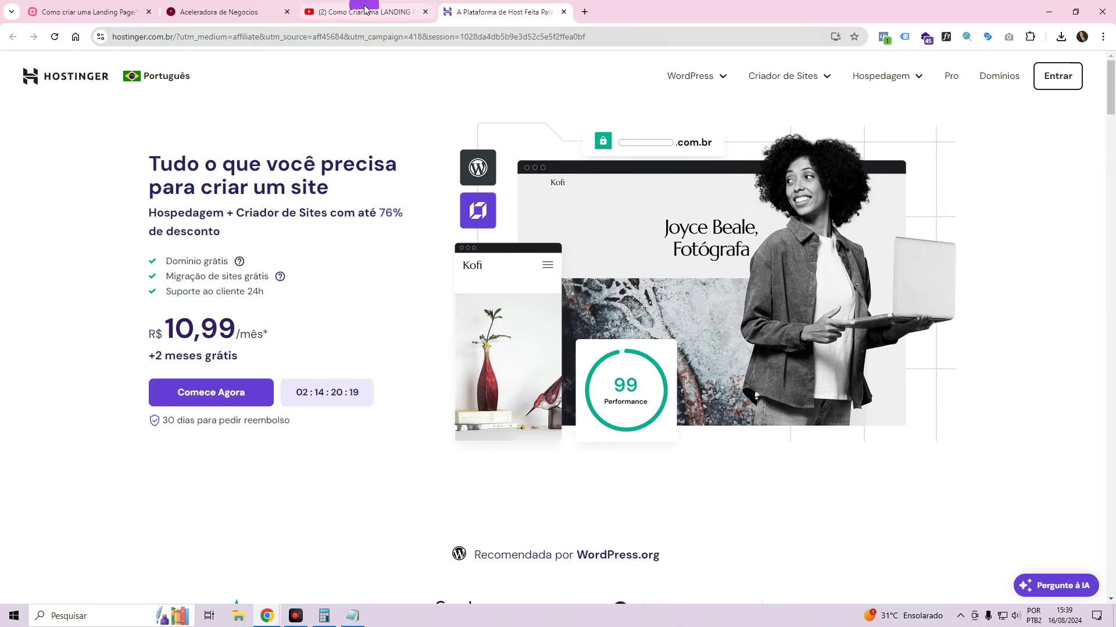
Step: Head back toward the YouTube tutorial tab from the Hostinger homepage
mouse_move(364, 8)
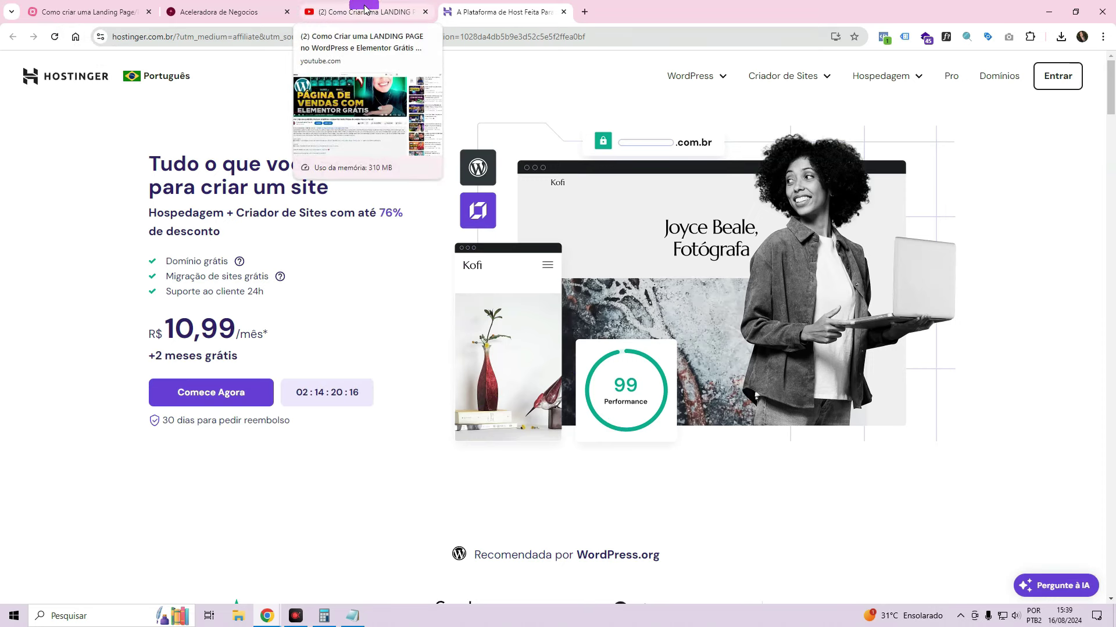
Step: Open the descontohostinger link from the video description, reloading and closing the duplicate Hostinger tabs
click(366, 11)
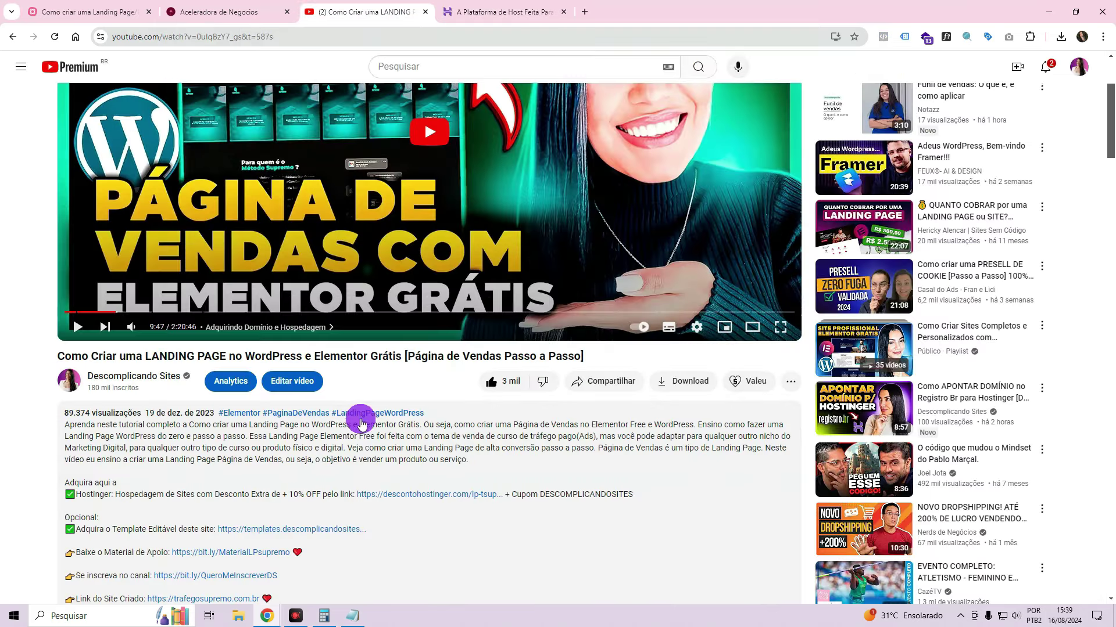
click(405, 496)
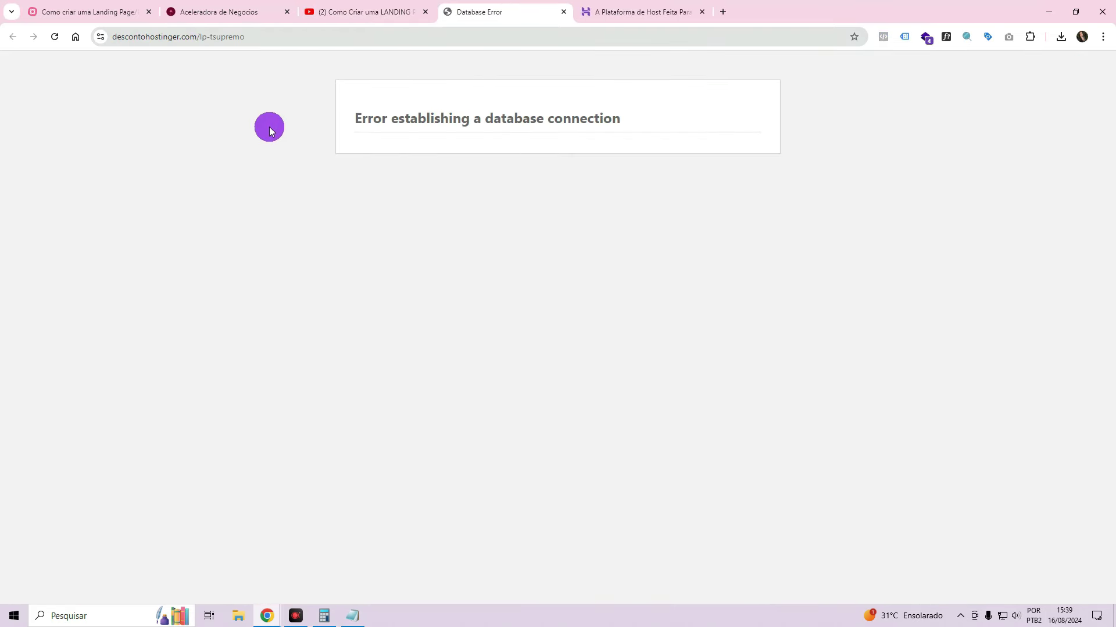
click(55, 37)
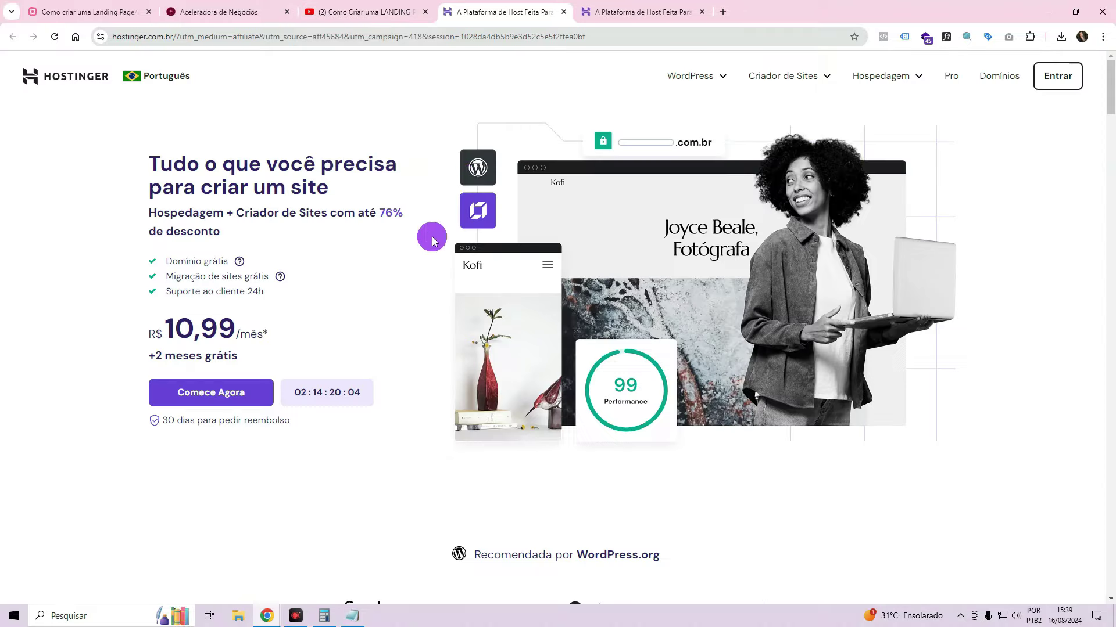
click(702, 12)
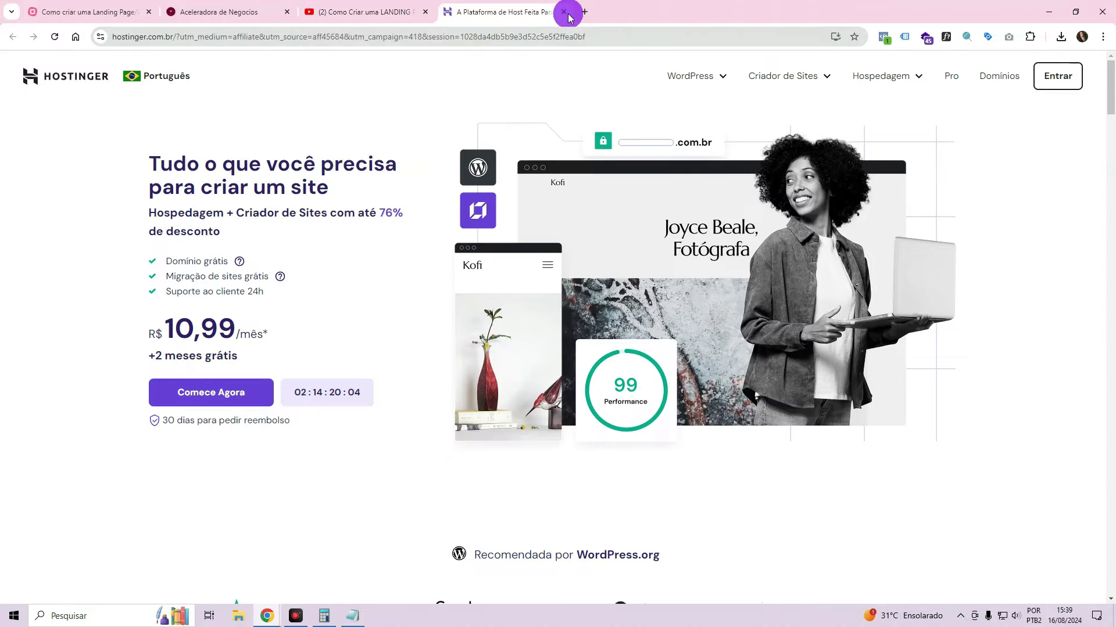
click(564, 12)
scroll(398, 389, down, 2)
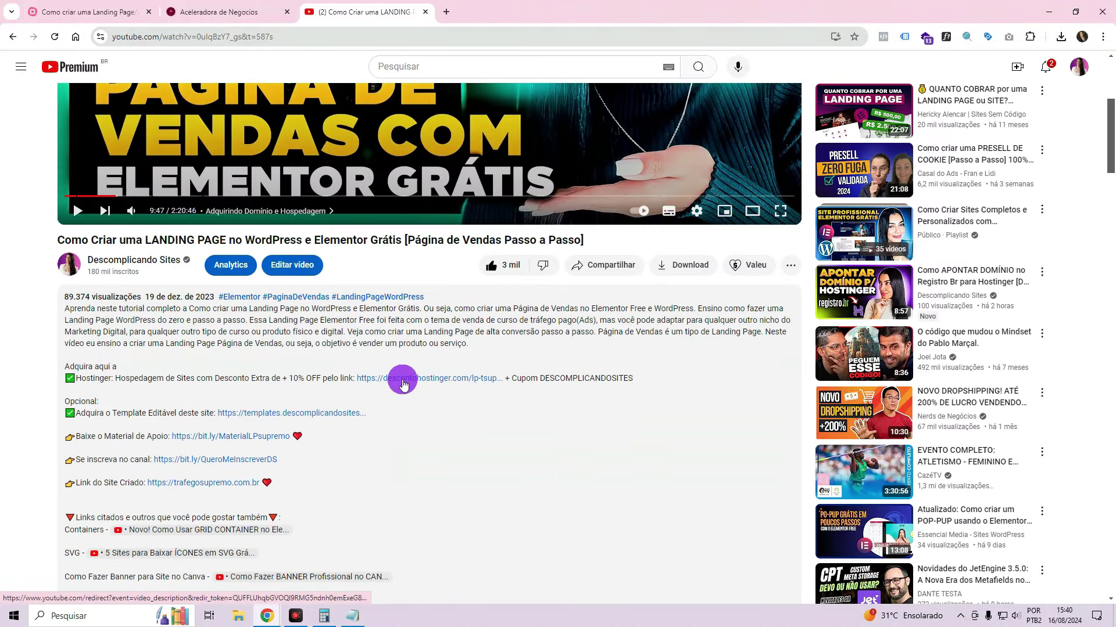
click(400, 379)
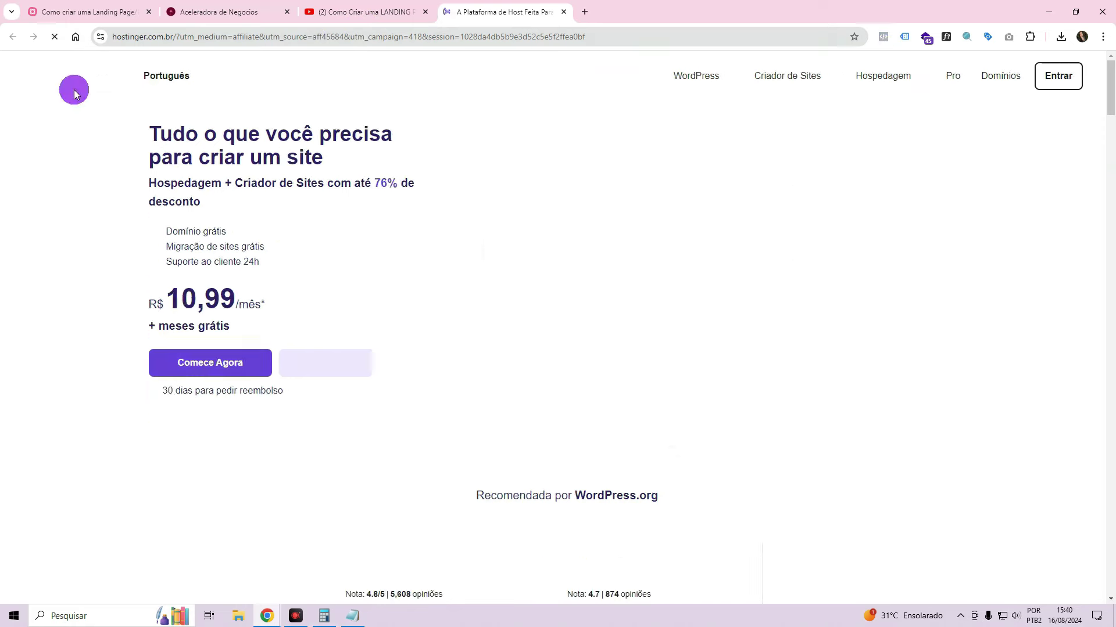
Step: Review the pricing cards, highlighting the Business and Premium plan names and Premium's 100 GB storage
scroll(728, 269, down, 10)
scroll(1043, 250, down, 2)
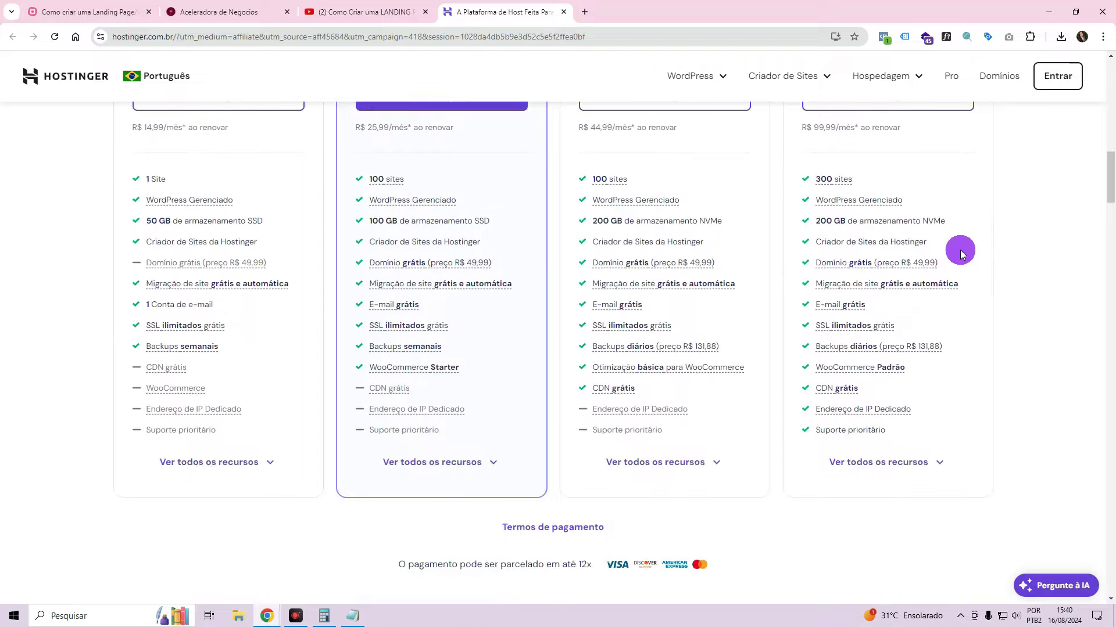
scroll(961, 249, up, 4)
scroll(1069, 299, down, 4)
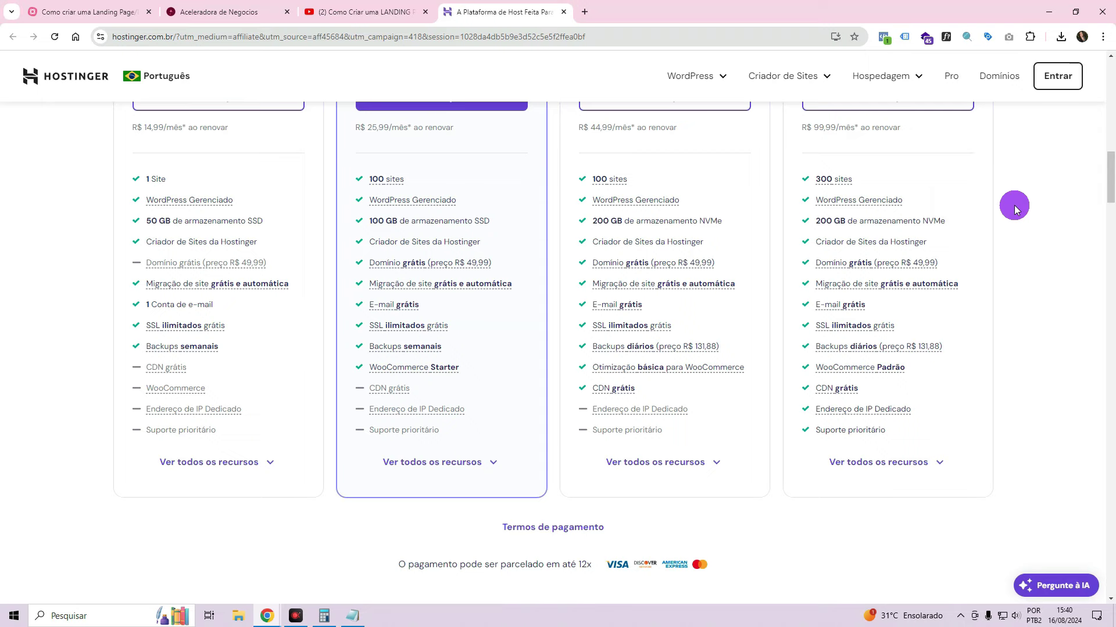
scroll(1014, 206, up, 5)
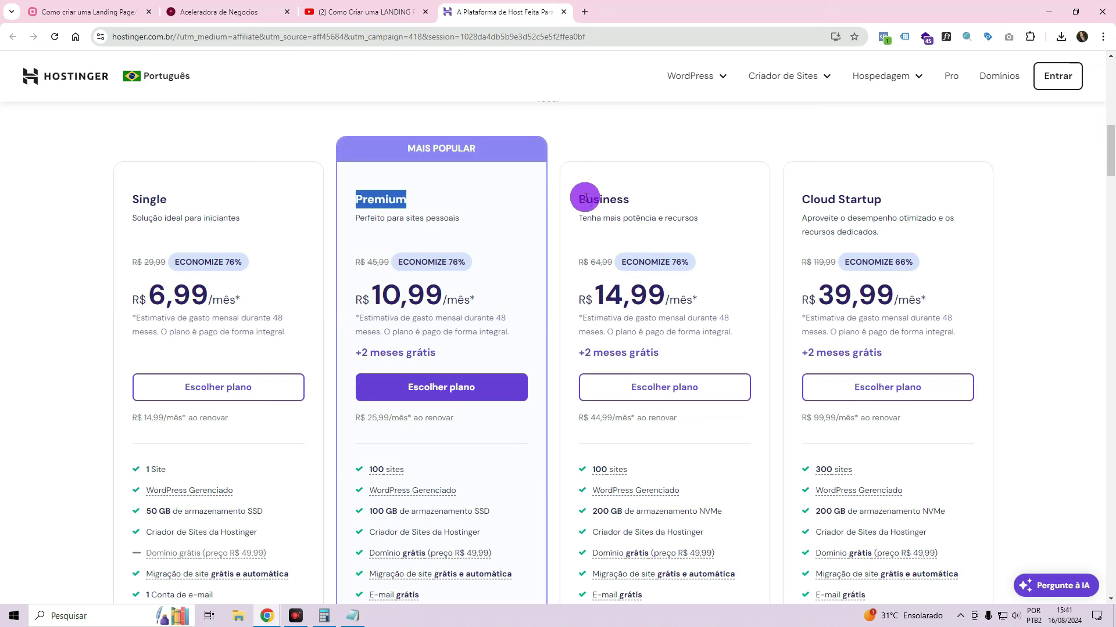
drag(582, 200, 618, 205)
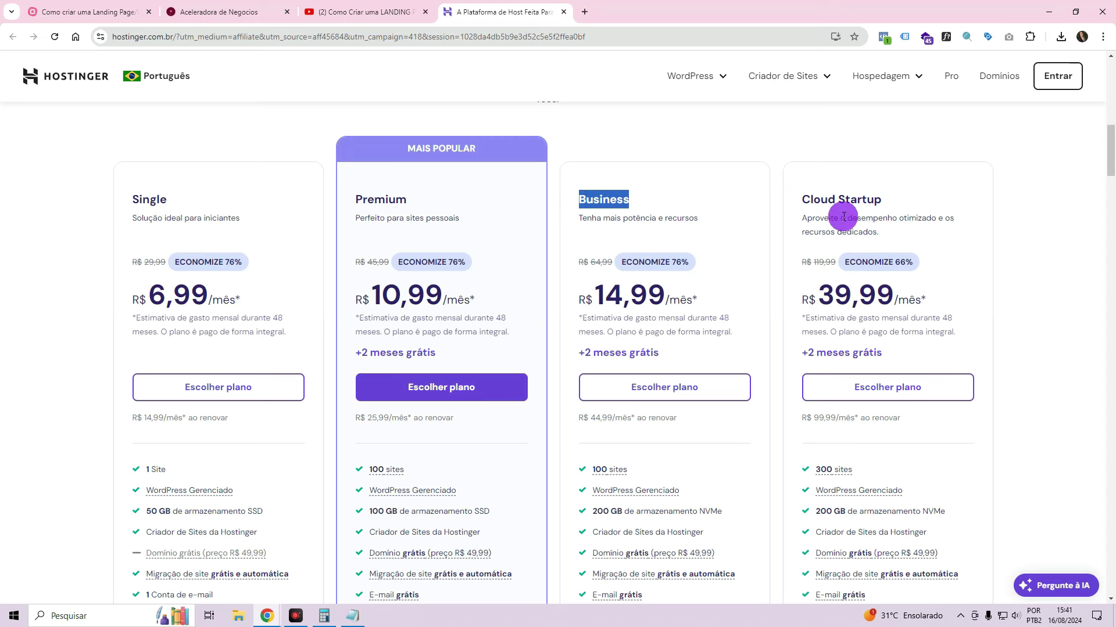
scroll(843, 216, down, 1)
scroll(843, 217, down, 1)
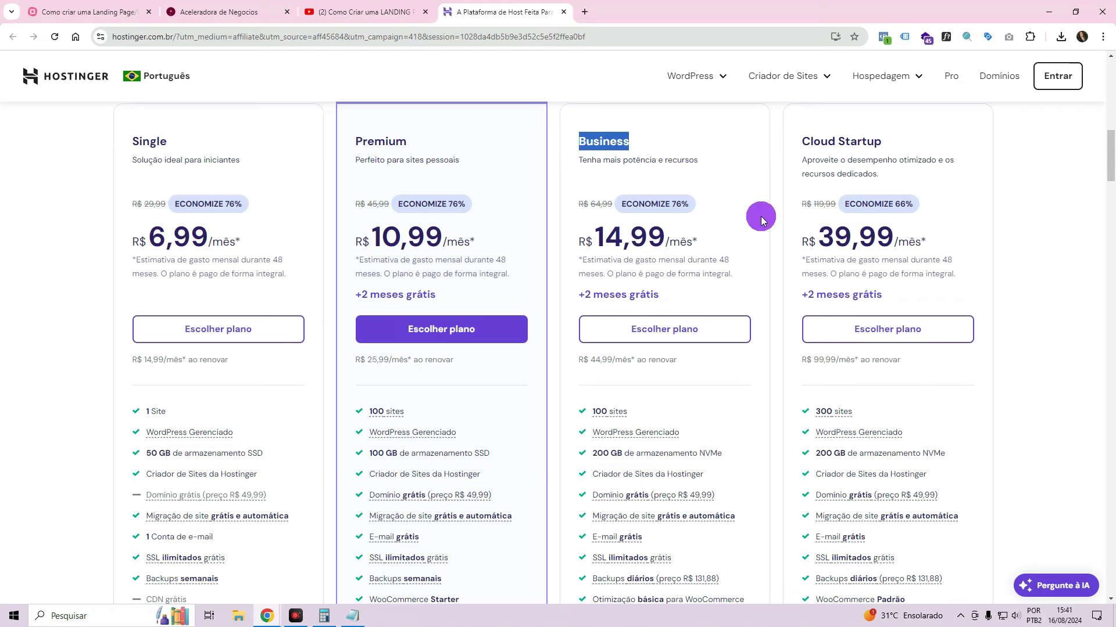
drag(356, 141, 400, 138)
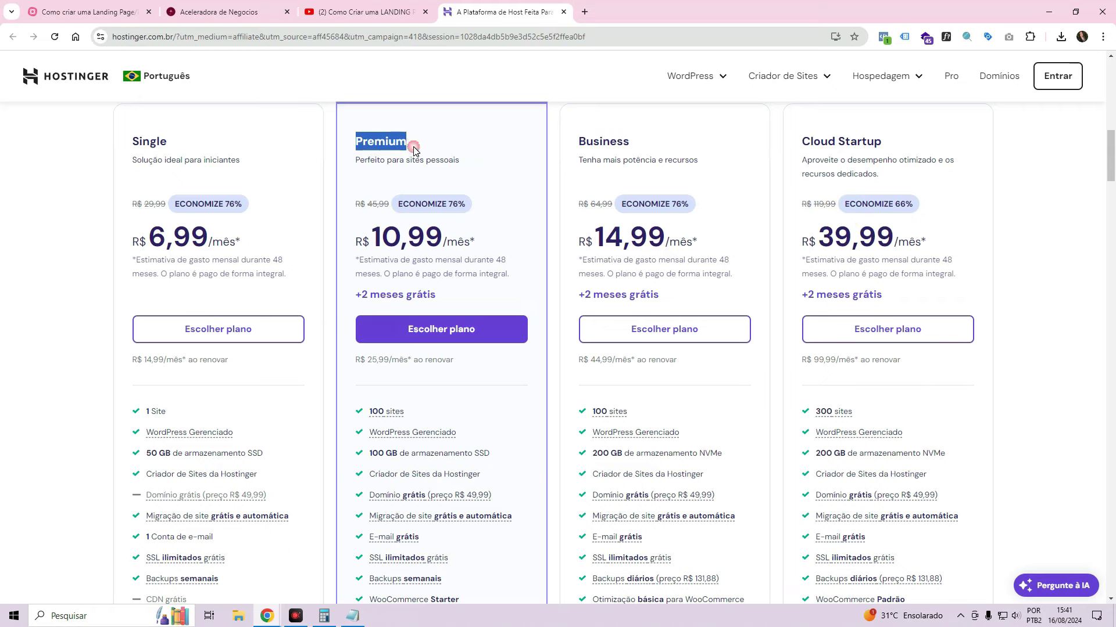
scroll(414, 149, down, 3)
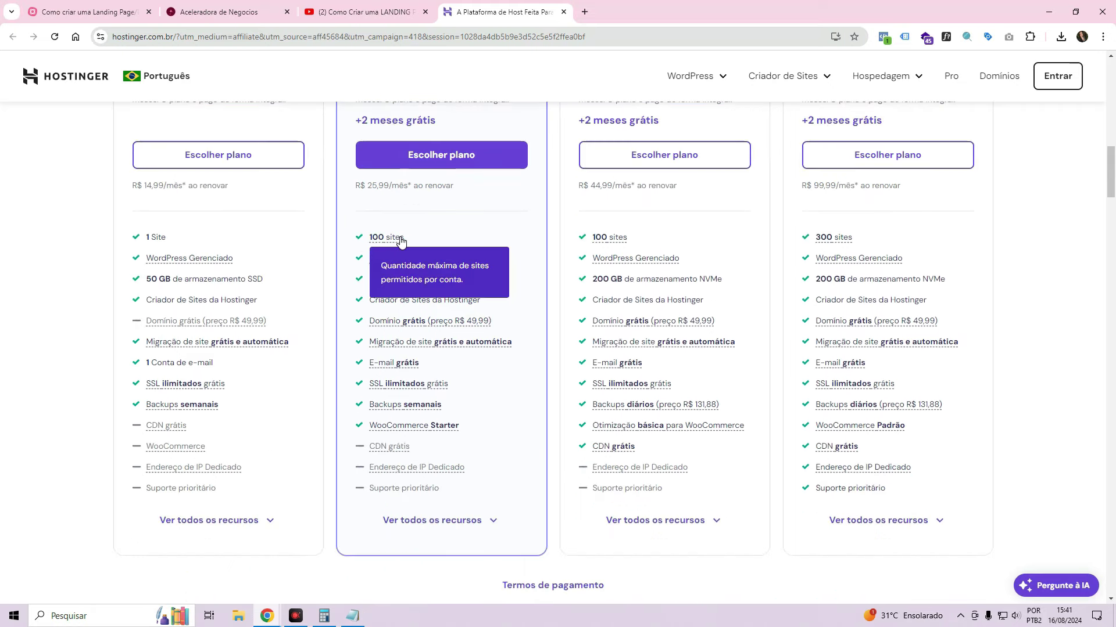
click(431, 241)
scroll(430, 241, up, 3)
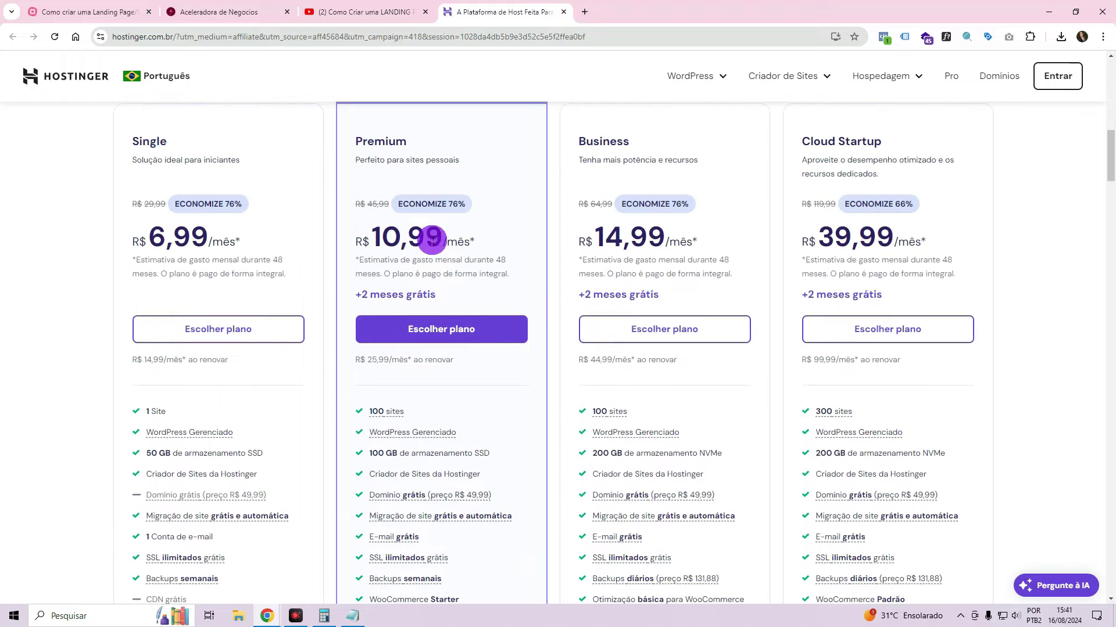
scroll(433, 223, down, 3)
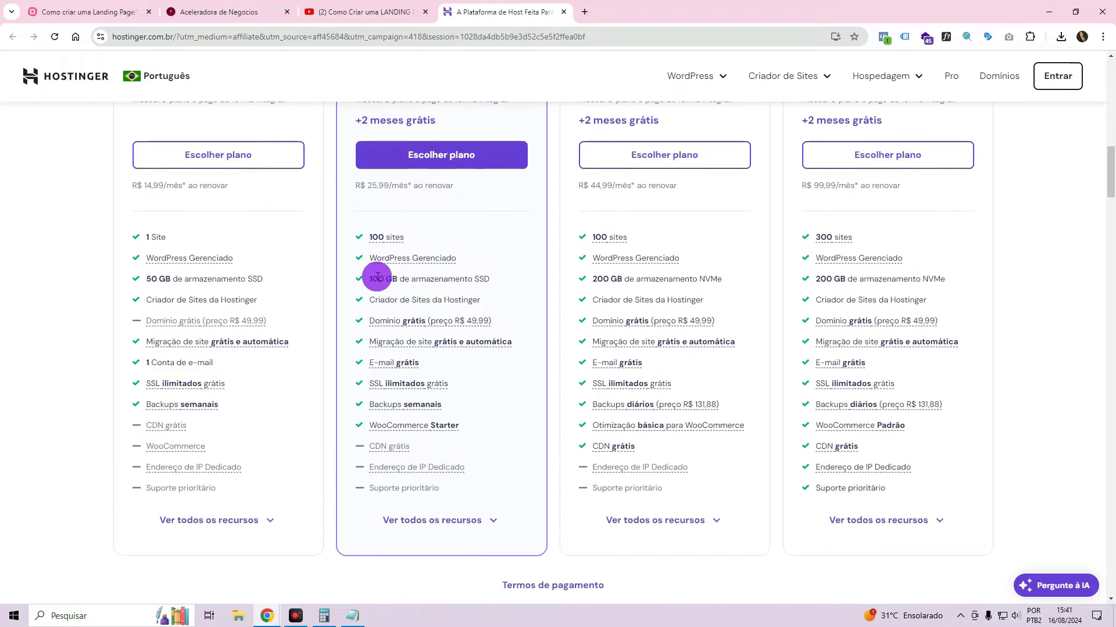
drag(370, 279, 401, 275)
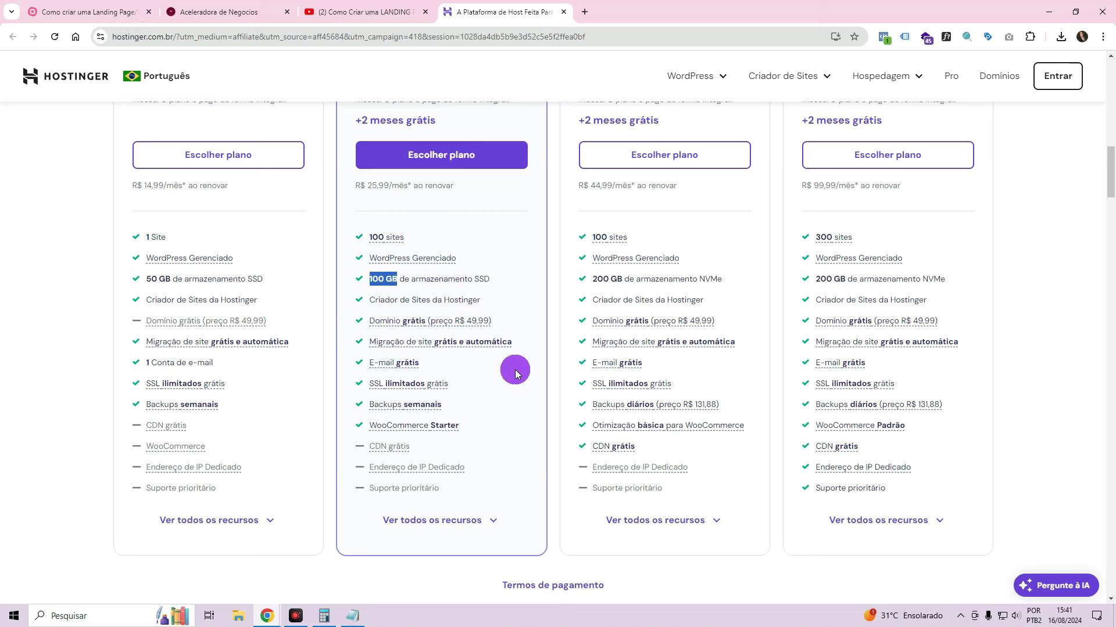
Step: Recheck the plans and add the Premium plan at R$ 10,99/mês to the cart
scroll(720, 334, up, 3)
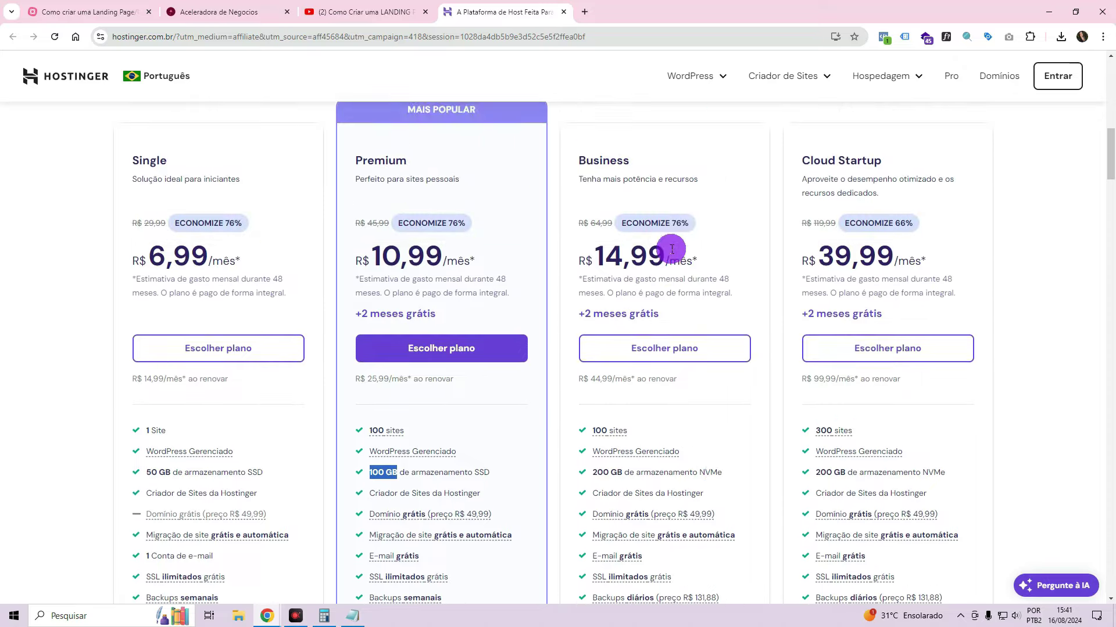
scroll(610, 279, up, 2)
scroll(635, 341, down, 7)
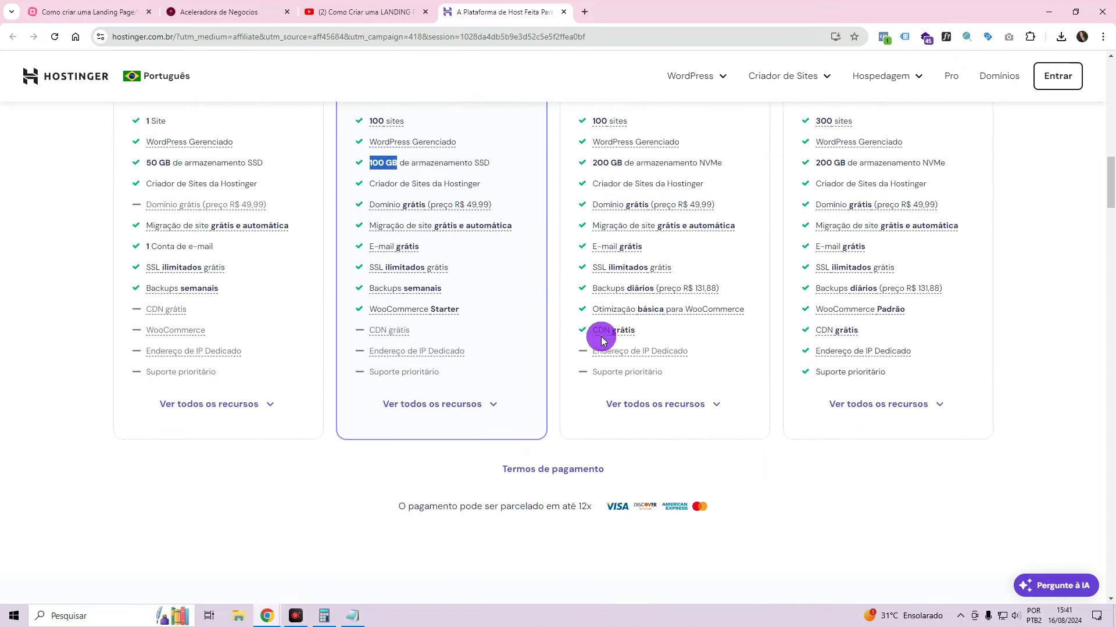
scroll(684, 339, up, 6)
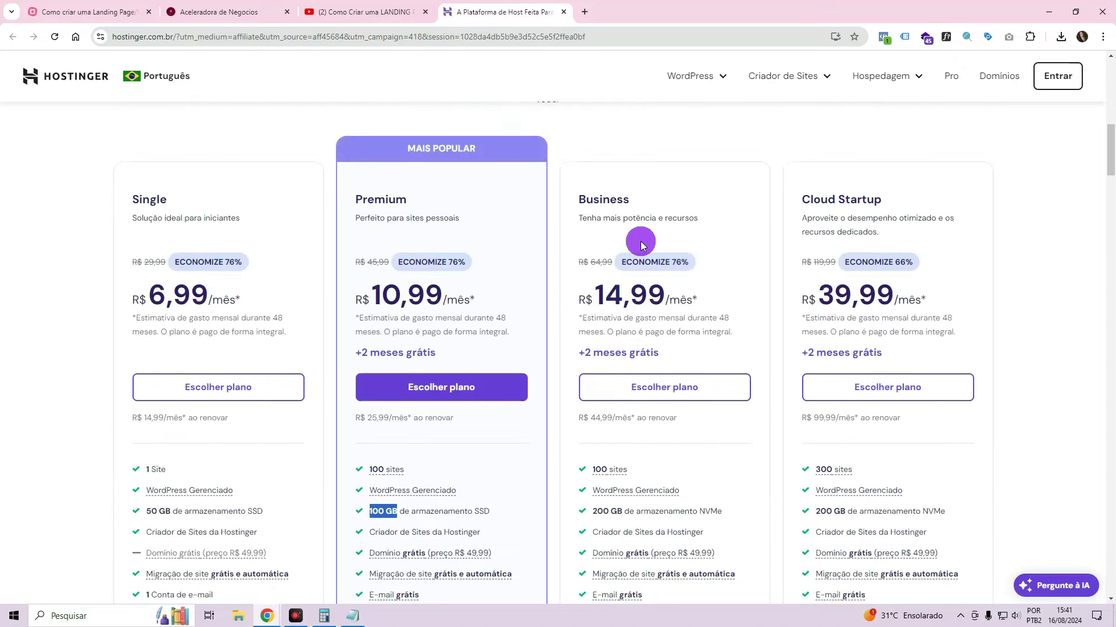
scroll(640, 244, down, 6)
mouse_move(616, 335)
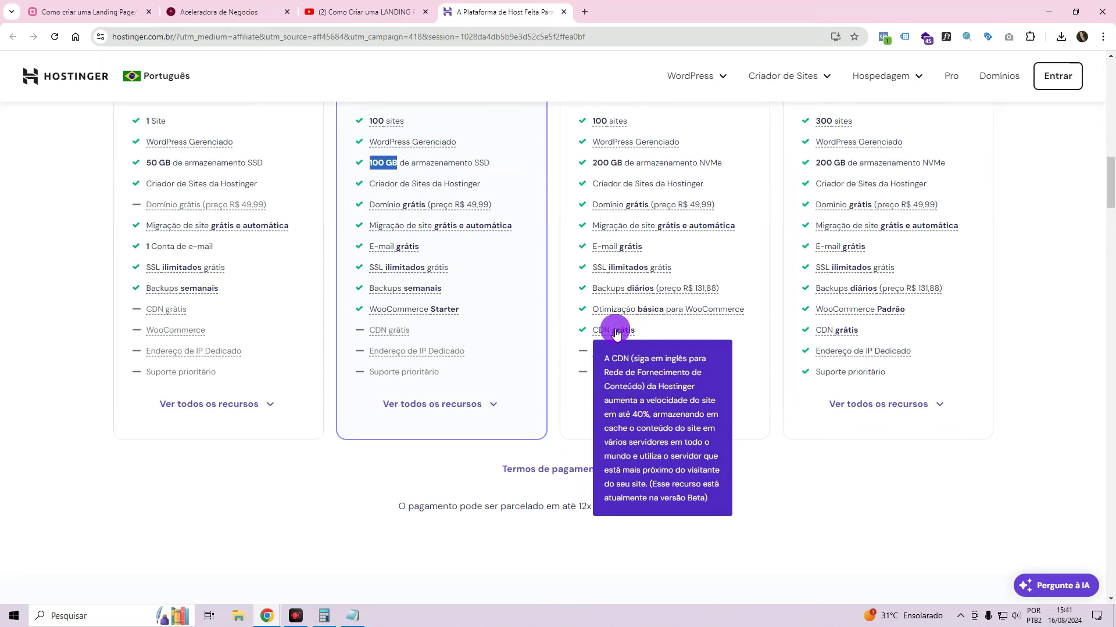
scroll(617, 334, up, 7)
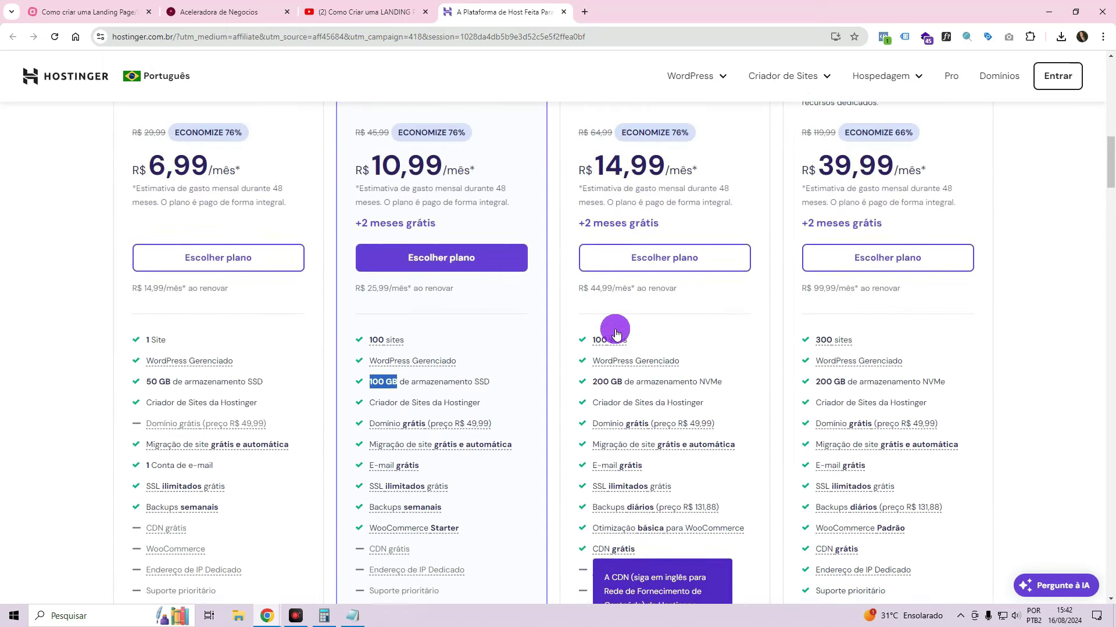
click(360, 255)
double_click(360, 255)
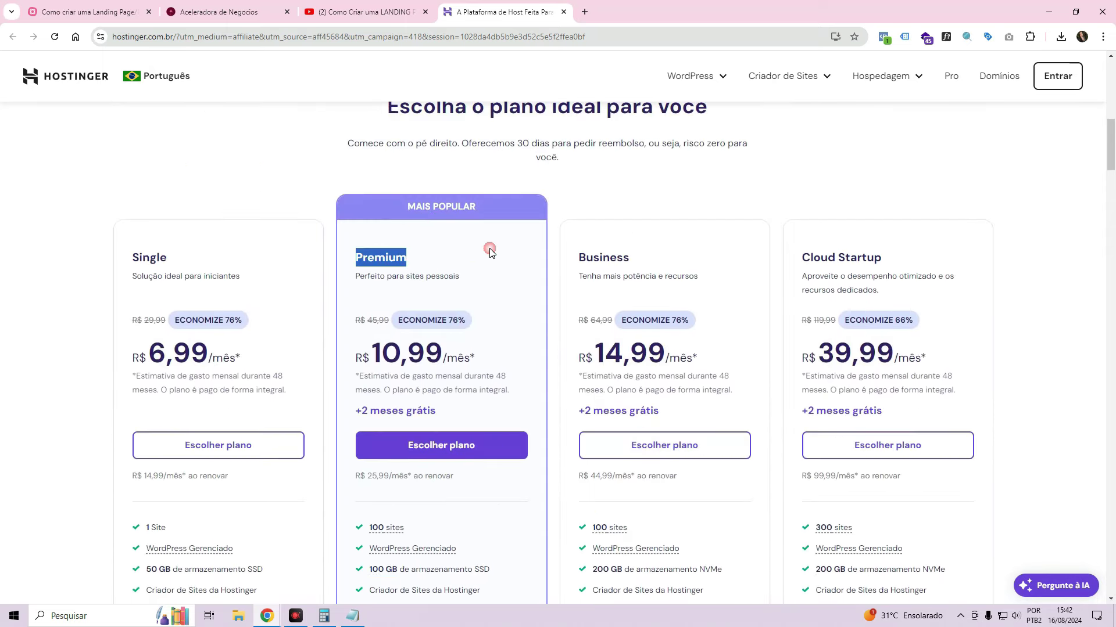
click(491, 250)
scroll(470, 216, down, 4)
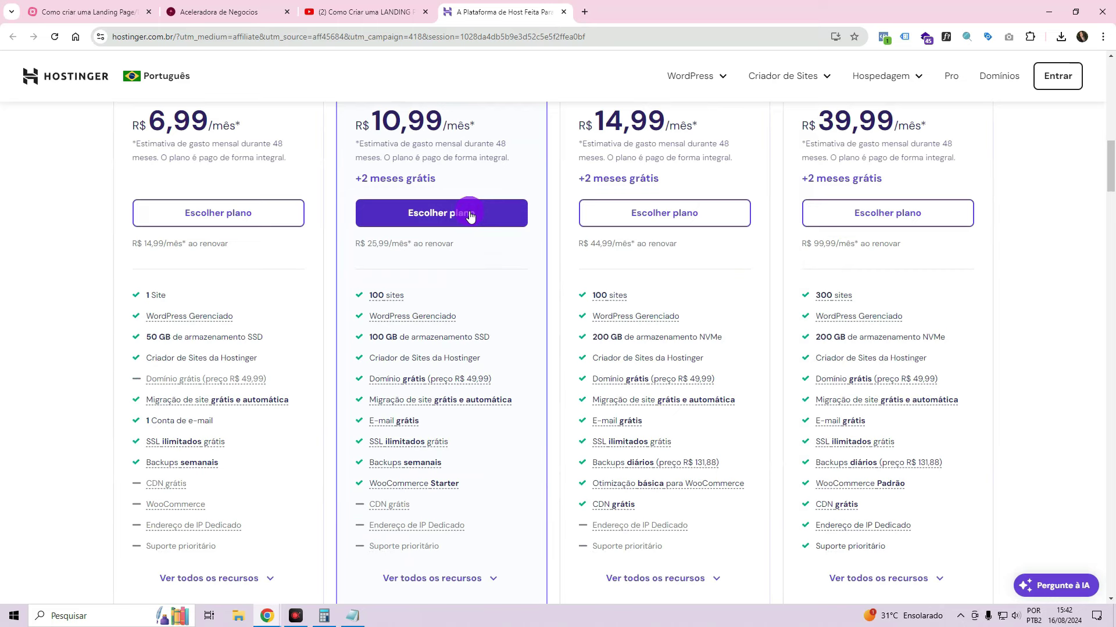
click(471, 216)
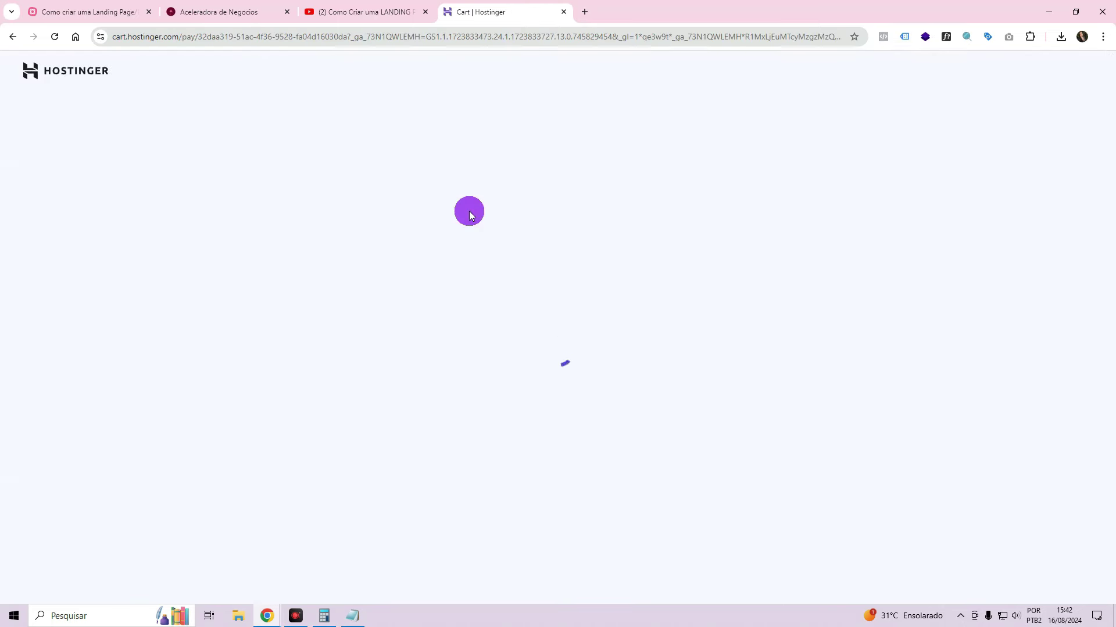
Step: Switch the Premium order's billing term to 12 months, briefly comparing the 1-month option
scroll(351, 302, down, 2)
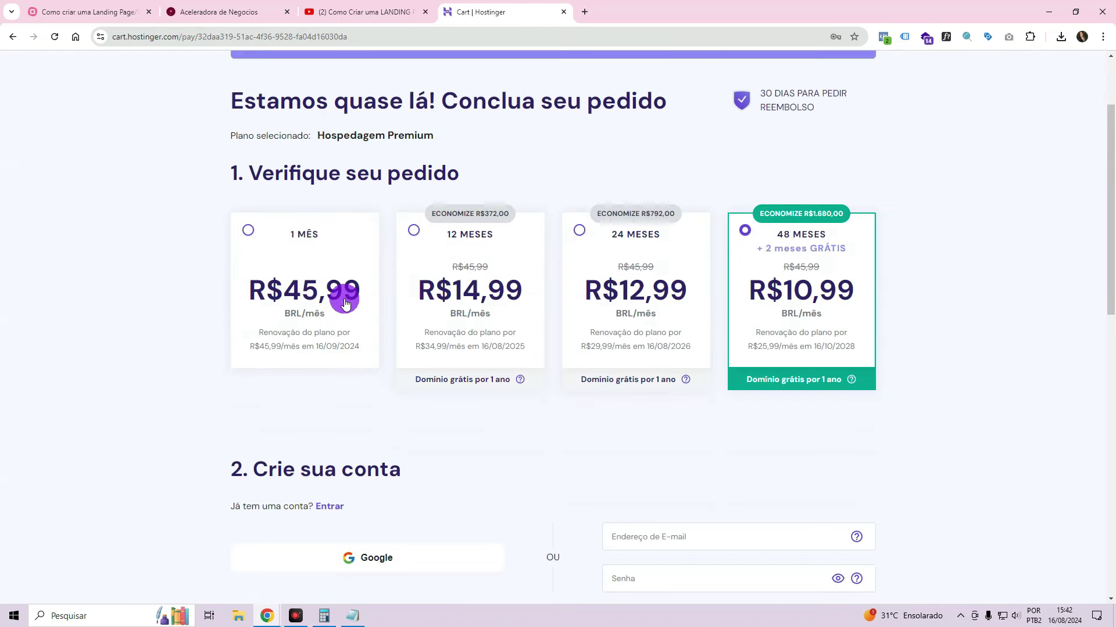
scroll(344, 298, up, 1)
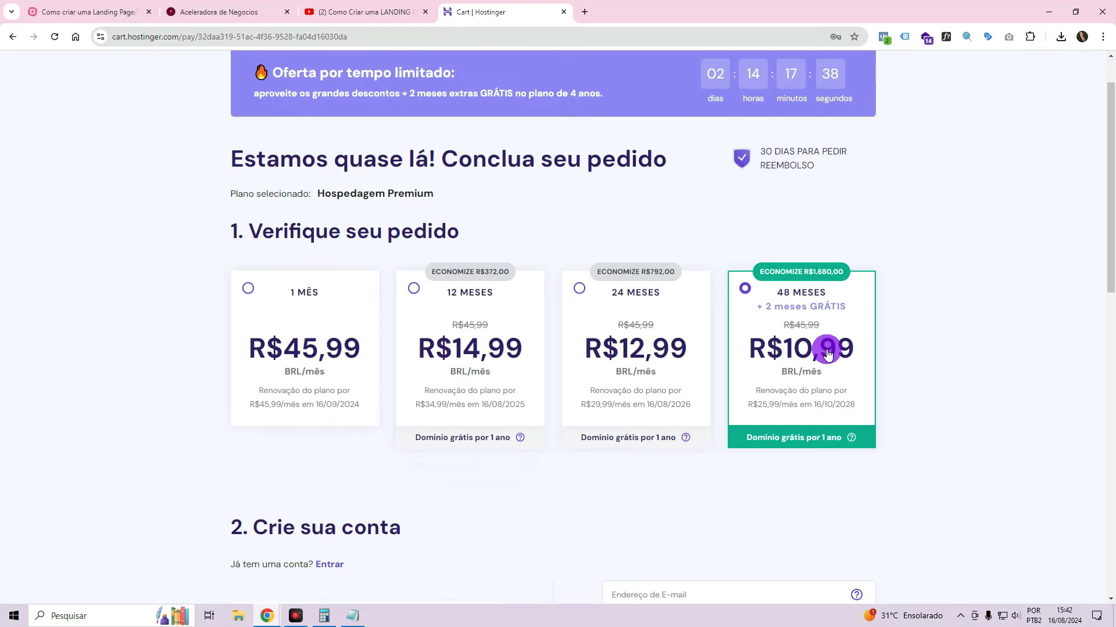
scroll(819, 346, down, 1)
click(417, 230)
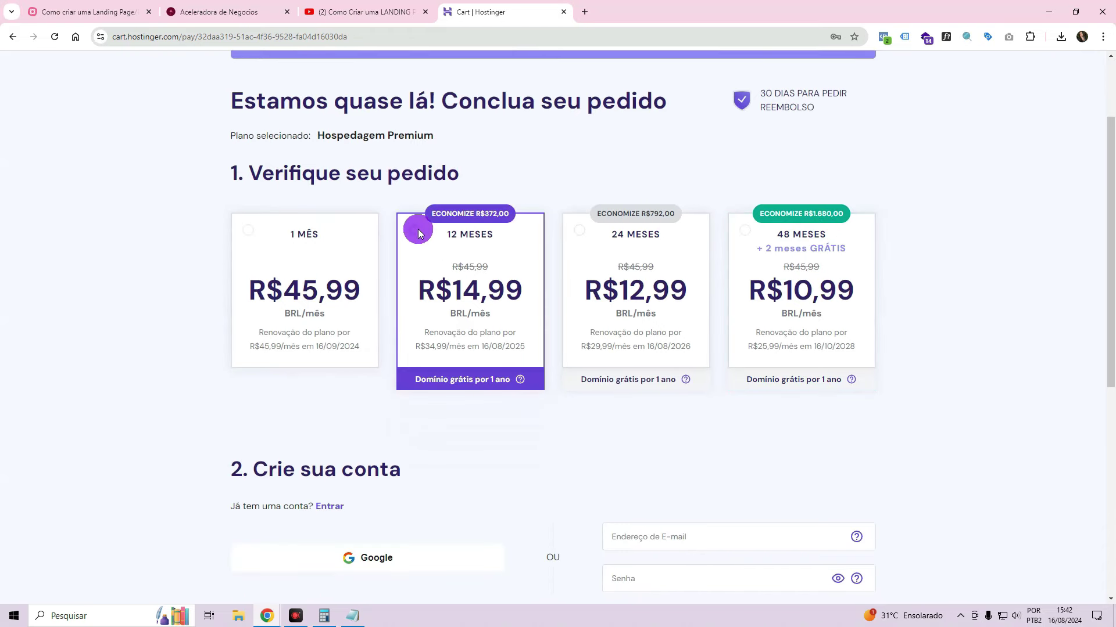
click(495, 221)
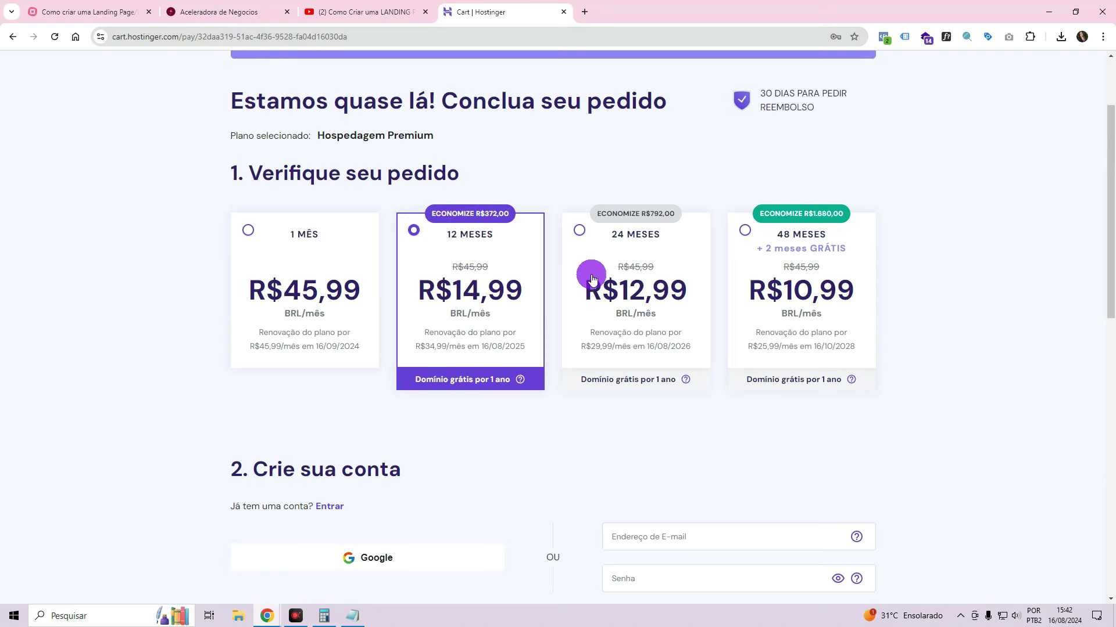
click(248, 231)
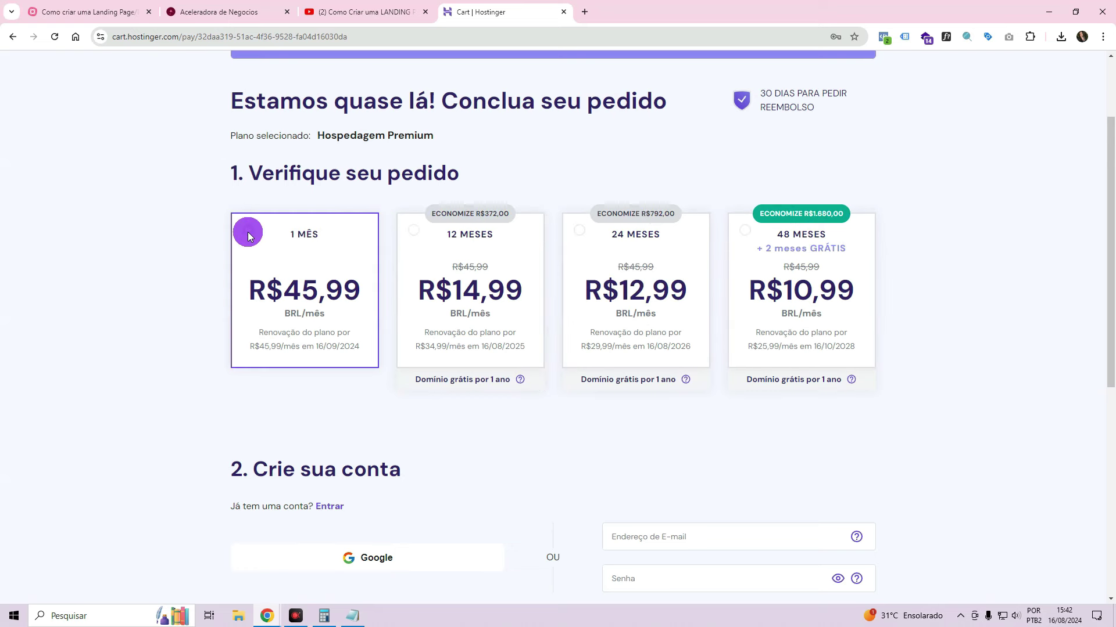
click(415, 232)
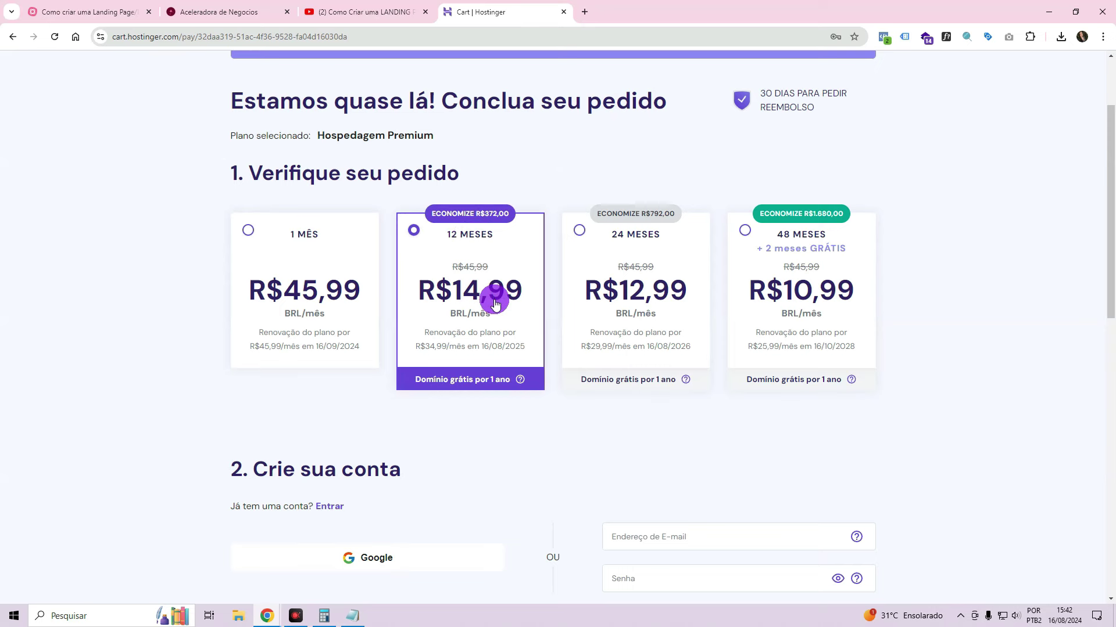
Step: Scroll down the cart to the payment section
scroll(494, 302, down, 2)
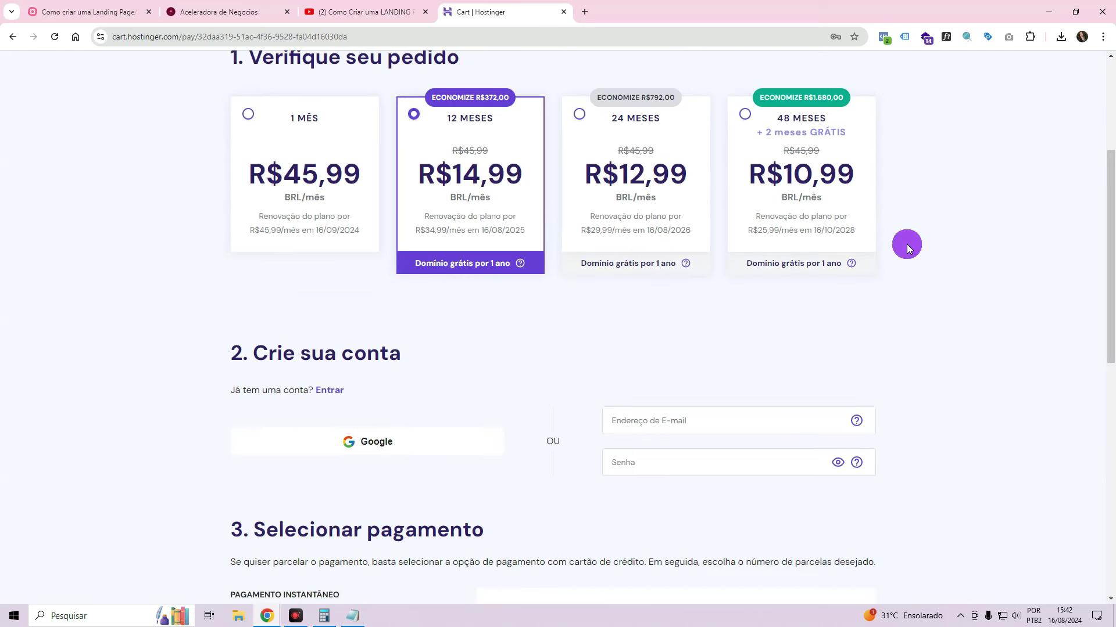
scroll(906, 244, down, 2)
scroll(1003, 211, up, 3)
scroll(548, 229, down, 3)
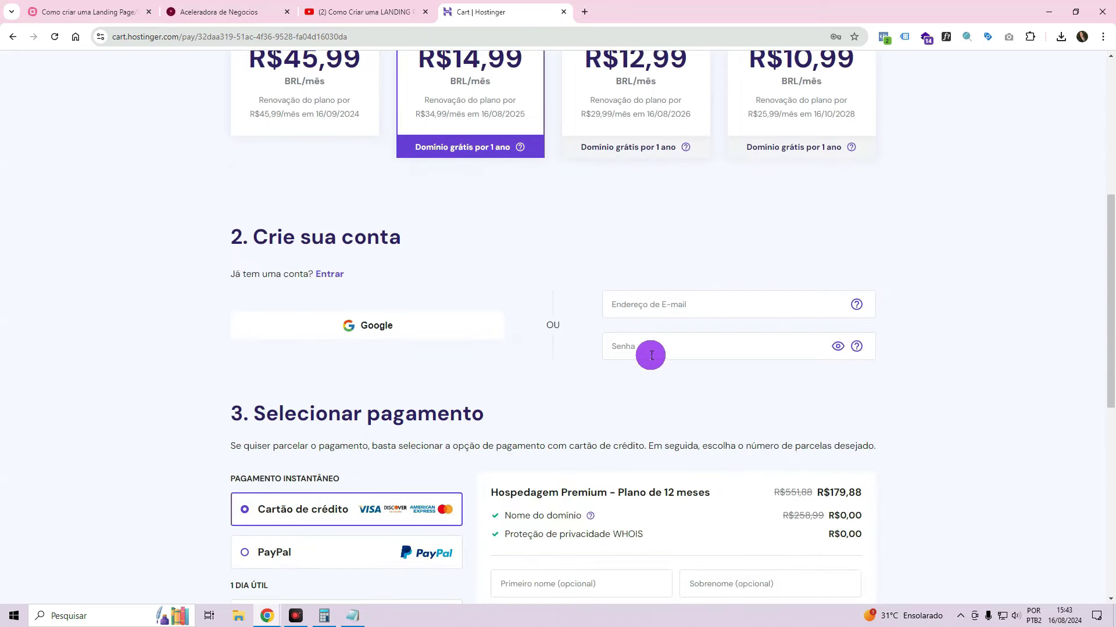
scroll(651, 356, down, 1)
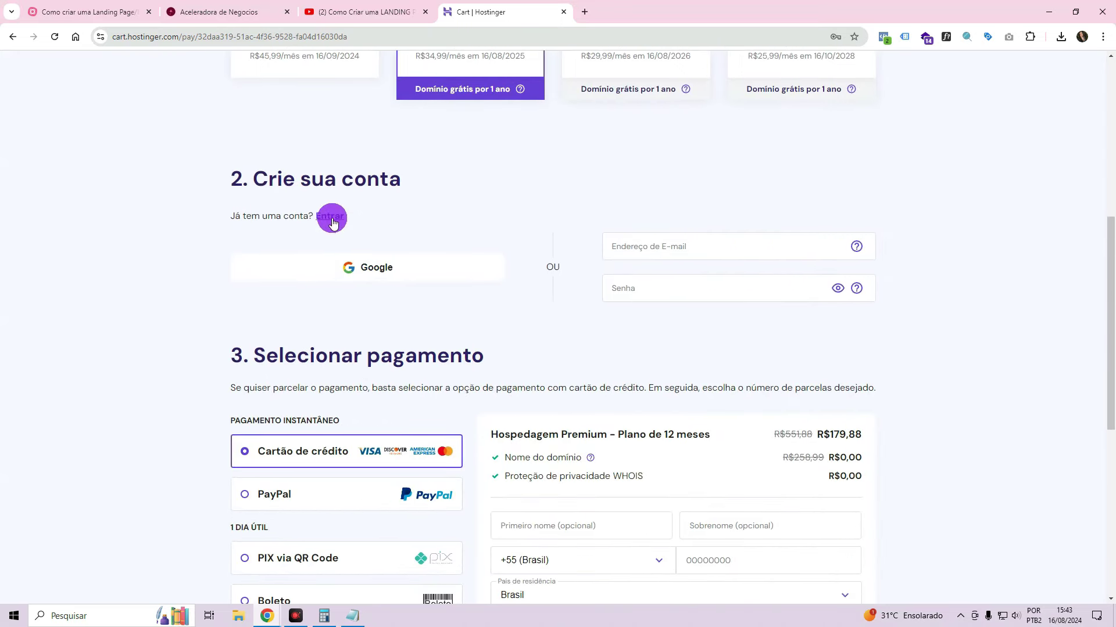
scroll(551, 290, down, 4)
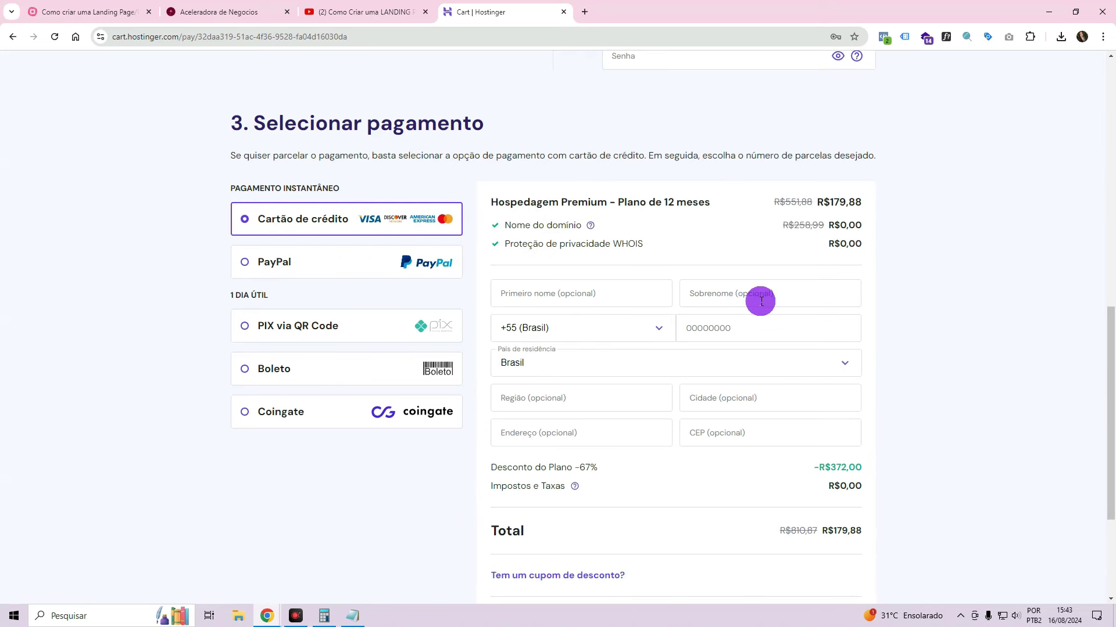
scroll(758, 297, down, 1)
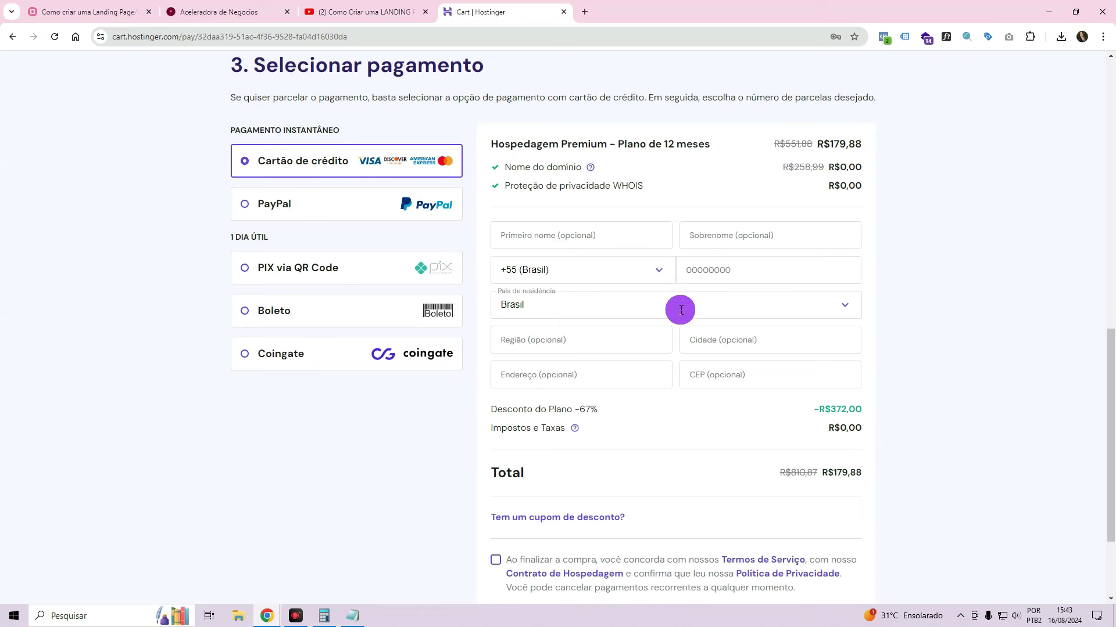
scroll(631, 408, down, 1)
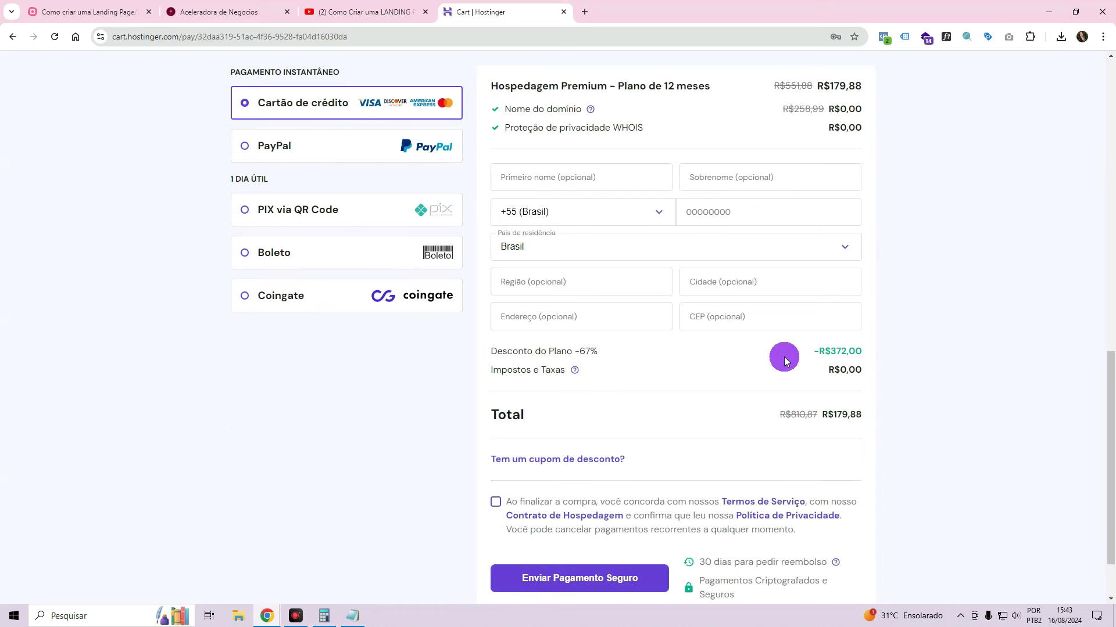
Step: Reveal the coupon field and copy the code DESCOMPLICANDOSITES from the video description
click(513, 460)
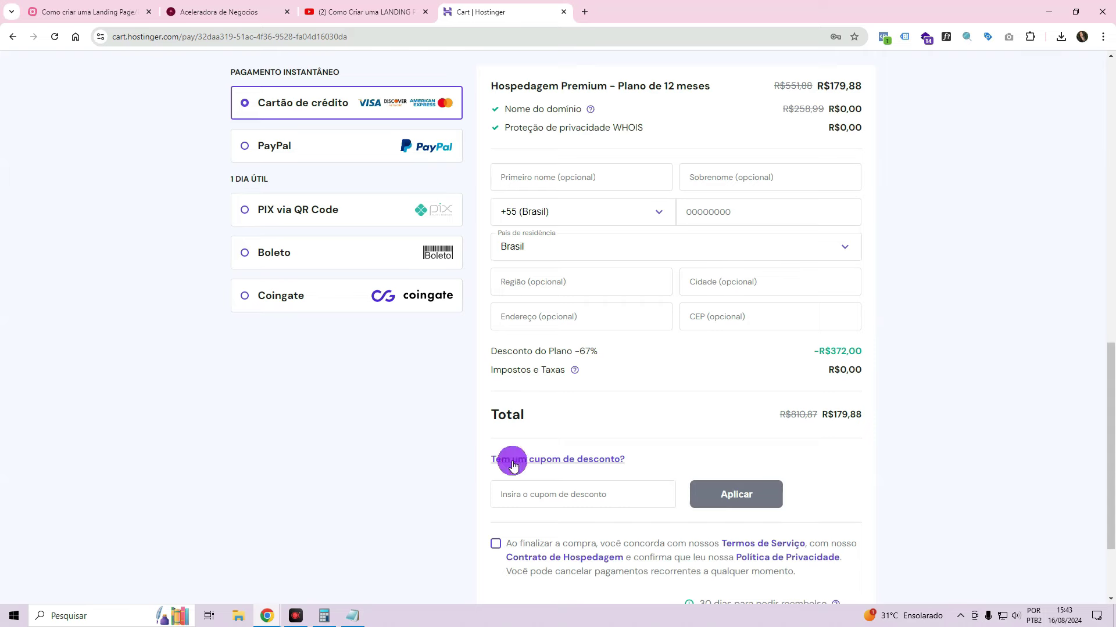
scroll(511, 461, down, 2)
click(354, 5)
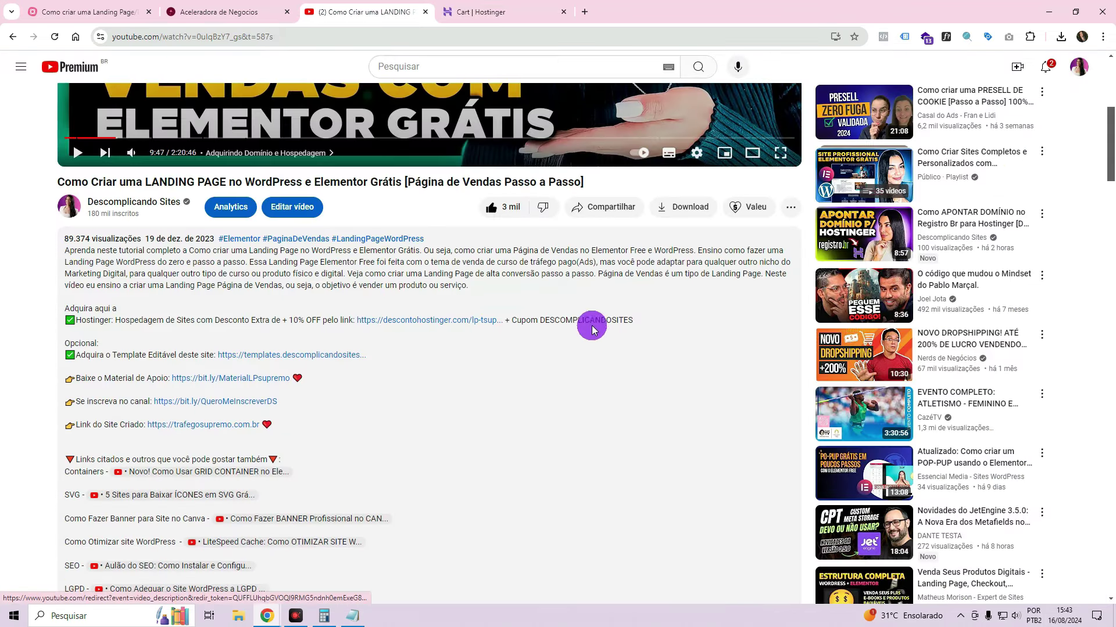
drag(633, 320, 547, 319)
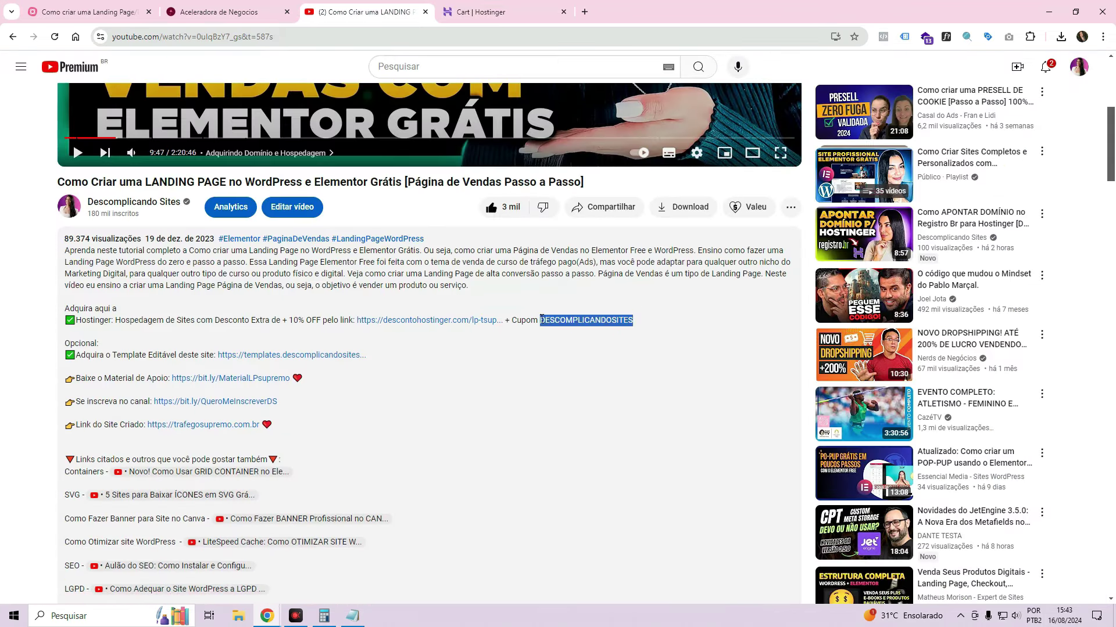
key(ctrl+c)
Step: Paste and apply the DESCOMPLICANDOSITES coupon, bringing the total to R$ 161,89, and accept the terms
click(474, 11)
click(658, 386)
key(ctrl+v)
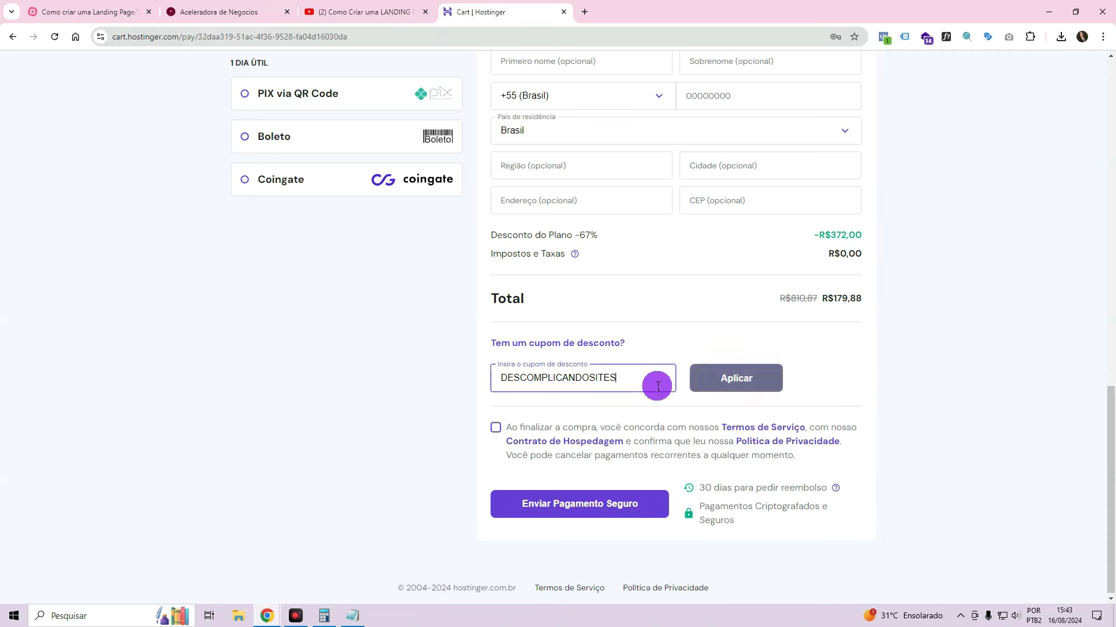
click(753, 376)
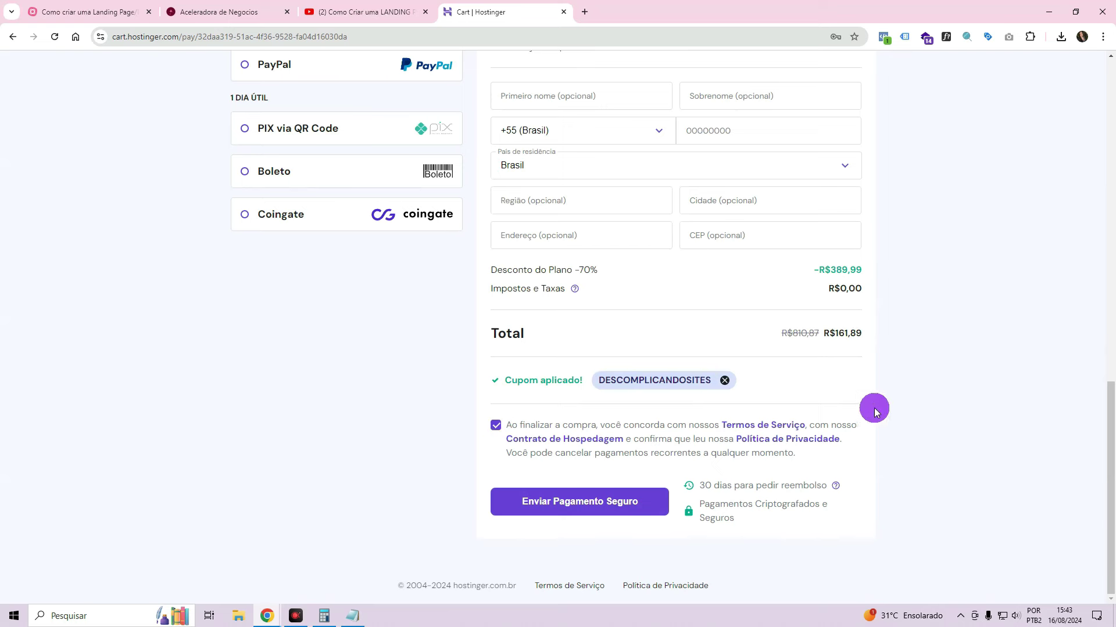
click(583, 510)
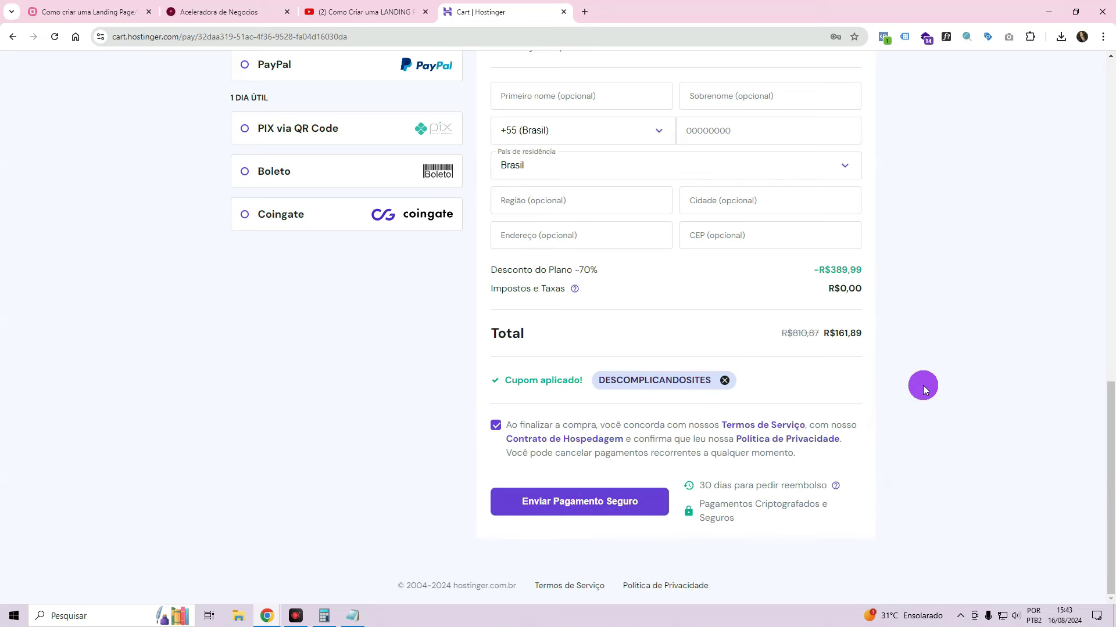
Step: Pay for the order by credit card in a single installment (1 mês)
click(577, 505)
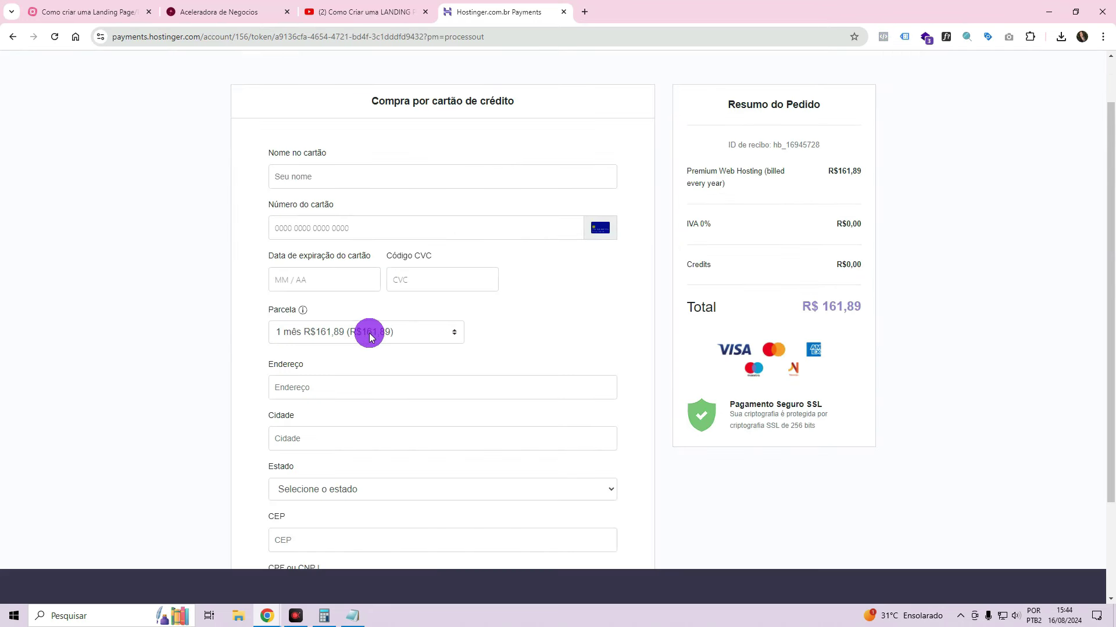
scroll(356, 264, down, 1)
scroll(356, 263, down, 1)
scroll(364, 304, up, 2)
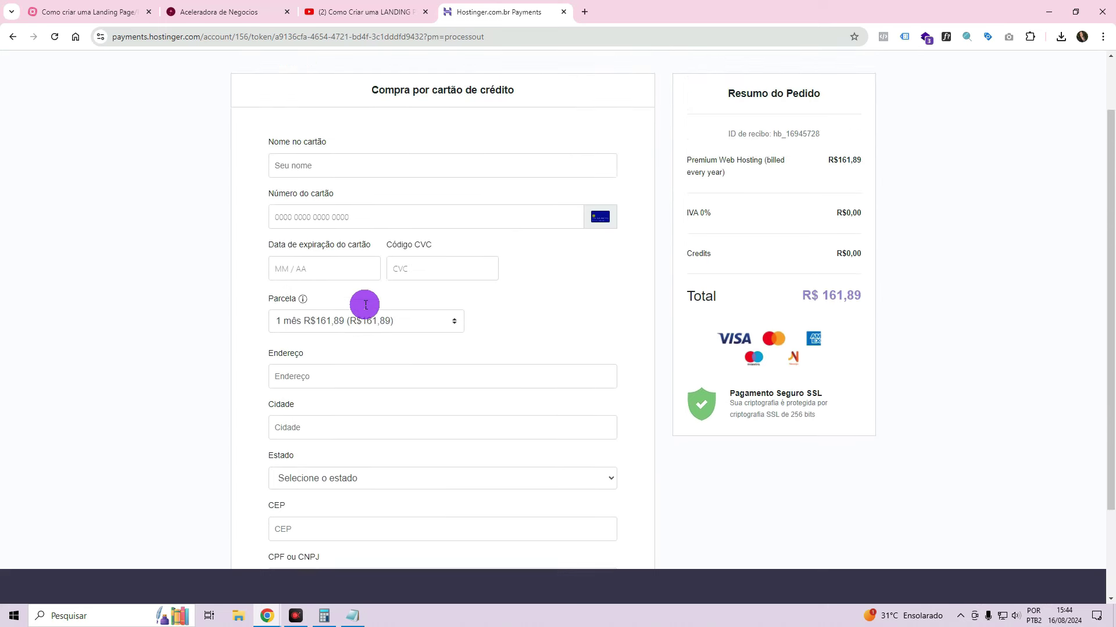
drag(273, 299, 290, 298)
click(342, 326)
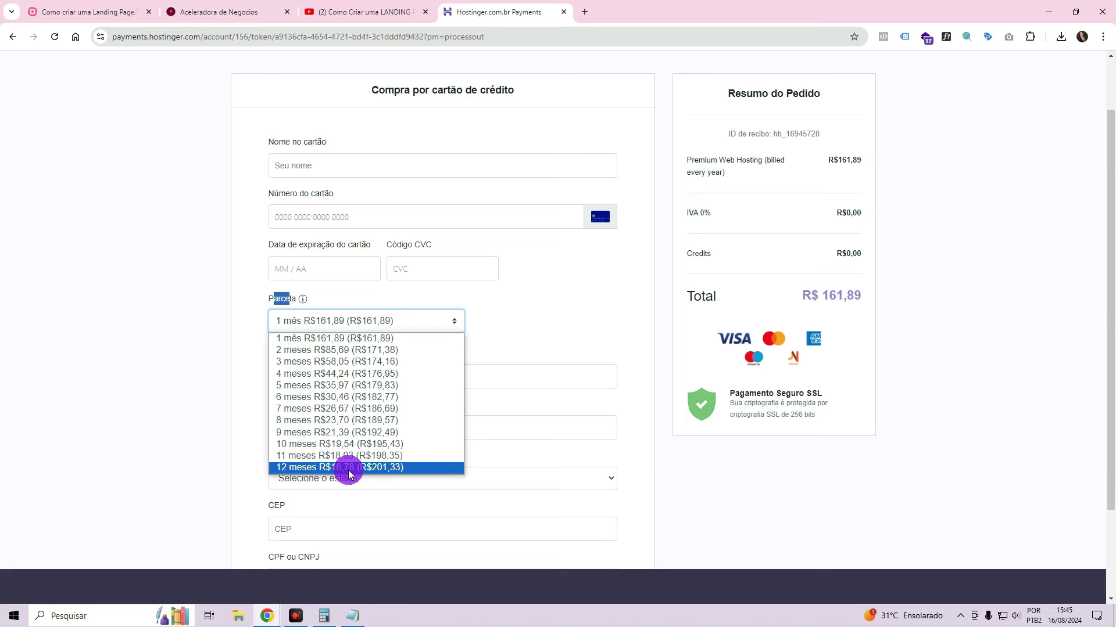
click(341, 339)
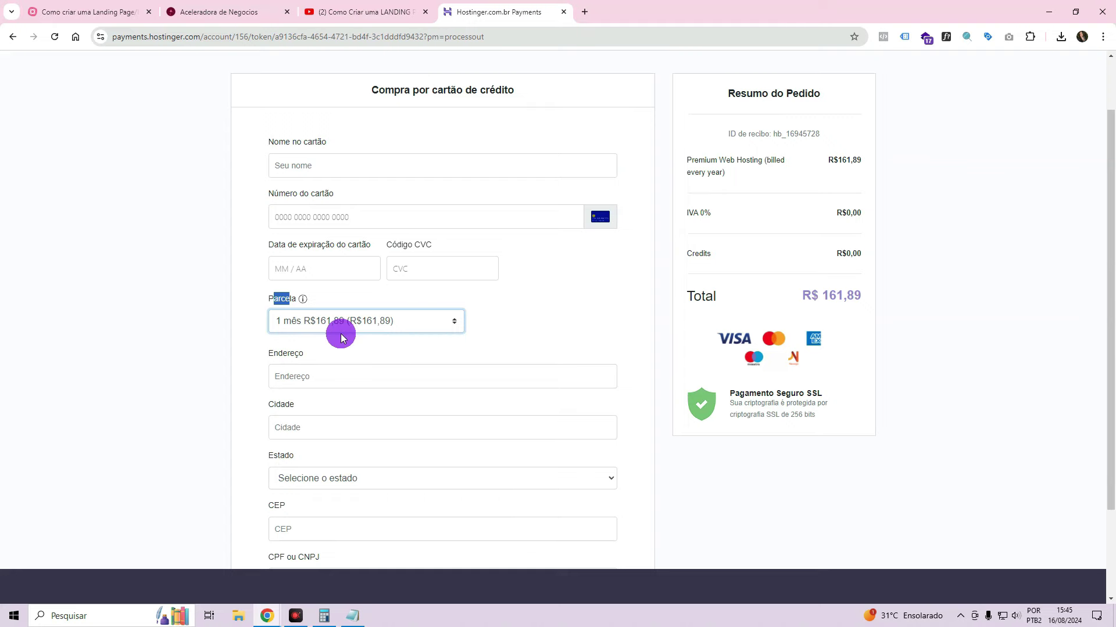
scroll(341, 338, down, 1)
scroll(331, 359, down, 1)
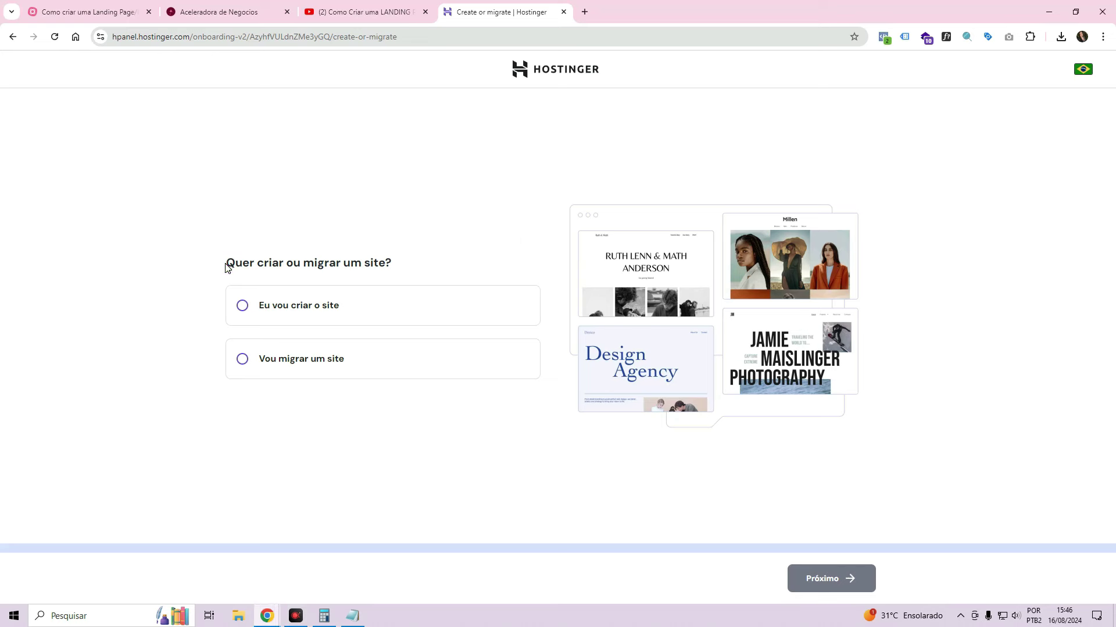
Step: Choose to create a new site and select WordPress as its platform
drag(227, 263, 392, 259)
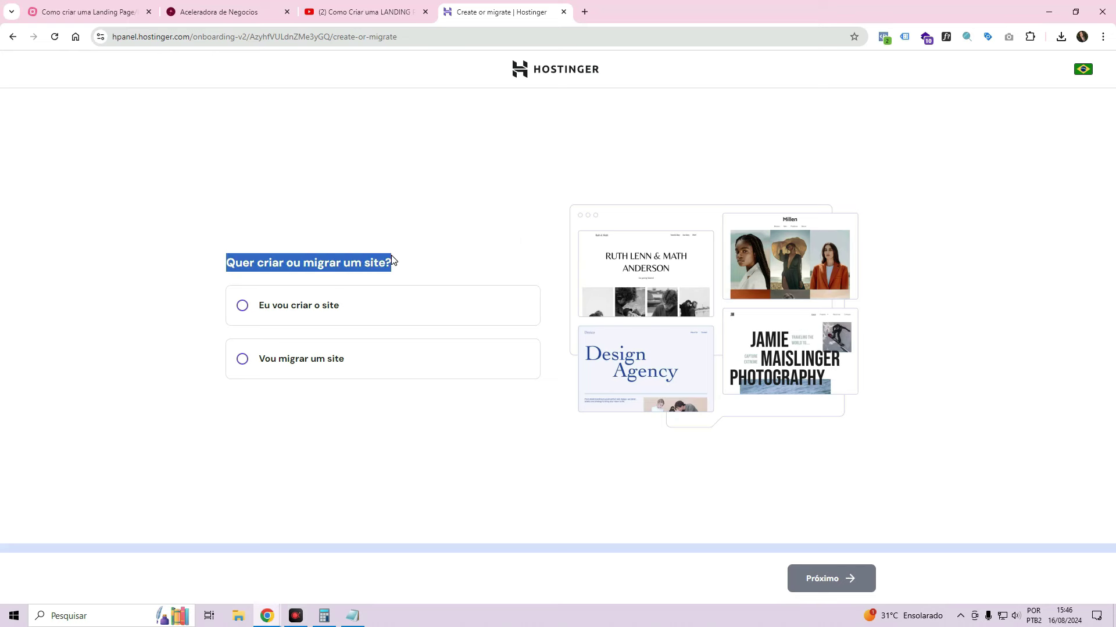
click(247, 311)
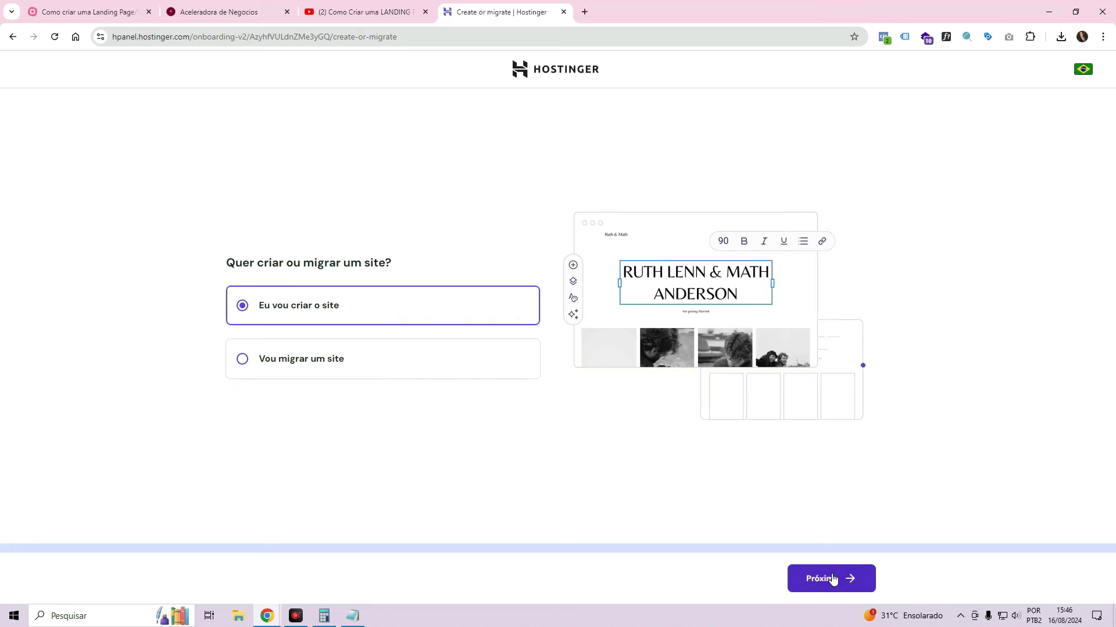
click(831, 577)
click(242, 374)
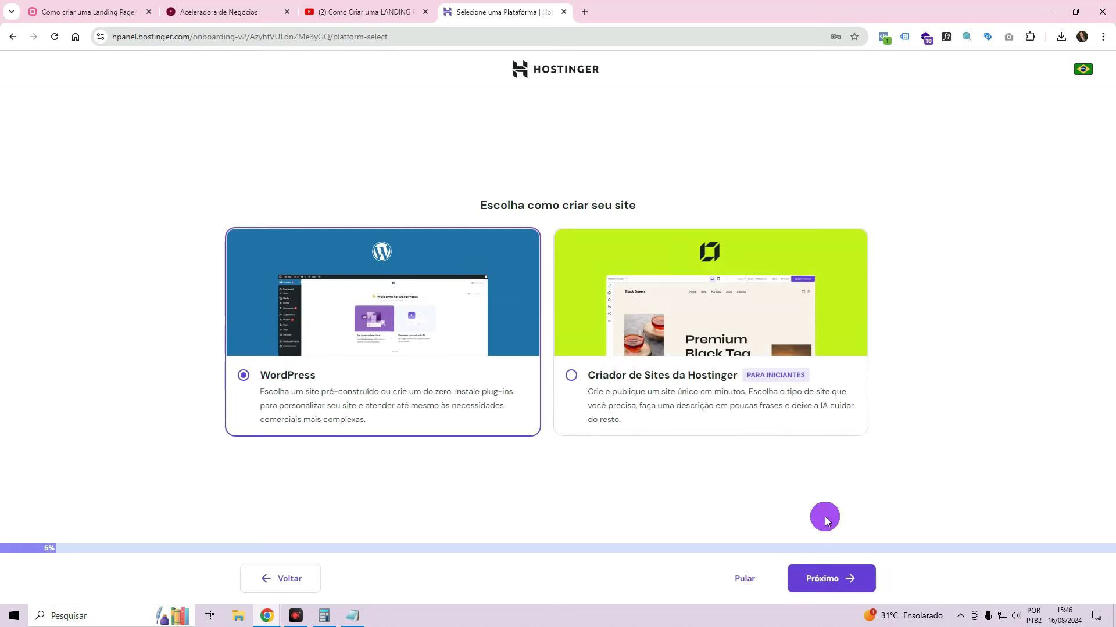
click(821, 578)
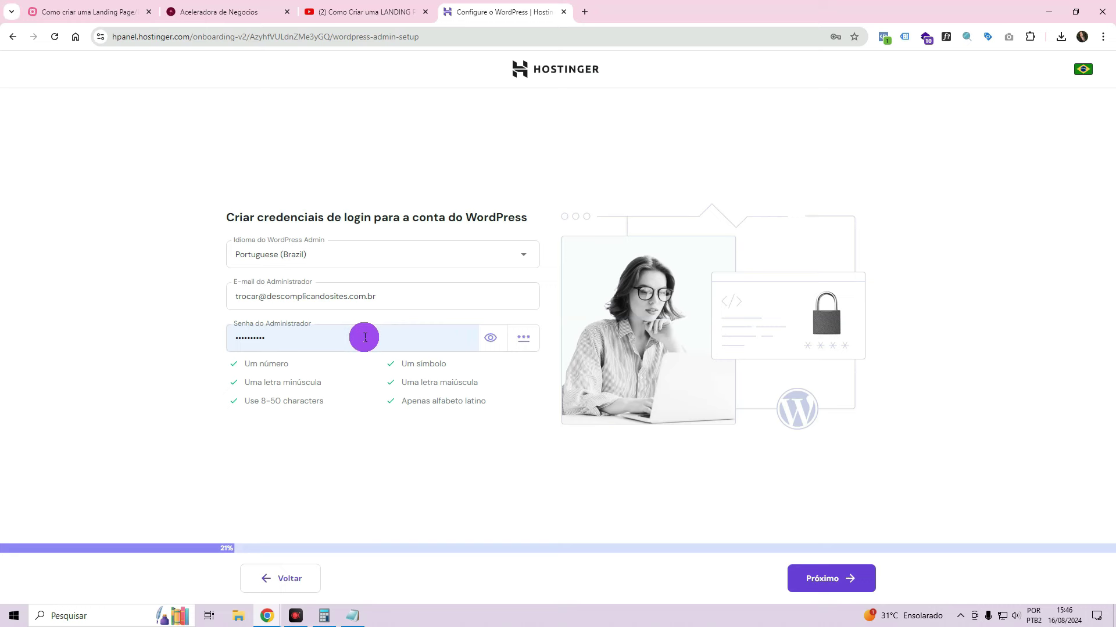
Step: Accept the admin login details and start with a blank site, reaching the domain field
click(843, 582)
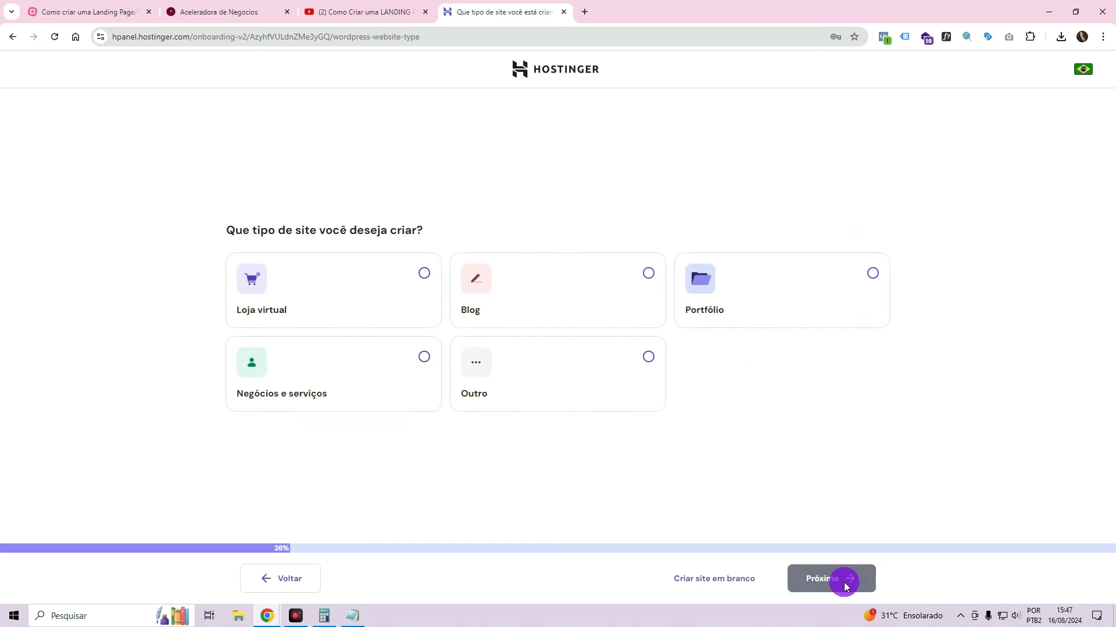
click(715, 581)
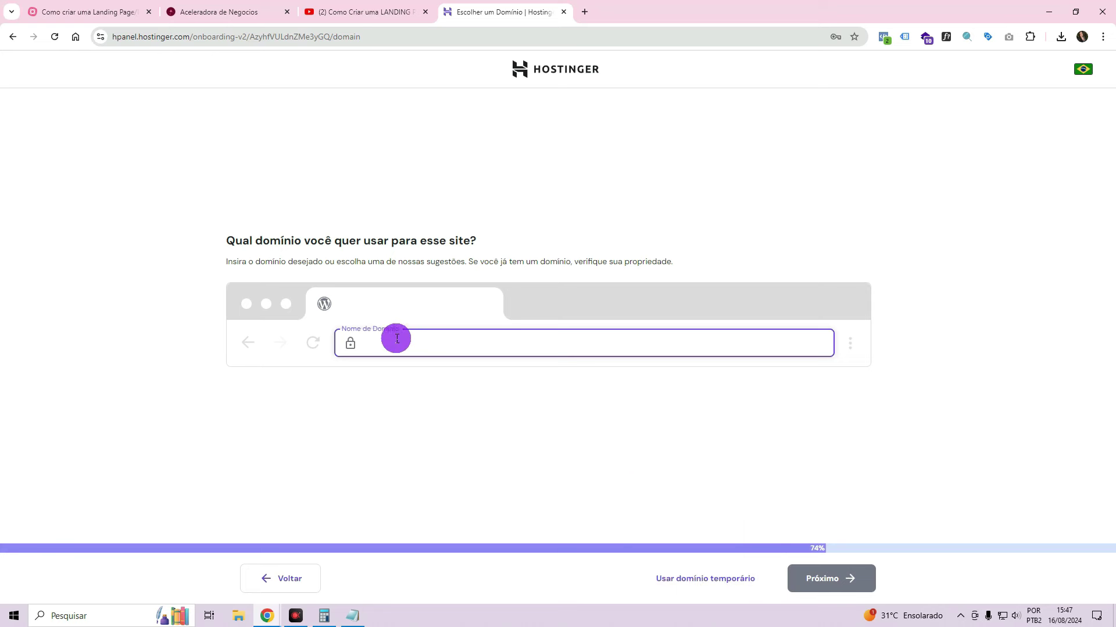
click(397, 342)
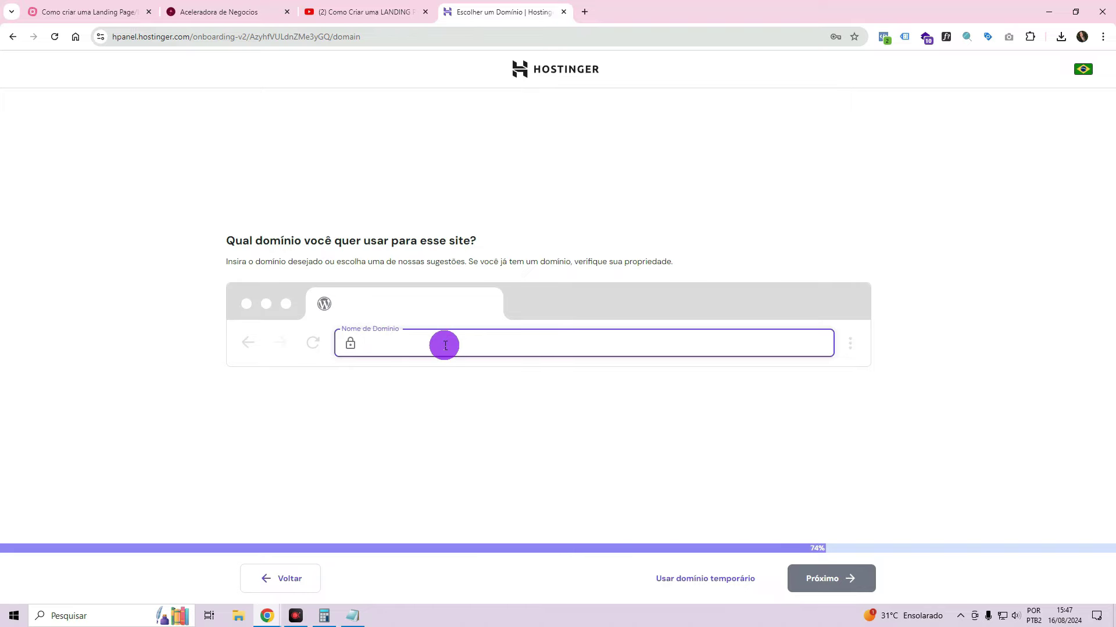
Step: Open Hostinger's domain registration page in a new tab and search for cursoadn
click(361, 11)
click(432, 321)
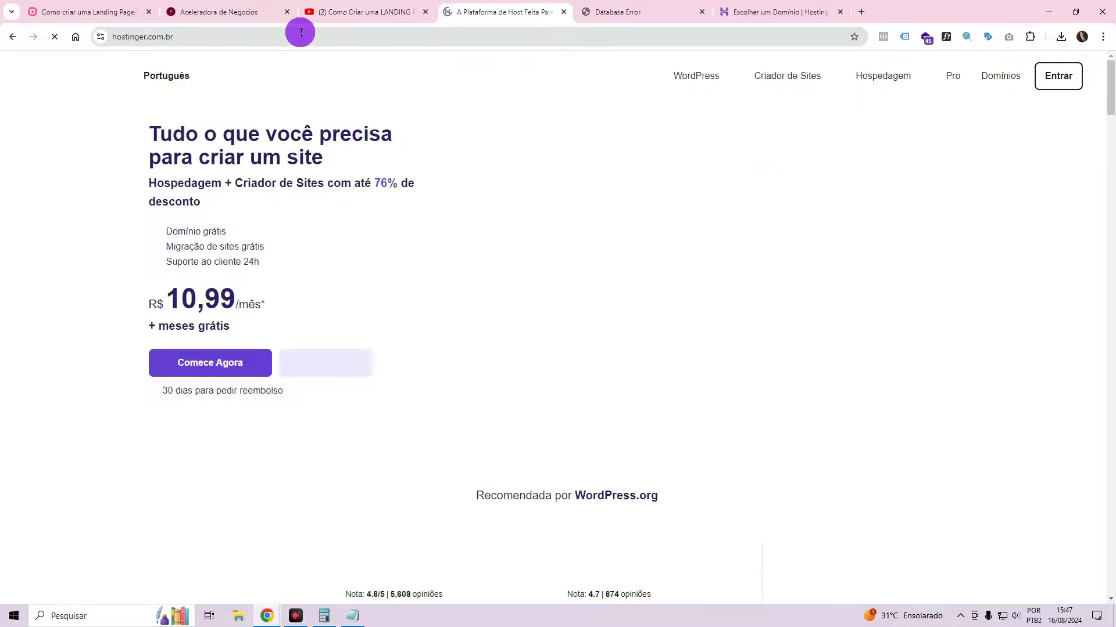
click(997, 76)
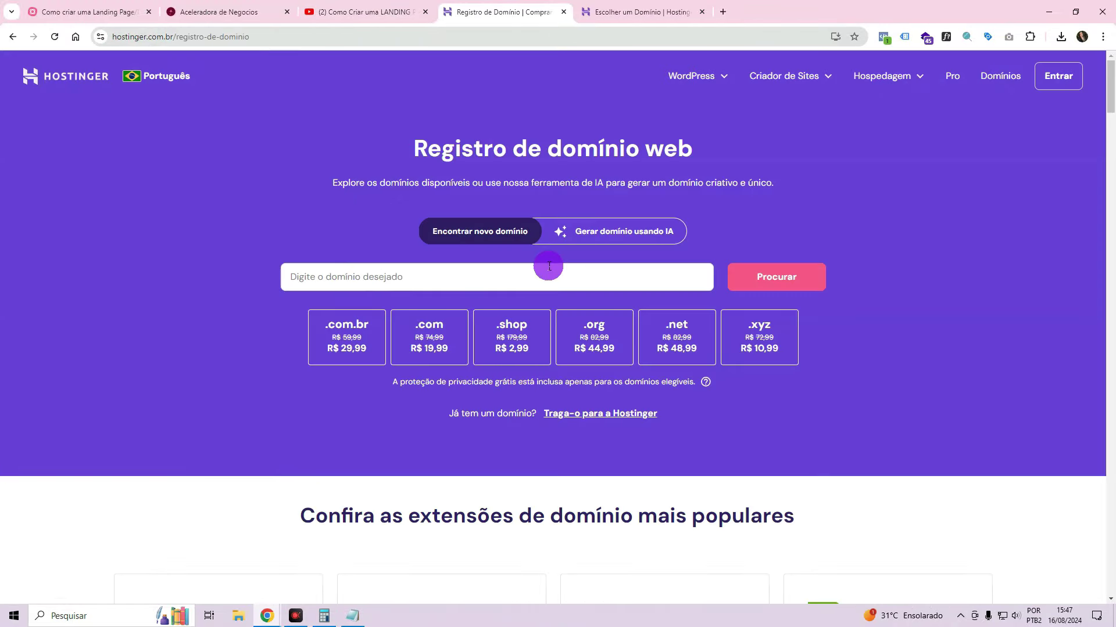
scroll(821, 301, down, 2)
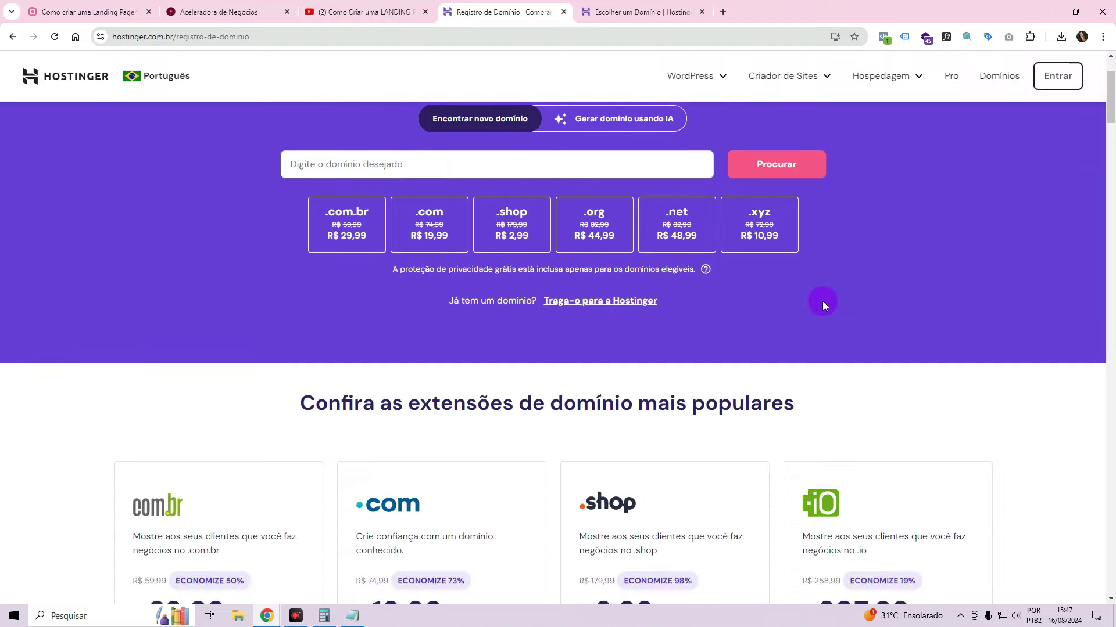
scroll(822, 301, up, 2)
click(435, 278)
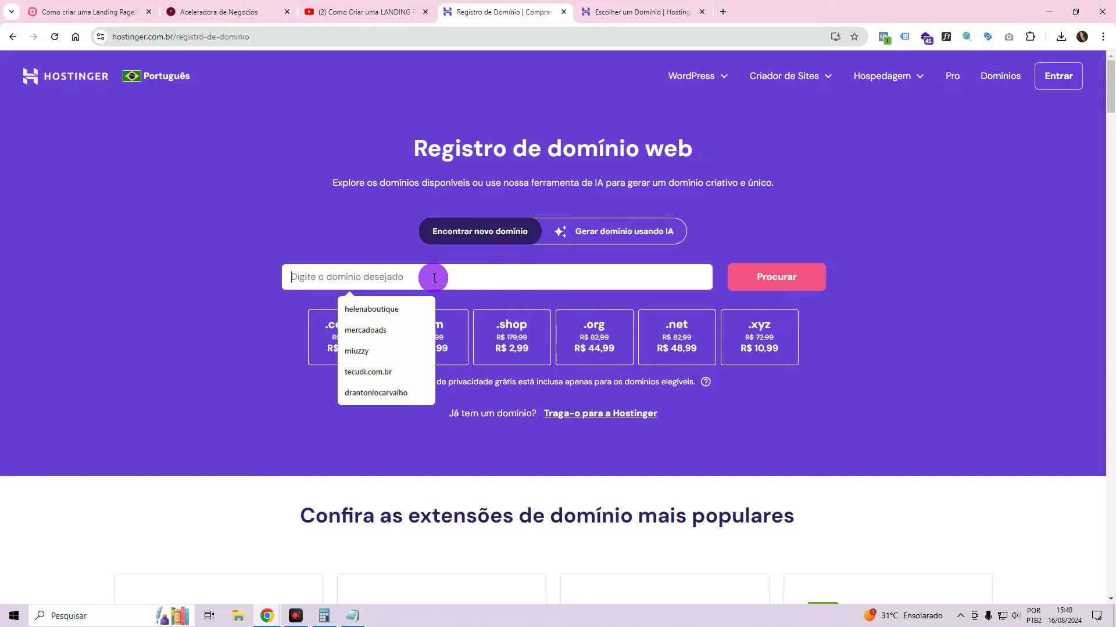
text(cursoa)
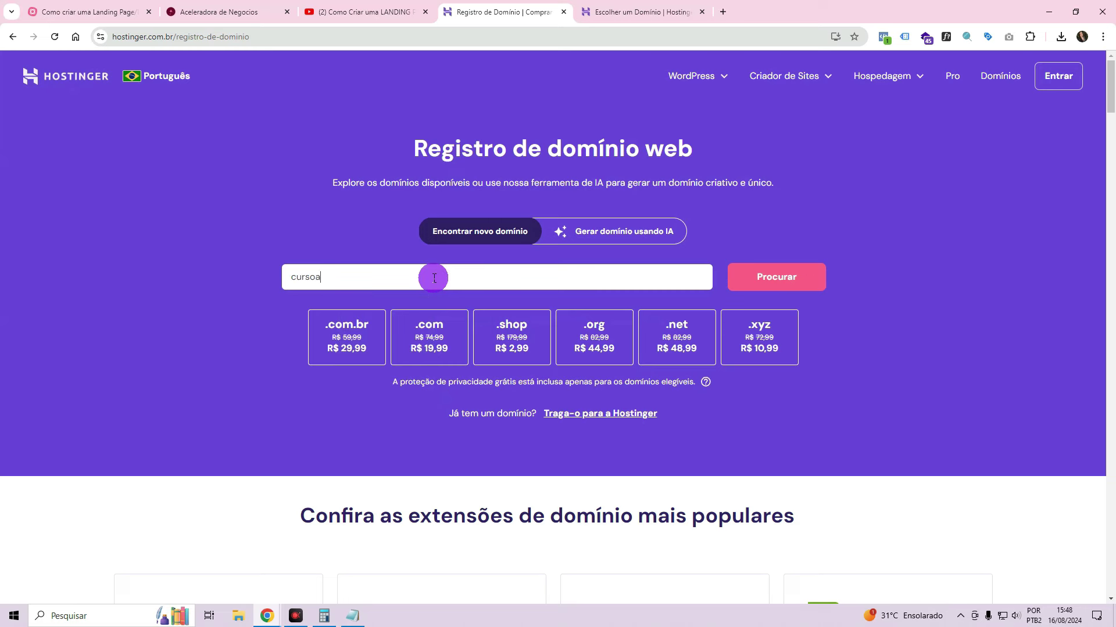
text(dn)
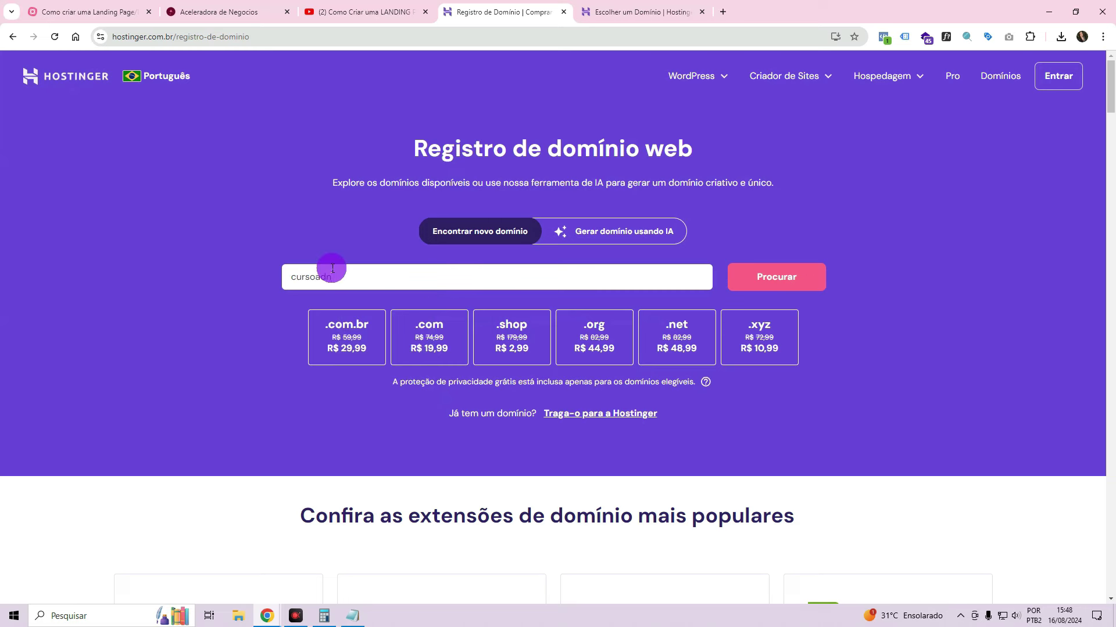
click(801, 281)
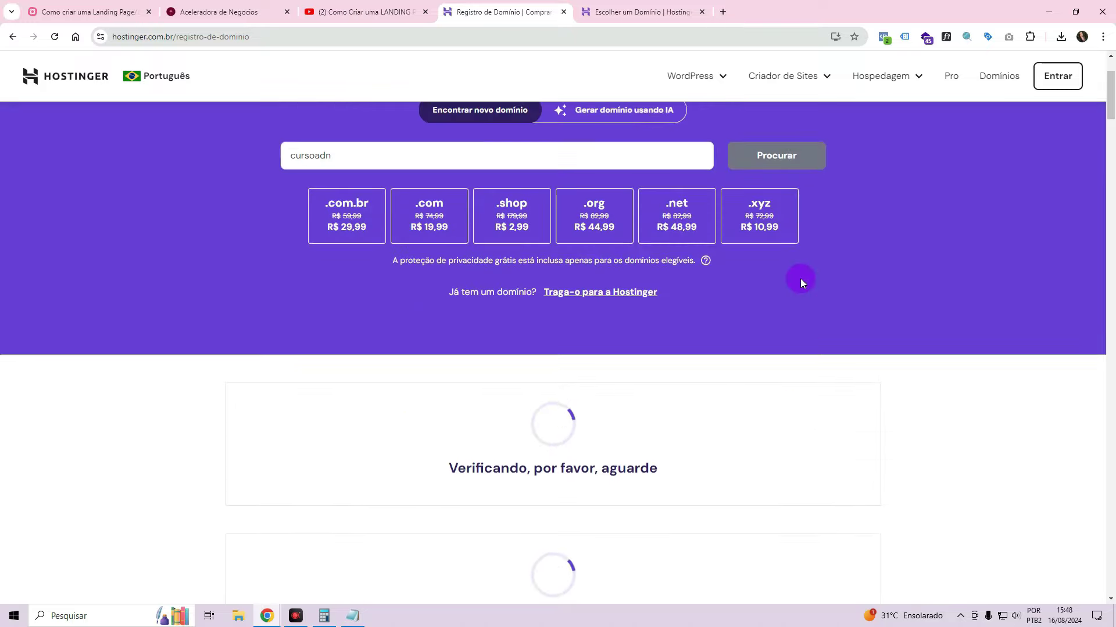
Step: Scan the results, highlighting cursoadn.com and the available cursoadn.com.br
scroll(800, 283, up, 2)
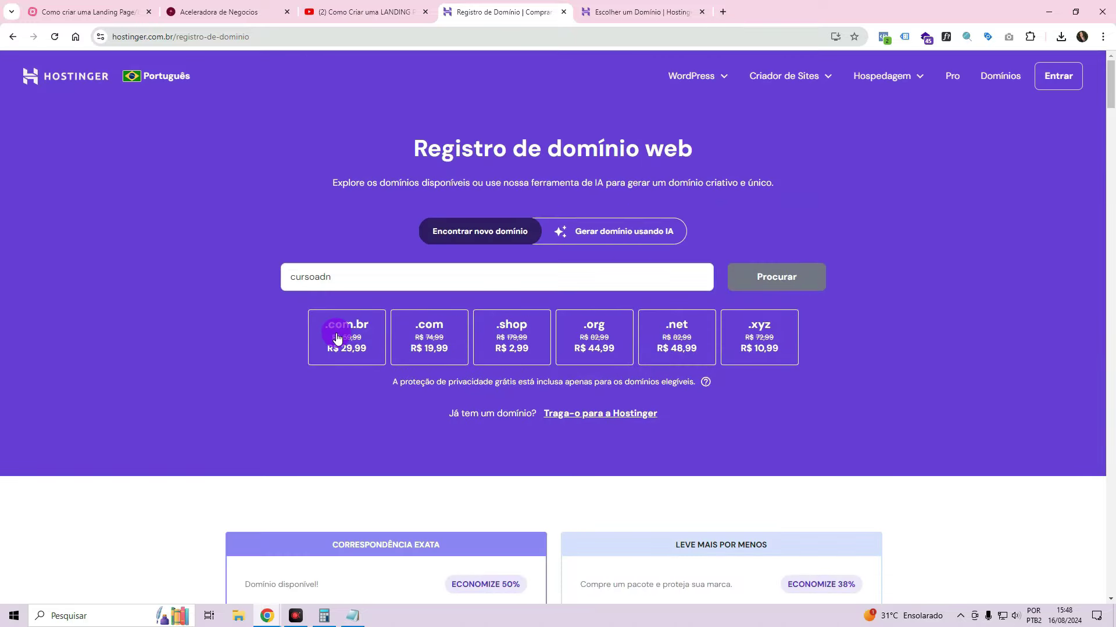
scroll(926, 333, down, 5)
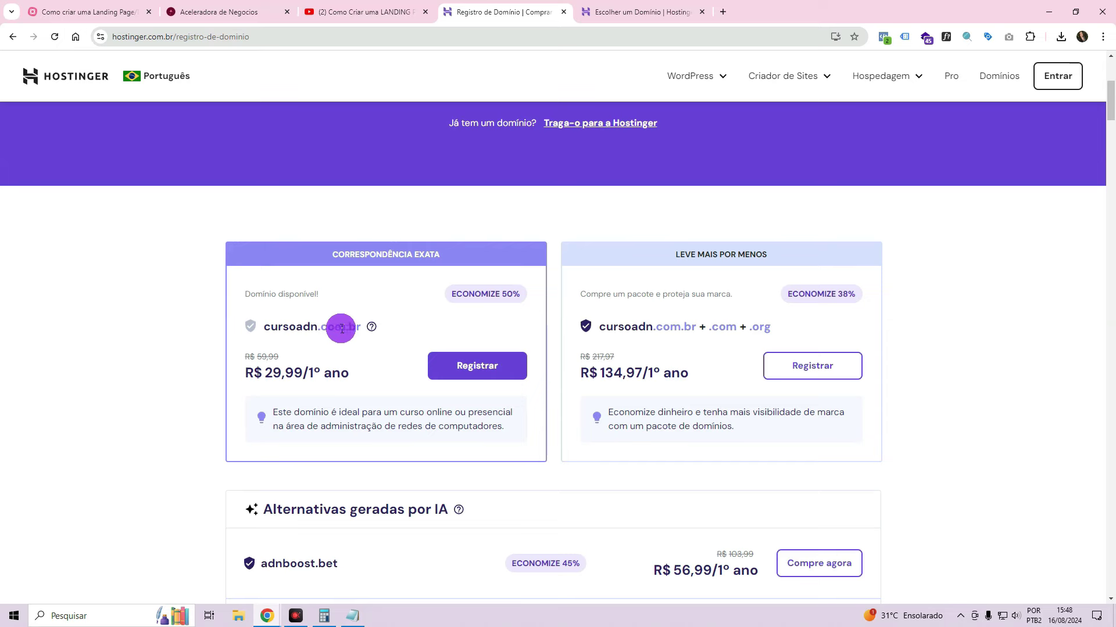
scroll(949, 311, down, 8)
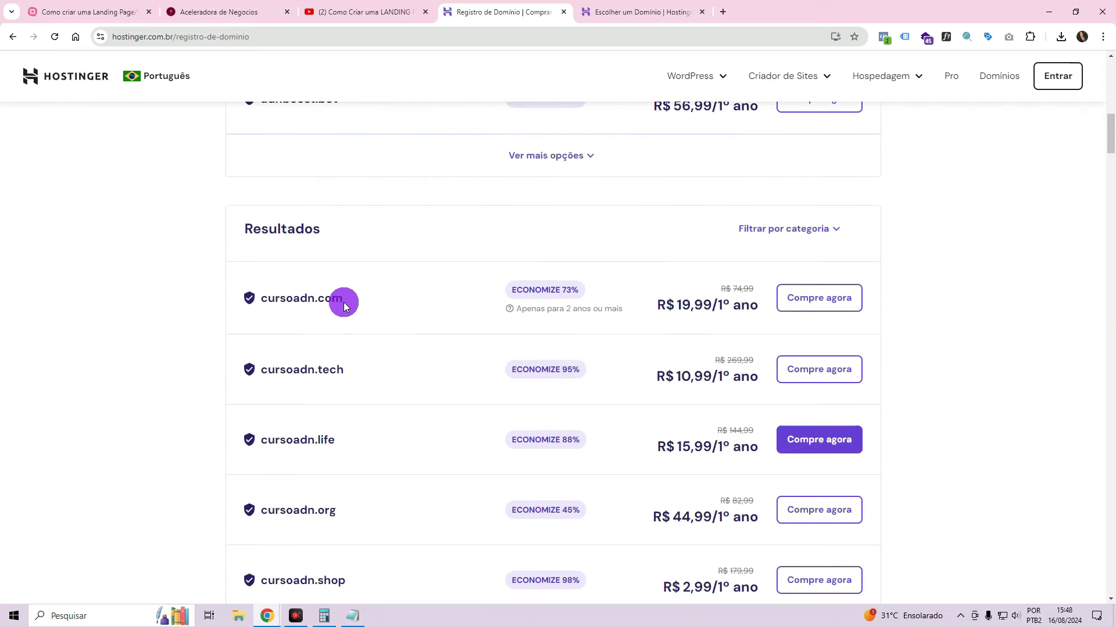
drag(344, 307, 320, 303)
scroll(887, 306, up, 13)
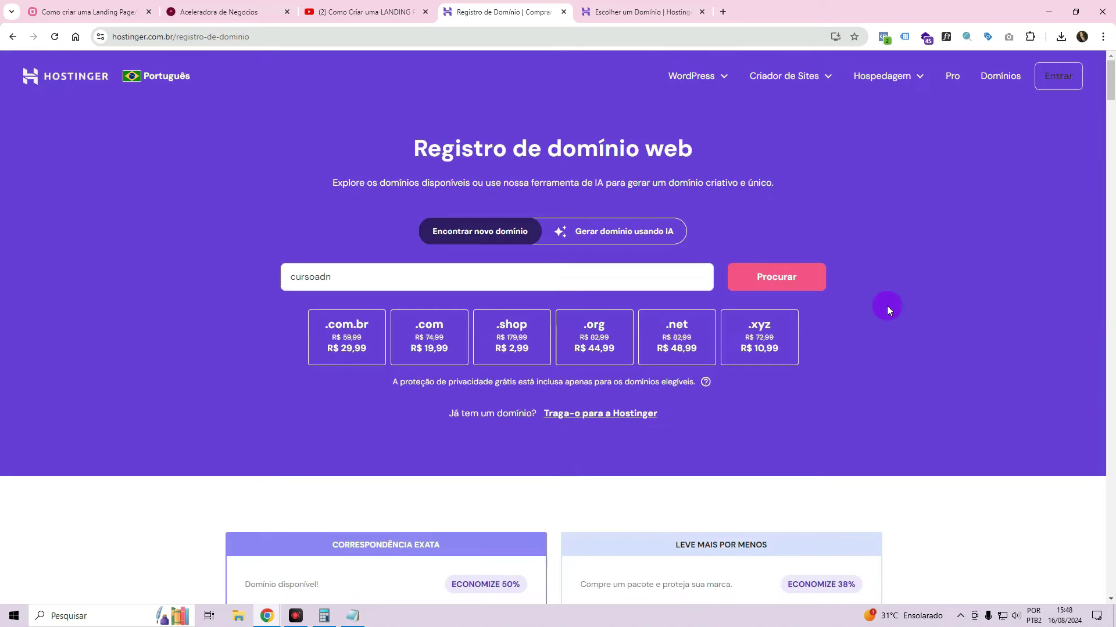
click(361, 276)
double_click(360, 277)
scroll(373, 410, down, 4)
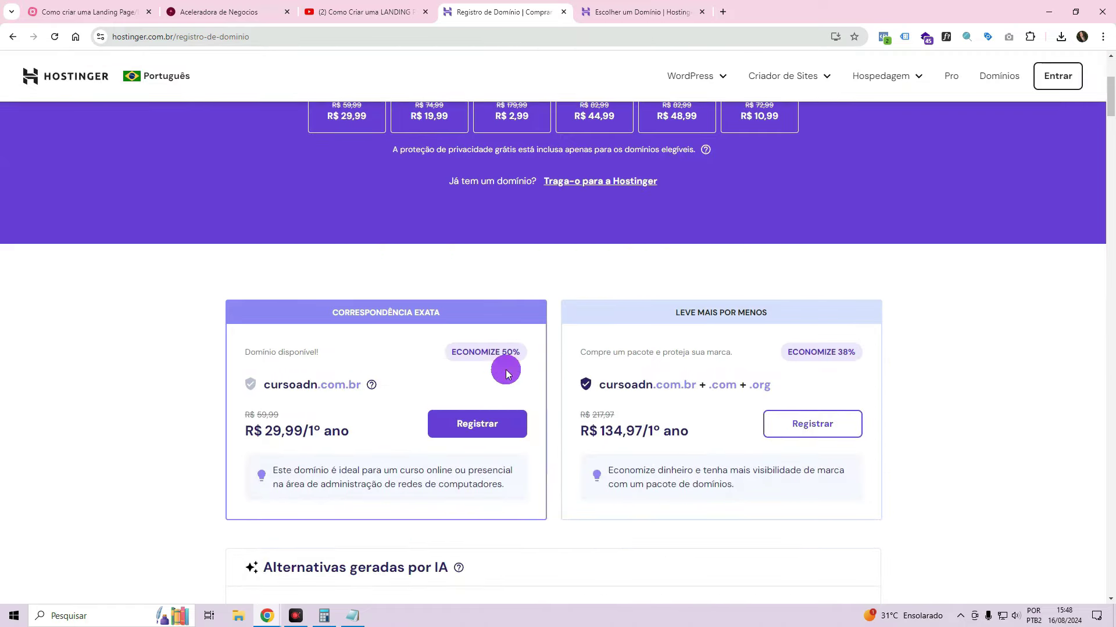
scroll(961, 340, down, 6)
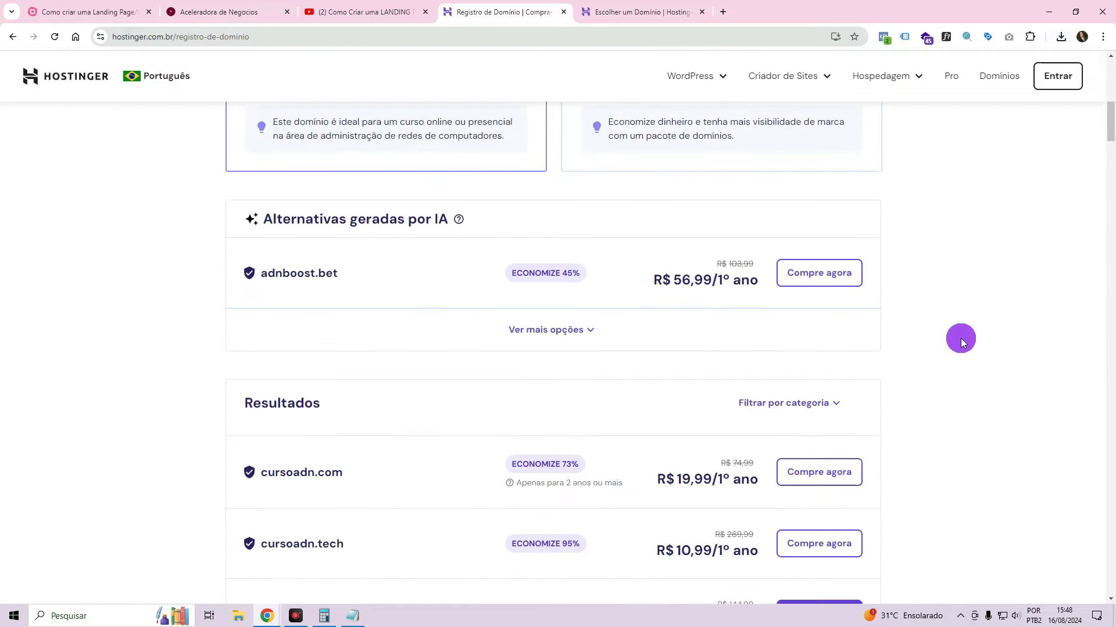
scroll(961, 340, up, 10)
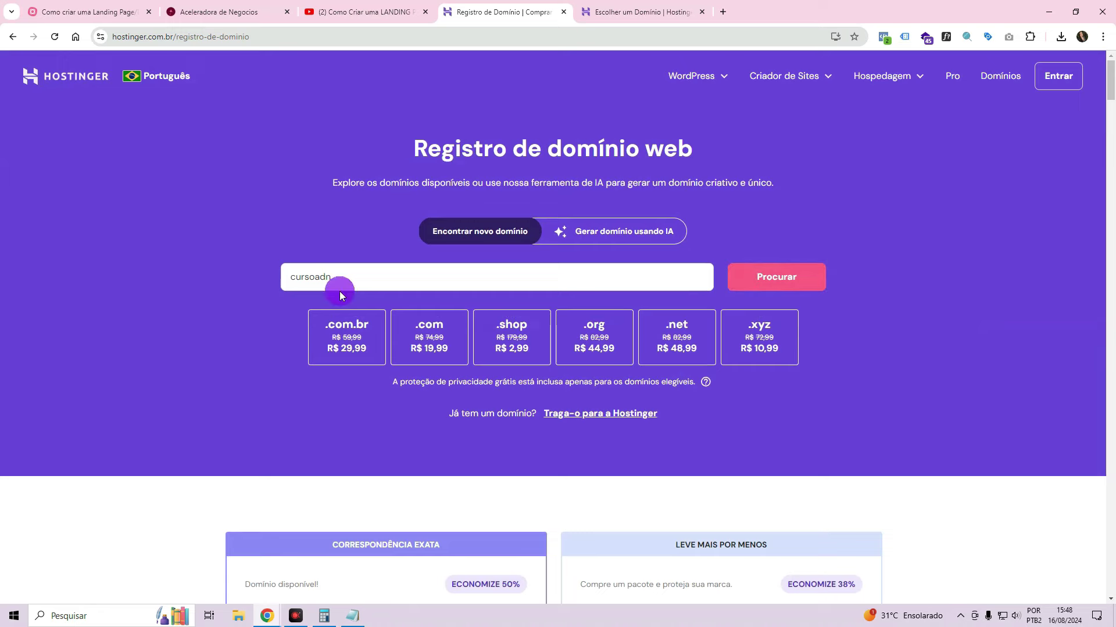
scroll(339, 291, down, 5)
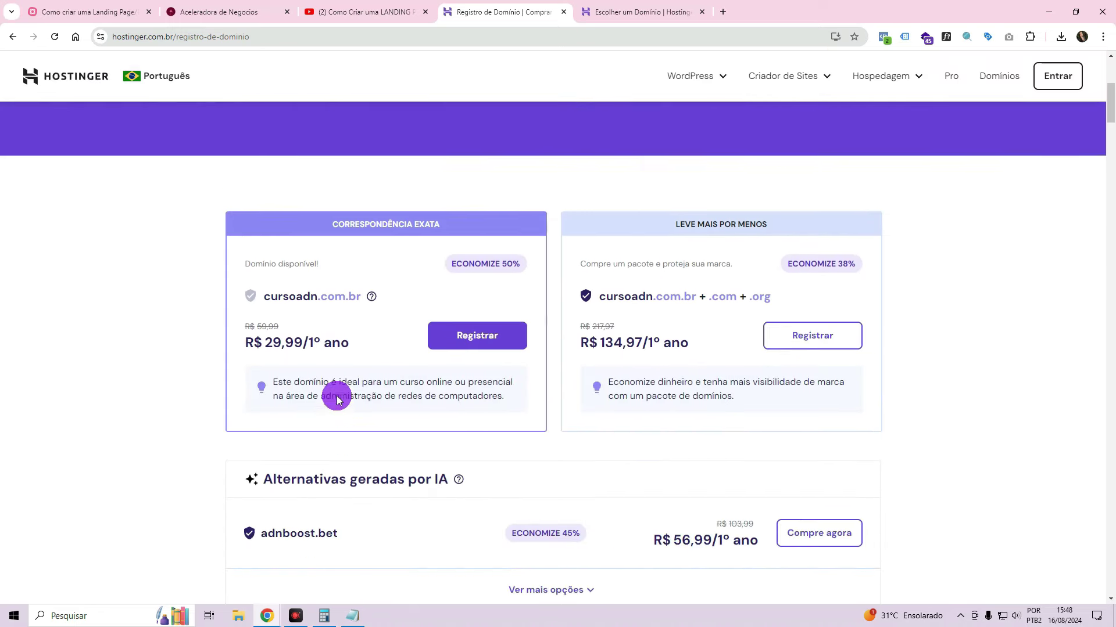
scroll(337, 396, up, 5)
scroll(356, 309, down, 4)
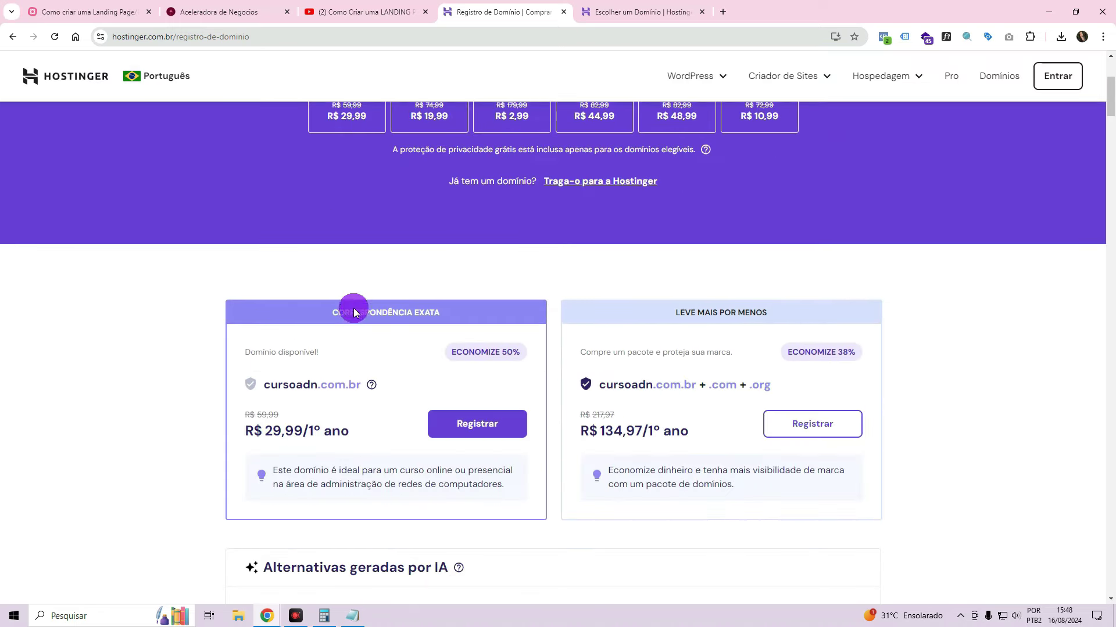
drag(260, 385, 360, 387)
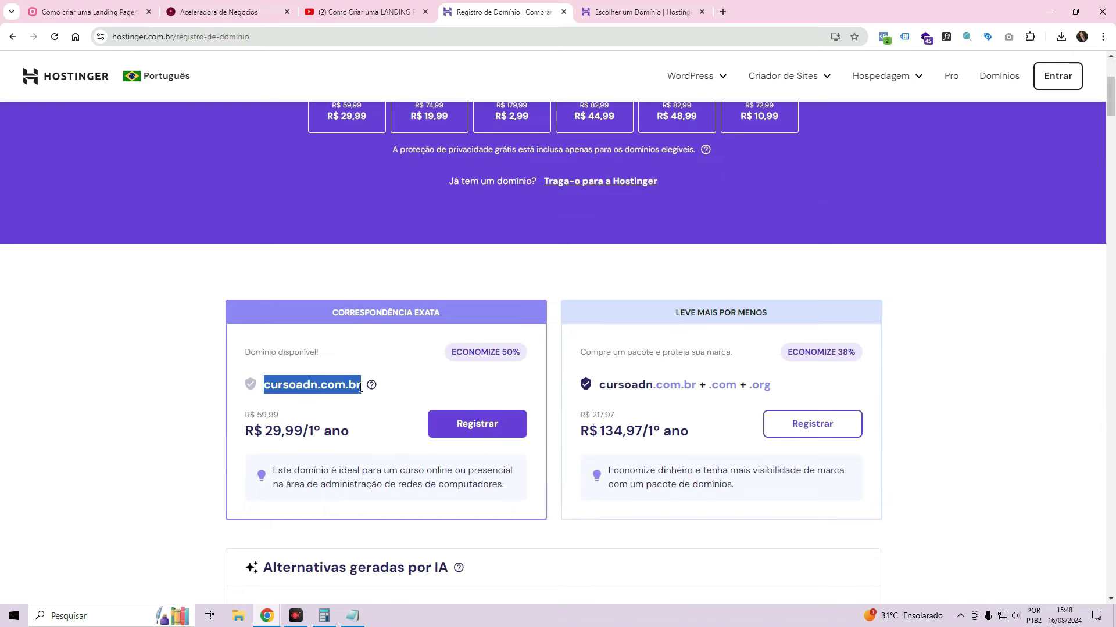
scroll(924, 342, down, 4)
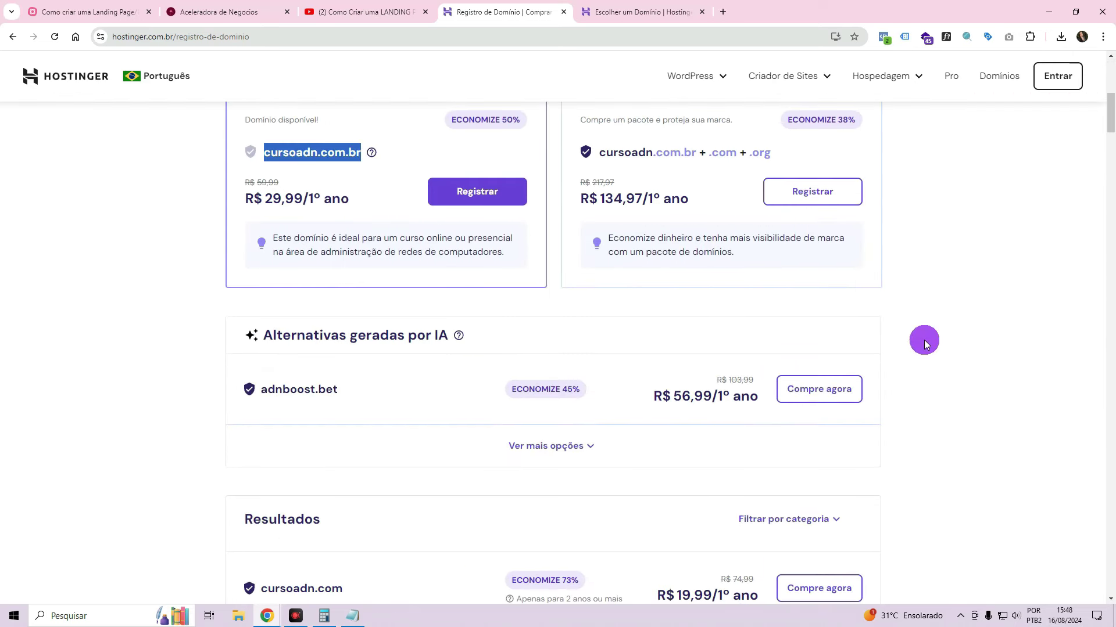
scroll(924, 343, down, 4)
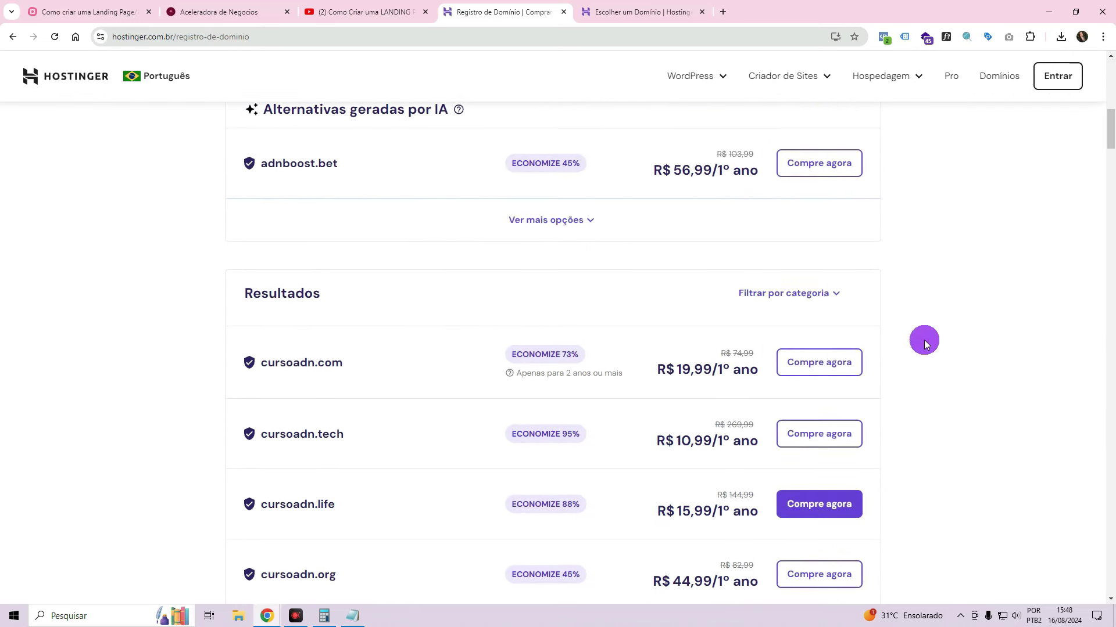
drag(317, 352, 341, 353)
click(318, 356)
click(319, 356)
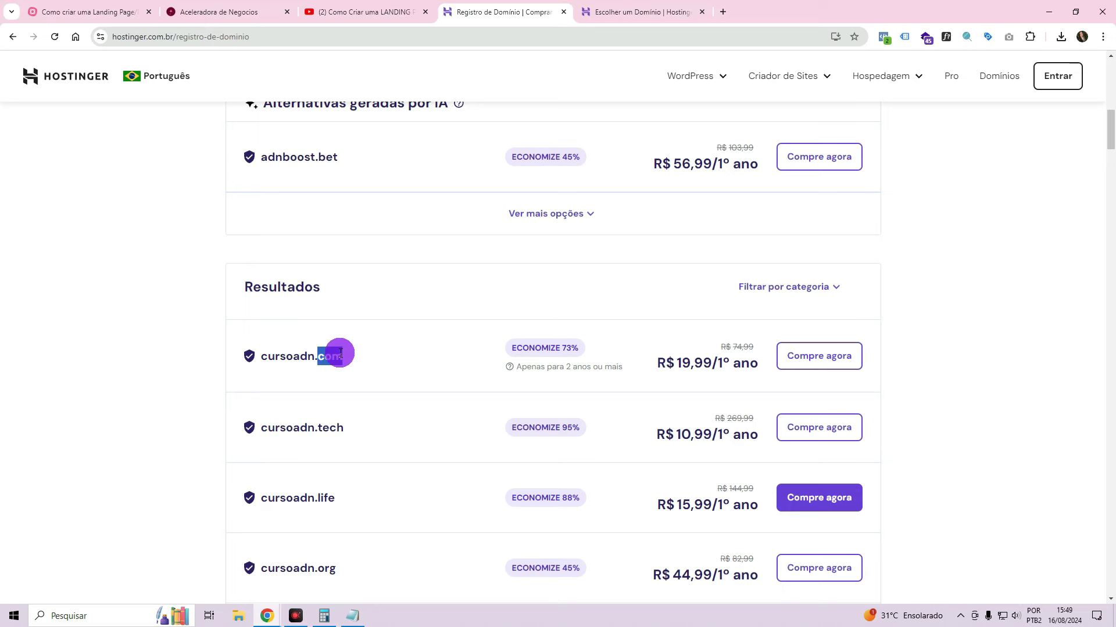
Step: Compare cursoadn.com's first-year price with cursoadn.com.br at R$ 29,99 (down from 59,99)
scroll(339, 351, up, 2)
scroll(339, 351, down, 2)
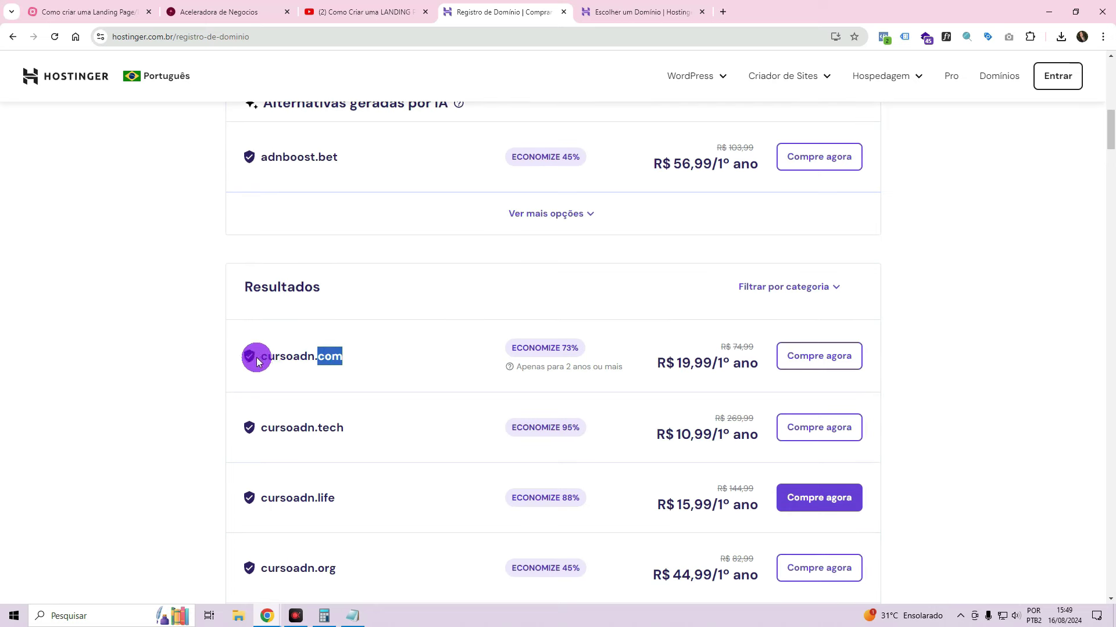
drag(257, 361, 351, 362)
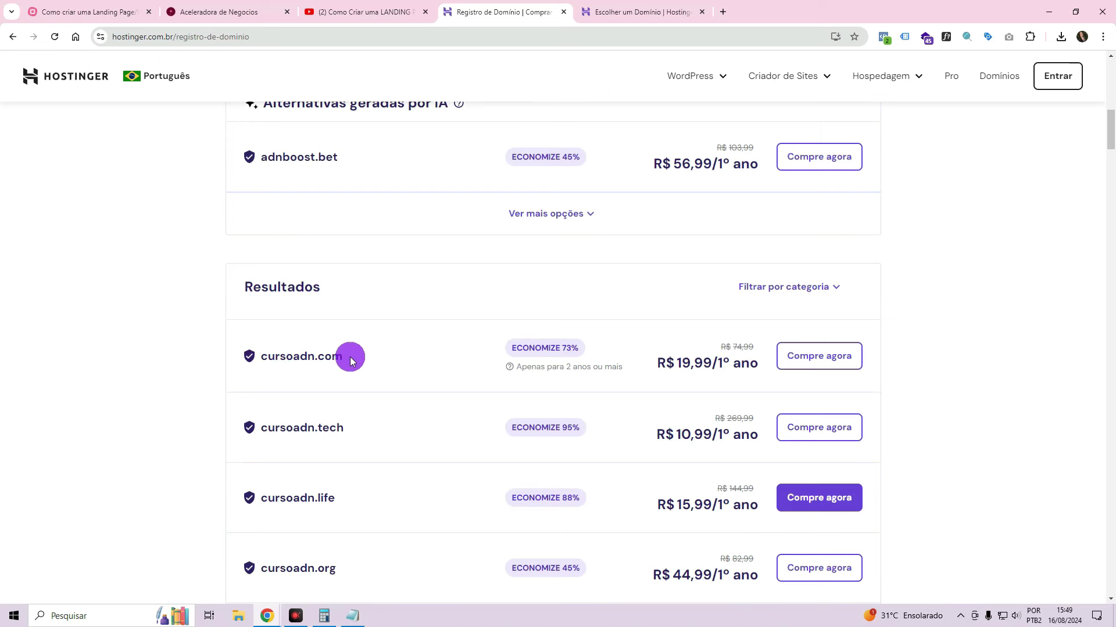
mouse_move(655, 363)
mouse_down()
mouse_move(733, 363)
mouse_move(687, 366)
mouse_move(789, 379)
mouse_up()
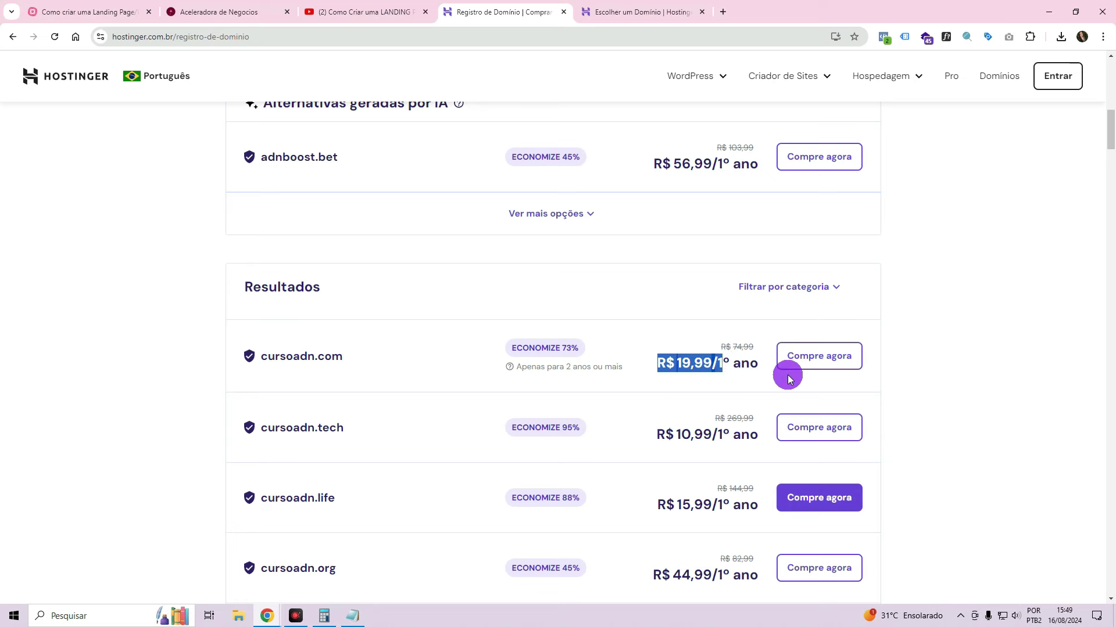
scroll(789, 378, up, 8)
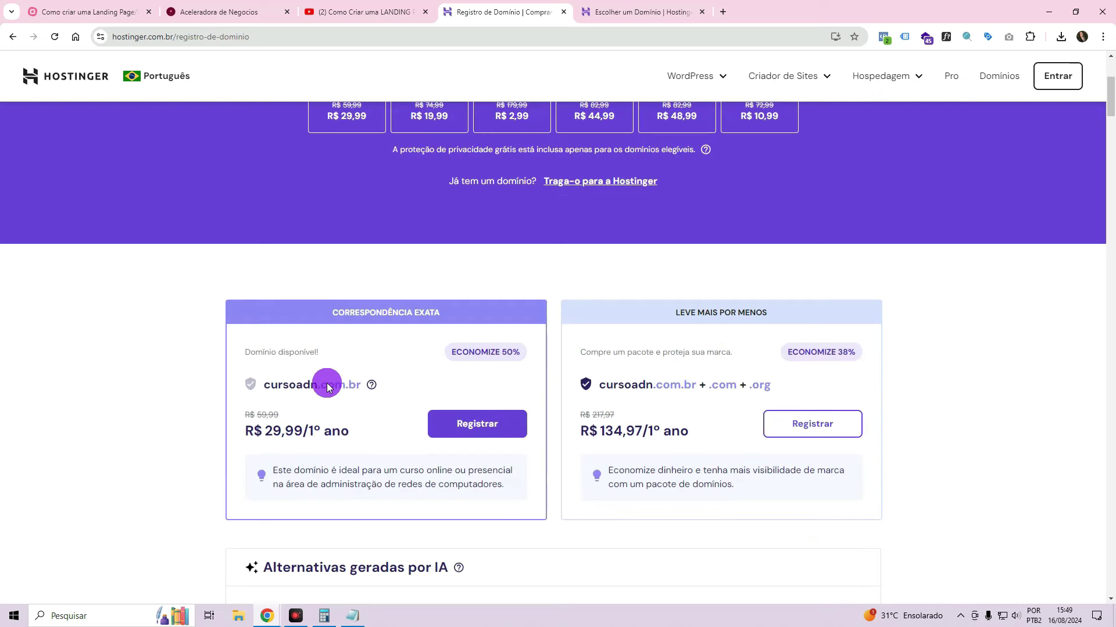
mouse_move(260, 428)
mouse_down()
mouse_move(303, 430)
mouse_move(246, 416)
mouse_move(278, 417)
mouse_up()
click(278, 428)
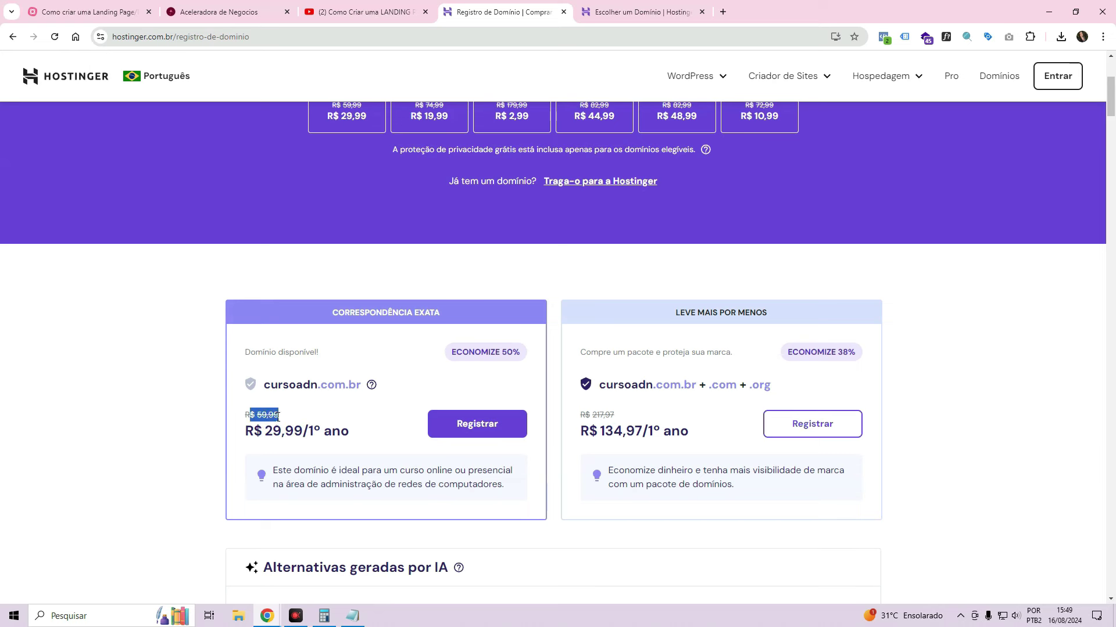
click(269, 423)
scroll(443, 419, up, 1)
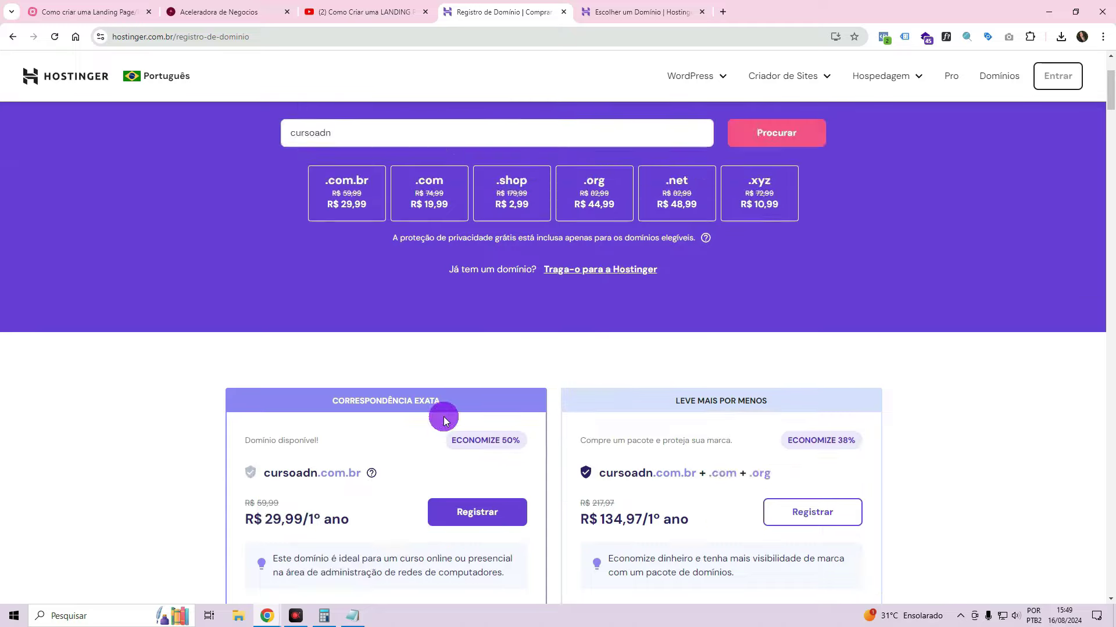
scroll(443, 418, down, 2)
scroll(444, 418, up, 4)
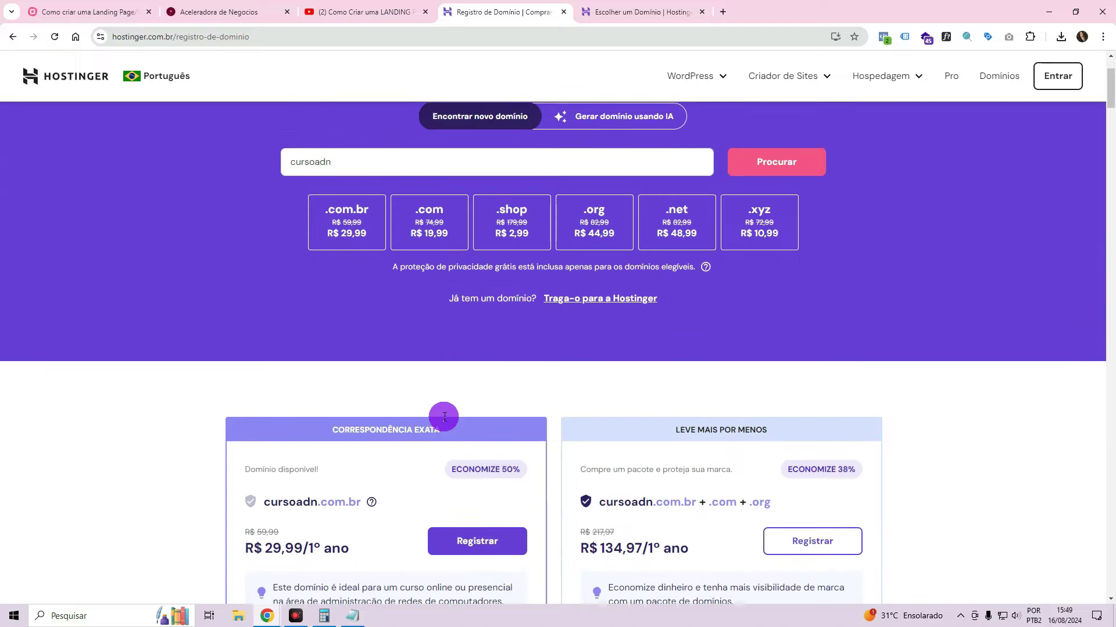
scroll(445, 418, down, 4)
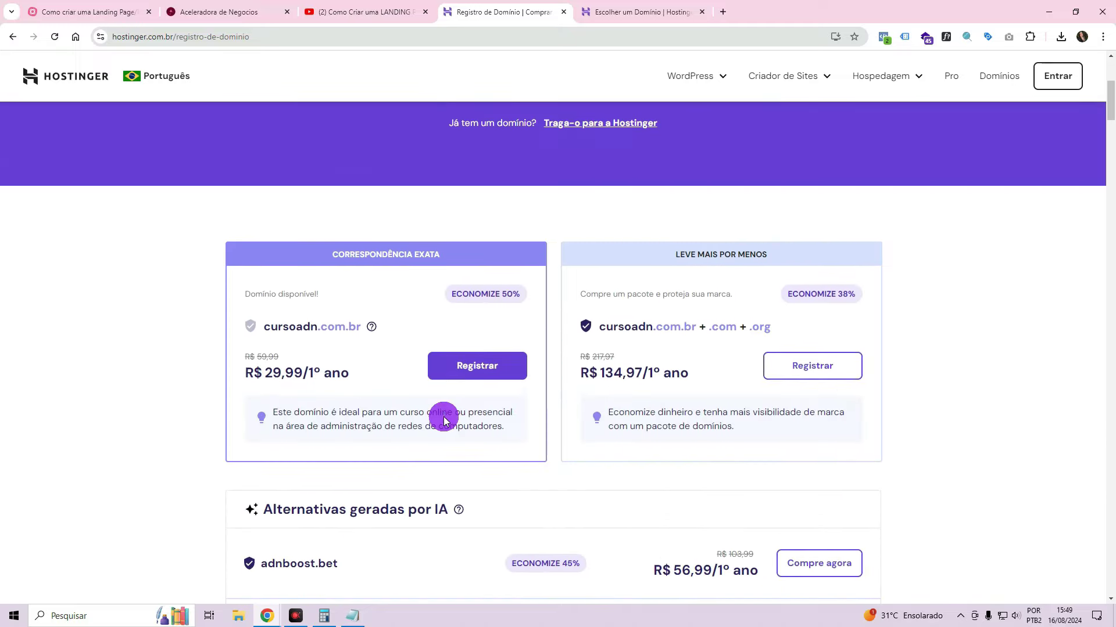
scroll(445, 418, up, 4)
scroll(444, 418, down, 5)
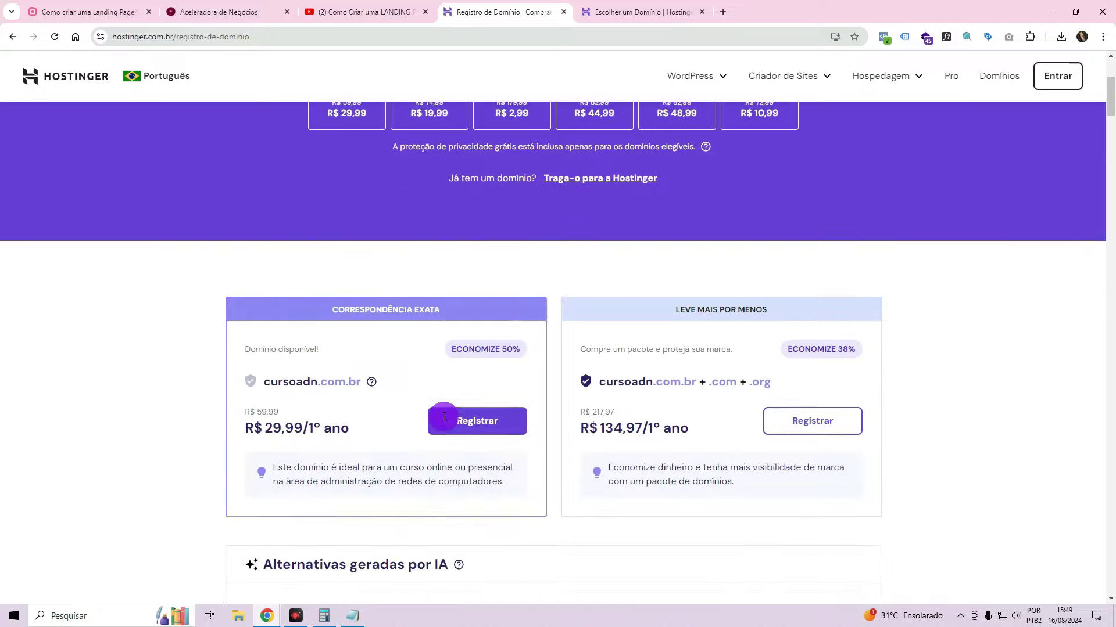
scroll(444, 418, down, 2)
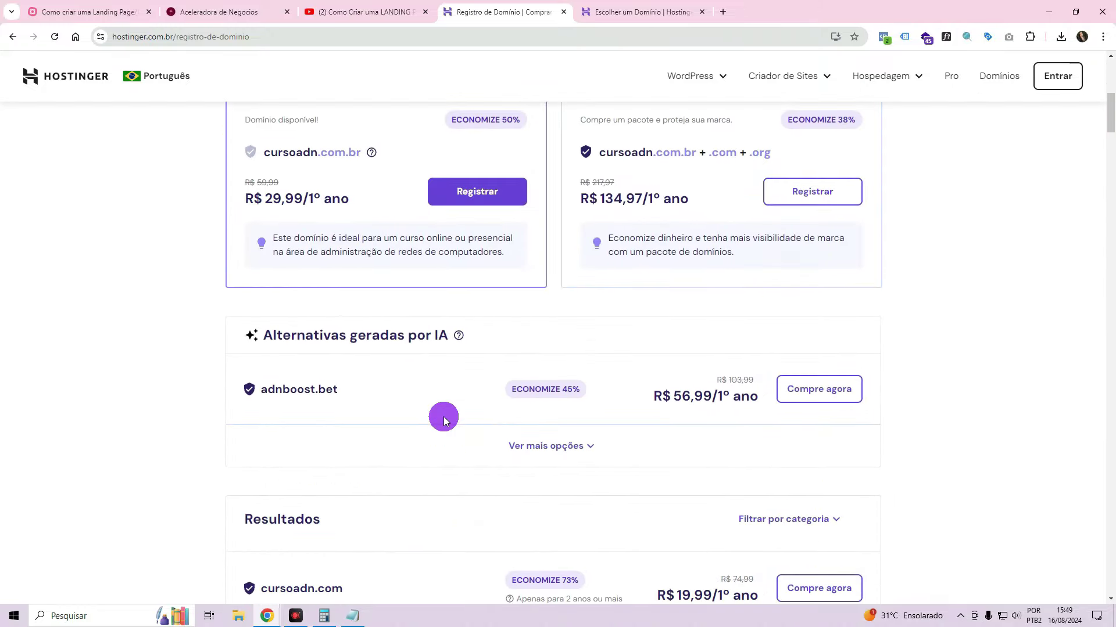
scroll(443, 420, down, 3)
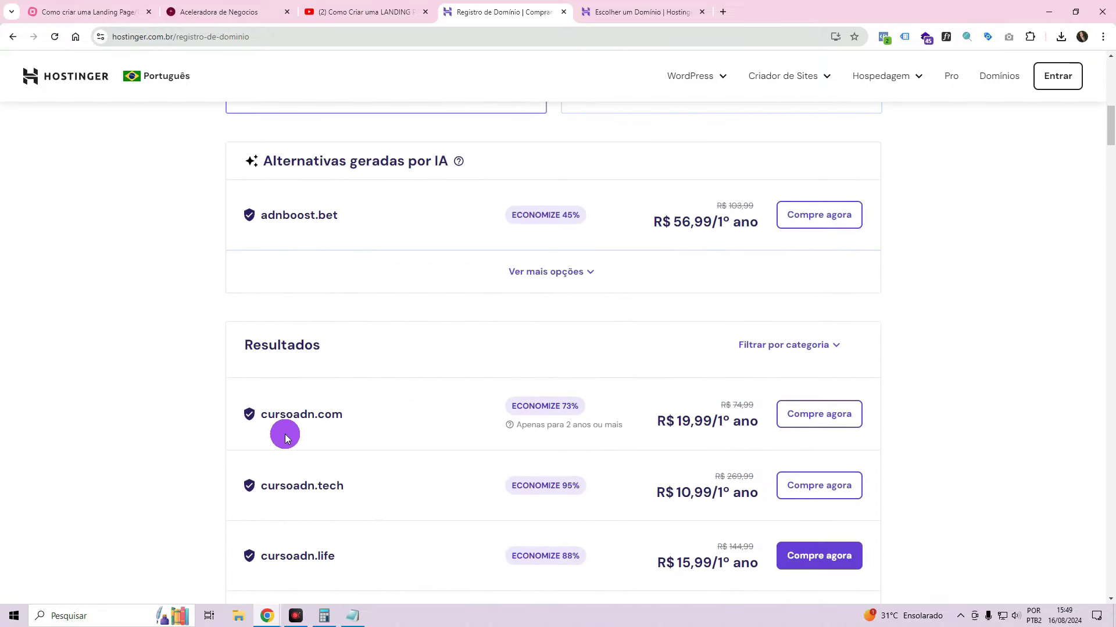
scroll(336, 418, up, 10)
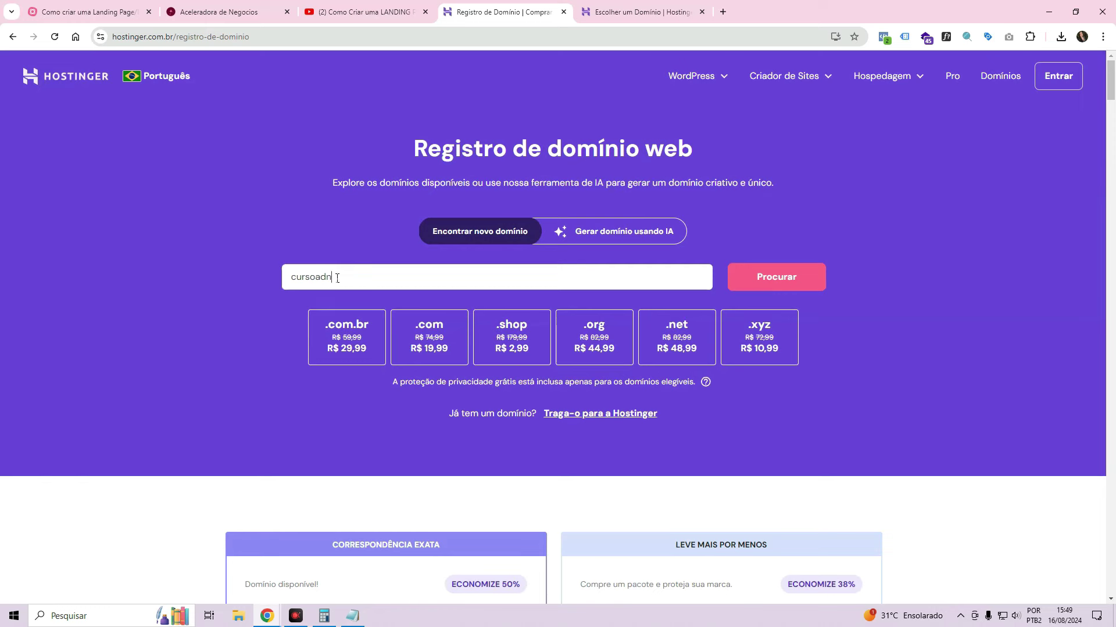
Step: Delete 'adn' from the end of the cursoadn search term
drag(333, 277, 291, 277)
click(341, 278)
click(318, 276)
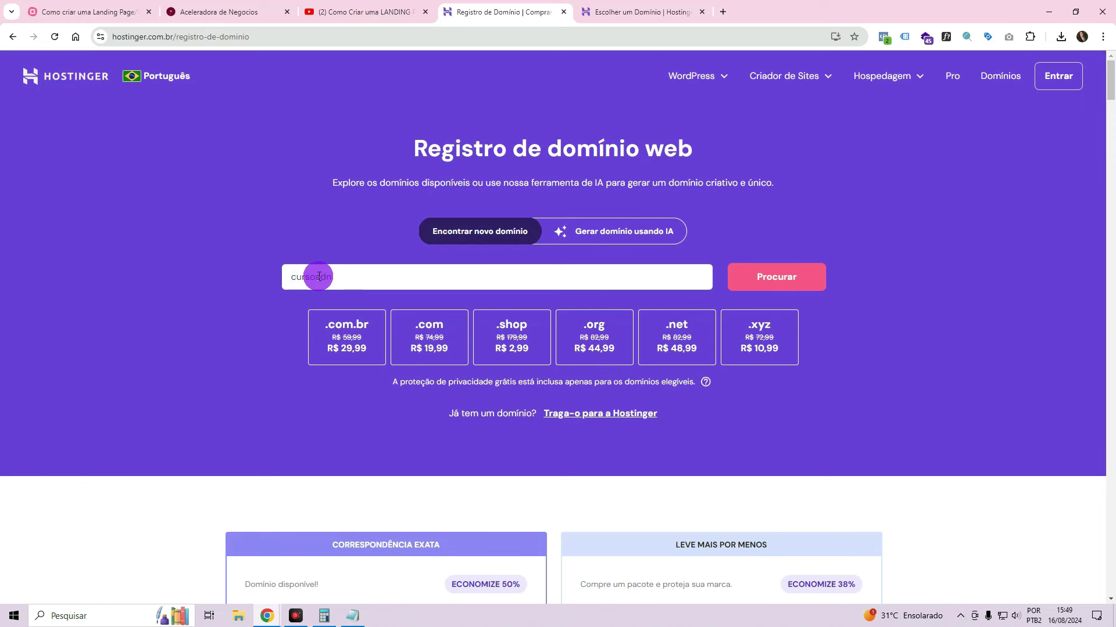
drag(317, 277, 335, 278)
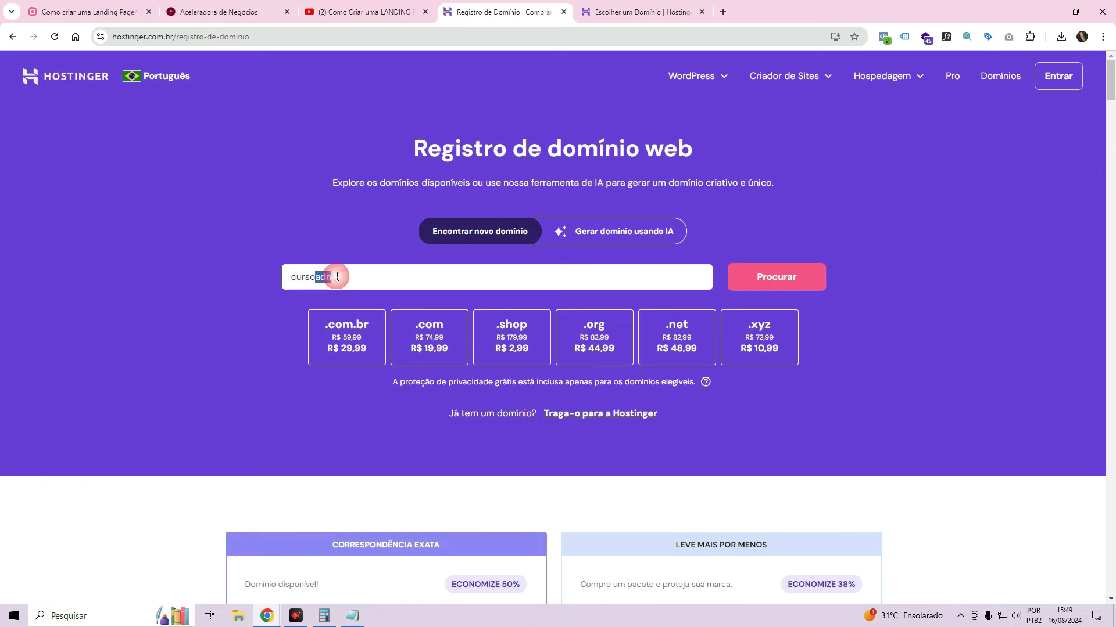
key(BackSpace)
Step: Search for adncurso and copy the name cursoadn from the result card
click(291, 276)
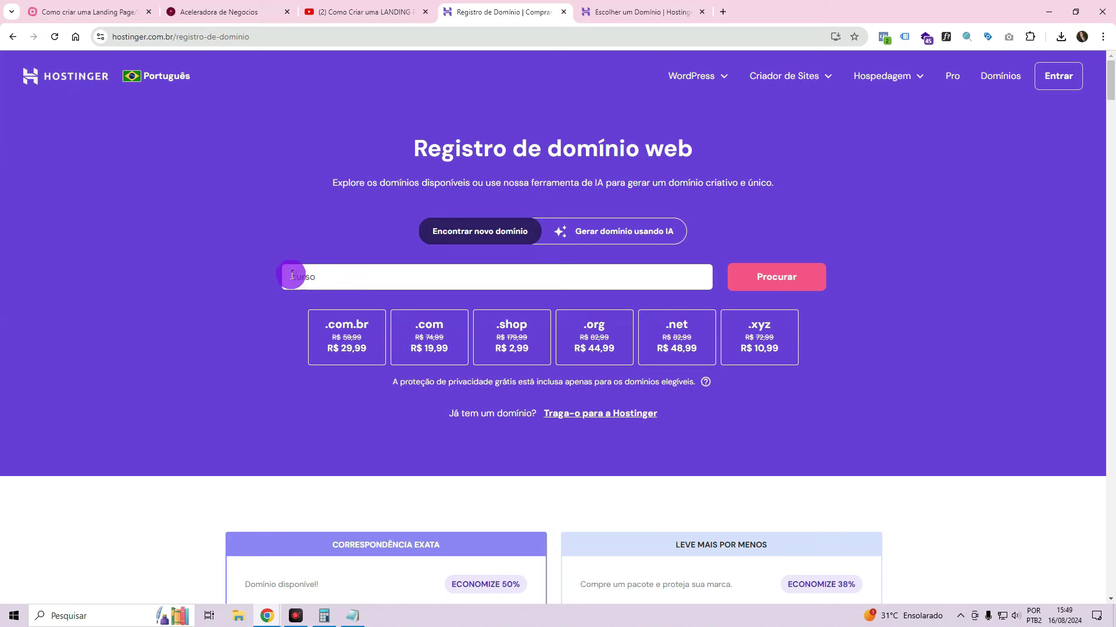
text(adn)
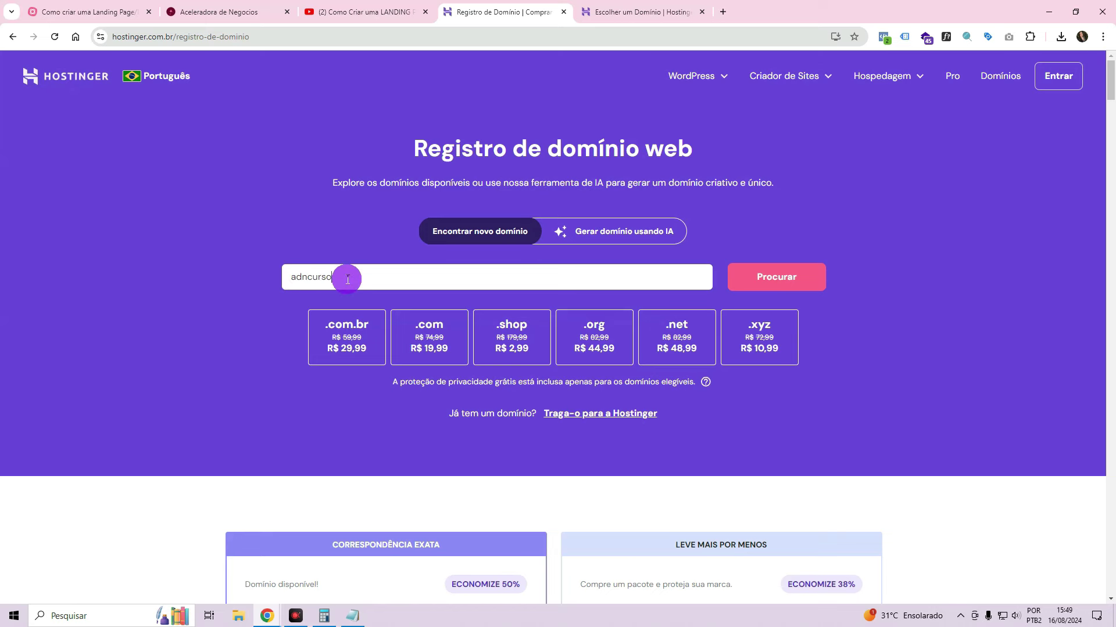
key(Return)
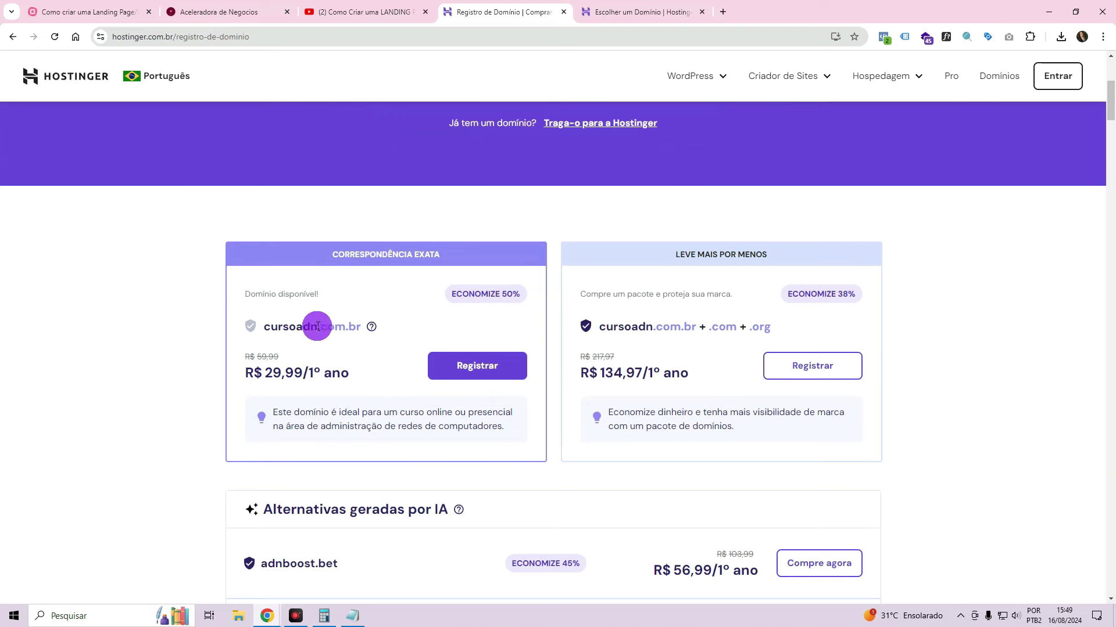
drag(317, 327, 261, 338)
key(ctrl+c)
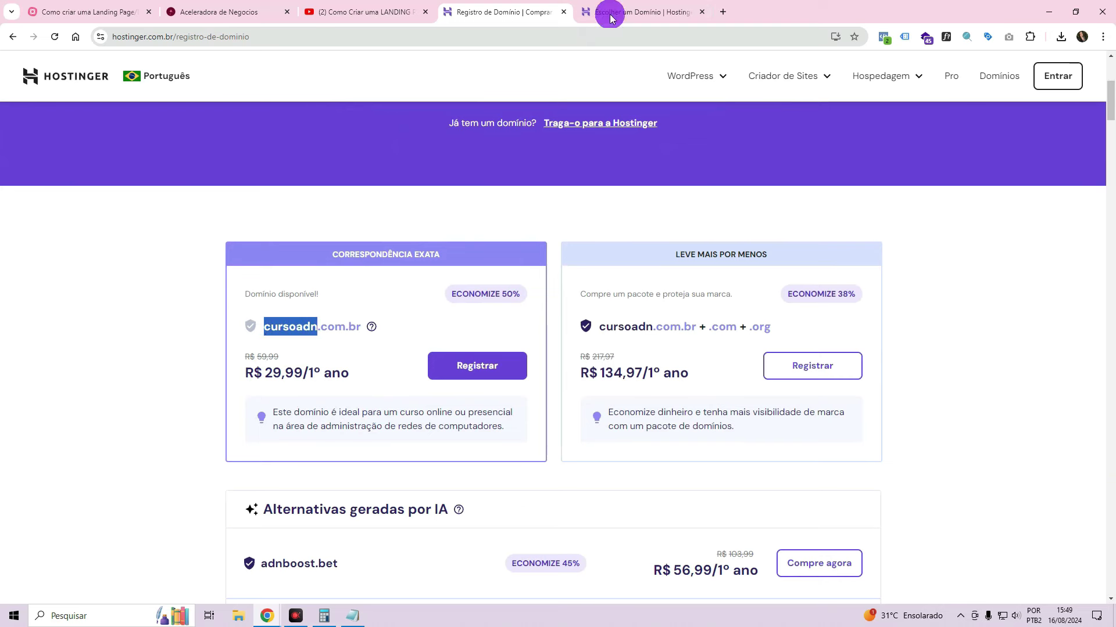
key(ctrl+w)
Step: Paste cursoadn as the domain name, pick the free cursoadn.com, and finalize its registration
key(ctrl+v)
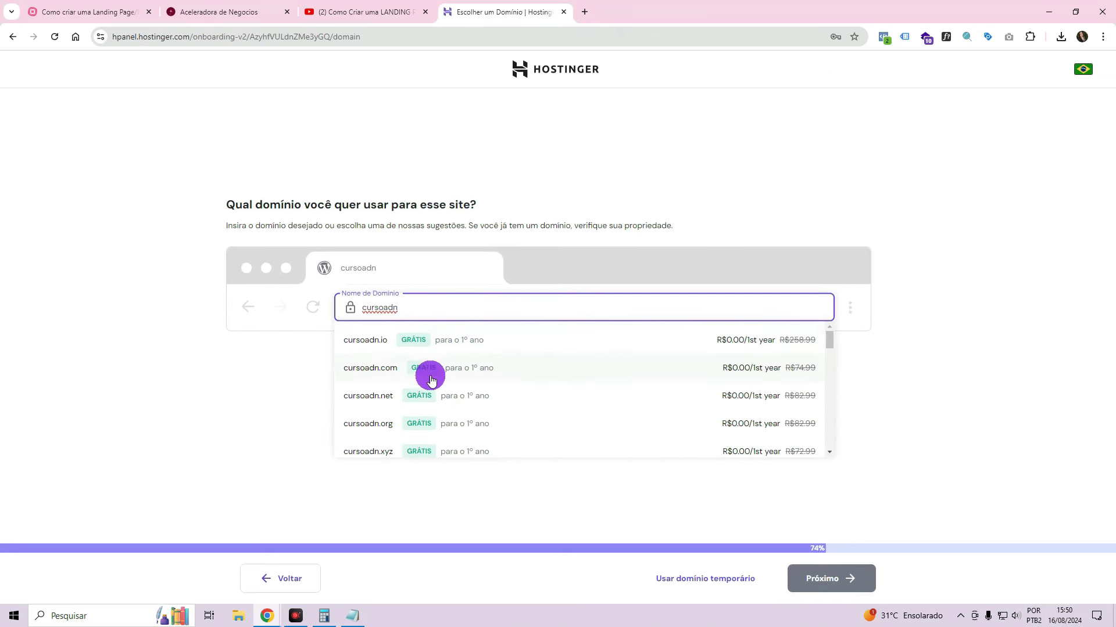
click(470, 365)
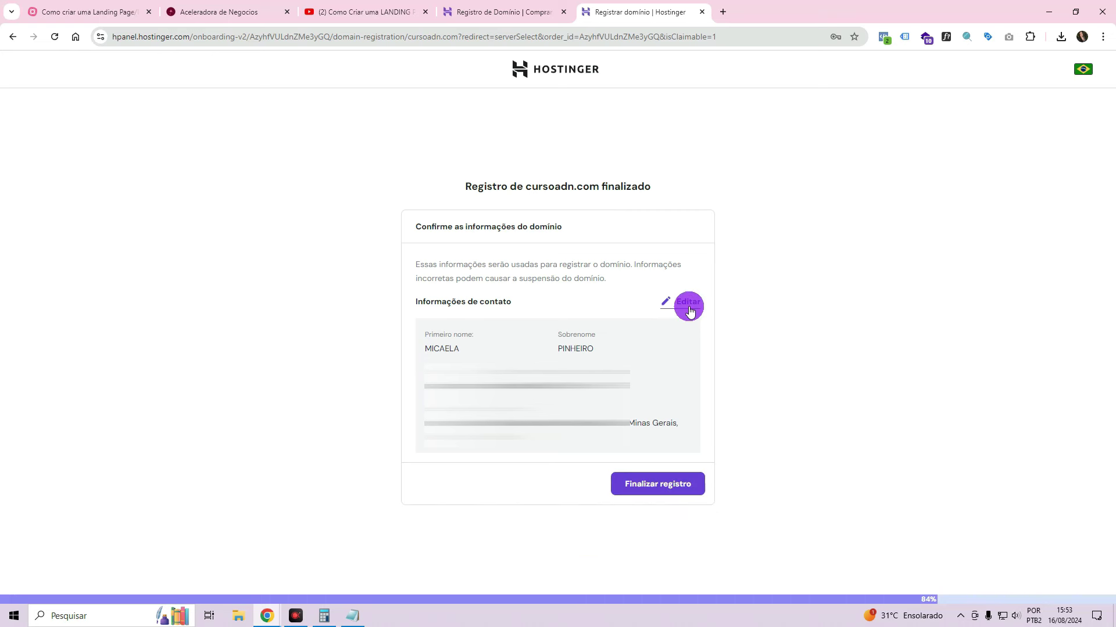
click(673, 489)
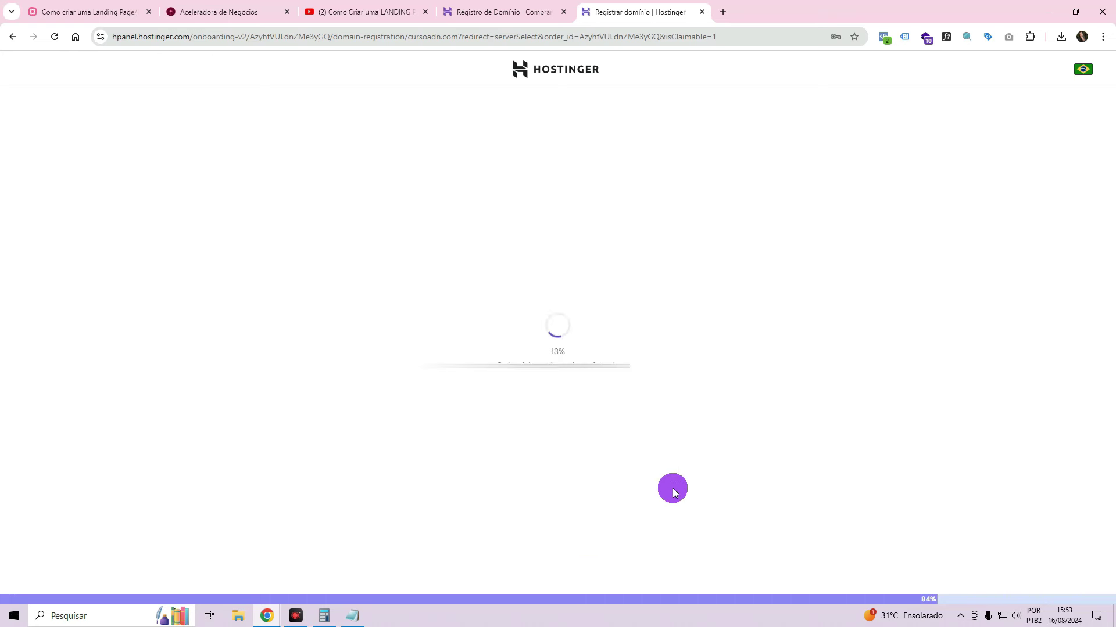
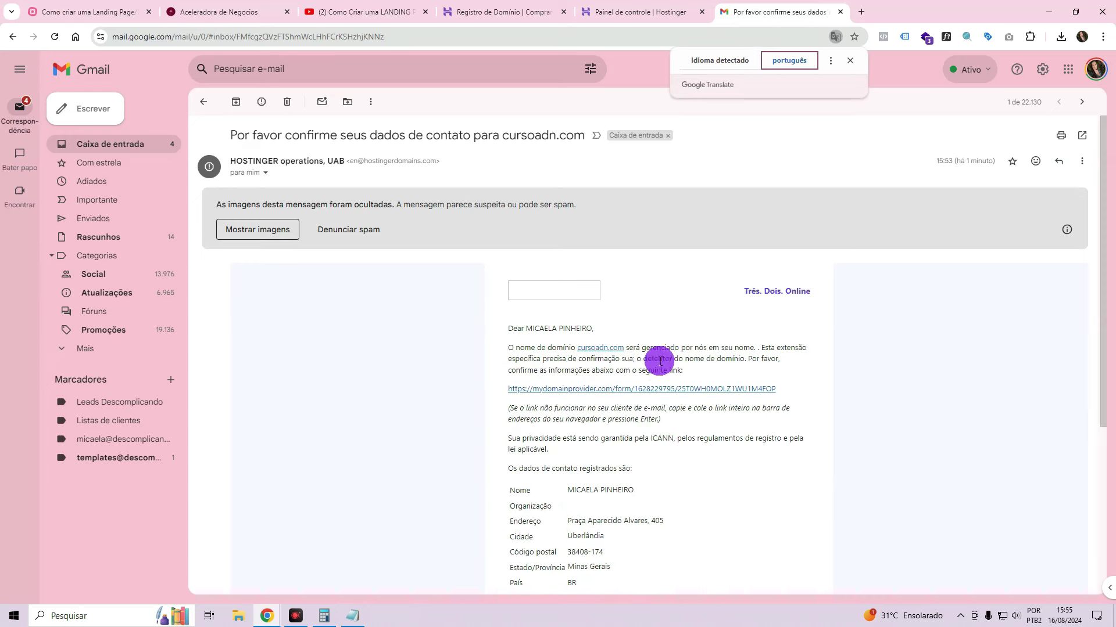
Step: Open the cursoadn.com contact confirmation form from the Hostinger email and translate it to Portuguese
click(637, 397)
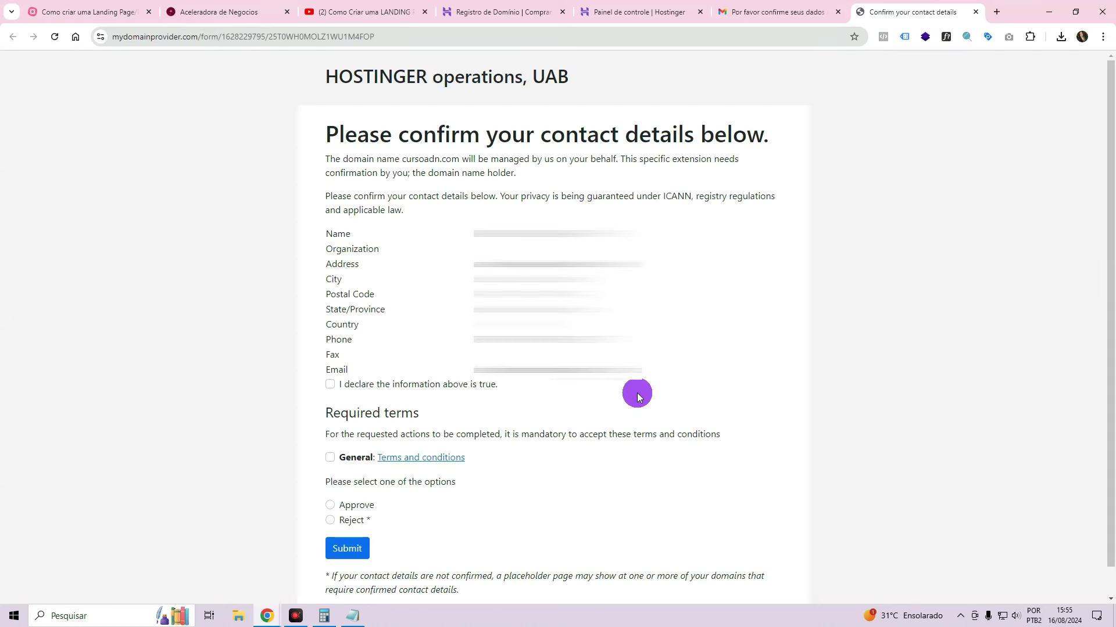
right_click(727, 312)
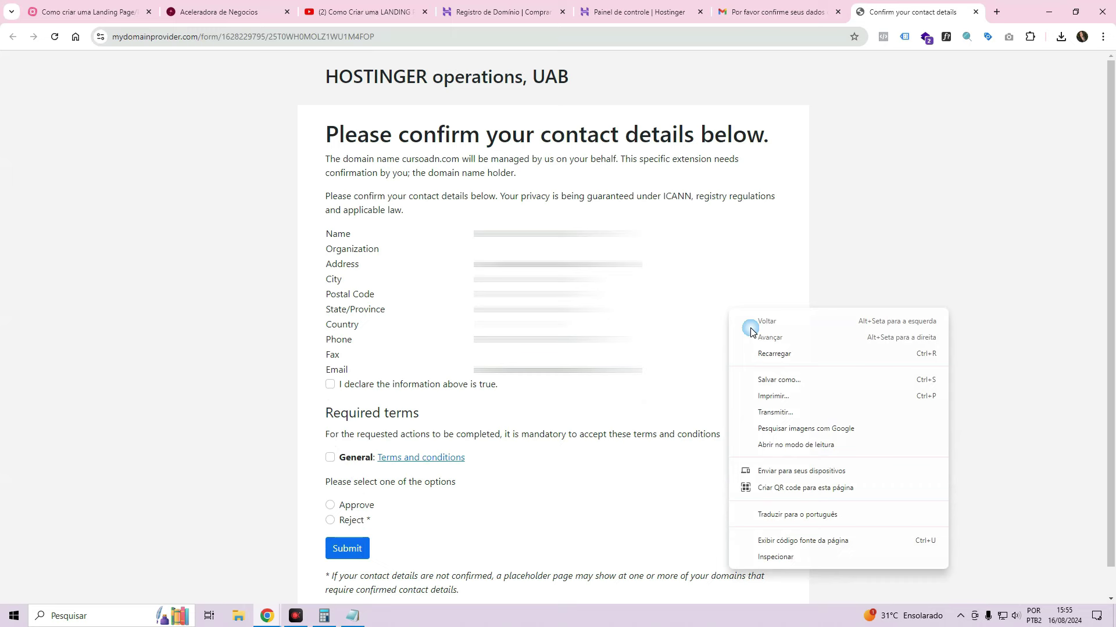
click(792, 493)
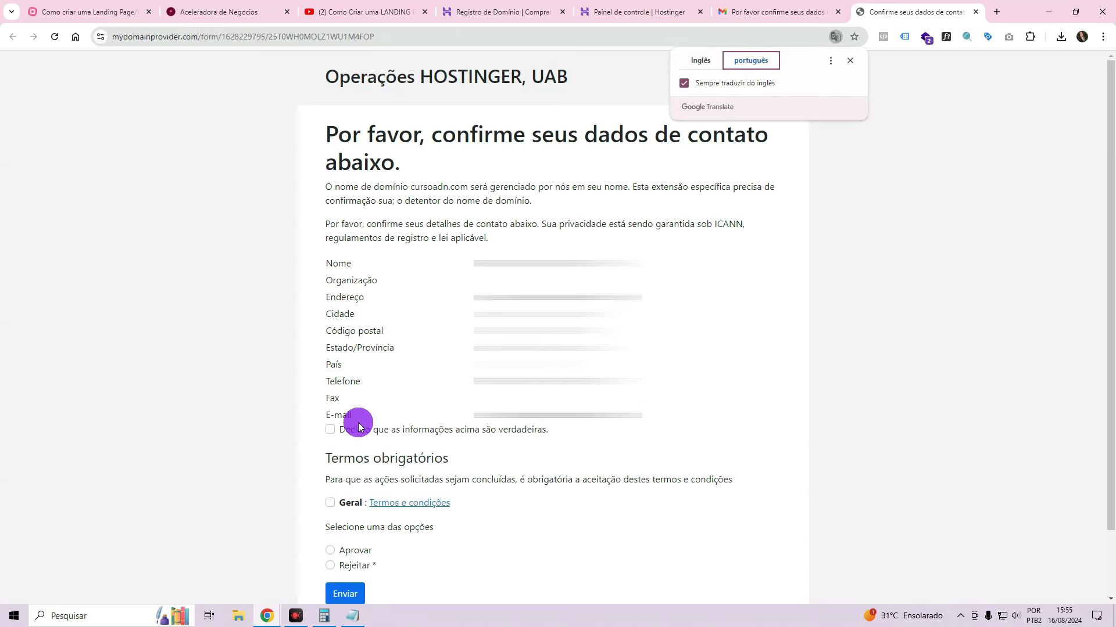
Step: Declare the contact details true, accept the Geral terms, choose Aprovar, submit, and close the form
click(331, 430)
click(339, 507)
click(330, 551)
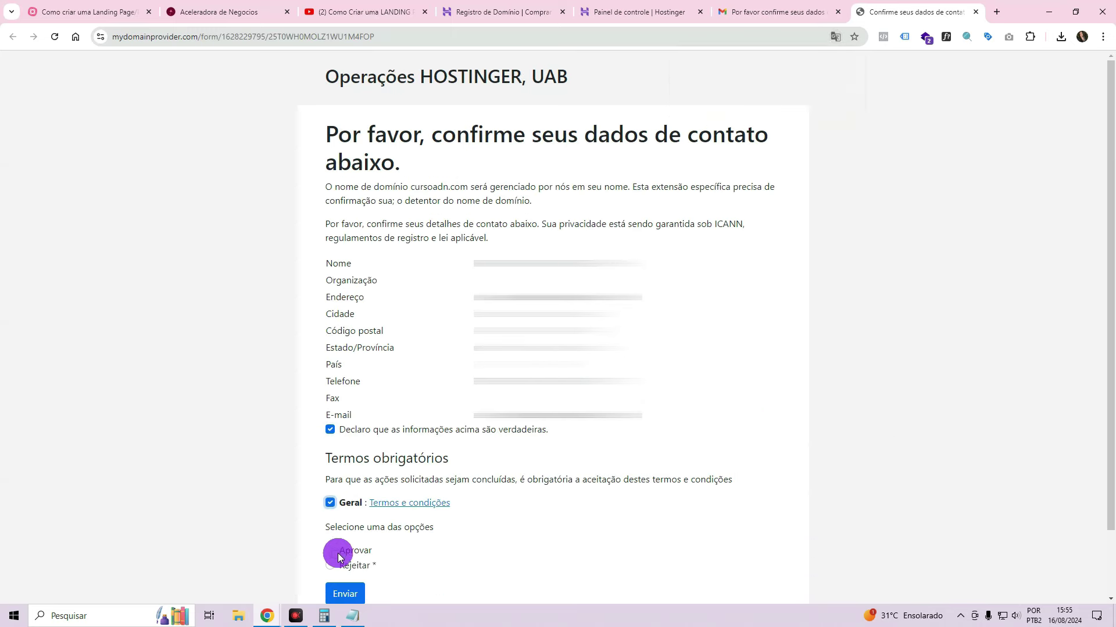
click(346, 594)
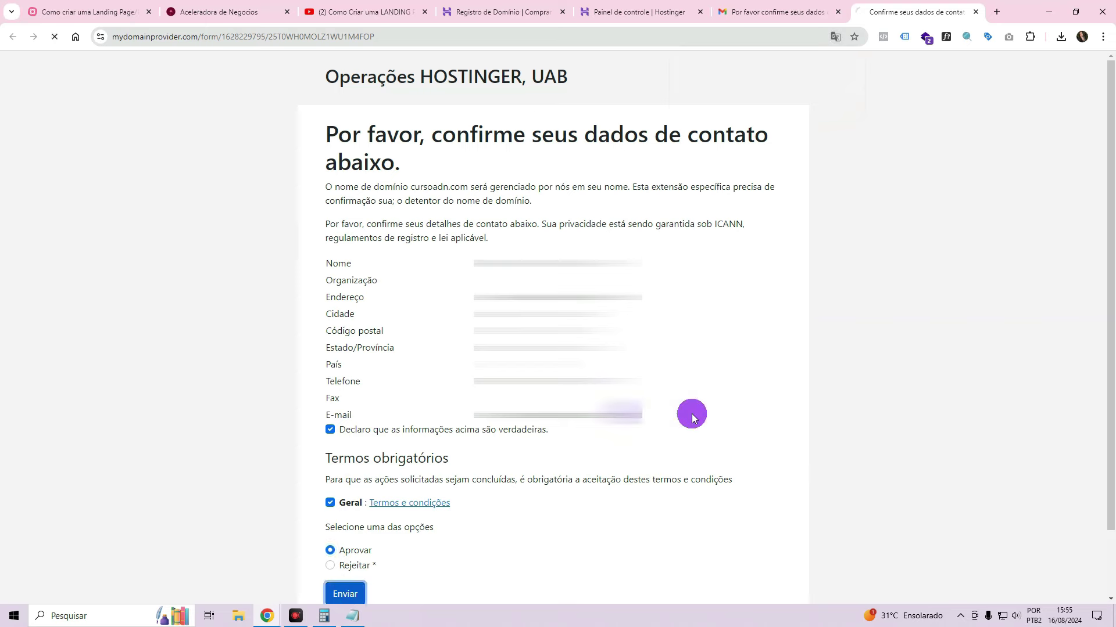
click(976, 12)
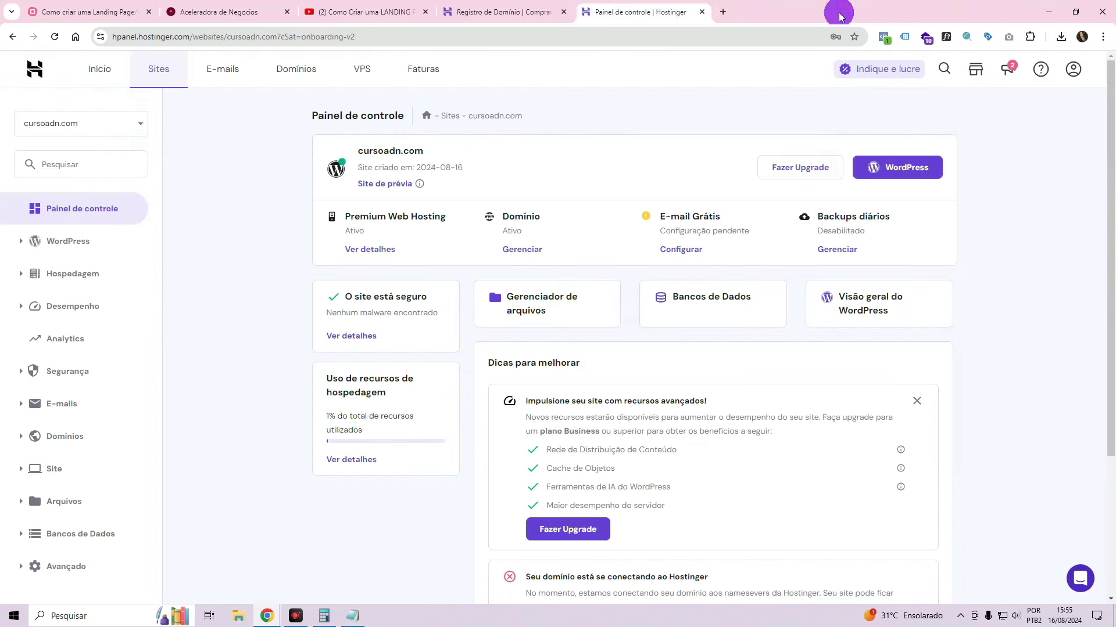
Step: Close the Gmail message and load cursoadn.com in a new tab to check its status
click(840, 11)
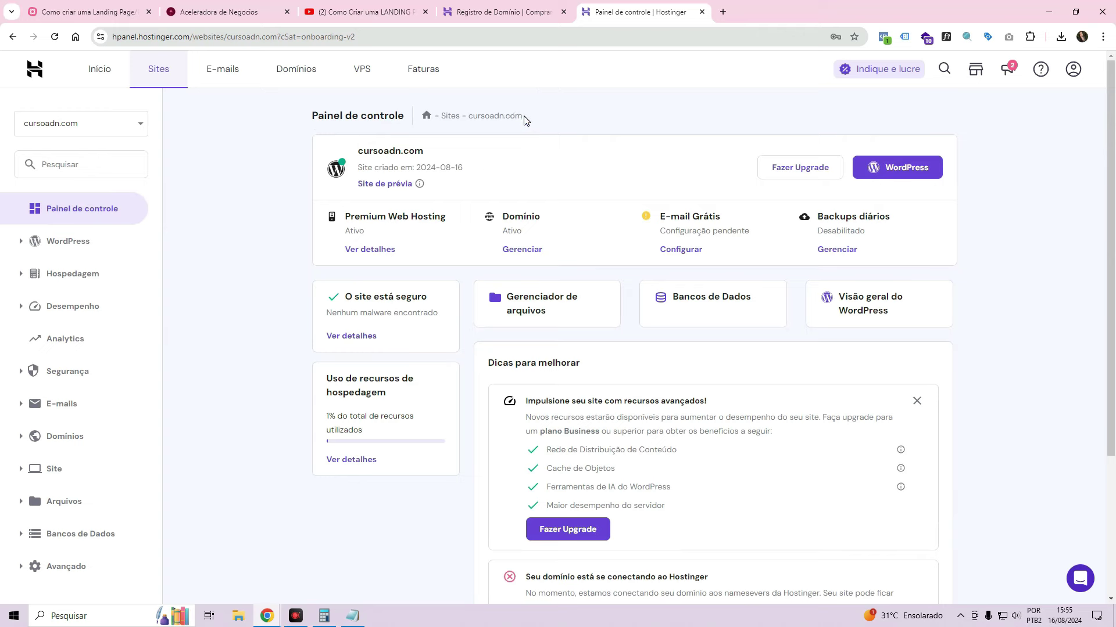
key(ctrl+t)
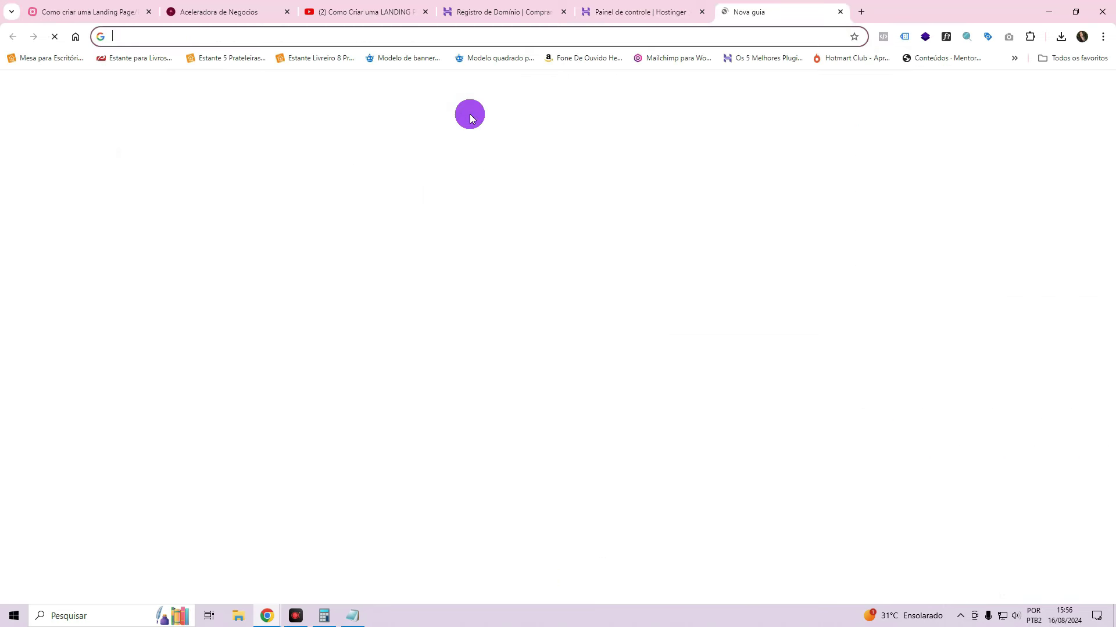
text(cursoadn.com)
key(Return)
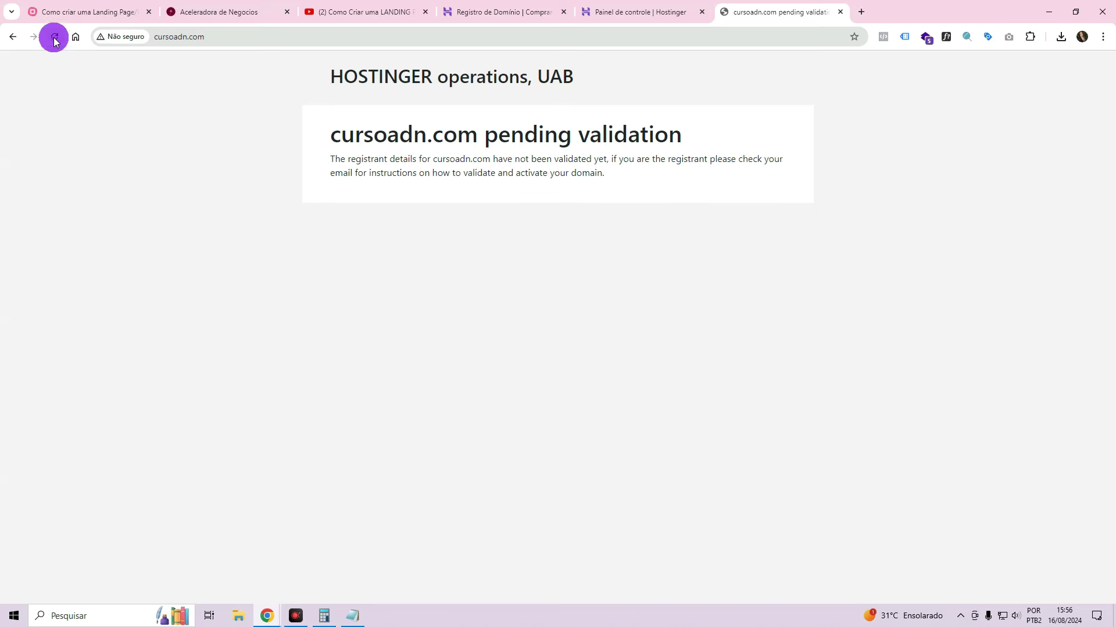
click(54, 39)
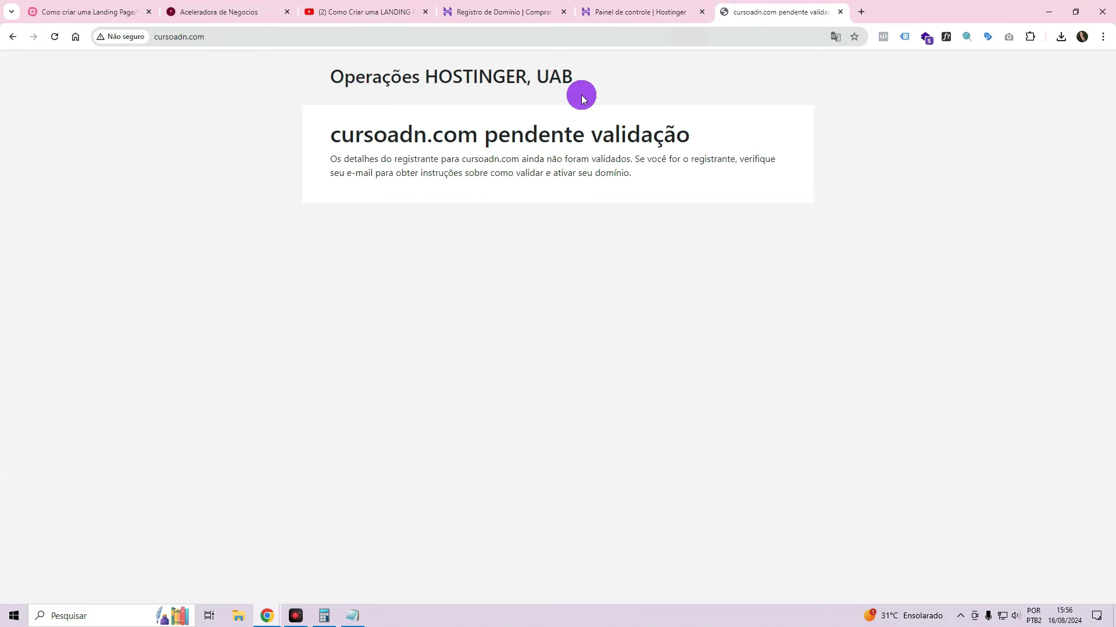
Step: Recheck cursoadn.com, which still shows pending validation, then close that tab
click(604, 10)
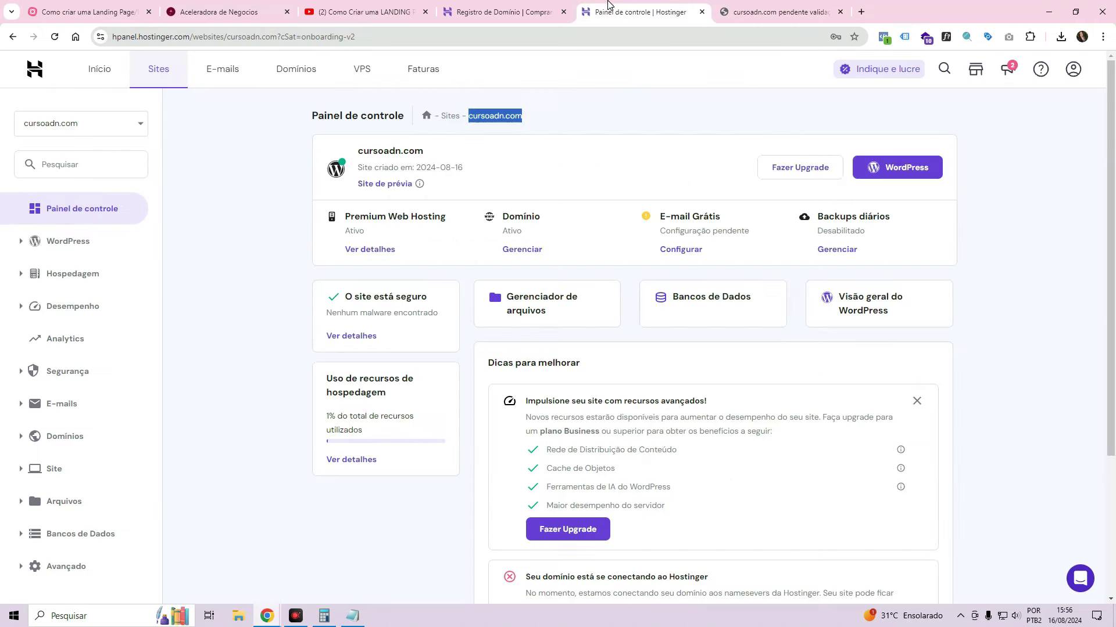
click(544, 112)
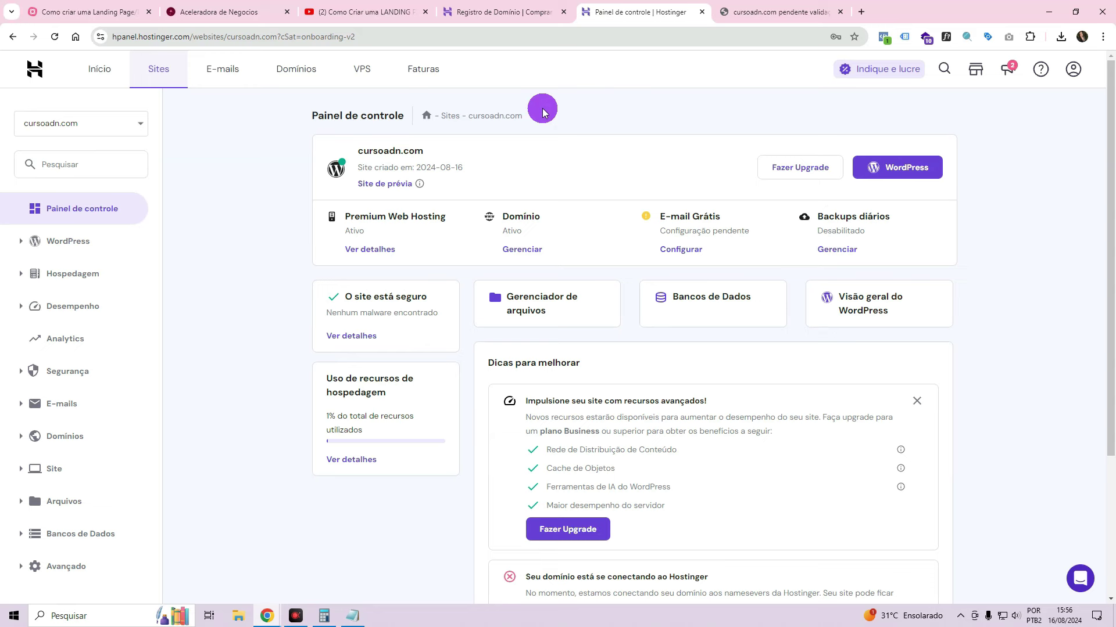
click(755, 7)
click(54, 37)
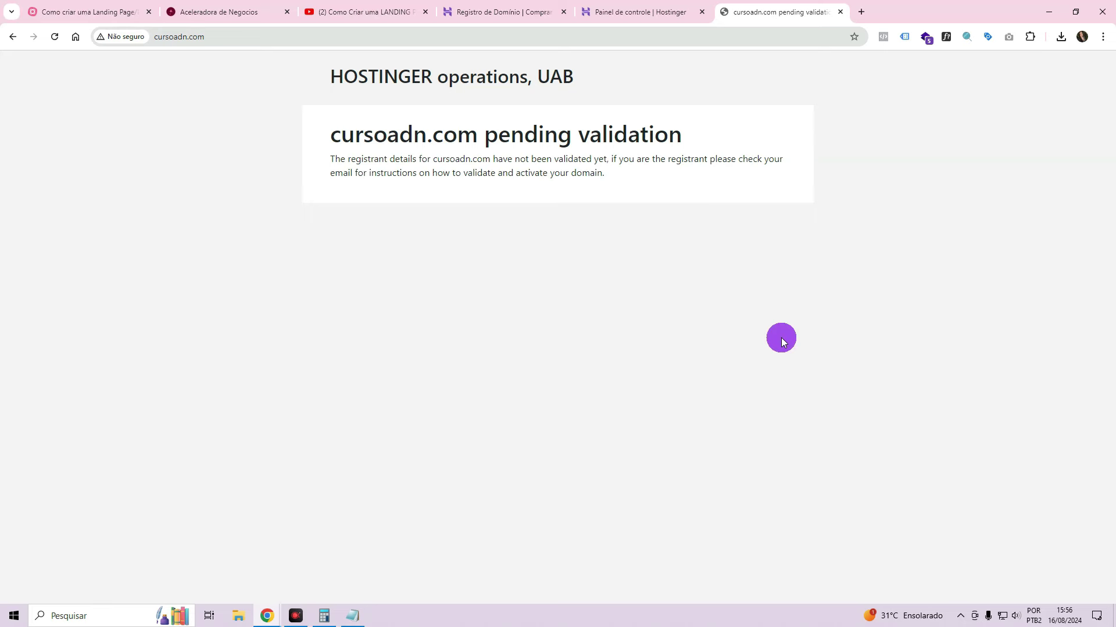
click(840, 13)
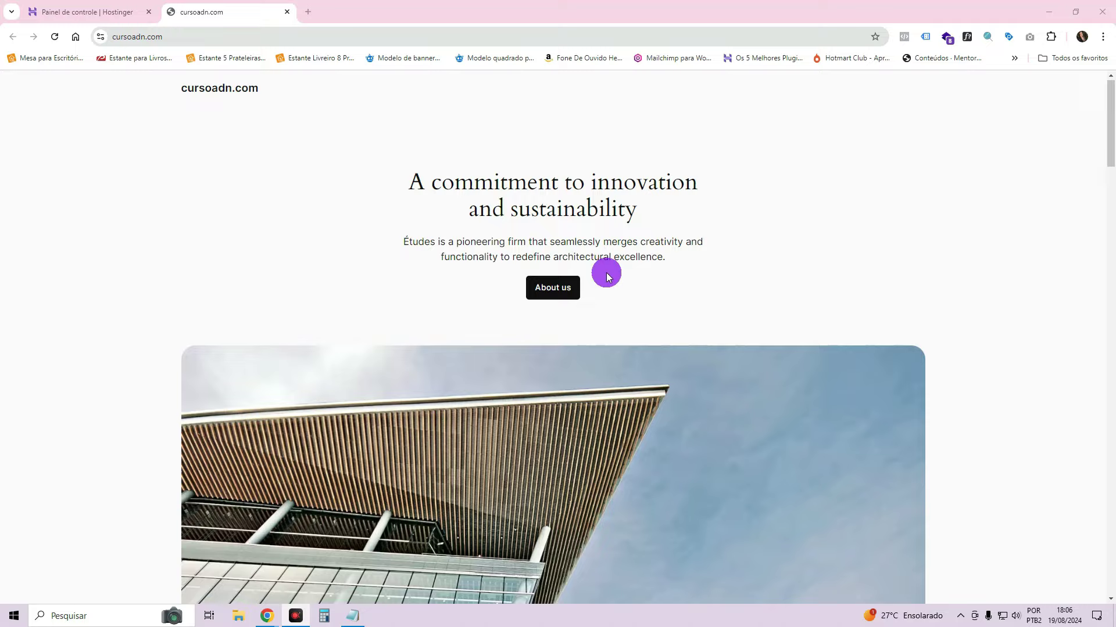
Step: Scroll the cursoadn.com page and reload it to bring up the live WordPress homepage
scroll(605, 274, down, 6)
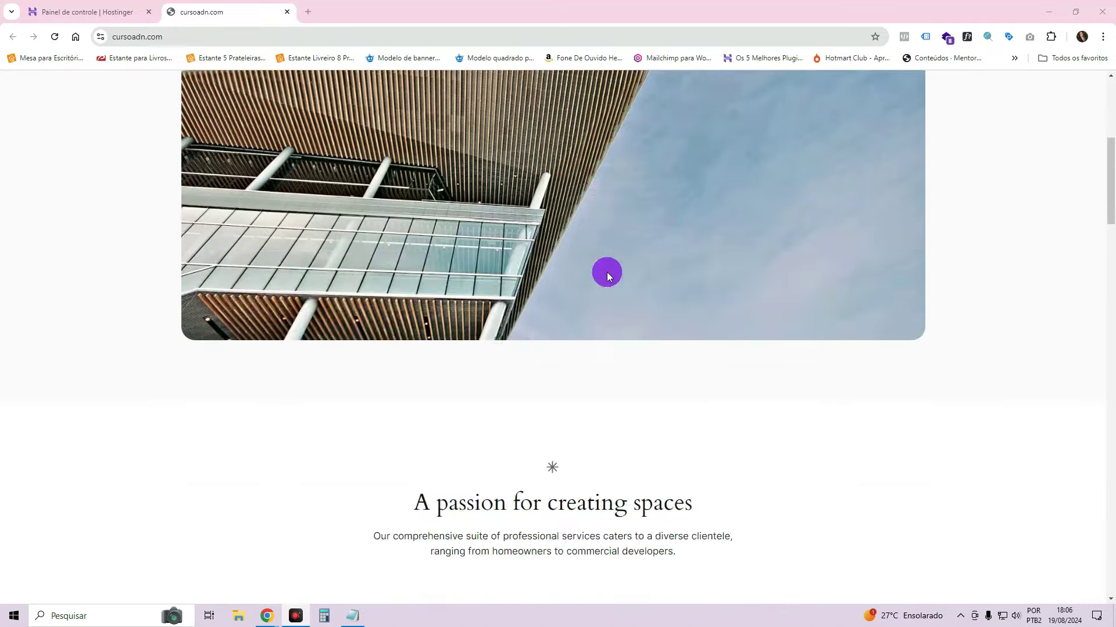
scroll(606, 272, down, 20)
scroll(606, 272, up, 7)
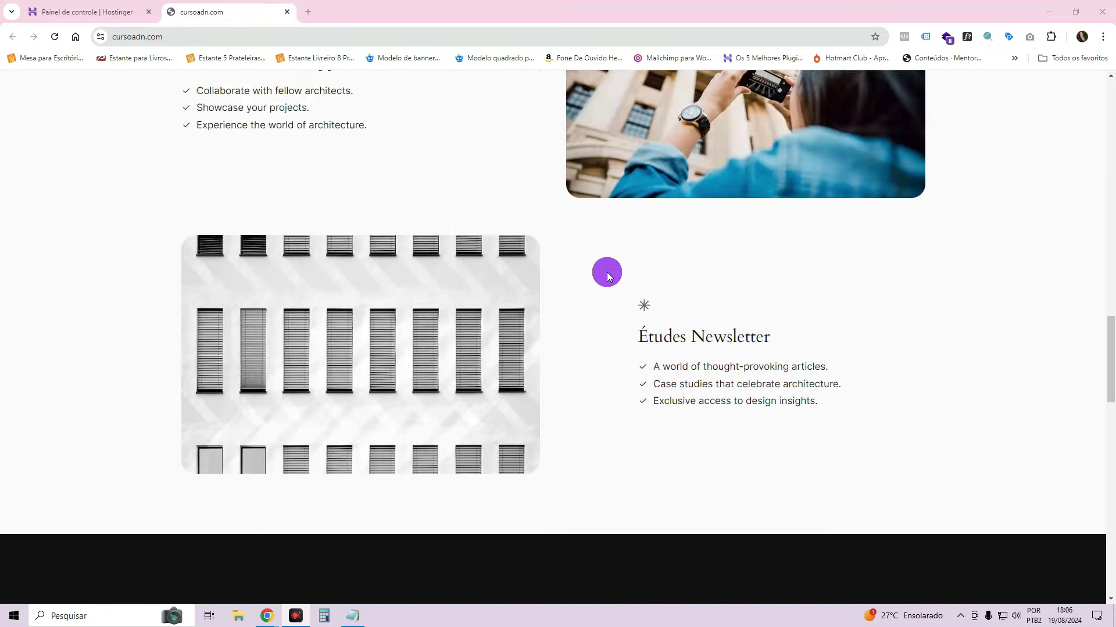
scroll(606, 272, up, 15)
click(54, 41)
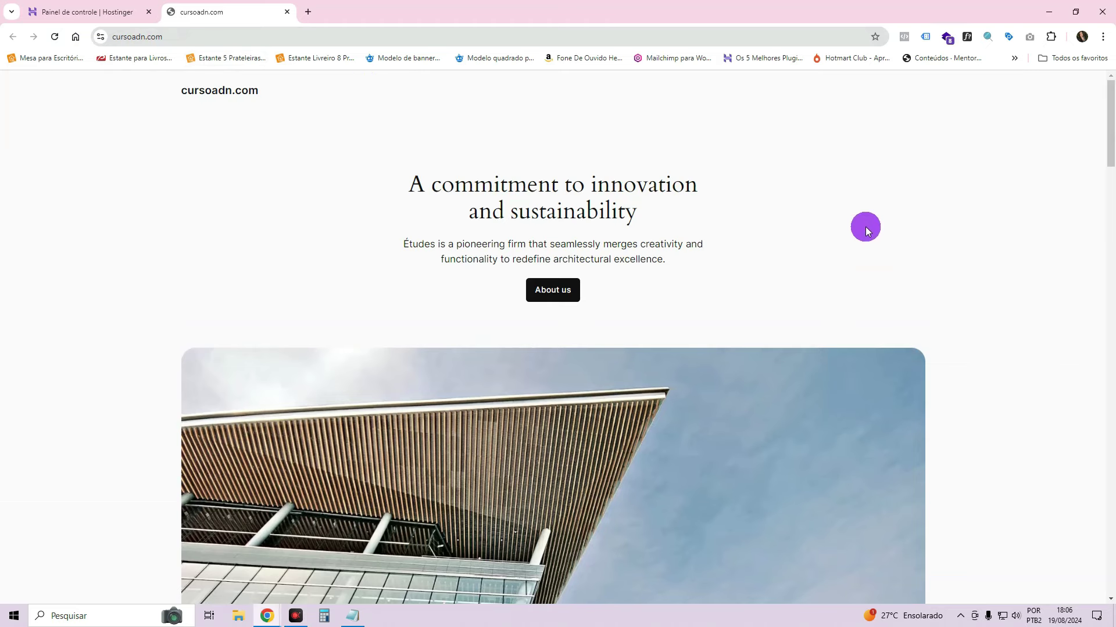
Step: Look over the live homepage from hero to footer, then return to the Hostinger control panel
scroll(653, 315, down, 15)
scroll(646, 315, up, 3)
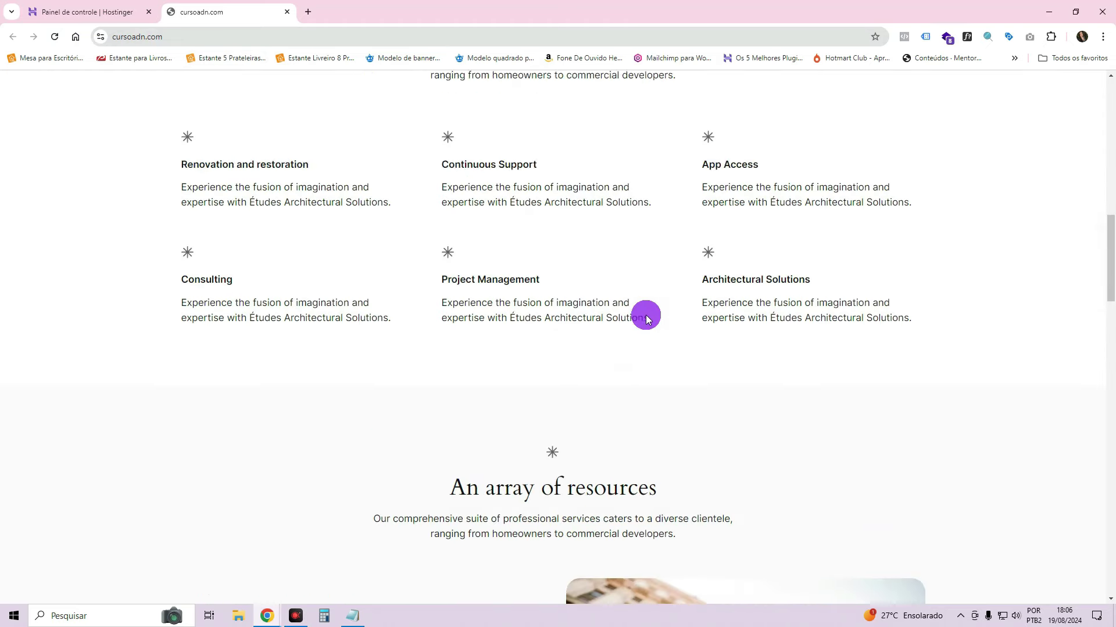
scroll(646, 314, up, 12)
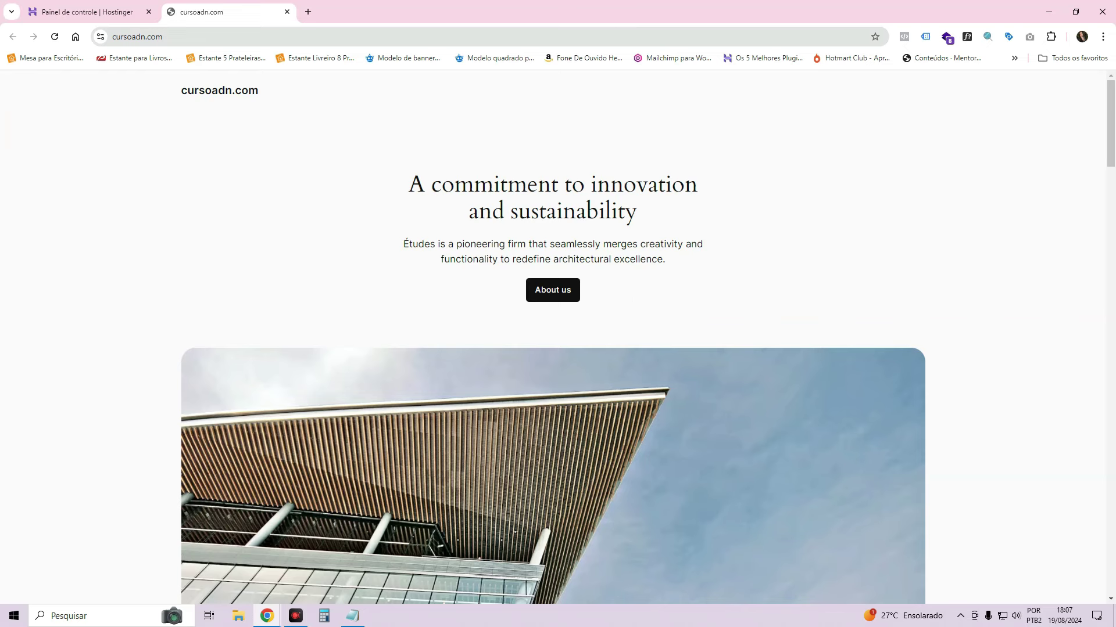
scroll(828, 269, down, 20)
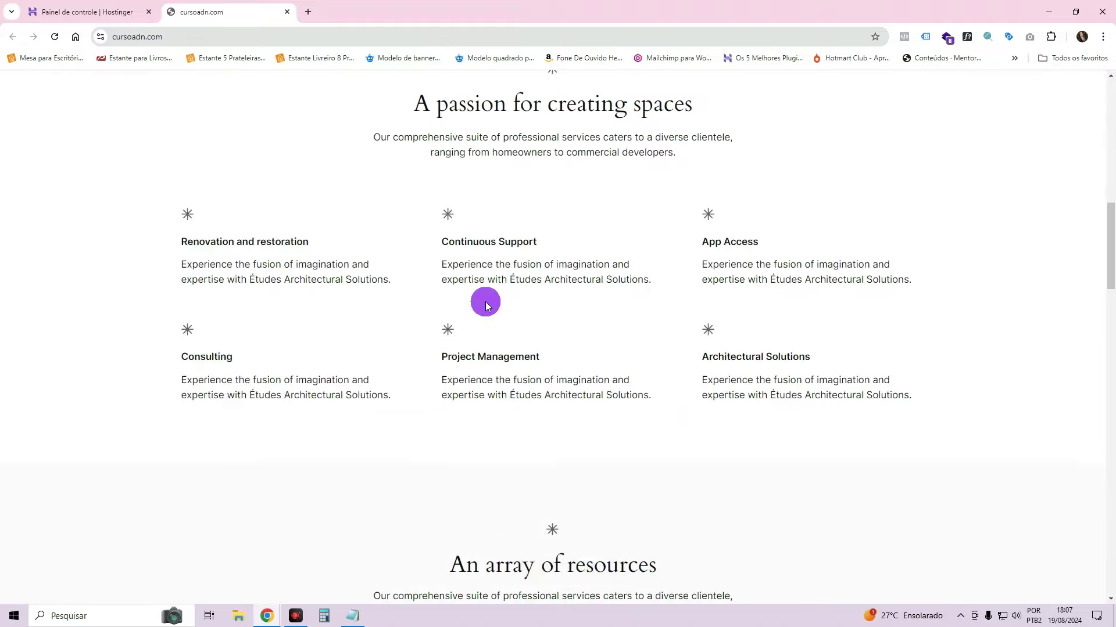
scroll(630, 306, down, 15)
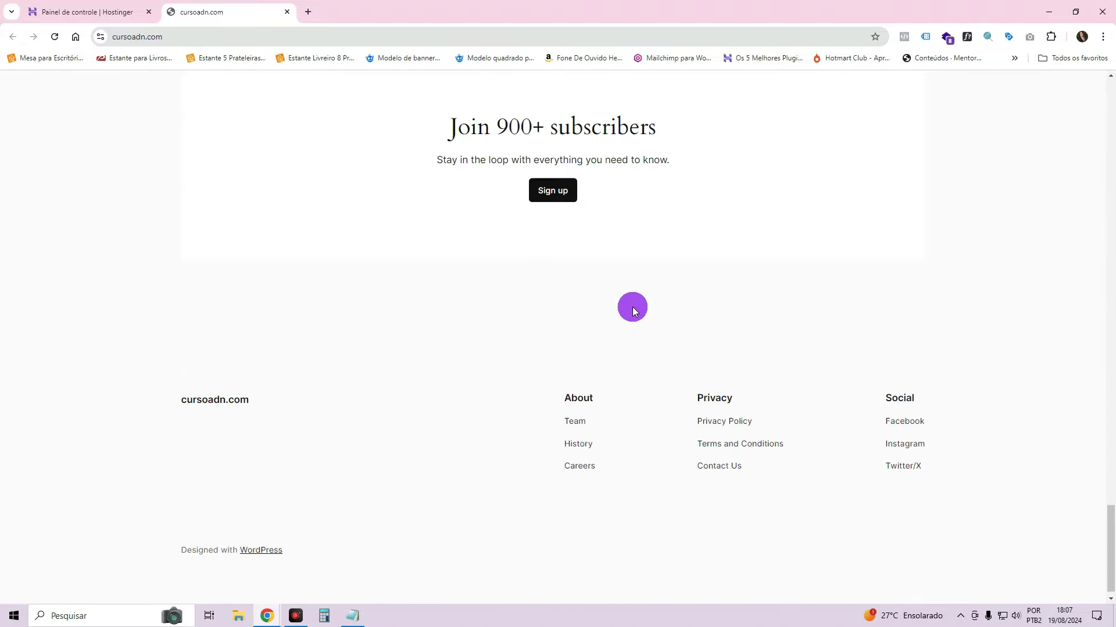
scroll(633, 310, up, 20)
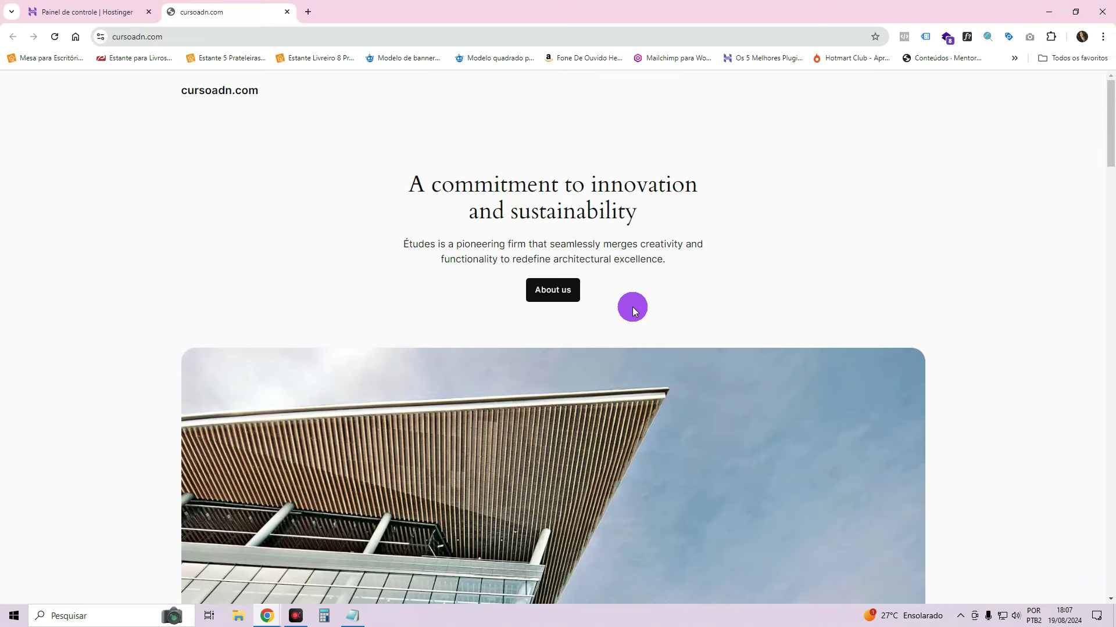
click(548, 40)
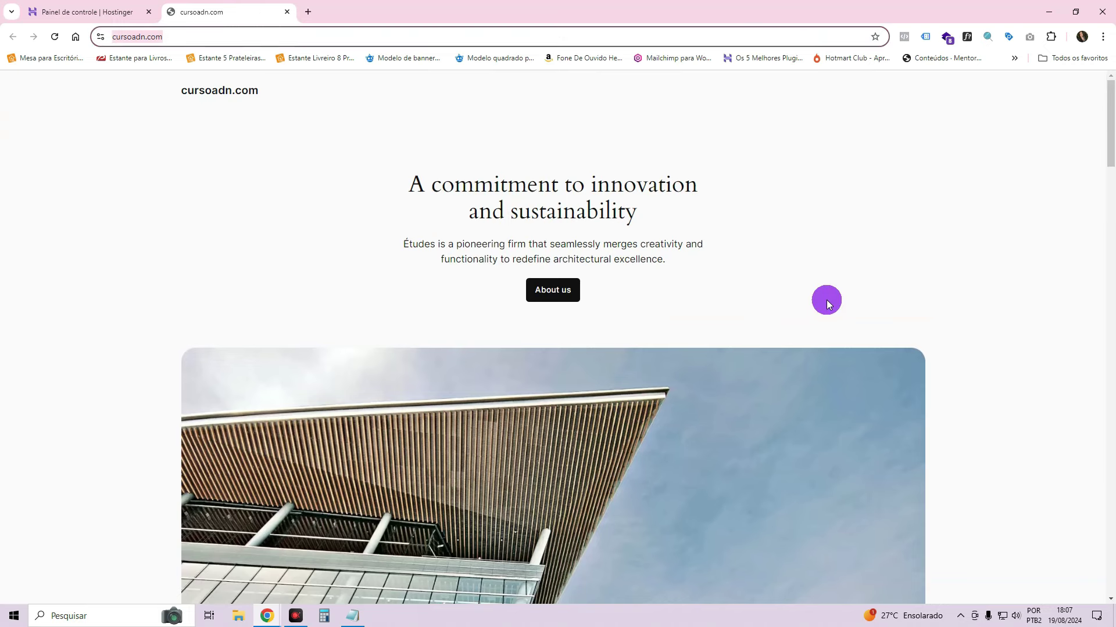
key(ctrl+shift+Tab)
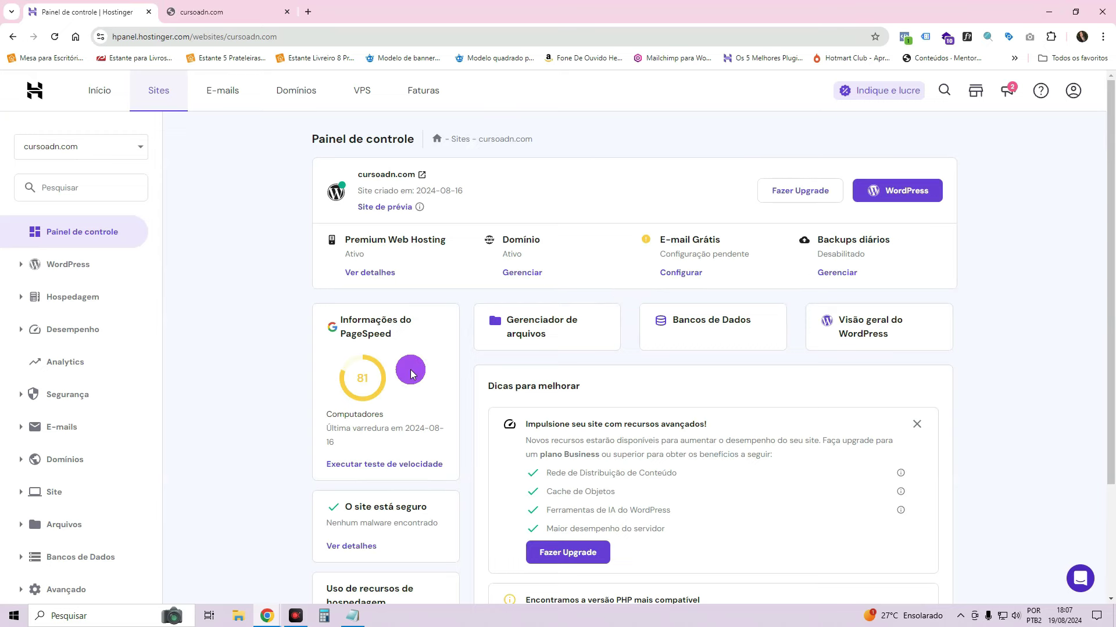
Step: Go from the hPanel home to the cursoadn.com WordPress overview
click(35, 90)
click(172, 103)
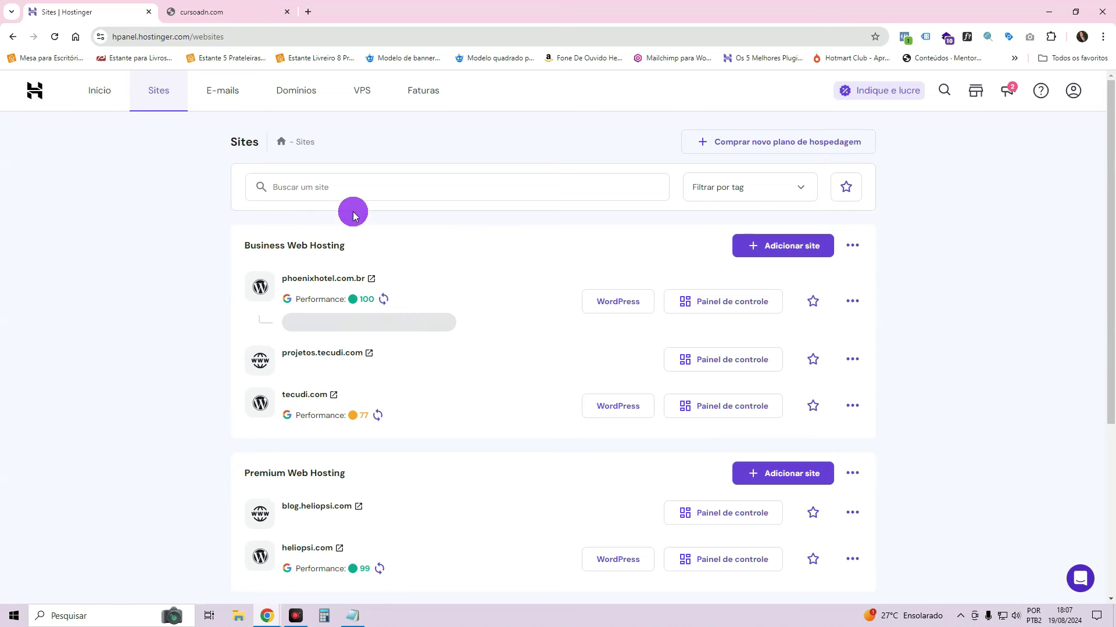
scroll(441, 420, down, 5)
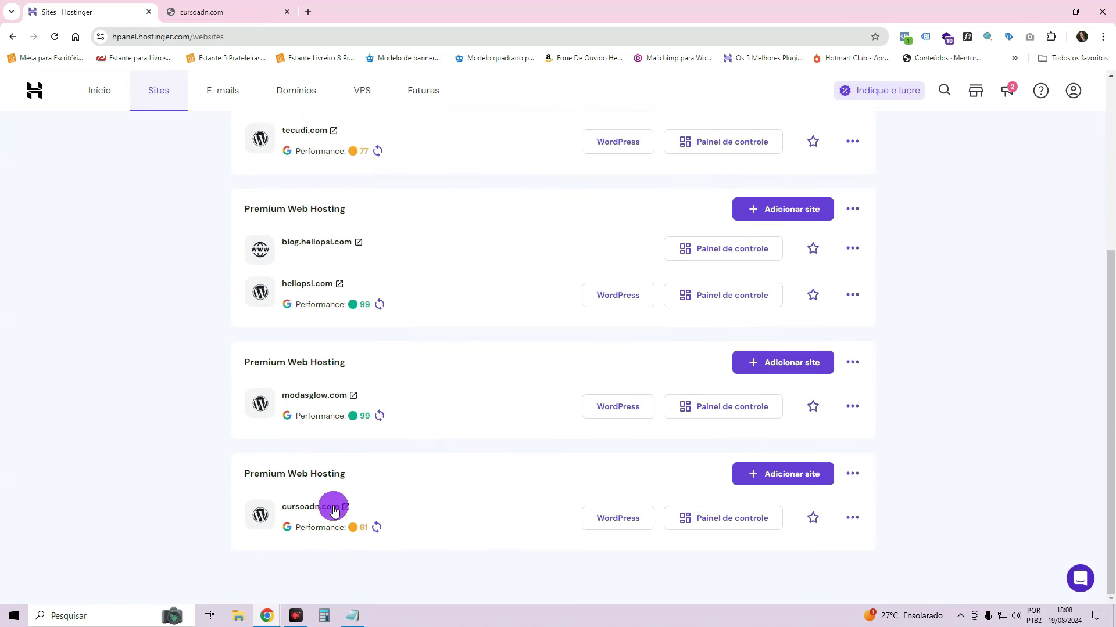
click(712, 530)
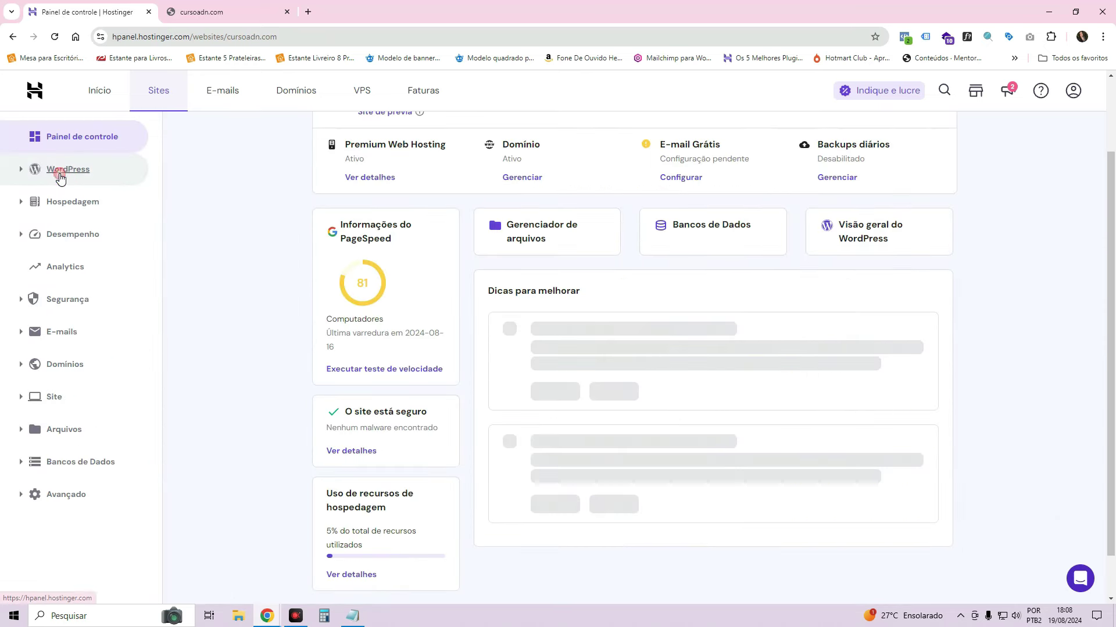
click(63, 180)
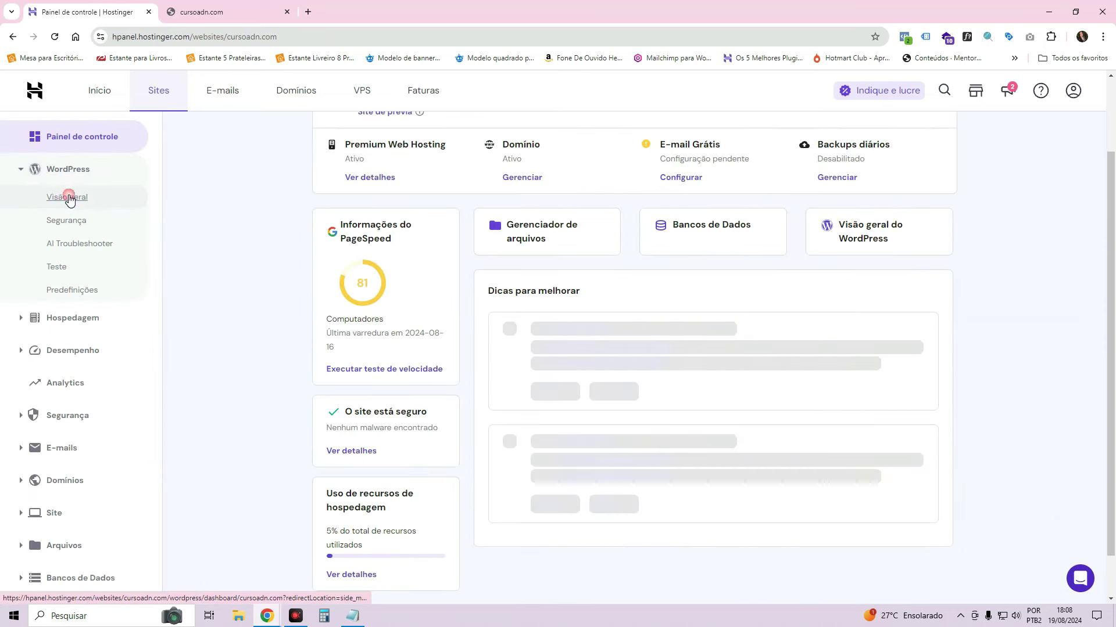
click(68, 197)
Step: Launch the site's WordPress admin, then go back to the live cursoadn.com tab's address bar
click(841, 414)
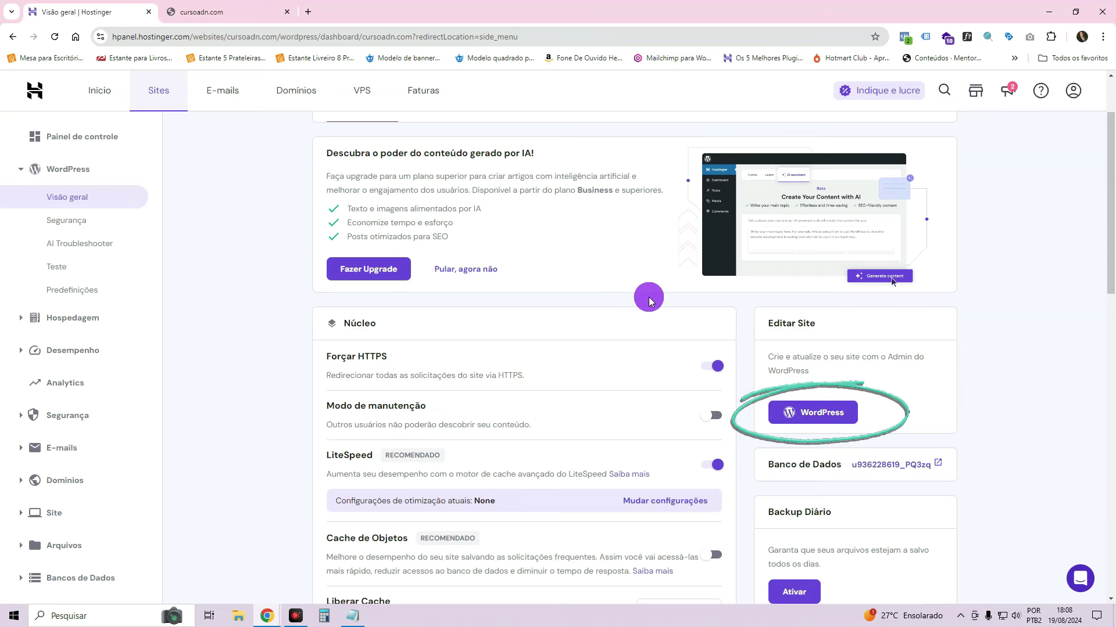
click(197, 9)
click(229, 35)
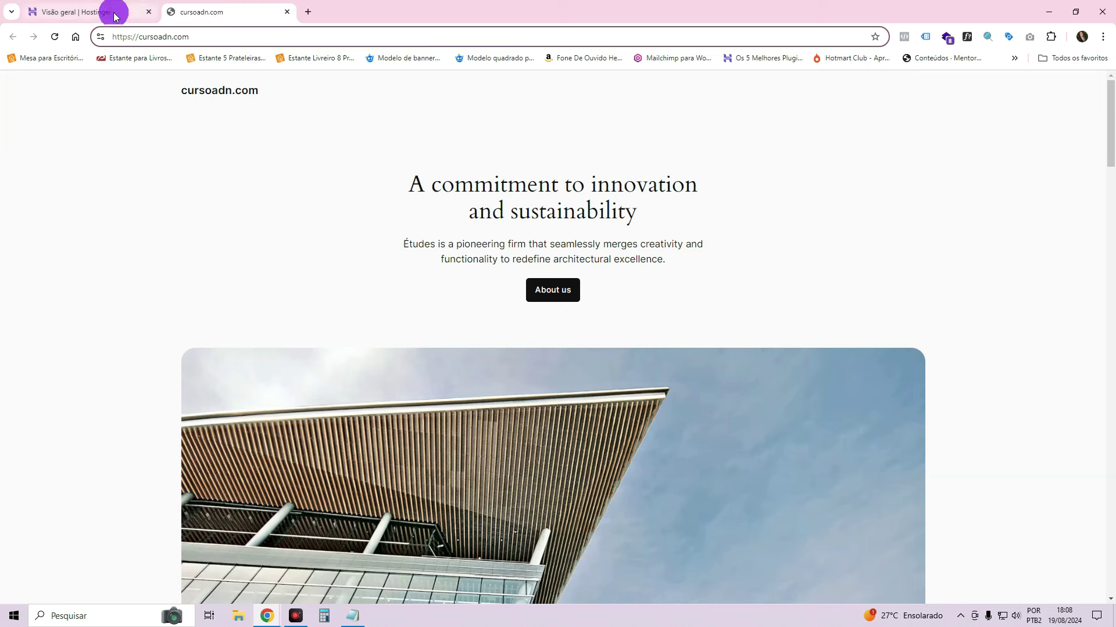
Step: Load cursoadn.com/wp-admin, then launch the WordPress admin auto-login from hPanel
click(106, 48)
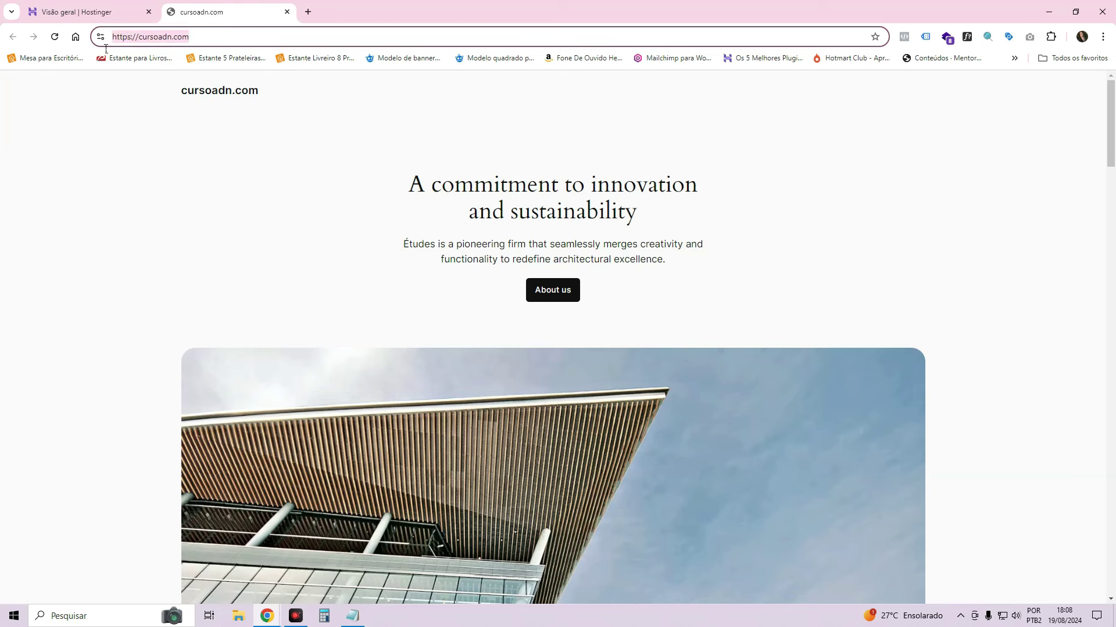
click(199, 36)
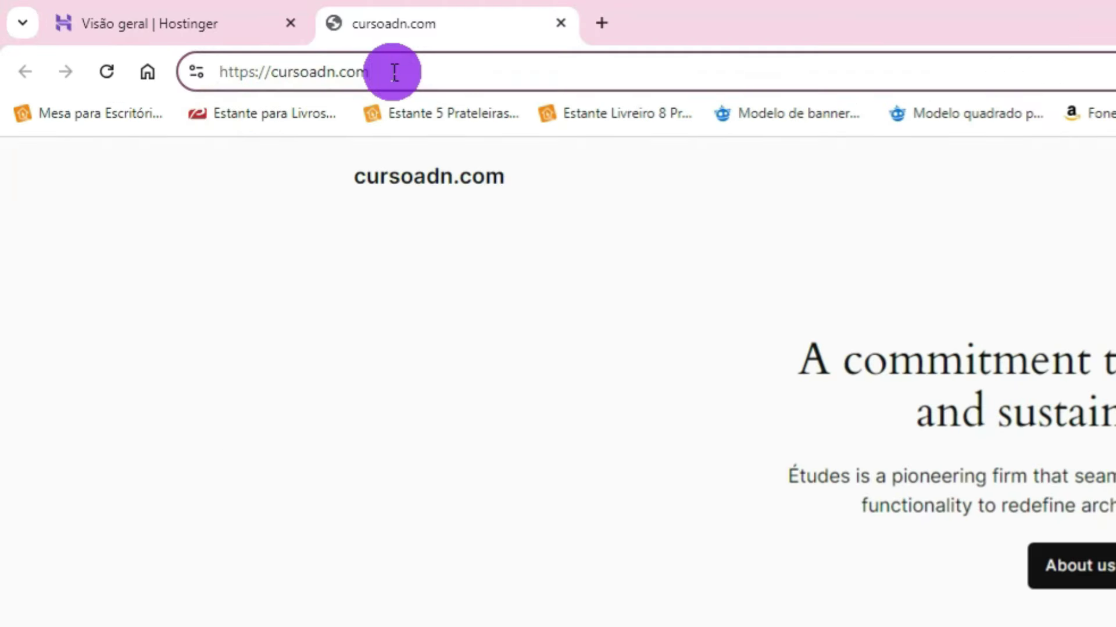
text(/wp)
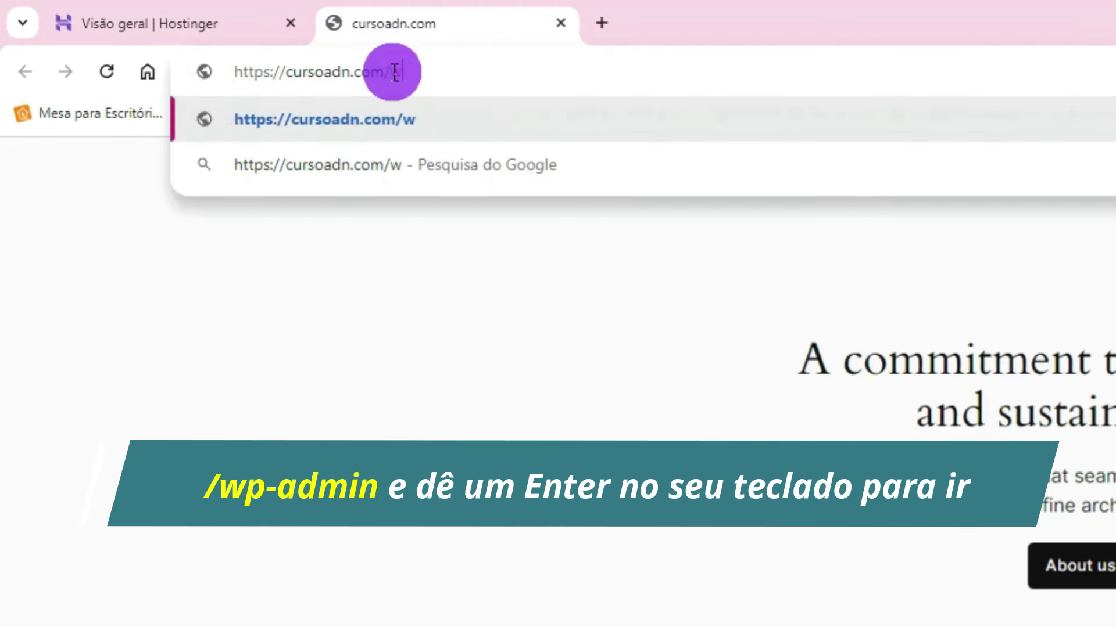
text(-admin)
key(Return)
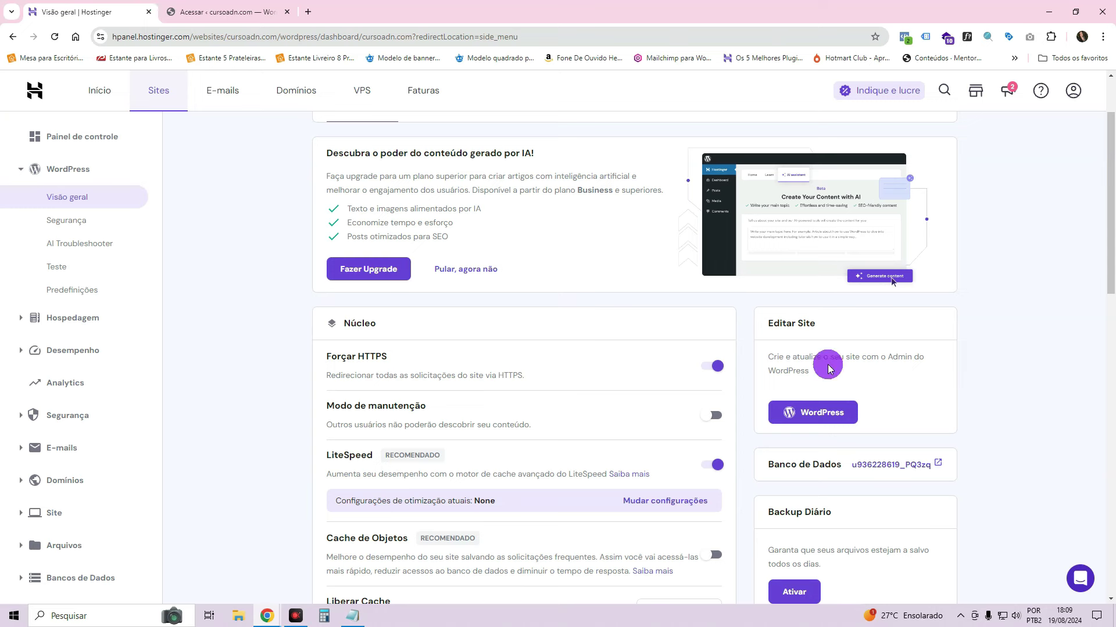
click(833, 418)
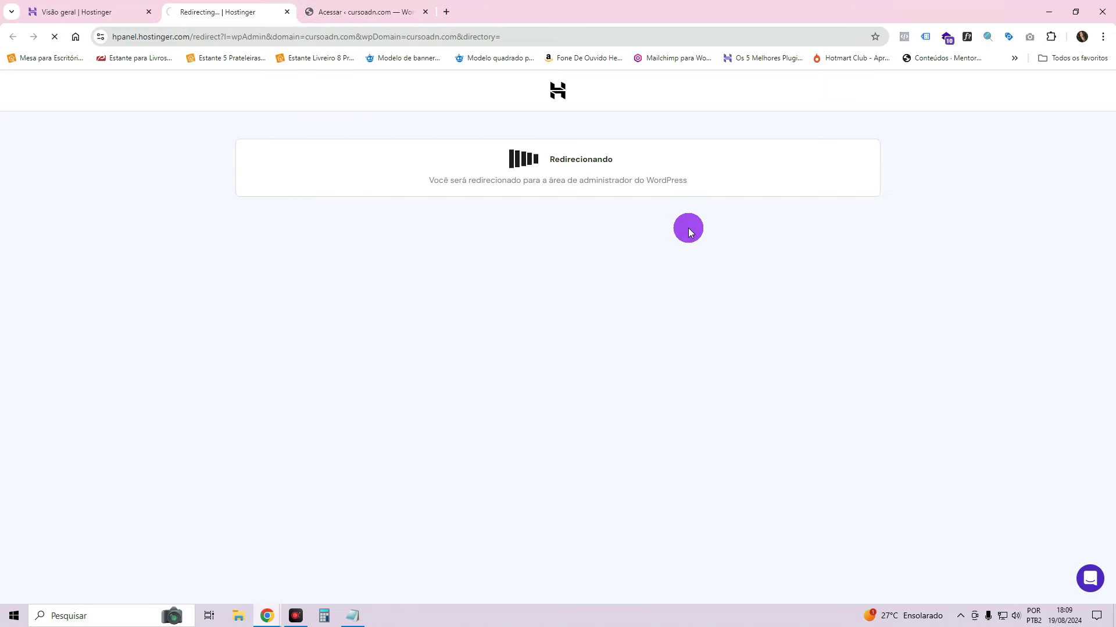
Step: Generate a new strong password on the administrator's profile under Todos os usuários
click(425, 11)
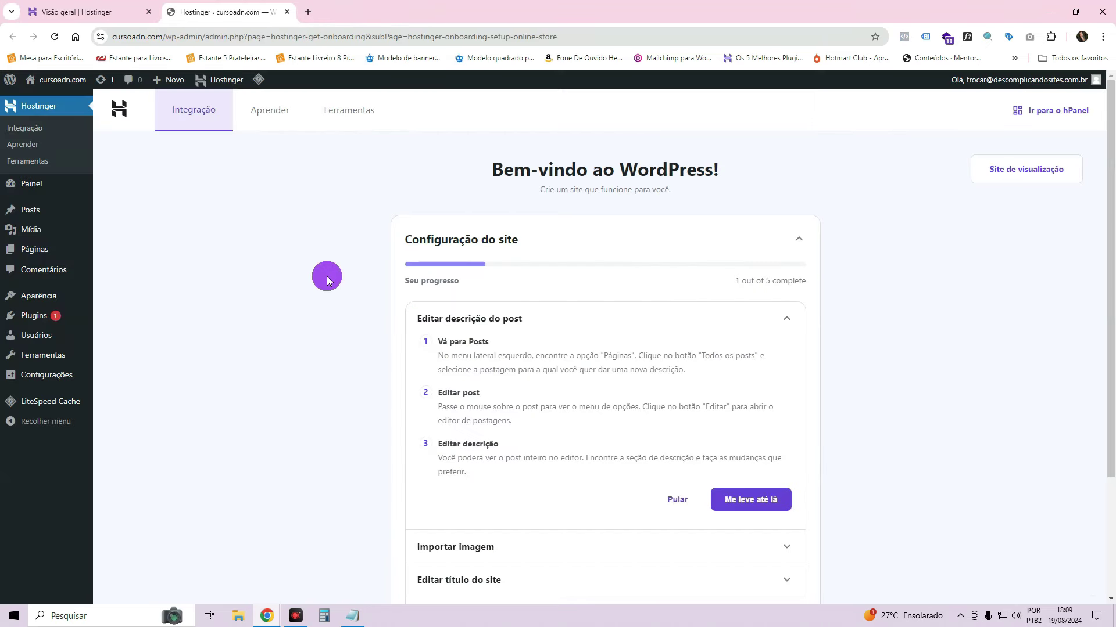
mouse_move(84, 340)
click(157, 337)
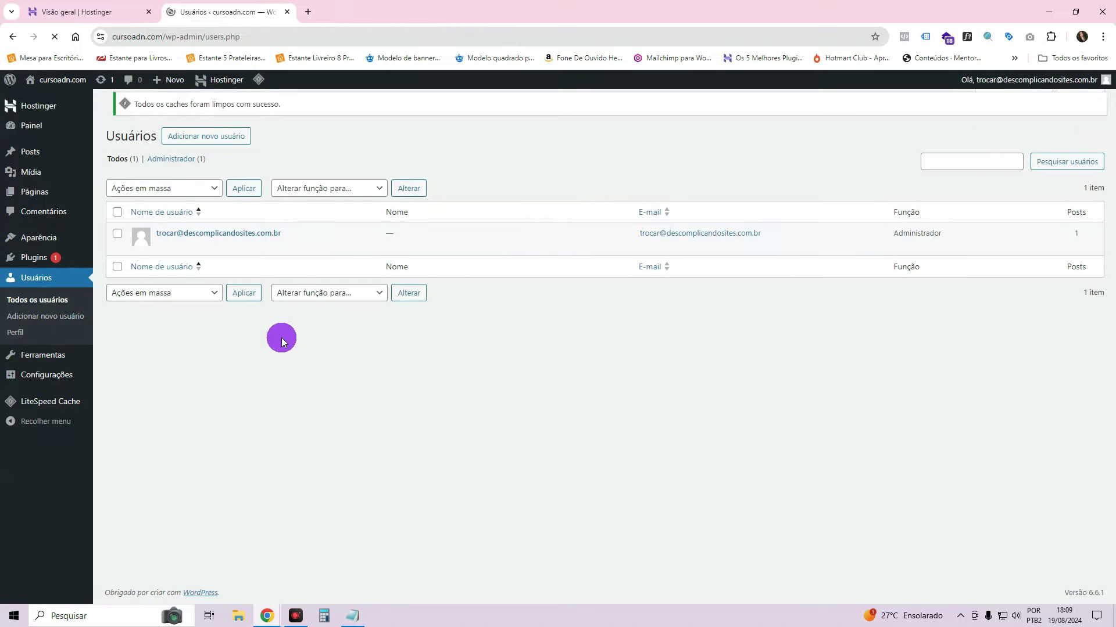
click(165, 254)
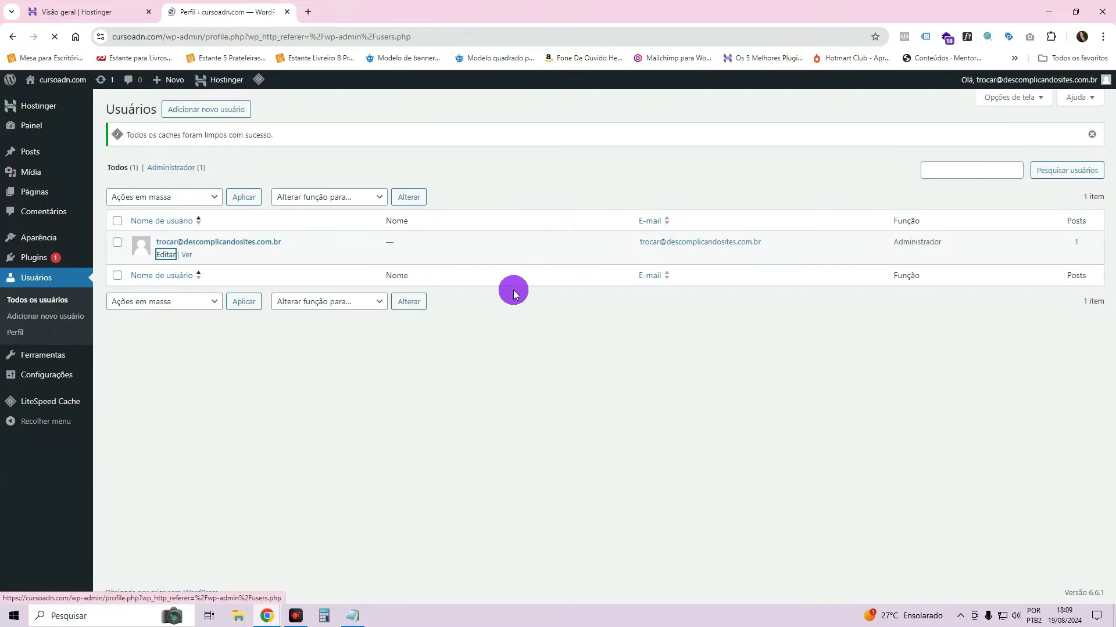
scroll(511, 291, down, 15)
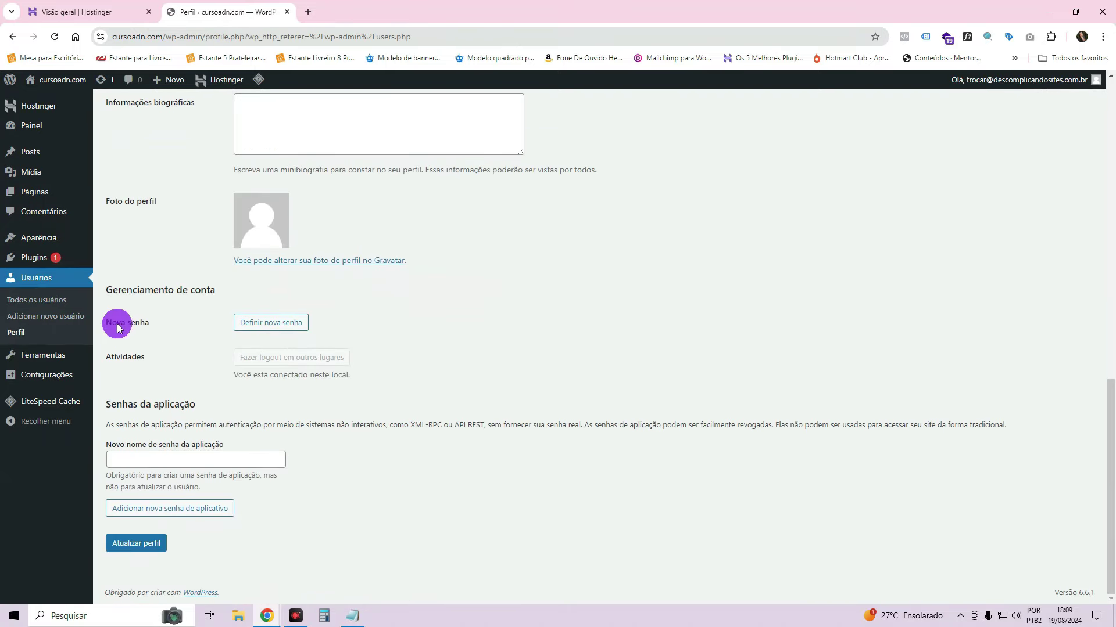
click(270, 322)
drag(374, 343, 239, 343)
scroll(381, 431, down, 1)
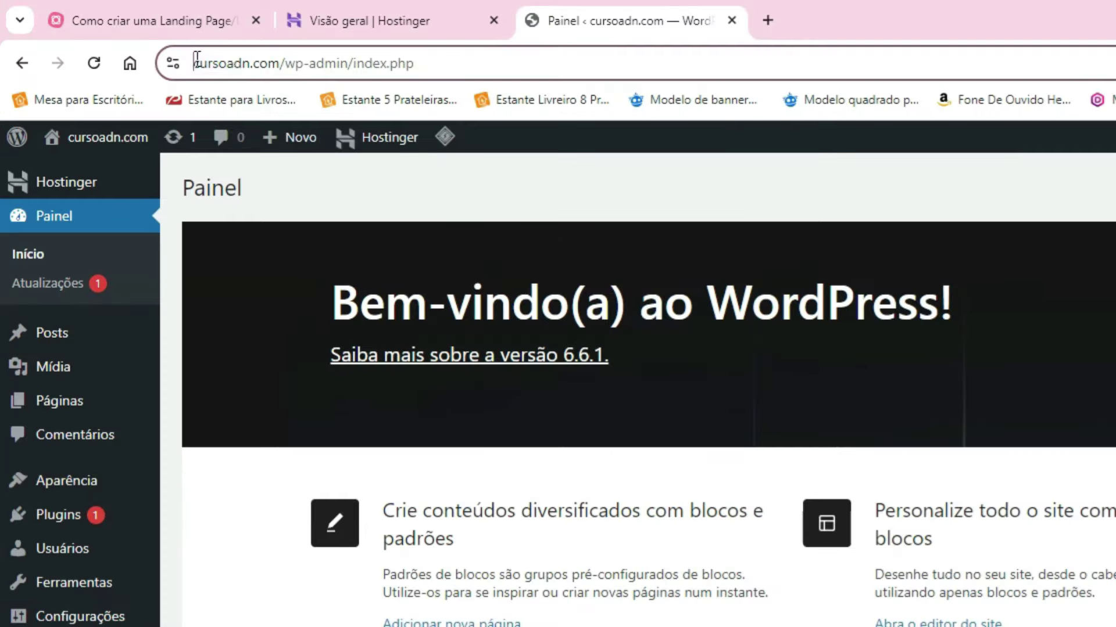
Step: Reload the admin at cursoadn.com/wp-admin/ and open Visitar site in a new tab
drag(113, 36, 149, 40)
click(363, 62)
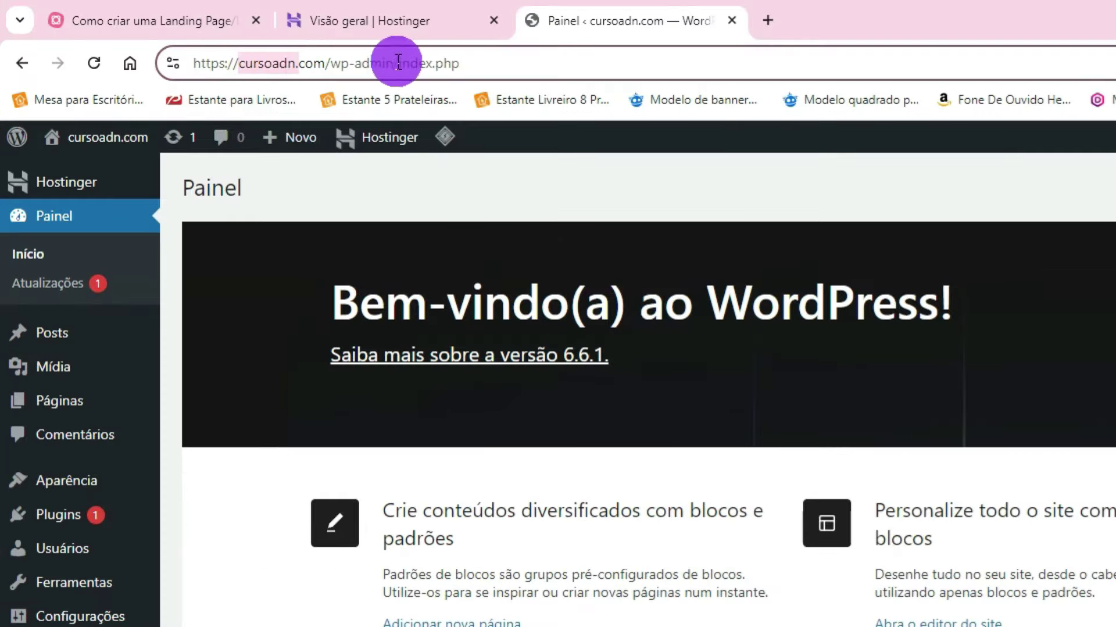
drag(400, 63, 504, 69)
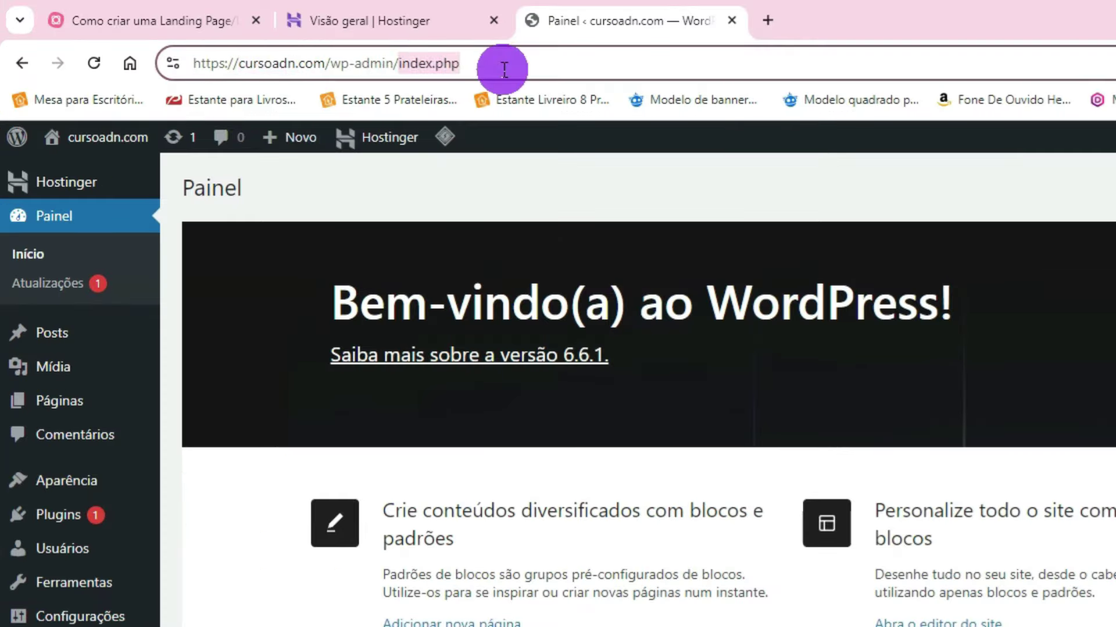
key(BackSpace)
key(Return)
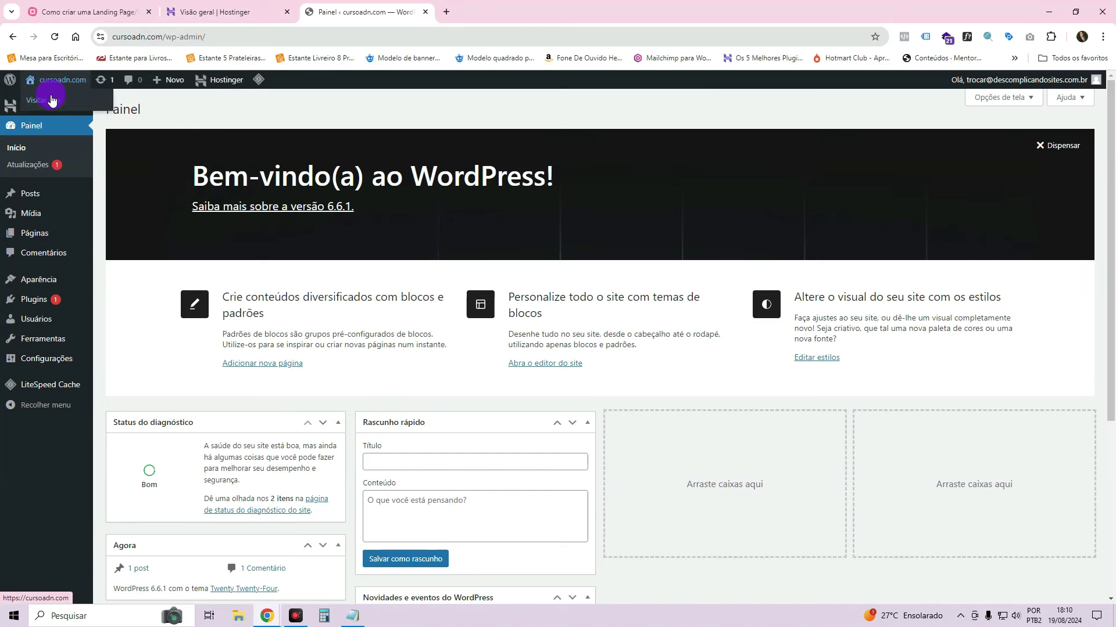
right_click(52, 100)
click(69, 108)
Step: Reload the new cursoadn.com tab so the admin toolbar appears, and copy its address
key(ctrl+Tab)
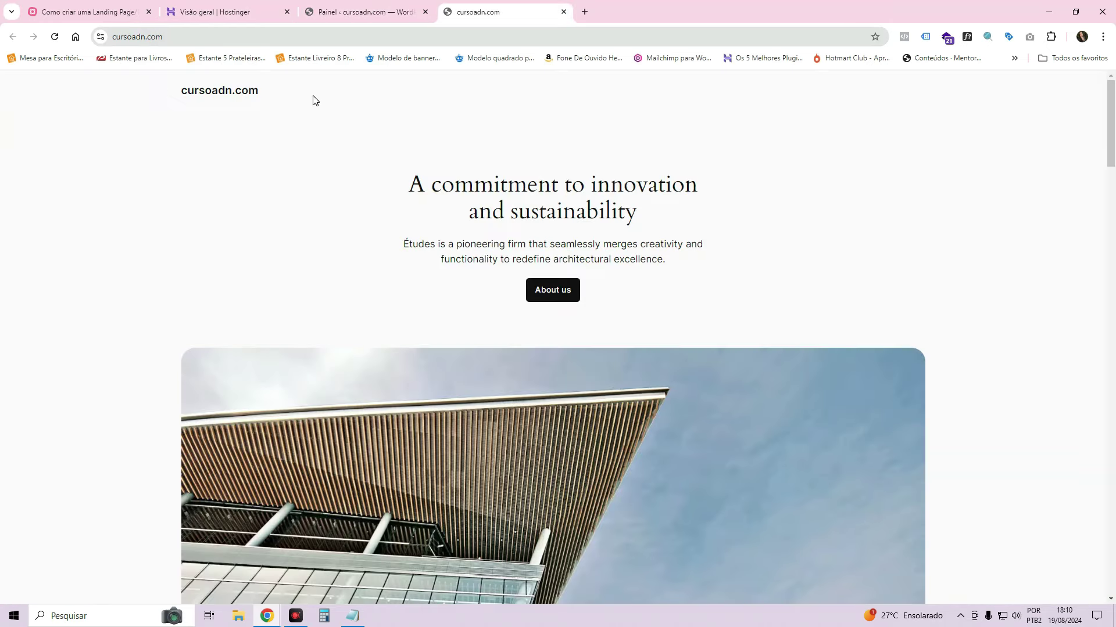
click(174, 38)
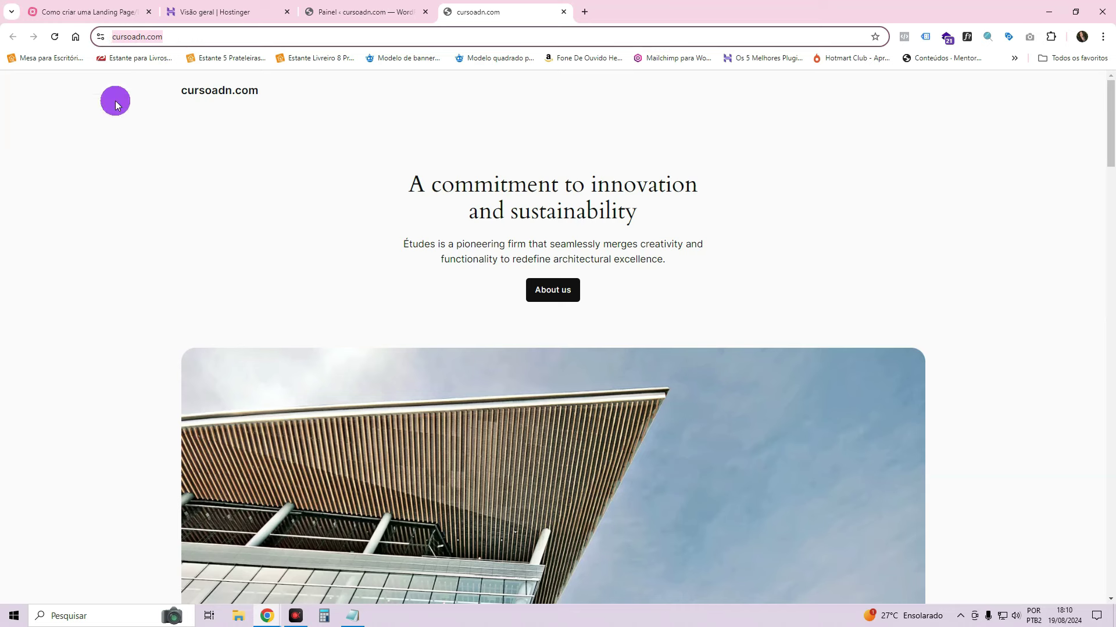
click(55, 36)
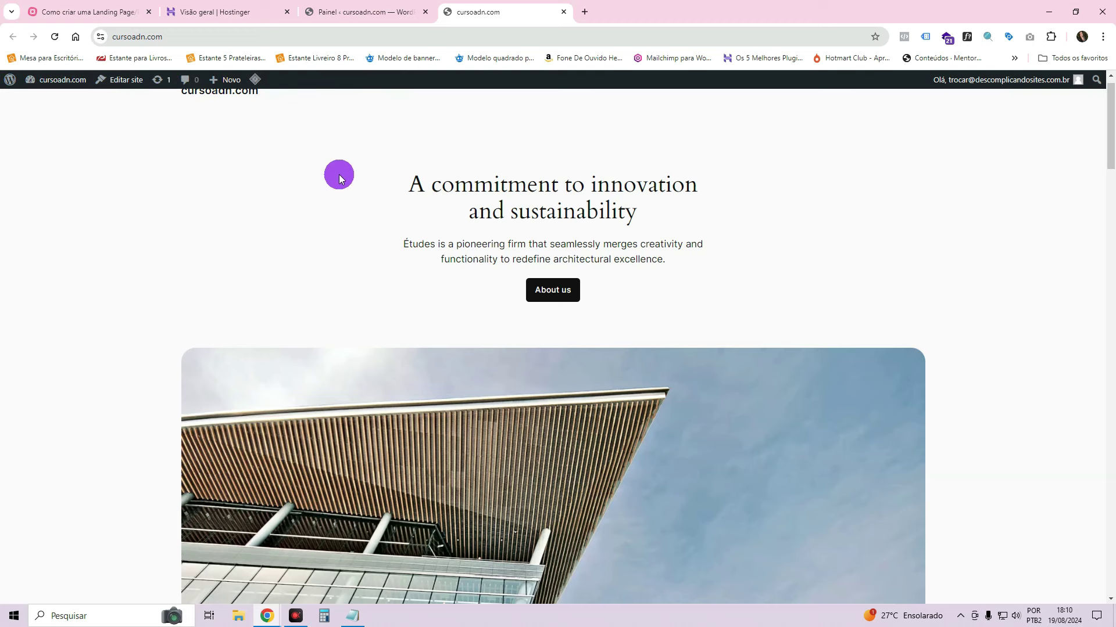
click(211, 38)
key(ctrl+c)
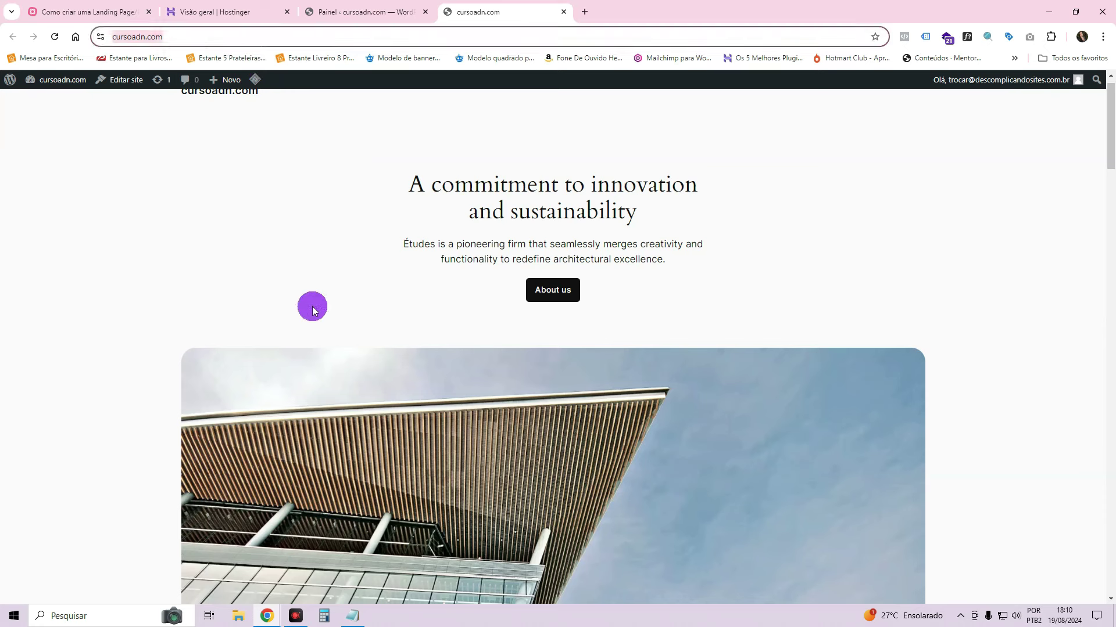
click(1102, 36)
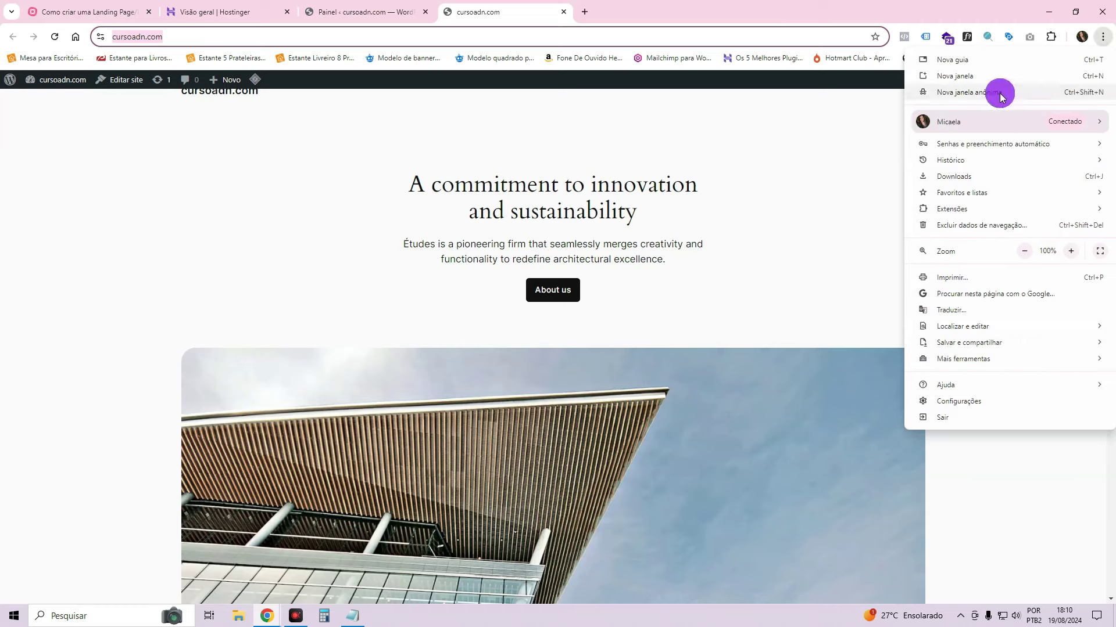
Step: Load cursoadn.com in an incognito window to see it logged out, then close that window
click(964, 92)
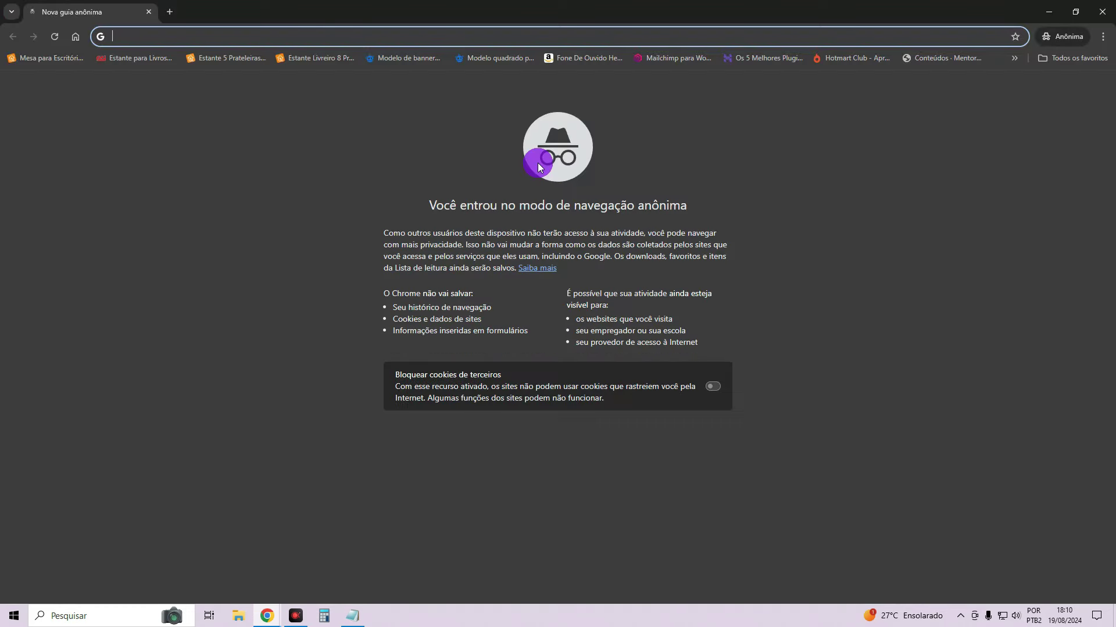
key(ctrl+v)
key(Return)
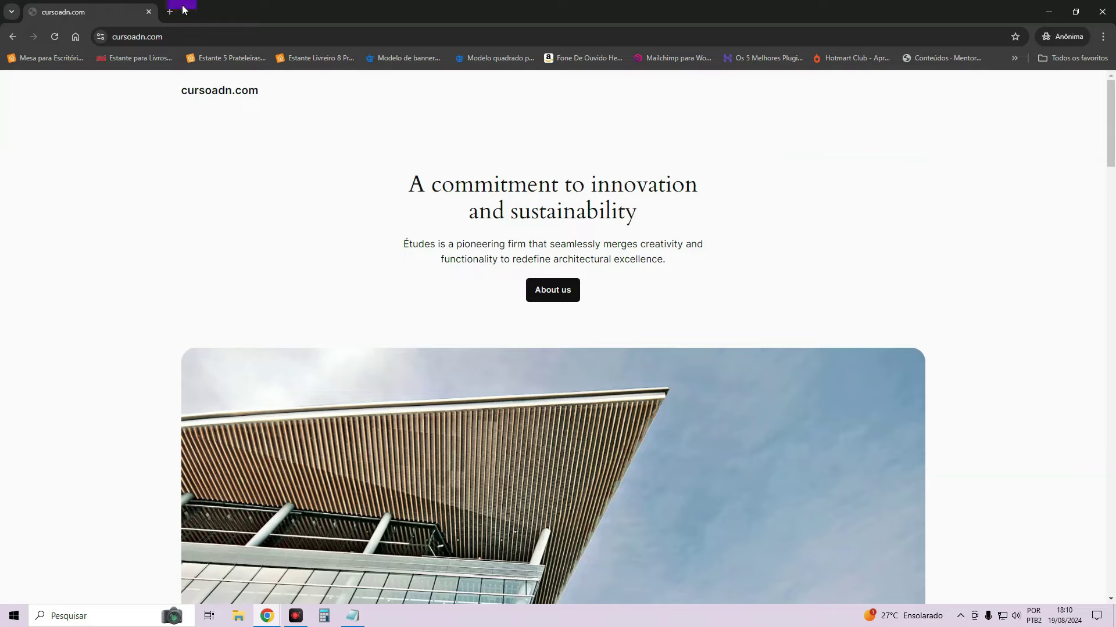
click(149, 11)
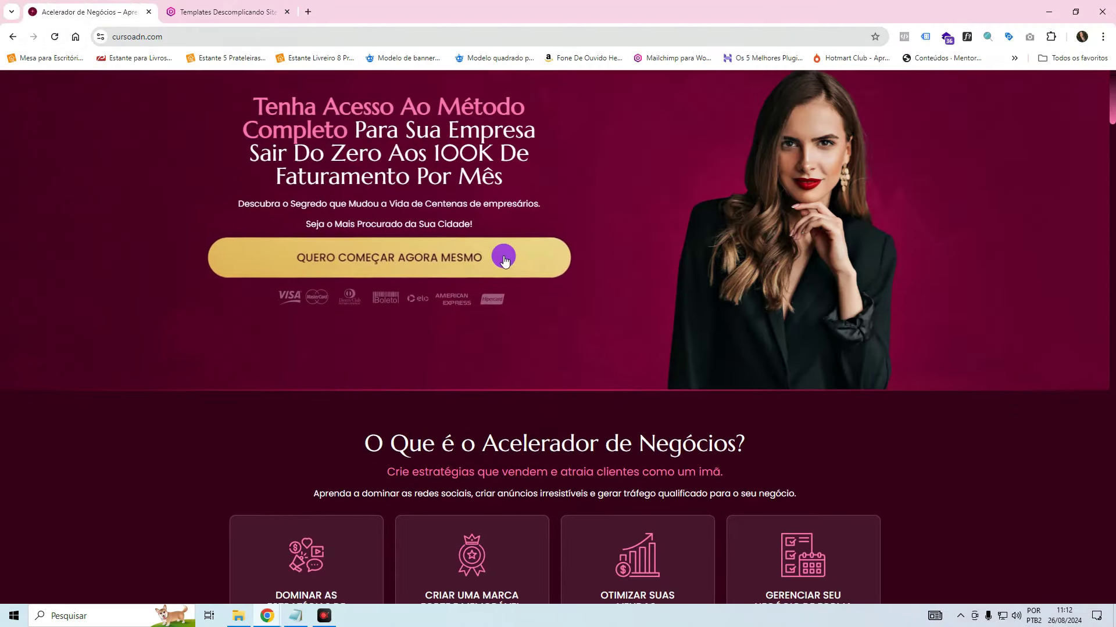
Step: Review the Curso ADN homepage from hero through testimonials to footer, then use Voltar ao topo
scroll(907, 225, down, 5)
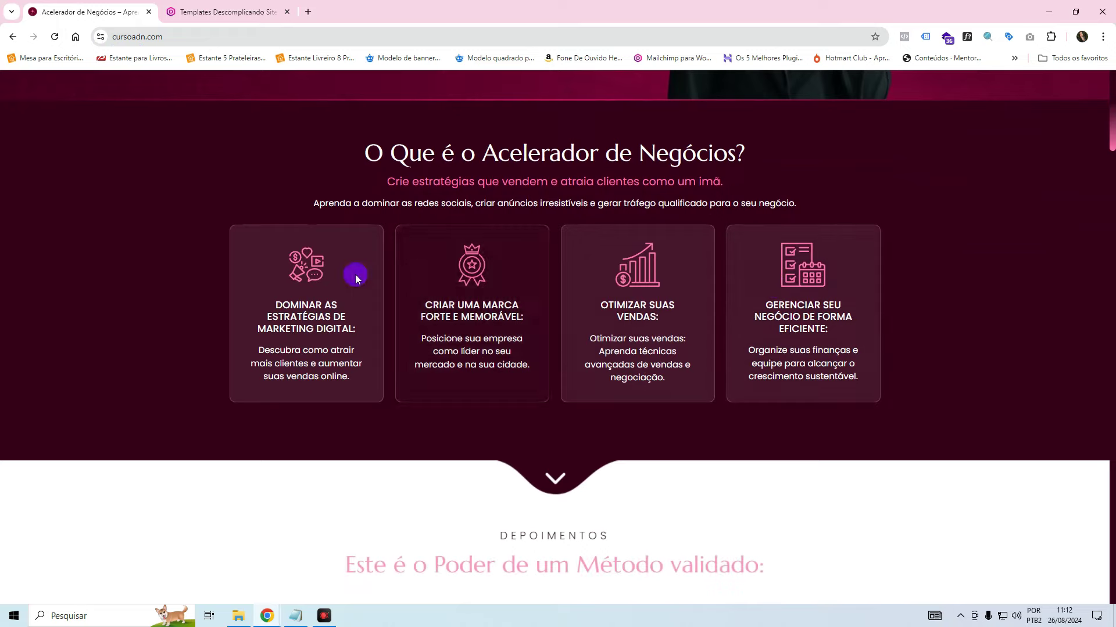
scroll(212, 268, down, 5)
scroll(976, 279, down, 3)
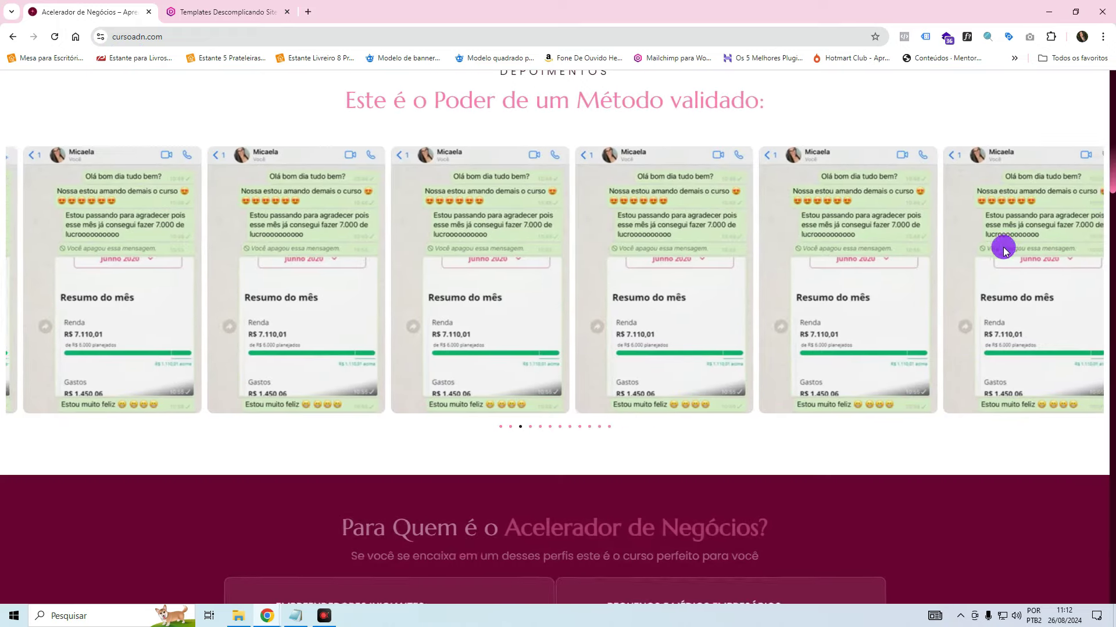
drag(984, 238, 958, 118)
click(986, 182)
scroll(914, 194, down, 6)
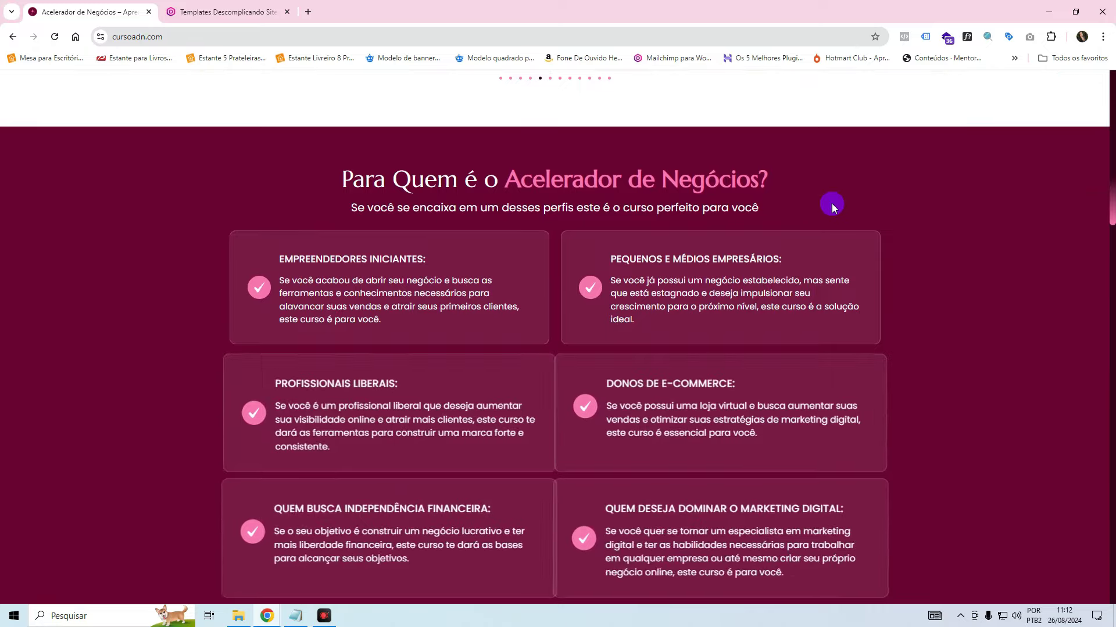
scroll(451, 263, down, 3)
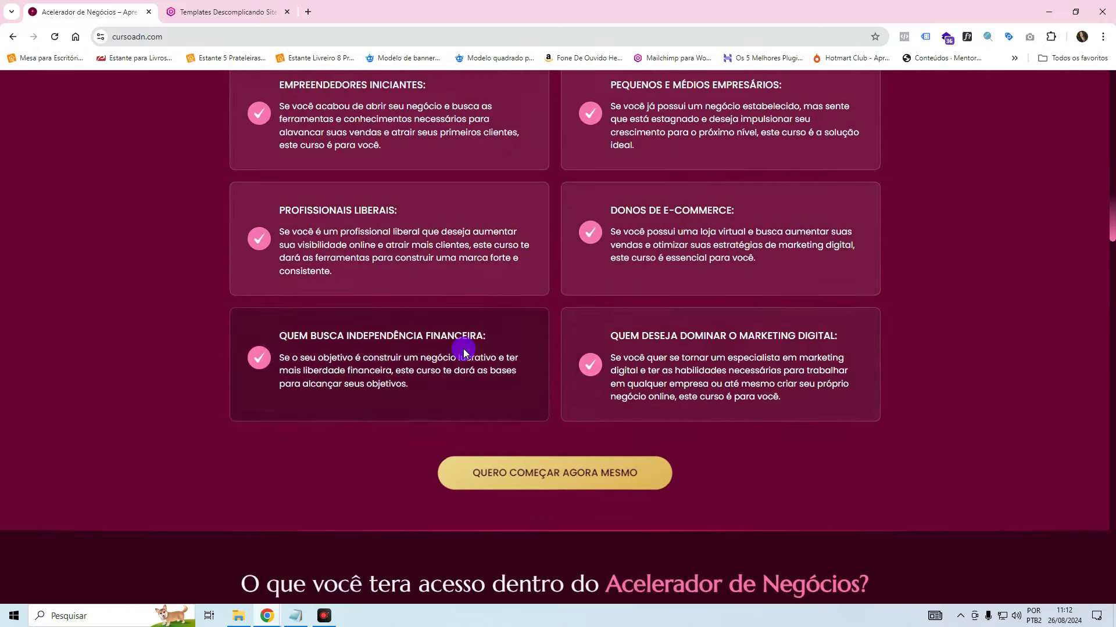
scroll(459, 320, down, 3)
scroll(988, 289, down, 5)
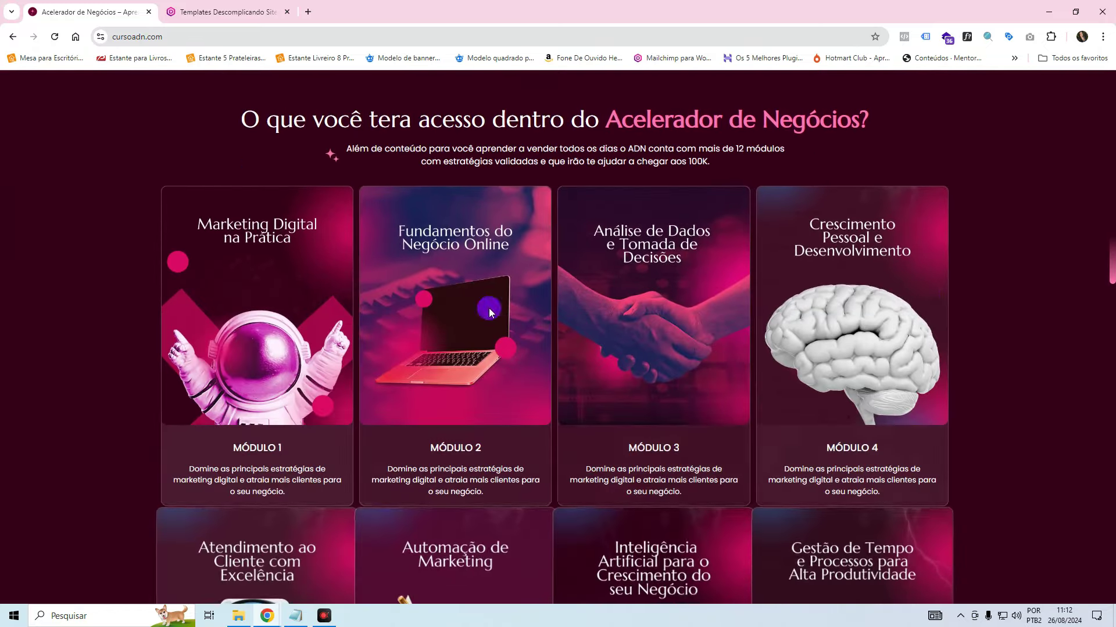
scroll(163, 320, down, 3)
scroll(997, 331, down, 10)
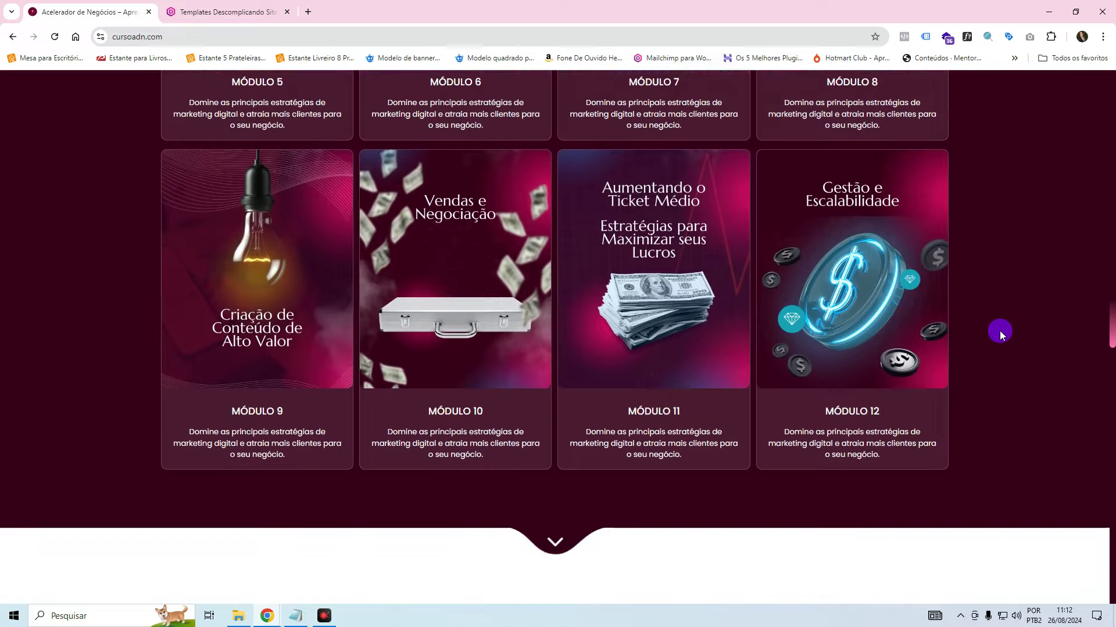
scroll(1000, 330, down, 3)
scroll(211, 308, down, 4)
scroll(895, 312, down, 5)
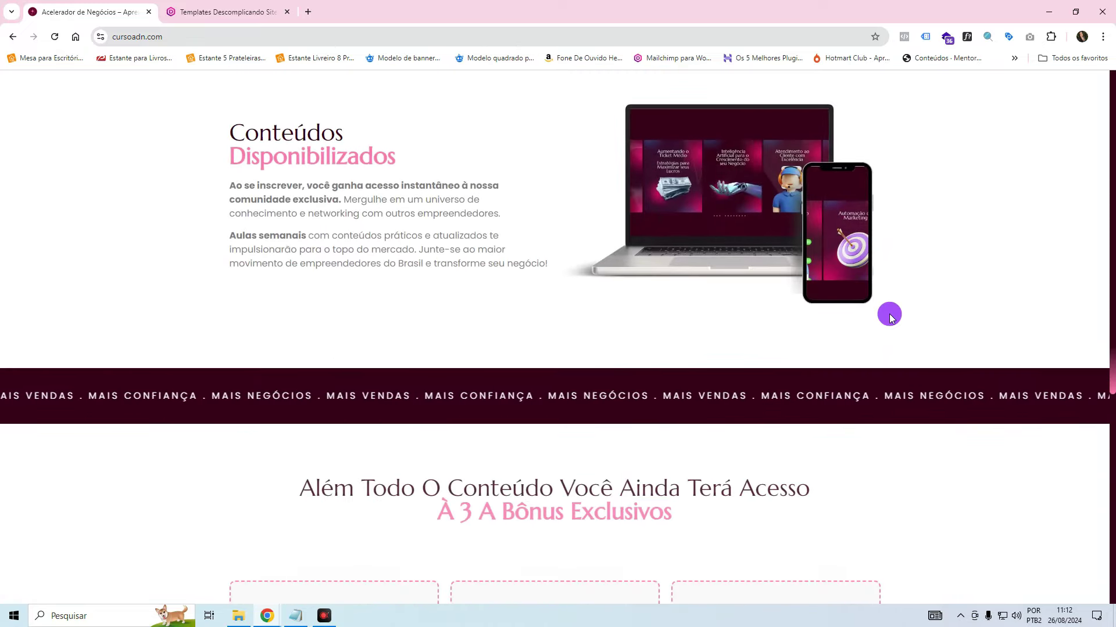
scroll(906, 313, down, 5)
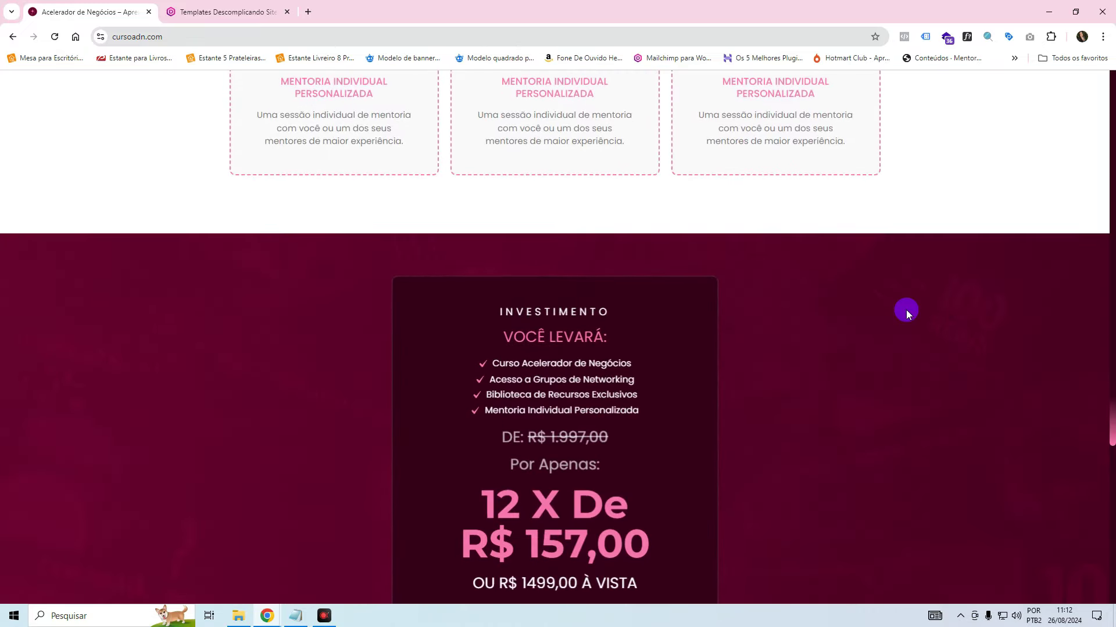
scroll(907, 313, down, 4)
scroll(907, 312, down, 8)
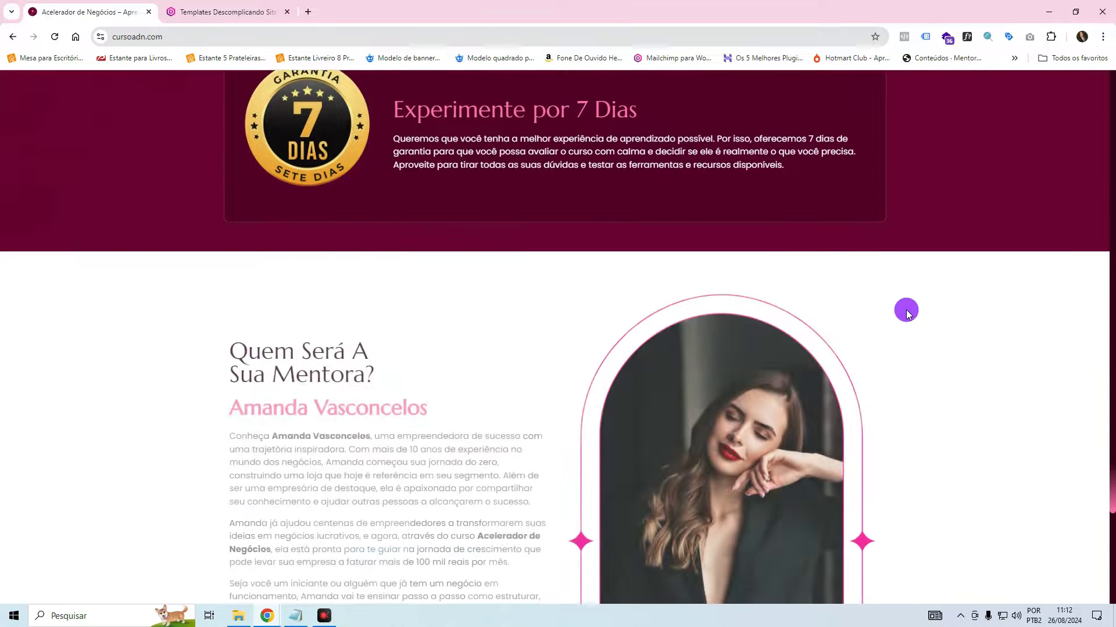
scroll(907, 312, down, 10)
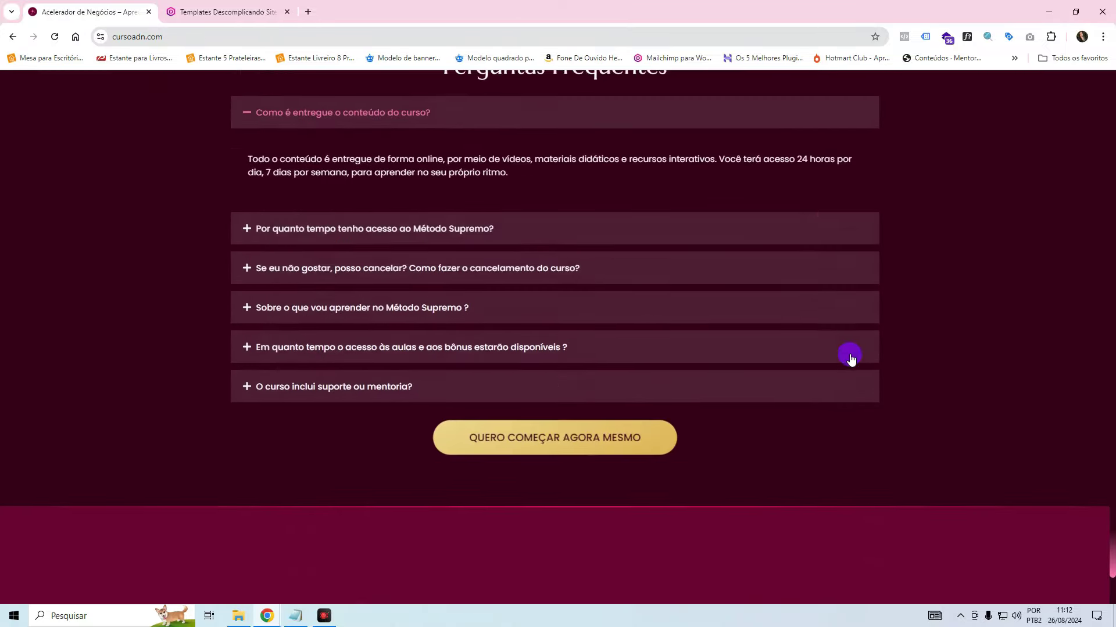
scroll(898, 388, down, 2)
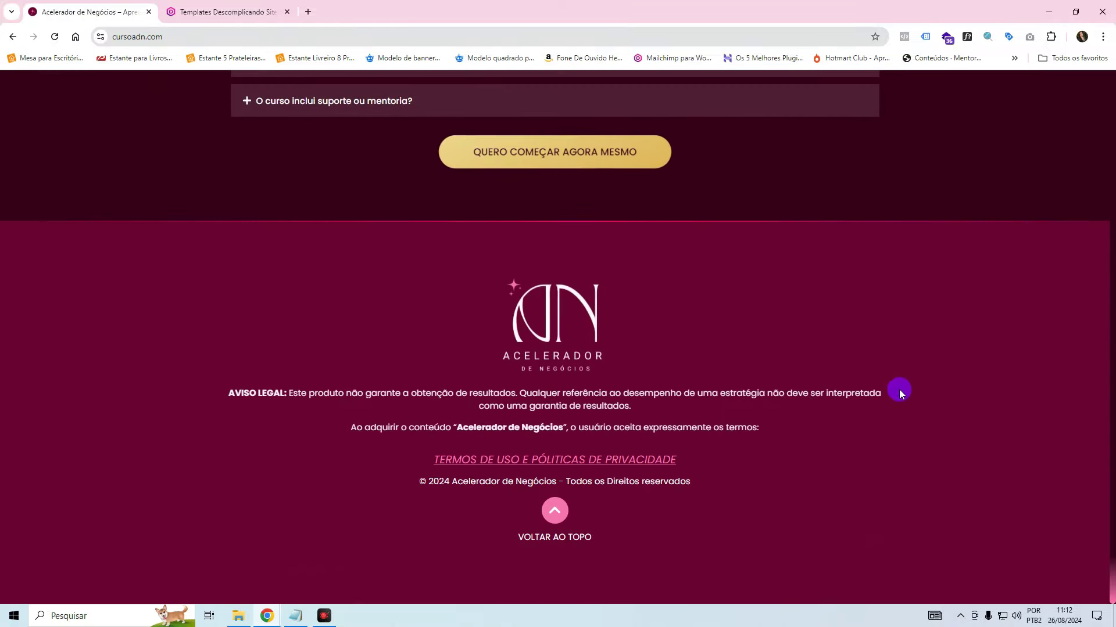
click(556, 517)
Step: Scroll through the homepage sections a second time and jump back to the top
scroll(838, 274, down, 5)
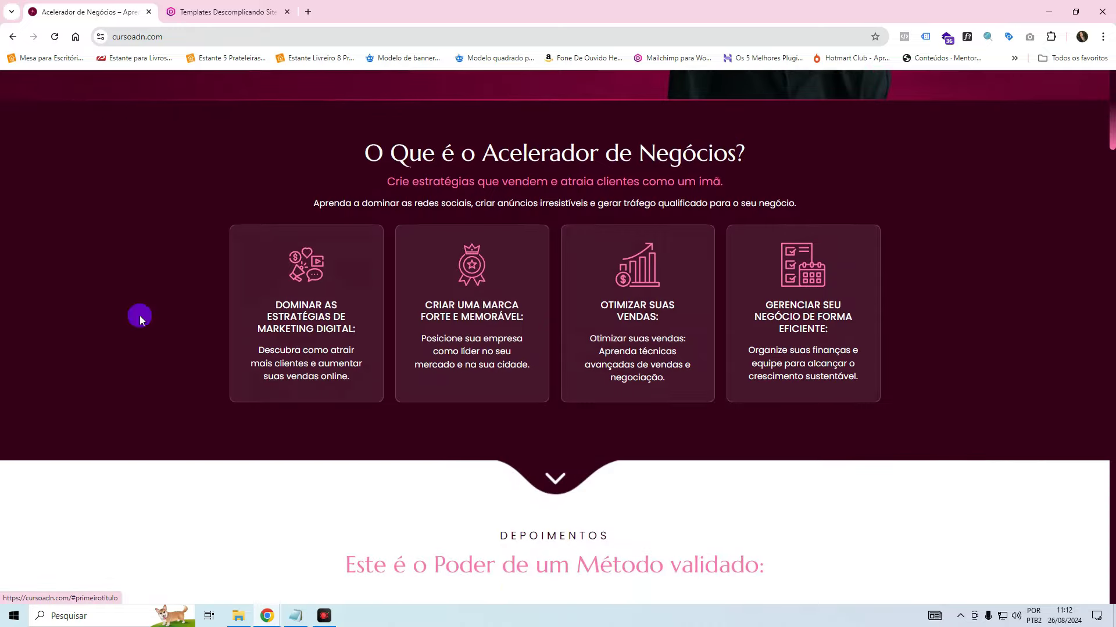
scroll(713, 368, down, 10)
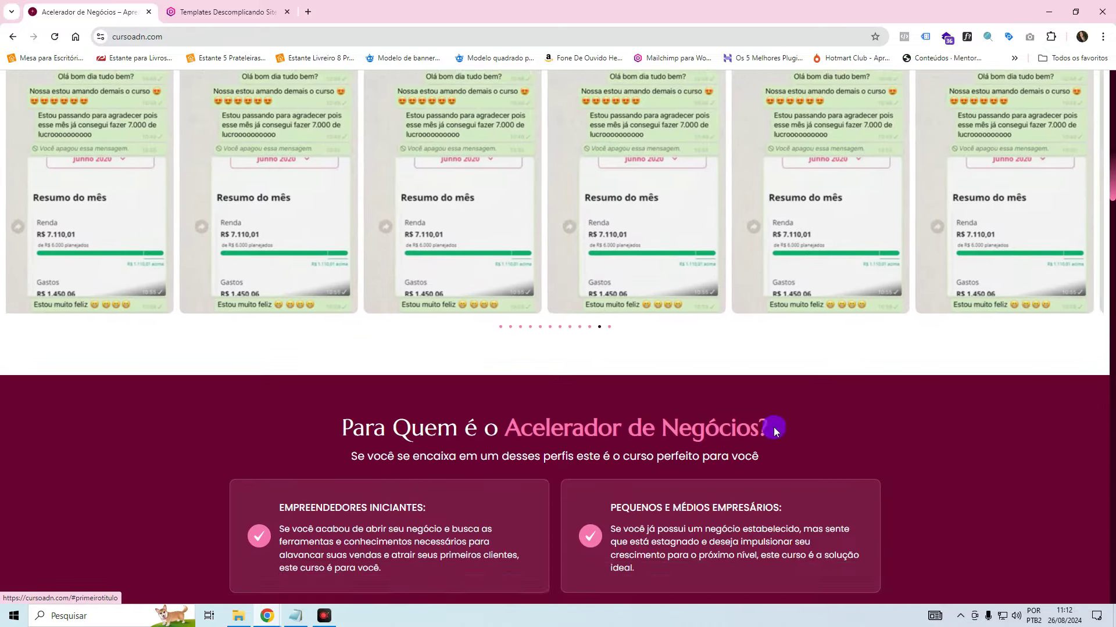
scroll(773, 427, down, 13)
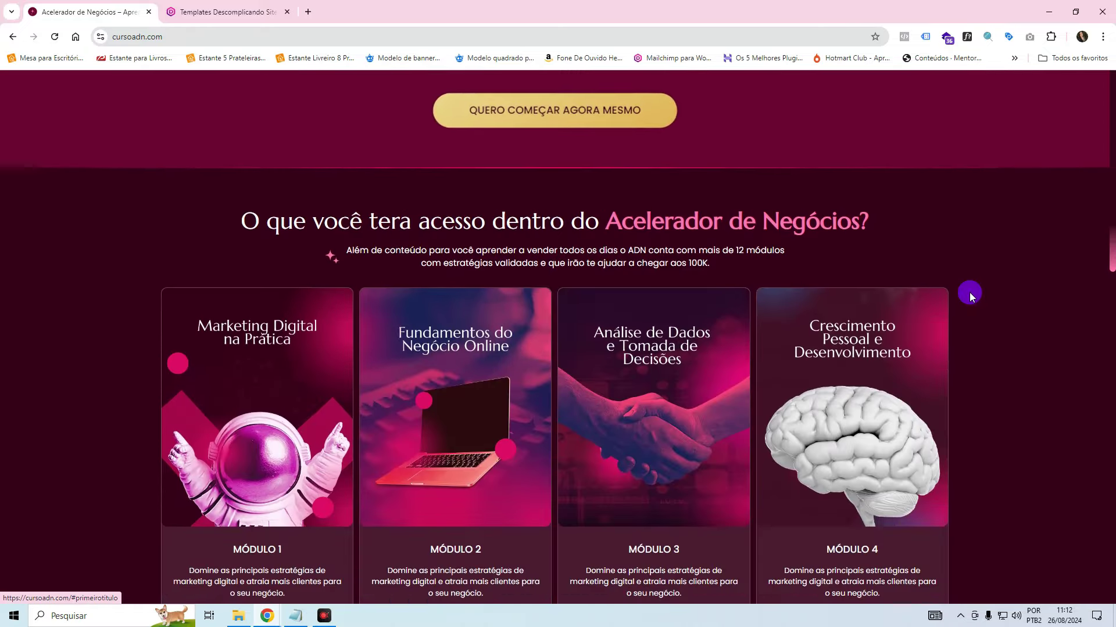
scroll(970, 295, down, 15)
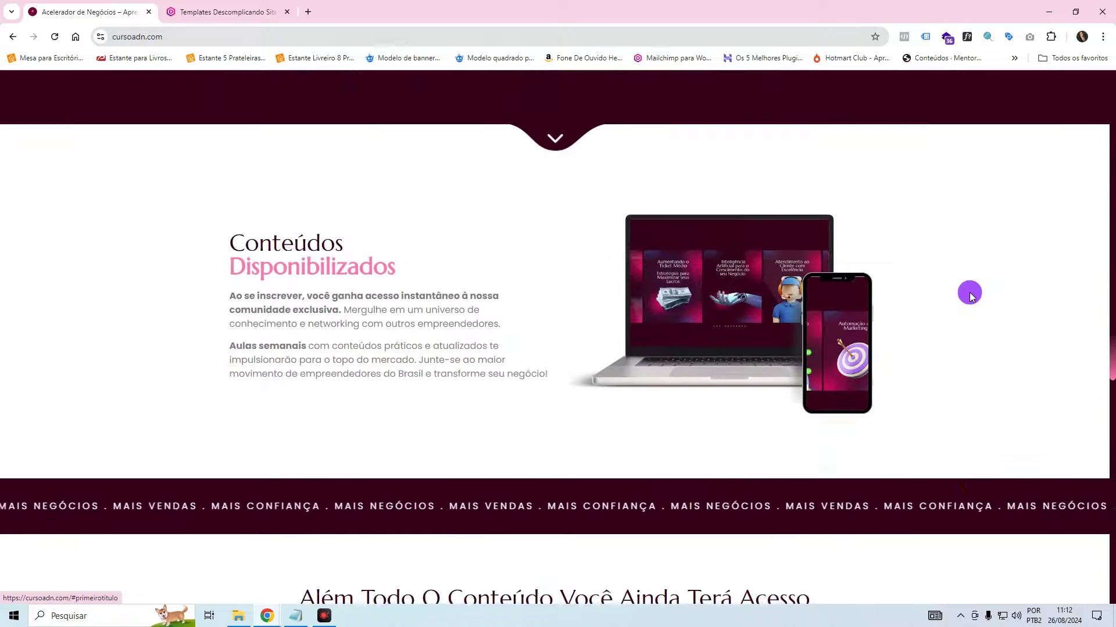
scroll(969, 296, down, 15)
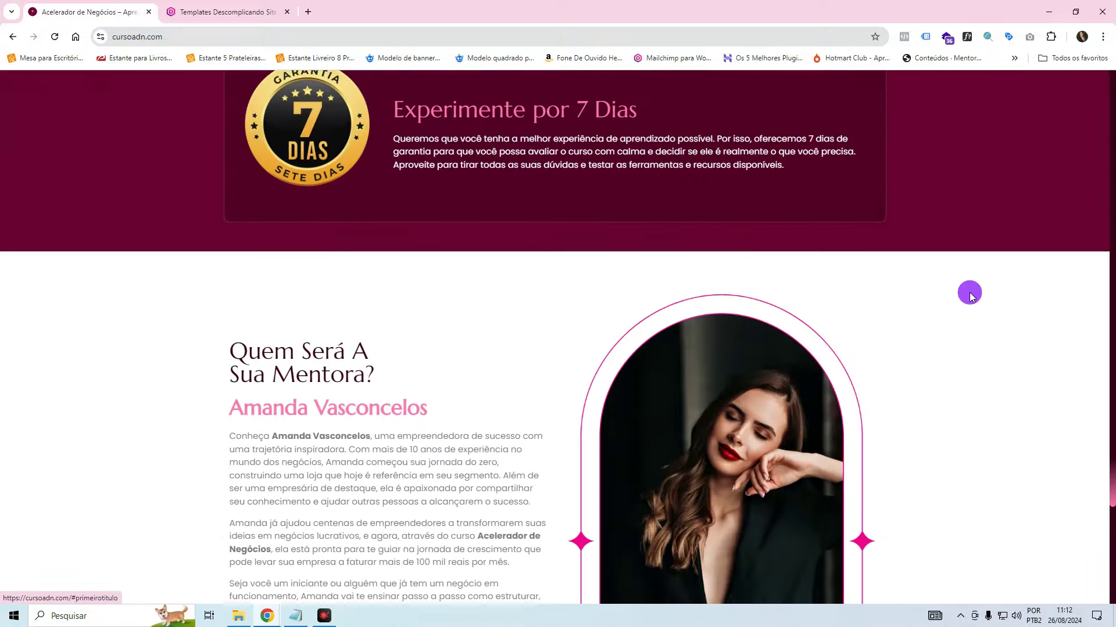
scroll(969, 293, down, 12)
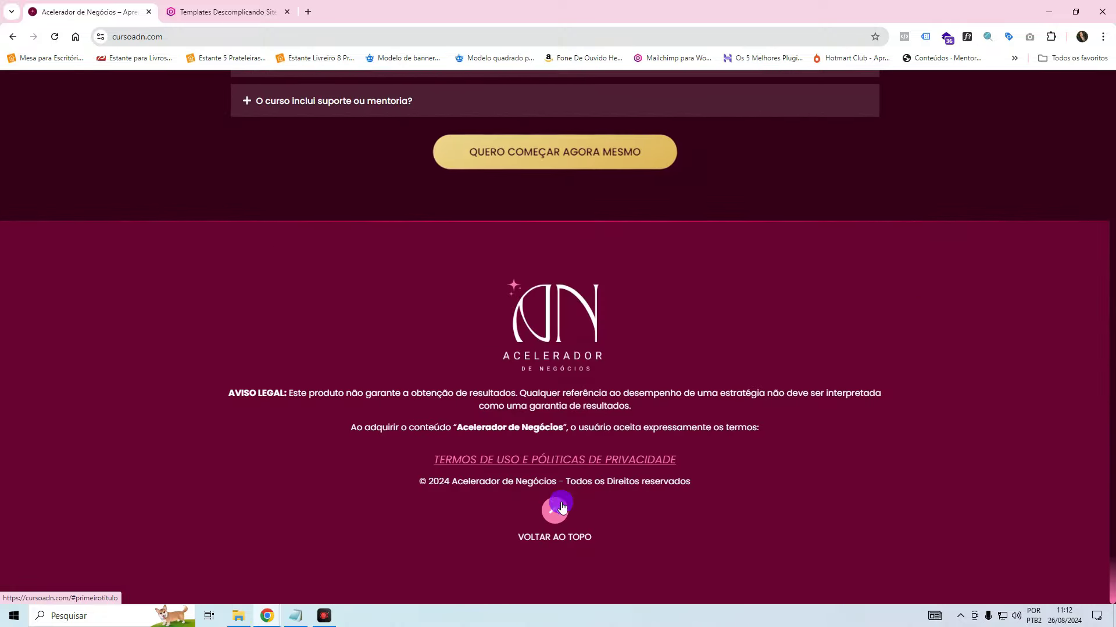
click(561, 509)
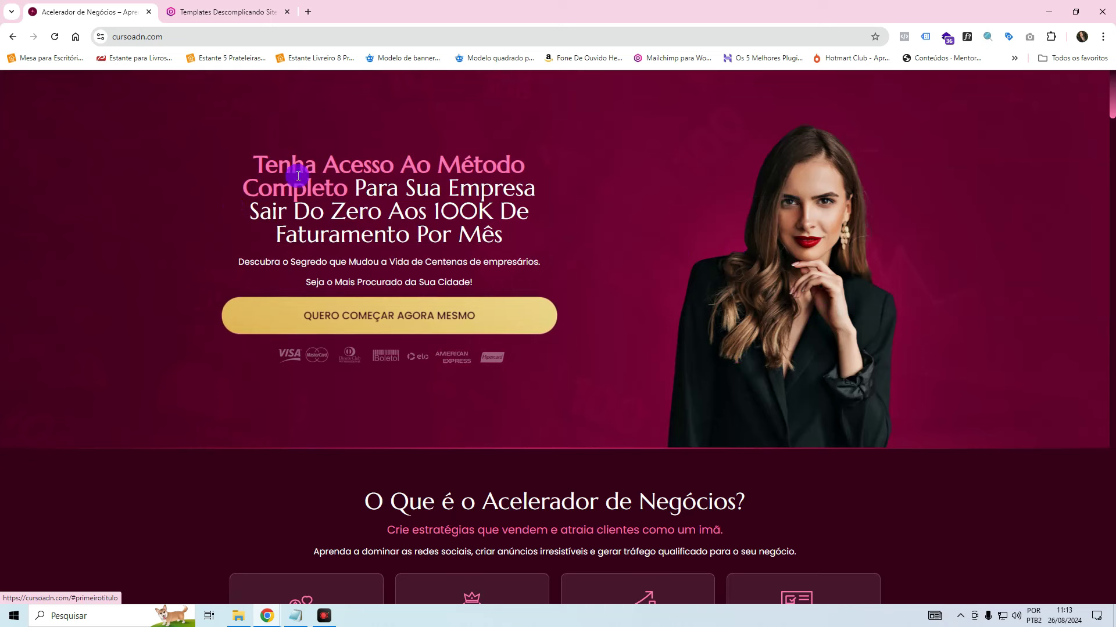
Step: Follow the gold QUERO COMEÇAR AGORA MESMO button to its linked template page
drag(255, 165, 336, 192)
click(537, 241)
drag(239, 165, 303, 192)
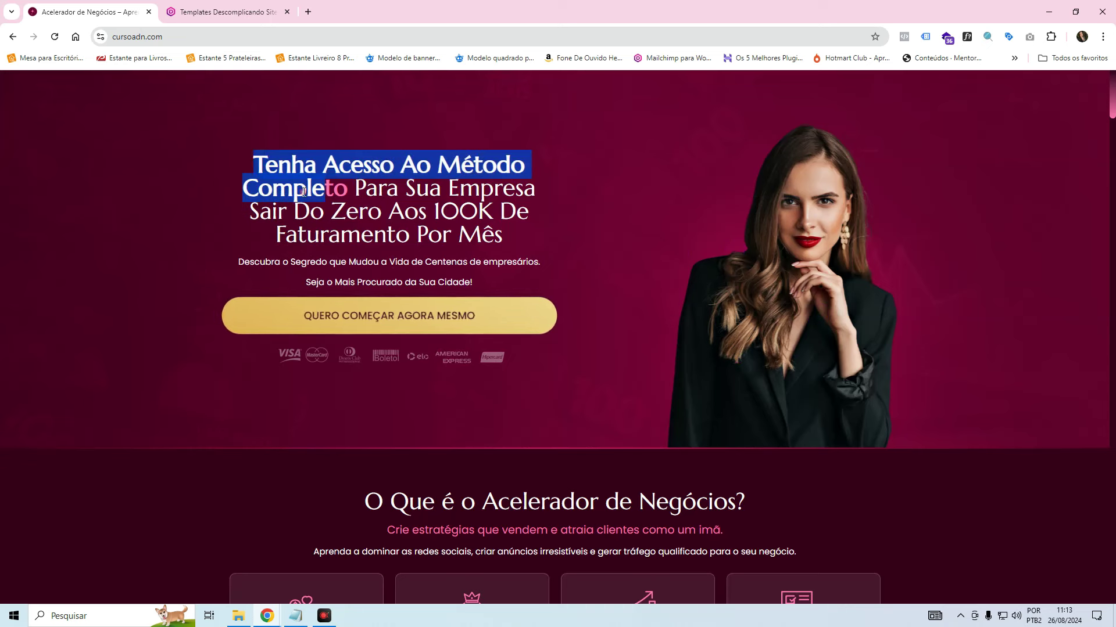
click(863, 181)
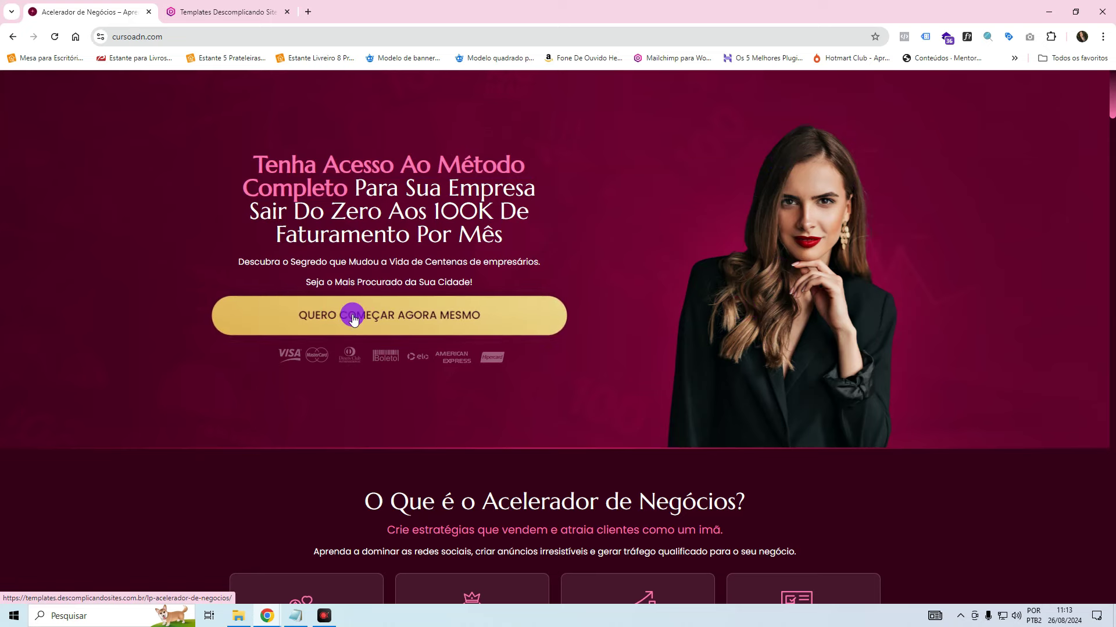
click(375, 314)
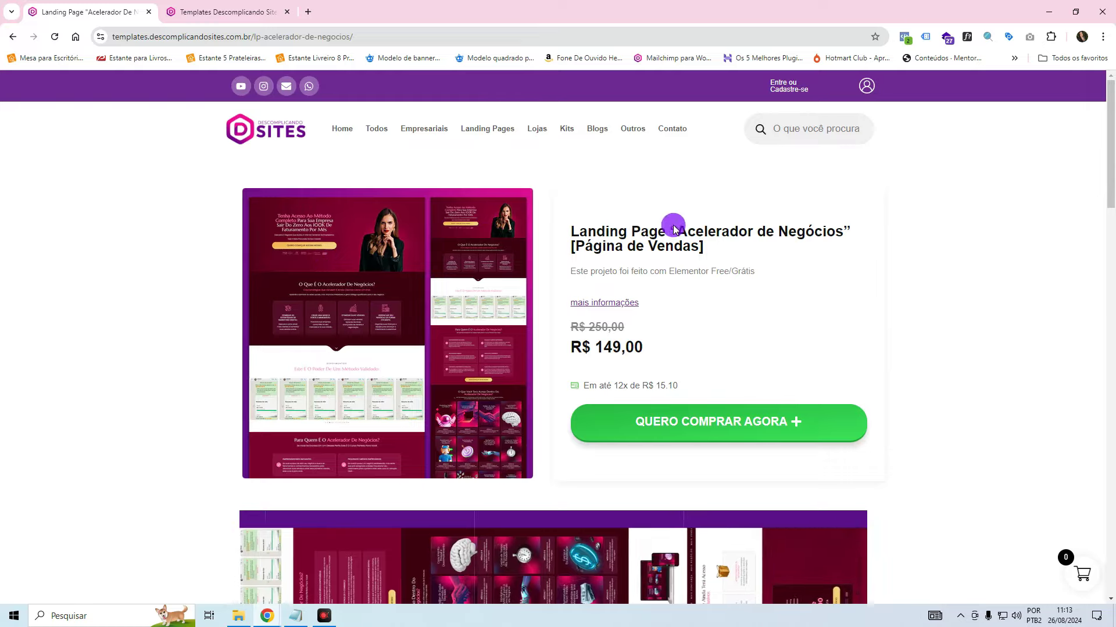
Step: Browse the Acelerador de Negócios template page and the Descomplicando Sites store catalogue
scroll(812, 305, down, 15)
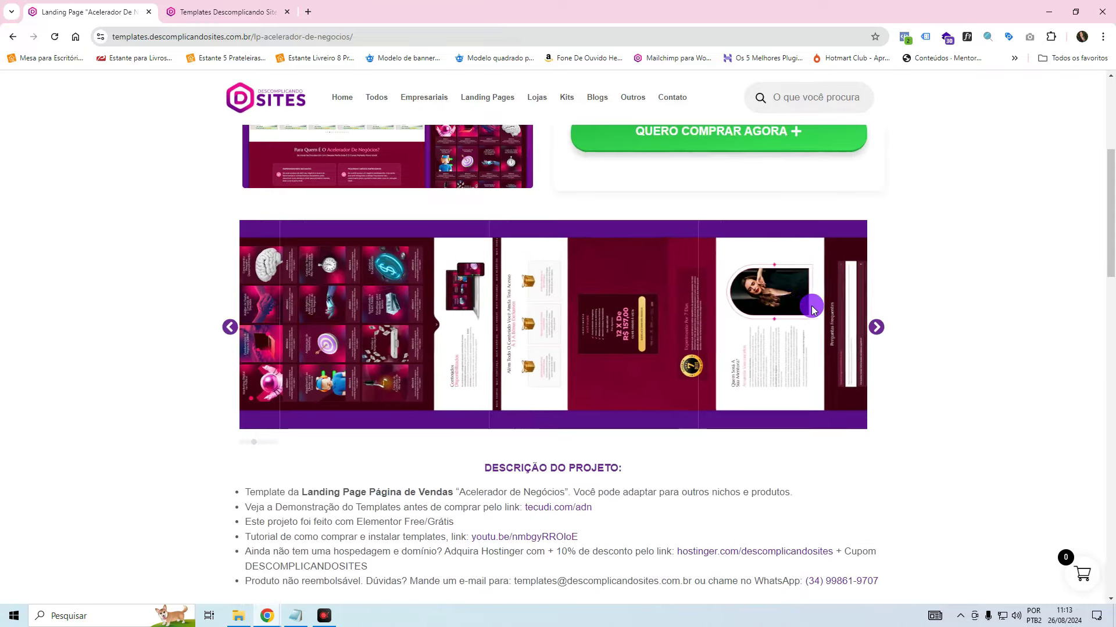
scroll(812, 307, down, 8)
scroll(812, 306, up, 20)
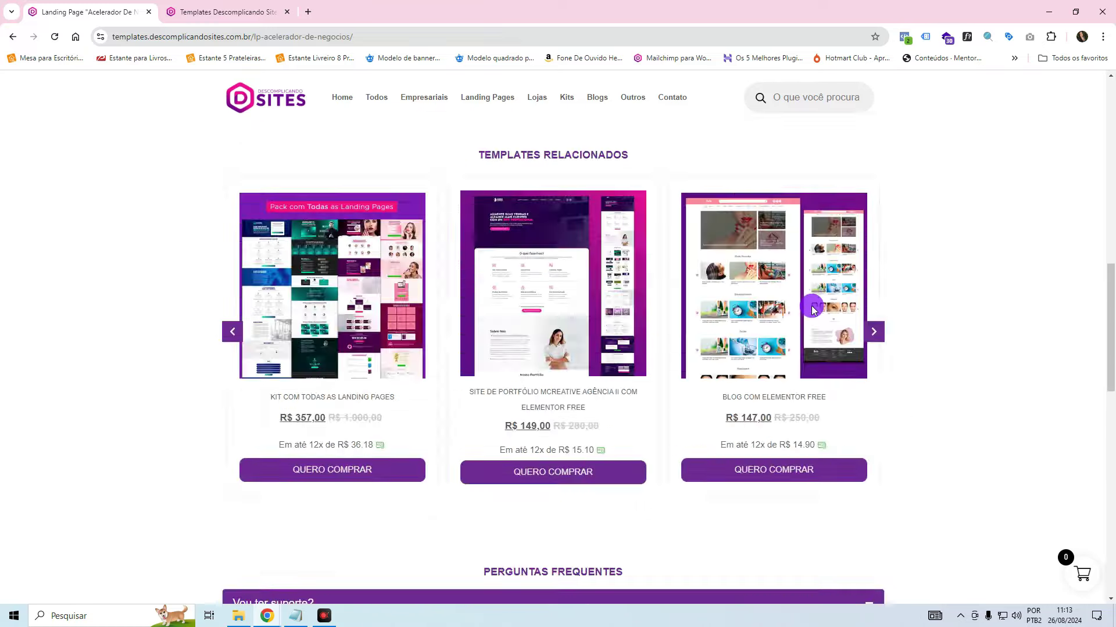
click(354, 139)
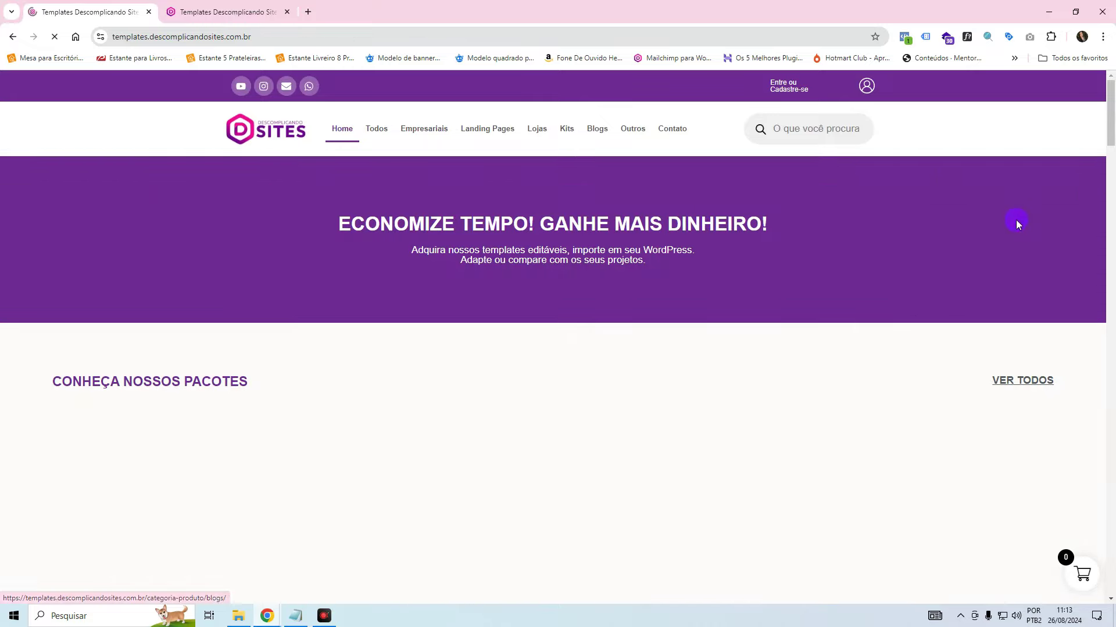
scroll(748, 263, down, 5)
scroll(749, 263, down, 15)
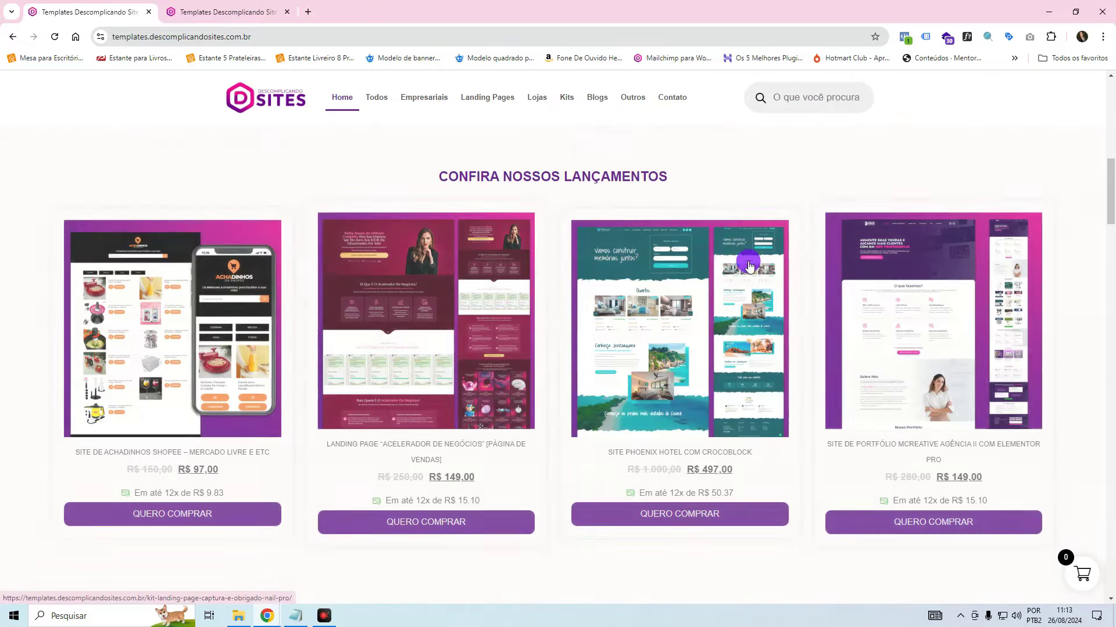
scroll(749, 263, down, 20)
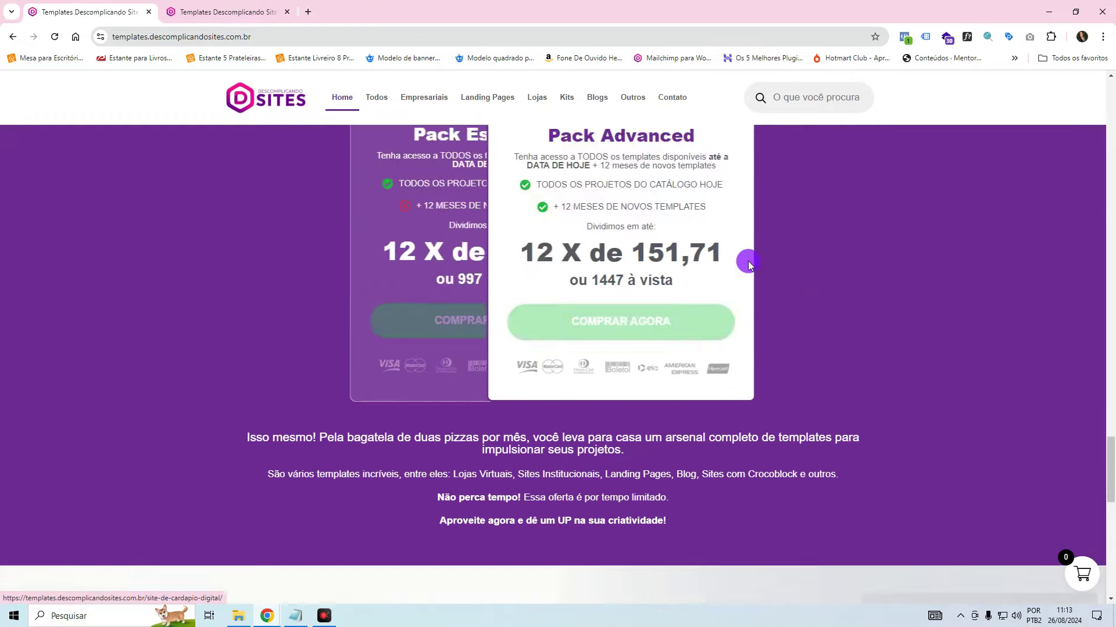
scroll(749, 263, up, 6)
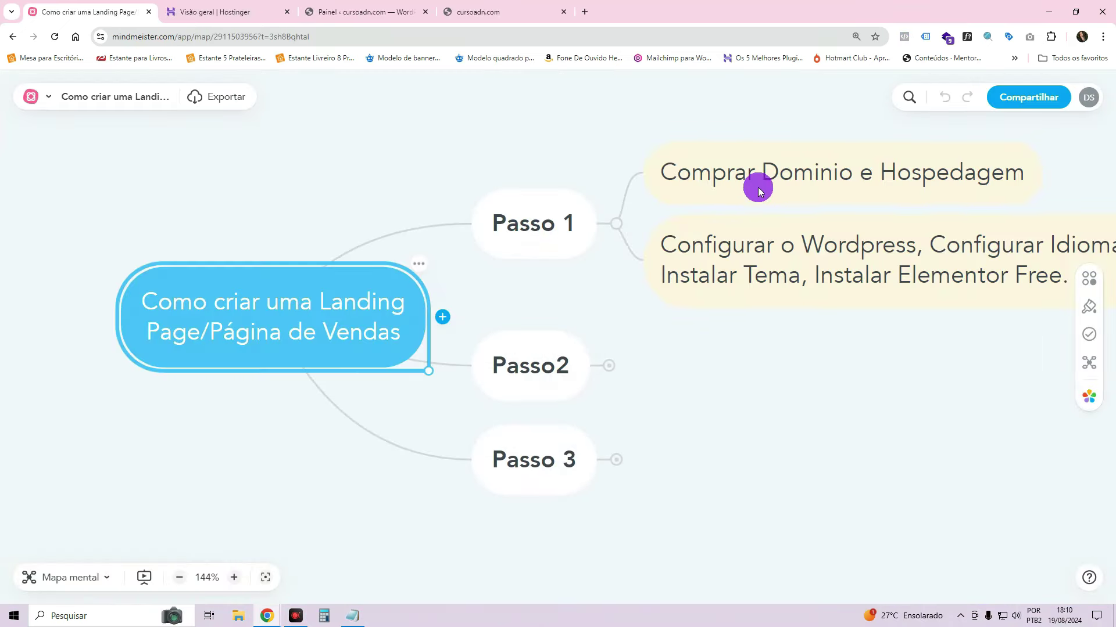
Step: Check the Comprar Dominio e Hospedagem and WordPress setup steps in the MindMeister map, then return to the WordPress Painel
click(766, 173)
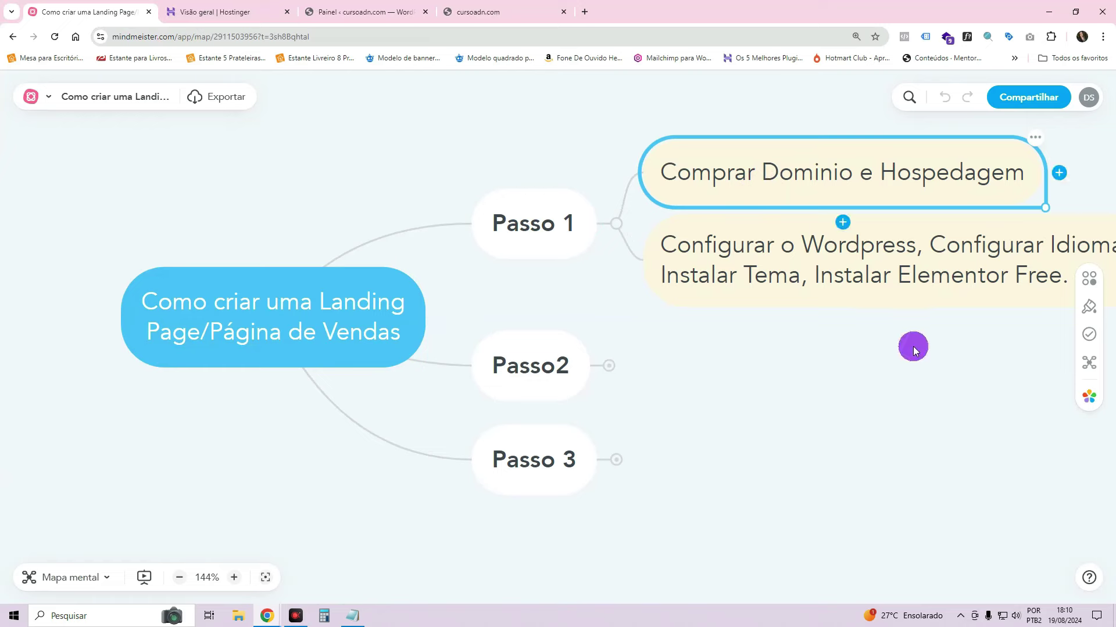
drag(913, 349, 710, 342)
click(640, 251)
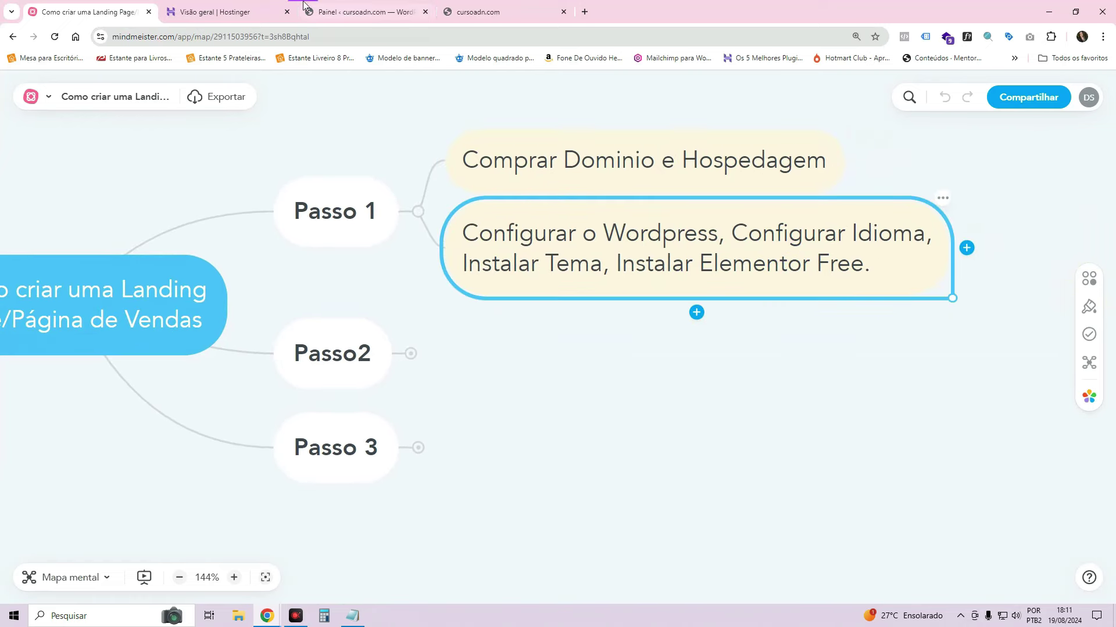
click(377, 2)
Step: Open General Settings, keep Português do Brasil as the site language, and select the site title field
mouse_move(77, 358)
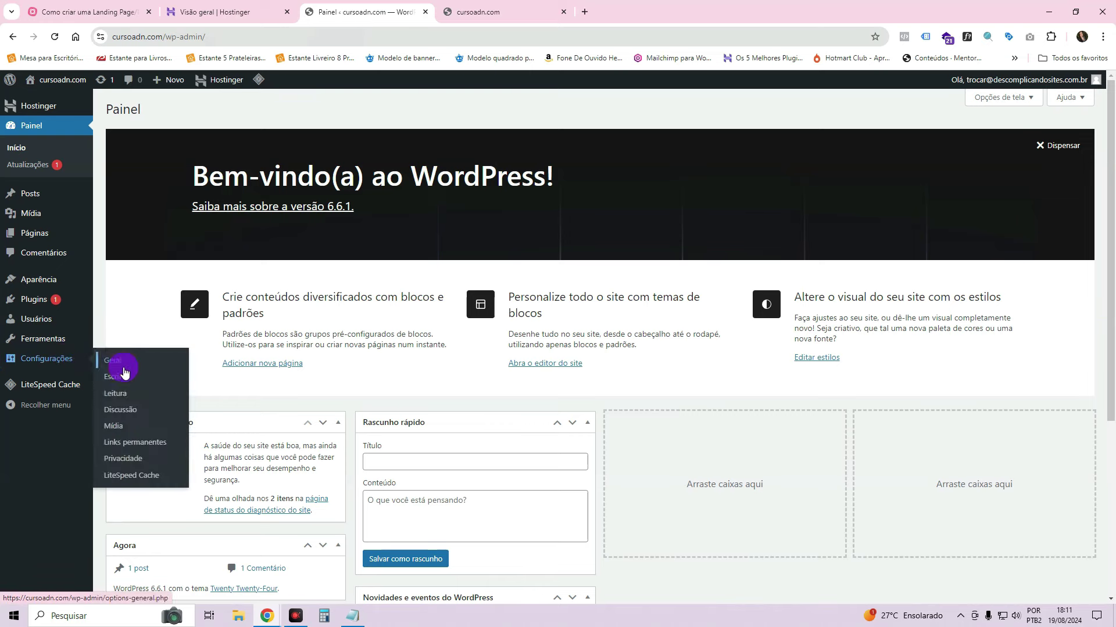
click(118, 362)
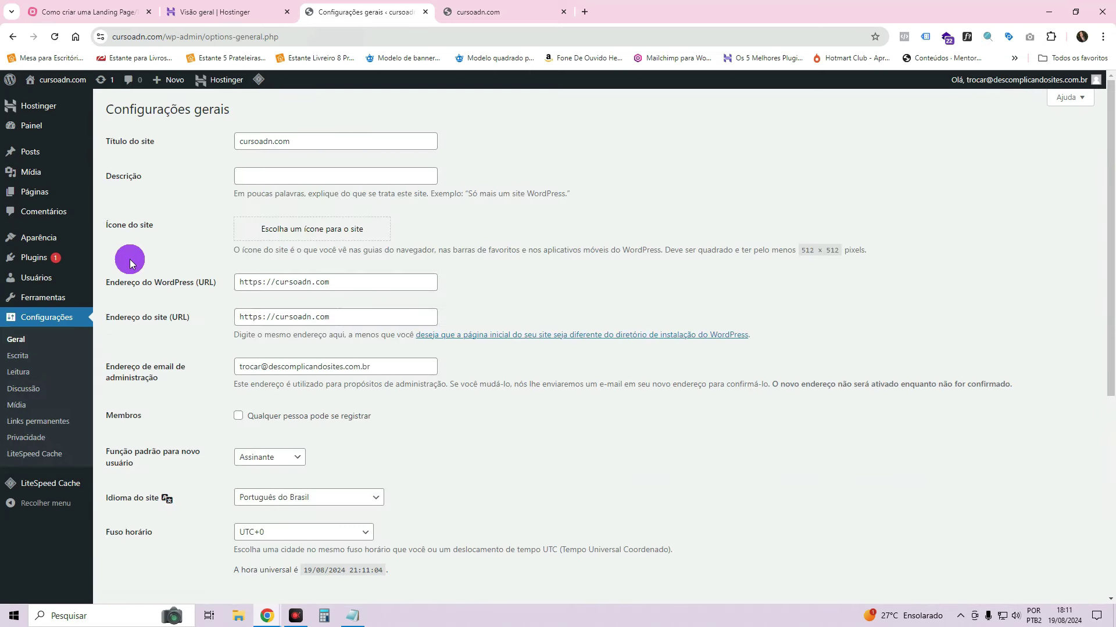
scroll(563, 403, down, 2)
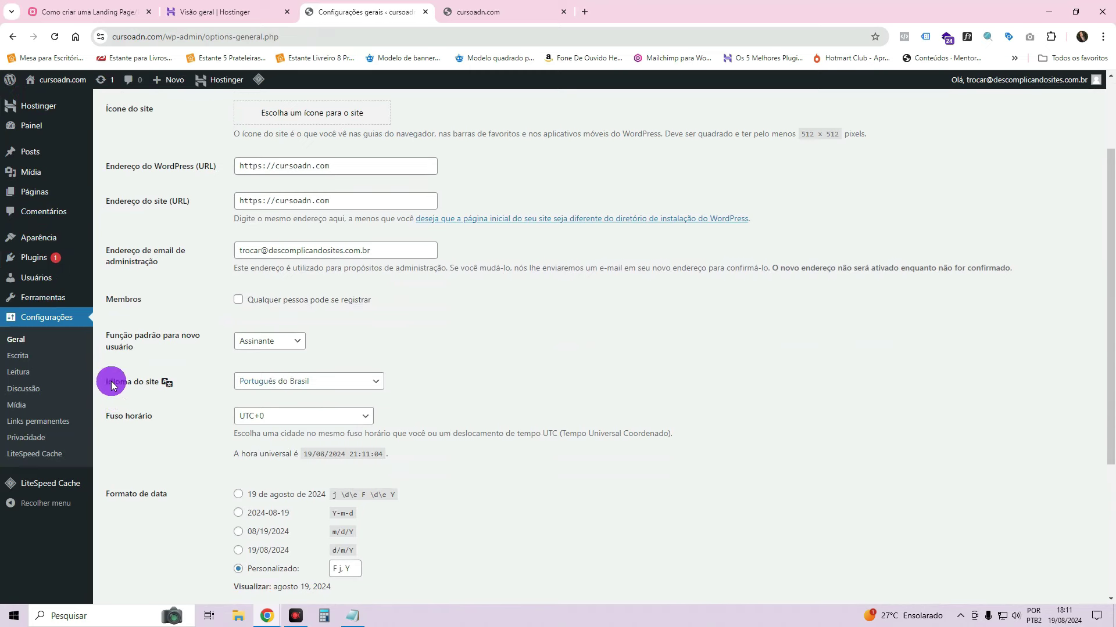
click(287, 384)
click(287, 383)
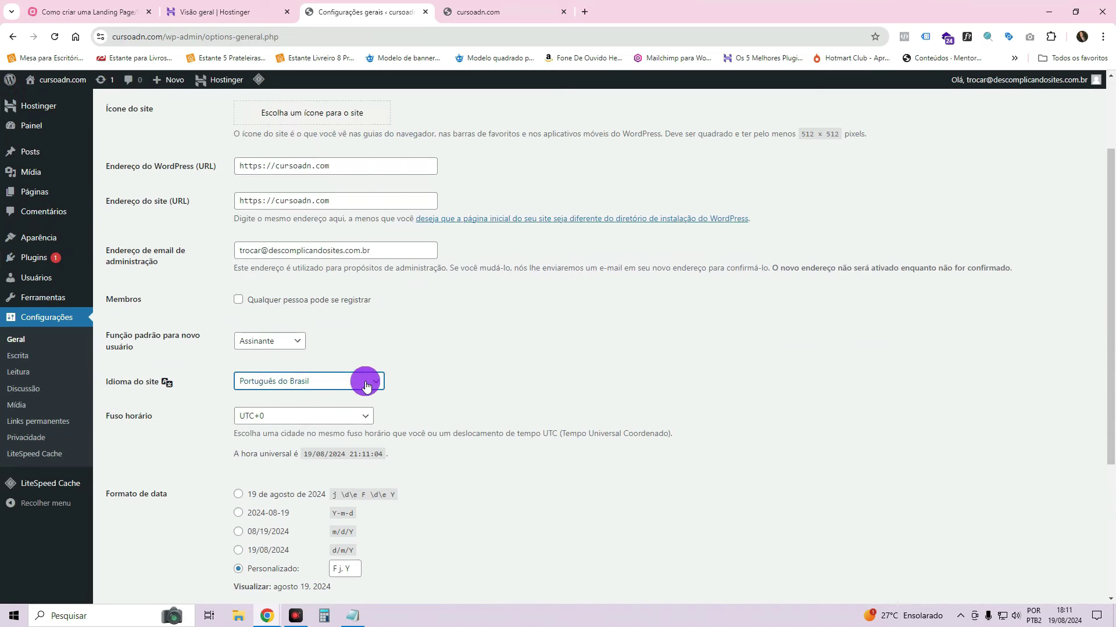
scroll(365, 386, down, 4)
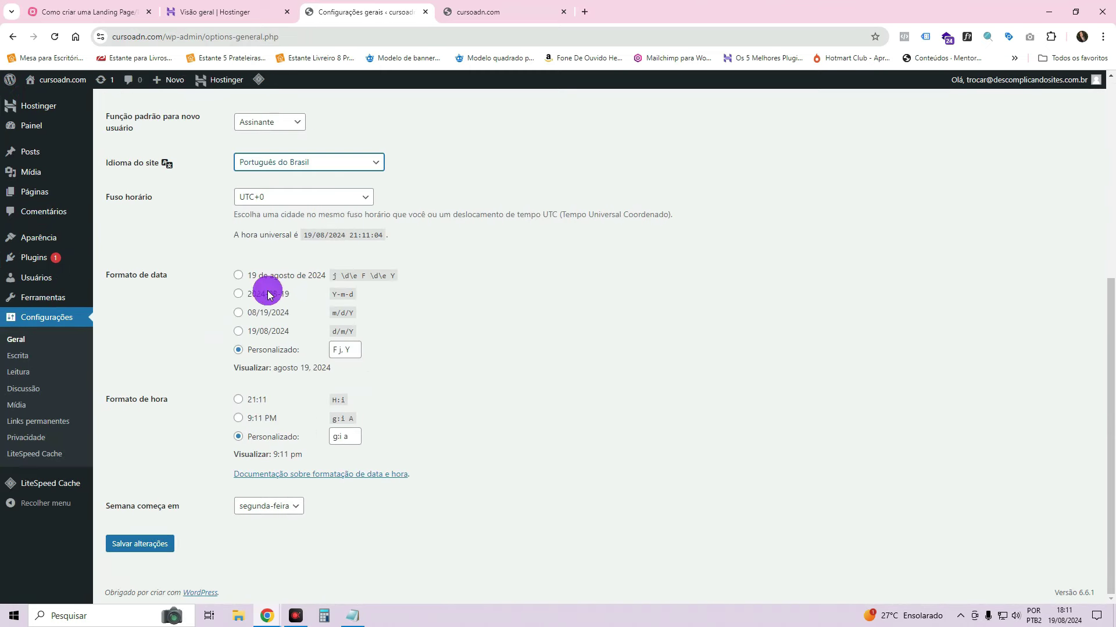
scroll(422, 363, up, 1)
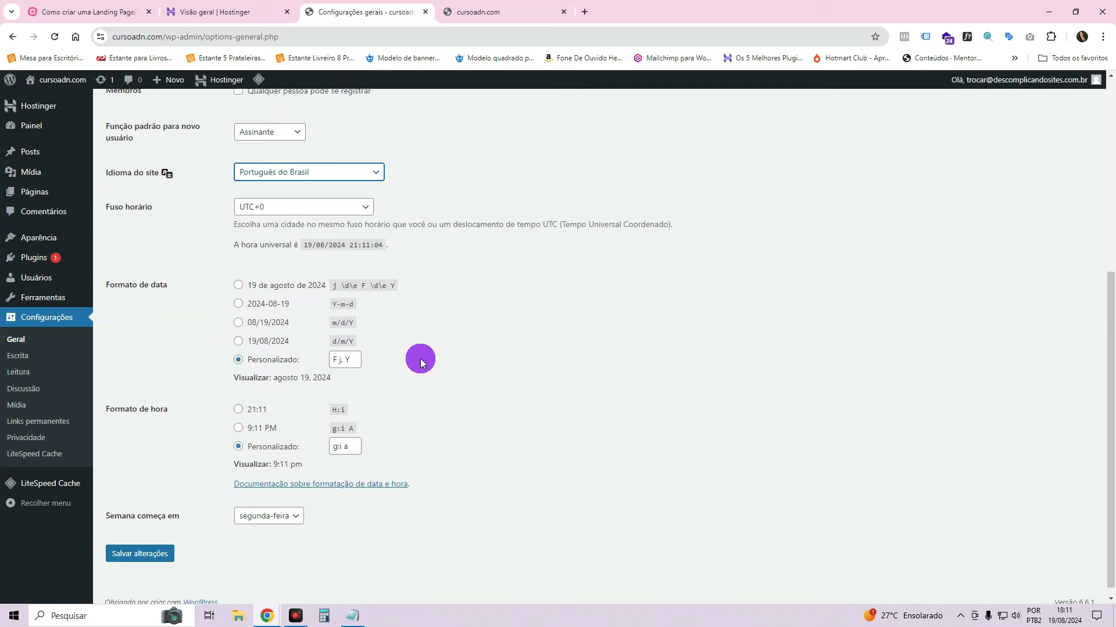
scroll(420, 360, up, 5)
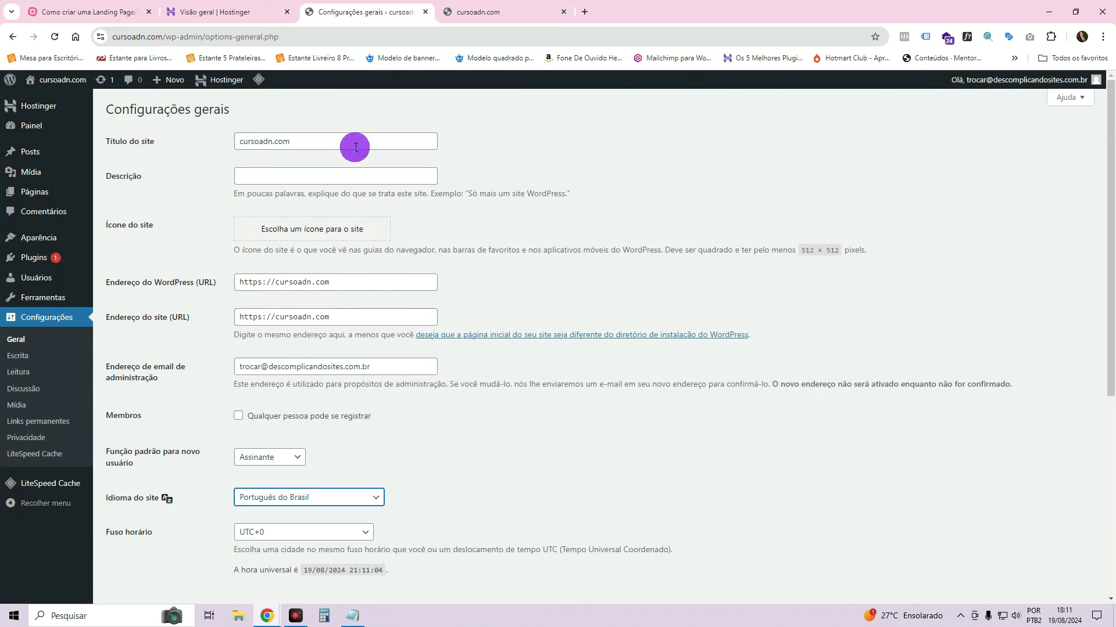
click(356, 147)
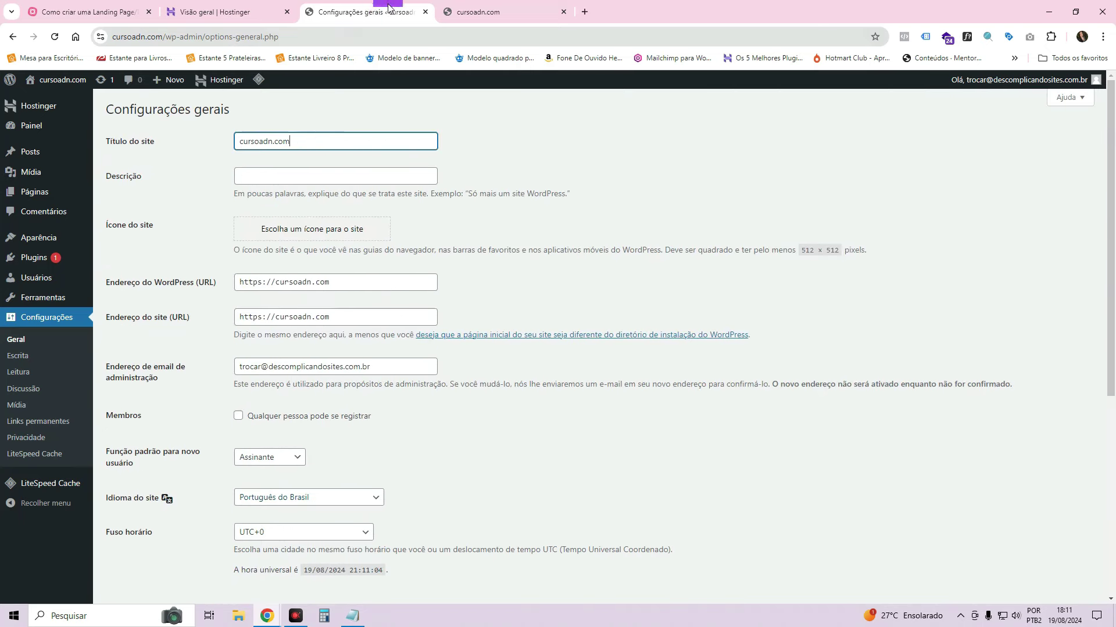
Step: Replace the site title cursoadn.com with 'Acelerador de Negócios'
double_click(303, 141)
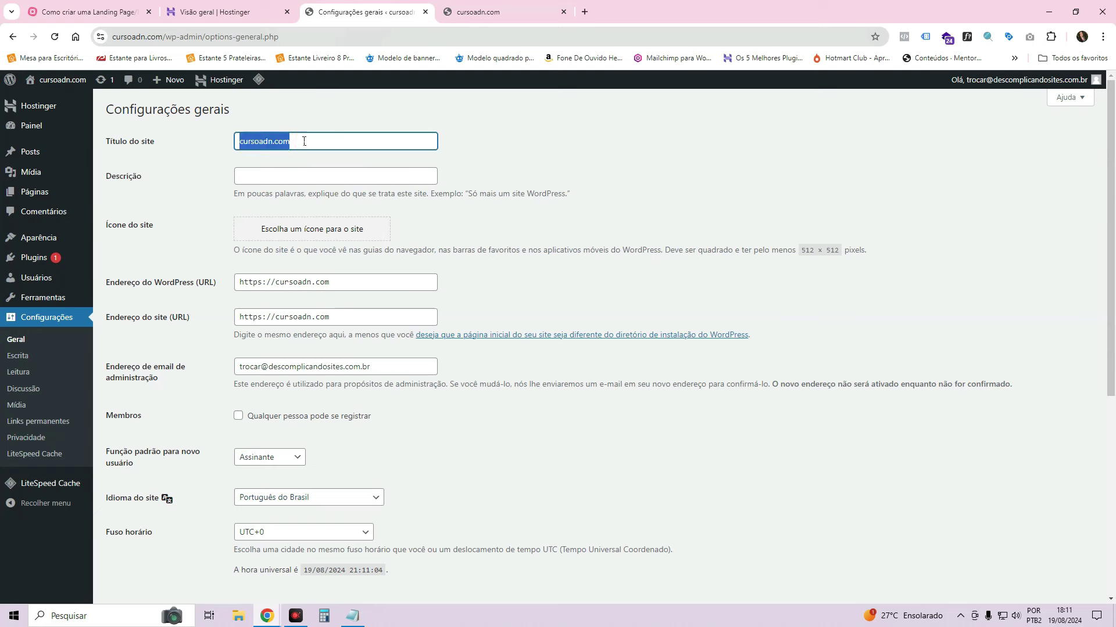
text(Acelerador de)
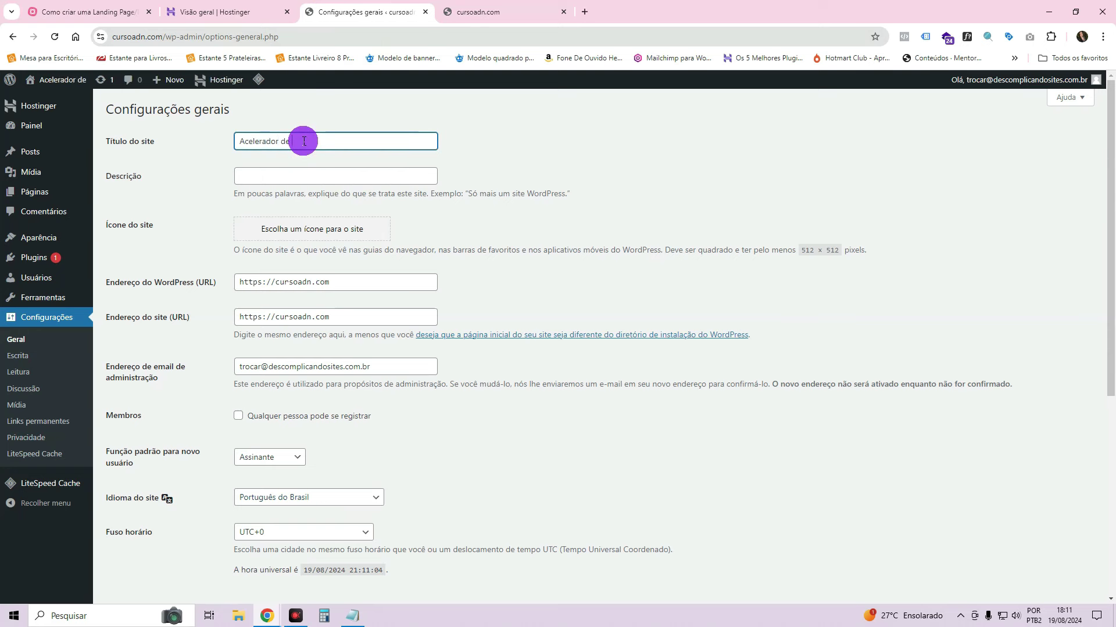
text( Negócios)
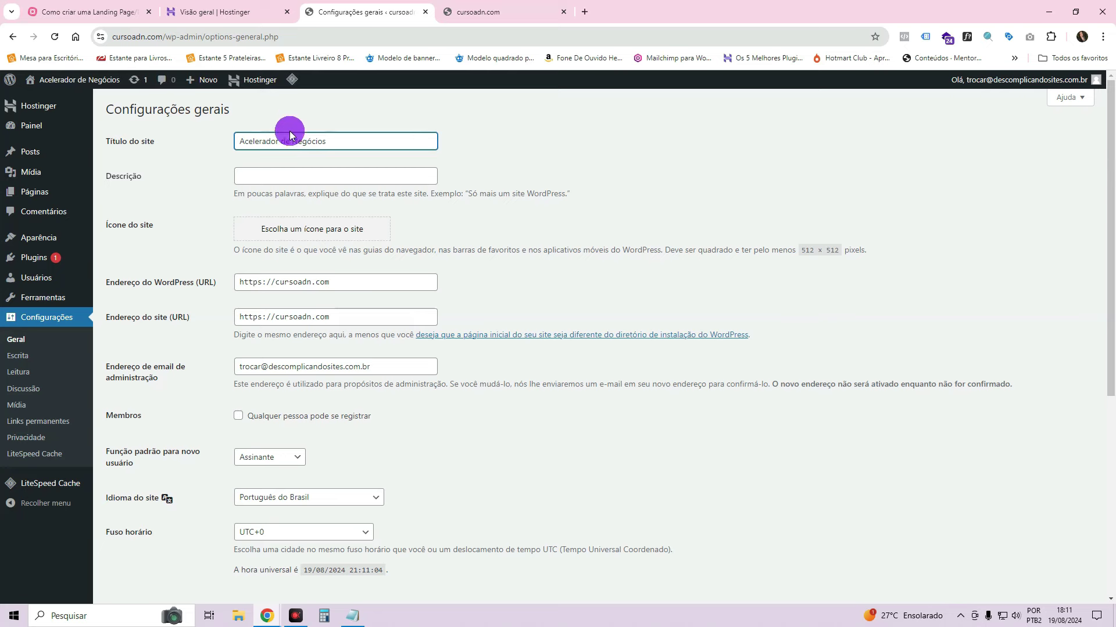
click(488, 139)
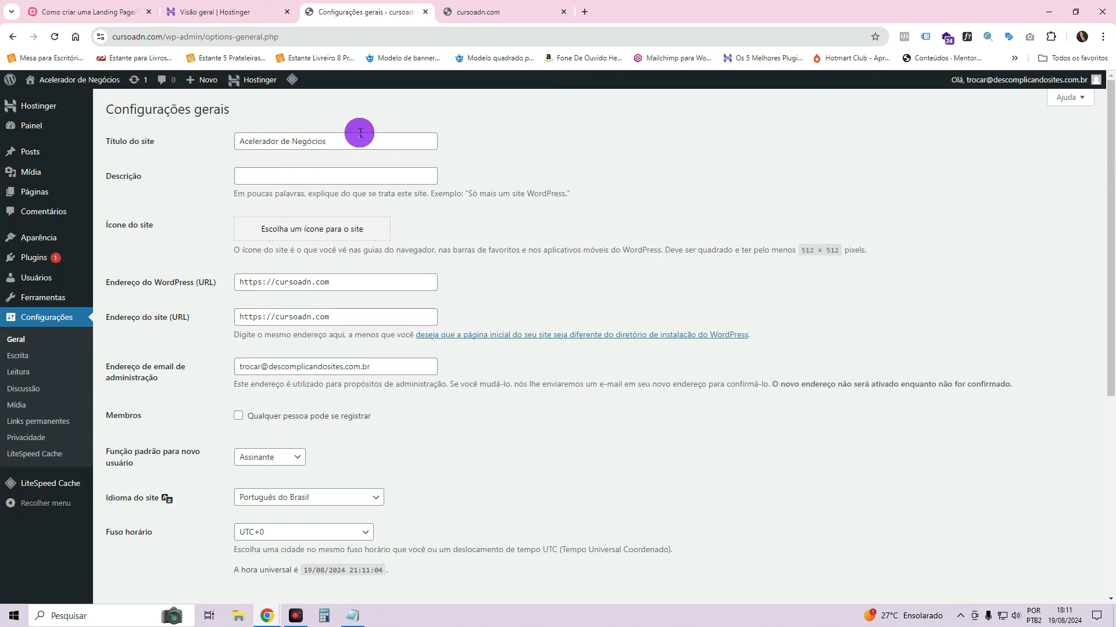
Step: Compare the live cursoadn.com homepage with descomplicandosites.com.br for reference
click(509, 14)
click(507, 32)
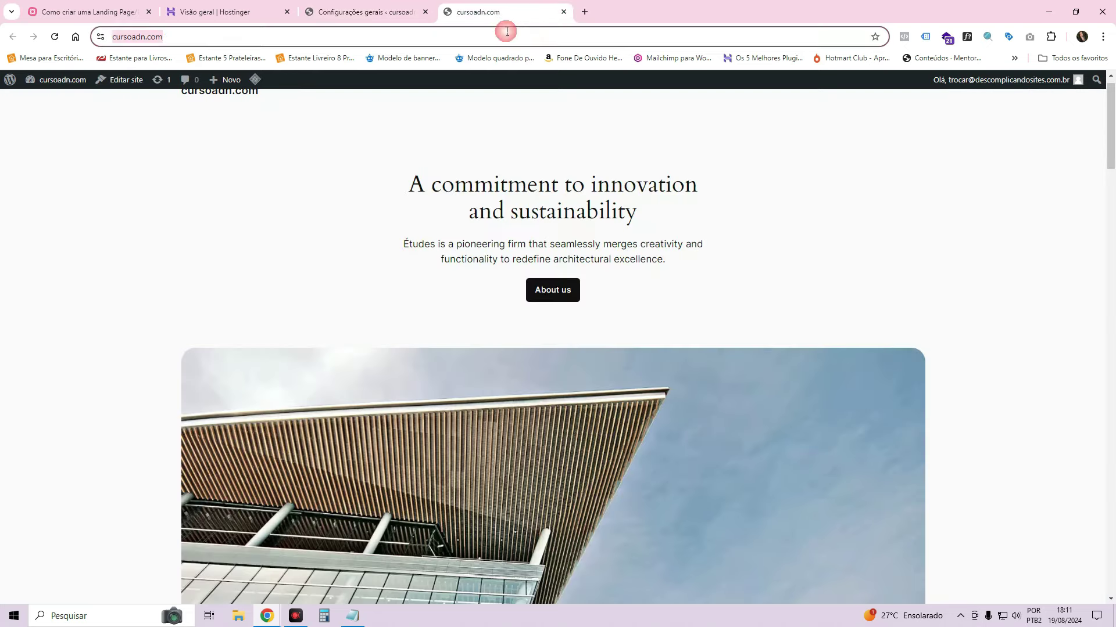
text(descomplicandosites.com.br)
key(Return)
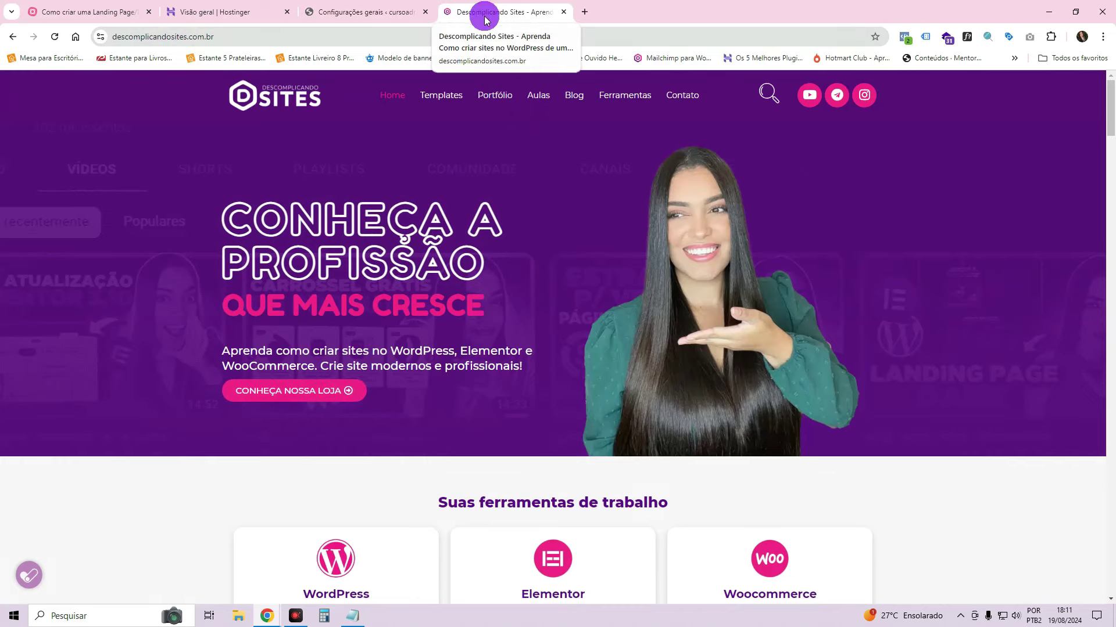
click(356, 14)
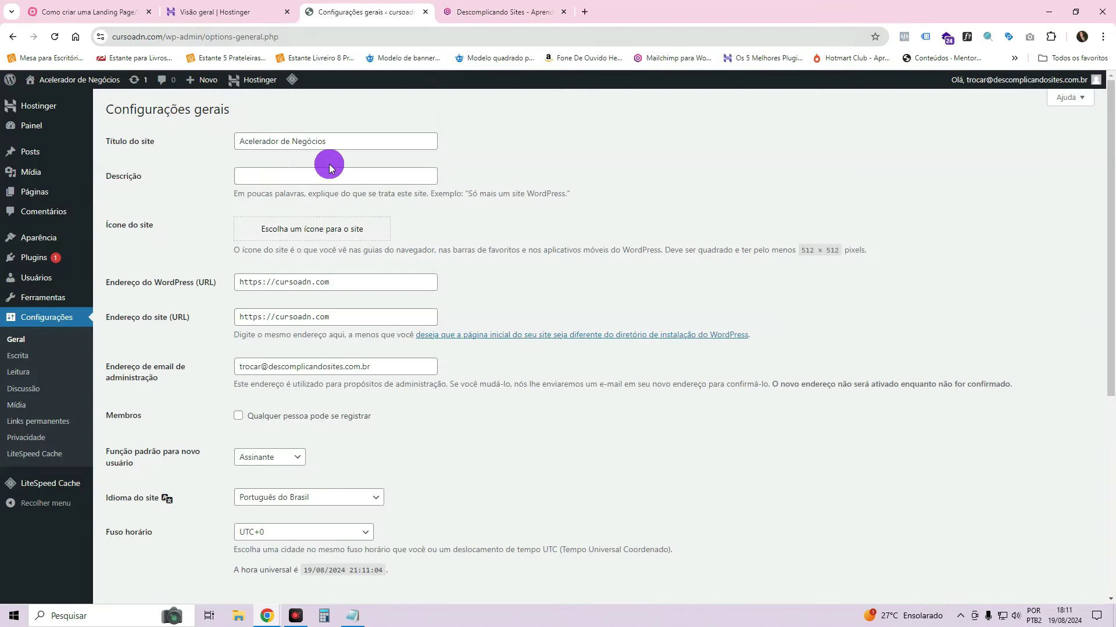
click(499, 17)
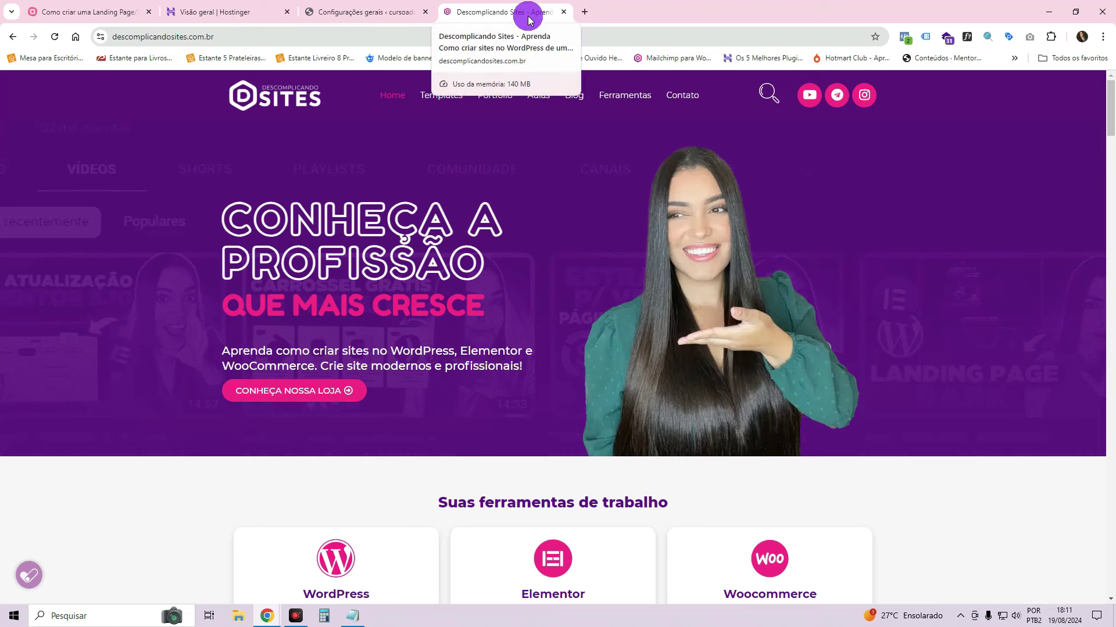
click(366, 14)
Step: Enter the tagline 'Aprenda a Faturar 100K por Mês na Sua Empresa', review the address fields, and save
click(323, 174)
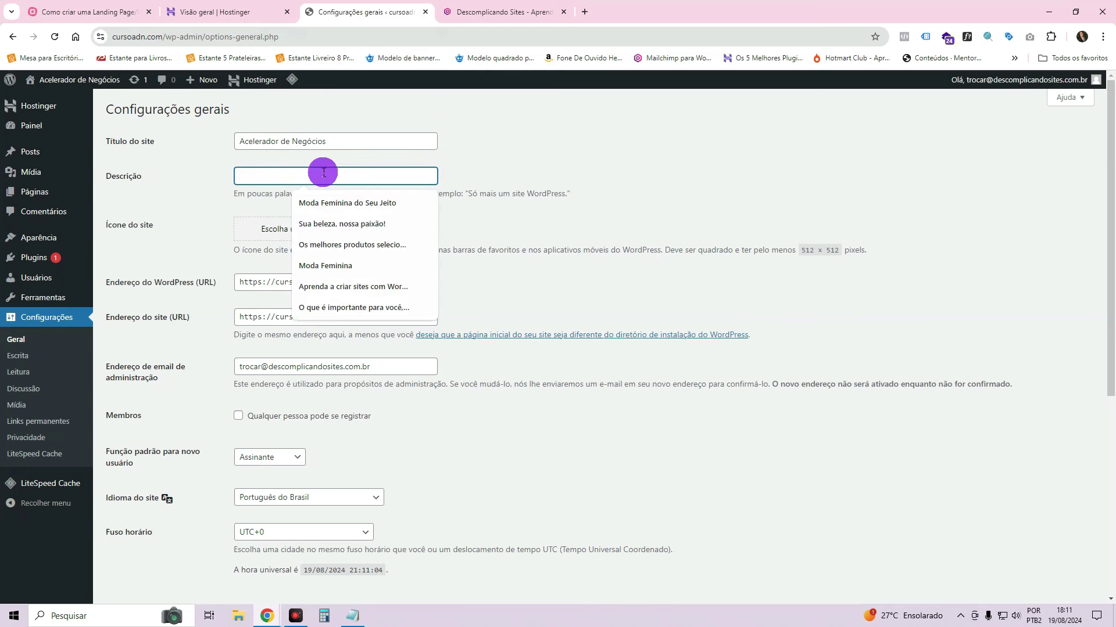
text(Aprnda a Faturar 100K por Mês na Sua Empresa)
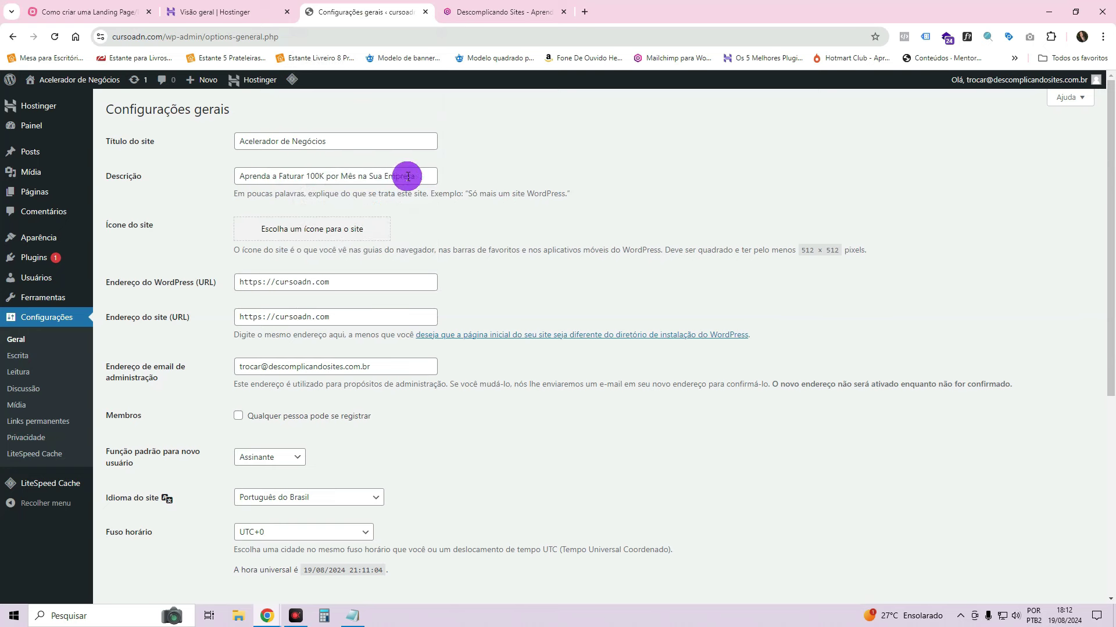
click(337, 312)
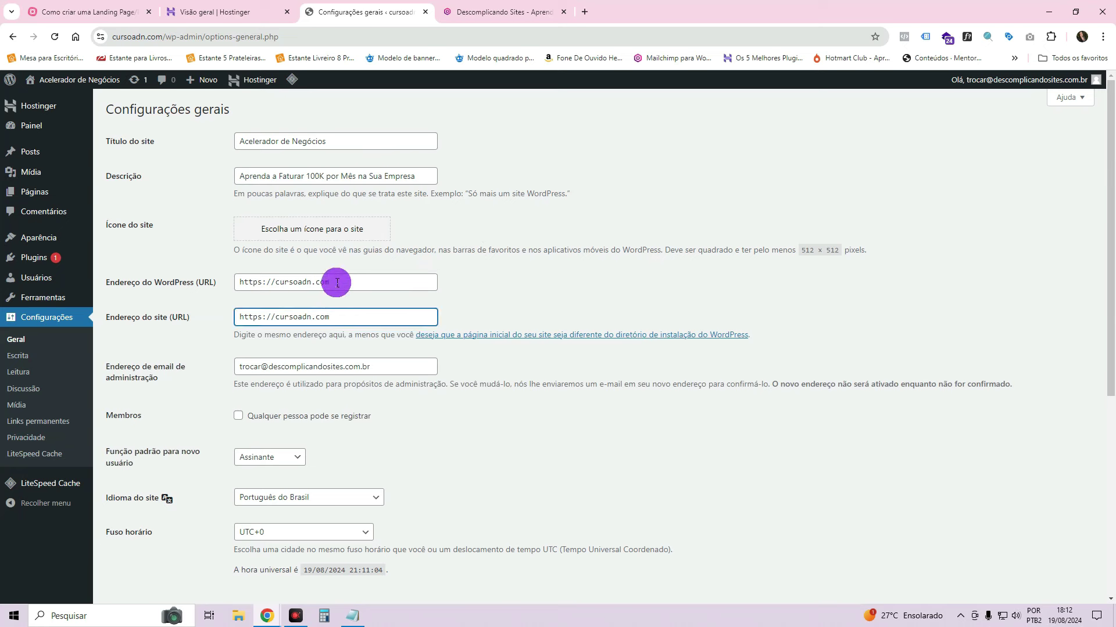
click(337, 283)
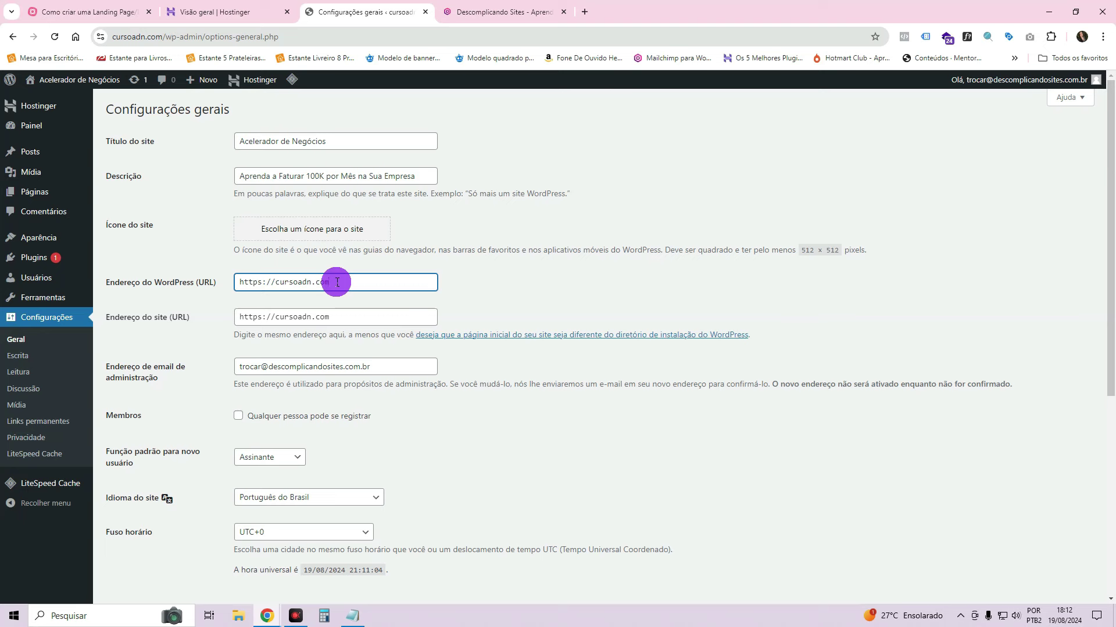
scroll(319, 181, down, 3)
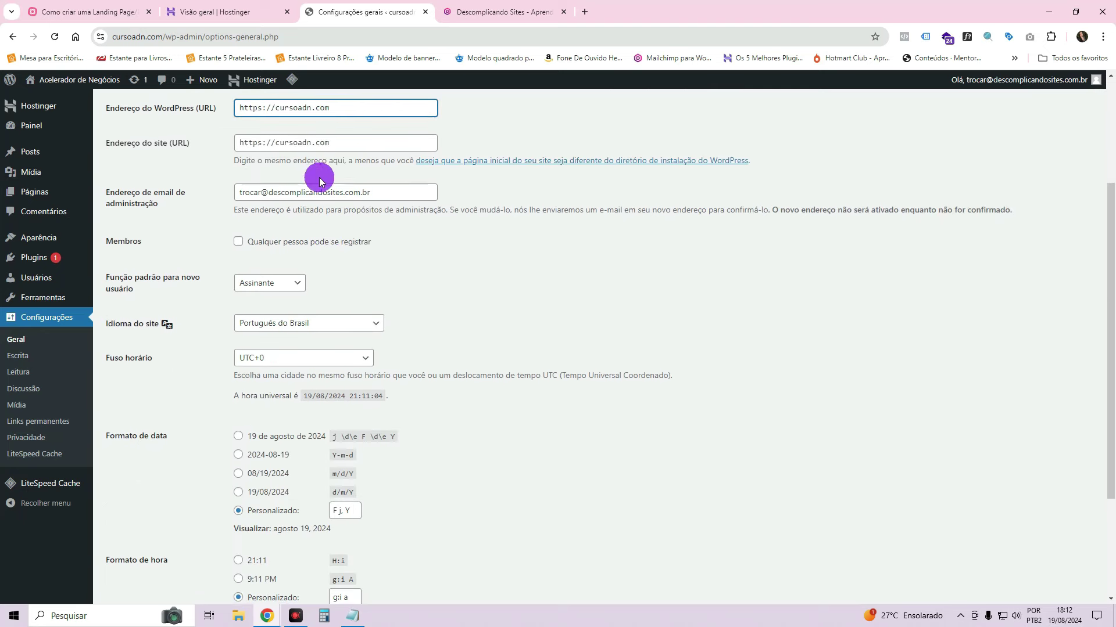
triple_click(347, 192)
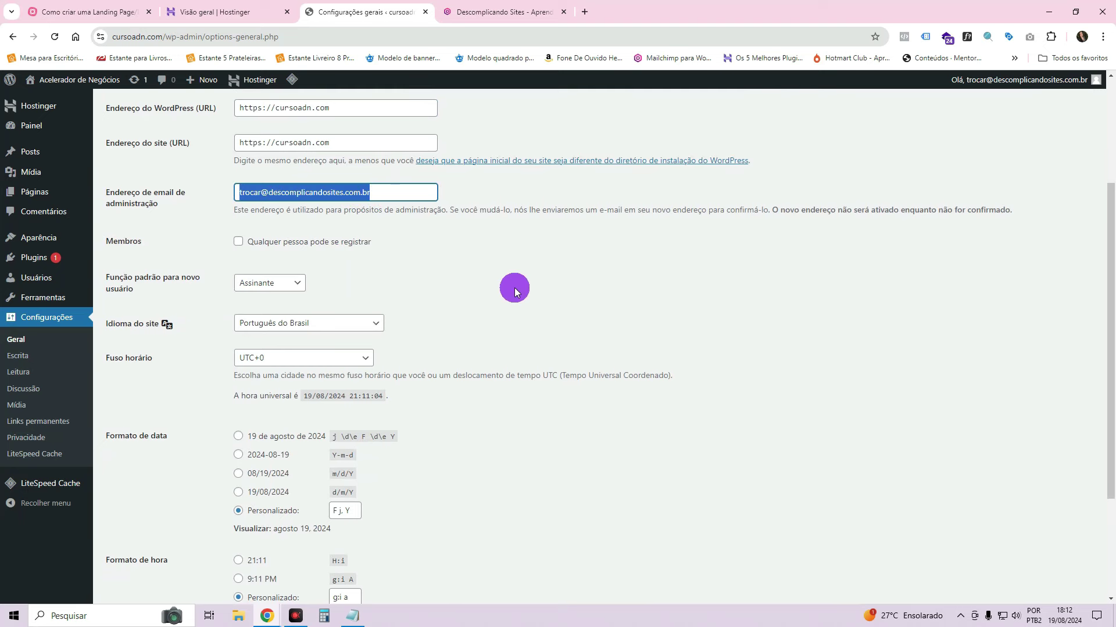
scroll(514, 288, down, 3)
click(155, 544)
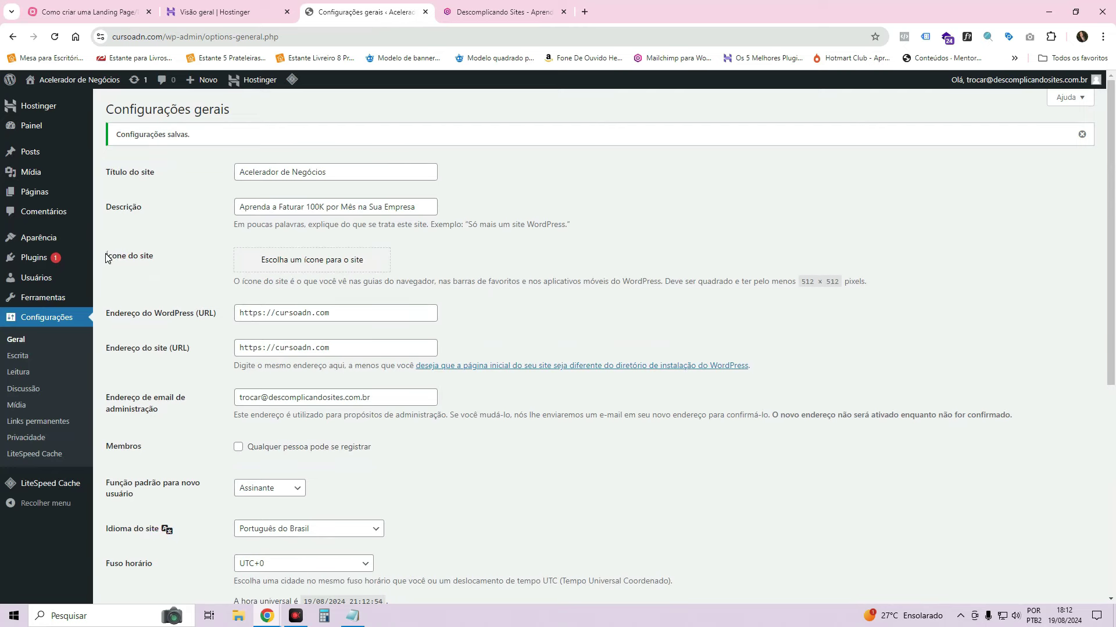
drag(106, 258, 145, 260)
Step: Glance at the Descomplicando Sites homepage and return to General Settings
click(152, 260)
click(317, 137)
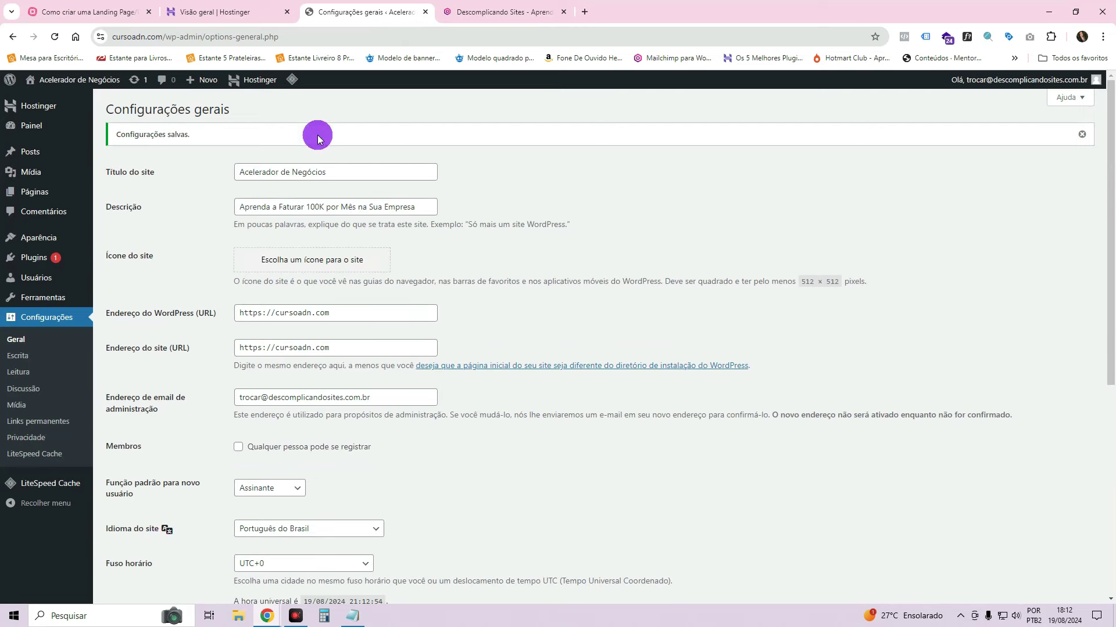
click(454, 17)
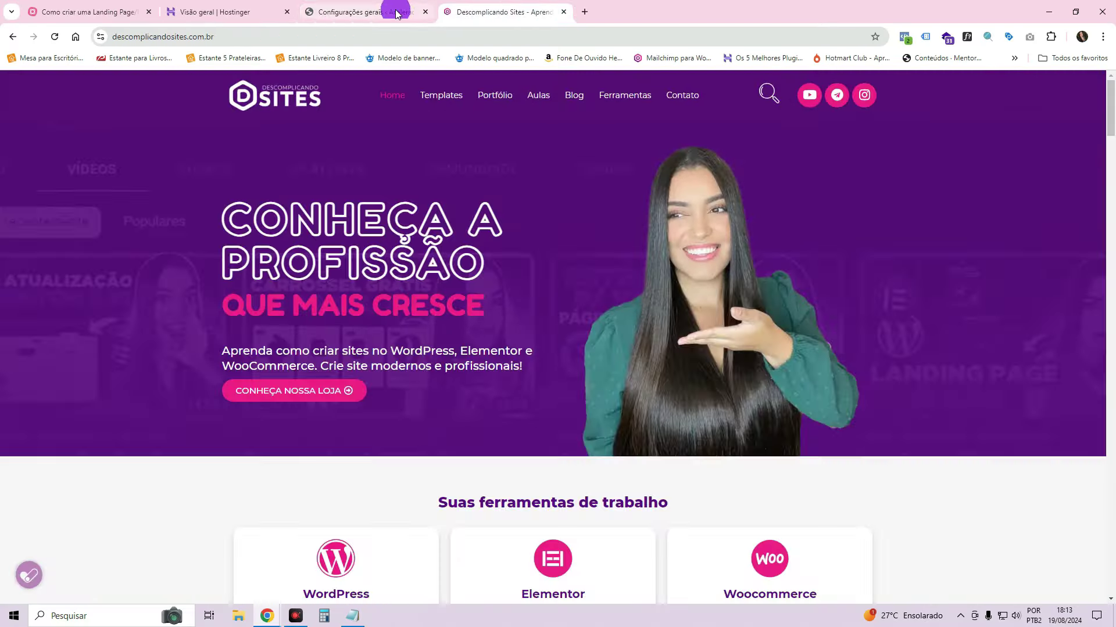
click(174, 23)
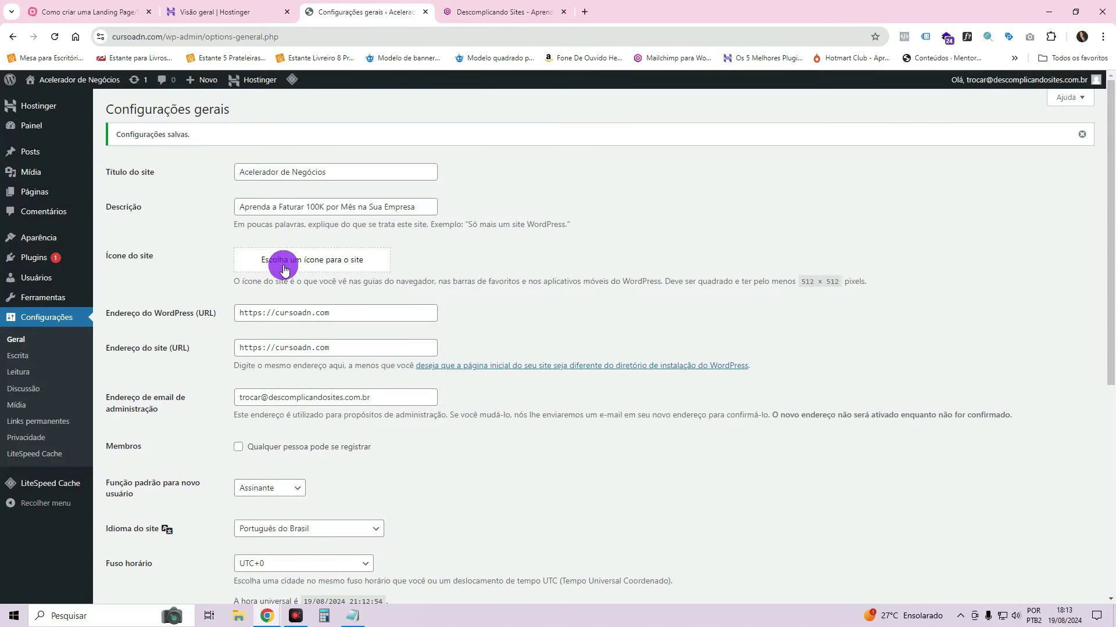
Step: Upload flat-icon-adn, crop it as the site icon, and return to the MindMeister map
click(283, 266)
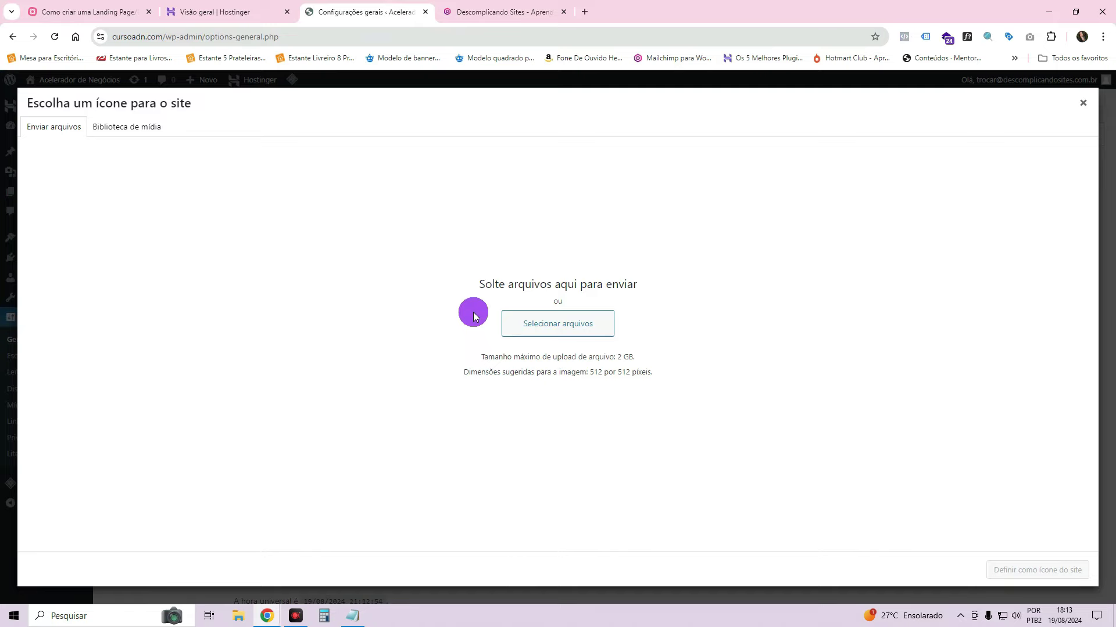
click(238, 616)
drag(321, 134, 368, 392)
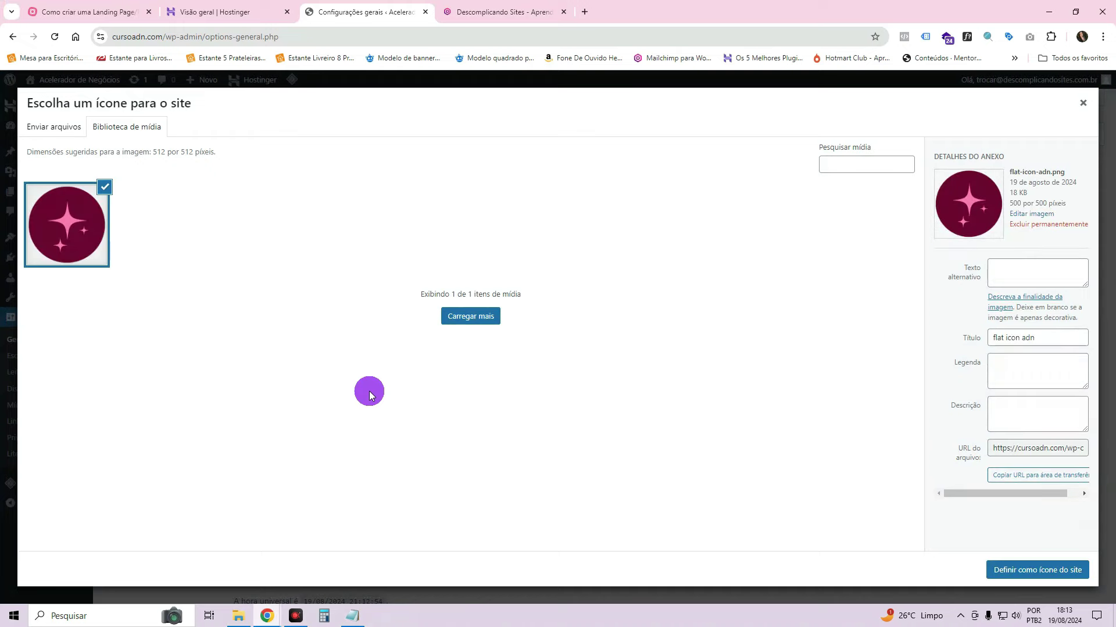
click(1067, 578)
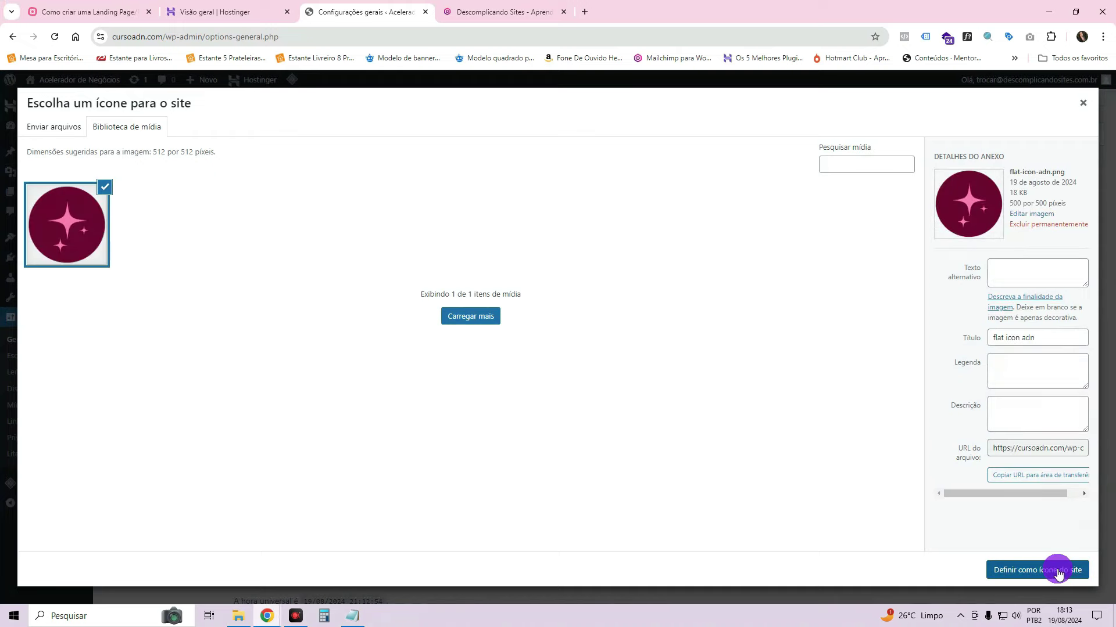
click(1054, 570)
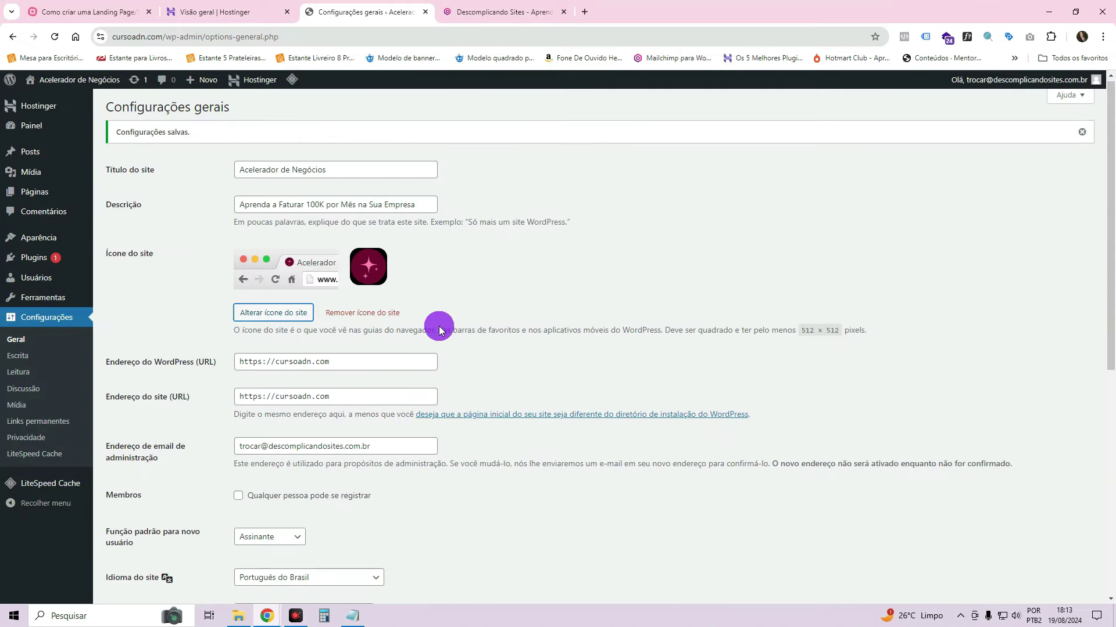
scroll(439, 330, down, 7)
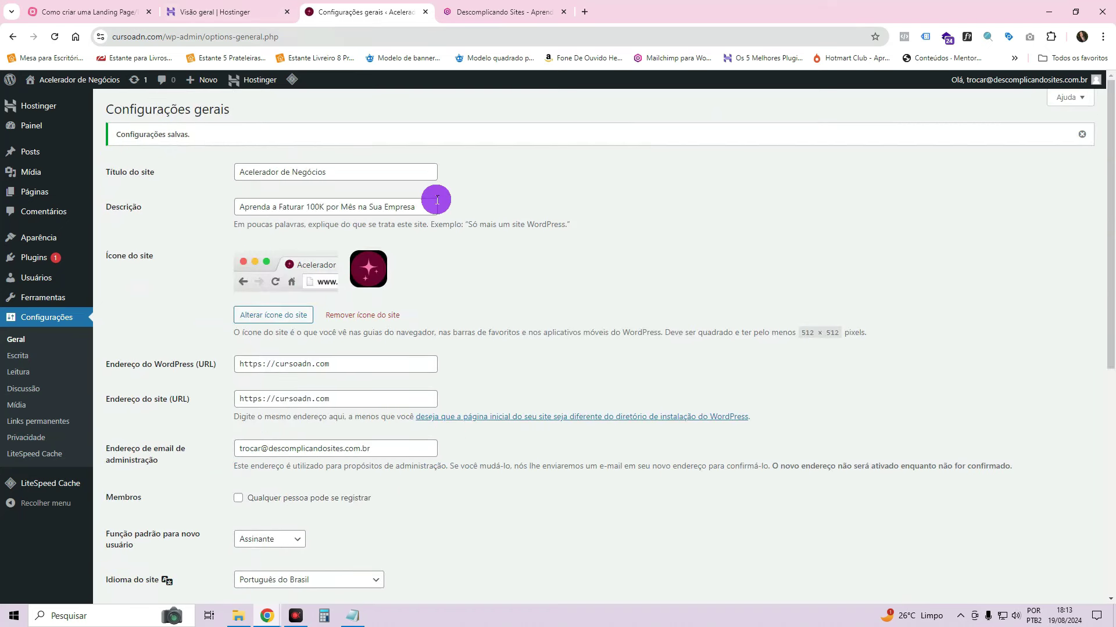
key(ctrl+1)
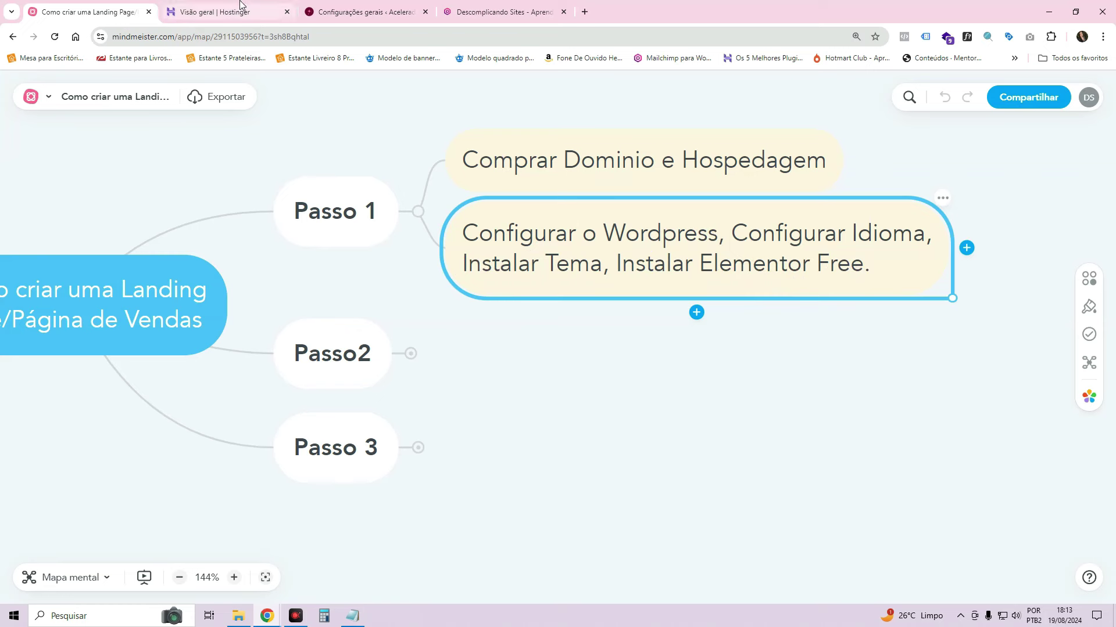
Step: After reviewing Passo 1's tasks in the mind map, return to WordPress General Settings
click(365, 11)
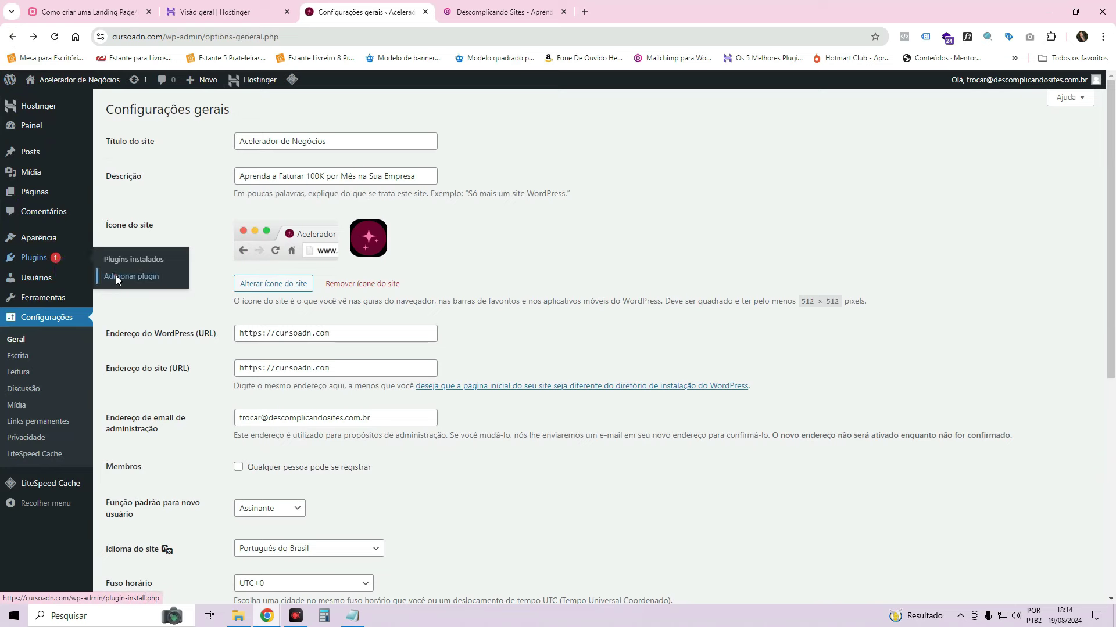
Step: Install and activate Elementor Website Builder from the popular plugins, then return to Plugins instalados
click(116, 275)
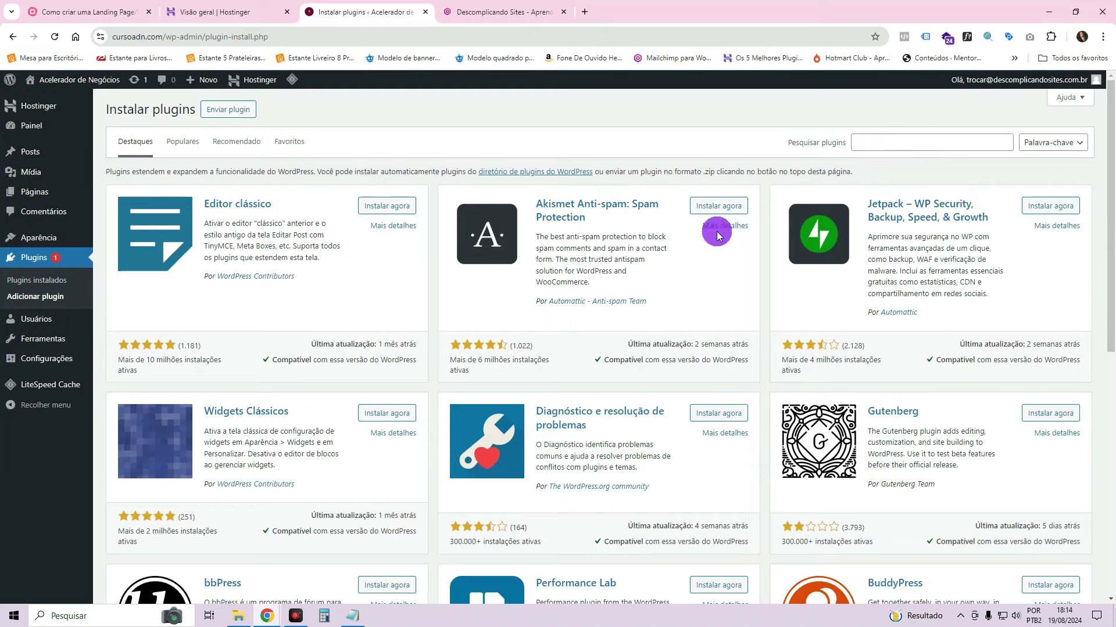
click(186, 145)
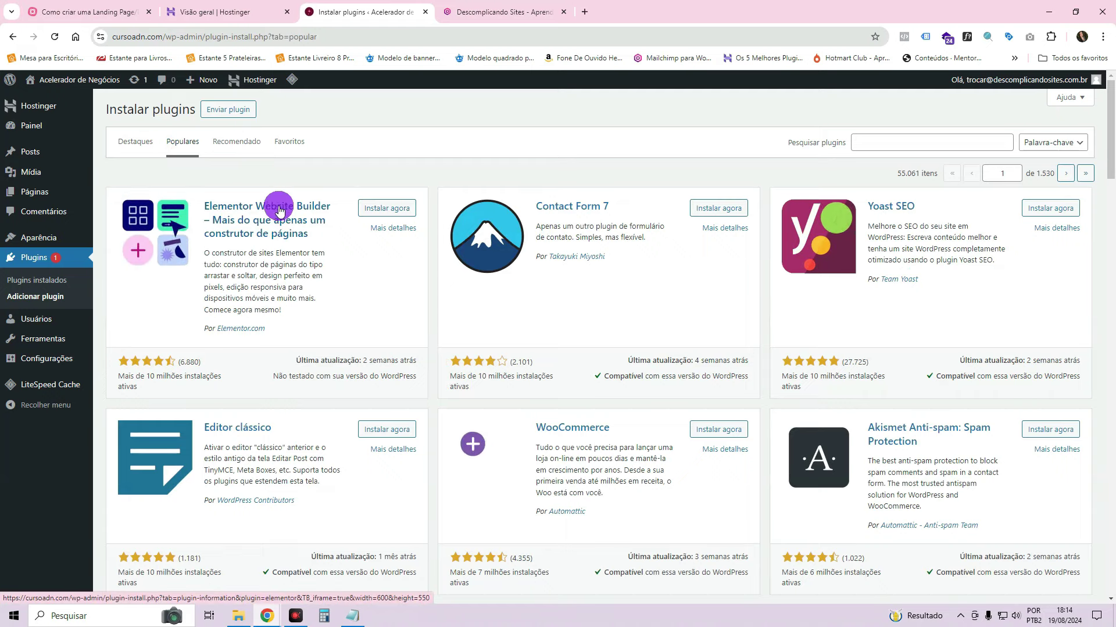
click(923, 141)
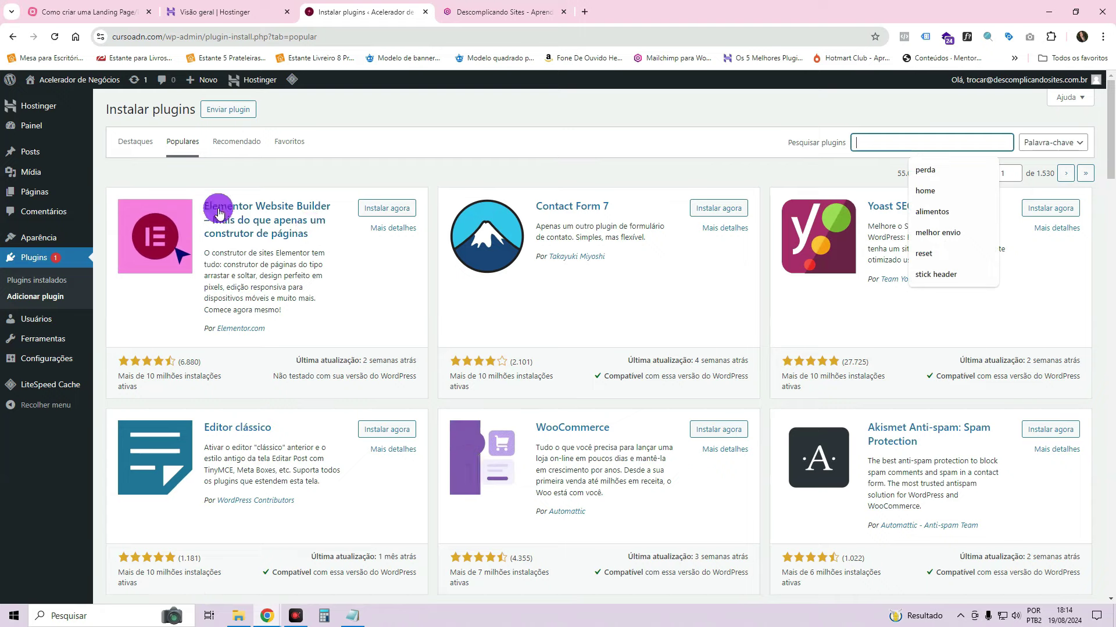
click(380, 208)
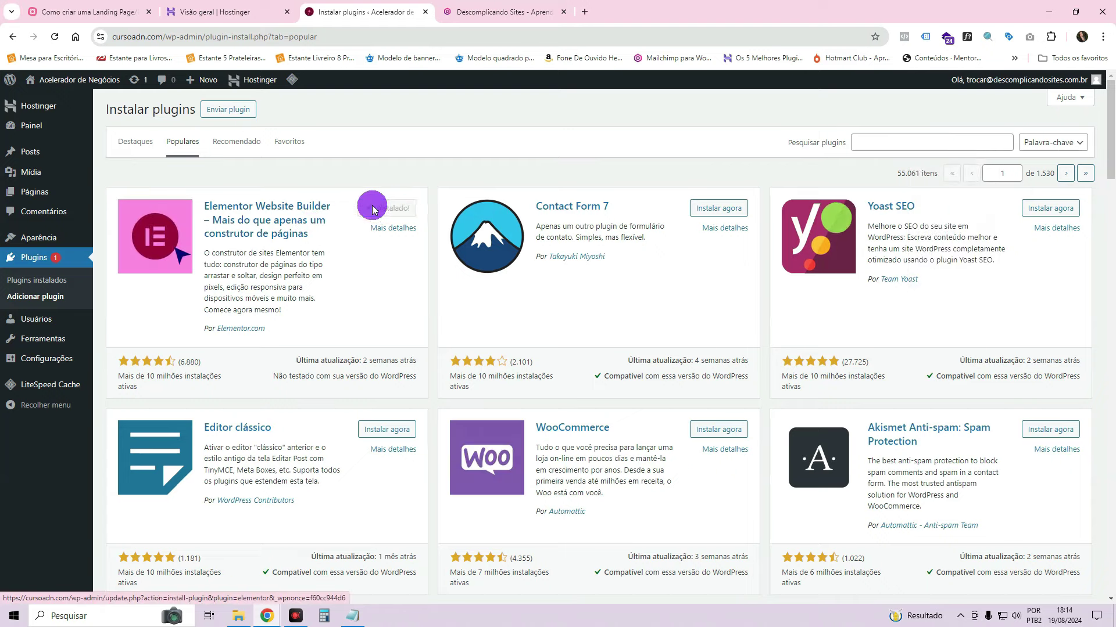
click(398, 211)
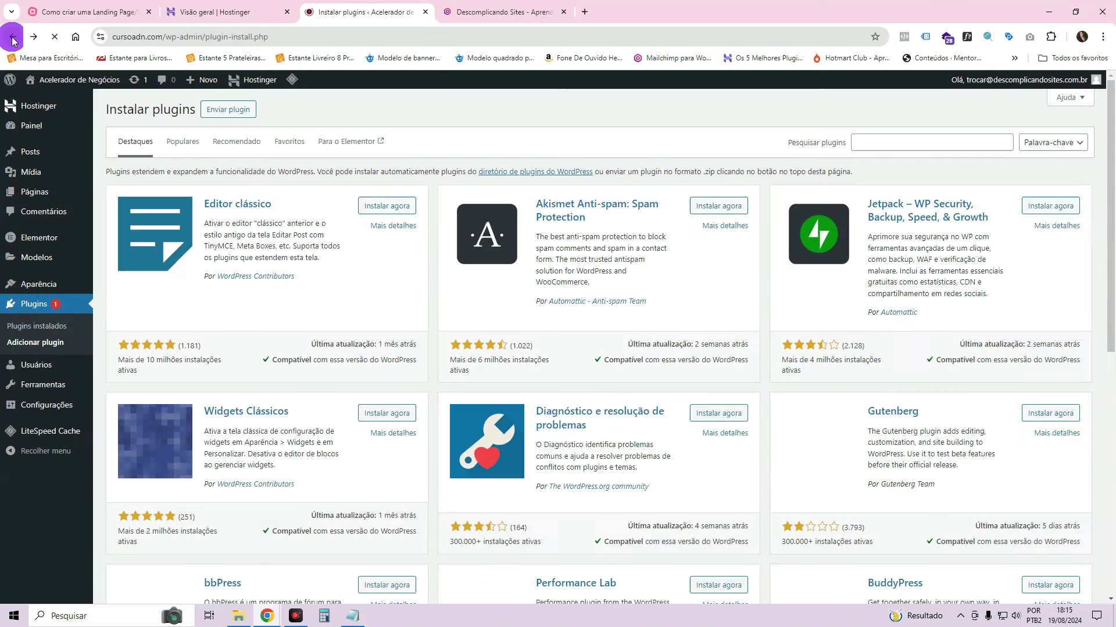
click(36, 328)
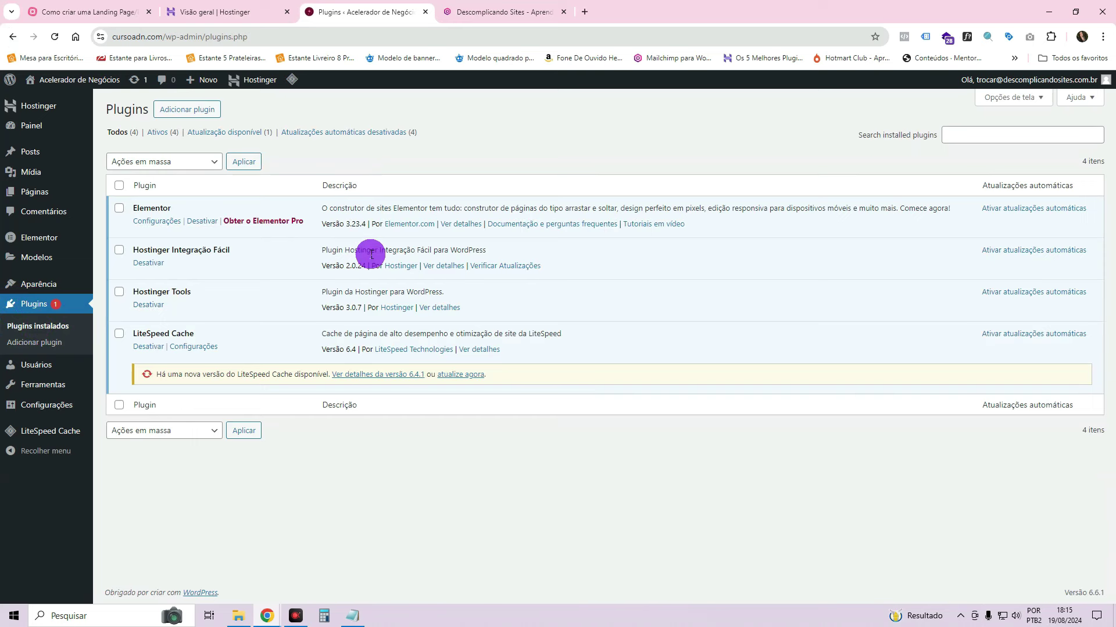
Step: Deactivate the LiteSpeed Cache plugin and open Aparência > Temas
drag(136, 334, 199, 336)
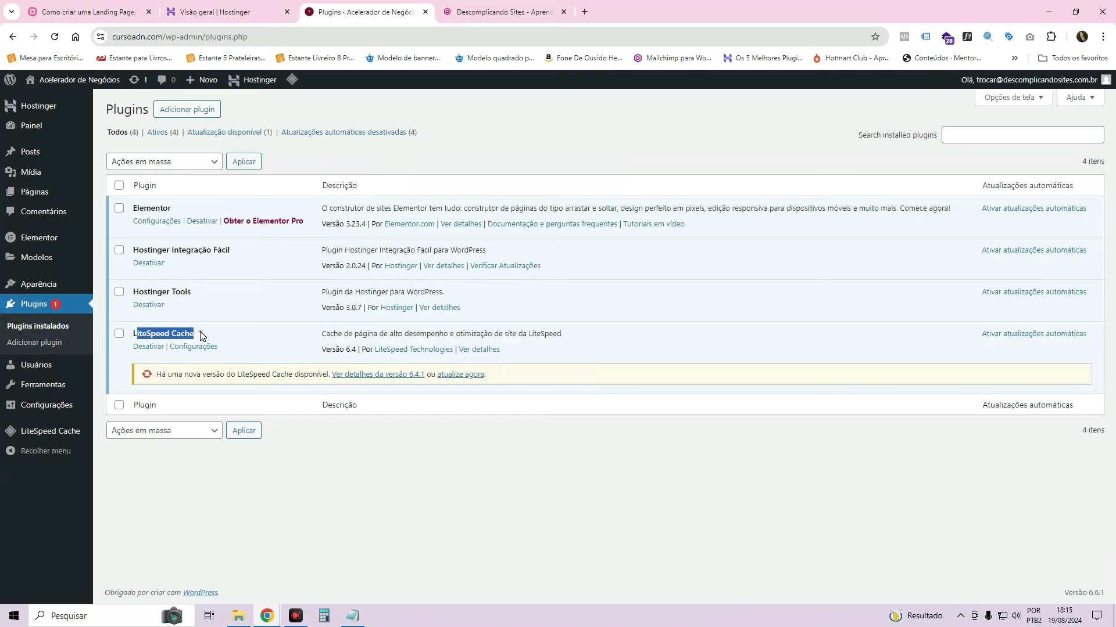
click(150, 347)
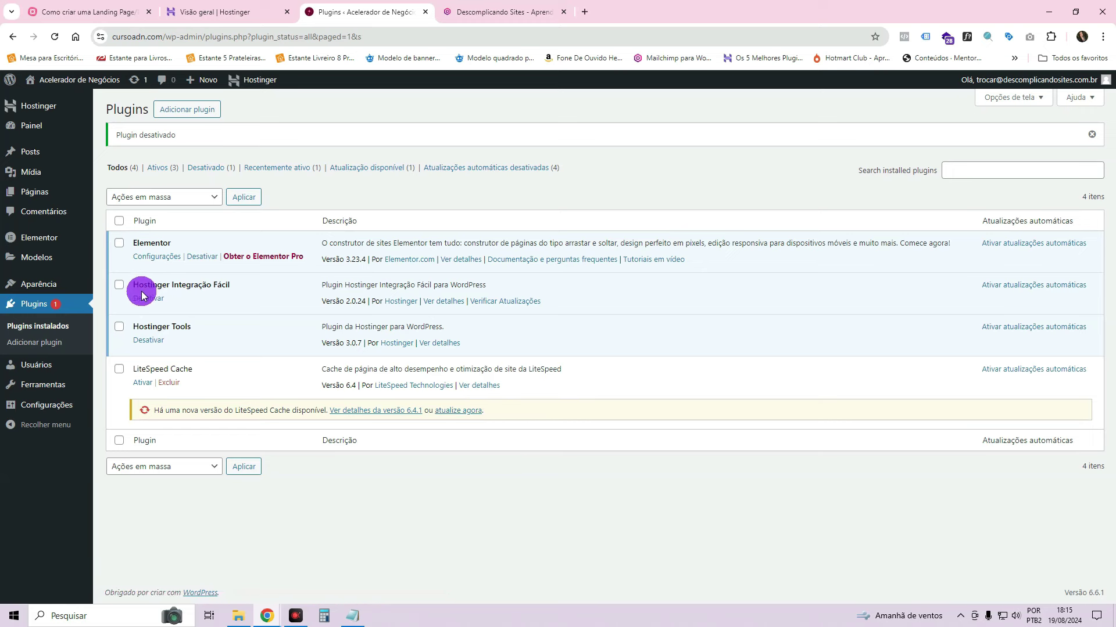
mouse_move(59, 283)
click(114, 286)
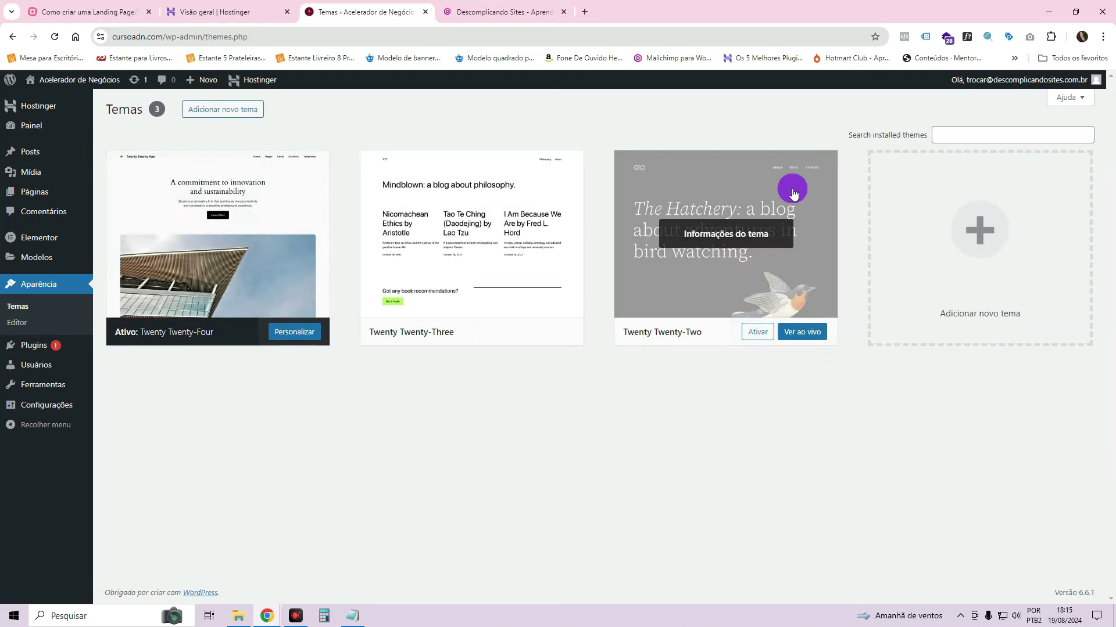
Step: Delete the Twenty Twenty-Two and Twenty Twenty-Three themes
click(756, 182)
click(621, 573)
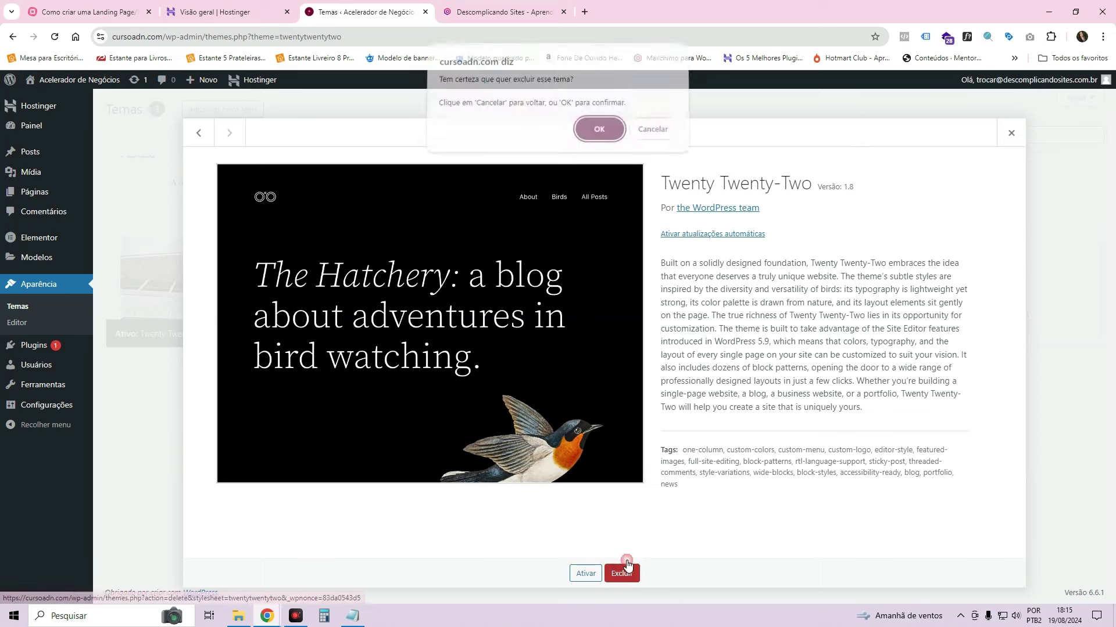
click(615, 148)
click(521, 182)
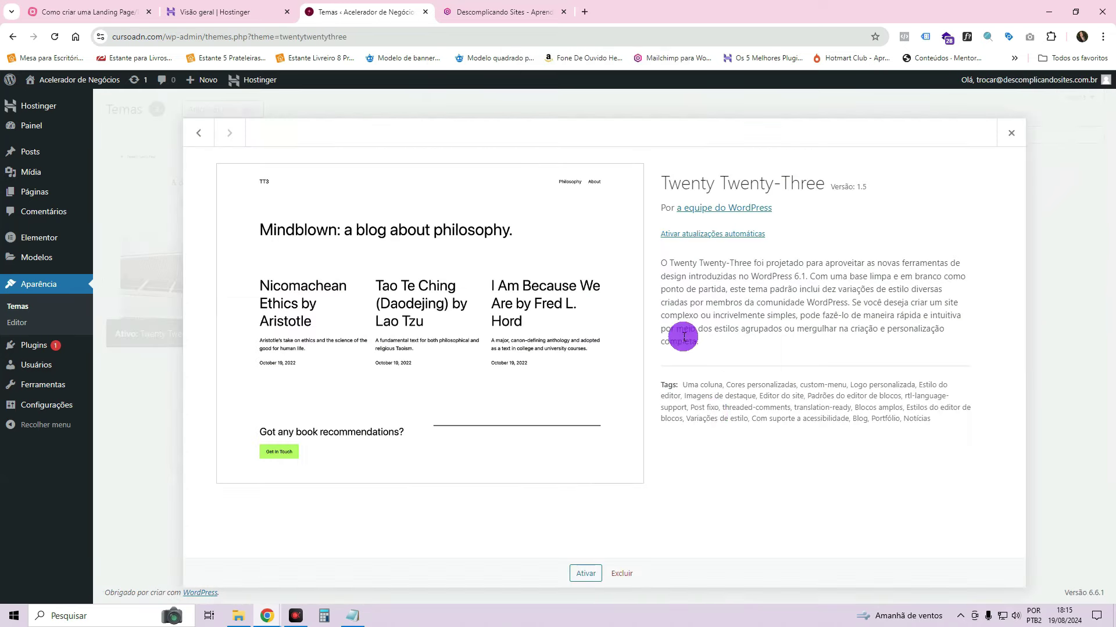
click(623, 573)
click(596, 134)
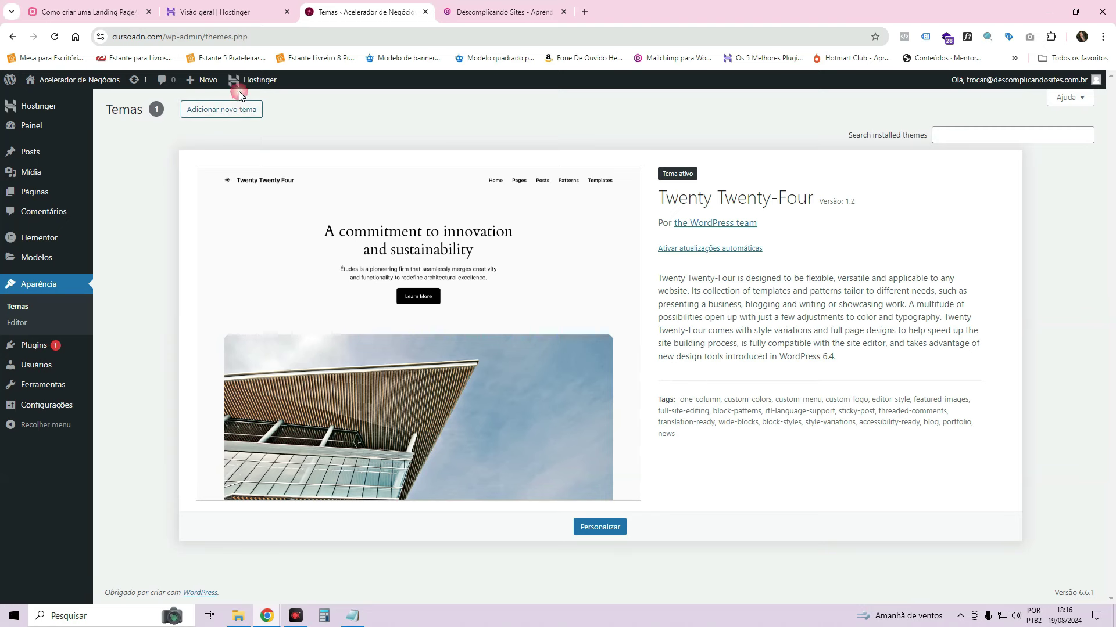
Step: Install and activate the Hello Elementor theme
click(244, 110)
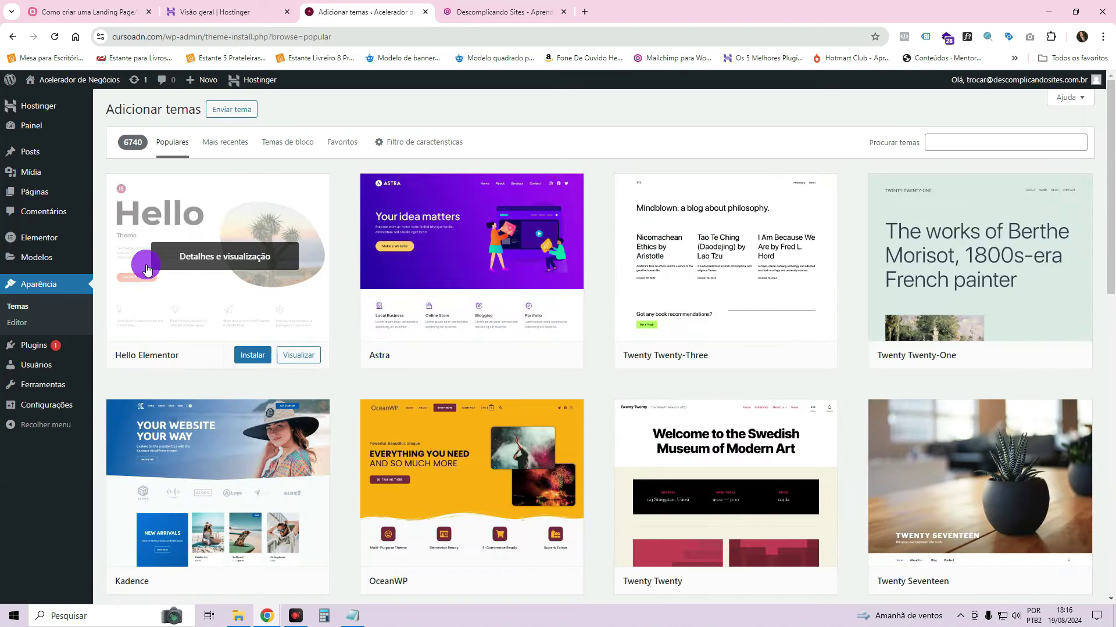
click(988, 141)
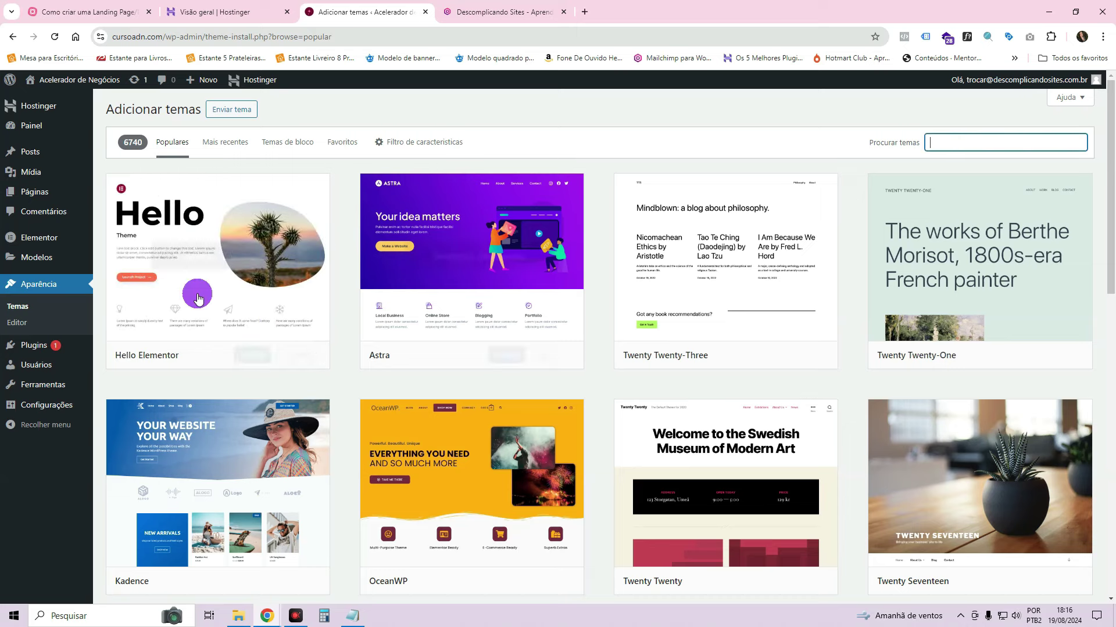
click(243, 355)
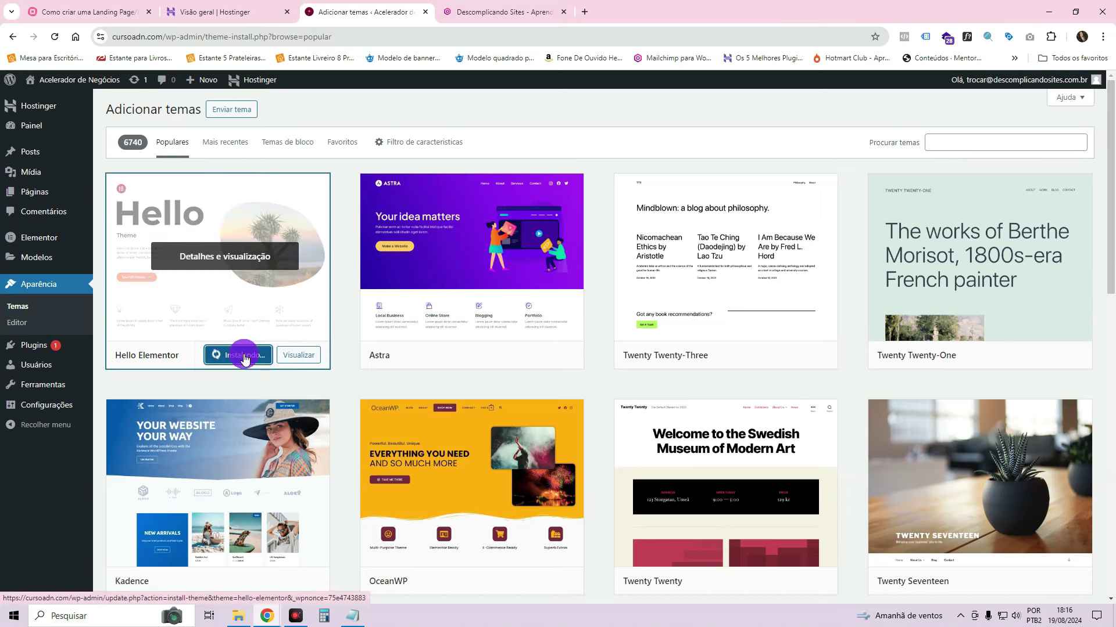
click(244, 355)
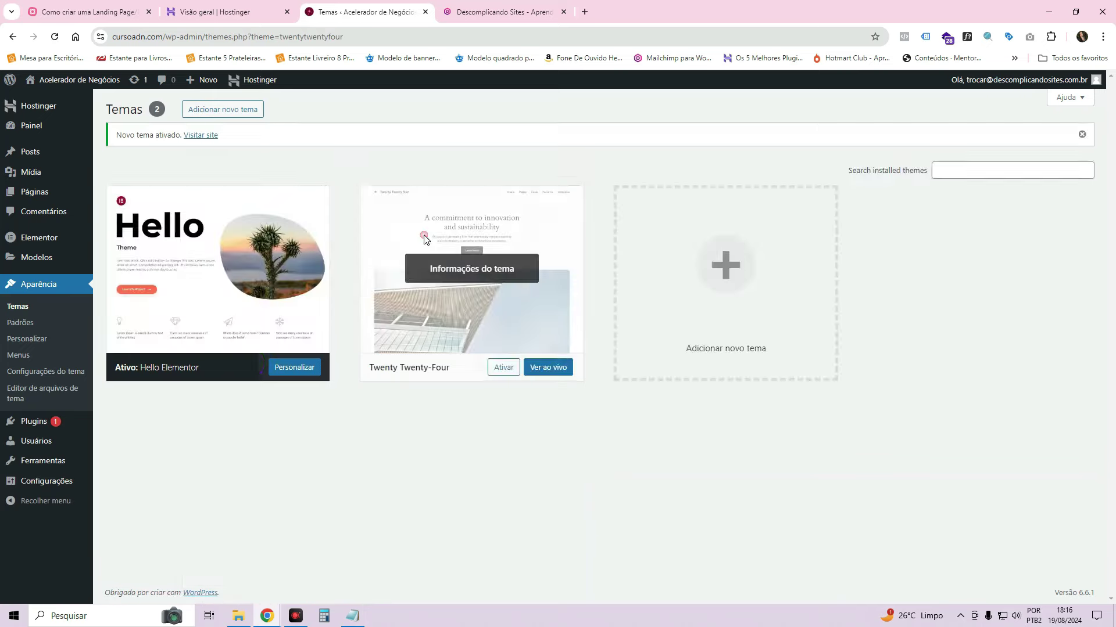
Step: Delete the Twenty Twenty-Four theme, then switch to the mind map tab
click(471, 268)
click(622, 572)
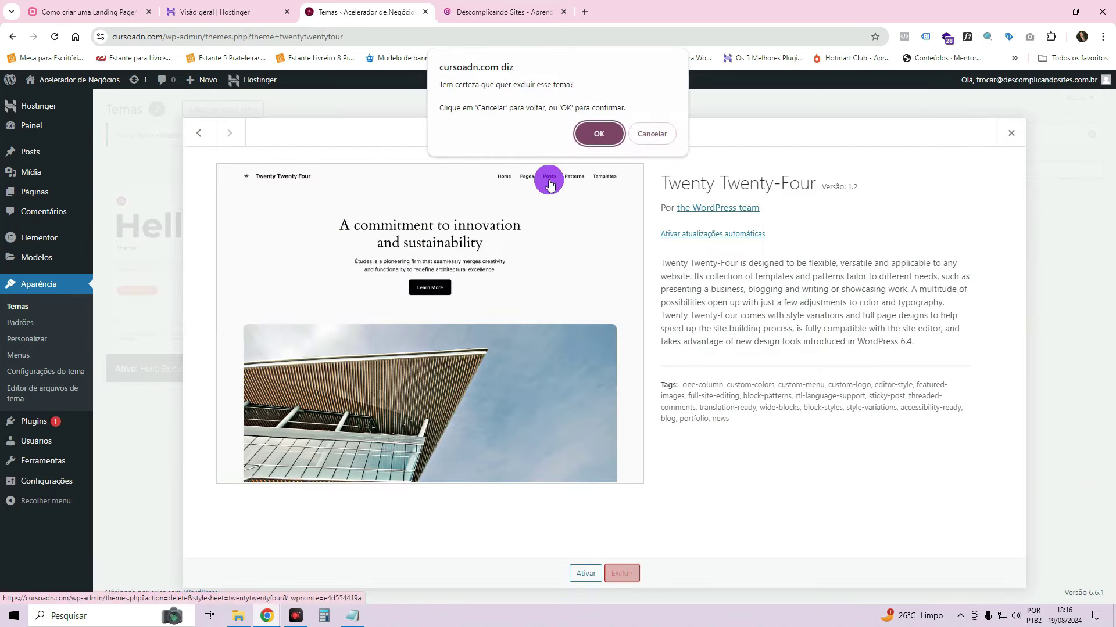
click(587, 134)
click(124, 11)
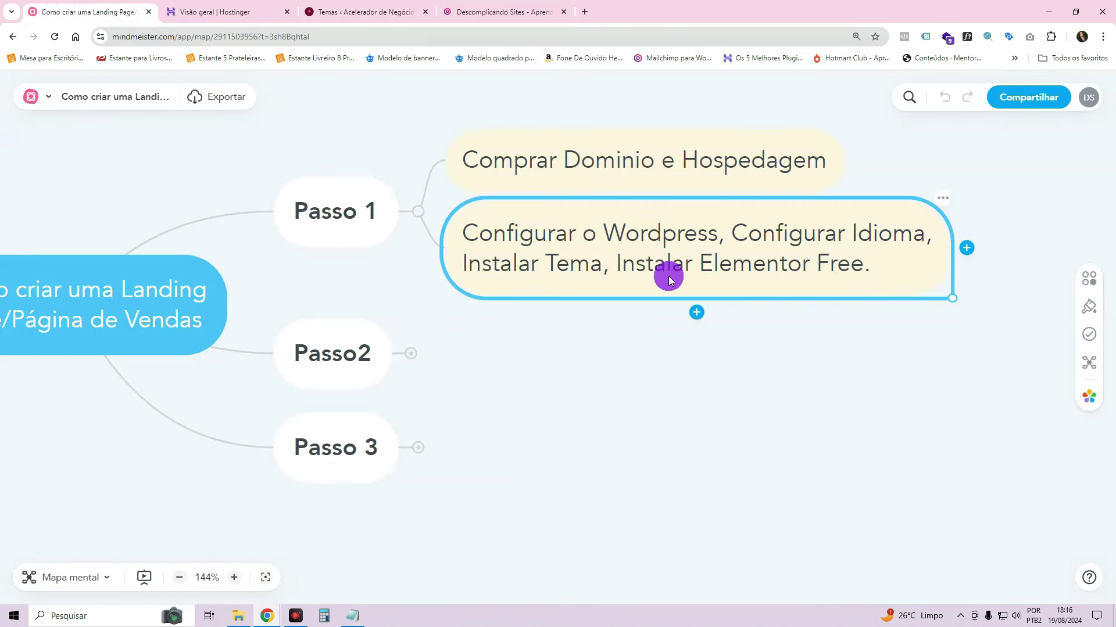
Step: Collapse Passo 1 and expand Passo2's five sub-steps, then open the Descomplicando Sites tab
click(414, 213)
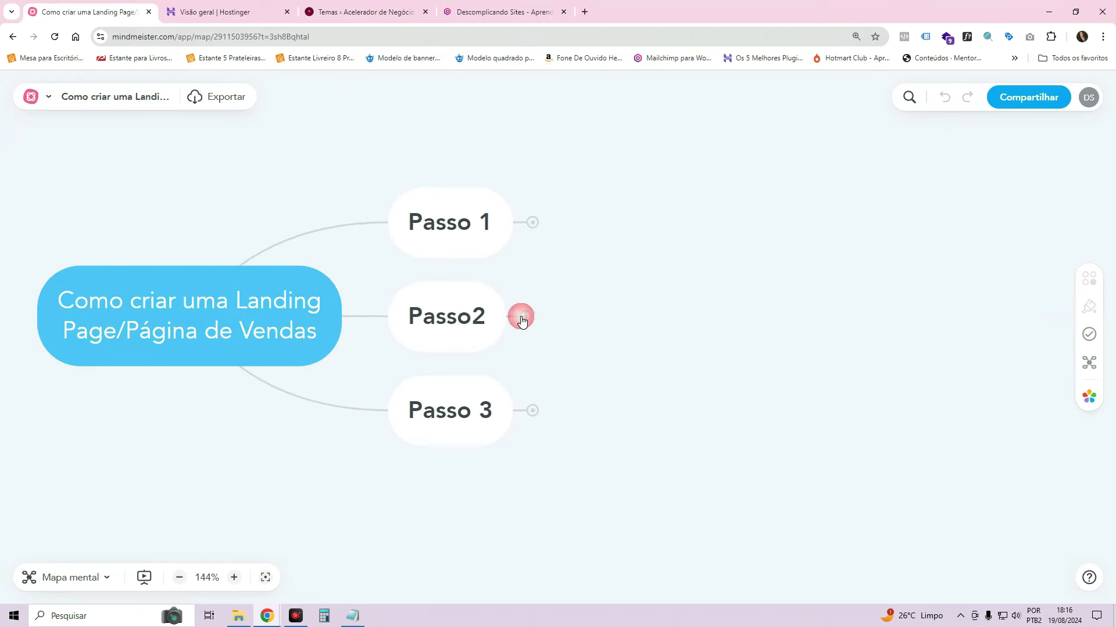
click(521, 318)
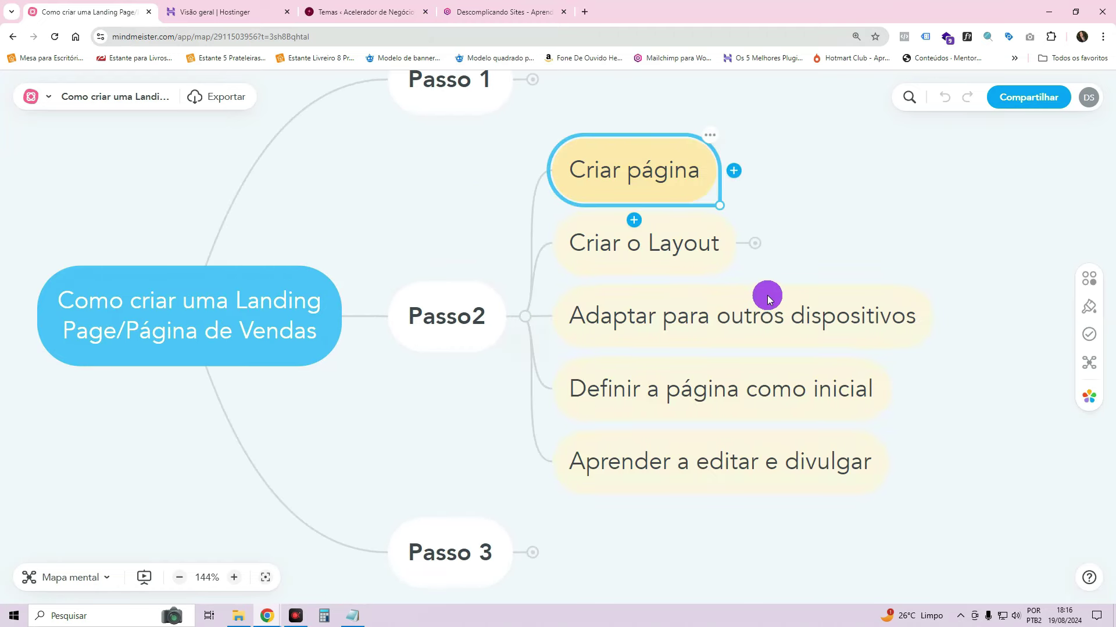
click(504, 11)
Step: Close the Descomplicando Sites tab, then create and publish the page 'Curso ADN' from Páginas
key(ctrl+w)
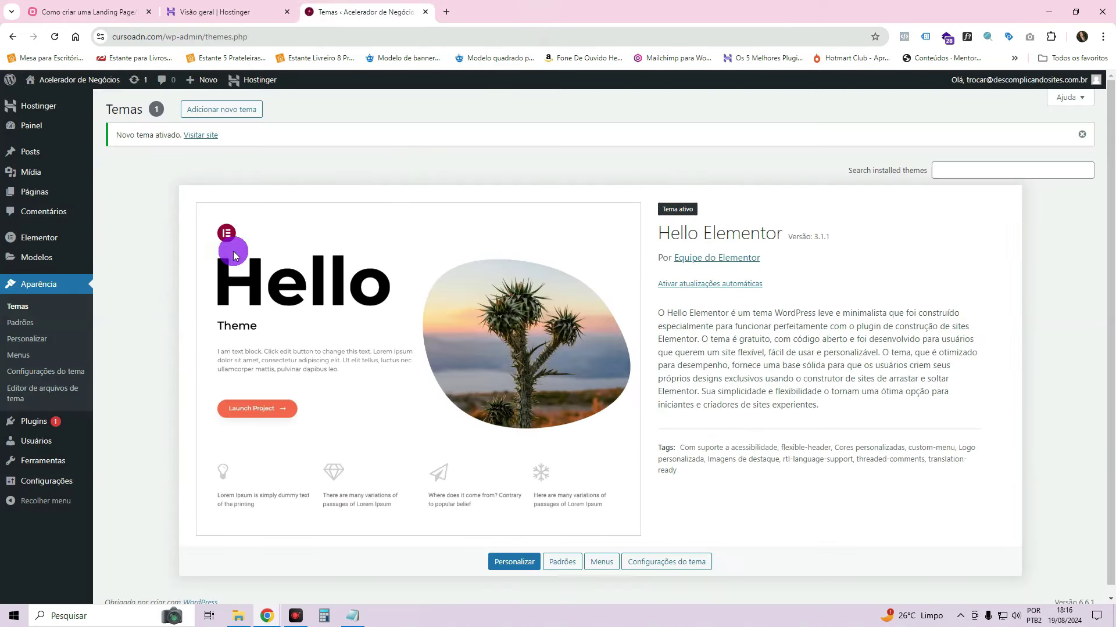
click(124, 190)
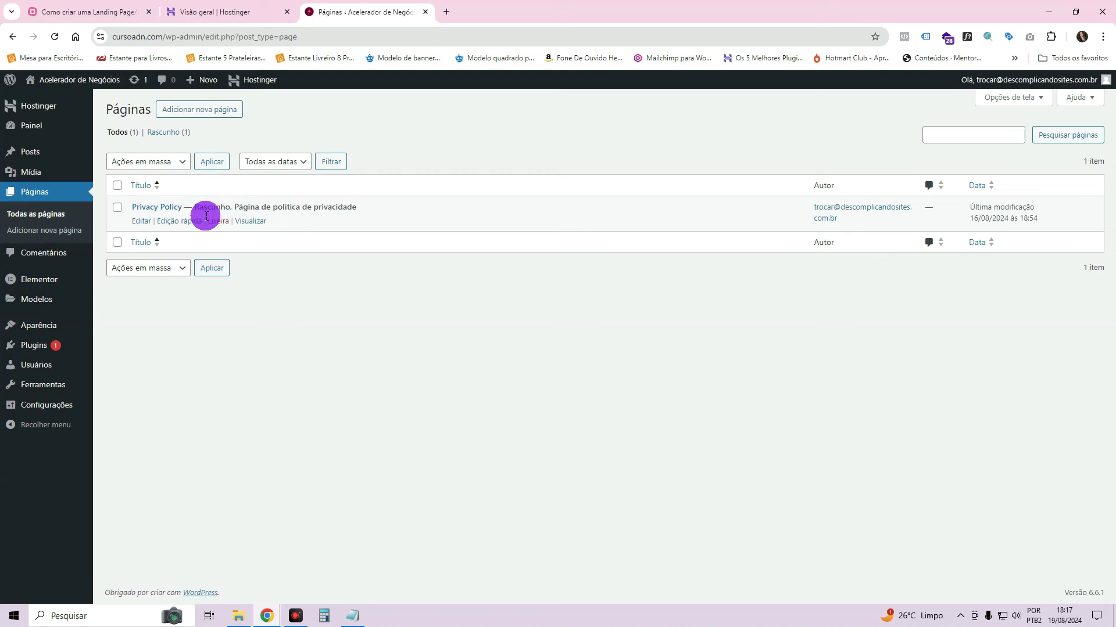
click(186, 113)
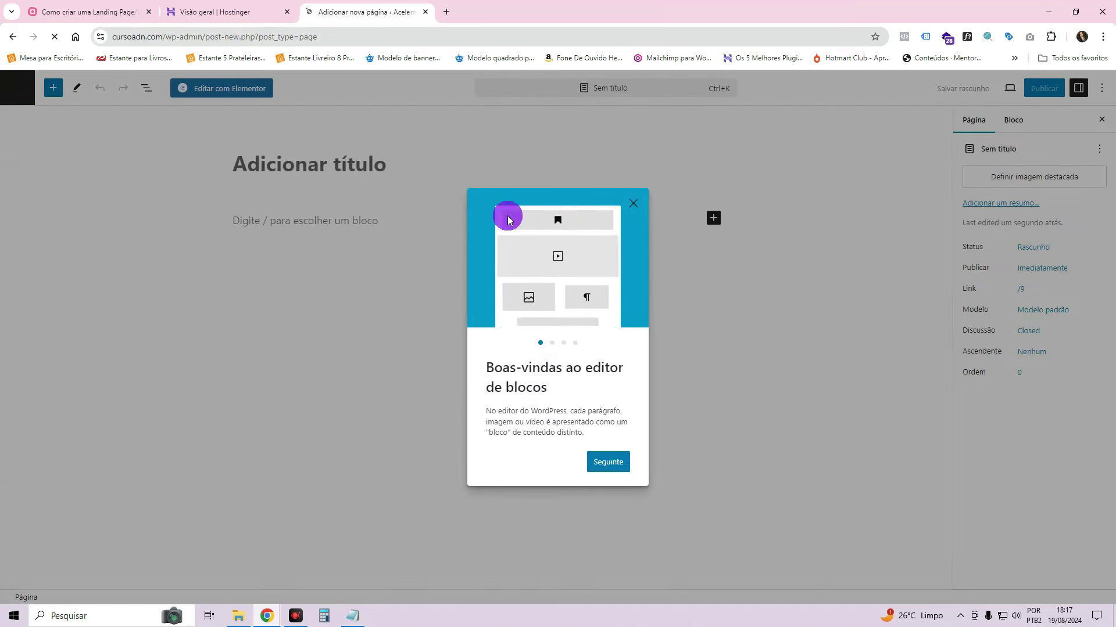
key(Escape)
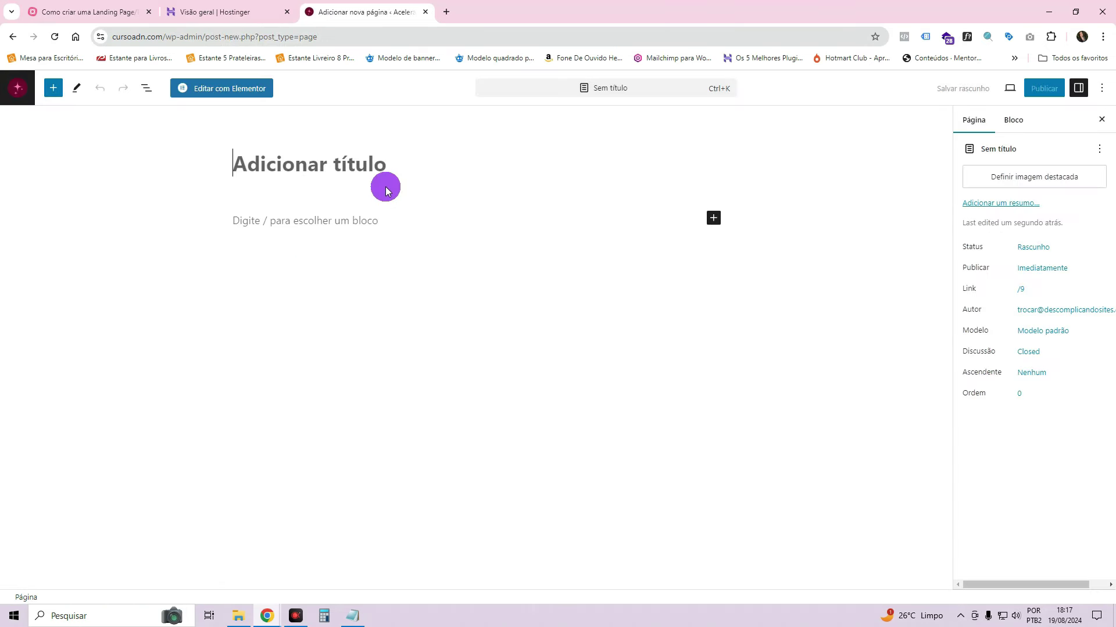
text(Curs)
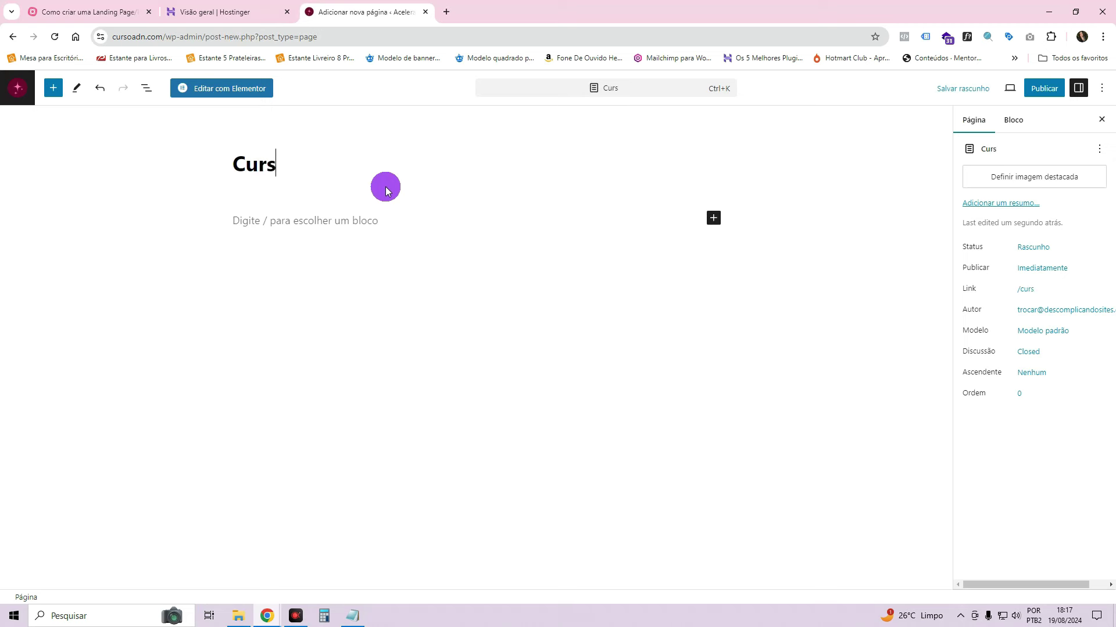
text(o ADN)
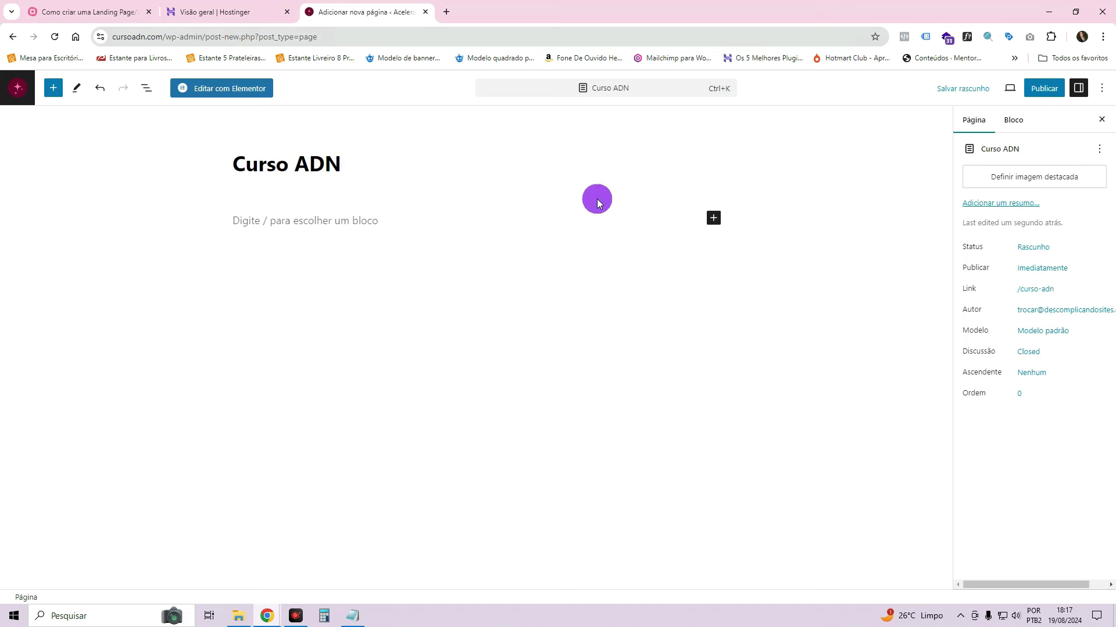
click(1044, 88)
click(997, 91)
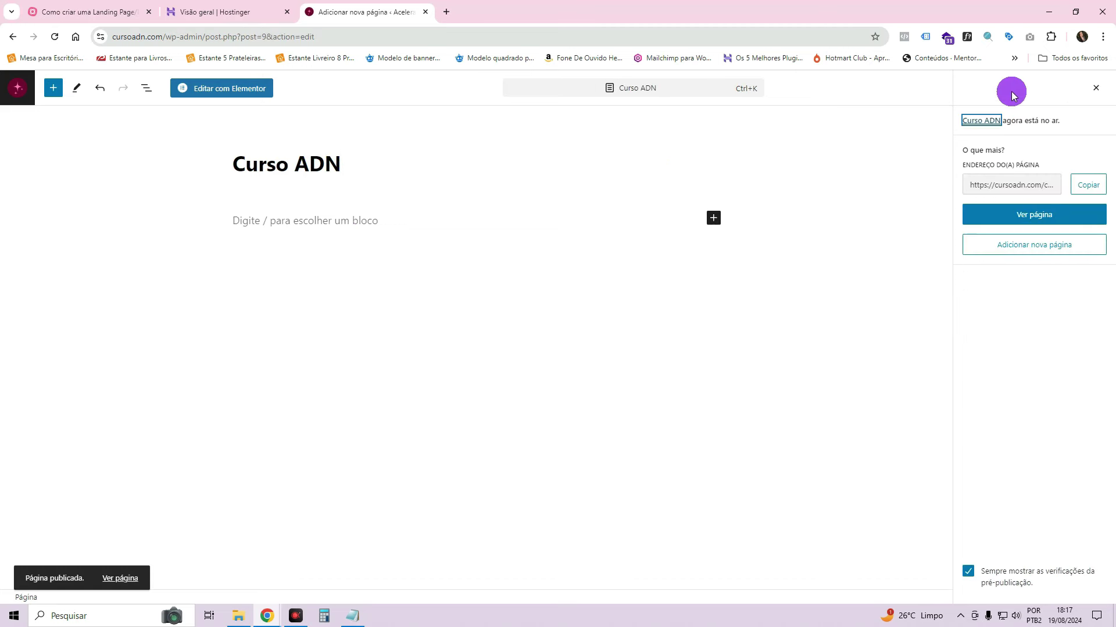
click(9, 102)
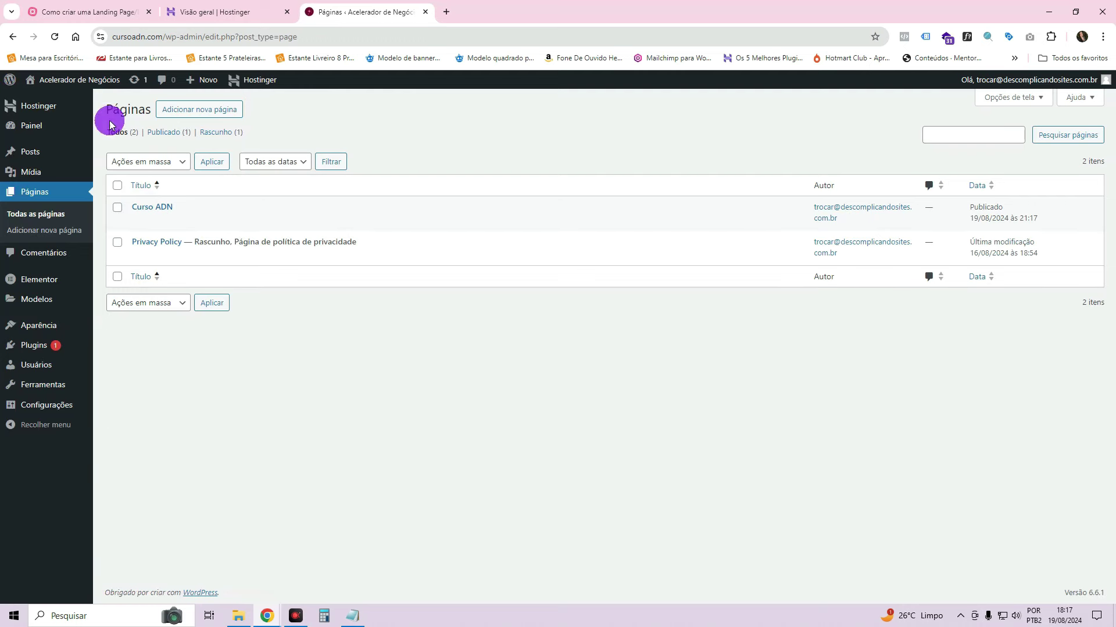
Step: In the mind map, move 'Definir a página como inicial' right after 'Criar página'
click(79, 12)
click(721, 400)
drag(721, 400, 779, 217)
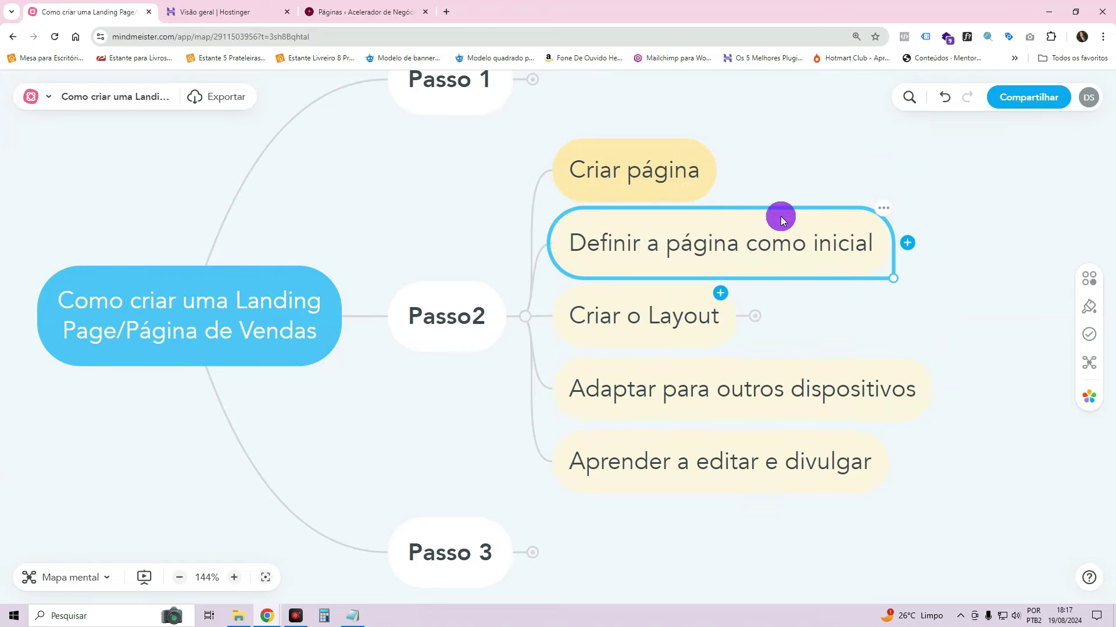
Step: View the live site, still showing the Hello world! post, then return to the Páginas list
click(360, 11)
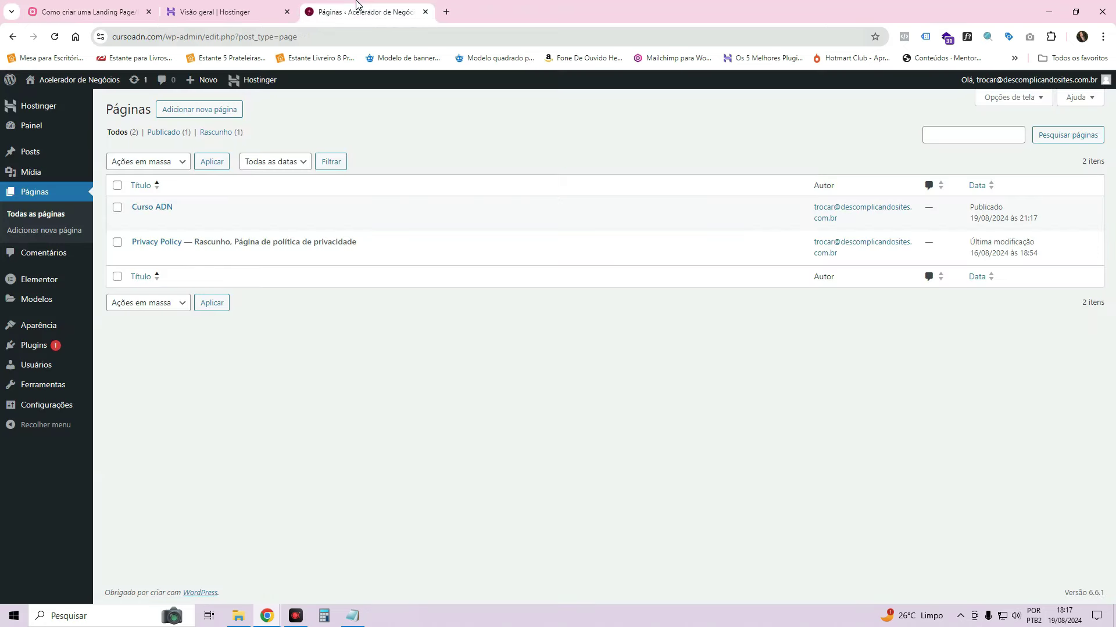
mouse_move(79, 81)
click(43, 100)
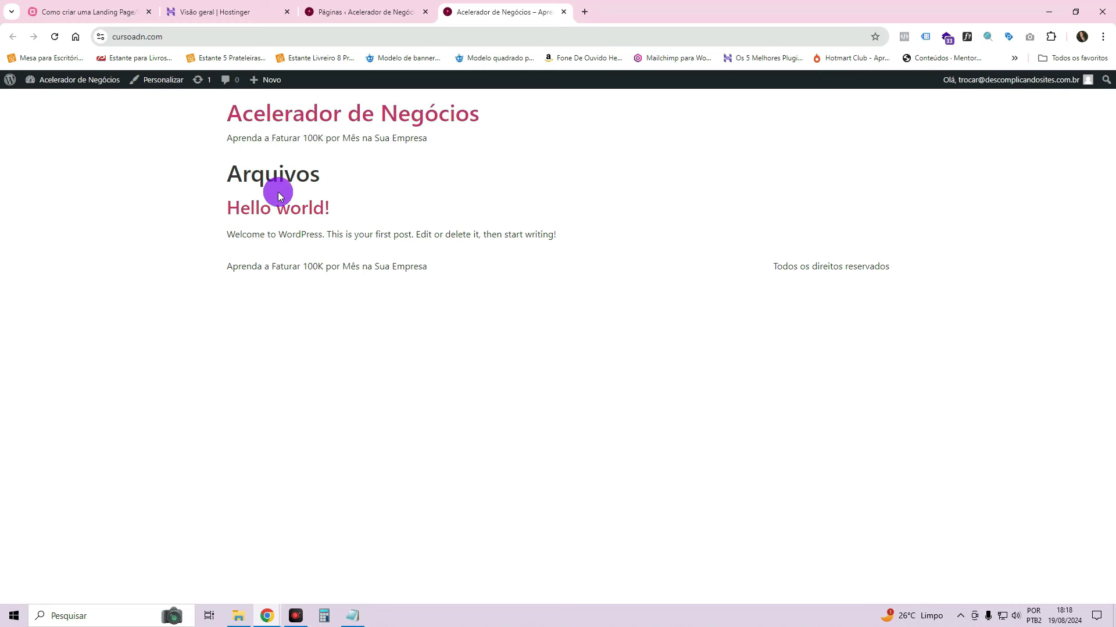
drag(225, 174, 443, 287)
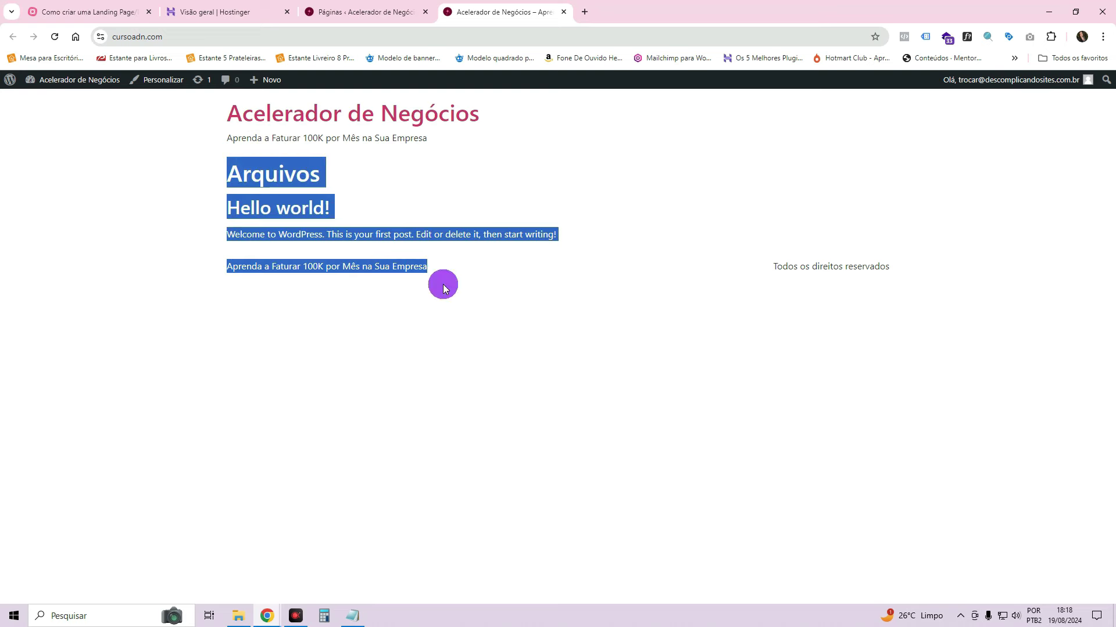
click(218, 32)
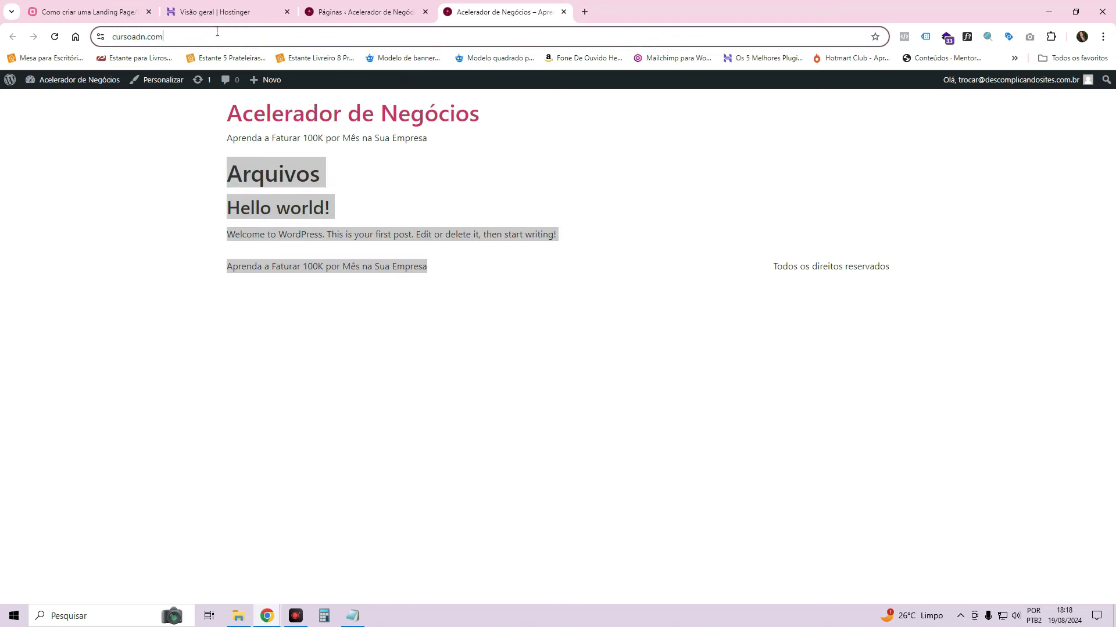
drag(164, 36, 110, 37)
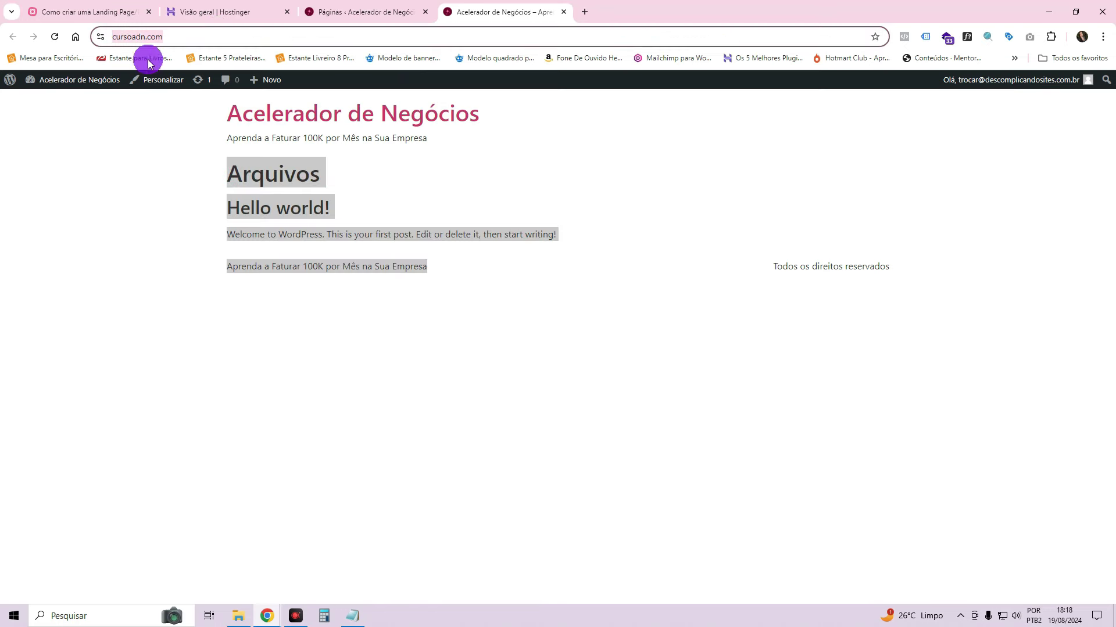
click(383, 11)
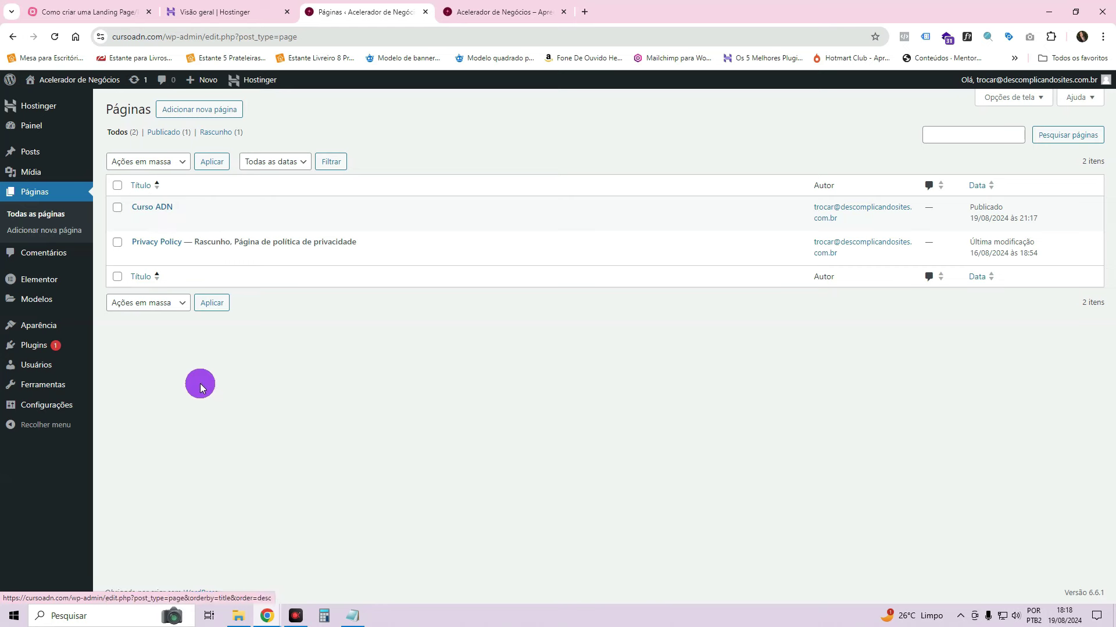
Step: In Reading settings, choose 'Uma página estática', set Página inicial to Curso ADN, and save
mouse_move(45, 400)
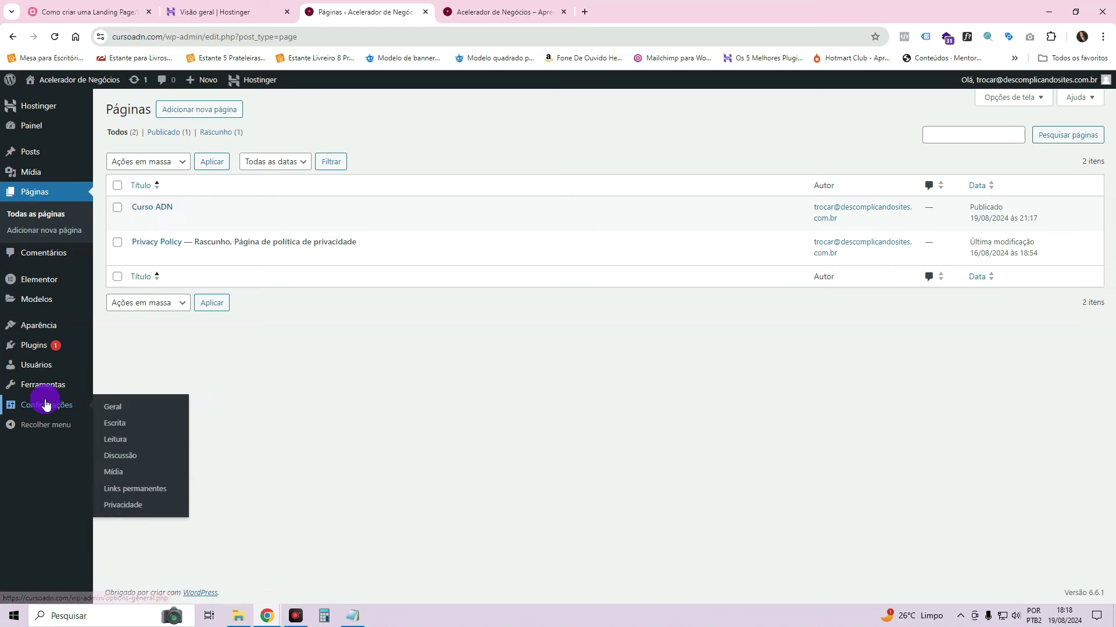
click(120, 440)
click(238, 158)
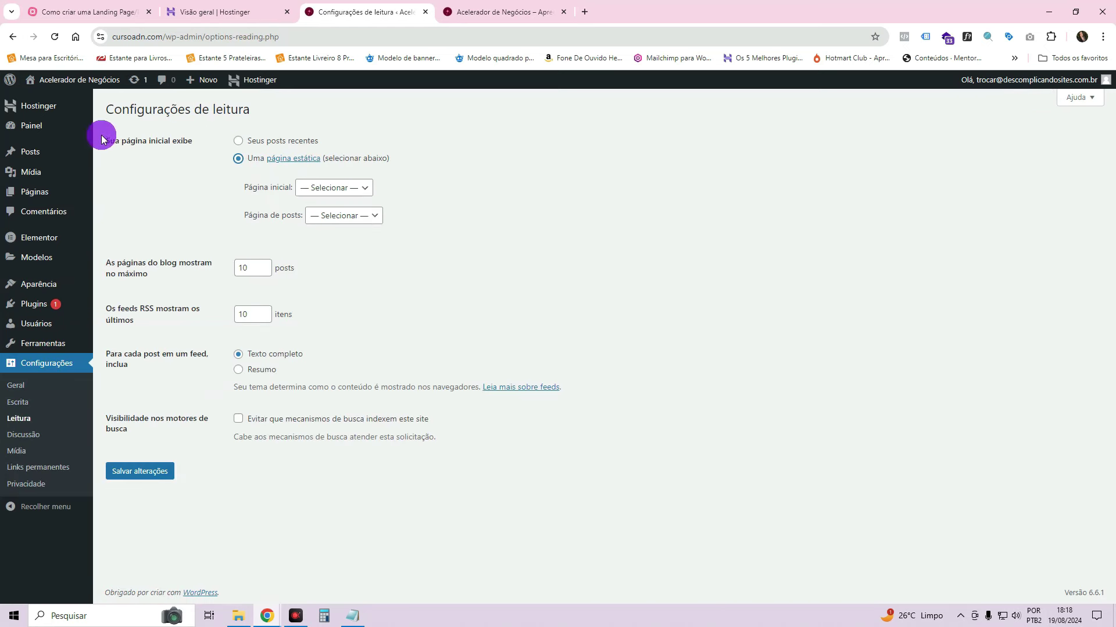
drag(122, 141, 188, 143)
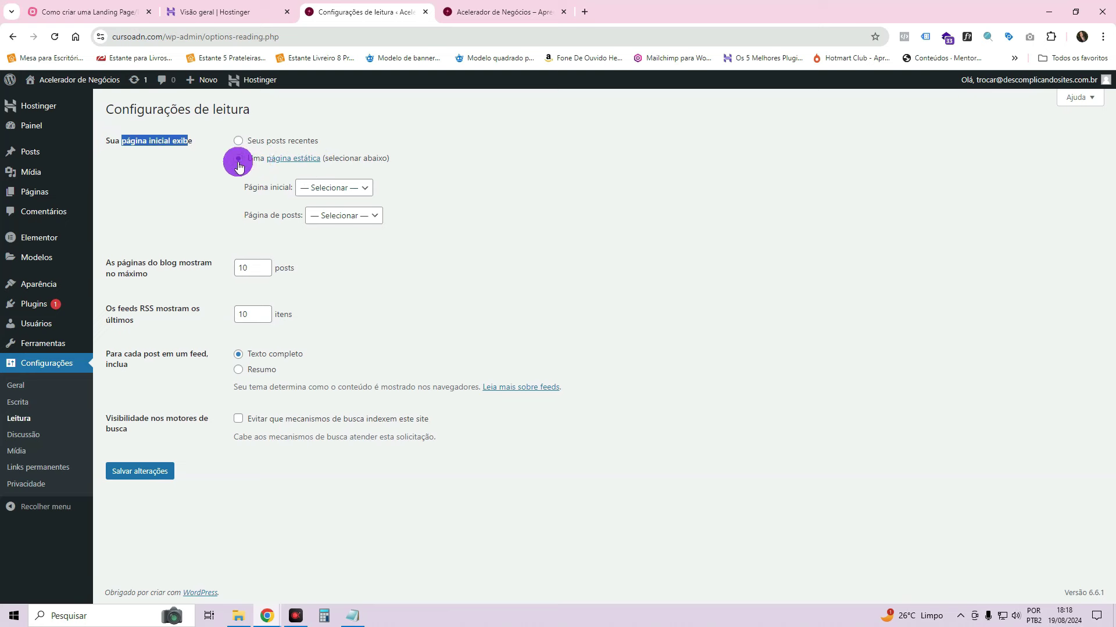
click(337, 188)
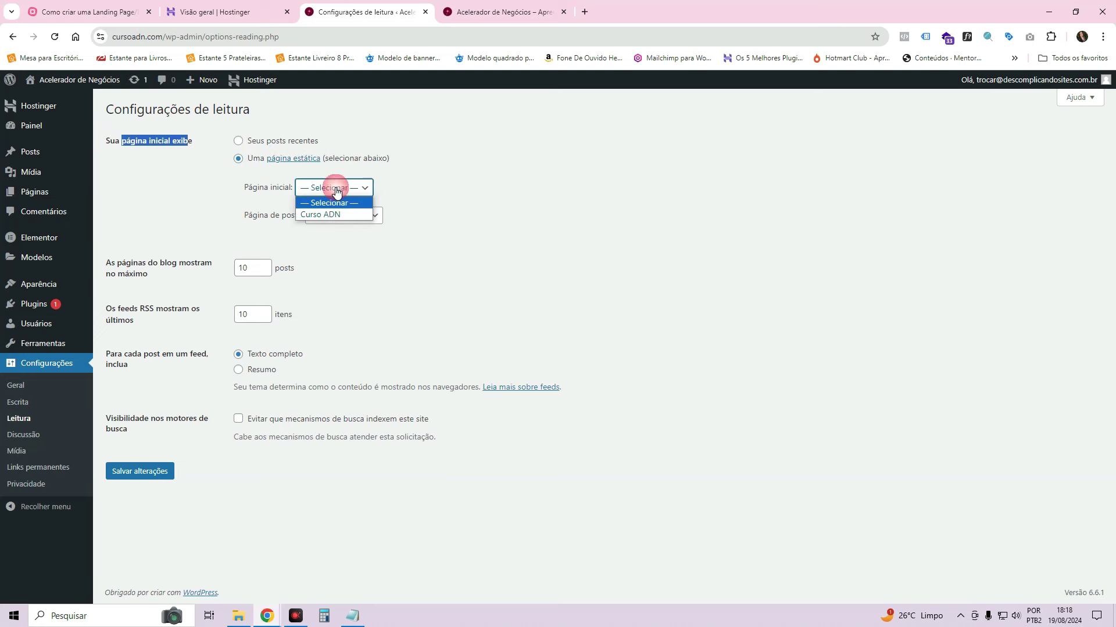
click(334, 215)
click(142, 472)
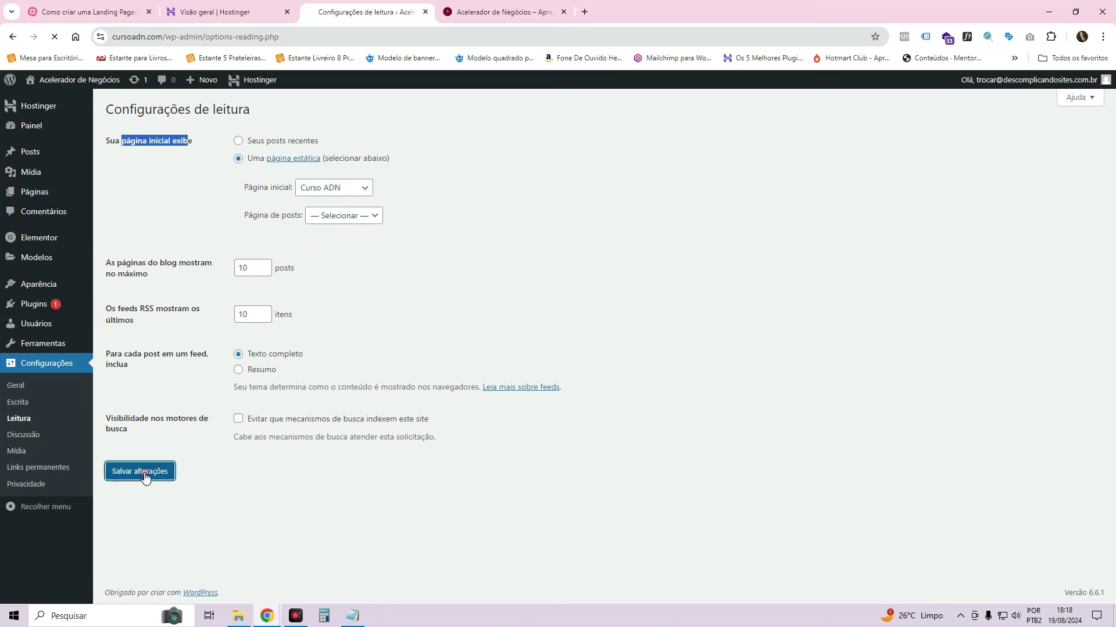
Step: Confirm Curso ADN is still the selected homepage and return to the Páginas list
click(319, 219)
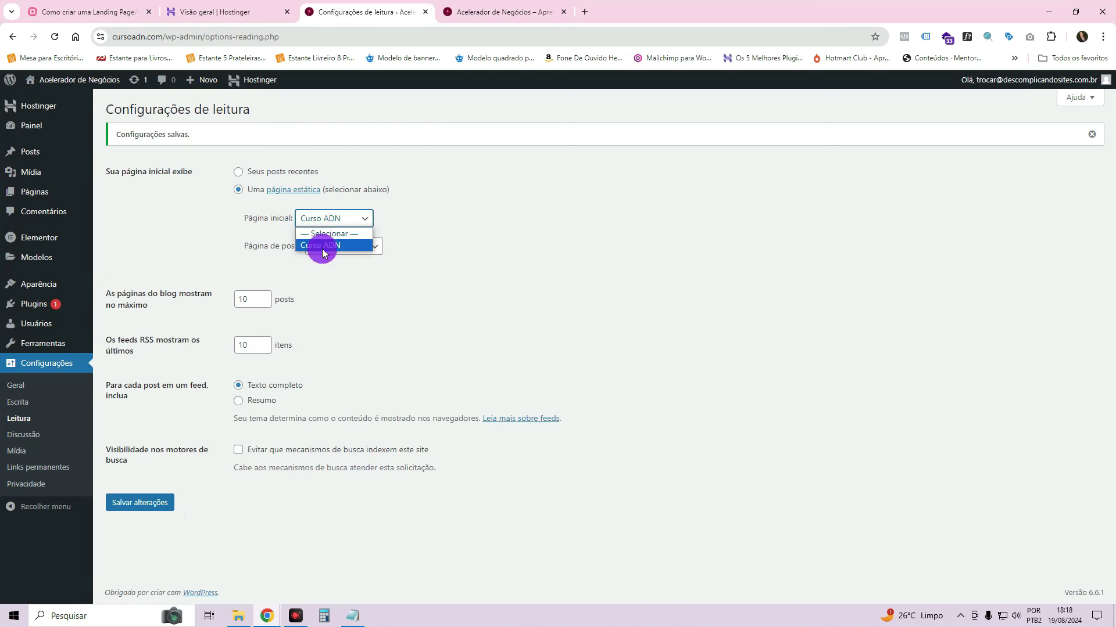
click(324, 246)
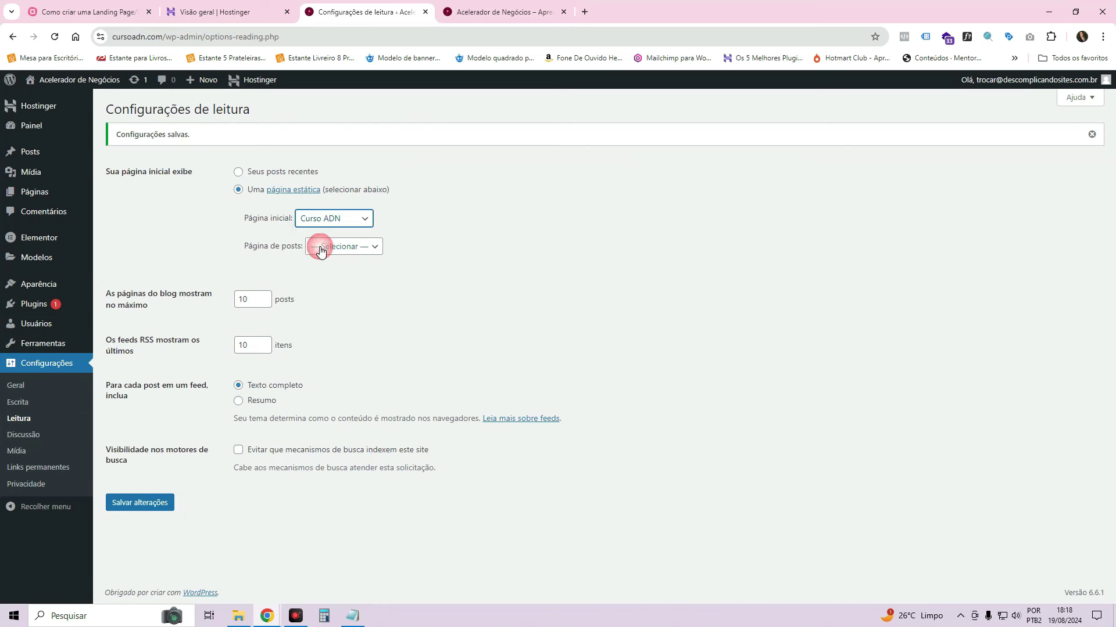
mouse_move(52, 191)
click(106, 194)
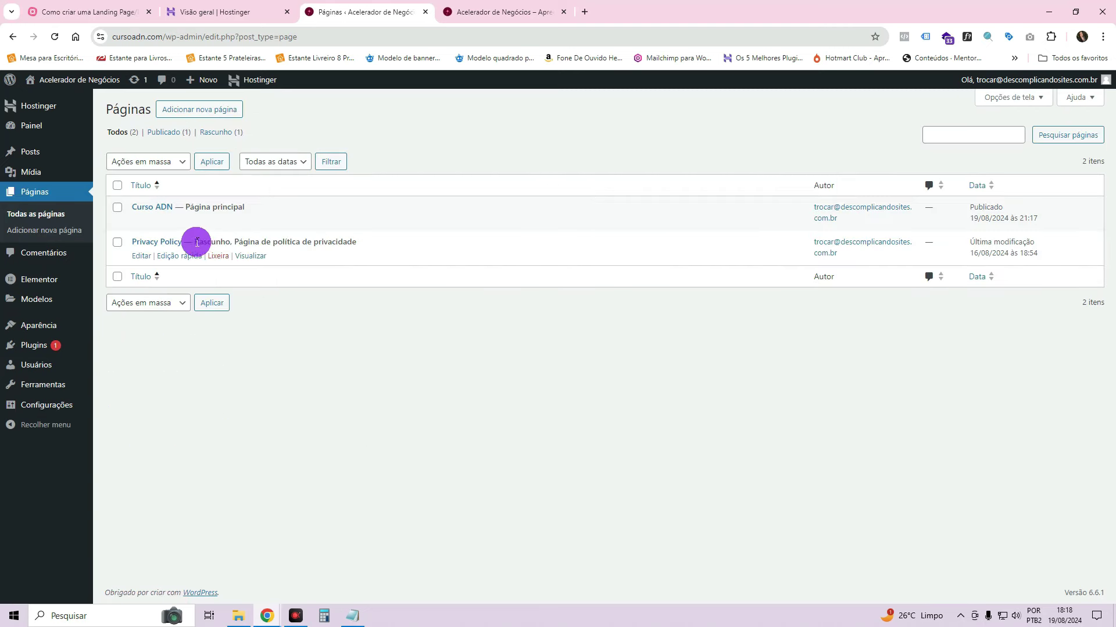
Step: Quick-edit the draft Privacy Policy page, set its status to Publicado, and update it
drag(198, 241, 279, 235)
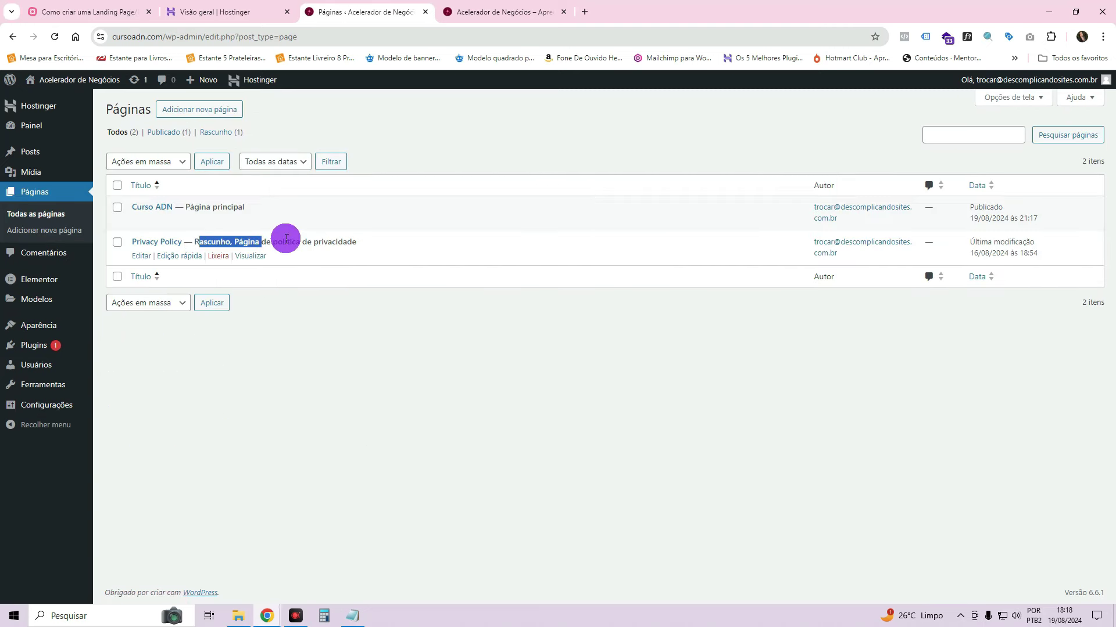
click(181, 256)
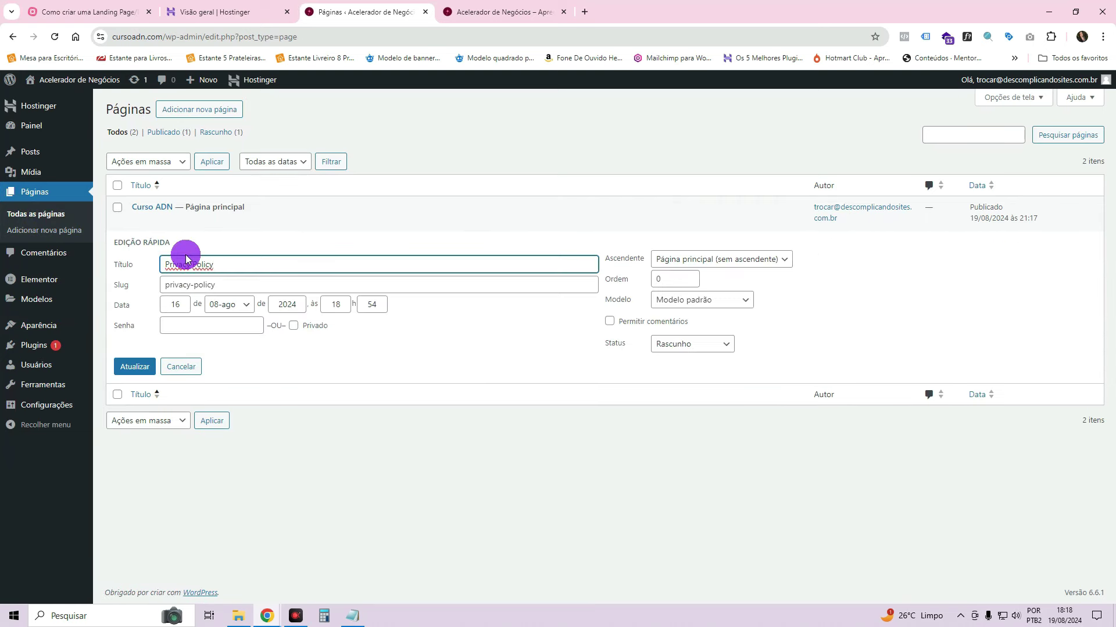
click(670, 347)
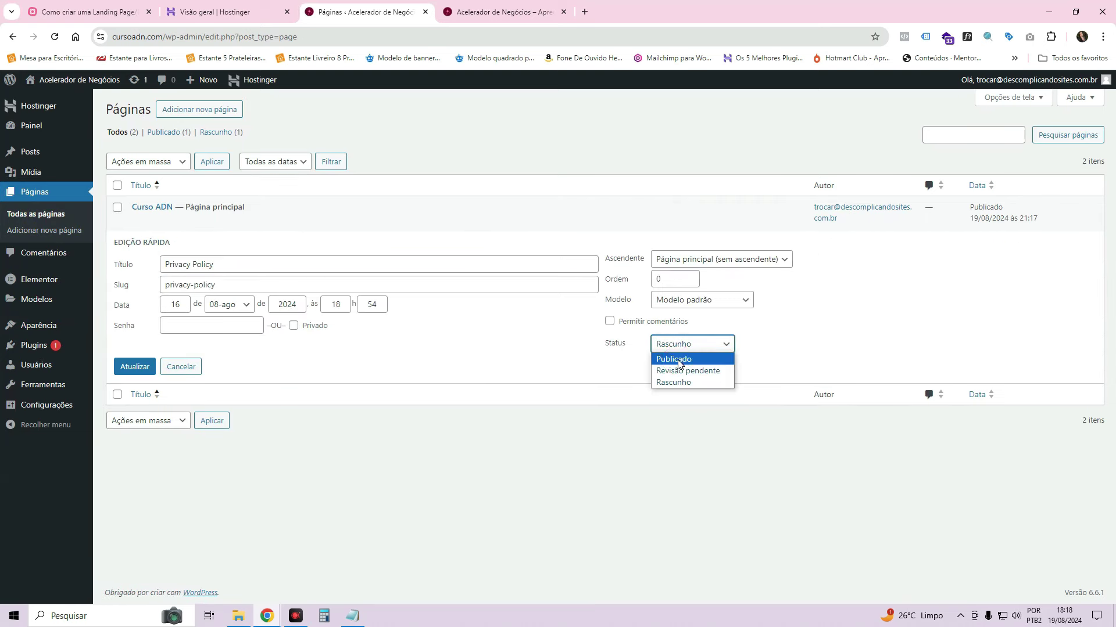
click(674, 356)
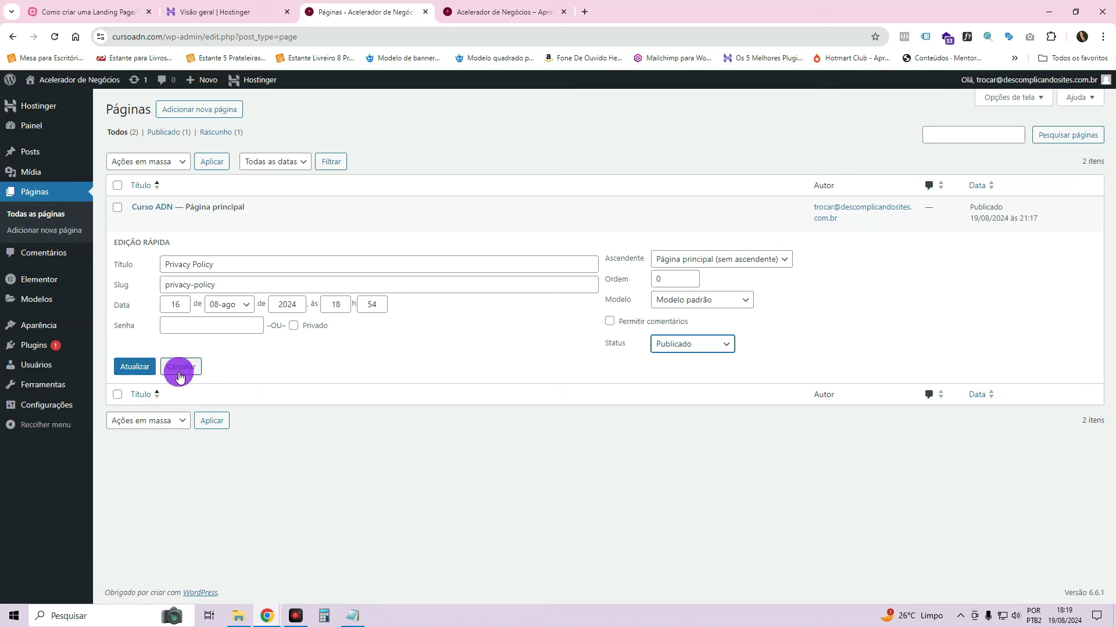
click(141, 369)
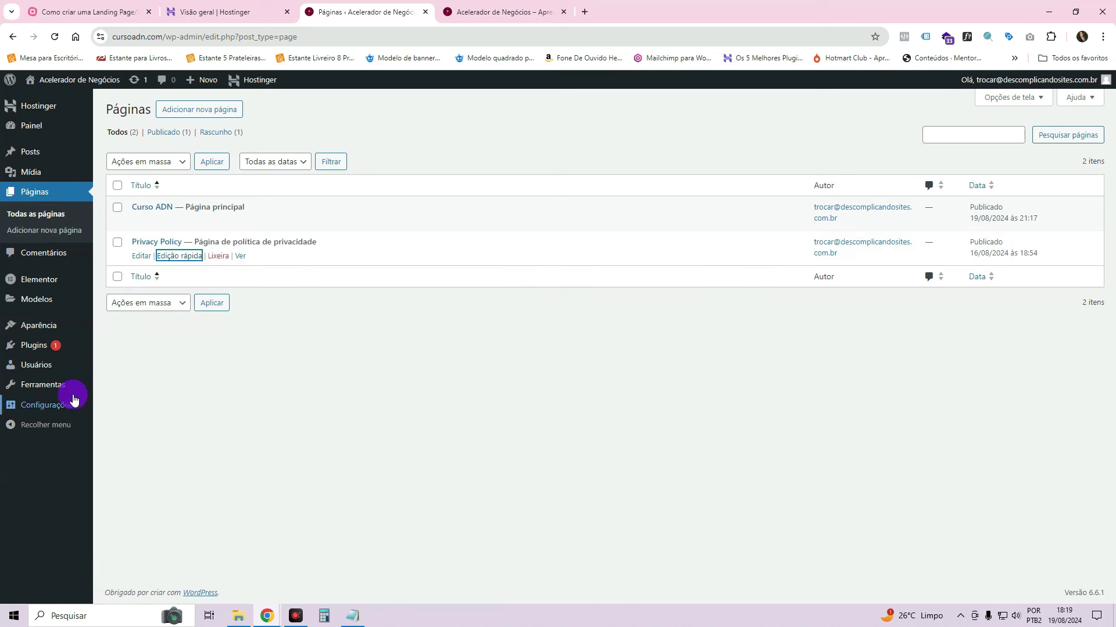
Step: Re-save Reading settings keeping Curso ADN as homepage, then go to the MindMeister mind map
mouse_move(57, 392)
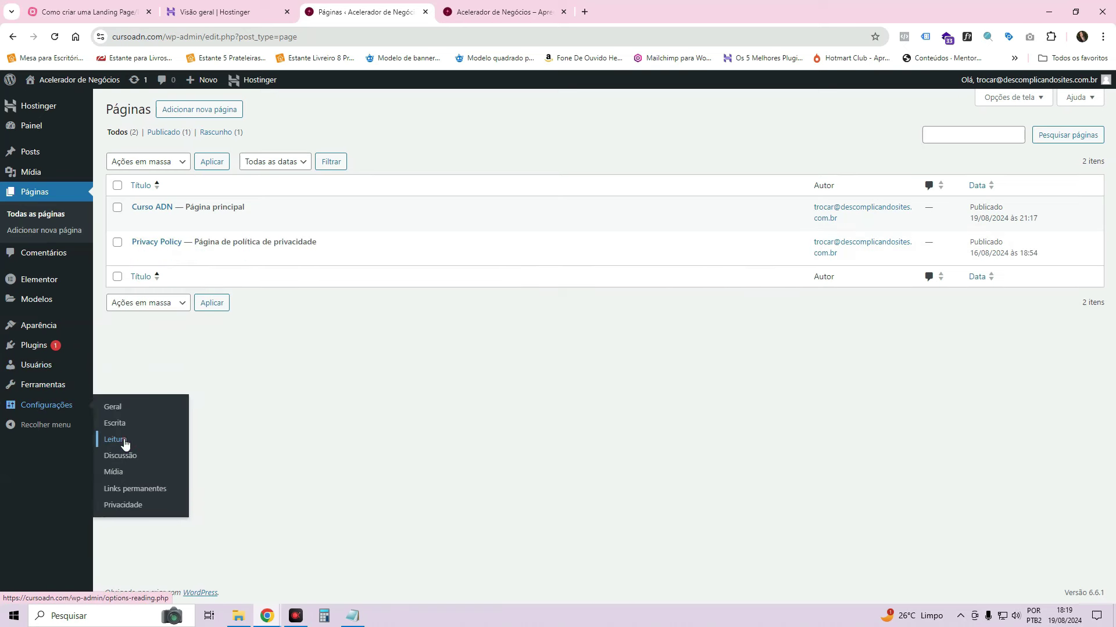
click(119, 438)
click(334, 187)
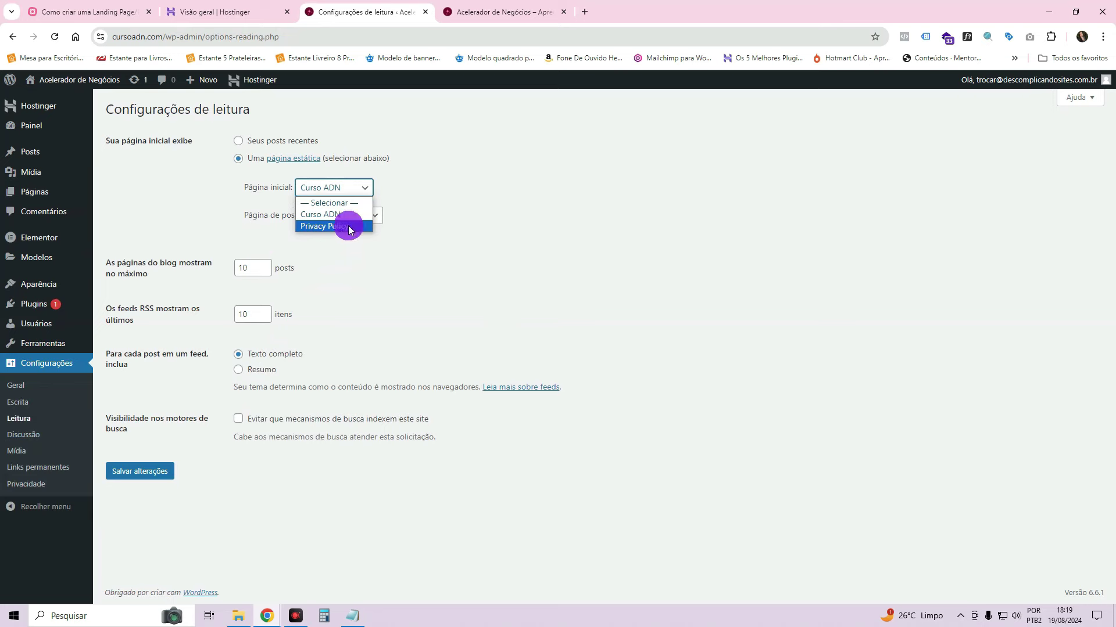
click(435, 194)
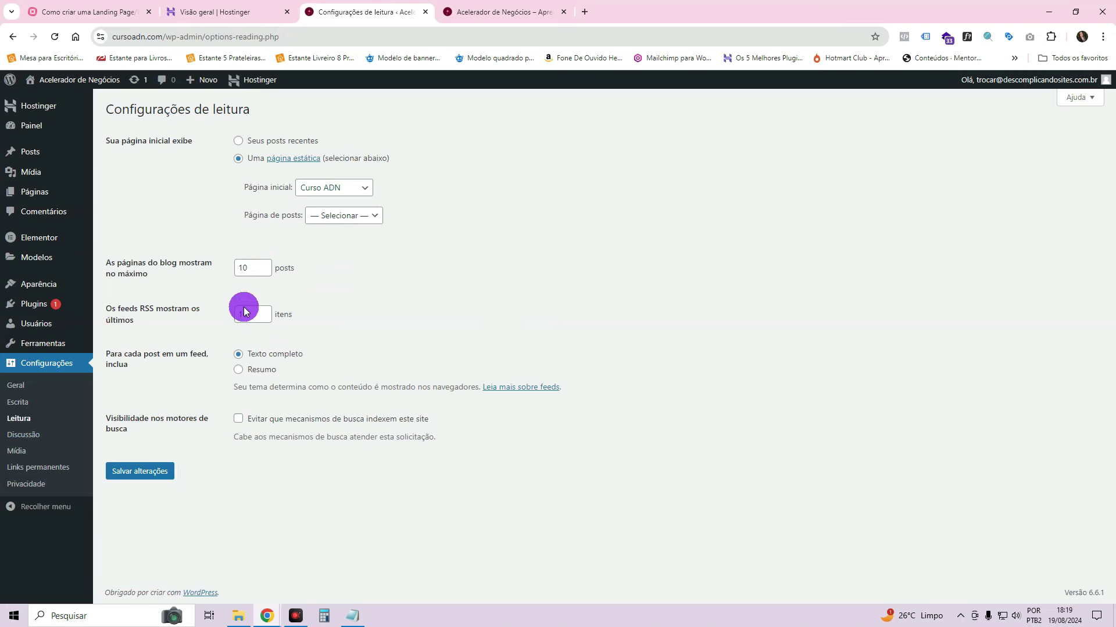
click(142, 471)
click(100, 7)
Step: Expand Criar o Layout and review Primeira dobra, Módulos ou que será entregue? and Para quem é
click(710, 316)
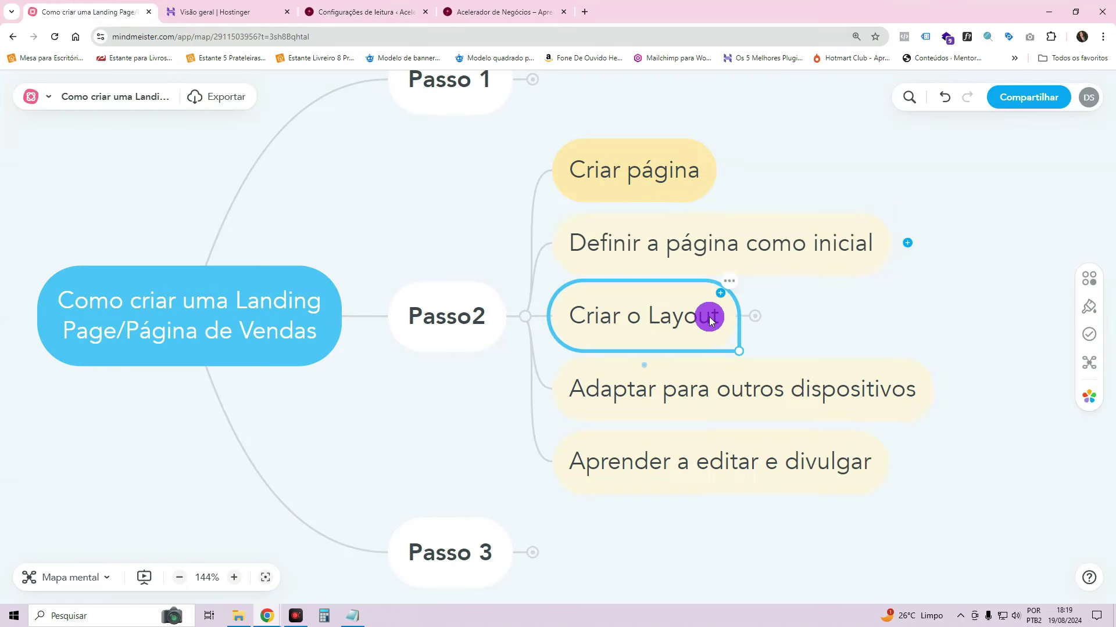
click(757, 319)
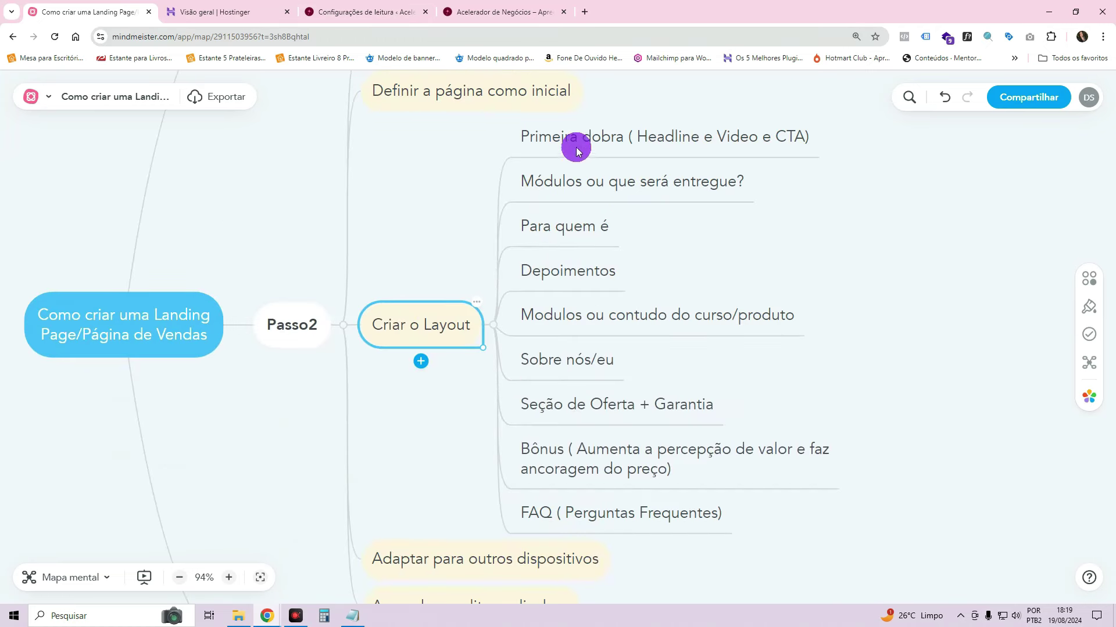
click(575, 144)
click(629, 176)
click(580, 247)
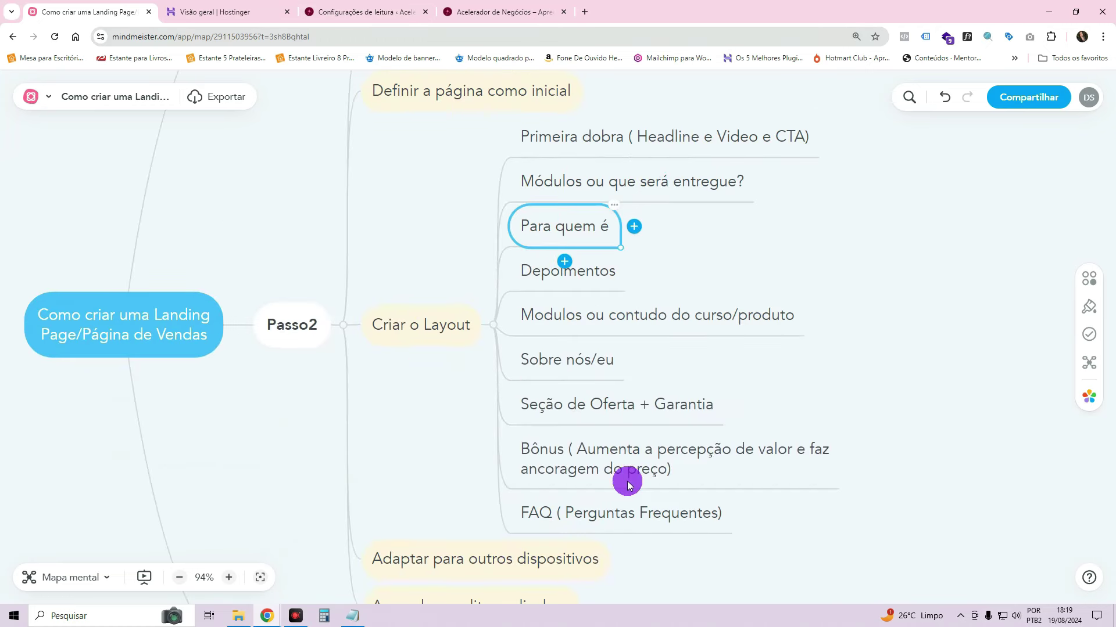
click(607, 152)
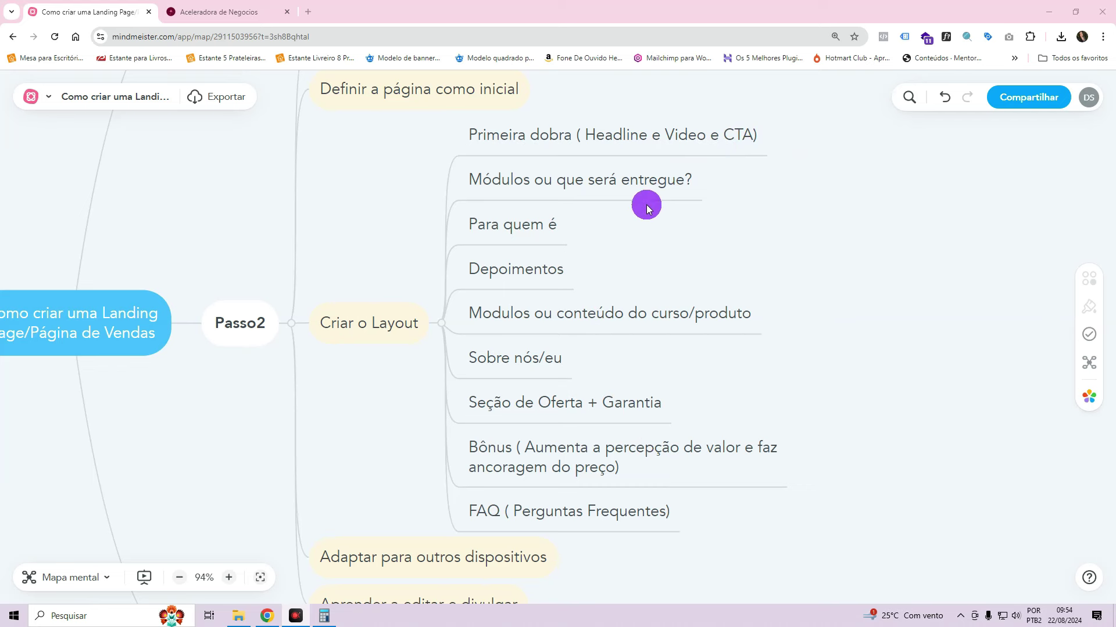
Step: Highlight the words Headline and Video in the Primeira dobra topic text
click(569, 147)
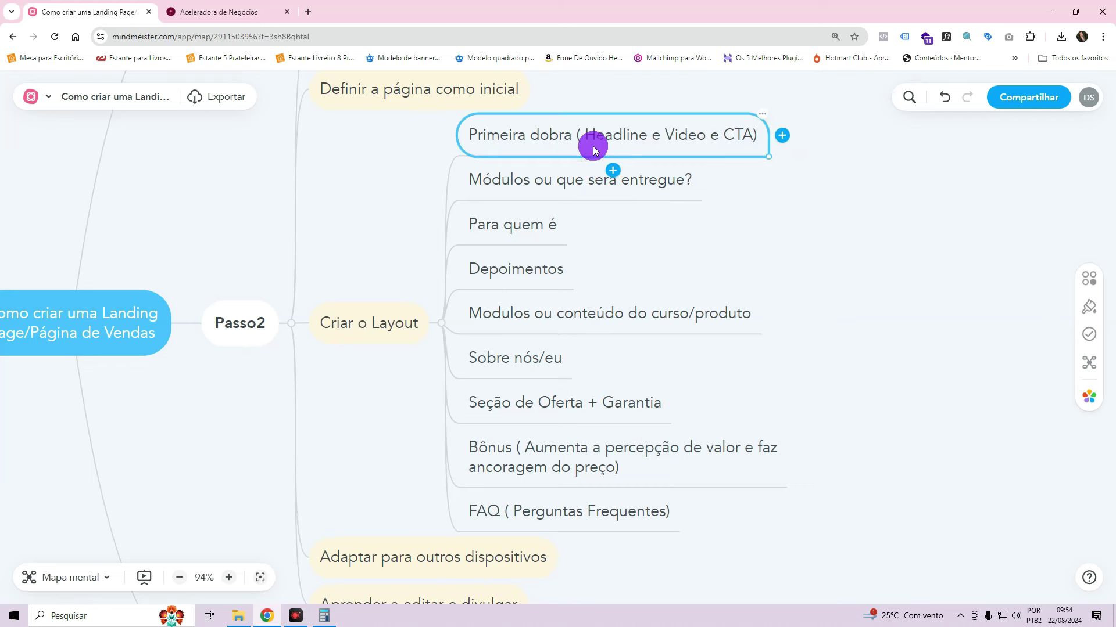
click(607, 138)
click(579, 134)
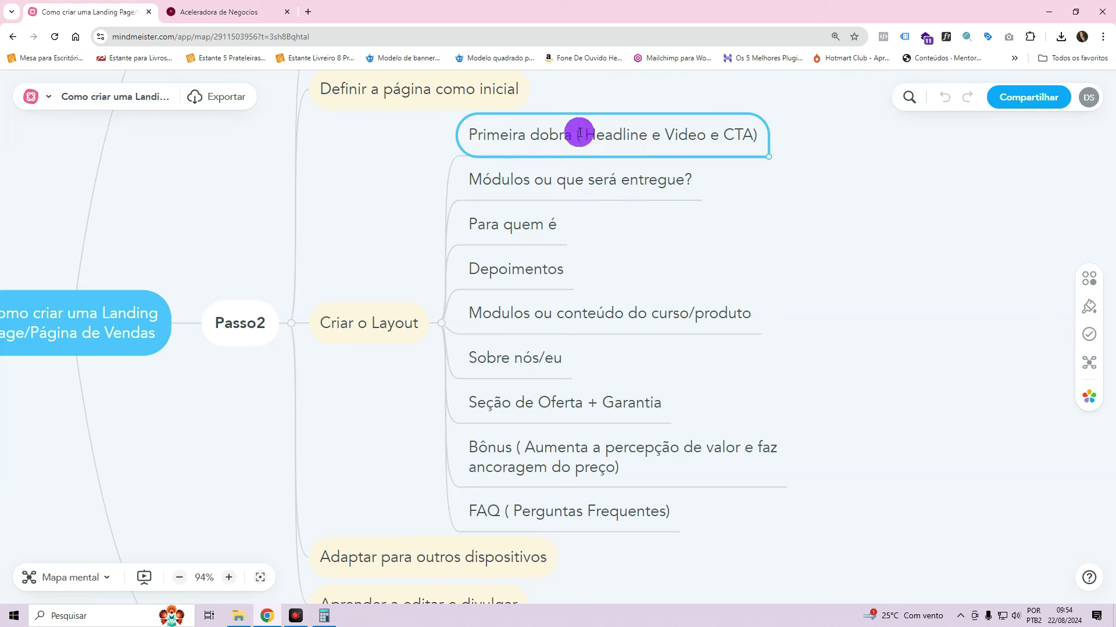
drag(580, 135, 762, 139)
click(665, 133)
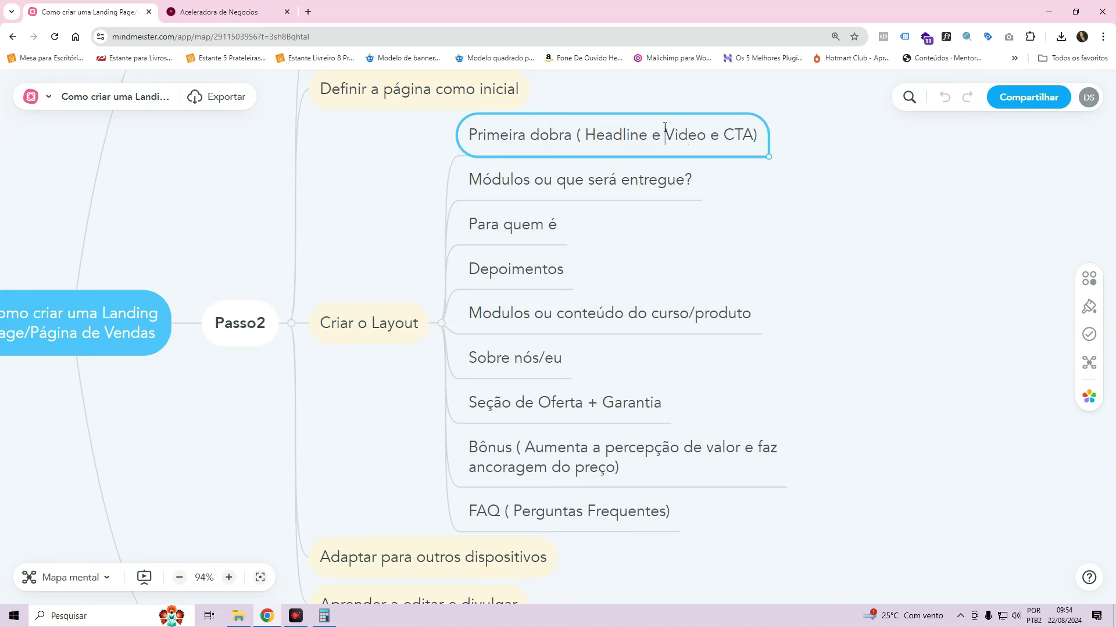
drag(665, 132, 705, 135)
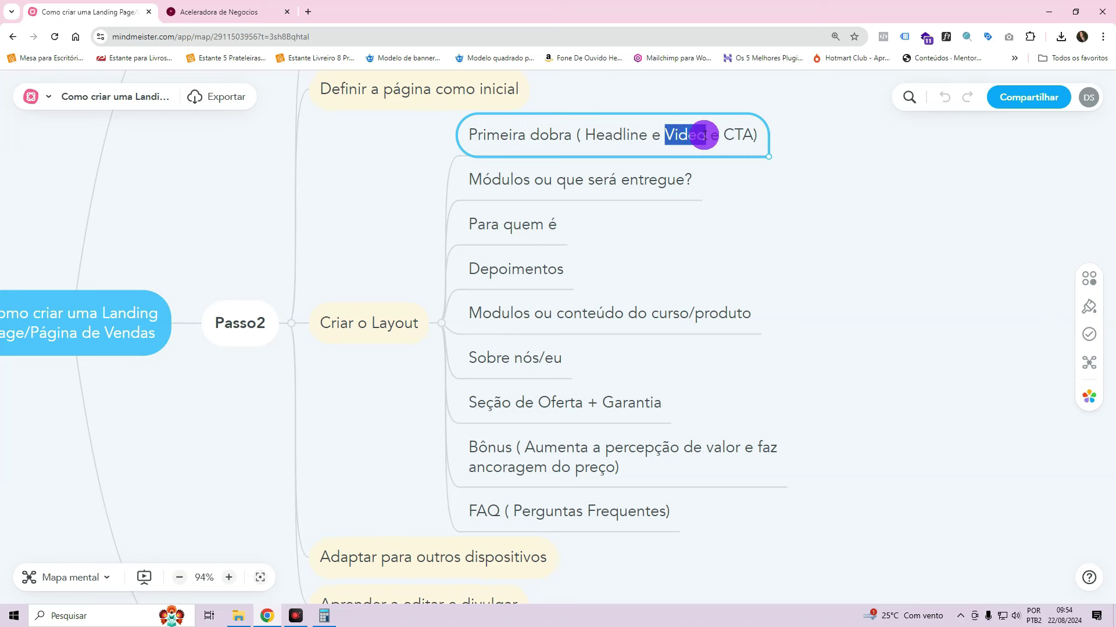
drag(705, 135, 705, 134)
click(228, 4)
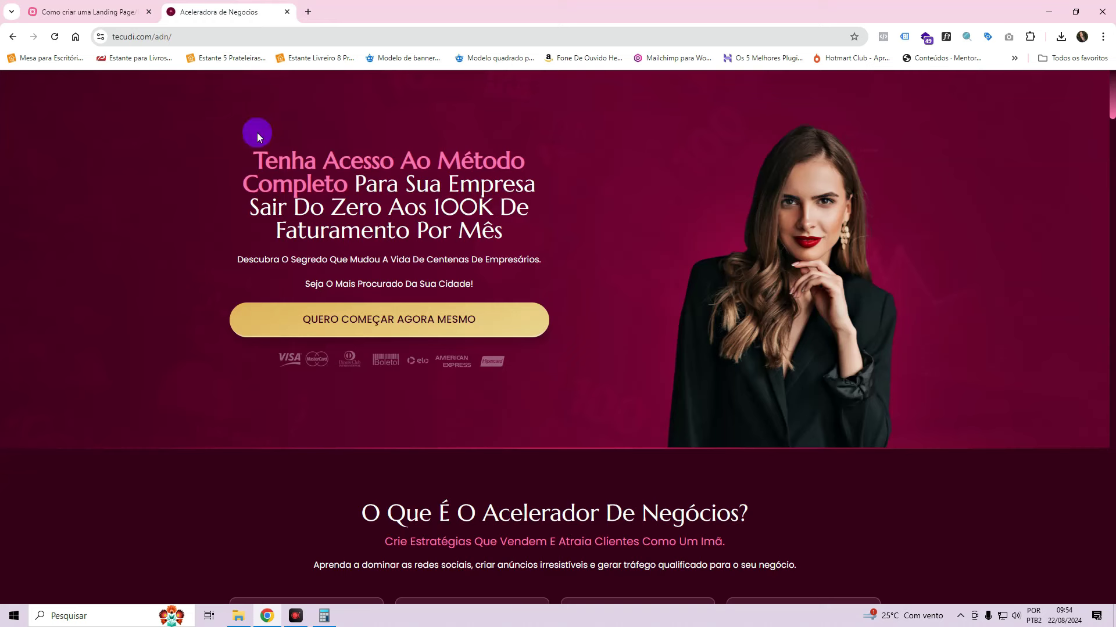
Step: Select the tecudi.com hero headline and the two subtitle lines beneath it
drag(260, 153, 525, 229)
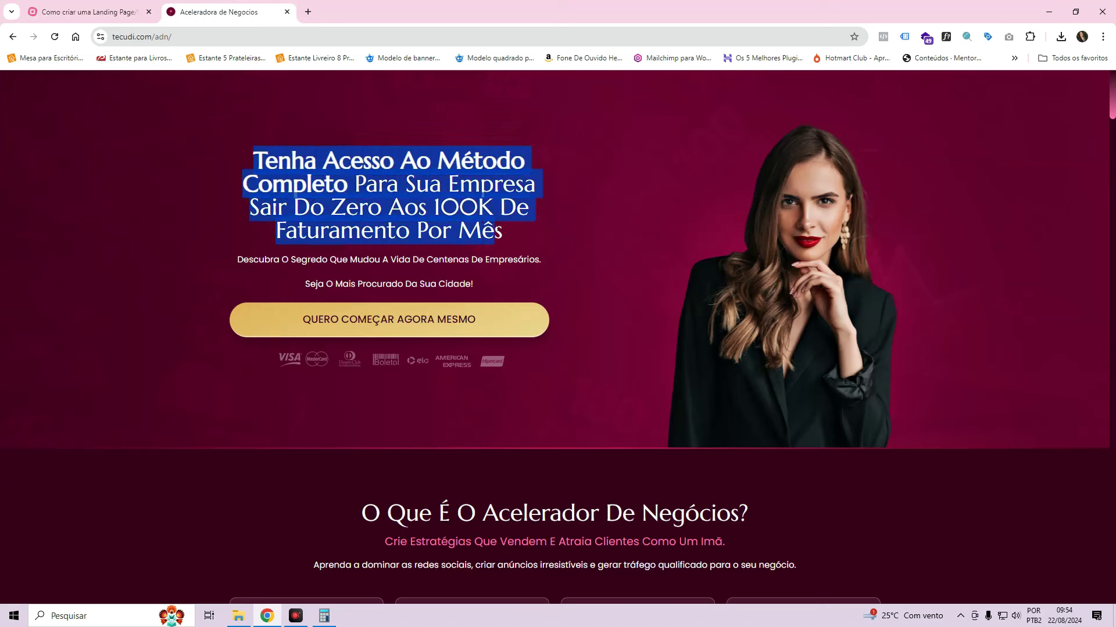
click(525, 226)
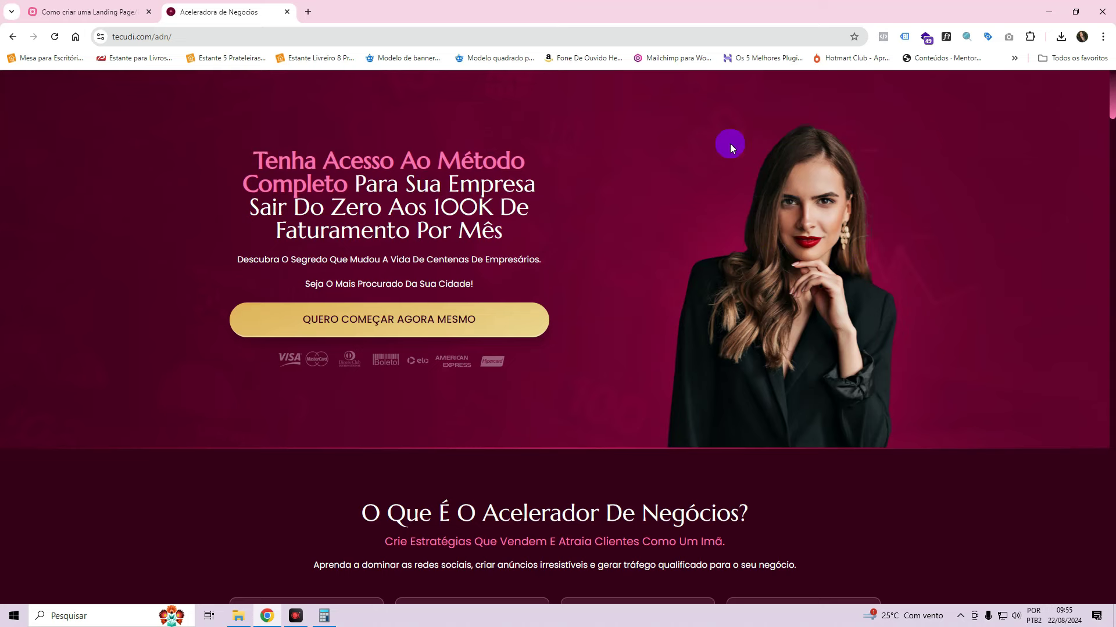
scroll(670, 225, down, 3)
scroll(671, 227, up, 3)
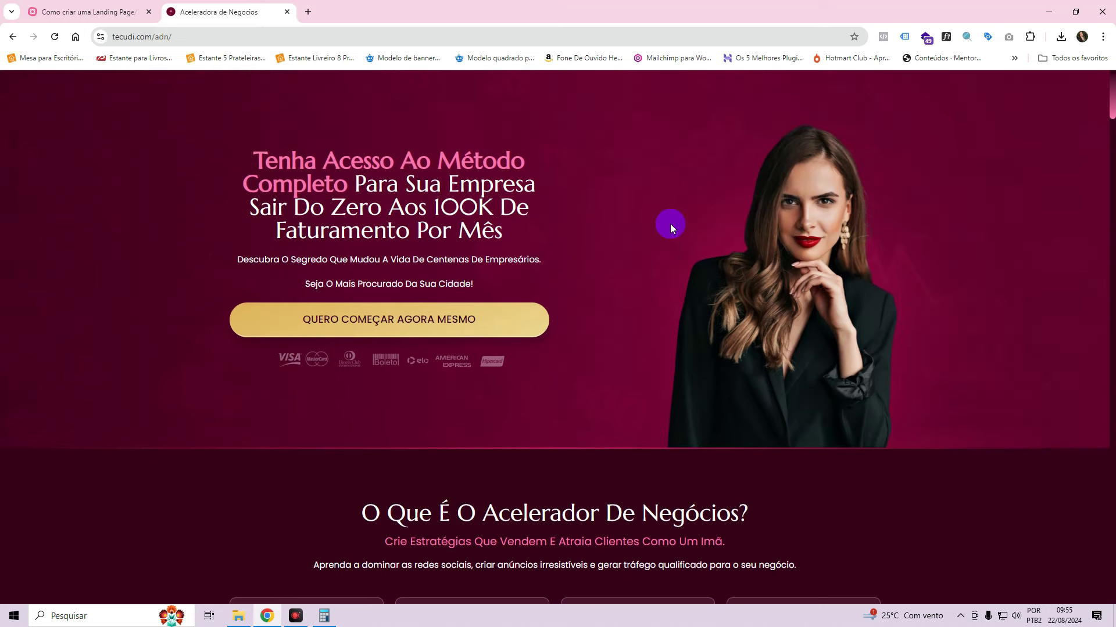
drag(249, 156, 505, 233)
click(505, 229)
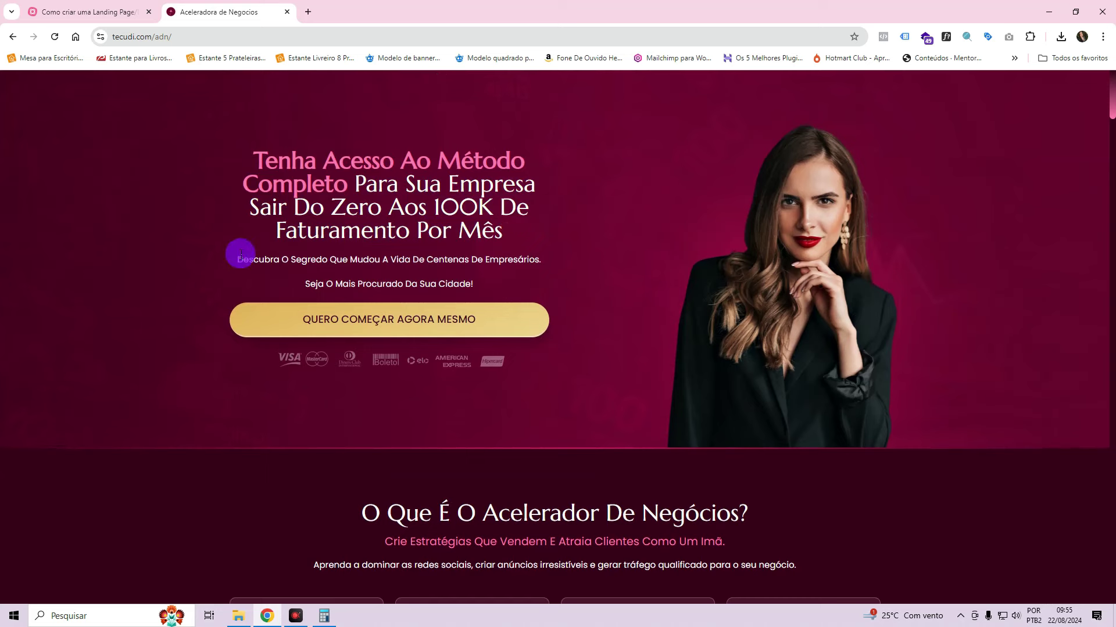
drag(239, 256, 476, 284)
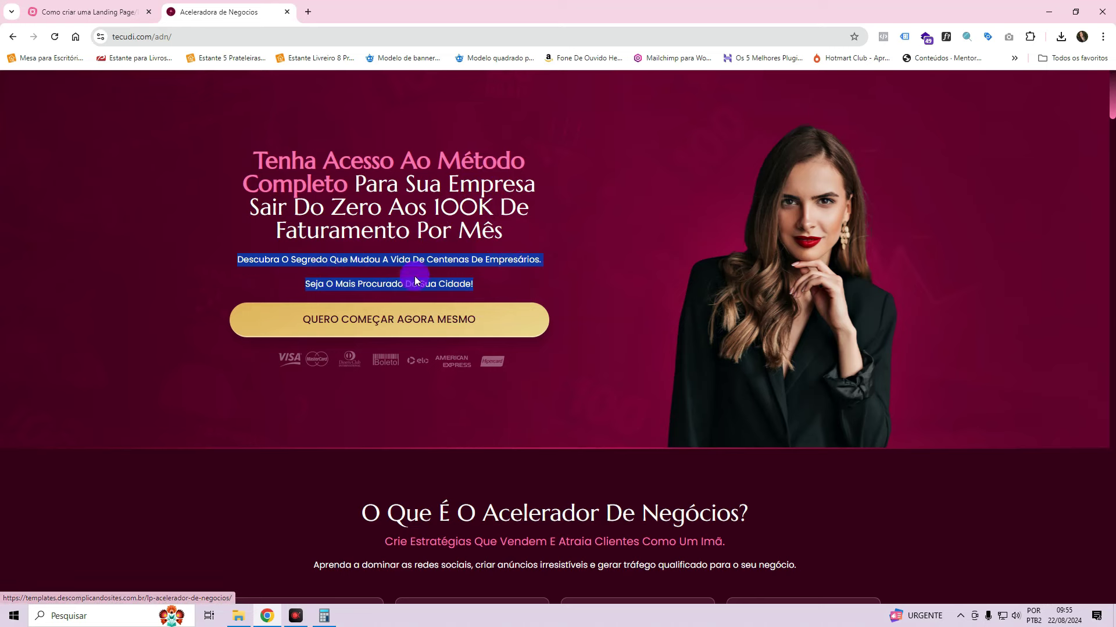
Step: Check the CTA entry in the mind map's Primeira dobra node against the hero
click(95, 7)
click(724, 134)
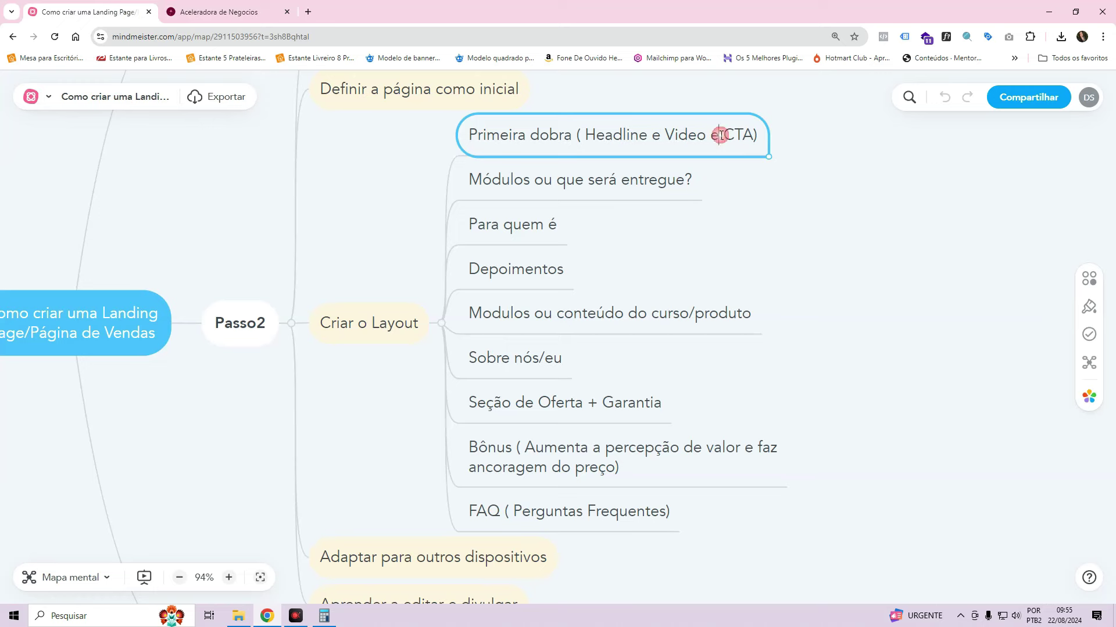
drag(726, 134, 752, 135)
click(227, 11)
click(593, 283)
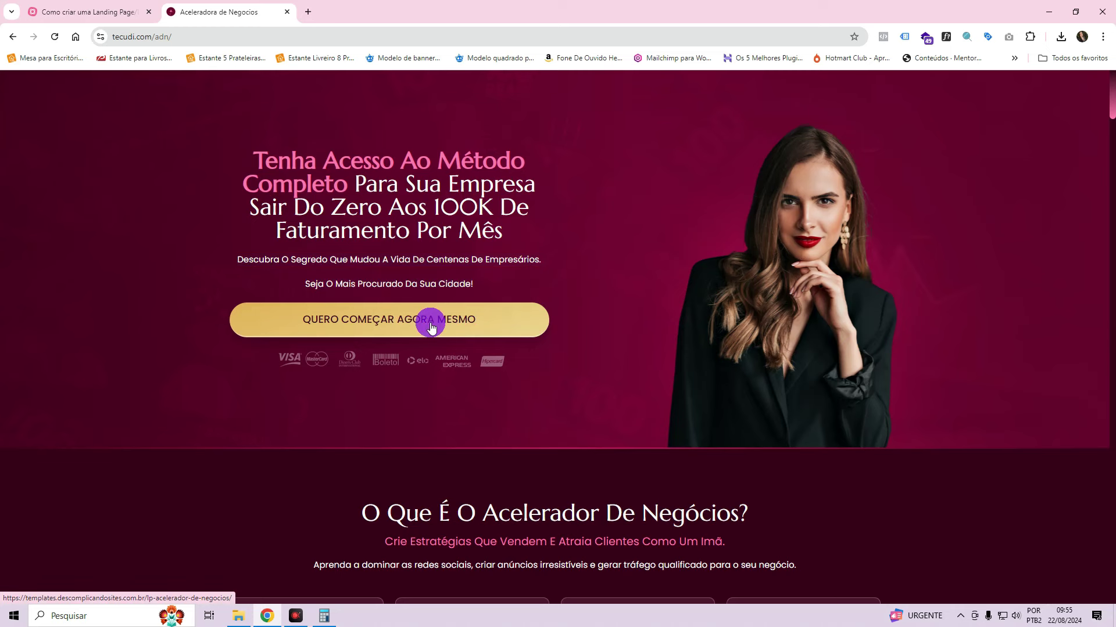
Step: Check the Módulos ou que será entregue? node, then scroll to 'O Que É O Acelerador De Negócios?'
scroll(286, 239, down, 4)
click(87, 12)
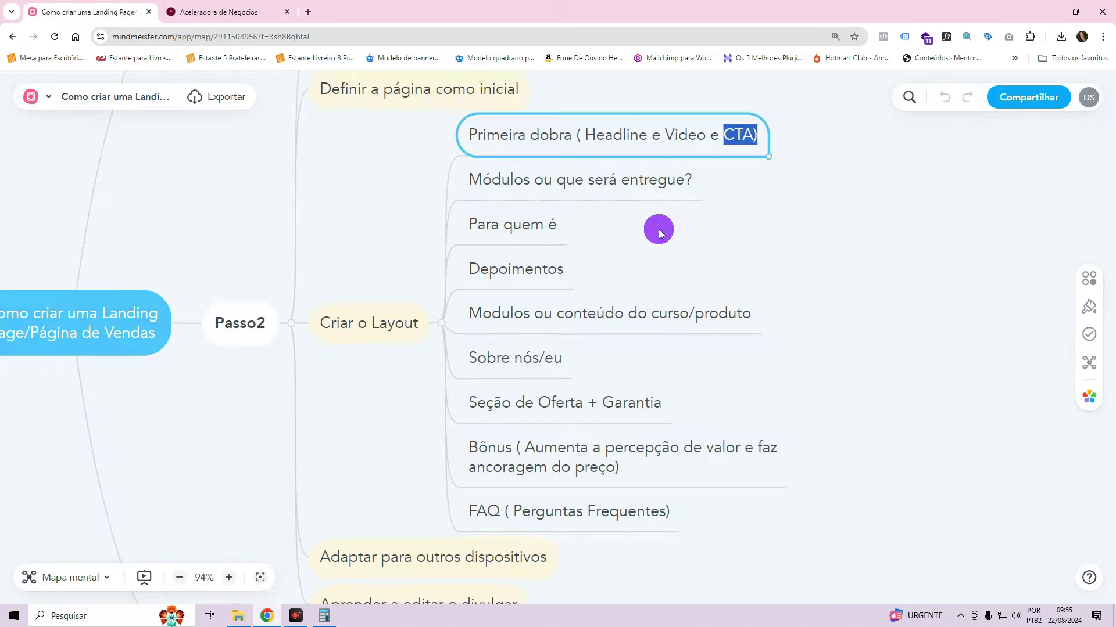
scroll(547, 140, down, 1)
scroll(581, 219, up, 2)
click(589, 234)
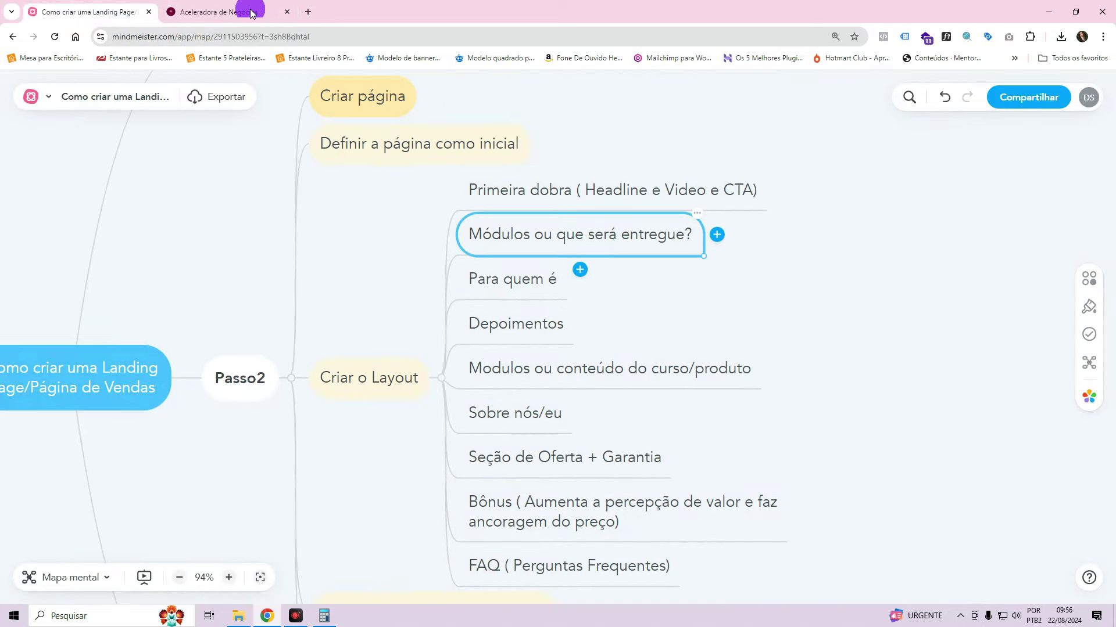
click(218, 12)
scroll(761, 321, down, 2)
scroll(761, 323, up, 1)
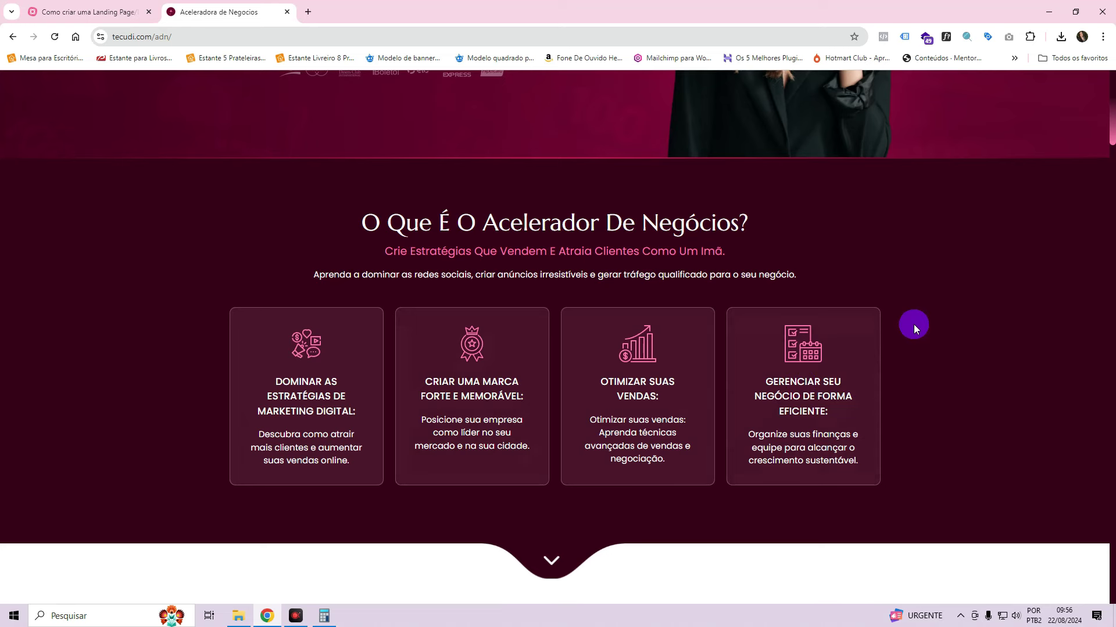
Step: Scroll the landing page down through the testimonials section
scroll(913, 325, down, 1)
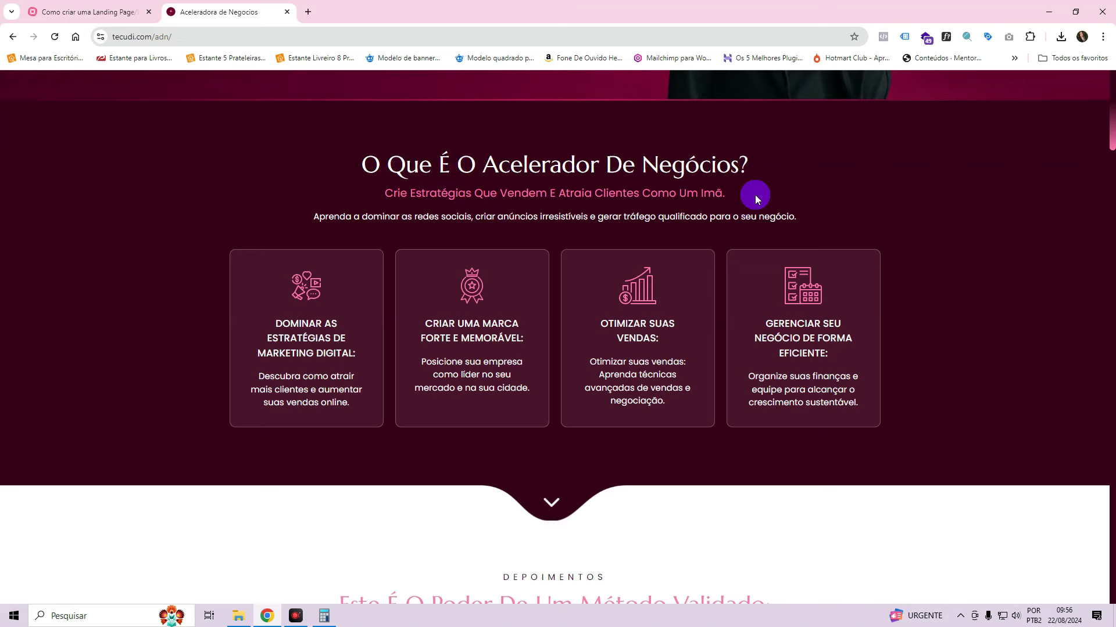
scroll(762, 190, up, 6)
scroll(738, 189, down, 5)
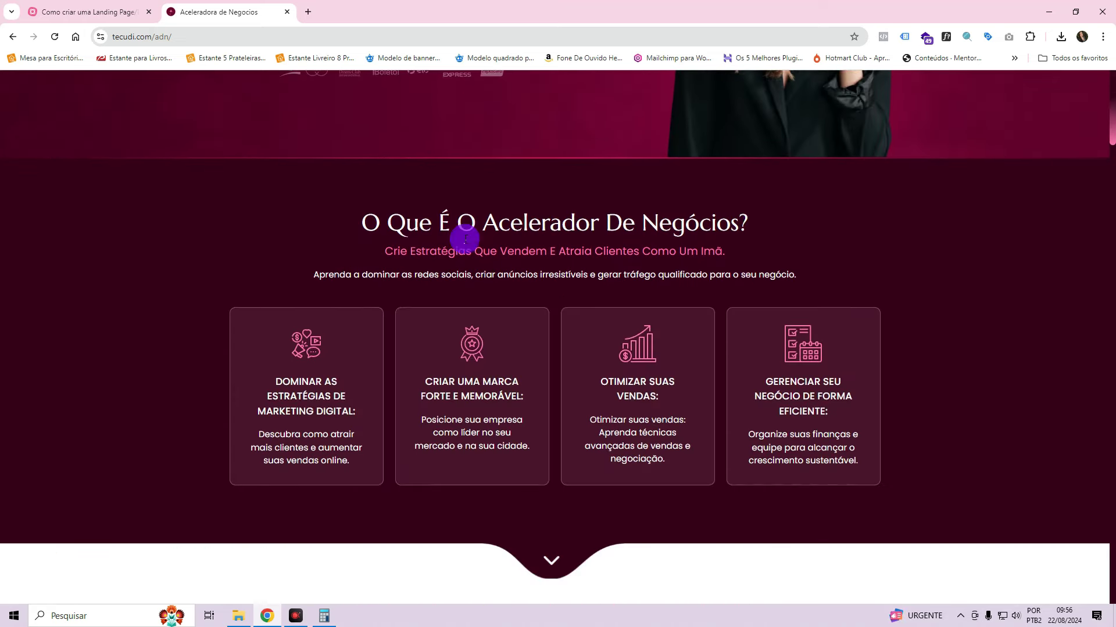
scroll(982, 400, down, 3)
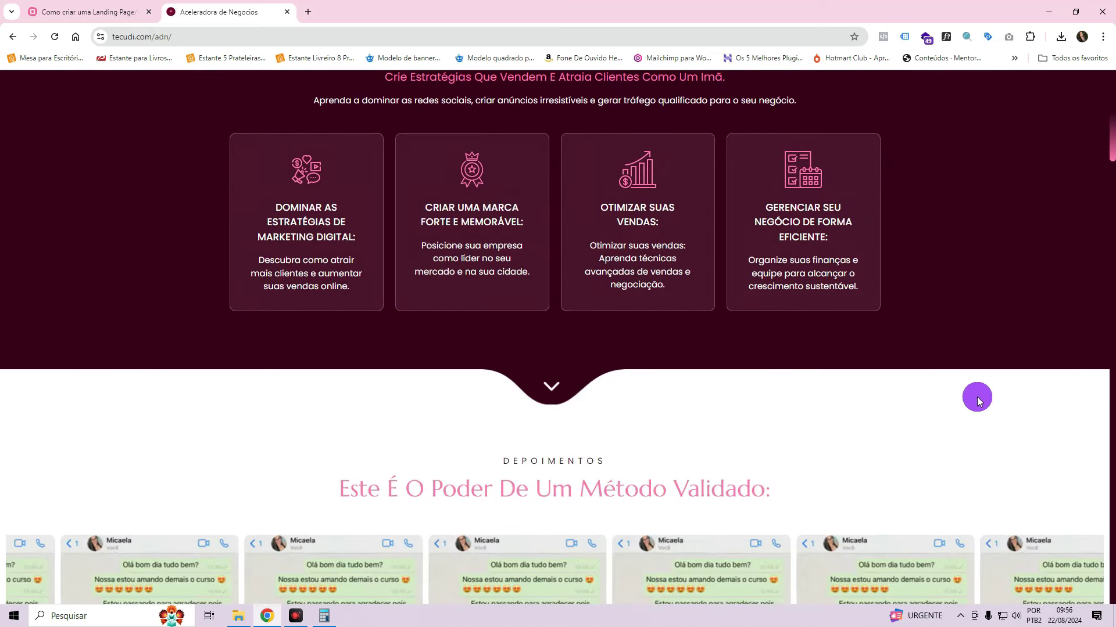
scroll(791, 219, down, 1)
Step: Compare against the mind map's Para quem é, Depoimentos and Primeira dobra nodes
click(131, 12)
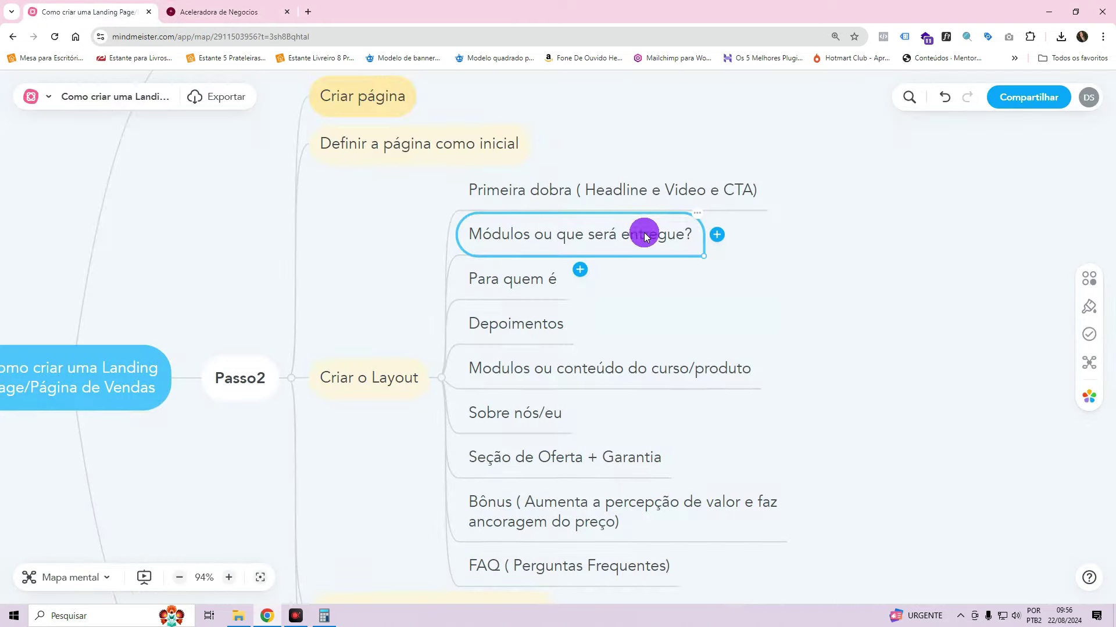
scroll(645, 236, down, 1)
click(532, 227)
drag(549, 263, 542, 227)
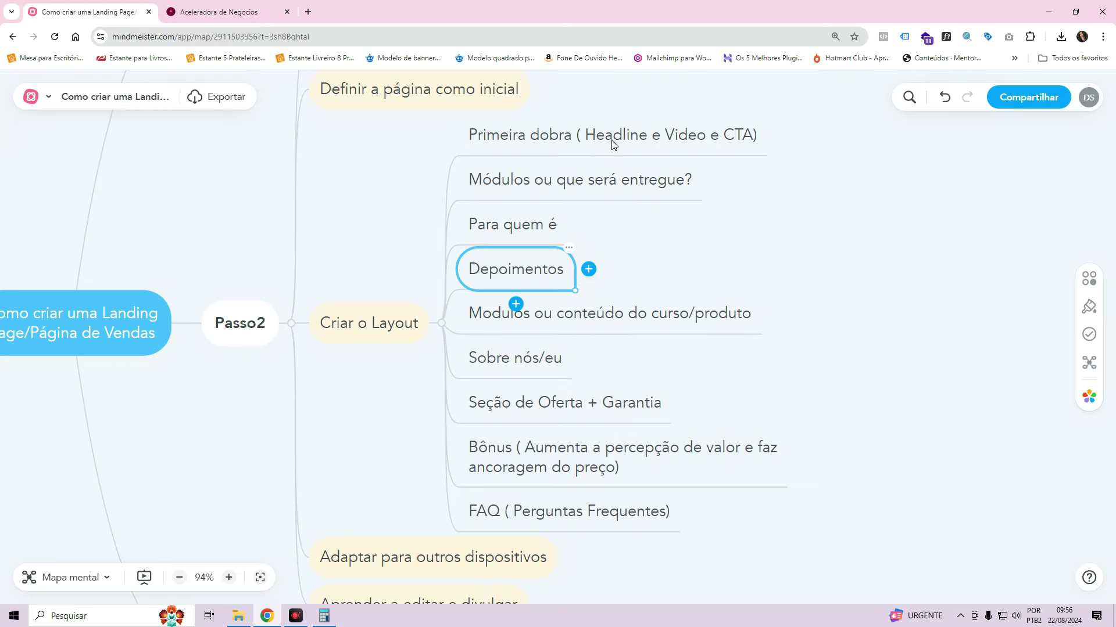
click(665, 125)
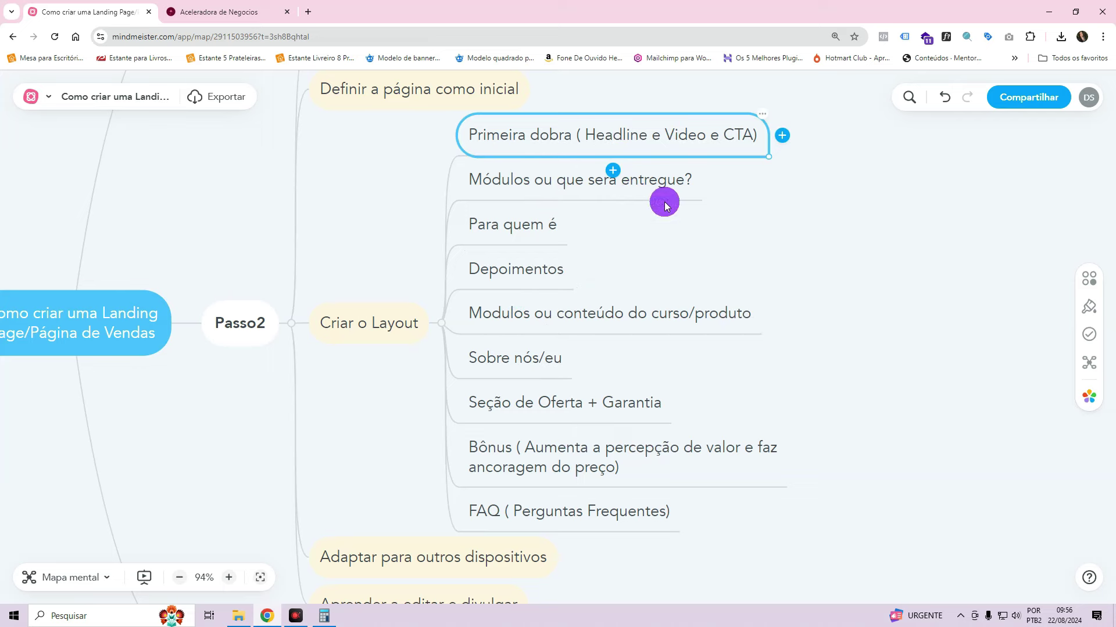
click(530, 229)
click(512, 268)
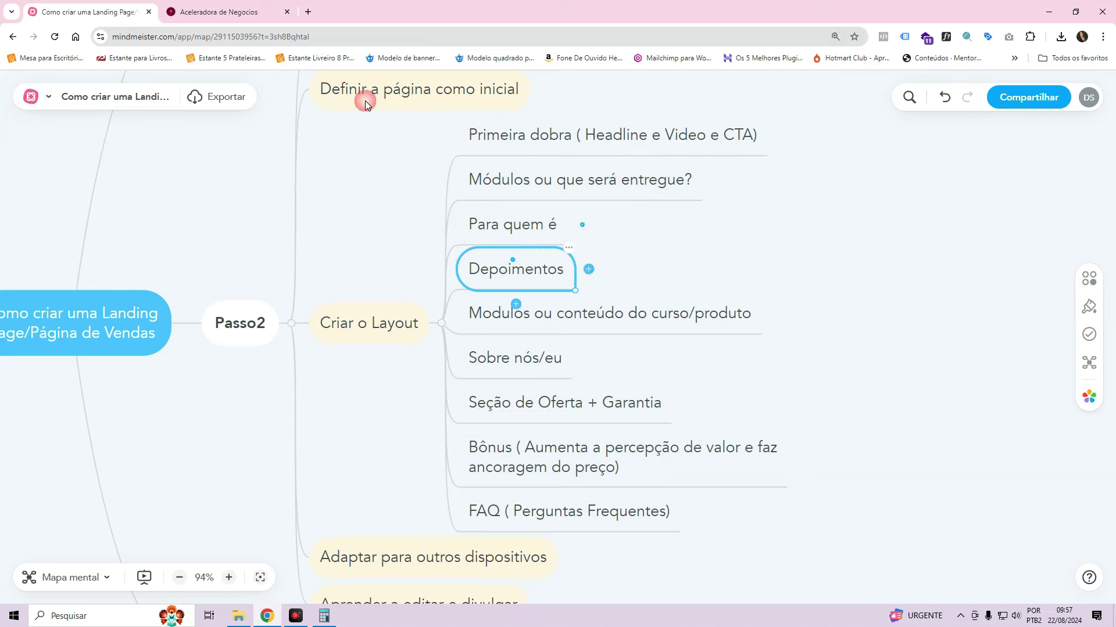
click(263, 16)
Step: Scroll to 'Para Quem É O Acelerador De Negócios?' and recheck Para quem é and Depoimentos nodes
scroll(842, 331, down, 4)
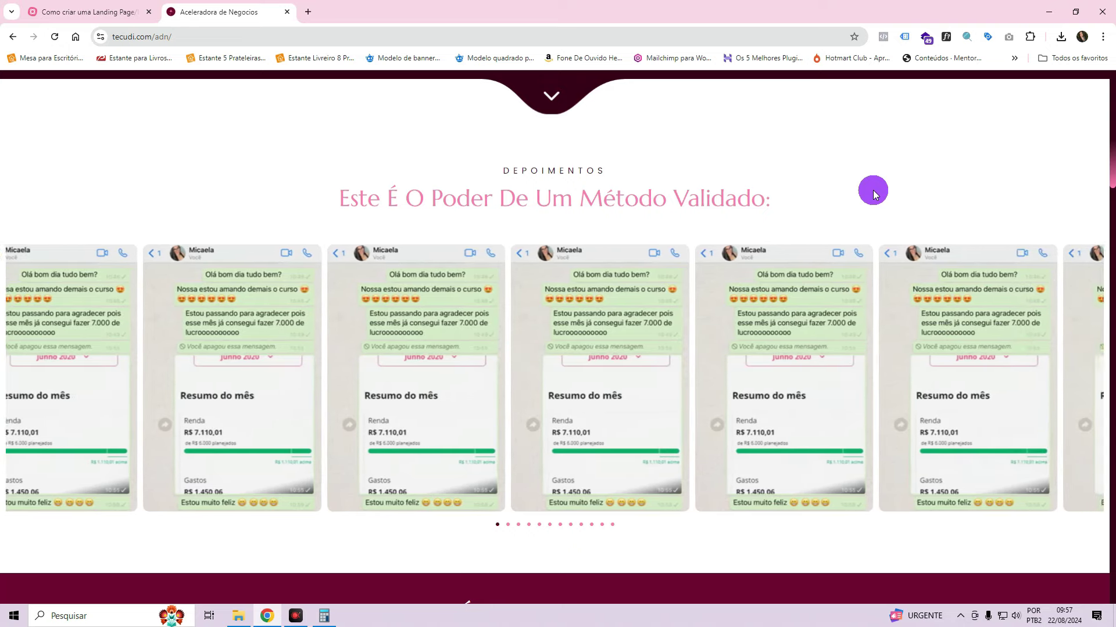
scroll(873, 194, down, 1)
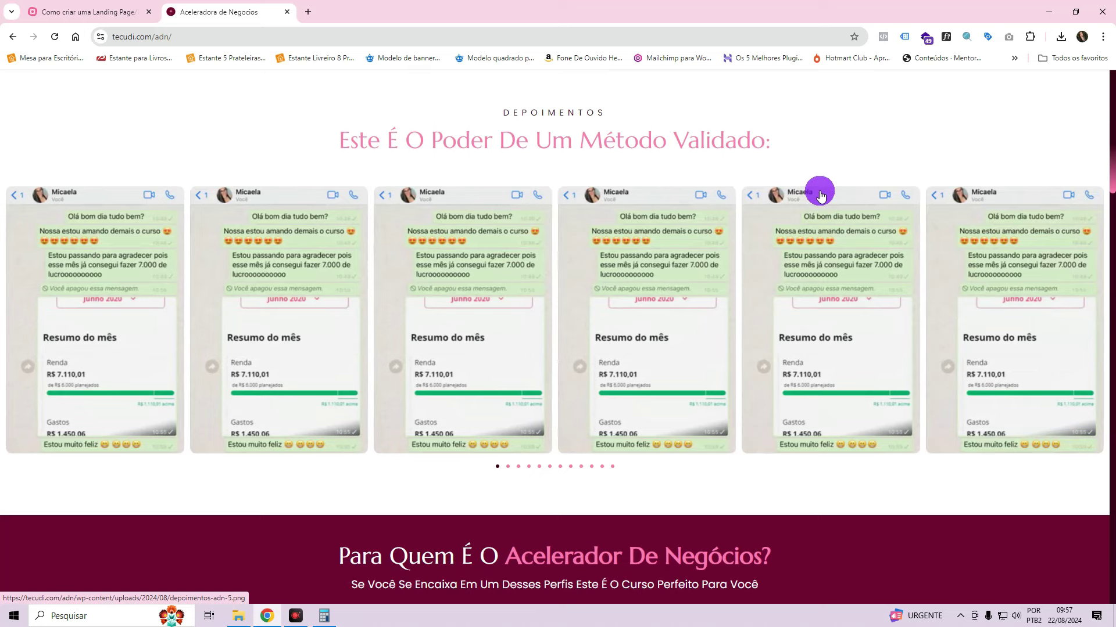
scroll(818, 325, down, 7)
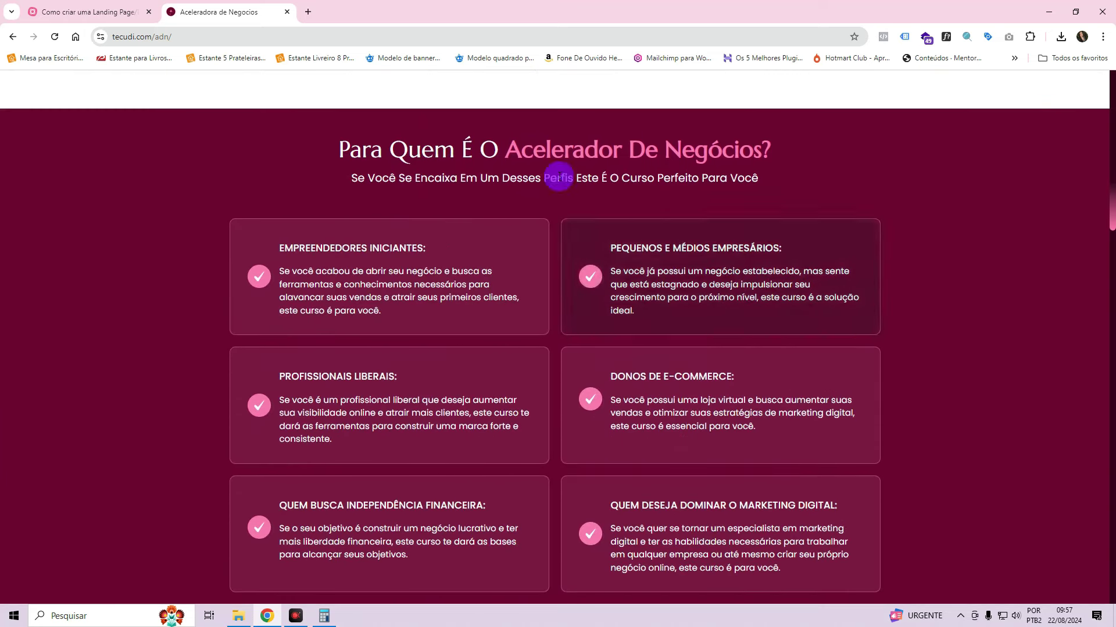
click(112, 12)
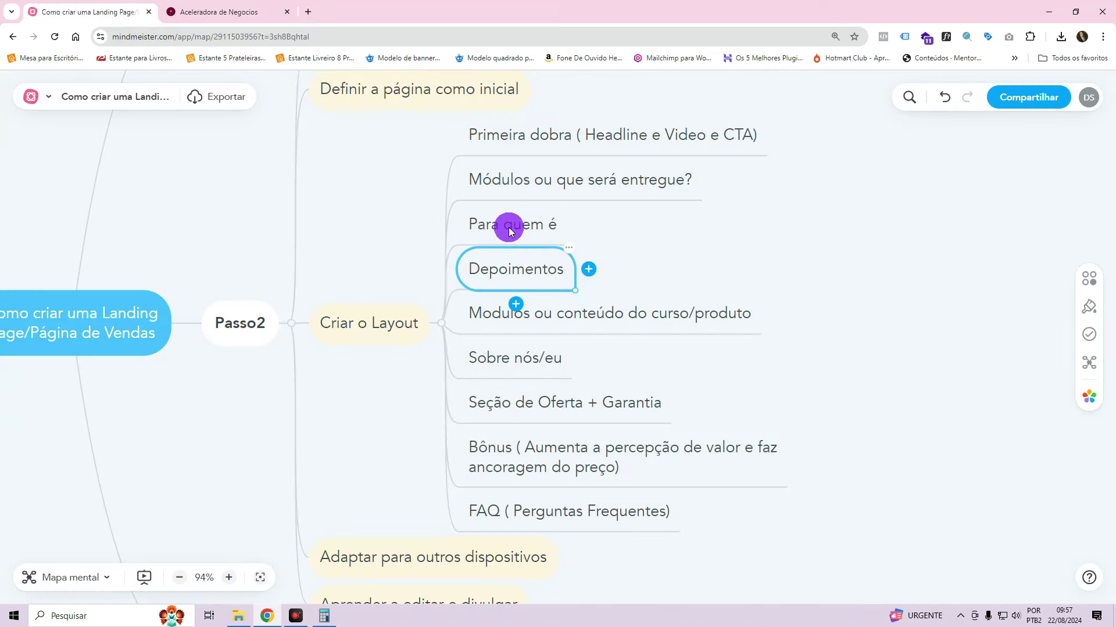
click(503, 232)
click(504, 264)
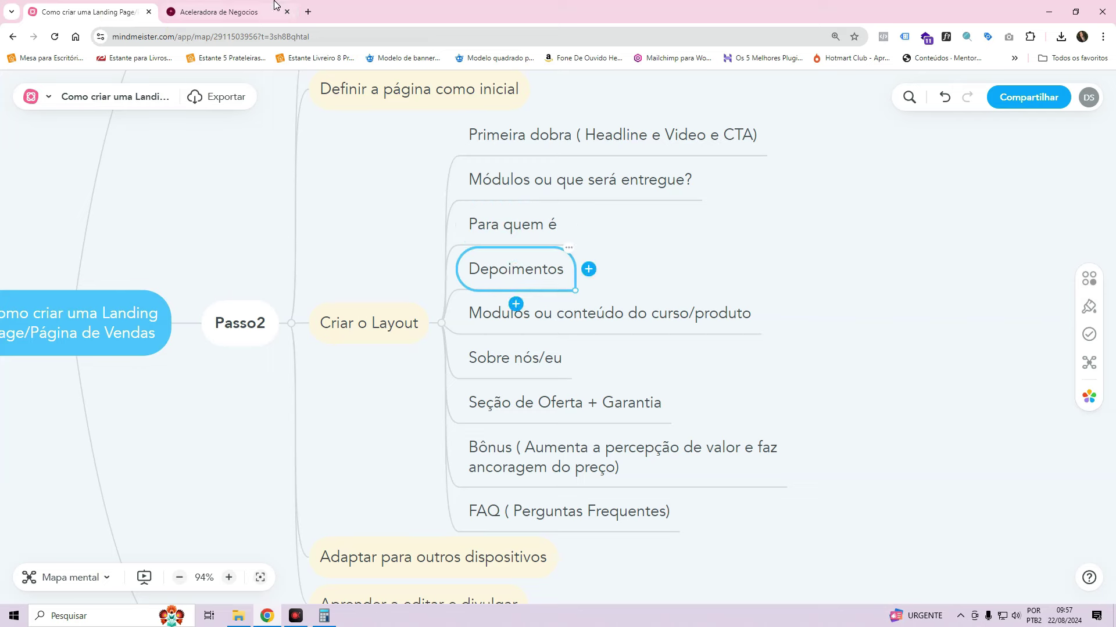
key(ctrl+Tab)
drag(340, 150, 727, 151)
click(821, 155)
scroll(825, 166, down, 1)
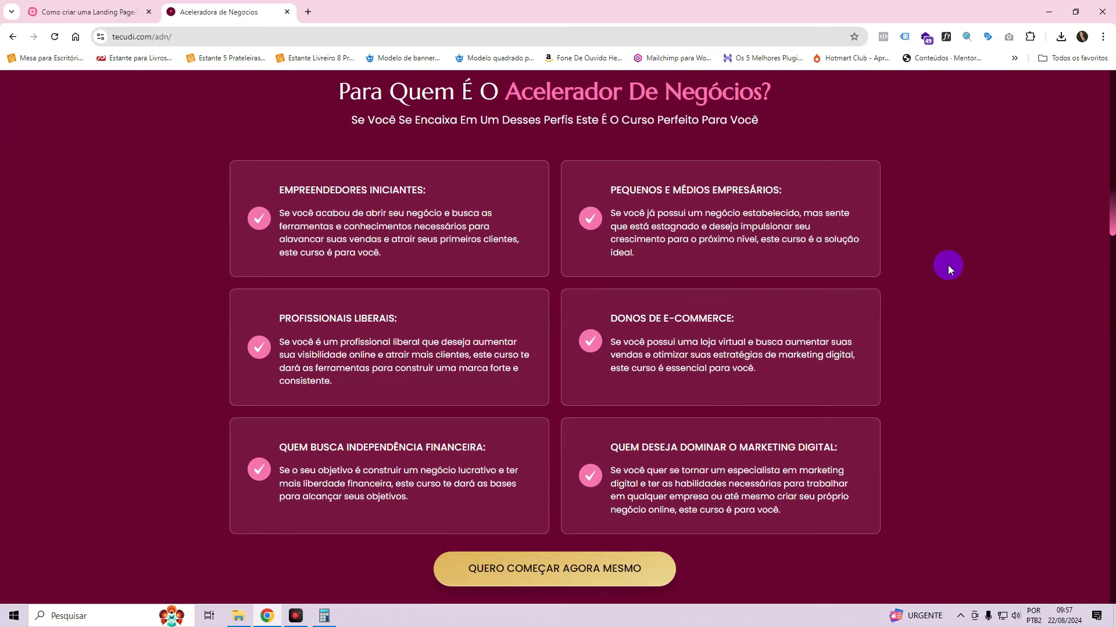
Step: Scroll through the modules section, highlighting its heading and intro text
scroll(880, 256, down, 9)
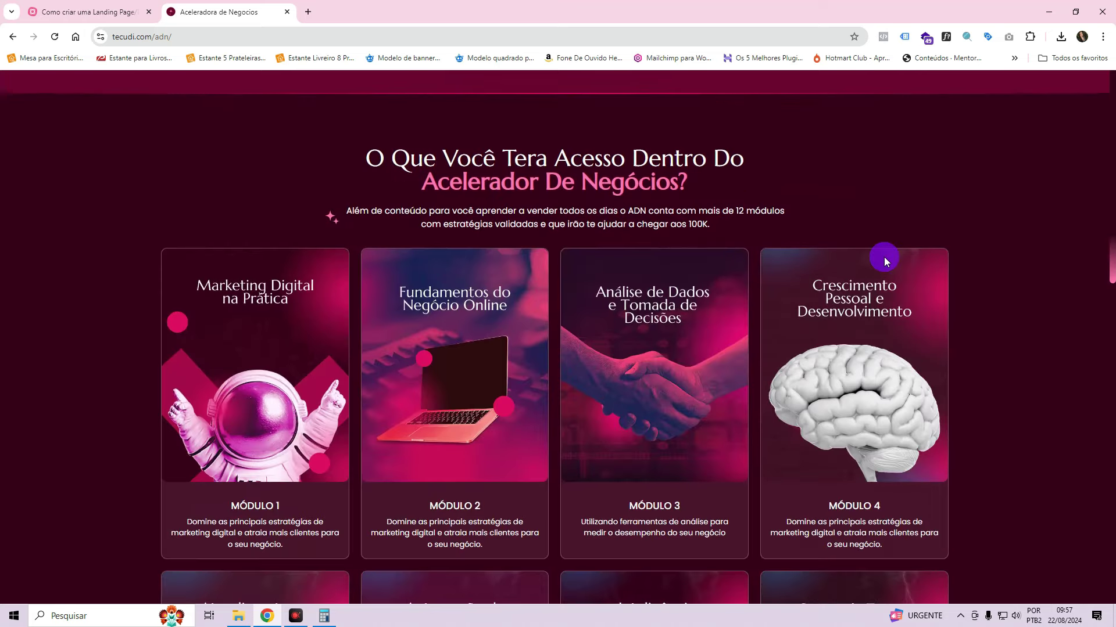
drag(370, 151, 796, 208)
click(796, 208)
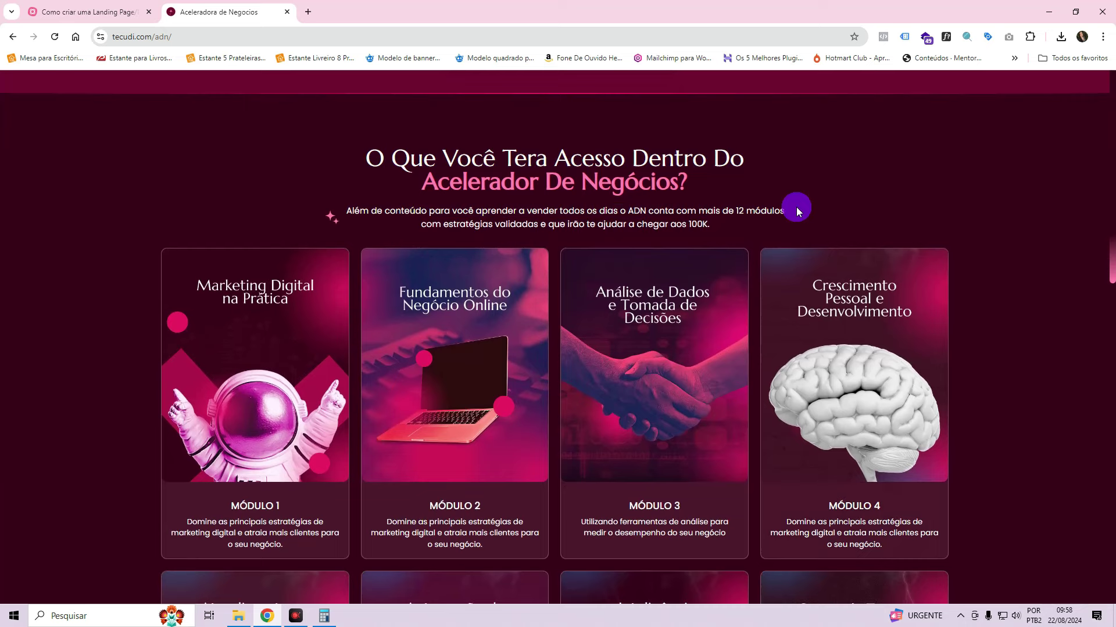
scroll(796, 207, down, 1)
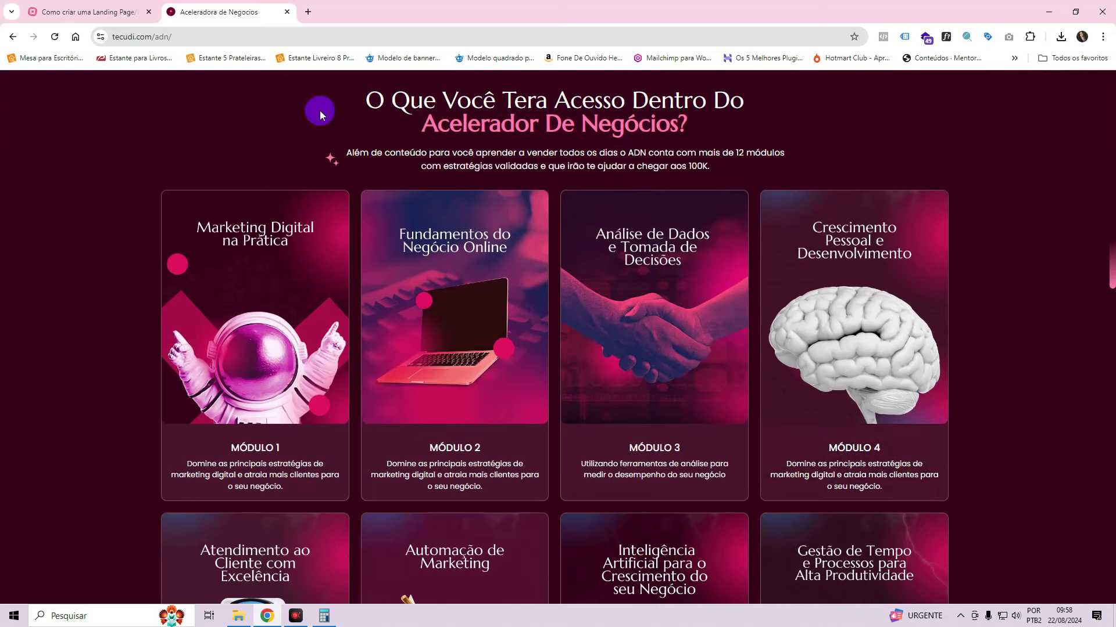
scroll(814, 194, down, 1)
scroll(968, 297, up, 3)
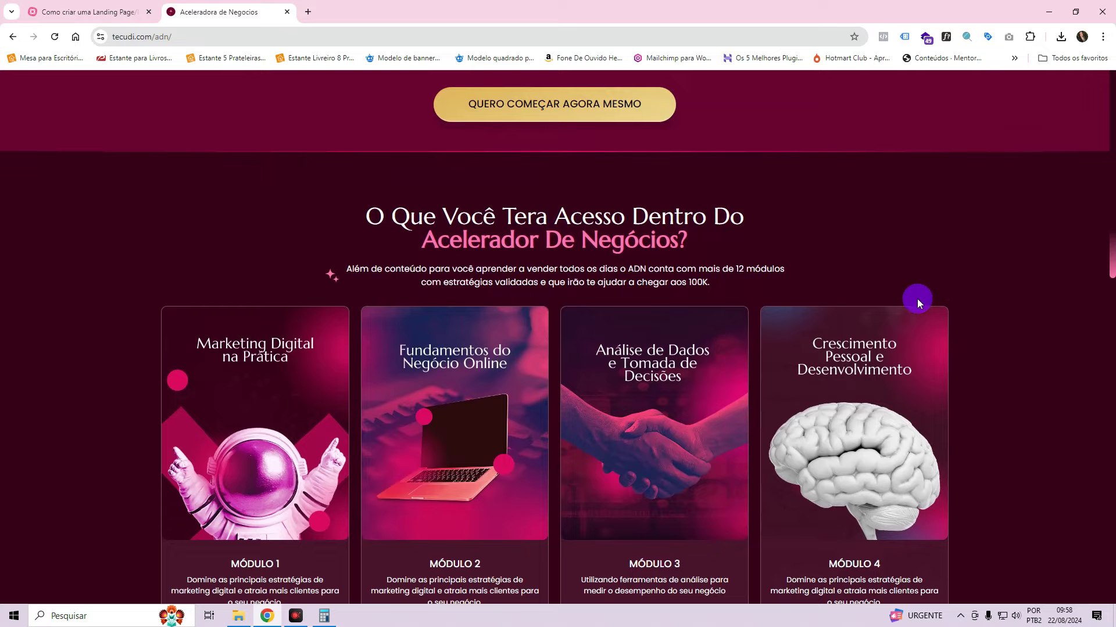
scroll(917, 299, down, 3)
scroll(1017, 282, up, 2)
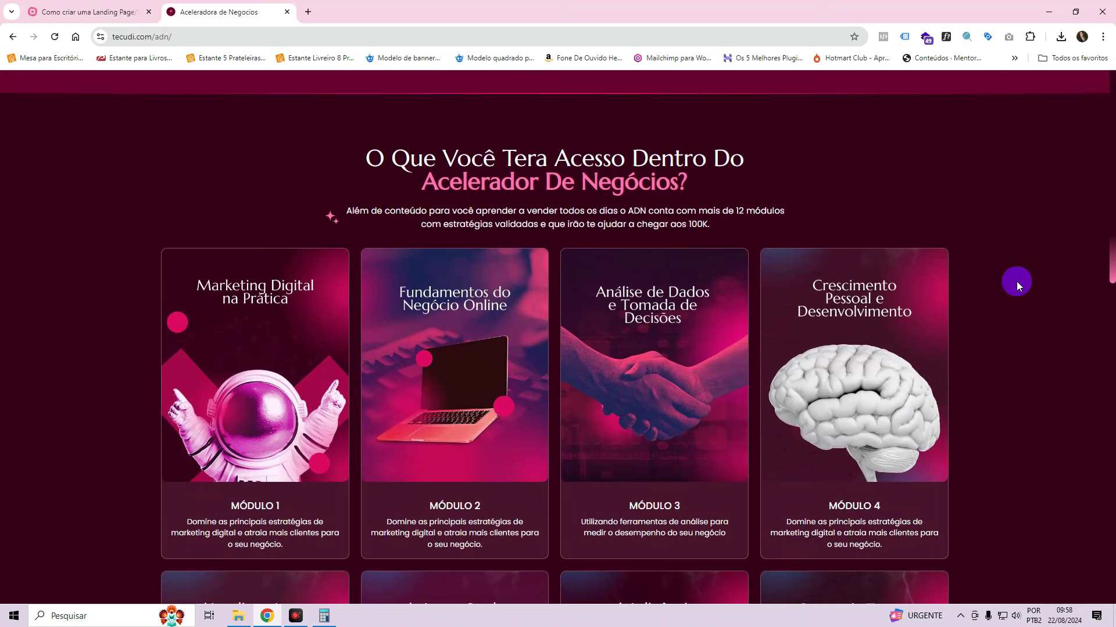
scroll(1017, 281, down, 3)
scroll(1016, 281, down, 2)
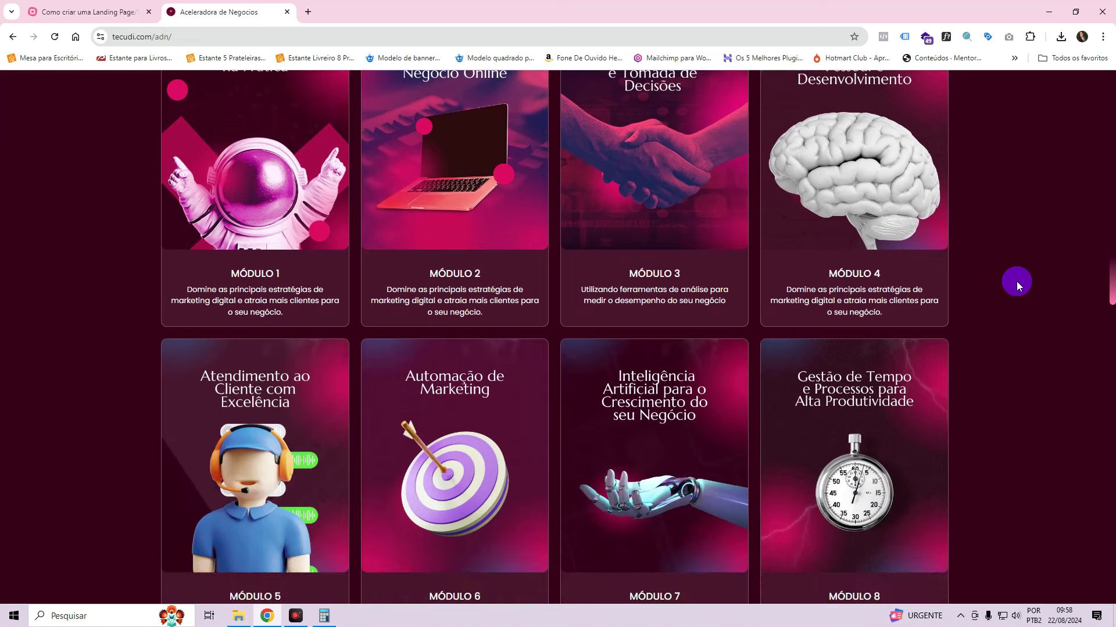
scroll(359, 382, up, 2)
scroll(358, 382, up, 2)
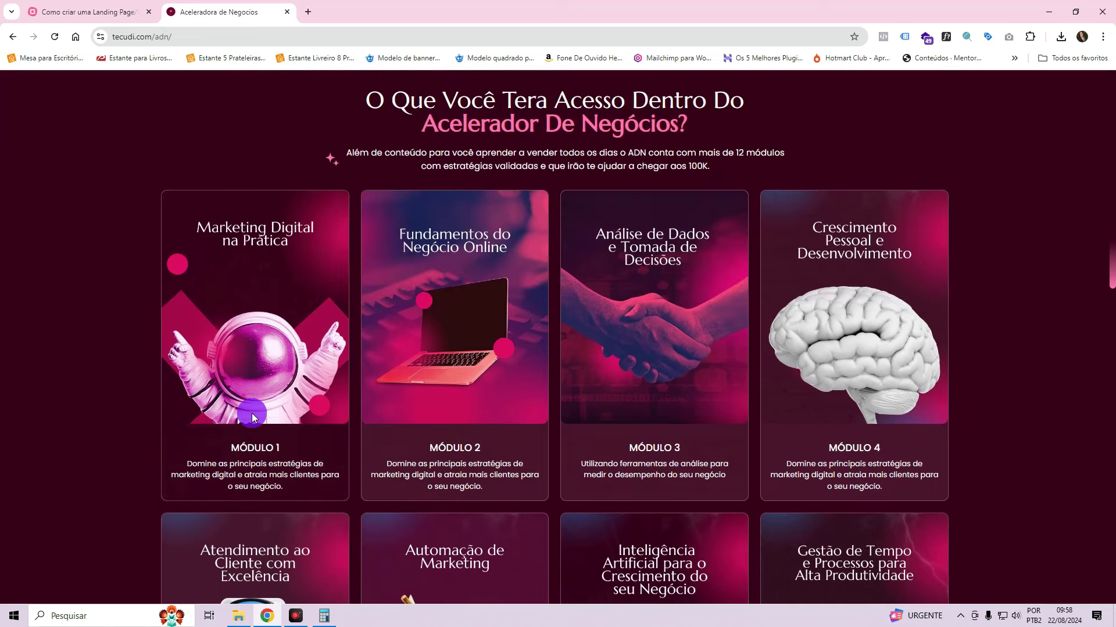
scroll(249, 415, down, 3)
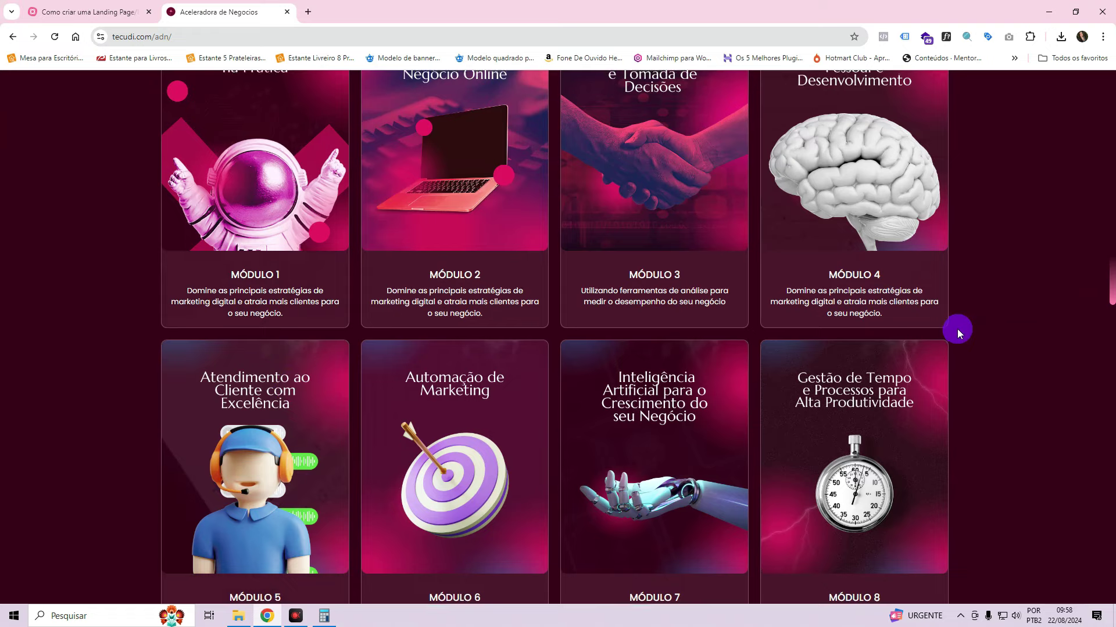
scroll(121, 448, up, 2)
Step: Highlight the Module 2 and Module 3 description texts on the page
drag(207, 406, 303, 430)
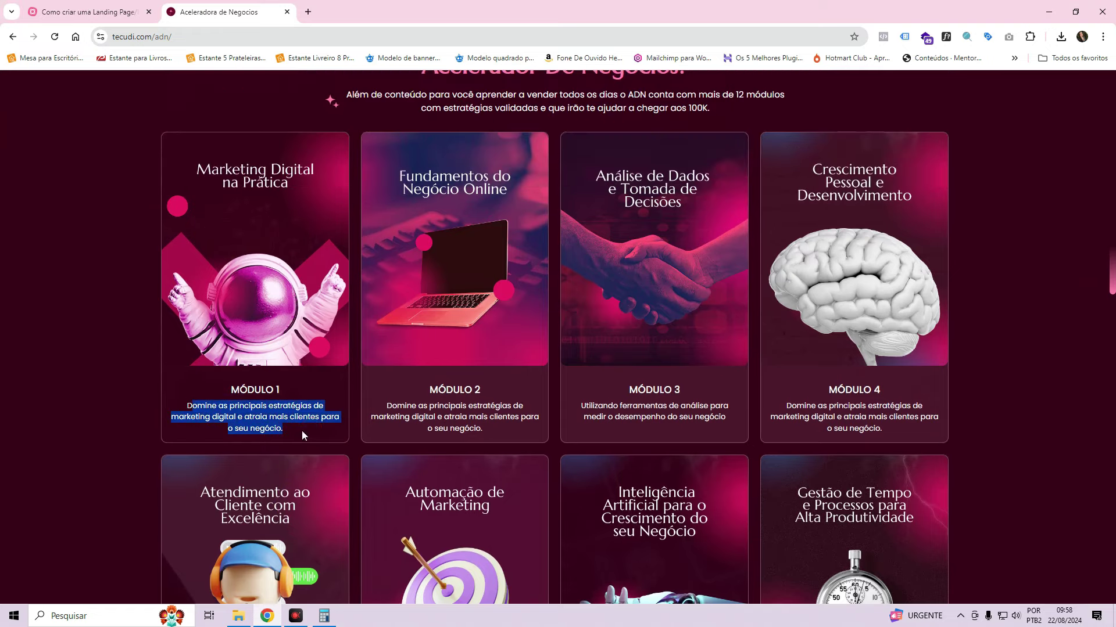
scroll(311, 428, down, 1)
drag(385, 343, 500, 376)
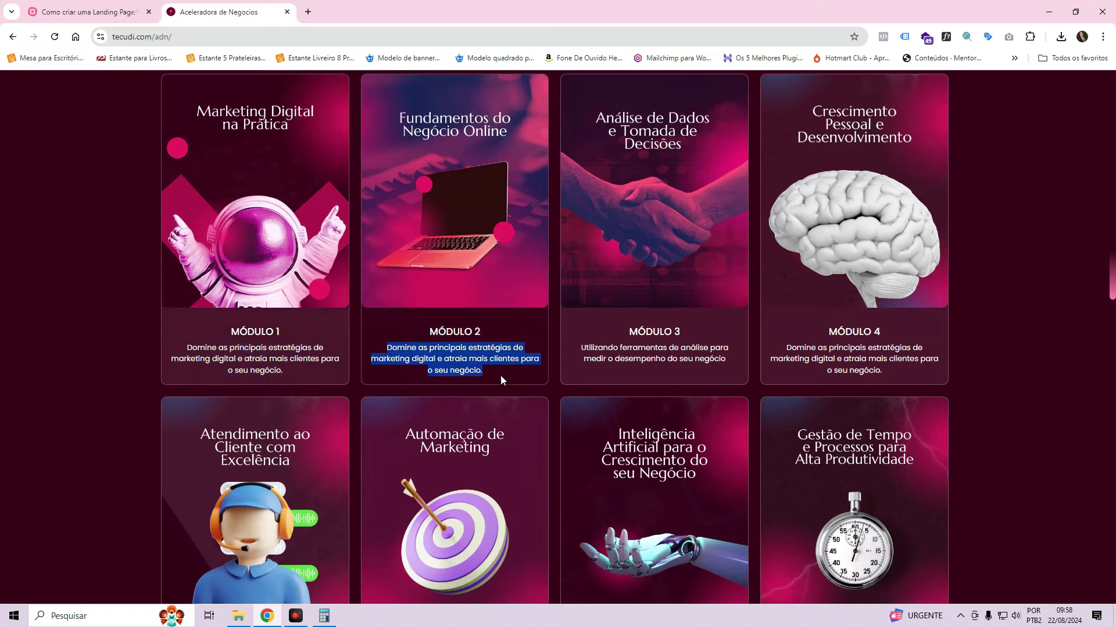
drag(569, 353, 740, 363)
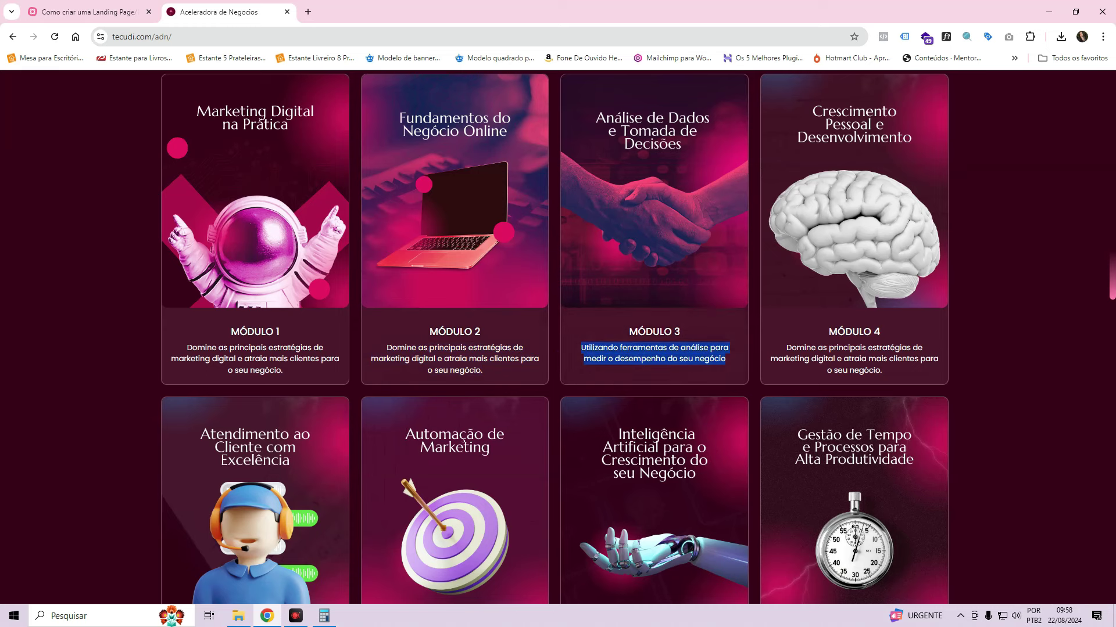
scroll(1065, 210, down, 1)
click(1064, 212)
scroll(549, 245, up, 2)
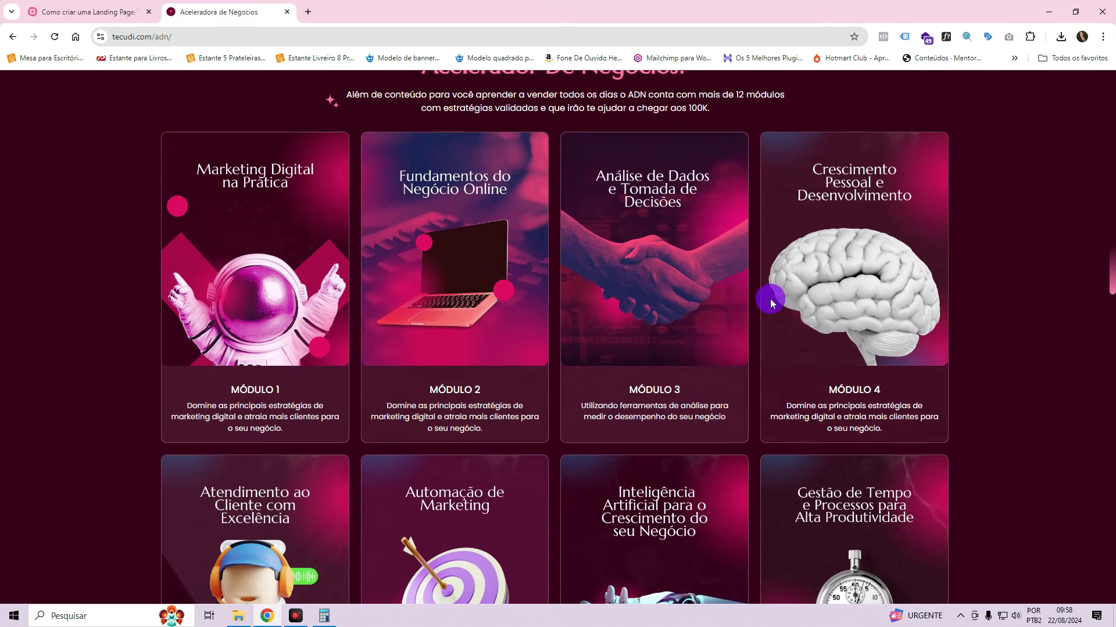
scroll(1002, 314, down, 1)
Step: In the mind map, review the Modulos ou conteúdo do curso/produto wording and select Sobre nós/eu
click(156, 5)
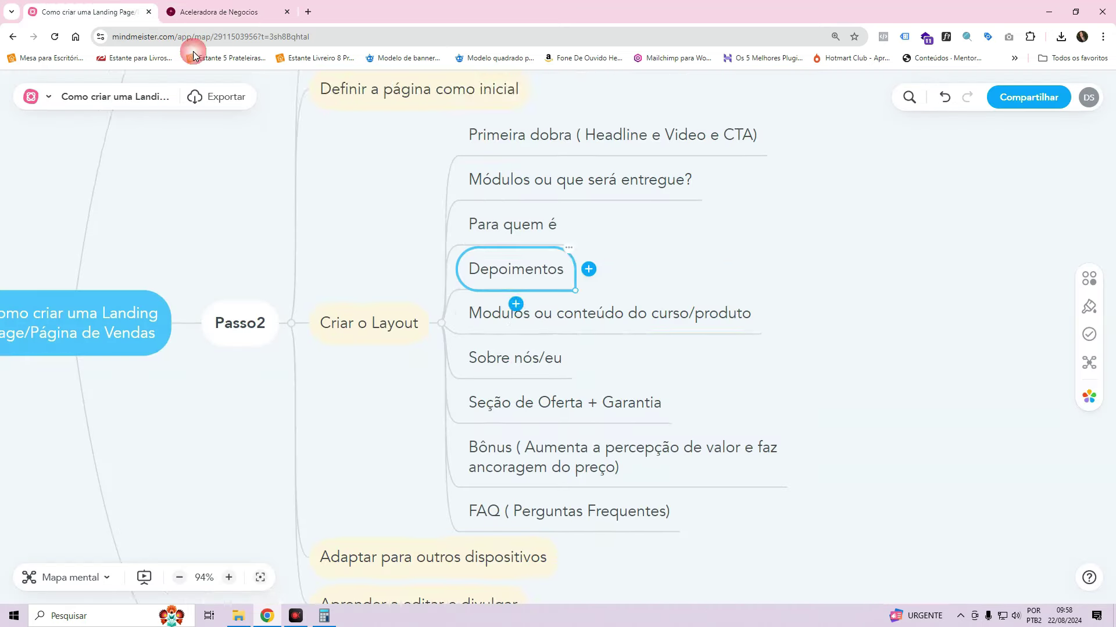
scroll(517, 290, down, 1)
click(521, 266)
double_click(559, 257)
click(492, 267)
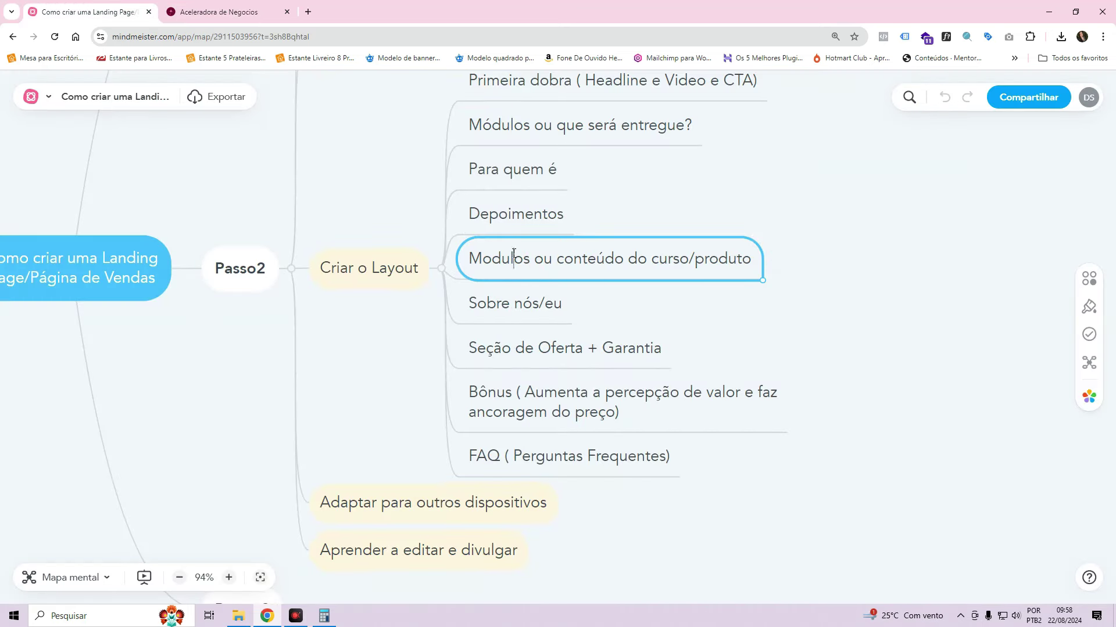
drag(513, 258, 618, 265)
click(729, 258)
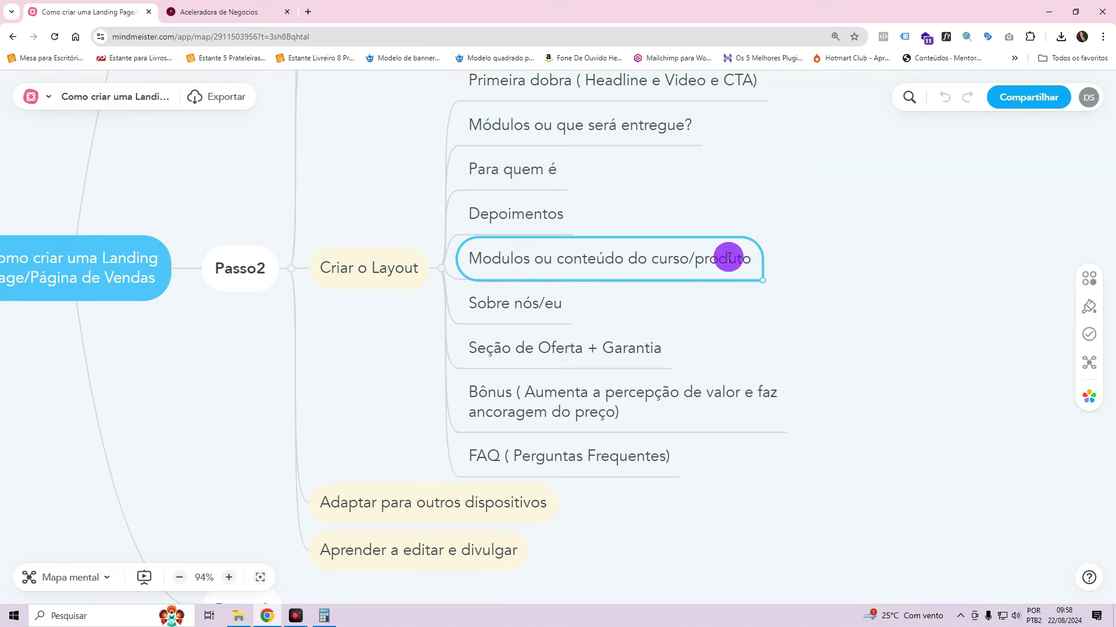
click(503, 309)
Step: Back on the page, highlight the Conteúdos Disponibilizados opening sentence
click(231, 11)
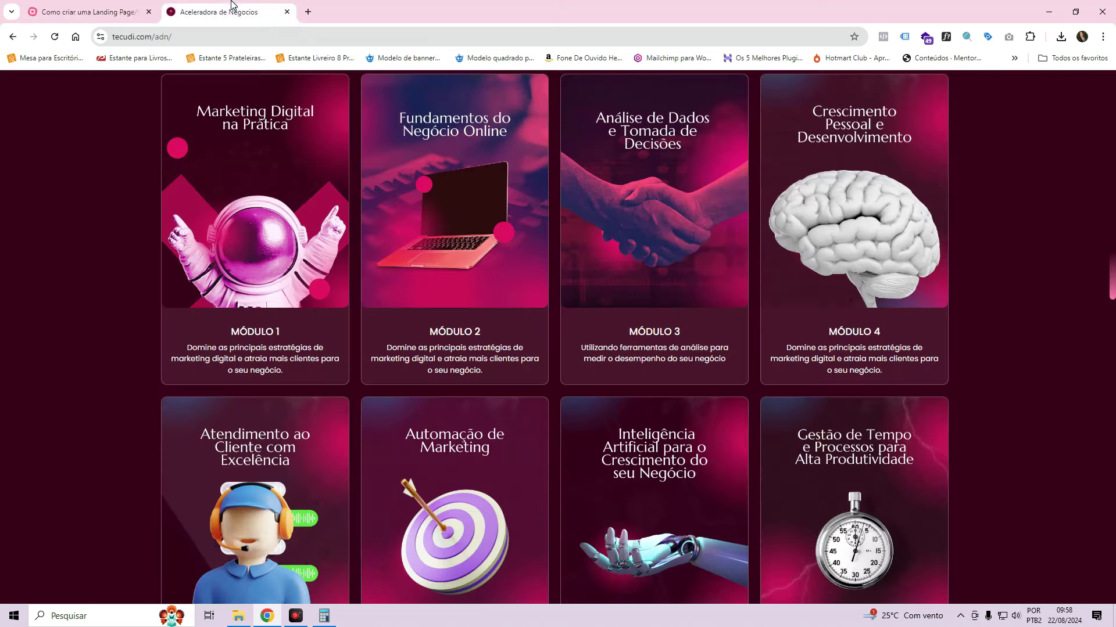
scroll(972, 346, down, 15)
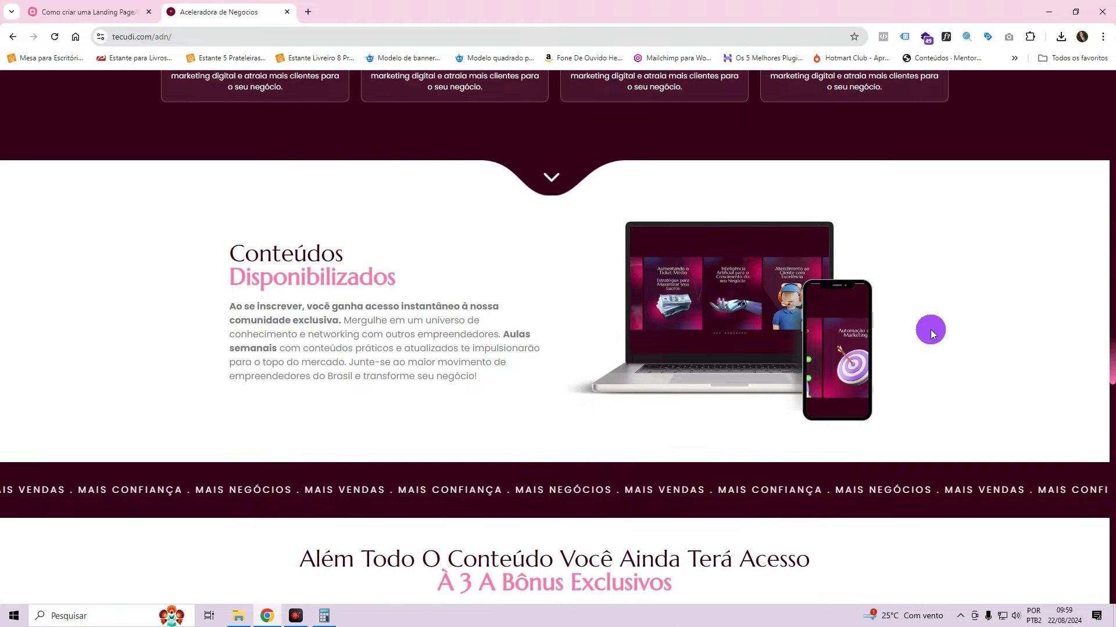
click(87, 12)
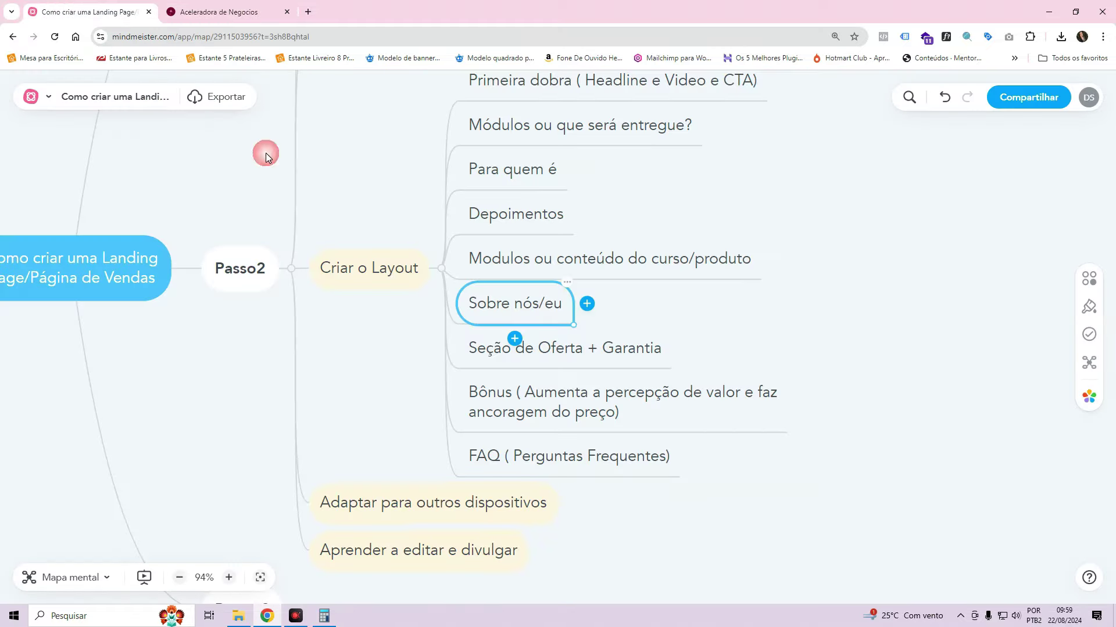
click(231, 11)
scroll(647, 436, down, 5)
scroll(619, 455, up, 5)
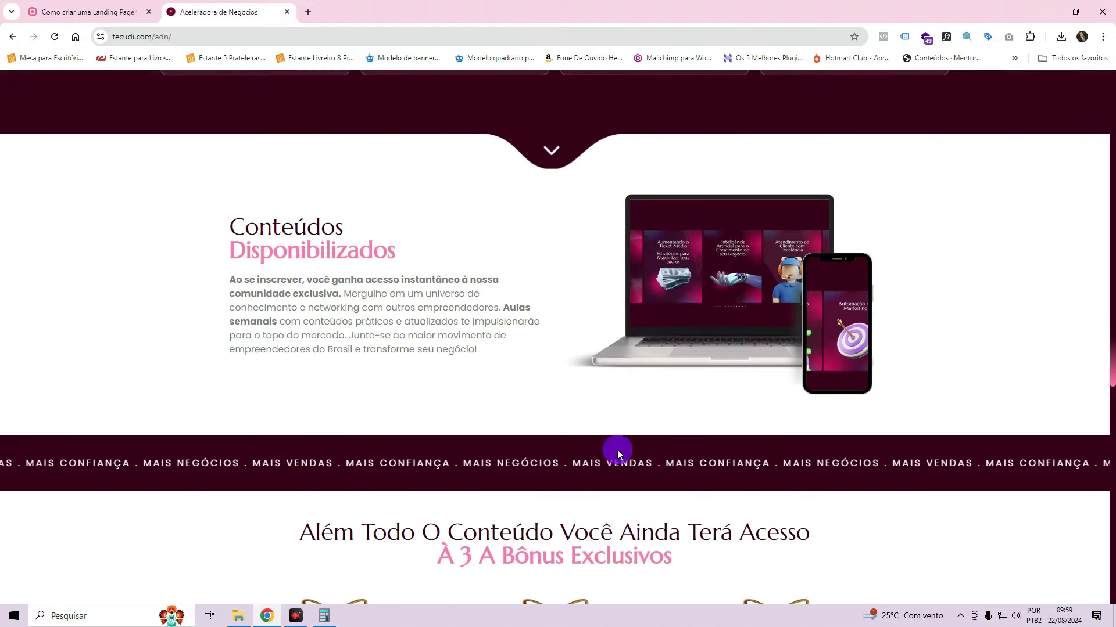
scroll(620, 454, down, 5)
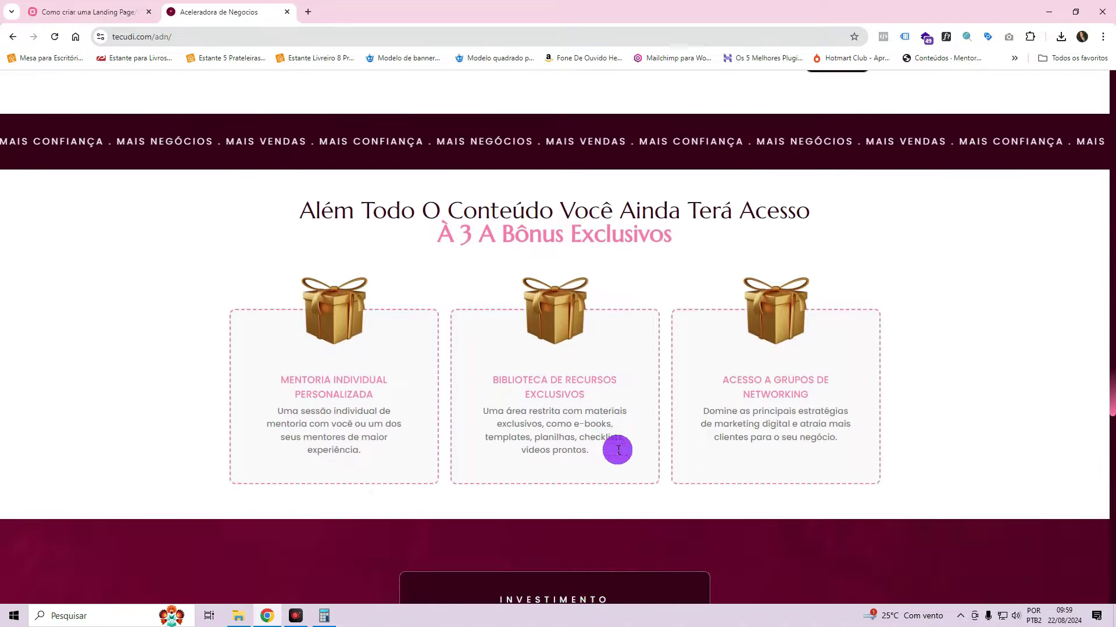
scroll(618, 450, up, 5)
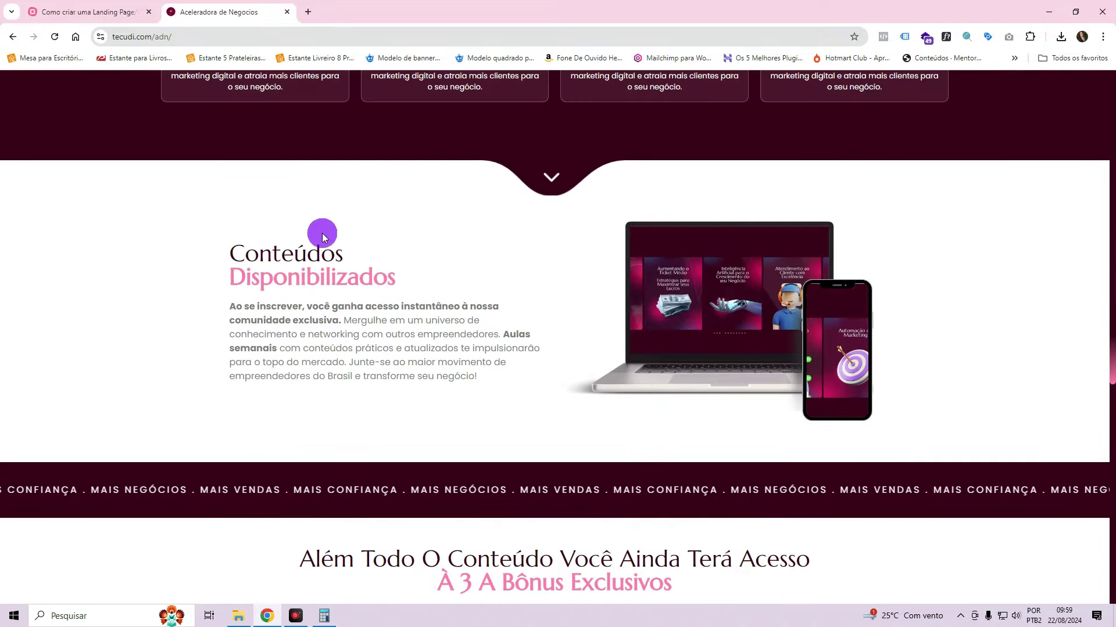
drag(234, 304, 465, 337)
click(465, 337)
Step: Highlight 'Aulas semanais' in the Conteúdos Disponibilizados paragraph
scroll(713, 369, up, 9)
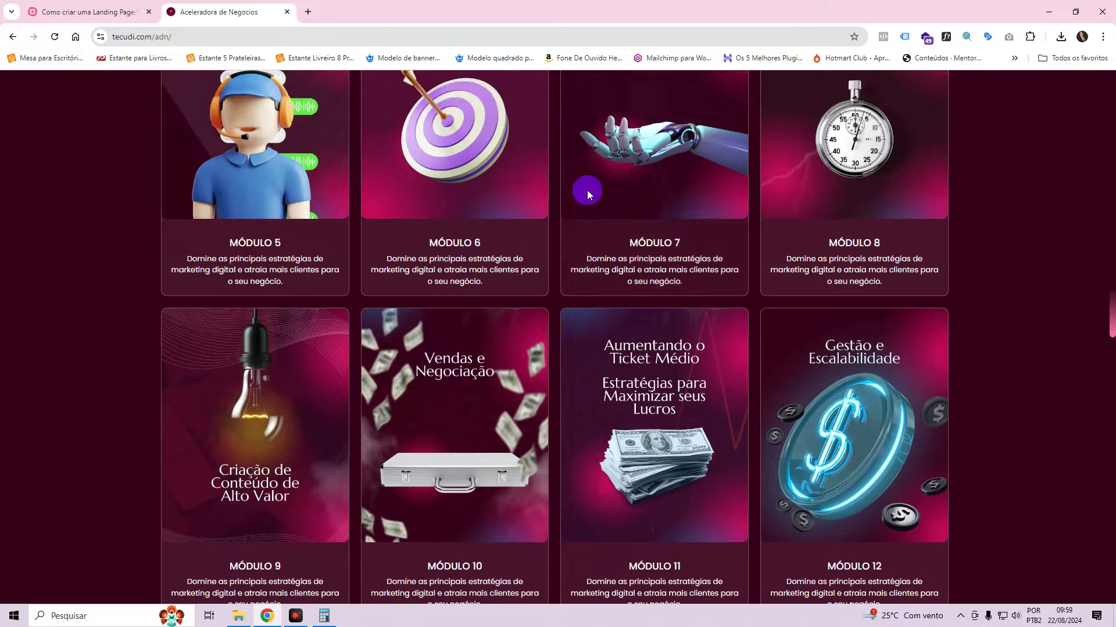
scroll(587, 192, down, 4)
scroll(583, 197, down, 6)
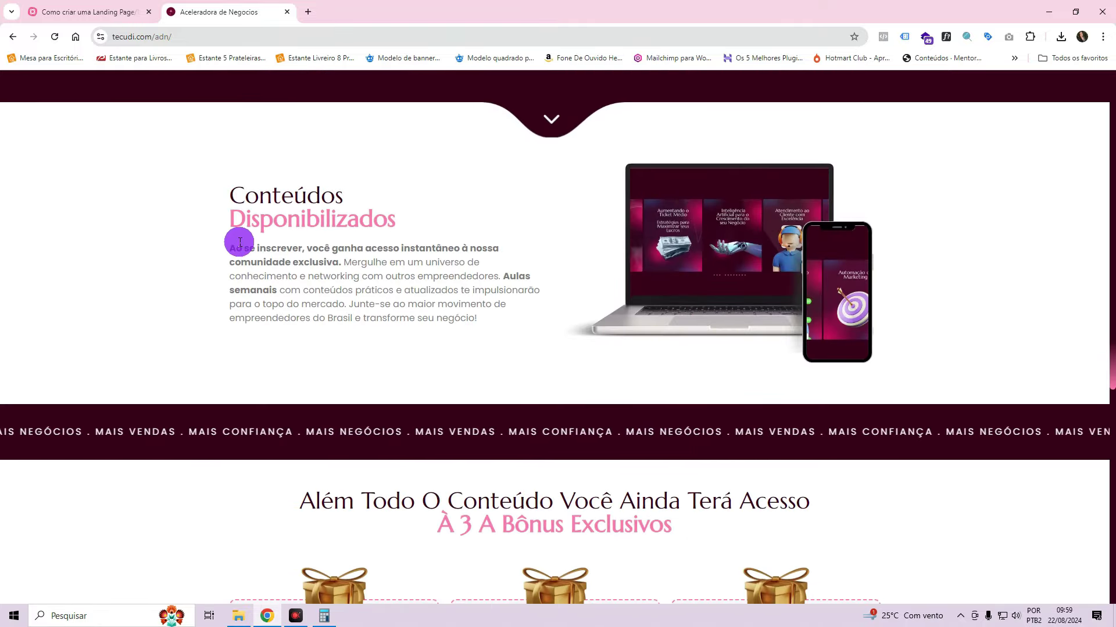
drag(228, 250, 491, 291)
click(490, 291)
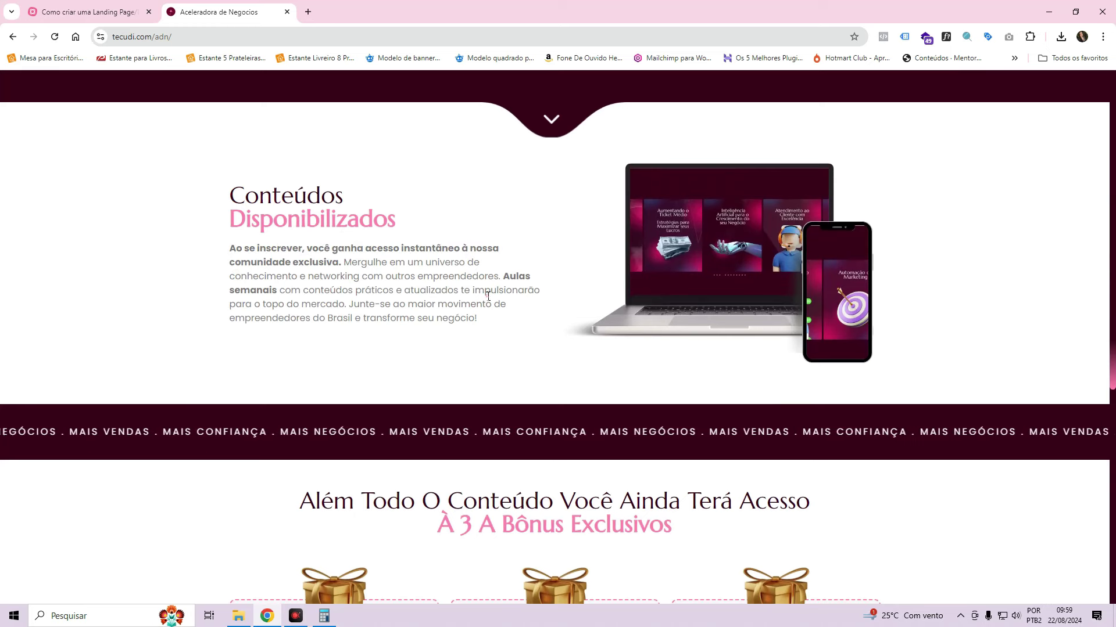
double_click(515, 277)
mouse_move(538, 286)
mouse_down()
mouse_move(287, 304)
mouse_move(279, 290)
mouse_up()
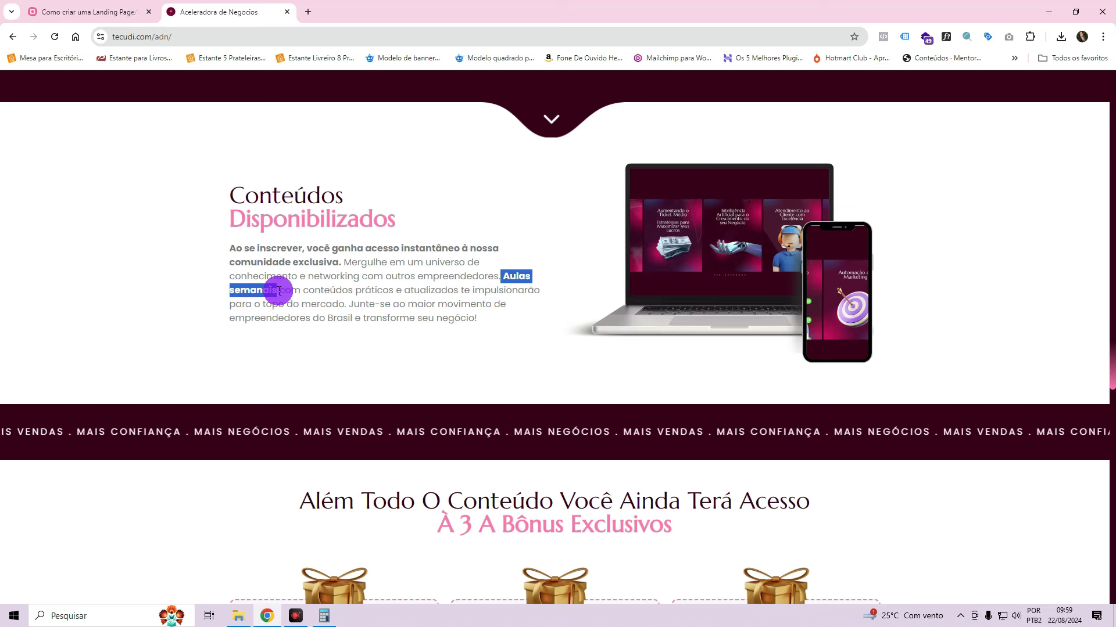
scroll(530, 207, down, 5)
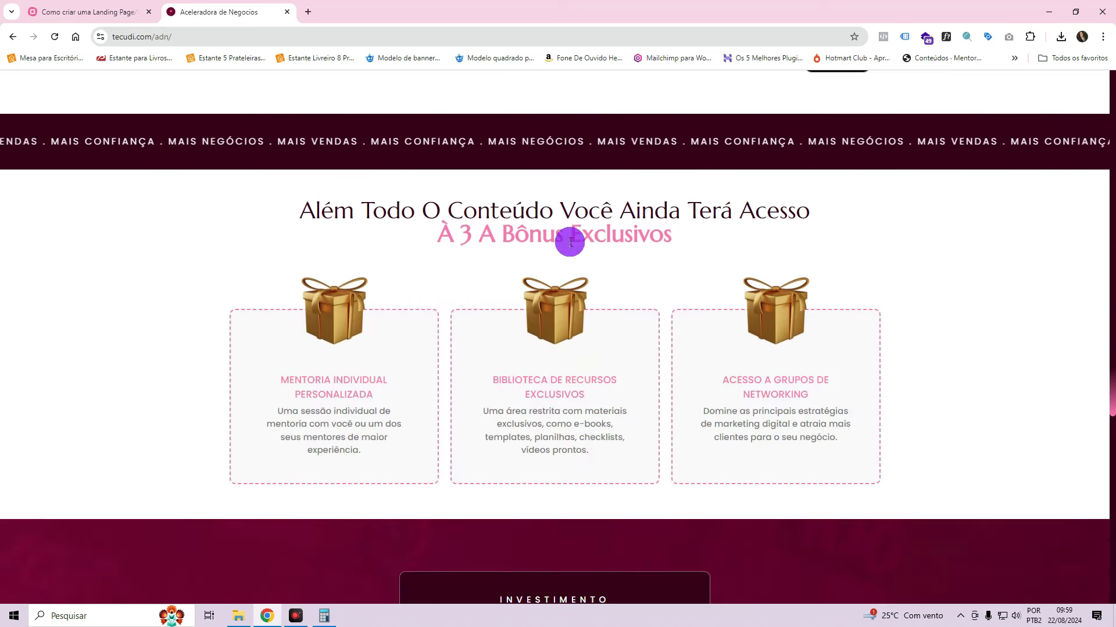
scroll(853, 282, down, 1)
scroll(852, 282, up, 1)
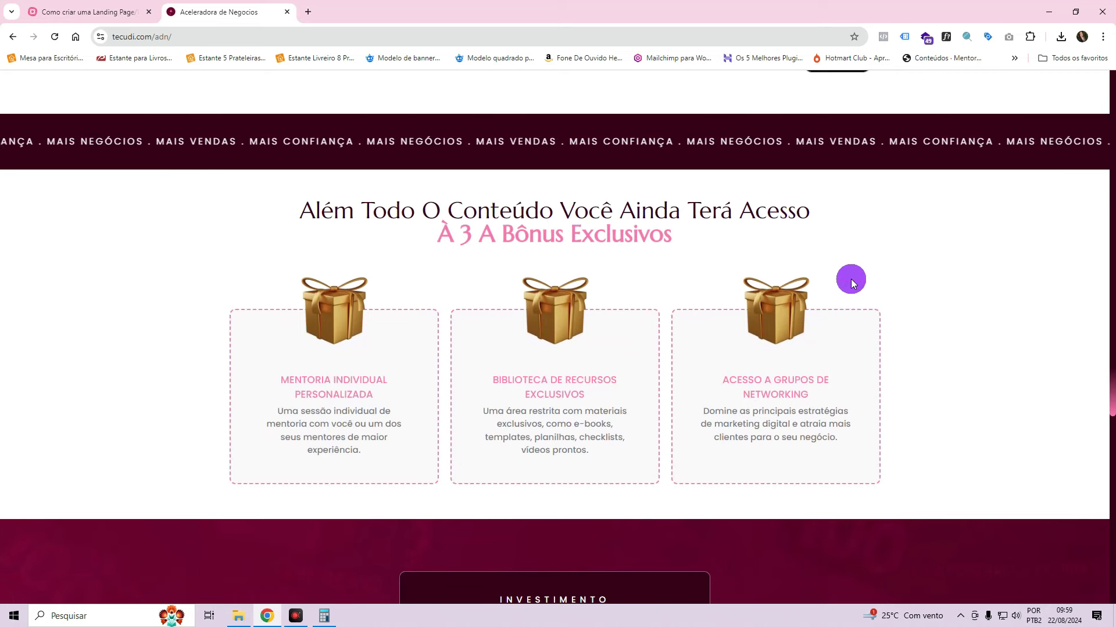
scroll(852, 283, up, 4)
scroll(852, 283, down, 4)
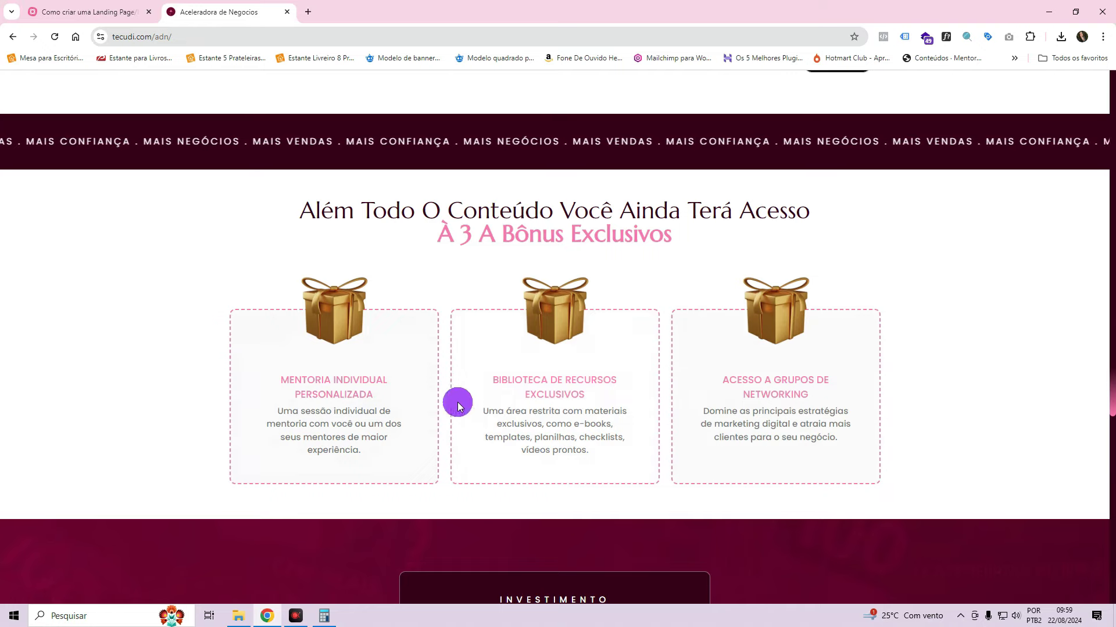
Step: Highlight the first bonus card's title and scroll down to the Investimento offer
drag(281, 380, 334, 392)
scroll(849, 381, down, 1)
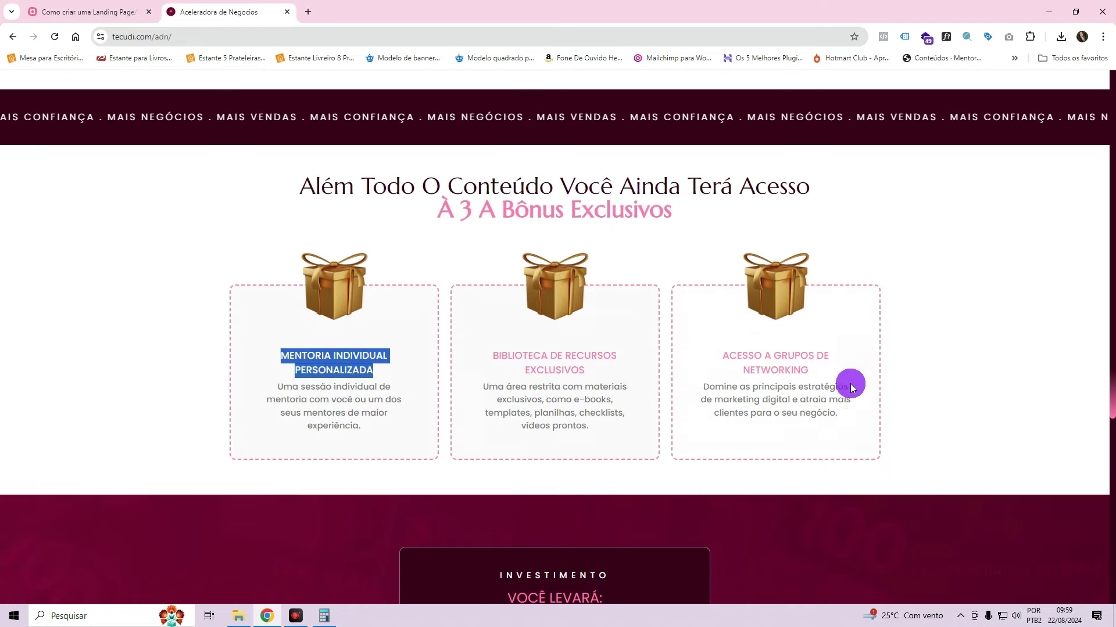
scroll(738, 443, up, 5)
scroll(777, 465, down, 3)
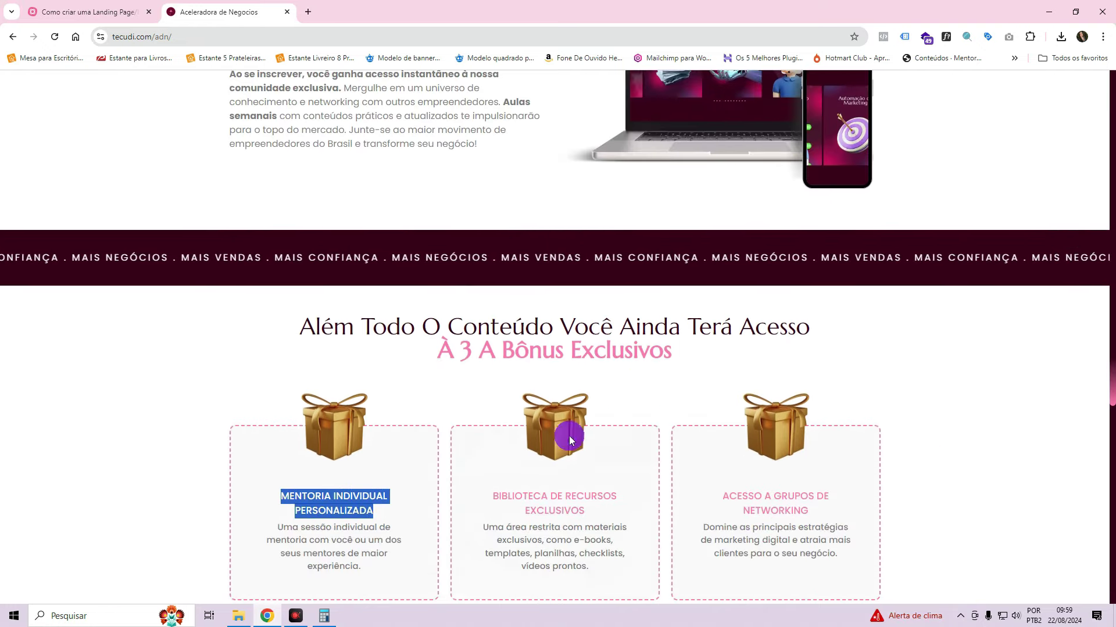
scroll(669, 393, down, 9)
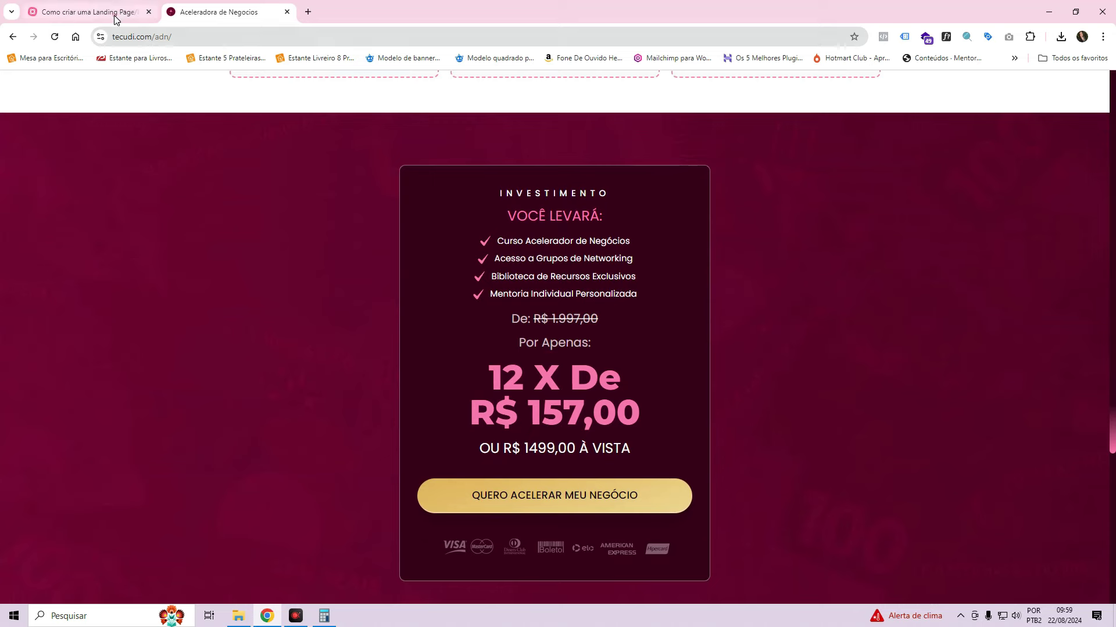
click(110, 12)
click(607, 349)
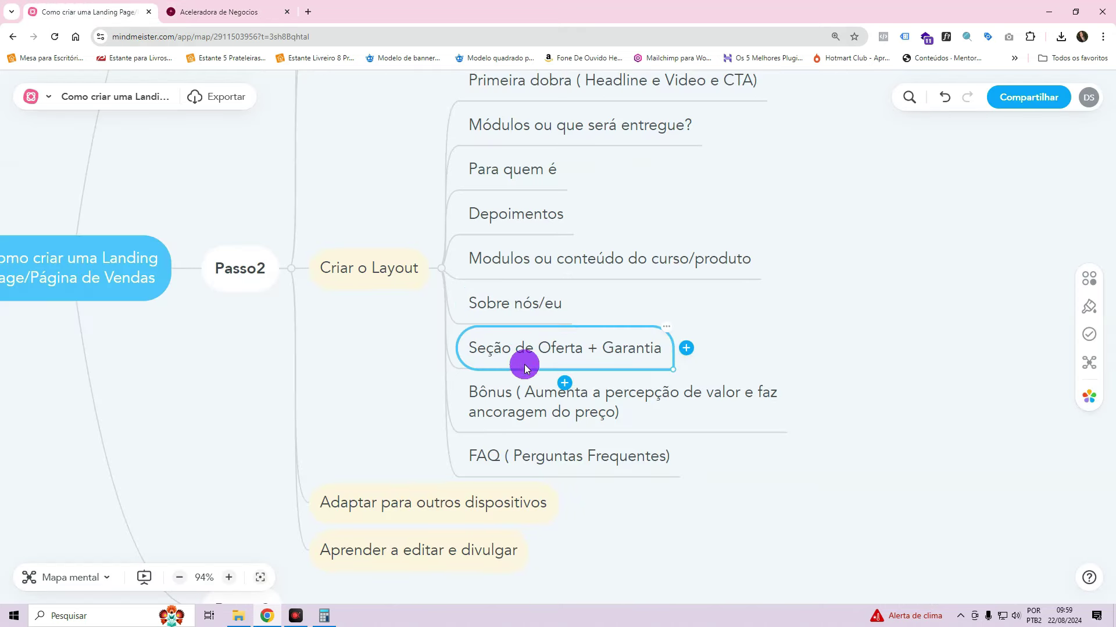
click(233, 12)
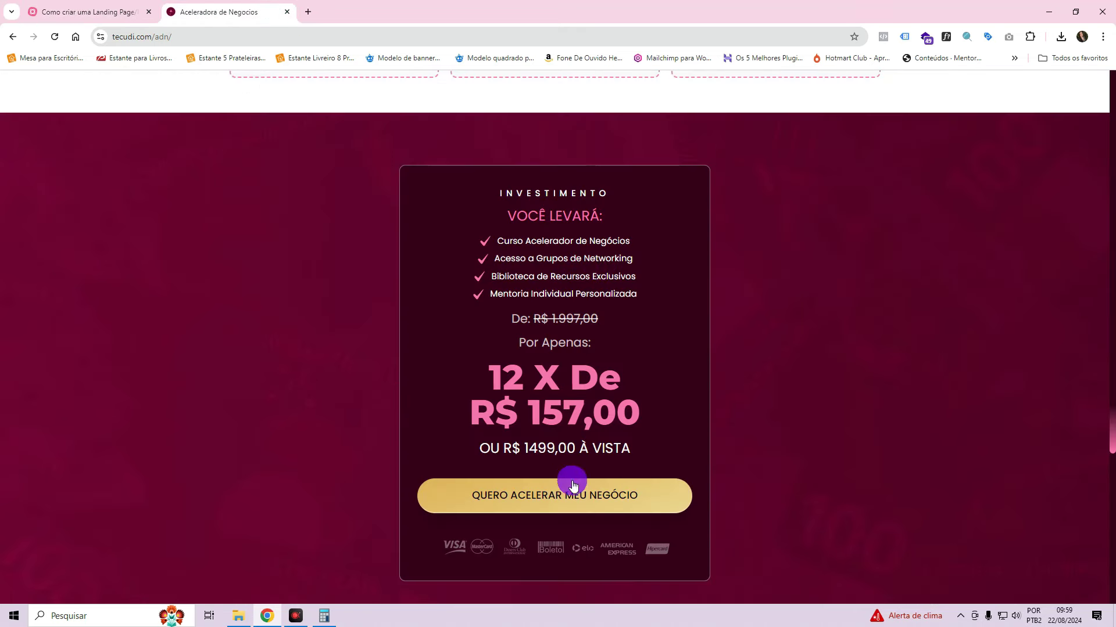
drag(468, 356, 655, 426)
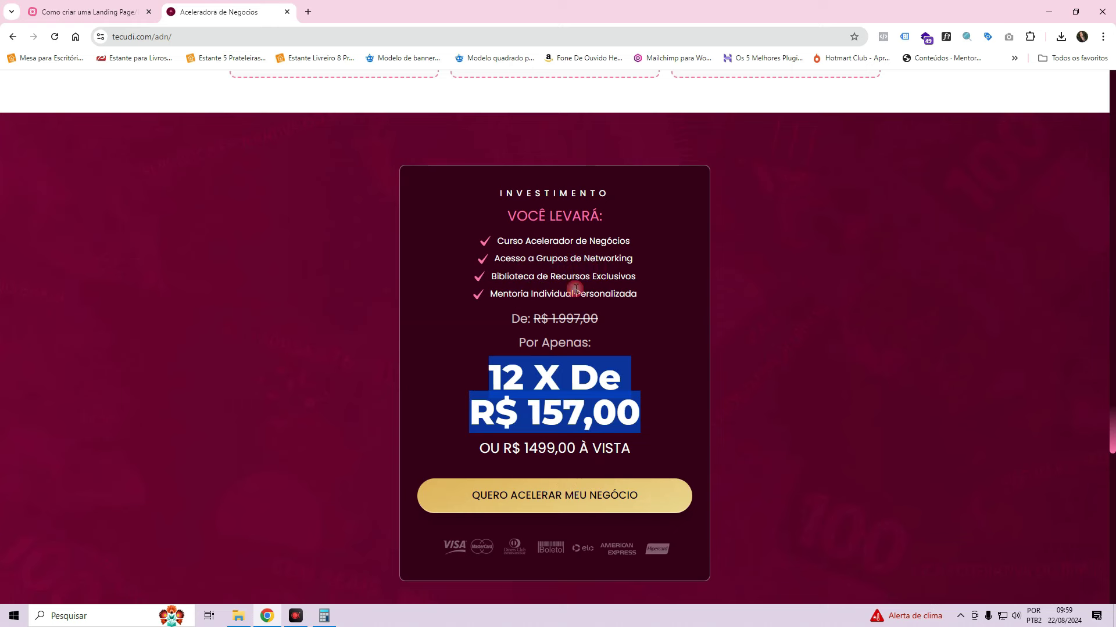
click(498, 241)
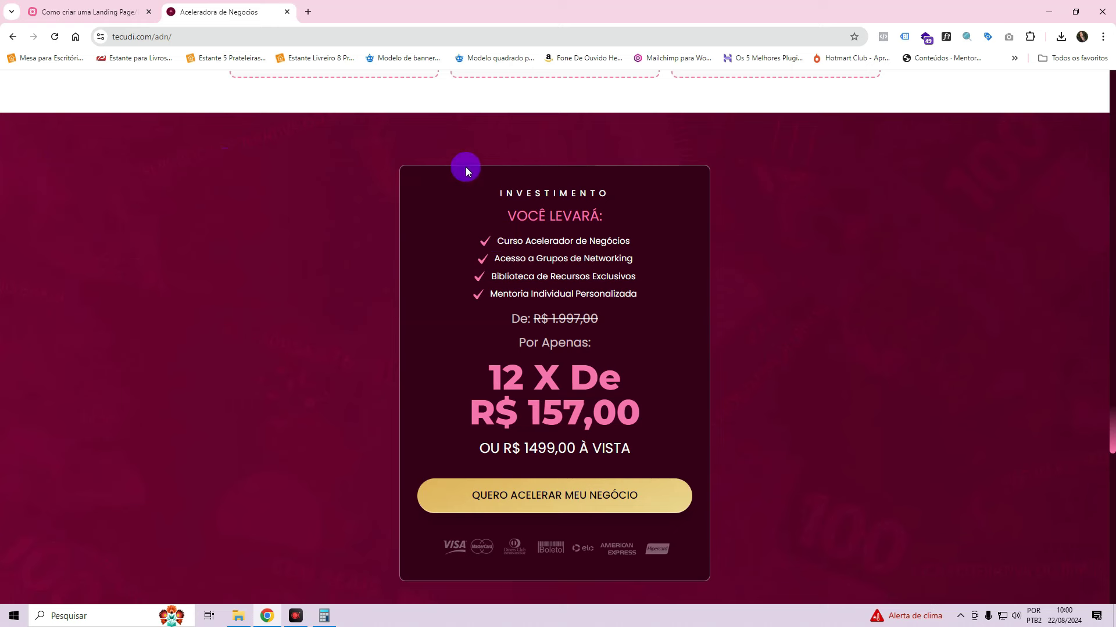
drag(495, 241, 589, 241)
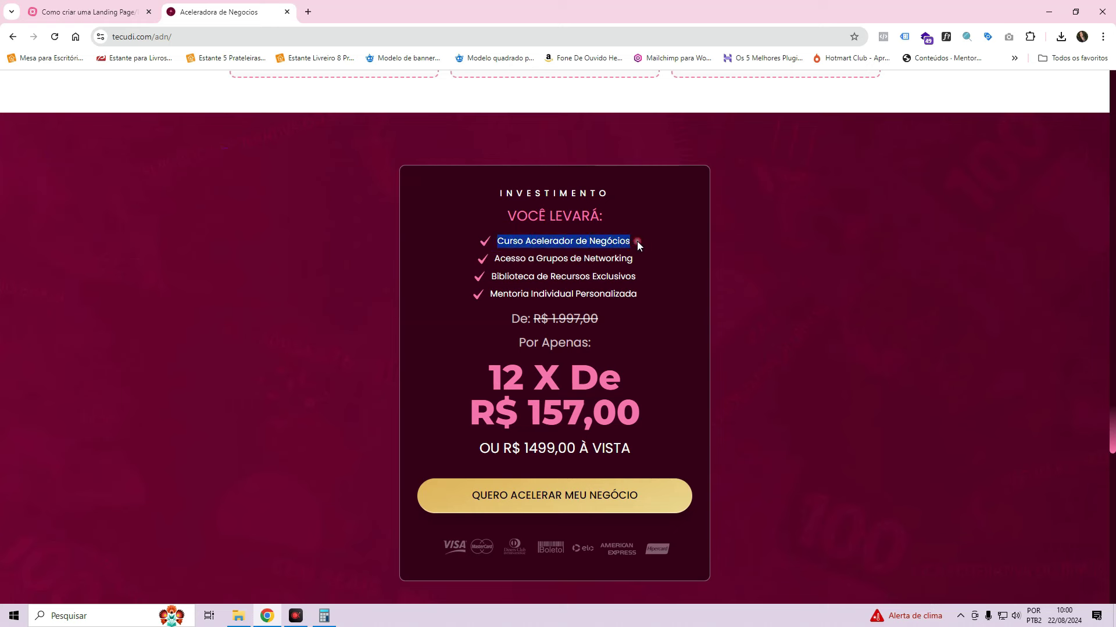
drag(493, 259, 643, 261)
click(498, 277)
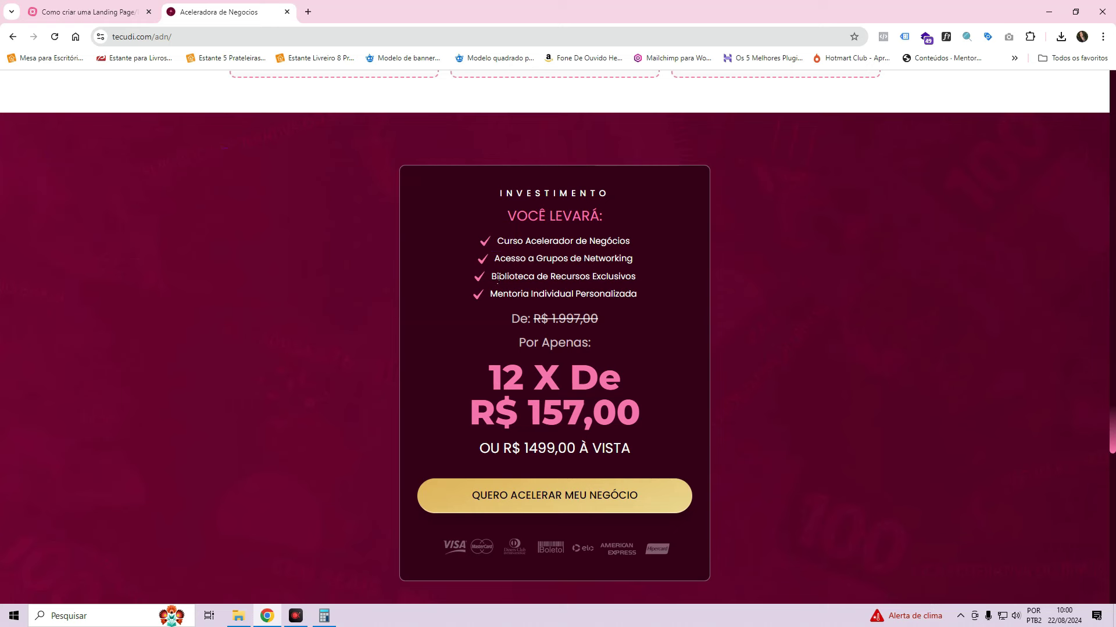
drag(497, 278, 583, 284)
click(508, 297)
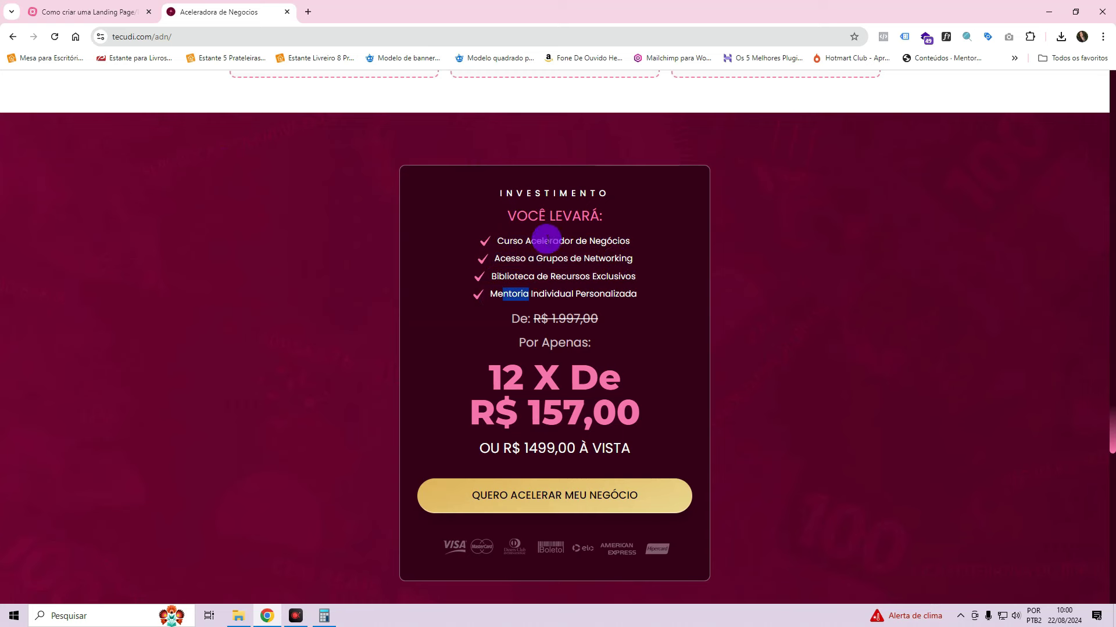
scroll(635, 325, down, 1)
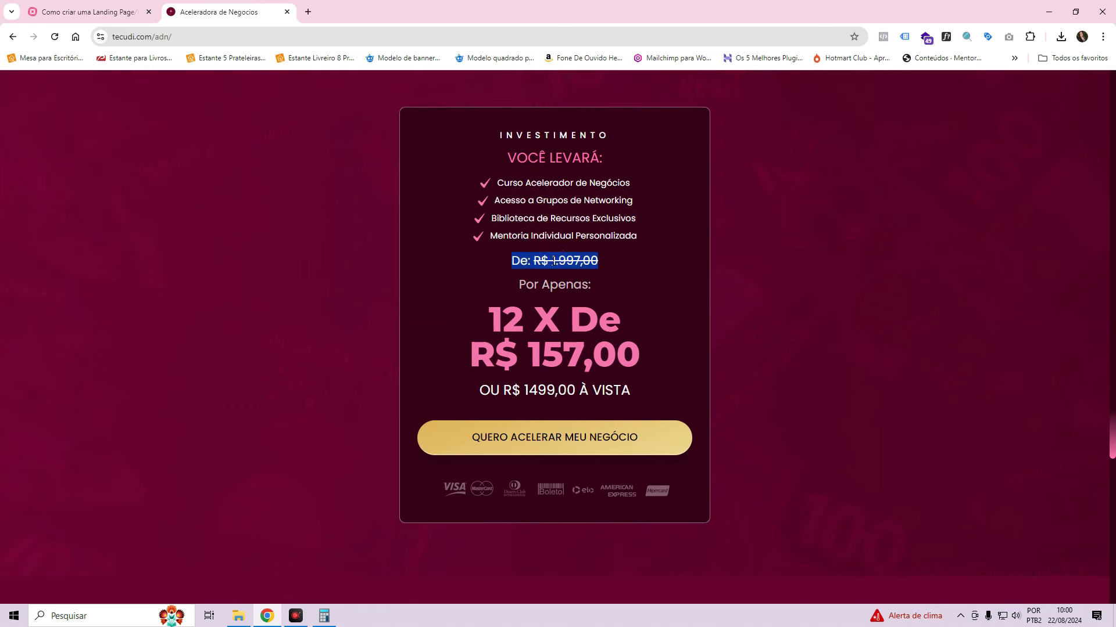
click(516, 260)
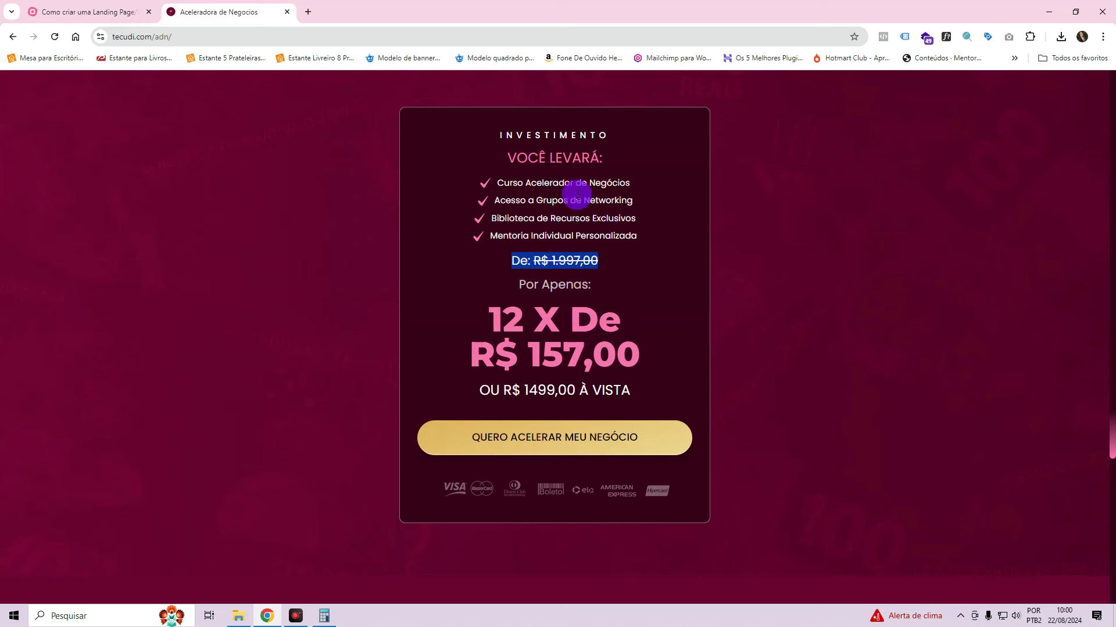
drag(490, 318, 635, 368)
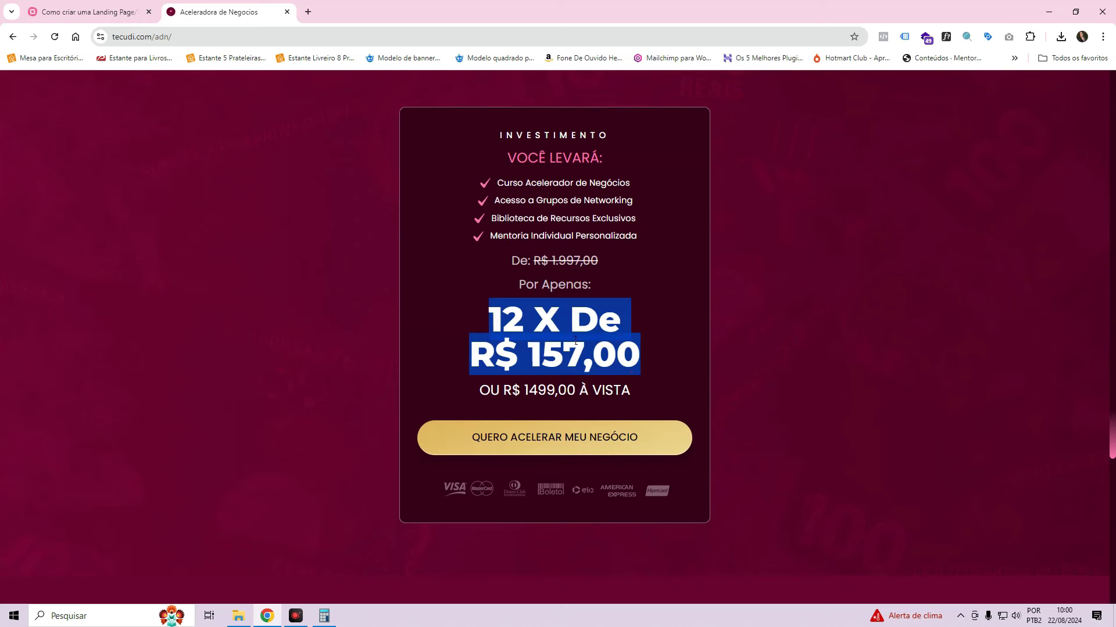
click(497, 318)
drag(494, 316, 635, 367)
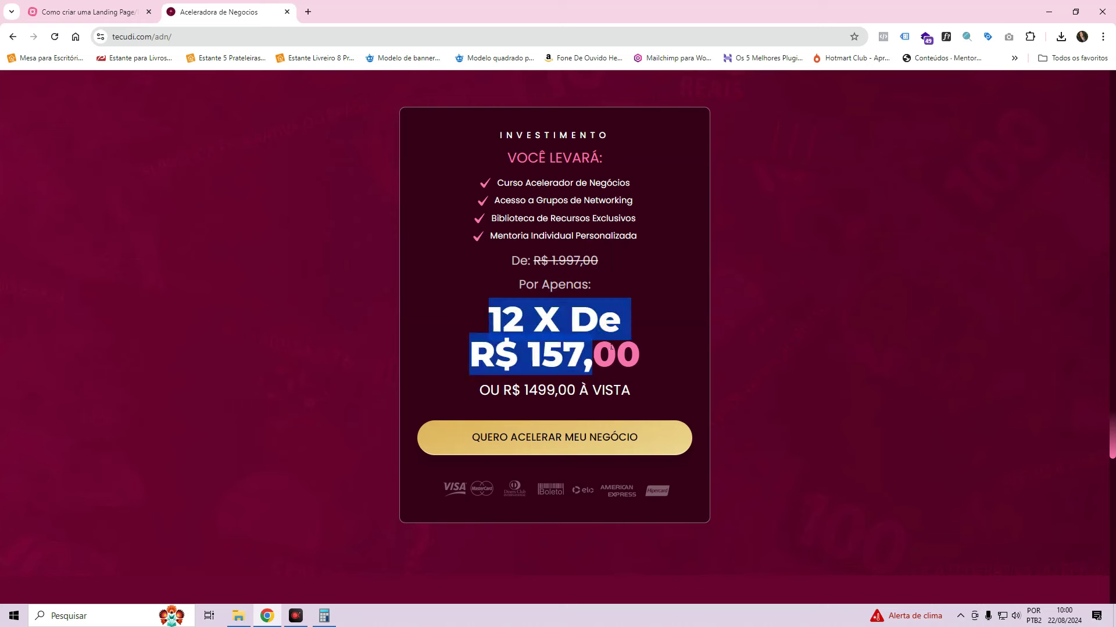
click(656, 363)
click(492, 316)
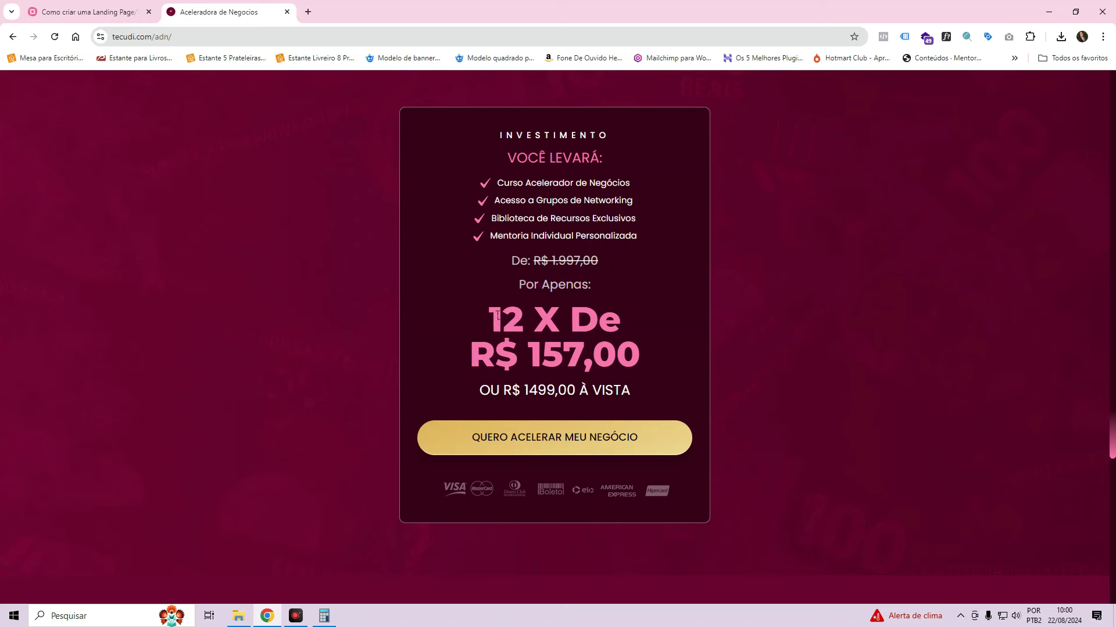
drag(498, 316, 635, 358)
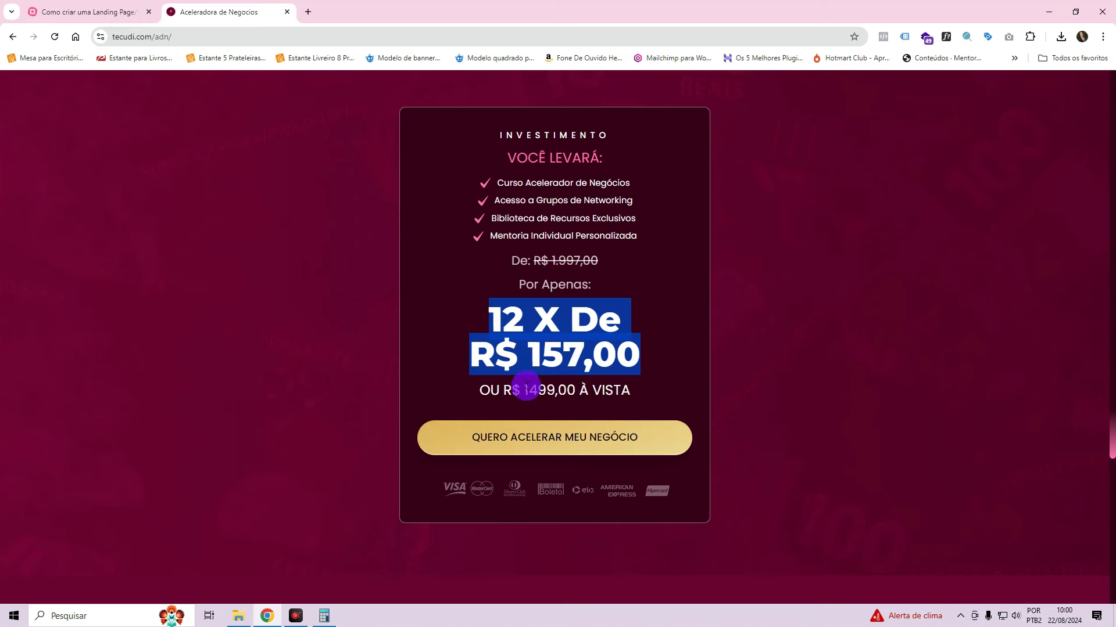
drag(525, 388, 539, 389)
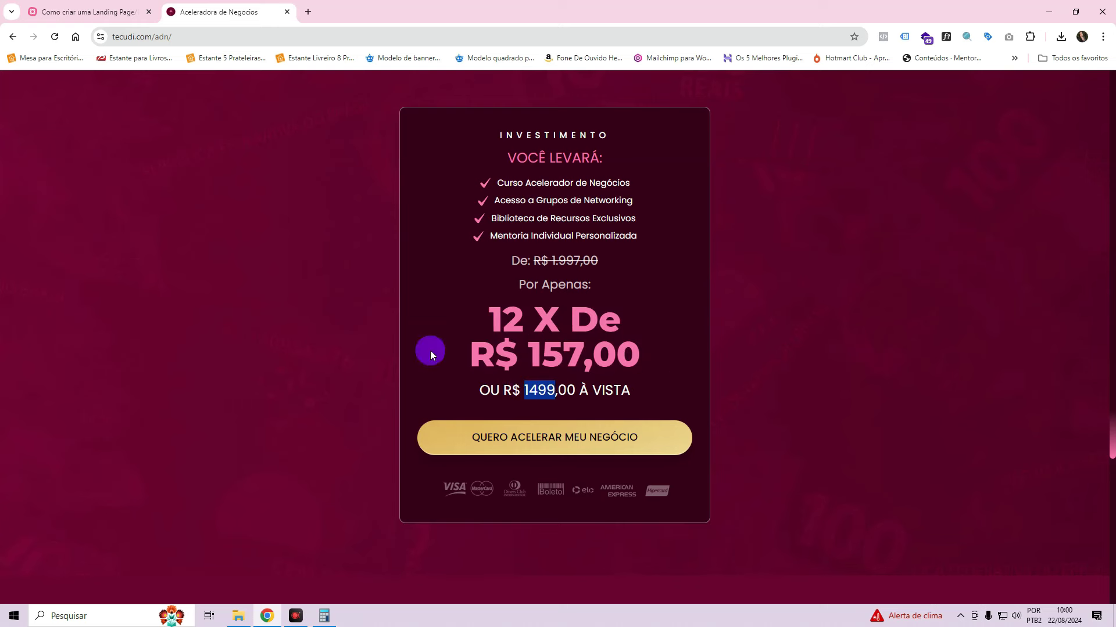
drag(472, 350, 635, 347)
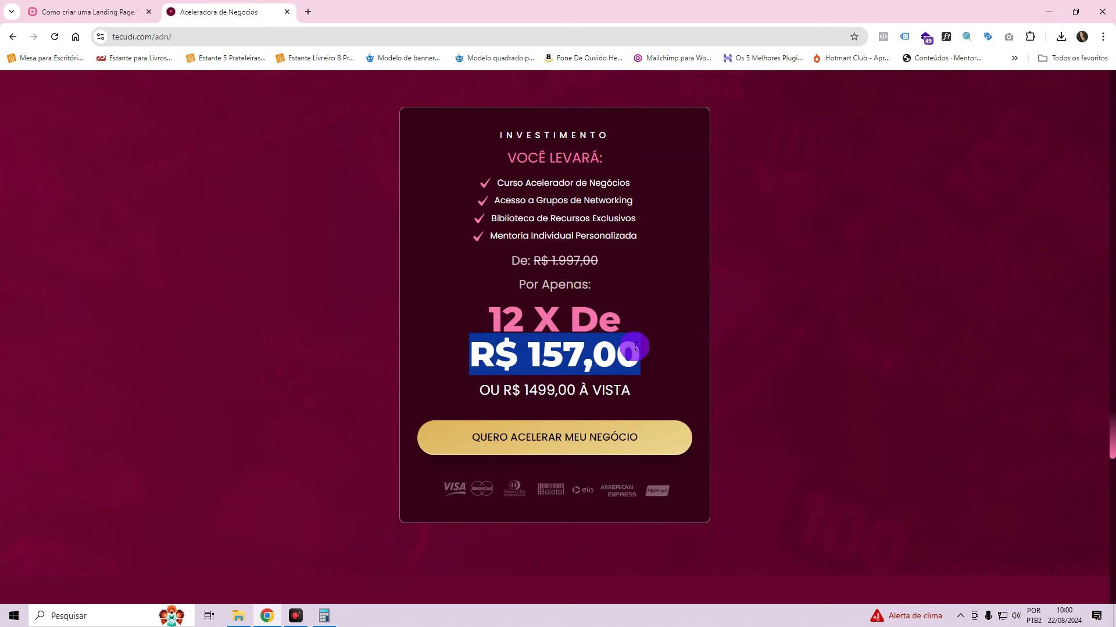
scroll(635, 347, down, 1)
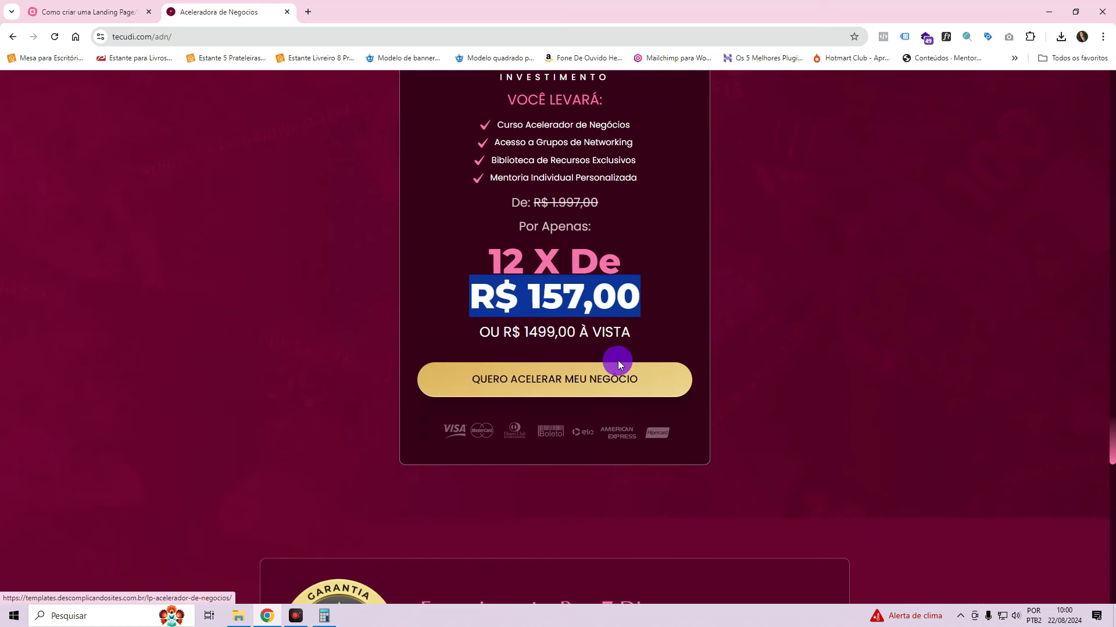
scroll(618, 360, up, 1)
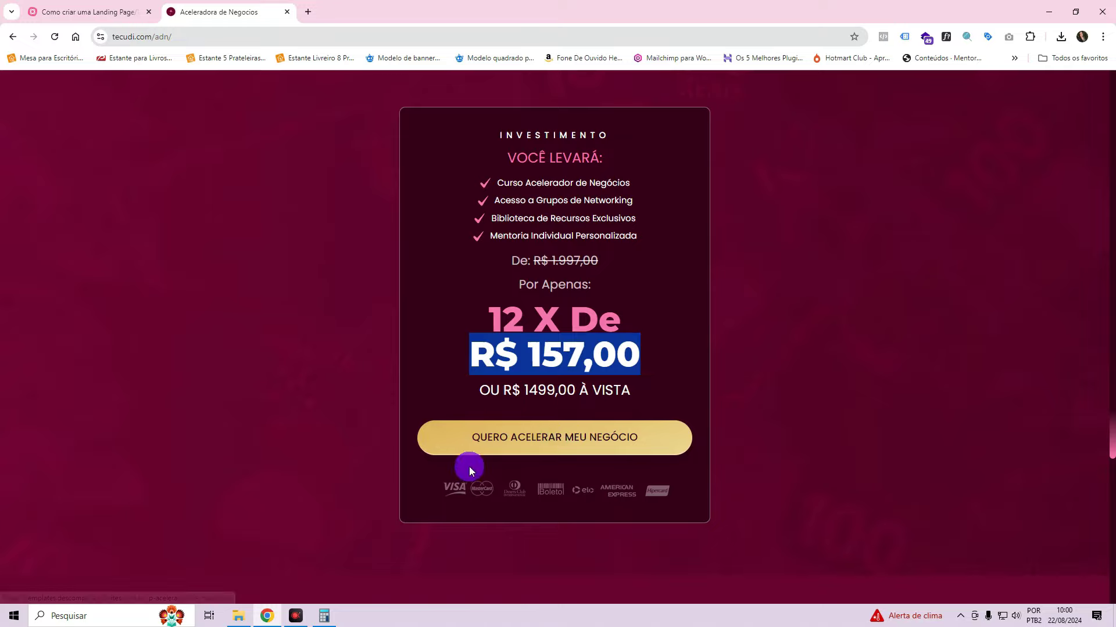
scroll(552, 448, up, 1)
scroll(551, 448, up, 8)
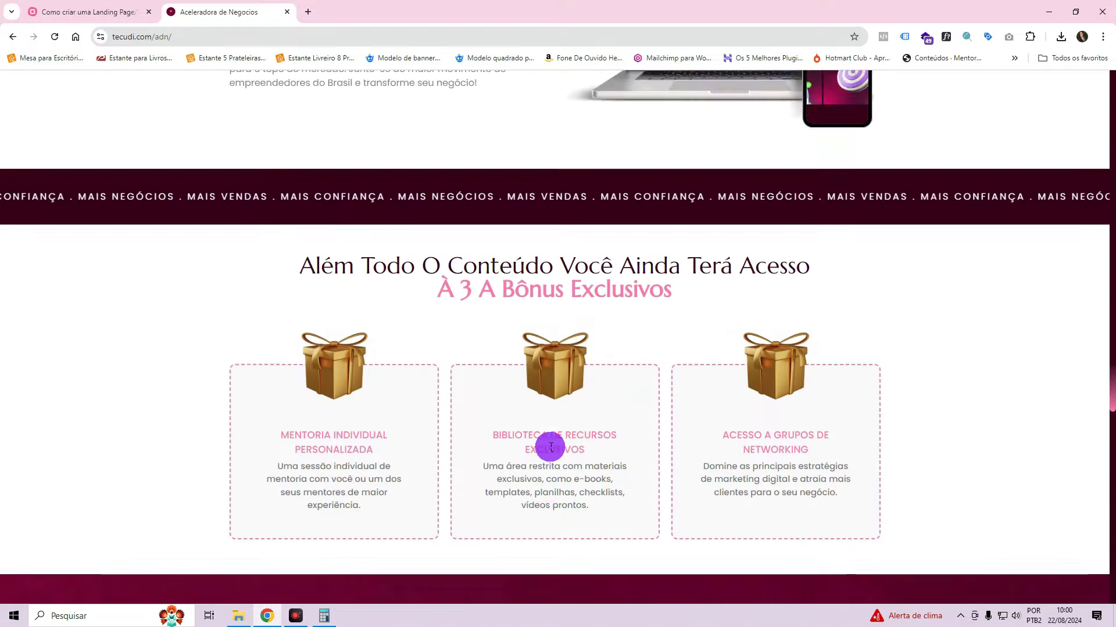
scroll(551, 448, up, 20)
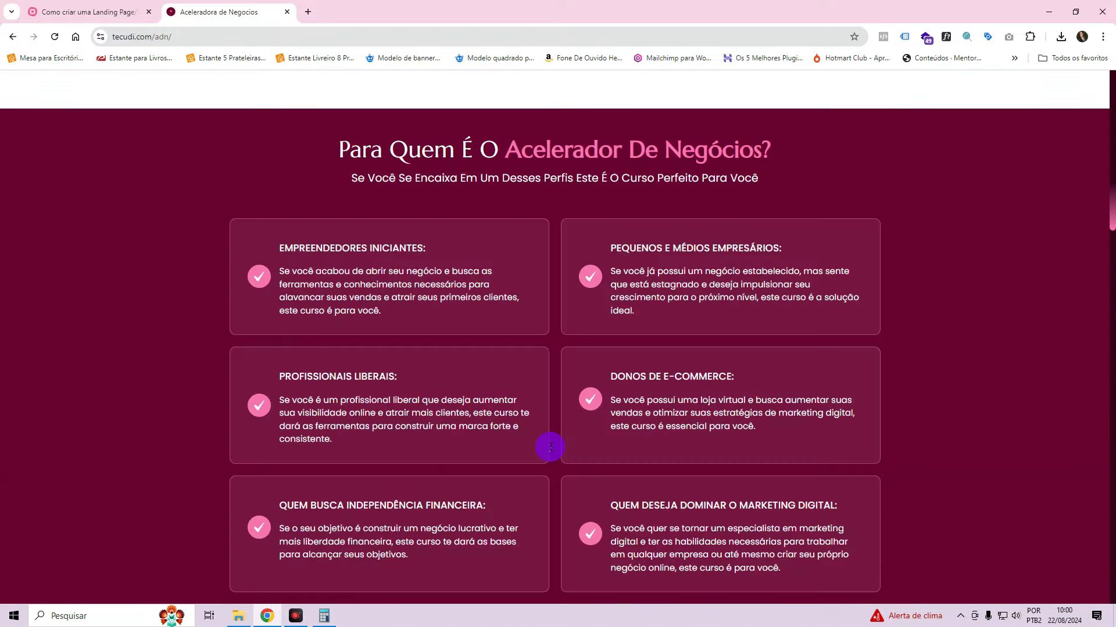
scroll(551, 447, down, 7)
scroll(598, 451, up, 4)
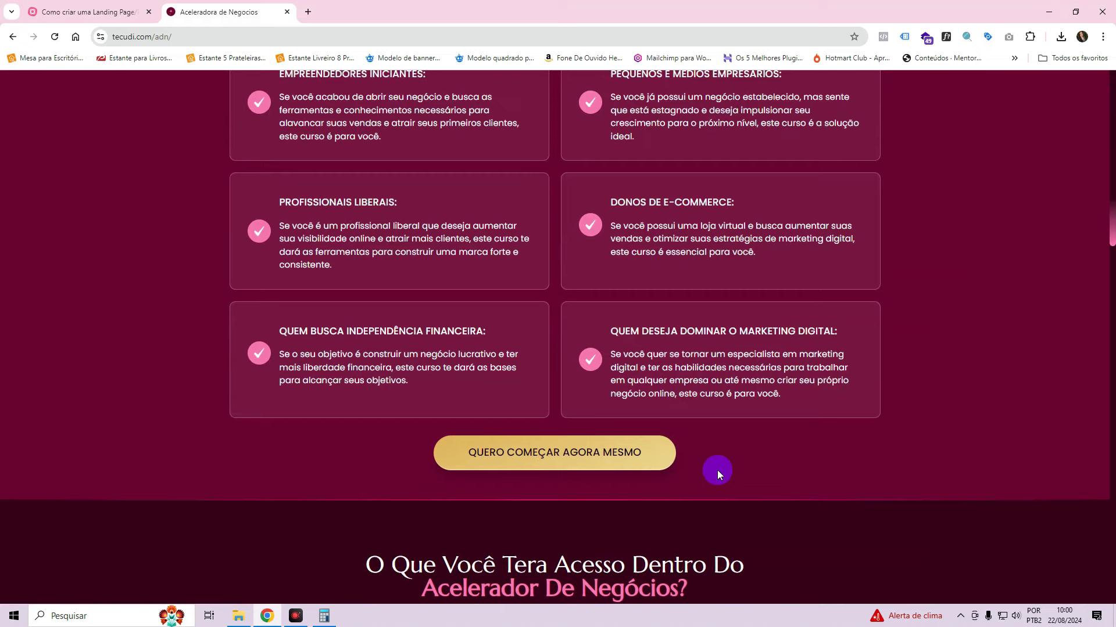
scroll(717, 469, down, 20)
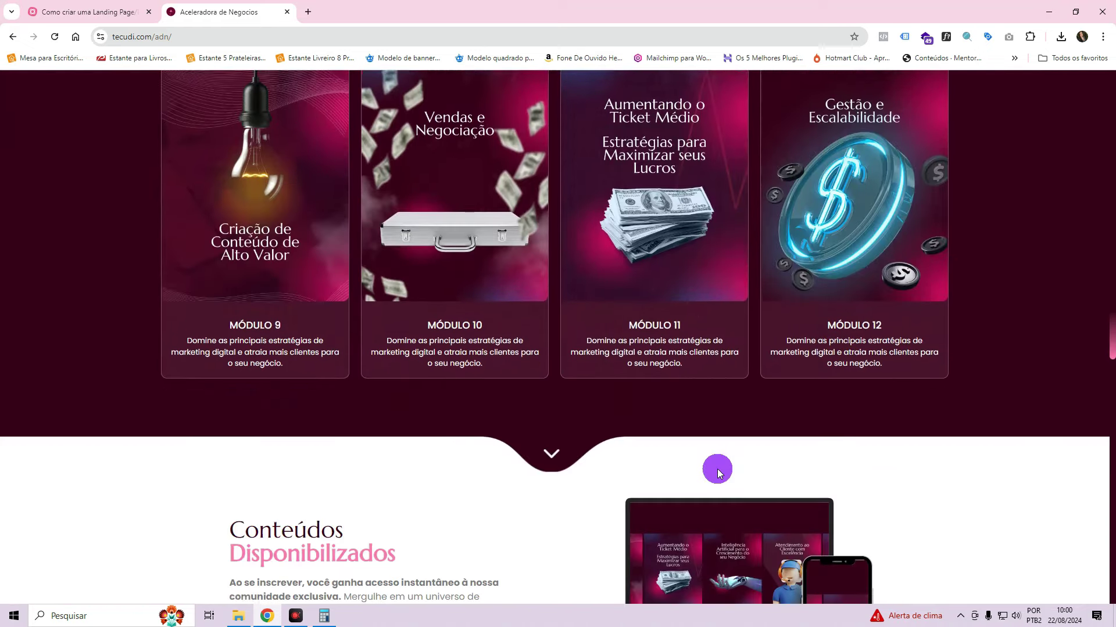
scroll(718, 470, down, 20)
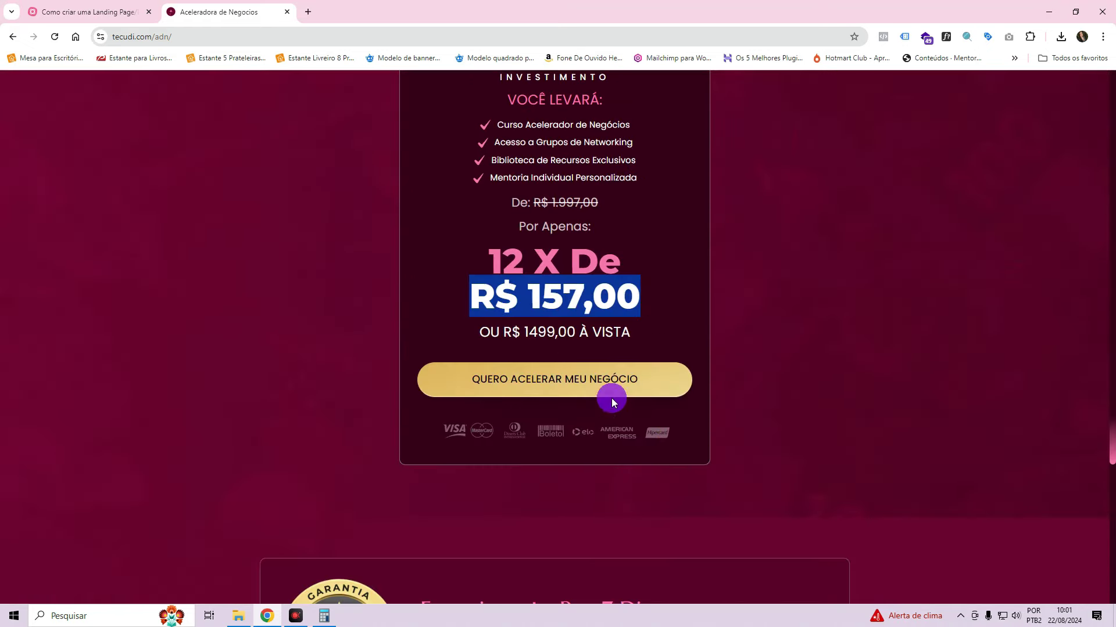
click(801, 373)
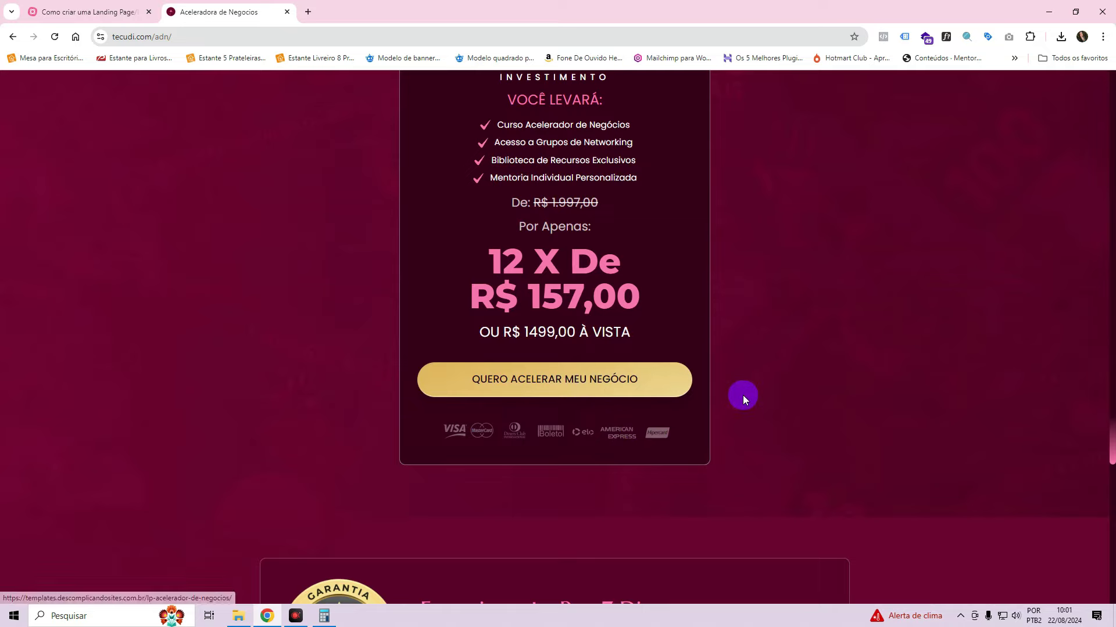
scroll(742, 395, down, 2)
scroll(743, 395, up, 7)
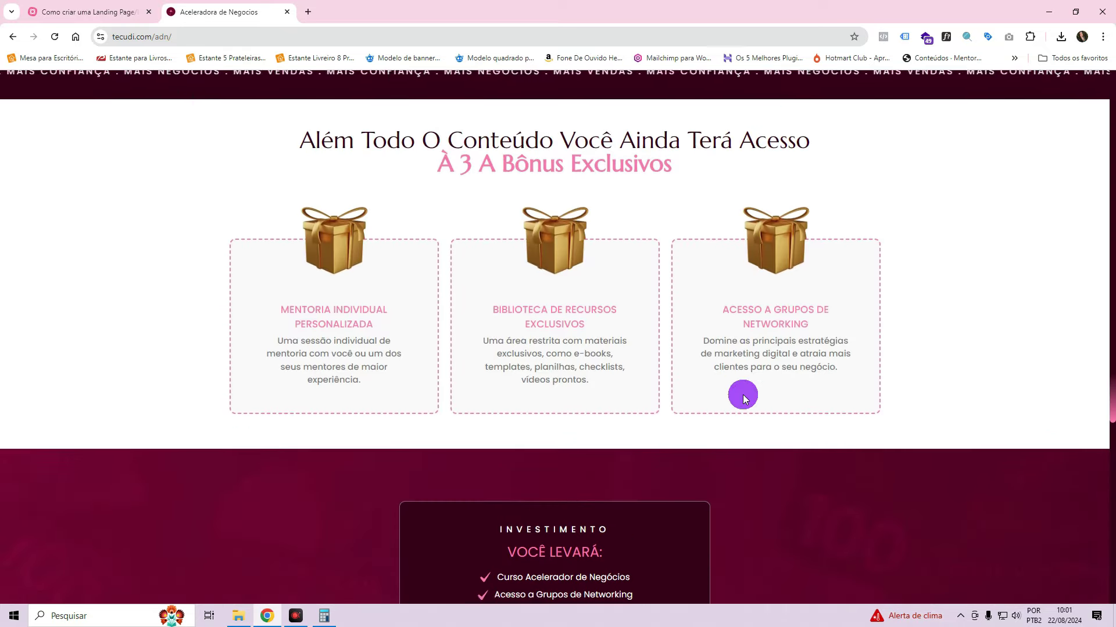
scroll(742, 395, down, 10)
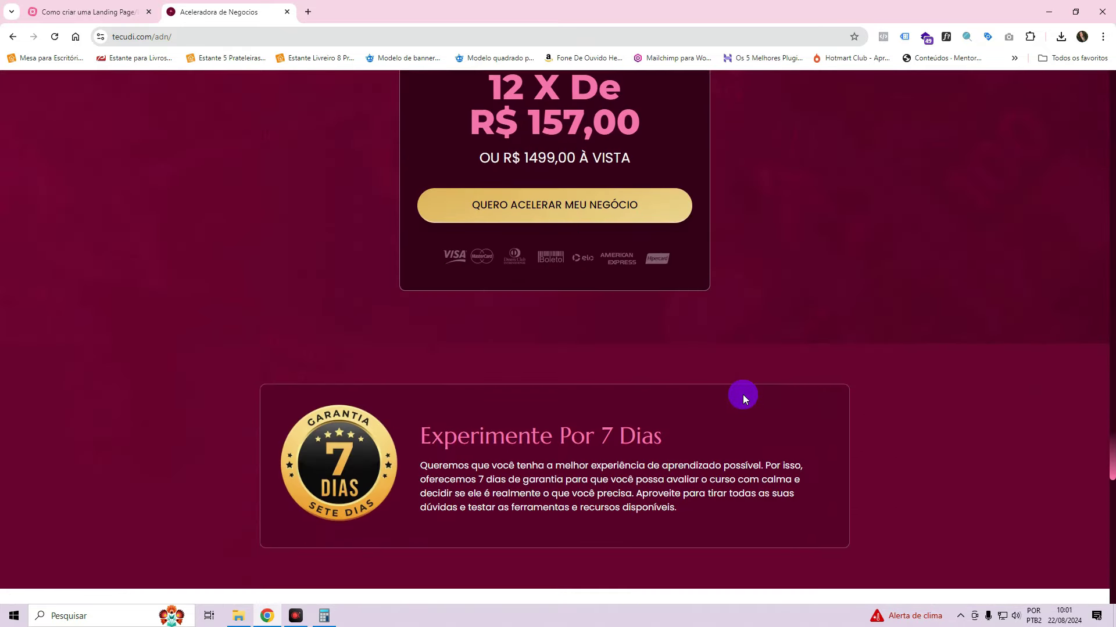
scroll(743, 395, up, 2)
key(ctrl+shift+Tab)
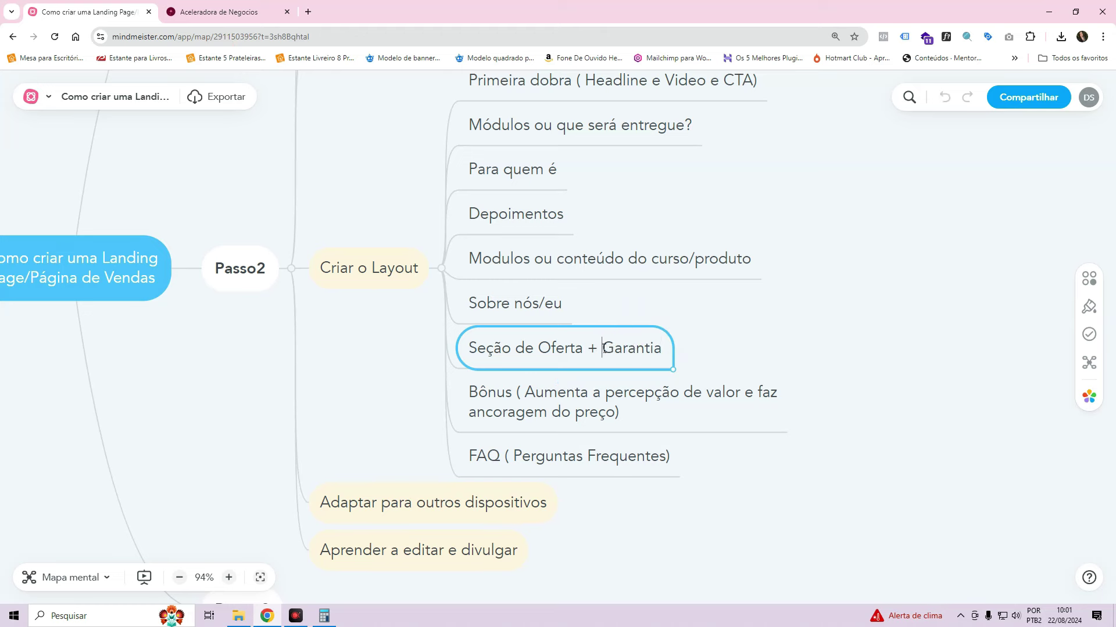
double_click(621, 349)
click(242, 10)
scroll(675, 278, down, 5)
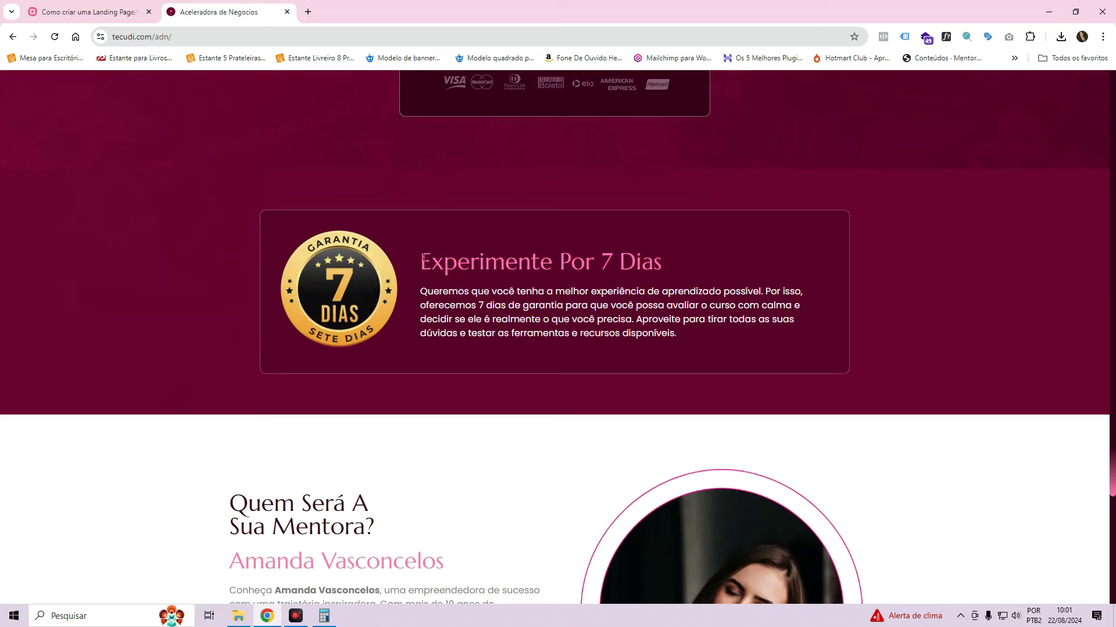
drag(421, 260, 642, 249)
click(664, 265)
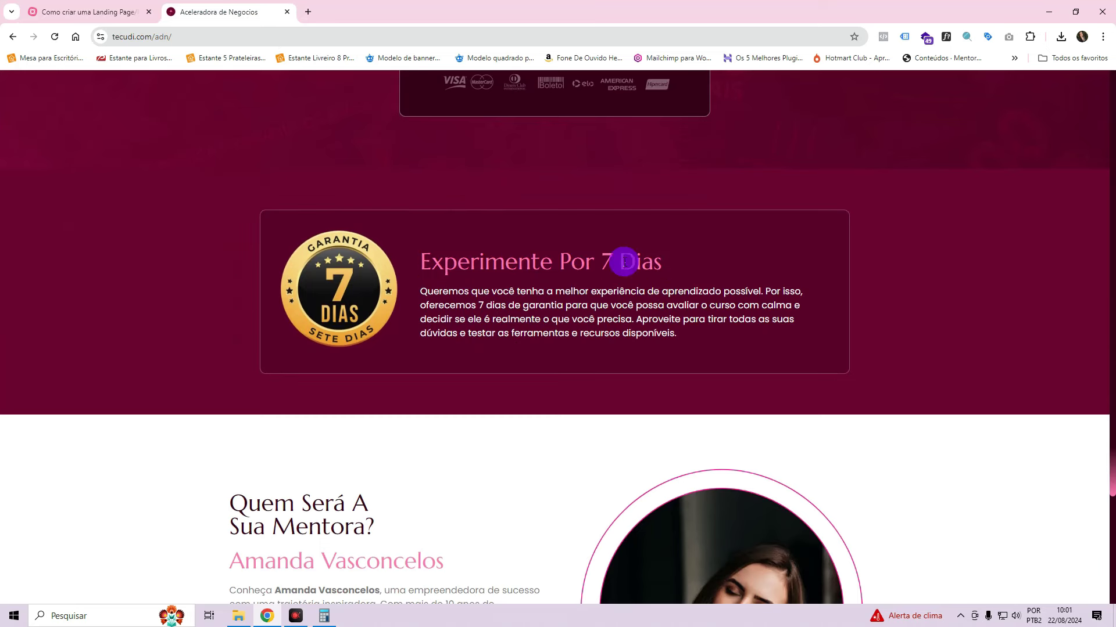
scroll(790, 270, up, 8)
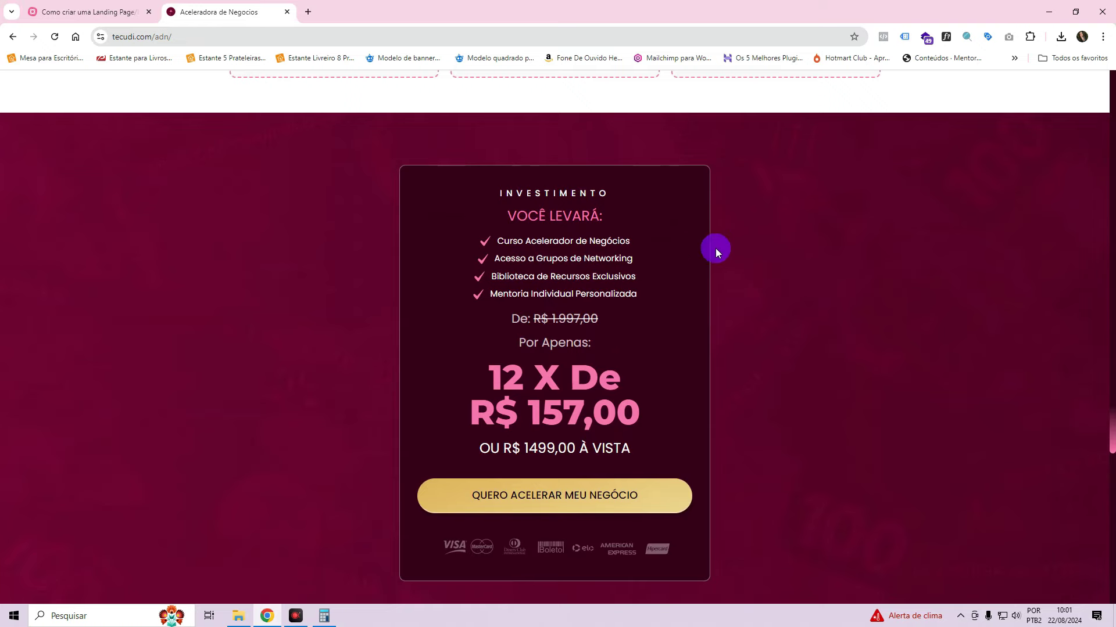
scroll(642, 291, down, 7)
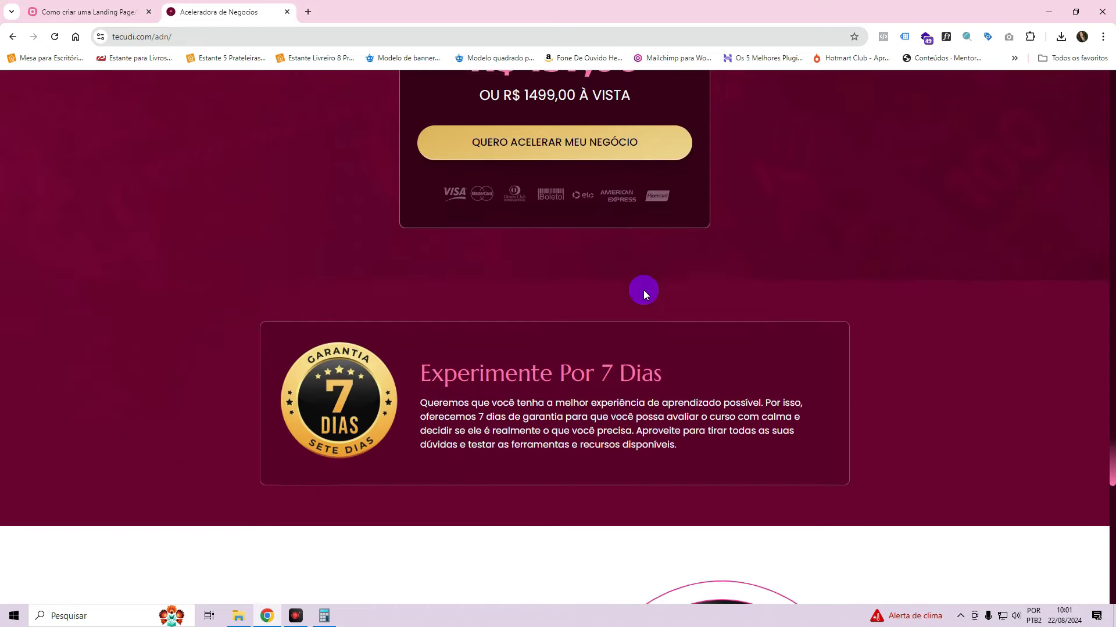
scroll(639, 325, up, 4)
scroll(673, 337, up, 4)
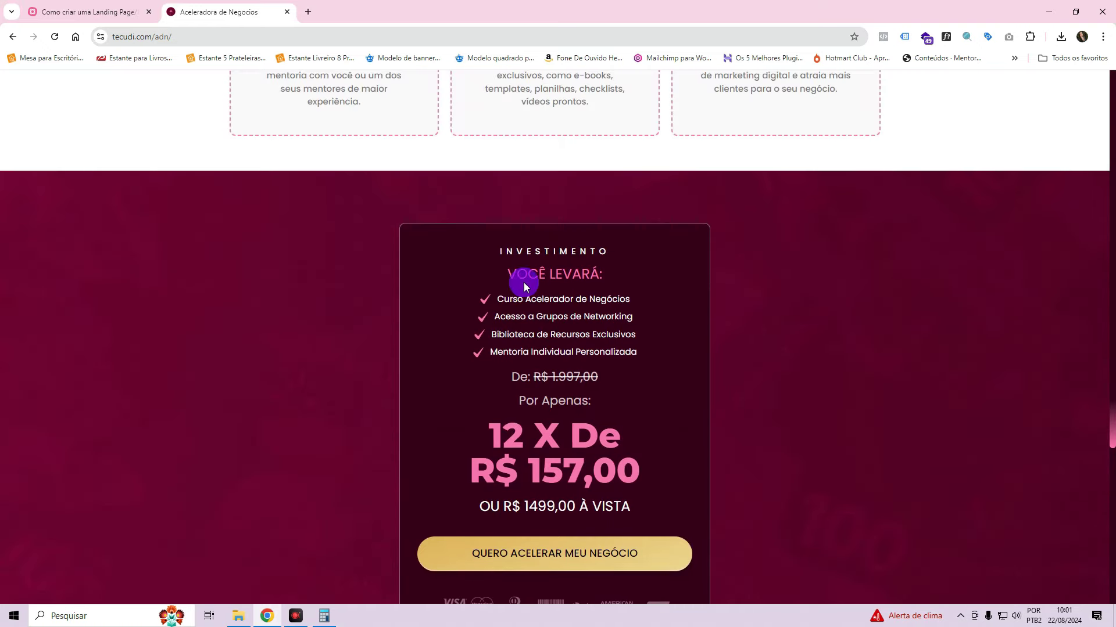
scroll(494, 270, down, 6)
scroll(622, 326, down, 3)
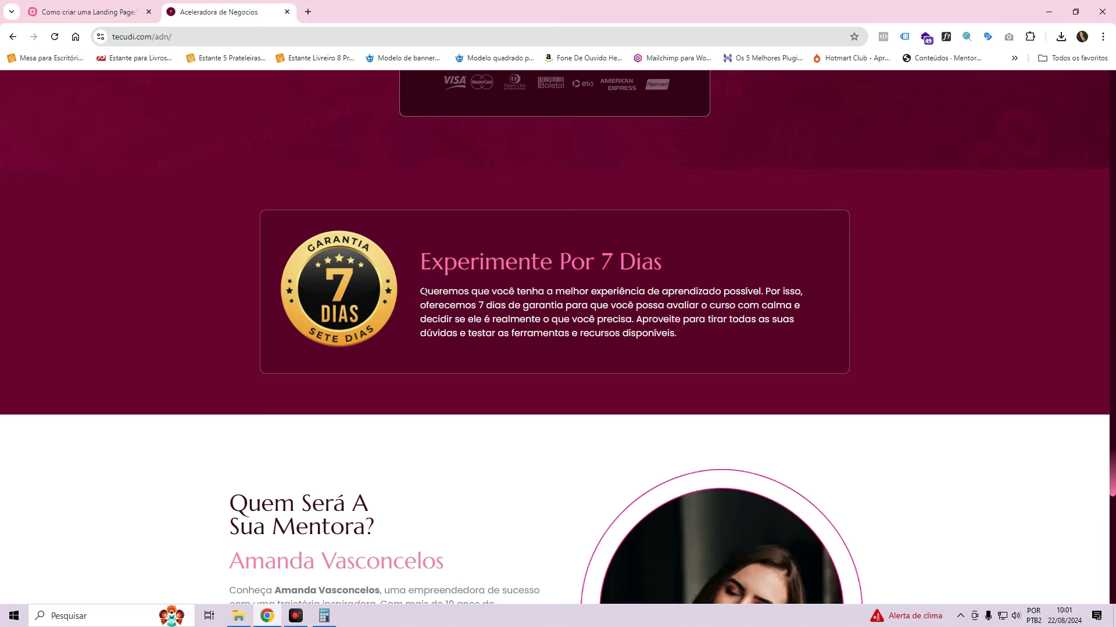
Step: Highlight the sales page's guarantee paragraph and 'Experimente Por 7 Dias' heading
drag(420, 291, 791, 346)
click(544, 297)
drag(422, 257, 717, 264)
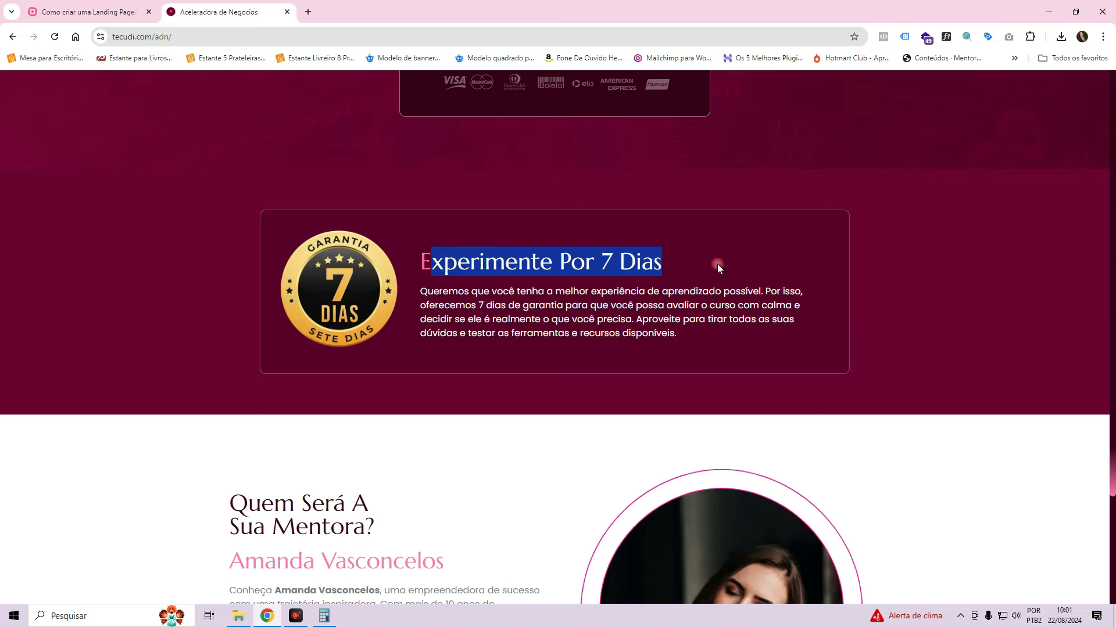
click(761, 294)
scroll(761, 294, down, 1)
scroll(550, 288, down, 5)
Step: Match the map's Sobre nós/eu node to the sales page's mentor section
click(125, 12)
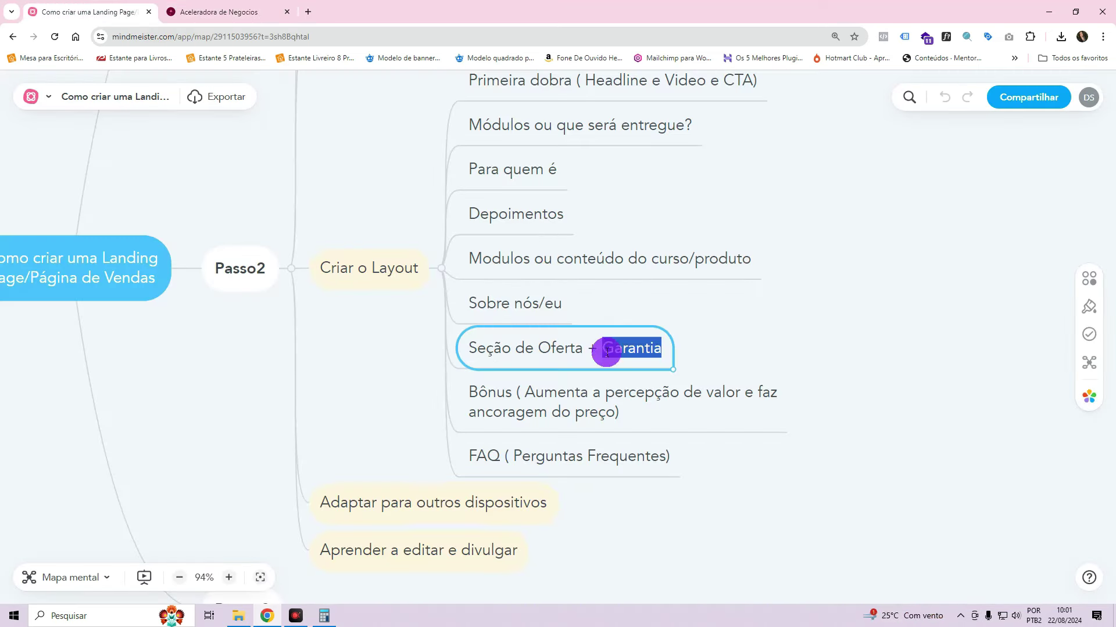
click(559, 314)
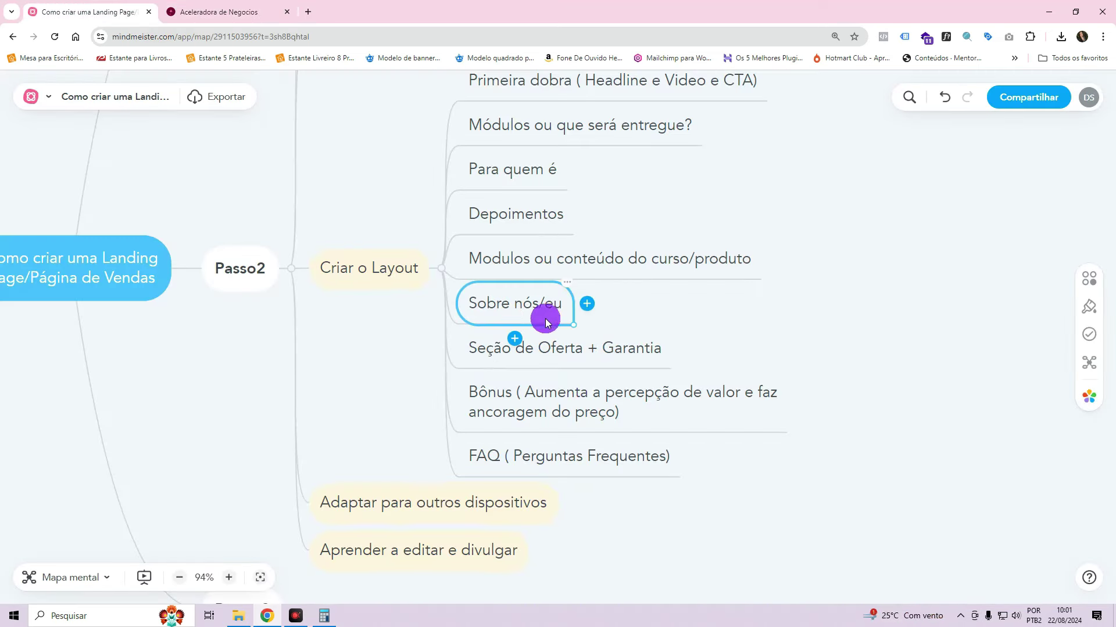
click(249, 6)
scroll(498, 282, down, 2)
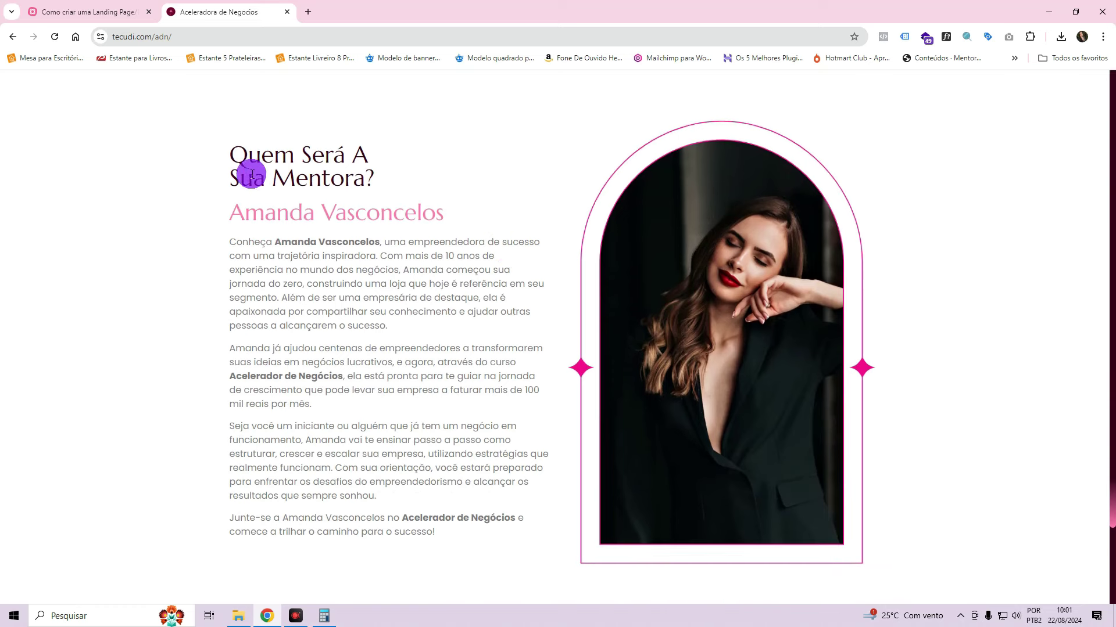
drag(229, 145, 375, 169)
click(421, 172)
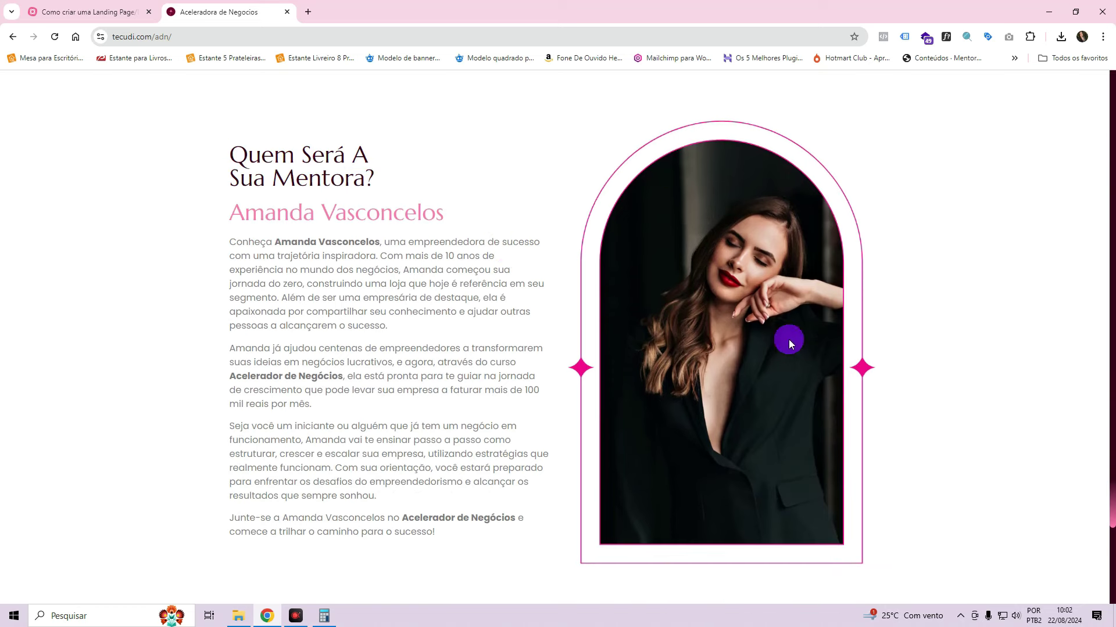
scroll(756, 366, down, 1)
scroll(725, 391, up, 1)
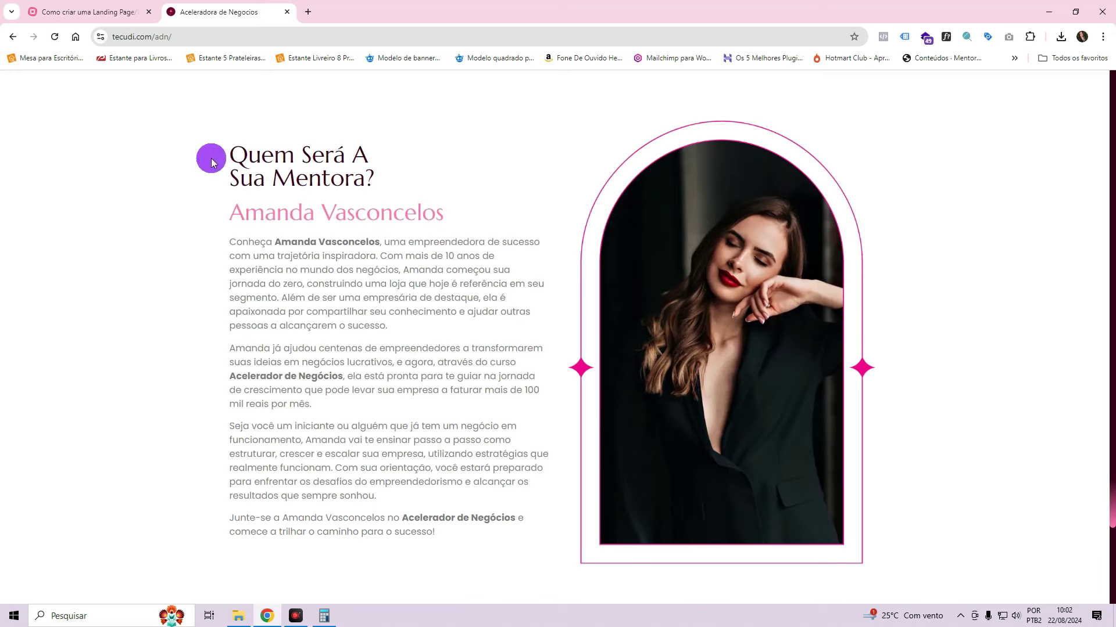
Step: Highlight the mentor heading, name and bio paragraph on the sales page
drag(229, 156, 313, 212)
click(379, 254)
click(239, 243)
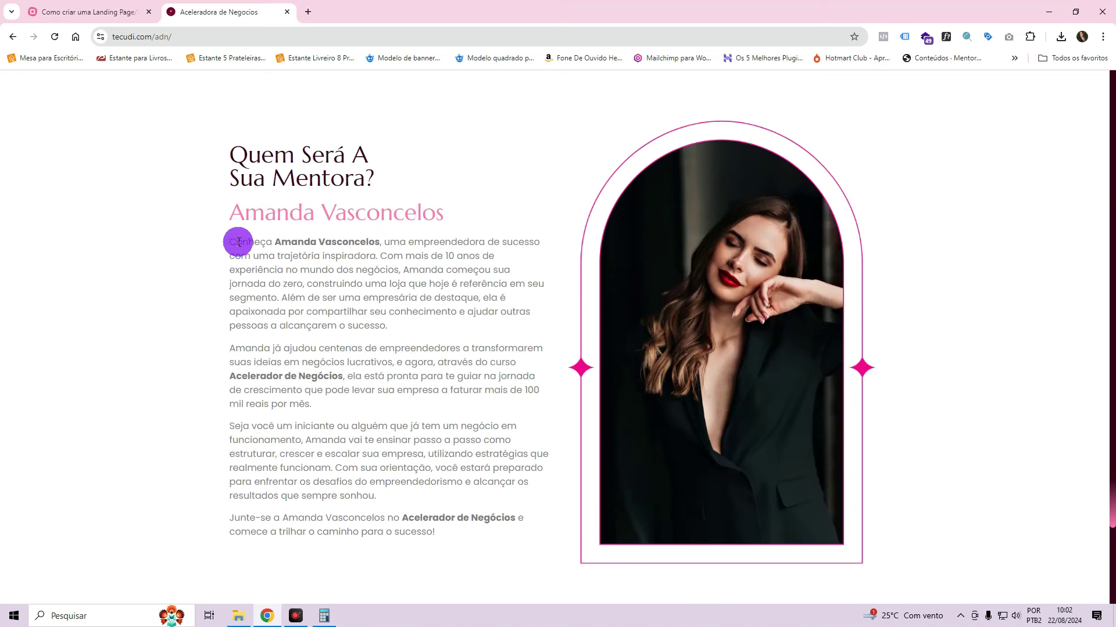
drag(250, 250, 324, 285)
click(396, 300)
click(268, 283)
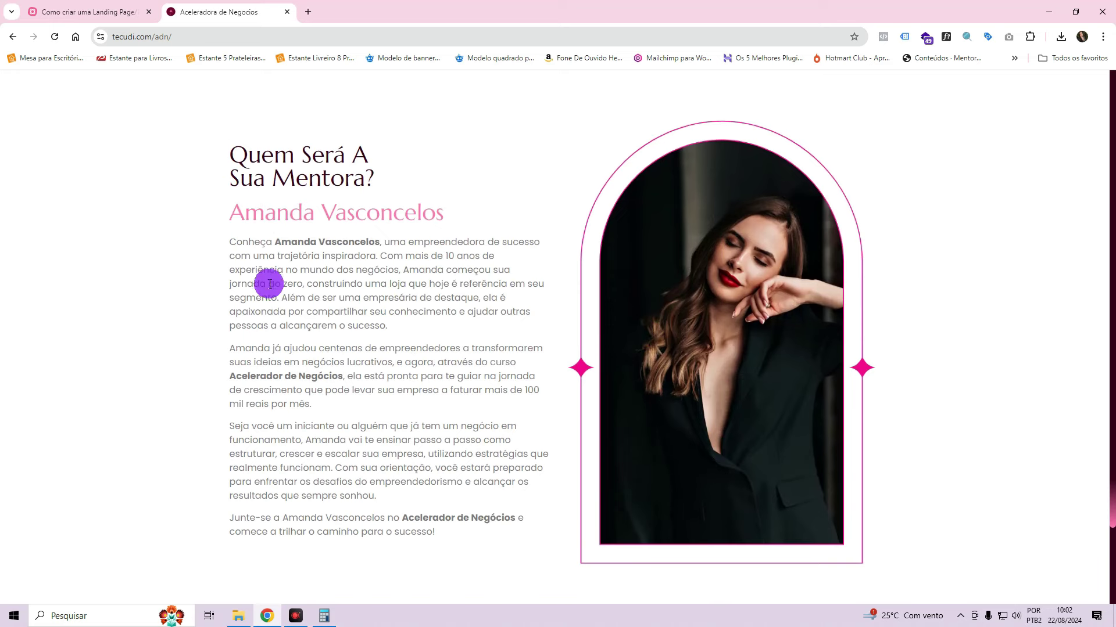
scroll(273, 282, up, 1)
scroll(820, 362, down, 1)
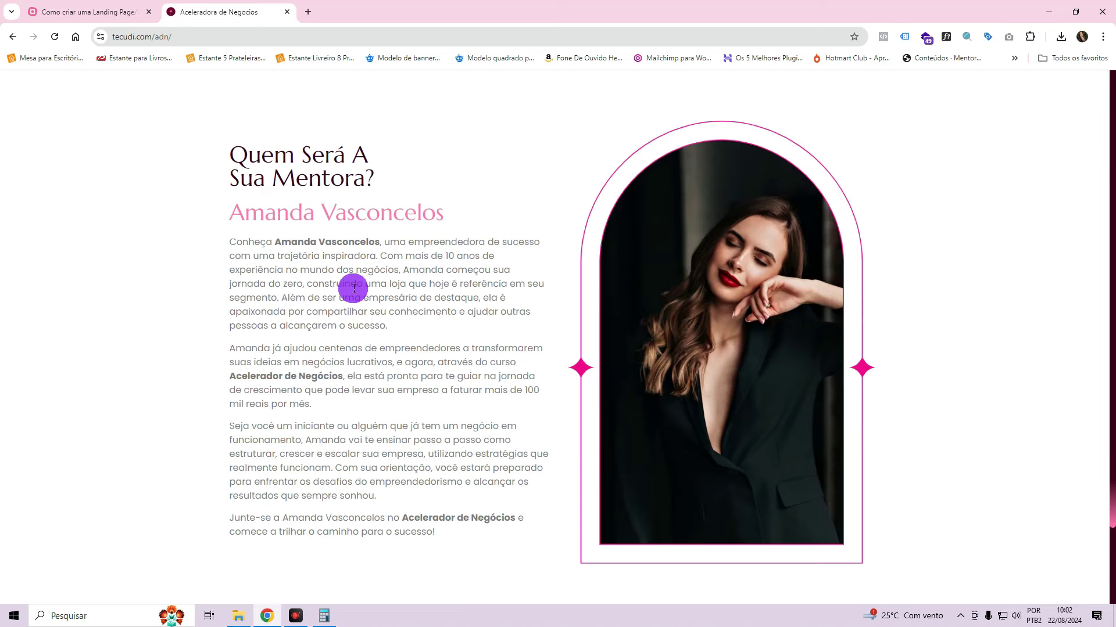
scroll(353, 288, down, 9)
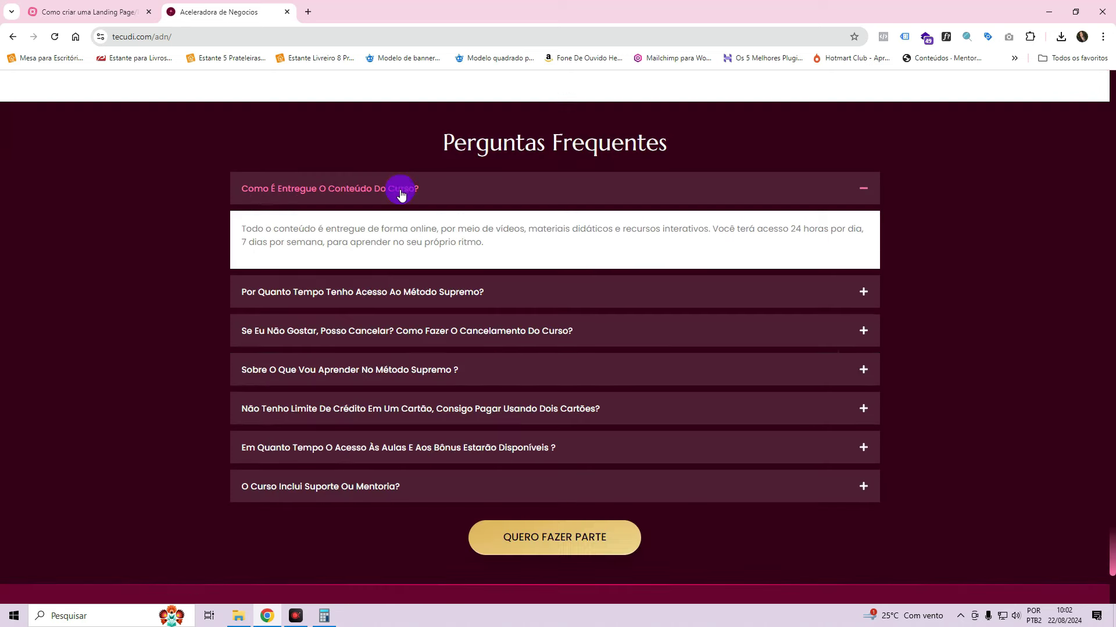
Step: Compare the sales page FAQ with the map's Perguntas Frequentes node, toggling the first answer
click(454, 189)
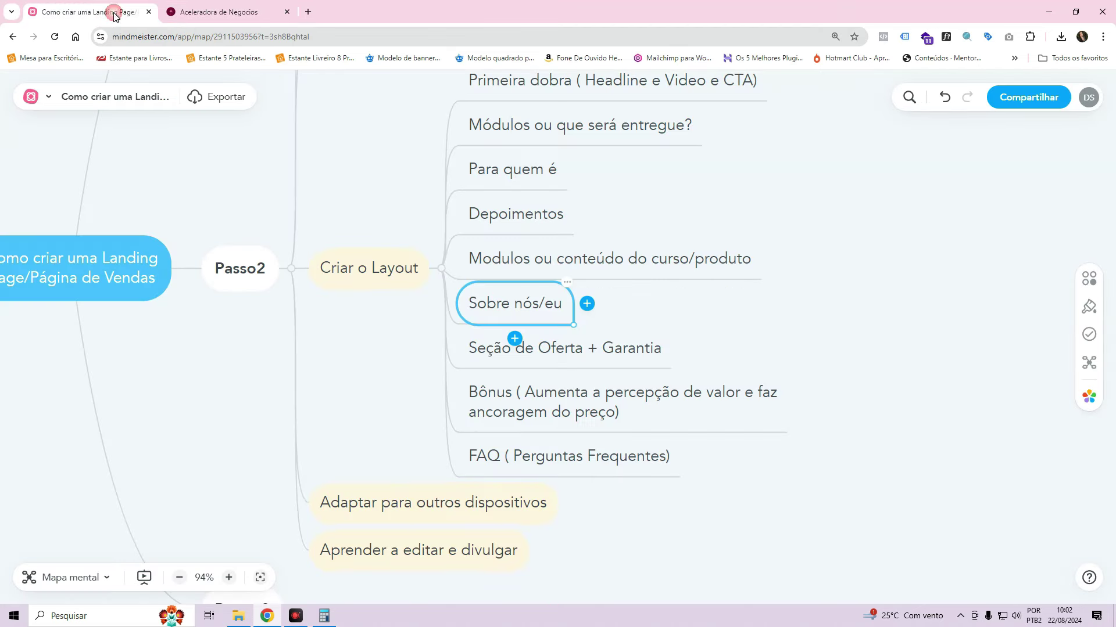
click(114, 12)
click(585, 459)
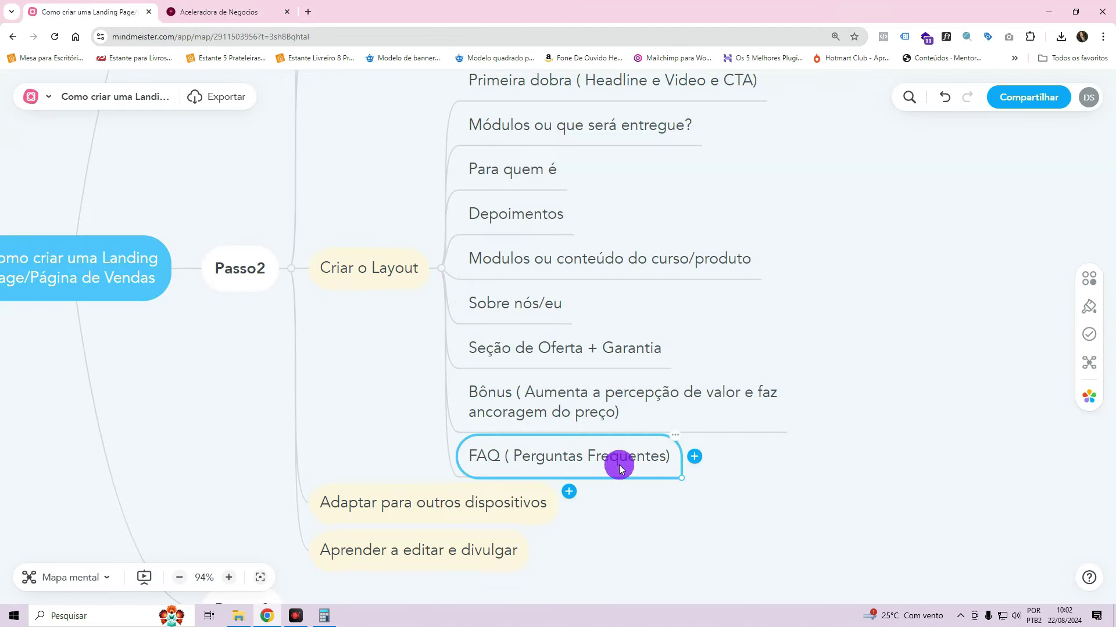
click(213, 10)
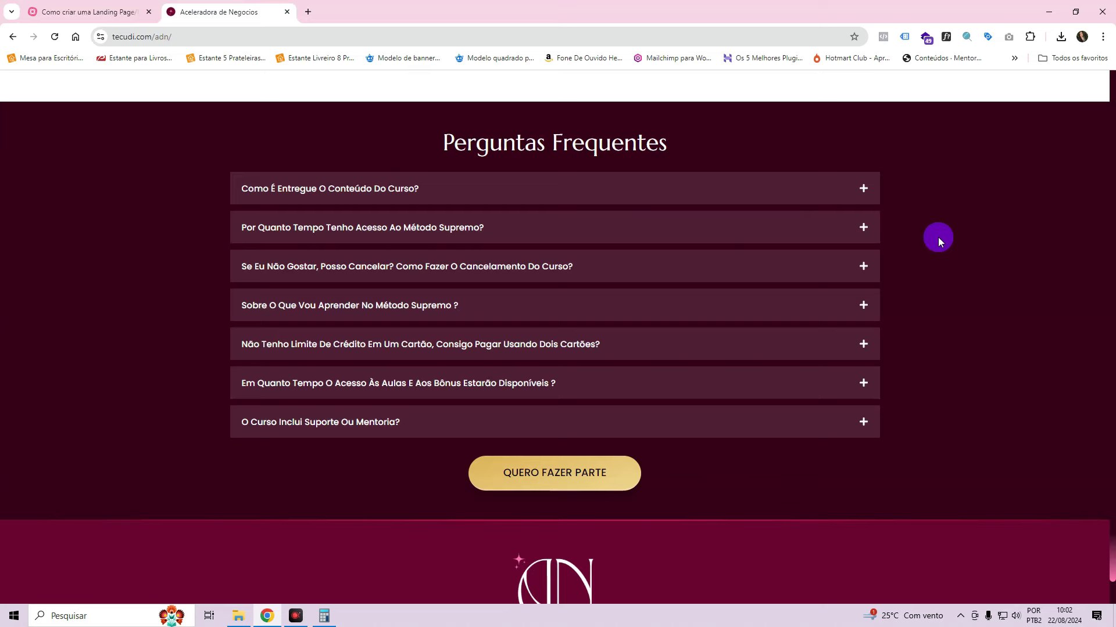
scroll(833, 341, up, 5)
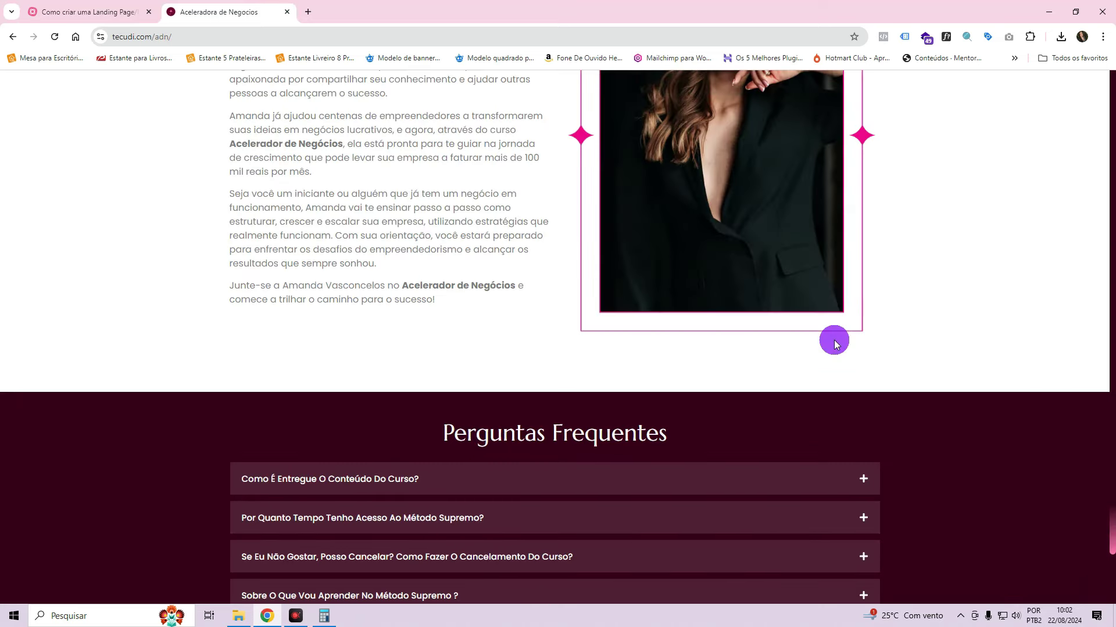
scroll(833, 341, down, 5)
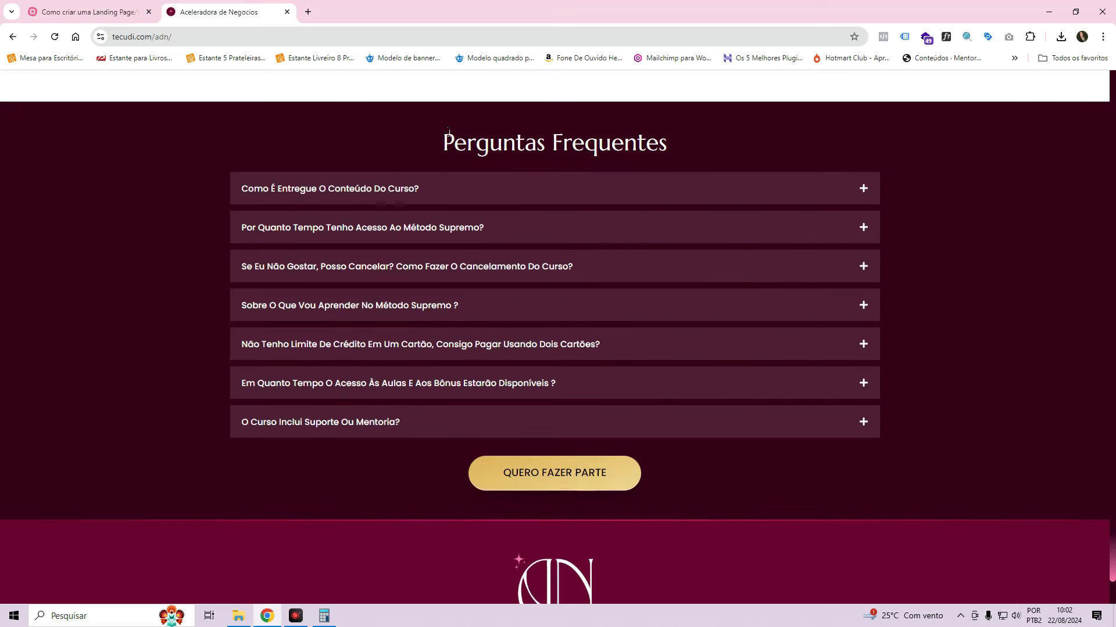
click(688, 145)
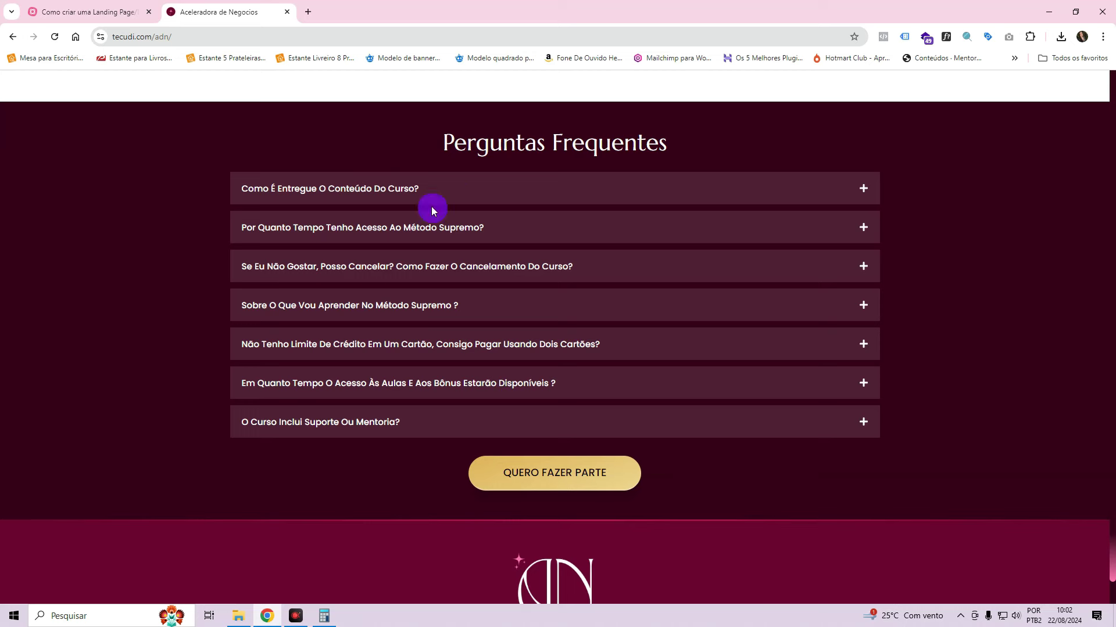
click(421, 187)
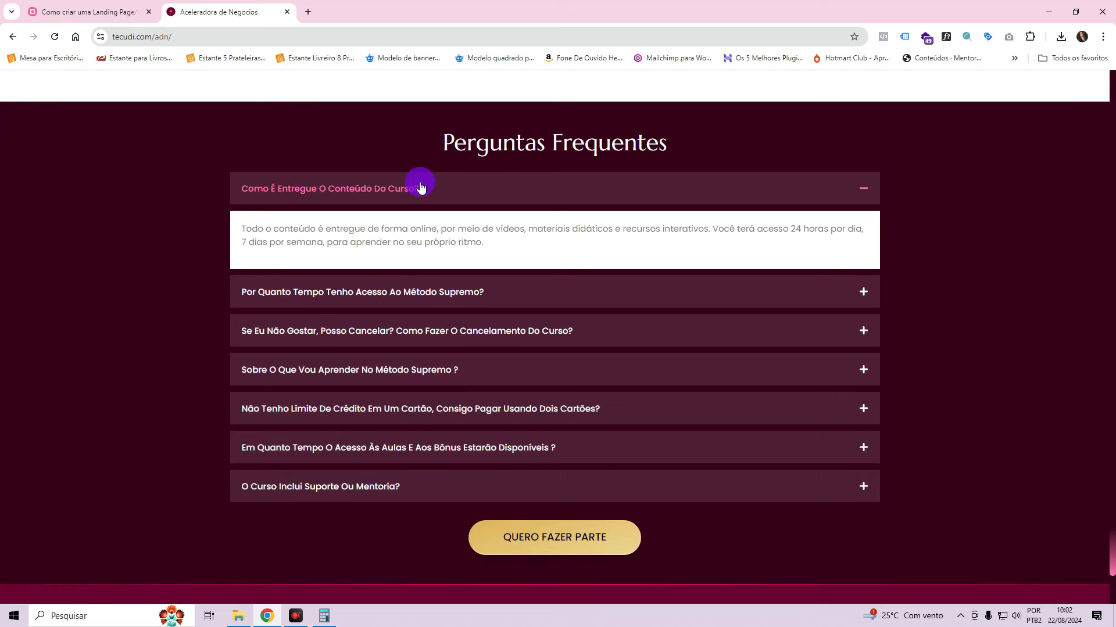
click(421, 189)
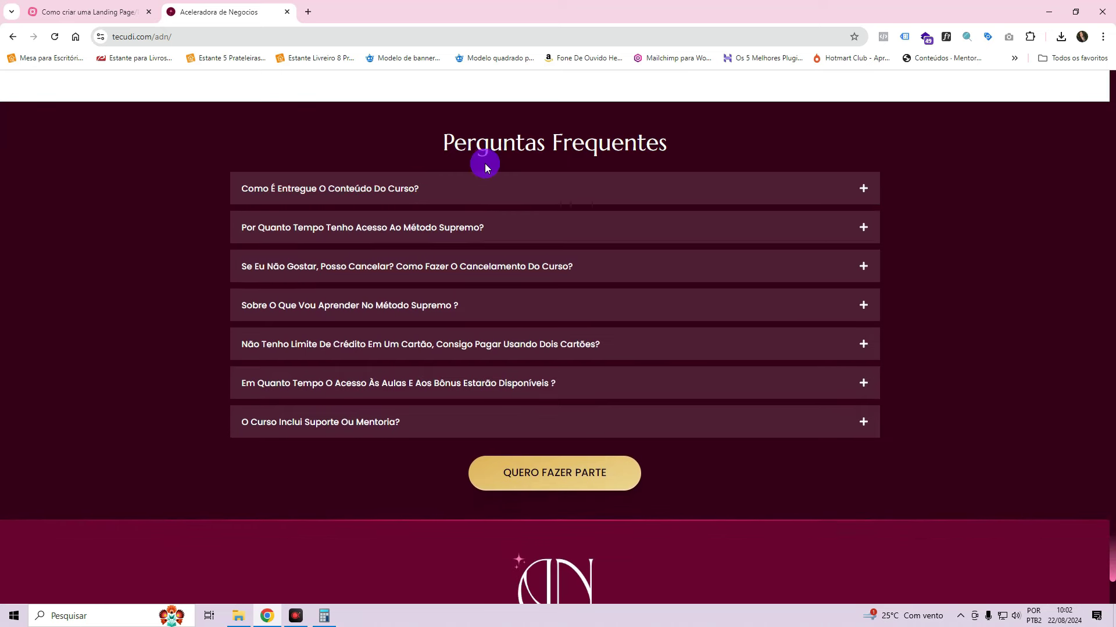
Step: Go through the nodes Bônus, Oferta + Garantia, FAQ, Sobre nós/eu, Depoimentos, Para quem é, Primeira dobra, Módulos
click(90, 12)
scroll(552, 444, down, 1)
click(543, 357)
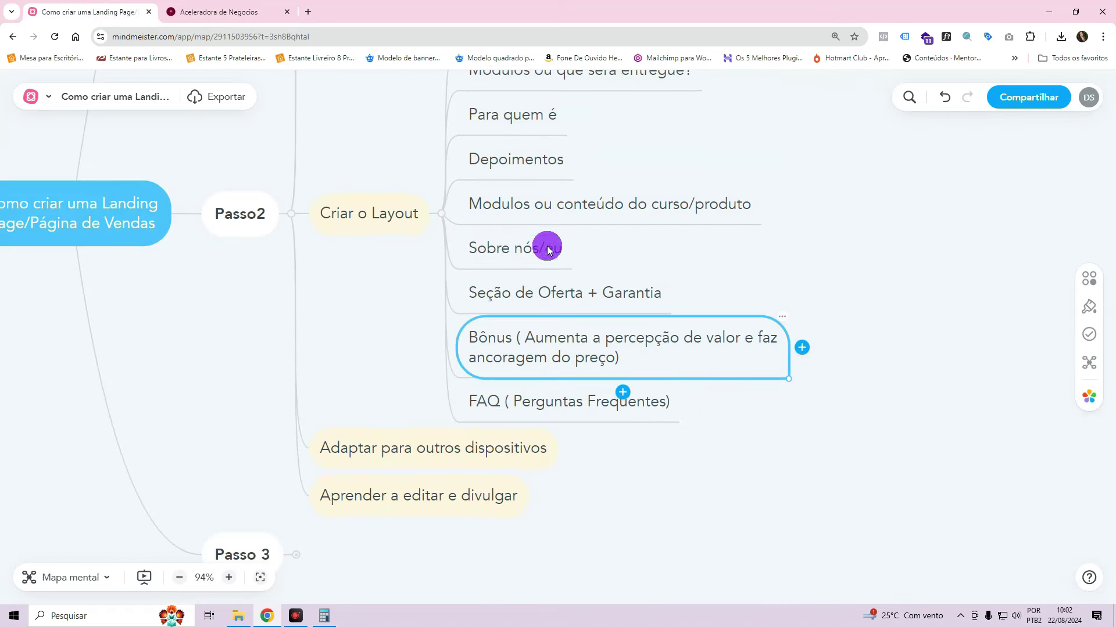
click(516, 295)
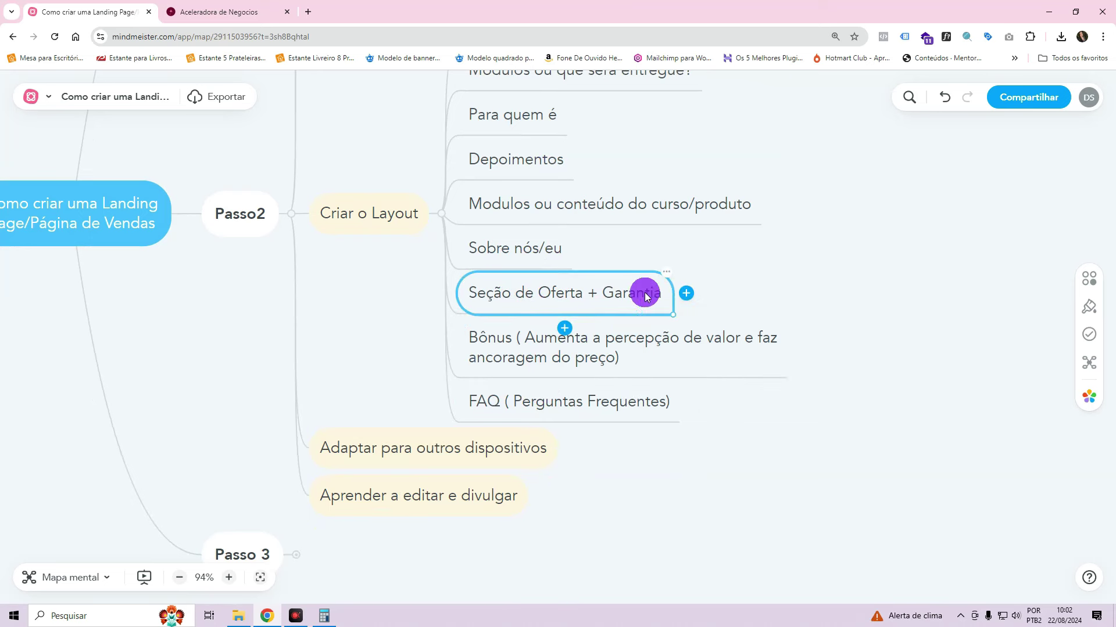
click(602, 409)
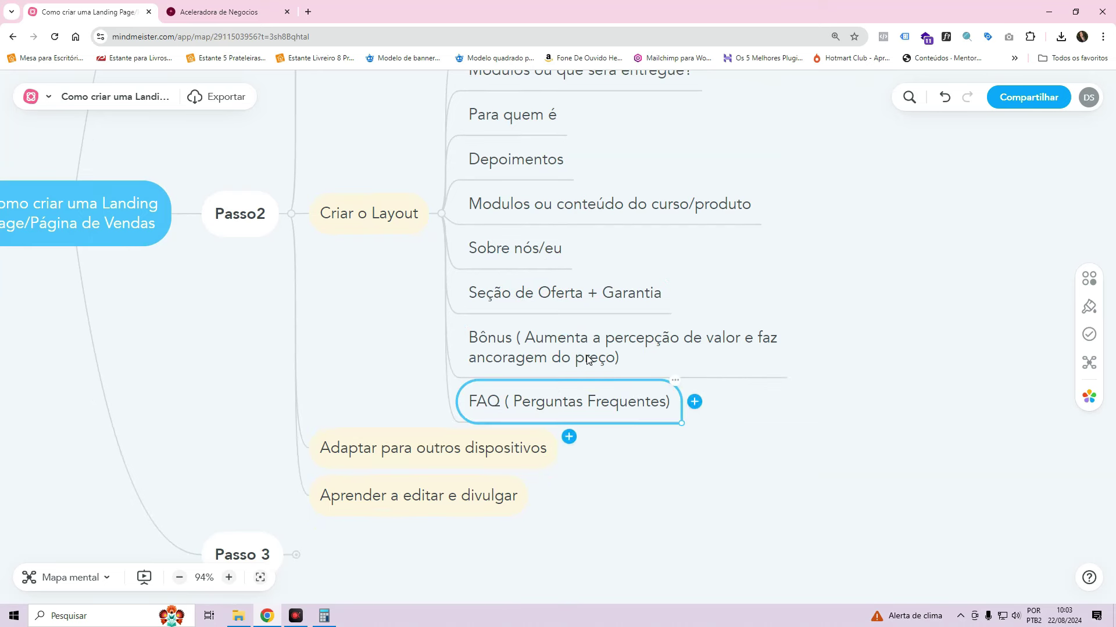
click(549, 291)
click(549, 249)
click(526, 161)
click(510, 121)
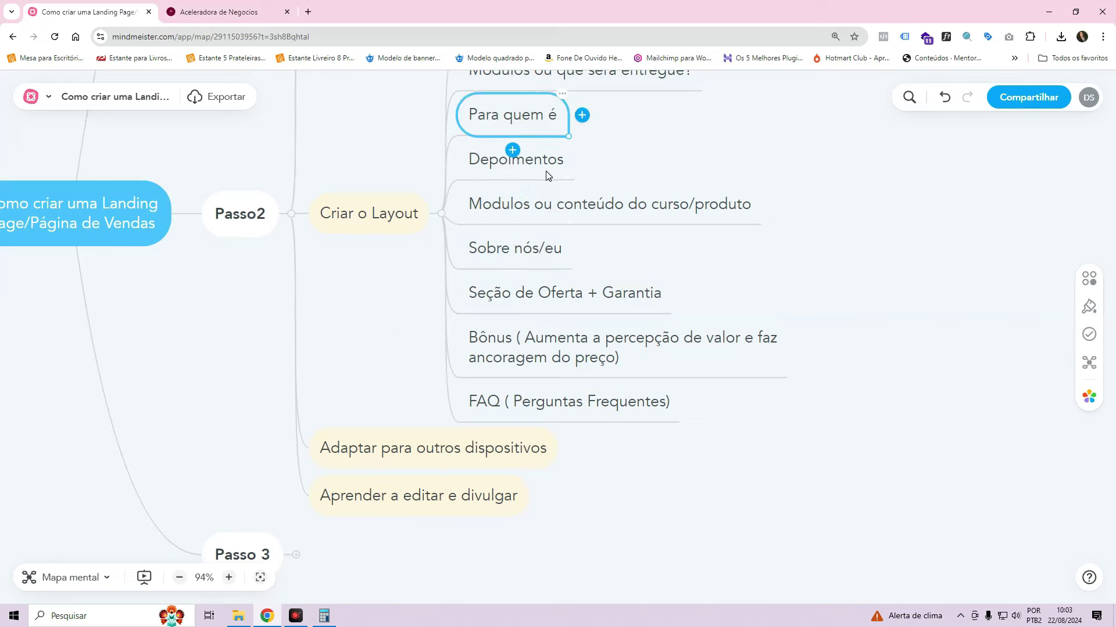
scroll(585, 224, up, 3)
click(552, 188)
click(563, 234)
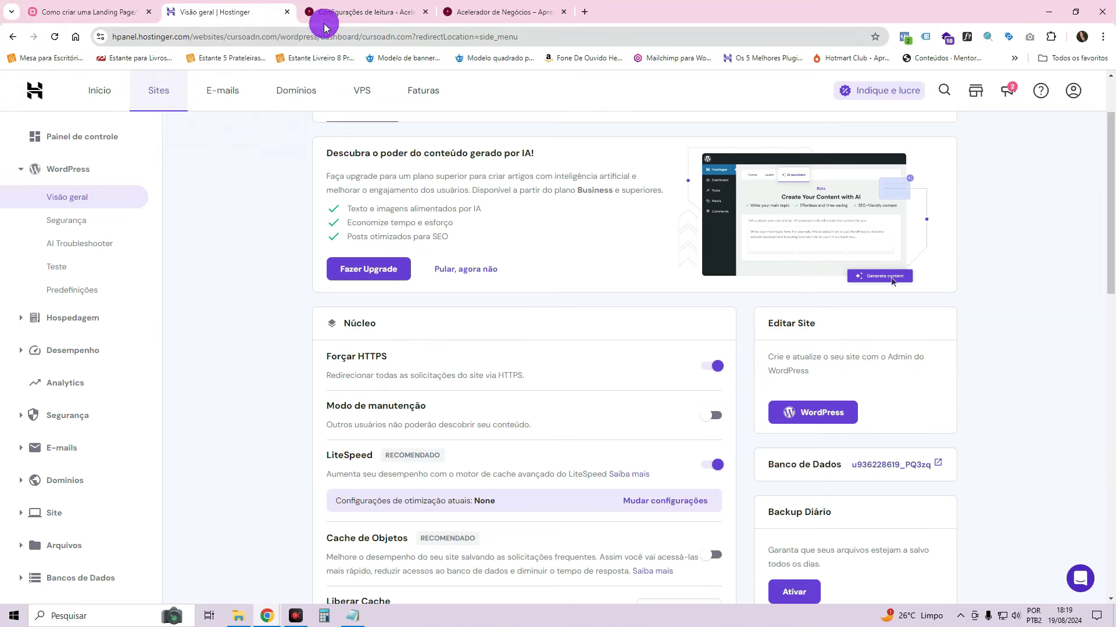
Step: Close the hosting overview and confirm the front page shows the Curso ADN page
click(287, 11)
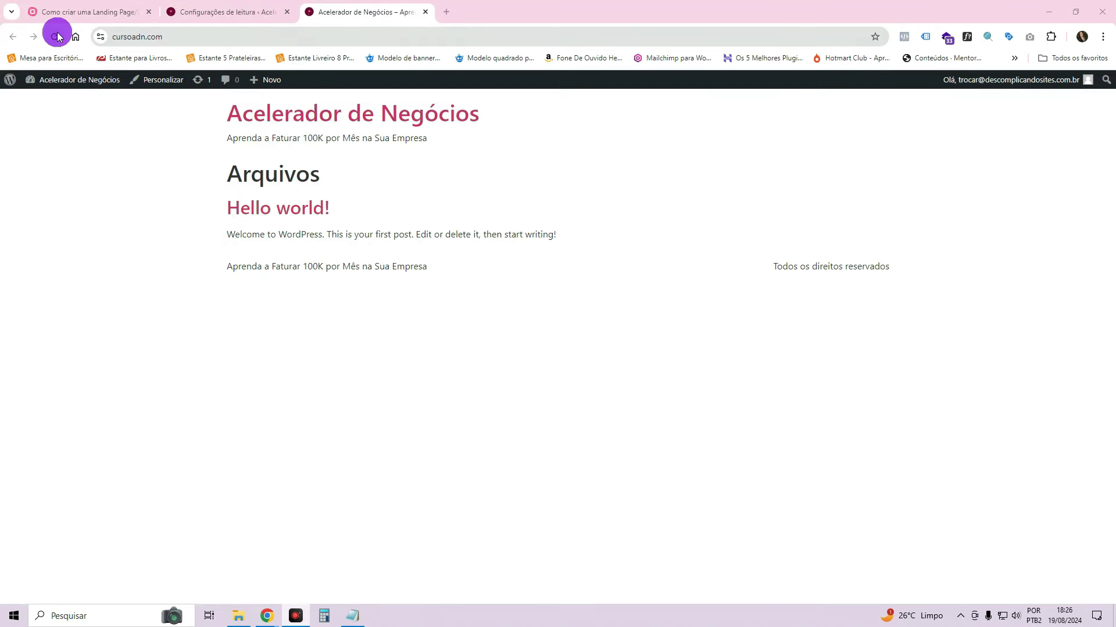
click(55, 36)
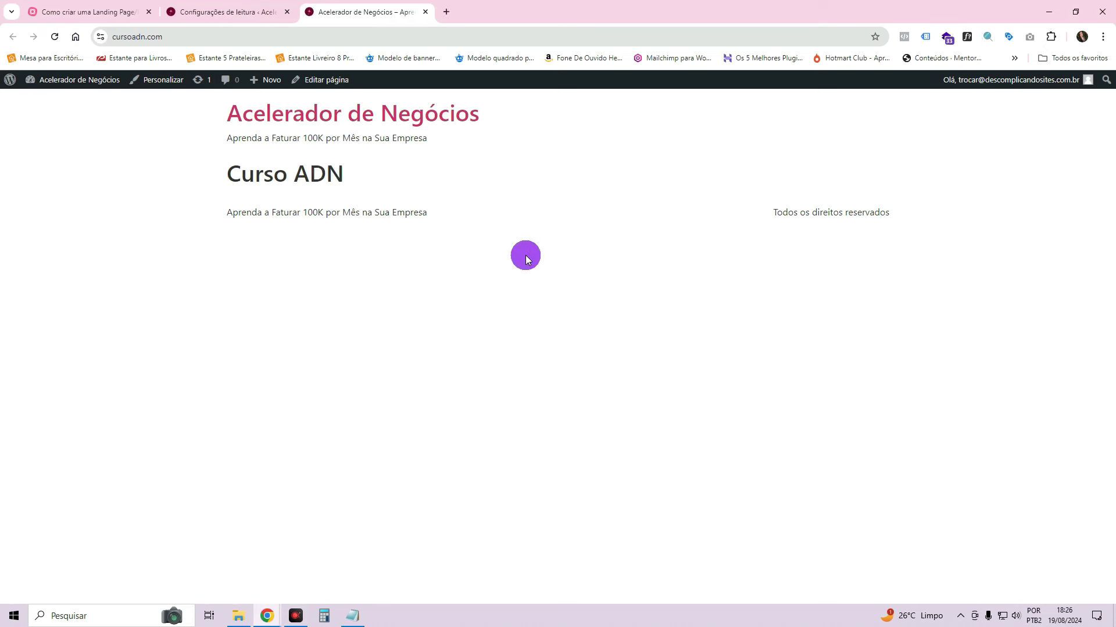
drag(231, 174, 336, 181)
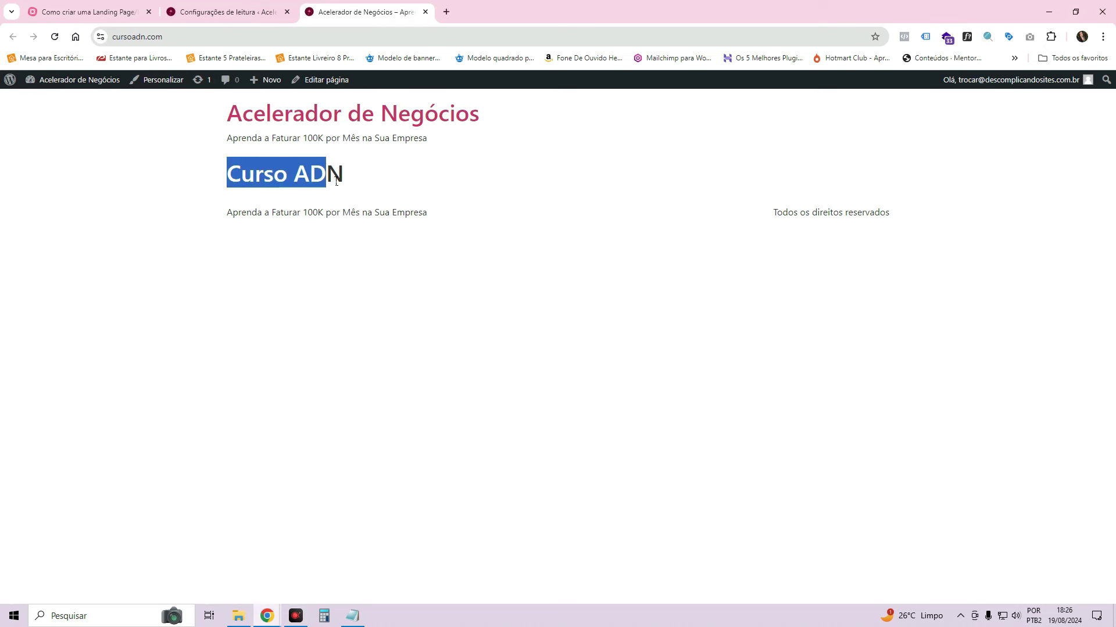
click(456, 212)
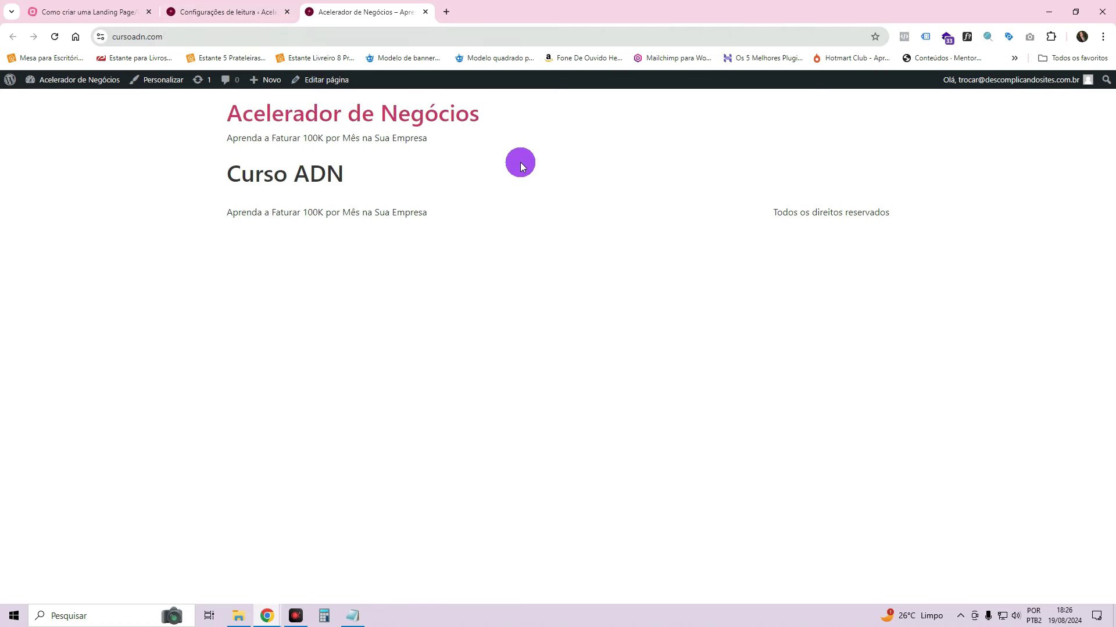
click(238, 11)
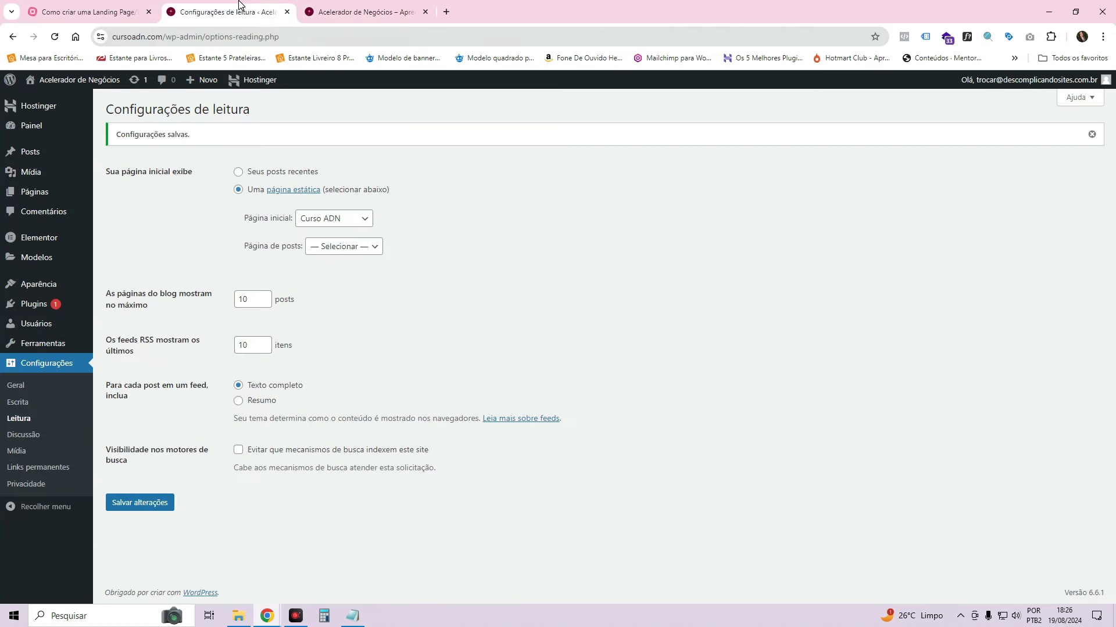
Step: Load tecudi.com/adn/ in a new tab
click(449, 11)
text(tecudi.com/adn/)
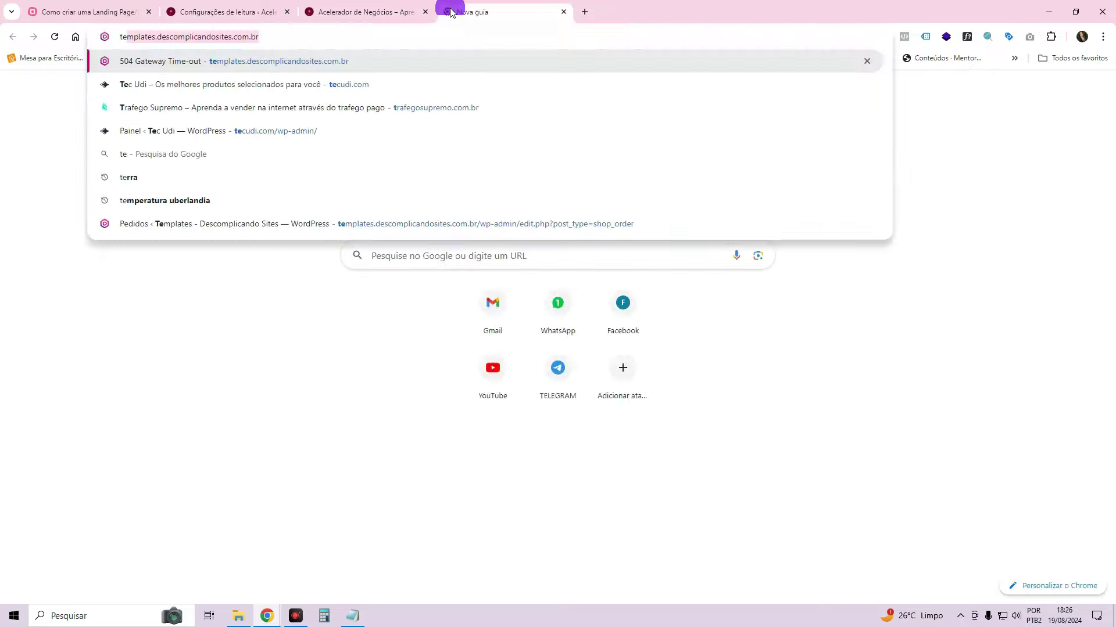
key(Return)
Step: Scroll the tecudi.com/adn reference page, highlighting its headline and section heading
scroll(889, 291, down, 8)
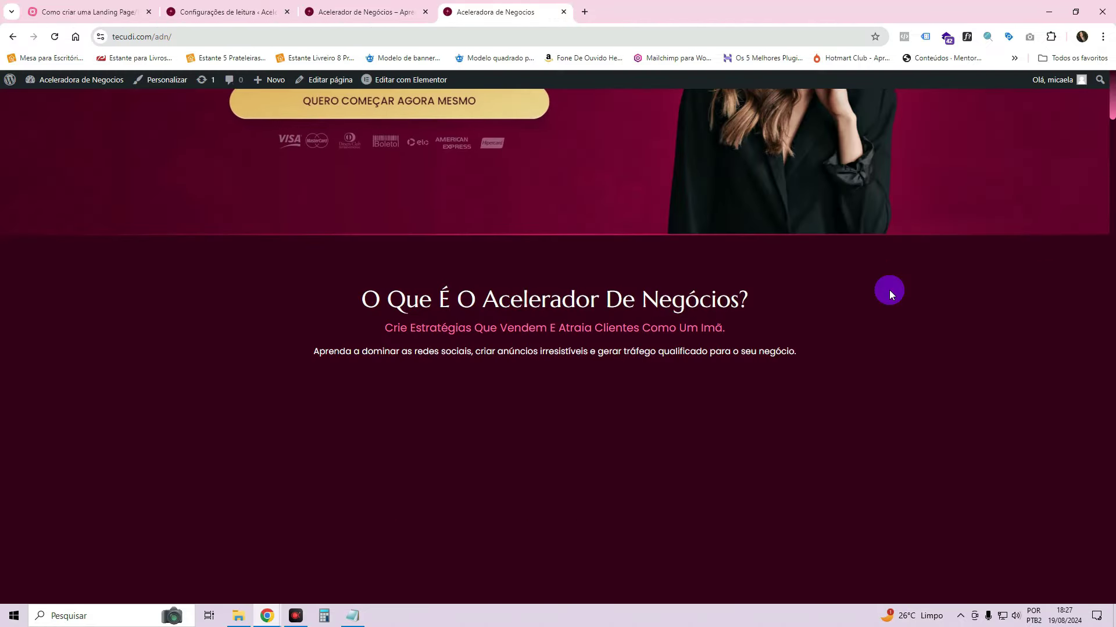
scroll(889, 290, down, 4)
scroll(889, 290, up, 12)
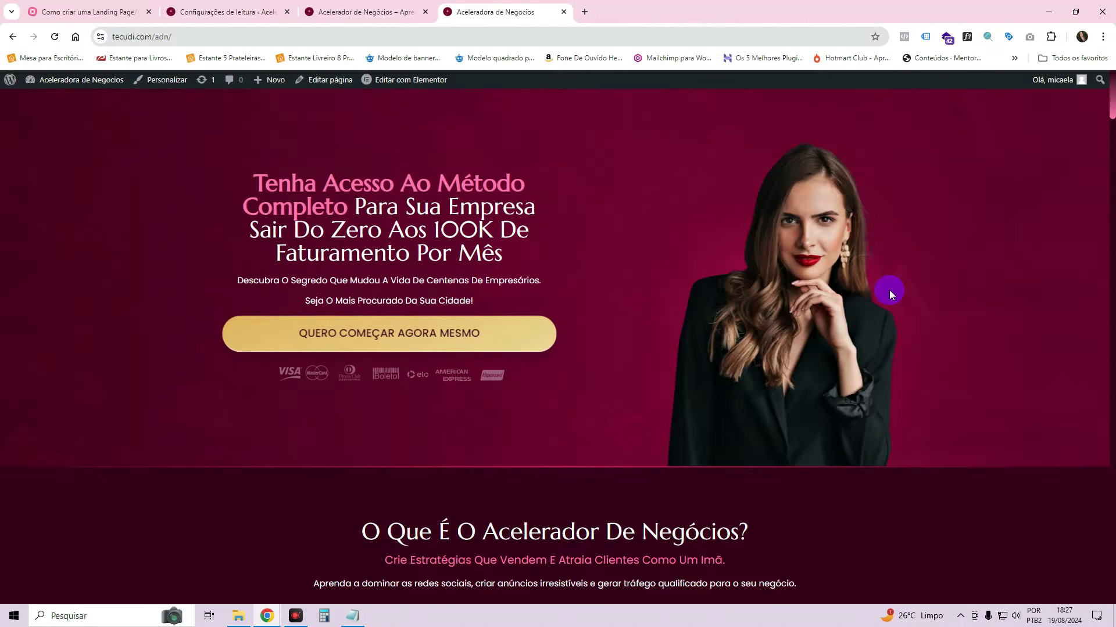
drag(256, 180, 534, 207)
scroll(674, 296, down, 6)
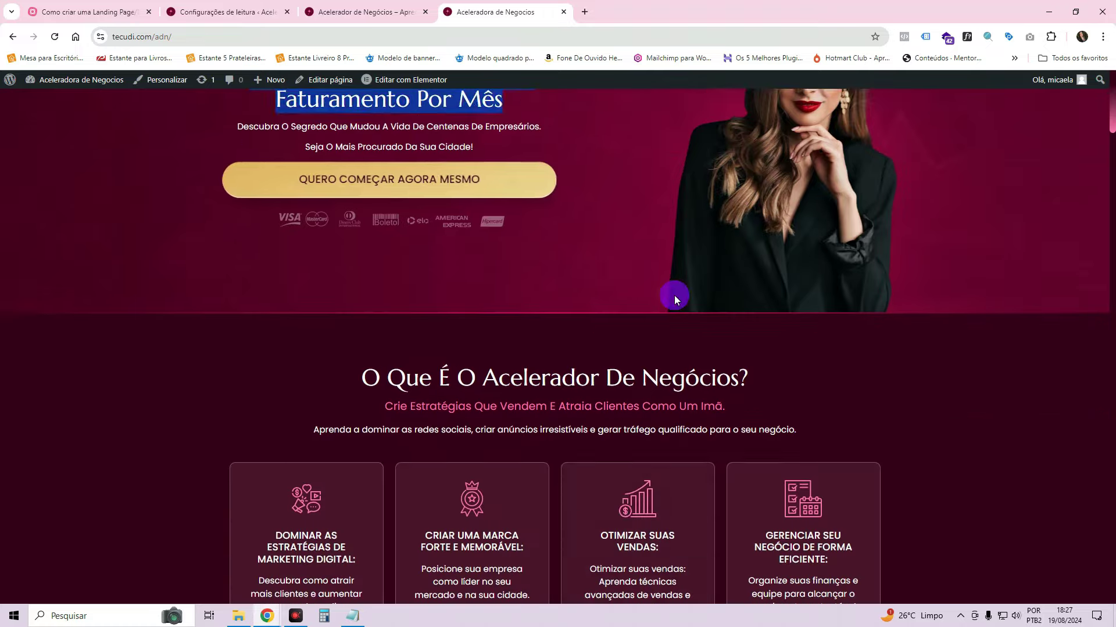
click(461, 209)
drag(369, 180, 604, 183)
click(787, 169)
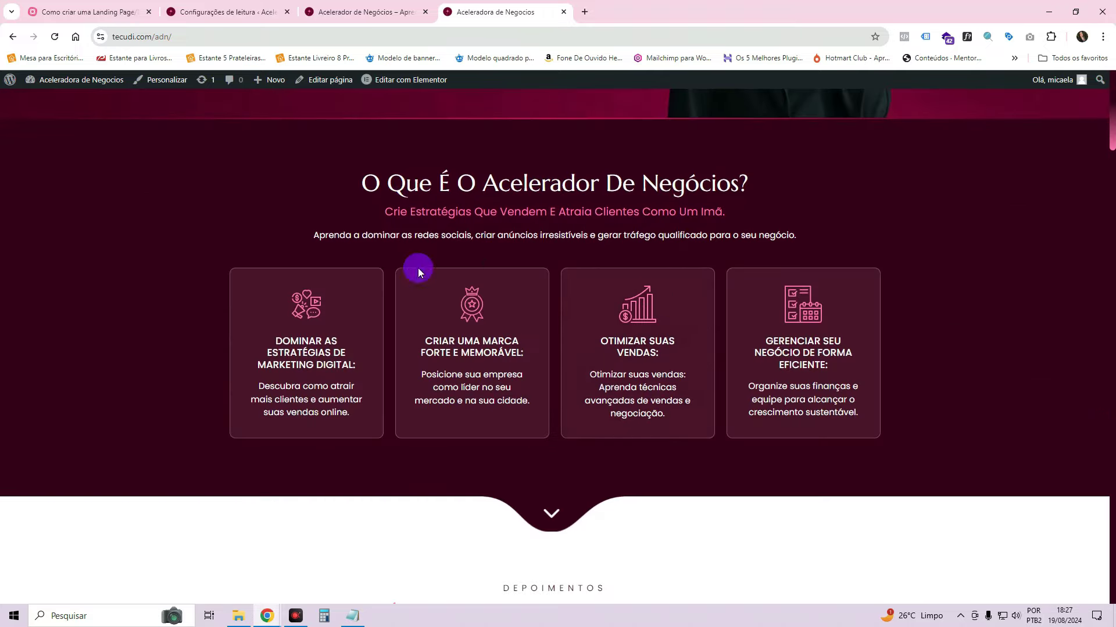
scroll(915, 277, down, 5)
scroll(432, 298, up, 4)
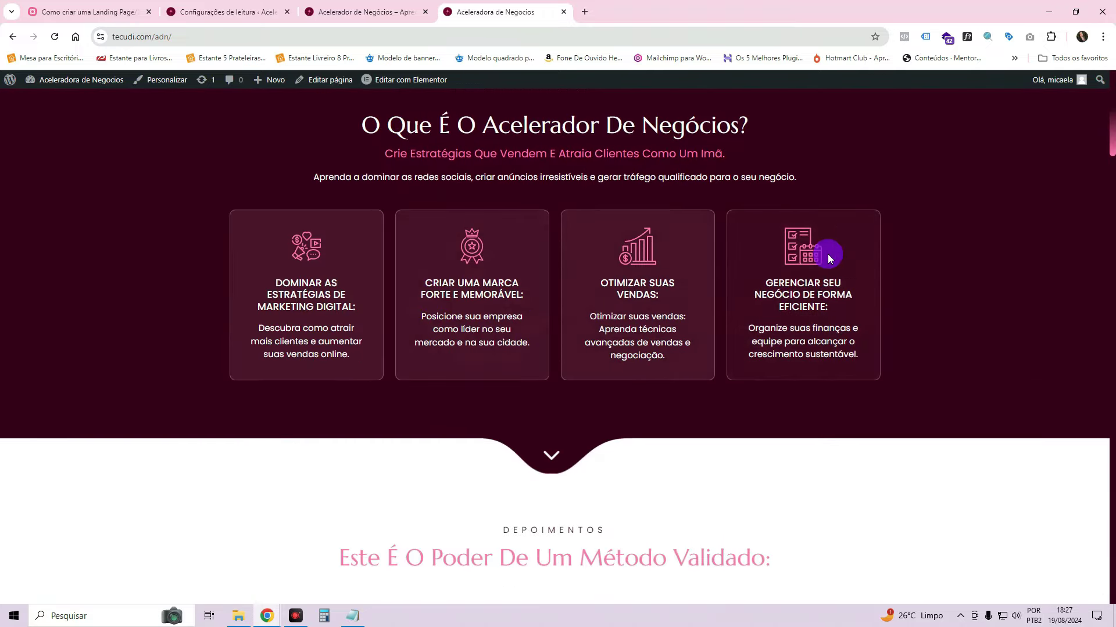
scroll(827, 253, down, 20)
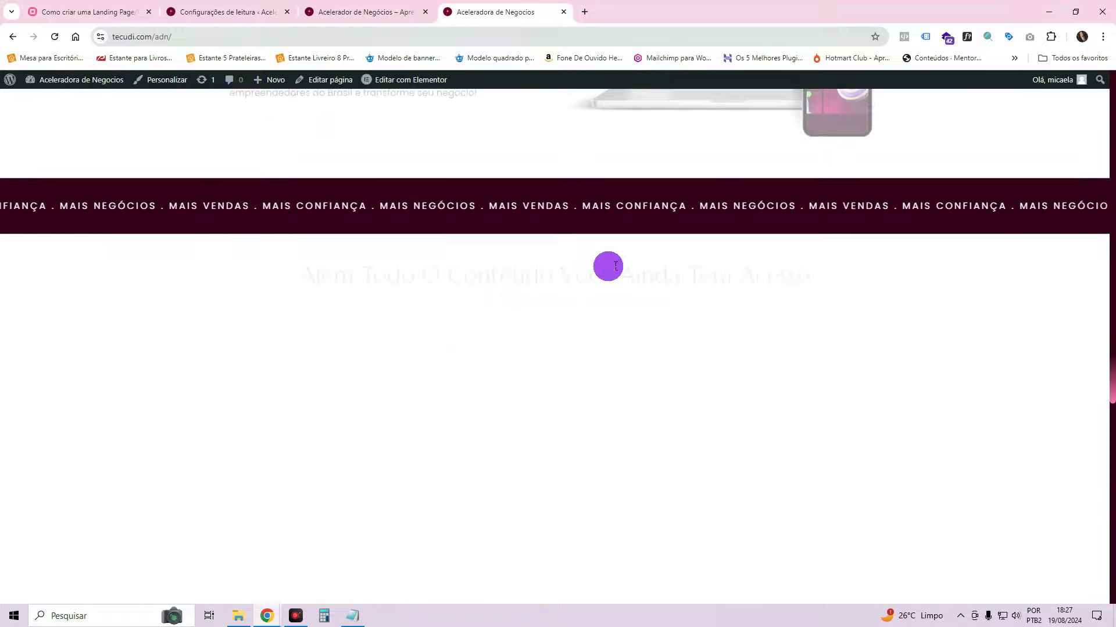
scroll(766, 264, down, 20)
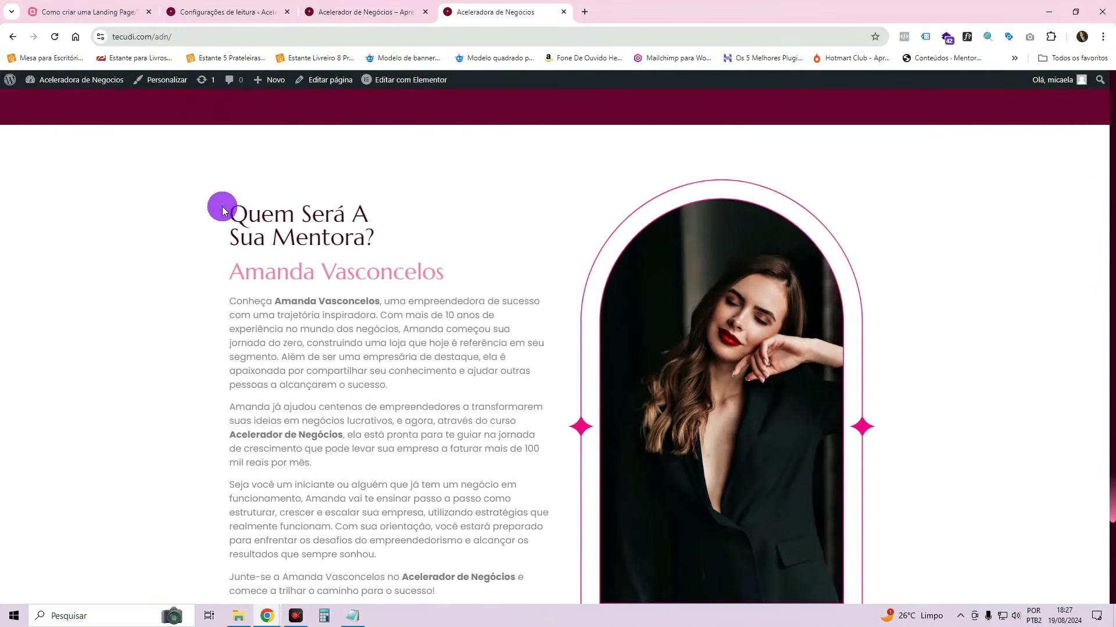
Step: Review the reference page's mentor section, then close the reference tab
drag(223, 211, 448, 242)
click(505, 266)
scroll(509, 270, up, 4)
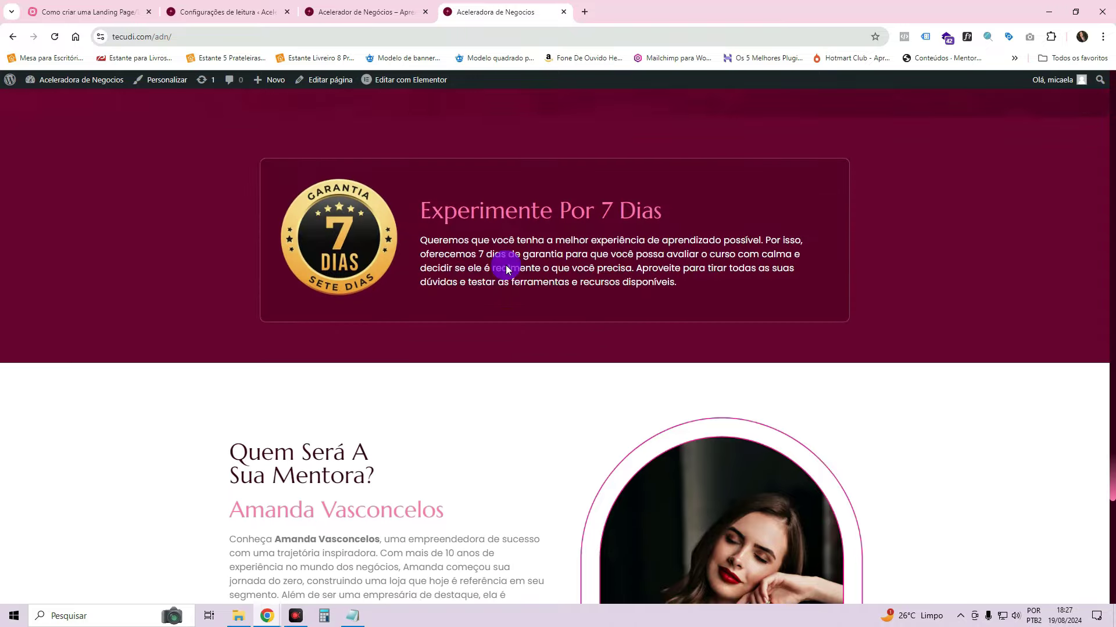
scroll(506, 269, up, 10)
scroll(281, 313, down, 1)
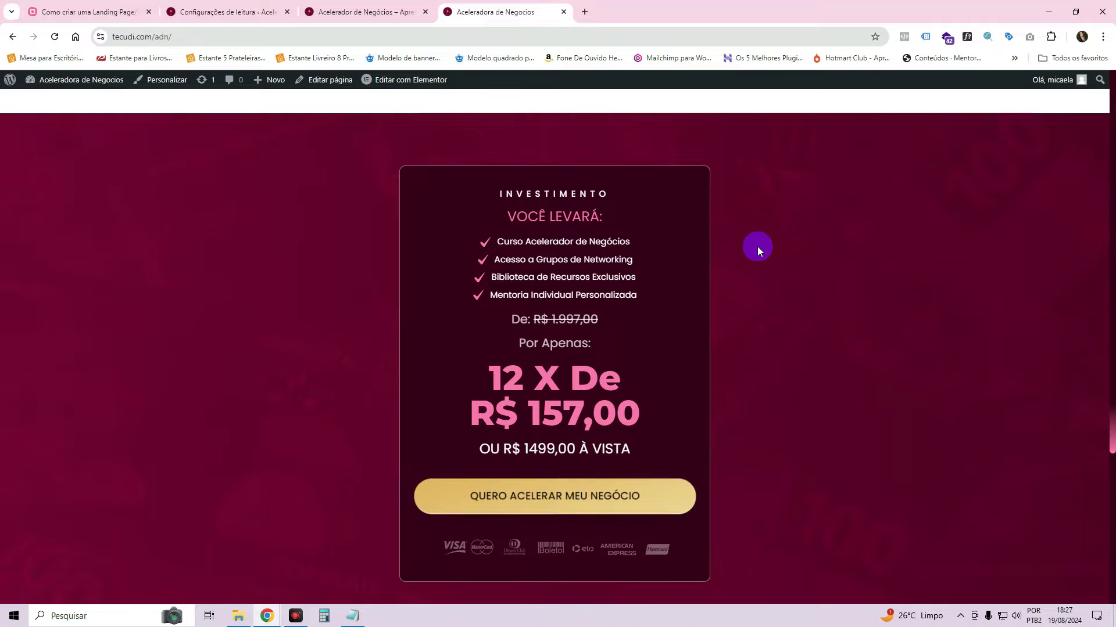
scroll(759, 251, up, 15)
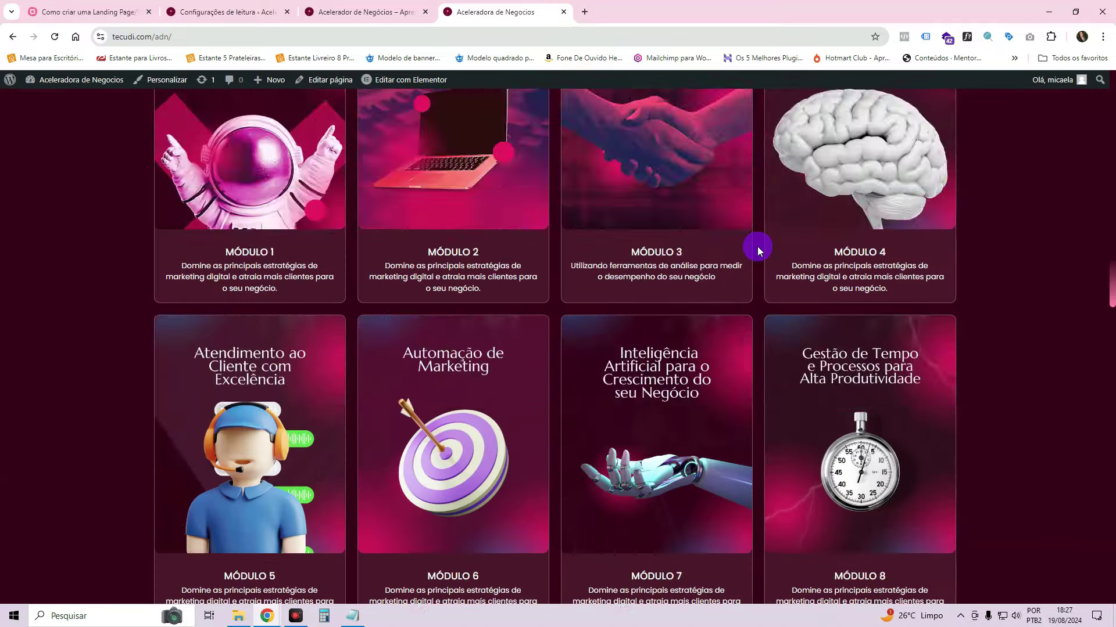
scroll(758, 246, up, 20)
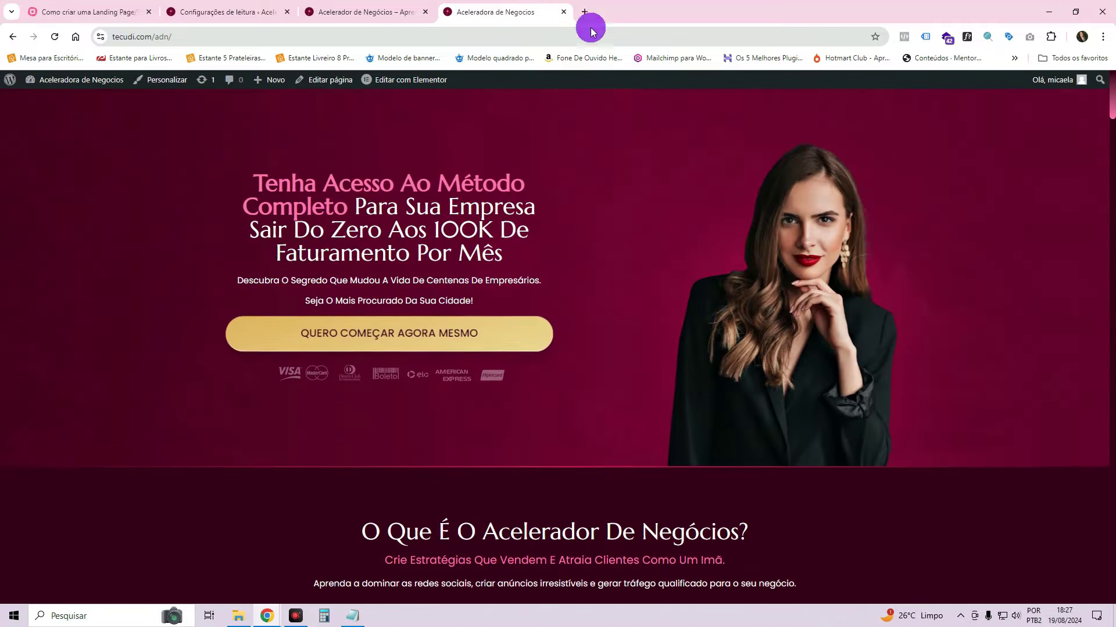
click(564, 11)
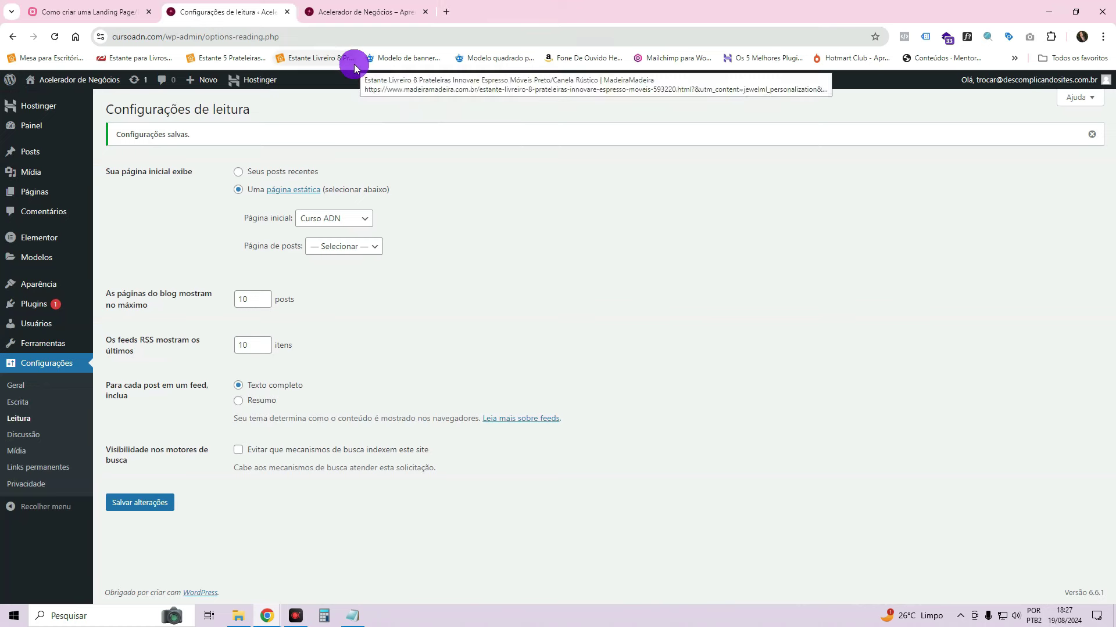
Step: Open the Curso ADN page in the Elementor editor
click(117, 189)
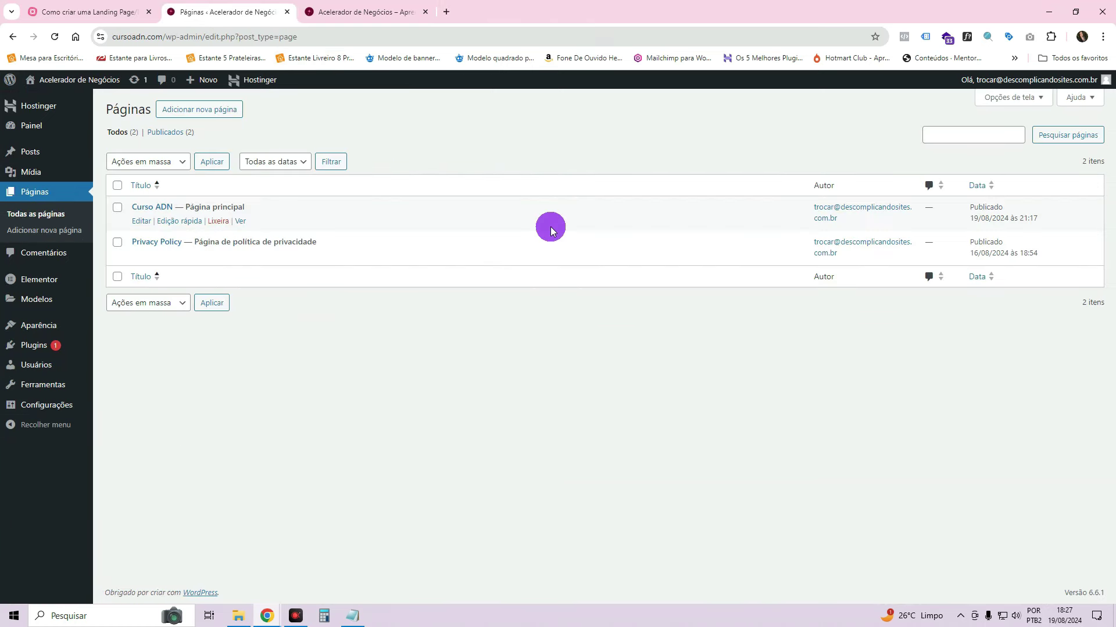
click(141, 224)
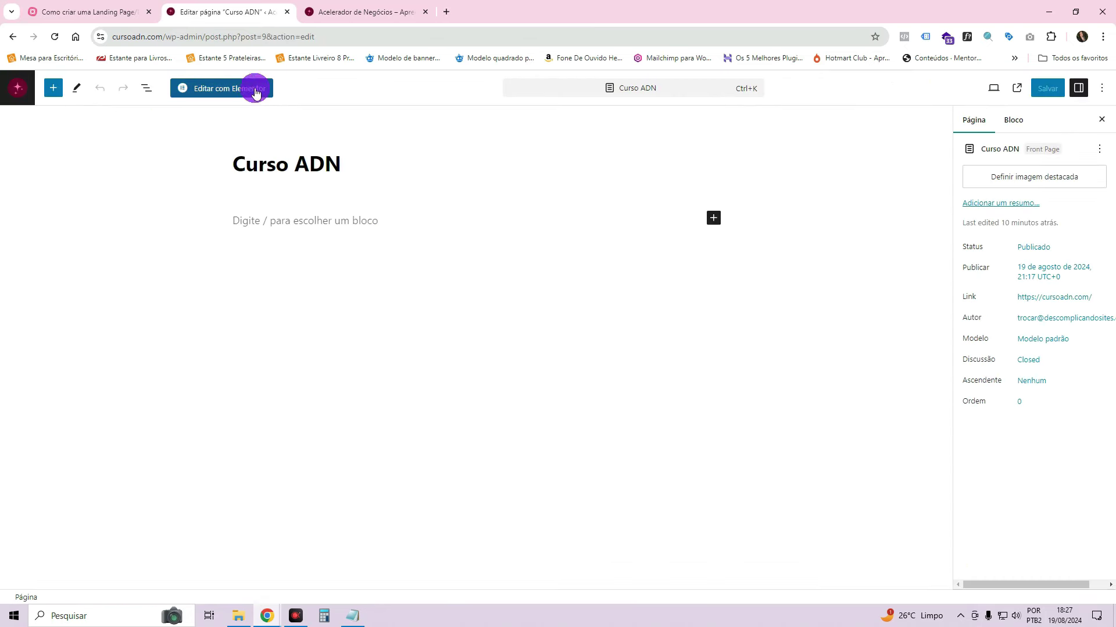
click(255, 89)
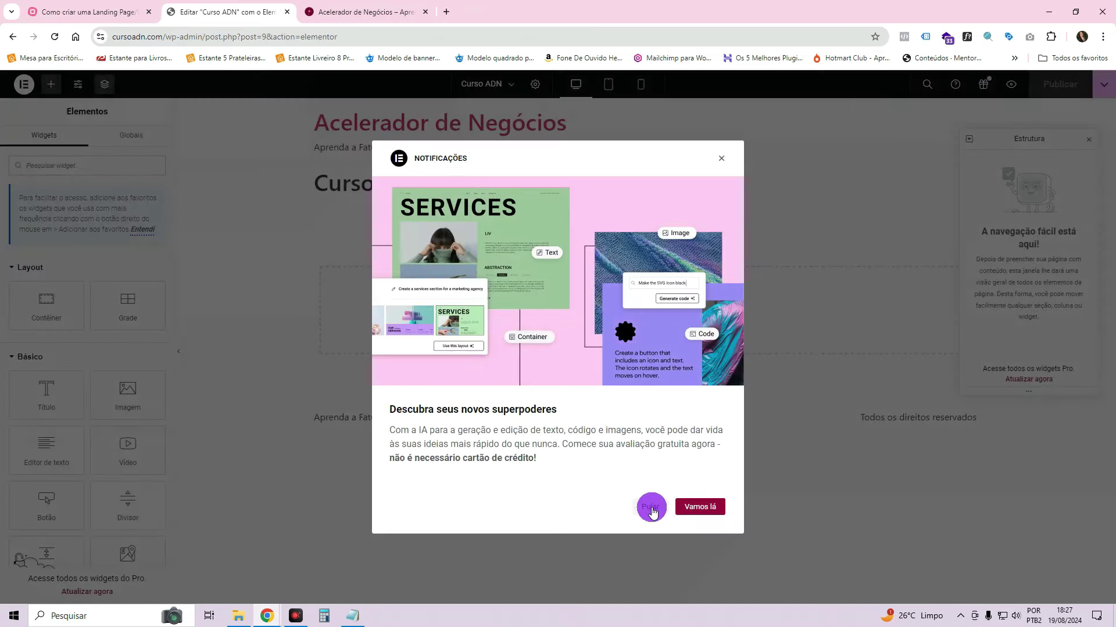
click(651, 508)
Step: Change the Primário global colour from light blue to a deep maroon red
click(78, 86)
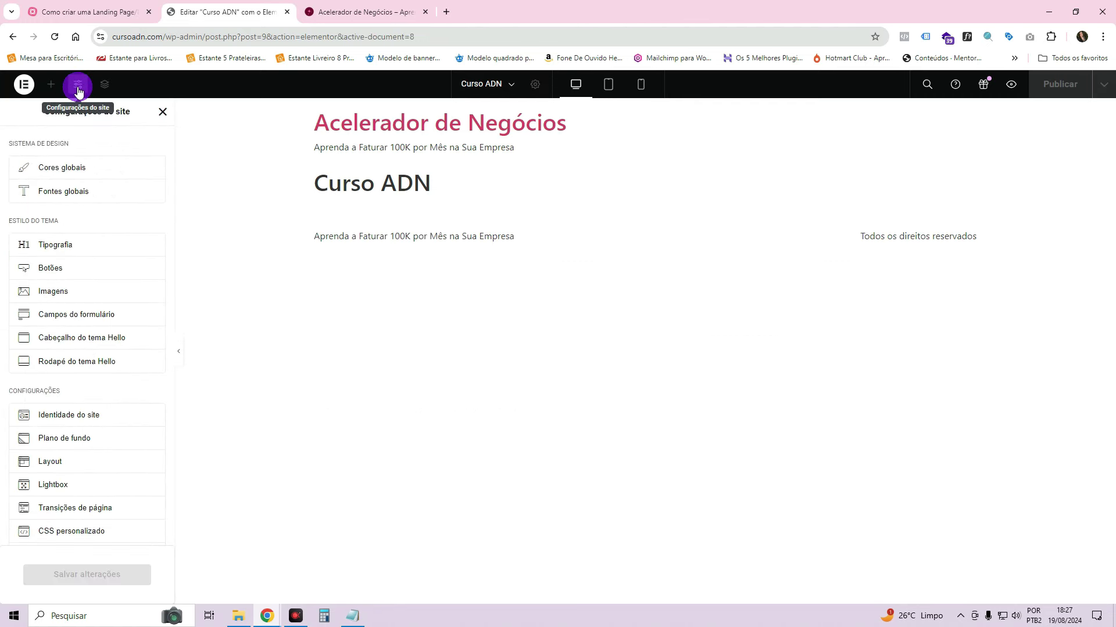
click(107, 169)
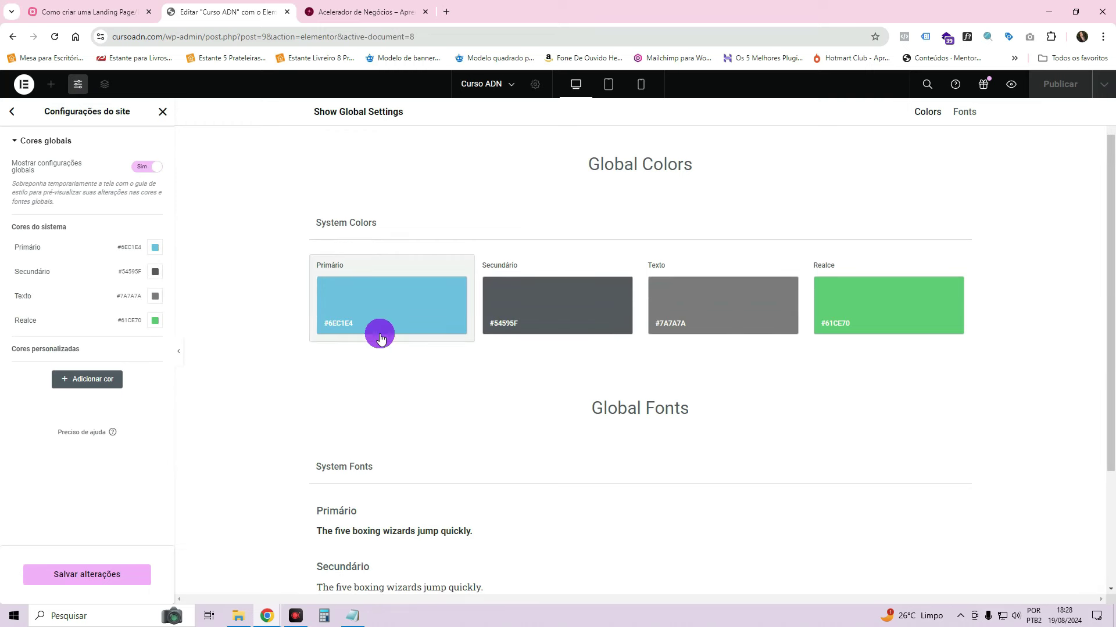
click(353, 616)
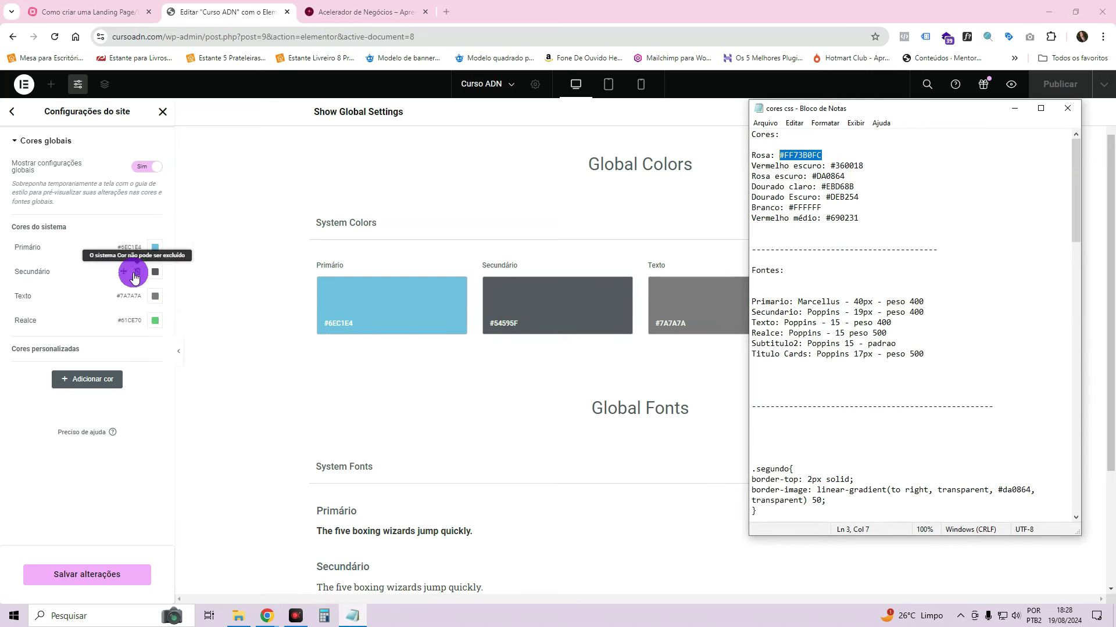
click(156, 248)
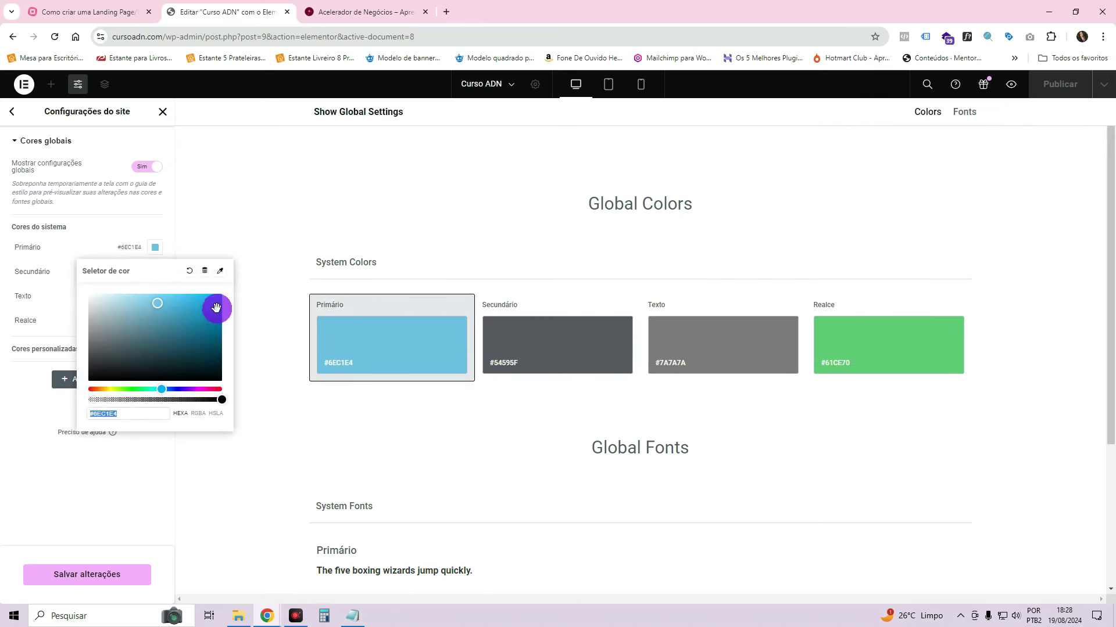
text(#526770)
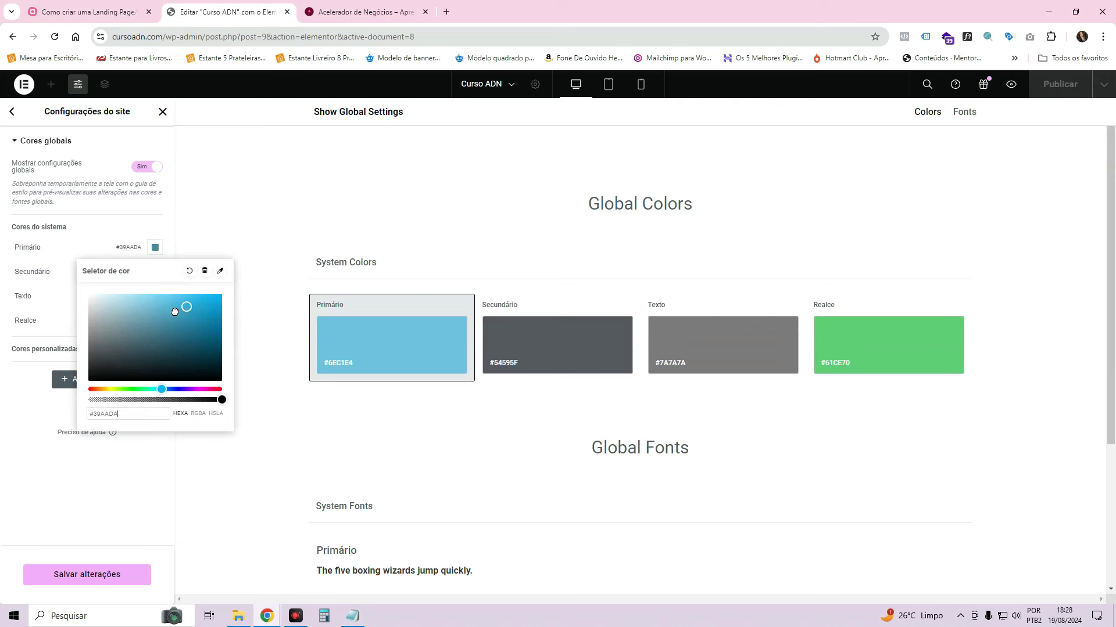
drag(134, 339, 193, 308)
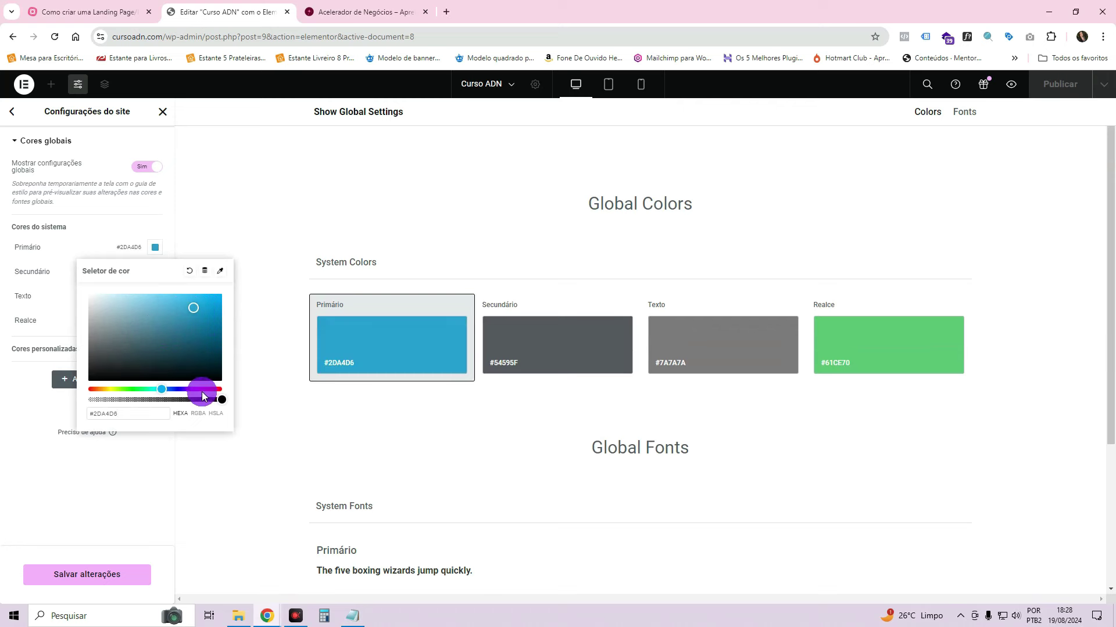
drag(202, 391, 99, 389)
click(217, 388)
click(213, 336)
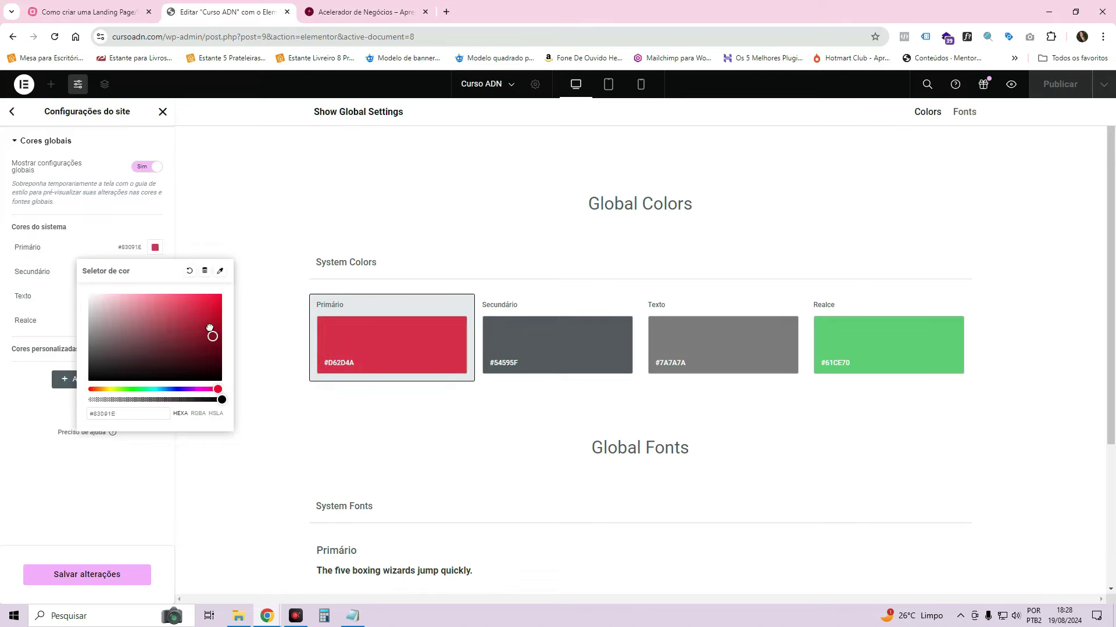
click(186, 357)
Step: Go to coolors.co and start its colour palette generator
click(449, 15)
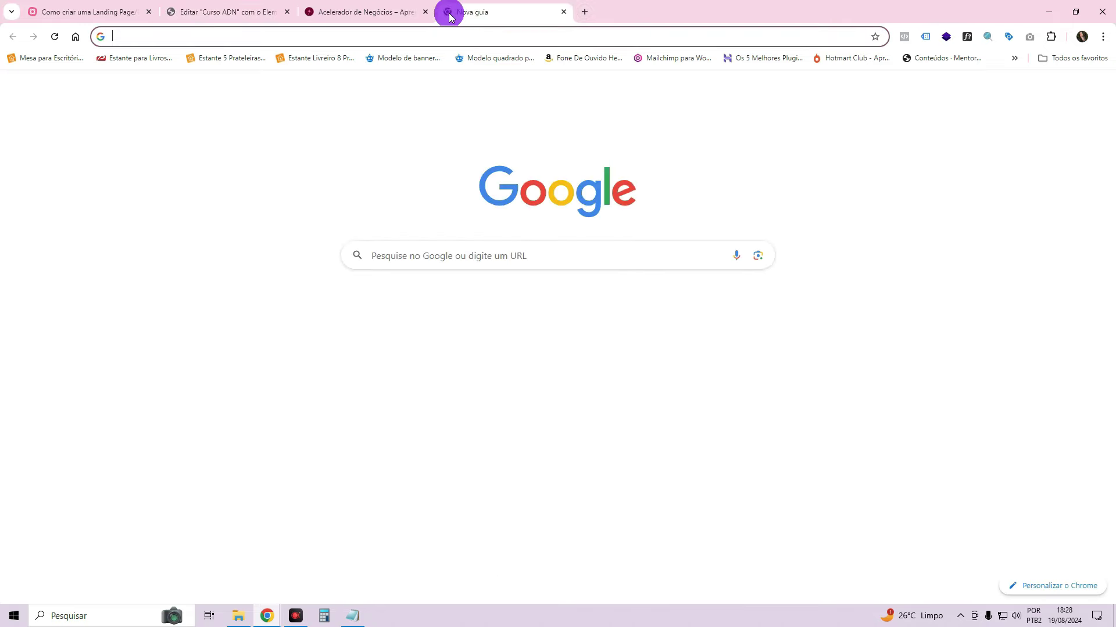
text(cool)
key(Return)
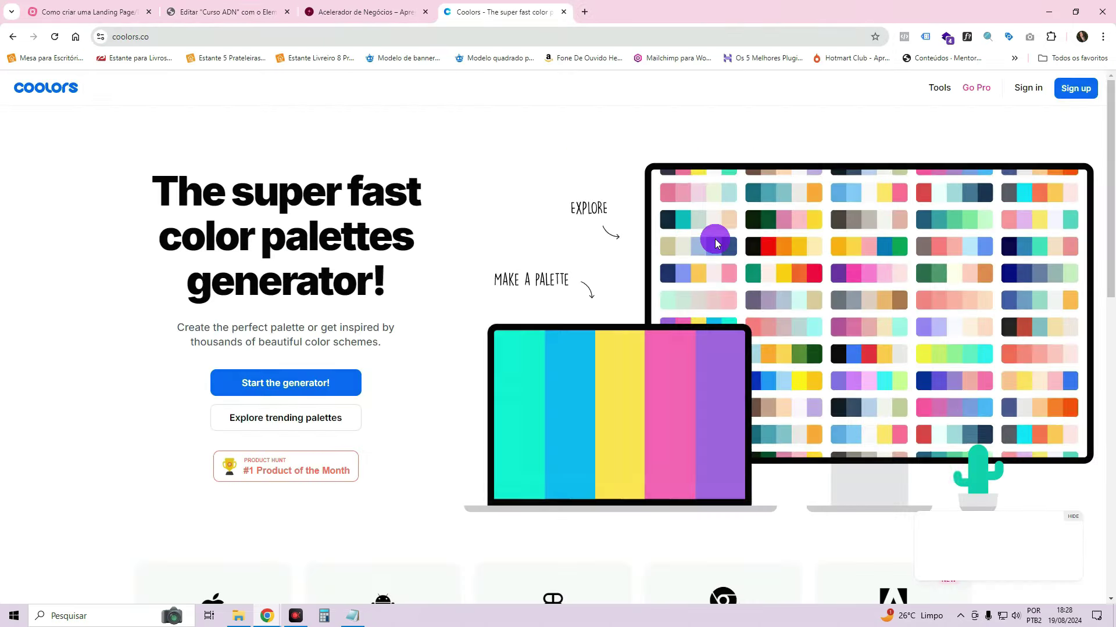
scroll(558, 318, down, 5)
scroll(356, 277, up, 4)
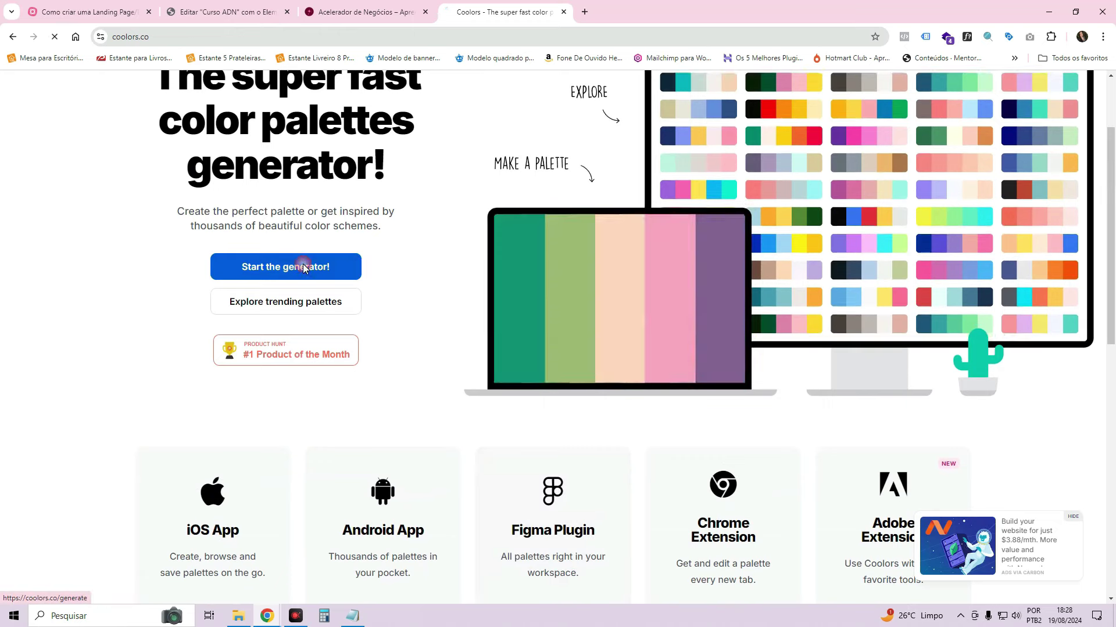
click(302, 265)
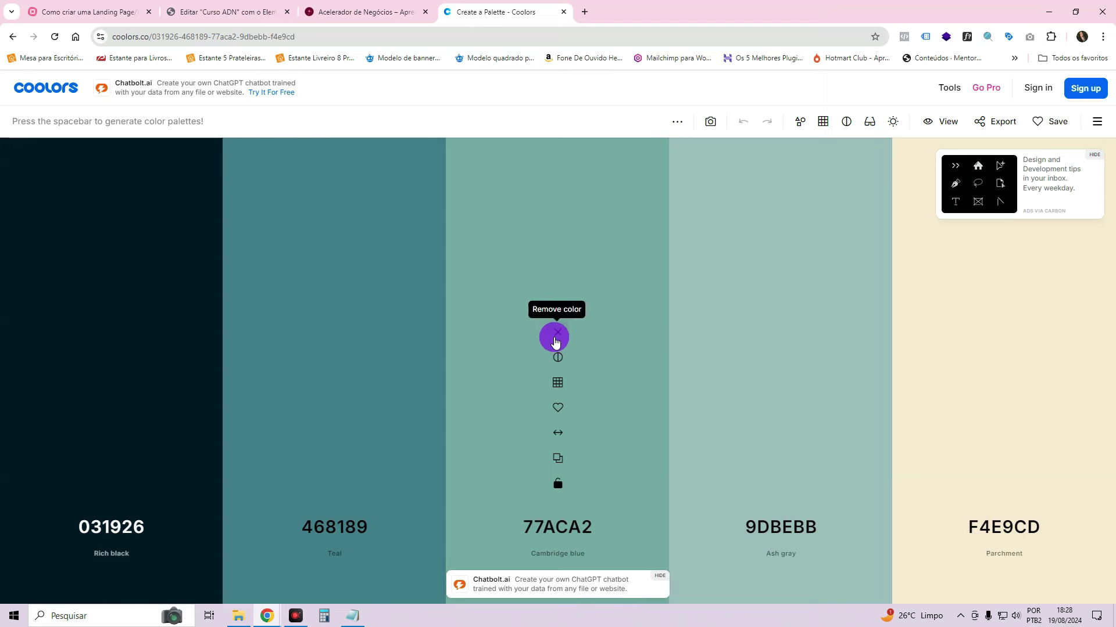
Step: Browse Coolors' trending palettes and open one palette on its own page
click(12, 36)
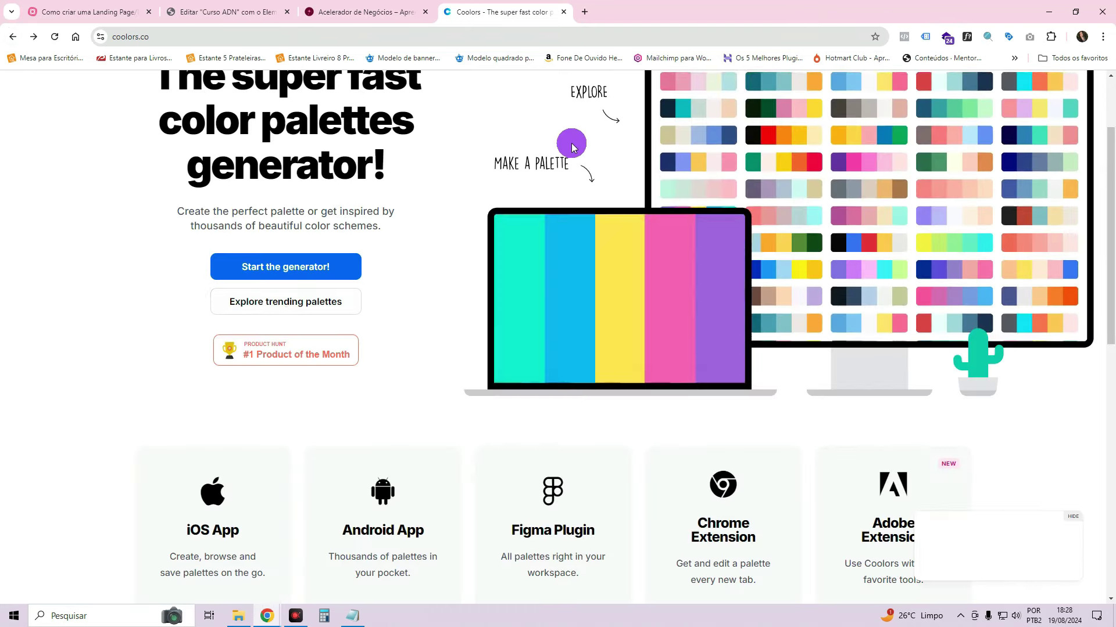
click(392, 318)
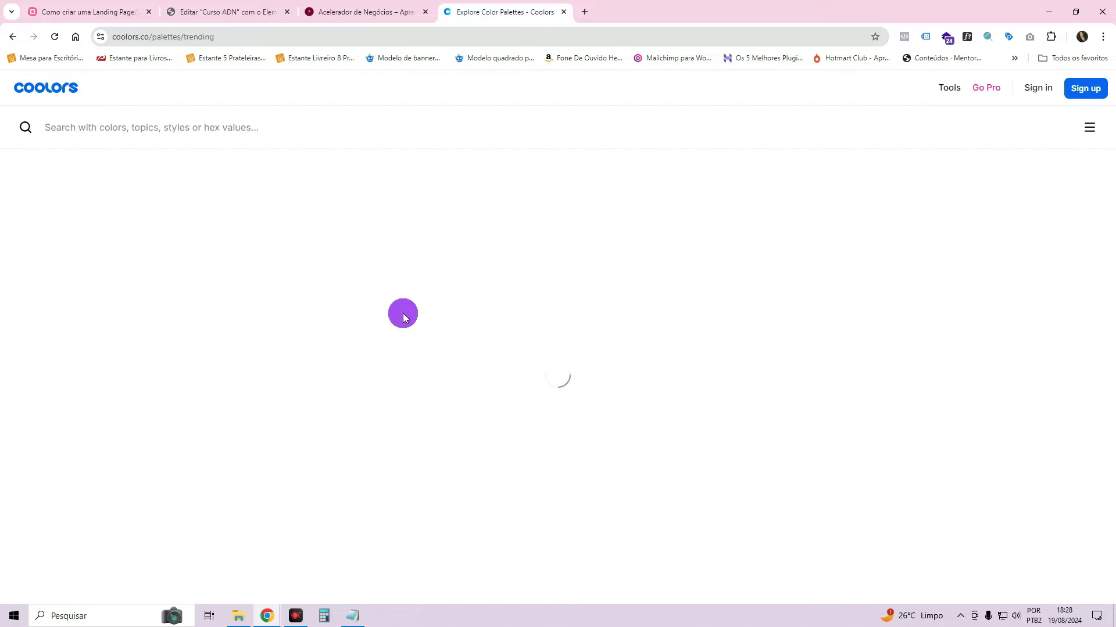
click(407, 337)
click(425, 402)
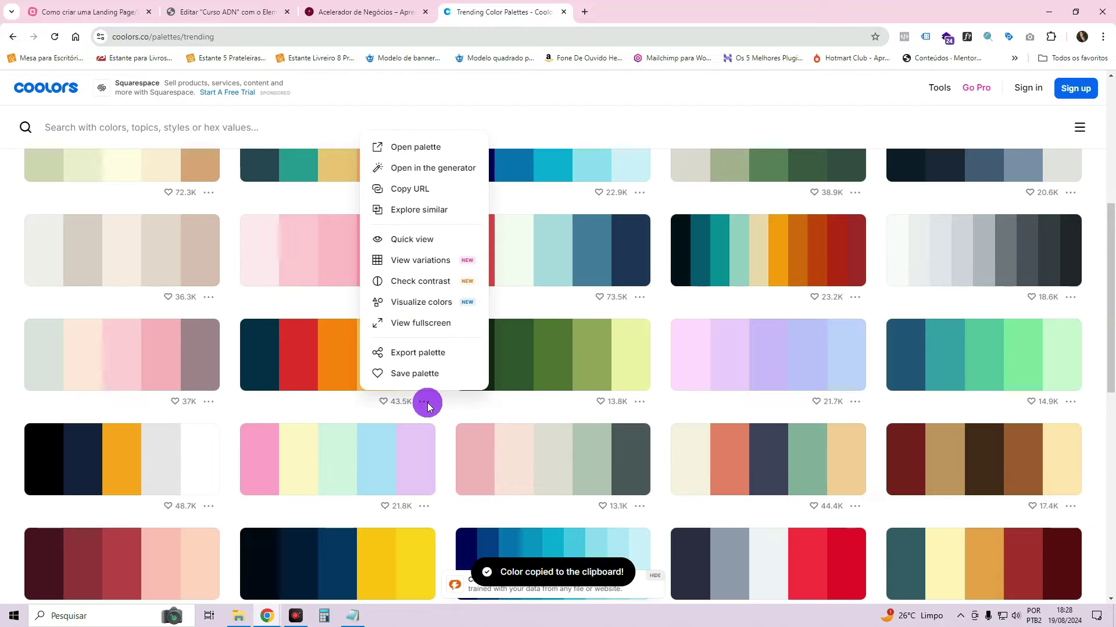
click(443, 147)
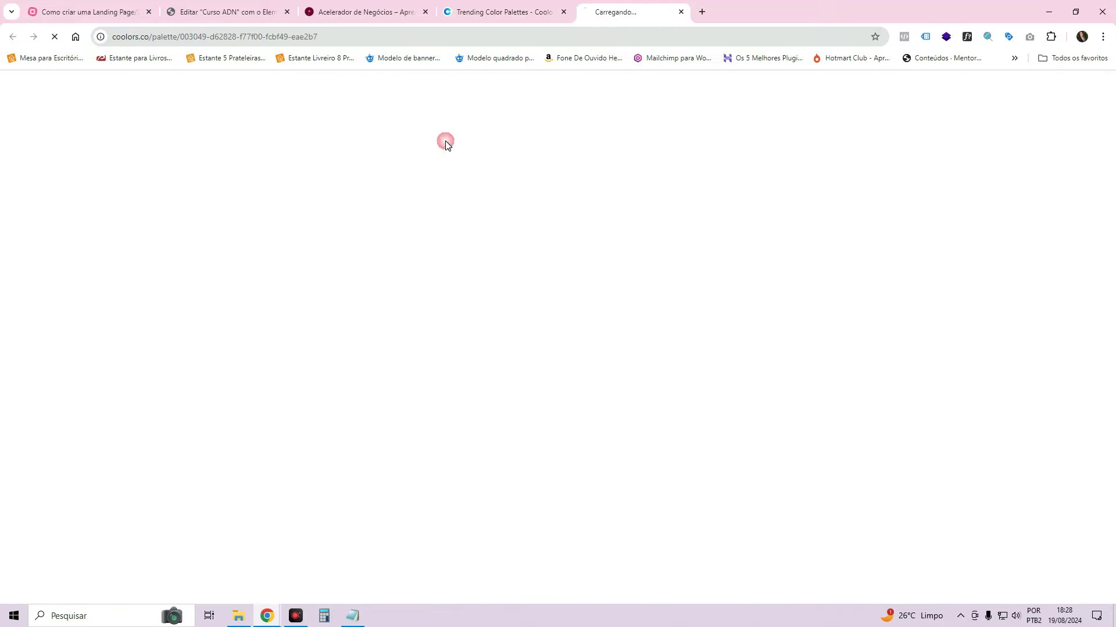
Step: Copy the red D62828 and orange F77F00 hex codes from the palette
click(565, 12)
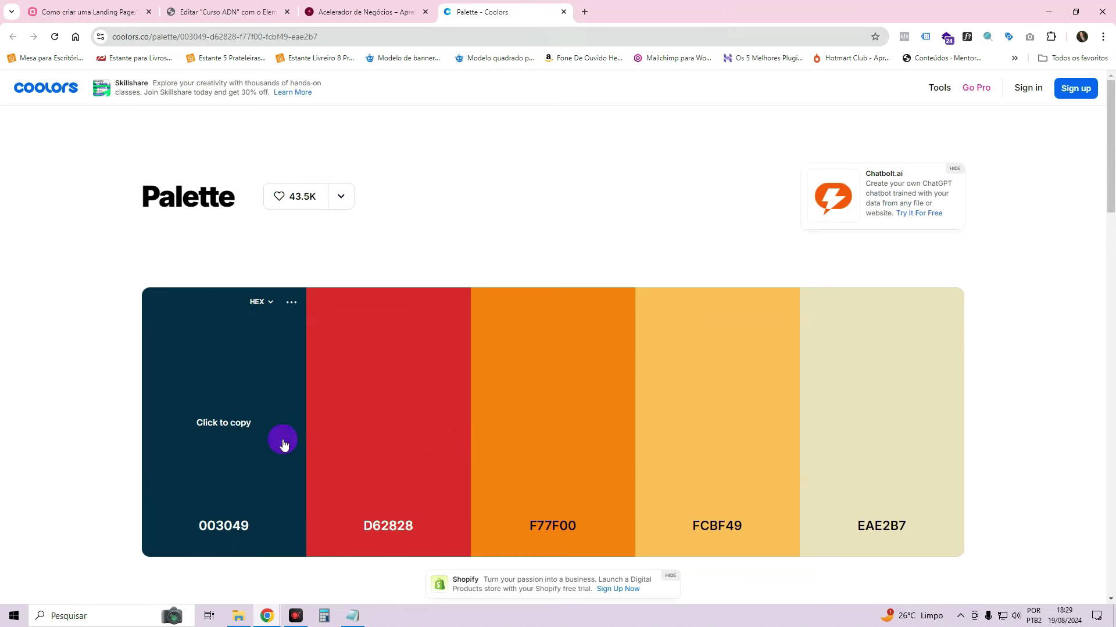
click(398, 423)
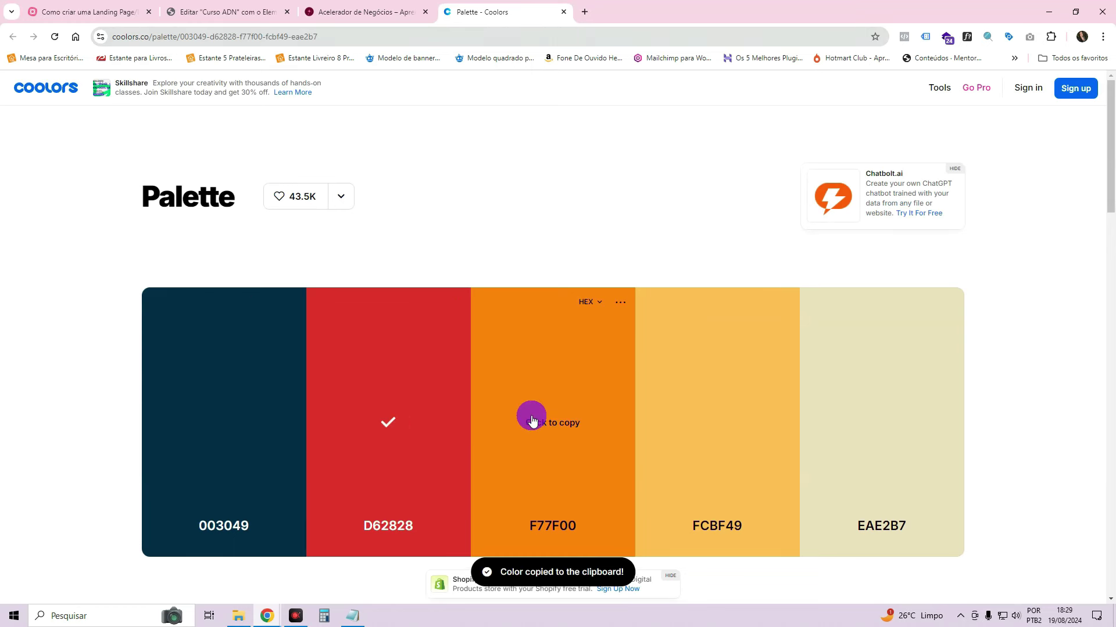
click(542, 526)
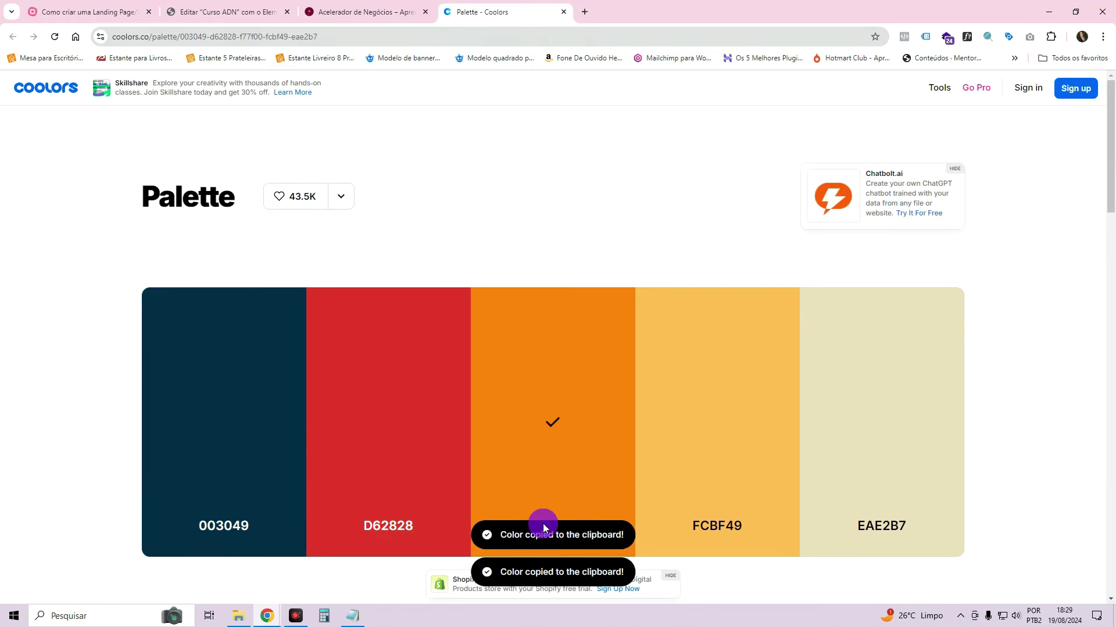
click(562, 13)
Step: Set the Primário global colour to pink #FF73B0FC, pasted from the notes
click(241, 11)
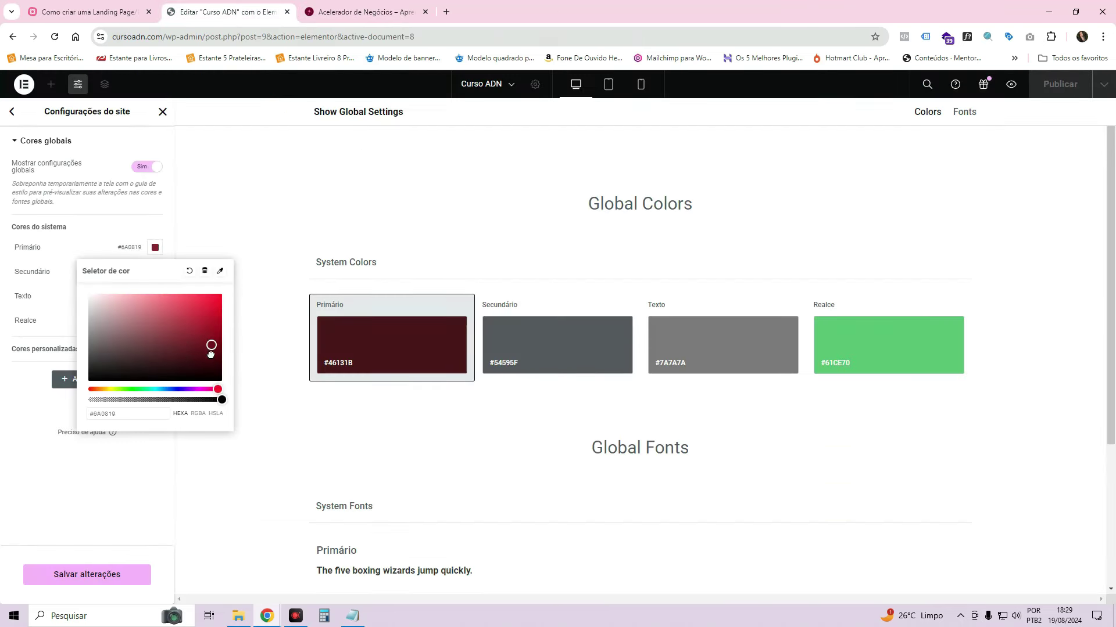
drag(208, 319, 209, 315)
click(150, 418)
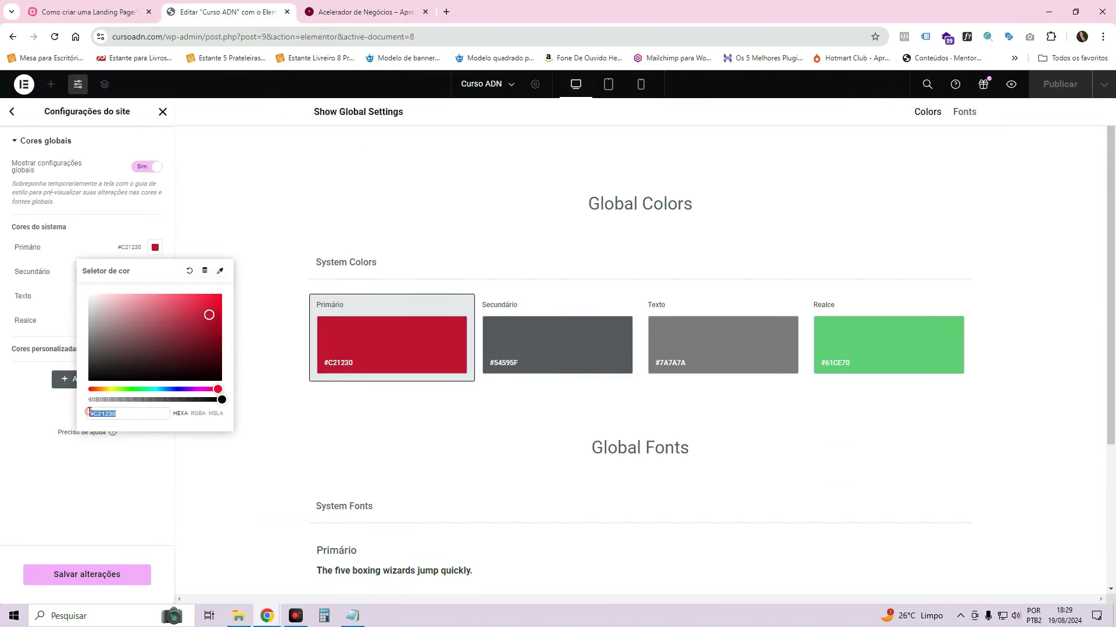
key(ctrl+v)
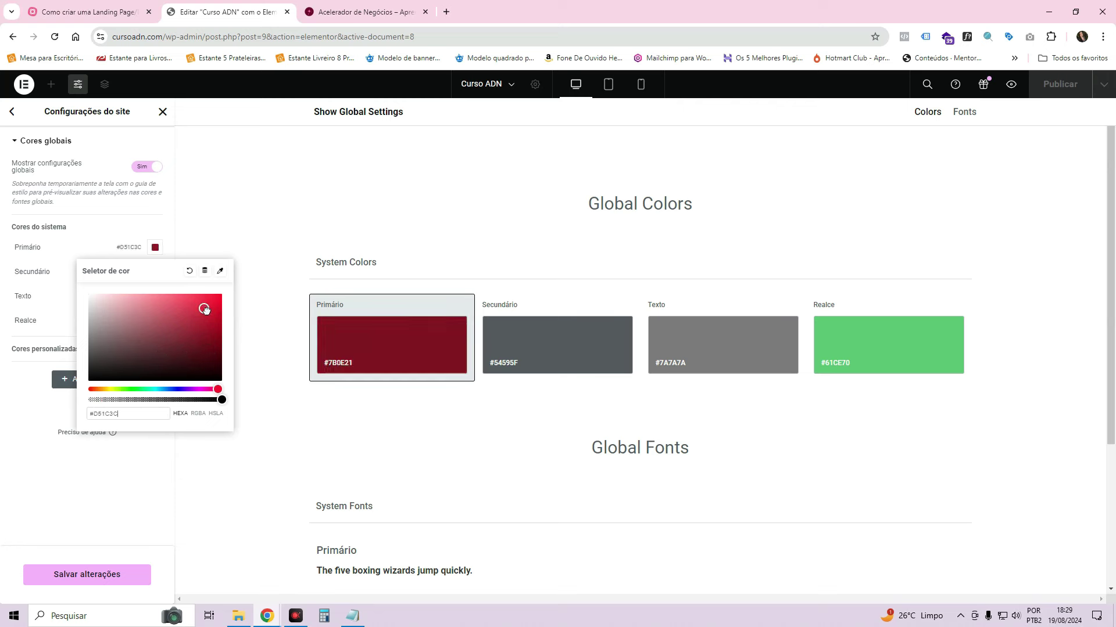
click(208, 302)
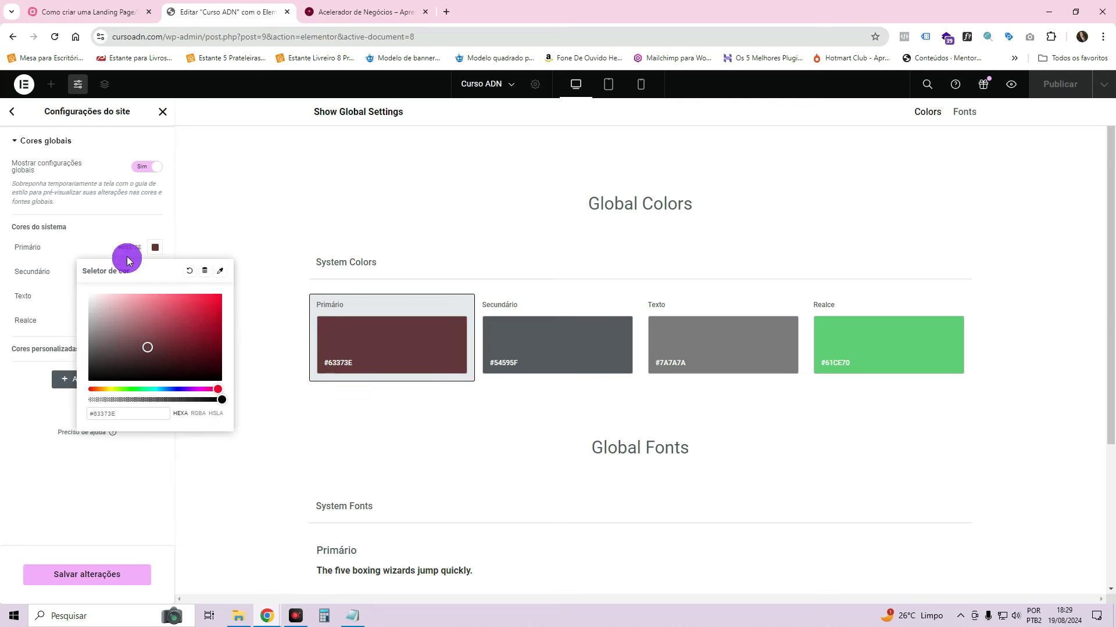
click(352, 616)
double_click(829, 155)
double_click(141, 414)
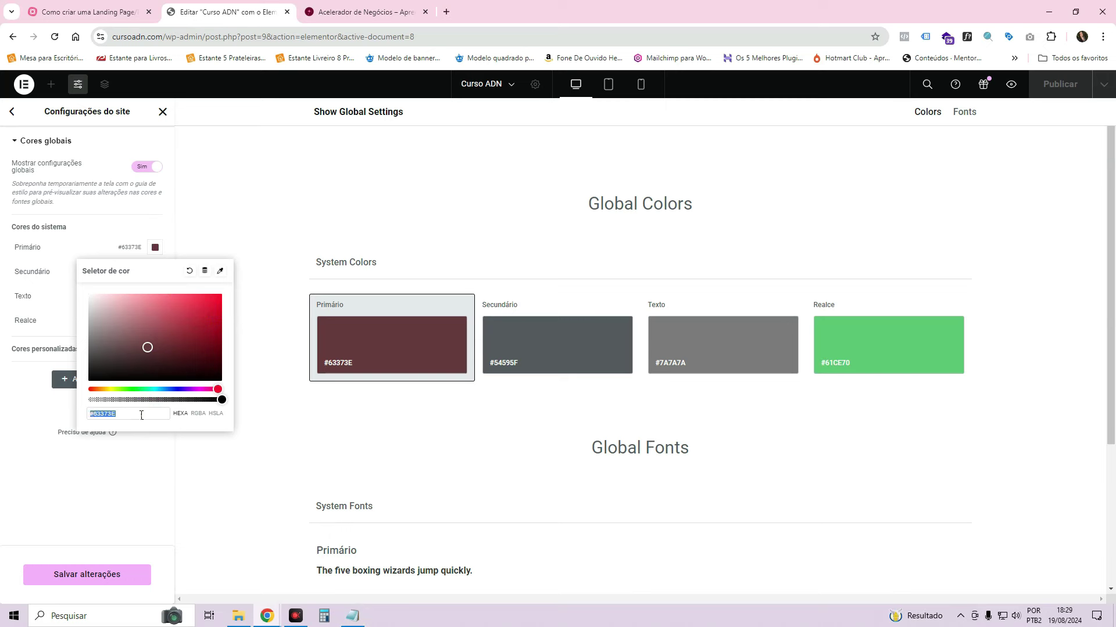
key(ctrl+v)
click(104, 395)
Step: Set the Secundário global colour to dark red #360018
click(156, 273)
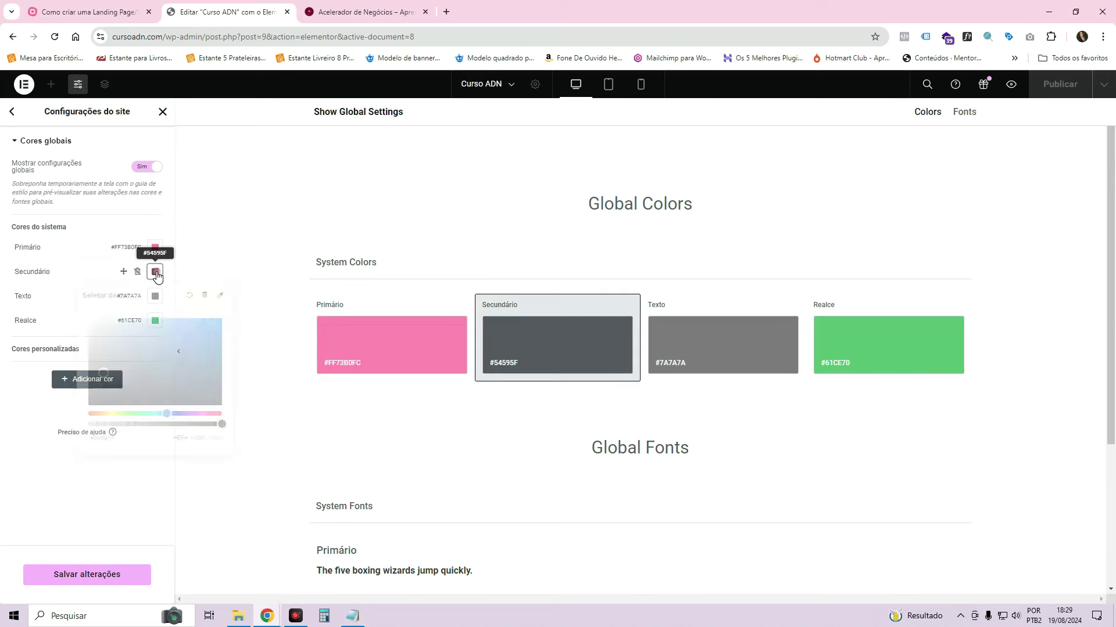
click(353, 615)
drag(864, 166, 844, 167)
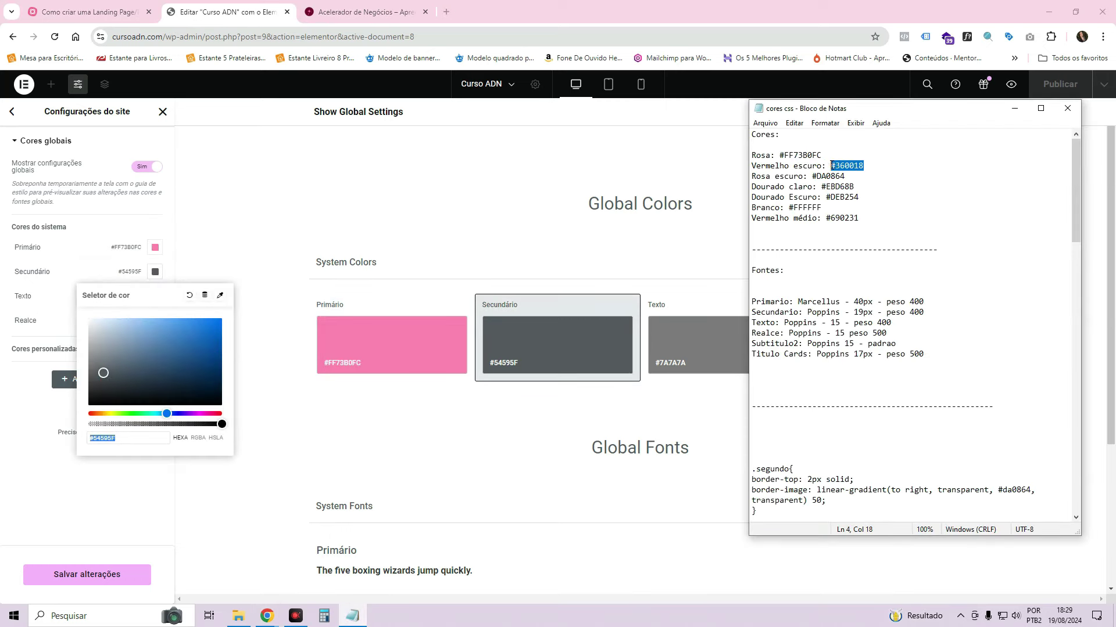
click(158, 437)
key(ctrl+v)
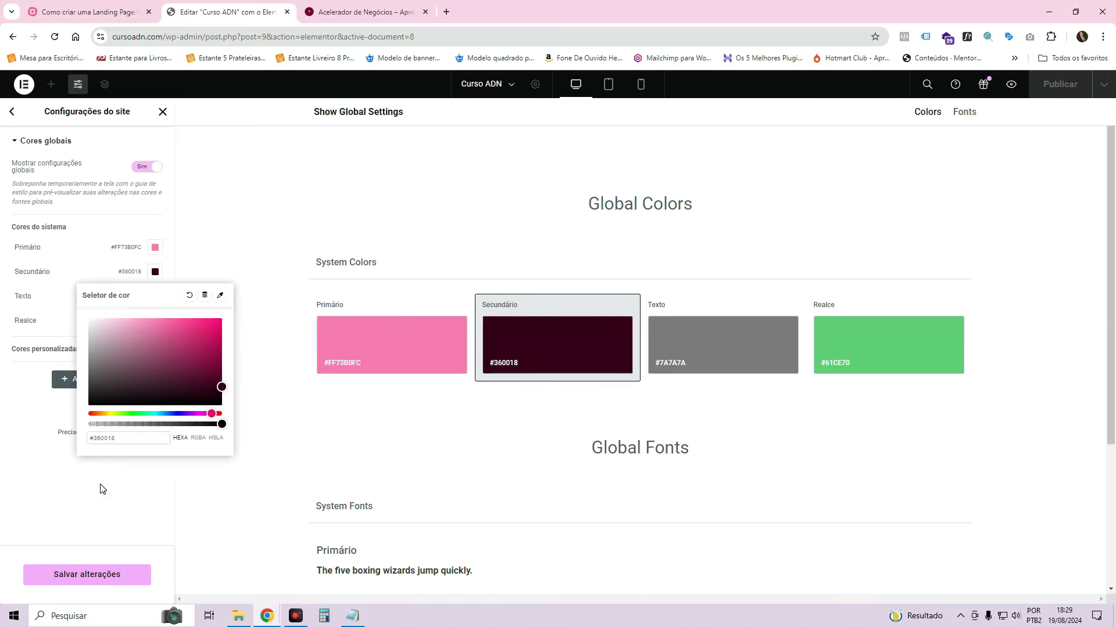
click(104, 491)
Step: Set the Realce accent colour to #DA0864
click(353, 616)
drag(860, 176, 848, 178)
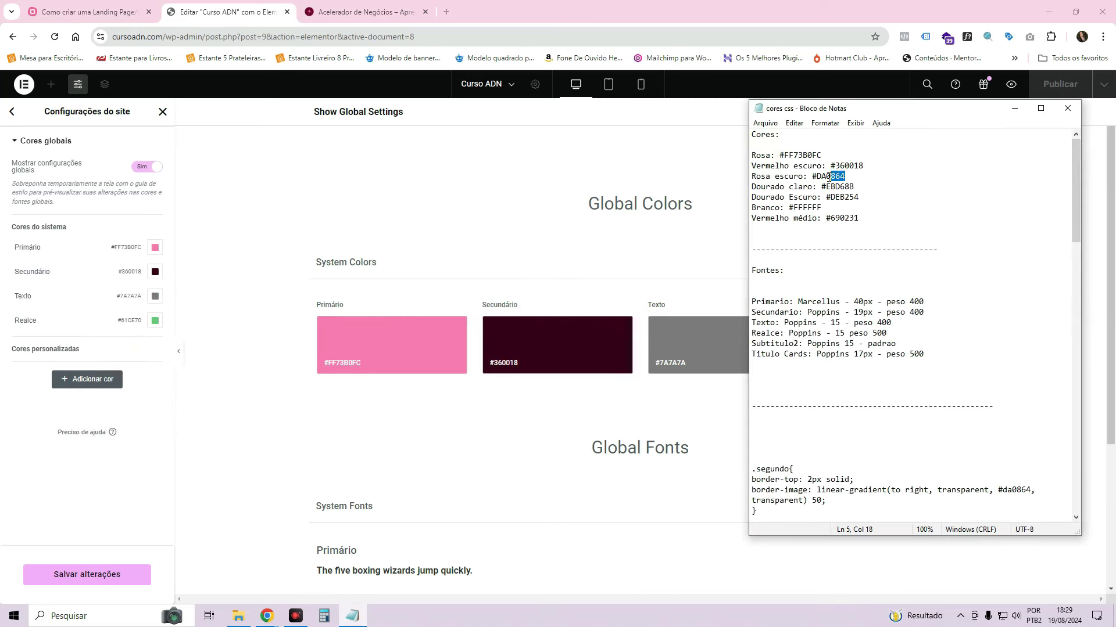
click(156, 320)
click(162, 486)
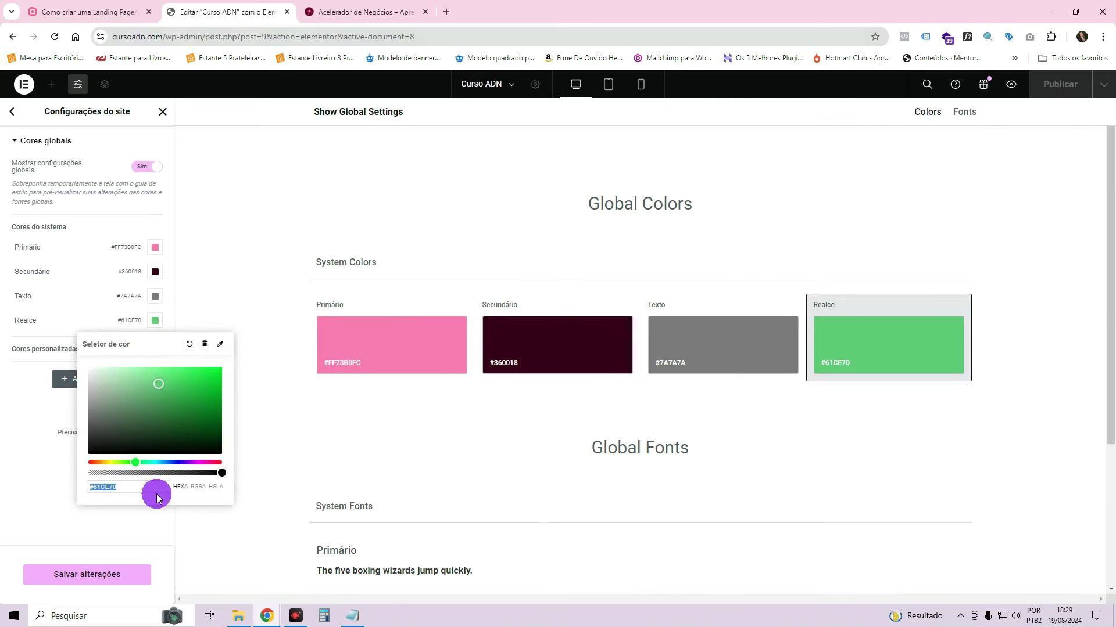
text(#DA0864)
click(31, 440)
Step: Add a custom colour with hex #EBD68B and name it 'dourado claro'
click(89, 381)
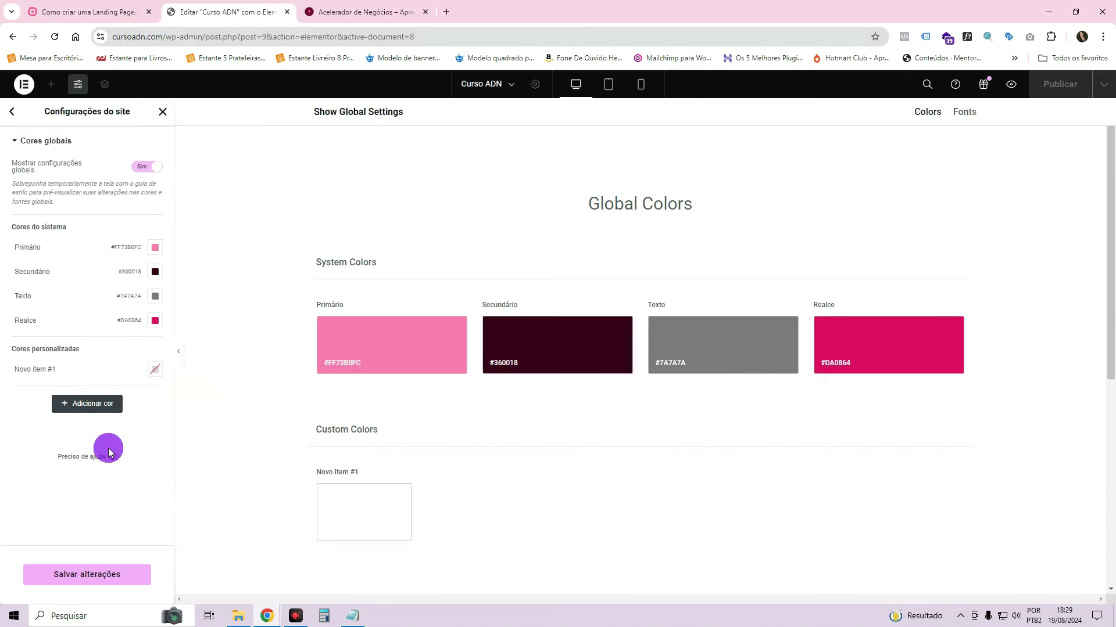
click(353, 616)
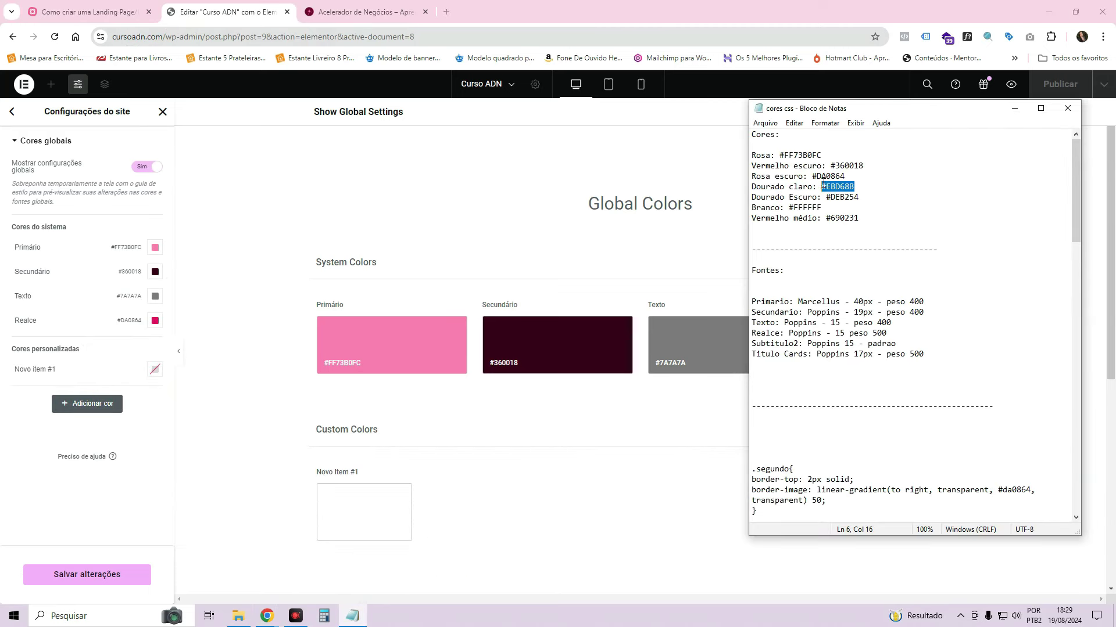
click(155, 369)
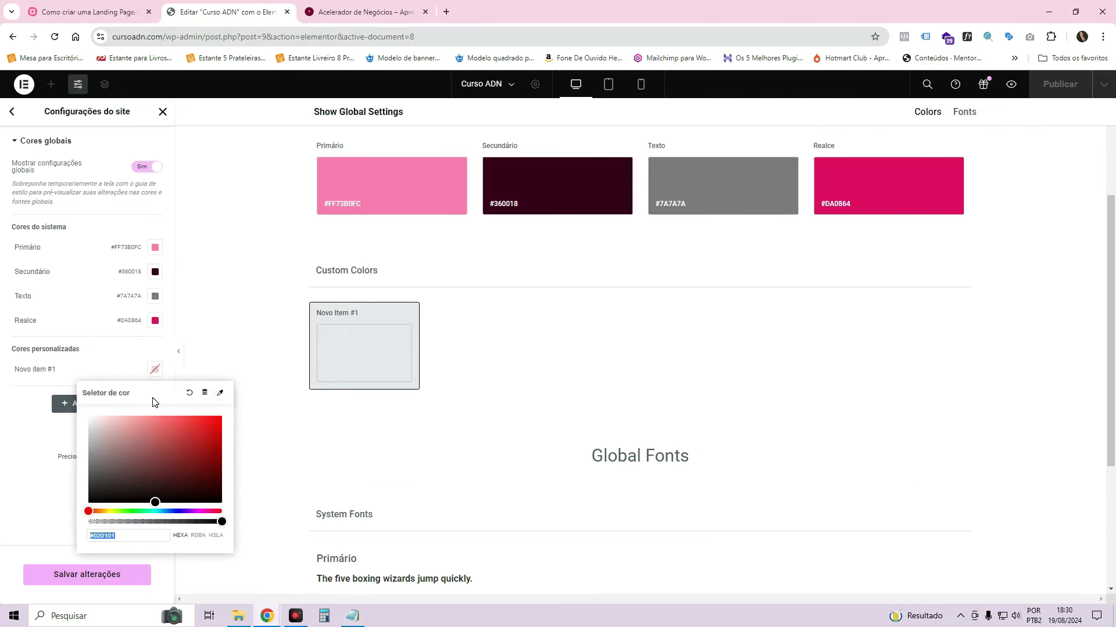
click(141, 535)
text(#EBD68B)
triple_click(45, 369)
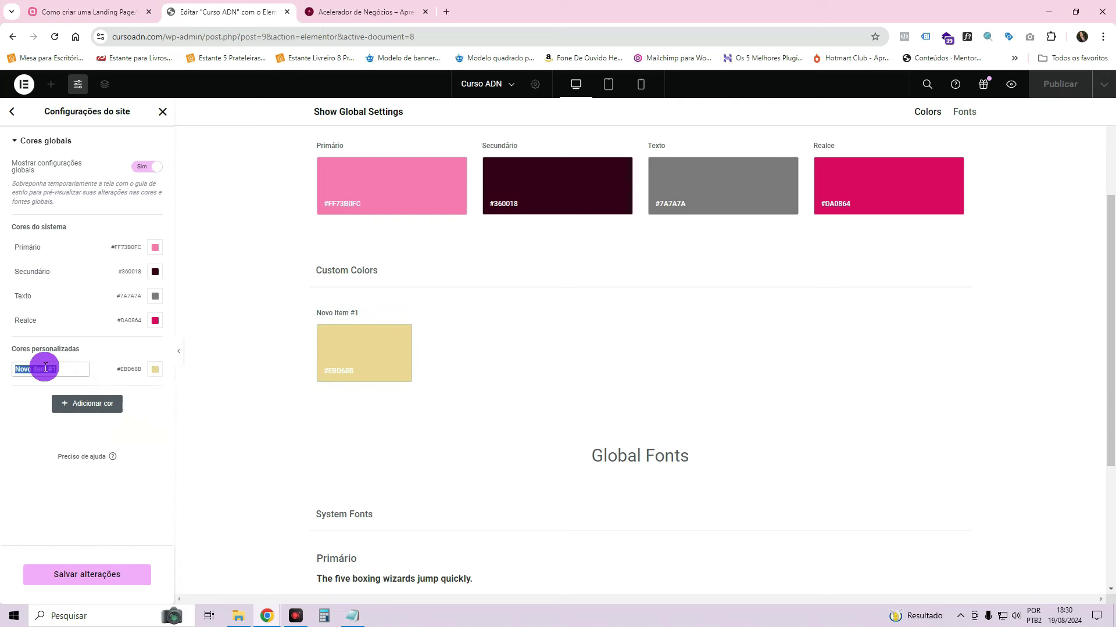
text(dourado claro)
Step: Add a second custom colour, #DEB254, named 'dourado escuro'
click(99, 404)
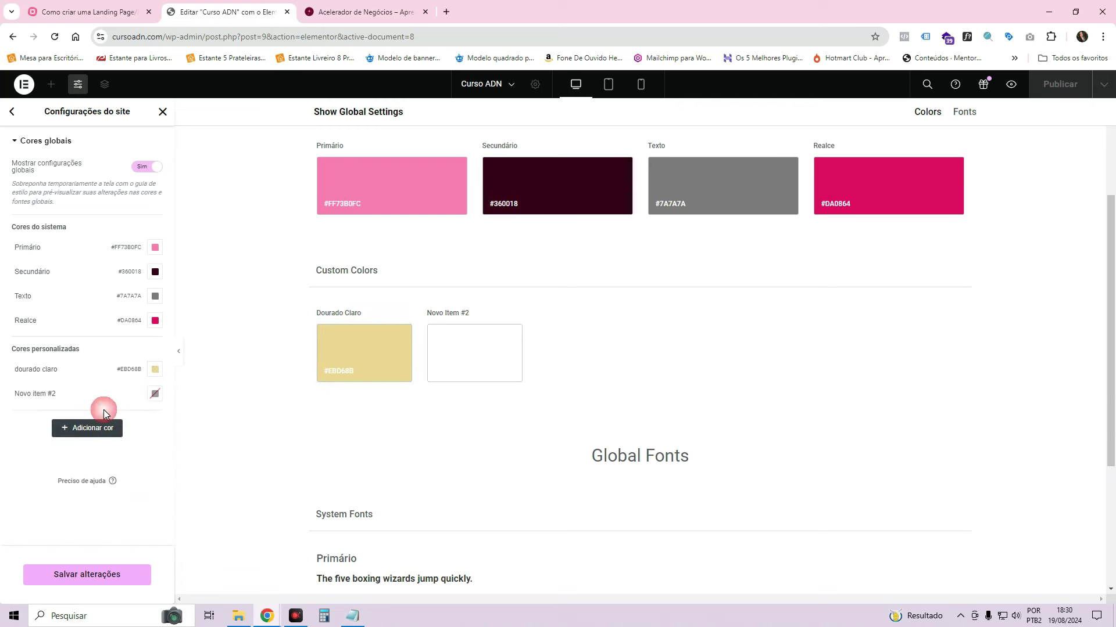
click(353, 616)
click(857, 198)
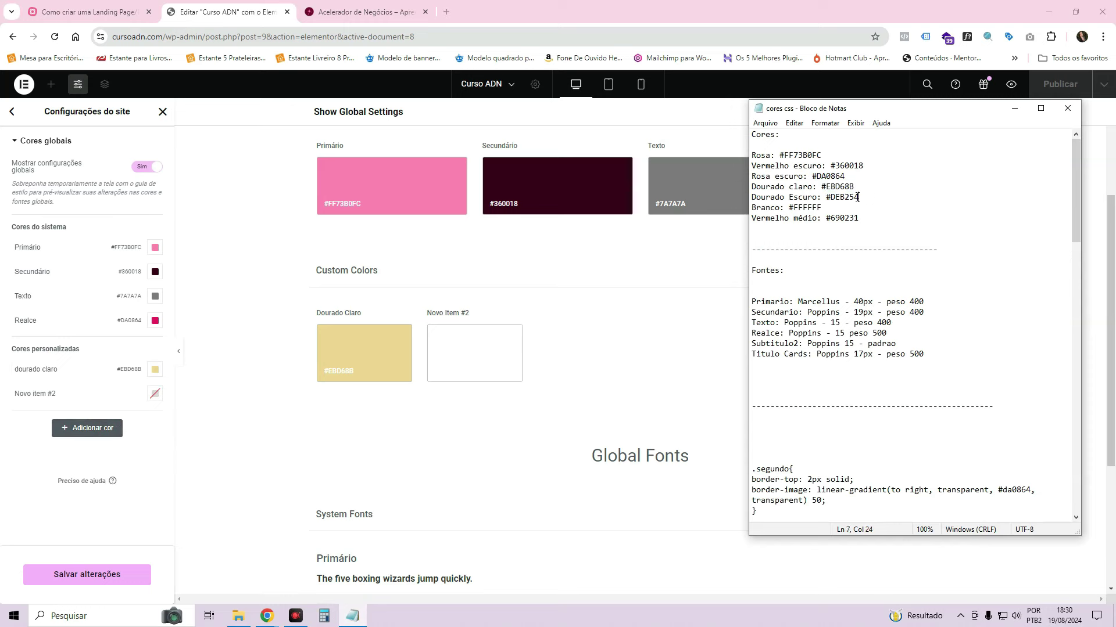
click(154, 394)
click(141, 545)
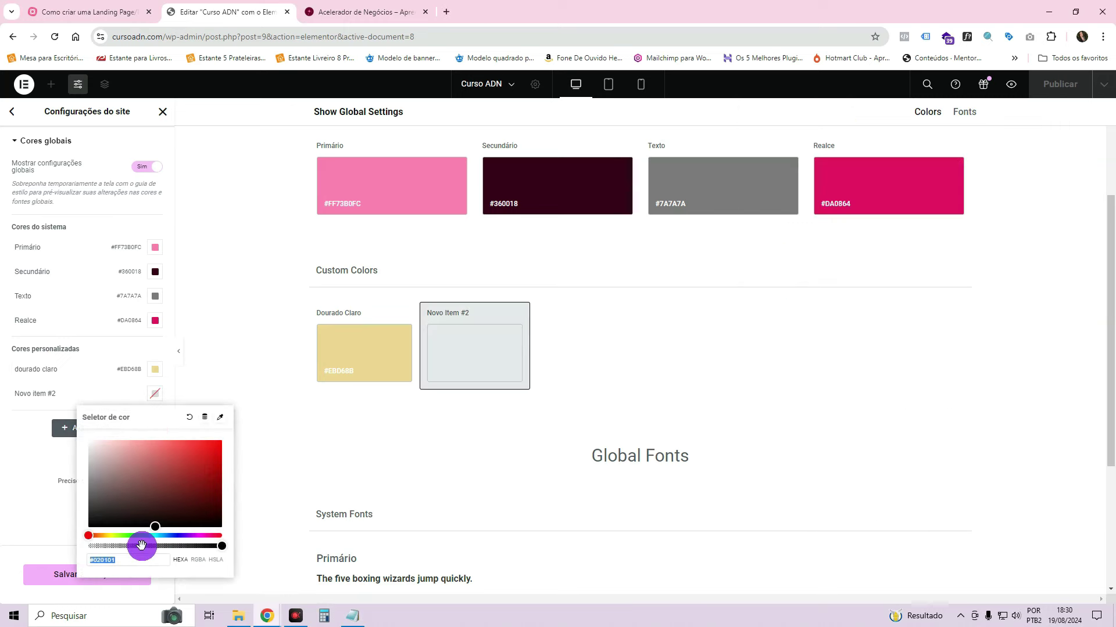
text(#DEB254)
click(37, 407)
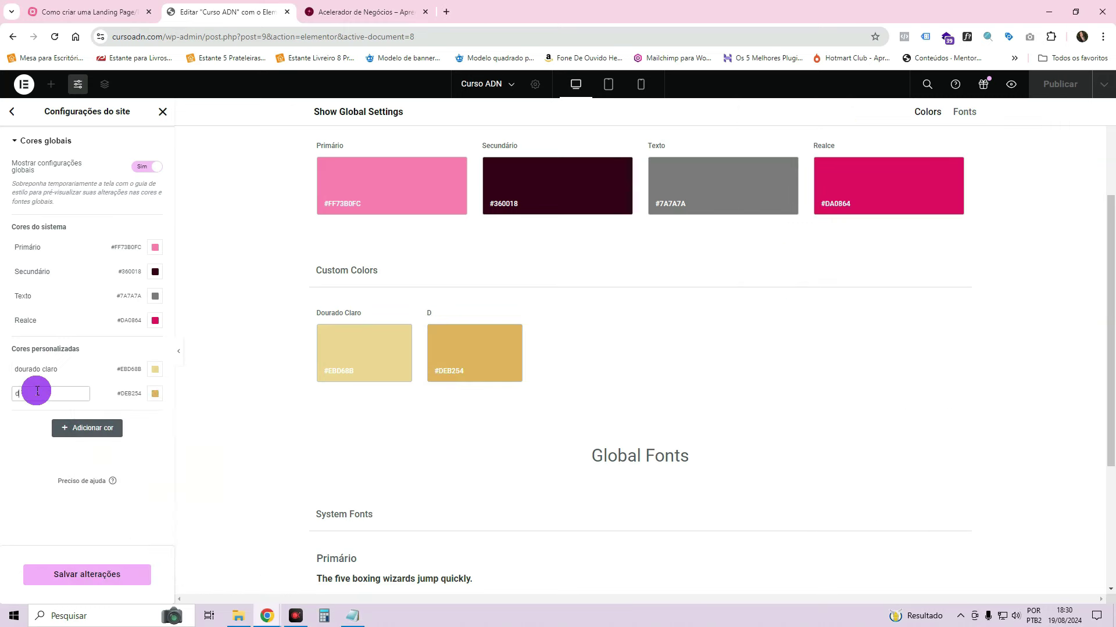
text(dourado escuro)
Step: Add a third custom colour set to white #FFFFFF
click(353, 616)
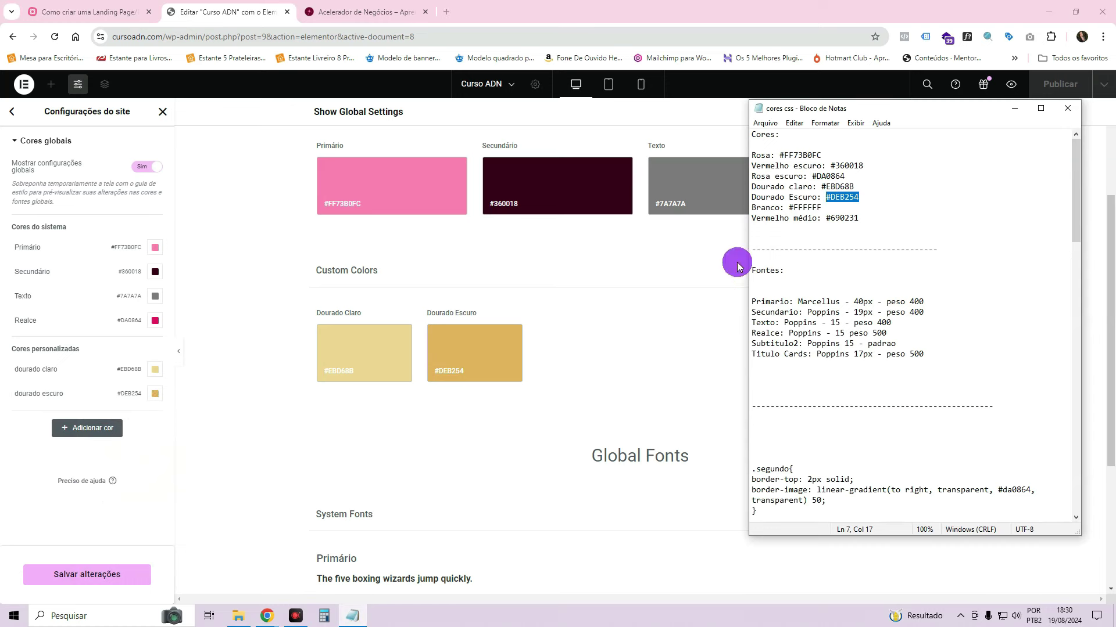
drag(821, 208, 794, 207)
key(ctrl+c)
click(87, 427)
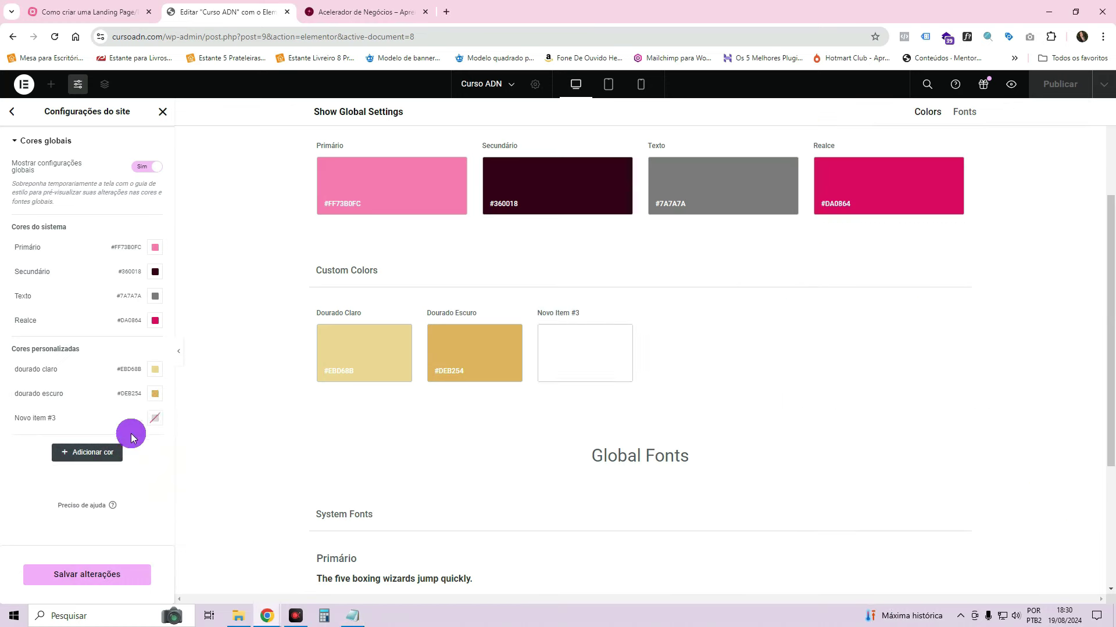
click(155, 418)
key(ctrl+v)
Step: Add a fourth custom colour, #690231, named 'vermelho medio'
click(87, 452)
click(325, 616)
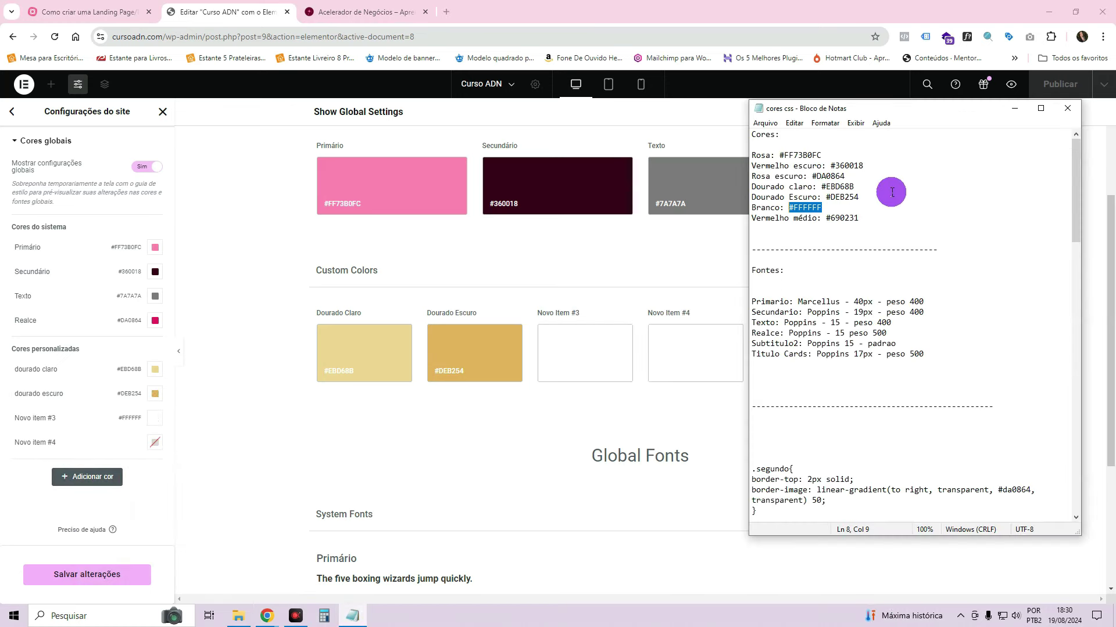
click(863, 226)
key(ctrl+c)
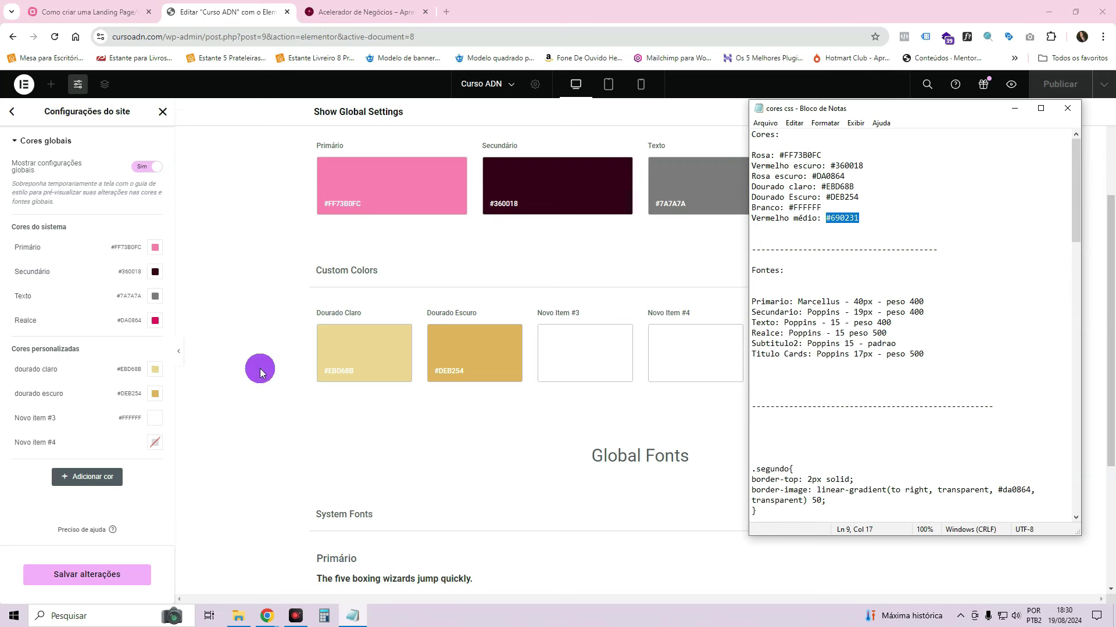
click(259, 368)
click(155, 443)
key(ctrl+v)
click(39, 443)
text(vermelho medio)
Step: Name the white colour 'branco' and save the global colour changes
click(32, 418)
text(branco)
key(Return)
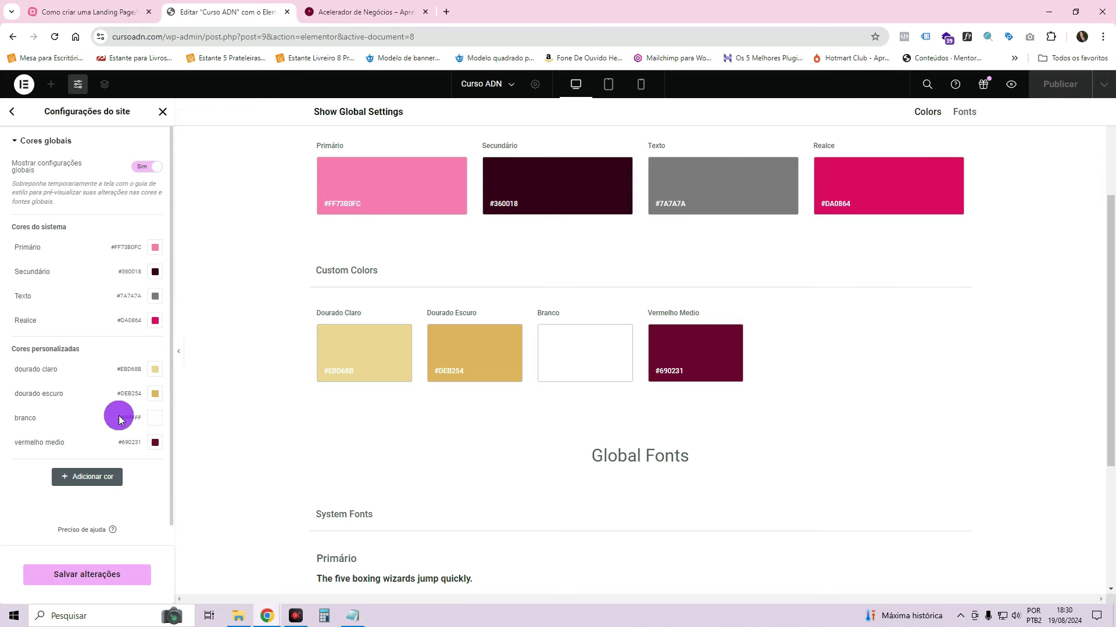
click(121, 576)
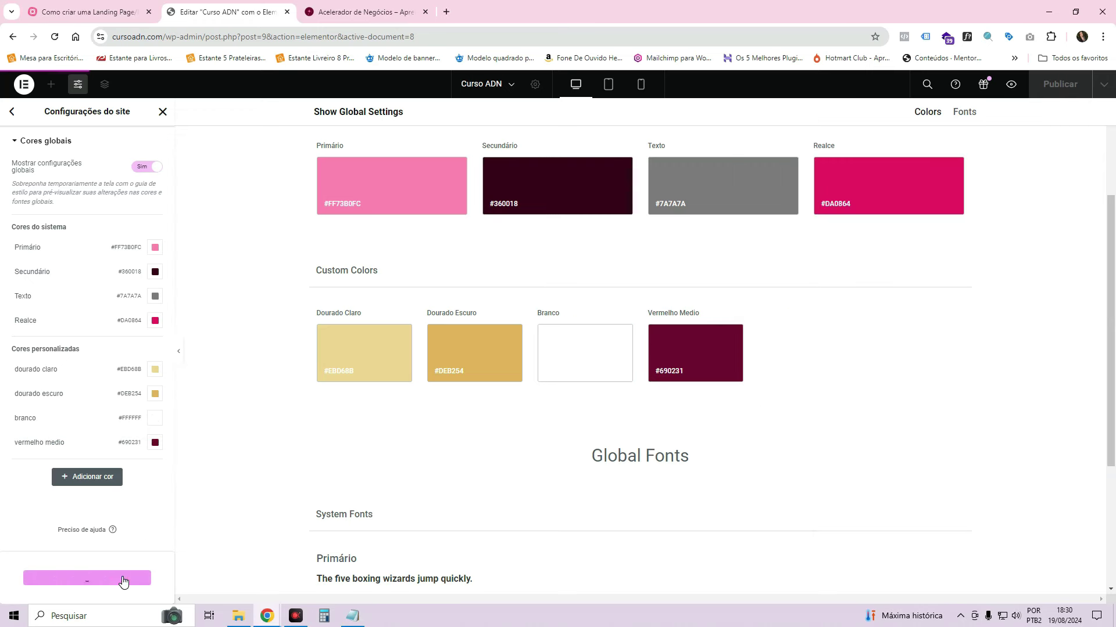
click(14, 116)
Step: In Global Fonts, set Primário to Marcellus, 40px size, weight 400 Normal
click(60, 198)
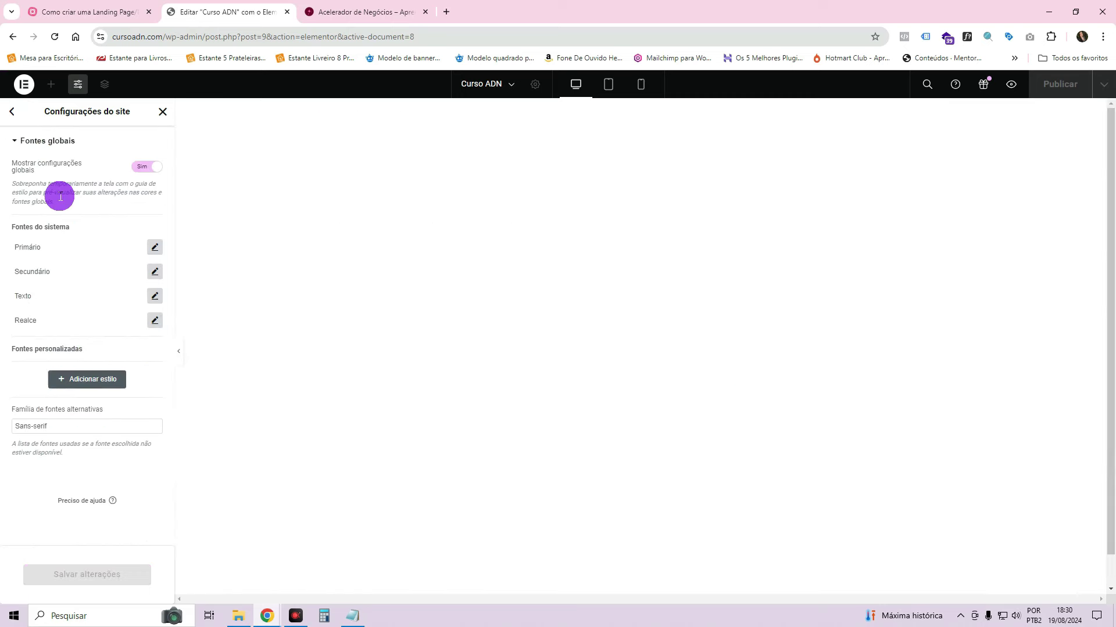
click(353, 614)
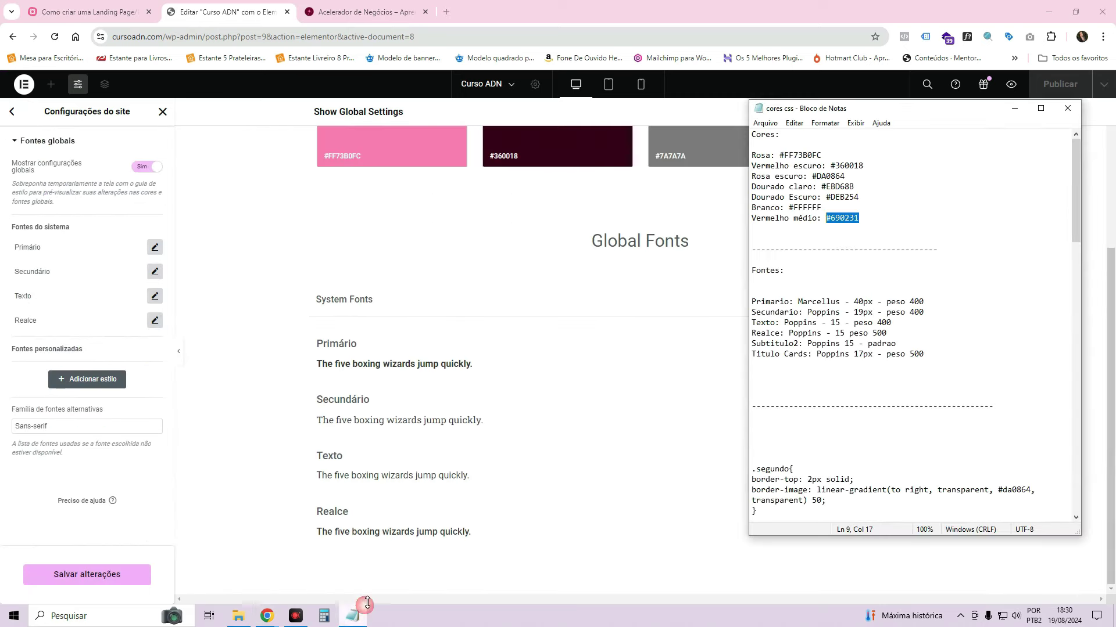
scroll(796, 268, down, 2)
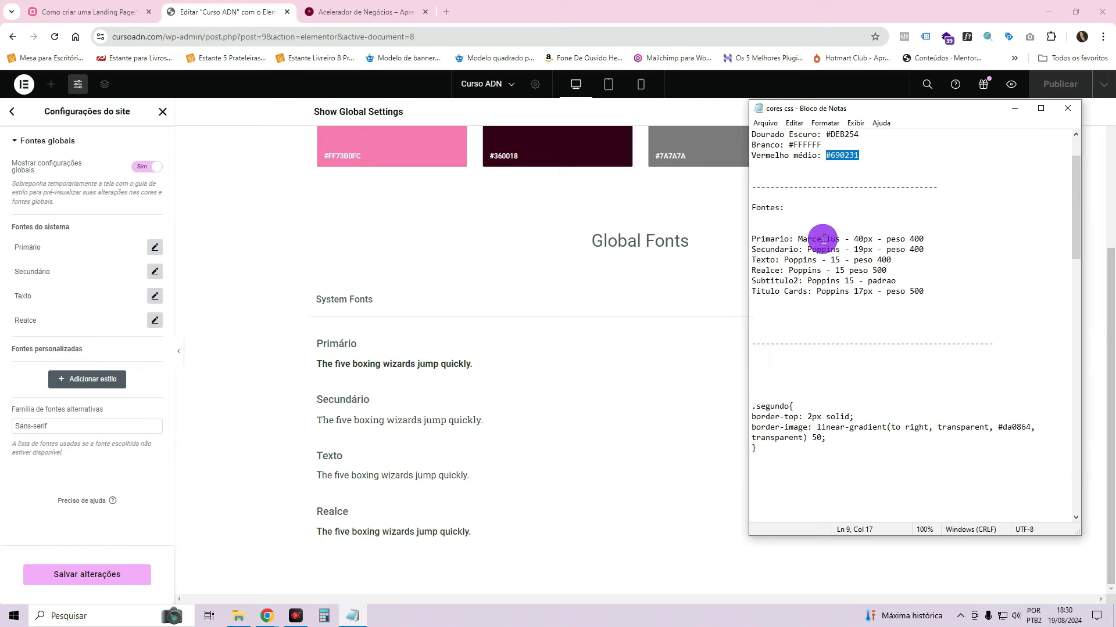
click(156, 248)
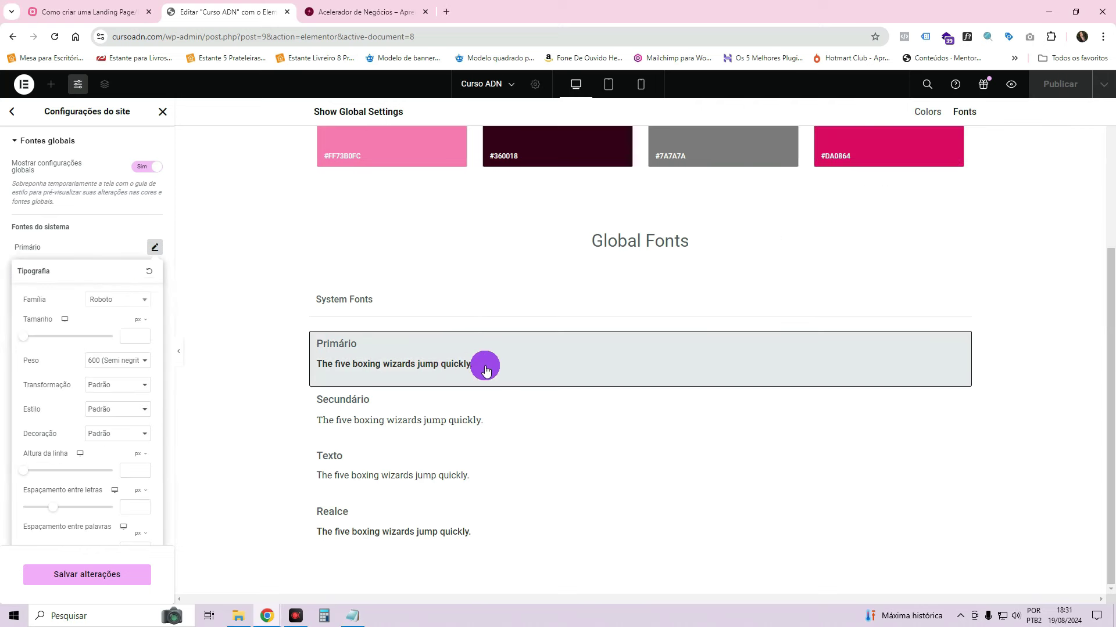
click(106, 301)
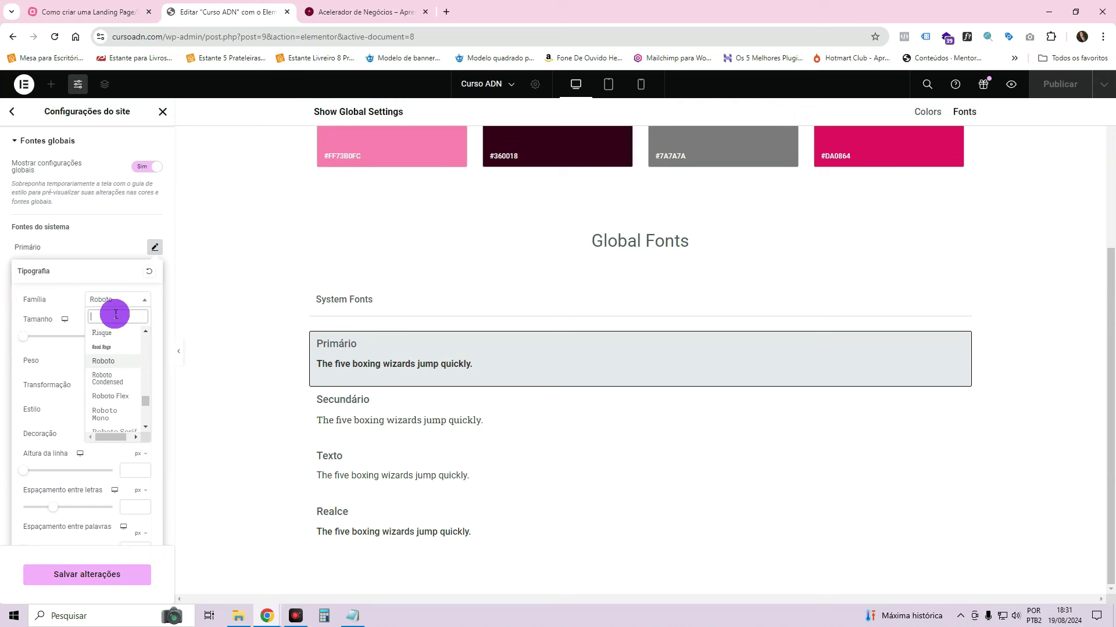
text(marc)
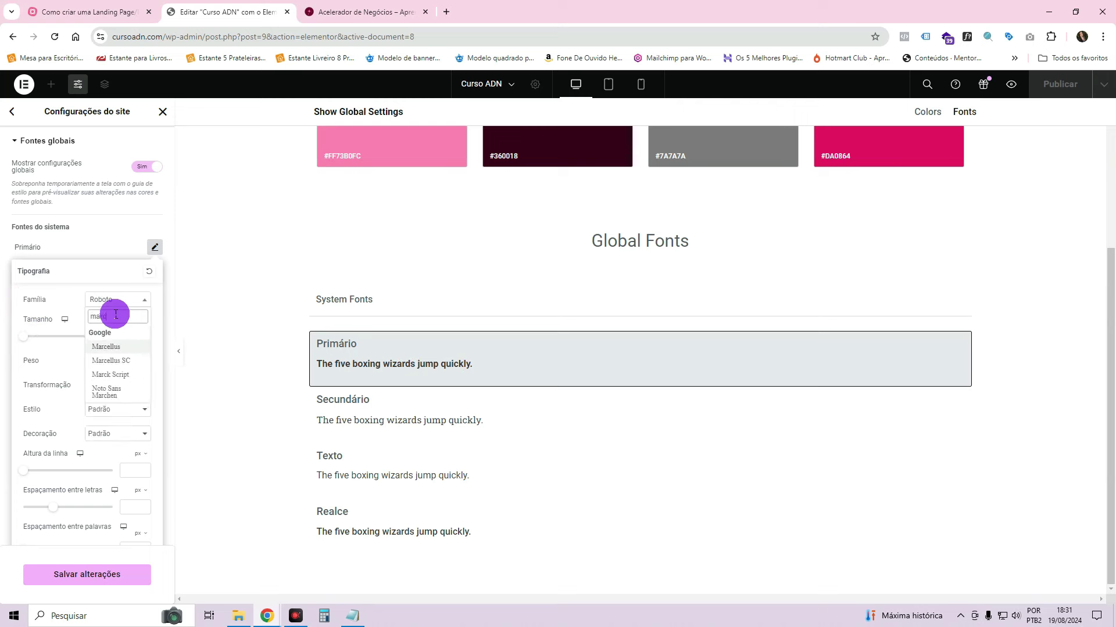
click(118, 346)
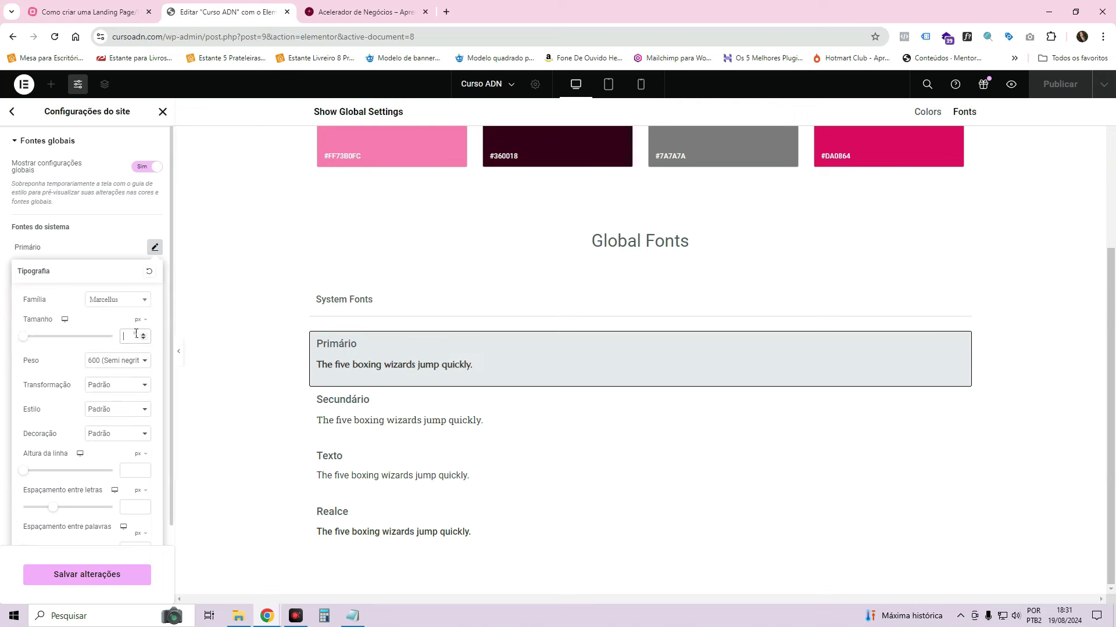
click(351, 616)
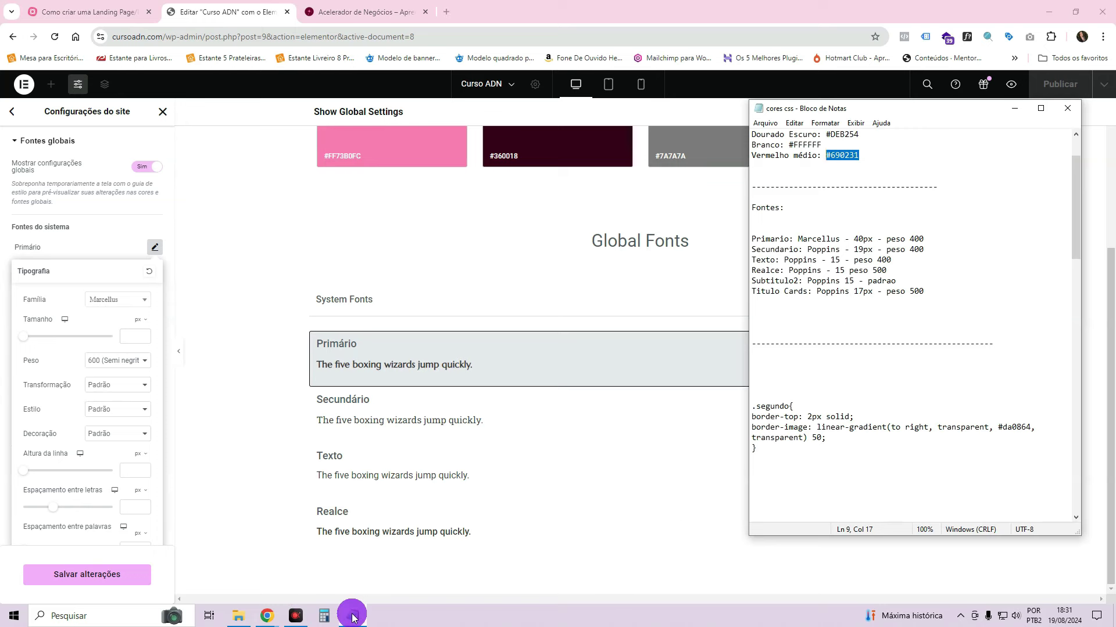
click(353, 616)
click(122, 343)
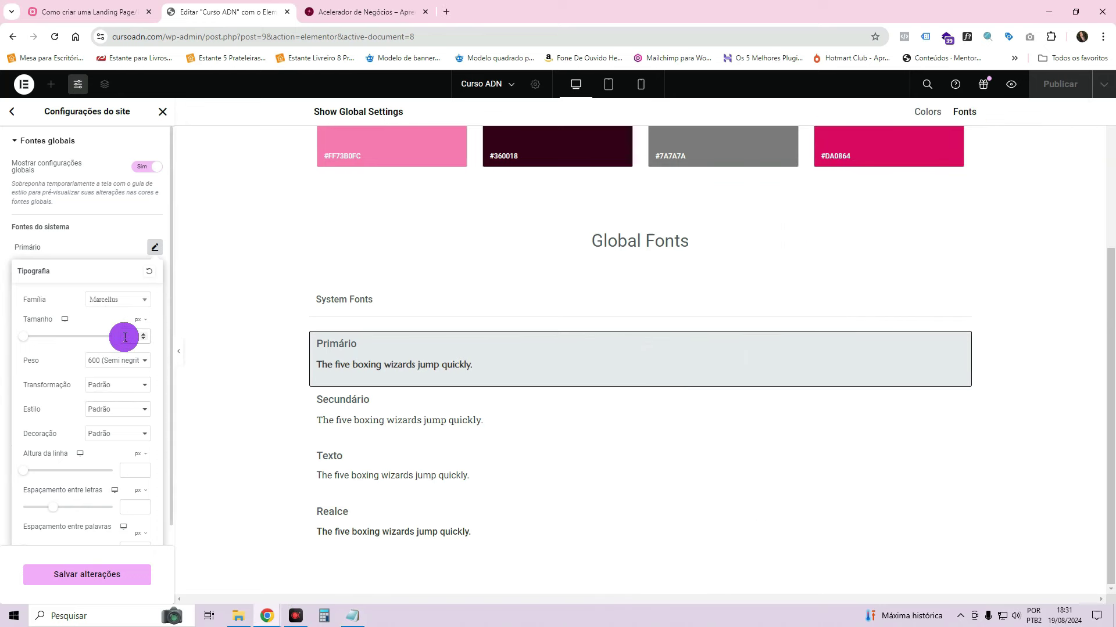
text(40)
click(119, 361)
click(131, 401)
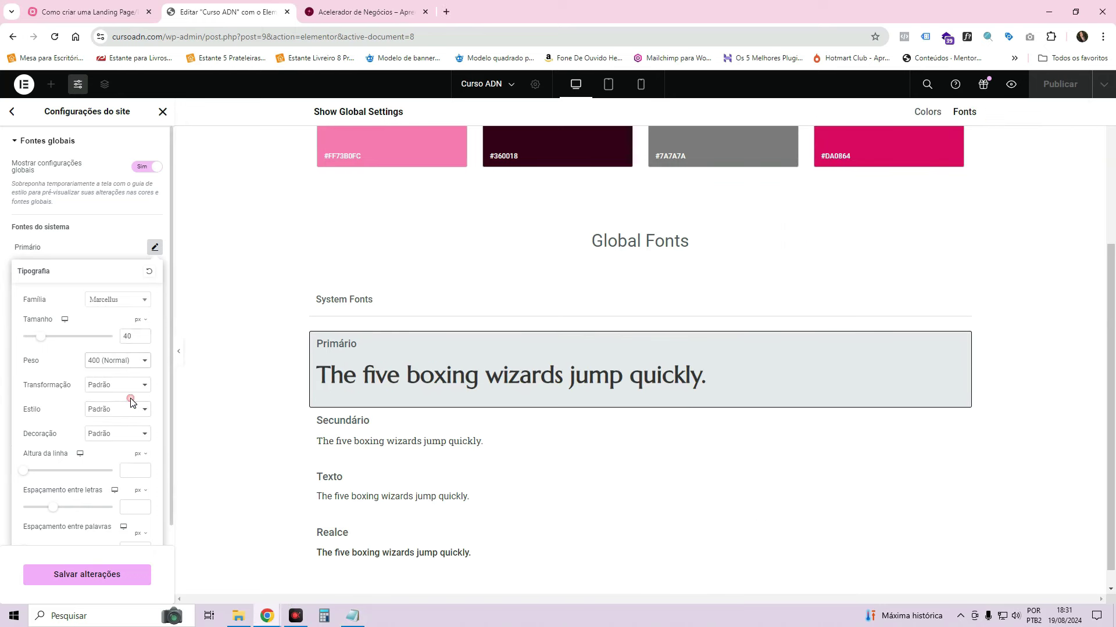
click(153, 250)
Step: Set the Secundário font to Poppins with weight 400 Normal
click(155, 271)
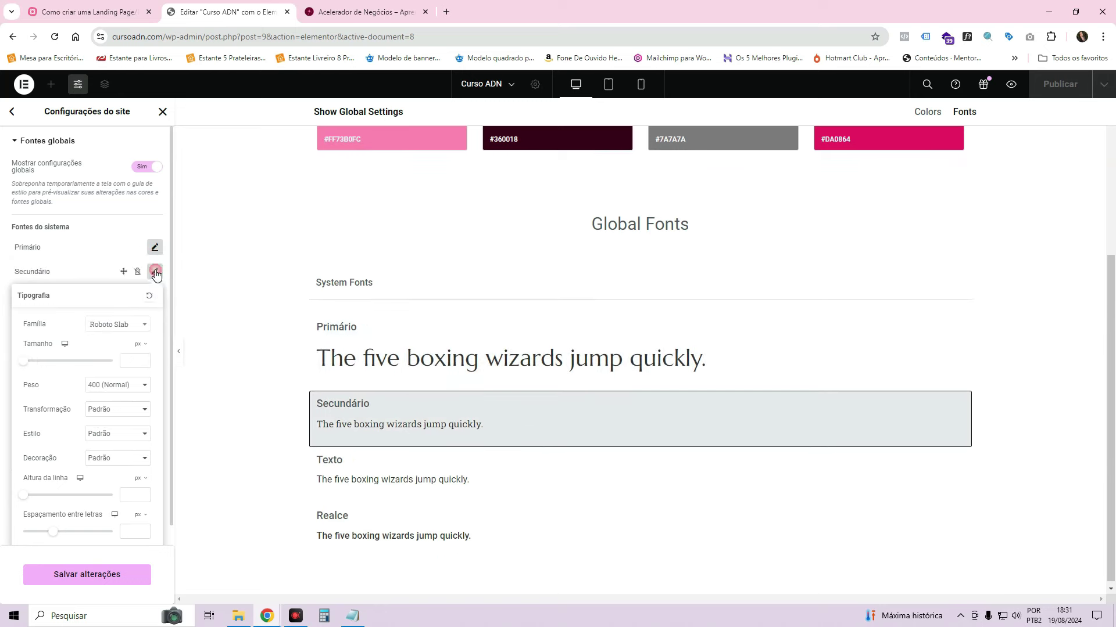
click(353, 616)
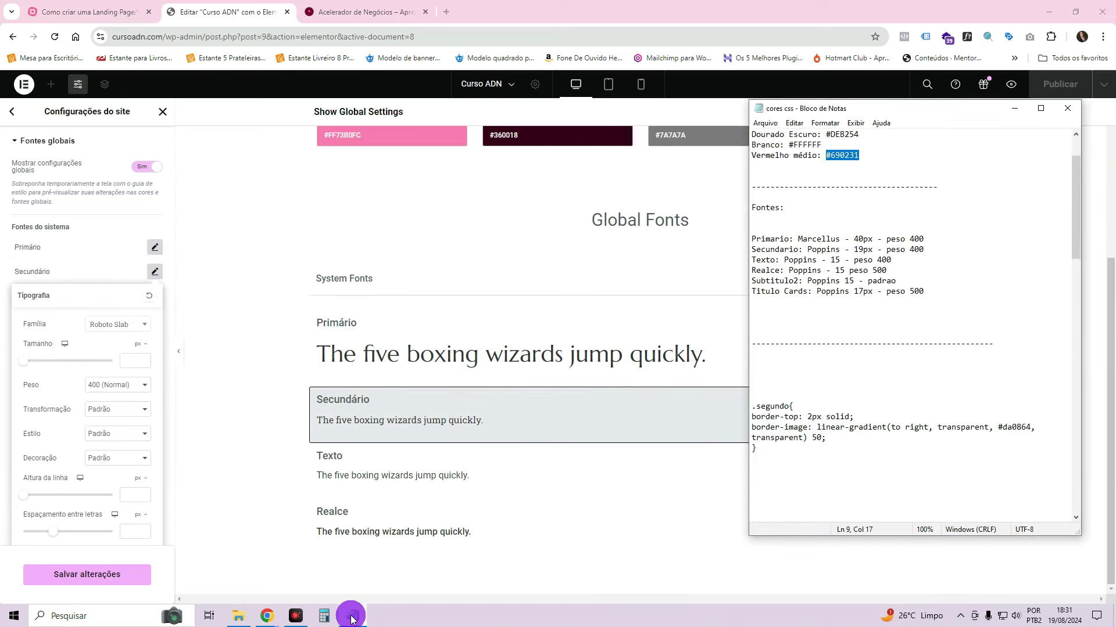
click(352, 617)
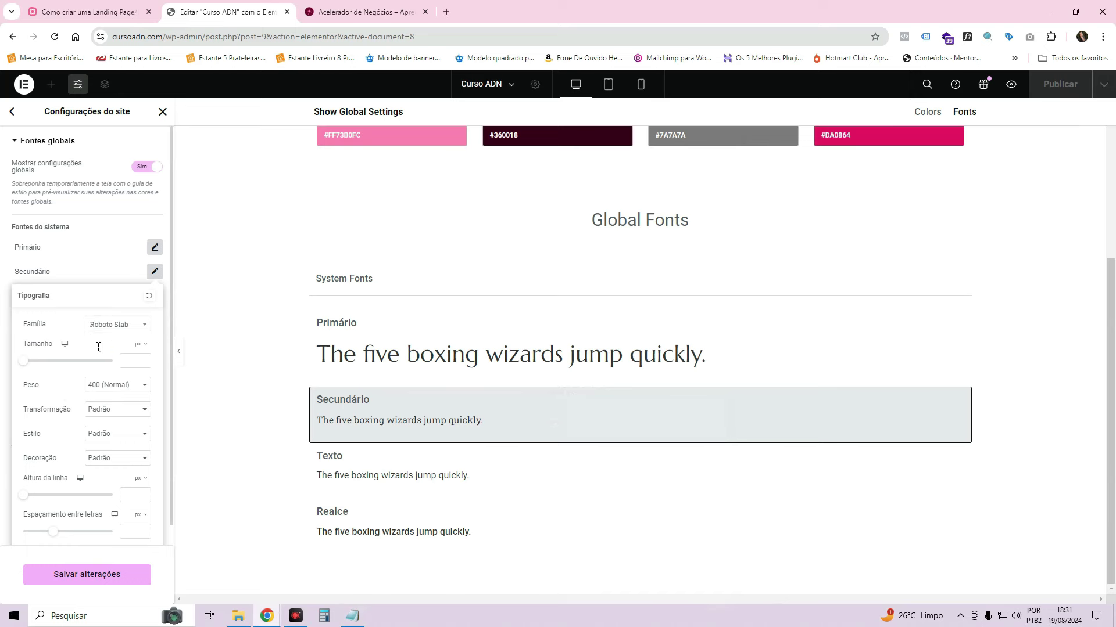
click(116, 324)
text(popp)
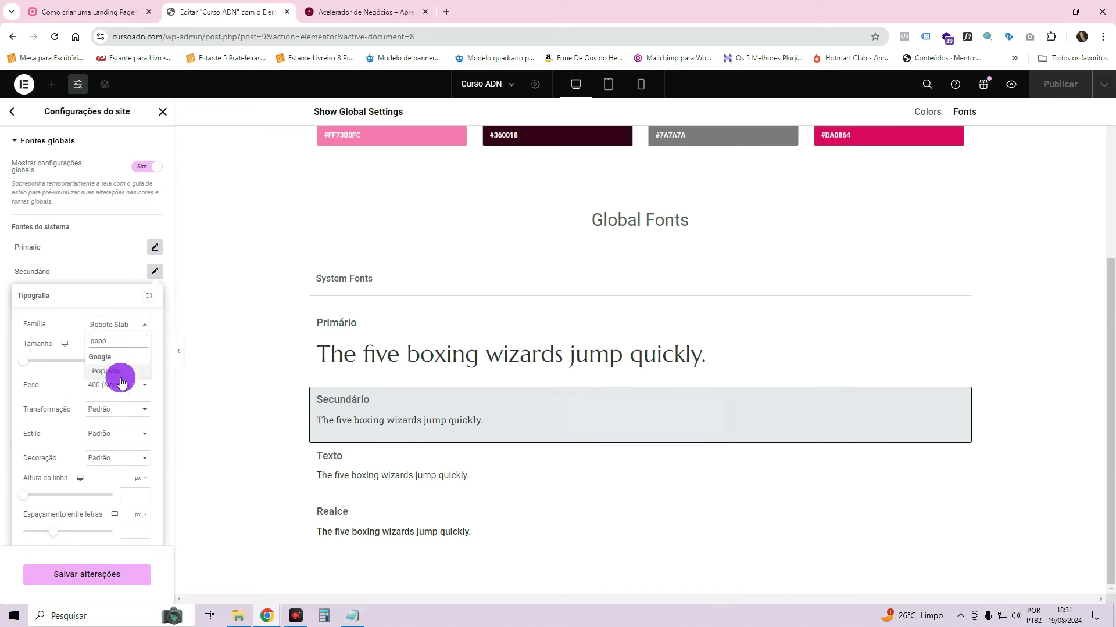
click(120, 377)
click(141, 384)
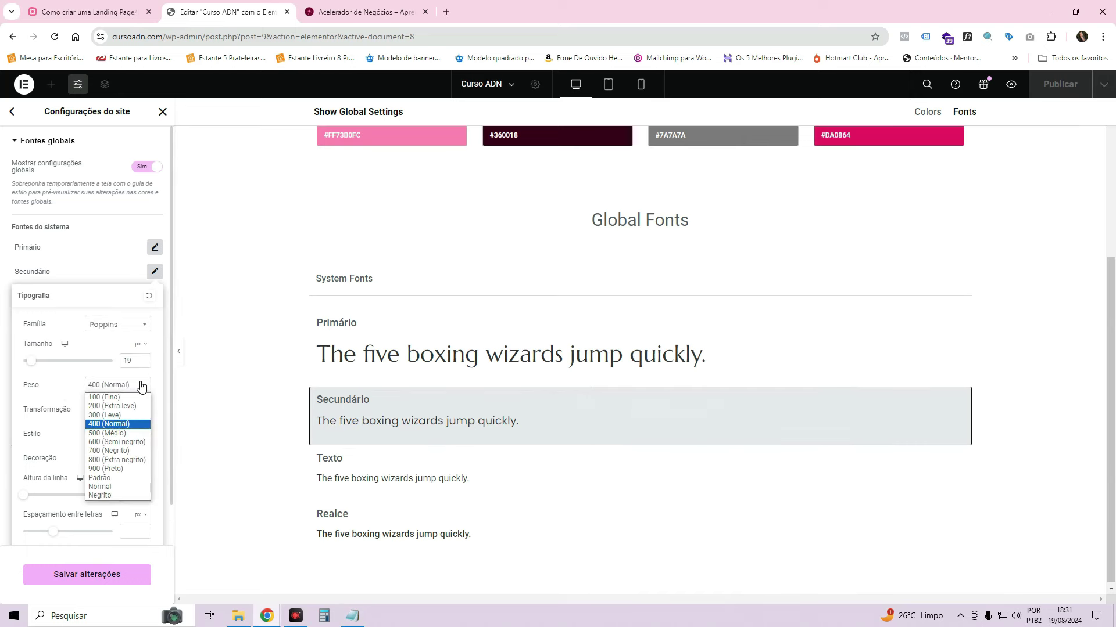
click(129, 425)
click(352, 617)
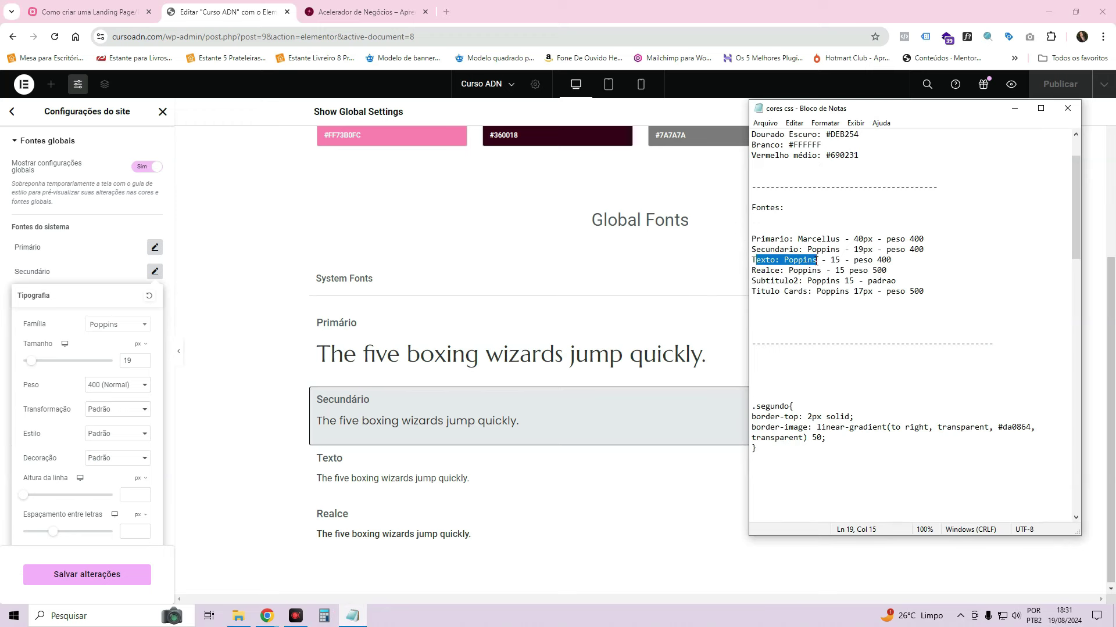
click(155, 271)
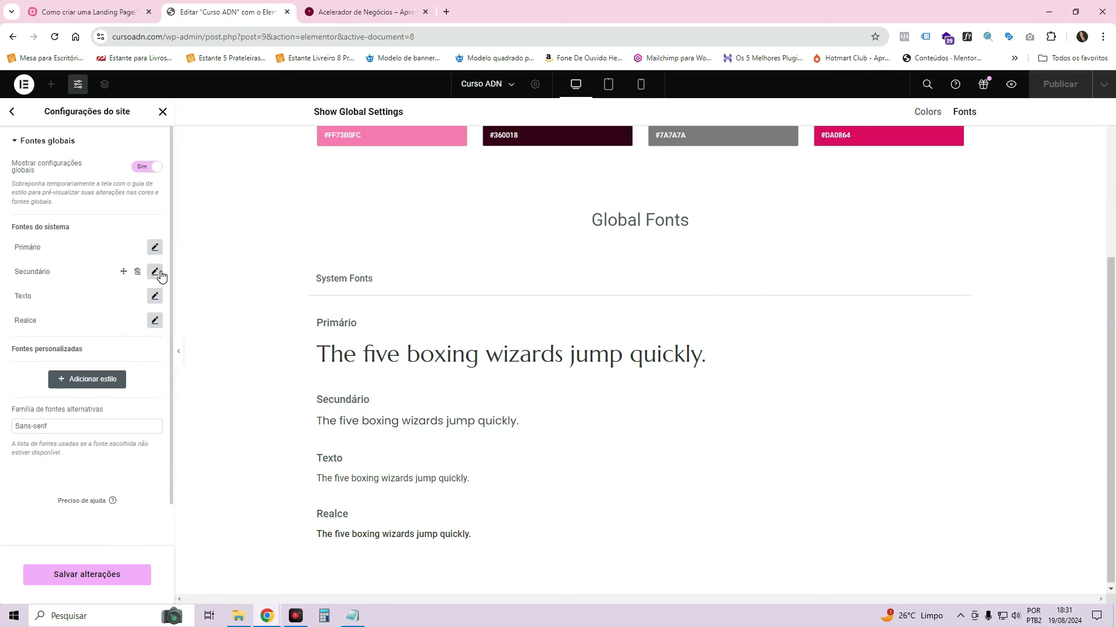
Step: Set the Texto font to Poppins at size 15
click(154, 296)
text(pop)
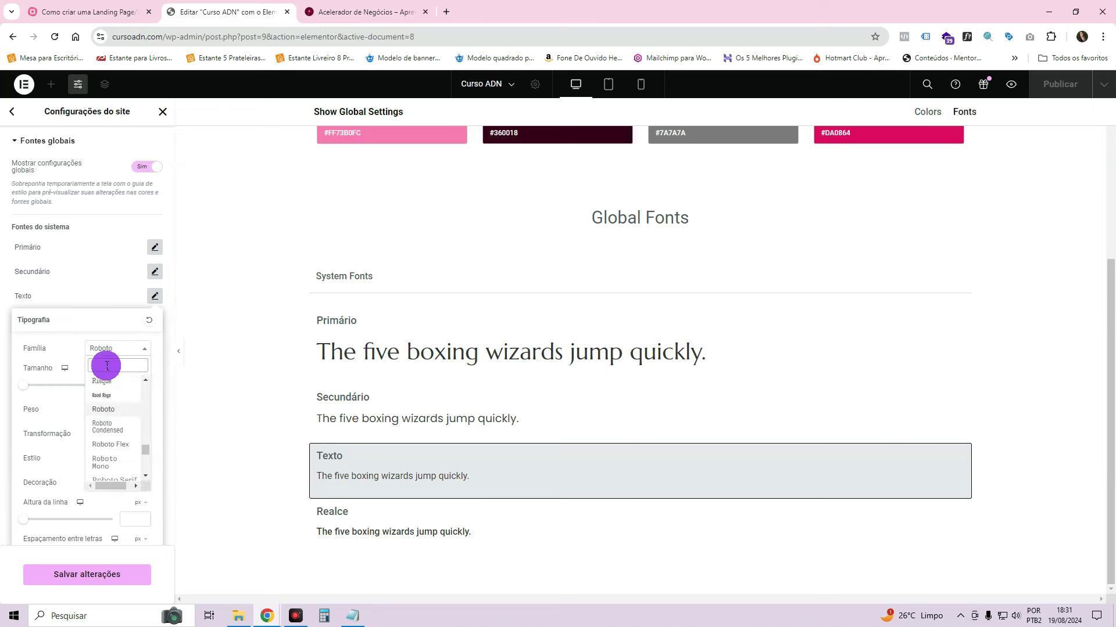
click(107, 378)
click(132, 385)
text(15)
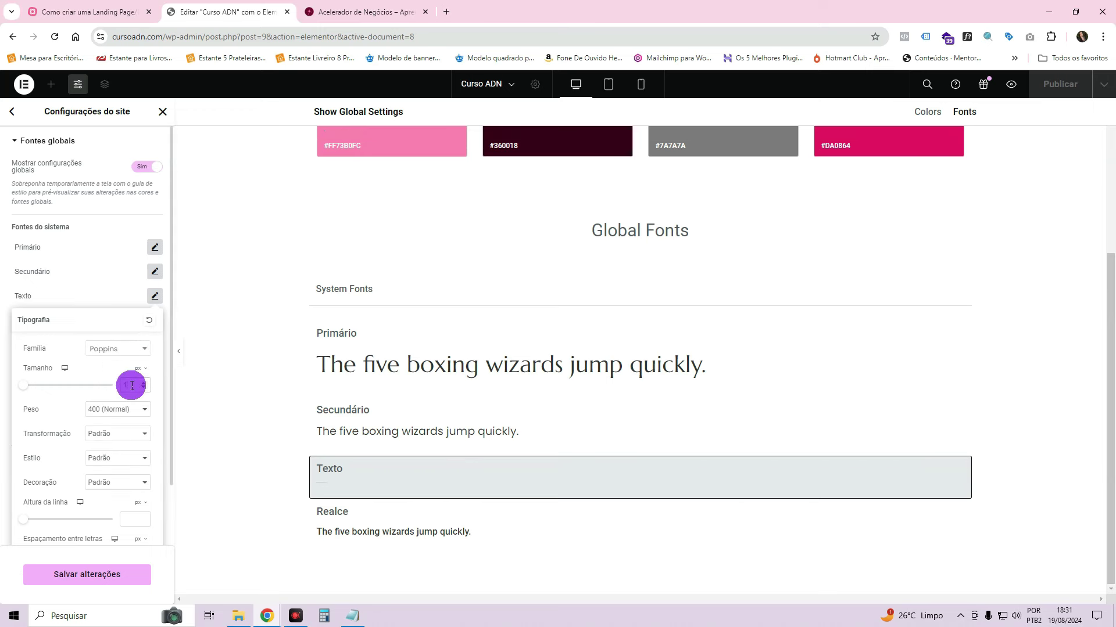
click(154, 305)
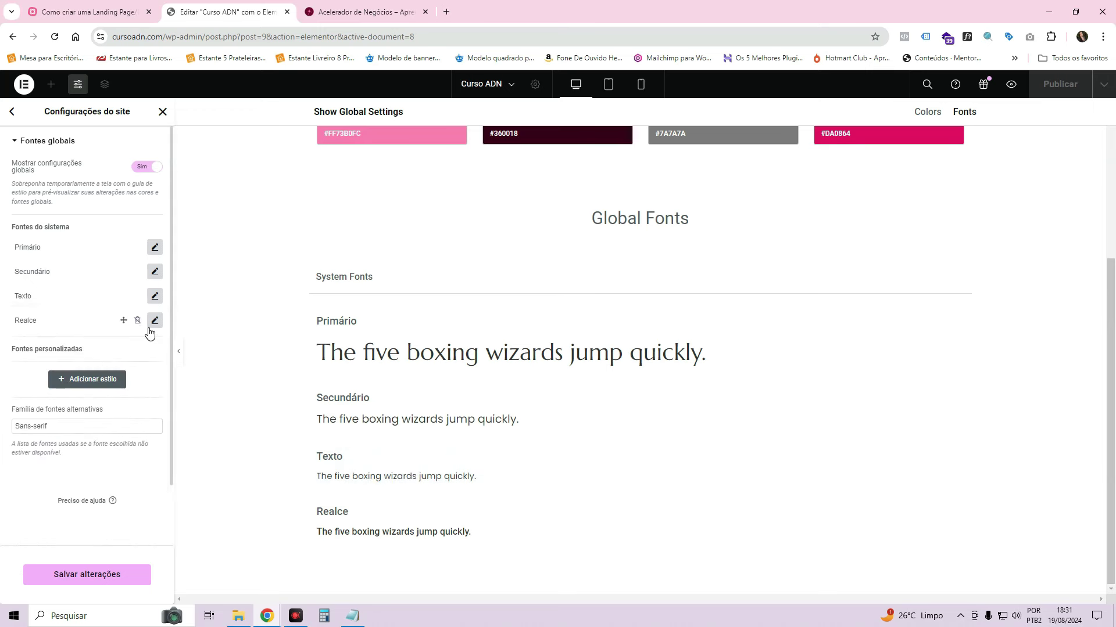
Step: Set the Realce font size to 15
click(155, 320)
click(358, 617)
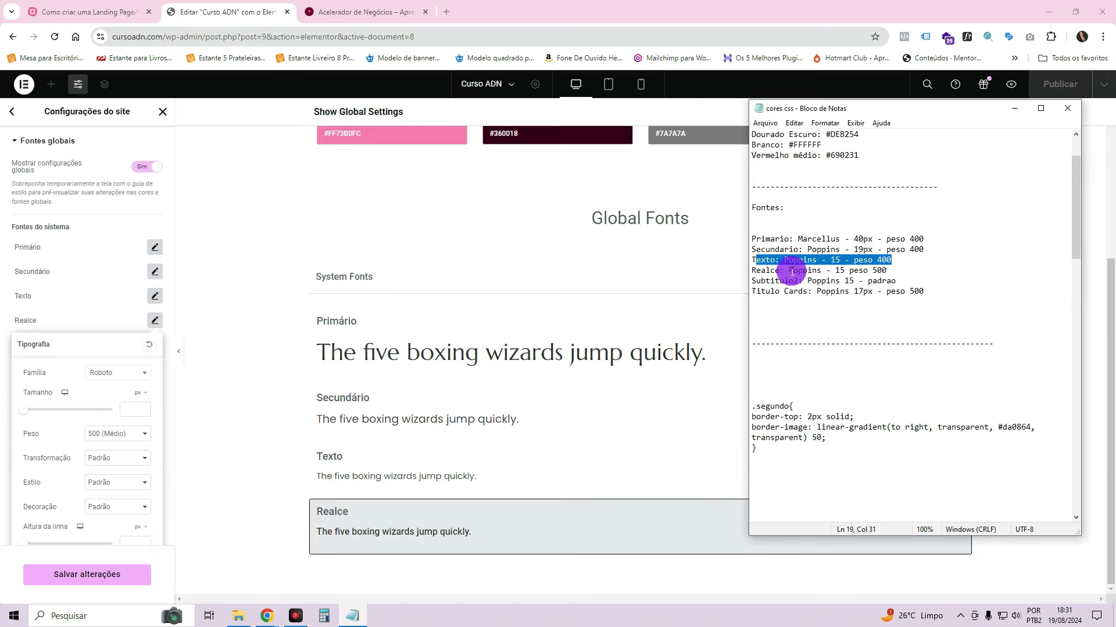
drag(790, 271, 832, 271)
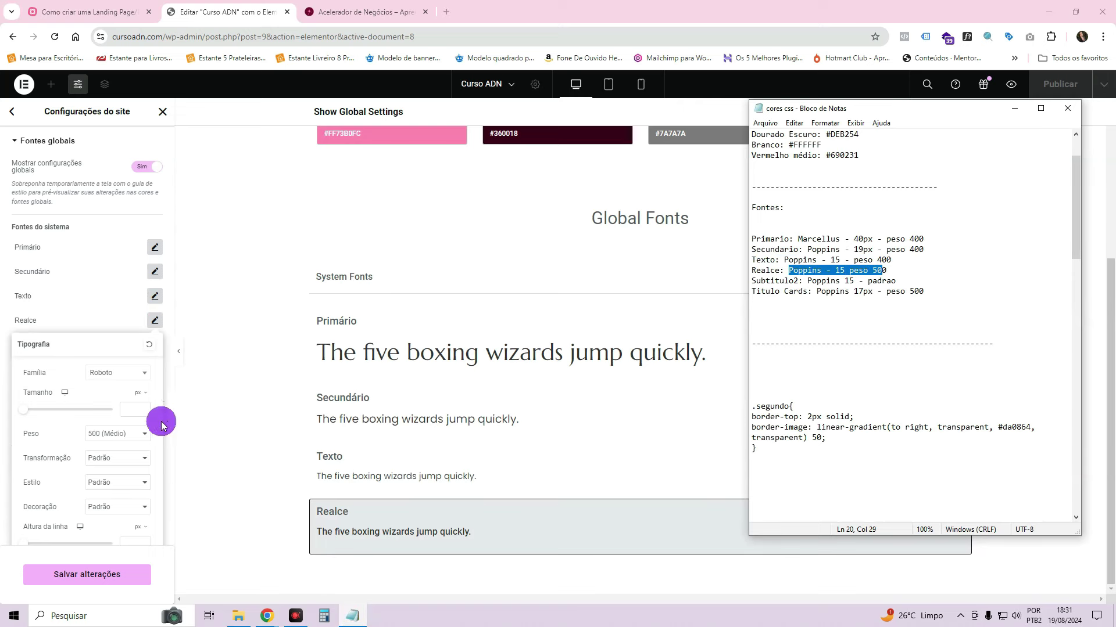
click(116, 436)
click(137, 412)
text(15)
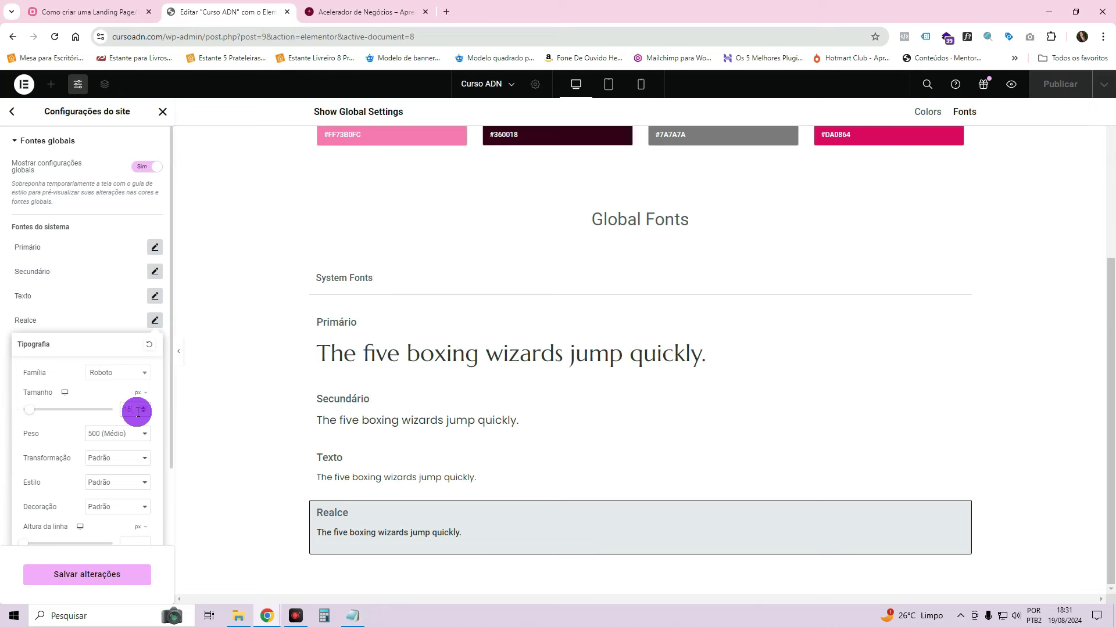
click(125, 379)
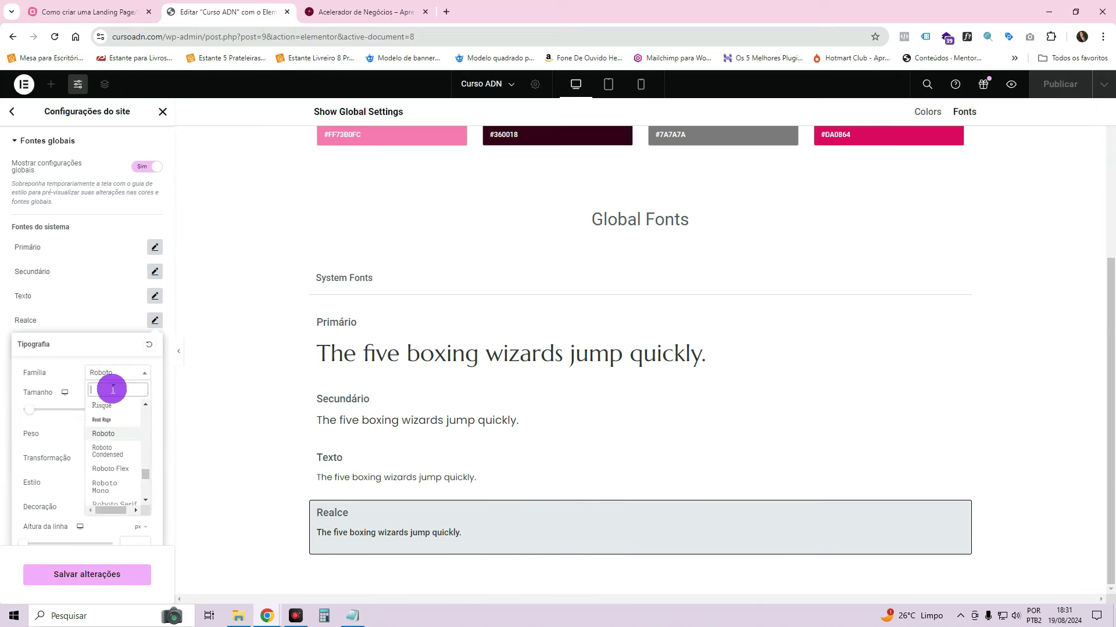
click(155, 320)
Step: Add a custom font style using Poppins
click(92, 378)
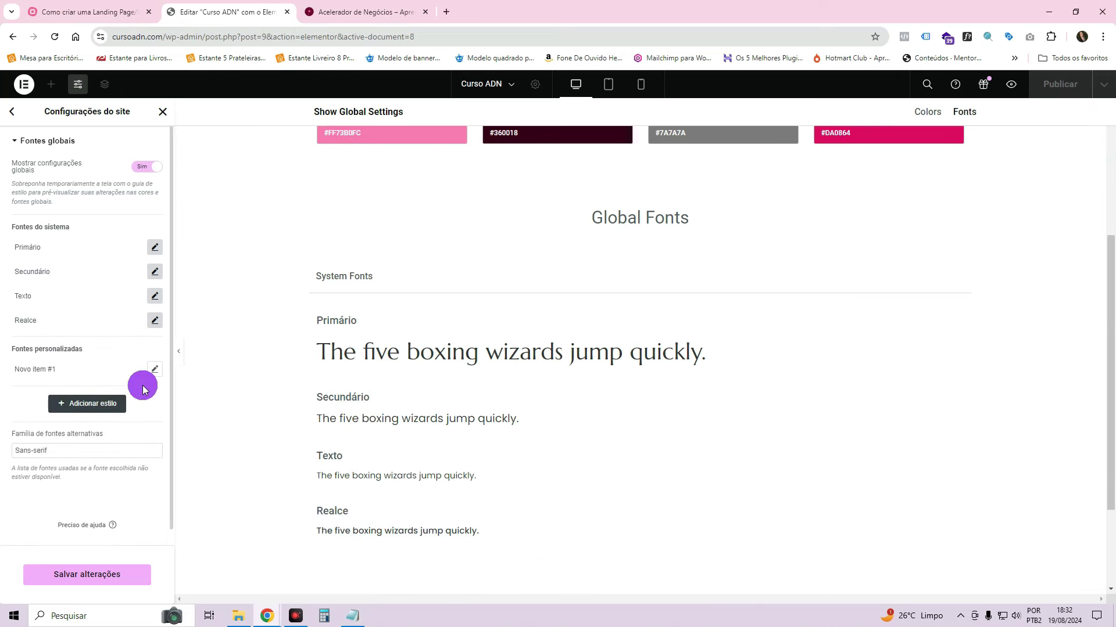
click(351, 616)
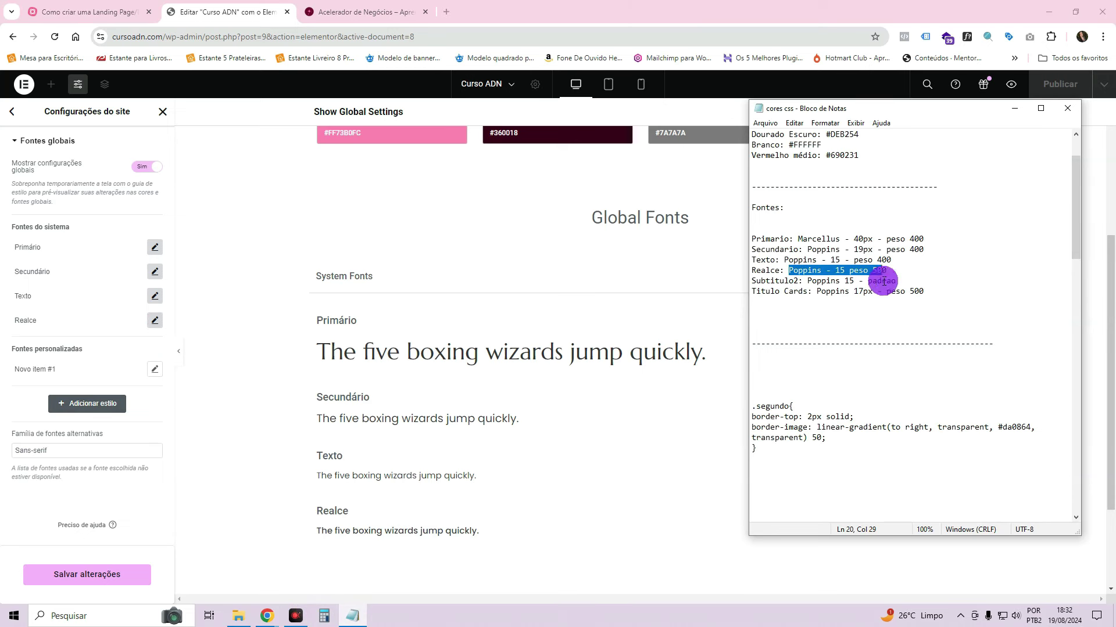
click(155, 369)
click(115, 421)
text(popp)
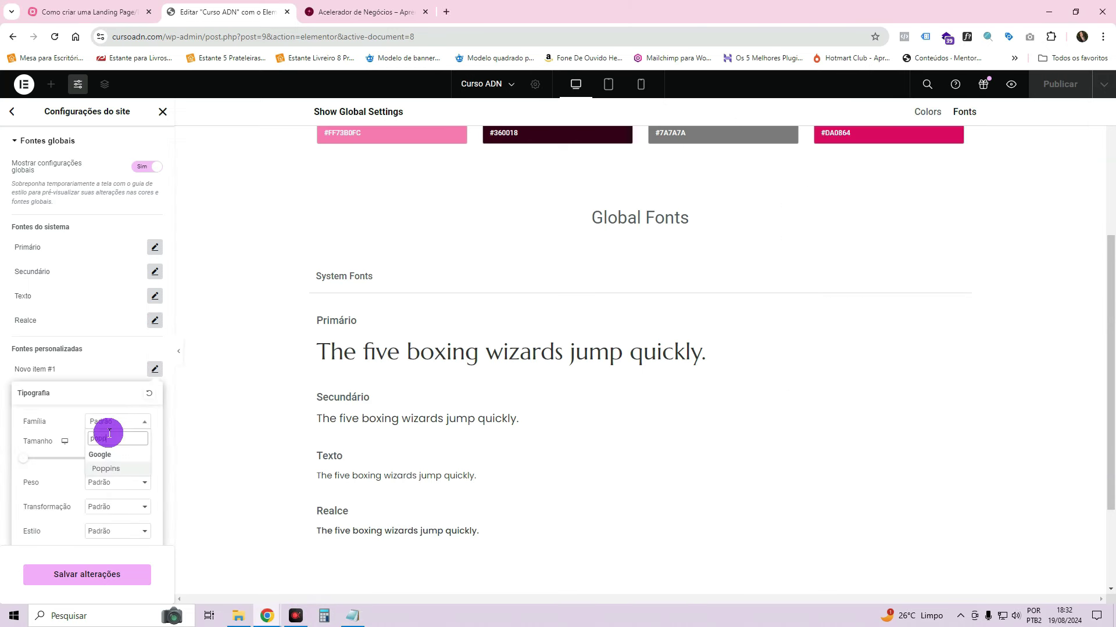
click(112, 468)
click(123, 457)
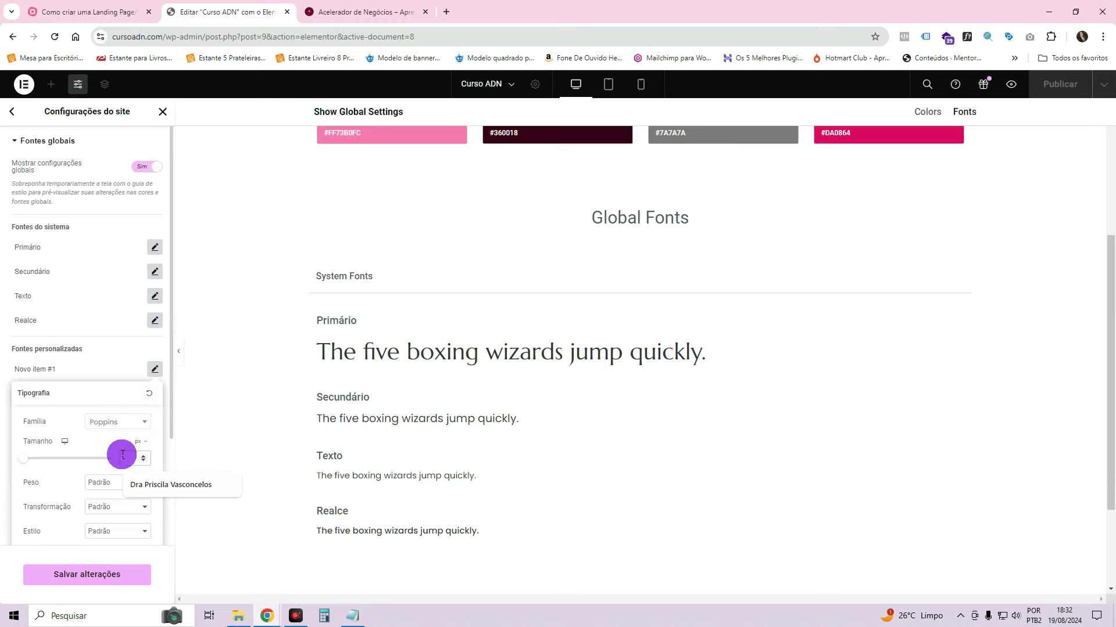
click(155, 369)
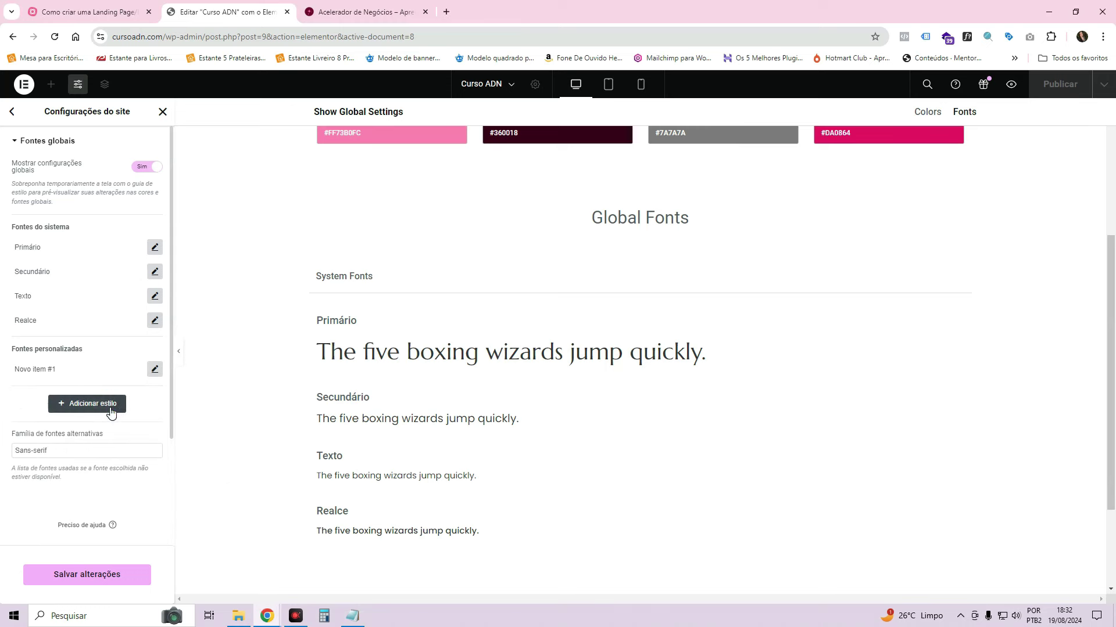
Step: Add a second custom font style with weight 500 Médio and uppercase text, then save
click(86, 401)
click(352, 616)
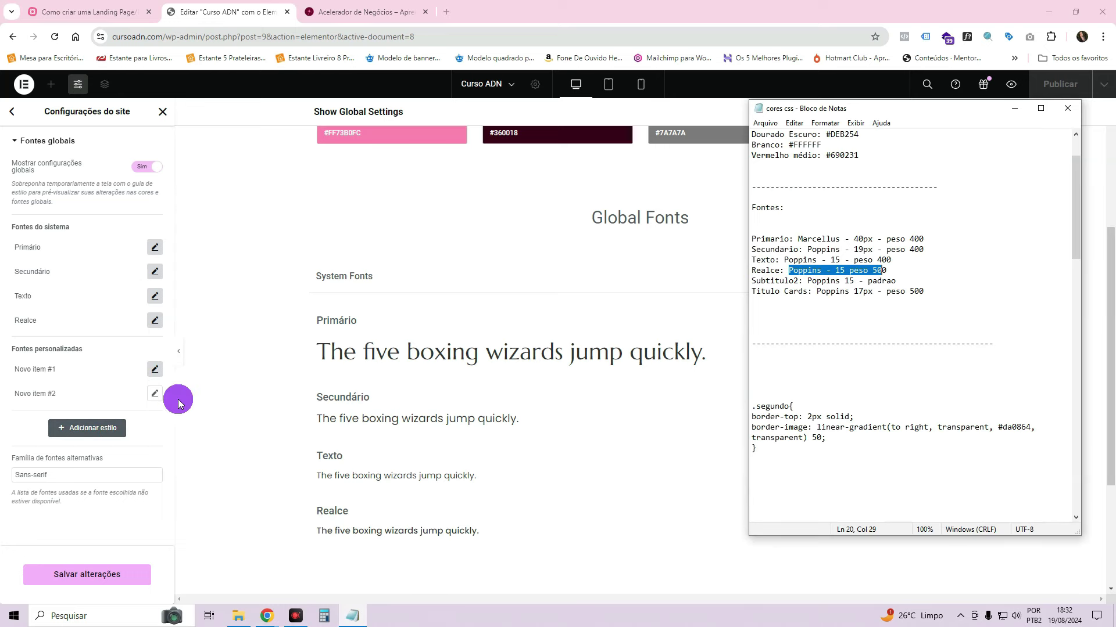
click(154, 394)
click(142, 506)
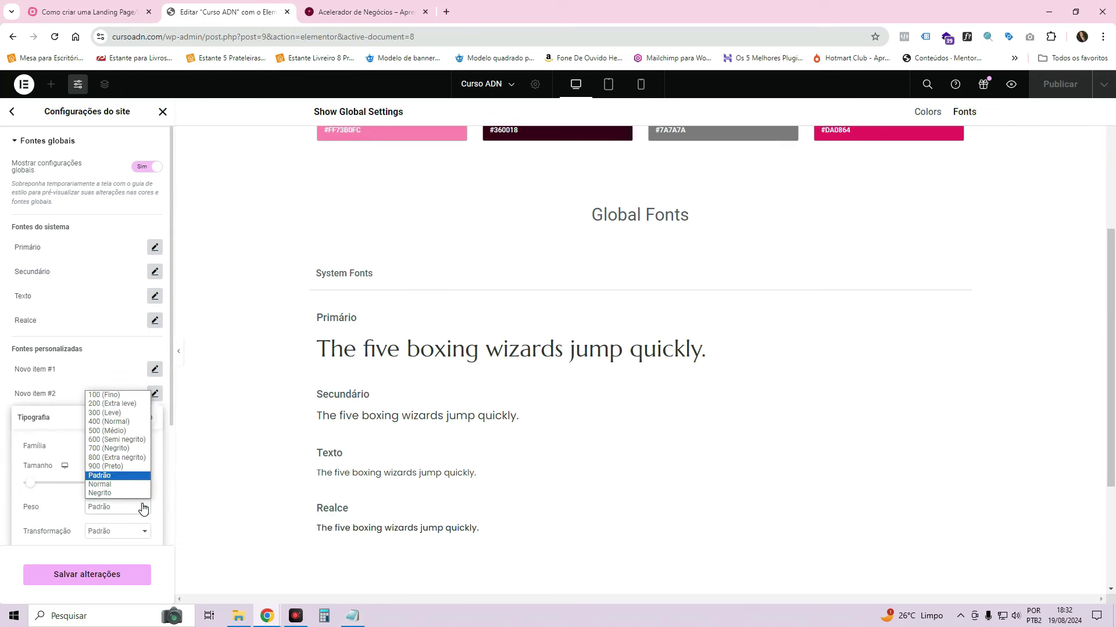
click(125, 432)
click(123, 532)
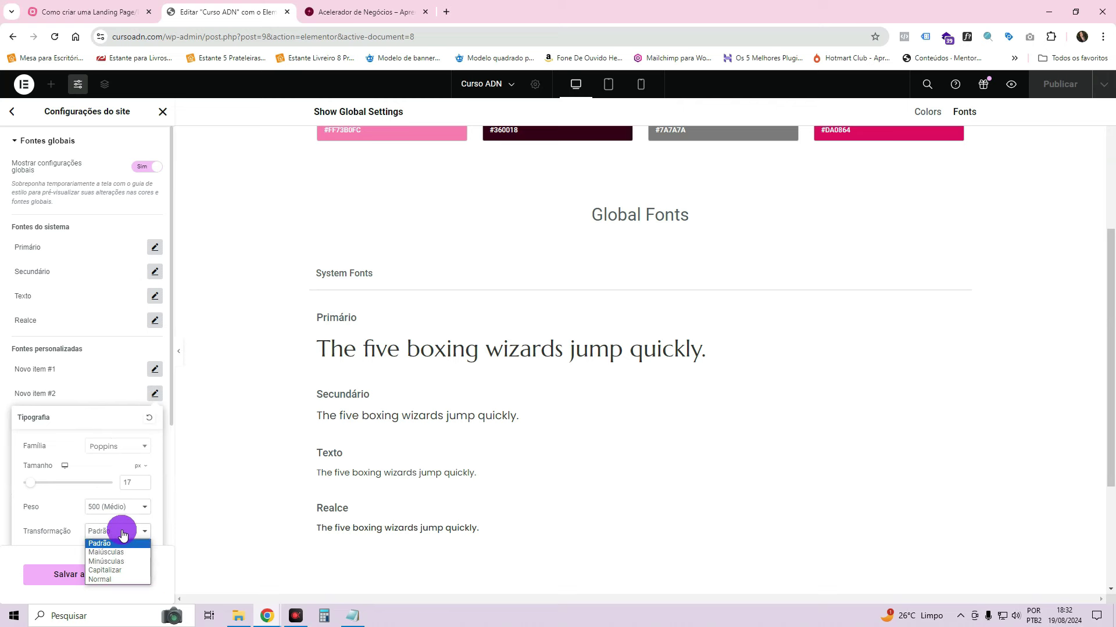
click(124, 553)
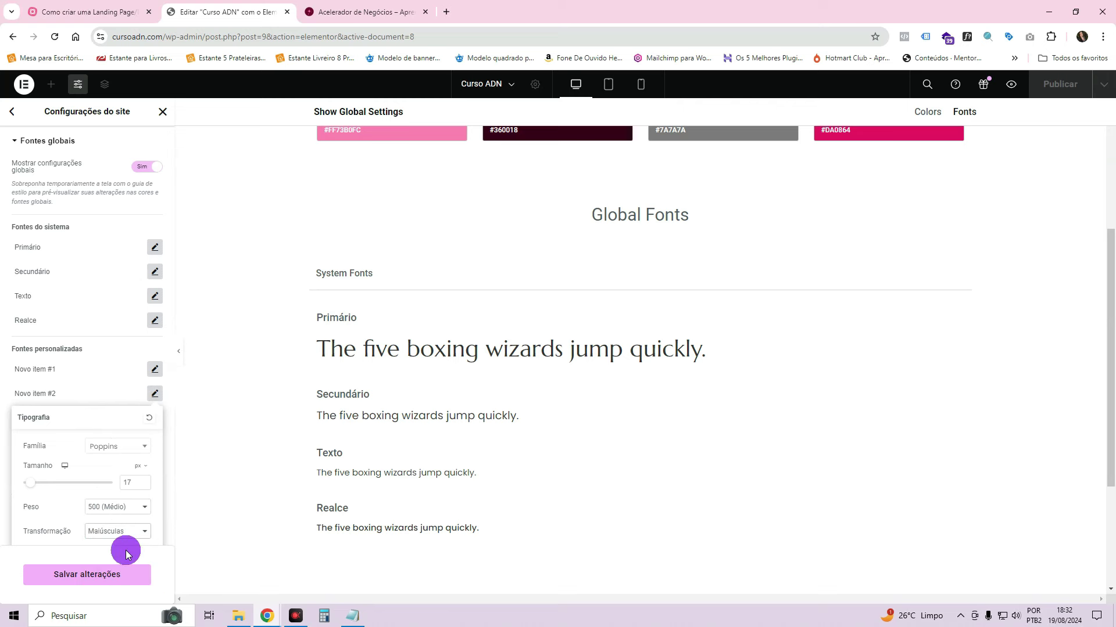
click(154, 393)
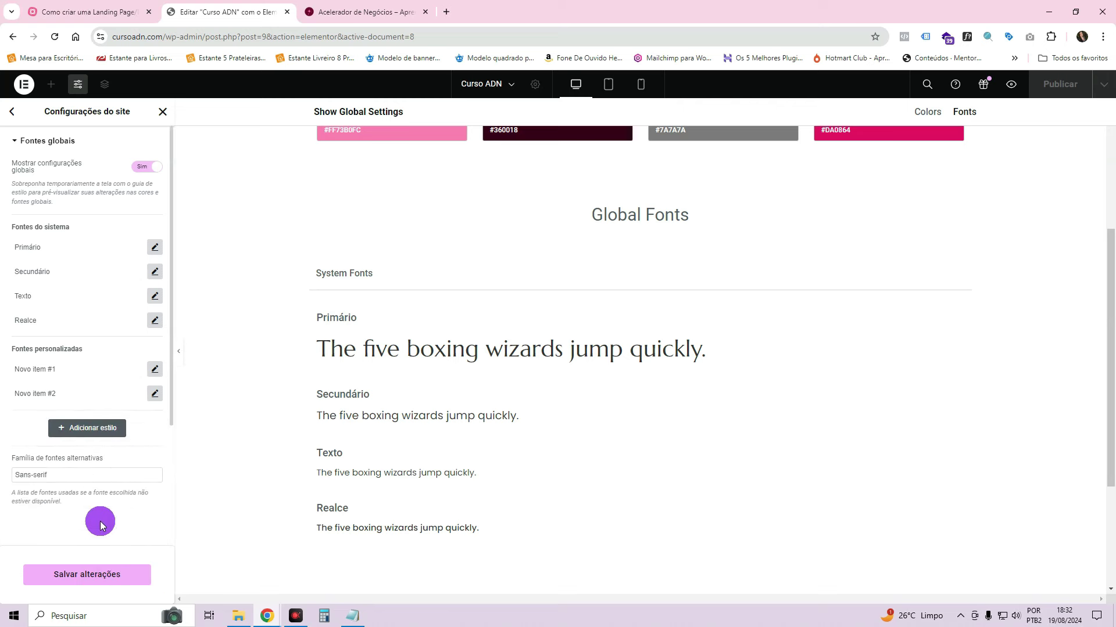
click(100, 575)
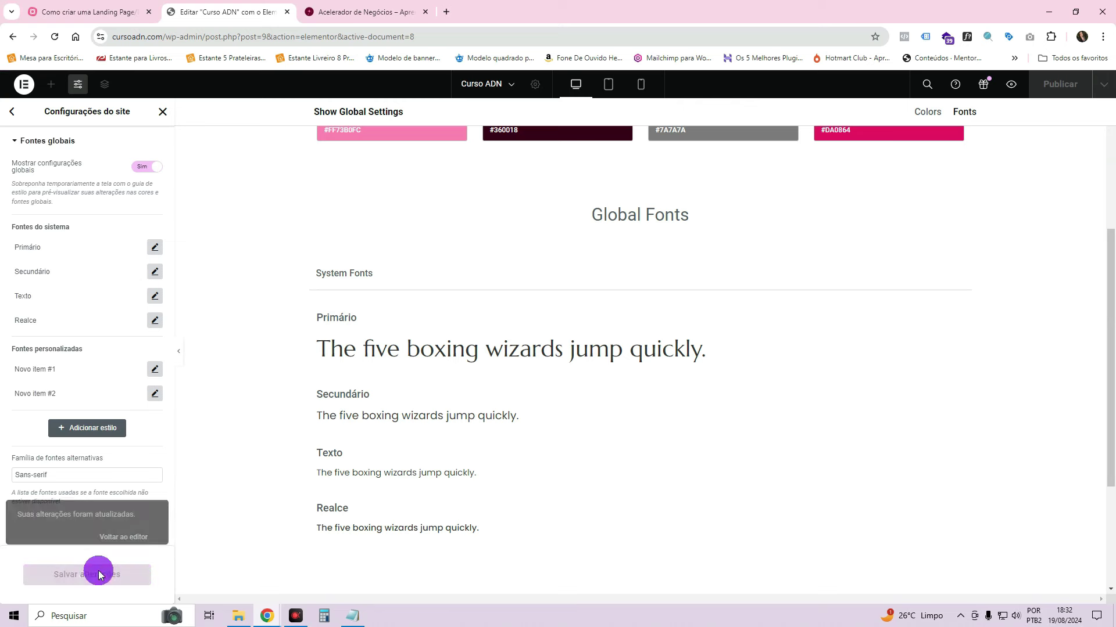
Step: Rename the custom font styles to 'subtitulo 2' and 'cards' and save
double_click(54, 370)
text(subti)
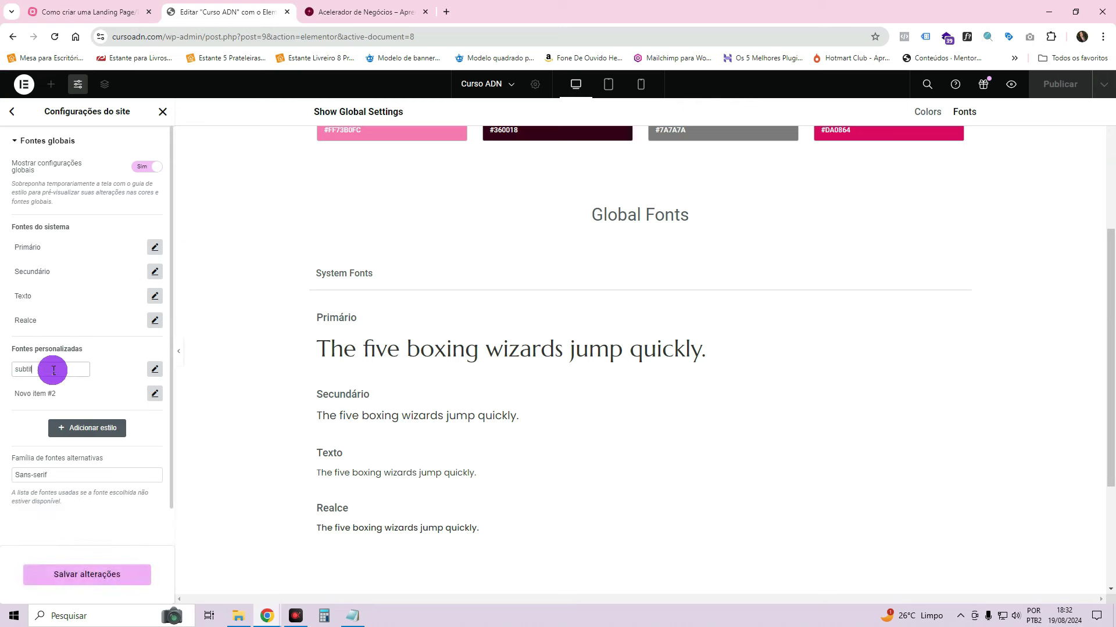
text(tulo 2)
double_click(58, 394)
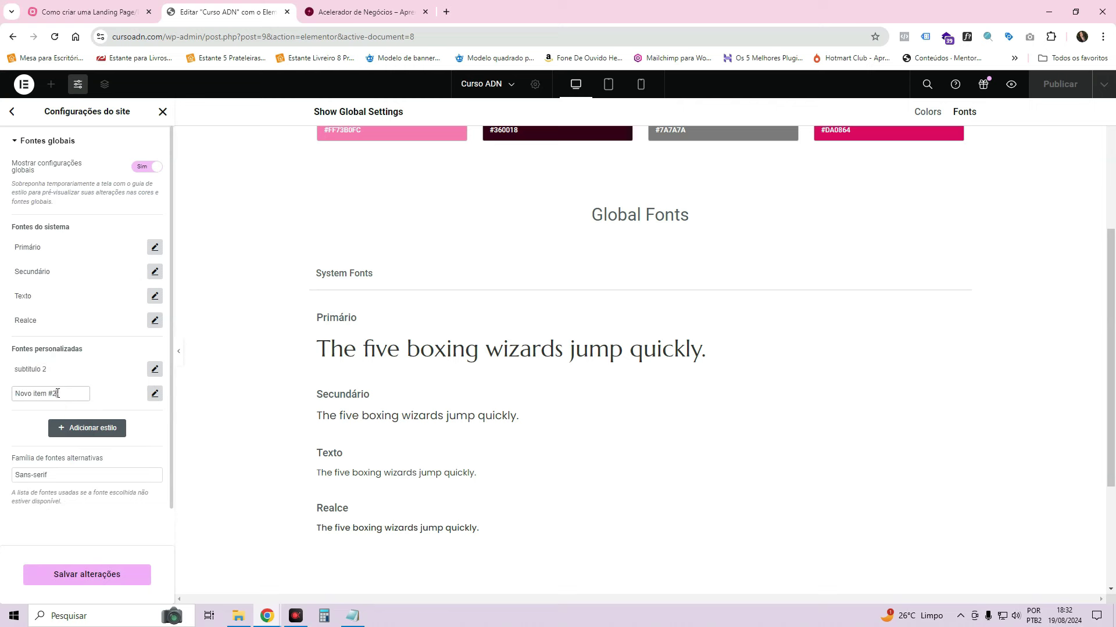
text(card)
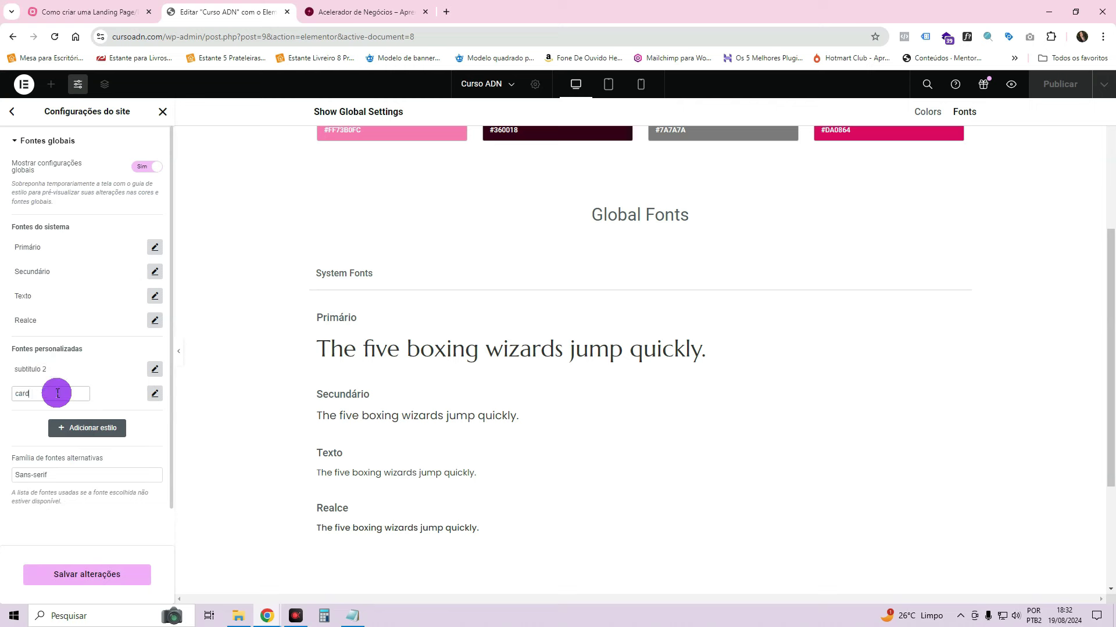
text(s)
click(116, 575)
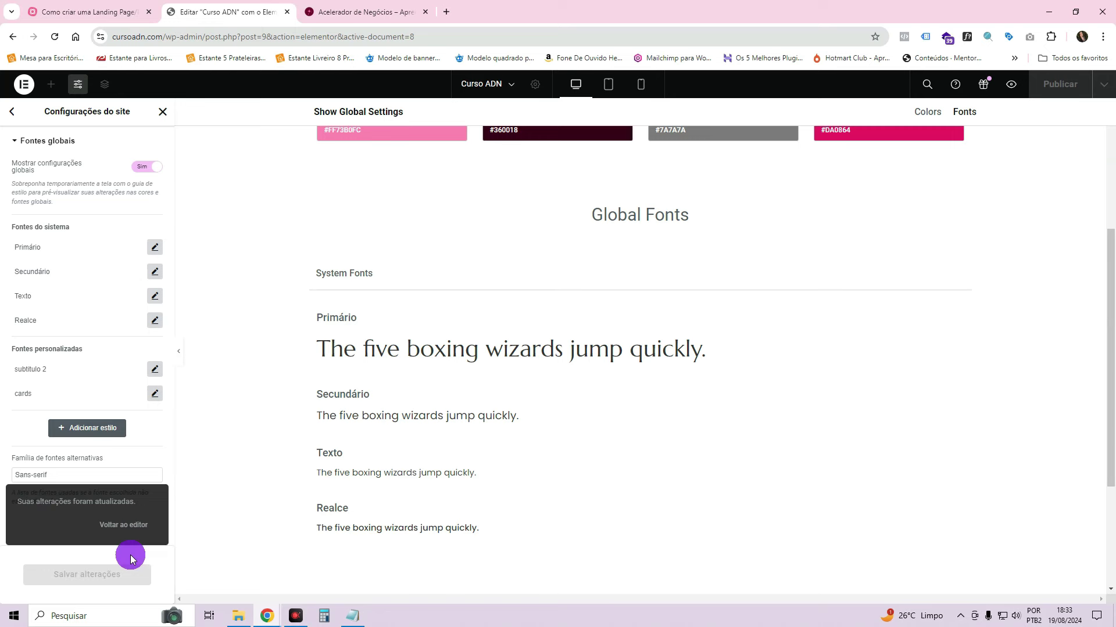
scroll(414, 407, down, 1)
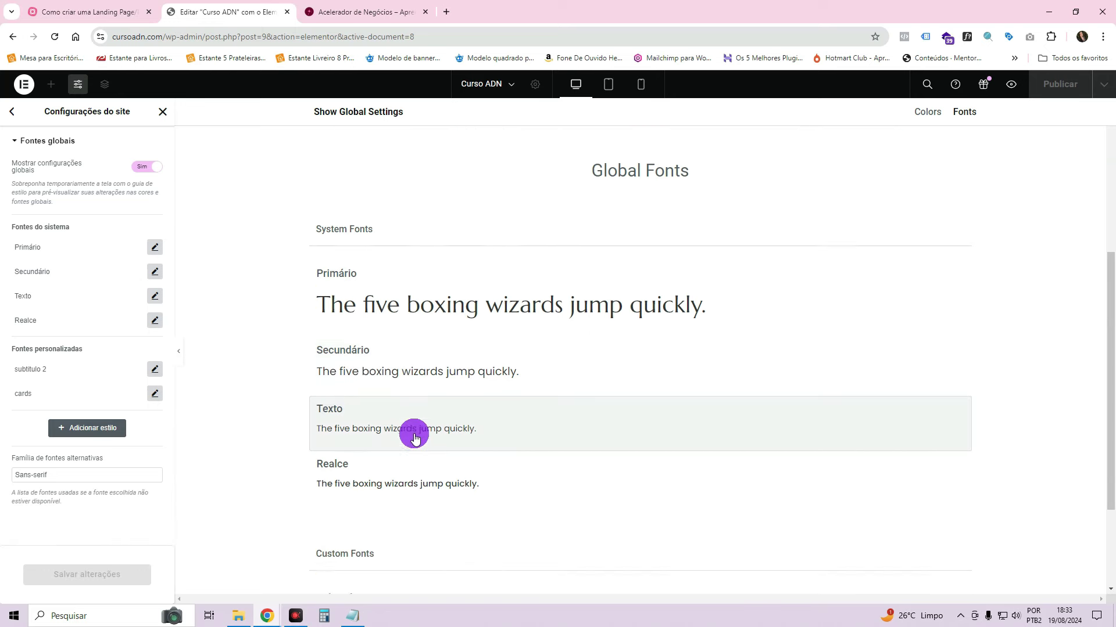
scroll(414, 433, down, 1)
scroll(414, 433, up, 5)
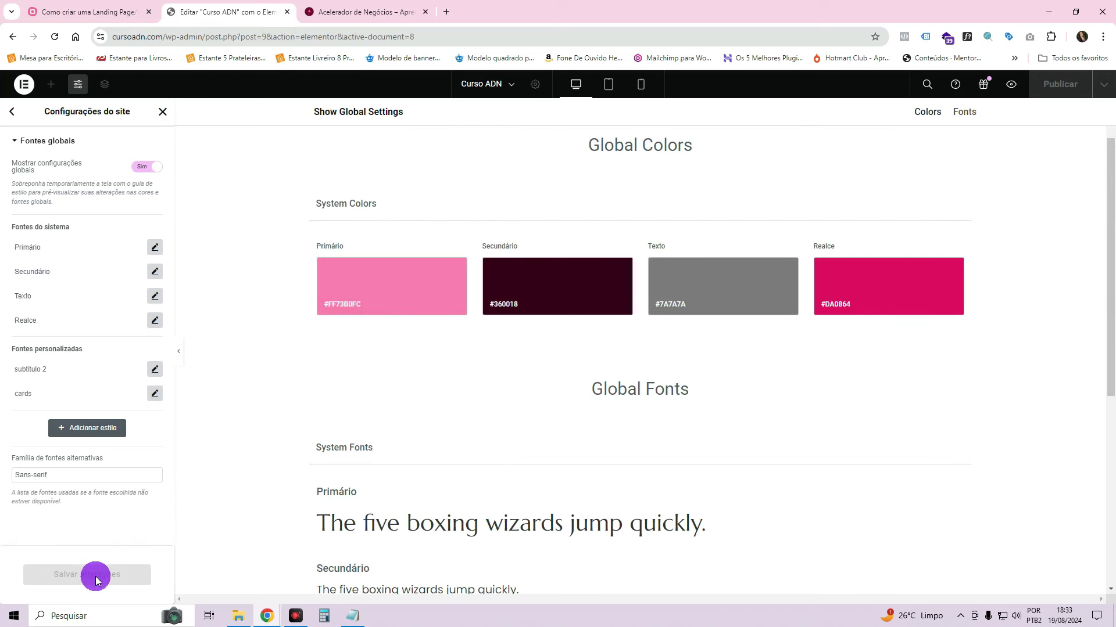
Step: Close Site Settings and scroll through the live landing page
click(16, 113)
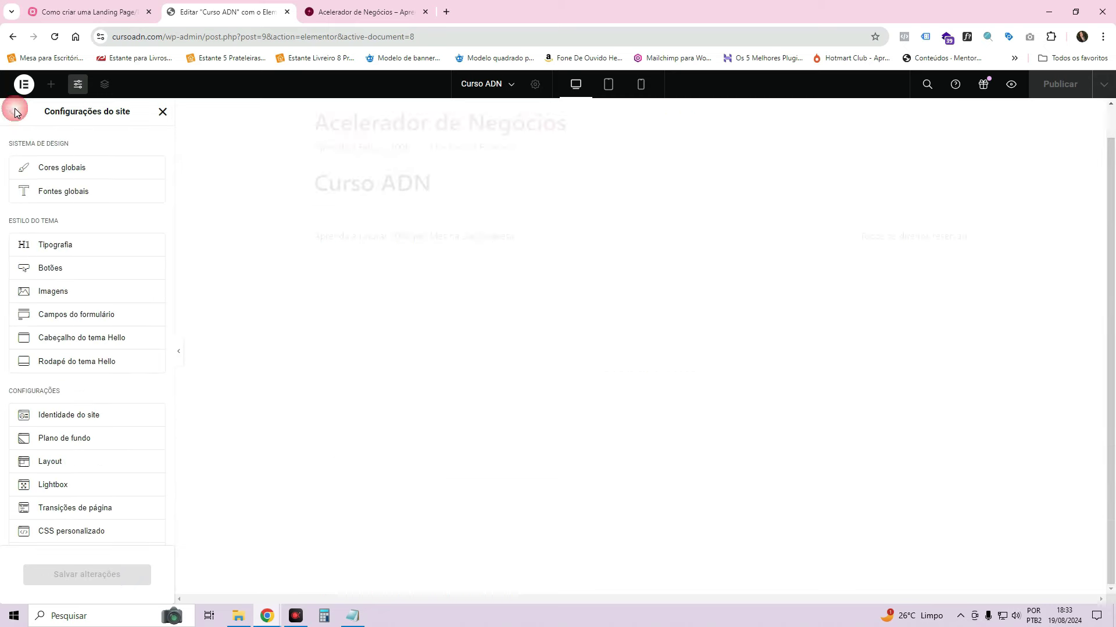
click(159, 110)
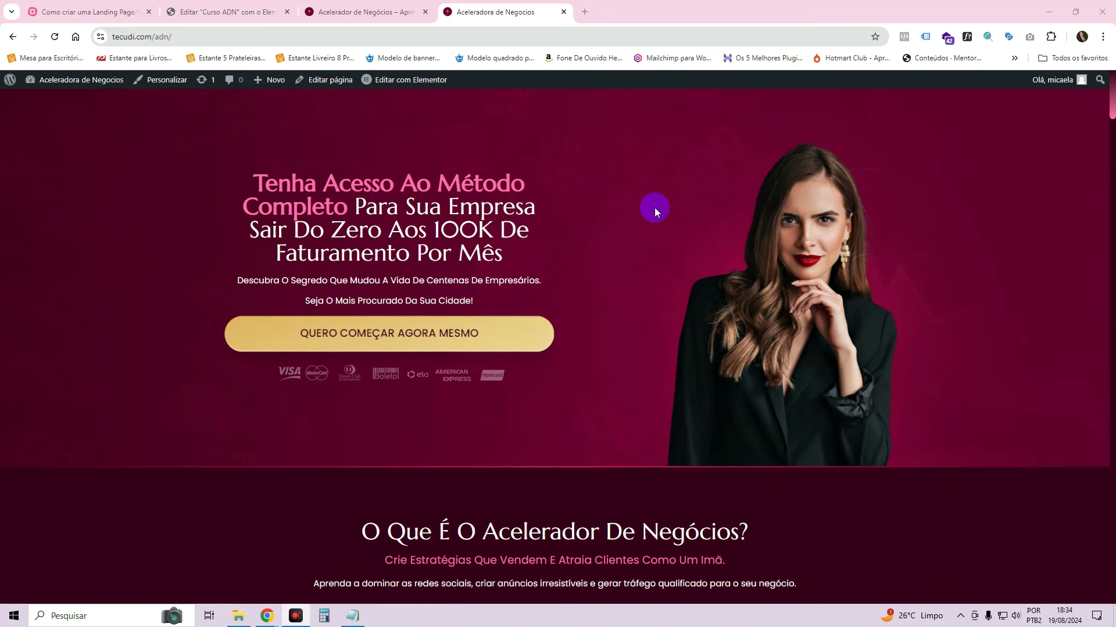
scroll(782, 204, down, 12)
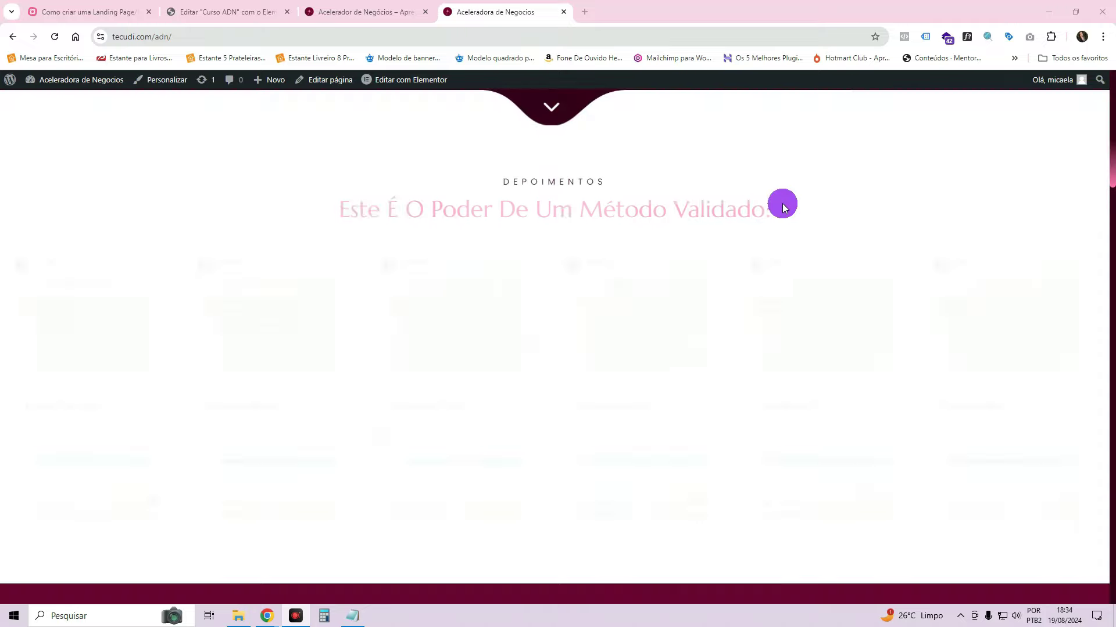
scroll(782, 204, up, 1)
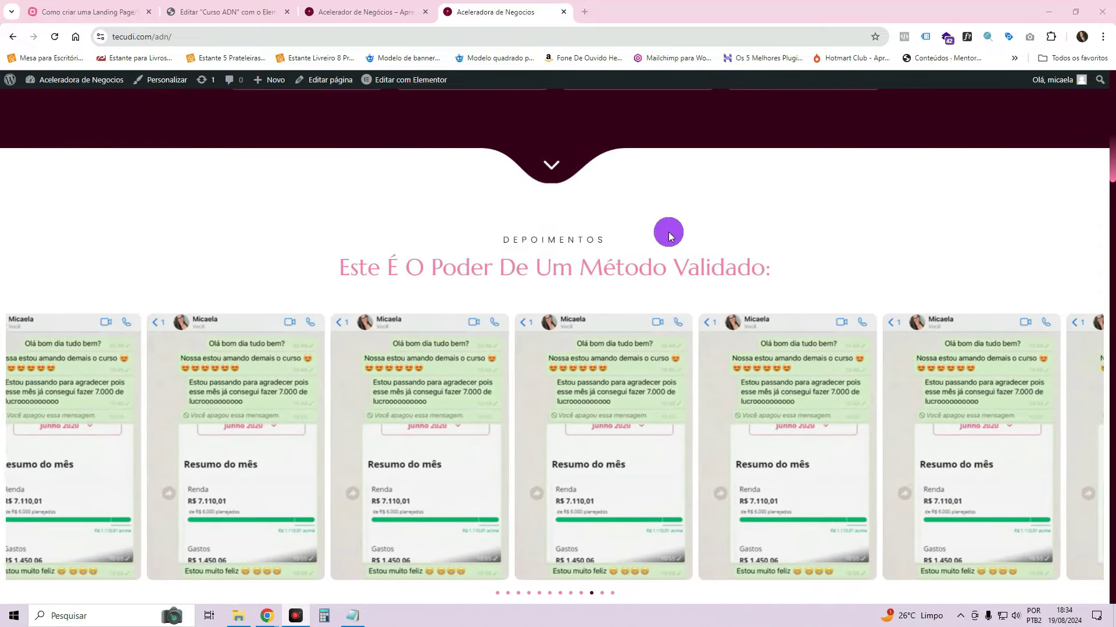
scroll(827, 236, down, 10)
scroll(827, 236, down, 12)
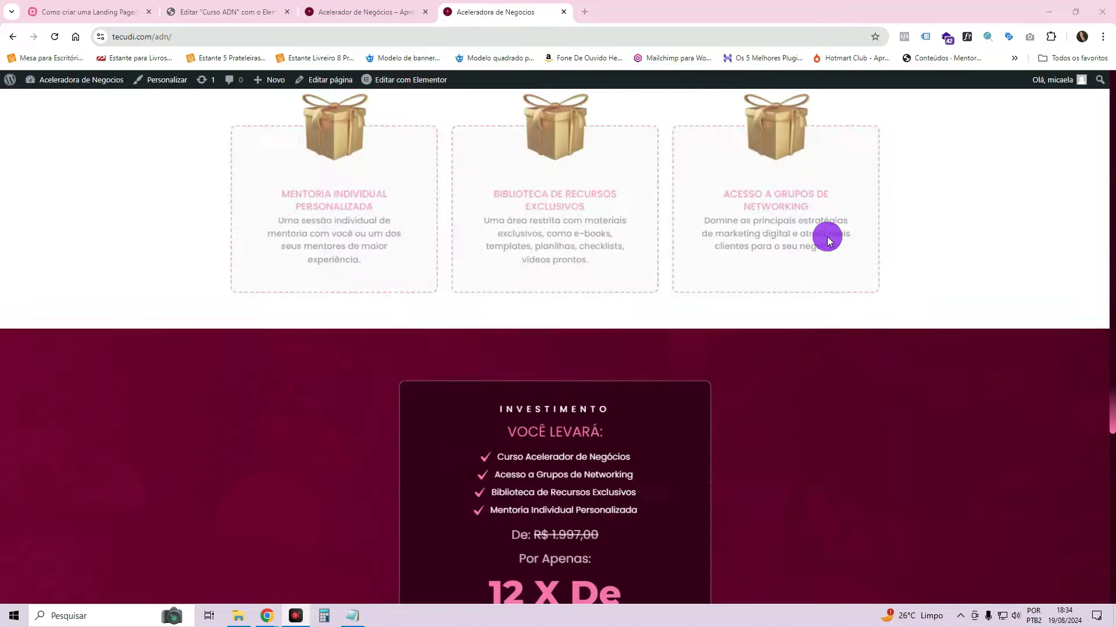
scroll(852, 213, down, 5)
scroll(854, 334, up, 13)
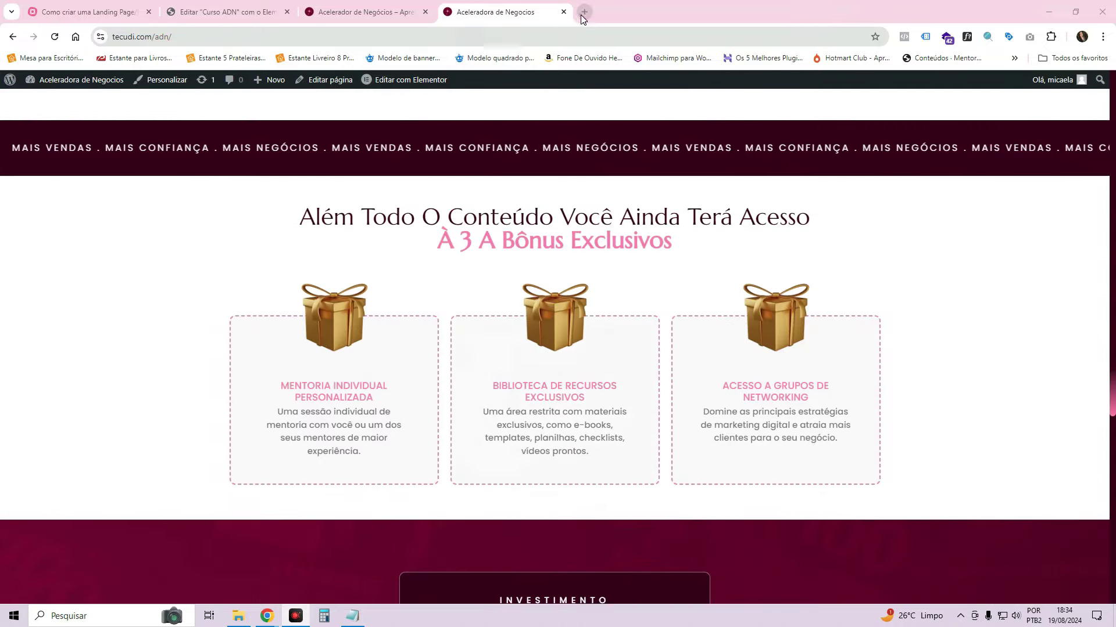
Step: Open Canva's home page in a new browser tab
click(584, 11)
text(canva)
key(Return)
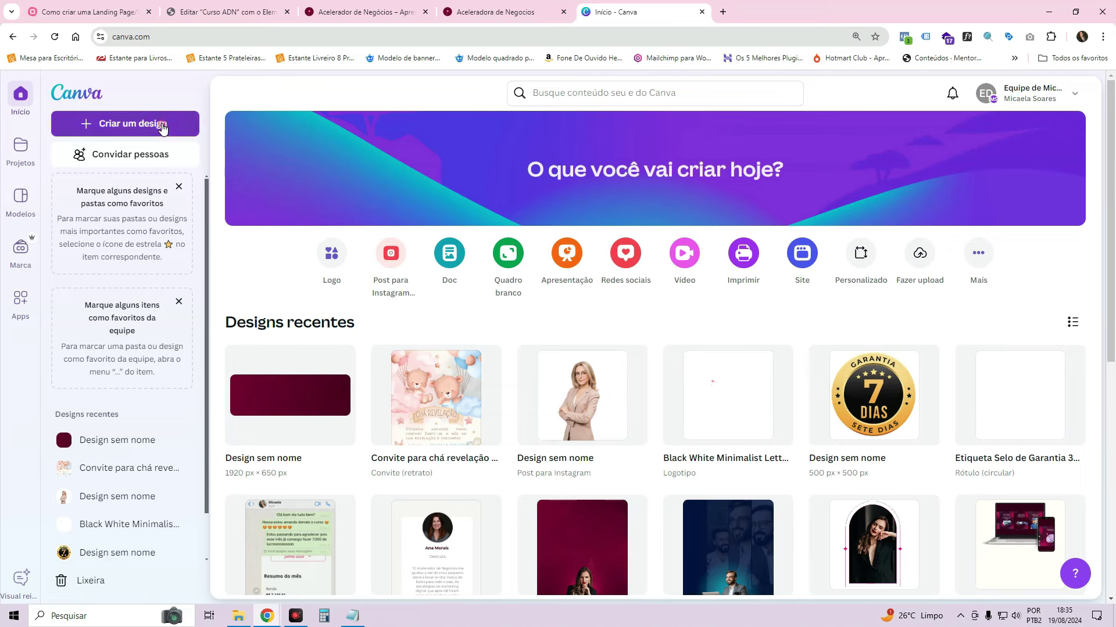
Step: Create a custom-size Canva design of 1920 × 650 px
click(163, 128)
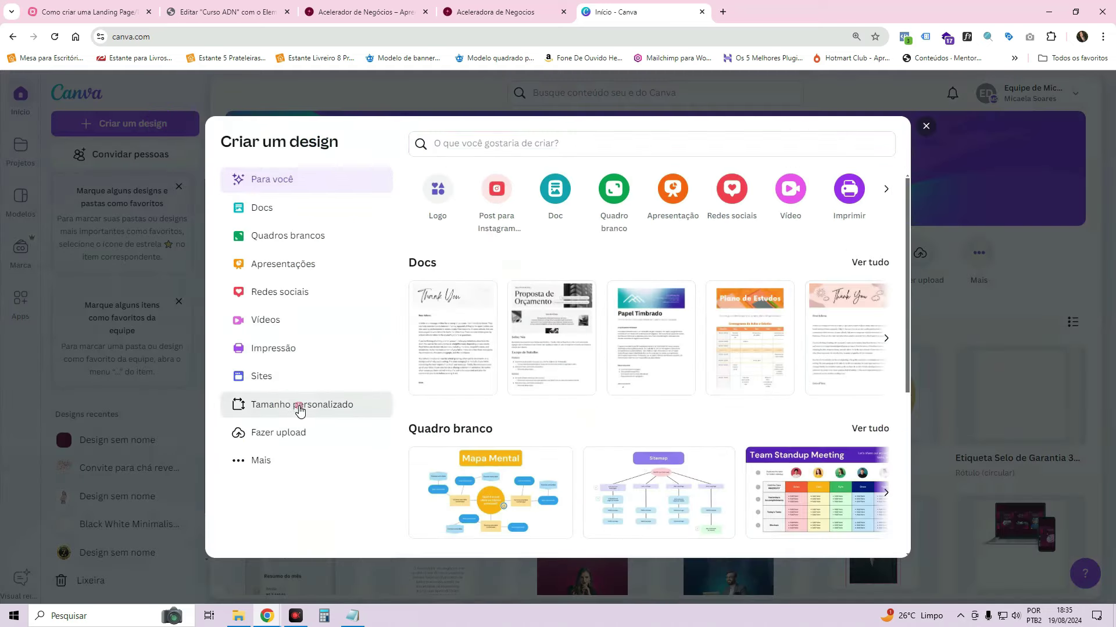
click(300, 407)
click(458, 210)
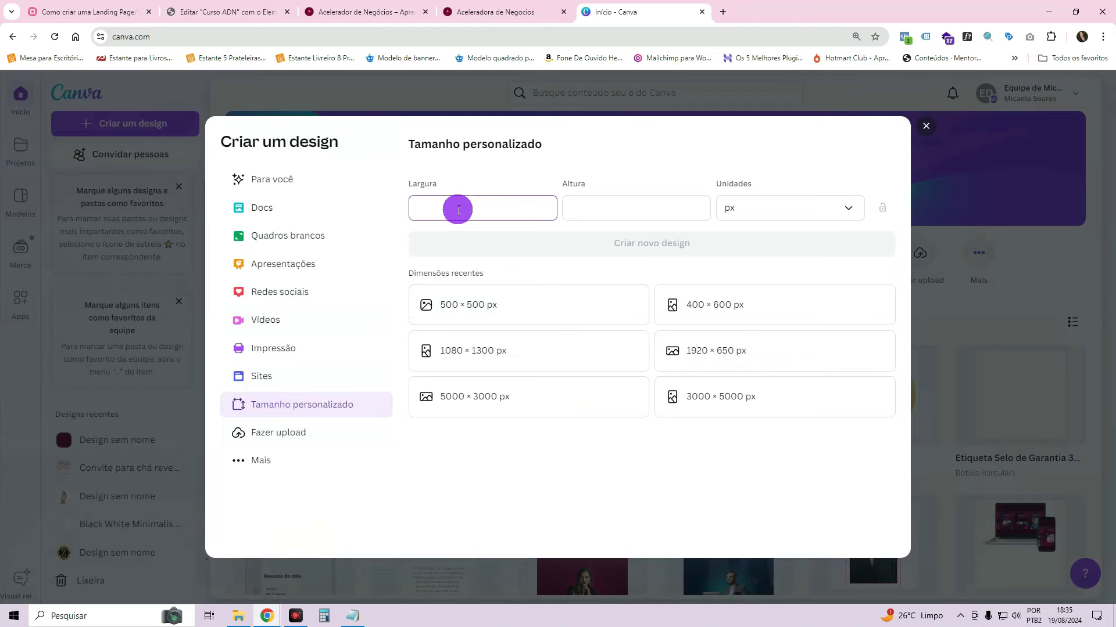
click(606, 201)
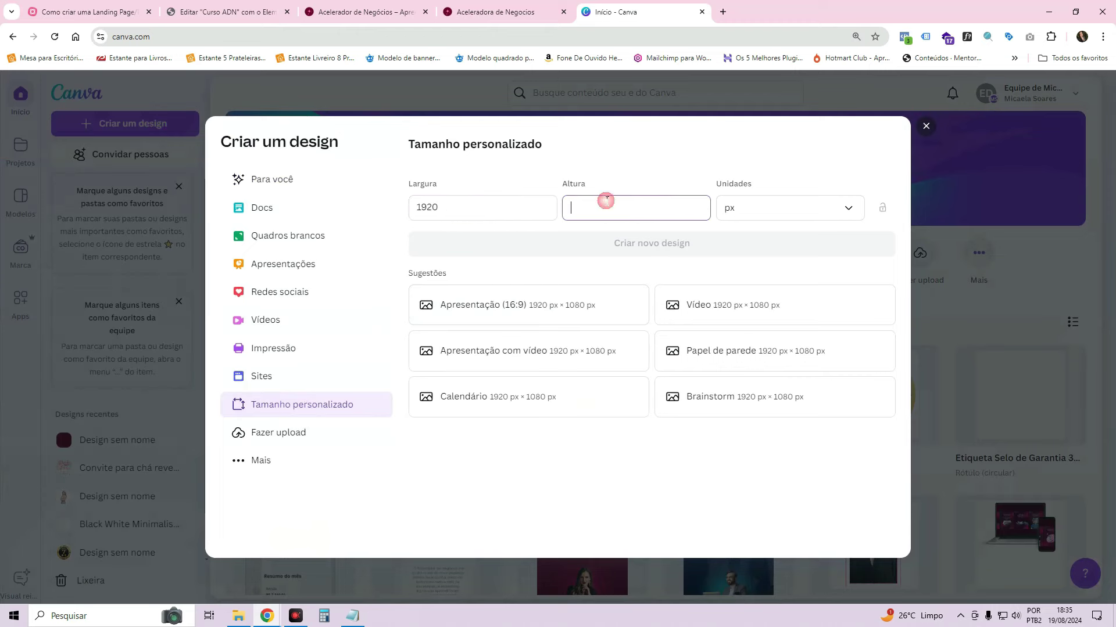
text(650)
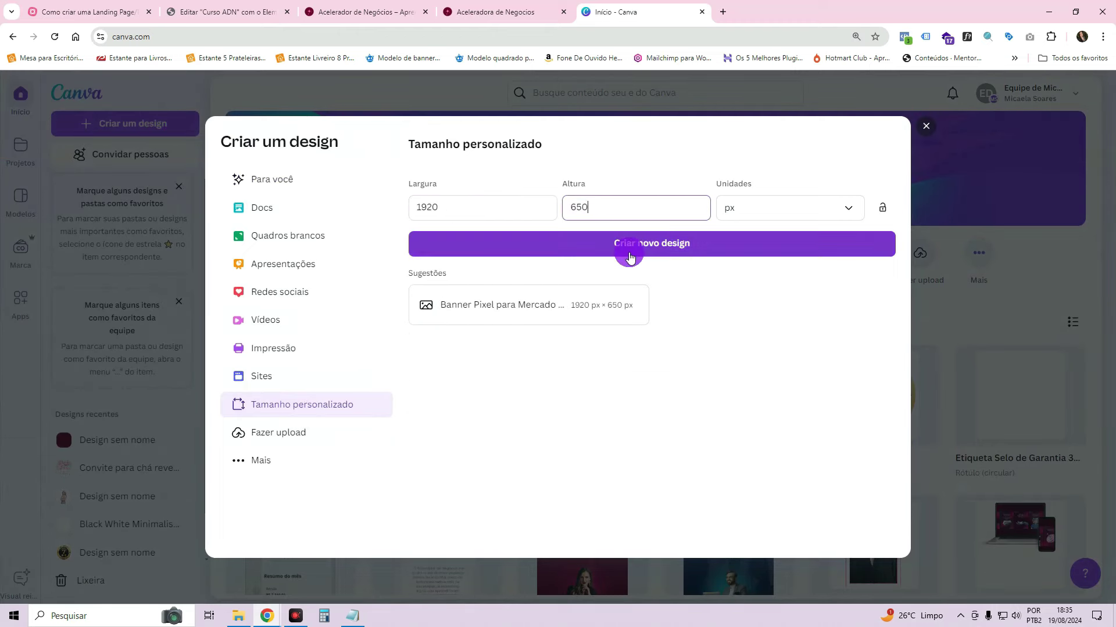
click(629, 254)
Step: Glance over the landing page tab, then return to the new Canva design
click(512, 12)
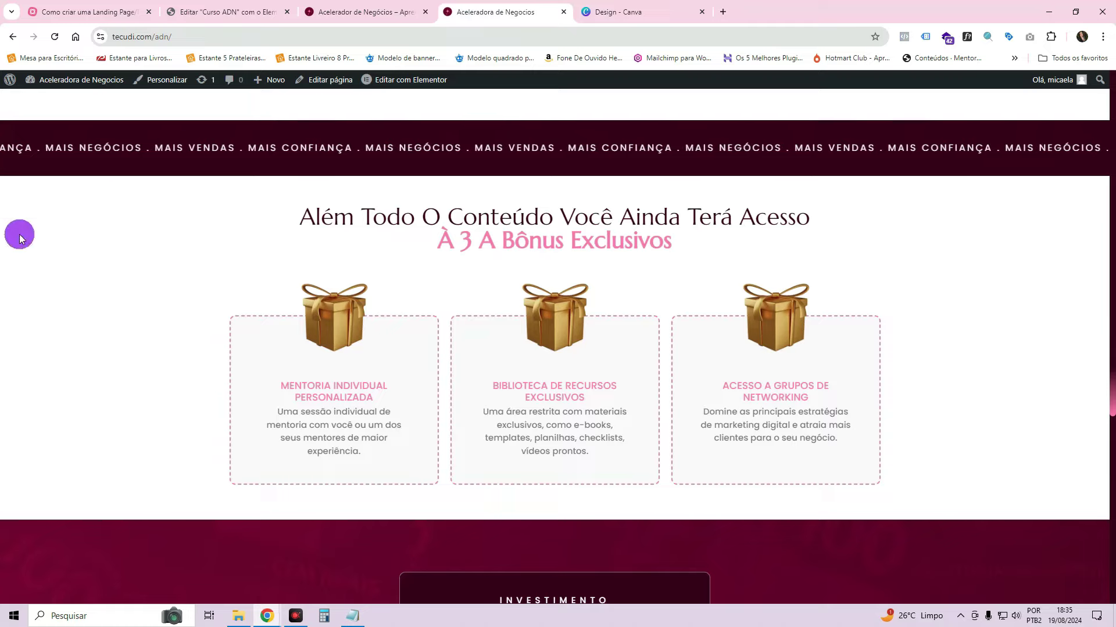
scroll(182, 348, up, 4)
scroll(182, 347, up, 5)
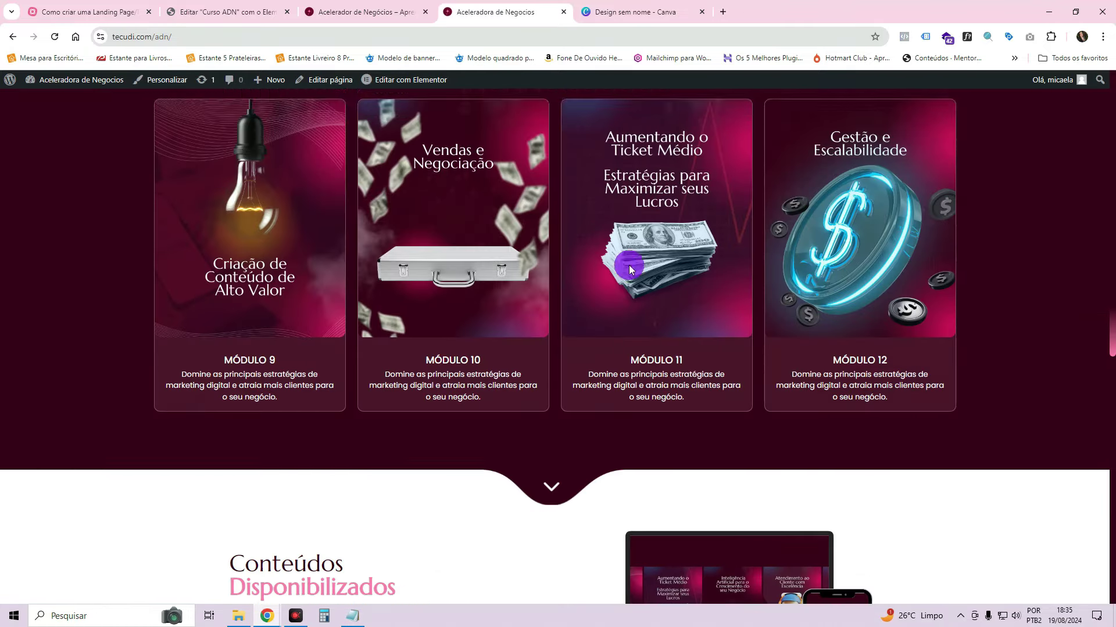
scroll(628, 265, up, 3)
click(639, 11)
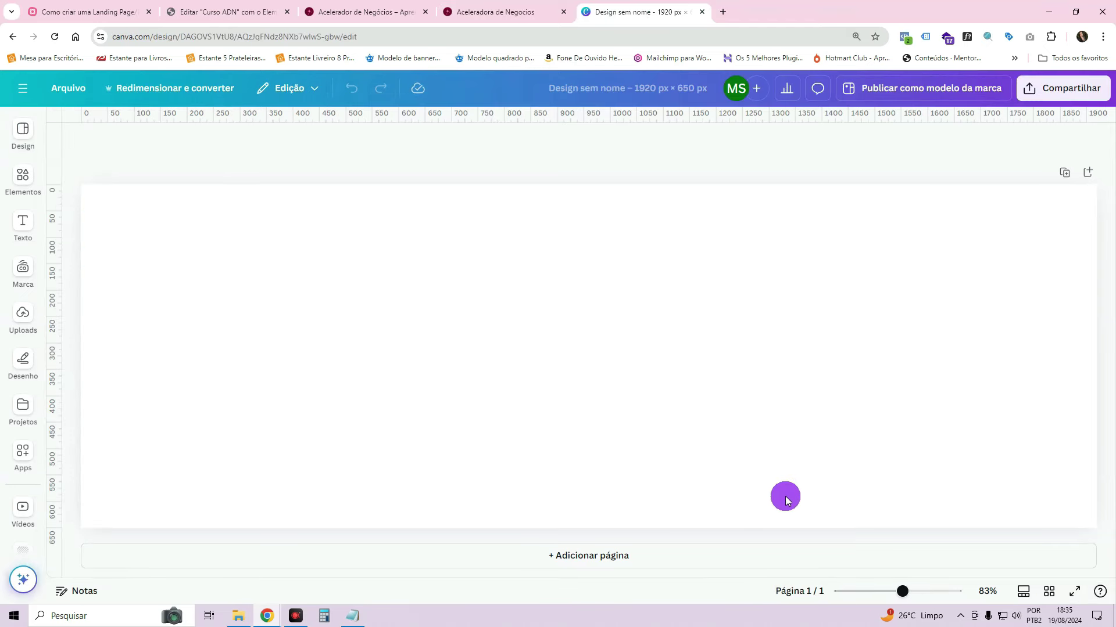
Step: Zoom out and switch the blank page's background to a gradient
drag(901, 591, 895, 598)
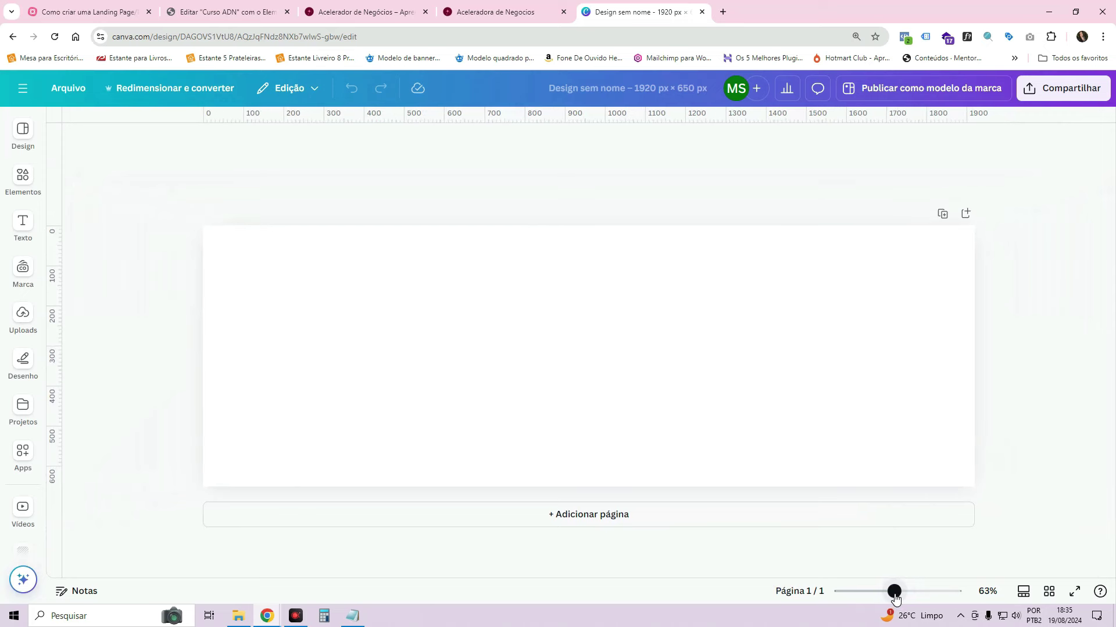
click(575, 272)
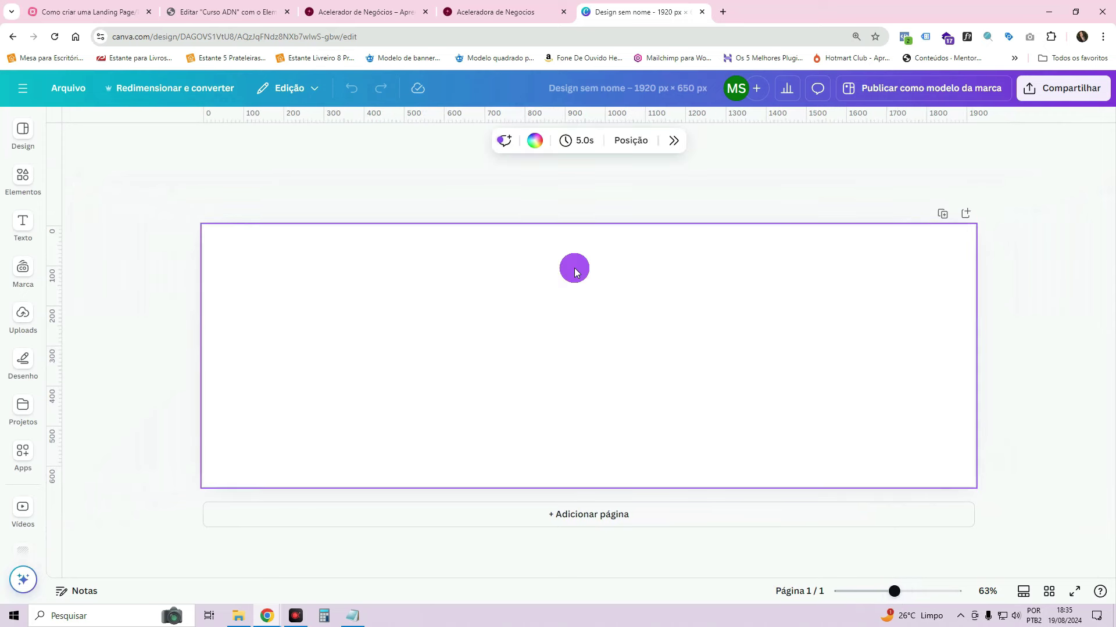
click(536, 143)
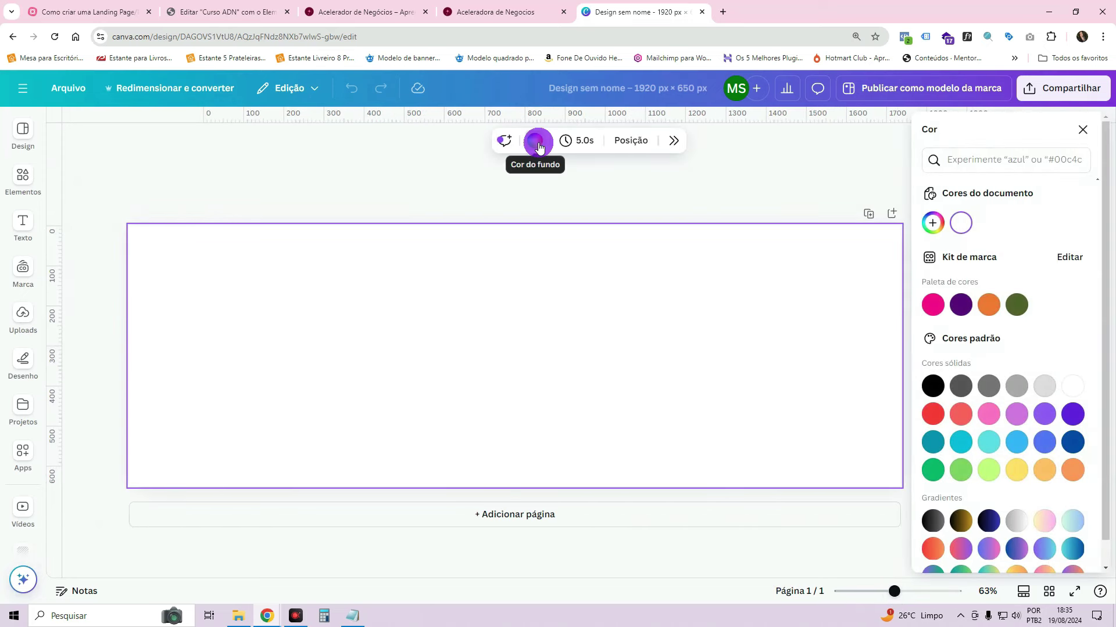
click(931, 222)
click(951, 275)
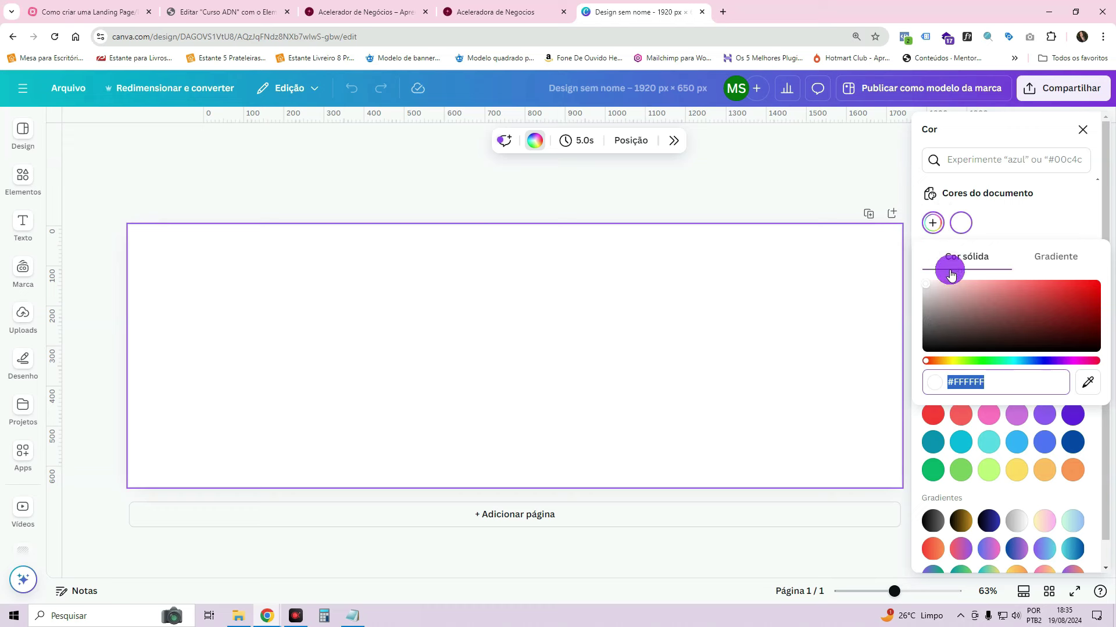
click(1048, 259)
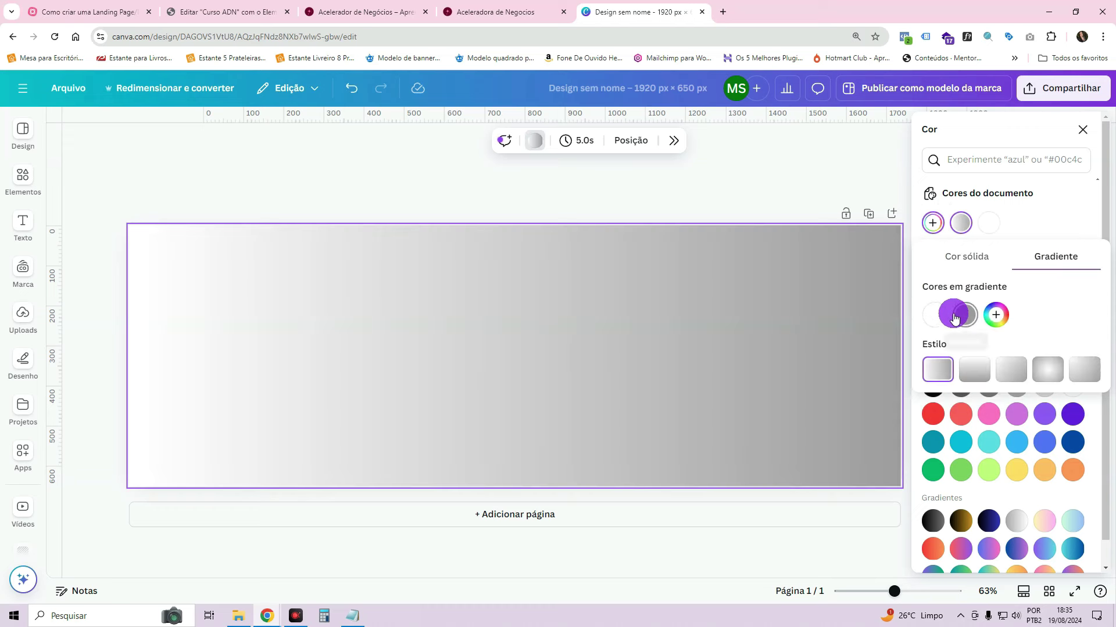
Step: Set the gradient's first colour stop to #690231
click(358, 616)
click(904, 291)
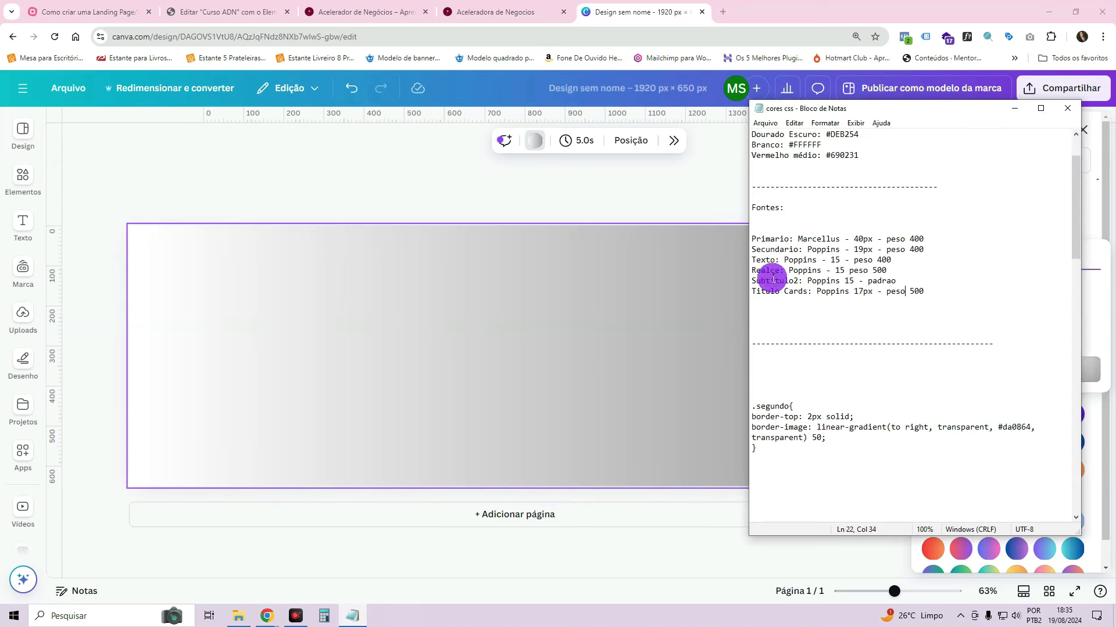
scroll(814, 230, up, 2)
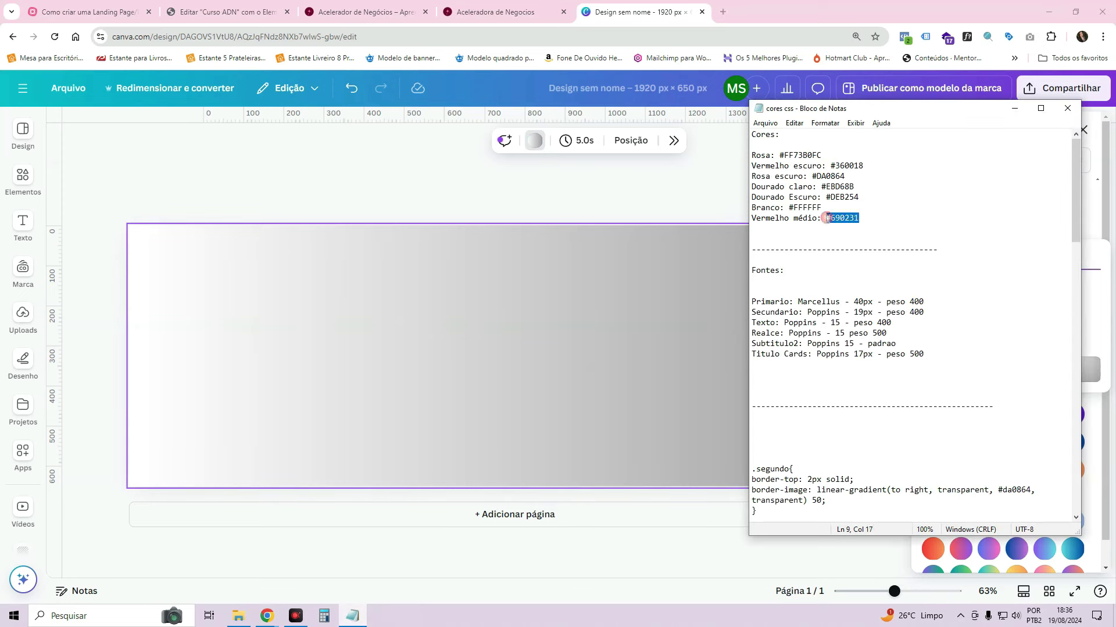
key(alt+Tab)
click(935, 315)
click(970, 459)
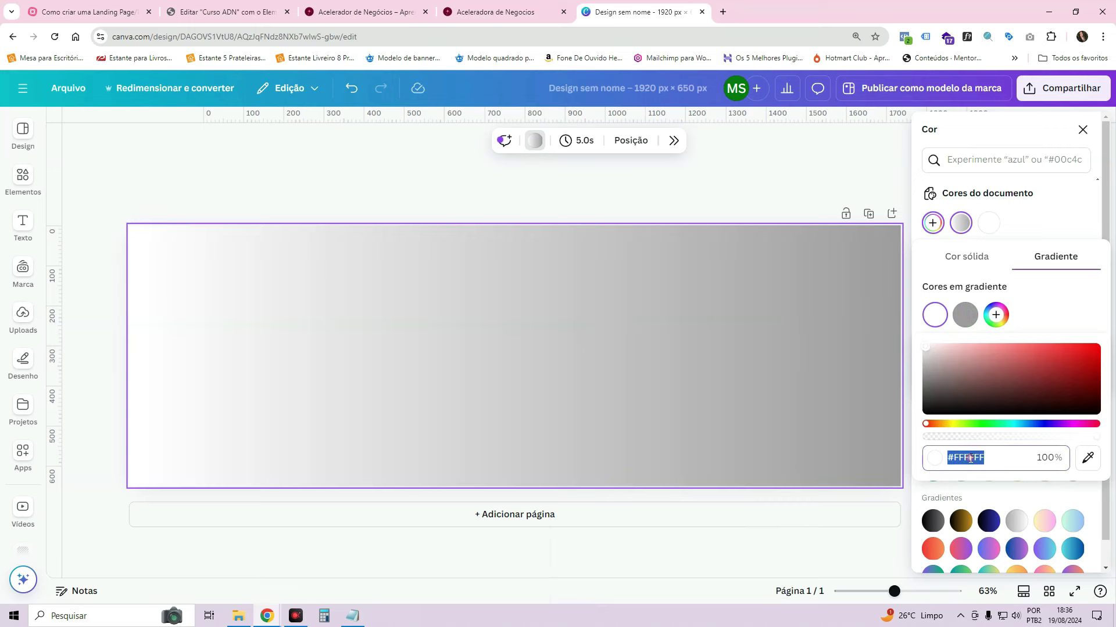
text(#690231)
Step: Set the gradient's second colour stop to #360018
click(965, 315)
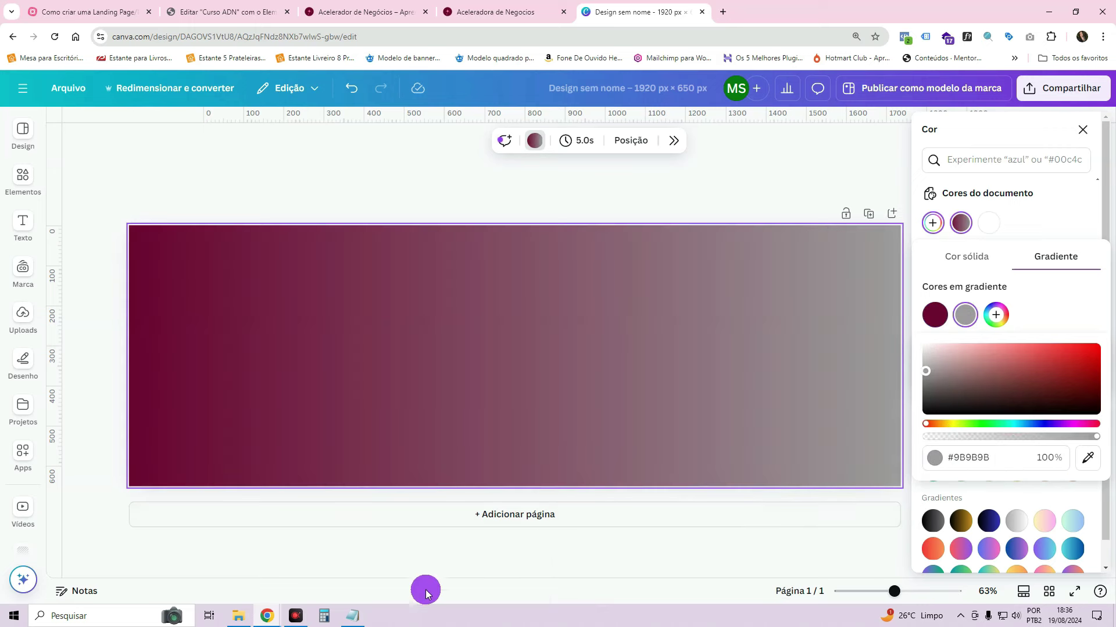
click(352, 616)
double_click(847, 165)
key(ctrl+c)
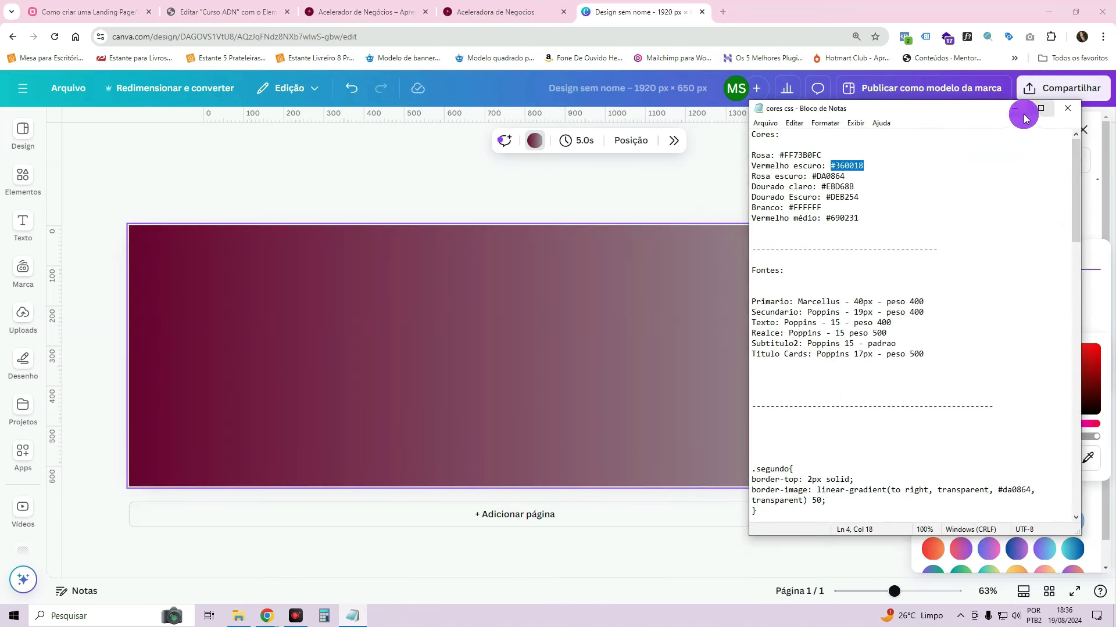
click(1007, 163)
click(983, 453)
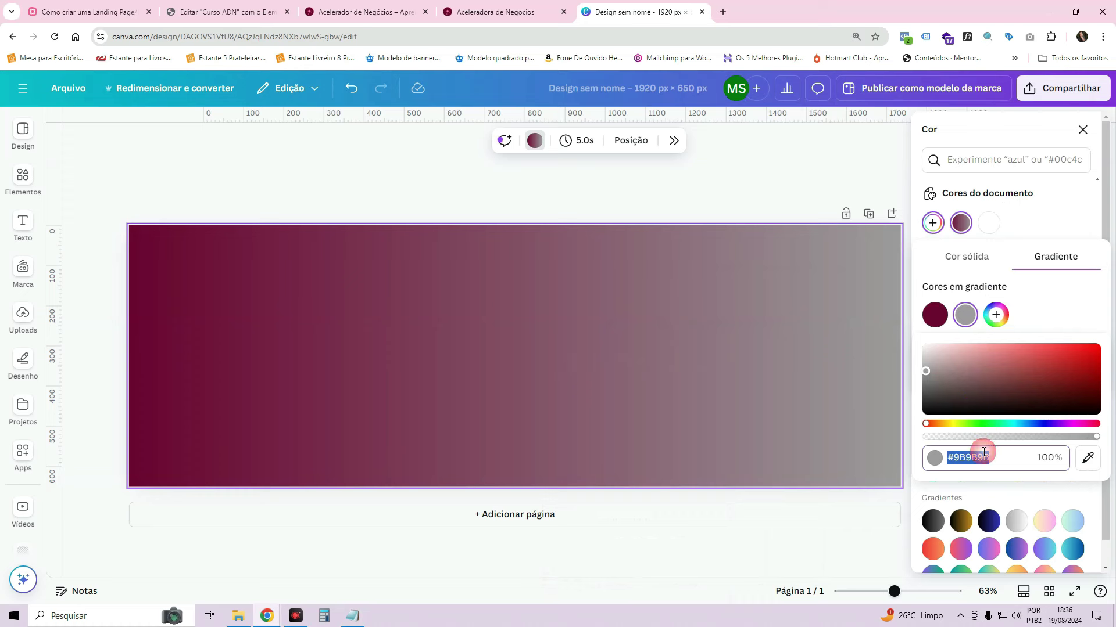
key(ctrl+v)
click(787, 283)
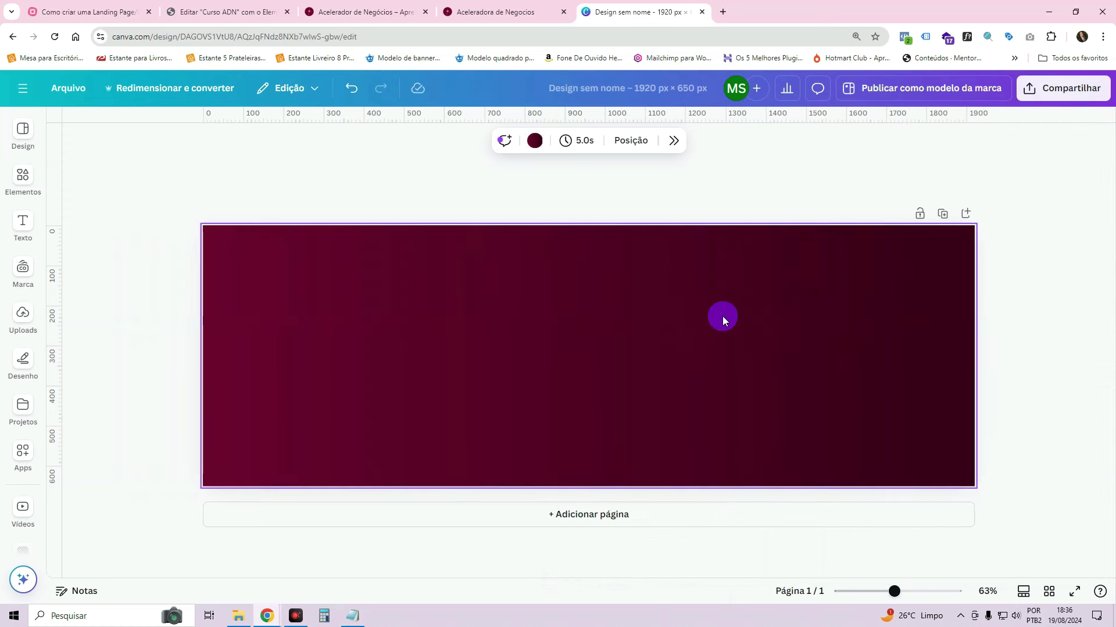
Step: Add the uploaded glowing chart-on-tablet photo to the middle of the banner, then open a new browser tab
click(409, 154)
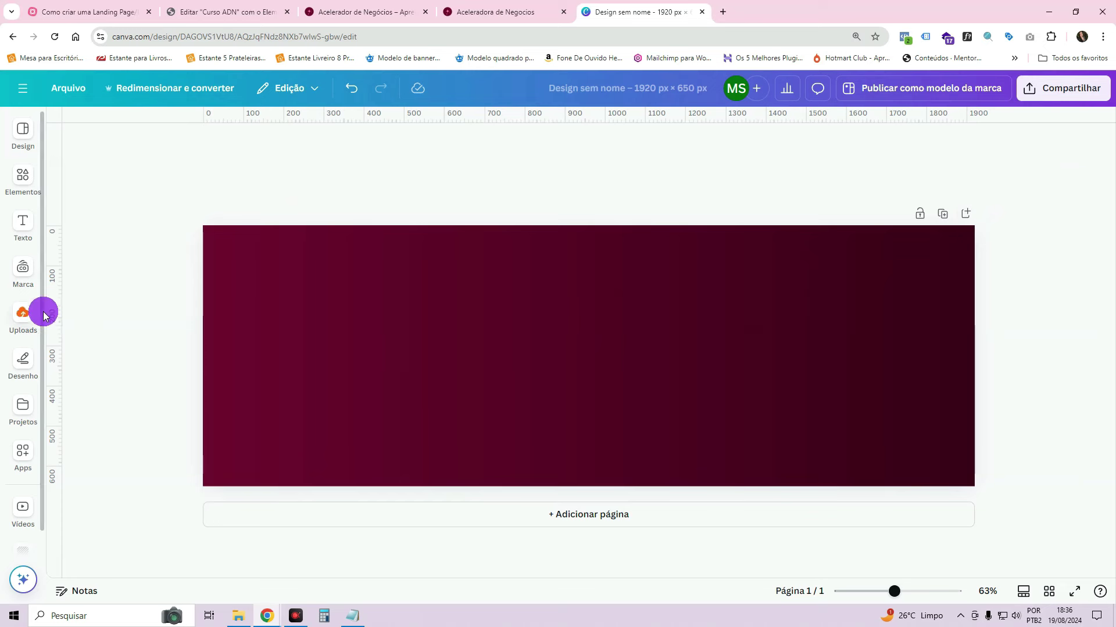
click(23, 316)
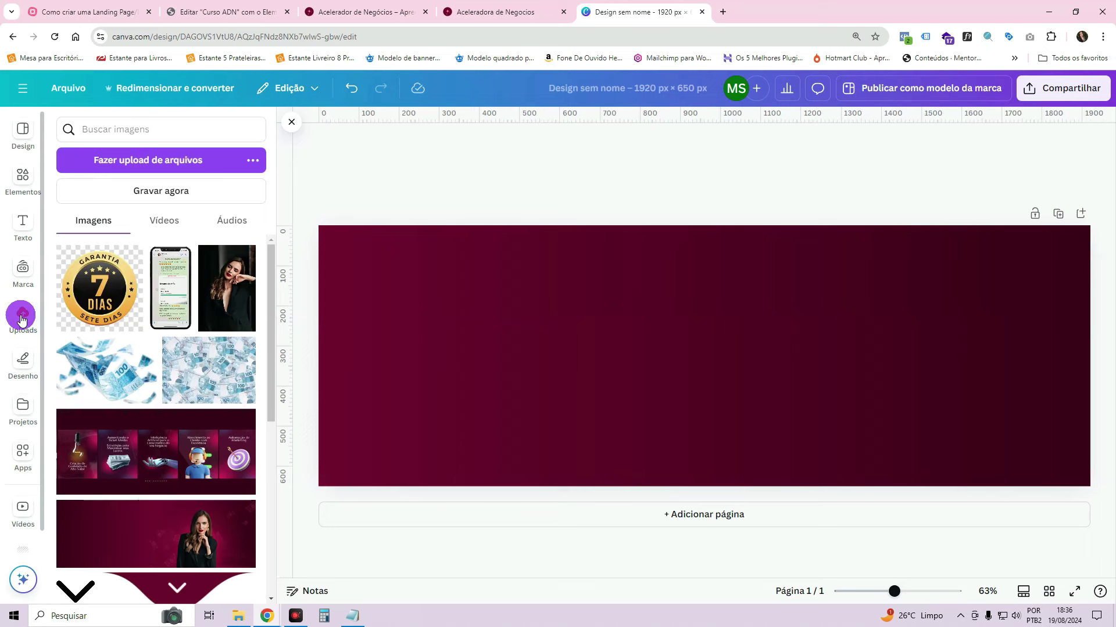
click(105, 357)
click(589, 205)
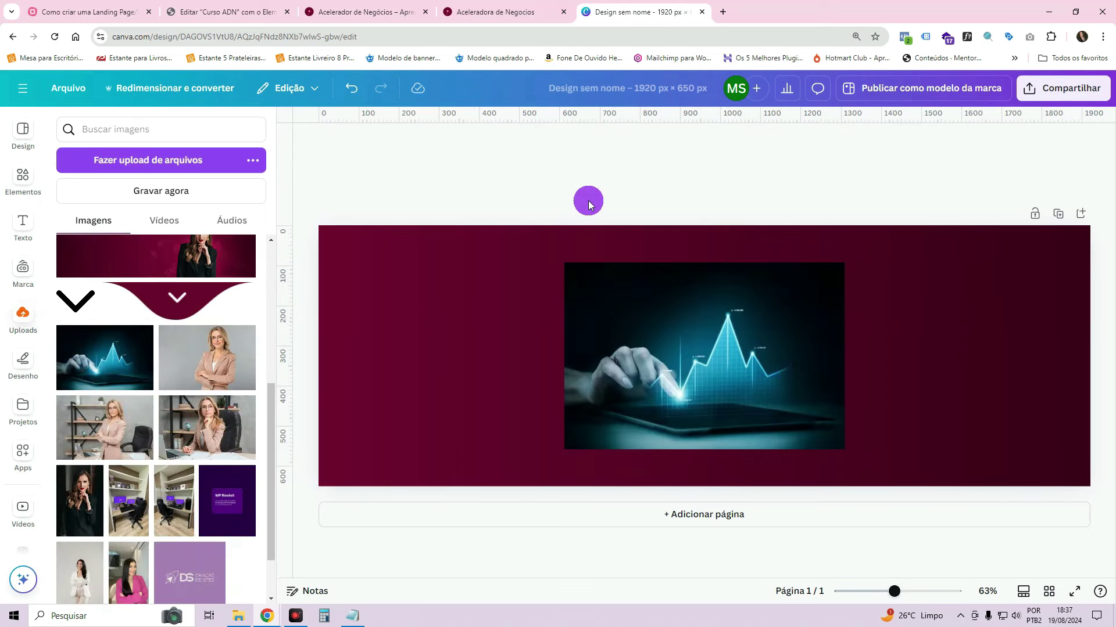
click(723, 13)
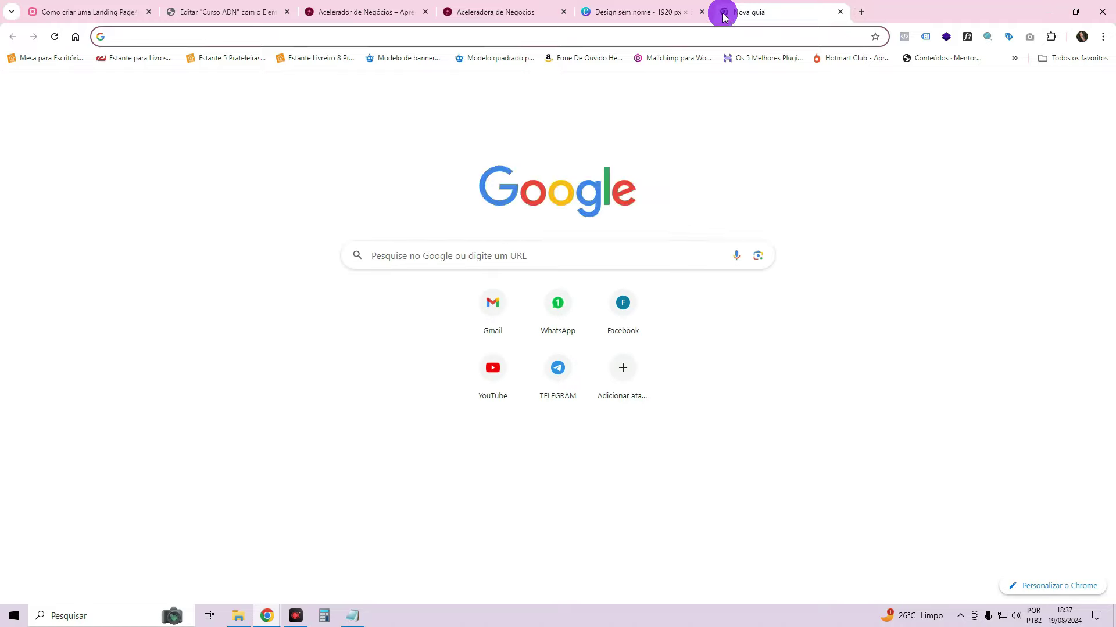
Step: On freepik.com, search 'grafico' and open the 'Business concept with graphic holography' photo
text(freepik.com)
key(Return)
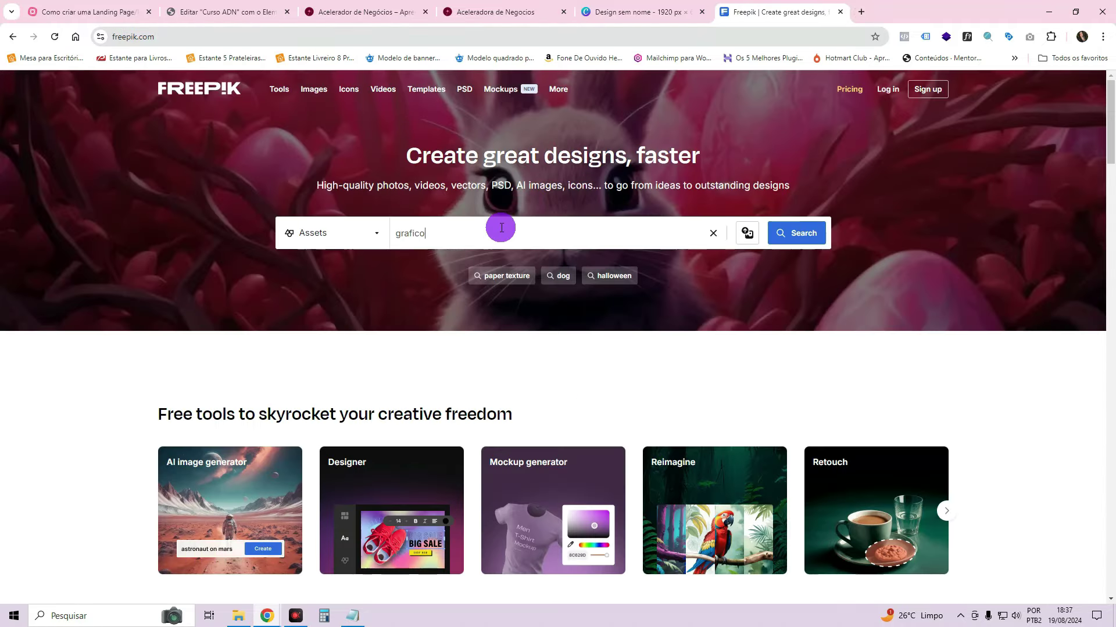
key(Return)
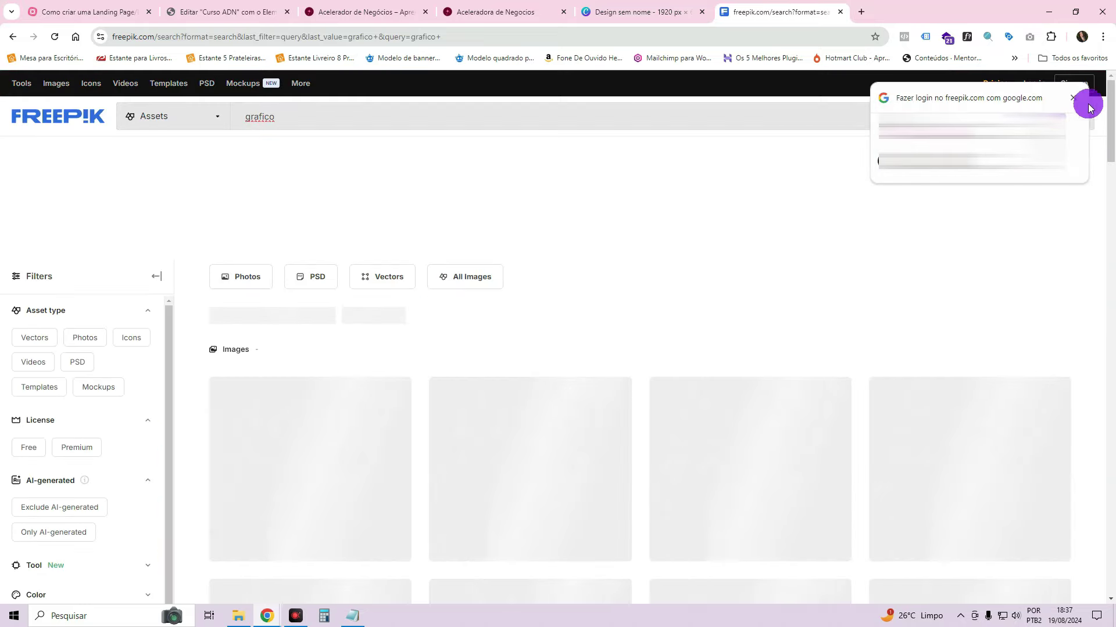
click(1073, 98)
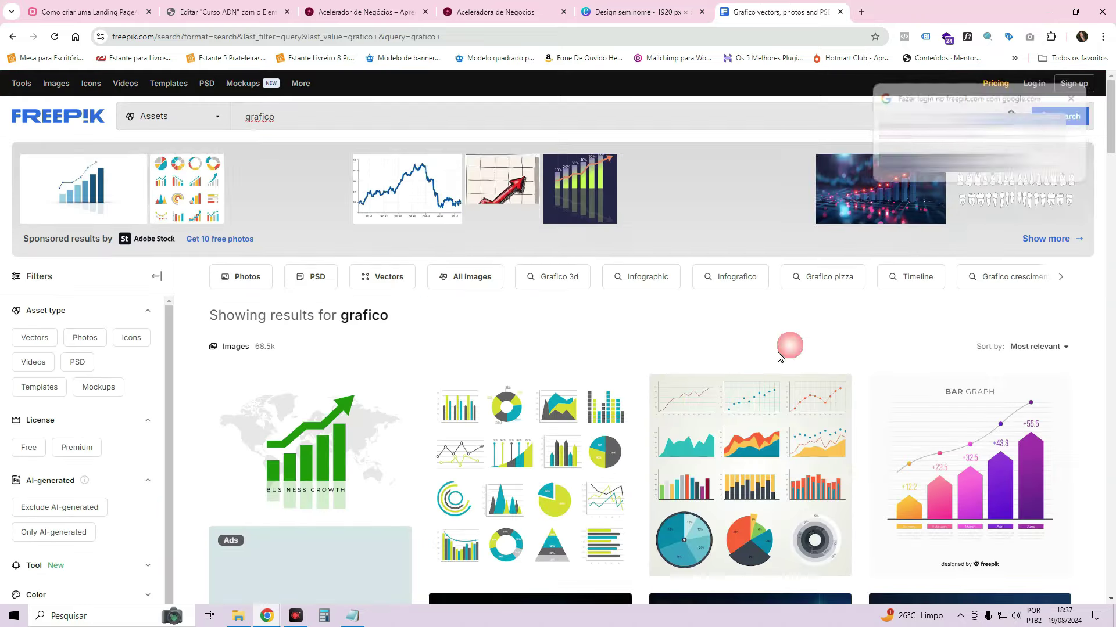
scroll(755, 360, down, 5)
click(552, 298)
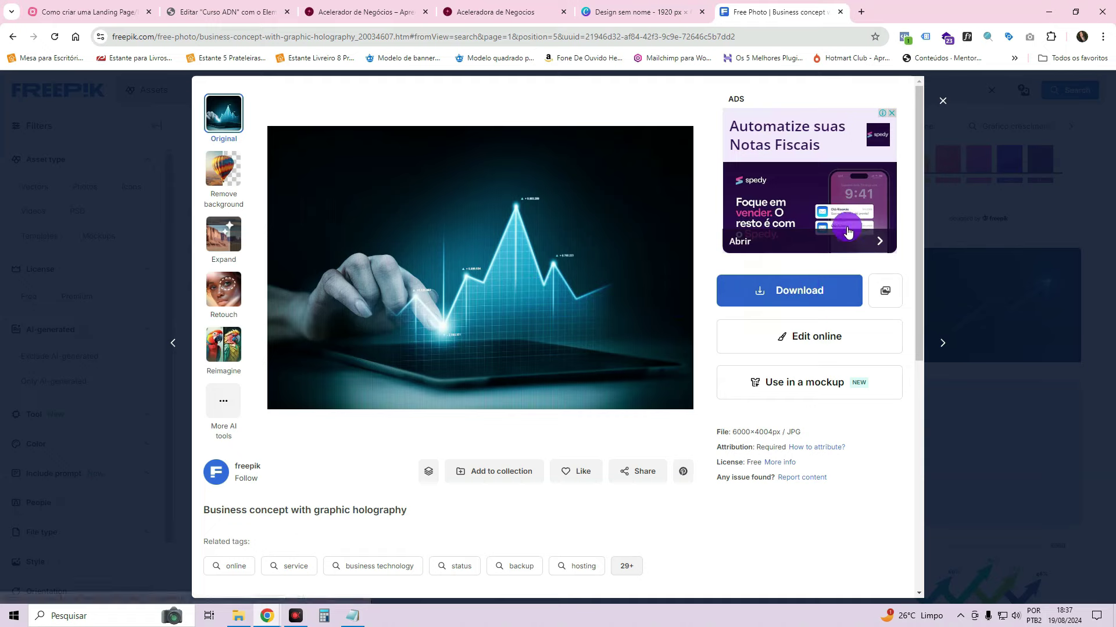
click(675, 14)
Step: Move the chart photo to the banner's lower right and enlarge it slightly
click(751, 355)
click(751, 356)
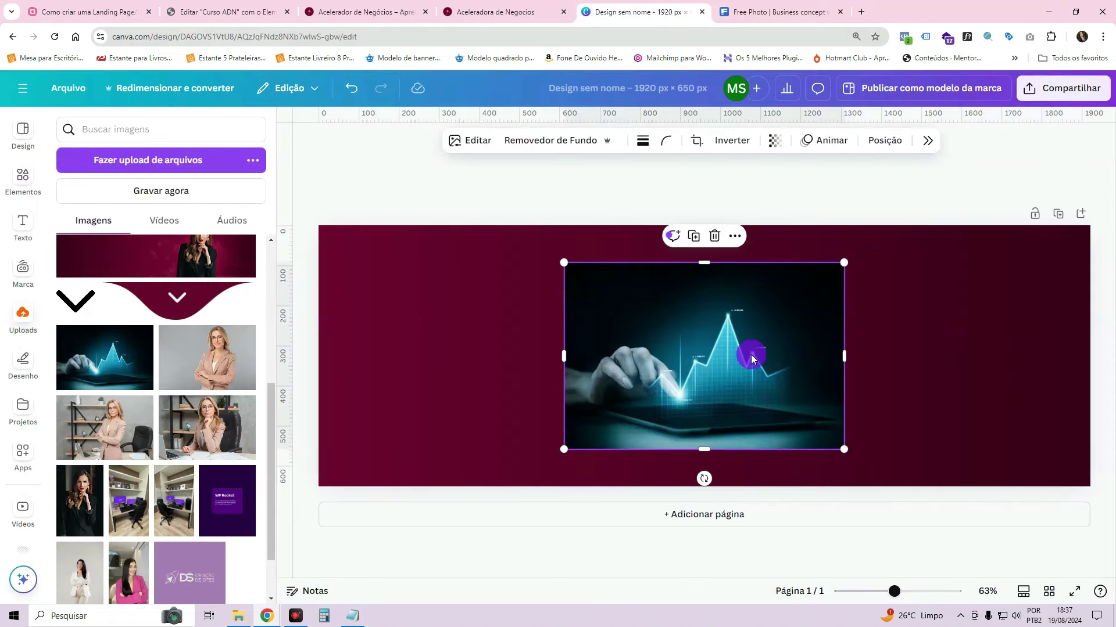
drag(751, 355, 943, 391)
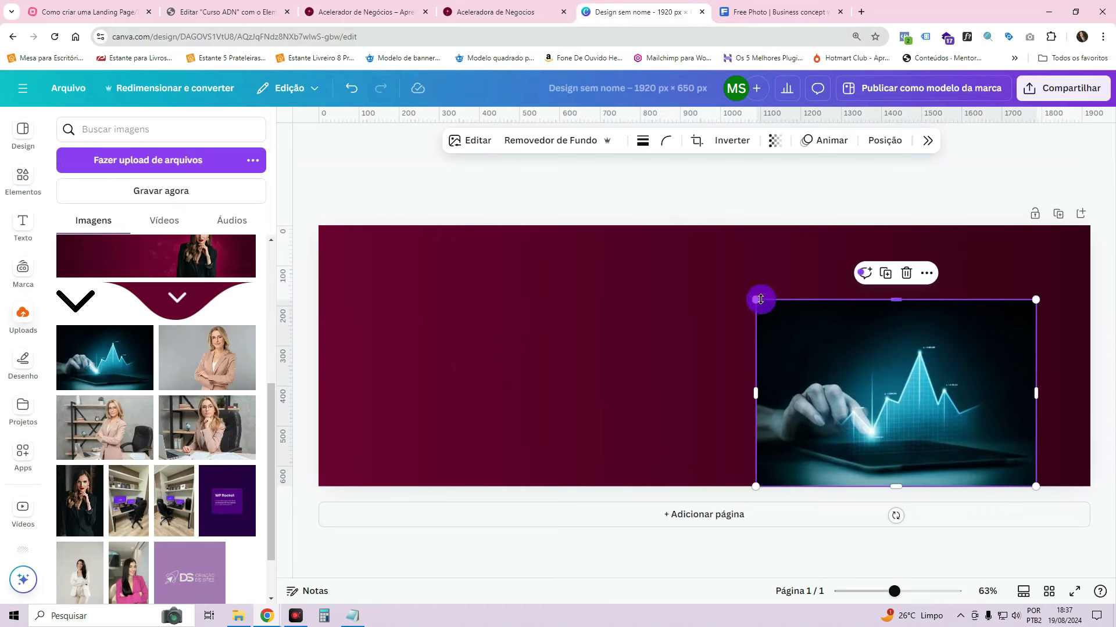
drag(749, 291, 733, 279)
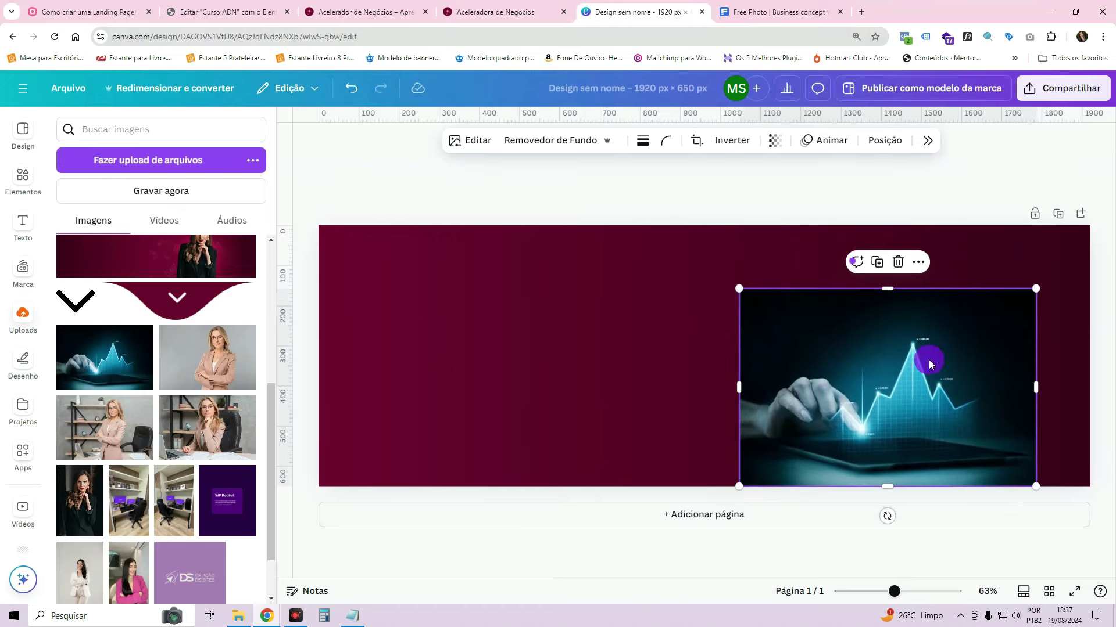
Step: Apply the Fúcsia duotone to the chart photo with the dark red pasted as its shadow colour
click(480, 146)
click(994, 455)
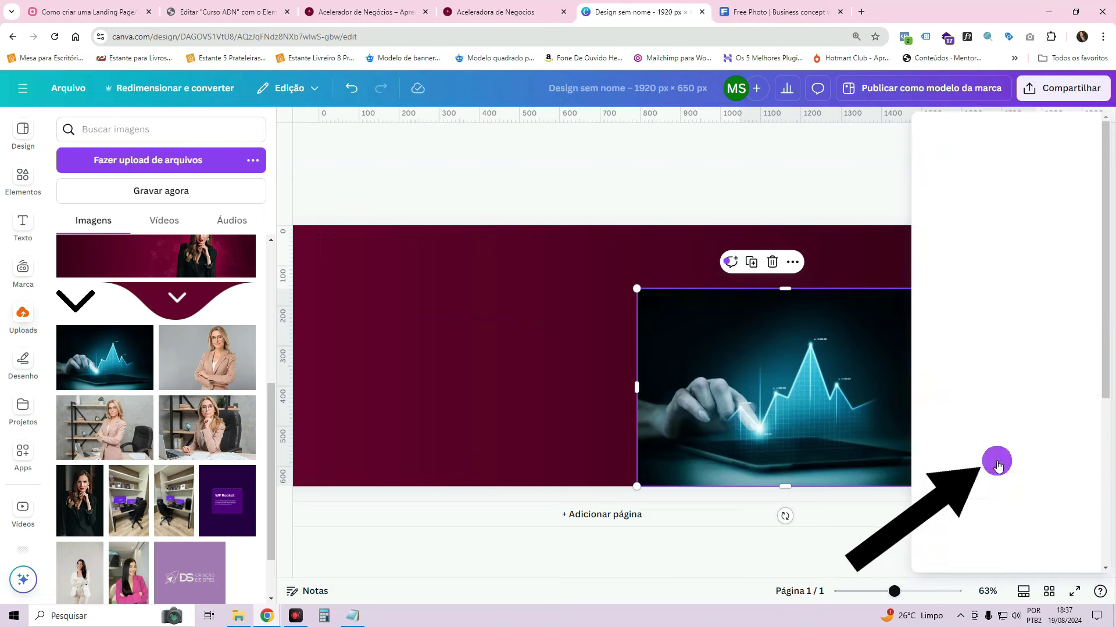
click(1057, 275)
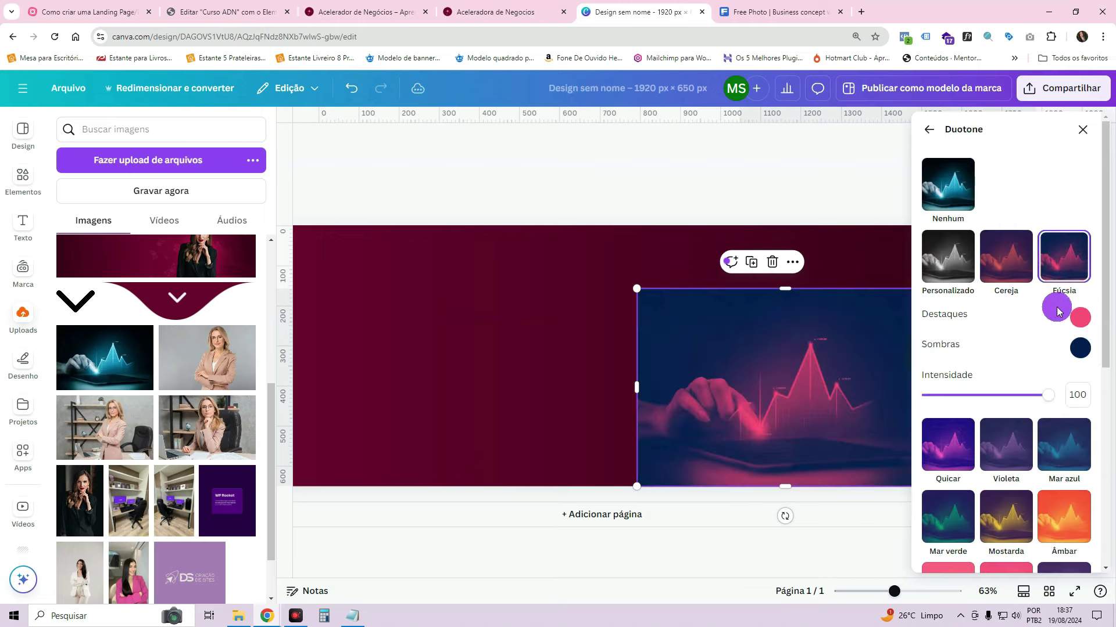
click(1078, 352)
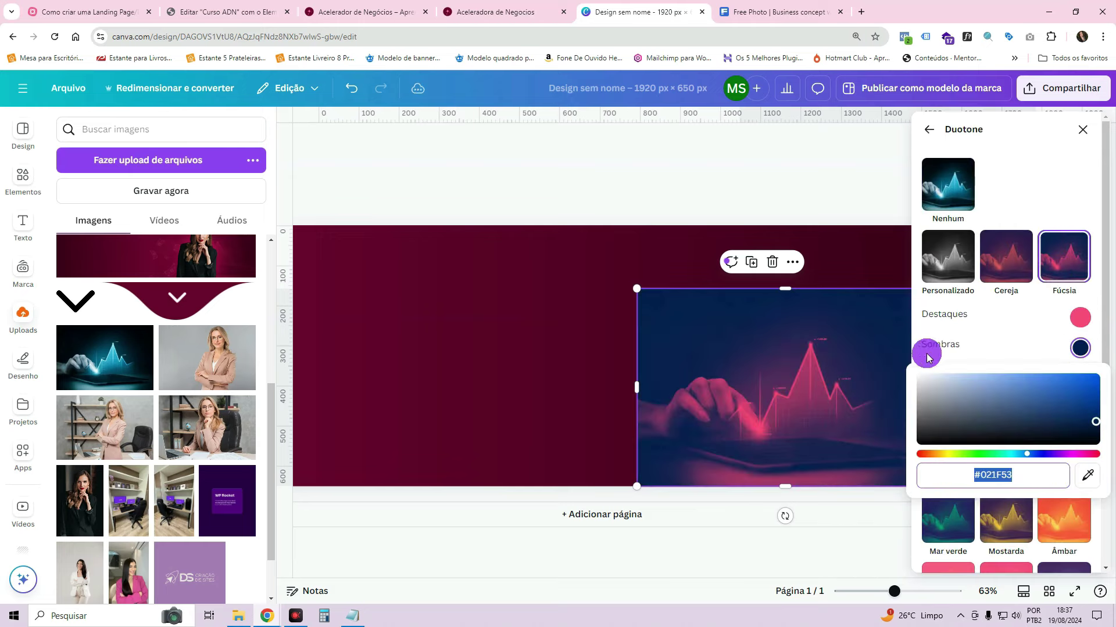
click(372, 613)
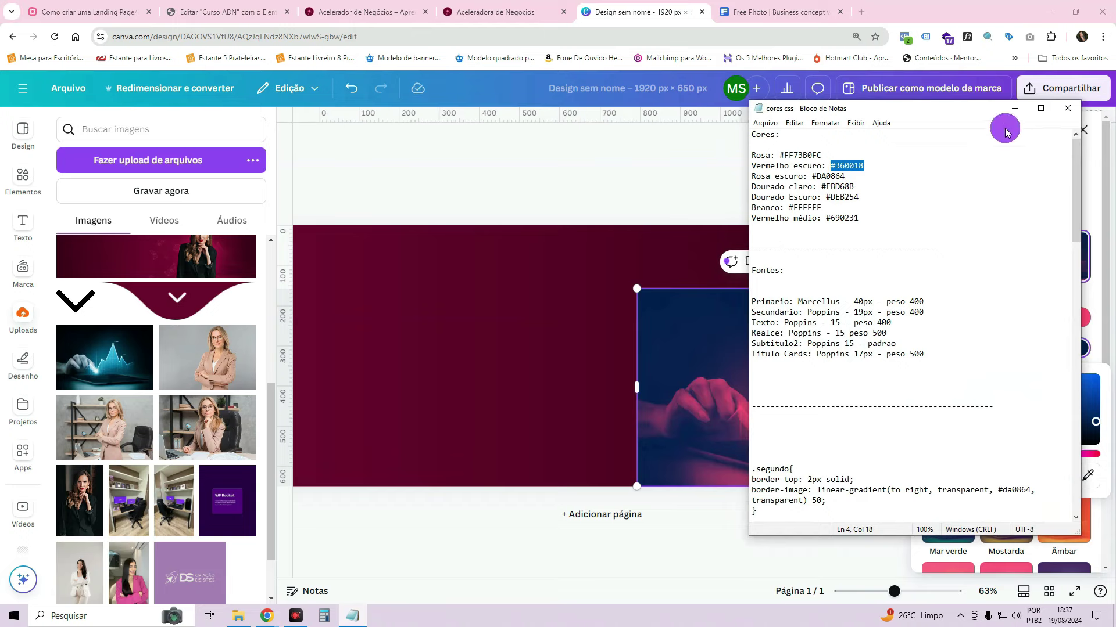
click(1010, 113)
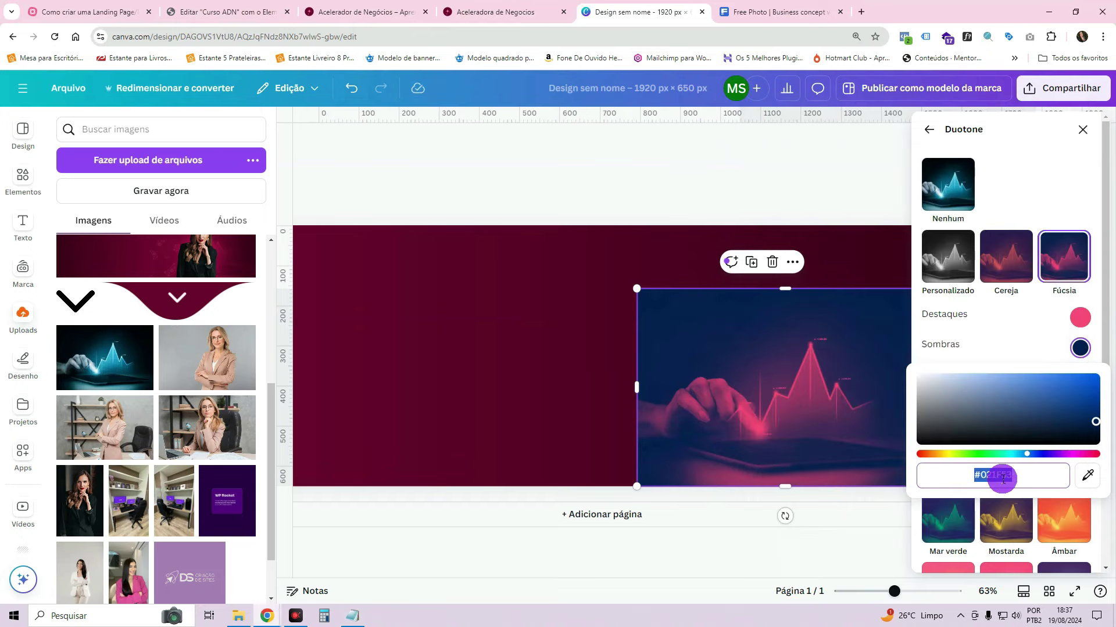
key(ctrl+v)
click(777, 184)
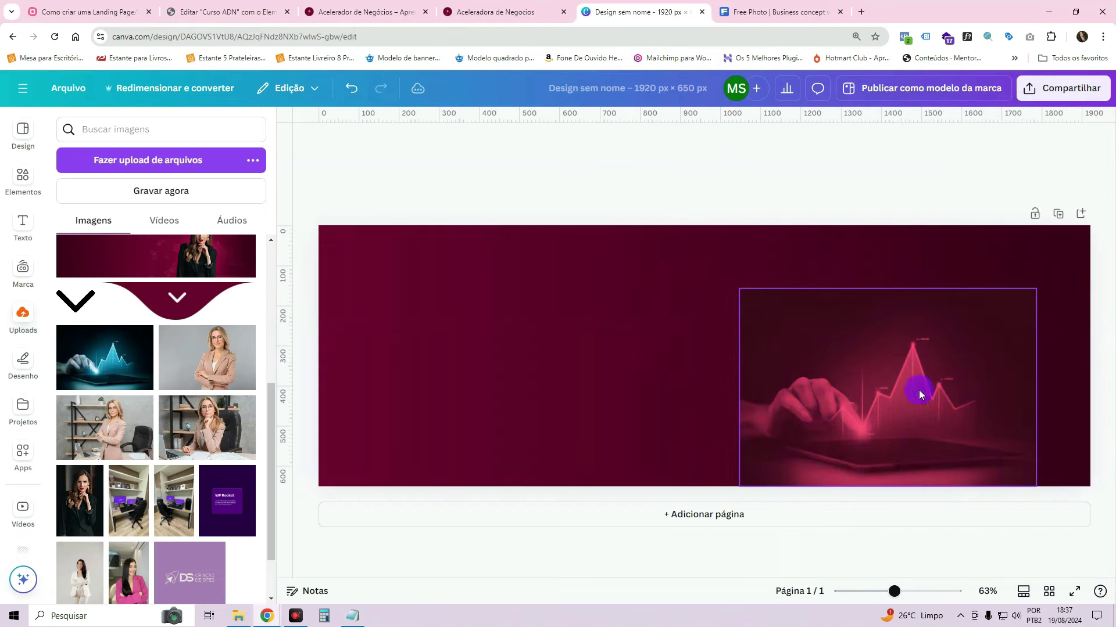
Step: Remove the chart photo's background with Removedor de Fundo
click(859, 342)
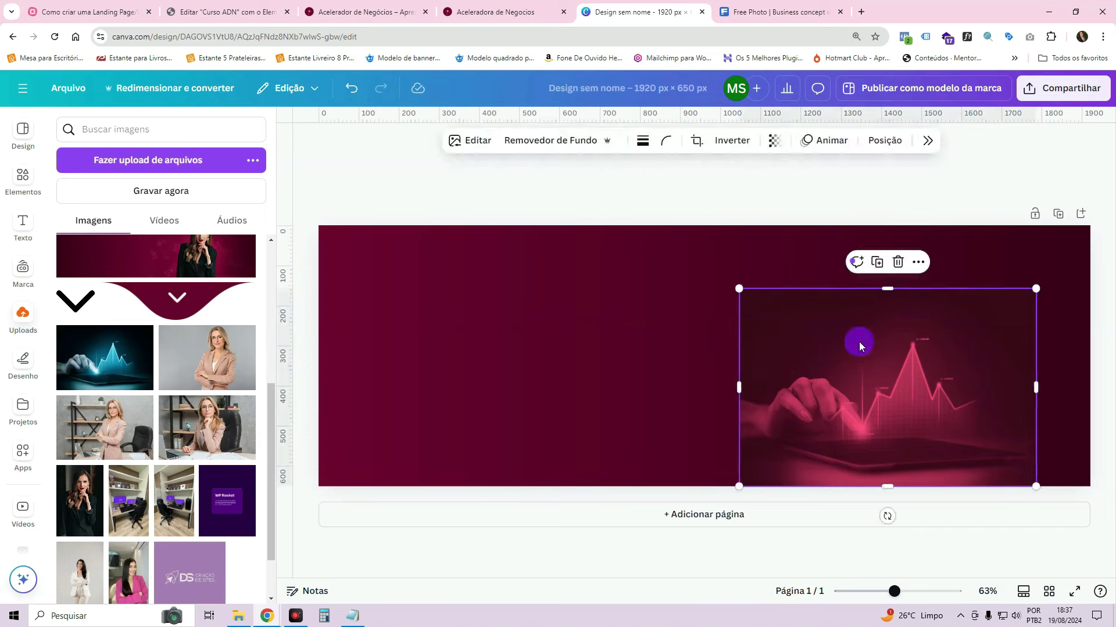
click(540, 151)
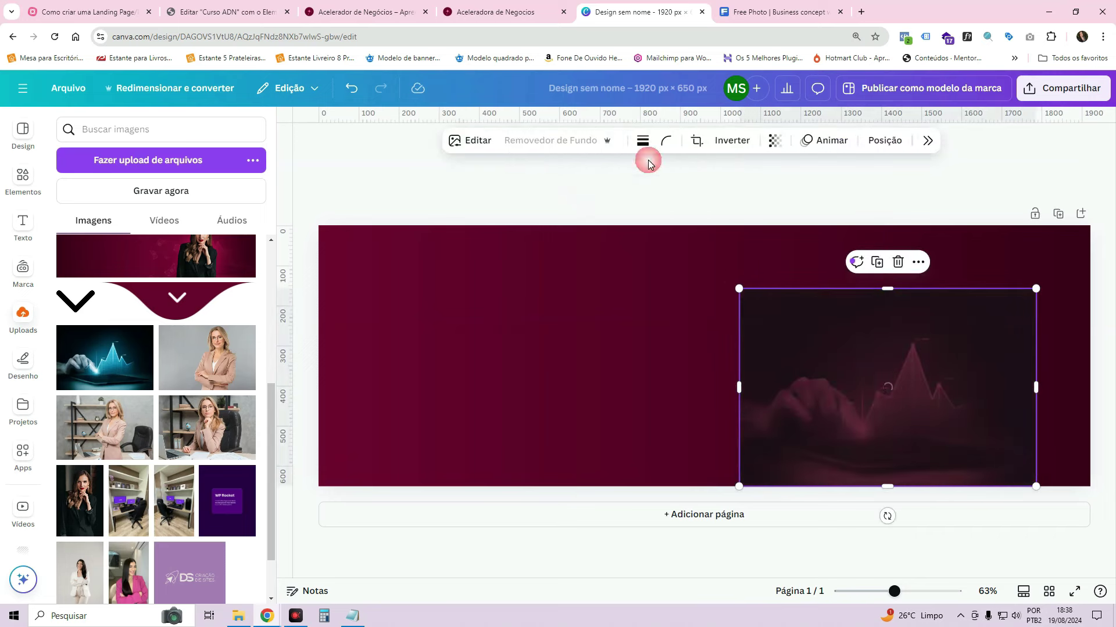
click(957, 187)
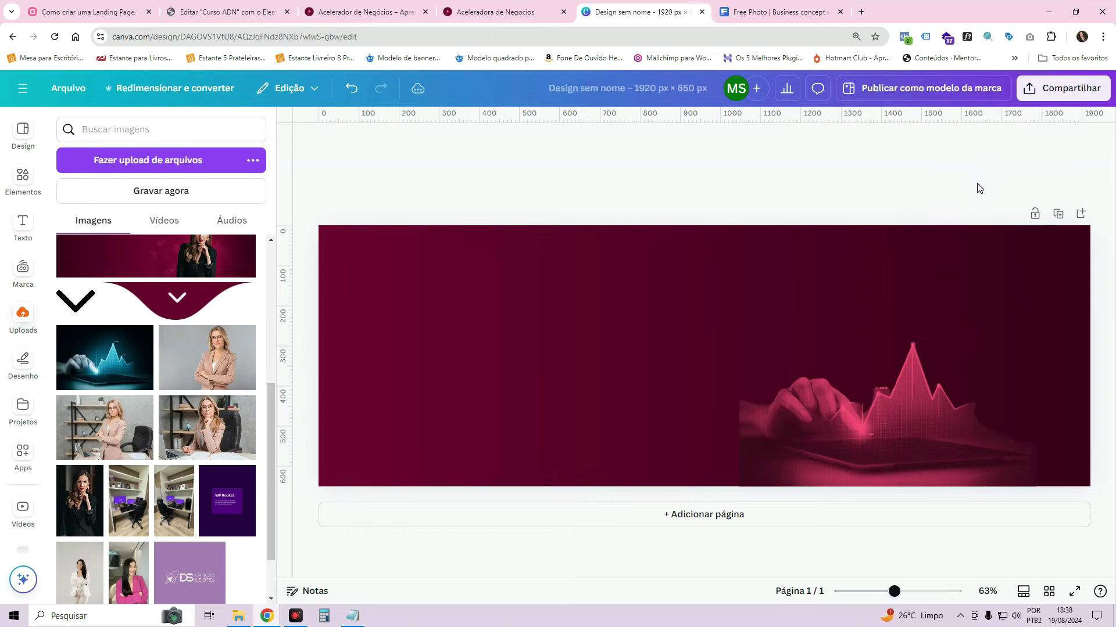
click(873, 198)
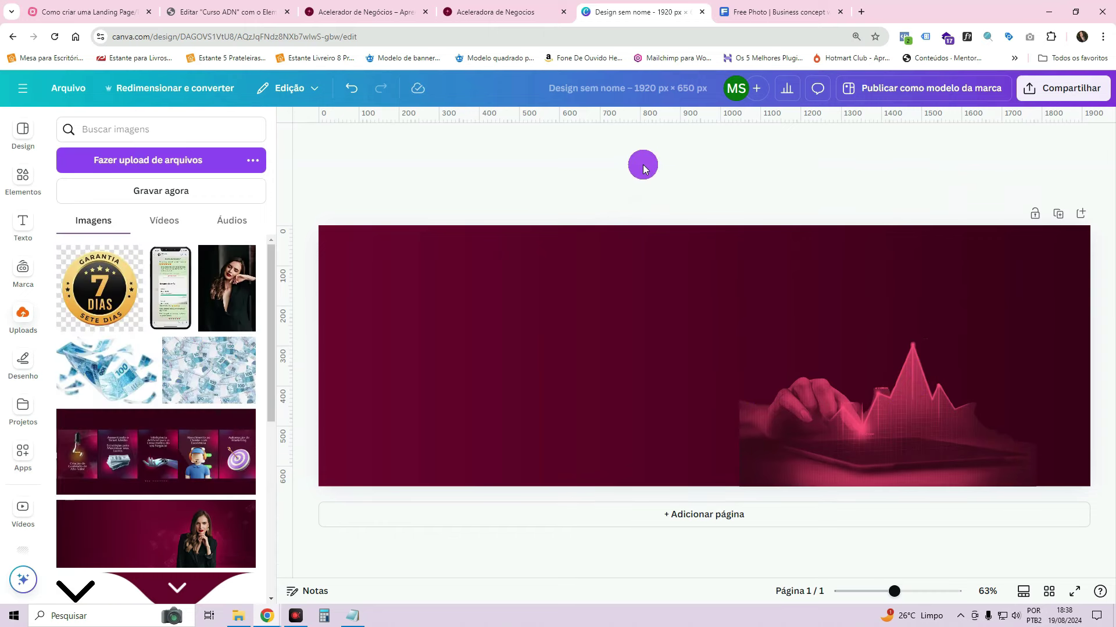
Step: Add the 100-reais banknotes photo and stretch it edge to edge across the 1920×650 banner
click(755, 15)
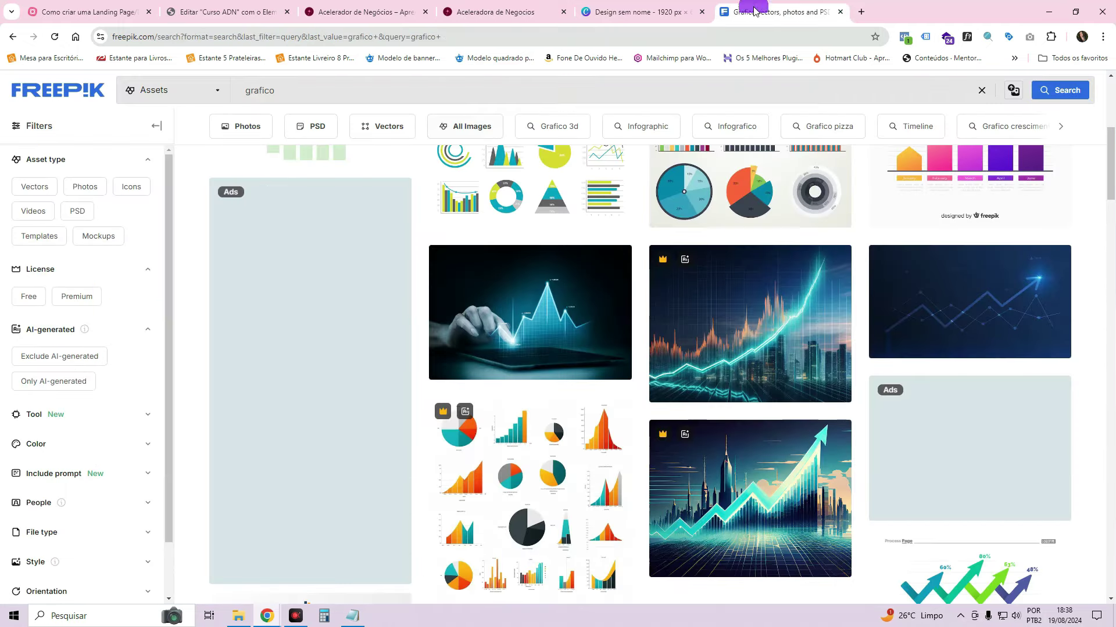
click(651, 12)
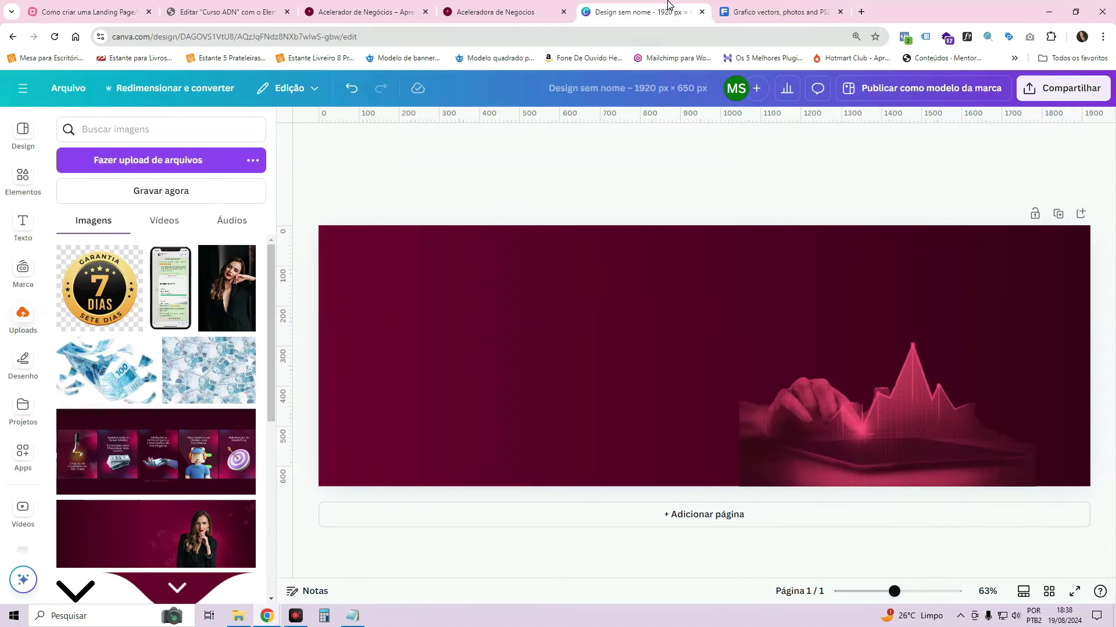
click(214, 370)
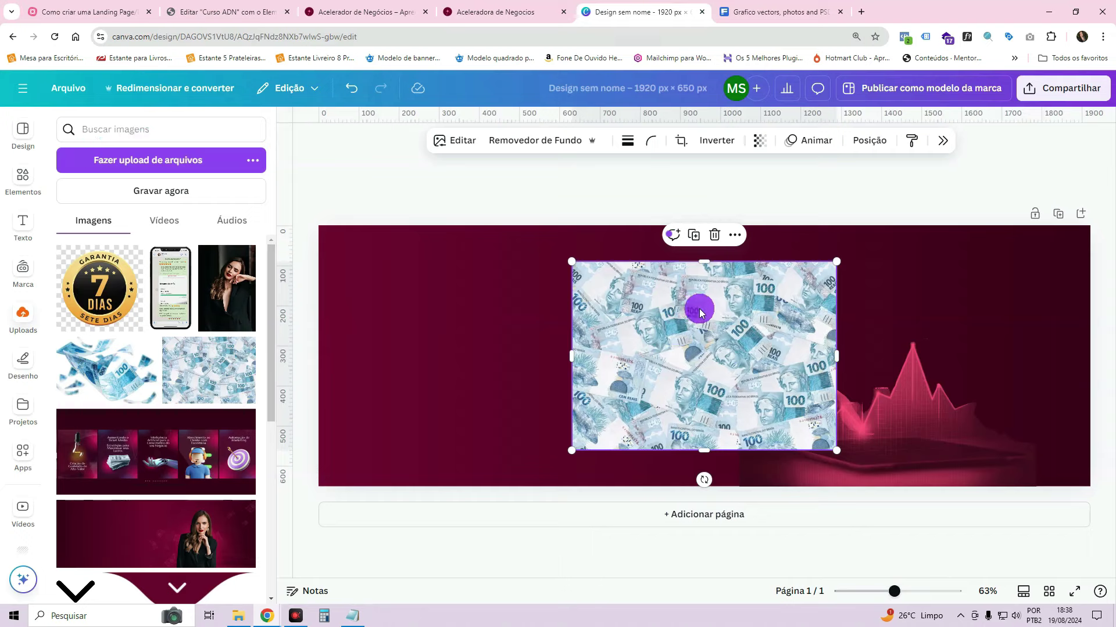
drag(574, 352, 412, 355)
drag(624, 259, 623, 226)
drag(409, 357, 317, 355)
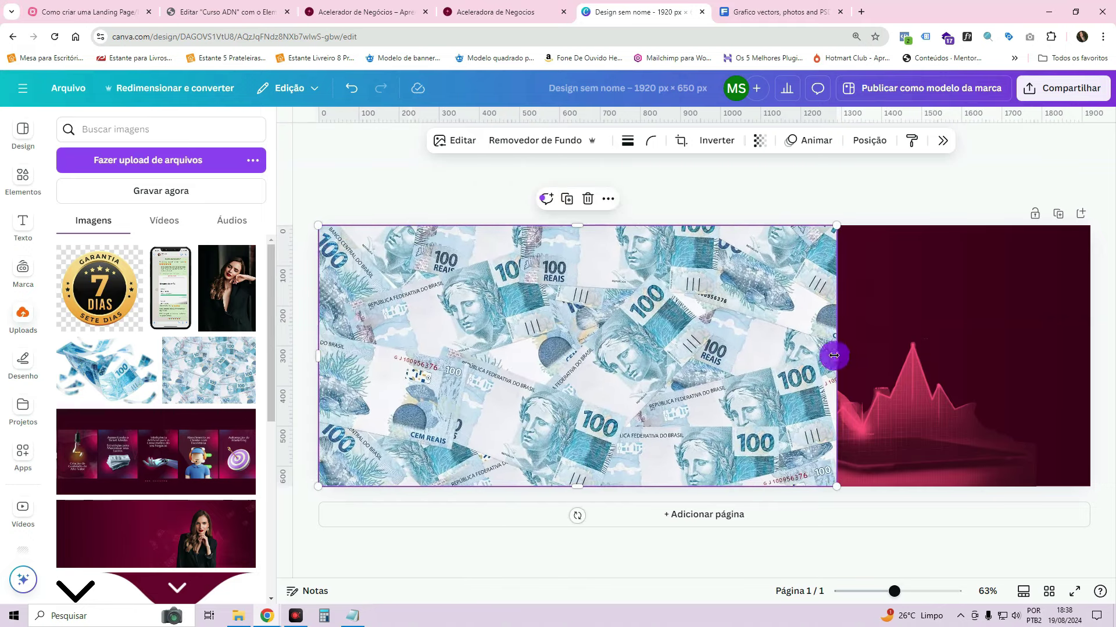
drag(836, 355, 1088, 364)
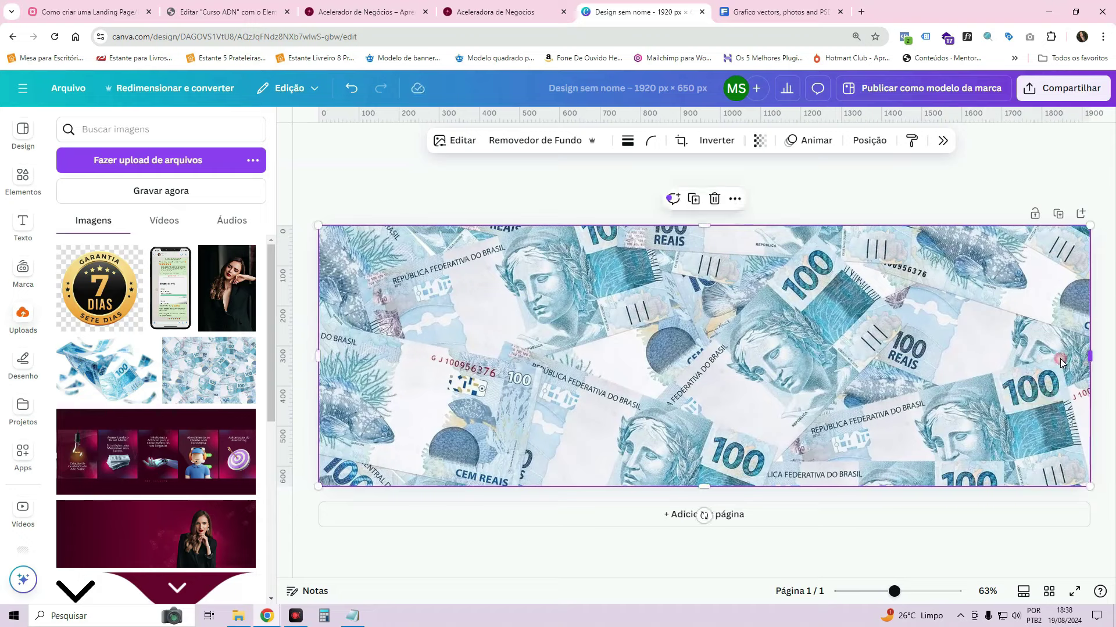
drag(699, 224, 699, 223)
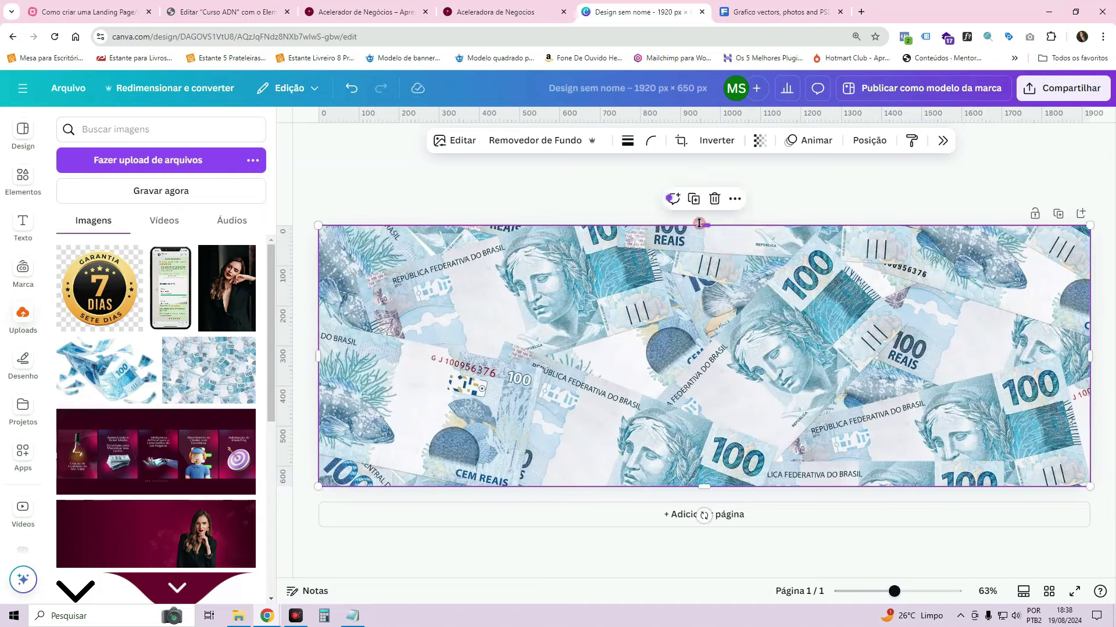
click(632, 319)
Step: Give the banknote background a Fúcsia duotone with the highlight colour set to #690231
click(461, 140)
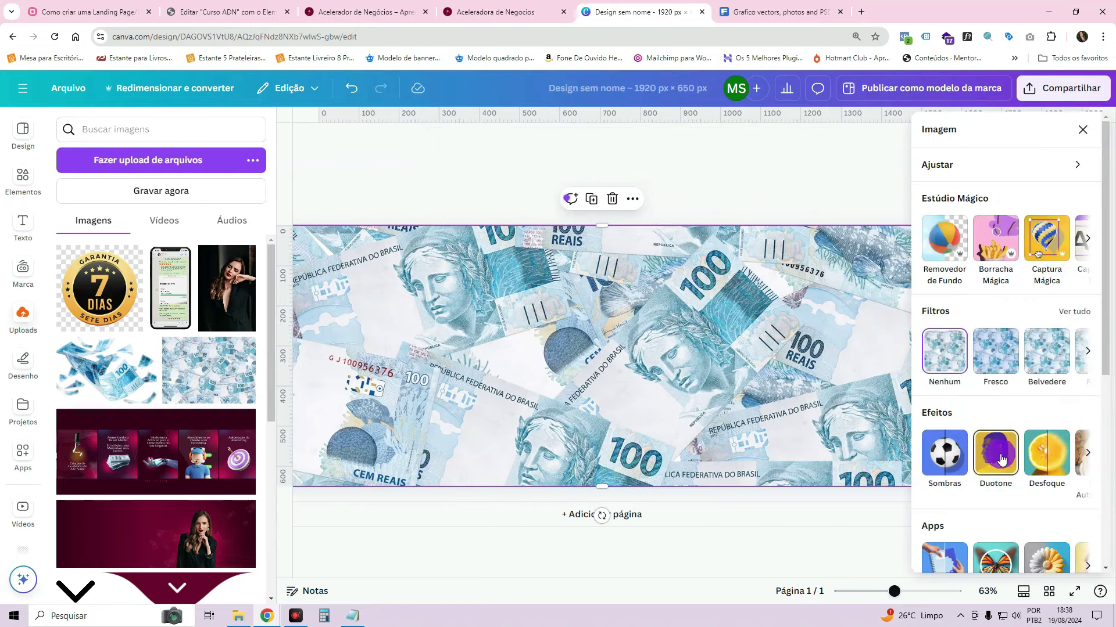
click(997, 456)
click(1067, 269)
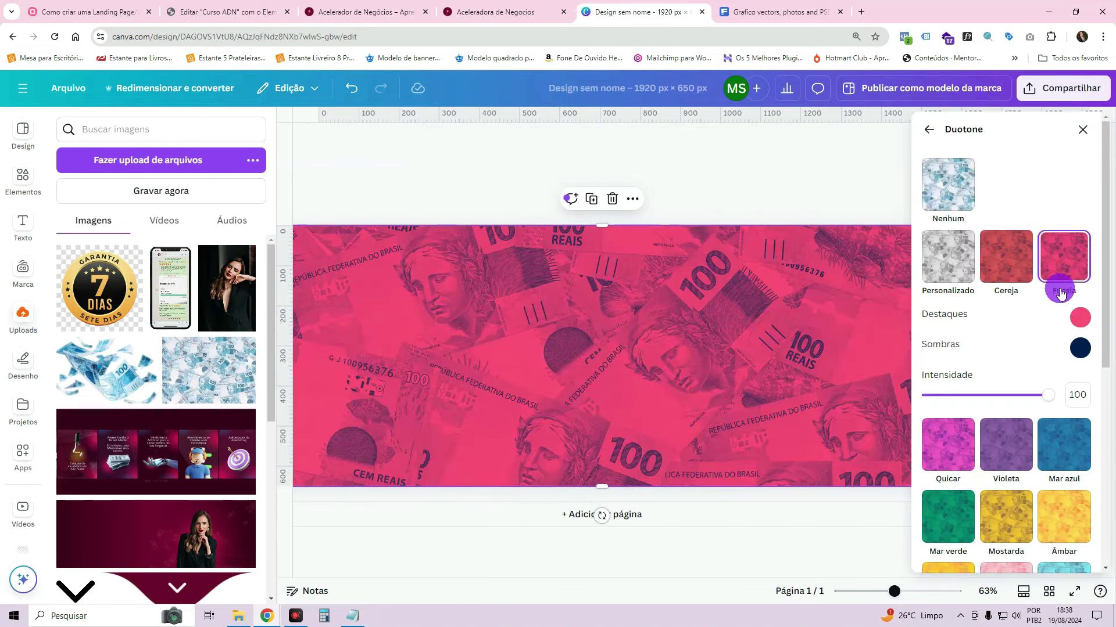
click(1080, 348)
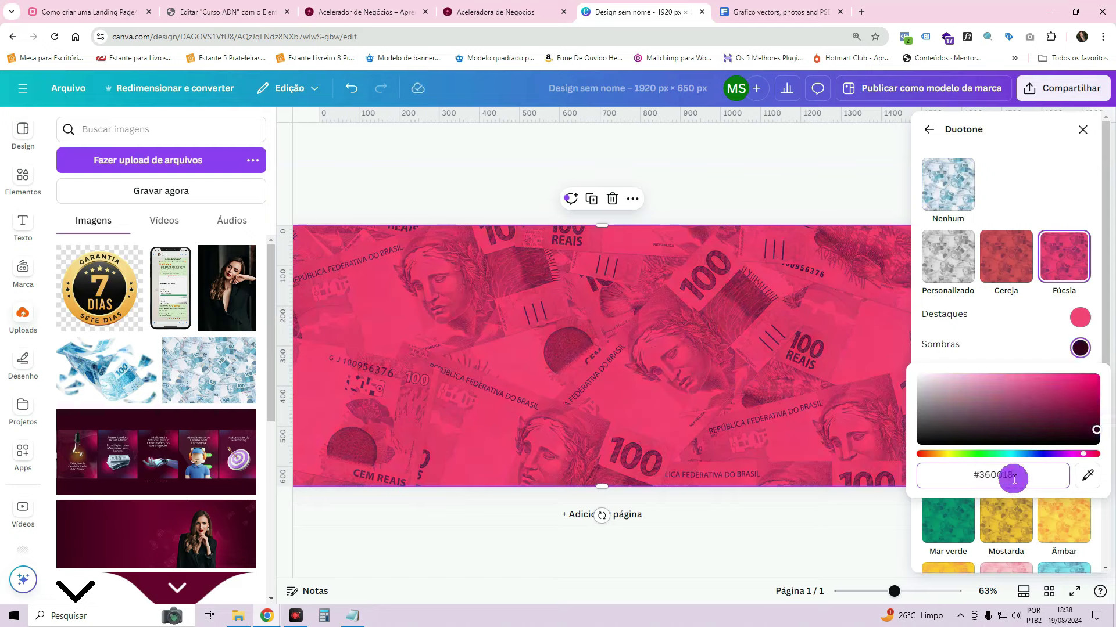
click(1079, 317)
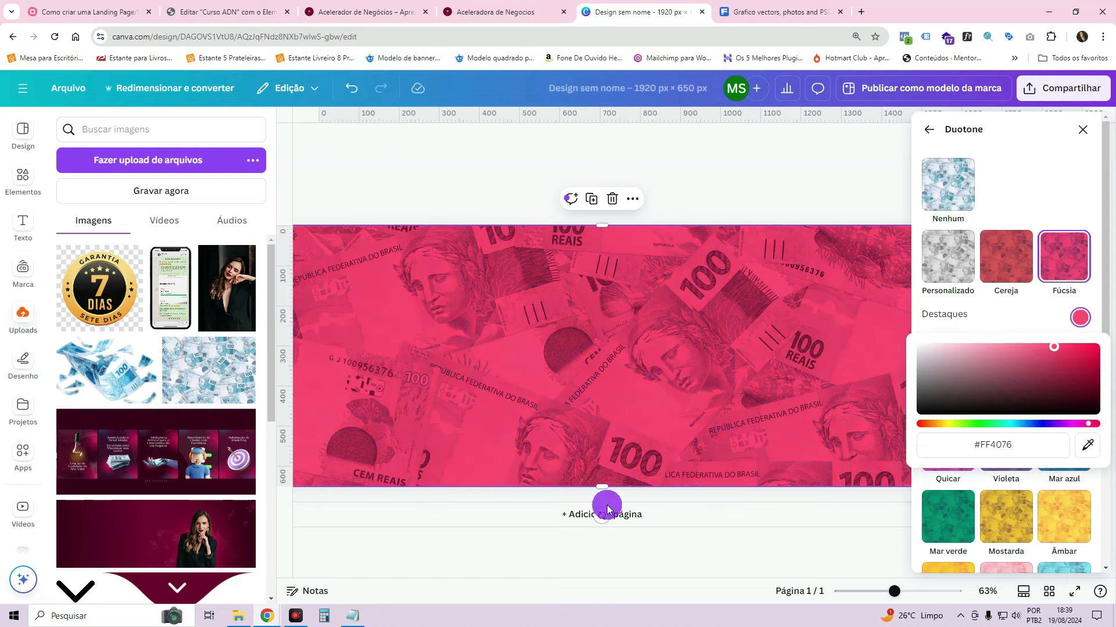
click(349, 614)
drag(859, 218, 827, 222)
key(ctrl+c)
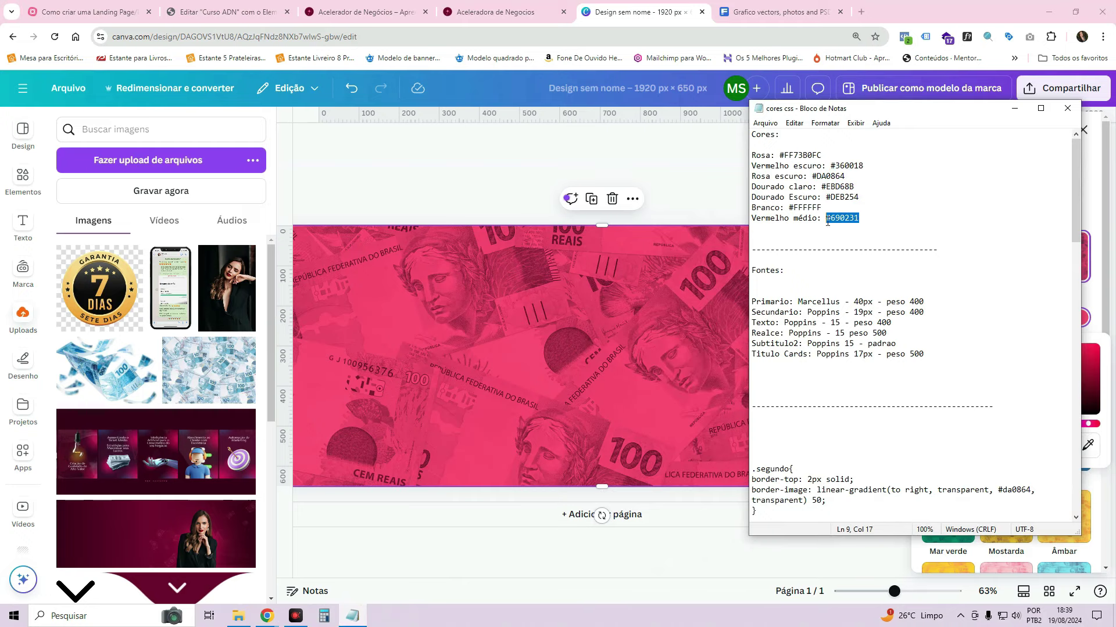
click(1023, 115)
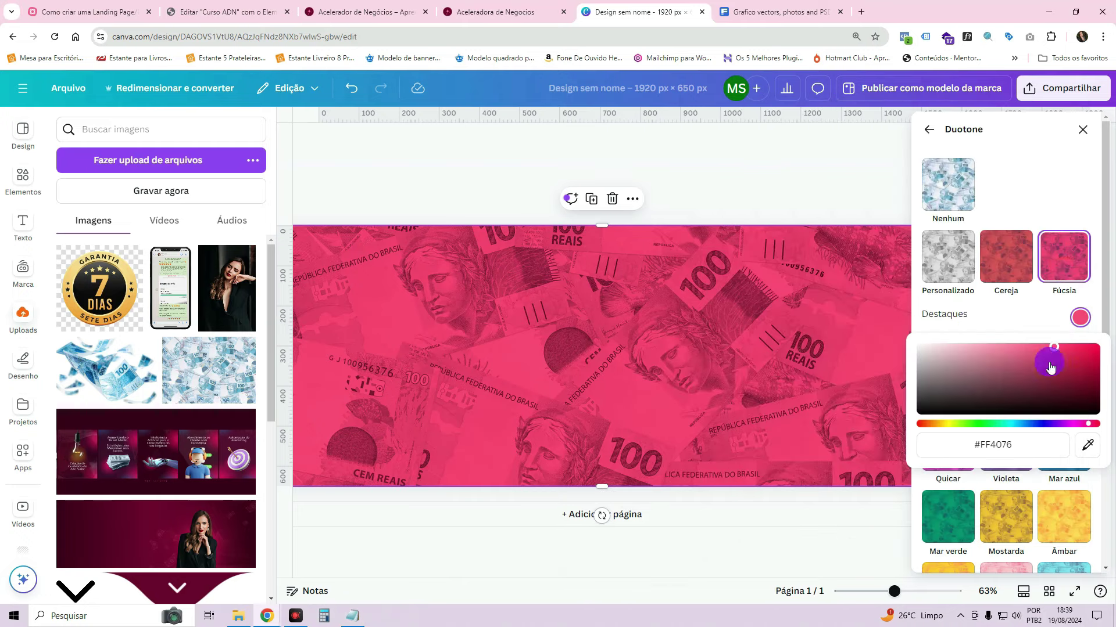
click(1014, 445)
key(ctrl+v)
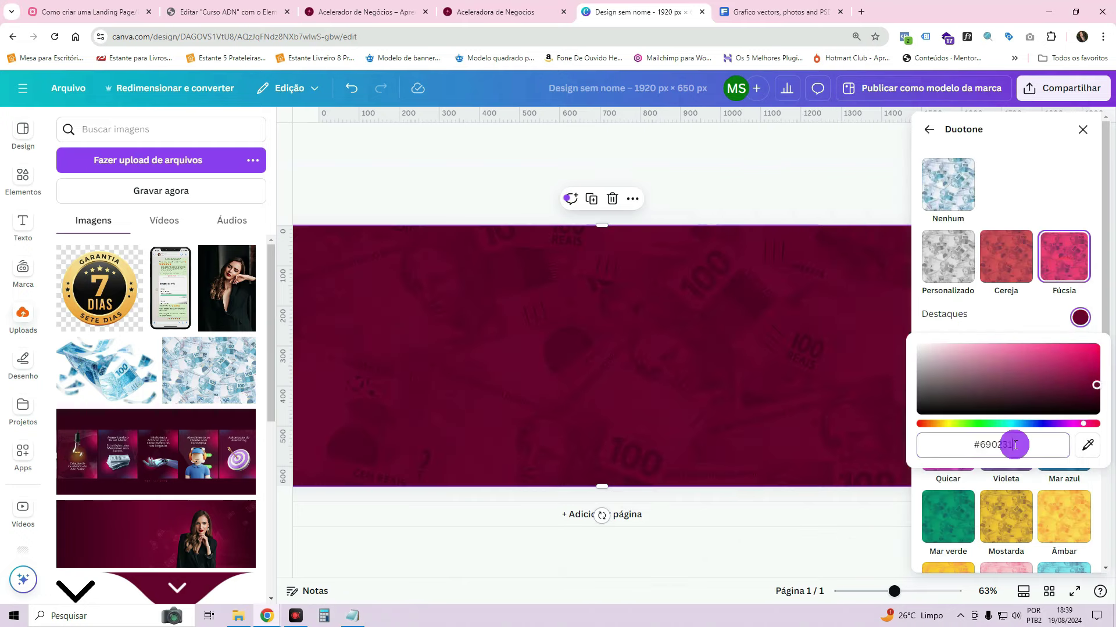
click(844, 312)
click(709, 316)
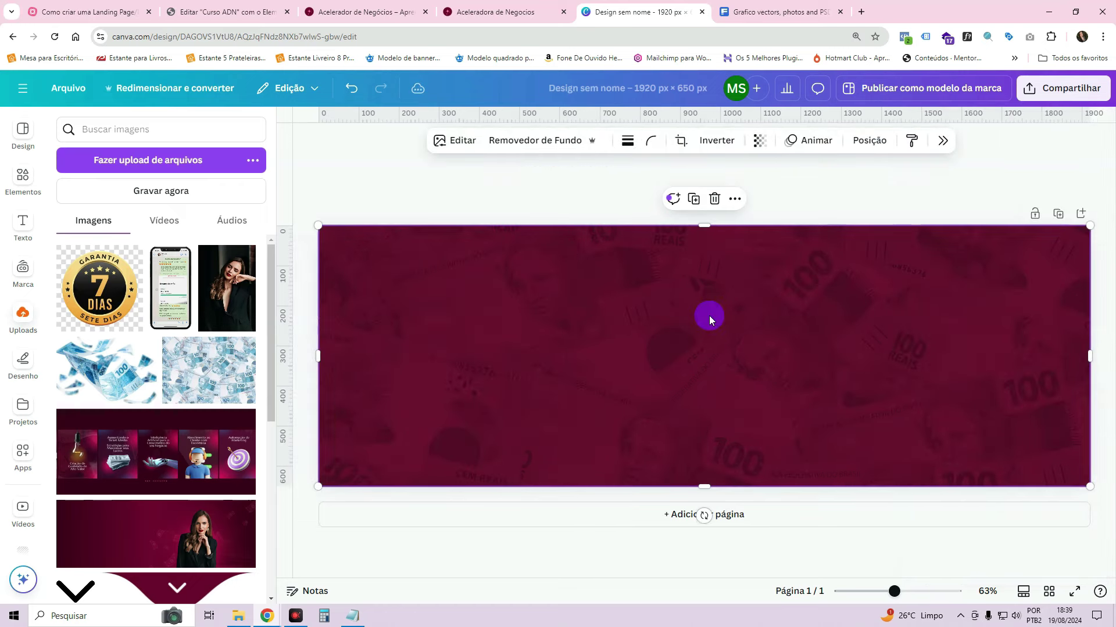
Step: Set the banknote image's transparency to about 36 so the chart shows through
click(763, 141)
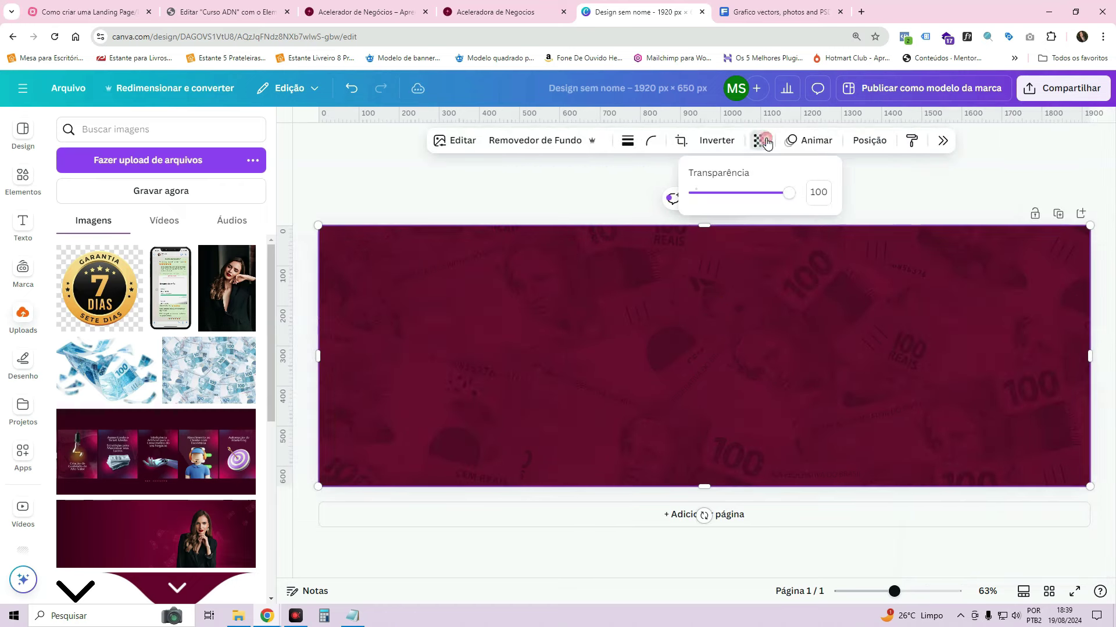
drag(791, 192, 761, 196)
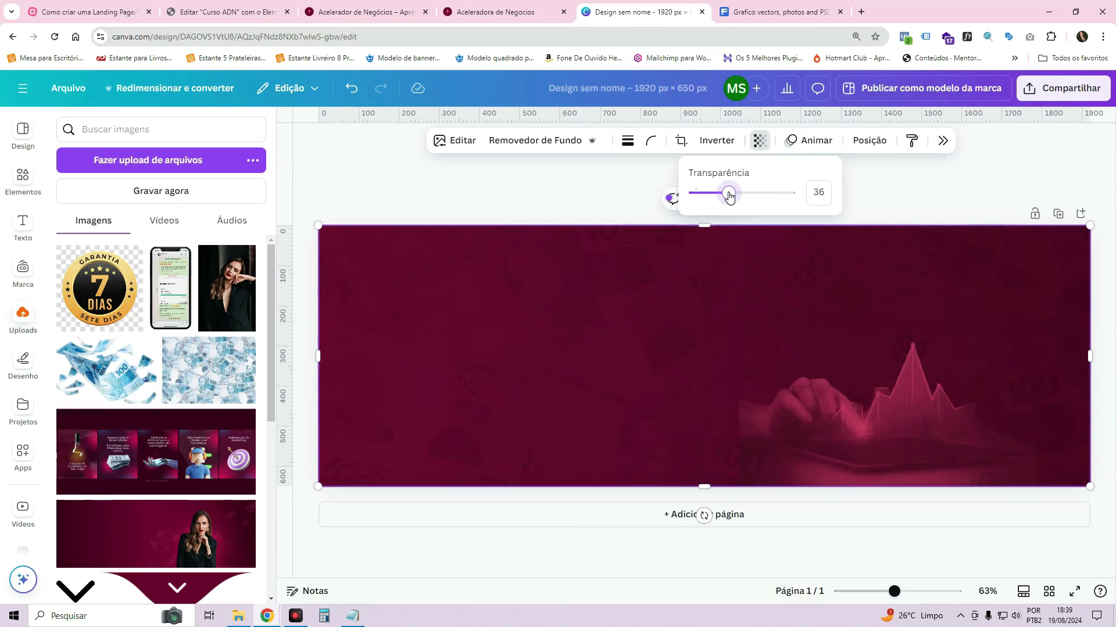
click(23, 180)
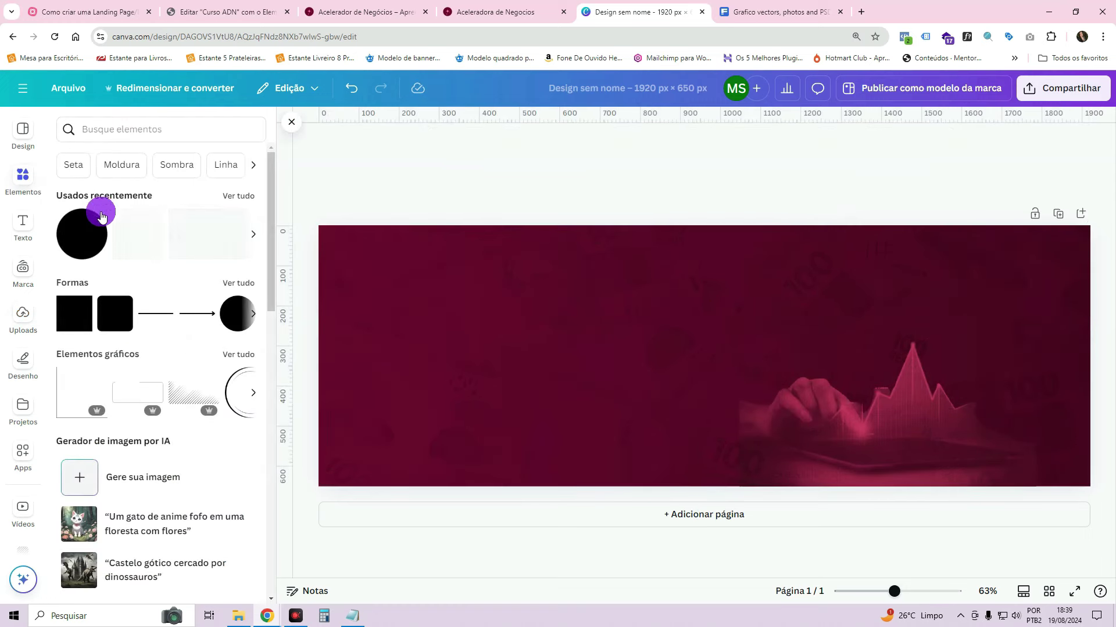
Step: Add a square shape and stretch it into a rectangle covering the whole banner
click(79, 313)
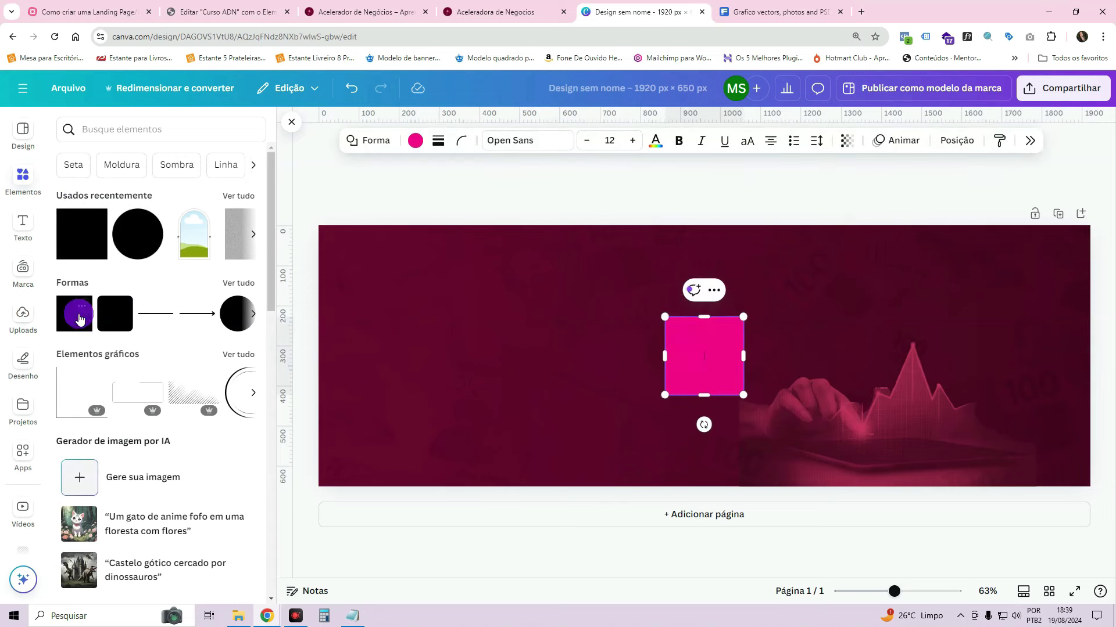
drag(705, 330, 1091, 358)
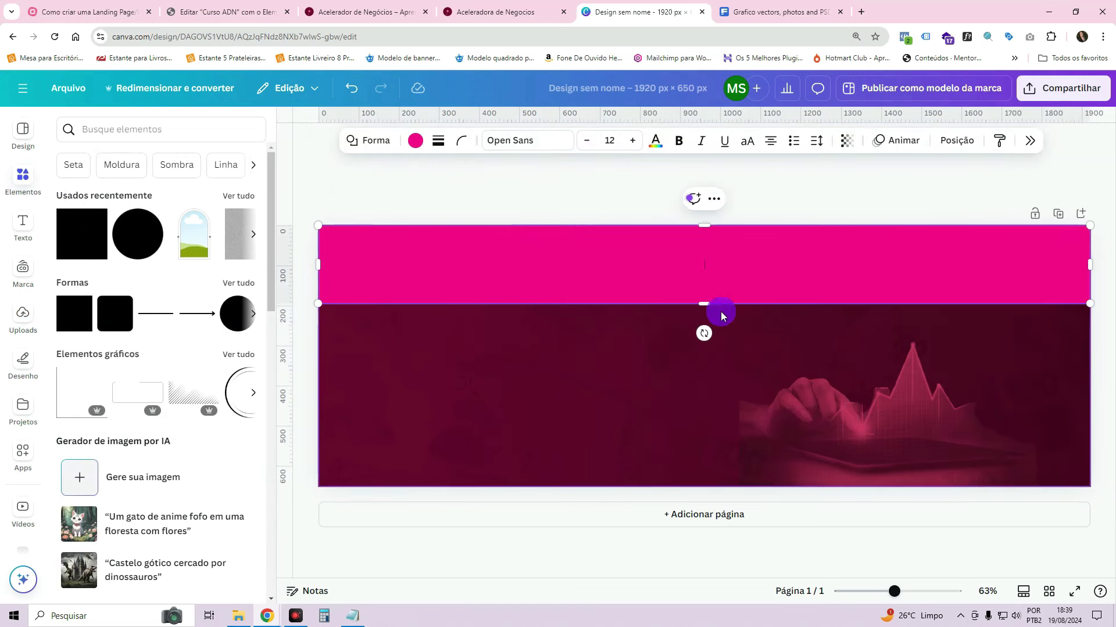
drag(705, 304, 690, 490)
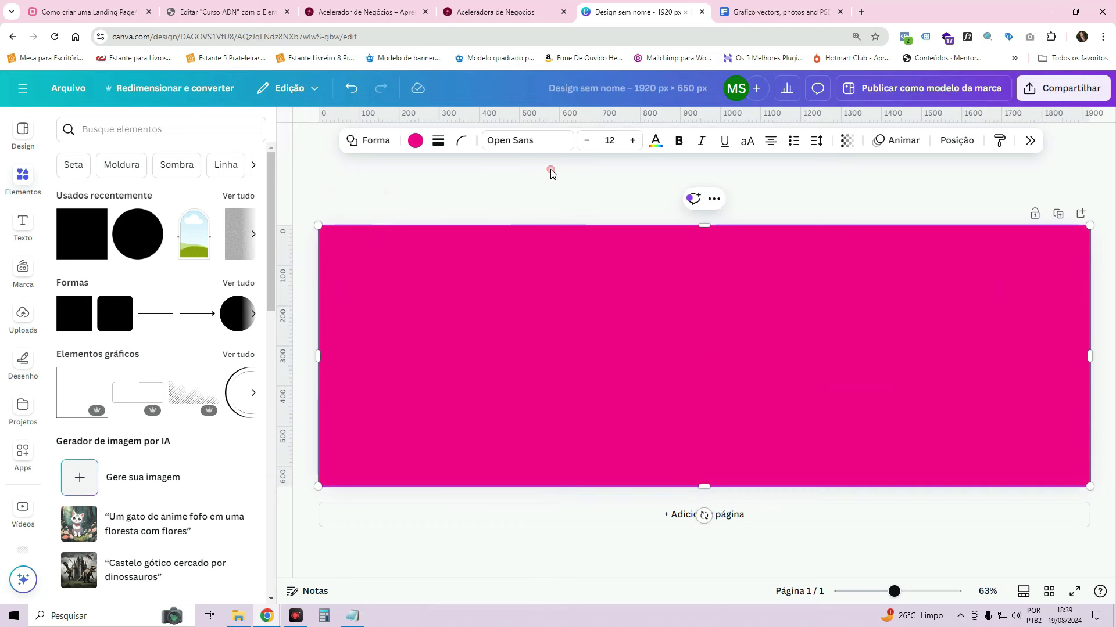
Step: Fill the rectangle with the maroon gradient and set its #360018 stop to 0% opacity
click(416, 141)
click(1045, 223)
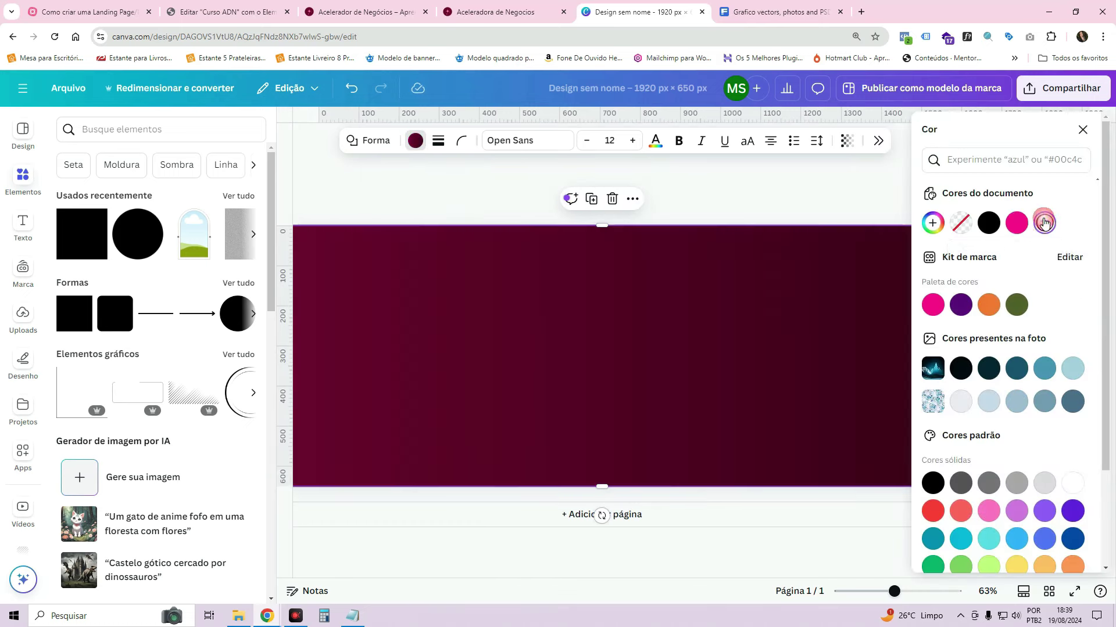
click(1045, 222)
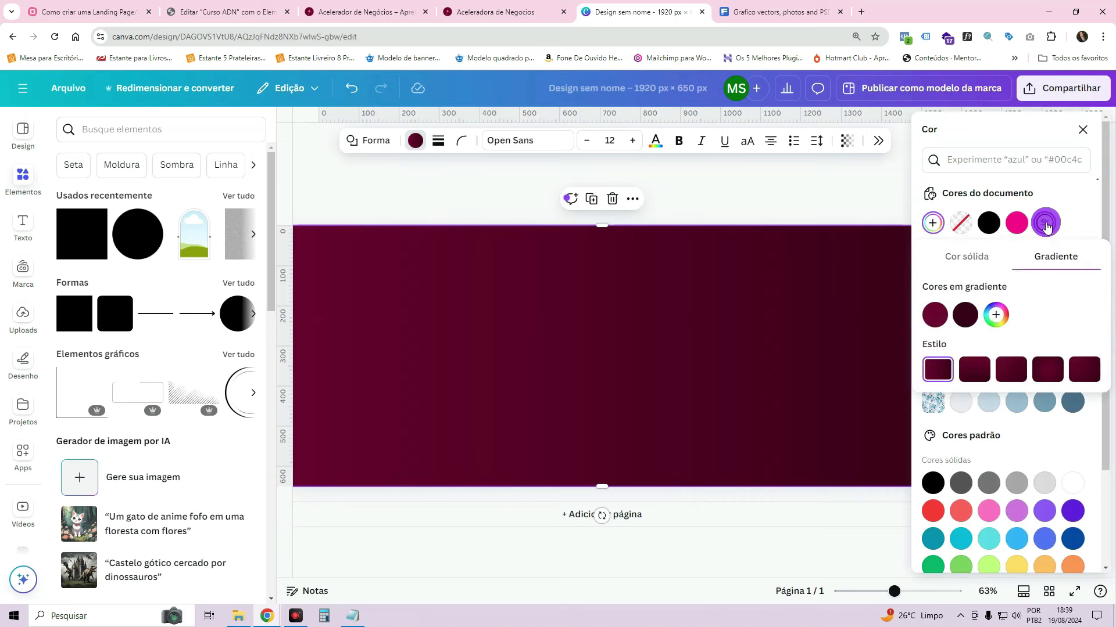
click(963, 315)
click(967, 317)
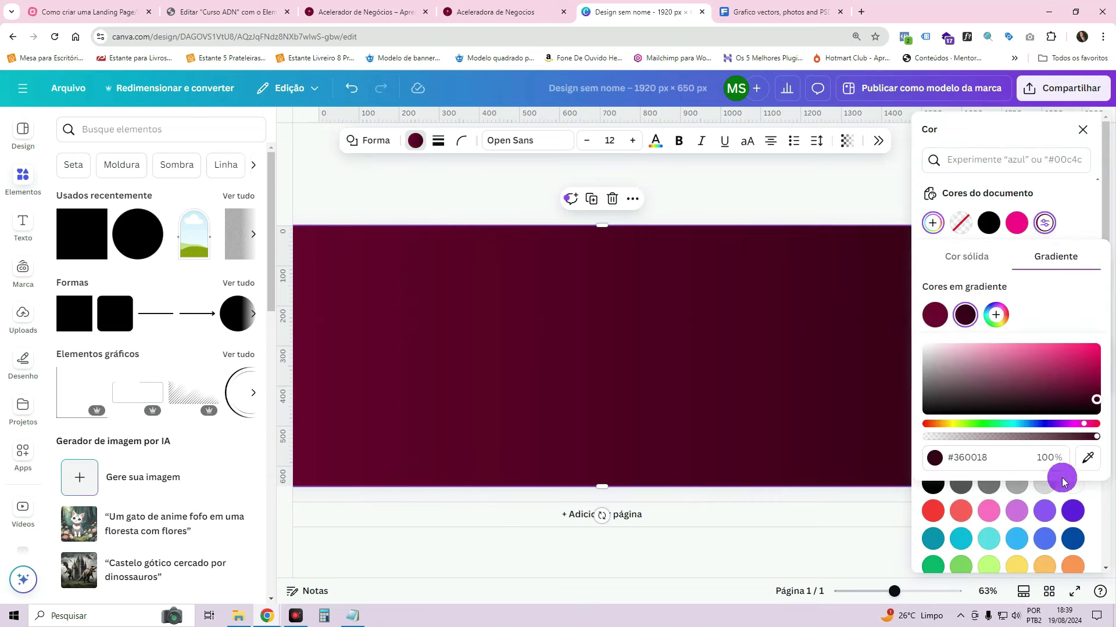
drag(963, 434, 927, 434)
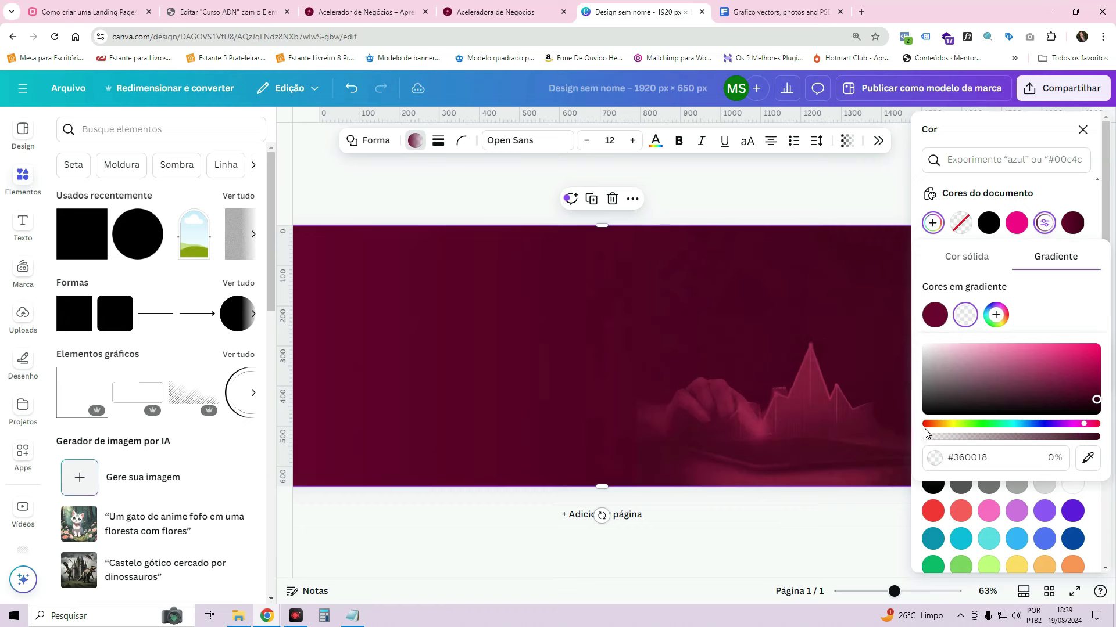
key(Escape)
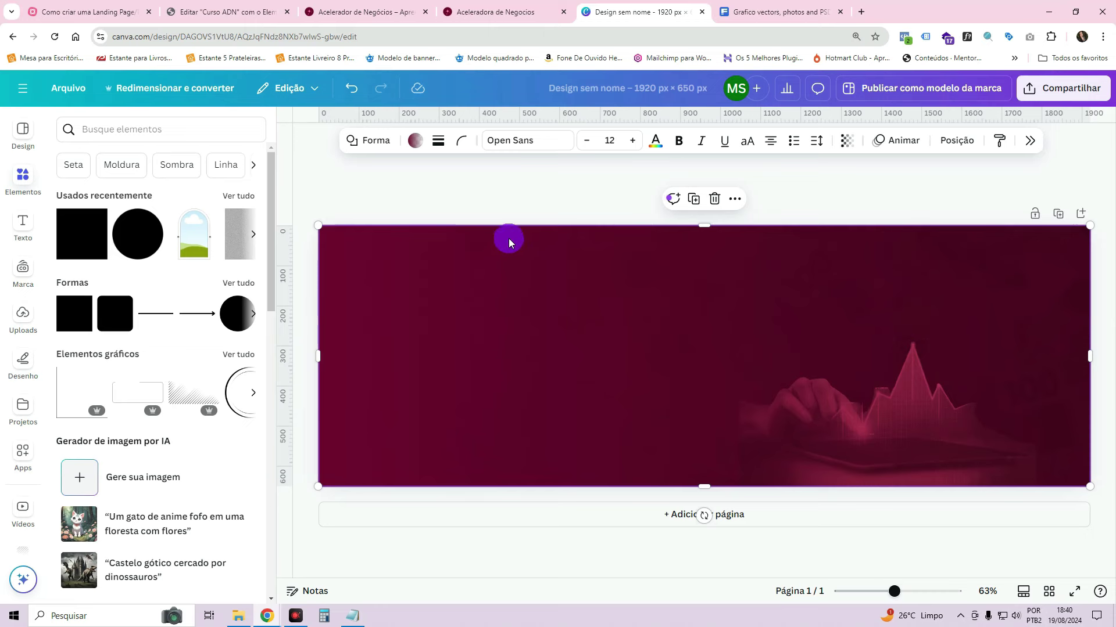
Step: Compare the banner with the live landing page, then deselect the gradient rectangle
click(499, 12)
scroll(511, 260, up, 20)
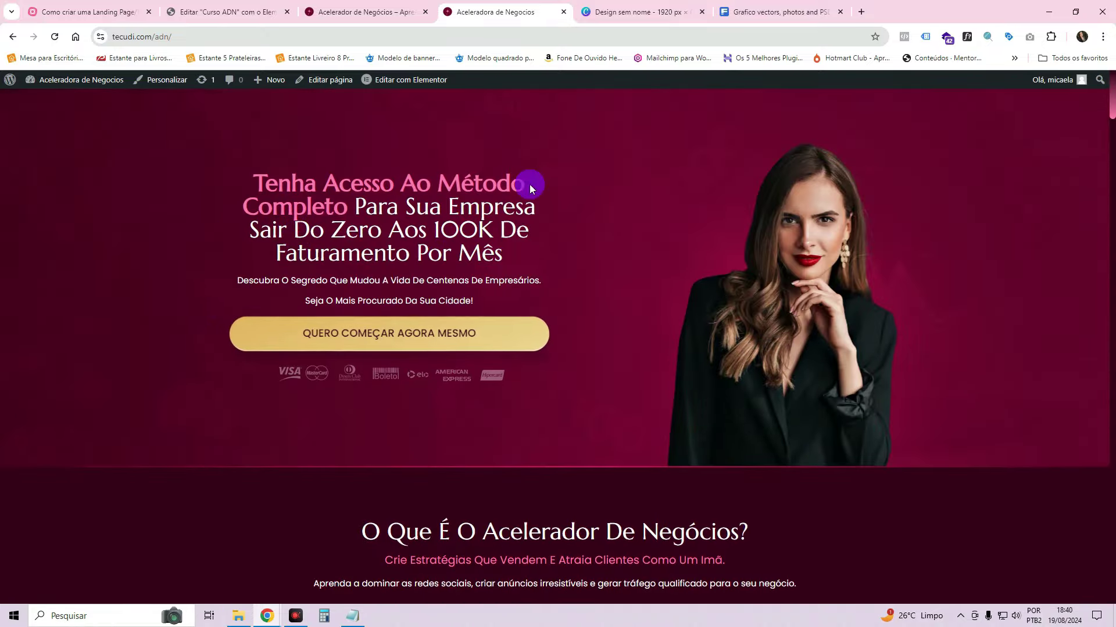
click(668, 7)
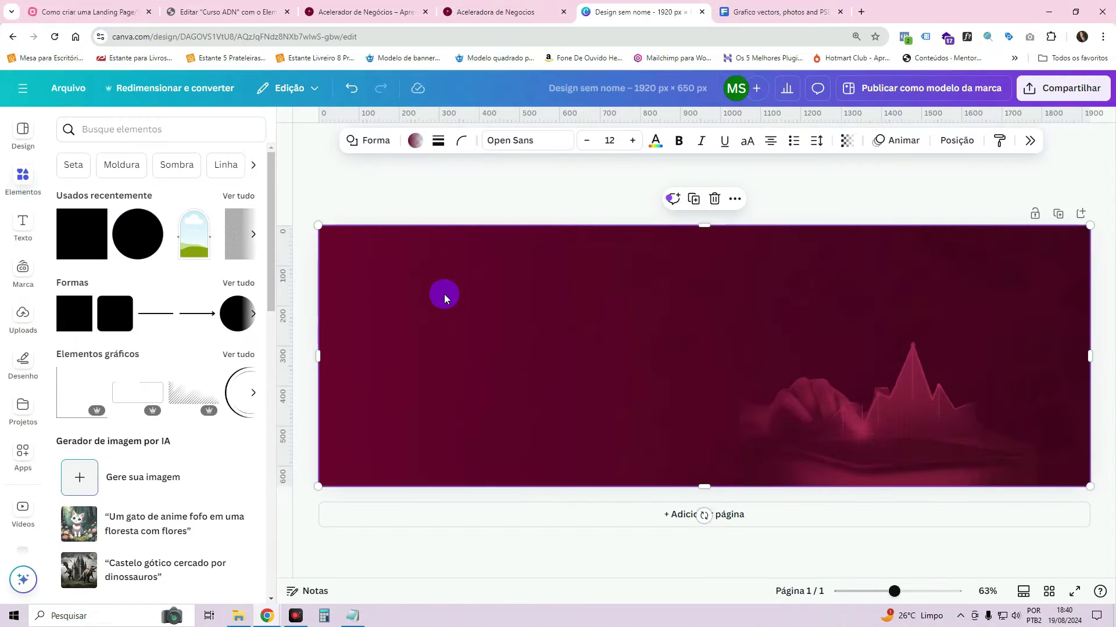
key(Escape)
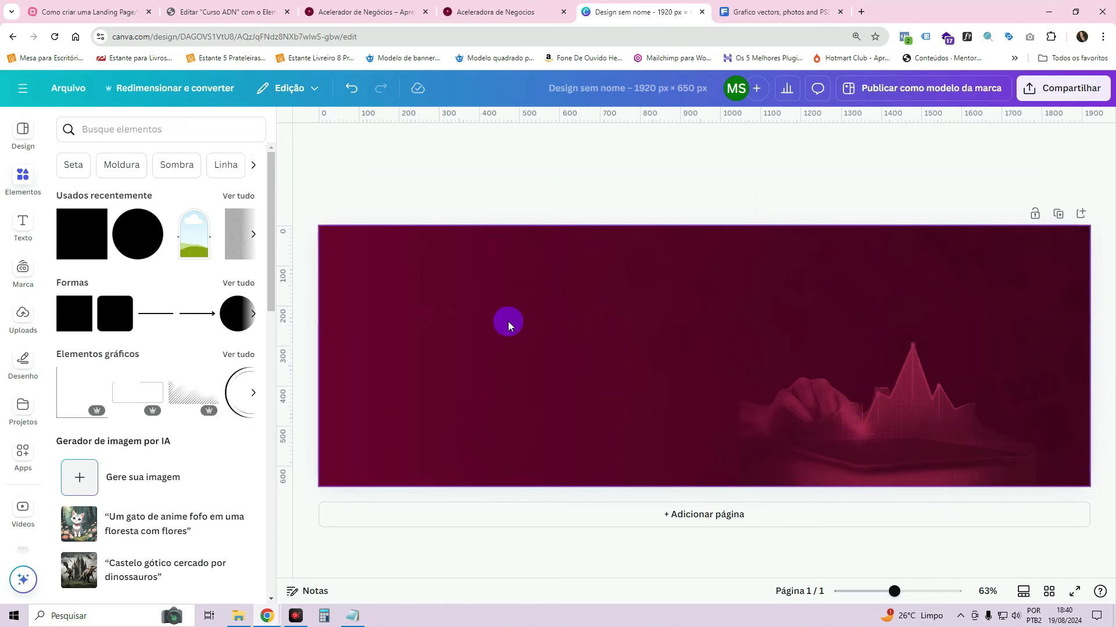
Step: In the layer list, raise the chart image's transparency to about 52
right_click(508, 323)
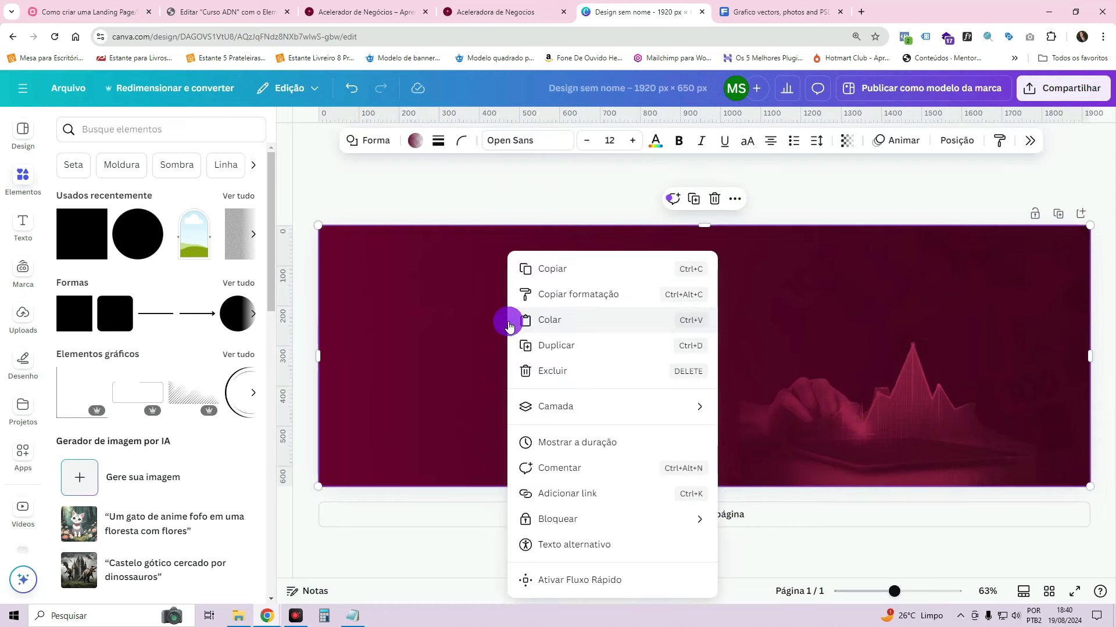
mouse_move(632, 405)
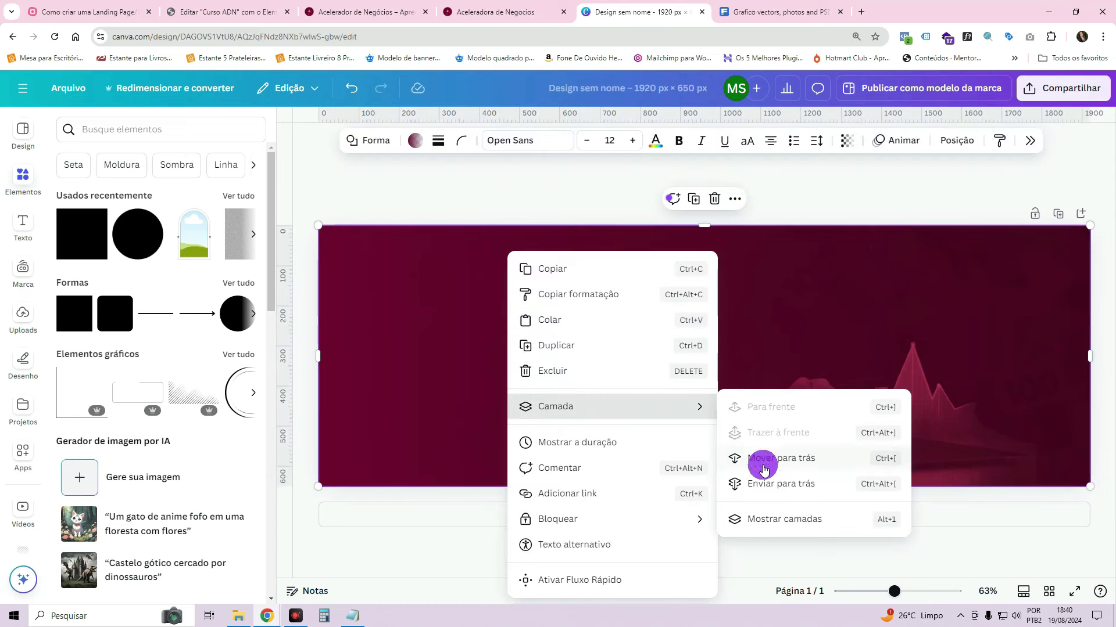
click(804, 524)
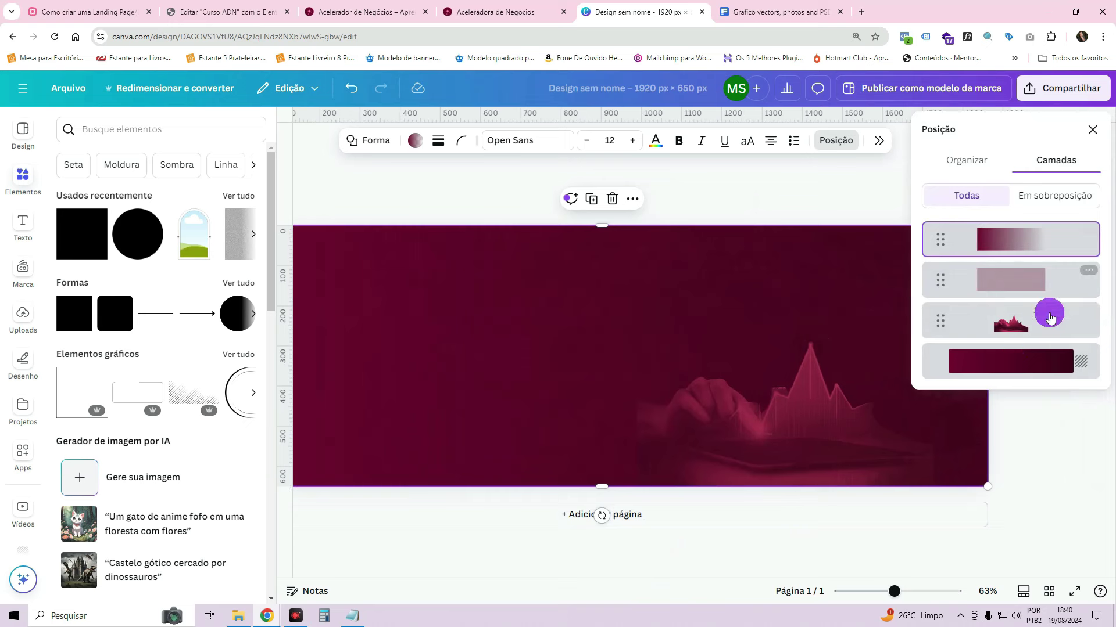
drag(1038, 249, 999, 243)
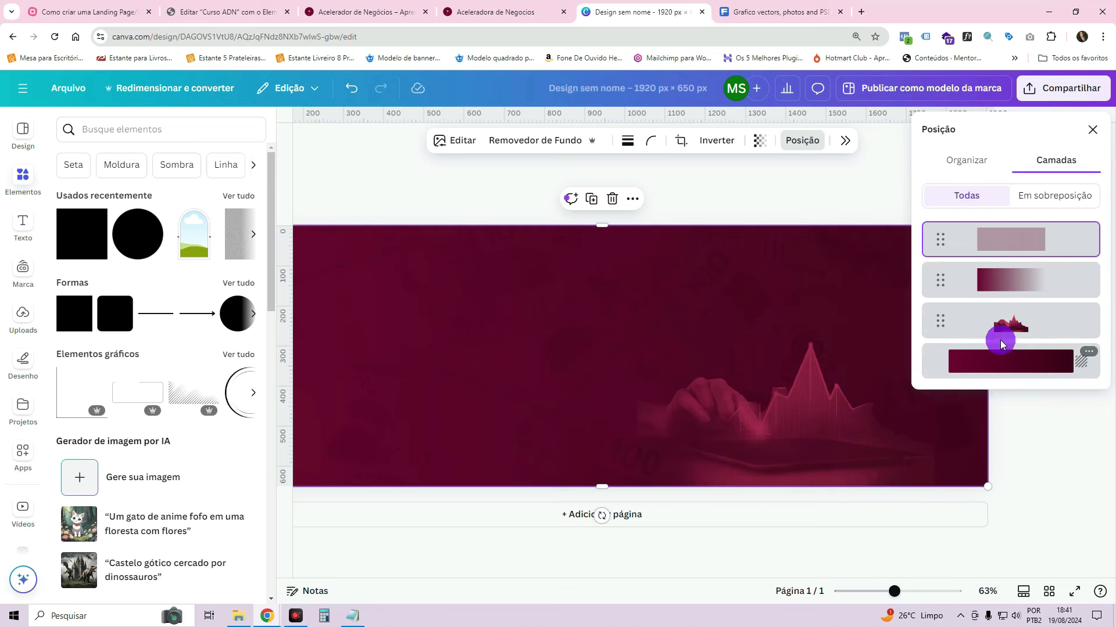
click(1056, 331)
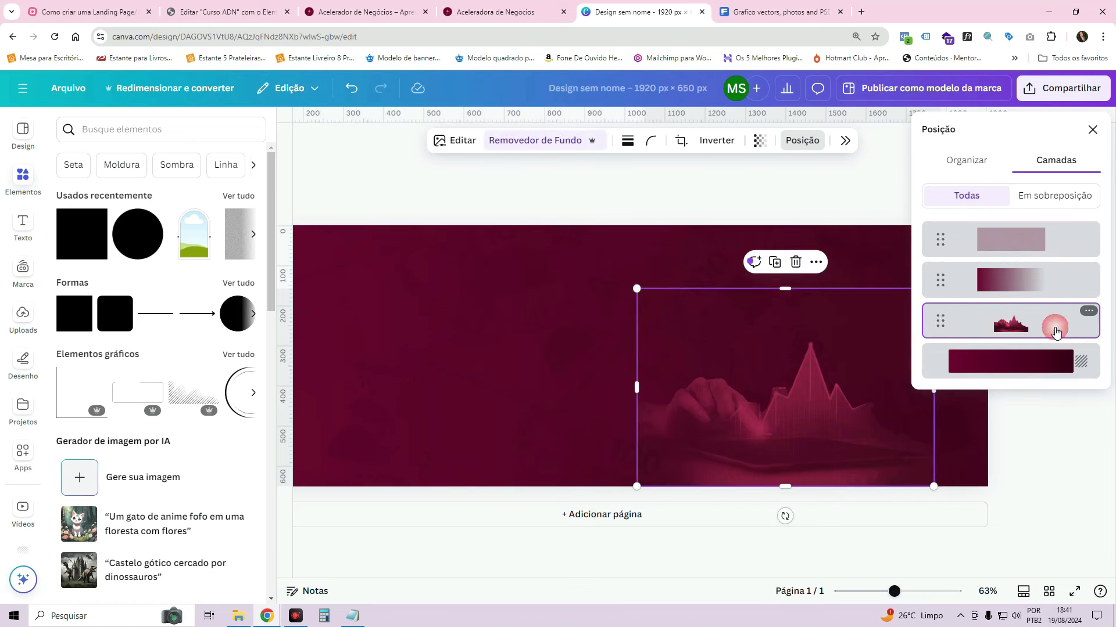
click(759, 140)
drag(787, 192, 754, 195)
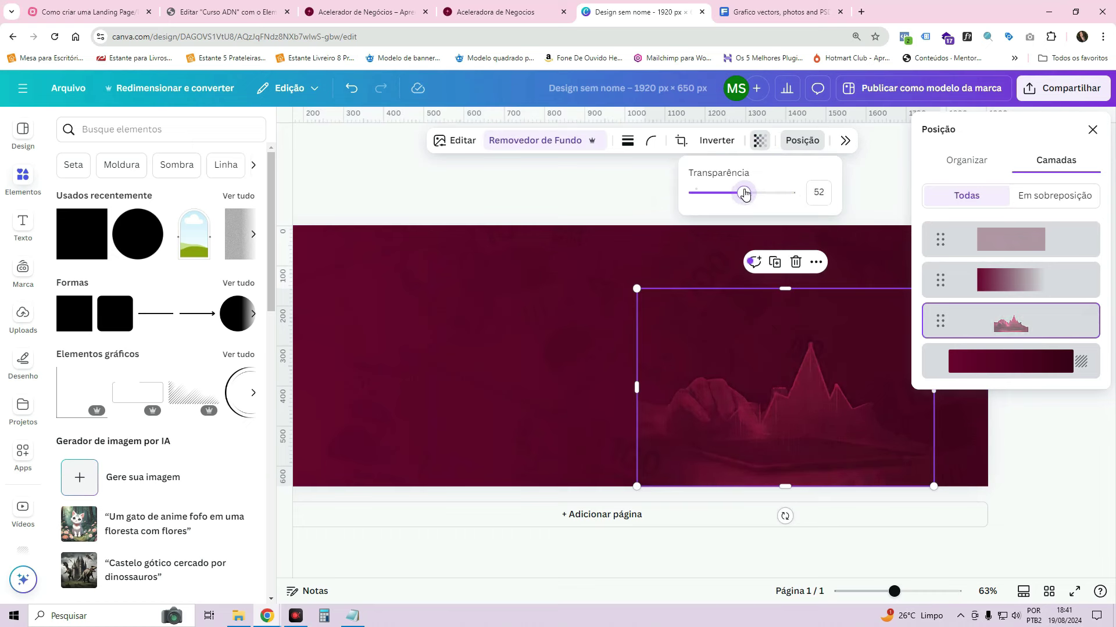
Step: Set the top overlay layer's transparency to about 31 and close the layer list
click(997, 241)
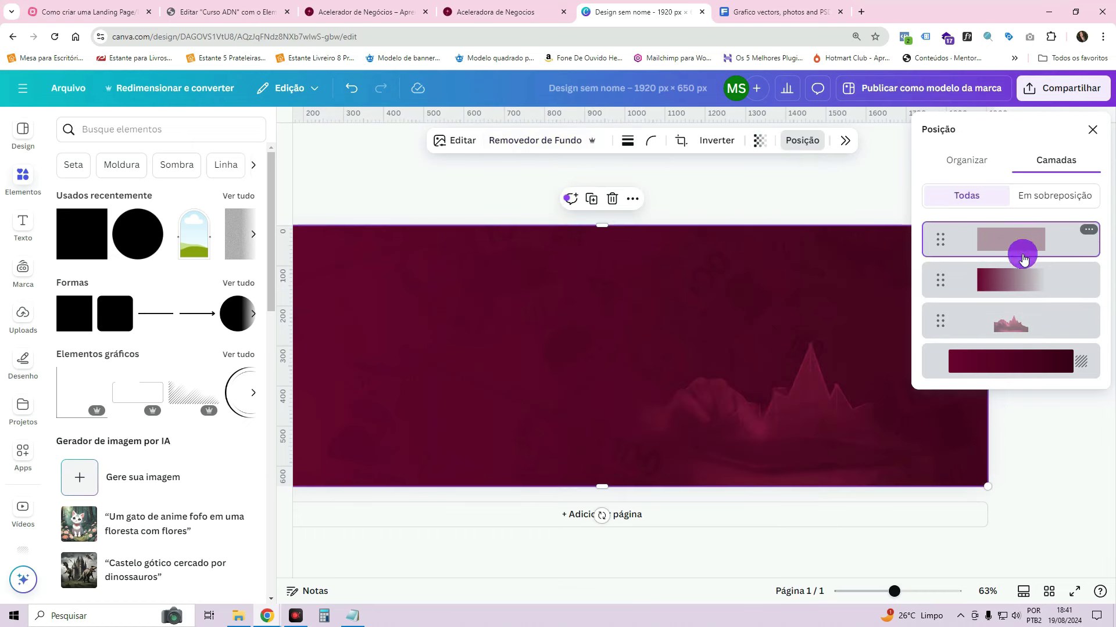
click(759, 141)
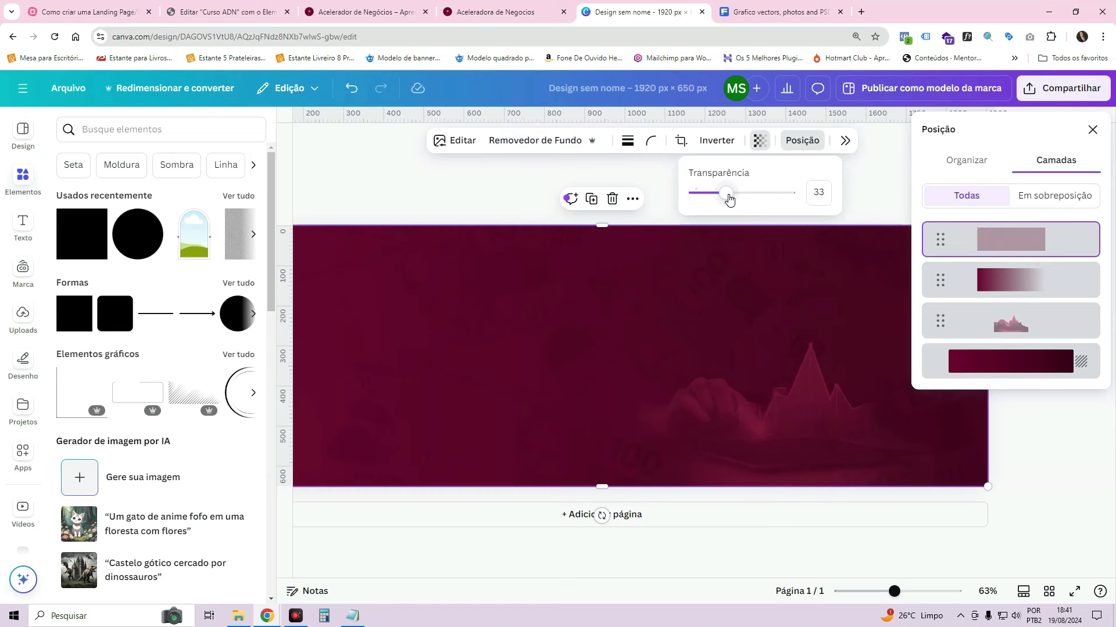
click(500, 189)
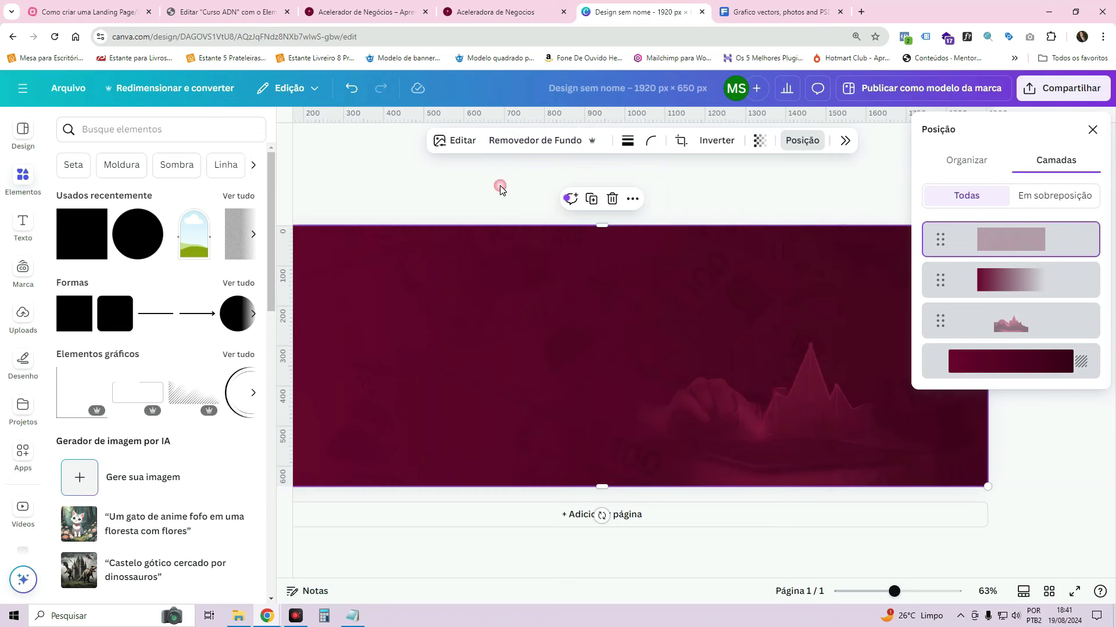
click(603, 256)
Step: Duplicate the gradient overlay layer and centre the copy on the banner
right_click(616, 288)
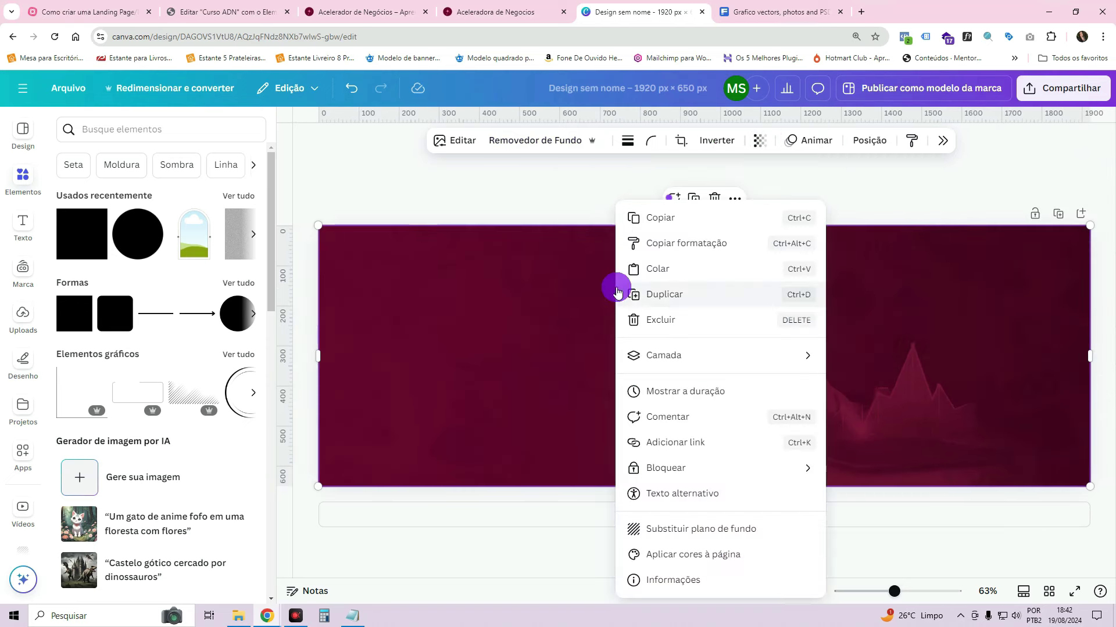
mouse_move(781, 356)
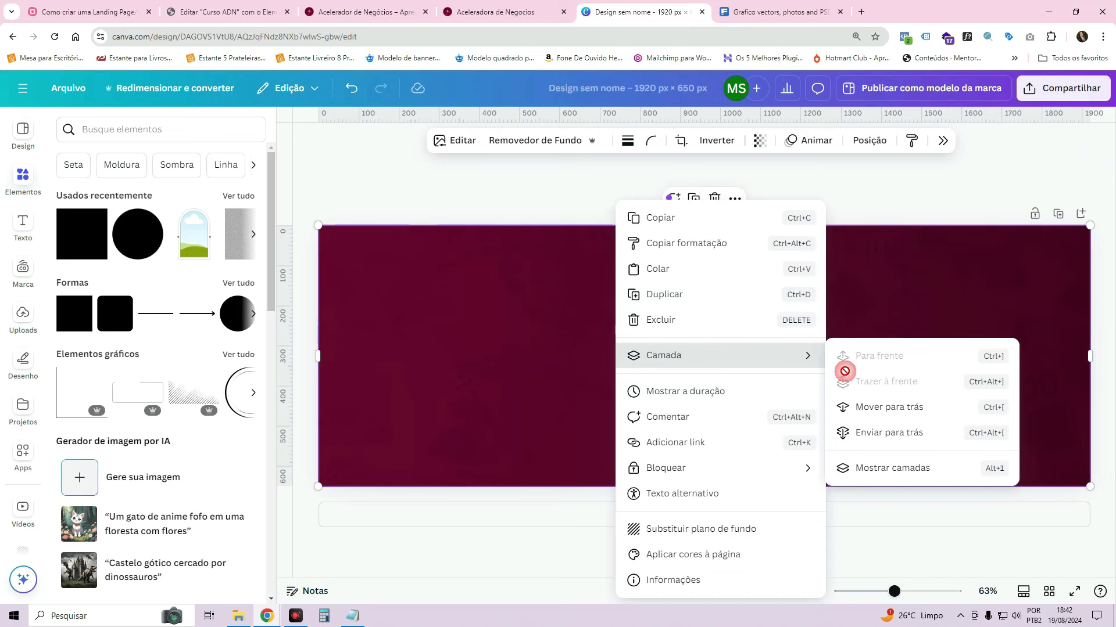
click(907, 468)
mouse_move(1090, 280)
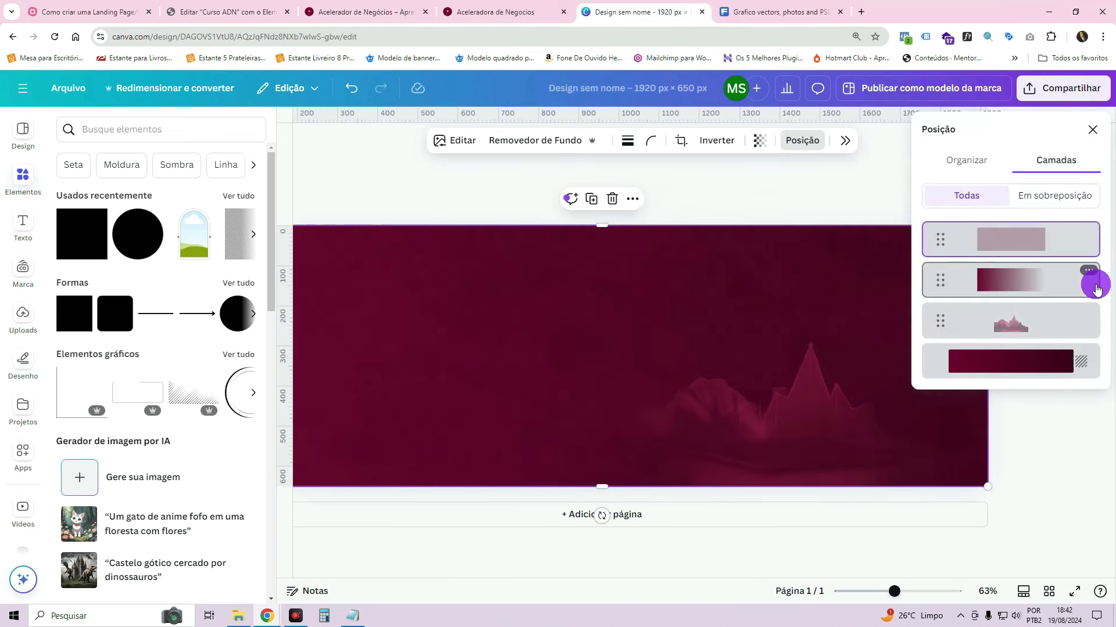
click(1088, 271)
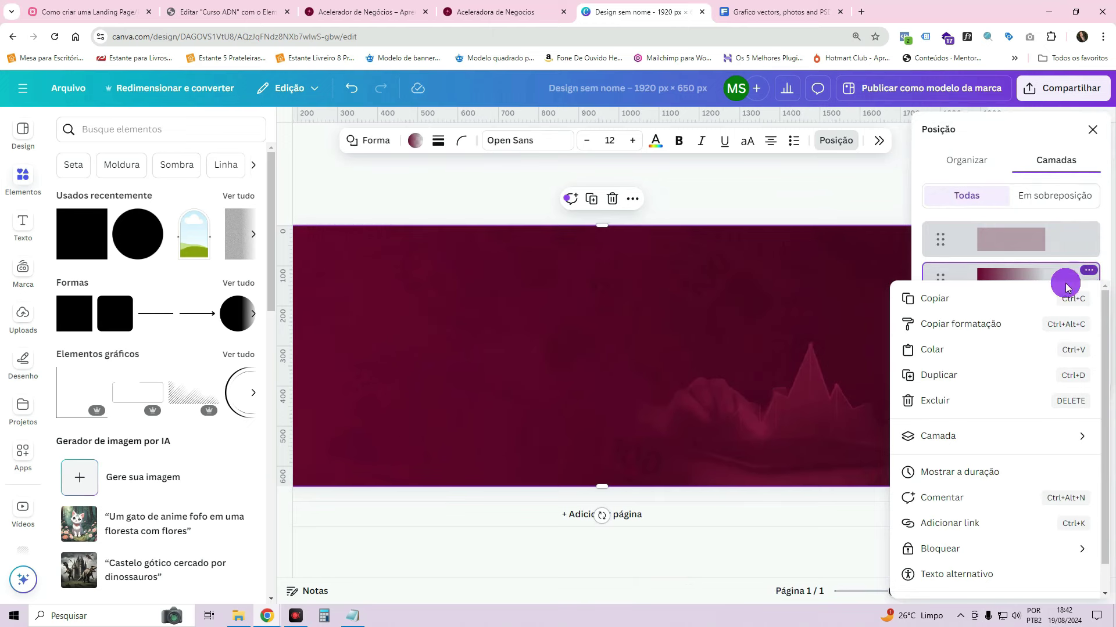
click(961, 375)
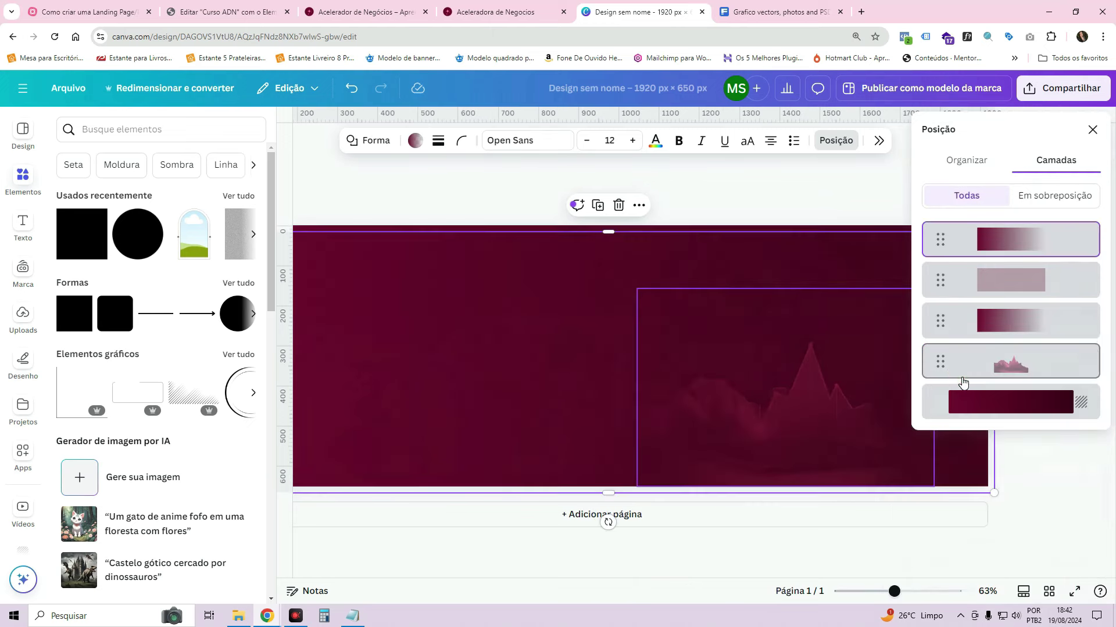
drag(776, 242, 761, 313)
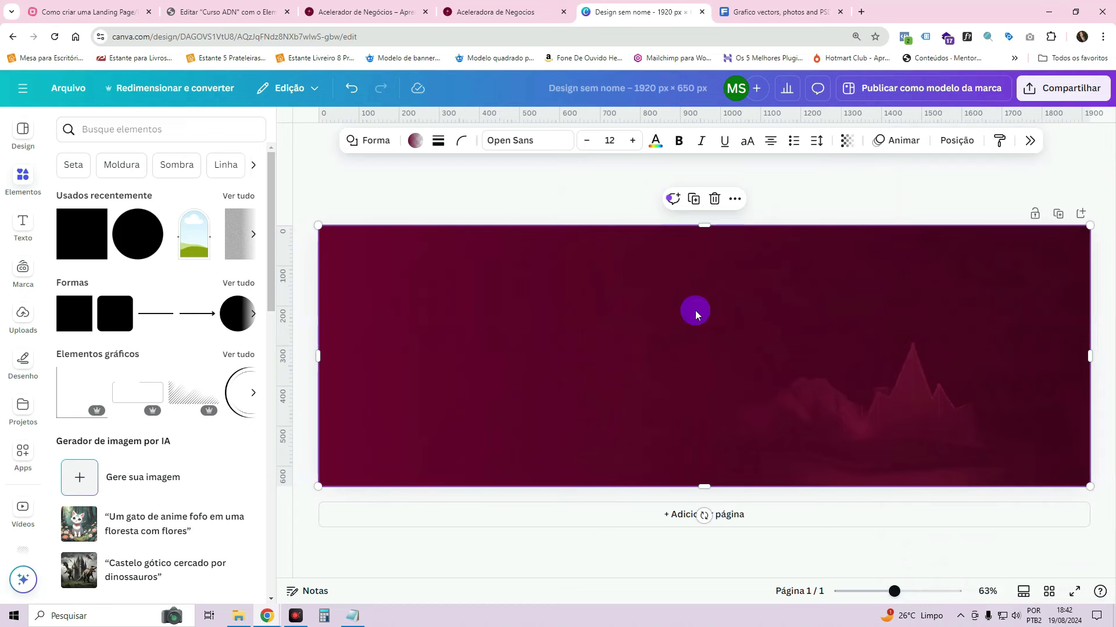
Step: Reverse the copy's gradient by dragging the maroon stop past the transparent one
click(415, 140)
click(1017, 225)
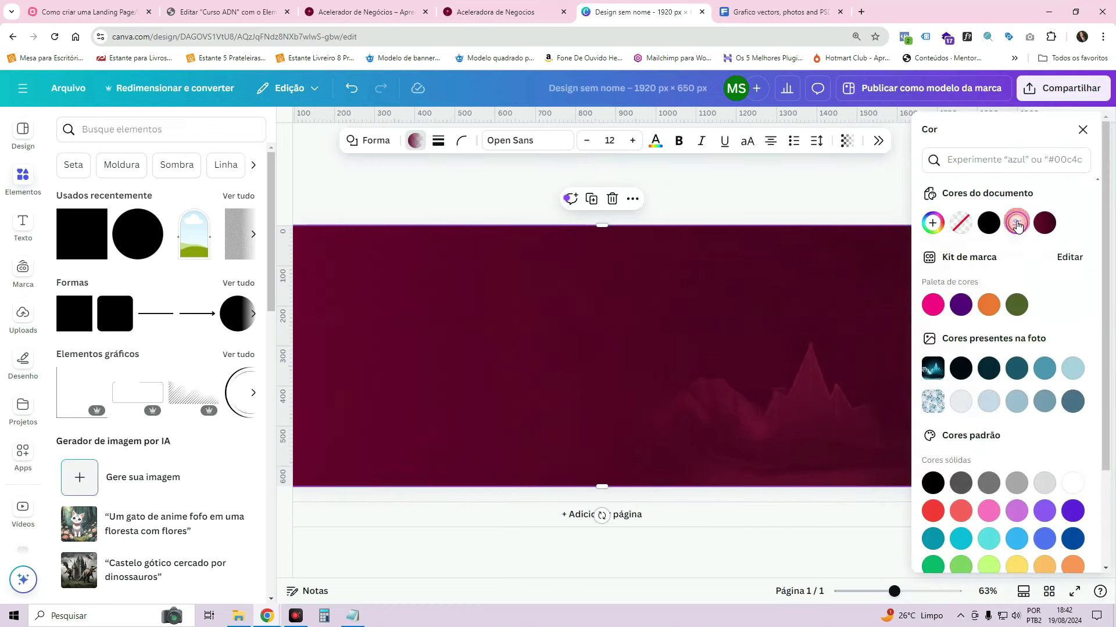
click(1018, 225)
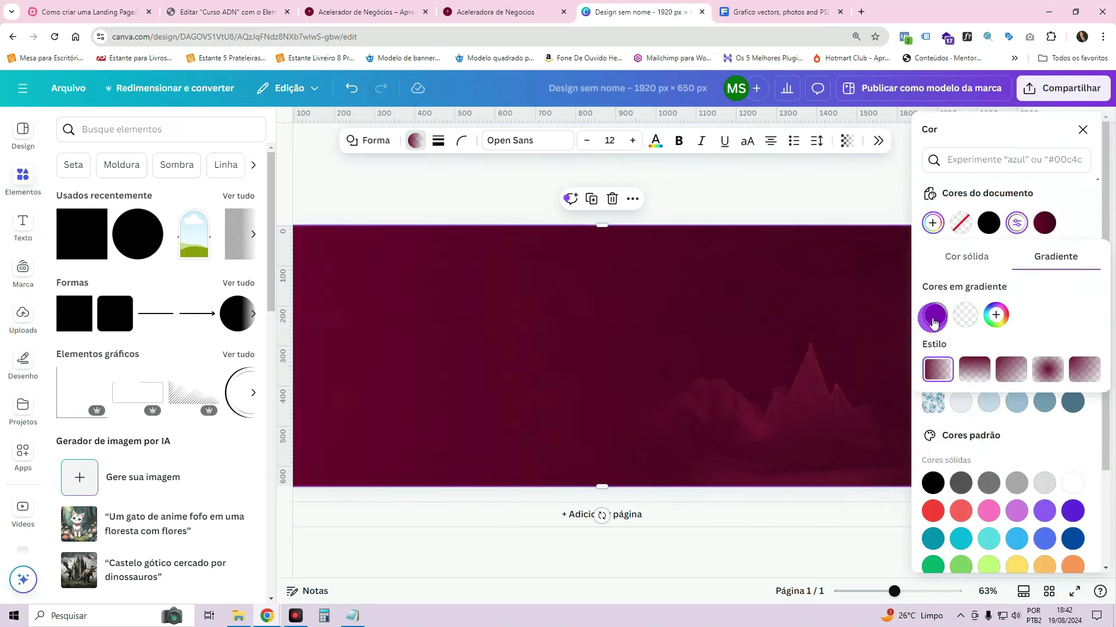
drag(931, 320, 829, 201)
click(827, 200)
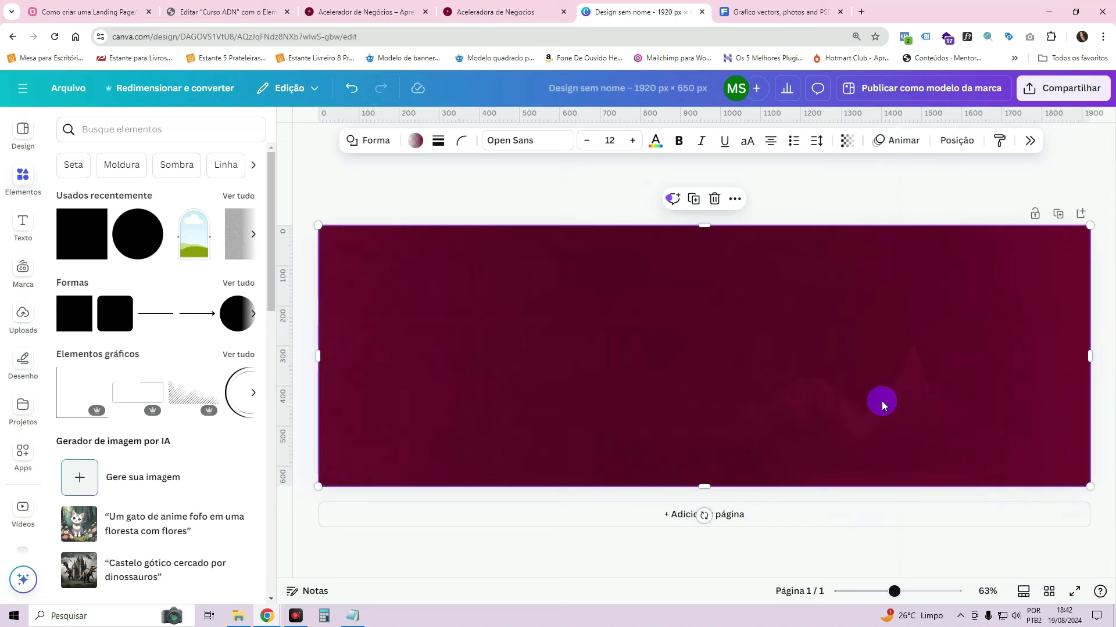
click(866, 187)
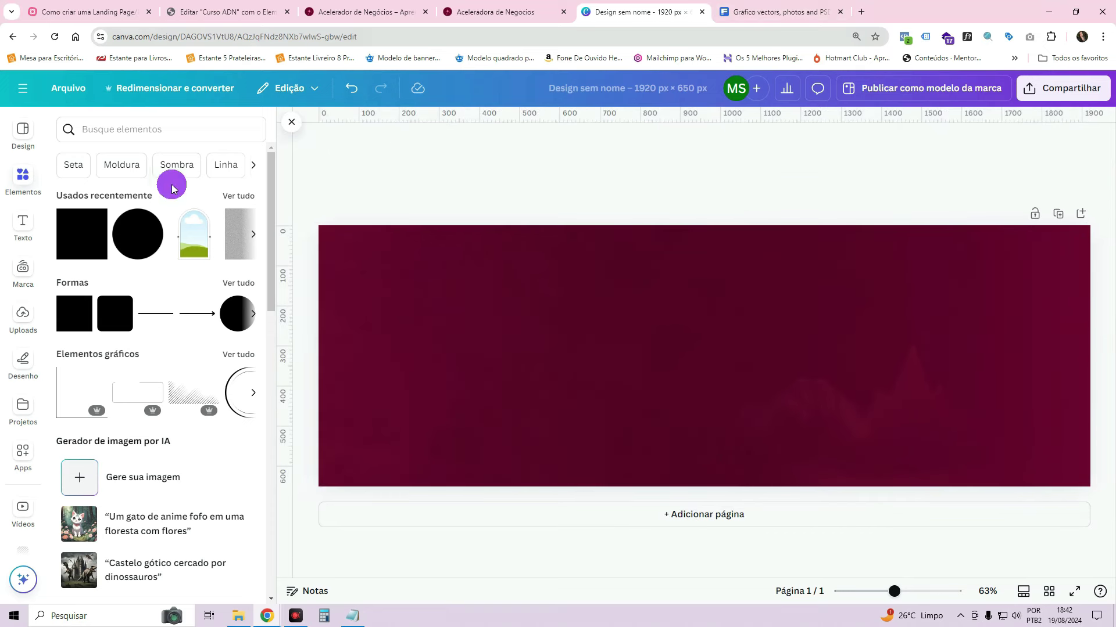
Step: Add the uploaded dark-suited woman photo and enlarge it on the banner
click(23, 315)
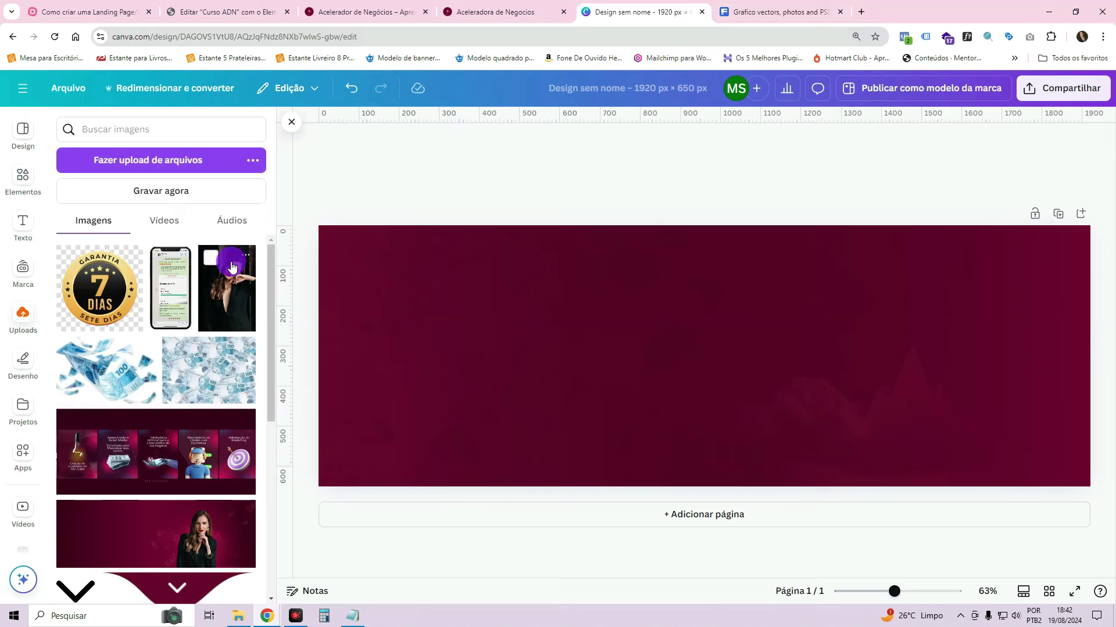
scroll(199, 391, down, 6)
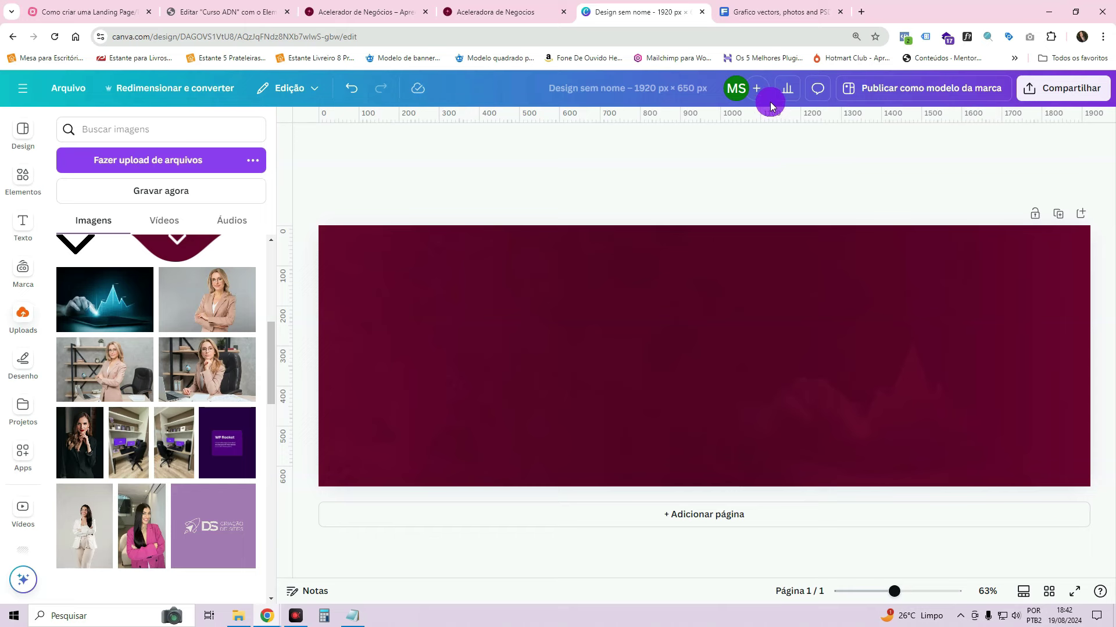
click(75, 444)
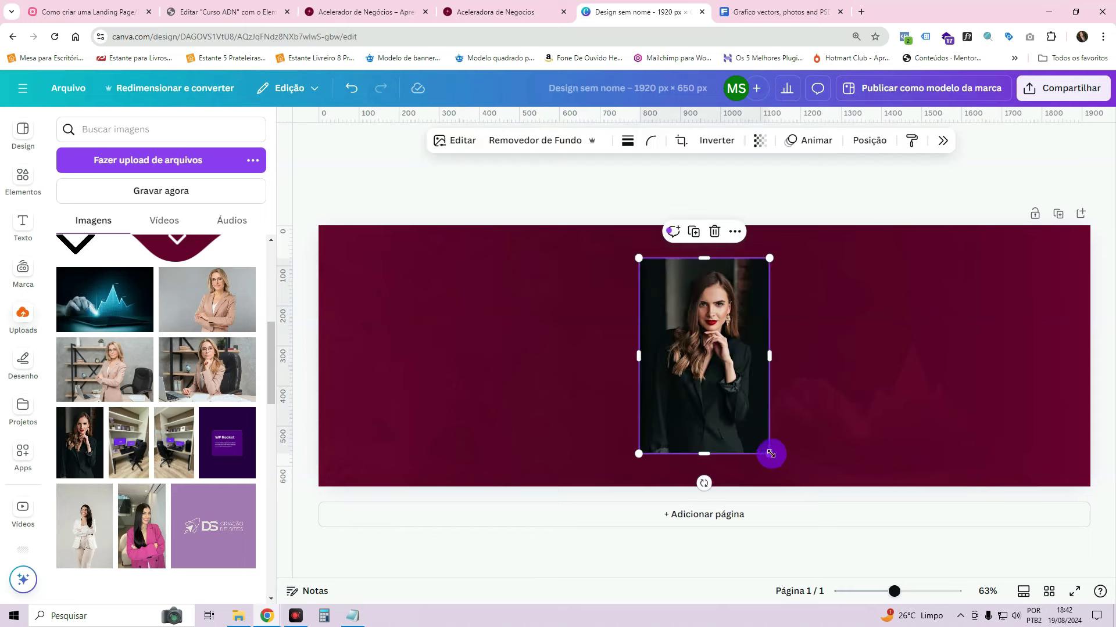
drag(770, 454, 796, 486)
drag(639, 259, 623, 234)
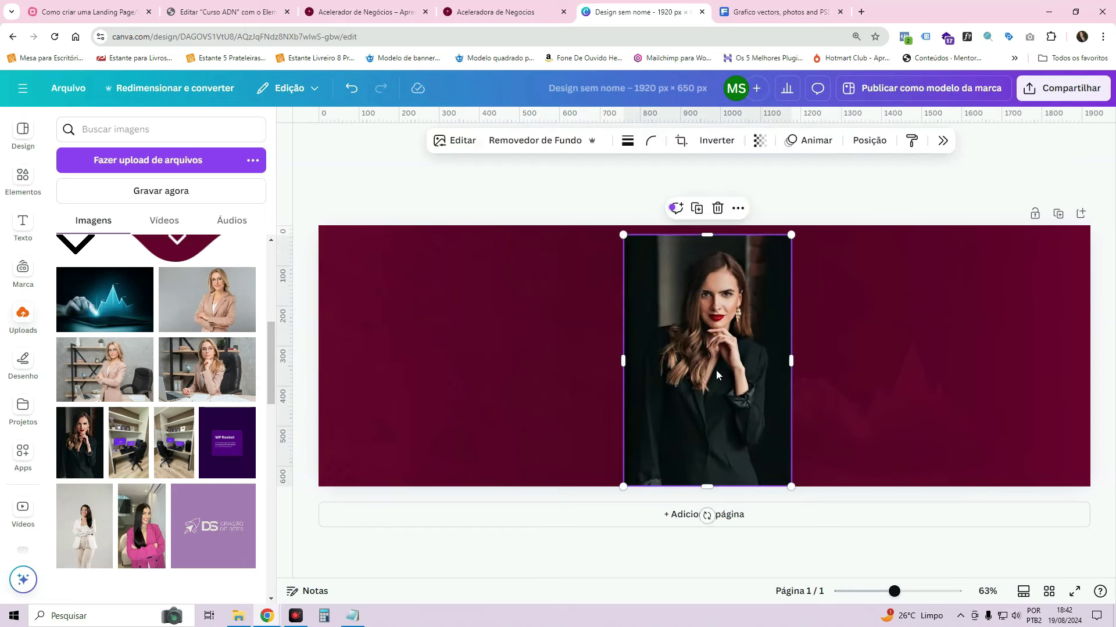
drag(716, 374, 713, 370)
Step: Remove the woman photo's background and crop its top and bottom edges
click(500, 143)
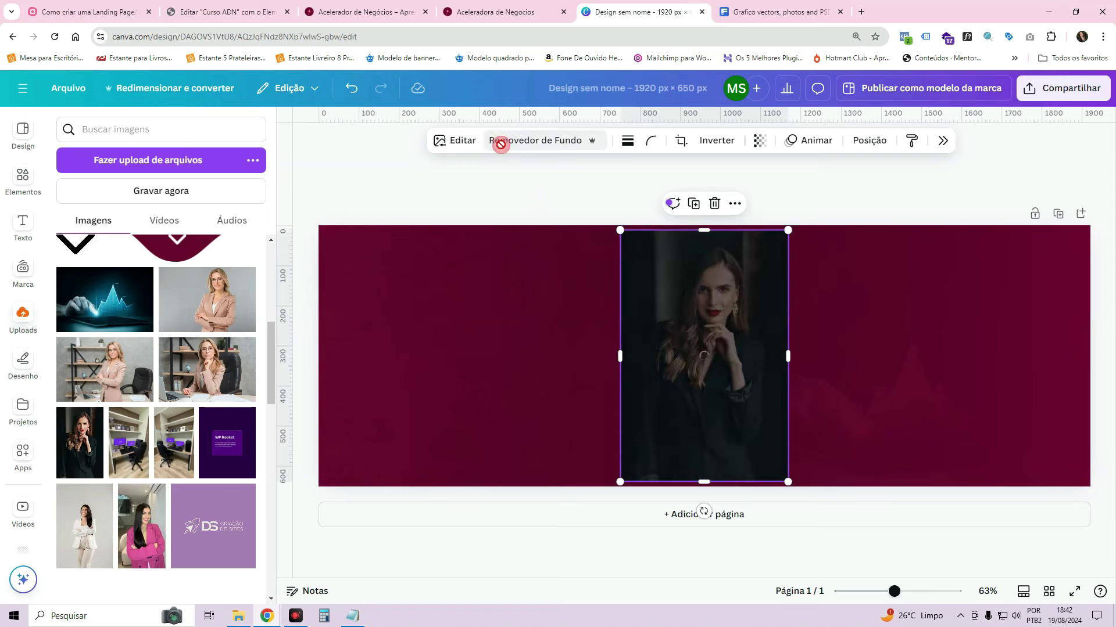
drag(704, 480, 709, 437)
drag(704, 230, 704, 241)
click(909, 192)
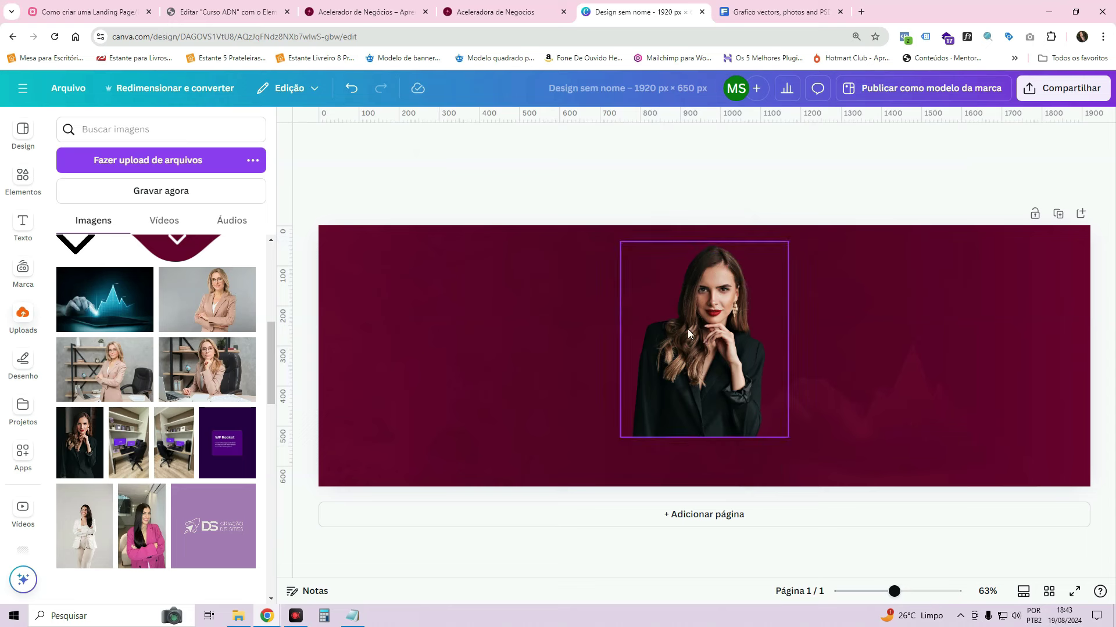
Step: Drag the cut-out woman to the banner's right side, aligned with the bottom edge
drag(688, 329, 798, 379)
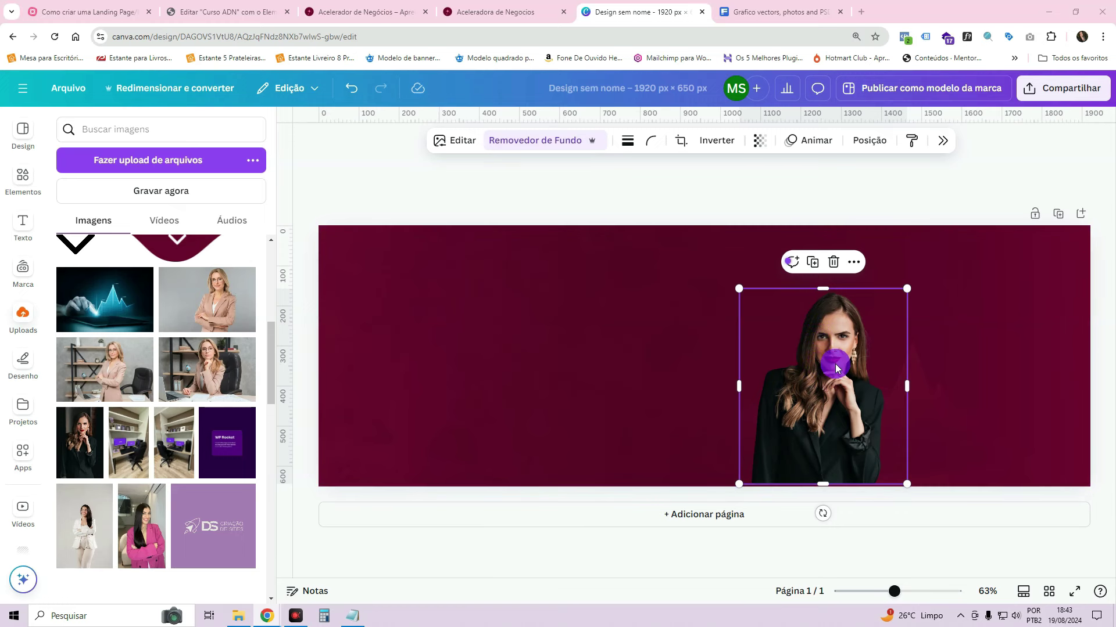
drag(835, 364, 871, 372)
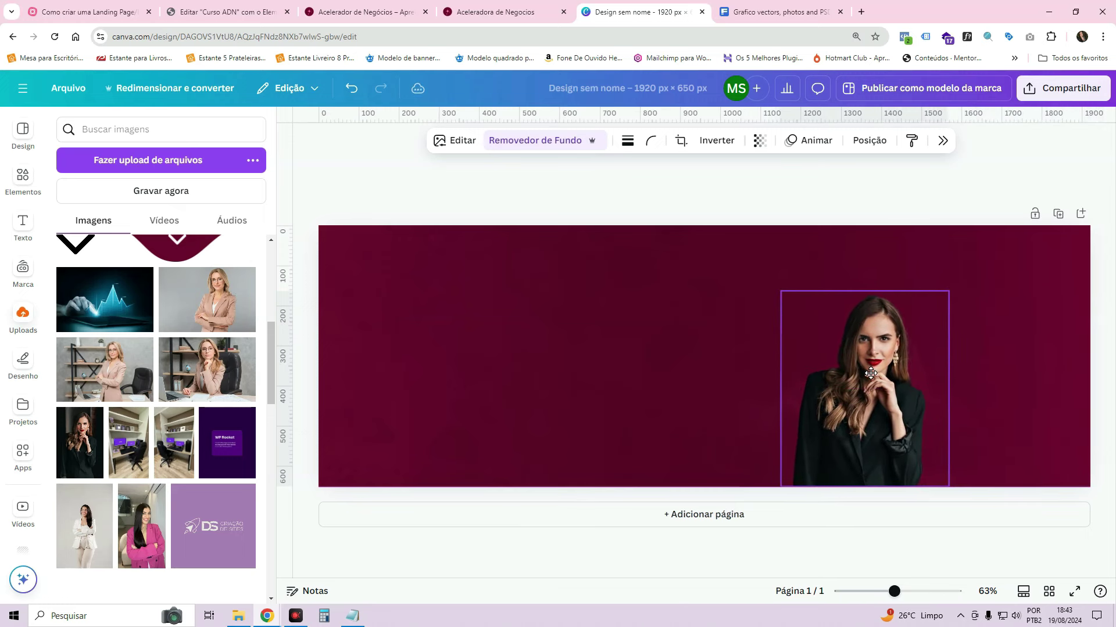
click(959, 200)
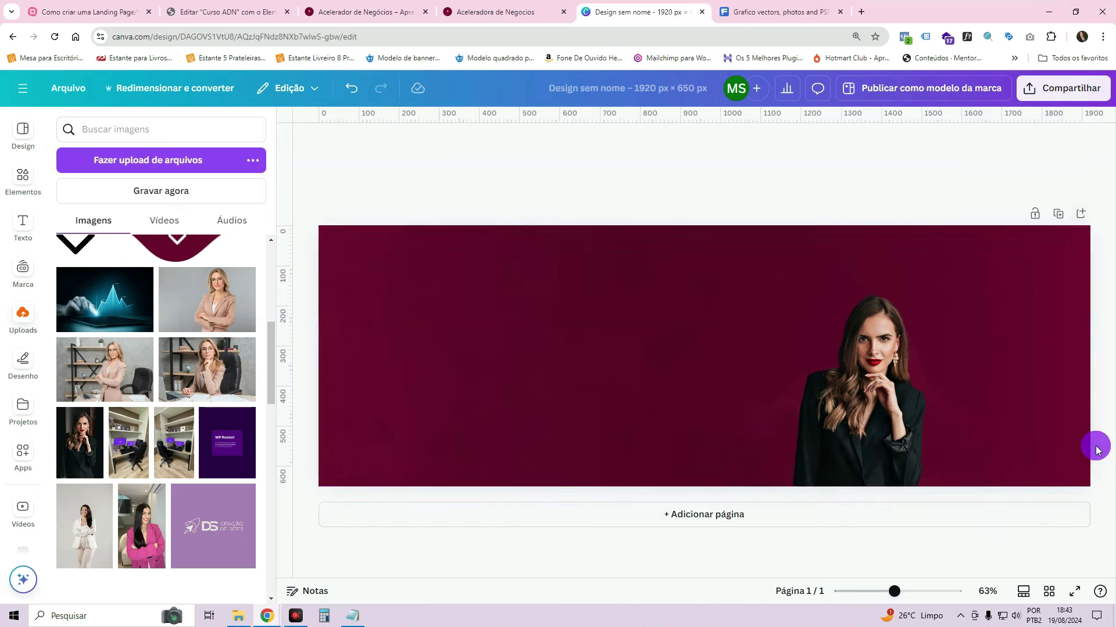
mouse_move(870, 413)
mouse_down()
mouse_move(1043, 411)
mouse_move(870, 416)
mouse_up()
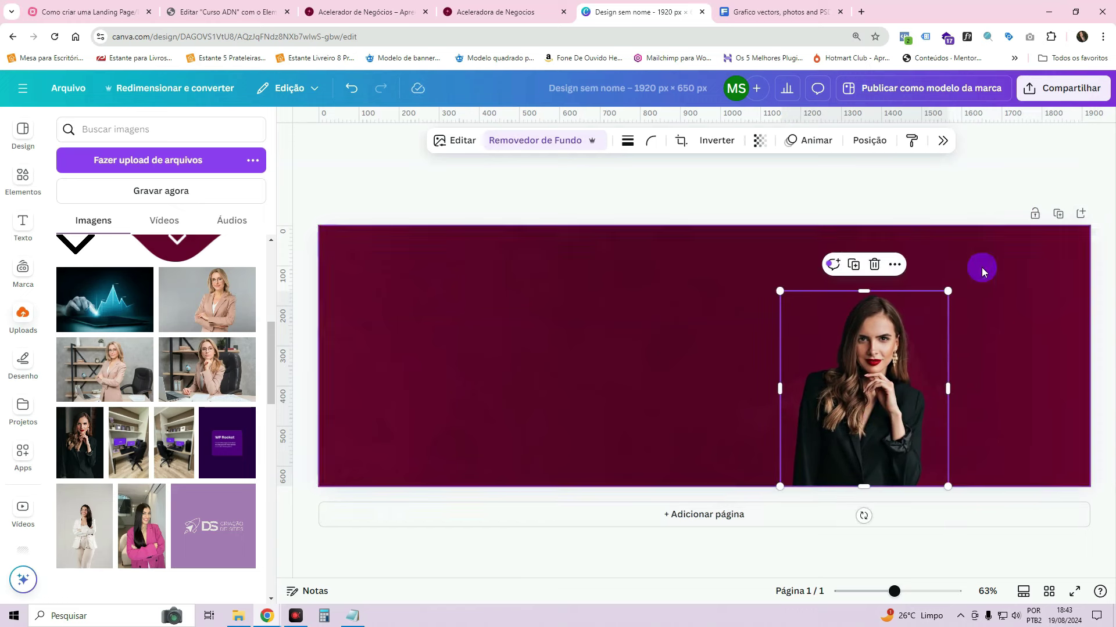
click(934, 284)
click(882, 299)
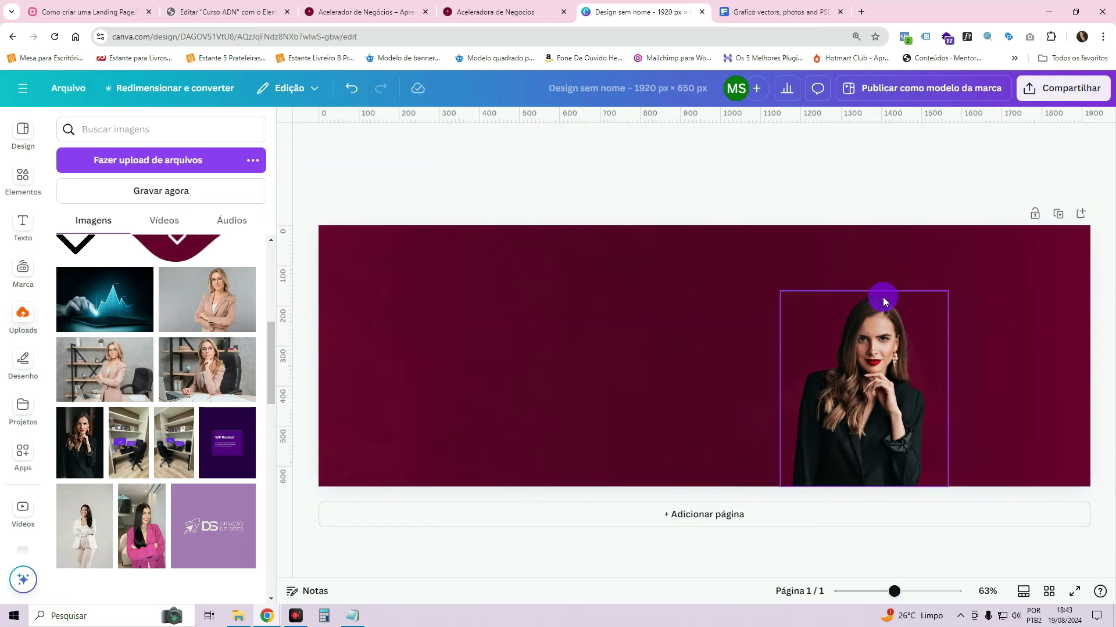
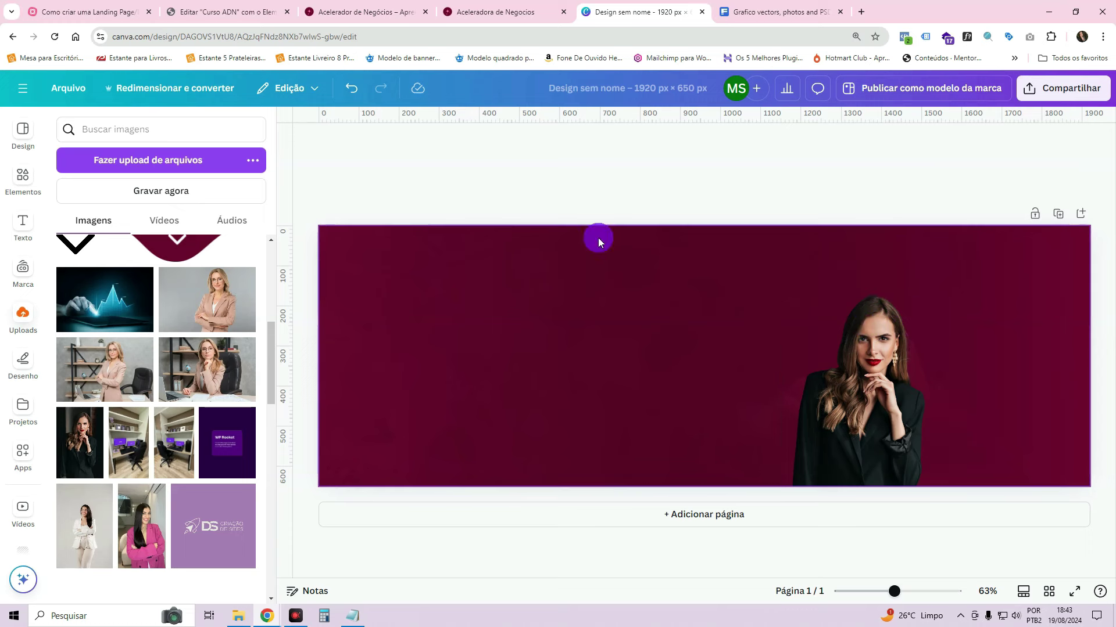
Step: Search graphics for 'sombra', add the radial shadow, and enlarge it toward the upper left
click(23, 176)
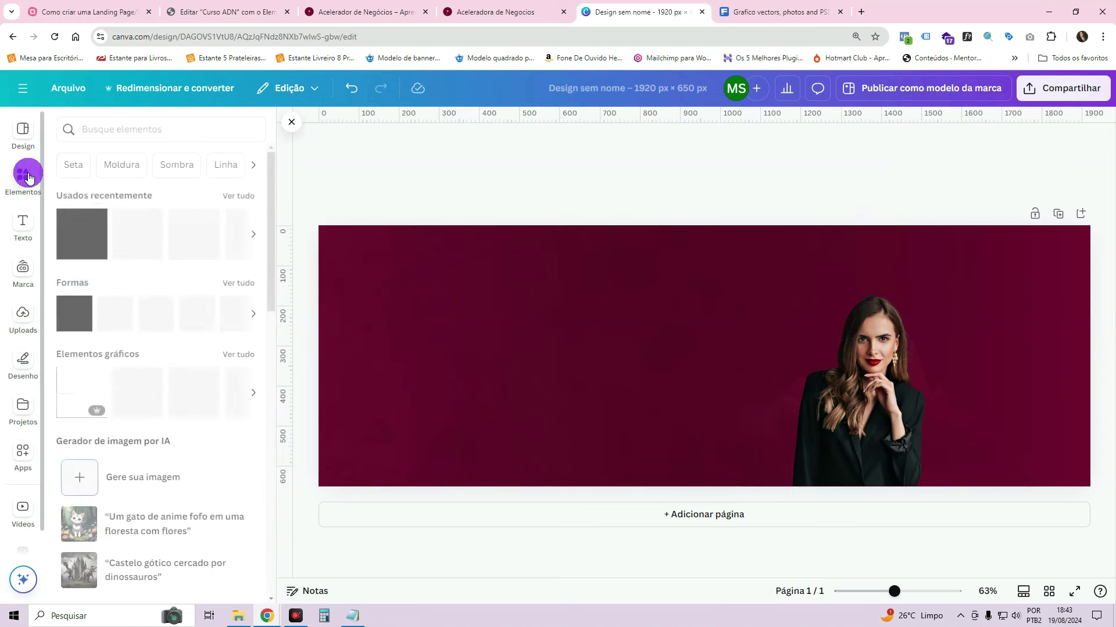
click(140, 122)
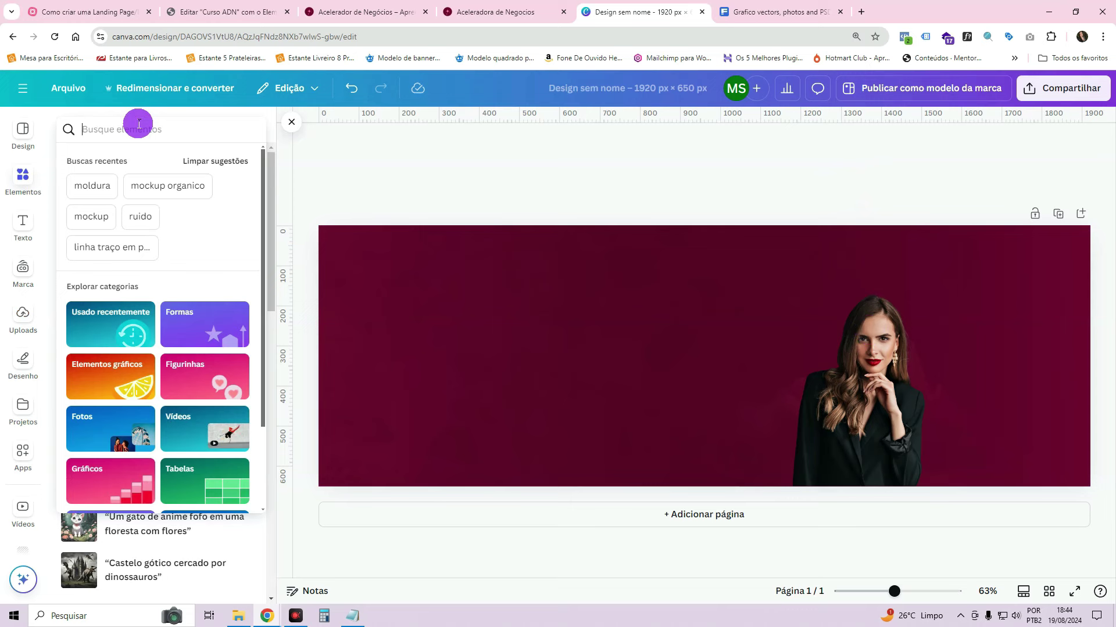
text(sombra)
key(Return)
click(150, 163)
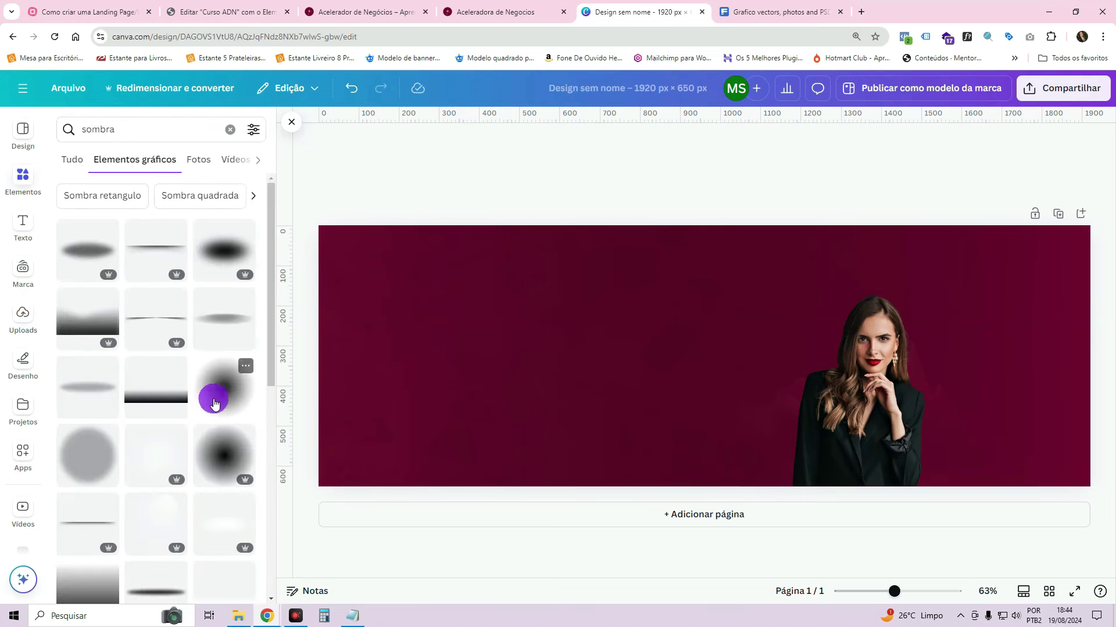
click(214, 403)
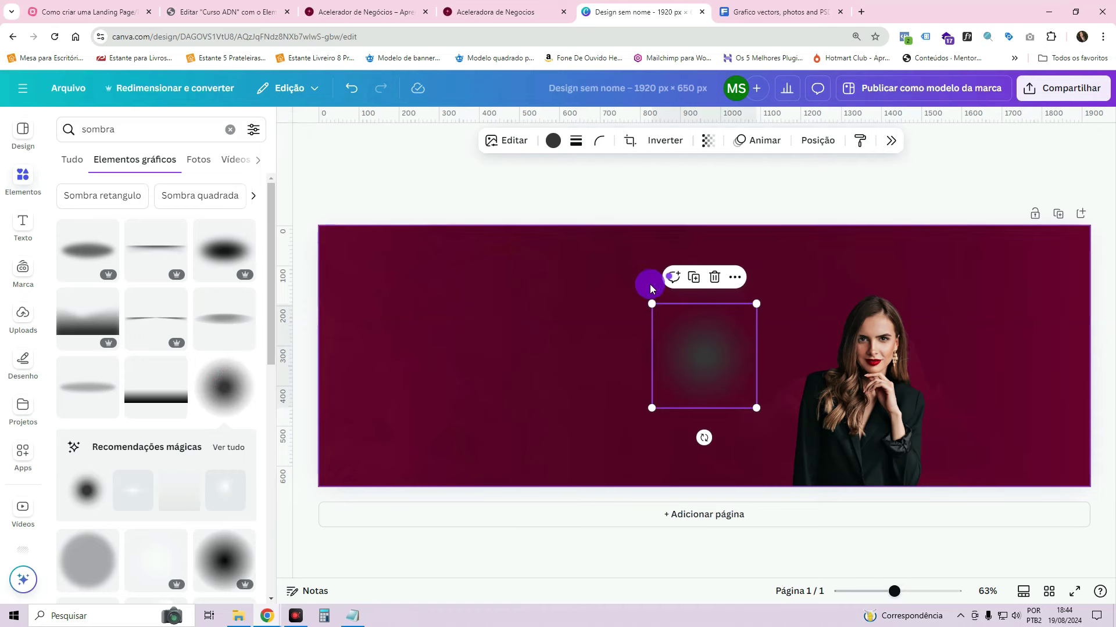
drag(651, 304, 560, 212)
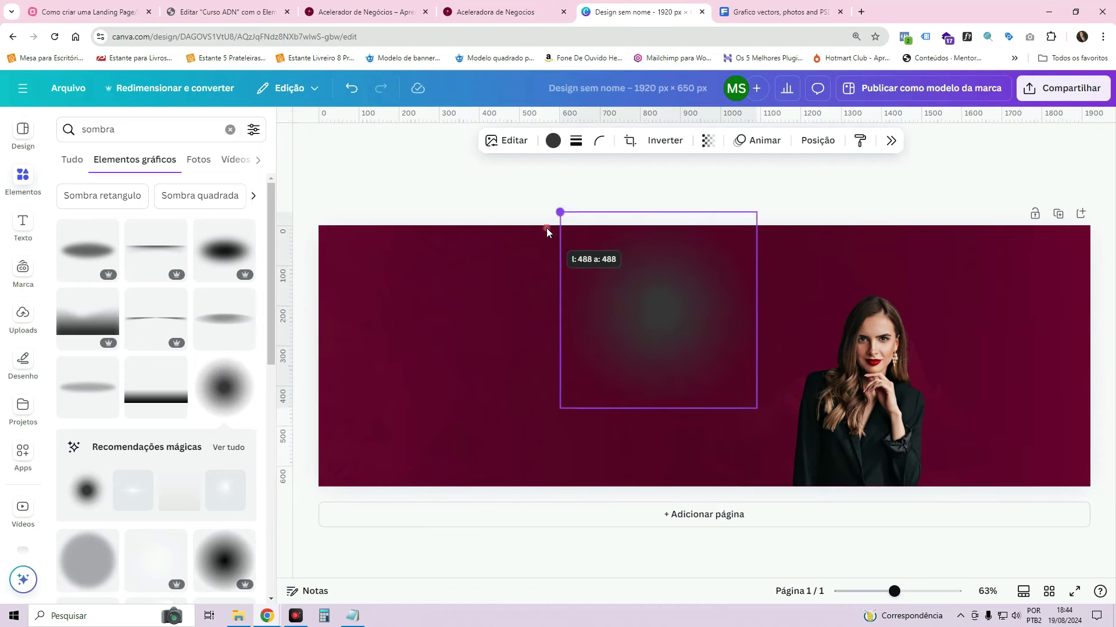
Step: Copy the Rosa colour code from the brand colour notes for the shadow
click(553, 140)
key(alt+Tab)
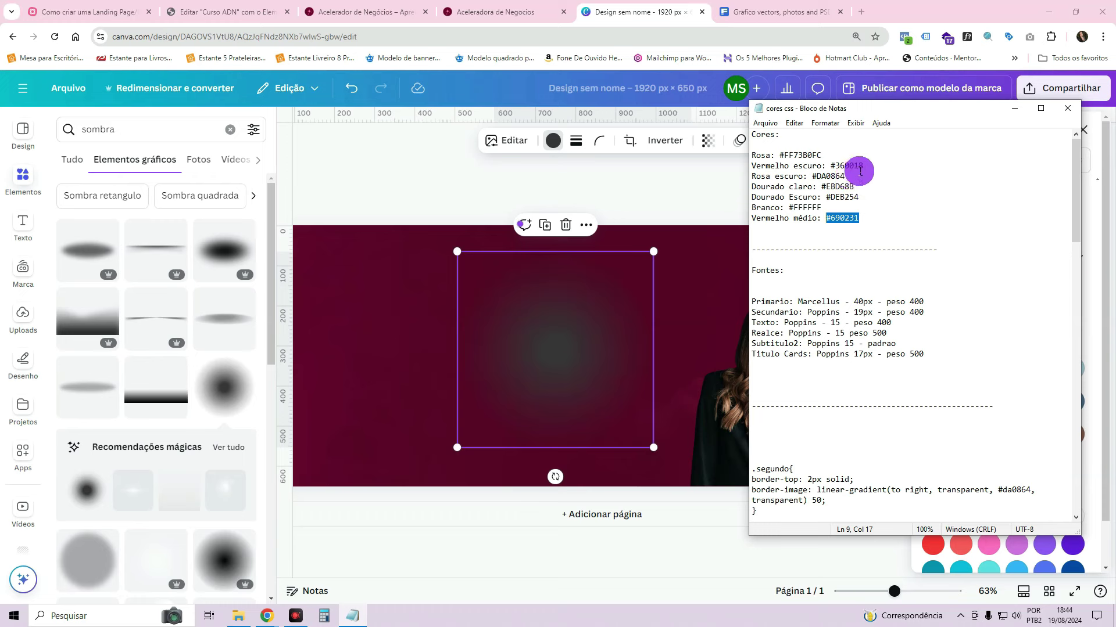
drag(822, 155, 784, 156)
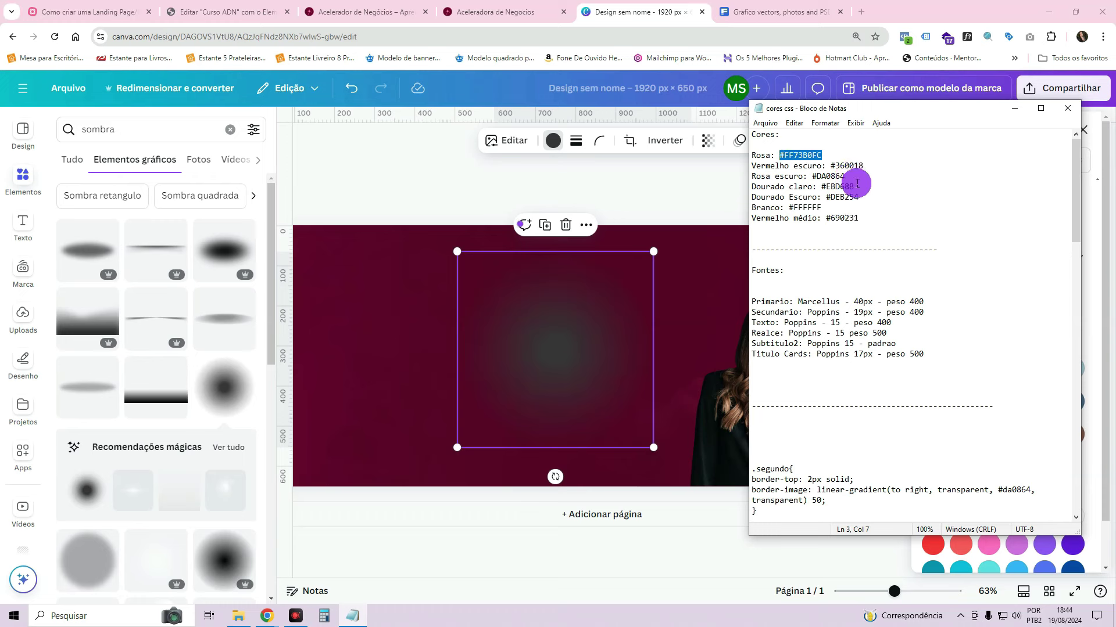
click(1014, 108)
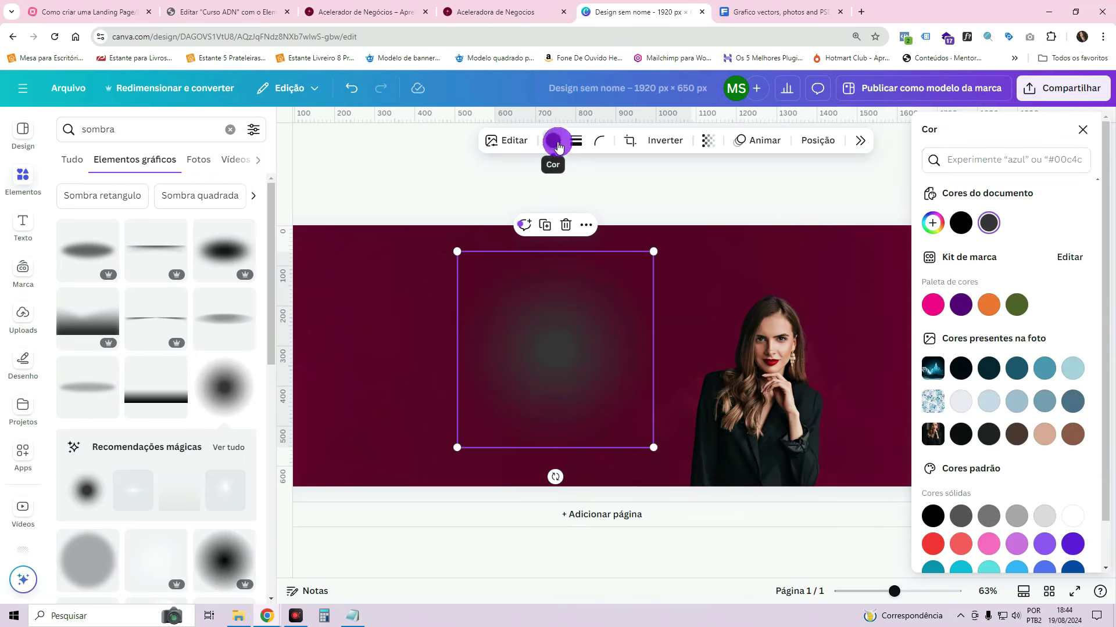
Step: Recolour the shadow graphic with the pasted pink hex code
click(574, 142)
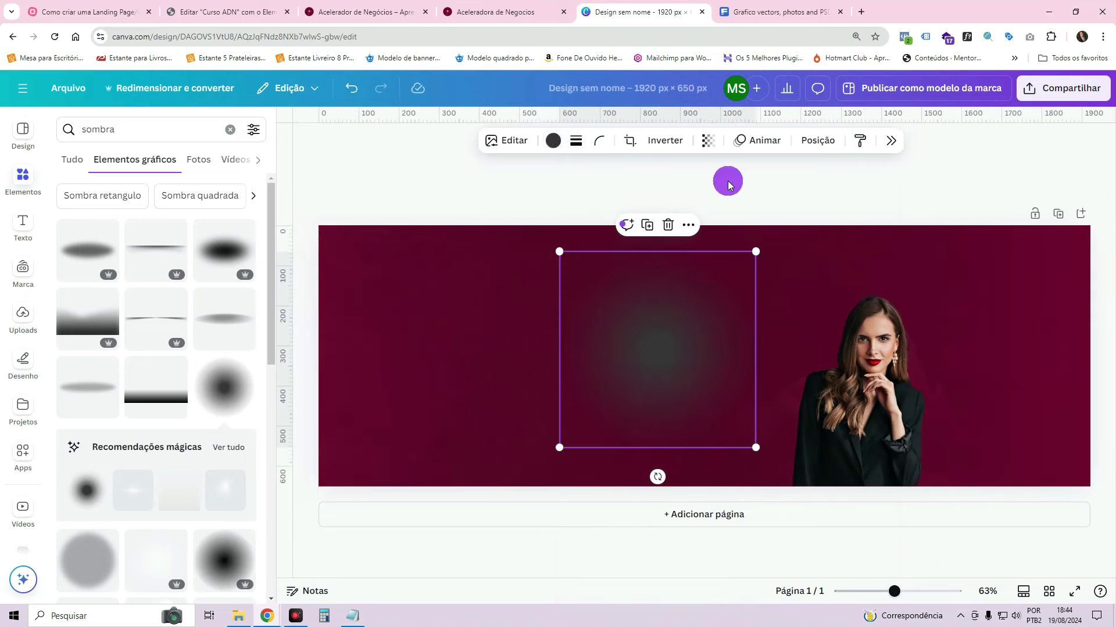
click(553, 140)
click(937, 227)
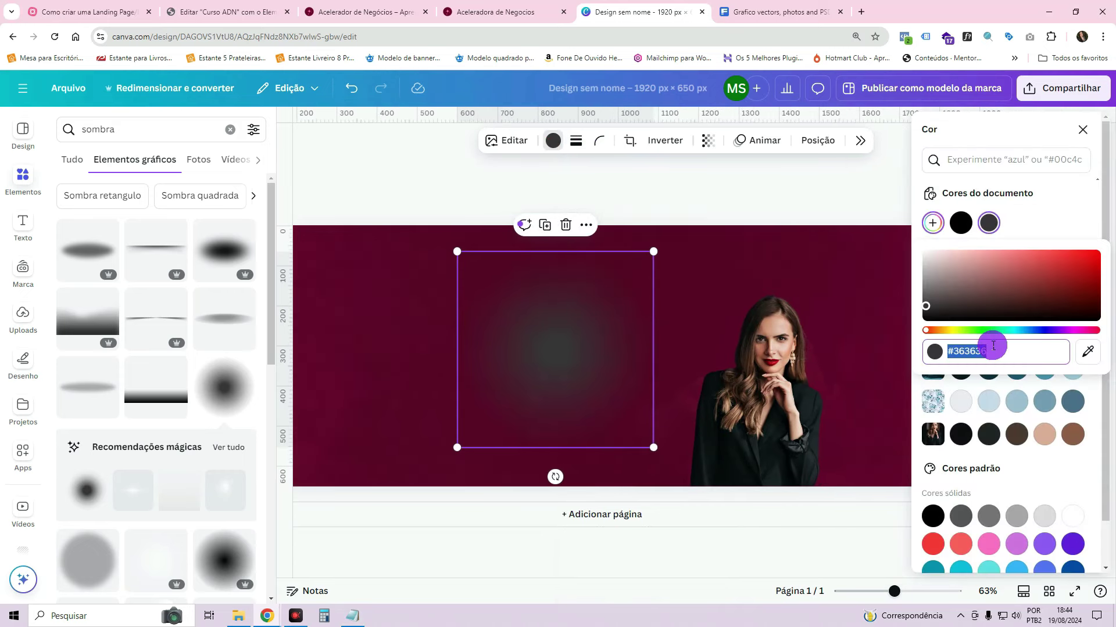
key(ctrl+v)
Step: Move and resize the pink glow so it sits over the woman's portrait
drag(616, 320, 838, 339)
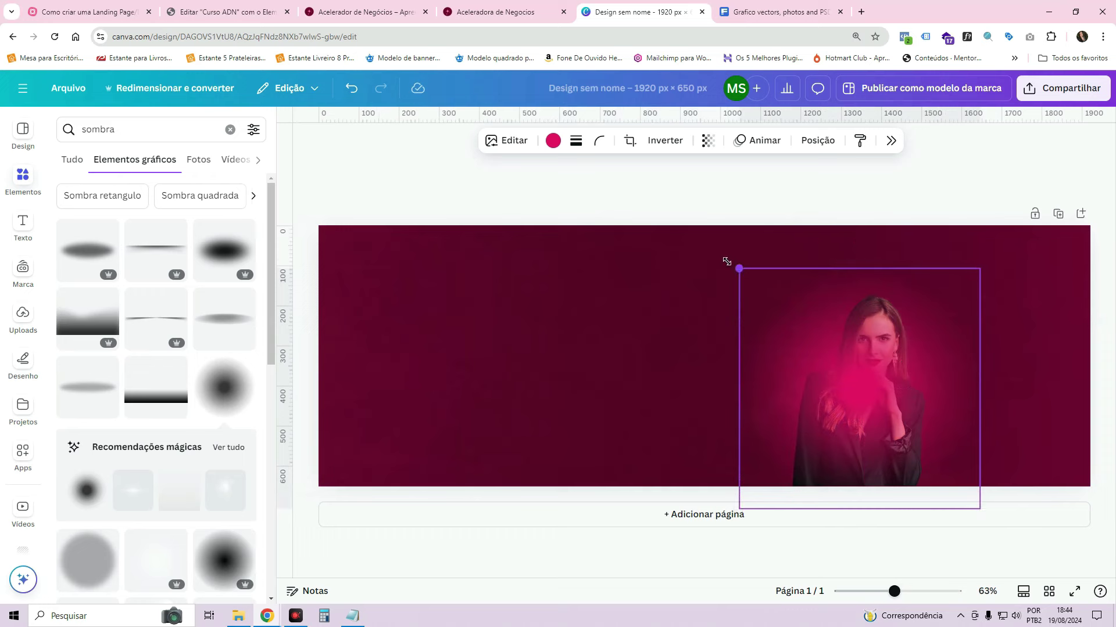
drag(726, 261, 717, 248)
drag(836, 324, 849, 337)
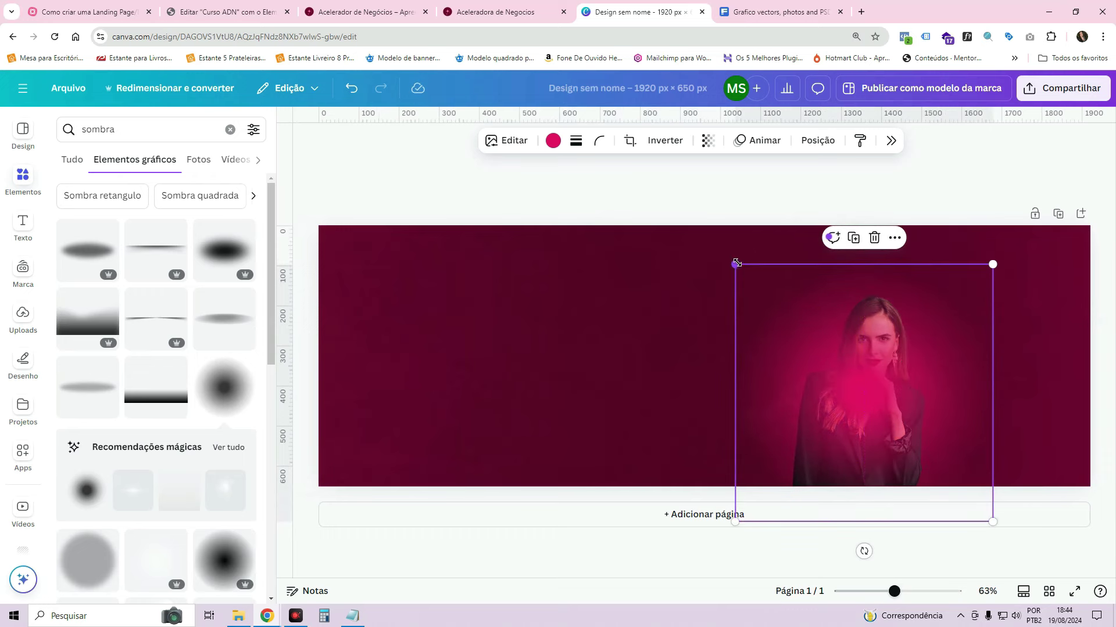
drag(736, 263, 750, 277)
mouse_move(844, 365)
mouse_down()
mouse_move(842, 352)
mouse_move(836, 361)
mouse_up()
click(877, 355)
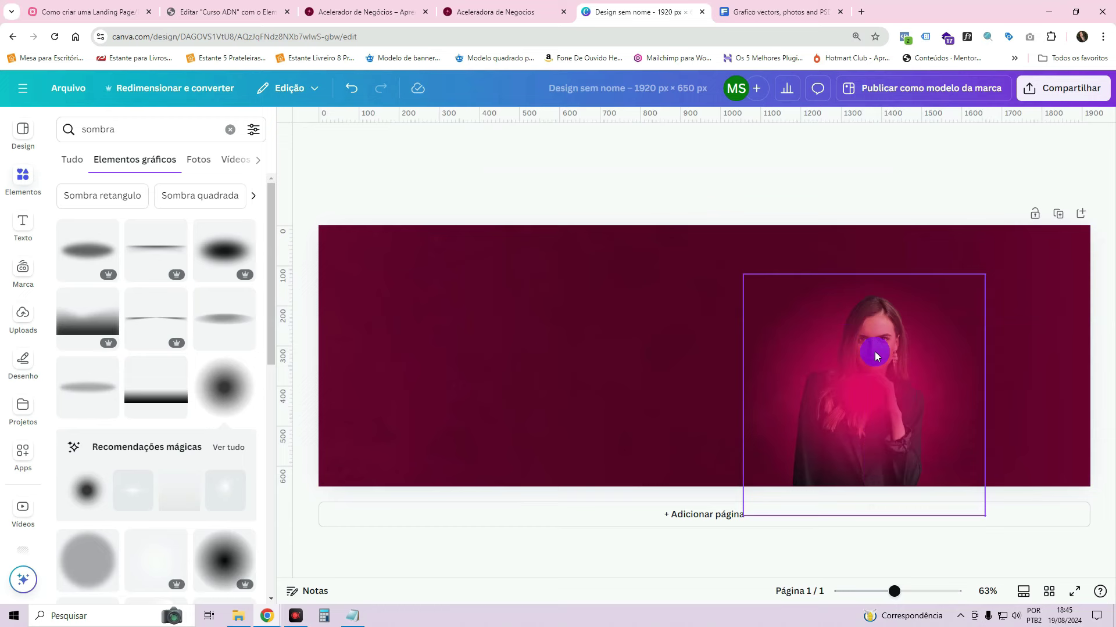
Step: Move the pink glow behind the woman's photo
right_click(877, 355)
mouse_move(918, 384)
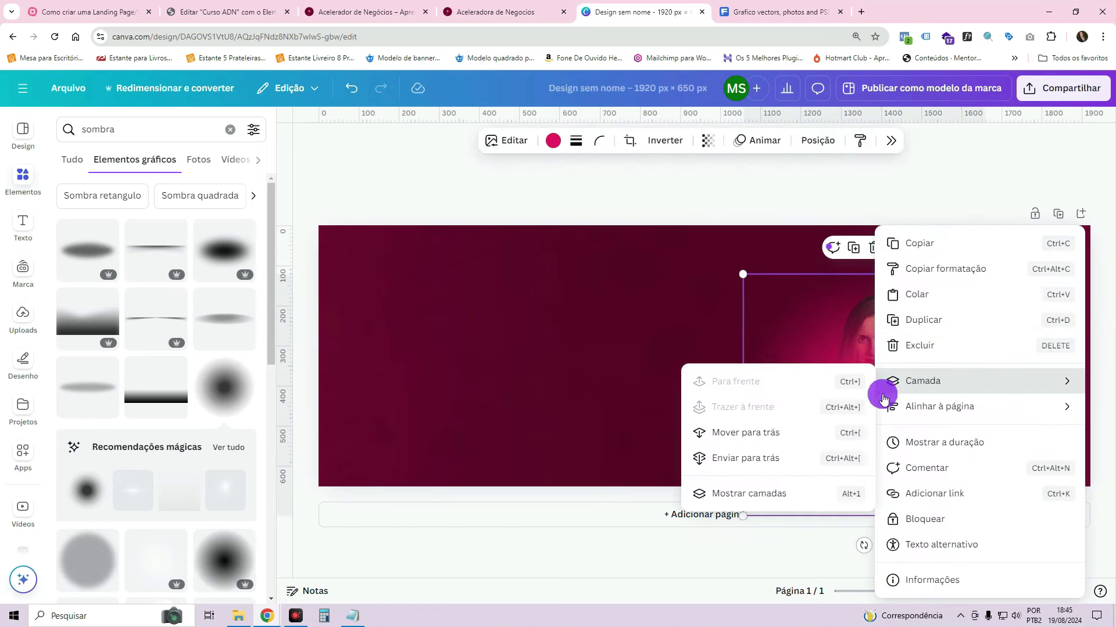
click(800, 439)
click(943, 182)
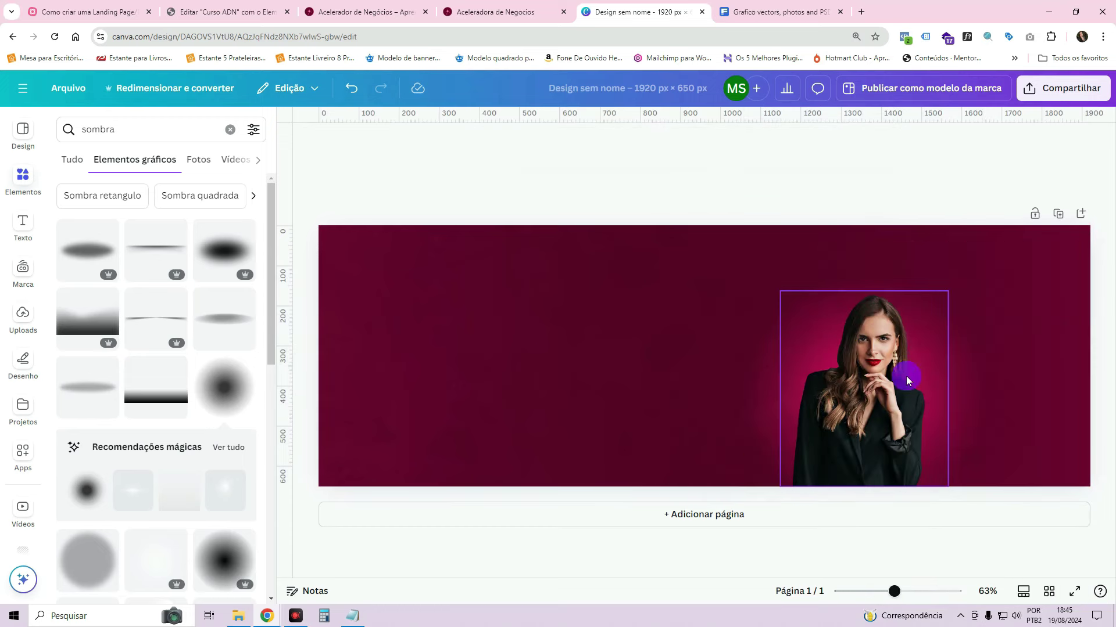
Step: Add another radial shadow, colour it the document pink, and place it beside the woman
click(225, 387)
click(553, 140)
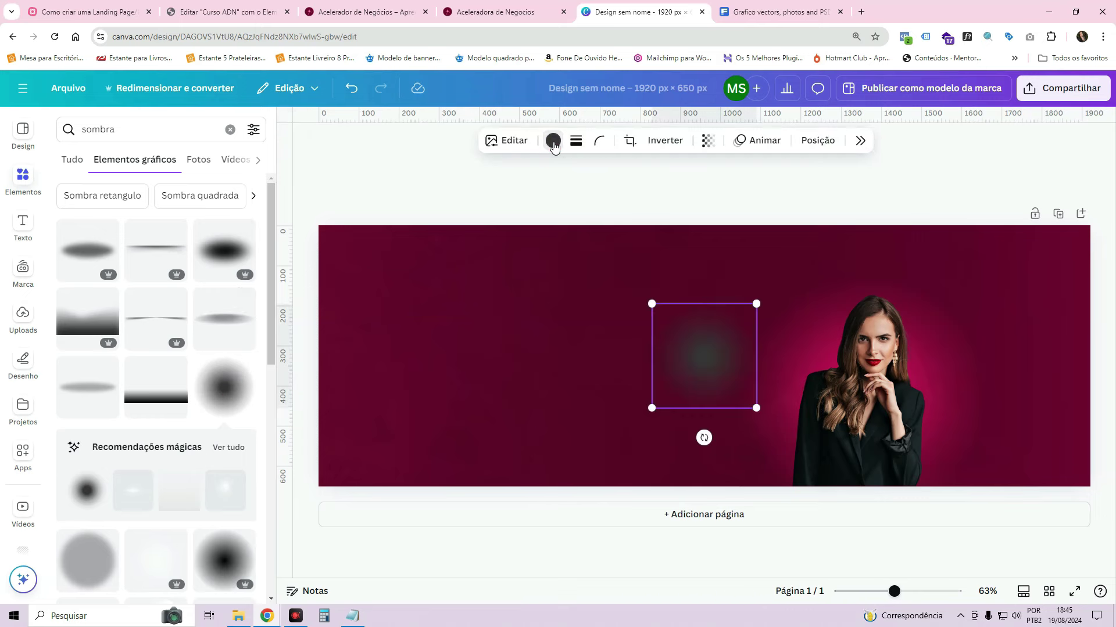
click(1021, 222)
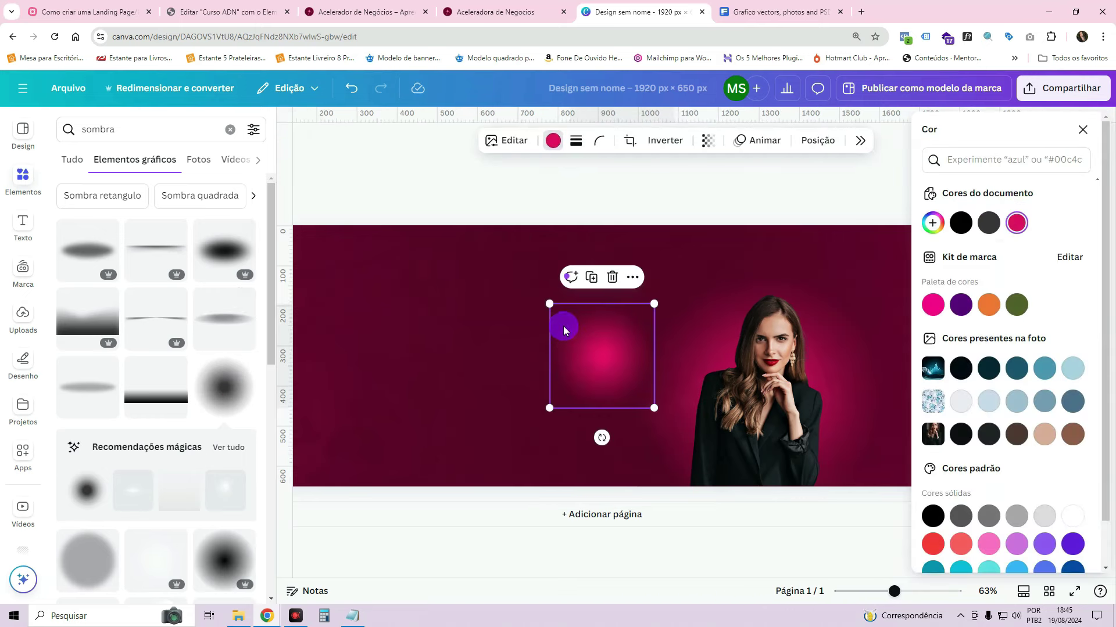
drag(563, 326, 659, 426)
Step: Duplicate the pink shadow twice, placing copies near her right shoulder and beside her
click(686, 378)
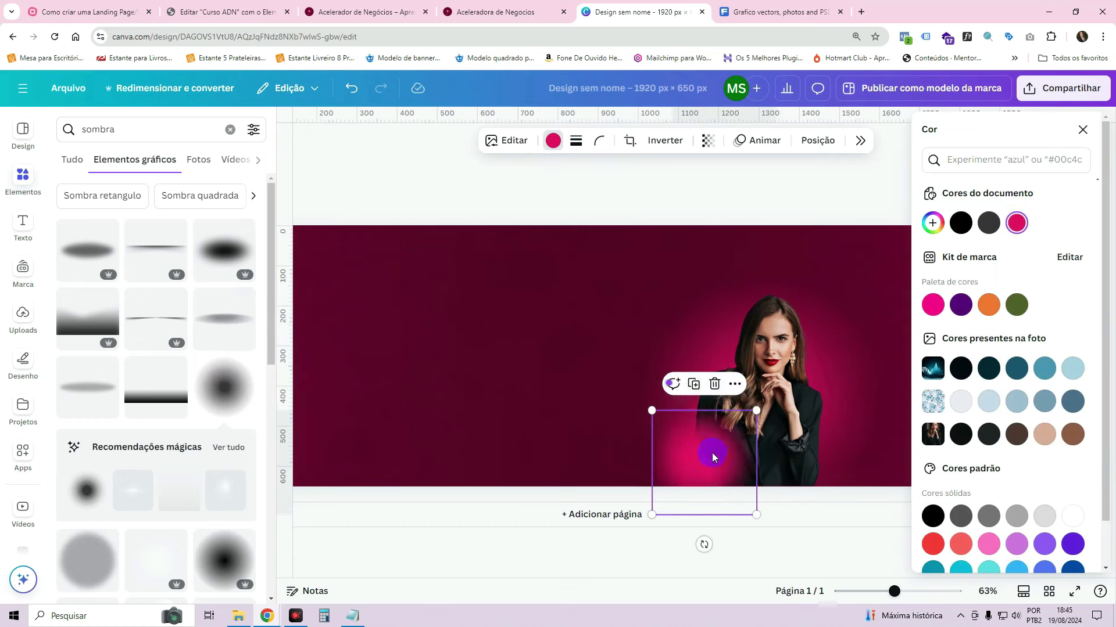
drag(713, 456, 820, 461)
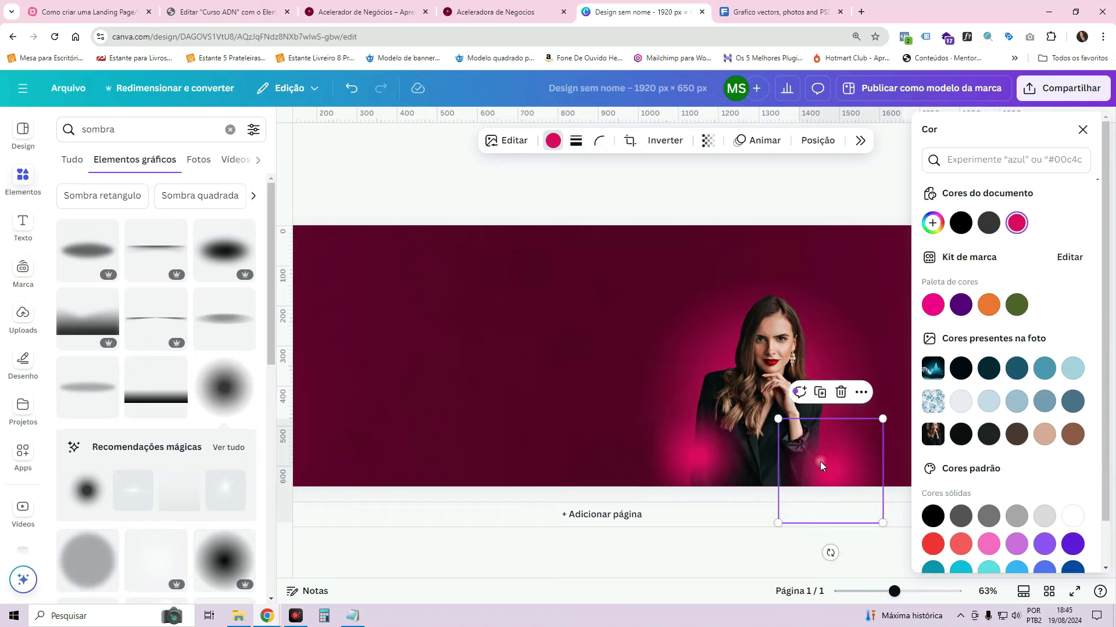
click(820, 393)
drag(780, 418, 690, 345)
click(765, 182)
Step: Send the pink shadow copy behind everything else
right_click(799, 326)
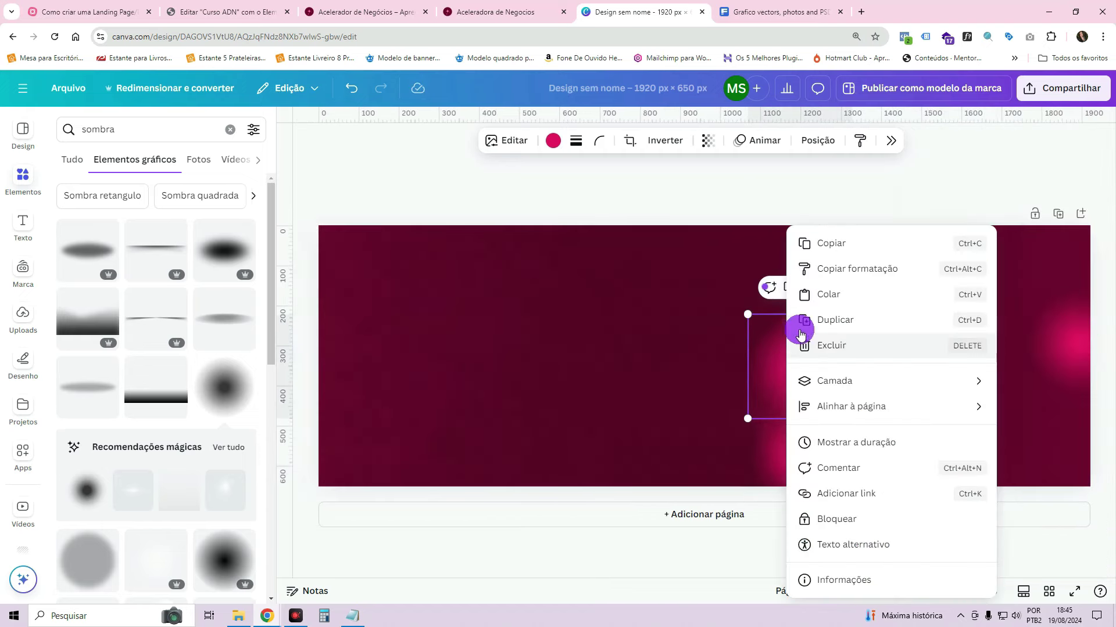
click(862, 282)
mouse_move(896, 383)
click(722, 429)
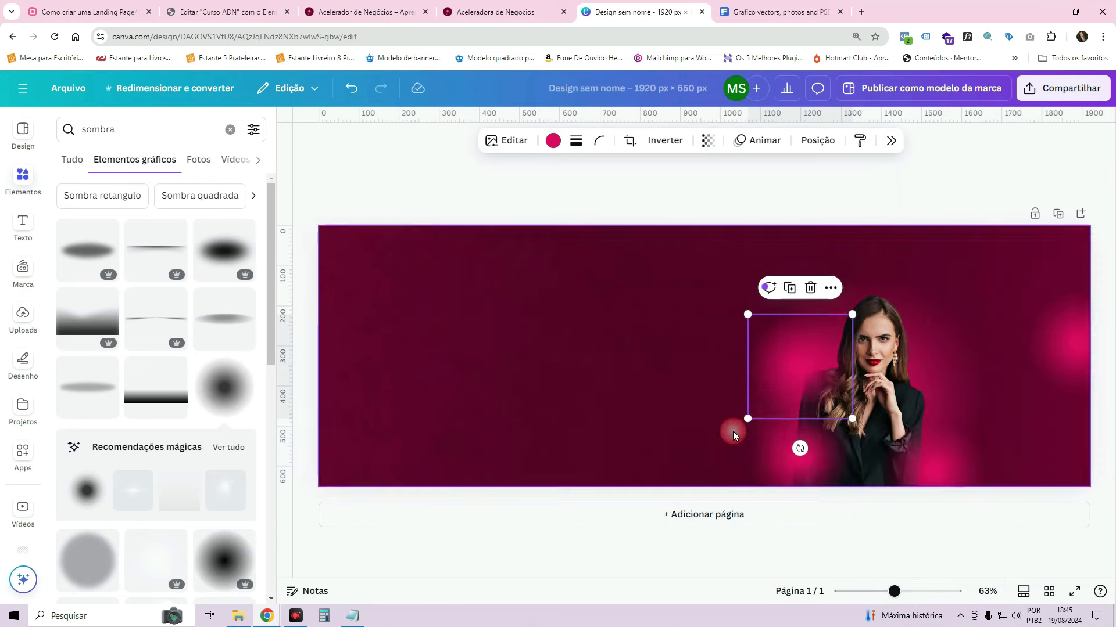
Step: Show the list of layers for the design
right_click(790, 445)
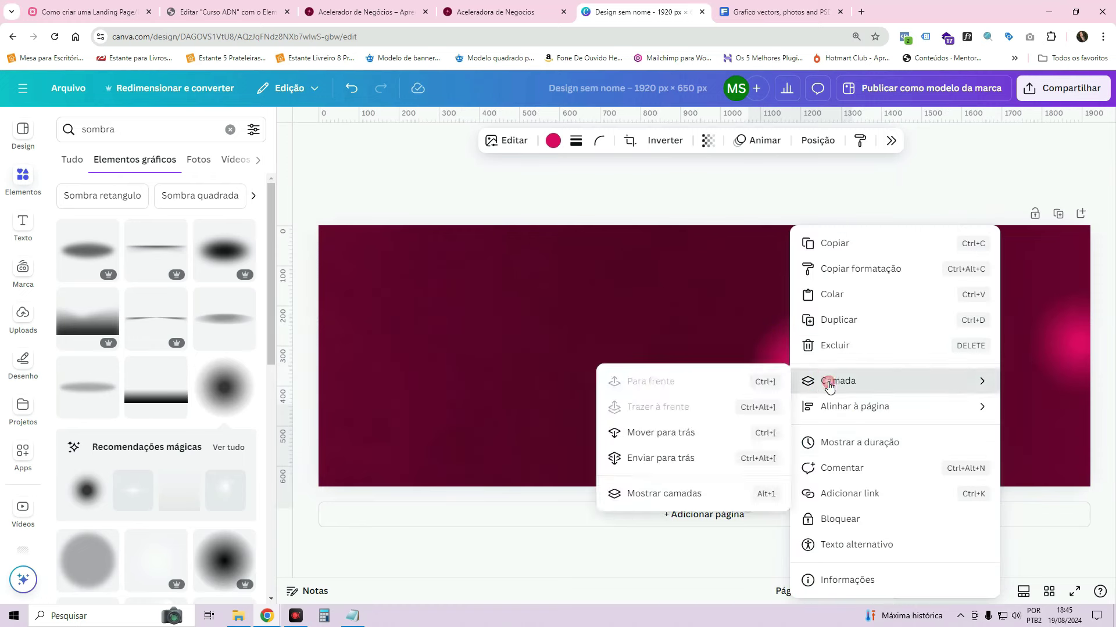
click(831, 334)
right_click(796, 350)
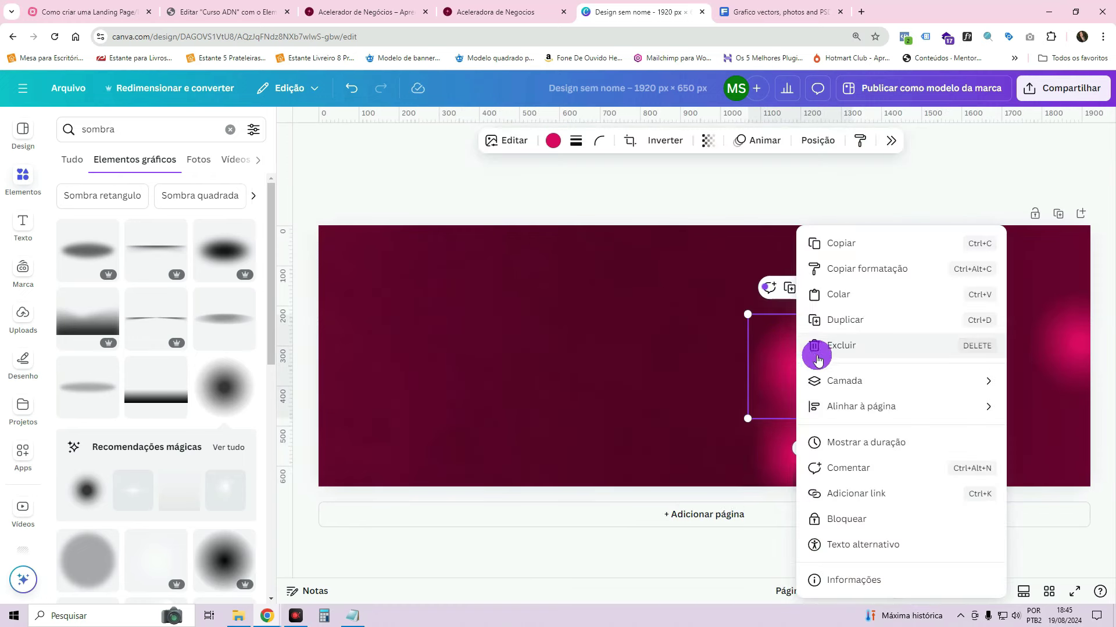
mouse_move(805, 386)
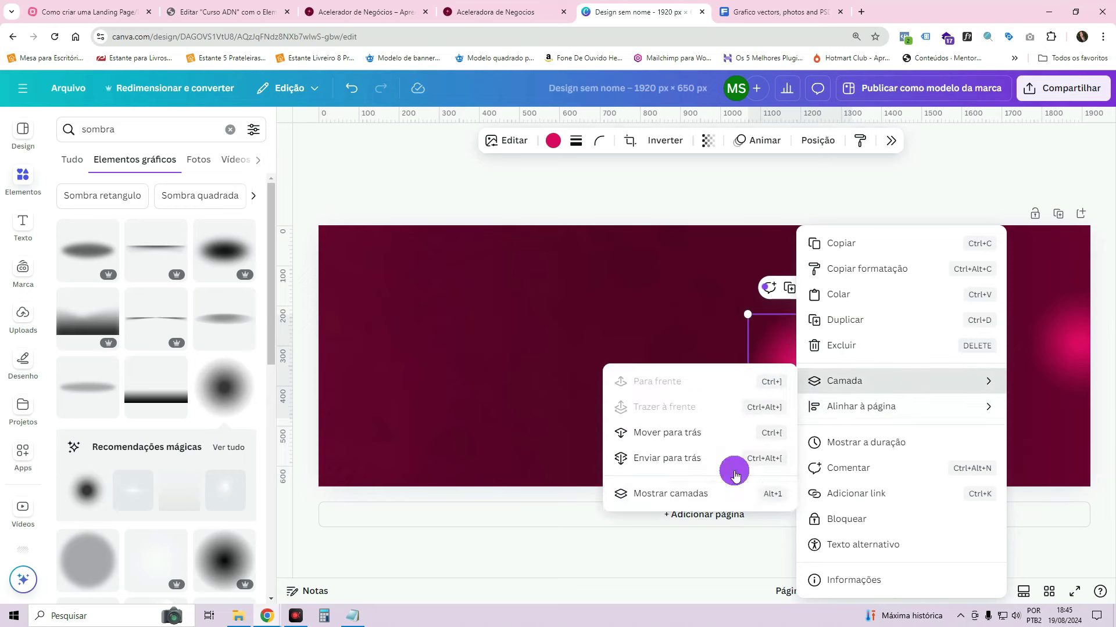
click(720, 492)
Step: Move the woman's photo layer above the pink glow layers
click(982, 405)
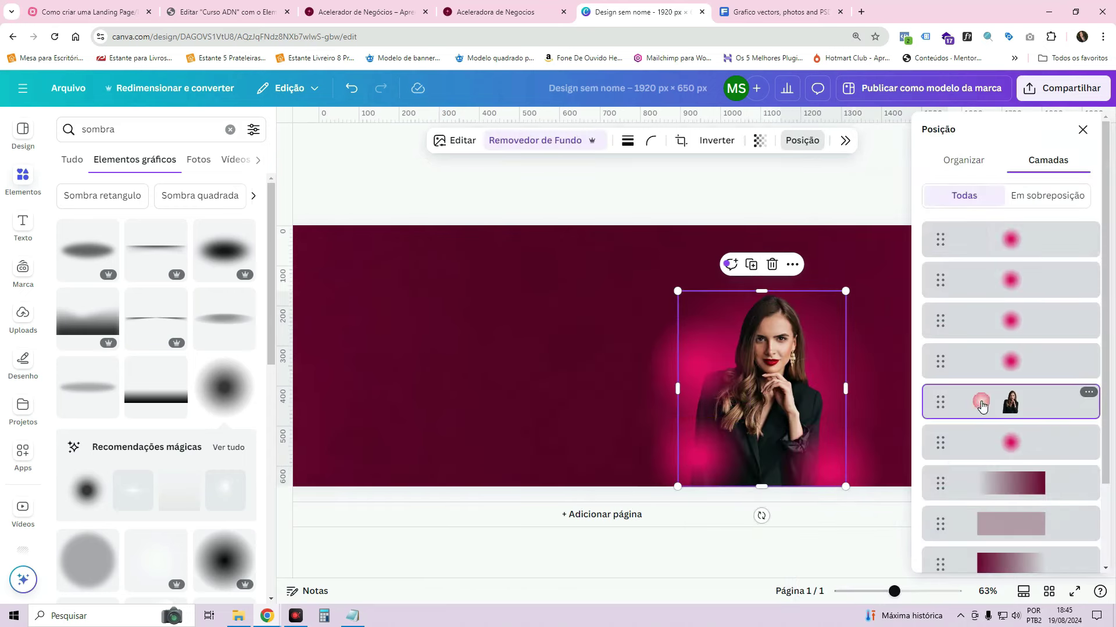
drag(980, 410, 961, 231)
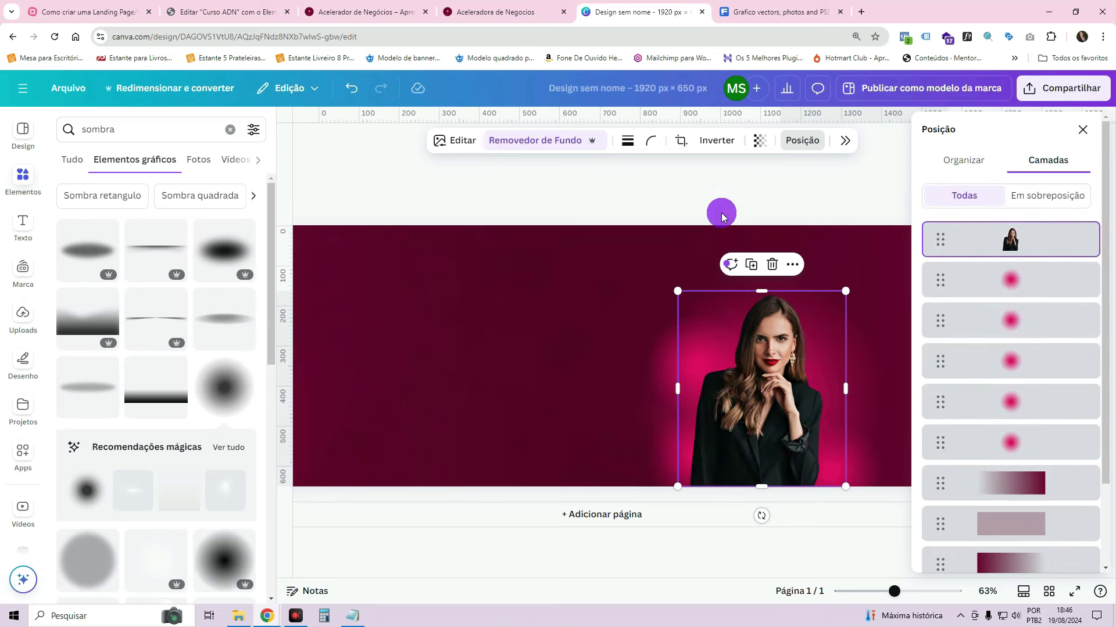
click(719, 191)
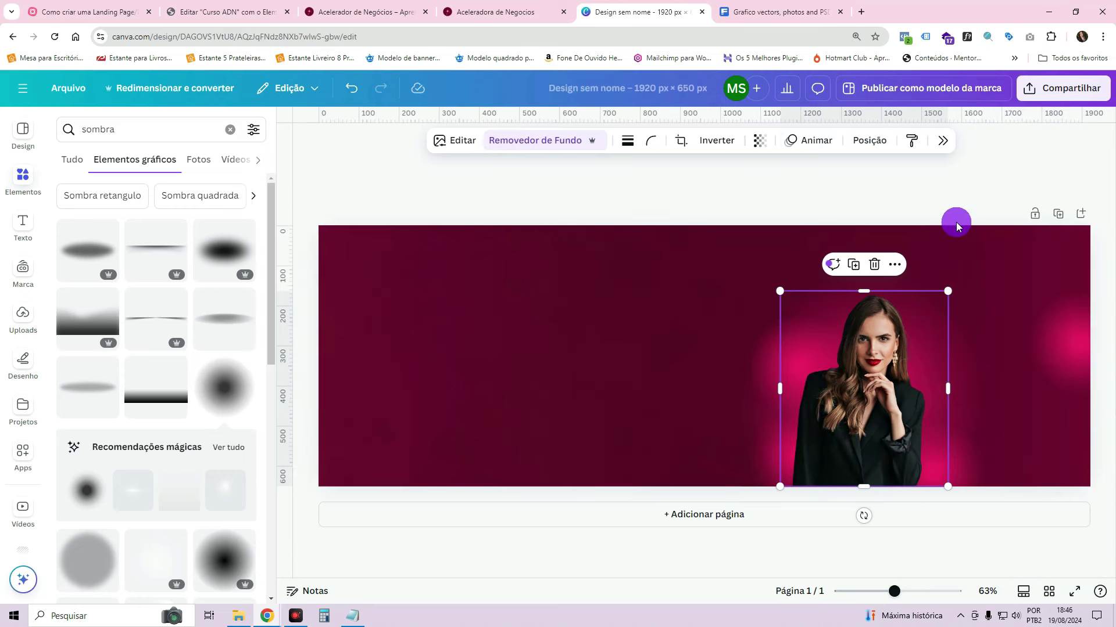
Step: Select all four pink glow layers and lower their transparency to about 33
right_click(668, 324)
mouse_move(779, 408)
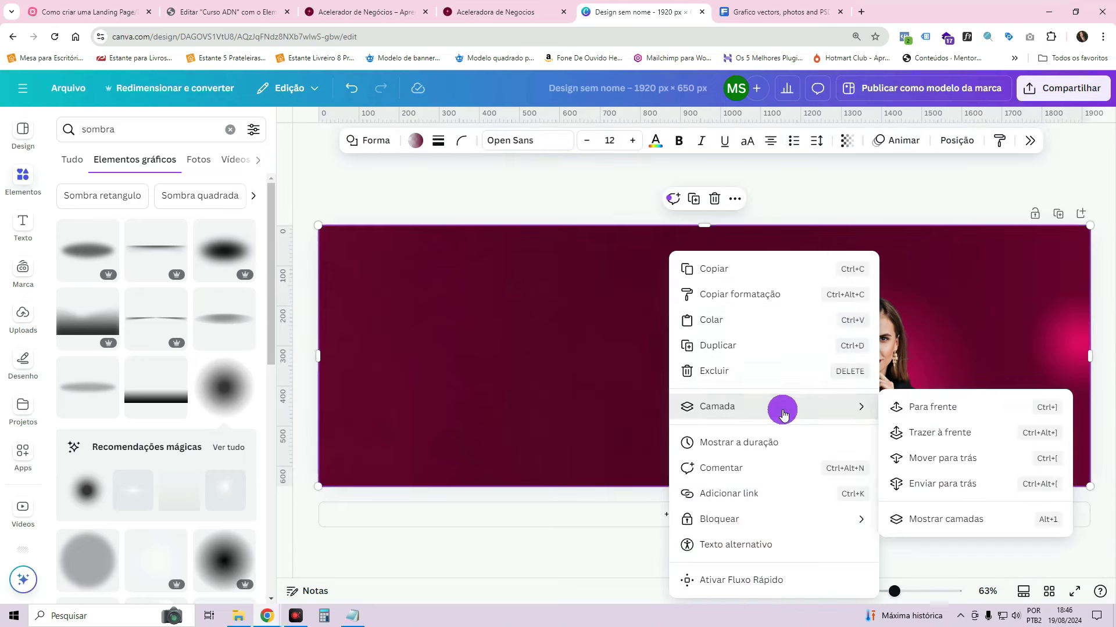
click(929, 519)
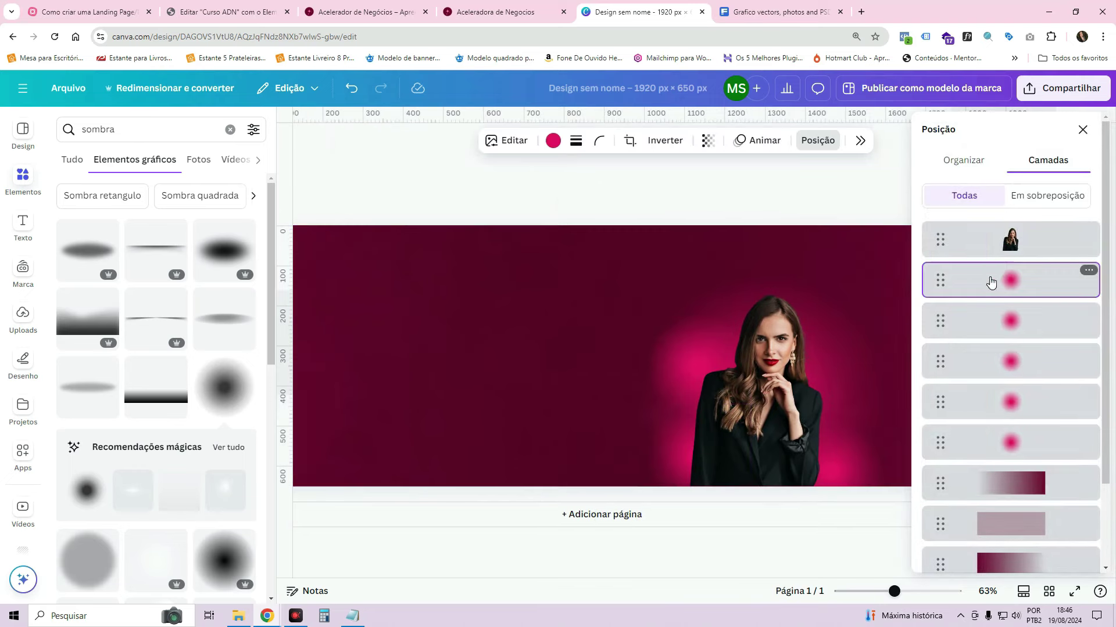
shift+click(995, 320)
shift+click(994, 363)
shift+click(995, 404)
shift+click(994, 444)
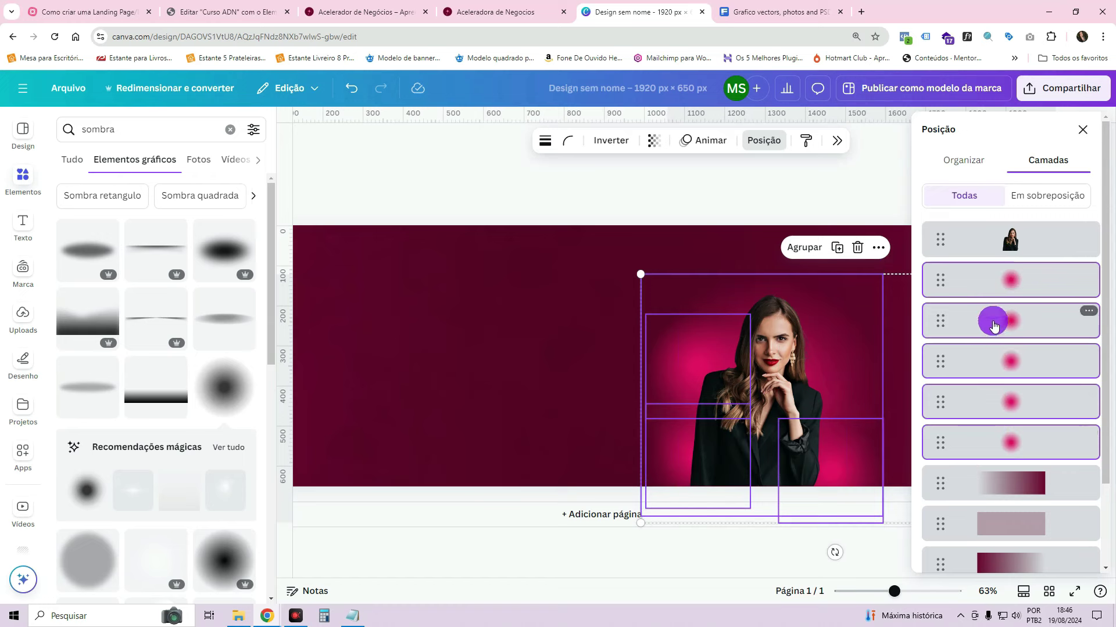
click(661, 144)
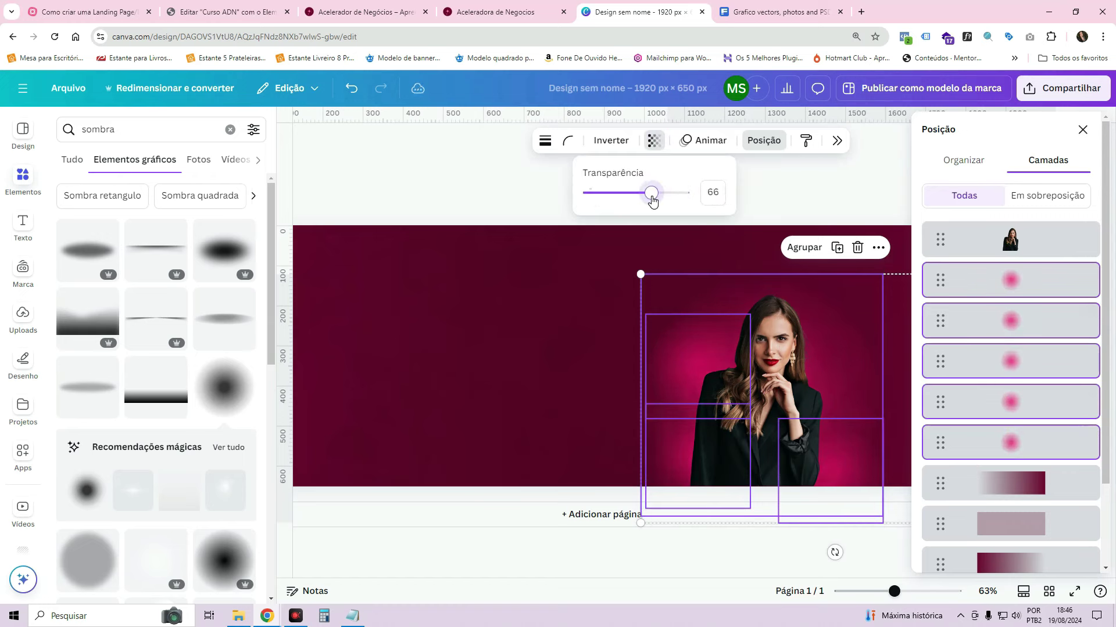
drag(639, 200, 625, 199)
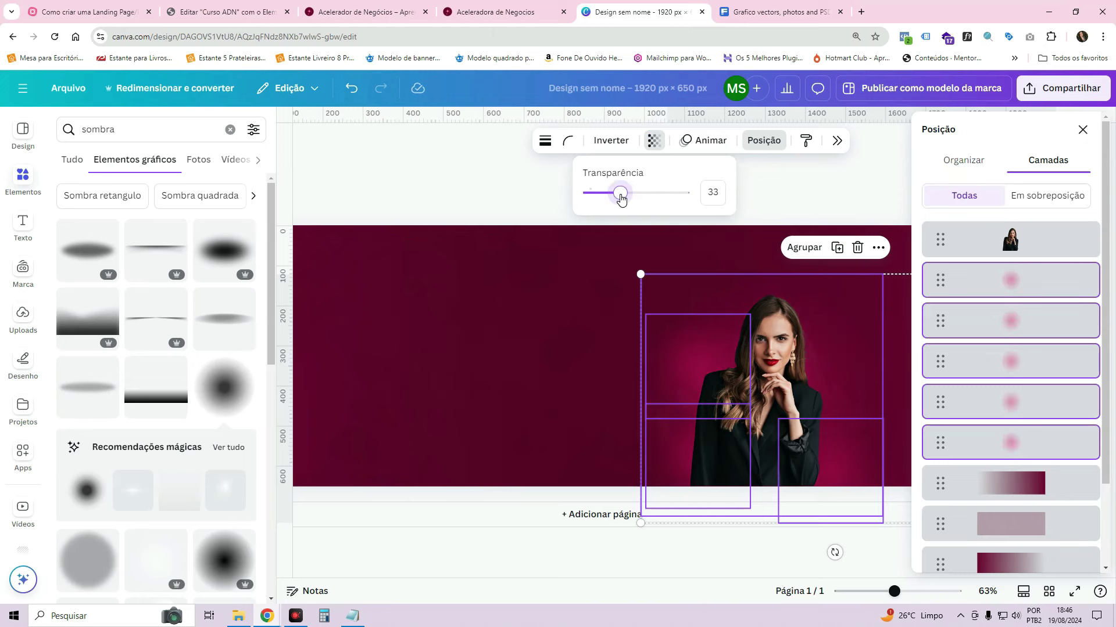
click(765, 326)
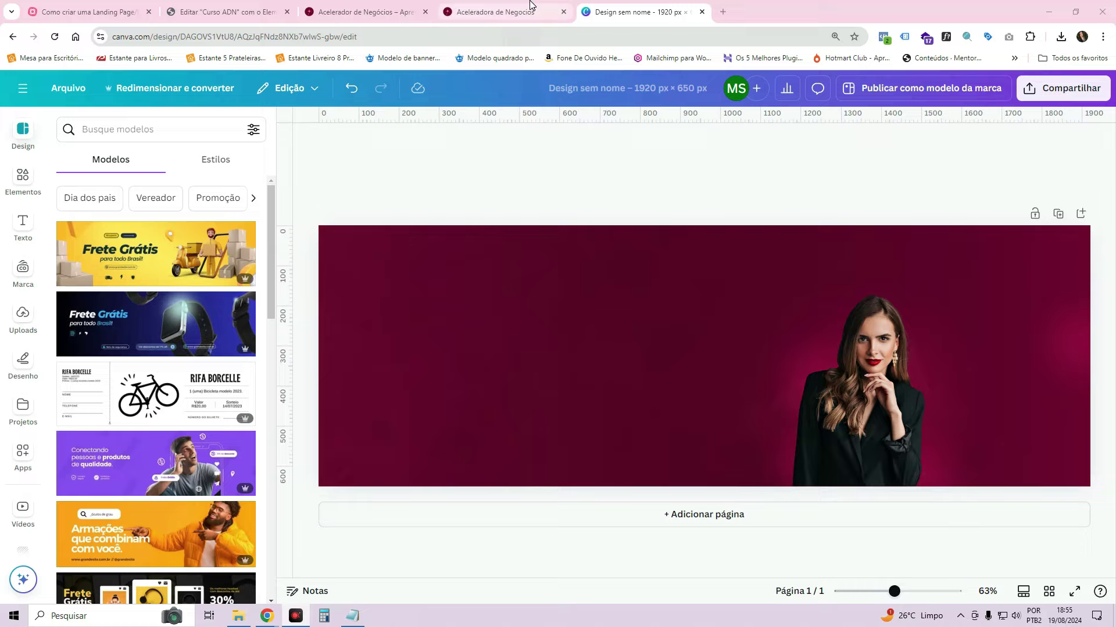
Step: Review the DEPOIMENTOS section of the live Aceleradora de Negocios page for reference
click(530, 10)
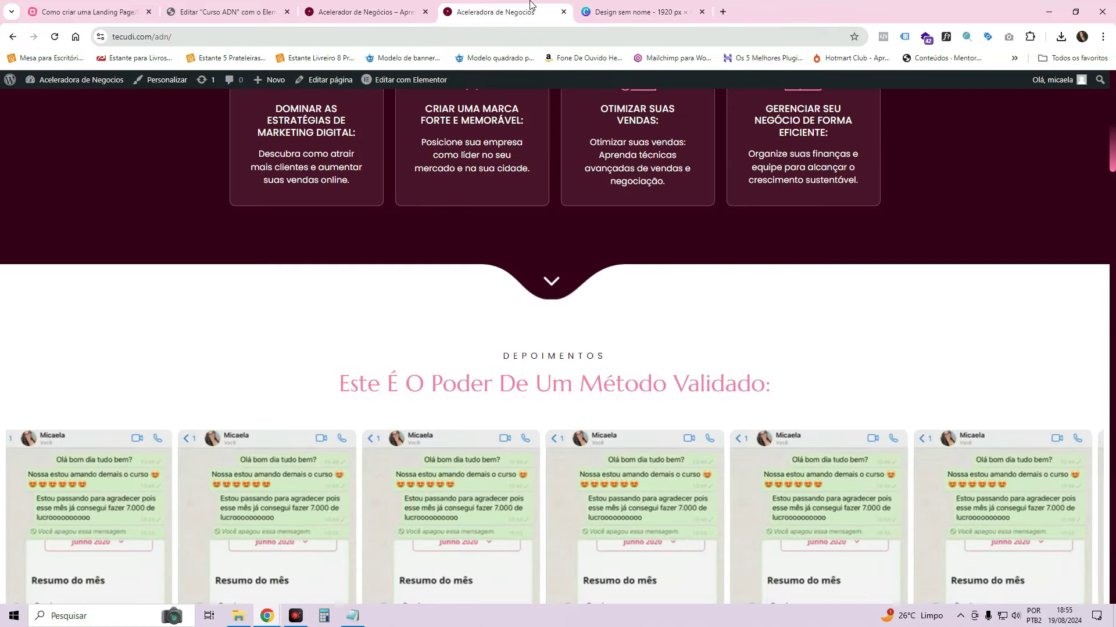
scroll(698, 314, up, 4)
scroll(699, 315, down, 4)
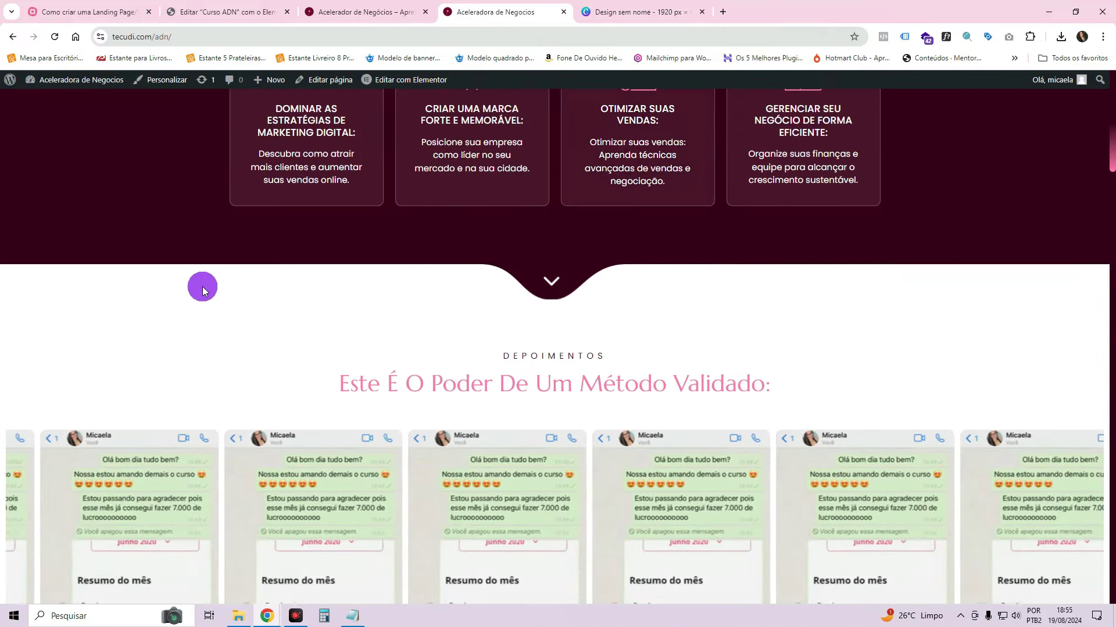
double_click(541, 282)
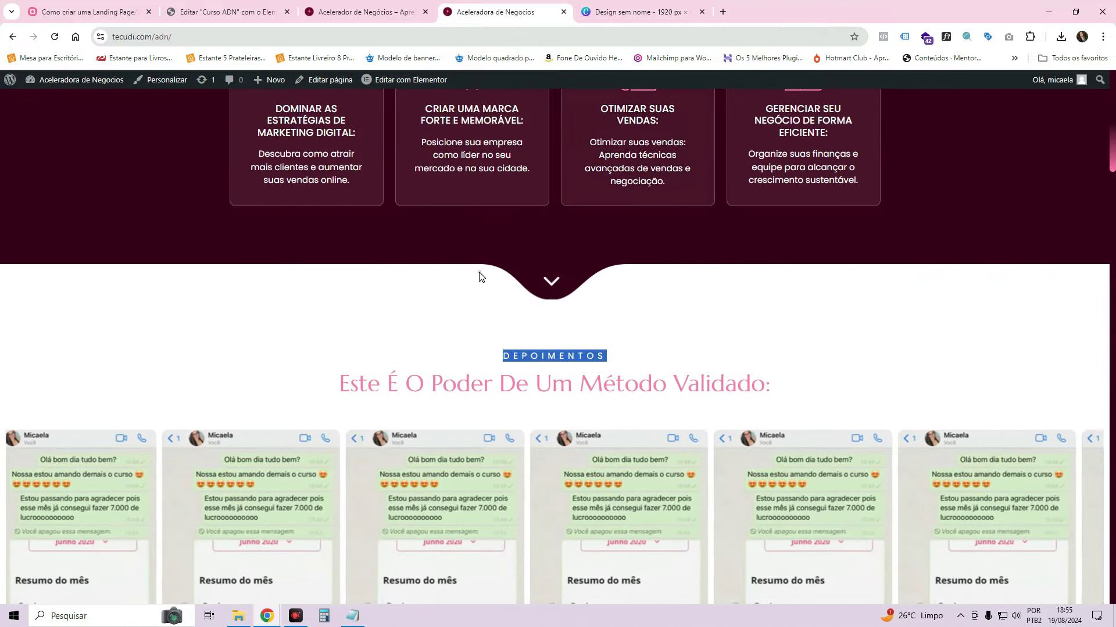
click(545, 283)
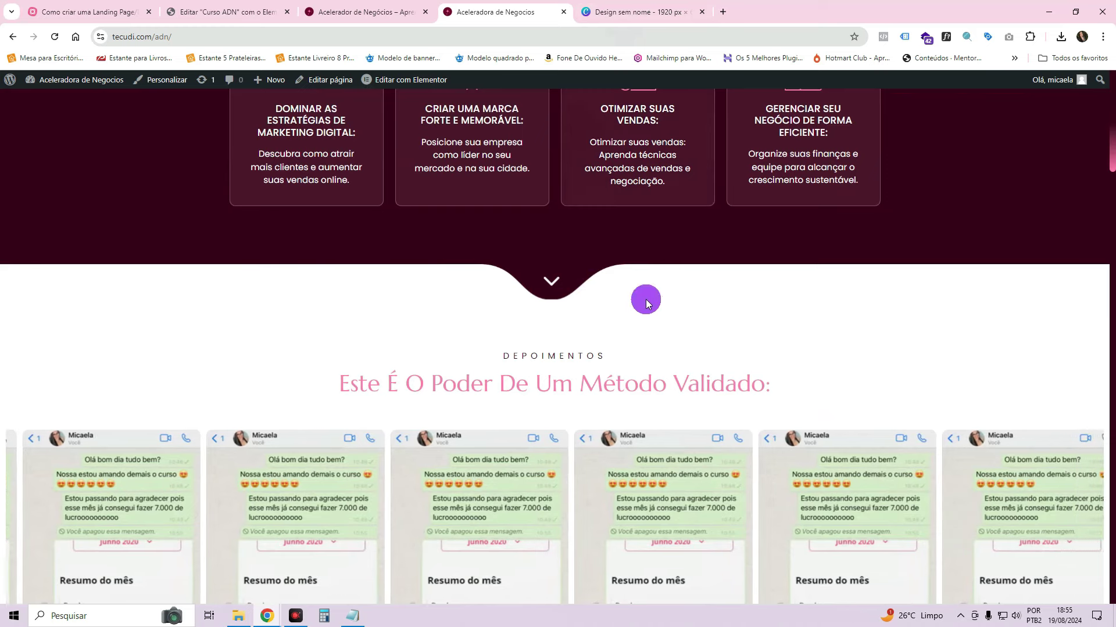
click(639, 12)
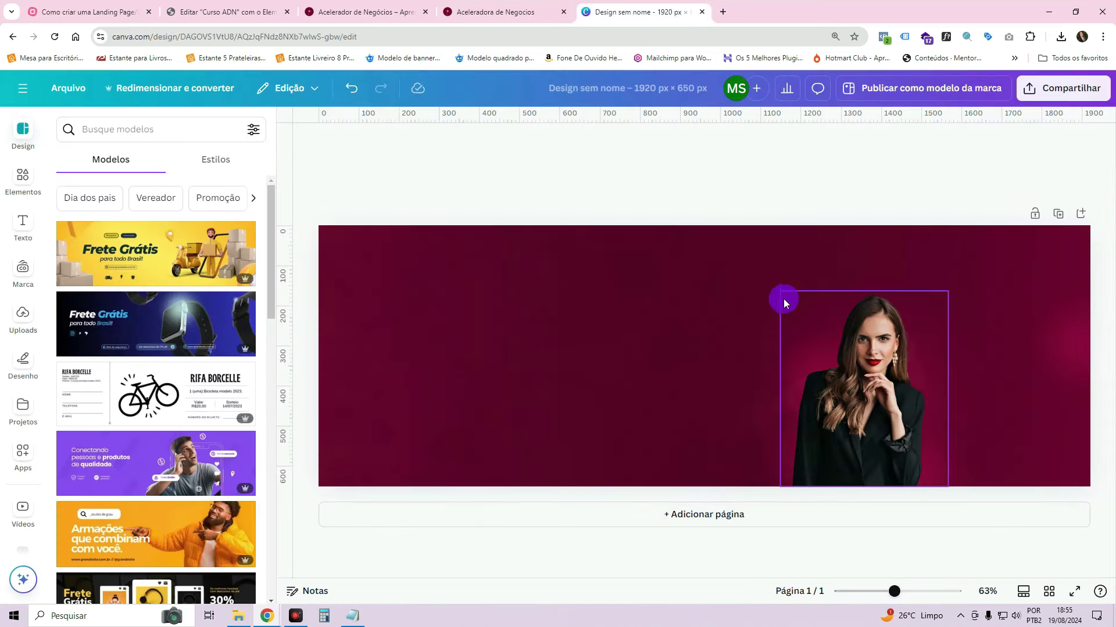
Step: Add a white page 2 and drag the 'divisor de seta' image onto it
click(704, 517)
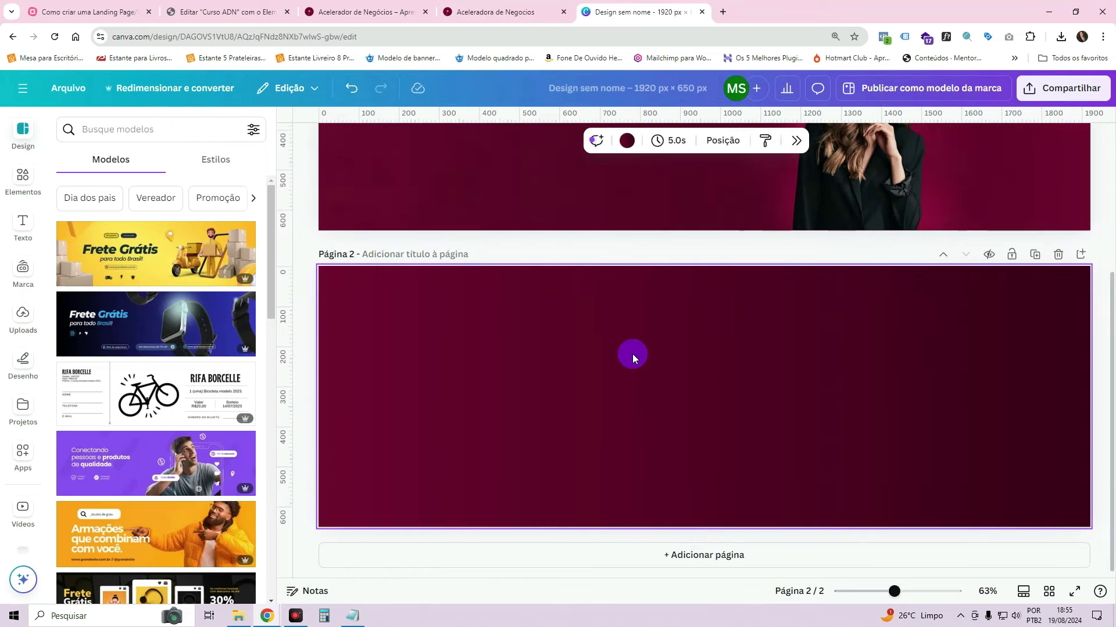
key(Delete)
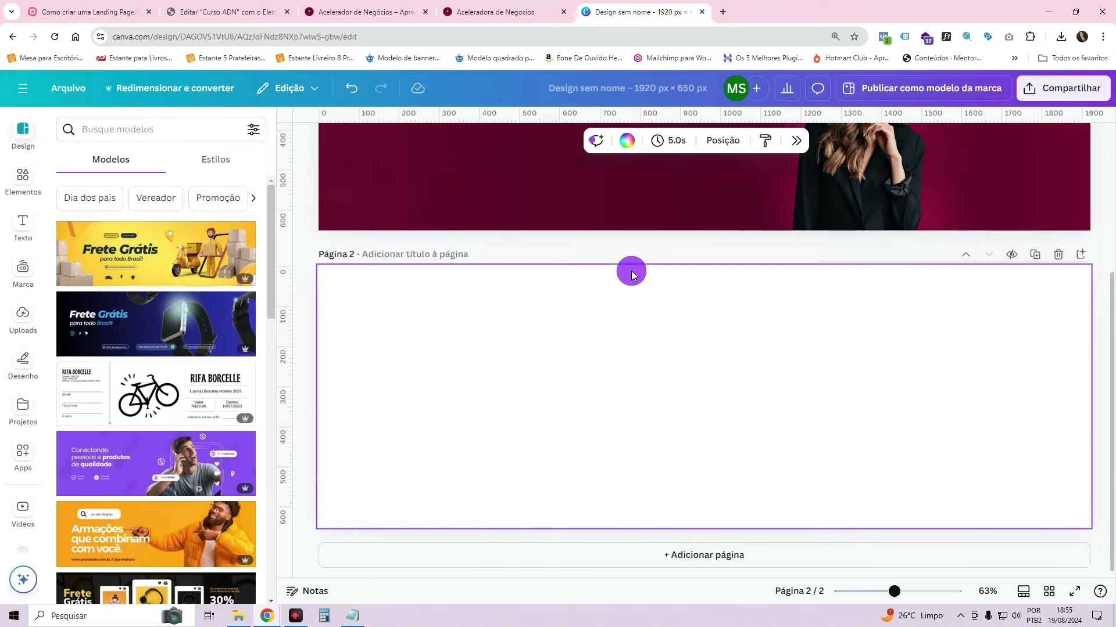
click(266, 618)
click(248, 617)
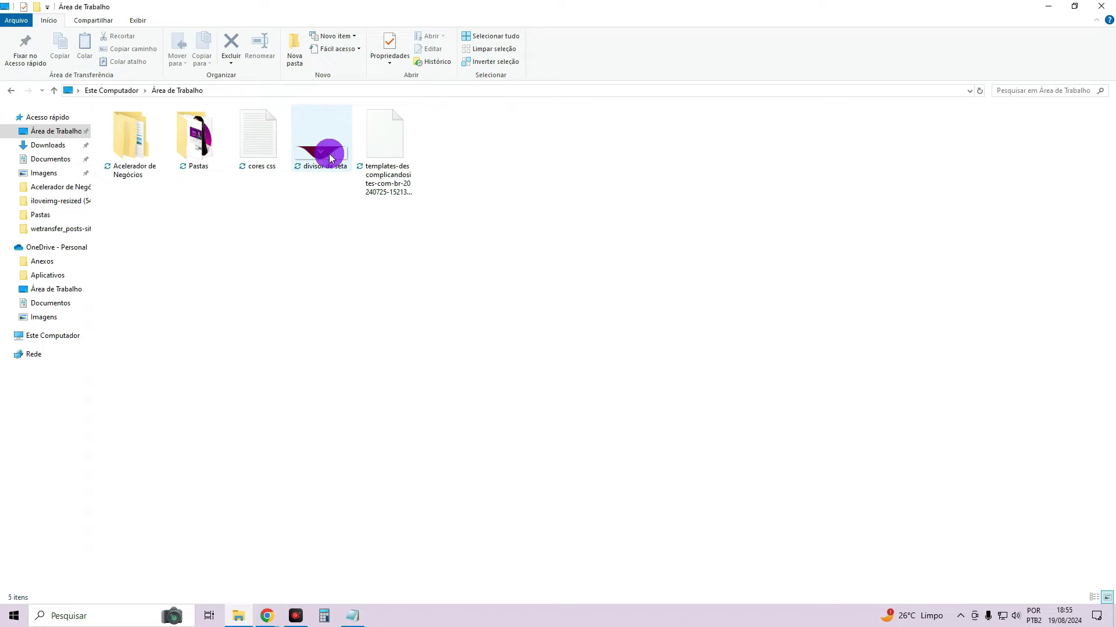
drag(330, 157, 719, 303)
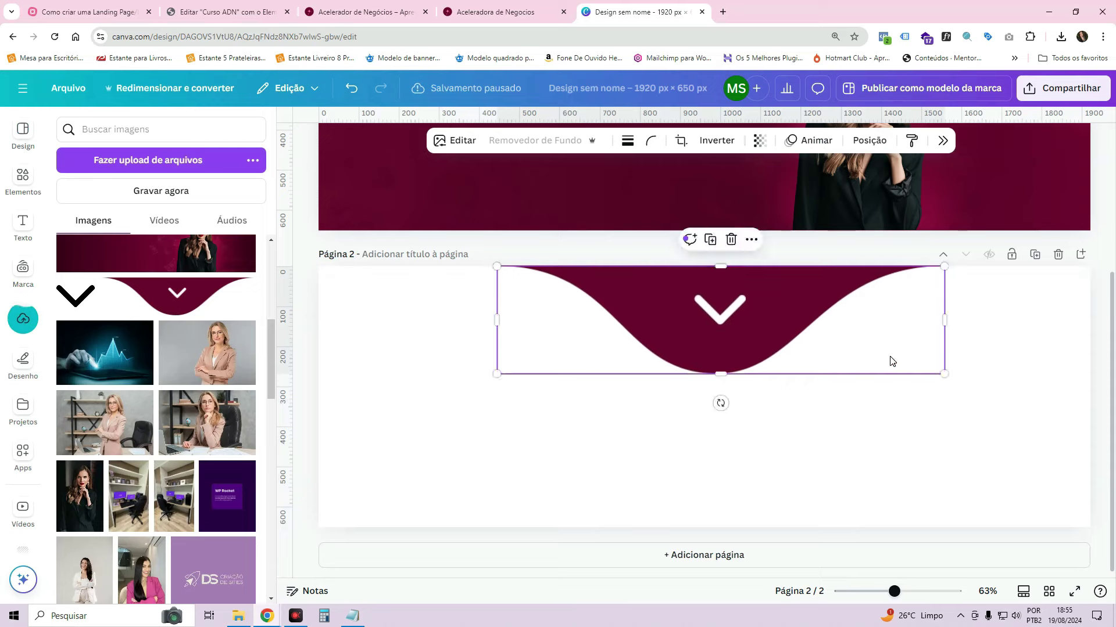
Step: Place the maroon arrow divider at page 2's top edge, sized about 200 × 56, horizontally centred
drag(942, 373, 721, 280)
click(649, 304)
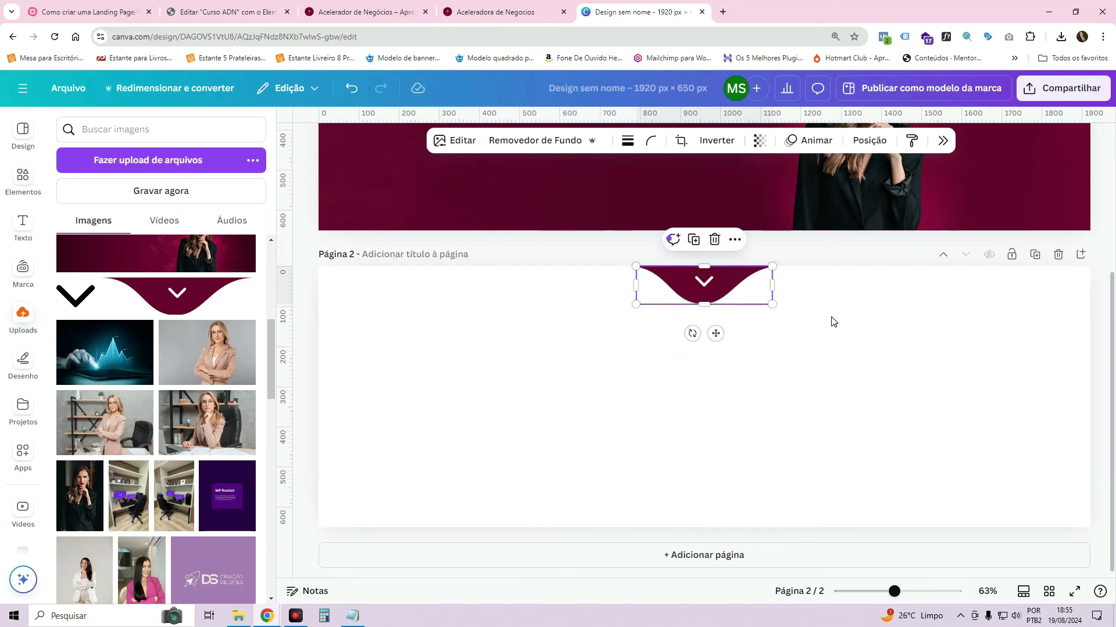
drag(772, 305, 723, 290)
drag(714, 280, 739, 281)
click(883, 285)
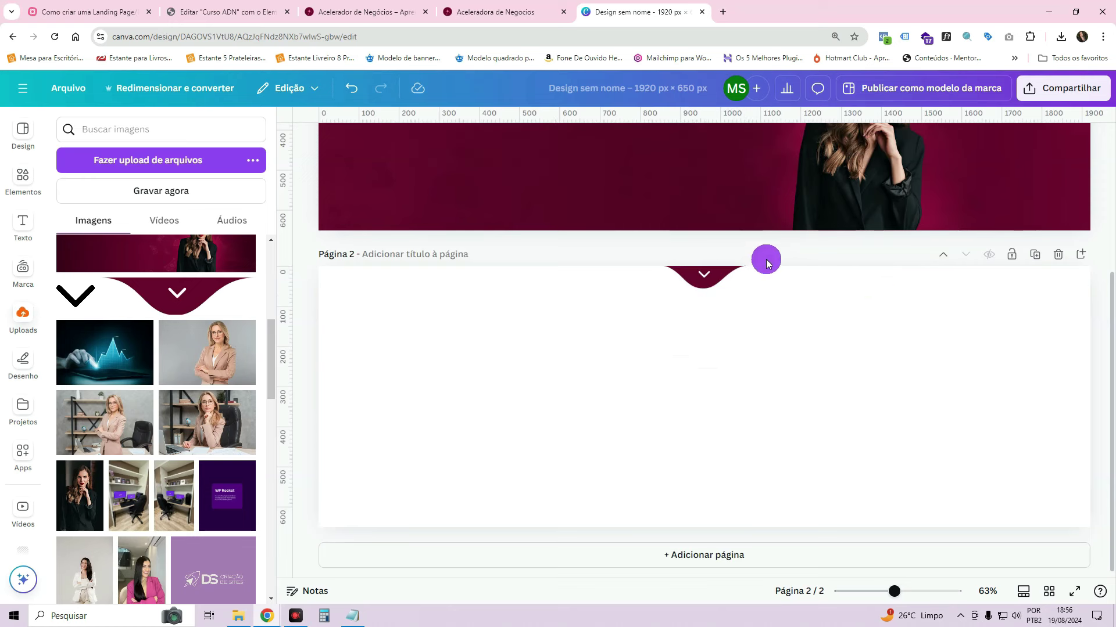
click(713, 277)
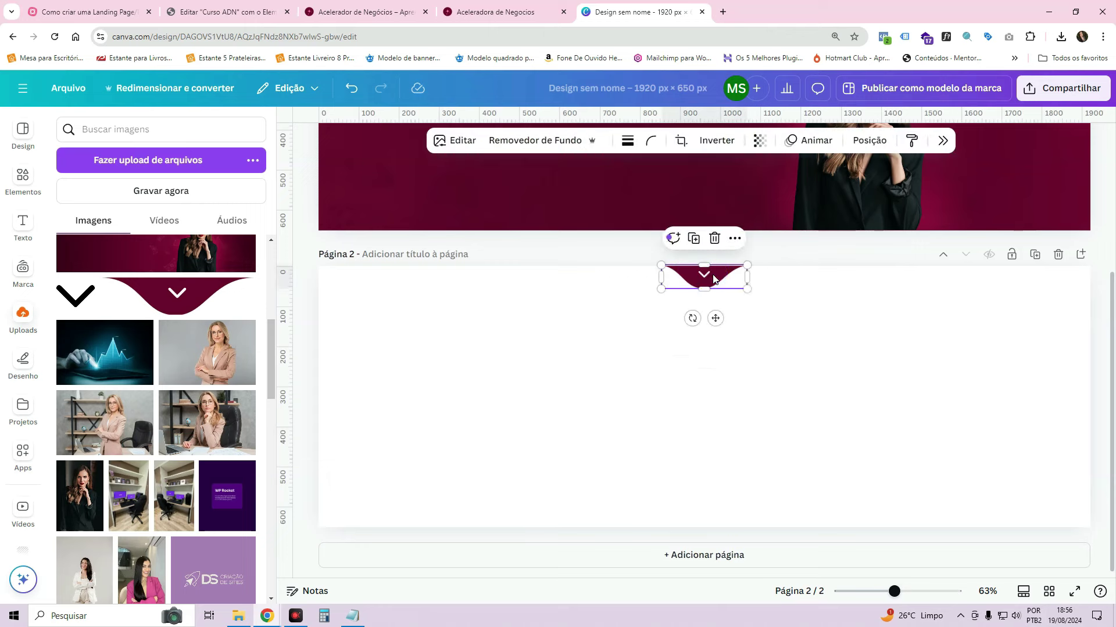
drag(747, 289, 733, 289)
click(717, 304)
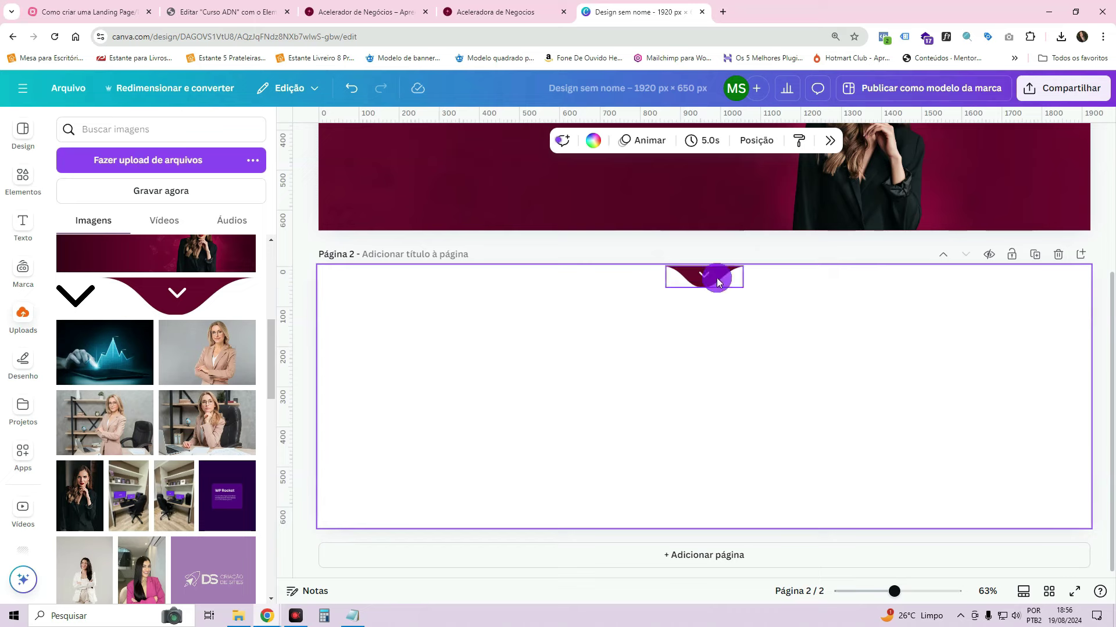
click(716, 278)
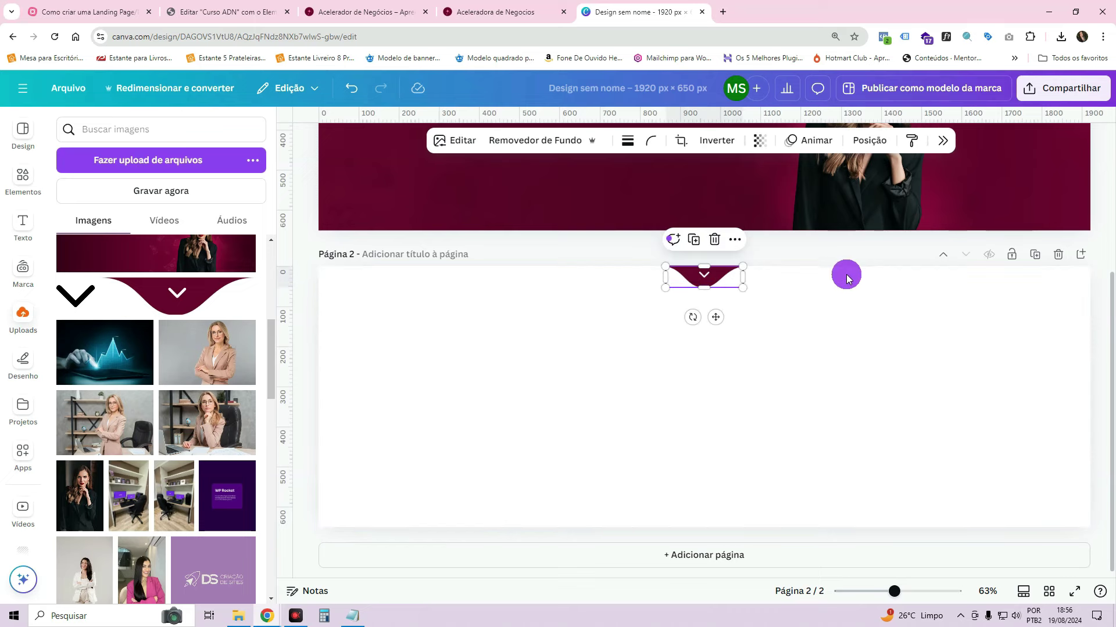
Step: Check the brand colour codes in the palette notes
click(808, 258)
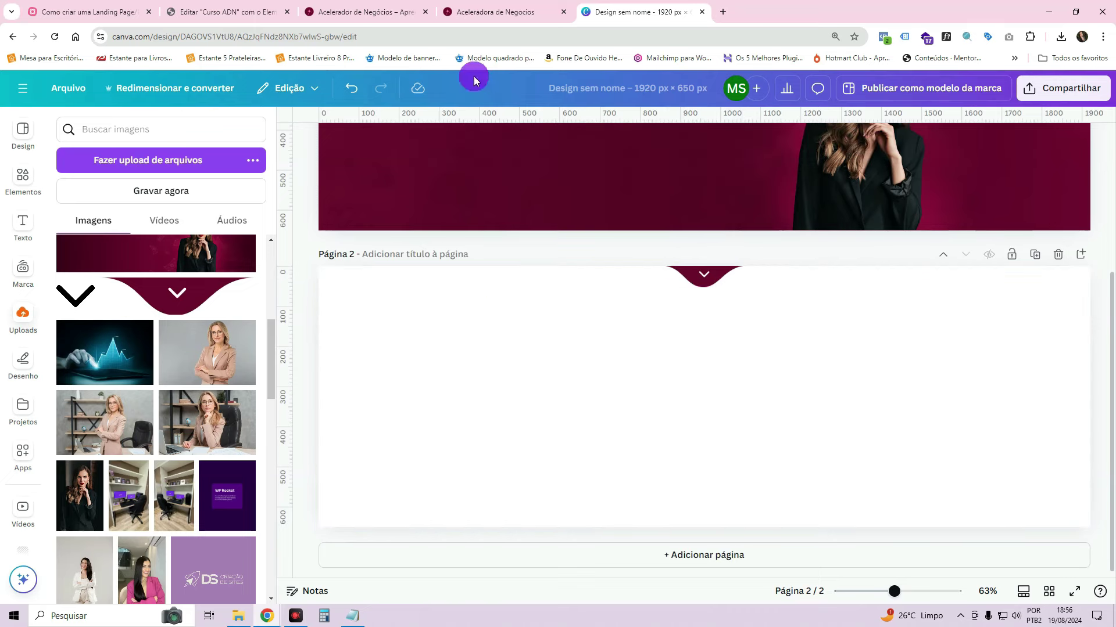
click(348, 618)
scroll(864, 174, up, 2)
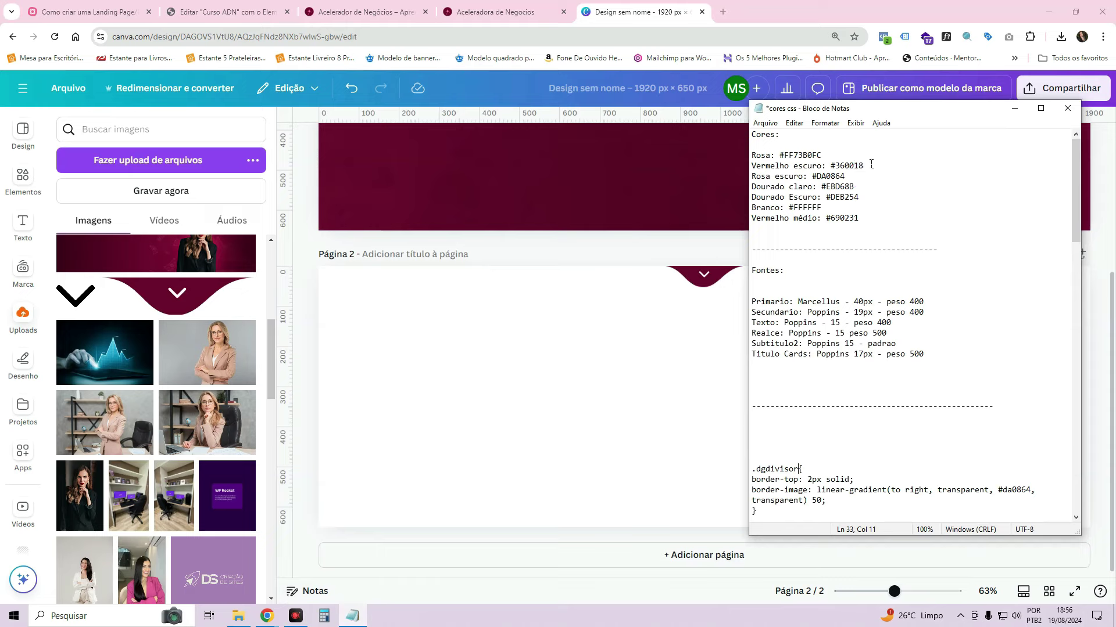
click(1015, 108)
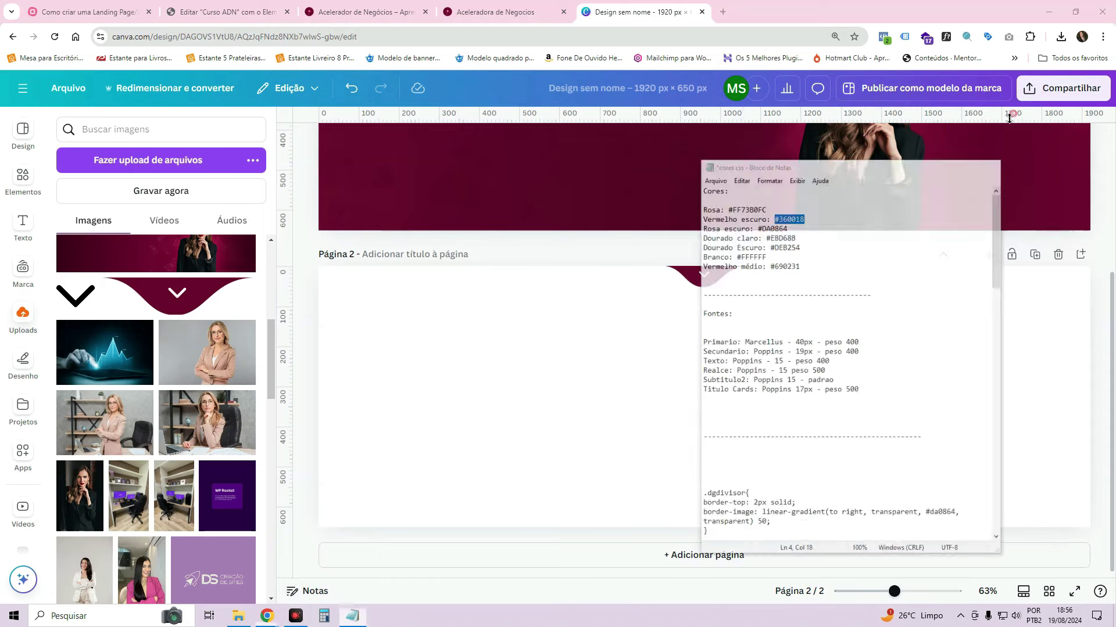
Step: Apply the Fúcsia duotone to the arrow divider, trying a white highlight tone
click(704, 270)
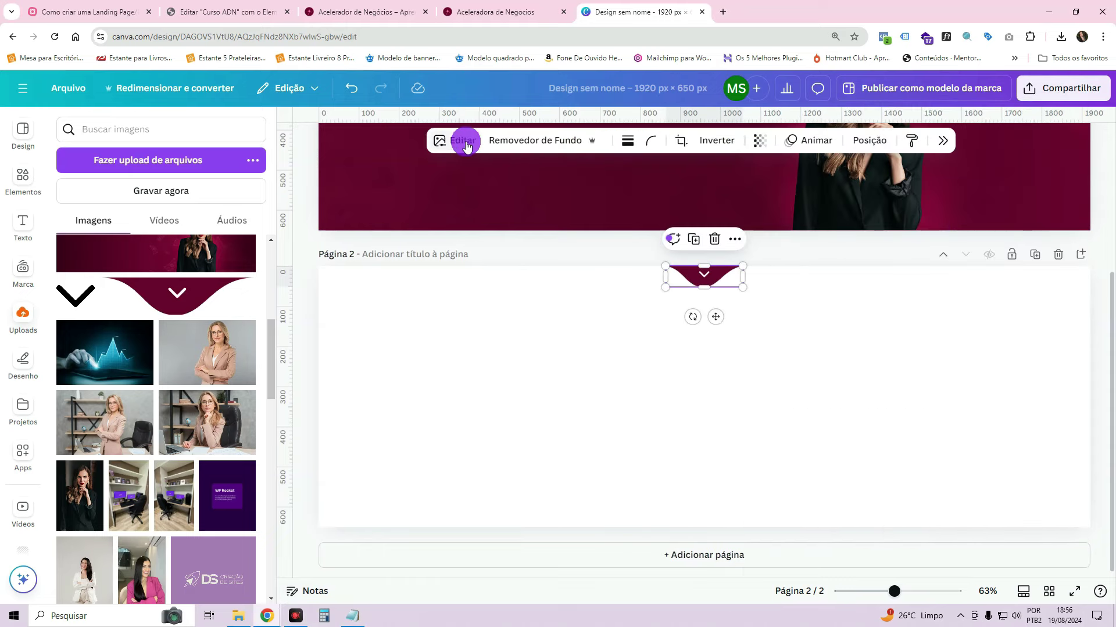
click(465, 142)
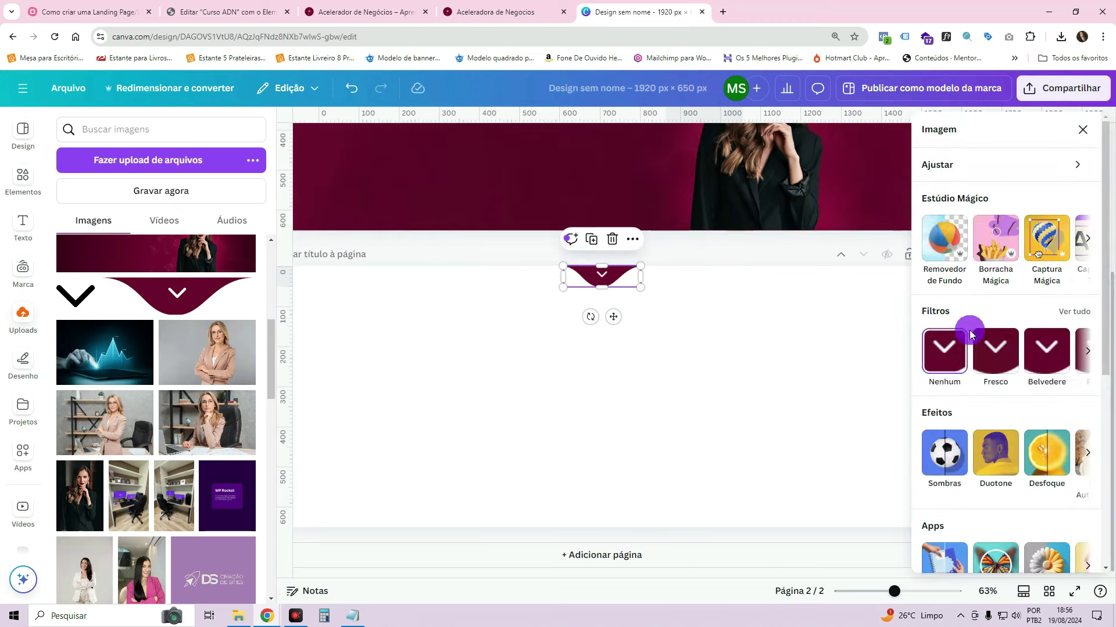
click(1010, 472)
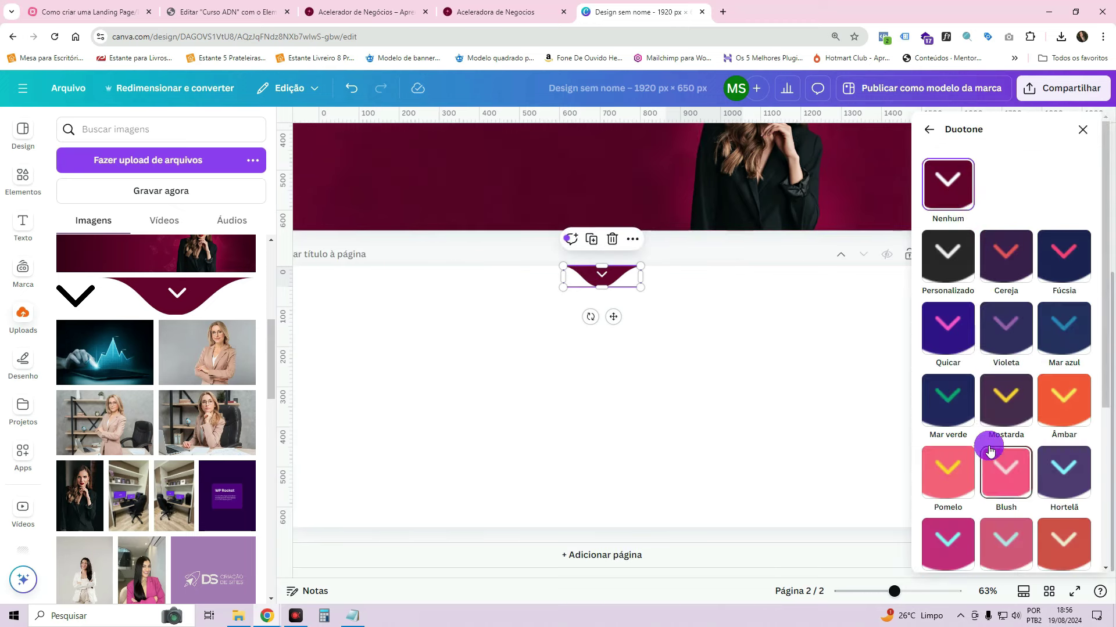
click(1063, 250)
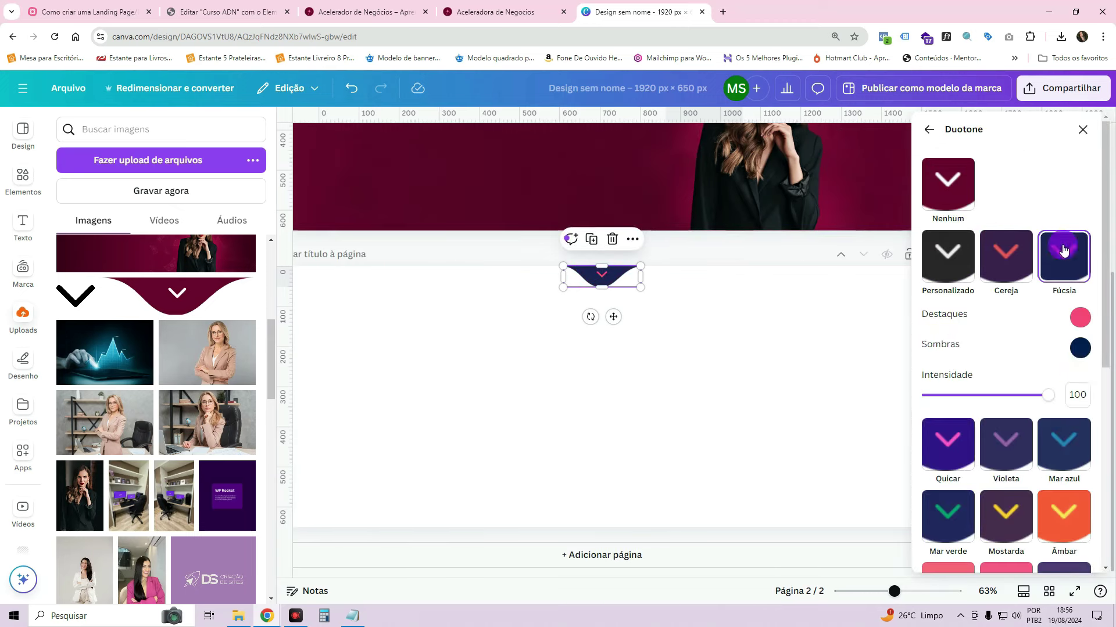
click(1080, 349)
click(1015, 478)
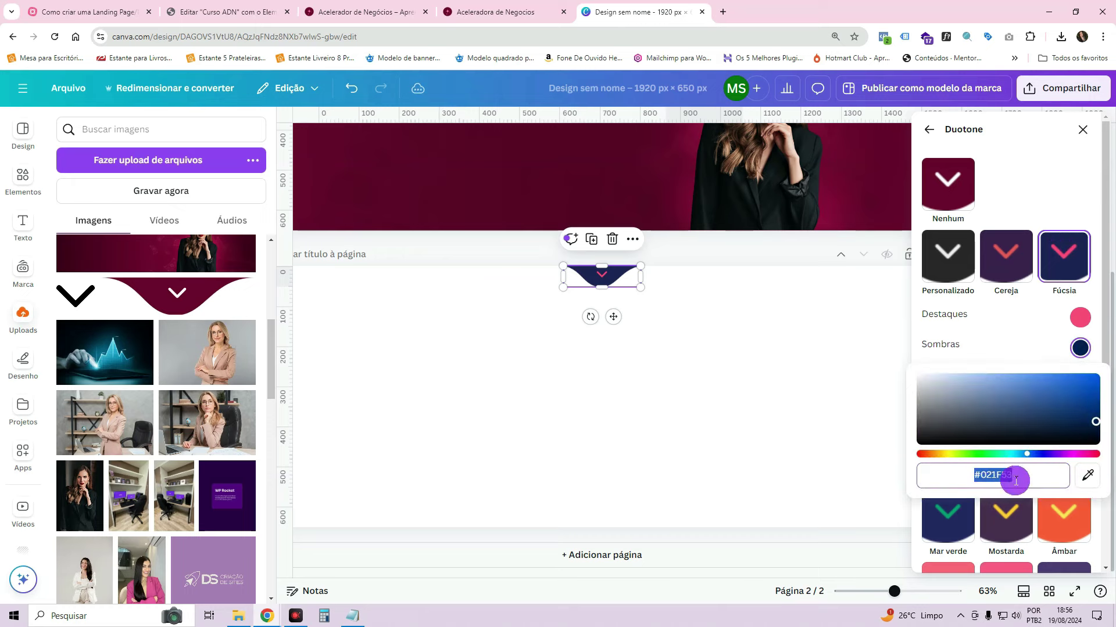
click(1081, 318)
drag(994, 378, 903, 336)
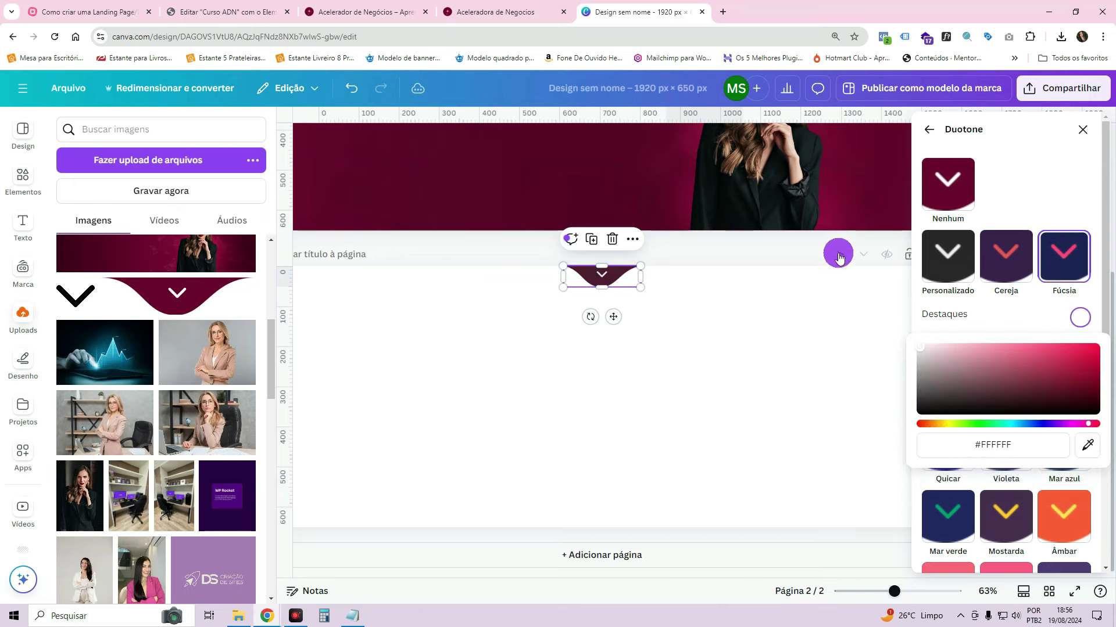
click(797, 249)
click(800, 249)
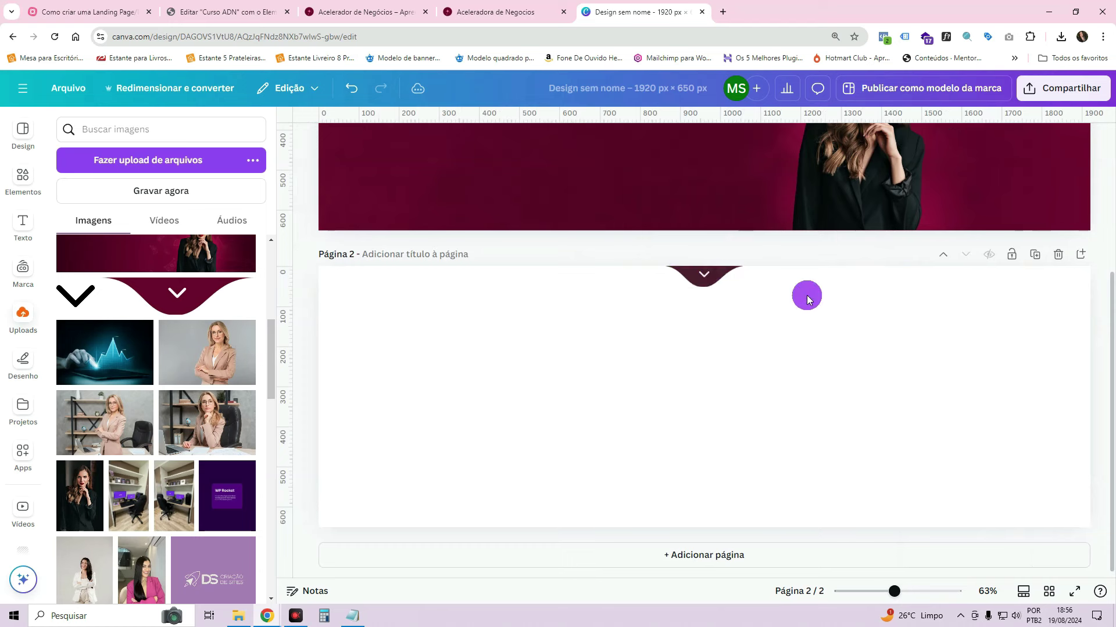
Step: Reapply the Fúcsia duotone with #360018 shadows and #FF4076 highlights
click(715, 279)
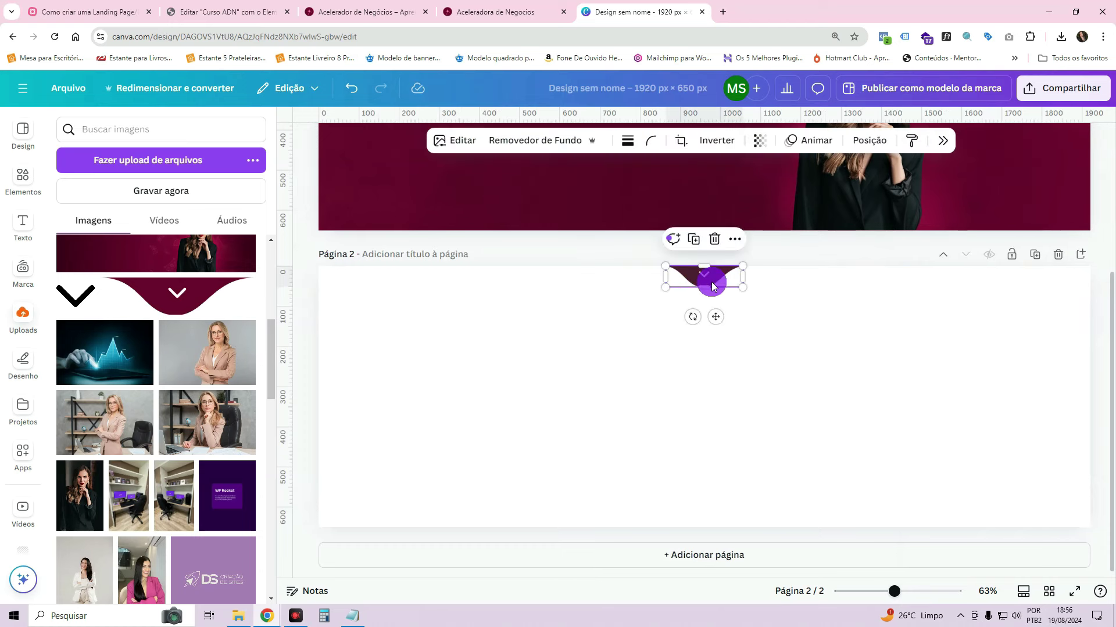
click(463, 145)
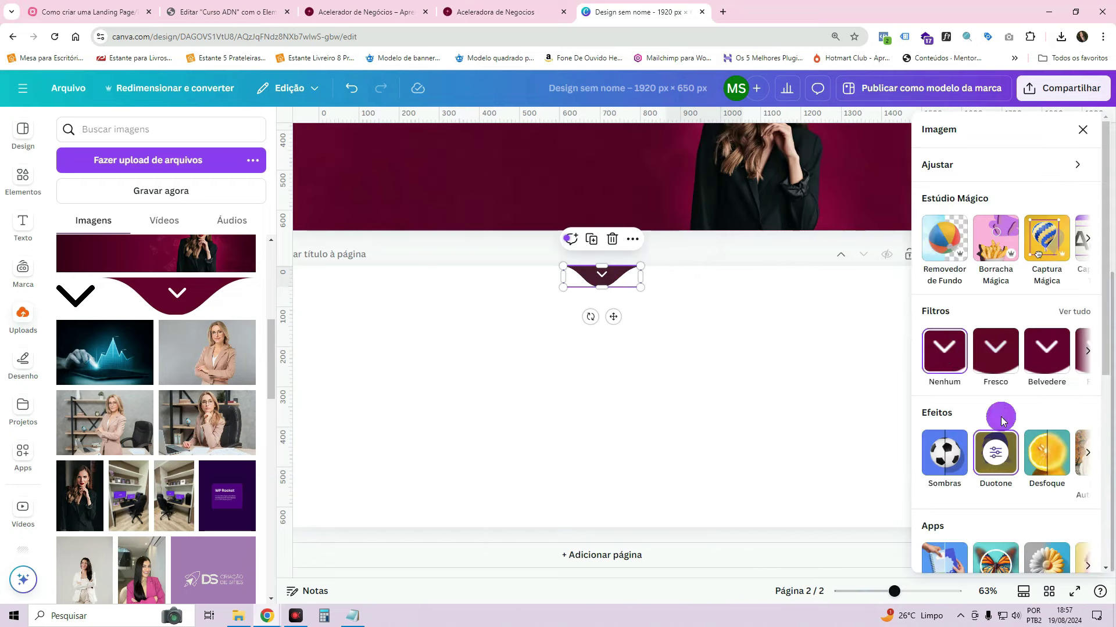
click(995, 450)
click(1084, 250)
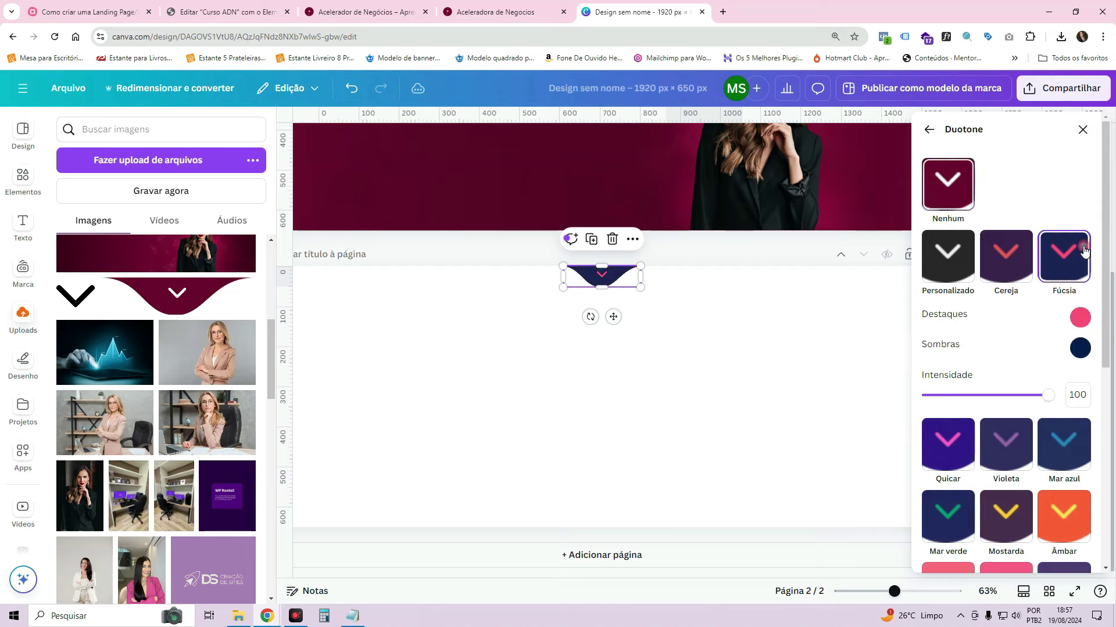
click(1080, 347)
click(1014, 469)
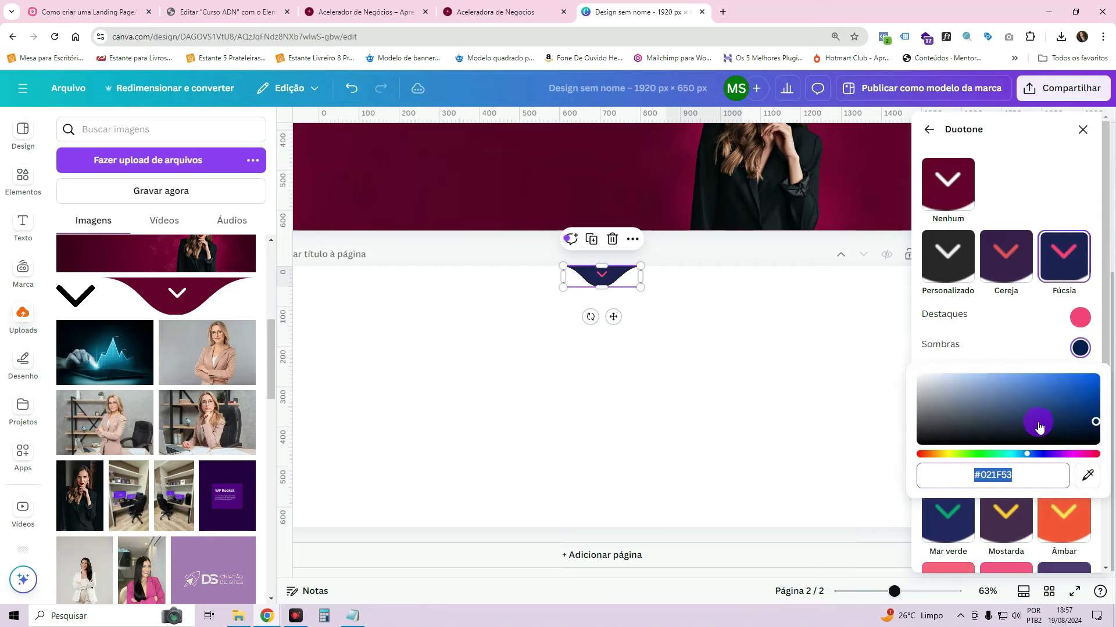
text(#360018)
click(1080, 322)
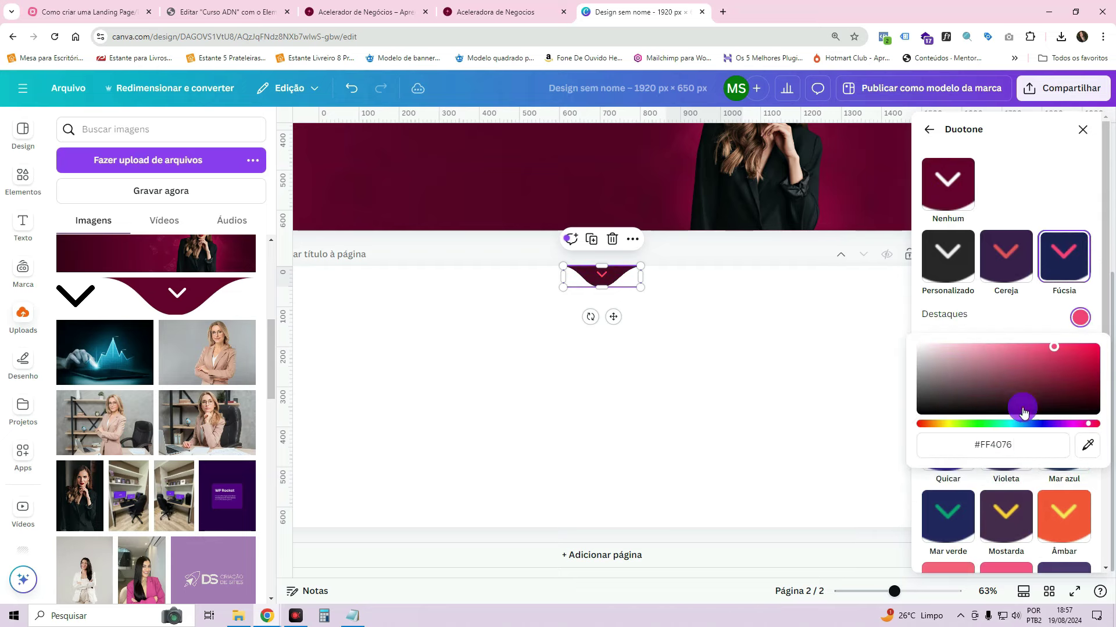
click(749, 252)
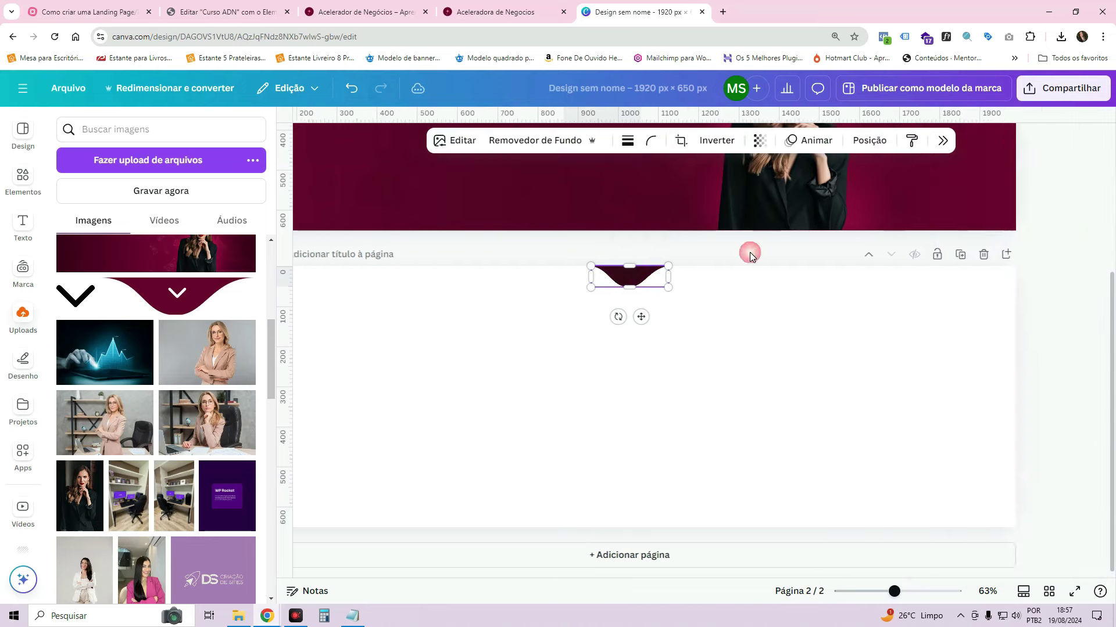
Step: Search graphics for 'seta' and add a down-pointing chevron to page 2
click(25, 175)
click(134, 130)
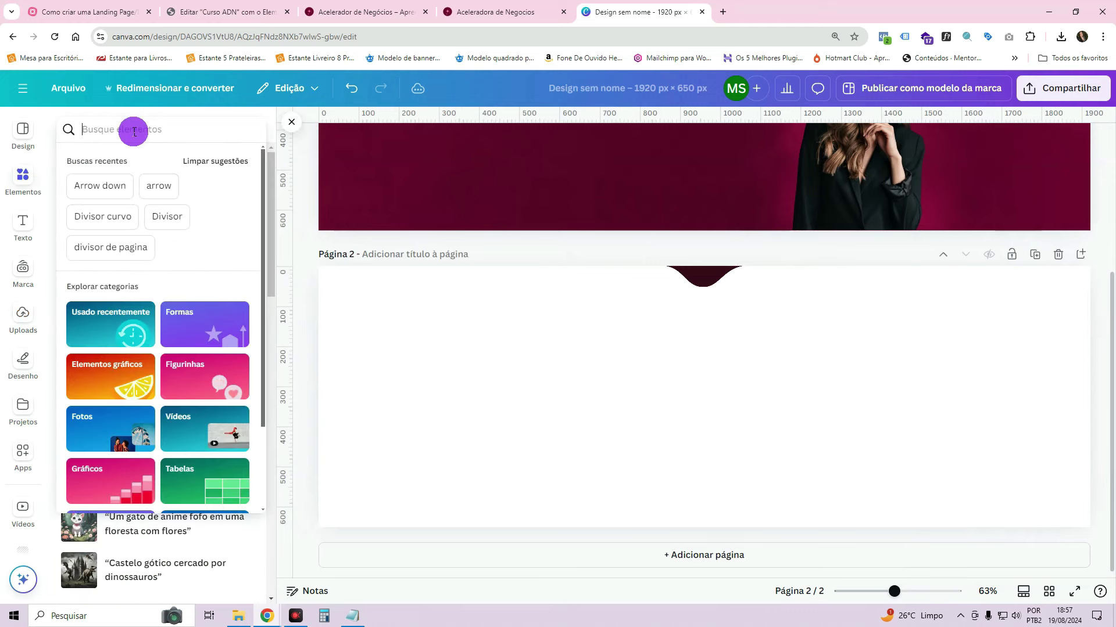
text(seta)
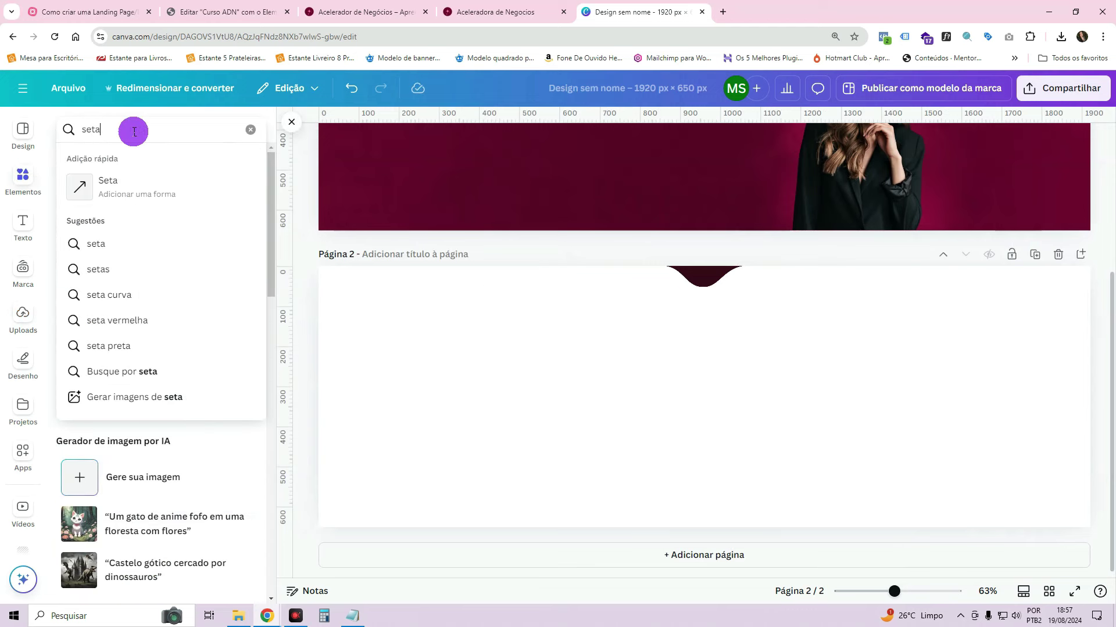
key(Return)
click(135, 159)
scroll(208, 354, down, 5)
scroll(208, 354, down, 10)
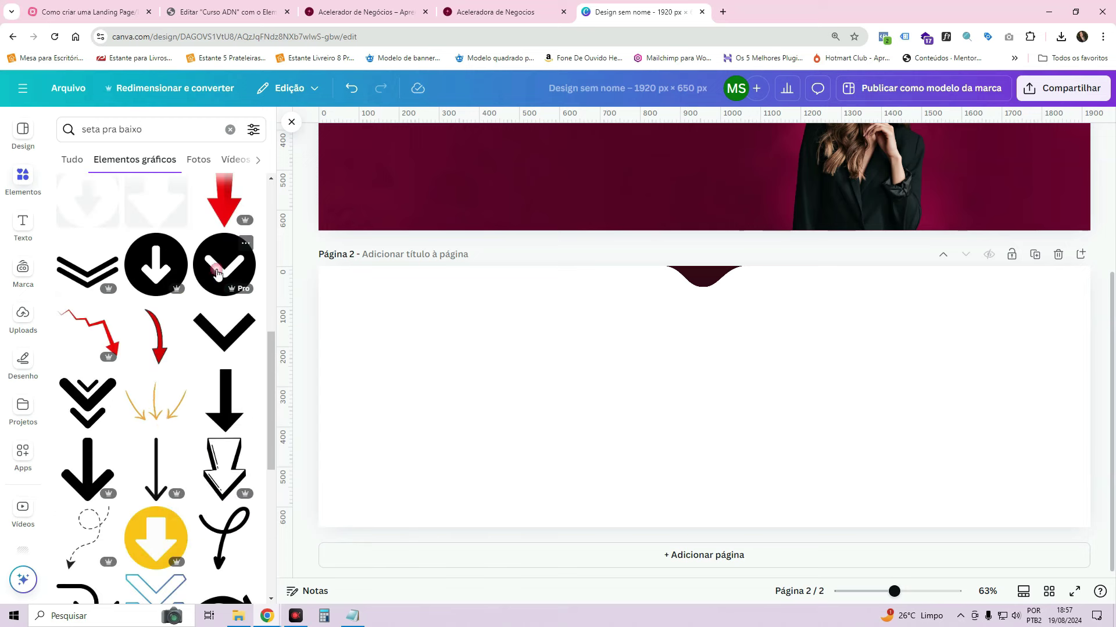
click(225, 324)
Step: Shrink the chevron to about 37 × 23, colour it, and centre it on the divider
drag(787, 449, 702, 277)
click(553, 140)
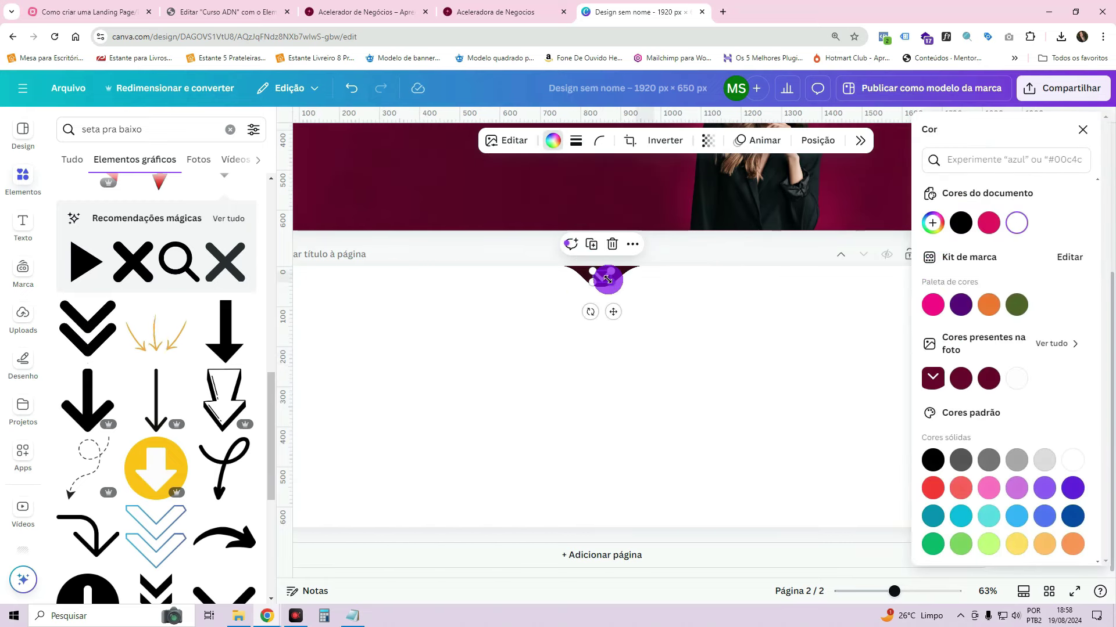
drag(606, 280, 600, 277)
click(600, 277)
click(705, 275)
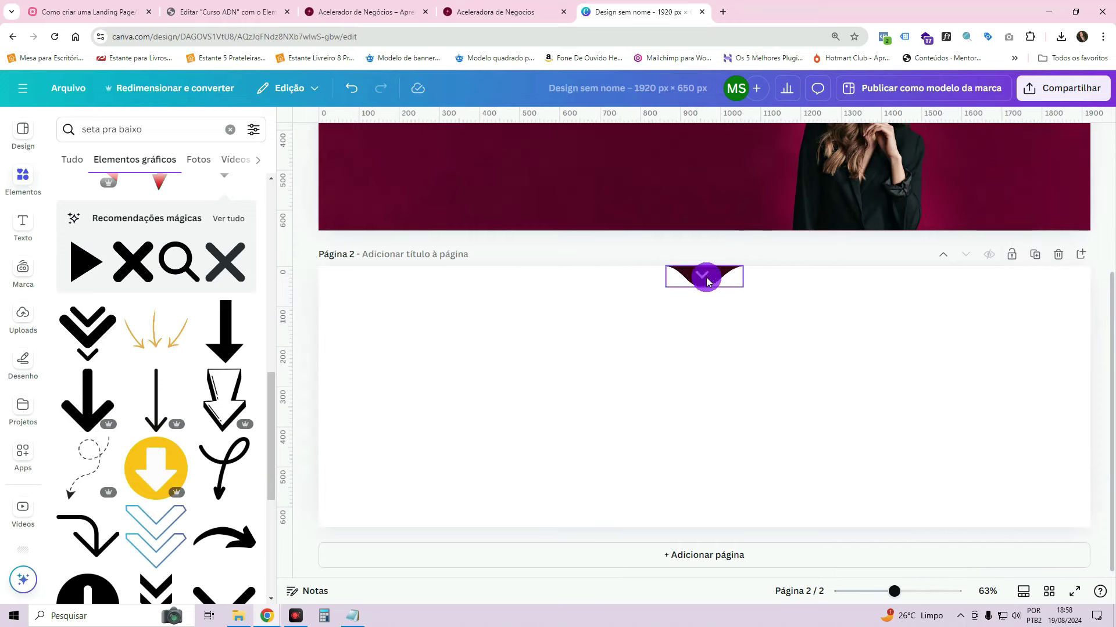
drag(706, 276, 706, 277)
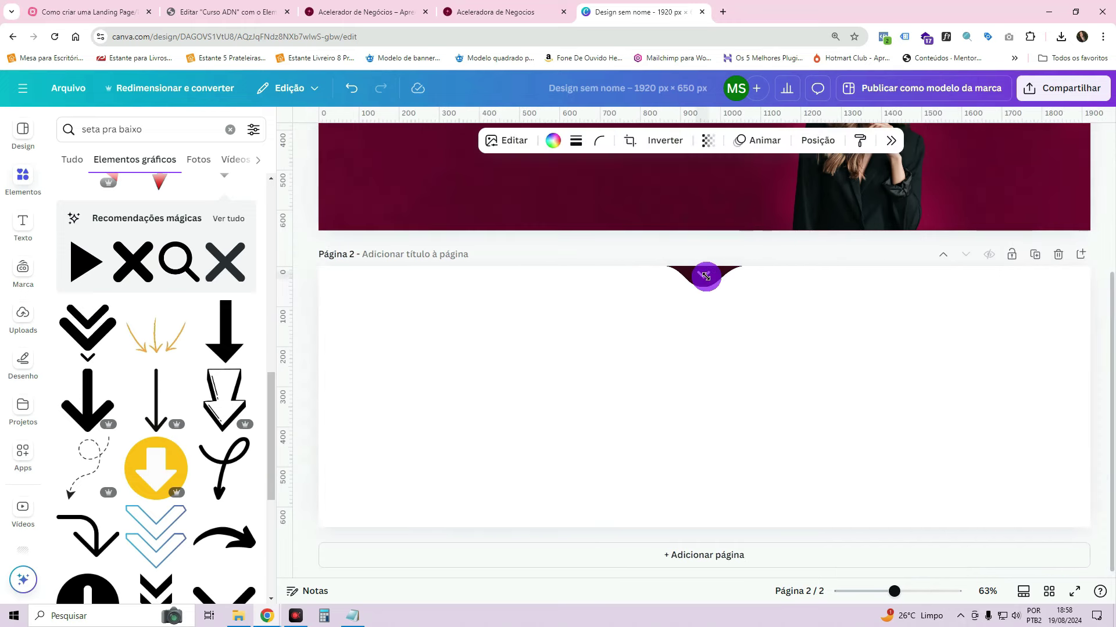
click(806, 257)
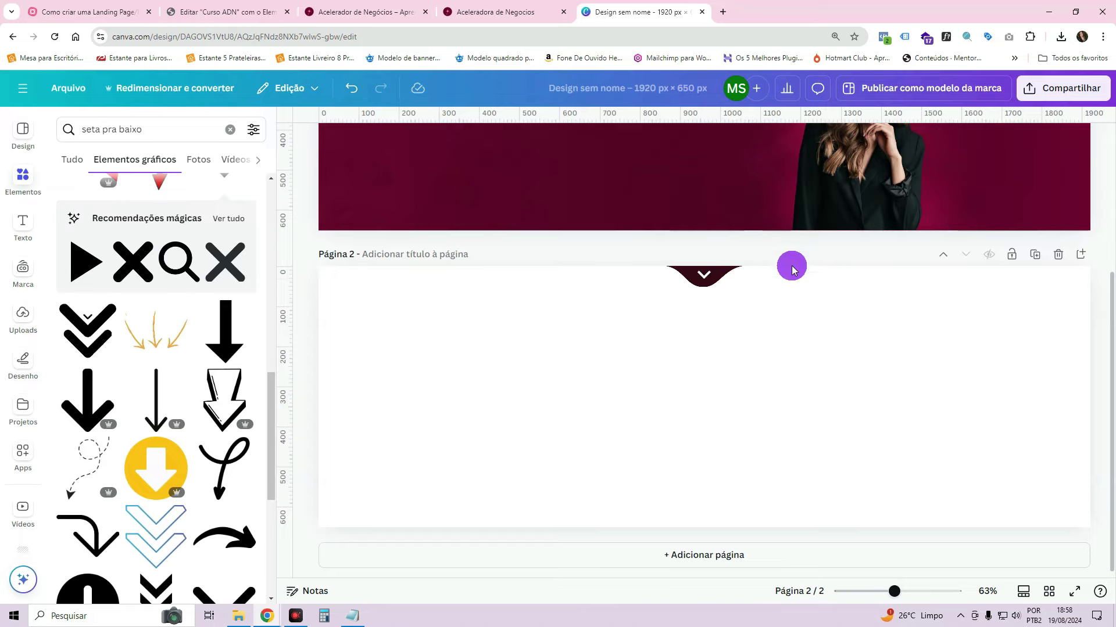
Step: Compare the design against the live Aceleradora de Negocios site
click(792, 269)
click(494, 11)
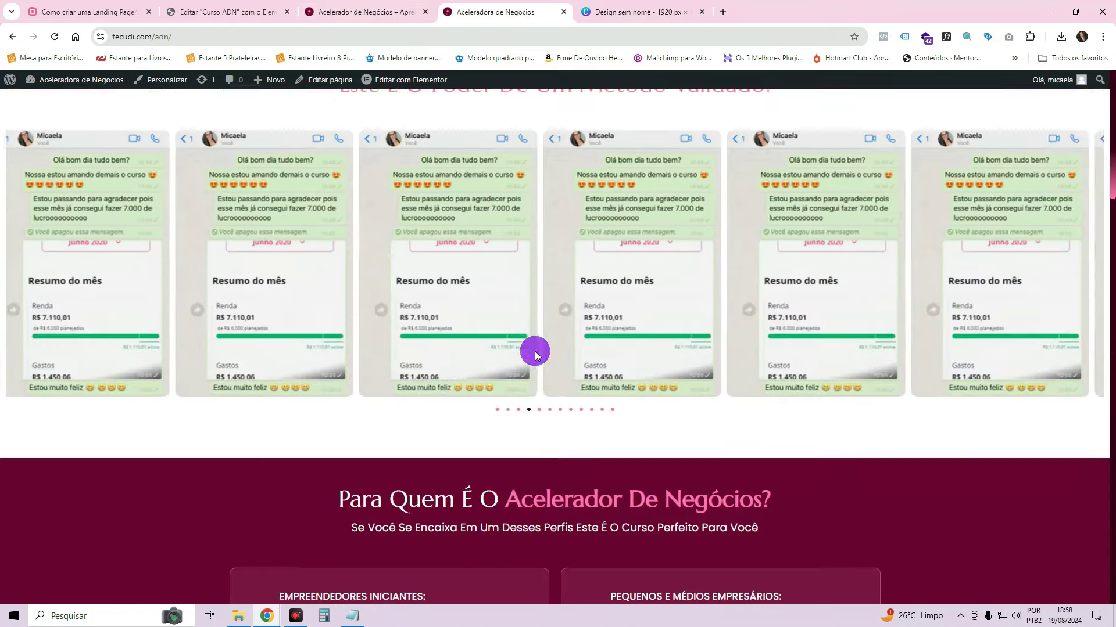
scroll(536, 351, down, 20)
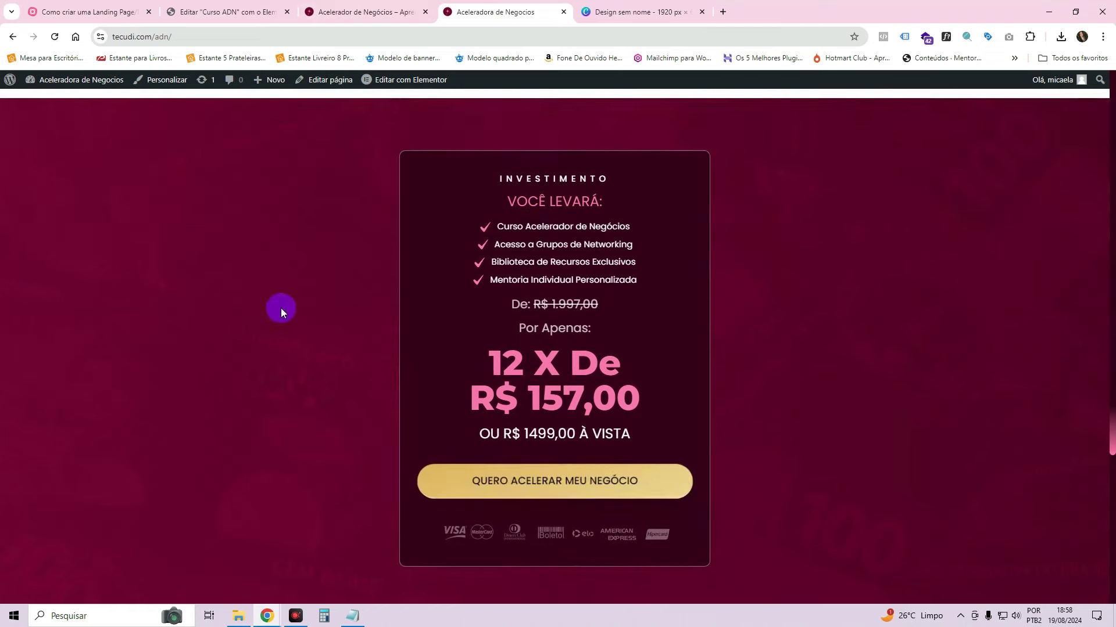
click(636, 11)
scroll(513, 277, up, 8)
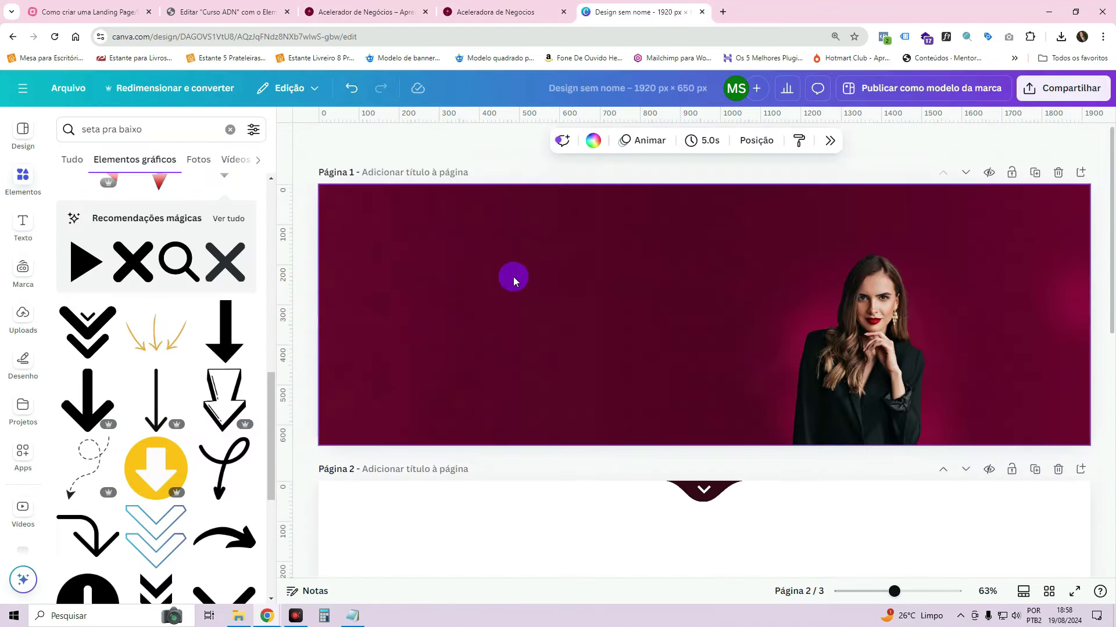
Step: Duplicate page 1 as a new page 2 and delete the extra blank page 4
click(427, 233)
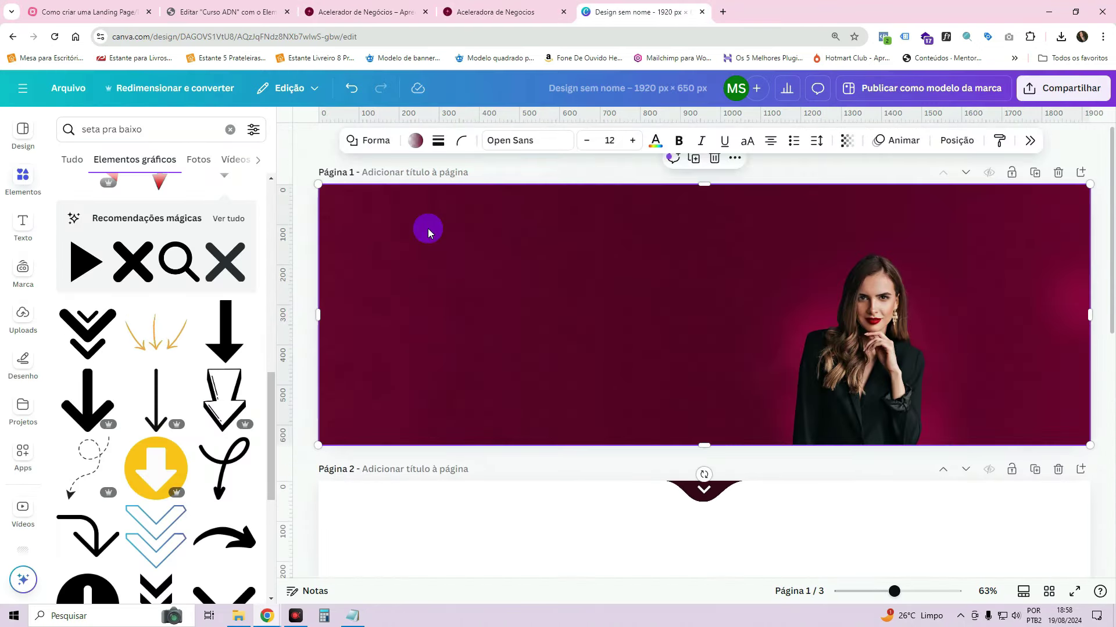
click(1039, 176)
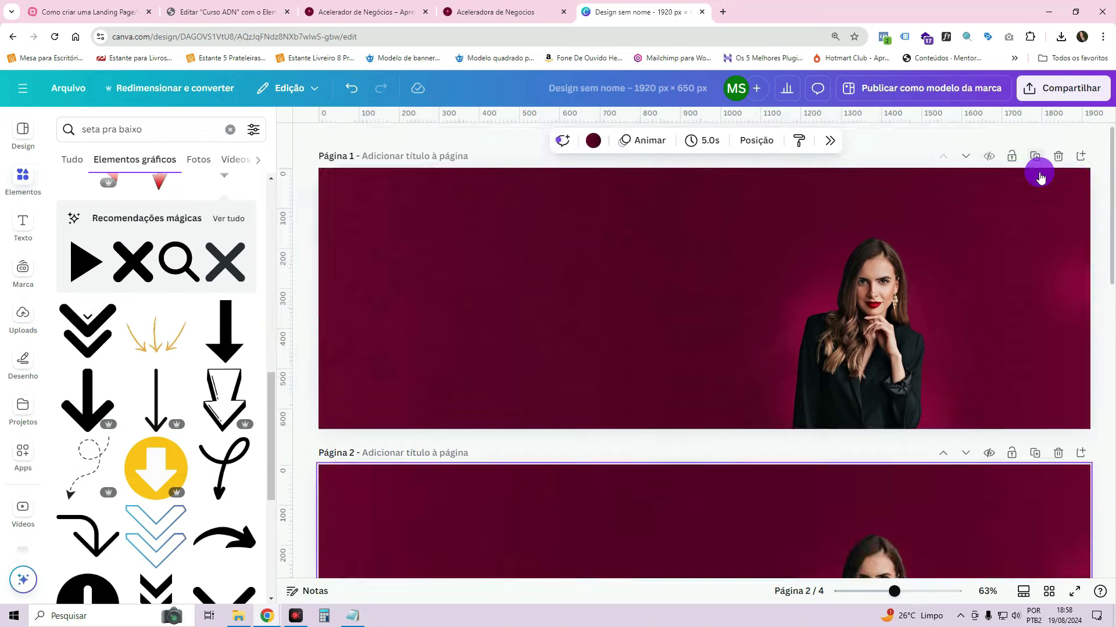
scroll(896, 347, down, 10)
click(1059, 255)
scroll(809, 368, up, 10)
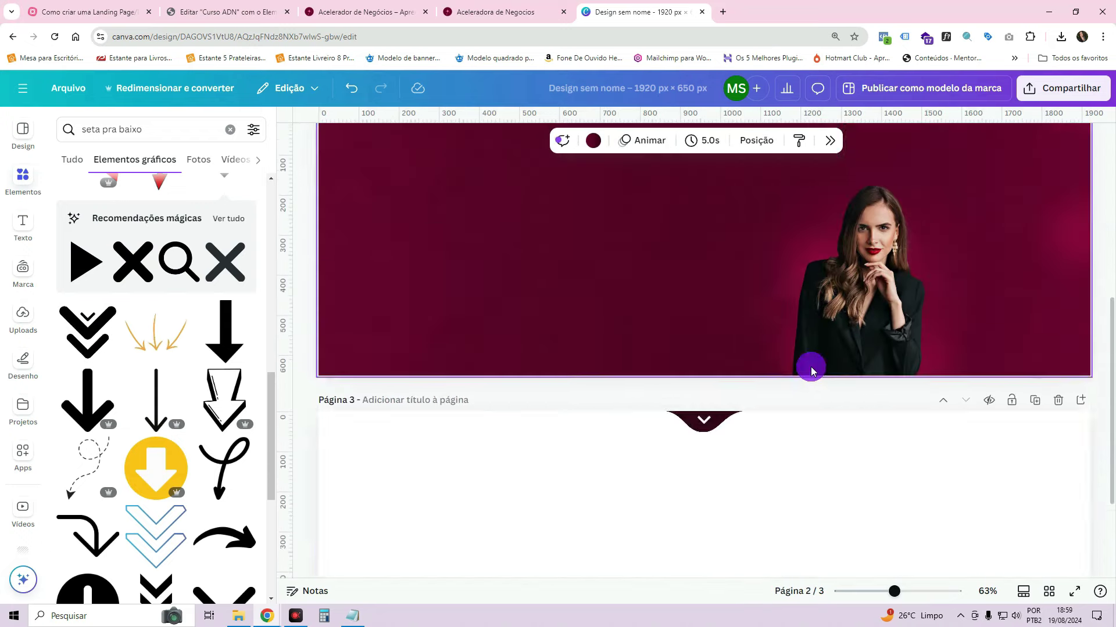
scroll(615, 361, down, 3)
scroll(792, 333, up, 3)
Step: Delete the woman's photo from the copied page 2 and move the small glow lower
click(792, 332)
scroll(860, 319, up, 3)
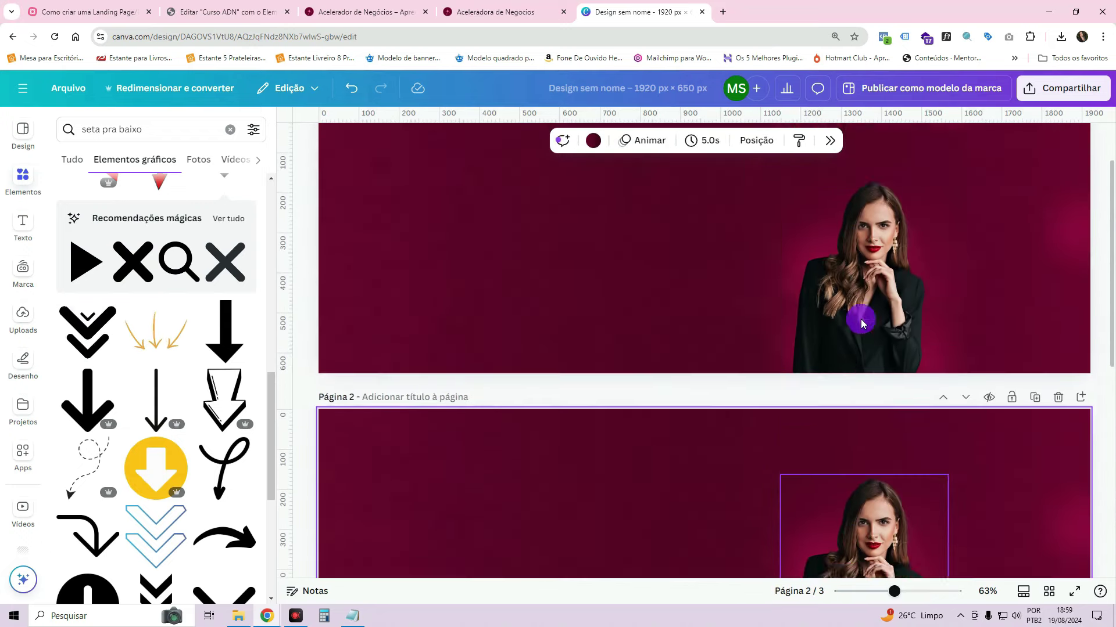
scroll(877, 365, down, 2)
click(877, 368)
key(Delete)
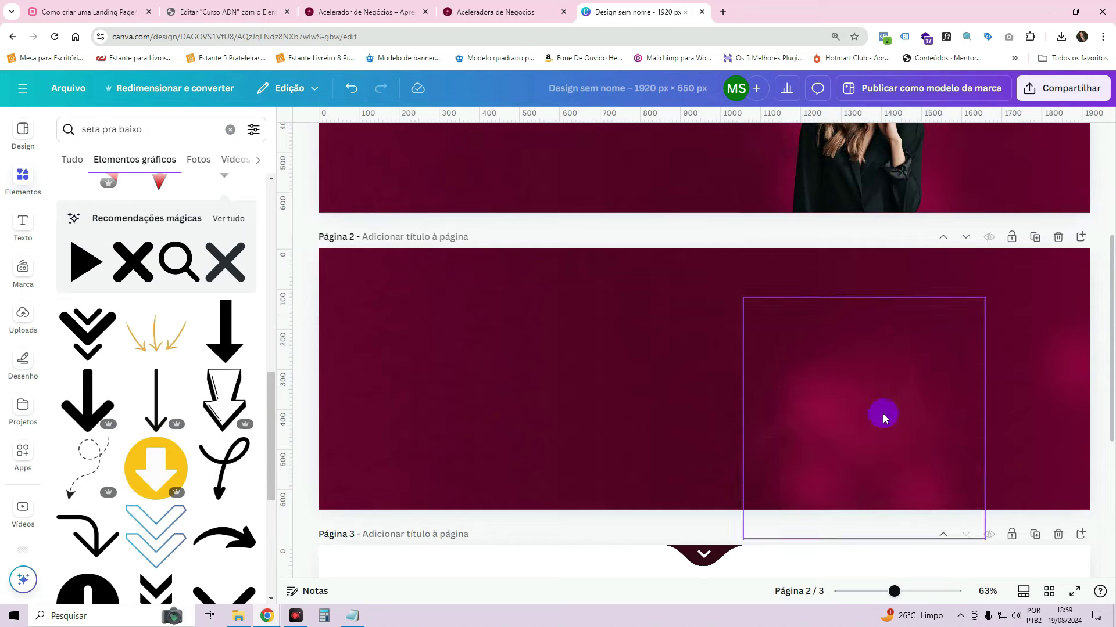
drag(841, 420, 912, 459)
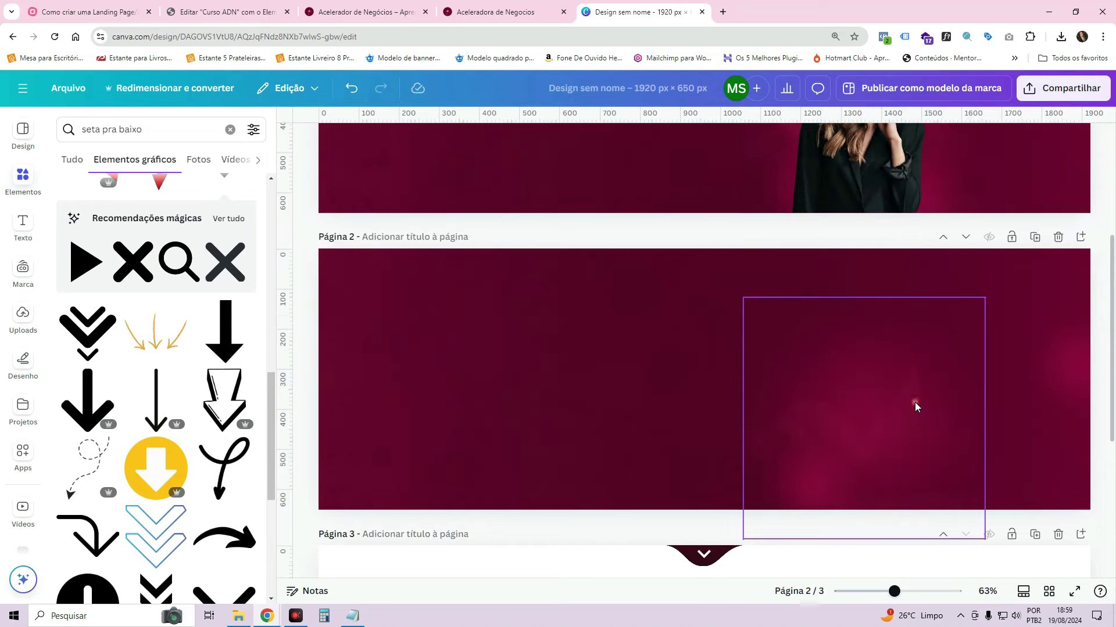
Step: Delete the extra gradient layers on page 2 from its layers list, leaving plain maroon
click(860, 326)
right_click(864, 336)
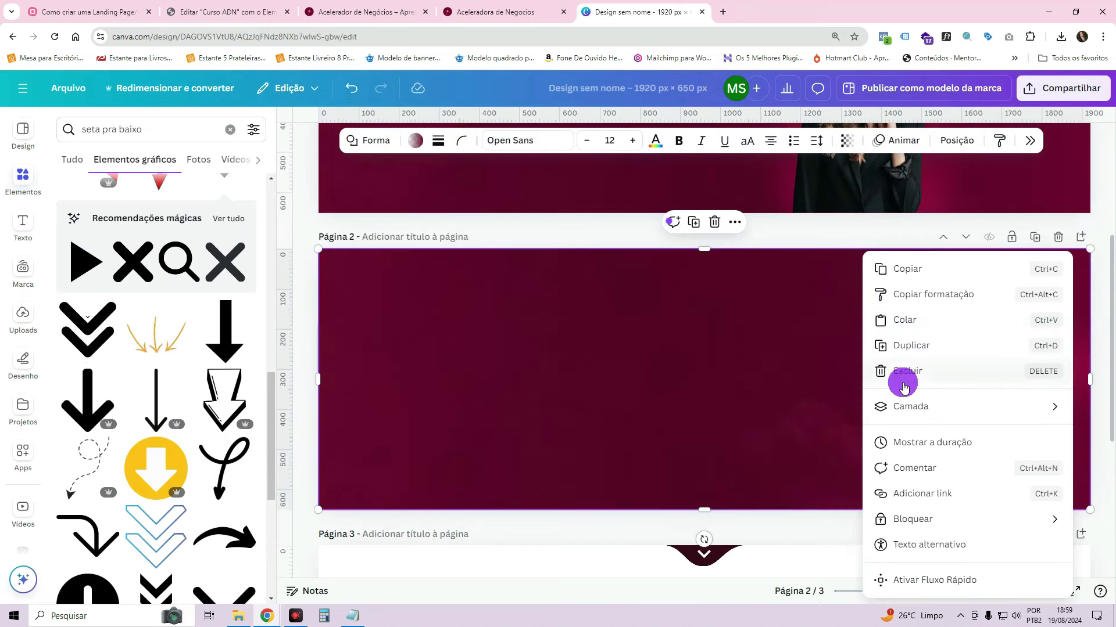
mouse_move(912, 414)
click(800, 519)
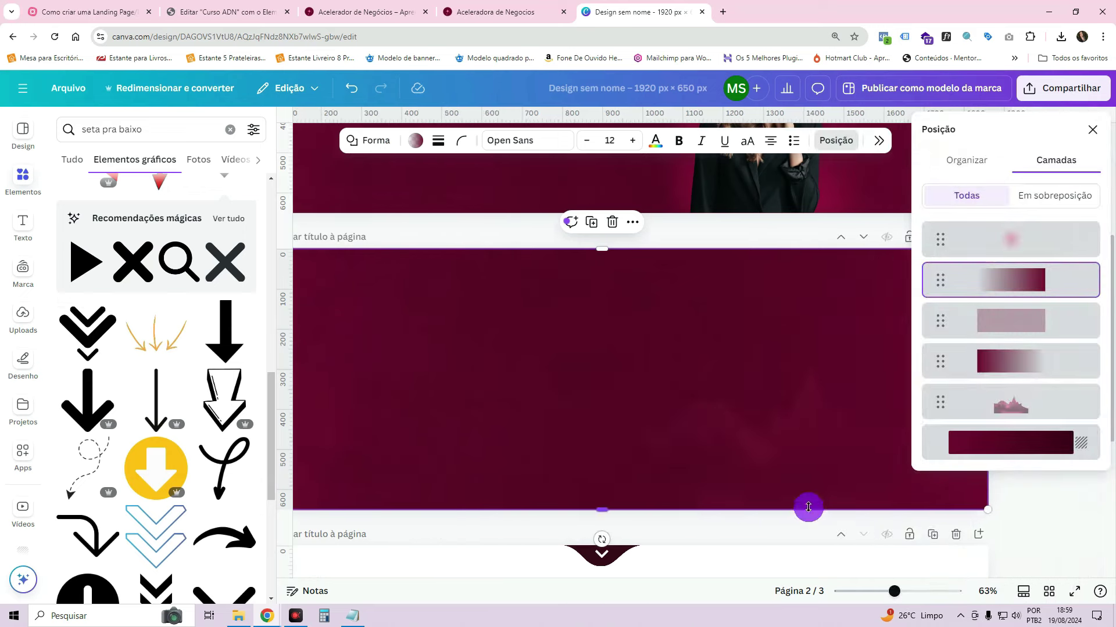
click(1024, 410)
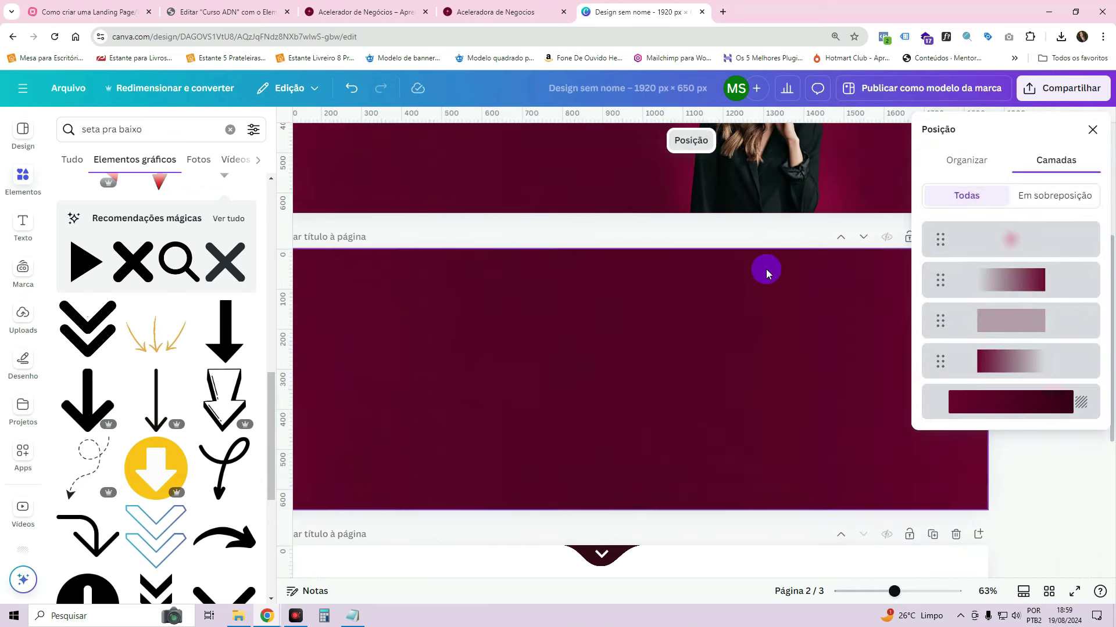
click(1009, 364)
key(Delete)
click(1006, 287)
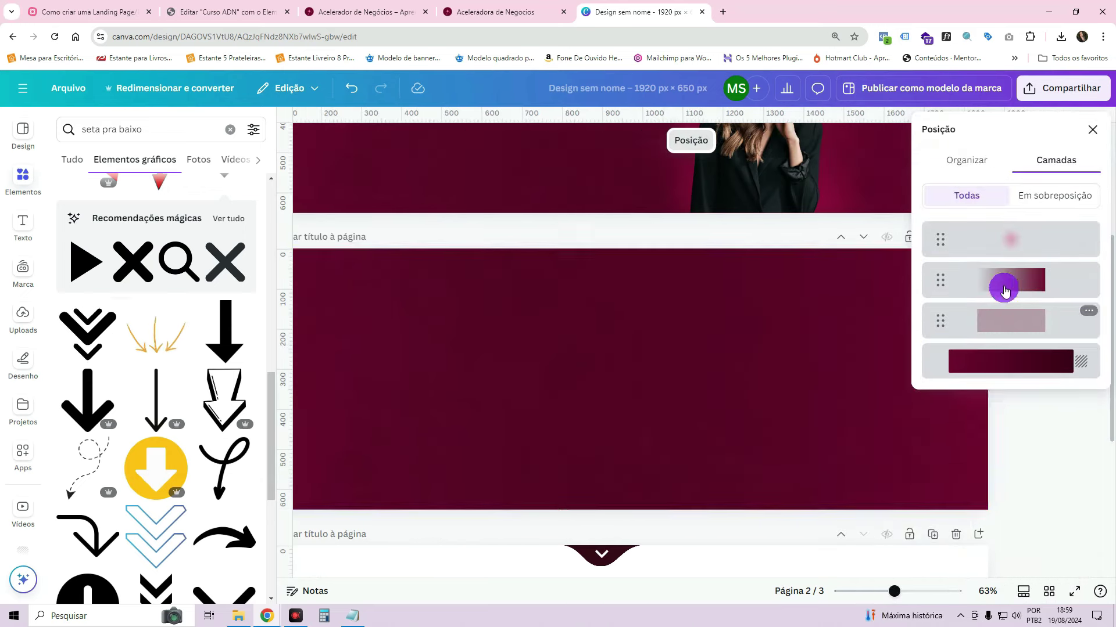
key(Delete)
click(986, 279)
click(787, 238)
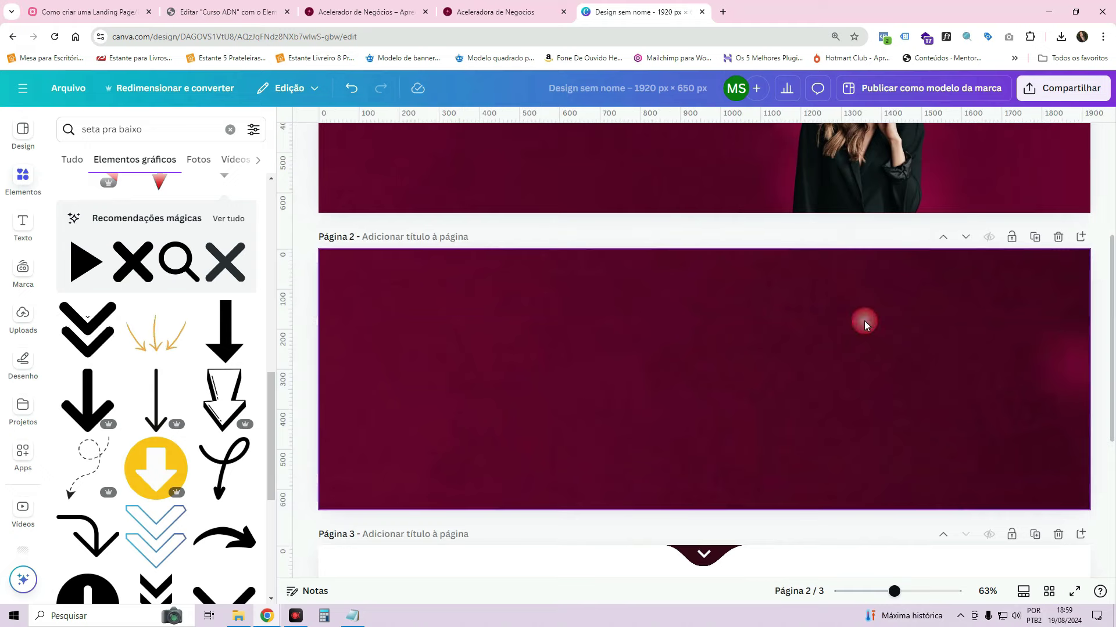
scroll(821, 416, down, 5)
scroll(824, 416, up, 9)
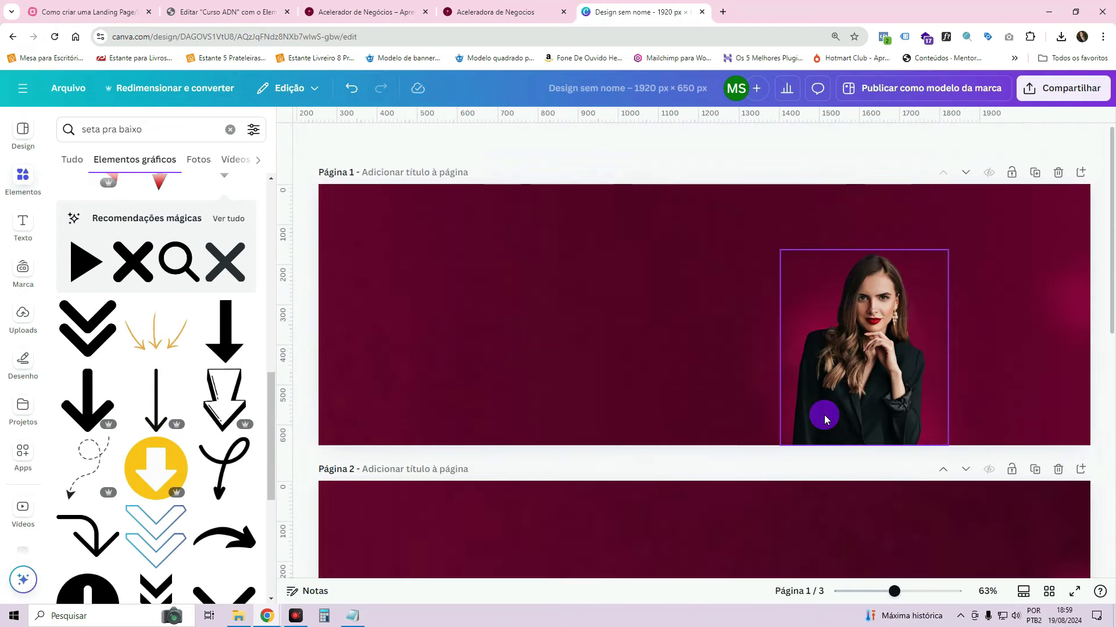
Step: Export pages 1–3 as PNG files via Baixar, producing the 'Design sem nome (55)' zip
click(1032, 89)
click(910, 415)
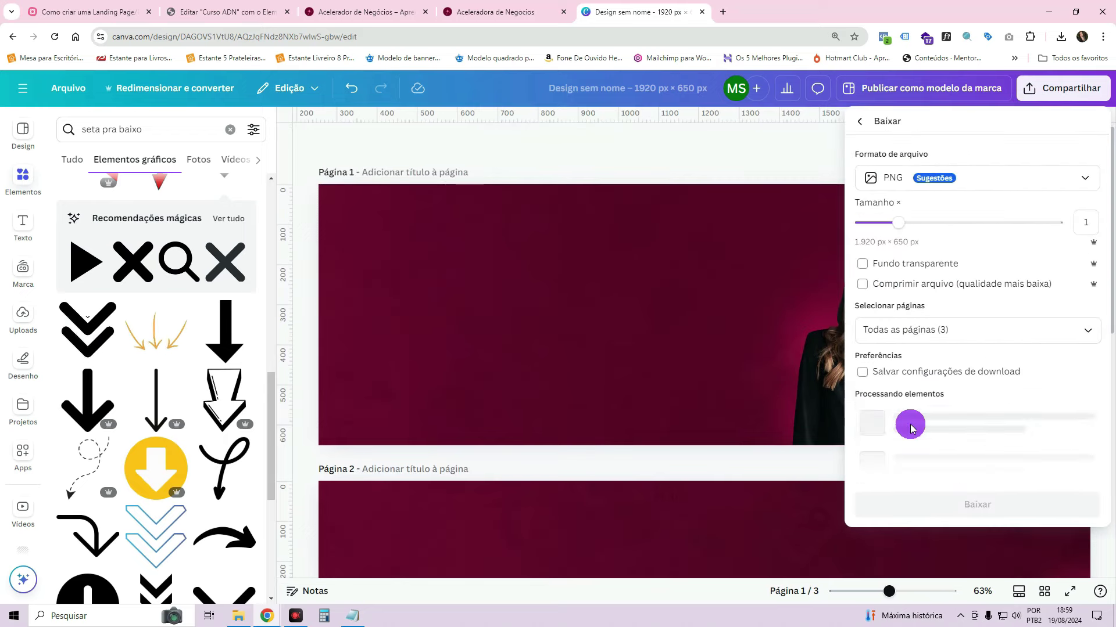
click(892, 184)
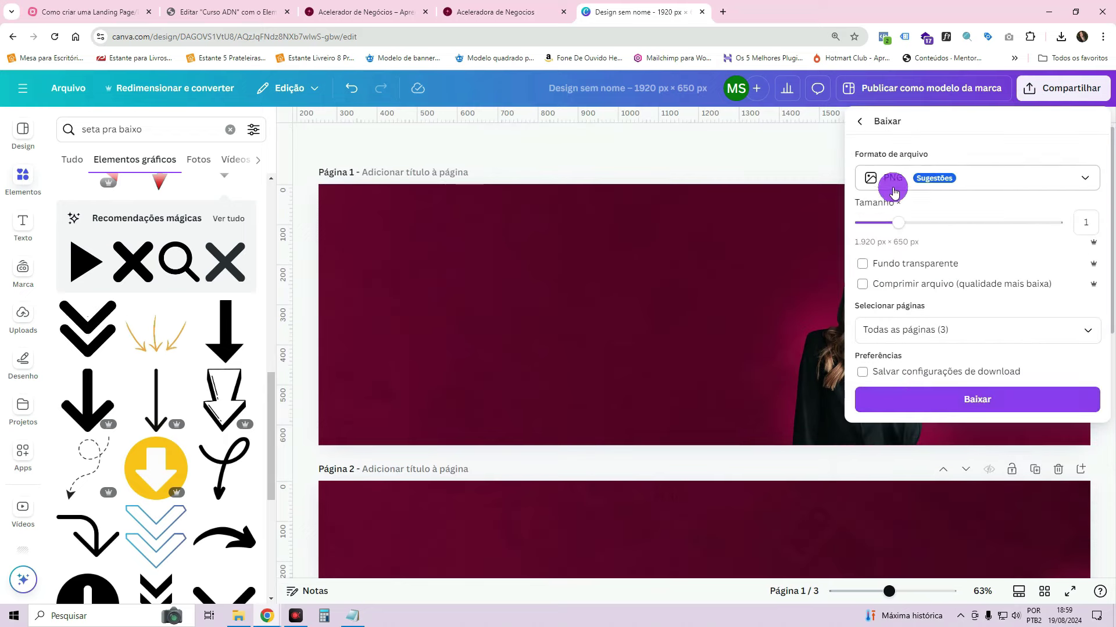
click(988, 401)
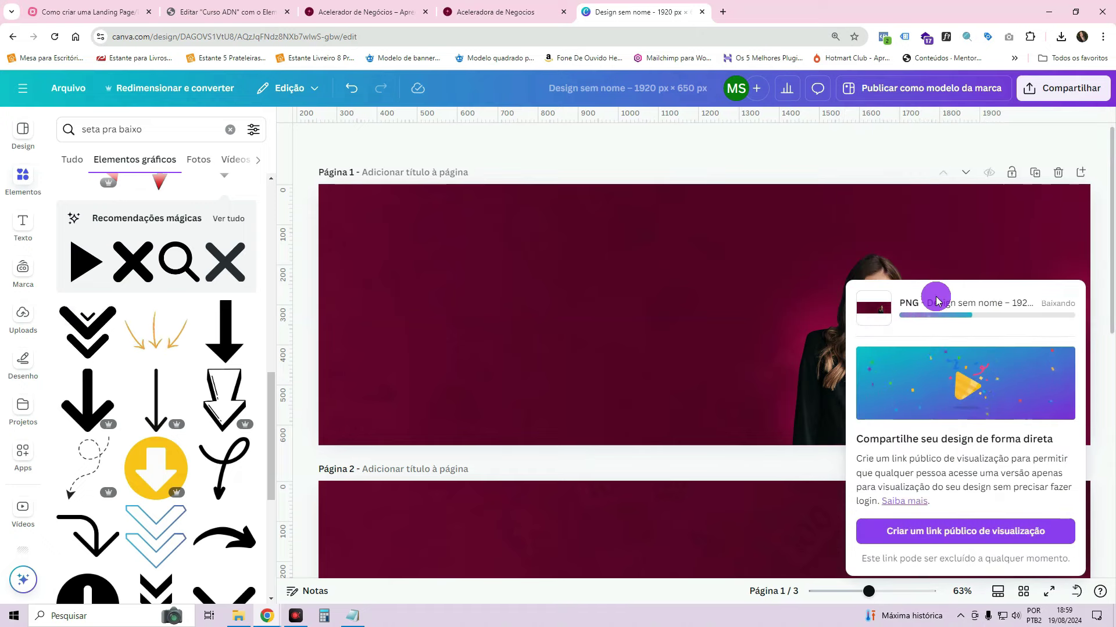
click(238, 616)
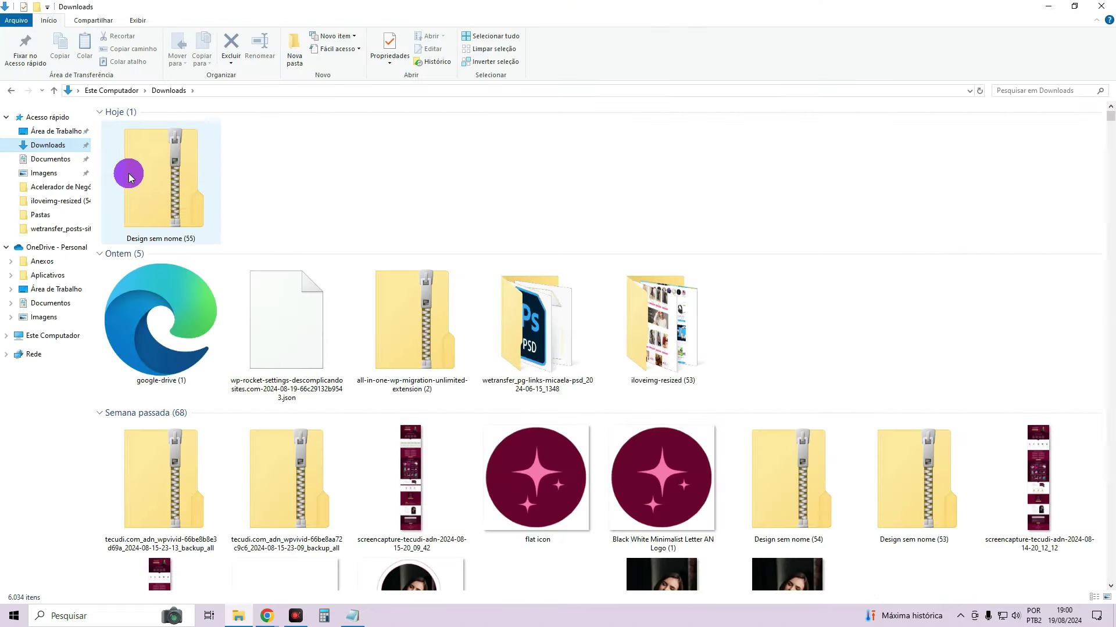
Step: Extract the downloaded design zip into the Downloads folder
right_click(149, 158)
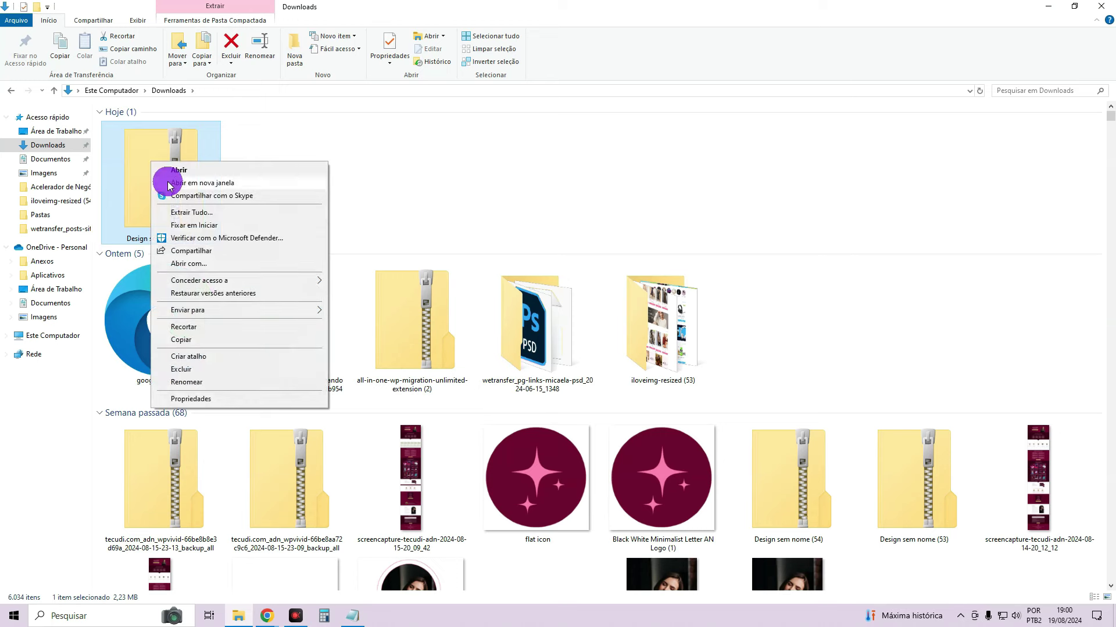
click(192, 213)
key(Return)
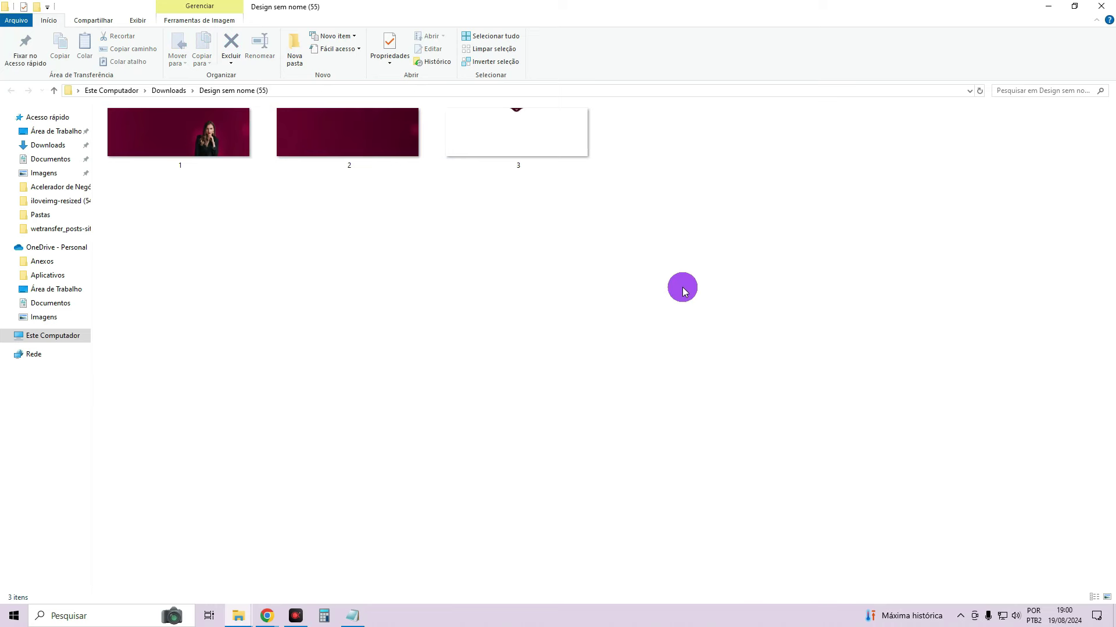
Step: Rename the three extracted PNG images to 'bbaner destok adn'
drag(697, 293, 182, 126)
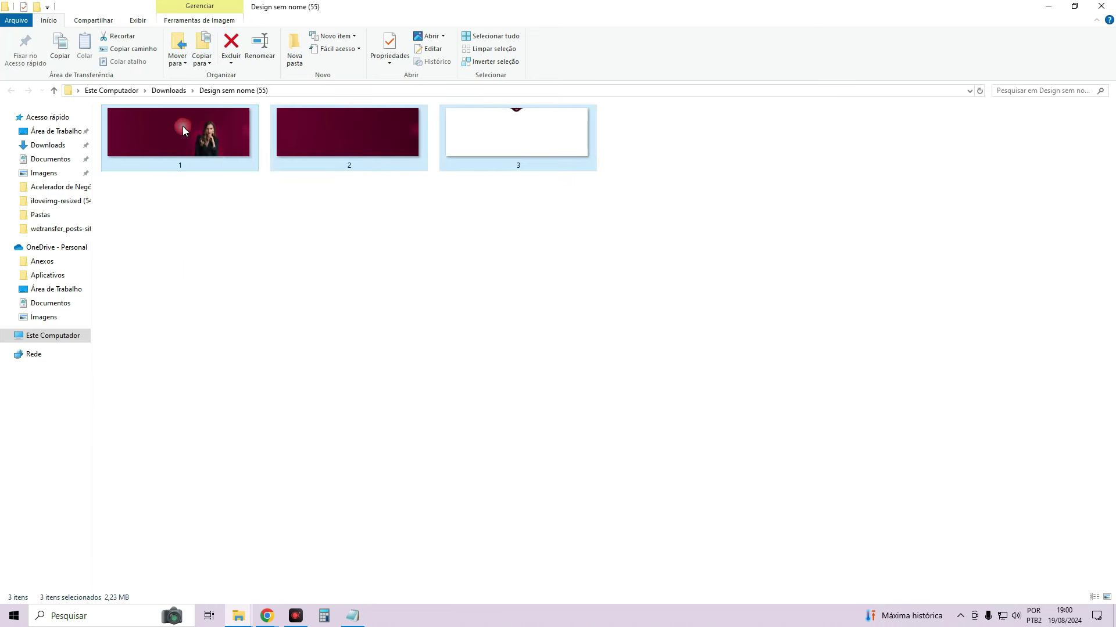
right_click(182, 127)
click(256, 364)
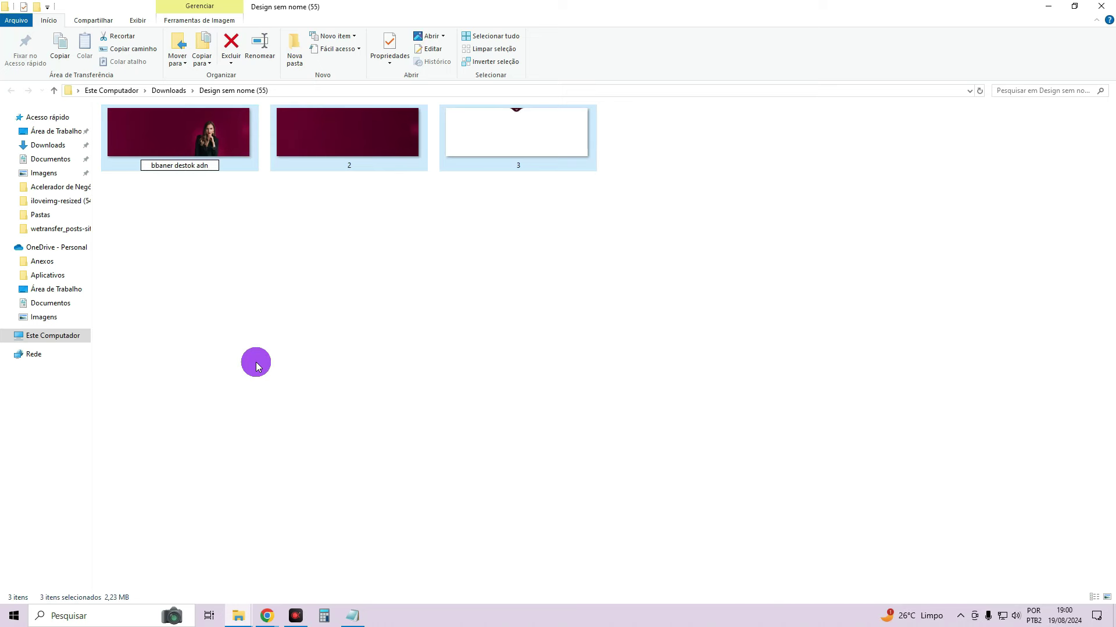
key(Return)
click(581, 220)
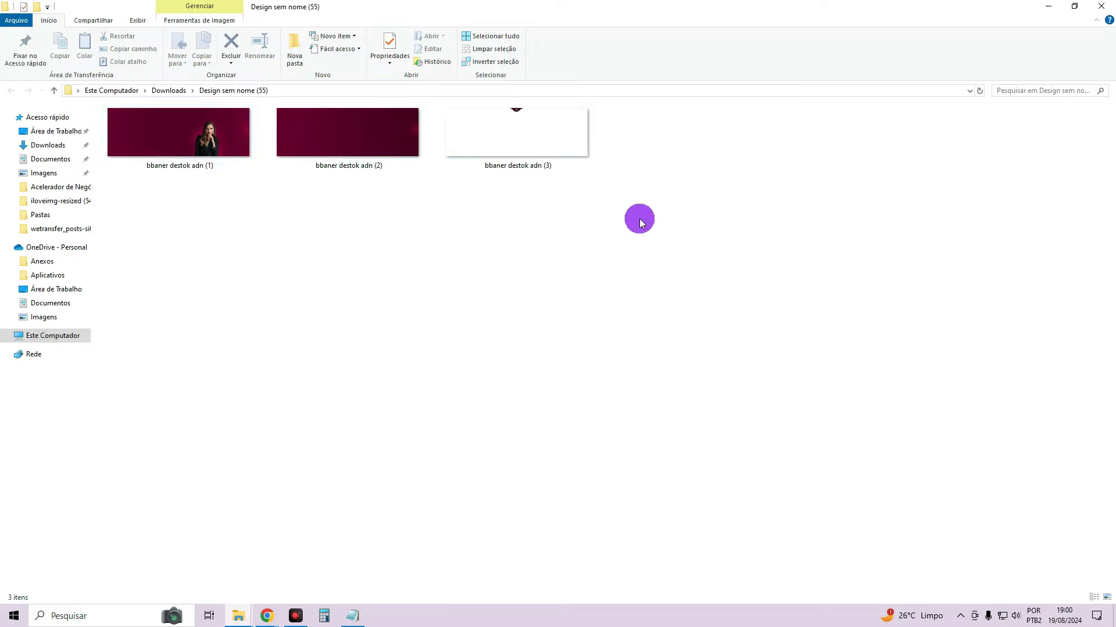
drag(640, 221, 183, 134)
Step: Close the Canva tab and return to the Curso ADN Elementor editor tab
mouse_move(267, 616)
click(215, 559)
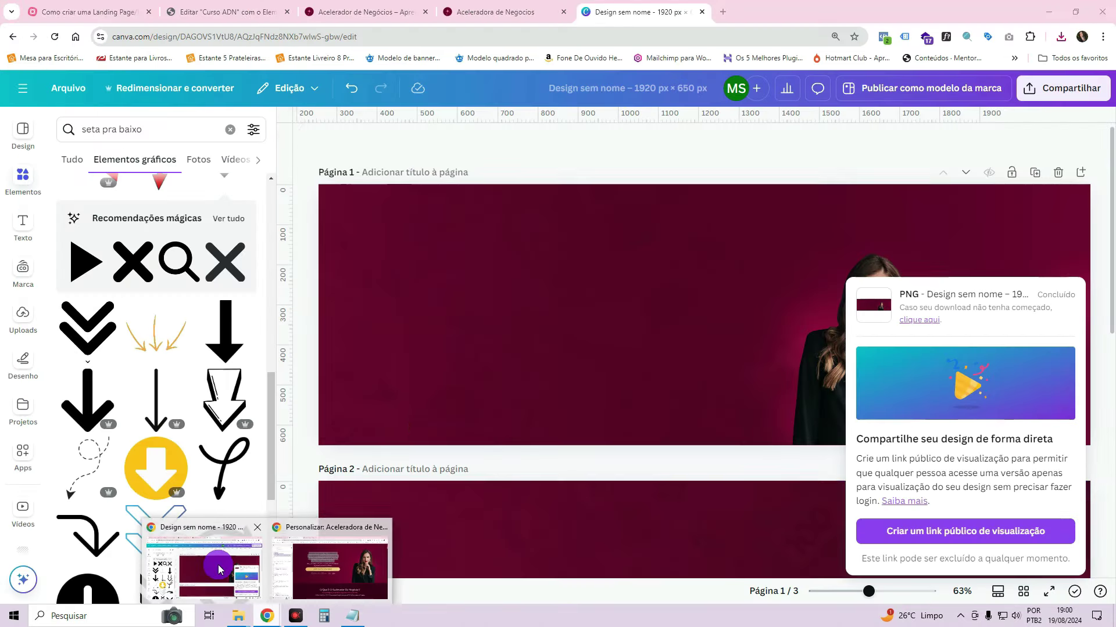
click(700, 12)
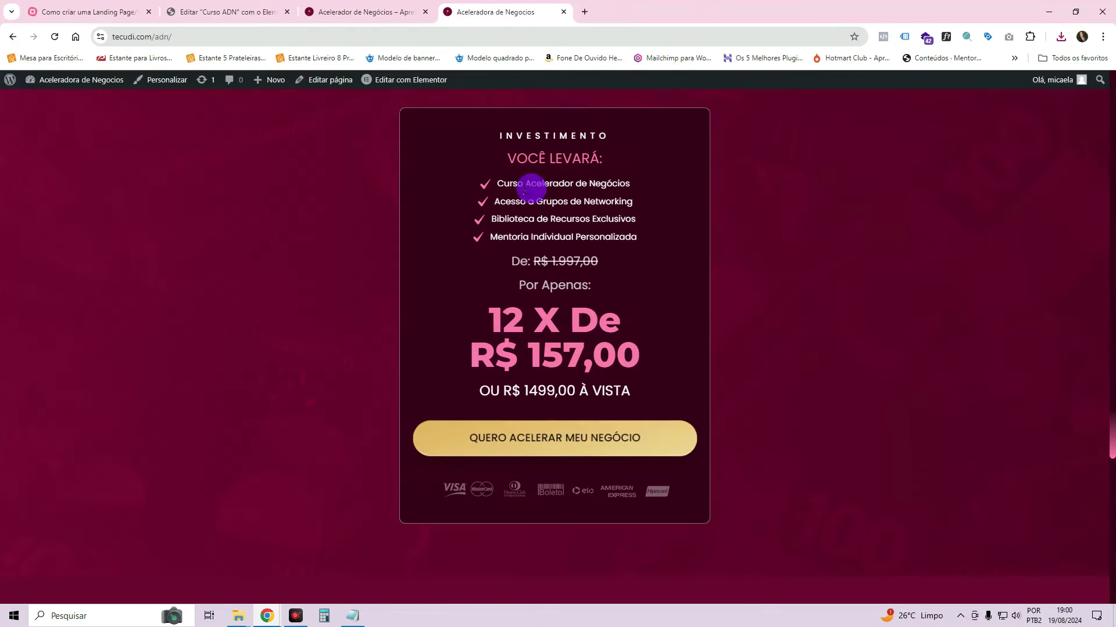
click(360, 12)
click(235, 9)
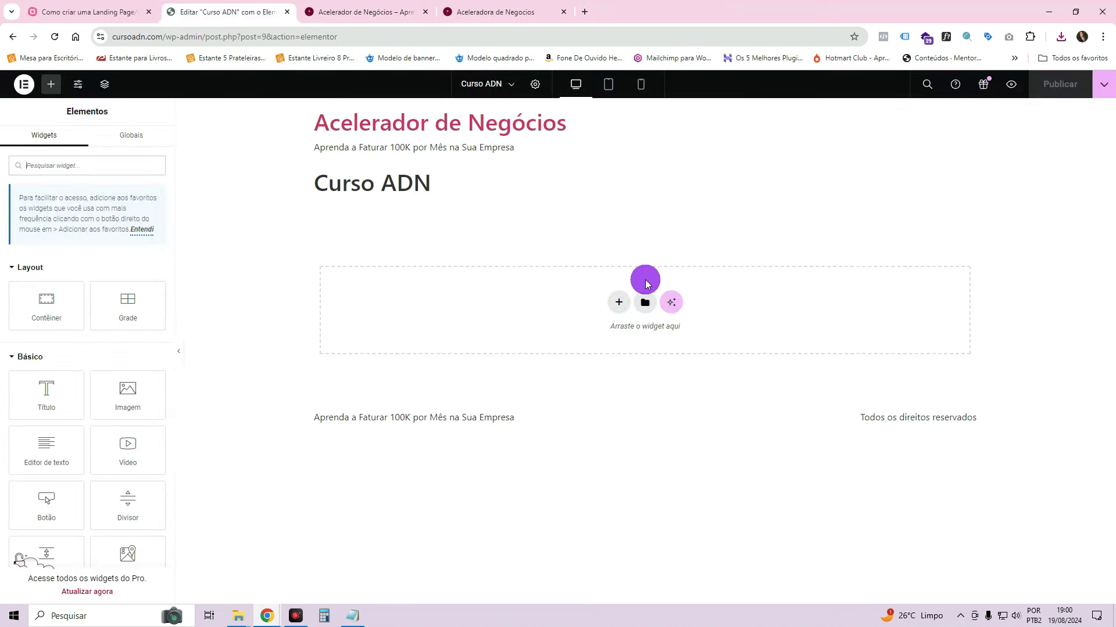
Step: Set the Curso ADN page's Layout da página to Tela do Elementor
click(535, 85)
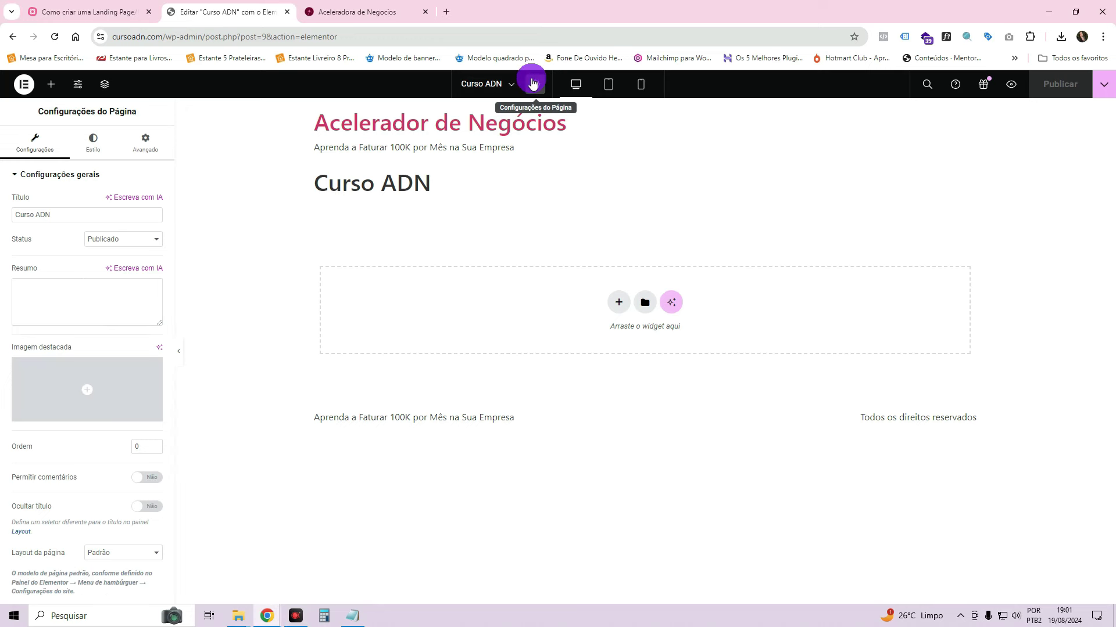
click(117, 557)
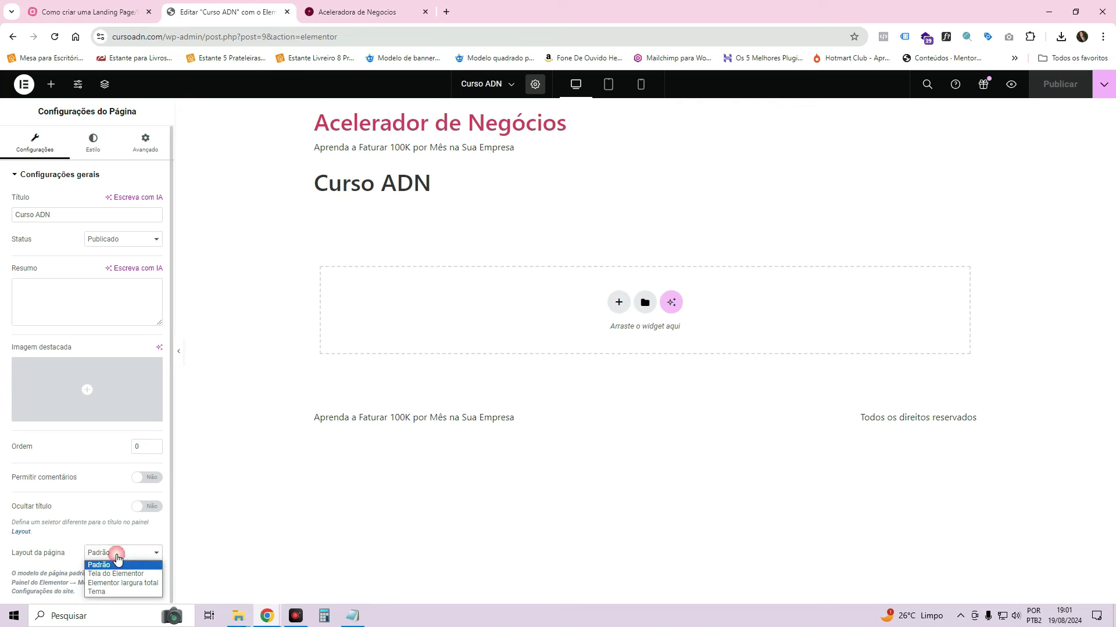
click(116, 573)
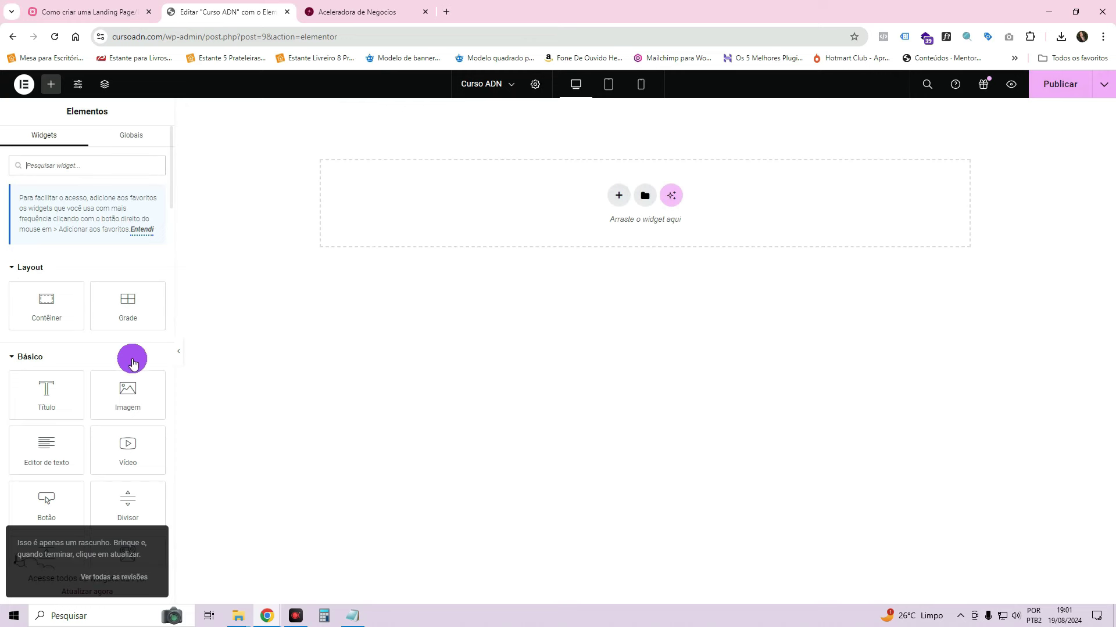
Step: Save the page and add an empty single-column flexbox container
click(33, 356)
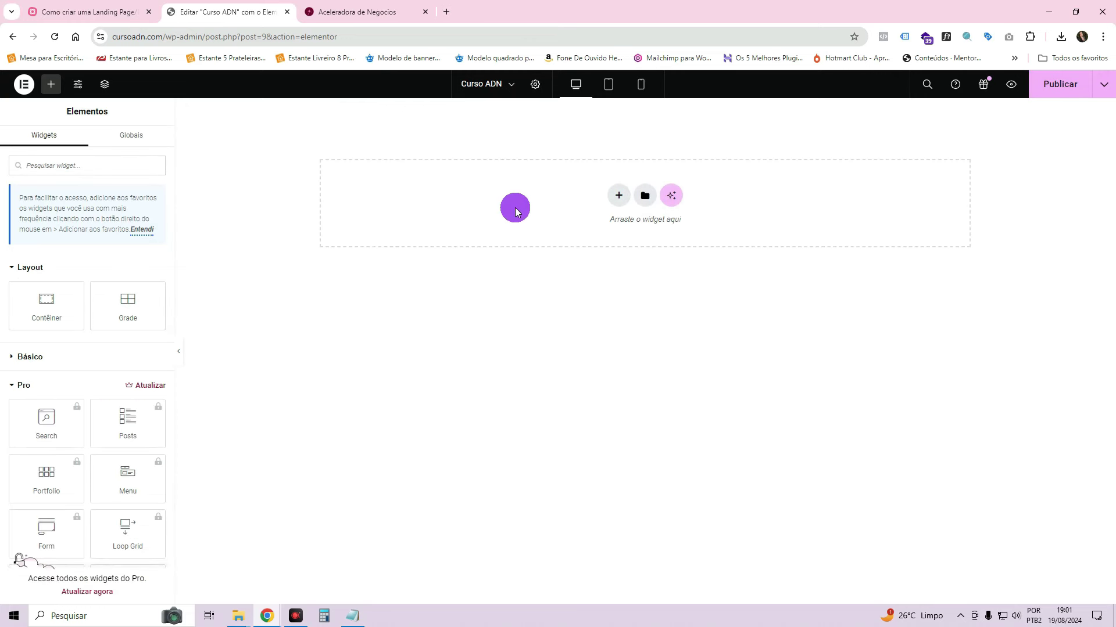
click(1049, 92)
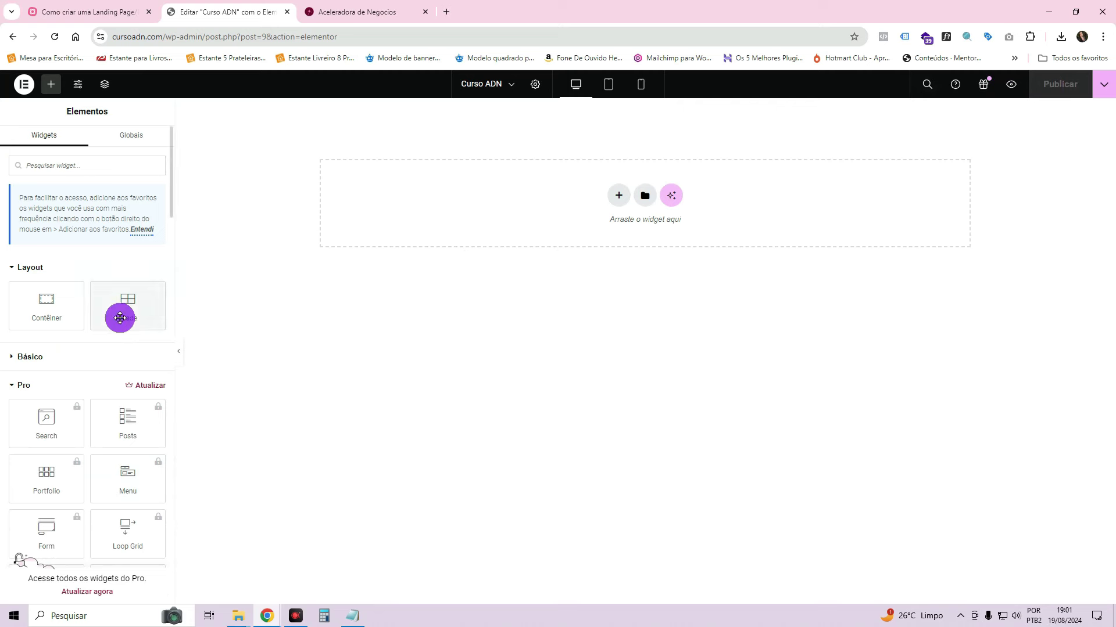
click(615, 195)
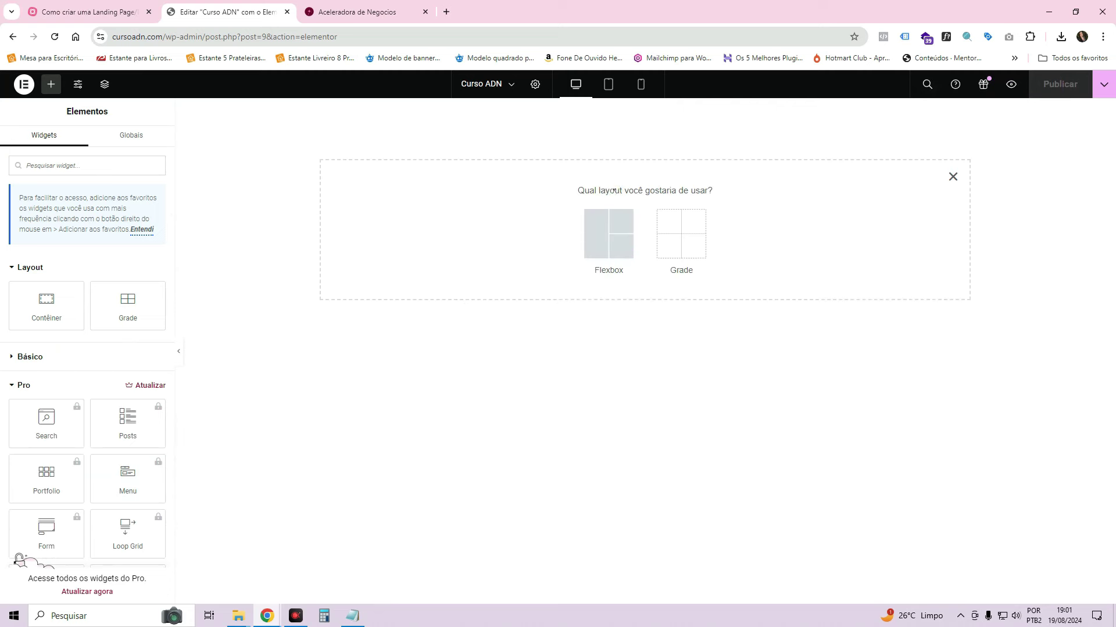
click(606, 226)
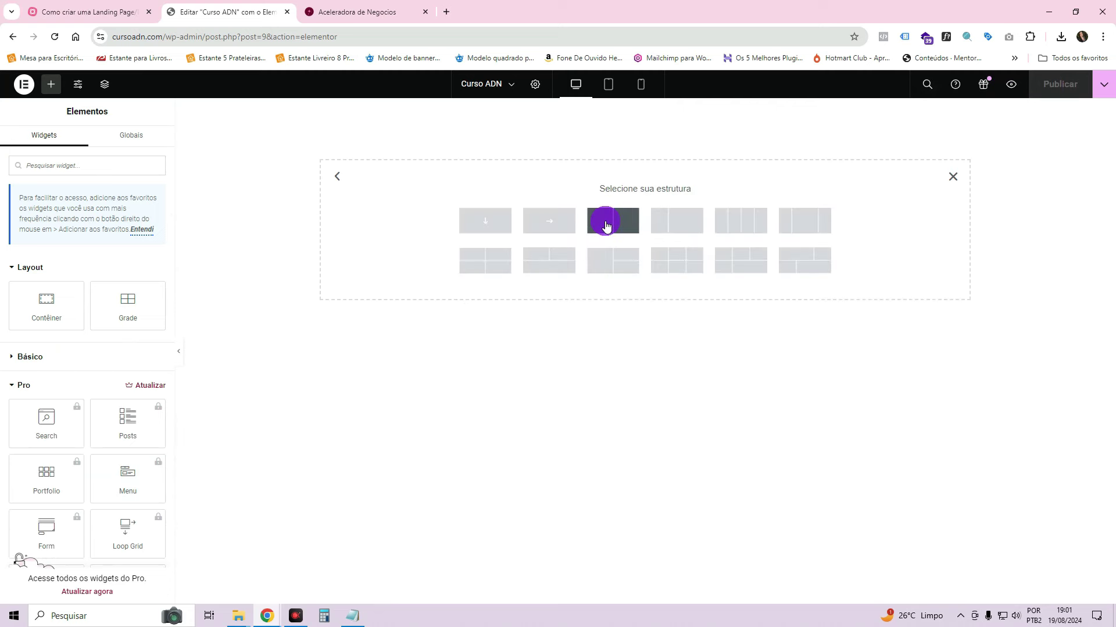
click(492, 224)
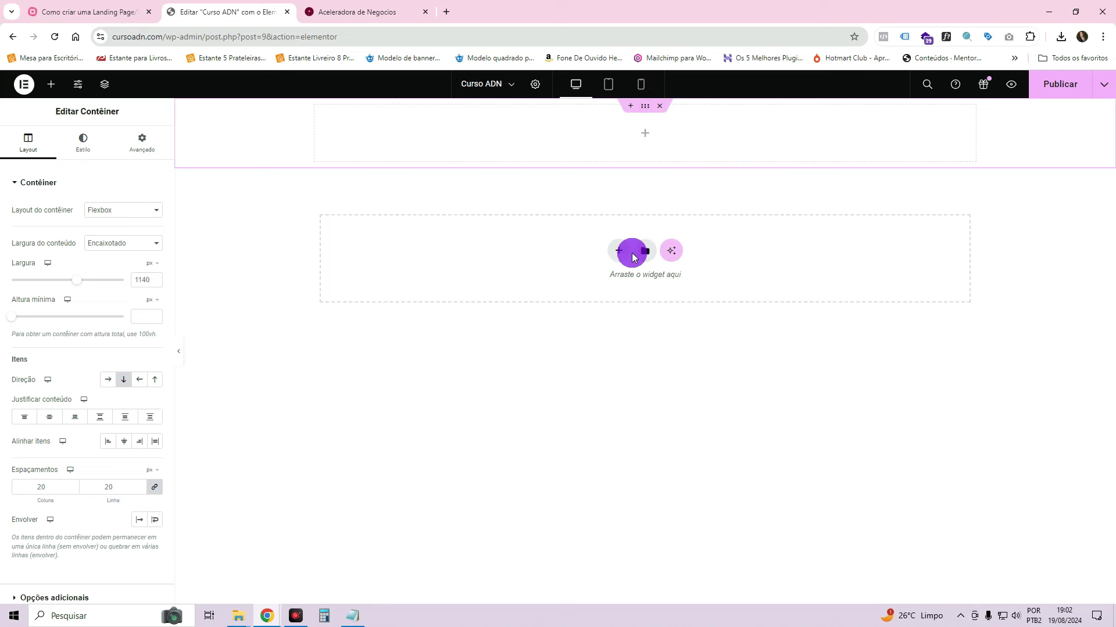
Step: Add a second flexbox container below it with the four-column structure
click(632, 257)
click(619, 272)
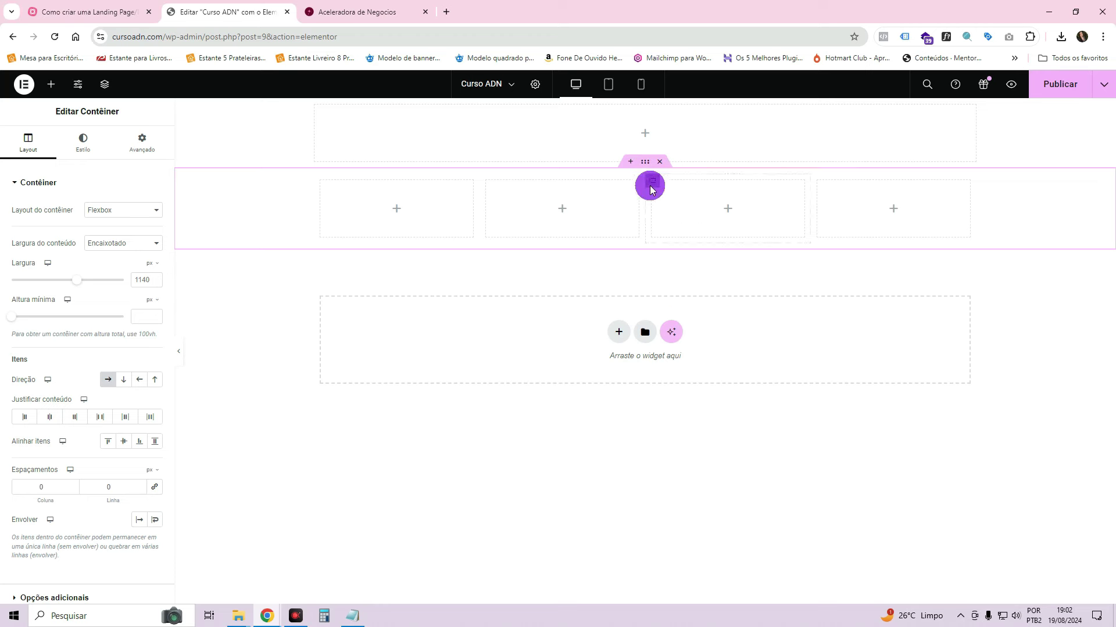
click(647, 164)
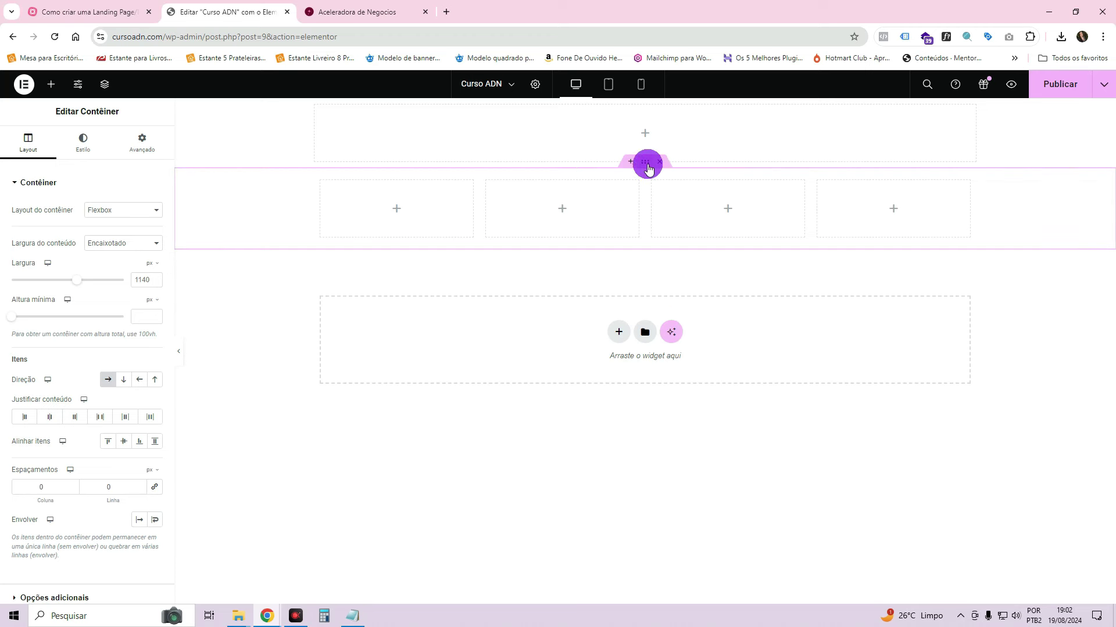
click(653, 182)
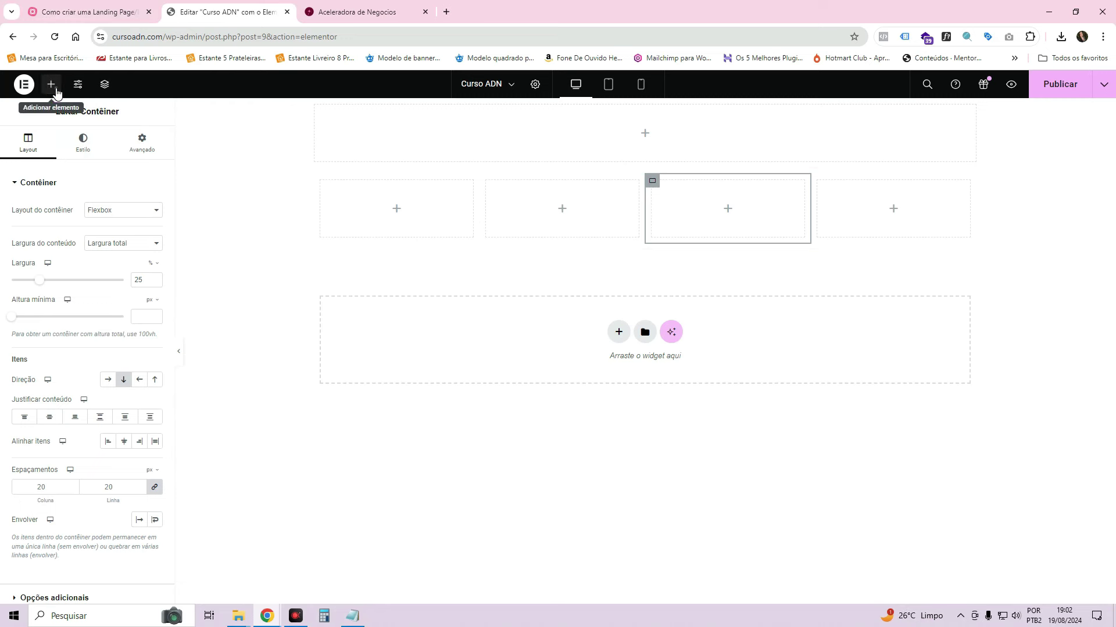
click(52, 85)
click(60, 168)
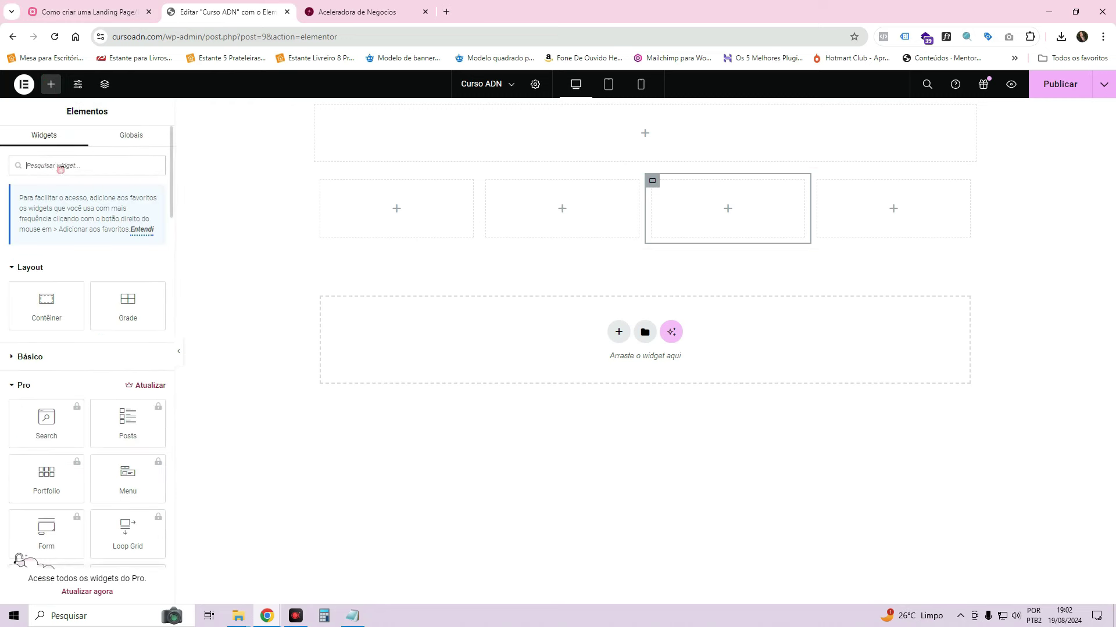
text(tit)
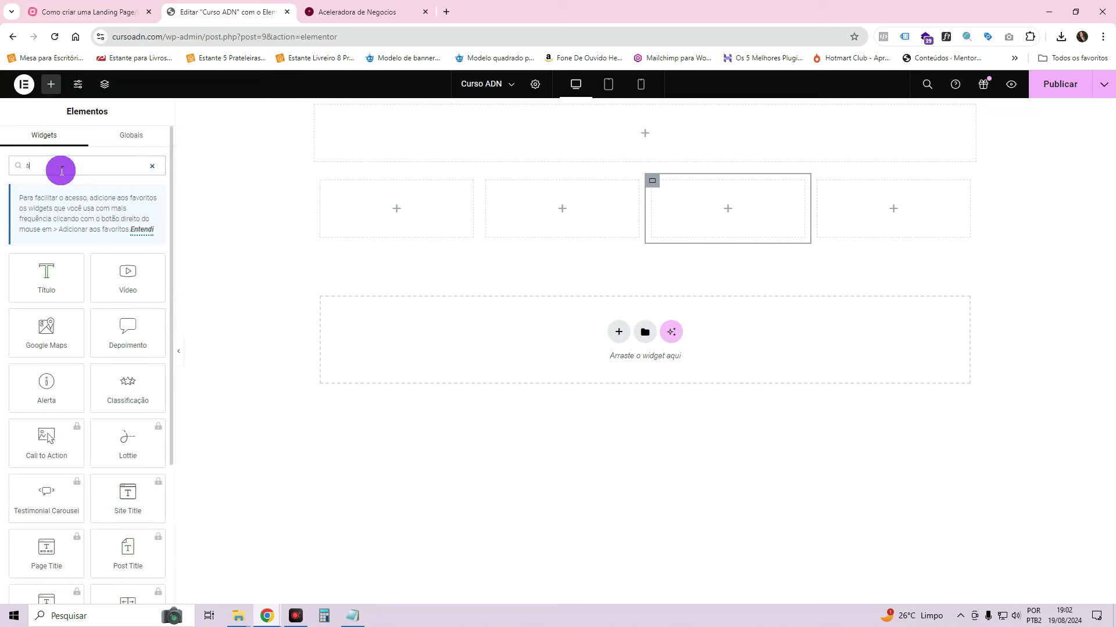
click(152, 169)
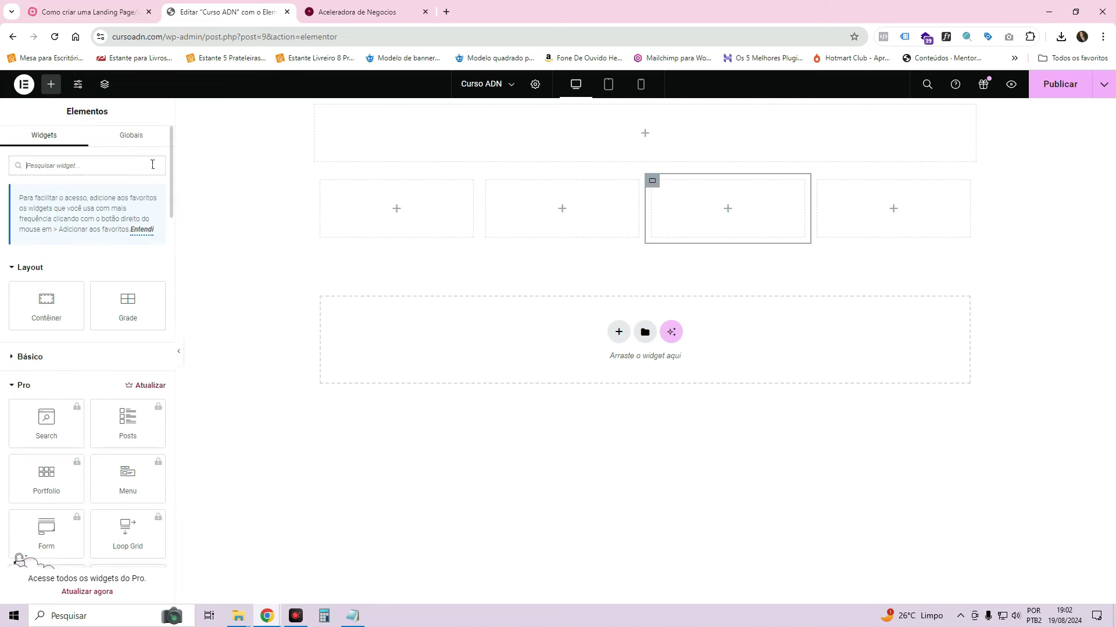
scroll(69, 286, down, 6)
scroll(81, 346, up, 6)
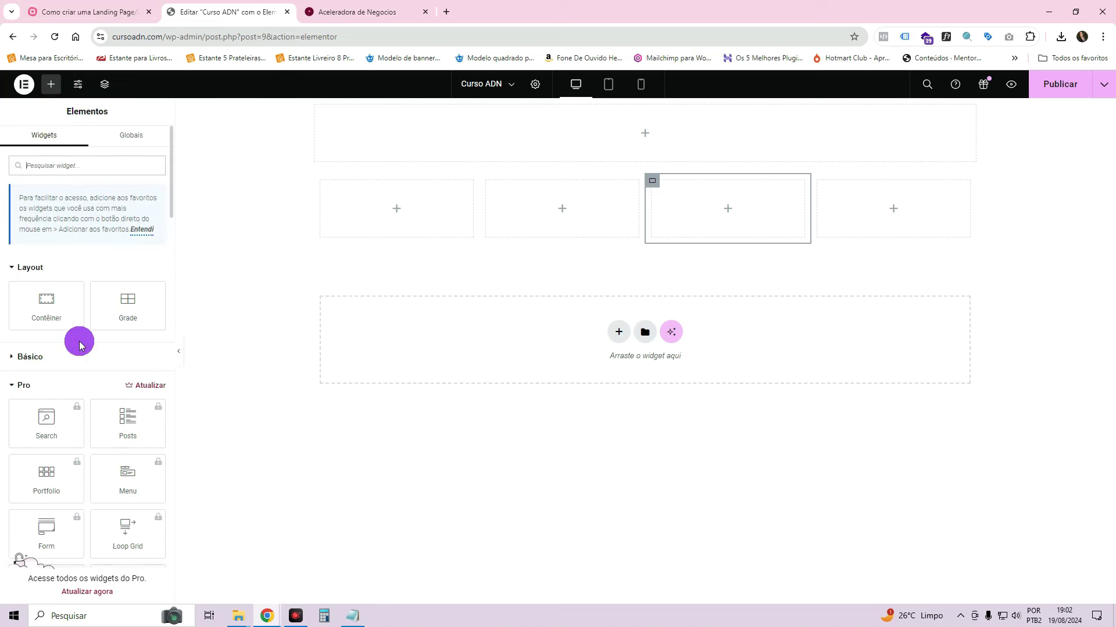
click(33, 357)
click(33, 357)
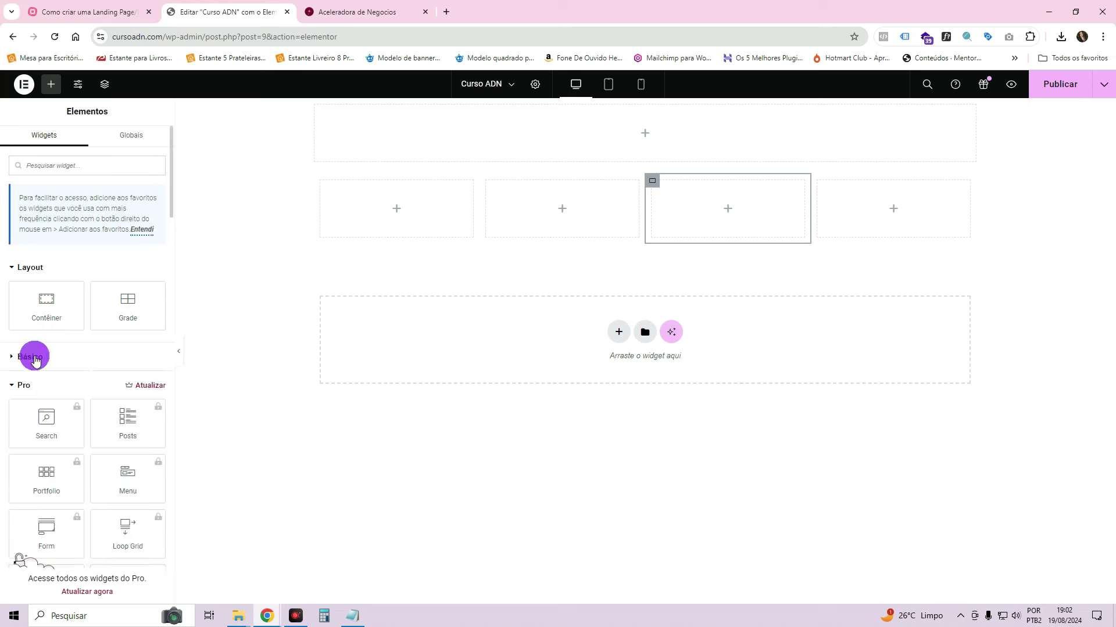
click(35, 358)
scroll(110, 344, down, 3)
scroll(68, 229, up, 2)
scroll(68, 229, up, 1)
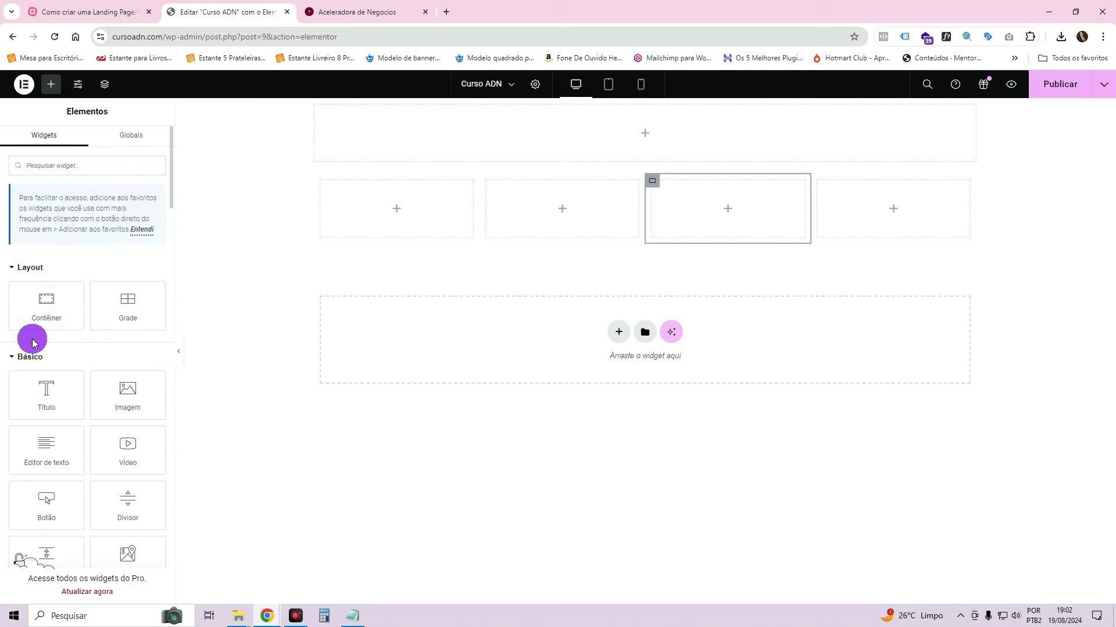
scroll(29, 339, down, 1)
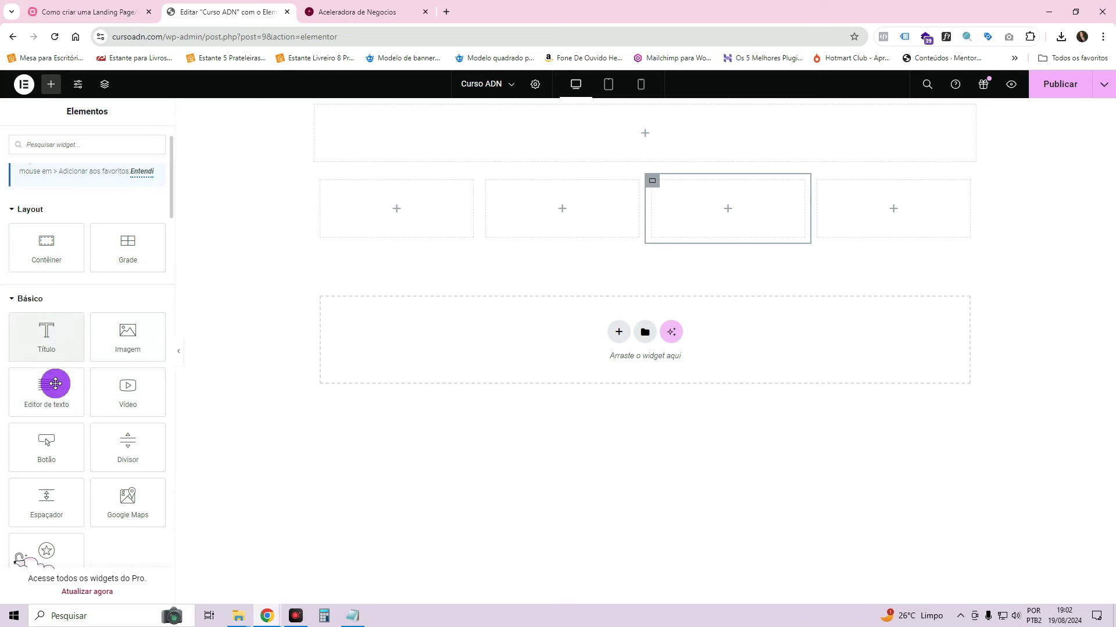
drag(53, 349, 436, 146)
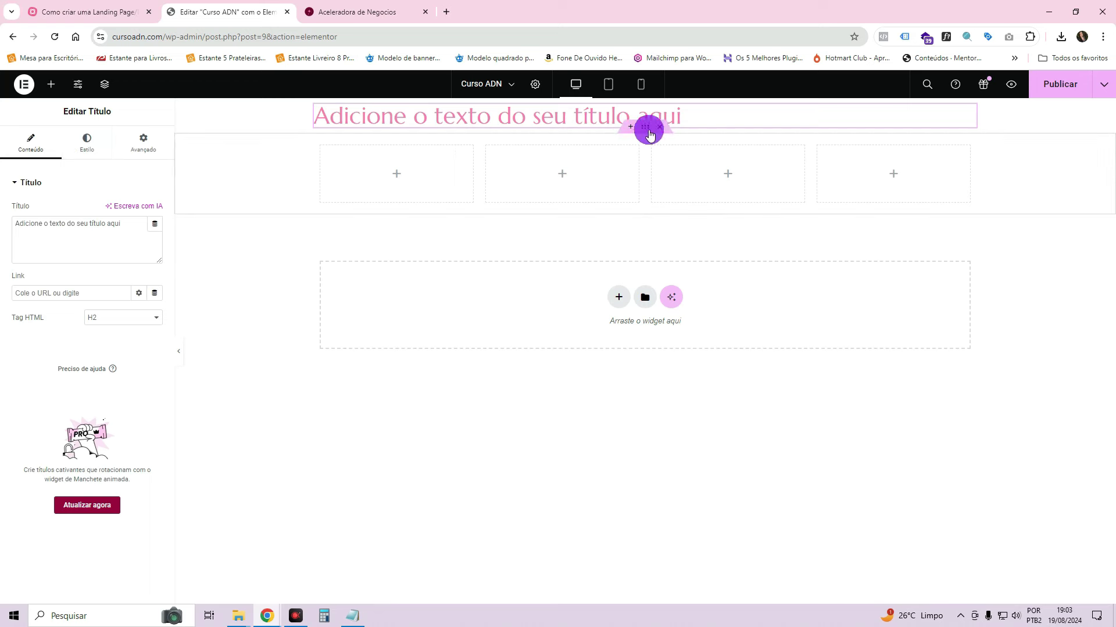
click(646, 128)
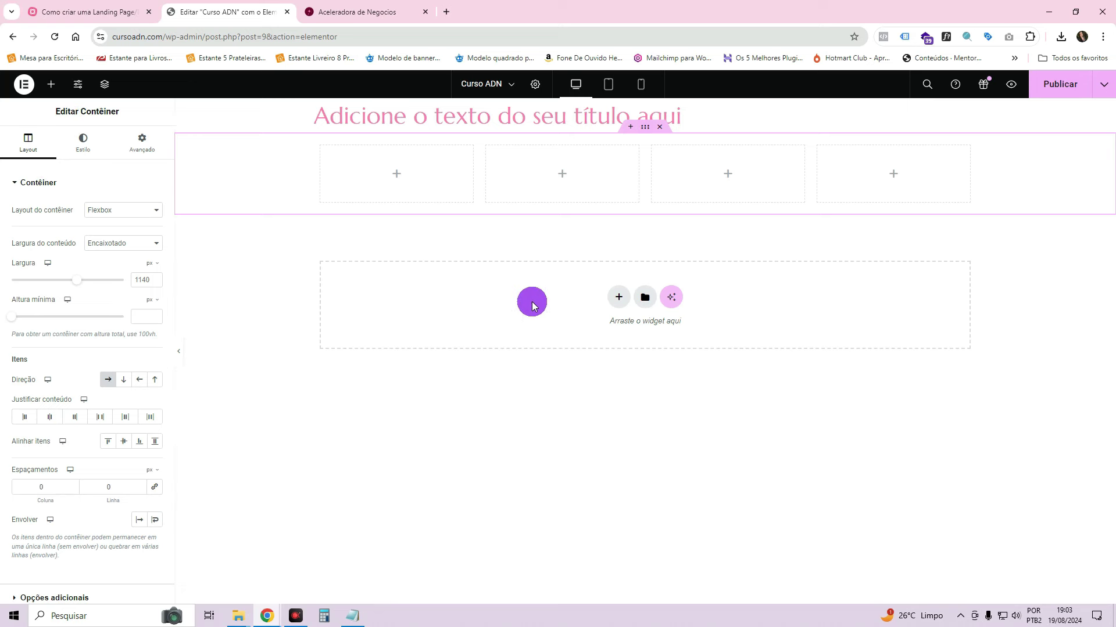
click(550, 116)
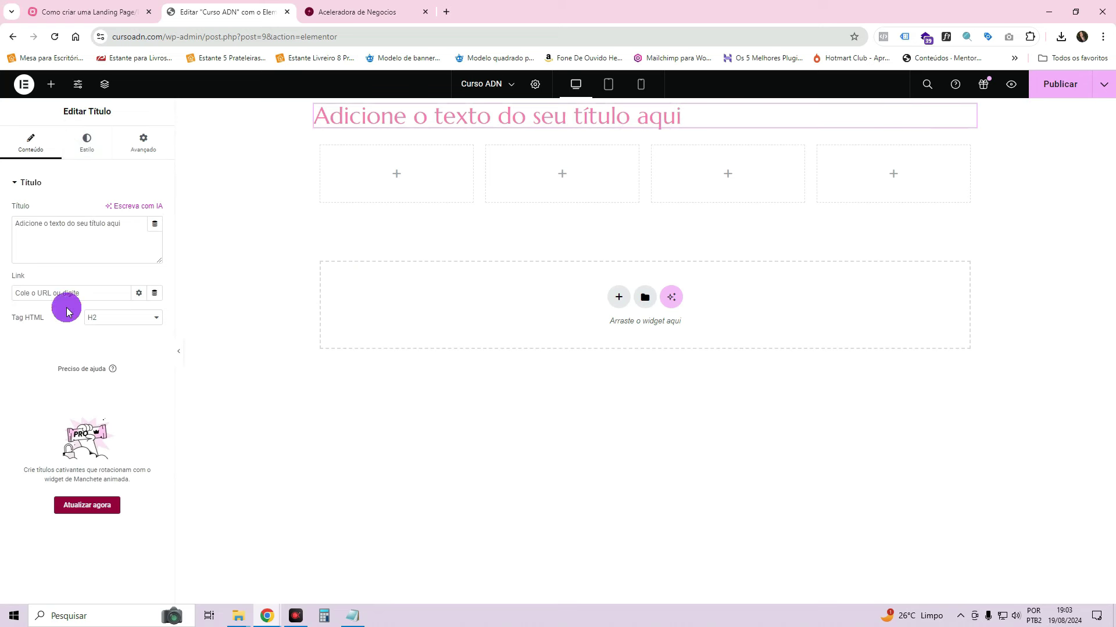
click(86, 144)
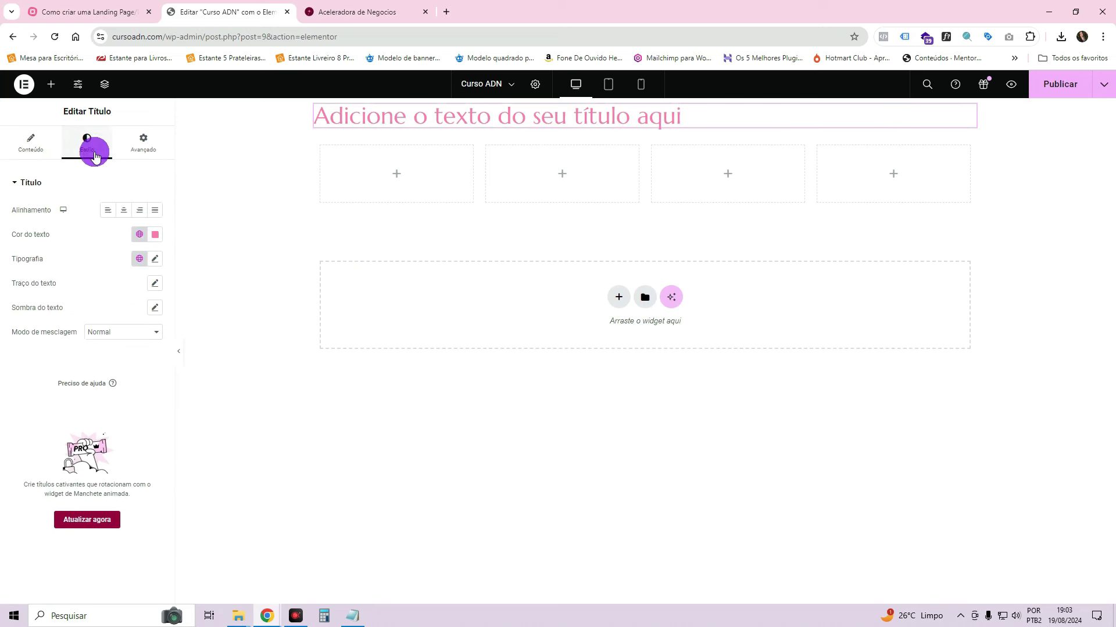
click(142, 146)
click(32, 145)
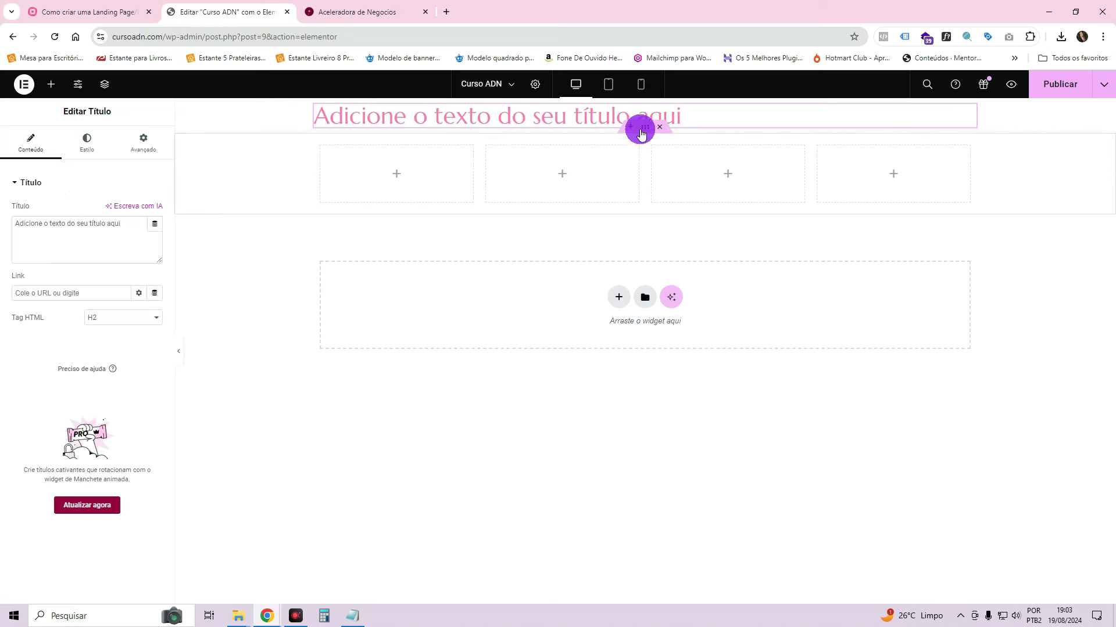
click(647, 128)
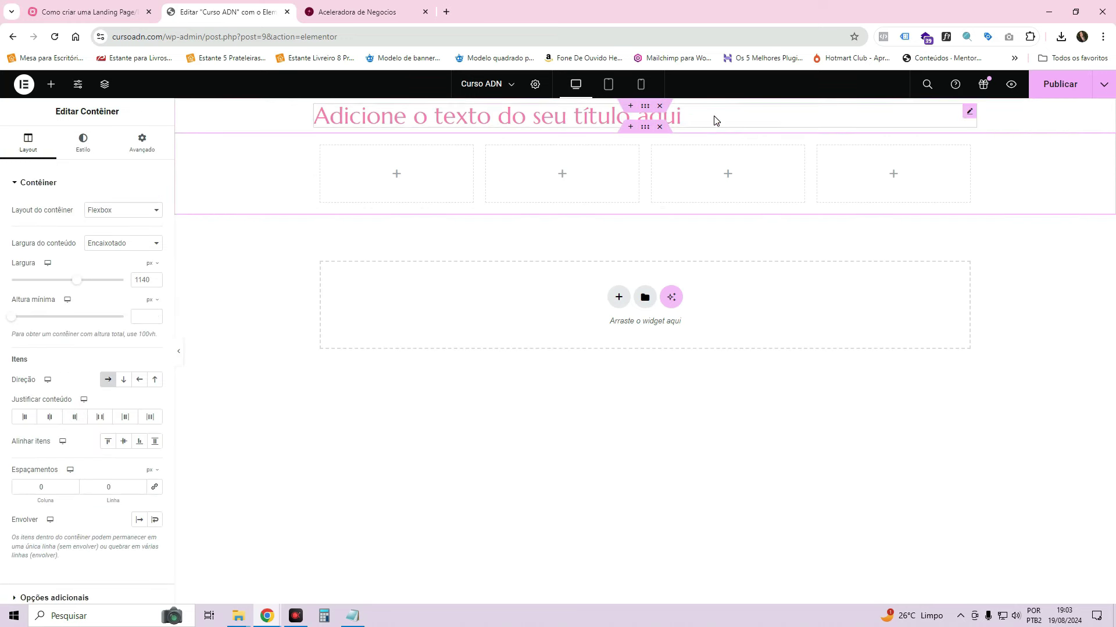
drag(715, 116, 645, 136)
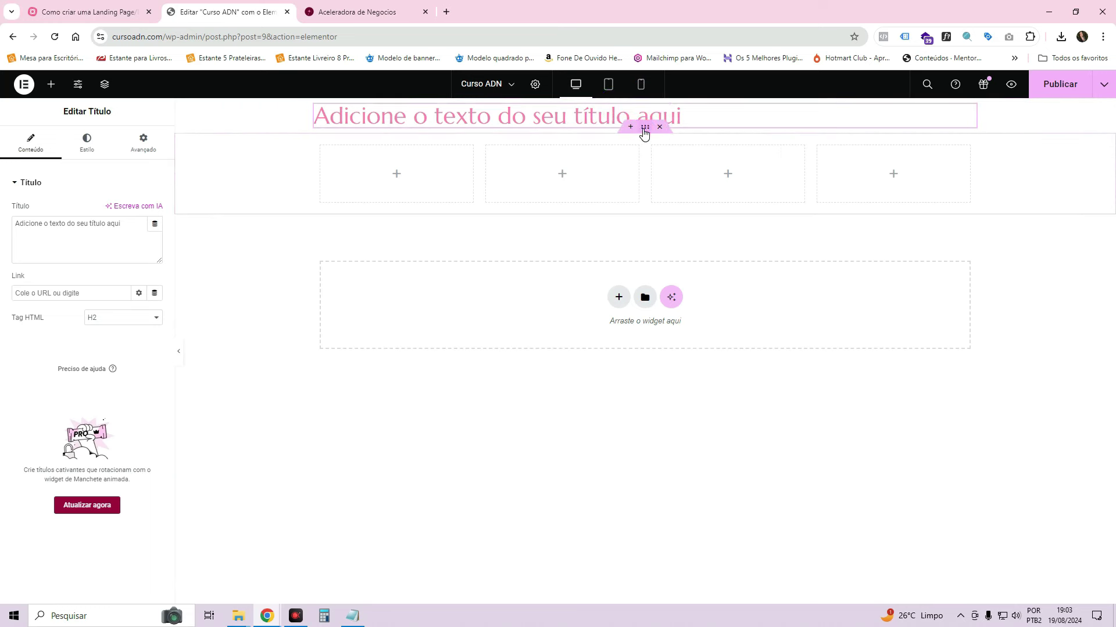
click(645, 134)
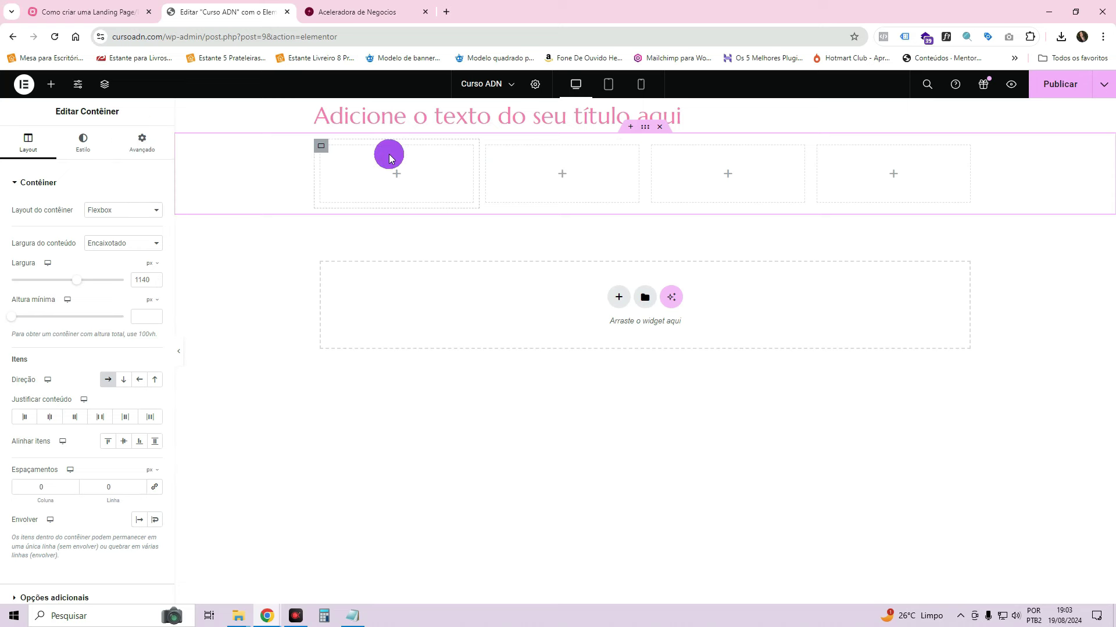
Step: Set the container's padding to 50, then delete the four-column container
click(154, 144)
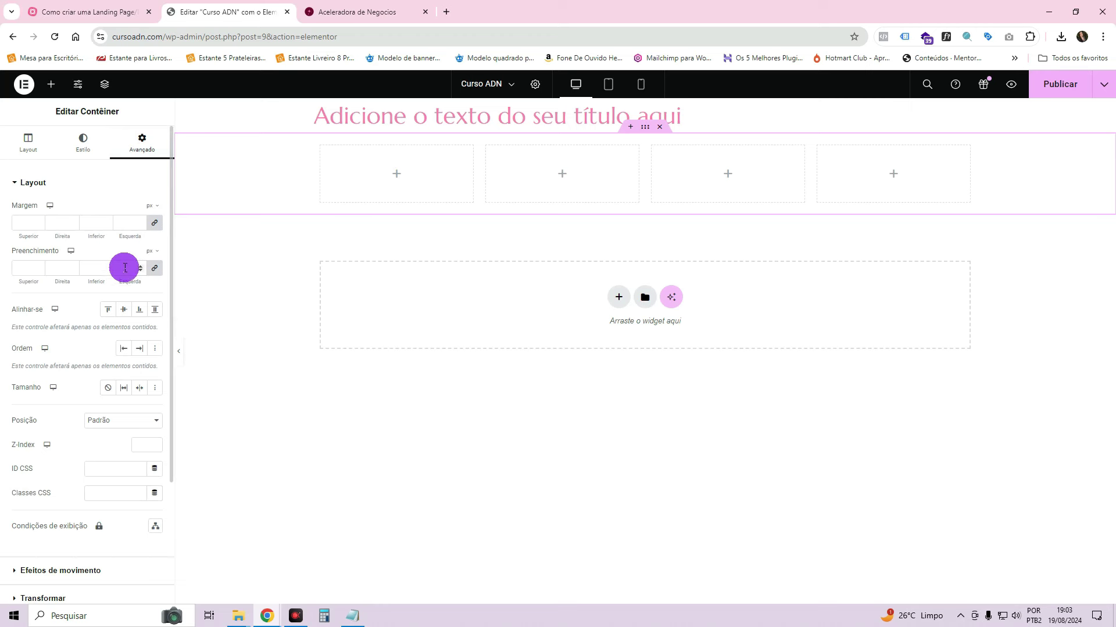
click(125, 268)
text(50)
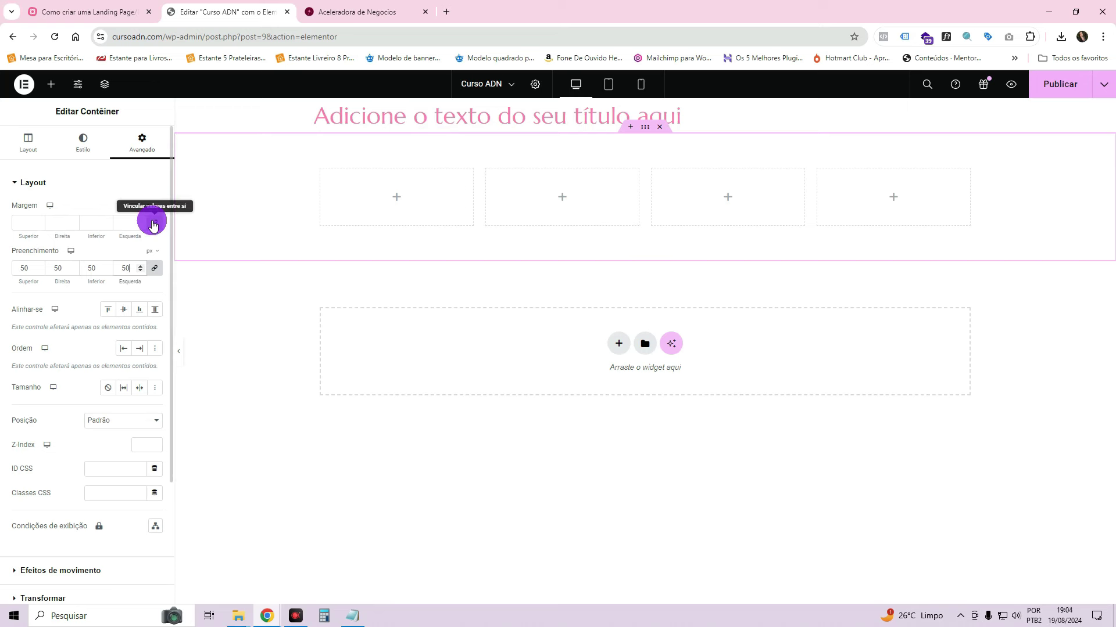
click(17, 211)
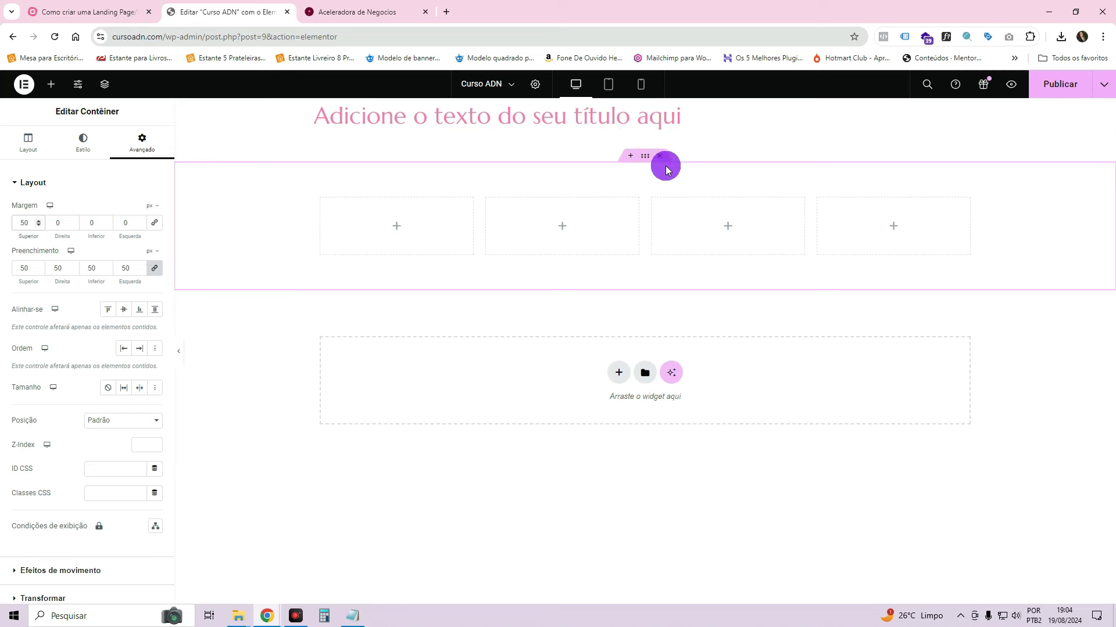
key(Delete)
scroll(642, 125, down, 1)
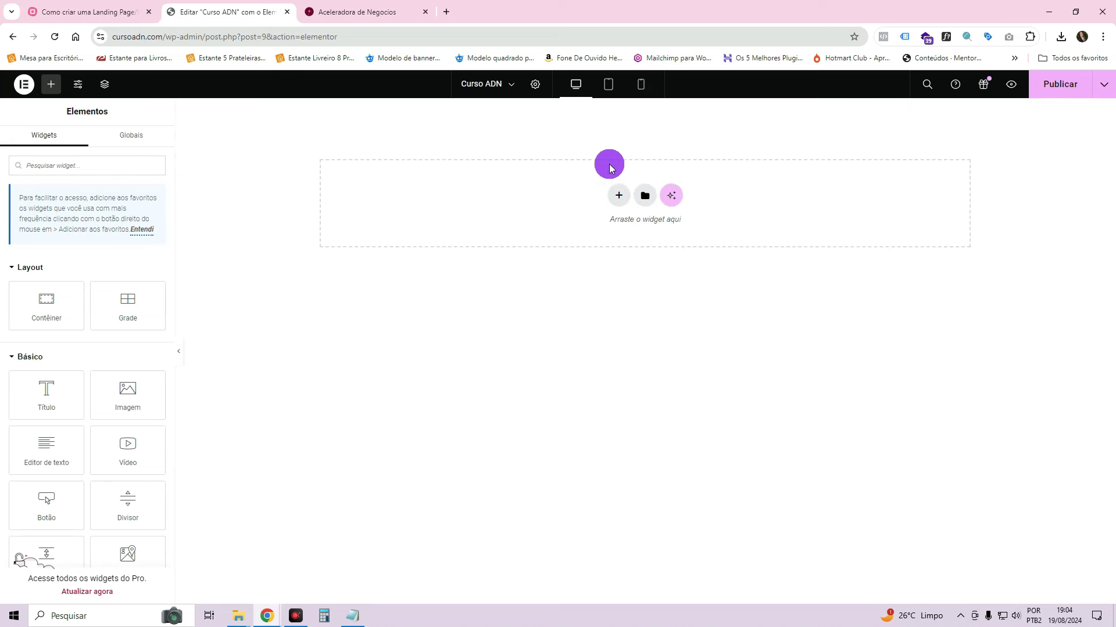
Step: Add a two-column flexbox container with 50 padding and 650 minimum height
click(615, 197)
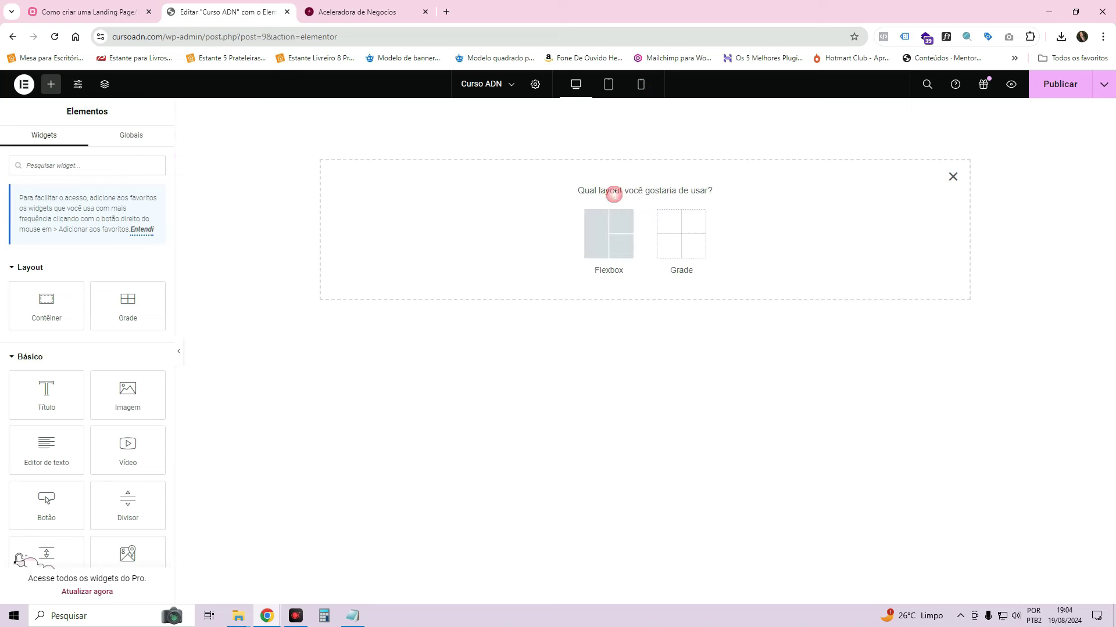
click(615, 230)
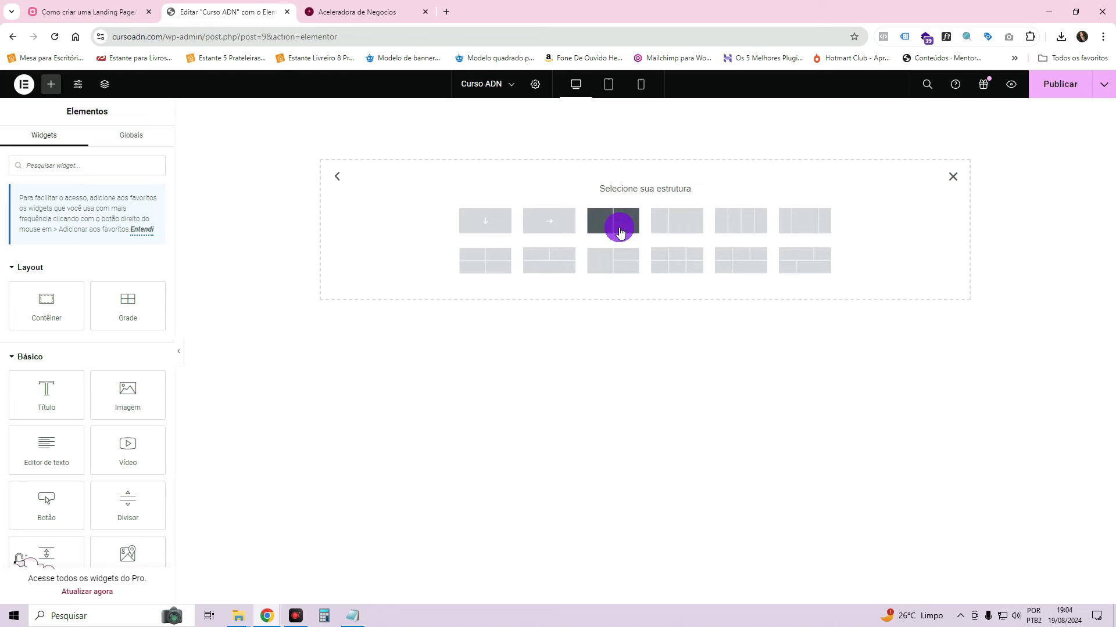
click(619, 231)
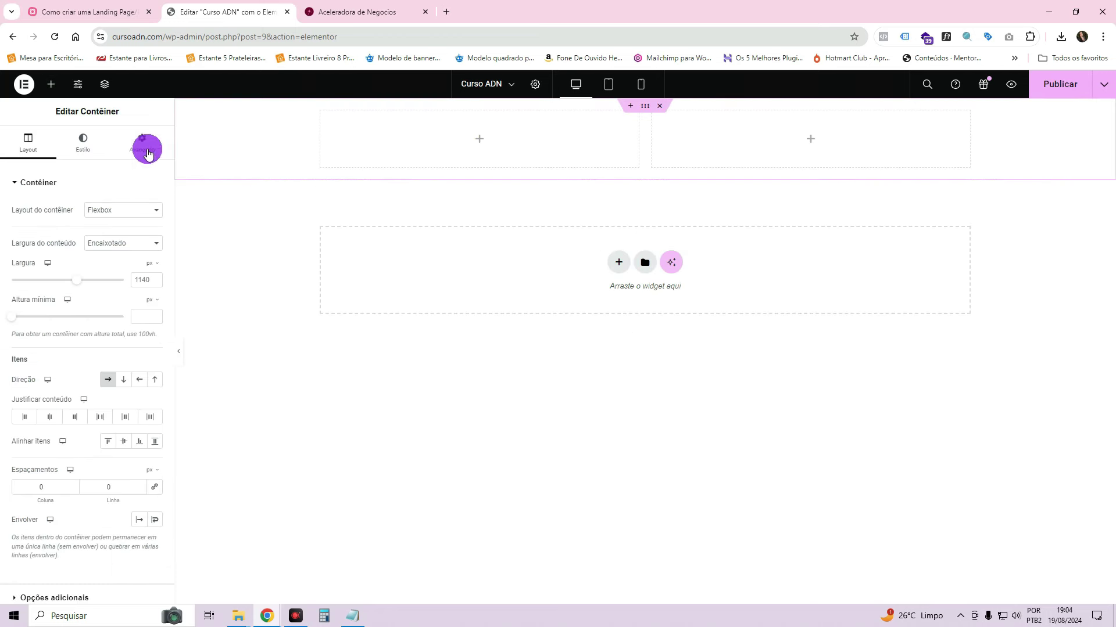
click(129, 144)
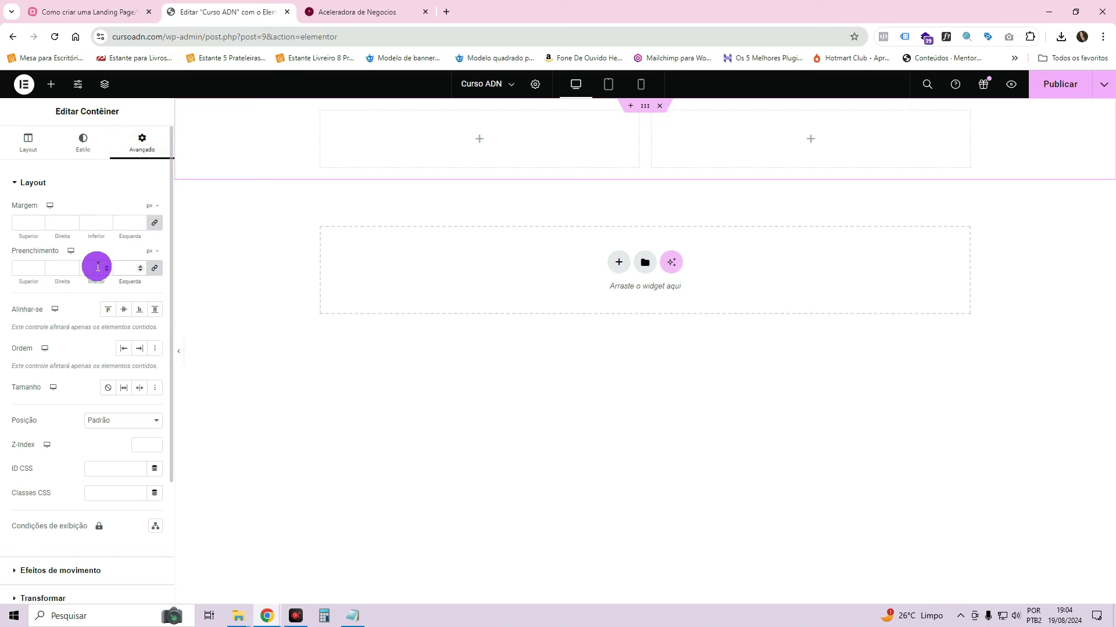
text(50)
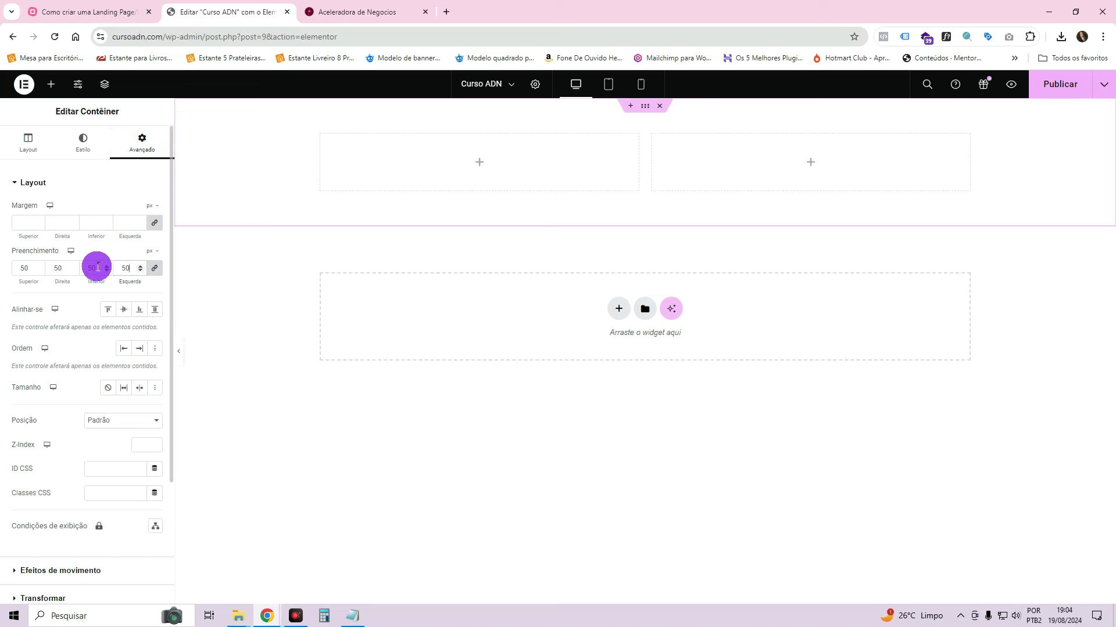
click(29, 142)
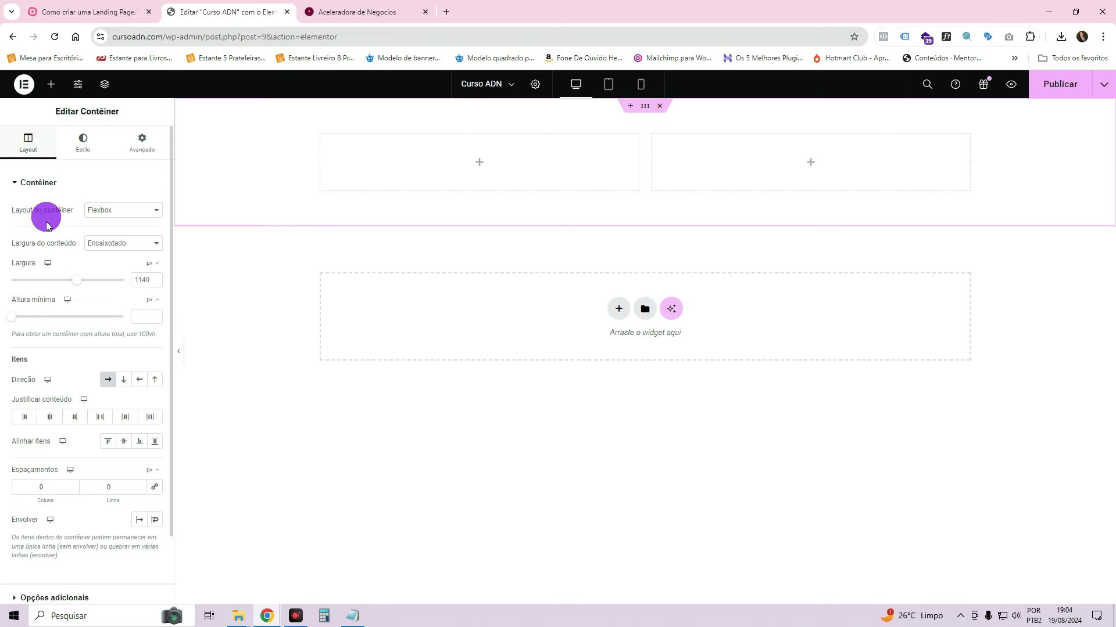
click(143, 321)
text(650)
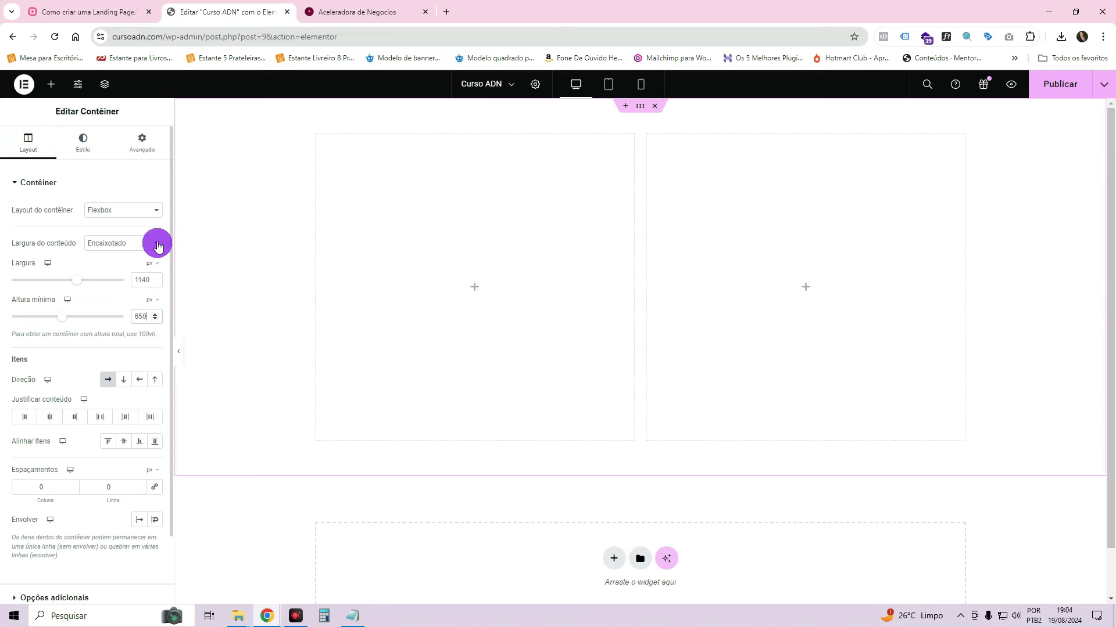
Step: Give it a Clássico image background and start uploading a file from the desktop folder
click(81, 145)
click(108, 235)
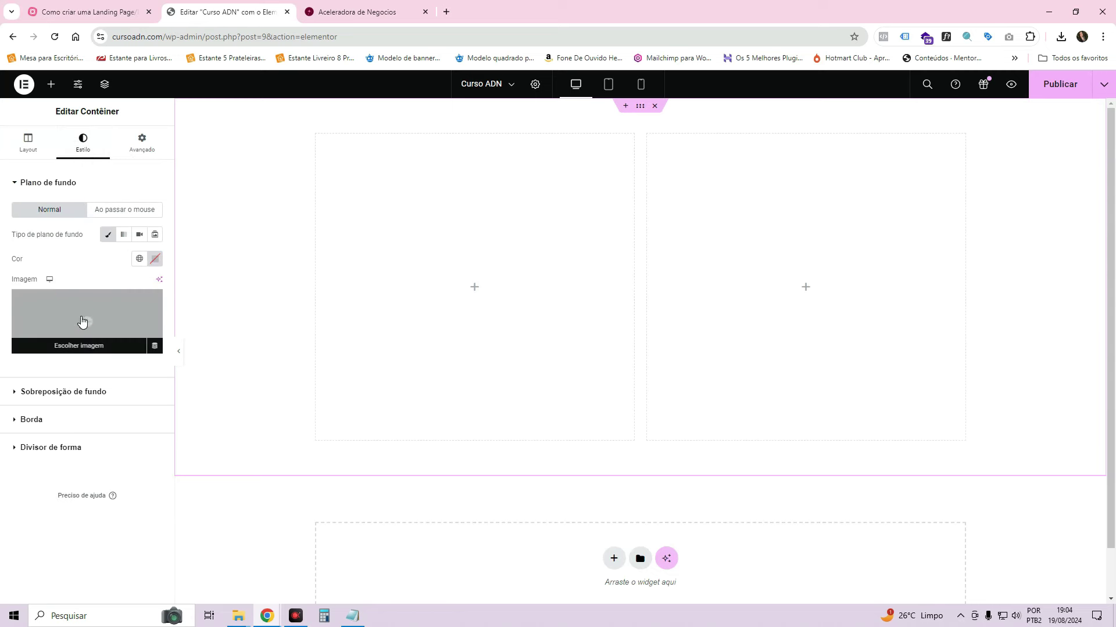
click(82, 322)
click(190, 128)
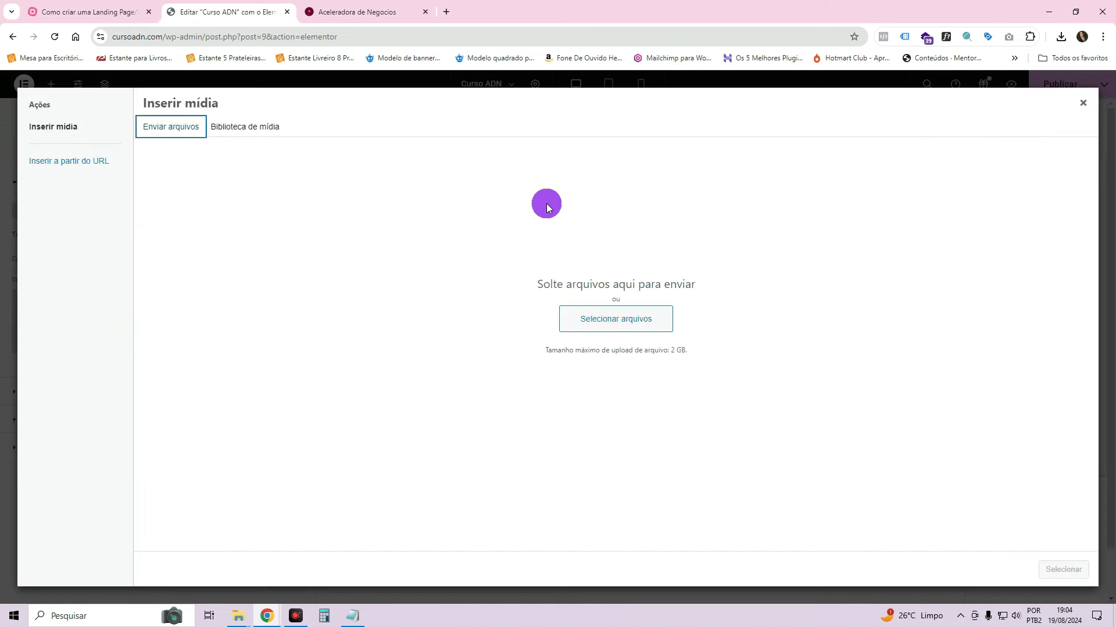
click(253, 618)
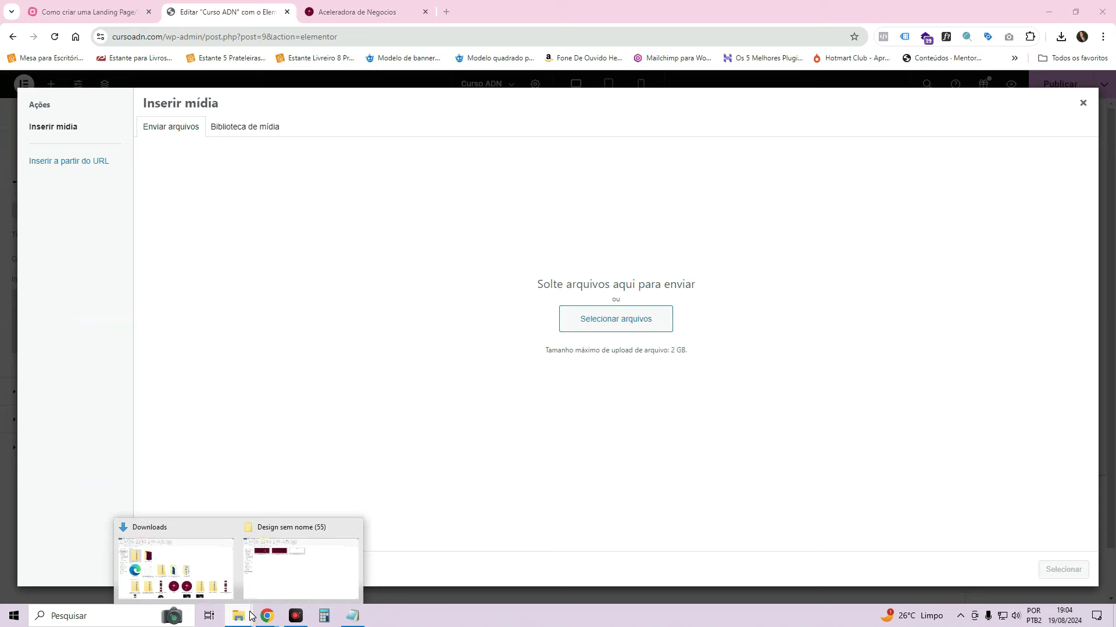
click(217, 573)
Step: Upload 'banner 1 adn' from Acelerador de Negócios > banner desktop into the browser
double_click(140, 145)
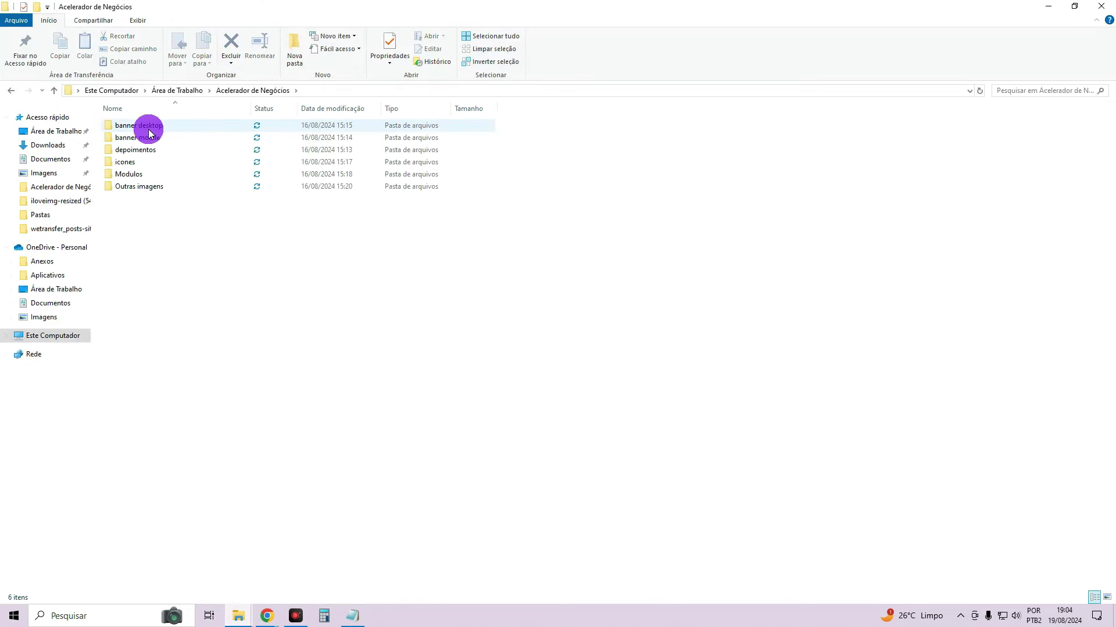
double_click(142, 123)
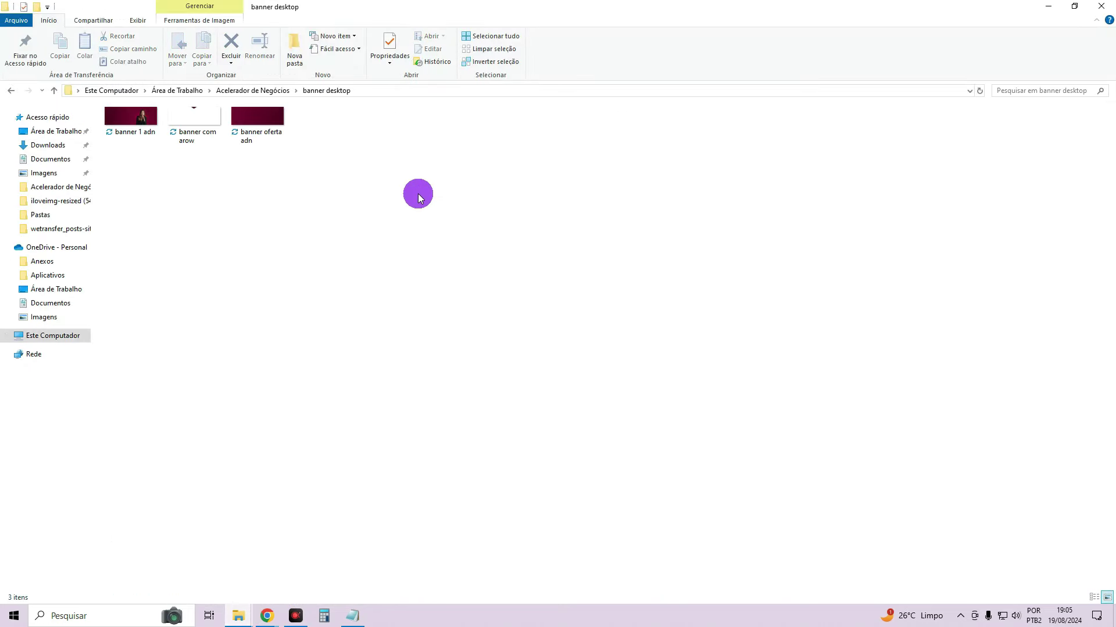
ctrl+scroll(418, 195, up, 3)
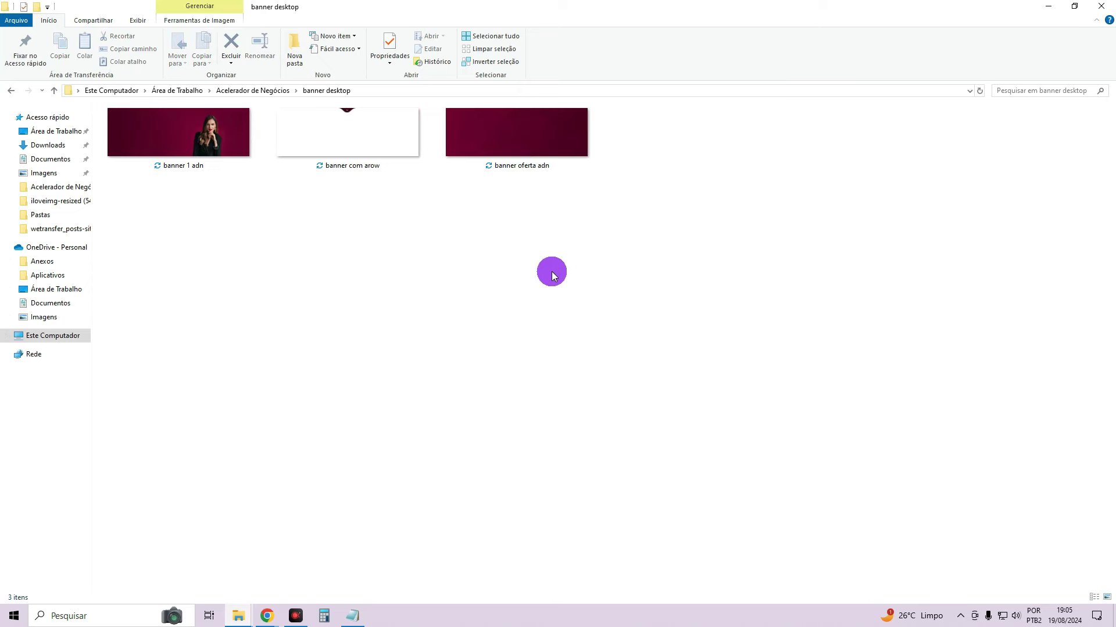
drag(198, 158, 476, 361)
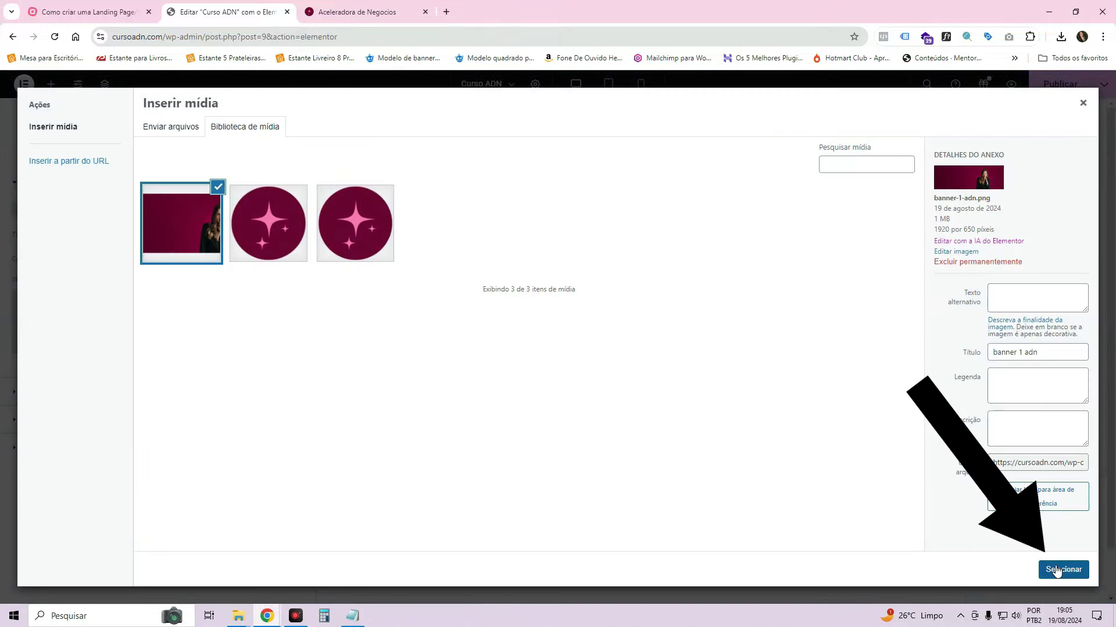
Step: Apply the uploaded banner as background, sized Cobertura and positioned Inferior ao centro
click(1056, 571)
scroll(46, 465, down, 2)
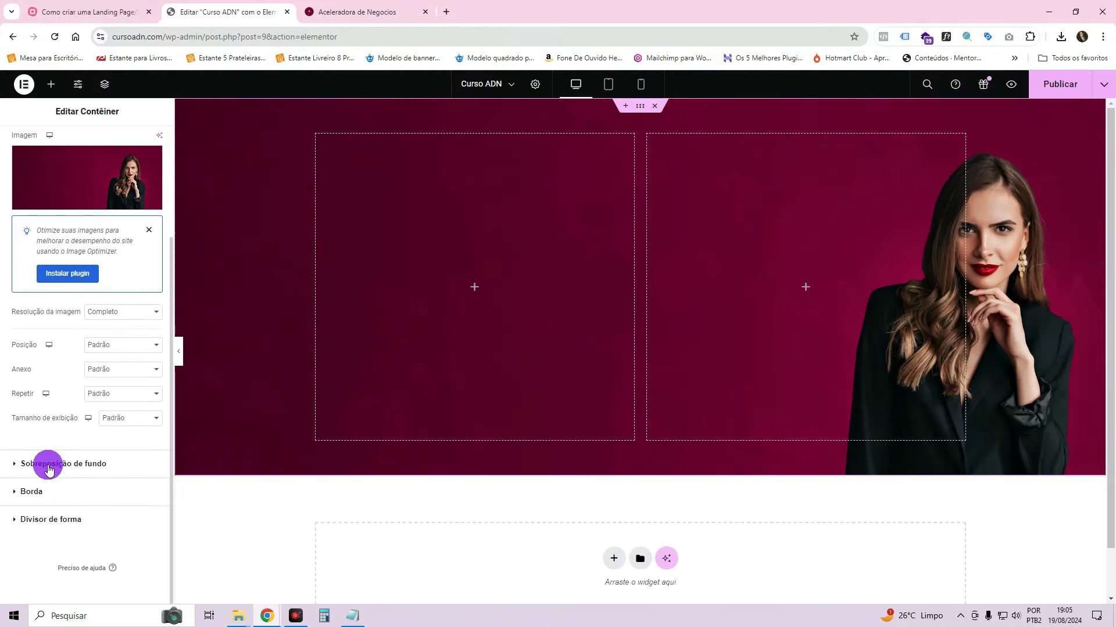
click(119, 419)
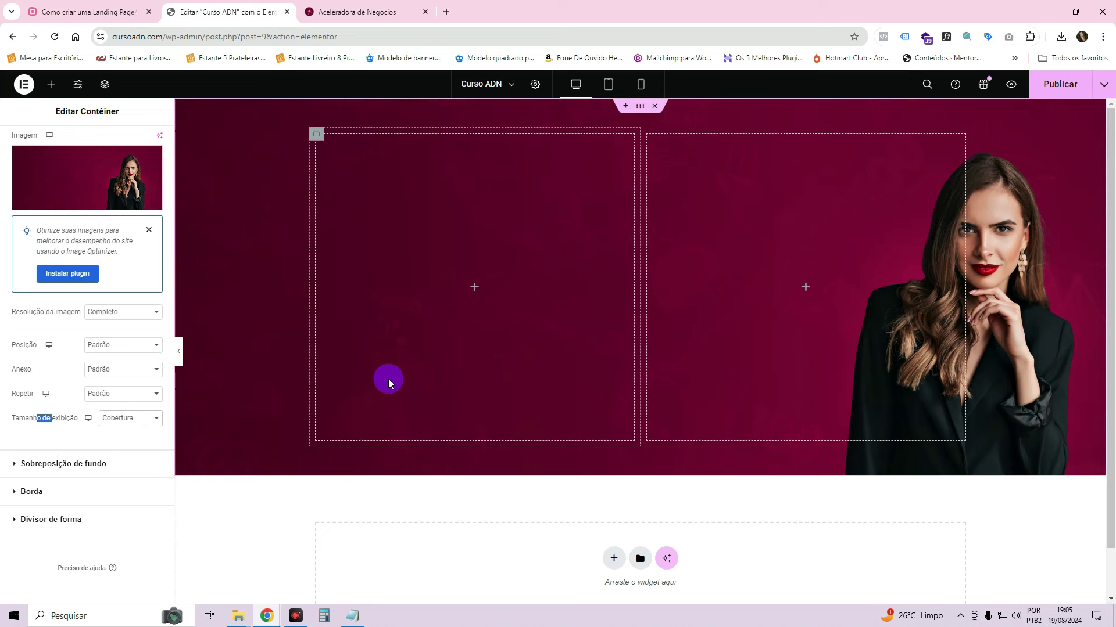
click(148, 418)
click(136, 459)
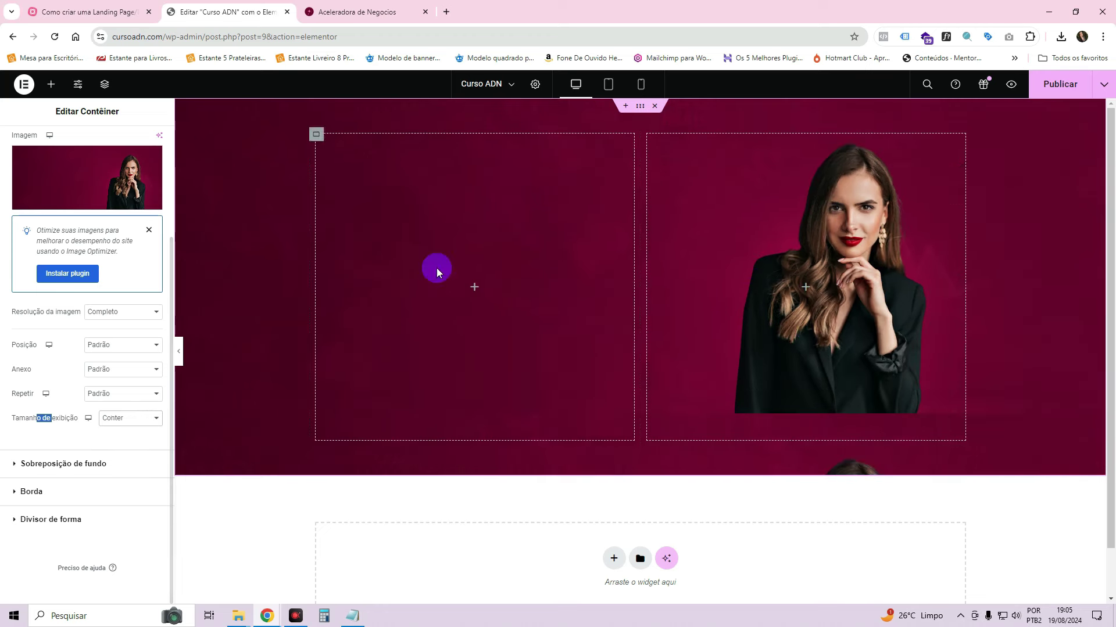
click(148, 418)
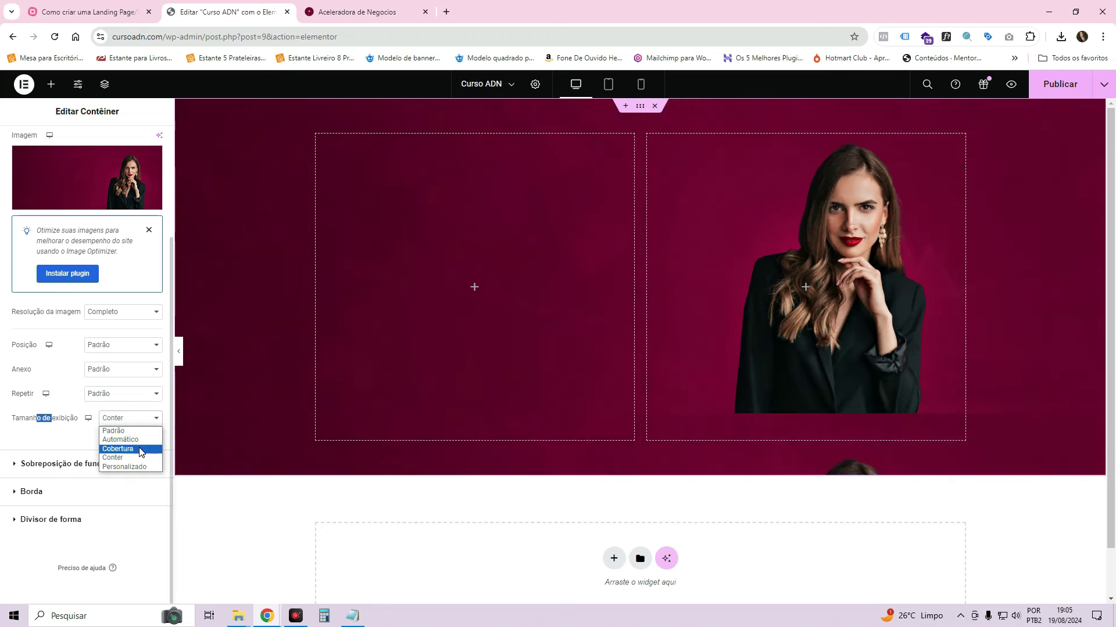
click(140, 449)
click(126, 346)
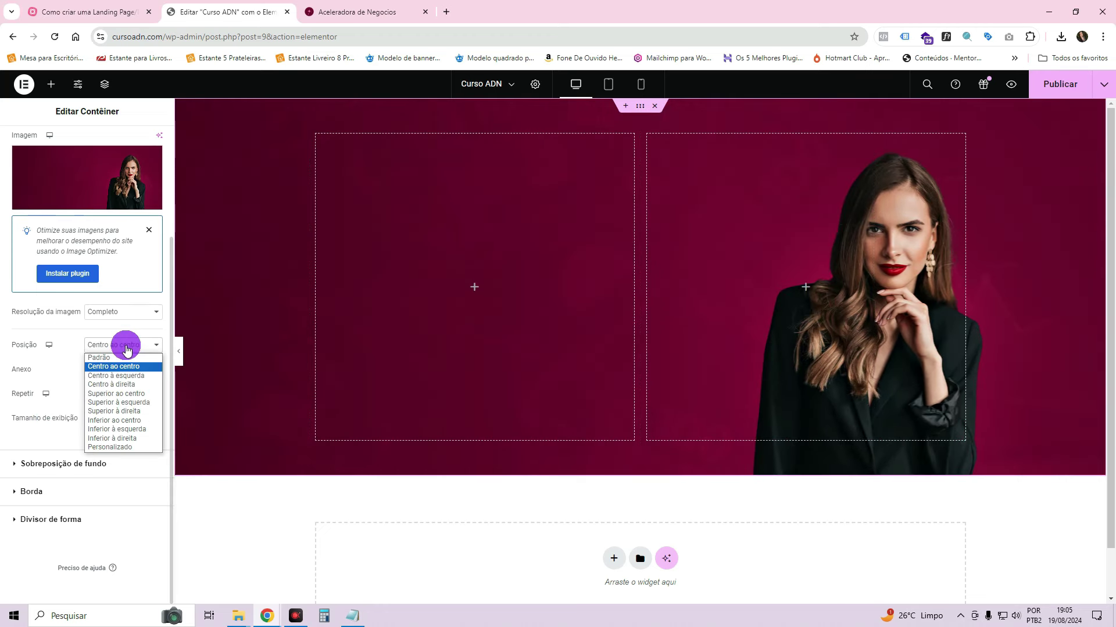
click(128, 421)
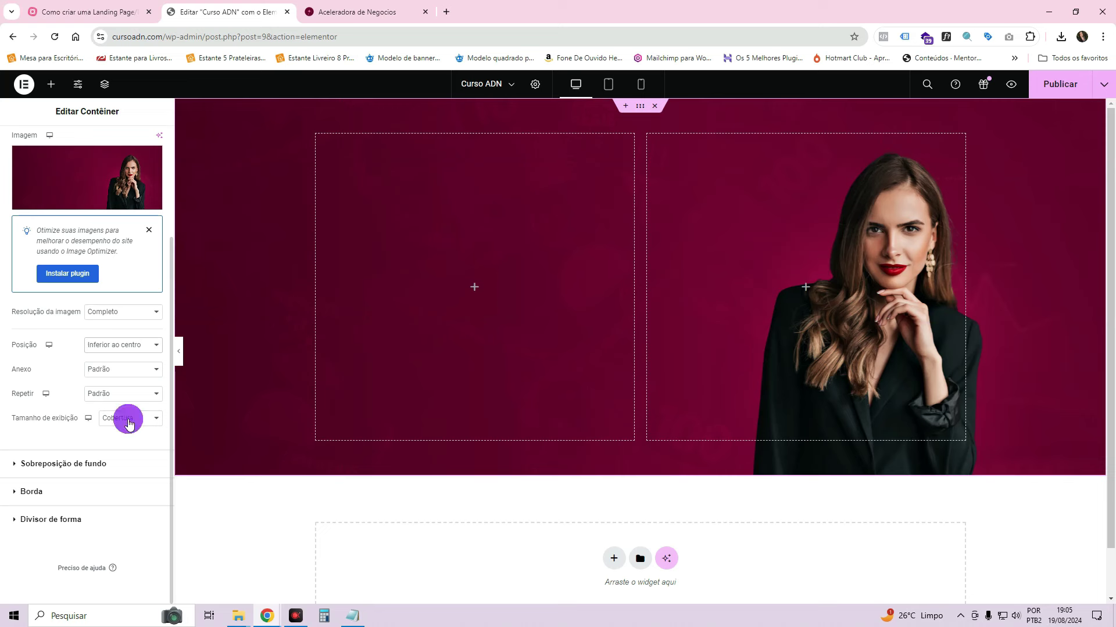
scroll(75, 274, up, 3)
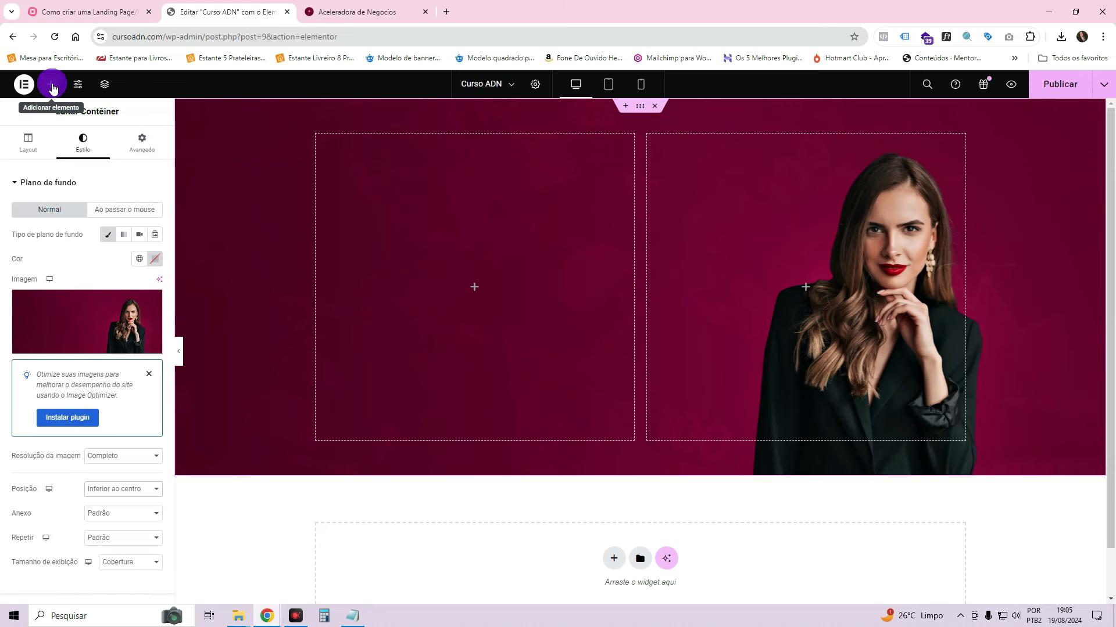
Step: Drop a Título widget into the left column and paste the 'Tenha Acesso ao Método Completo…' headline
click(53, 89)
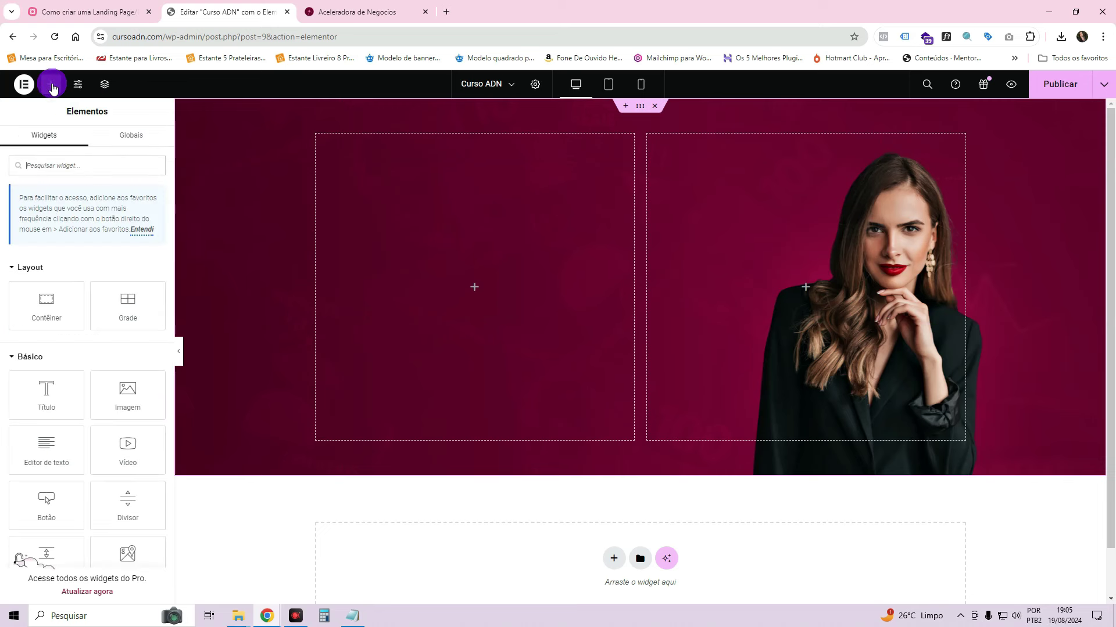
drag(45, 416, 102, 425)
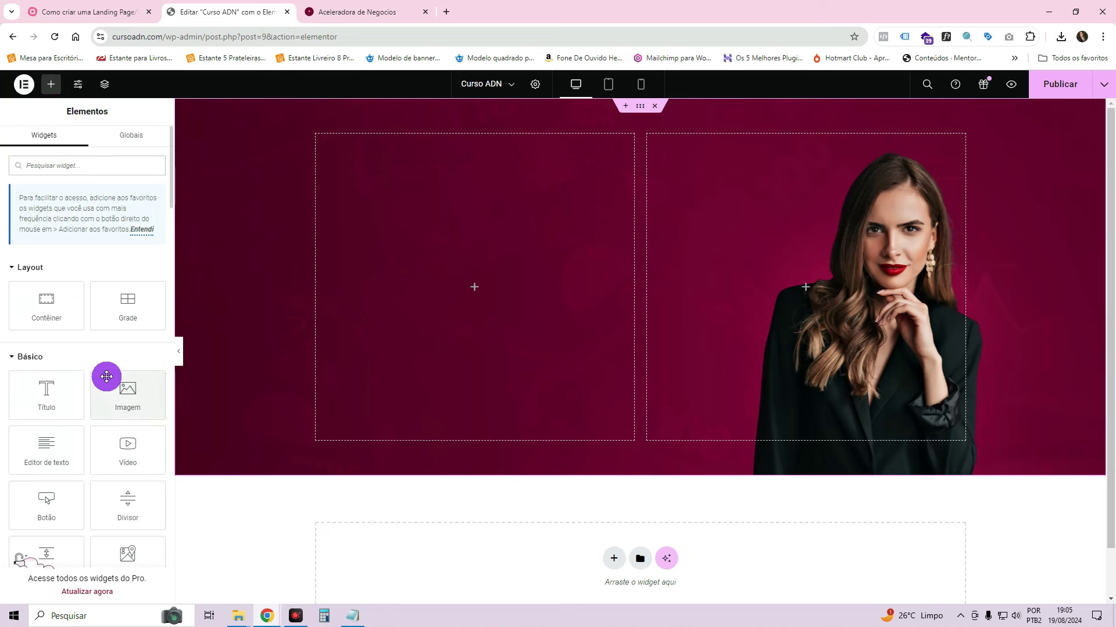
drag(43, 395, 453, 267)
drag(155, 254, 23, 219)
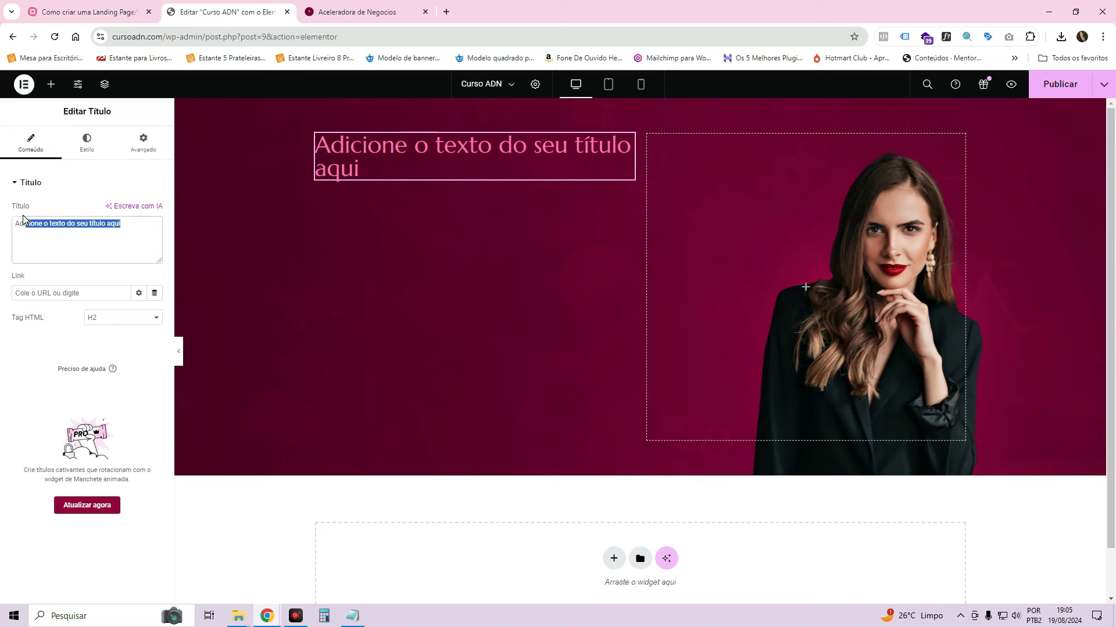
text(Tenha Acesso ao Método Completo para sua empresa sair do Zero aos 100K de faturamento por mês)
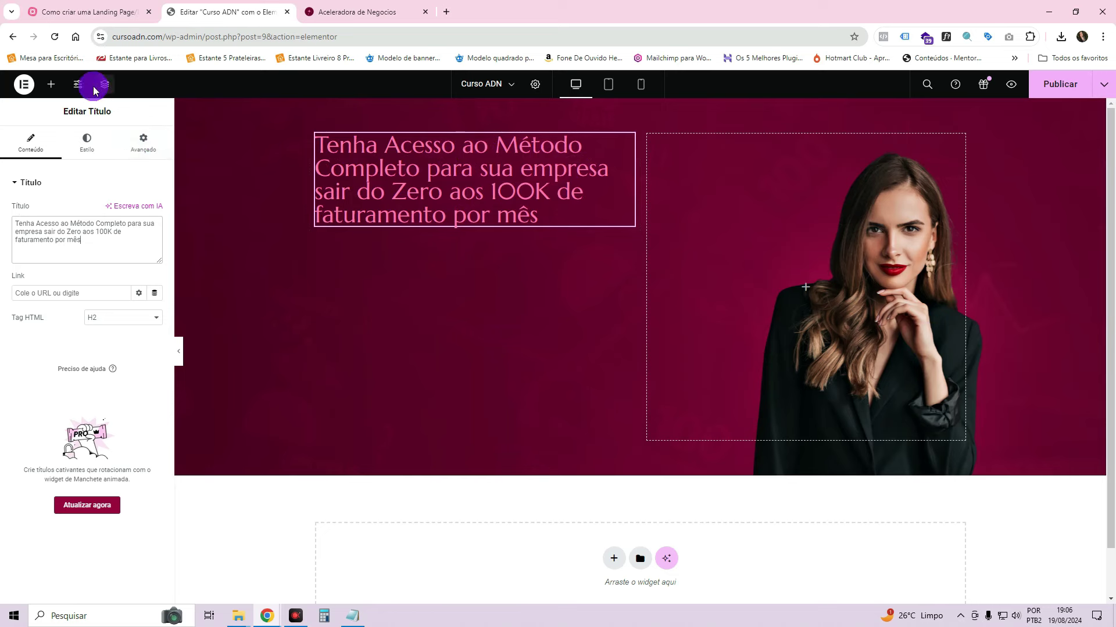
click(52, 85)
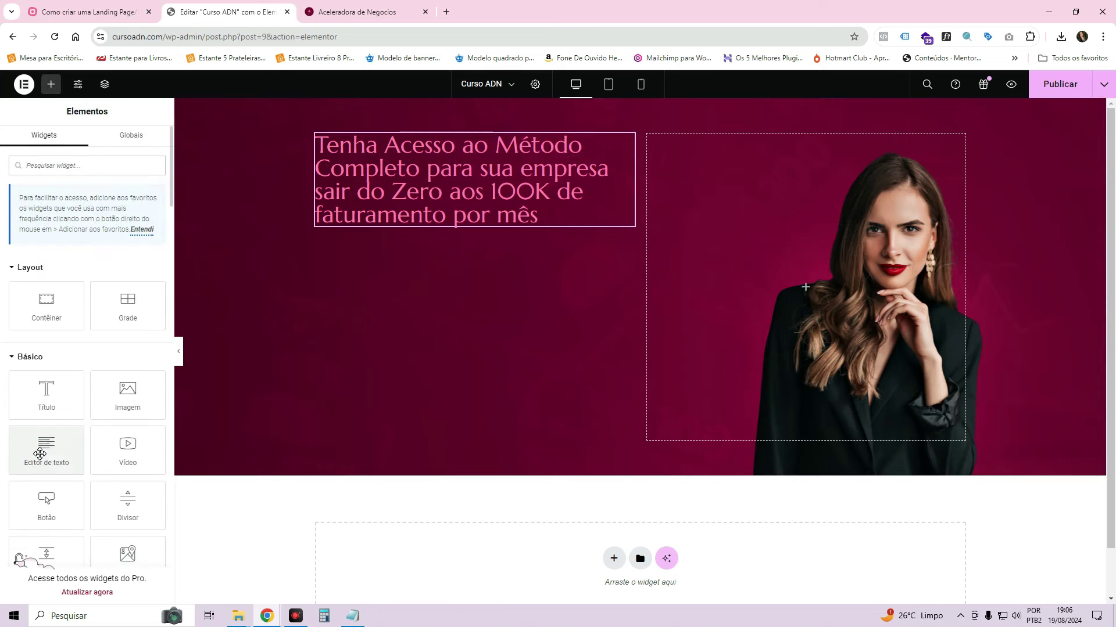
Step: Add a text editor block below the heading and paste the headline into it
drag(40, 453, 511, 221)
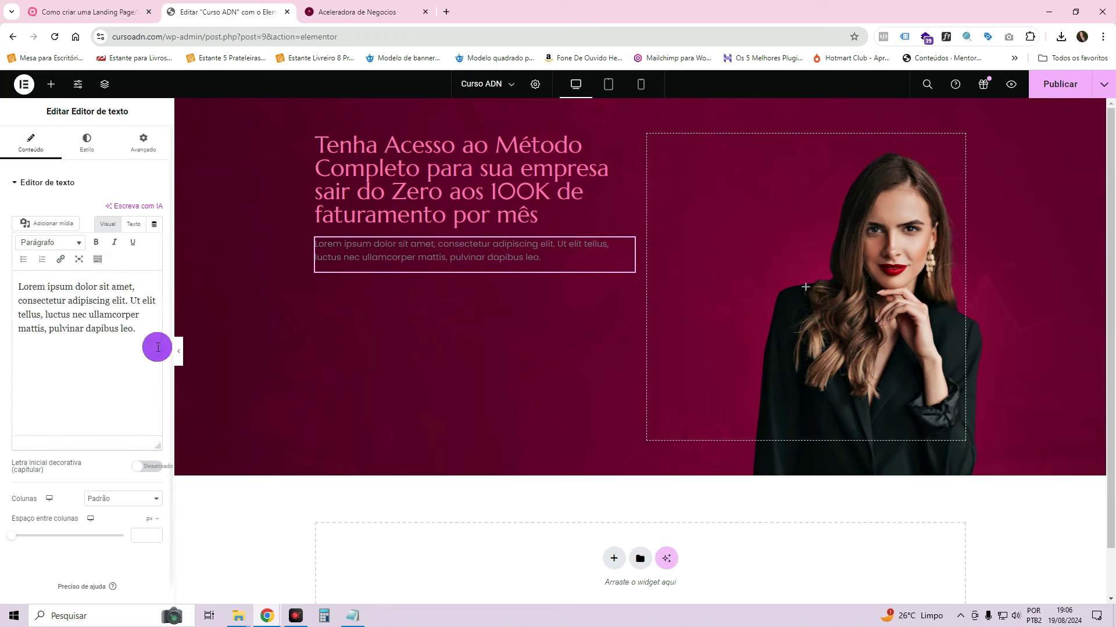
drag(158, 347, 10, 273)
text(Tenha Acesso ao Método Completo para sua empresa sair do Zero aos 100K de faturamento por mês)
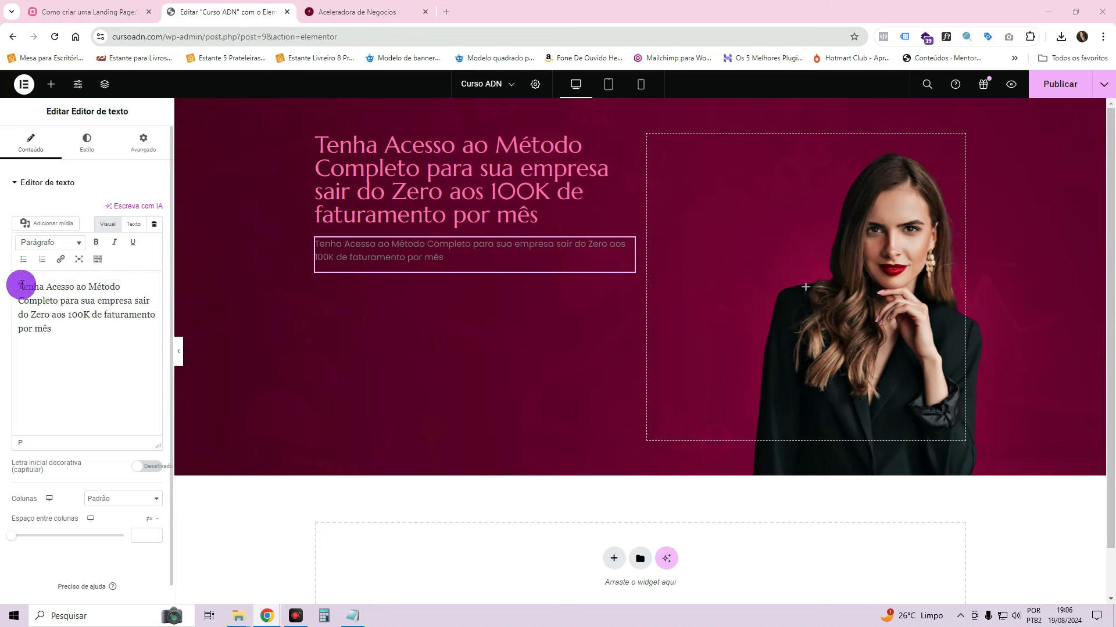
Step: Make 'Tenha Acesso ao Método Completo' bold and pink #FF73B0
drag(20, 285, 60, 300)
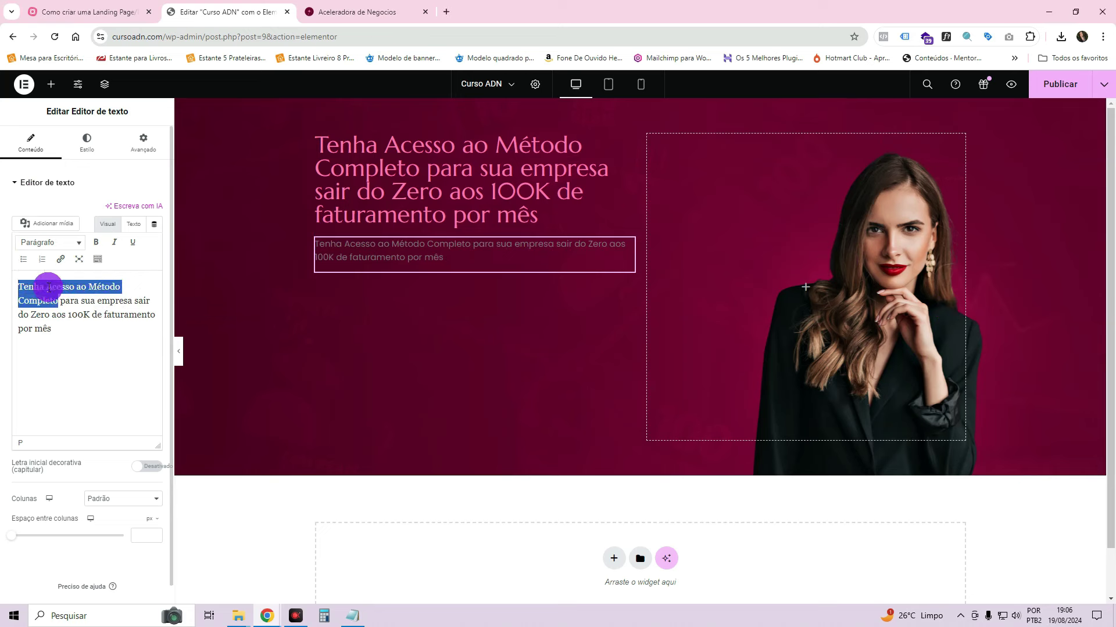
click(97, 243)
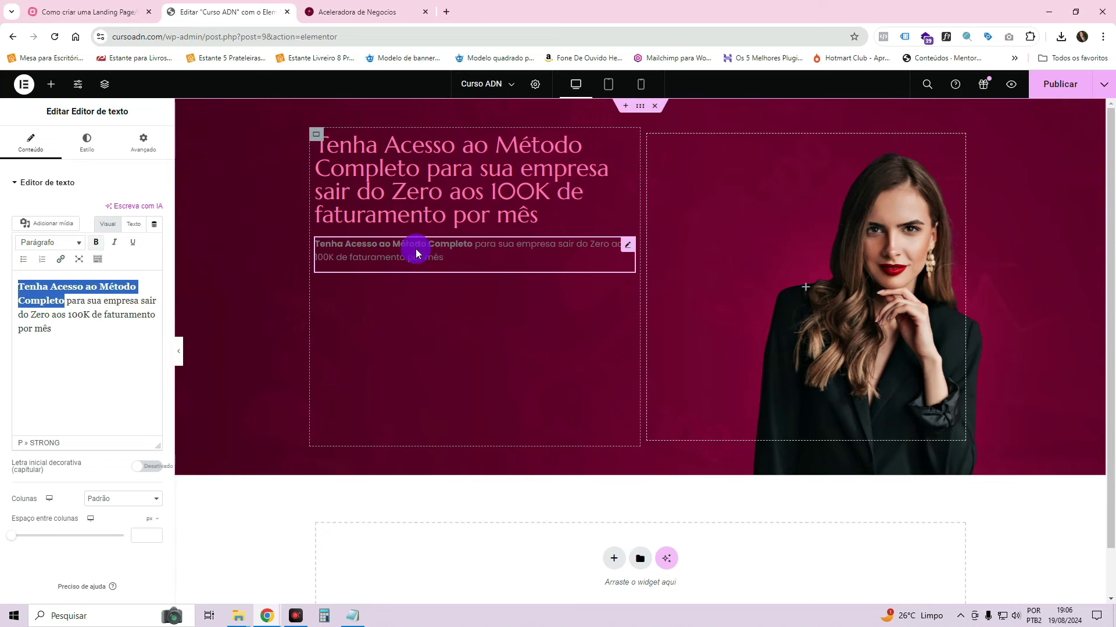
click(98, 267)
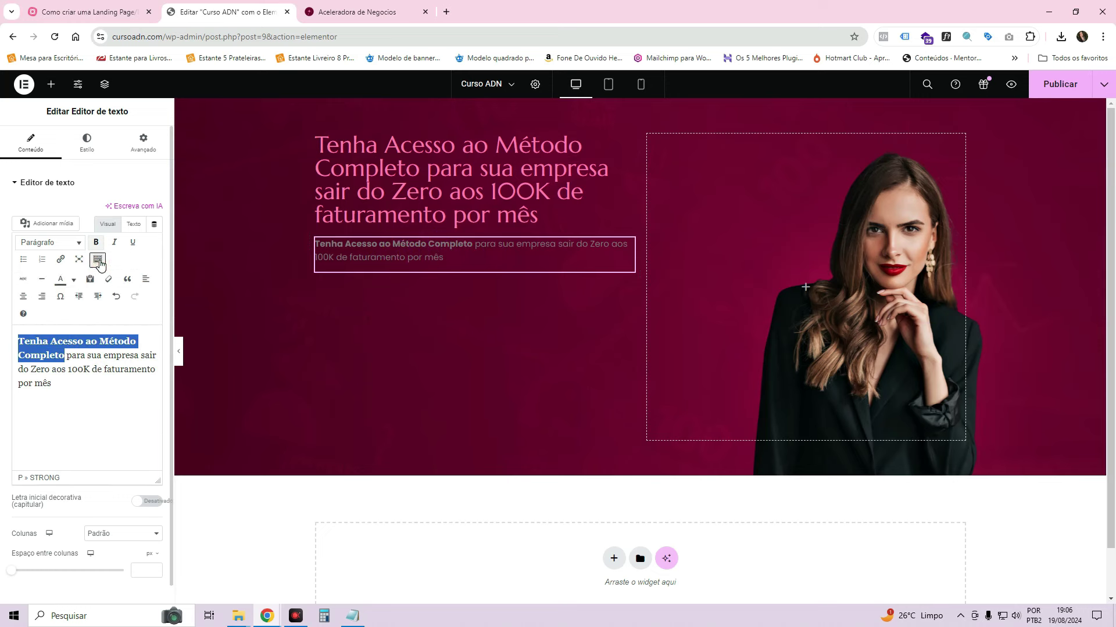
click(73, 281)
click(68, 363)
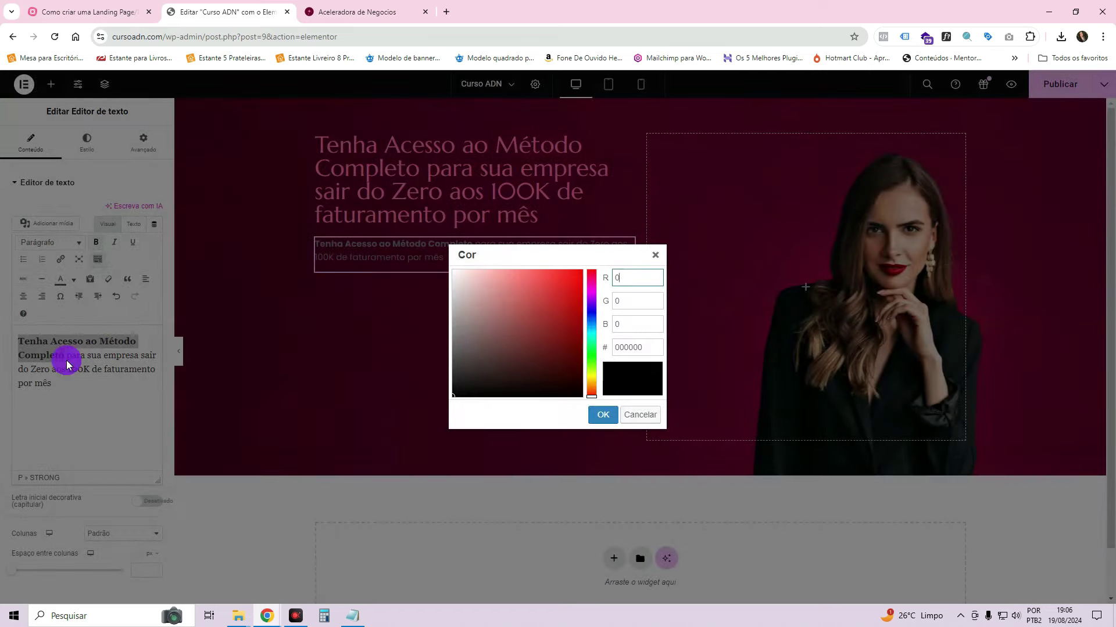
double_click(628, 348)
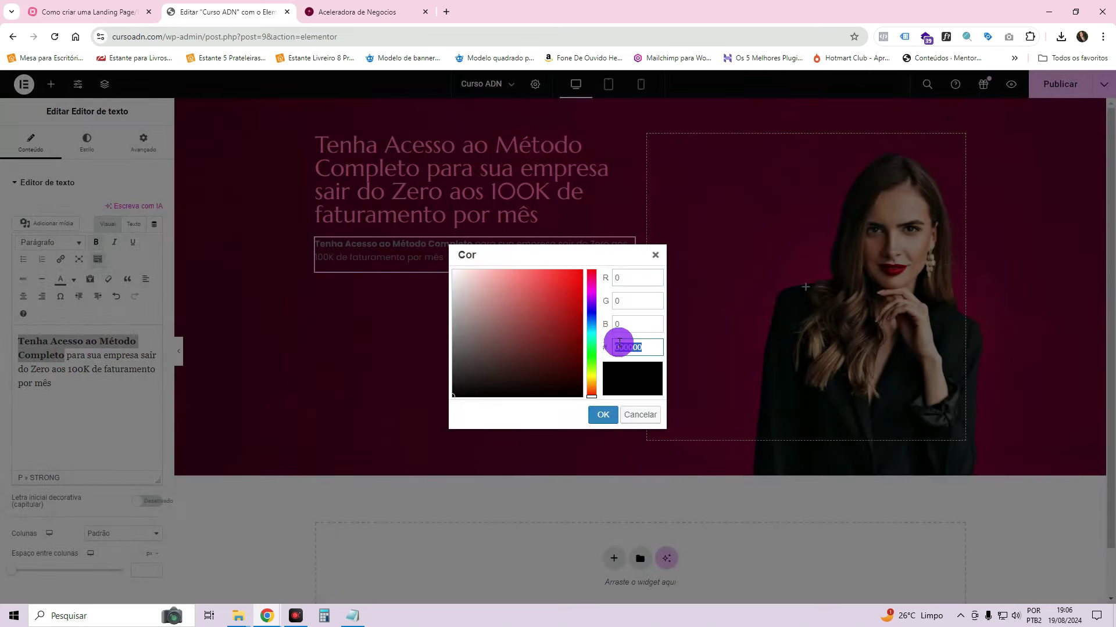
click(353, 616)
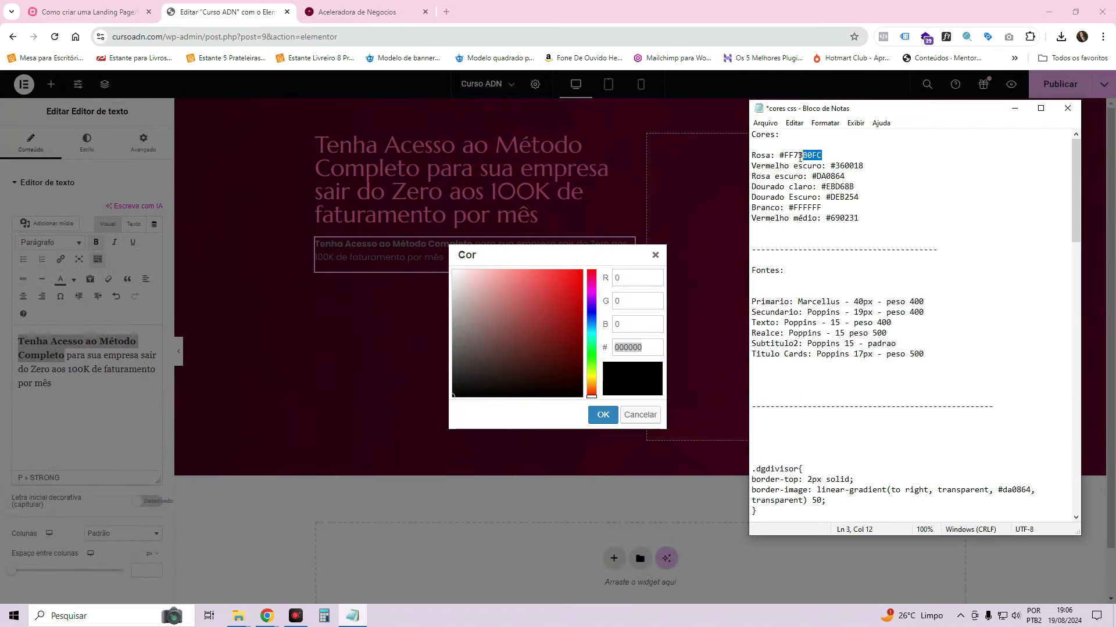
double_click(639, 348)
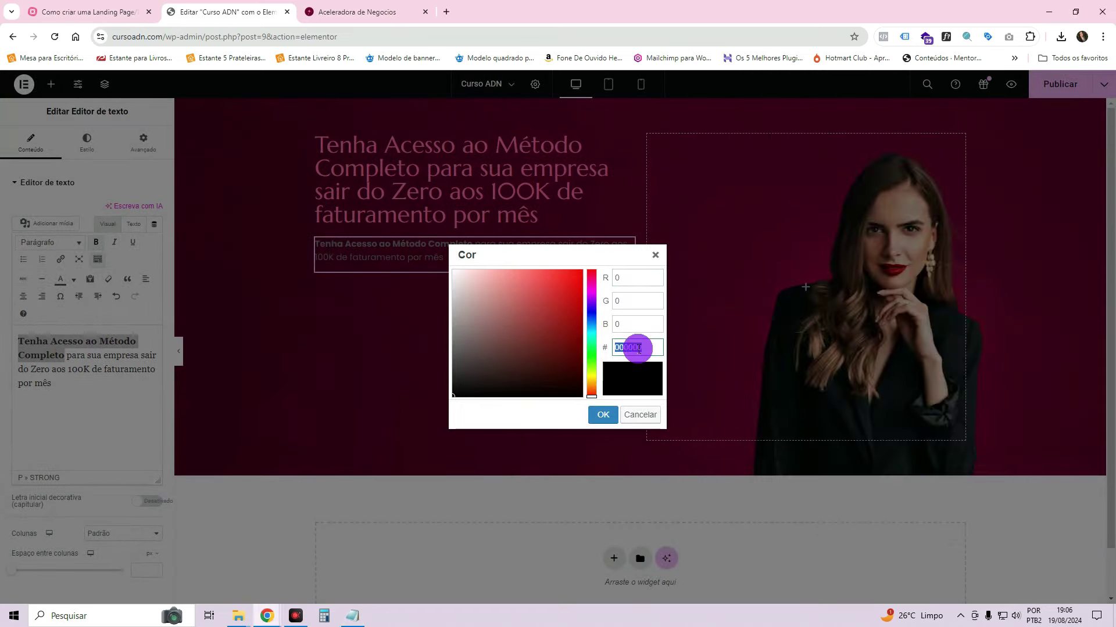
click(607, 317)
click(603, 414)
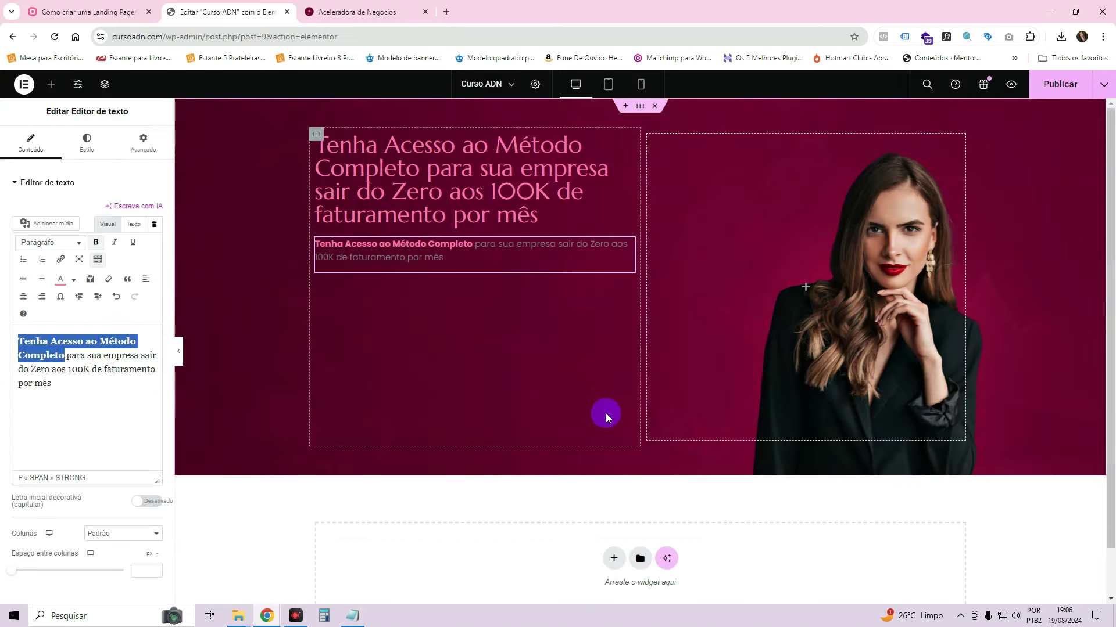
Step: Copy the paragraph's HTML code from the Texto tab, then delete the scratch text block
click(135, 225)
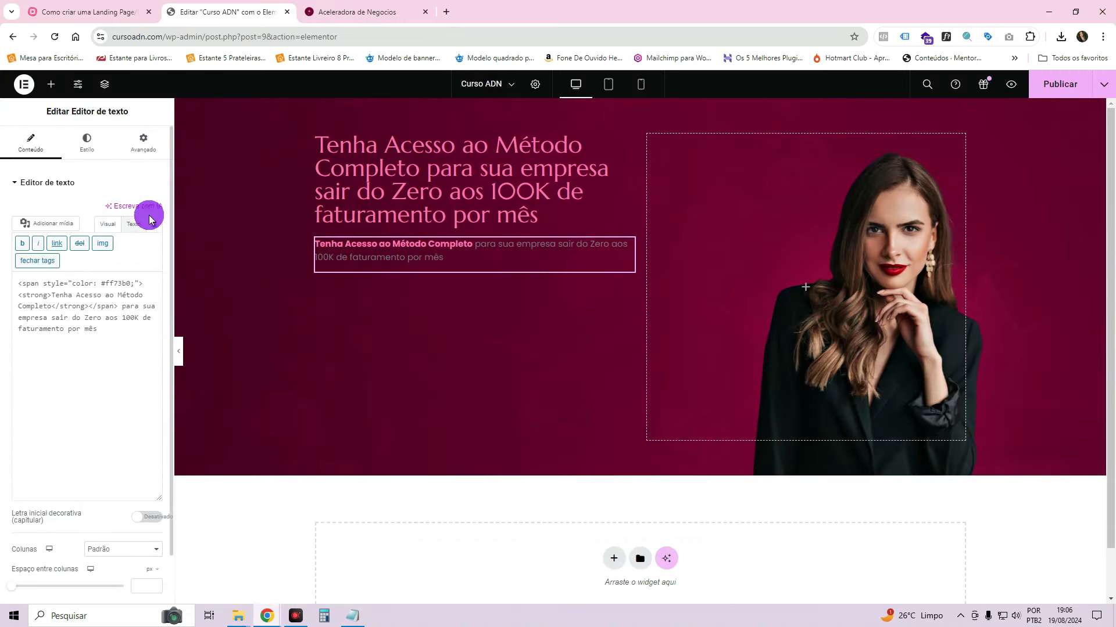
drag(100, 331, 21, 279)
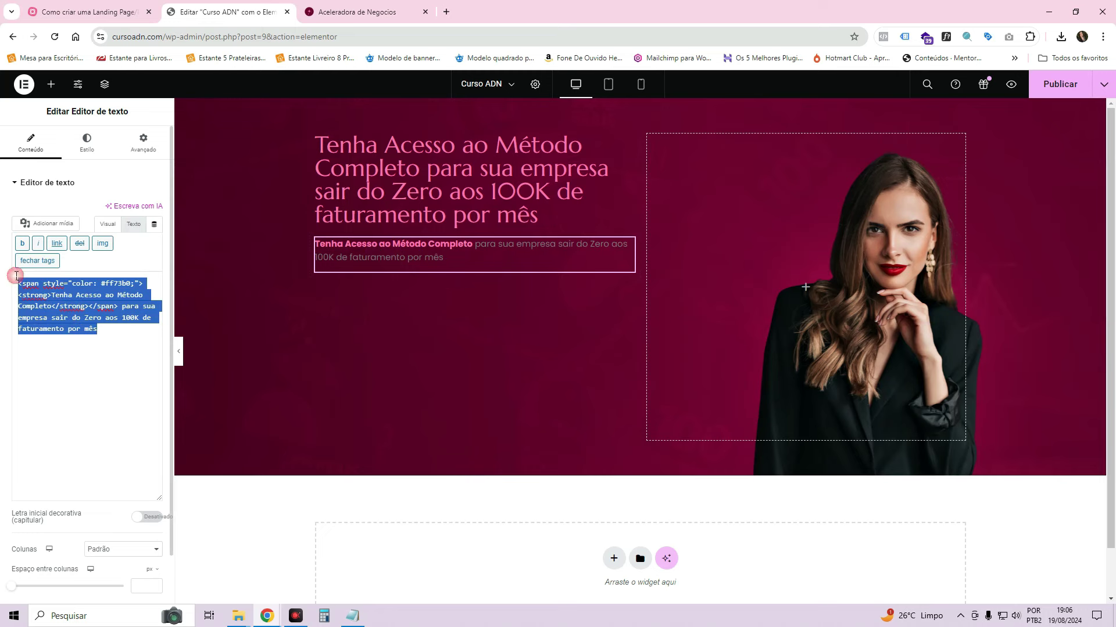
right_click(476, 253)
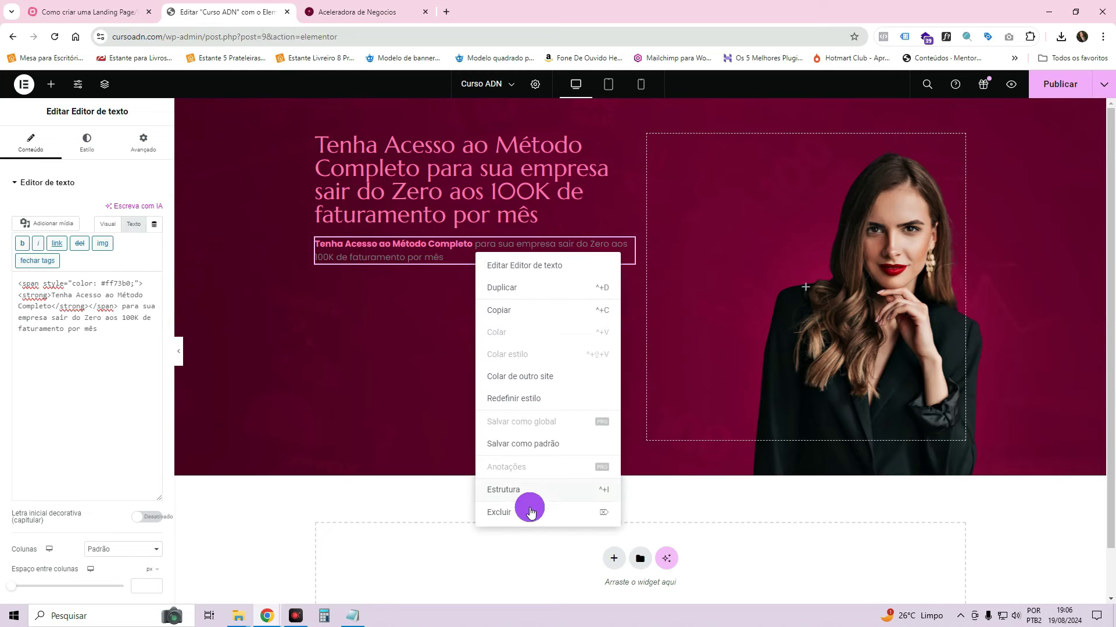
click(498, 512)
click(481, 181)
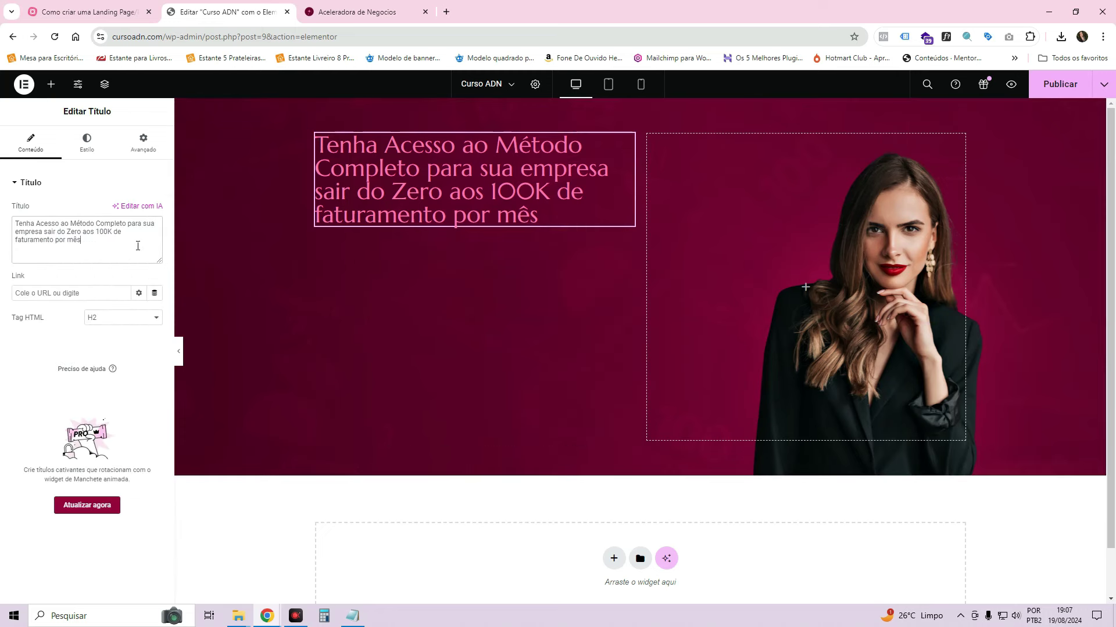
Step: Replace the heading title with the pink bold HTML and make the remaining words white
drag(145, 249, 12, 196)
text(<span style="color: #ff73b0;"><strong>Tenha Acesso ao Método Completo</strong></span> para sua empresa sair do Zero aos 100K de faturamento por mês)
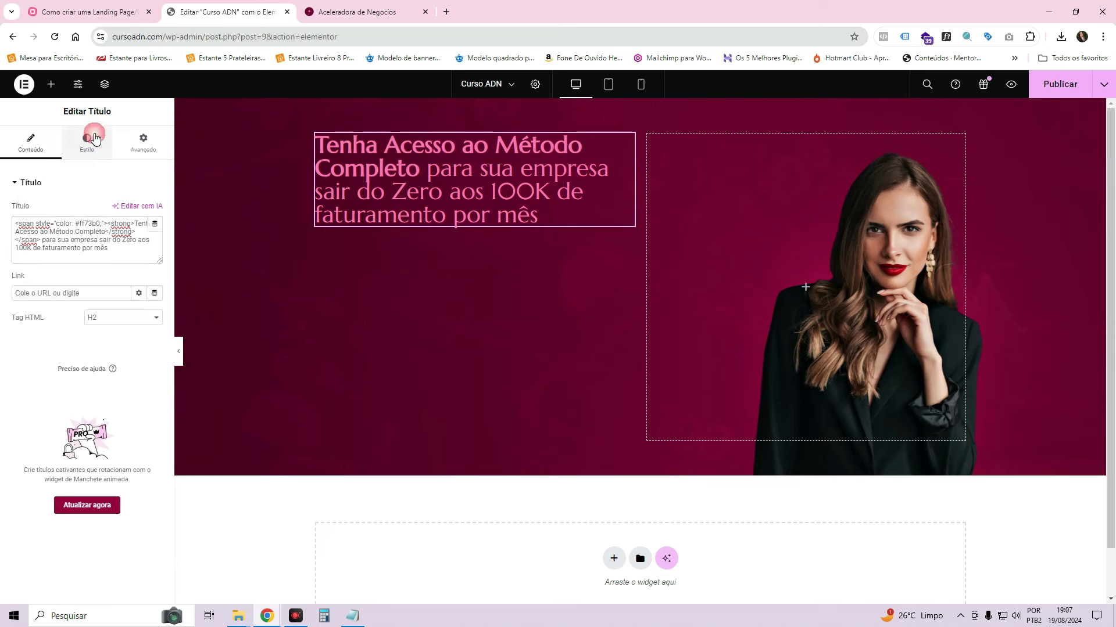
click(96, 138)
click(139, 235)
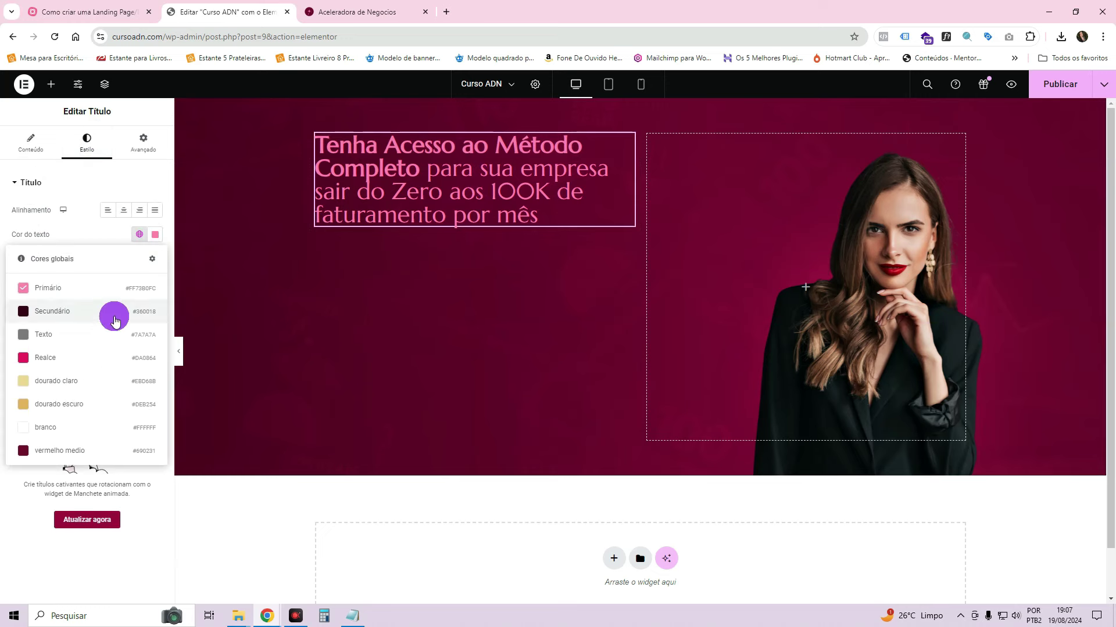
click(108, 430)
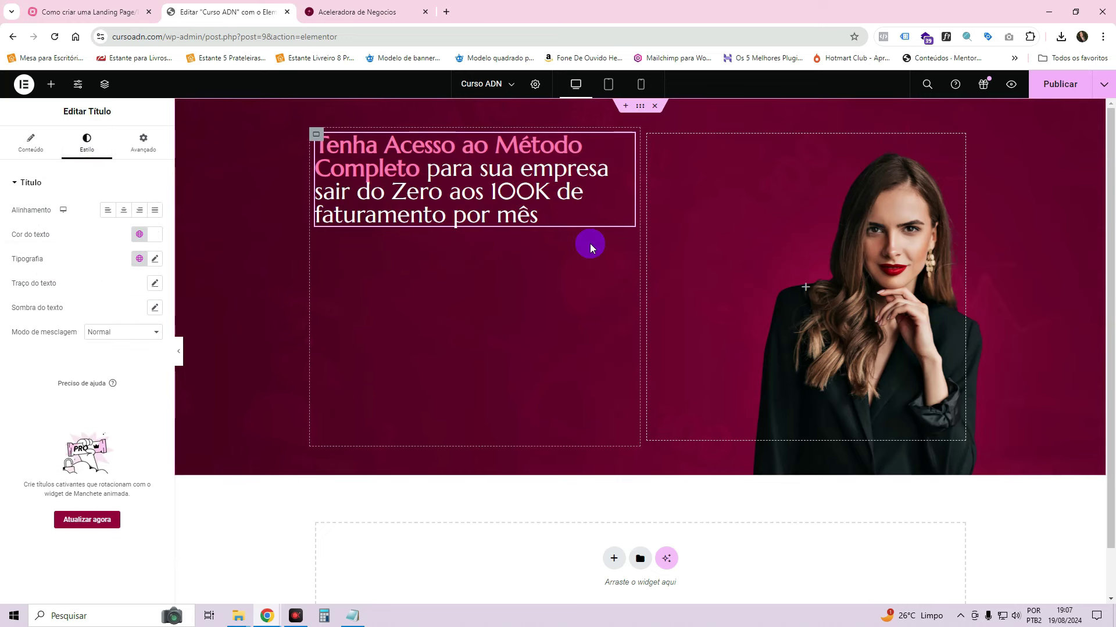
Step: Capitalise every word of the heading, centre-align it, and publish the page
click(153, 259)
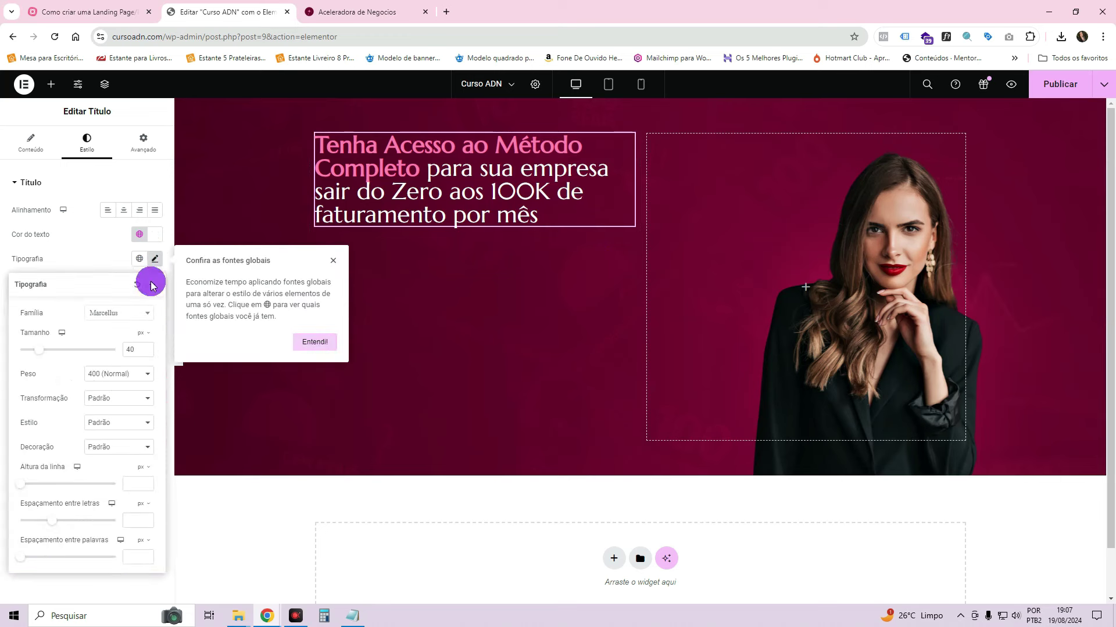
click(120, 399)
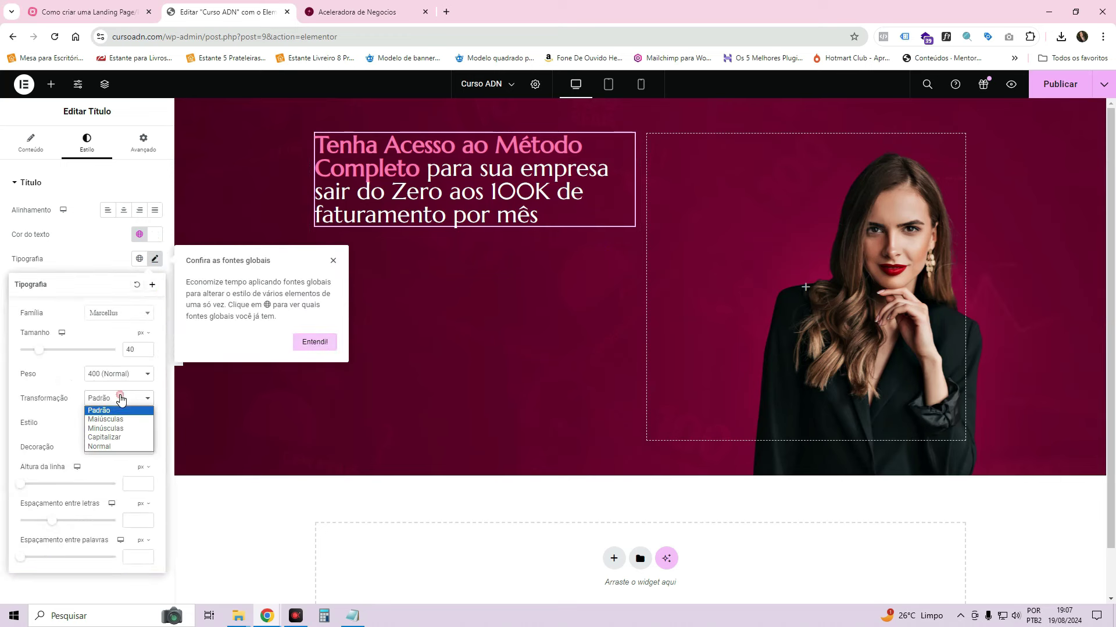
click(124, 438)
click(114, 266)
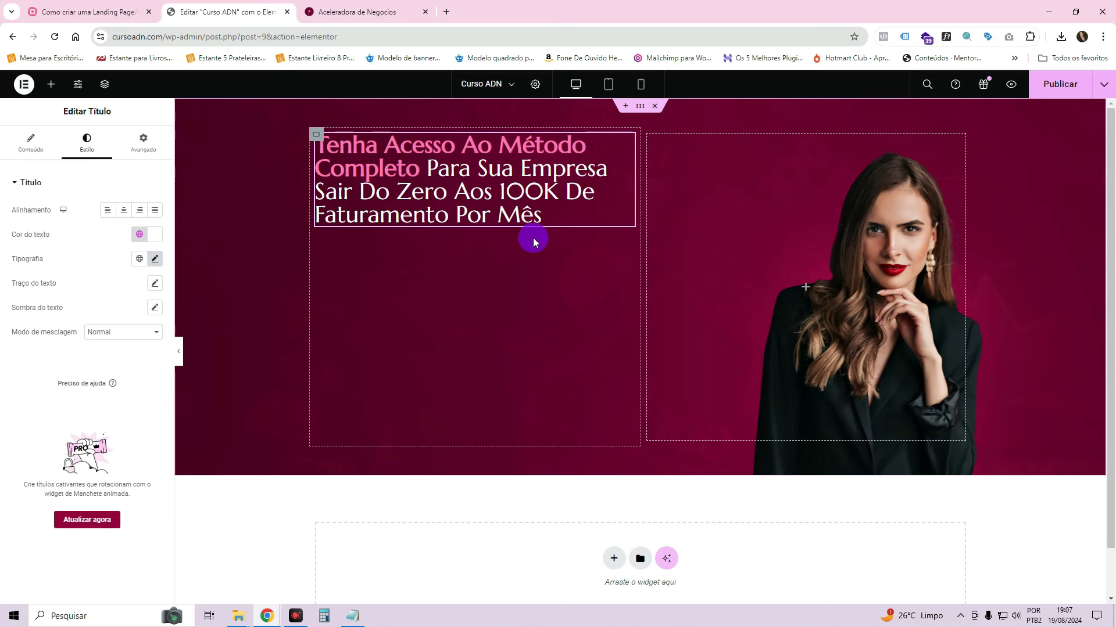
click(124, 211)
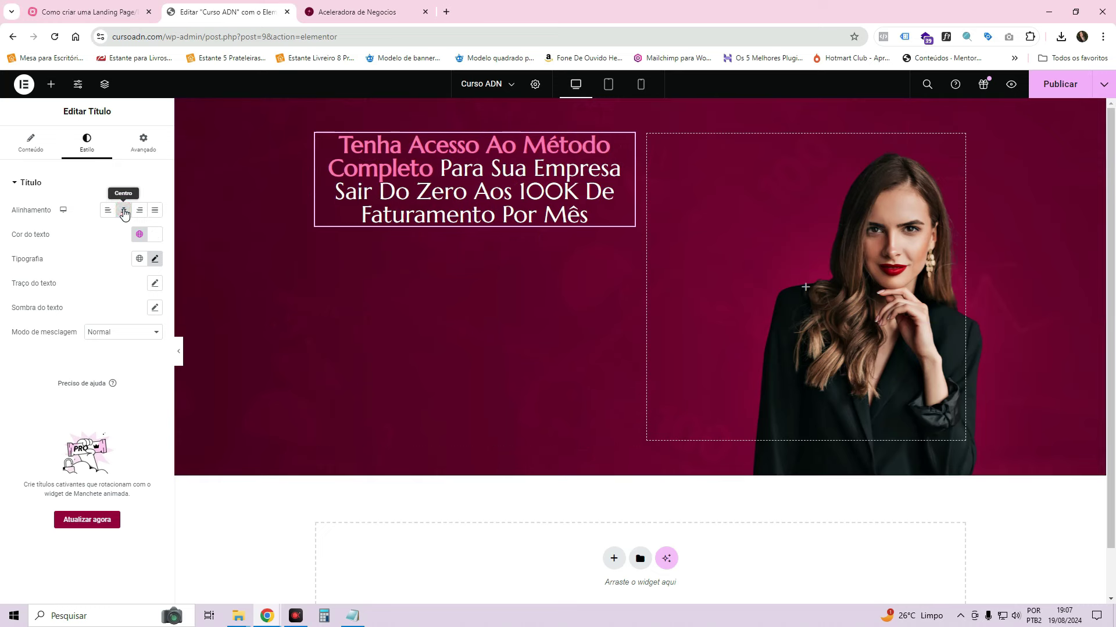
click(1056, 85)
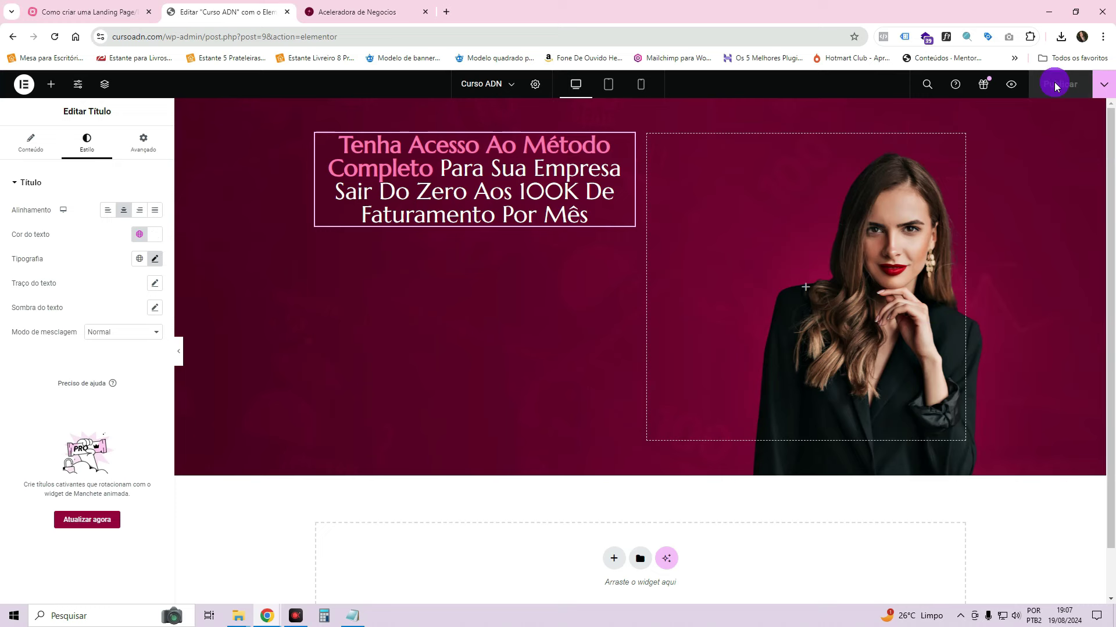
Step: Duplicate the main headline, discarding an accidental extra copy
click(399, 179)
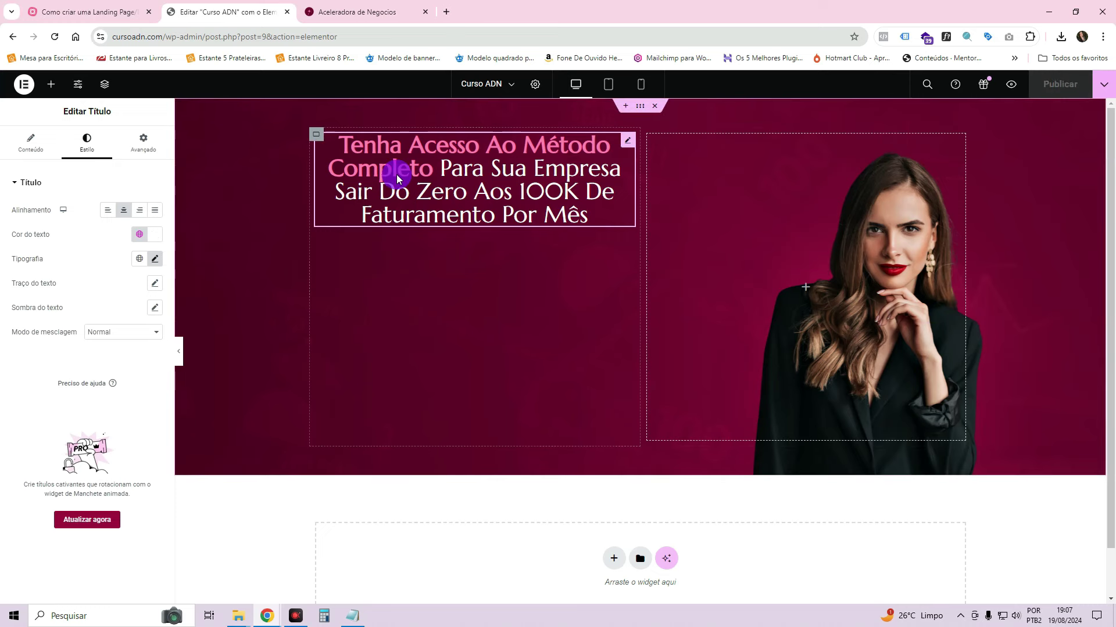
right_click(447, 160)
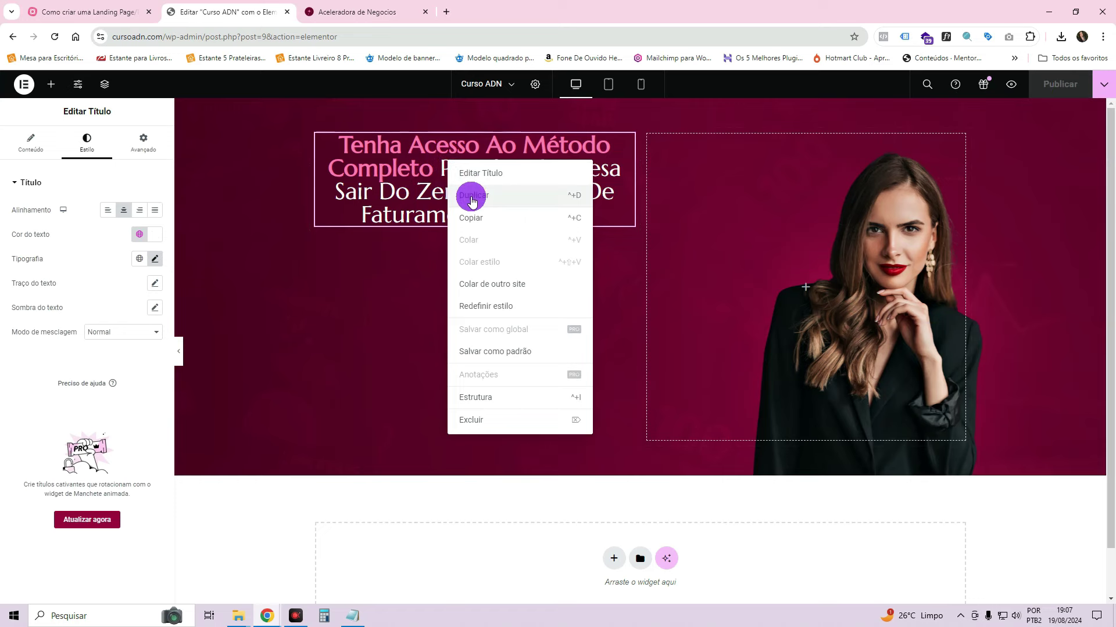
click(471, 196)
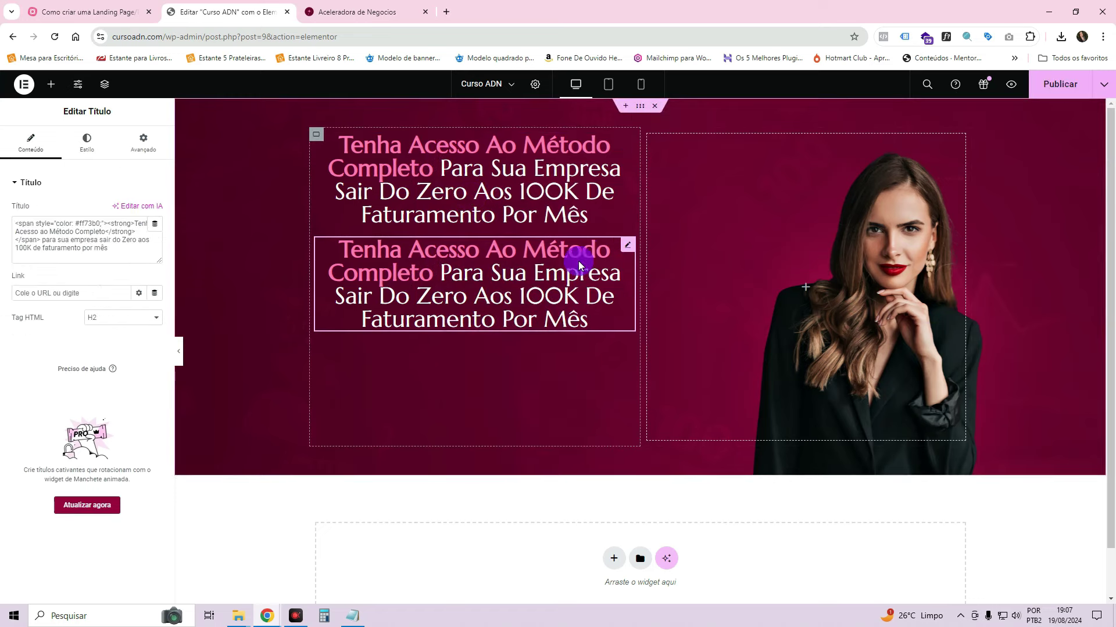
right_click(632, 245)
click(663, 495)
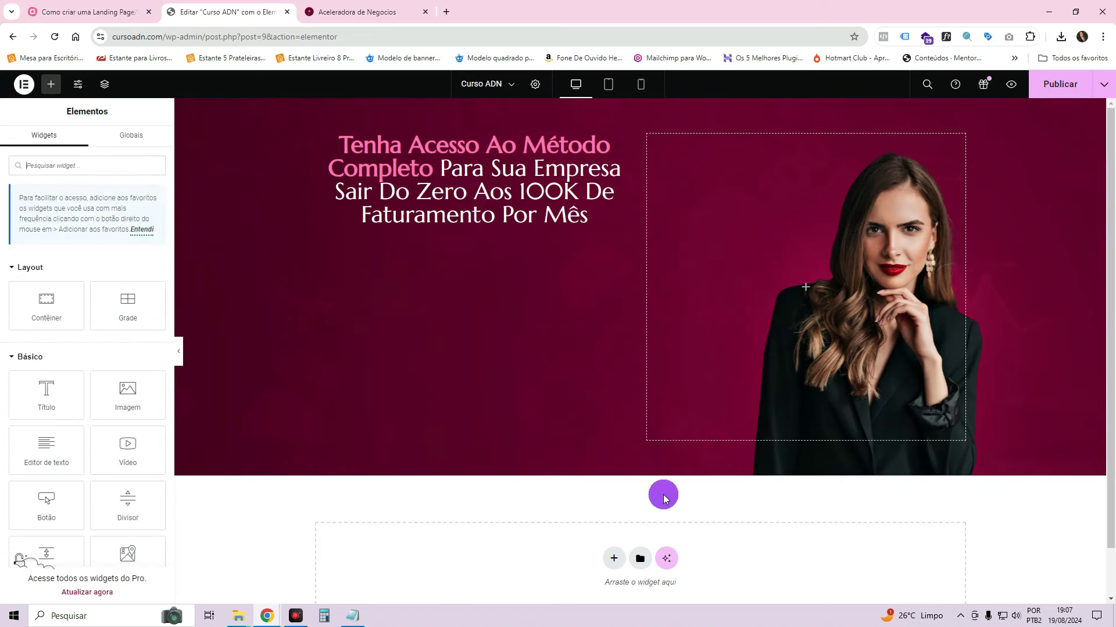
right_click(556, 166)
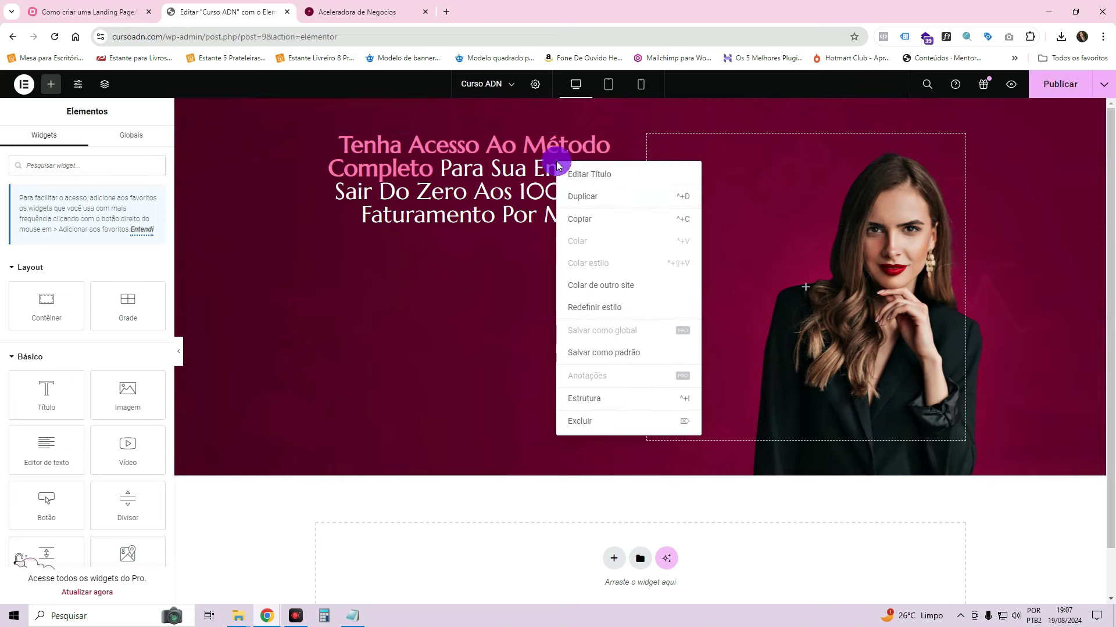
click(585, 191)
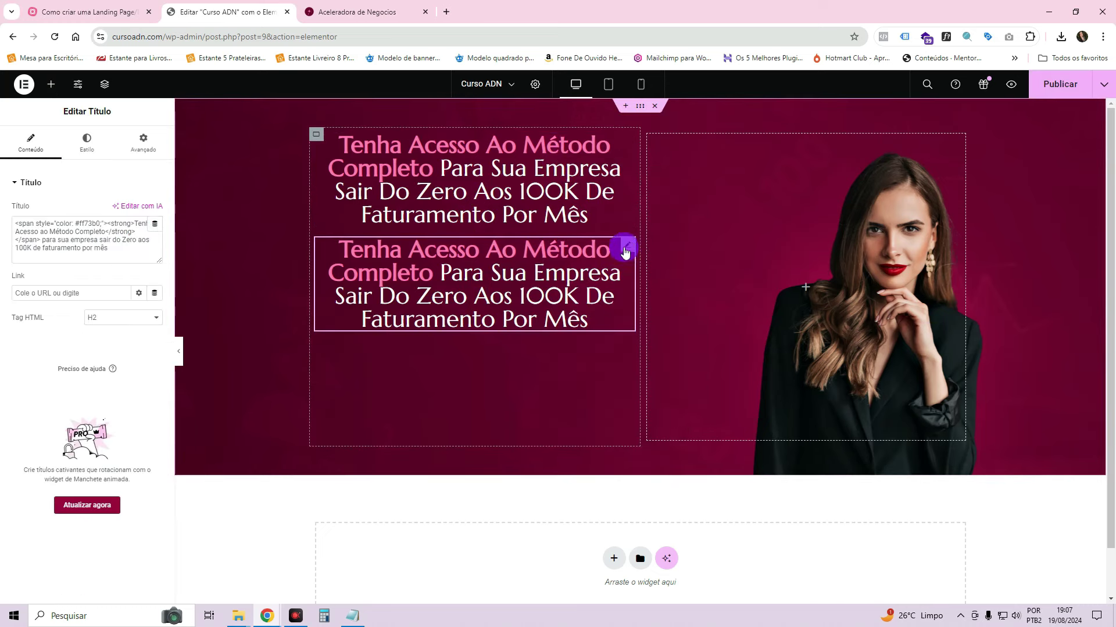
Step: Change the copy to 'Descubra o Segredo que Mudou a Vida de Centenas de empresários.' with global font subtitulo 2
drag(107, 257, 0, 203)
text(Descubra o Segredo que Mudou a Vida de Centenas de empresários.)
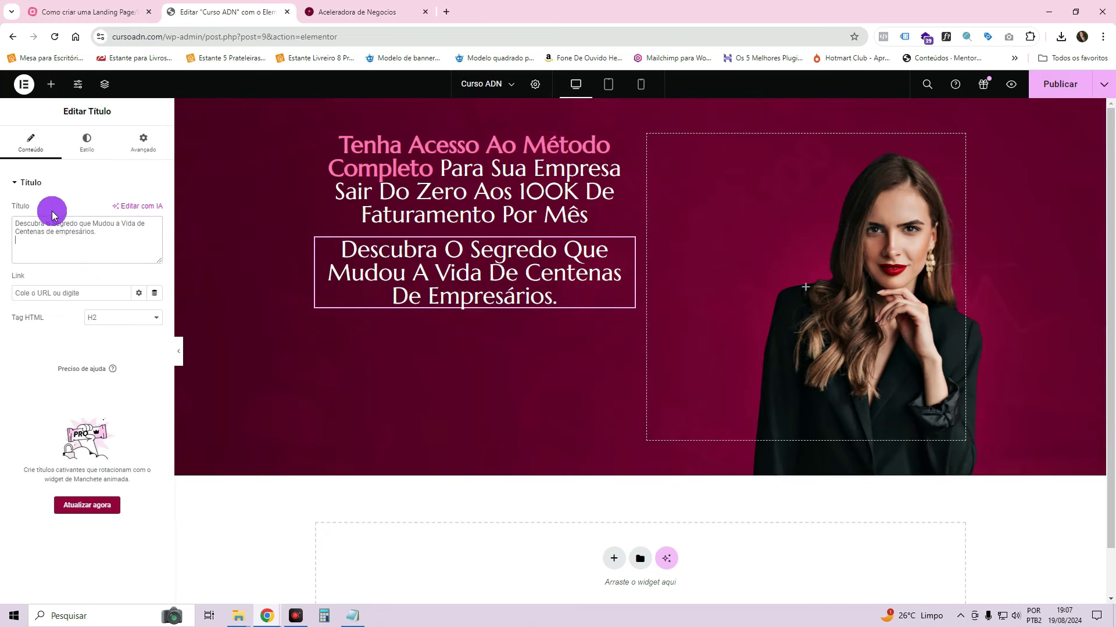
click(86, 142)
click(139, 259)
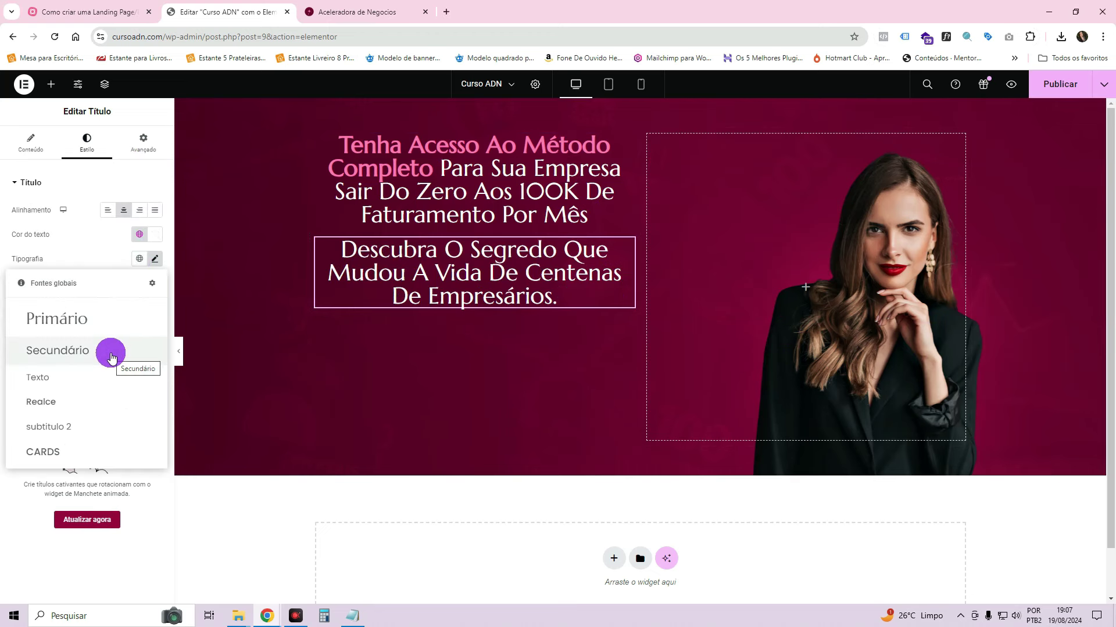
click(49, 426)
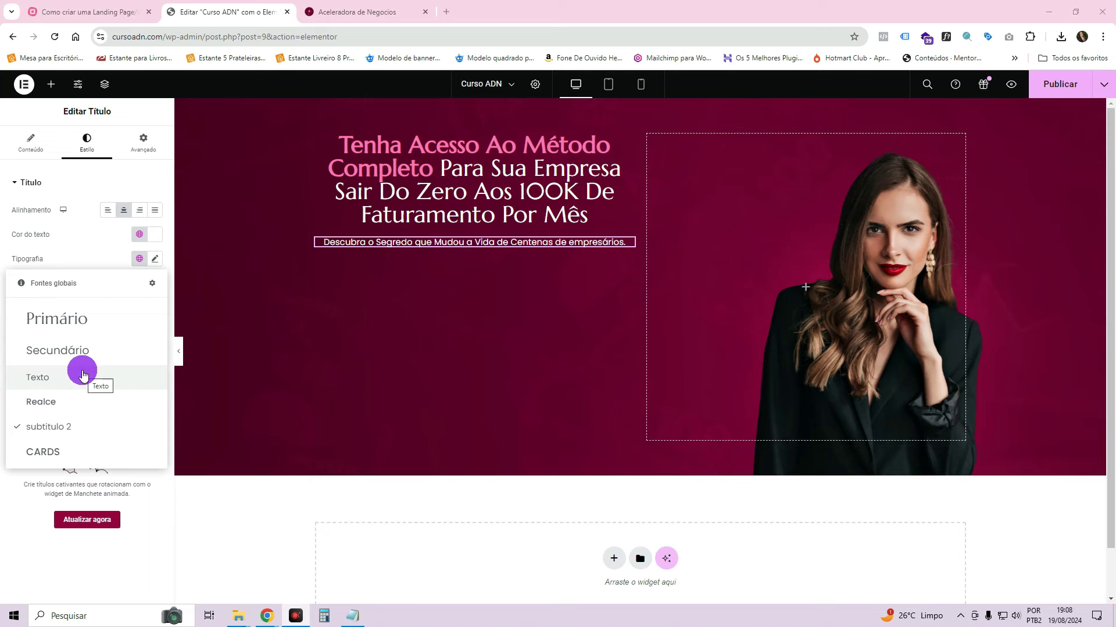
click(79, 424)
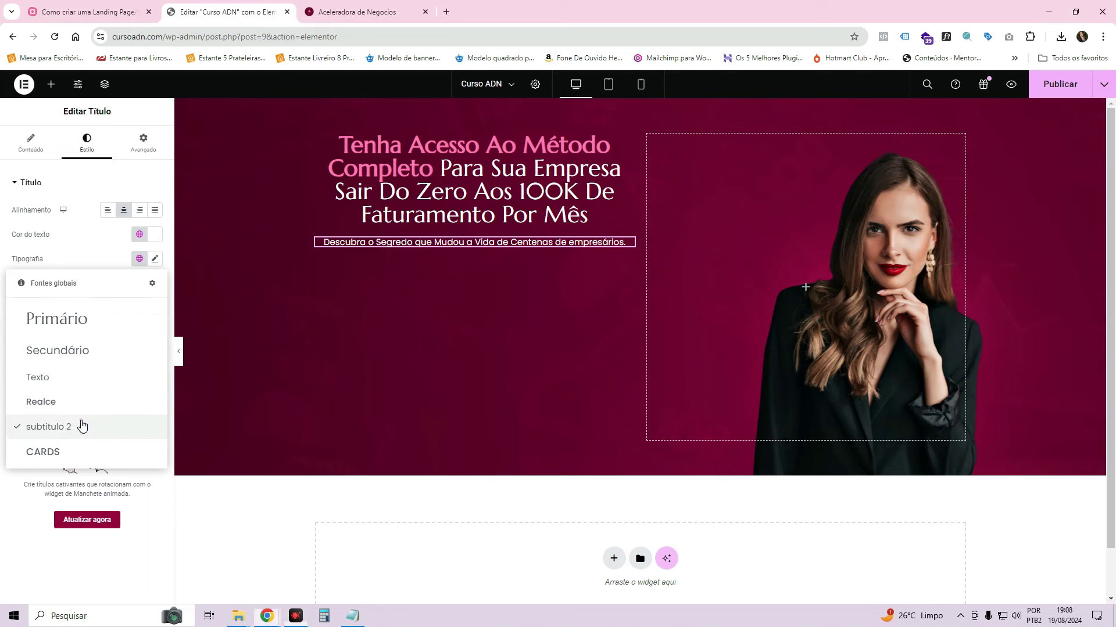
Step: Duplicate the subtitle and select its text for 'Seja o Mais Procurado da Sua Cidade!'
right_click(459, 247)
click(487, 280)
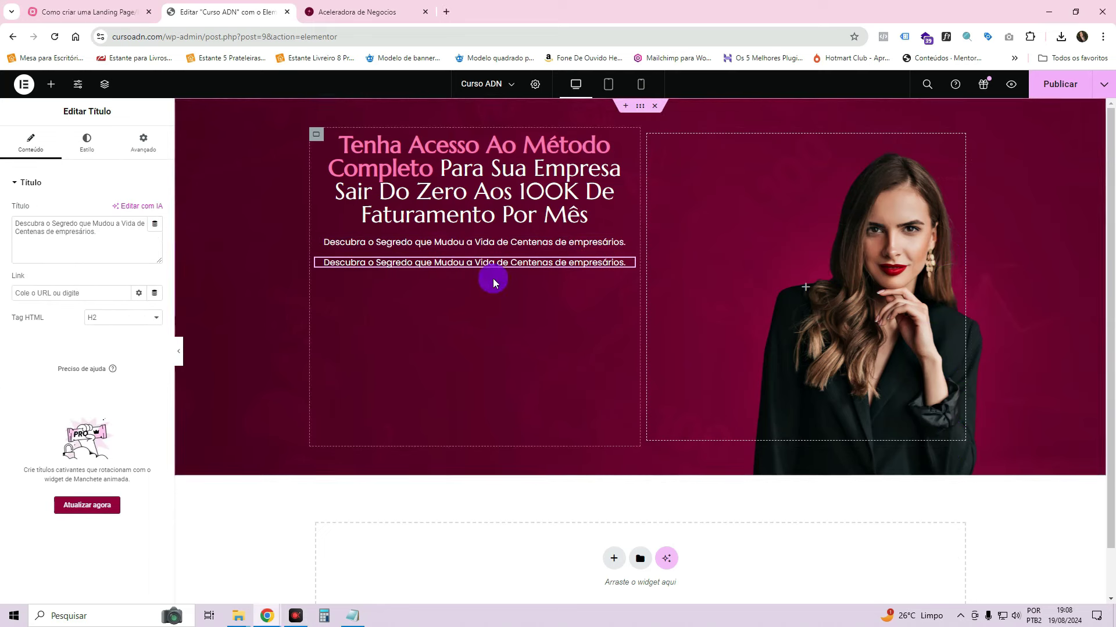
drag(98, 232, 9, 195)
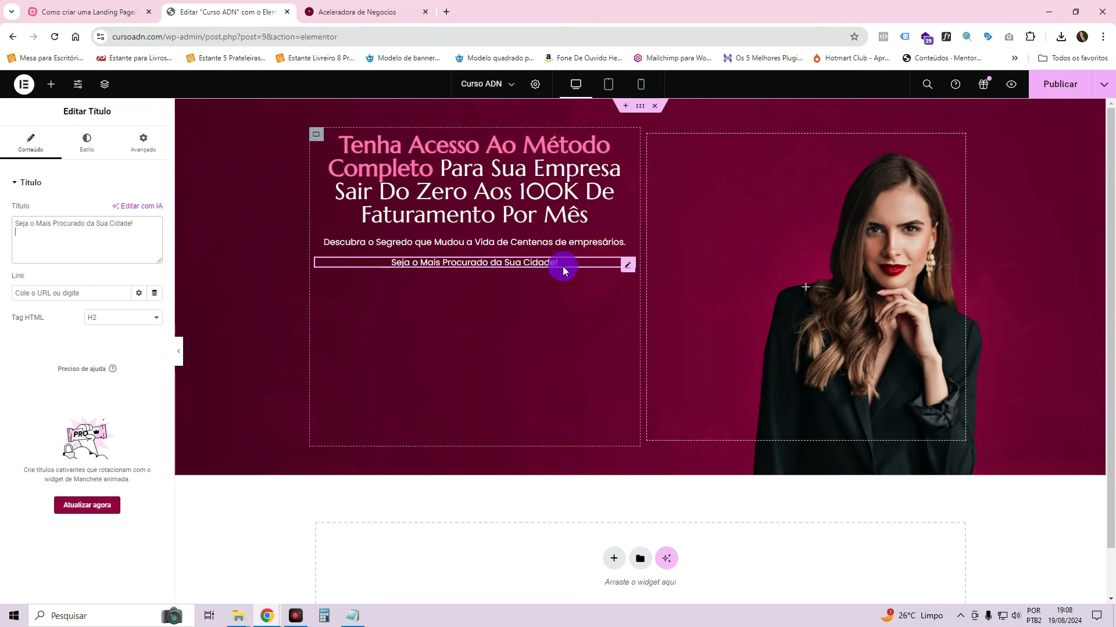
Step: Place a button under the subtitles, stretch it full width, and label it 'QUERO COMEÇAR AGORA'
click(53, 84)
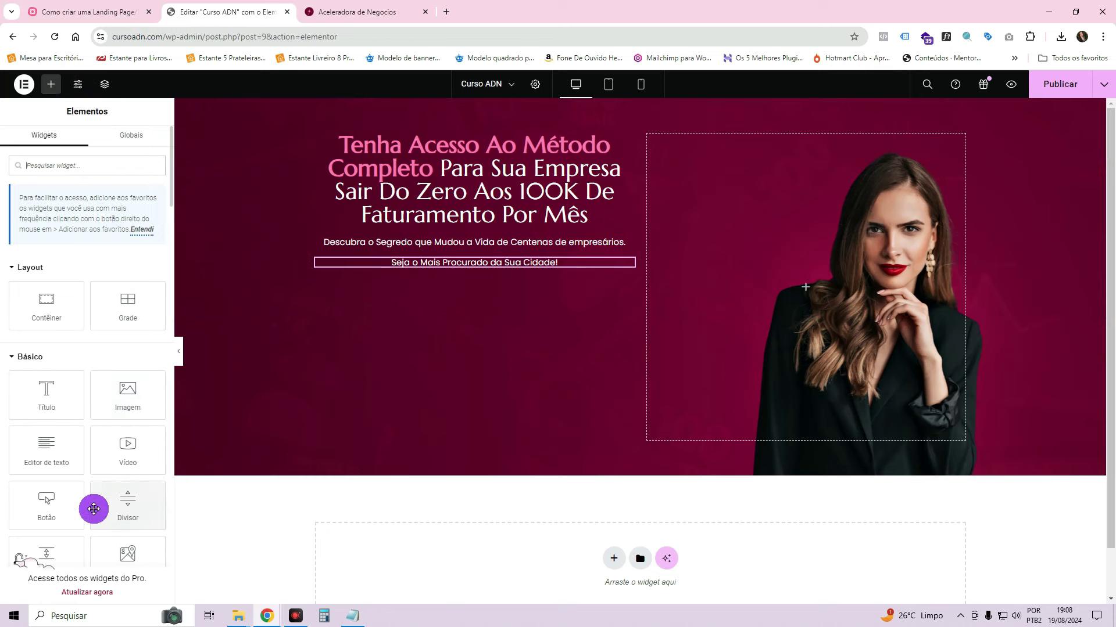
drag(64, 504, 514, 248)
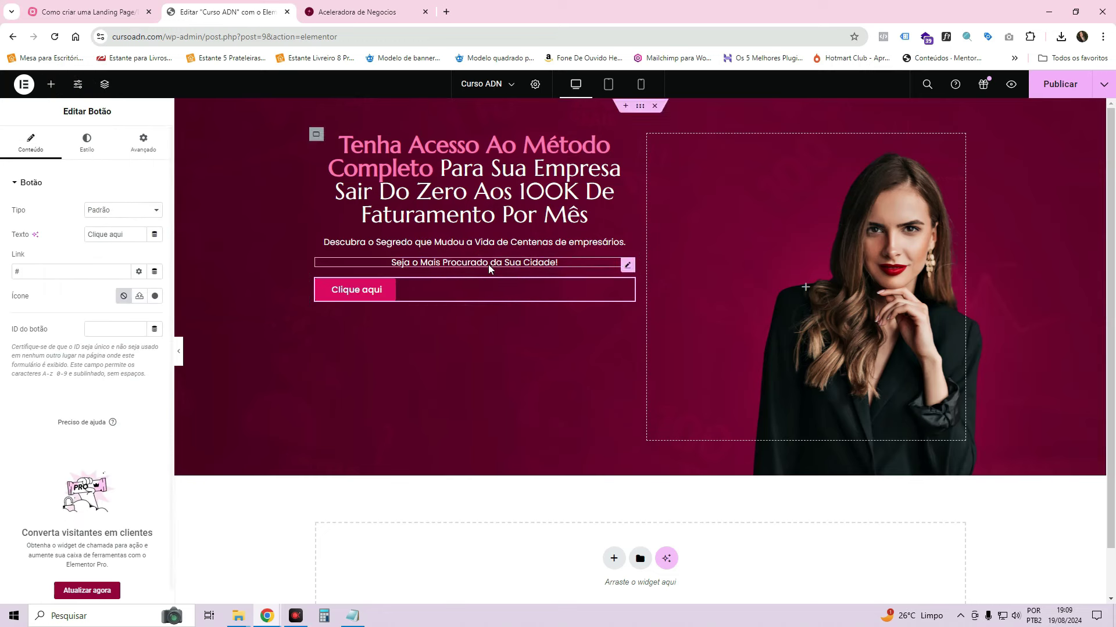
click(97, 154)
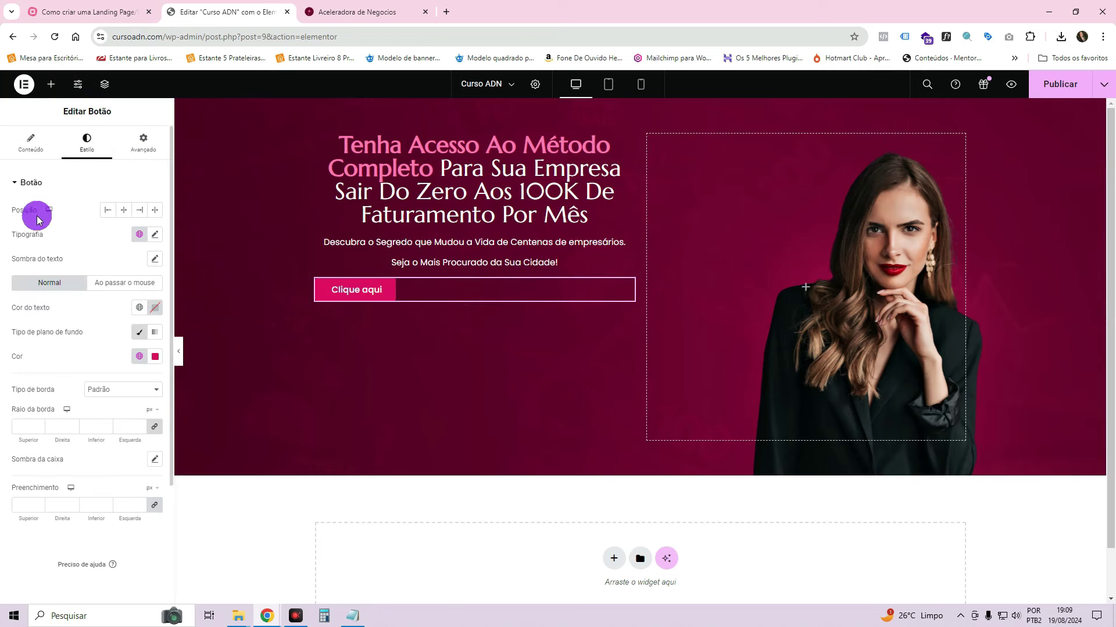
click(155, 213)
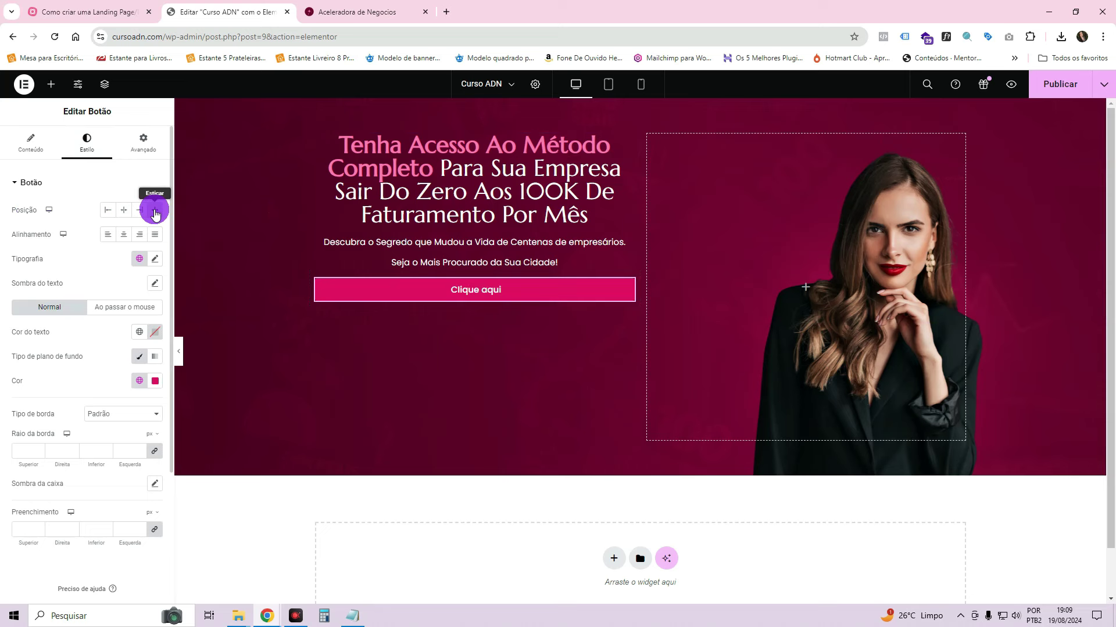
click(35, 144)
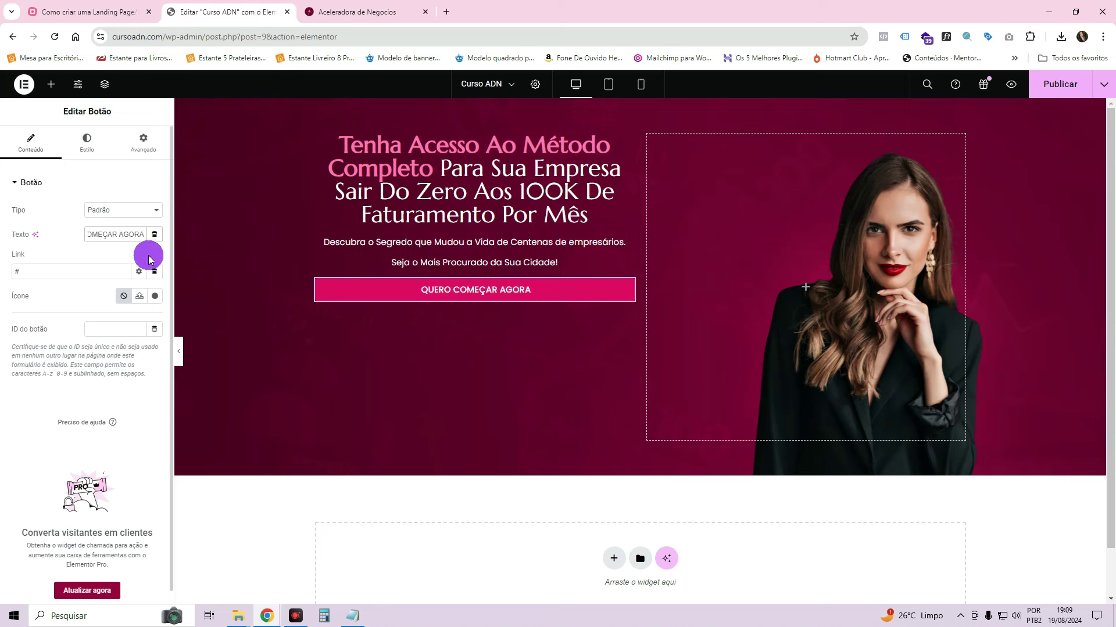
click(90, 148)
click(120, 318)
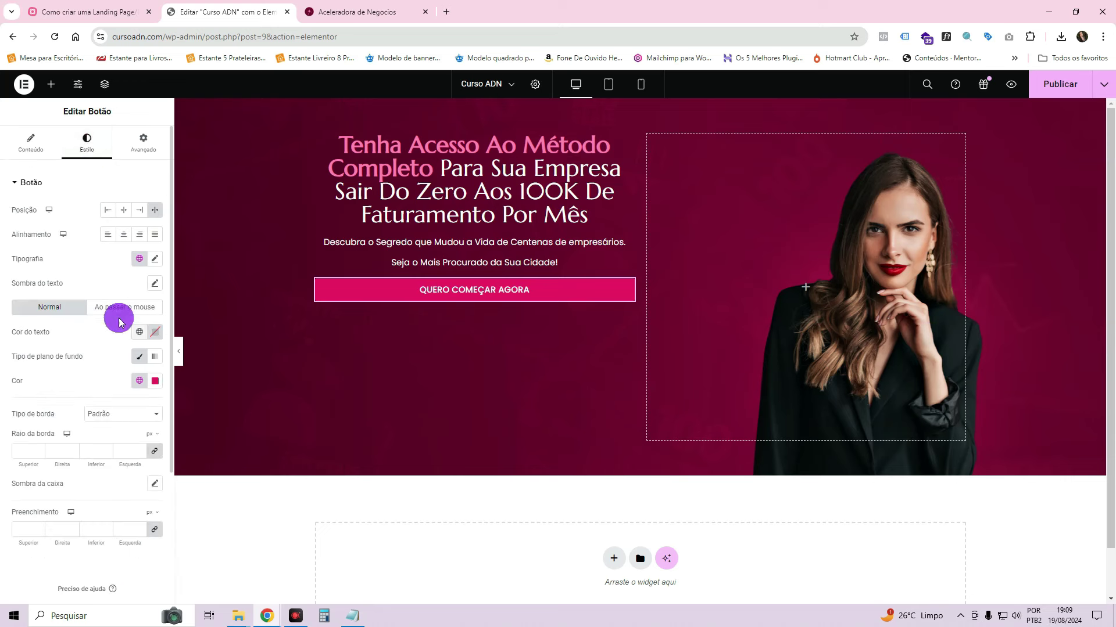
Step: Give the button a 102° gradient background from dourado claro to dourado escuro
click(158, 353)
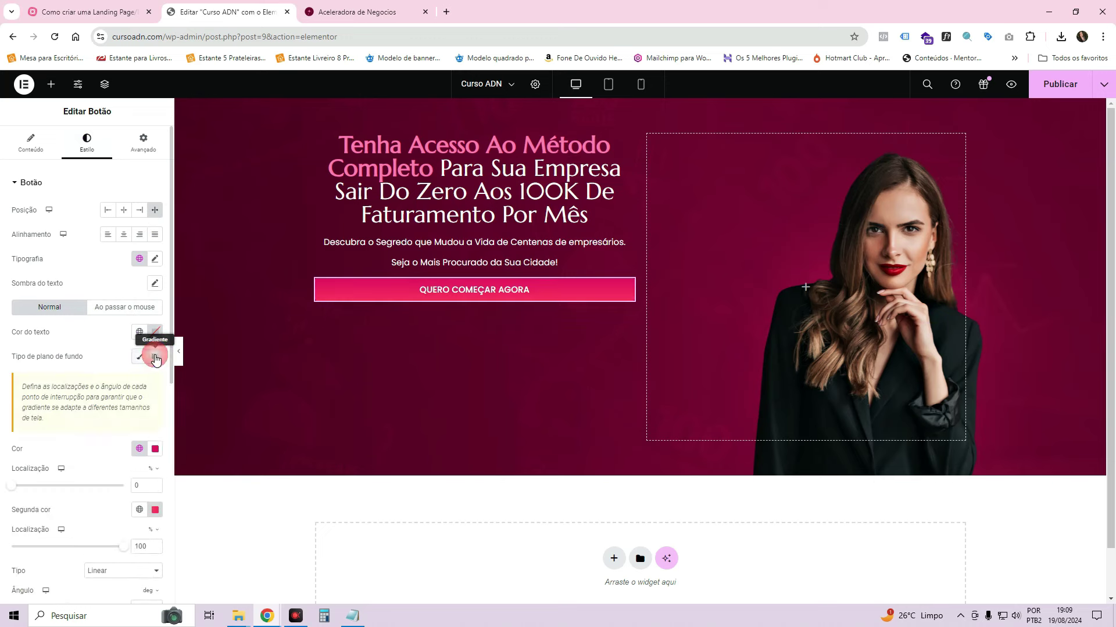
scroll(156, 360, down, 3)
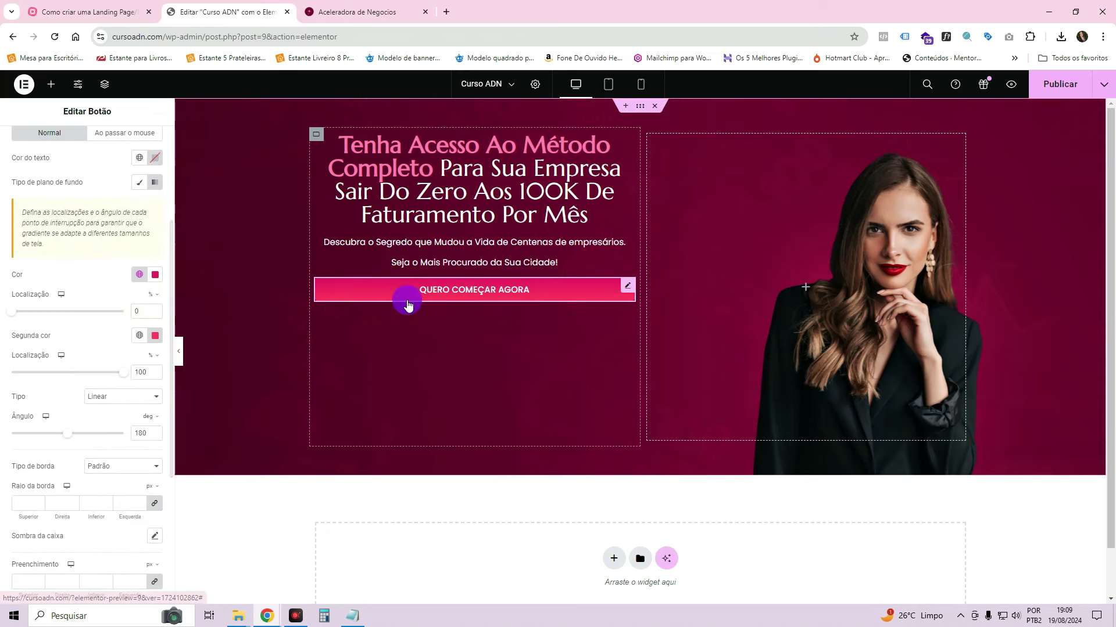
click(149, 277)
click(139, 274)
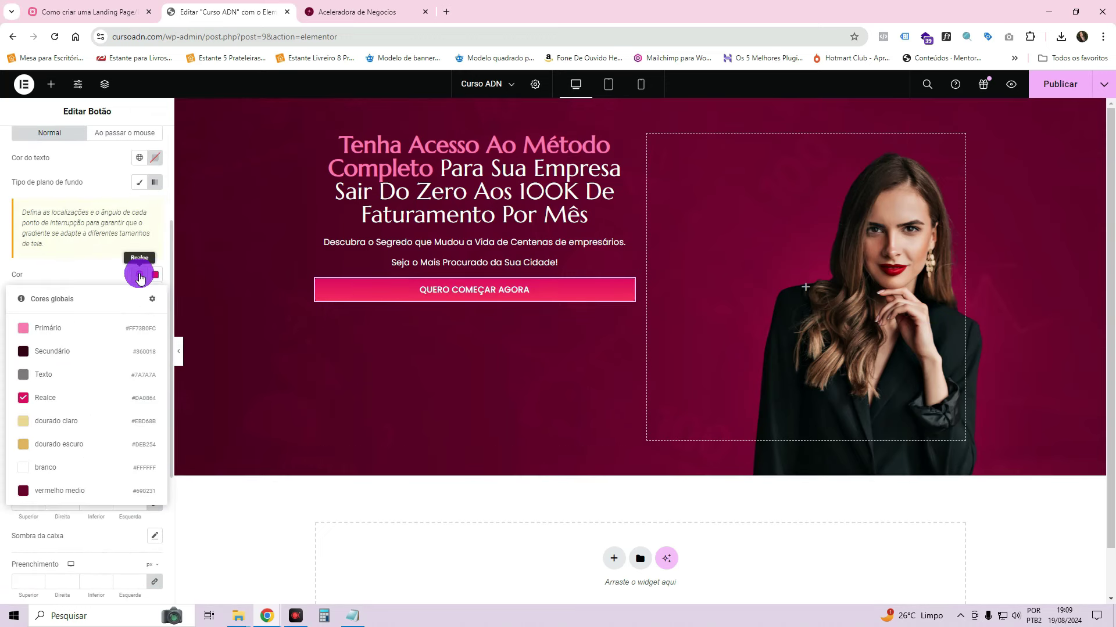
click(97, 429)
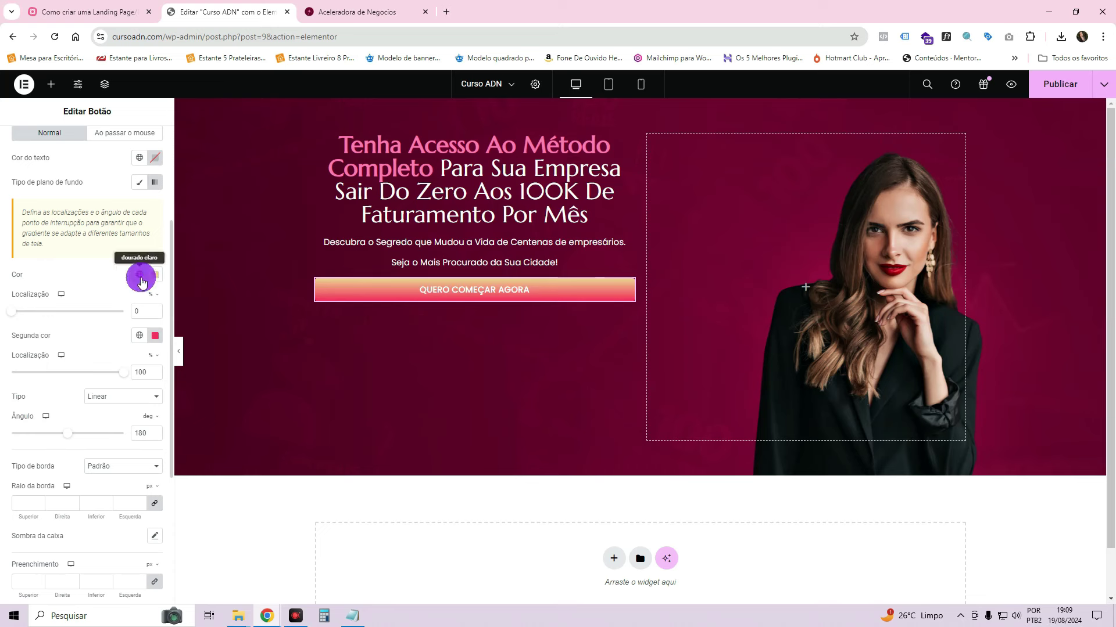
click(140, 335)
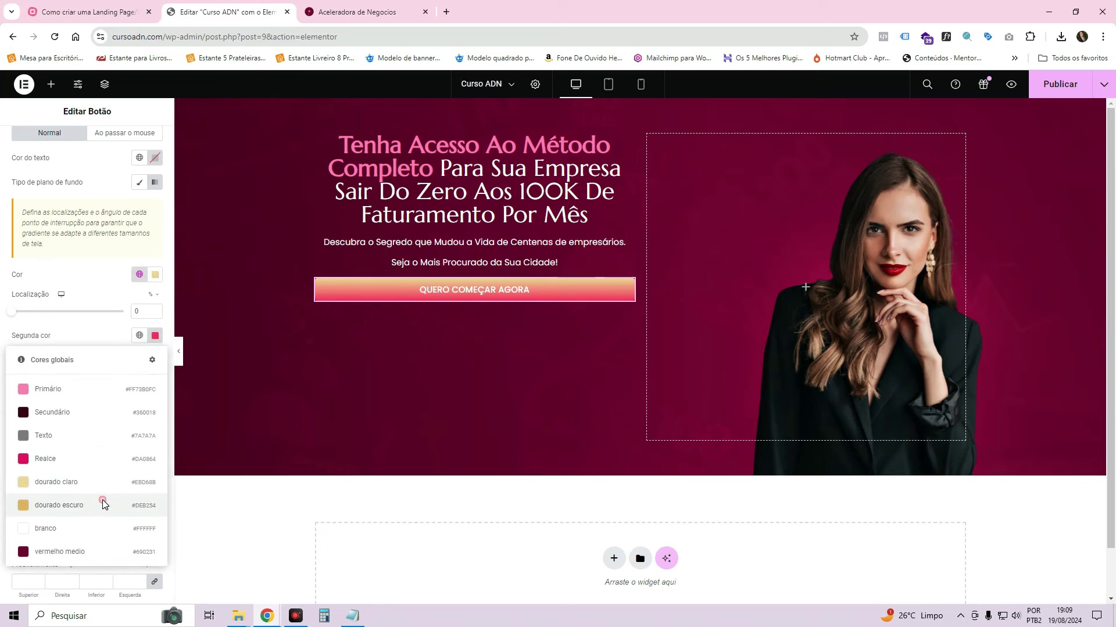
click(102, 503)
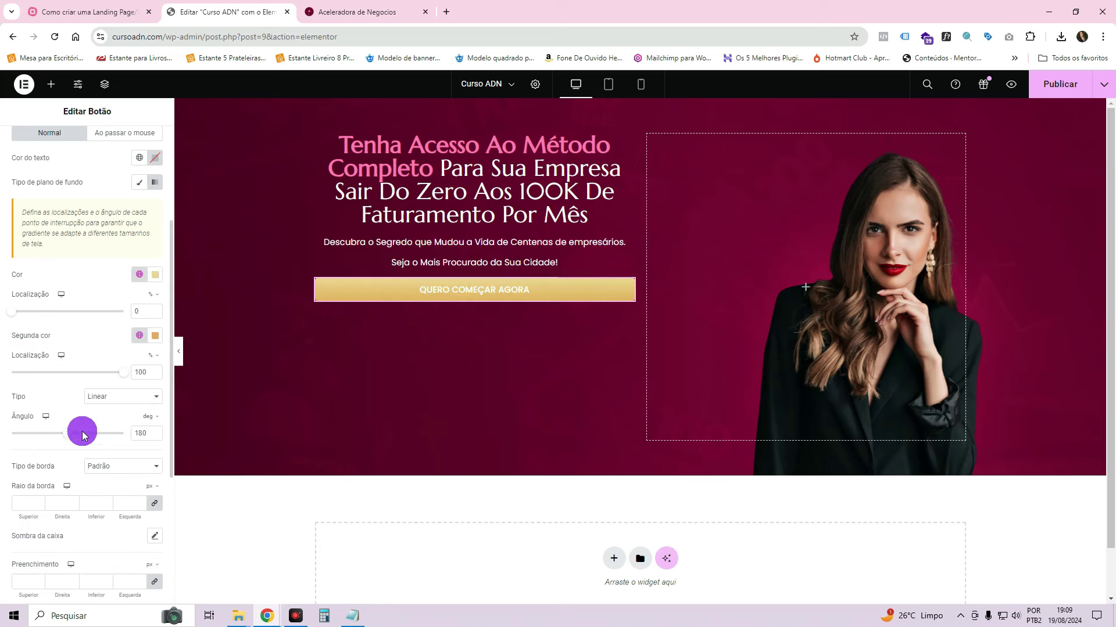
drag(70, 435, 62, 431)
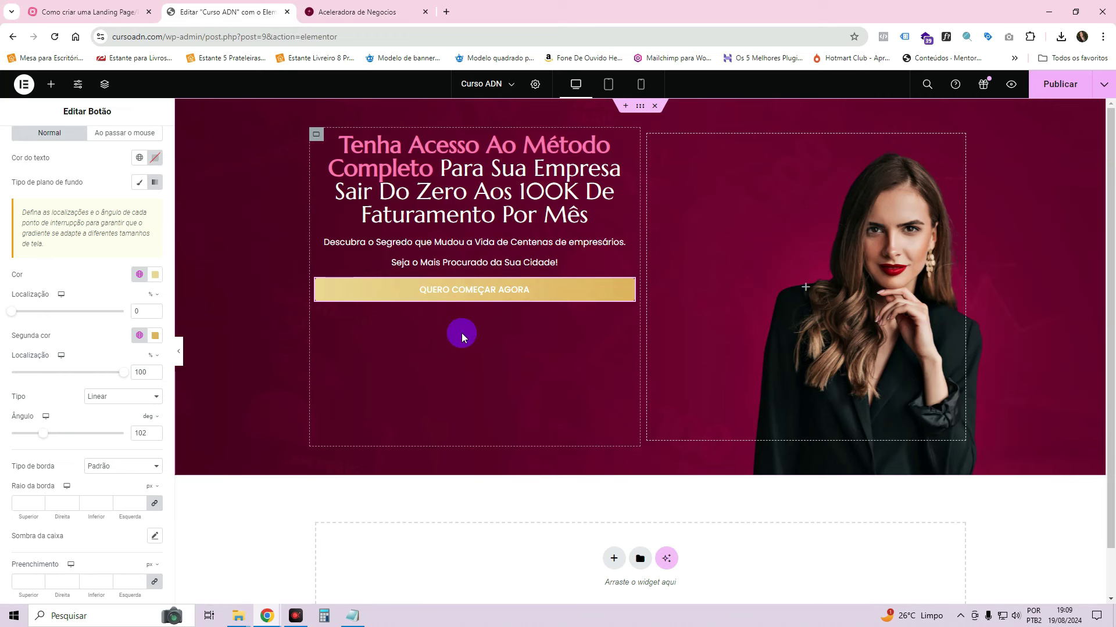
Step: Set the button label to a dark maroon global colour and the Texto global font
scroll(122, 290, up, 1)
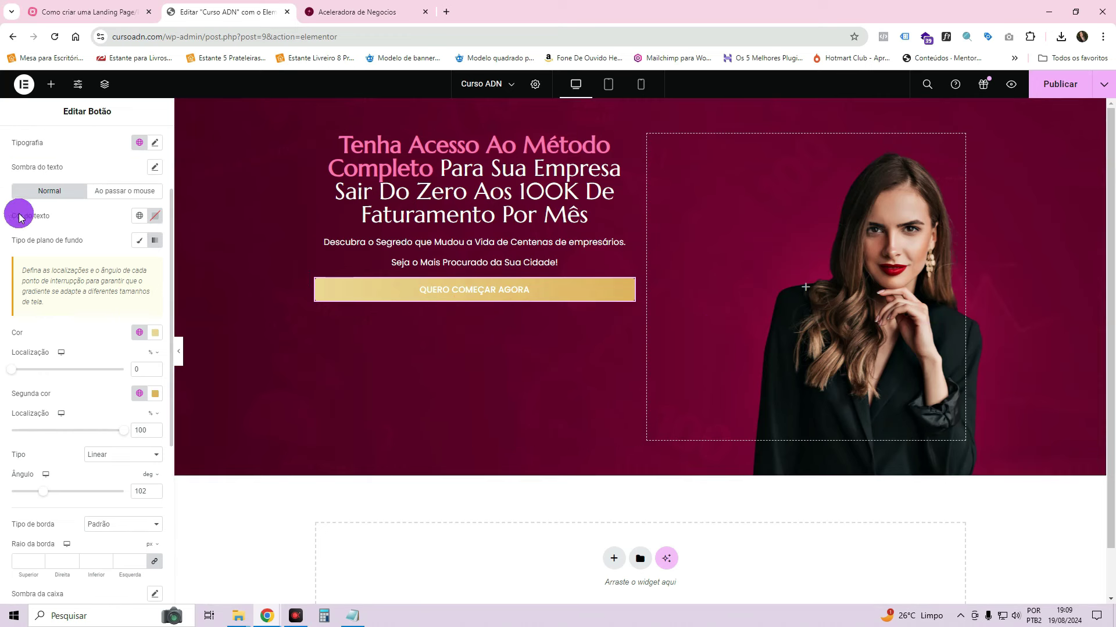
click(139, 216)
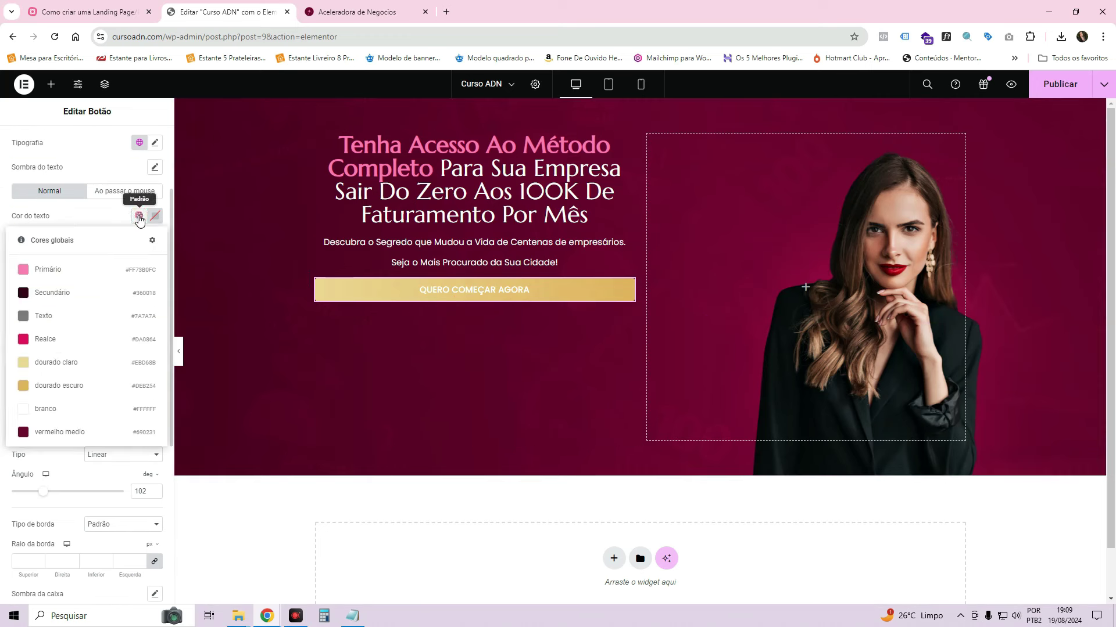
click(123, 299)
scroll(100, 267, up, 2)
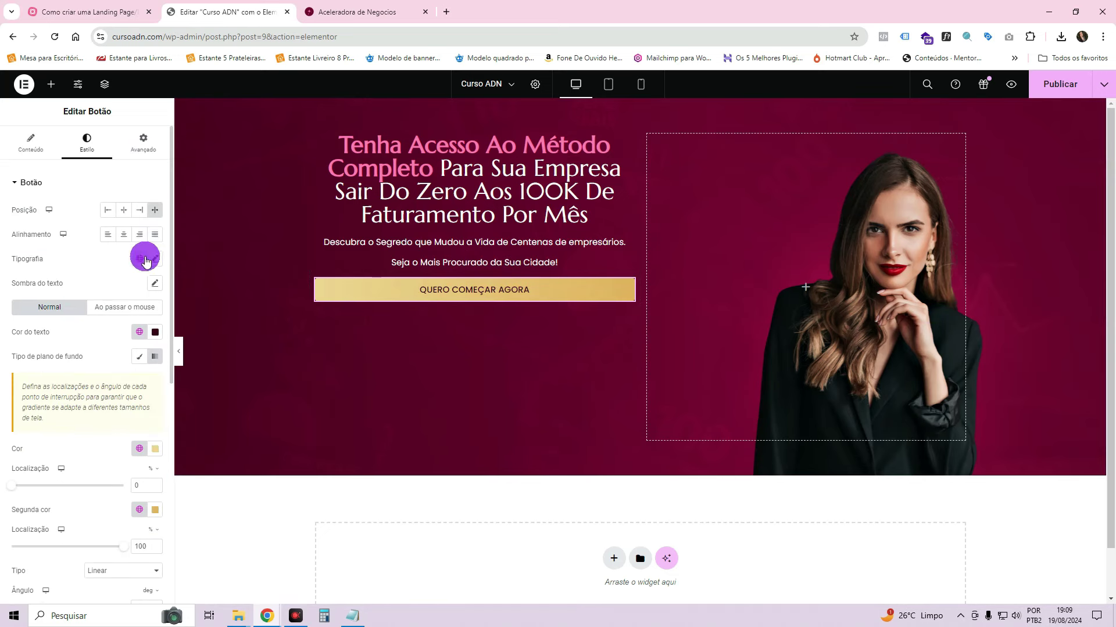
click(145, 259)
click(103, 378)
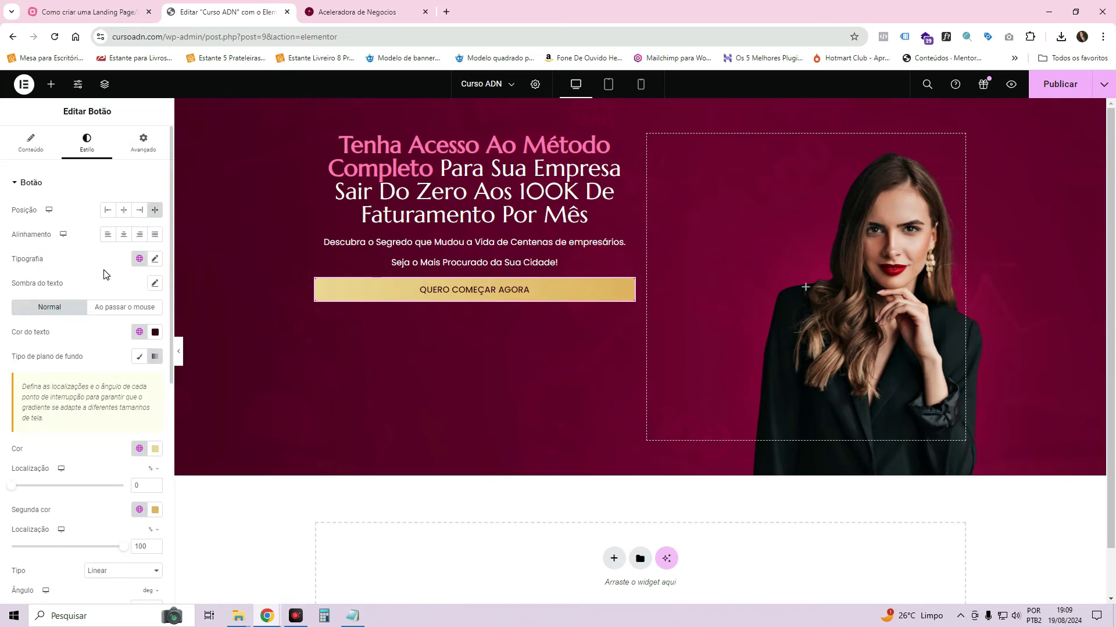
scroll(105, 273, down, 5)
scroll(105, 273, down, 2)
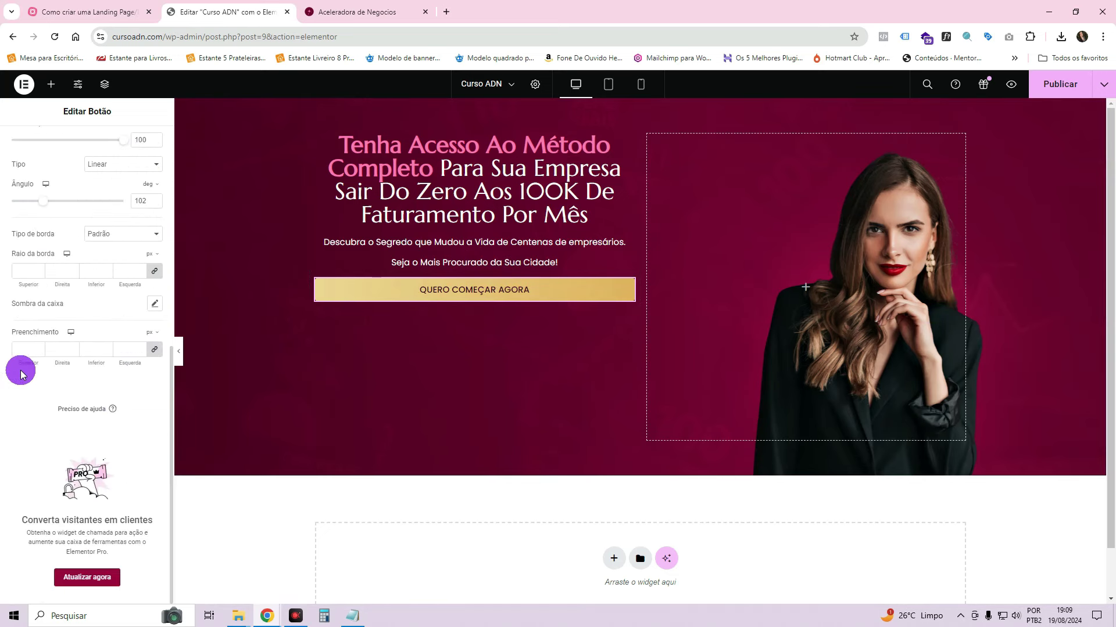
Step: Set the button padding to 20 on all sides
click(126, 349)
text(20)
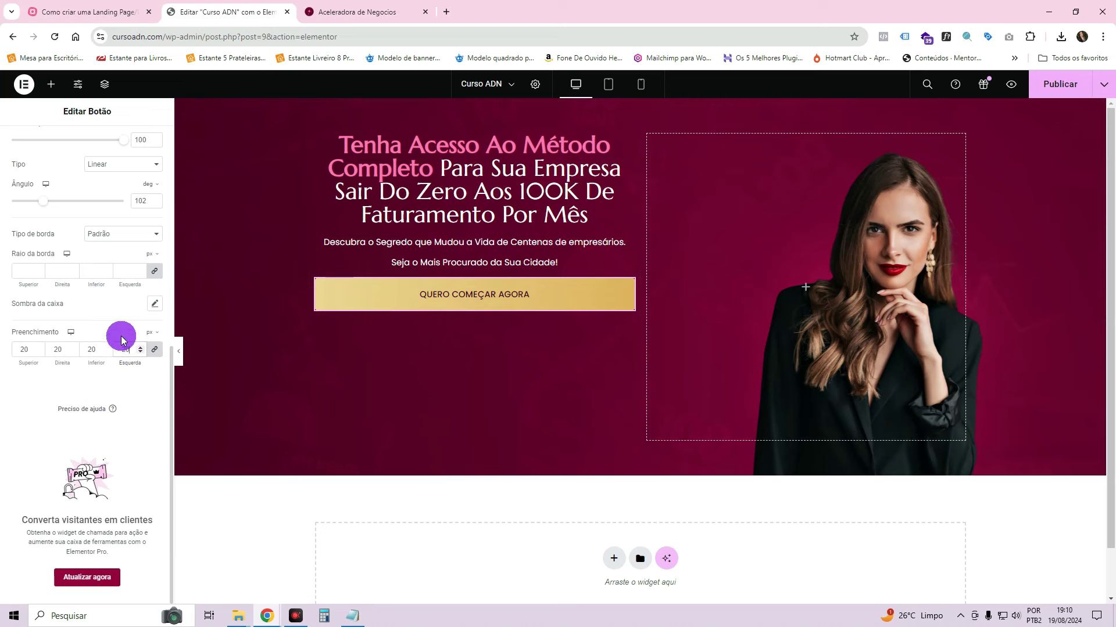
scroll(131, 381, up, 2)
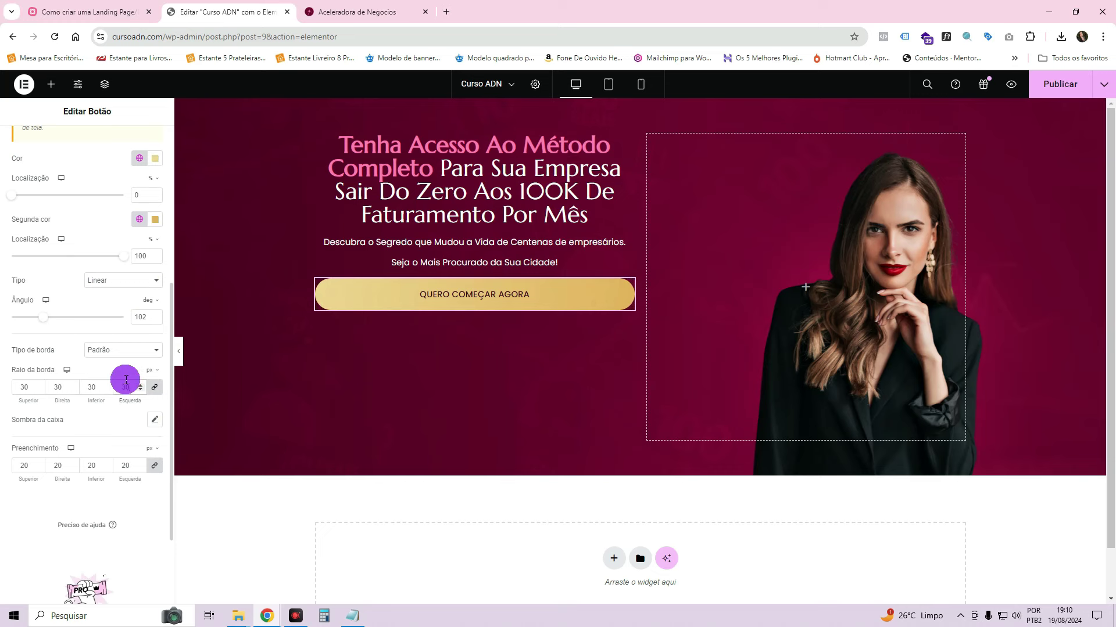
scroll(126, 378, down, 1)
Step: Add a solid border with 0 width on all sides except a 2 px bottom
click(100, 295)
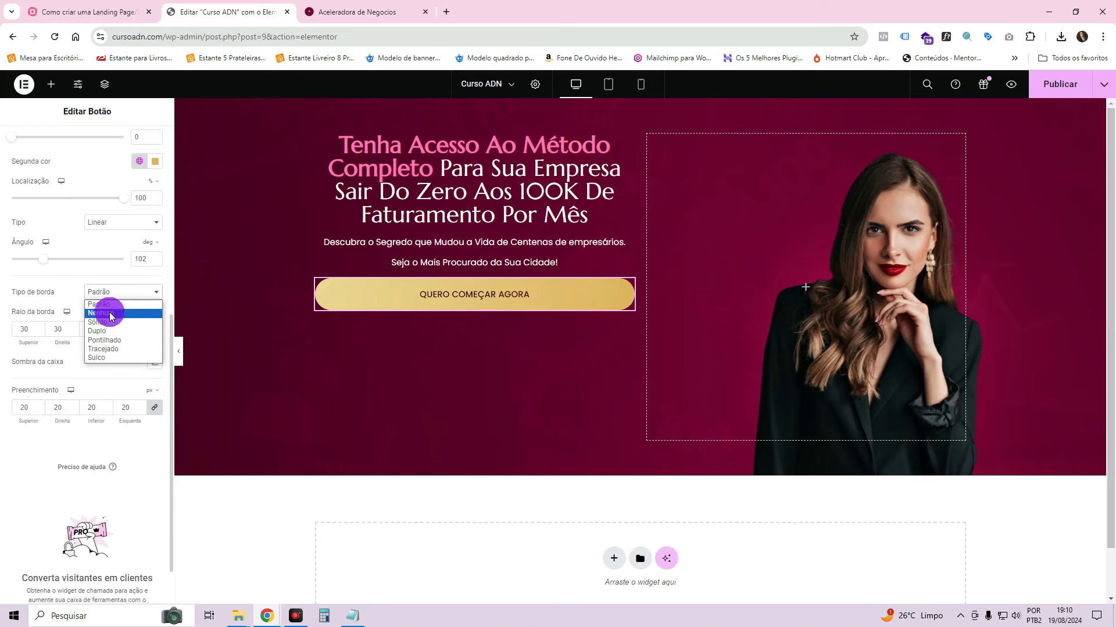
click(105, 321)
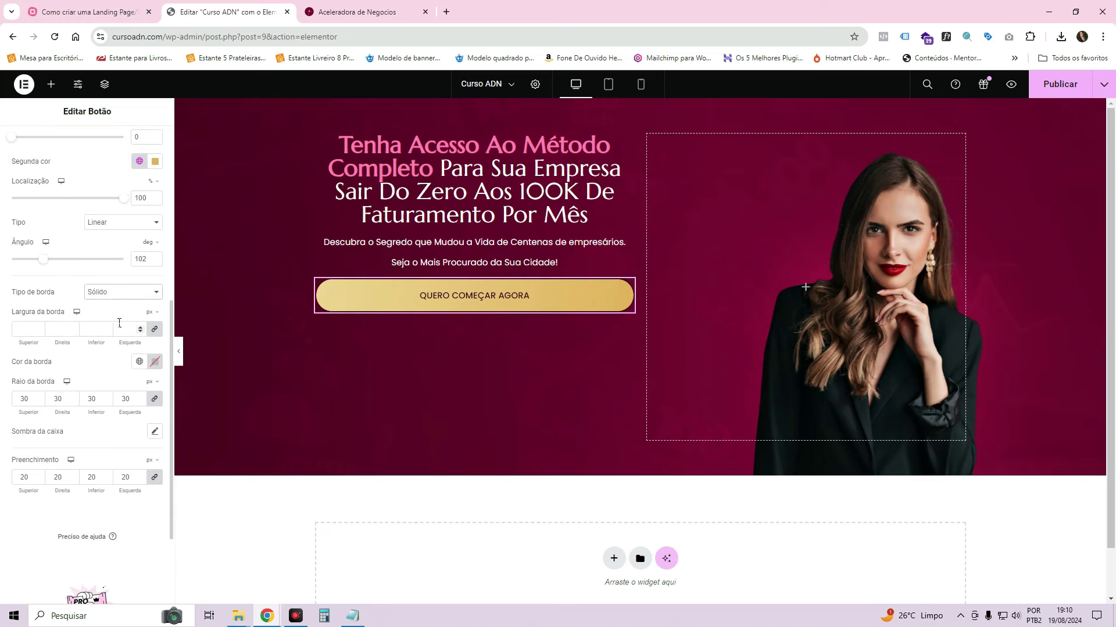
click(155, 332)
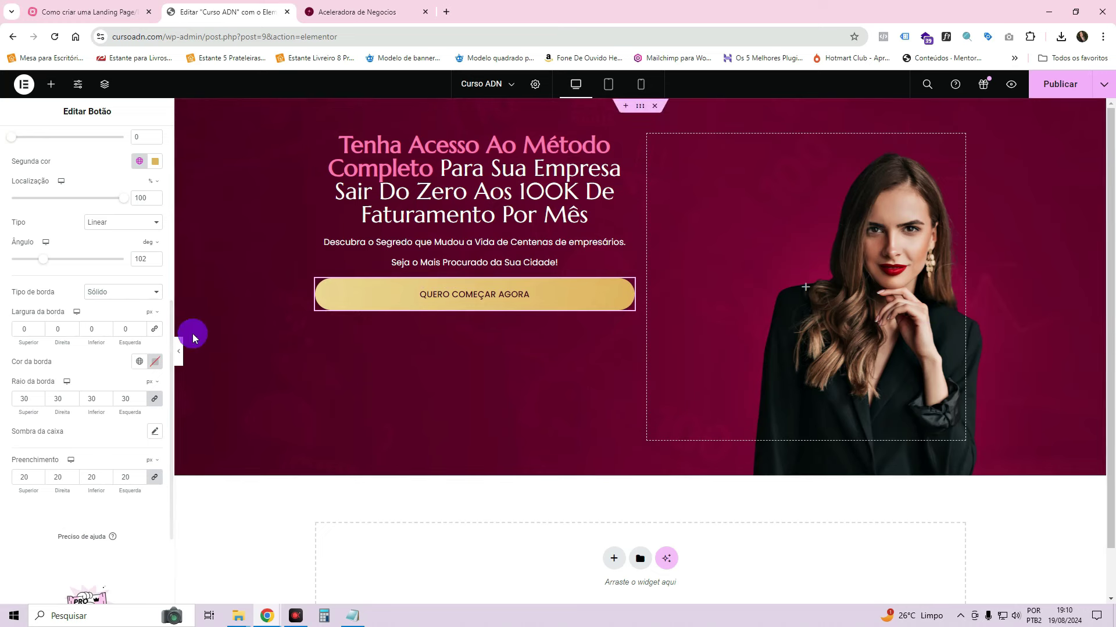
click(141, 330)
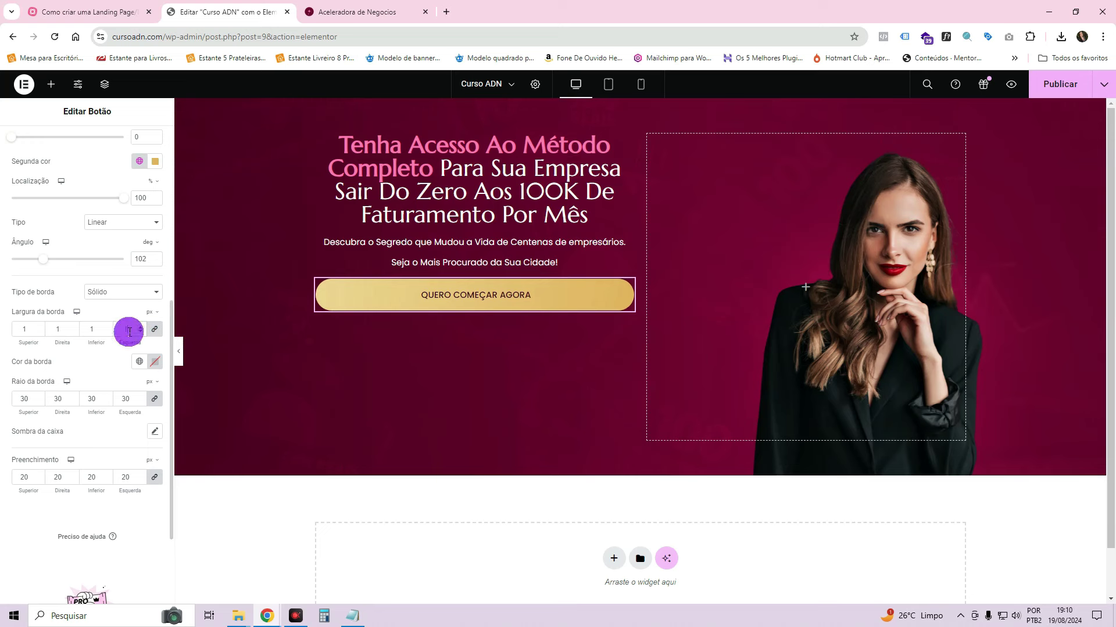
text(0)
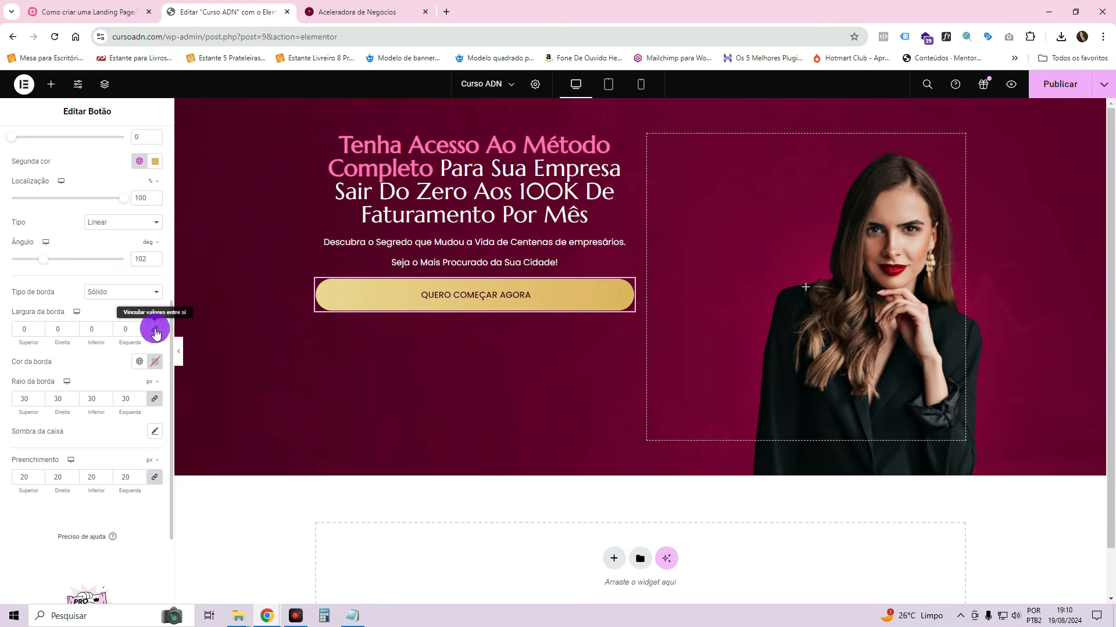
click(154, 331)
click(102, 323)
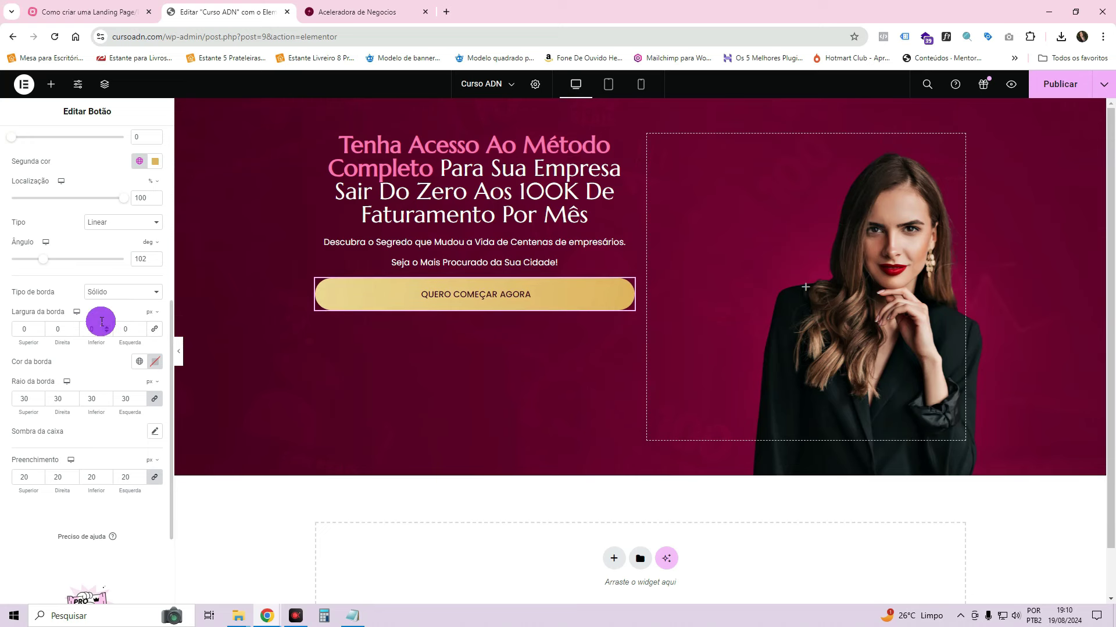
click(107, 327)
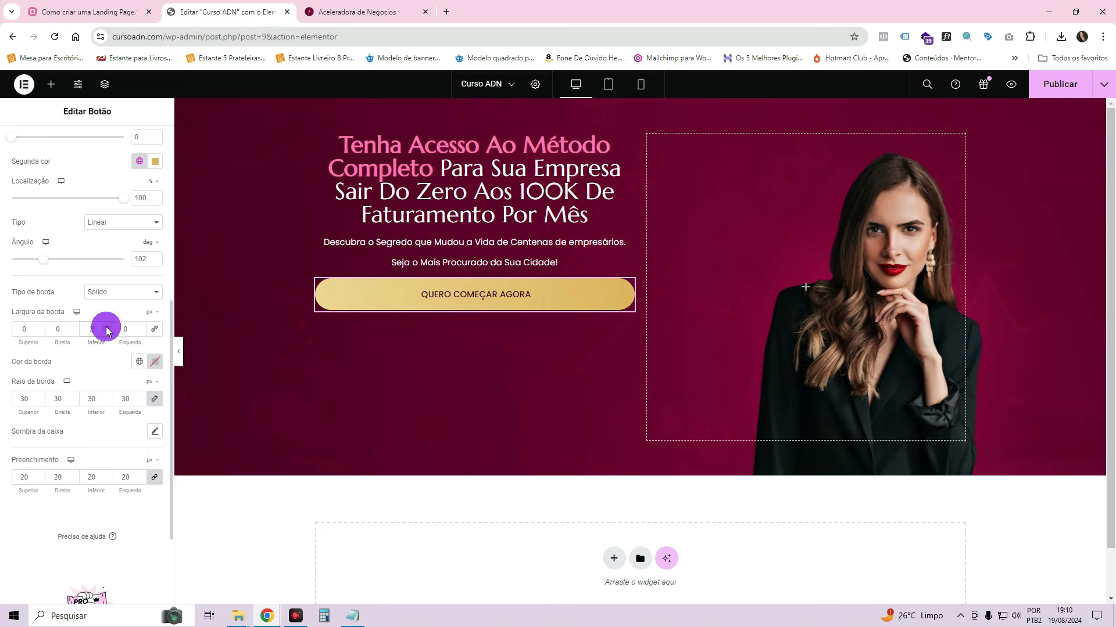
Step: Colour the border white with lowered alpha so it is mostly transparent
click(142, 363)
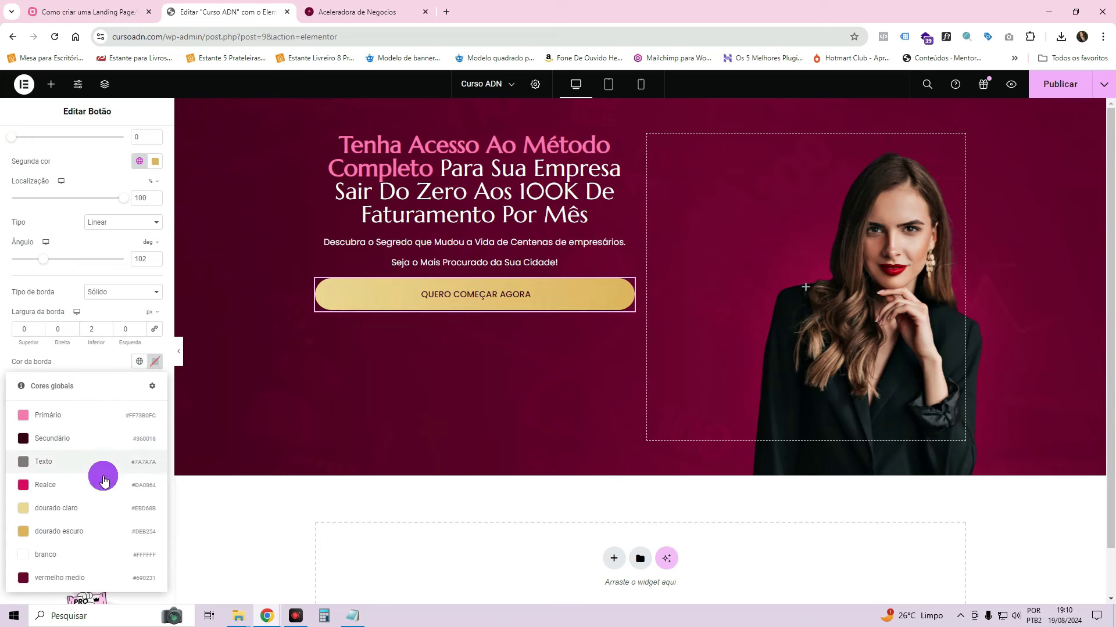
click(87, 556)
click(154, 361)
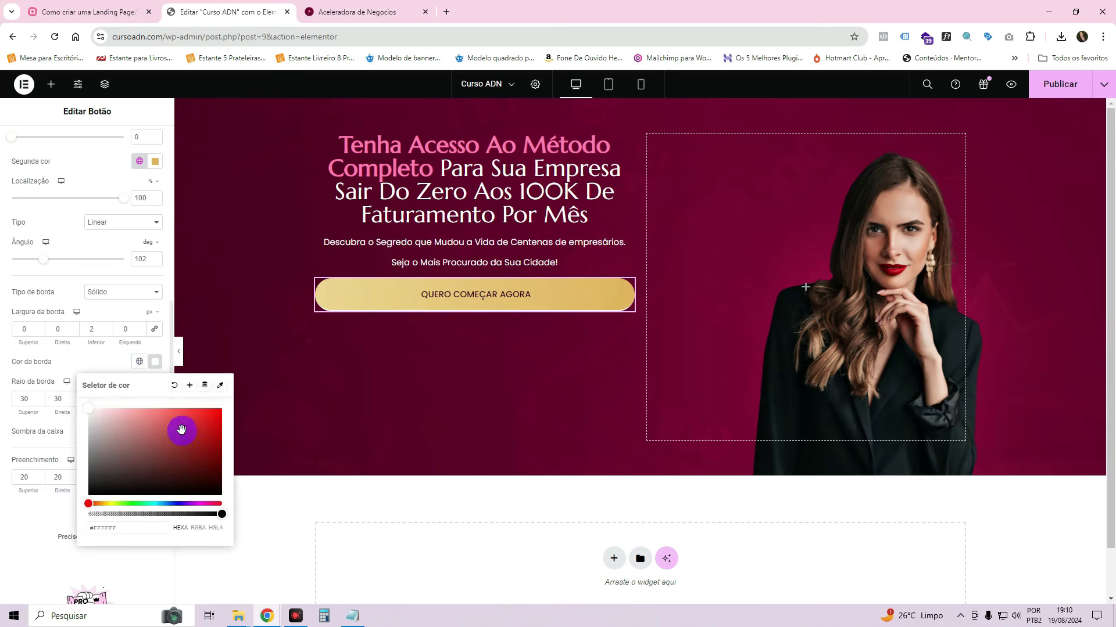
drag(210, 517, 133, 516)
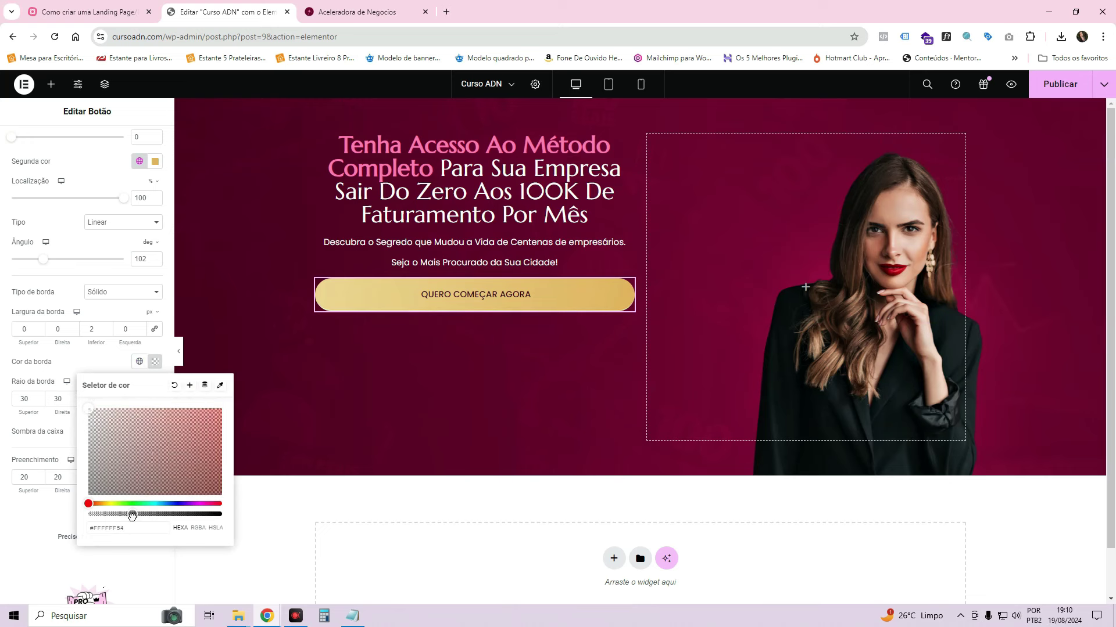
click(107, 366)
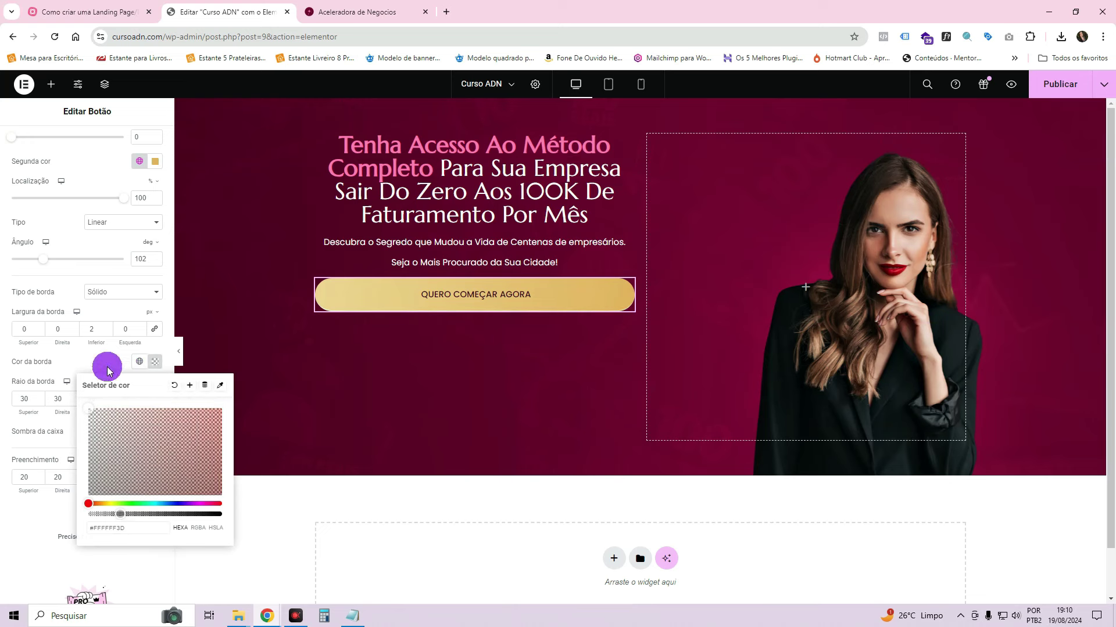
scroll(107, 367, up, 6)
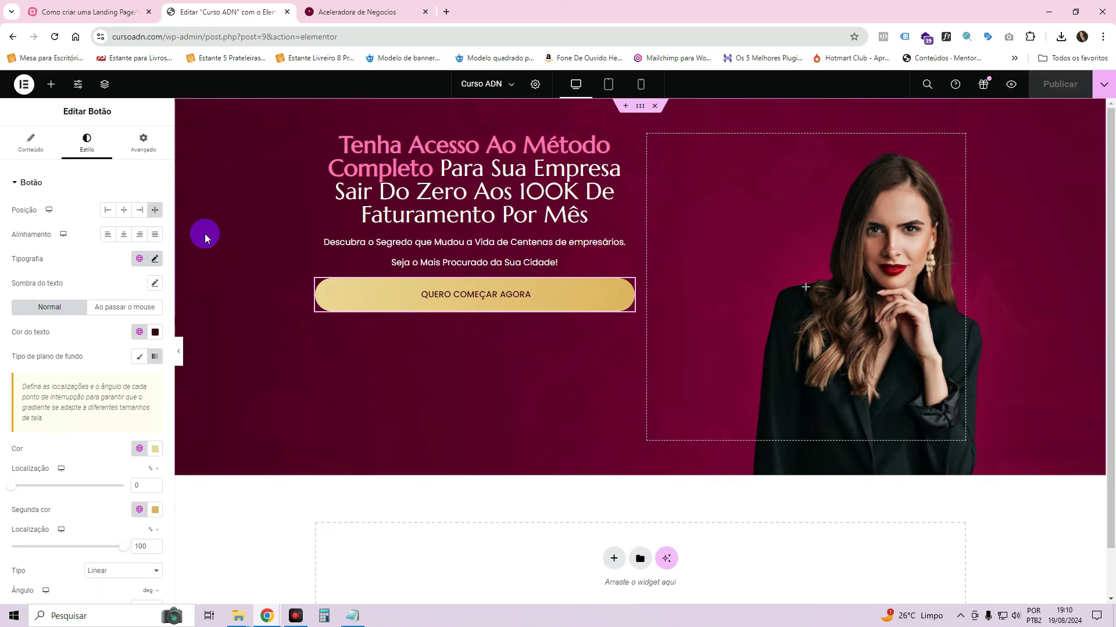
Step: Add an image widget below the button with Completo (full) resolution
click(51, 85)
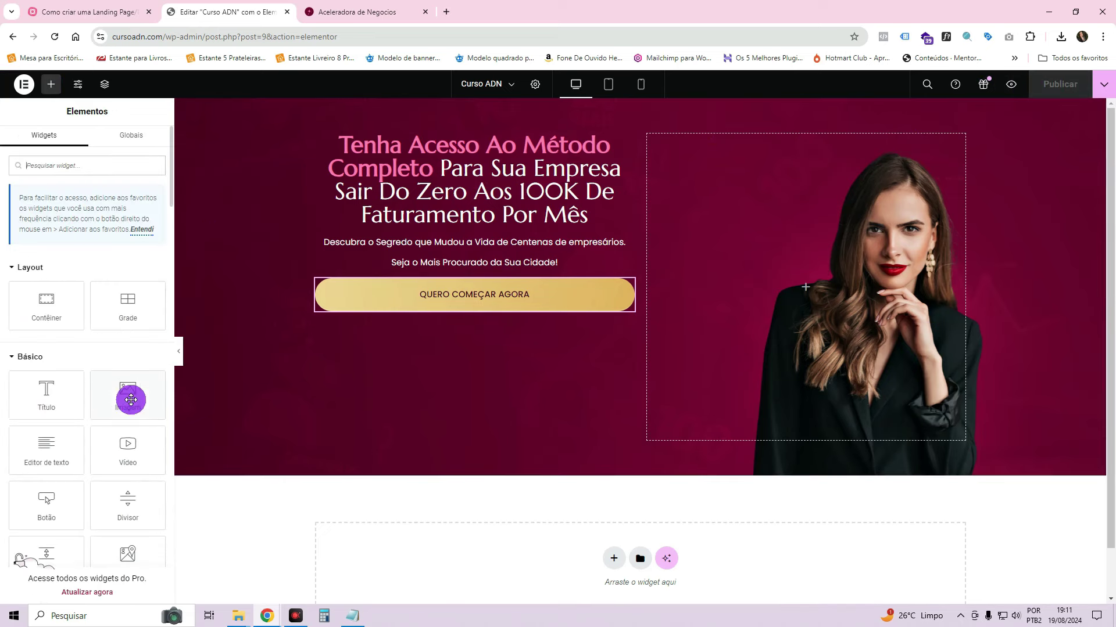
drag(131, 399, 524, 306)
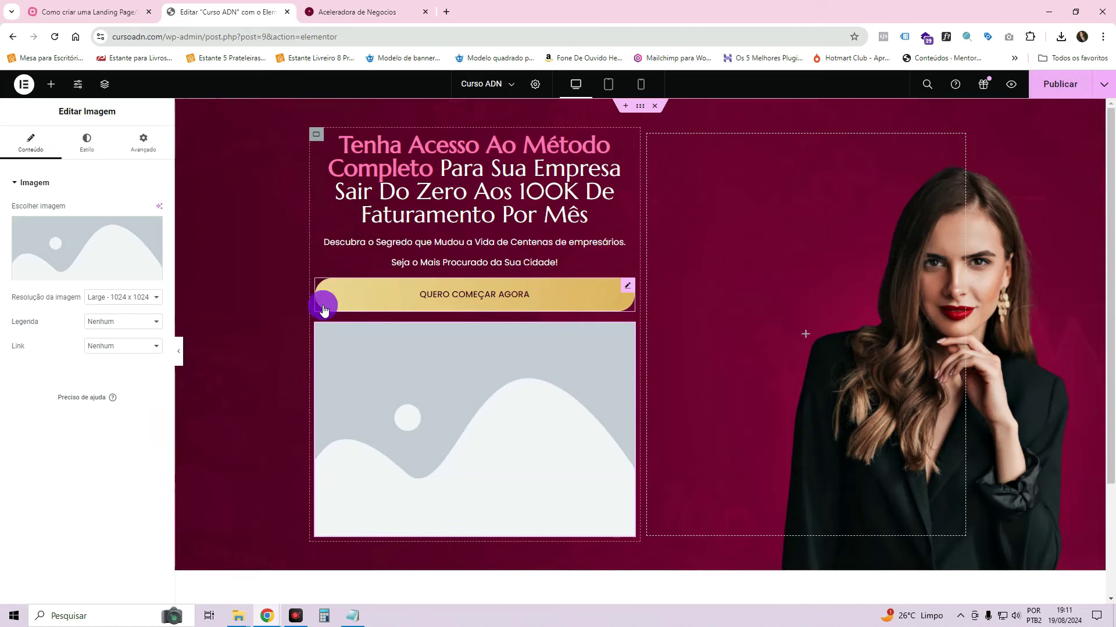
click(134, 297)
click(124, 360)
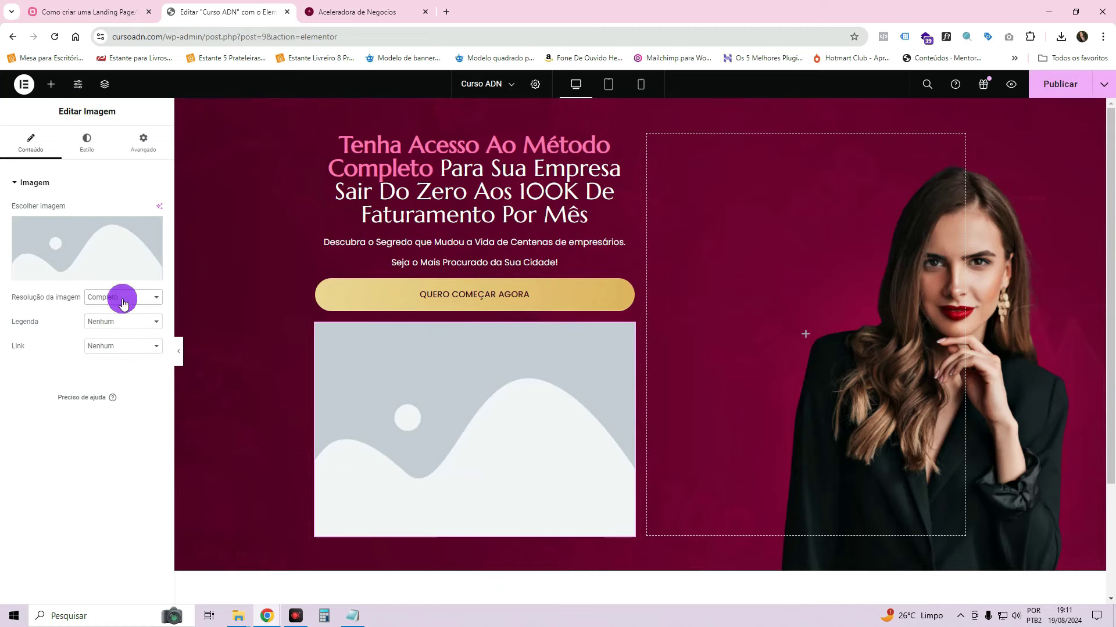
Step: Upload metodo-de-pagamentos.webp from the Outras imagens folder into the media library
click(111, 248)
click(173, 130)
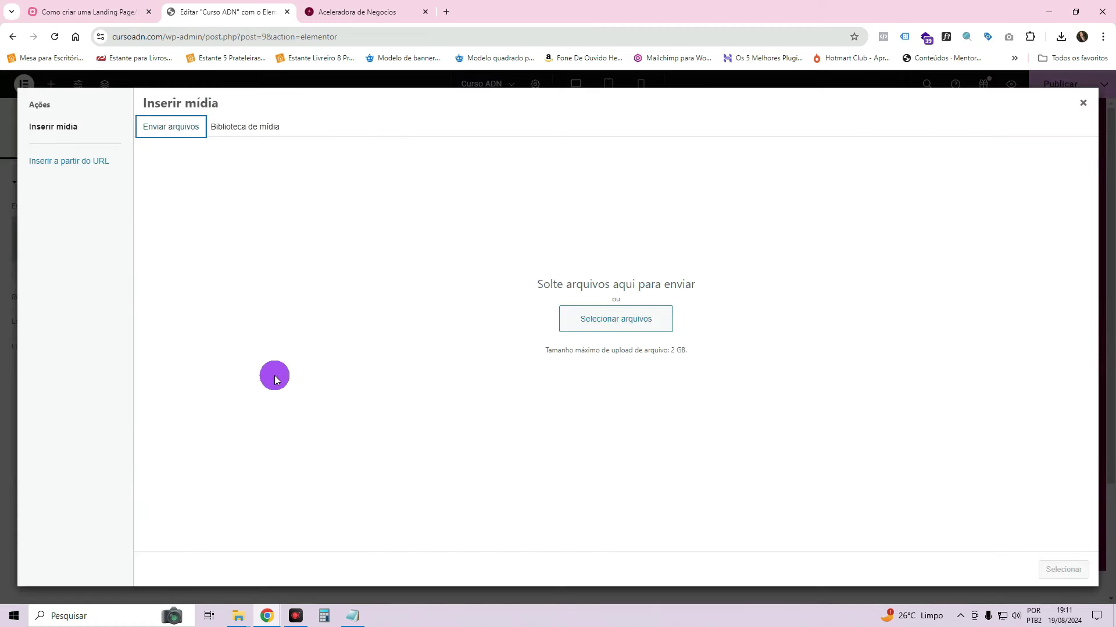
mouse_move(238, 613)
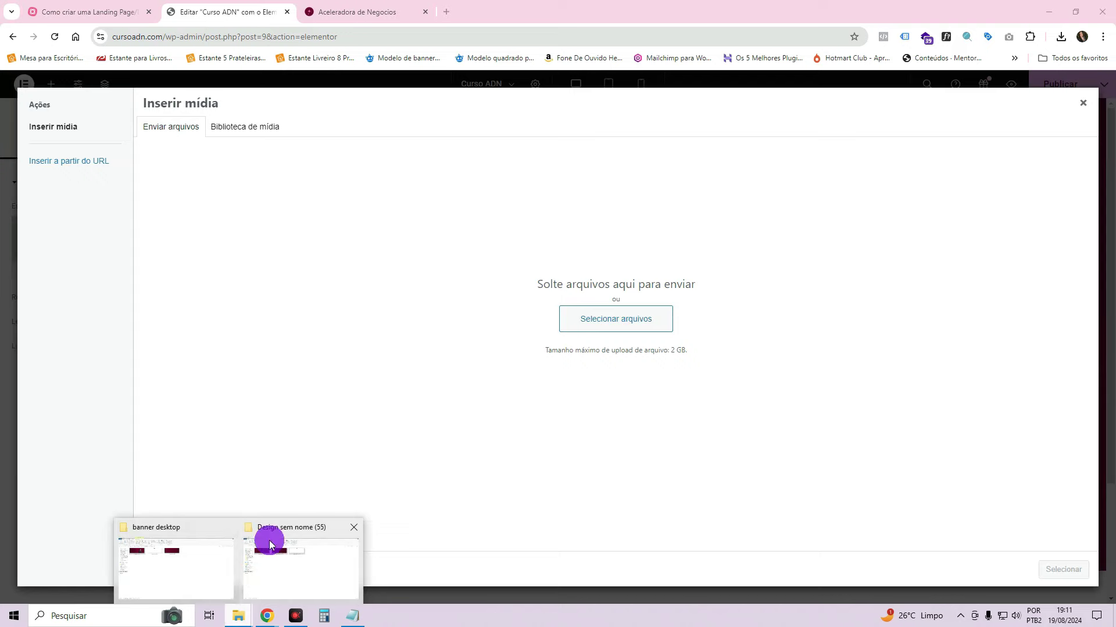
click(225, 548)
double_click(159, 191)
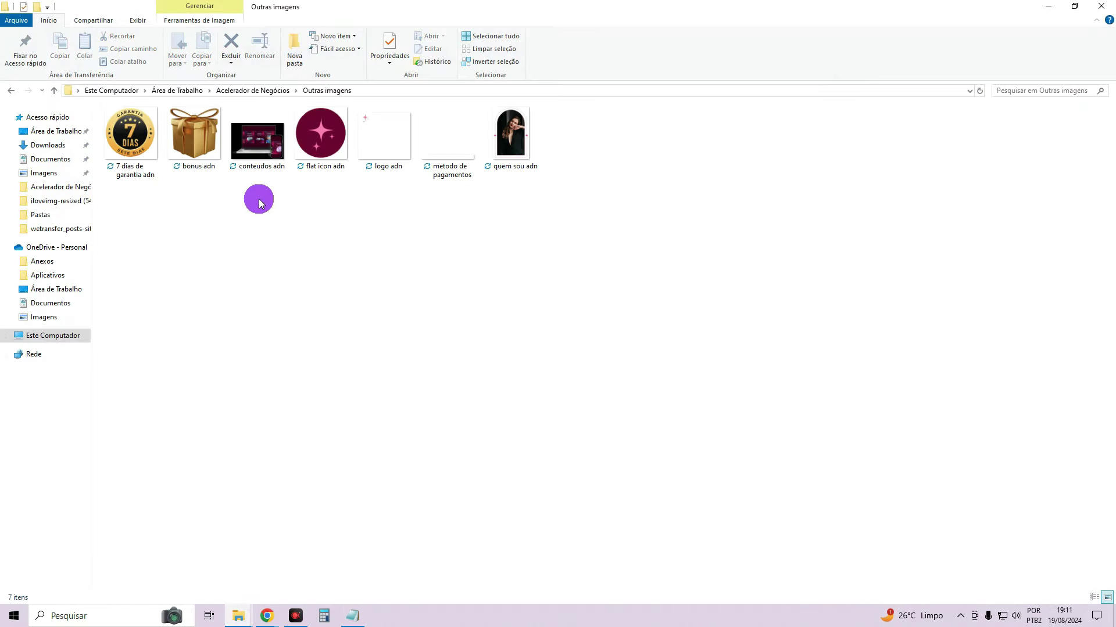
drag(459, 177, 1058, 569)
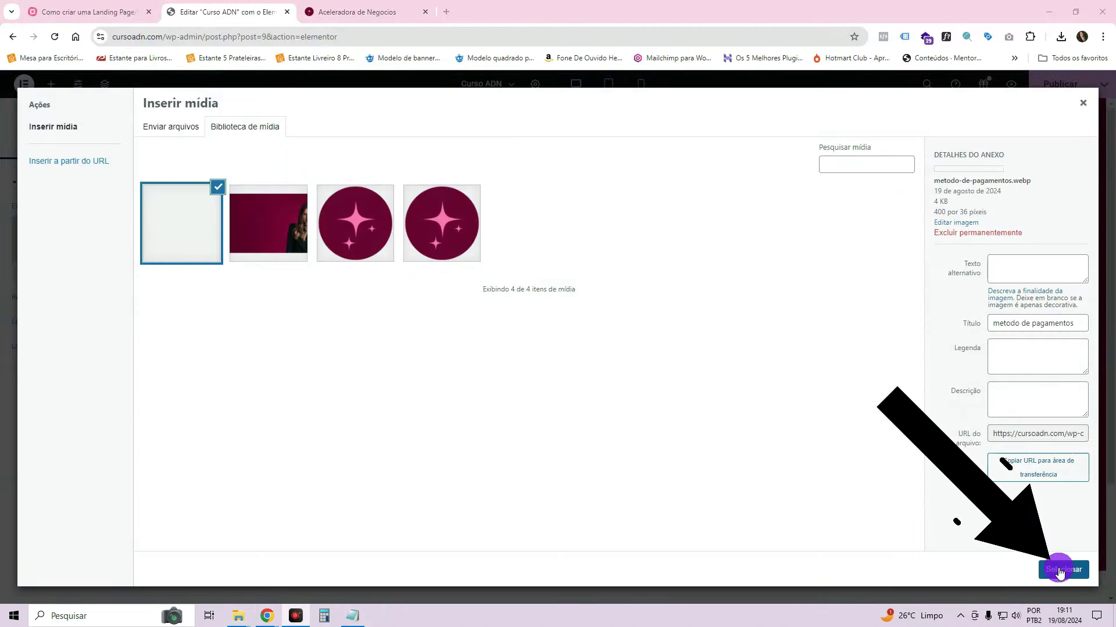
Step: Insert the payment-methods image and set the hero container's Alinhar itens to Centro
click(1058, 570)
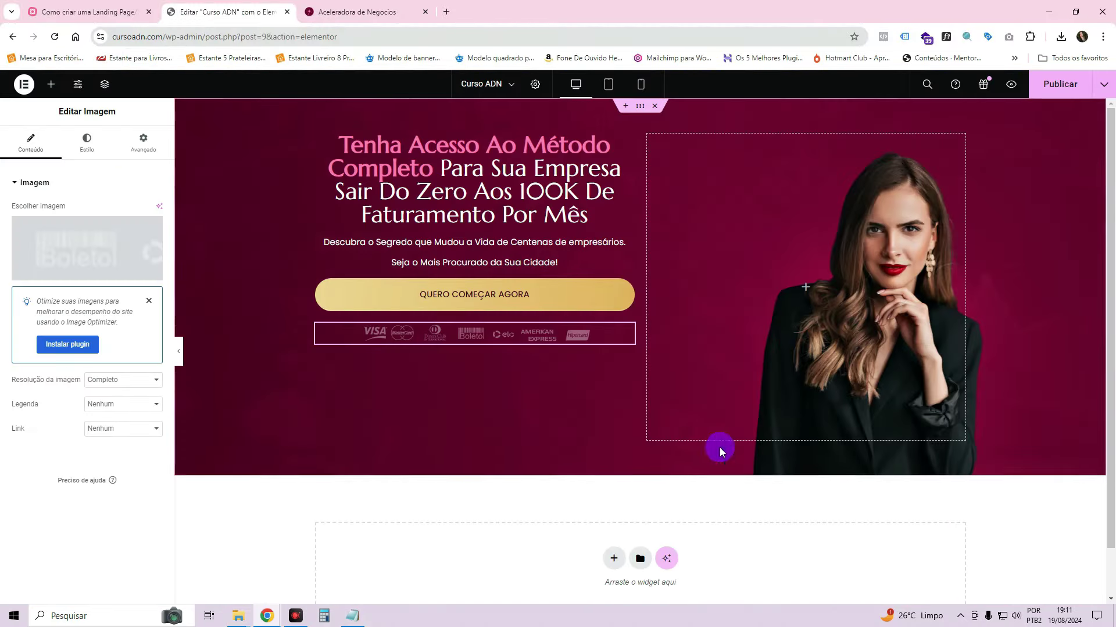
click(642, 108)
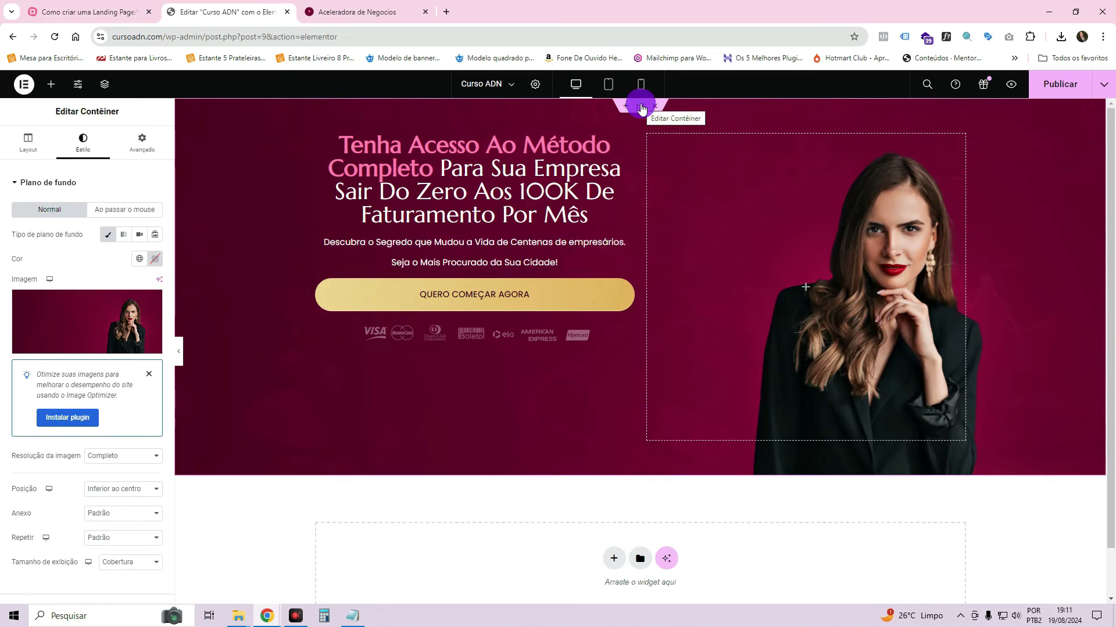
click(32, 141)
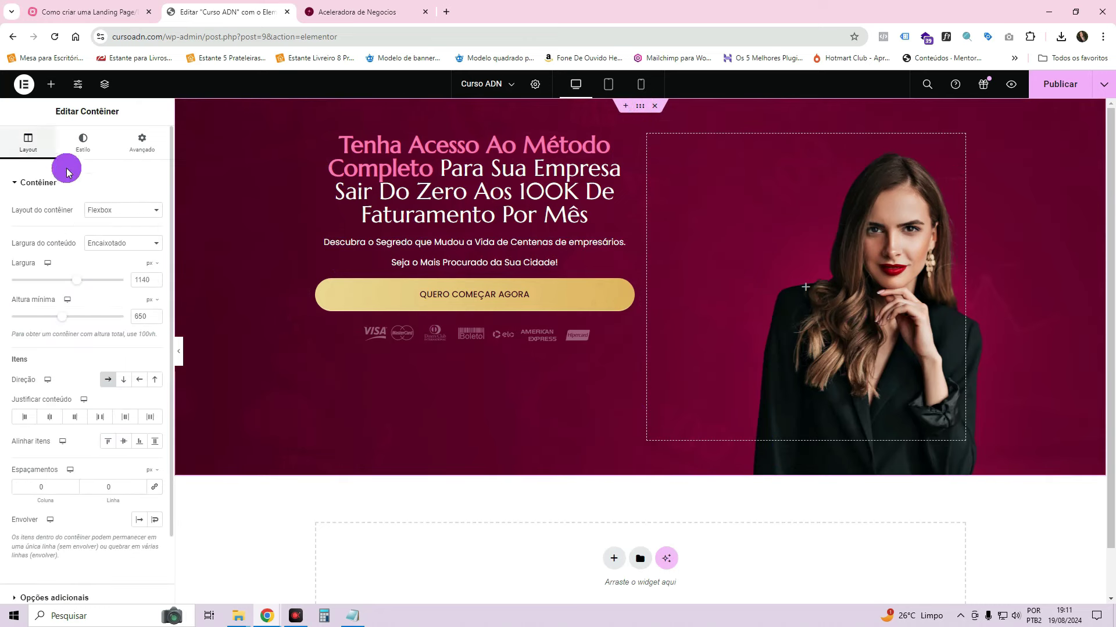
click(123, 443)
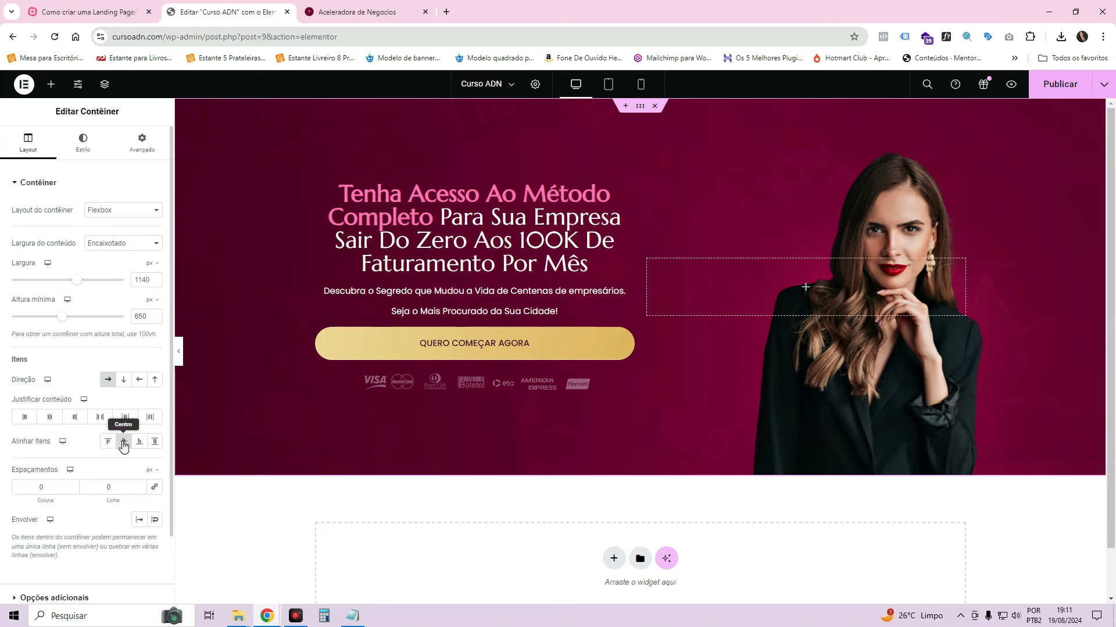
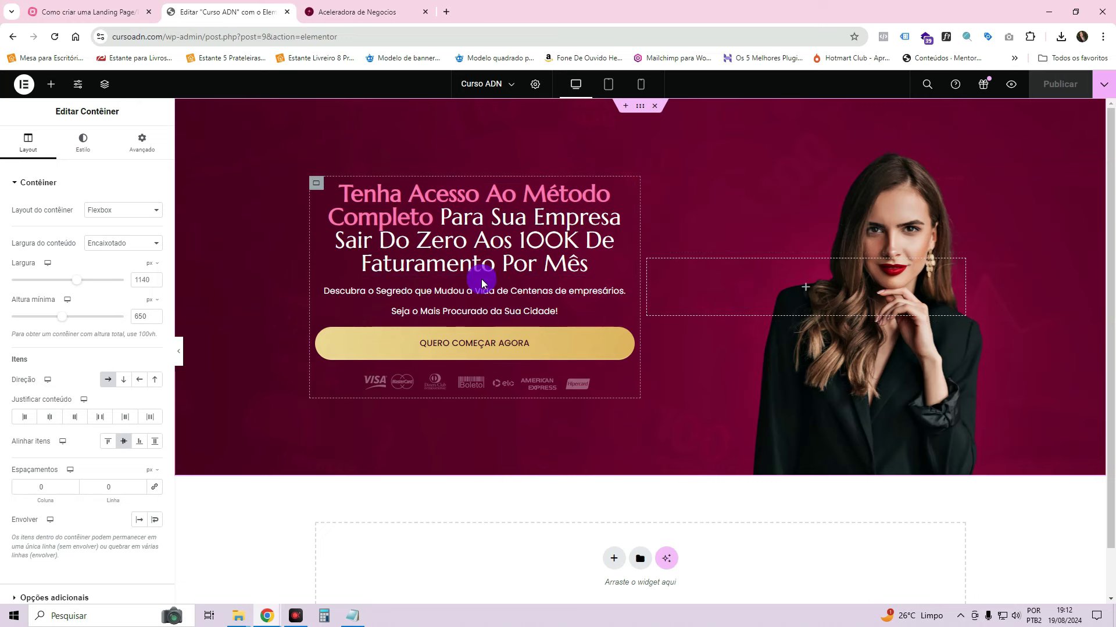
Step: Place a Vídeo widget beneath the hero headline
click(50, 87)
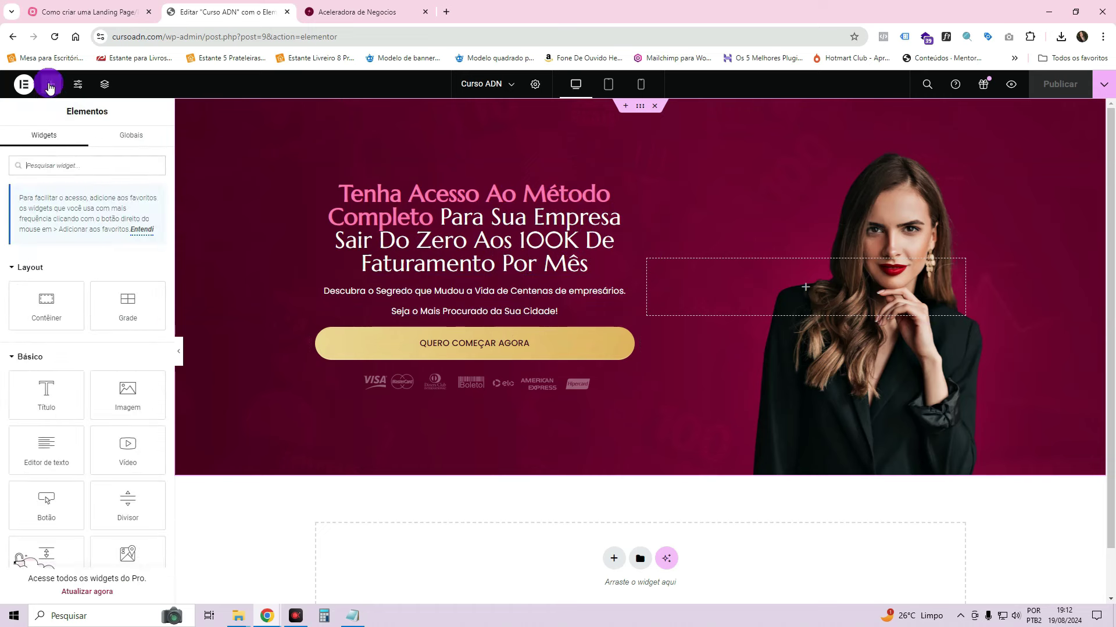
click(78, 164)
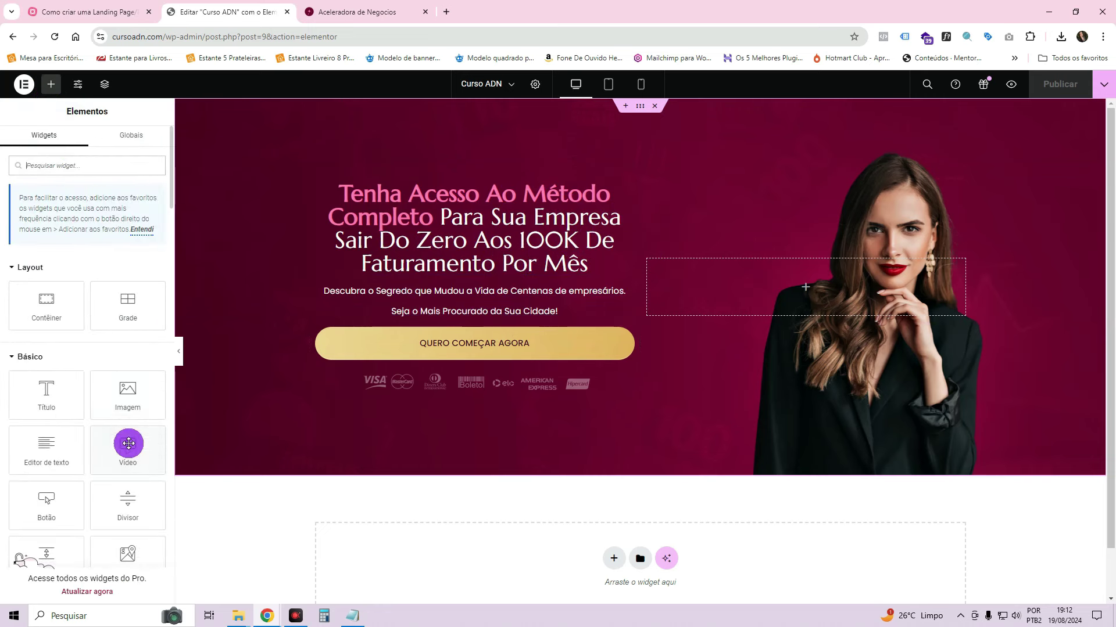
drag(128, 451, 456, 287)
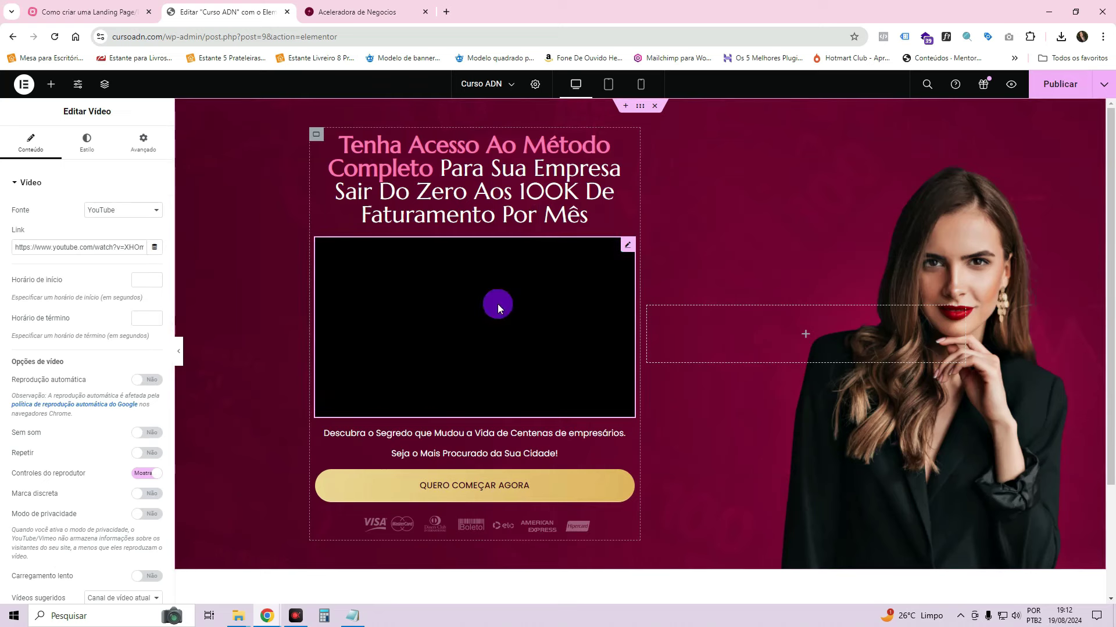
Step: Keep YouTube as the video source and expand the Sobreposição de imagem settings
triple_click(122, 245)
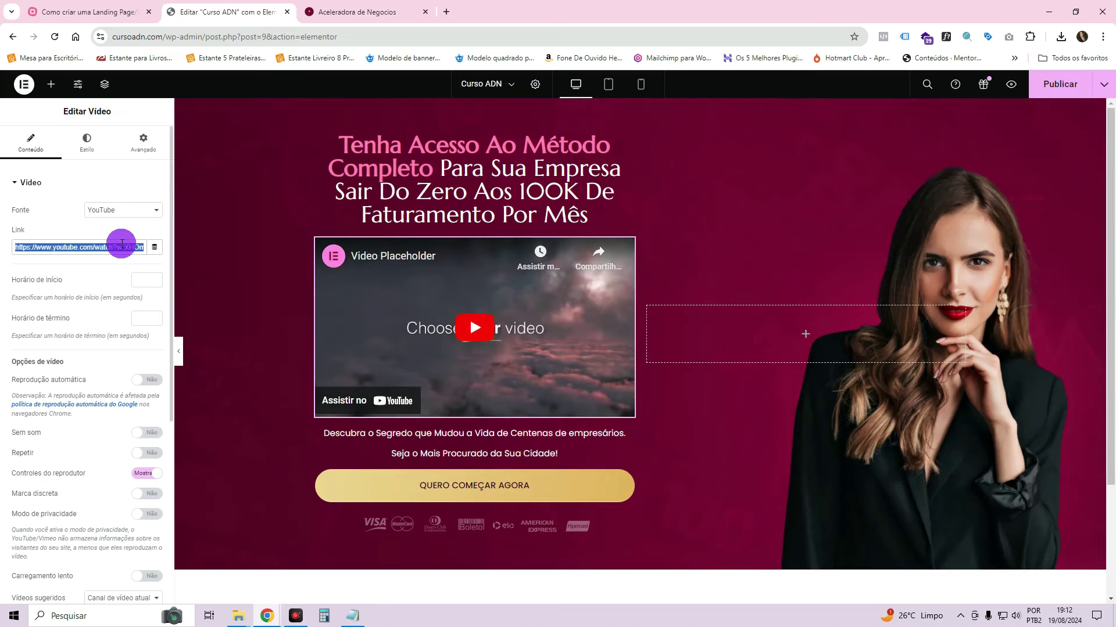
click(119, 209)
click(23, 240)
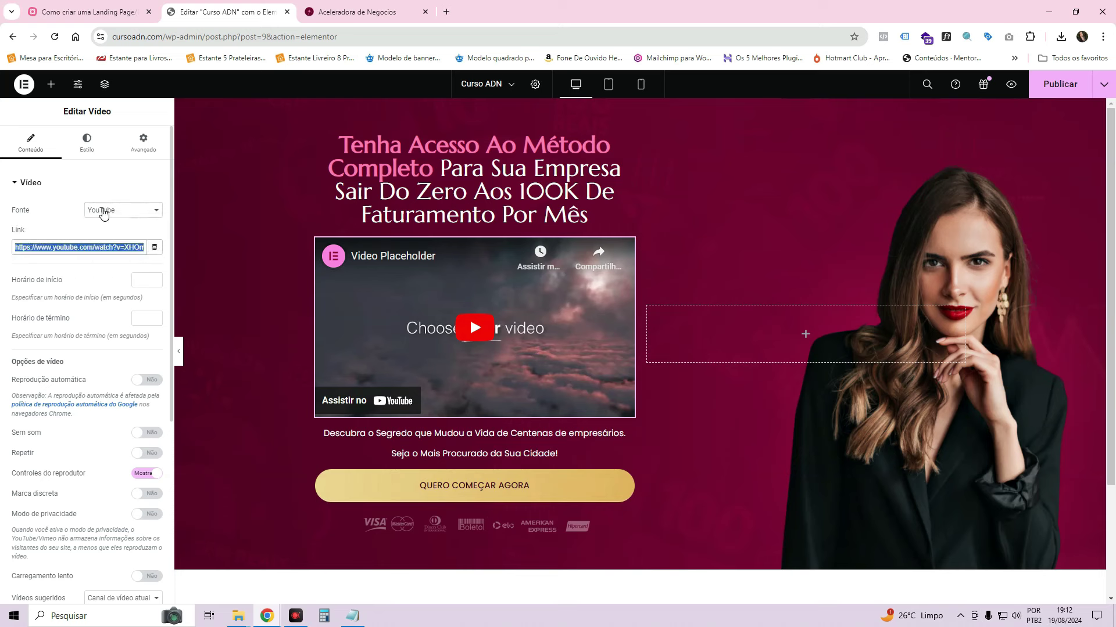
click(103, 210)
click(69, 214)
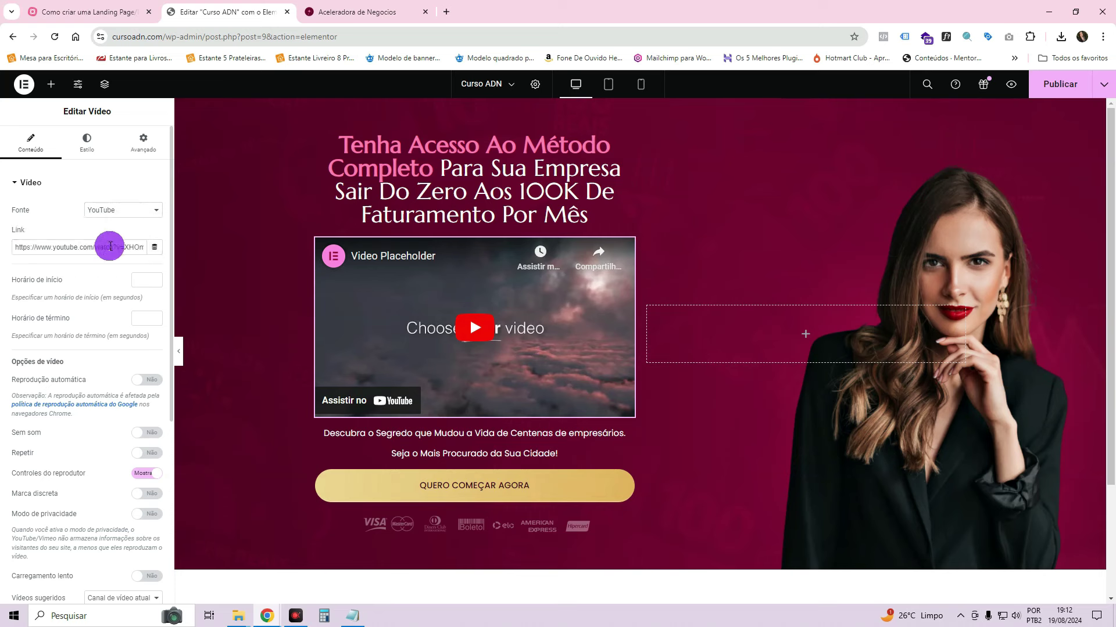
scroll(106, 337, down, 2)
scroll(107, 337, down, 2)
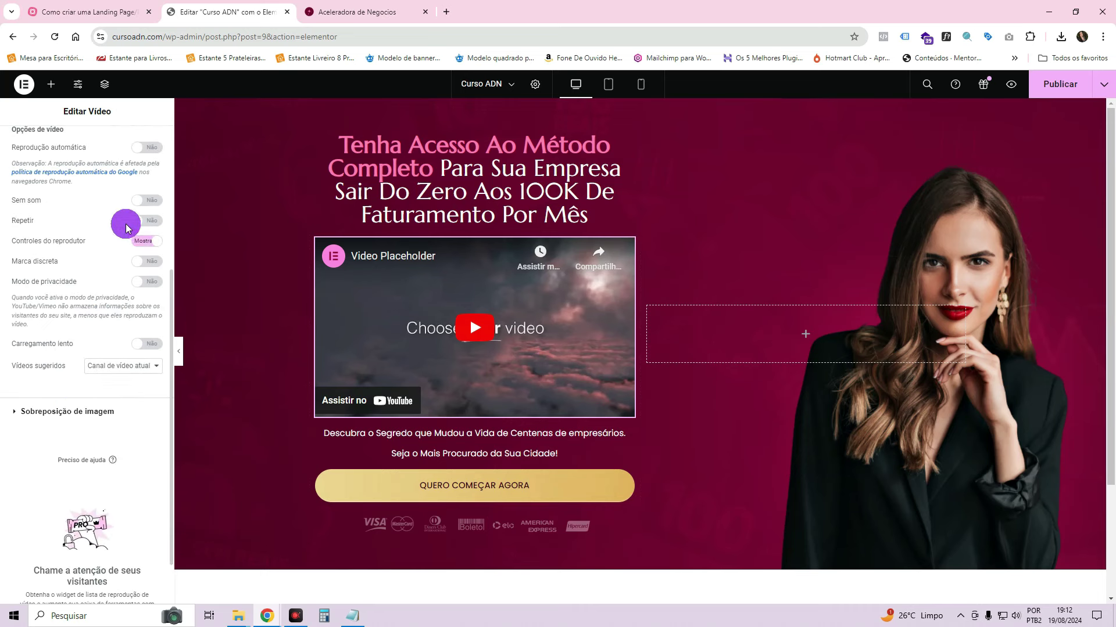
click(33, 414)
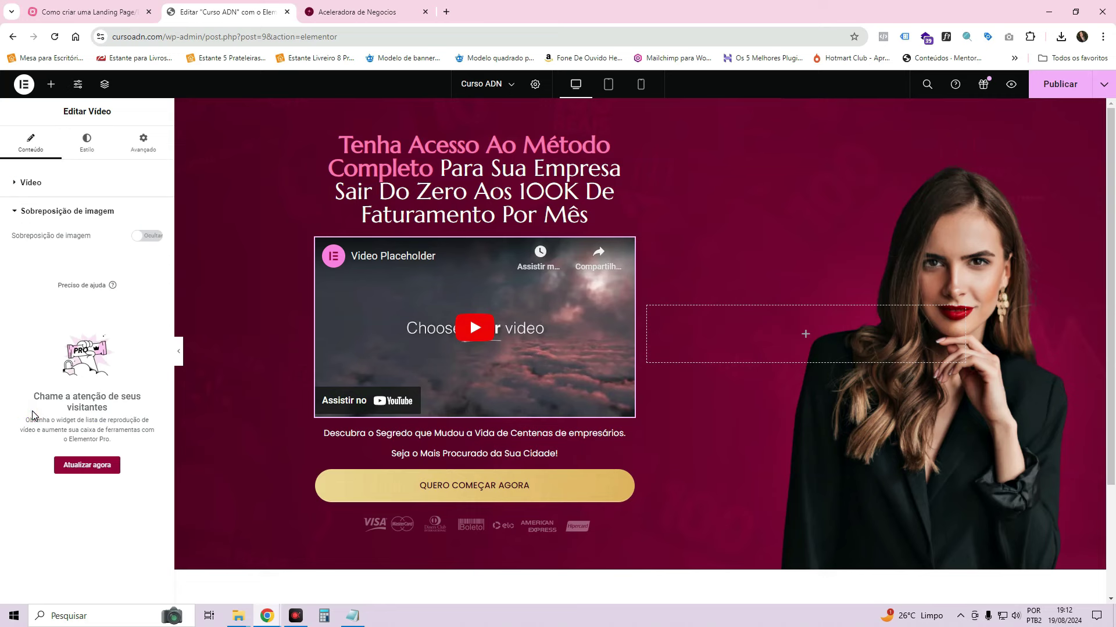
Step: Show an image overlay using banner-1-adn.png, then reopen the media upload tab
click(147, 236)
click(113, 281)
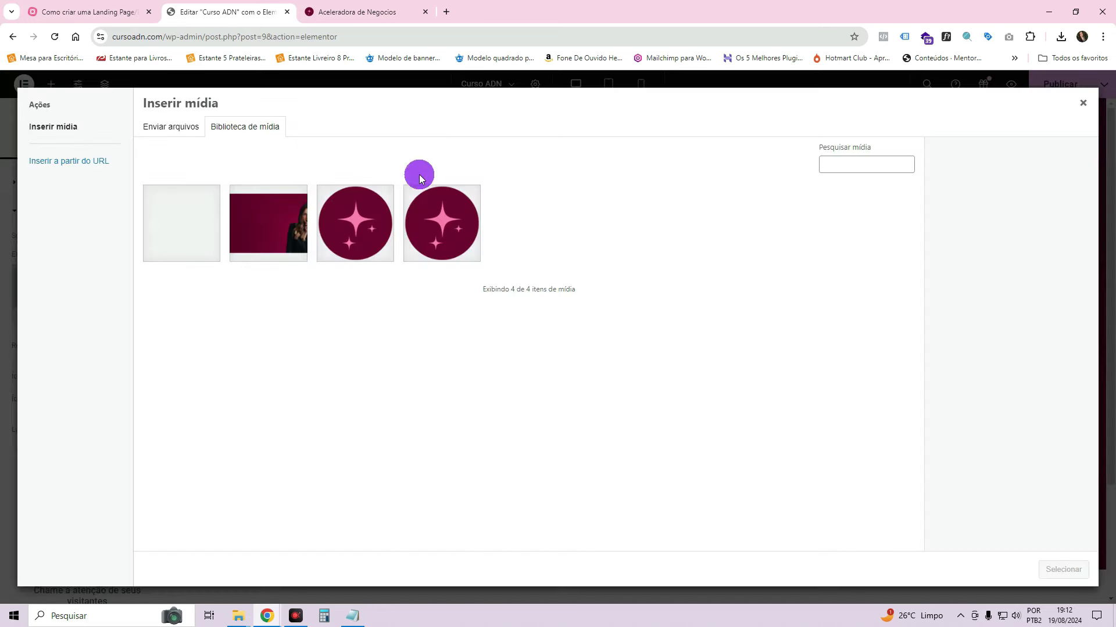
click(276, 223)
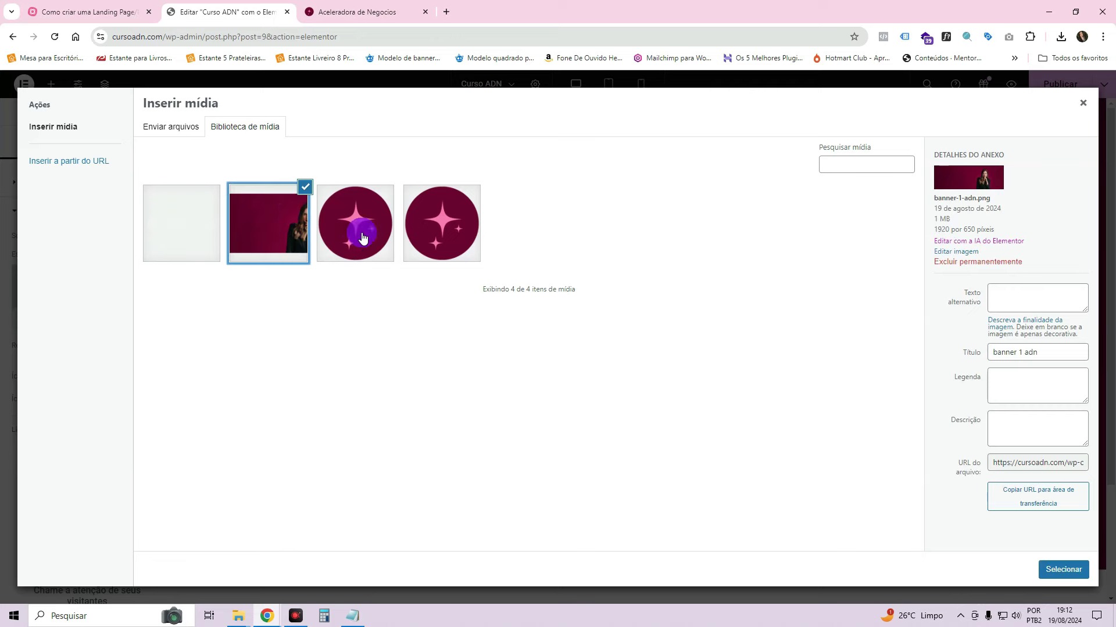
click(1053, 568)
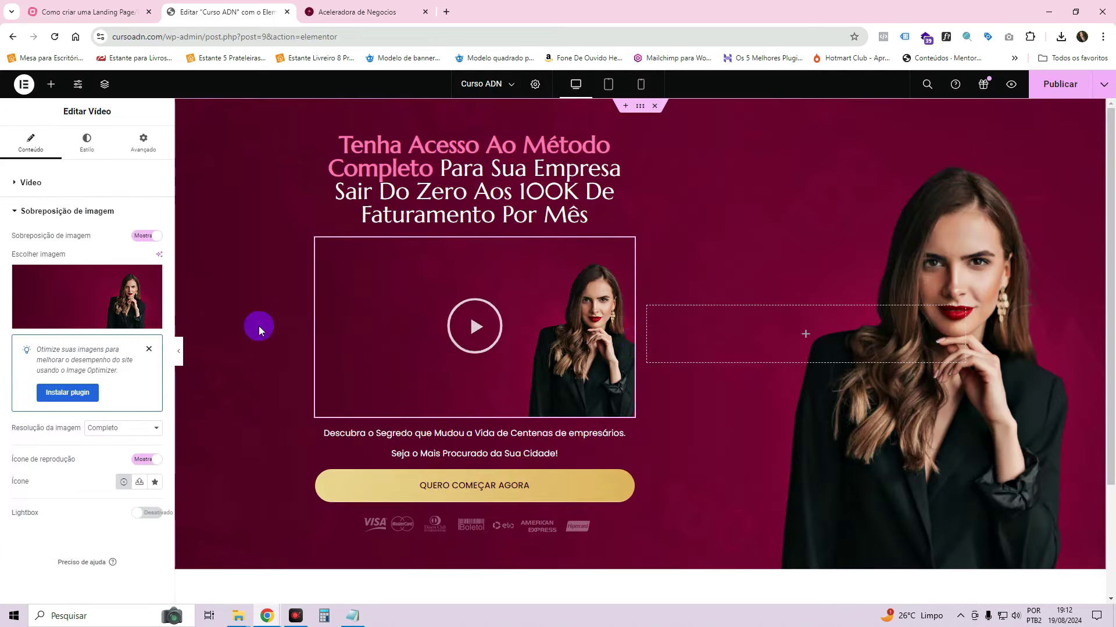
click(100, 281)
click(194, 129)
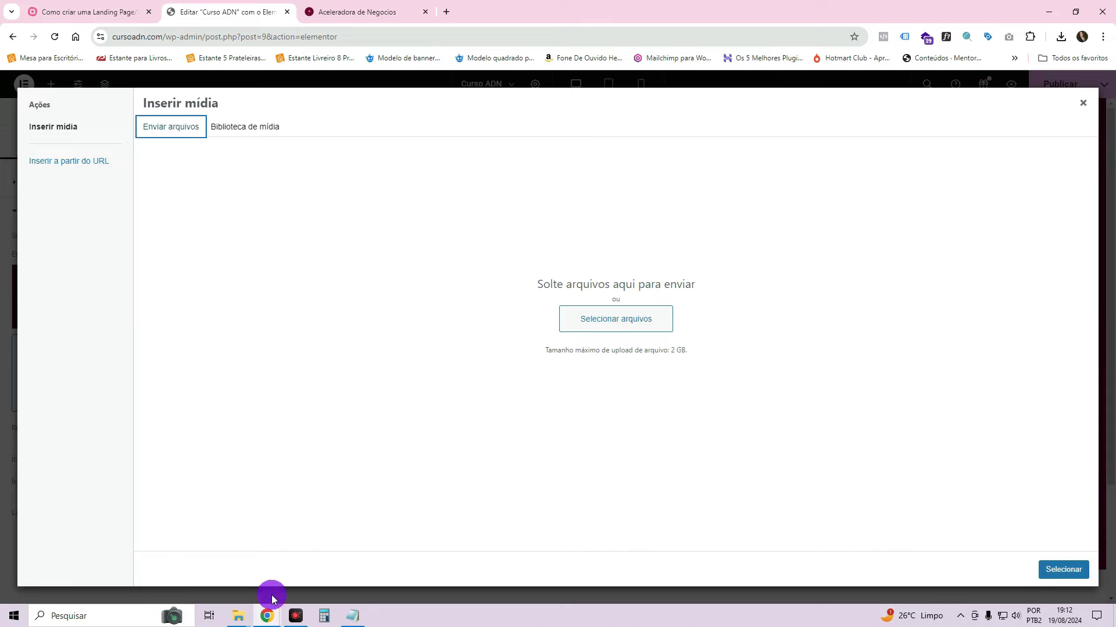
Step: Upload banner oferta adn from File Explorer and select it as the overlay image
mouse_move(255, 616)
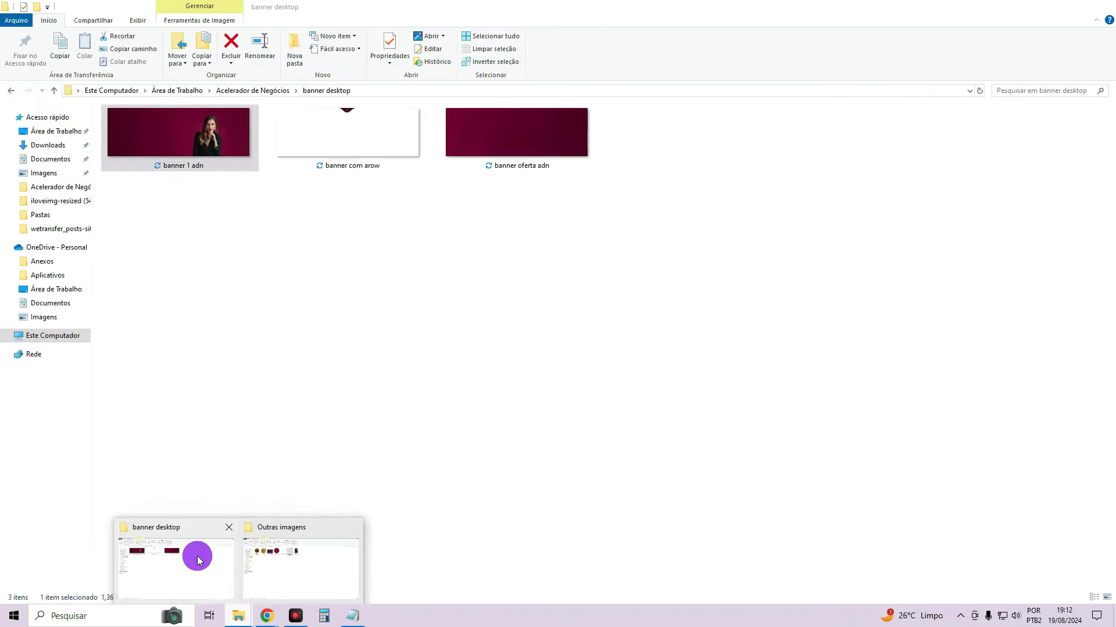
click(175, 567)
drag(274, 178, 341, 432)
click(1063, 569)
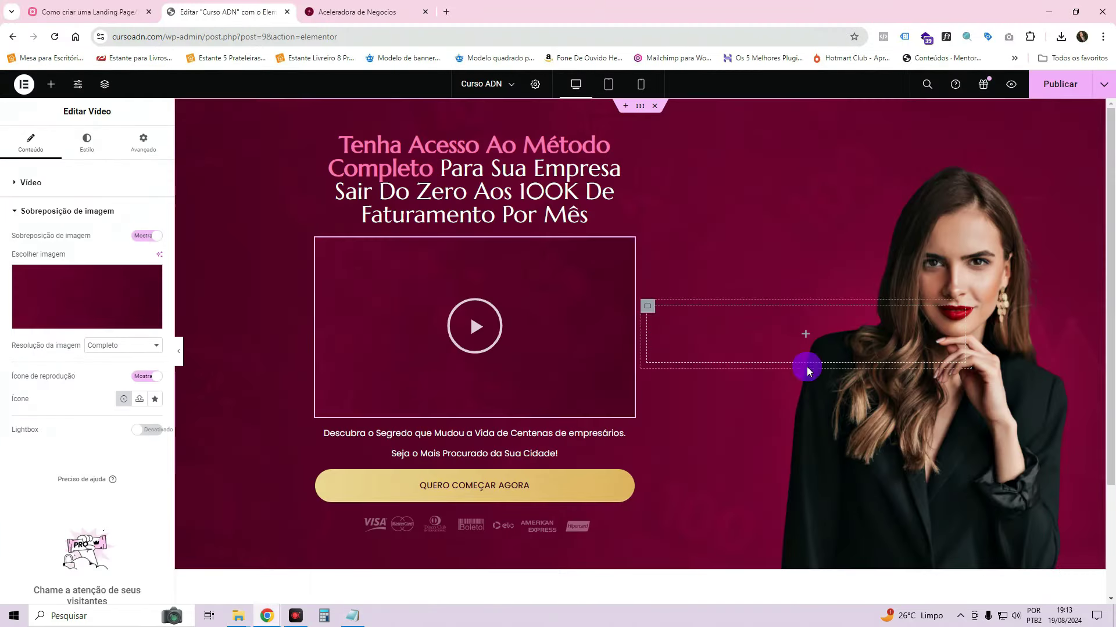
Step: Colour the video's play icon with the global Primária pink
click(86, 151)
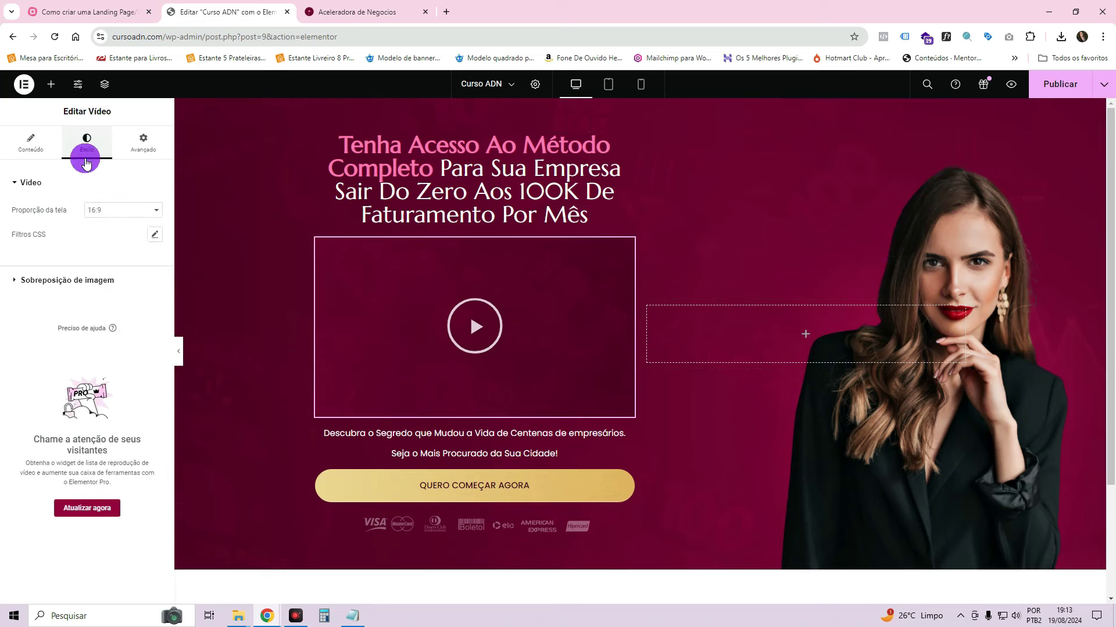
click(83, 282)
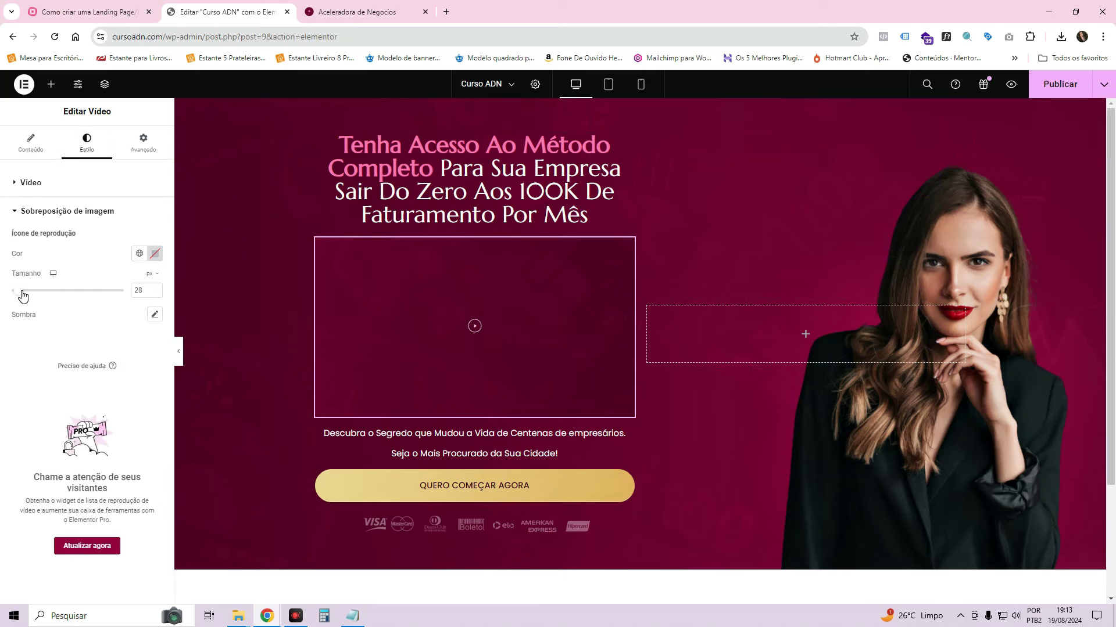
click(140, 253)
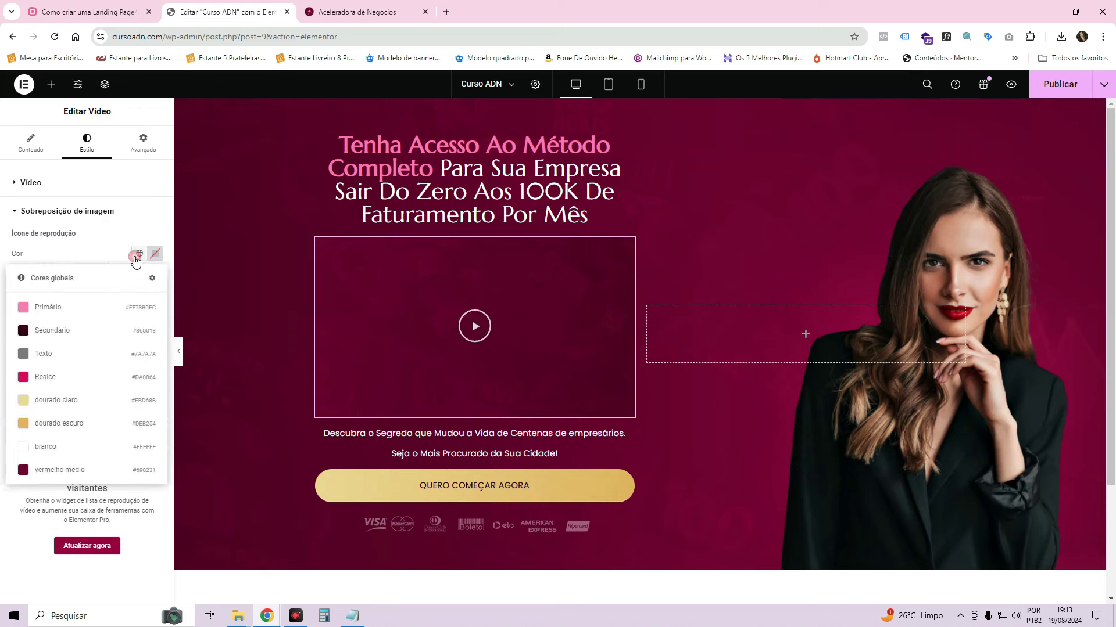
click(129, 316)
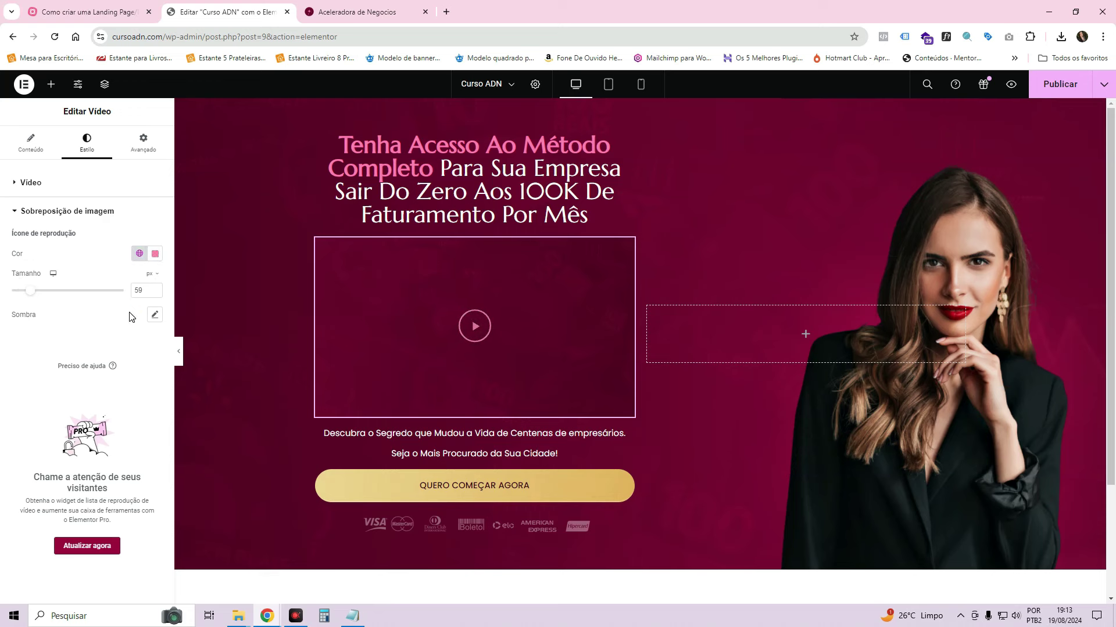
Step: Replace the overlay's play button with the solid Play icon from the icon library
click(31, 142)
scroll(102, 391, down, 6)
click(78, 350)
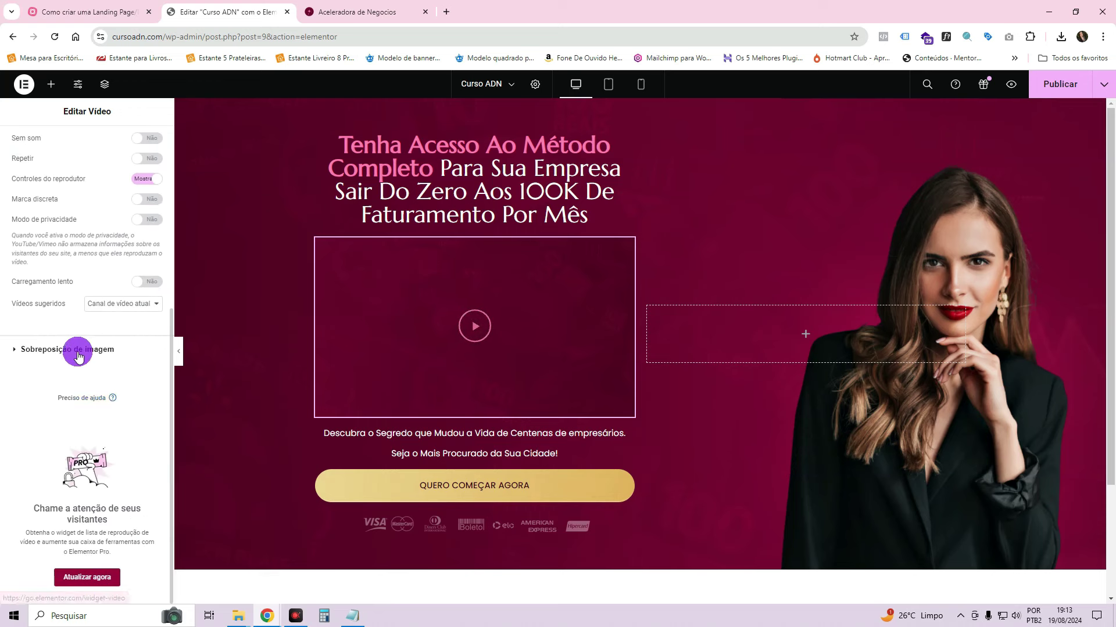
scroll(124, 459, down, 2)
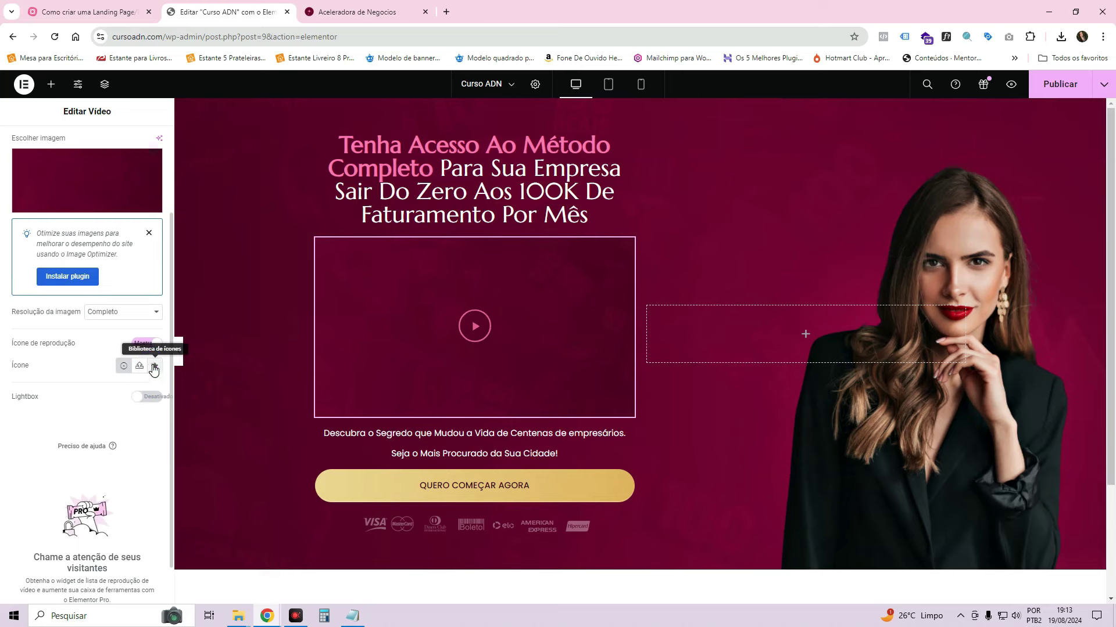
click(154, 366)
click(518, 232)
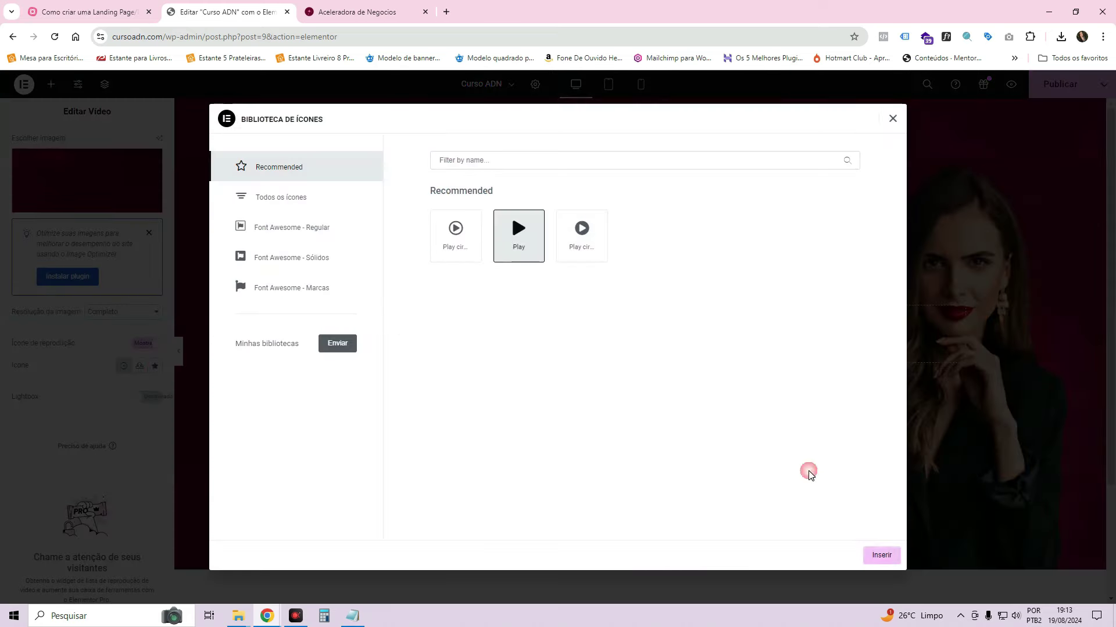
click(881, 555)
click(178, 352)
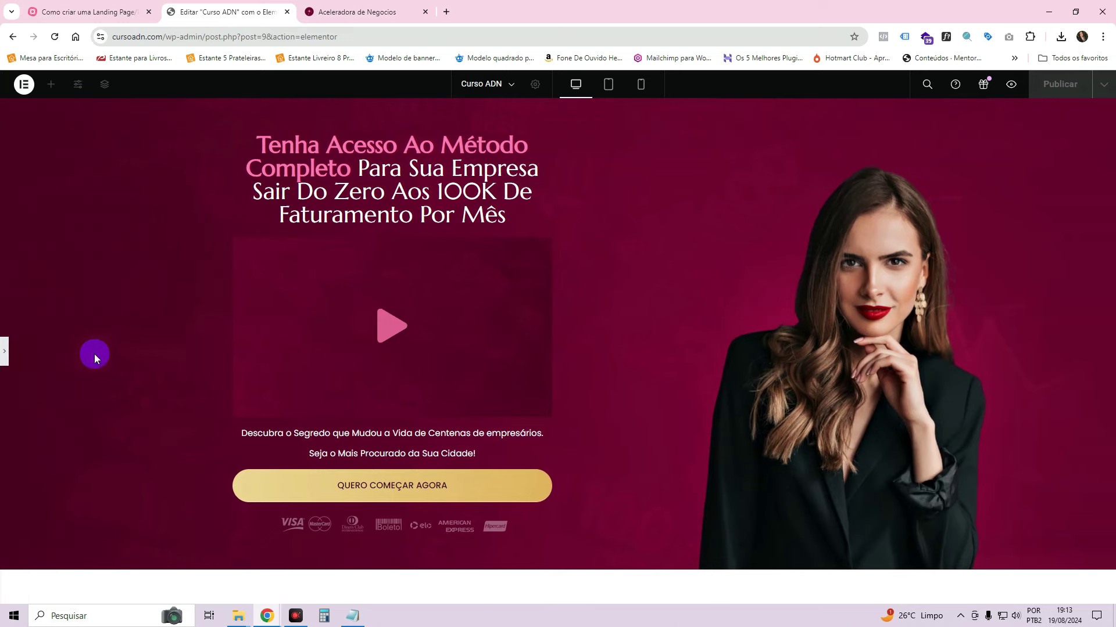
click(4, 351)
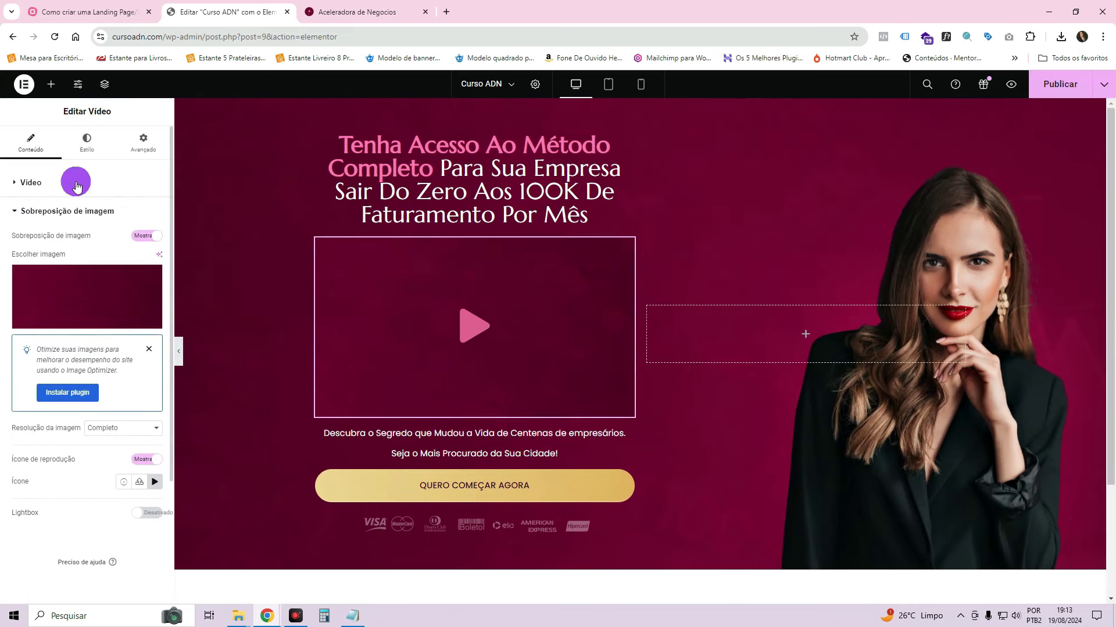
Step: Give the video a solid border in its Avançado border settings
click(78, 145)
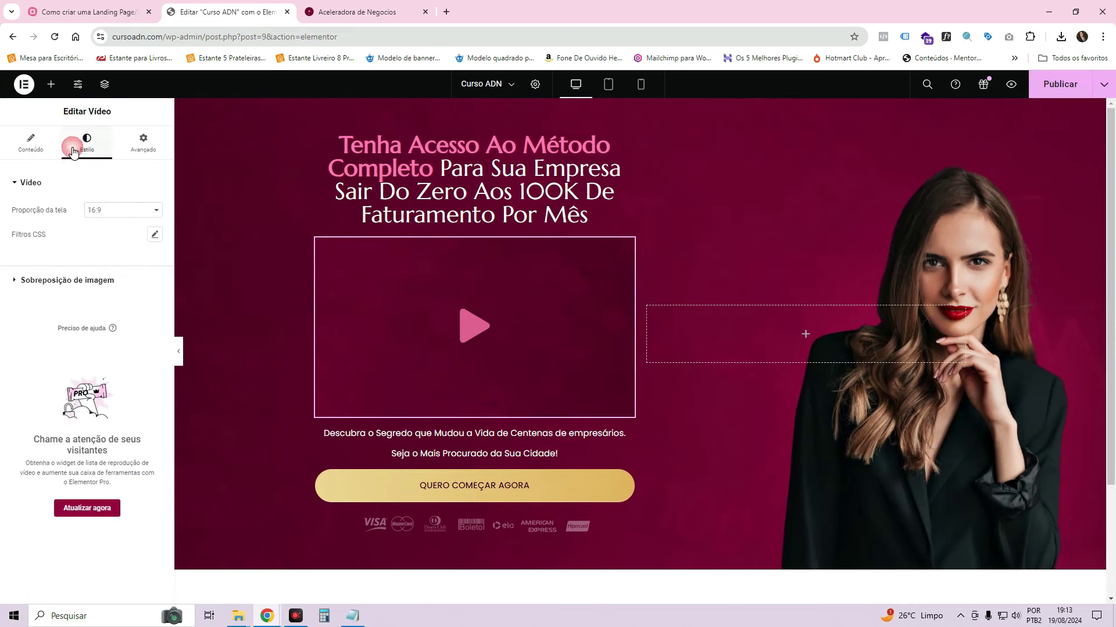
click(139, 147)
scroll(130, 374, down, 5)
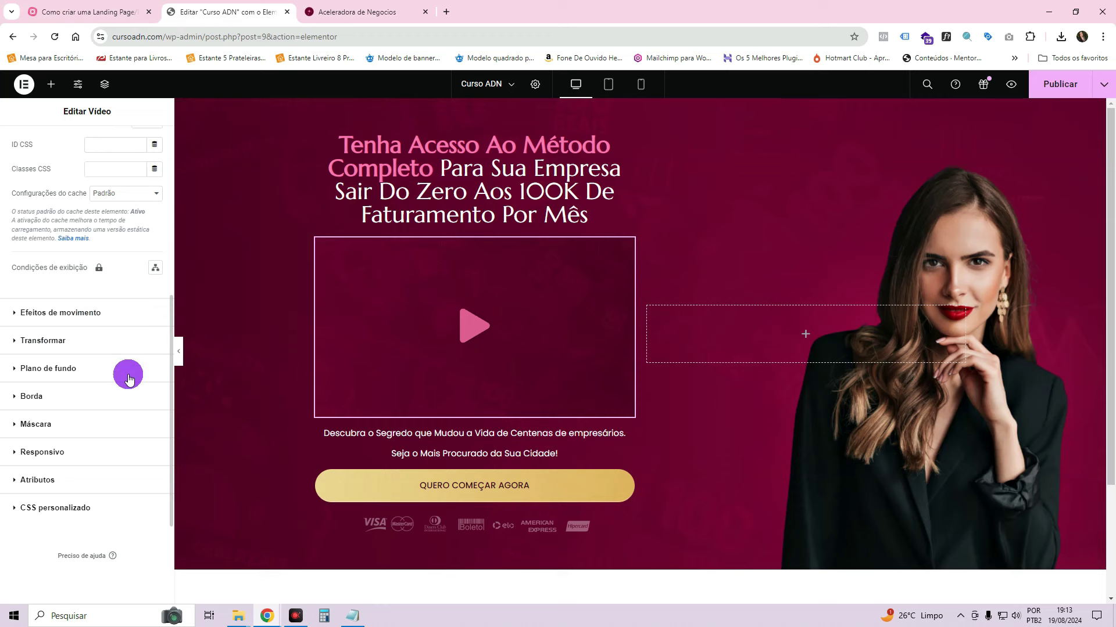
click(78, 400)
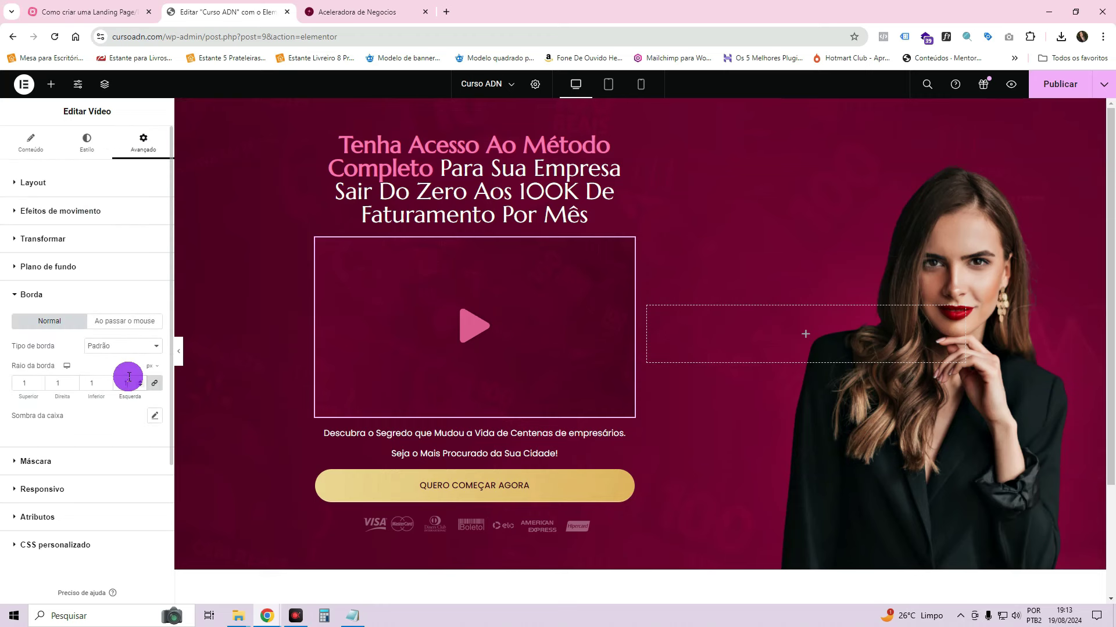
click(122, 346)
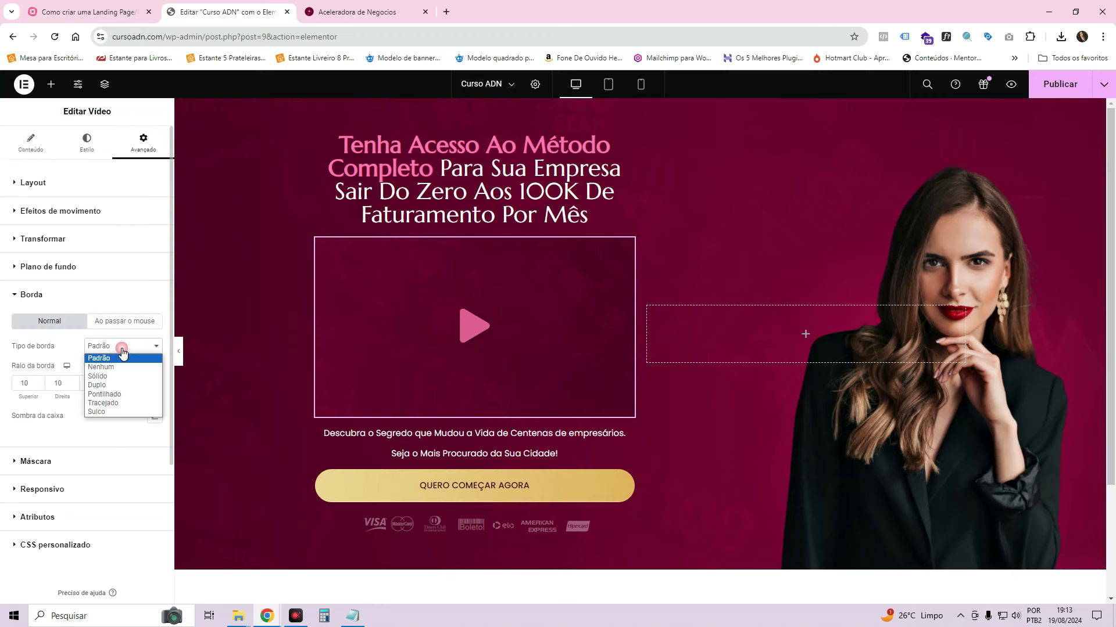
click(123, 379)
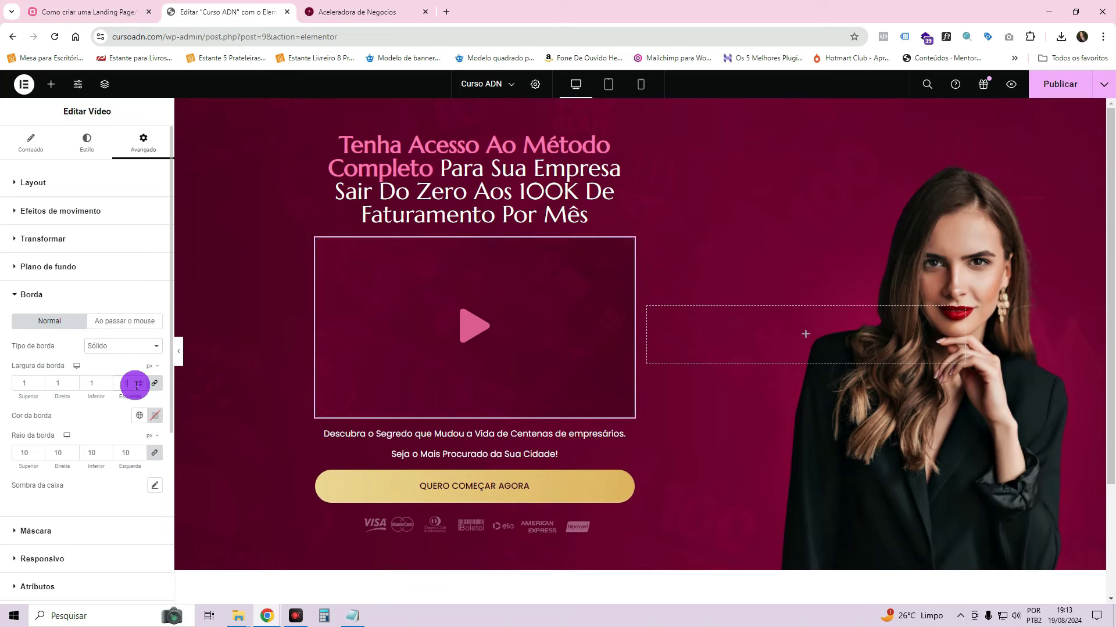
Step: Set the border colour to white with its alpha dragged to transparent, then preview
click(140, 416)
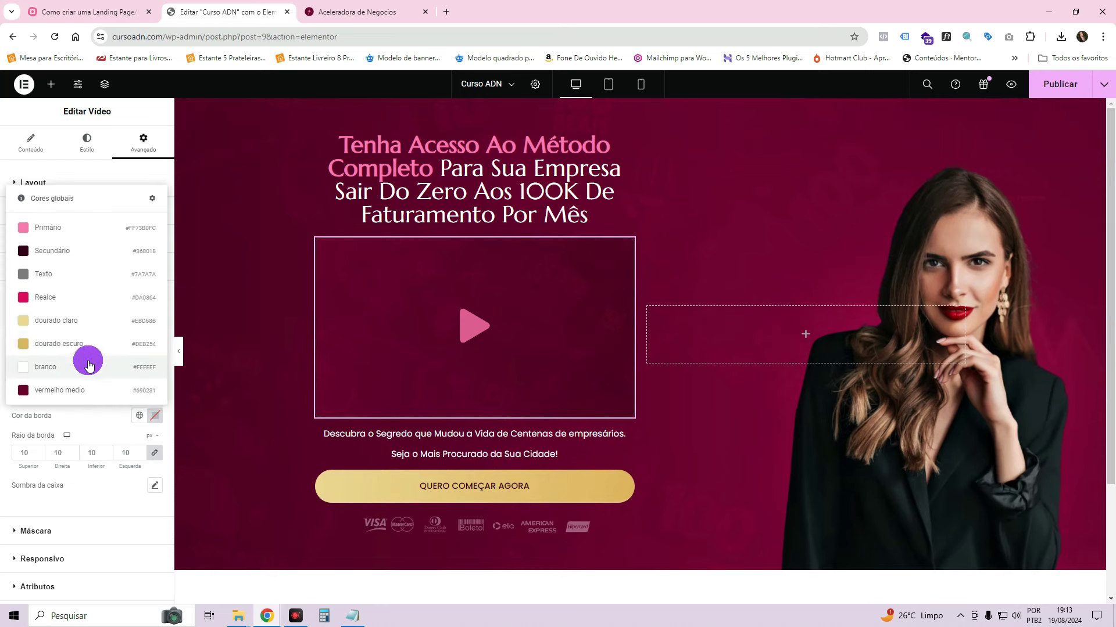
click(99, 368)
click(155, 416)
click(210, 567)
drag(186, 568, 93, 568)
click(99, 410)
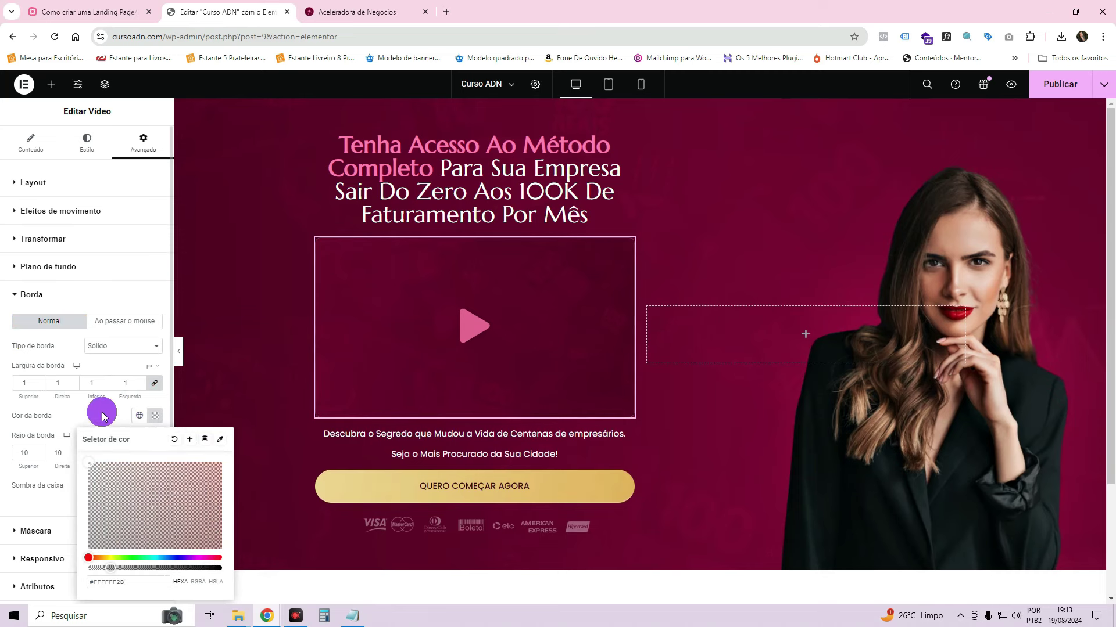
click(178, 346)
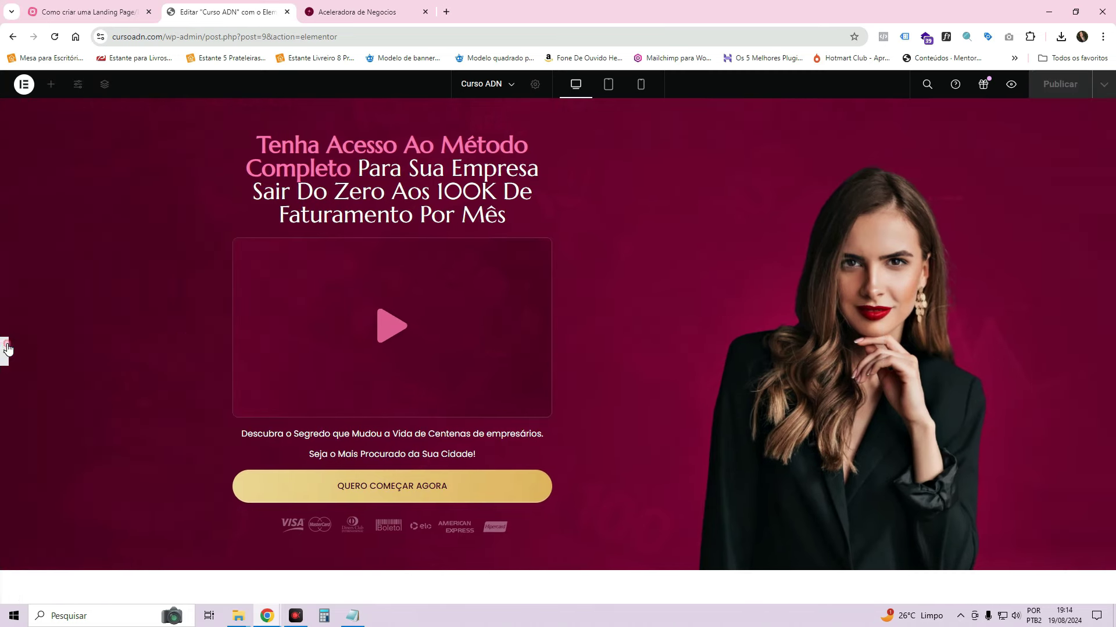
click(7, 349)
Step: Delete the video widget from the hero and publish the page
right_click(624, 247)
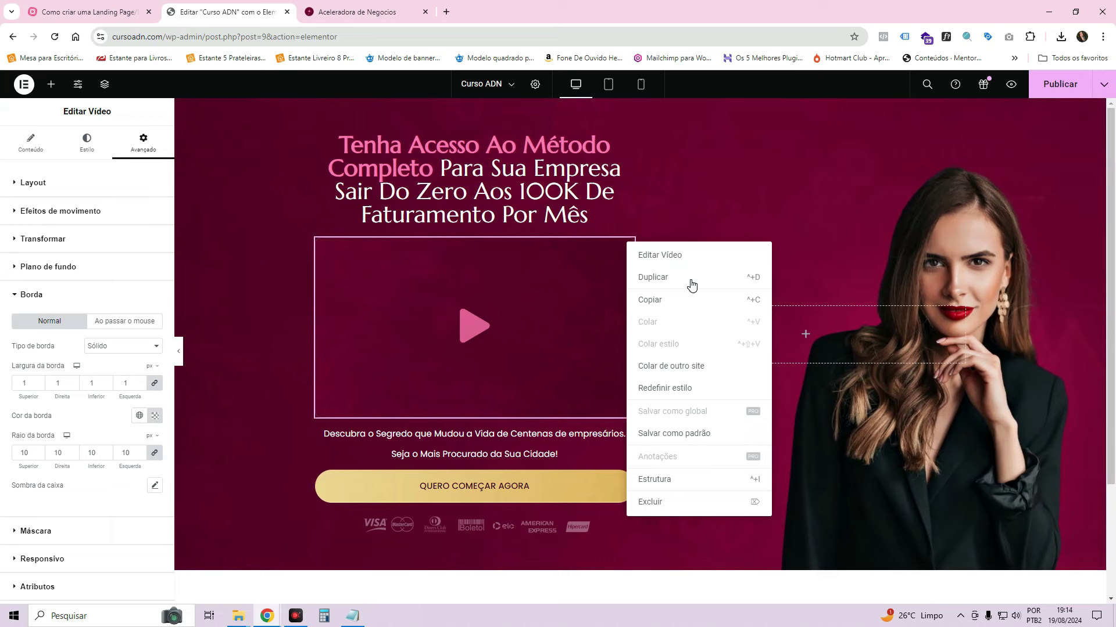
click(686, 503)
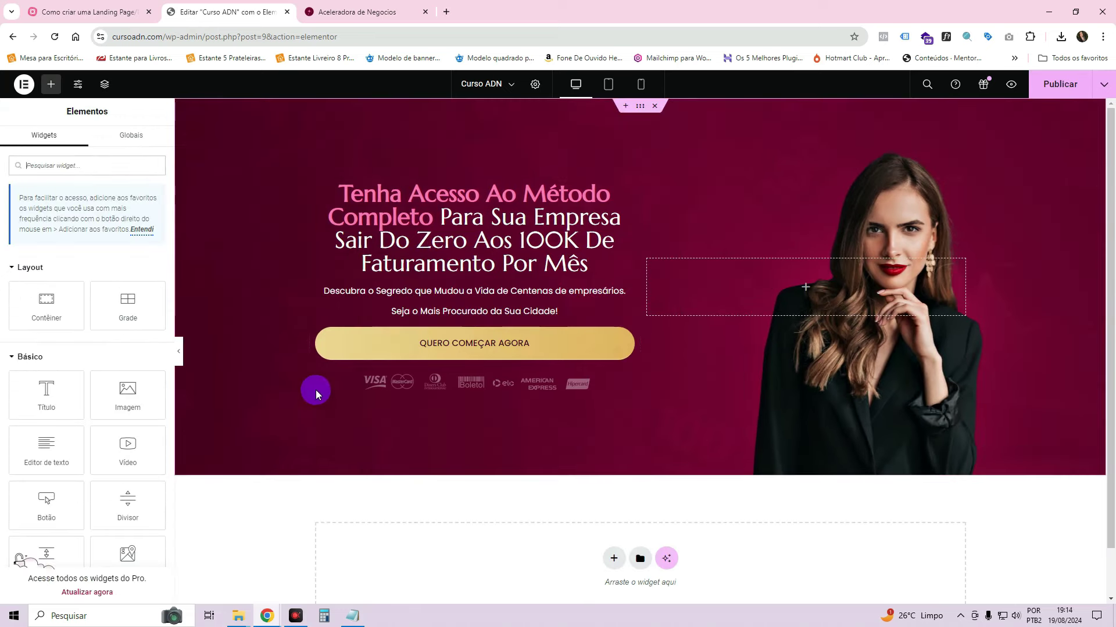
click(1059, 84)
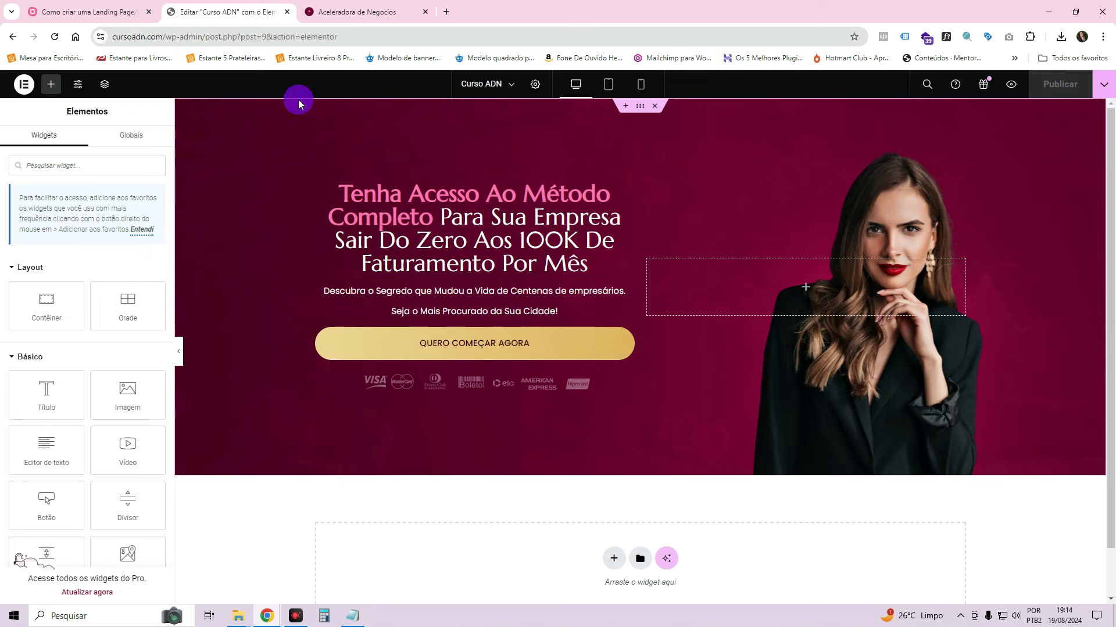
scroll(697, 291, down, 1)
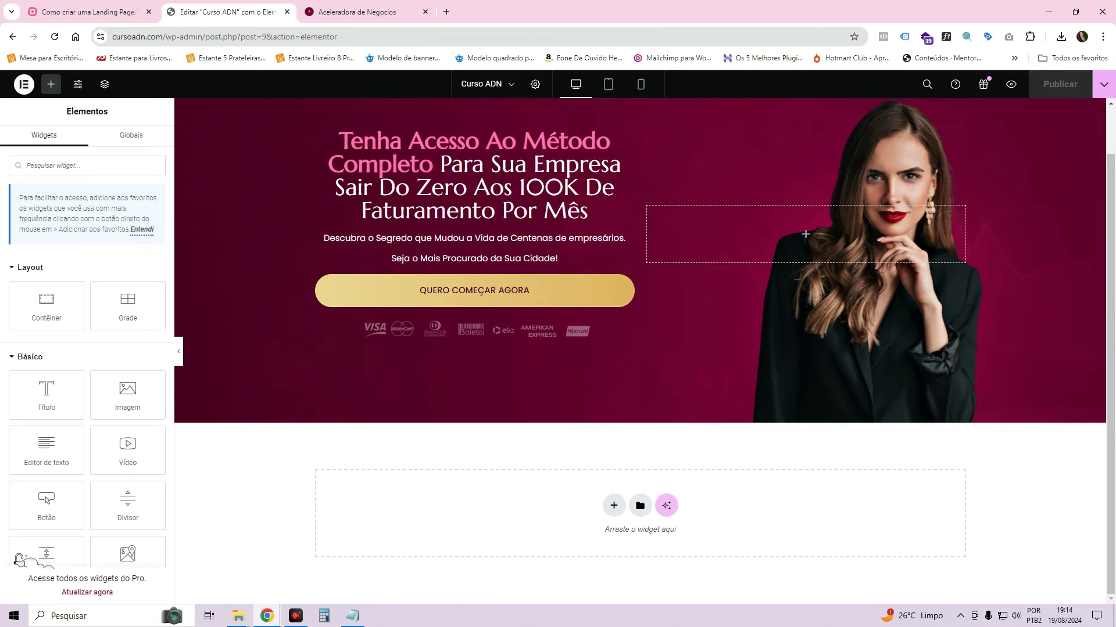
Step: Add a single-column Flexbox container below the hero
click(615, 508)
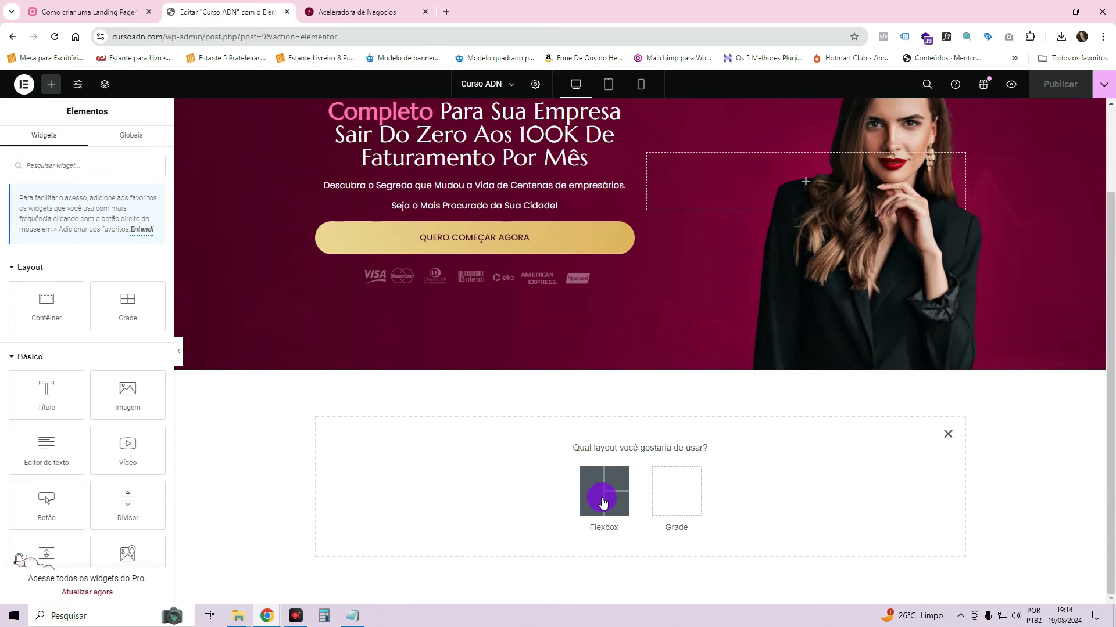
click(602, 502)
click(489, 481)
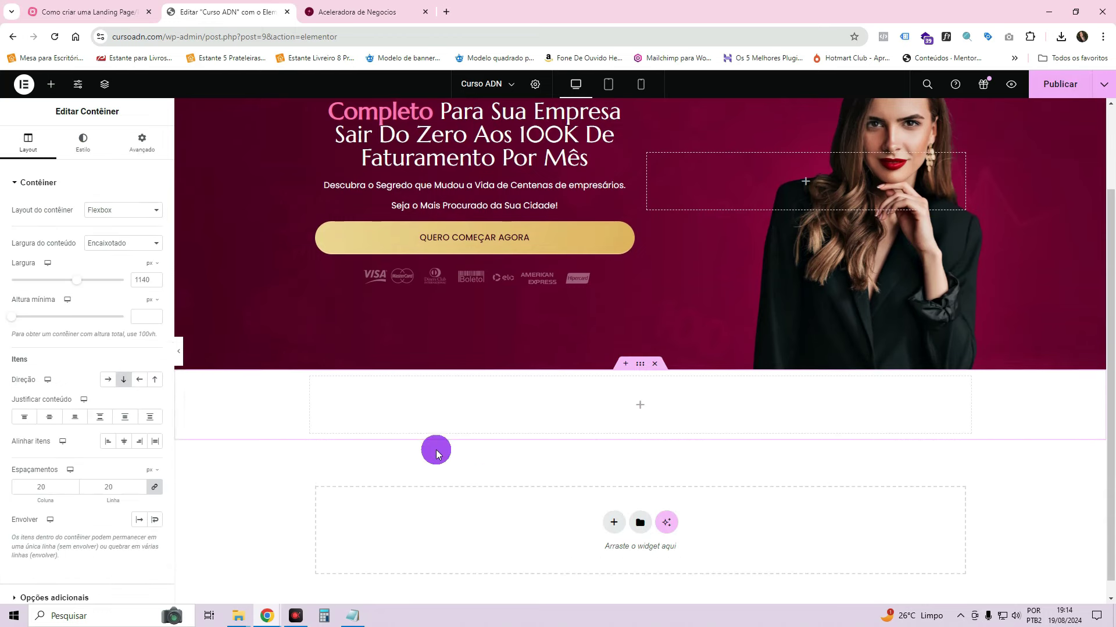
Step: Set the container padding to 50 px, with top and bottom unlinked to 70 px
click(142, 143)
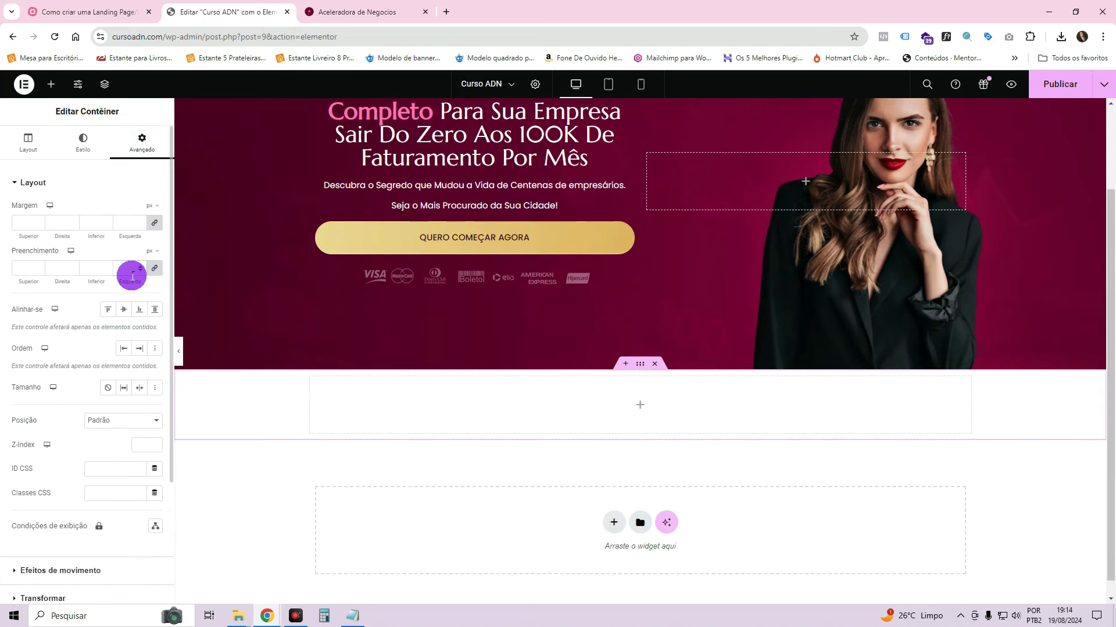
text(50)
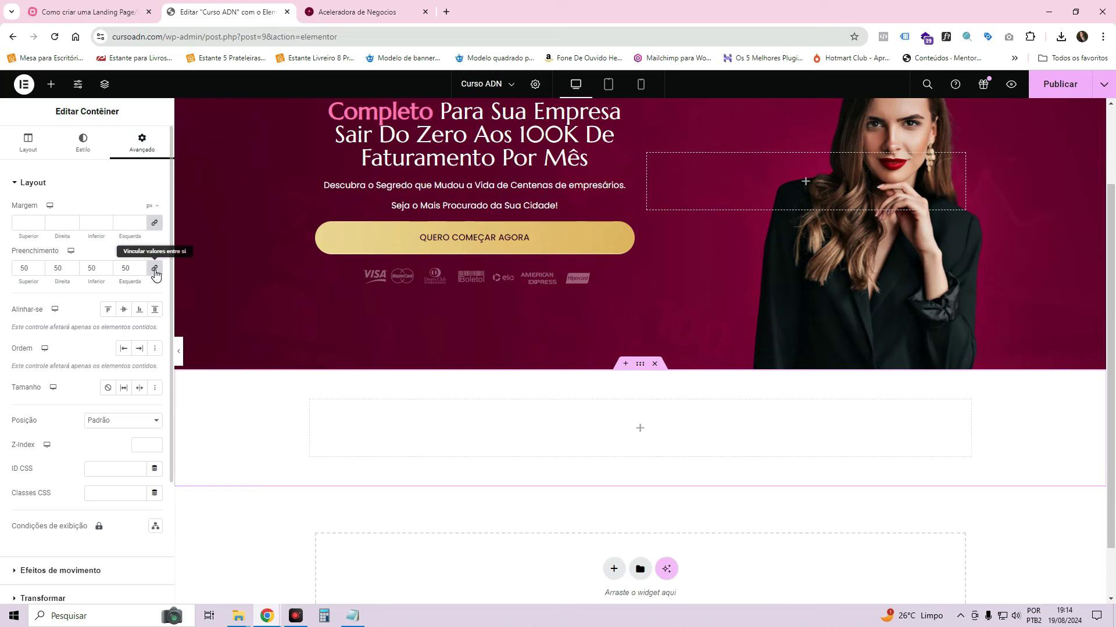
click(154, 271)
click(41, 274)
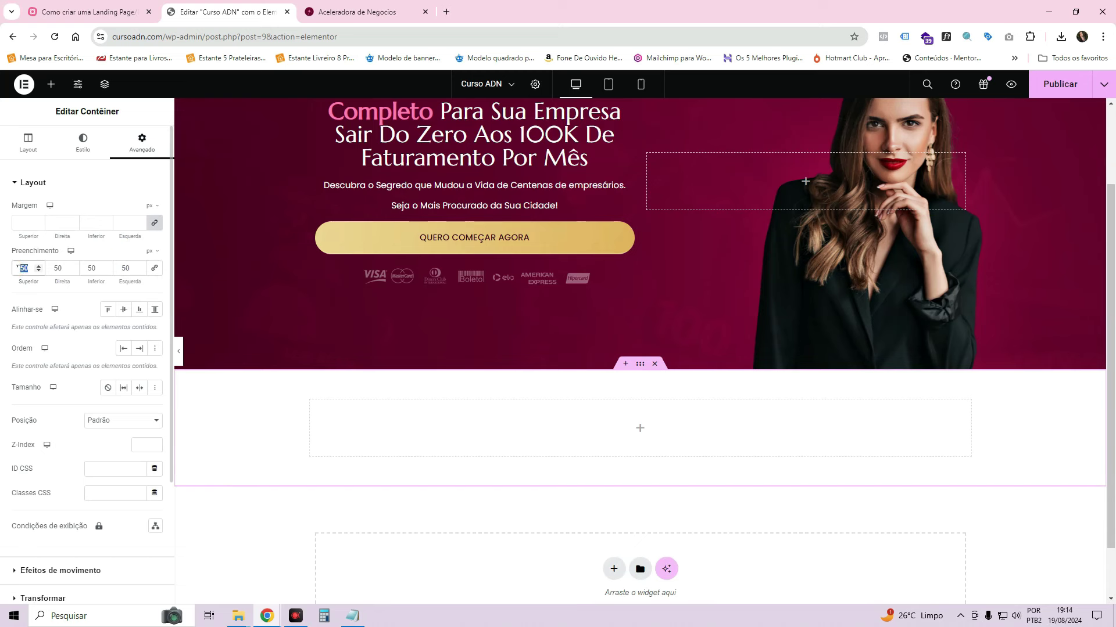
text(70)
click(60, 267)
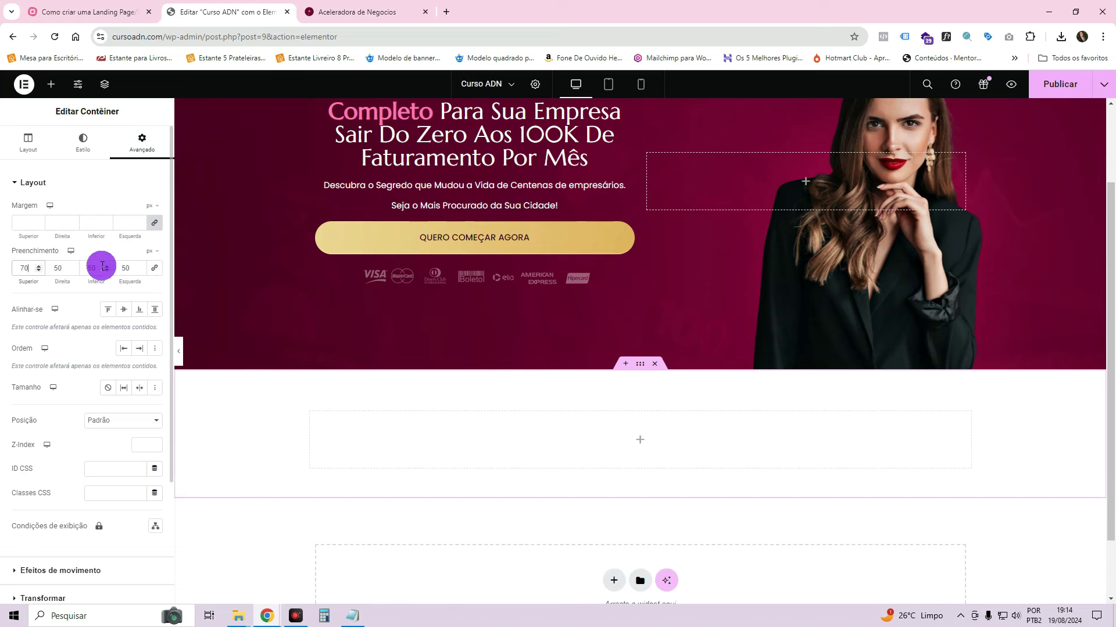
text(70)
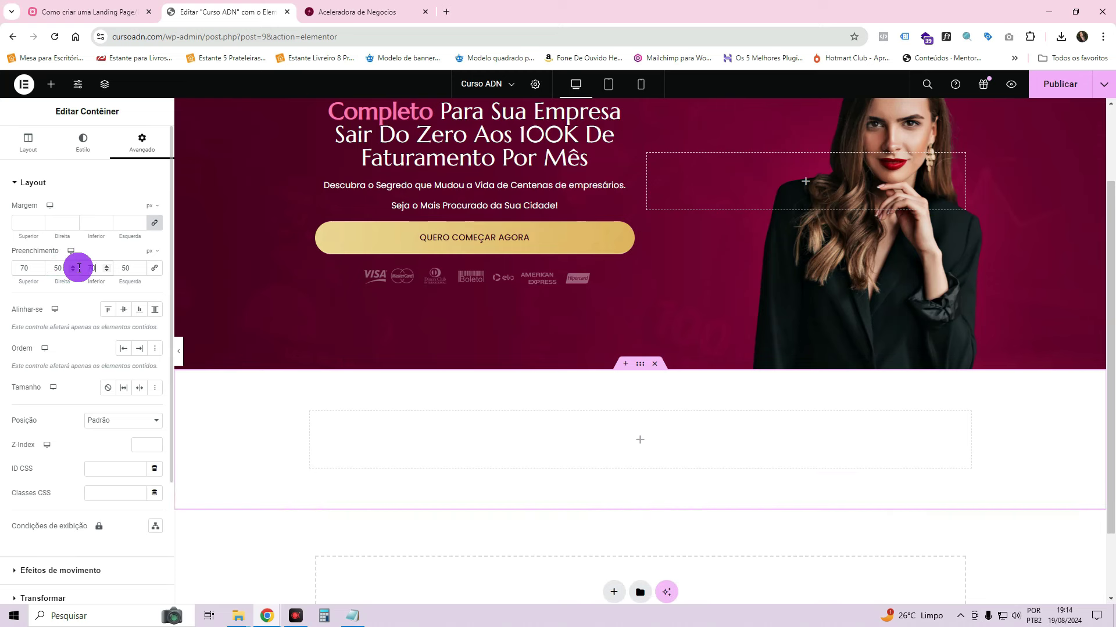
Step: Give the container a Clássico background in the global Secundário colour
click(86, 152)
click(128, 230)
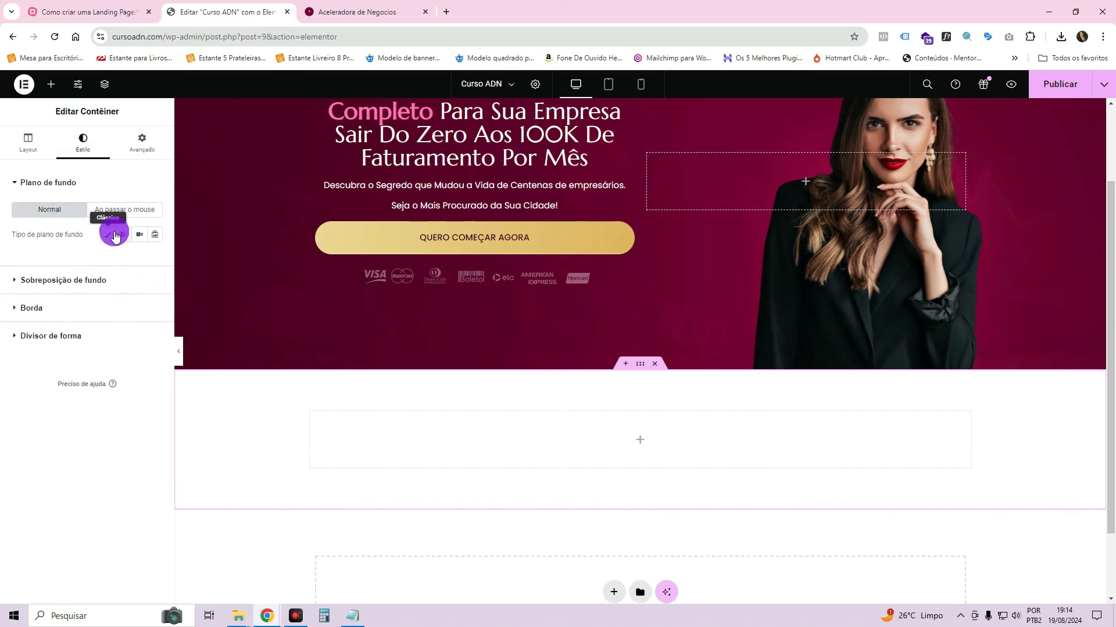
click(115, 235)
click(139, 259)
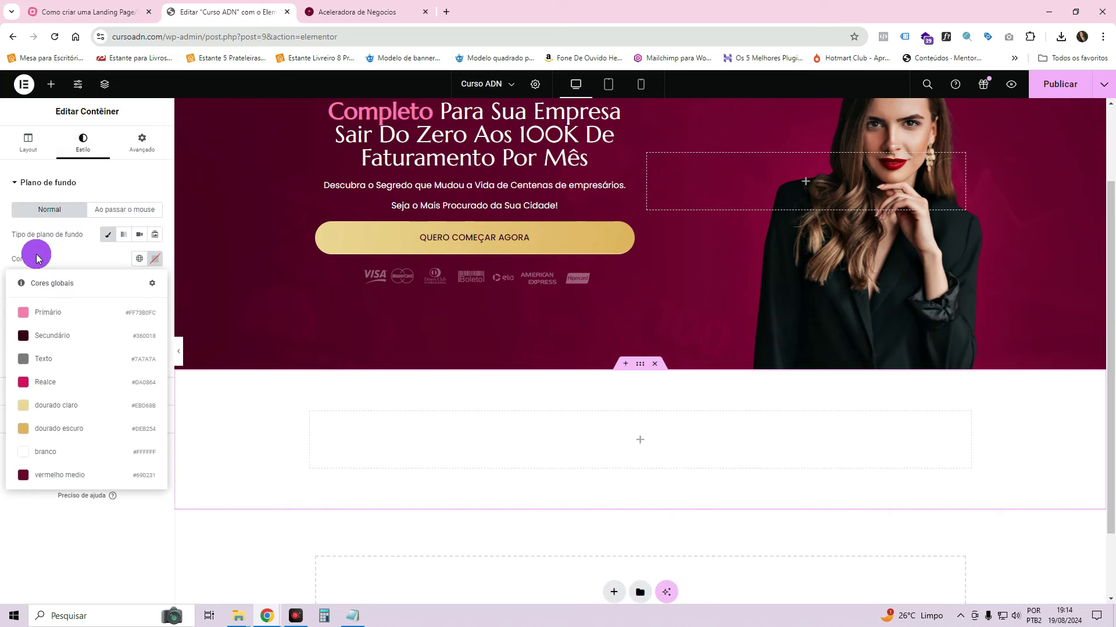
click(69, 336)
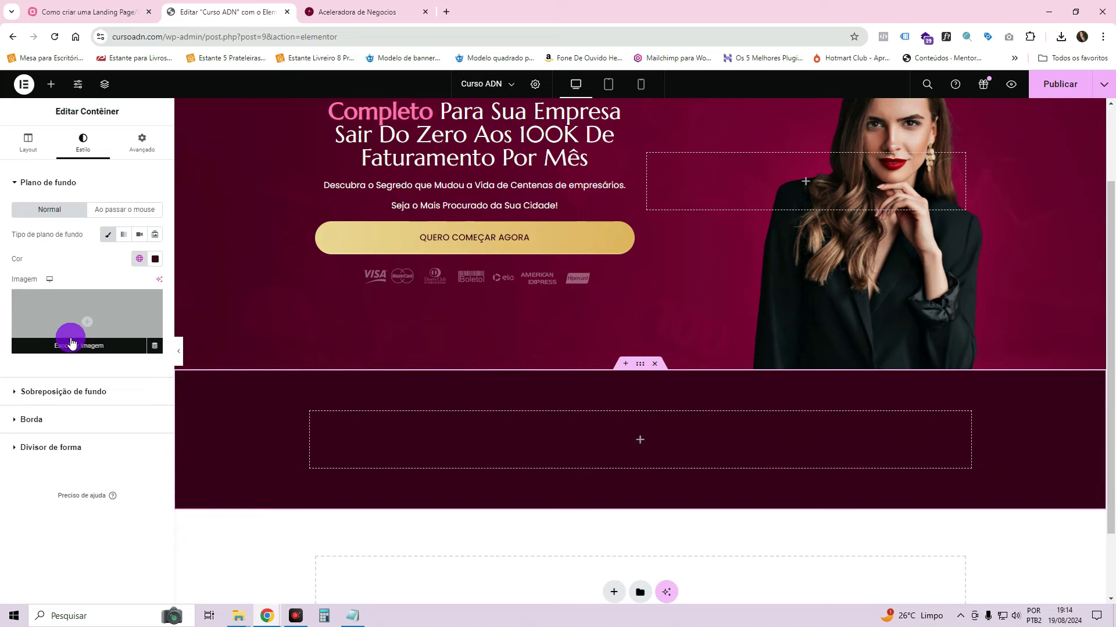
Step: Paste a copy of the hero heading into the new section, reworded to 'O Que É O Acelerador De Negócios?'
scroll(440, 232, up, 2)
right_click(463, 208)
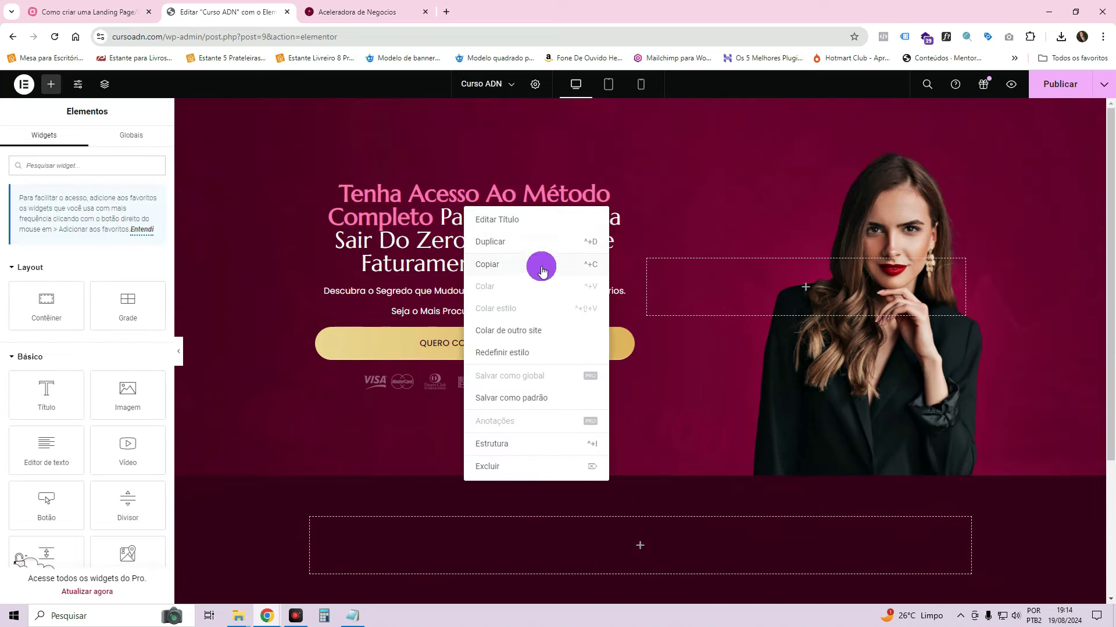
click(524, 272)
scroll(620, 286, down, 3)
right_click(605, 348)
click(724, 382)
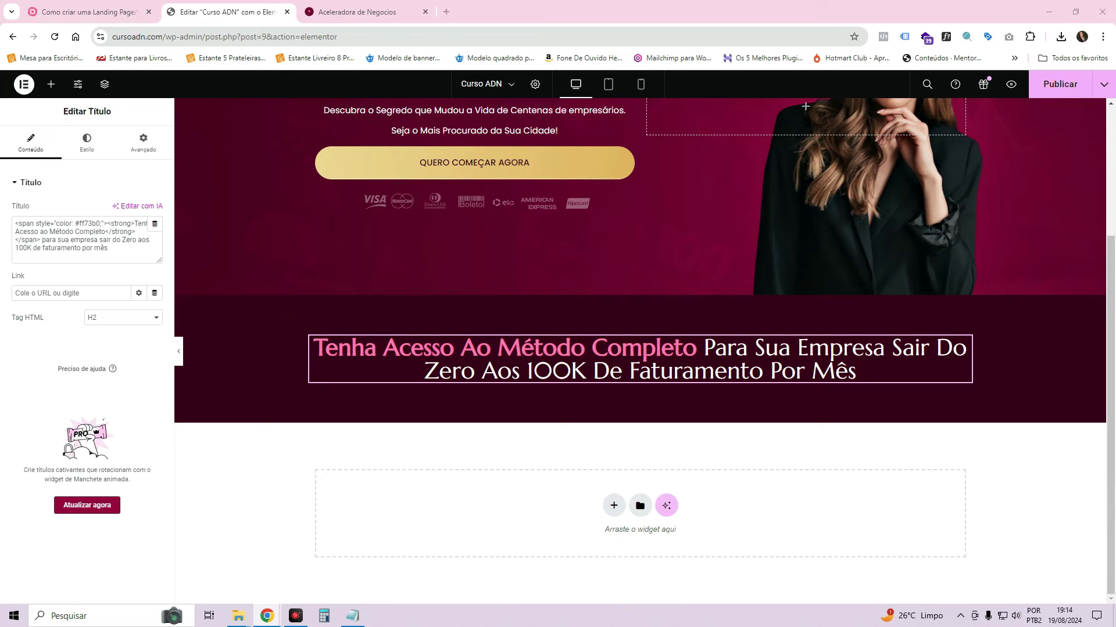
click(149, 267)
key(ctrl+a)
text(O Que é o Acelerador de Negócios?)
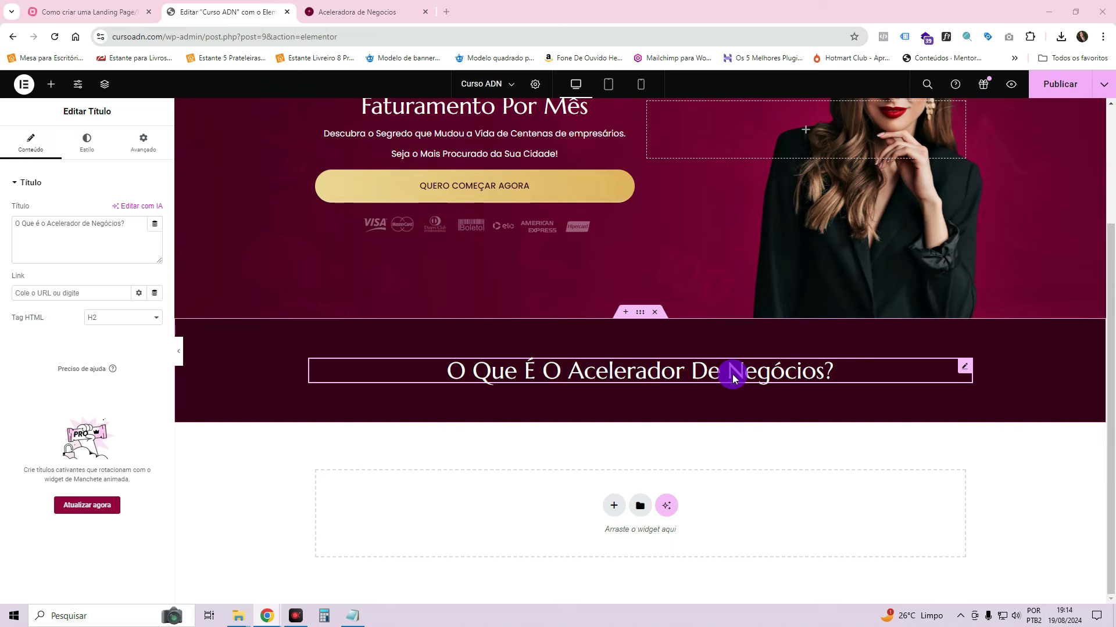
Step: Duplicate the heading twice, pasting the 'Crie estratégias…' and 'Aprenda a dominar…' texts
right_click(605, 377)
click(613, 366)
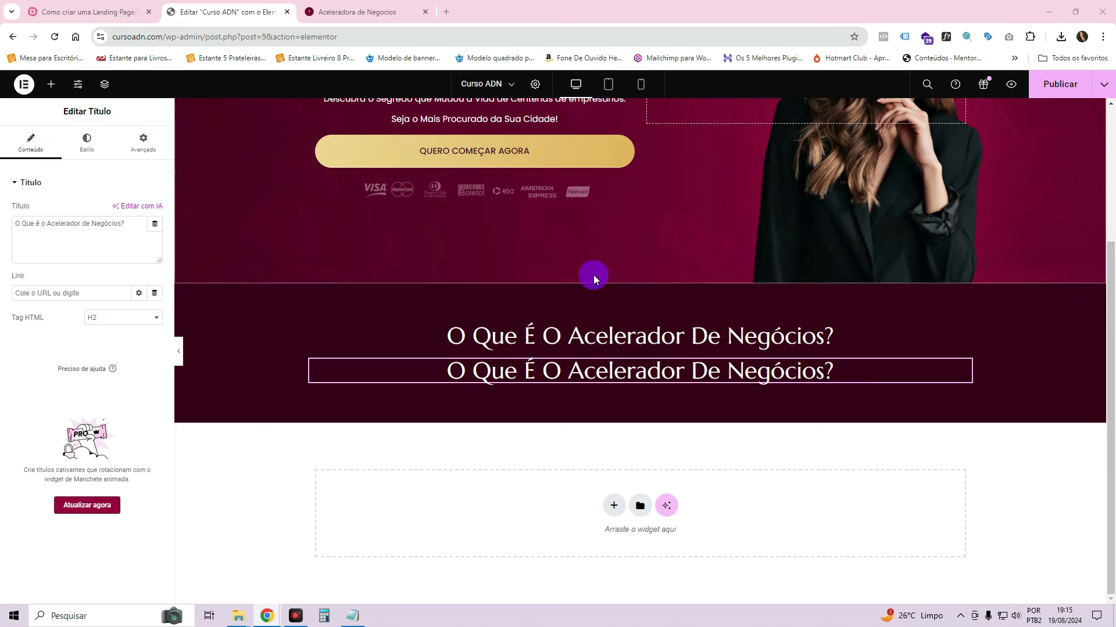
drag(125, 223, 92, 224)
text(Crie estratégias que vendem e atraia clientes como um imã.)
right_click(726, 367)
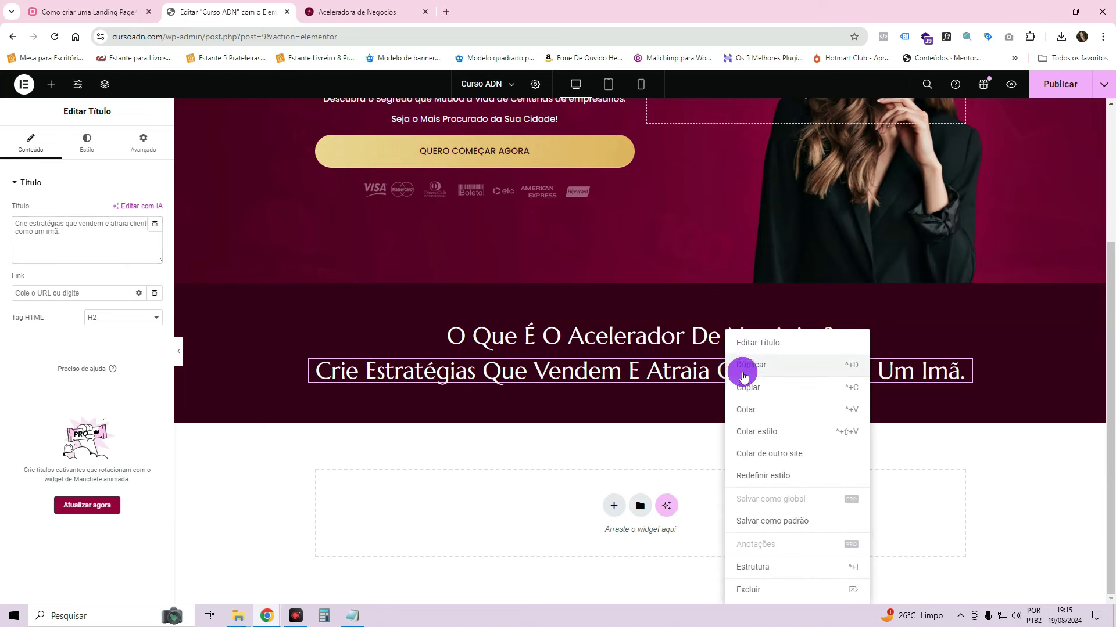
click(744, 377)
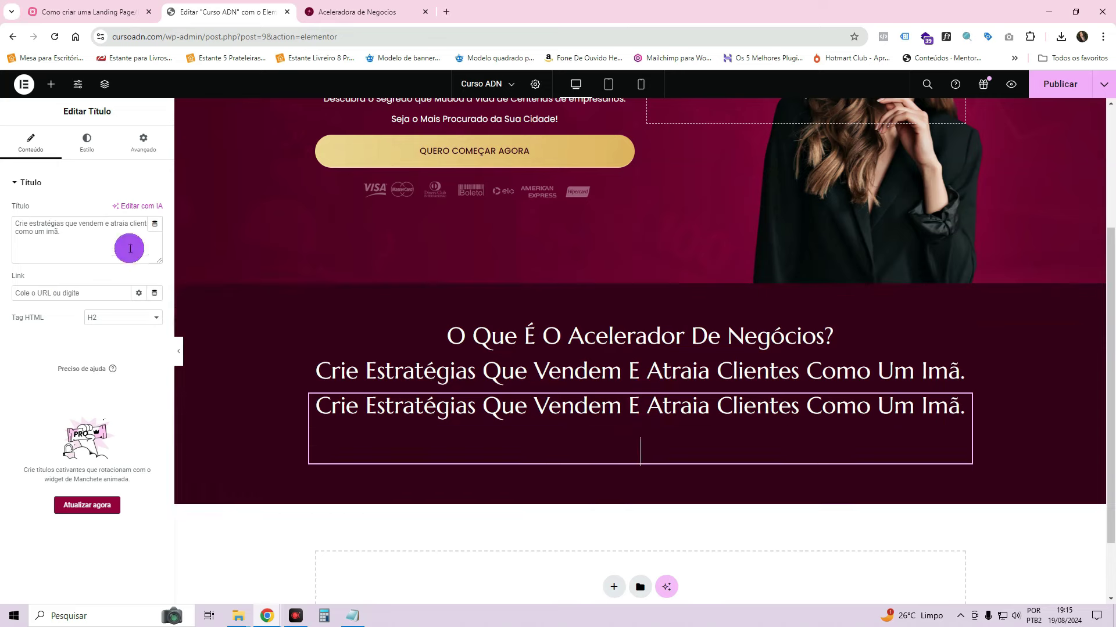
drag(130, 244, 6, 221)
text(Aprenda a dominar as redes sociais, criar anúncios irresistíveis e gerar tráfego qualificado para o seu negócio.)
Step: Style the 'Crie estratégias' heading with Primário pink colour and Secundário typography
click(681, 375)
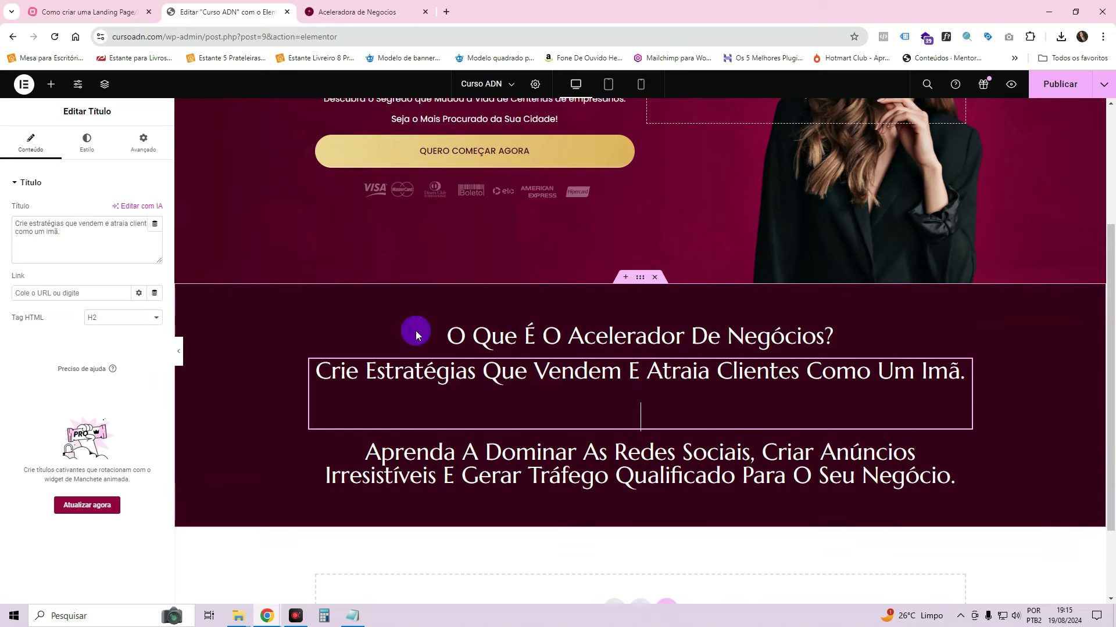
click(87, 141)
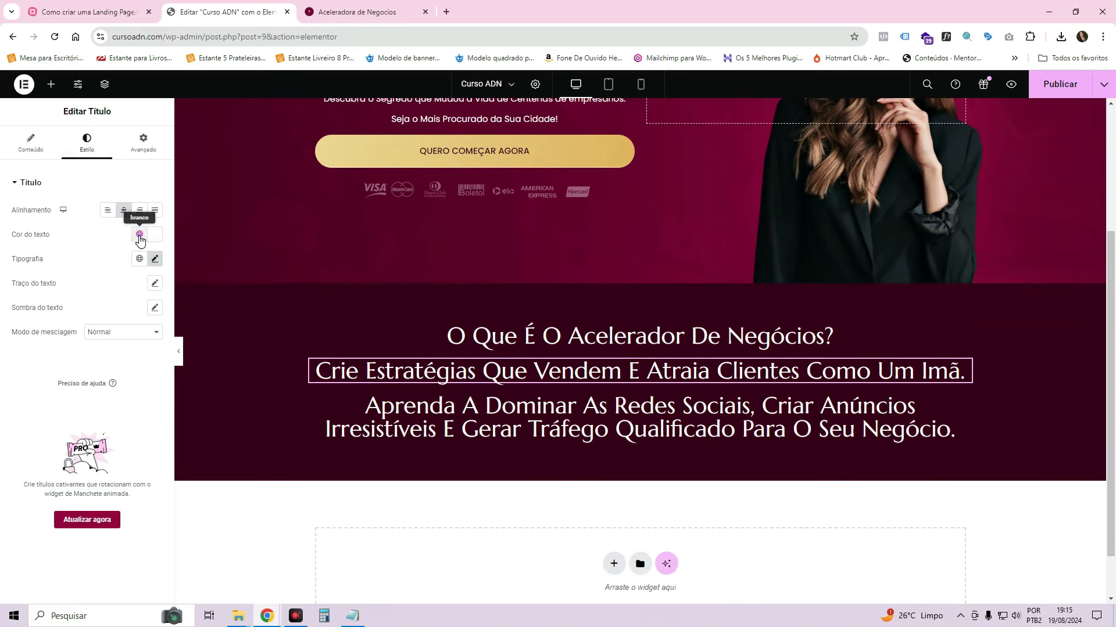
click(139, 234)
click(129, 296)
click(138, 266)
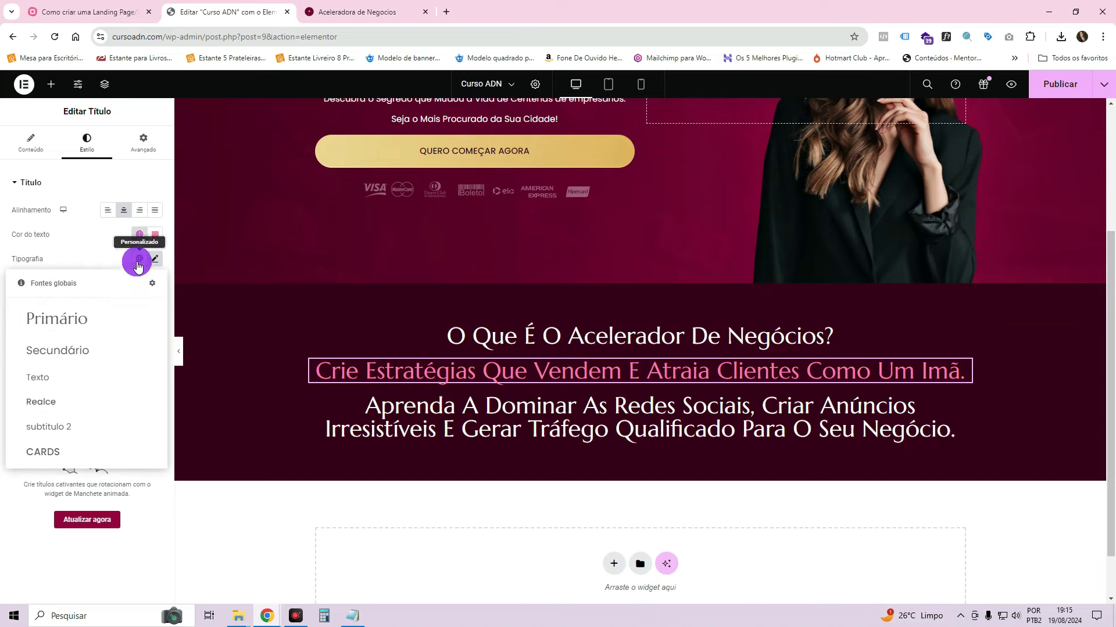
click(119, 351)
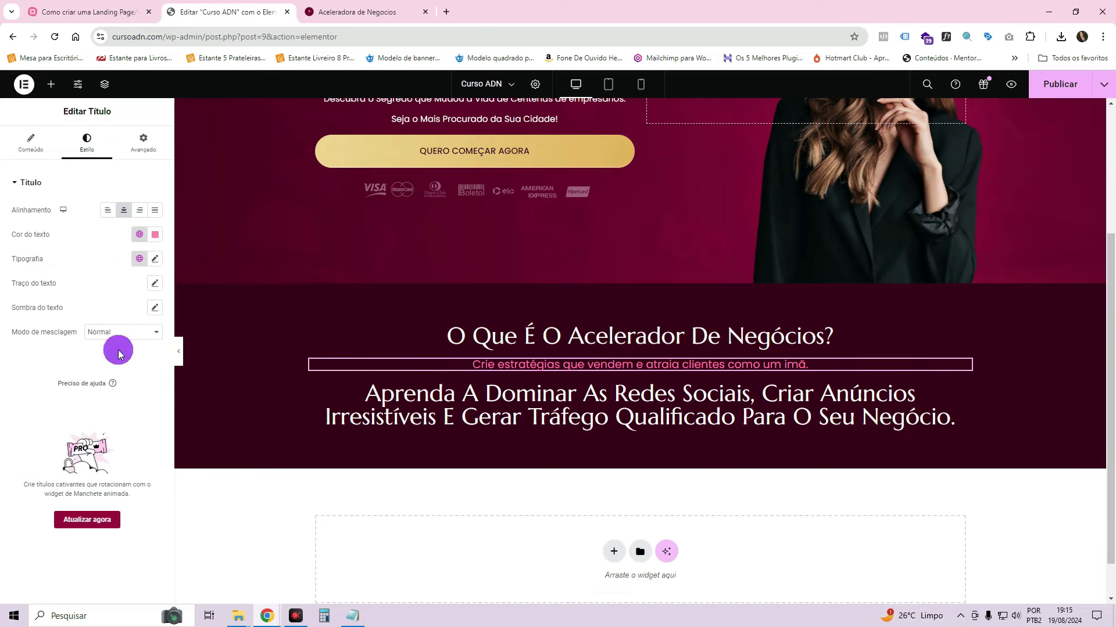
Step: Apply the subtitulo 2 typography to the 'Aprenda a dominar' line
click(542, 393)
click(85, 146)
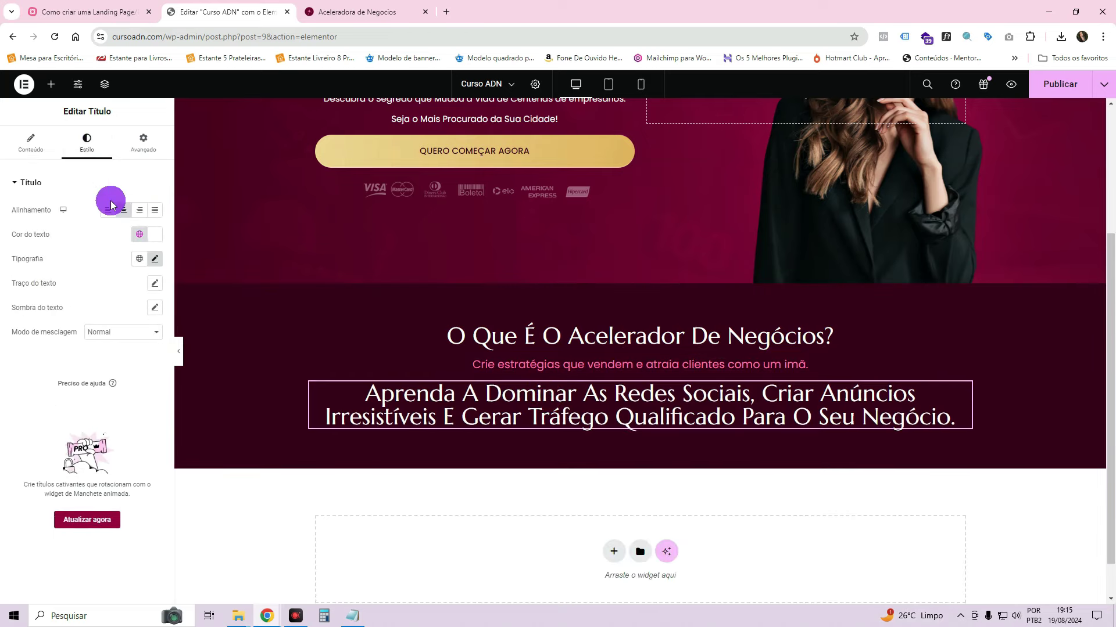
click(145, 266)
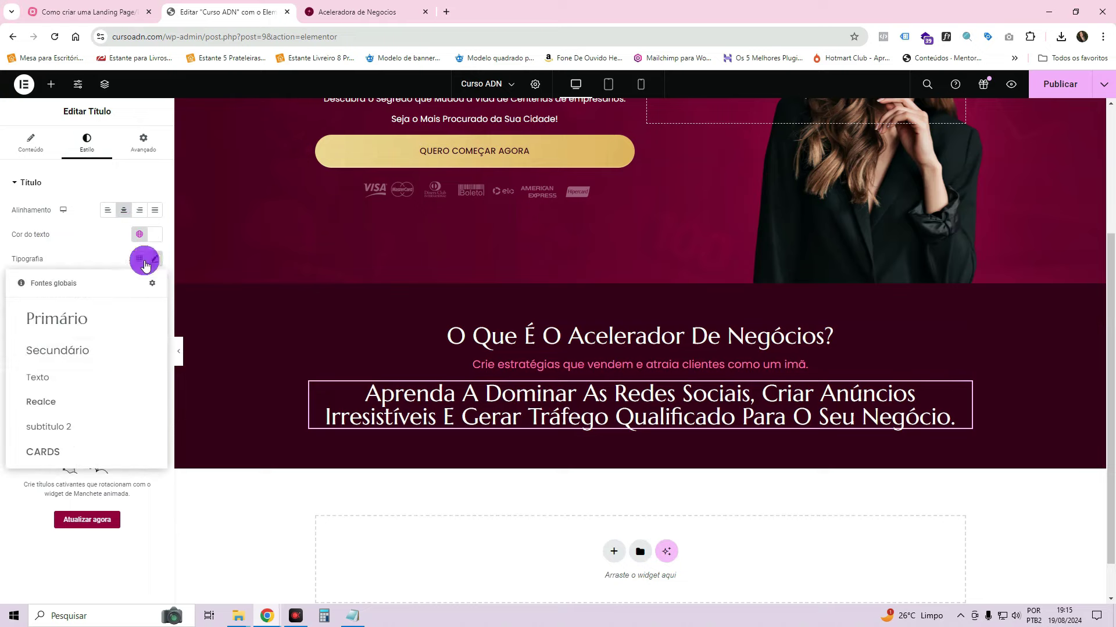
click(120, 426)
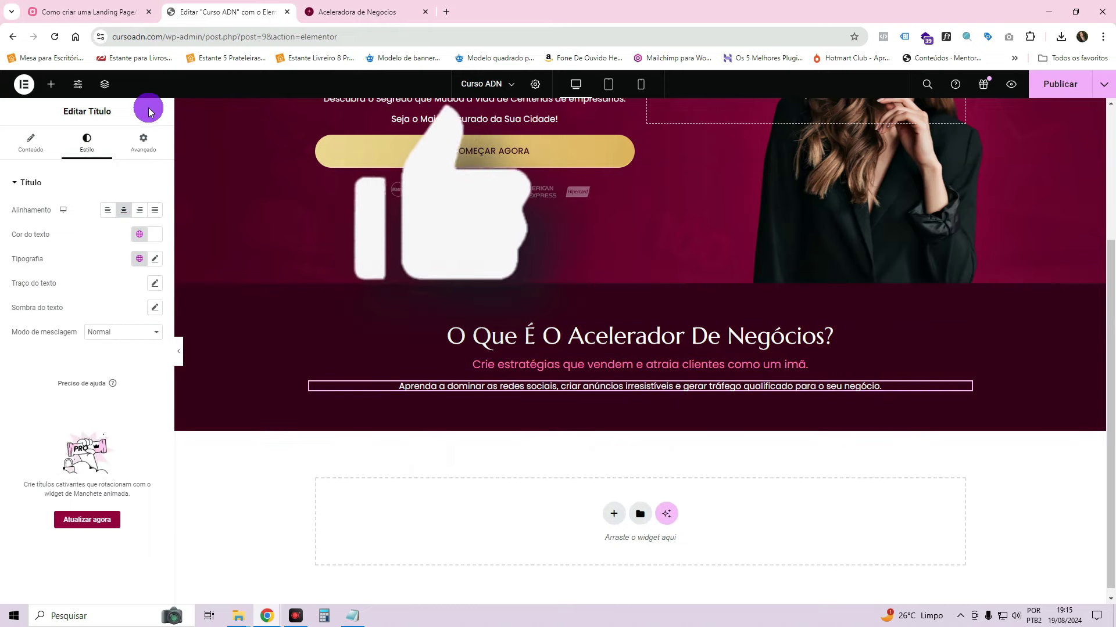
click(51, 87)
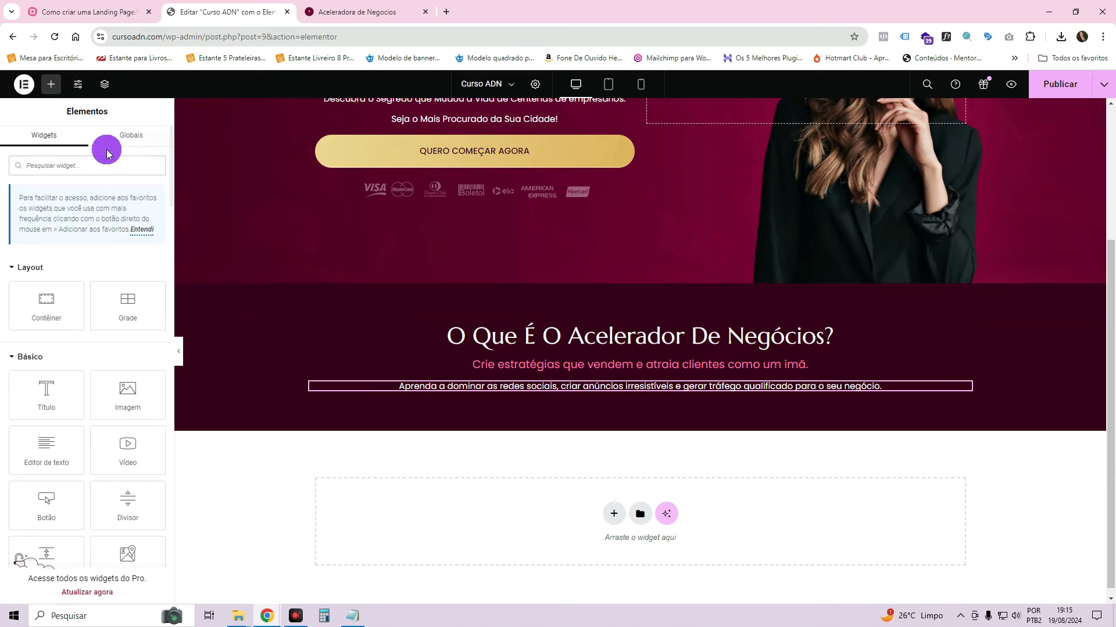
Step: Add a grid under the paragraph and fill it with three 'Caixa de ícone' boxes
drag(258, 354, 576, 391)
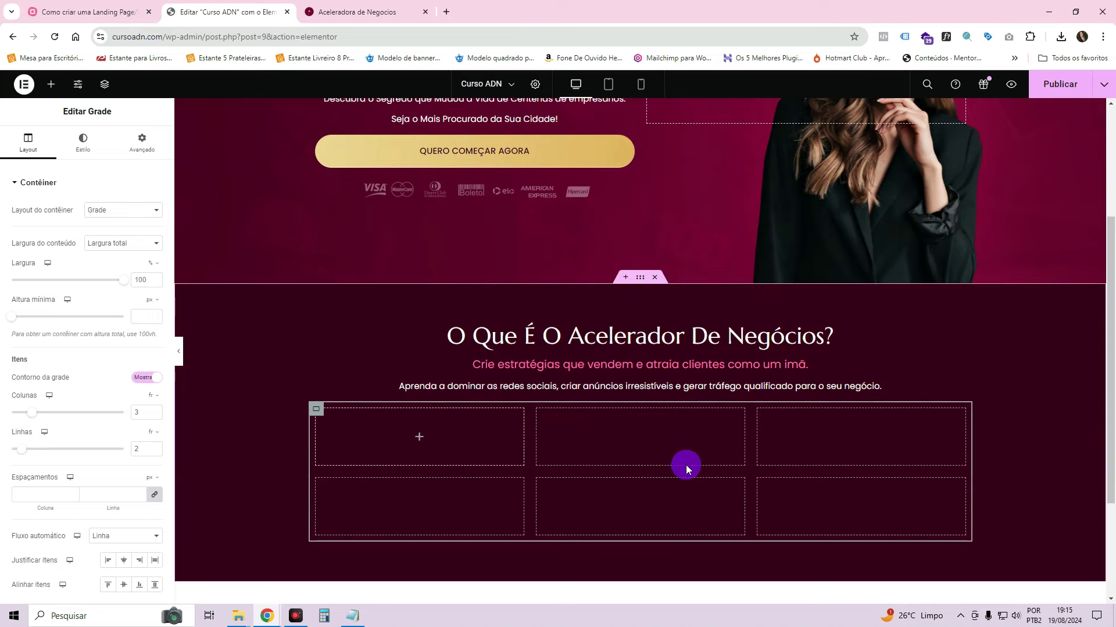
click(51, 90)
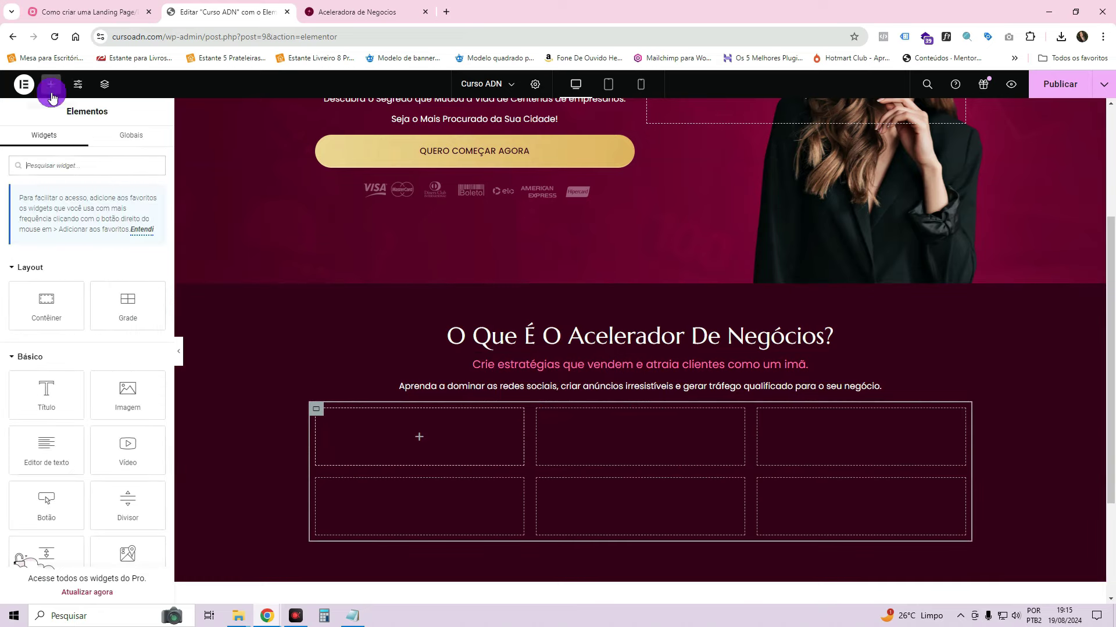
click(84, 167)
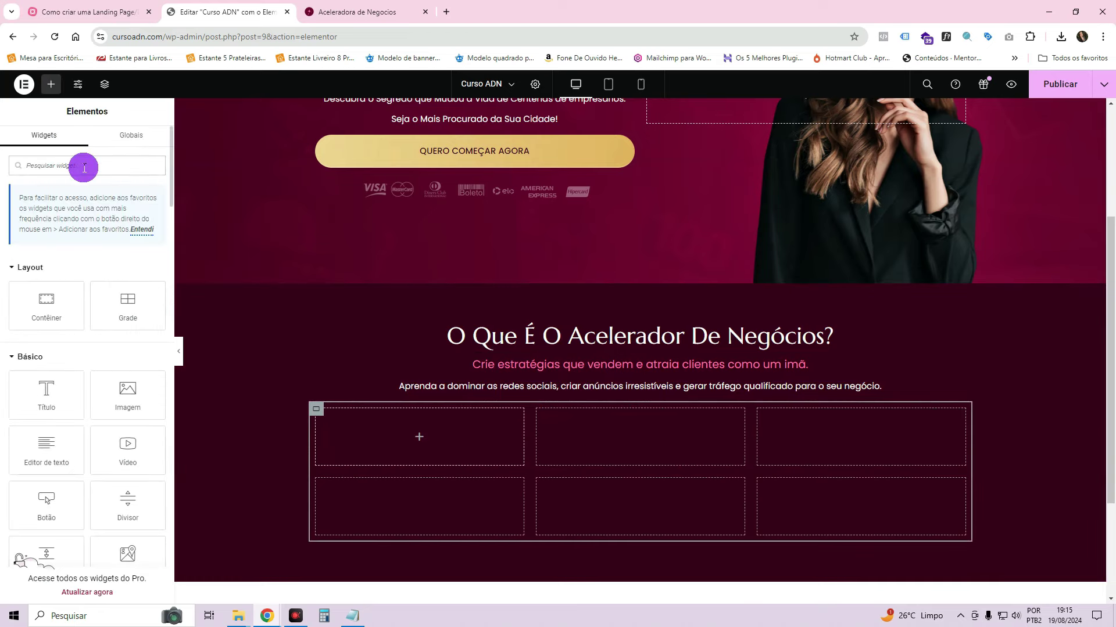
text(CAIX)
drag(122, 276, 399, 446)
right_click(429, 447)
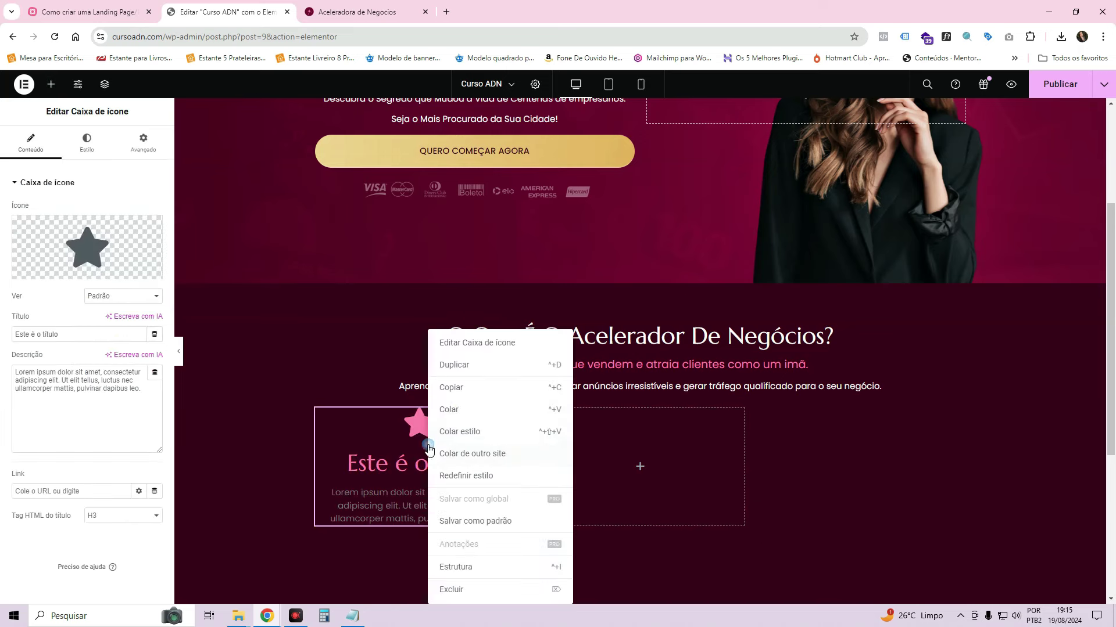
click(479, 371)
right_click(648, 315)
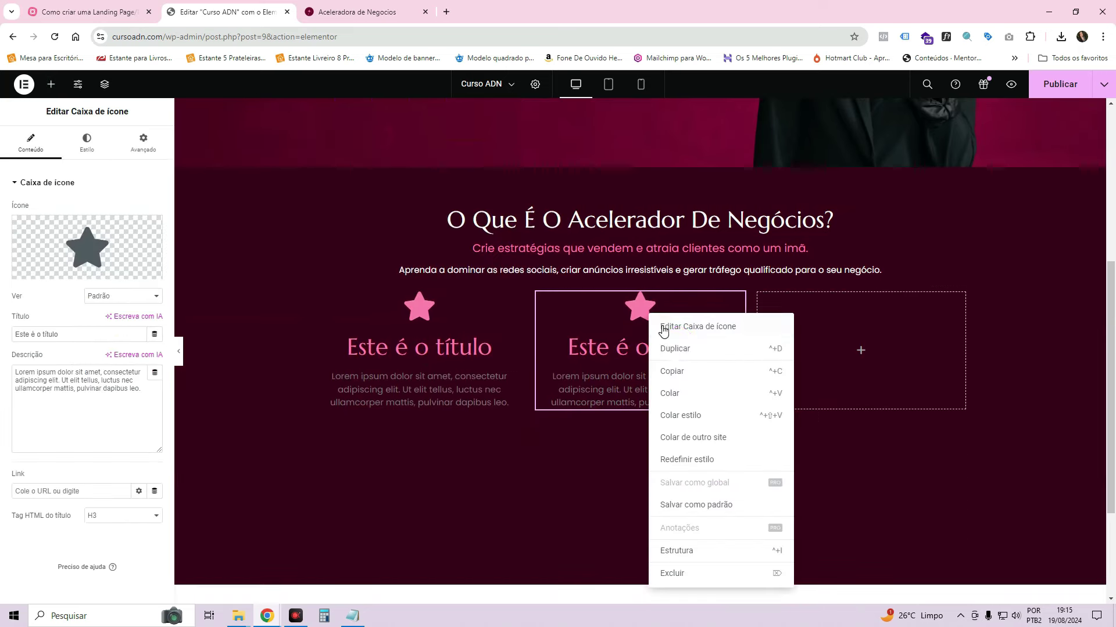
click(689, 353)
Step: Set the grid to 1 row and 4 columns
click(317, 294)
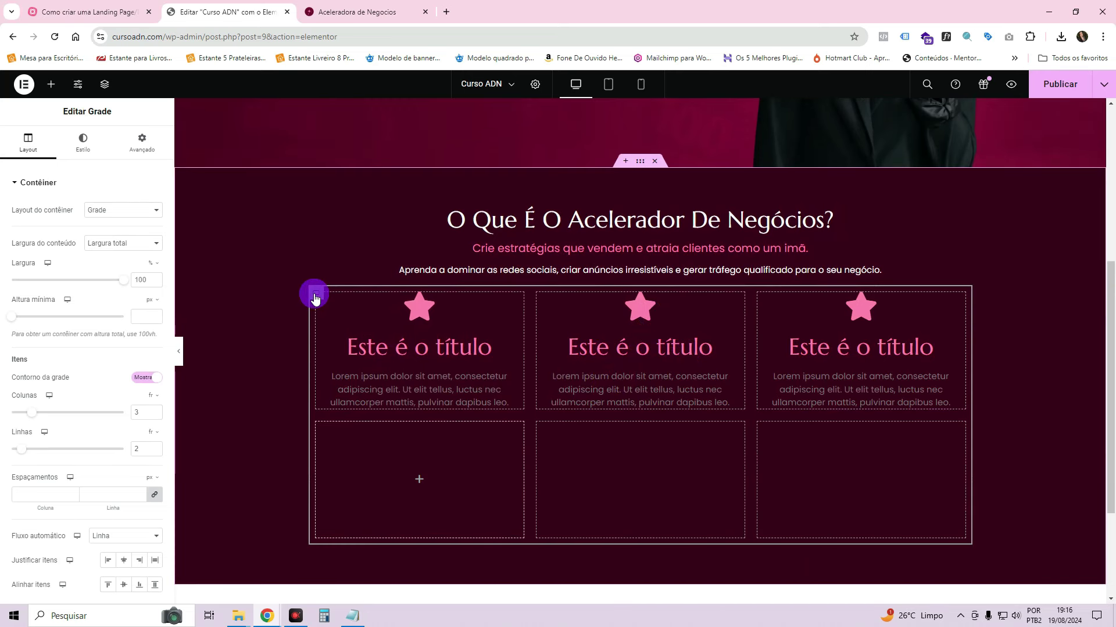
click(151, 452)
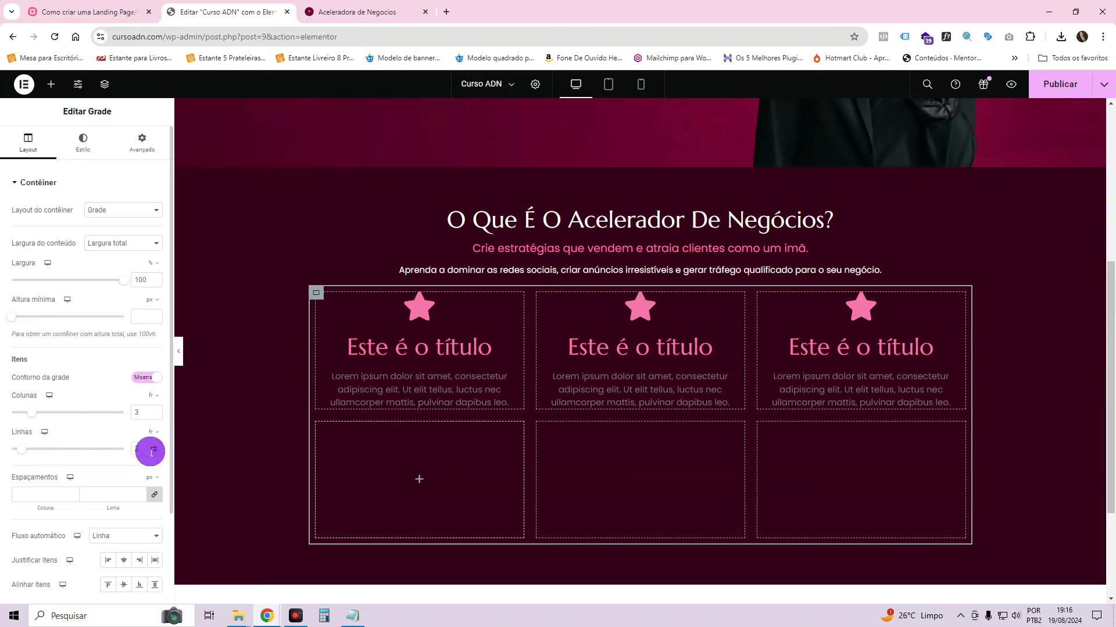
click(156, 453)
click(145, 411)
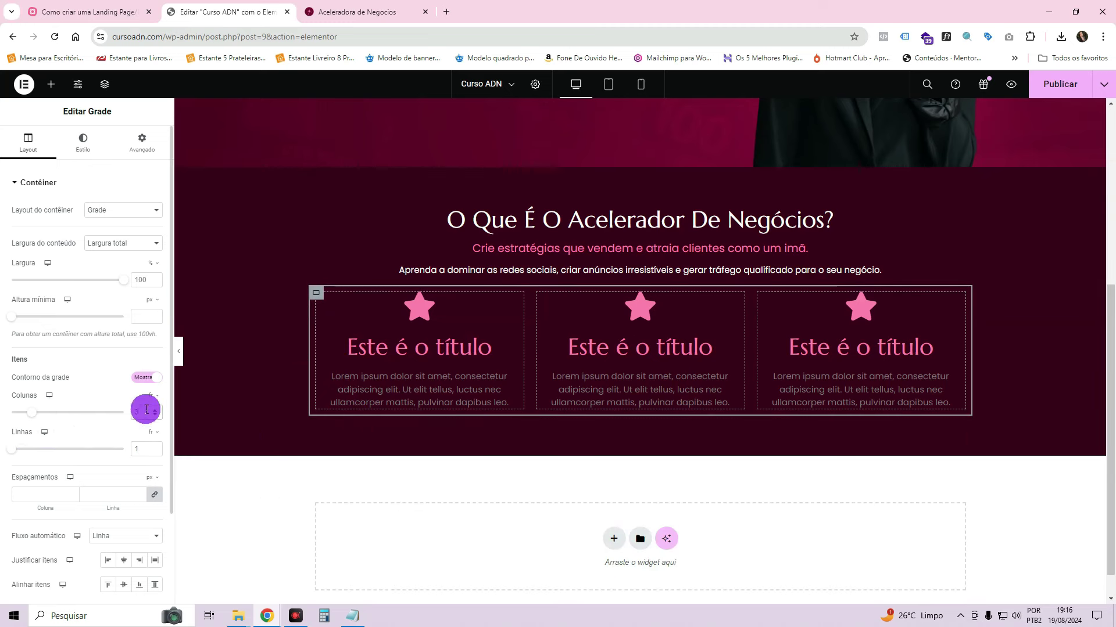
click(527, 314)
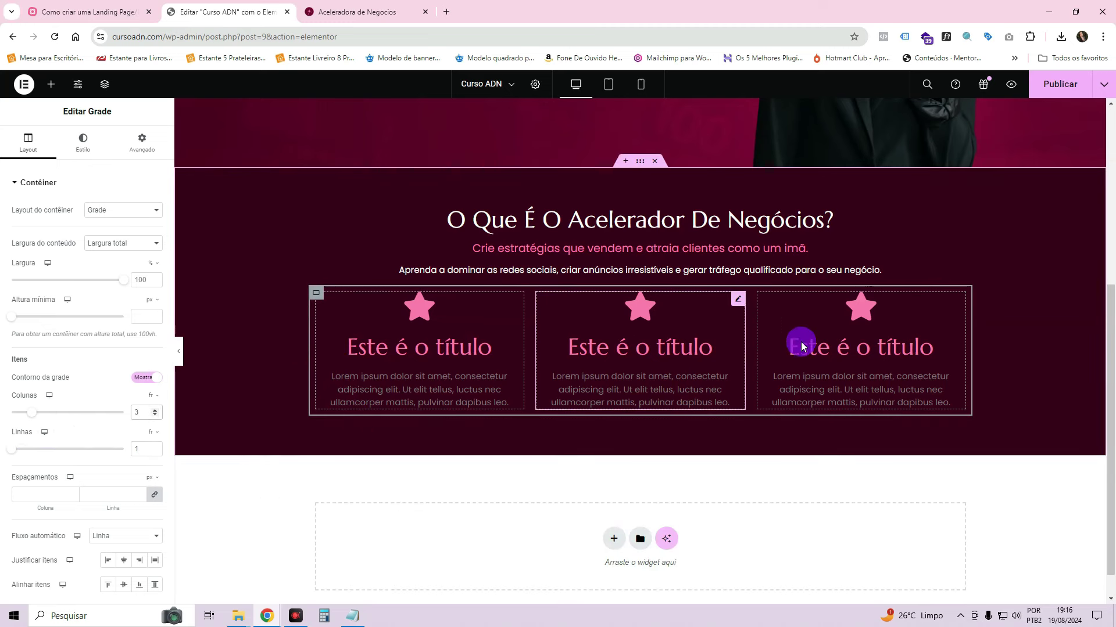
click(157, 413)
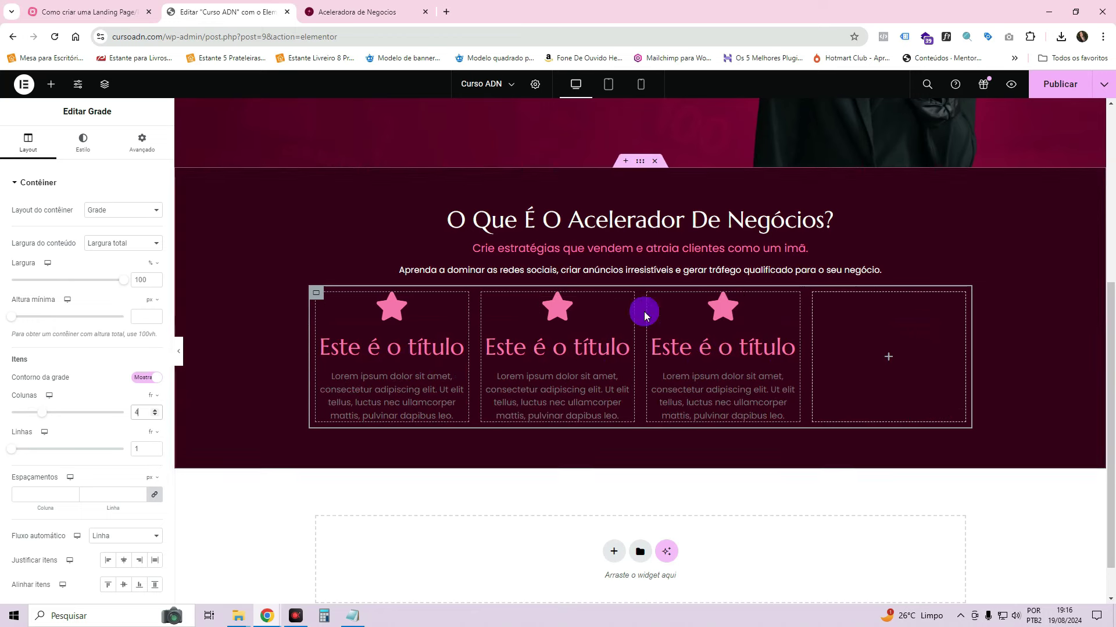
click(155, 416)
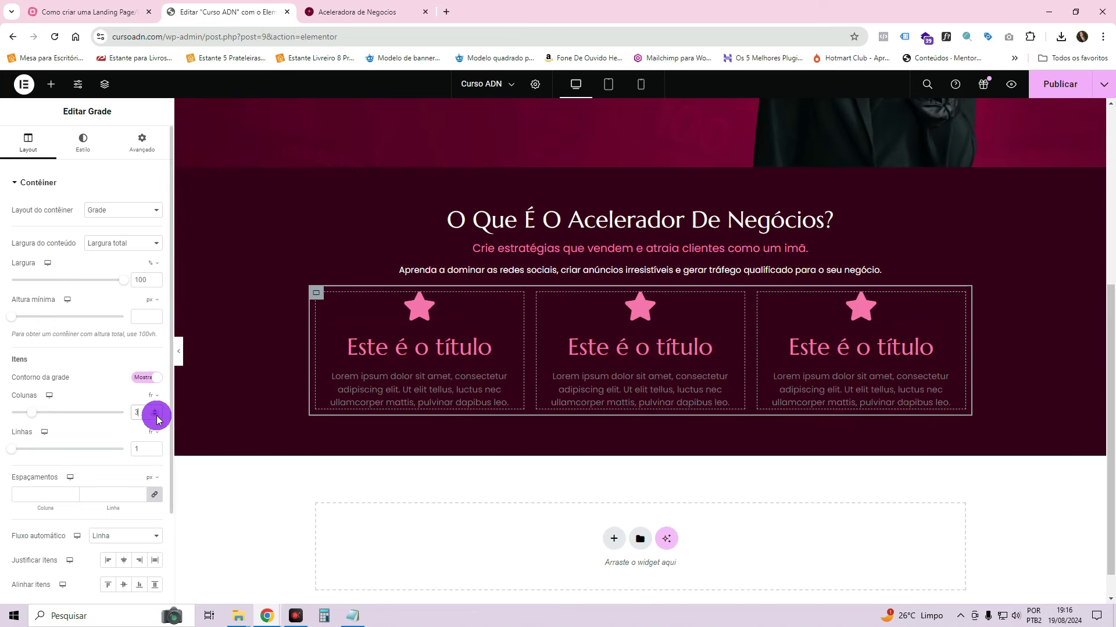
click(156, 416)
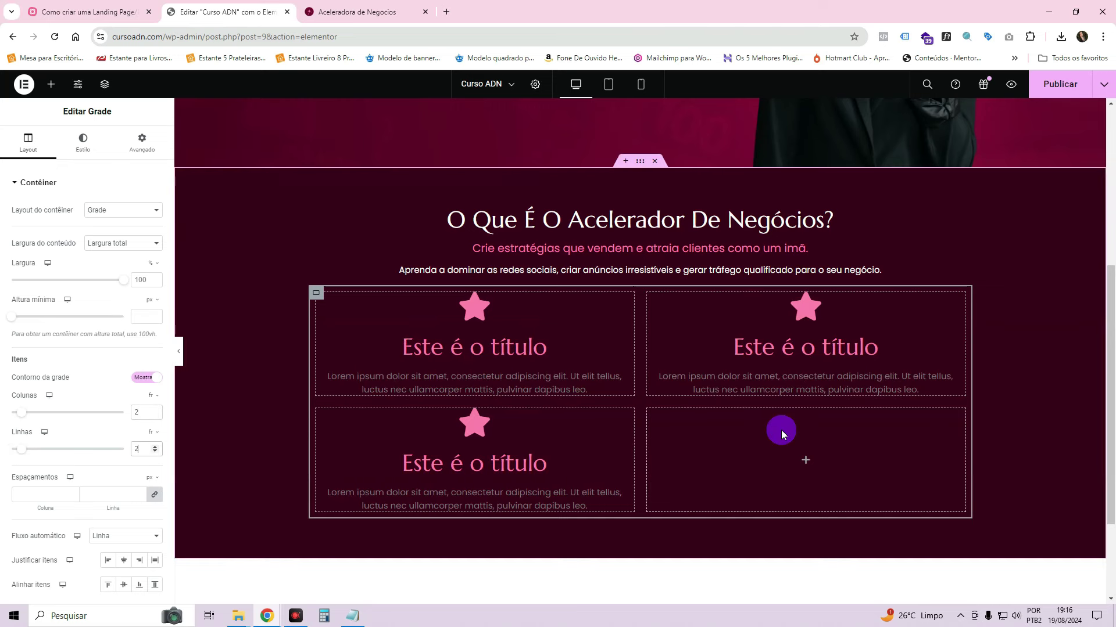
drag(158, 450, 124, 450)
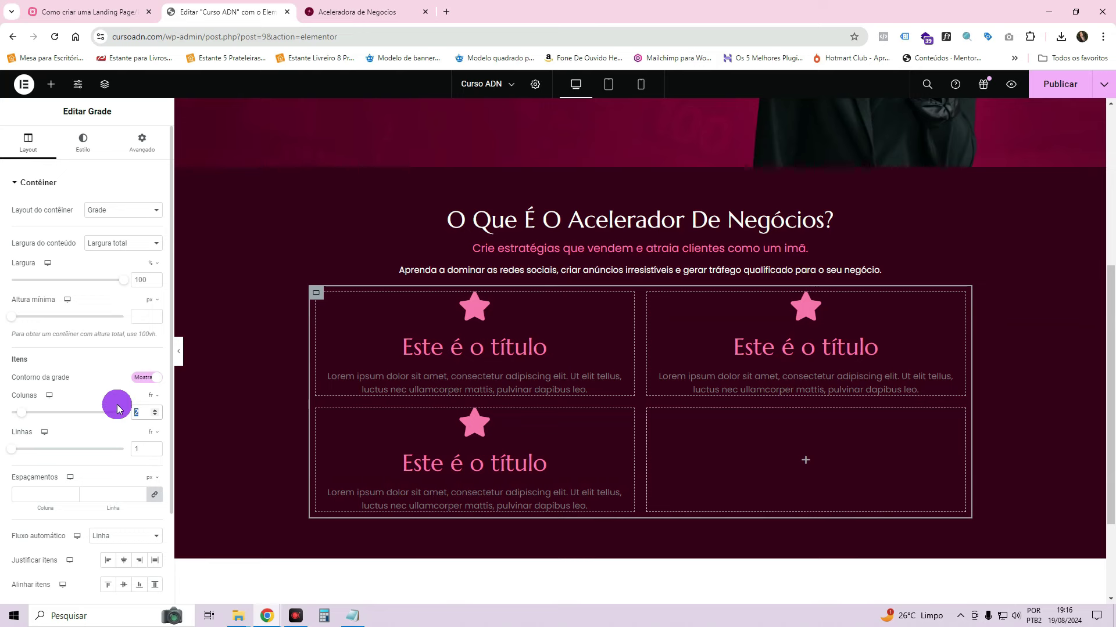
text(4)
Step: Duplicate the third icon box to create a fourth one
right_click(755, 309)
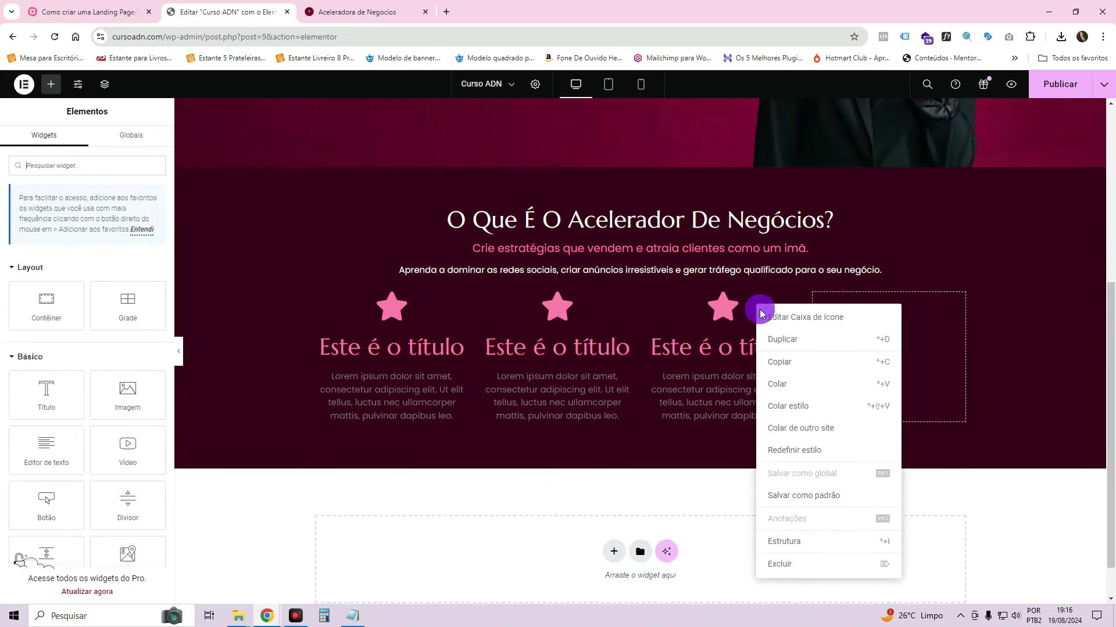
click(784, 339)
click(657, 355)
click(911, 390)
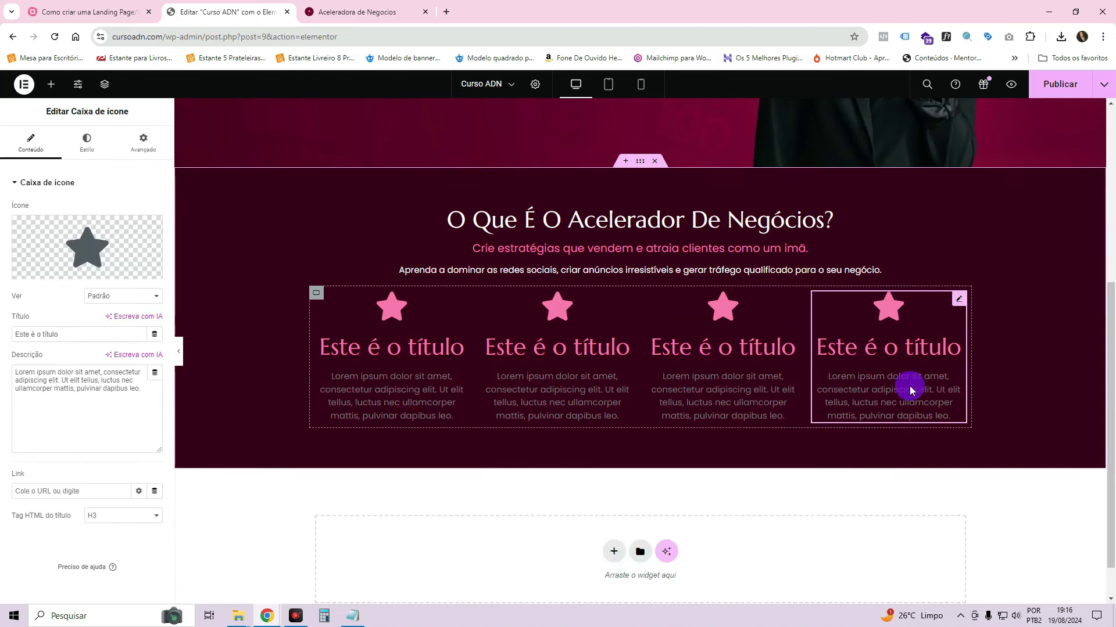
click(419, 325)
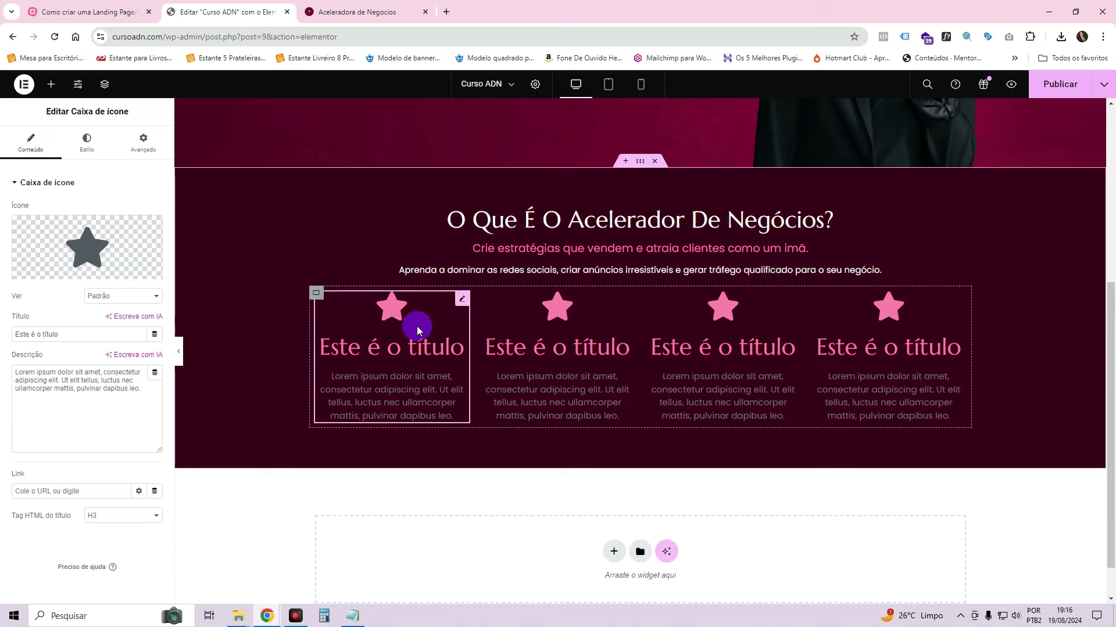
Step: Enable unfiltered file uploads for the SVG icon and bring up File Explorer's banner folder
click(134, 268)
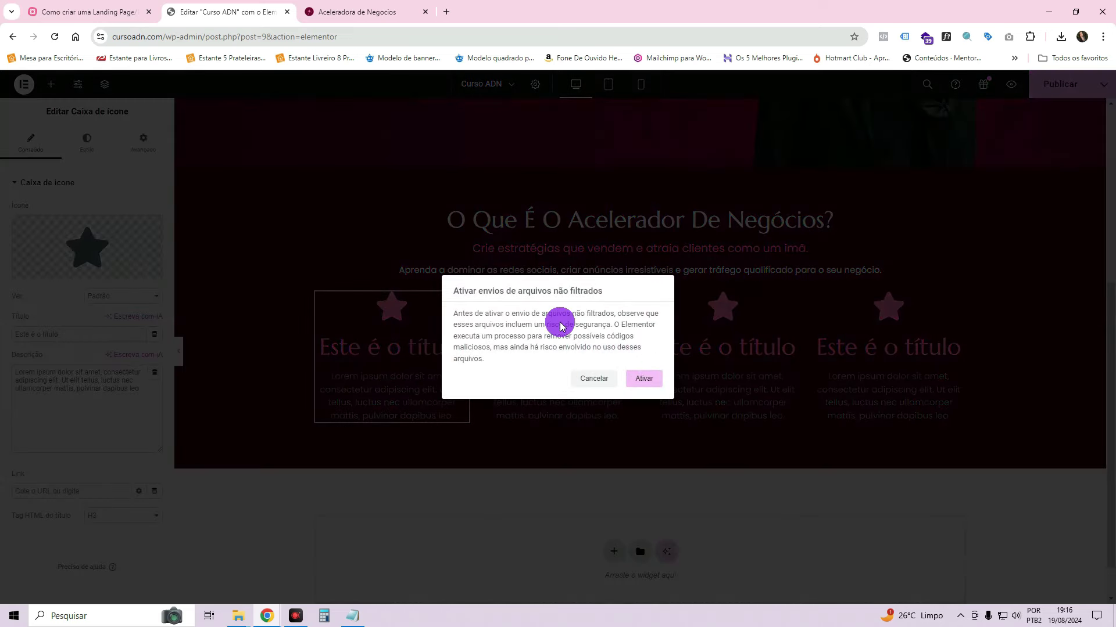
click(644, 378)
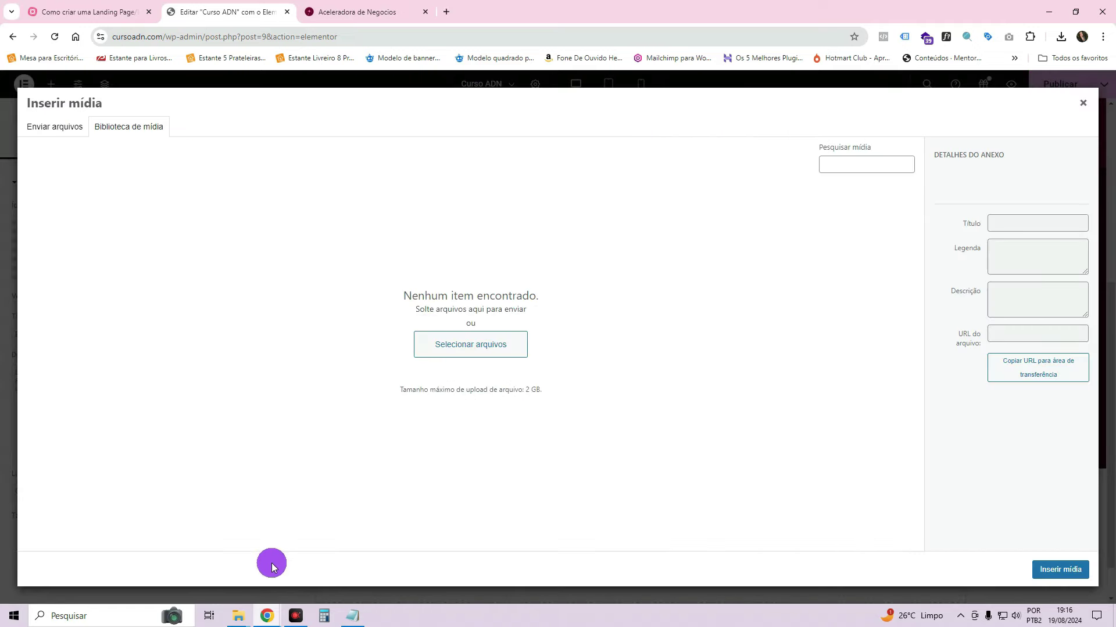
click(247, 616)
click(259, 575)
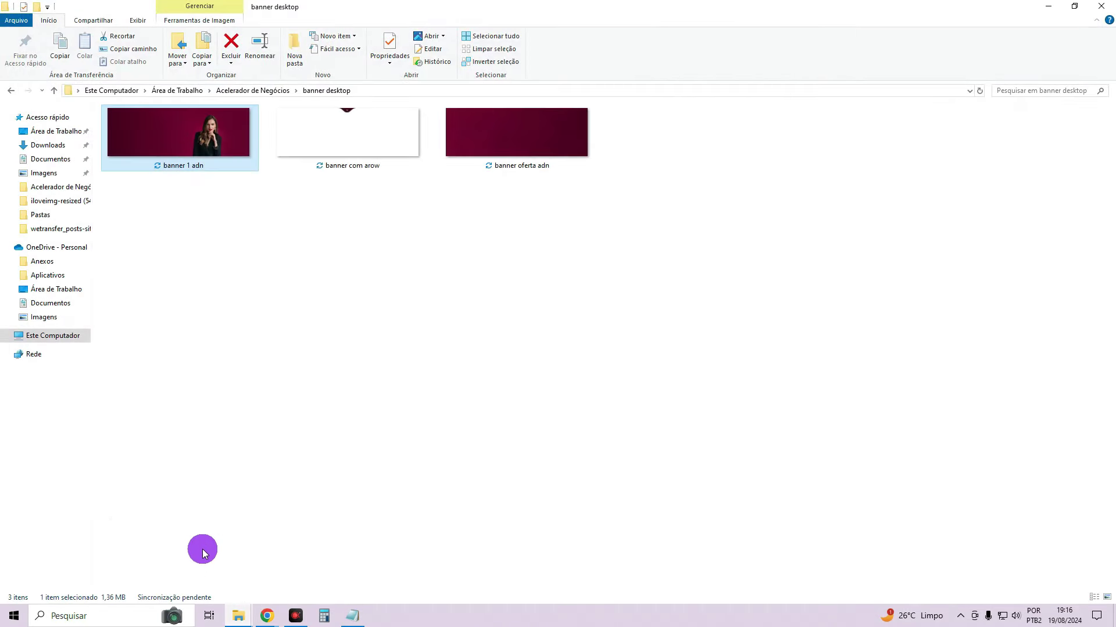
Step: Drag all nine SVG files from Acelerador de Negócios > icones onto the browser for upload
click(64, 132)
double_click(136, 145)
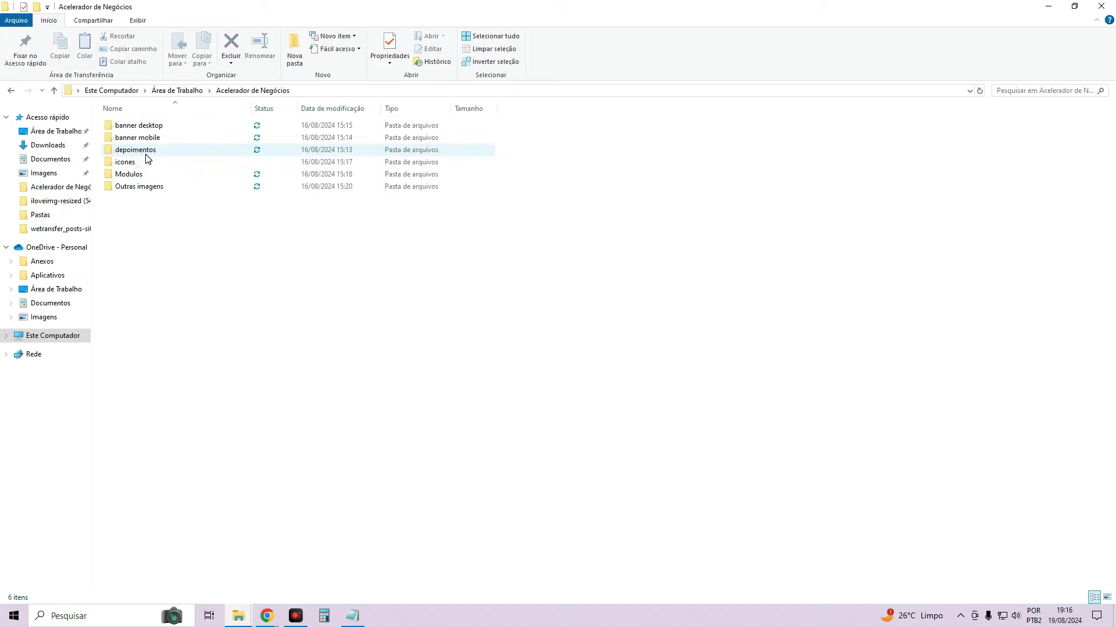
double_click(147, 163)
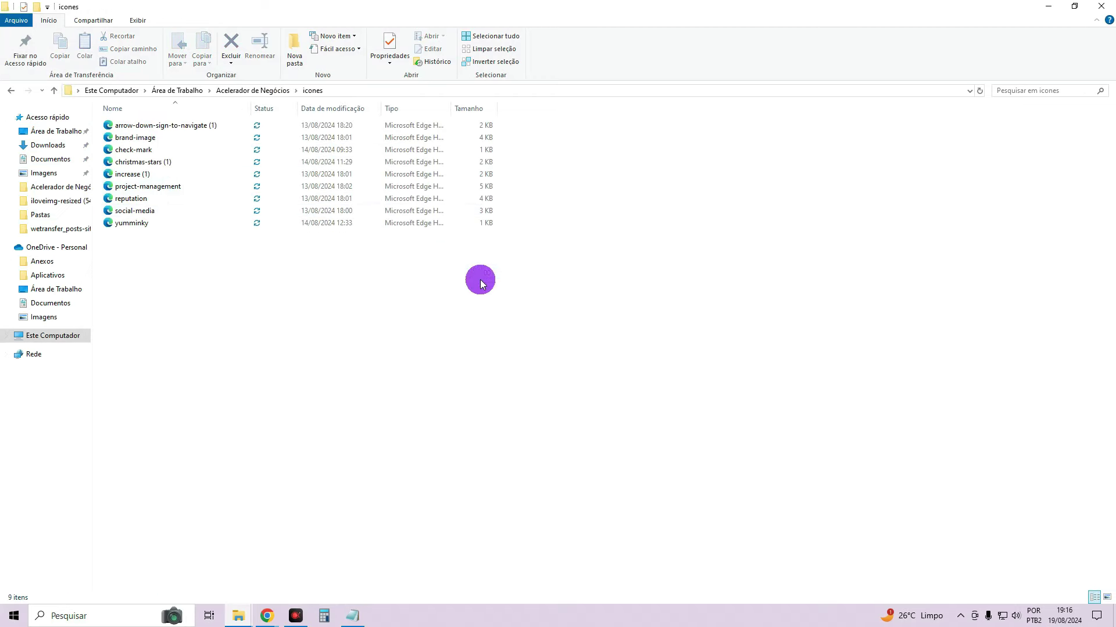
drag(510, 287, 167, 126)
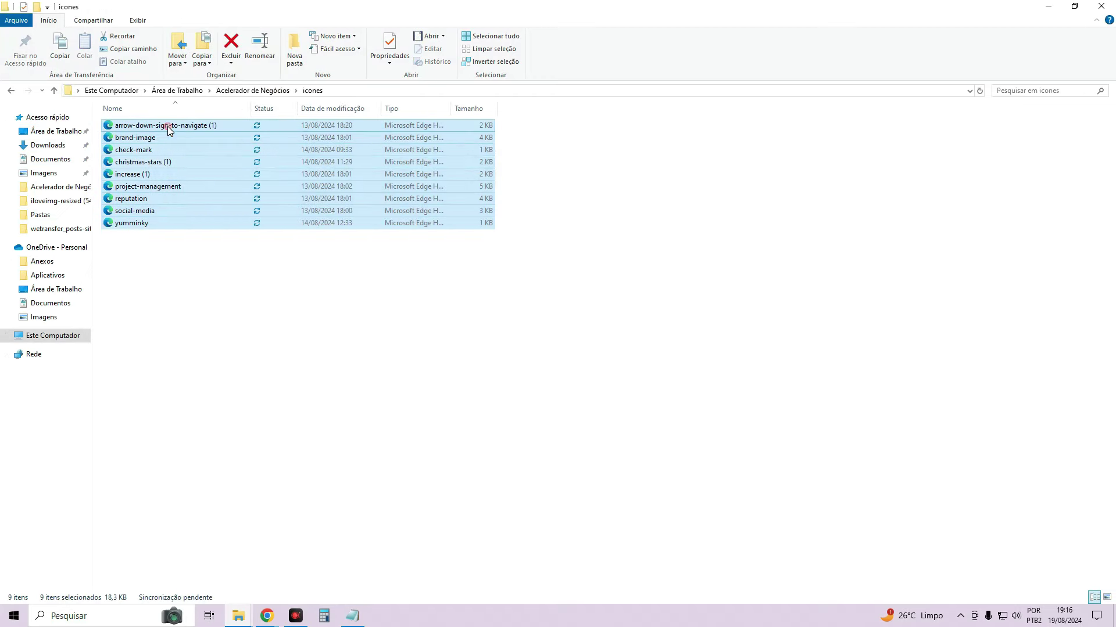
drag(163, 229, 363, 415)
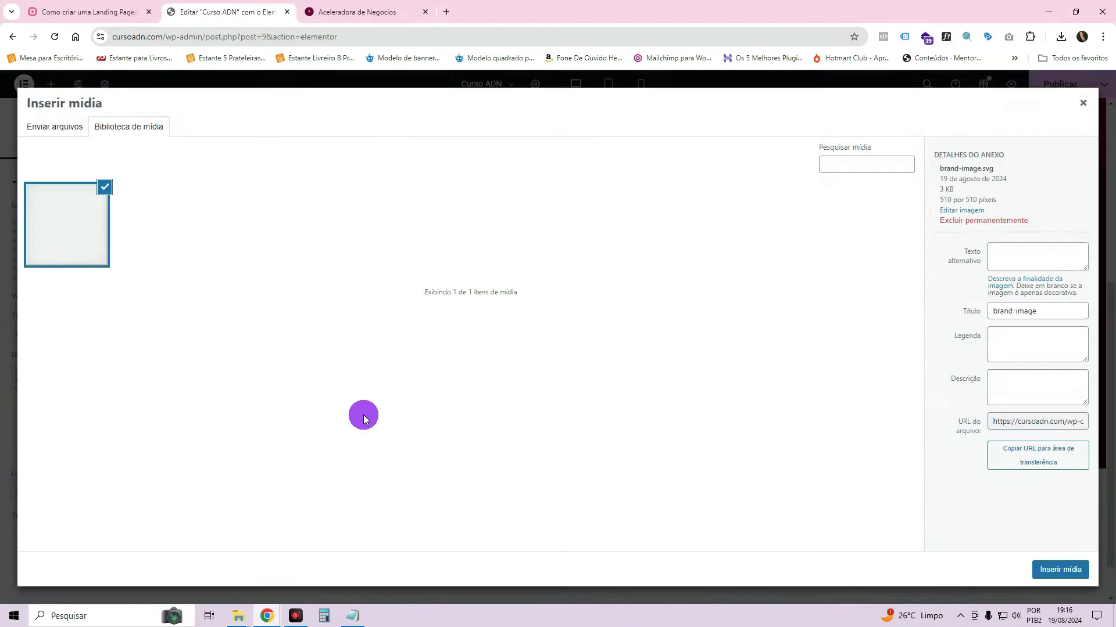
Step: Publish, then put the social-media SVG icon in the first icon box
click(1052, 559)
click(1049, 86)
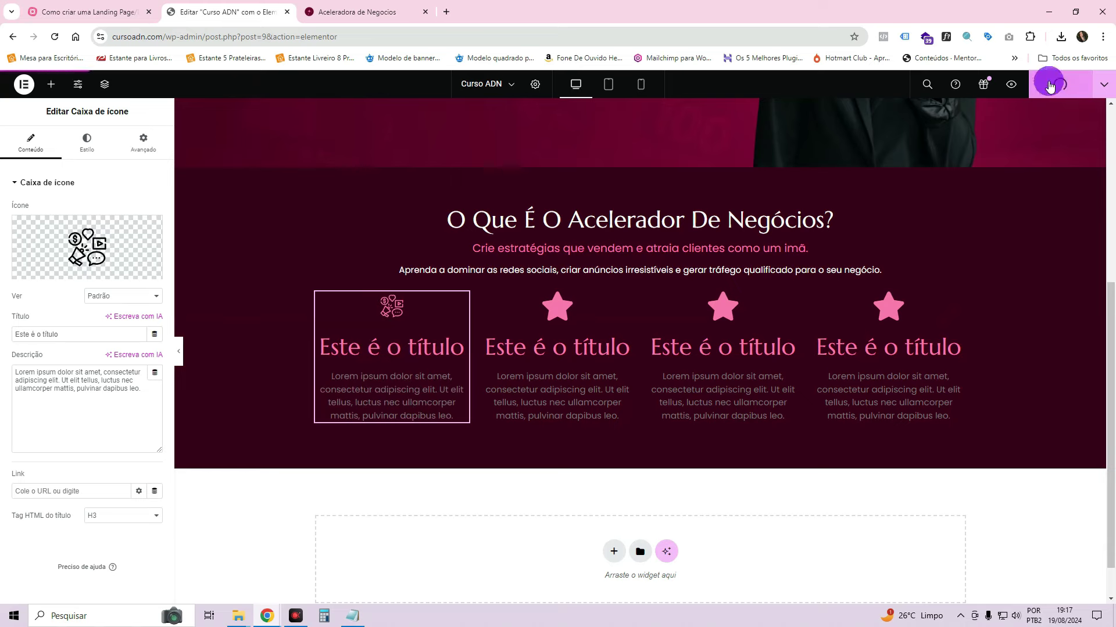
click(55, 37)
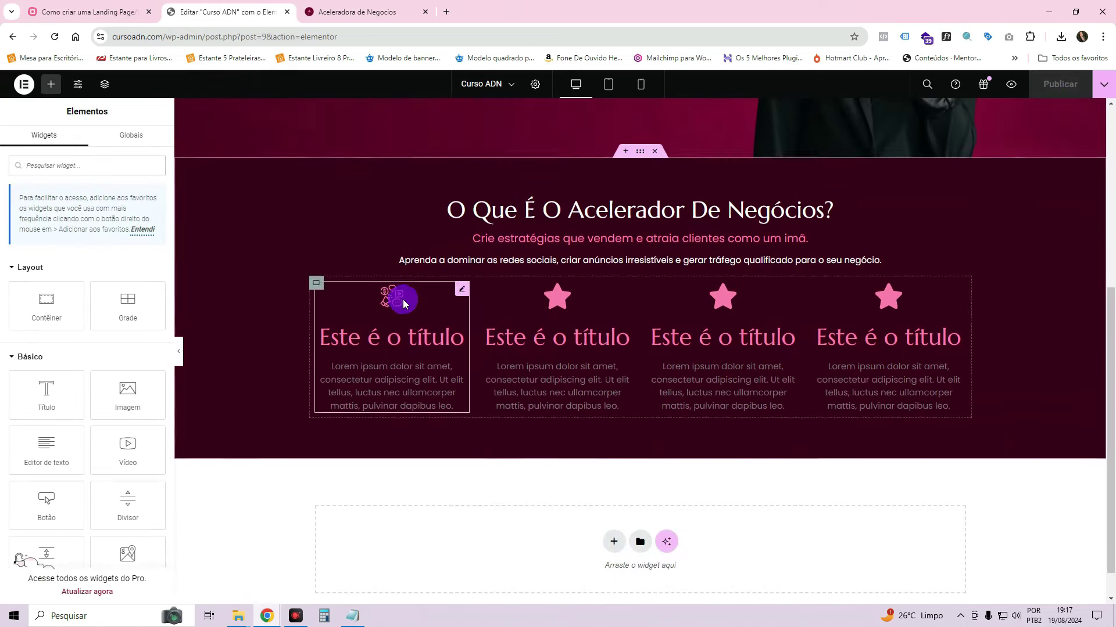
click(405, 308)
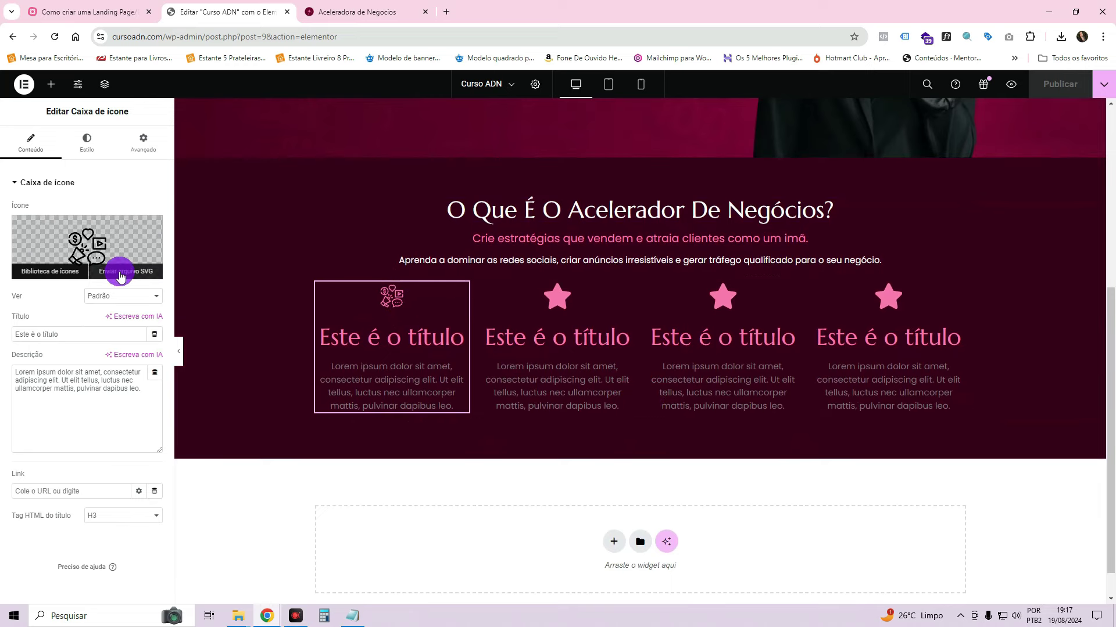
click(120, 271)
click(88, 233)
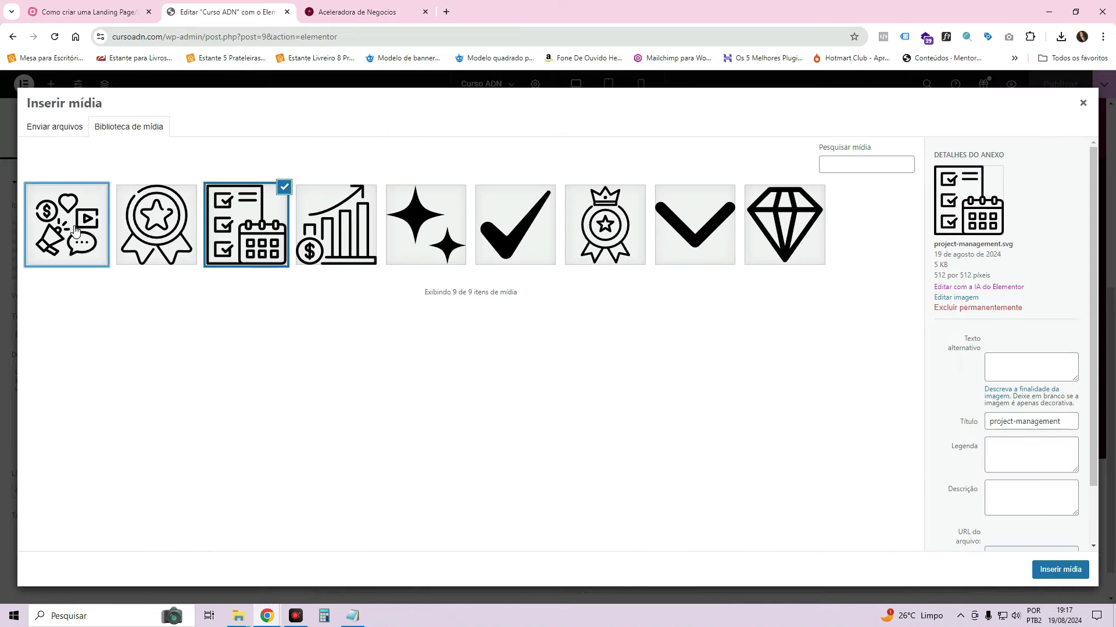
click(1044, 567)
Step: Put the medal SVG icon in the second icon box
click(597, 381)
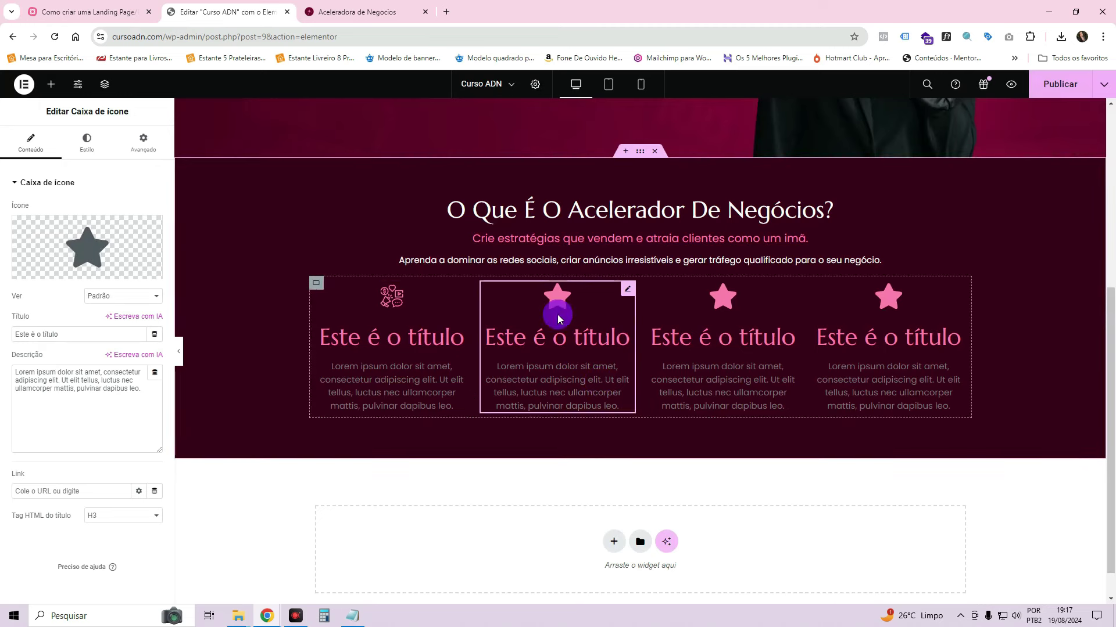
click(138, 271)
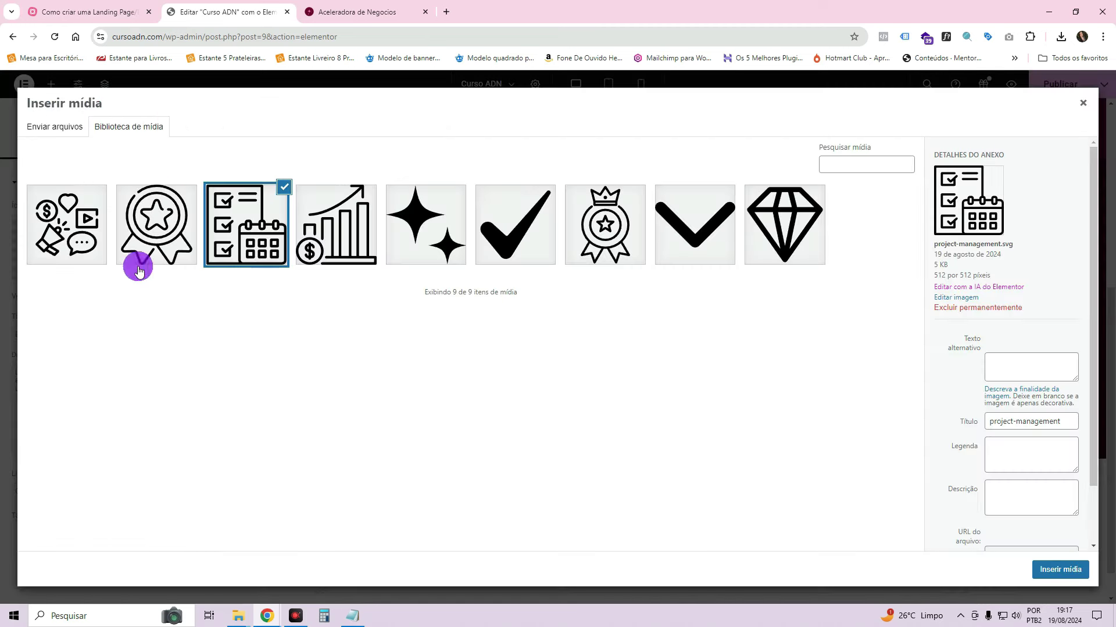
click(635, 237)
click(1052, 570)
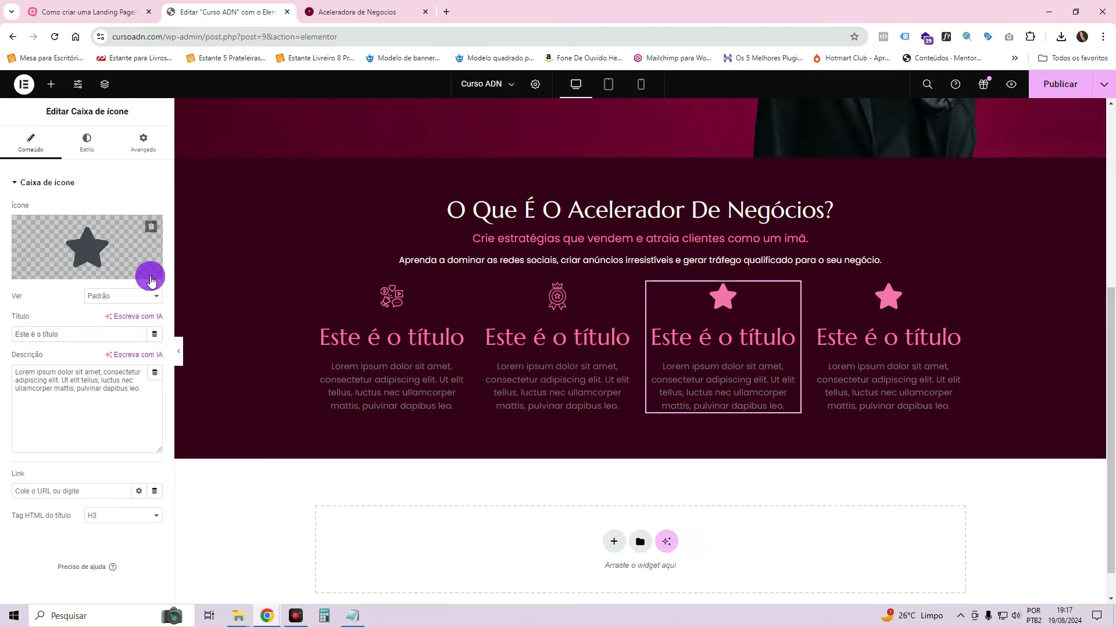
Step: Give the third box the chart icon and replace the fourth box's star with the project-management icon
click(146, 272)
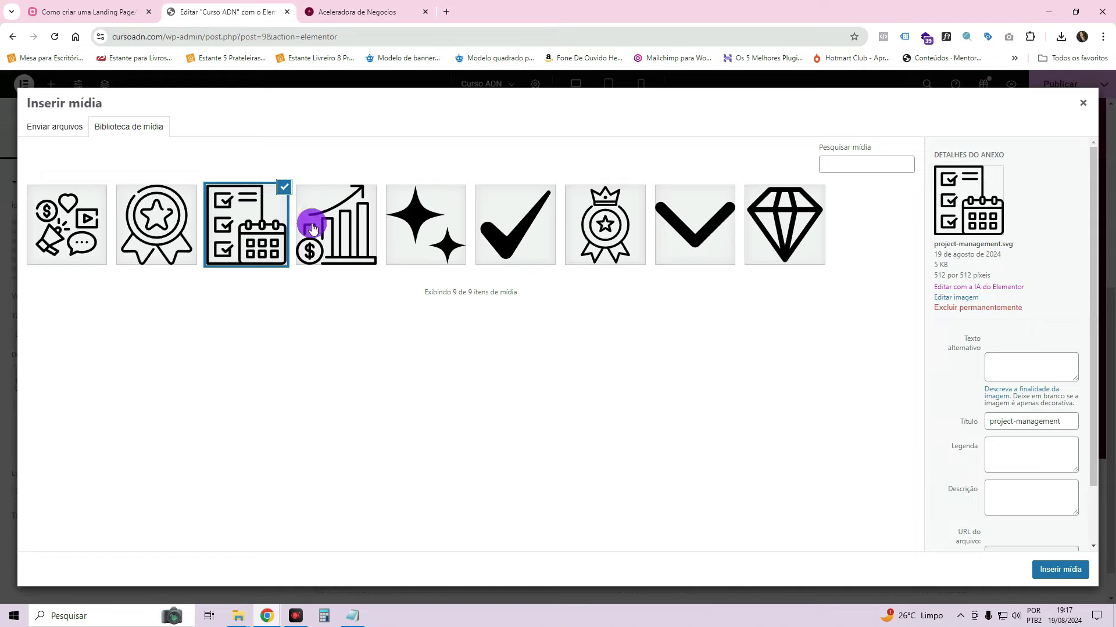
click(314, 225)
click(1060, 570)
click(898, 319)
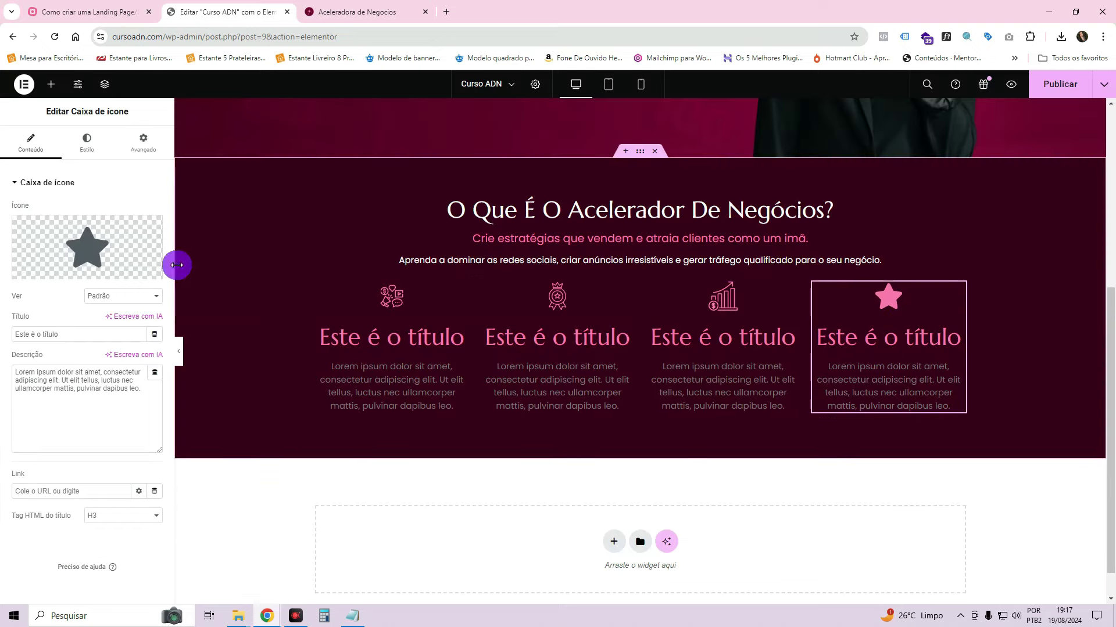
click(122, 274)
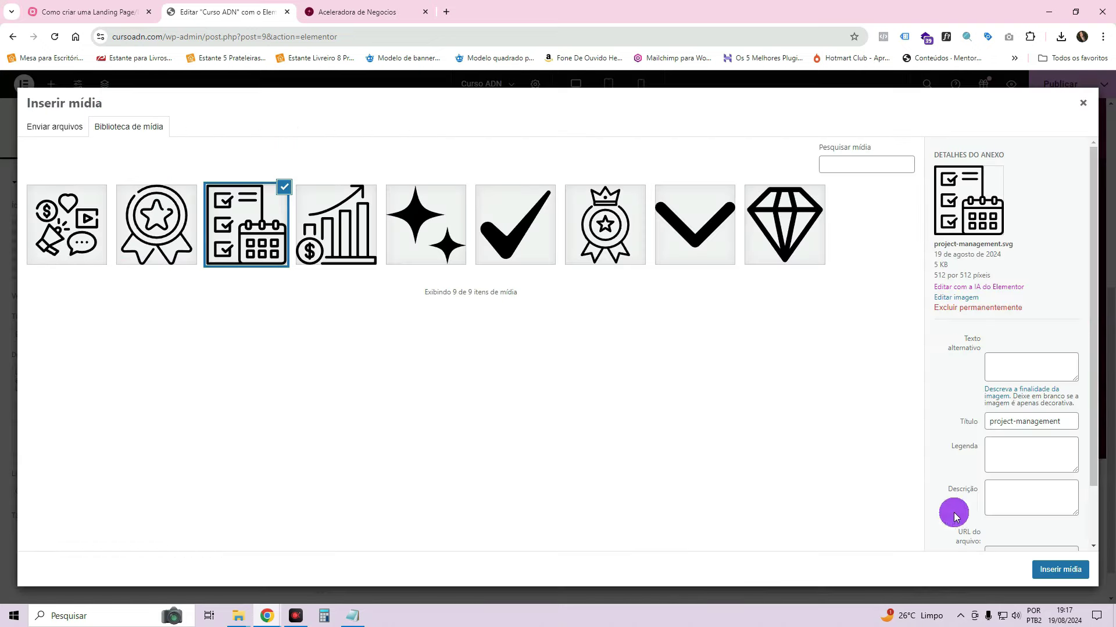
click(1060, 569)
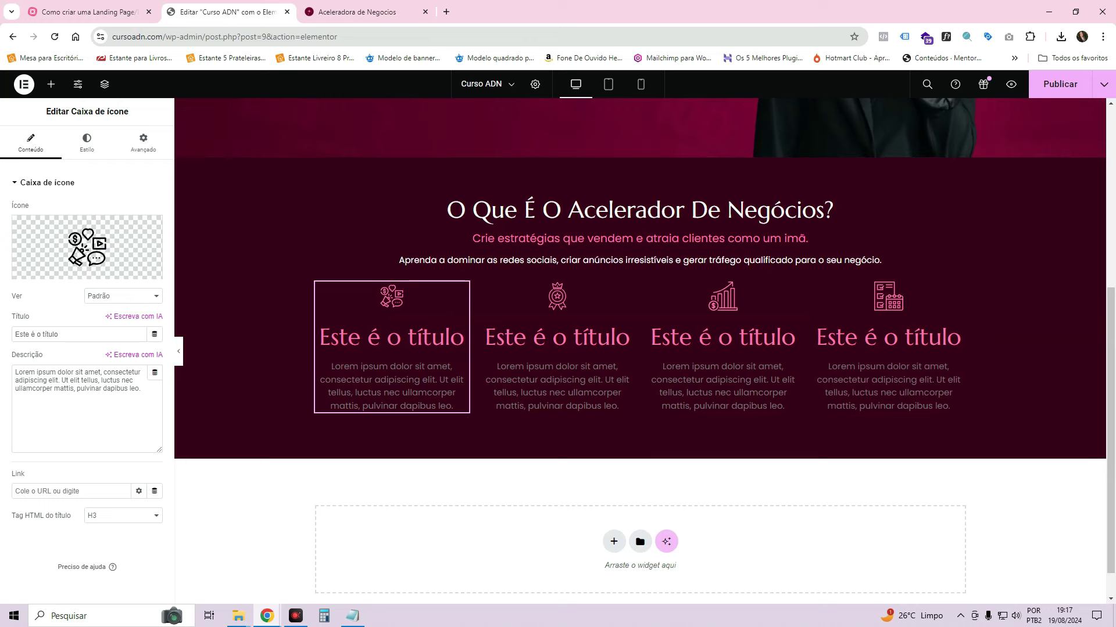
Step: Paste 'Dominar as estratégias de marketing digital:' and its description into the first box
text(Dominar as estratégias de marketing digital:)
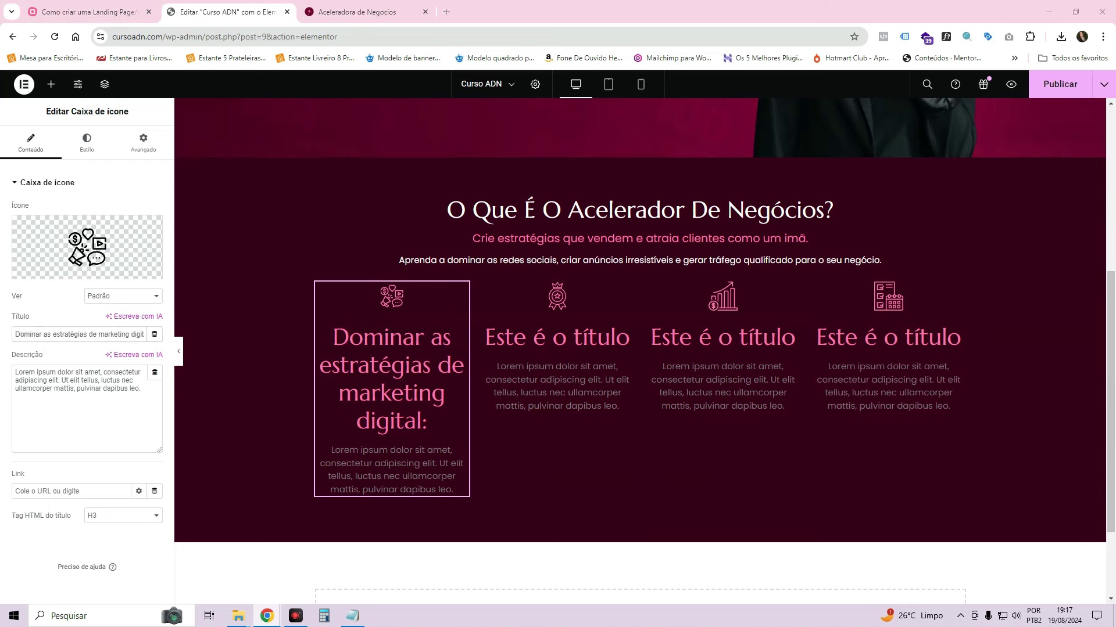
drag(147, 391, 5, 355)
text(Descubra como atrair mais clientes e aumentar suas vendas online.)
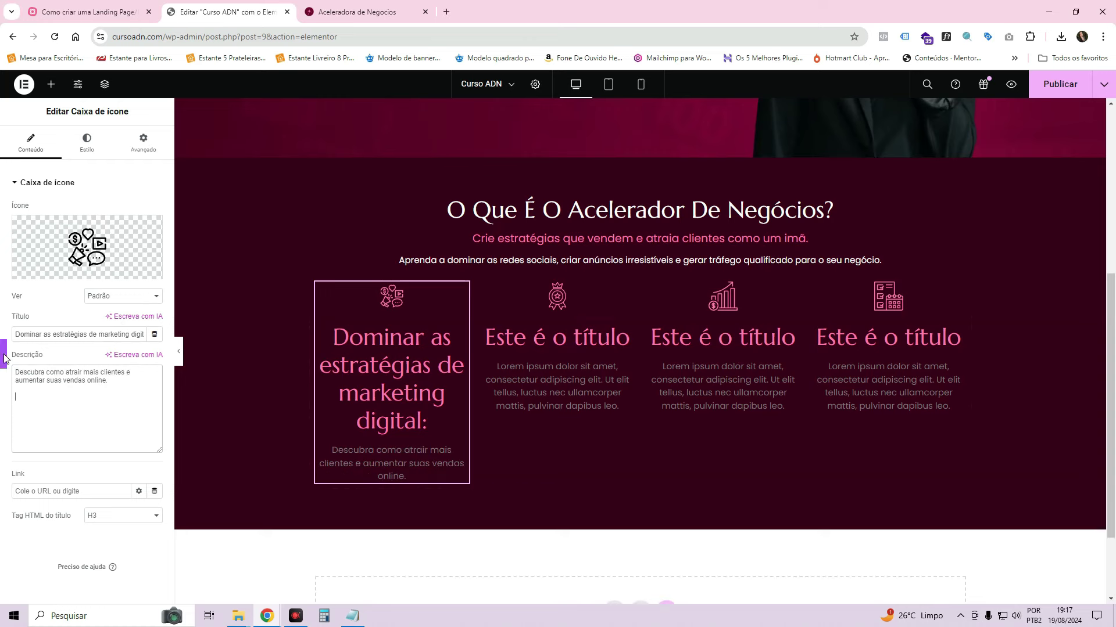
click(581, 404)
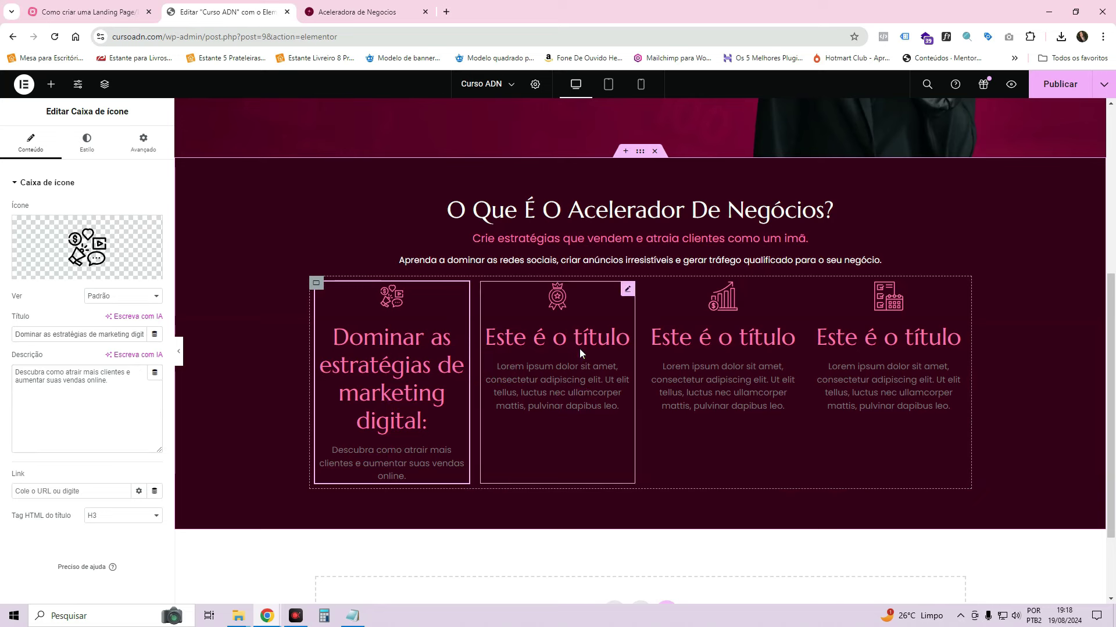
Step: Replace the second box's placeholder title and description with the new benefit text
click(630, 338)
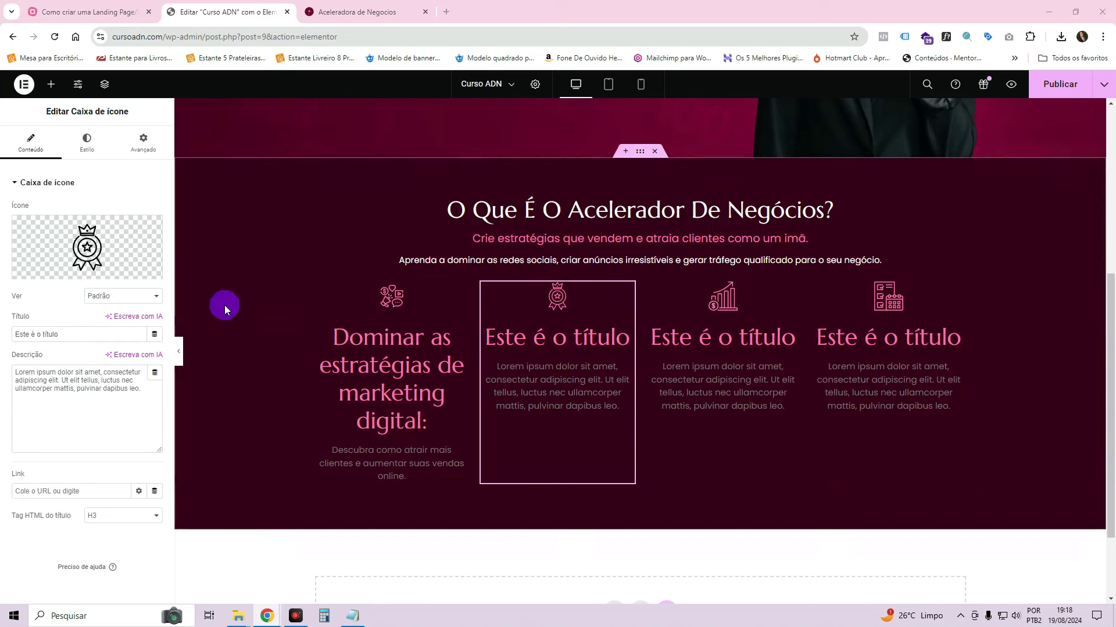
click(85, 339)
key(ctrl+a)
text(Criar uma marca forte e memorável:)
text(Posicione sua empresa como líder no seu mercado e na sua cidade.)
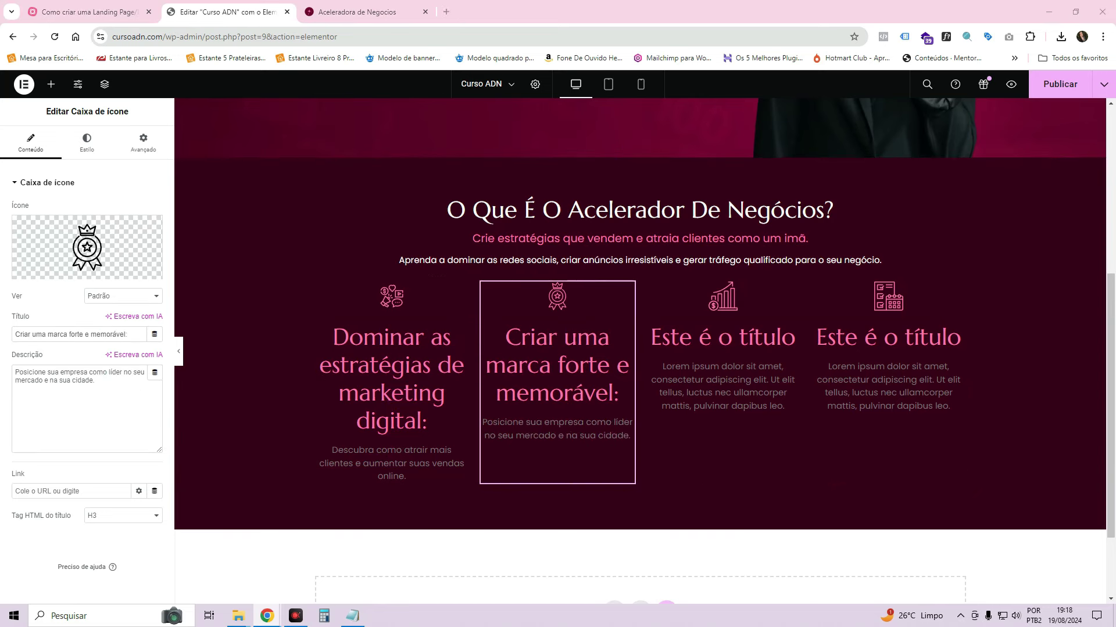
click(722, 337)
key(ctrl+a)
Step: Fill in the third and fourth boxes' text, ending with 'Gerenciar seu negócio'
text(Otimizar suas vendas:)
key(ctrl+a)
key(ctrl+v)
click(887, 348)
key(ctrl+a)
key(ctrl+v)
key(ctrl+a)
key(ctrl+v)
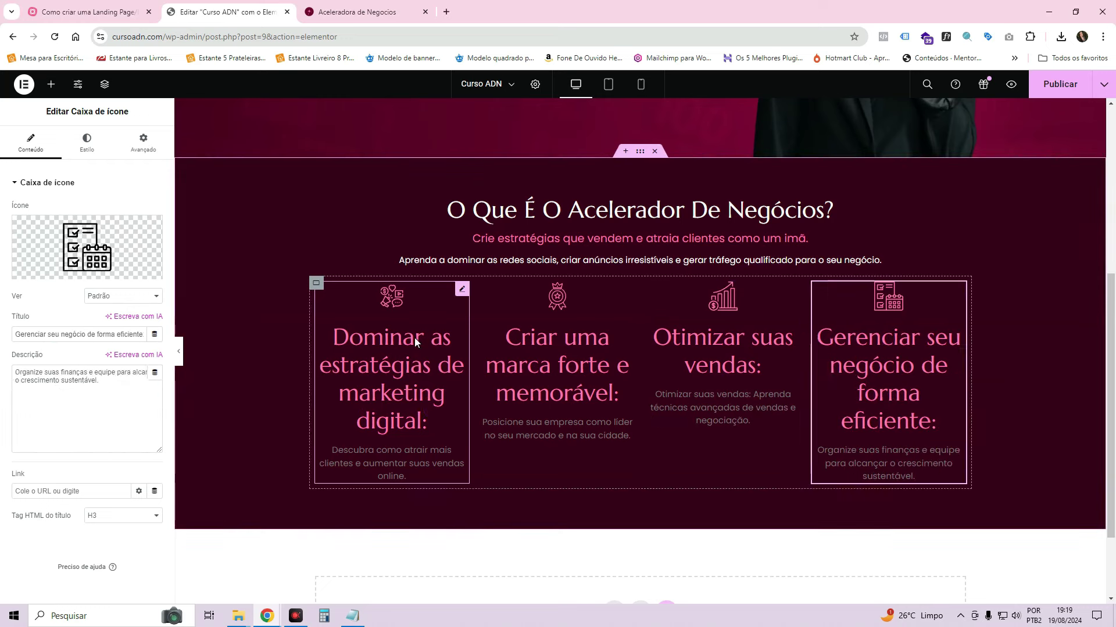
click(416, 340)
Step: Enlarge the first box's icon to size 73
click(89, 144)
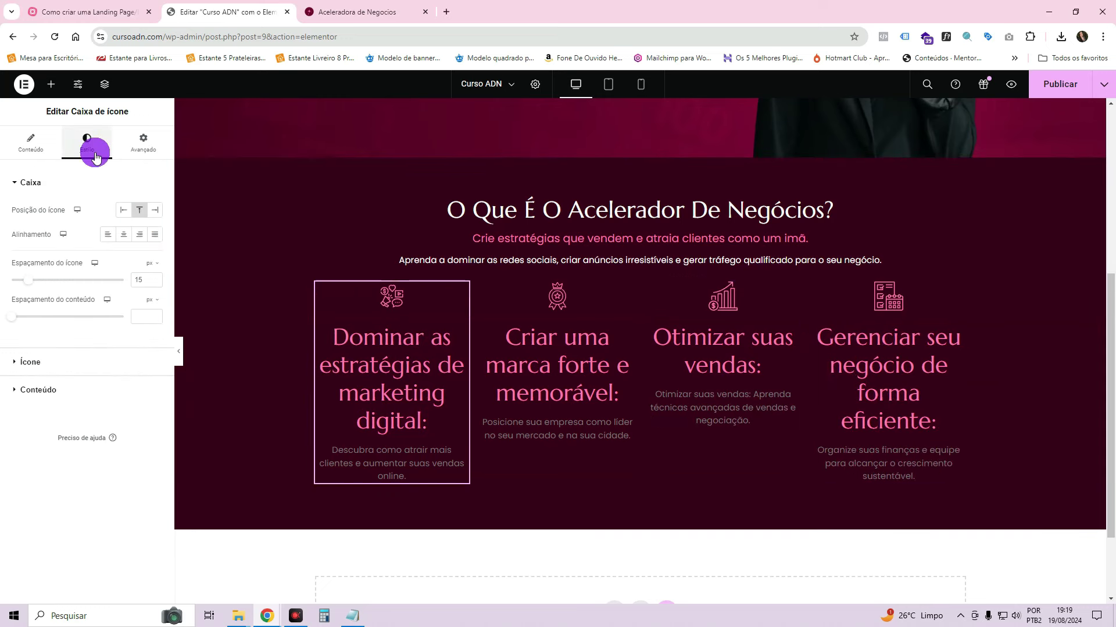
click(55, 363)
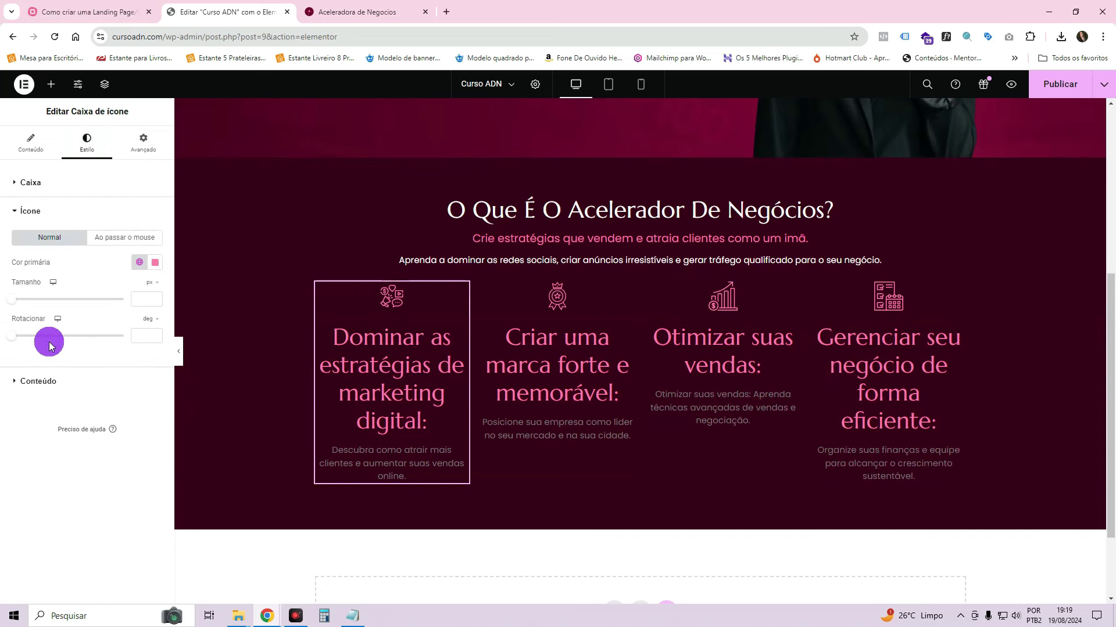
mouse_move(29, 299)
mouse_down()
mouse_move(12, 294)
mouse_move(39, 302)
mouse_up()
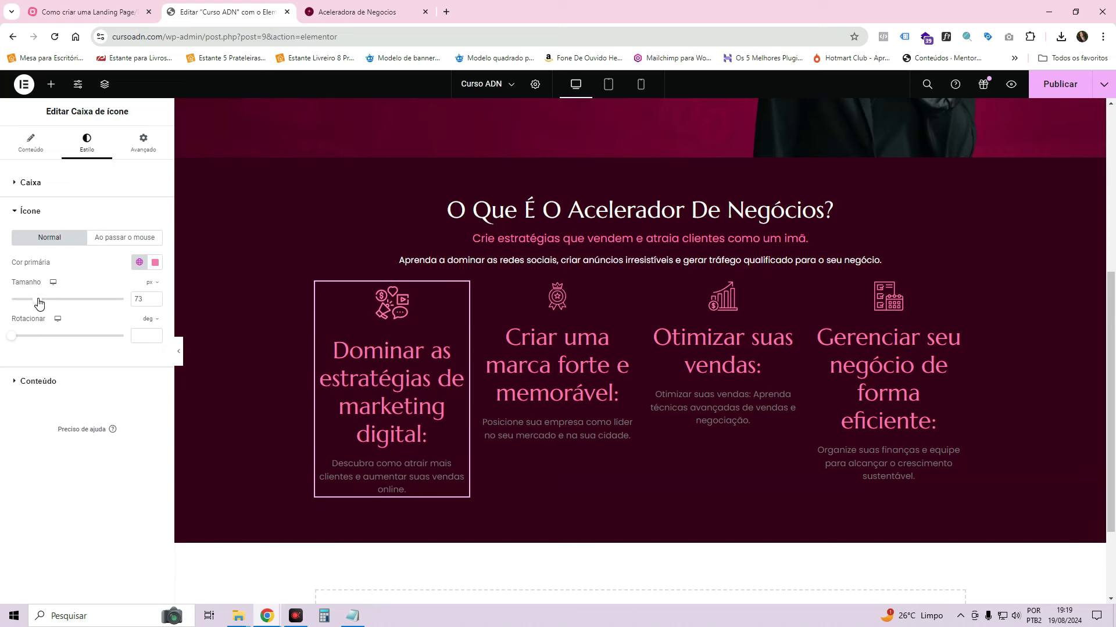
Step: Set the title typography to CARDS and description to Texto, both coloured branco
click(78, 382)
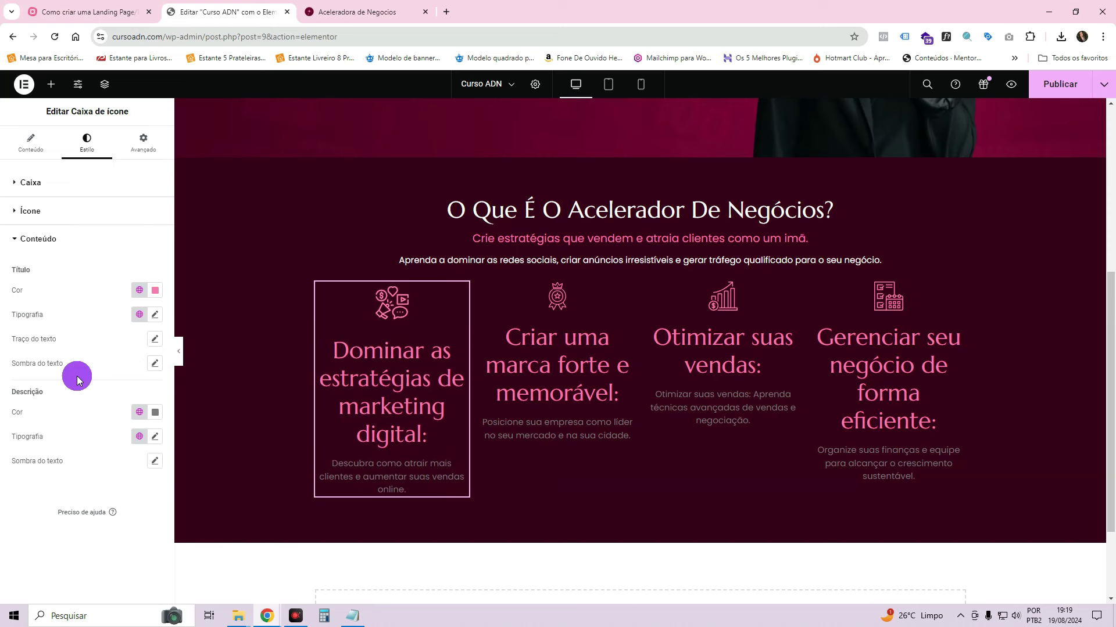
click(139, 315)
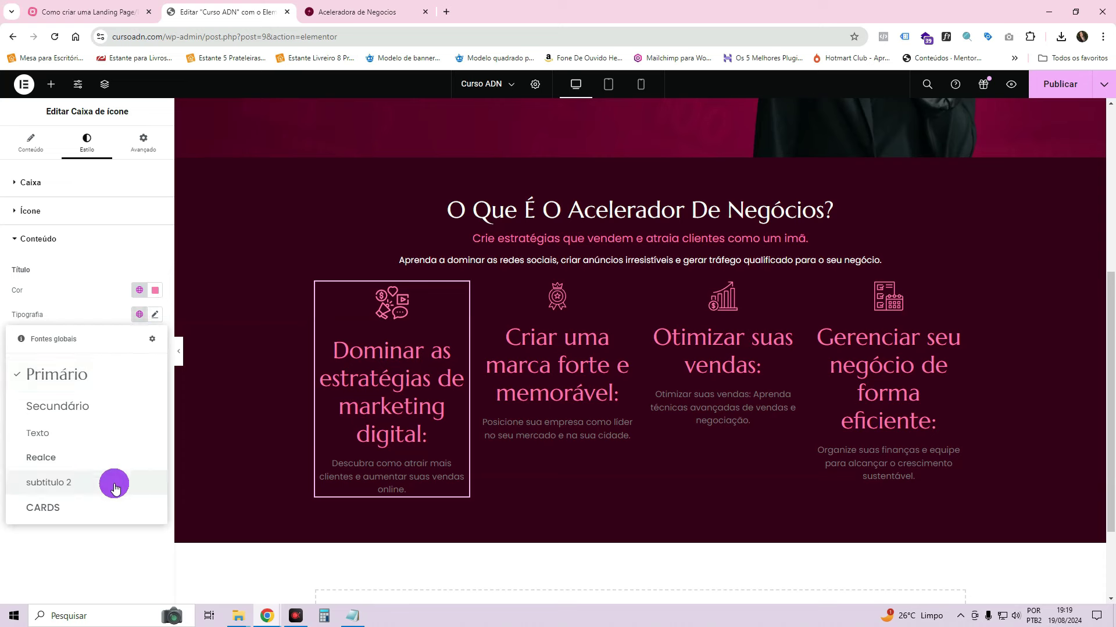
click(109, 507)
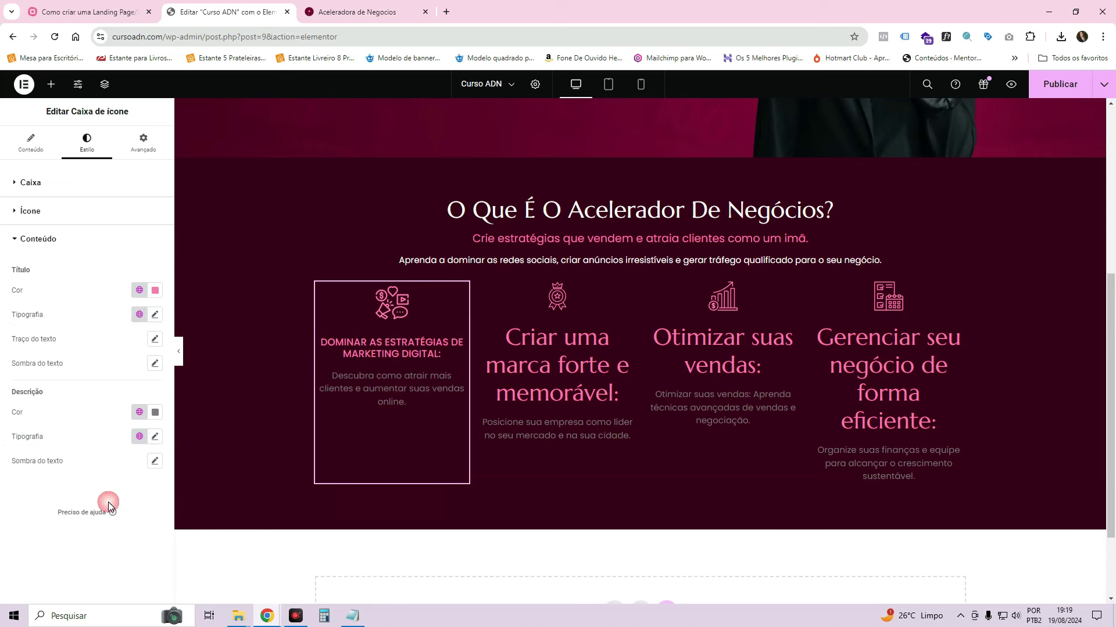
click(139, 436)
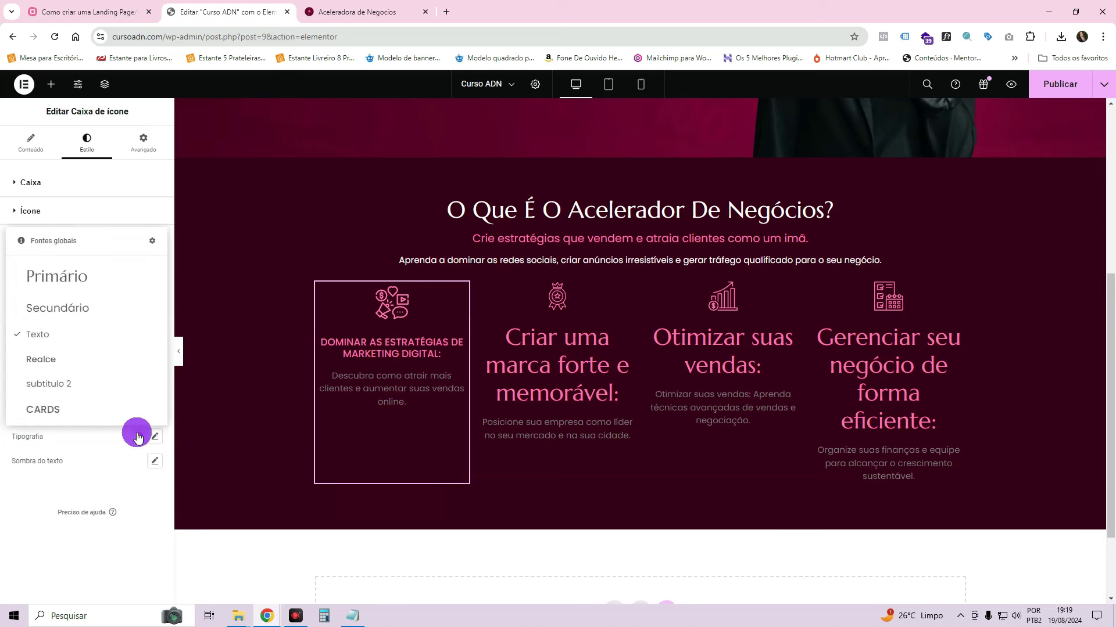
click(90, 342)
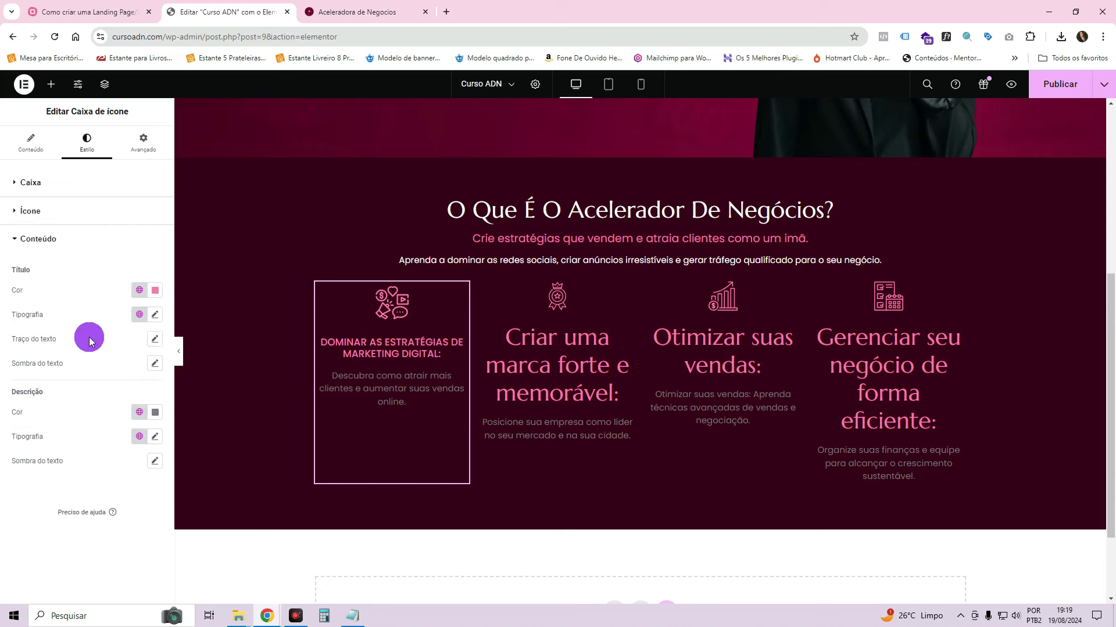
click(138, 412)
click(106, 369)
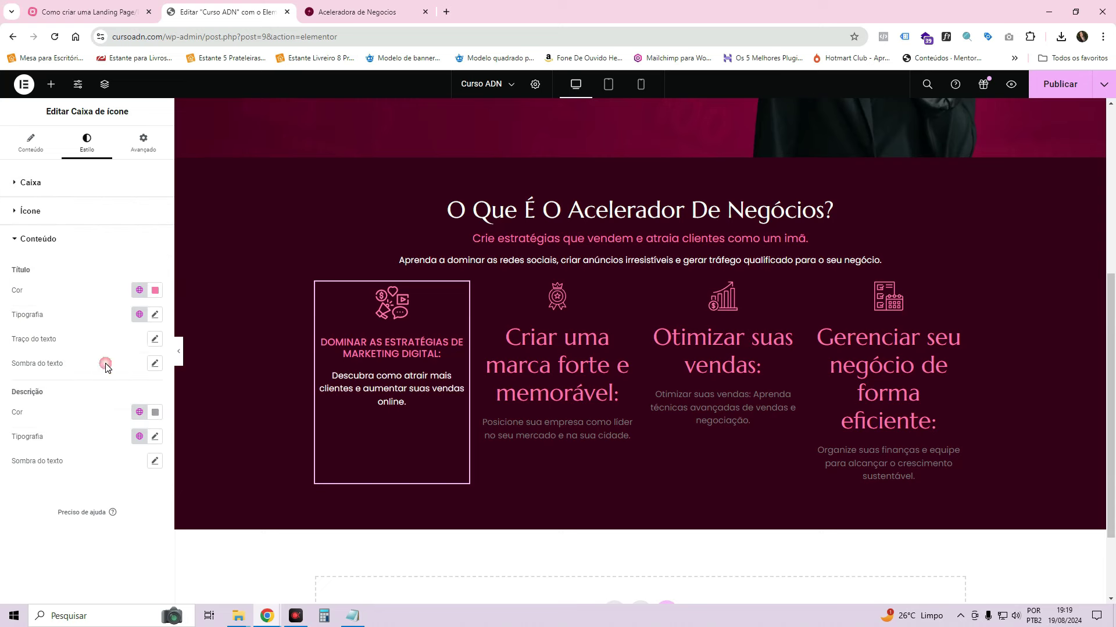
click(139, 290)
click(111, 483)
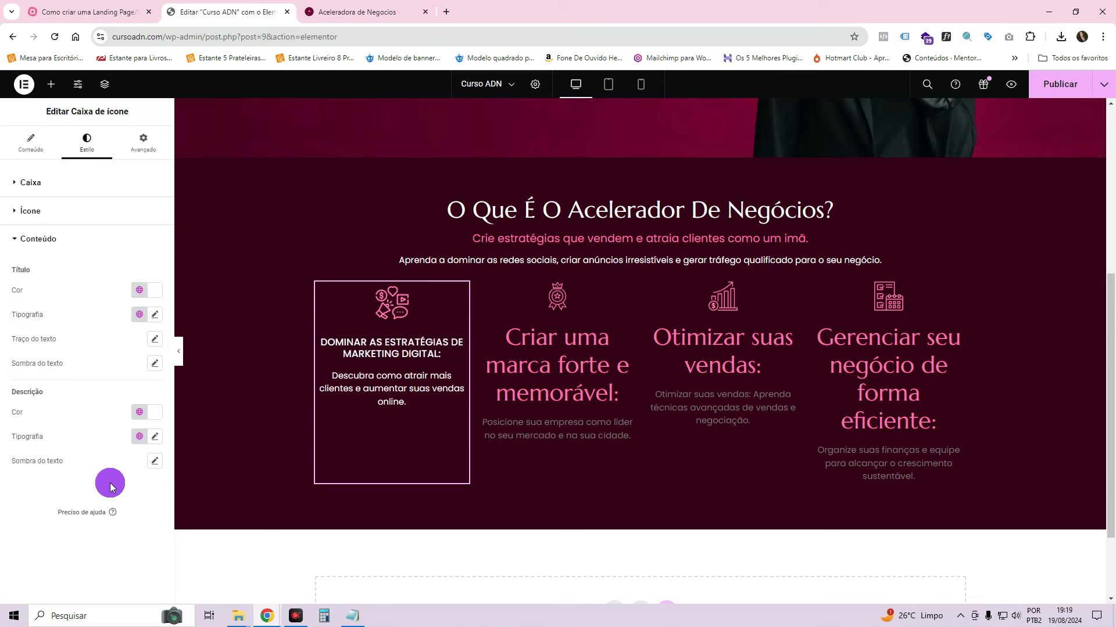
click(140, 154)
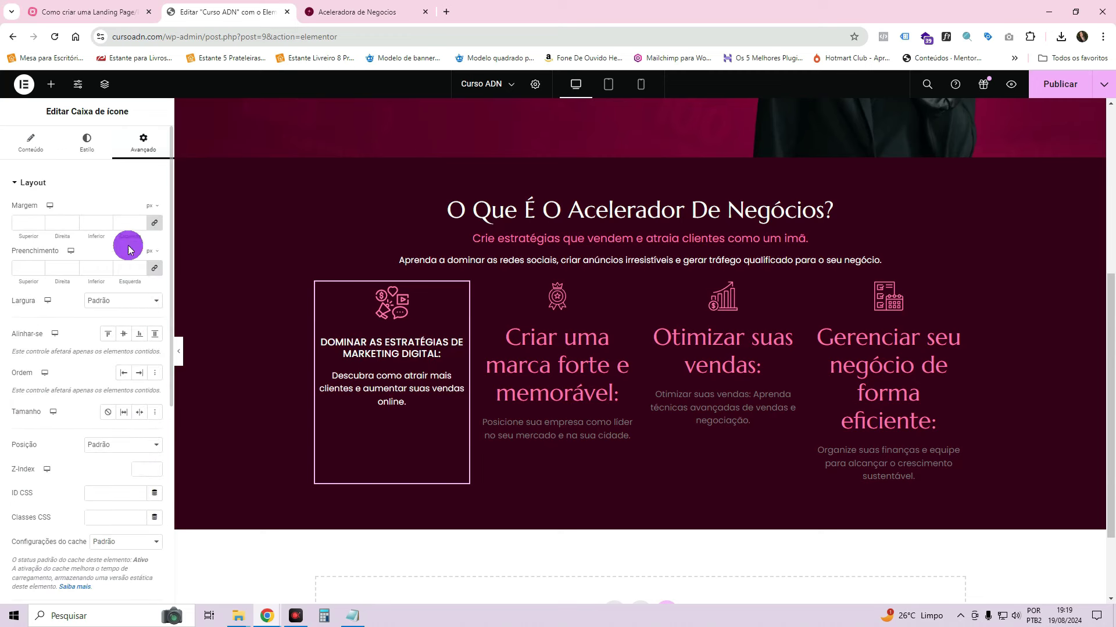
Step: Give the first box 30 px padding and a translucent pink #E0A2BE1F background
click(127, 269)
text(30)
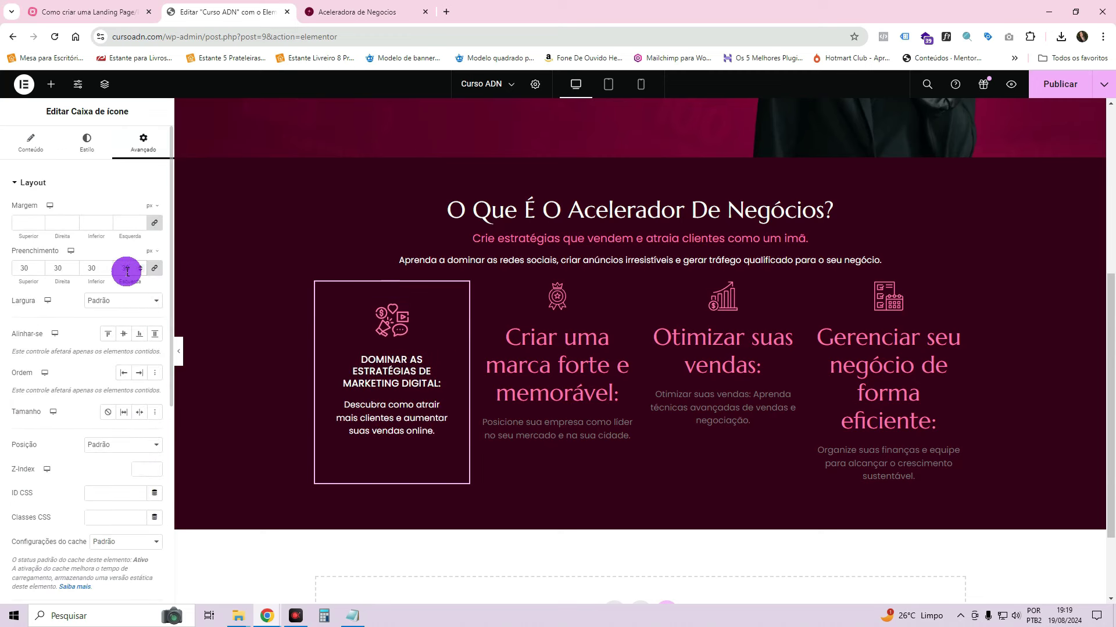
scroll(94, 465, down, 4)
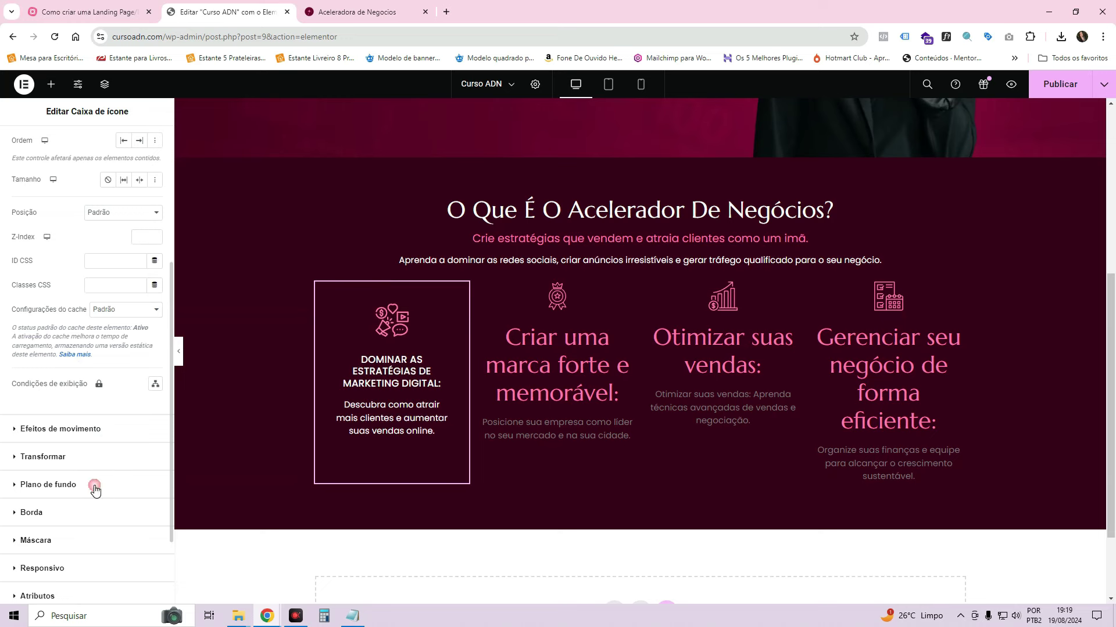
click(95, 553)
click(140, 318)
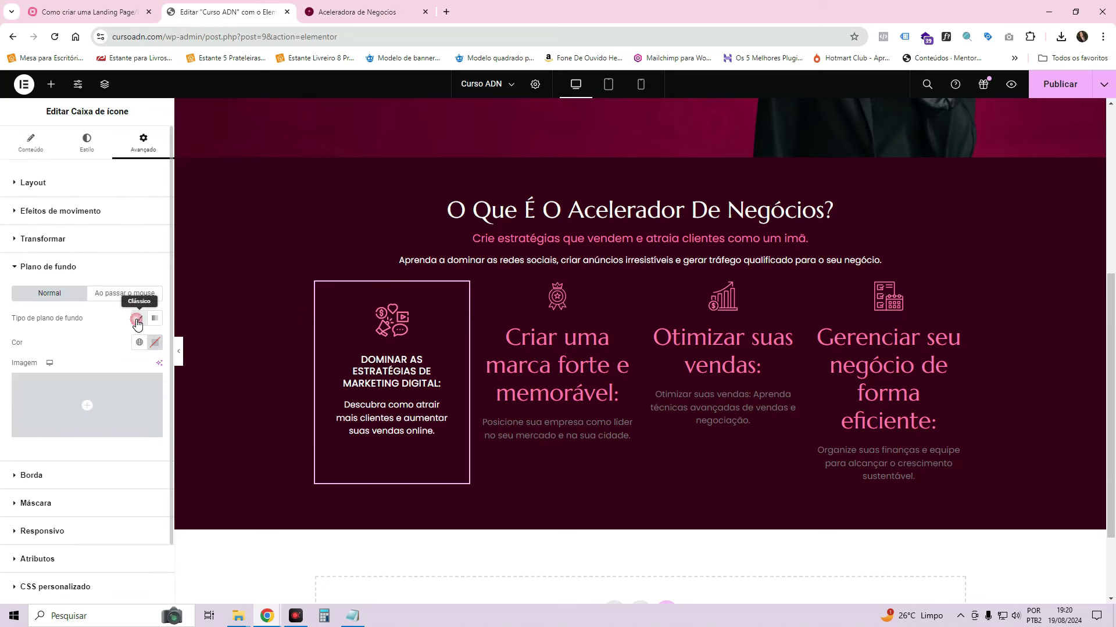
click(150, 348)
drag(137, 447, 137, 424)
click(219, 494)
drag(219, 495, 90, 509)
text(#E0A2BE1F)
click(112, 337)
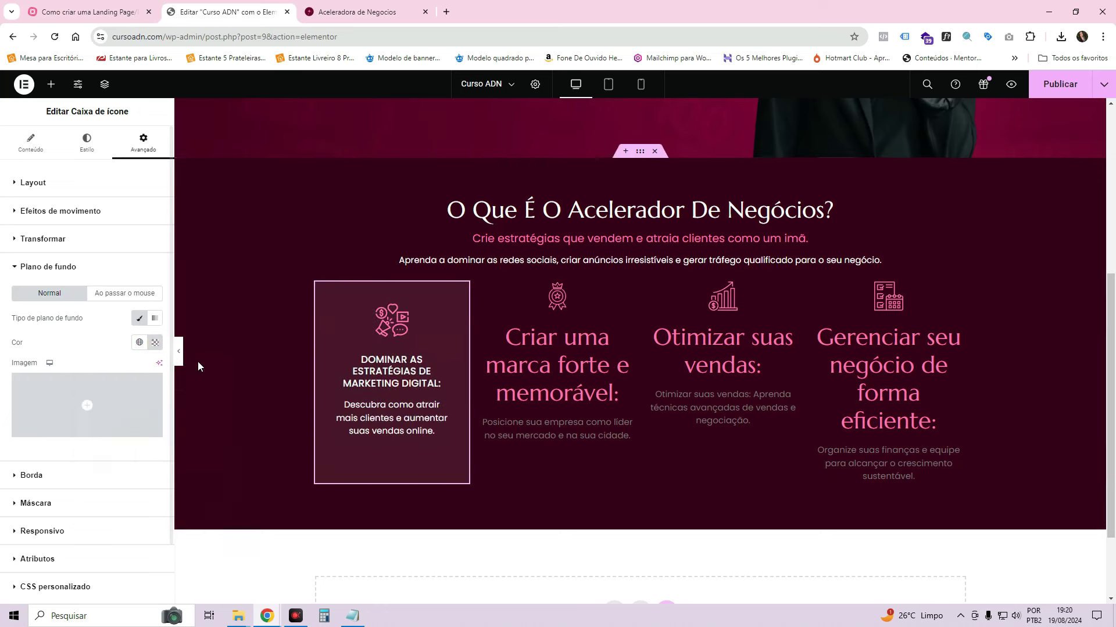
Step: Preview the page with the side panel hidden, then publish the changes
click(179, 352)
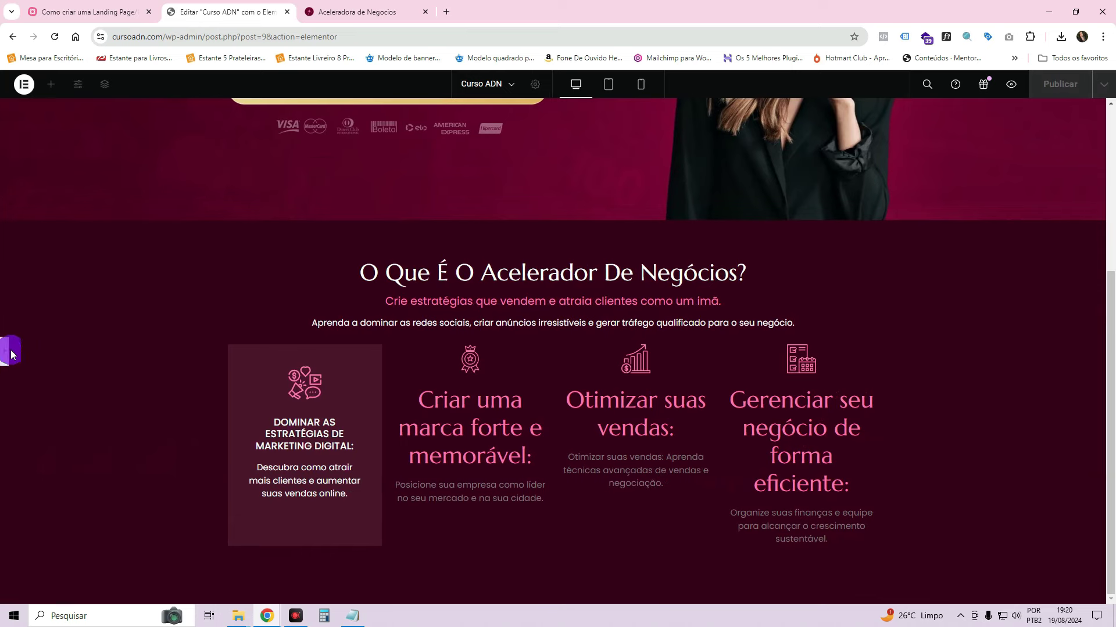
click(4, 351)
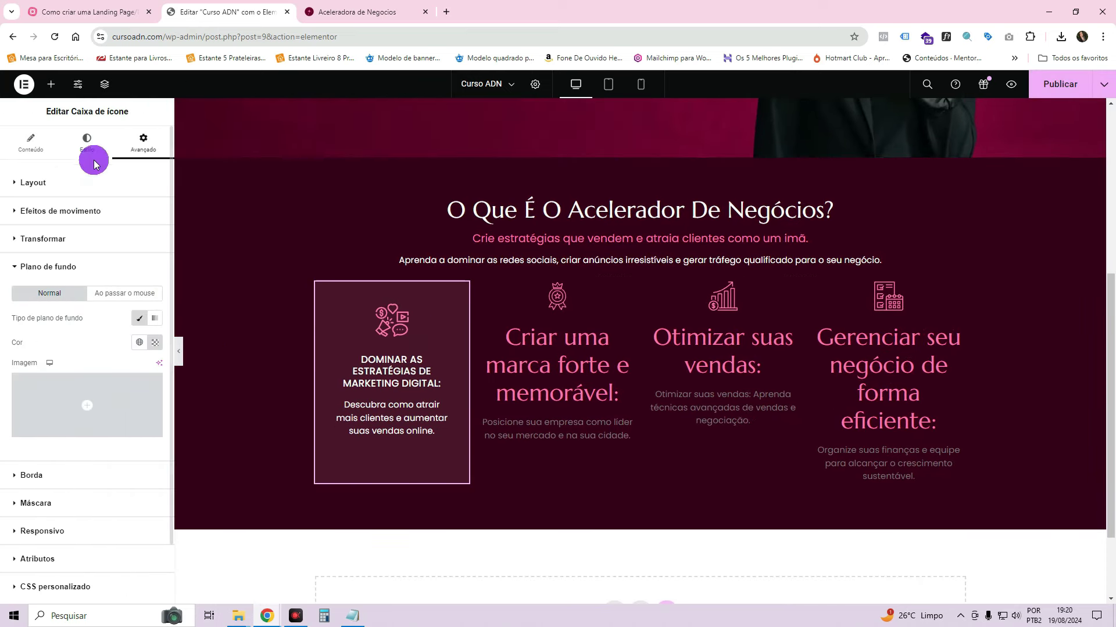
scroll(795, 236, up, 5)
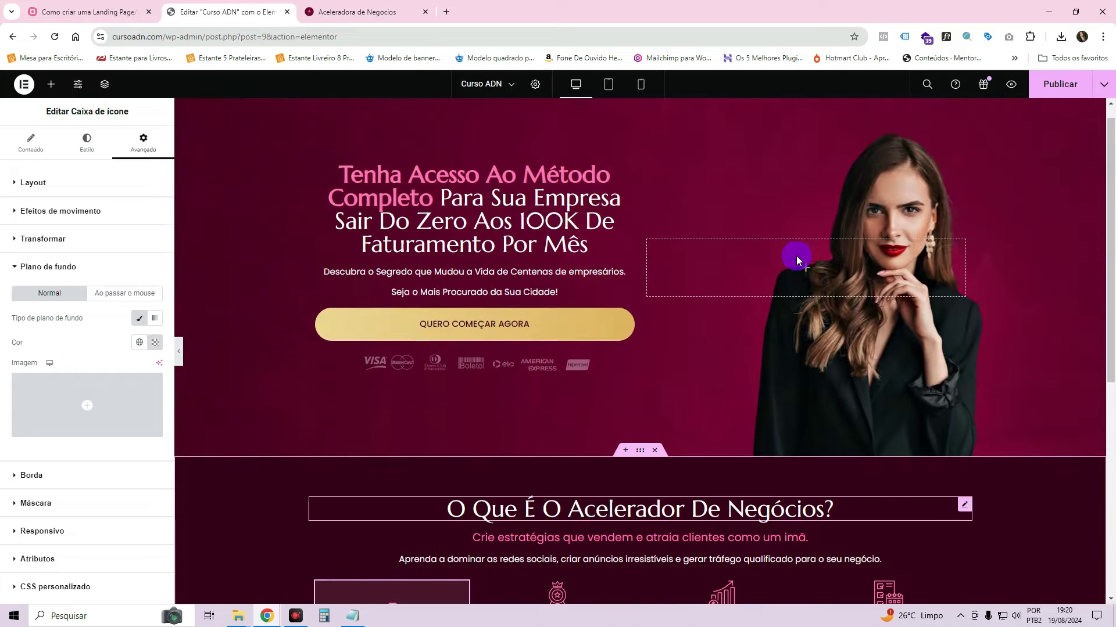
click(179, 350)
scroll(974, 227, down, 4)
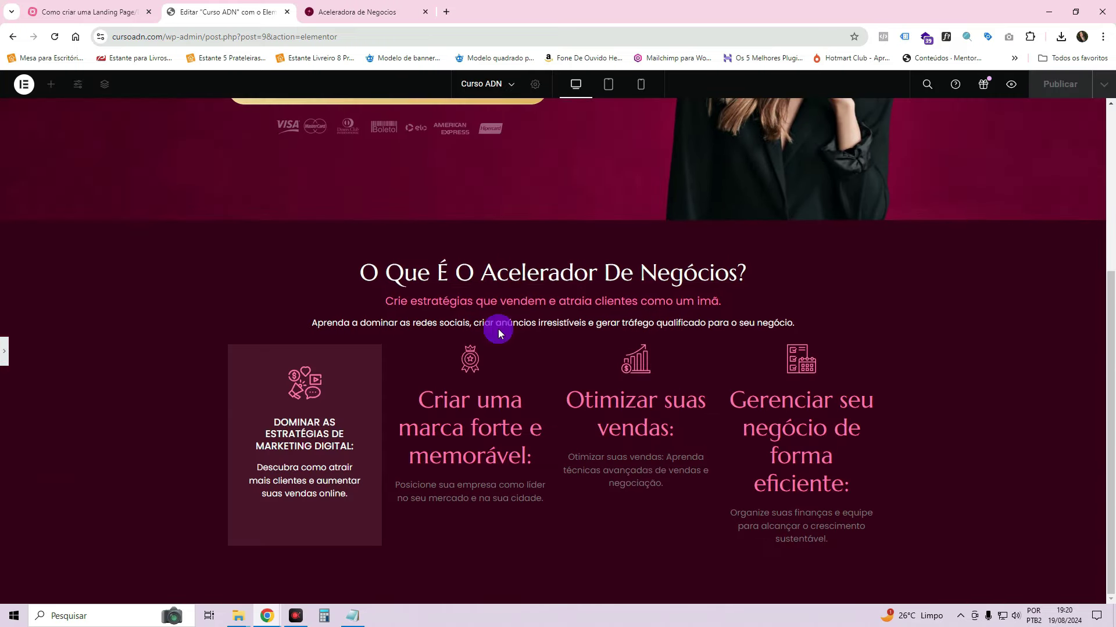
click(4, 350)
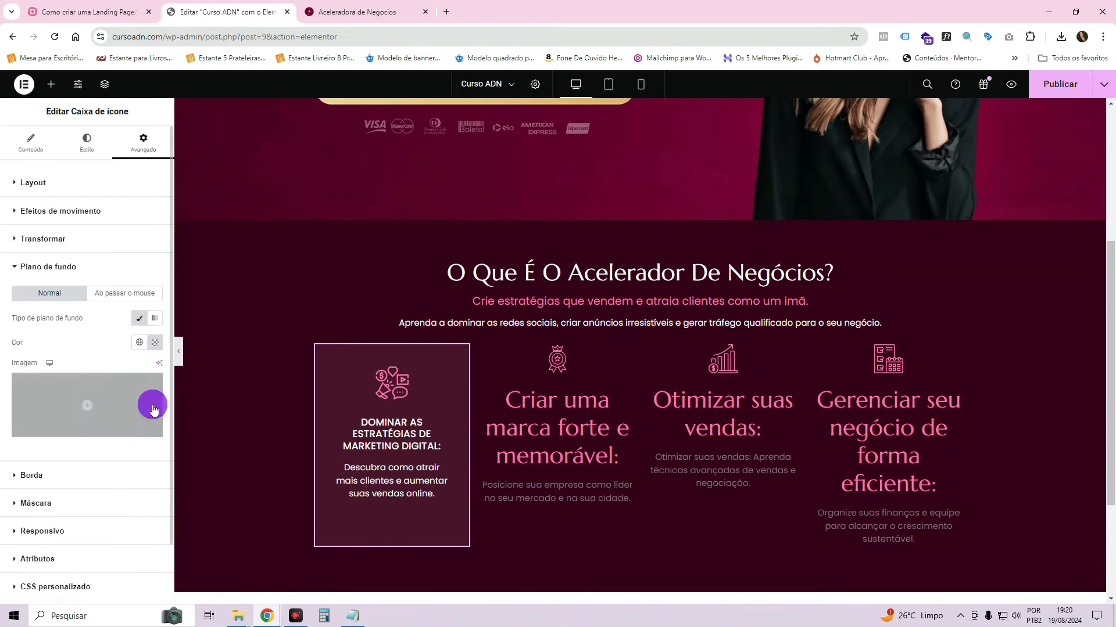
click(1047, 83)
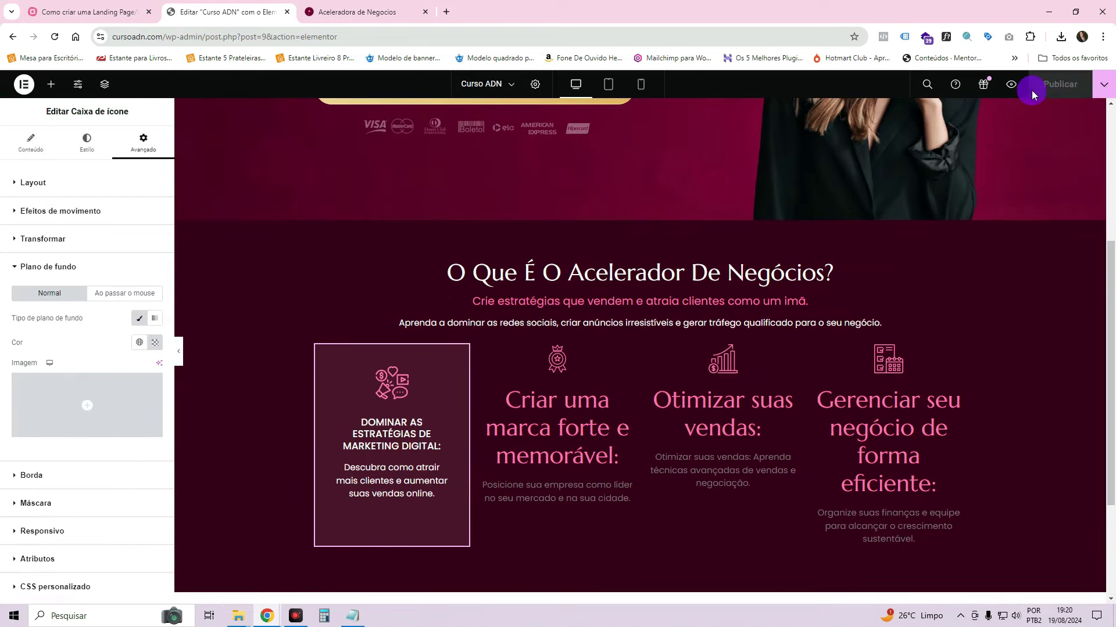
Step: Check the page in the preview tab and return to the editor
click(1014, 87)
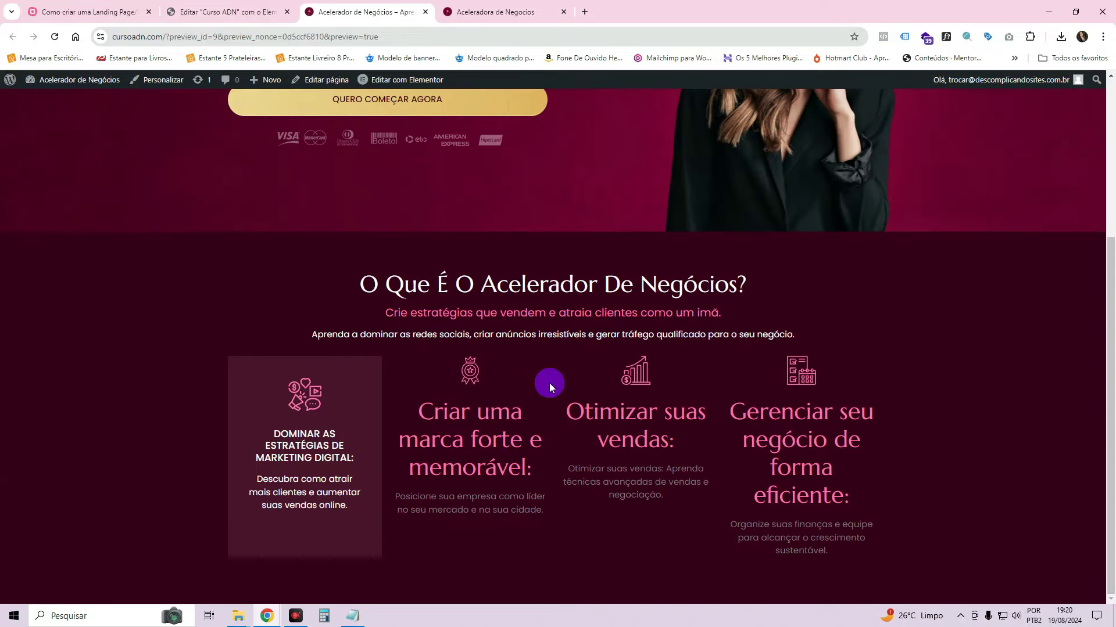
click(240, 8)
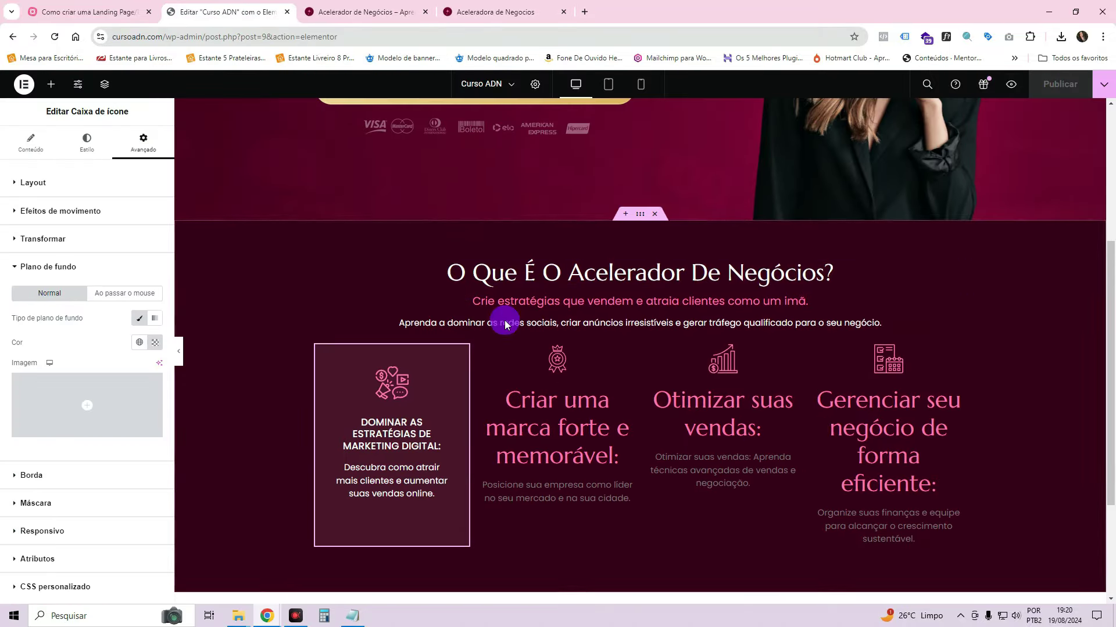
click(552, 373)
key(ctrl+Tab)
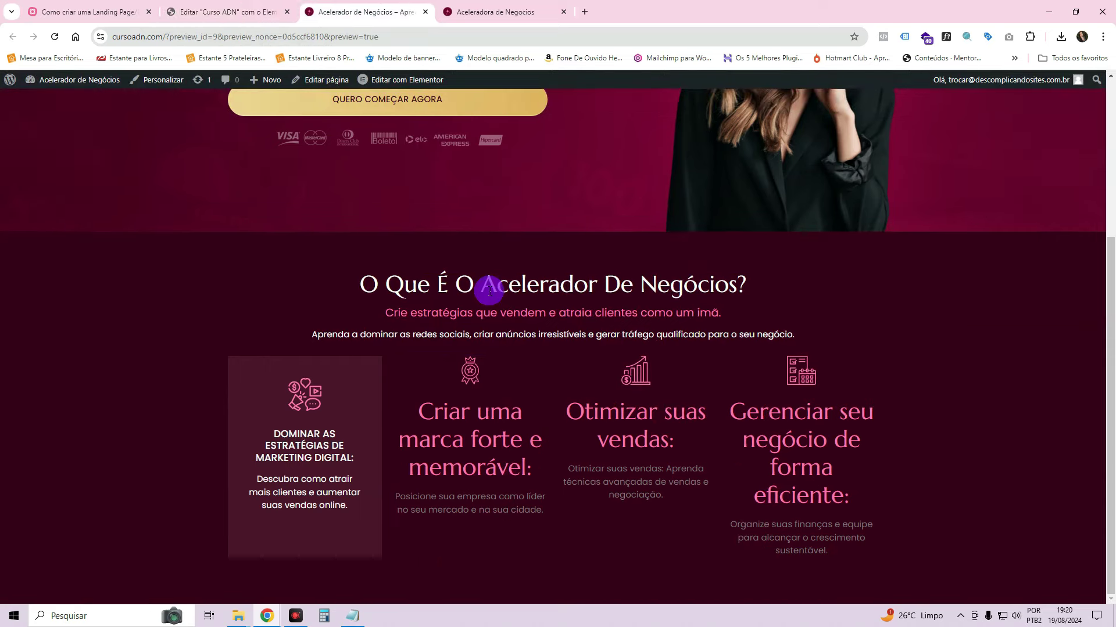
click(229, 8)
Step: Set the first card's Avançado background colour to a faint translucent pink #E0A2BE1F
click(444, 373)
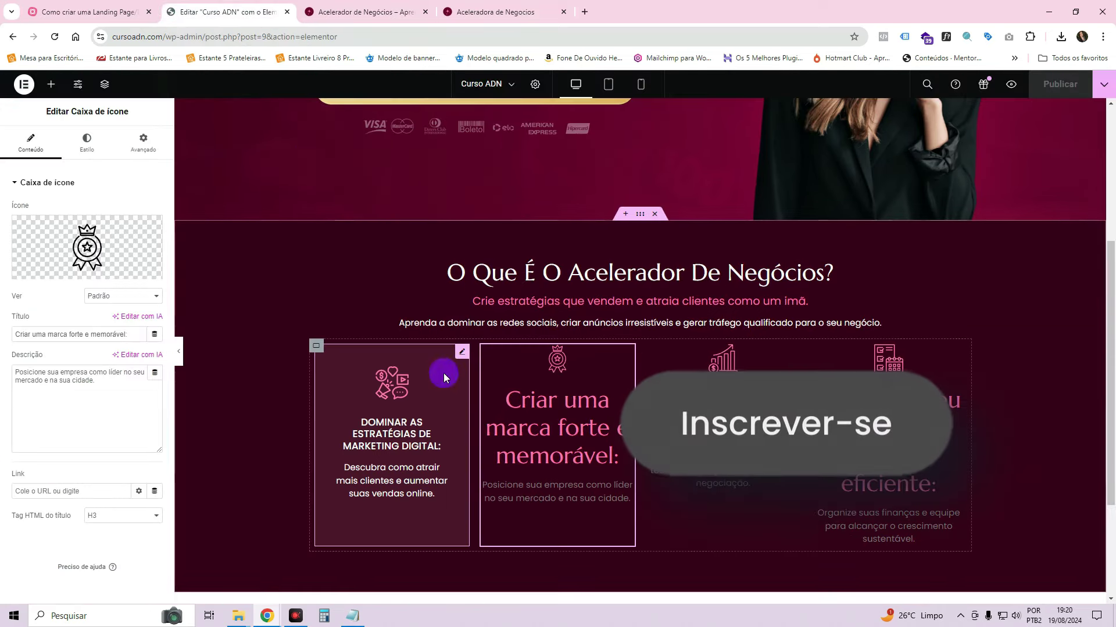
click(156, 148)
scroll(112, 406, down, 5)
click(112, 413)
click(155, 342)
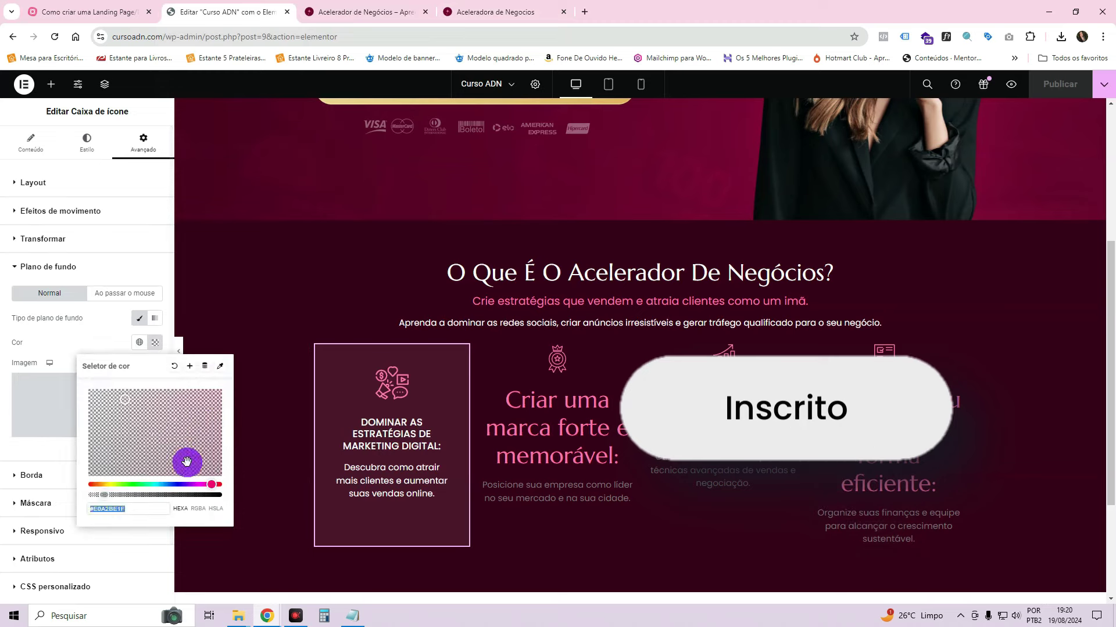
drag(187, 460, 112, 353)
click(112, 325)
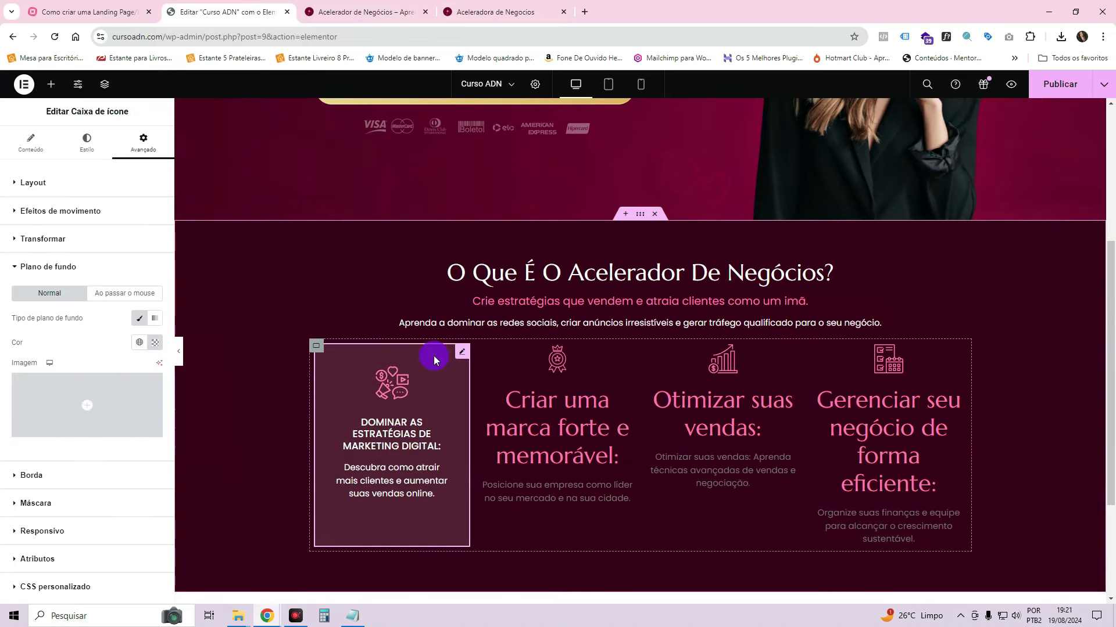
Step: Give the first card a solid 1 px border in translucent white #FFFFFF33
click(79, 476)
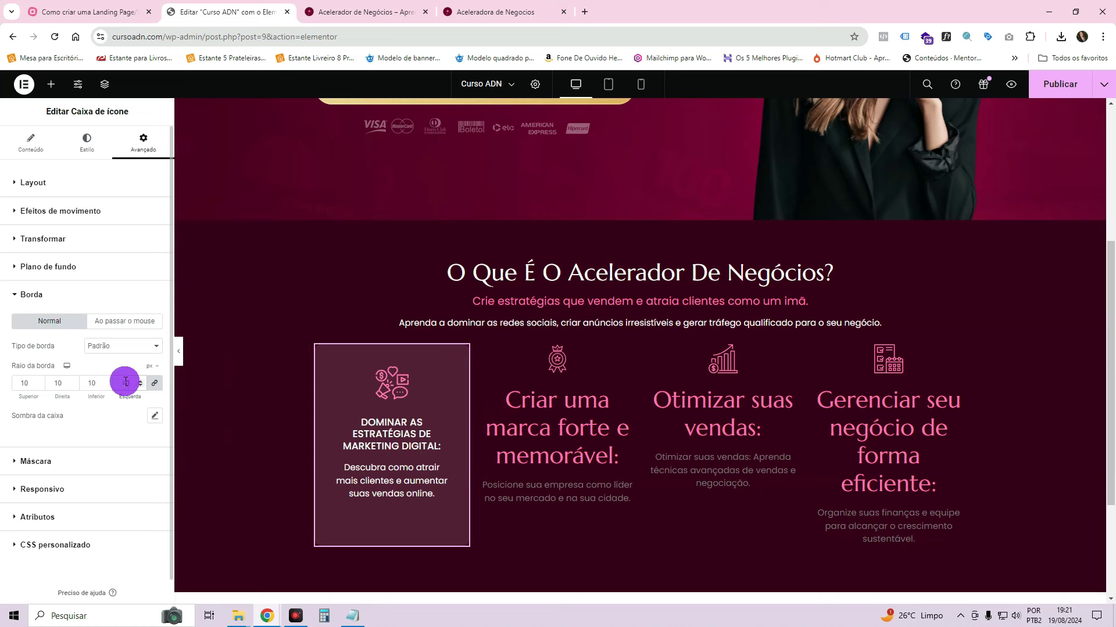
click(139, 352)
click(120, 368)
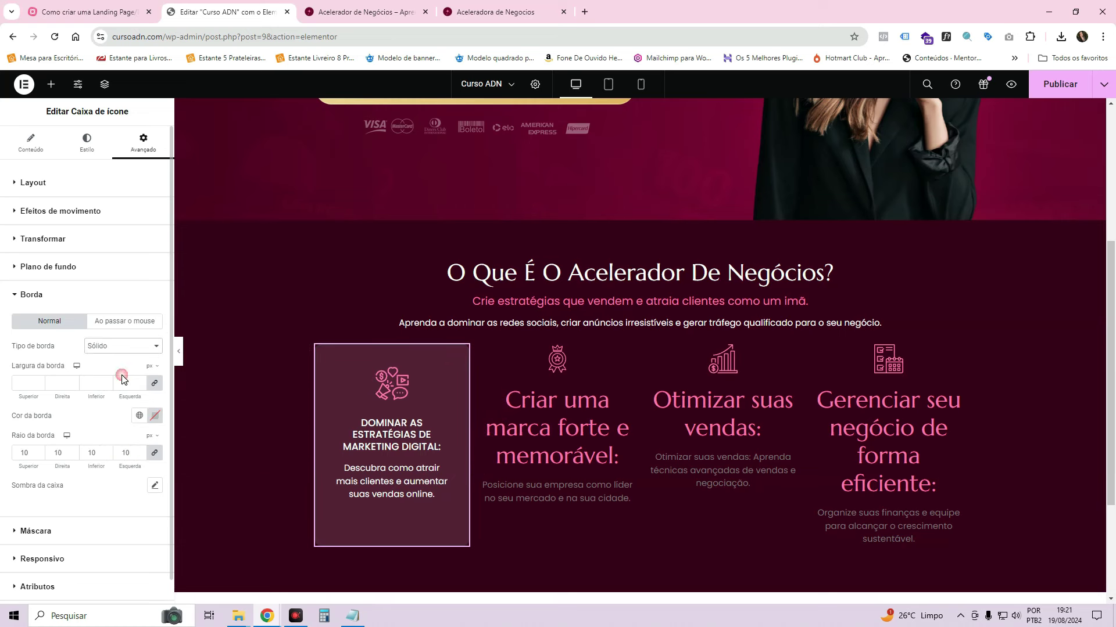
click(140, 415)
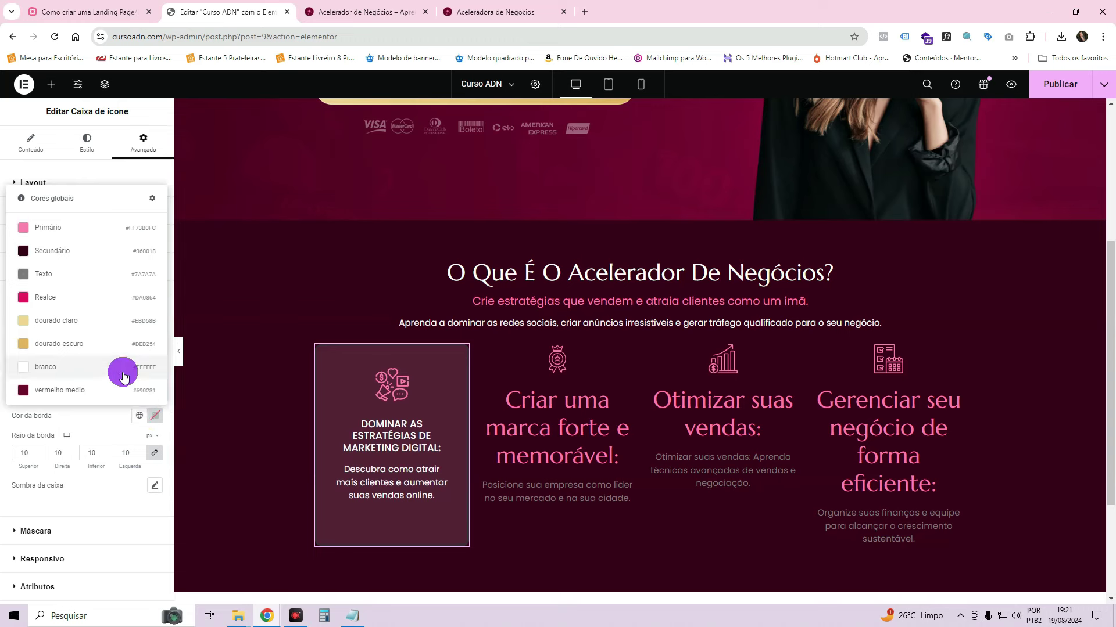
click(120, 367)
click(154, 415)
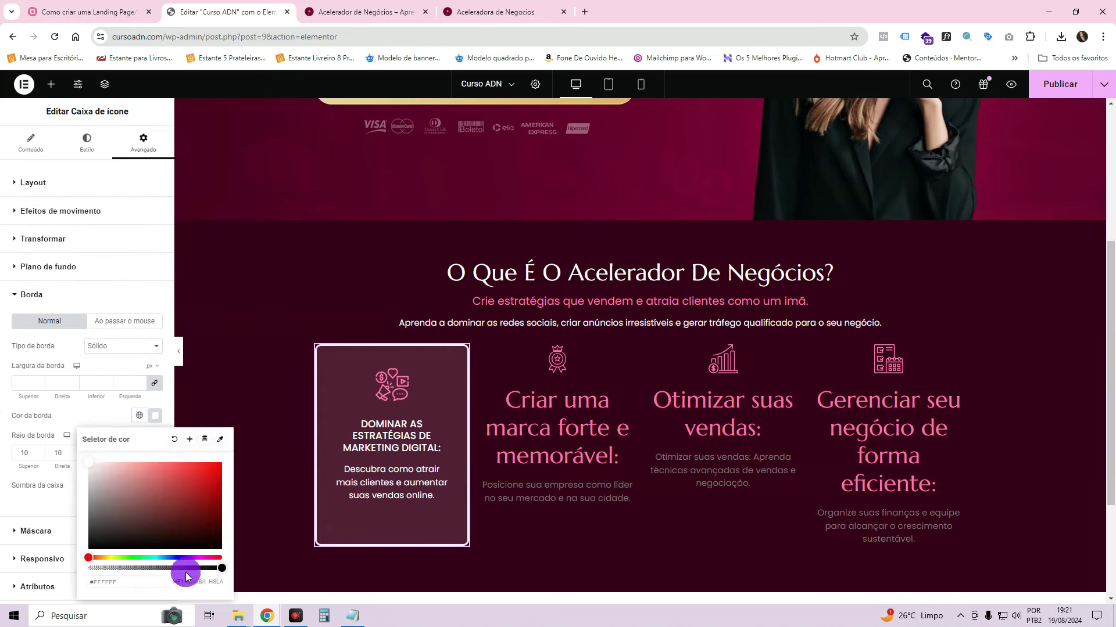
drag(219, 568, 114, 567)
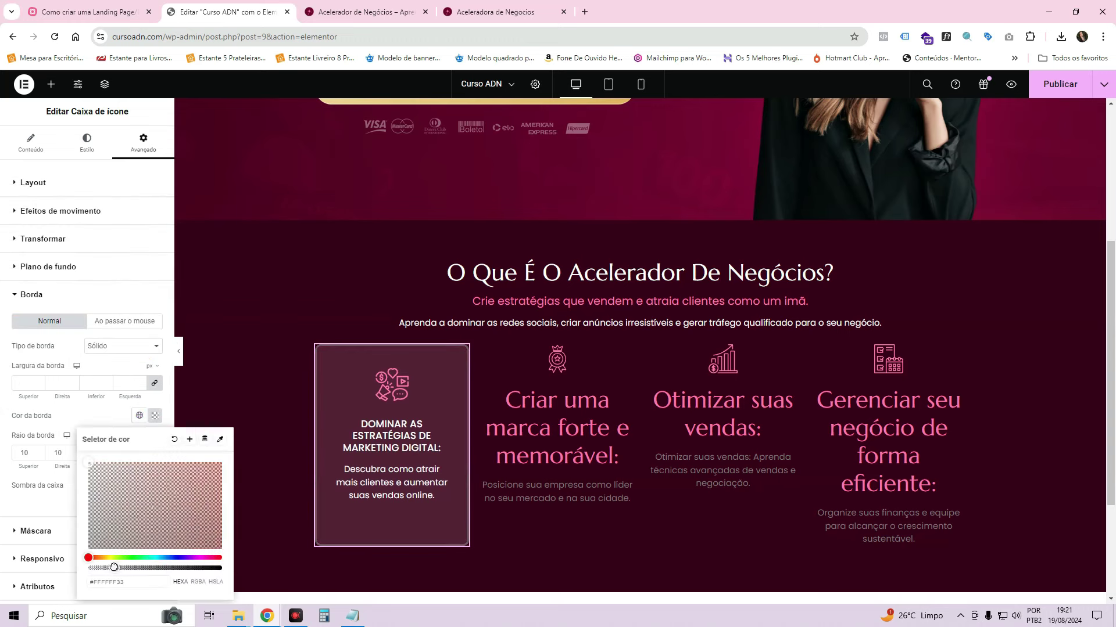
click(124, 381)
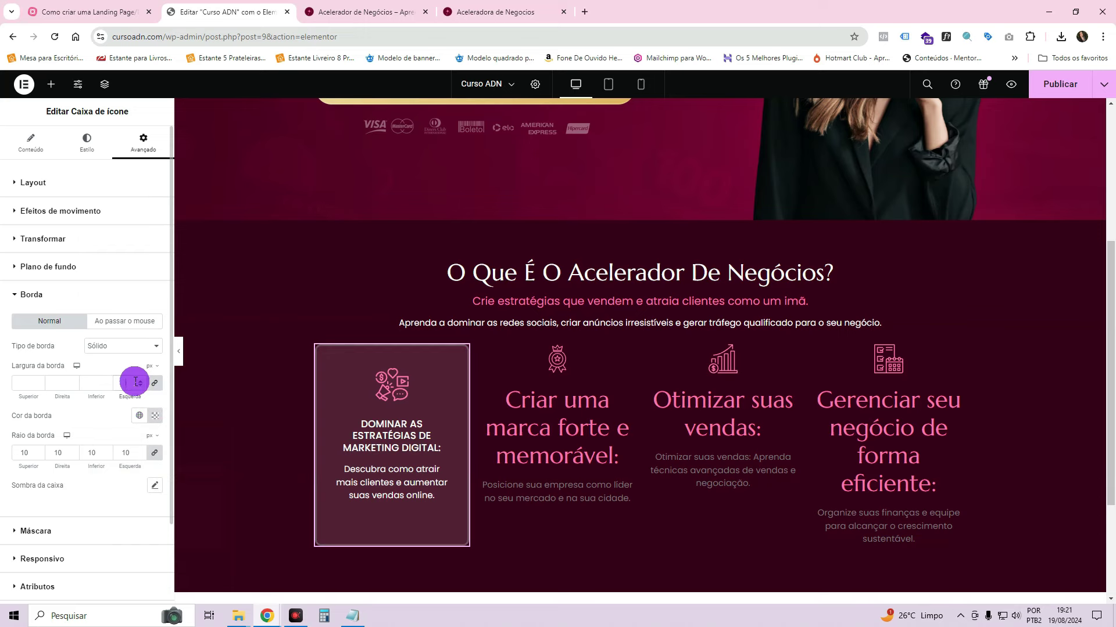
text(1)
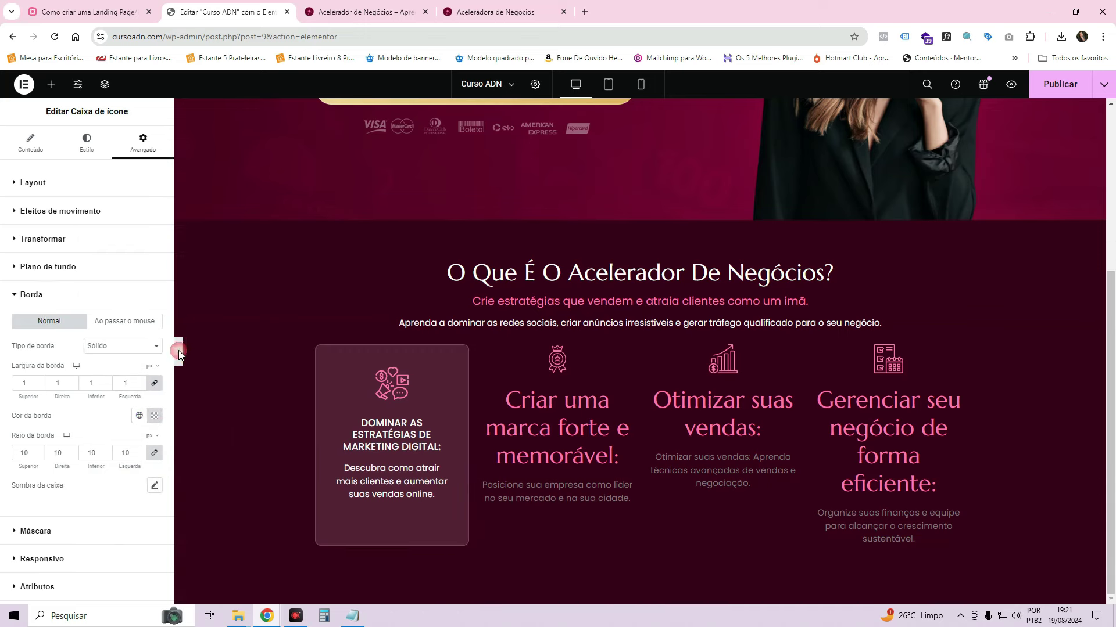
click(179, 350)
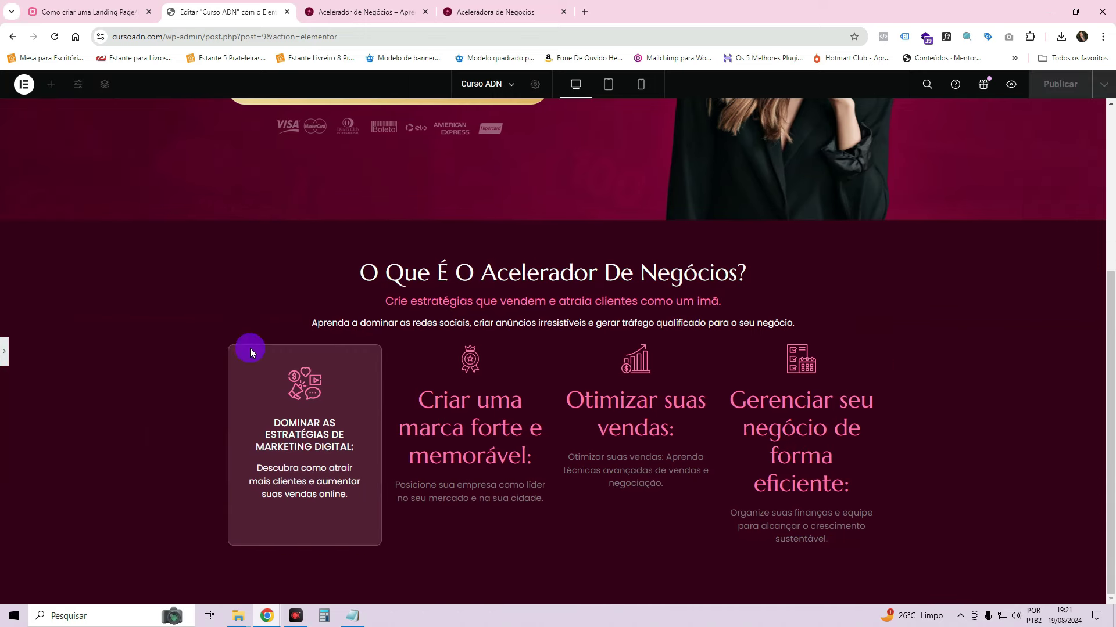
click(251, 352)
Step: Copy the first card and paste its style onto the second, third and fourth cards
right_click(425, 362)
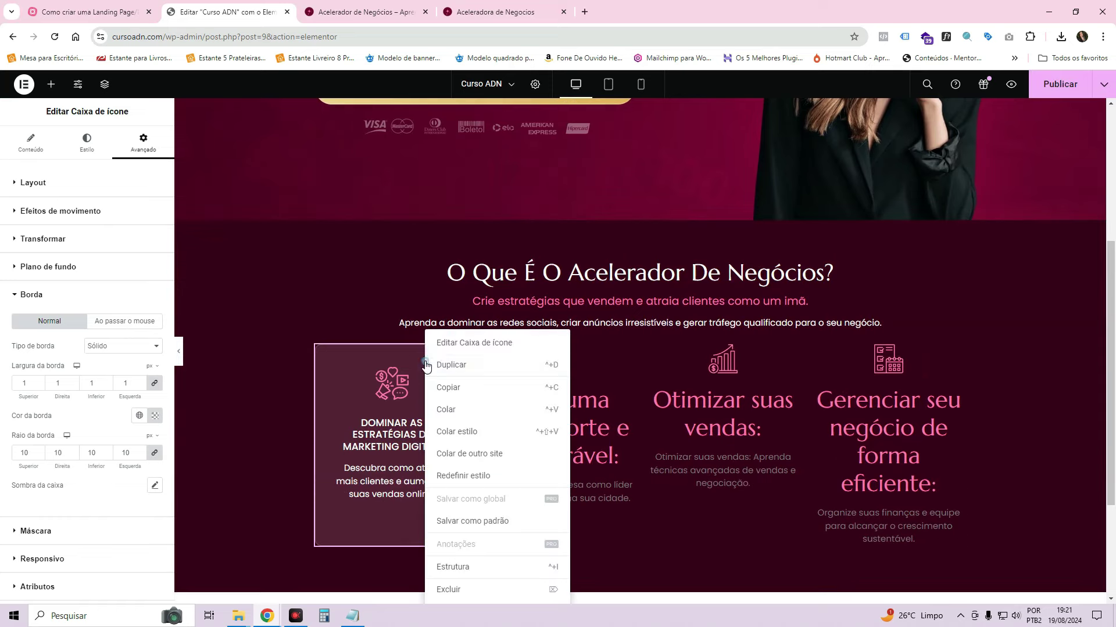
click(450, 388)
right_click(535, 386)
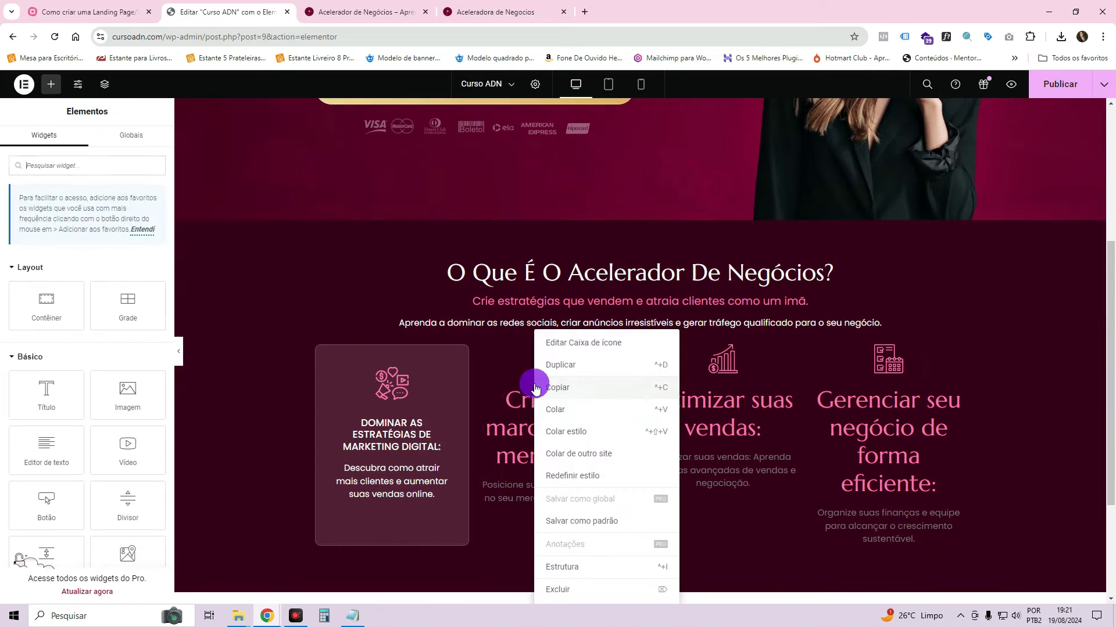
click(616, 431)
right_click(724, 388)
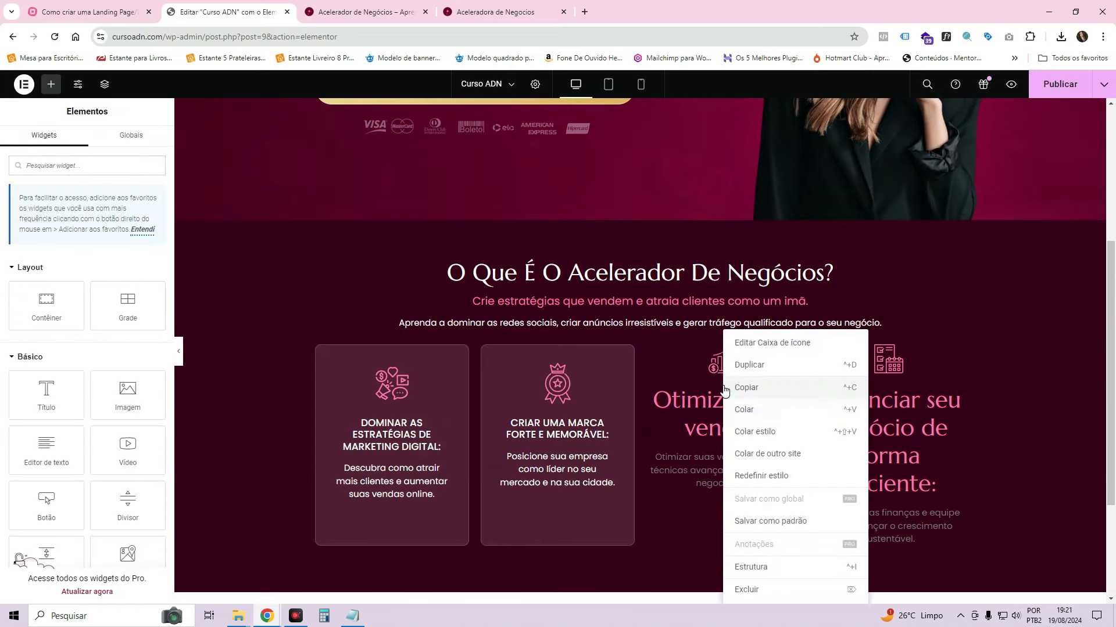
click(821, 432)
right_click(884, 368)
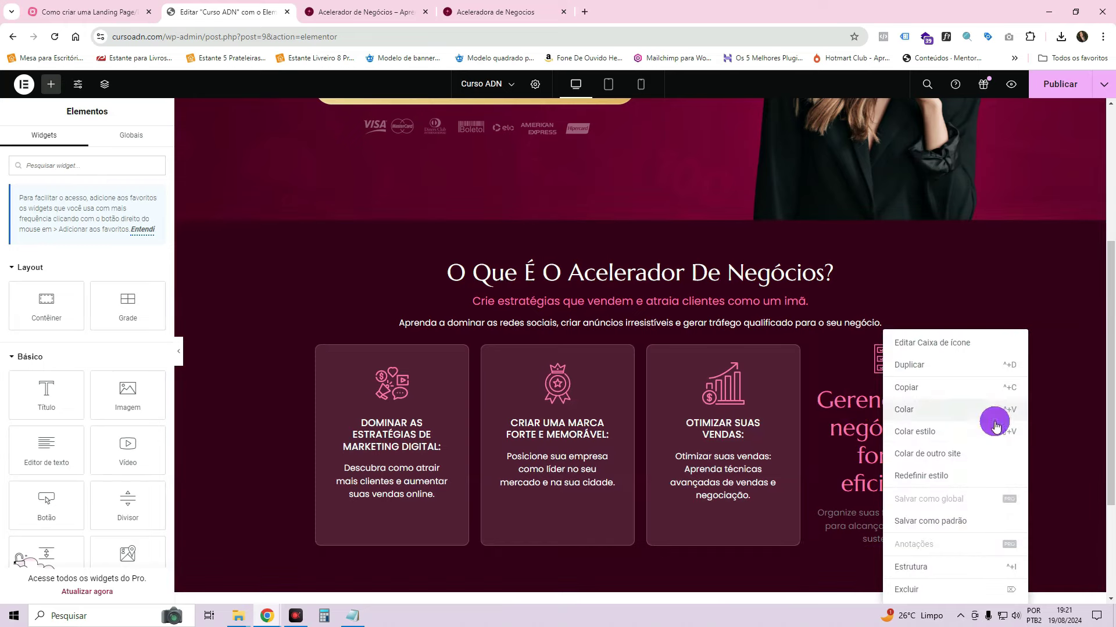
click(994, 430)
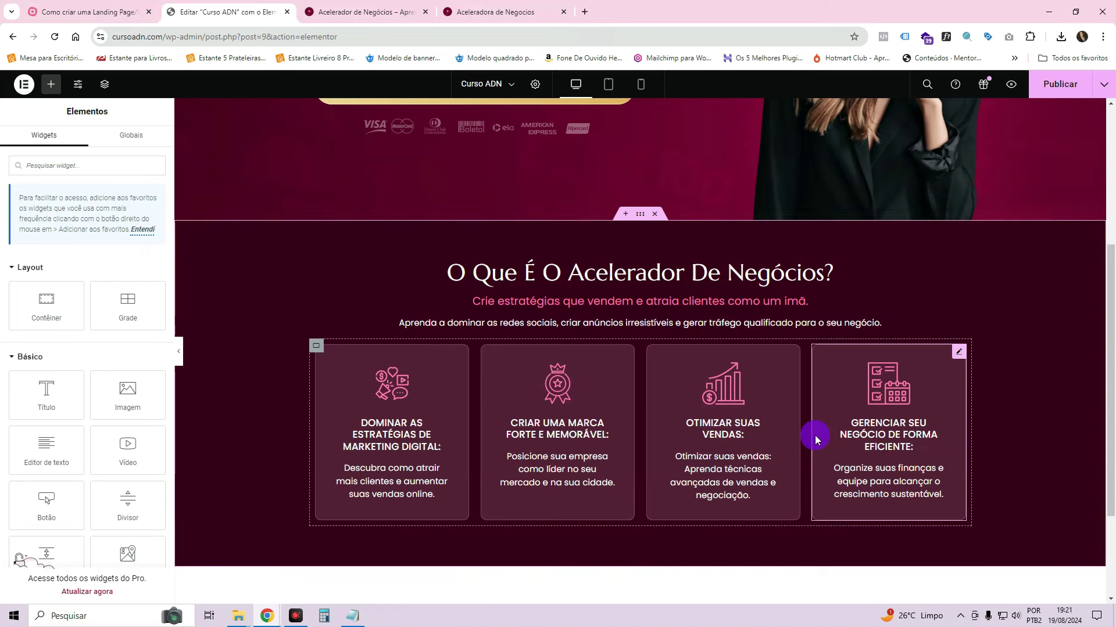
Step: Publish the restyled cards, then set the Acelerador section's bottom padding to 110 px
click(1060, 84)
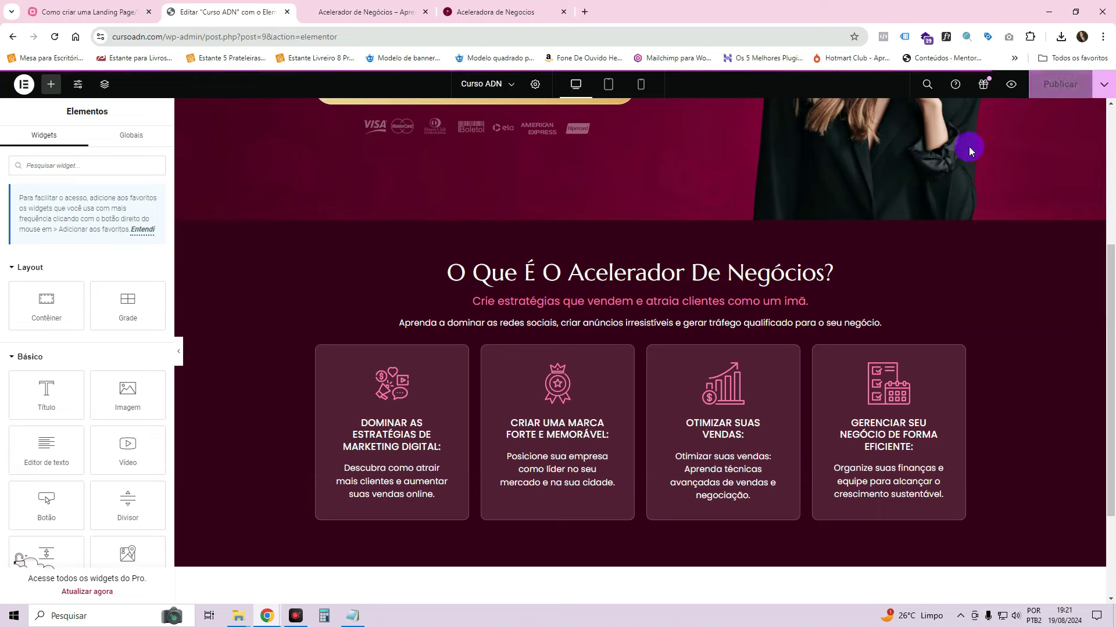
click(640, 214)
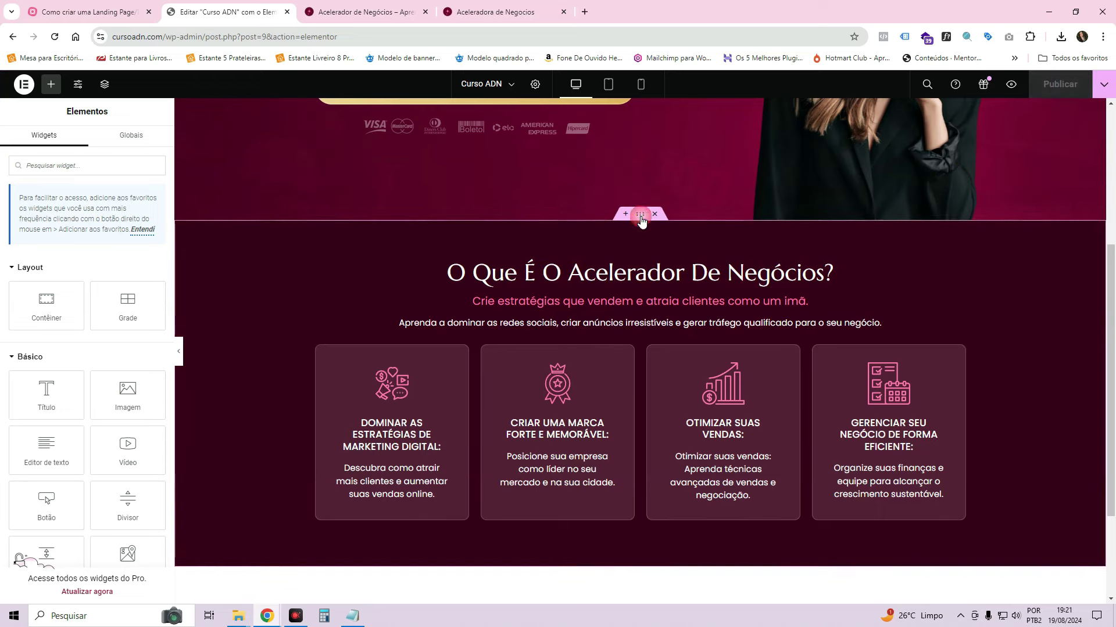
click(142, 139)
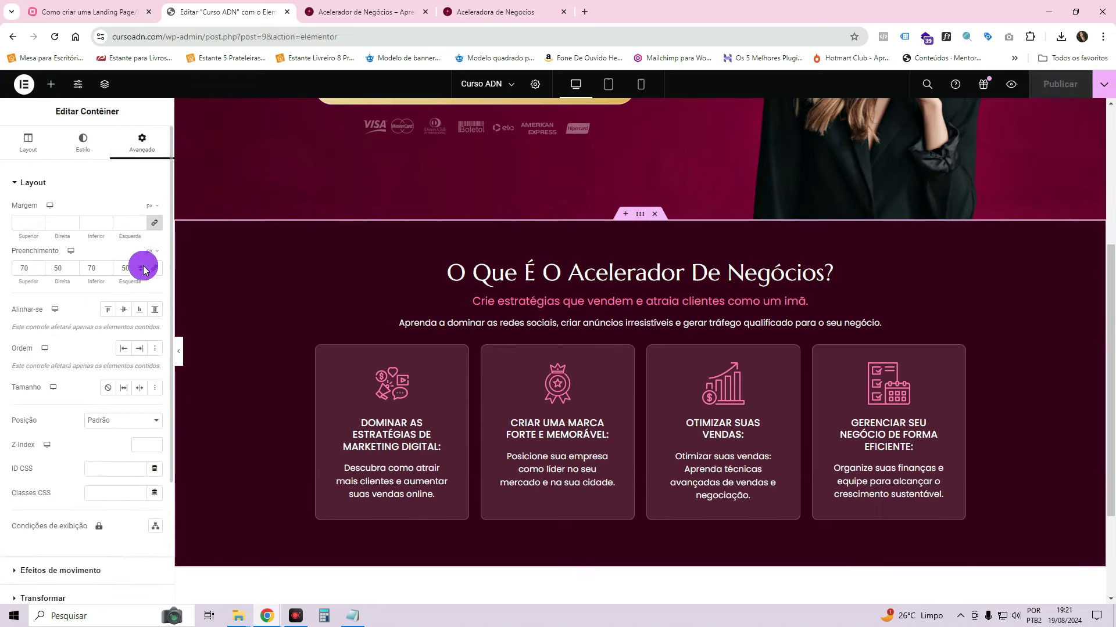
double_click(83, 266)
scroll(647, 440, down, 2)
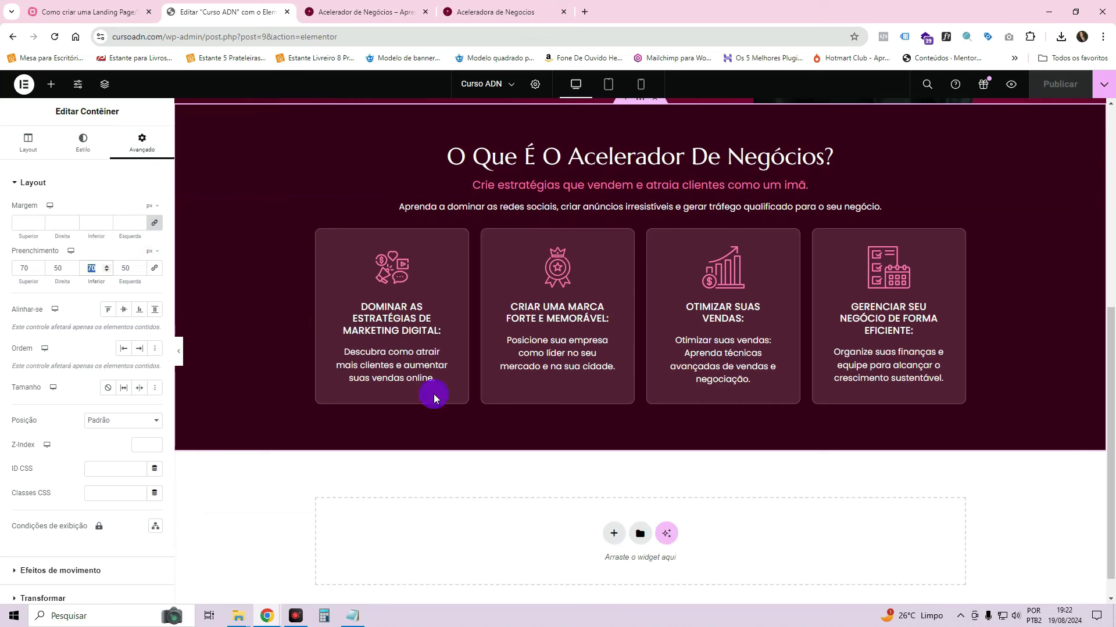
drag(98, 267, 85, 267)
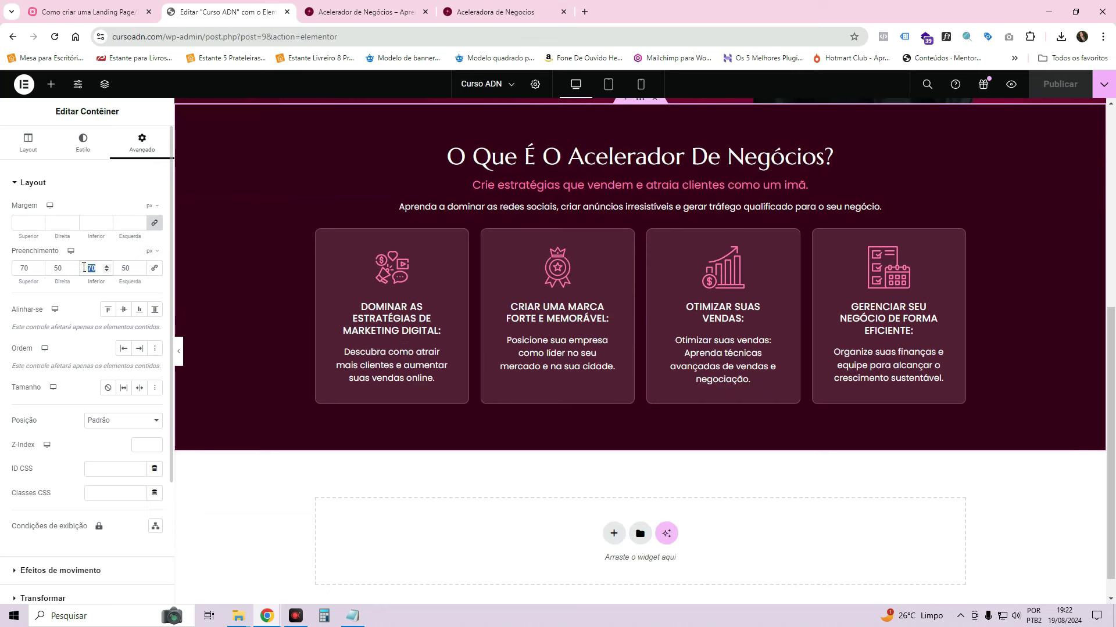
text(90)
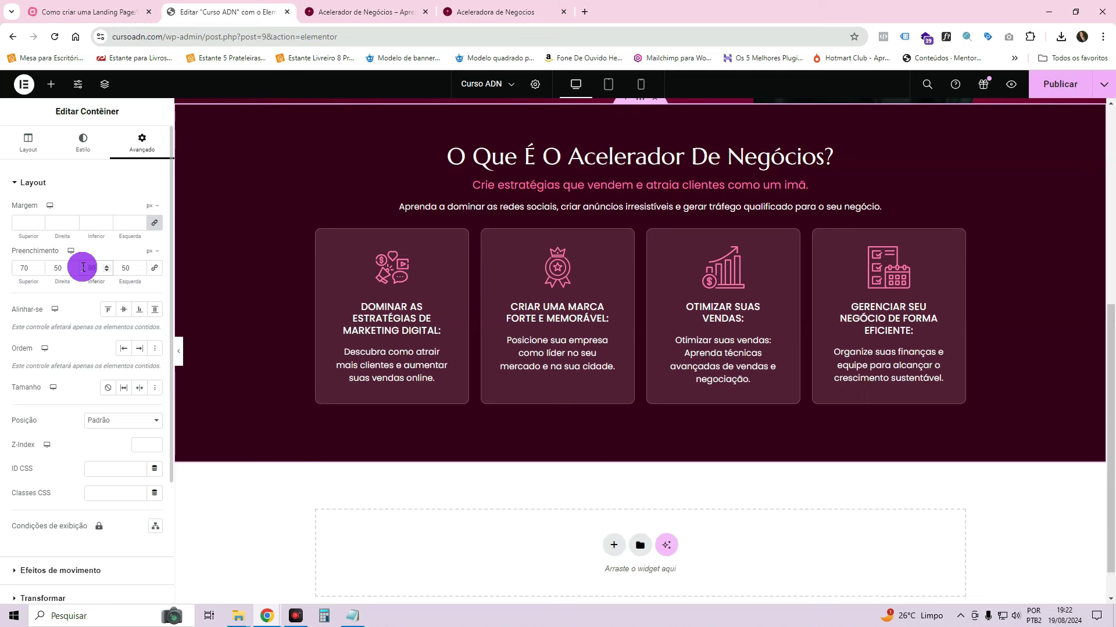
key(BackSpace)
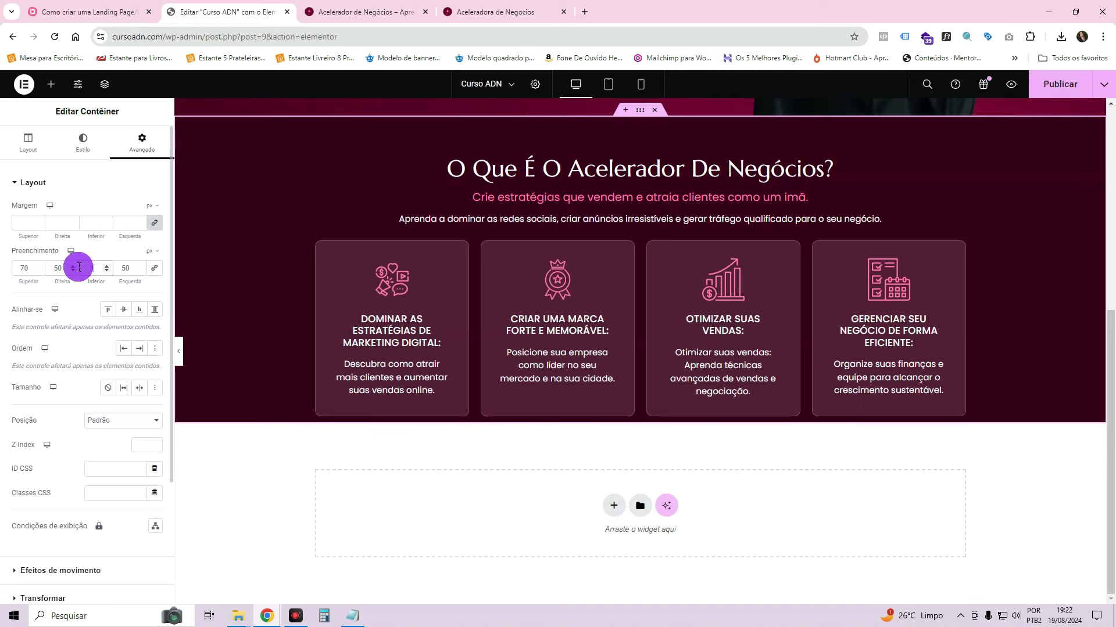
text(110)
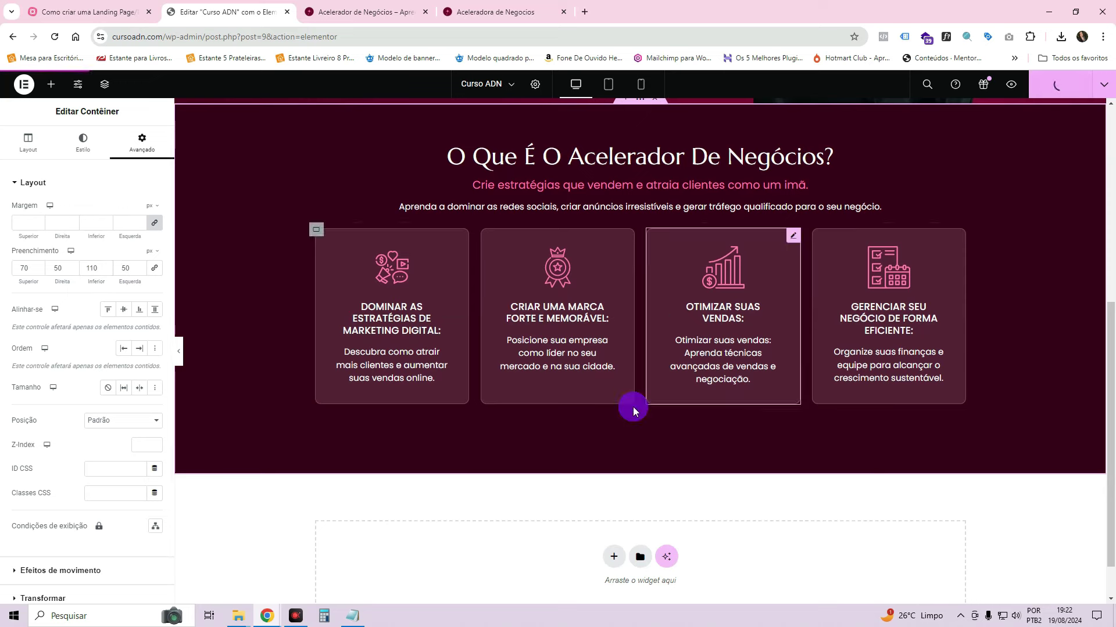
scroll(633, 407, down, 1)
Step: Add an empty one-column flexbox container below the Acelerador cards
click(620, 508)
scroll(607, 500, down, 1)
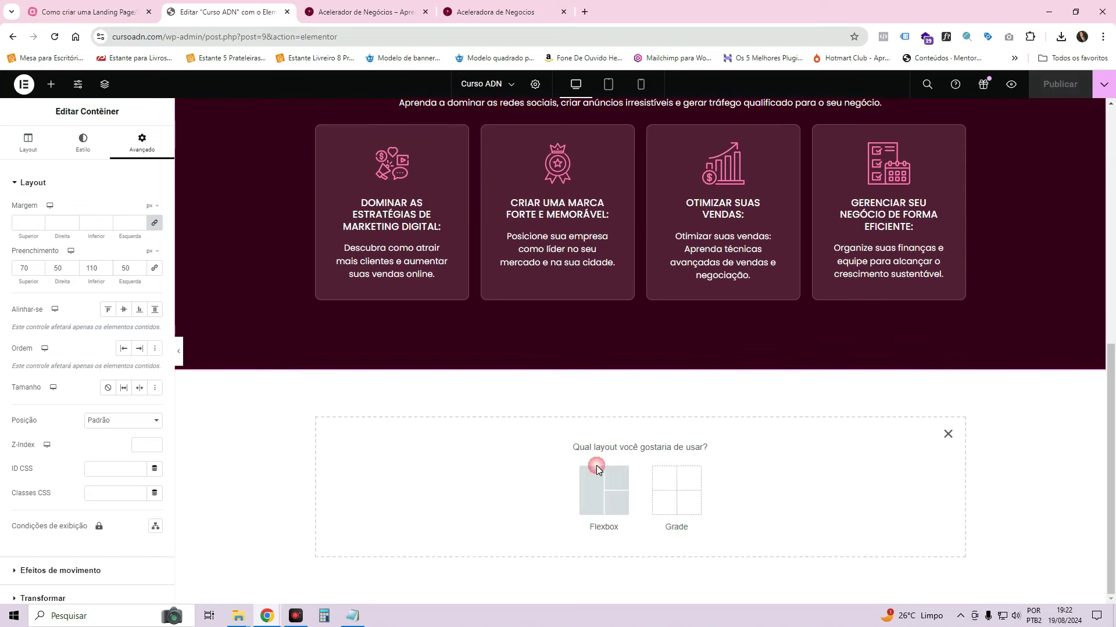
click(603, 482)
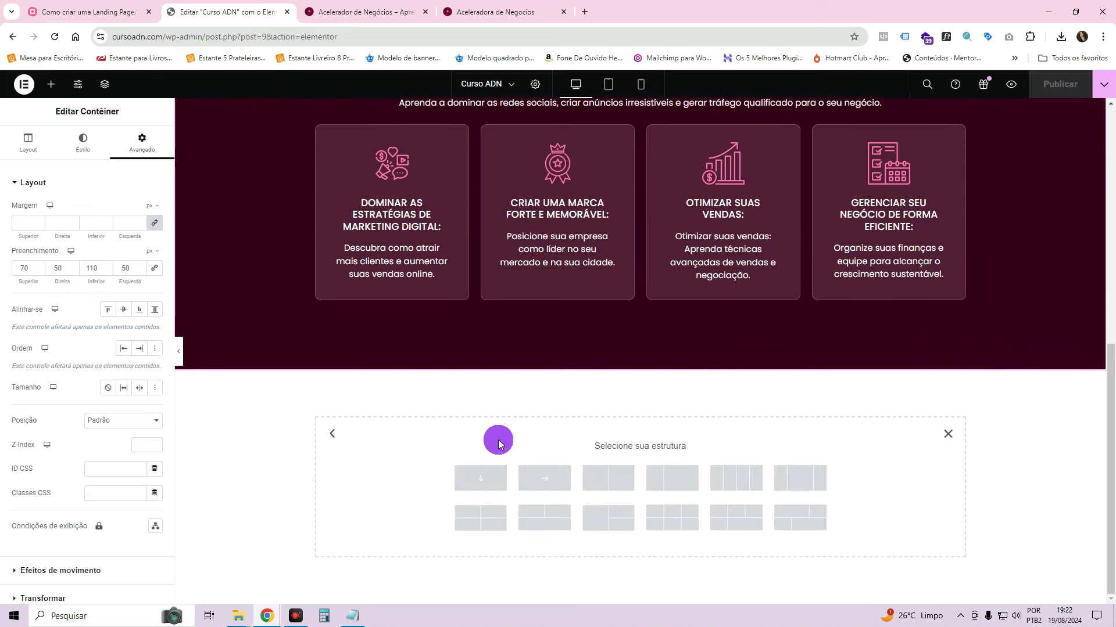
click(482, 483)
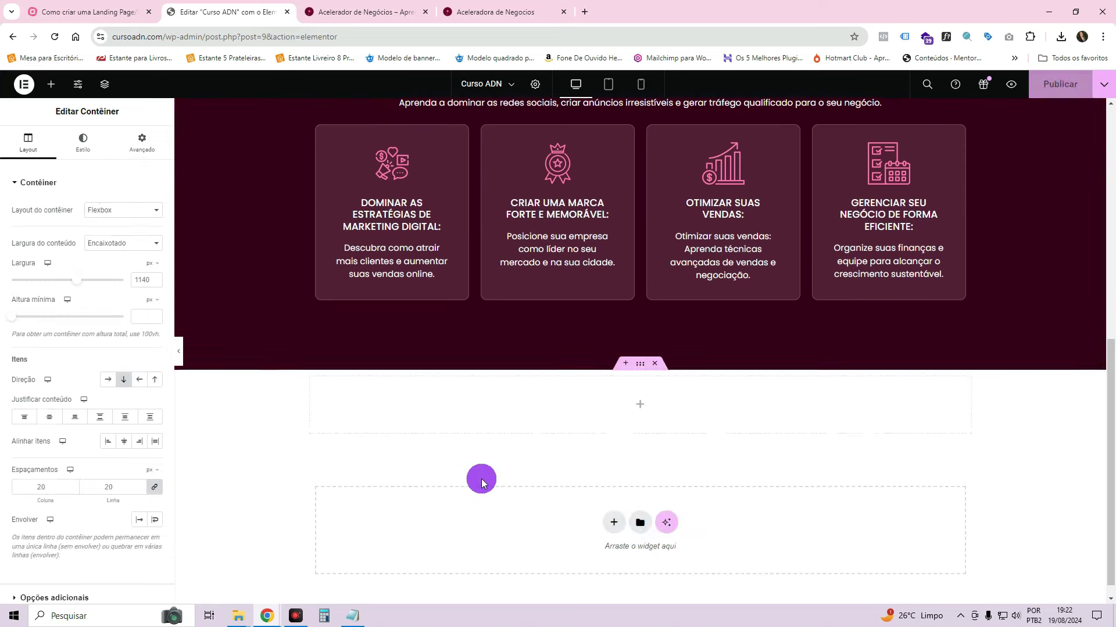
Step: Set the container padding to 50 px on the sides, 90 px top and 70 px bottom
click(158, 152)
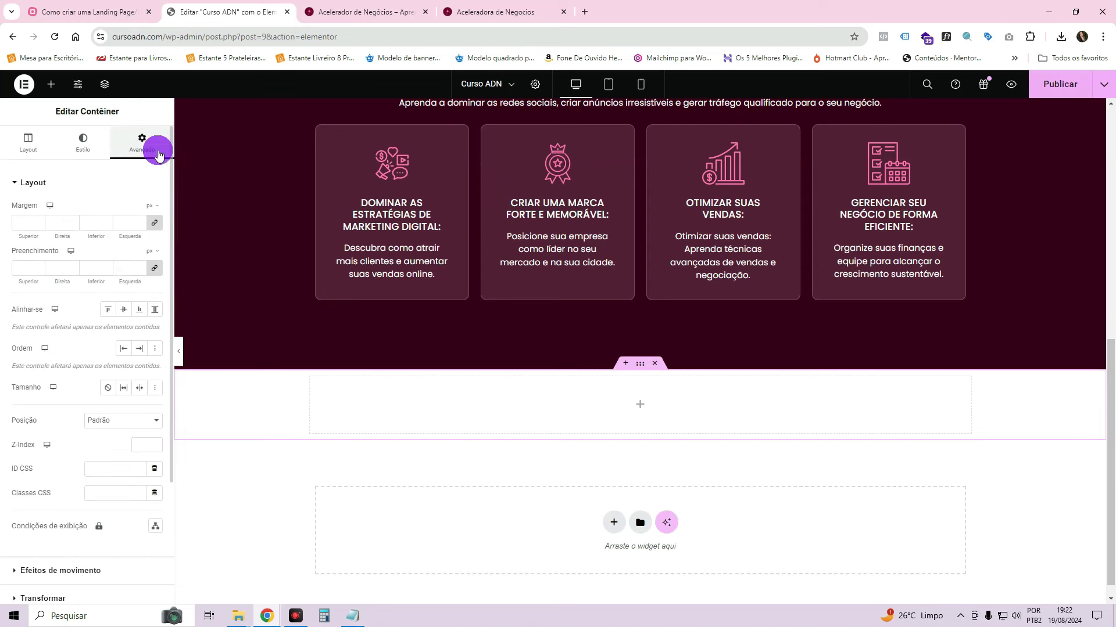
click(129, 268)
text(50)
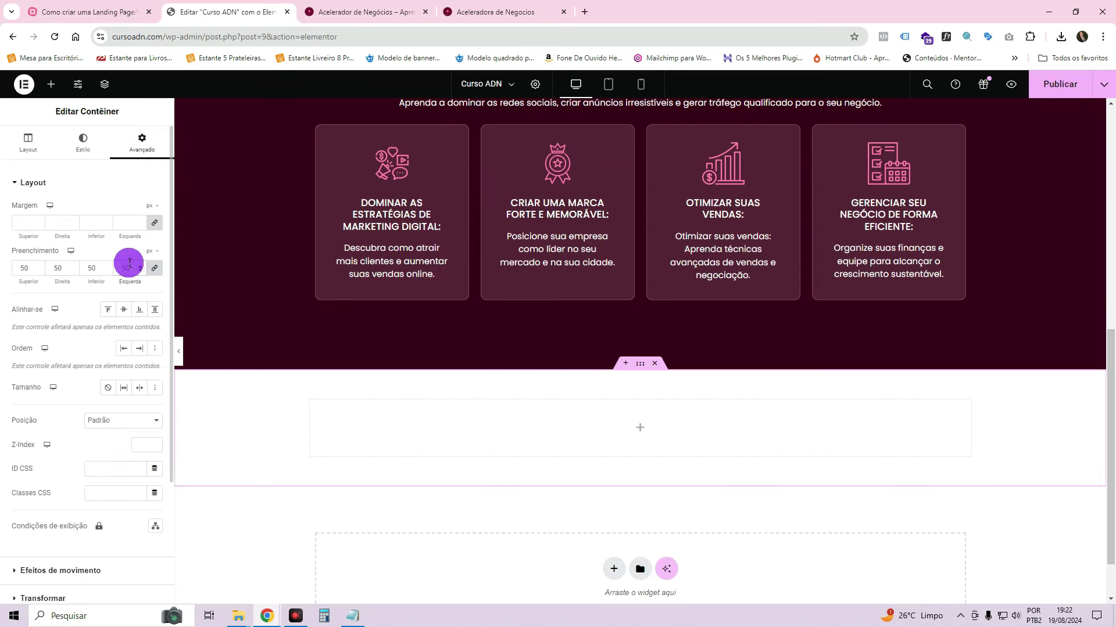
click(75, 250)
click(28, 269)
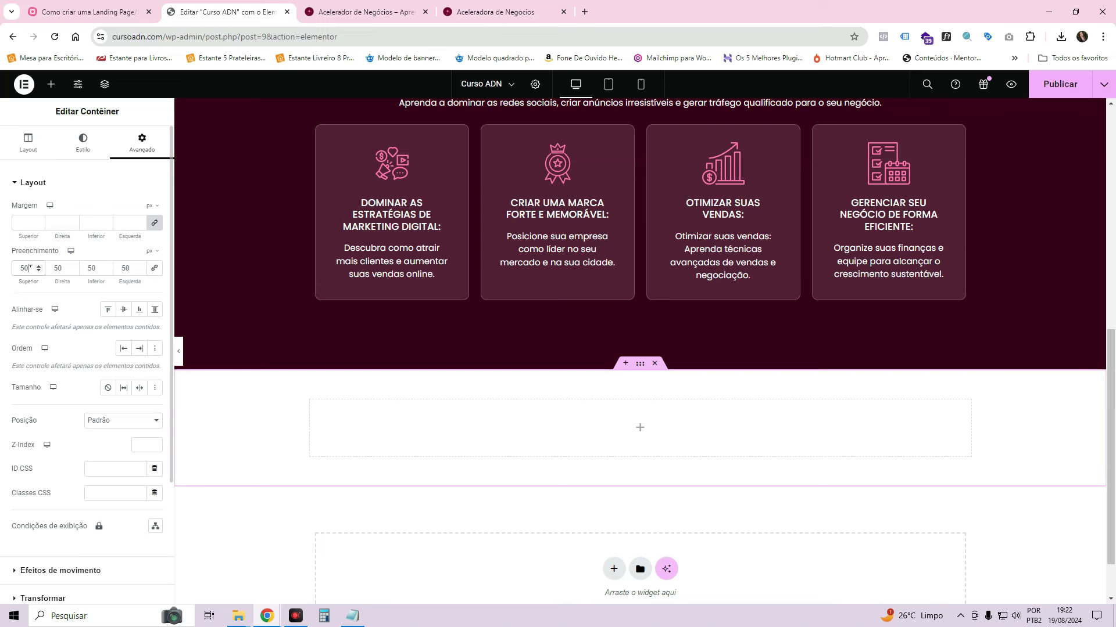
text(90)
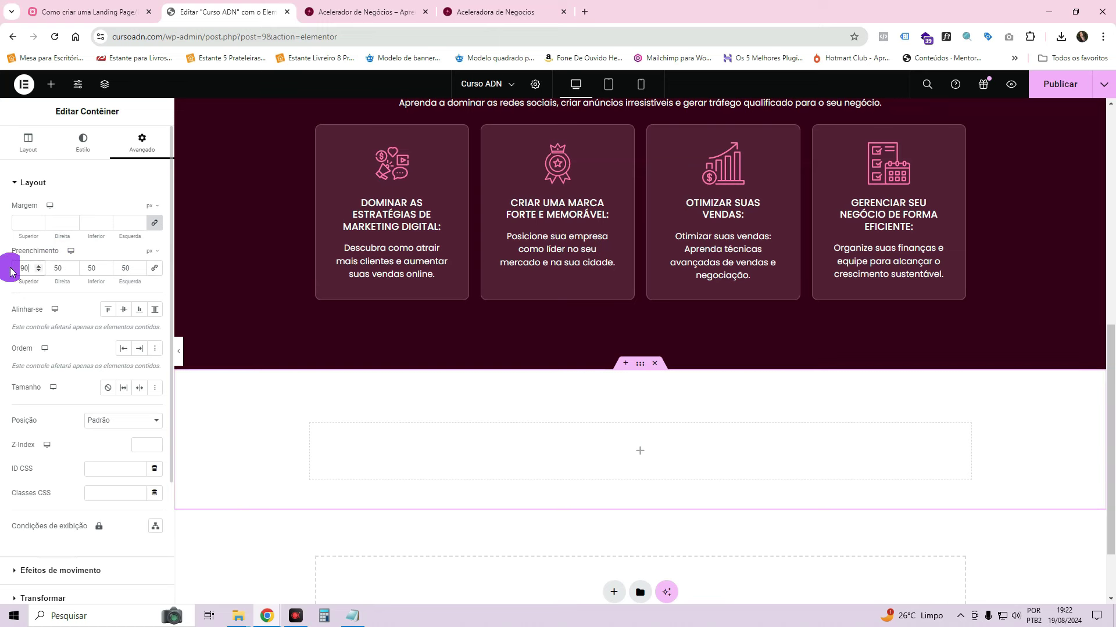
click(93, 268)
text(70)
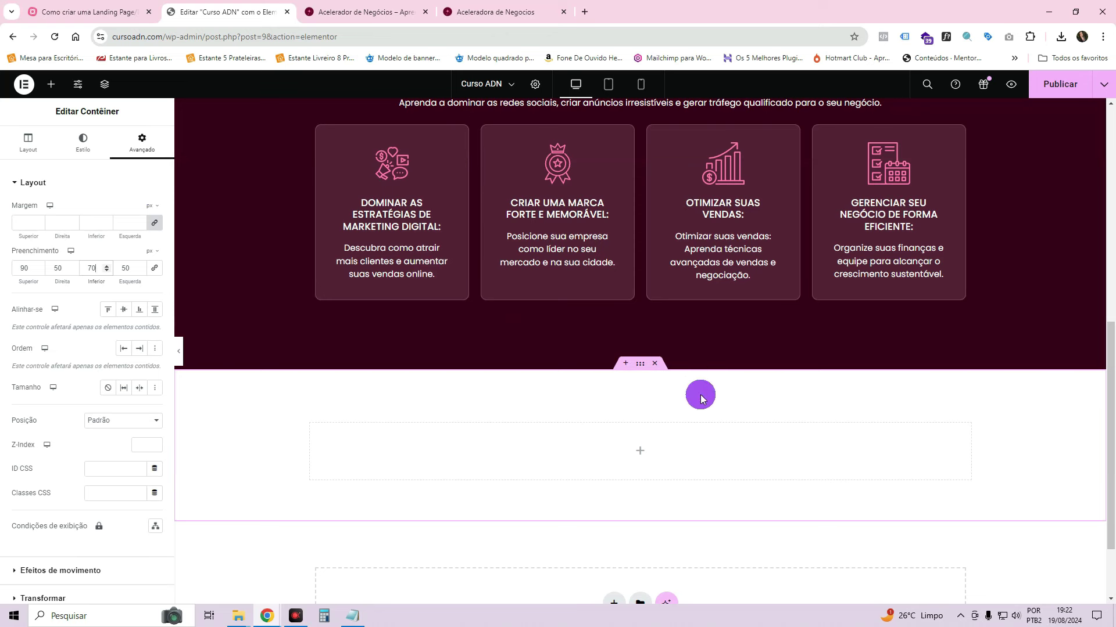
Step: Upload 'banner com arow' as the container's classic background image
click(99, 154)
click(114, 311)
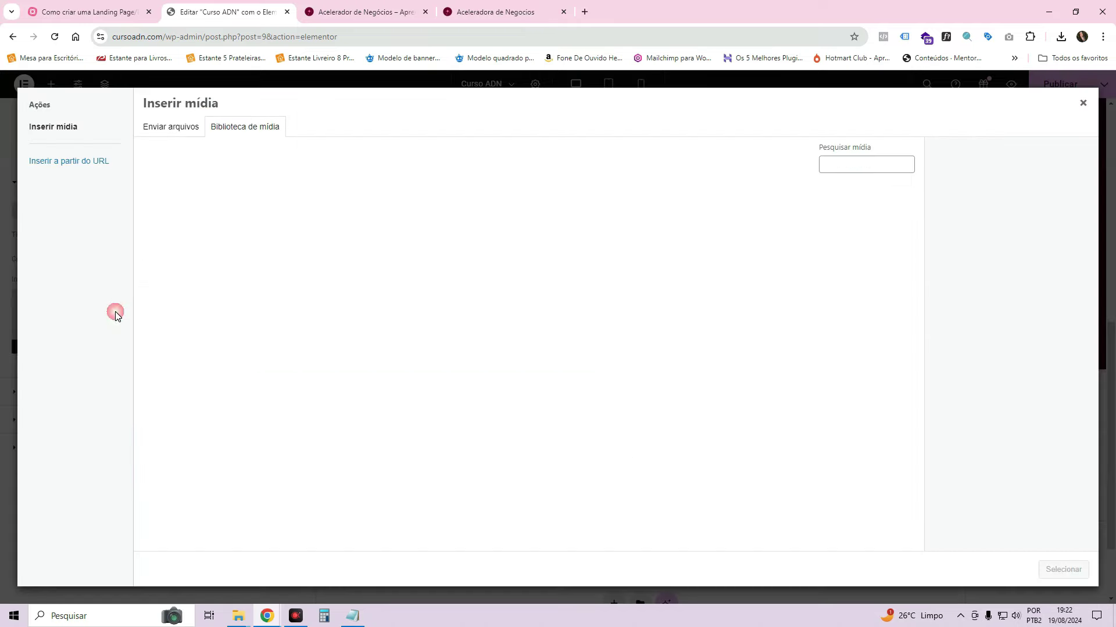
click(177, 125)
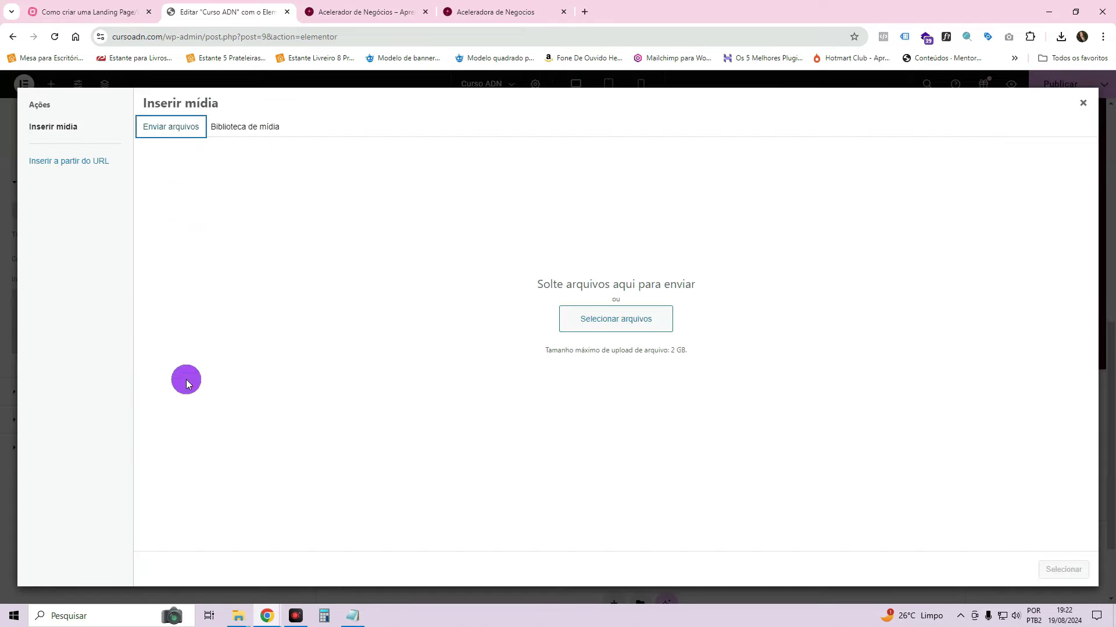
click(240, 615)
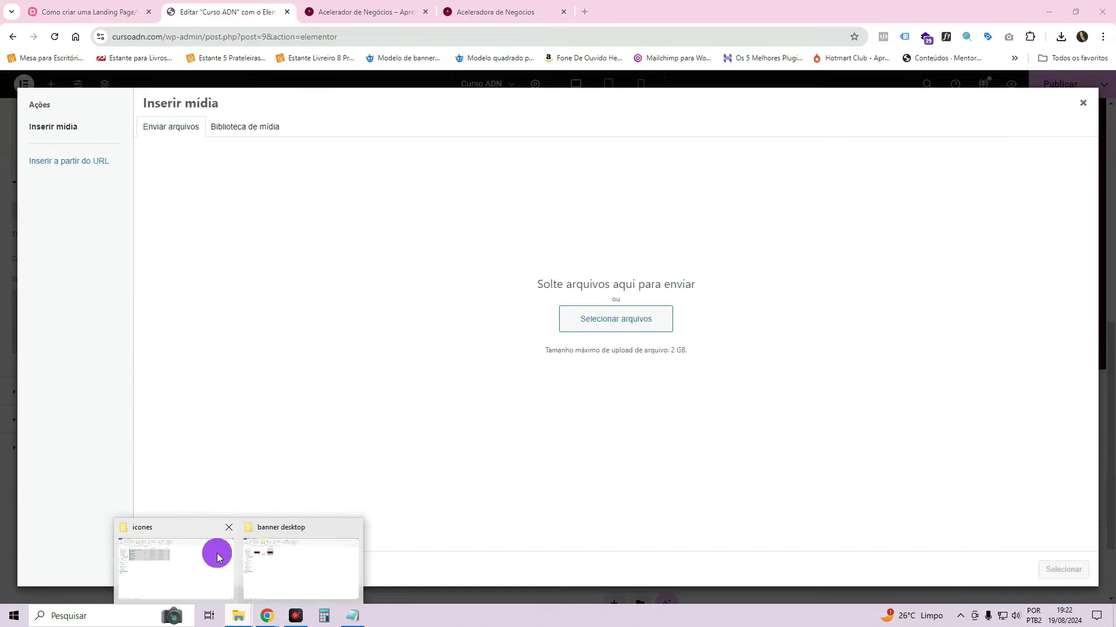
click(297, 555)
click(385, 144)
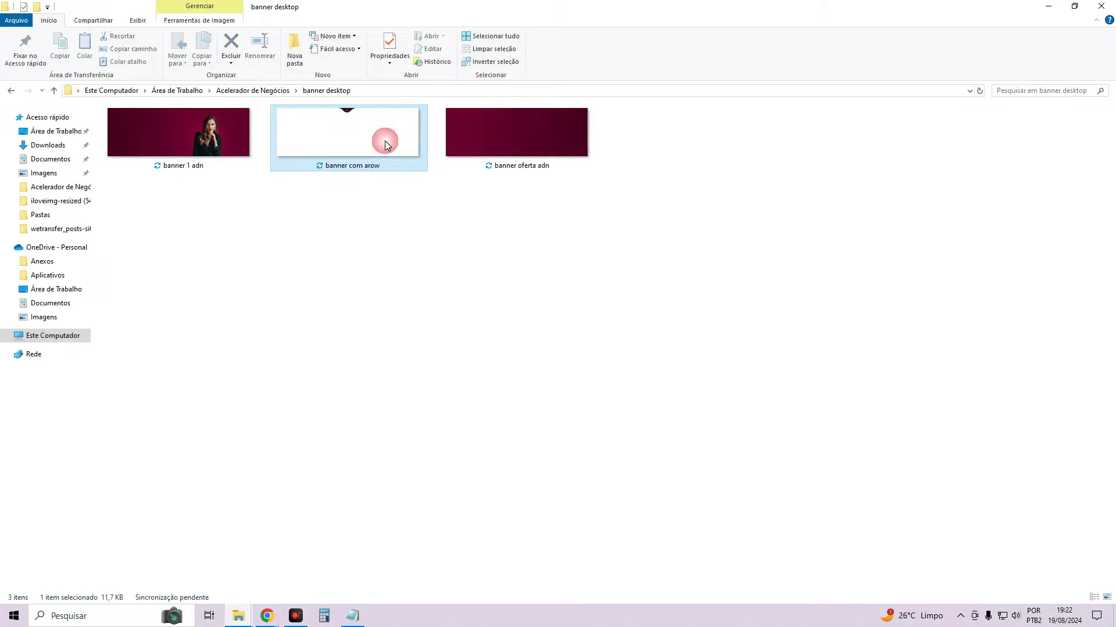
drag(384, 144, 392, 406)
click(1068, 572)
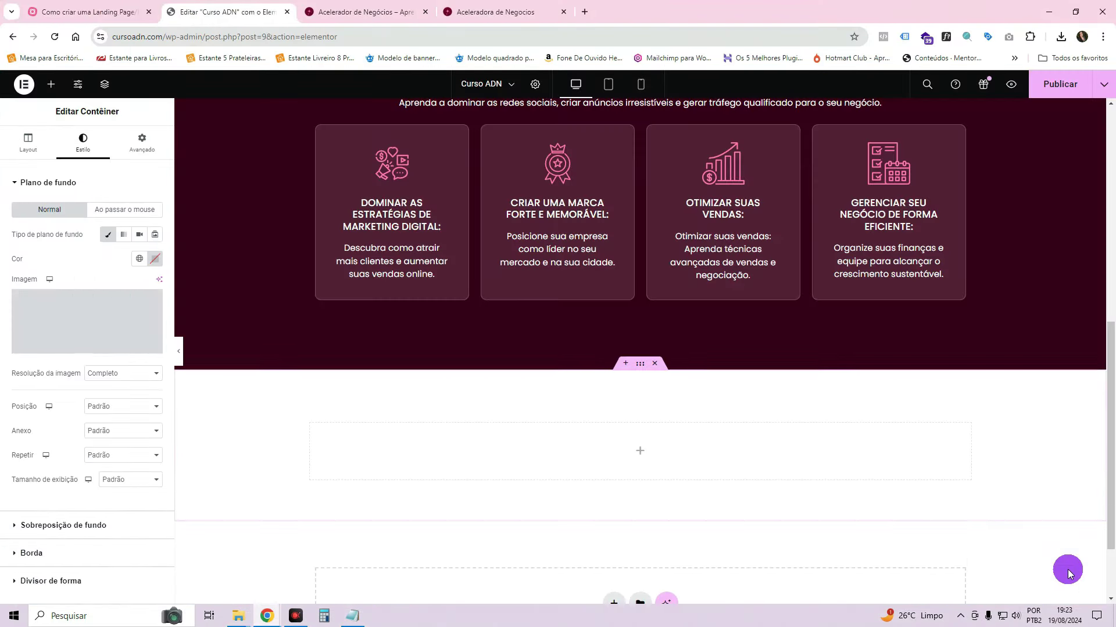
Step: Set the background image size to Cobertura and position to Superior ao centro
scroll(61, 471, down, 2)
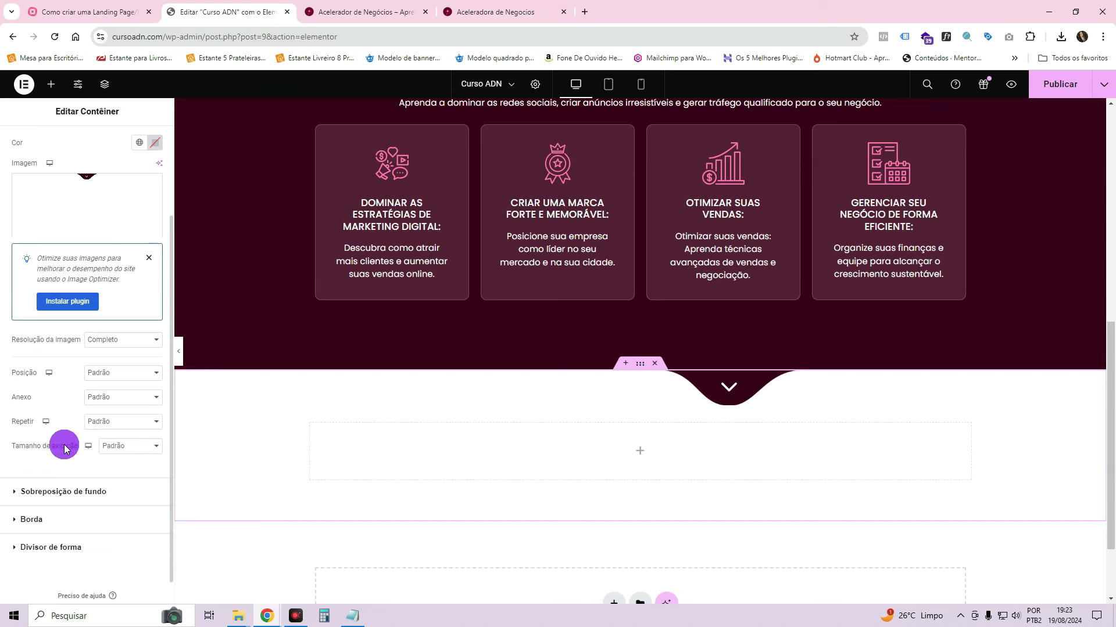
click(144, 448)
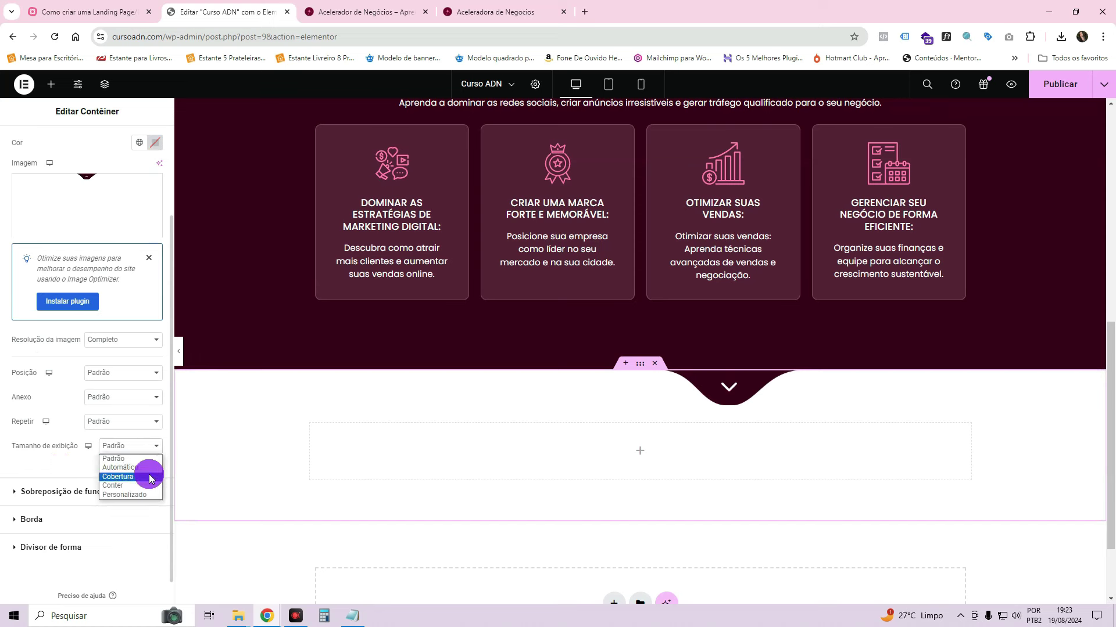
click(150, 473)
click(133, 379)
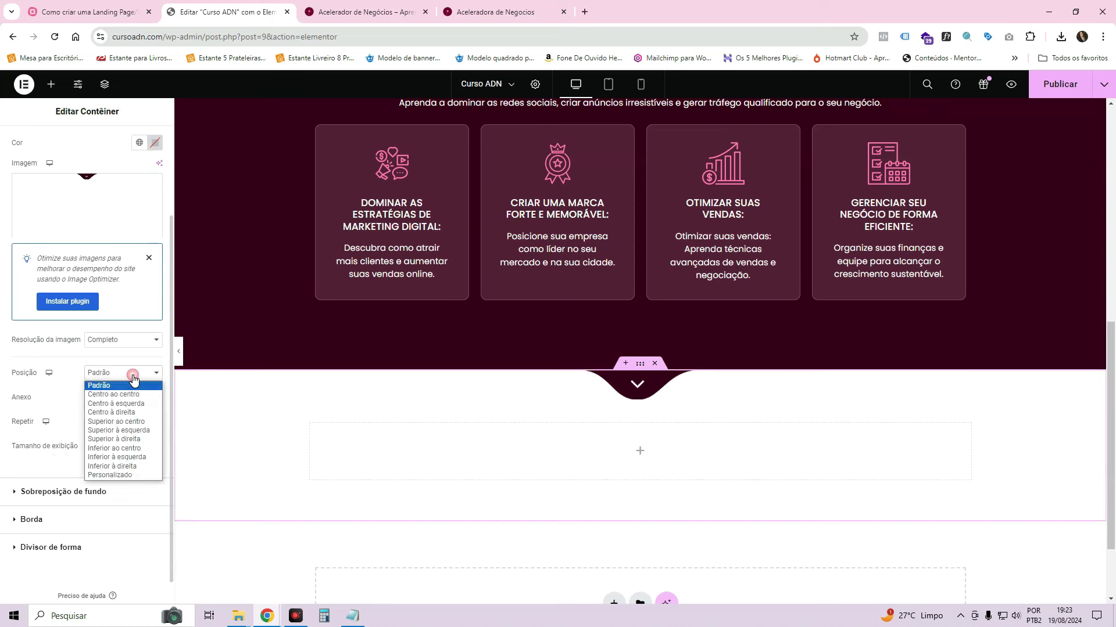
click(145, 422)
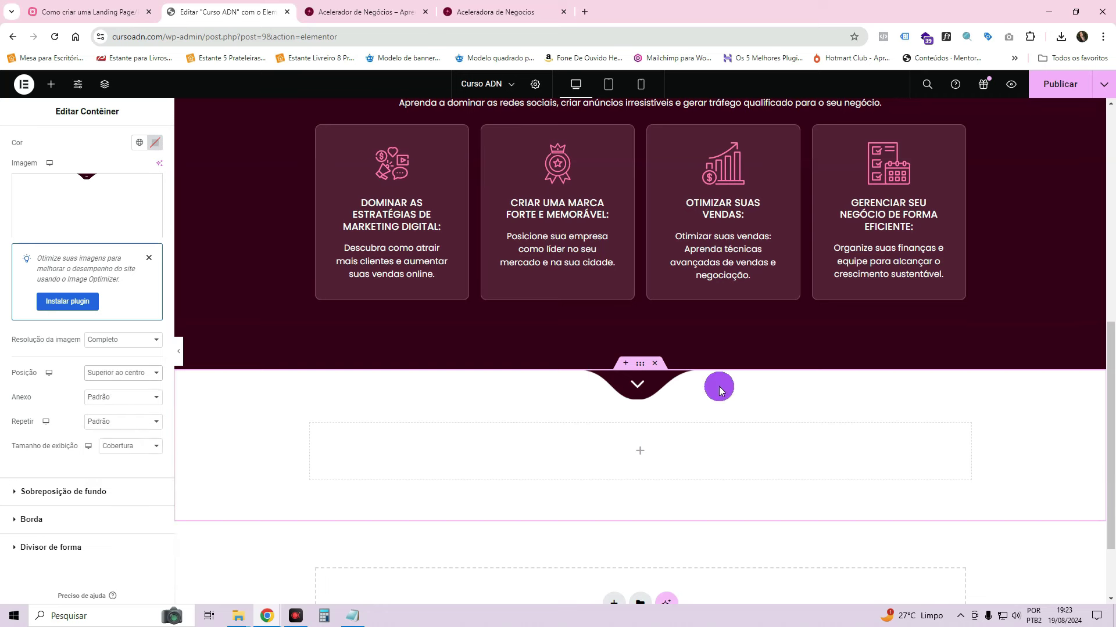
Step: Copy the description heading and paste it into the empty container as 'depoimentos'
scroll(598, 361, up, 2)
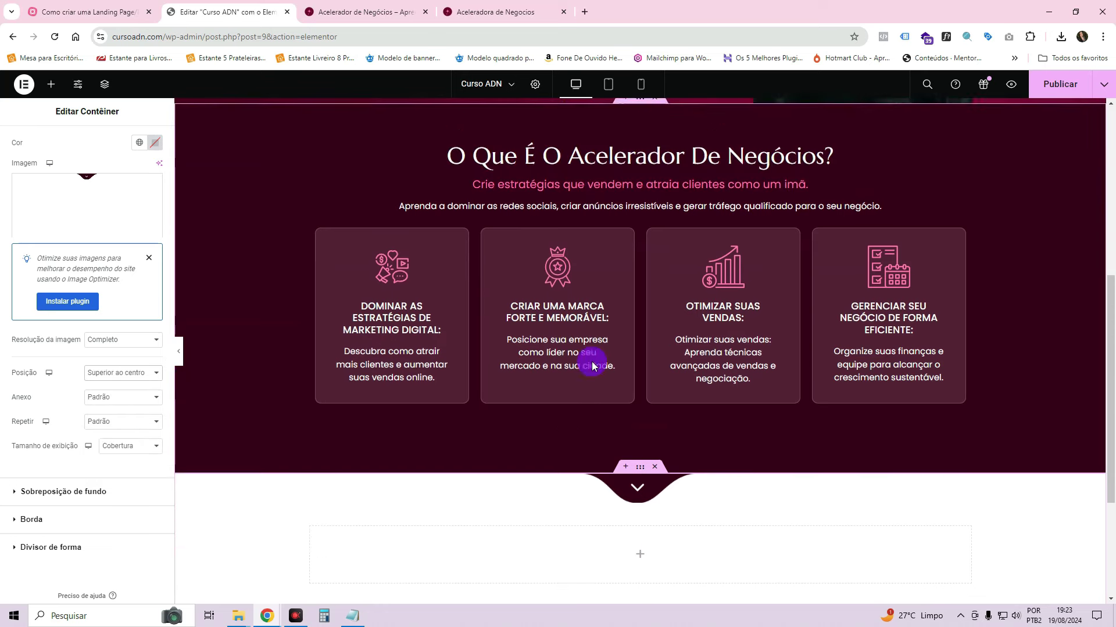
right_click(597, 218)
click(651, 256)
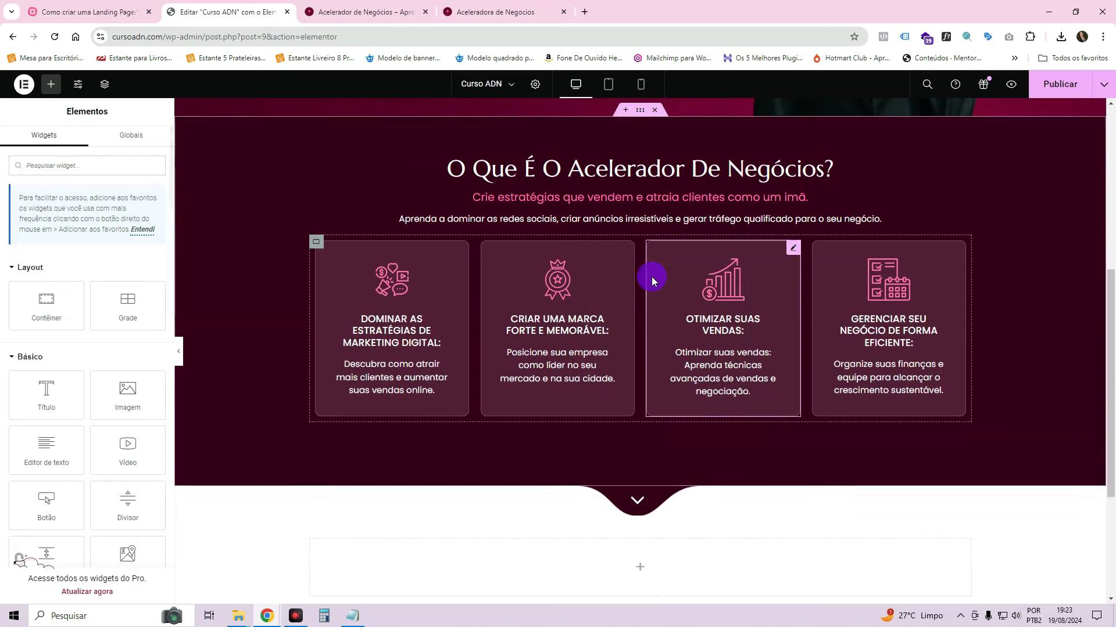
right_click(637, 257)
click(667, 280)
scroll(667, 280, down, 4)
right_click(633, 350)
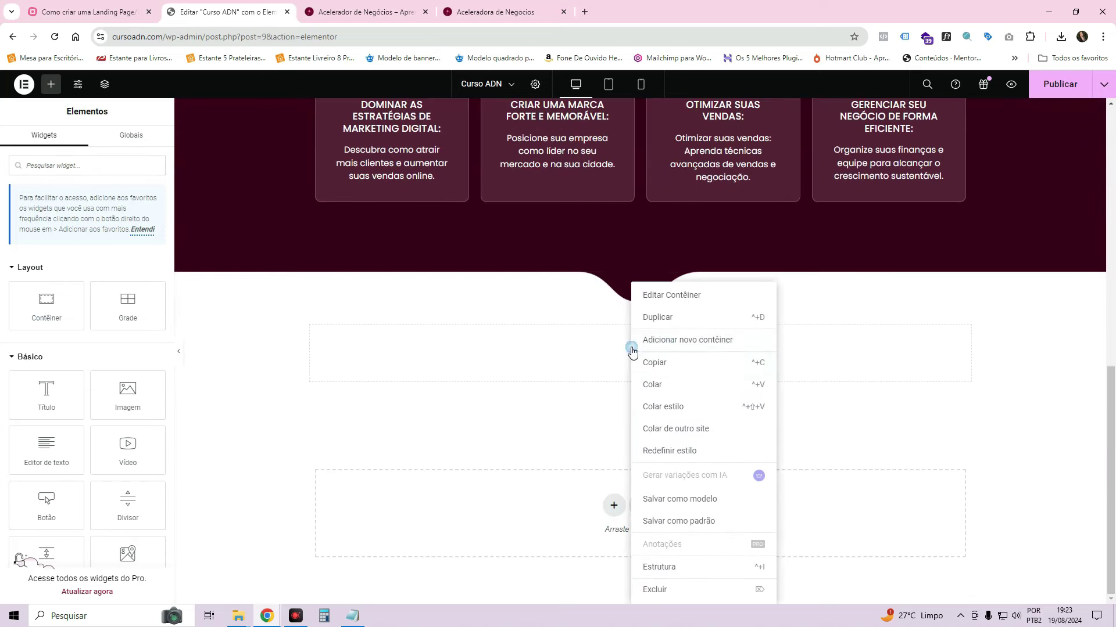
click(718, 383)
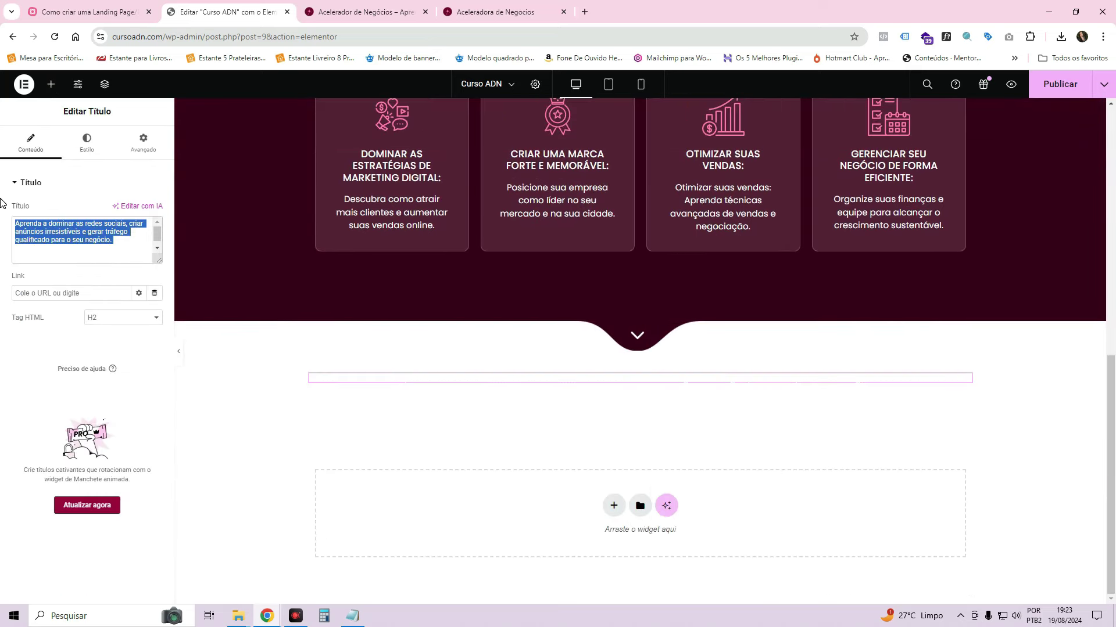
text(depoimentos)
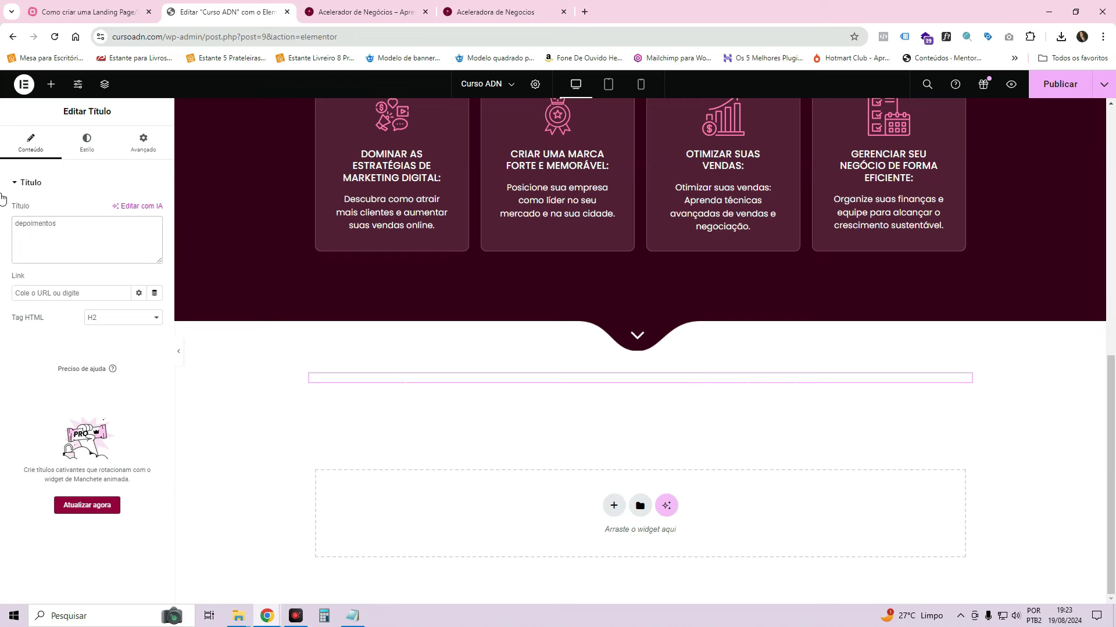
Step: Centre the heading and apply the Secundário global text colour and font
click(84, 147)
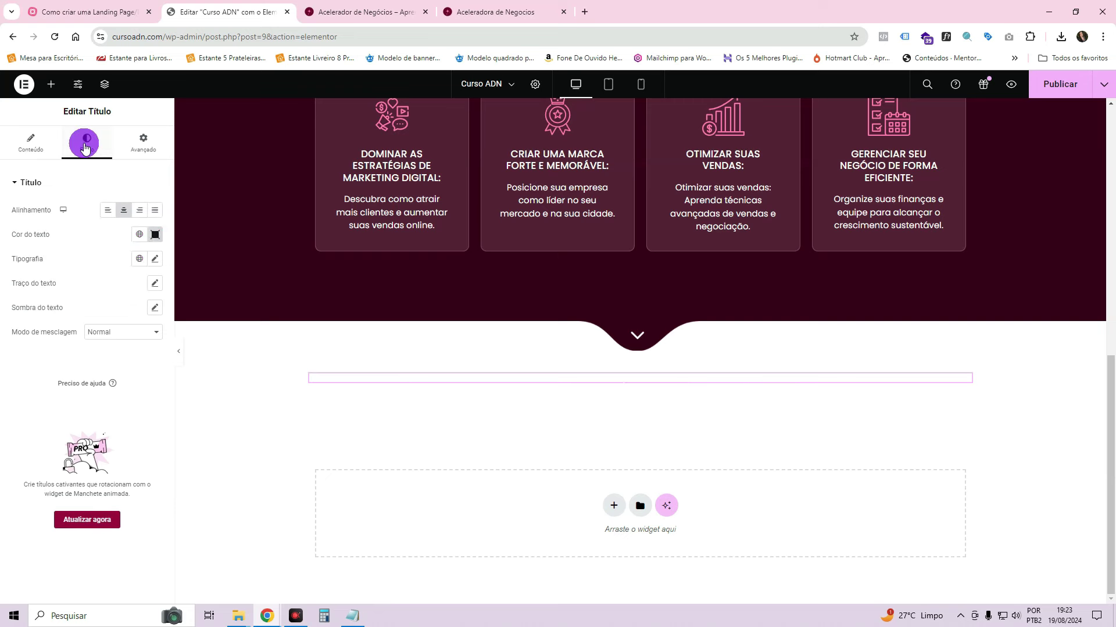
click(139, 234)
click(120, 312)
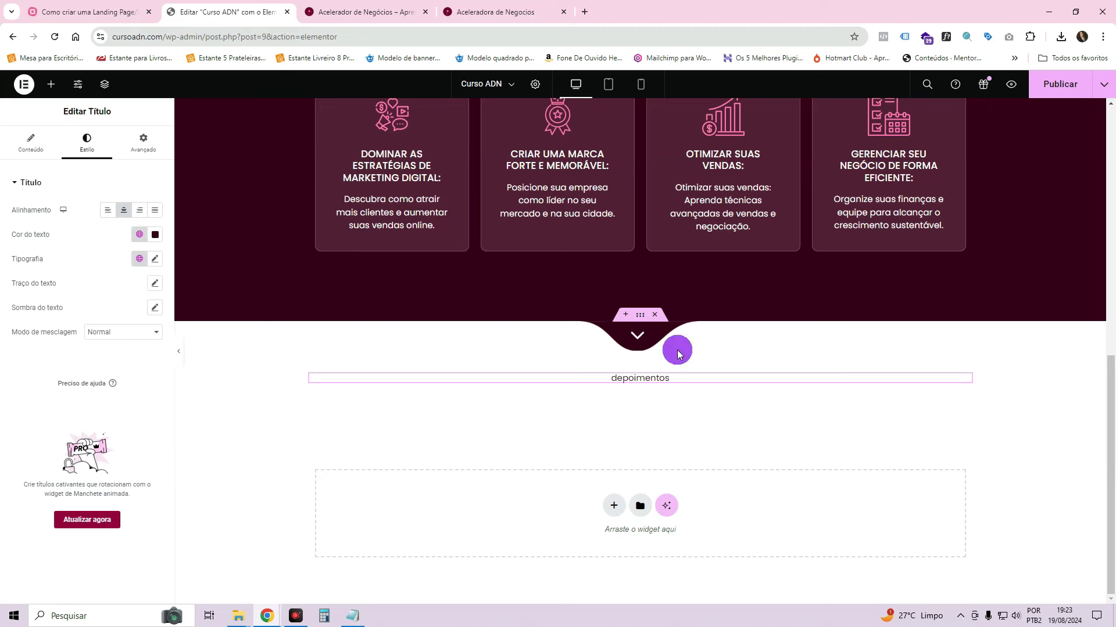
click(141, 260)
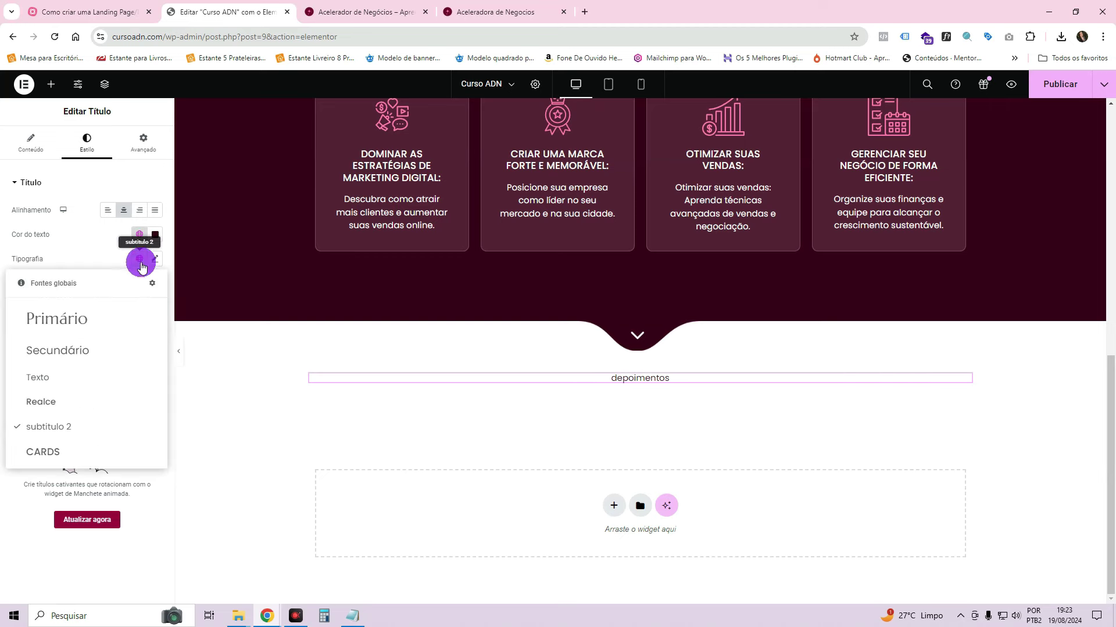
click(120, 350)
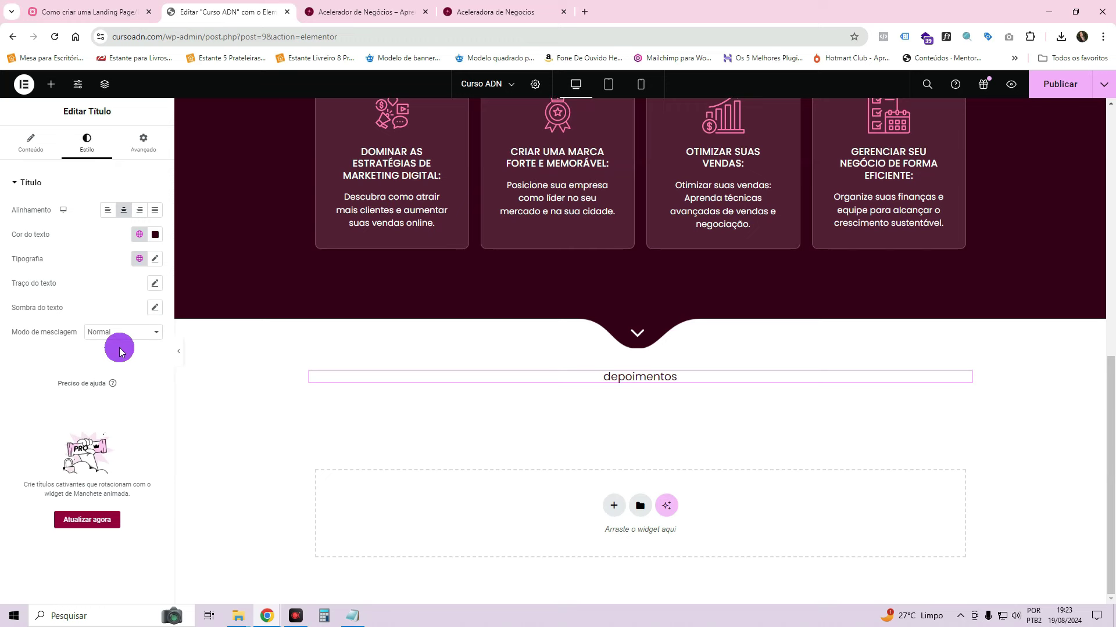
Step: Make the heading's typography uppercase with 4.6 letter spacing
click(155, 263)
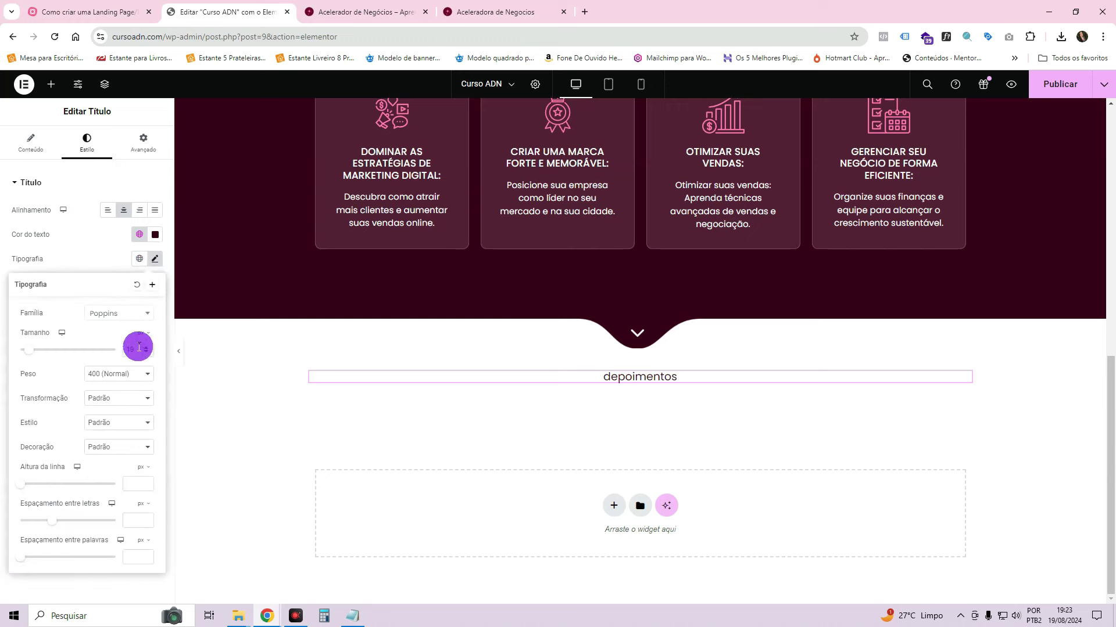
click(128, 397)
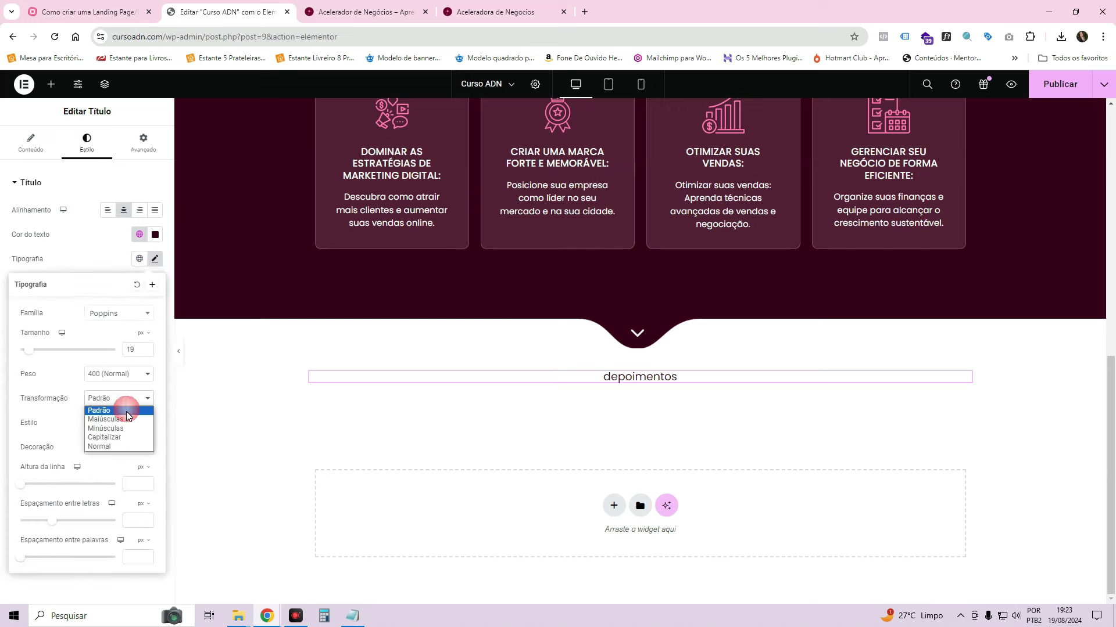
click(126, 413)
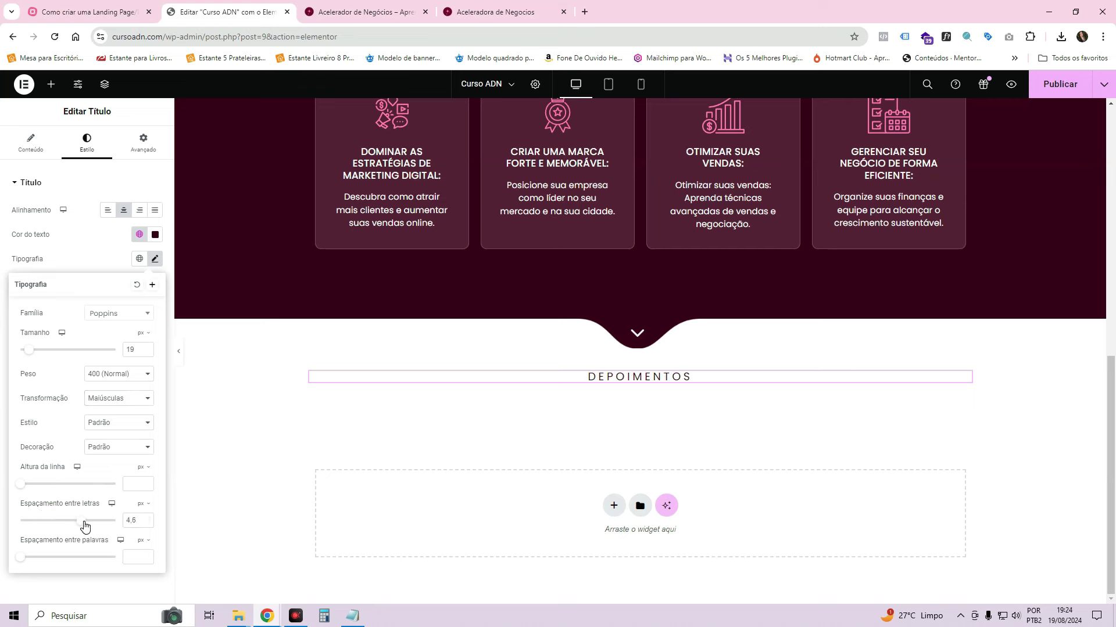
click(75, 242)
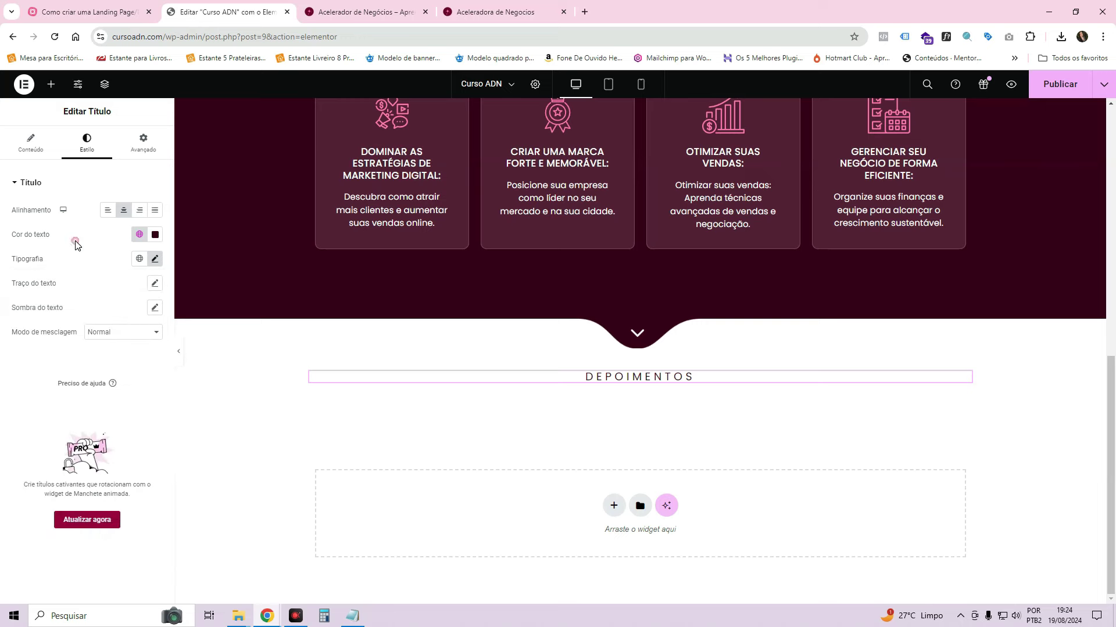
scroll(297, 299, up, 4)
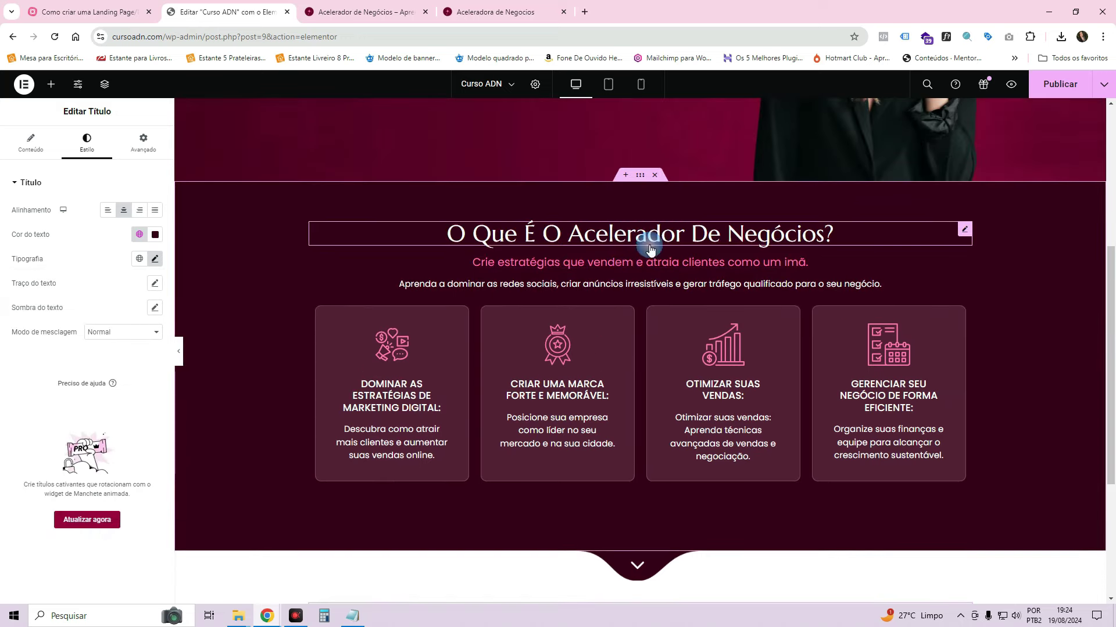
Step: Paste a copied heading below DEPOIMENTOS and colour it the global Primária pink
right_click(649, 248)
scroll(678, 294, down, 4)
right_click(674, 376)
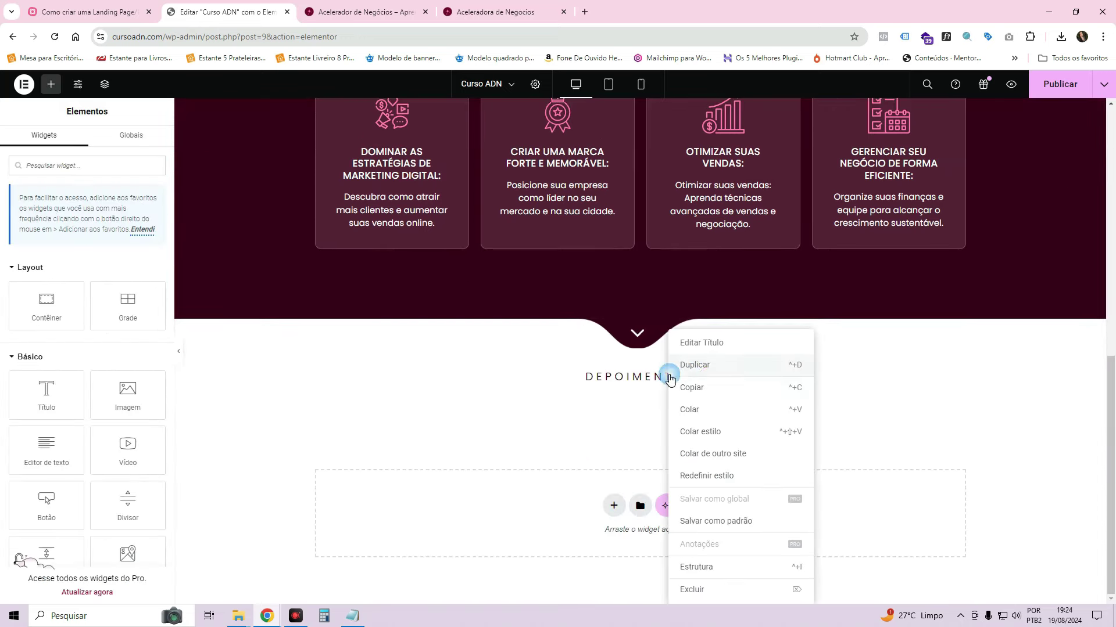
click(740, 412)
click(86, 143)
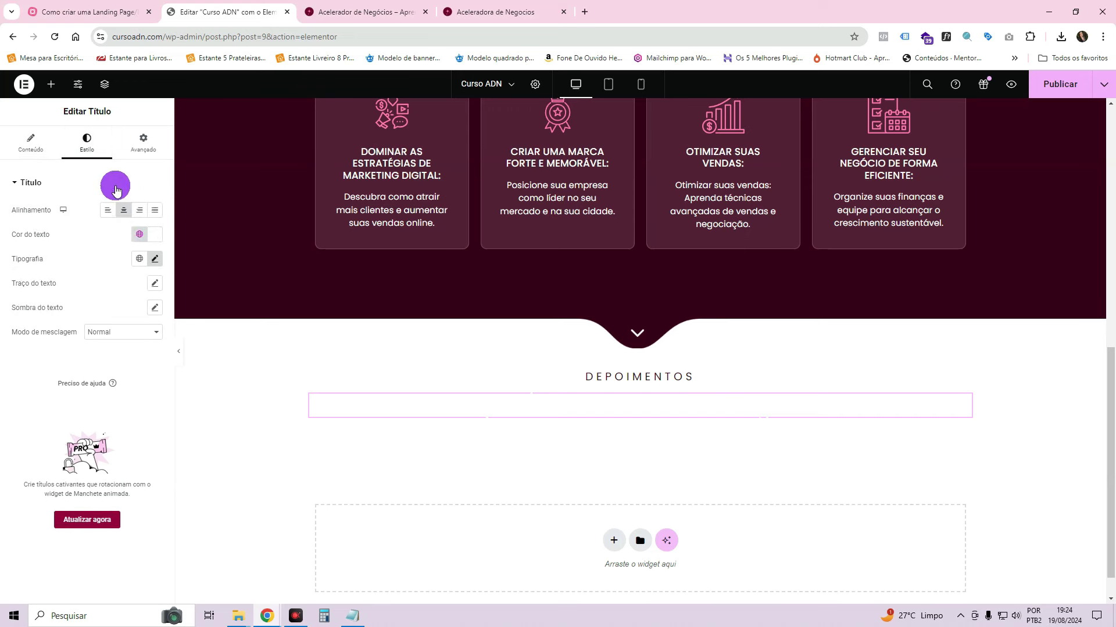
click(137, 236)
click(146, 288)
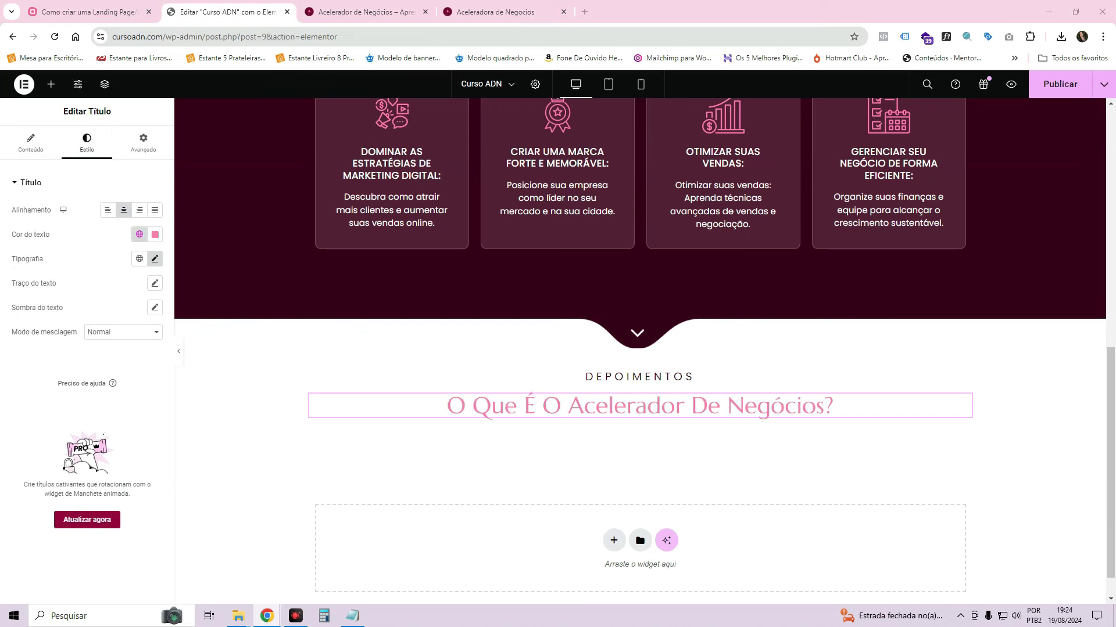
Step: Change its text to 'Este É O Poder De Um Método Validado:' and publish the page
click(48, 138)
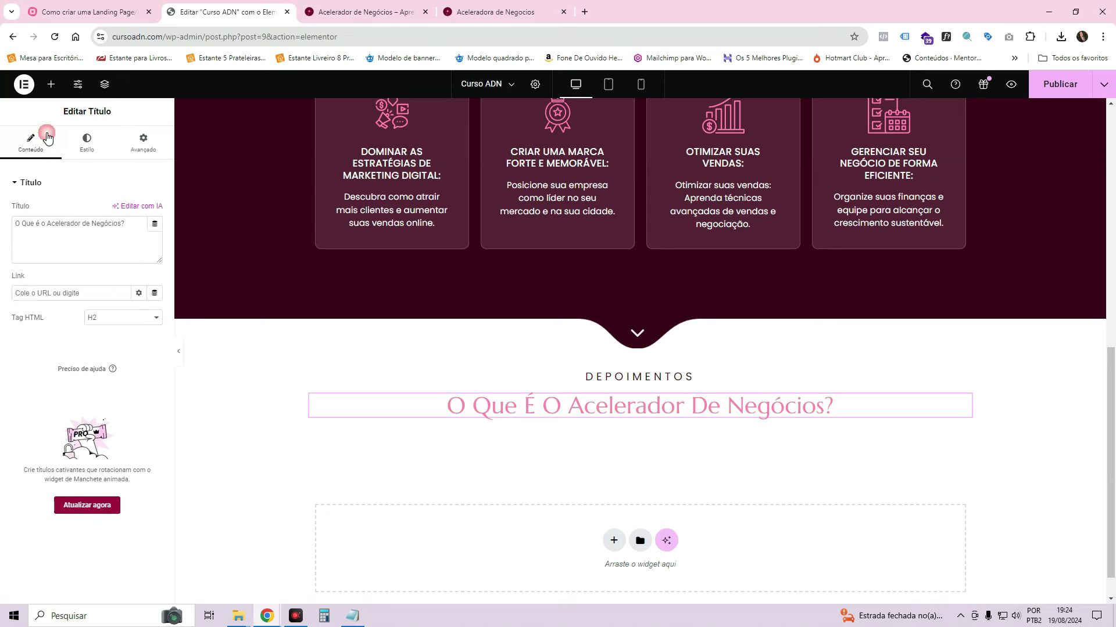
click(79, 221)
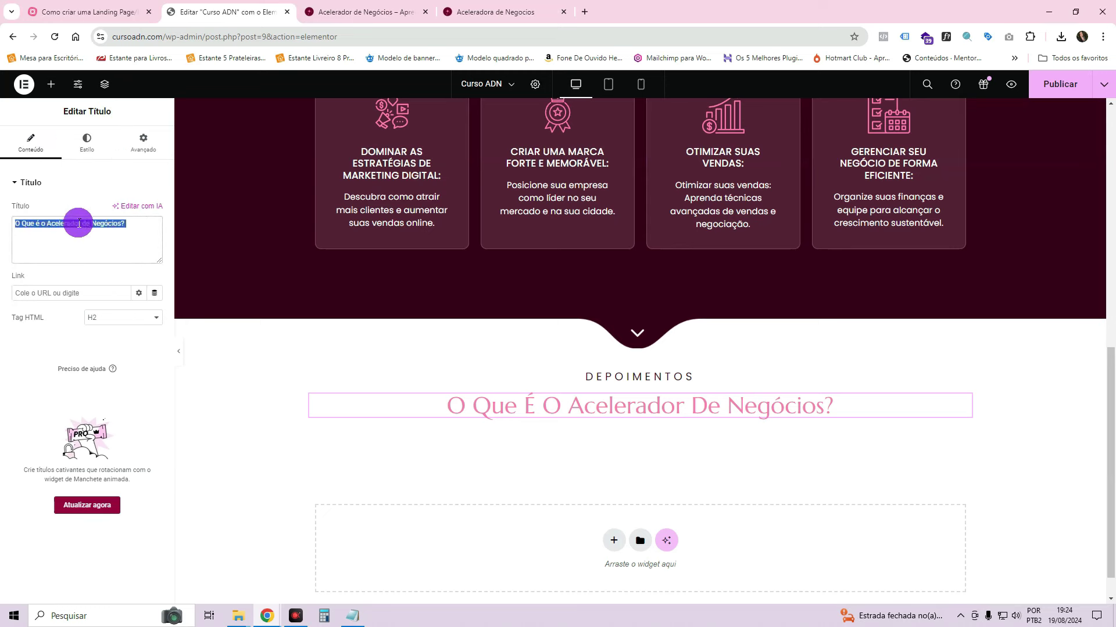
text(Este é o Poder de um Método validado:)
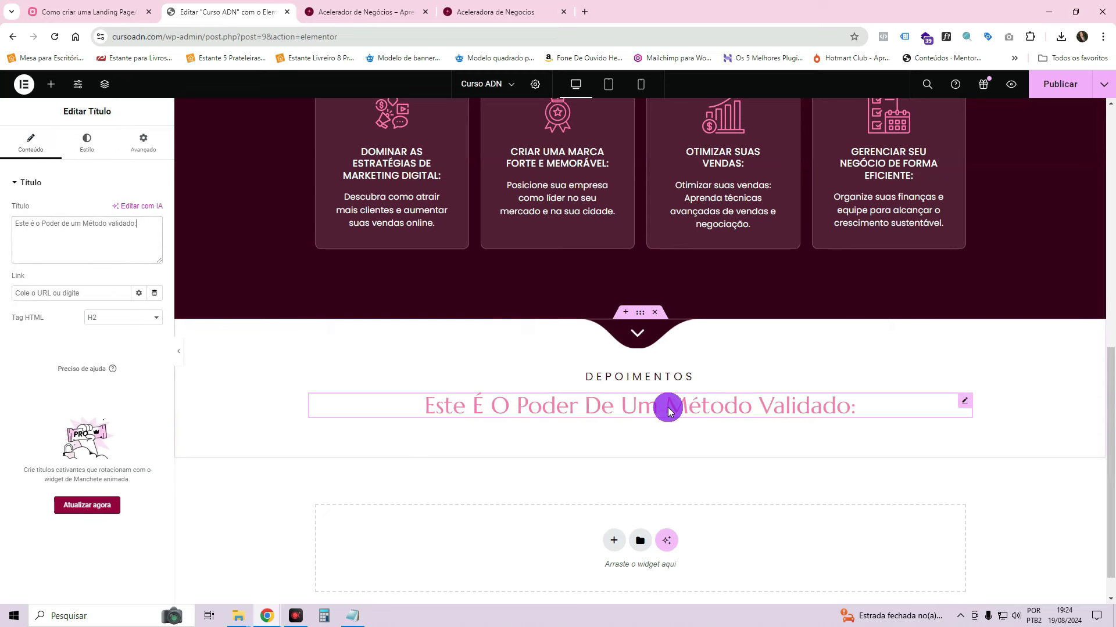
click(1071, 85)
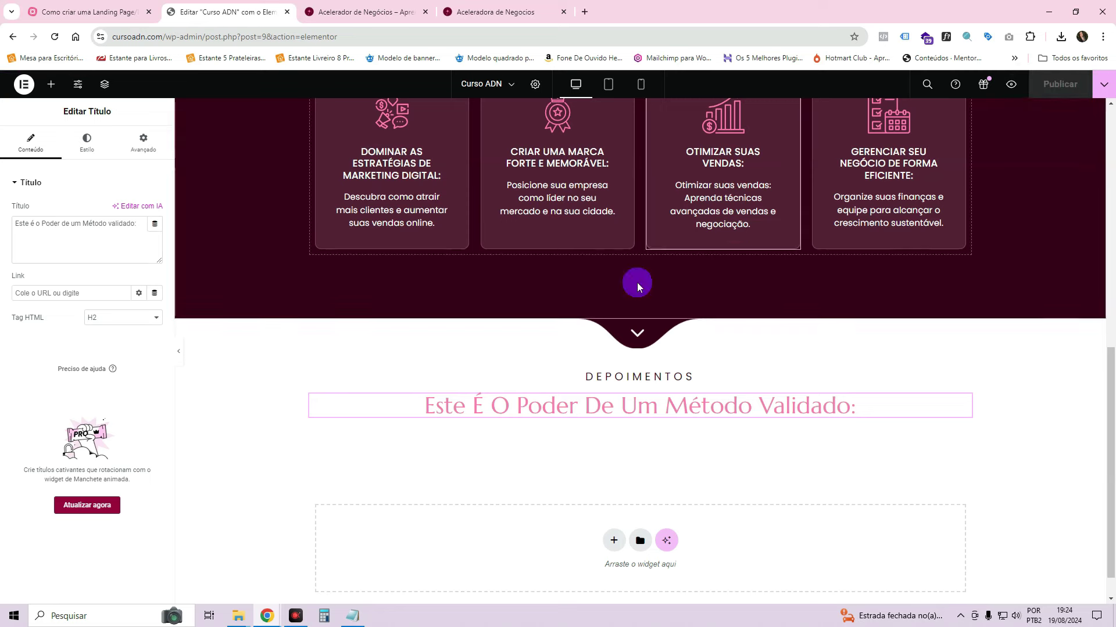
scroll(714, 418, down, 1)
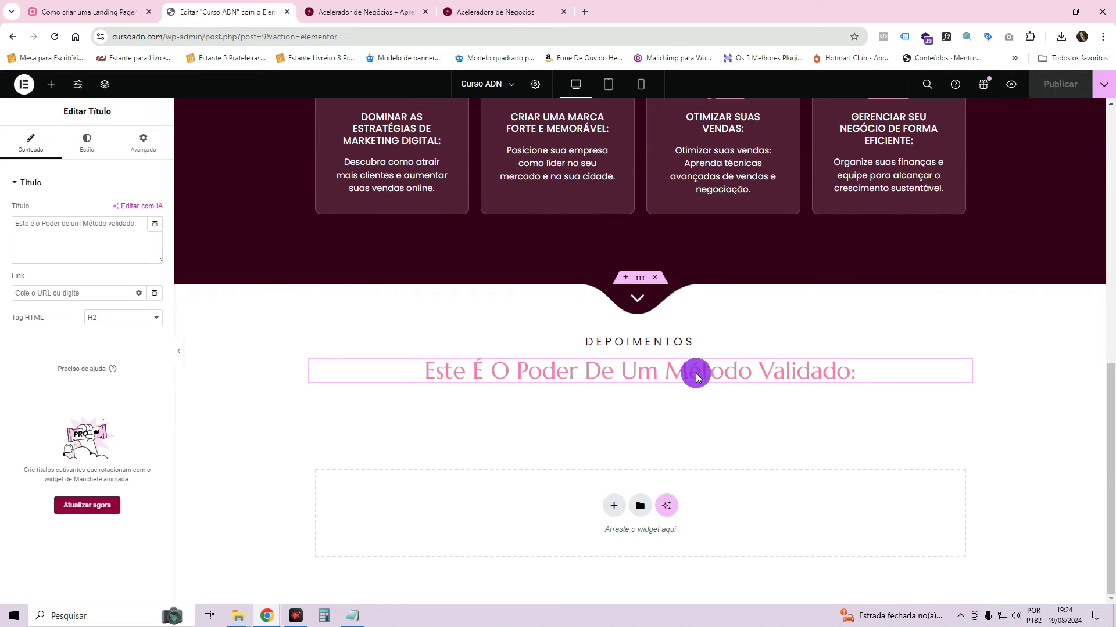
Step: Place a Carrossel de imagens widget below the pink heading with Completo resolution
click(56, 87)
click(71, 165)
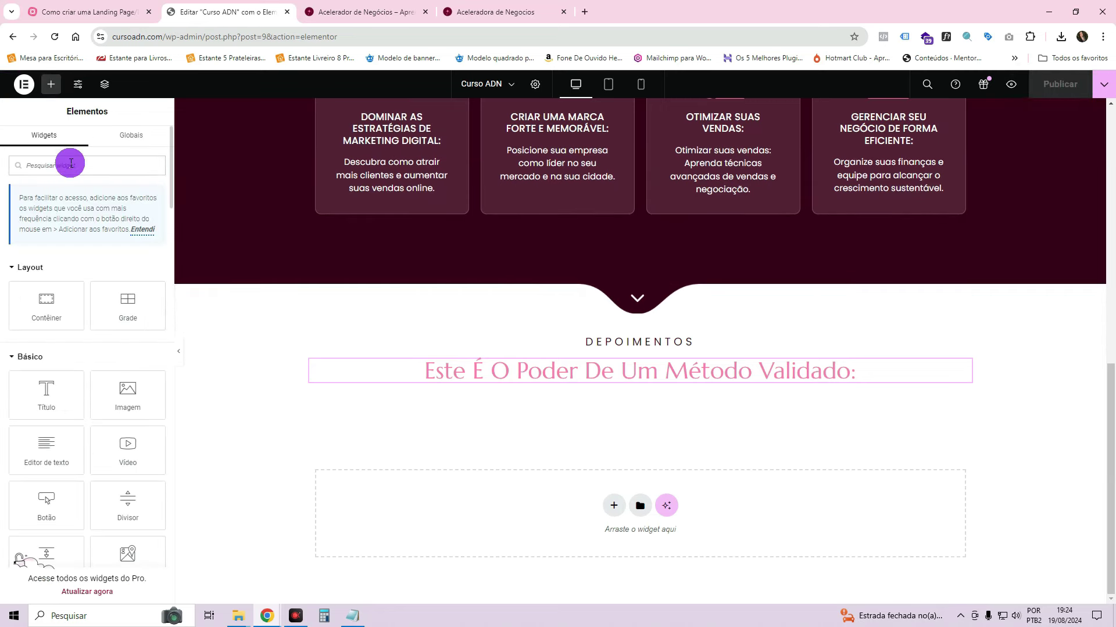
text(carro)
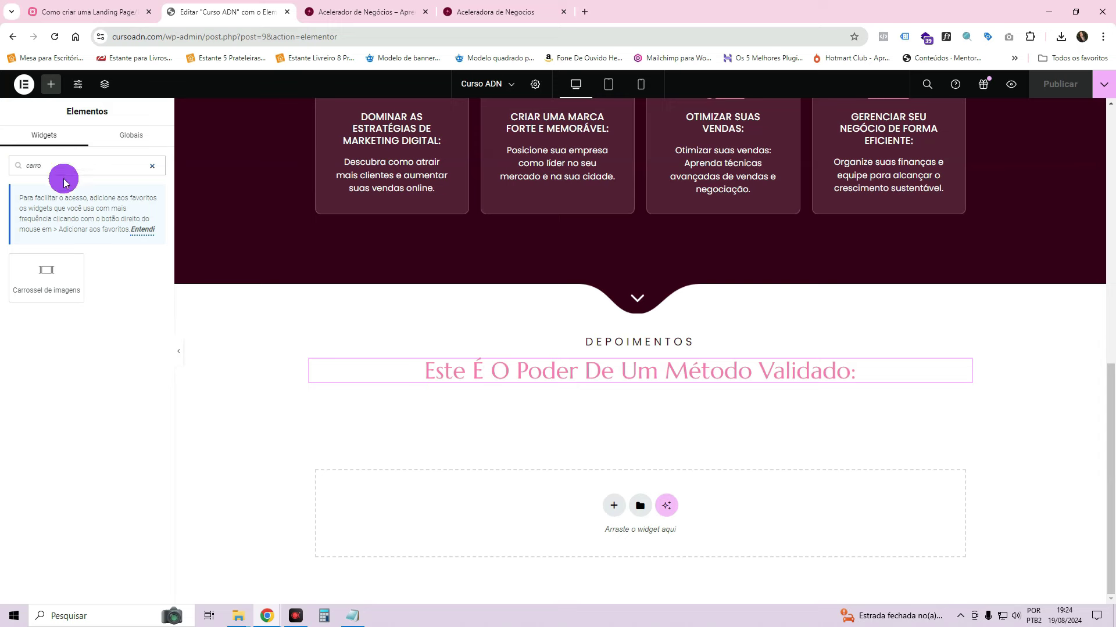
drag(46, 273, 705, 384)
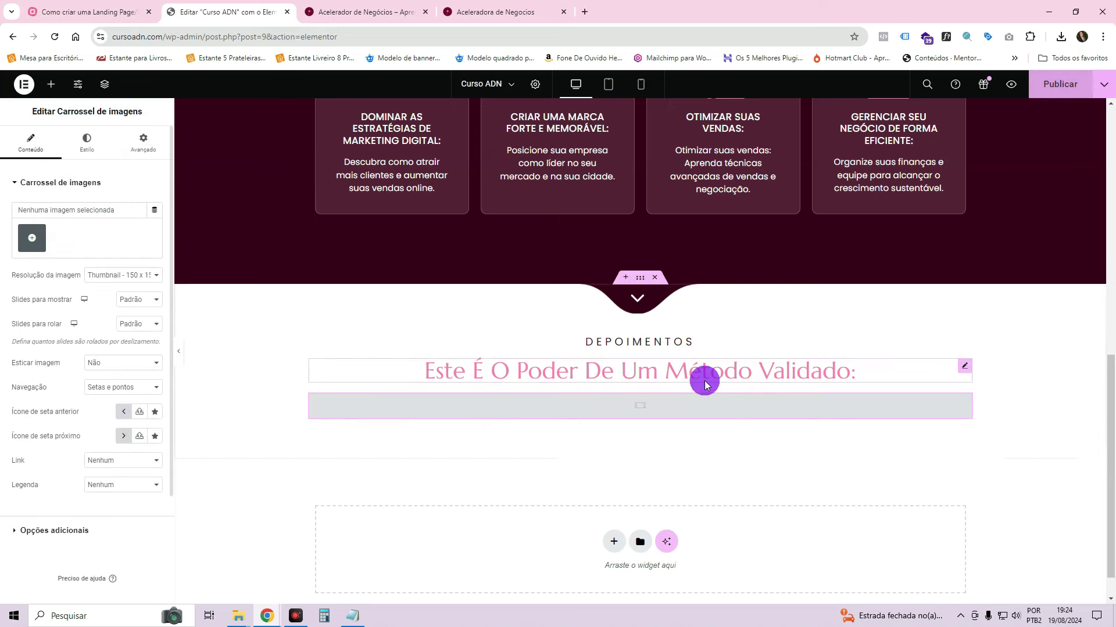
click(102, 275)
click(92, 341)
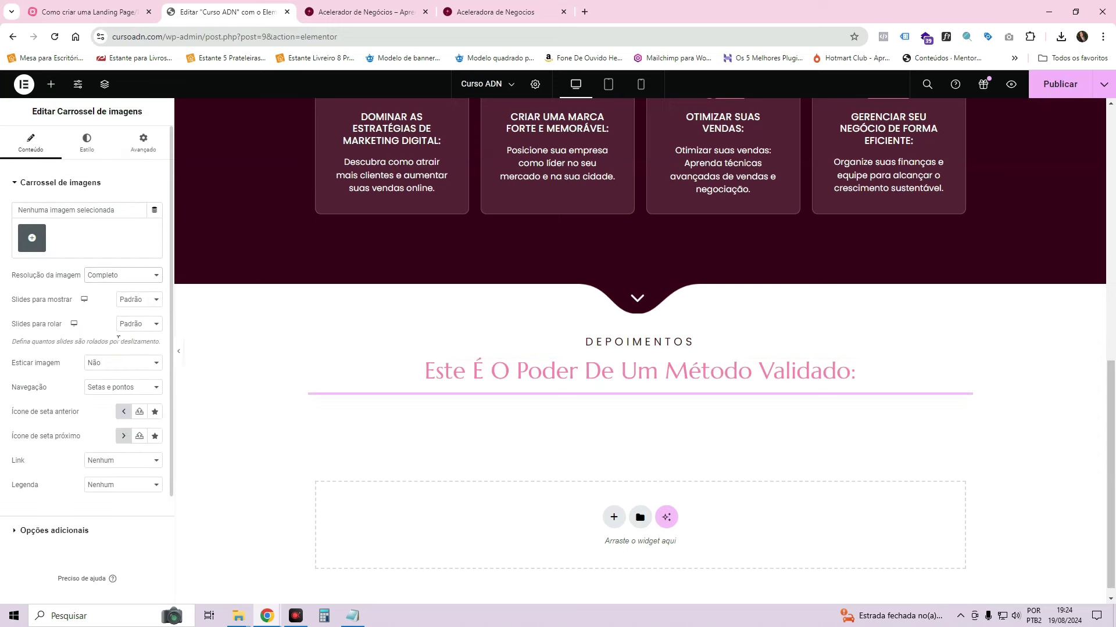
Step: Upload the 12 depoimentos screenshots and insert them as the carousel's gallery
click(32, 239)
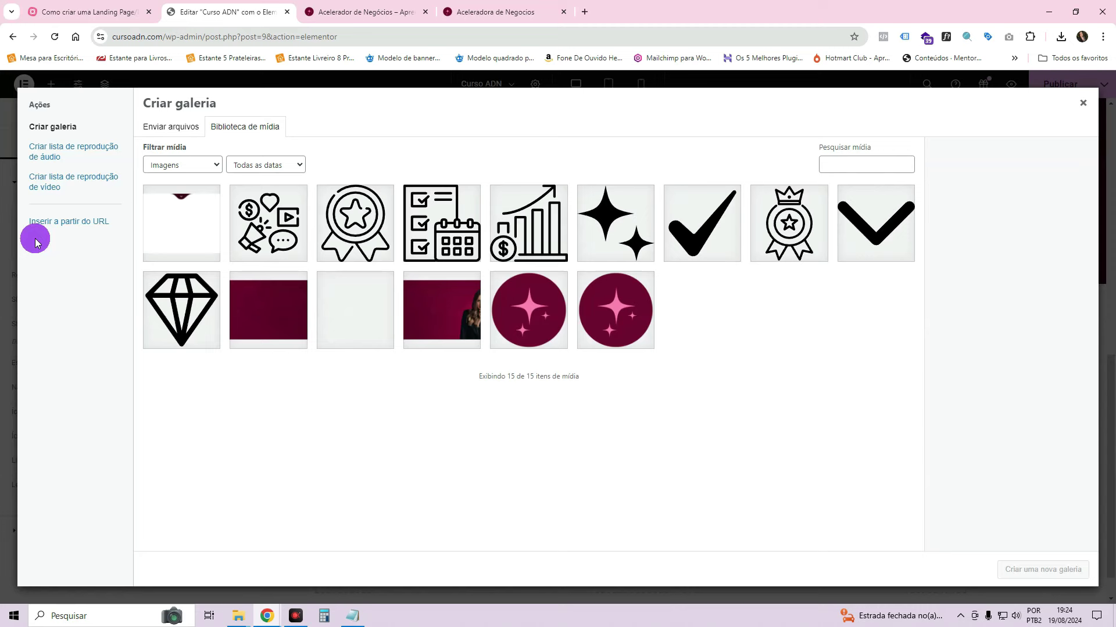
click(181, 126)
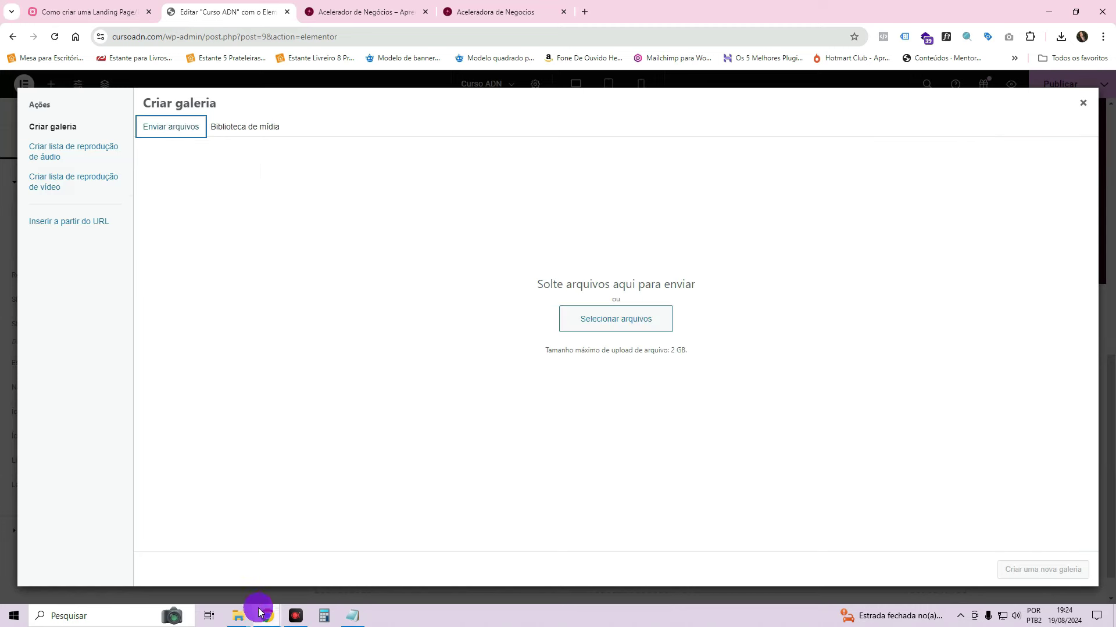
mouse_move(238, 614)
click(267, 565)
click(11, 90)
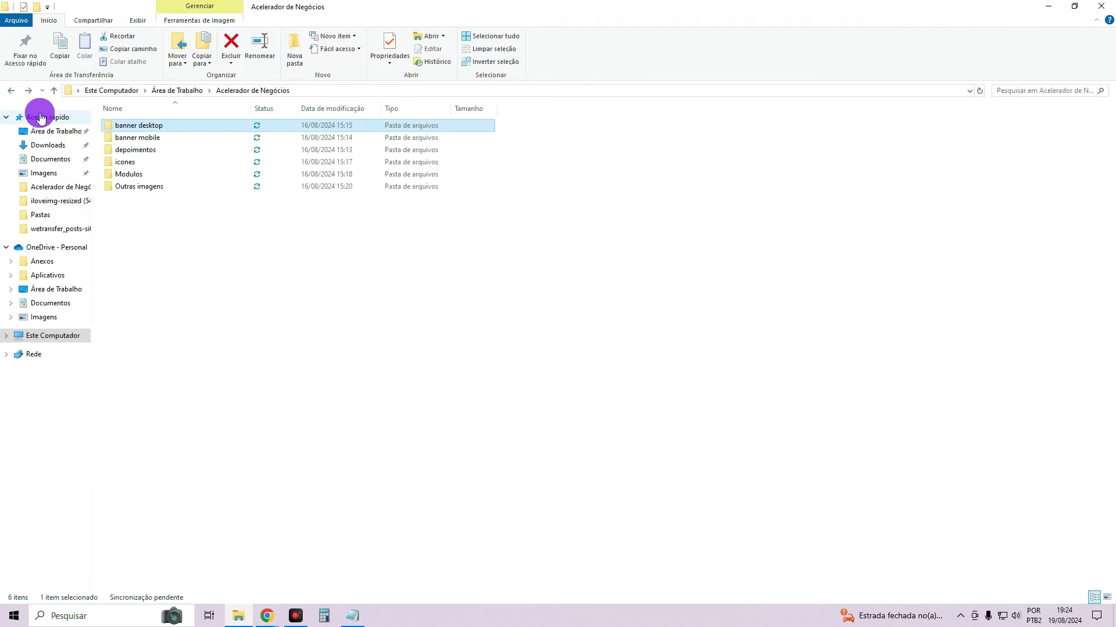
double_click(139, 149)
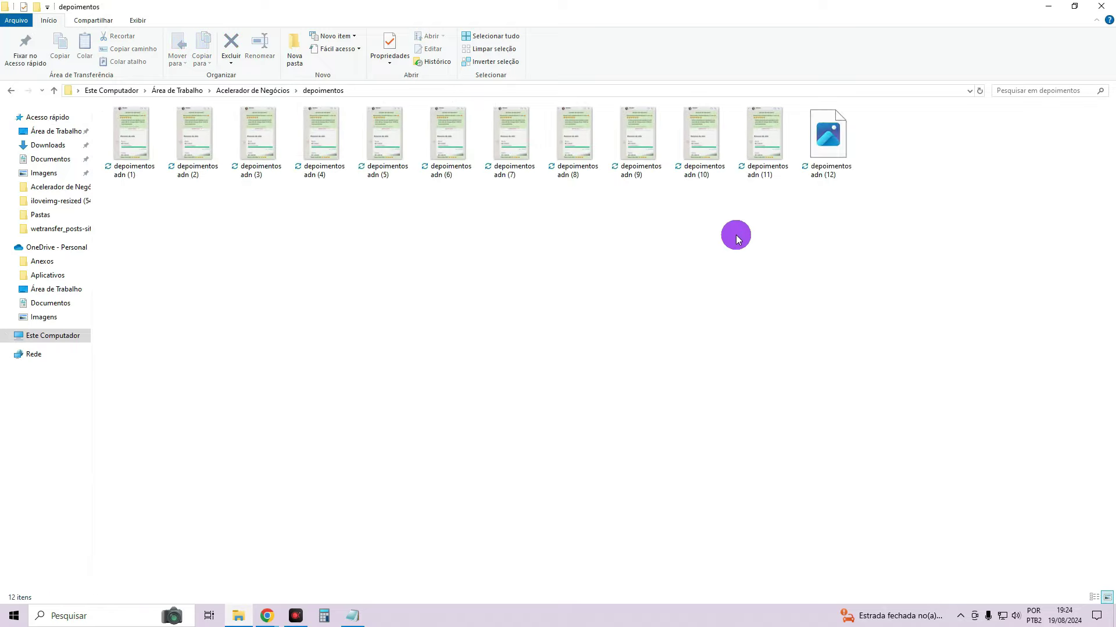
drag(871, 184, 294, 405)
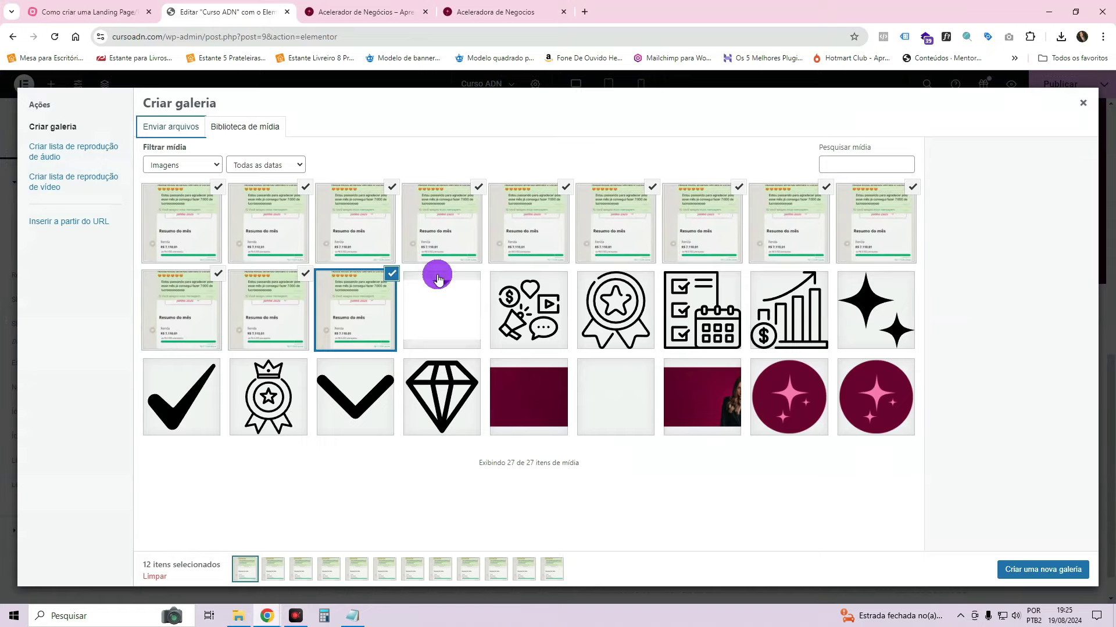
click(1039, 570)
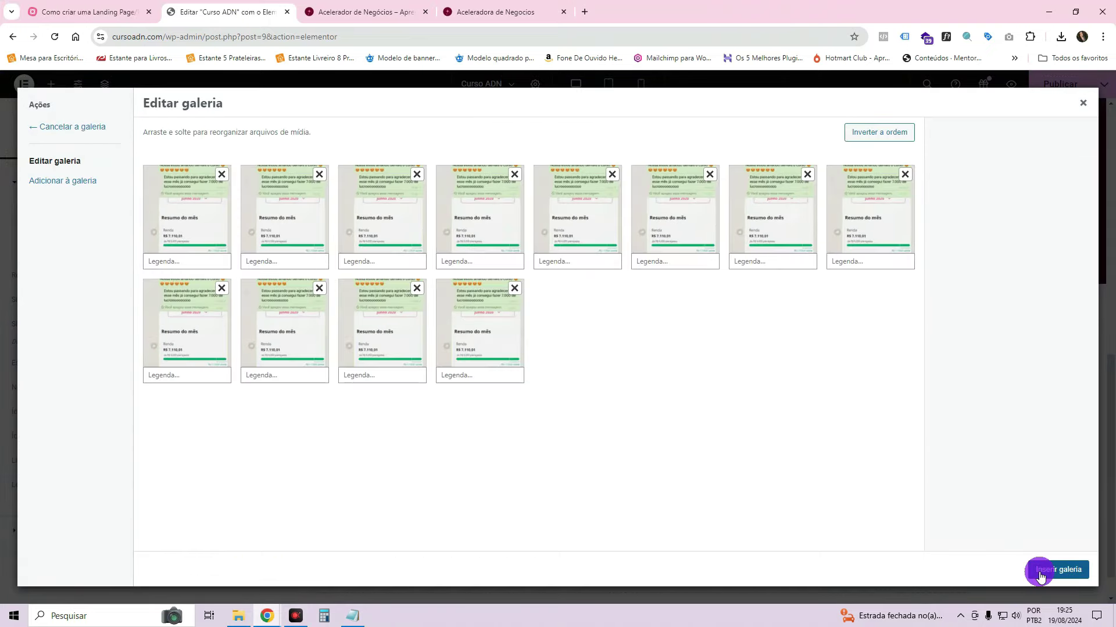
click(1057, 570)
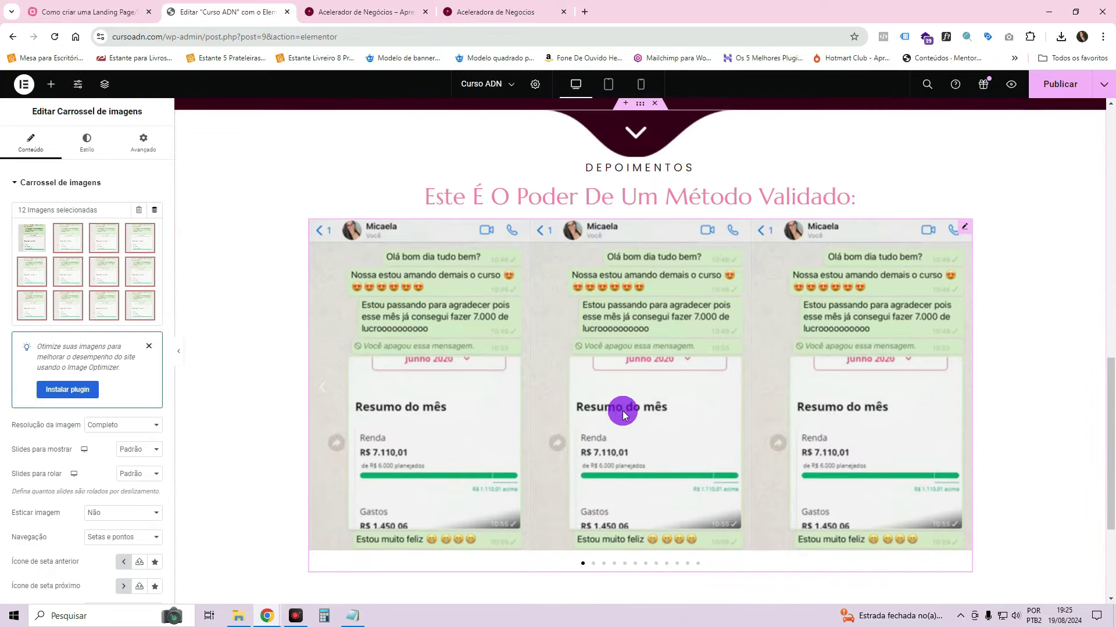
Step: Publish the page and load Canva in a new browser tab
click(1060, 84)
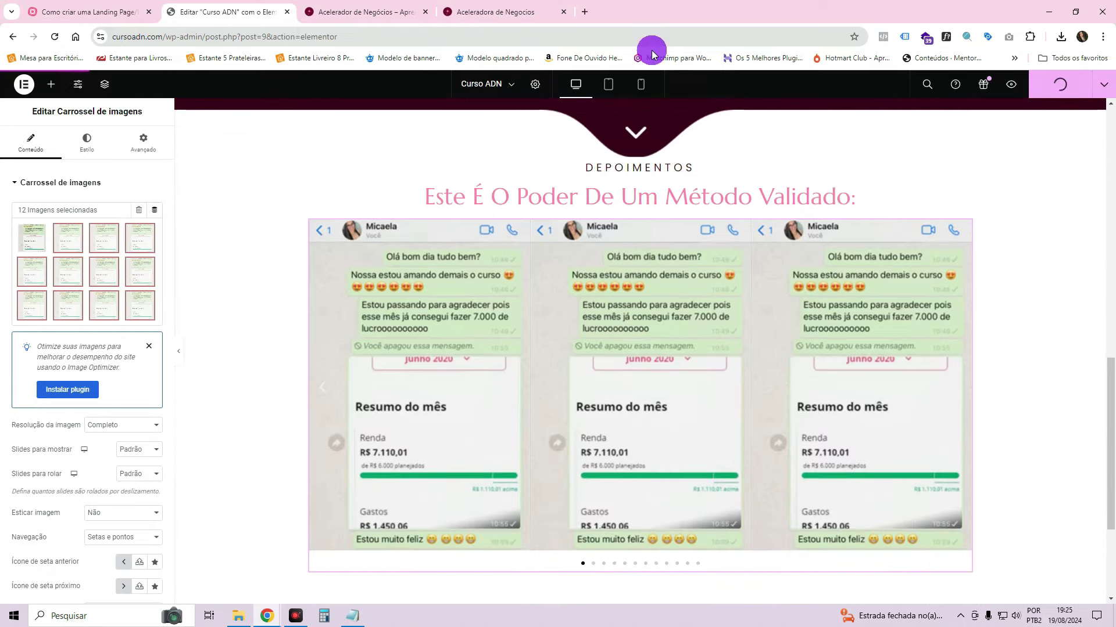
click(584, 11)
text(canva.com)
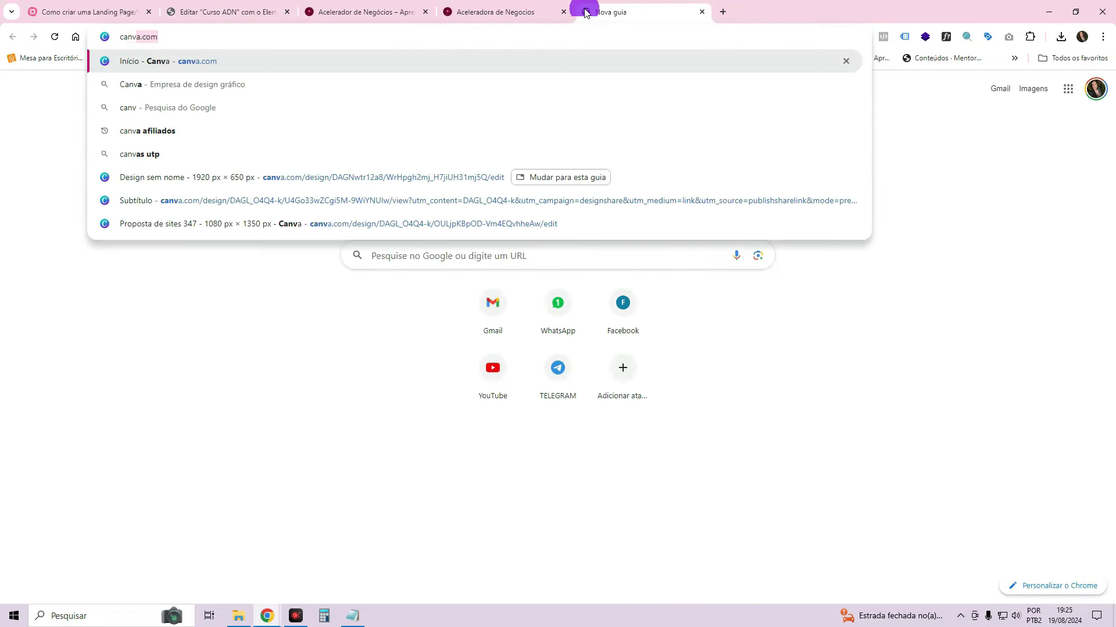
key(Return)
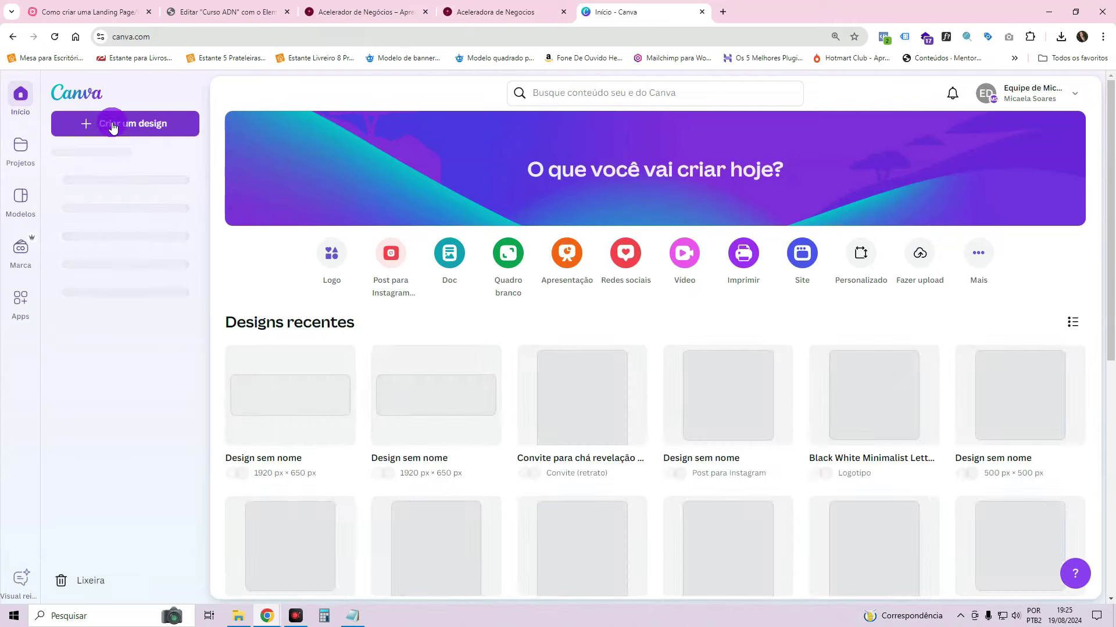
Step: Create a new Canva design with a custom size of 400 × 600 px
click(113, 126)
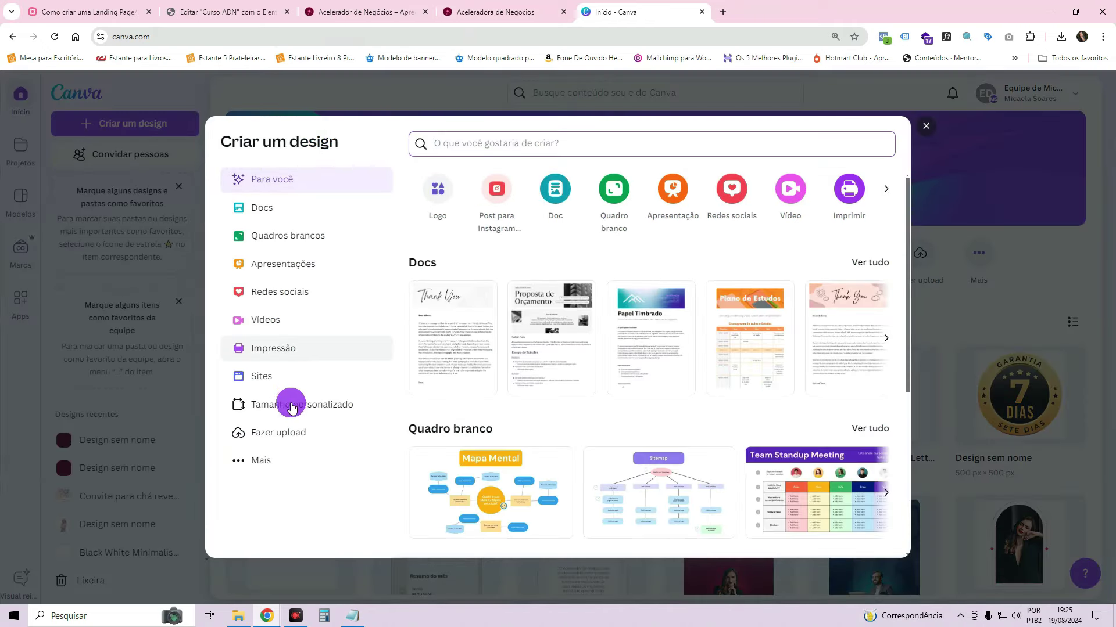
click(291, 410)
click(215, 10)
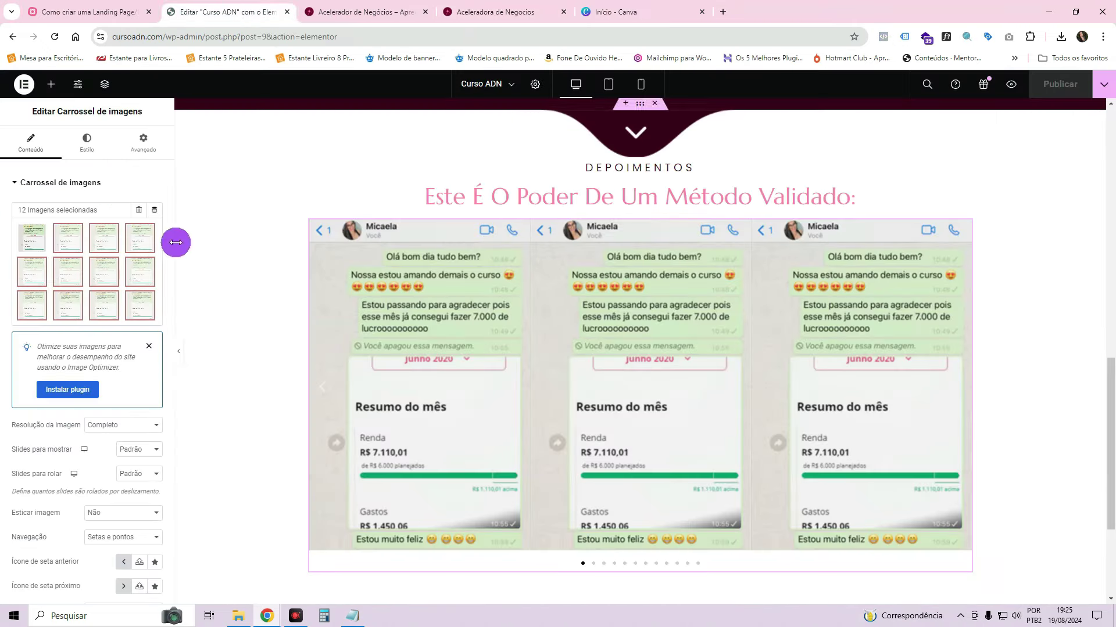
click(238, 616)
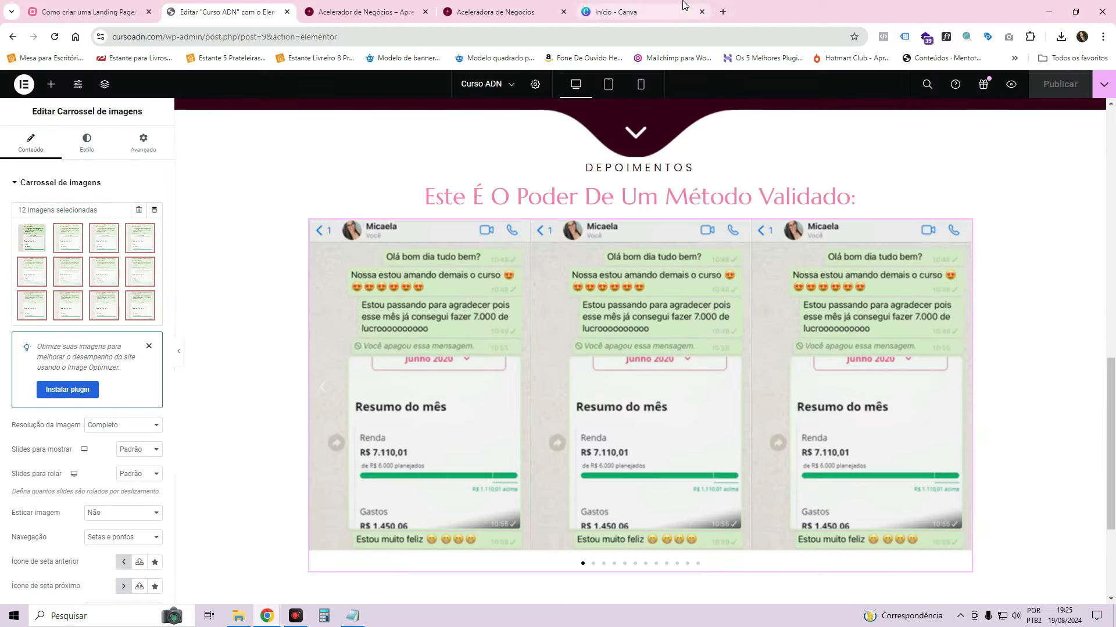
click(246, 584)
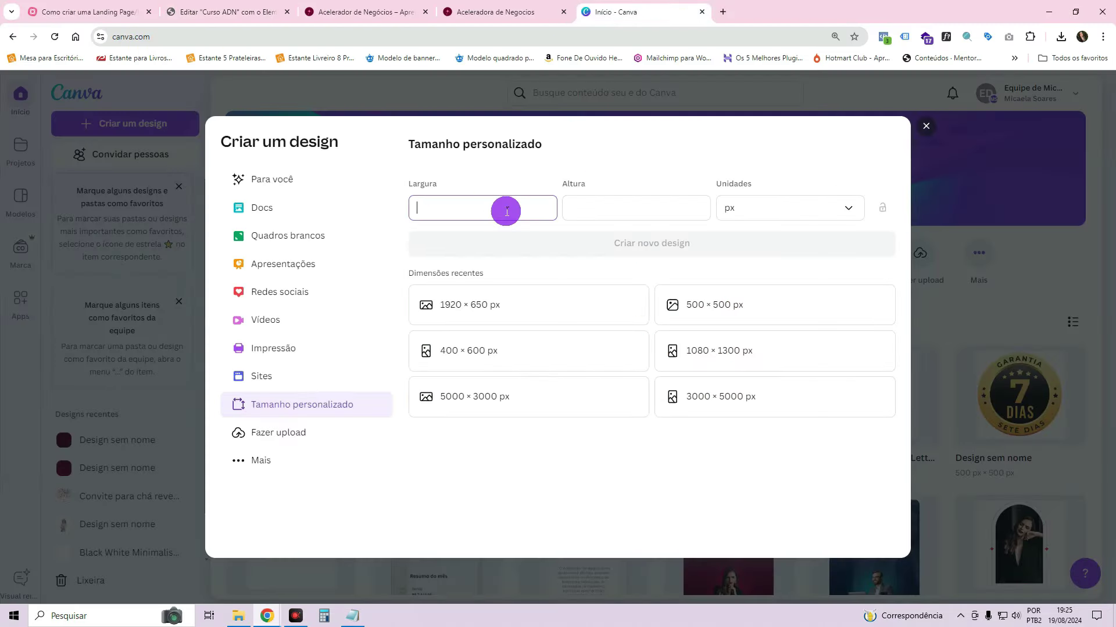
text(400)
click(602, 210)
text(6)
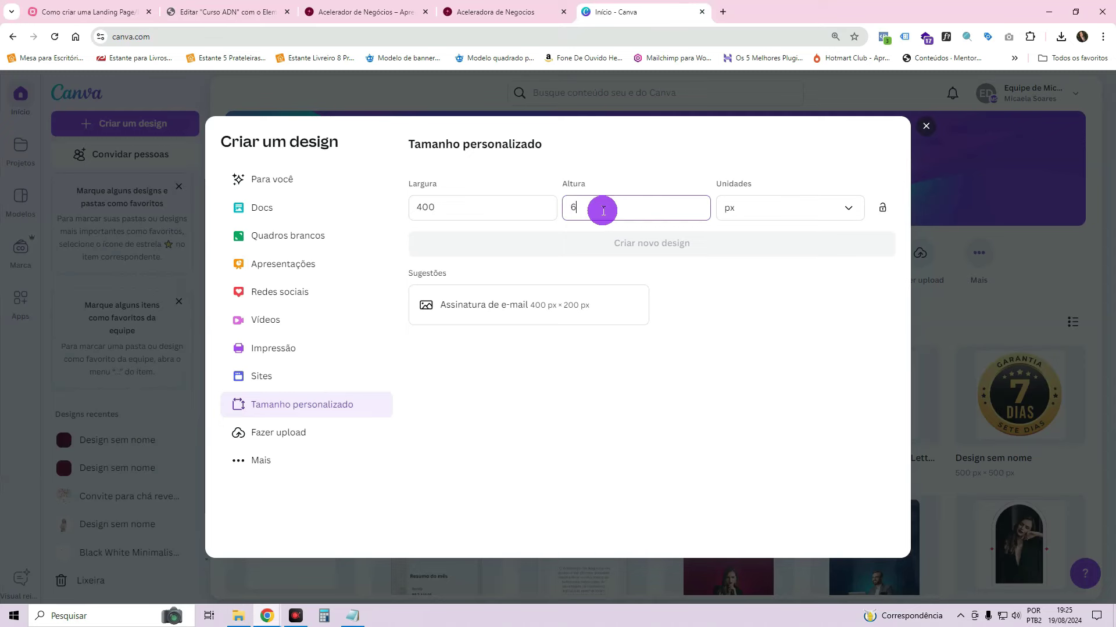
text(00)
click(626, 241)
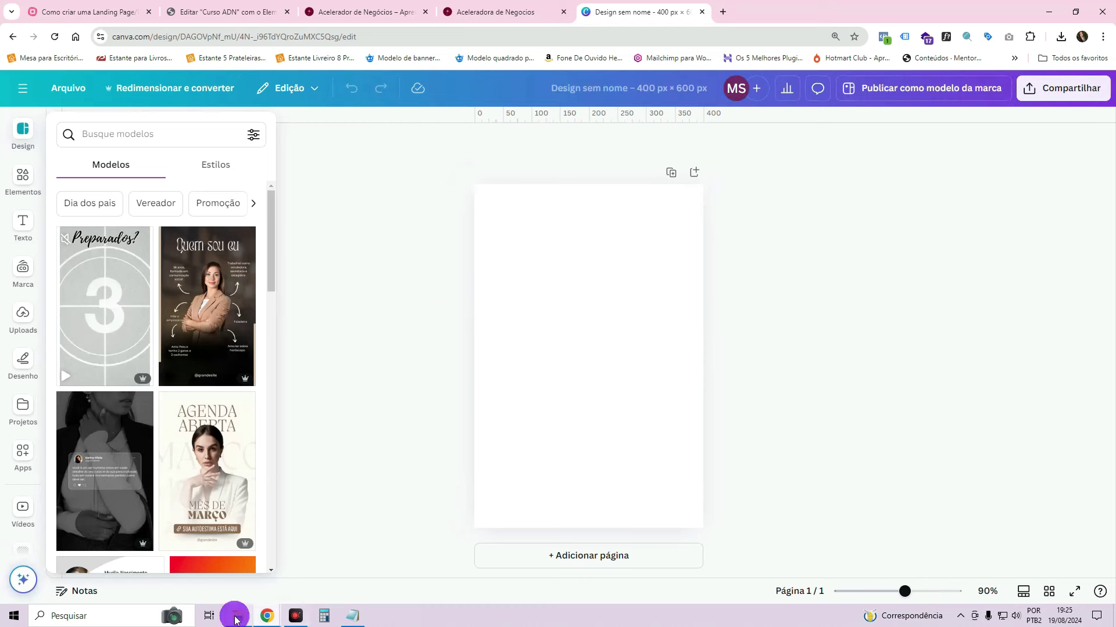
Step: Add the uploaded phone chat screenshot and stretch it to fill the page
click(22, 317)
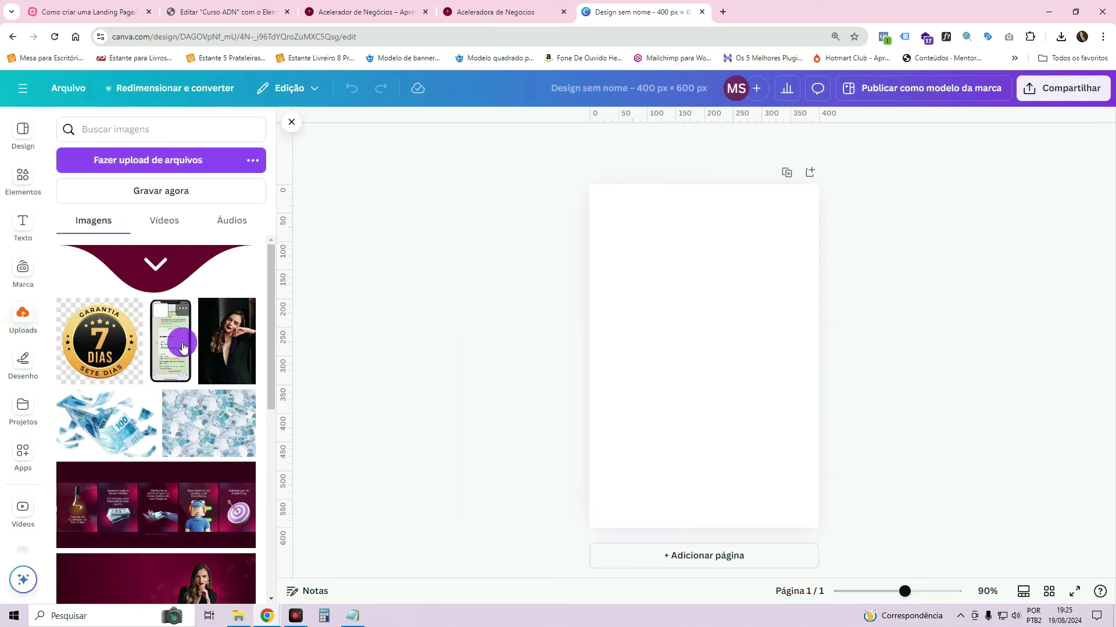
click(175, 342)
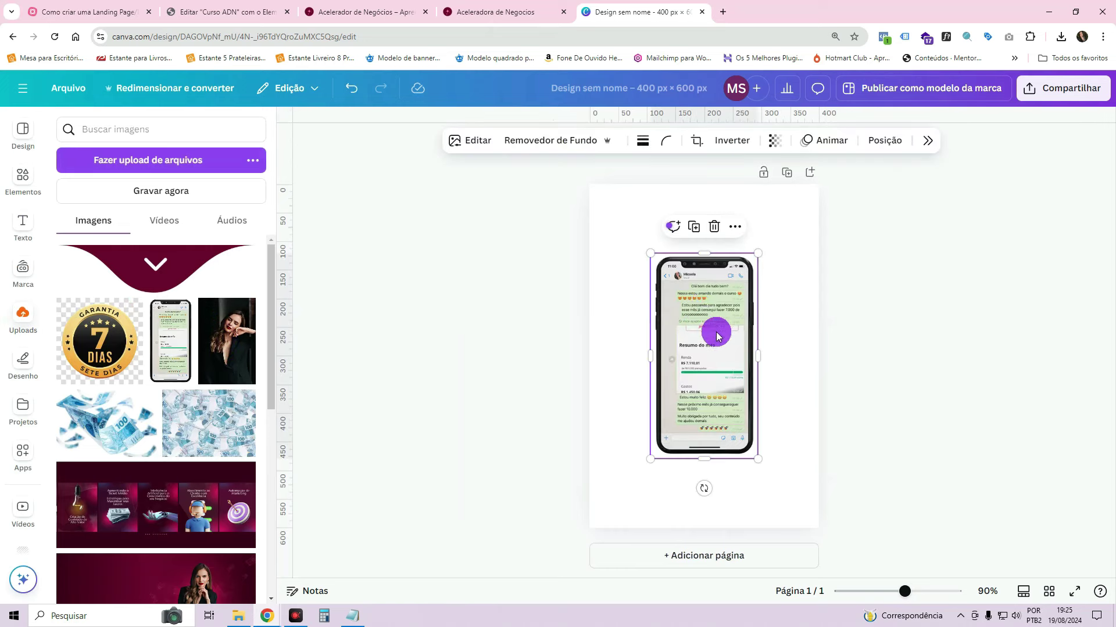
drag(718, 336, 657, 258)
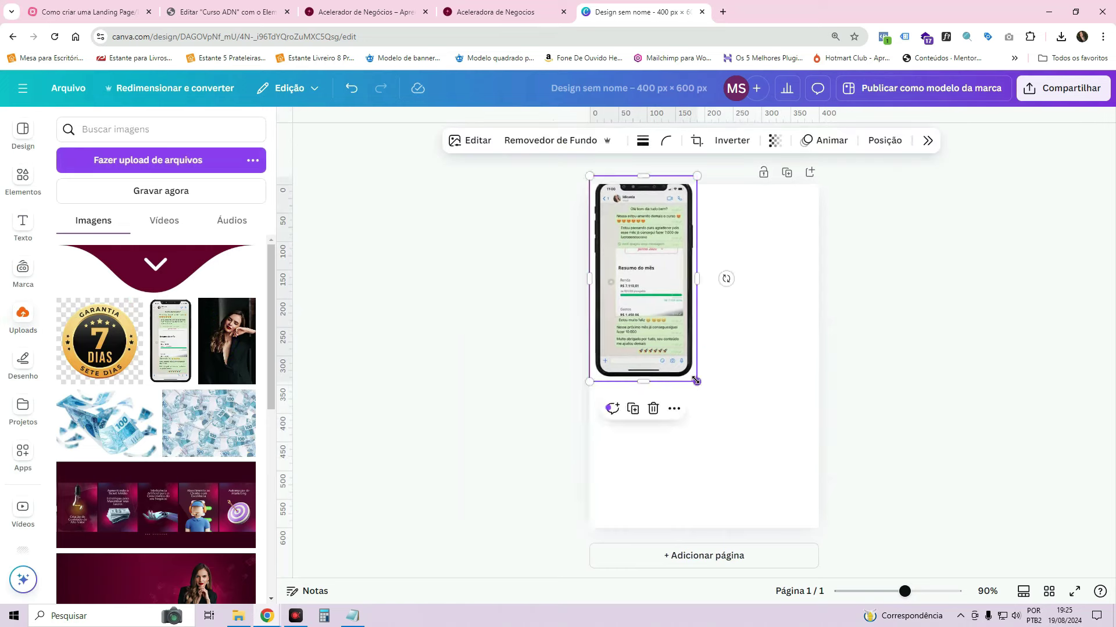
drag(696, 380, 864, 540)
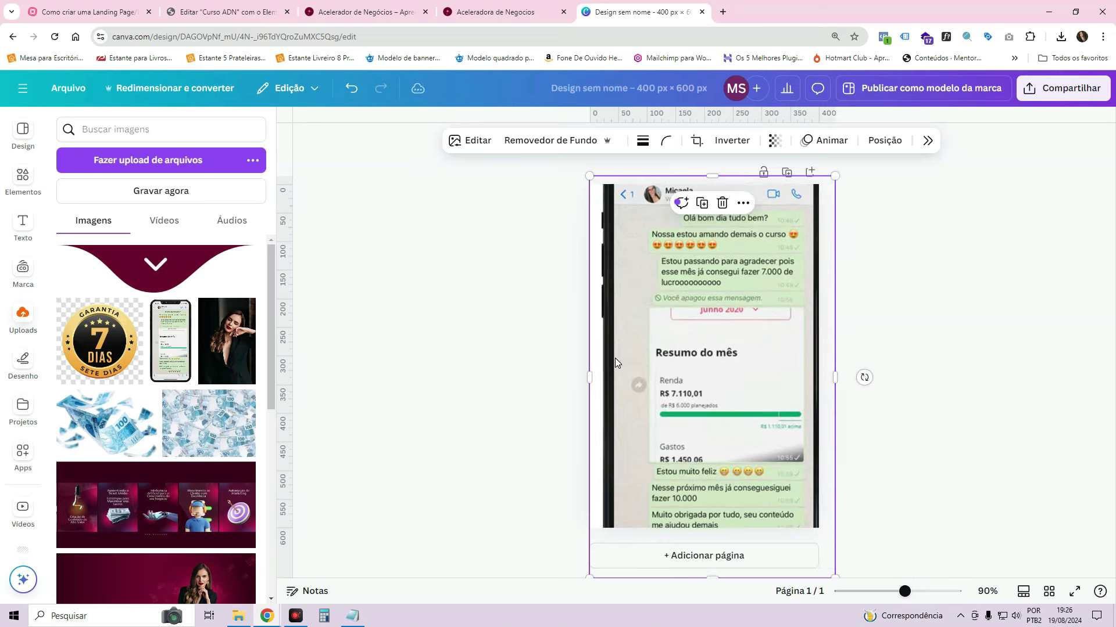
drag(590, 374, 531, 377)
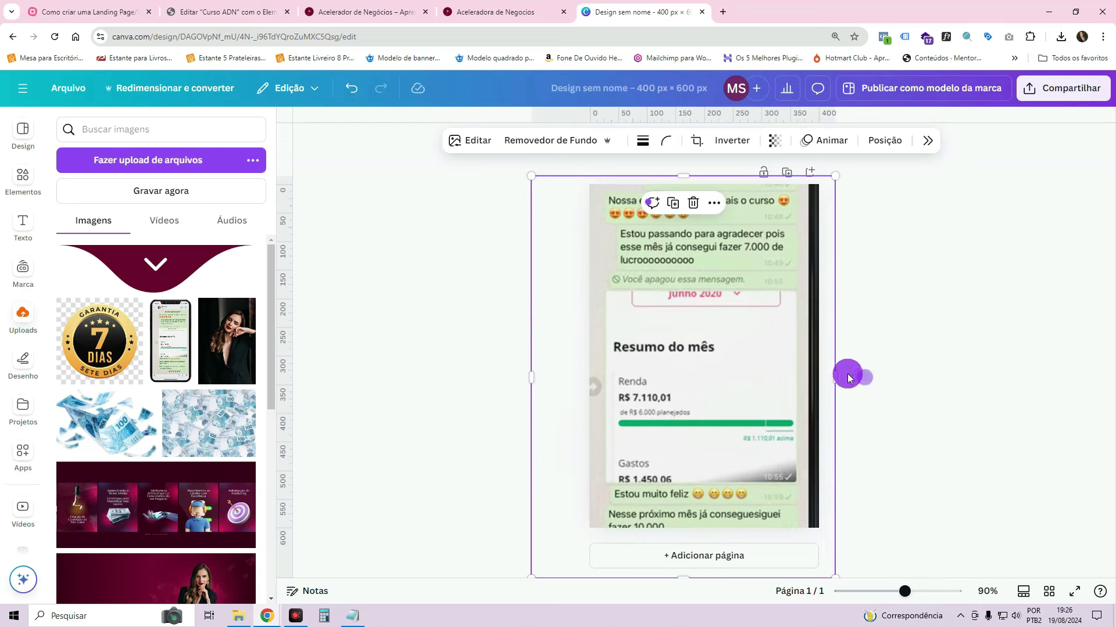
drag(848, 377, 860, 377)
click(941, 275)
Step: Duplicate the screenshot page to make four pages in total
click(788, 172)
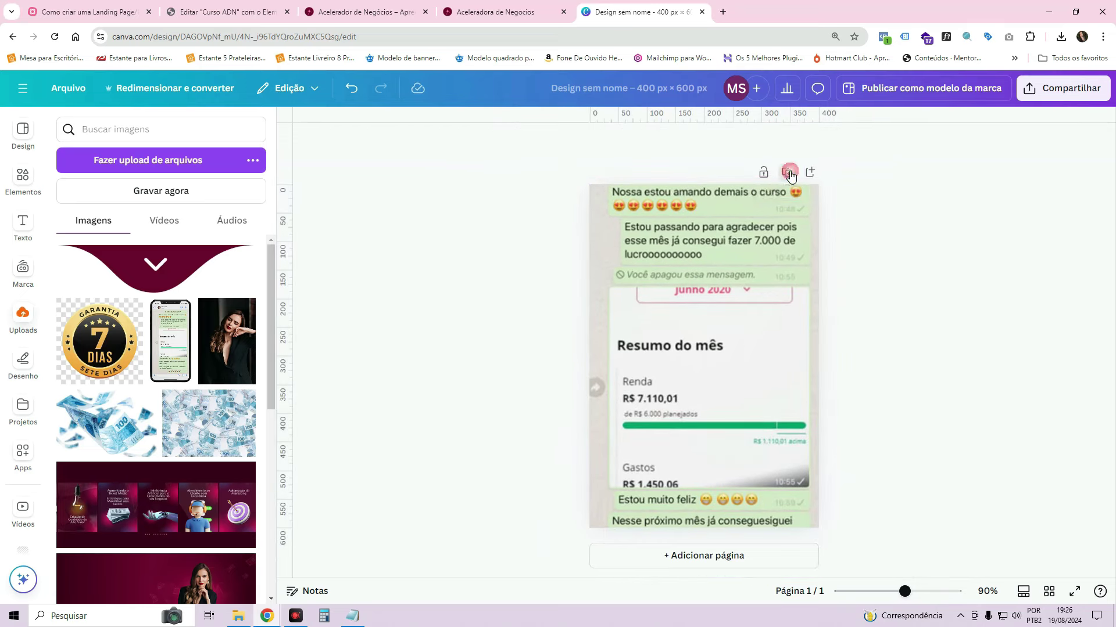
click(784, 275)
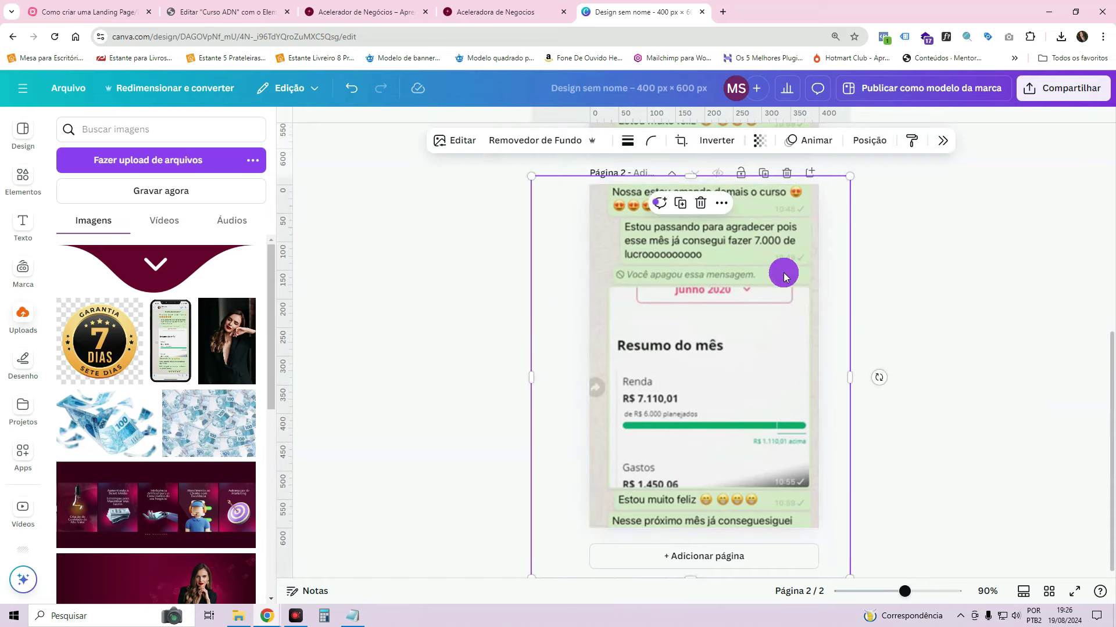
key(Delete)
scroll(794, 226, up, 6)
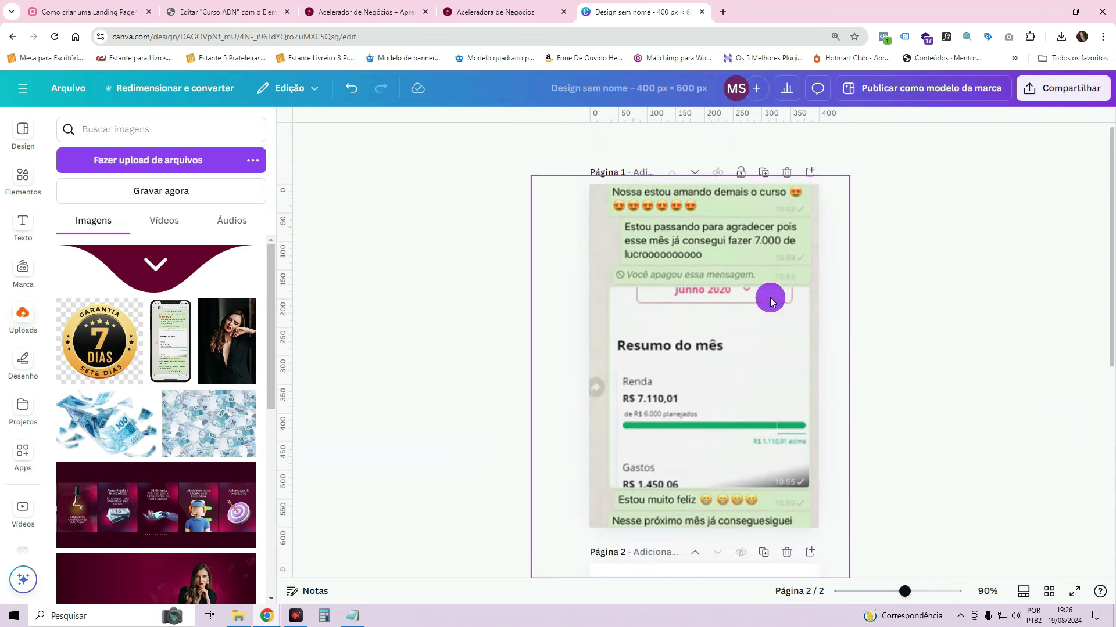
click(771, 173)
click(764, 174)
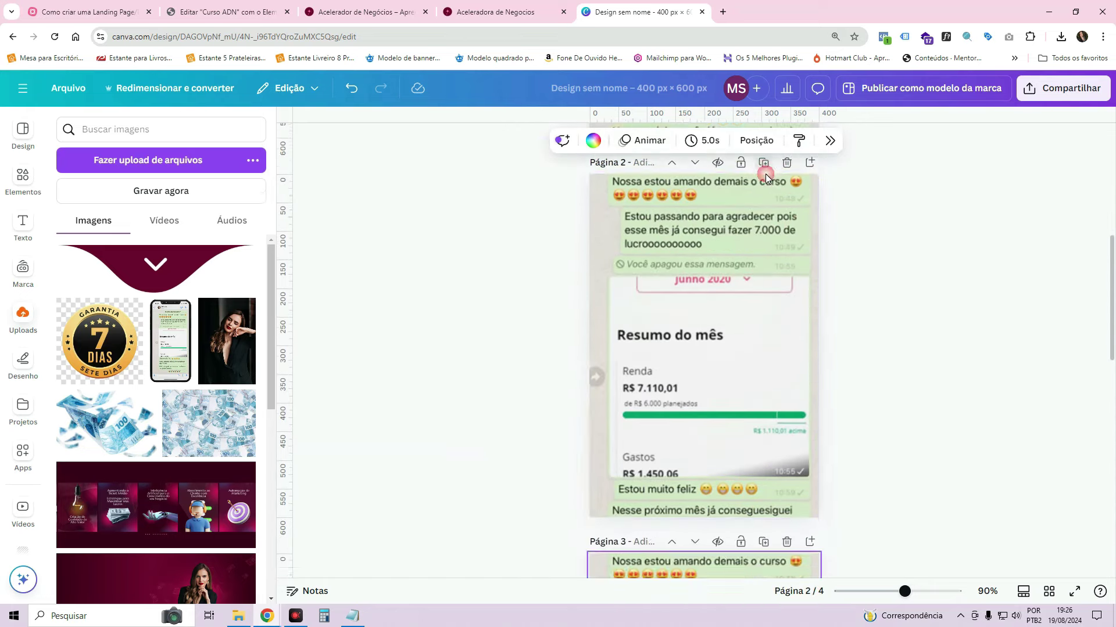
Step: Open the Compartilhar download options, close the Canva tab and show the depoimentos folder
click(1098, 95)
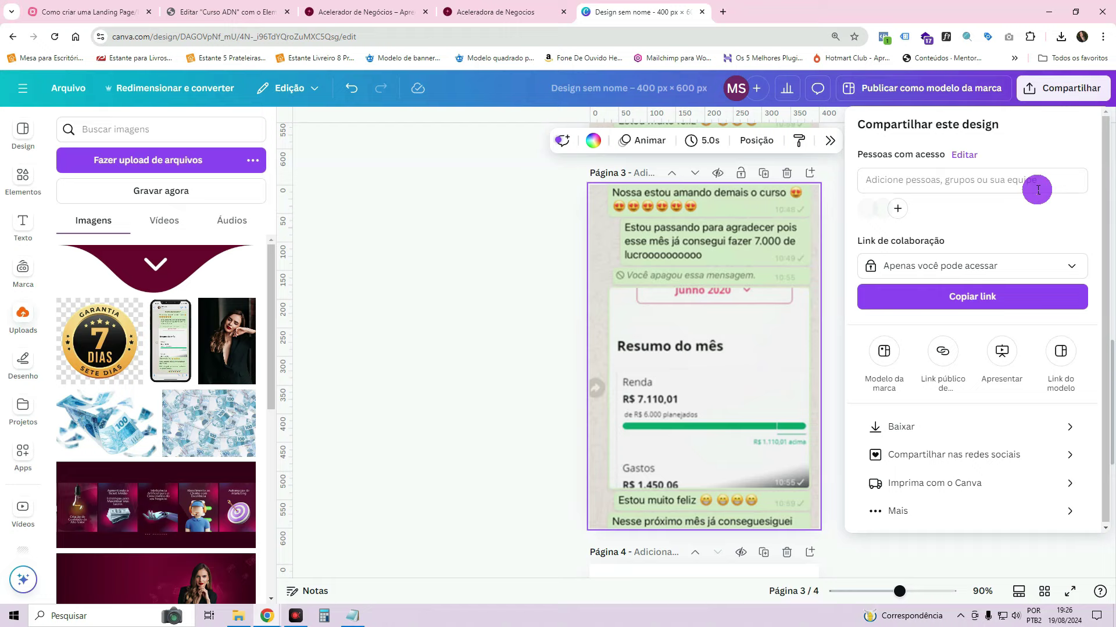
click(921, 428)
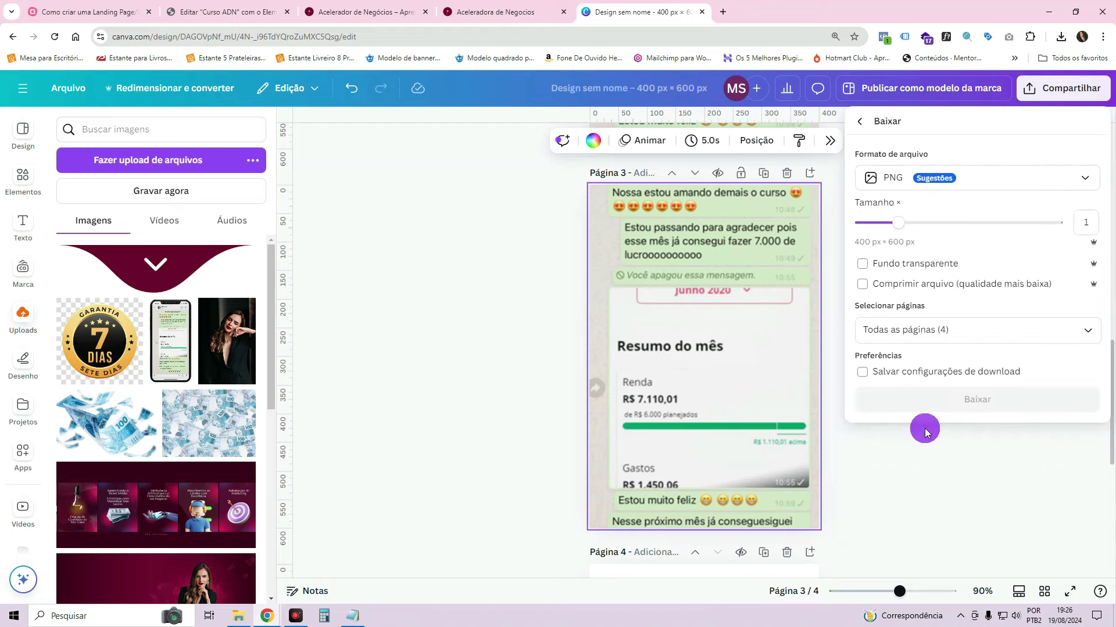
click(701, 12)
click(242, 617)
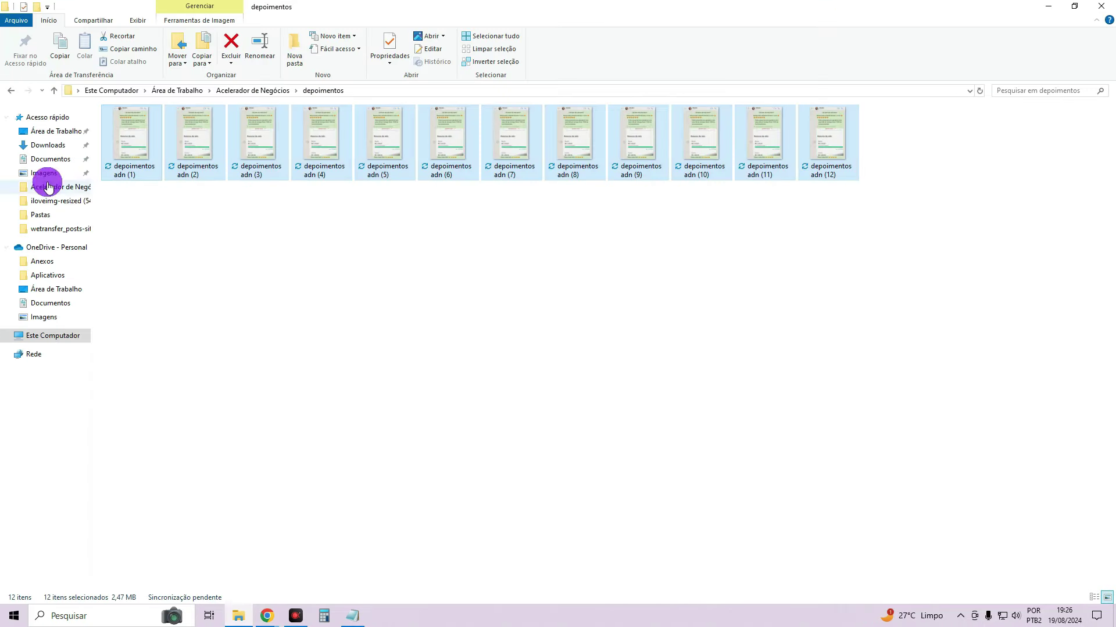
Step: Open the Design sem nome (55) folder in Downloads, then close Explorer and the Aceleradora tab
click(51, 145)
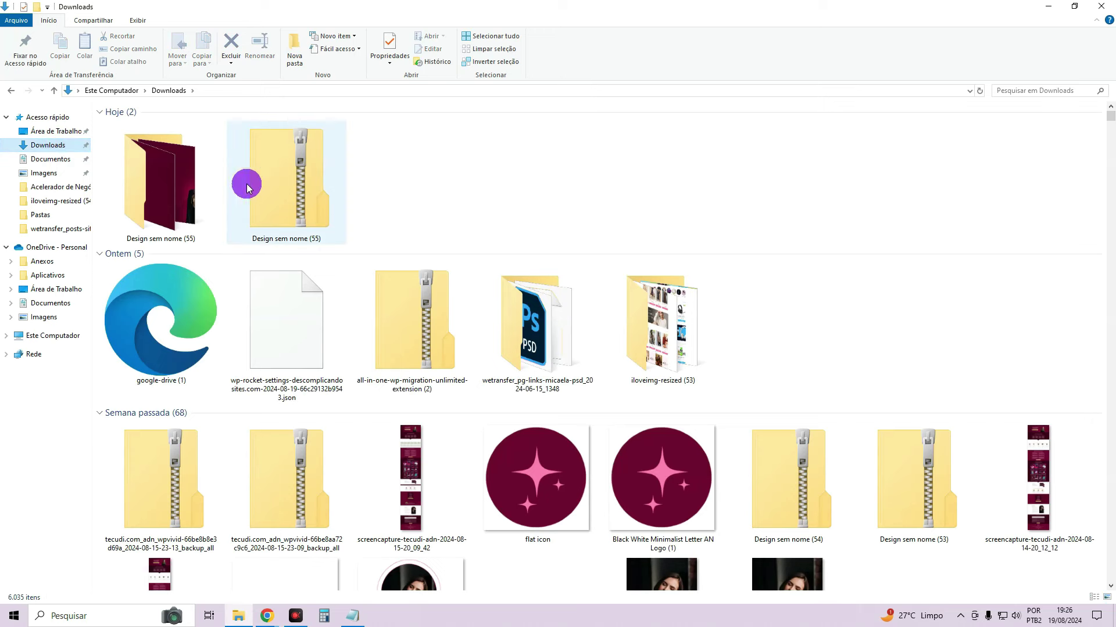
right_click(282, 161)
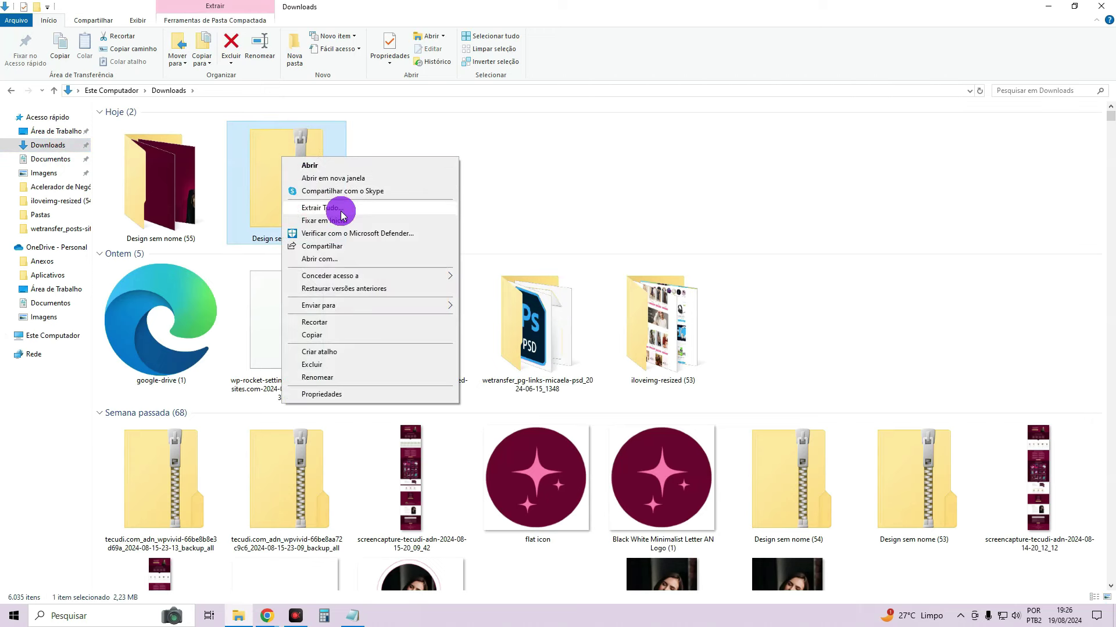
click(177, 176)
double_click(177, 175)
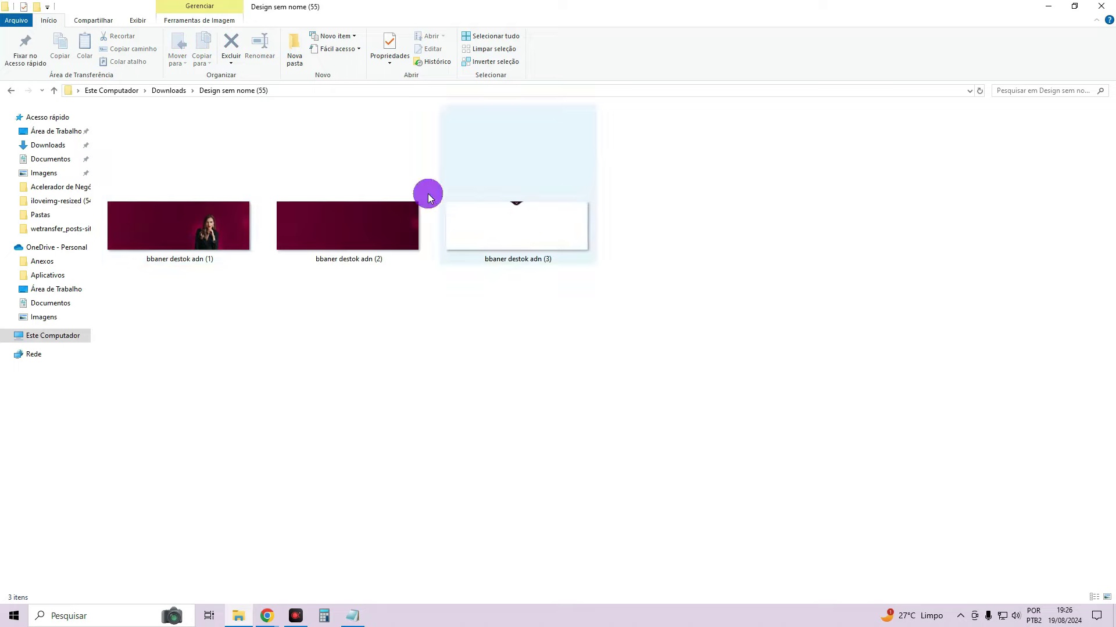
click(1092, 10)
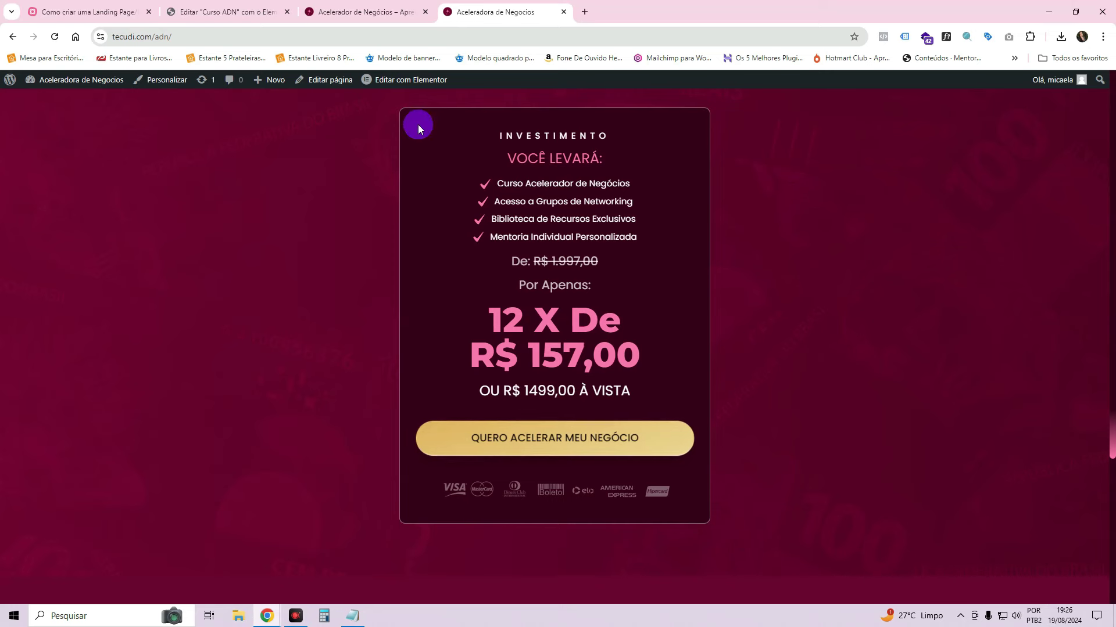
click(565, 11)
Step: Set the image carousel to show 6 slides with dots-only navigation
click(425, 12)
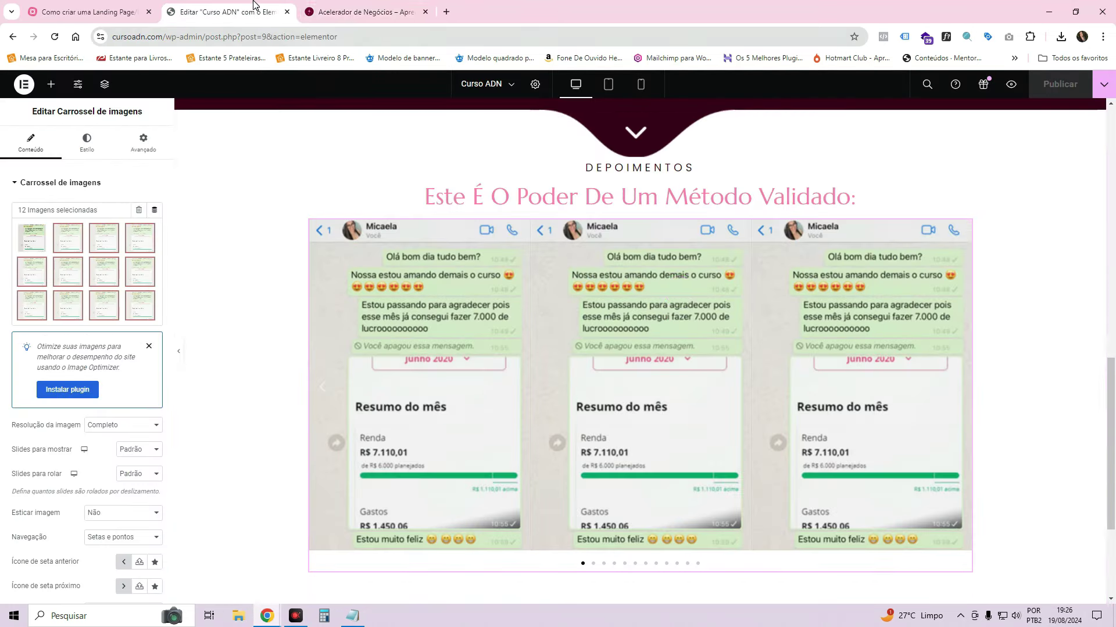
scroll(961, 347, up, 3)
scroll(961, 347, down, 1)
click(962, 348)
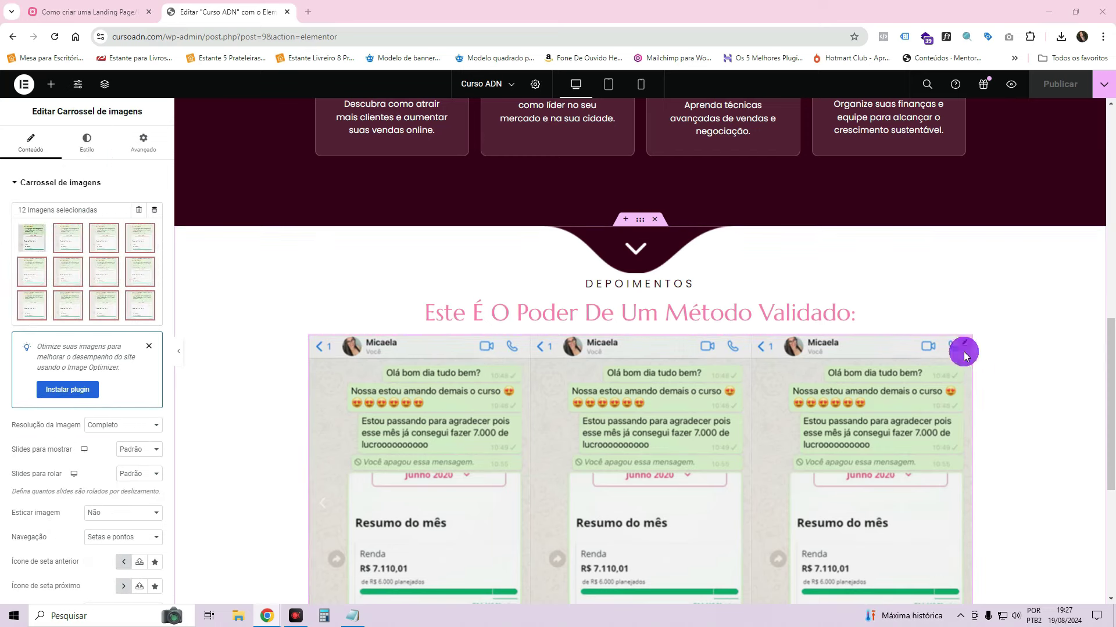
scroll(68, 452, down, 2)
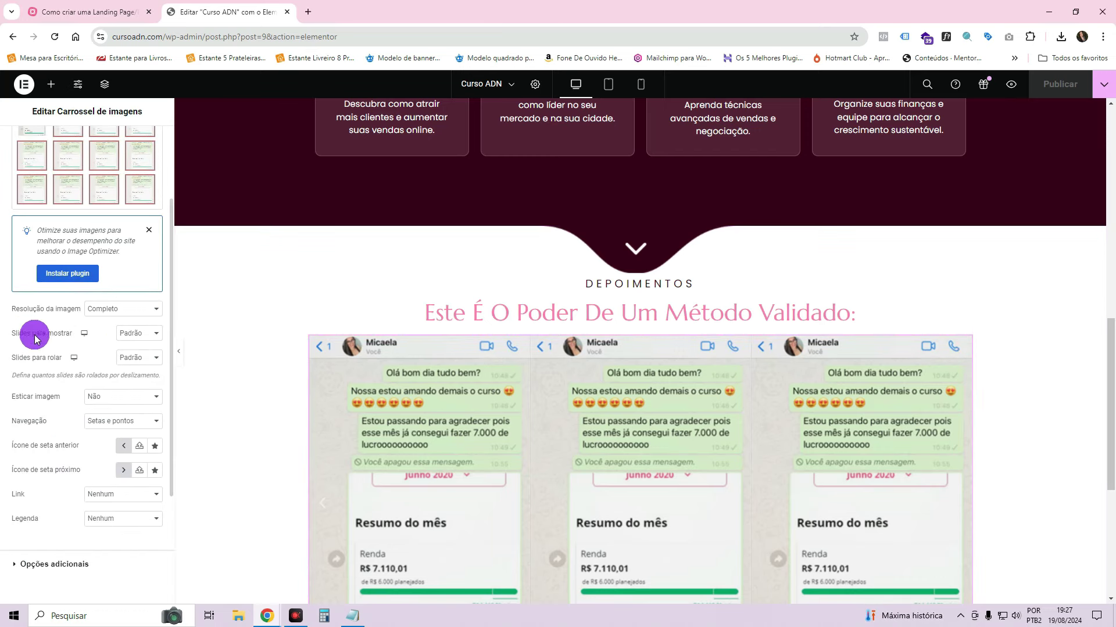
click(122, 340)
click(130, 392)
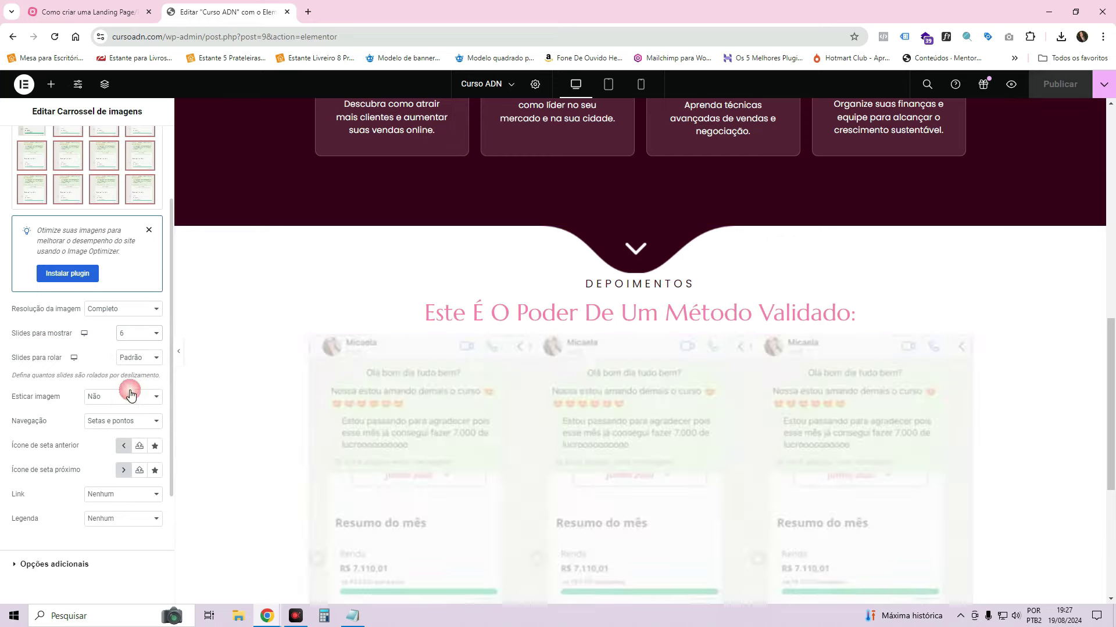
scroll(130, 393, down, 2)
click(134, 305)
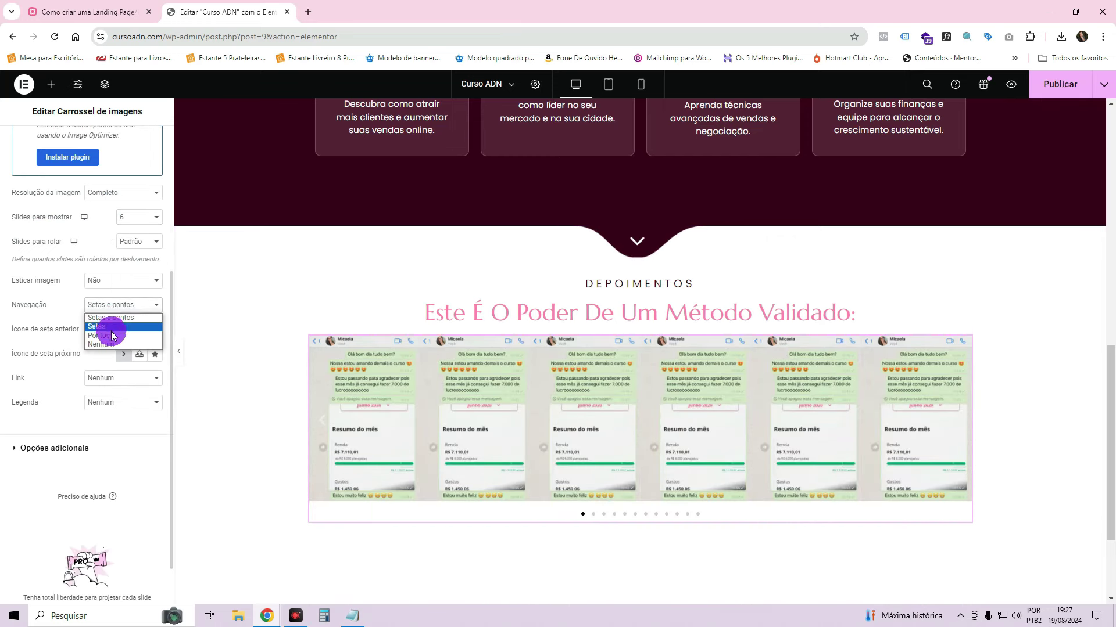
click(112, 335)
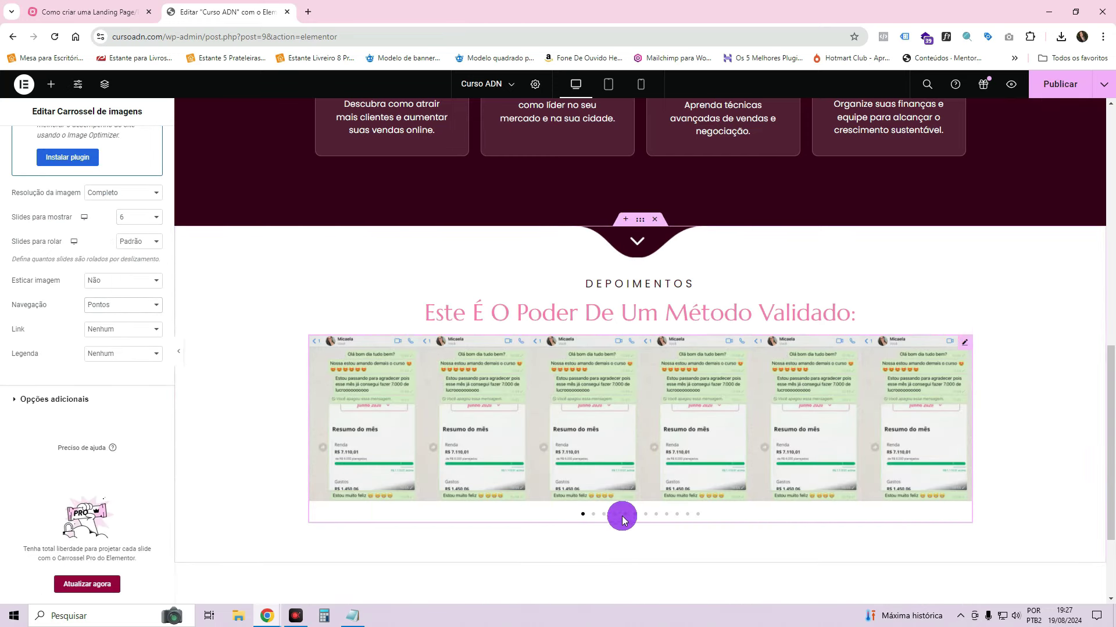
Step: Link the carousel images to their media files with the lightbox turned on
click(99, 340)
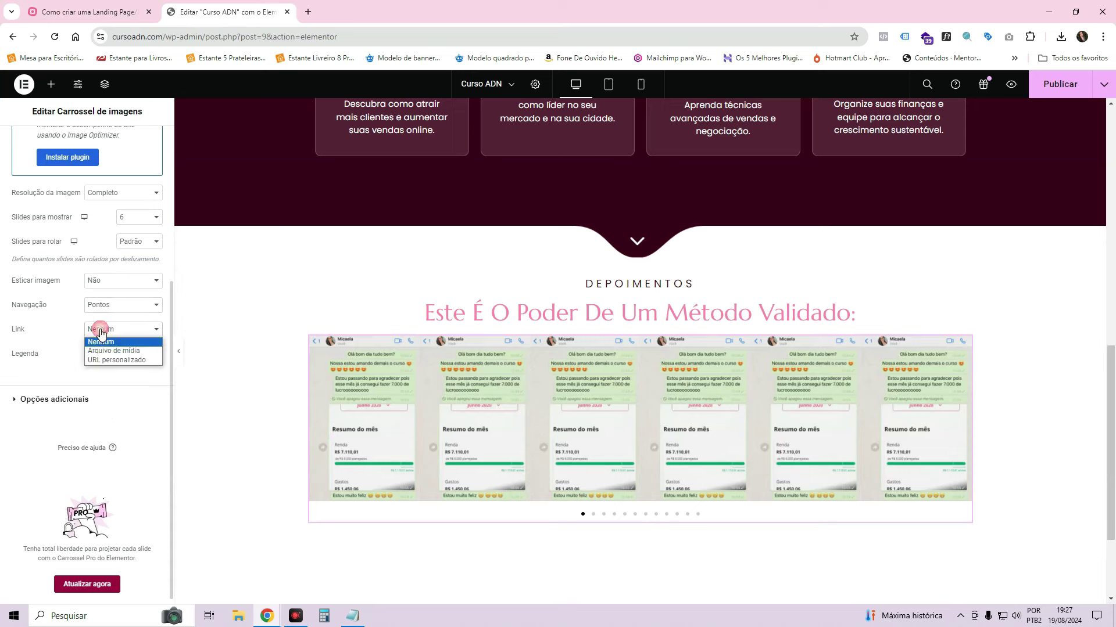
click(114, 351)
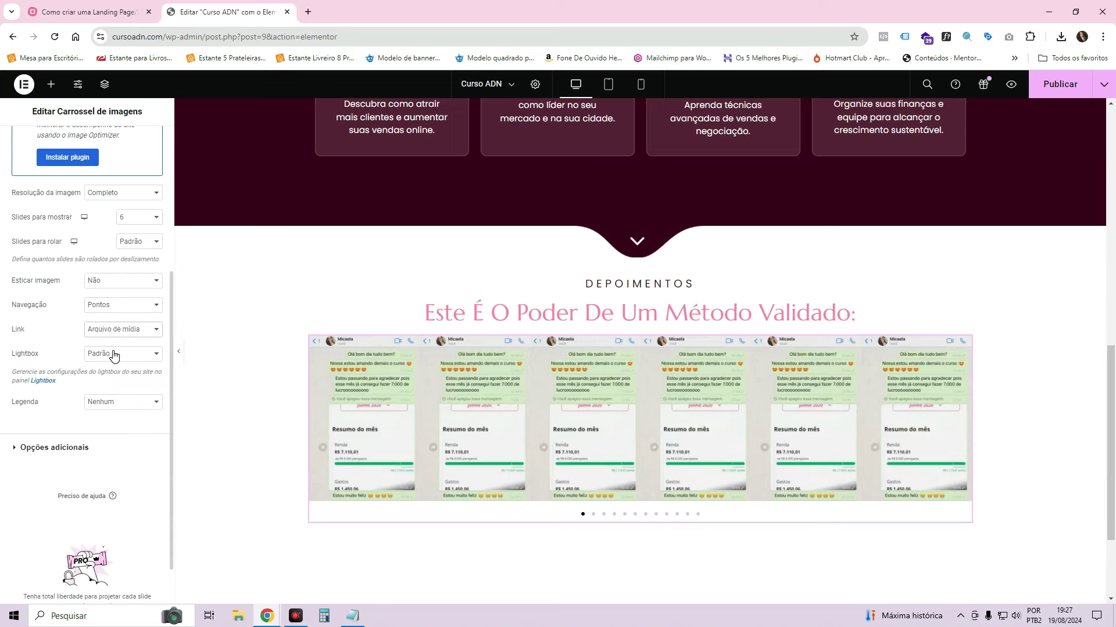
click(113, 354)
click(114, 375)
Step: Test the lightbox on the first screenshots, then expand the carousel's Additional Options
click(179, 351)
click(301, 406)
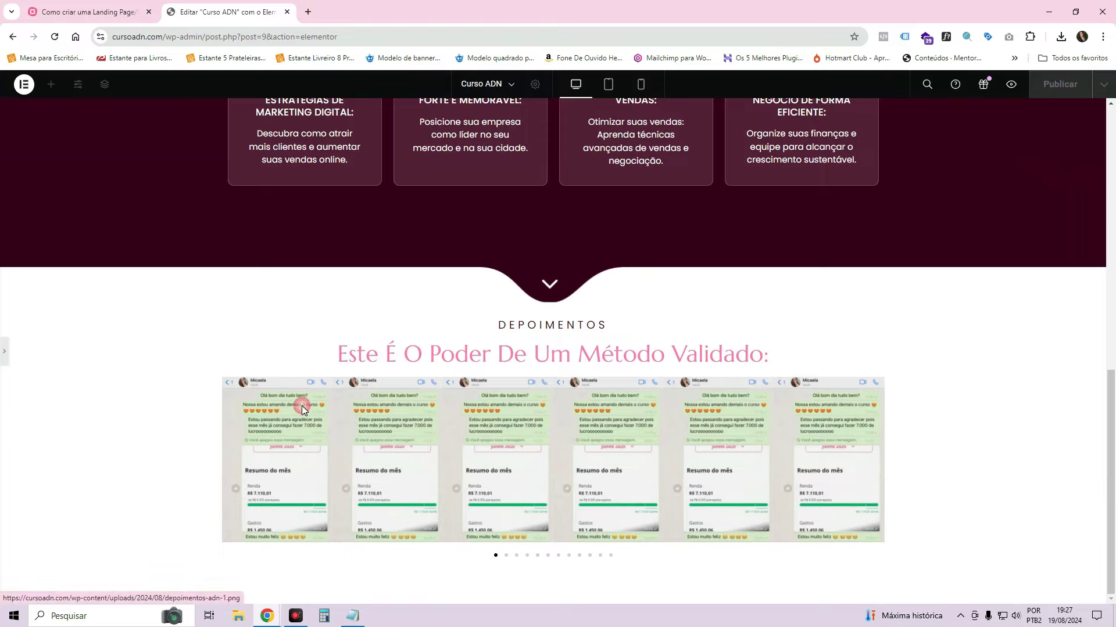
click(1008, 354)
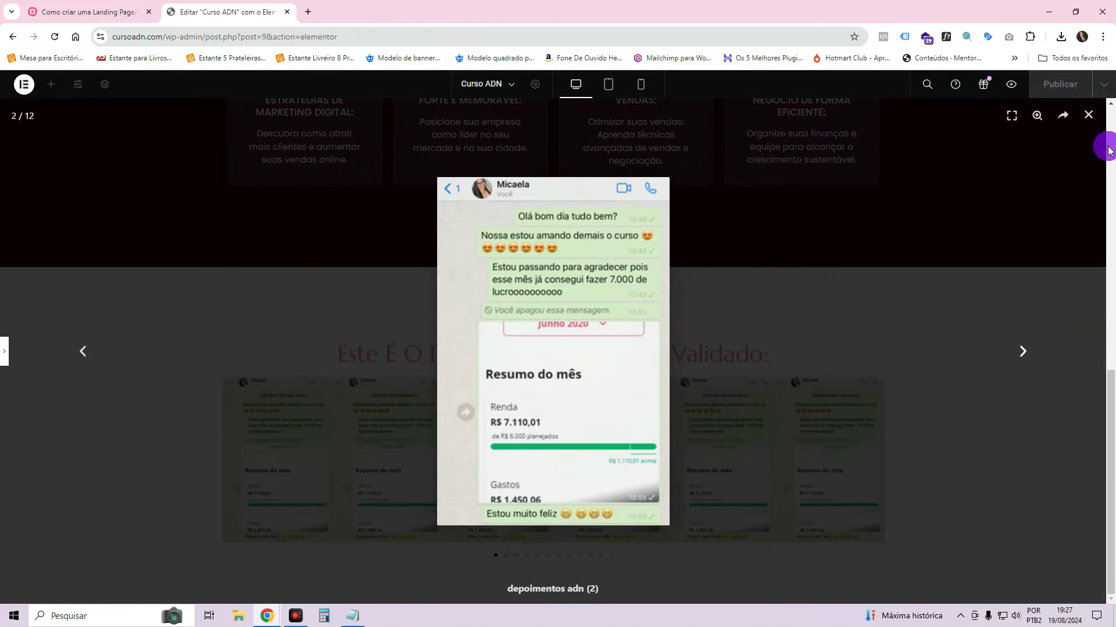
click(1088, 115)
click(4, 351)
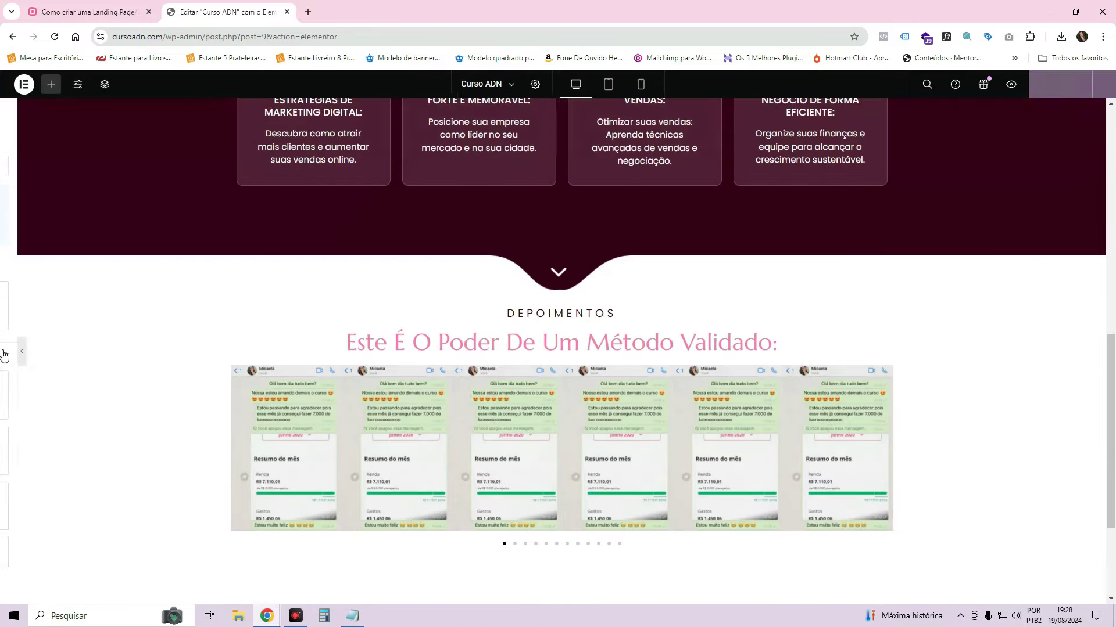
click(964, 372)
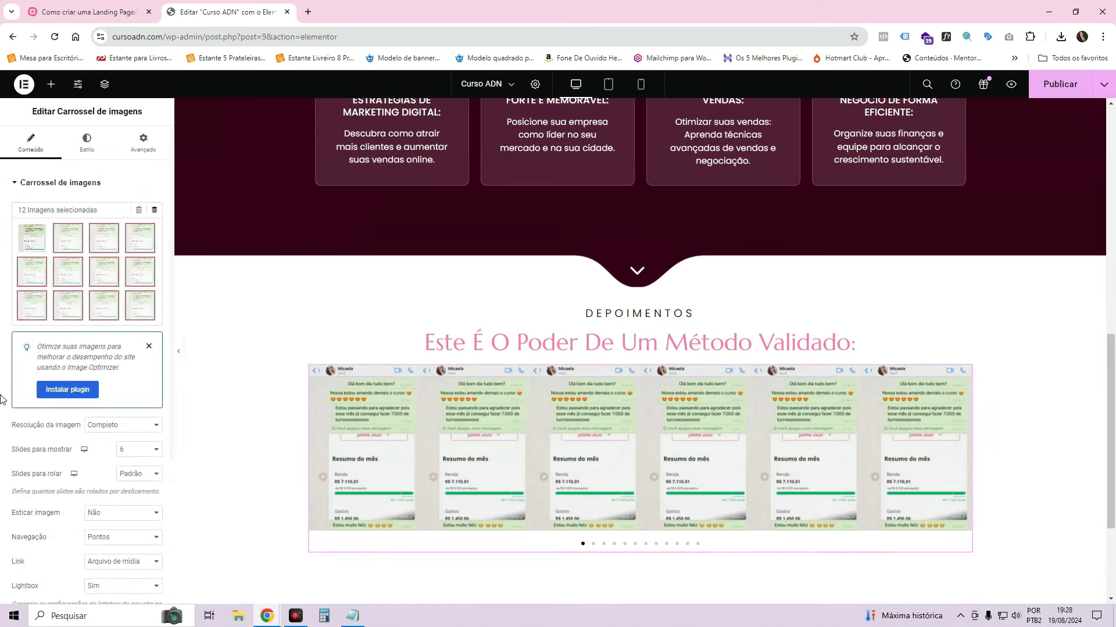
scroll(70, 378, down, 5)
click(55, 393)
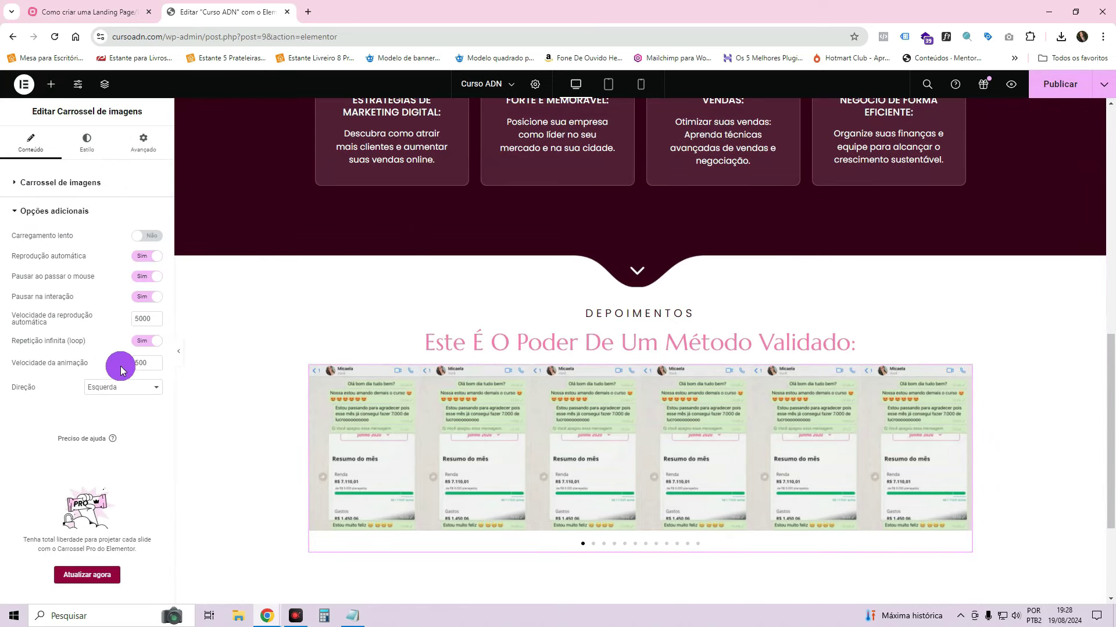
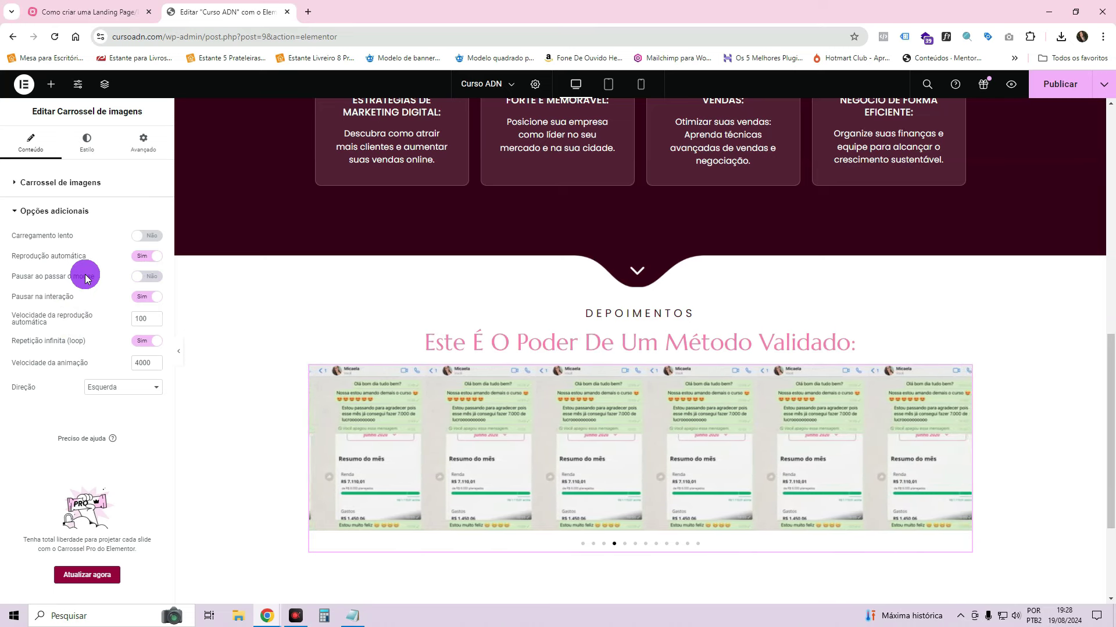
Step: Give the carousel images a custom 7 px spacing, publish, and preview the page full width
click(90, 147)
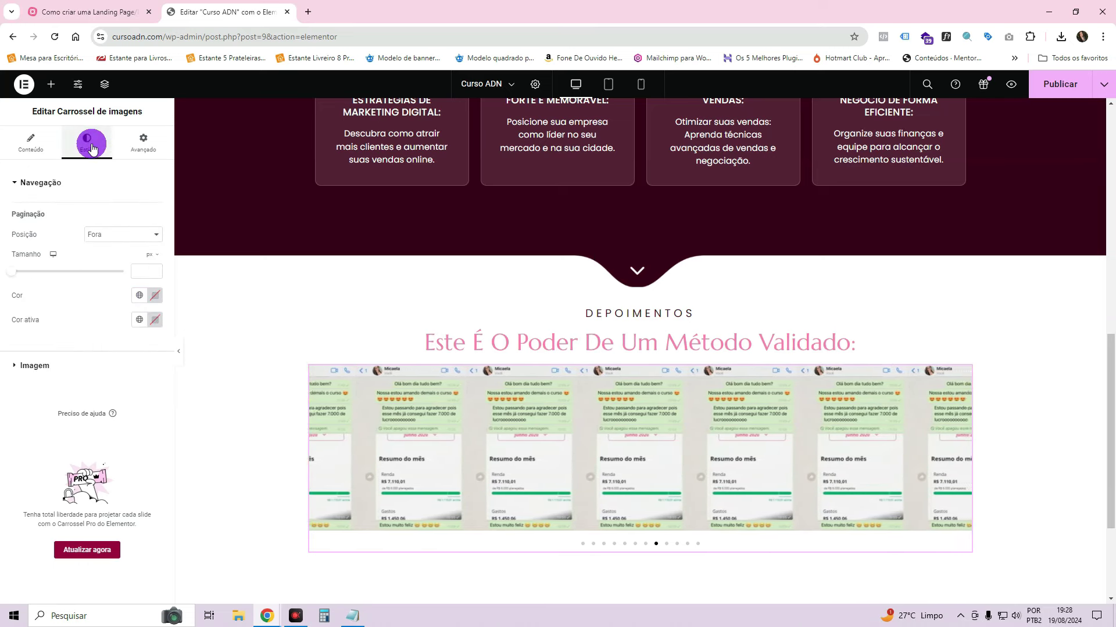
click(45, 366)
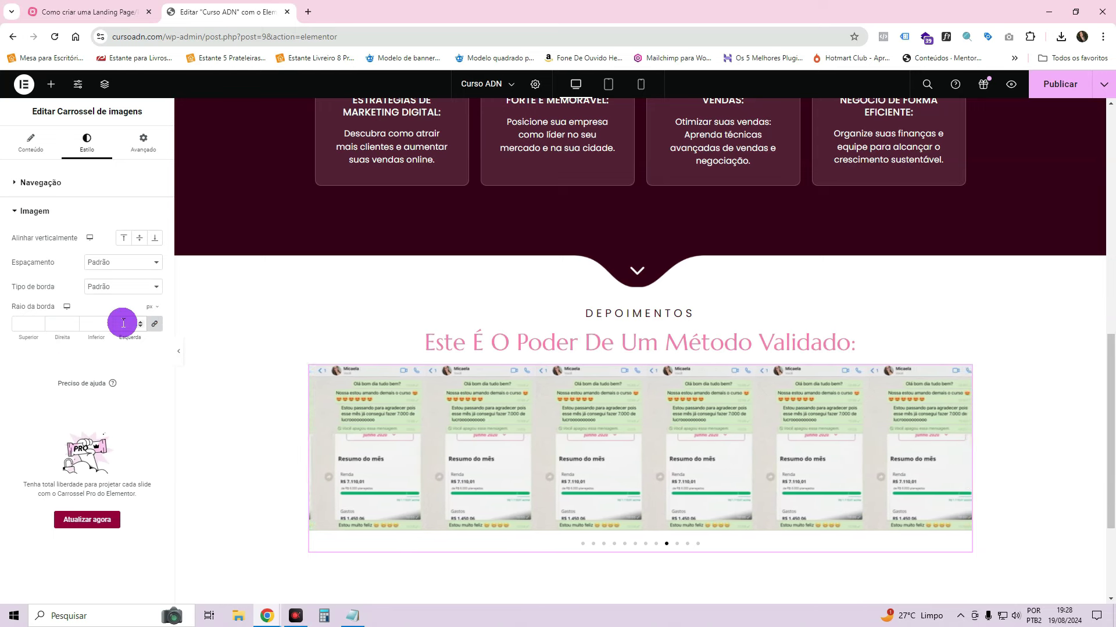
click(143, 262)
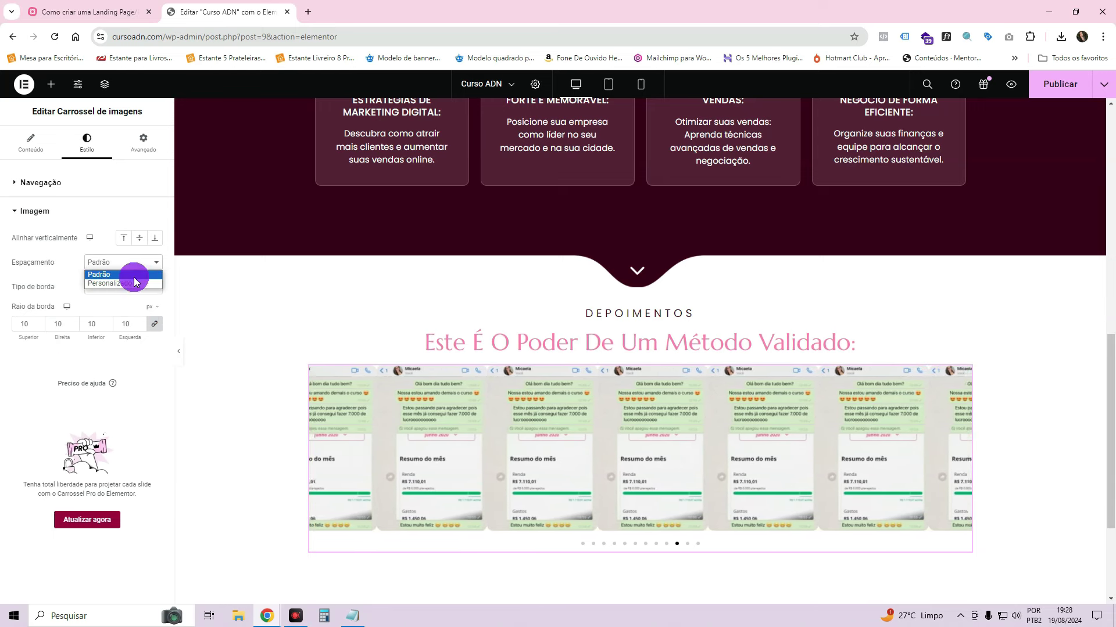
click(110, 284)
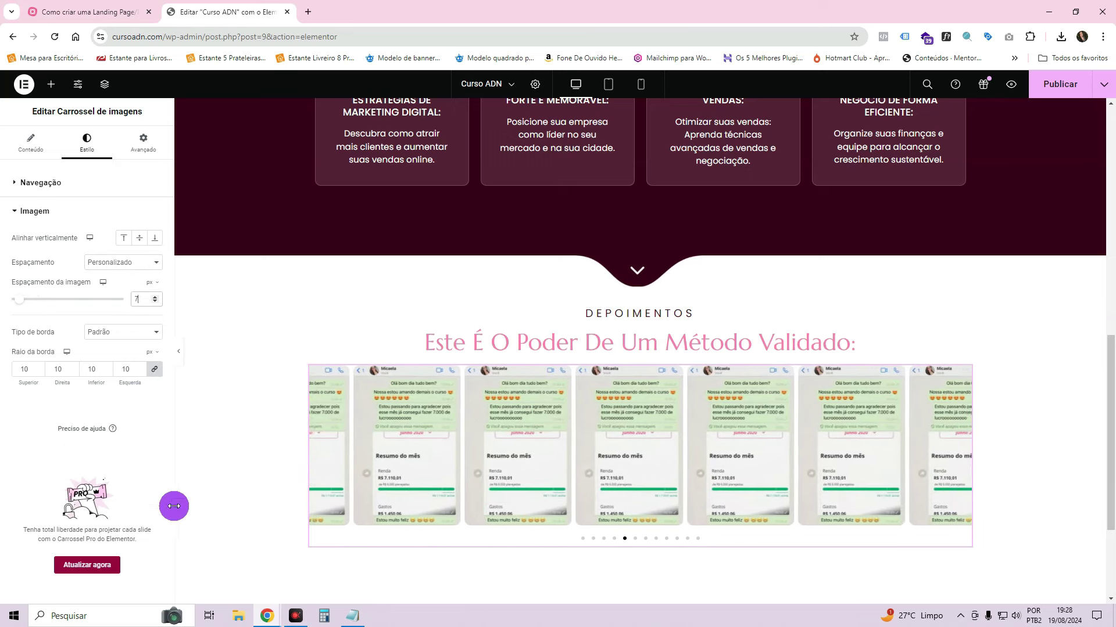
scroll(697, 262, down, 1)
click(1055, 88)
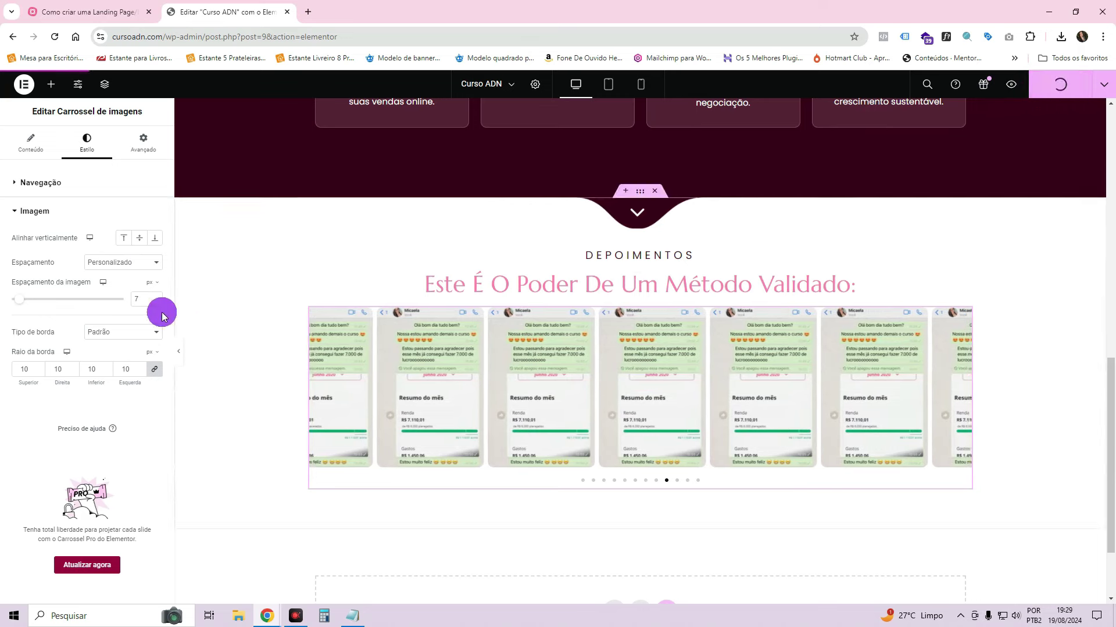
click(178, 352)
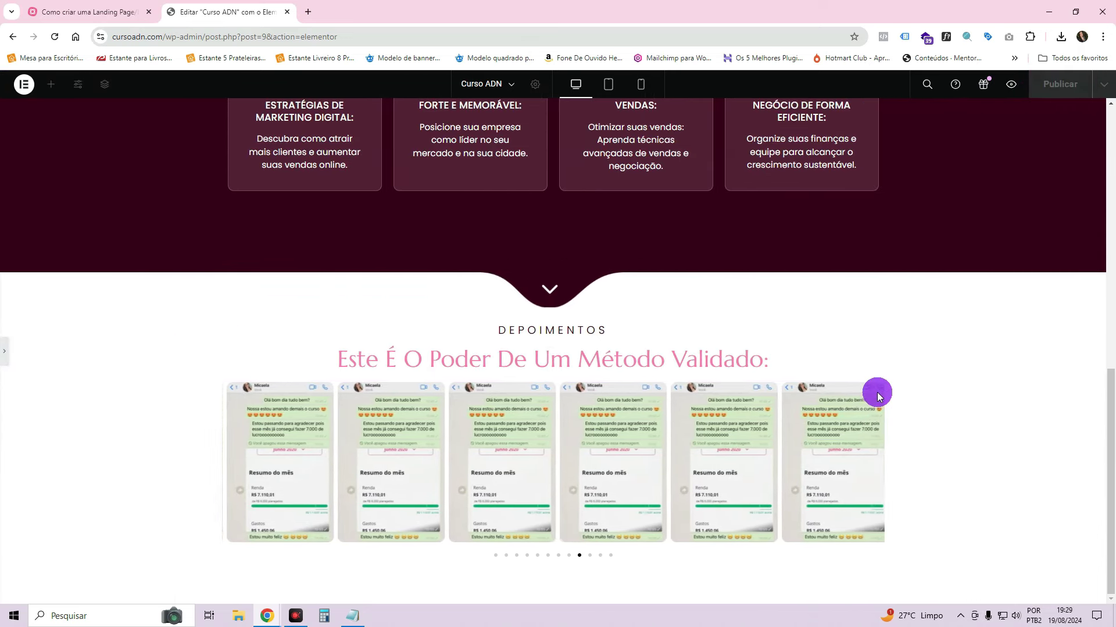
click(6, 351)
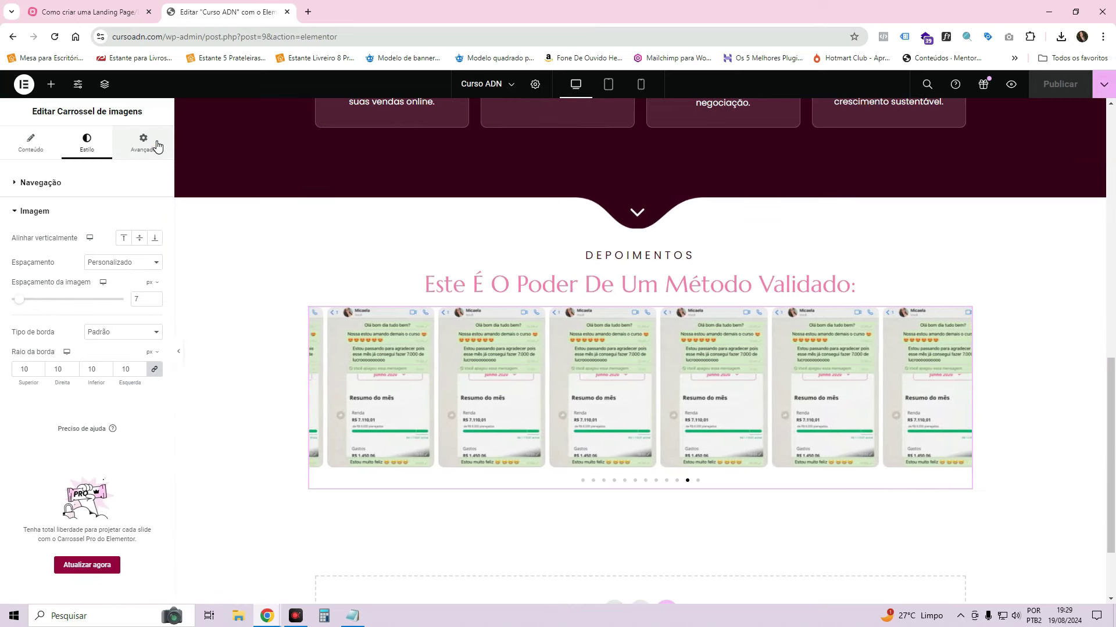
Step: Add the CSS class 'depoimentos' to the image carousel and publish the page
click(157, 144)
scroll(112, 403, down, 2)
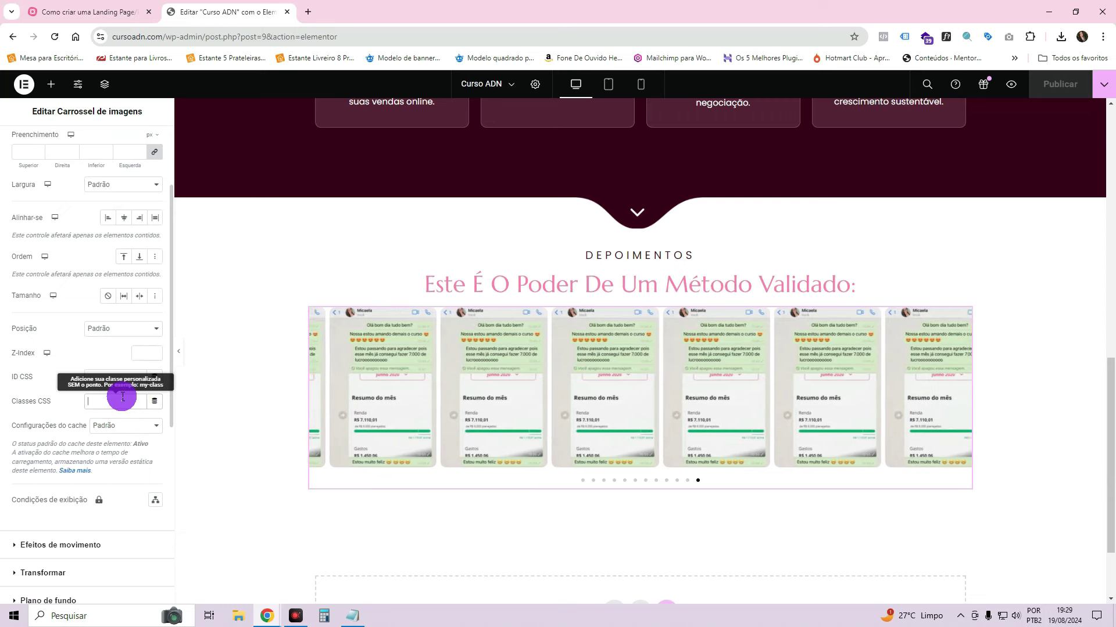
click(122, 401)
text(depo)
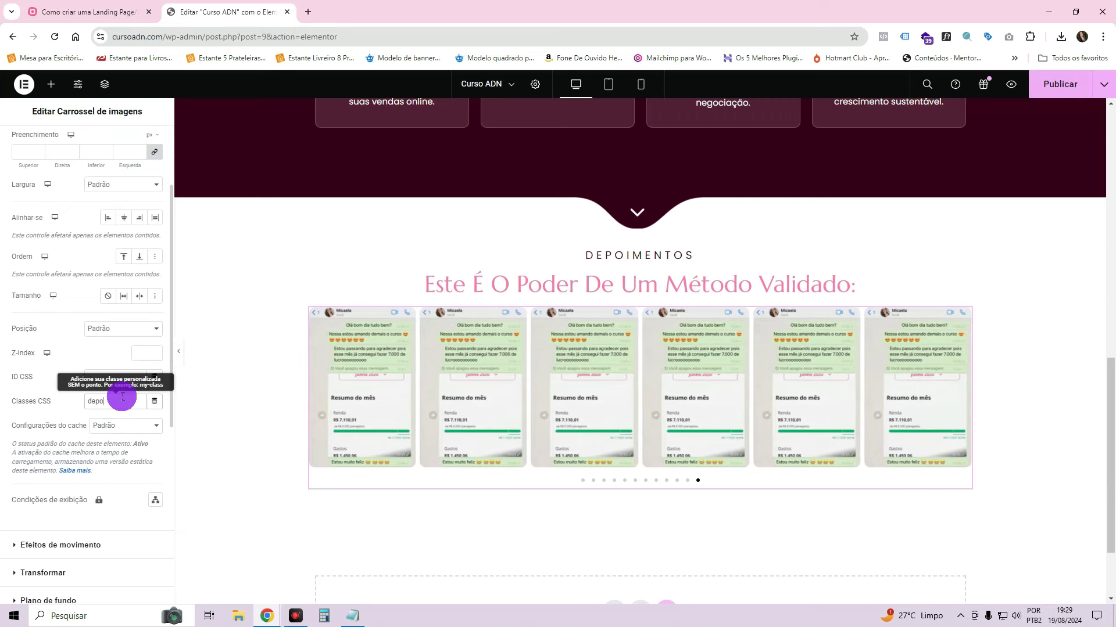
text(imentos)
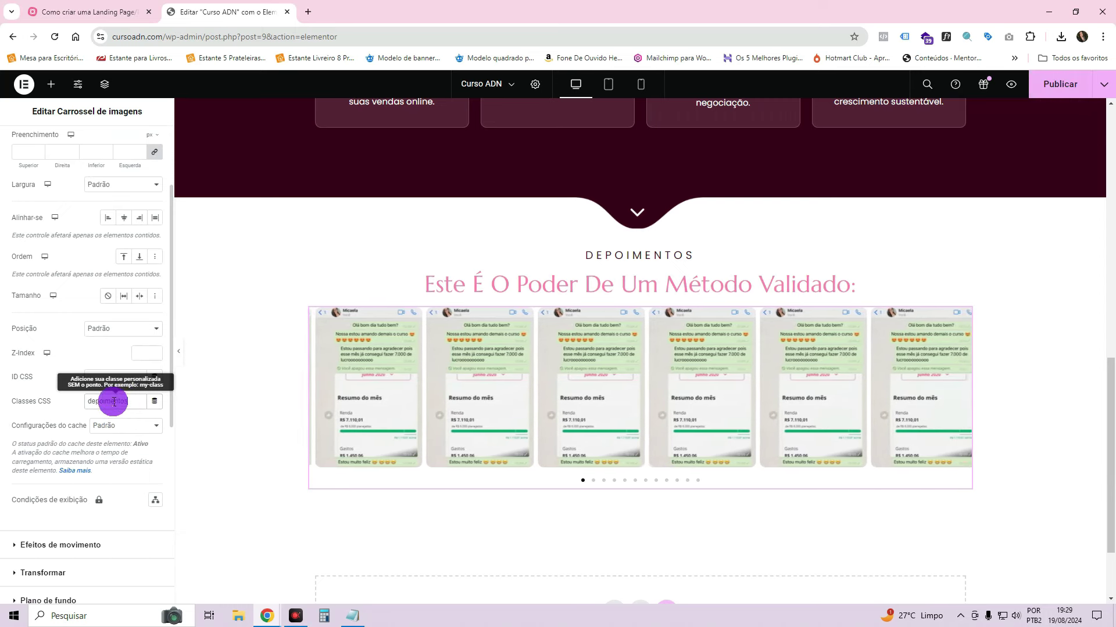
click(1057, 85)
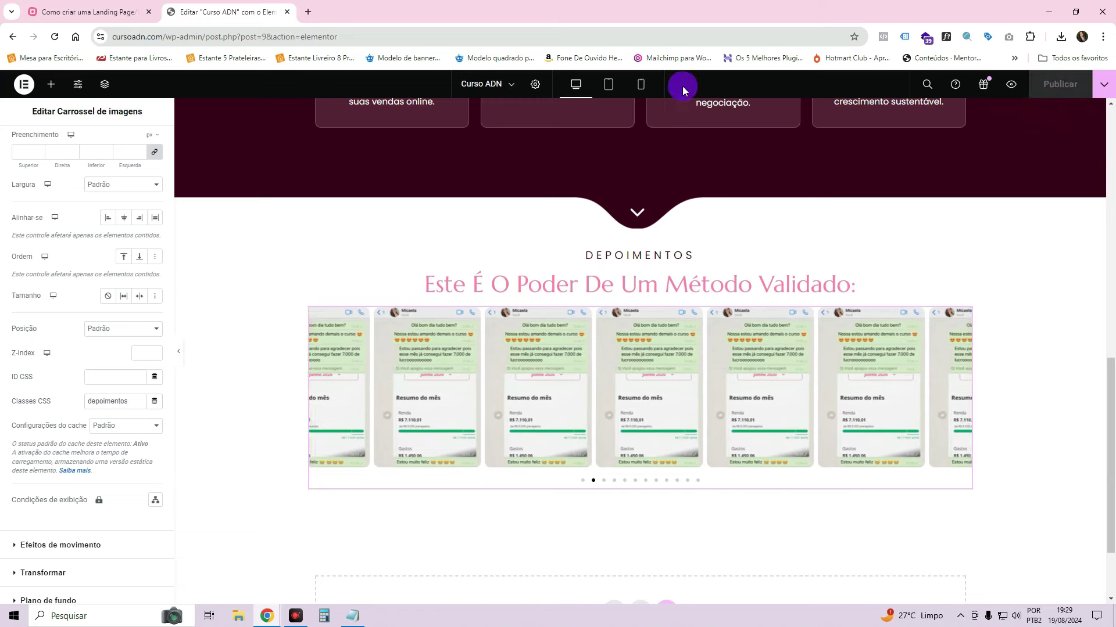
Step: Load the live cursoadn.com site in a new browser tab
click(156, 37)
key(ctrl+t)
text(https://cursoadn.com)
key(Return)
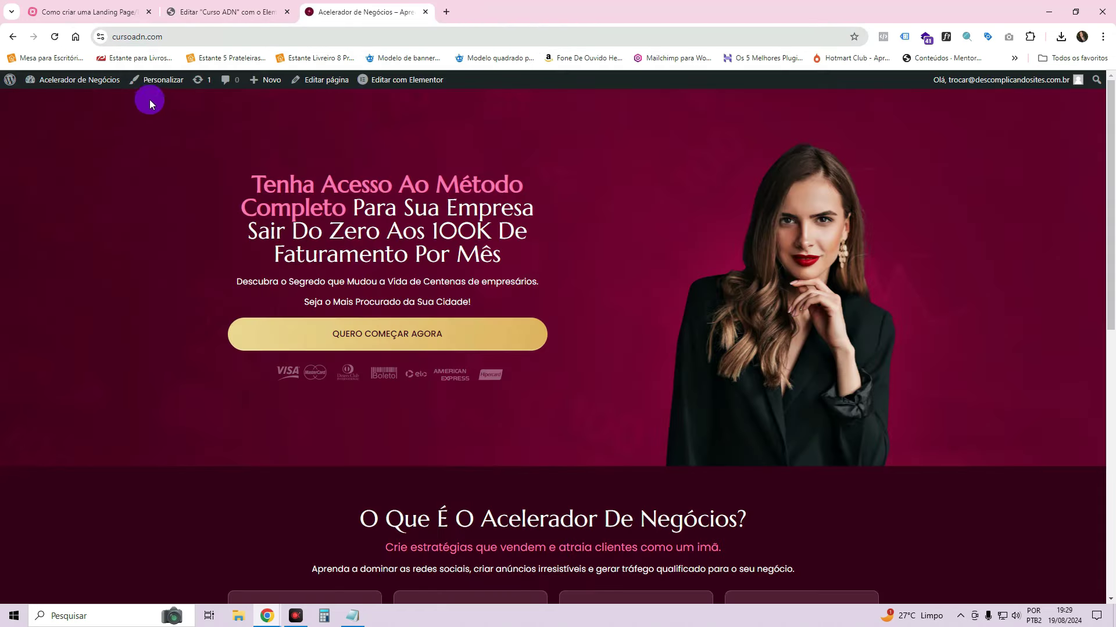
Step: Open the site Customizer's Additional CSS editor
click(155, 82)
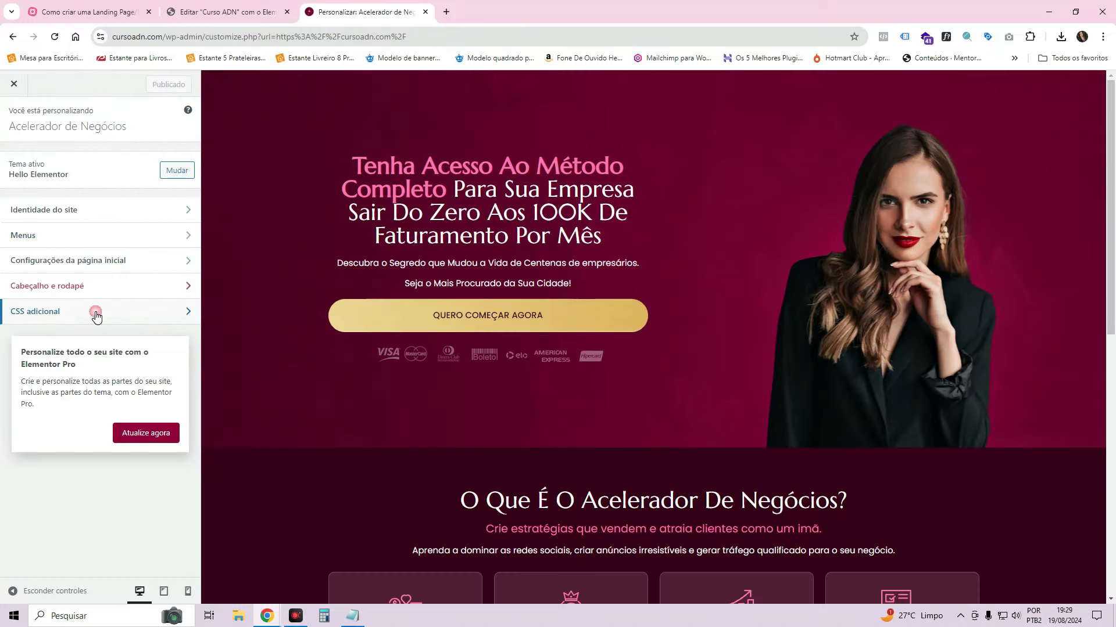
click(96, 314)
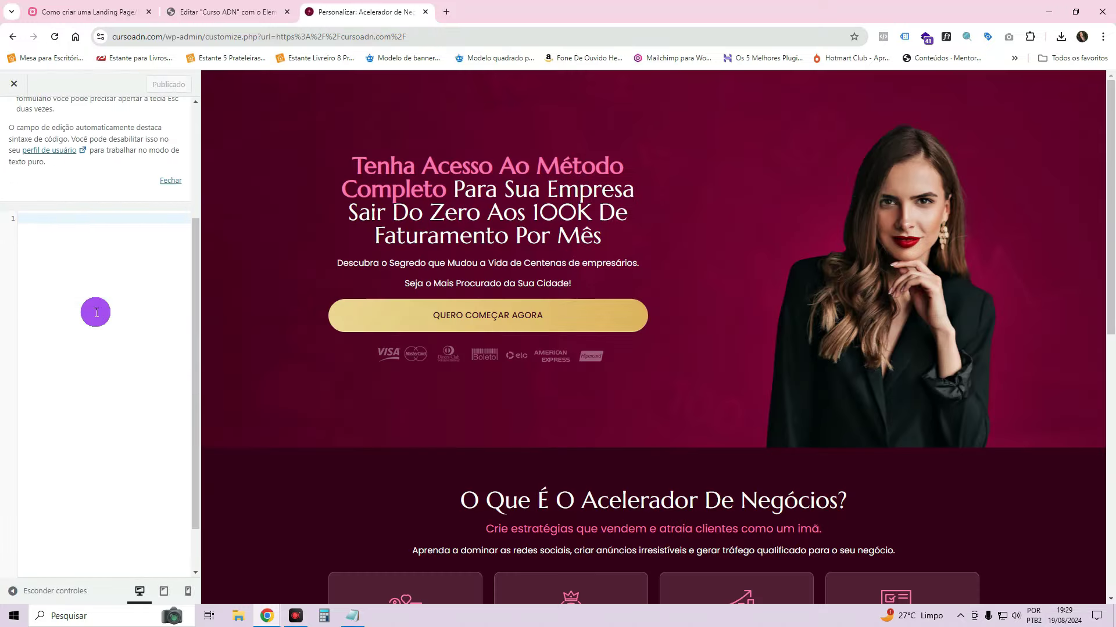
scroll(837, 283, down, 9)
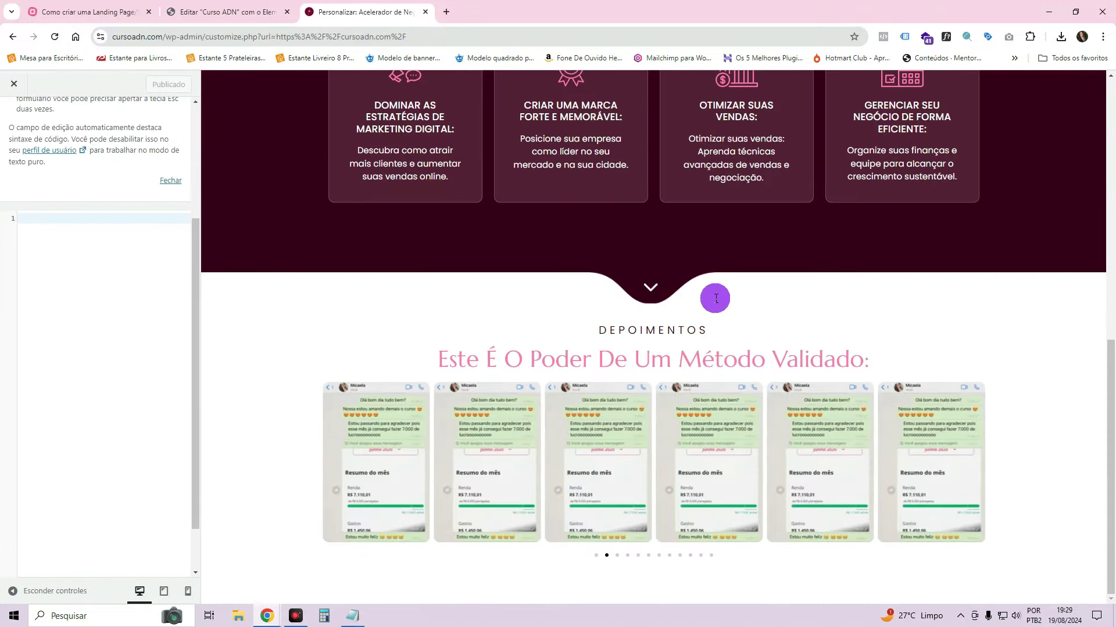
Step: Paste the depoimentos transition and pulsing-button rules from the Notepad notes into Additional CSS
click(352, 616)
scroll(830, 335, down, 7)
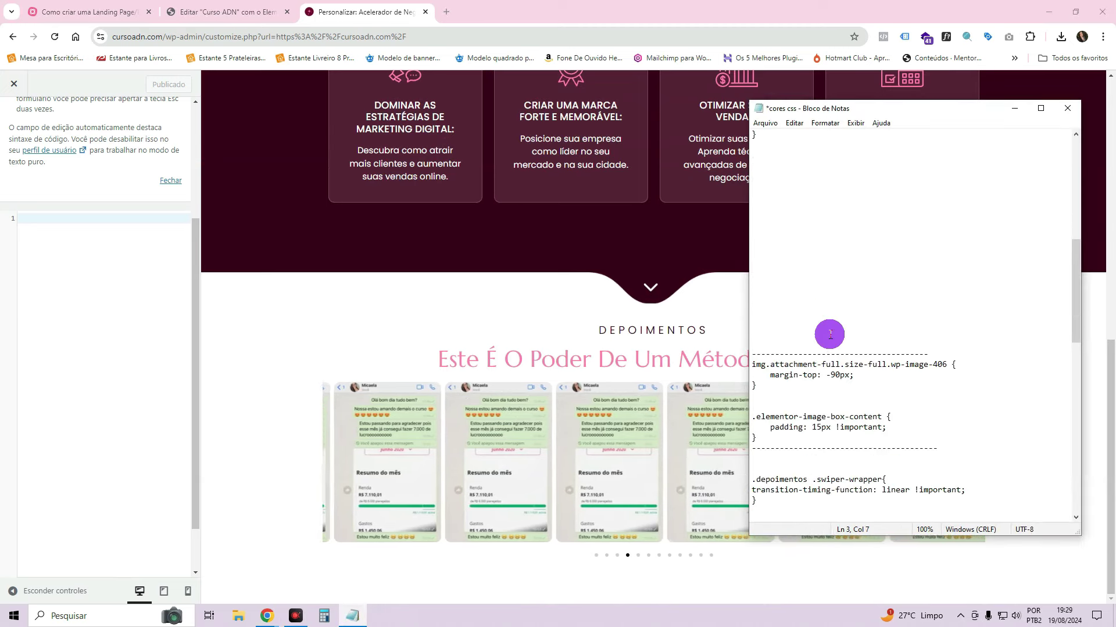
scroll(830, 334, up, 2)
scroll(828, 331, down, 7)
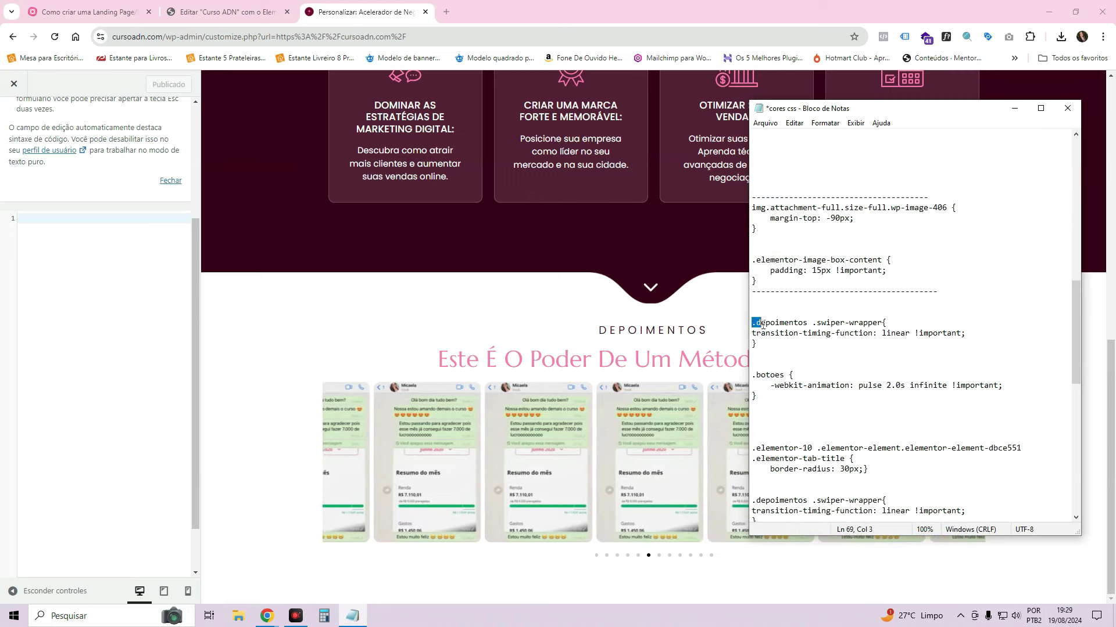
scroll(790, 334, down, 1)
click(779, 300)
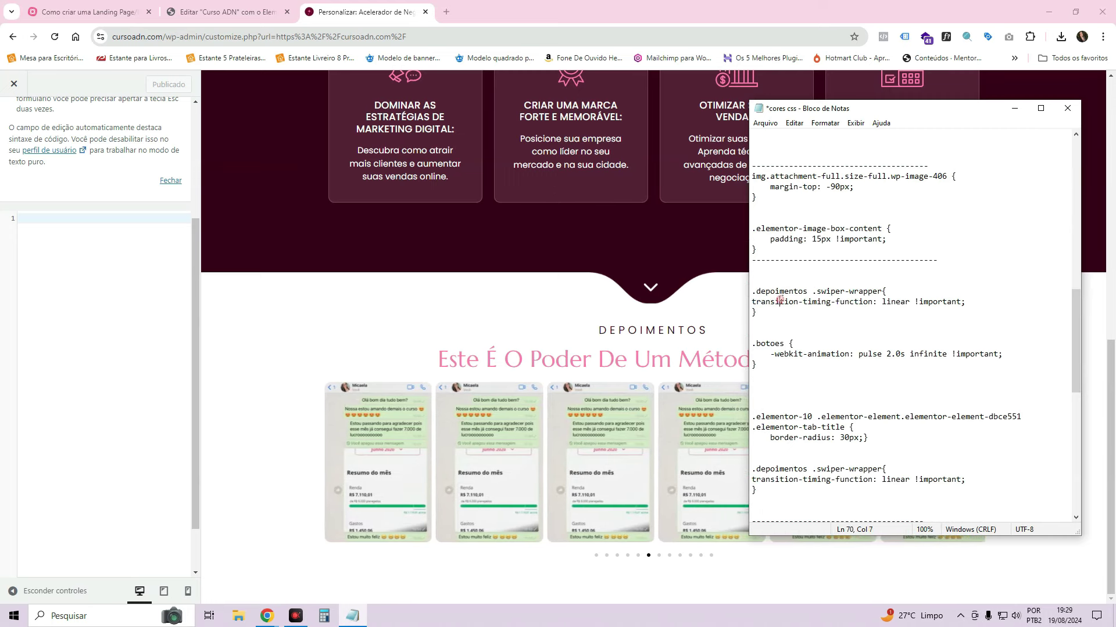
drag(751, 295, 773, 397)
key(ctrl+c)
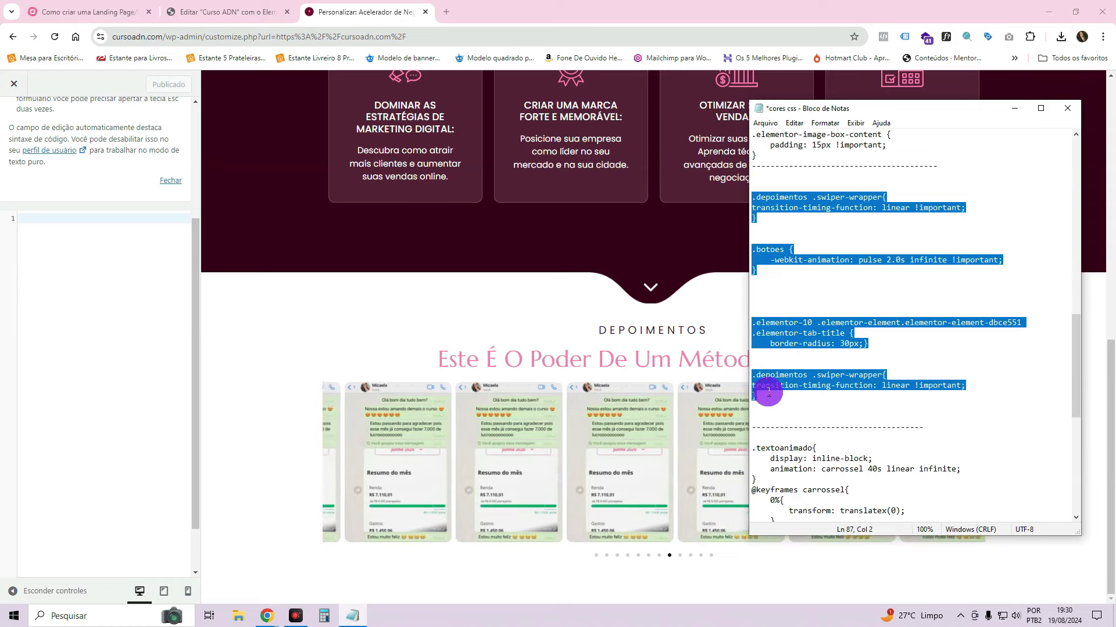
click(118, 215)
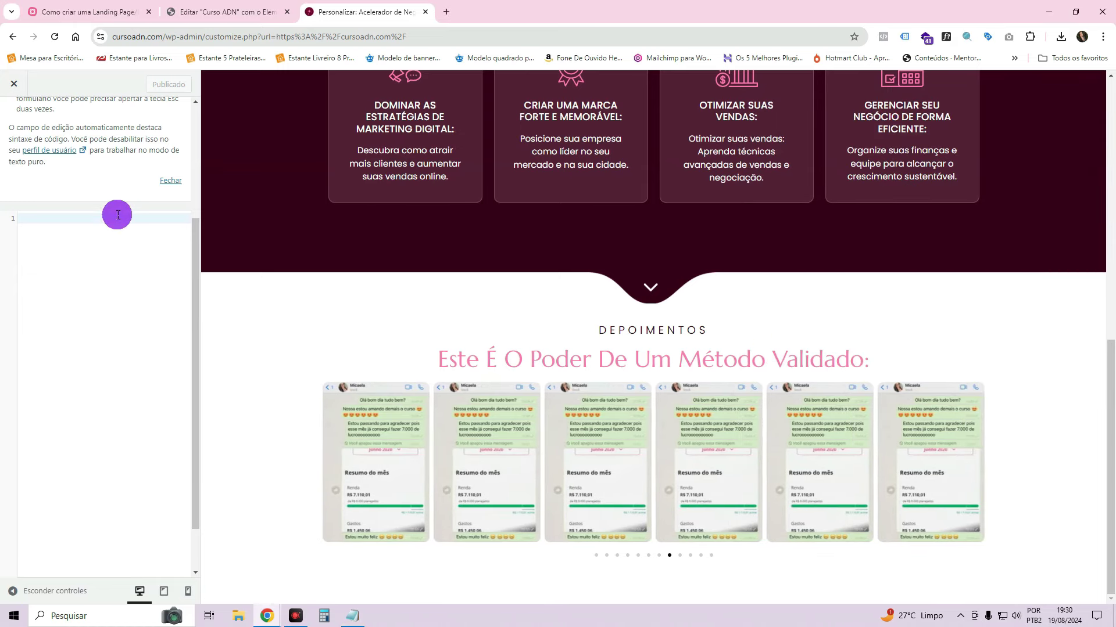
key(ctrl+v)
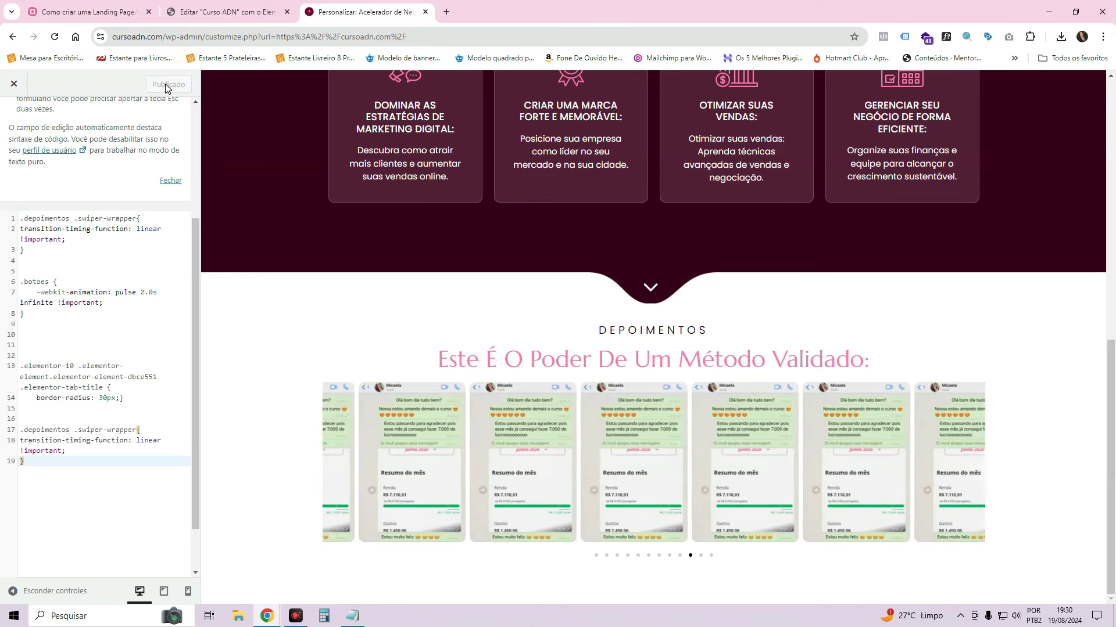
click(224, 11)
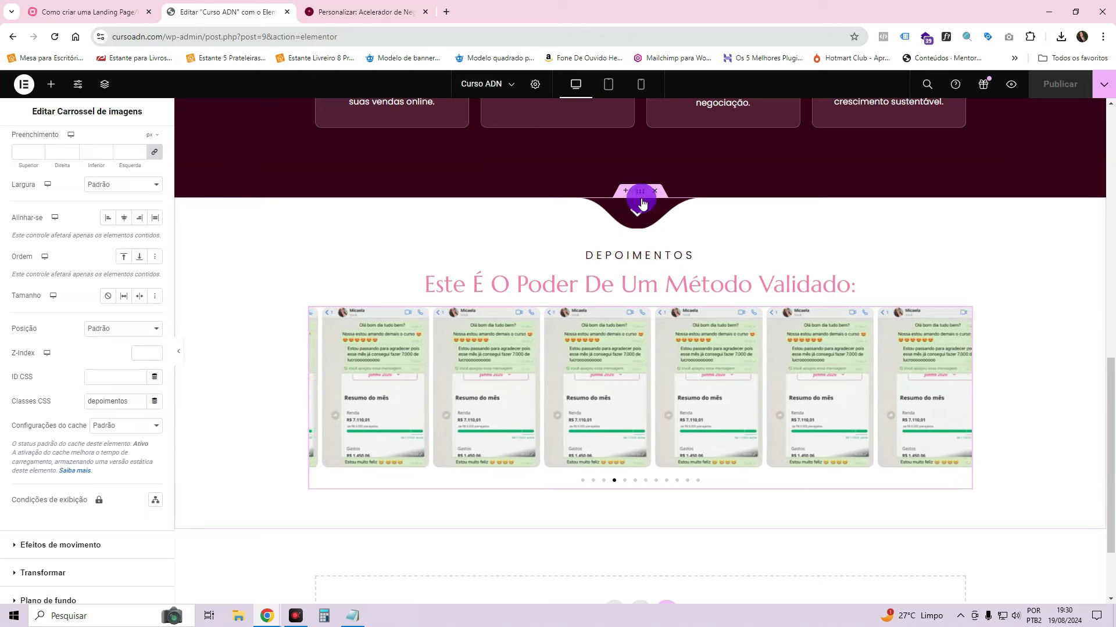
Step: Set the testimonials container's left and right padding to 20
click(640, 193)
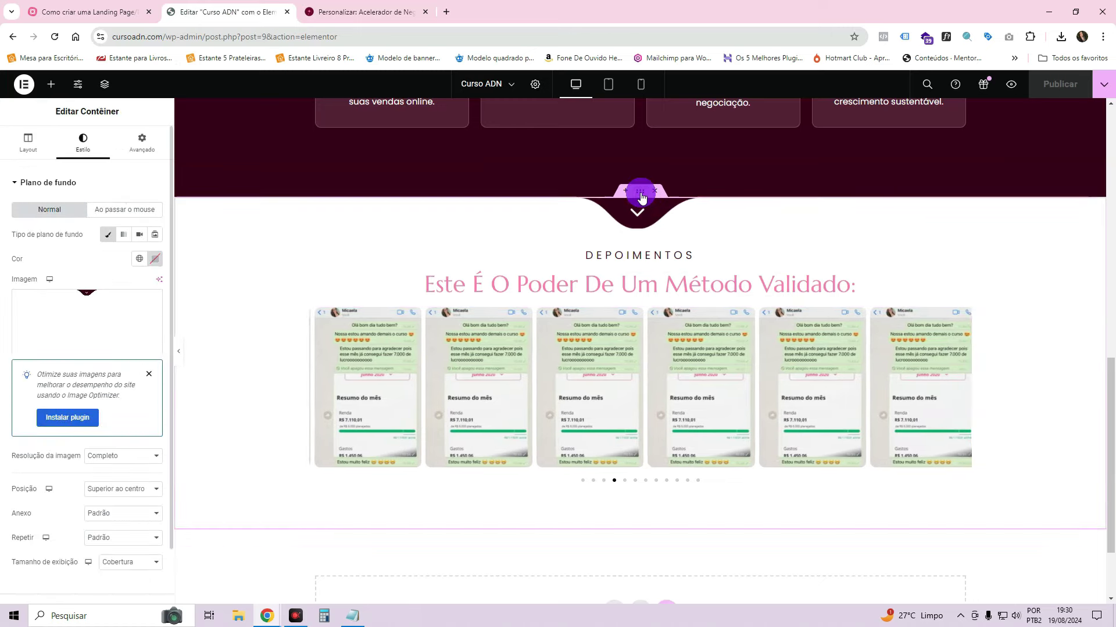
click(142, 143)
double_click(125, 268)
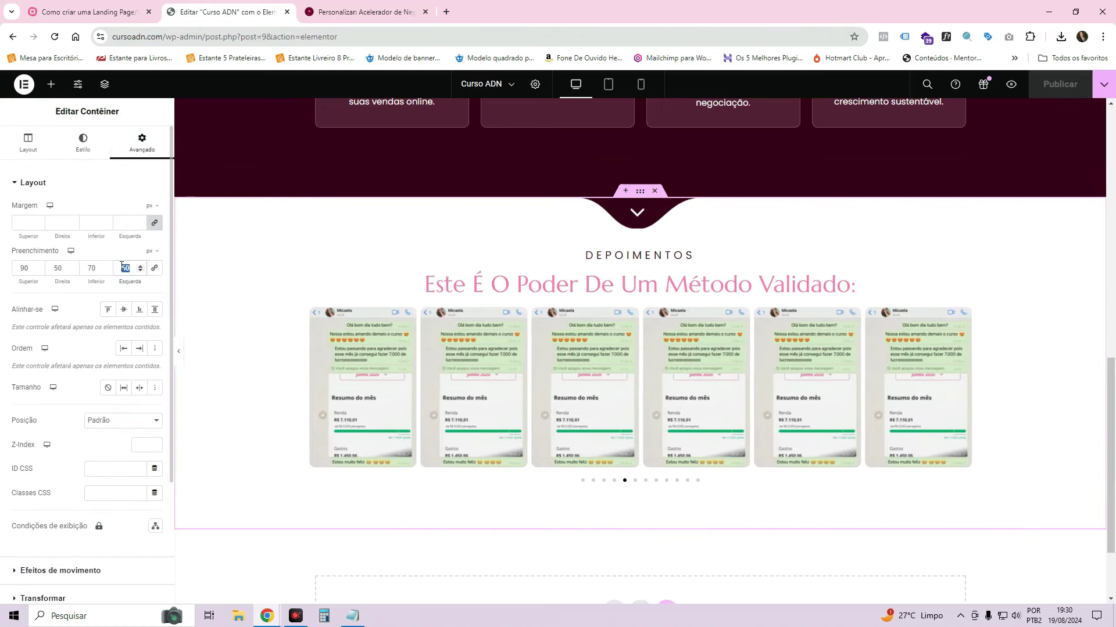
text(20)
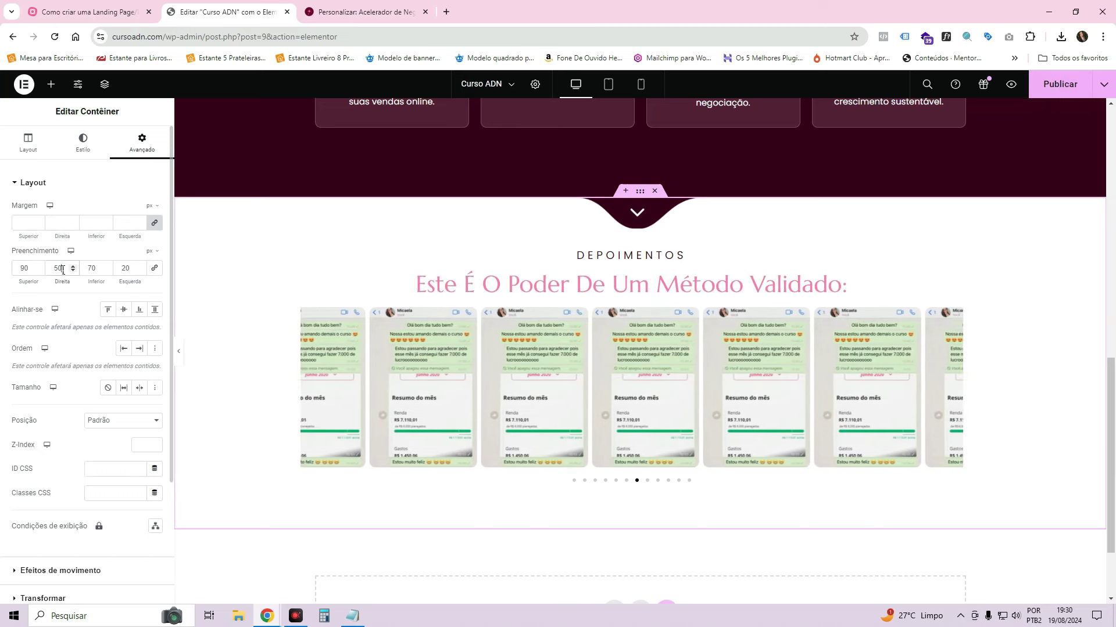
double_click(49, 267)
text(20)
Step: Make the whole testimonials section's content full width and preview the result
click(804, 299)
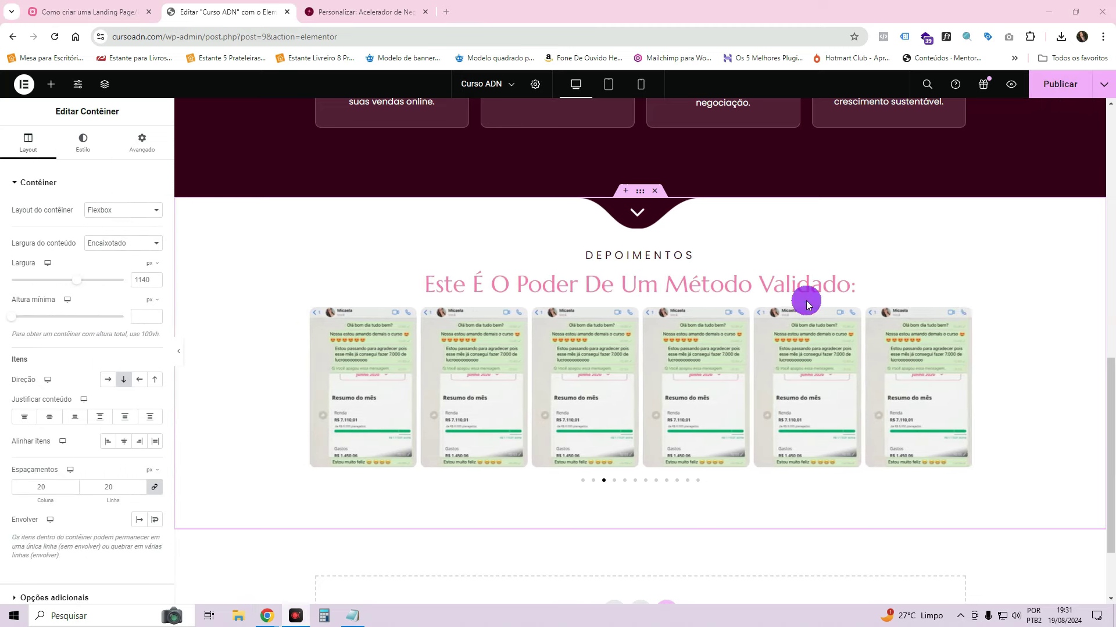
click(640, 191)
click(639, 193)
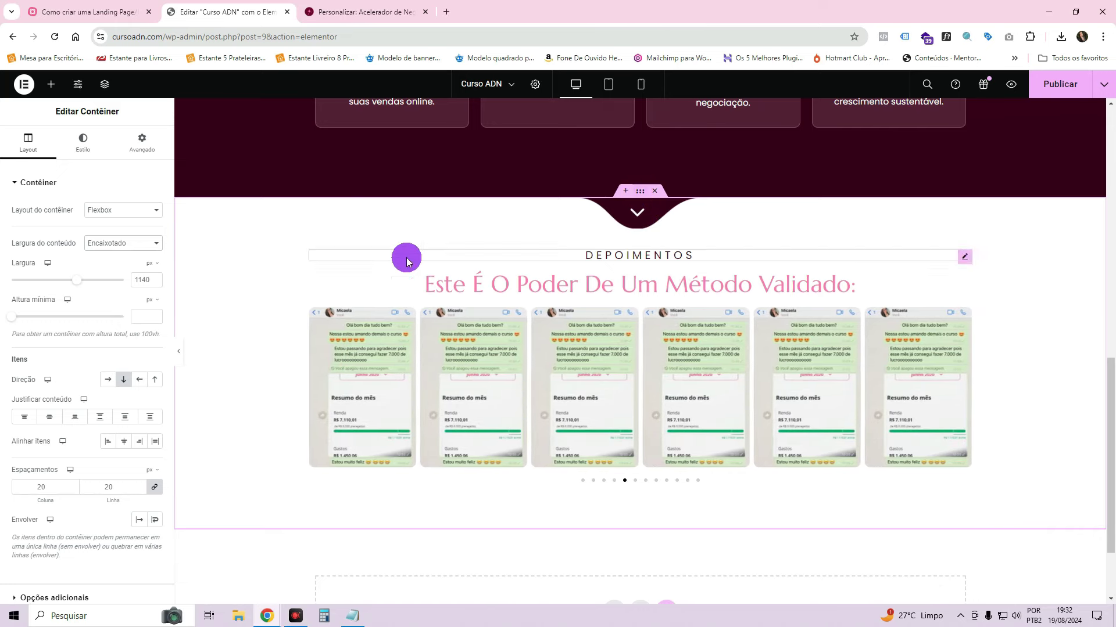
click(96, 243)
click(110, 266)
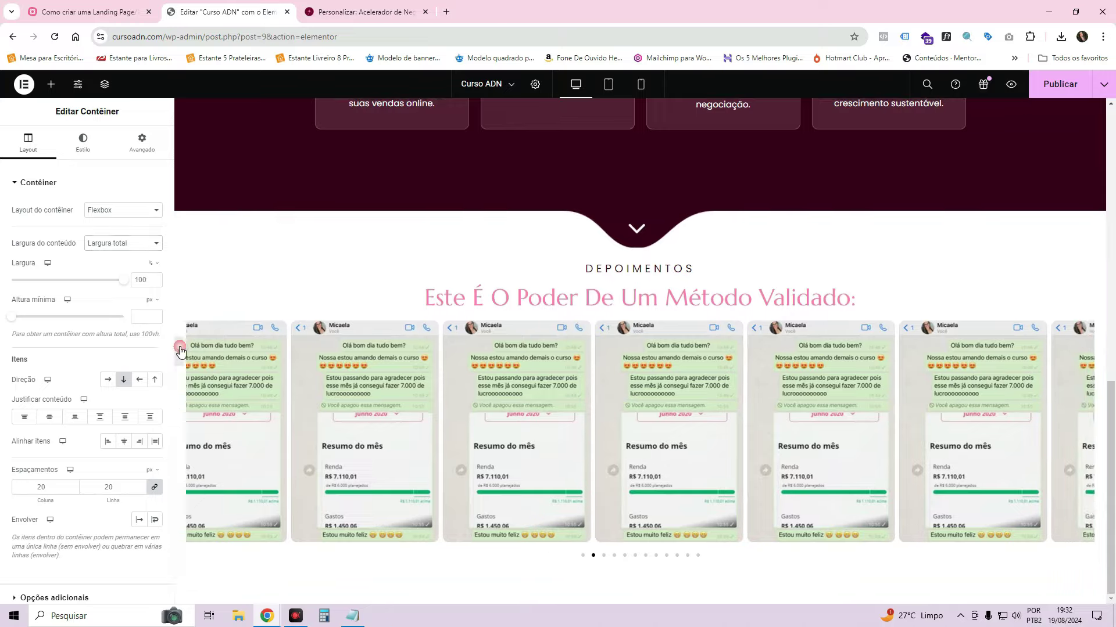
click(181, 351)
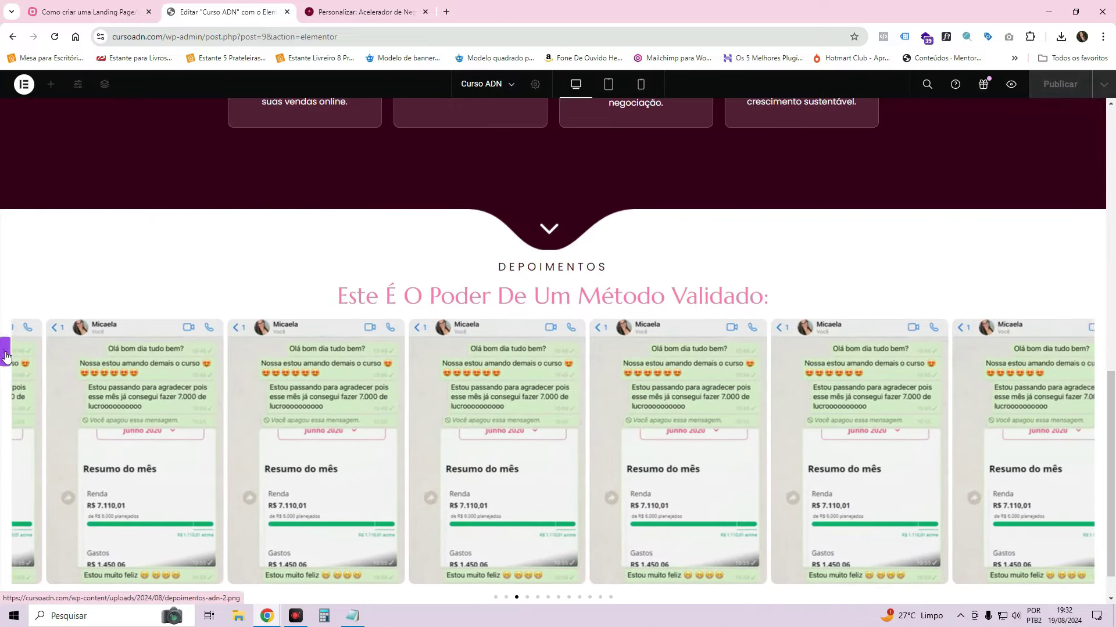
click(4, 352)
Step: Reduce the container's left and right padding to 10 and preview the page
click(141, 142)
click(127, 266)
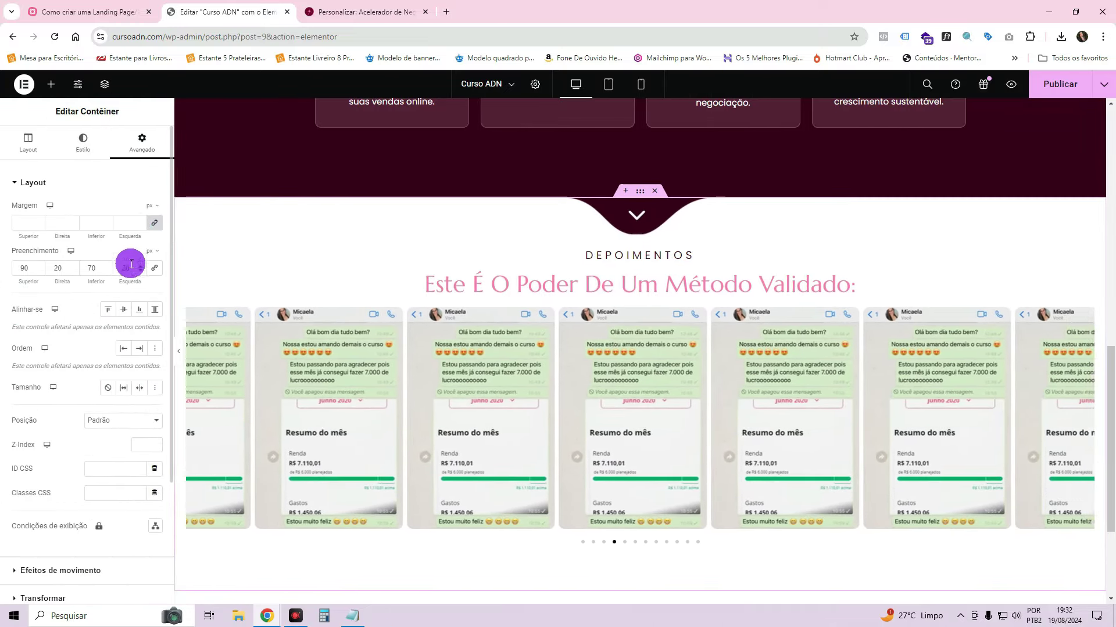
double_click(120, 270)
text(10)
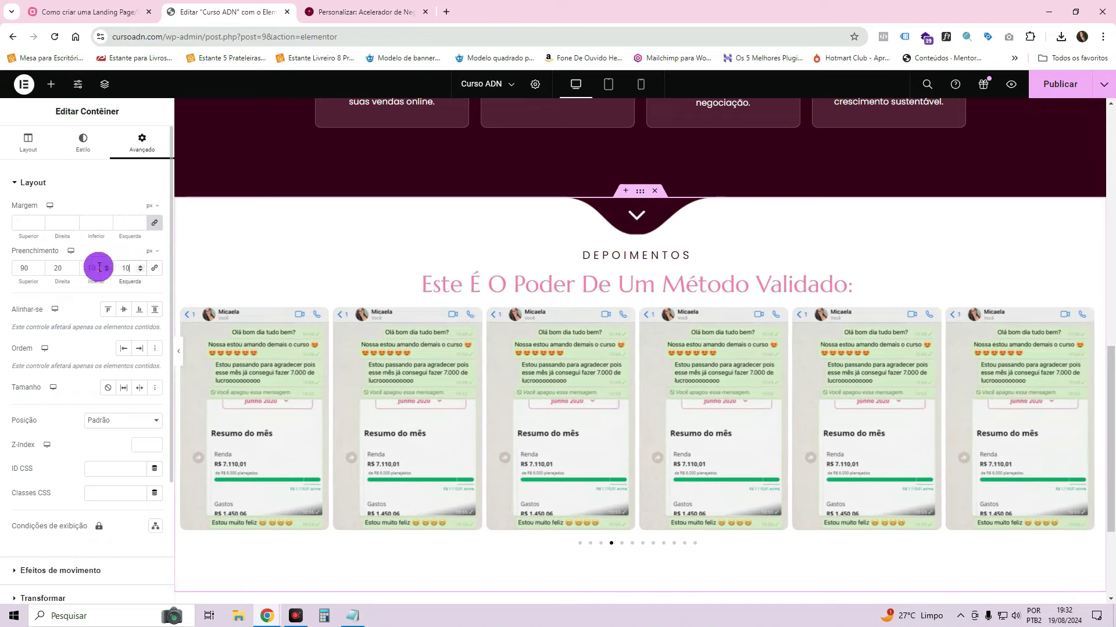
double_click(61, 267)
text(1)
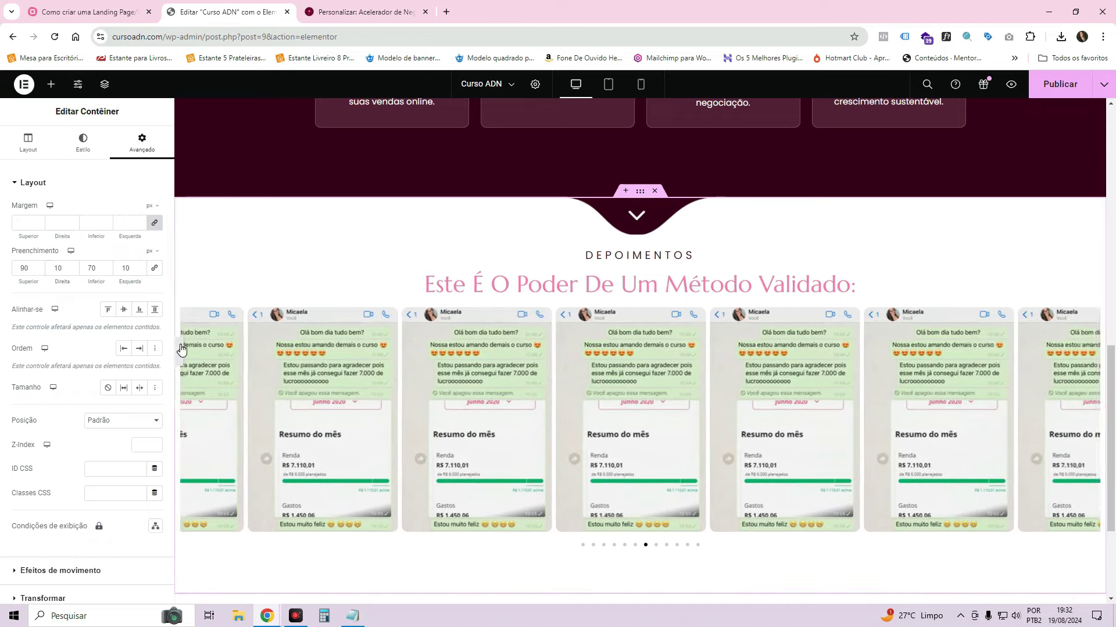
click(178, 352)
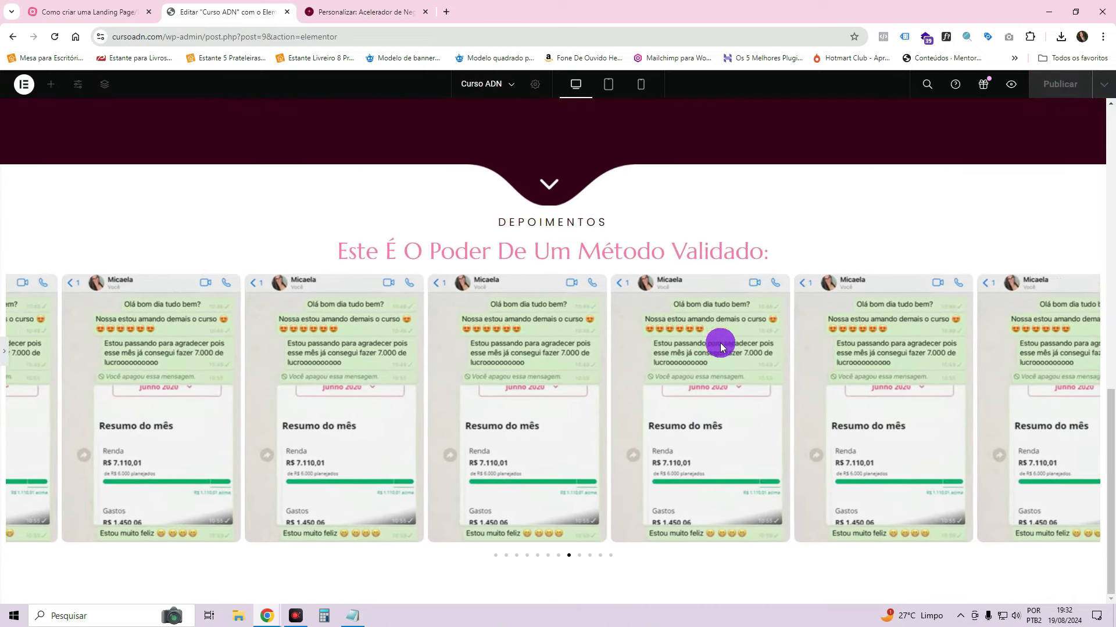
scroll(273, 344, up, 1)
click(3, 349)
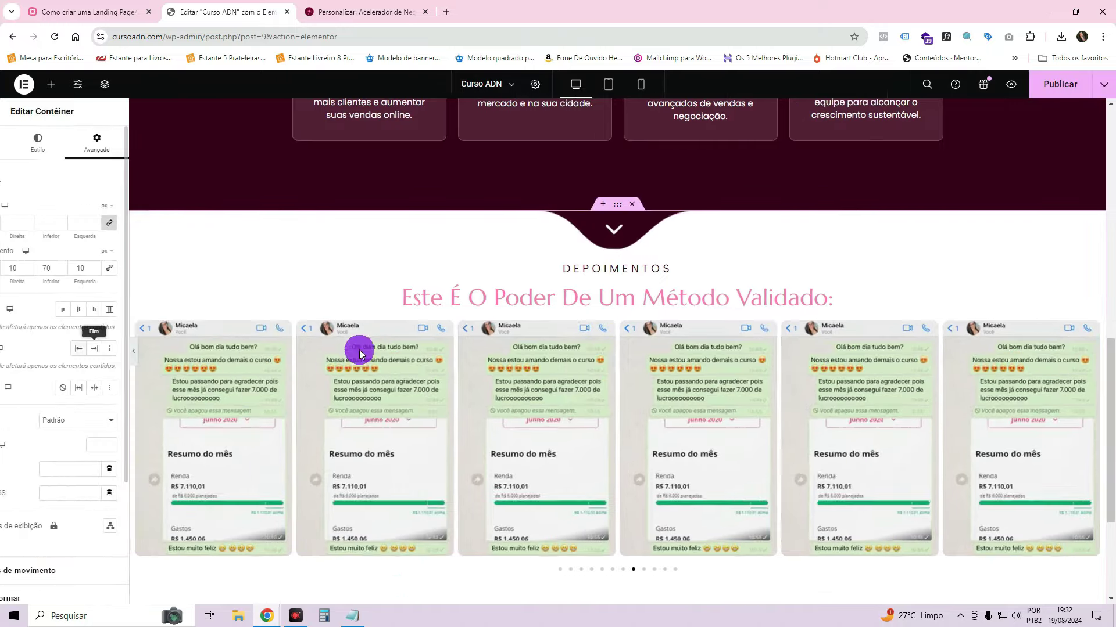
Step: Unlink the margin fields and give the testimonials carousel a 40 px top margin
click(155, 224)
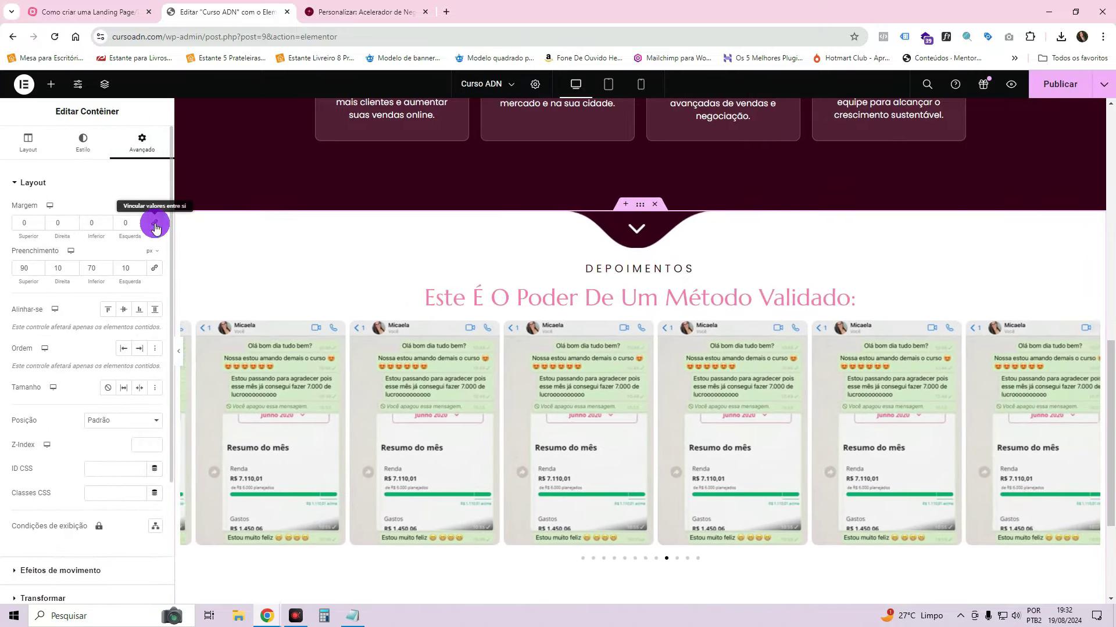
click(21, 222)
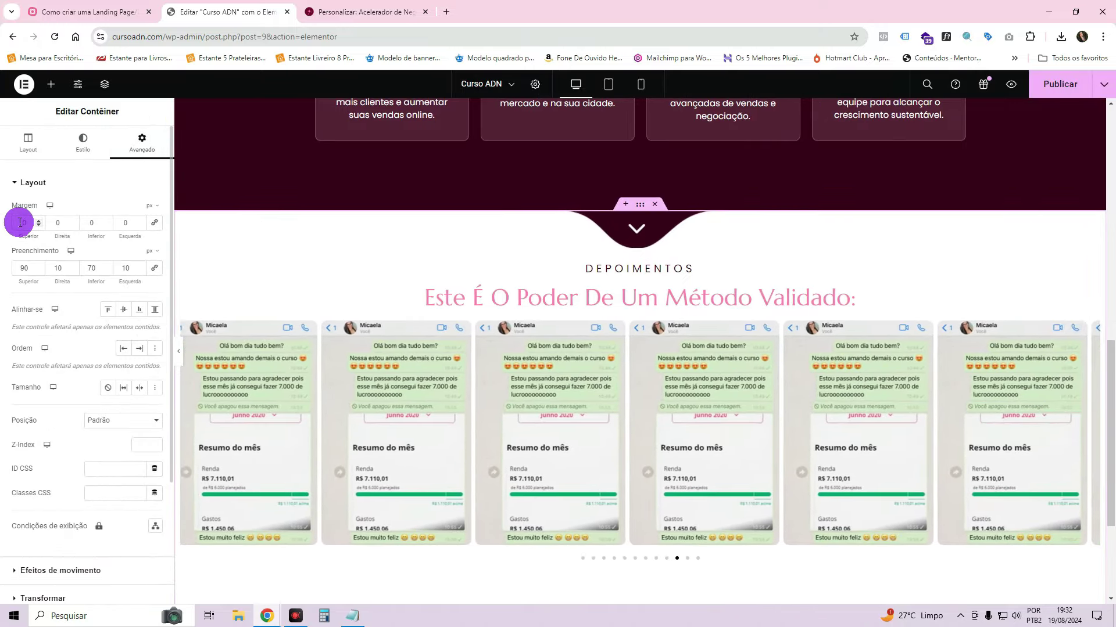
text(40)
text(0)
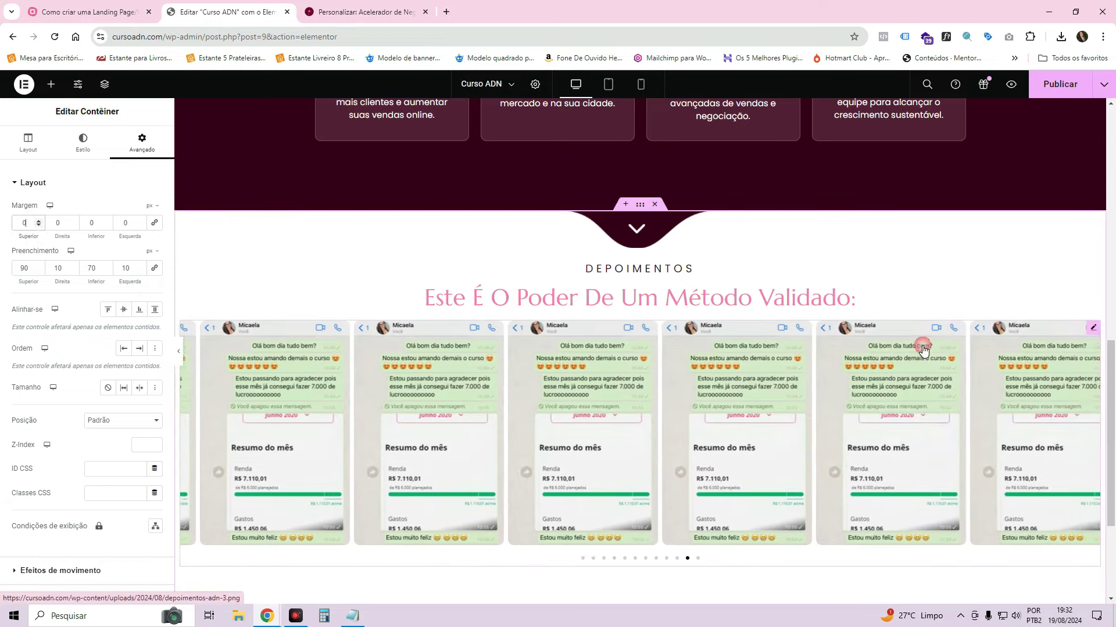
click(918, 342)
click(1078, 119)
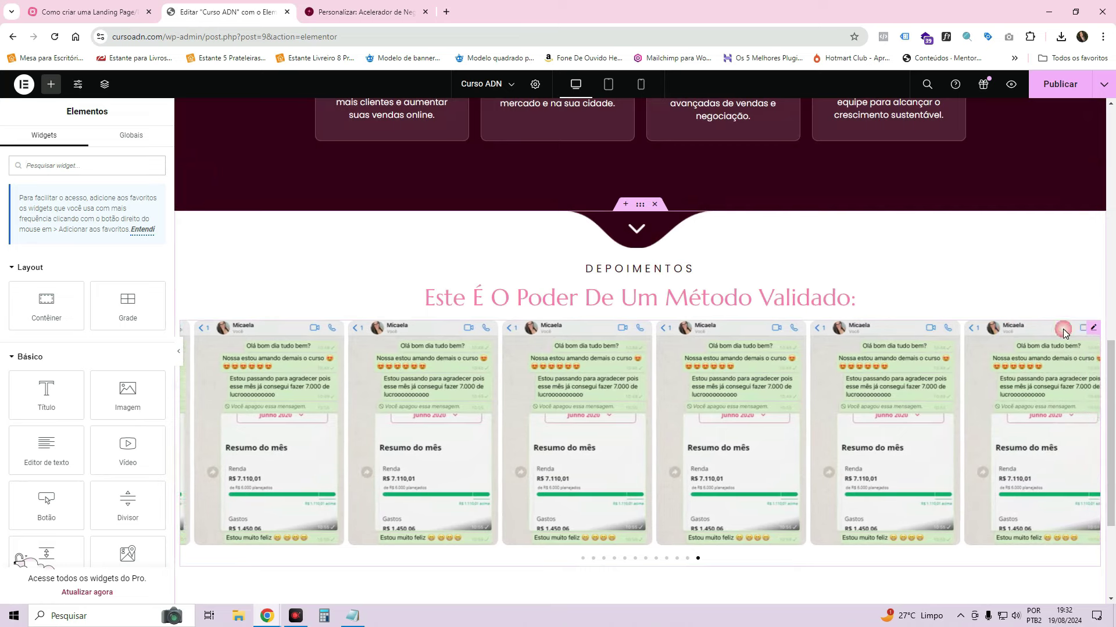
click(1092, 328)
click(26, 223)
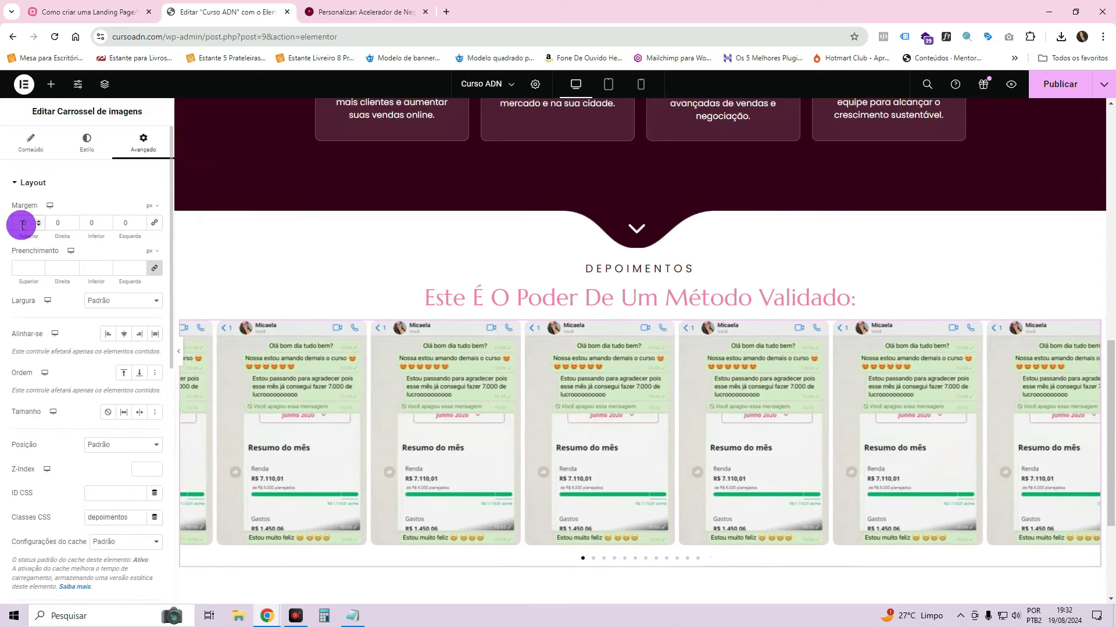
text(40)
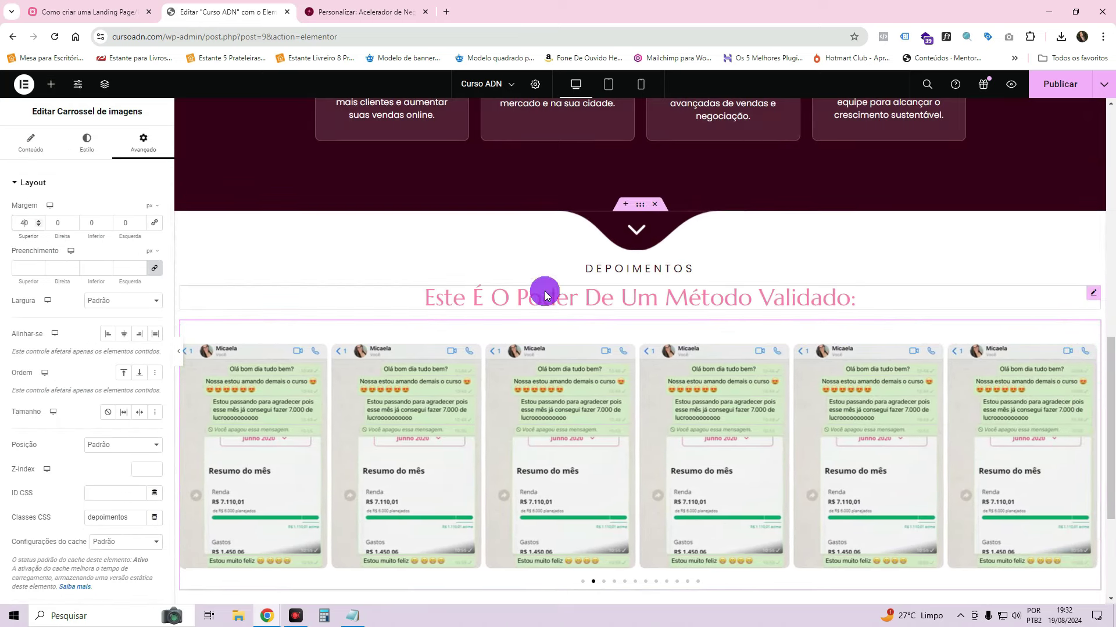
Step: Publish the page and preview the testimonials spacing
scroll(543, 288, down, 2)
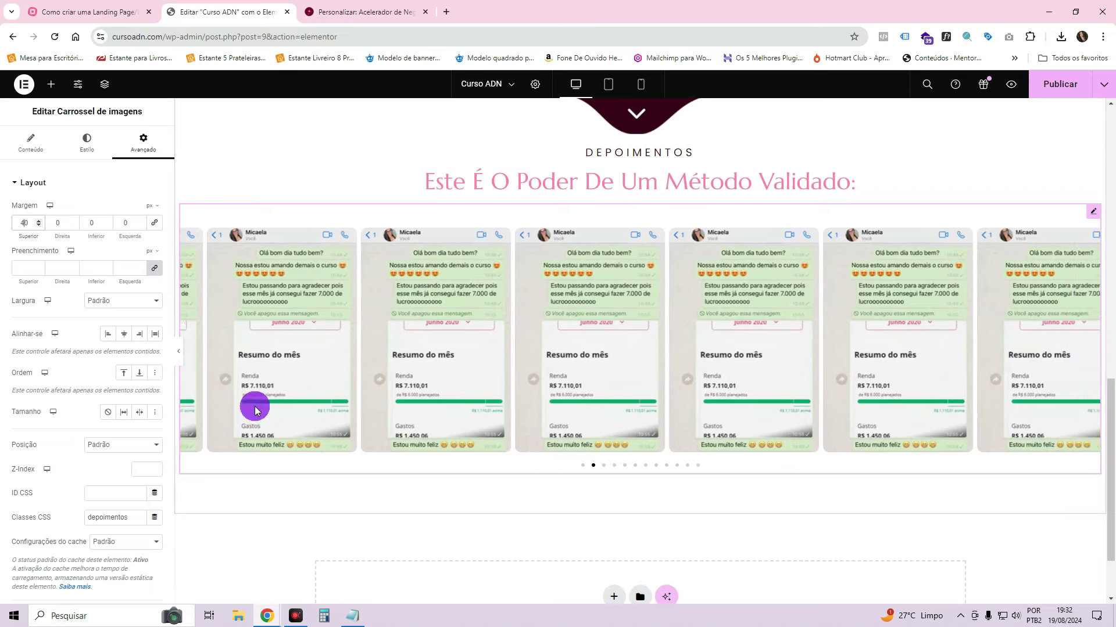
click(1053, 85)
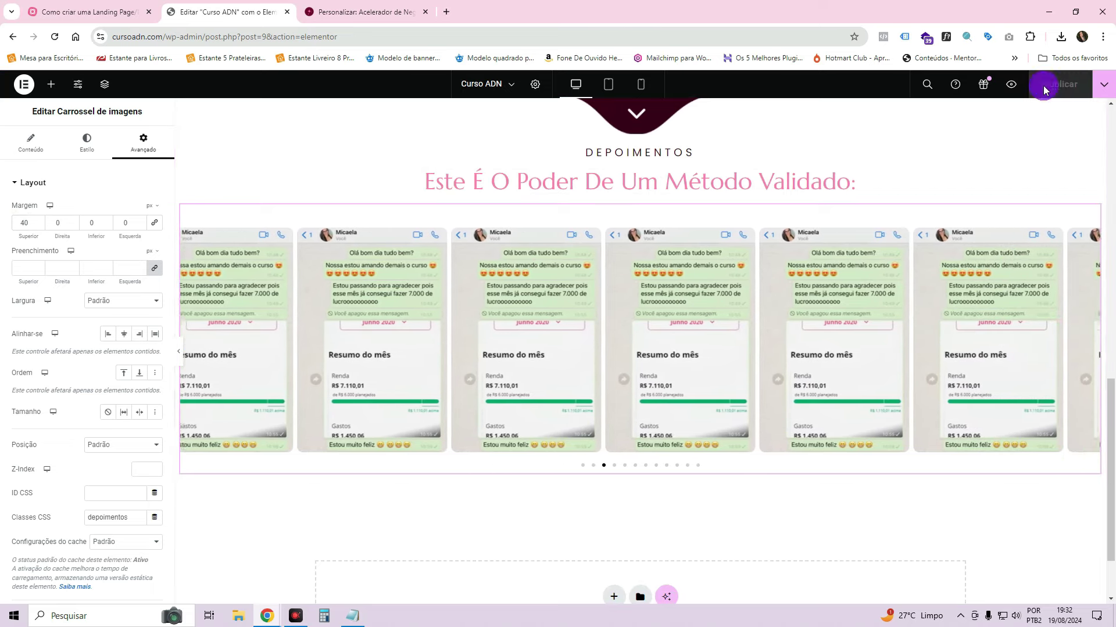
scroll(711, 381, up, 15)
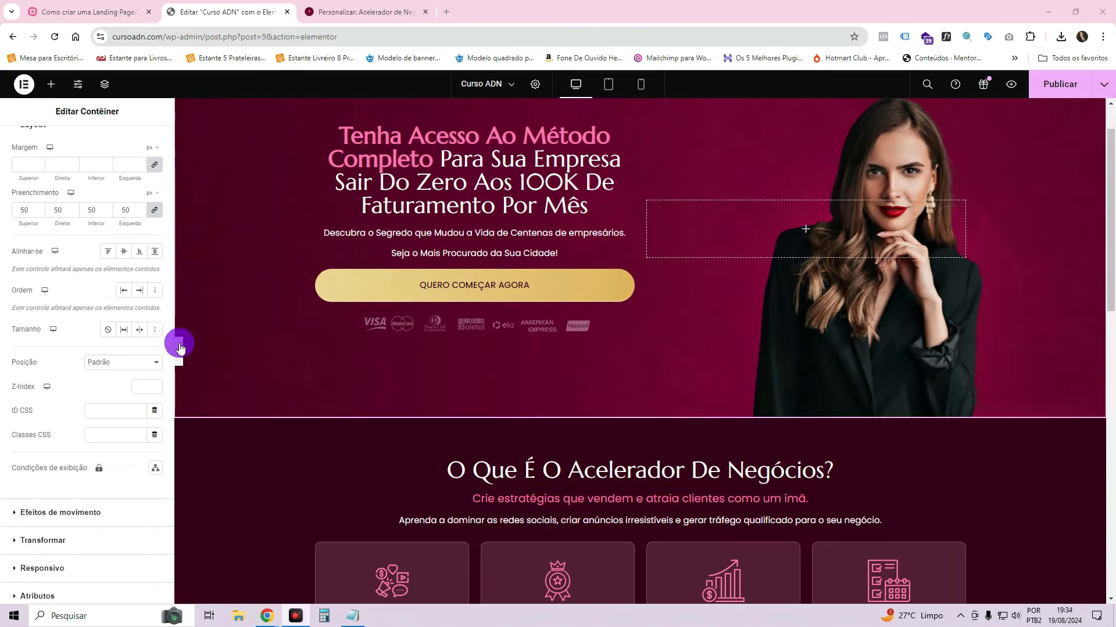
click(178, 347)
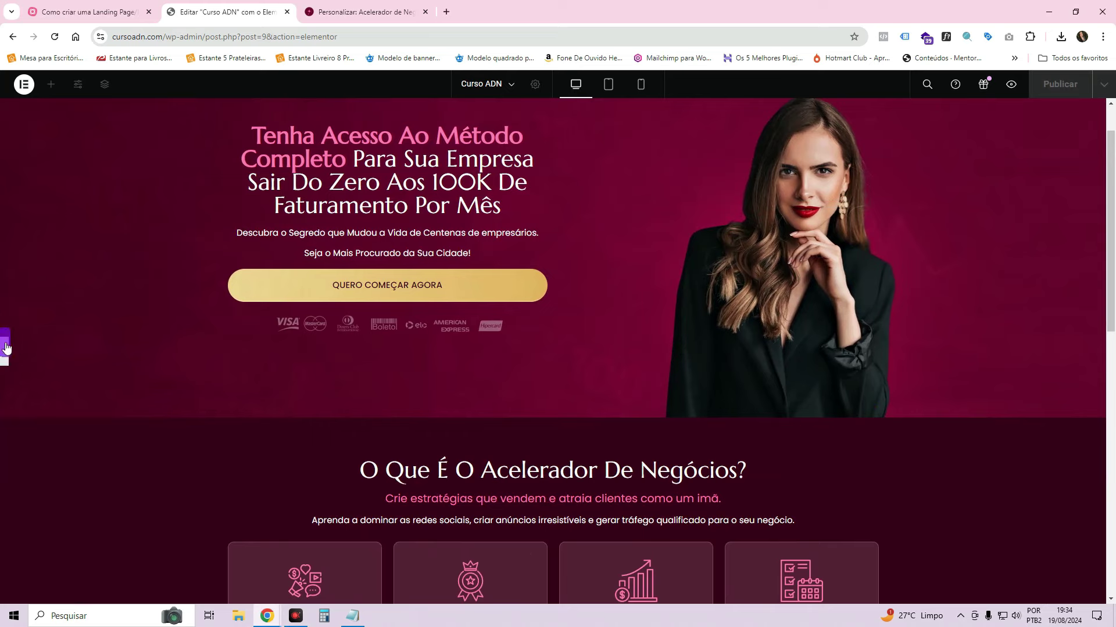
Step: Enter 'dgdivisor' as the CSS class of the 'O Que É O Acelerador De Negócios?' container and publish
click(6, 348)
scroll(668, 367, down, 3)
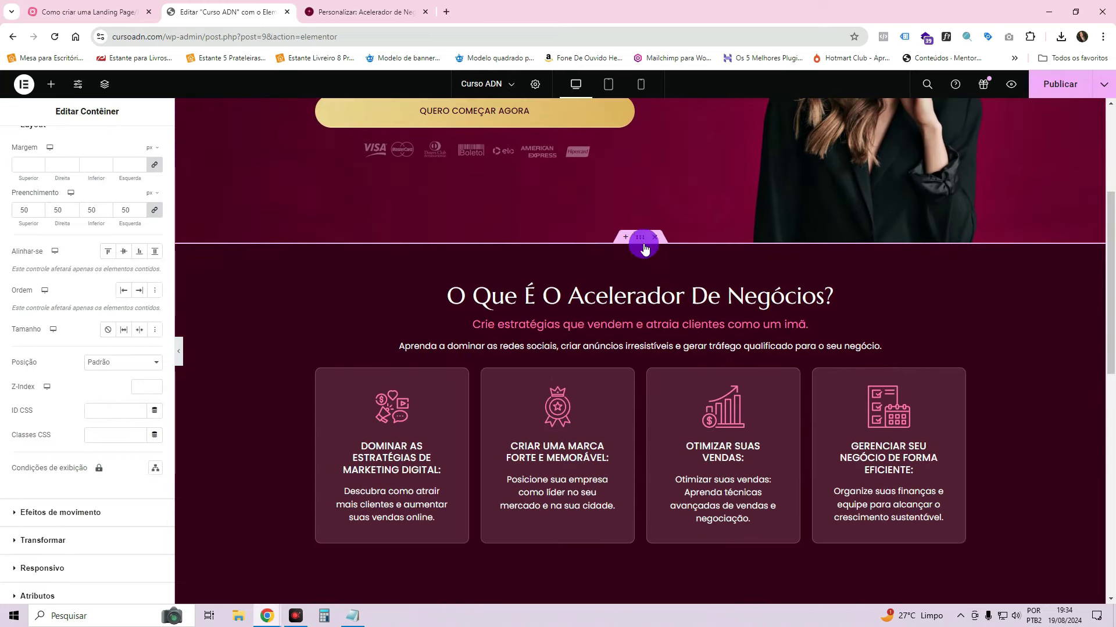
click(640, 239)
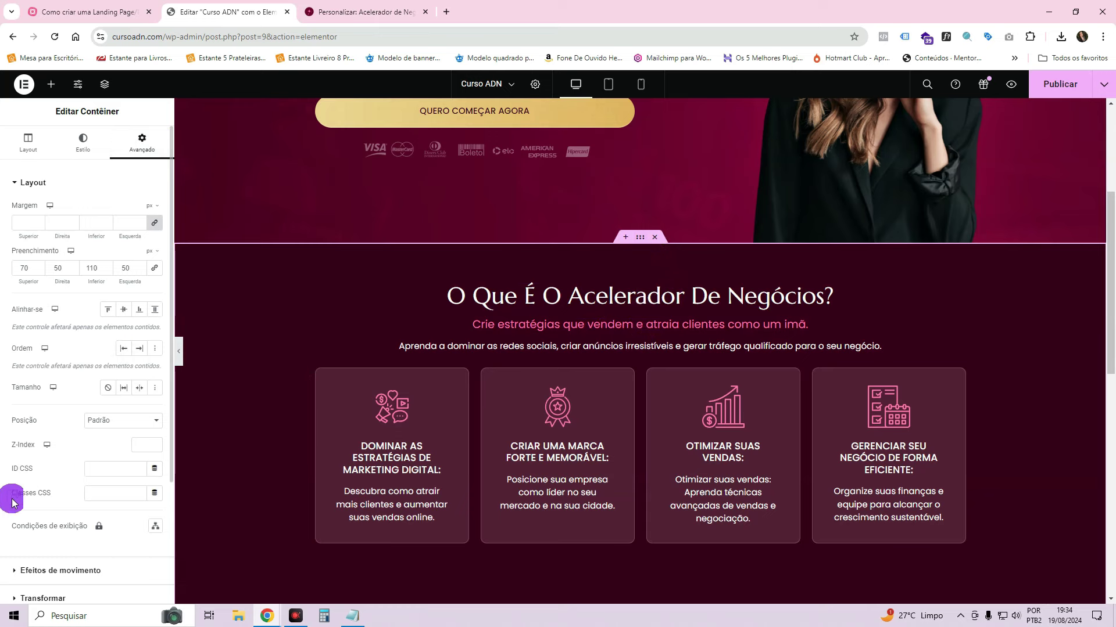
click(101, 490)
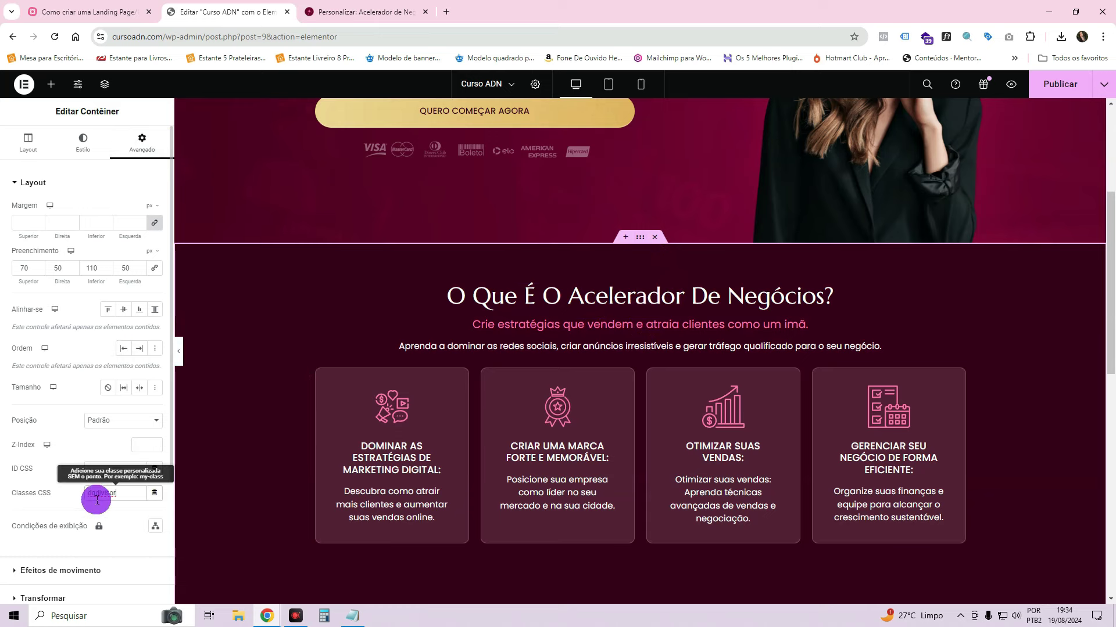
click(1051, 91)
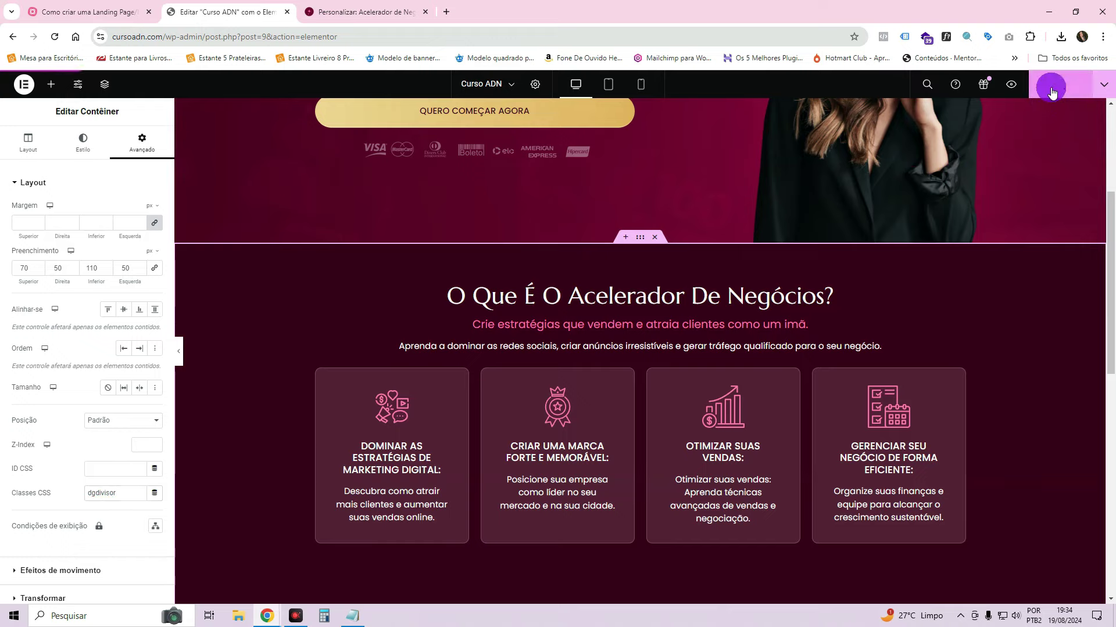
Step: Reload the Customizer and reopen its Additional CSS editor
click(350, 7)
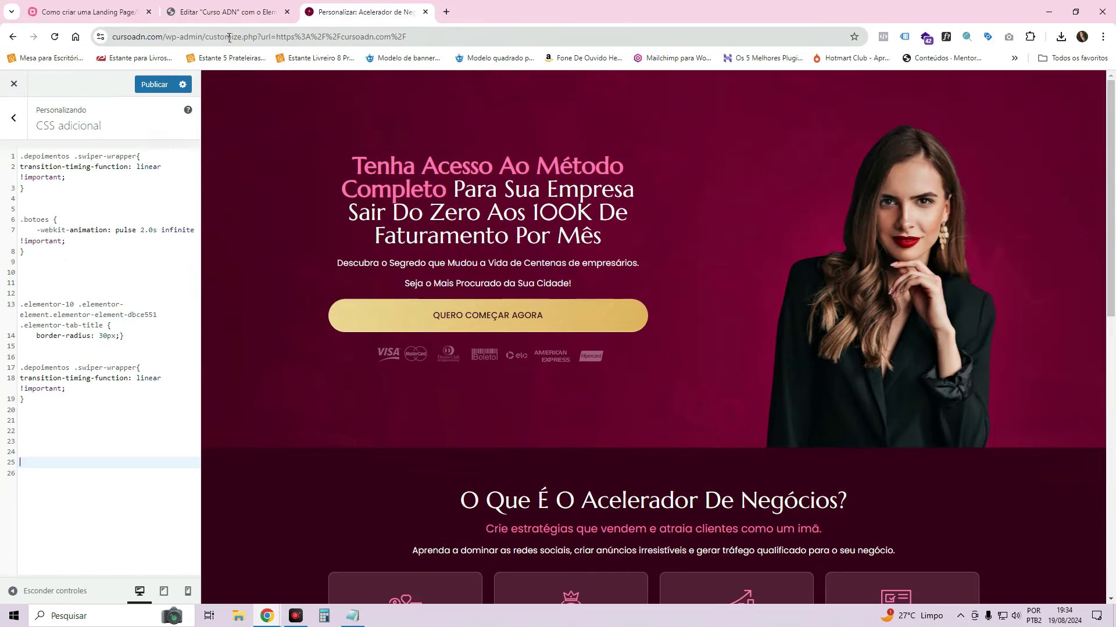
click(180, 36)
click(481, 38)
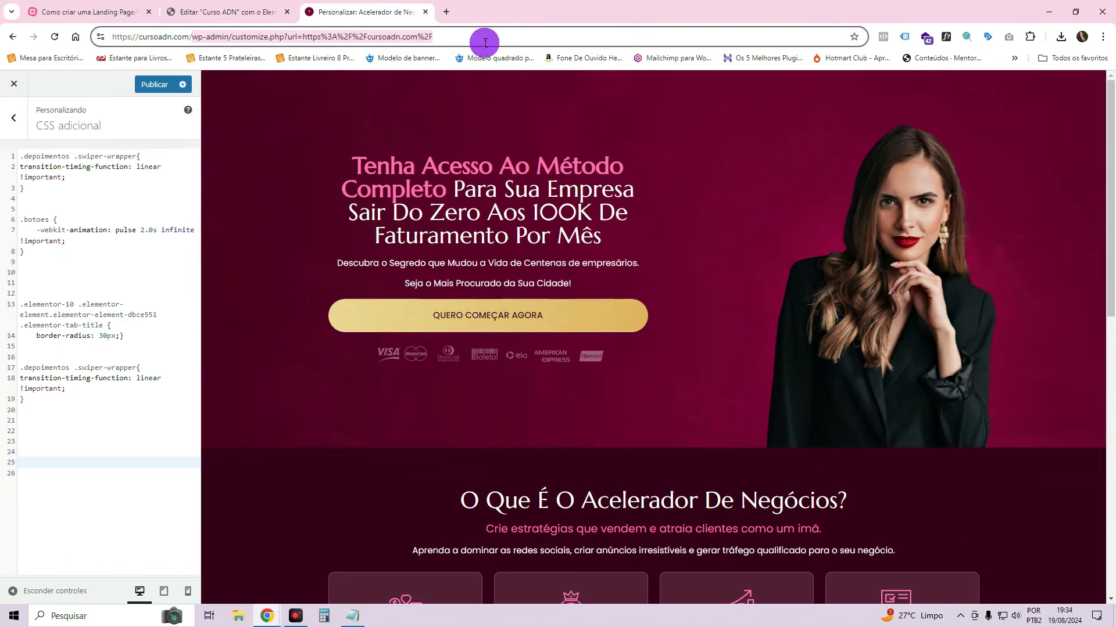
key(Return)
click(115, 312)
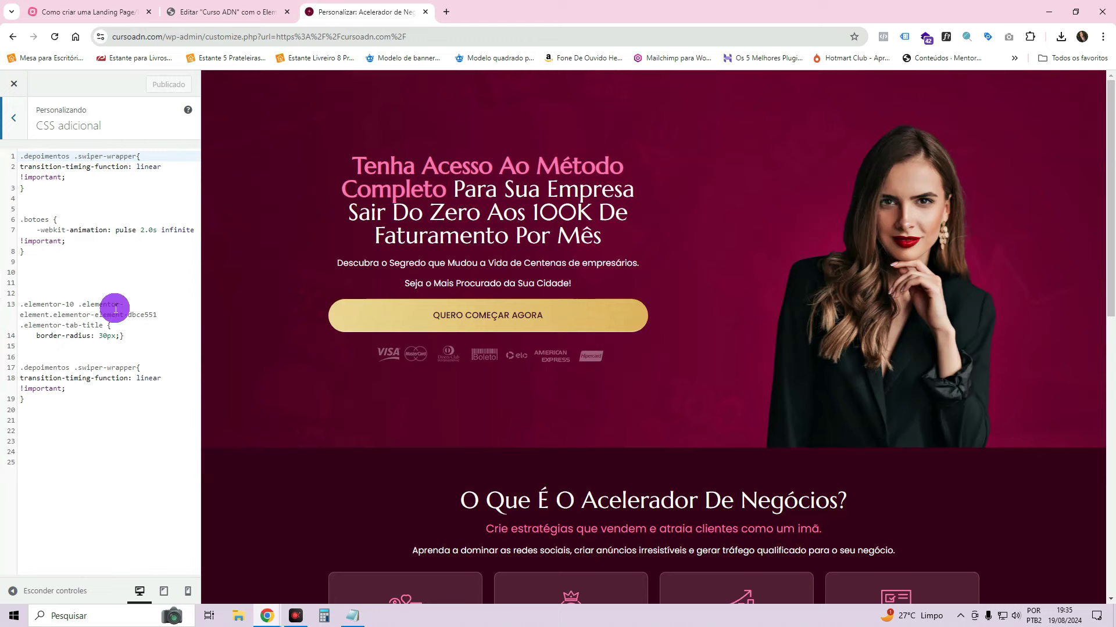
Step: Paste the .dgdivisor divider rule below the existing CSS and publish it
click(96, 419)
key(Return)
key(Return)
key(Return)
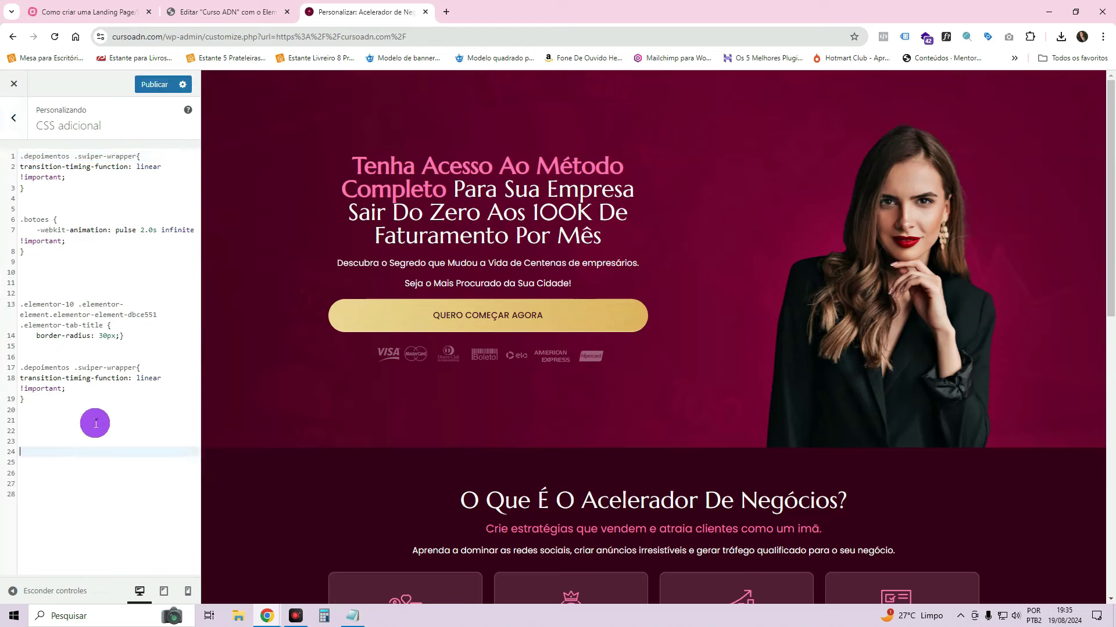
click(355, 616)
click(75, 452)
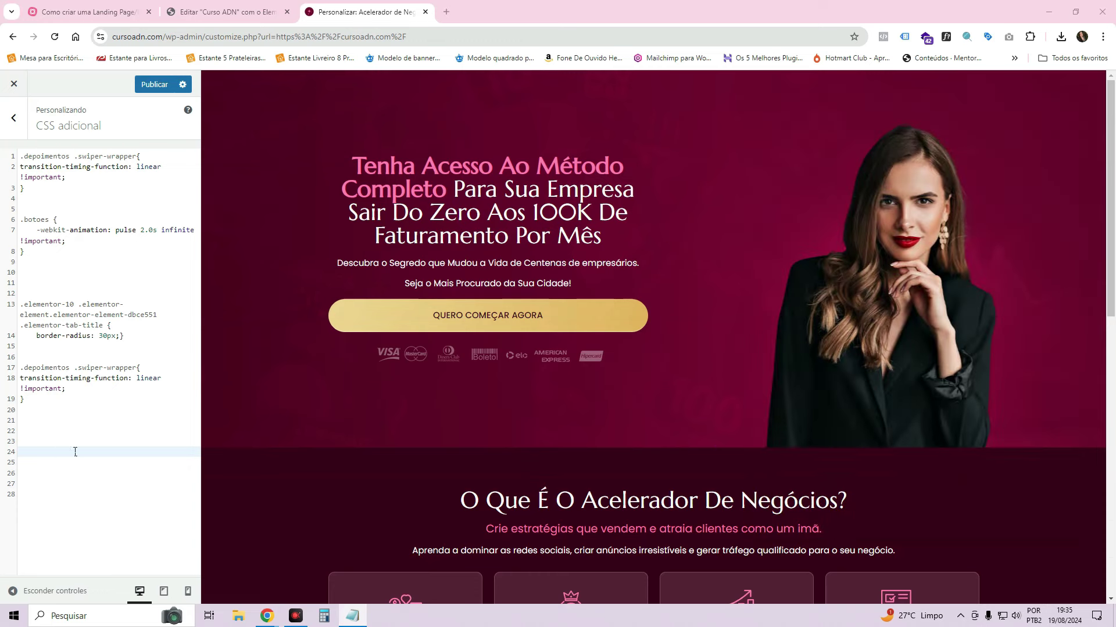
text(.dgdivisor{ border-top: 2px solid; border-image: linear-gradient(to right, transparent, #da0864, transparent) 50; })
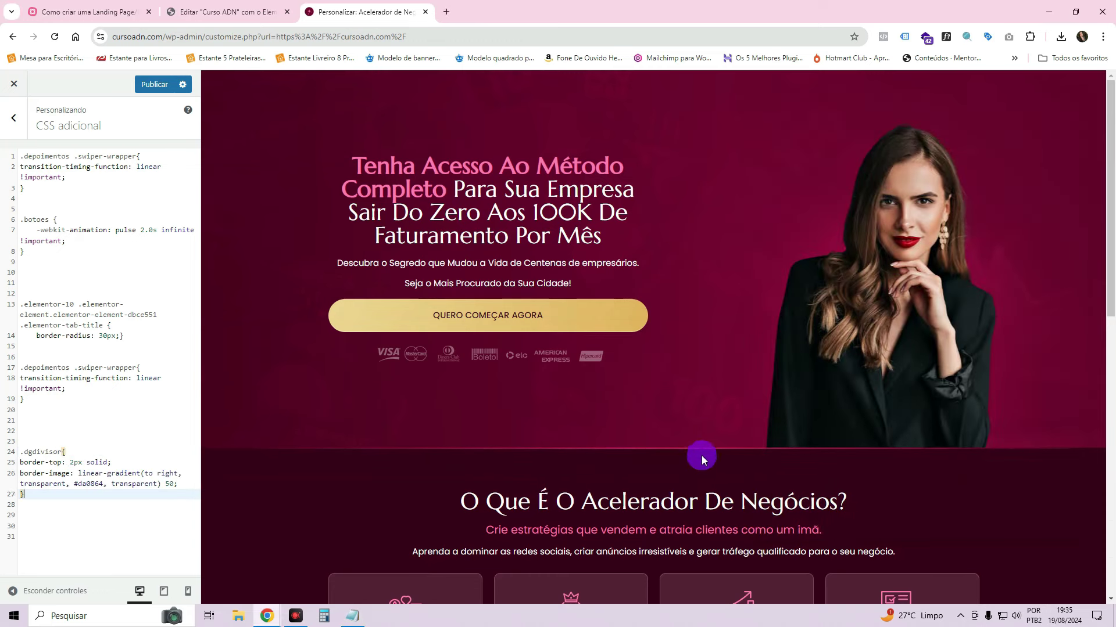
click(162, 85)
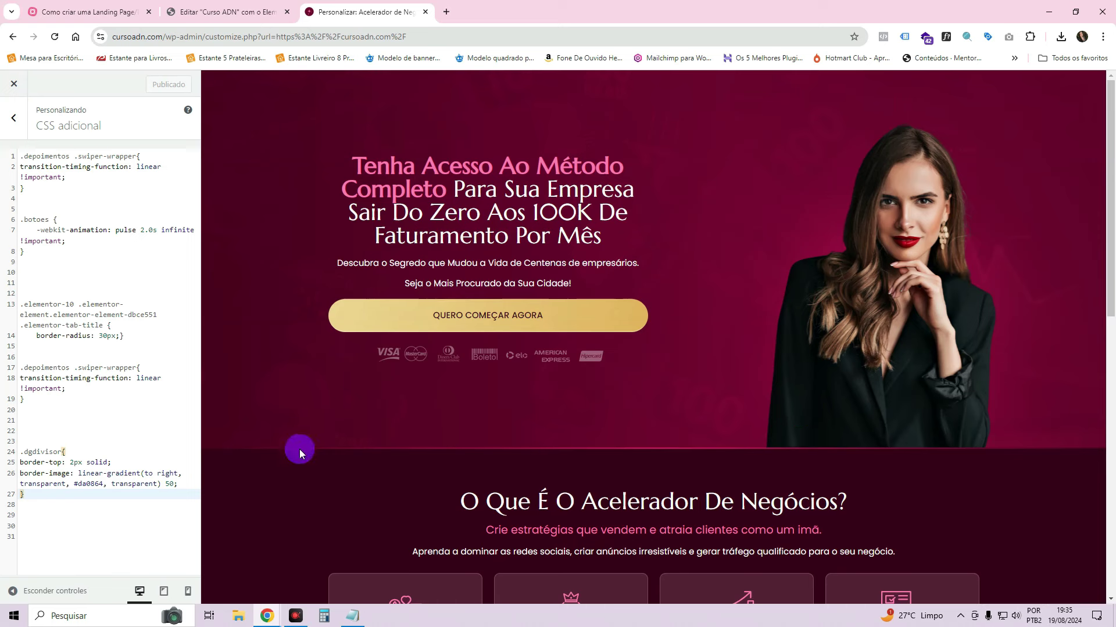
Step: Replace the divider's white #ffffff colour with pink #da0864, then close the Customizer tab
drag(75, 485, 89, 485)
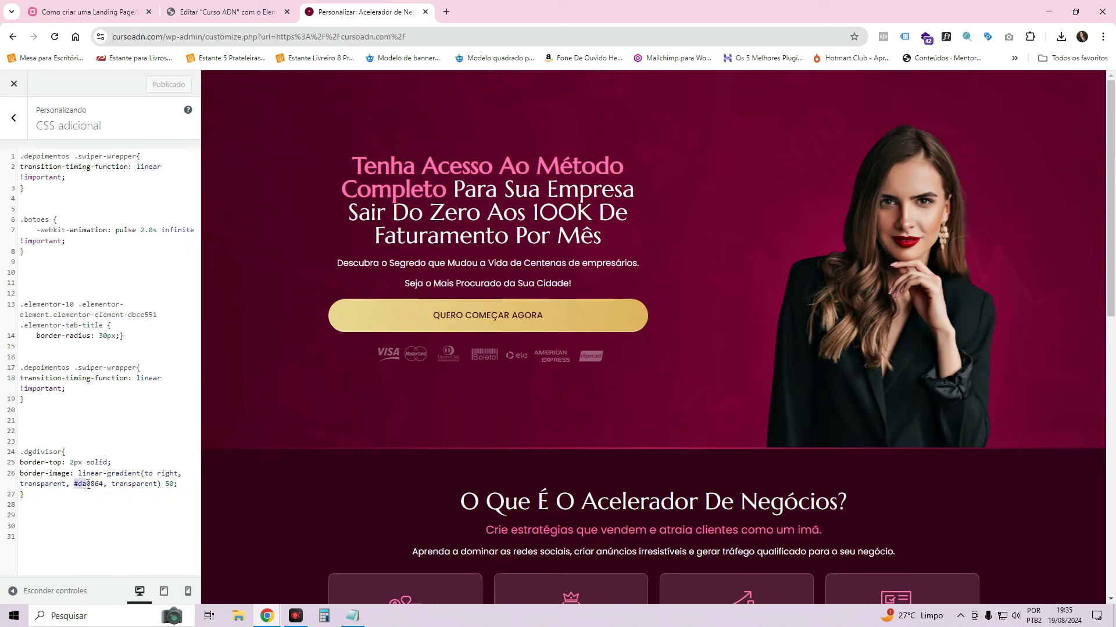
click(132, 491)
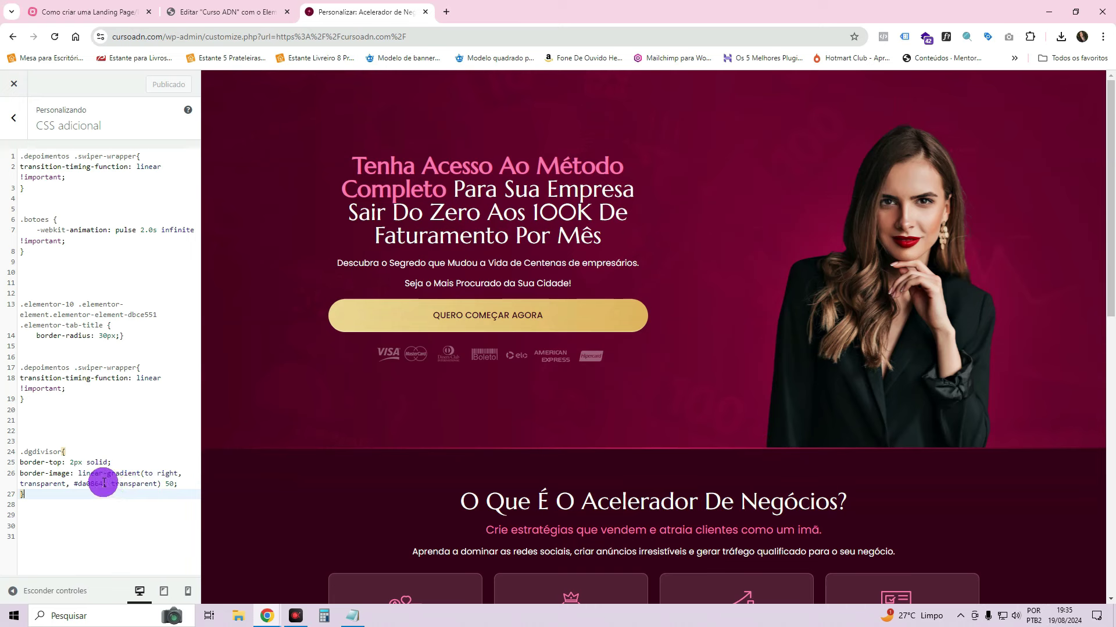
drag(103, 484, 94, 483)
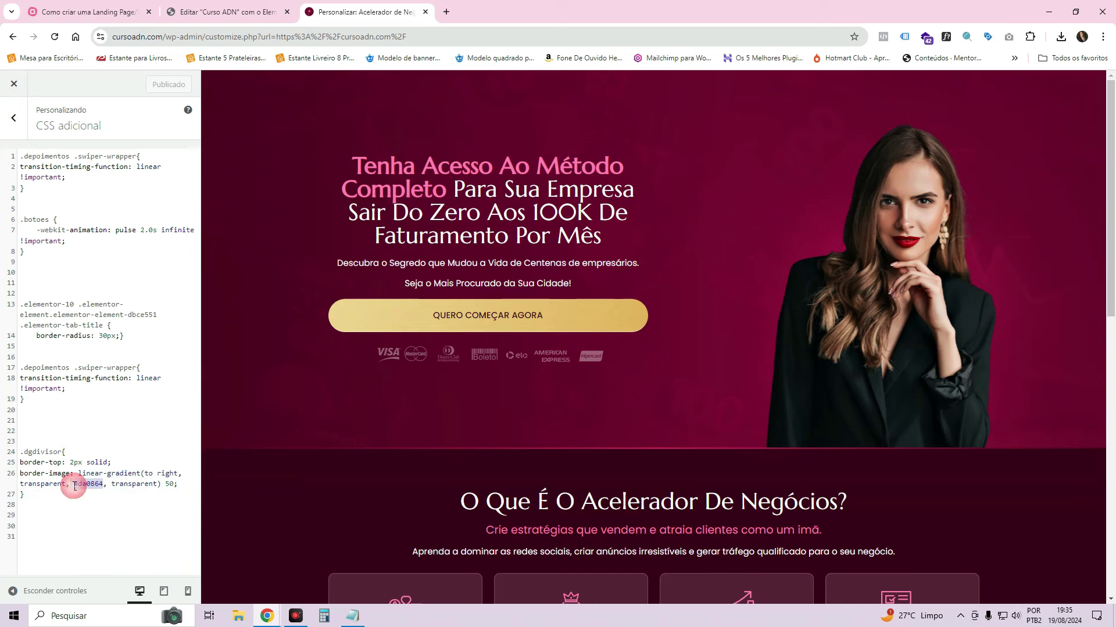
text(#)
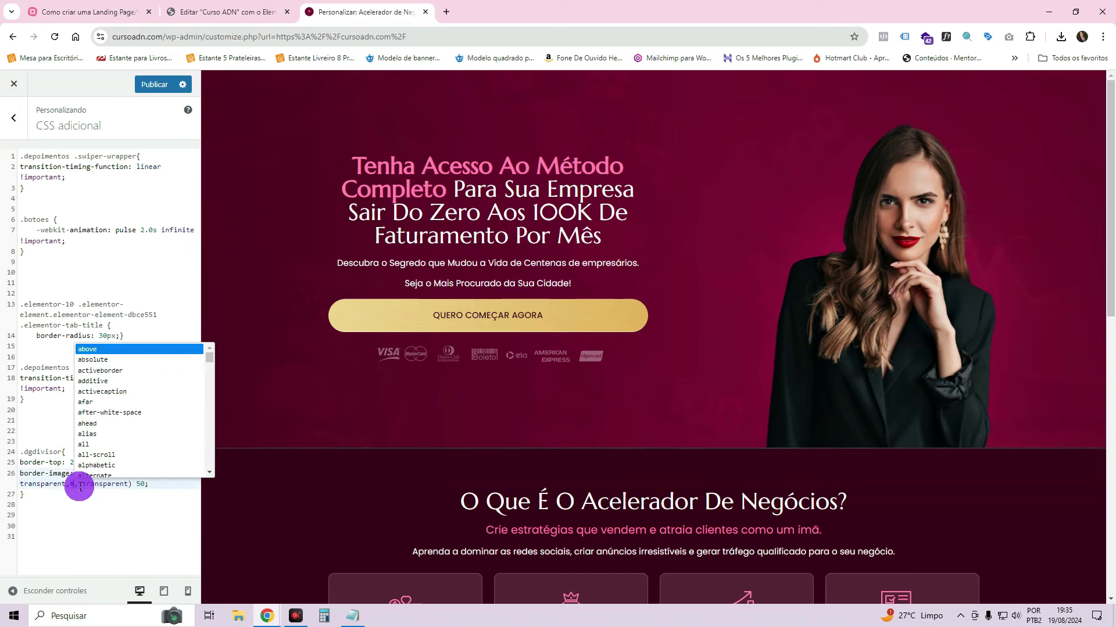
text(ffff)
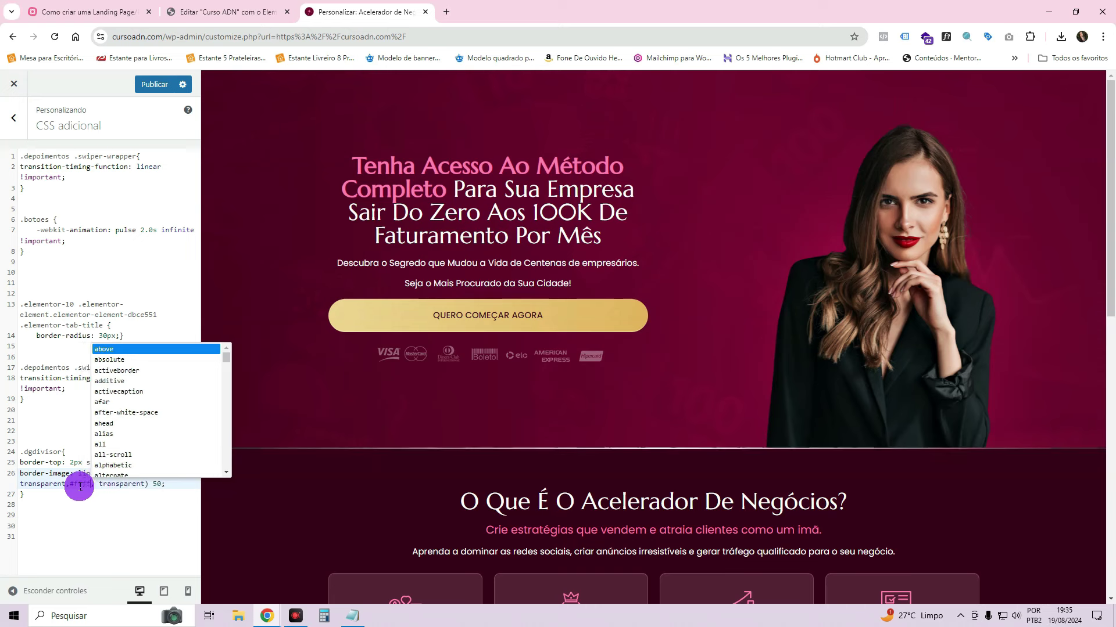
text(ff)
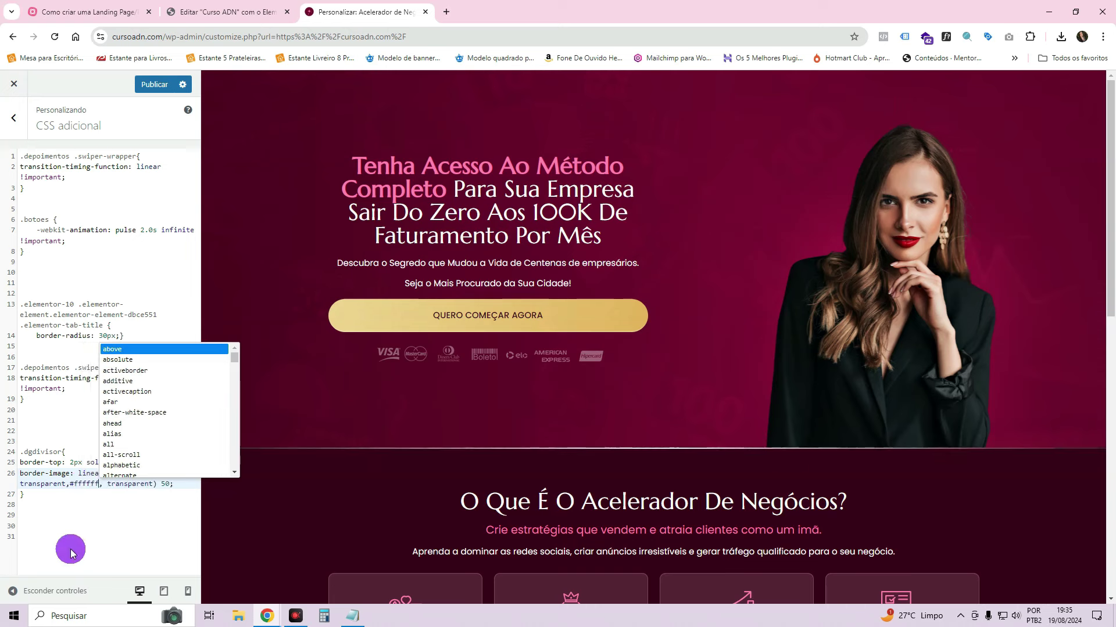
click(104, 517)
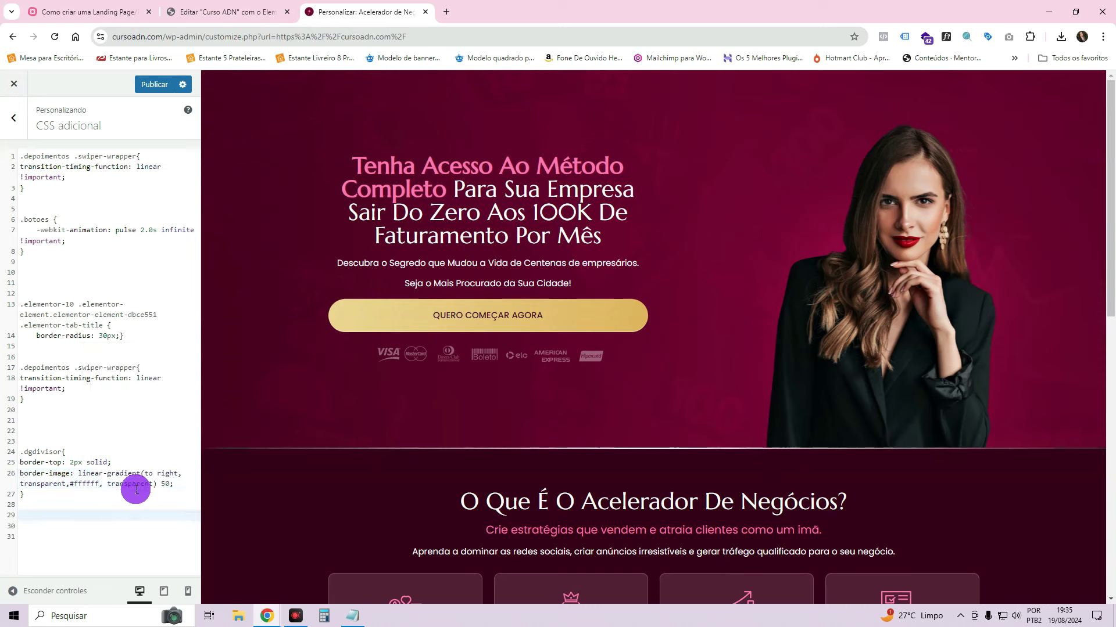
drag(99, 483, 90, 483)
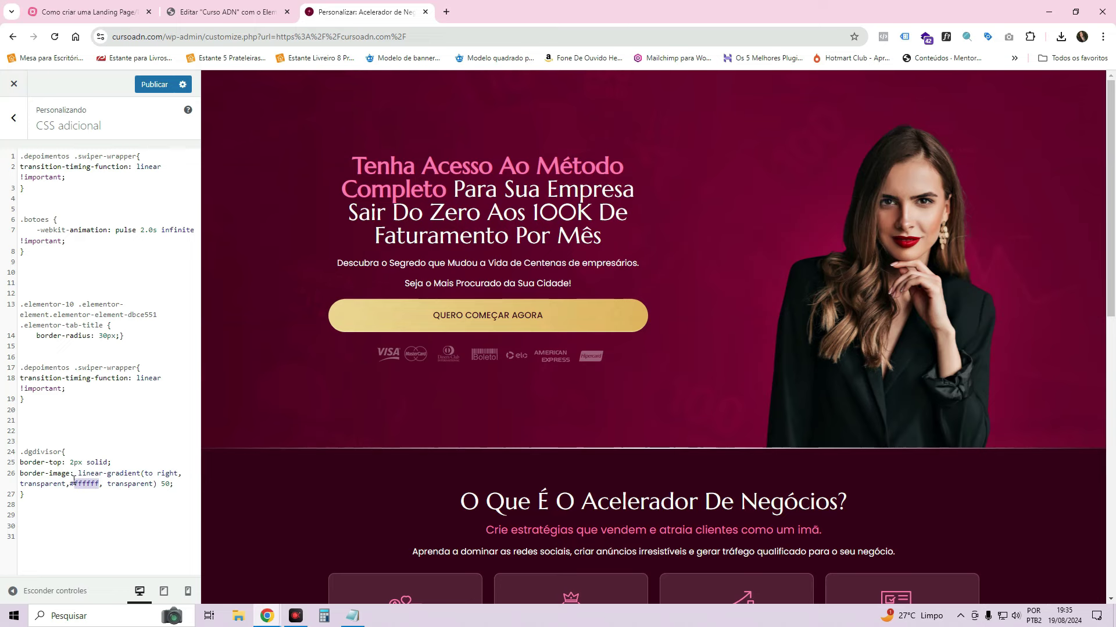
text(da0864)
click(127, 512)
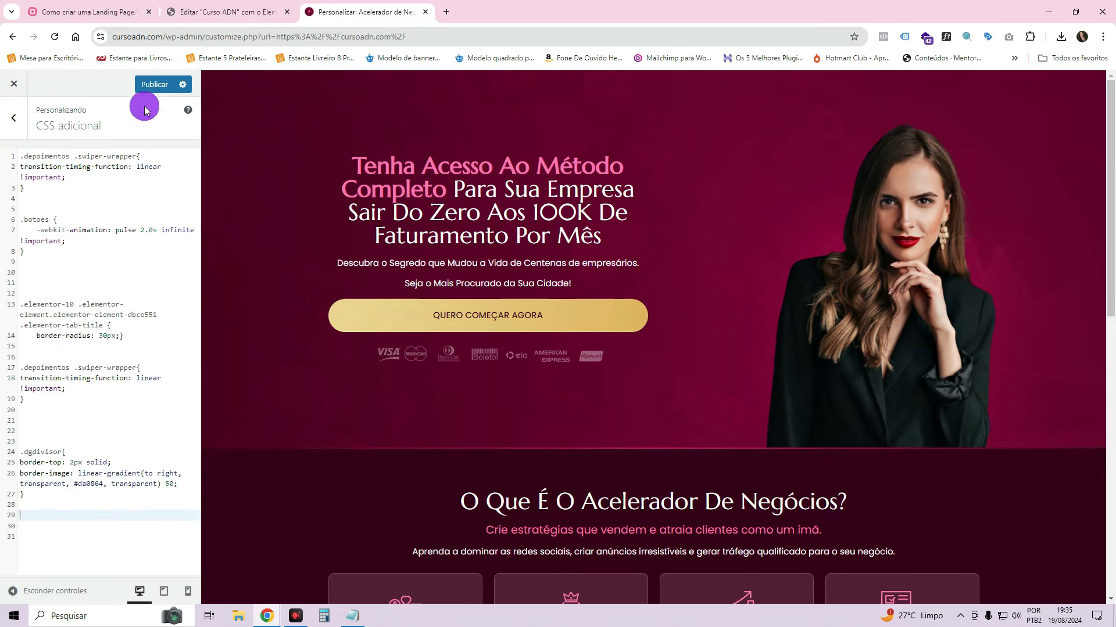
click(426, 12)
Step: Open the page in Elementor and bring up the QUERO COMEÇAR AGORA button's box-shadow settings
scroll(520, 186, down, 10)
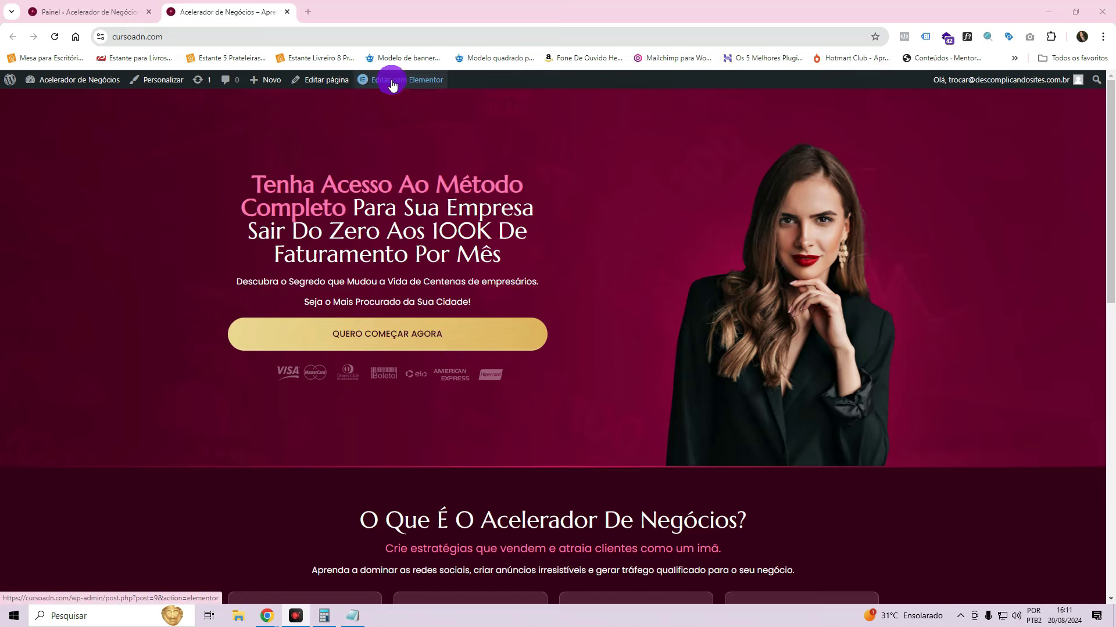
middle_click(394, 117)
key(ctrl+Tab)
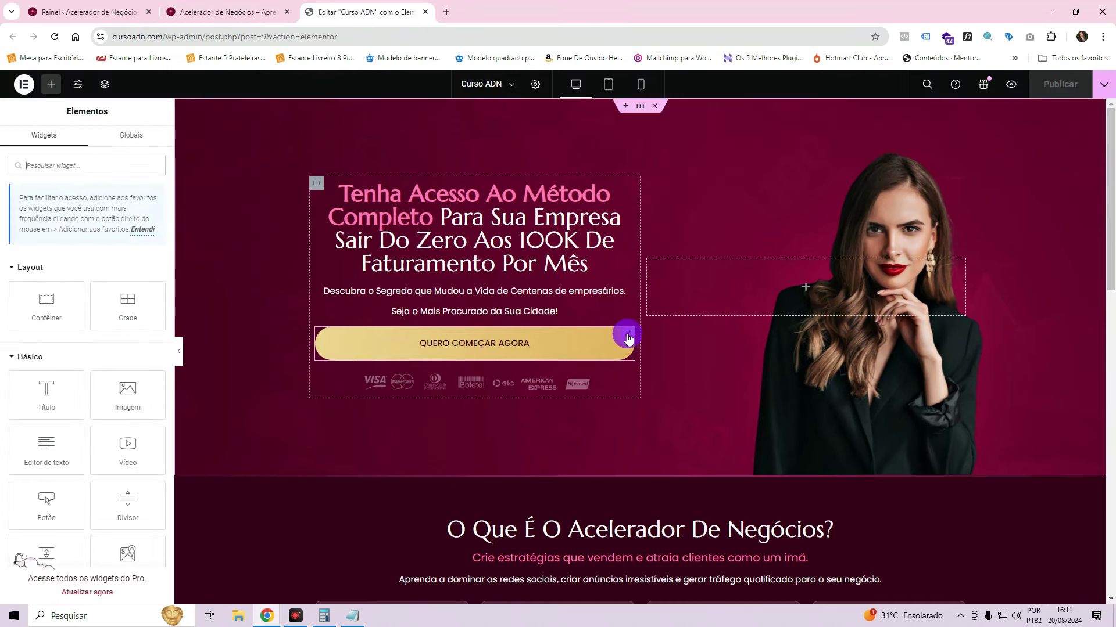
click(629, 335)
click(87, 146)
scroll(113, 347, down, 6)
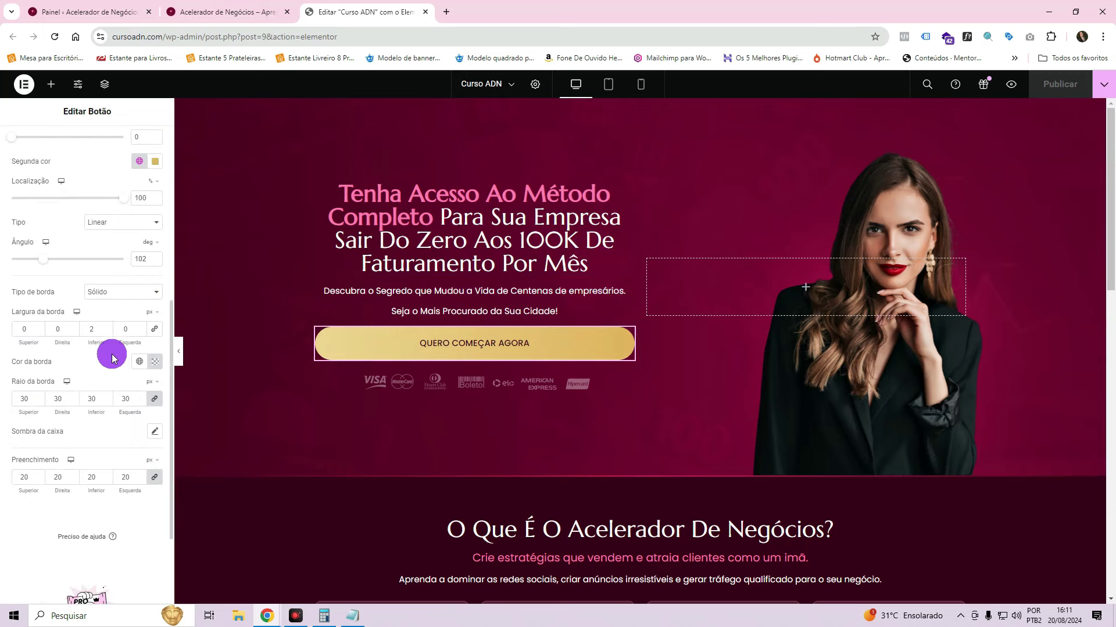
click(157, 433)
Step: Push the button's shadow 4 px down vertically
click(178, 352)
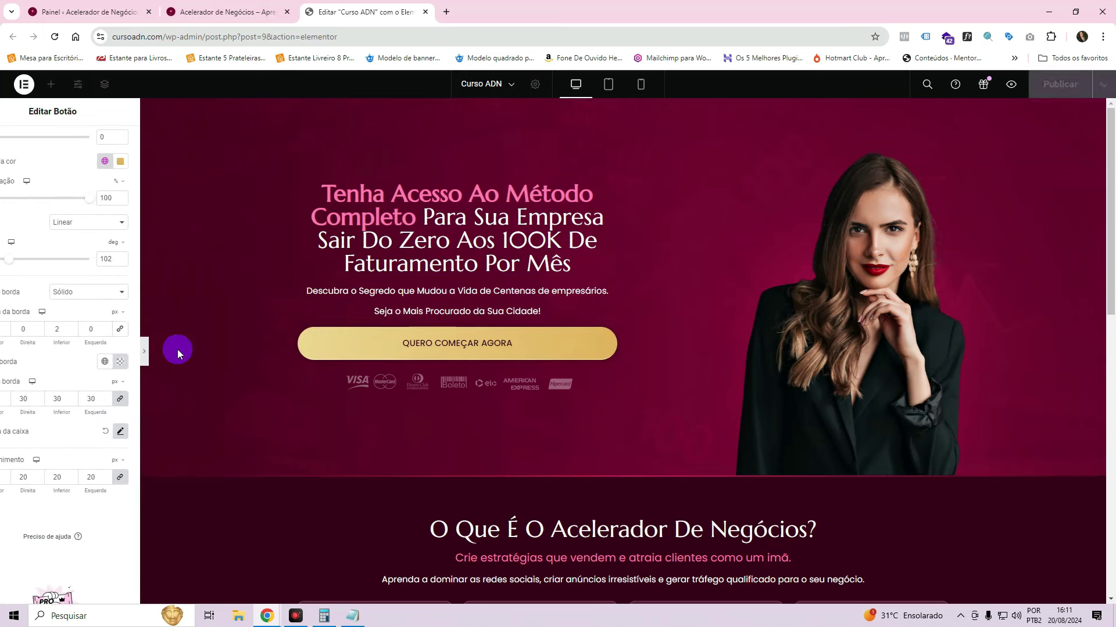
click(7, 350)
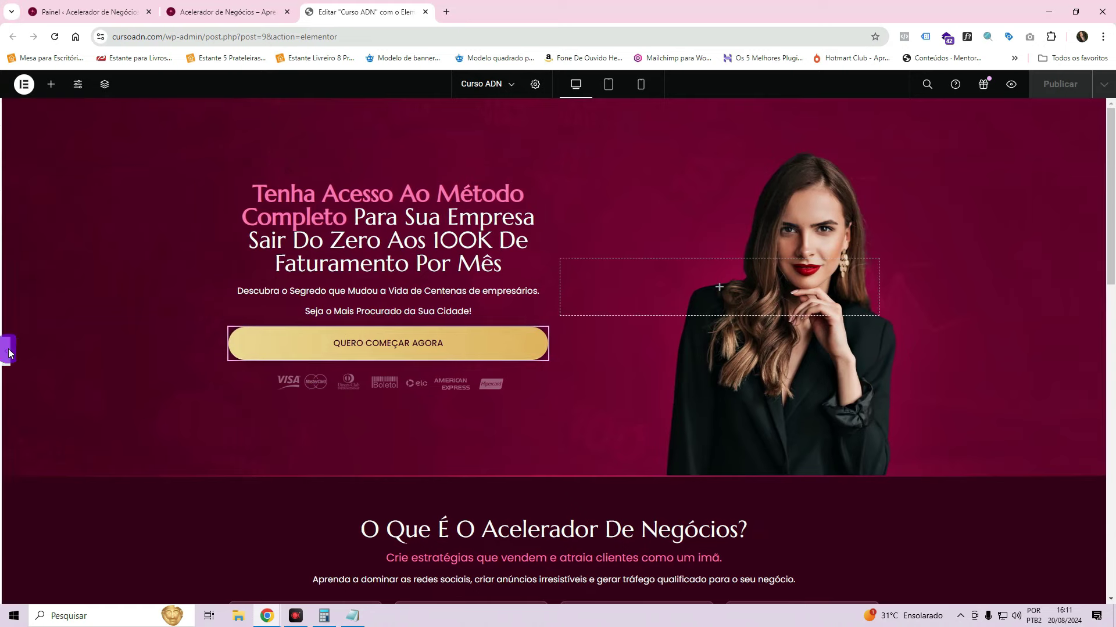
click(156, 430)
scroll(156, 437, down, 2)
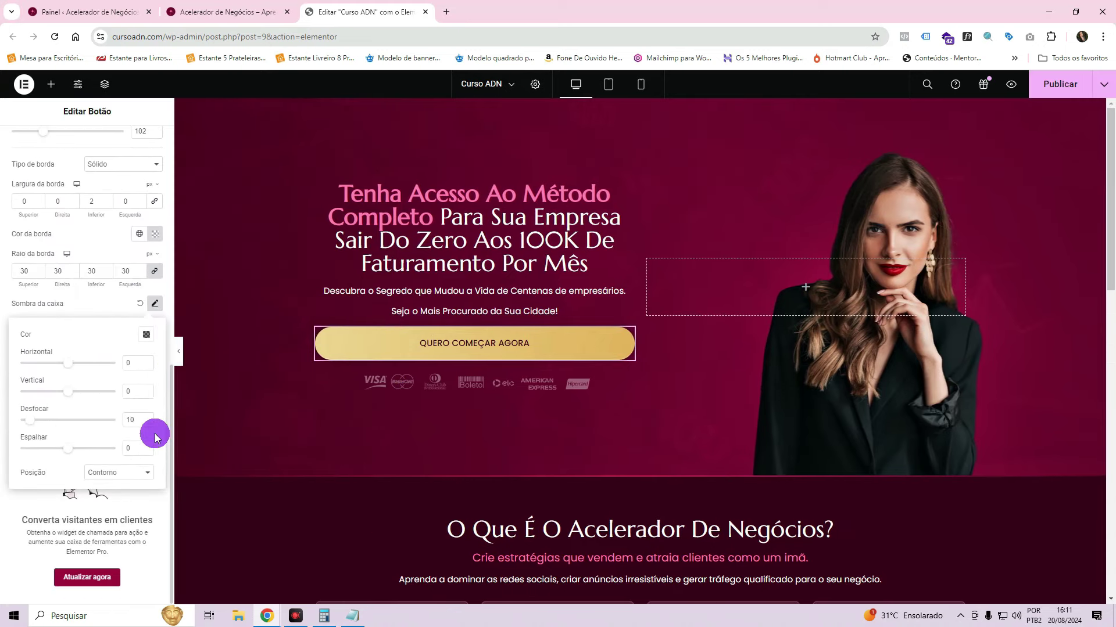
click(146, 337)
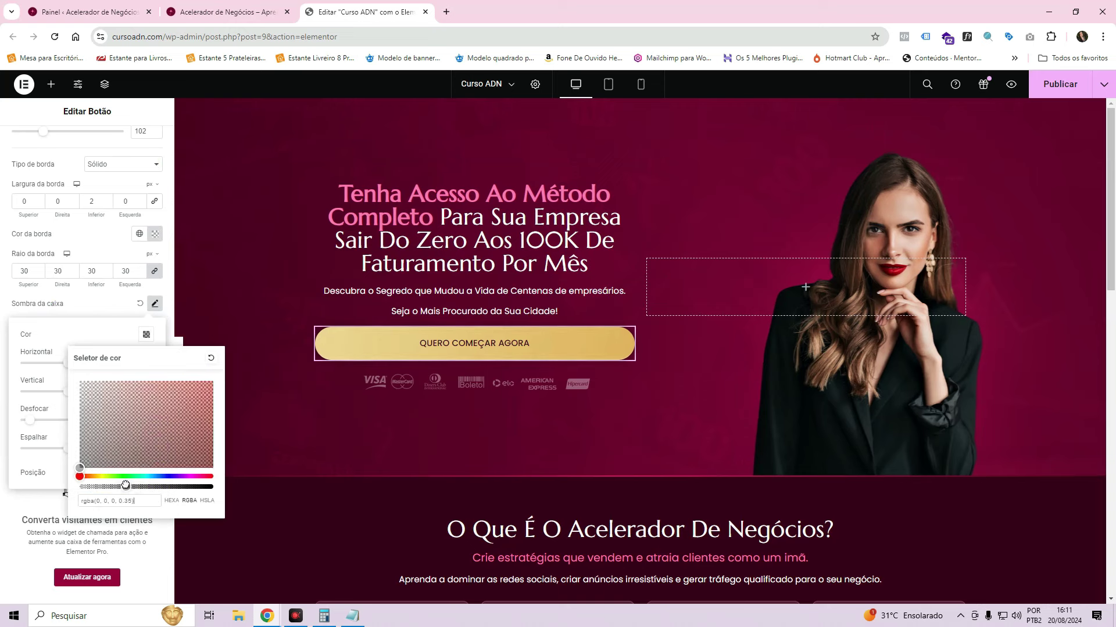
click(103, 338)
click(74, 394)
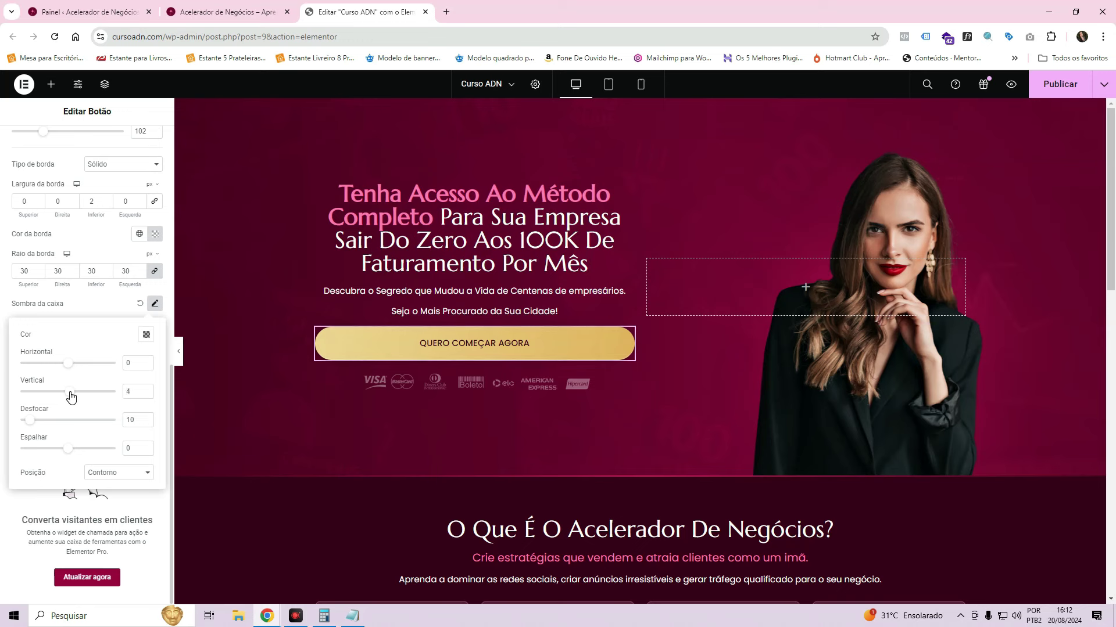
click(336, 445)
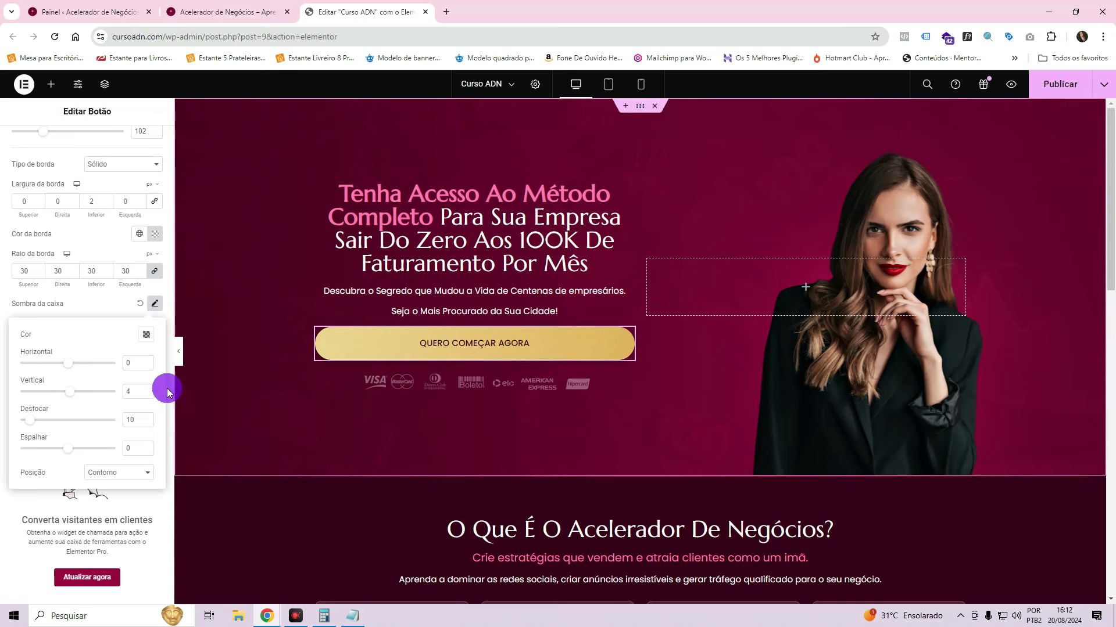
Step: Lower the black shadow colour's opacity to about 0.21 and preview the button
click(146, 335)
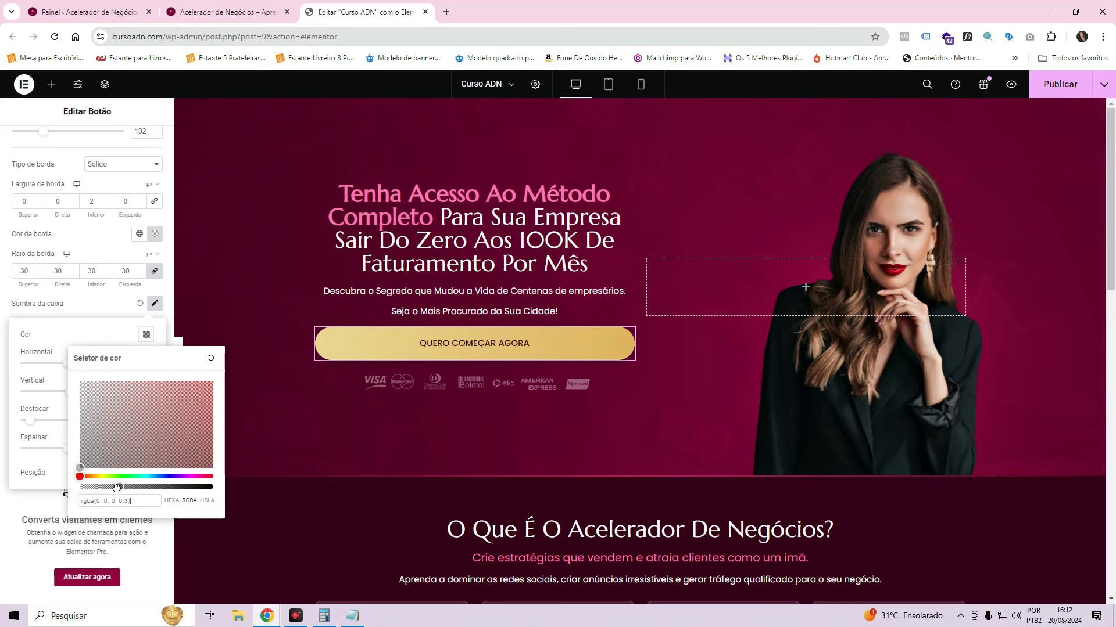
drag(117, 488, 109, 488)
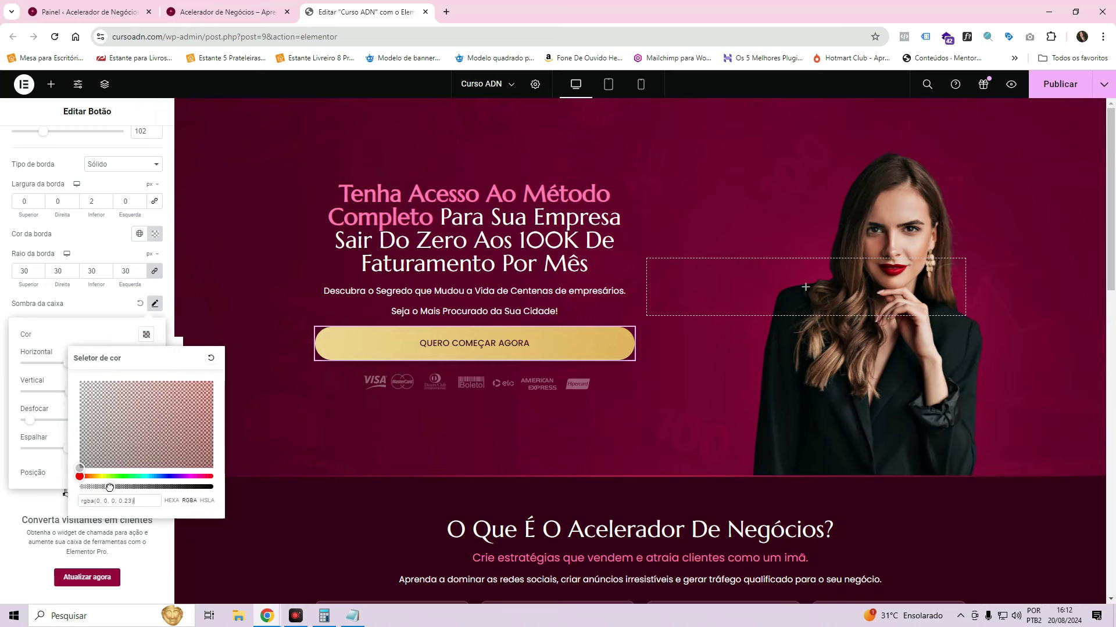
click(93, 340)
click(117, 301)
click(177, 348)
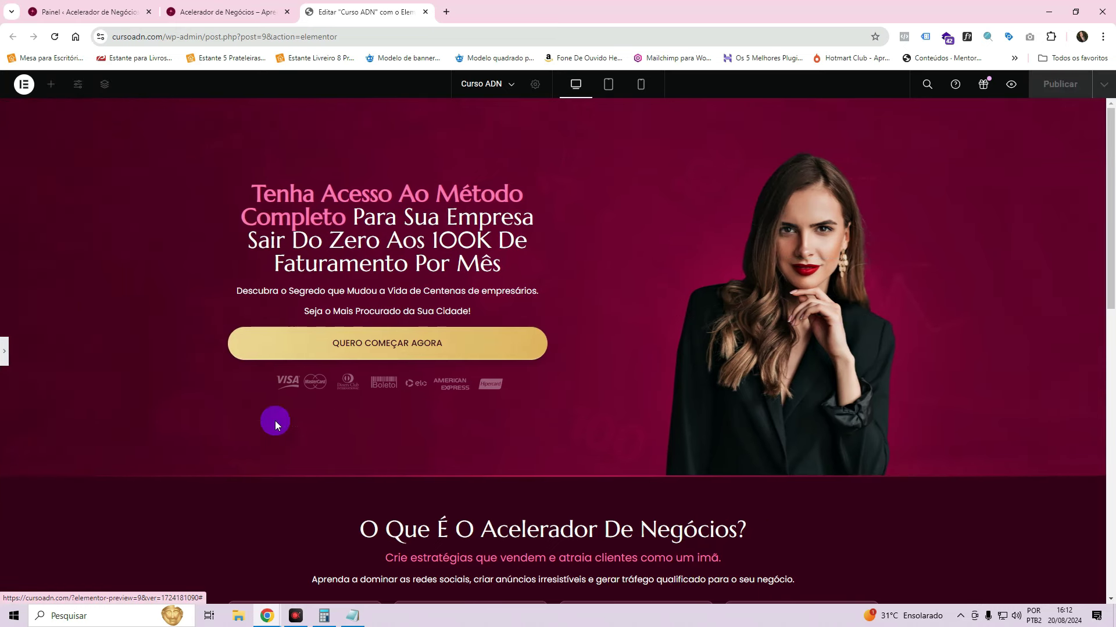
click(6, 354)
scroll(115, 170, up, 10)
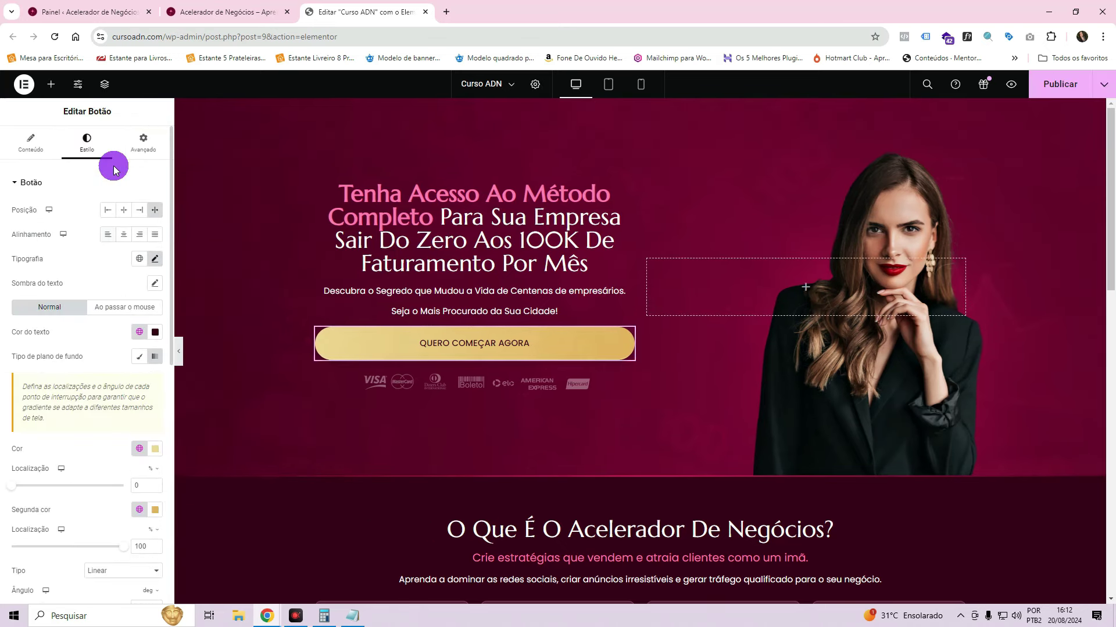
Step: Set the button's typography size to 17
click(155, 260)
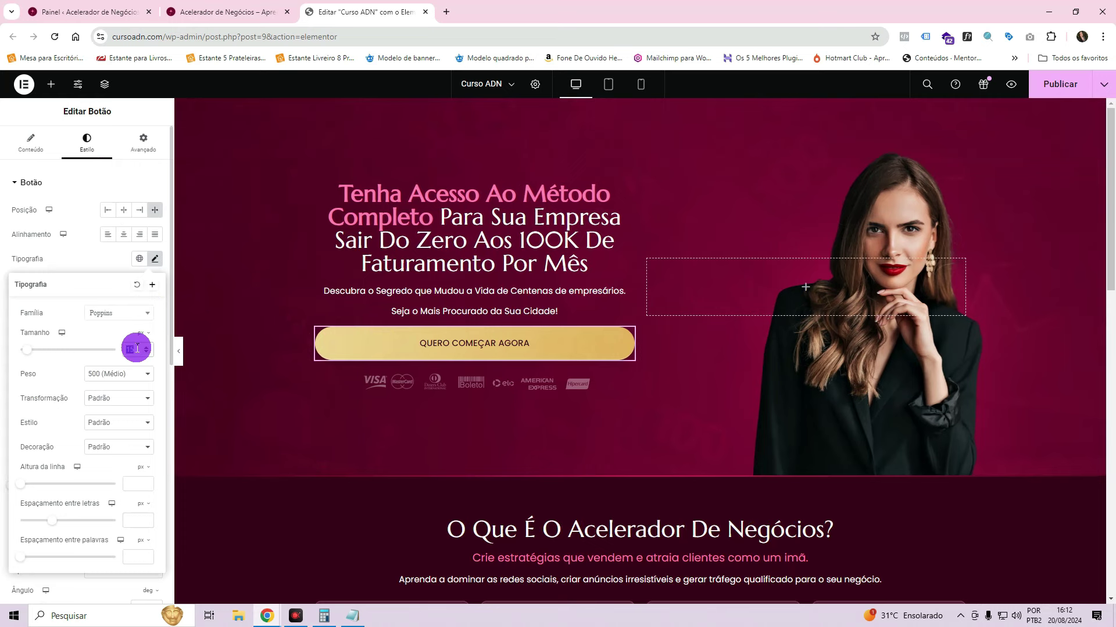
text(17)
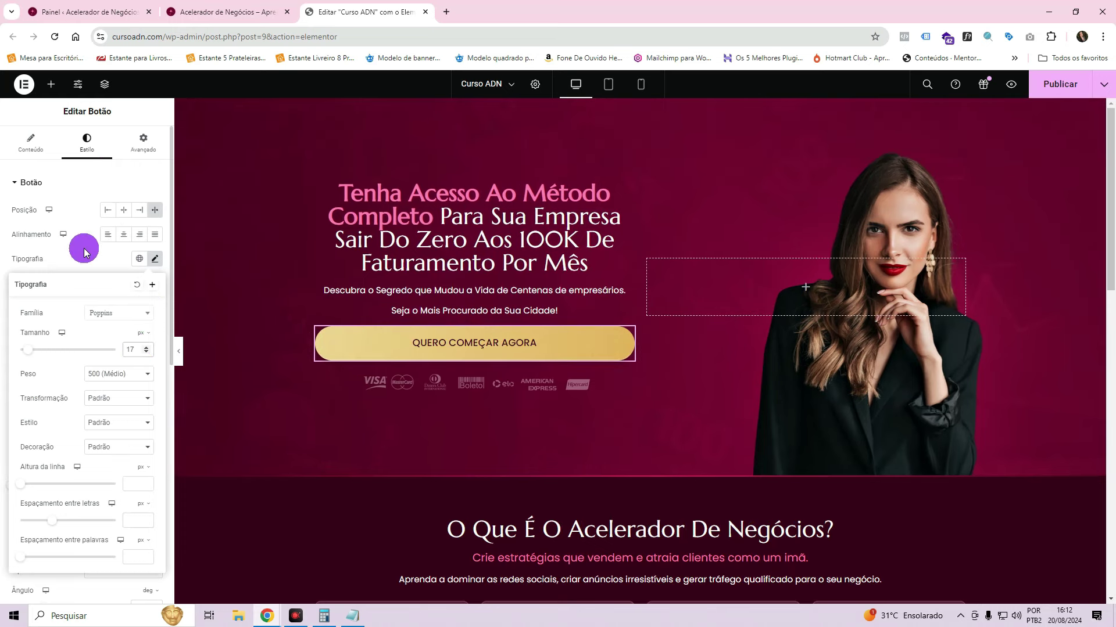
click(85, 251)
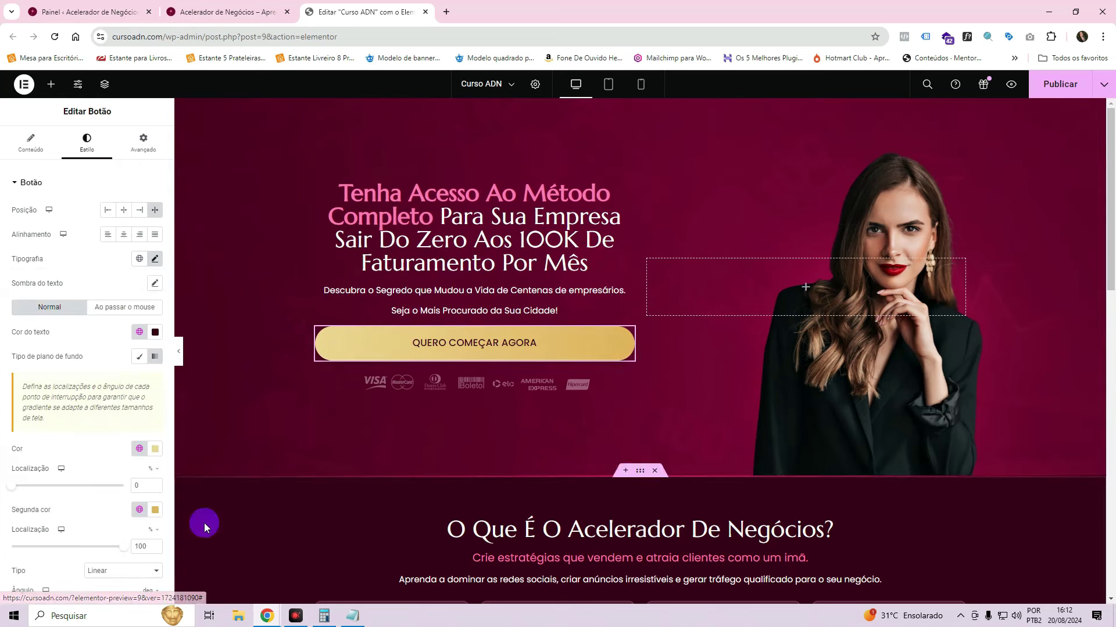
Step: Give the button a Grow hover animation and publish the page
click(124, 307)
scroll(93, 410, down, 3)
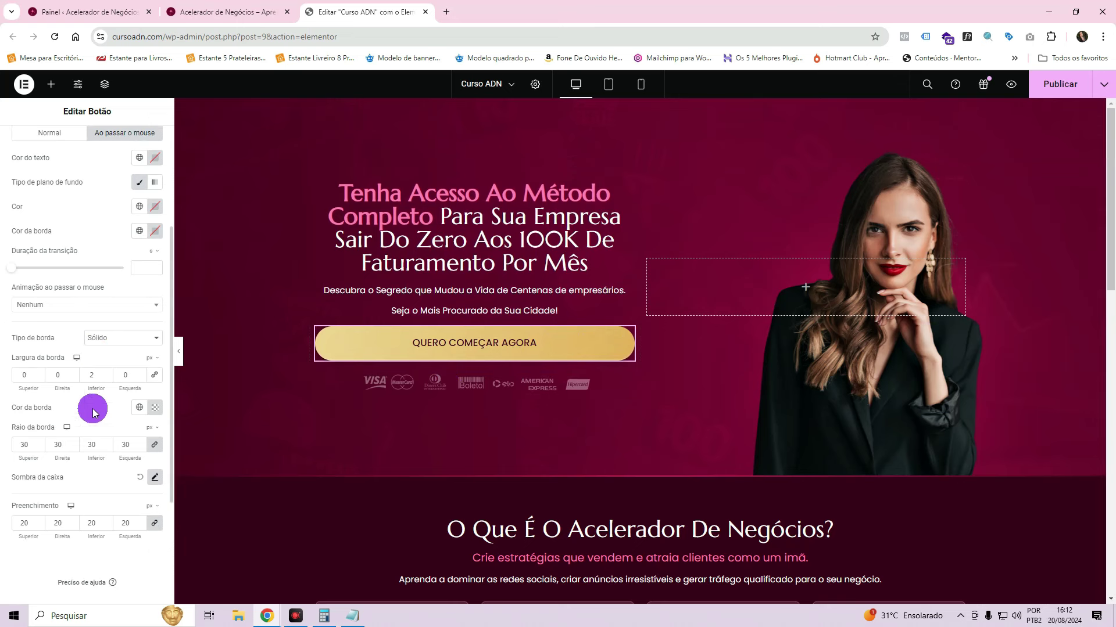
click(76, 303)
click(69, 324)
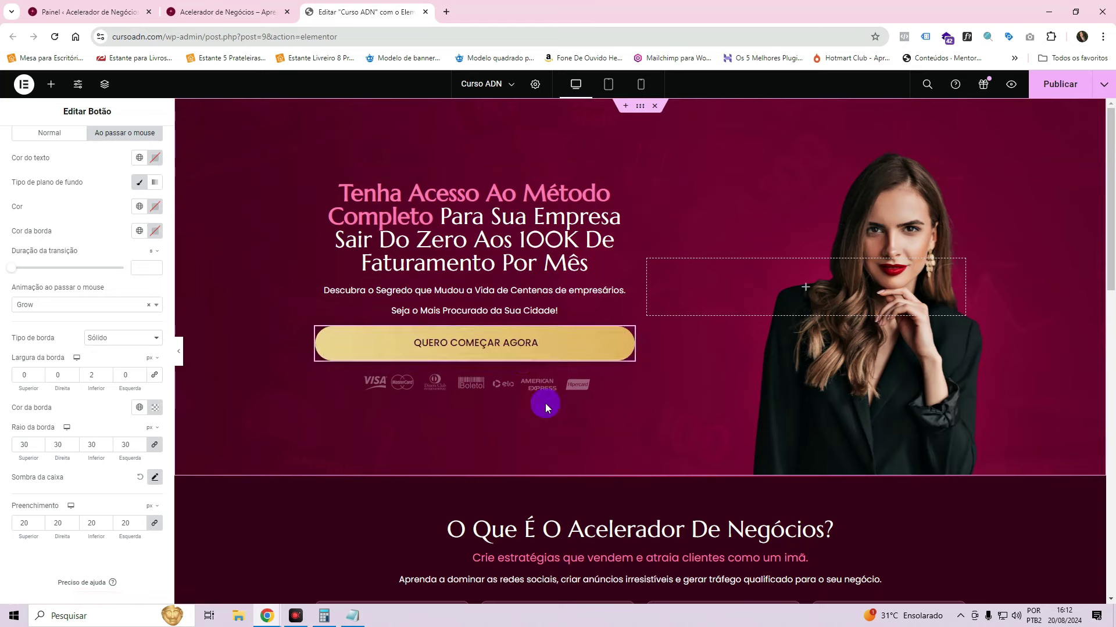
click(1061, 84)
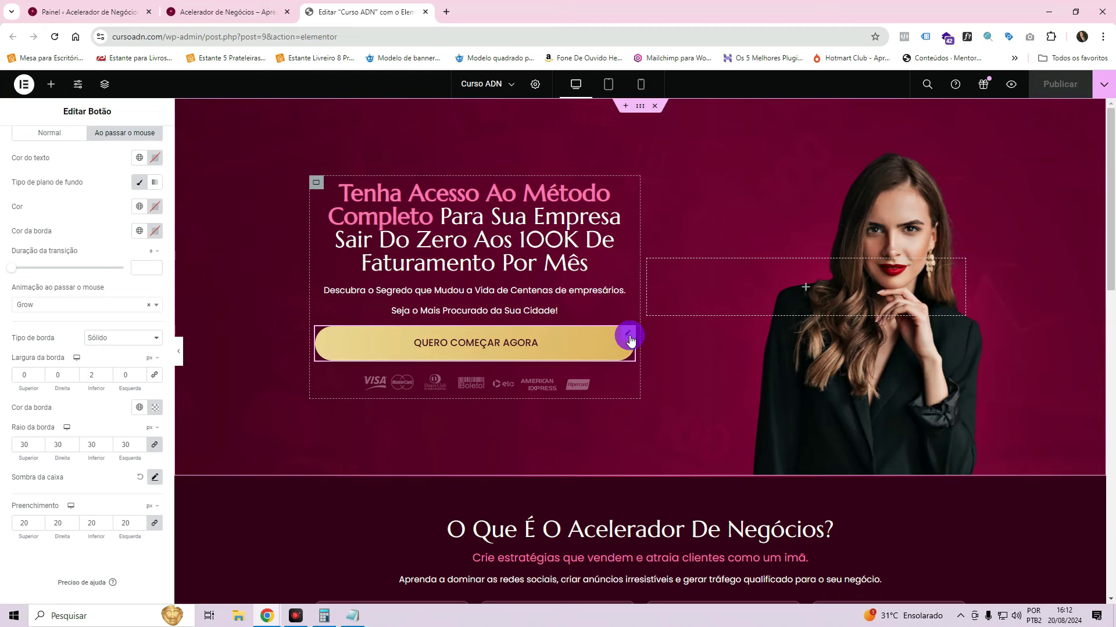
Step: Review the .botoes animation rule in the Notepad CSS notes
key(alt+Tab)
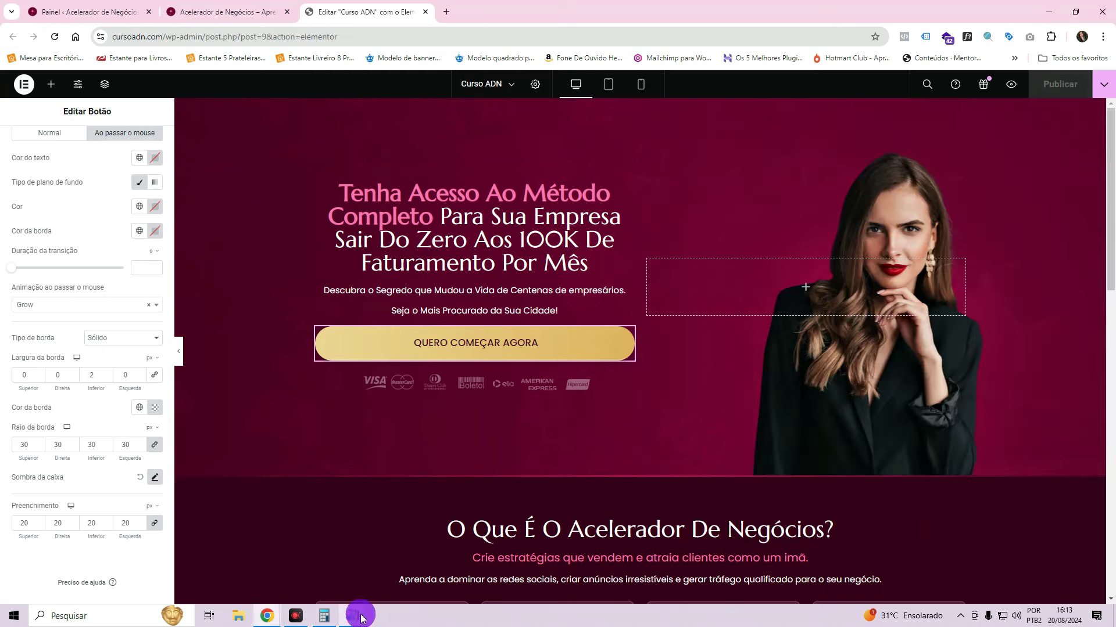
click(786, 349)
drag(756, 365, 756, 353)
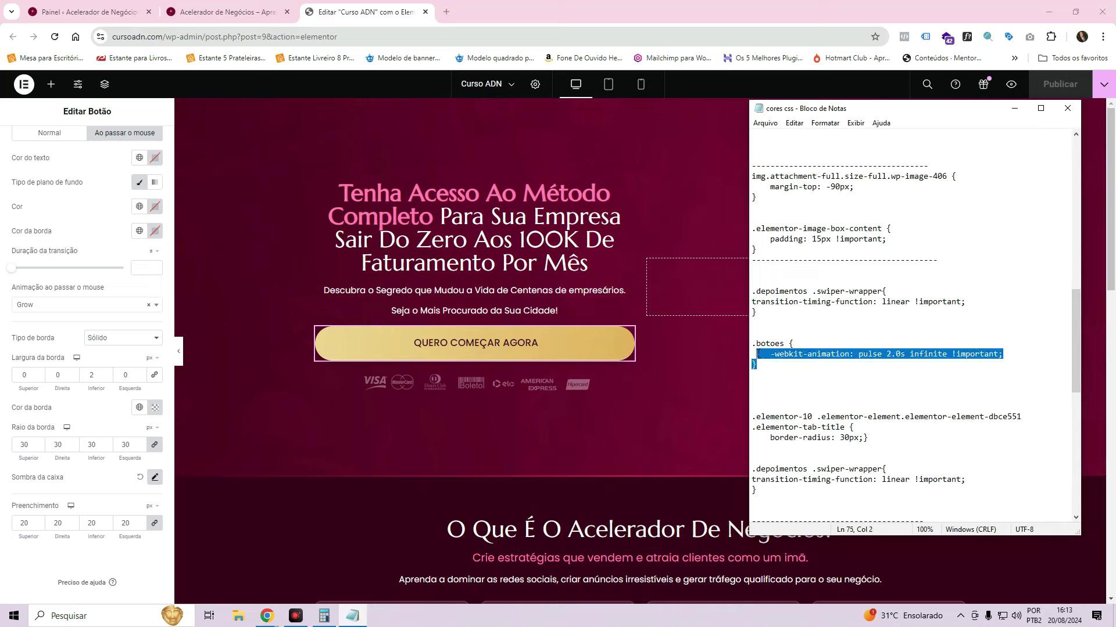
click(787, 362)
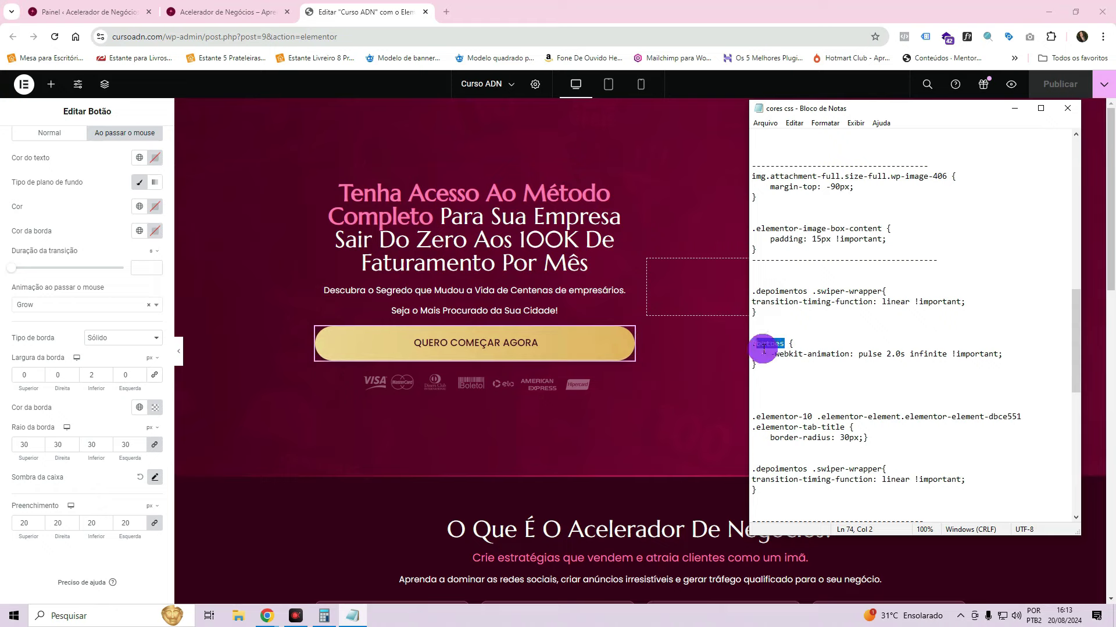
click(622, 336)
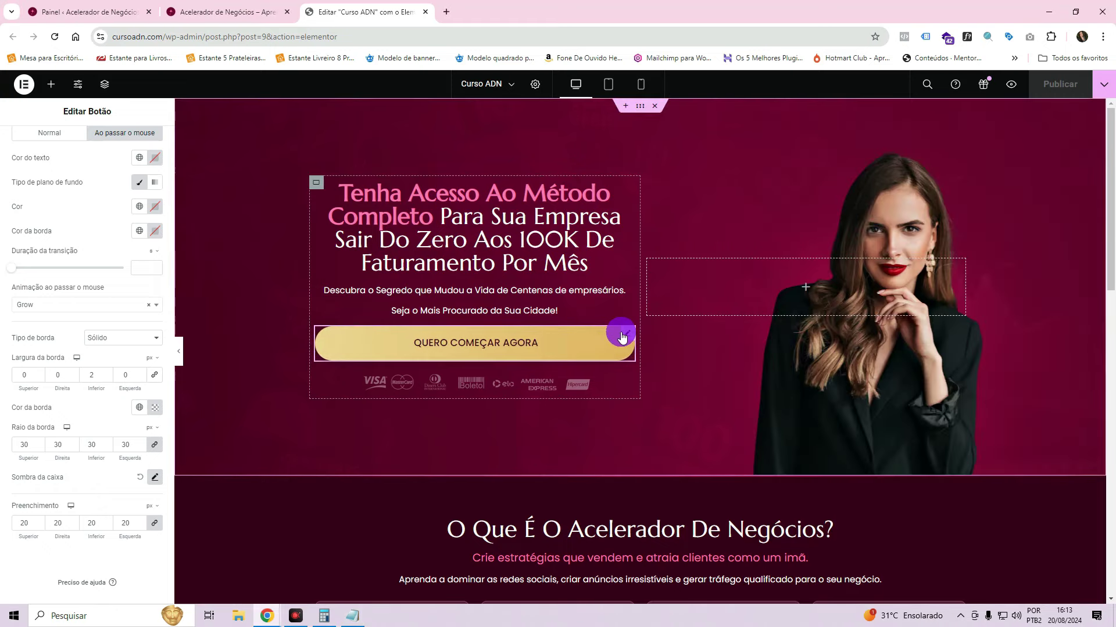
Step: Add the CSS class 'botoes' to the button, publish, and switch to the live page
scroll(104, 266, up, 5)
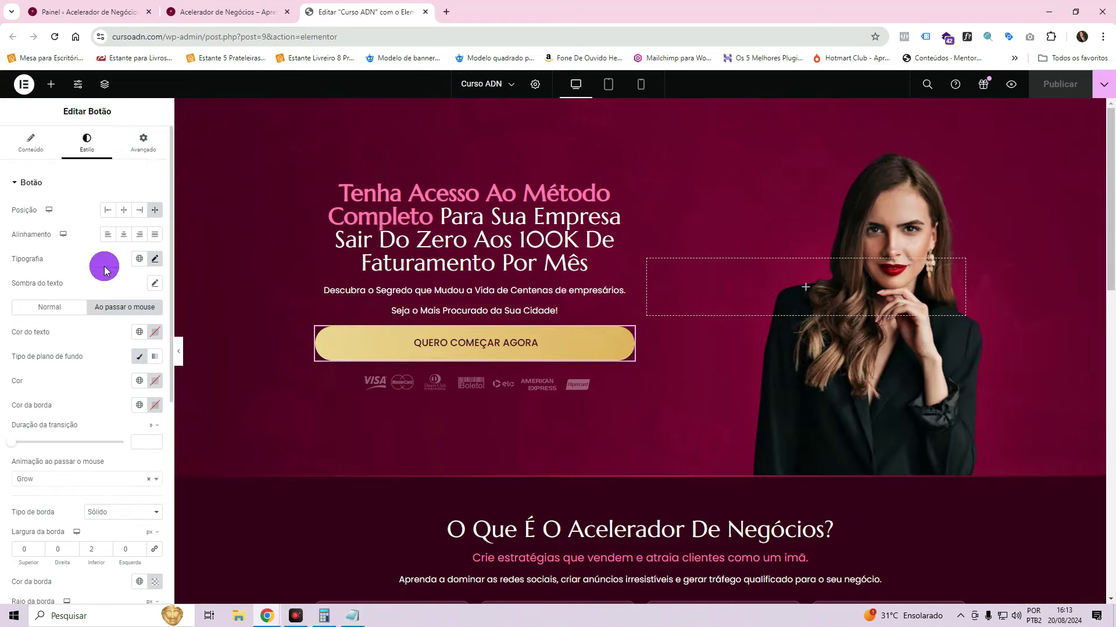
click(144, 144)
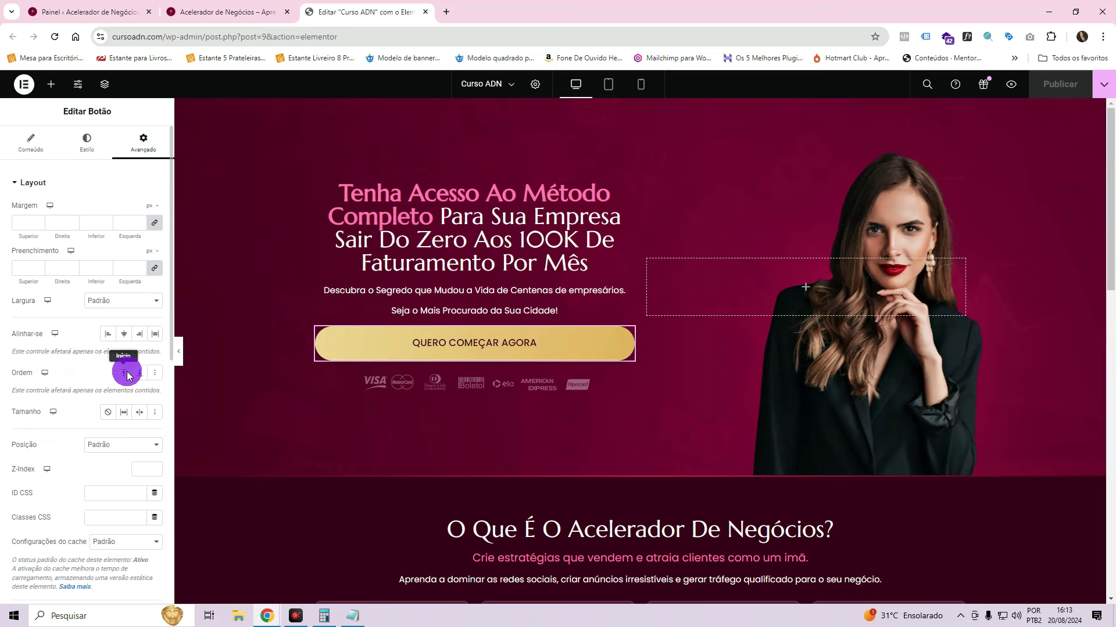
scroll(127, 376, down, 2)
click(95, 401)
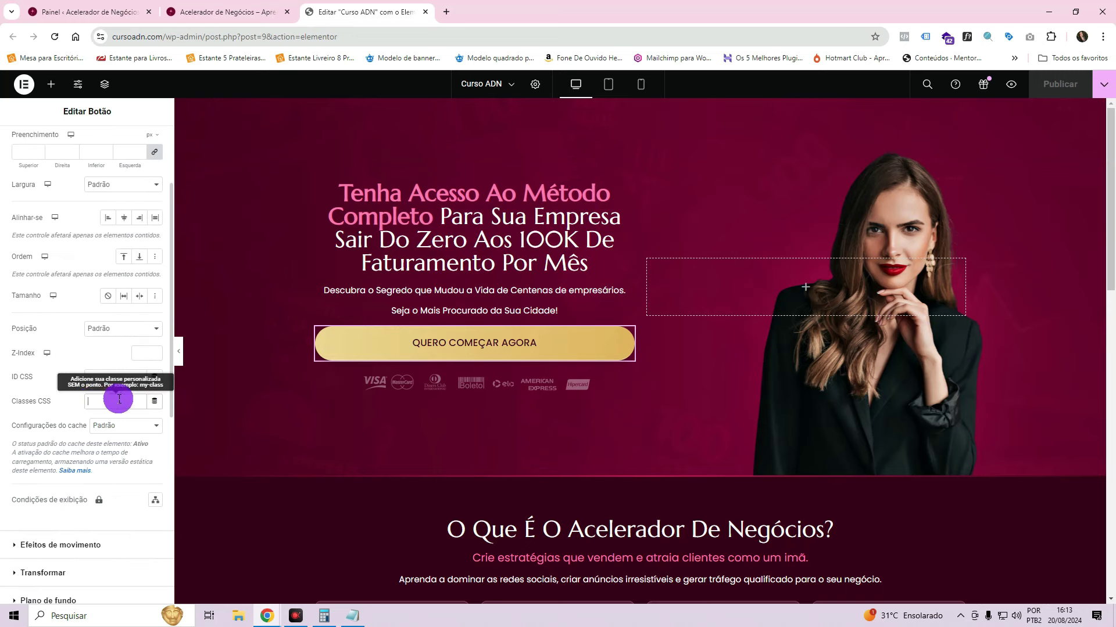
text(botoes)
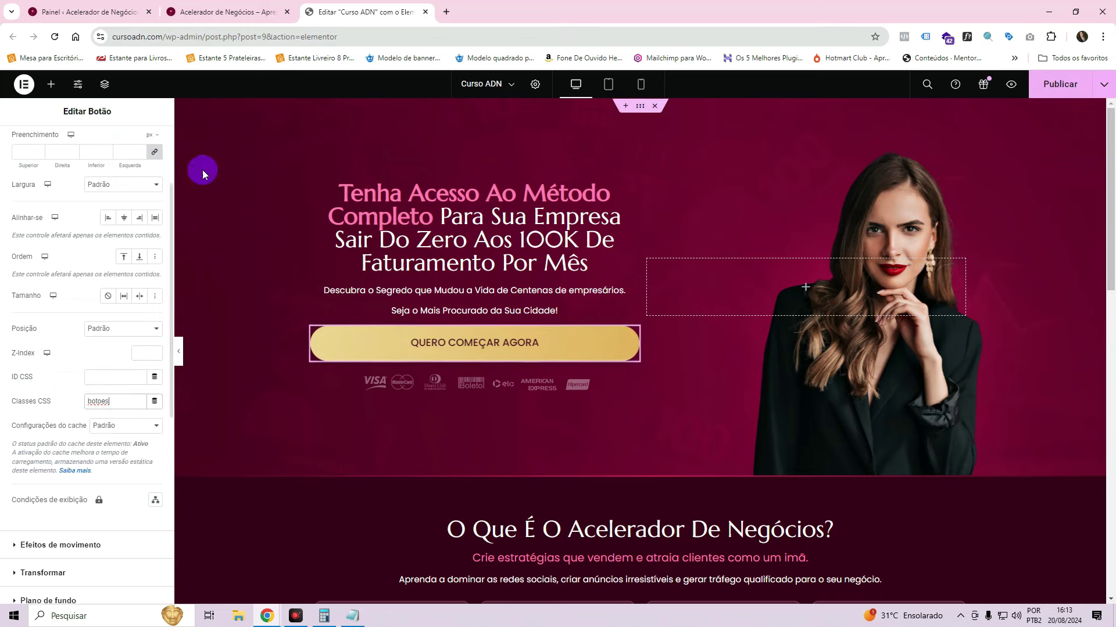
click(1057, 100)
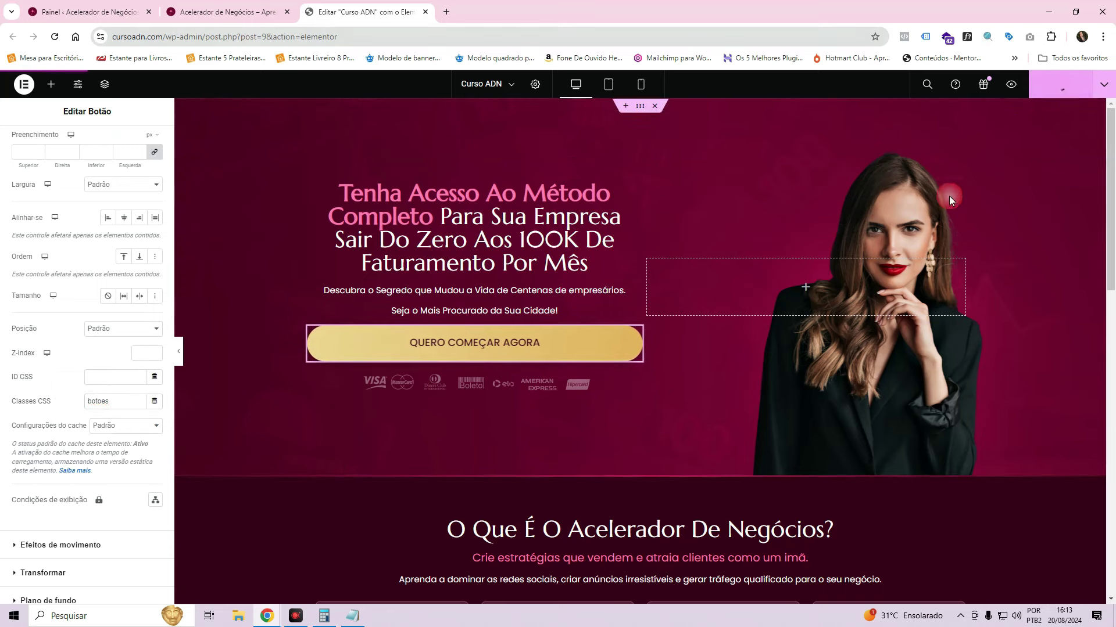
click(244, 10)
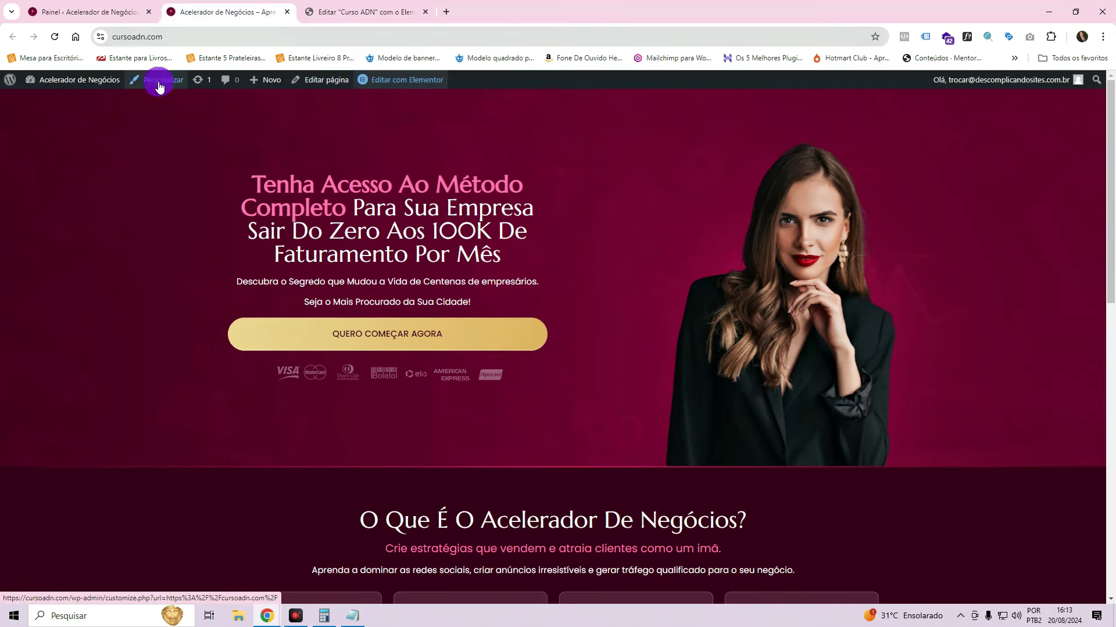
Step: Compare the Customizer's Additional CSS with the .botoes 2.0s infinite pulse rule in Notepad
click(164, 84)
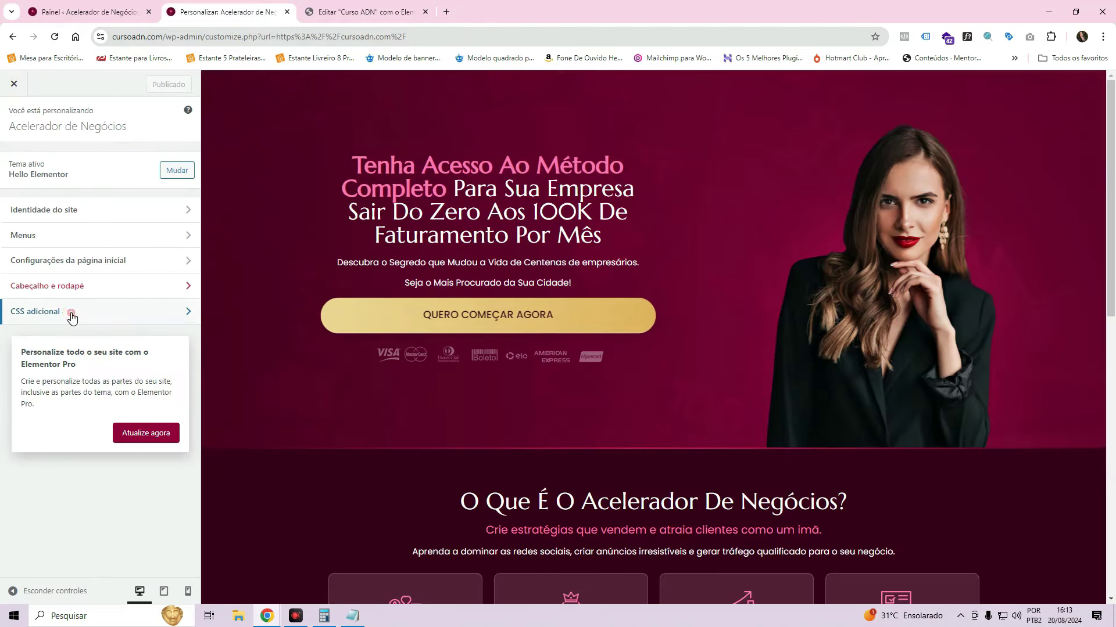
click(72, 312)
click(74, 263)
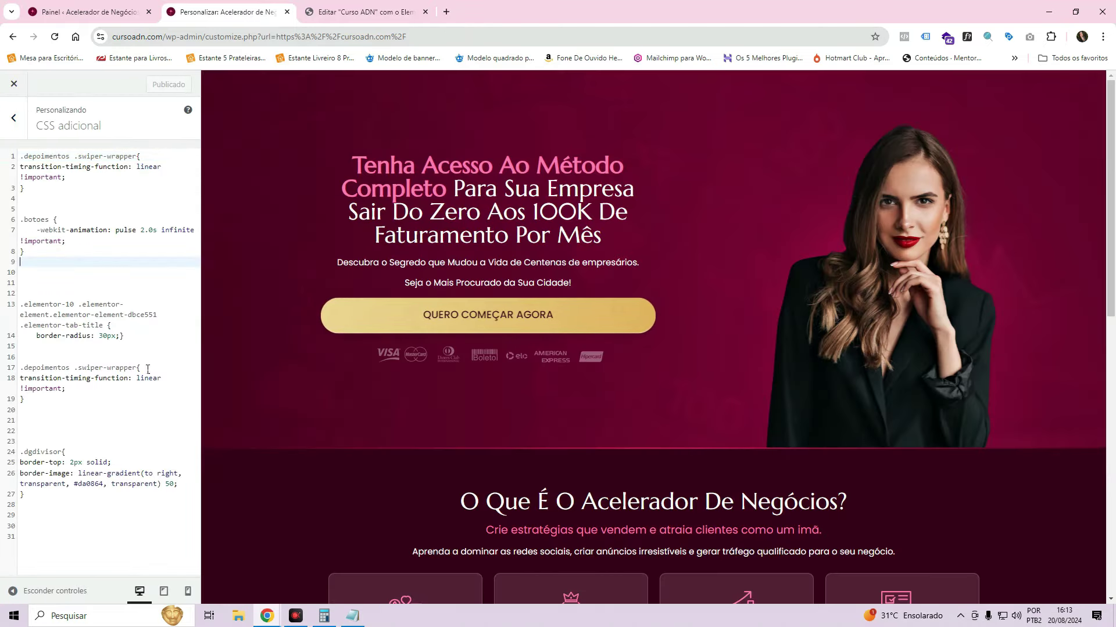
click(352, 616)
scroll(803, 360, up, 1)
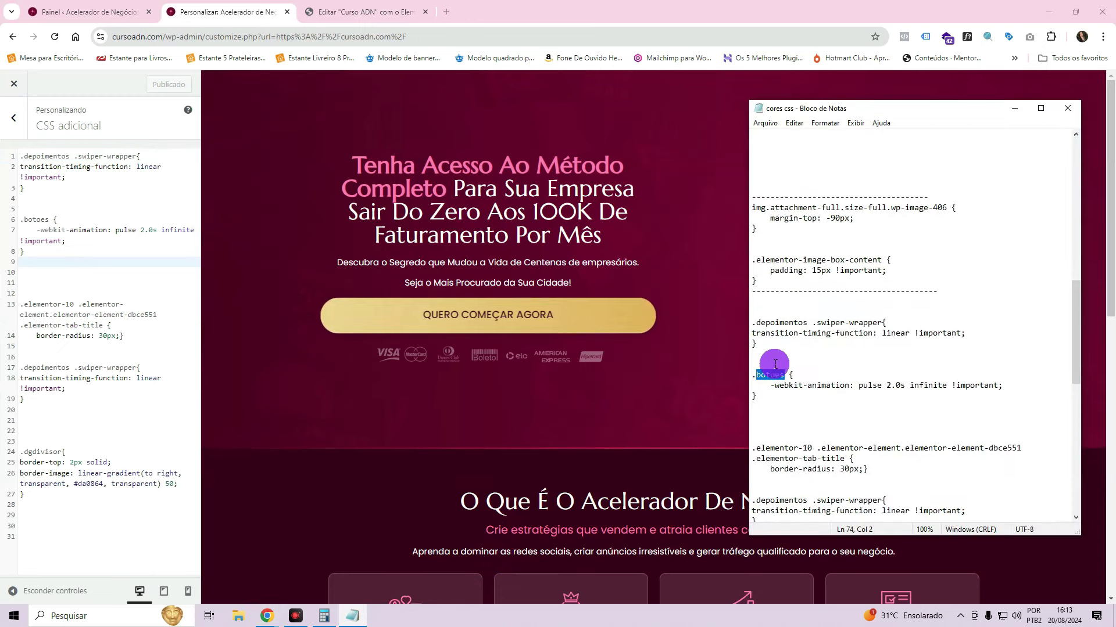
drag(55, 252, 24, 219)
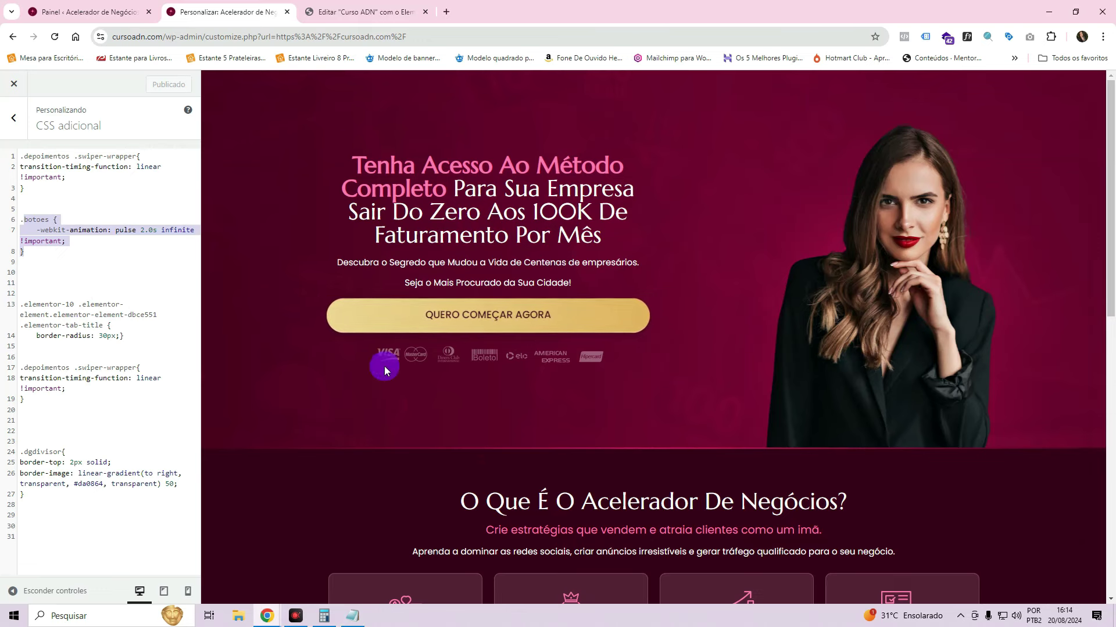
click(339, 7)
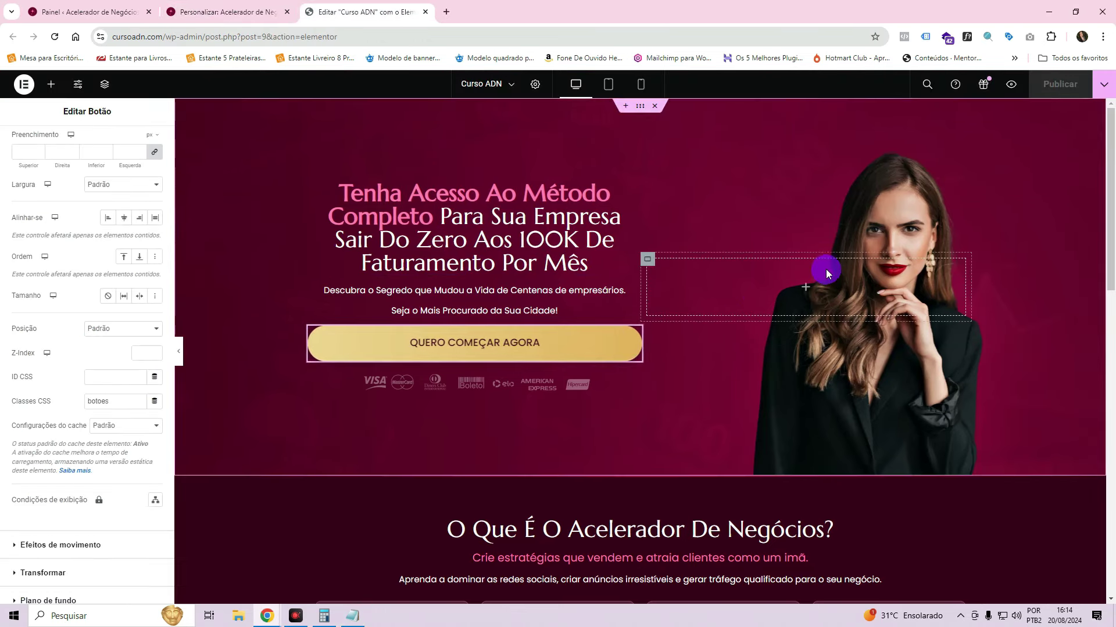
Step: Set the carousel's dot colour to Primário and its active dot colour to Secundário
scroll(705, 303, down, 3)
scroll(705, 303, up, 3)
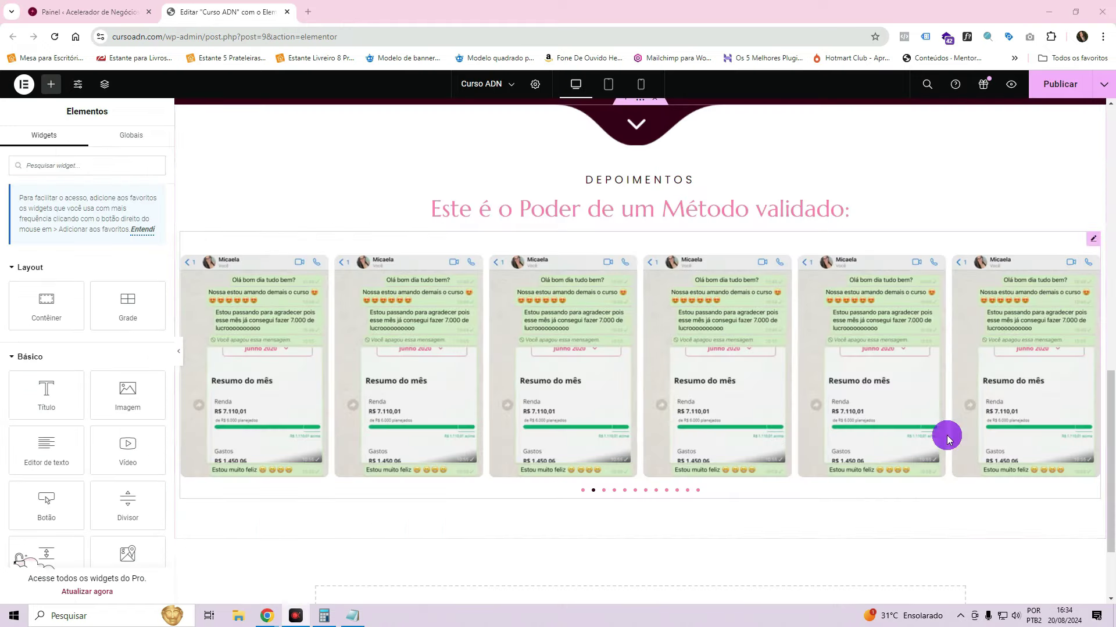
click(1093, 239)
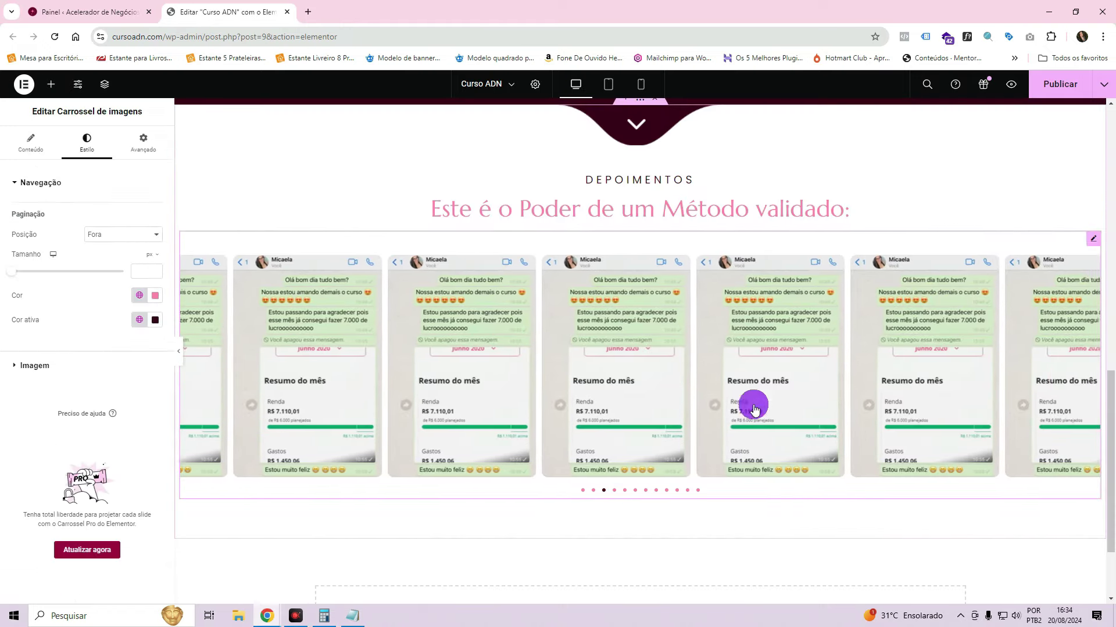
click(686, 491)
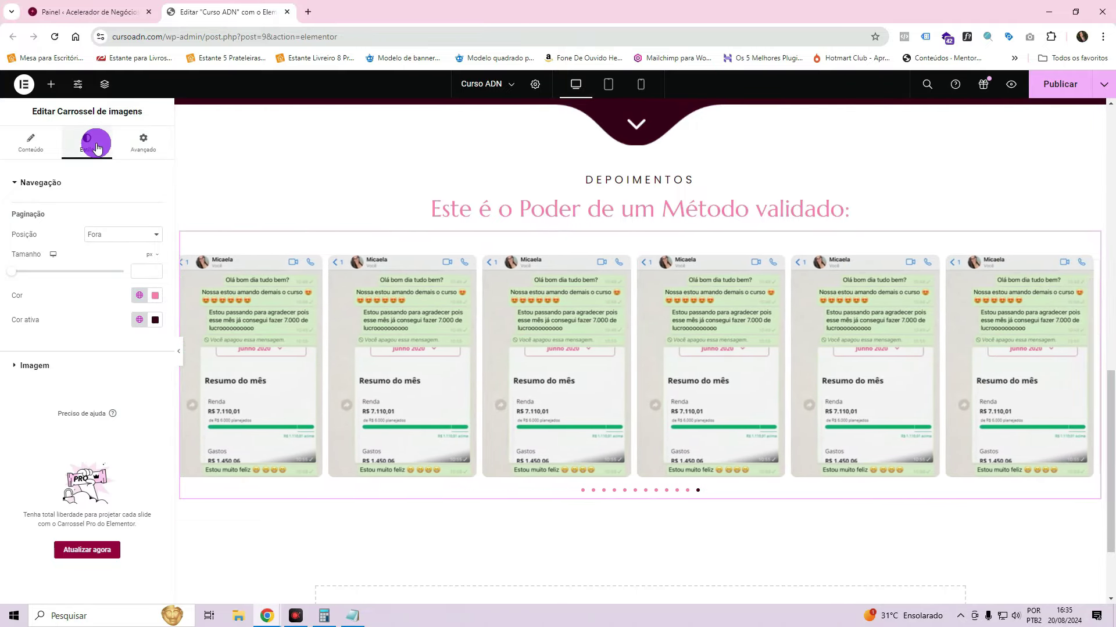
click(139, 296)
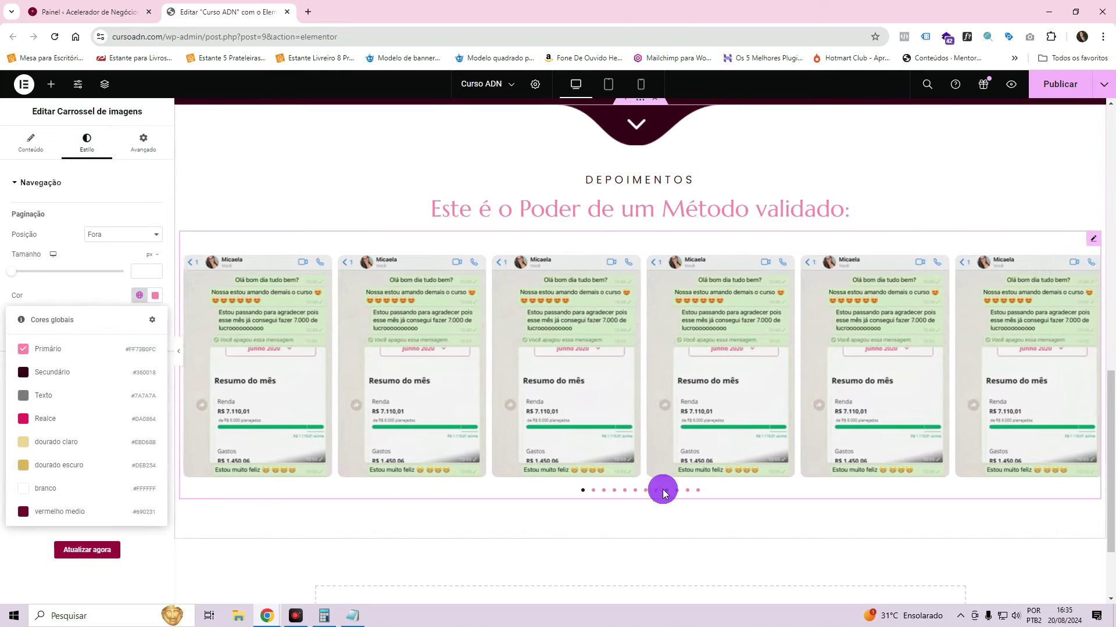
click(103, 359)
click(135, 320)
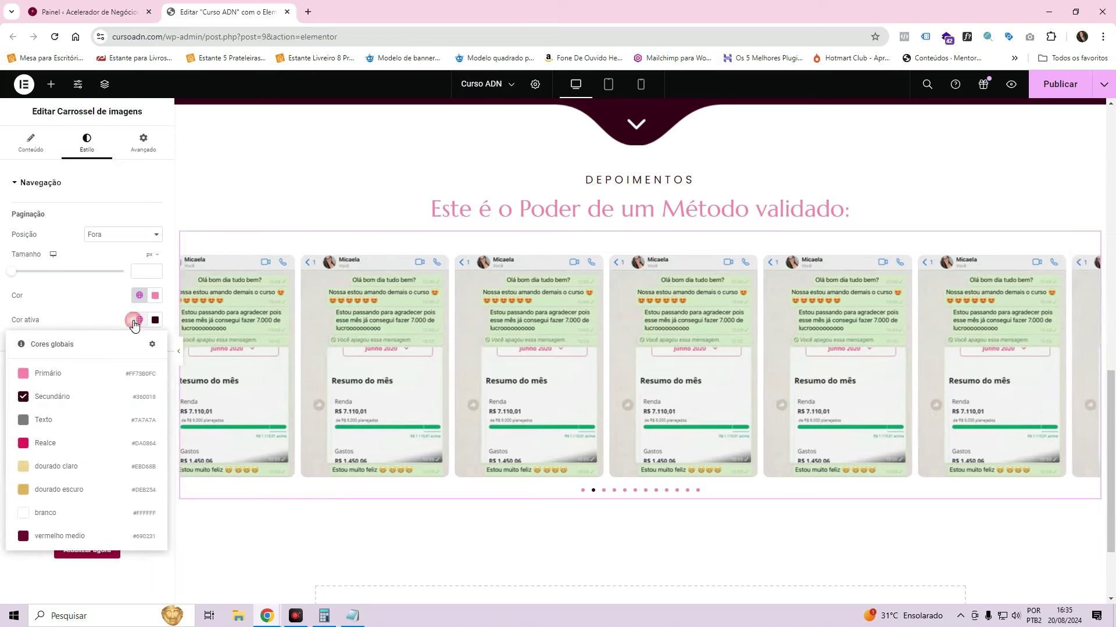
click(100, 395)
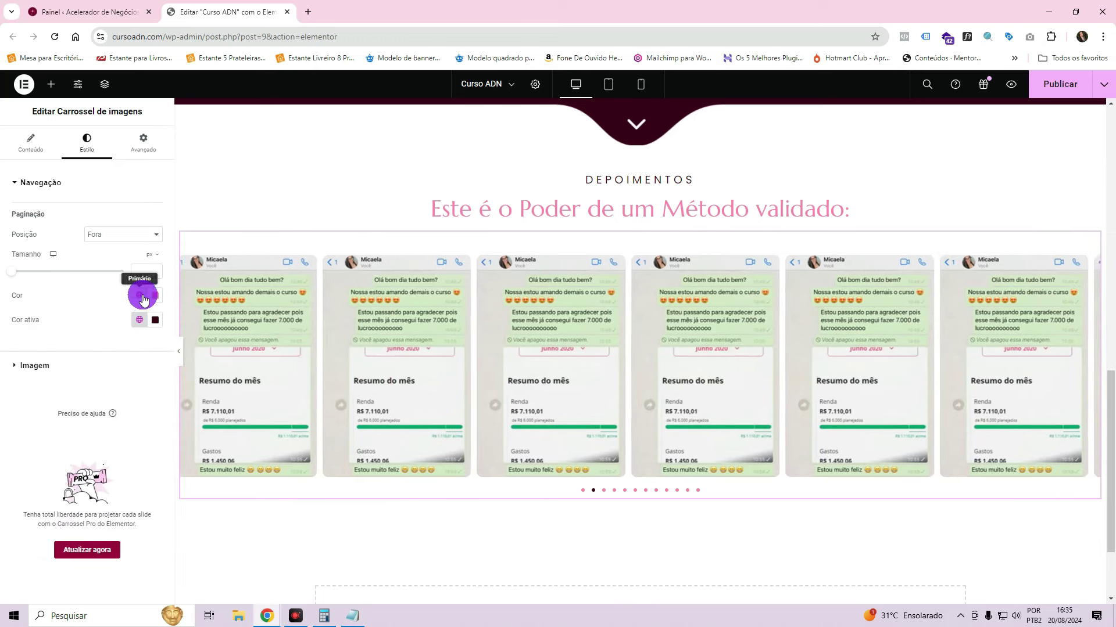
Step: Check the dot colours on later slides and shrink the pagination dots to size 5
click(645, 491)
click(134, 321)
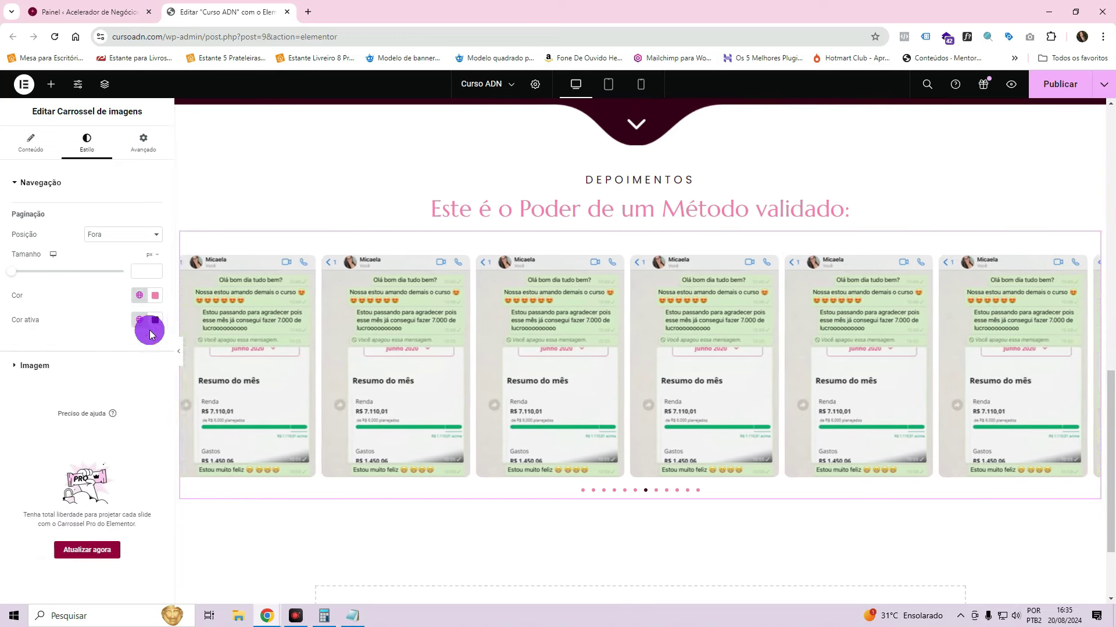
click(136, 323)
click(655, 491)
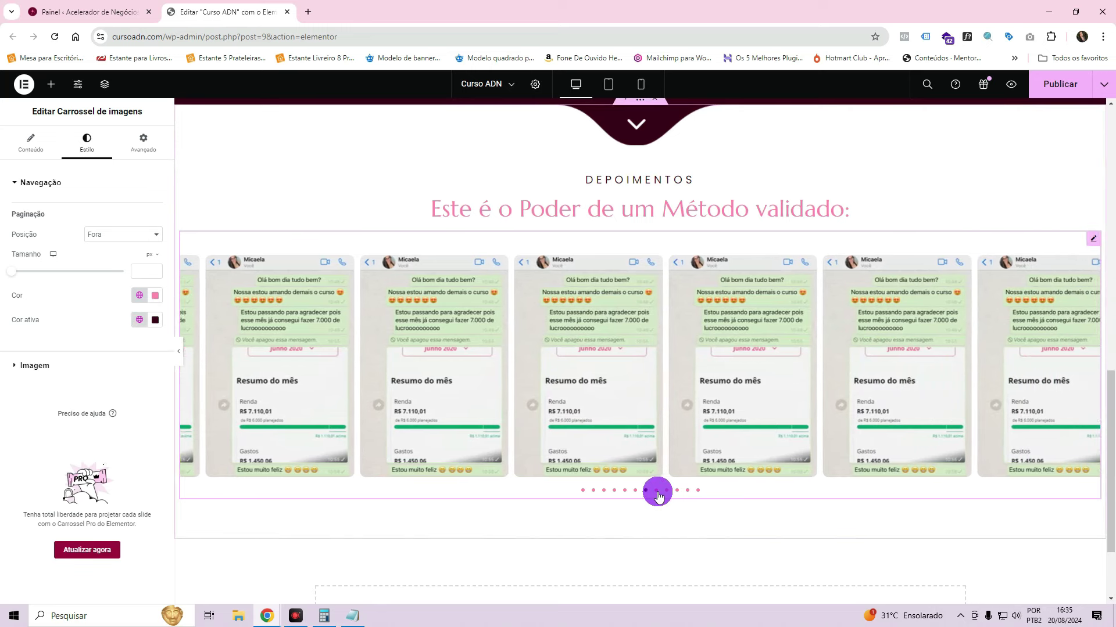
drag(12, 273, 39, 273)
scroll(623, 506, down, 2)
Step: Add a single-column Flexbox container below the testimonials, padded 70 top/bottom and 50 left/right
click(623, 506)
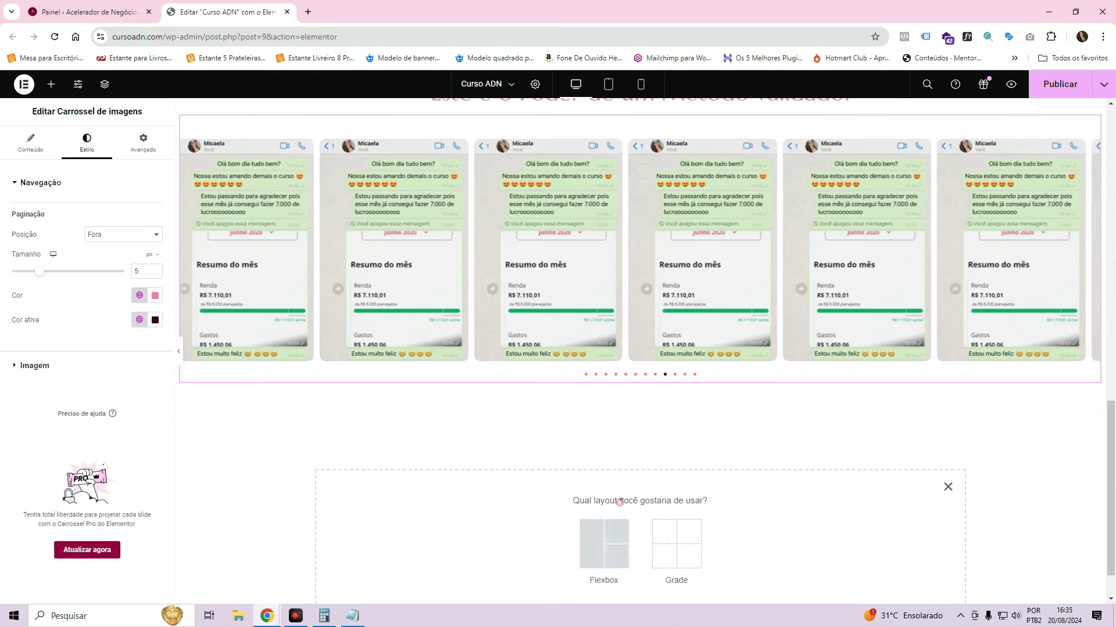
click(603, 533)
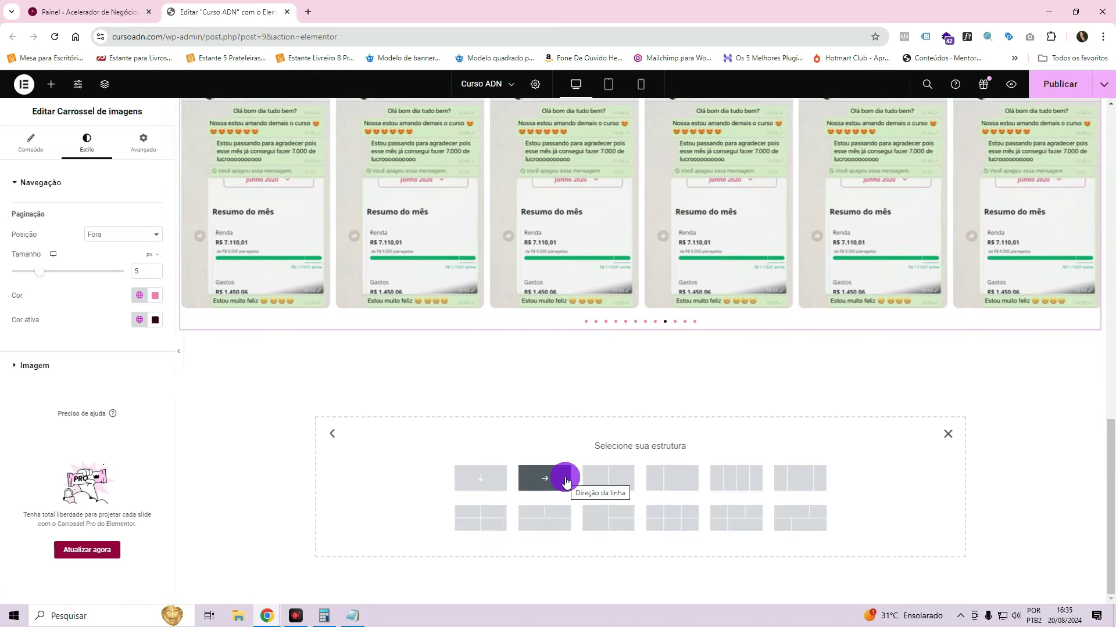
click(493, 478)
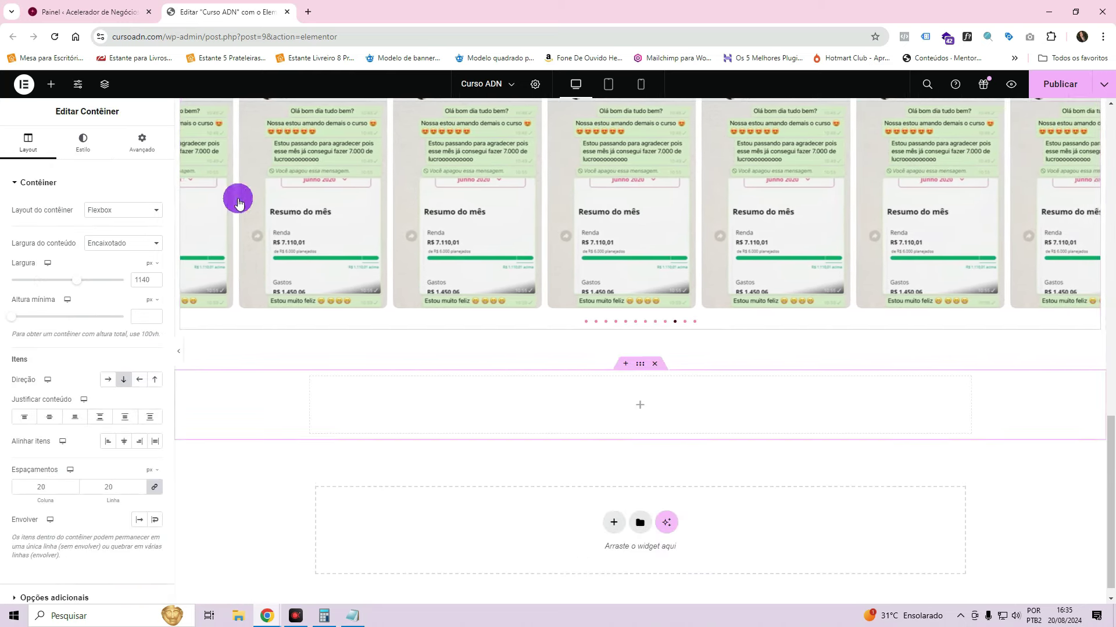
click(142, 143)
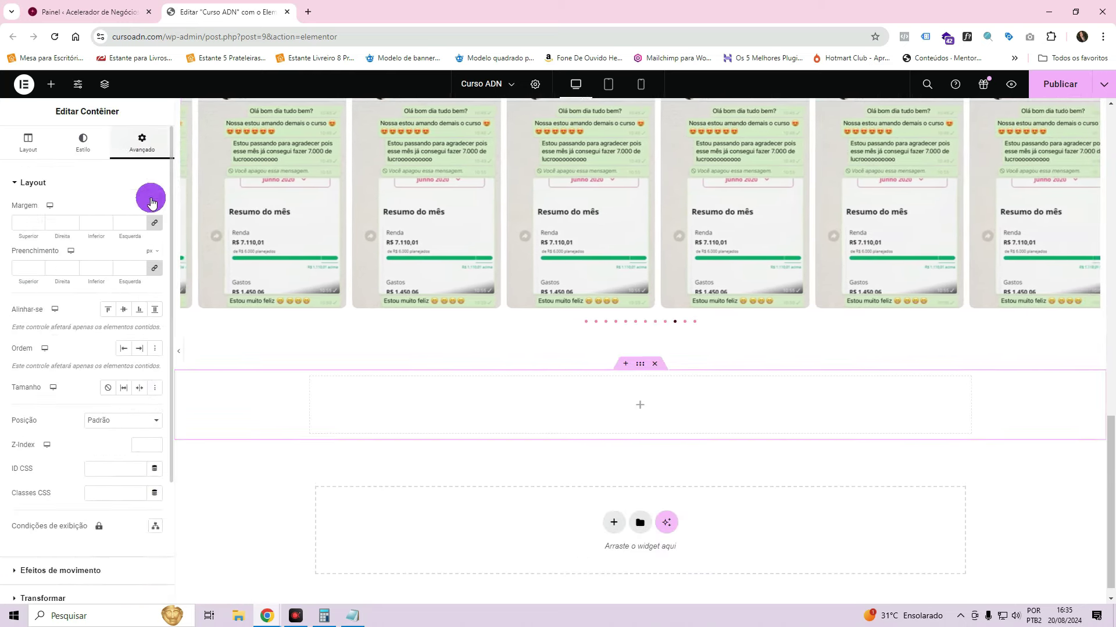
click(126, 266)
text(50)
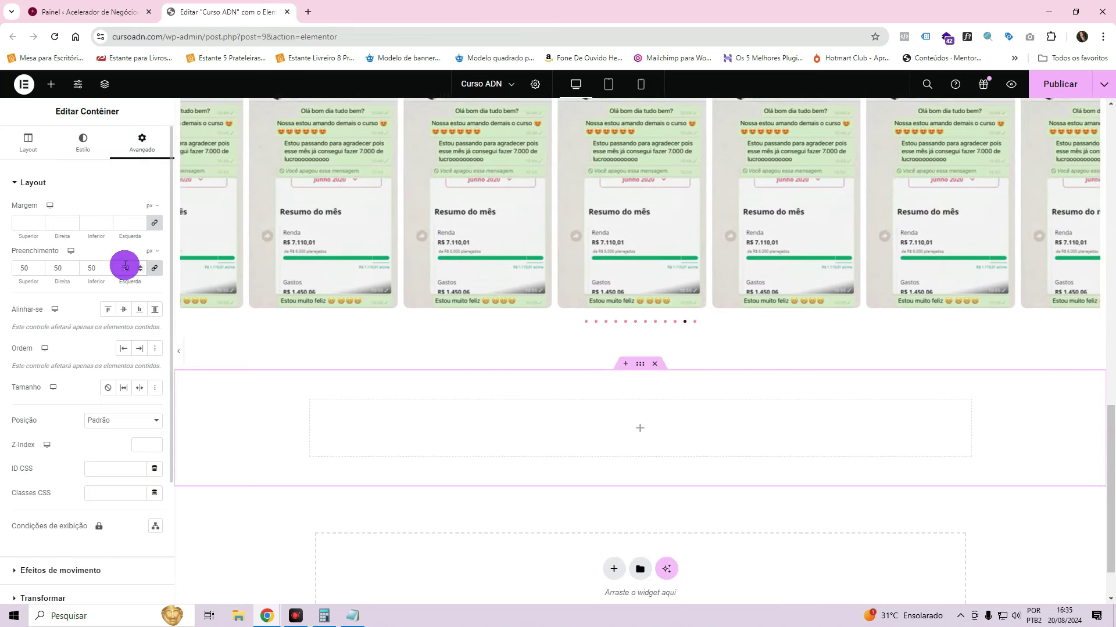
text(70)
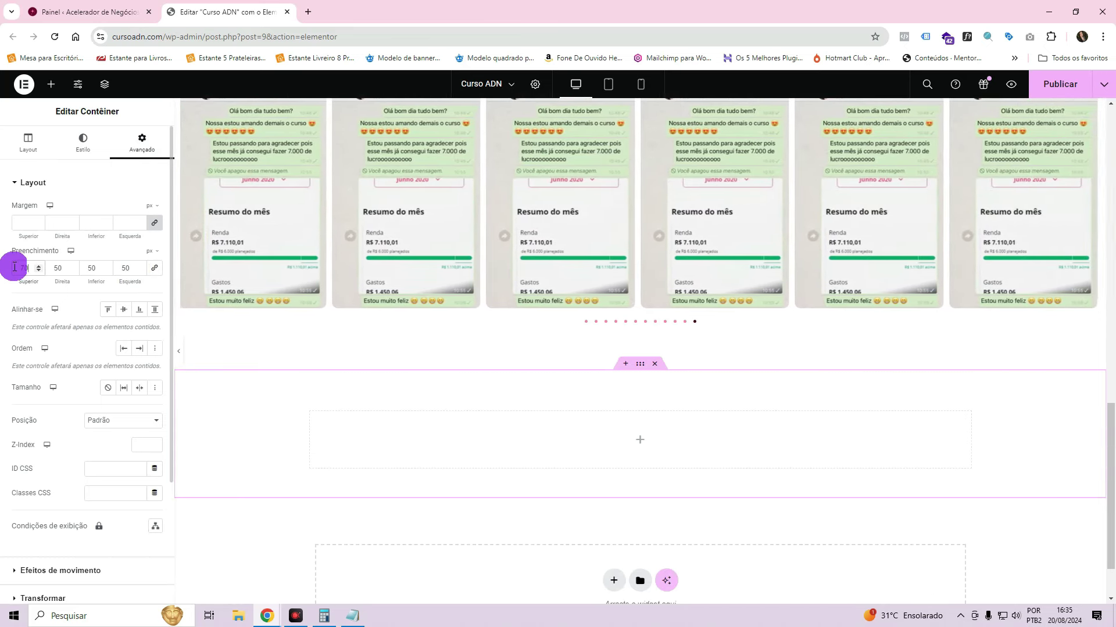
text(70)
click(62, 274)
scroll(740, 448, up, 6)
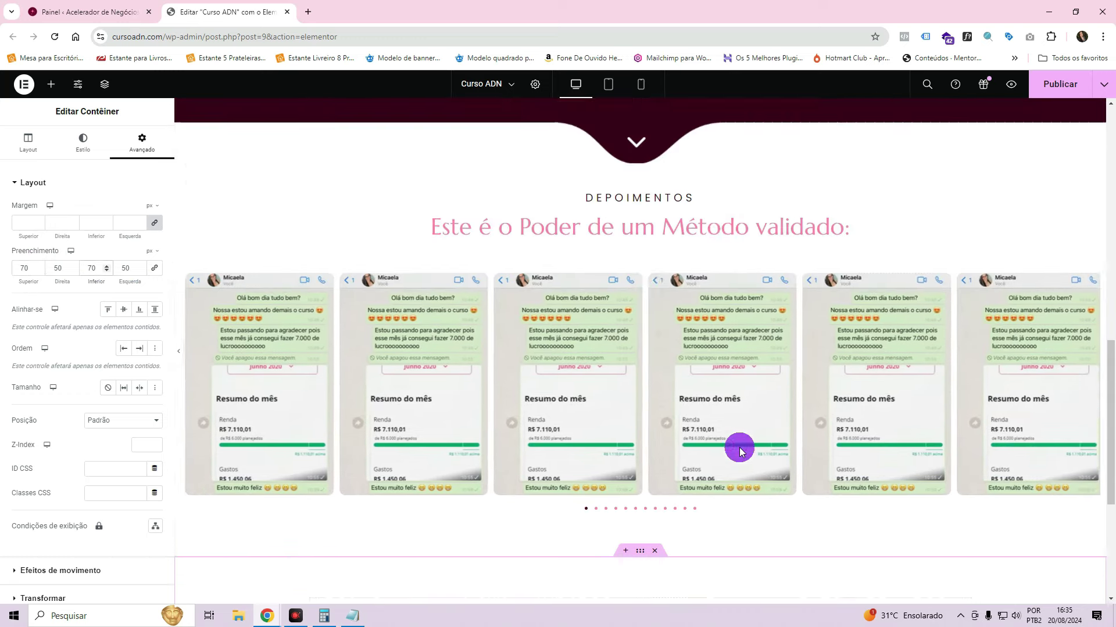
right_click(716, 407)
Step: Copy the testimonials heading into the new container and change it to 'Para Quem é o Acelerador de Negócios?'
click(759, 388)
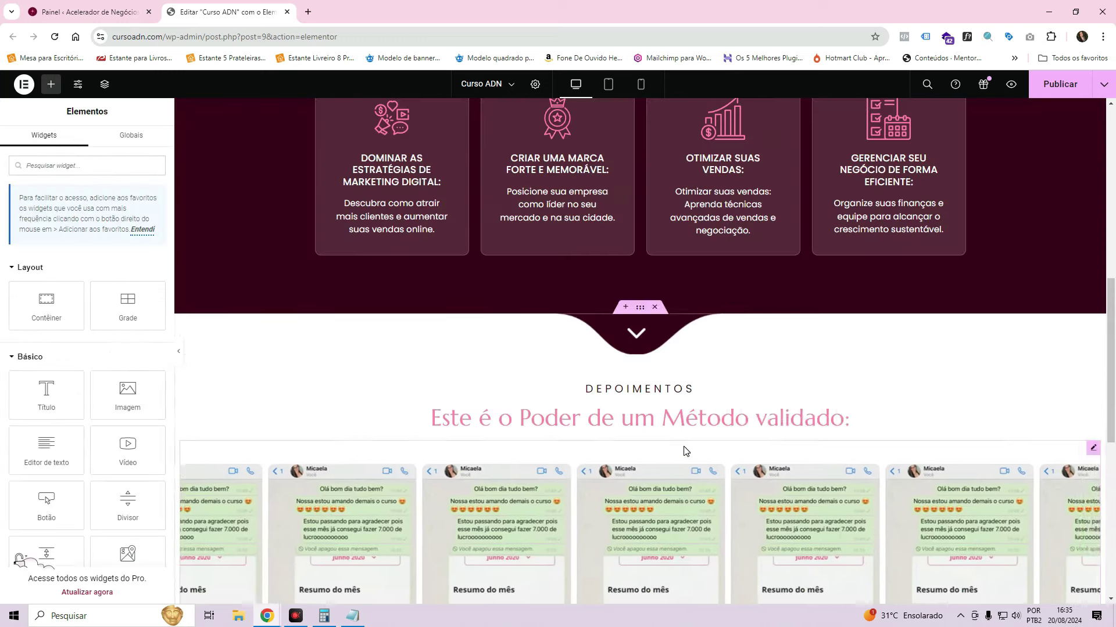
scroll(685, 451, down, 7)
right_click(670, 441)
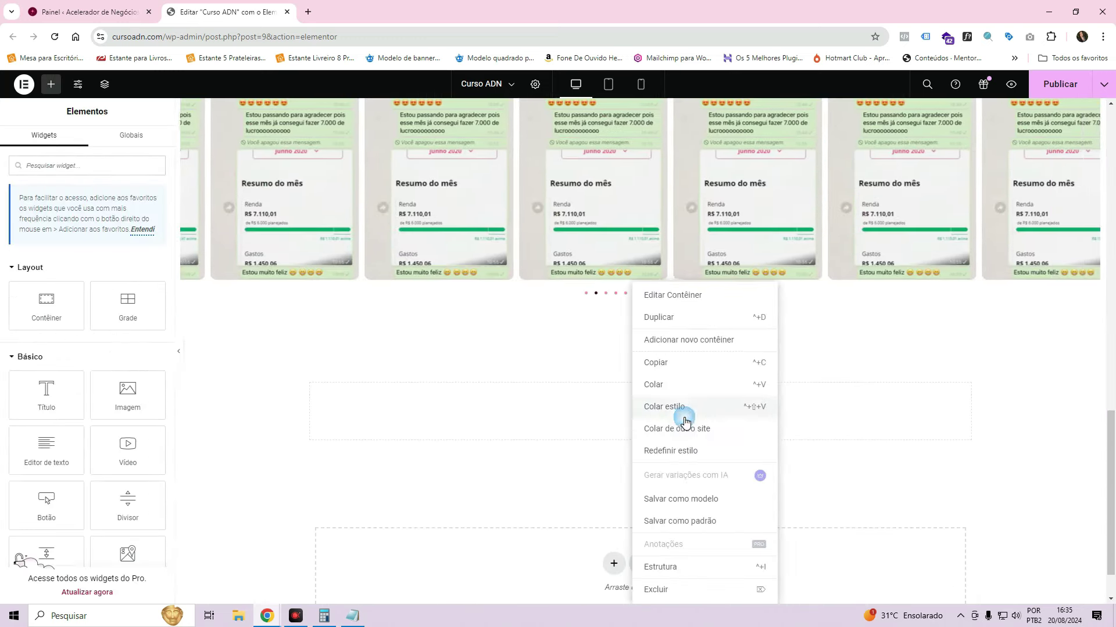
click(715, 389)
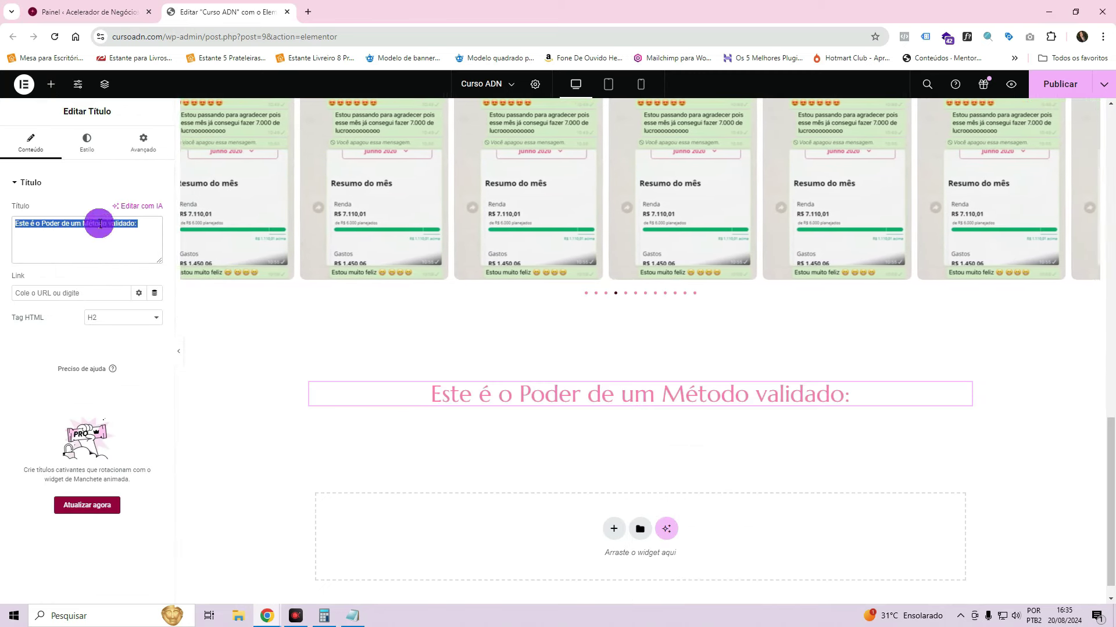
text(Para Quem é o Acelerador de Negócios?)
scroll(730, 393, up, 2)
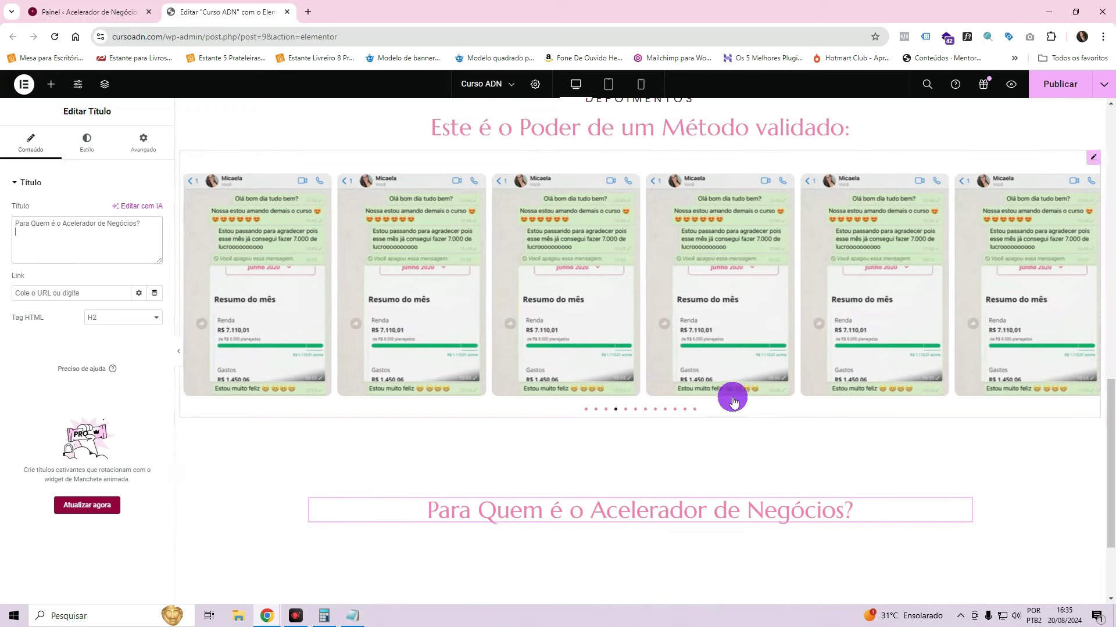
Step: Place a Text Editor above the new heading containing the question text
click(51, 84)
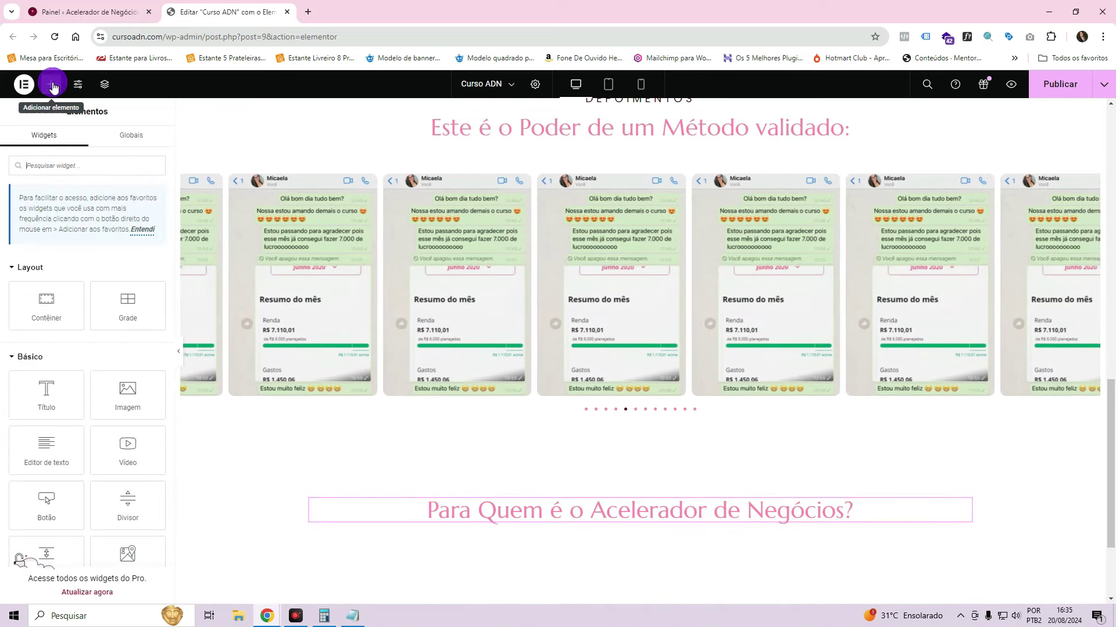
scroll(497, 411, down, 3)
drag(49, 450, 622, 366)
drag(140, 384, 1, 329)
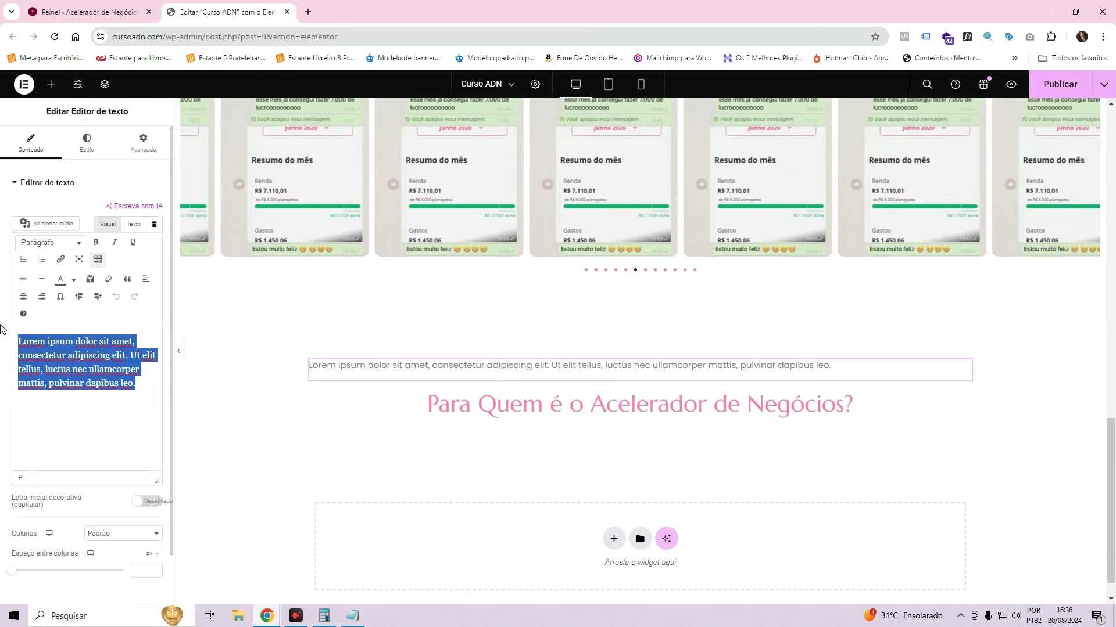
text(Para Quem é o Acelerador de Negócios?)
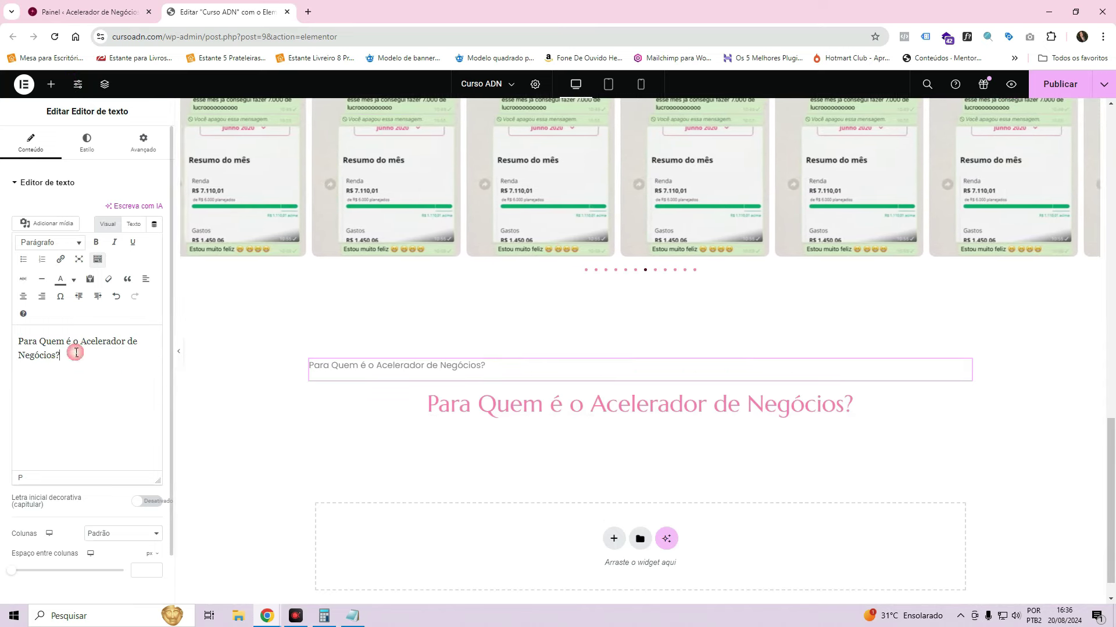
Step: Make 'Acelerador de Negócios?' bold and pink #ff73b0, then view the intro line's HTML
click(74, 280)
click(75, 360)
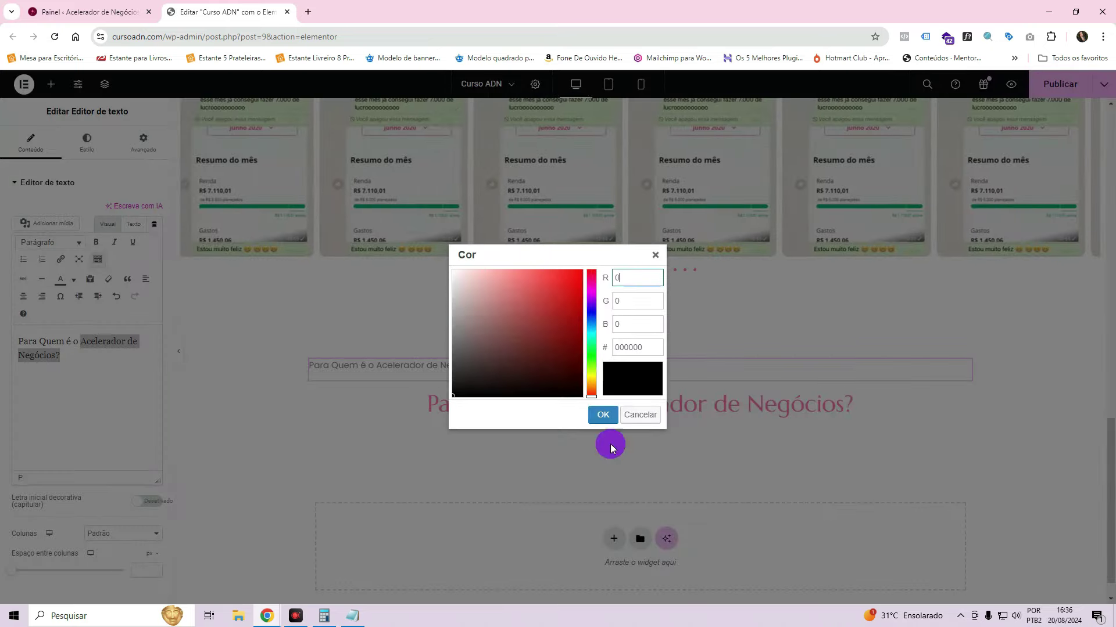
click(351, 614)
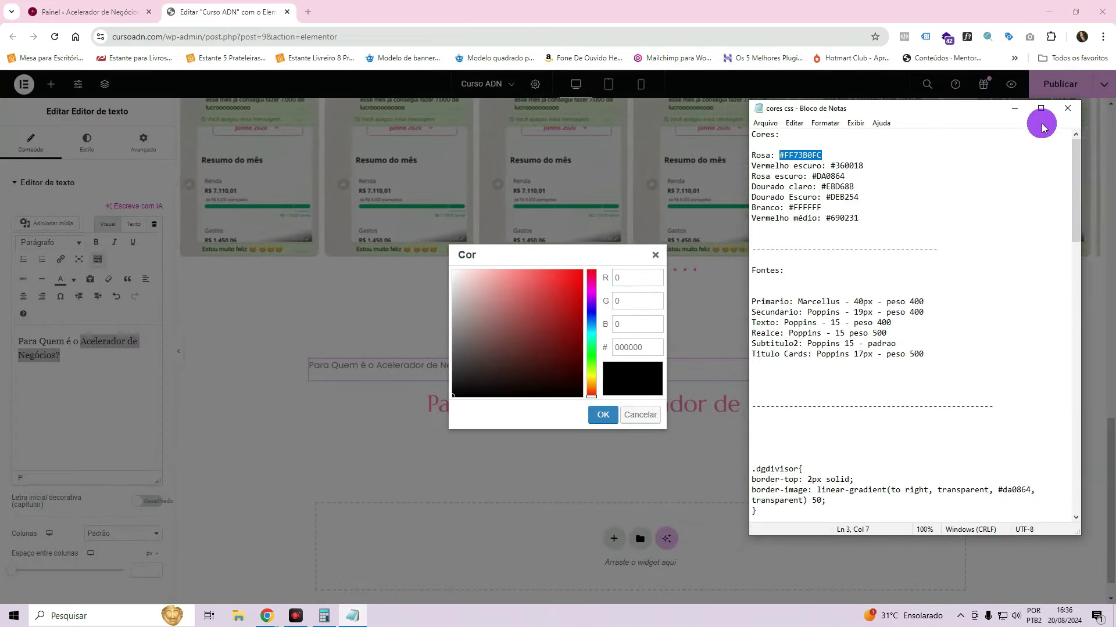
click(1014, 109)
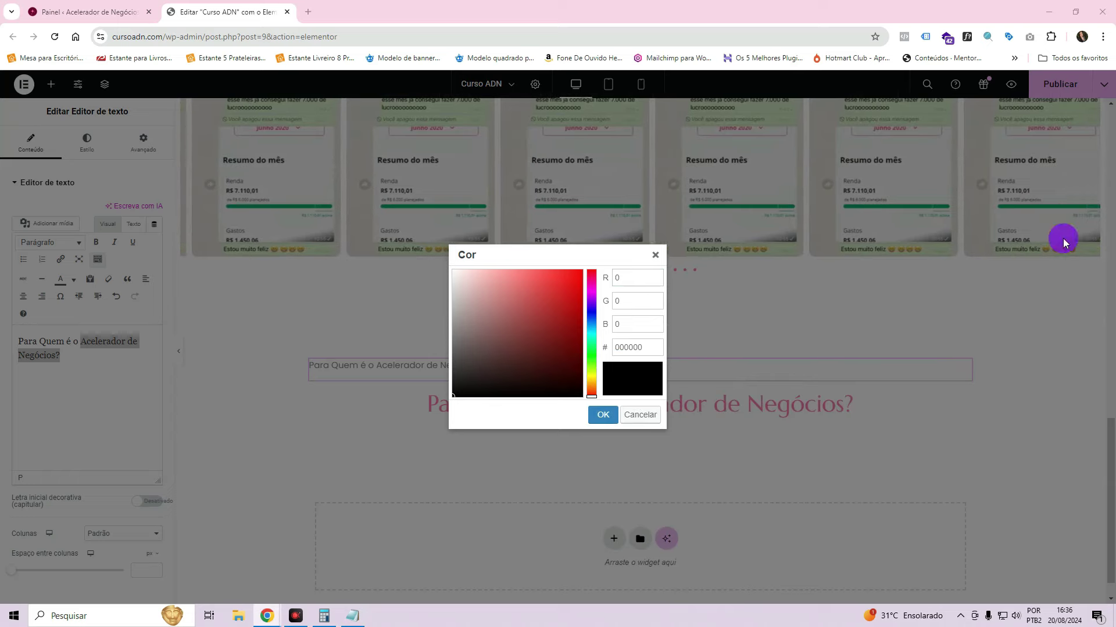
key(ctrl+v)
click(605, 306)
click(605, 409)
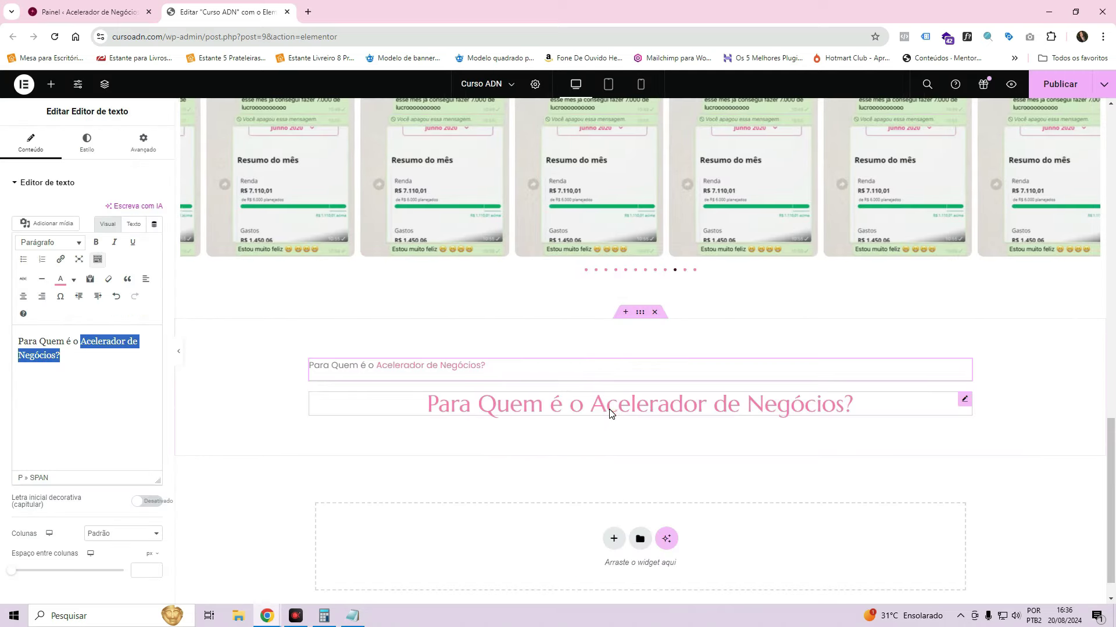
click(99, 245)
click(133, 223)
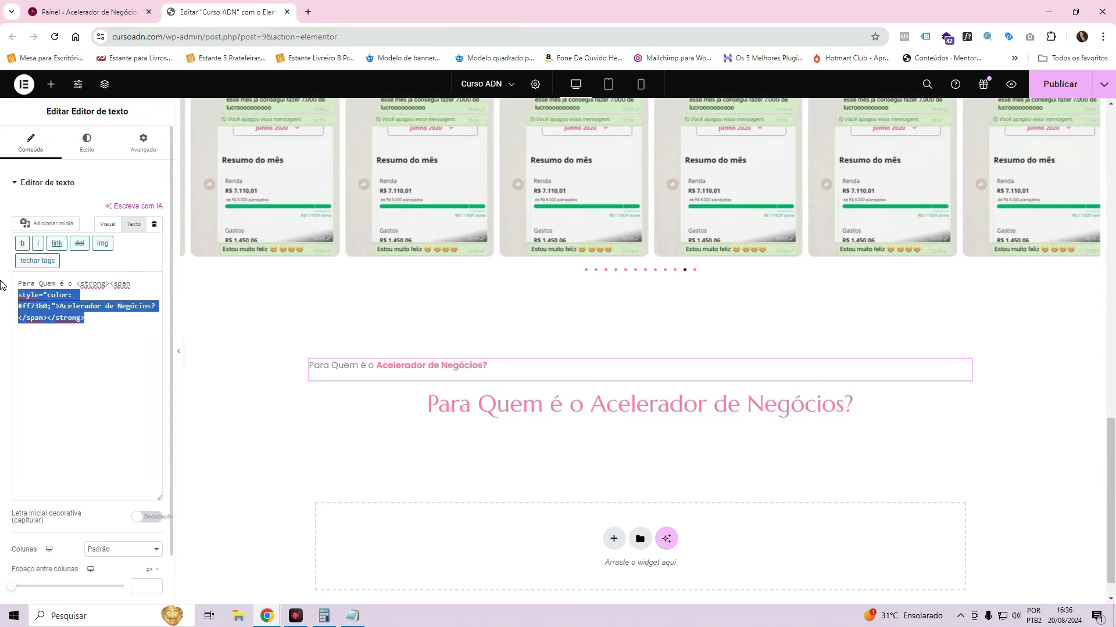
click(656, 406)
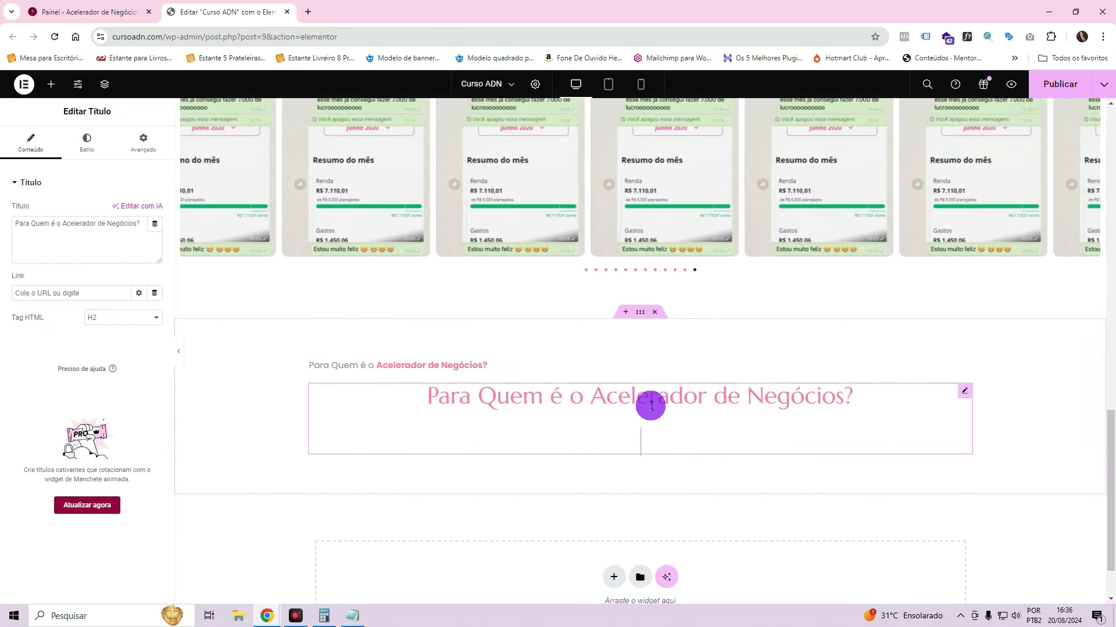
Step: Paste the bold pink markup into the heading's title and make its text white
drag(160, 239, 2, 231)
text(Para Quem é o <strong><span style="color: #ff73b0;">Acelerador de Negócios?</span></strong>)
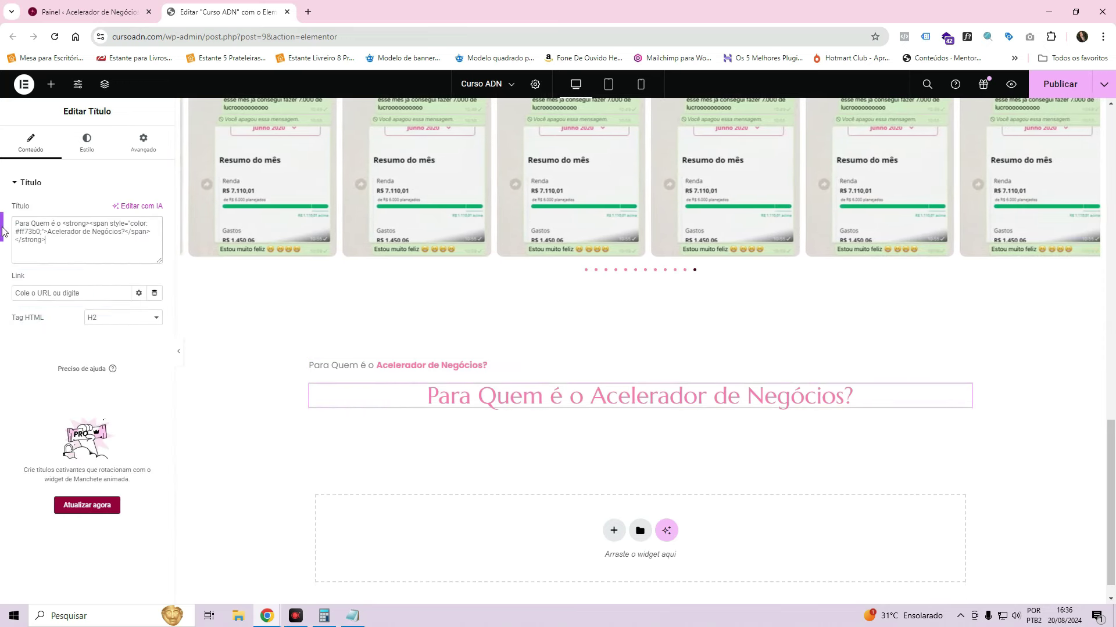
click(87, 142)
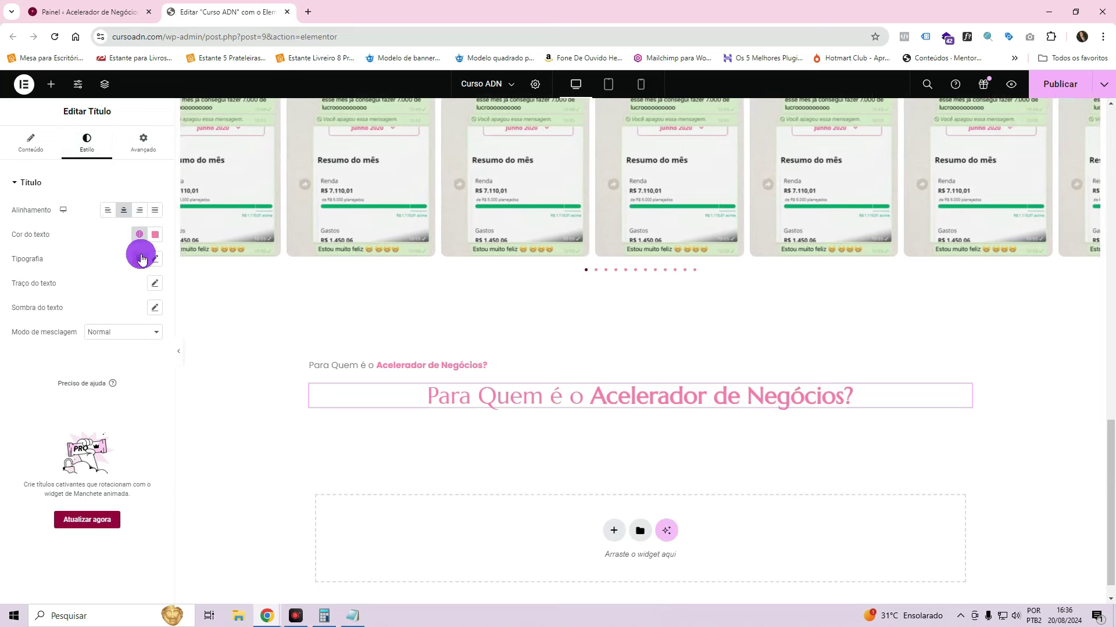
click(144, 233)
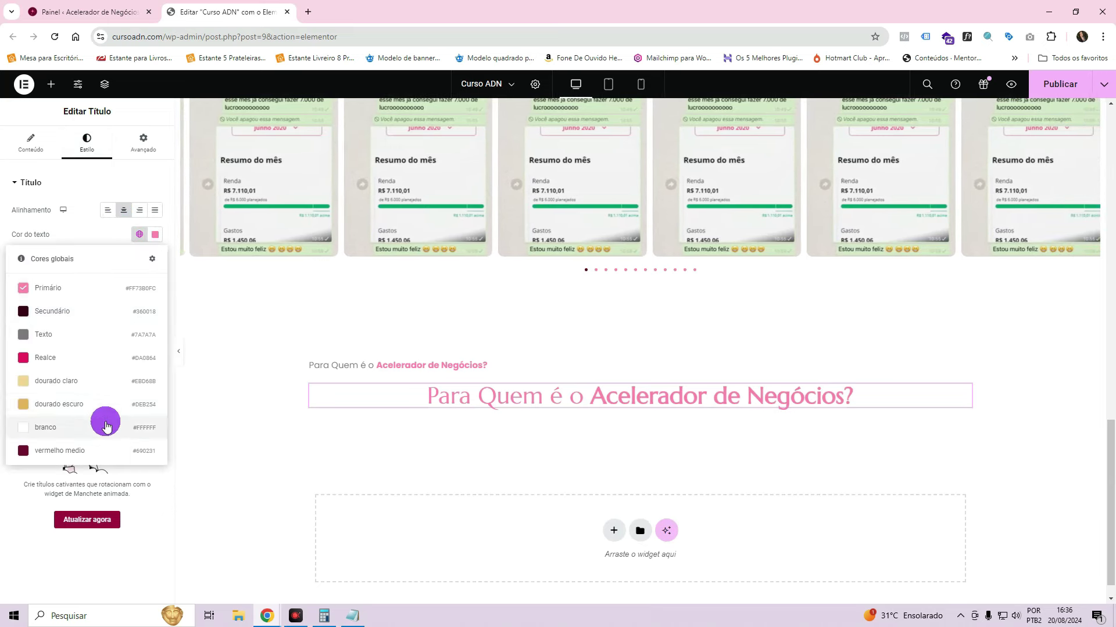
click(107, 427)
Step: Delete the small intro line and give the section a Clássico vermelho medio background
right_click(418, 363)
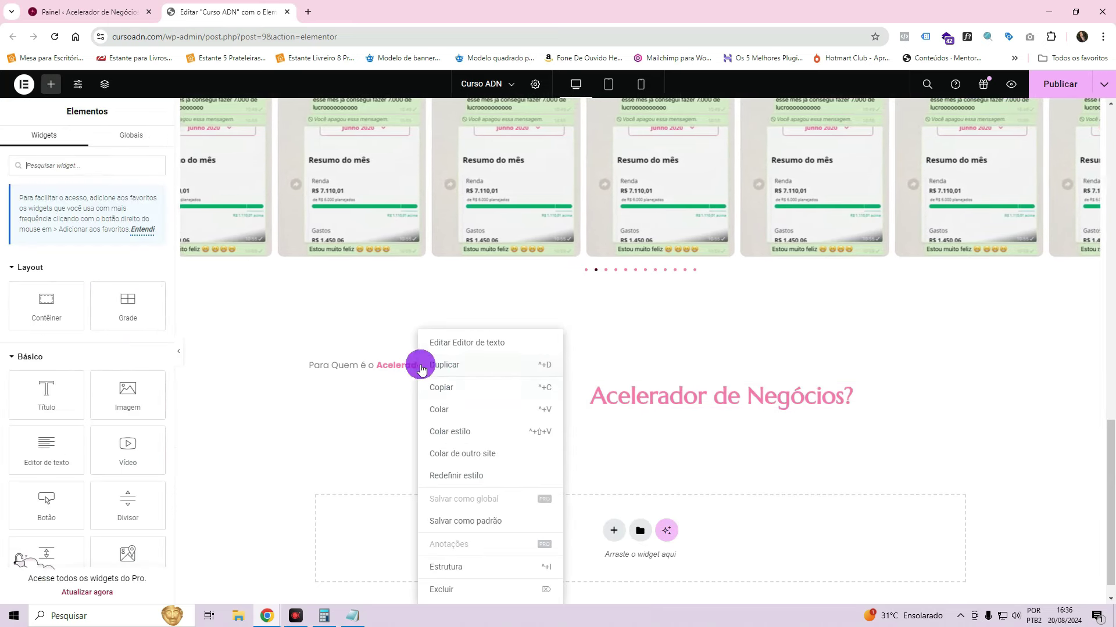
click(448, 588)
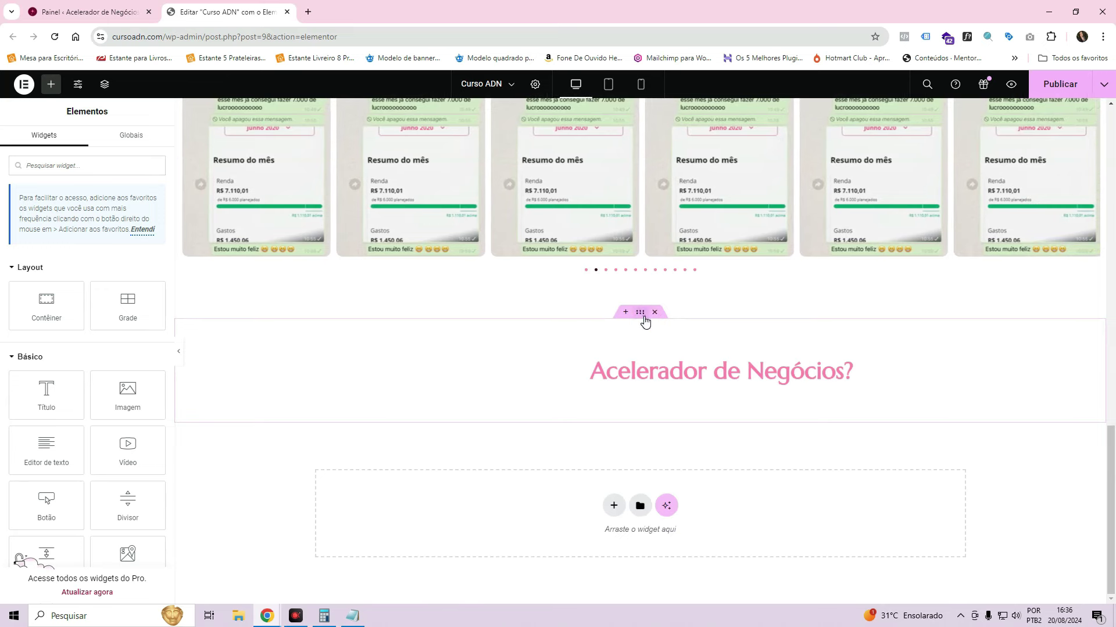
click(640, 313)
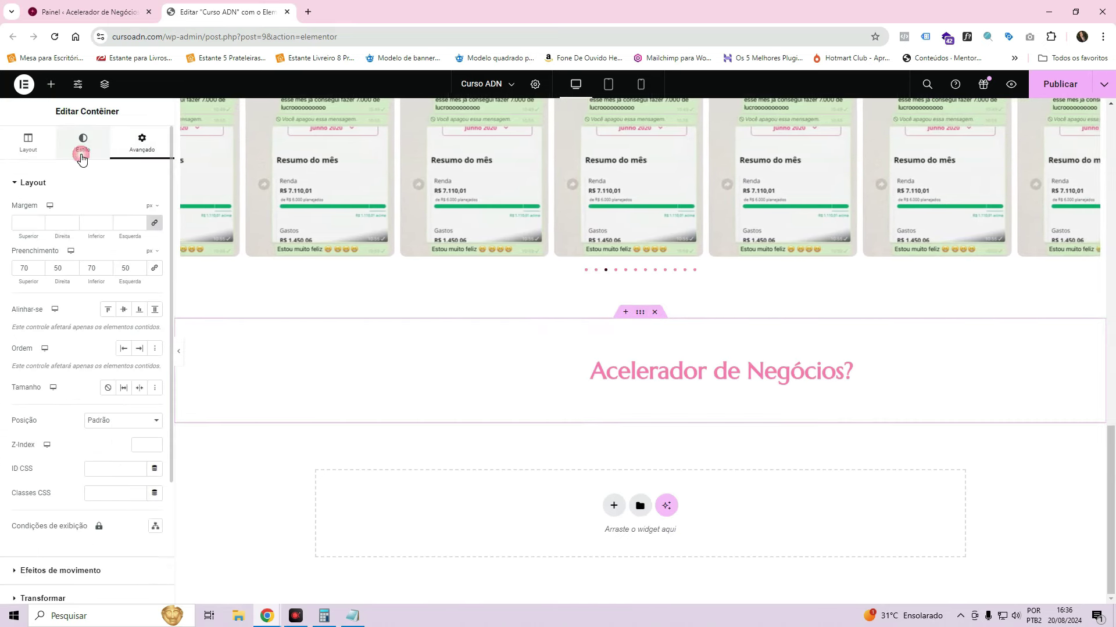
click(83, 142)
click(107, 239)
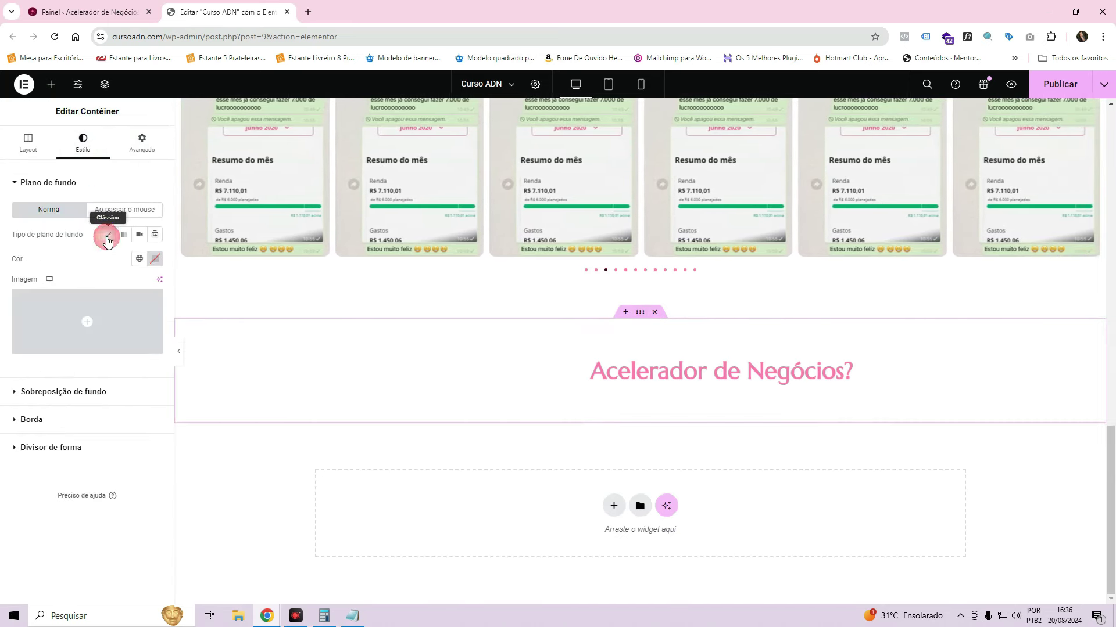
click(139, 259)
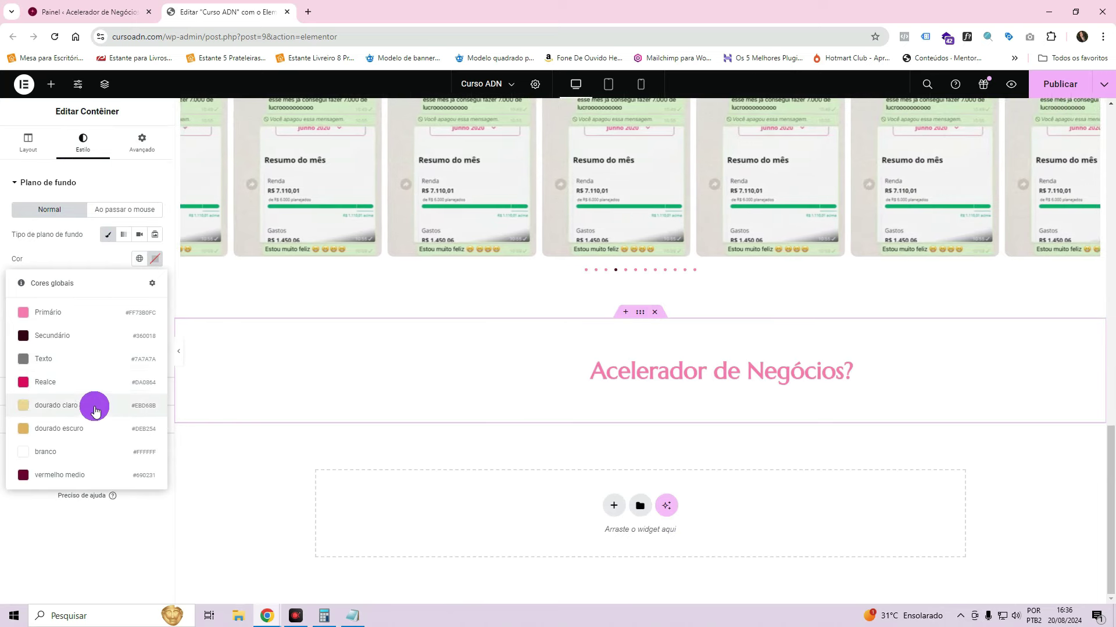
click(96, 471)
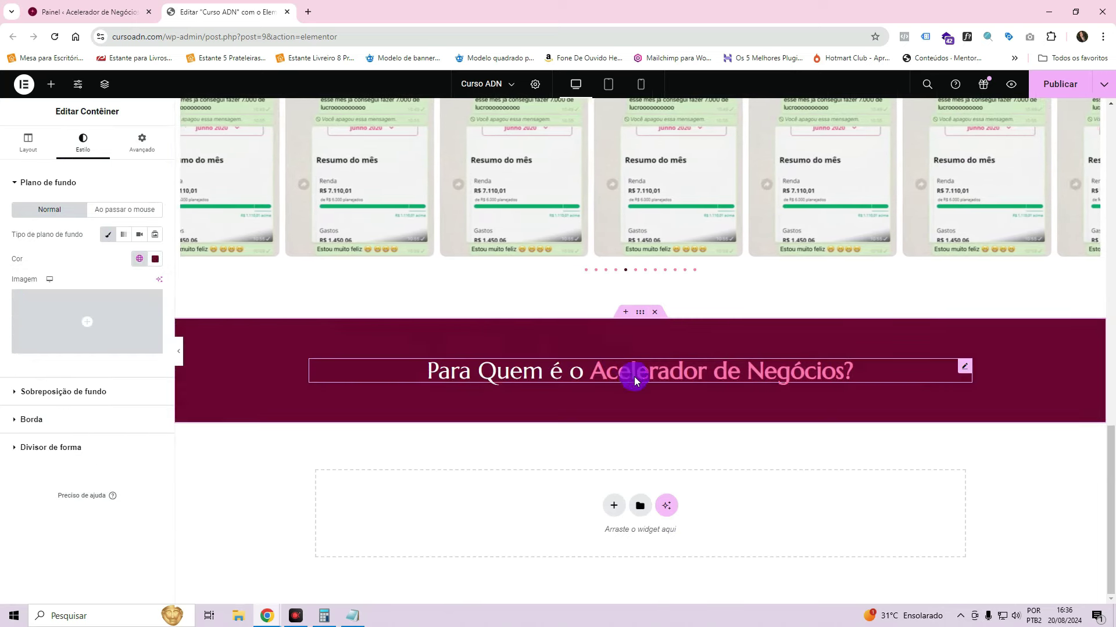
Step: Duplicate the heading and replace its text with 'Se você se encaixa em um desses perfis…'
right_click(636, 374)
click(668, 366)
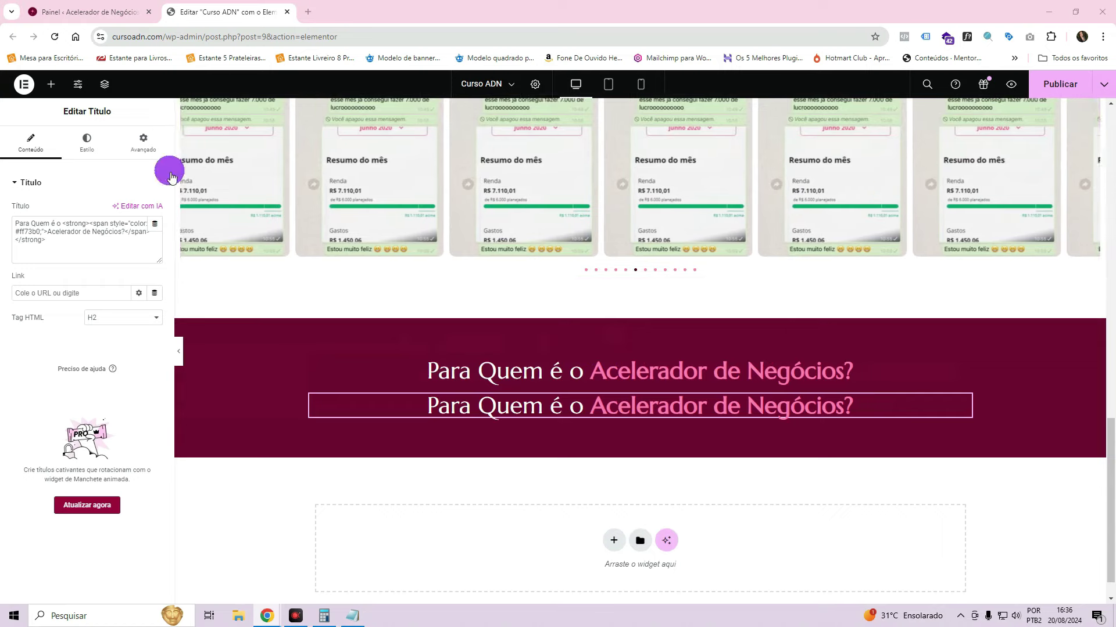
key(ctrl+a)
text(Se você se encaixa em um desses perfis este é o curso perfeito para você)
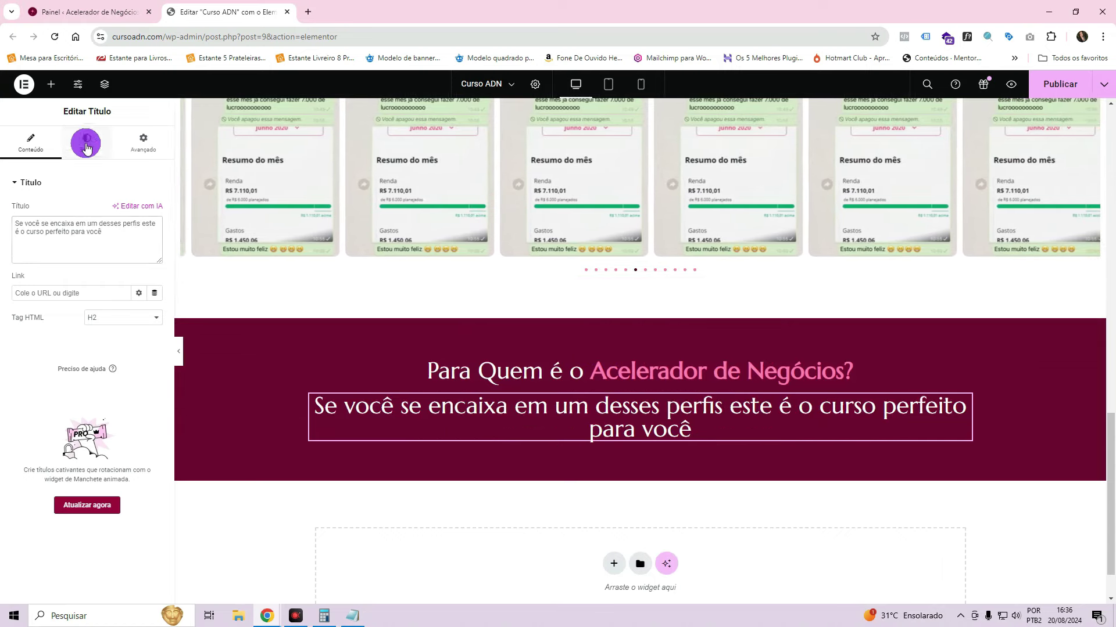
click(86, 142)
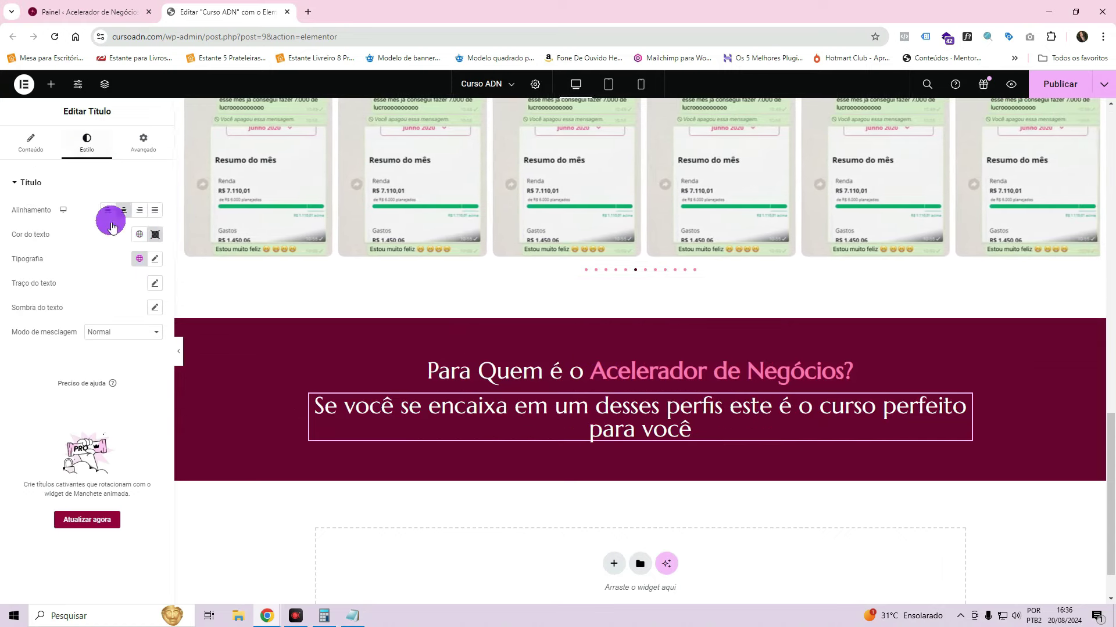
click(140, 259)
Step: Set the subtitle's typography to the Secundário global font
drag(108, 424, 100, 354)
click(100, 352)
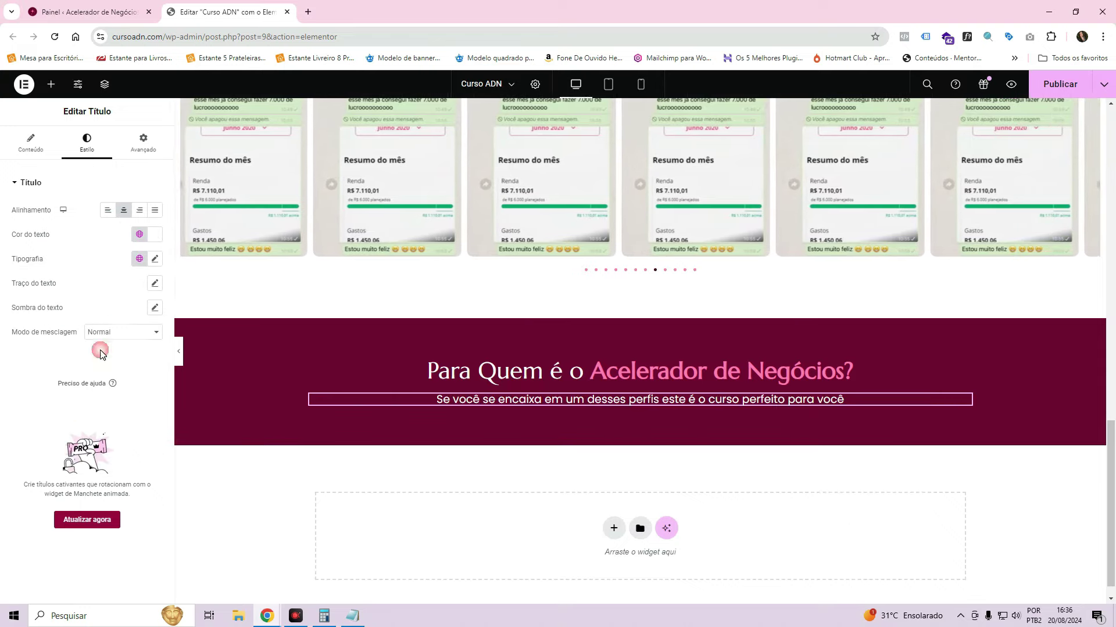
scroll(522, 319, up, 8)
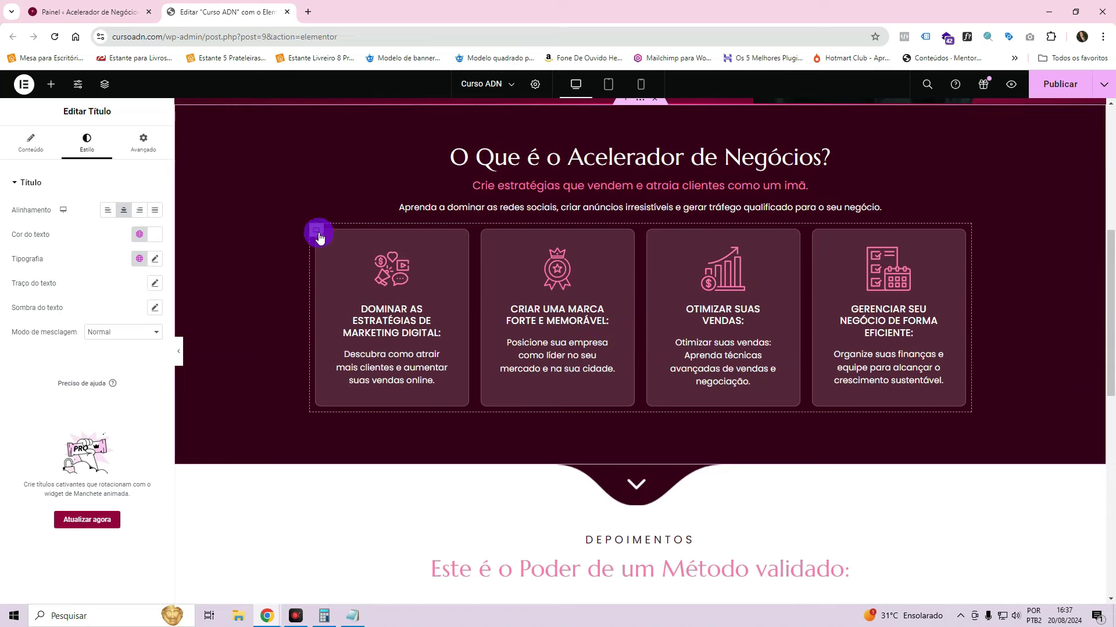
Step: Copy the first marketing card from the section above and drag a Grade below the subtitle
right_click(381, 253)
click(436, 309)
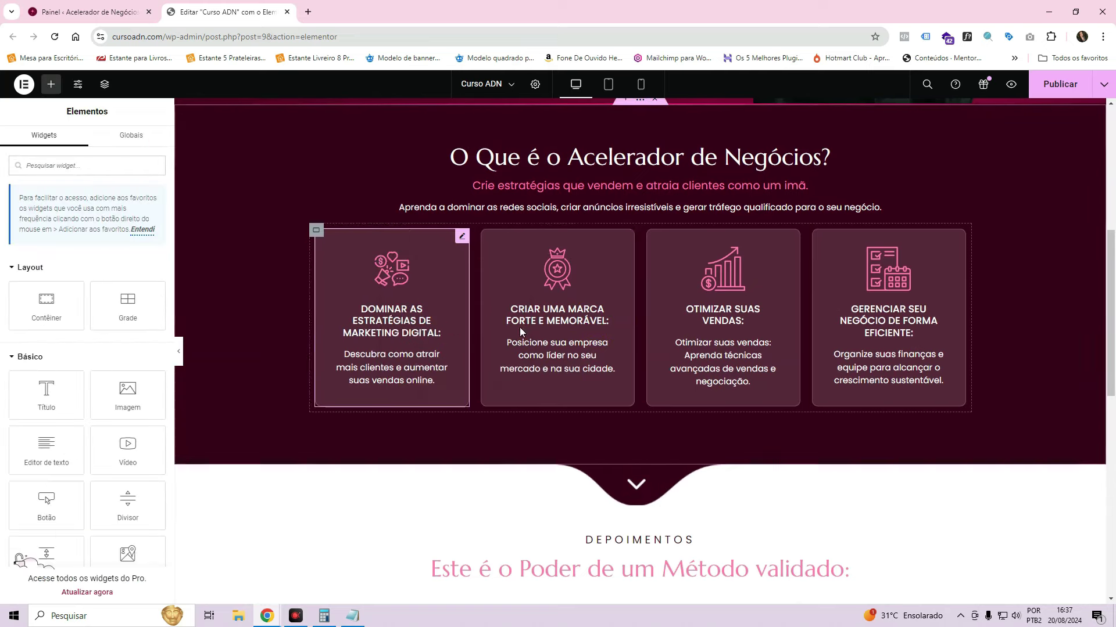
scroll(519, 327, down, 5)
scroll(575, 336, up, 4)
right_click(376, 208)
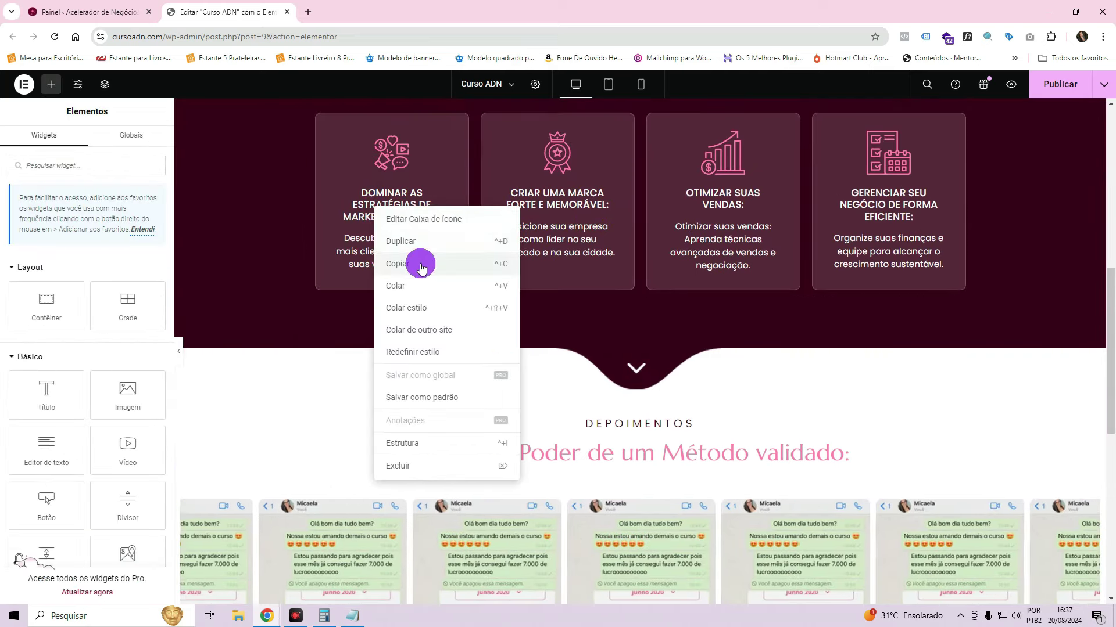
click(421, 265)
scroll(486, 309, down, 10)
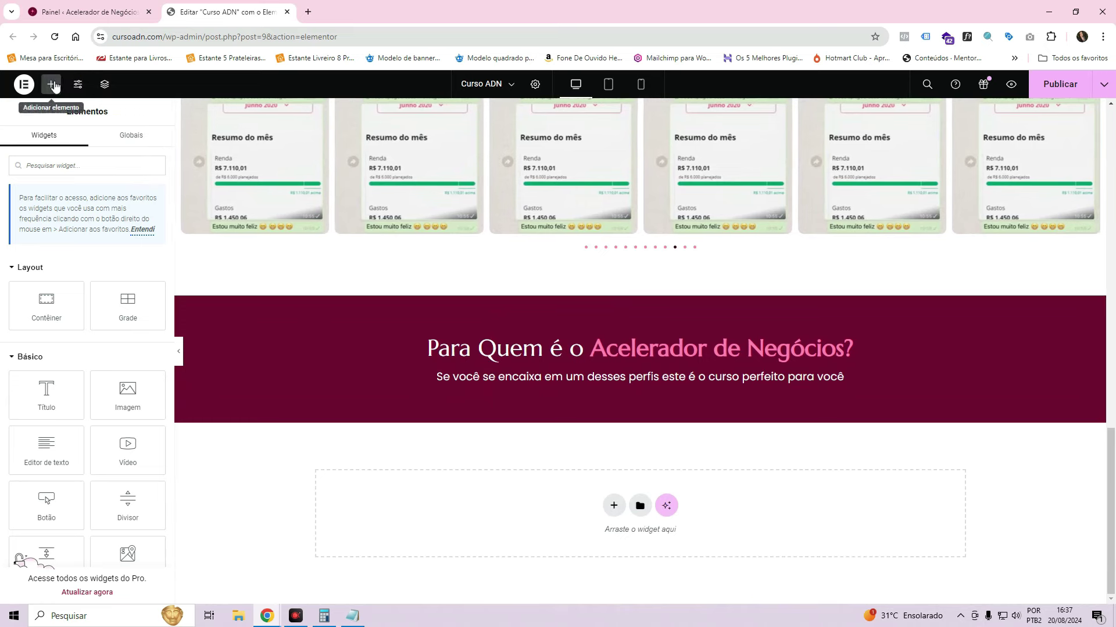
drag(128, 306, 700, 381)
Step: Paste the marketing card into the grid and set its icon position to Esquerda
right_click(373, 428)
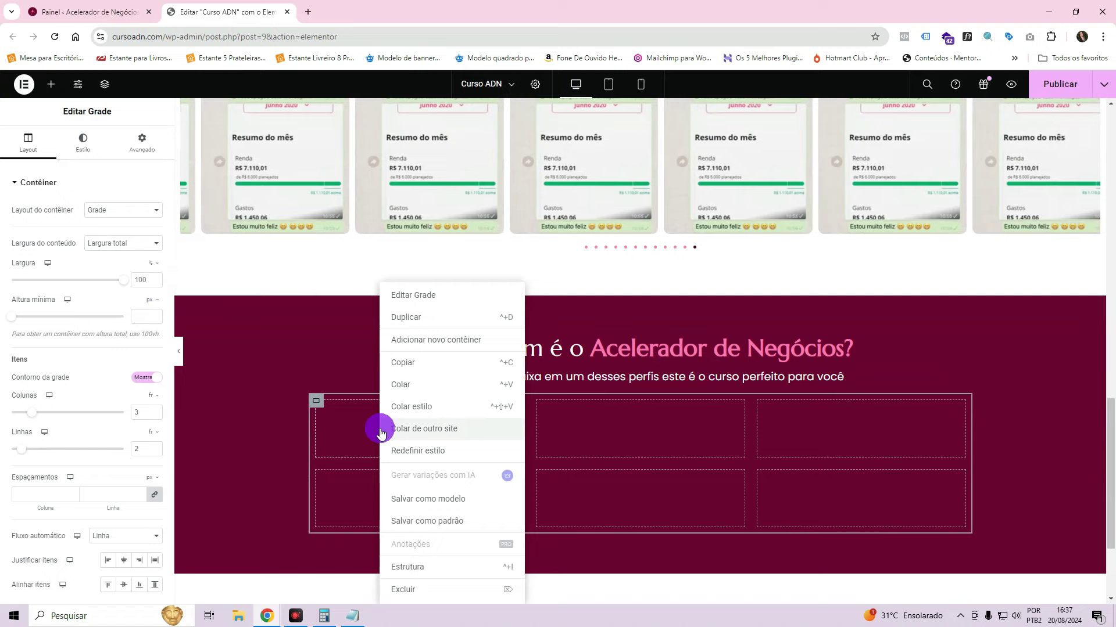
click(420, 395)
scroll(700, 359, down, 3)
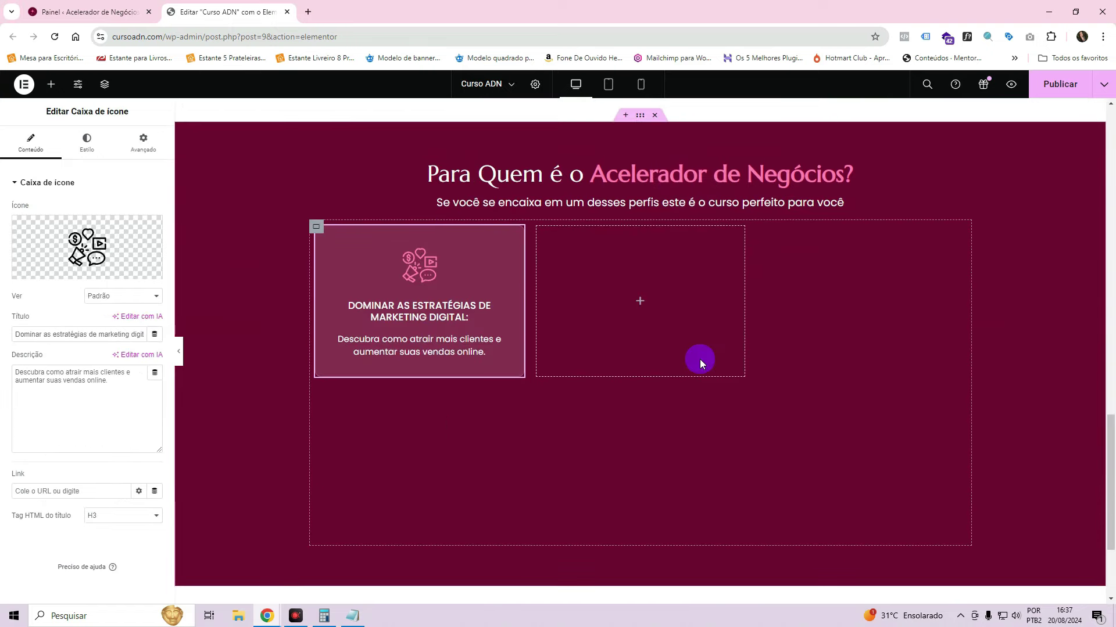
click(103, 147)
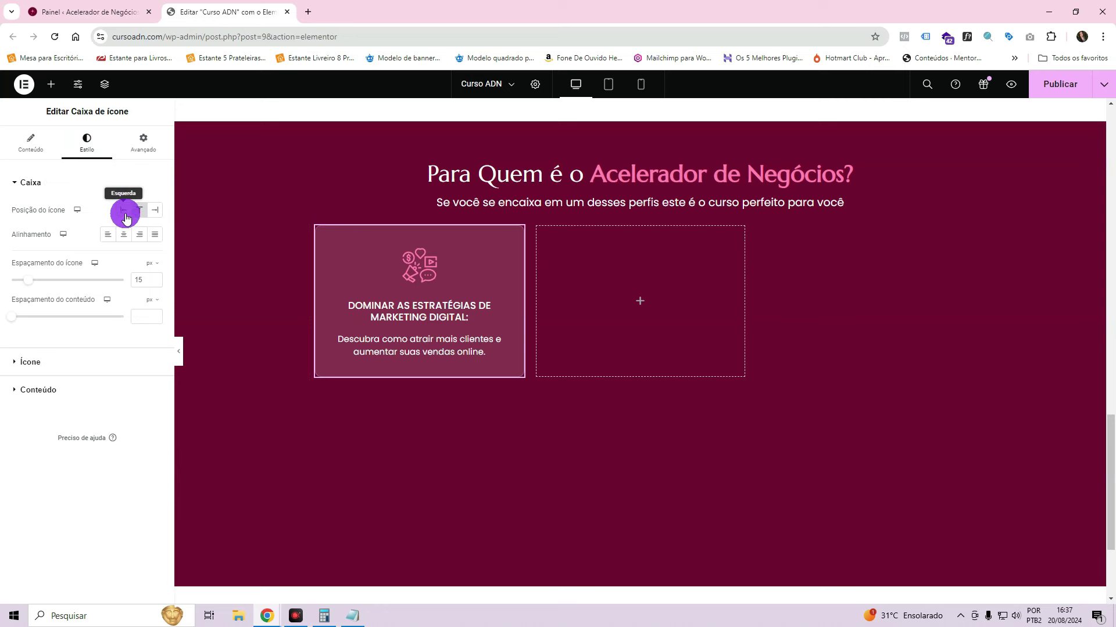
click(124, 212)
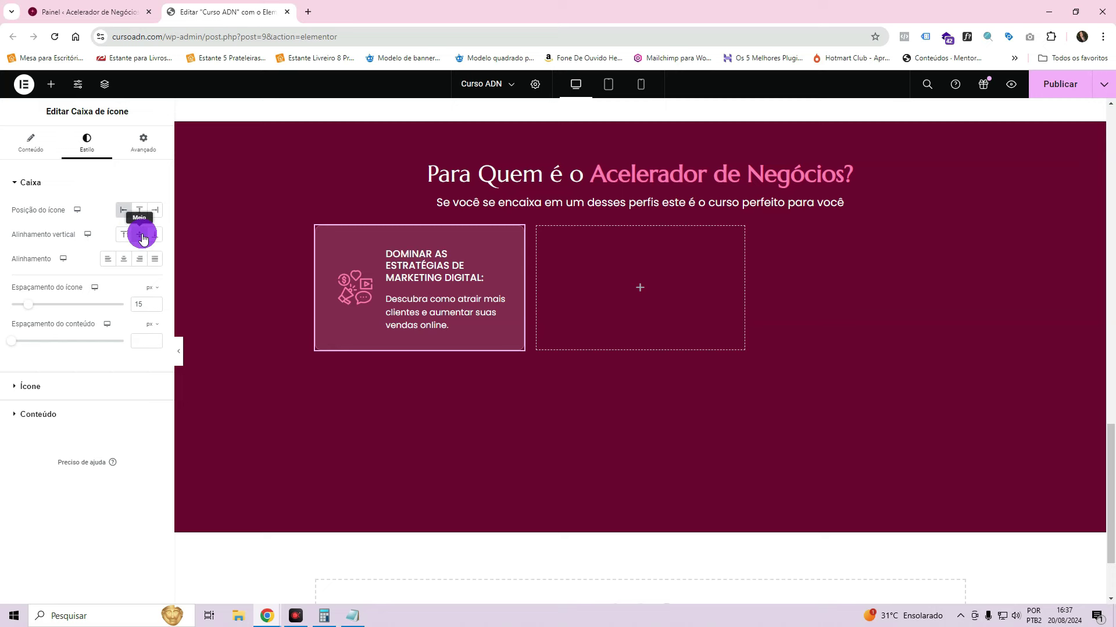
Step: Set the grid to 2 columns and 3 rows
click(316, 227)
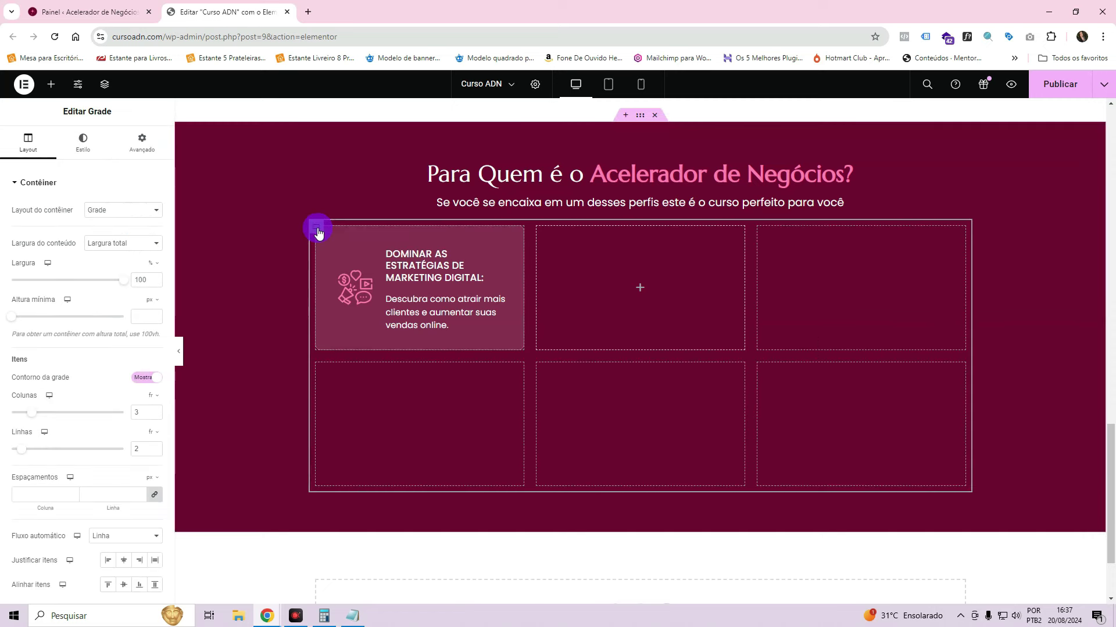
scroll(134, 341, down, 2)
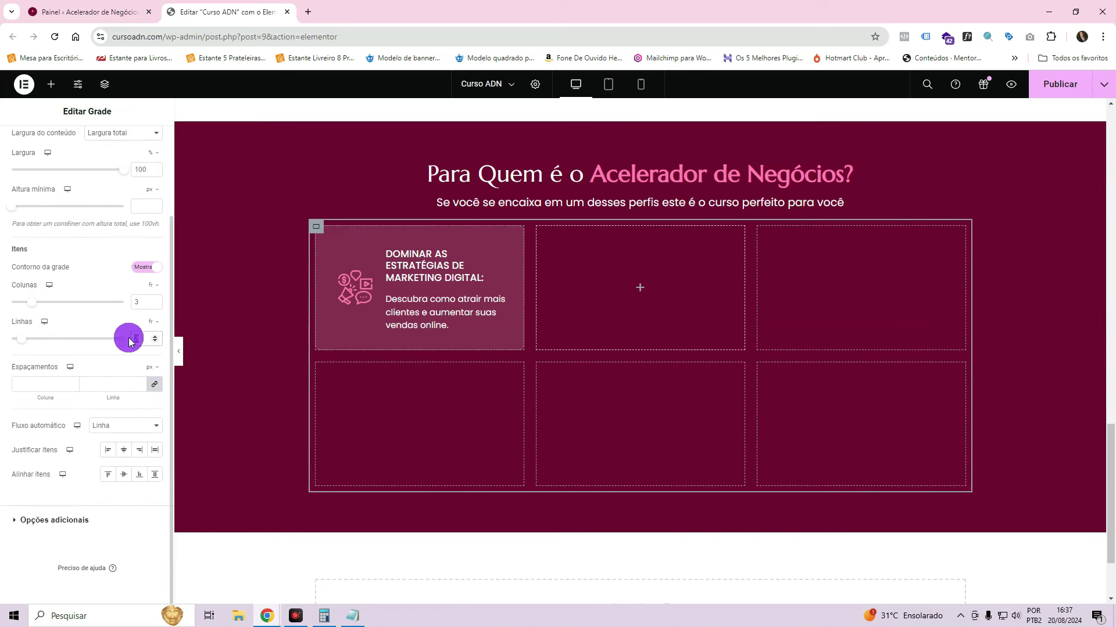
text(3)
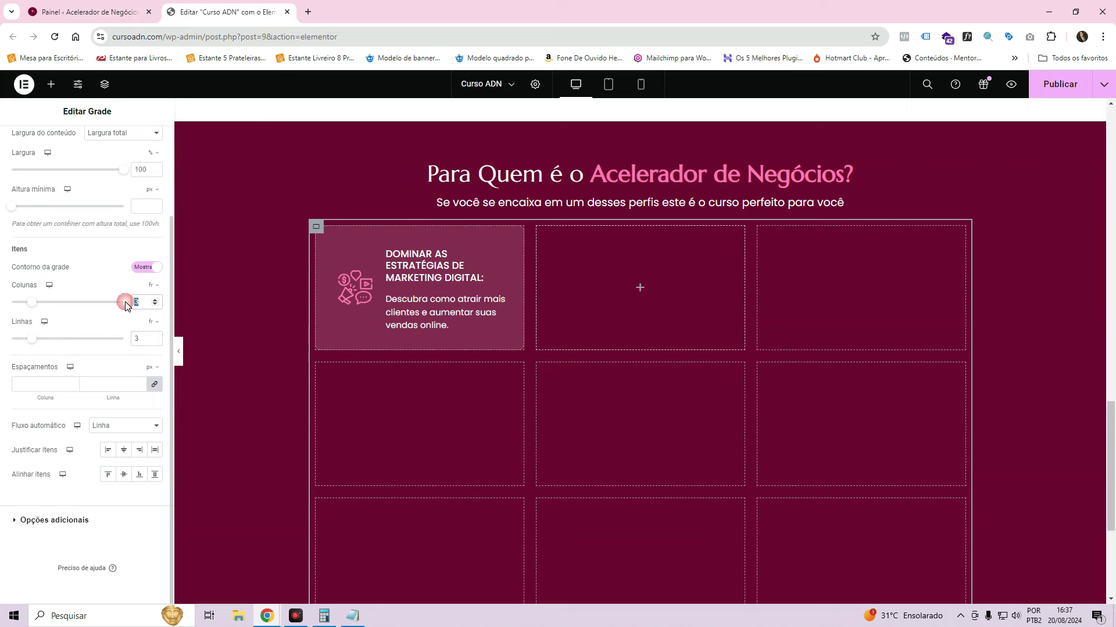
text(2)
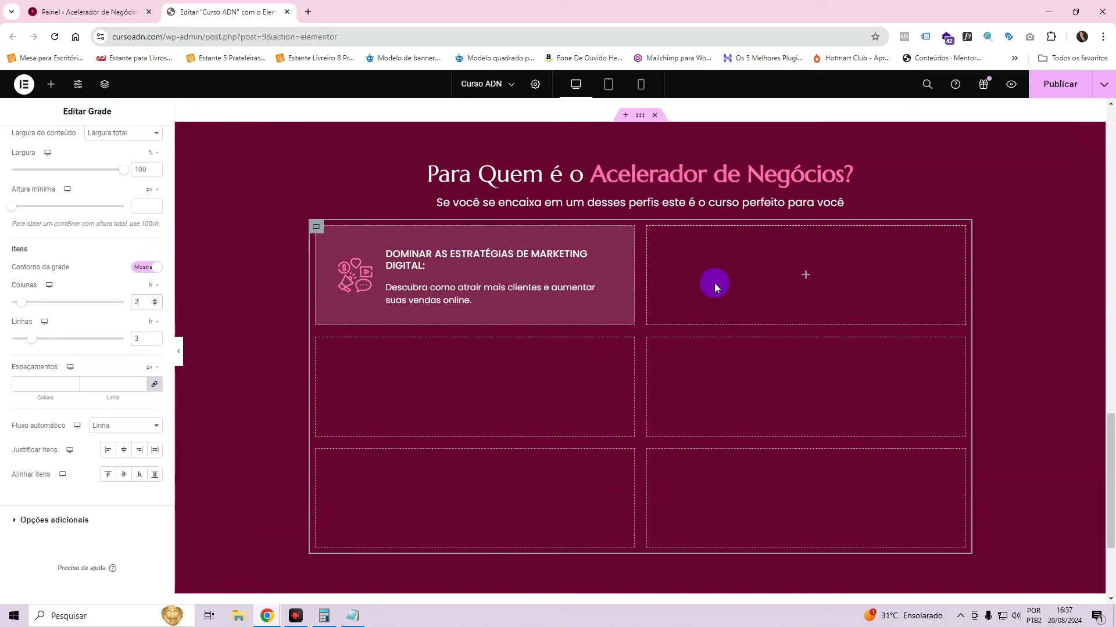
right_click(497, 251)
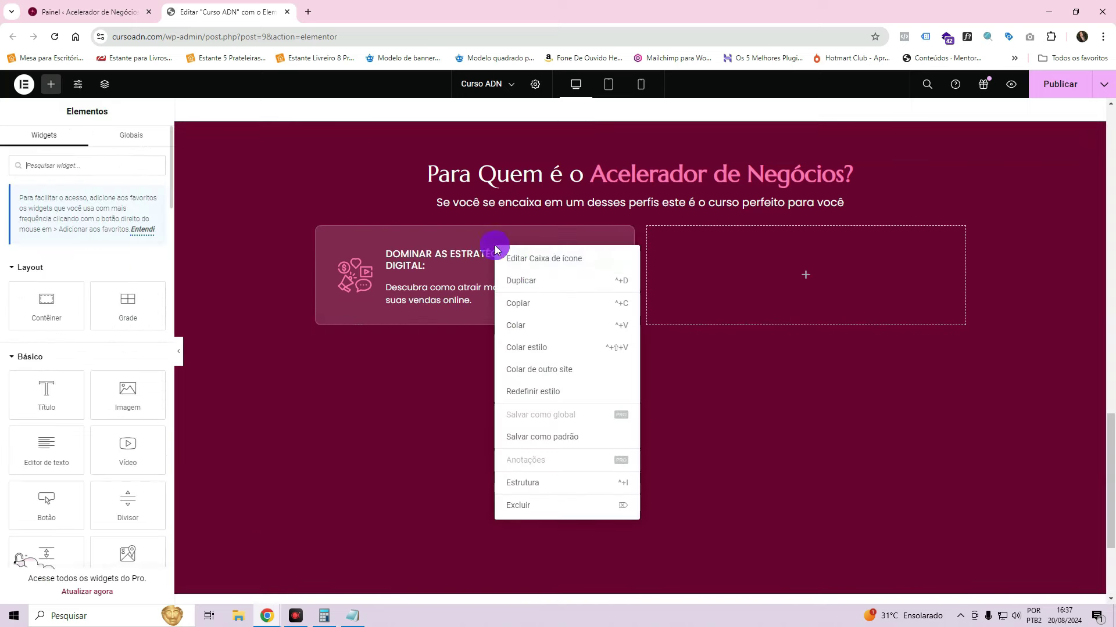
Step: Duplicate the marketing card until six cards fill the 2×3 grid
click(525, 281)
right_click(515, 266)
click(545, 300)
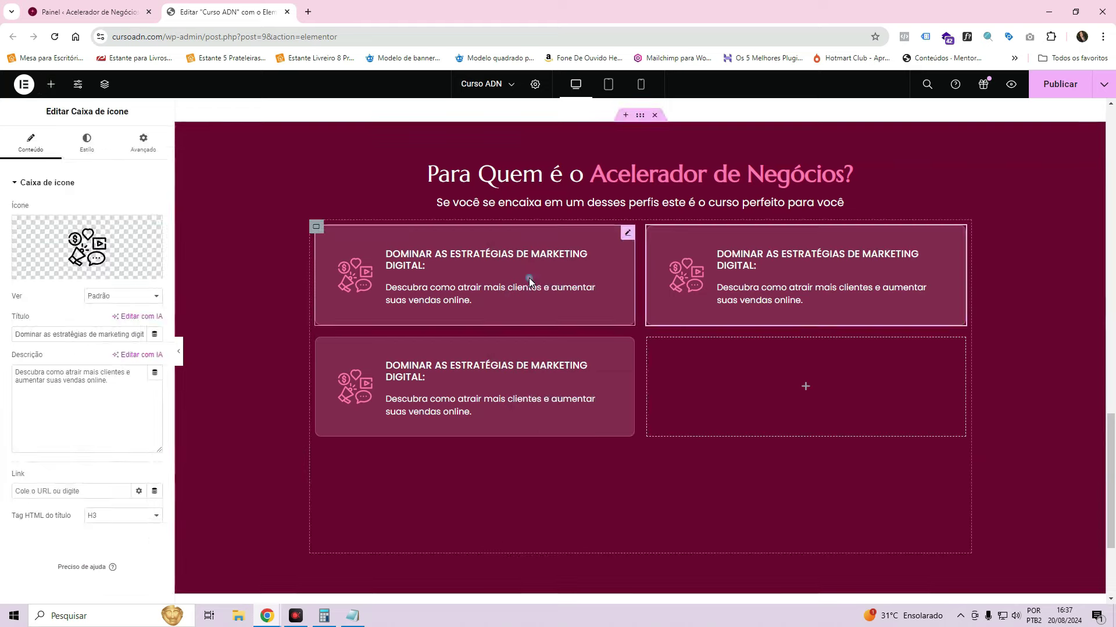
right_click(540, 276)
click(552, 299)
right_click(548, 288)
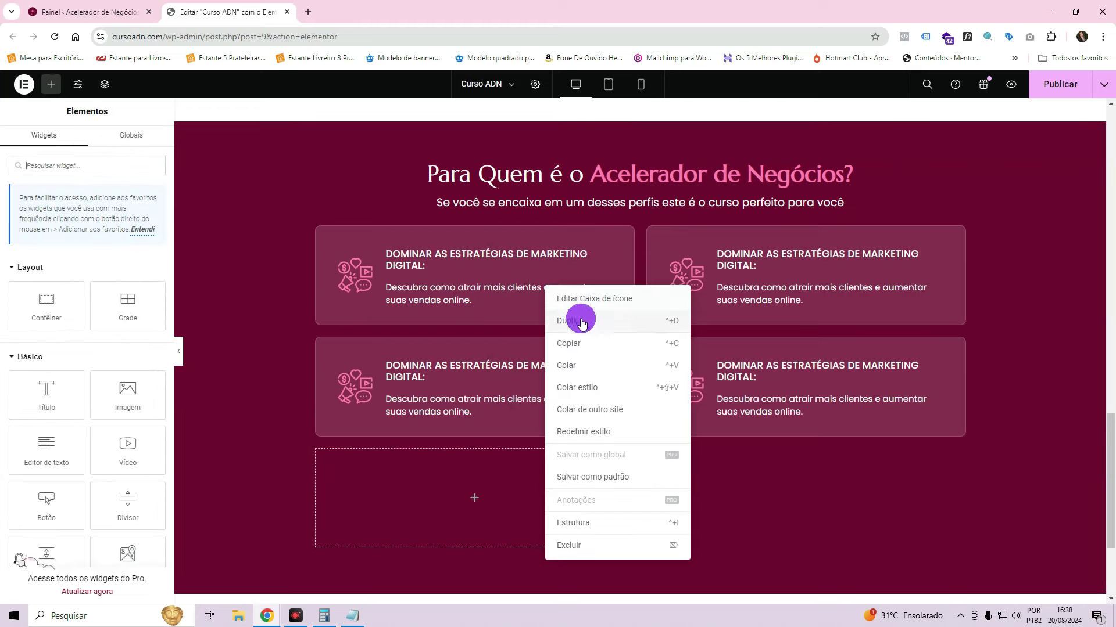
click(581, 321)
right_click(560, 290)
click(588, 321)
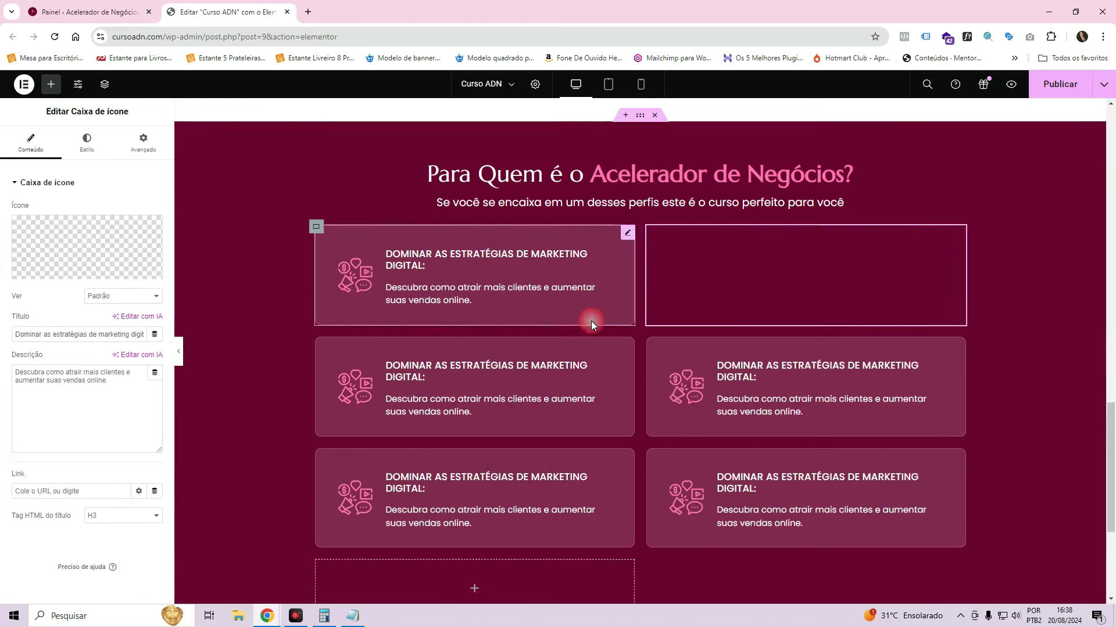
scroll(684, 519, down, 1)
scroll(685, 518, up, 1)
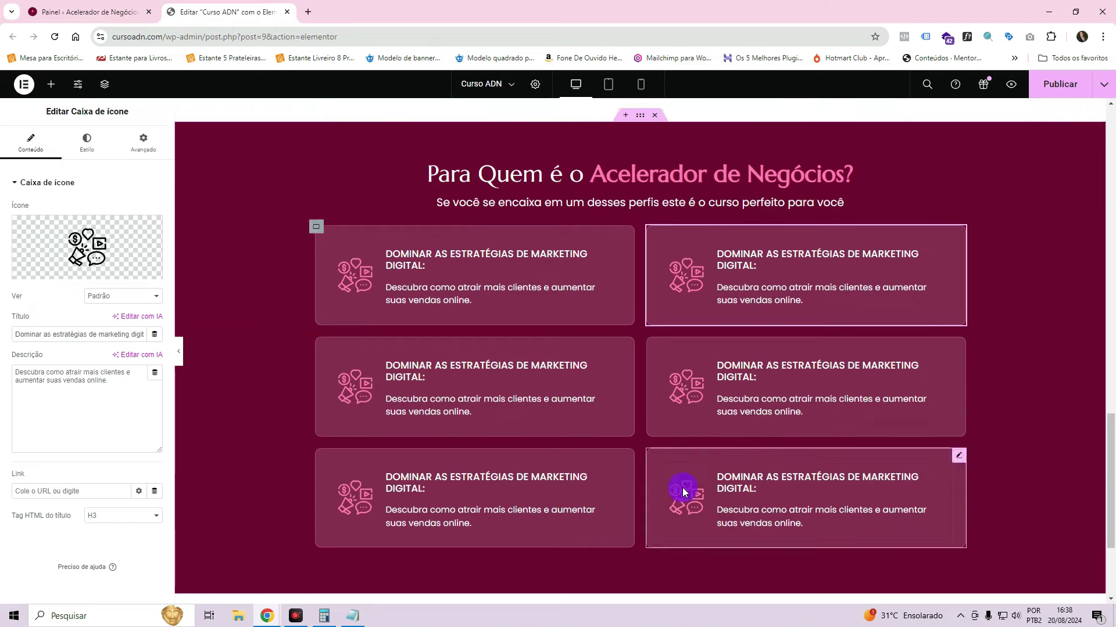
Step: Inspect the first card's normal background colour under Avançado and preview the page
click(538, 278)
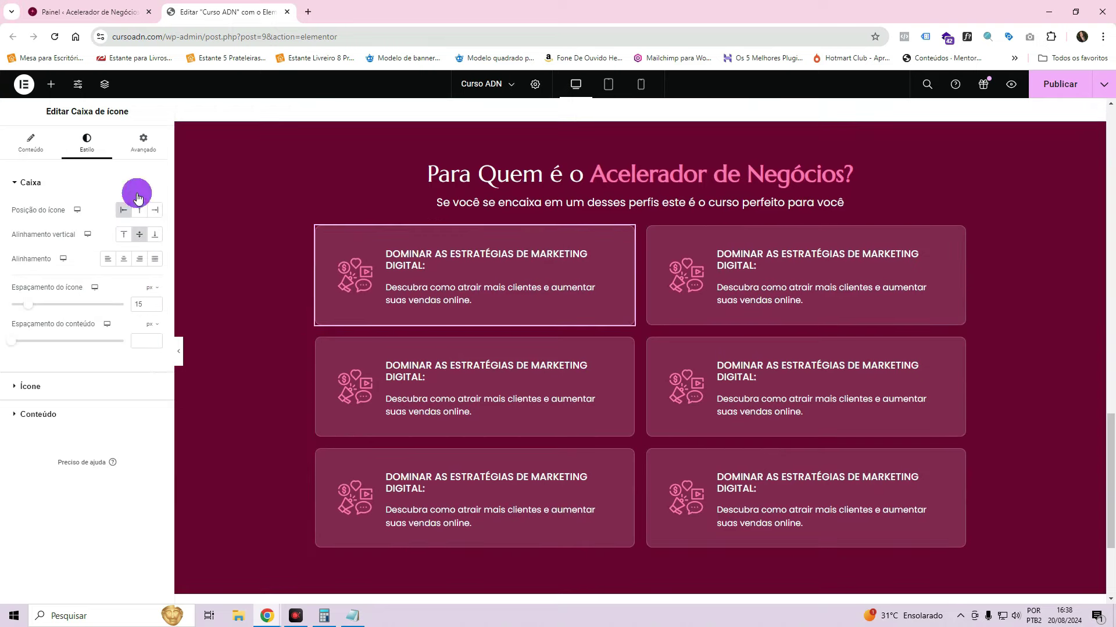
click(138, 153)
scroll(100, 313, down, 6)
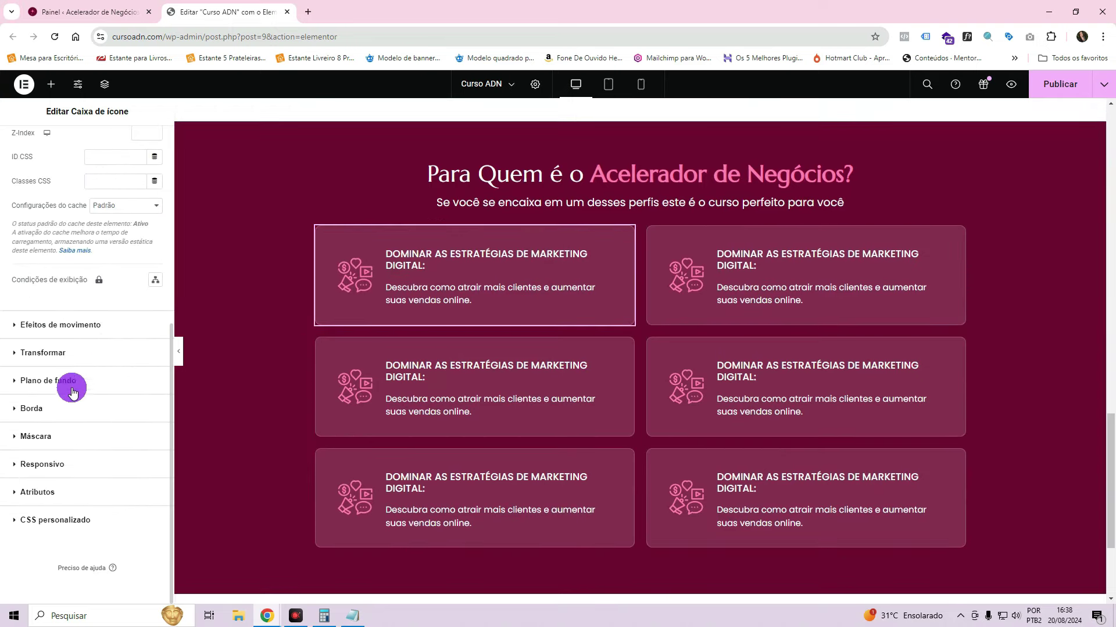
click(72, 390)
click(155, 342)
click(111, 507)
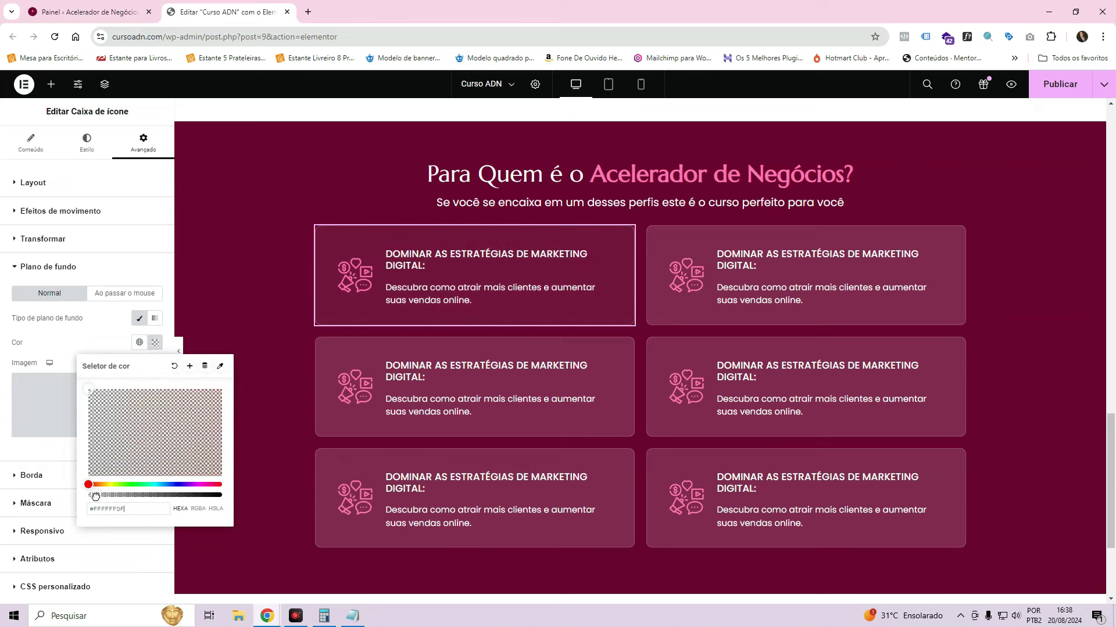
click(91, 334)
click(178, 350)
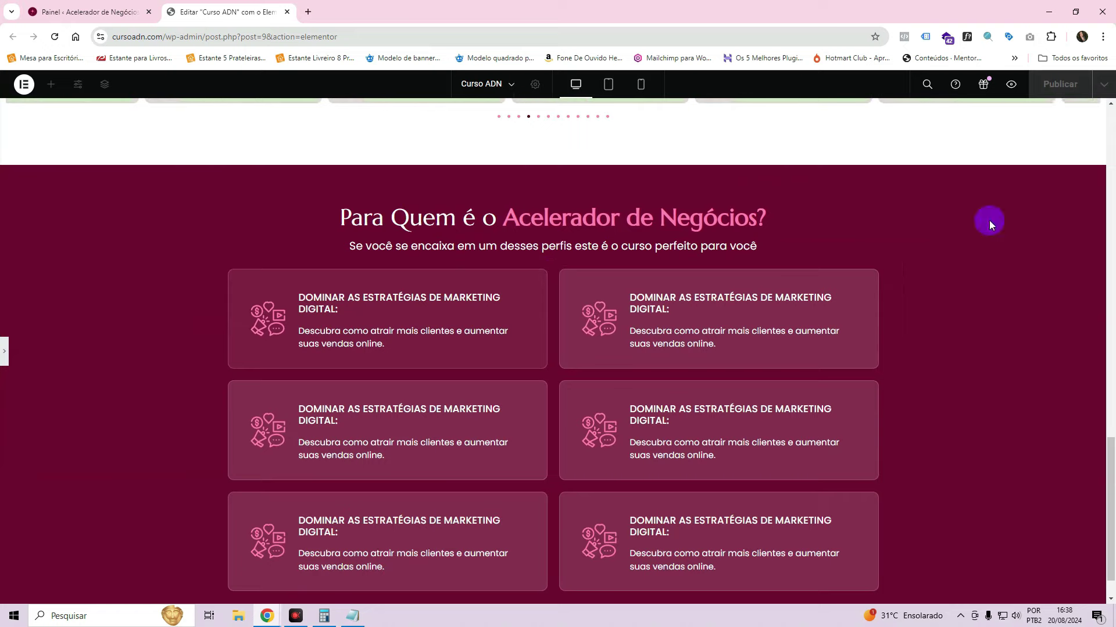
click(5, 347)
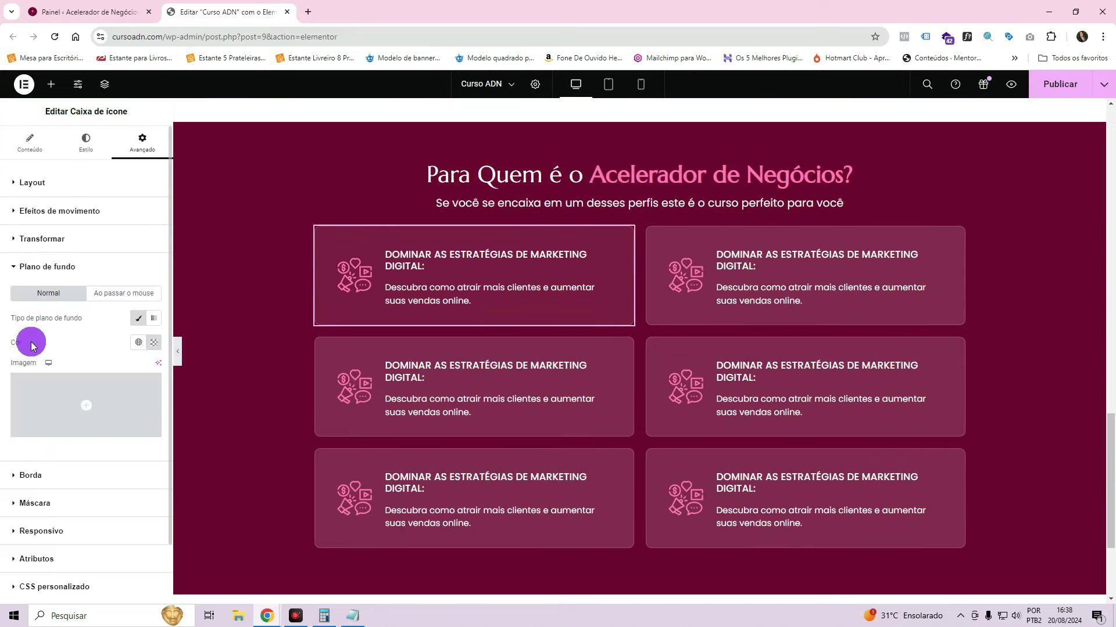
Step: Give the first card a Clássico Secundário hover background with lowered transparency
click(130, 294)
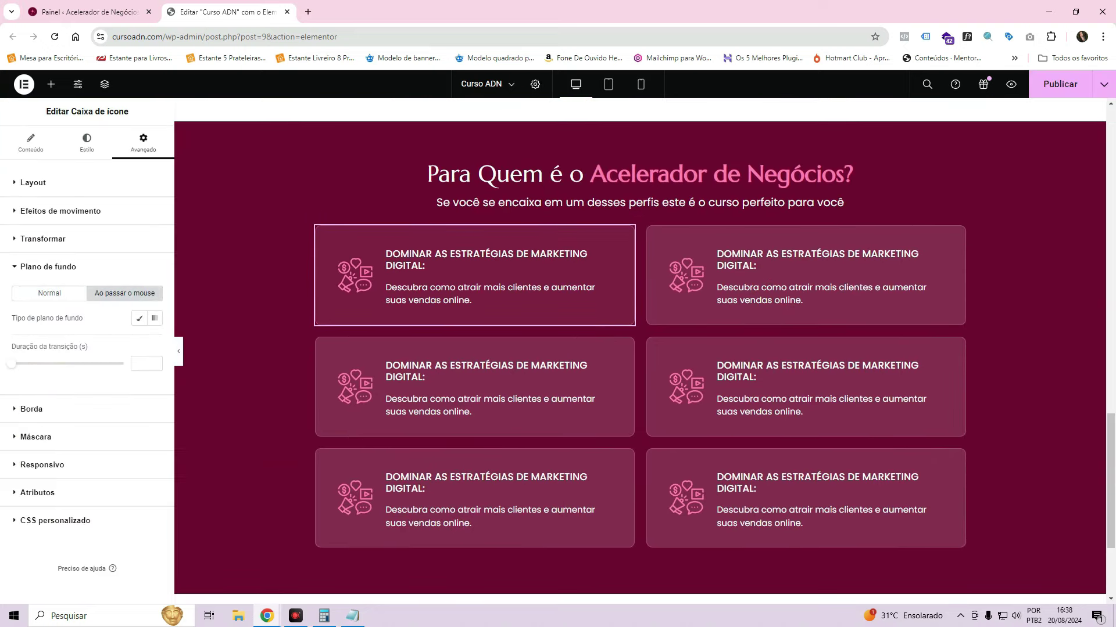
click(139, 318)
click(139, 347)
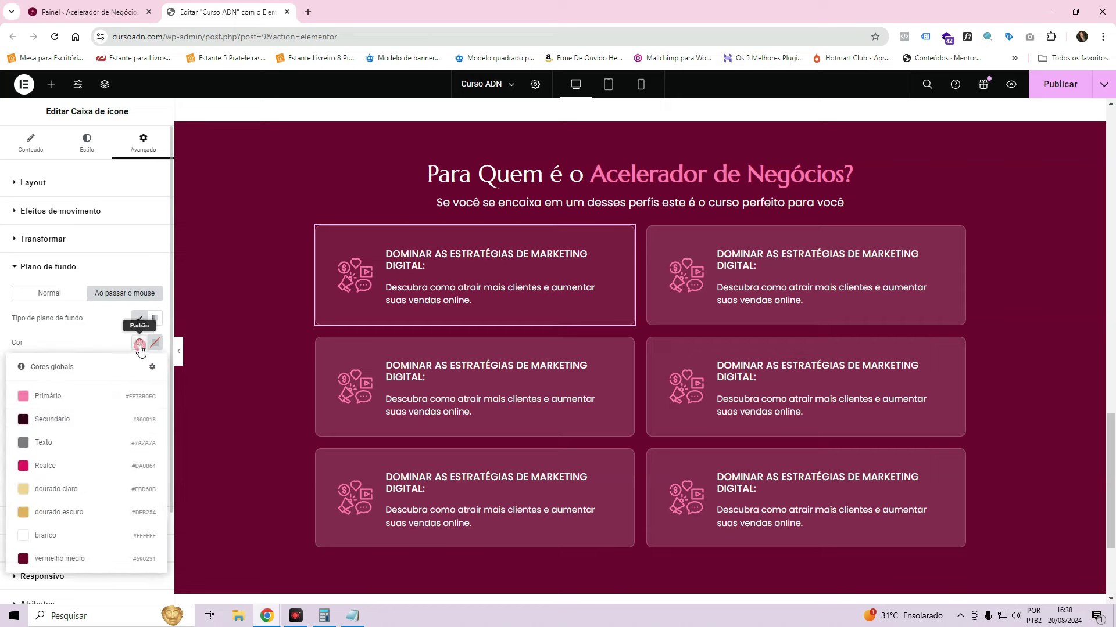
click(122, 413)
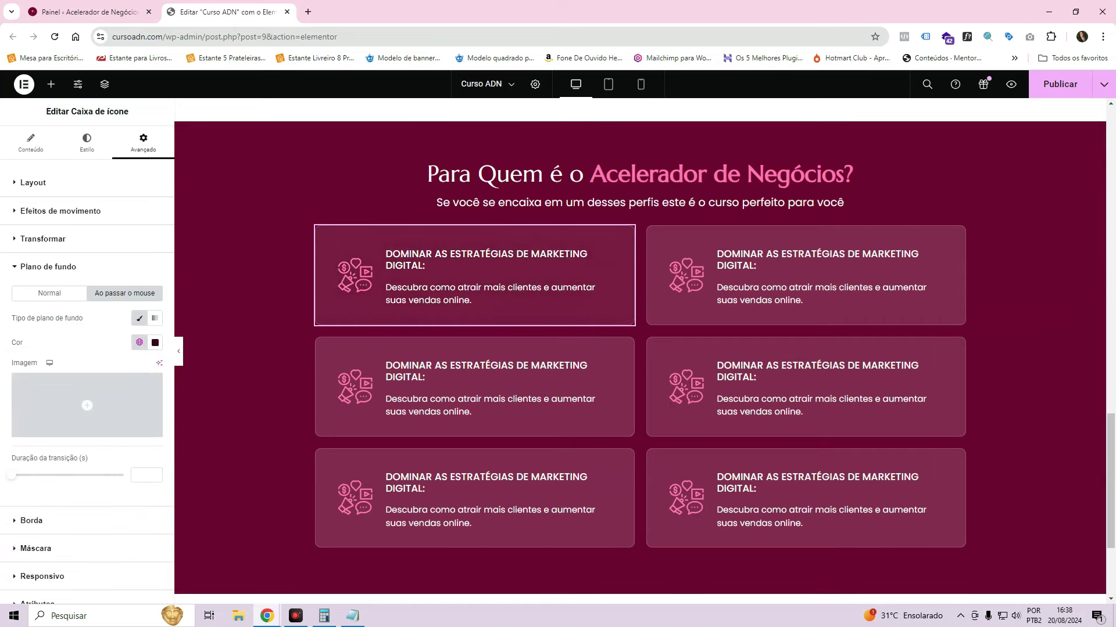
click(154, 345)
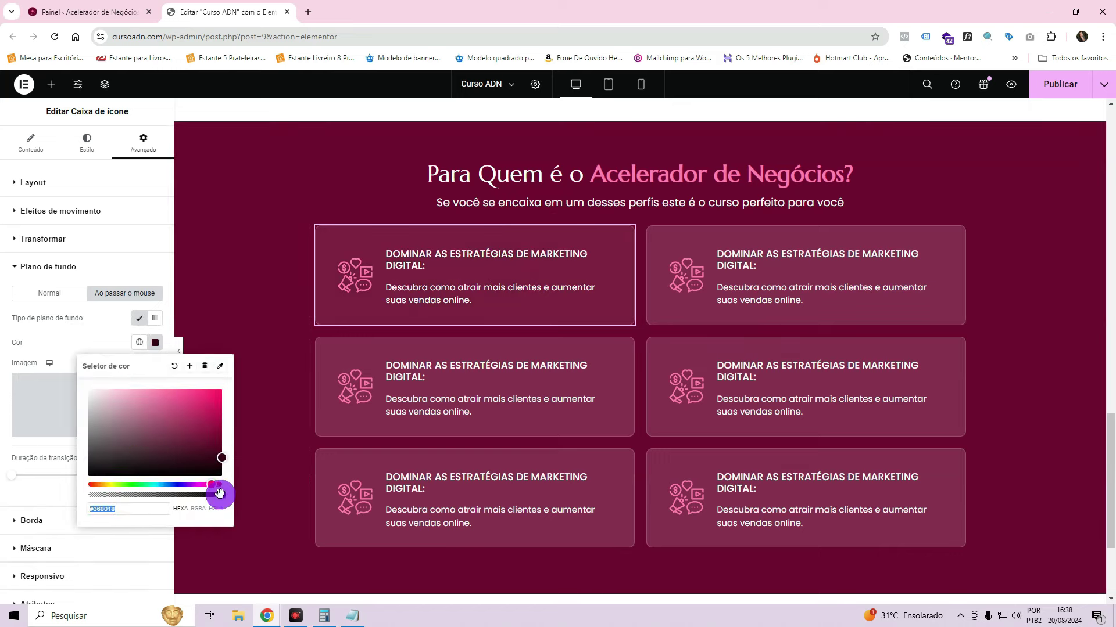
drag(220, 493, 194, 494)
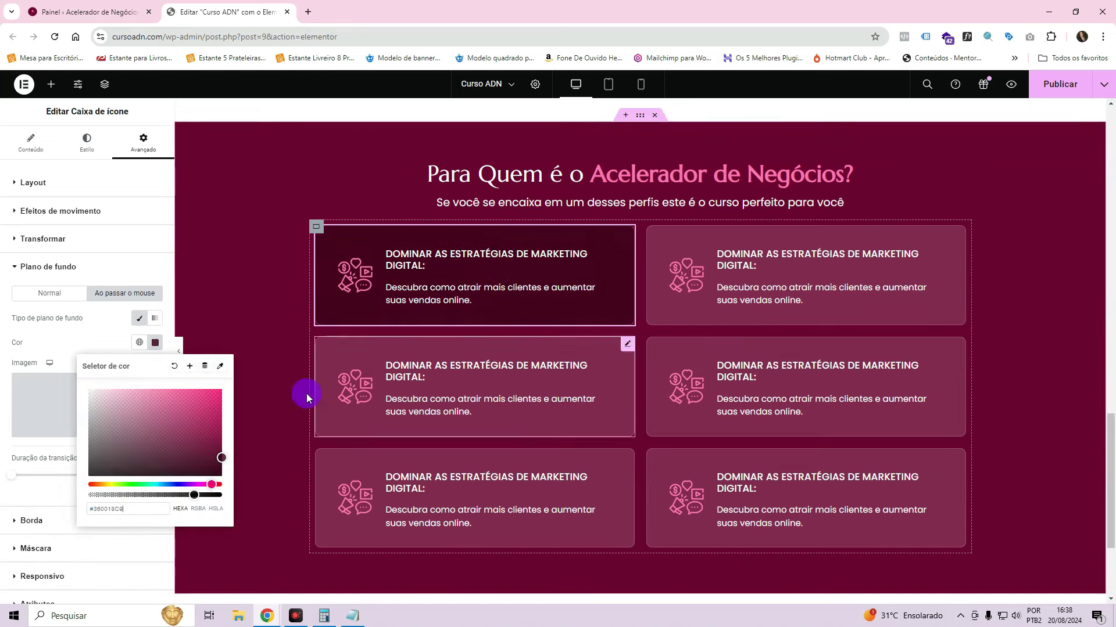
Step: Delete the extra icon-box cards so only one card remains in the grid
right_click(501, 270)
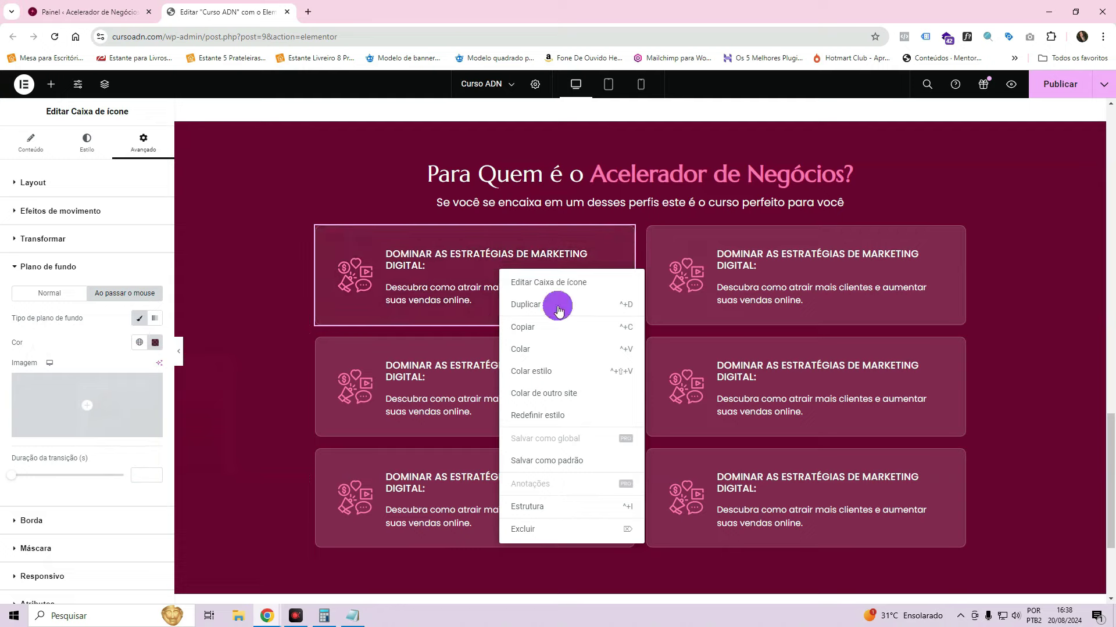
click(567, 326)
right_click(767, 267)
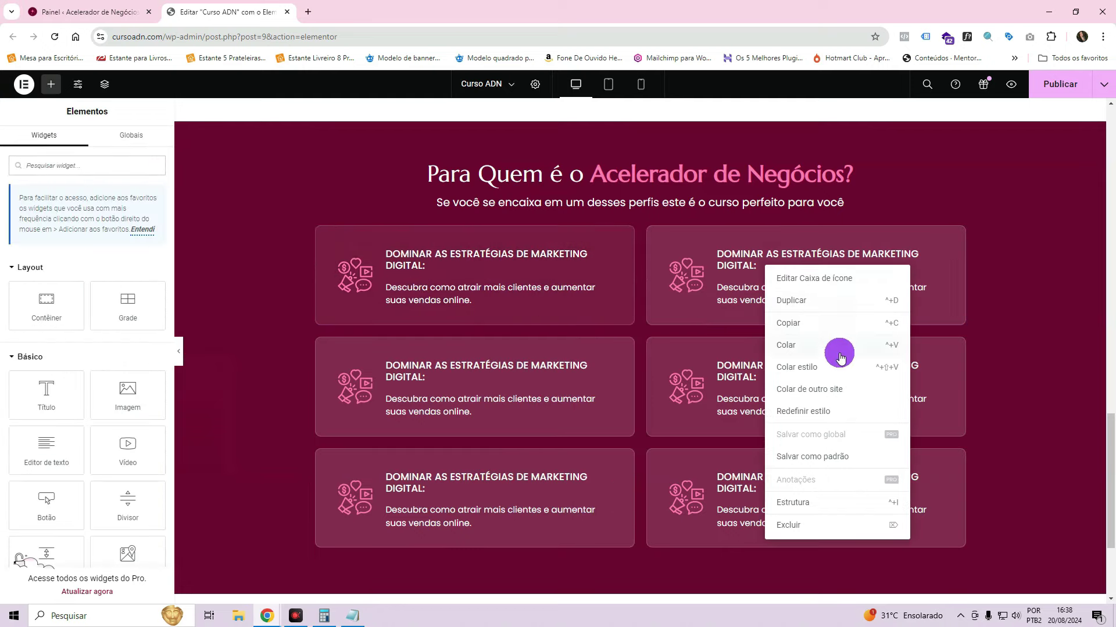
right_click(699, 243)
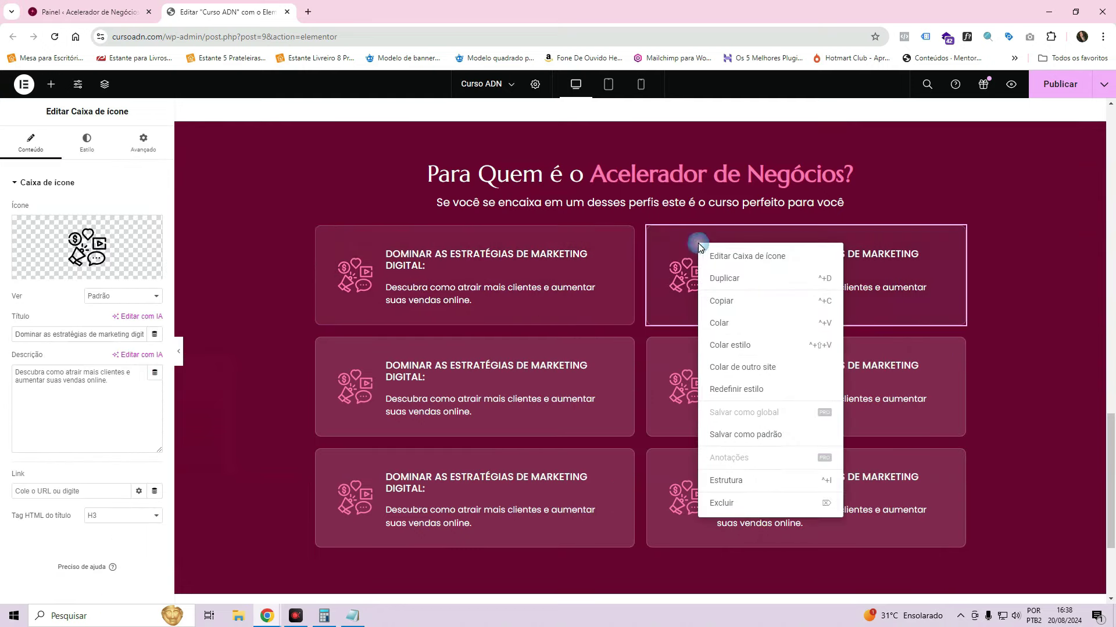
click(761, 509)
right_click(719, 273)
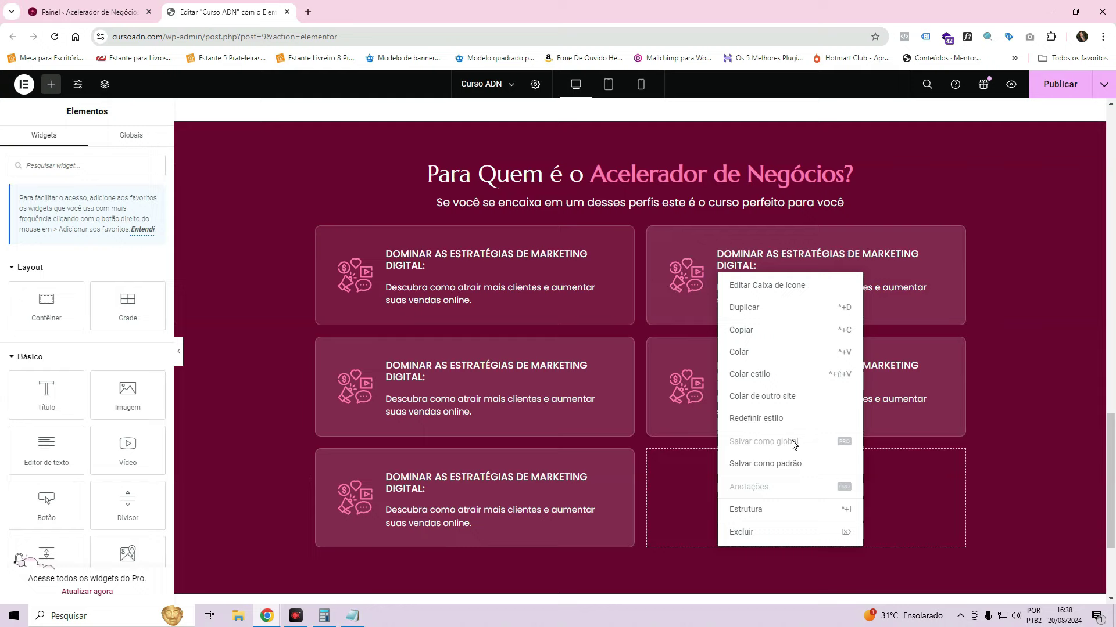
click(777, 534)
right_click(730, 281)
click(789, 540)
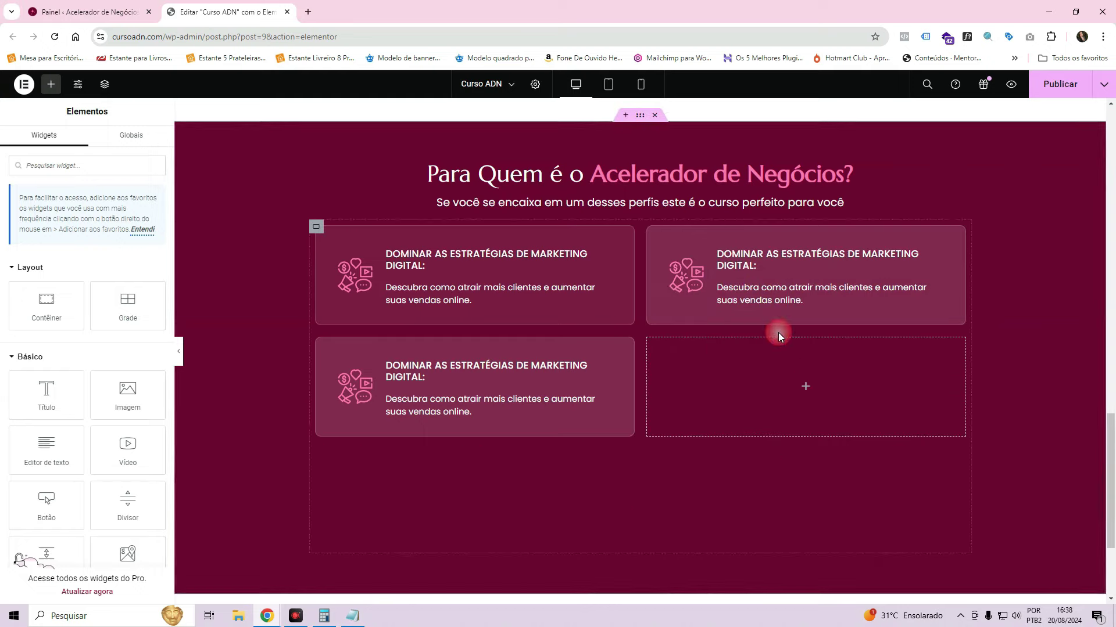
right_click(779, 333)
click(832, 556)
right_click(724, 286)
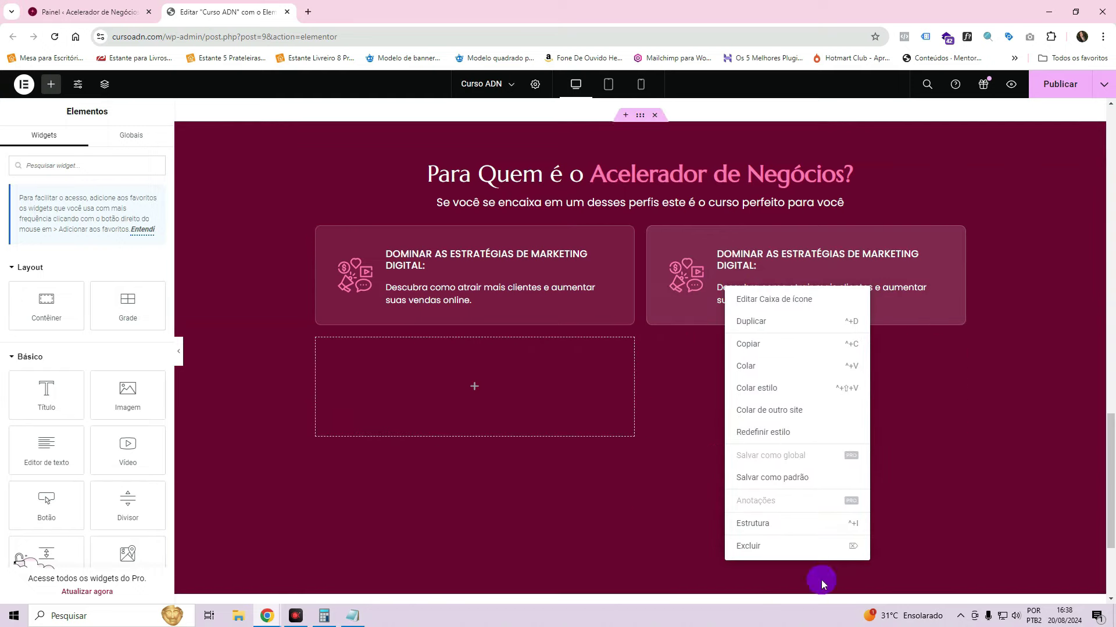
click(821, 578)
Step: Replace the remaining card's icon with the check-mark.svg image from the media library
click(516, 285)
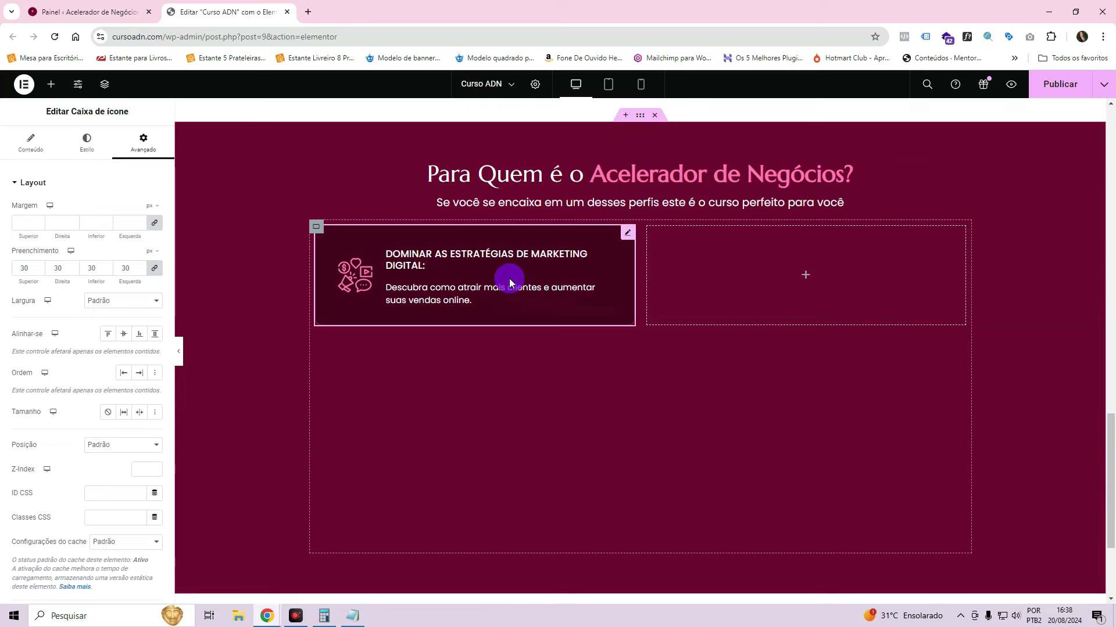
click(41, 144)
click(126, 273)
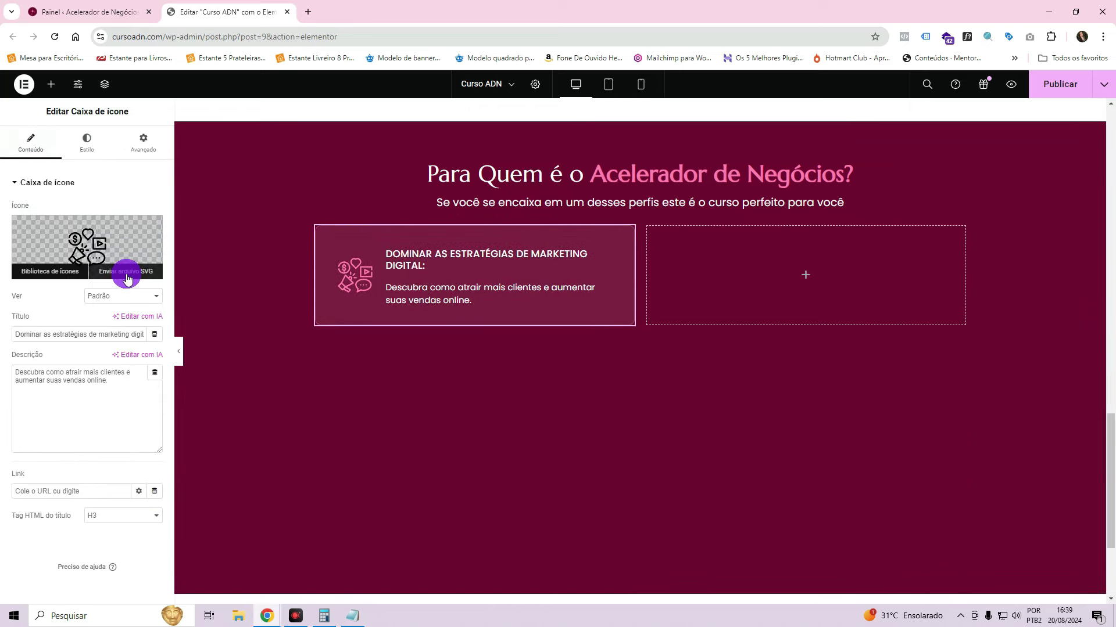
click(555, 225)
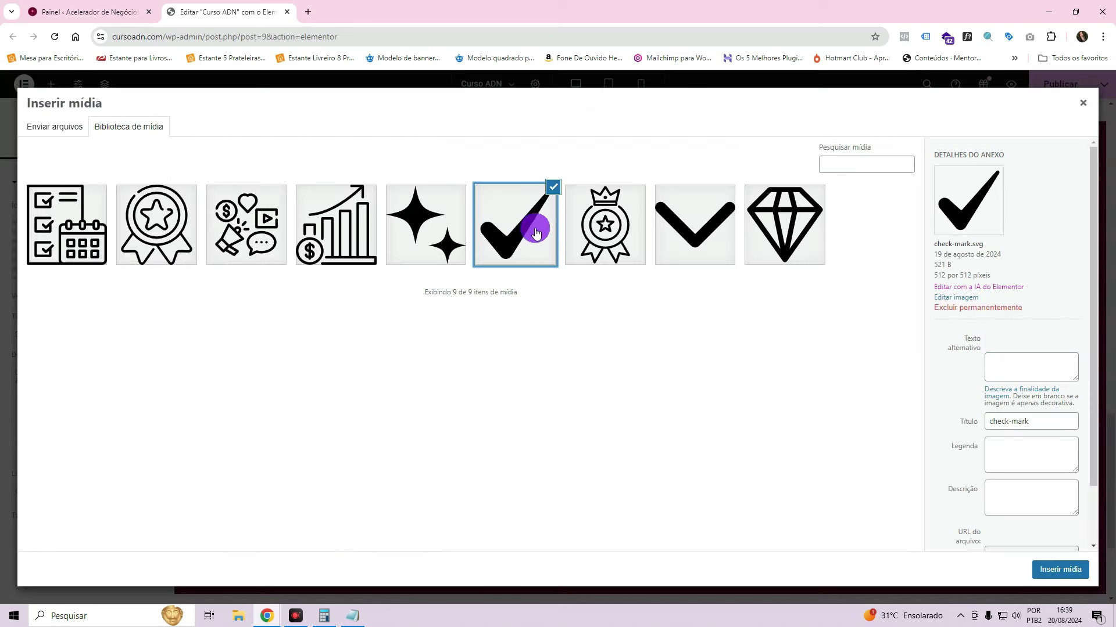
click(1060, 569)
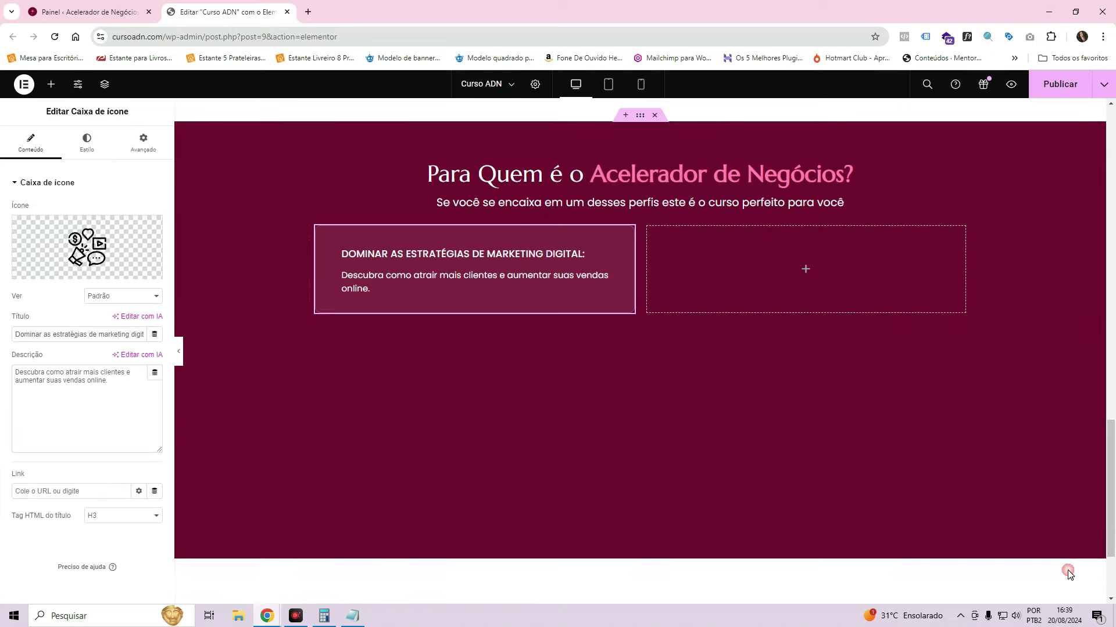
Step: Set the icon view to Empilhado for a pink circle and shrink the icon size
click(97, 156)
click(31, 144)
click(126, 299)
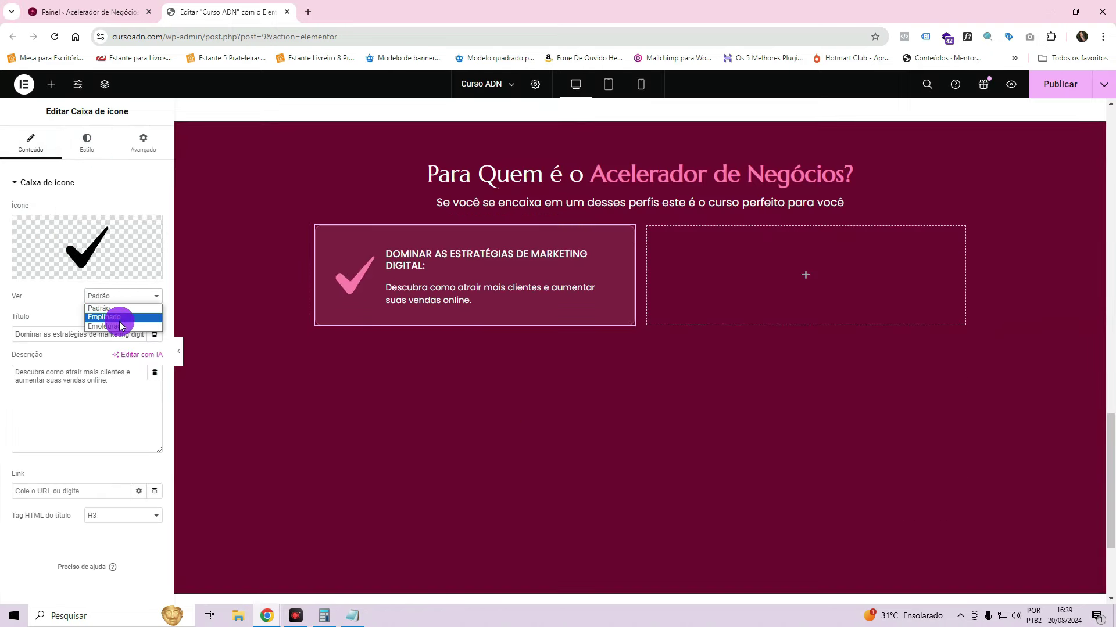
click(120, 306)
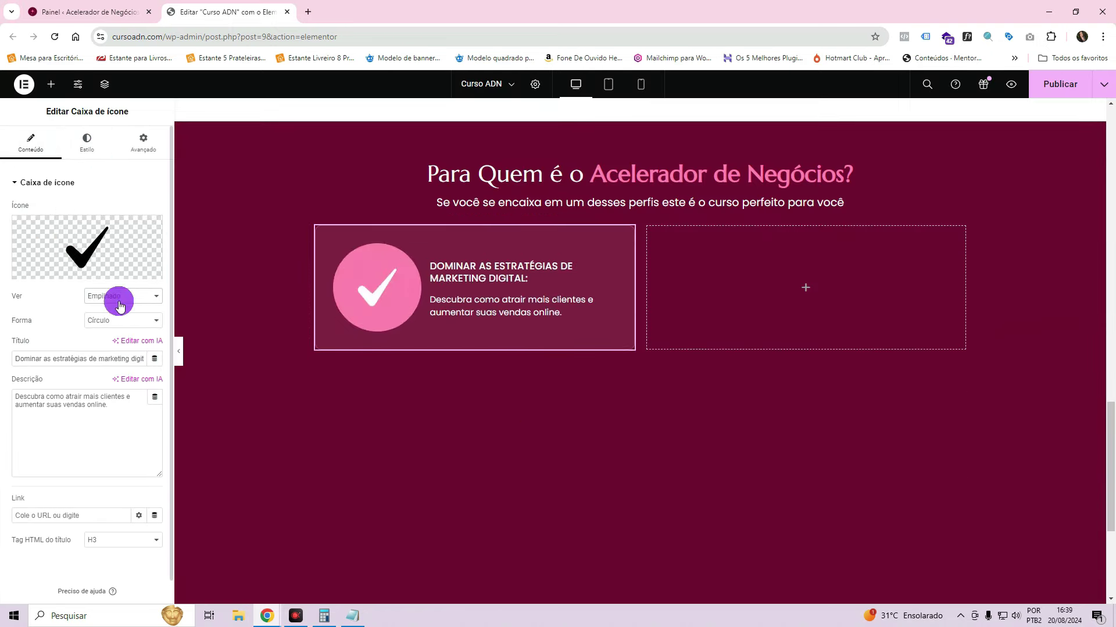
click(84, 146)
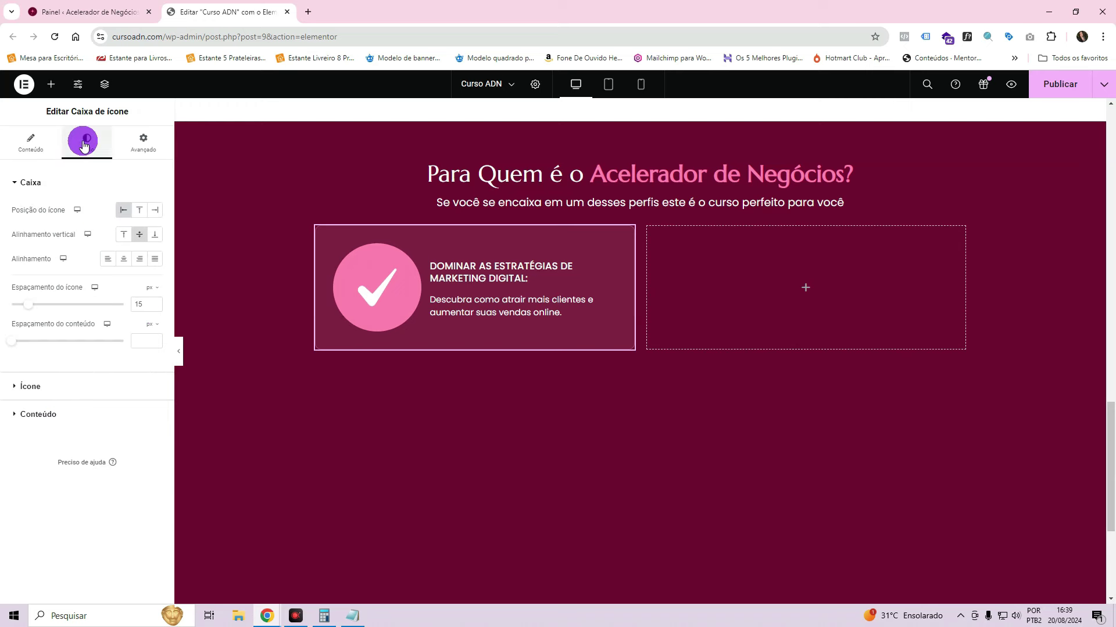
click(50, 388)
drag(41, 324, 20, 323)
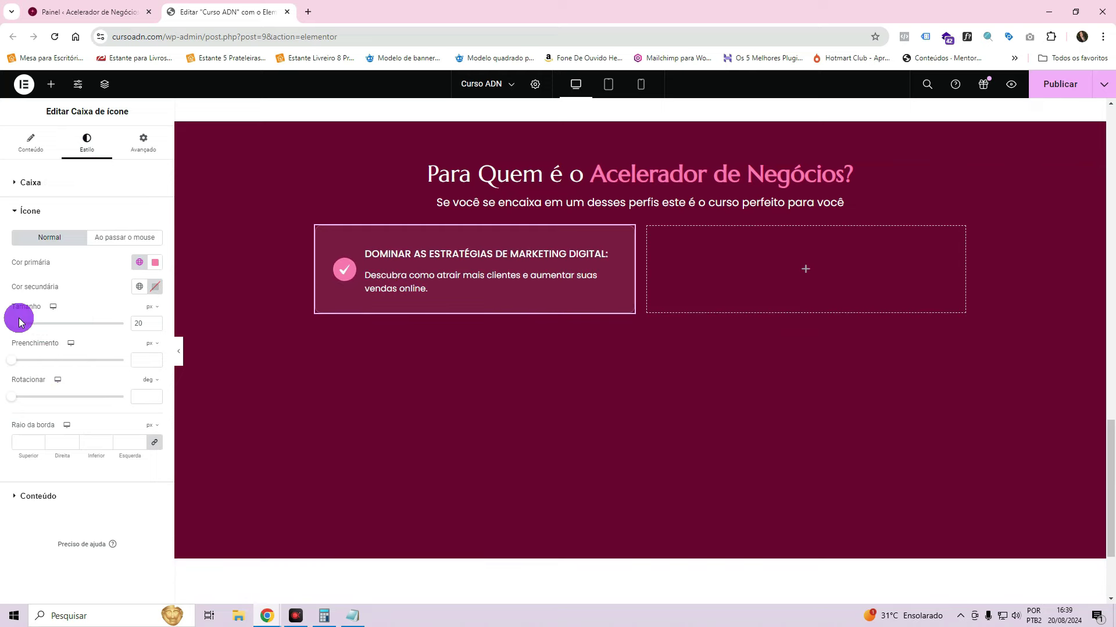
Step: Duplicate the restyled card until the grid holds six cards
right_click(454, 238)
click(491, 281)
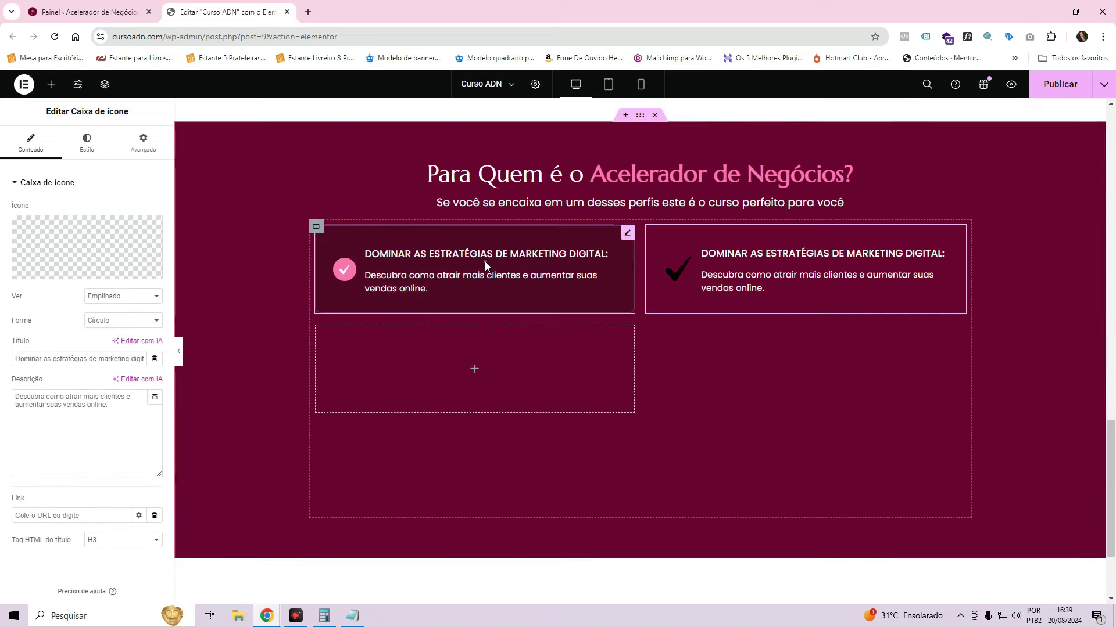
right_click(487, 263)
click(520, 295)
right_click(515, 264)
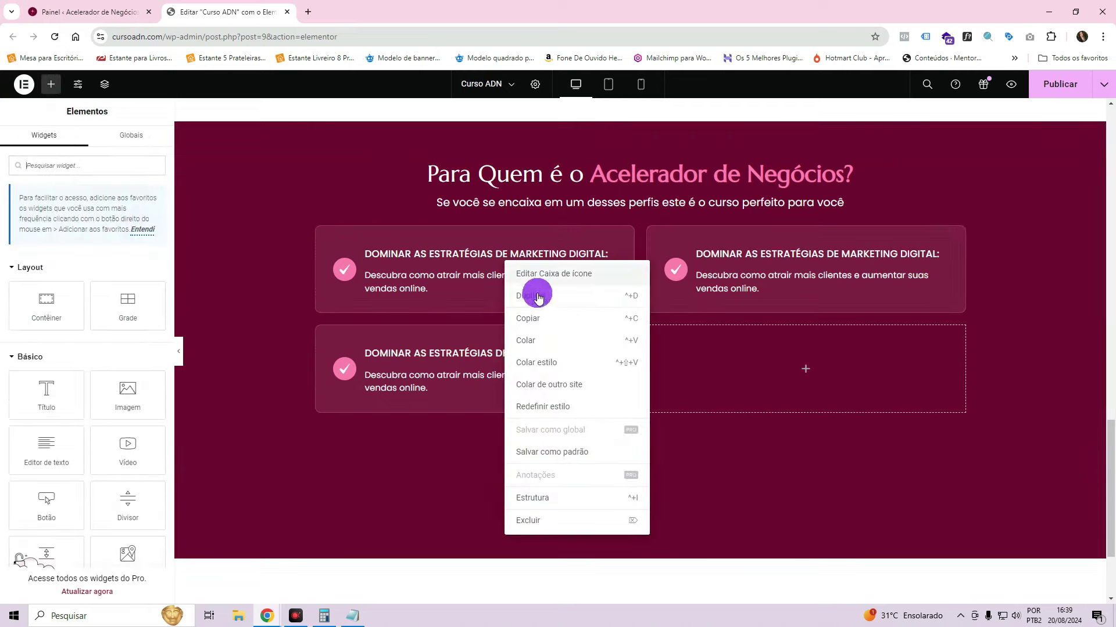
click(533, 296)
right_click(530, 278)
click(571, 323)
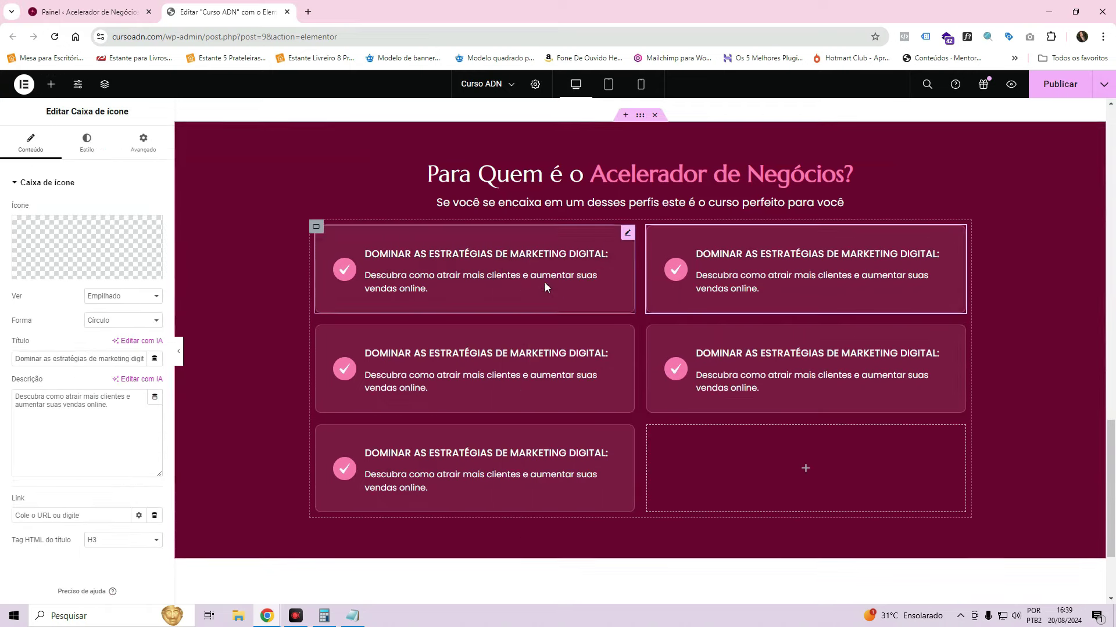
right_click(549, 284)
click(584, 319)
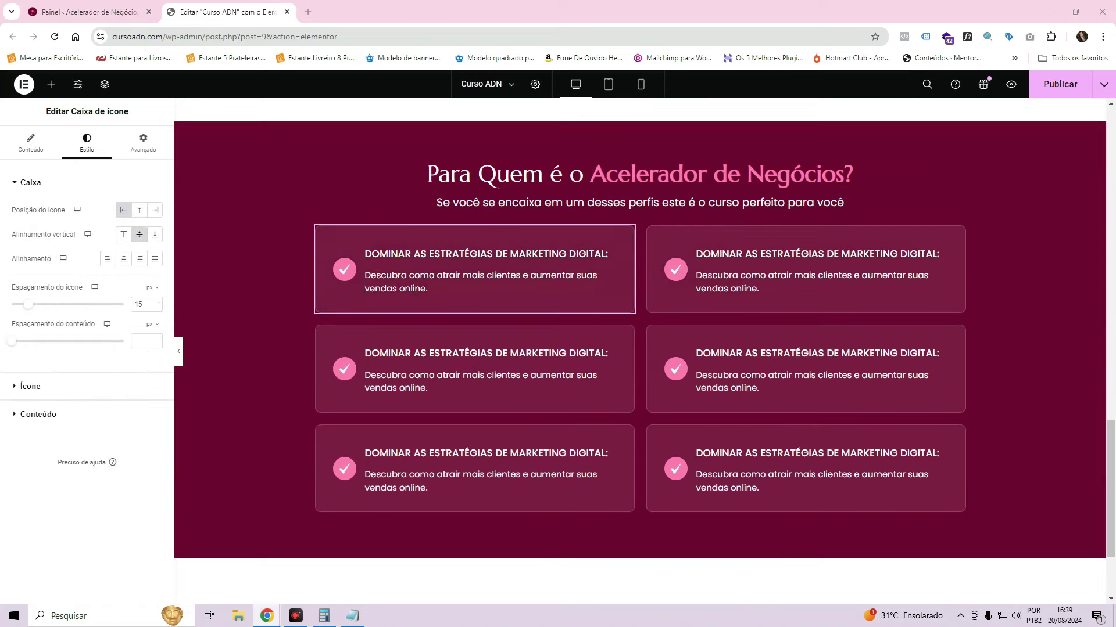
click(45, 139)
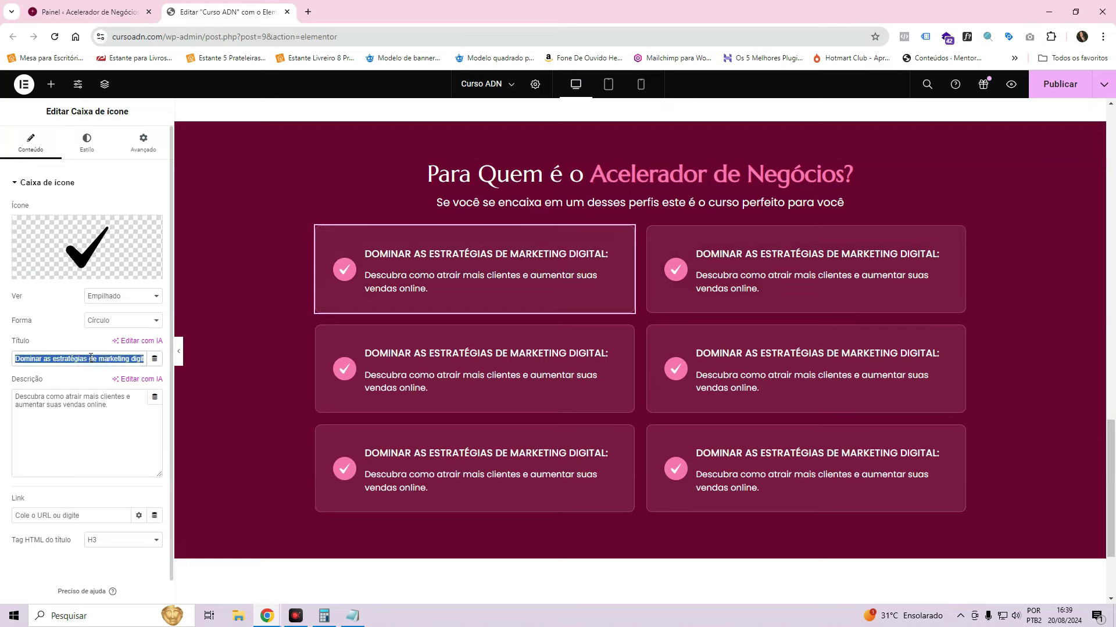
Step: Paste 'Empreendedores Iniciantes:' as the first card's title and add a colon to the second card's title
text(Empreendedores Iniciantes:)
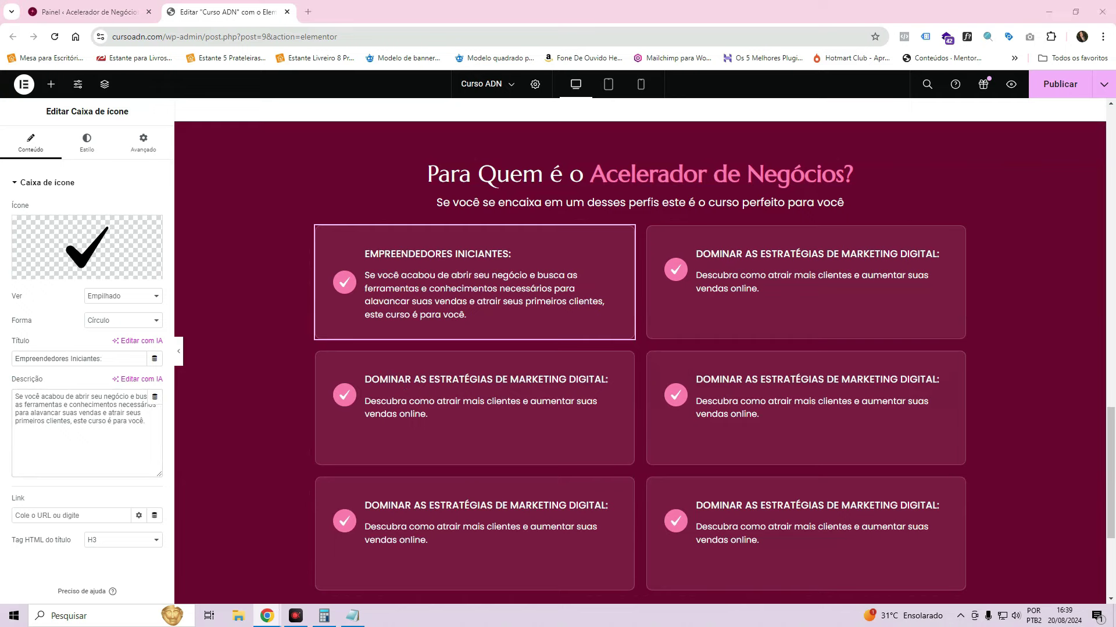
click(808, 255)
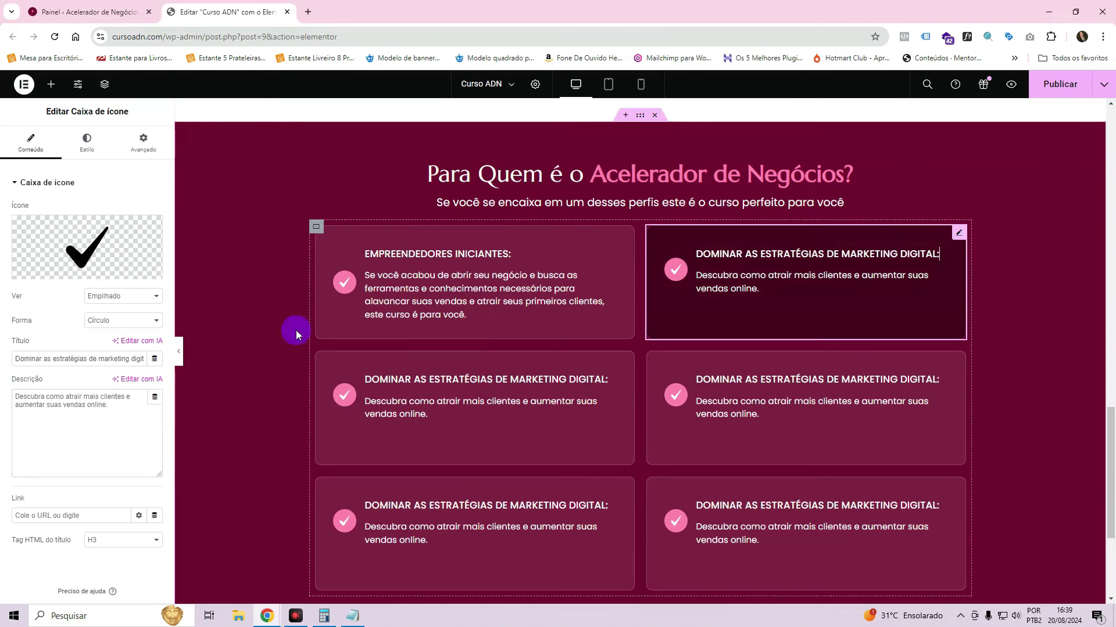
text(:)
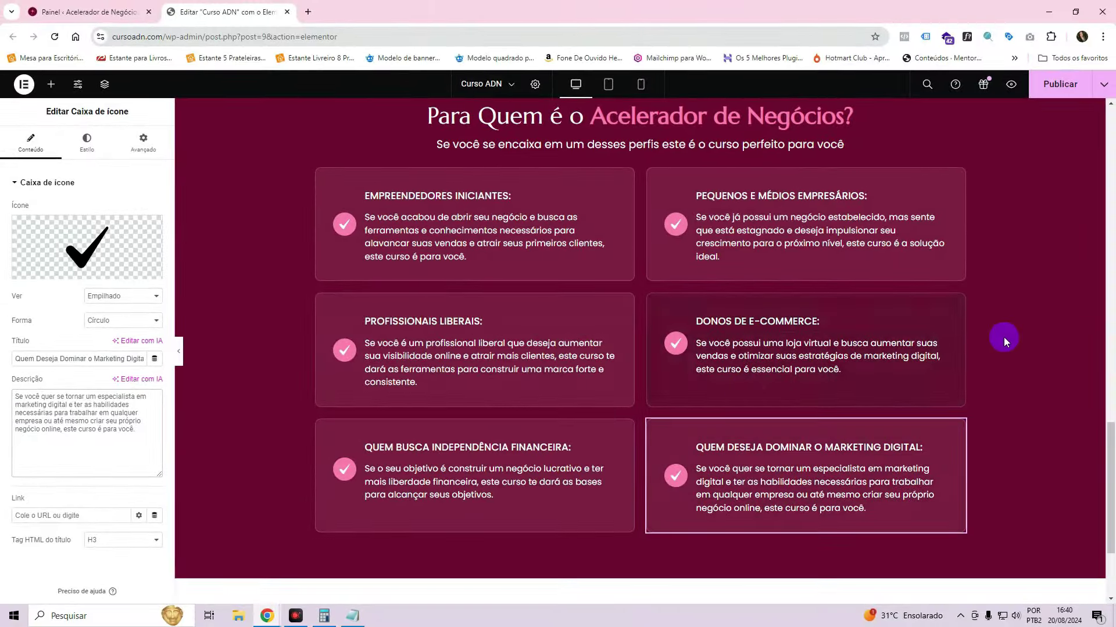
scroll(987, 343, up, 8)
scroll(444, 337, up, 10)
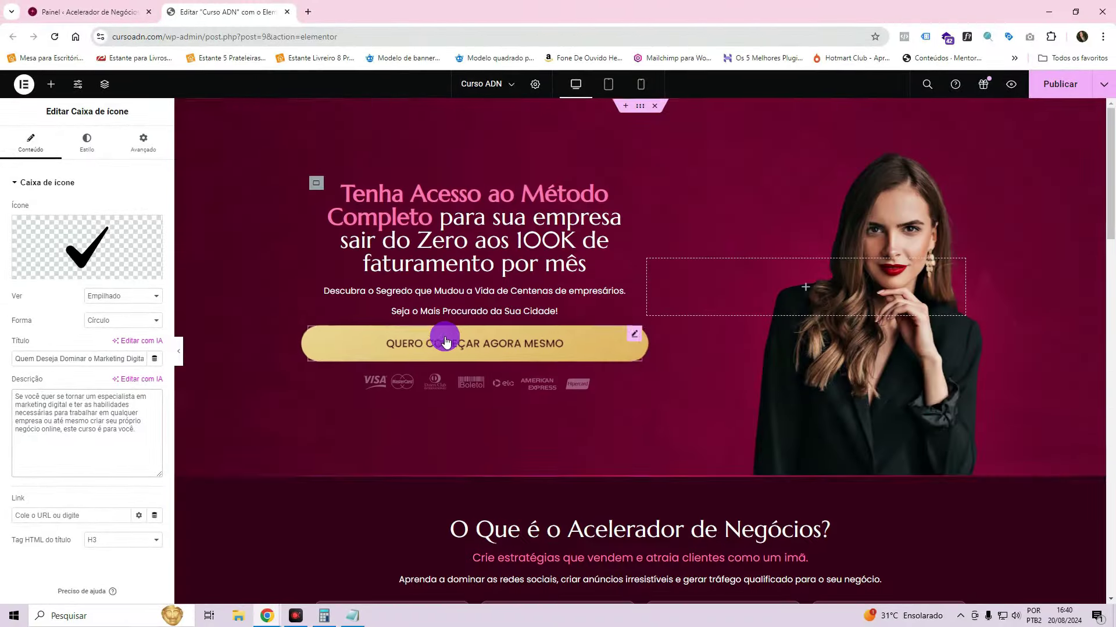
Step: Paste the hero's QUERO COMEÇAR AGORA MESMO button into the Para Quem é section, below the card grid
right_click(443, 344)
click(480, 385)
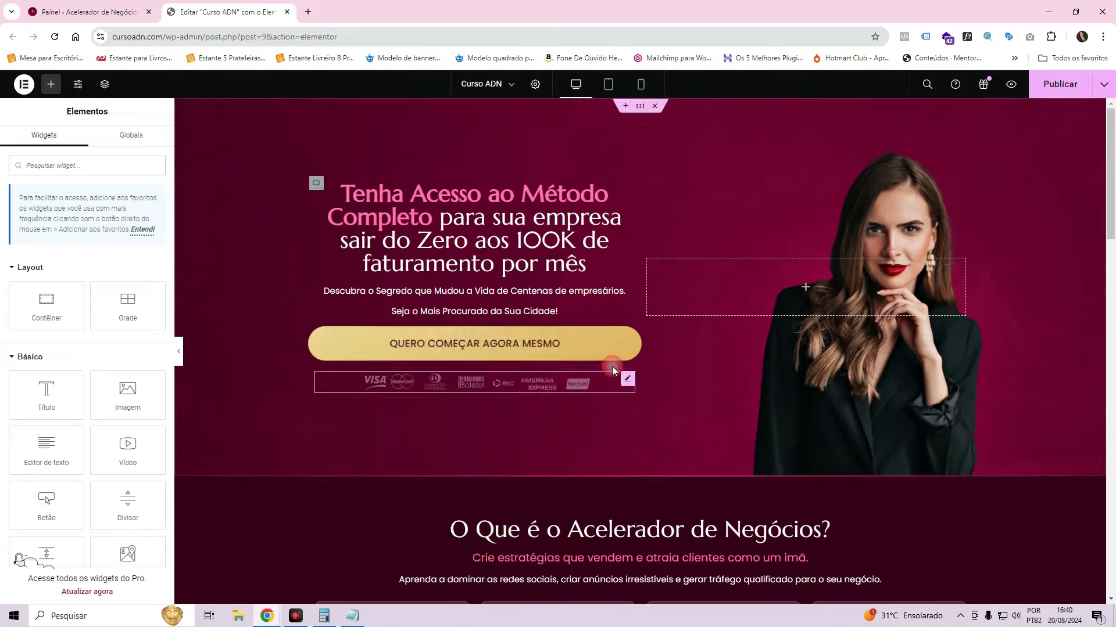
scroll(639, 367, down, 15)
scroll(675, 368, up, 4)
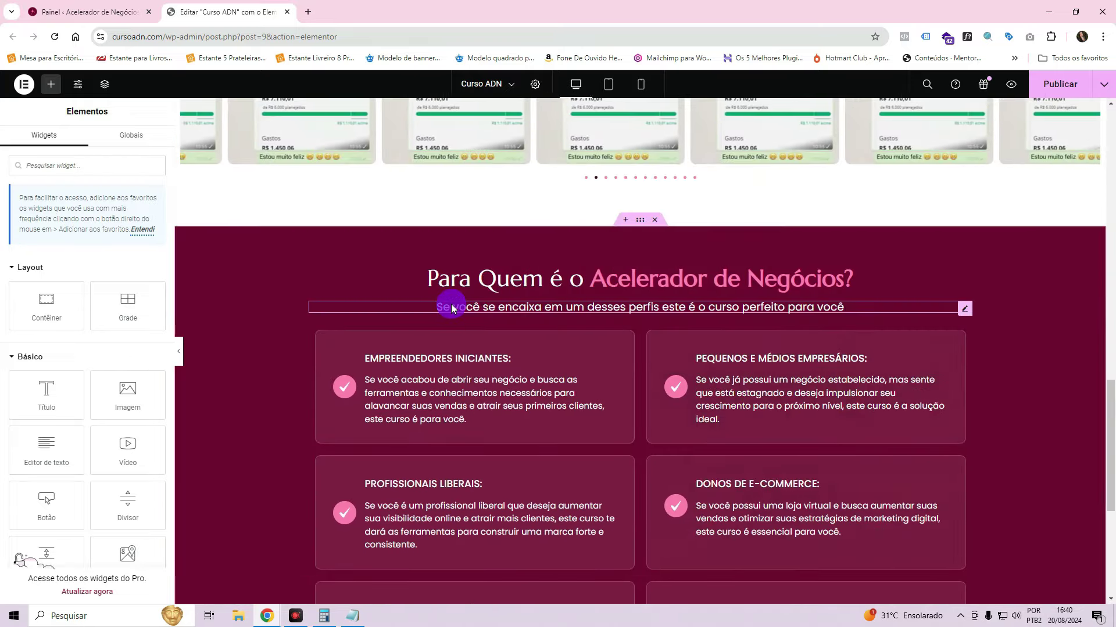
right_click(451, 305)
click(482, 384)
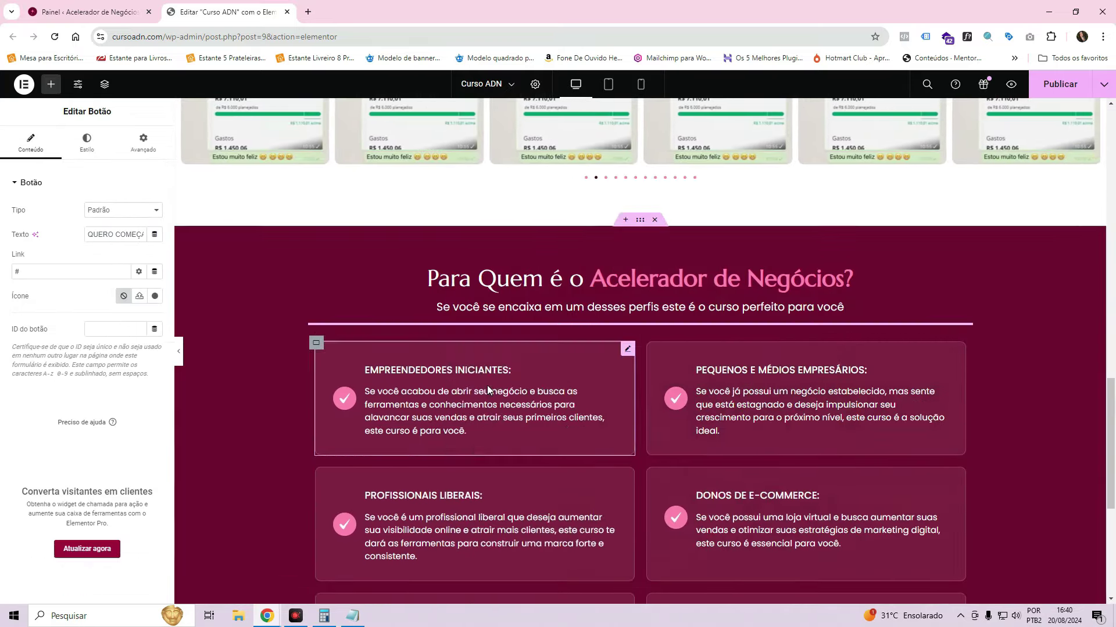
drag(312, 378, 317, 334)
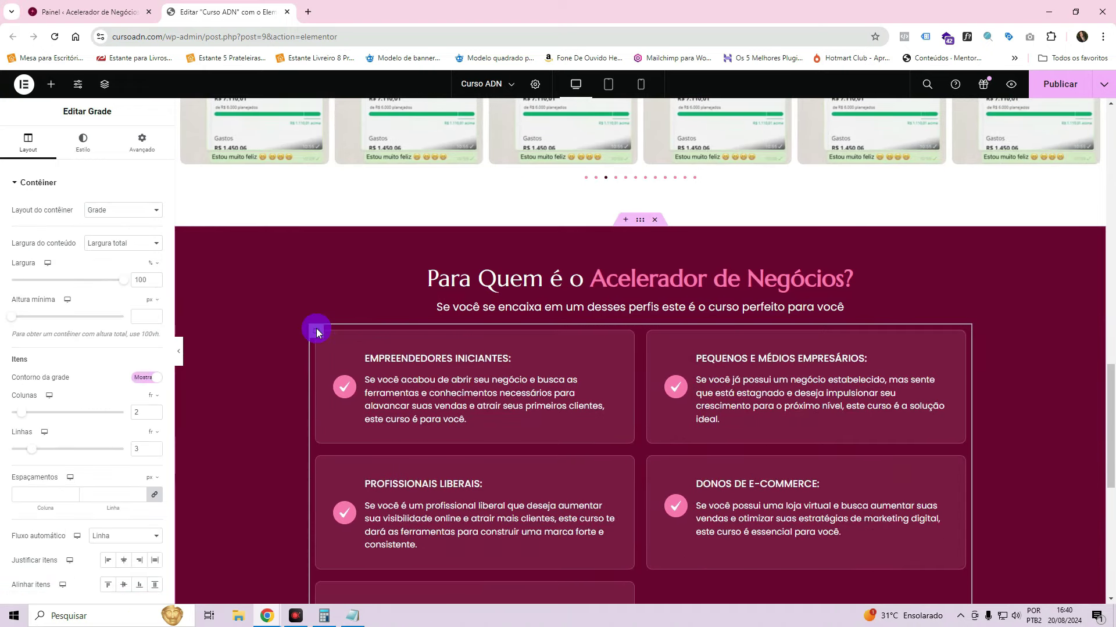
Step: Delete the misplaced pasted button copies, keeping only the one beneath the card grid
scroll(791, 356, down, 4)
scroll(818, 360, up, 2)
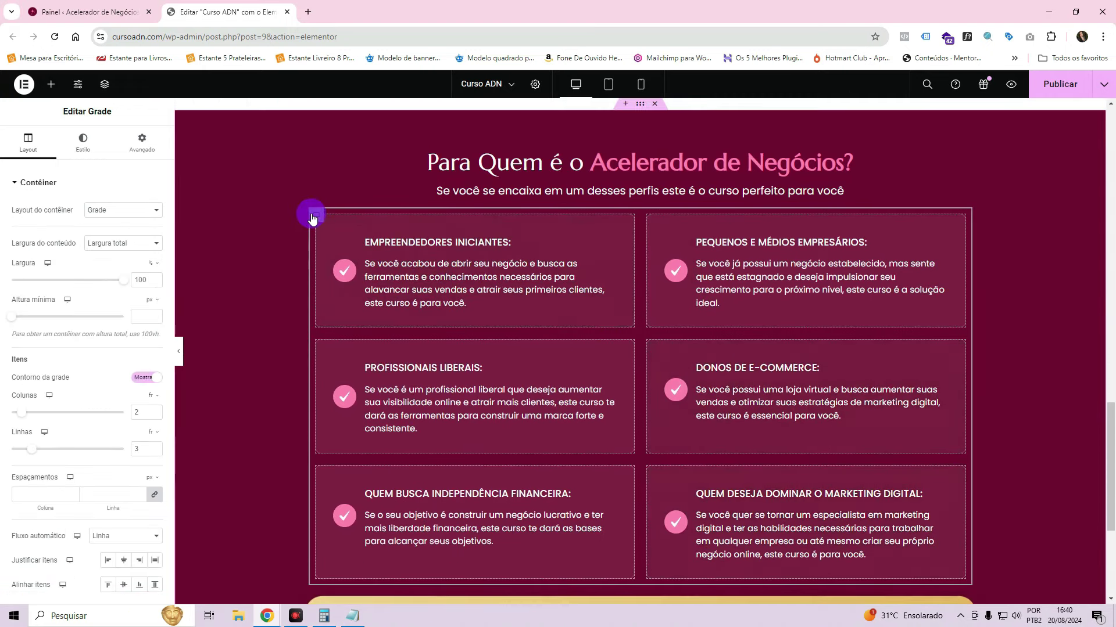
right_click(608, 165)
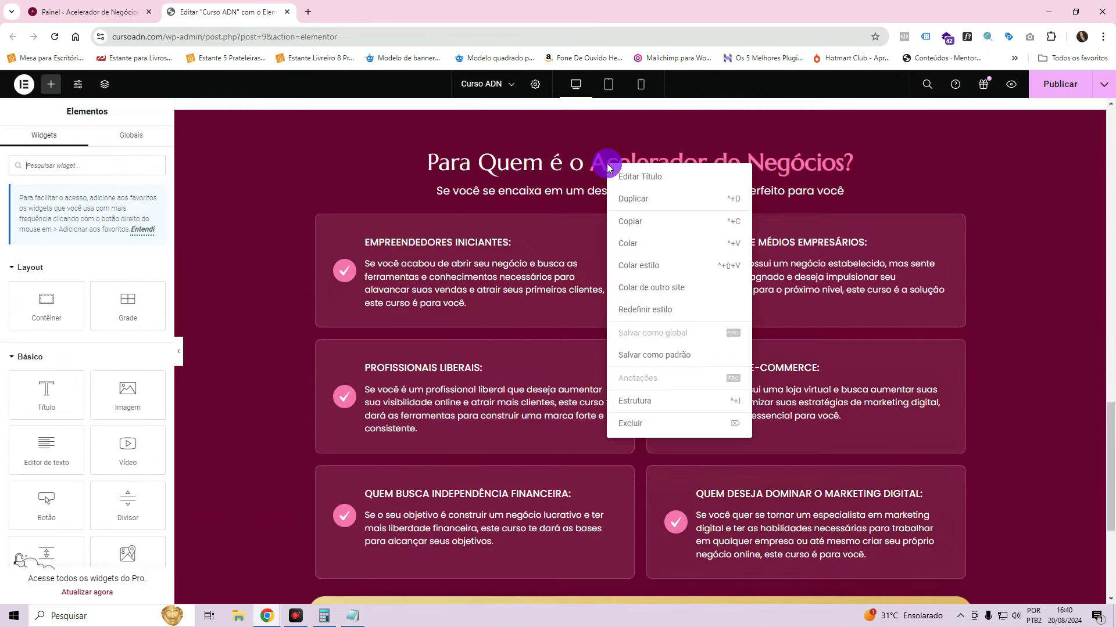
click(648, 251)
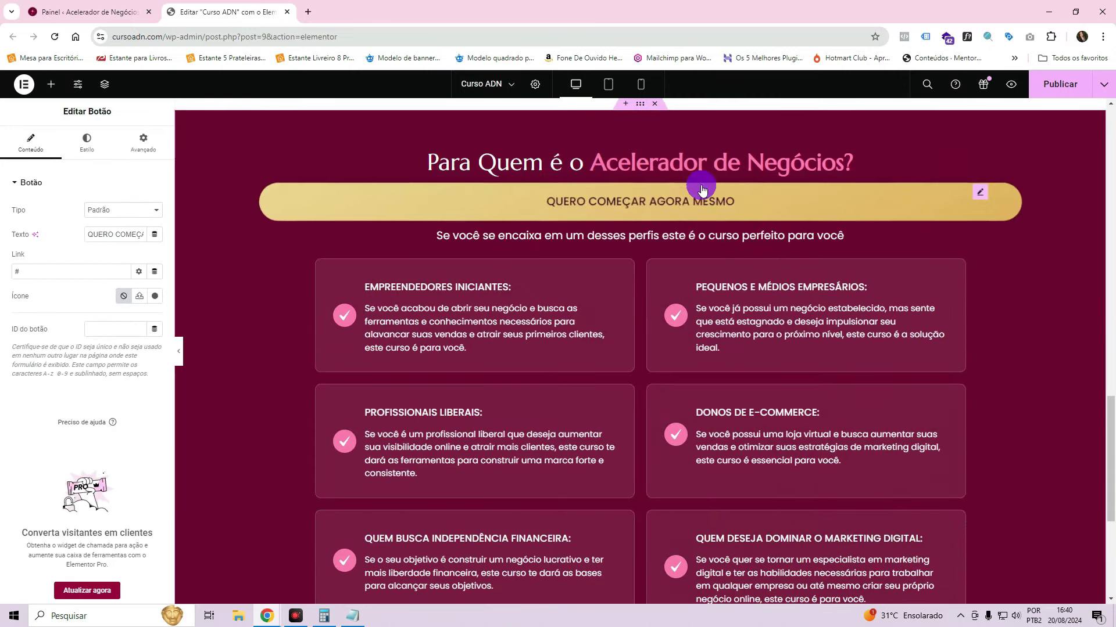
right_click(918, 201)
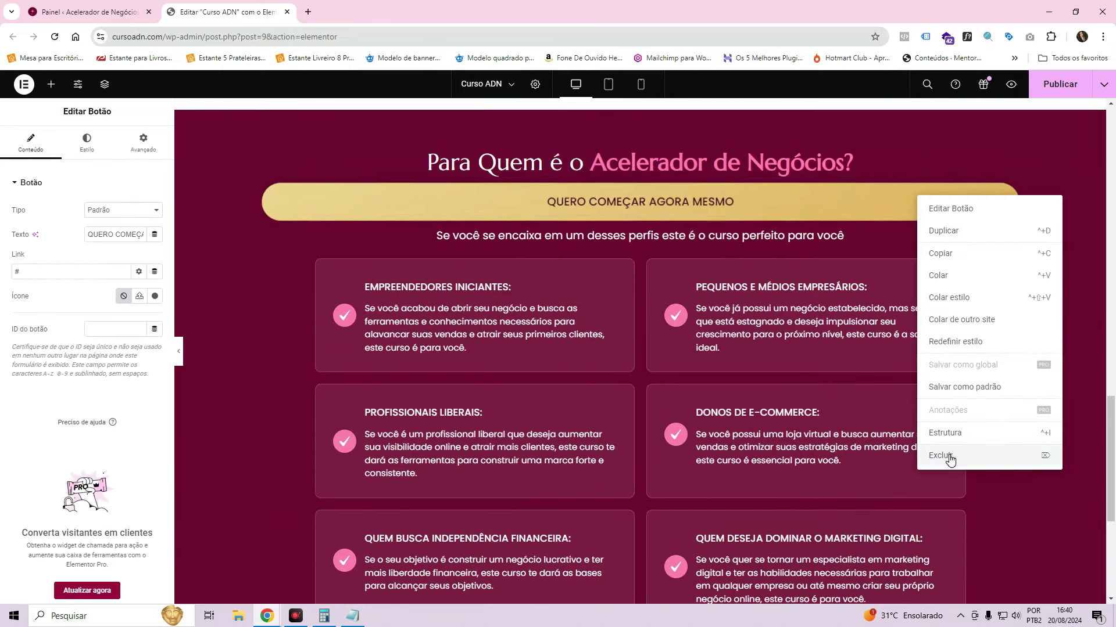
click(946, 456)
right_click(317, 217)
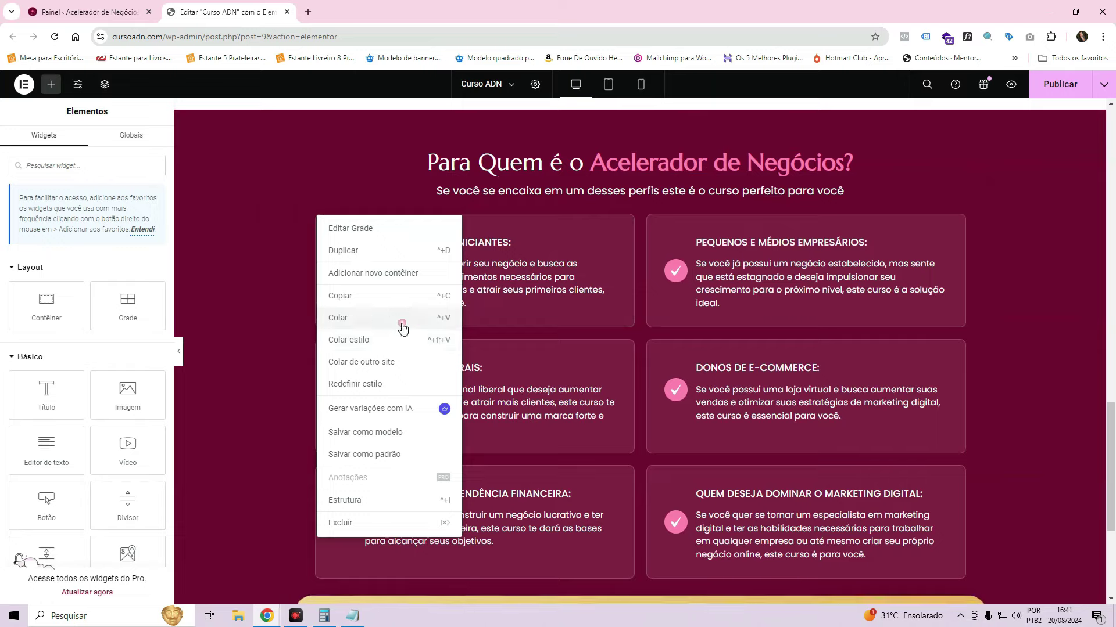
click(403, 329)
scroll(833, 319, down, 5)
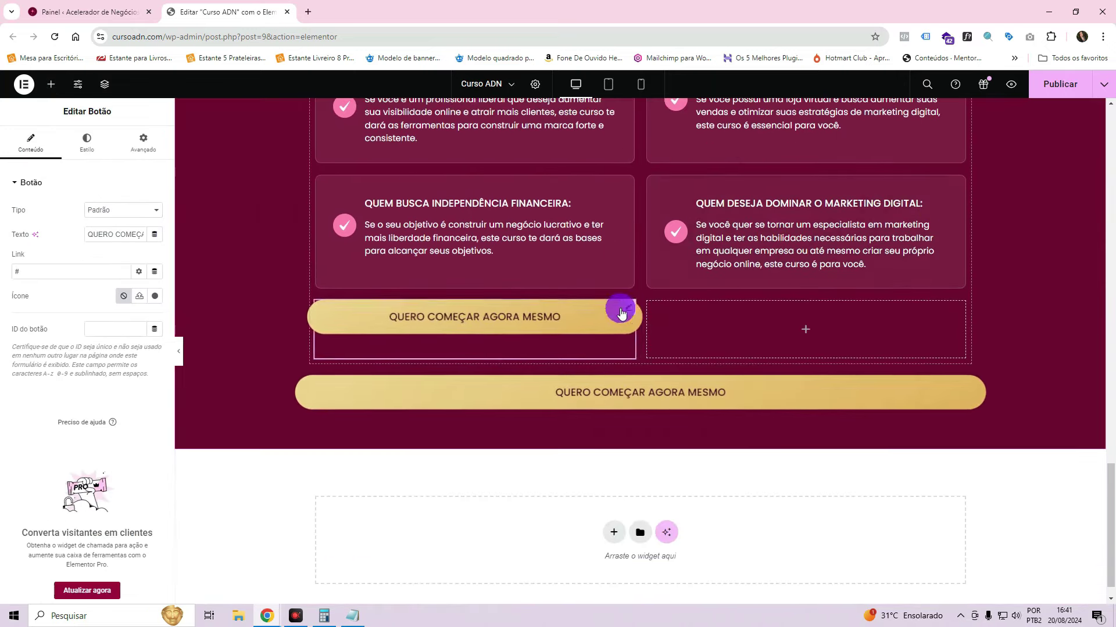
right_click(621, 314)
click(646, 563)
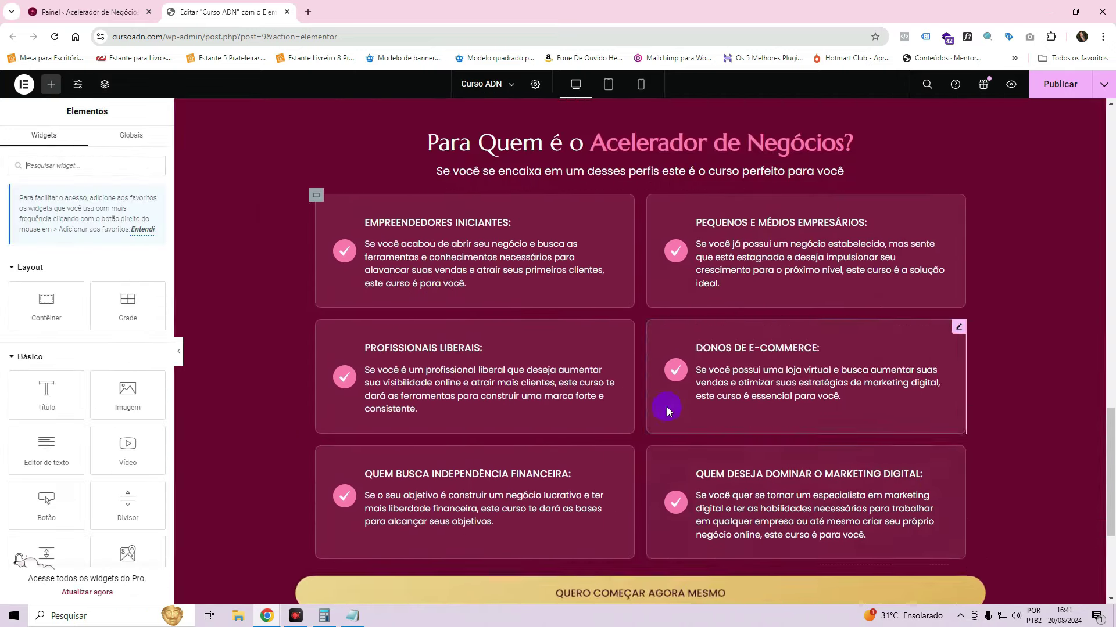
scroll(667, 407, up, 3)
scroll(778, 340, down, 4)
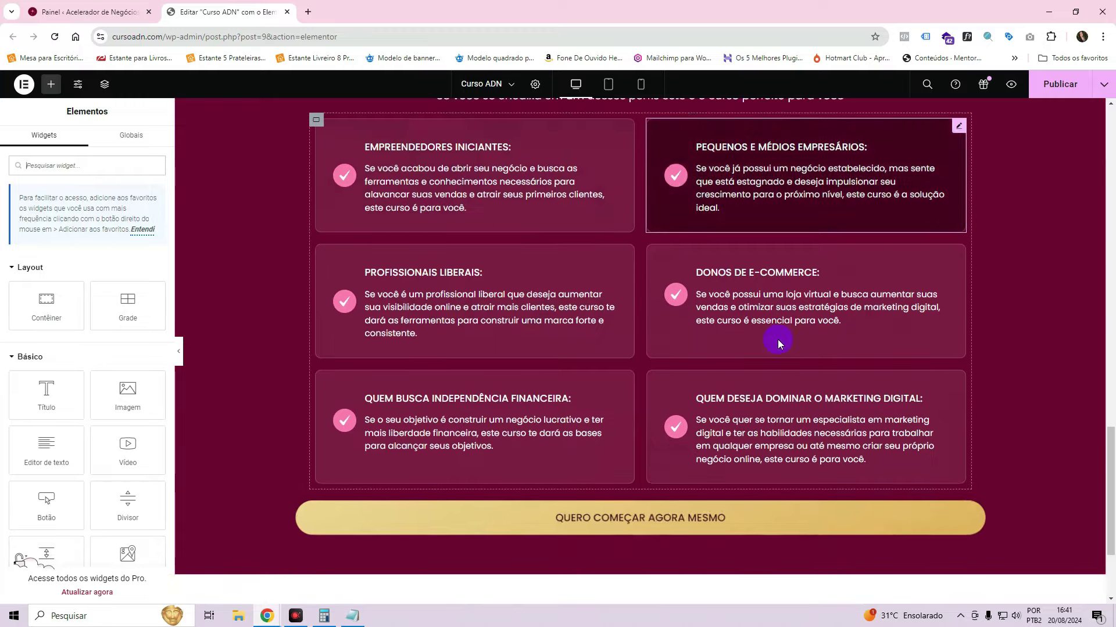
scroll(779, 343, down, 2)
click(968, 418)
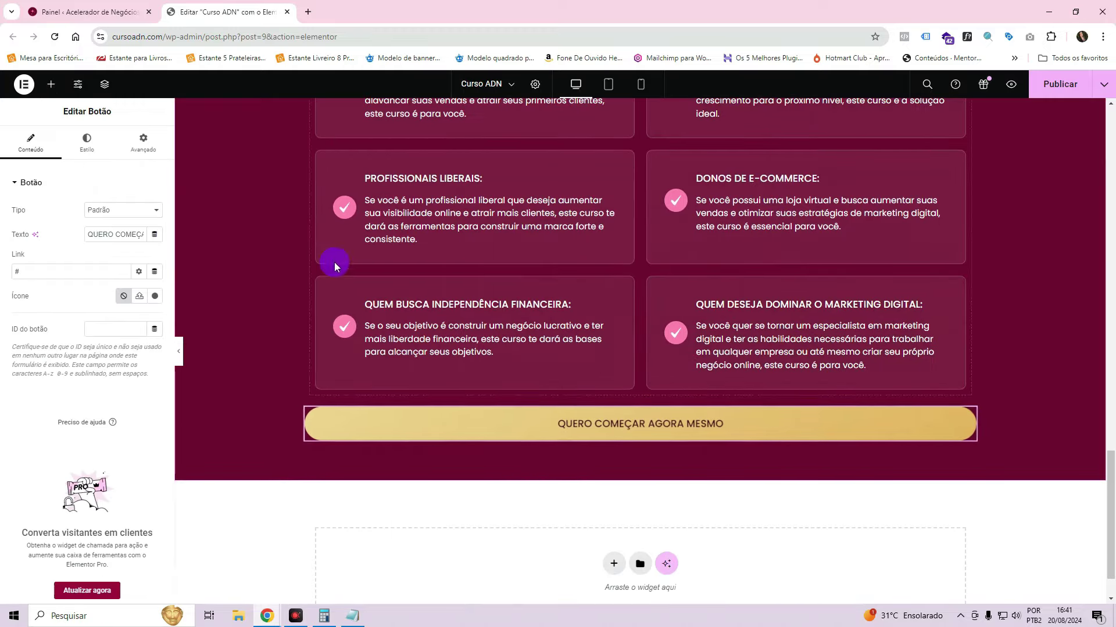
Step: Give the button a 30 px top margin and set its Posição to Centro
click(143, 142)
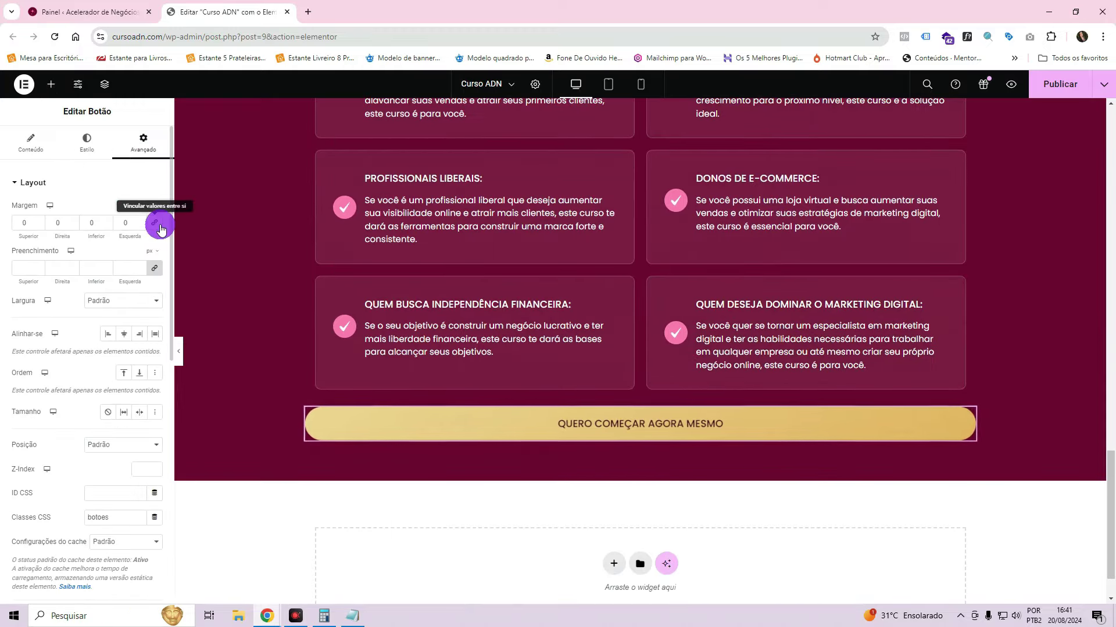
click(22, 223)
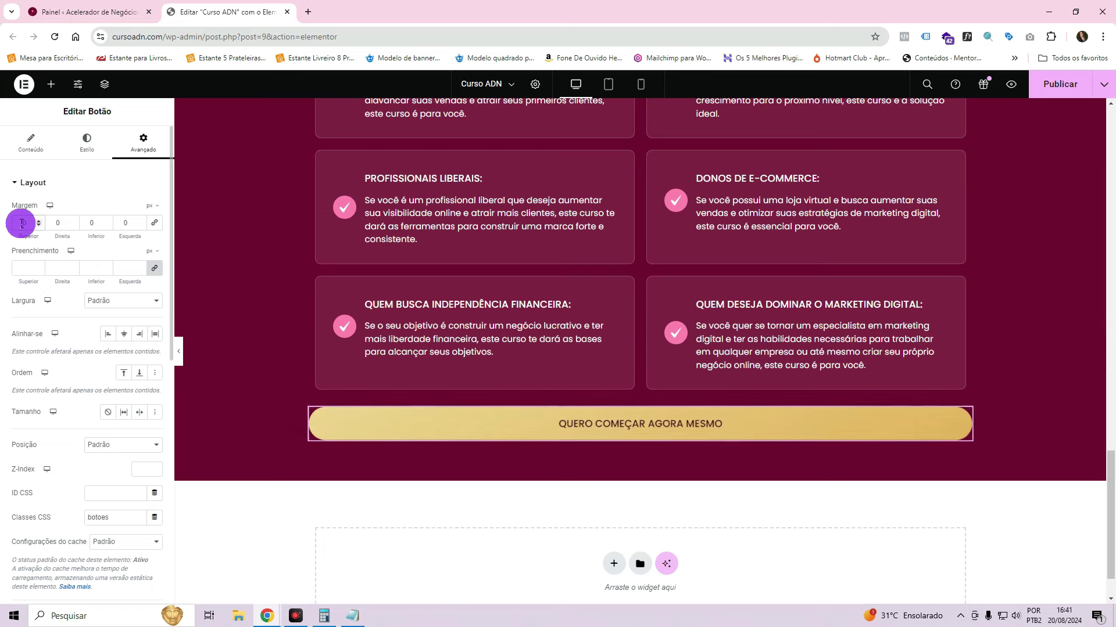
text(30)
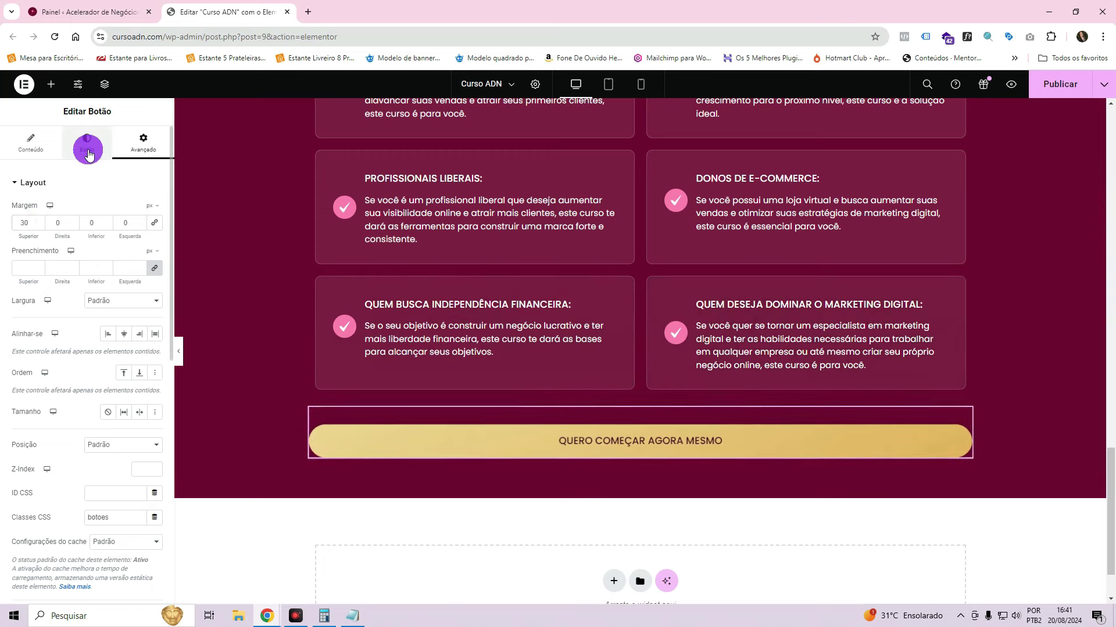
click(88, 153)
click(126, 210)
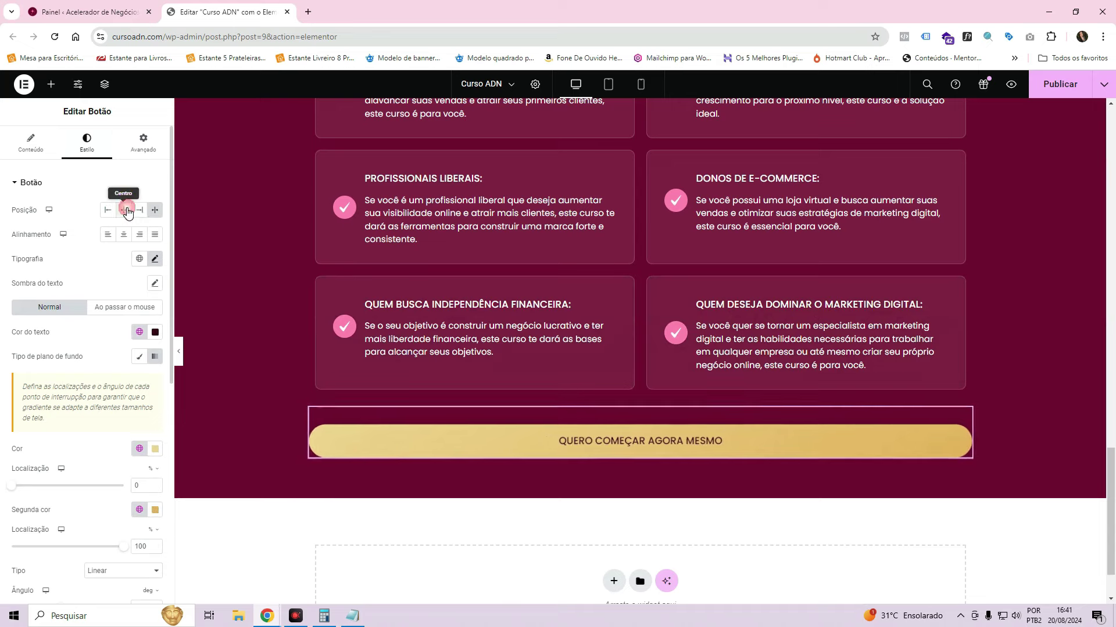
scroll(23, 372, down, 6)
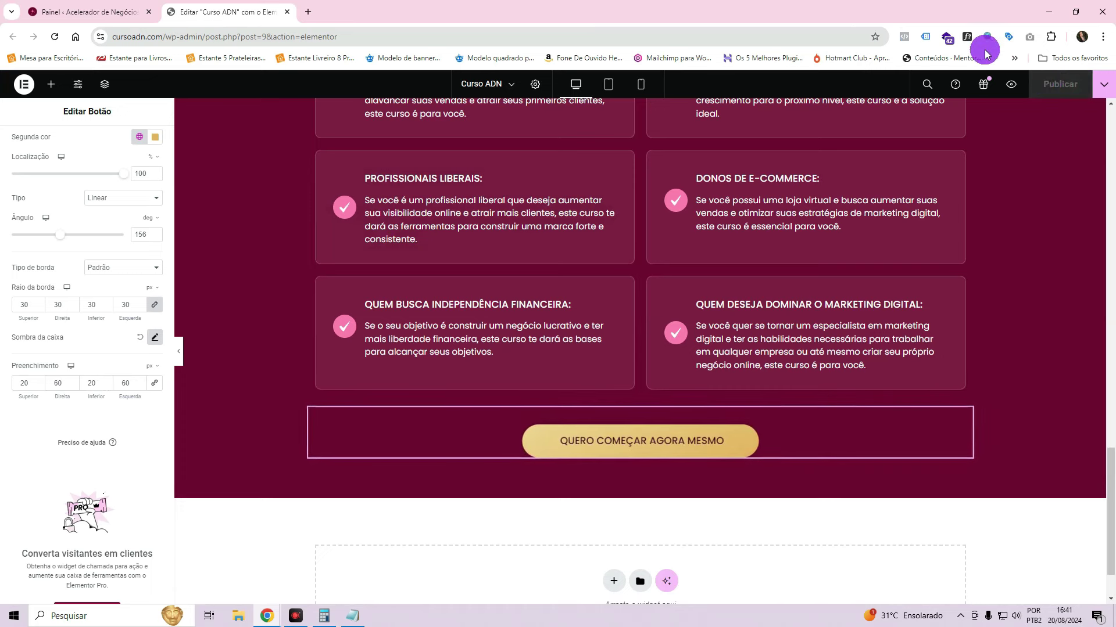
scroll(610, 468, down, 1)
click(610, 469)
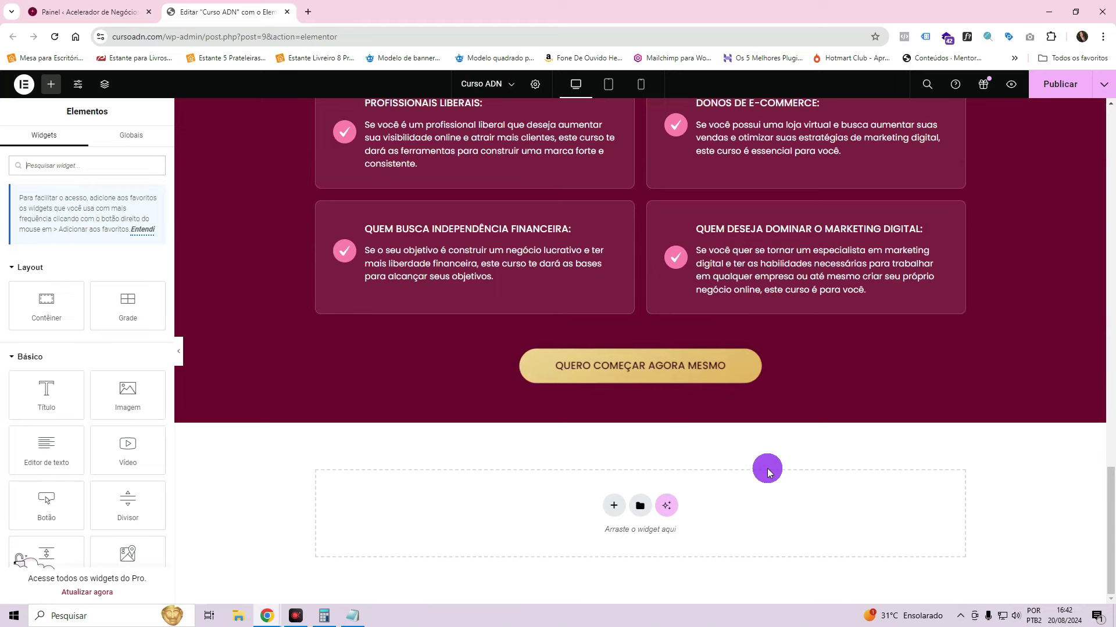
Step: Copy the O Que é section into the empty bottom container and remove the heading's empty line
scroll(767, 469, up, 20)
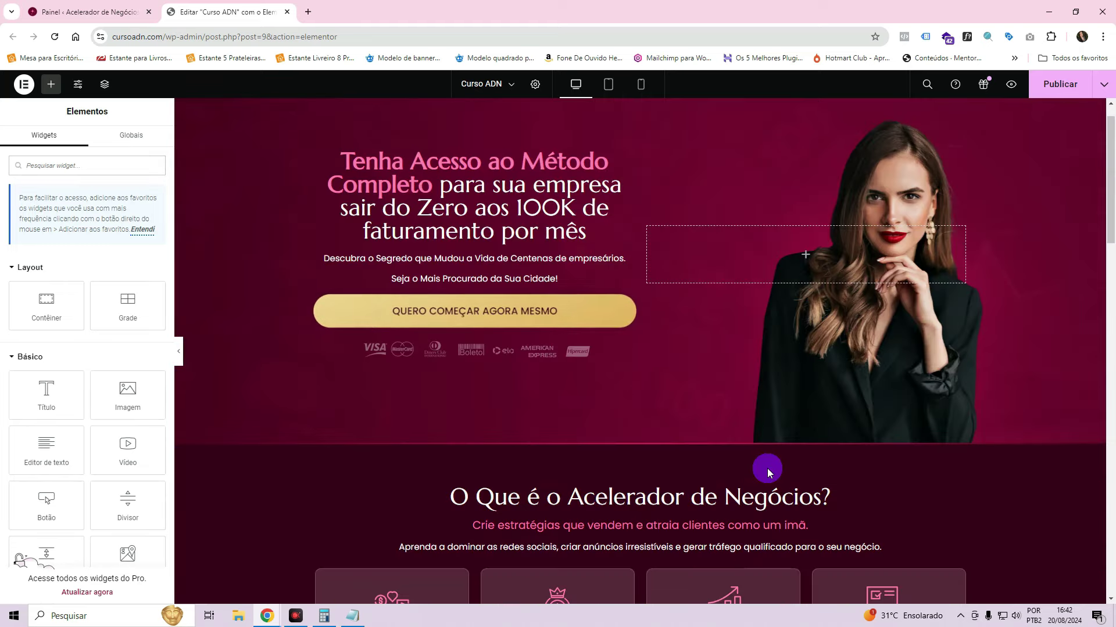
scroll(731, 471, down, 3)
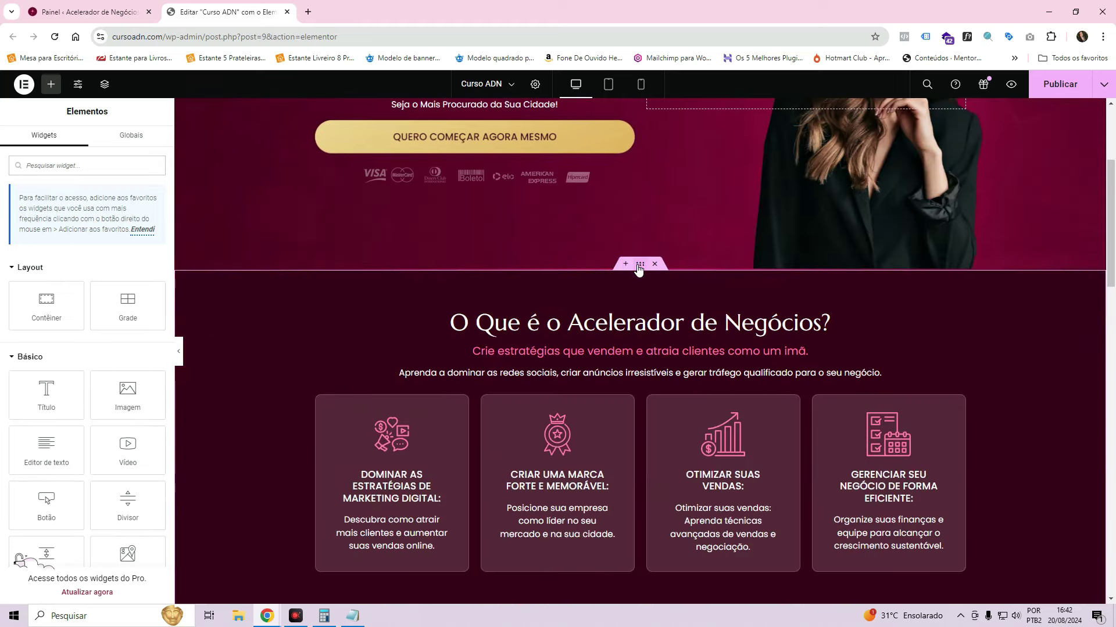
right_click(637, 265)
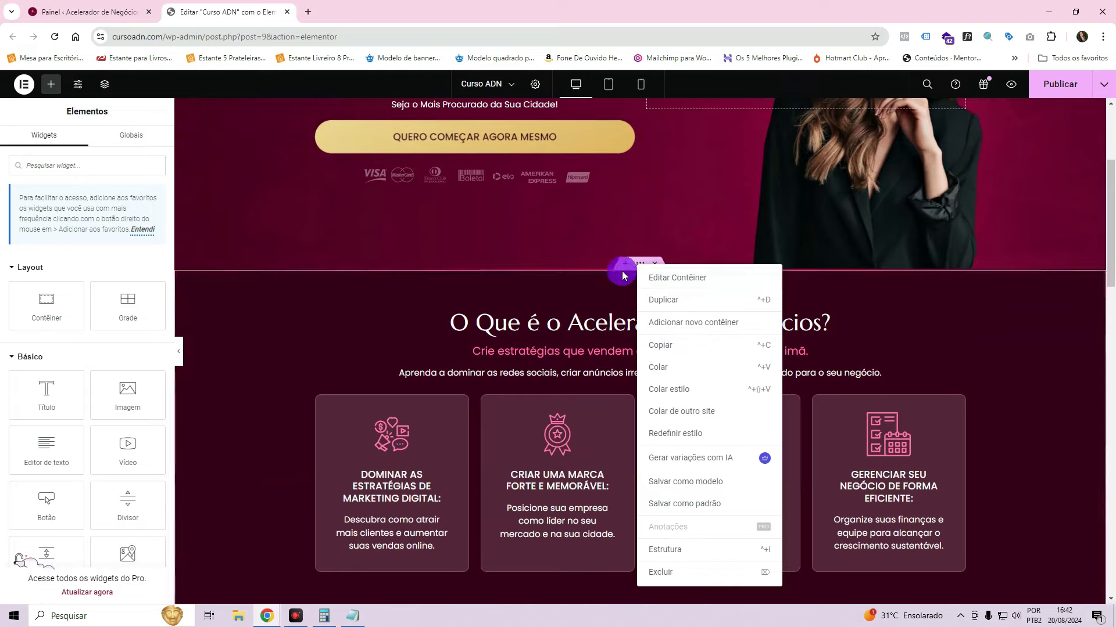
click(683, 344)
scroll(681, 346, down, 5)
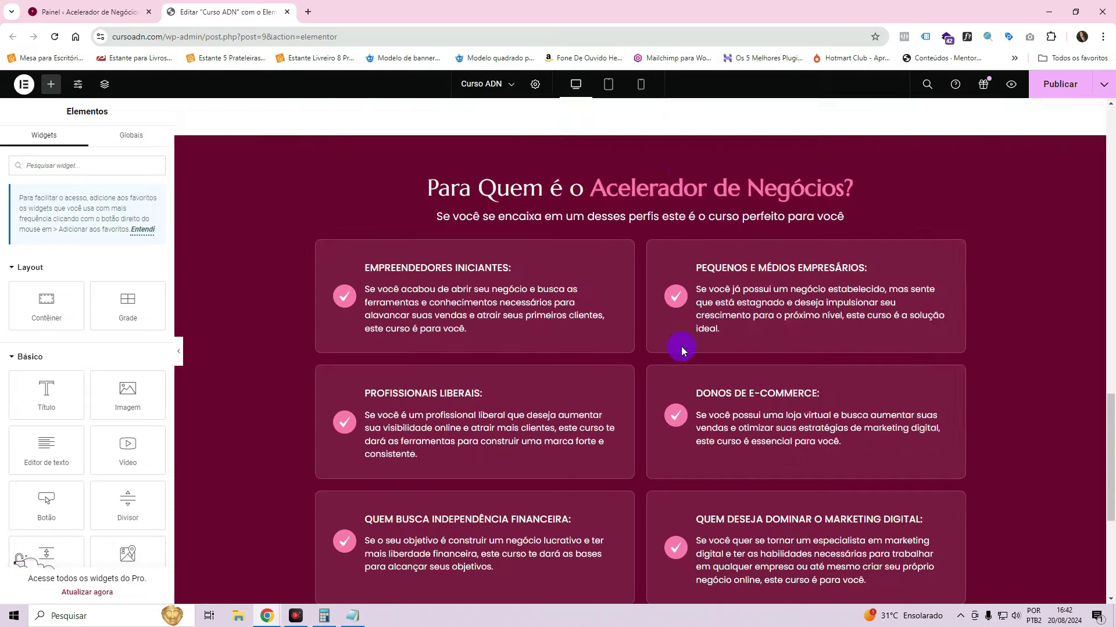
scroll(681, 346, down, 5)
right_click(509, 493)
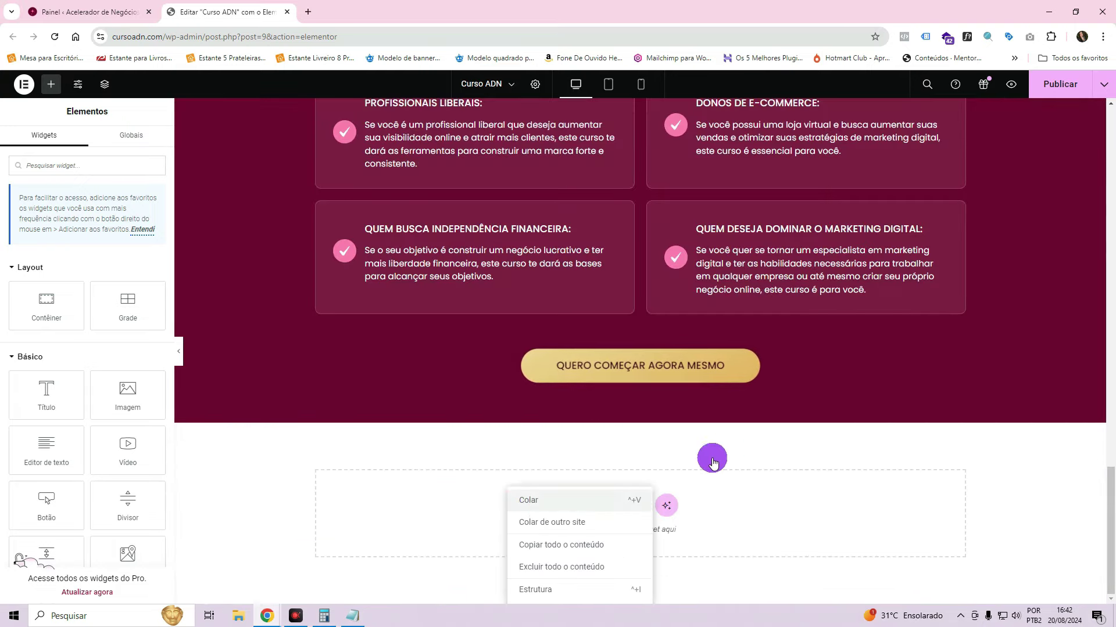
key(ctrl+v)
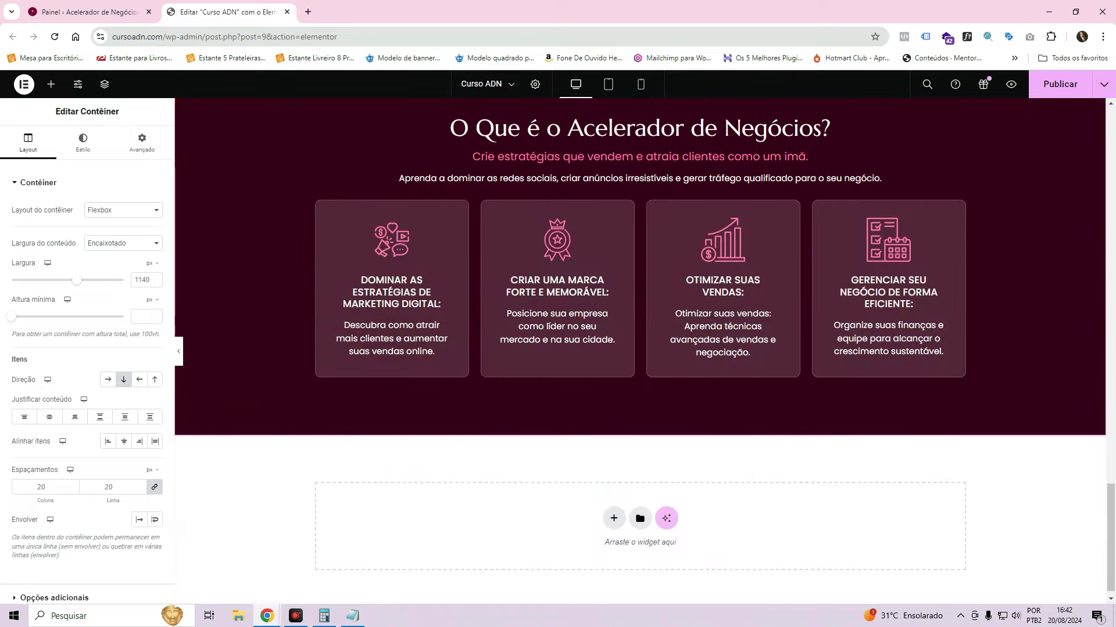
scroll(641, 267, up, 3)
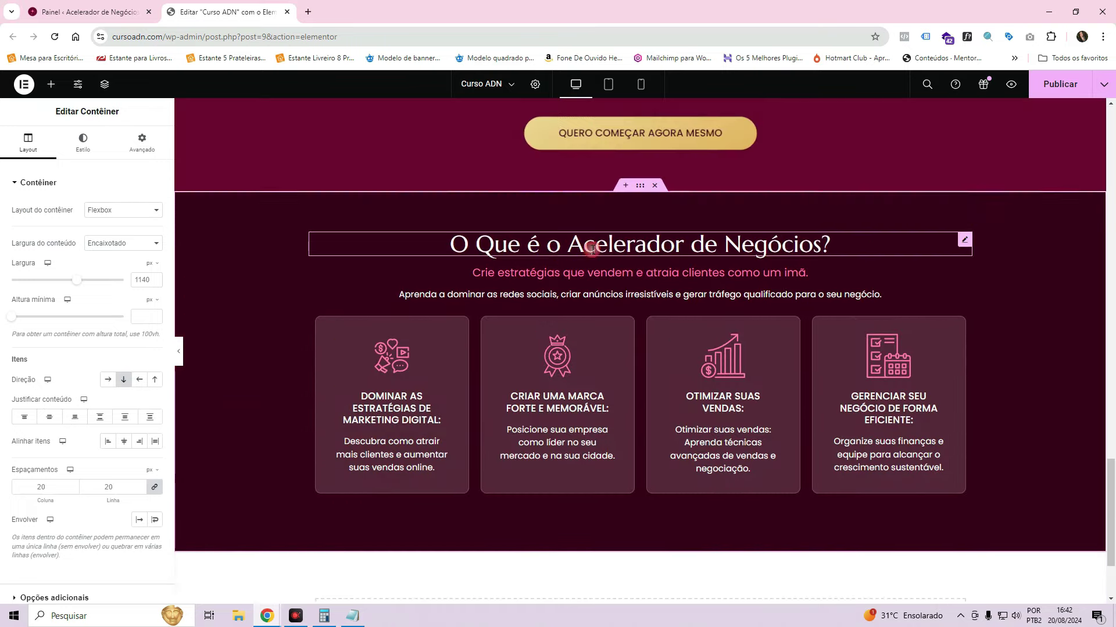
click(640, 267)
key(BackSpace)
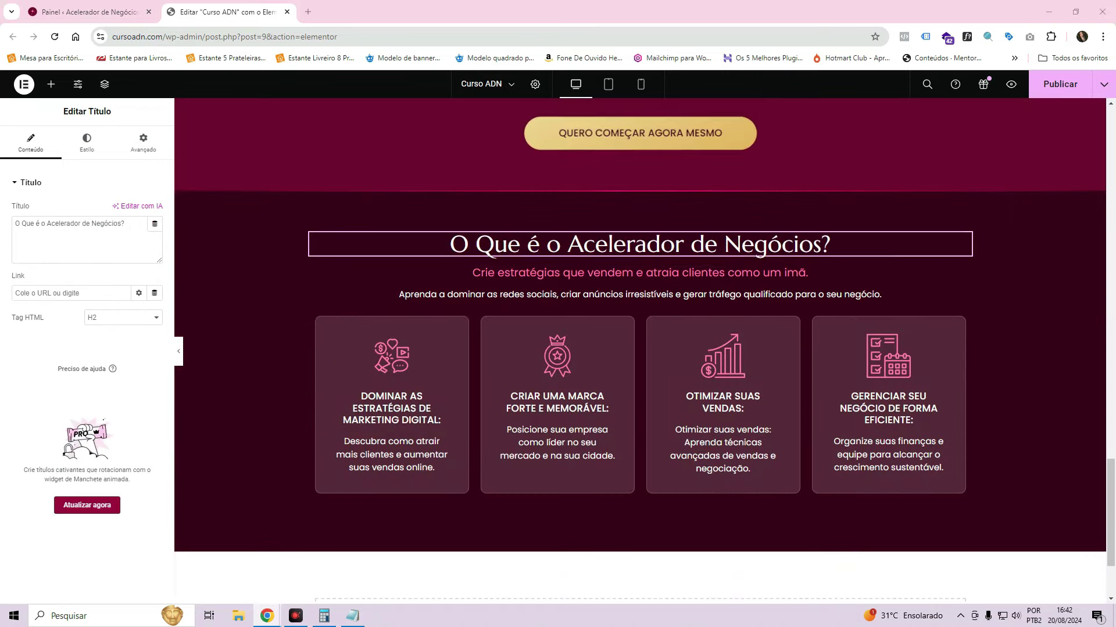
Step: Paste the 'Para Quem é o Acelerador de Negócios?' heading there and delete the old O Que é heading
scroll(697, 250, up, 10)
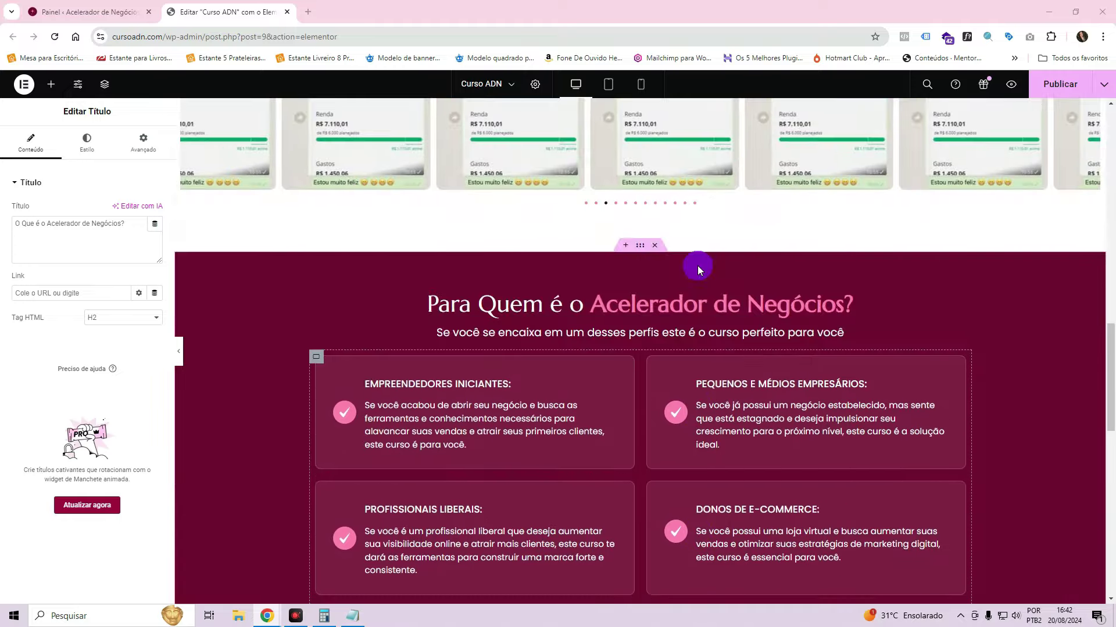
right_click(685, 307)
click(730, 361)
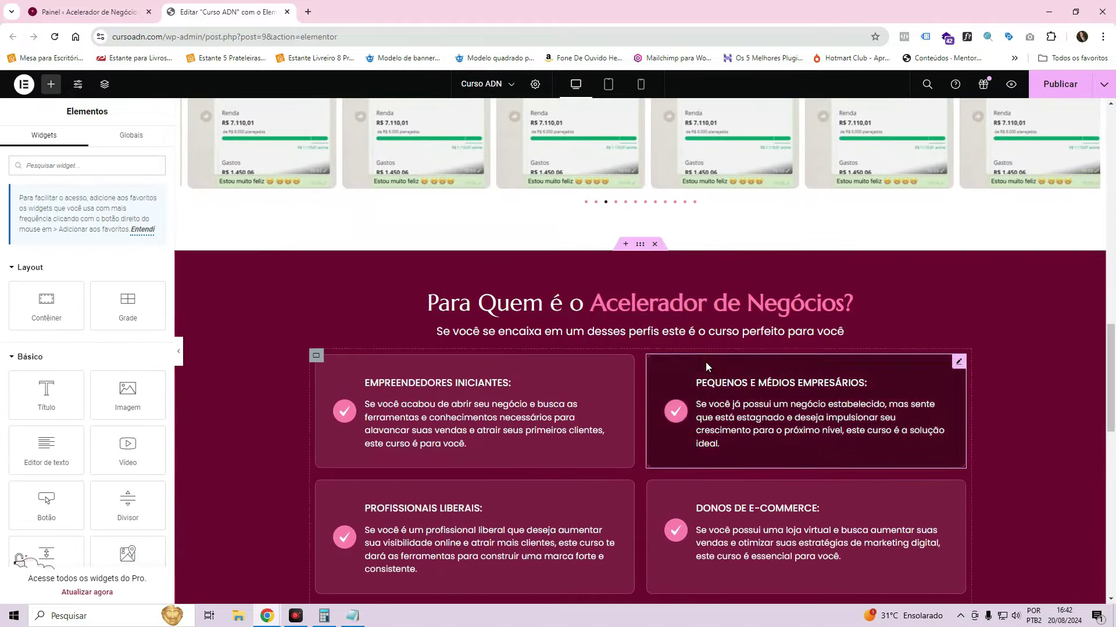
scroll(697, 360, down, 5)
right_click(674, 243)
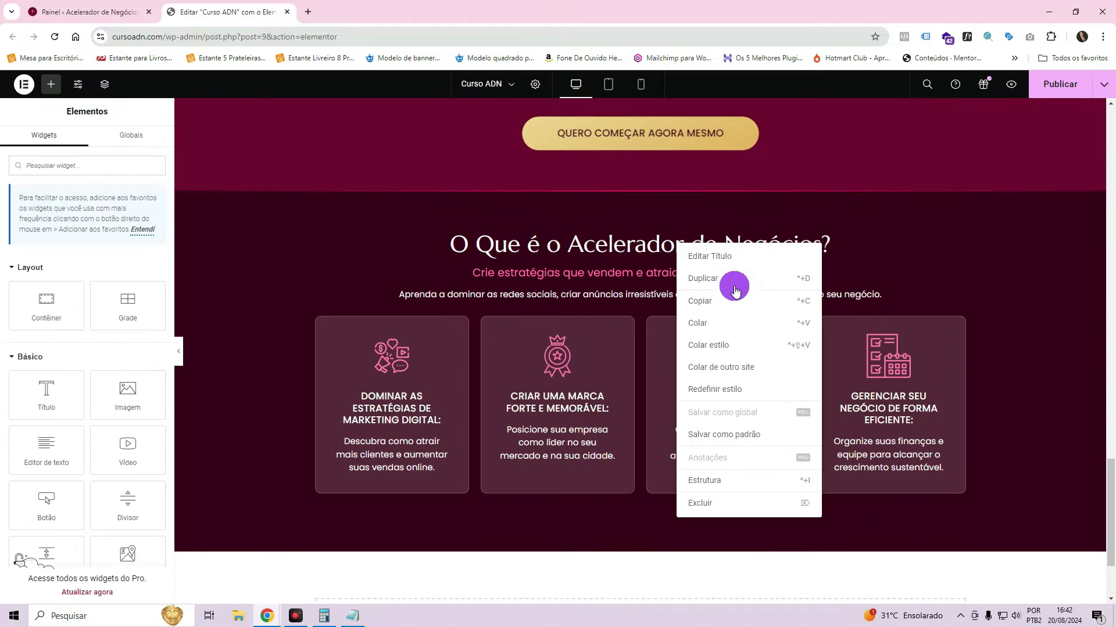
click(738, 324)
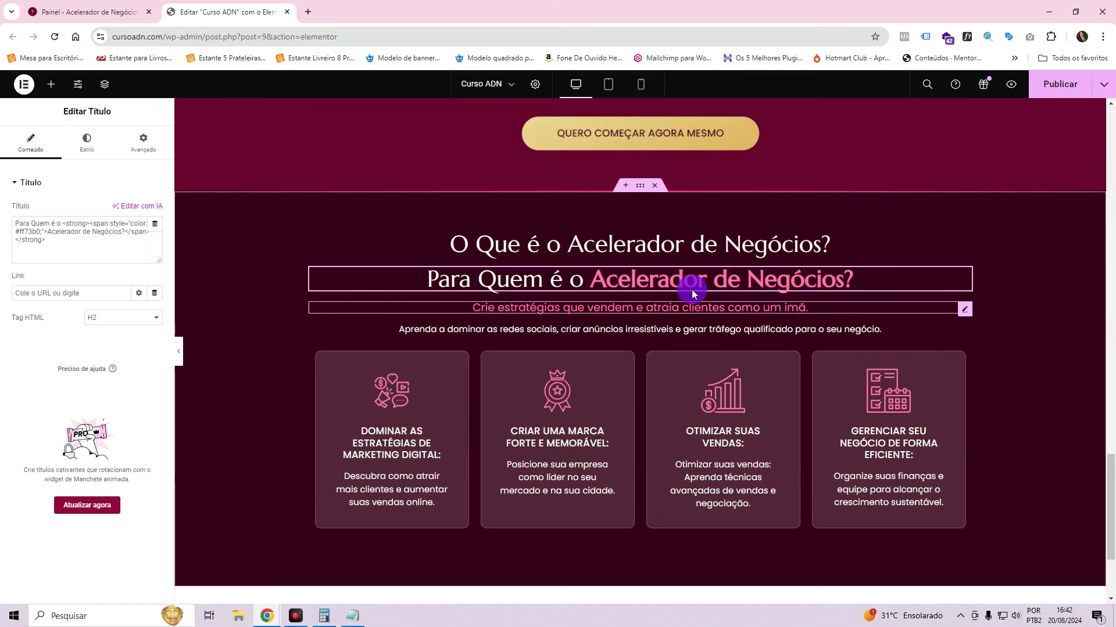
right_click(672, 243)
click(779, 503)
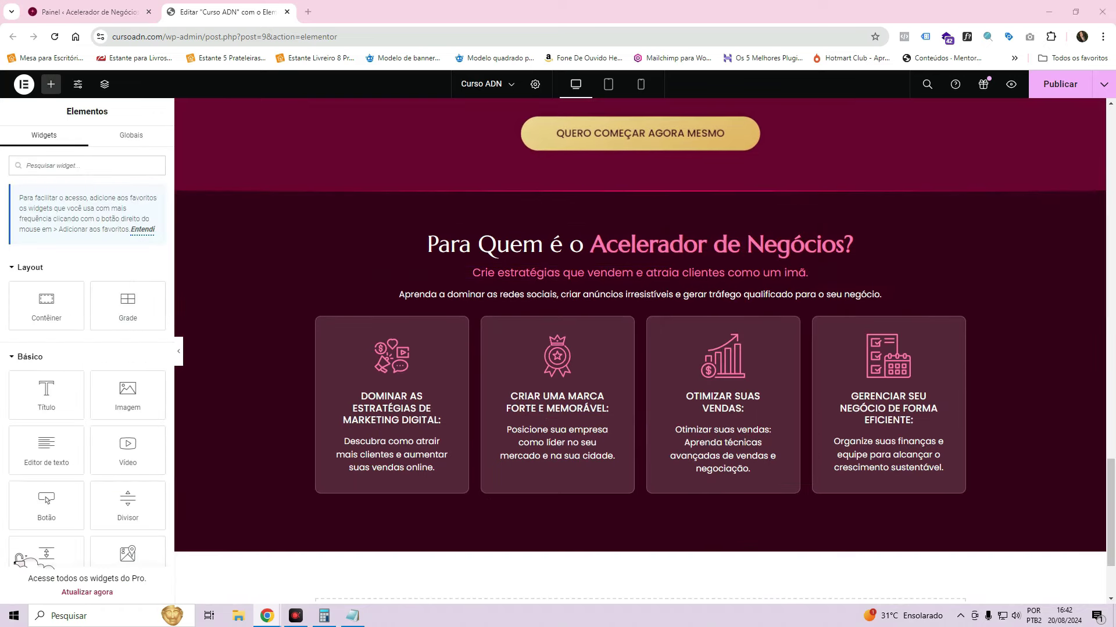
Step: Change the title to 'O que você tera acesso dentro do Acelerador de Negócios?'
click(571, 245)
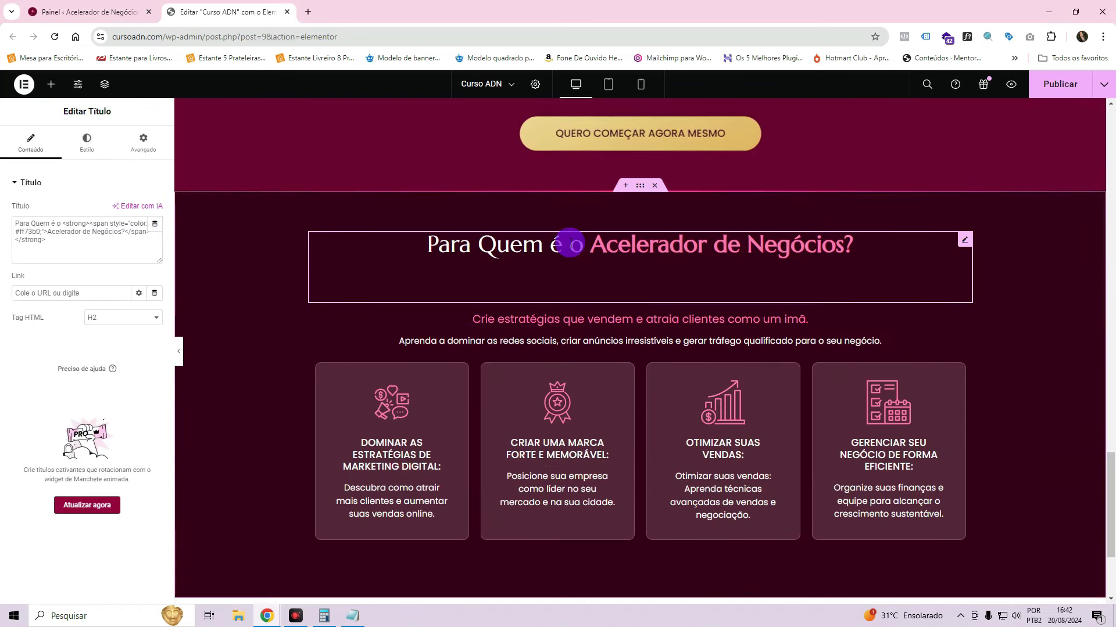
click(64, 221)
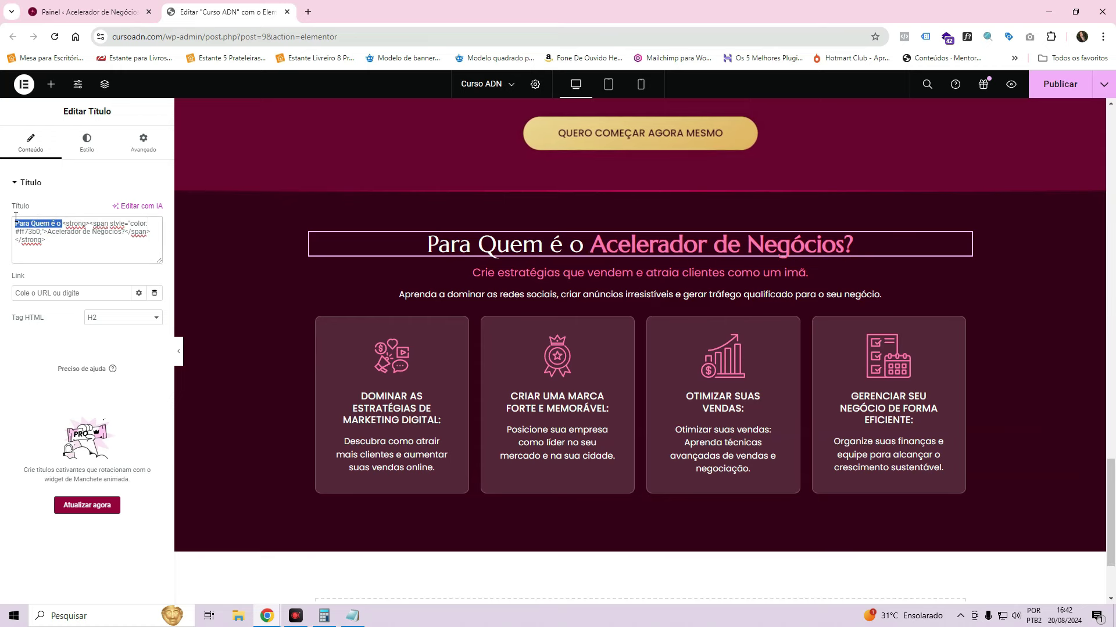
drag(17, 224, 15, 224)
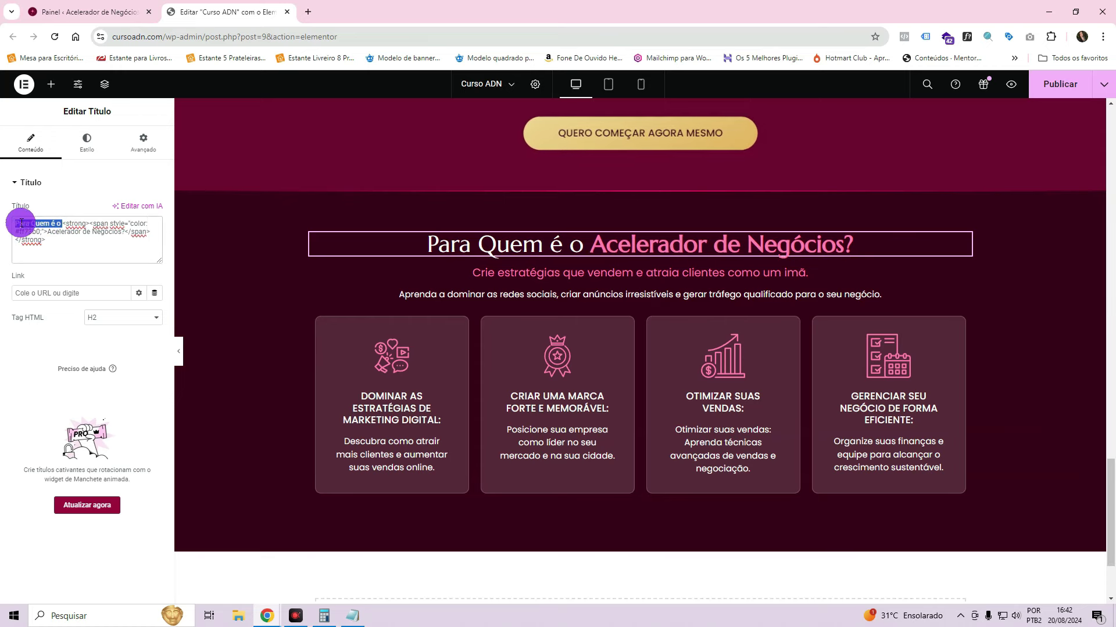
text(O que você tera acesso dentro do)
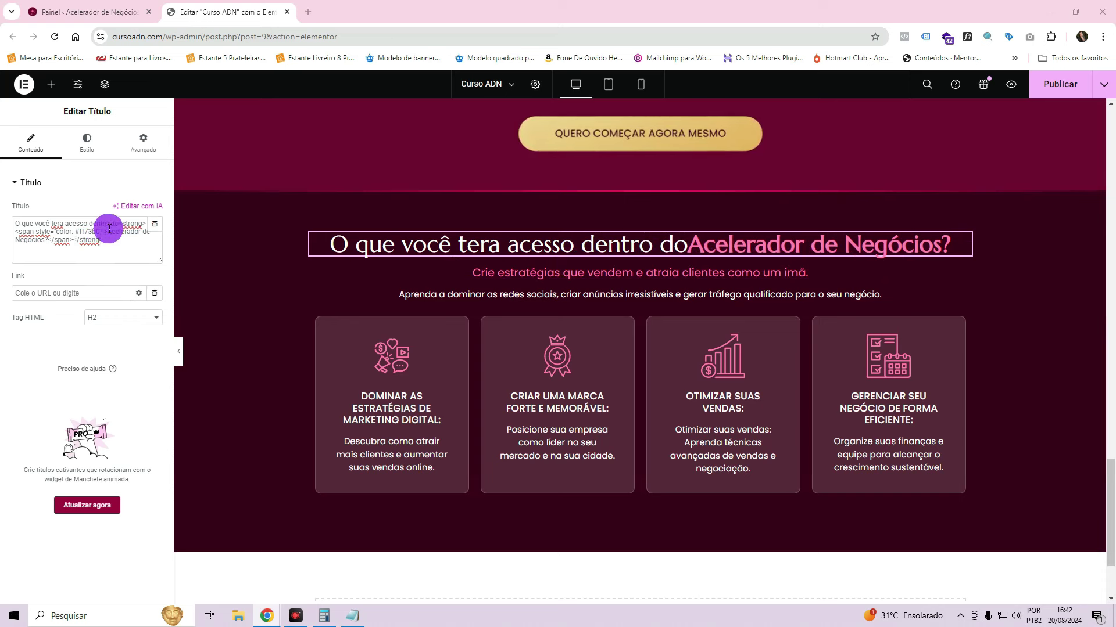
drag(47, 234, 49, 240)
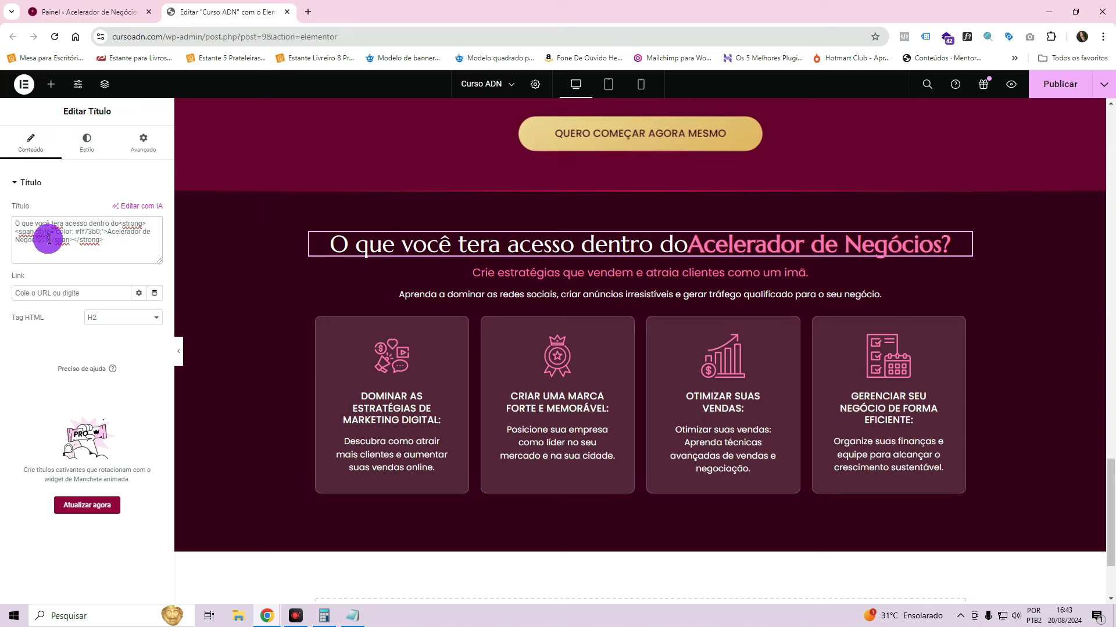
click(124, 224)
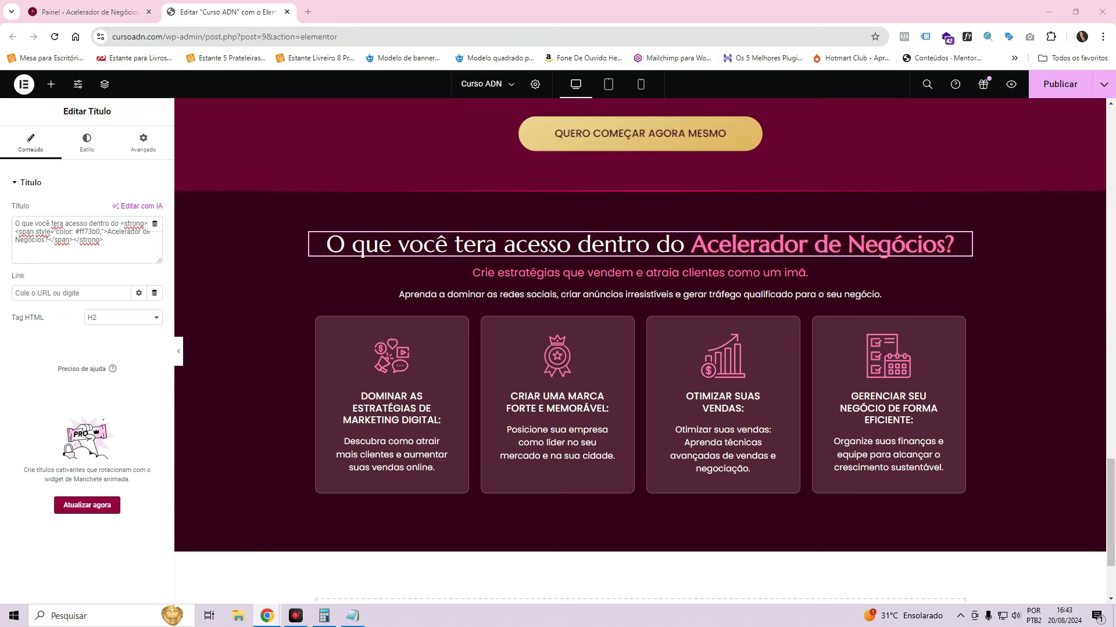
Step: Delete the 'Aprenda a dominar' line and the 'Crie estratégias' subtitle below the heading
right_click(667, 295)
click(729, 562)
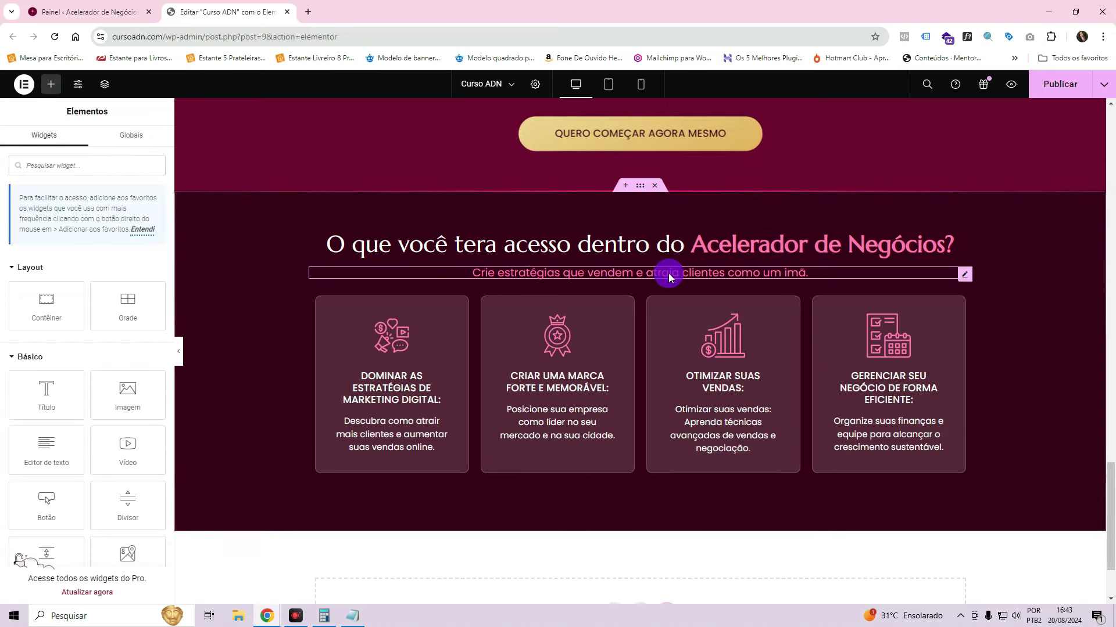
right_click(669, 276)
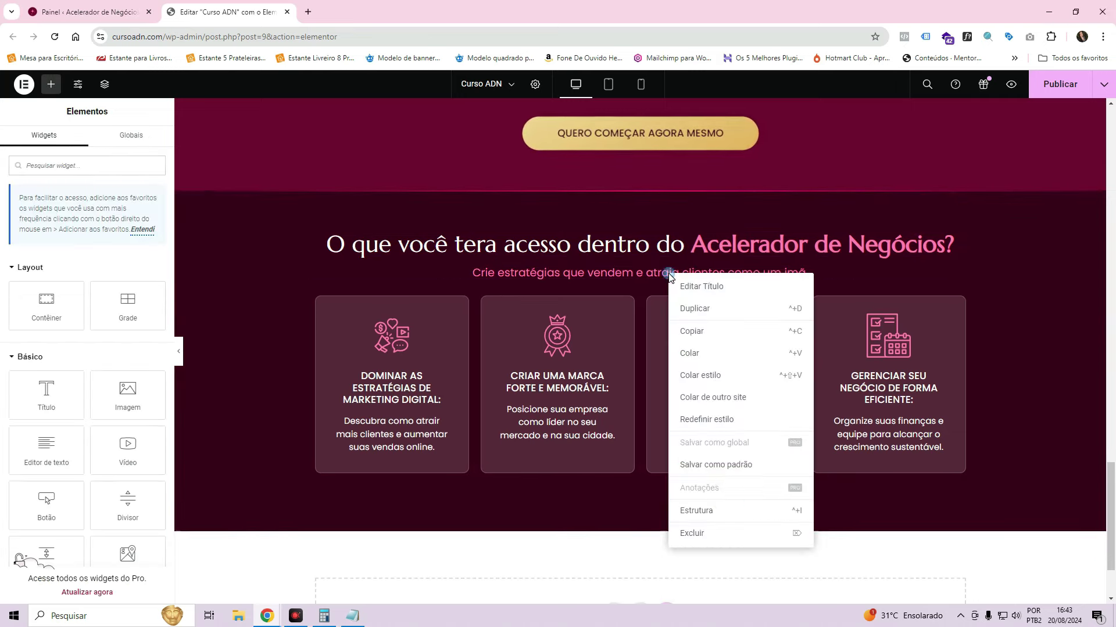
click(729, 535)
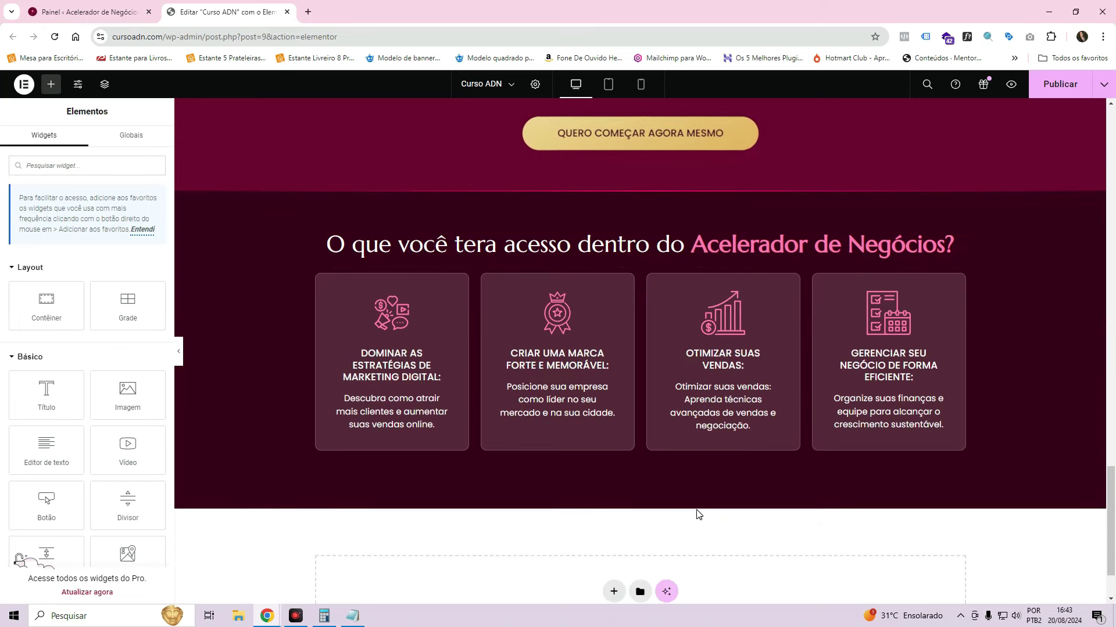
Step: Add an icon list under the heading, keeping one item with the pasted course-access sentence
click(112, 156)
text(LIS)
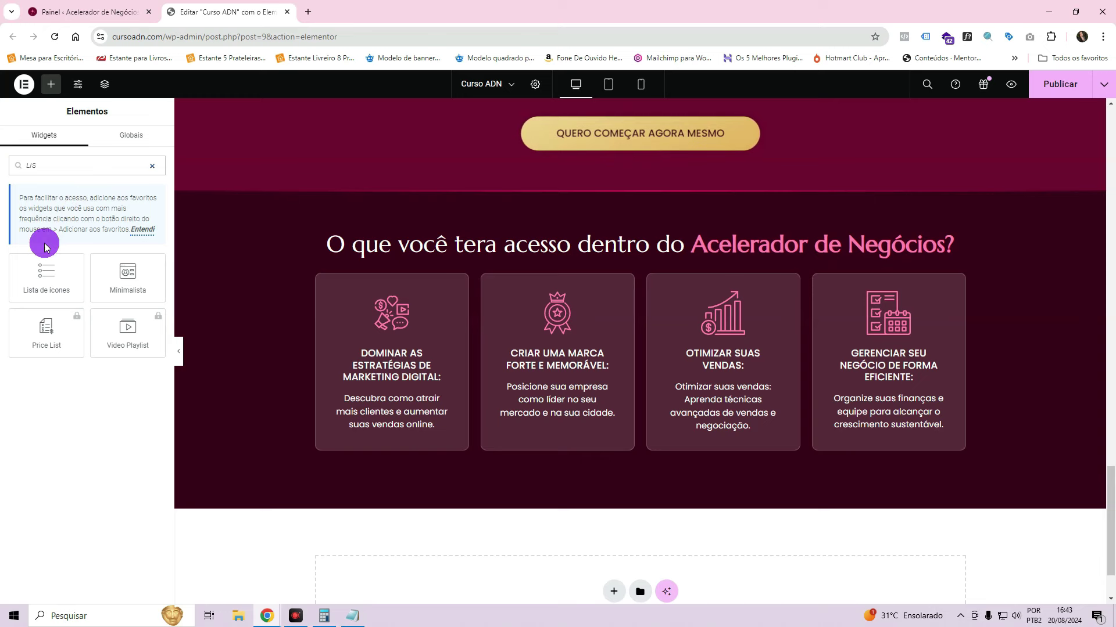
drag(46, 247, 577, 259)
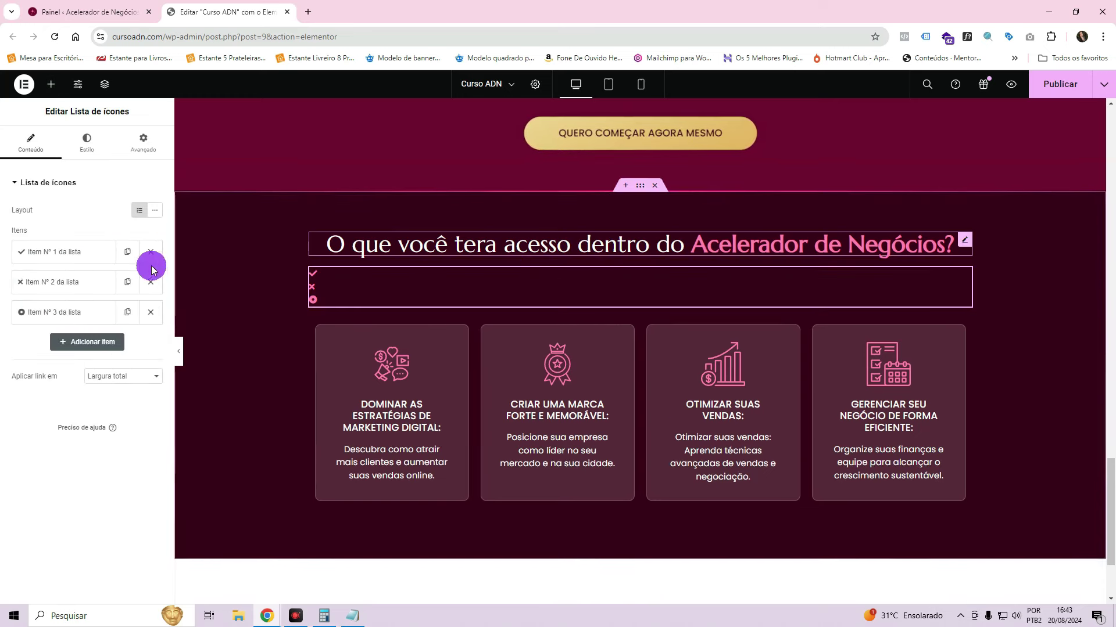
click(150, 252)
click(151, 252)
click(107, 252)
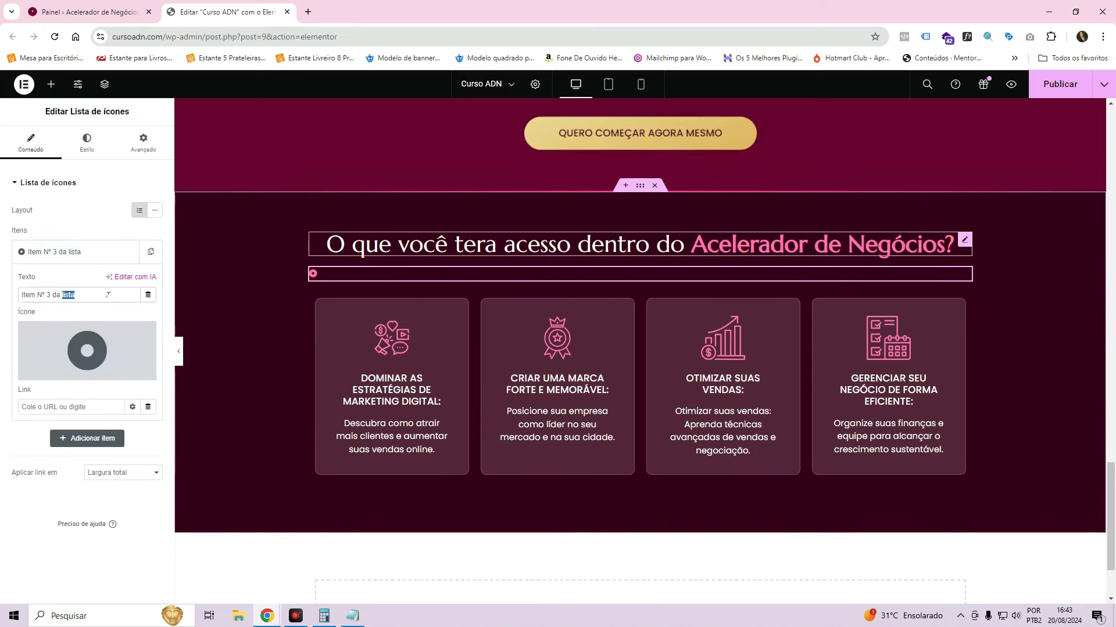
key(ctrl+v)
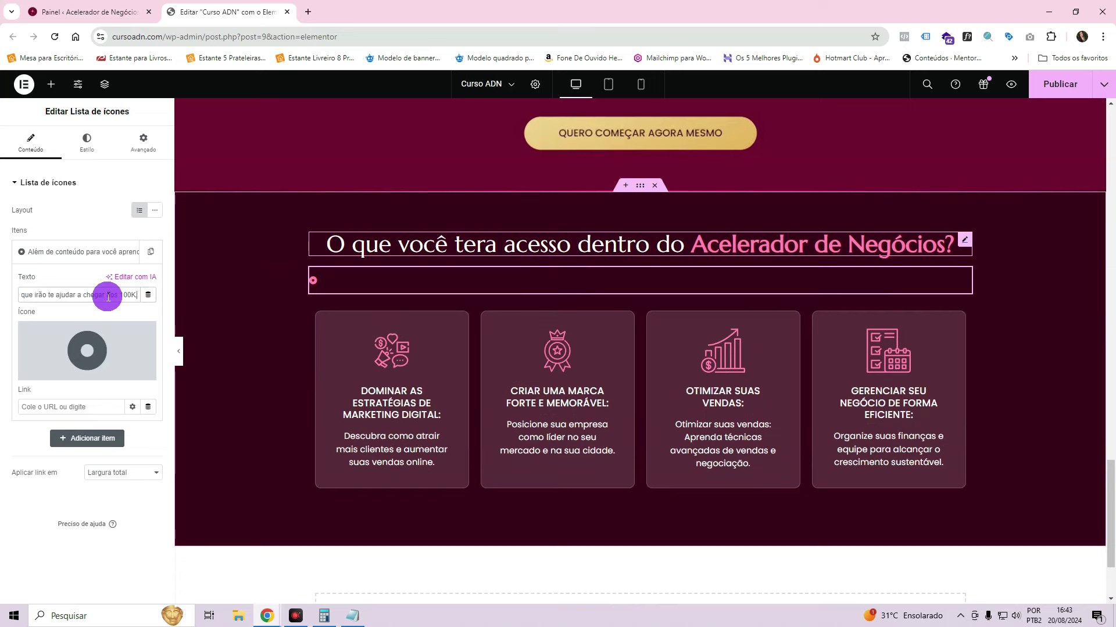
Step: Set the list item's icon to the sparkle SVG from the media library
click(119, 372)
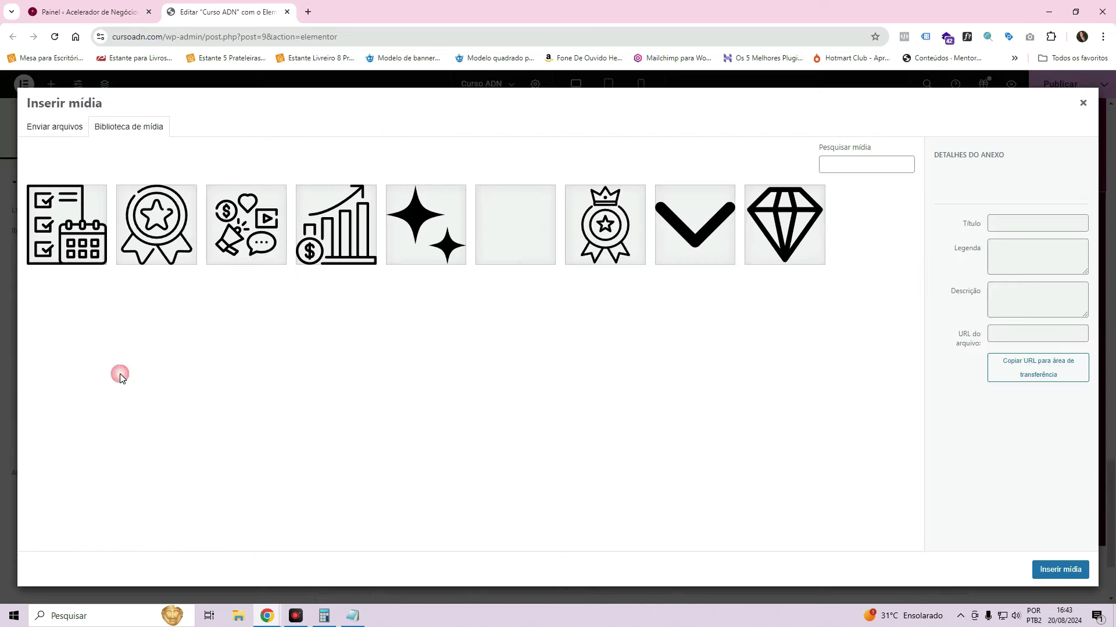
click(438, 222)
click(1068, 570)
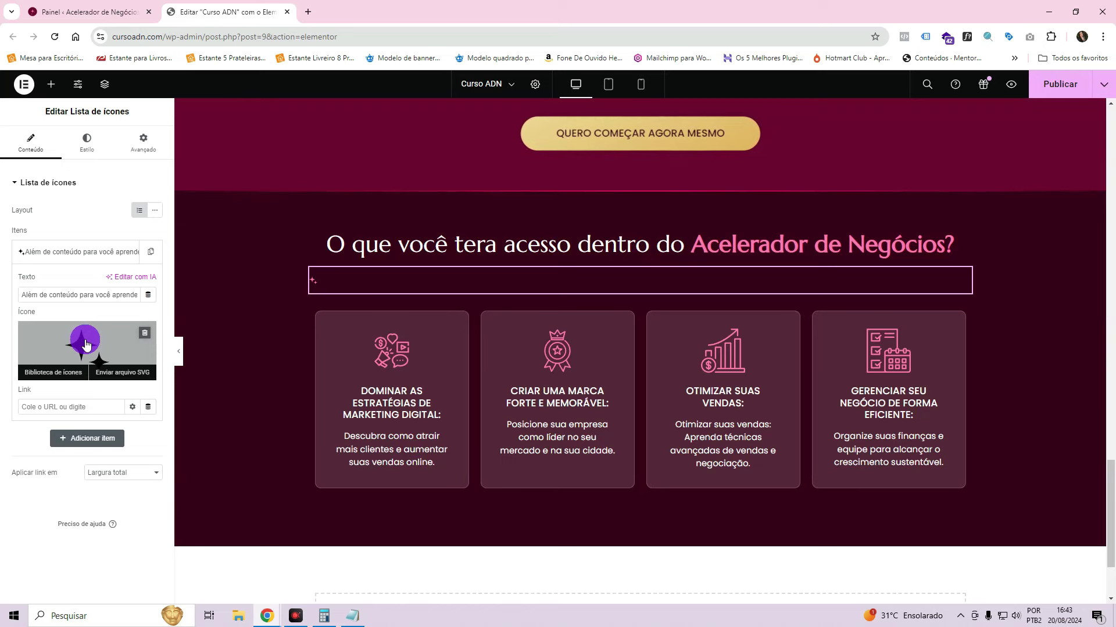
click(87, 145)
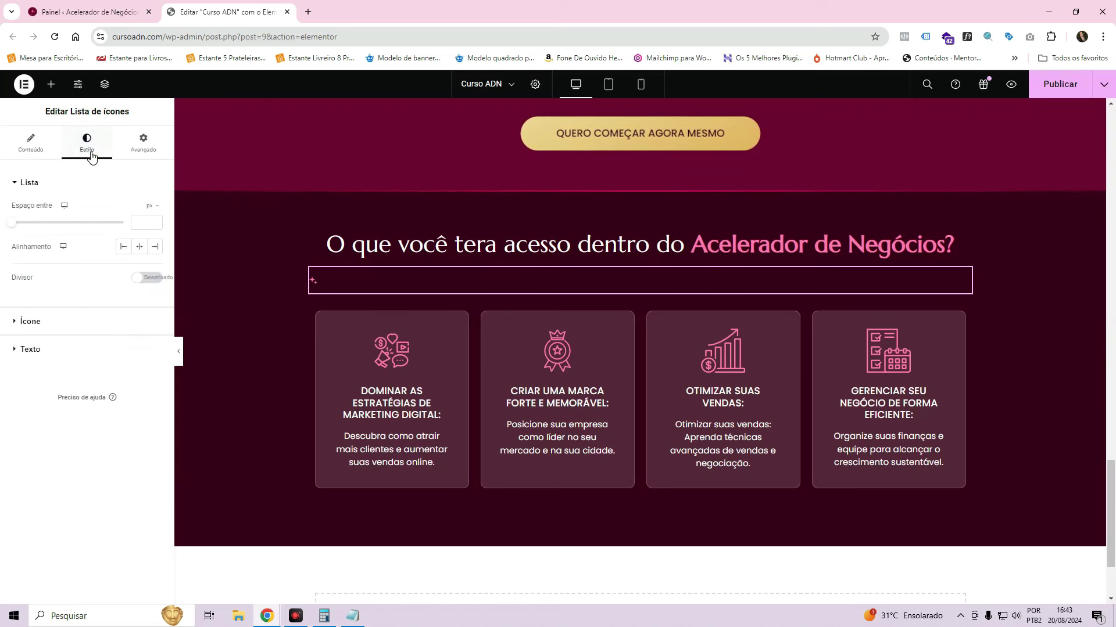
Step: Make the list text white with the subtitulo 2 font and centre the item
click(99, 349)
click(136, 343)
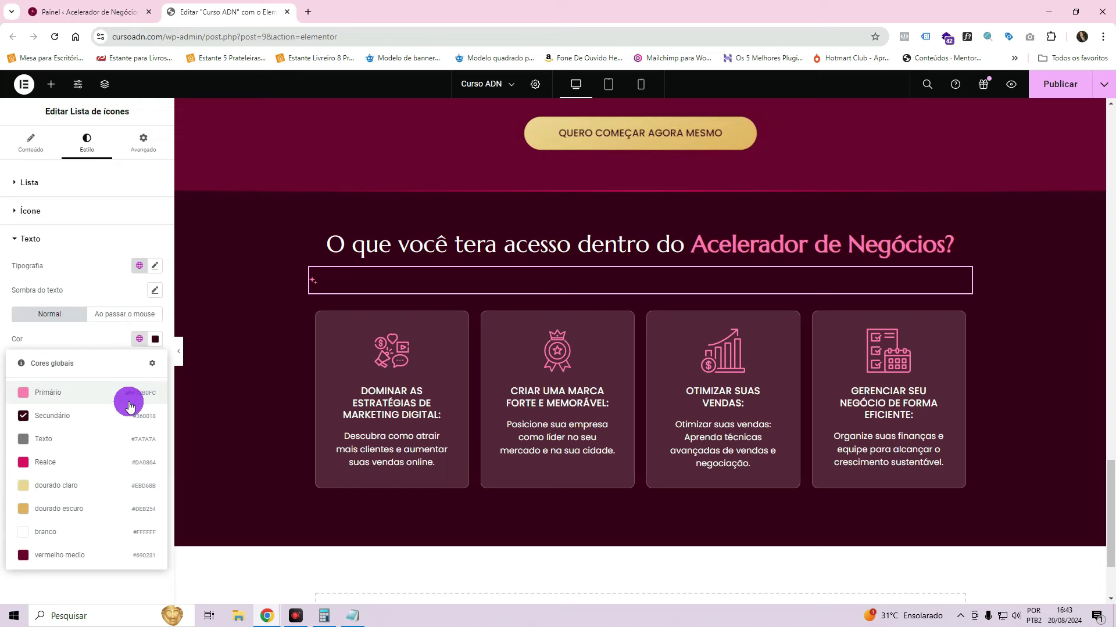
click(82, 527)
click(140, 266)
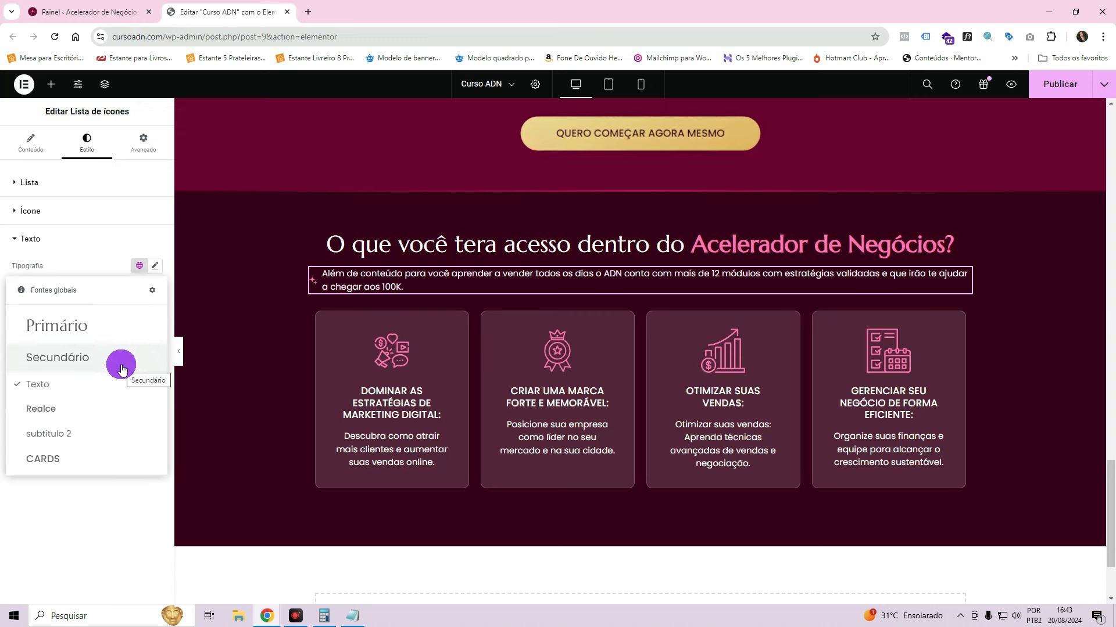
click(116, 438)
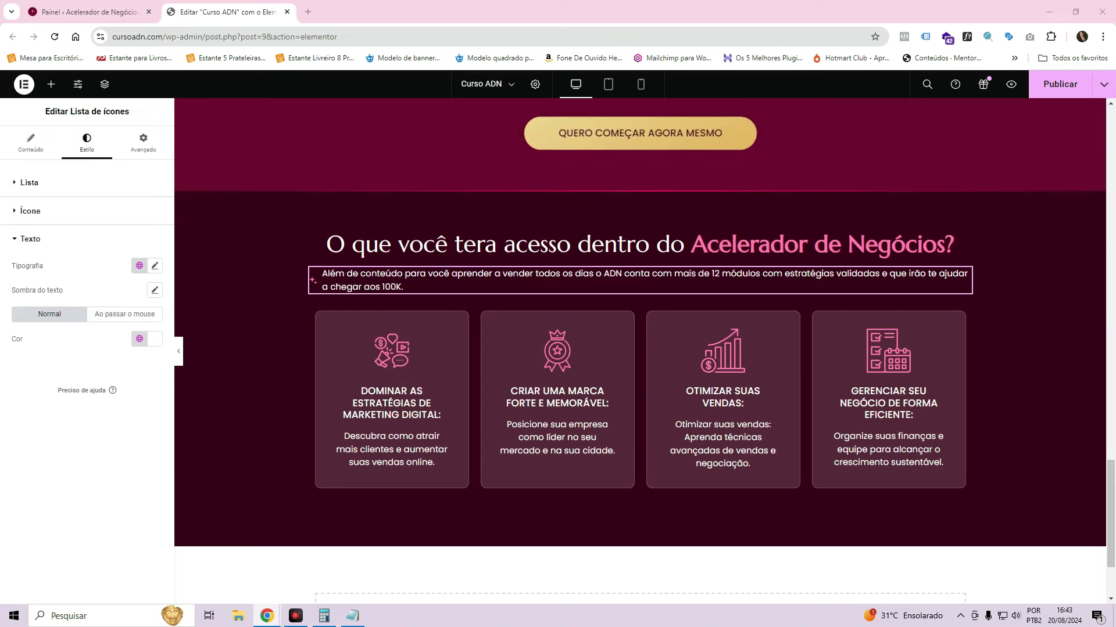
click(67, 182)
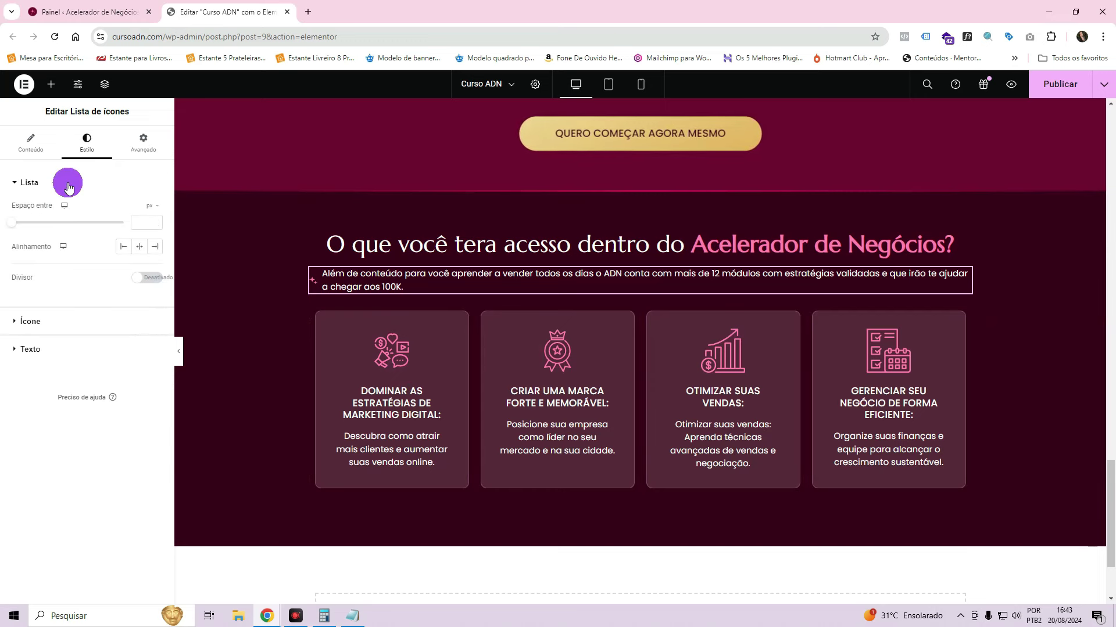
click(138, 247)
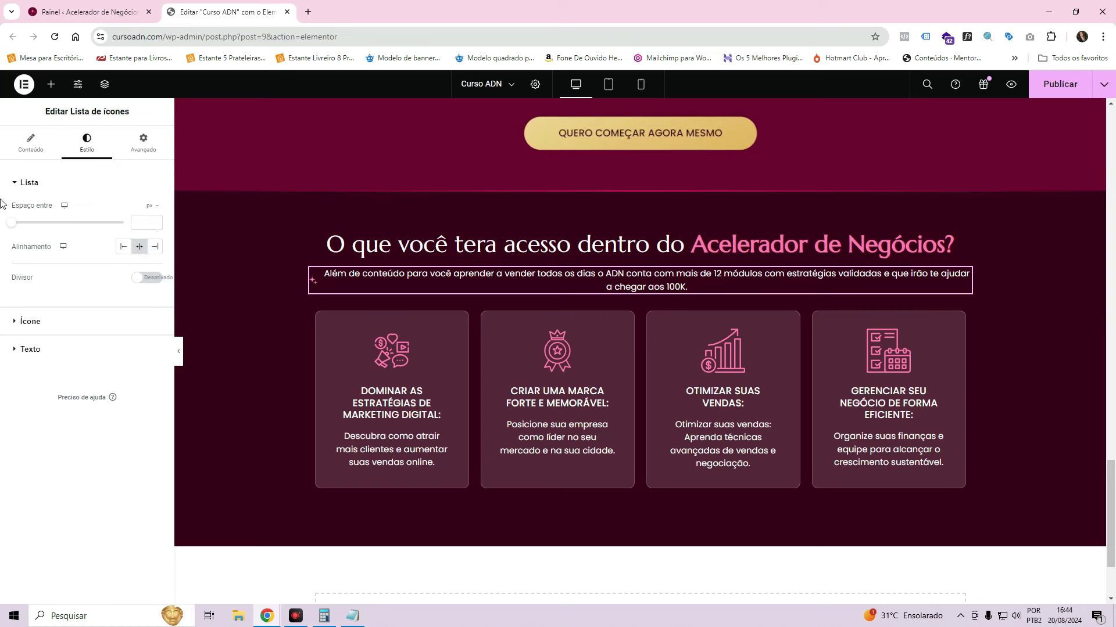
Step: Insert a <br> line break after '12 módulos' in the list item's text
click(26, 143)
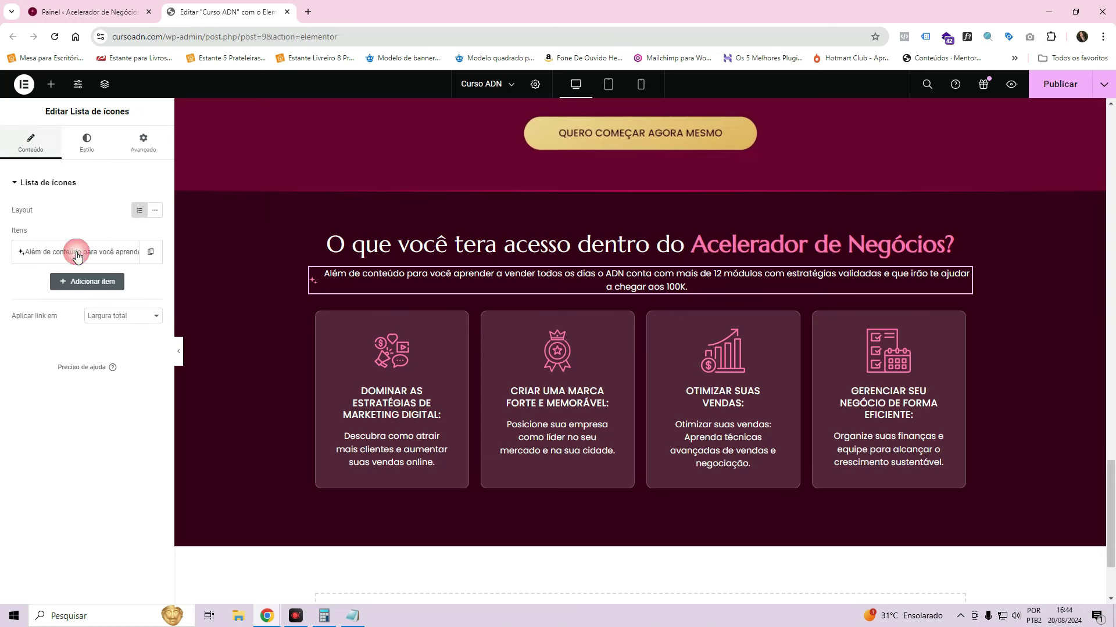
click(77, 256)
drag(24, 295, 137, 301)
click(117, 296)
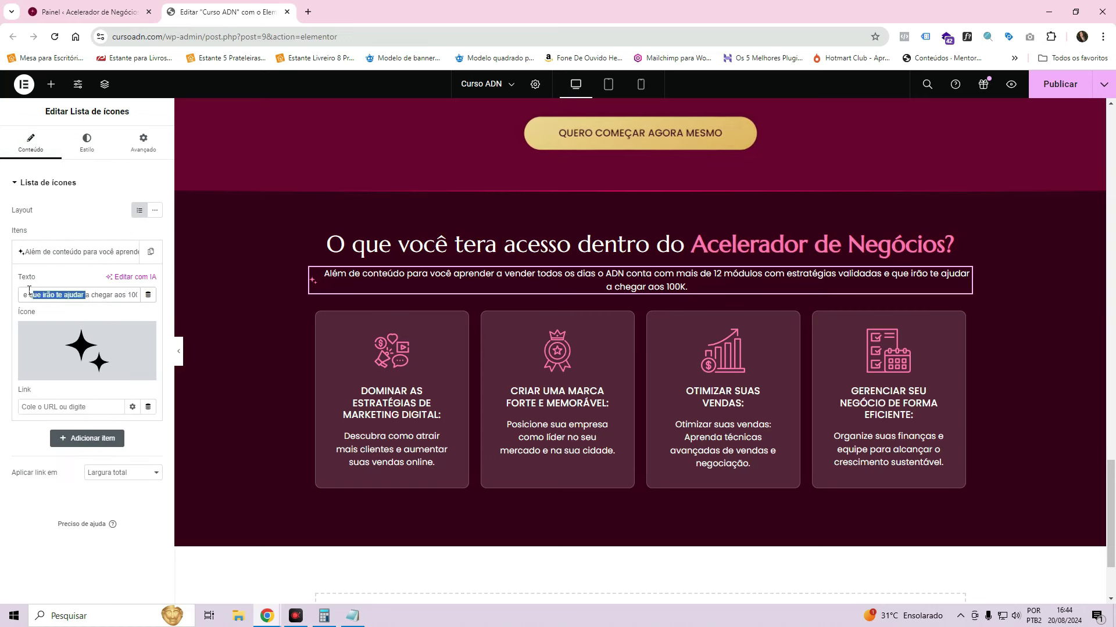
click(97, 295)
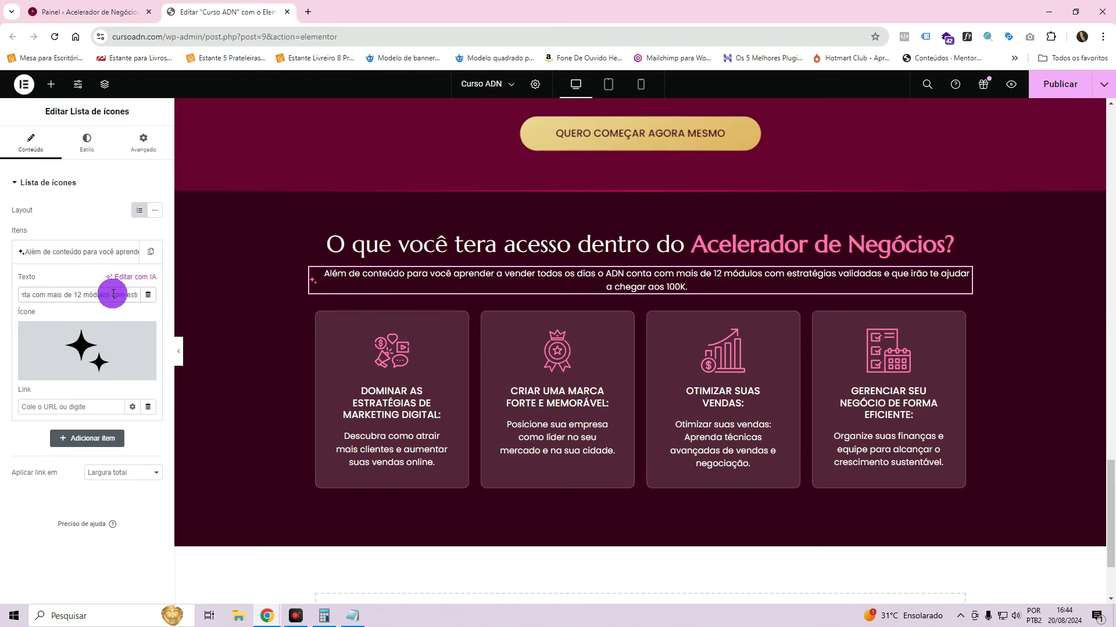
text(<>)
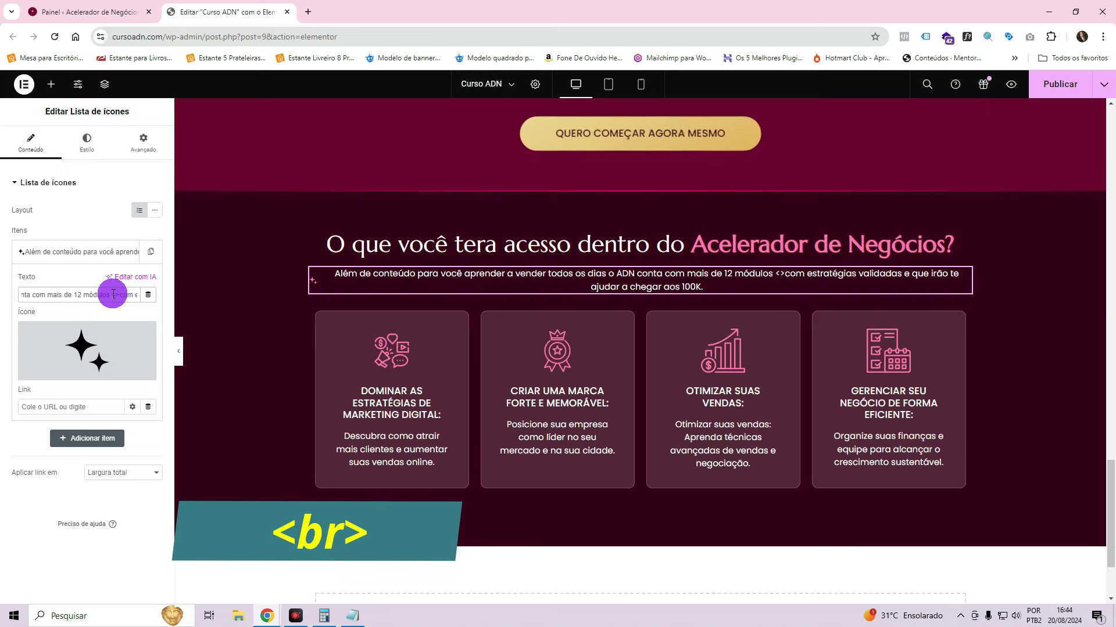
text(br)
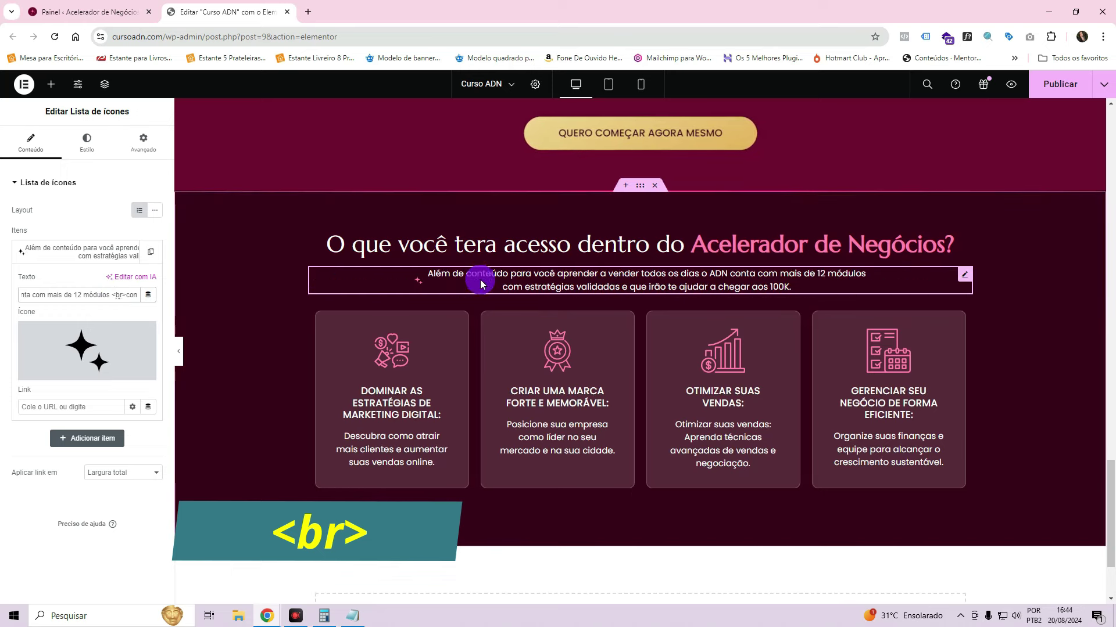
Step: Enlarge the sparkle icon to 25 px and publish the page
click(89, 146)
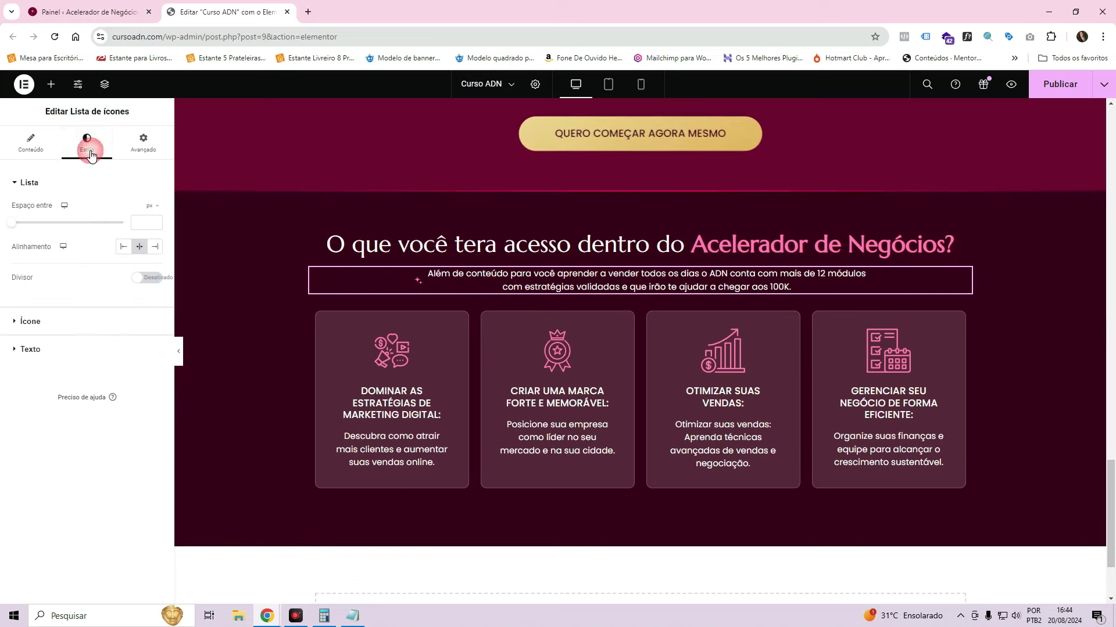
click(36, 321)
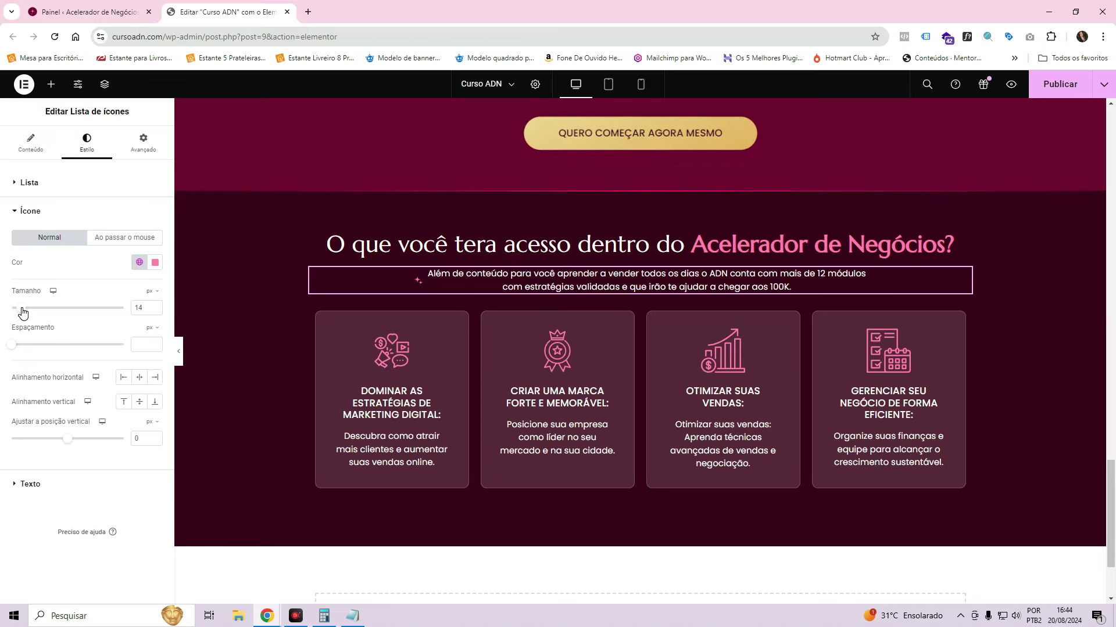
drag(22, 309, 34, 309)
click(139, 526)
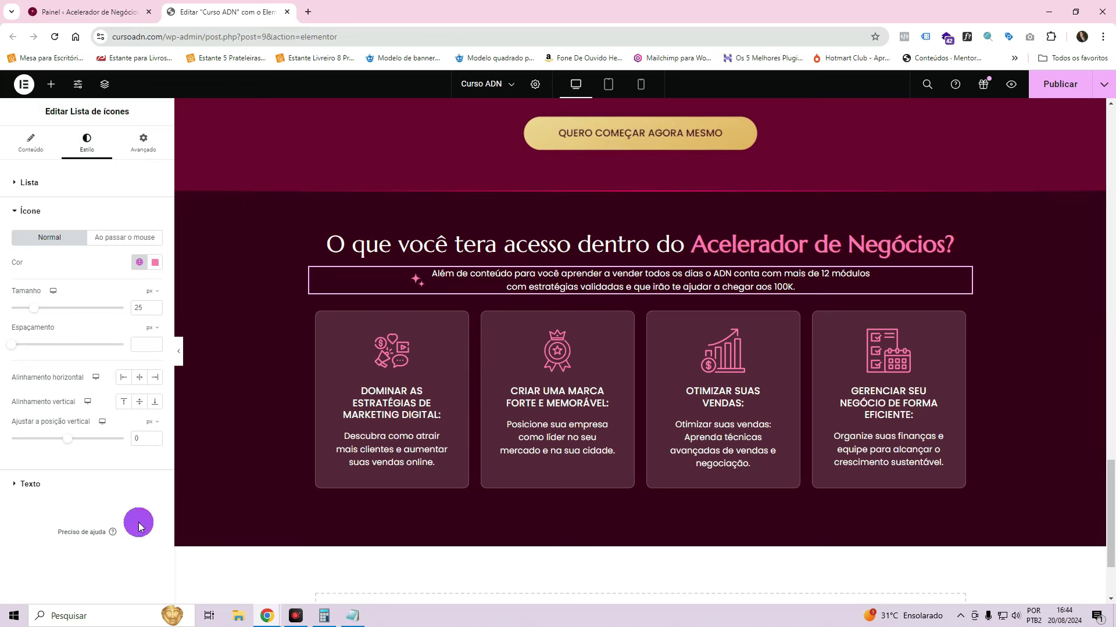
click(1051, 88)
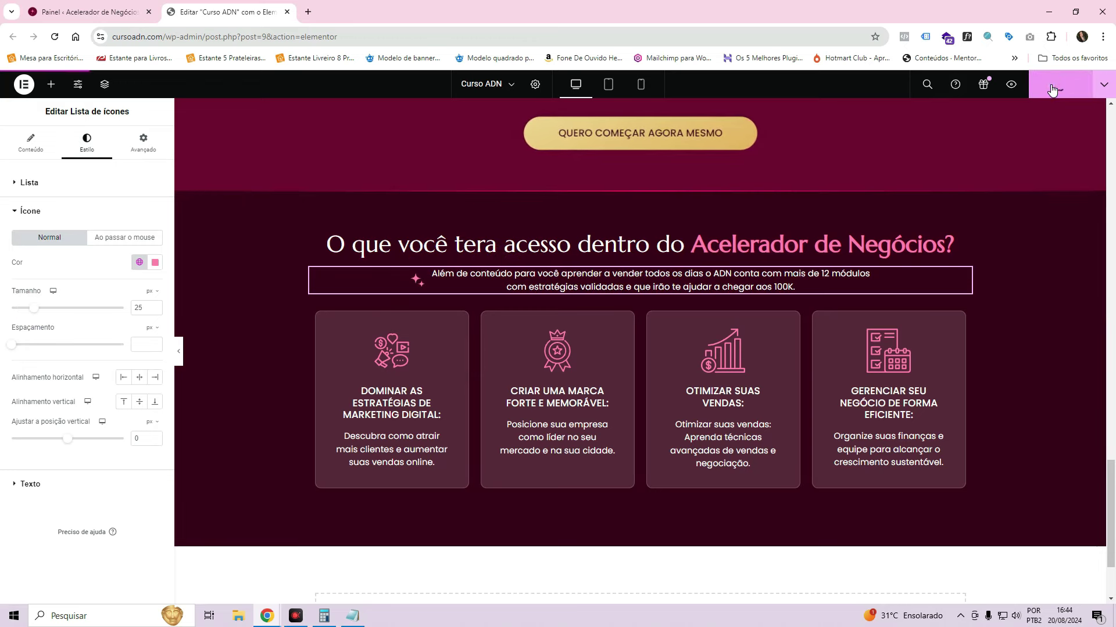
Step: Delete the Dominar, Criar uma marca and Otimizar icon cards
scroll(405, 302, down, 1)
right_click(405, 302)
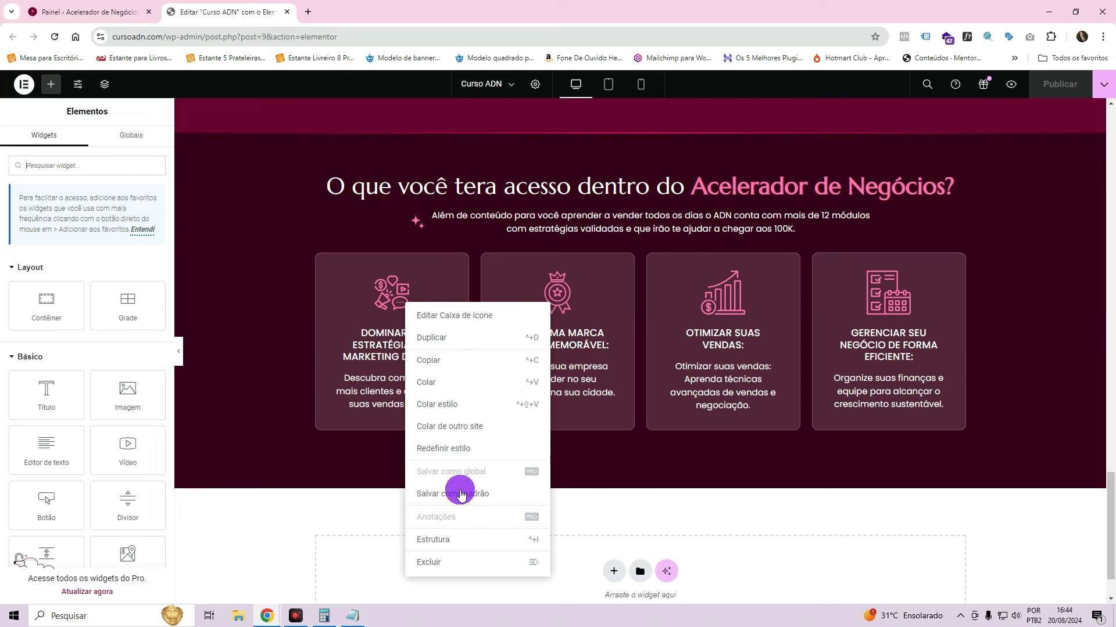
click(473, 562)
right_click(405, 332)
click(466, 593)
key(Delete)
scroll(398, 361, down, 1)
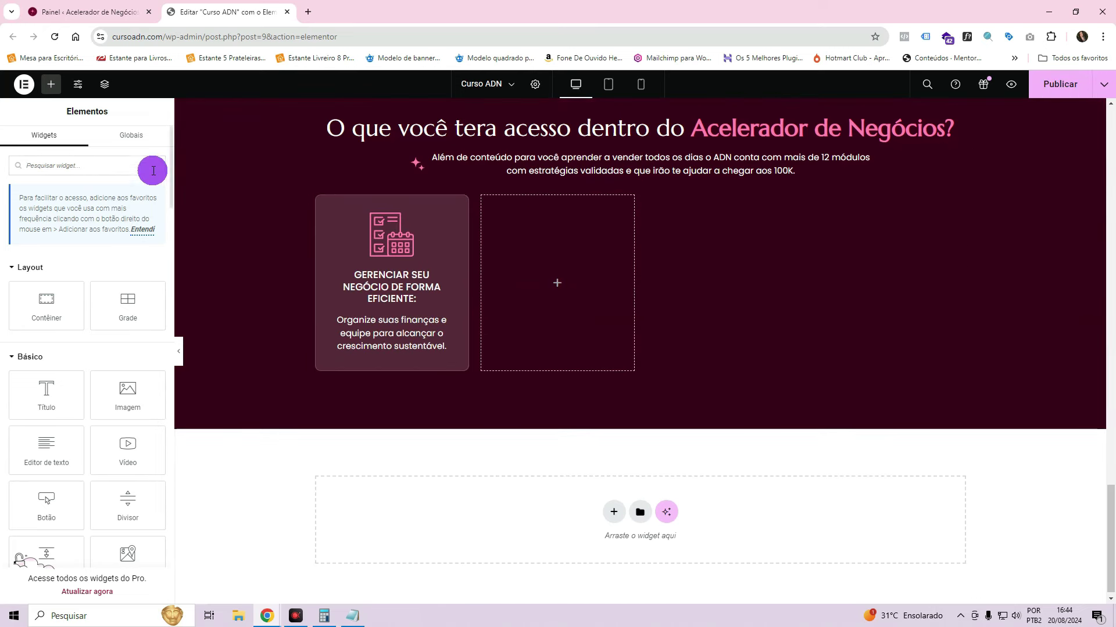
Step: Search widgets for 'caix' and drop an image box into the empty column
click(51, 85)
click(63, 158)
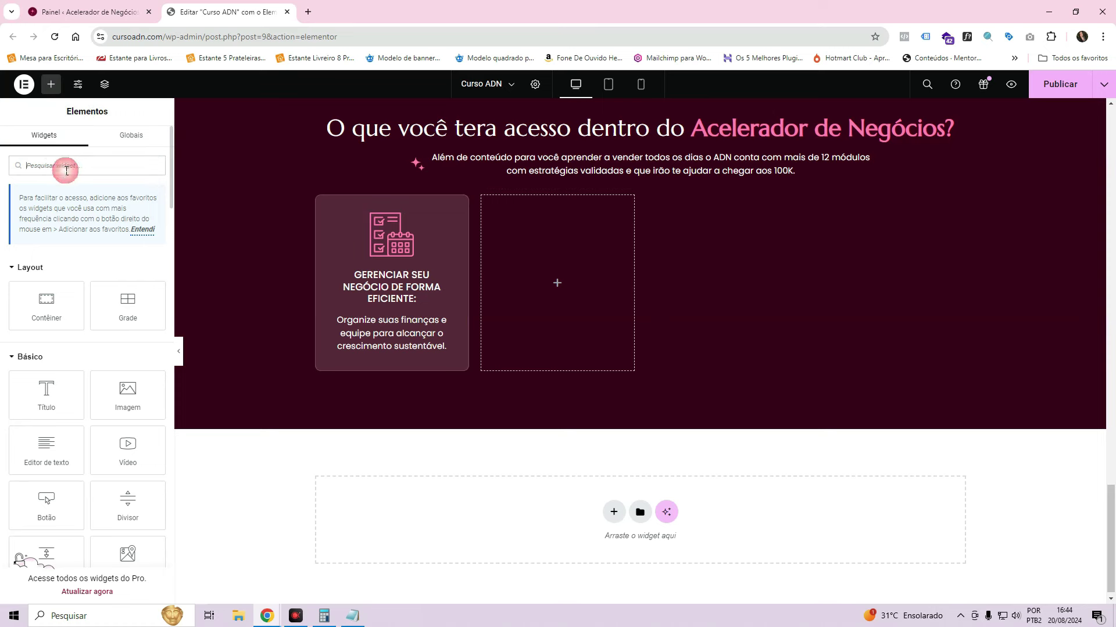
text(caix)
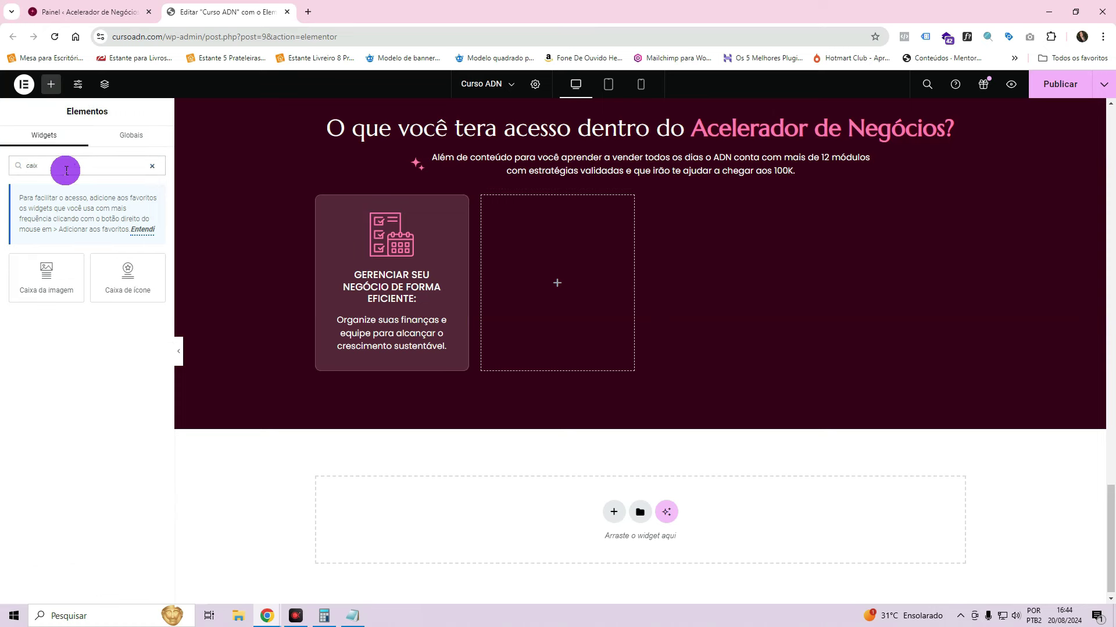
drag(46, 273, 519, 256)
Step: Copy the Gerenciar icon card's style onto the image box, then delete that icon card
right_click(417, 219)
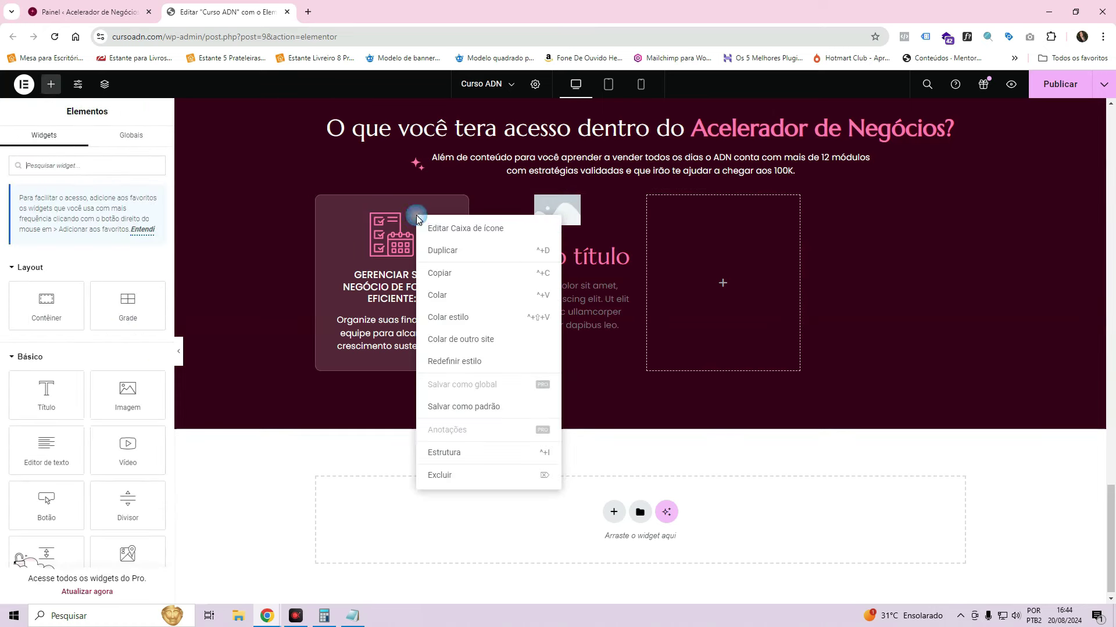
click(463, 273)
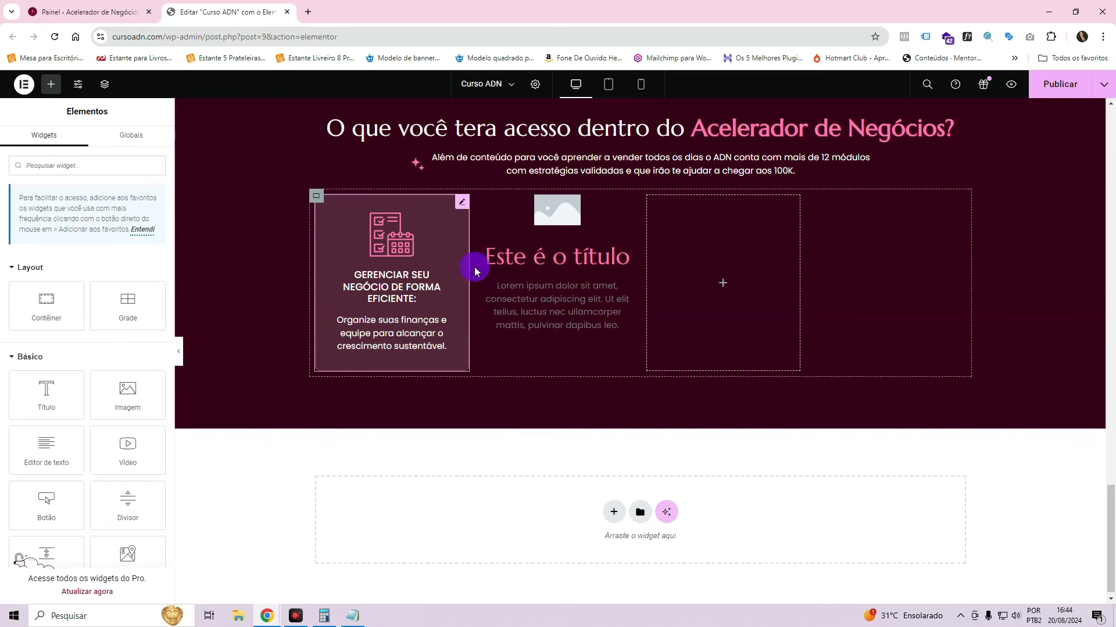
right_click(522, 225)
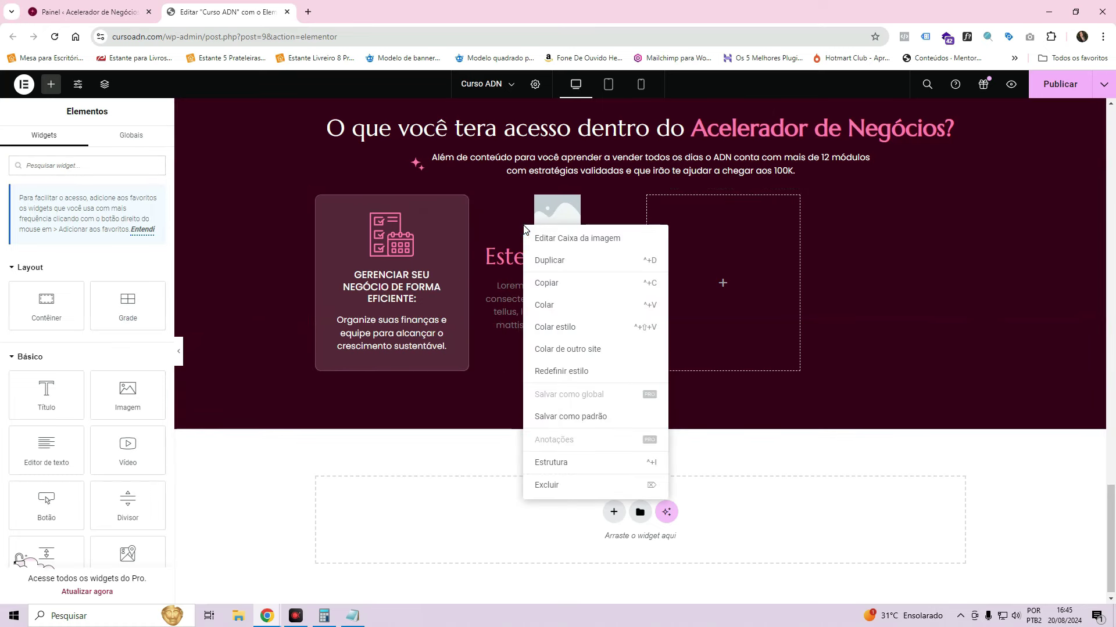
click(638, 328)
right_click(394, 222)
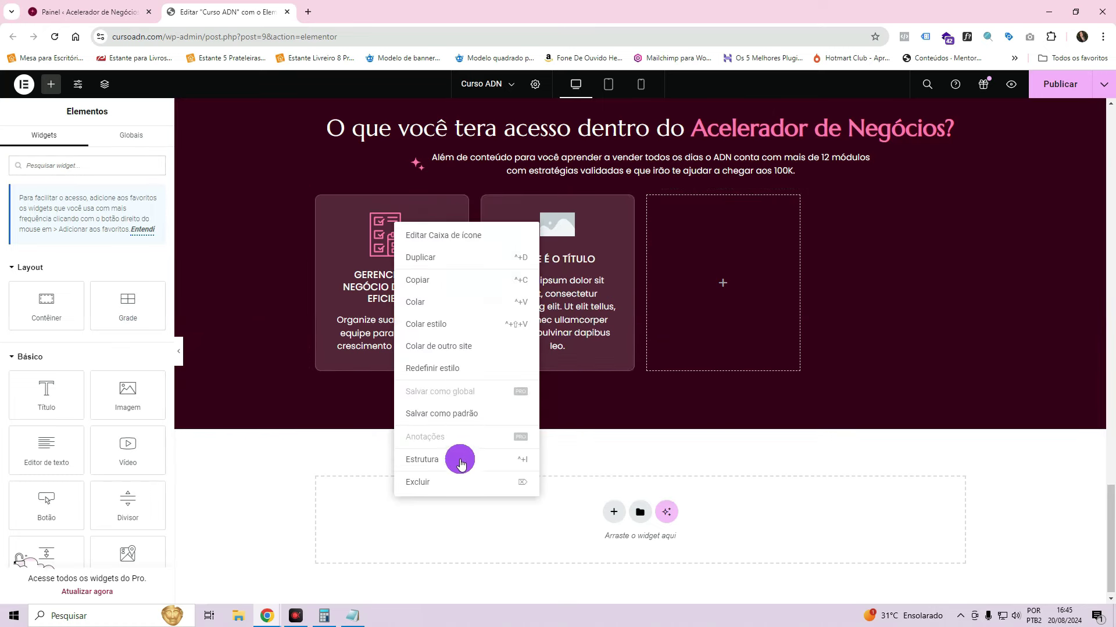
click(457, 481)
Step: Title the image box 'Módulo 1', paste the marketing description, and start uploading a picture
click(416, 229)
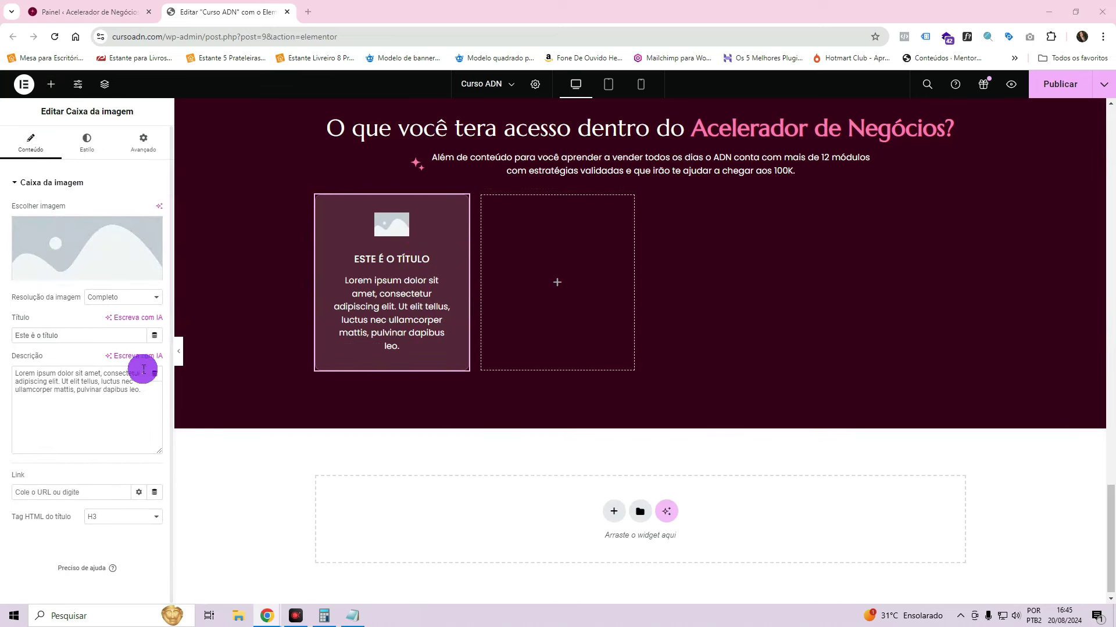
text(Módulo 1)
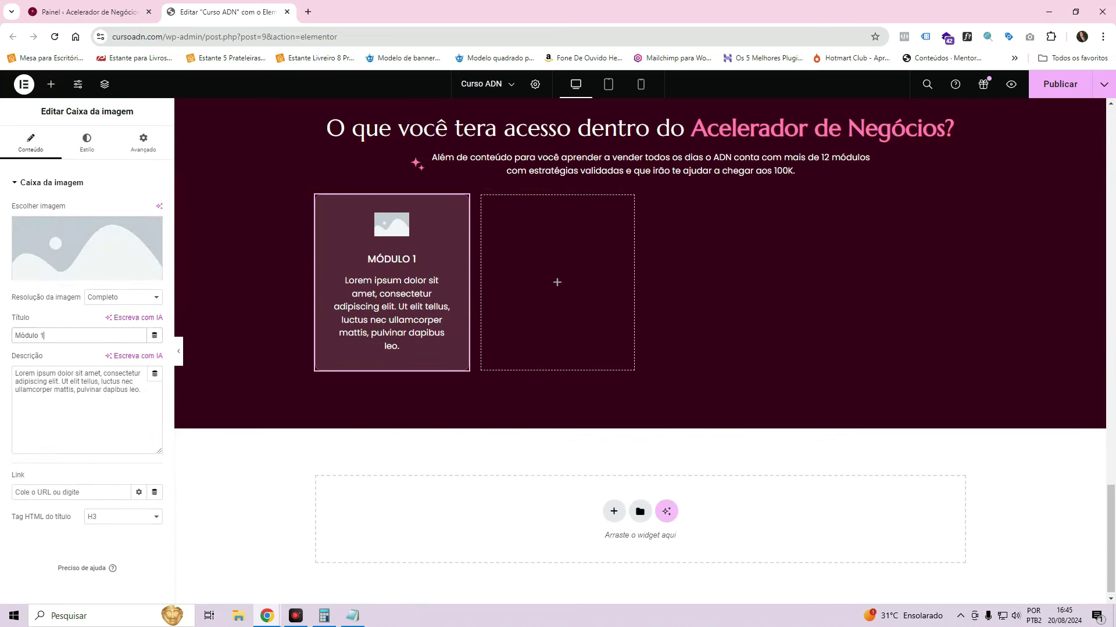
drag(145, 398, 3, 344)
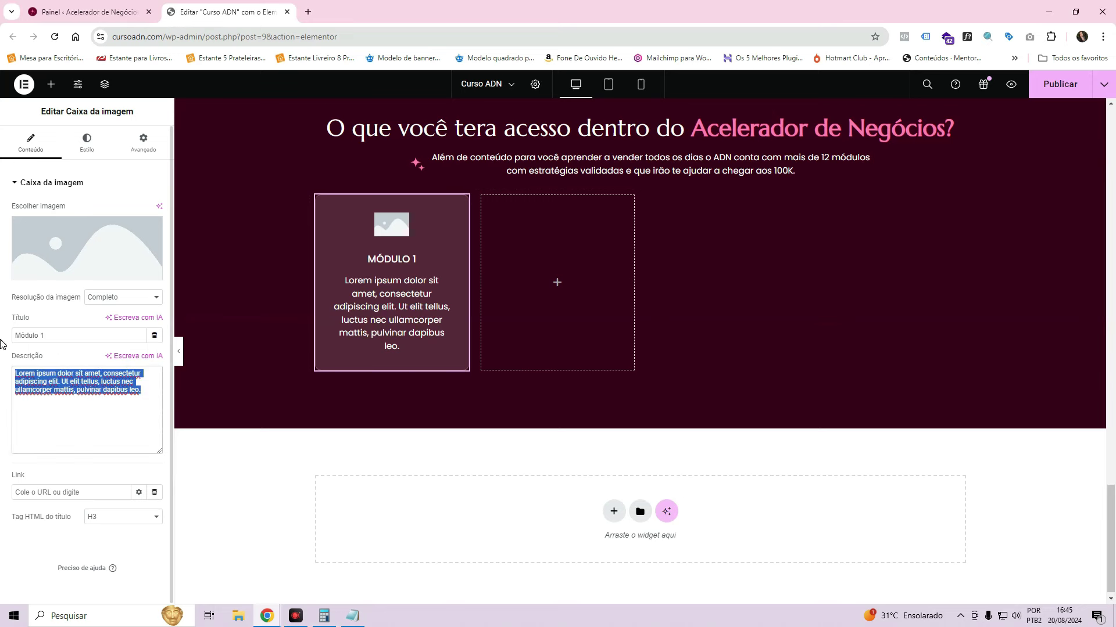
text(Domine as principais estratégias de marketing digital e atraia mais clientes para o seu negócio.)
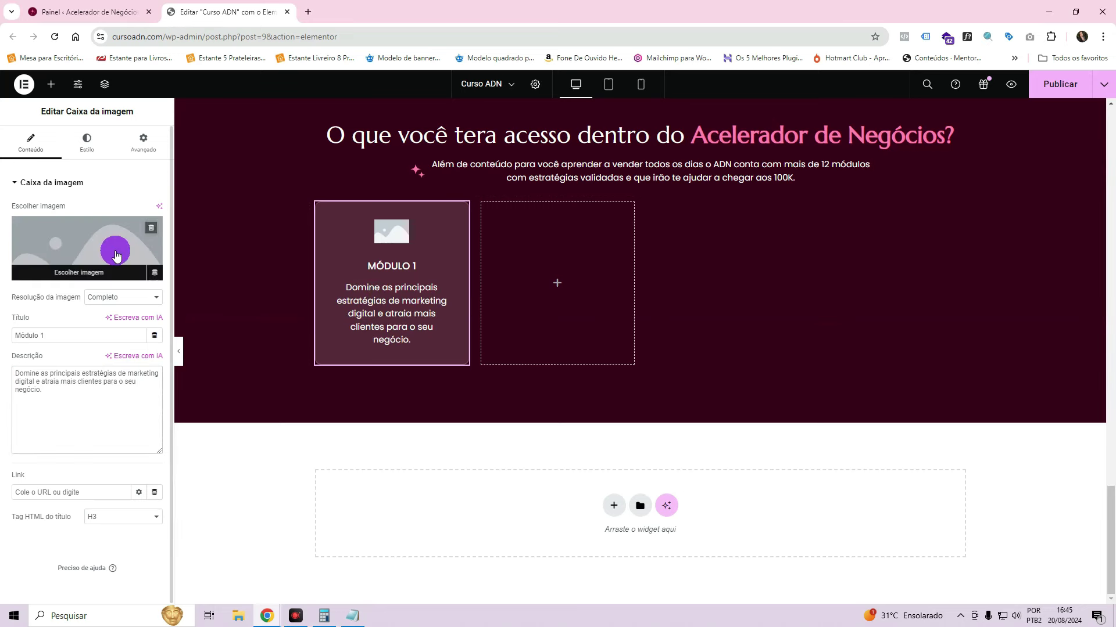
click(116, 255)
click(194, 124)
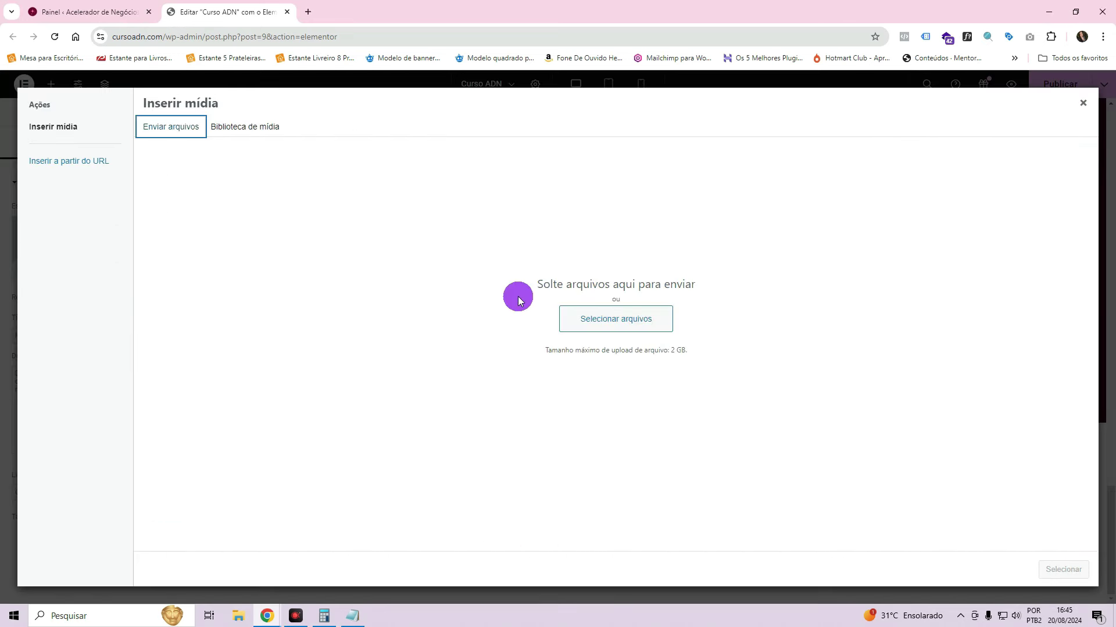
Step: Open Área de Trabalho > Acelerador de Negócios > Modulos and select the module images
click(247, 621)
click(58, 132)
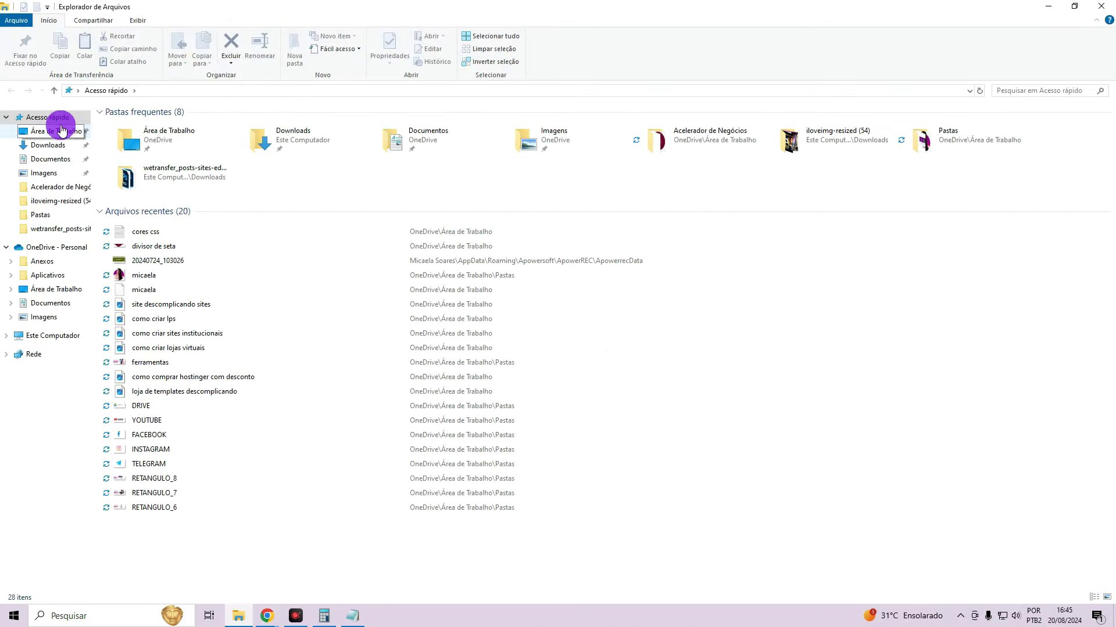
double_click(132, 139)
double_click(132, 139)
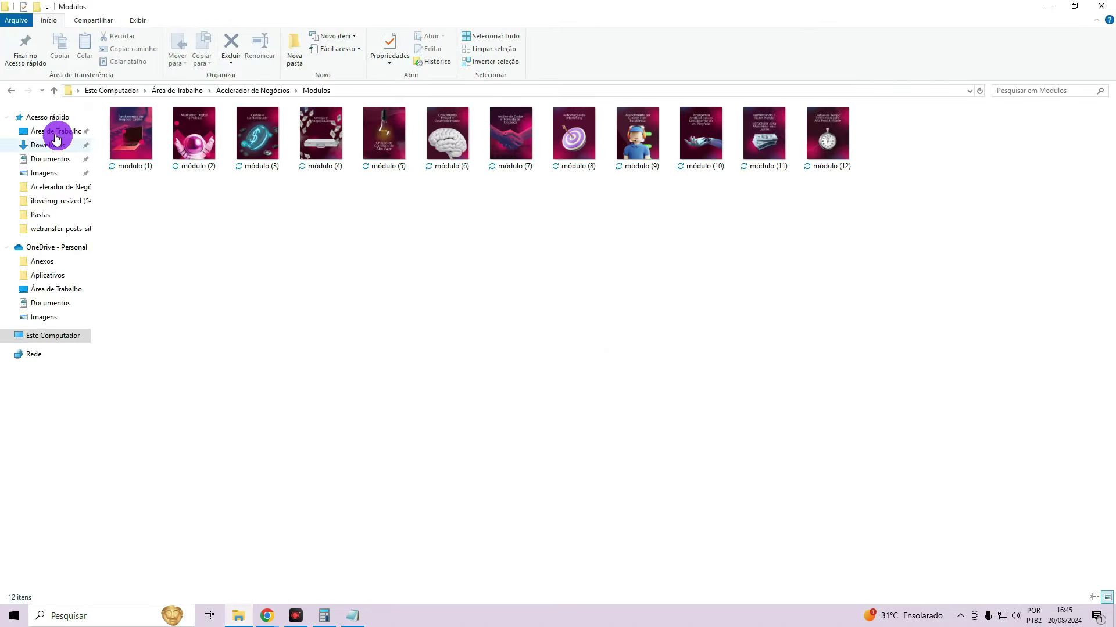
click(12, 92)
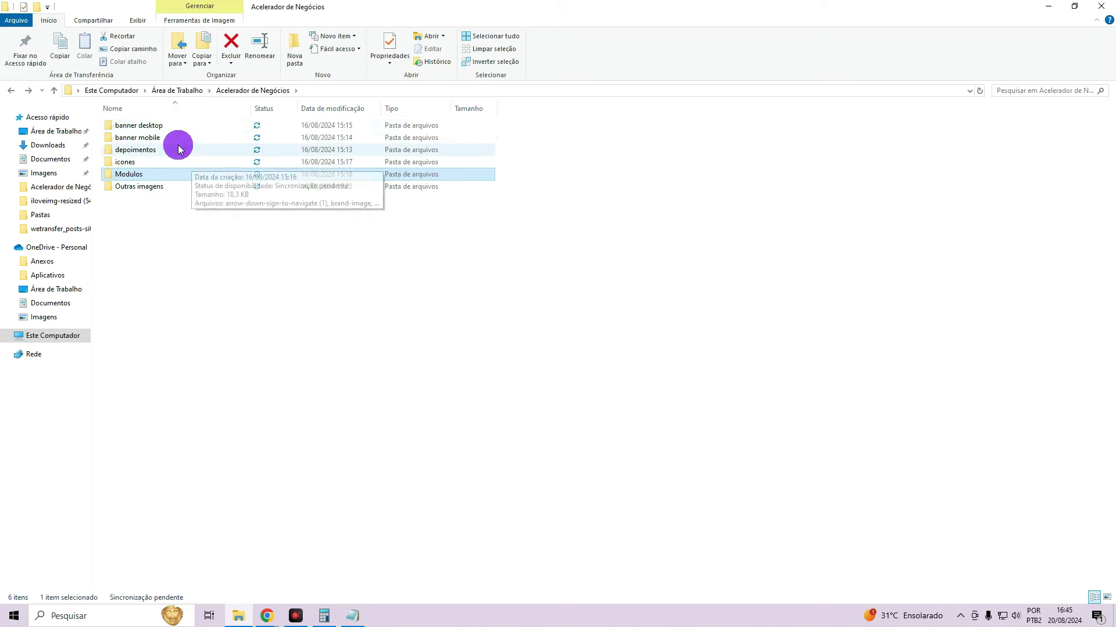
double_click(144, 174)
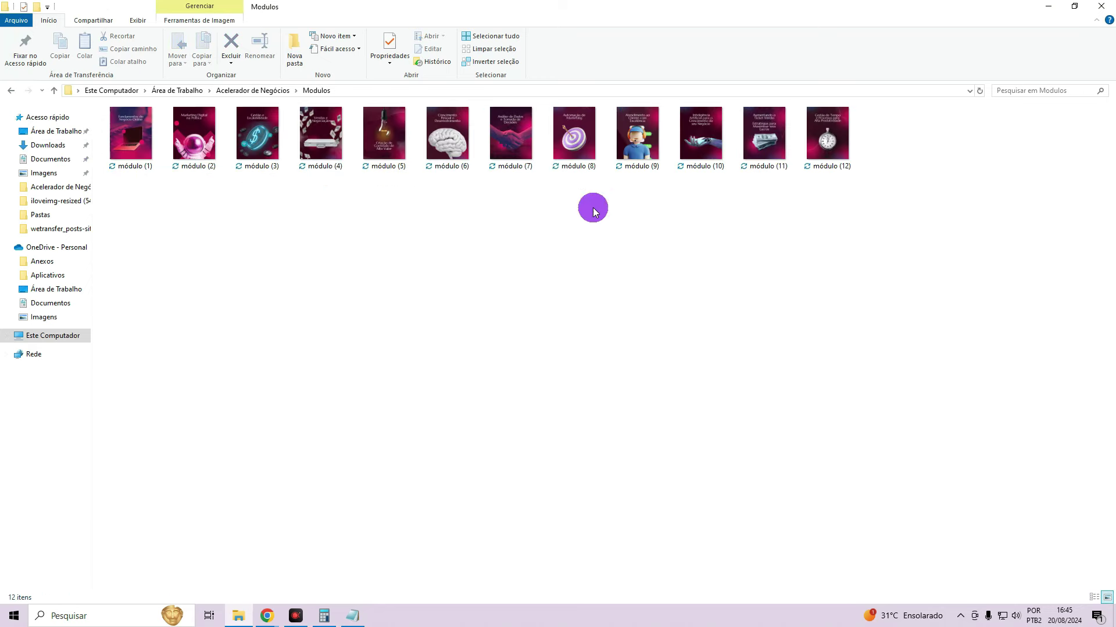
drag(966, 197, 407, 452)
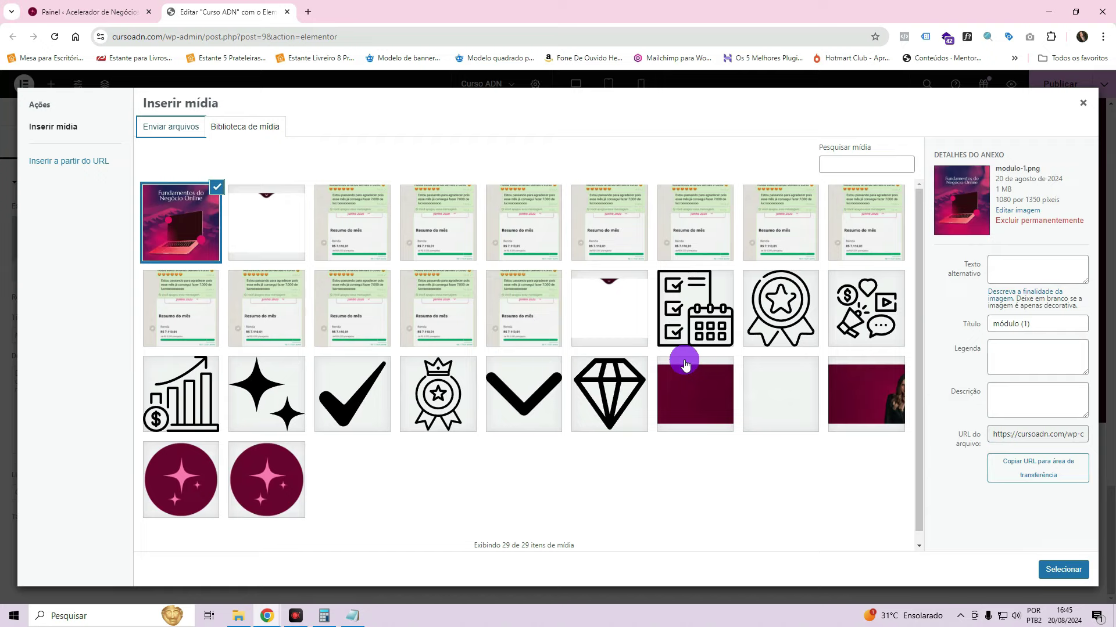
Step: Pick the uploaded modulo-1.png cover in the media library and insert it into the card
click(1024, 465)
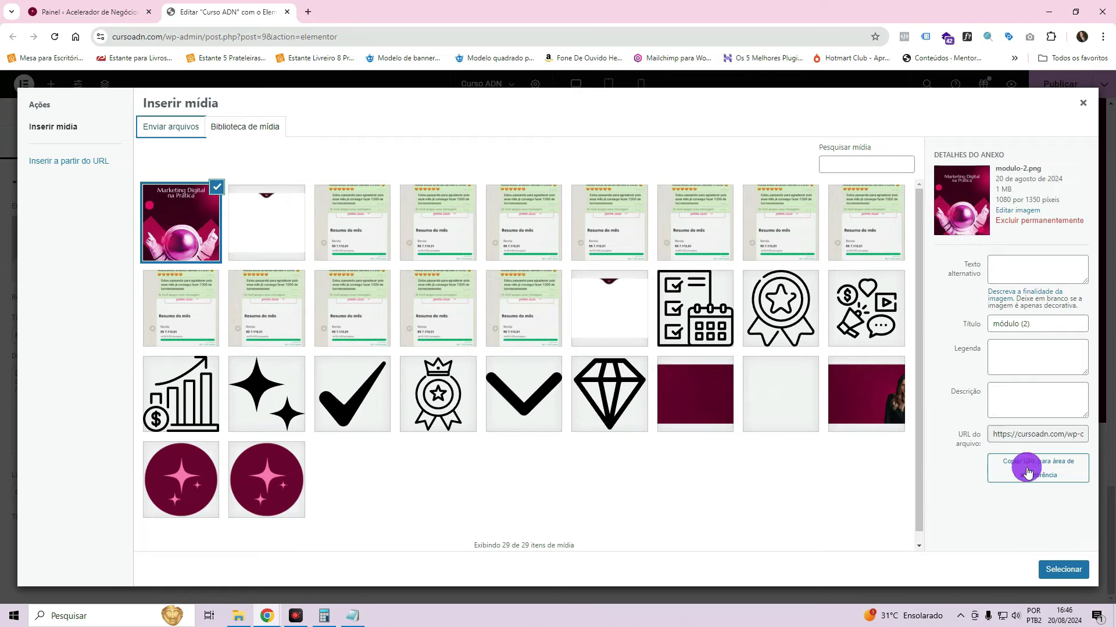
click(1068, 569)
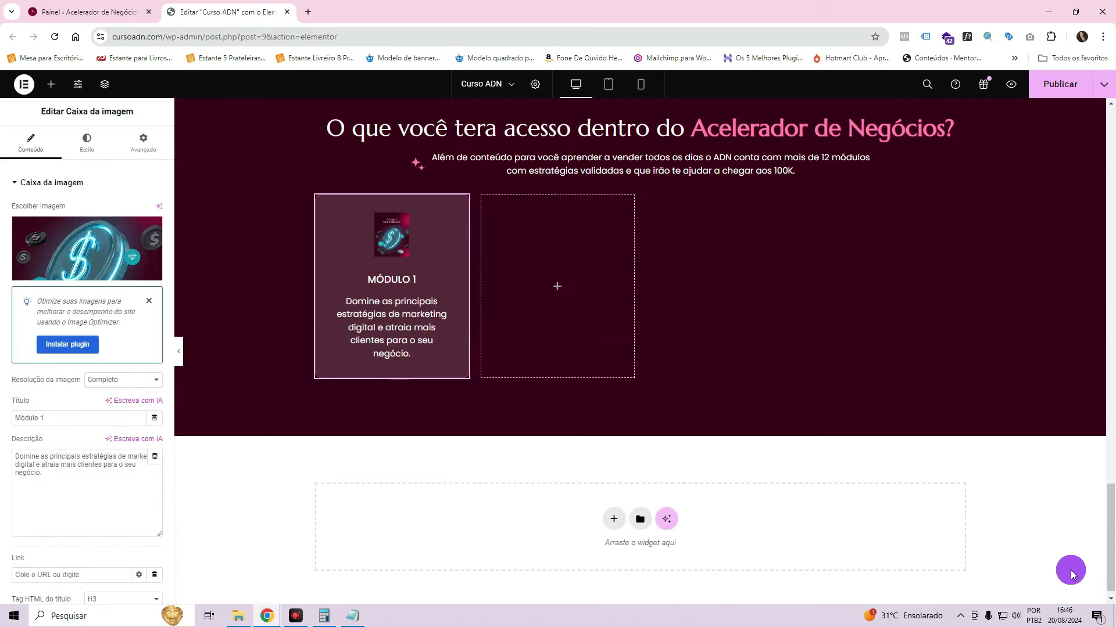
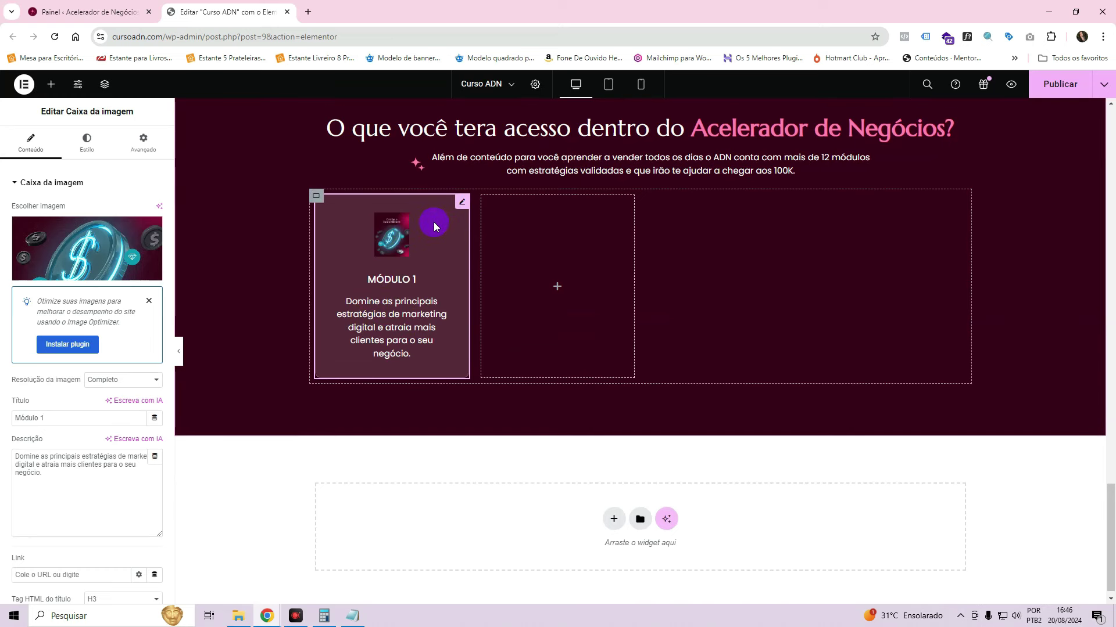
Step: Clear the Módulo 1 card's inner padding, stretch its cover image to 100% width, and select the corner radius field
click(143, 141)
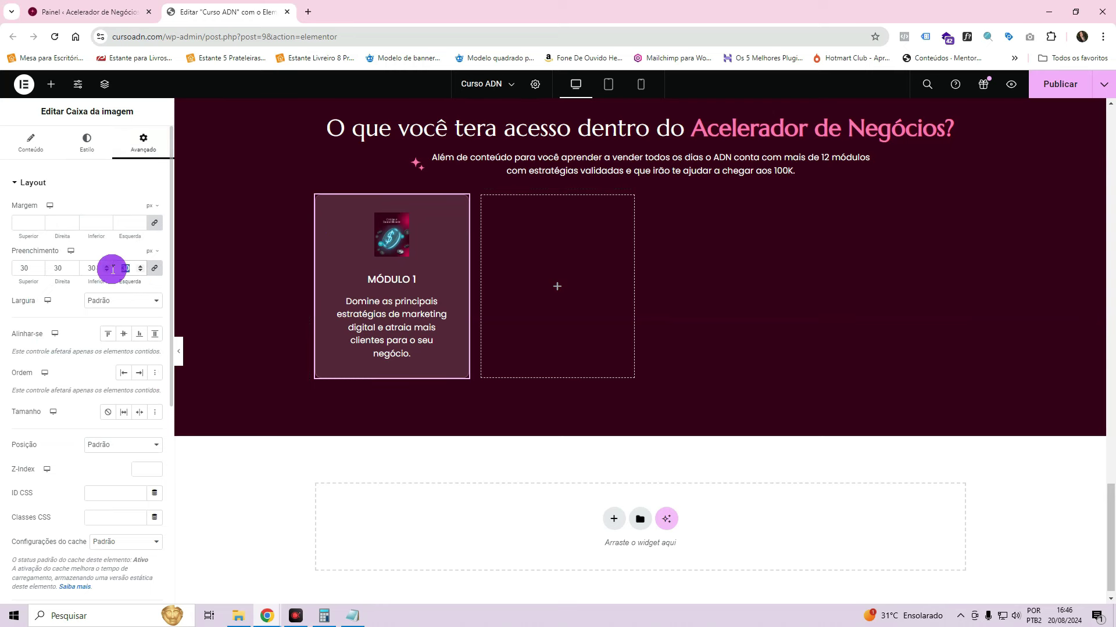
key(BackSpace)
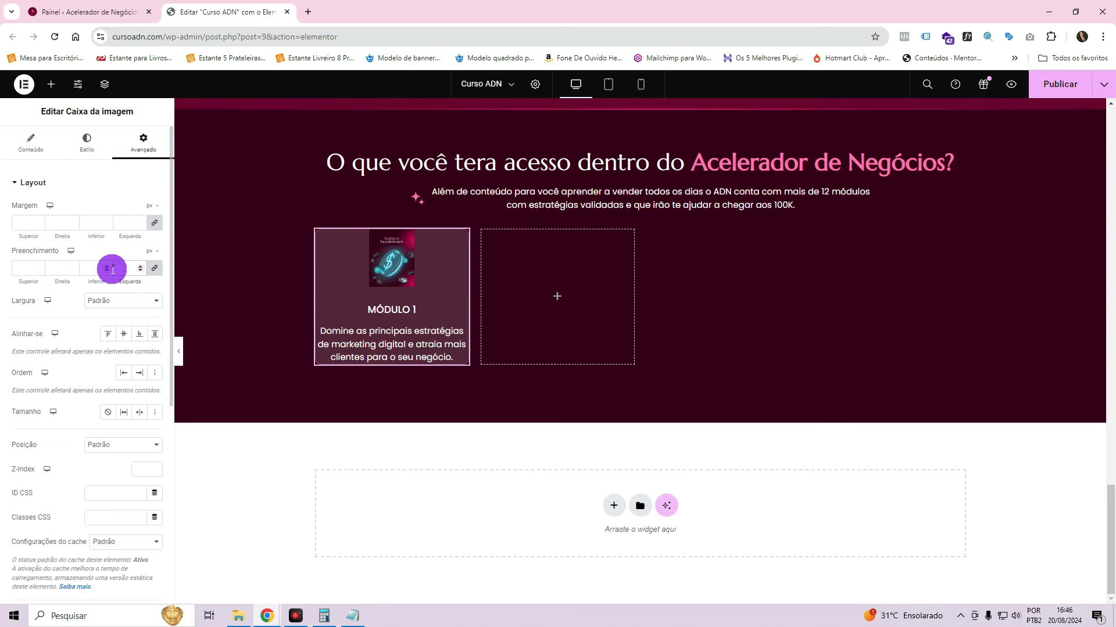
click(96, 155)
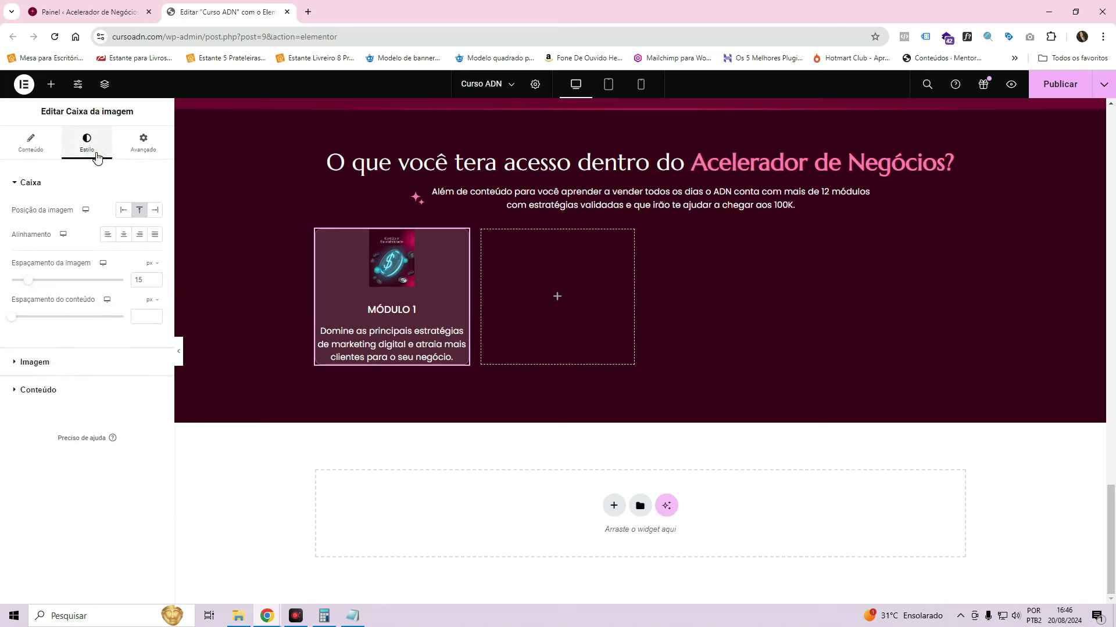
click(75, 361)
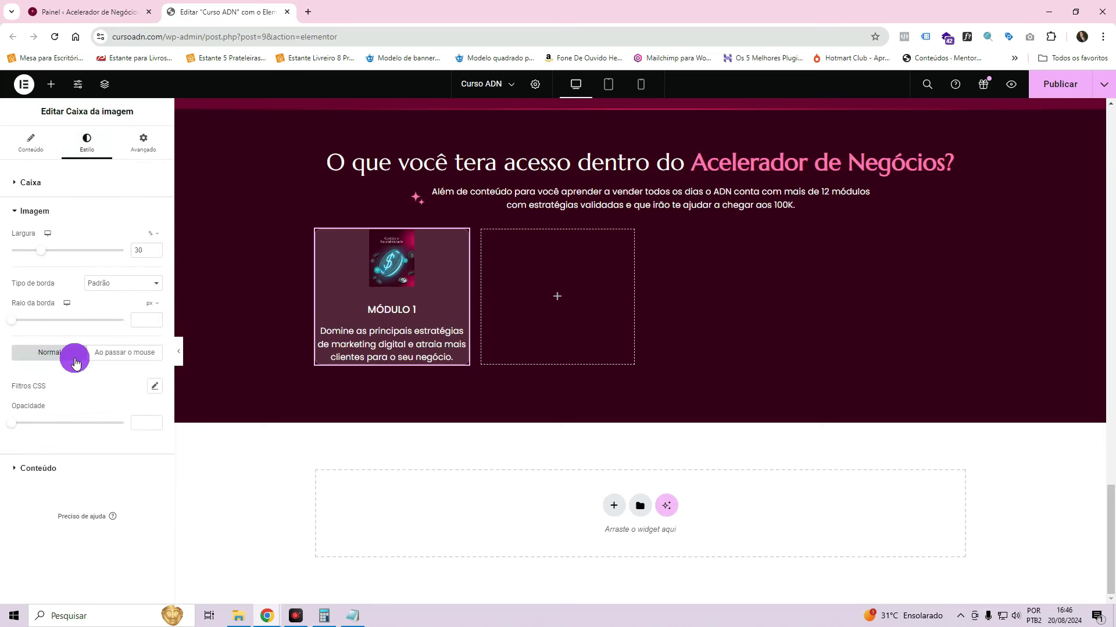
drag(63, 253, 129, 254)
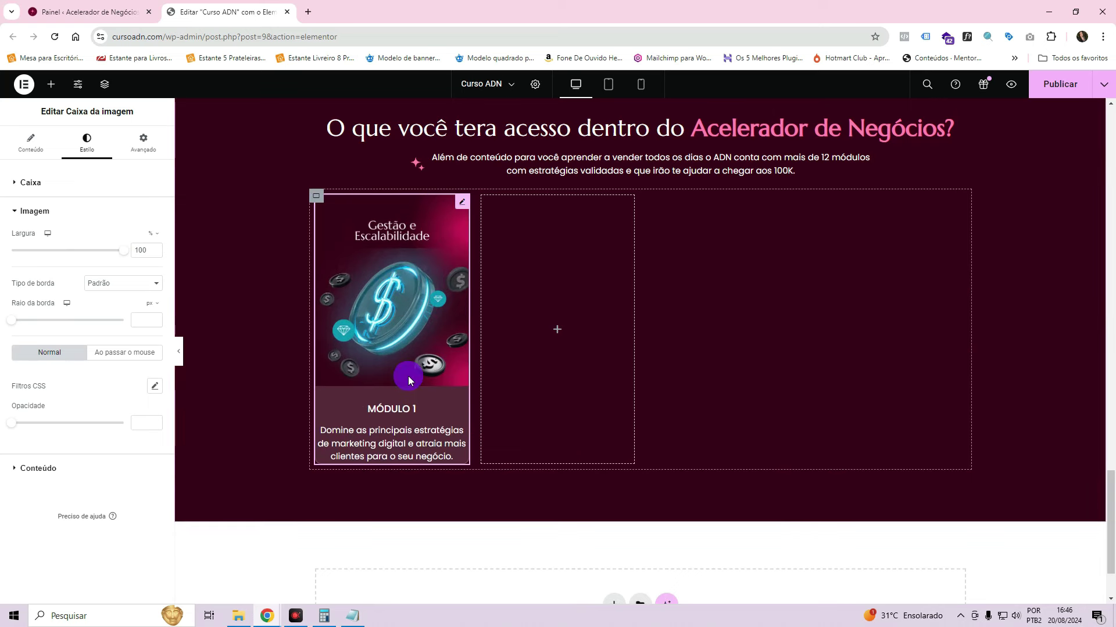
click(142, 321)
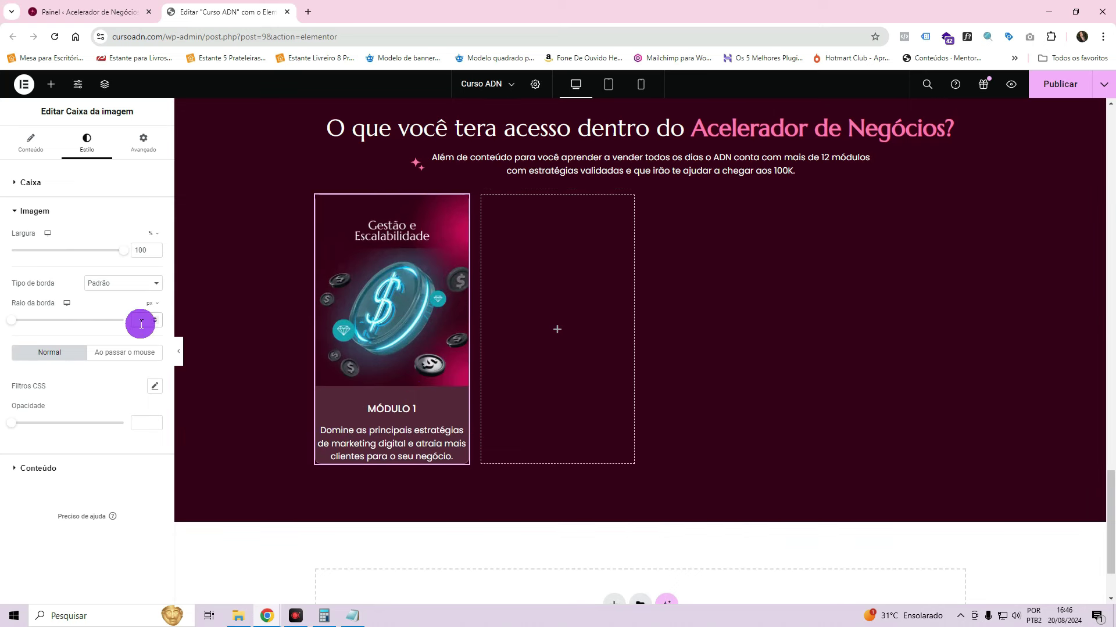
Step: Set the image corner radius to 10 and duplicate the card to complete the first row of four
text(10)
click(308, 186)
right_click(406, 233)
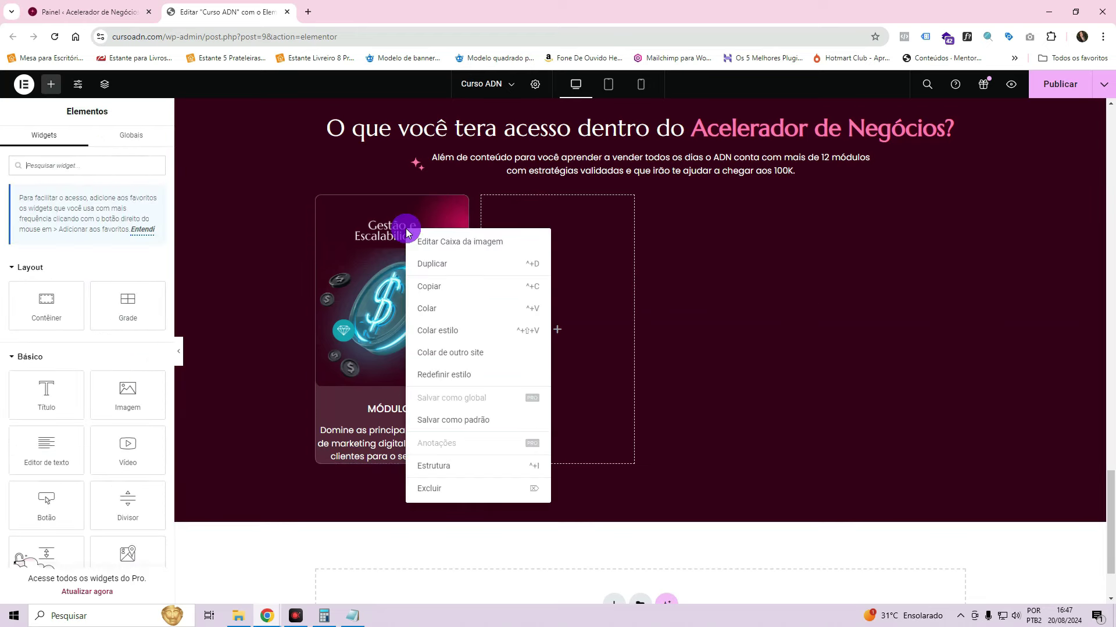
click(418, 263)
right_click(448, 252)
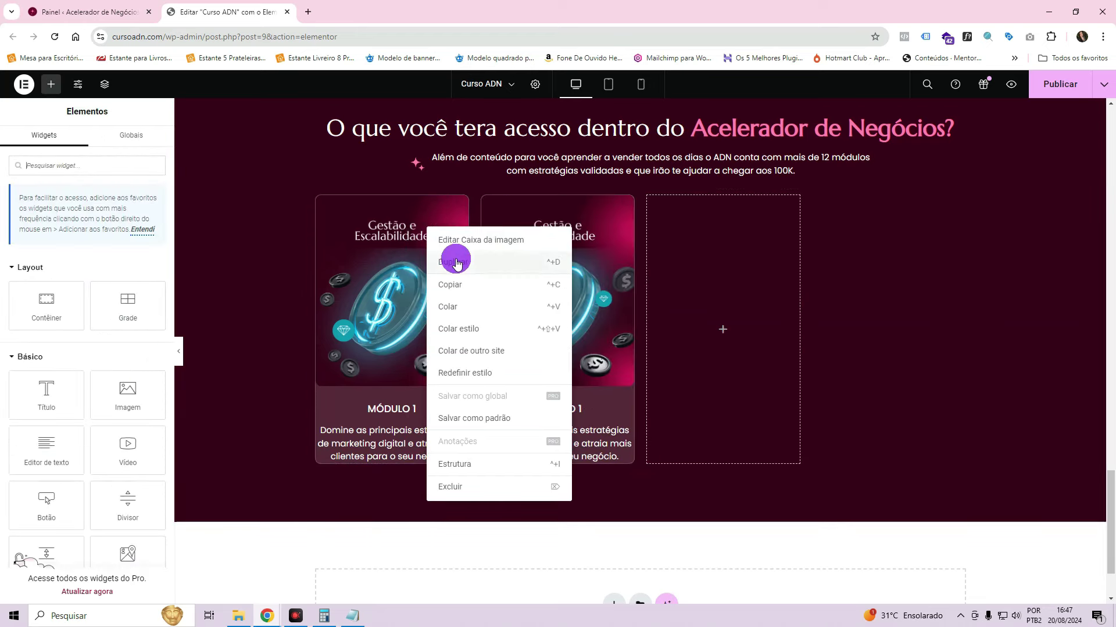
click(465, 262)
right_click(562, 234)
click(590, 266)
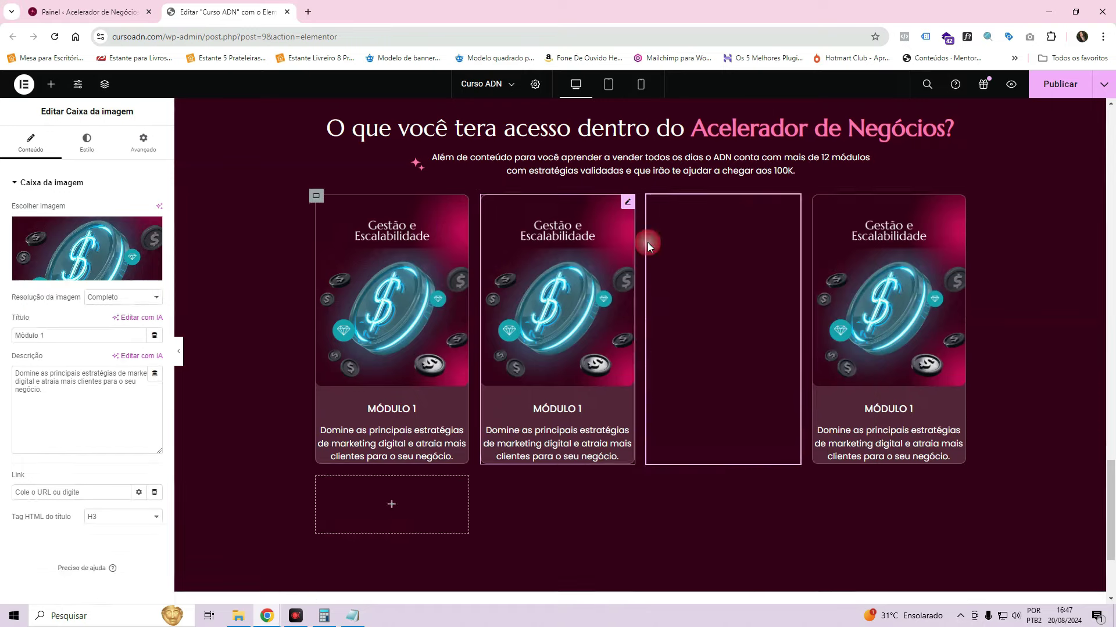
right_click(701, 227)
click(749, 261)
Step: Keep duplicating the card to fill a second row of four, making eight cards
scroll(407, 378, down, 3)
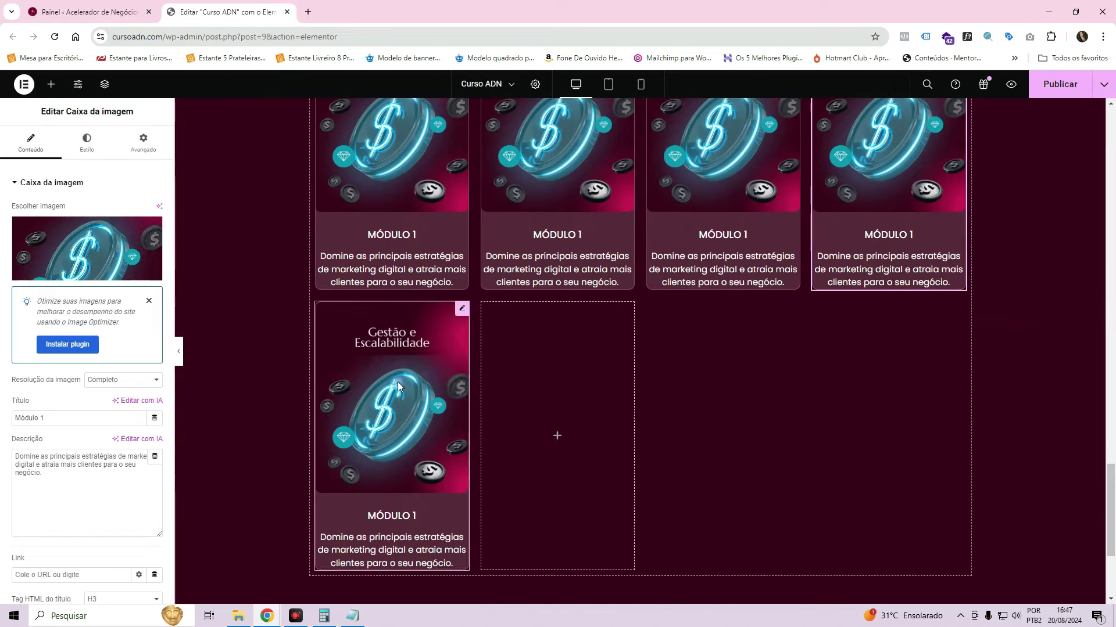
right_click(397, 382)
click(446, 375)
right_click(568, 342)
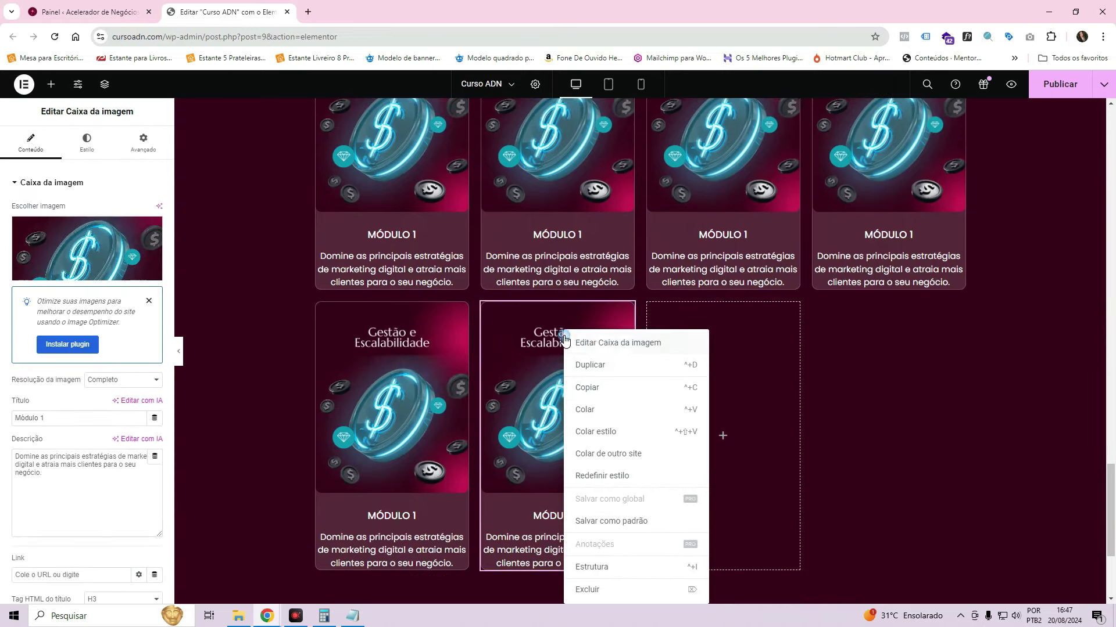
click(633, 366)
right_click(686, 339)
click(770, 368)
scroll(581, 348, down, 3)
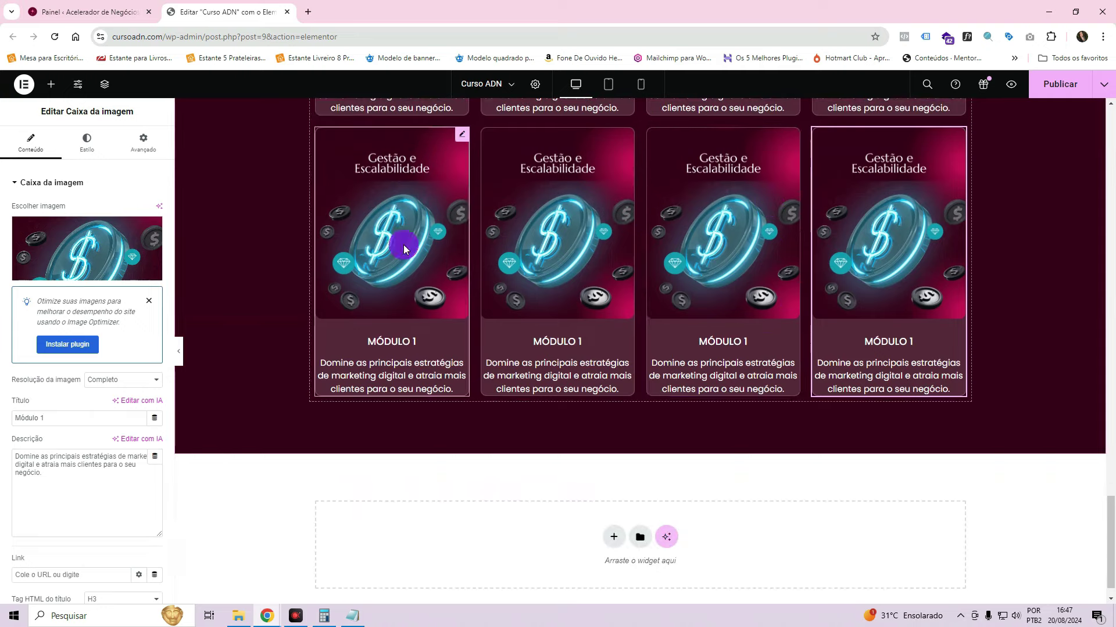
right_click(403, 244)
click(413, 268)
scroll(438, 267, down, 5)
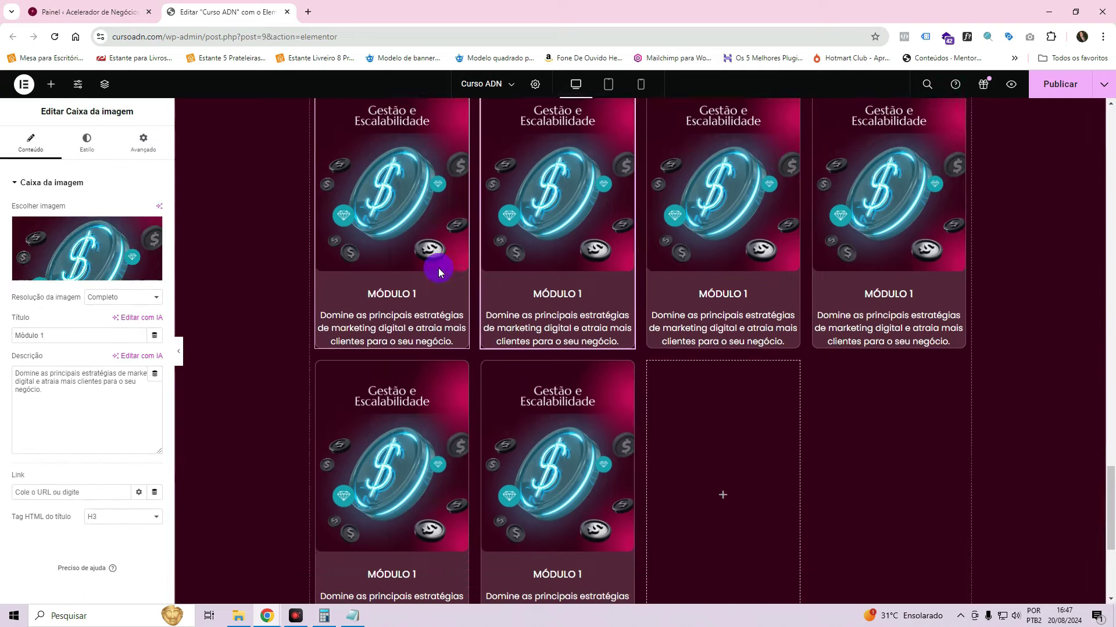
right_click(544, 228)
click(581, 266)
right_click(739, 242)
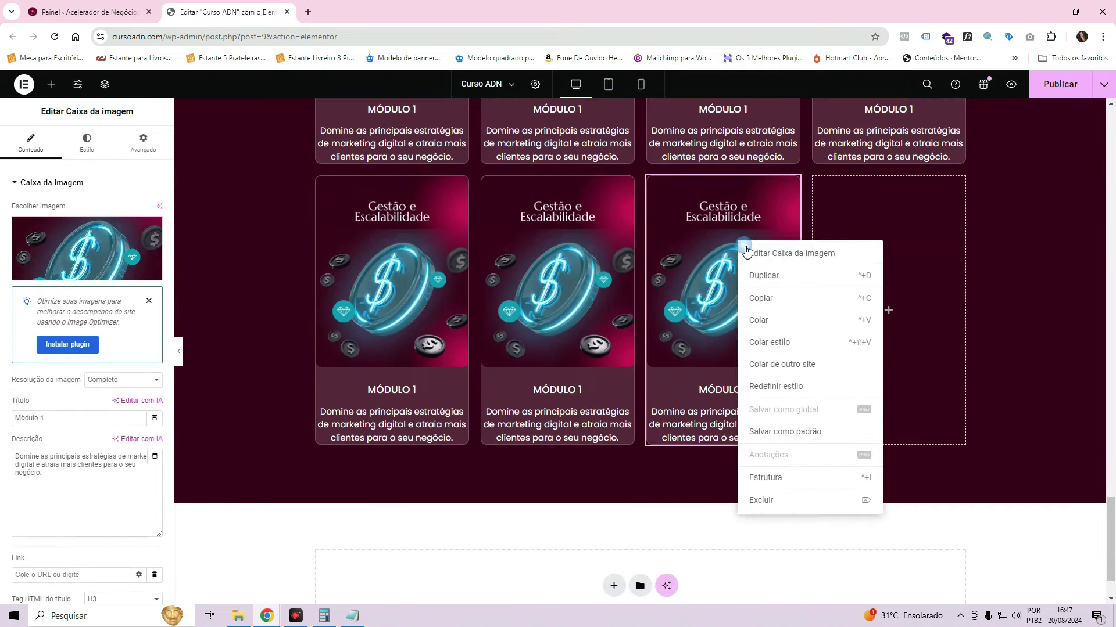
click(785, 278)
scroll(764, 294, up, 6)
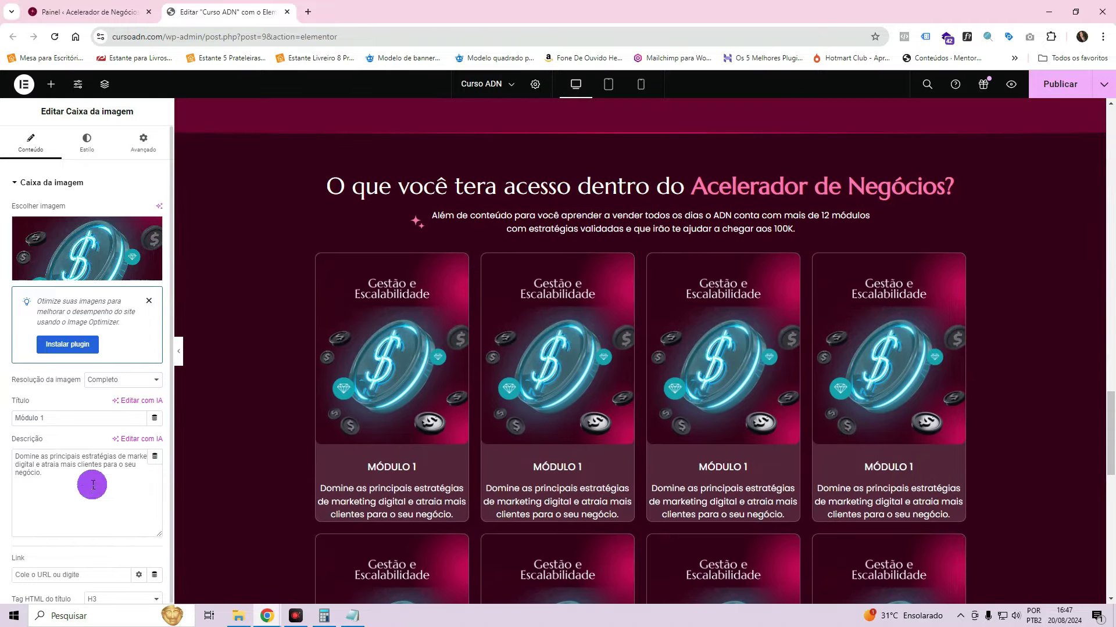
Step: Give card 2 the Fundamentos do Negócio Online cover and publish the page
click(122, 250)
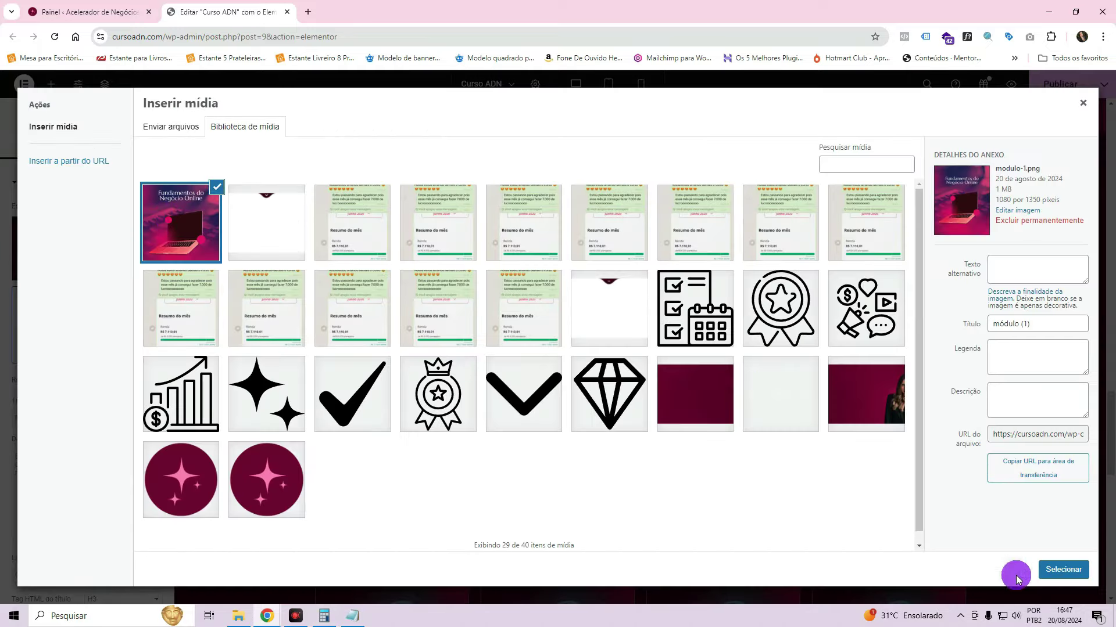
click(1063, 569)
click(733, 352)
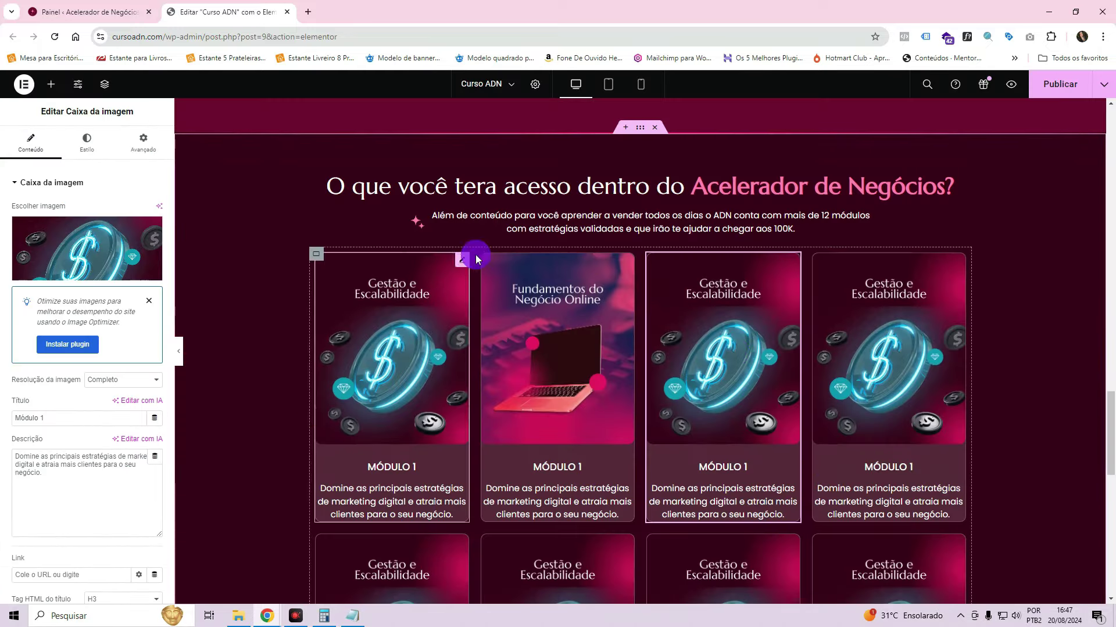
click(1060, 85)
scroll(908, 319, down, 10)
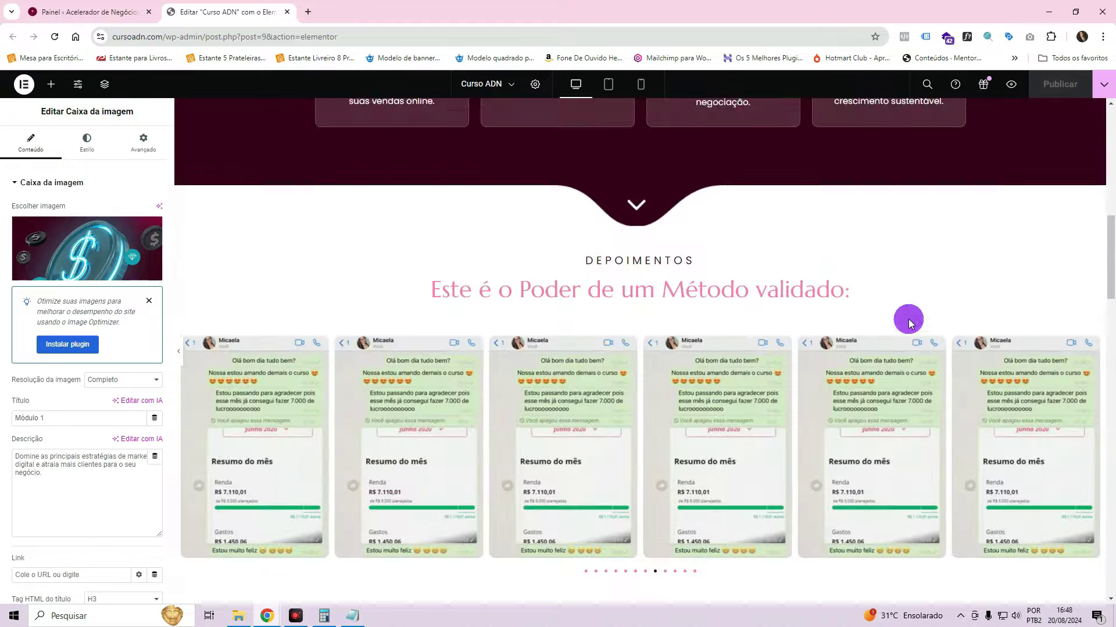
scroll(908, 319, up, 10)
scroll(755, 325, down, 4)
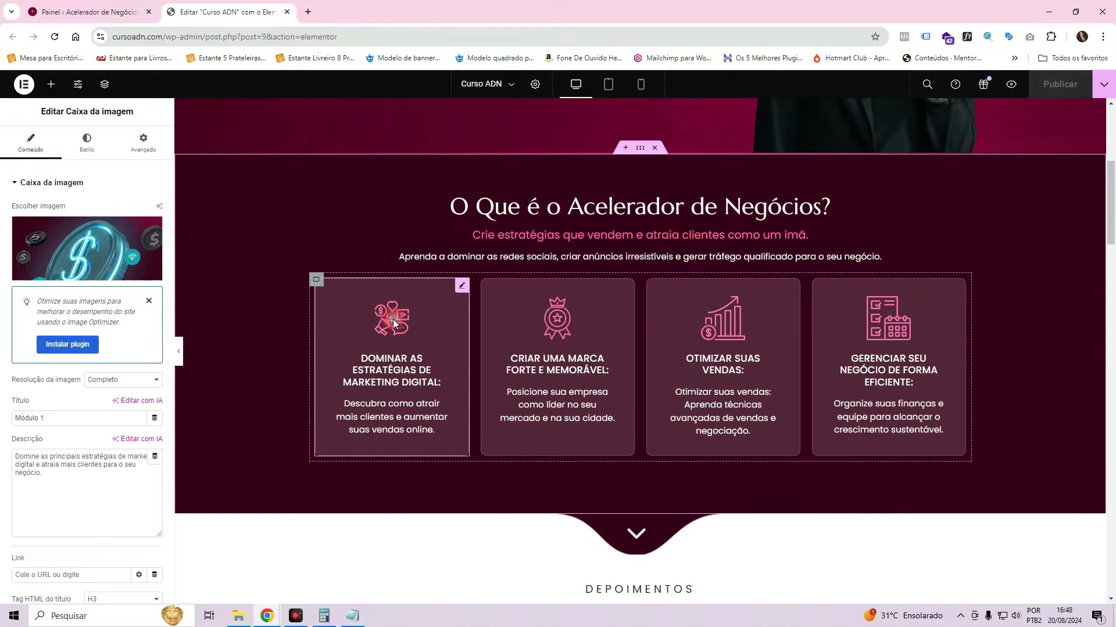
click(424, 325)
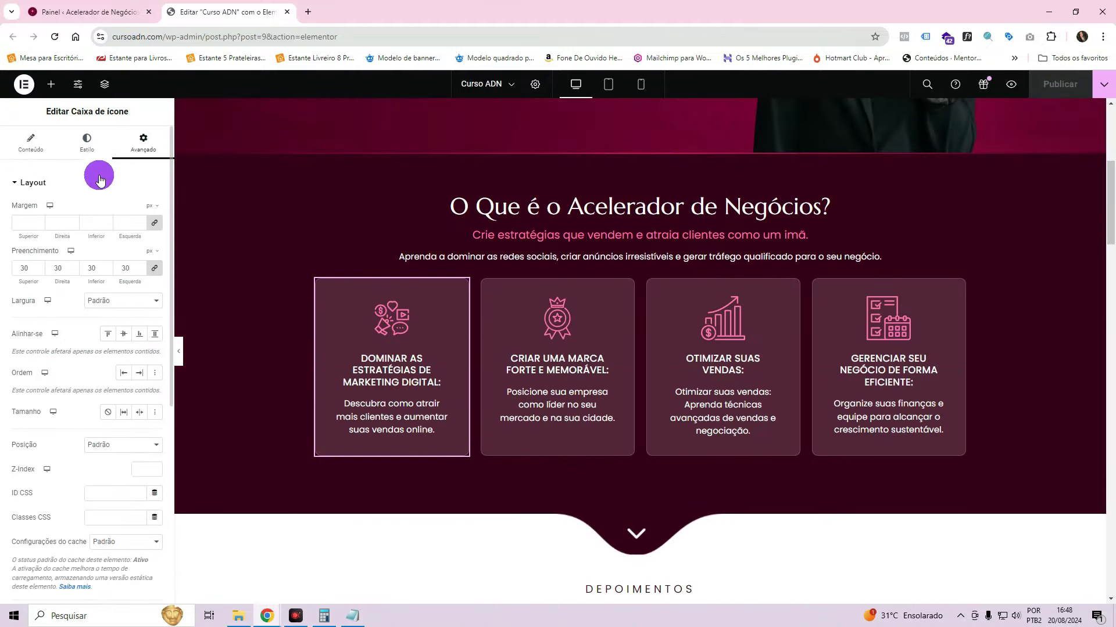
click(30, 143)
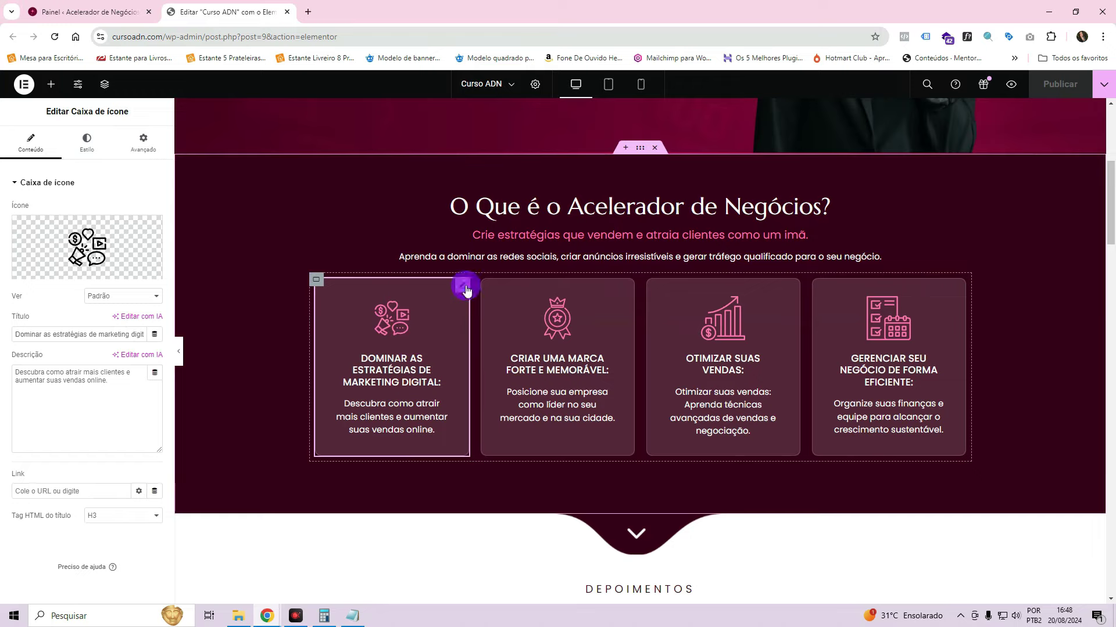
right_click(466, 289)
key(Escape)
scroll(756, 401, down, 15)
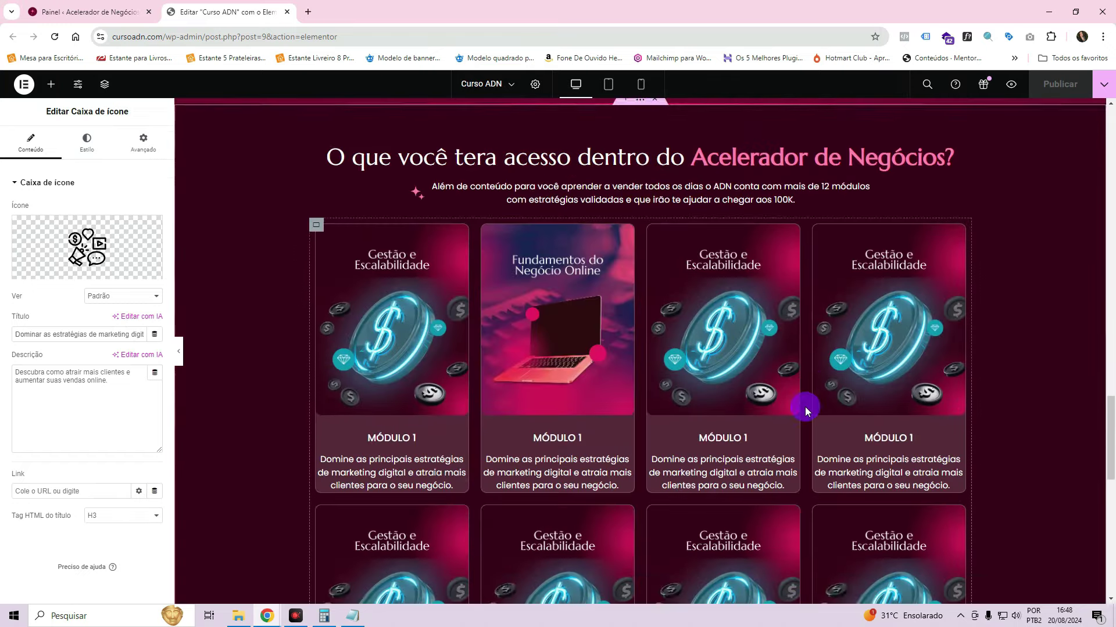
scroll(808, 405, down, 5)
right_click(872, 321)
click(930, 396)
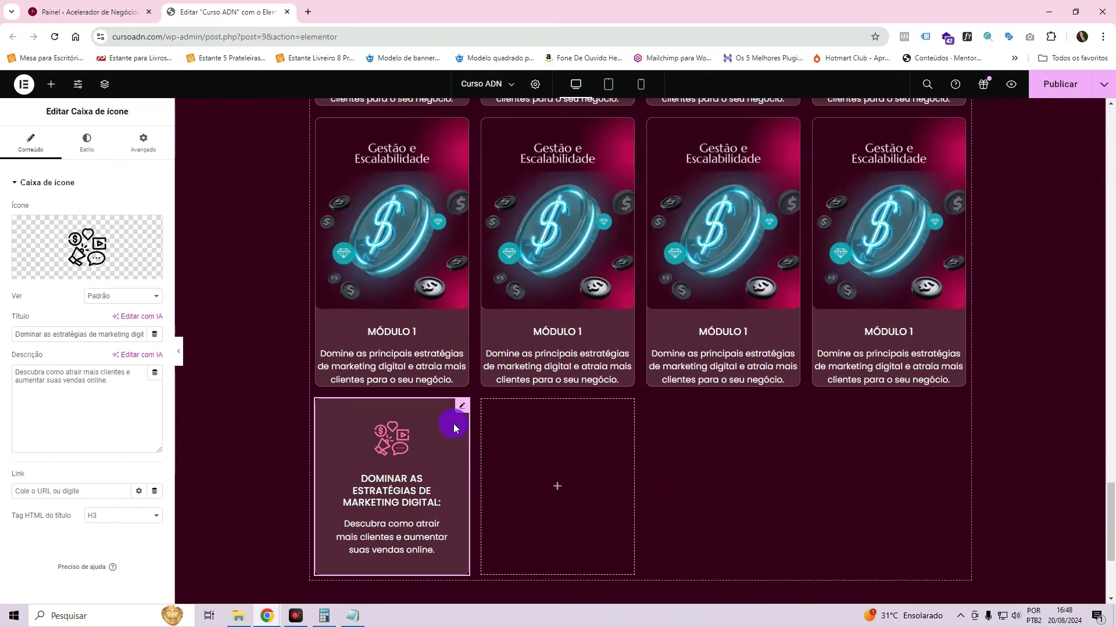
click(132, 275)
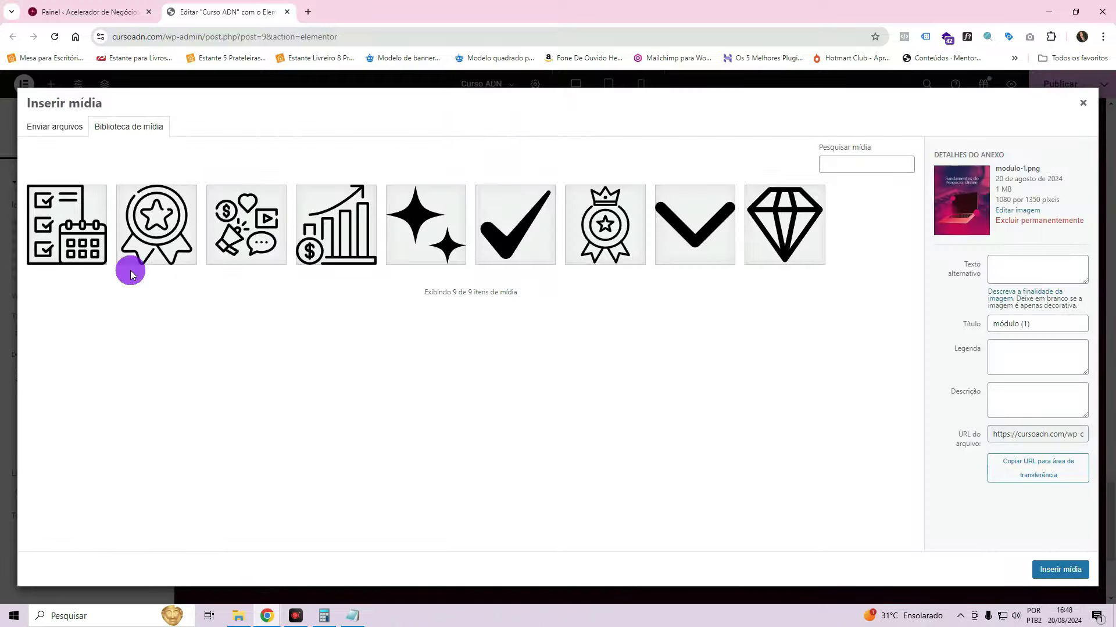
click(1102, 96)
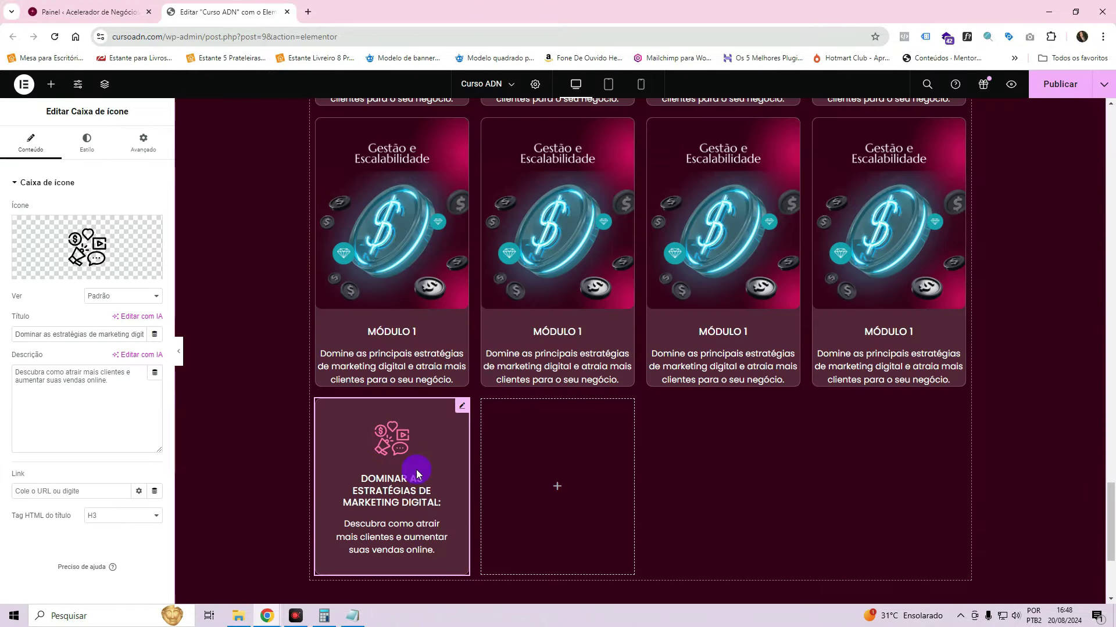
scroll(425, 465, down, 2)
click(134, 329)
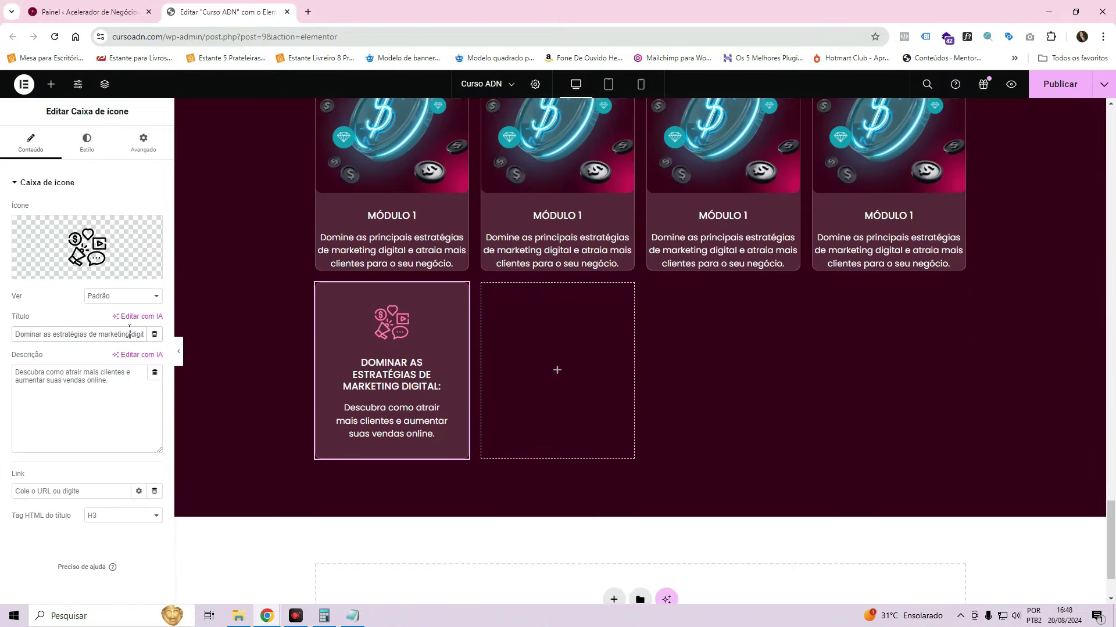
text(Modulo)
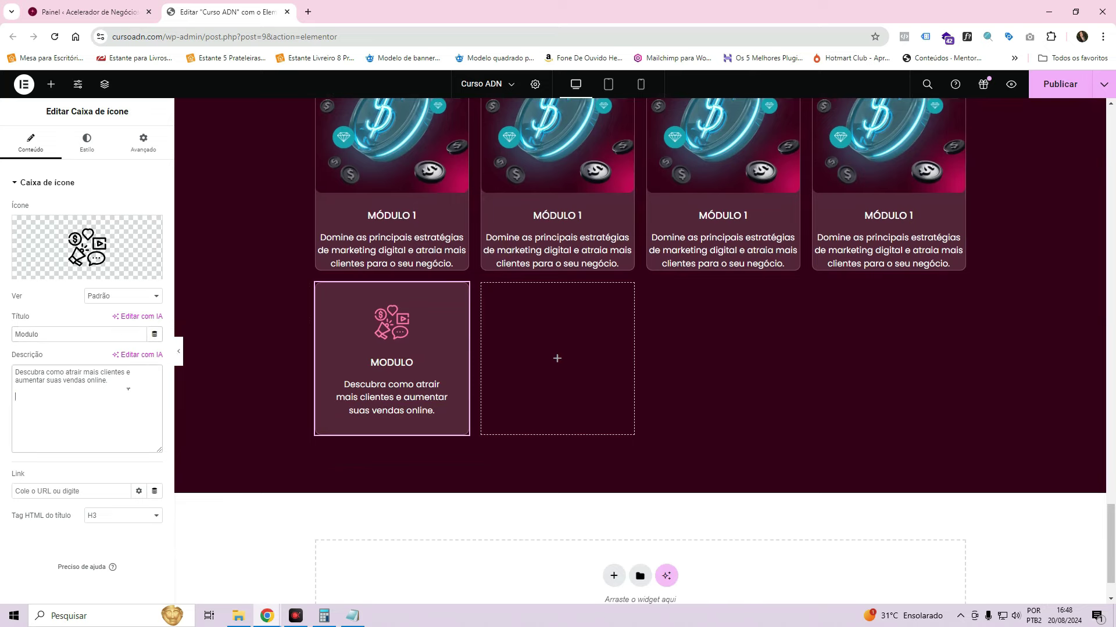
drag(134, 410, 6, 343)
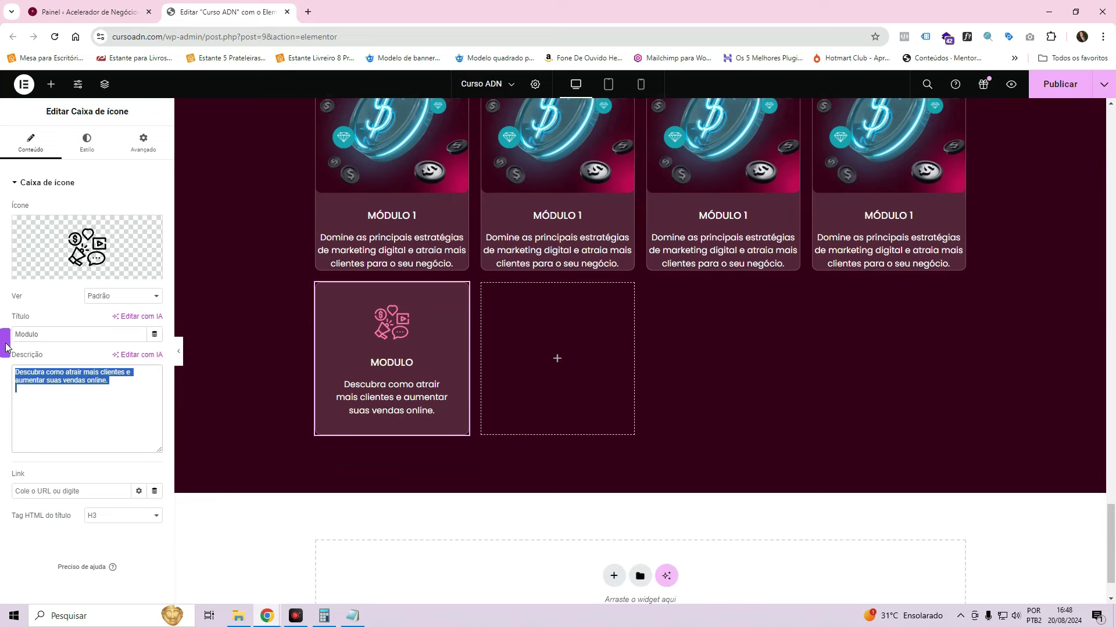
right_click(437, 311)
click(519, 571)
scroll(762, 457, up, 5)
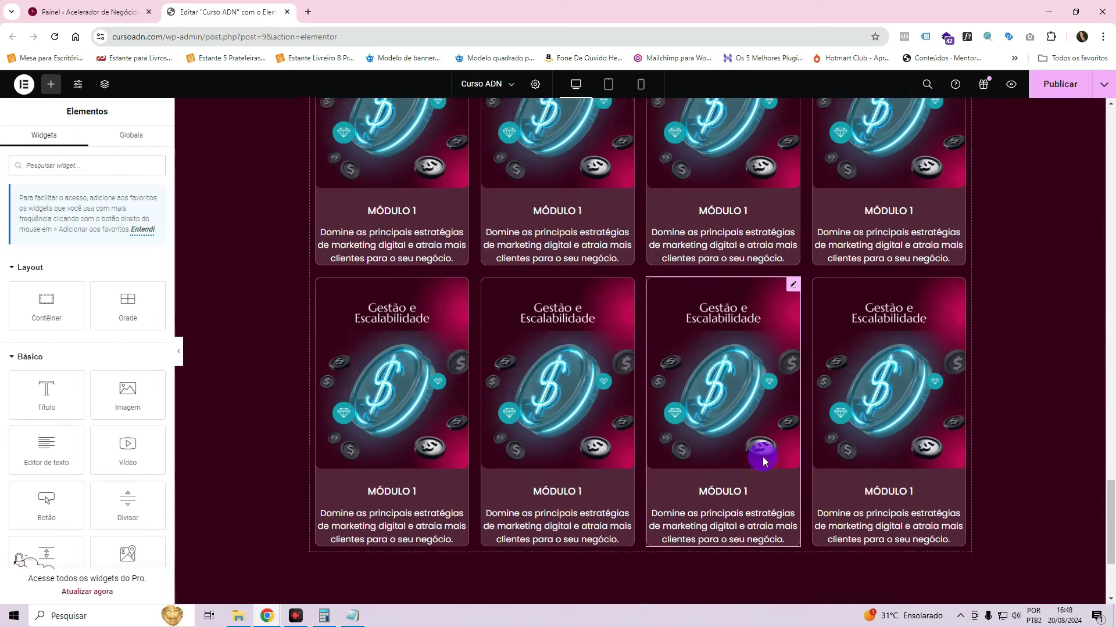
scroll(762, 457, up, 5)
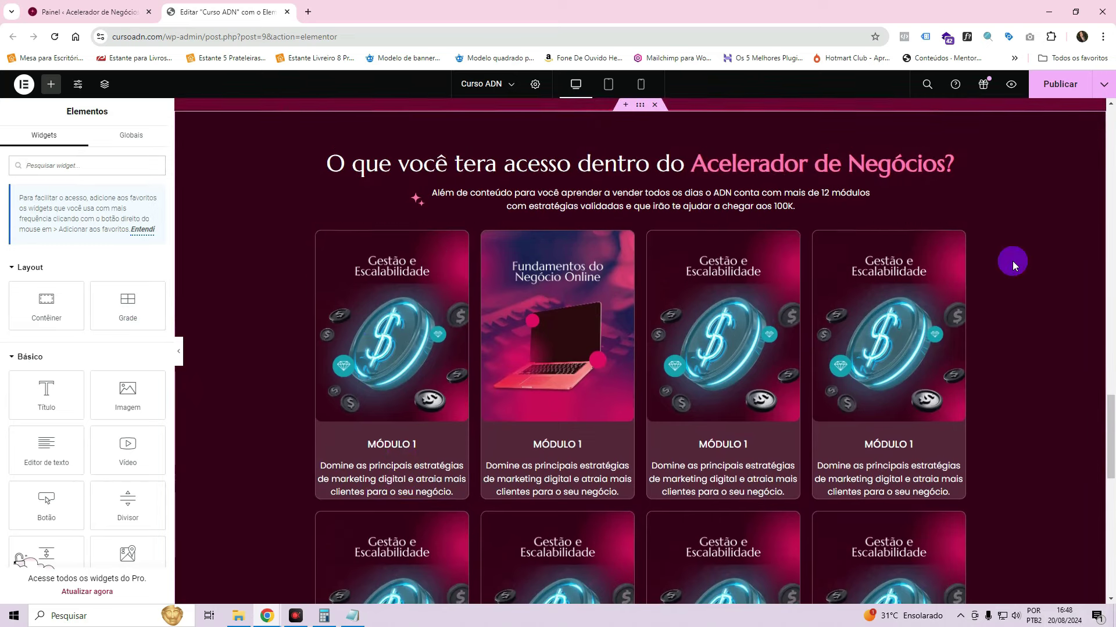
Step: Publish the changes, reload the Elementor editor, and scroll back down to the module cards
click(444, 306)
click(1045, 95)
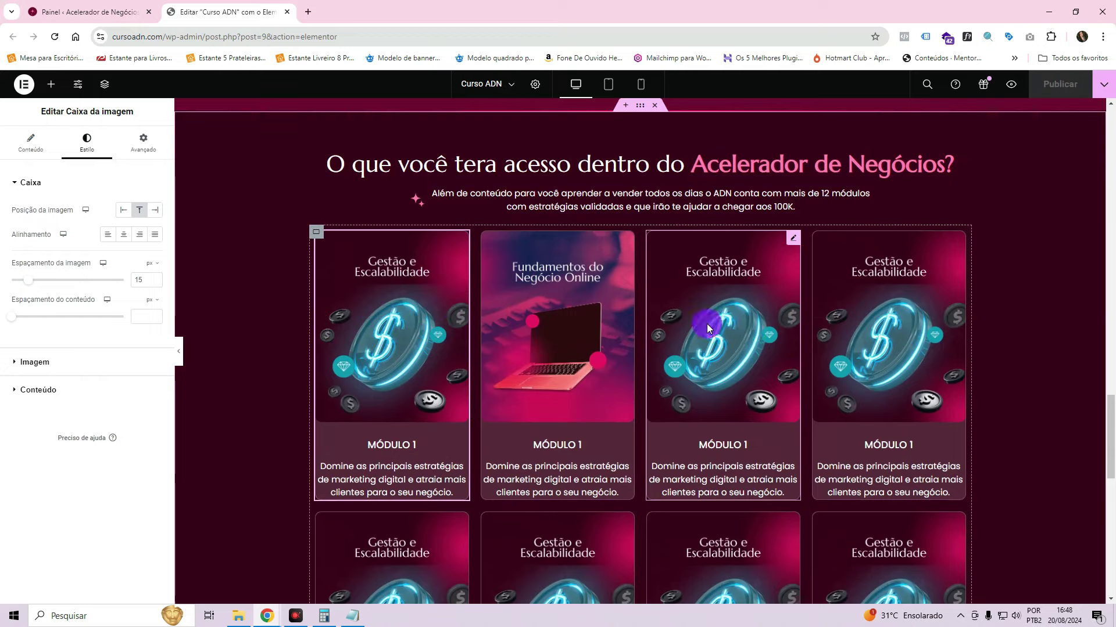
scroll(468, 367, up, 3)
scroll(466, 366, down, 4)
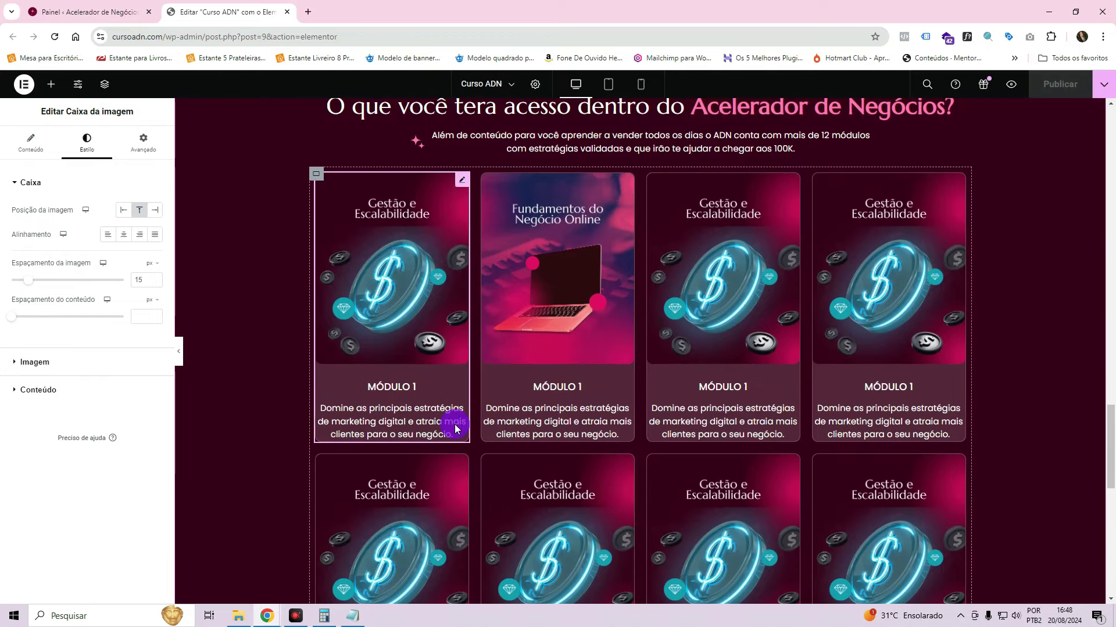
click(54, 37)
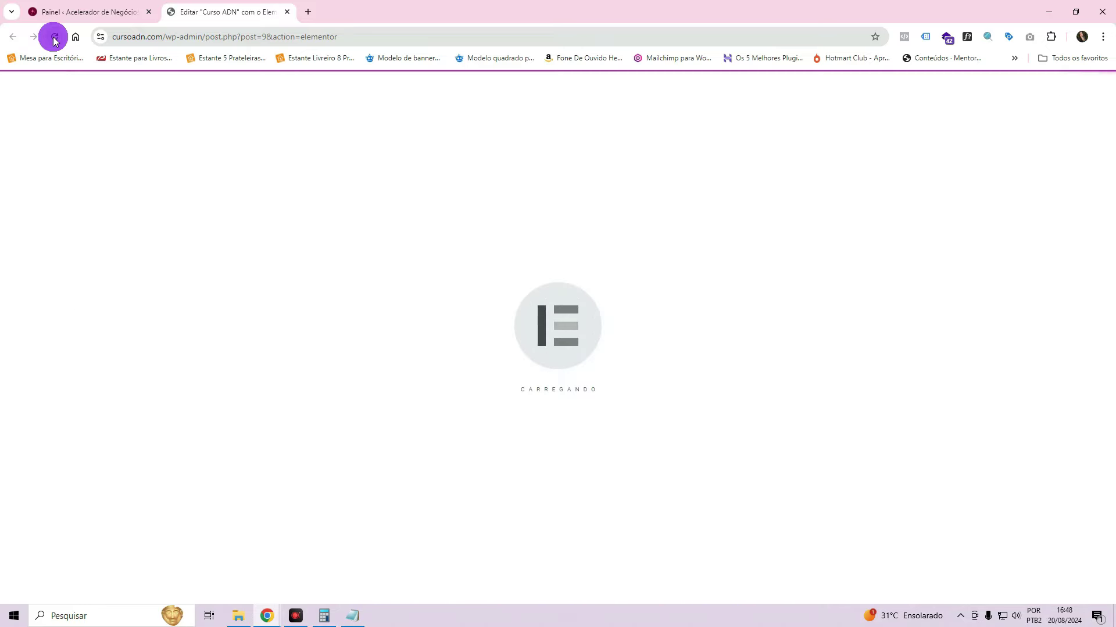
scroll(627, 349, down, 10)
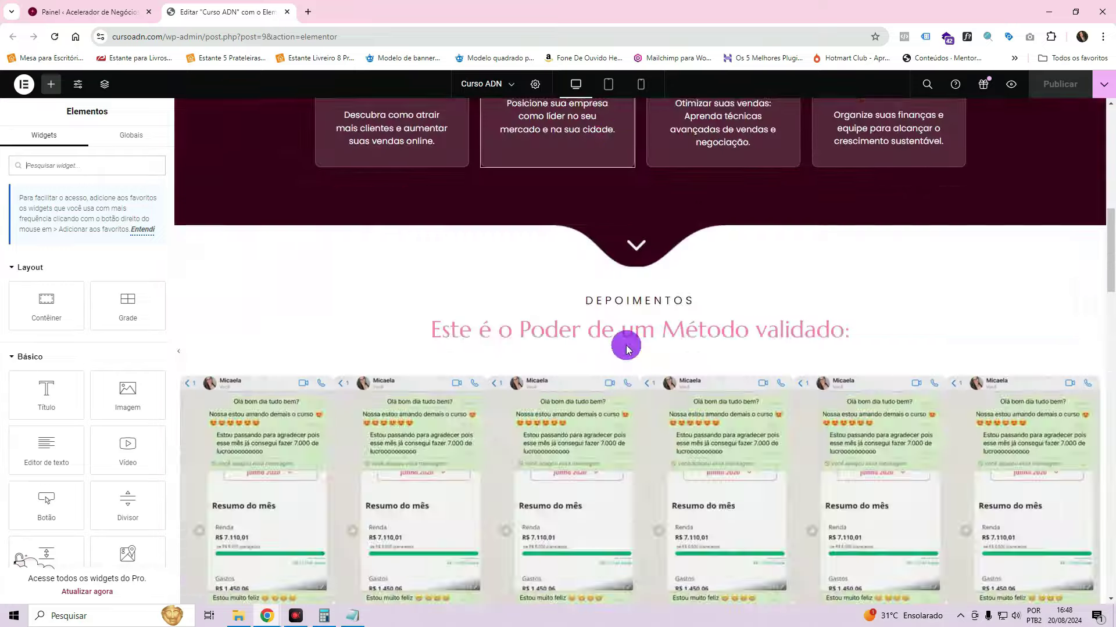
scroll(628, 349, down, 15)
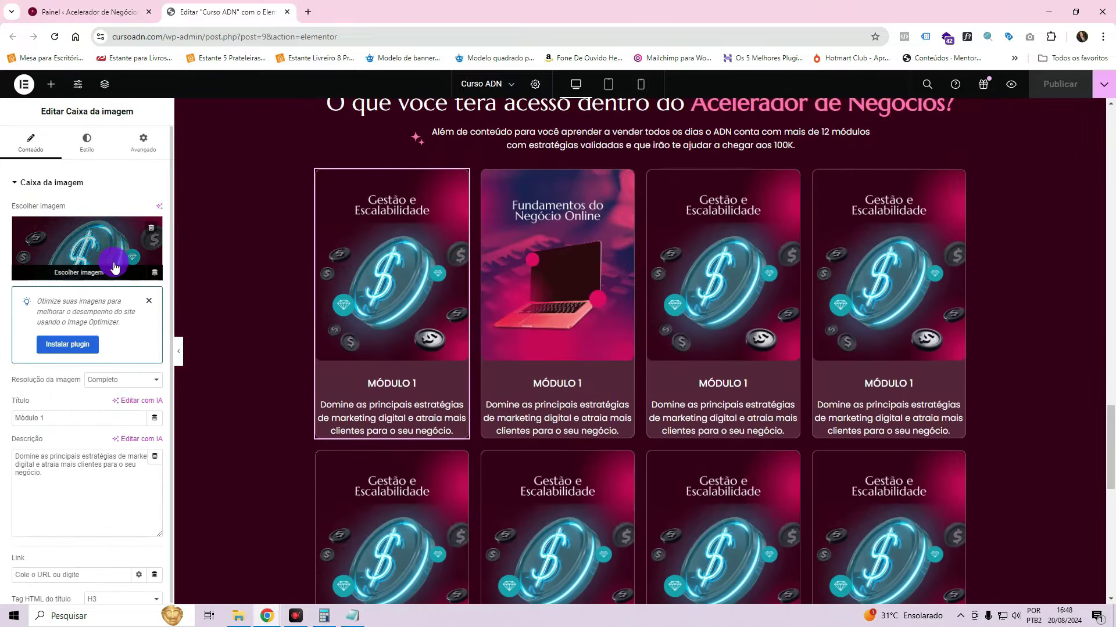
Step: Set the first card's cover to Marketing Digital na Prática and the third card's to Análise de Dados
click(114, 249)
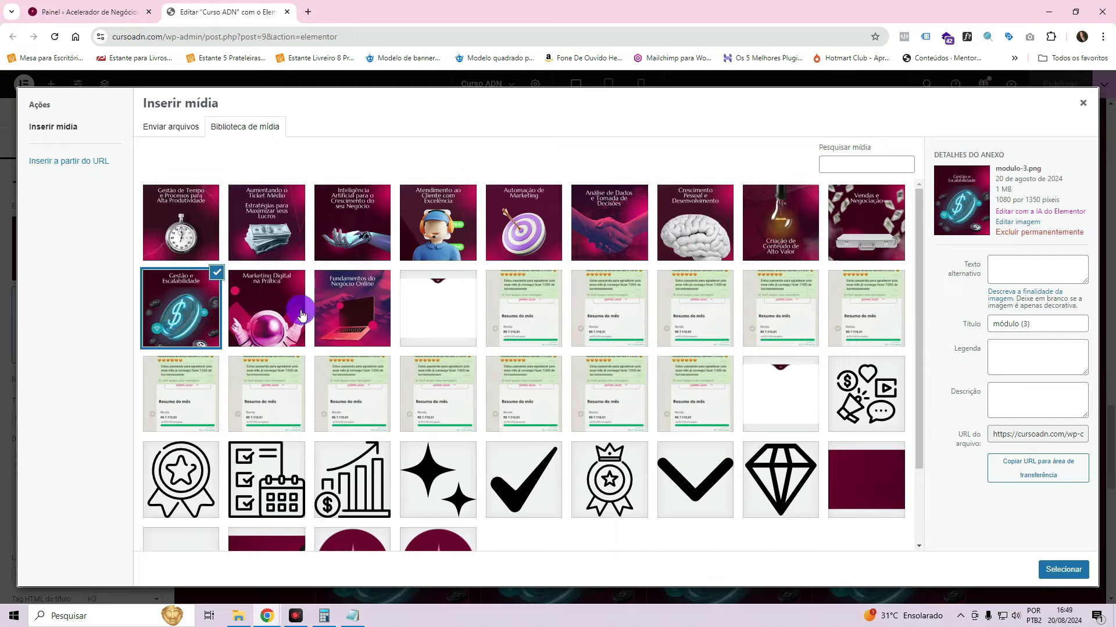
click(301, 314)
click(1063, 570)
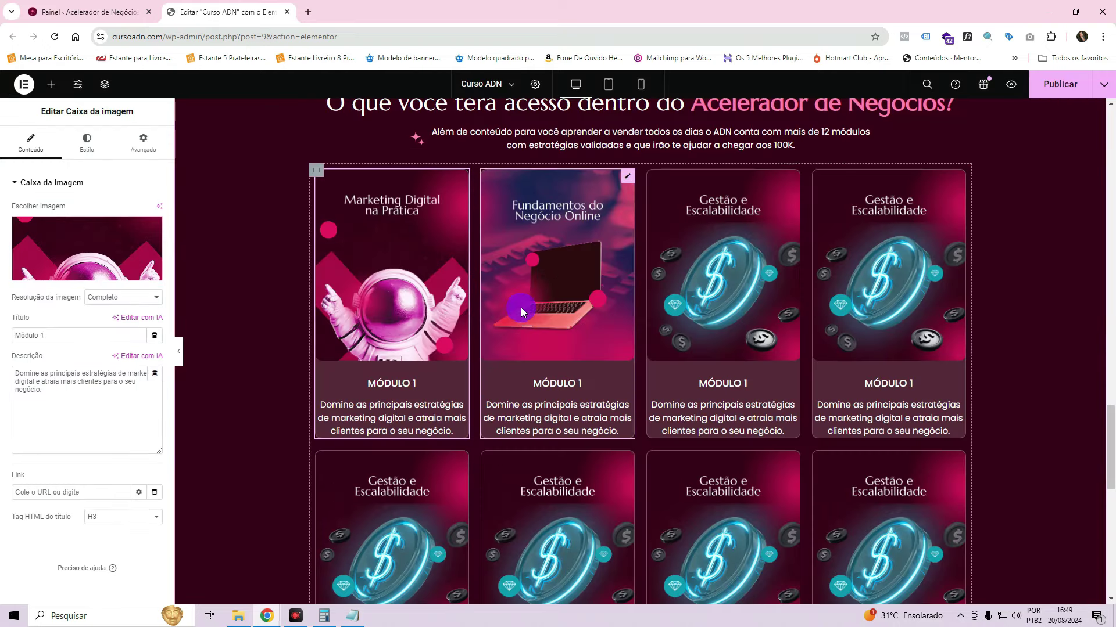
click(737, 303)
click(111, 259)
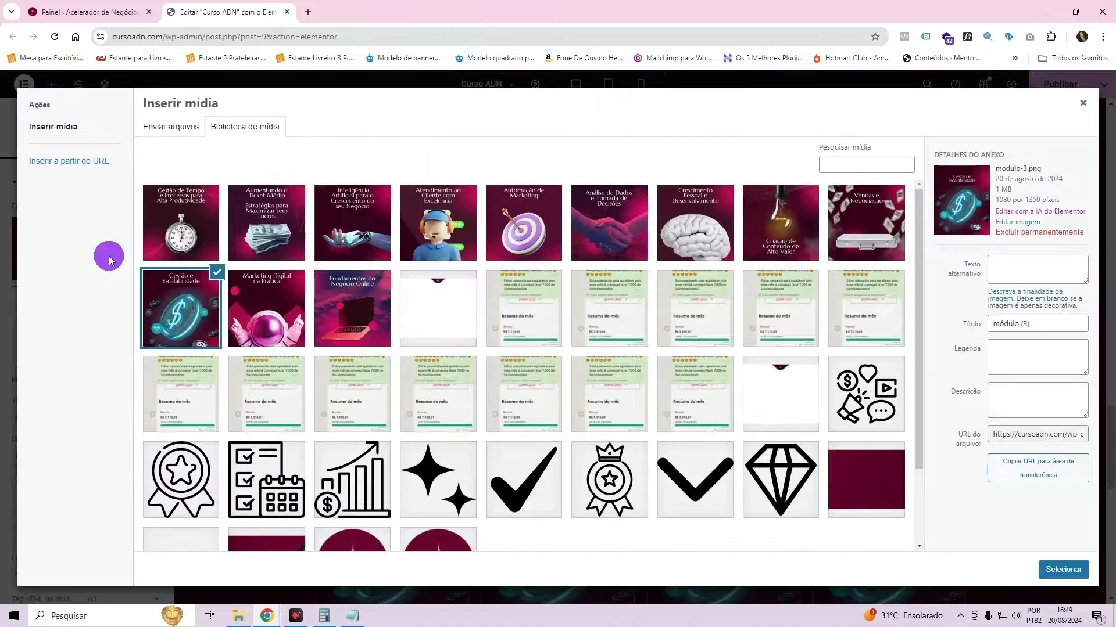
click(608, 223)
click(1064, 569)
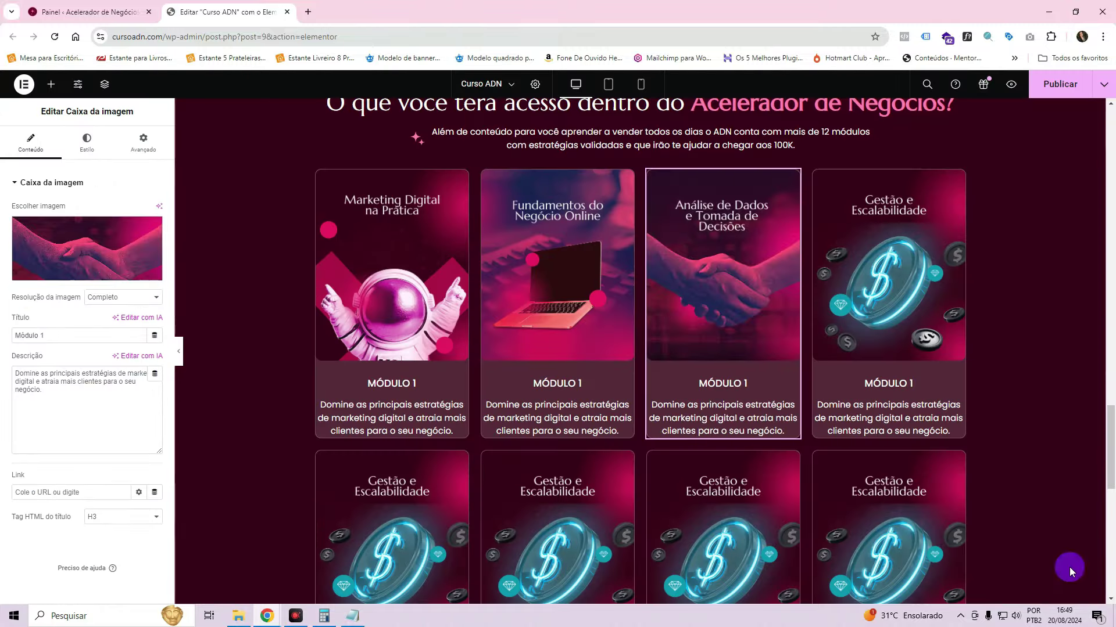
Step: Give the fourth card the Crescimento Pessoal e Desenvolvimento cover and the fifth the Atendimento ao Cliente cover
click(907, 270)
click(112, 246)
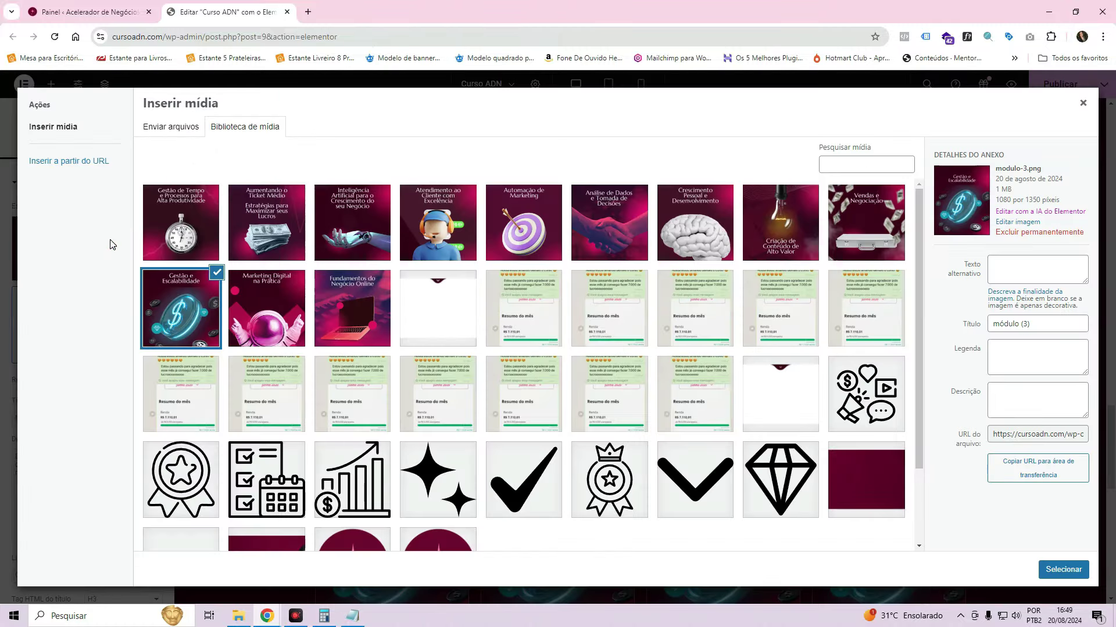
click(712, 221)
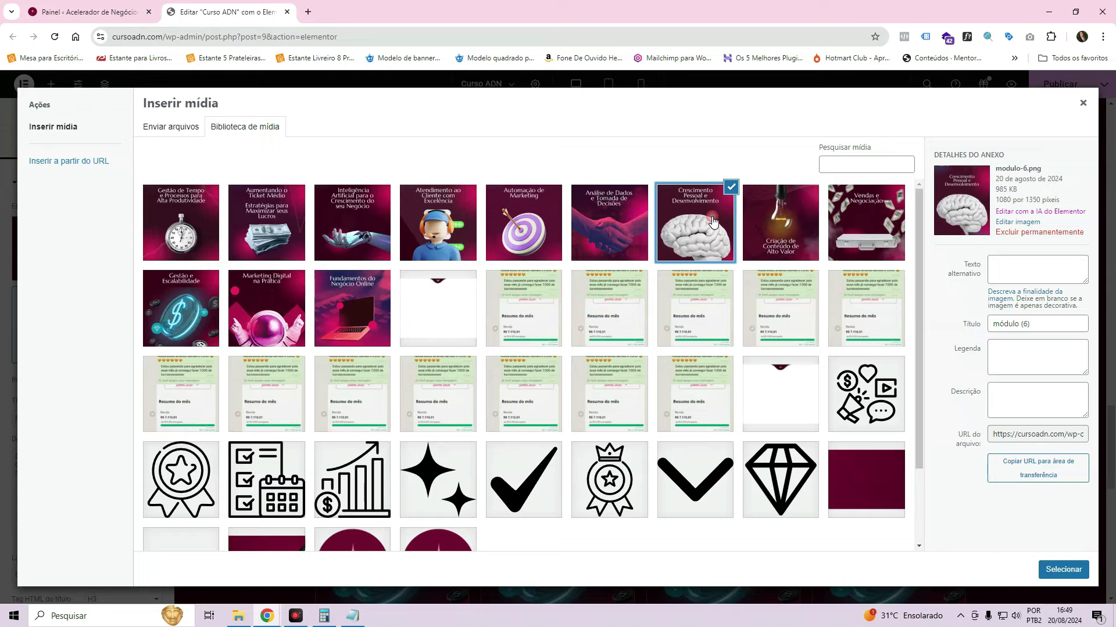
click(1049, 571)
scroll(697, 406, down, 5)
click(430, 426)
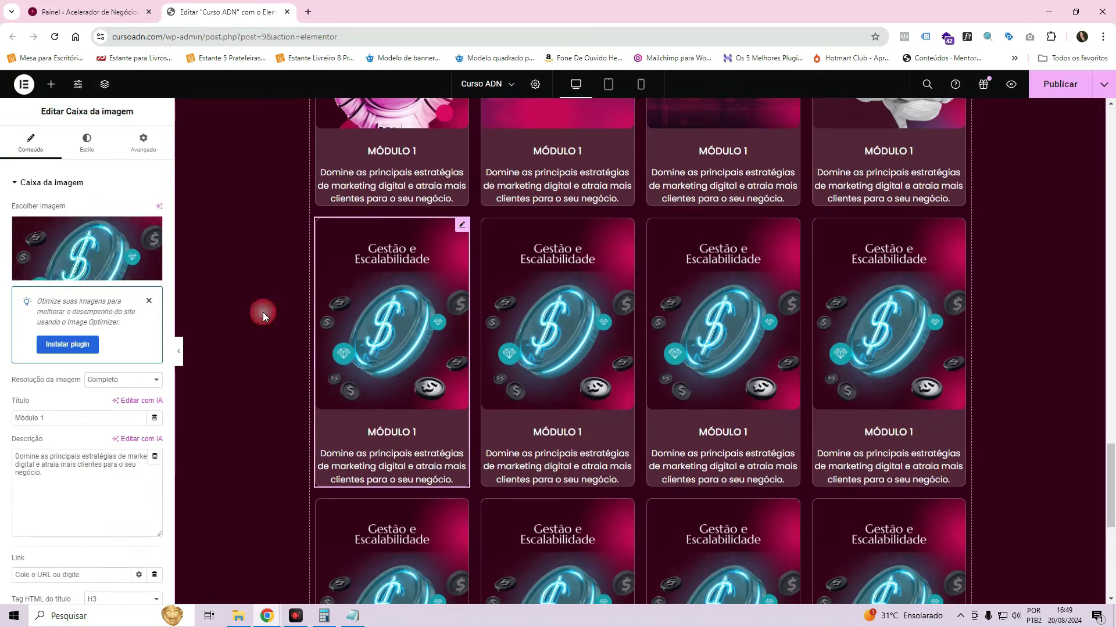
click(134, 237)
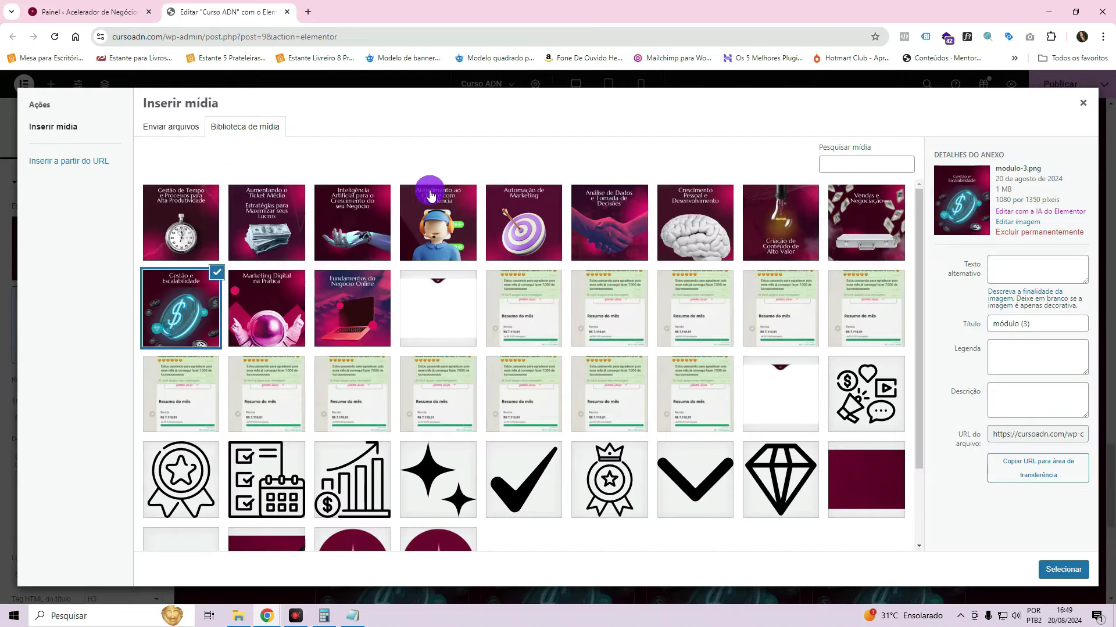
click(446, 216)
click(1063, 570)
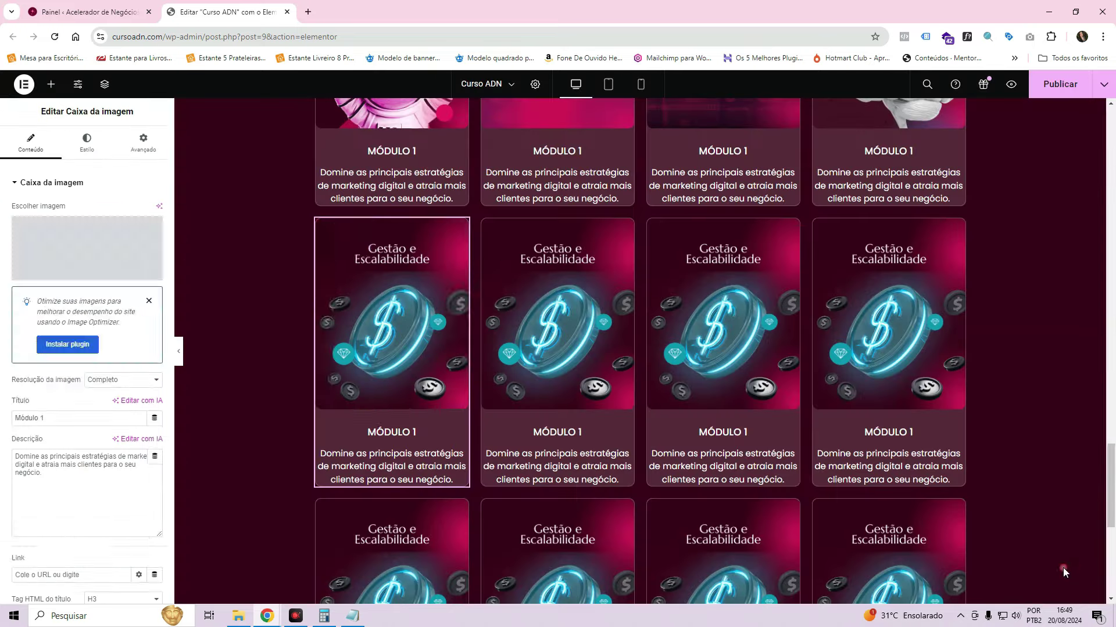
click(558, 326)
Step: Give this card the Fundamentos do Negócio Online cover and retitle it Módulo 2
click(87, 248)
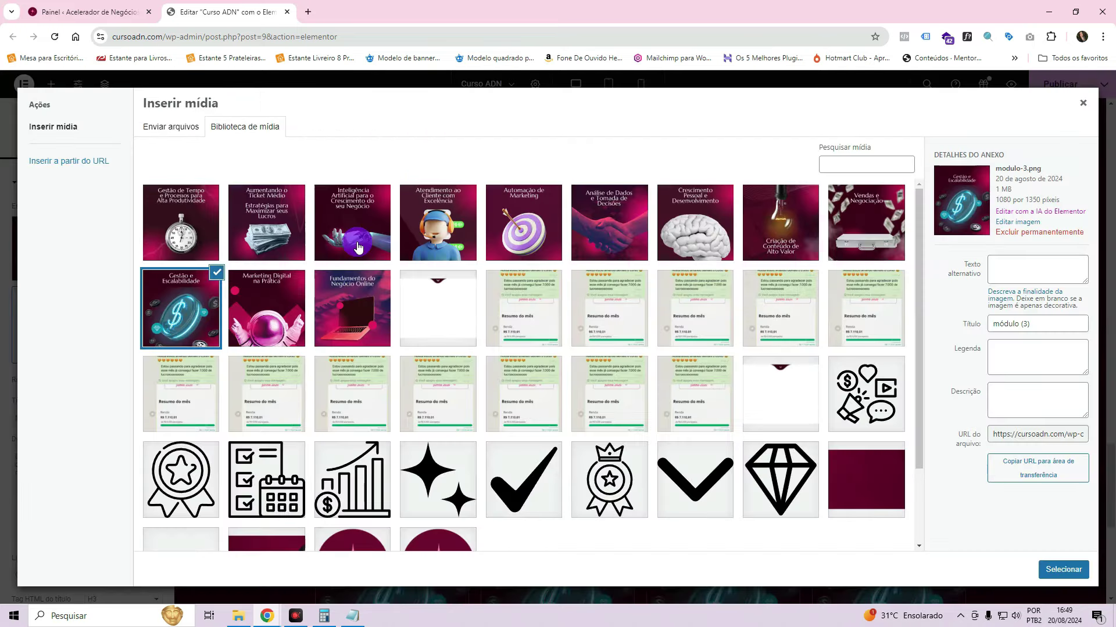
double_click(352, 308)
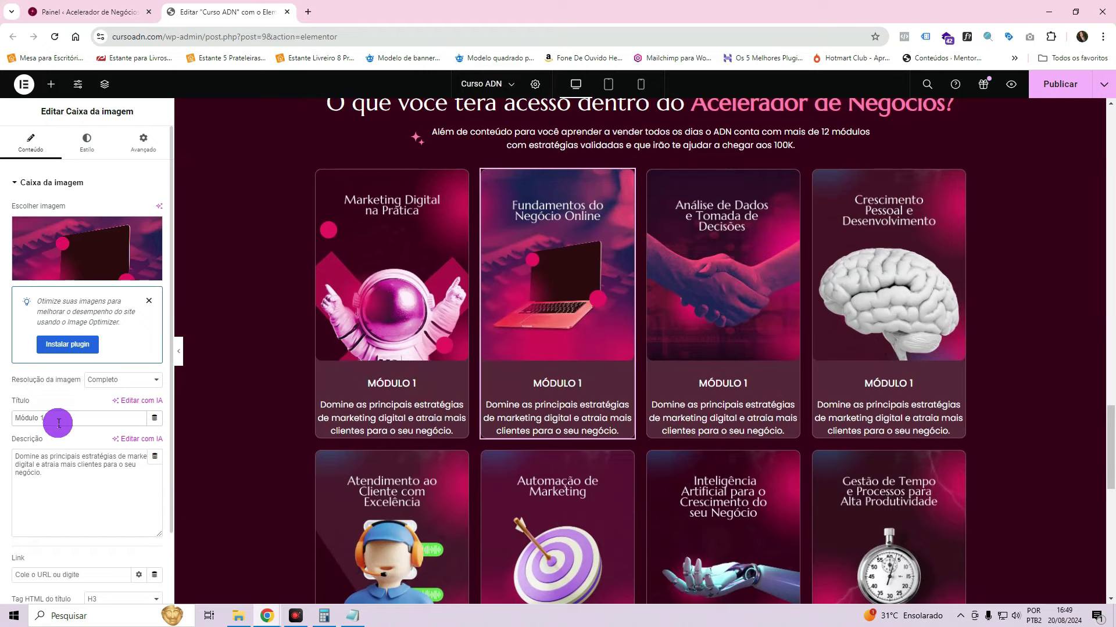
key(BackSpace)
text(2)
Step: Renumber the following cards' titles, changing the fourth card to Módulo 4 and continuing onward
click(668, 395)
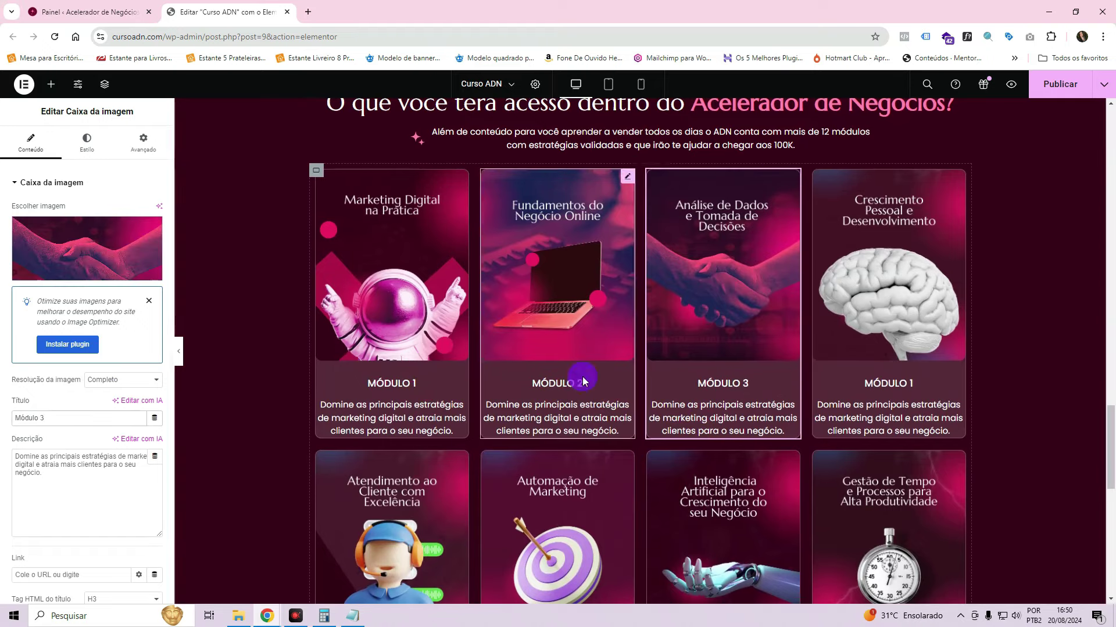
click(889, 395)
click(91, 419)
key(BackSpace)
text(4)
scroll(639, 348, down, 4)
click(392, 349)
click(105, 416)
key(BackSpace)
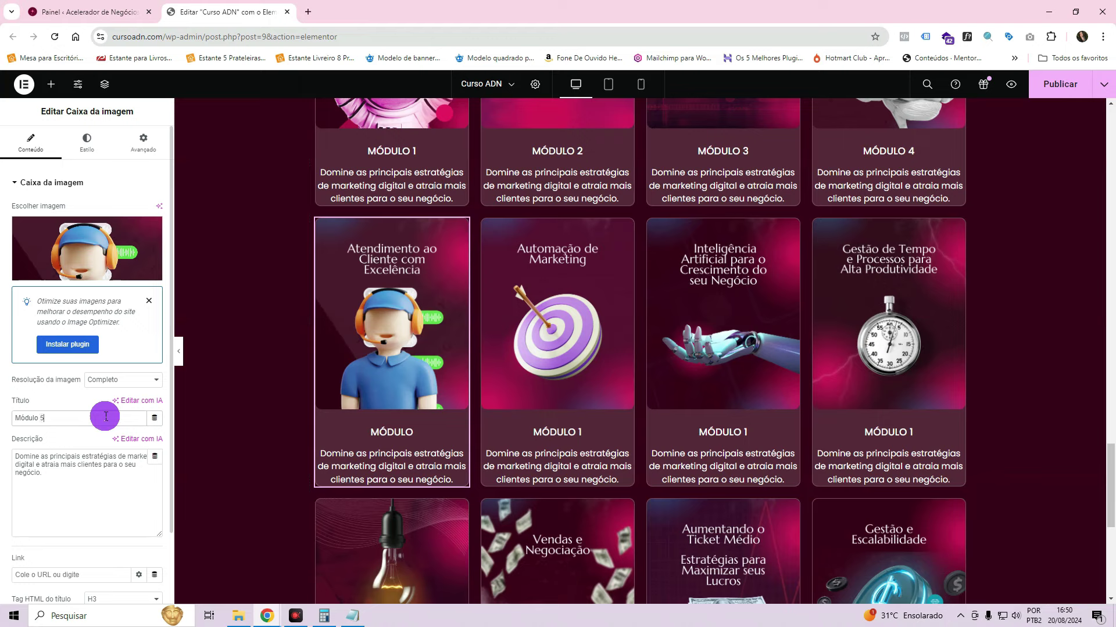
click(557, 349)
click(64, 418)
key(BackSpace)
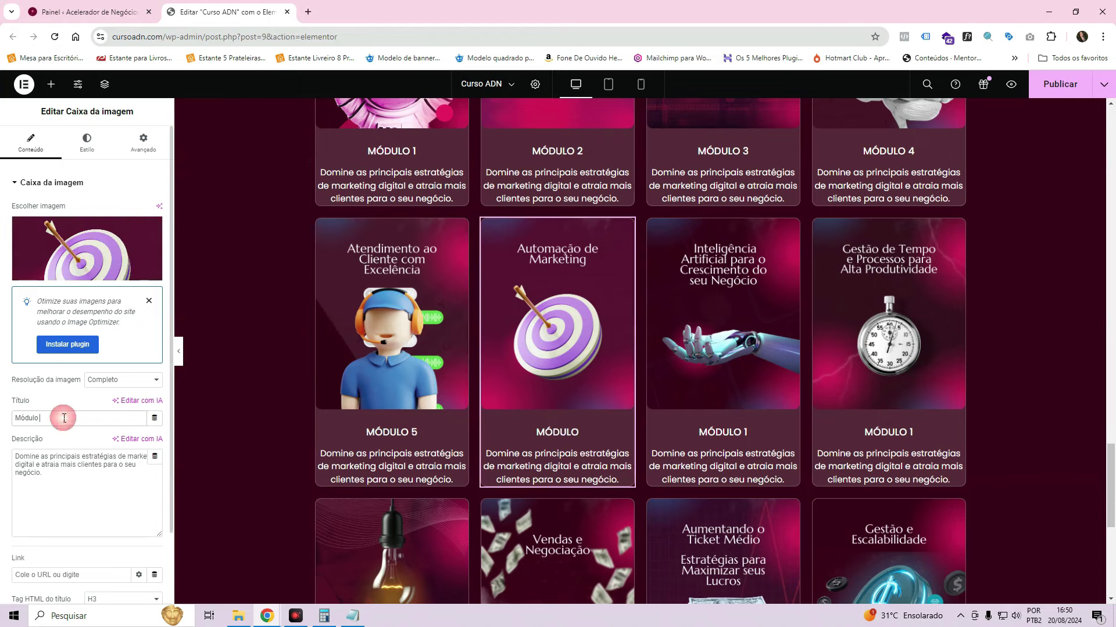
click(723, 349)
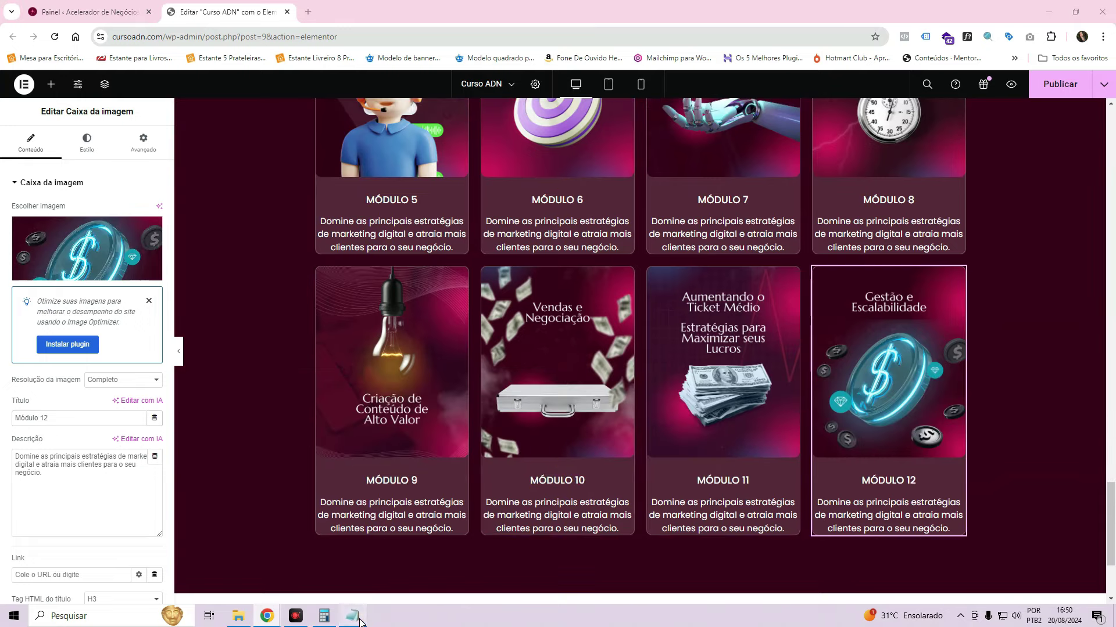
click(353, 616)
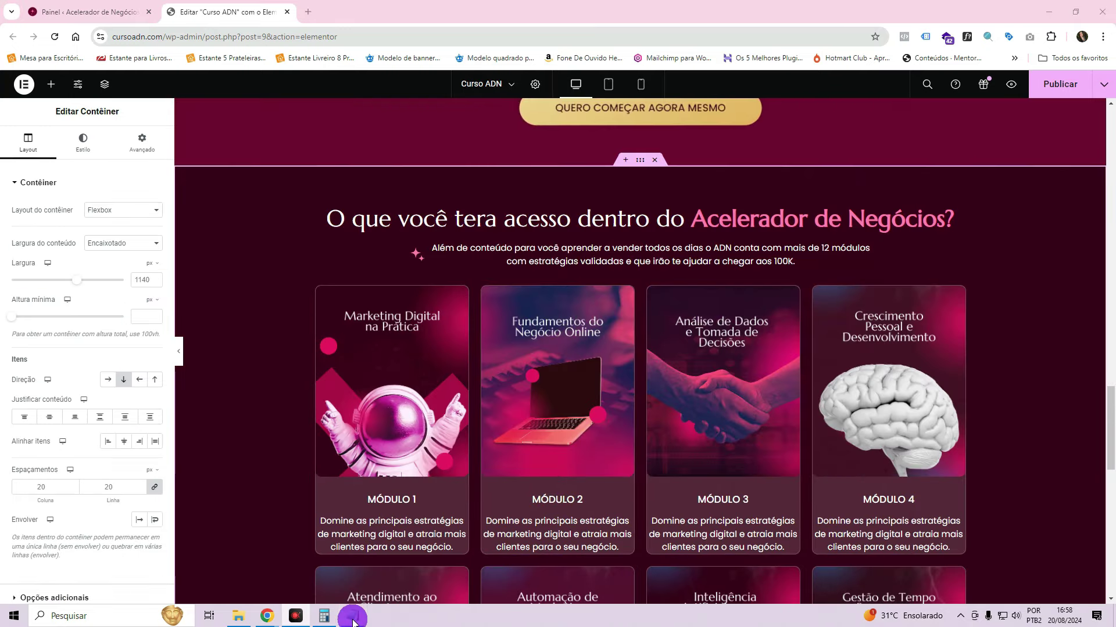
Step: Select the .elementor-image-box-content padding rule in the Notepad CSS notes, then go to the WordPress dashboard
click(353, 616)
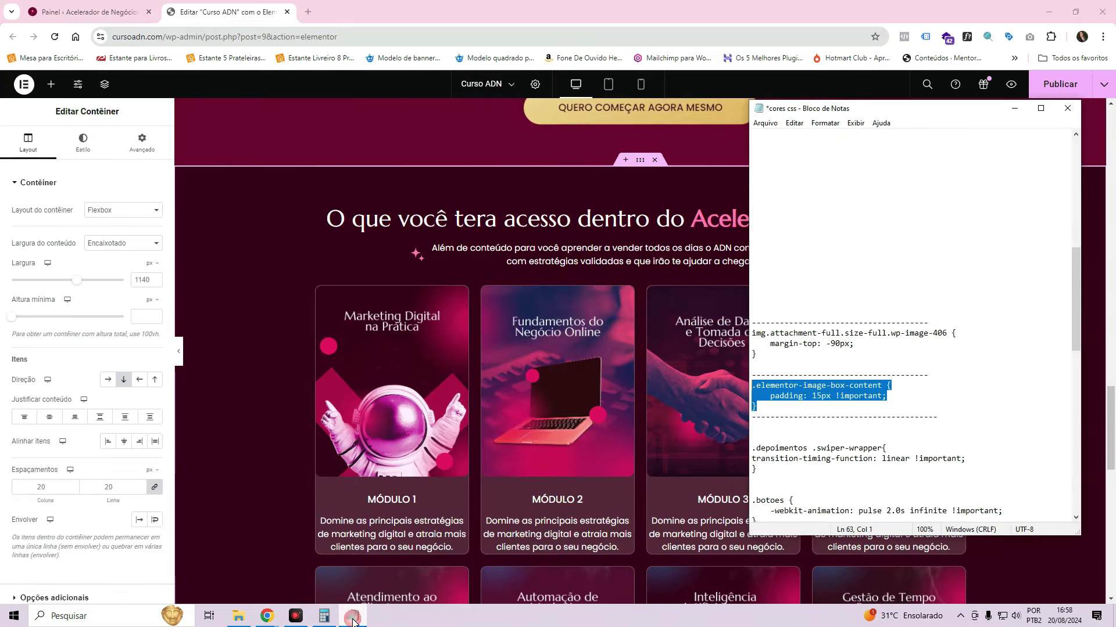
click(808, 397)
drag(773, 410, 754, 389)
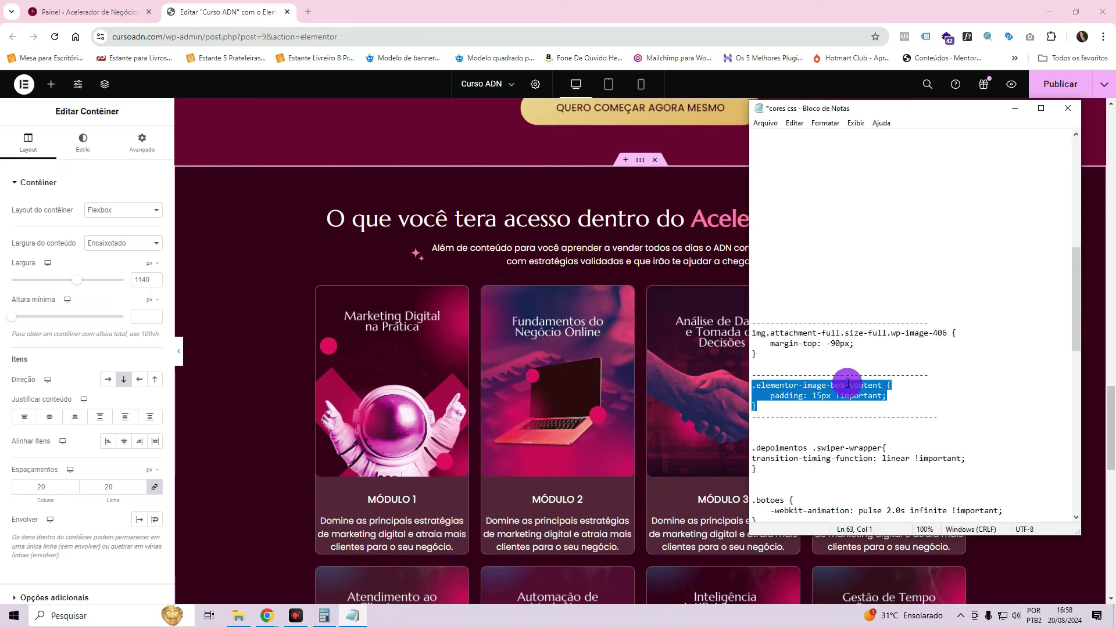
click(783, 406)
drag(772, 397, 750, 389)
key(ctrl+c)
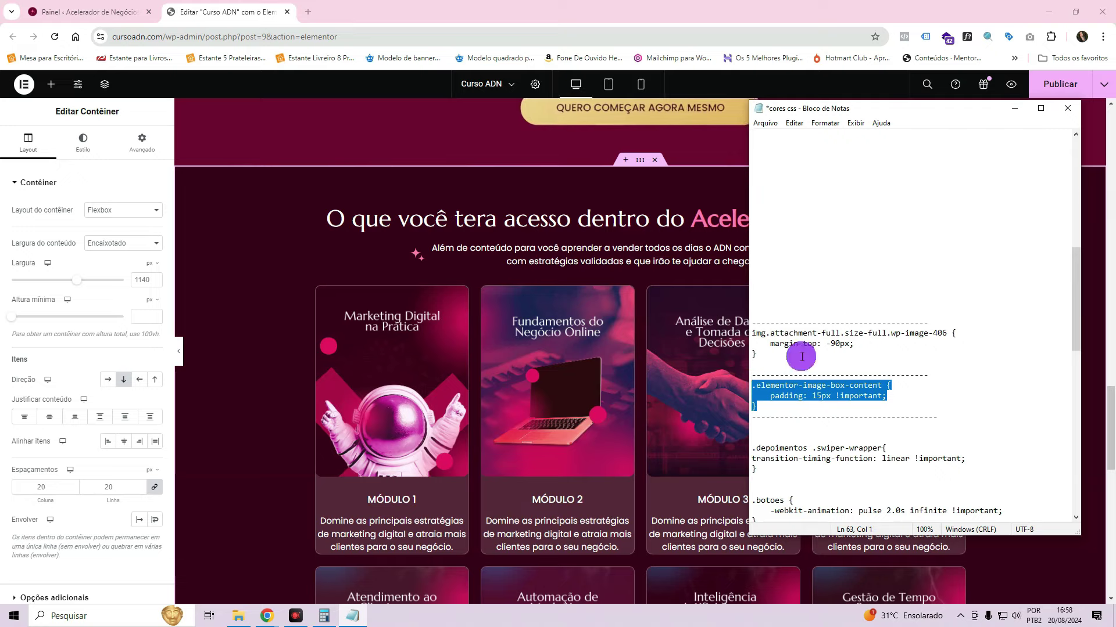
click(1014, 108)
click(93, 13)
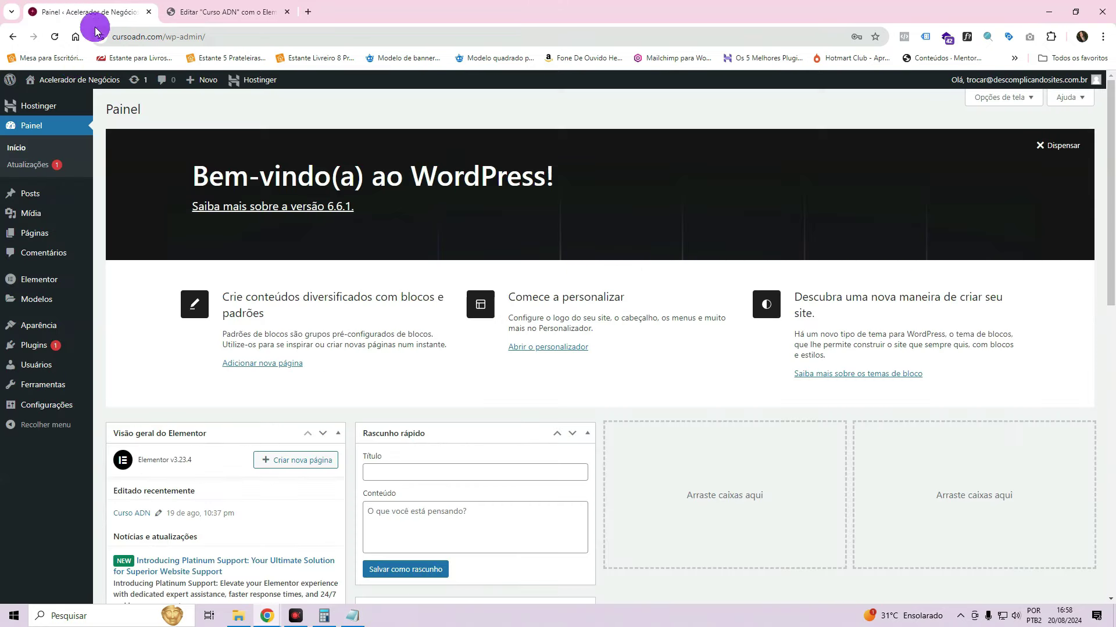
Step: Open the live site in a new tab and launch the WordPress Customizer
right_click(51, 93)
click(87, 102)
click(201, 12)
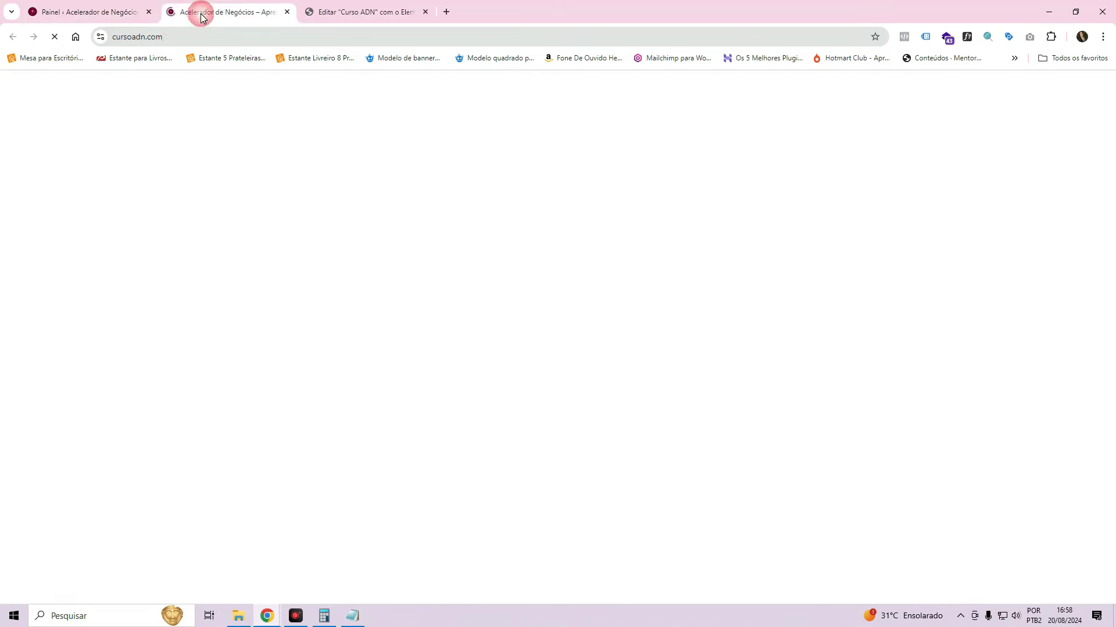
click(155, 82)
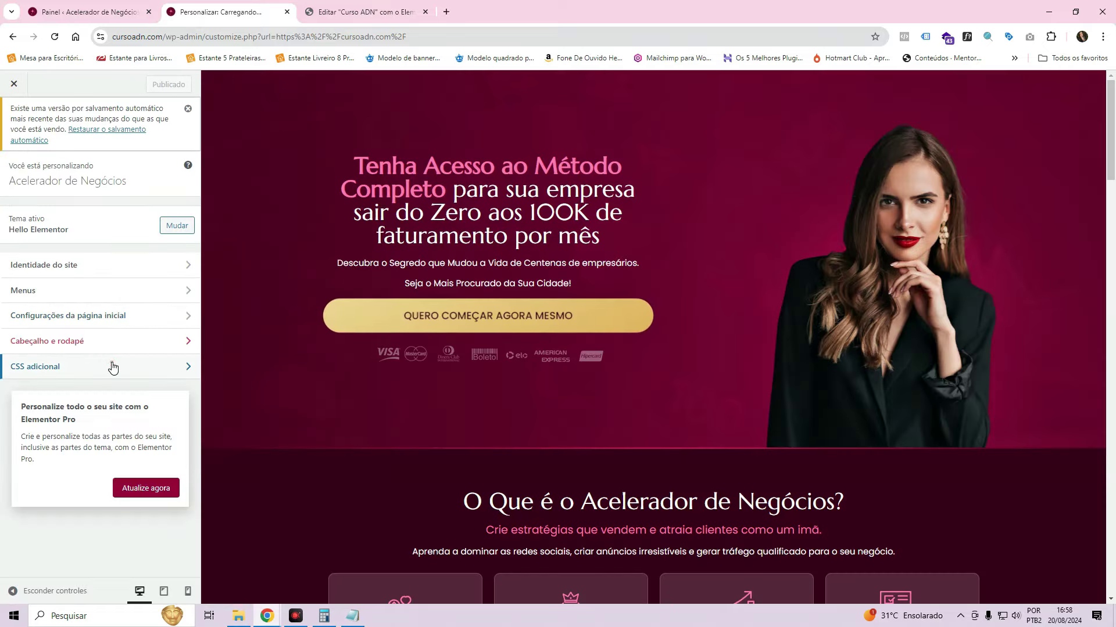
Step: Paste the .elementor-image-box-content 15px padding rule at the end of Additional CSS
click(110, 366)
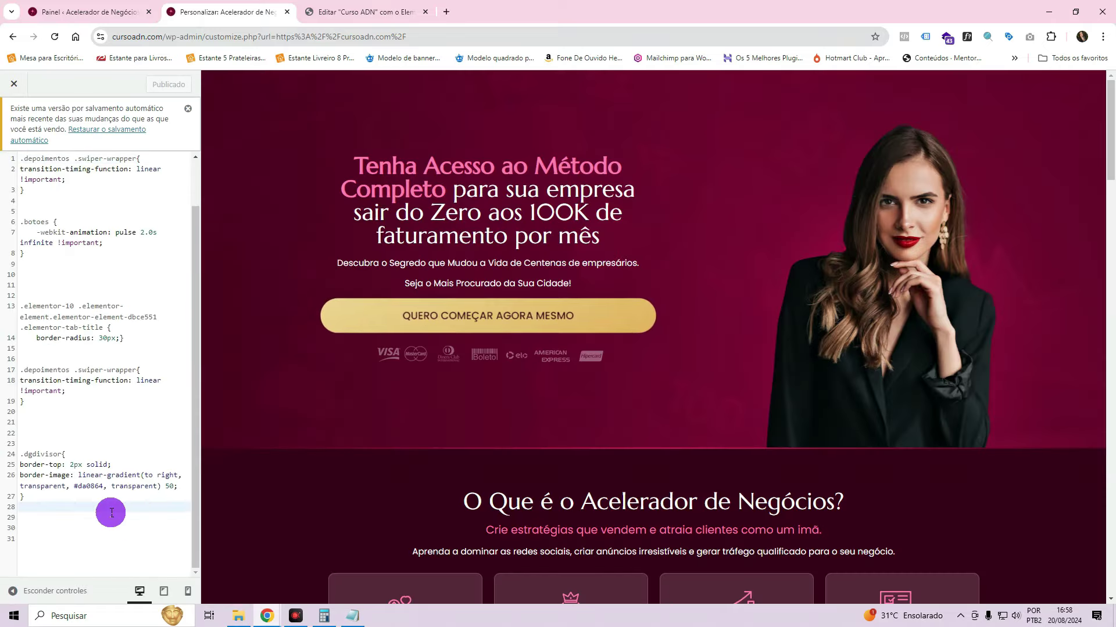
scroll(537, 307, down, 20)
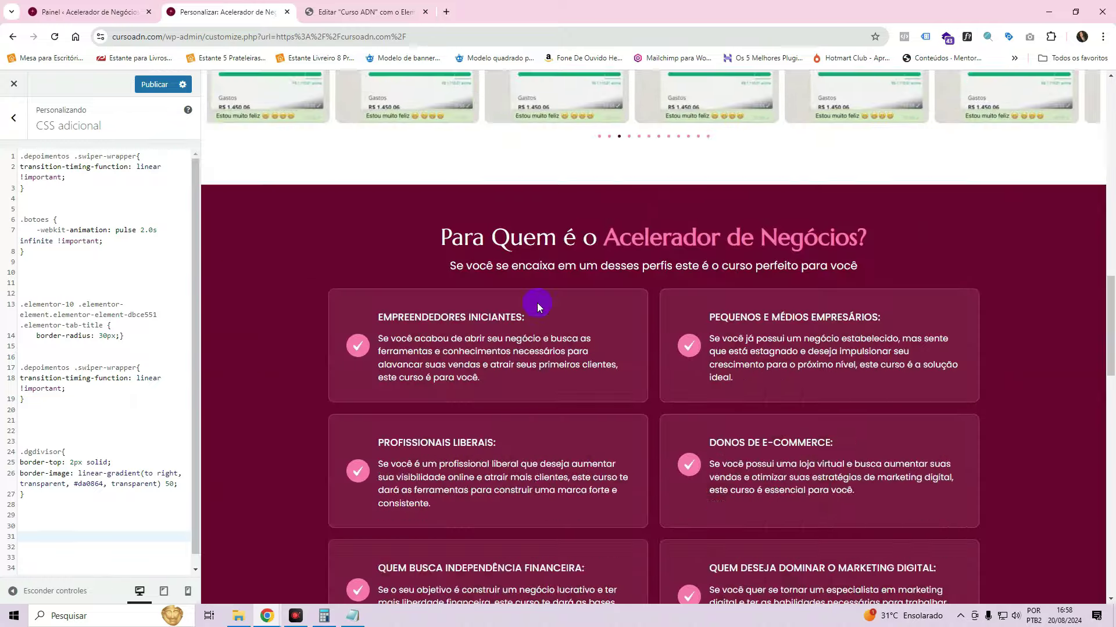
scroll(537, 307, down, 5)
scroll(463, 284, up, 2)
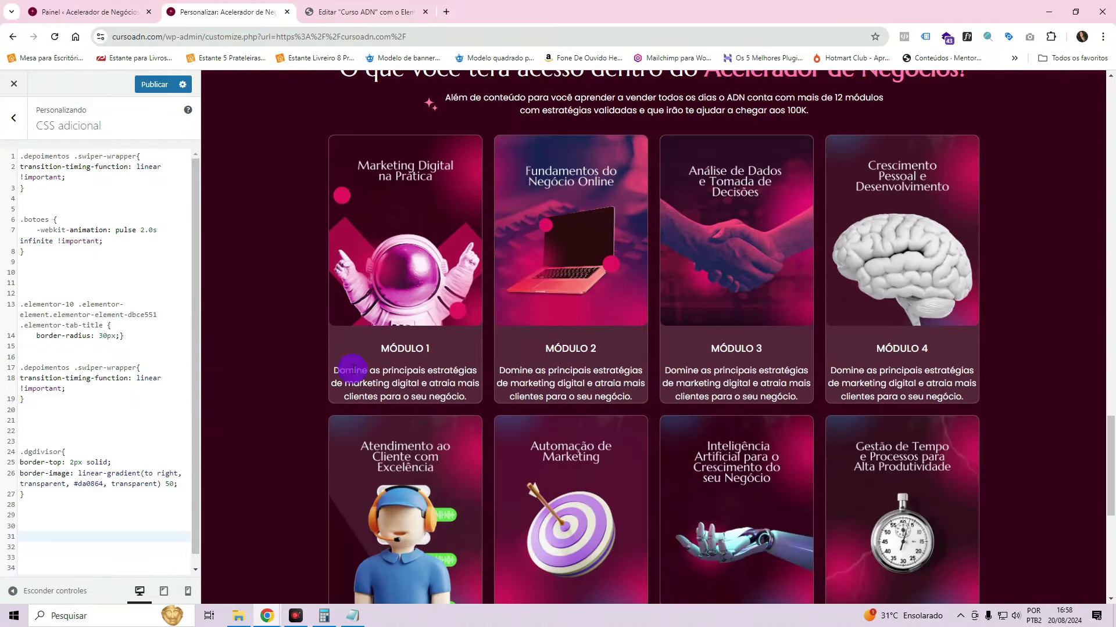
click(53, 527)
key(ctrl+v)
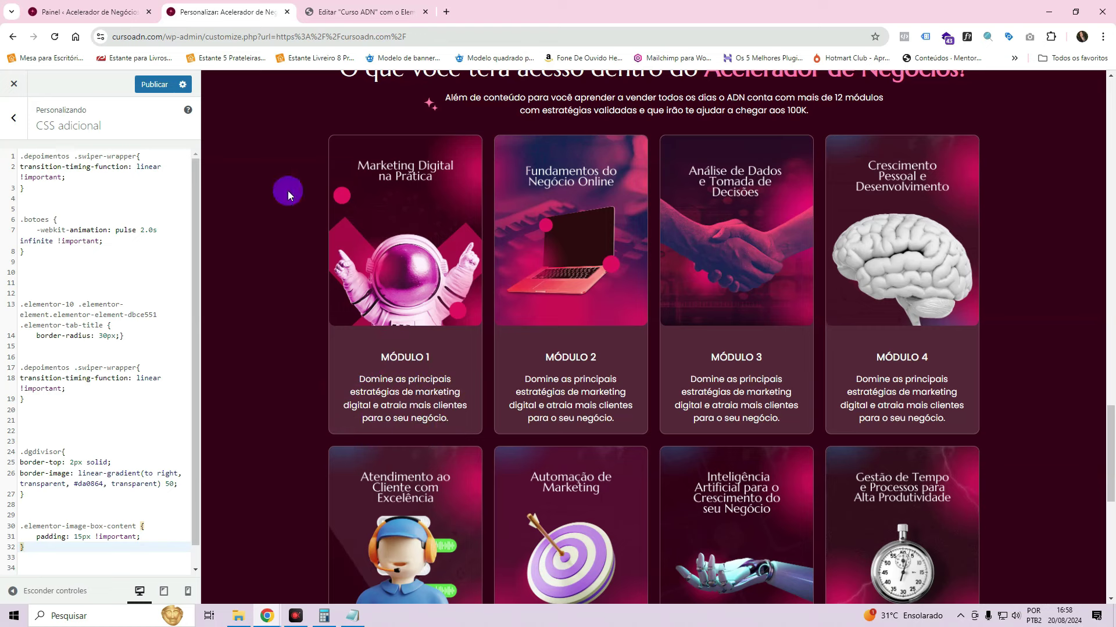
Step: Publish the pending changes and reload the Elementor editor to pick up the new CSS
click(363, 12)
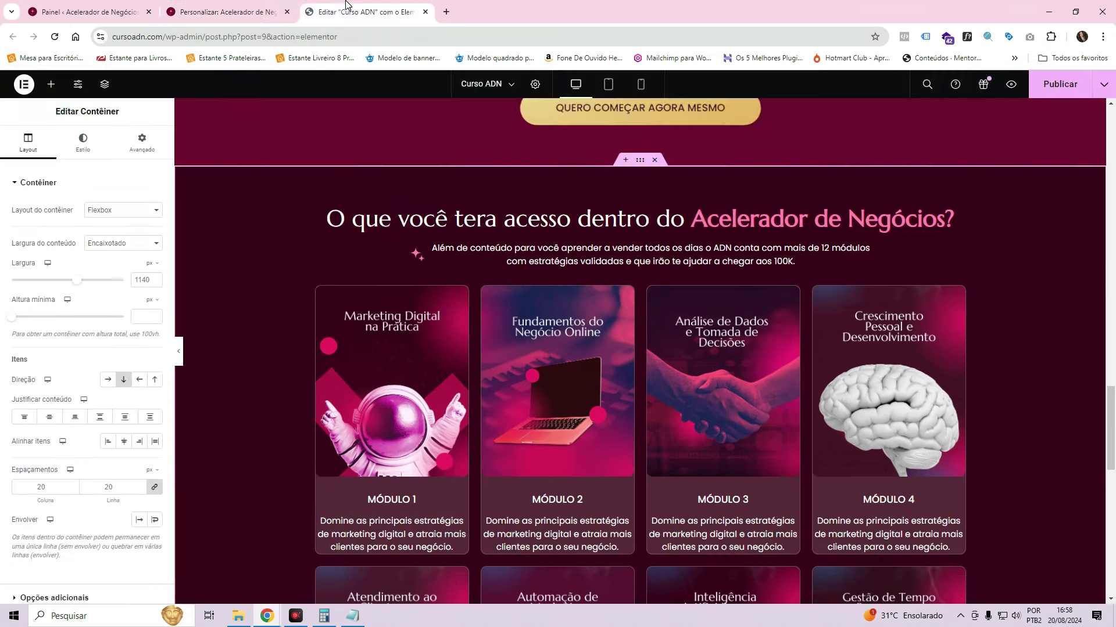
click(56, 38)
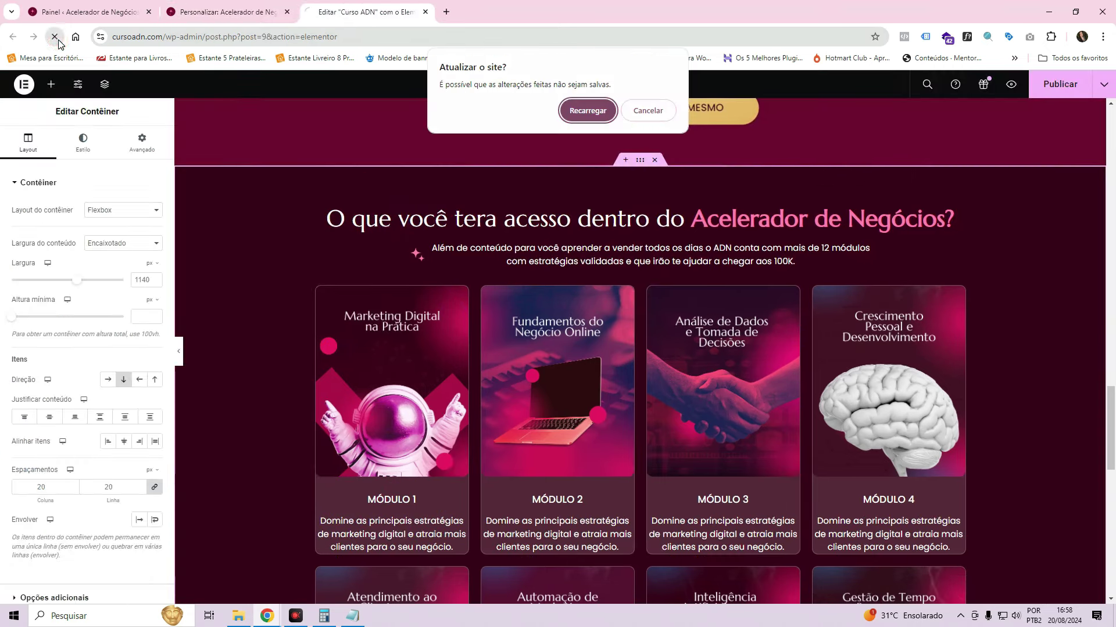
click(649, 112)
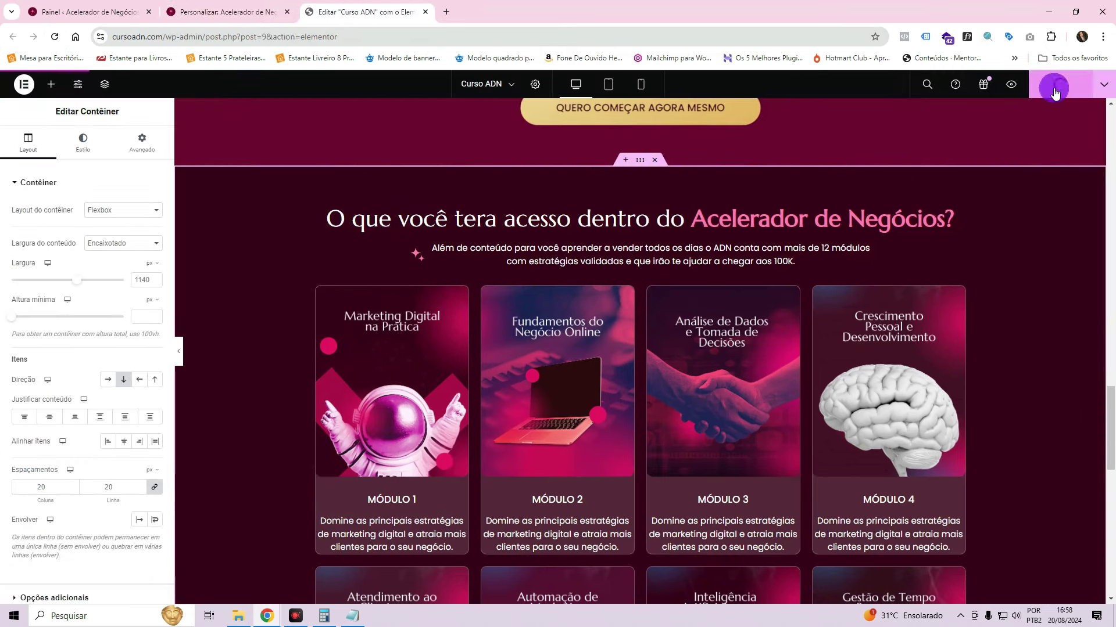
click(343, 157)
click(57, 38)
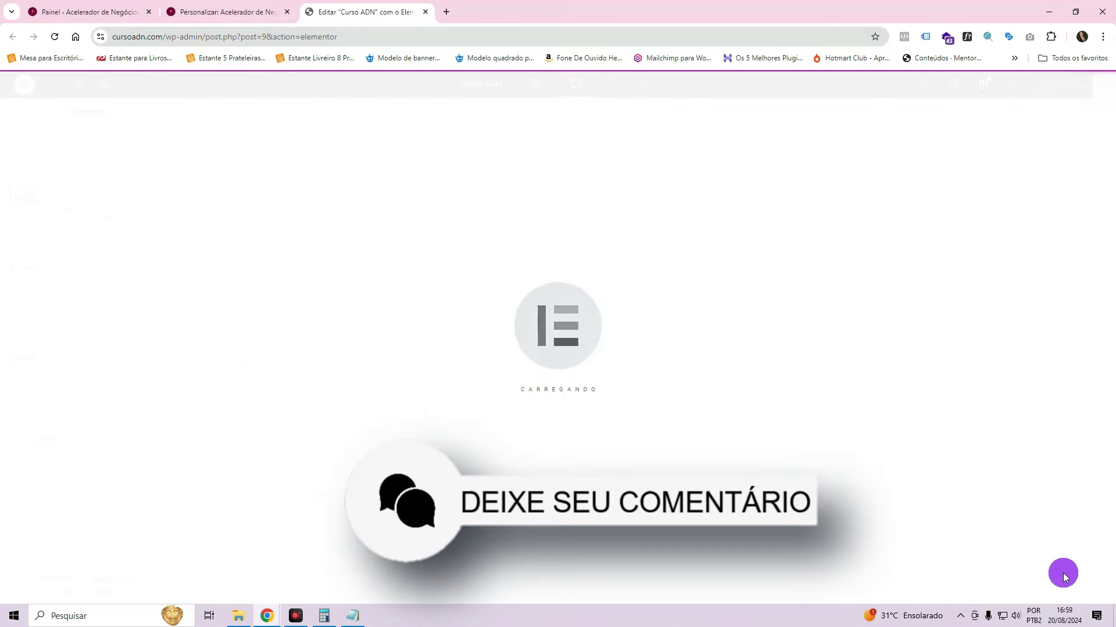
scroll(918, 419, down, 15)
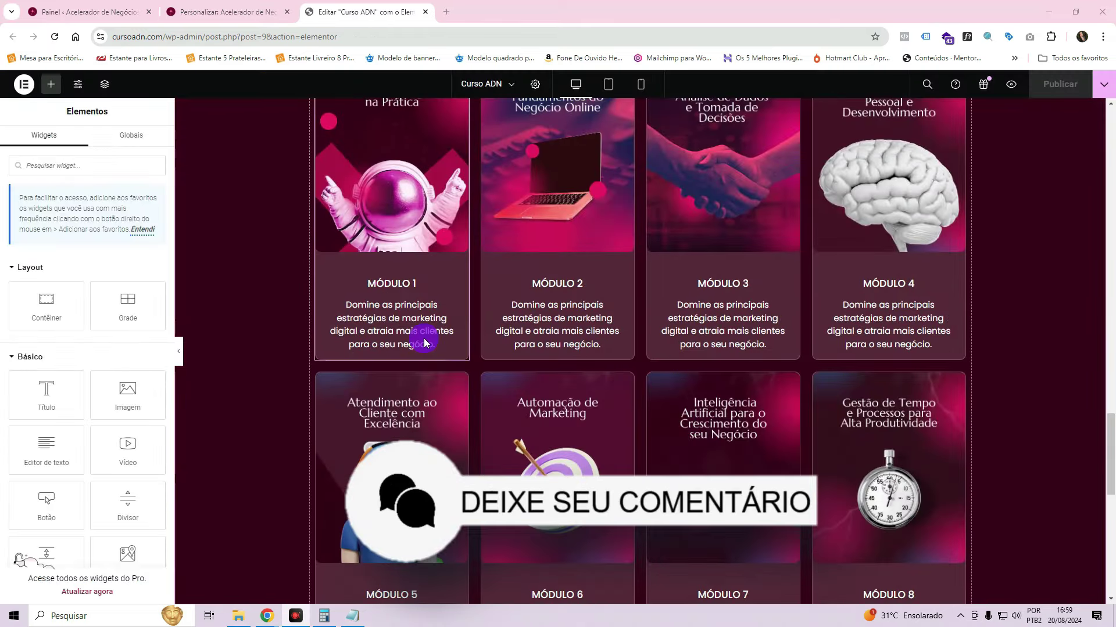
Step: Reset Módulo 1's description typography to default and publish the page
click(424, 326)
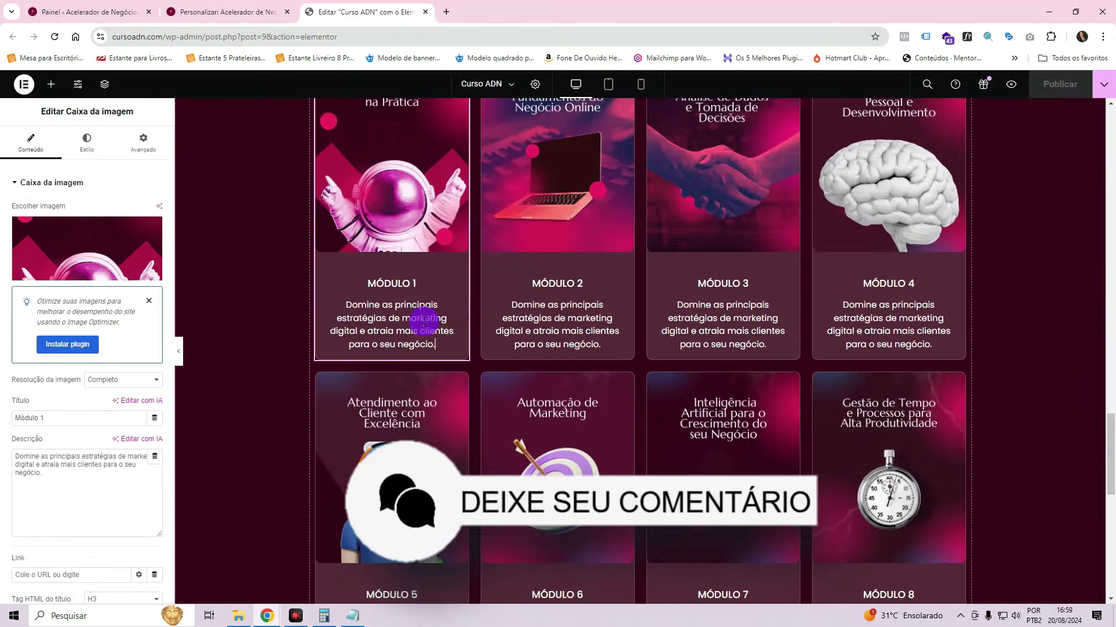
click(86, 143)
click(87, 397)
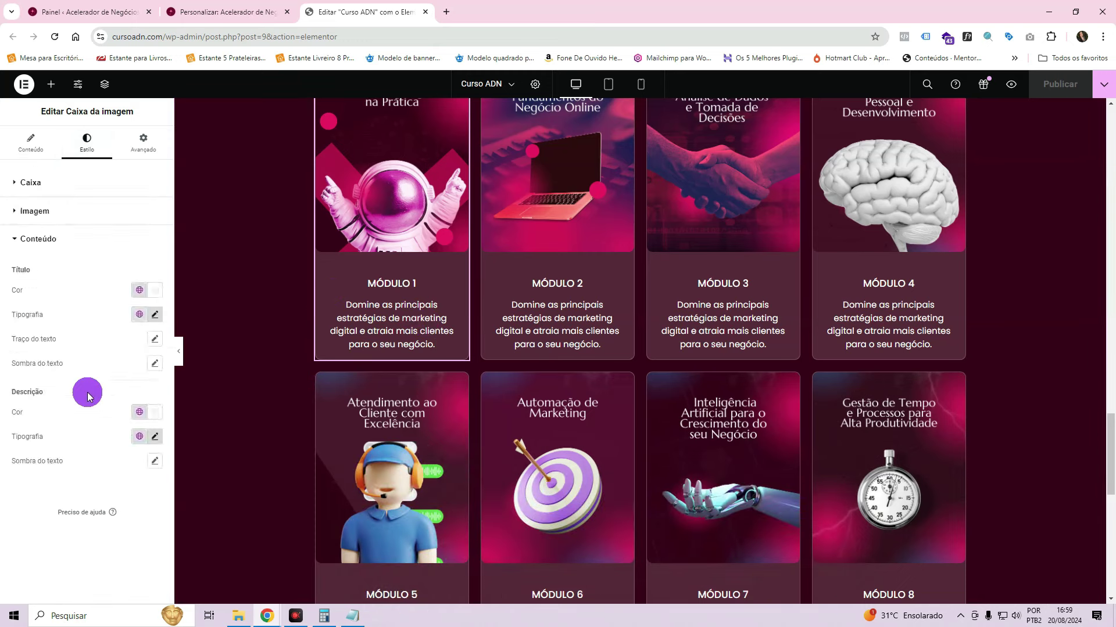
click(155, 436)
scroll(111, 487, down, 2)
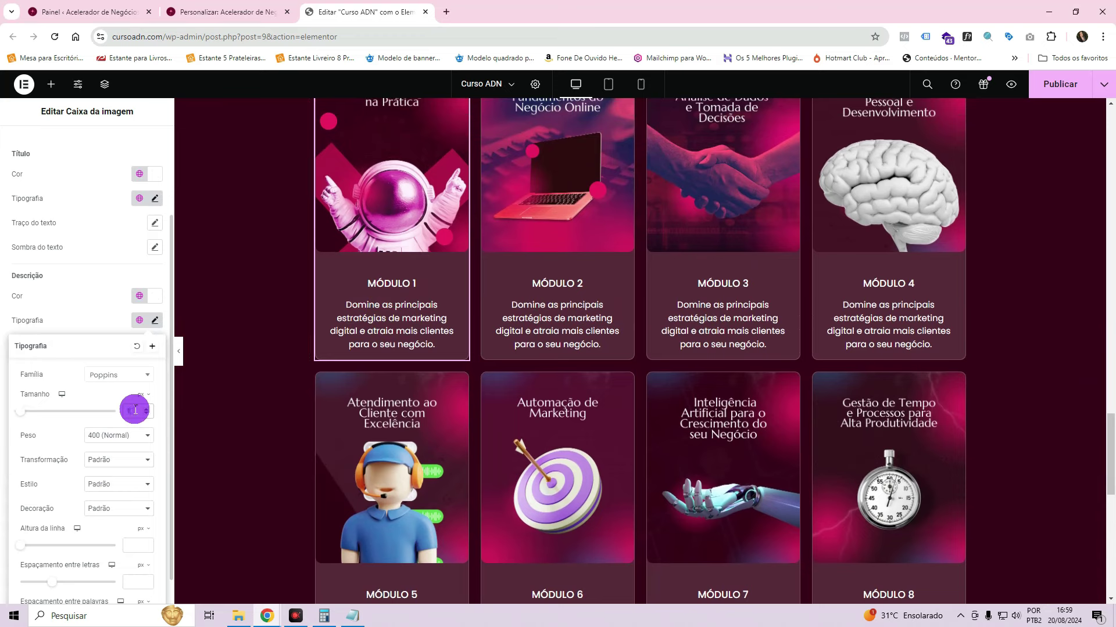
click(138, 349)
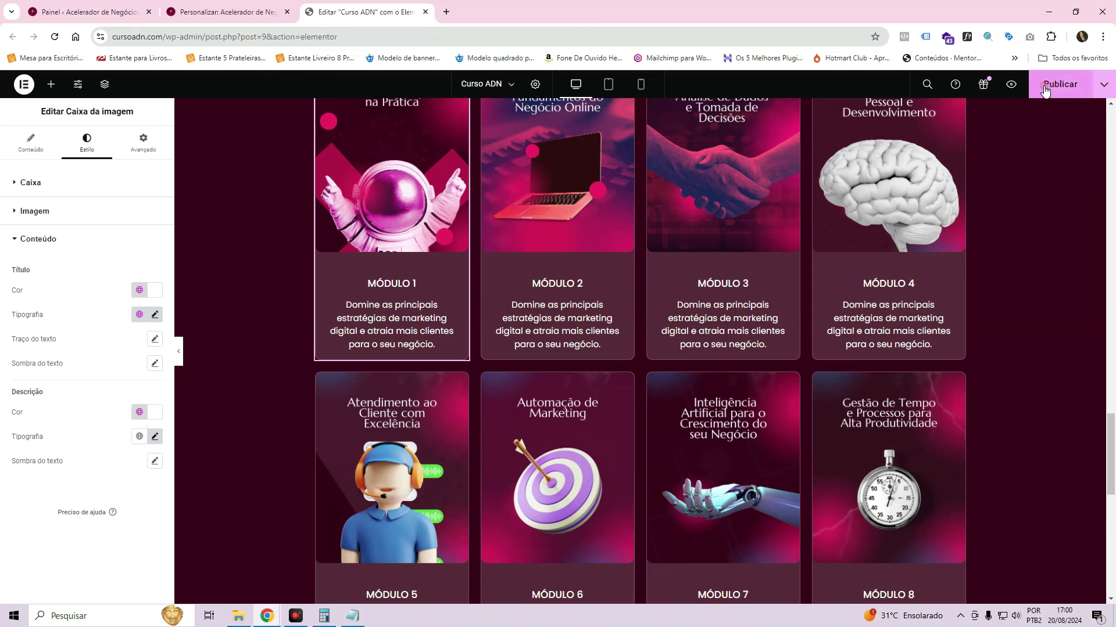
click(429, 274)
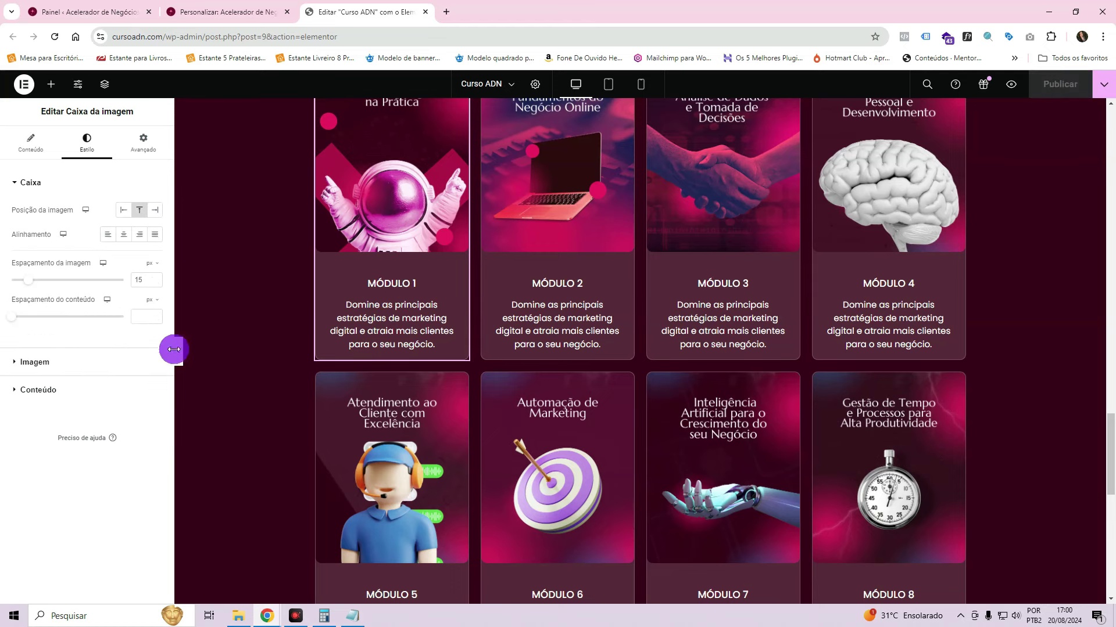
Step: Set Módulo 1's description typography to Poppins at size 13
click(73, 399)
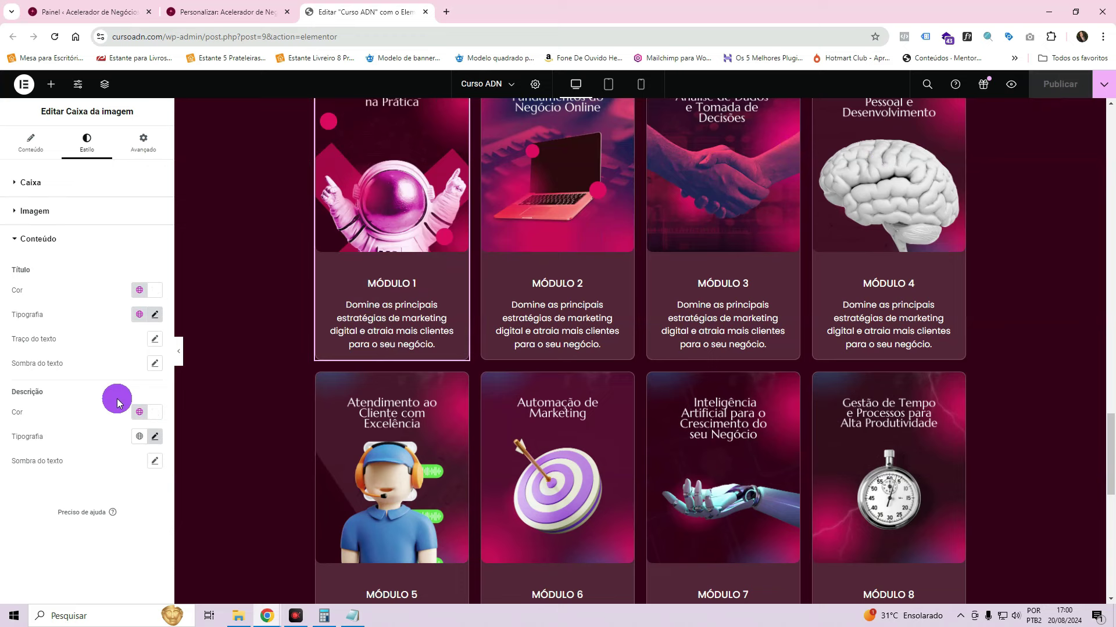
click(153, 434)
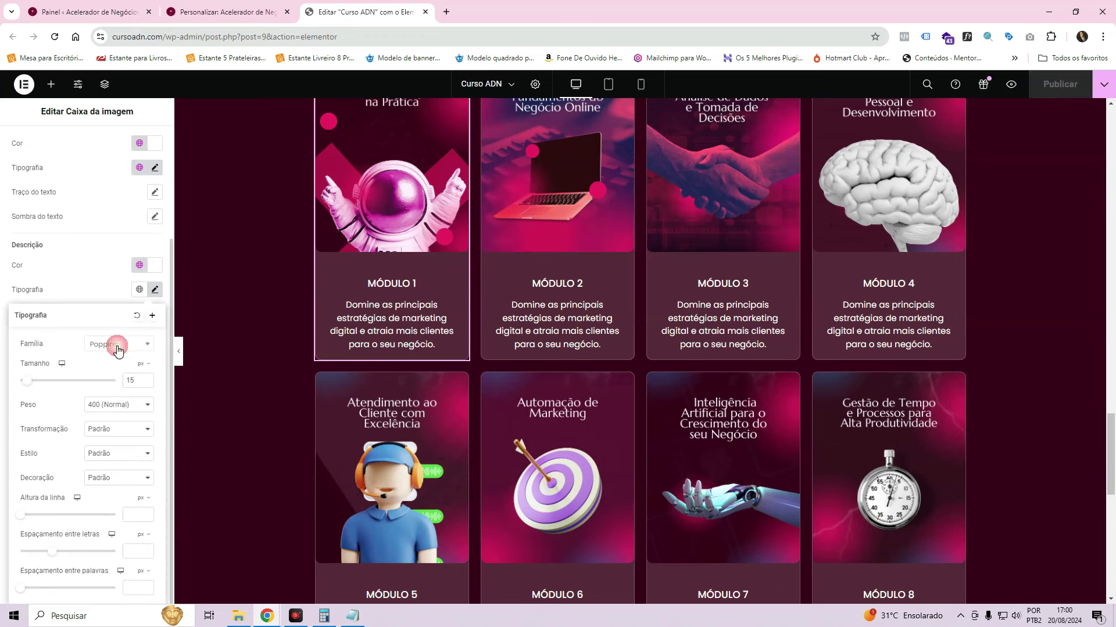
click(118, 347)
click(125, 417)
click(123, 346)
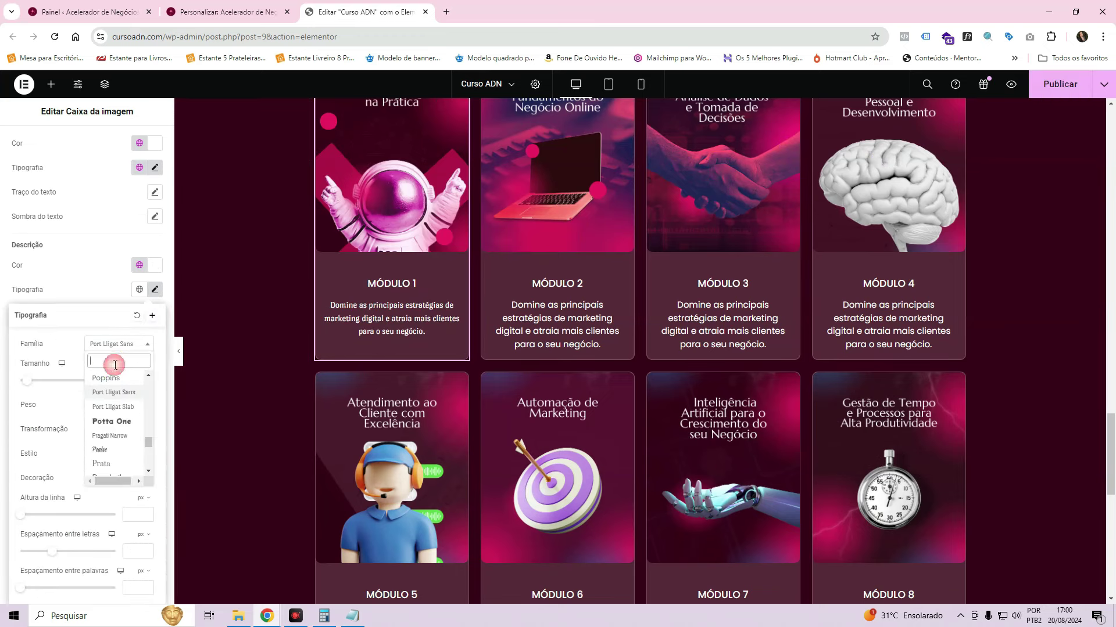
text(popp)
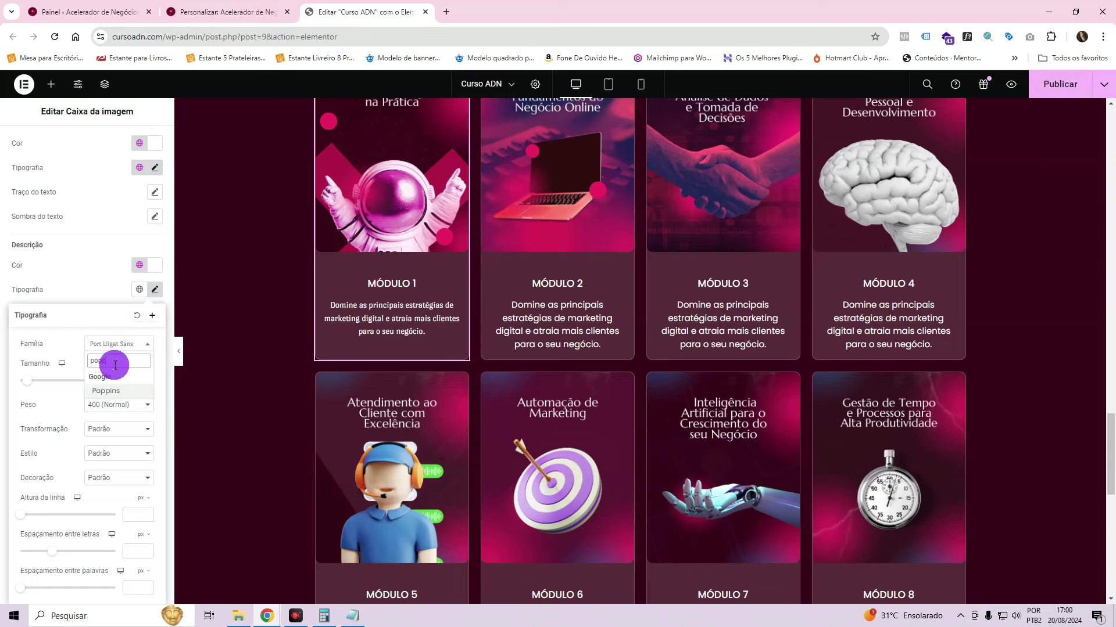
key(Return)
text(13)
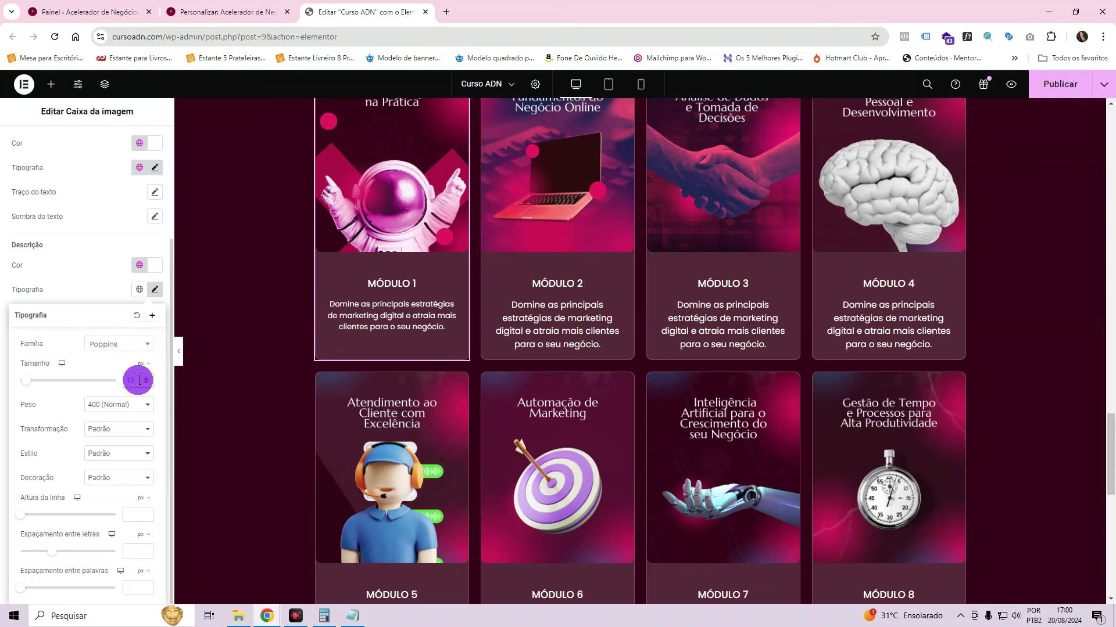
Step: Copy Módulo 1's styling and paste it onto Módulo 2 and the other module cards
right_click(398, 297)
click(445, 365)
right_click(581, 278)
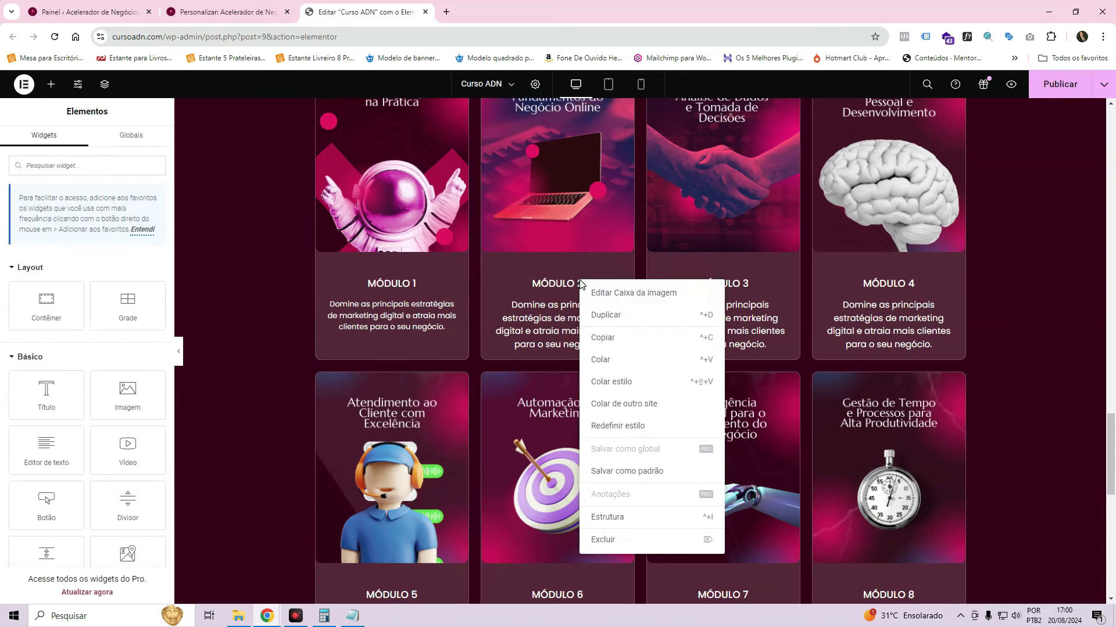
click(639, 381)
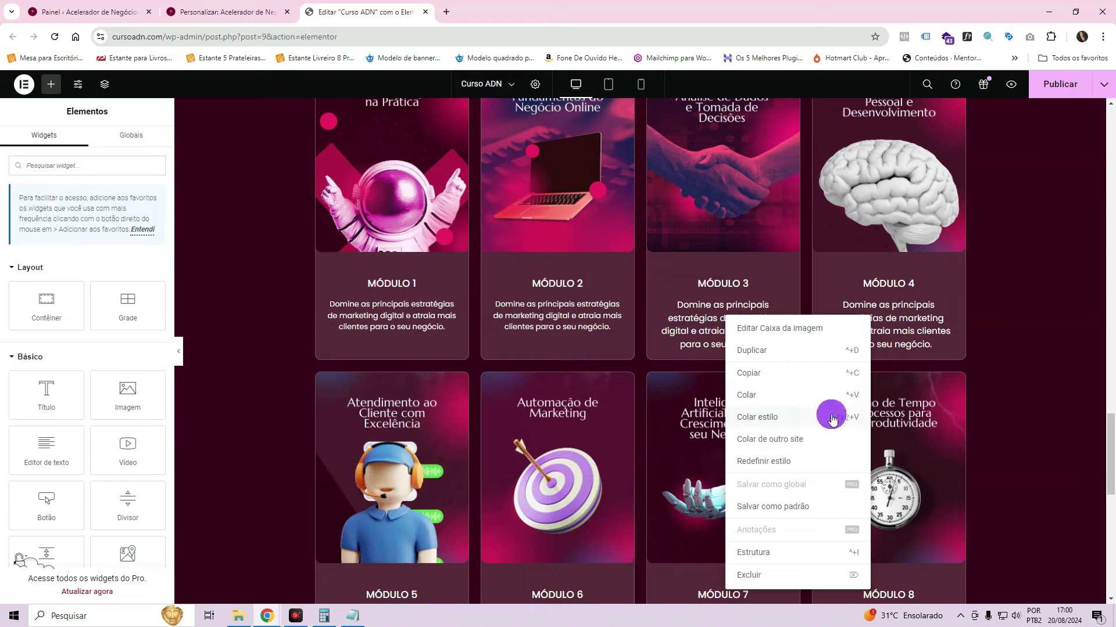
scroll(639, 418, down, 2)
right_click(418, 413)
click(476, 440)
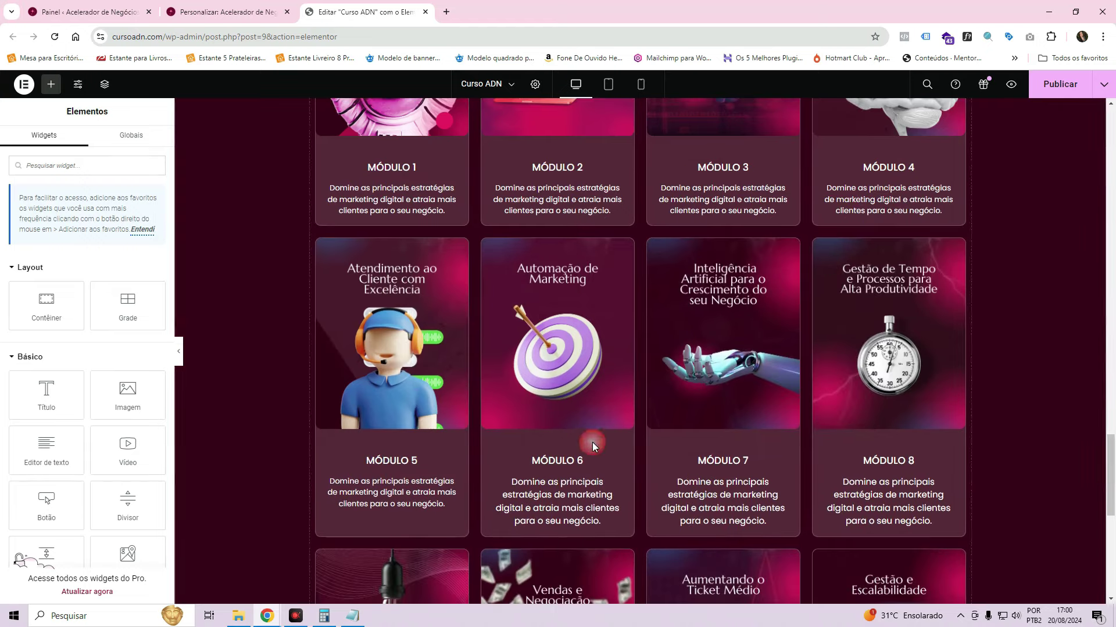
right_click(583, 442)
click(625, 433)
scroll(545, 411, down, 4)
Step: Save the page and add a two-column flexbox container below the module grid
scroll(545, 411, down, 3)
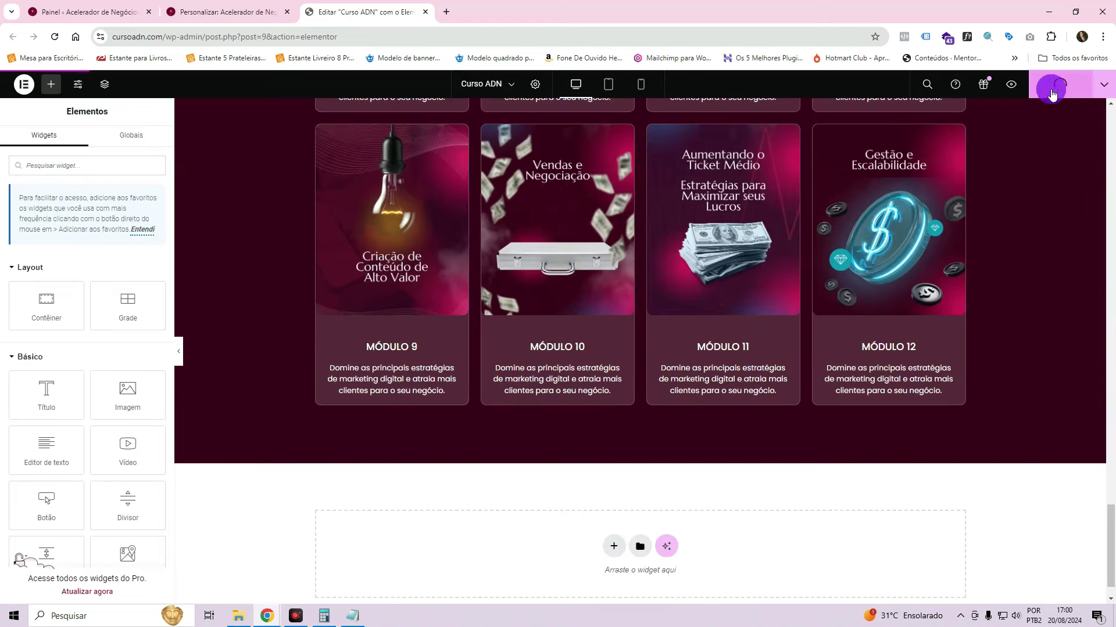
key(ctrl+s)
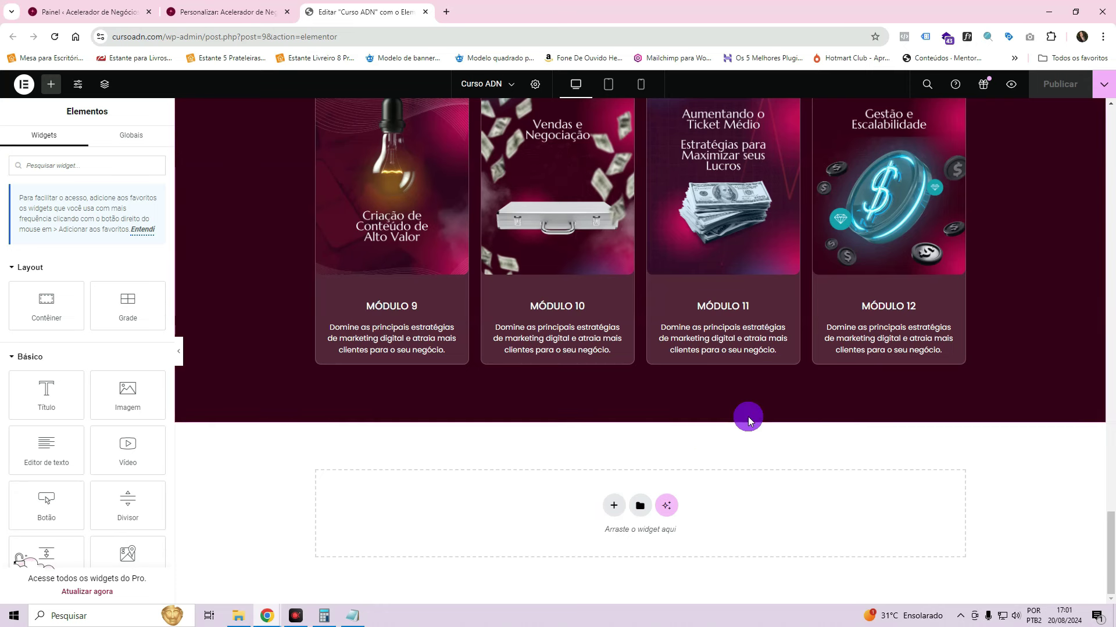
click(613, 506)
click(609, 491)
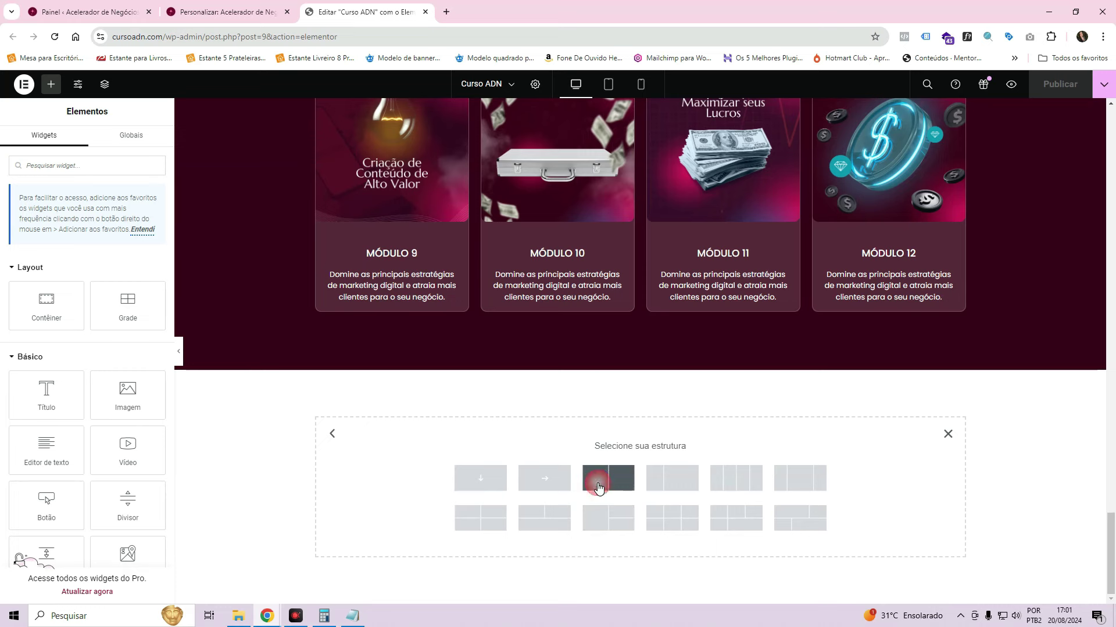
click(632, 478)
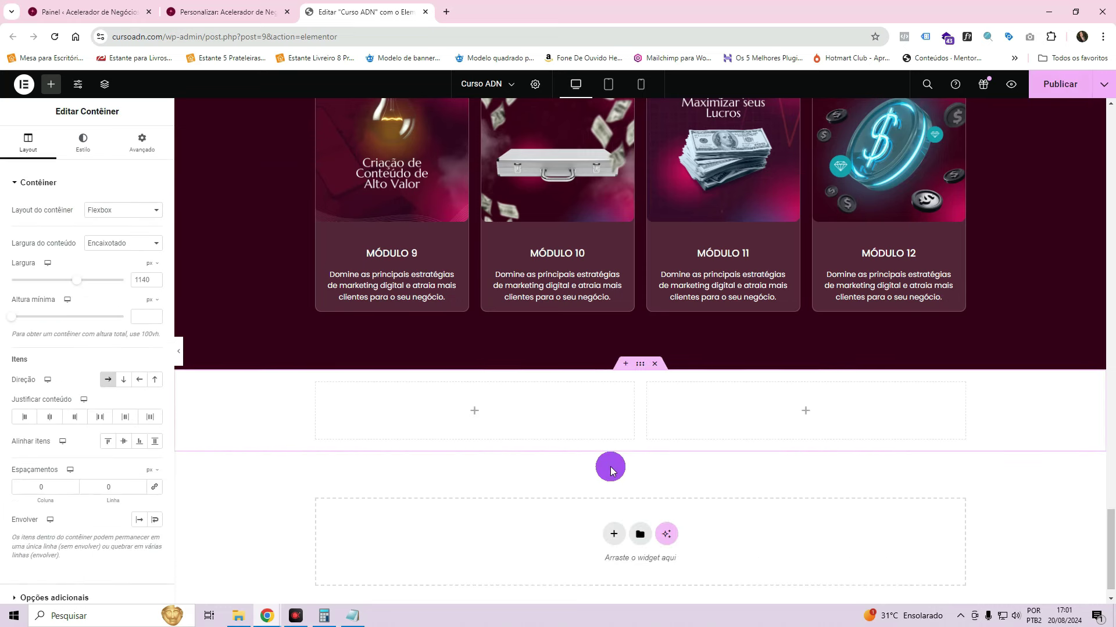
Step: Set the container padding to 50px, then unlinked sides to 120, 50 and 90
click(141, 140)
click(123, 269)
text(50)
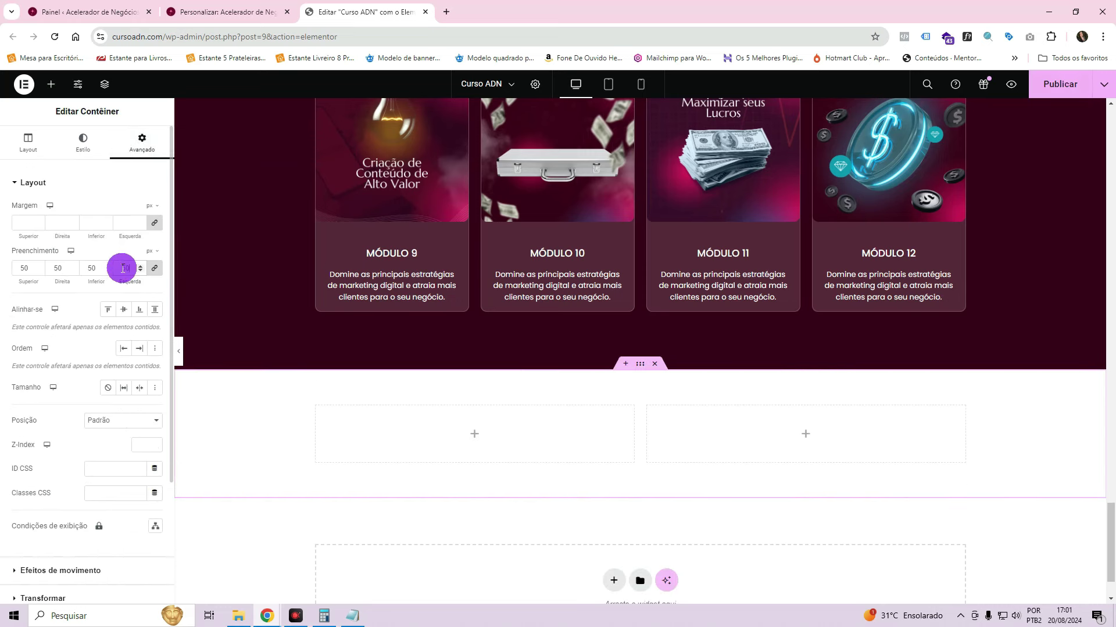
click(155, 269)
double_click(20, 267)
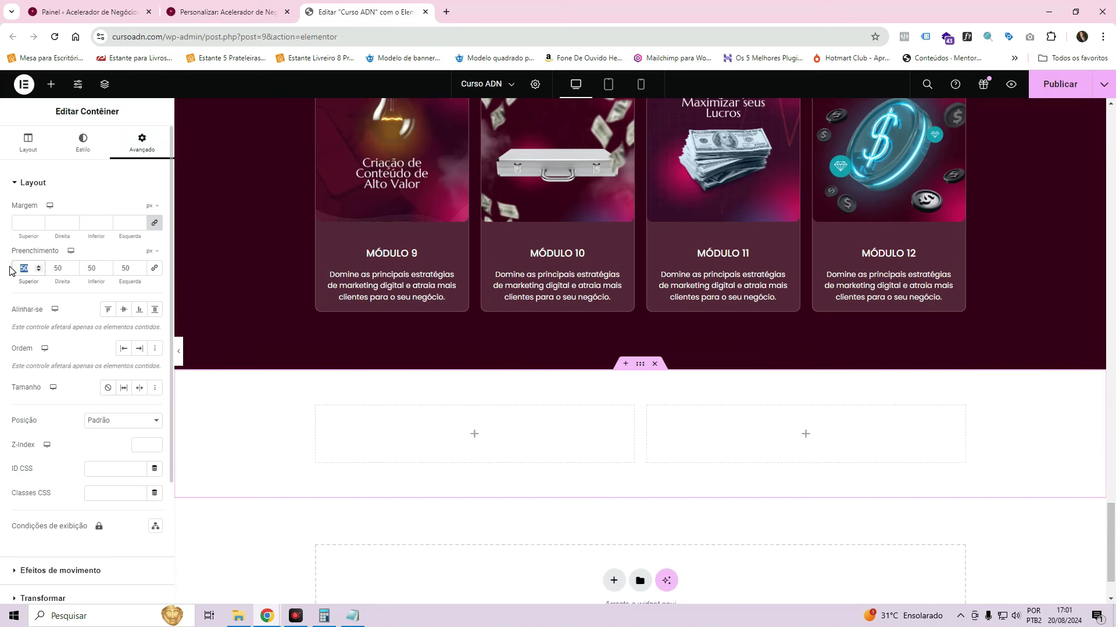
text(120 50 )
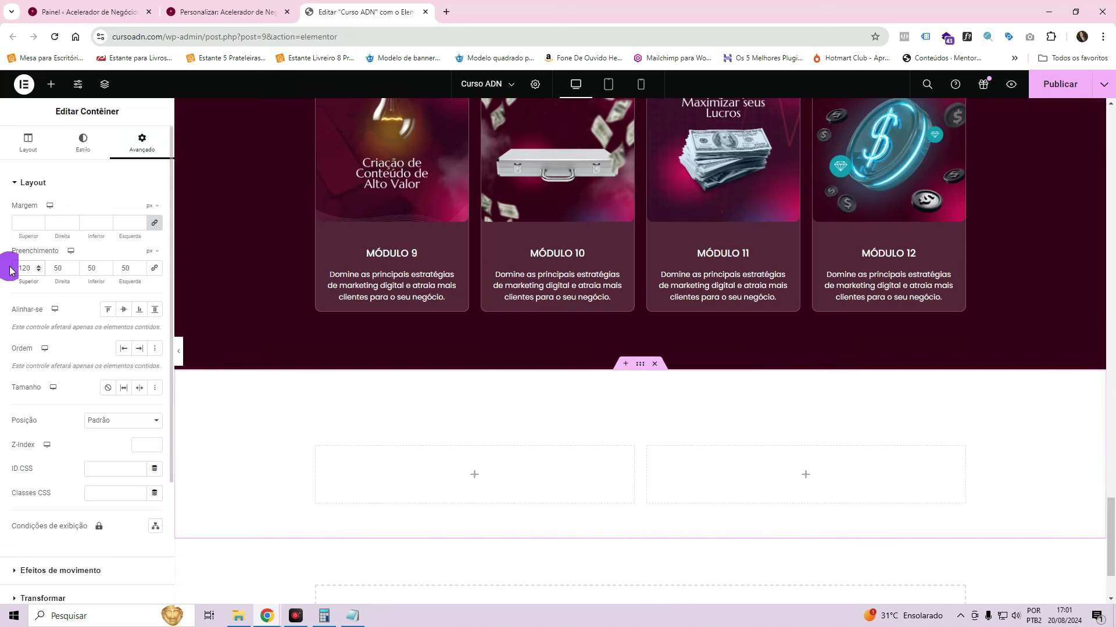
text(90)
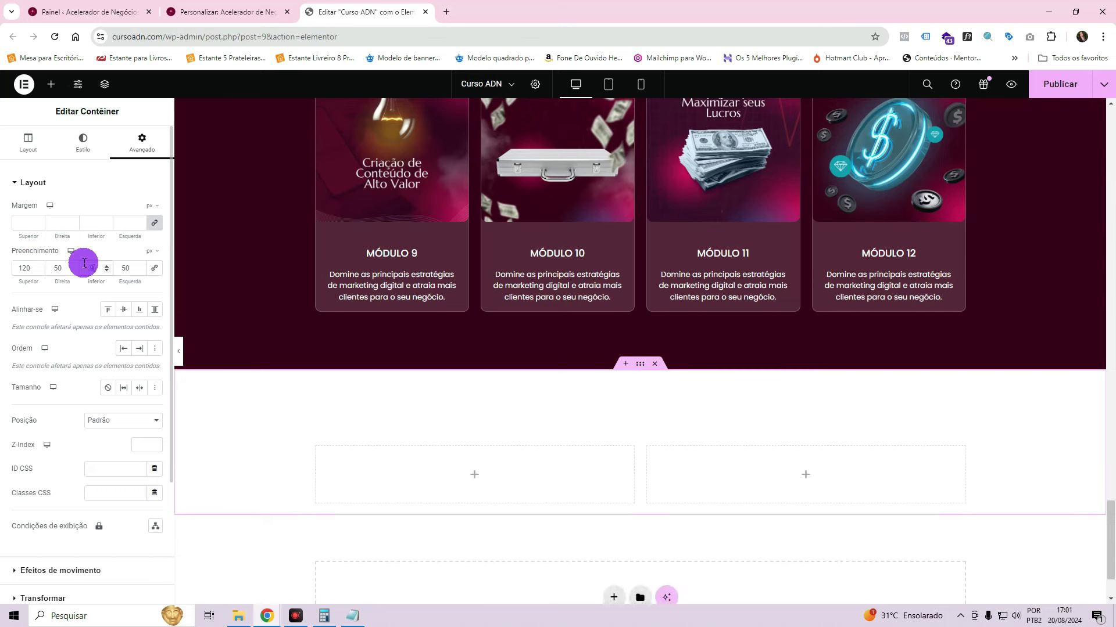
Step: Use the white banner with the dark curve as the container's background image
click(103, 155)
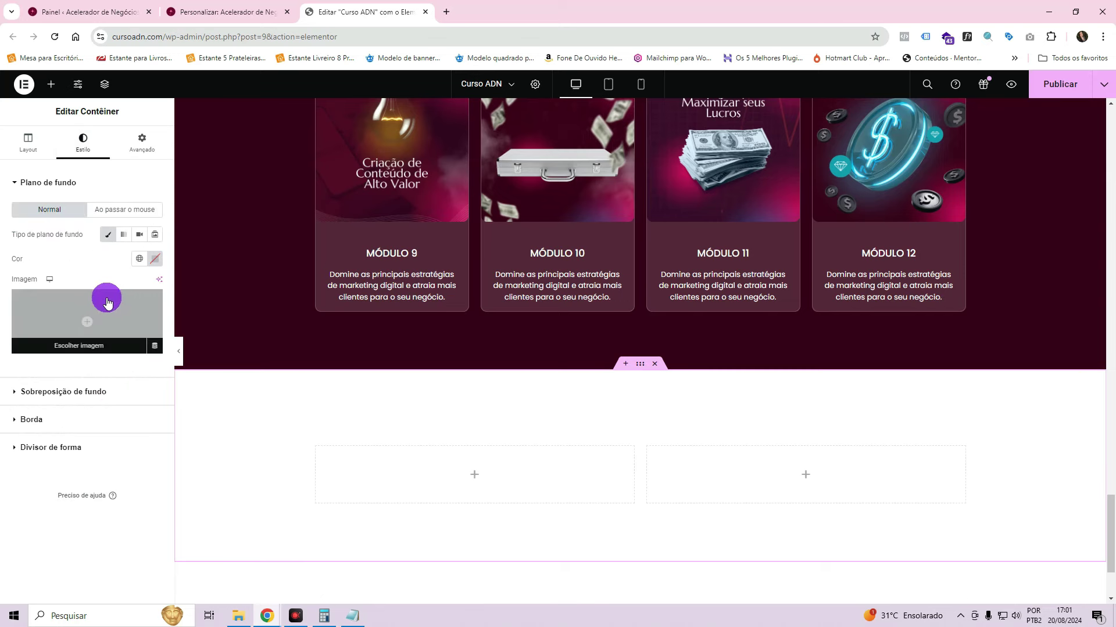
click(106, 298)
click(455, 301)
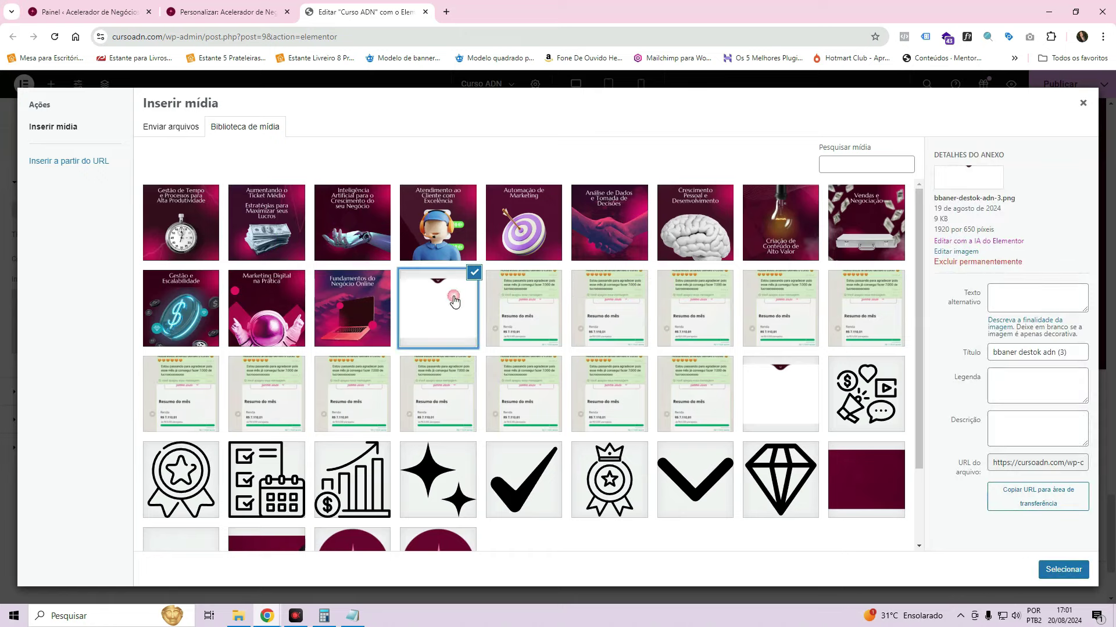
click(1065, 570)
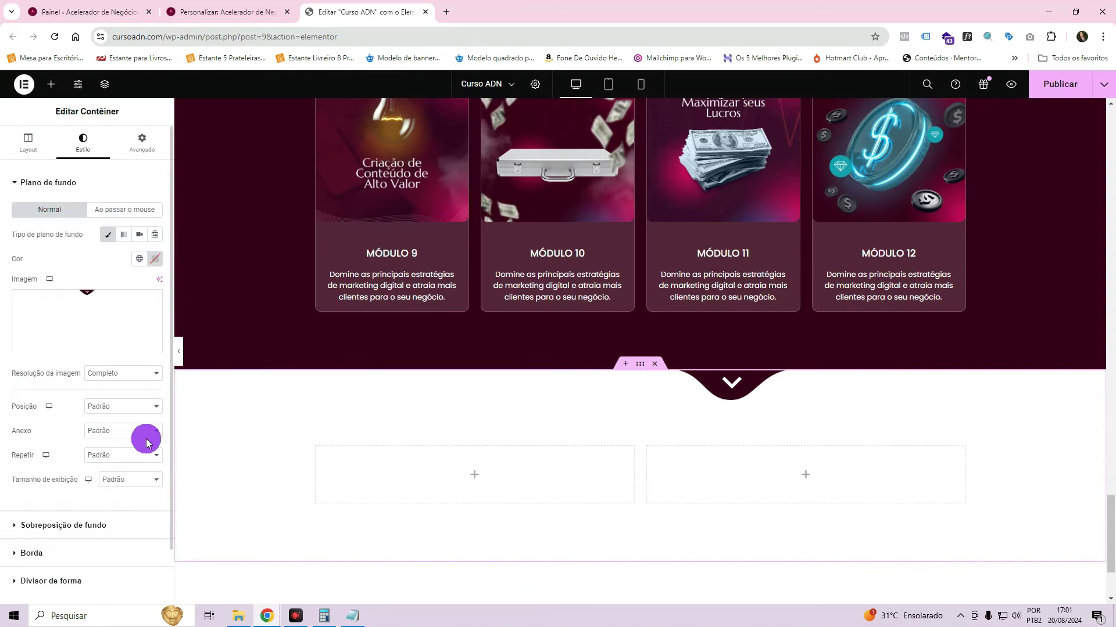
Step: Set the background position to Superior ao centro and the size to Cobertura
click(125, 411)
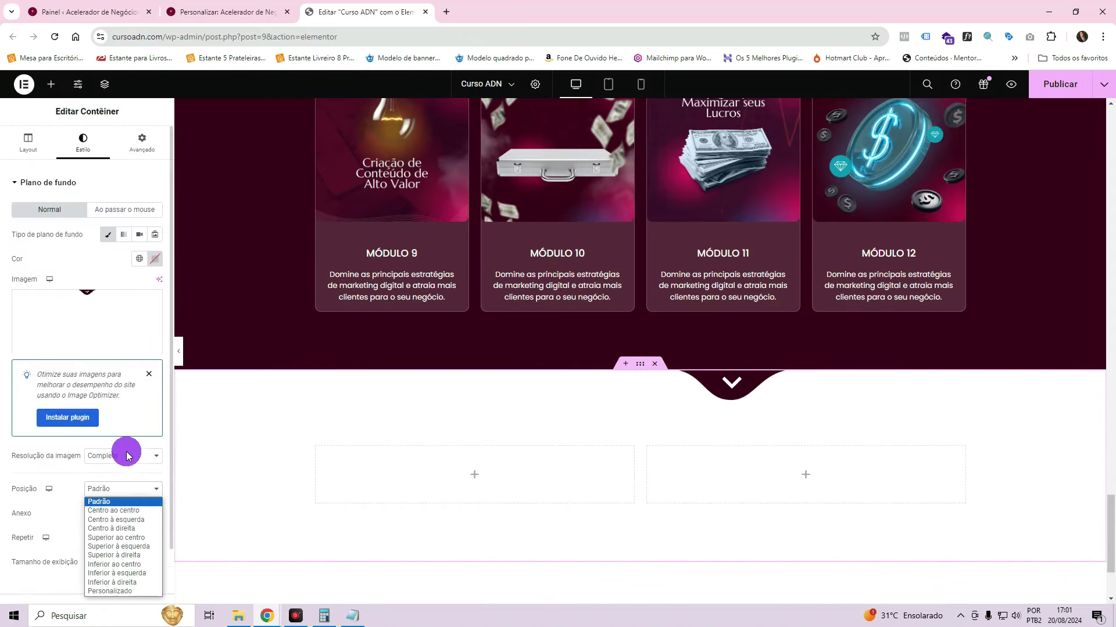
click(125, 538)
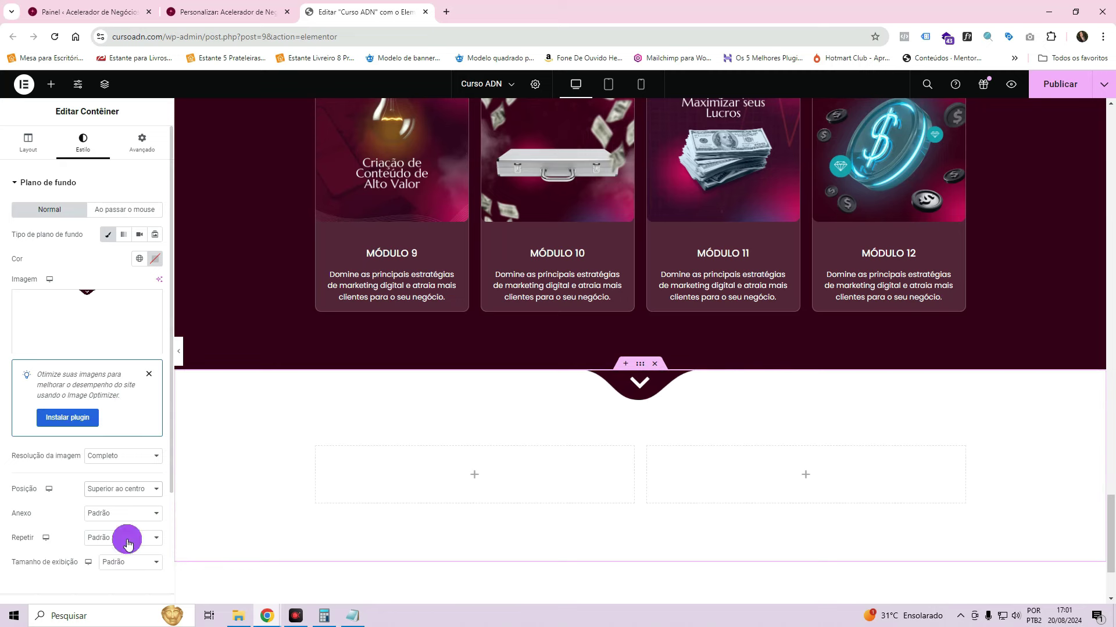
click(133, 561)
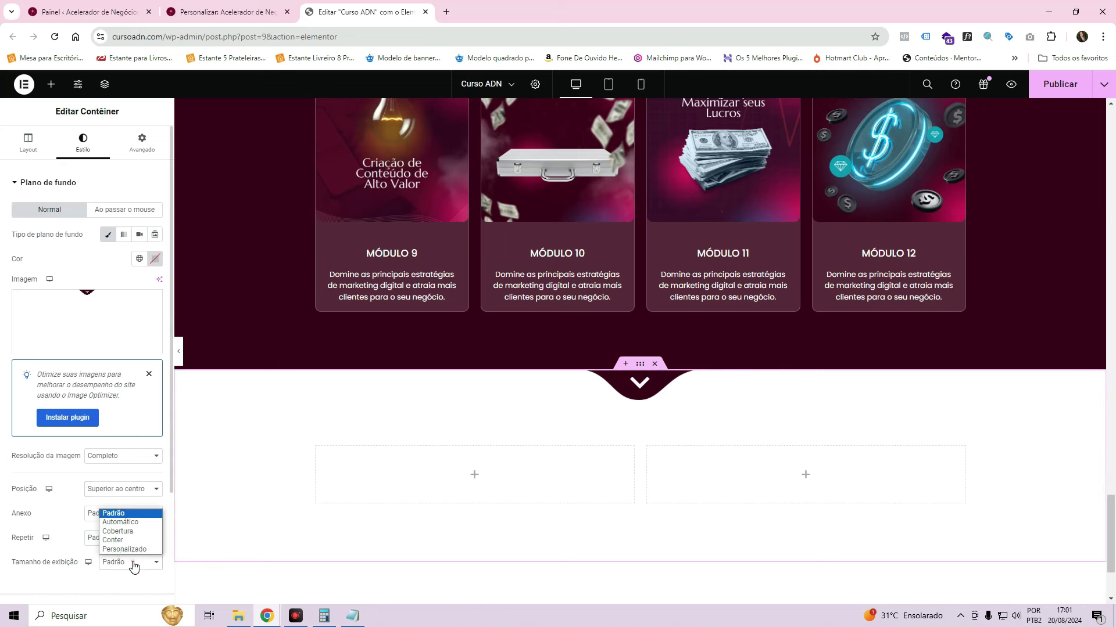
click(131, 532)
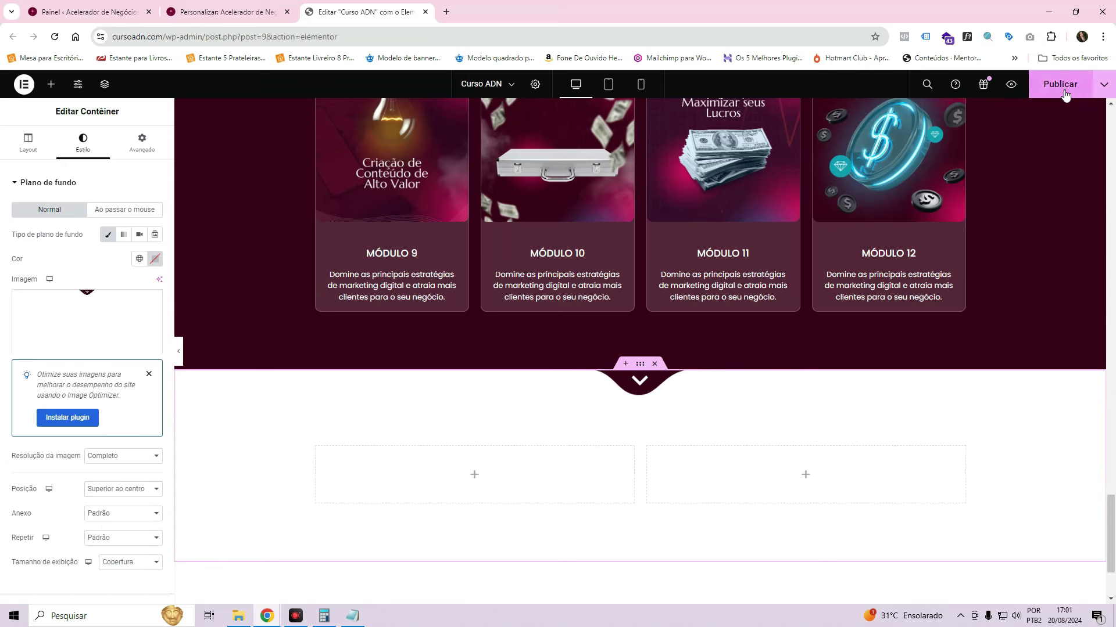
scroll(539, 329, up, 15)
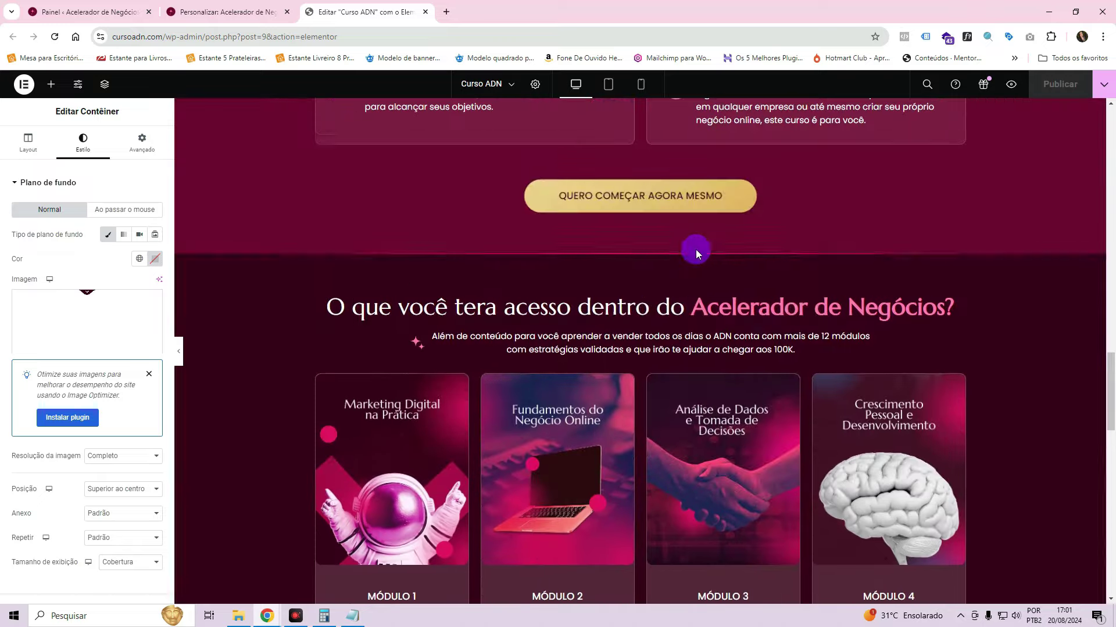
Step: Copy the existing section heading and paste it into the empty container
right_click(652, 315)
click(715, 365)
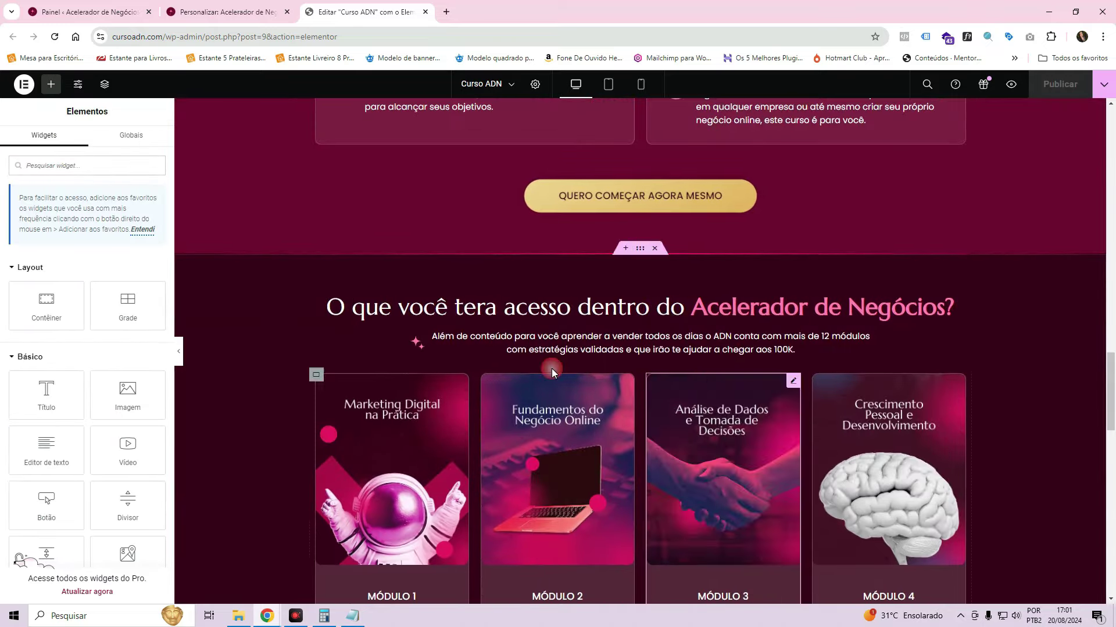
scroll(552, 369, down, 12)
scroll(459, 345, down, 3)
right_click(458, 344)
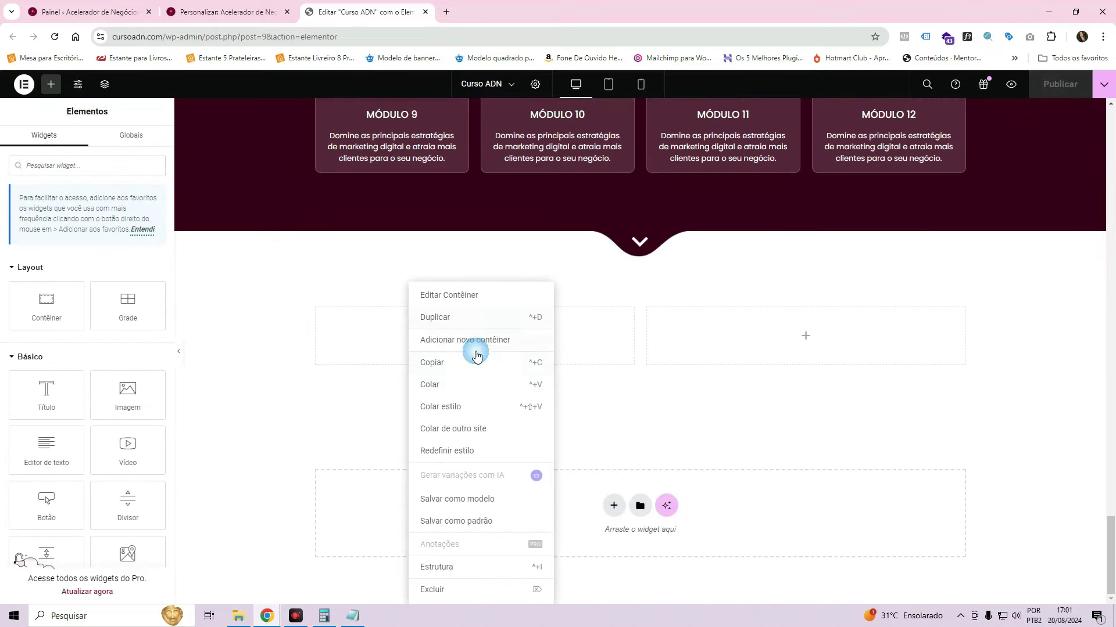
click(498, 383)
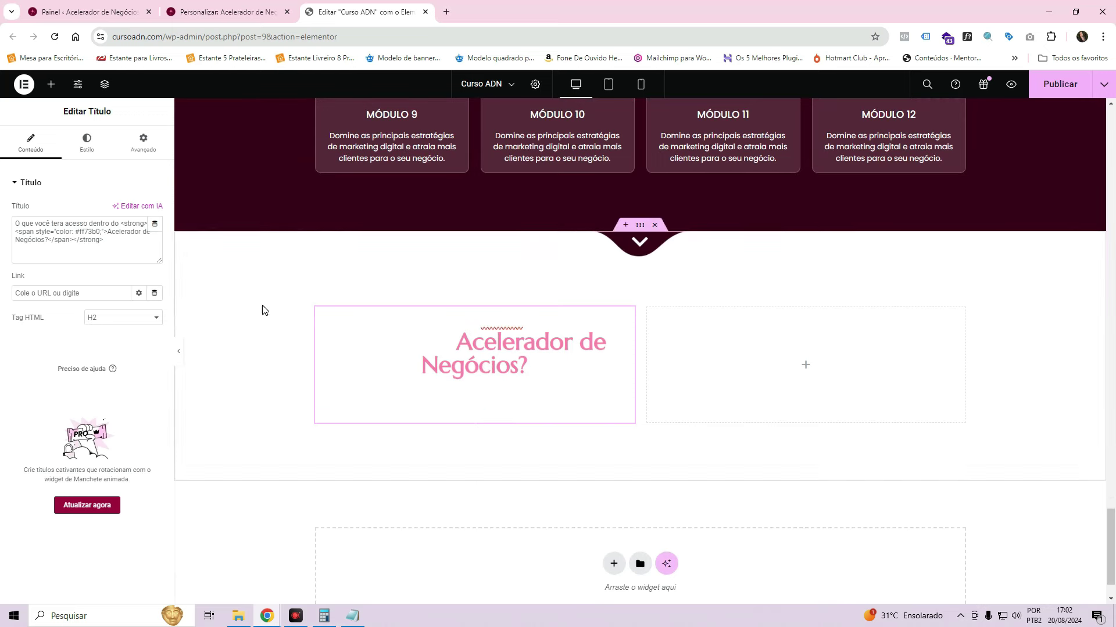
Step: Change the heading text to 'Conteúdos DISPONIBILIZADOS'
drag(14, 223, 34, 222)
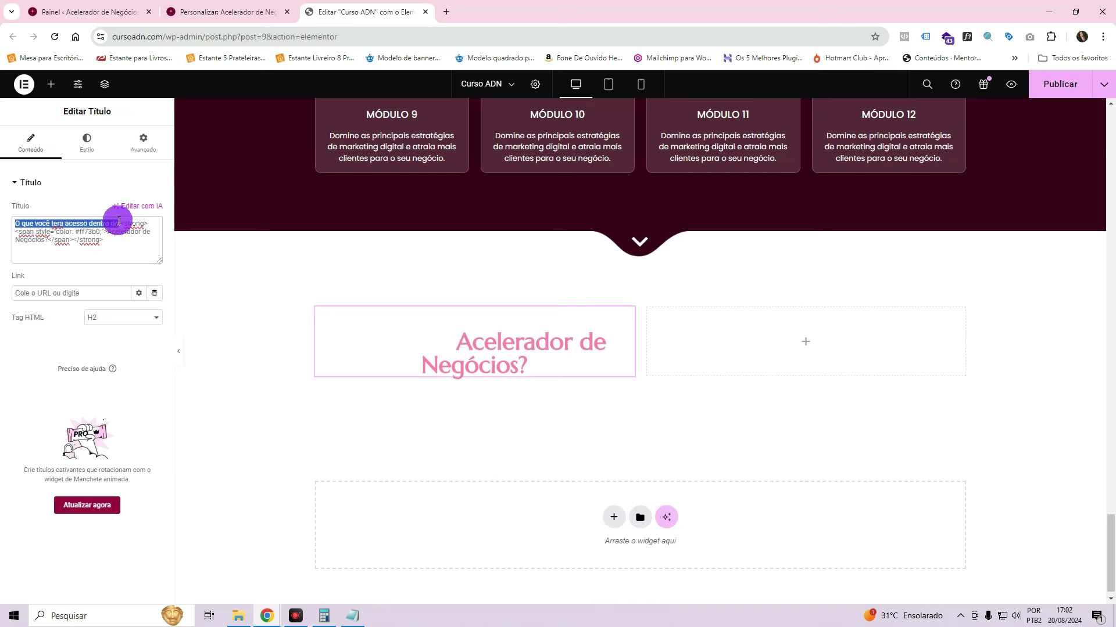
text(Conteúdos)
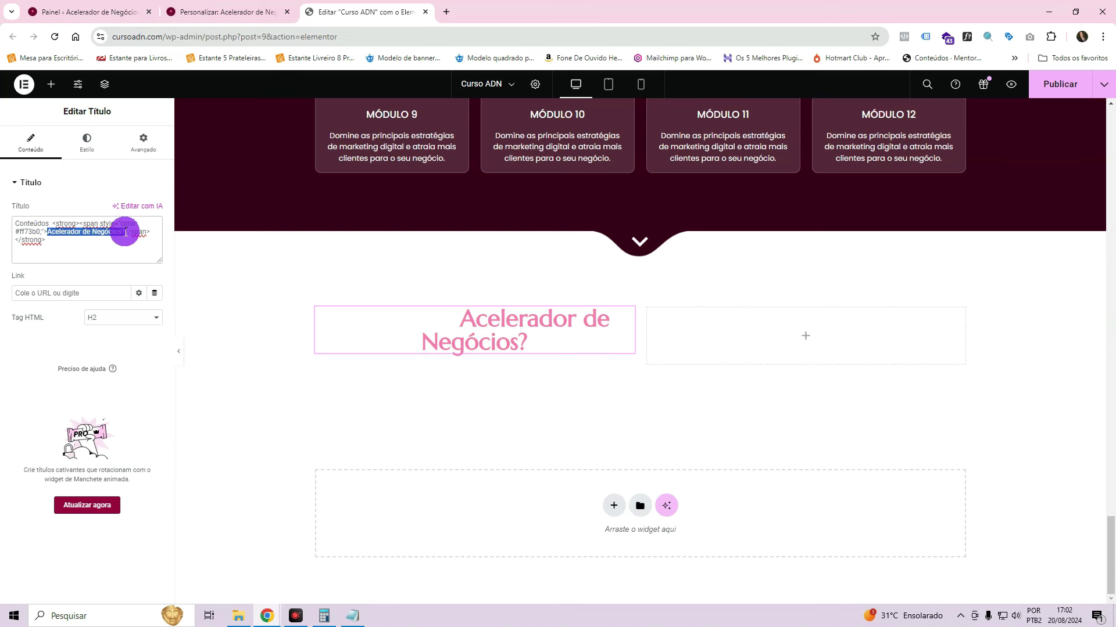
text(DISPONIB)
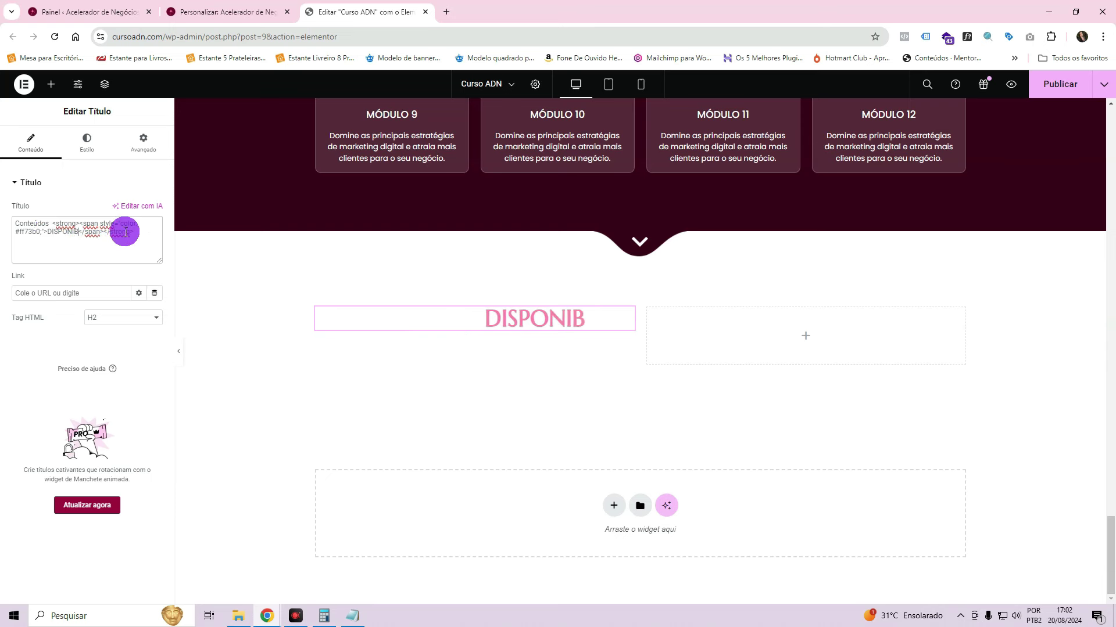
text(ILIZADOS)
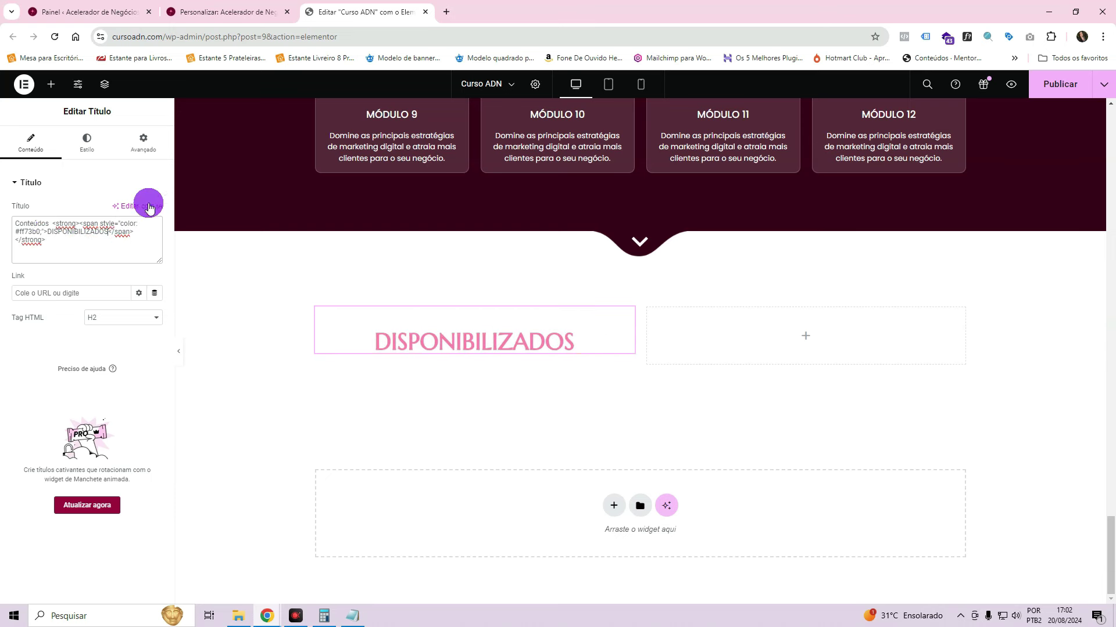
Step: Style the heading with the Secundário colour, left alignment and the Primário font
click(86, 141)
click(139, 234)
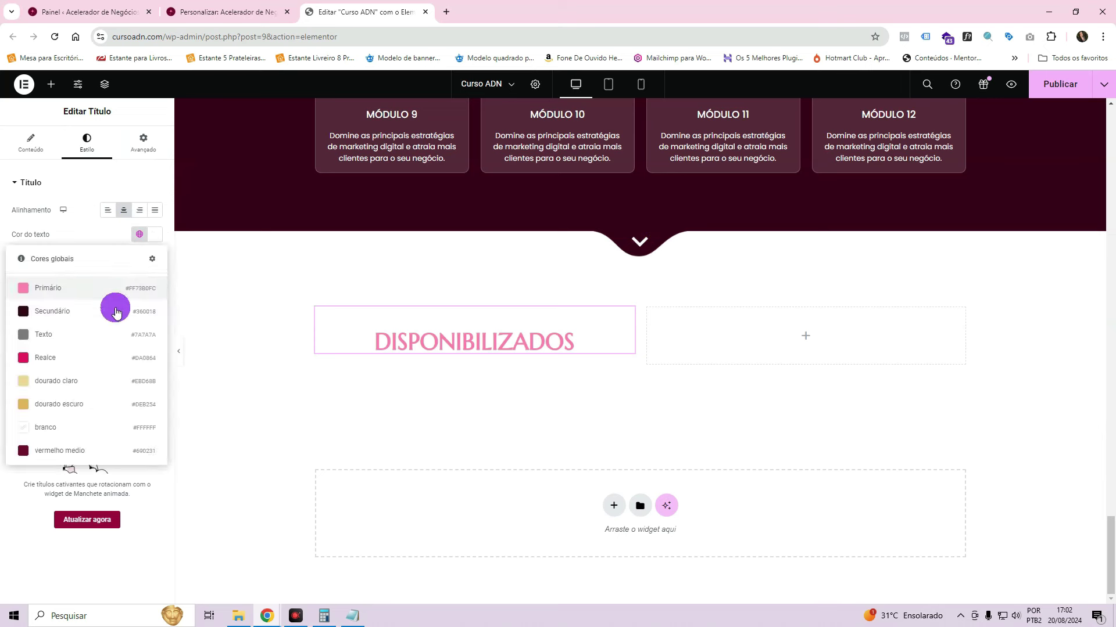
click(117, 312)
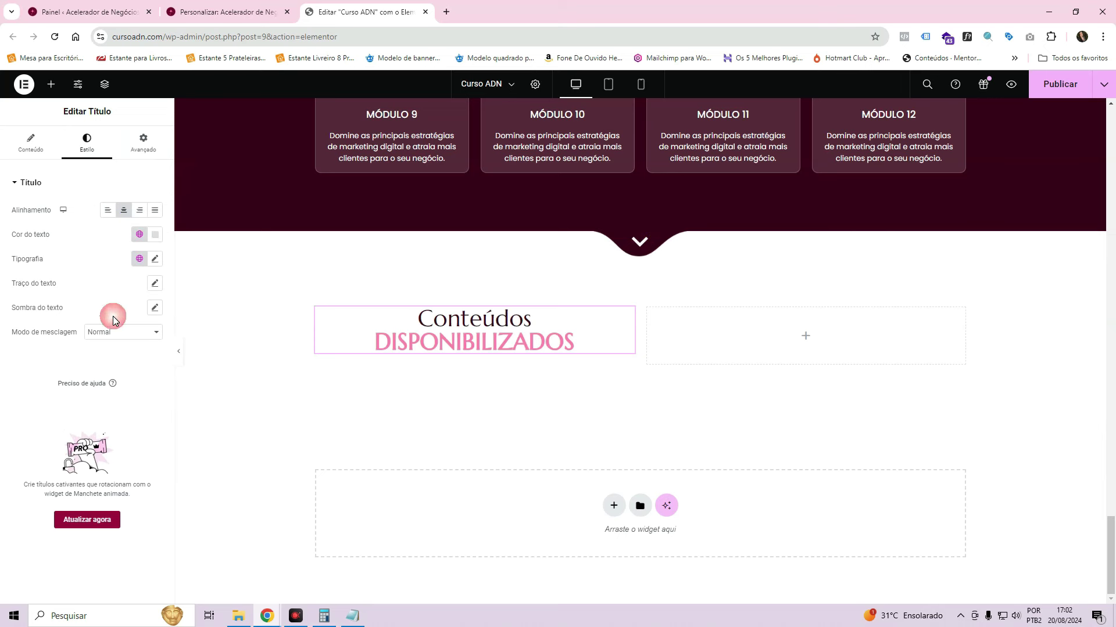
click(108, 209)
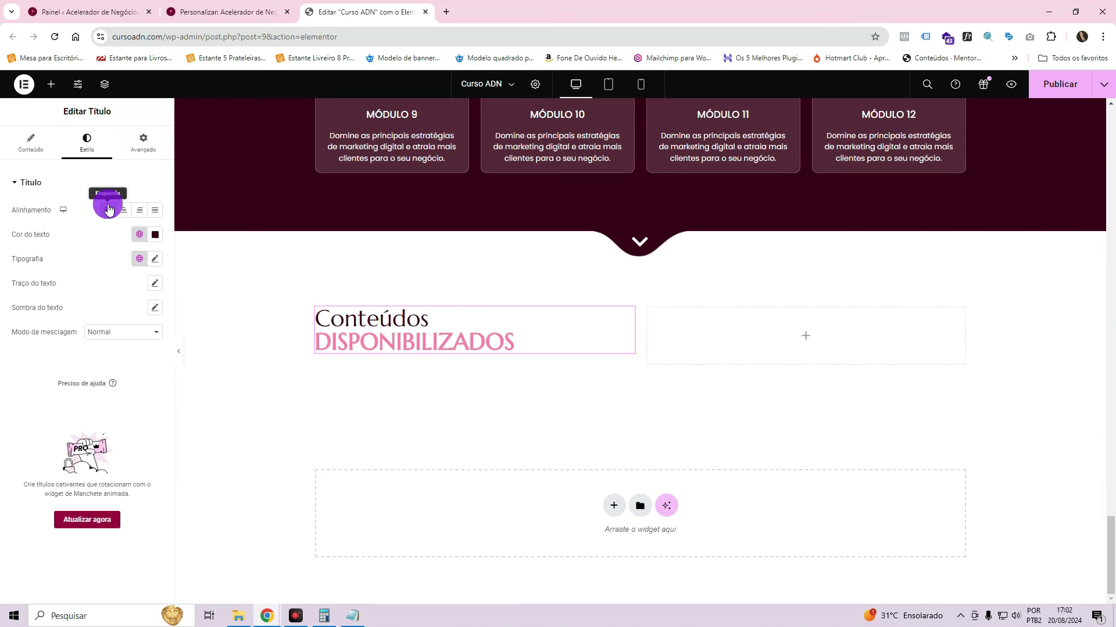
click(139, 258)
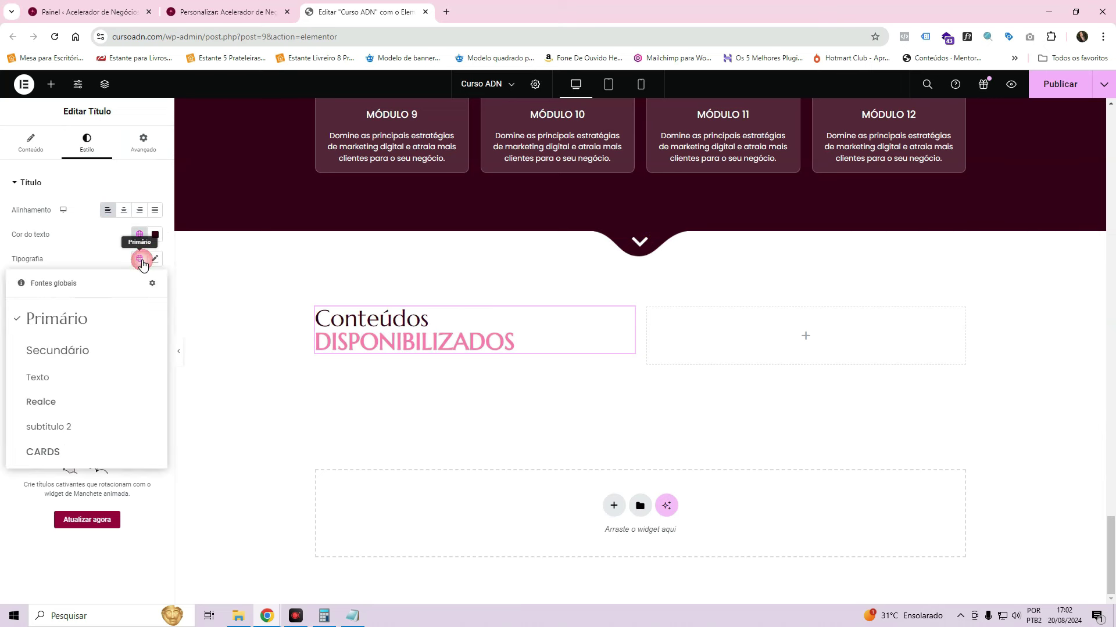
click(126, 326)
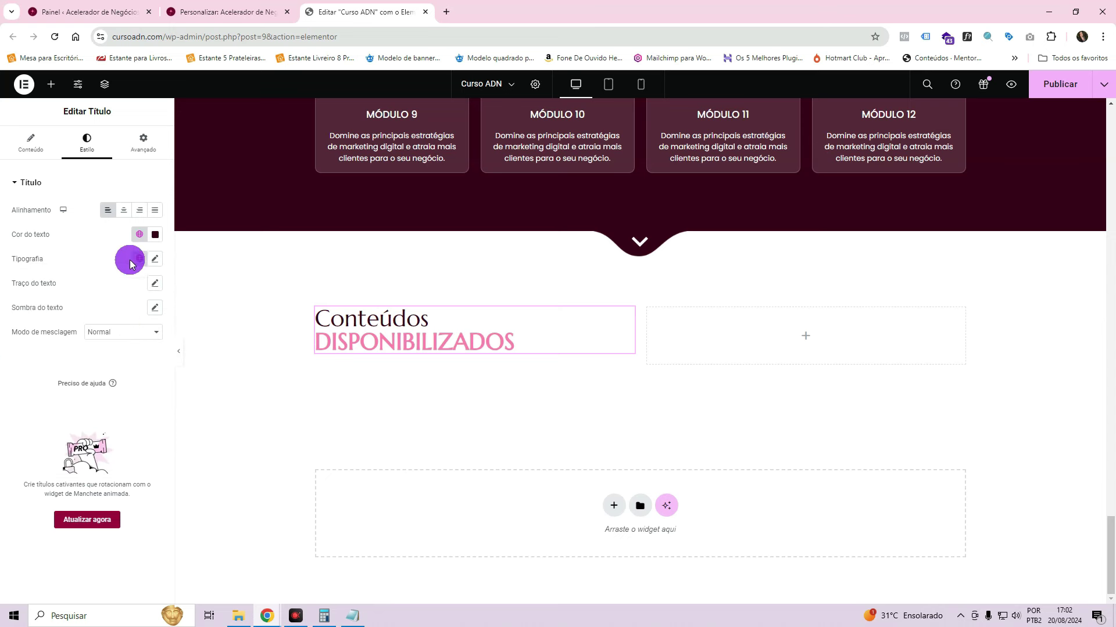
Step: Change the second word to 'Disponibilizados' and add a <br> after Conteúdos
click(30, 143)
drag(49, 232, 112, 235)
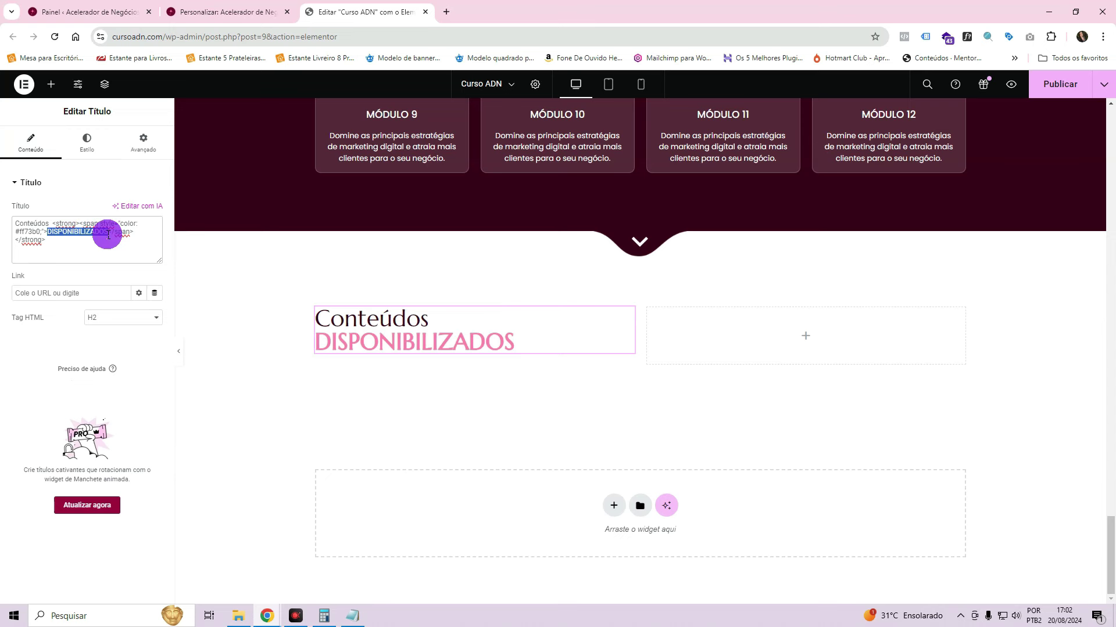
text(Disponibilizados)
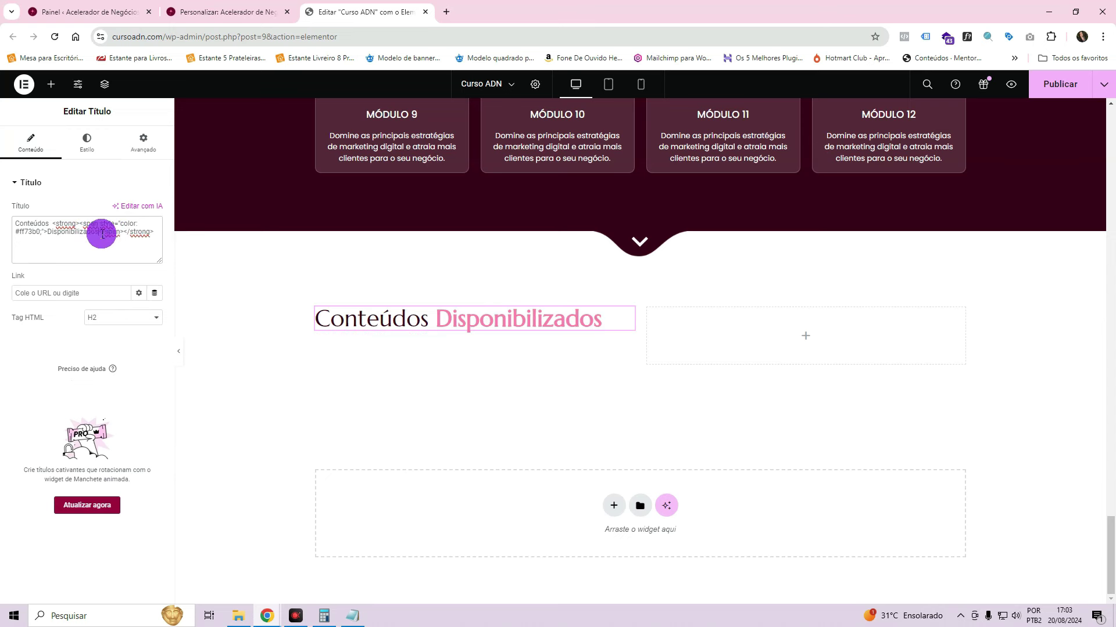
click(50, 224)
drag(49, 224, 54, 220)
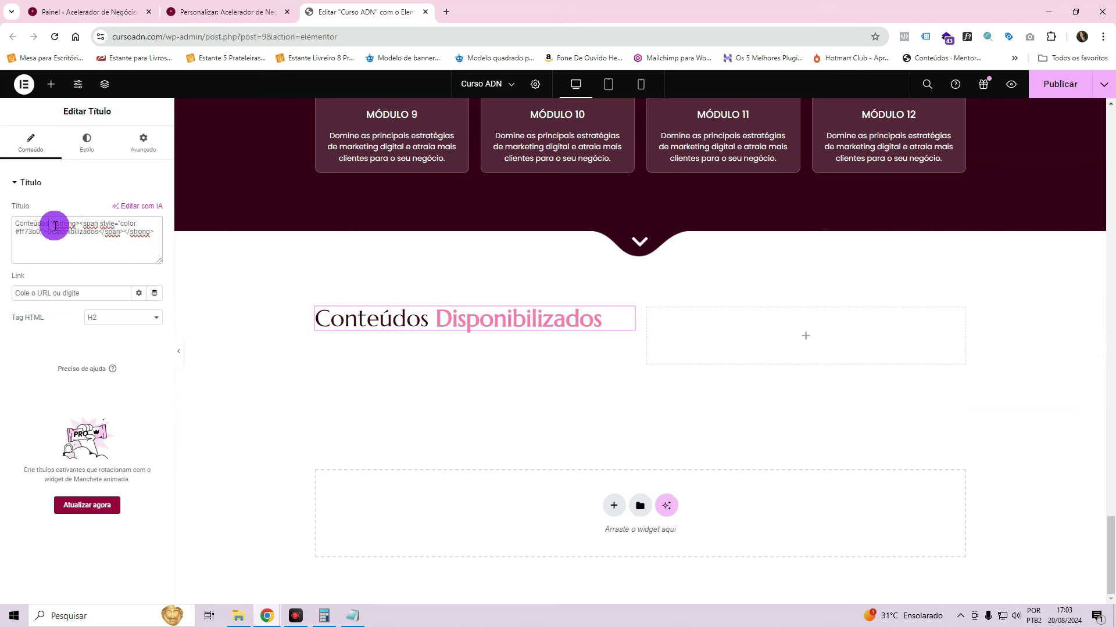
text(<>)
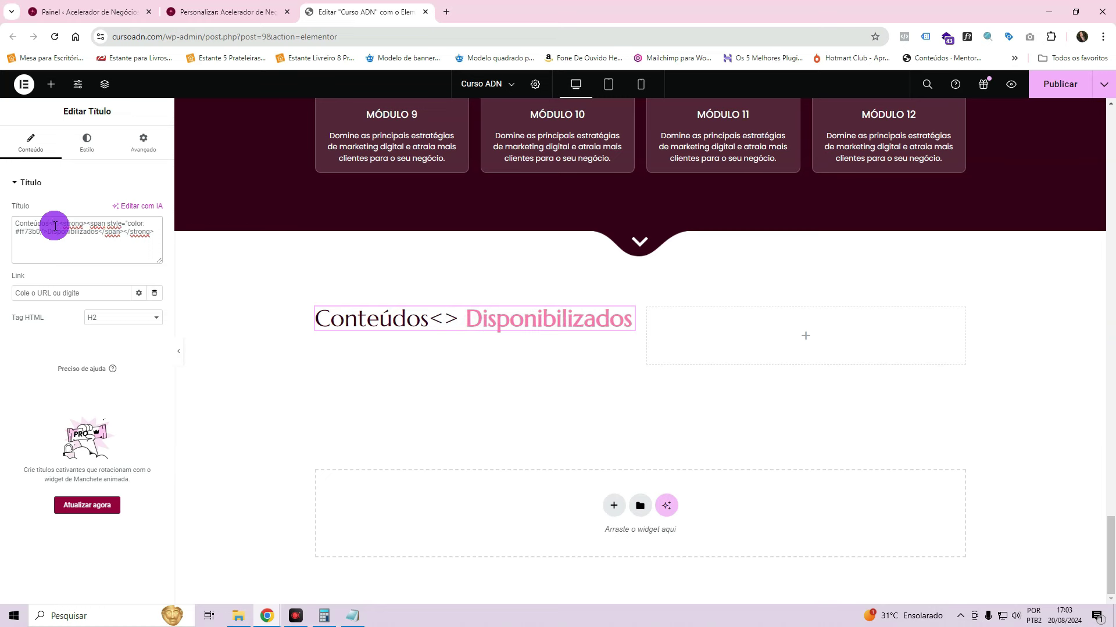
text(br)
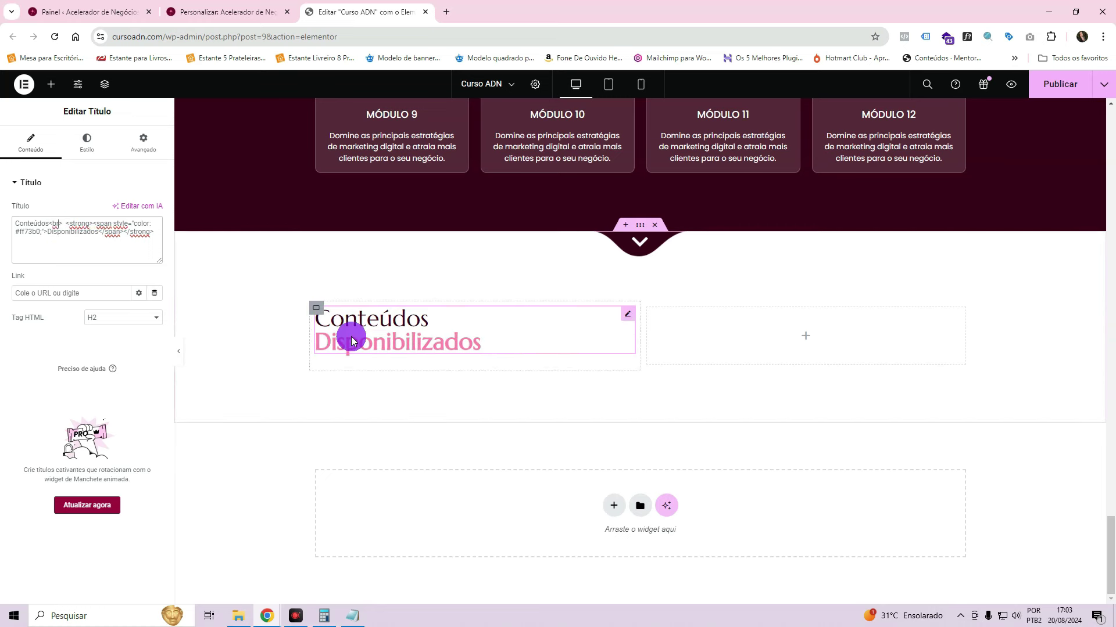
Step: Add a text block below the heading and replace Lorem ipsum with the Portuguese paragraph
click(59, 86)
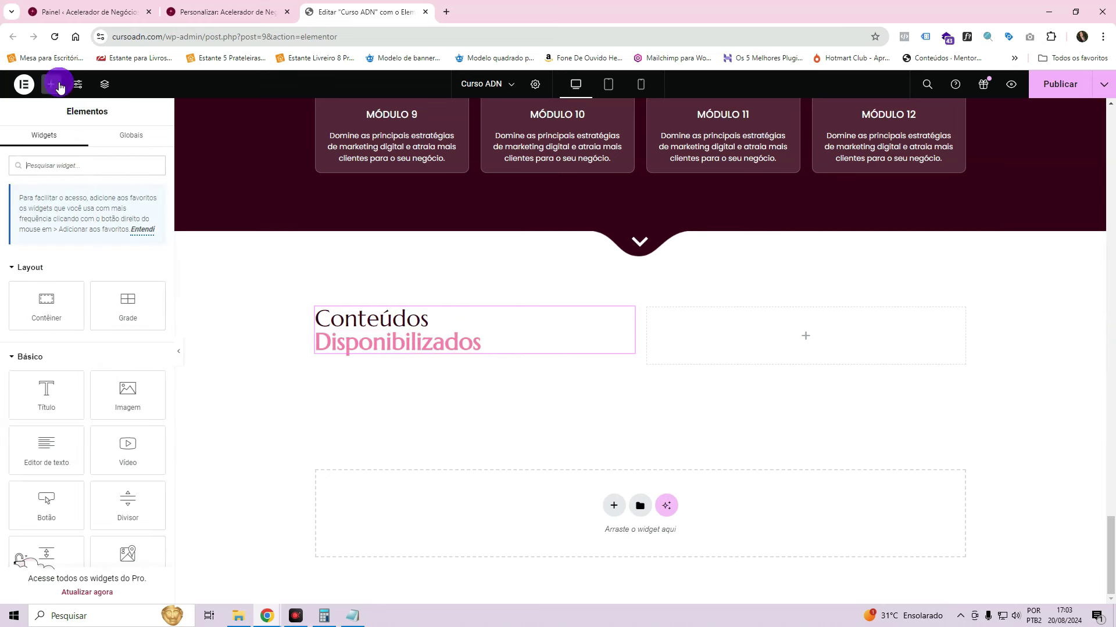
drag(52, 451, 332, 356)
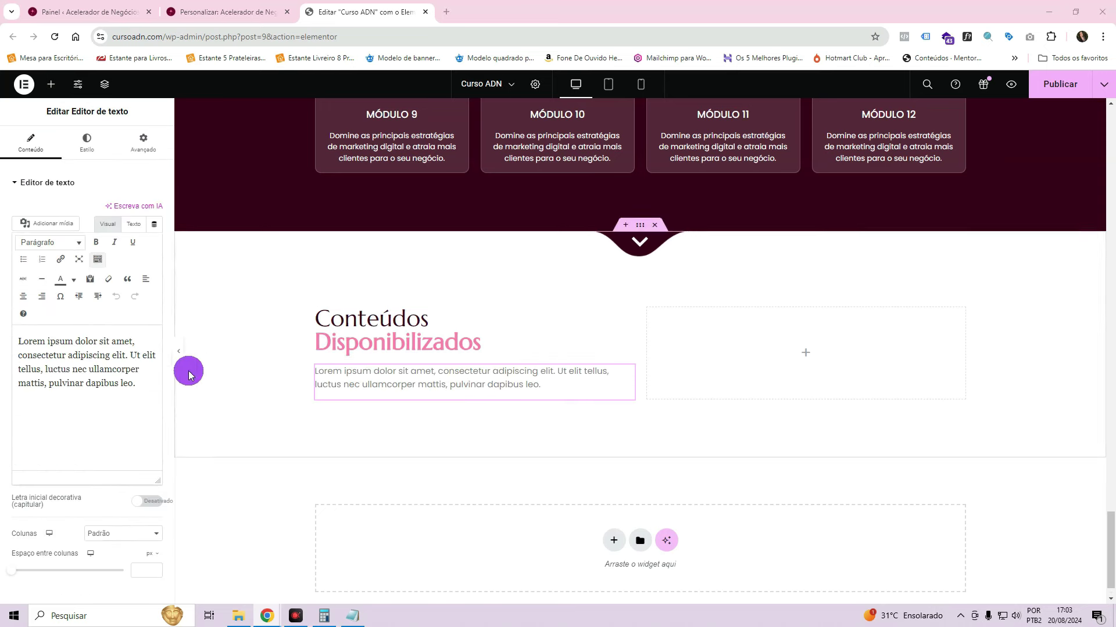
drag(148, 383, 2, 308)
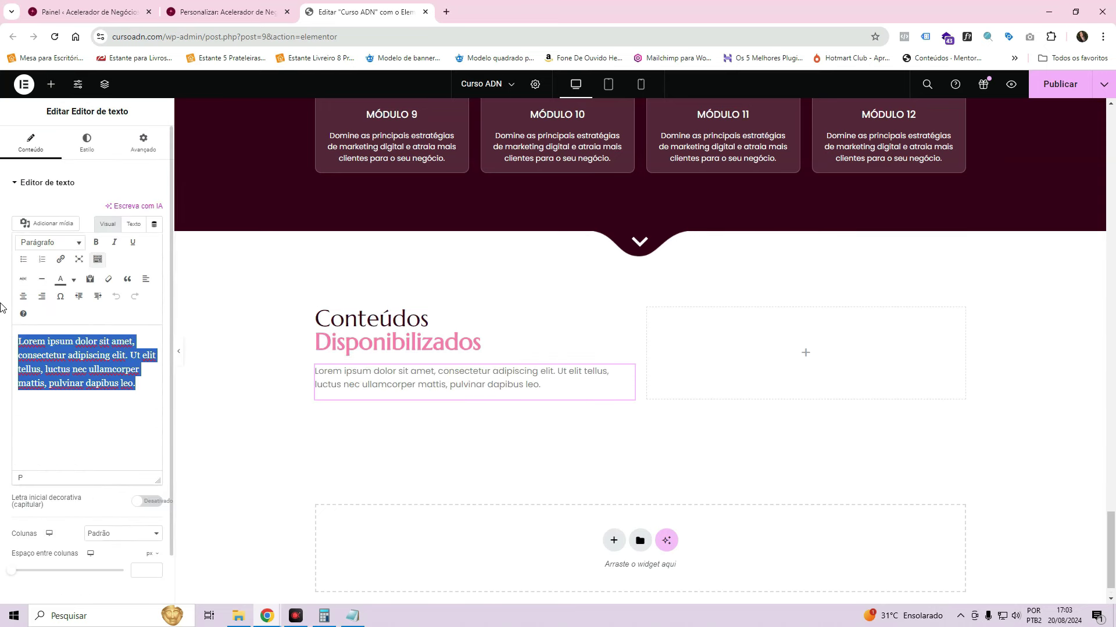
text(Ao se inscrever, você ganha acesso instantâneo à nossa comunidade exclusiva. Mergulhe em um universo de conhecimento e networking com outros empreendedores. Aulas semanais com conteúdos práticos e atualizados te impulsionarão para o topo do mercado. Junte-se ao maior movimento de empreendedores do Brasil e transforme seu negócio!)
key(BackSpace)
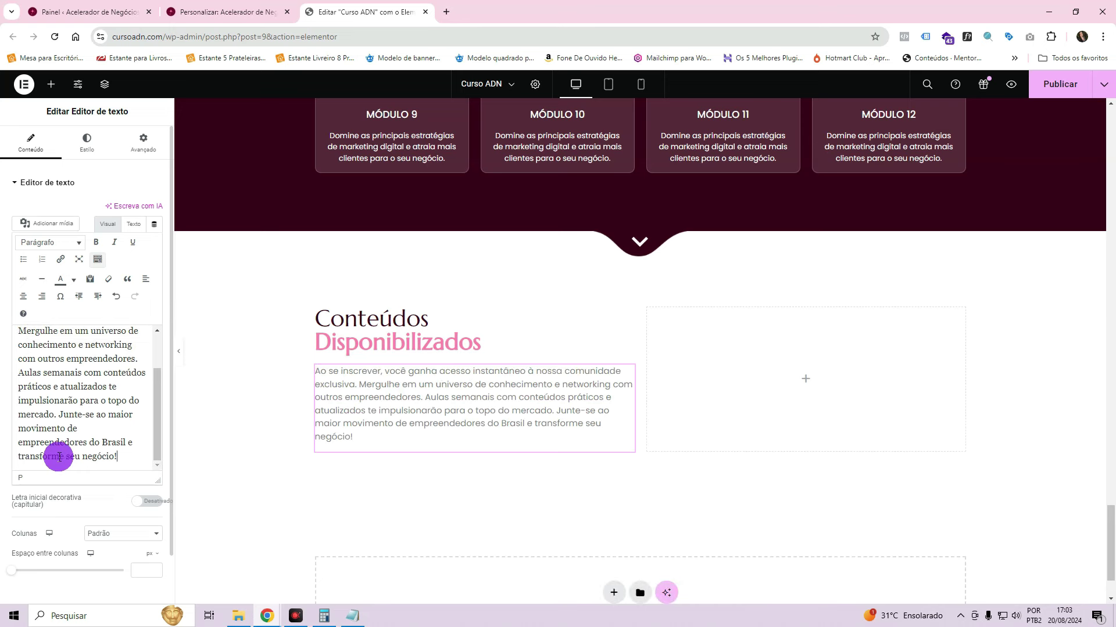
Step: Increase the paragraph's font size to 16
click(87, 144)
click(155, 259)
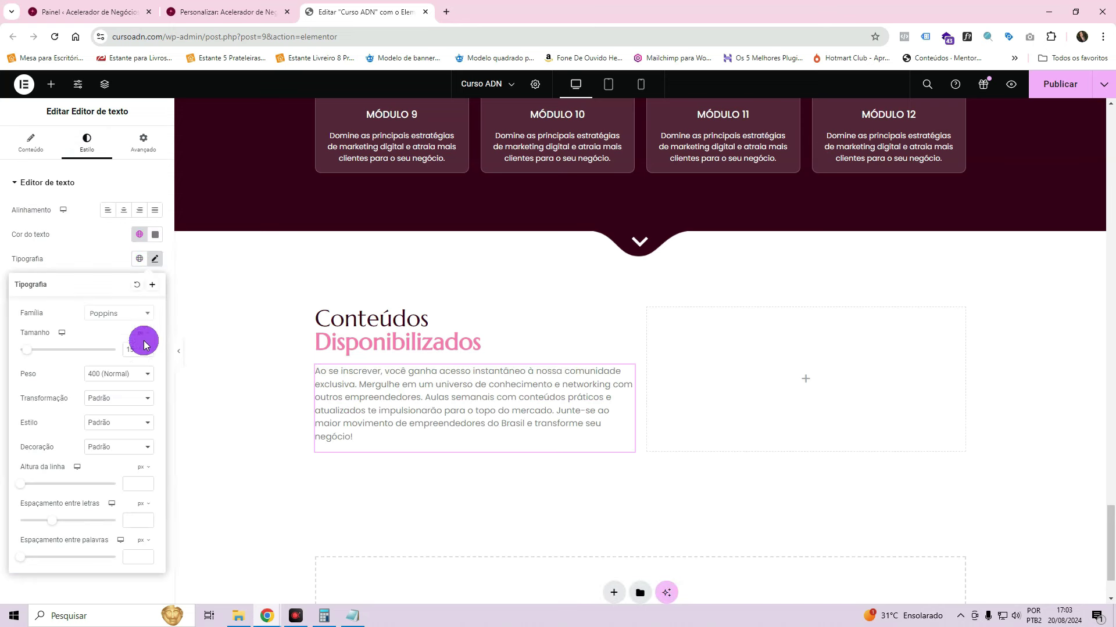
click(146, 349)
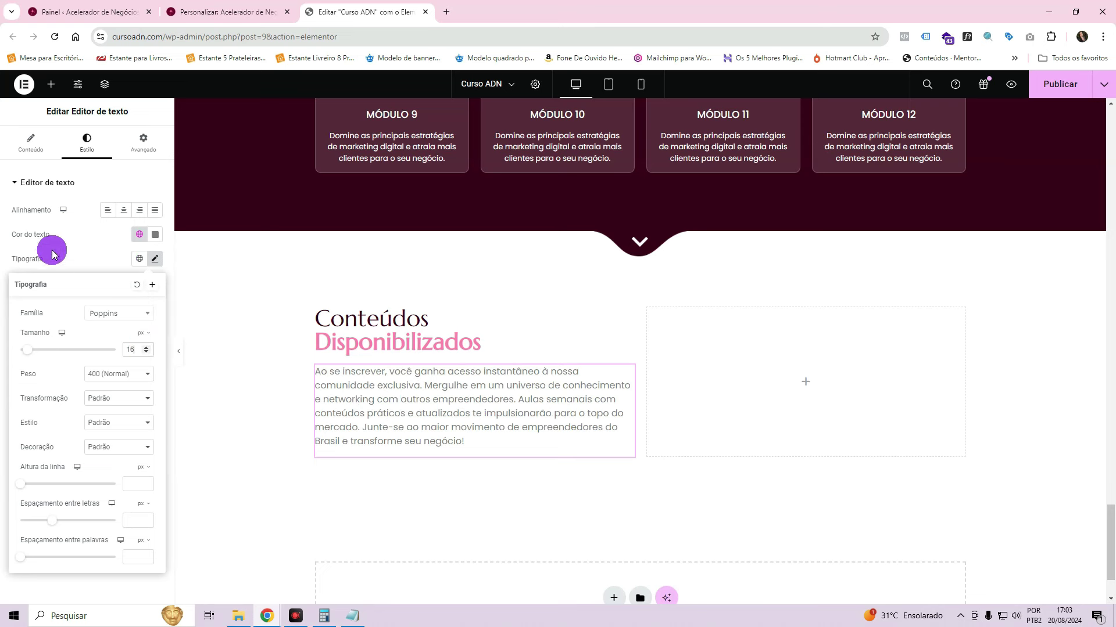
click(34, 143)
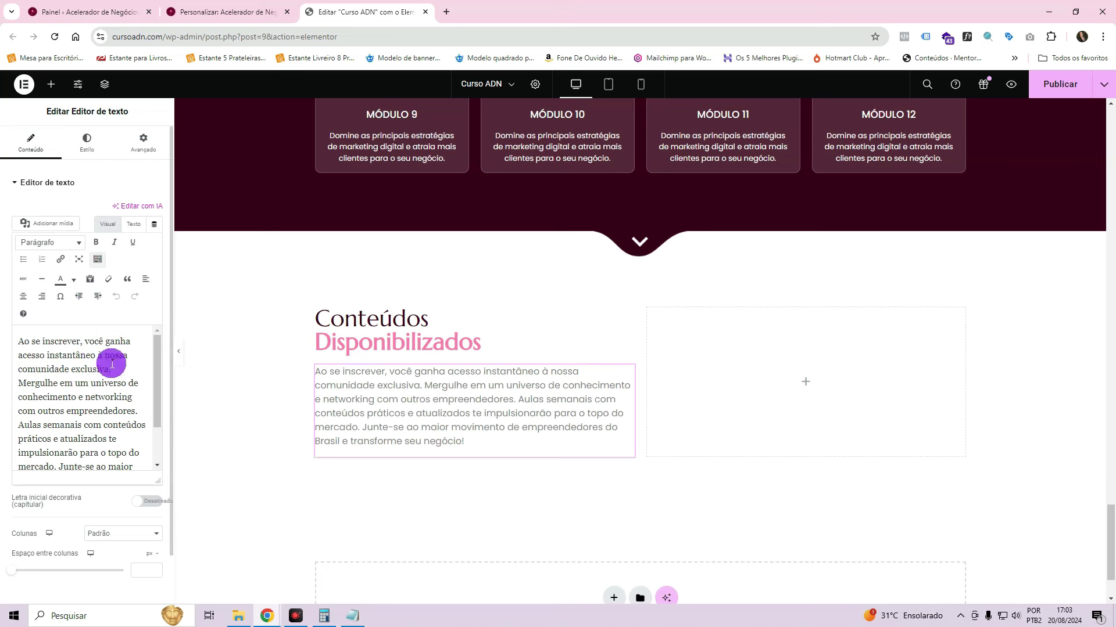
Step: Bold the opening sentence and 'Aulas semanais', break the paragraph there, and save
drag(111, 369, 66, 330)
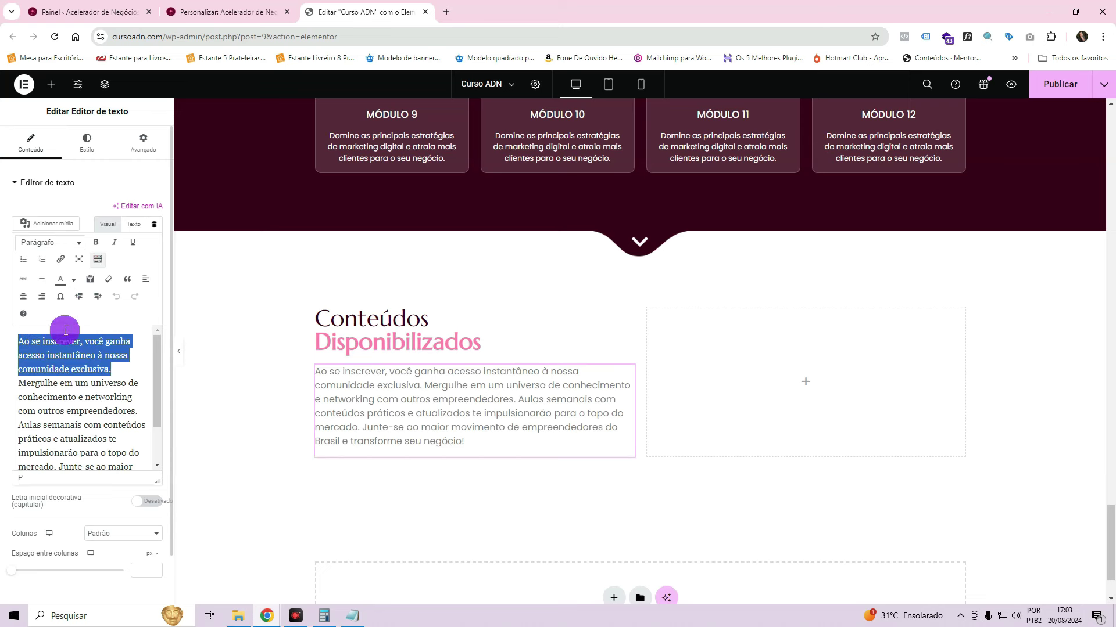
click(96, 244)
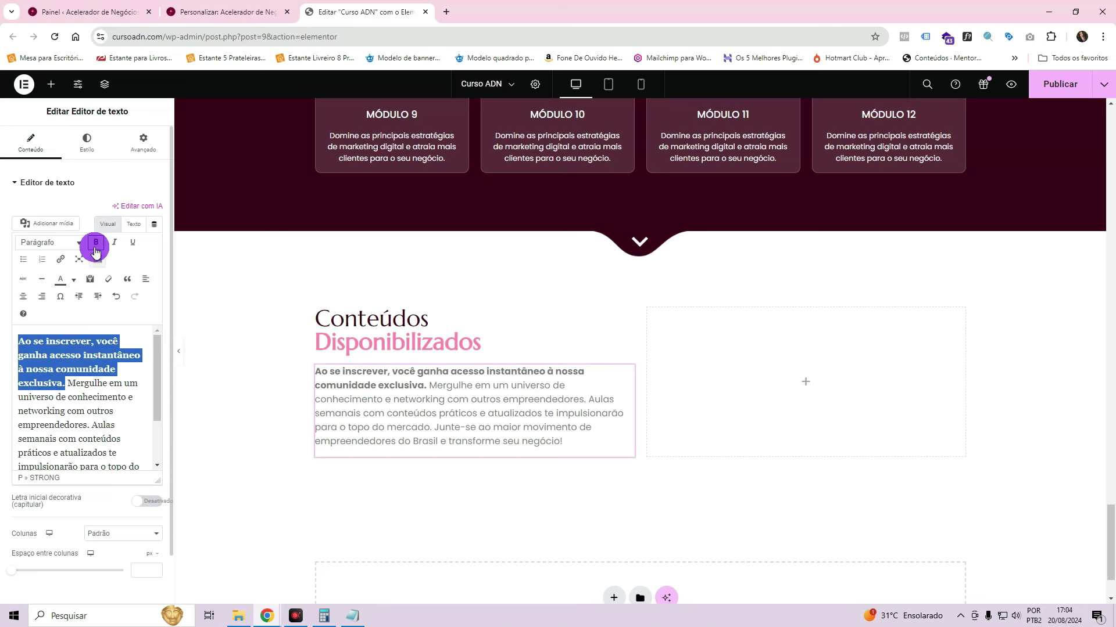
click(114, 423)
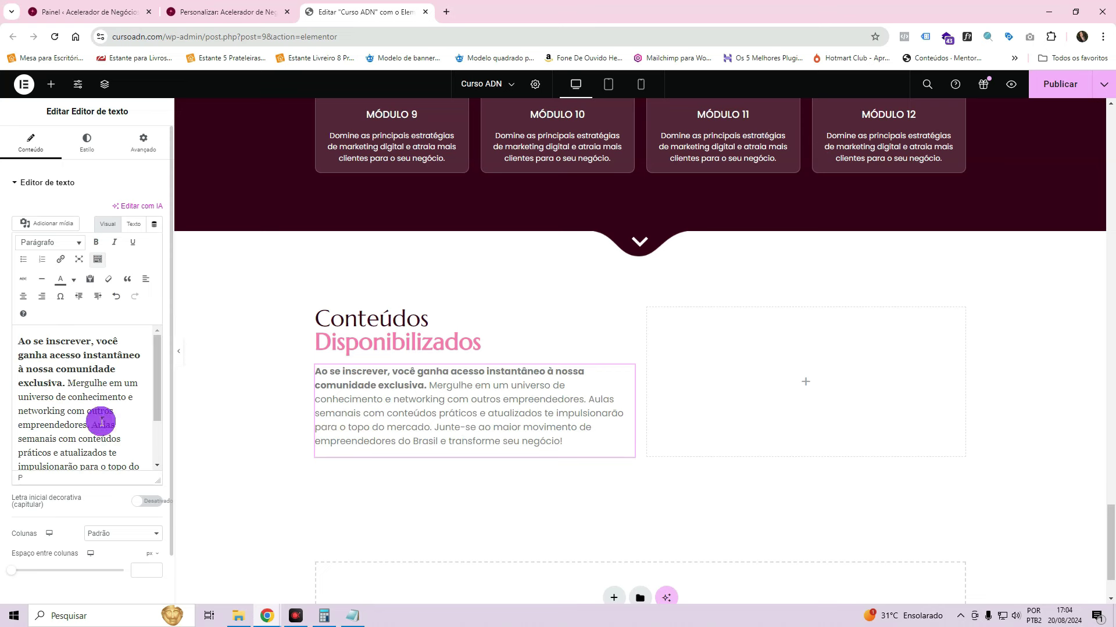
click(96, 242)
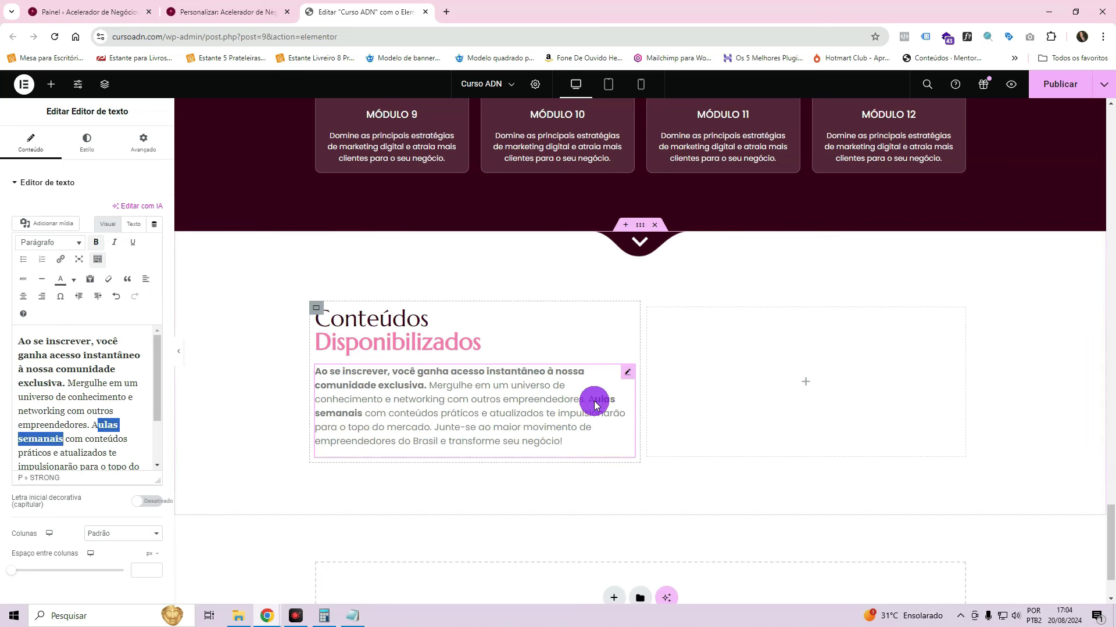
click(124, 415)
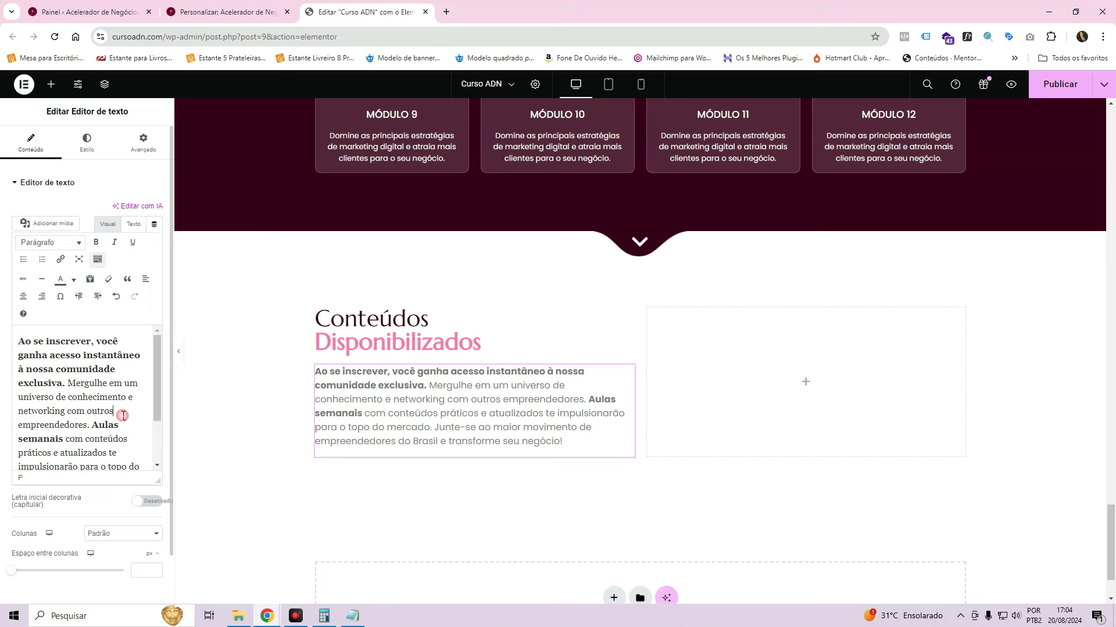
click(91, 429)
key(Return)
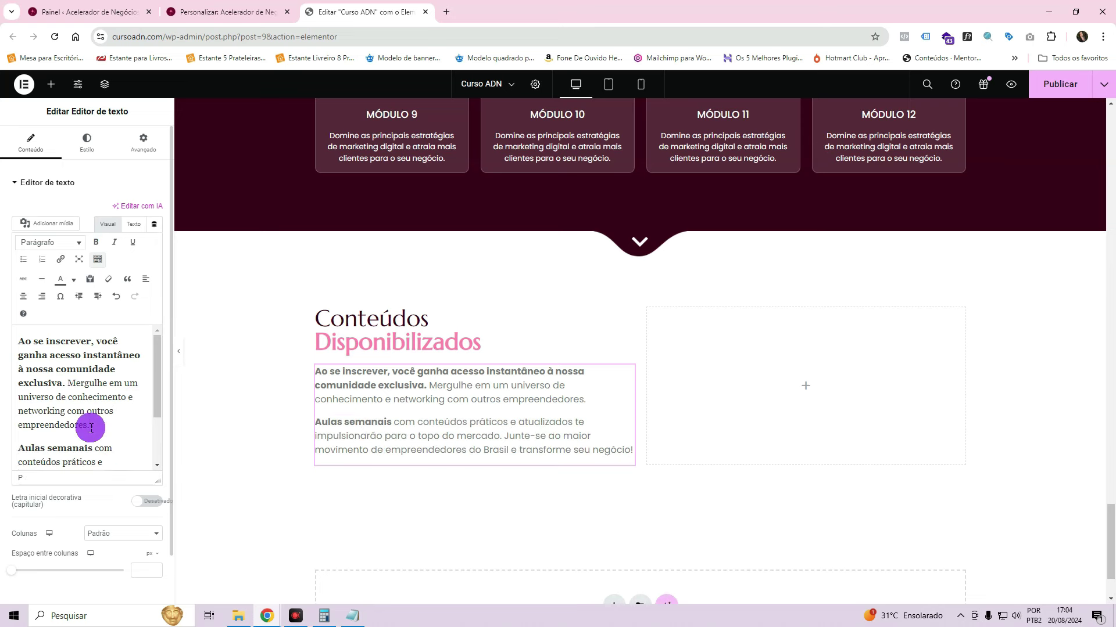
click(1060, 81)
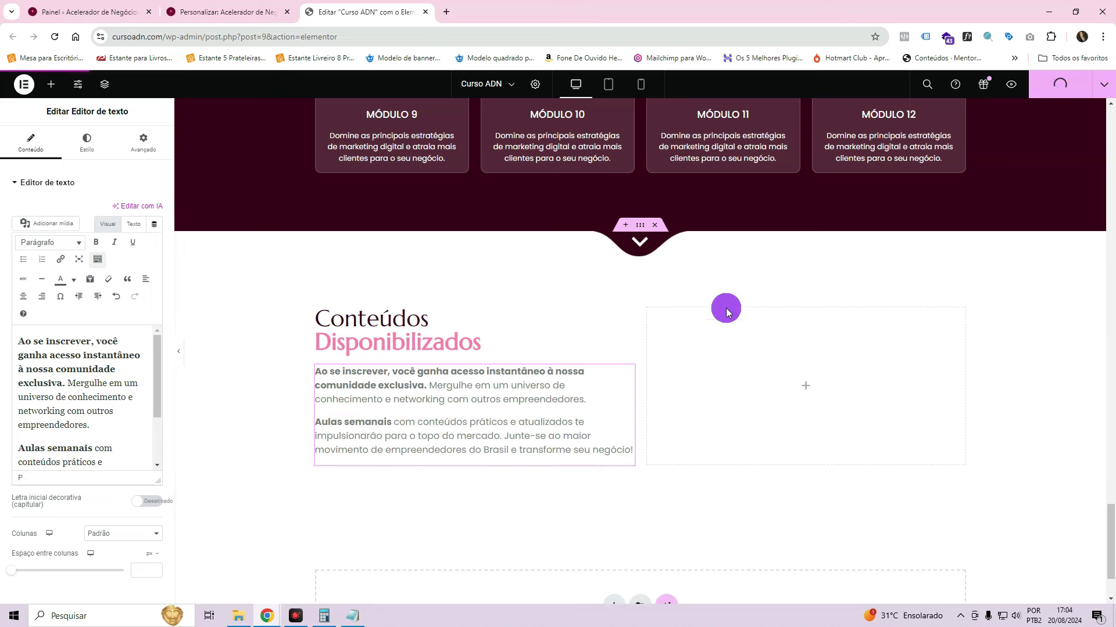
Step: Add an Image widget to the right column at Completo resolution and begin a file upload
click(51, 84)
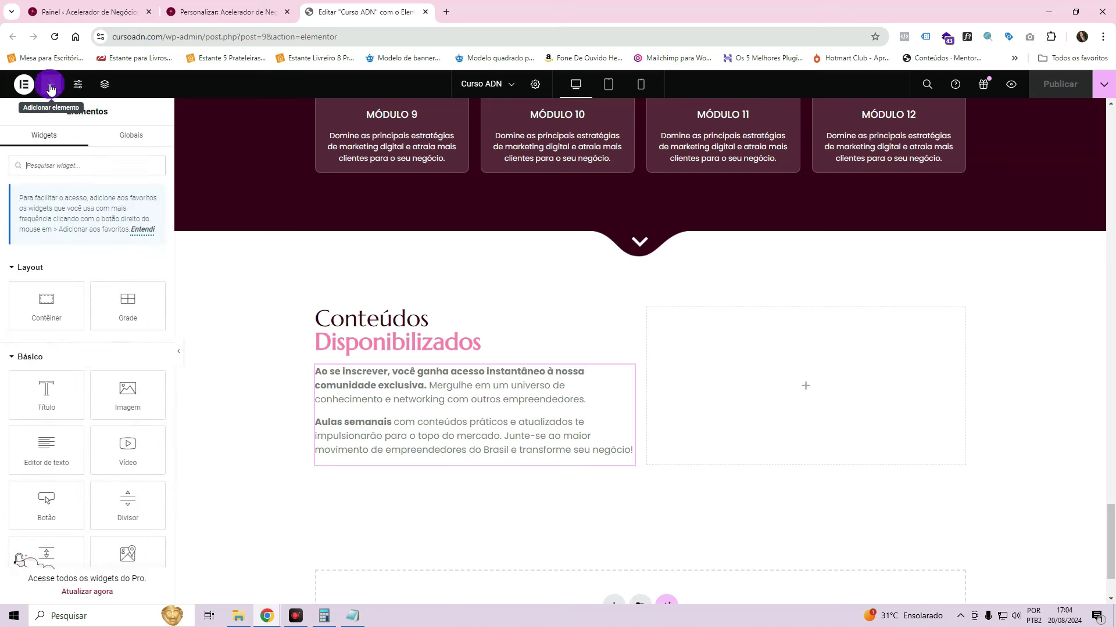
drag(128, 395, 807, 375)
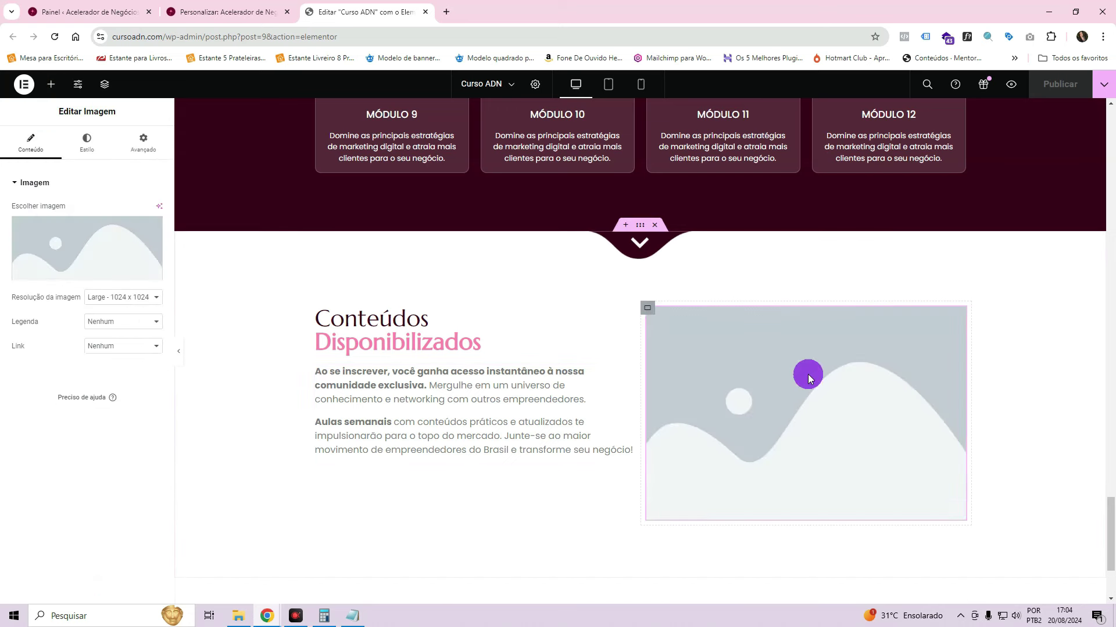
click(93, 297)
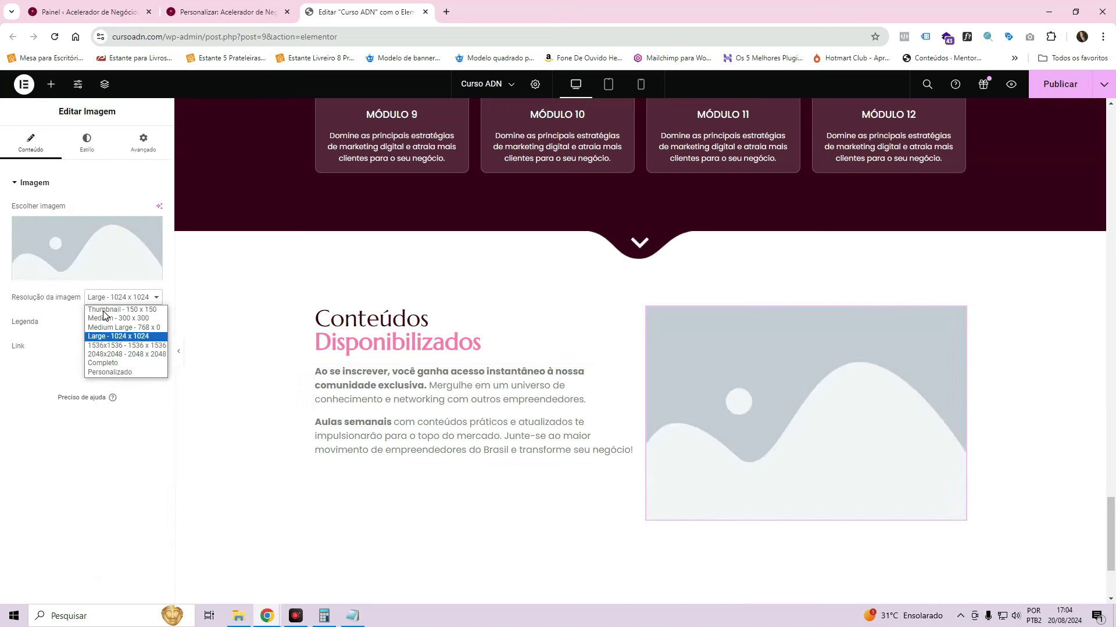
click(122, 364)
click(92, 247)
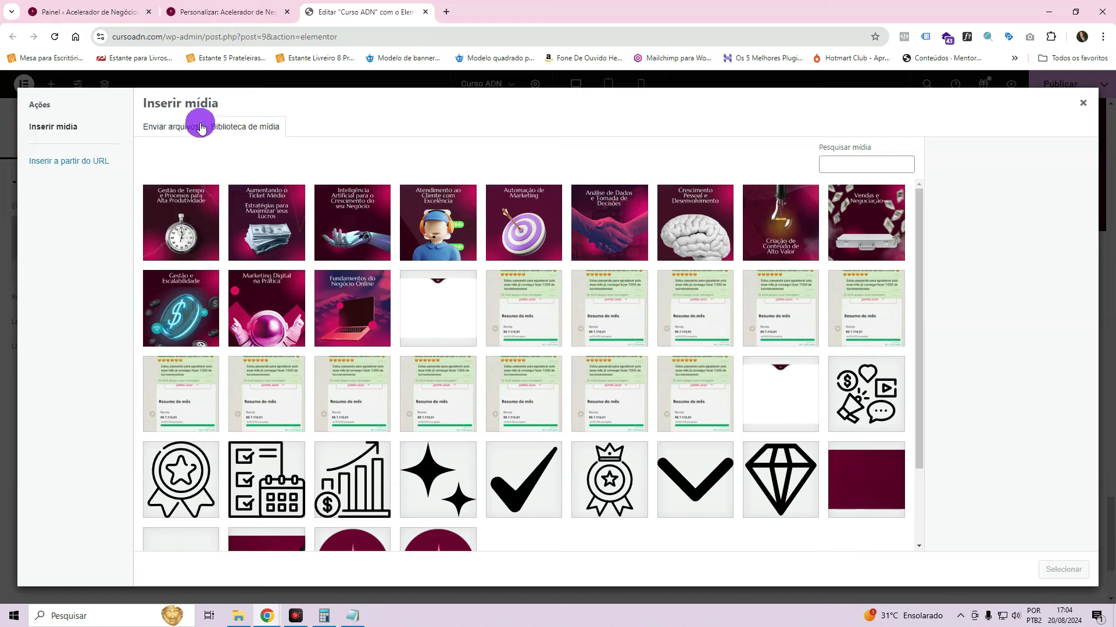
click(182, 122)
click(239, 616)
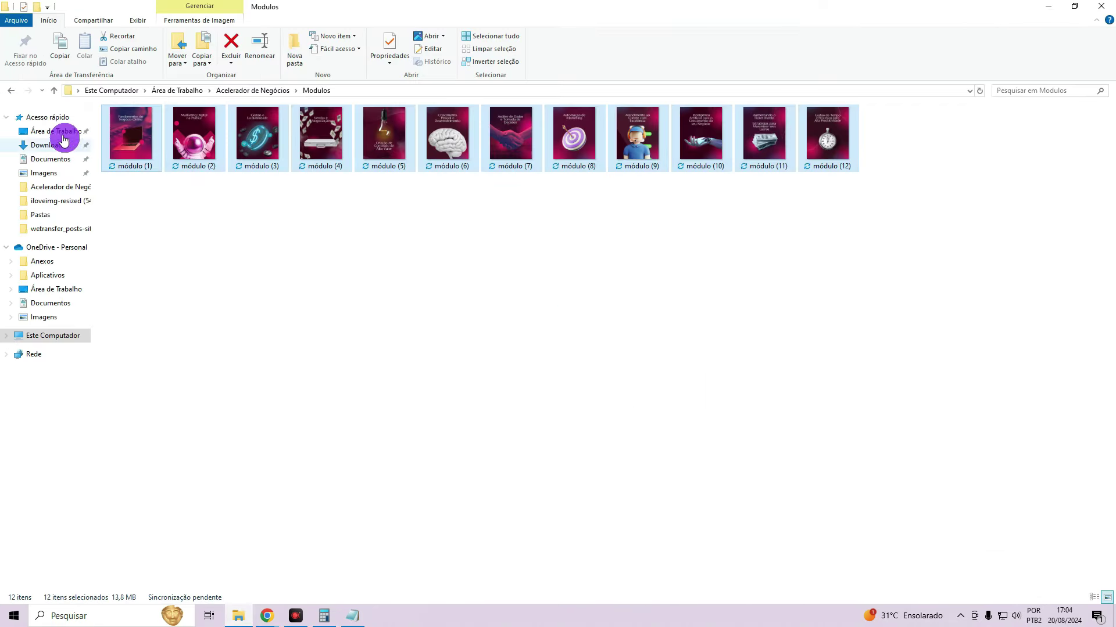
Step: From the Outras imagens folder, drag 'conteudos adn' into the browser's upload area
click(17, 94)
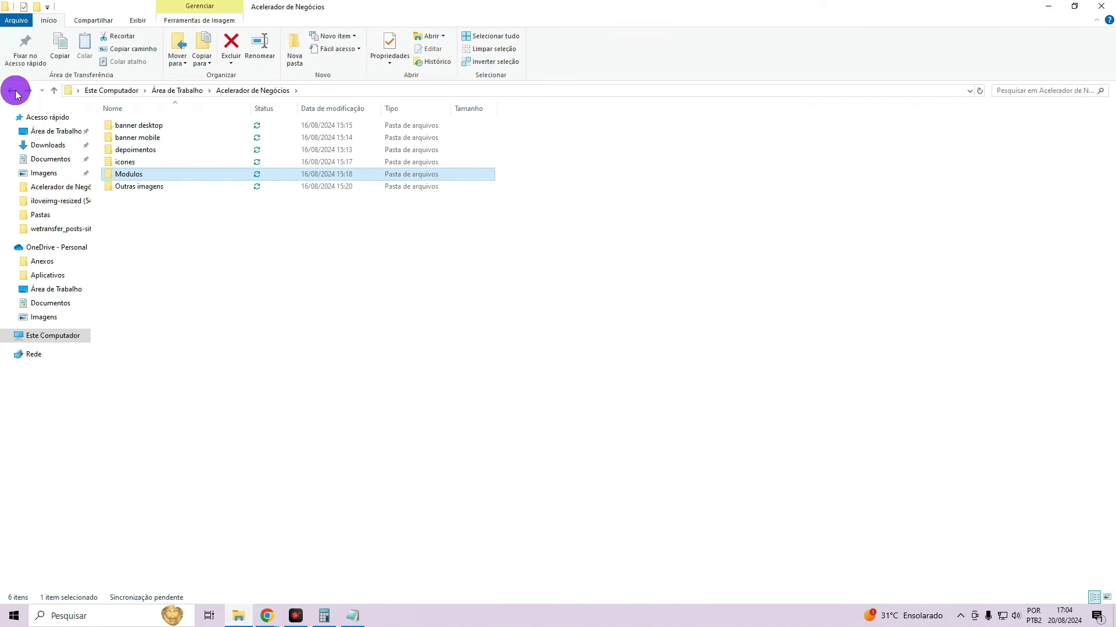
double_click(139, 186)
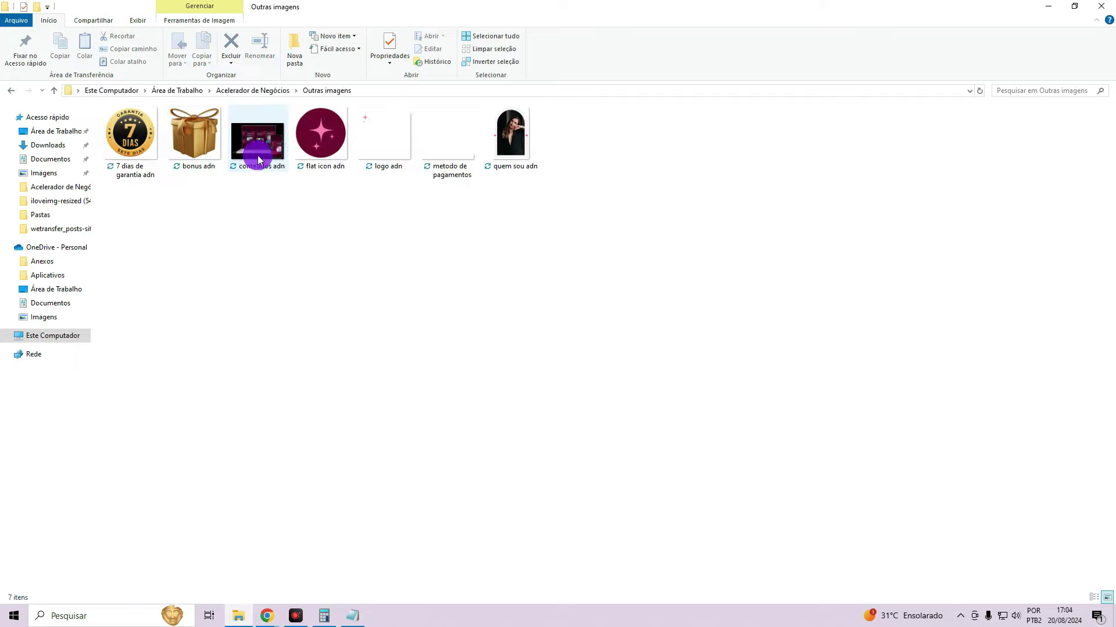
drag(258, 159, 482, 477)
Step: Insert the uploaded laptop-and-phone mockup into the right column beside the Conteúdos text
click(1063, 568)
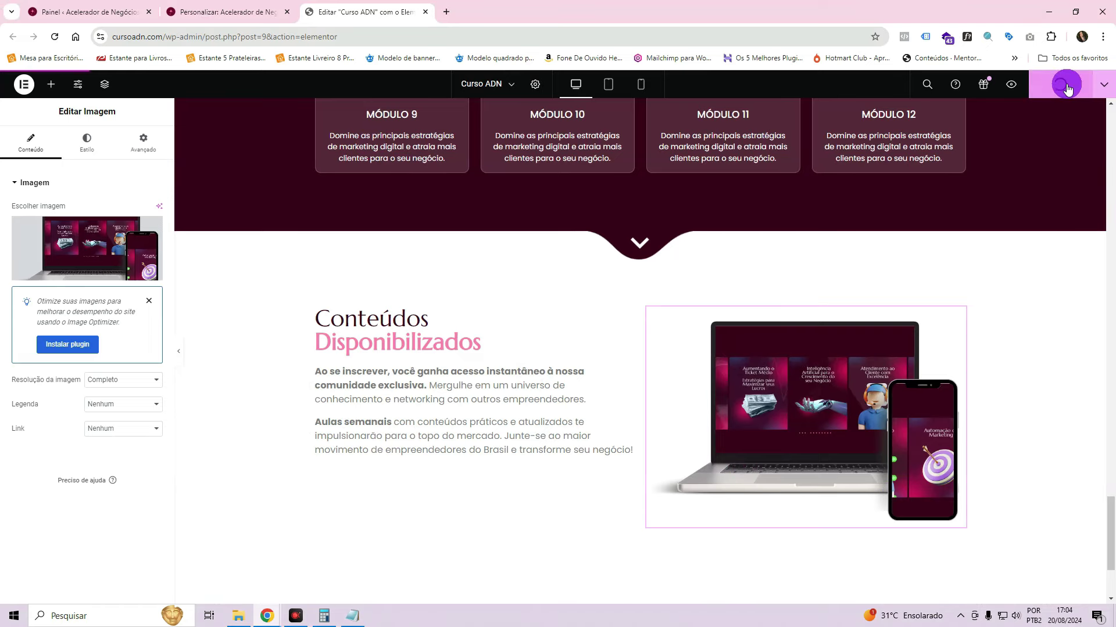
scroll(883, 410, up, 12)
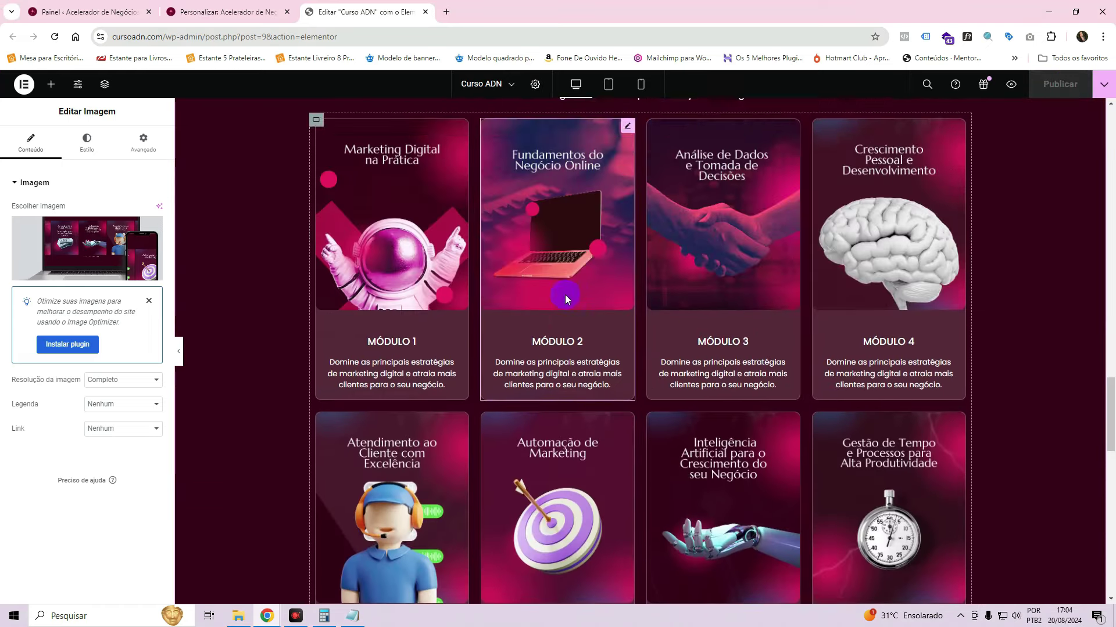
scroll(814, 269, down, 14)
scroll(831, 312, up, 11)
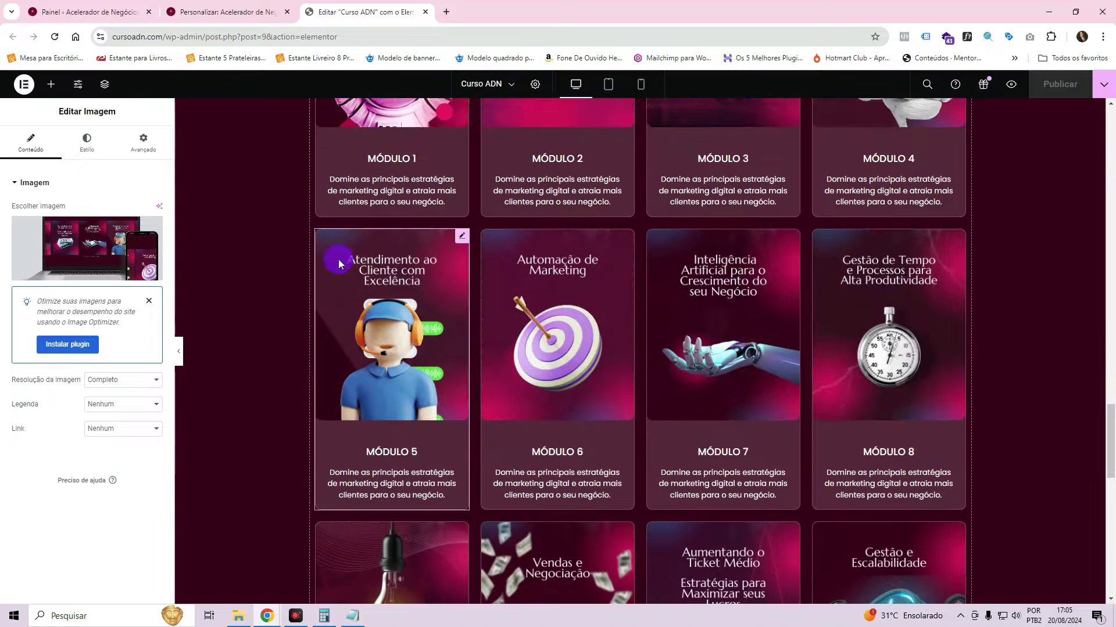
scroll(660, 244, up, 4)
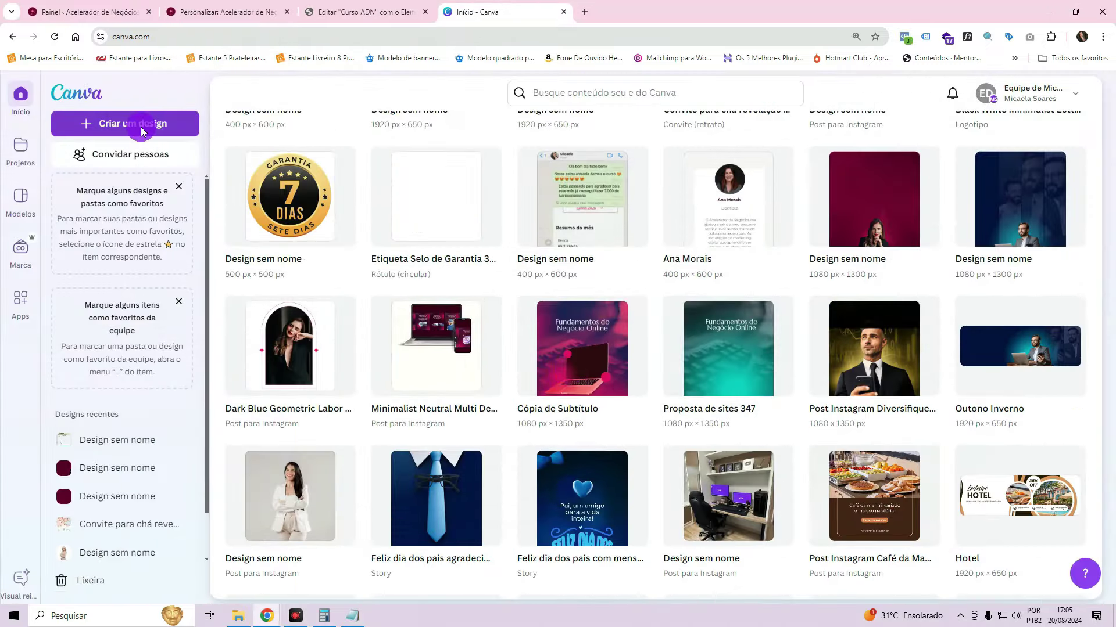
Step: Create a custom-size Canva design of 1080 × 1350 px
click(141, 124)
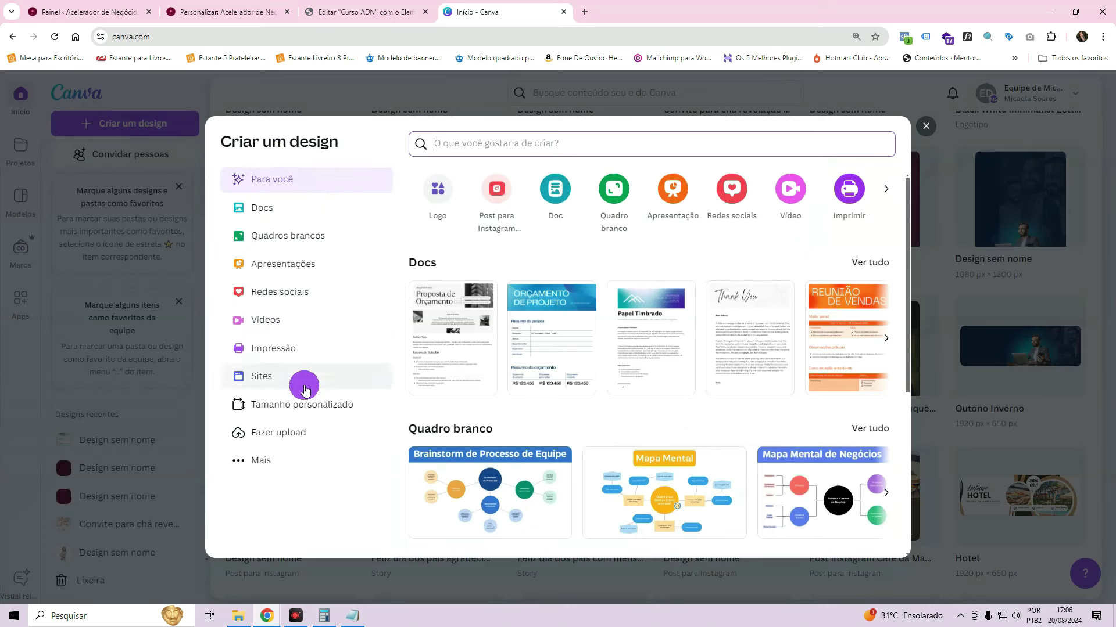
click(303, 405)
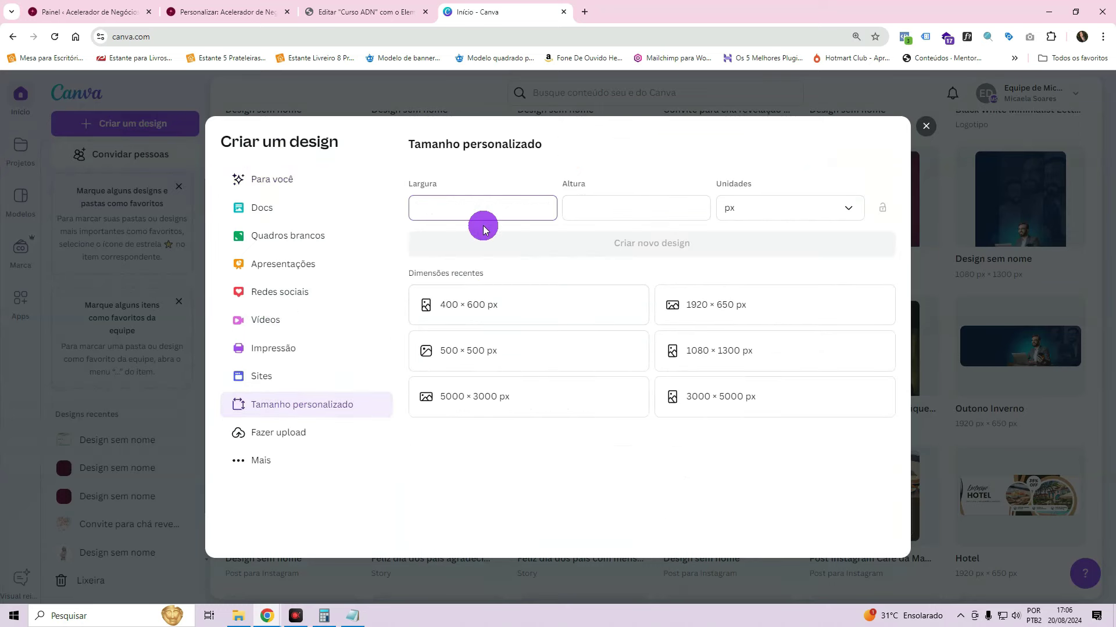
click(602, 208)
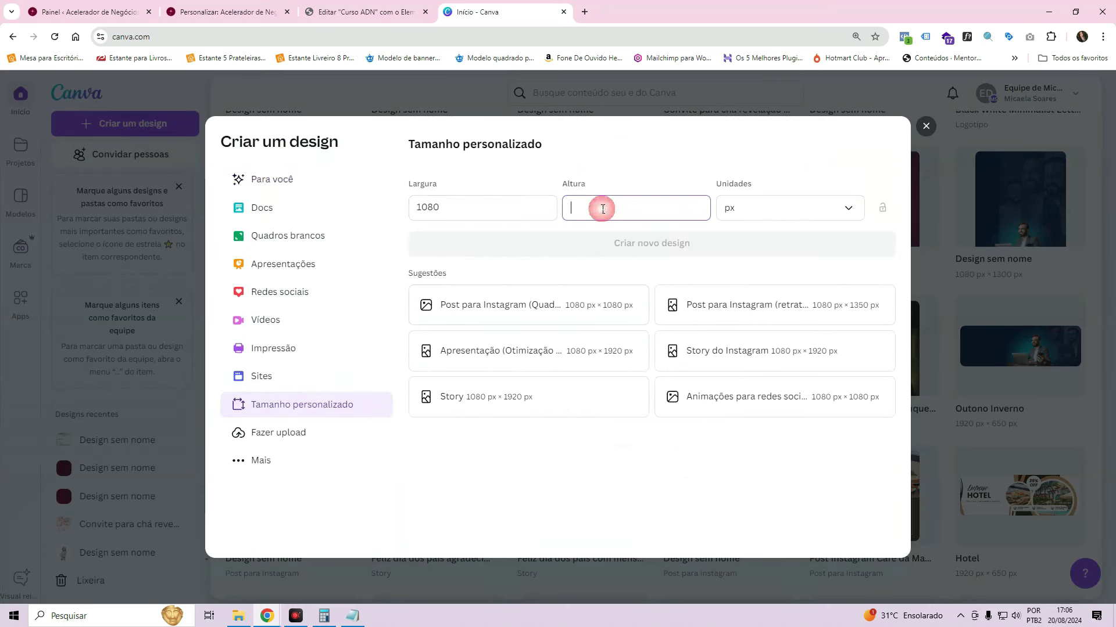
text(1350)
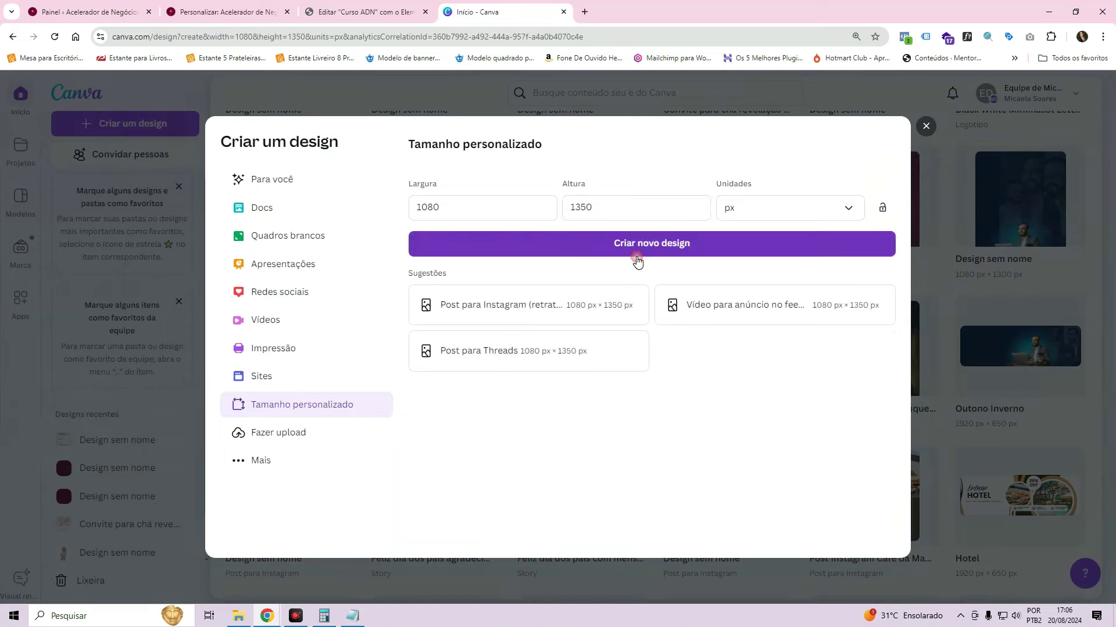
click(636, 250)
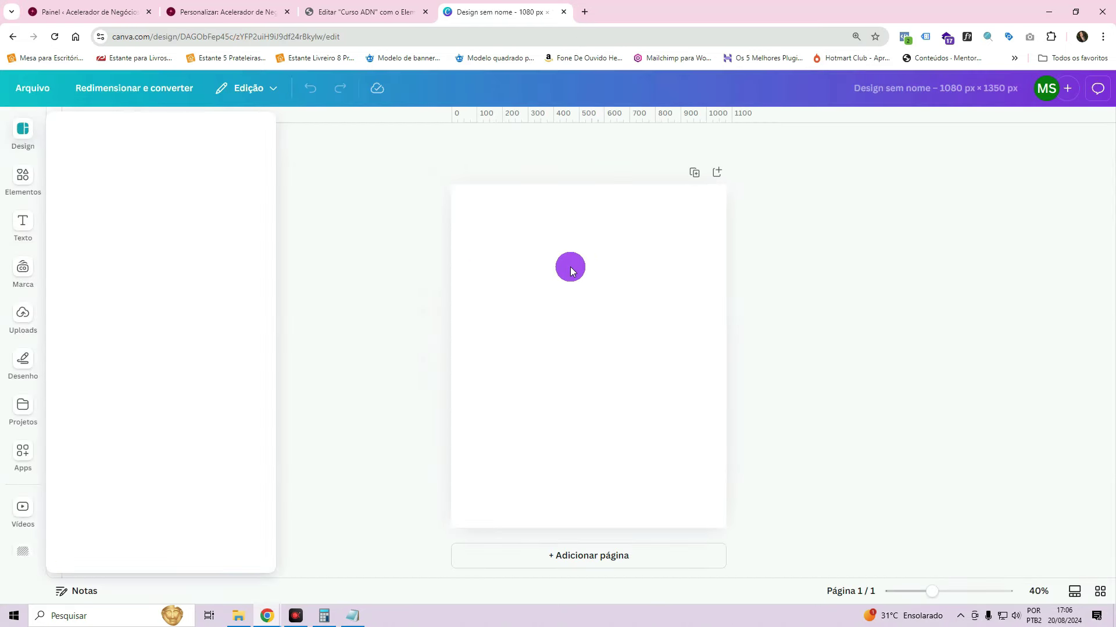
Step: Search Canva templates for 'marketing' and browse the results
click(569, 269)
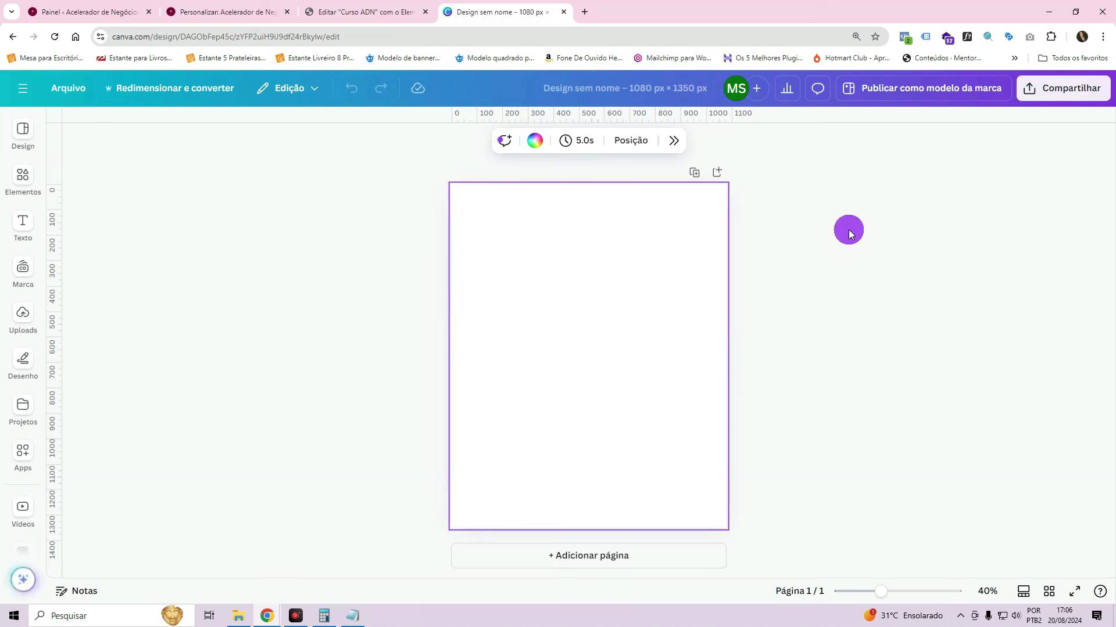
click(16, 141)
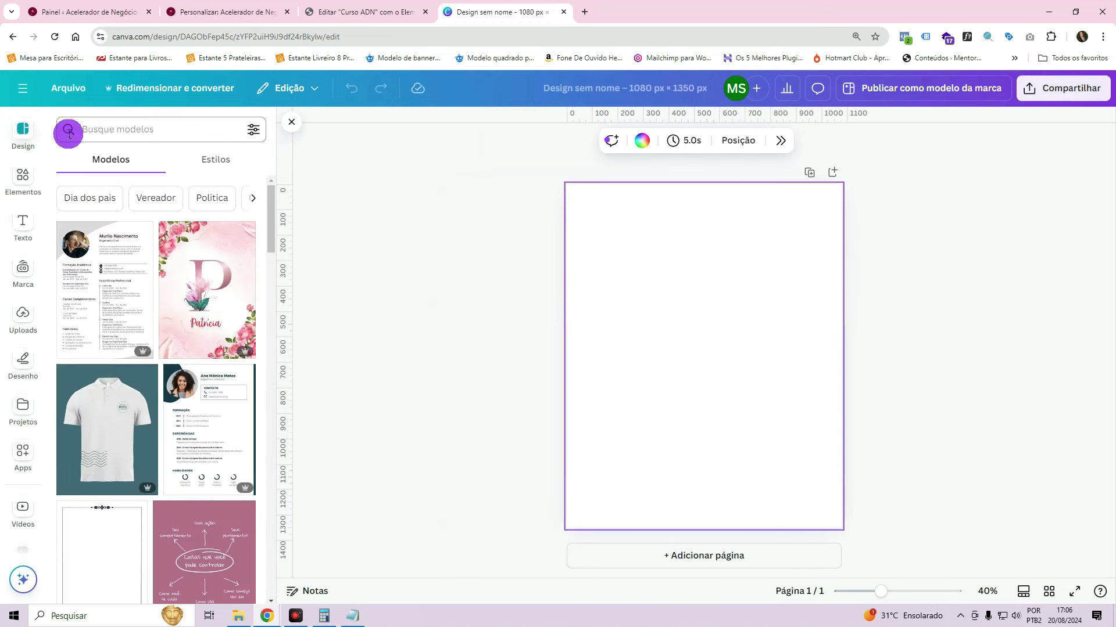
click(96, 131)
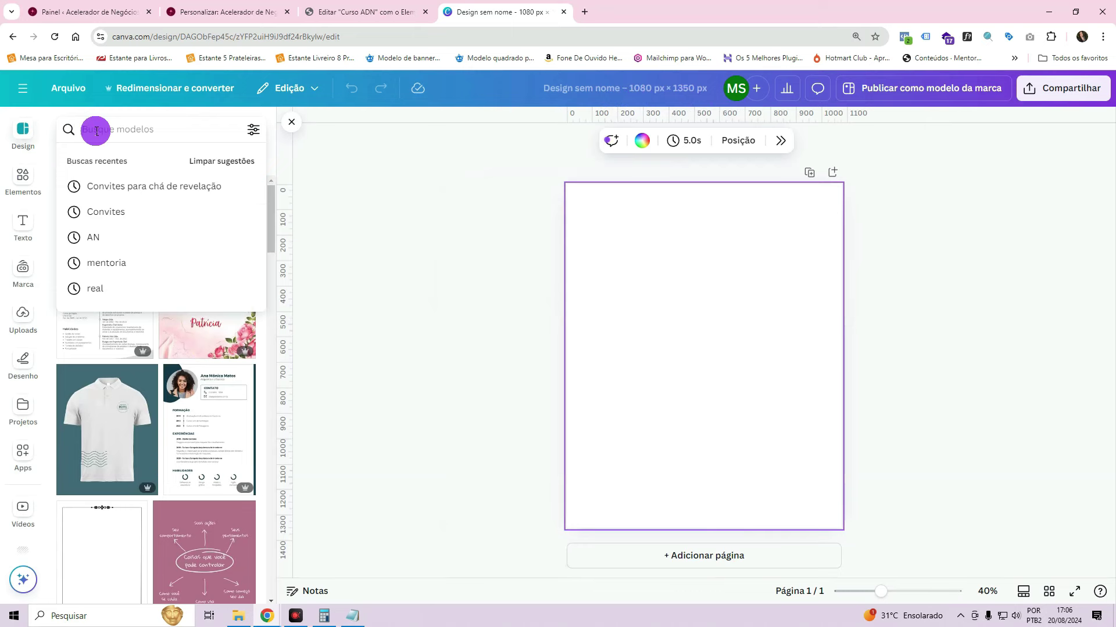
text(marketing)
key(Return)
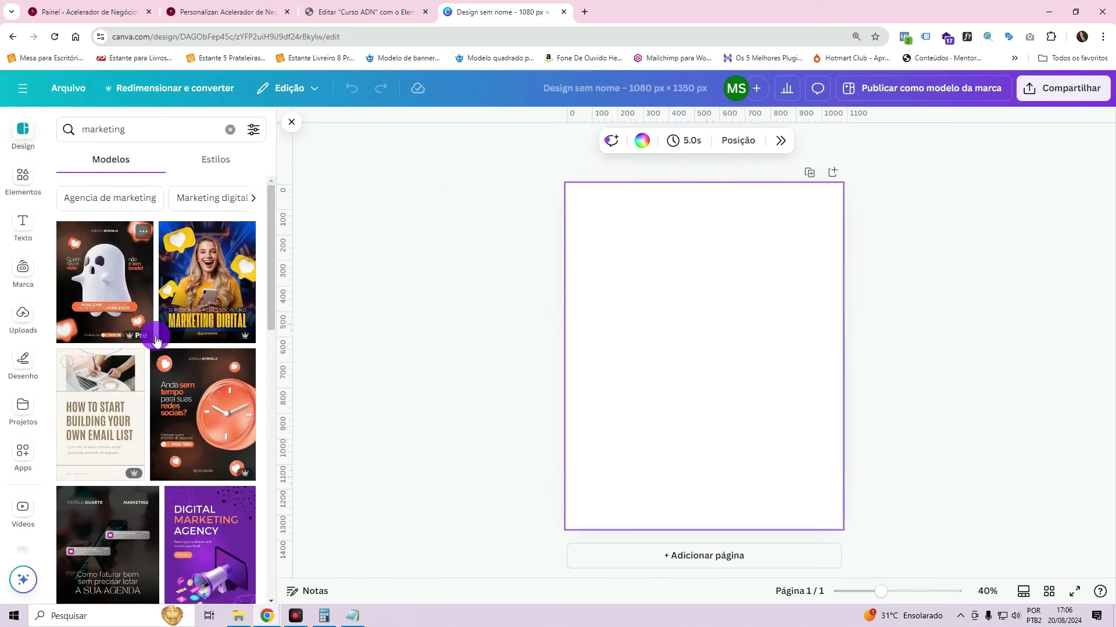
scroll(182, 346, down, 1)
scroll(181, 346, down, 5)
Step: Search templates for 'vendas' instead and browse the results
click(154, 129)
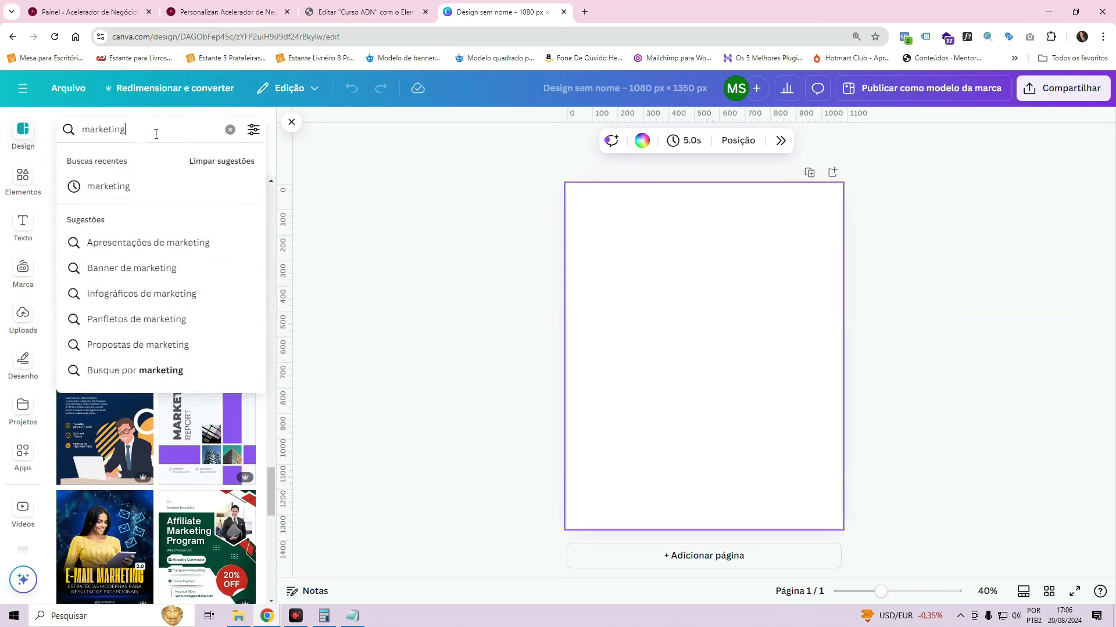
double_click(155, 132)
text(ven)
text(das)
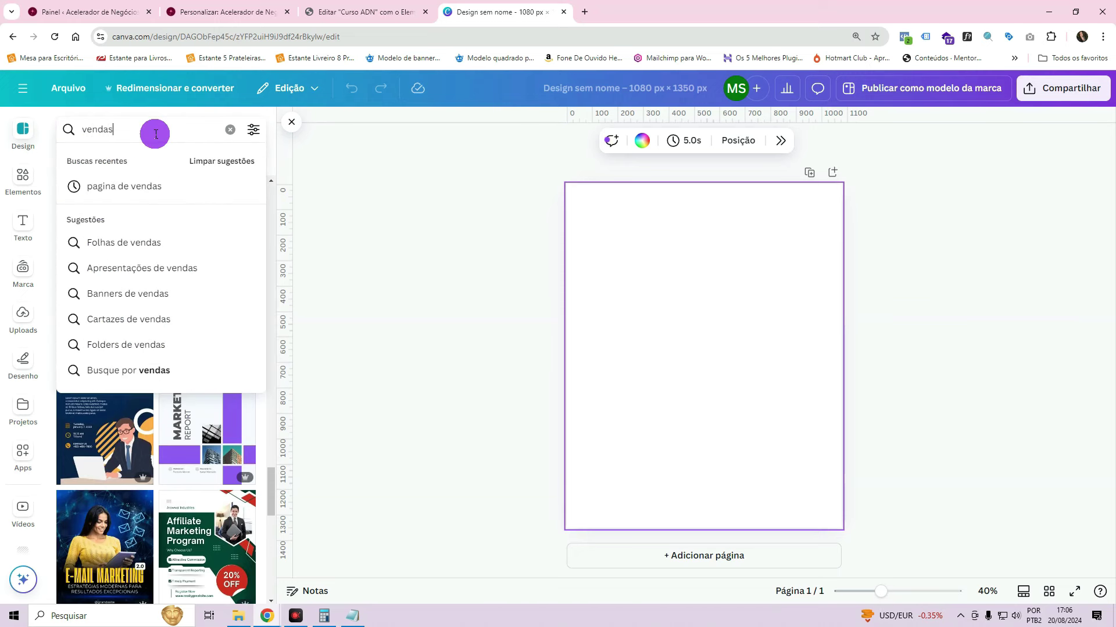
key(Return)
scroll(176, 354, down, 5)
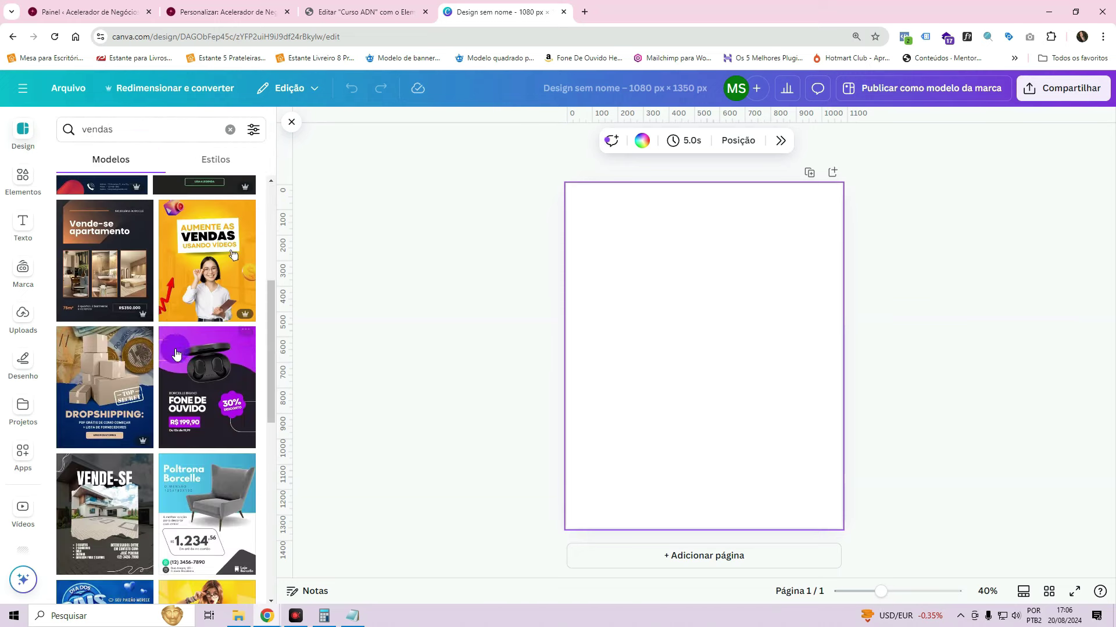
scroll(242, 389, down, 15)
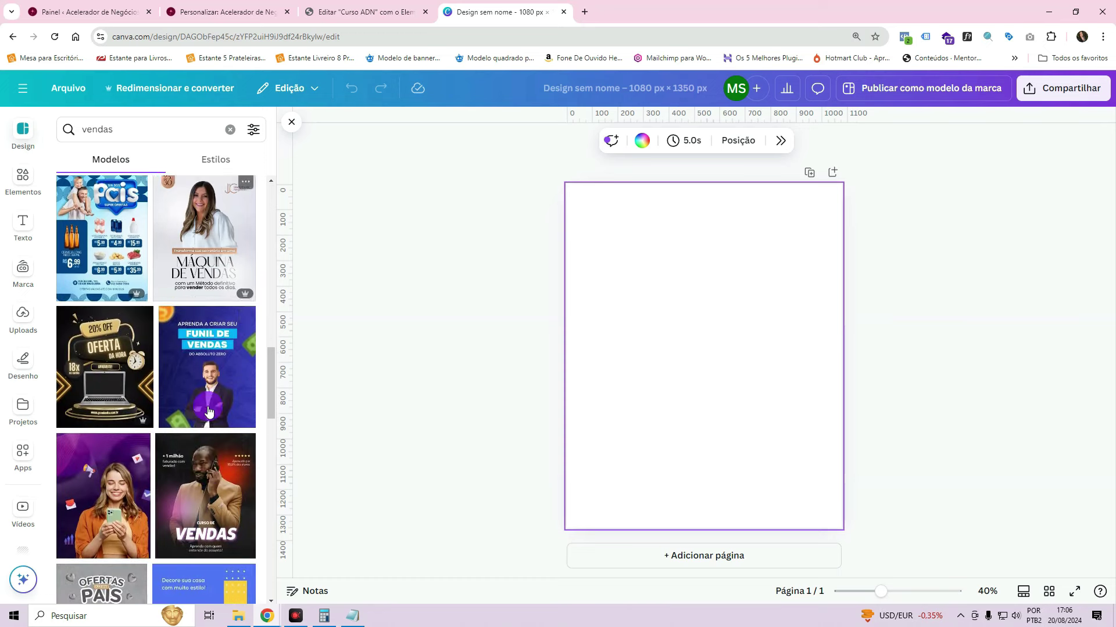
Step: Search 'inteligencia artificial' and apply the blue Artificial Intelligence Webinar template
click(144, 131)
key(ctrl+a)
text(inteligenci)
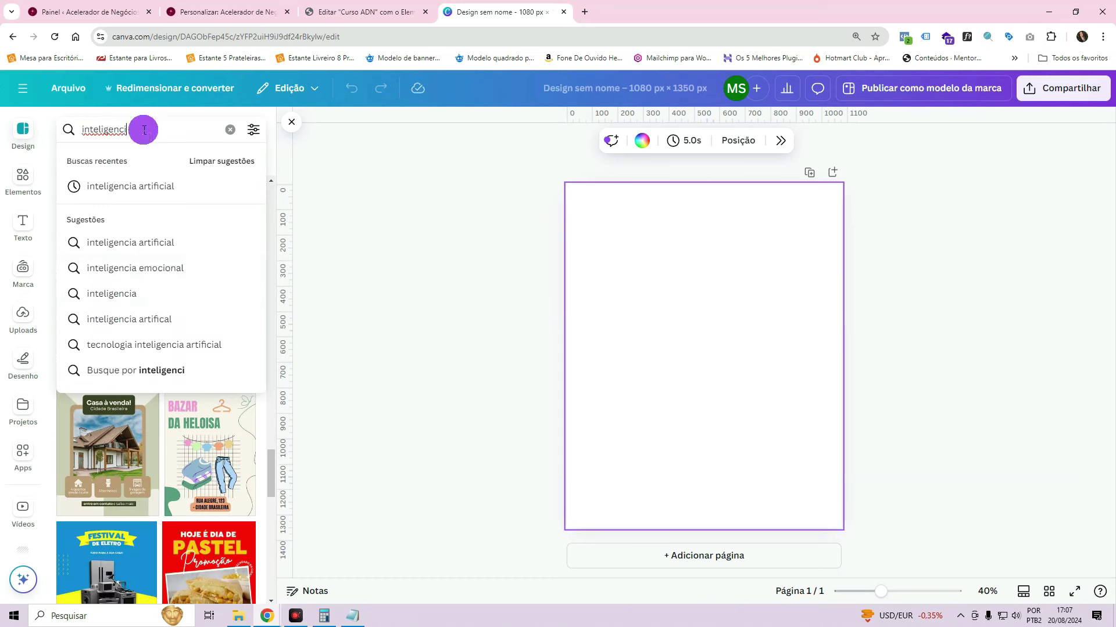
click(156, 245)
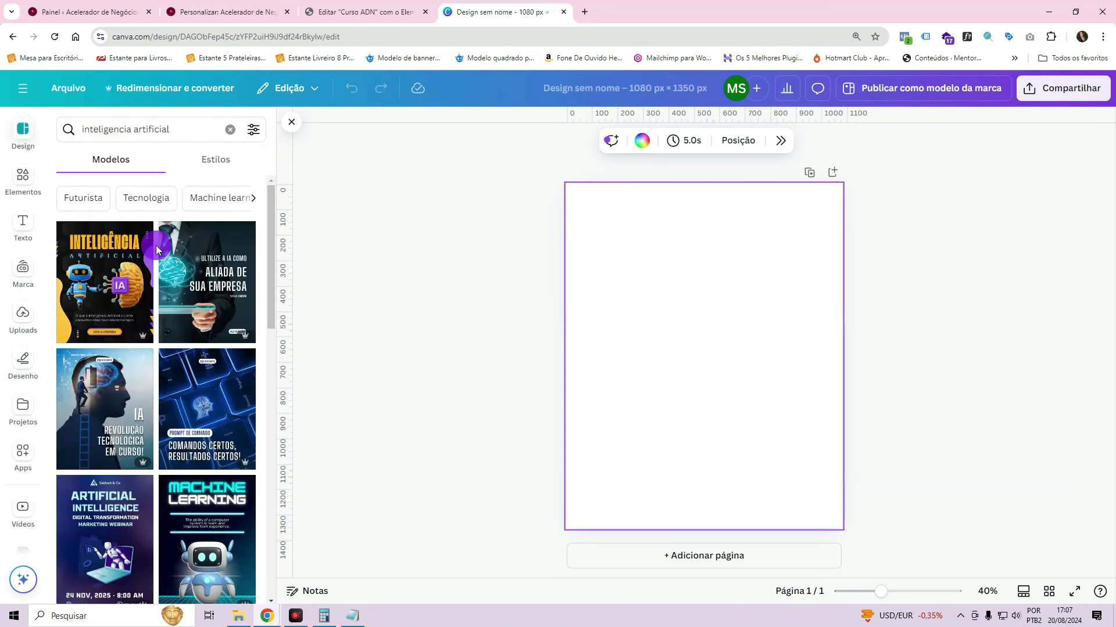
scroll(194, 372, down, 6)
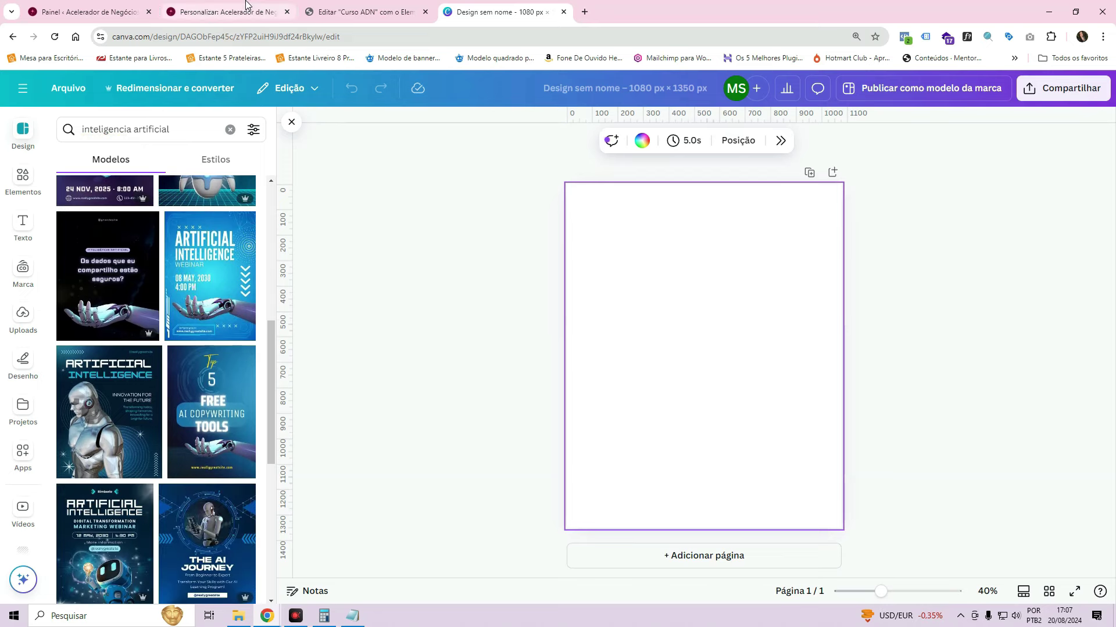
click(232, 11)
scroll(724, 221, down, 5)
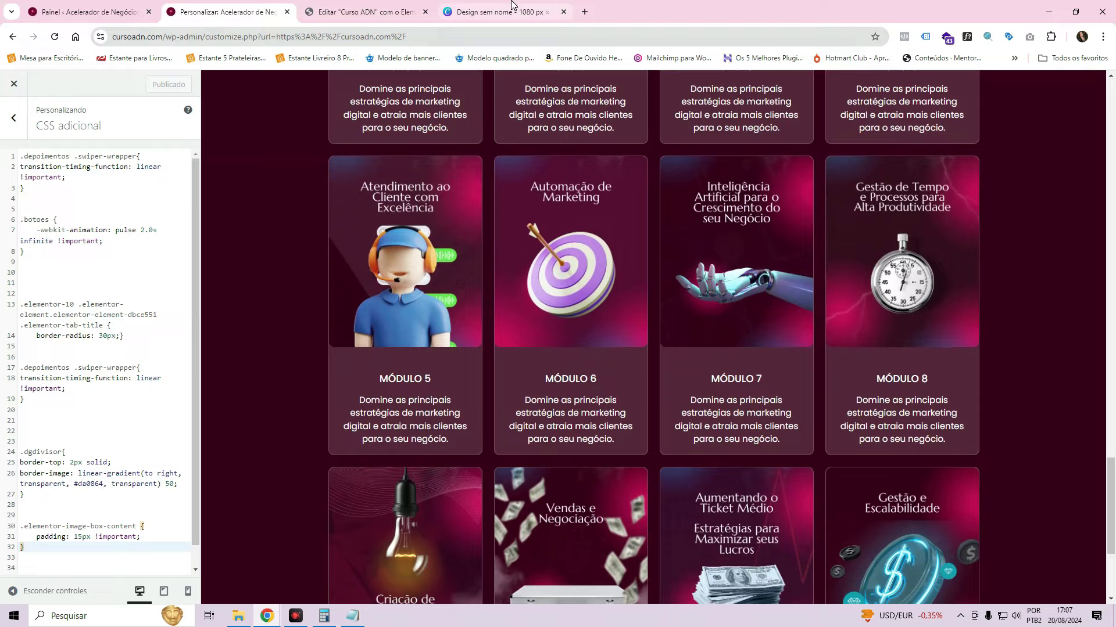
click(512, 11)
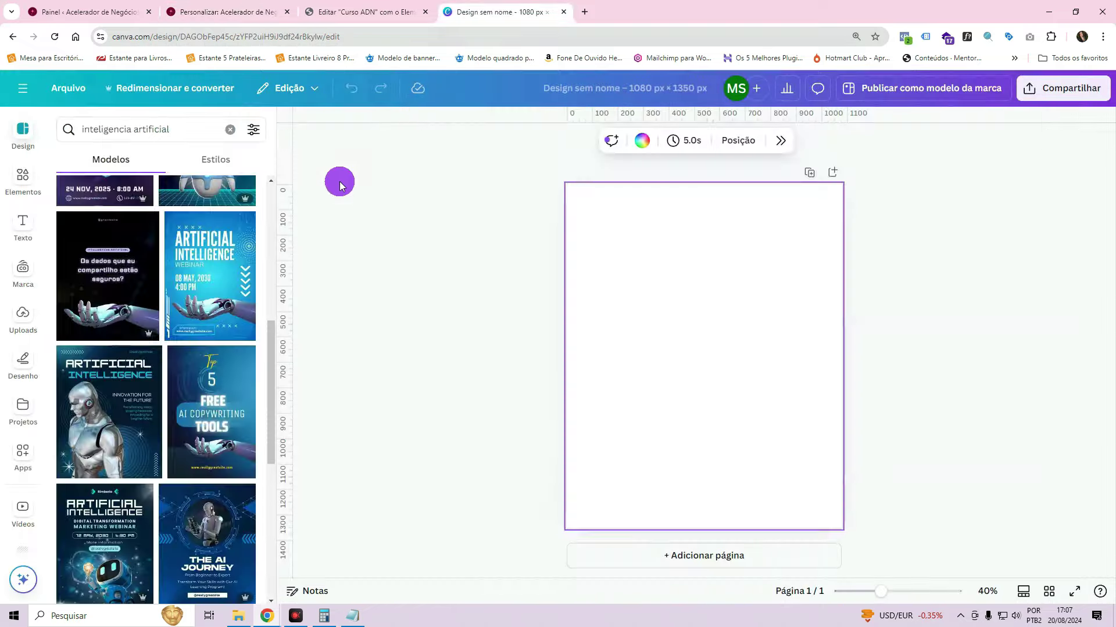
click(185, 269)
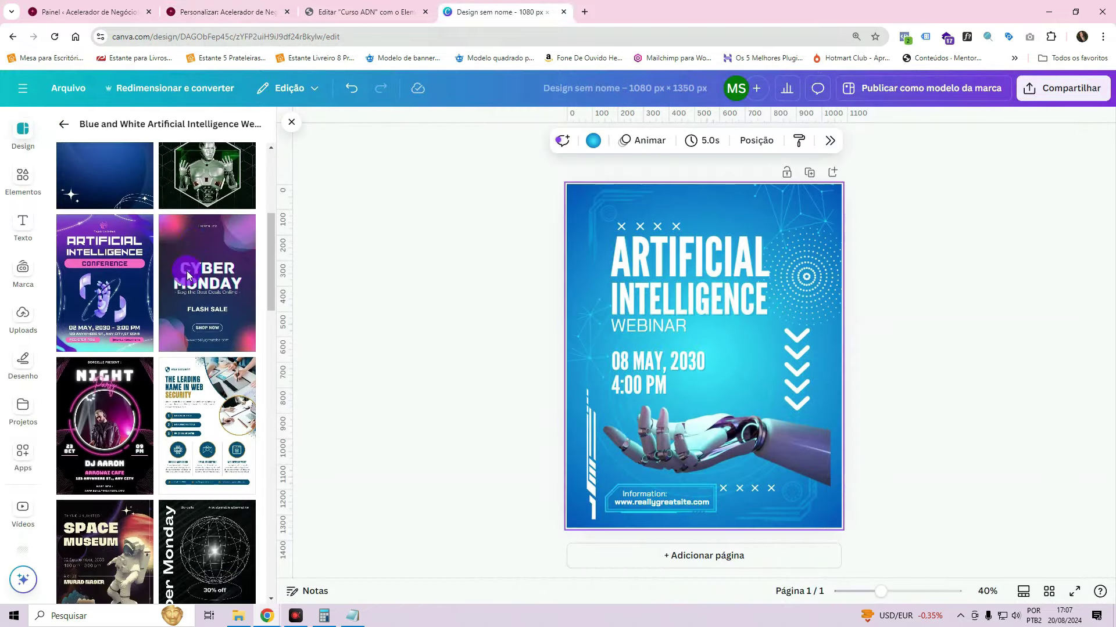
Step: Delete the INTELLIGENCE headline and the date and time text
scroll(180, 401, down, 5)
scroll(175, 400, up, 5)
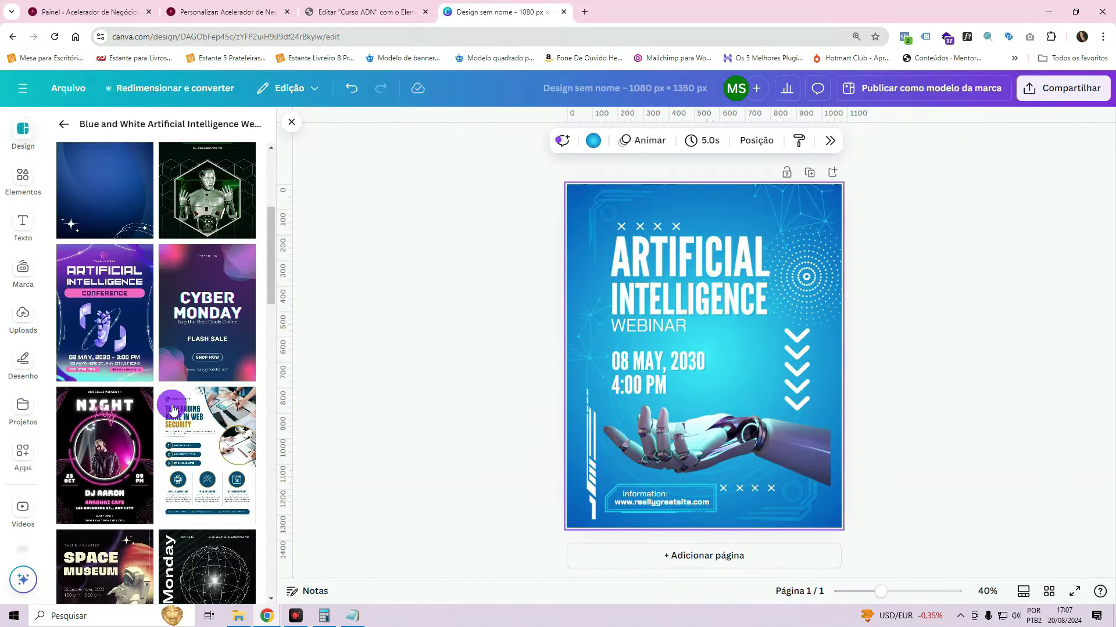
click(65, 125)
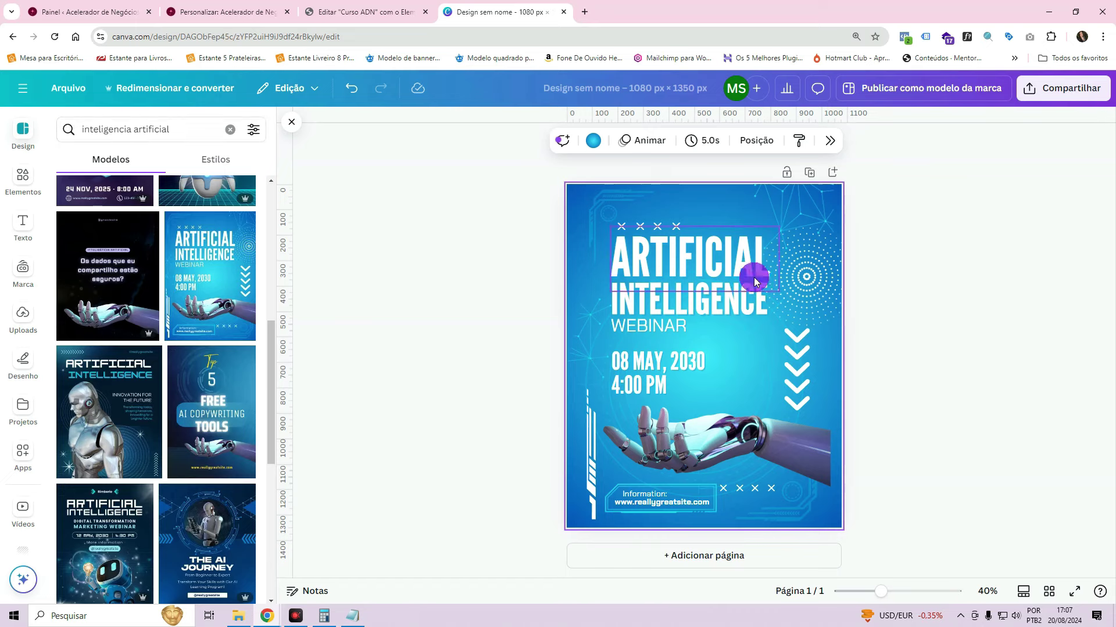
click(678, 291)
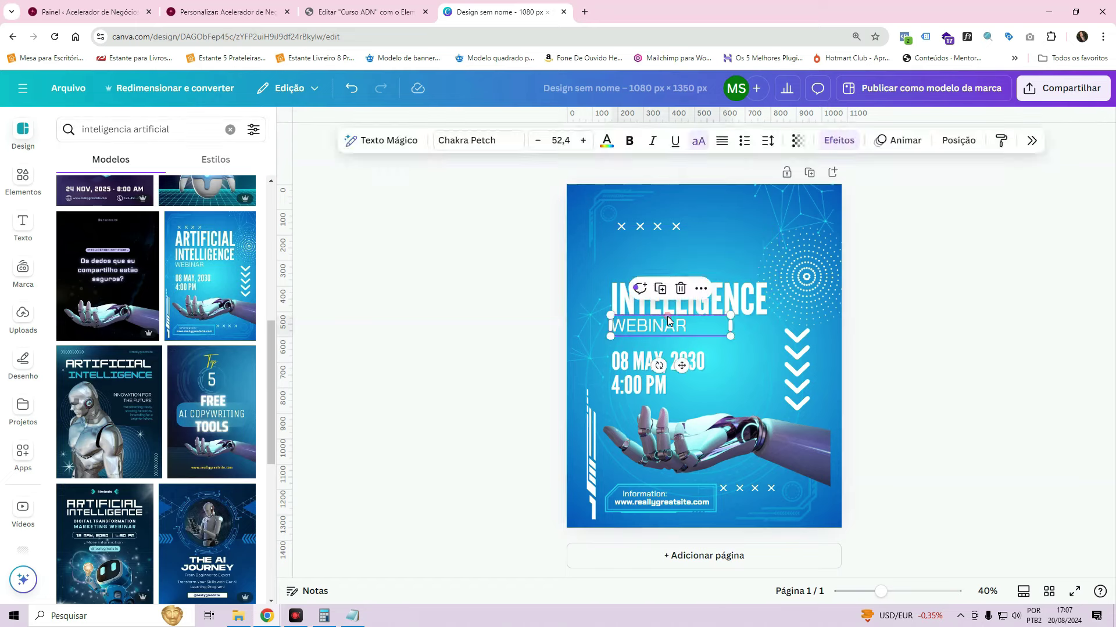
key(Delete)
click(678, 355)
key(Delete)
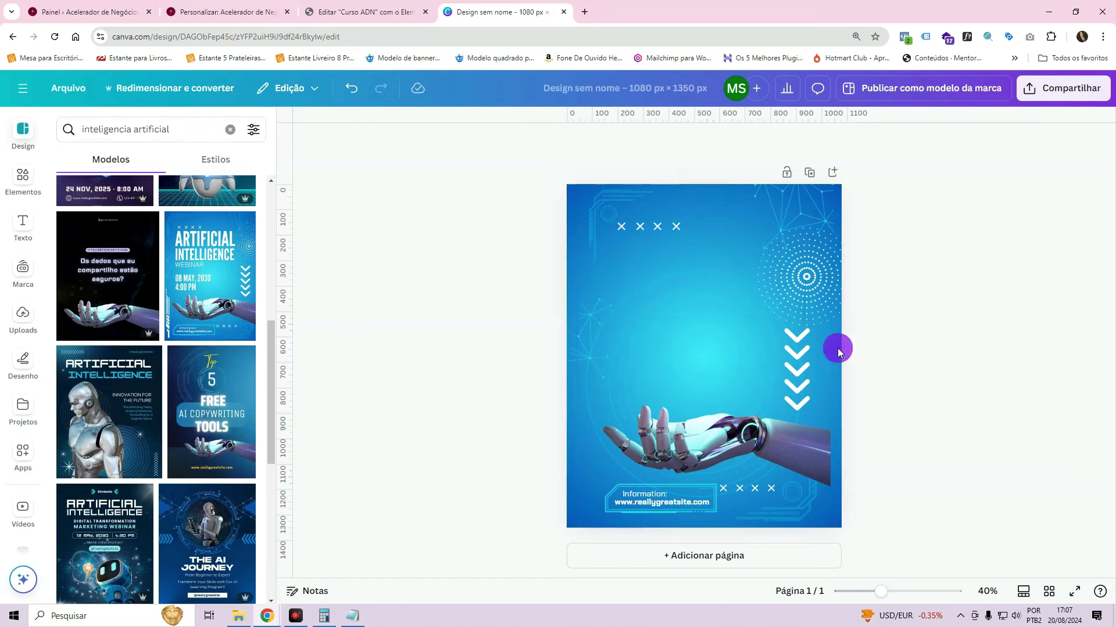
Step: Delete the chevrons, dotted circle, both rows of crosses and the bottom frame
click(802, 342)
key(Delete)
click(767, 291)
key(Delete)
click(664, 227)
key(Delete)
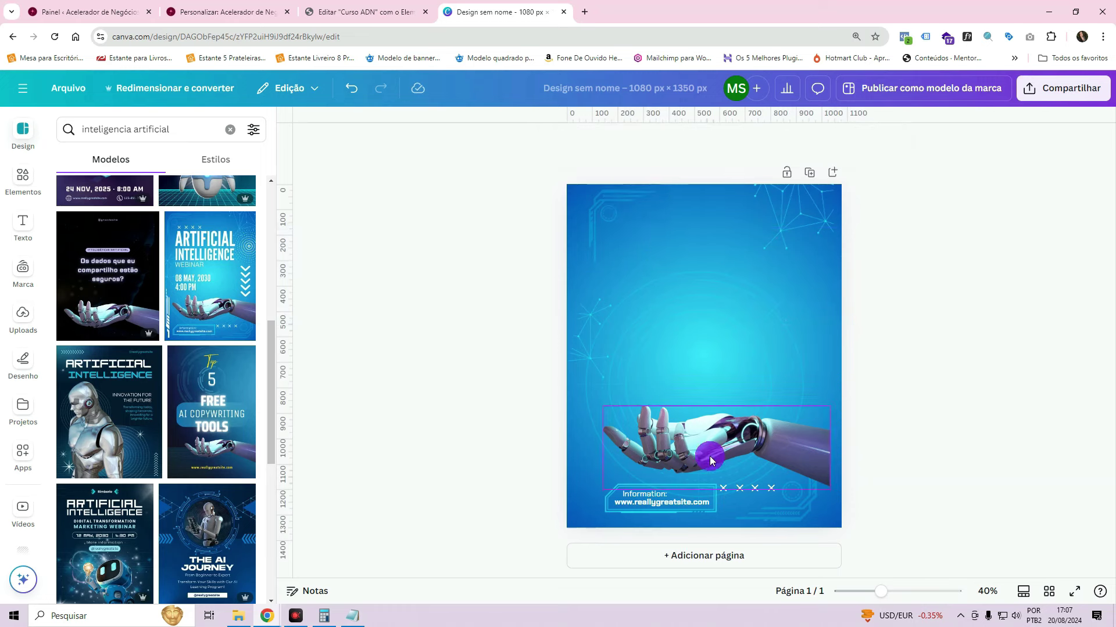
click(744, 490)
key(Delete)
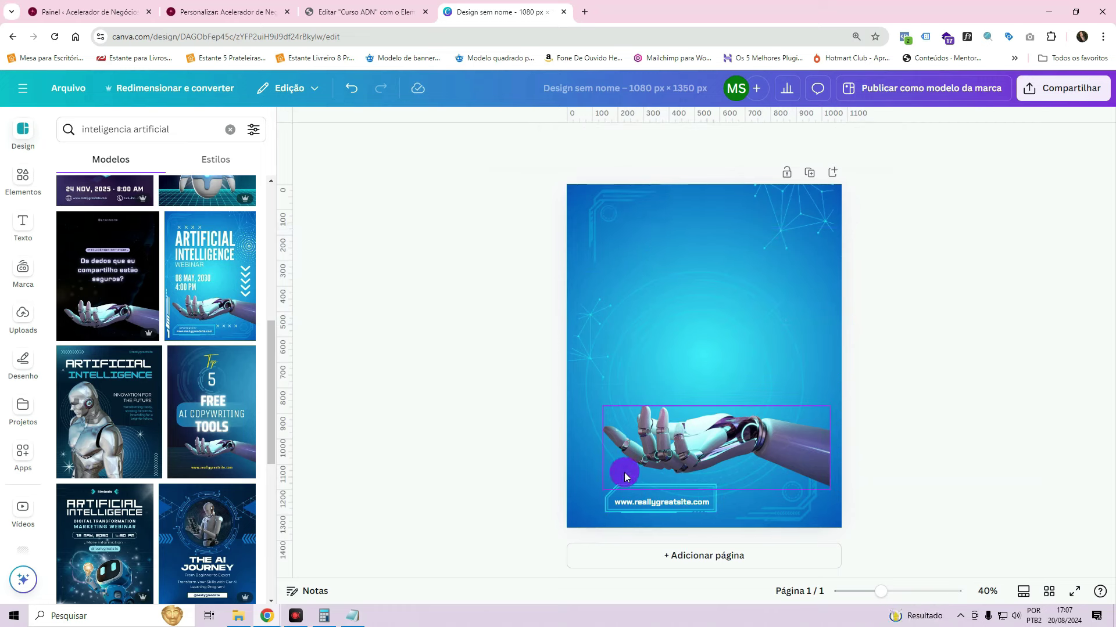
click(685, 491)
key(Delete)
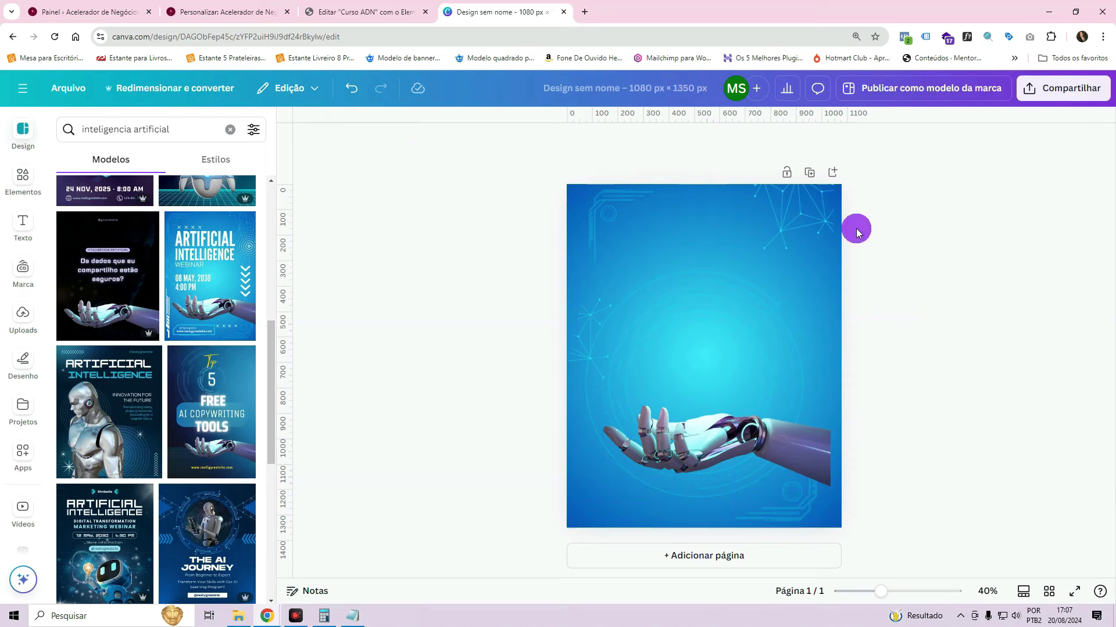
Step: Set the background gradient colours to #360018 and #690231
click(698, 216)
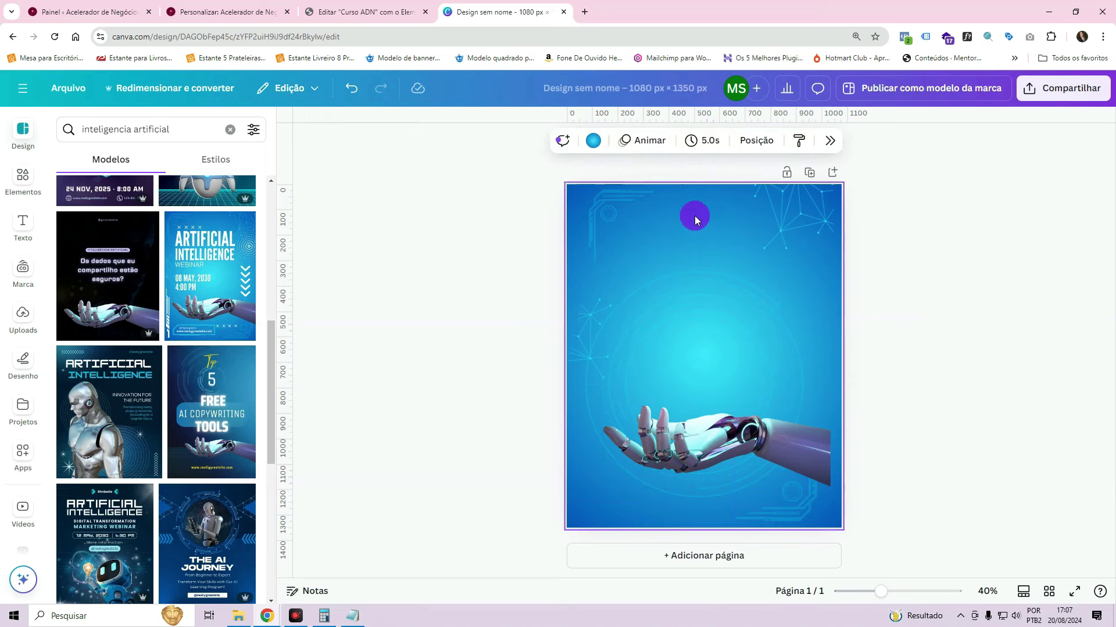
click(593, 137)
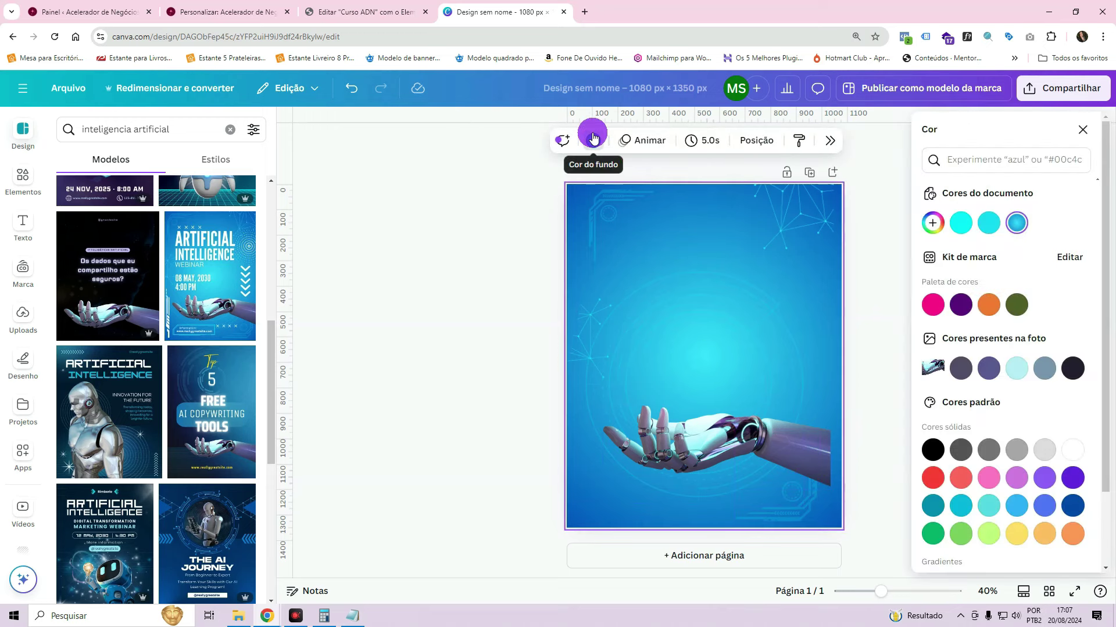
click(1016, 223)
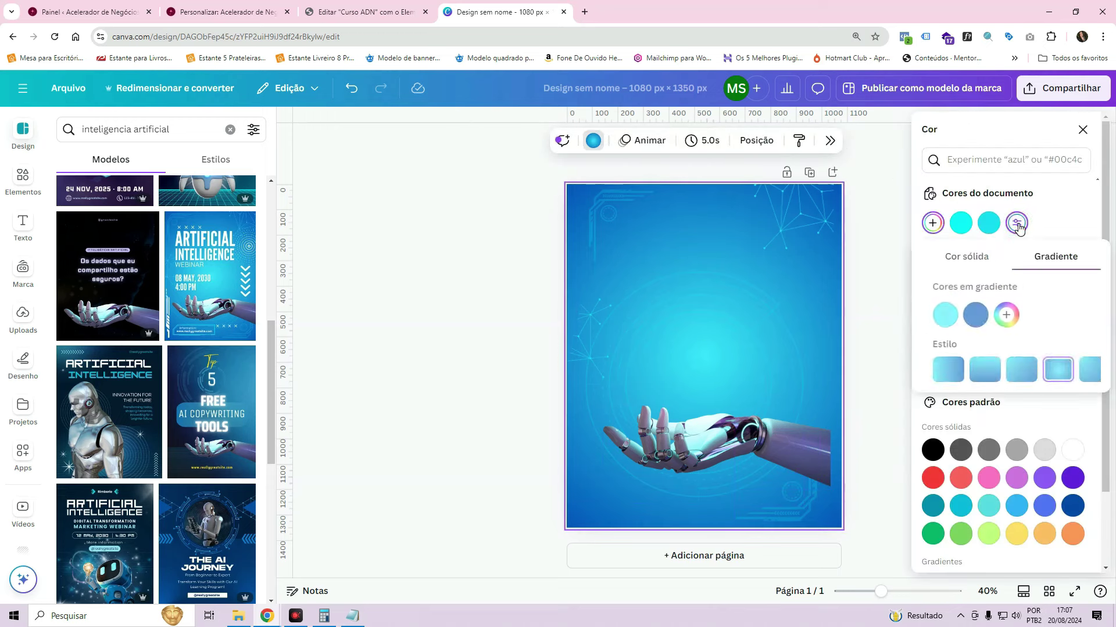
click(941, 319)
click(352, 615)
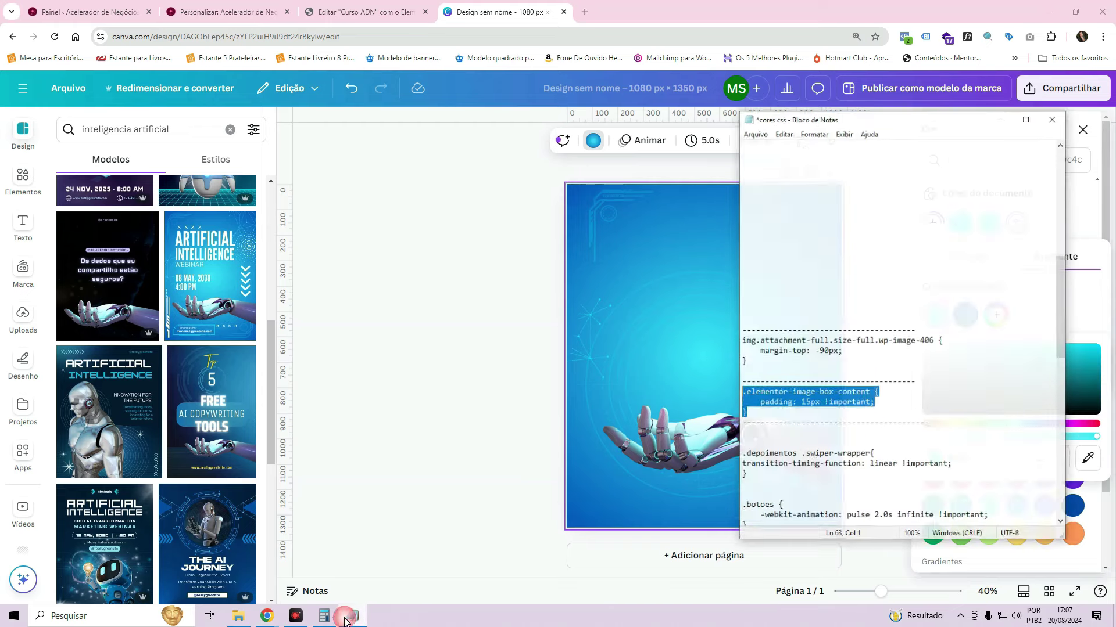
scroll(823, 261, up, 12)
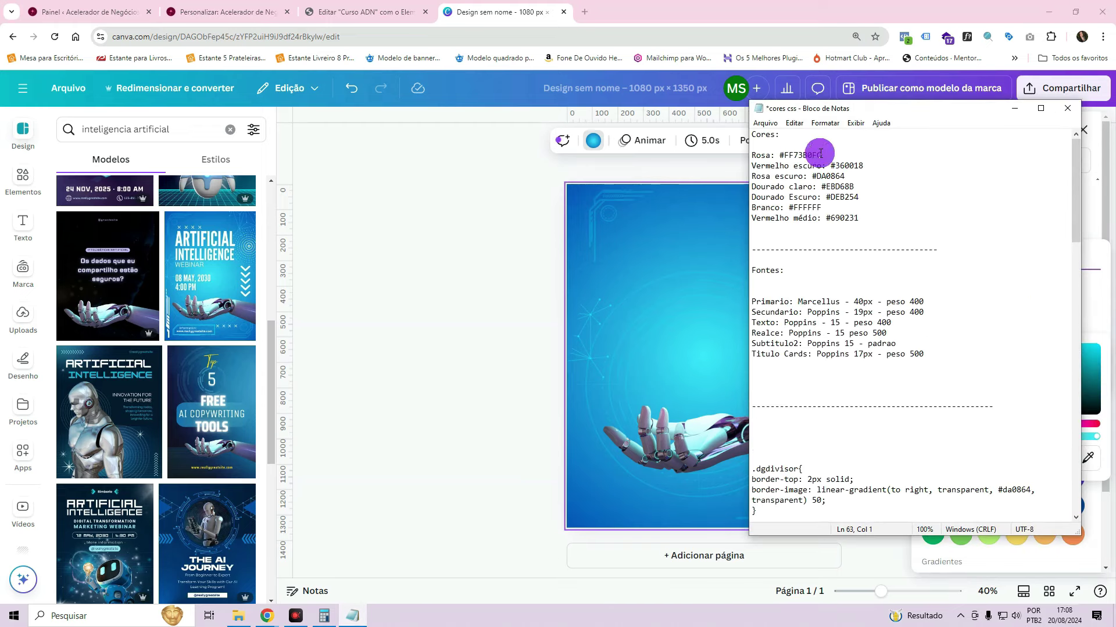
click(1012, 113)
key(ctrl+v)
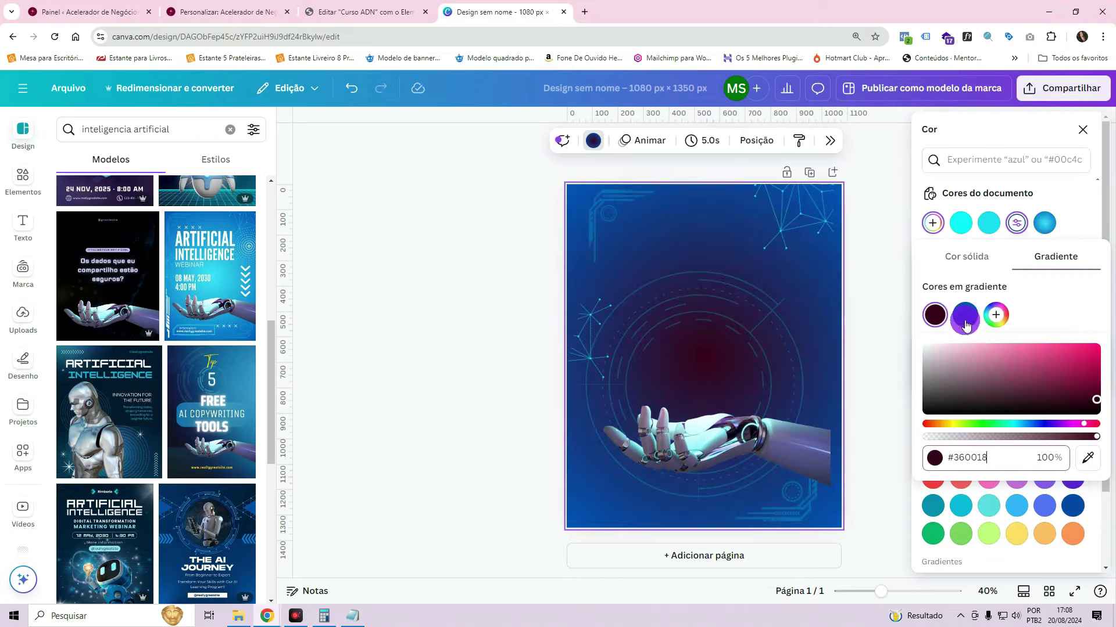
click(344, 619)
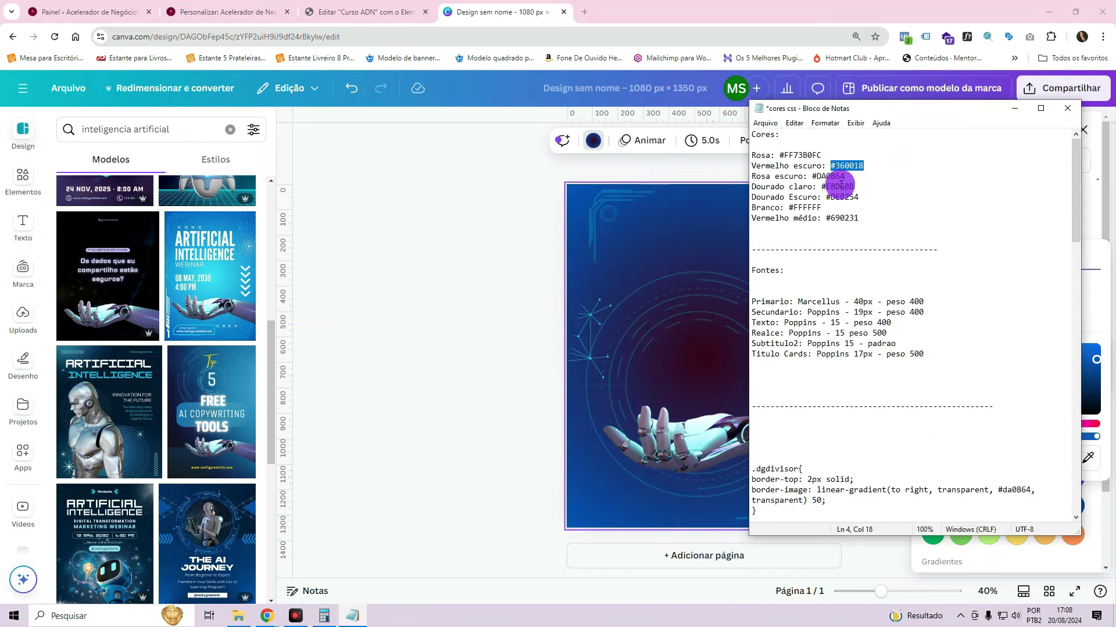
drag(861, 218, 836, 221)
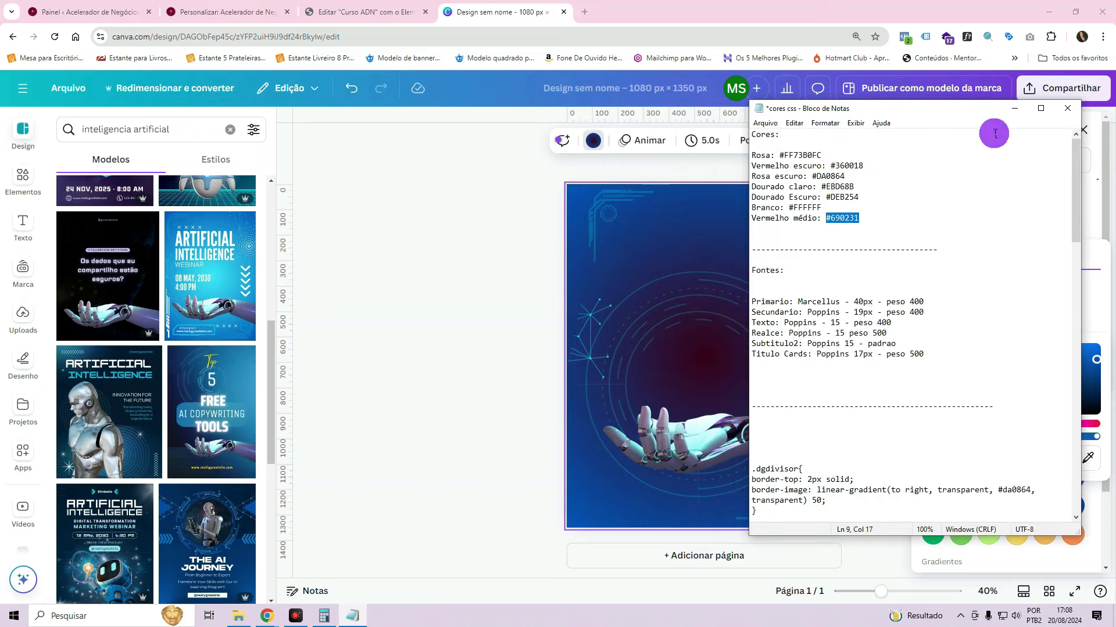
click(1013, 108)
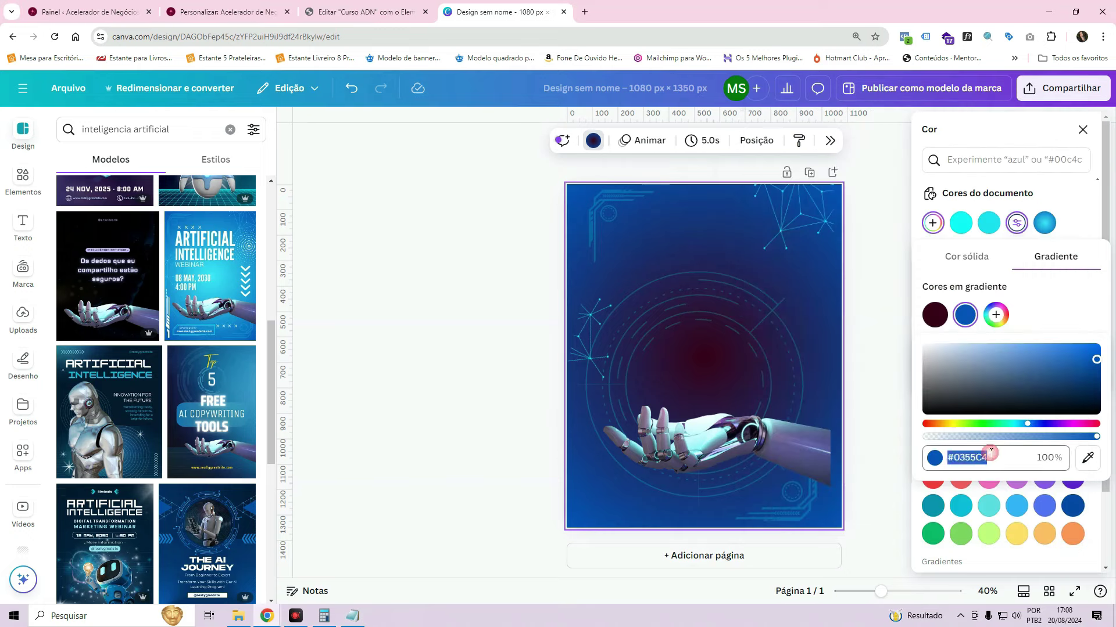
text(#690231)
Step: Choose the vertical gradient style so the background is darker at the top
click(1018, 311)
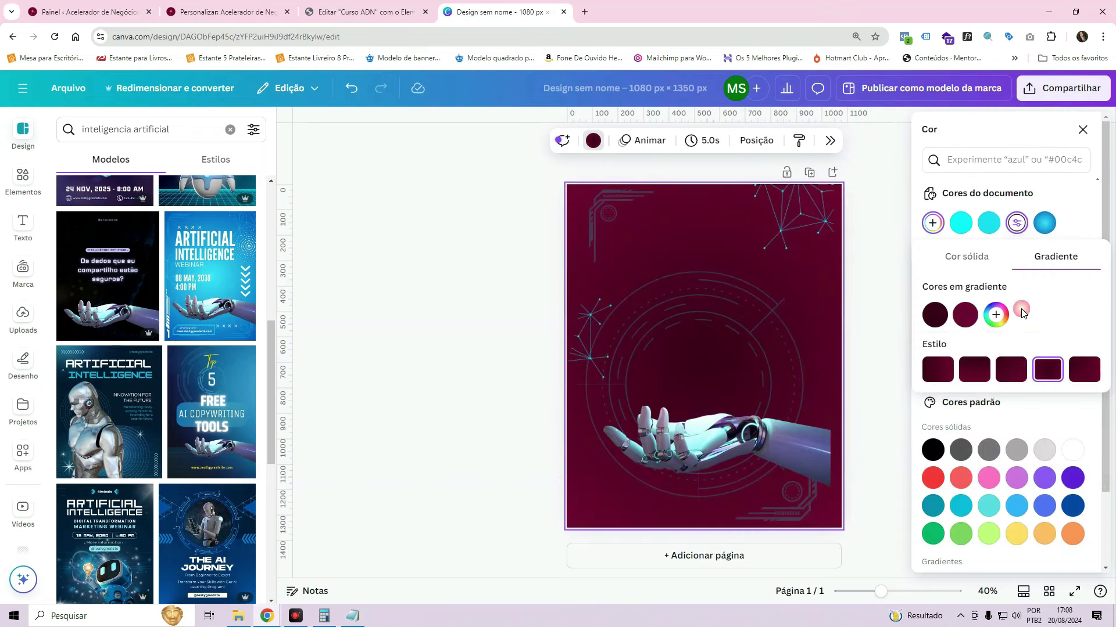
click(949, 376)
click(980, 376)
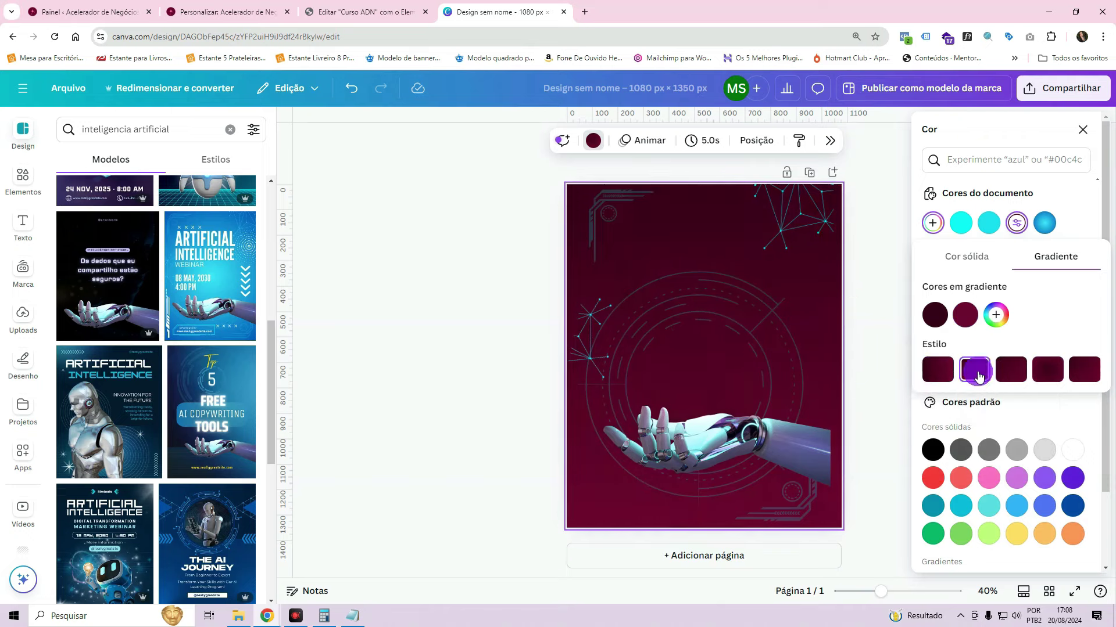
click(854, 284)
click(830, 247)
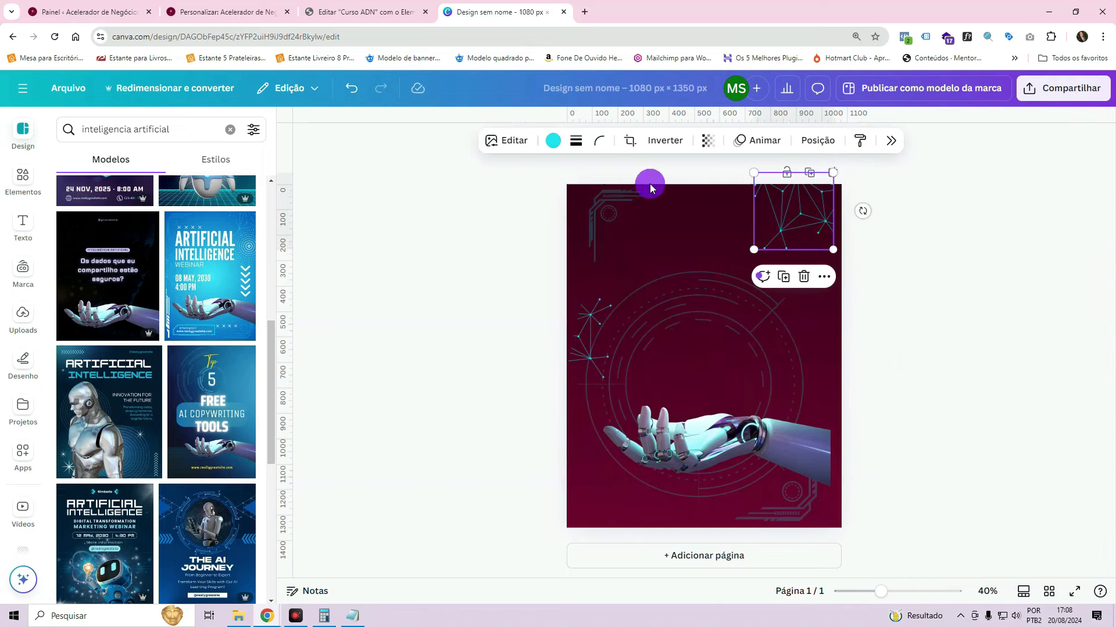
Step: Recolour the network lines with the custom pink #DA0864
click(552, 139)
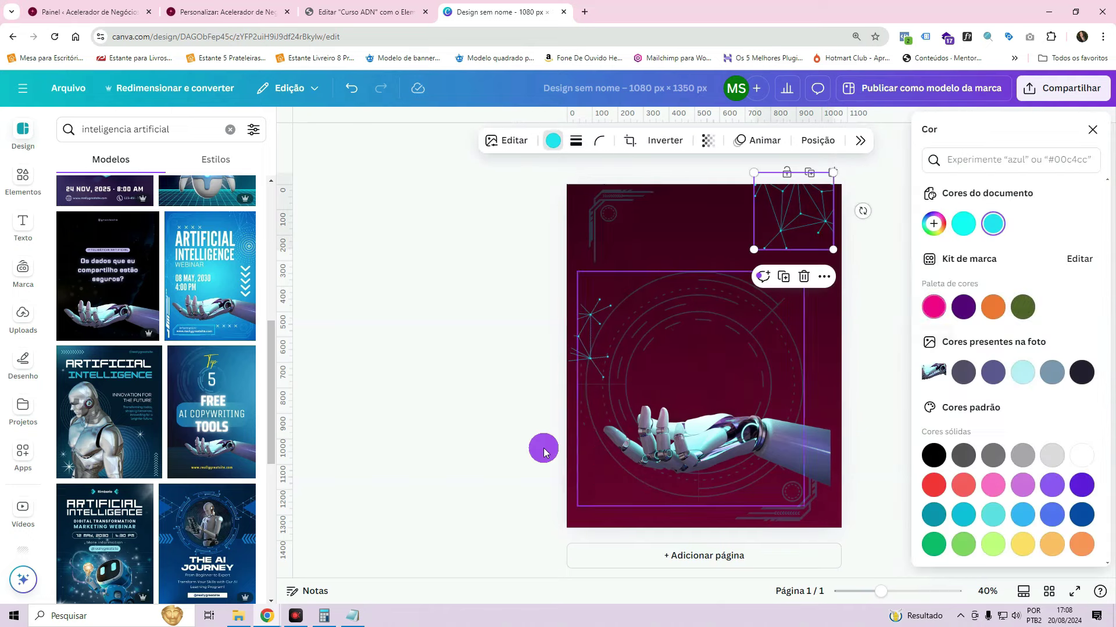
click(352, 615)
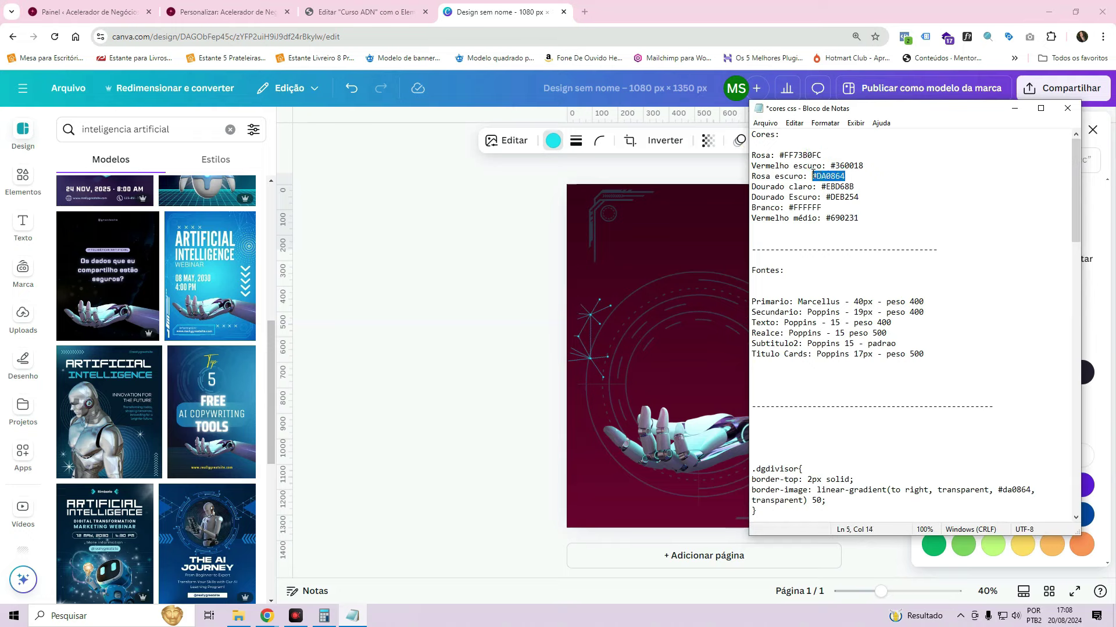
click(1014, 108)
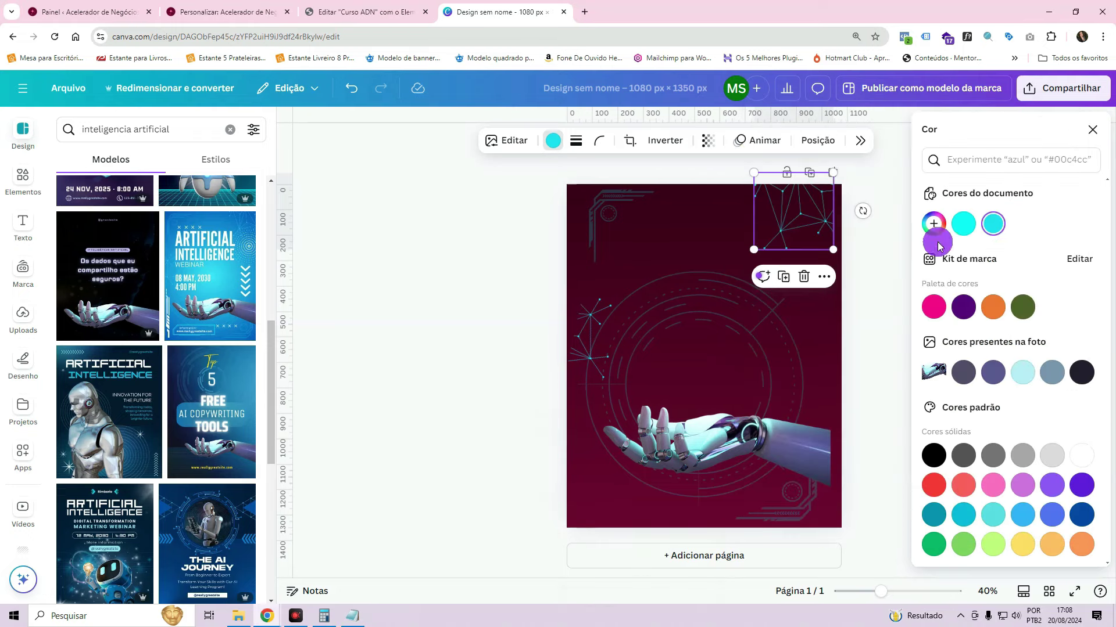
click(935, 224)
key(ctrl+v)
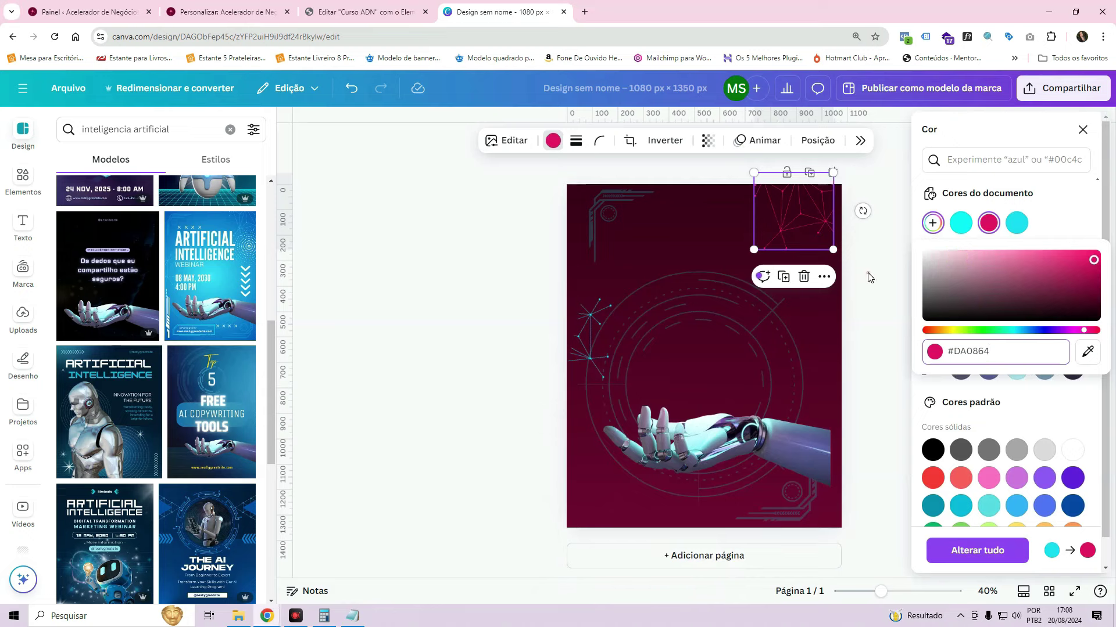
click(866, 277)
Step: Apply the pink document colour to the corner frame, replacing it throughout the design
click(629, 198)
click(553, 140)
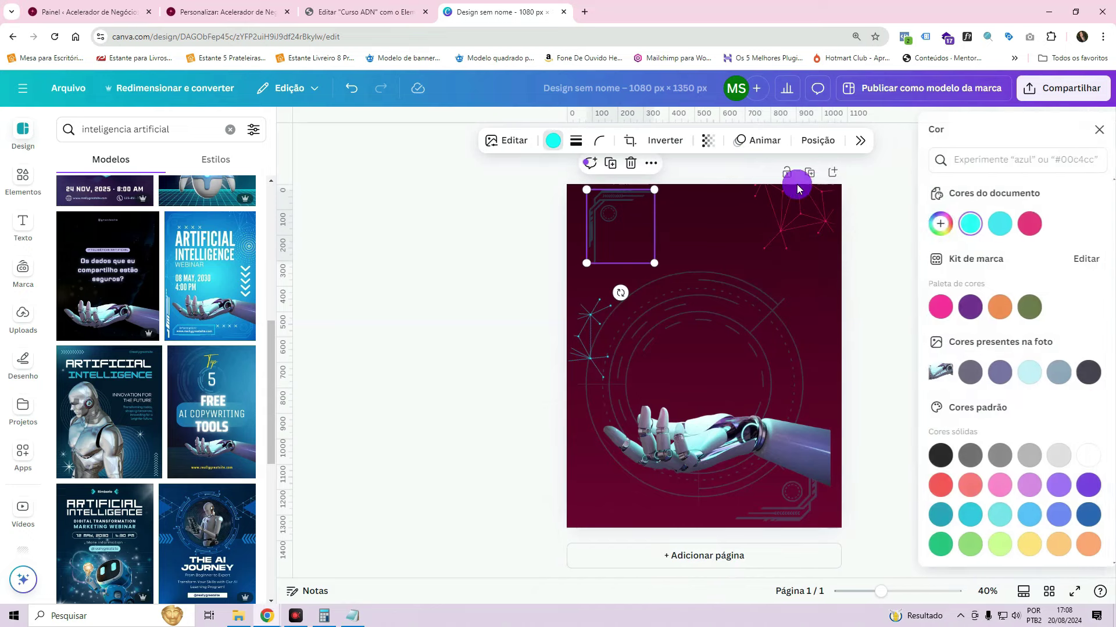
click(1024, 220)
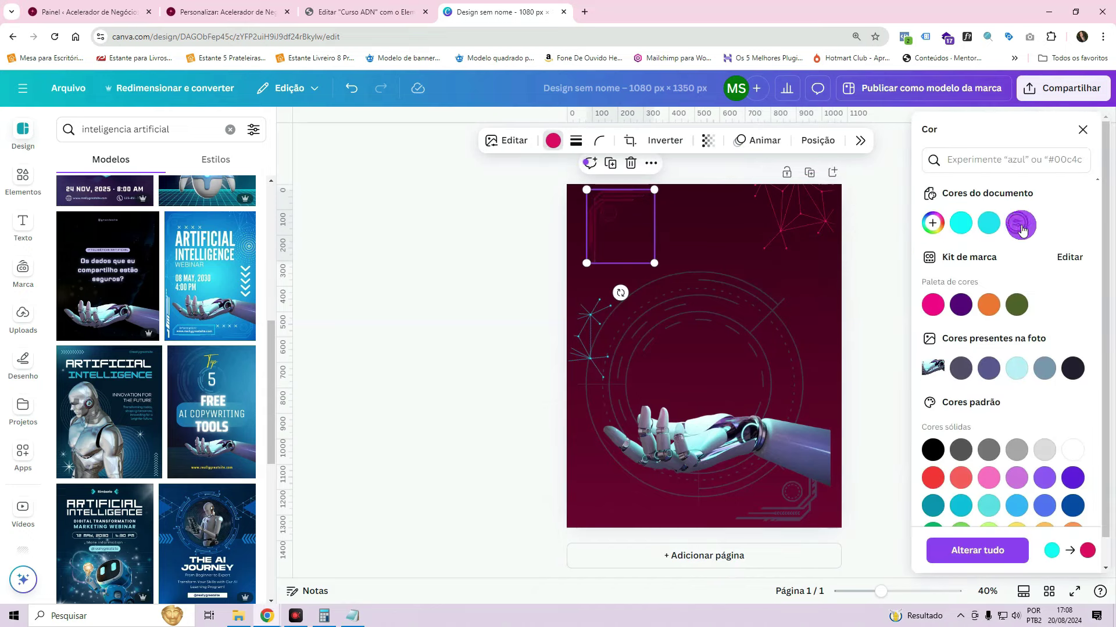
click(979, 556)
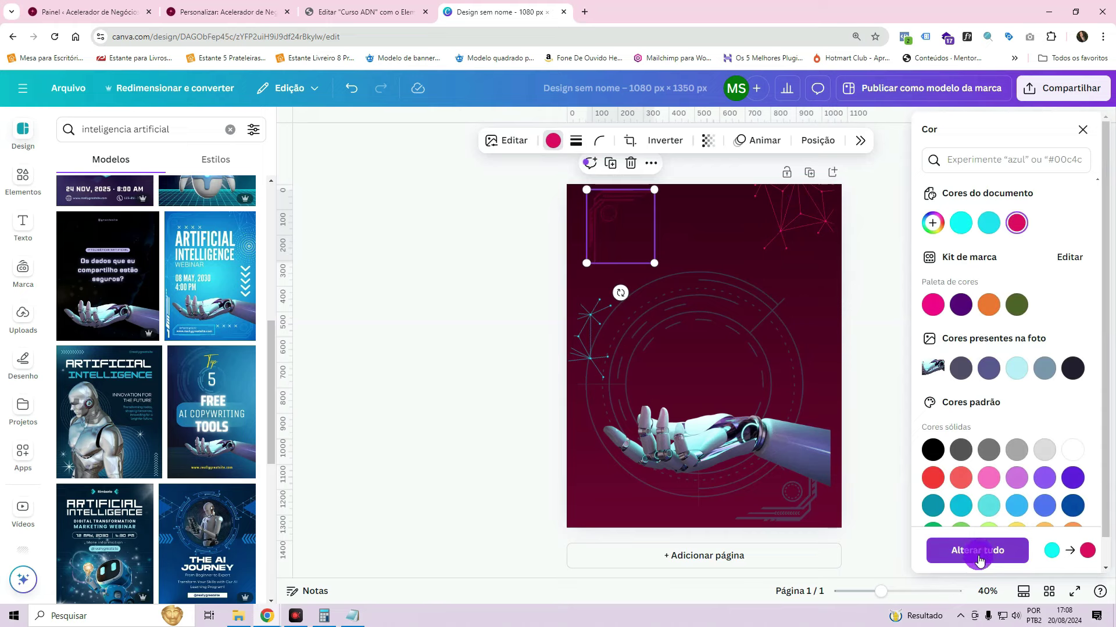
click(597, 342)
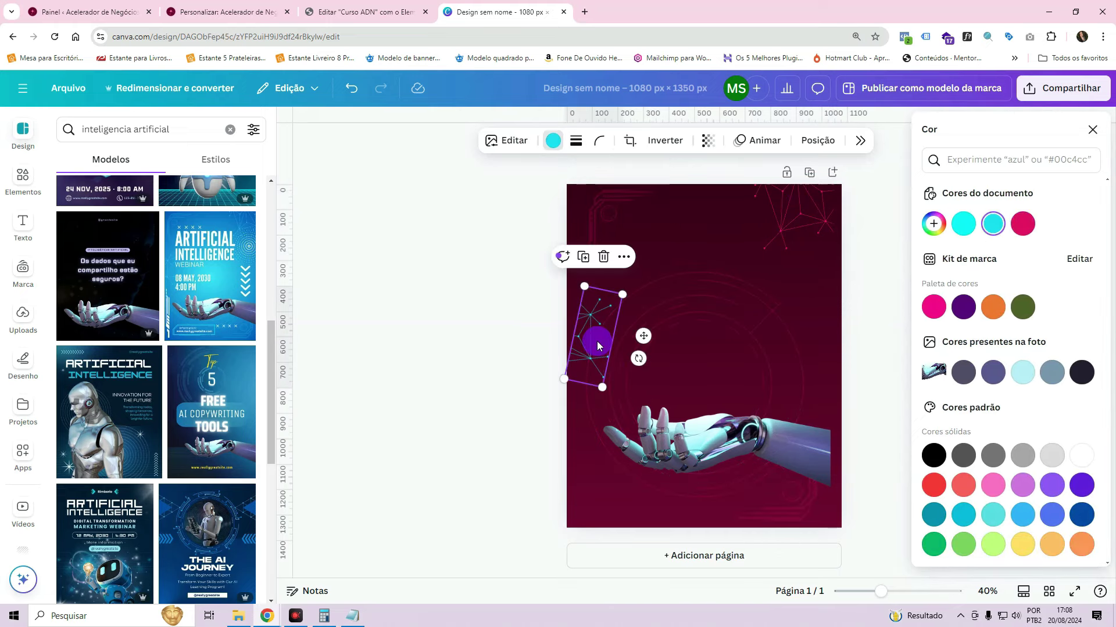
click(964, 246)
click(864, 229)
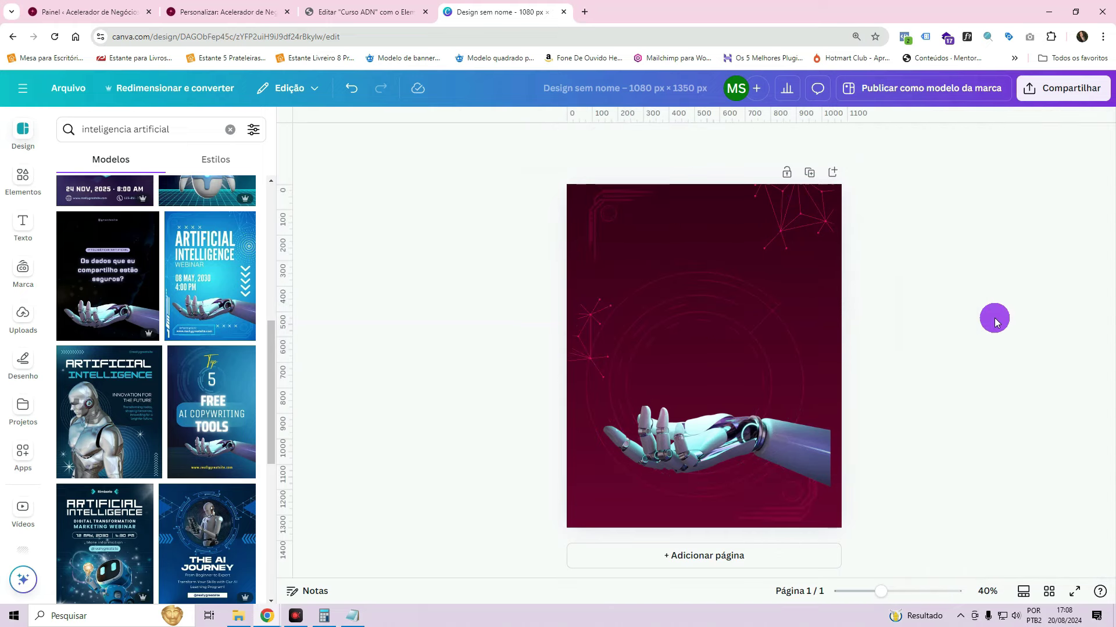
Step: Reposition the robot-hand image toward the lower right, reaching the page's right edge
drag(828, 392, 840, 396)
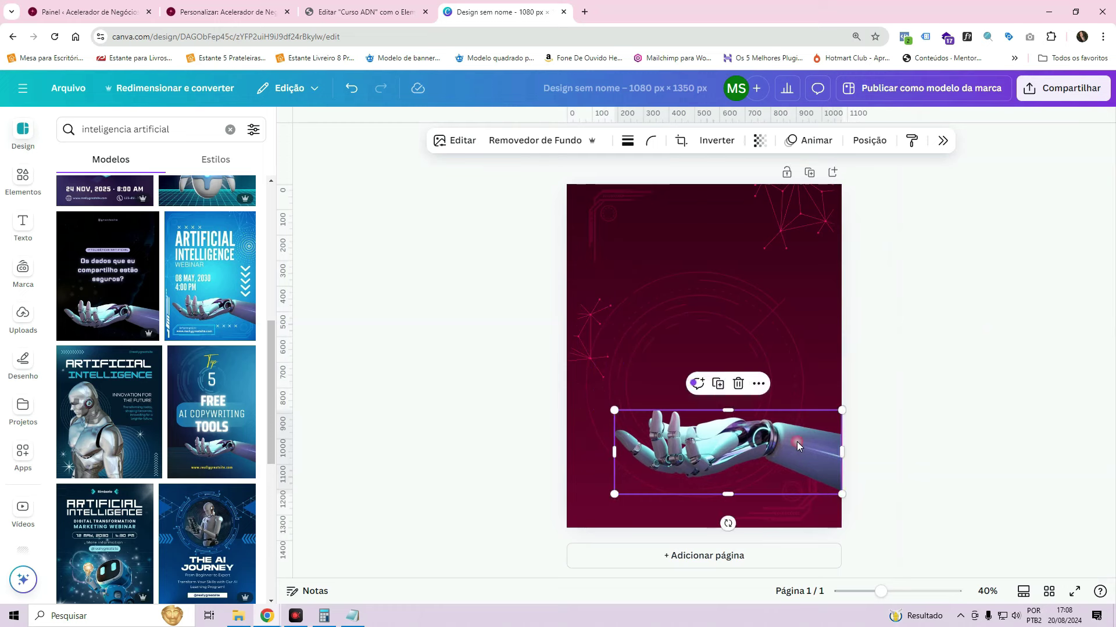
click(878, 387)
drag(756, 442, 734, 377)
click(869, 353)
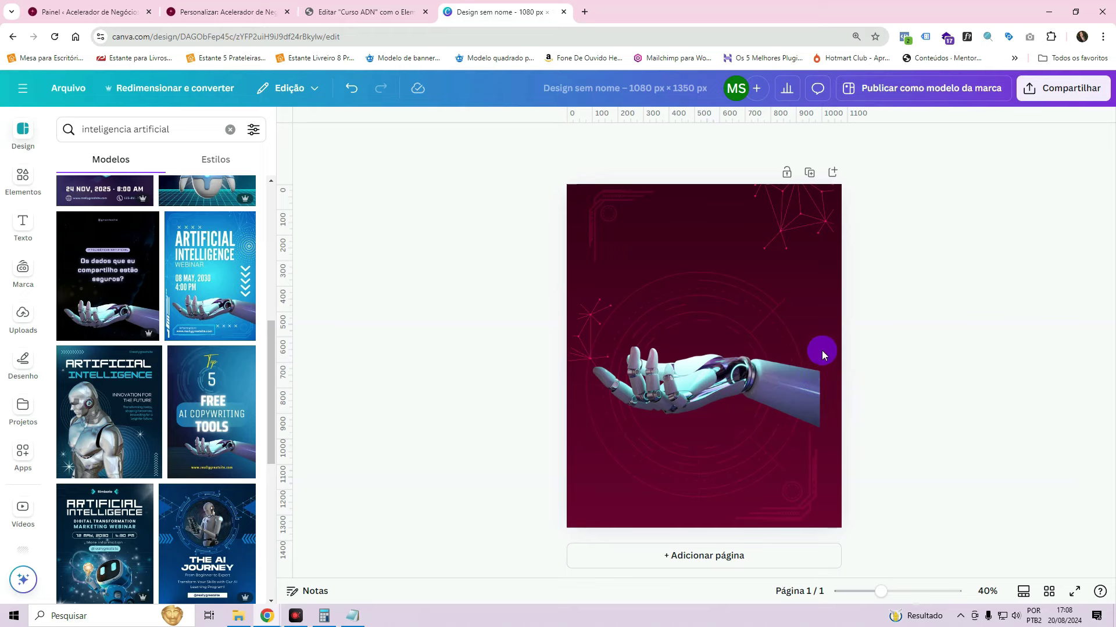
drag(704, 380, 726, 425)
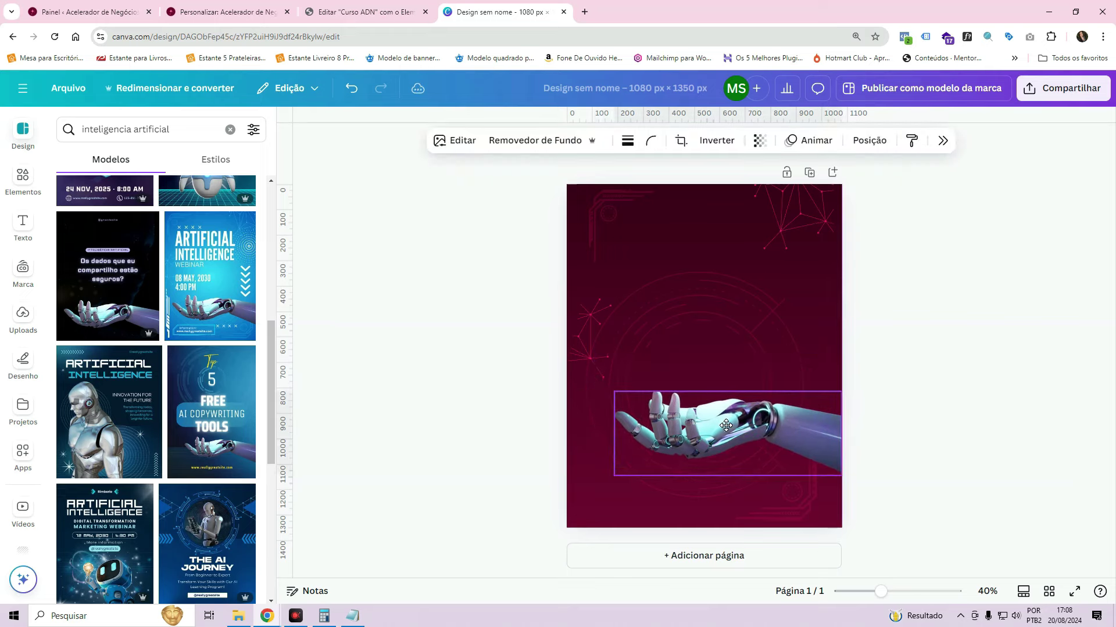
Step: Switch to the Elementor page editor and scroll through the Curso ADN page
click(372, 12)
scroll(755, 227, up, 6)
scroll(754, 227, up, 15)
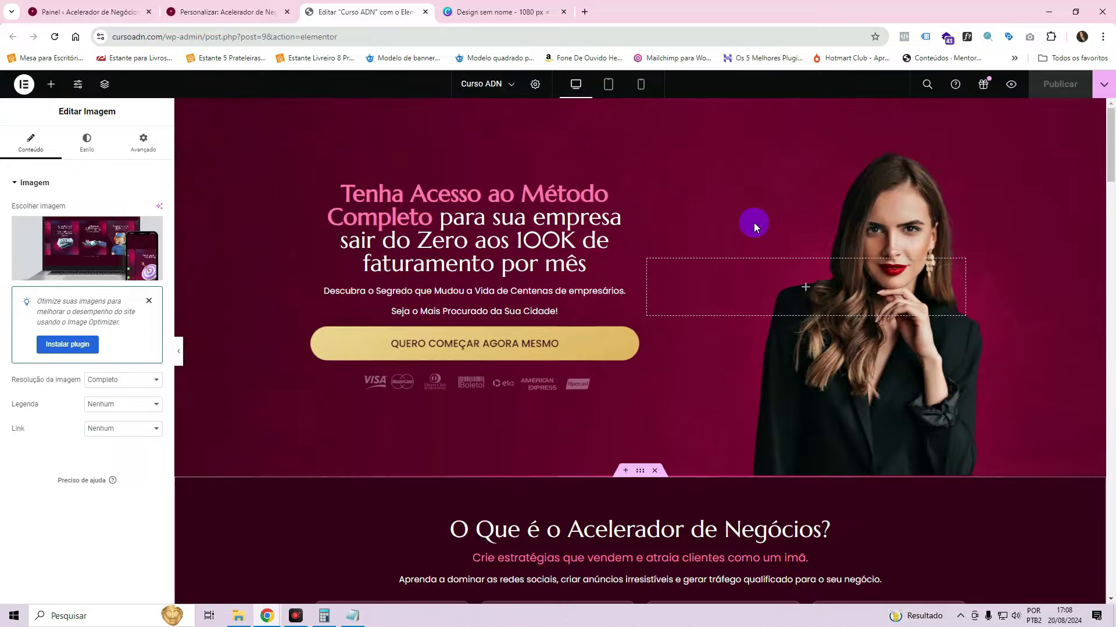
scroll(754, 223, down, 1)
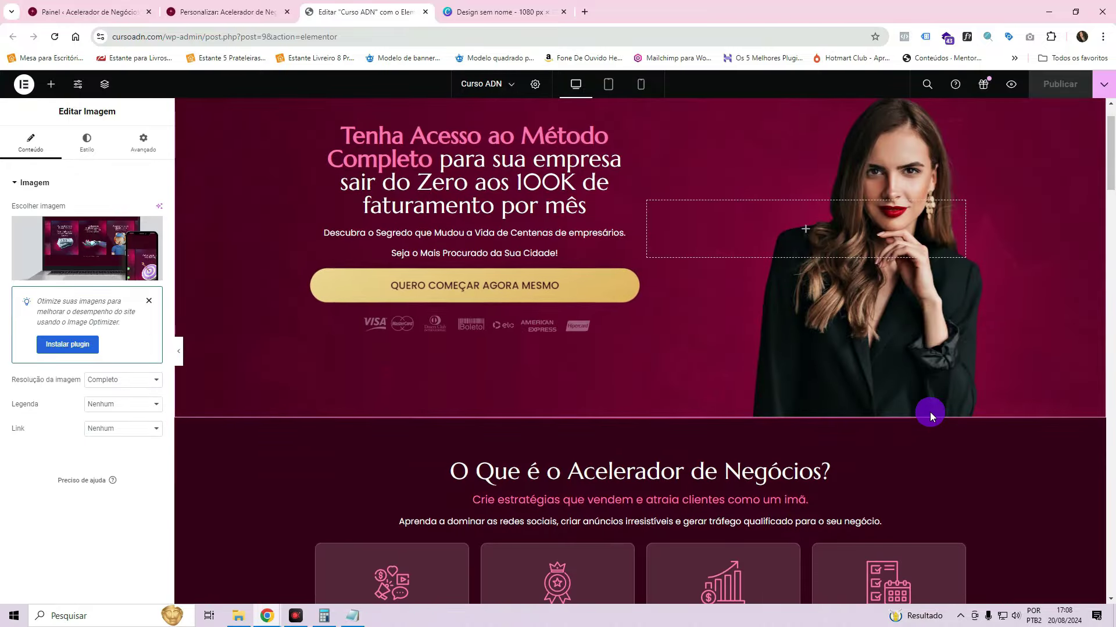
Step: Back in Canva, nudge the robot-hand image down and right so it reaches the page's right edge
click(499, 11)
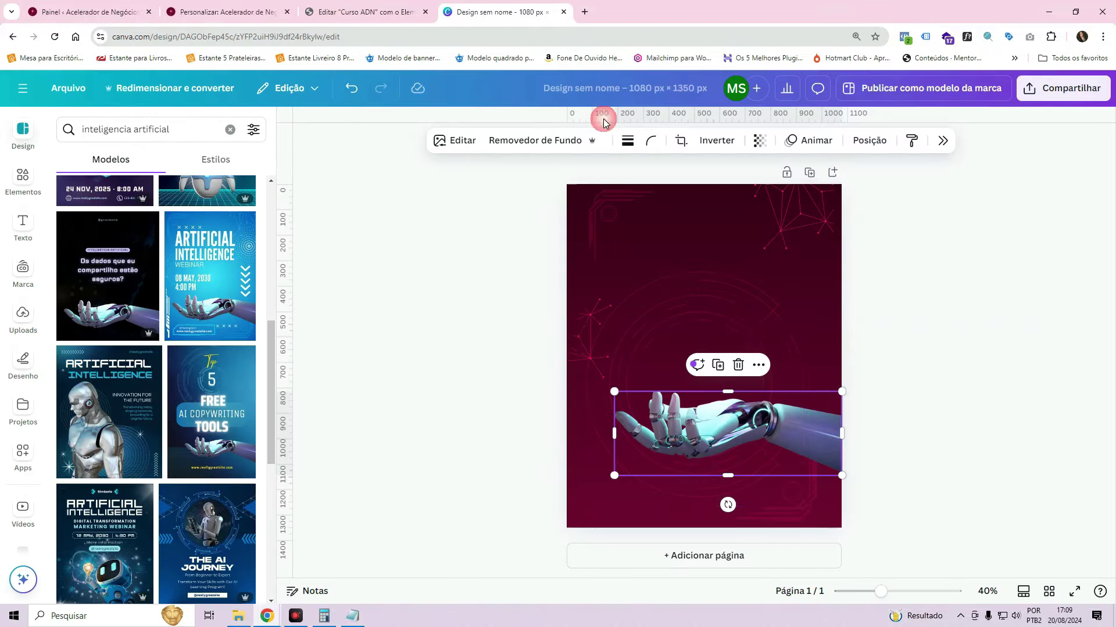
drag(707, 420, 766, 391)
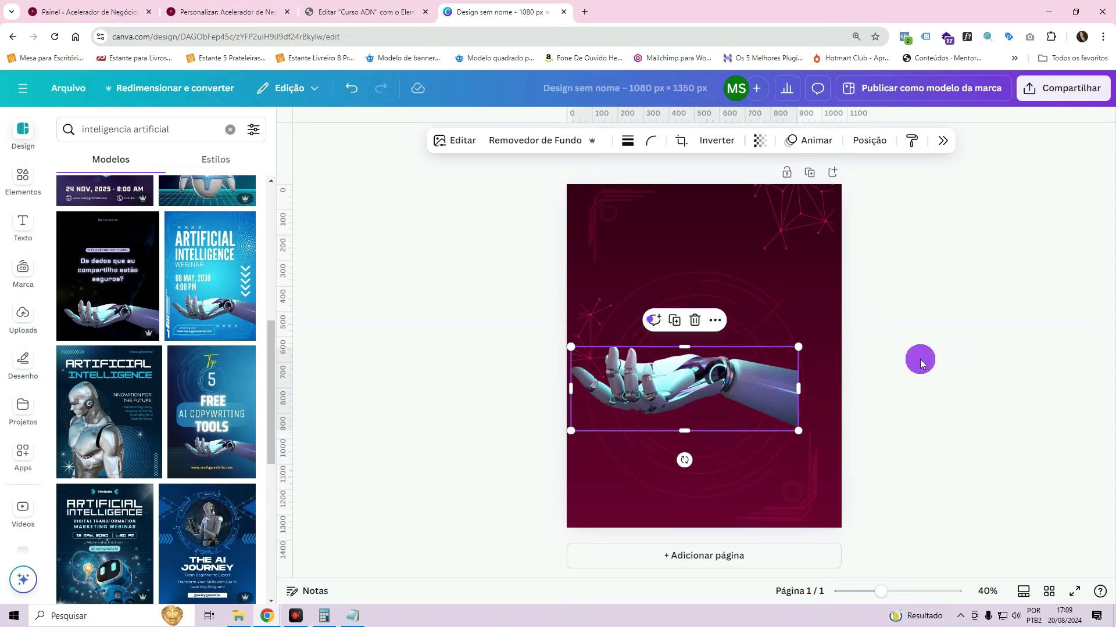
click(921, 364)
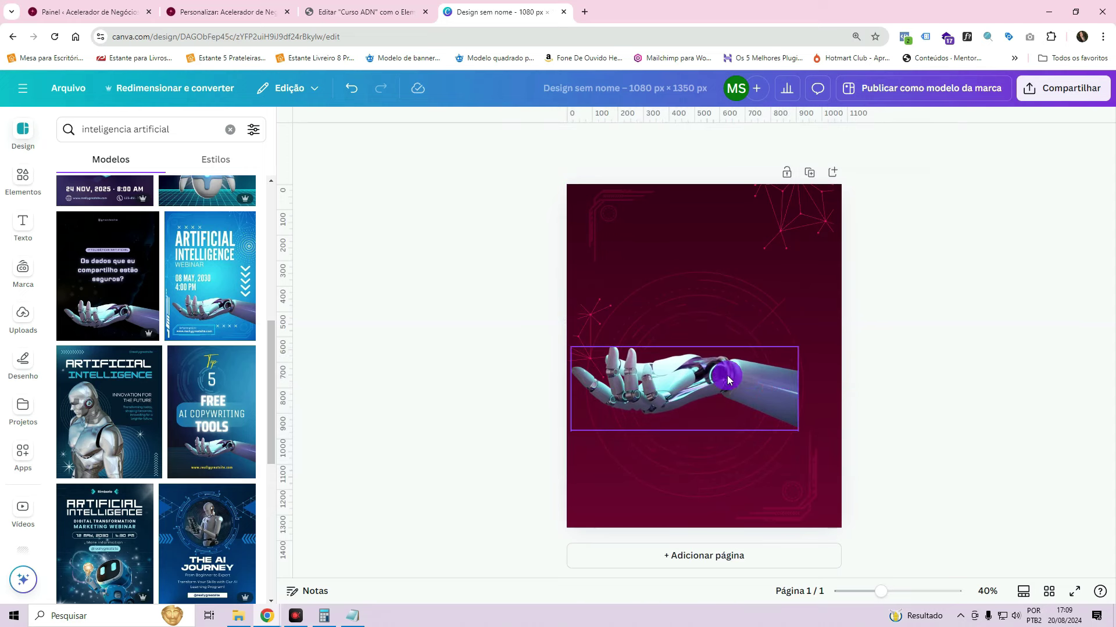
drag(723, 379, 773, 411)
click(916, 410)
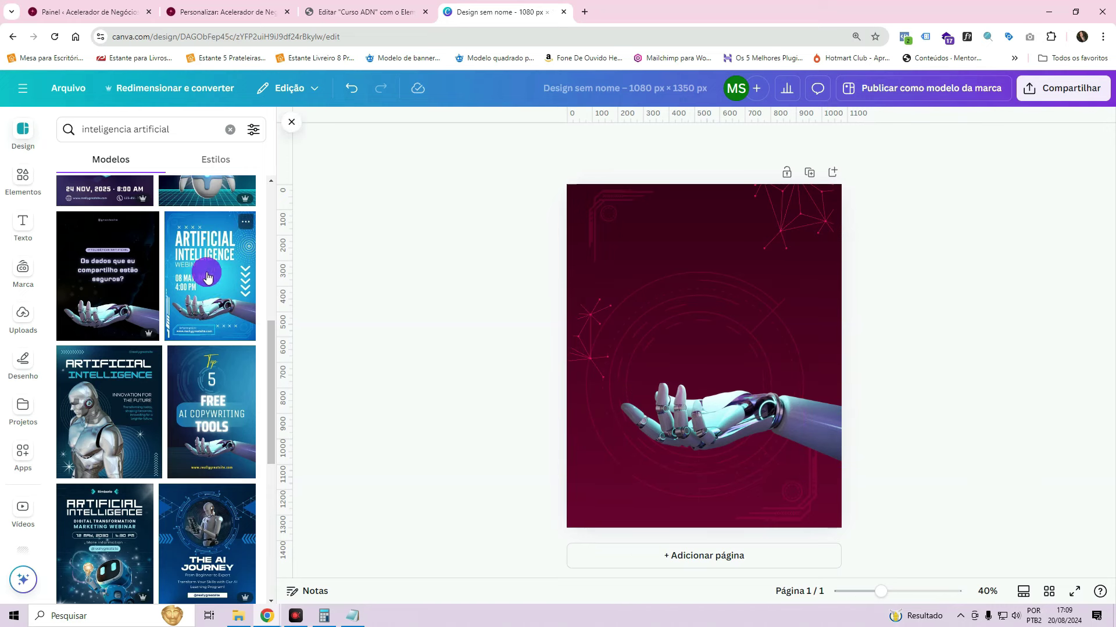
scroll(204, 276, up, 2)
Step: Search the Elementos library for 'dinherio' and view all money photos
click(24, 173)
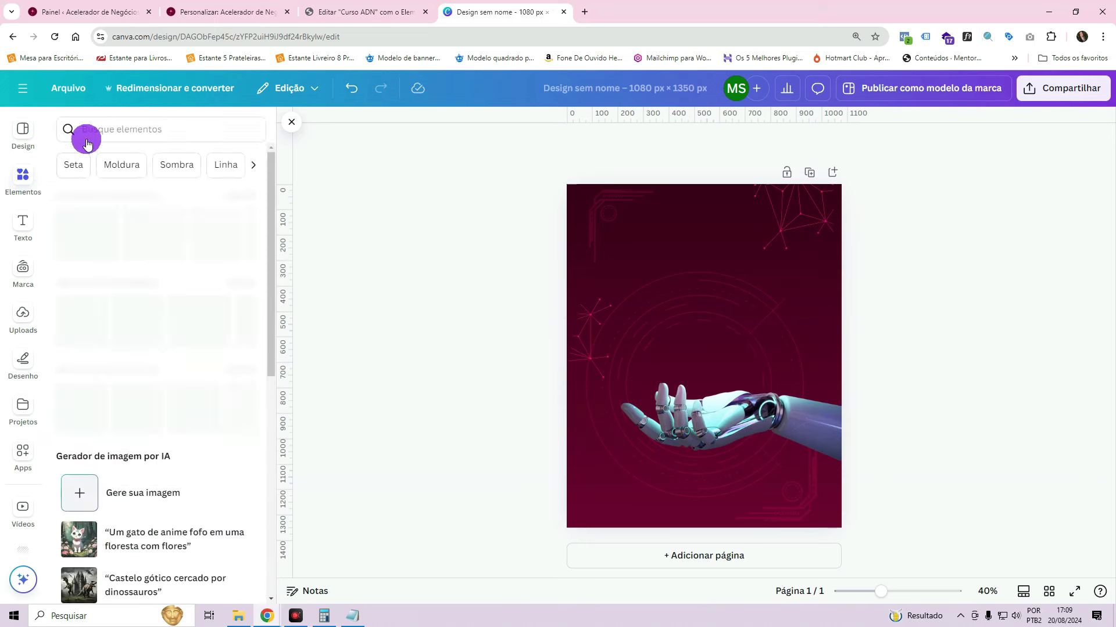
click(89, 129)
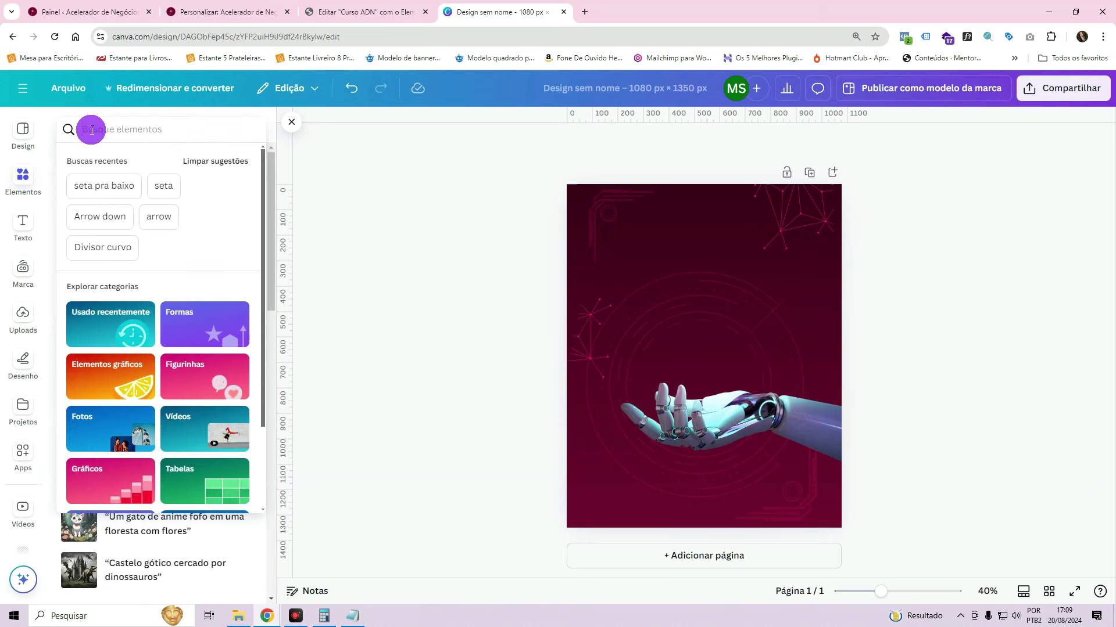
text(dinher)
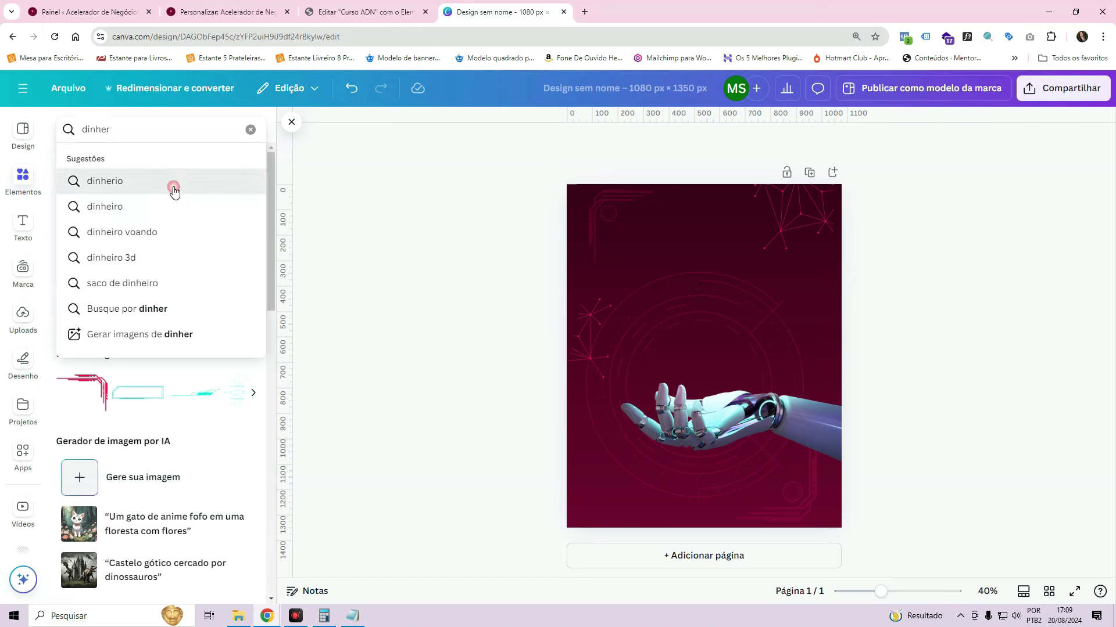
click(173, 191)
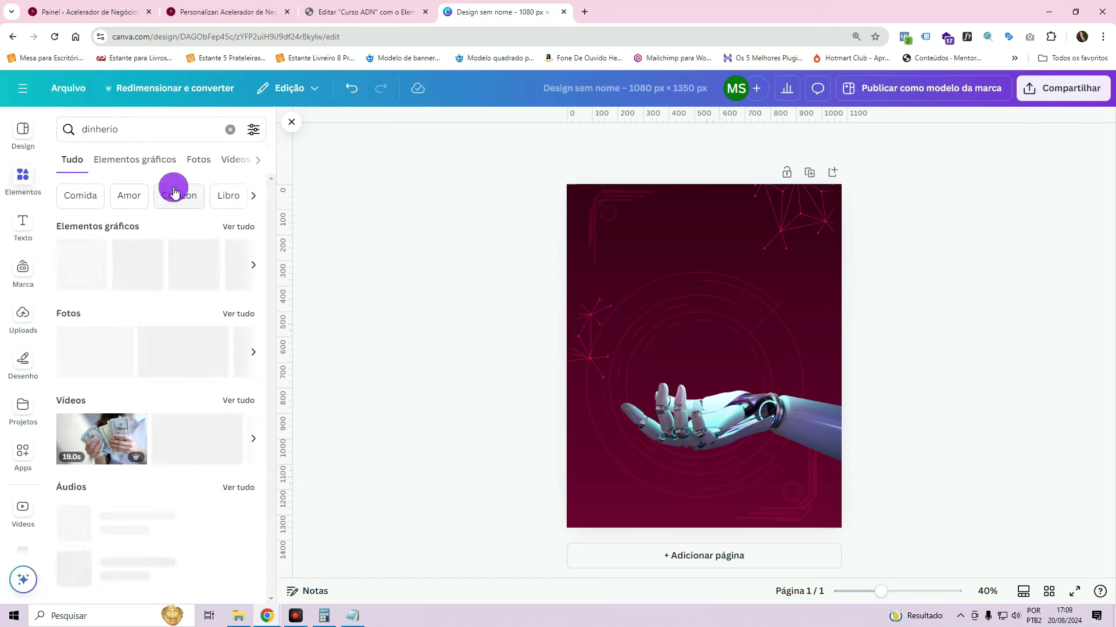
click(246, 313)
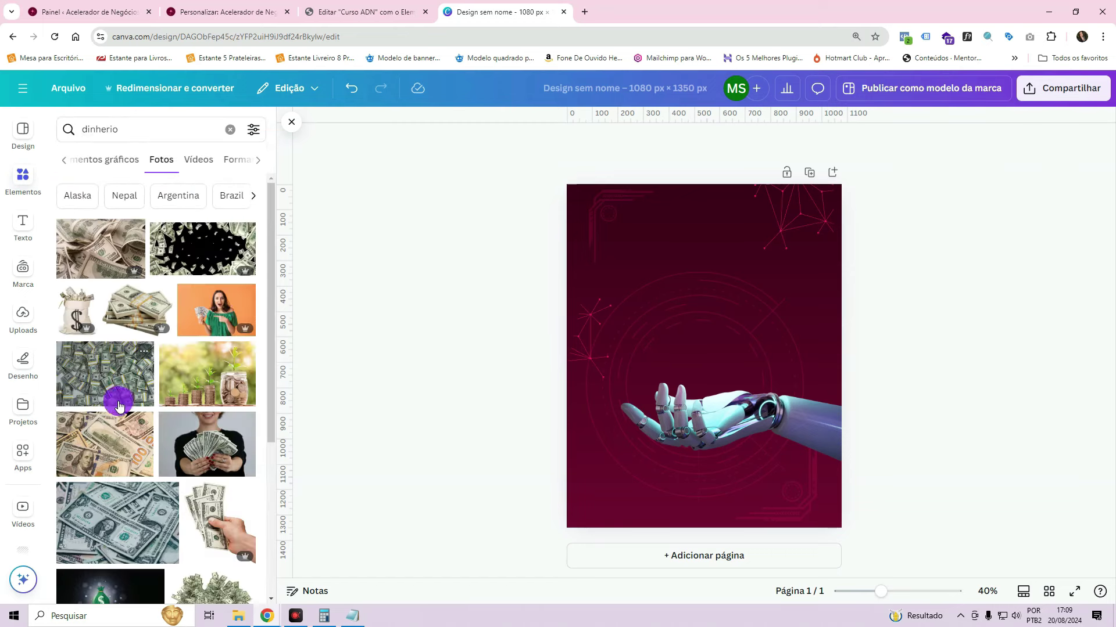
scroll(173, 432, down, 10)
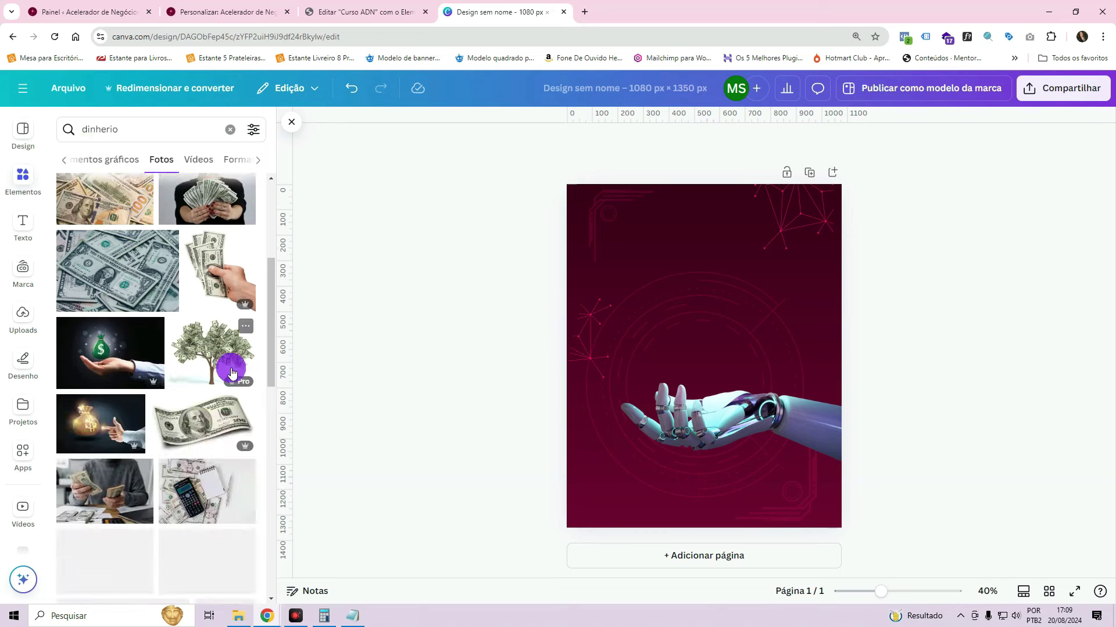
scroll(231, 373, down, 1)
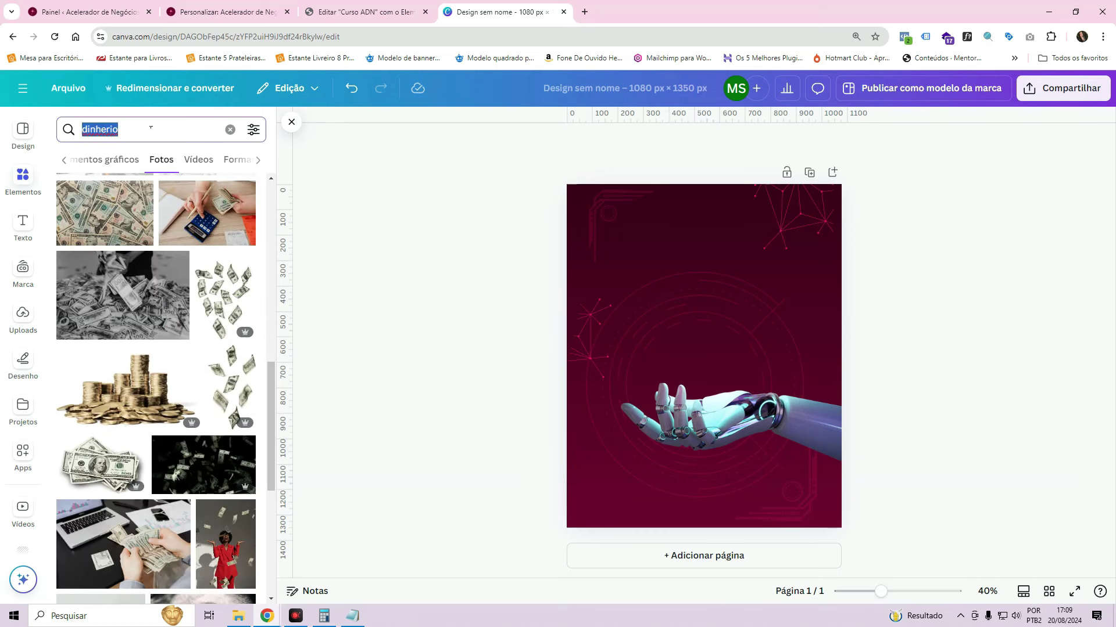
Step: Search for 'real dinheiro' and add a Brazilian banknote photo to the design
text(real)
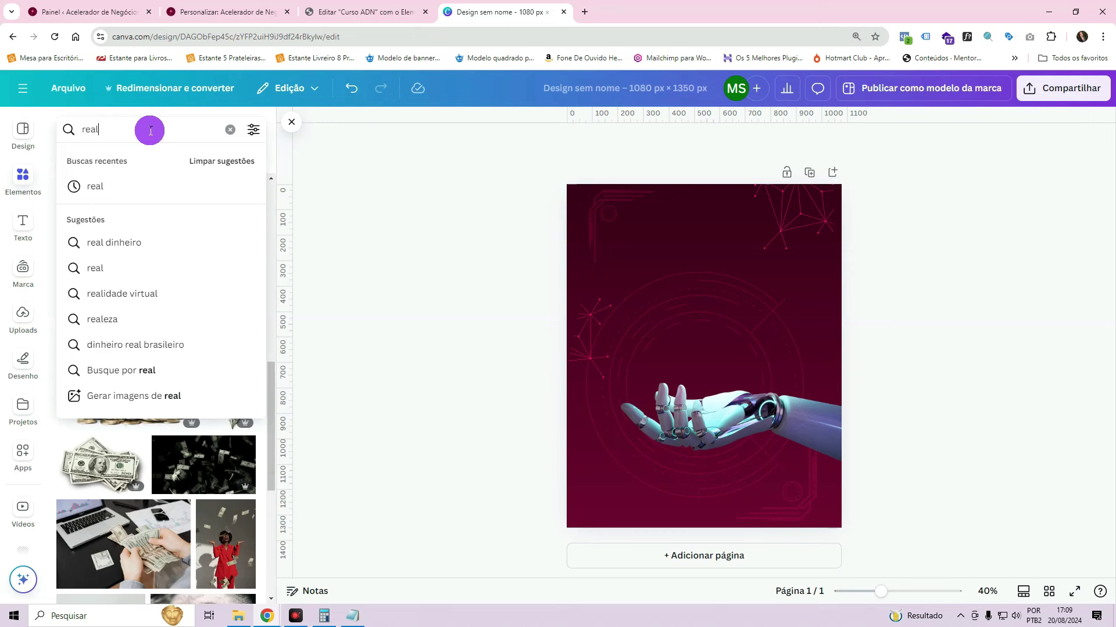
click(163, 241)
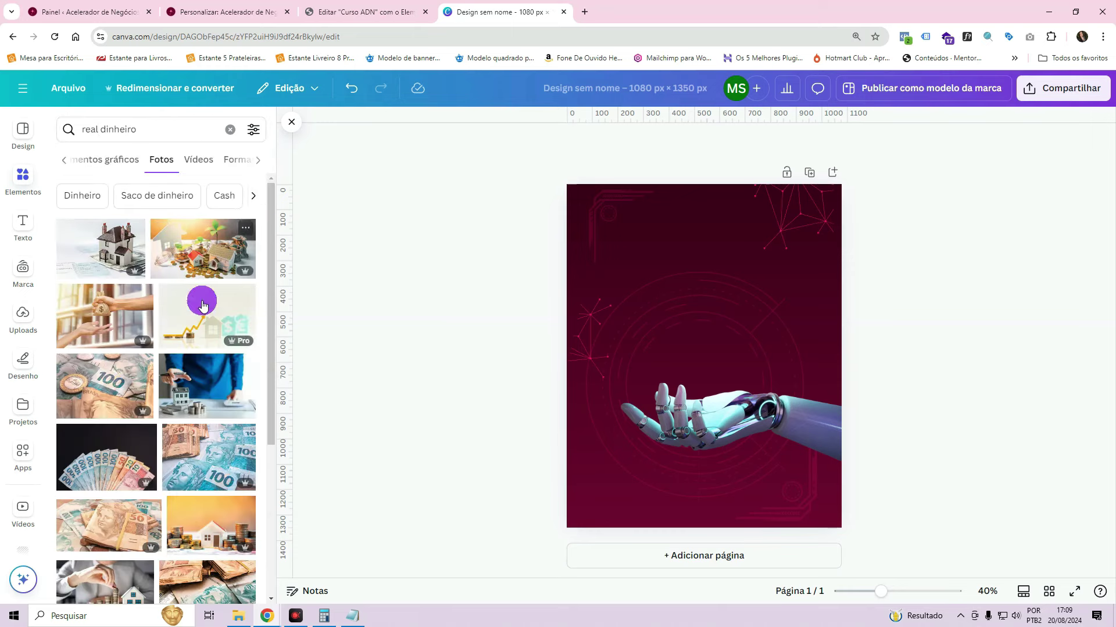
scroll(213, 407, down, 2)
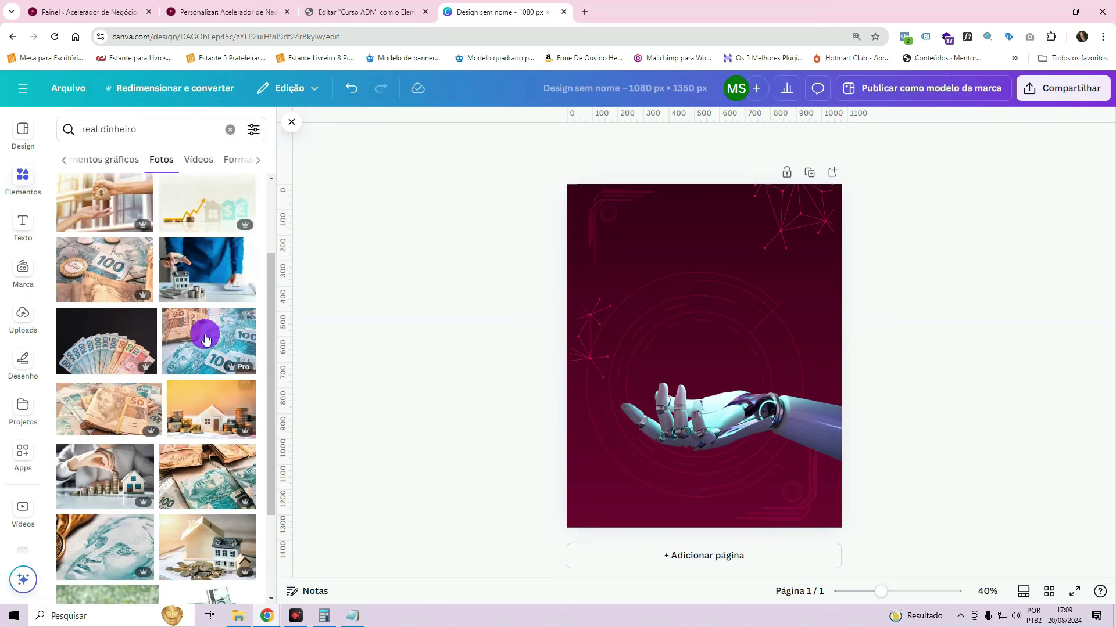
click(206, 340)
Step: Try the banknote photo as a faded page background, then undo it
right_click(728, 319)
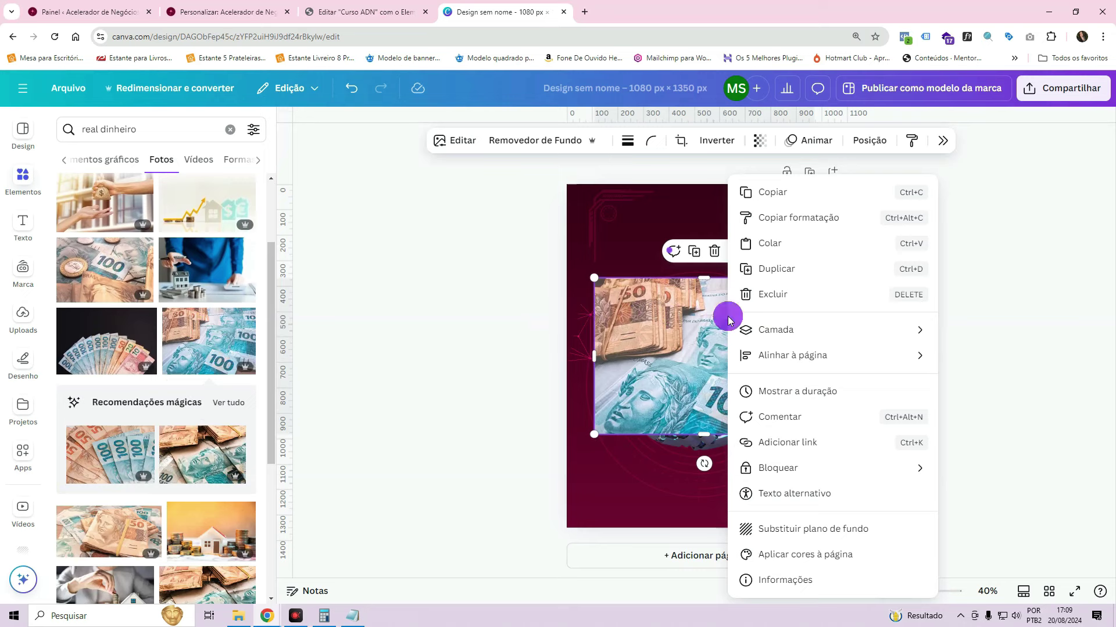
click(803, 529)
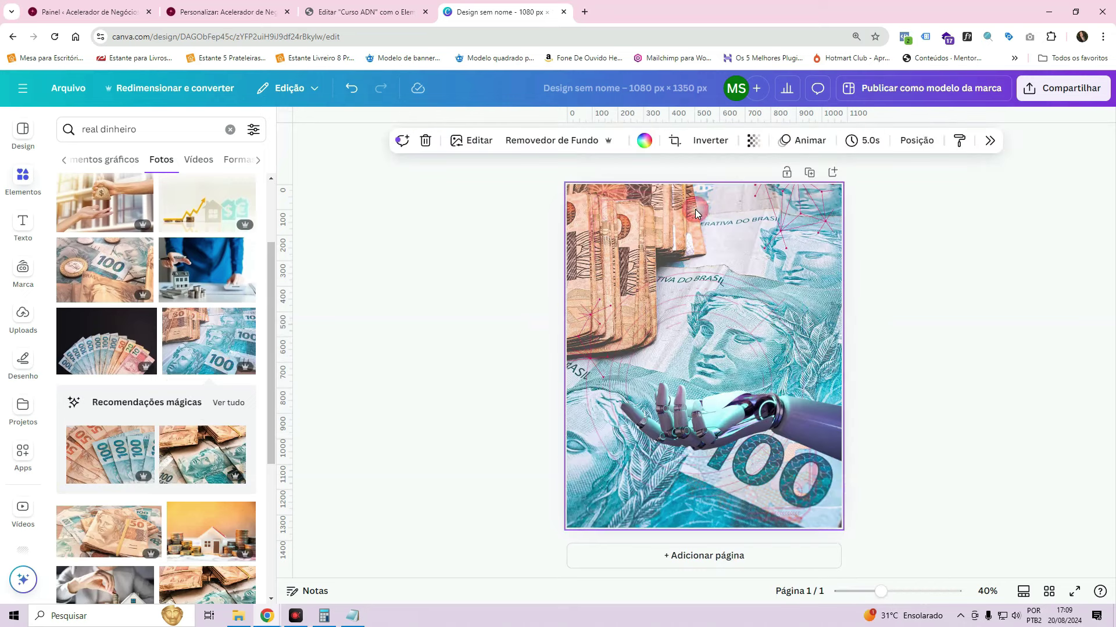
click(754, 141)
mouse_move(787, 192)
mouse_down()
mouse_move(709, 202)
mouse_move(771, 192)
mouse_up()
click(866, 229)
key(ctrl+z)
key(ctrl+z)
key(ctrl+z)
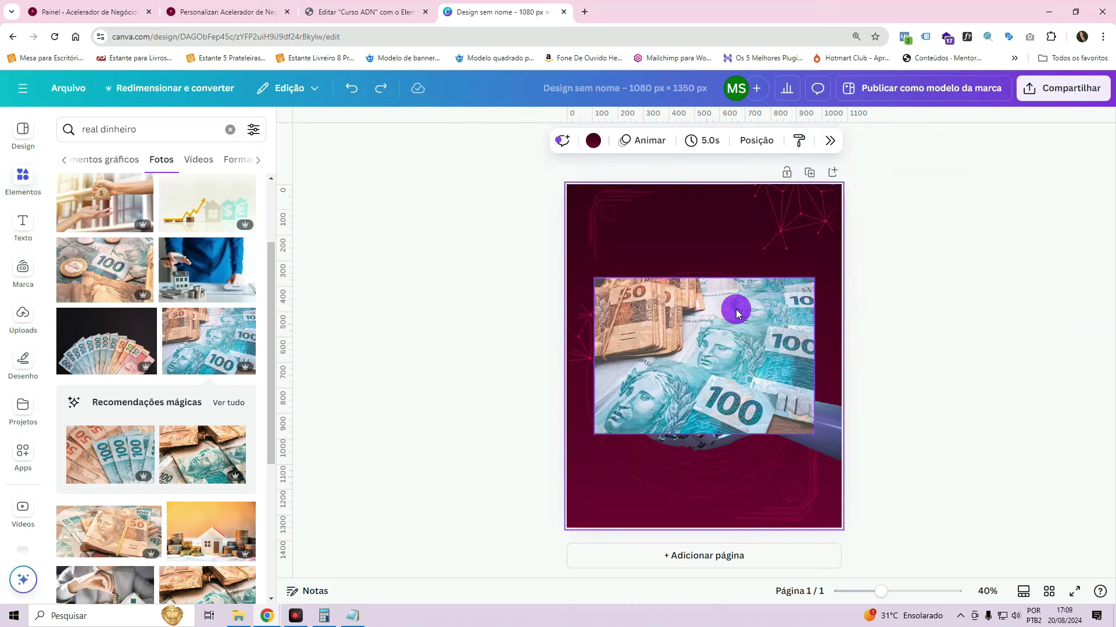
Step: Stretch the banknote photo to fill the page and set its transparency to 11
right_click(736, 314)
click(697, 292)
drag(700, 266, 702, 185)
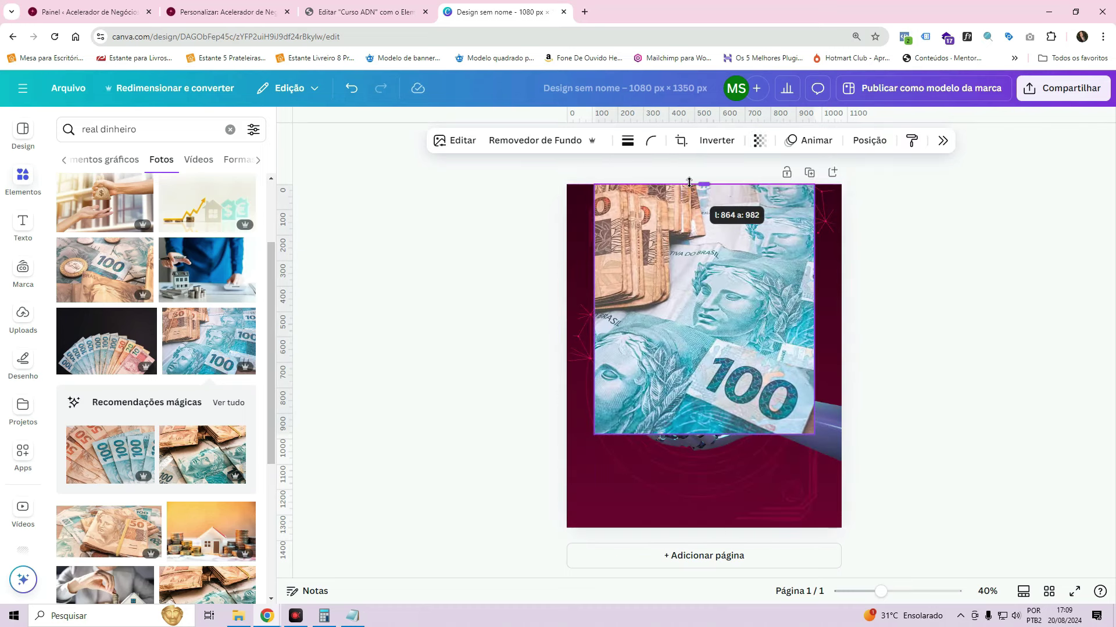
drag(705, 429, 706, 529)
click(760, 140)
drag(768, 198, 699, 205)
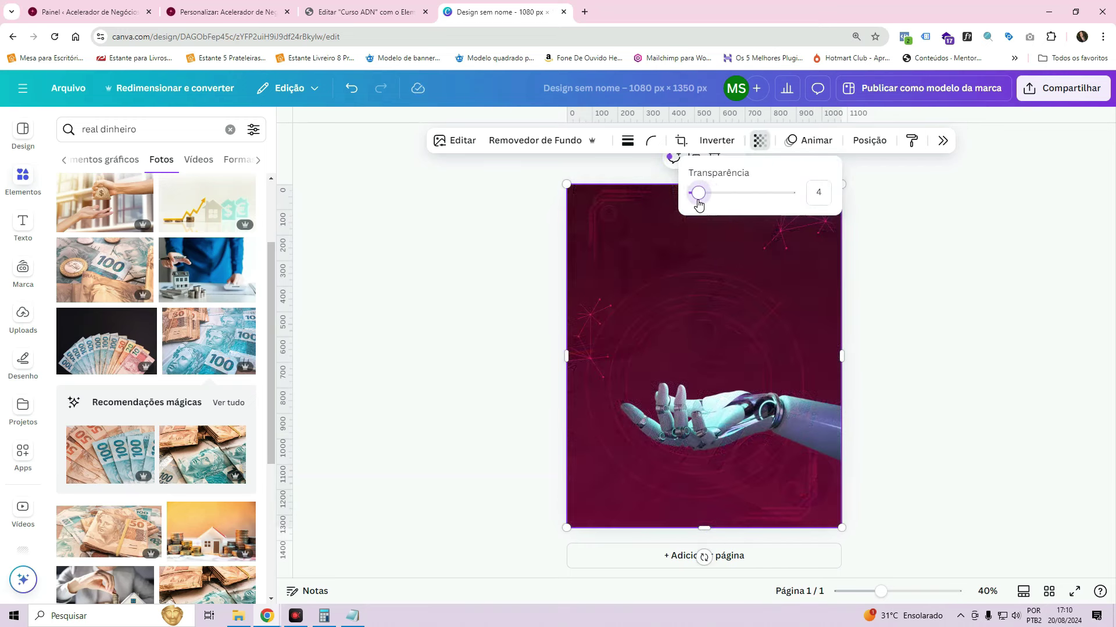
Step: Move the faded banknote photo behind the robot hand in the layers list
right_click(599, 203)
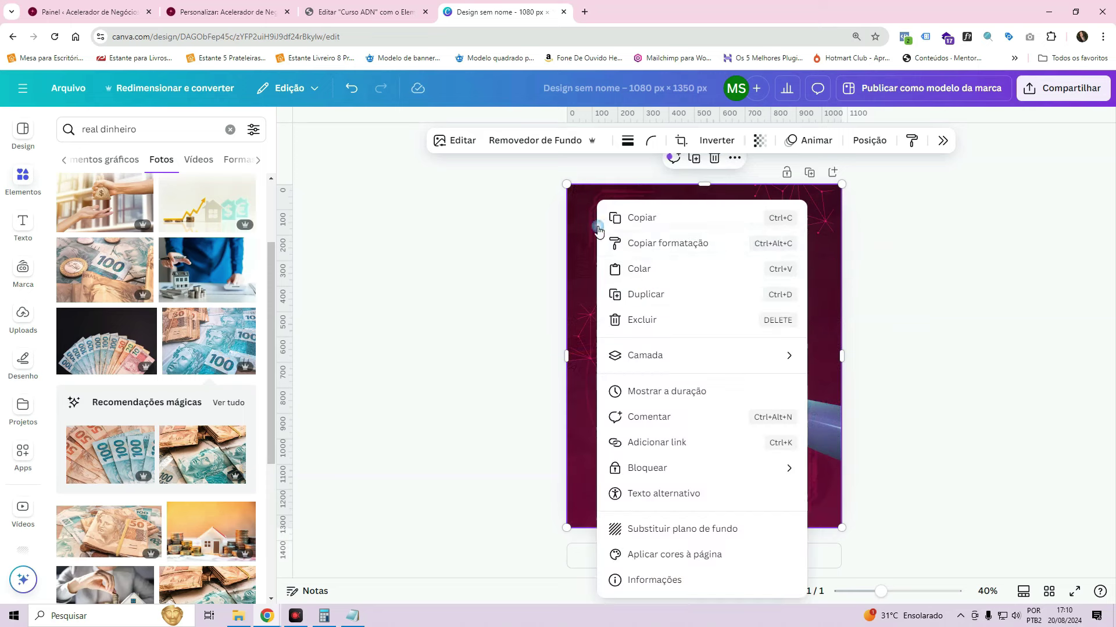
mouse_move(726, 358)
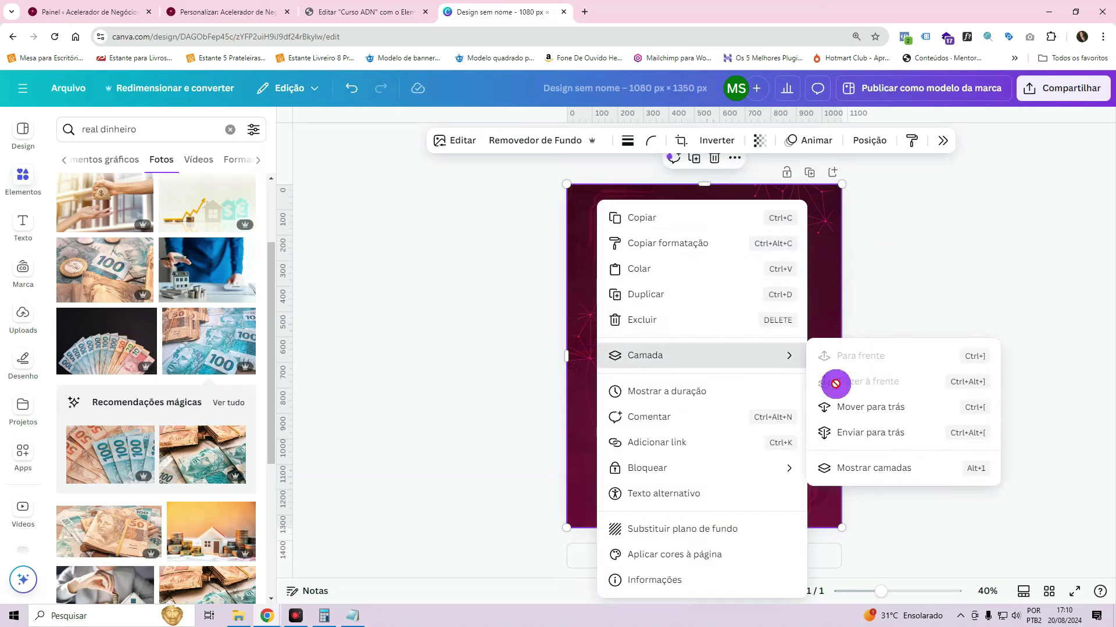
click(874, 469)
drag(997, 266, 967, 304)
click(438, 259)
click(24, 132)
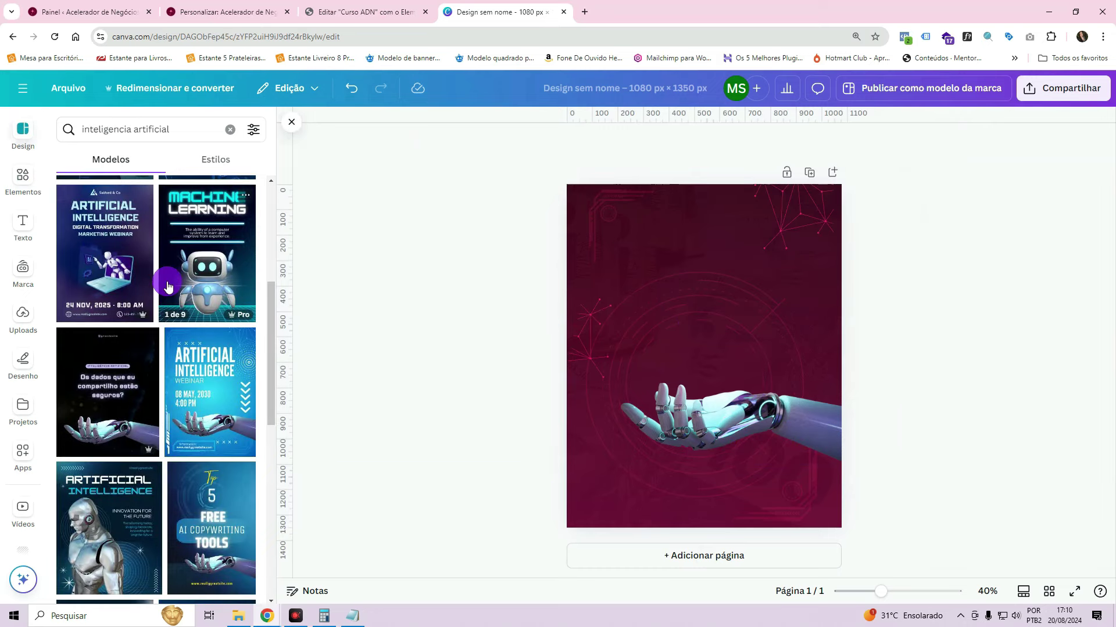
Step: Add a subtitle reading 'Inteligência Artificial' and set it in the Marcellus font
click(24, 219)
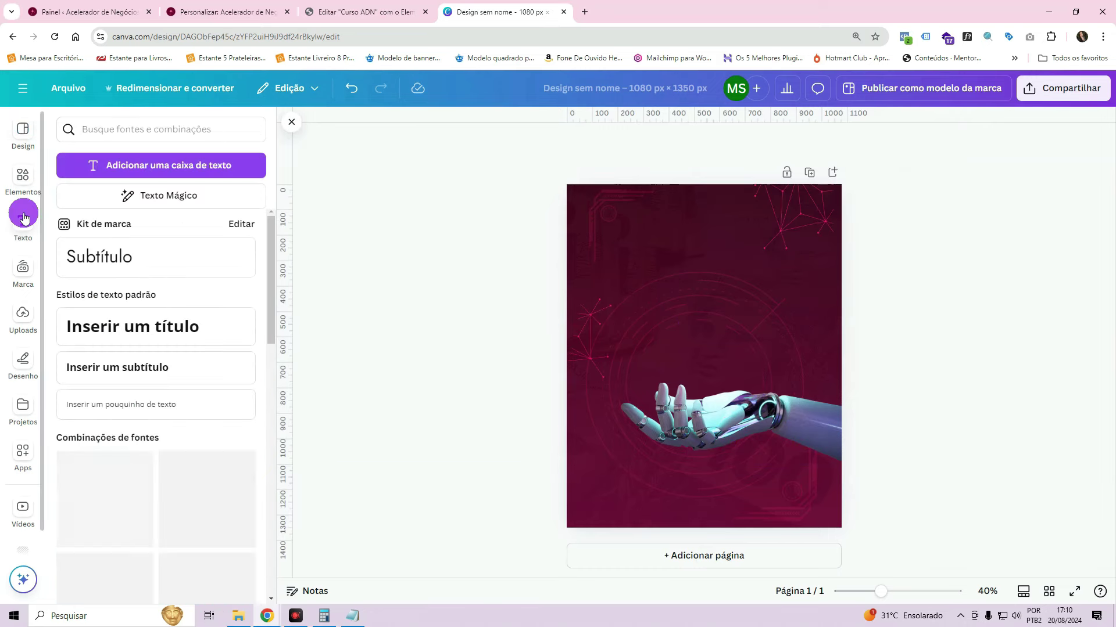
click(185, 266)
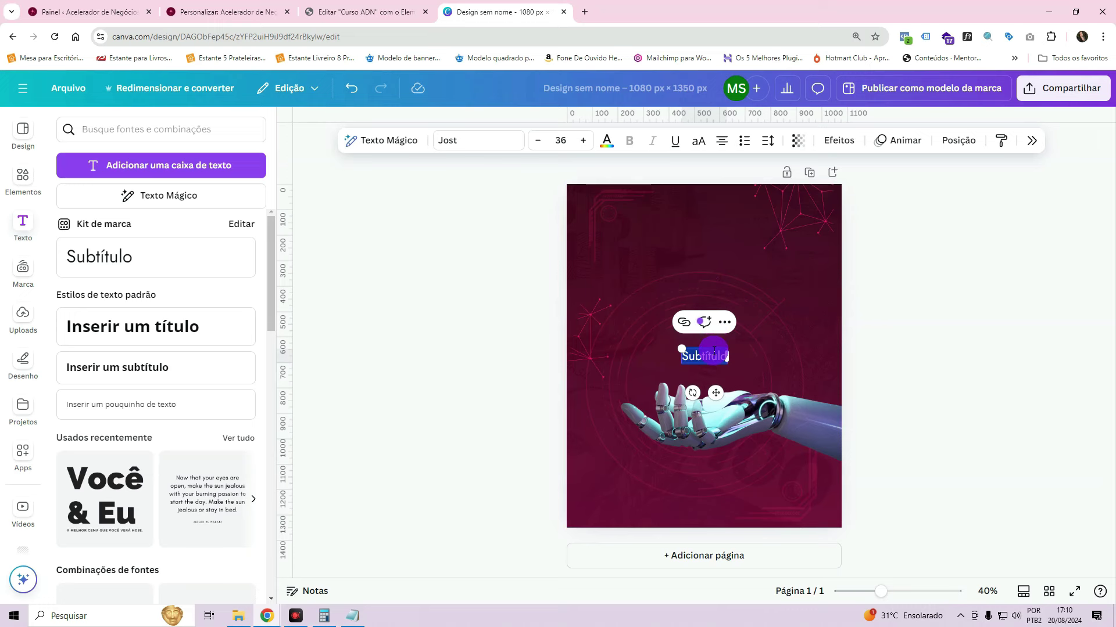
text(Intelig)
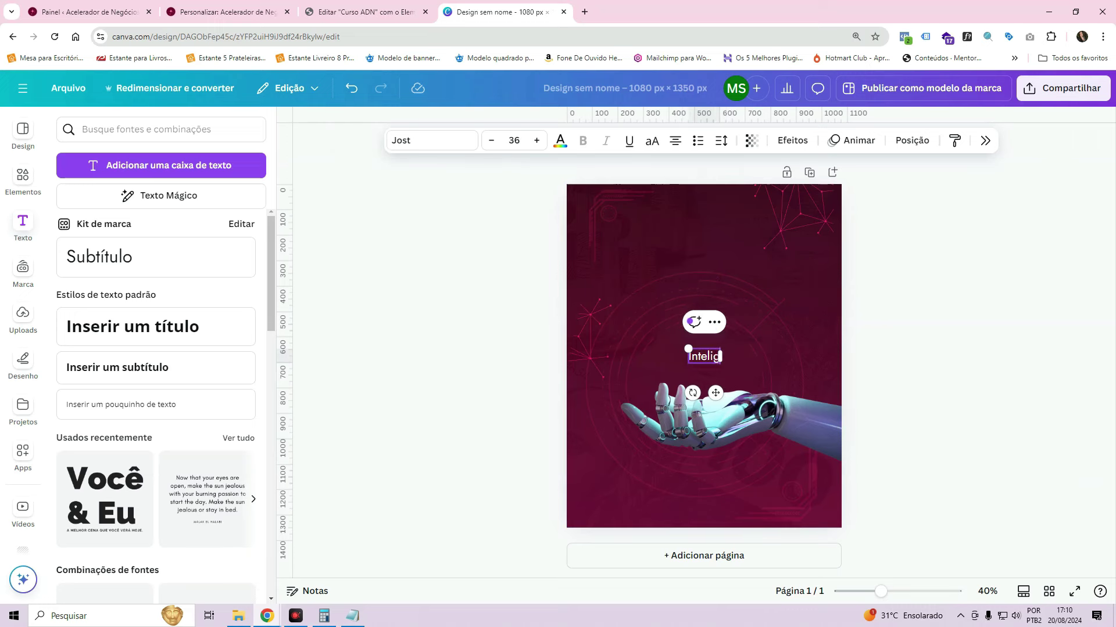
text(ência Artificial)
click(428, 140)
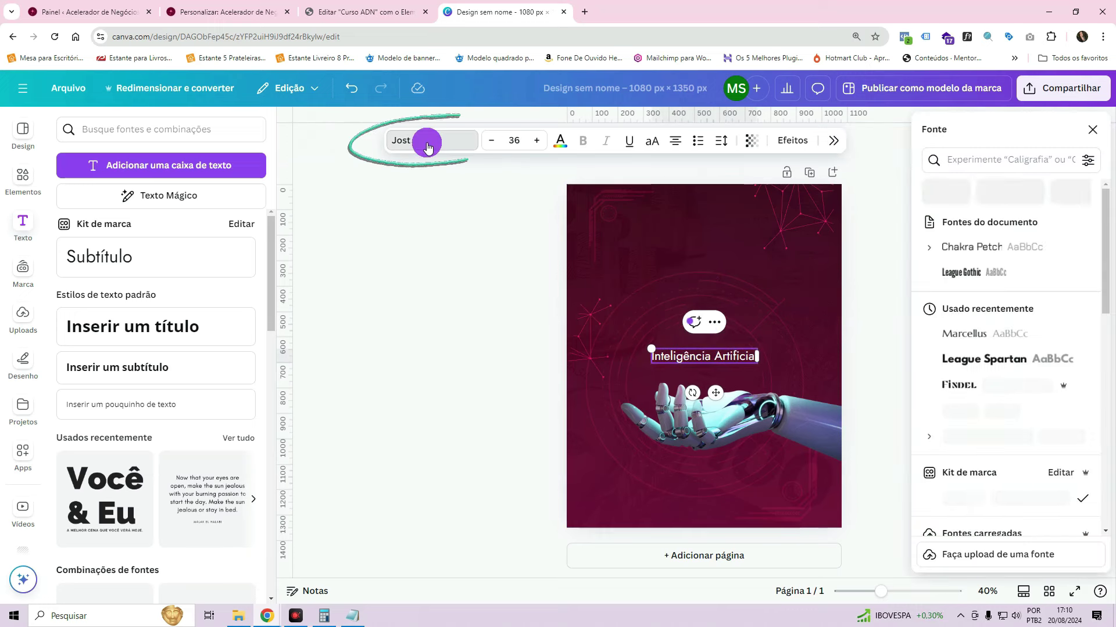
click(1021, 307)
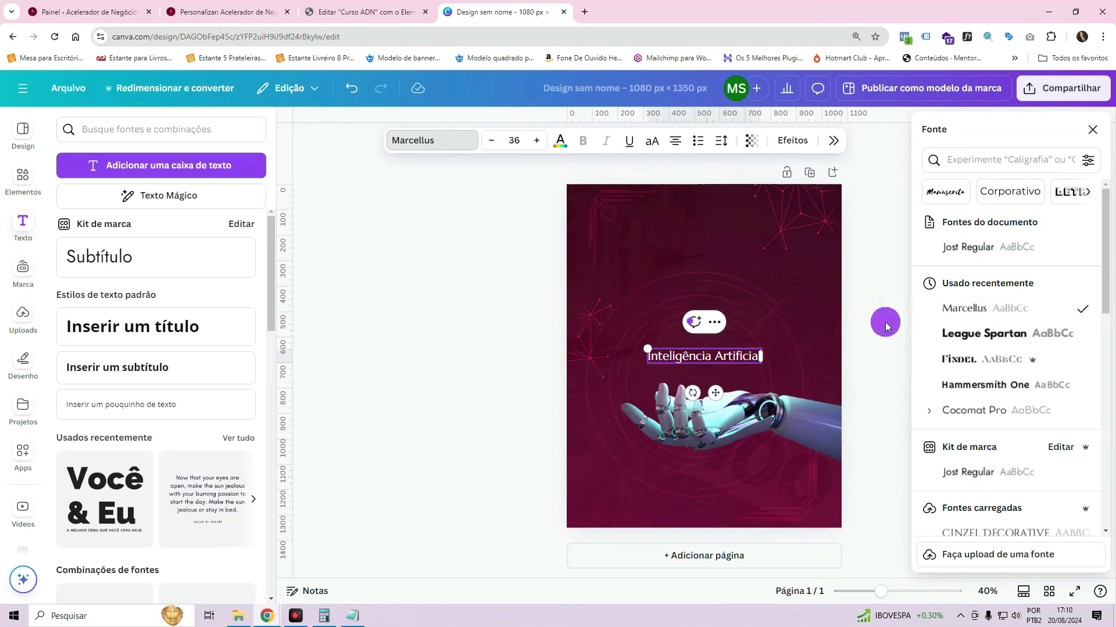
click(770, 352)
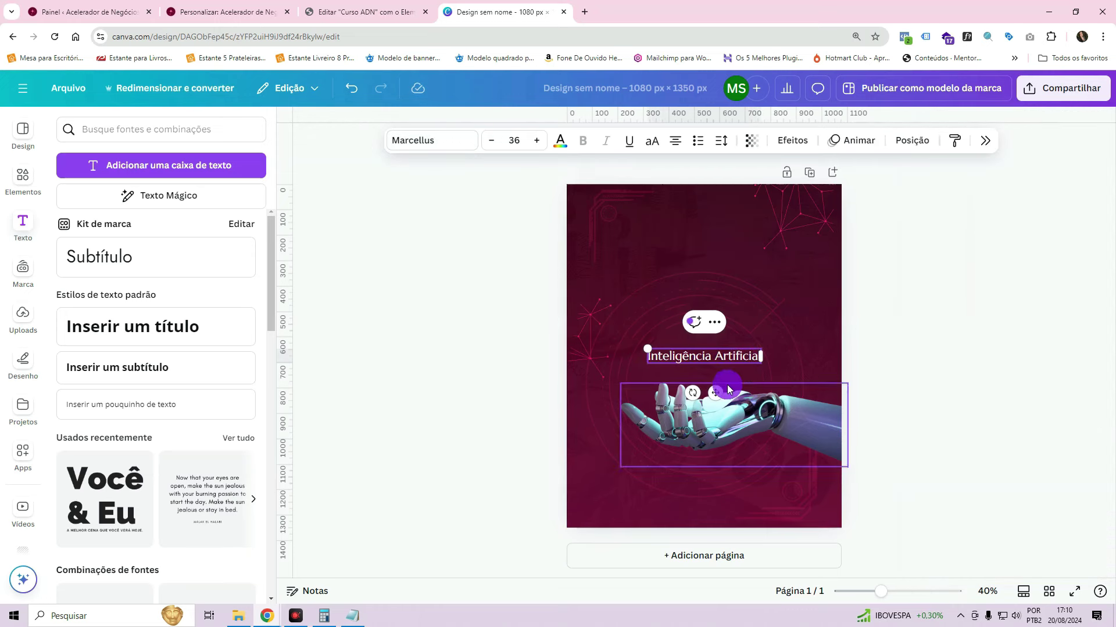
Step: Move the 'Inteligência Artificial' text near the top and enlarge it to size 51
drag(715, 393, 722, 286)
click(536, 140)
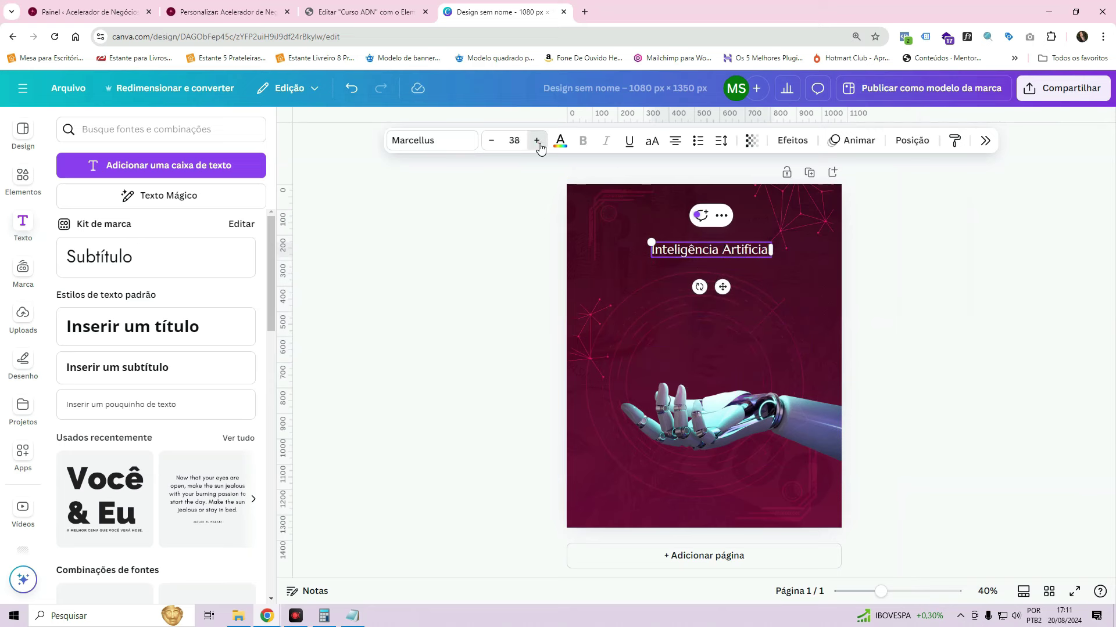
click(536, 141)
click(536, 141)
click(536, 141)
click(537, 142)
click(537, 141)
click(537, 142)
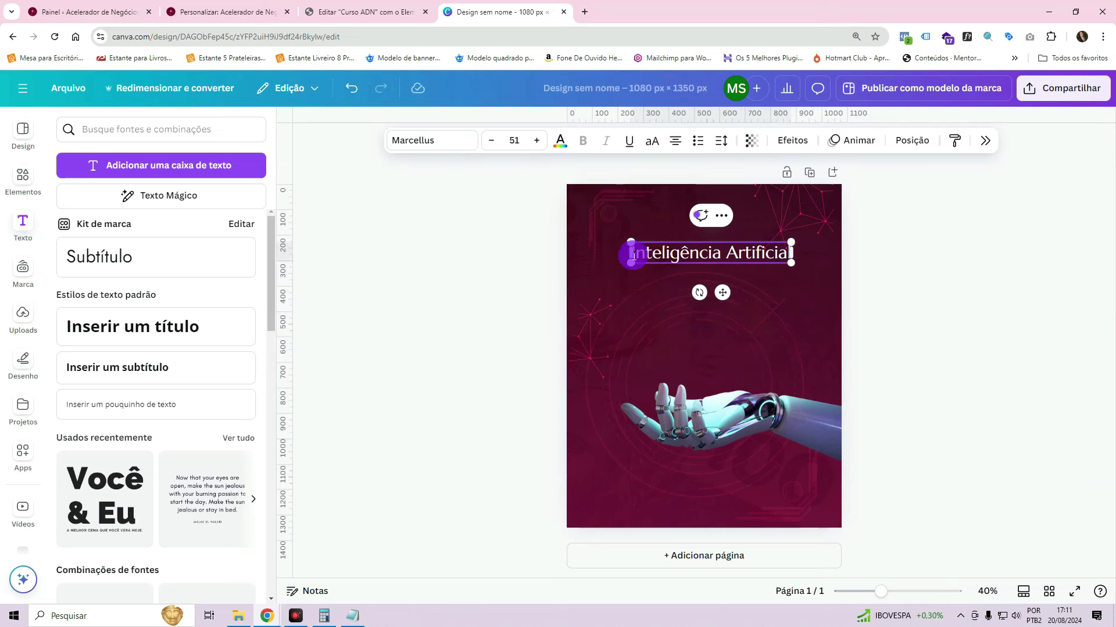
Step: Extend the heading to 'Como usar a Inteligência Artificial a favor do seu negócio' at size 53
text(C)
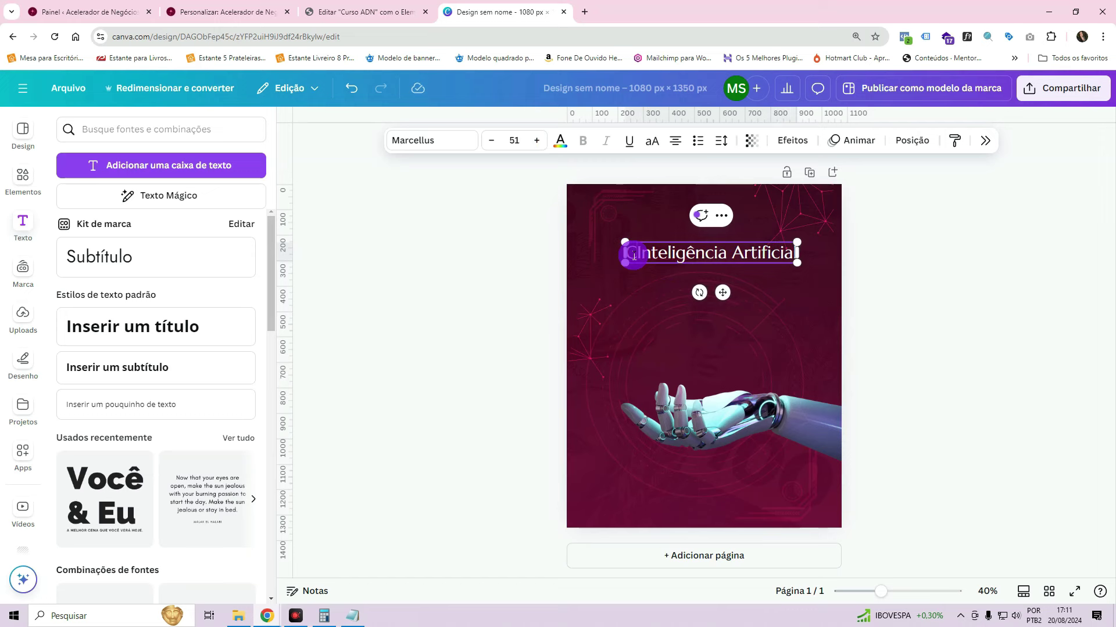
text(omo usar a)
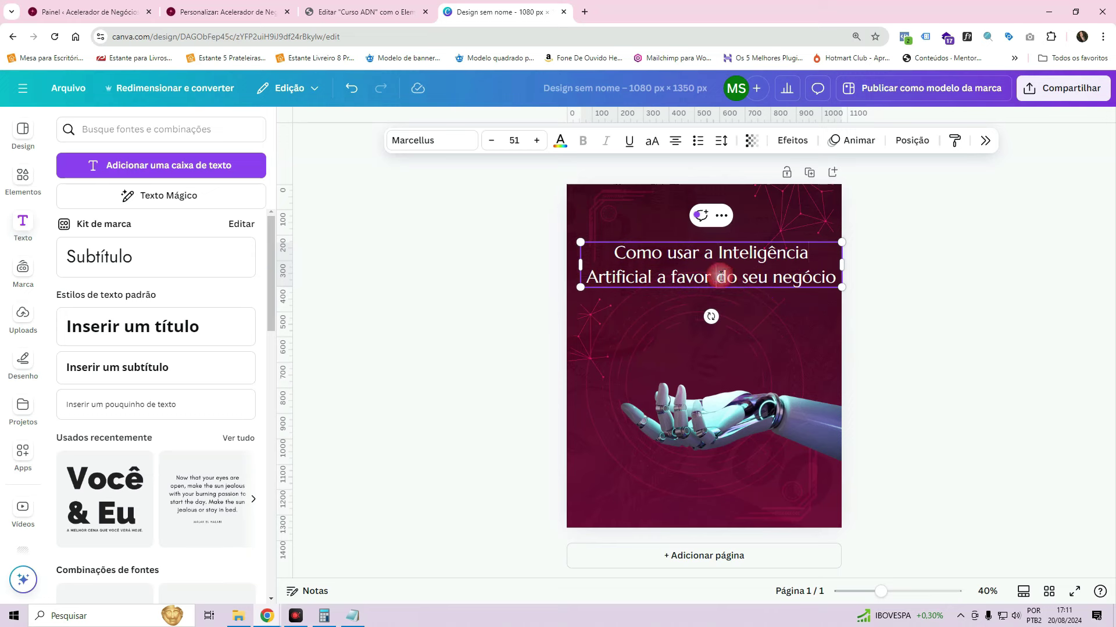
key(Return)
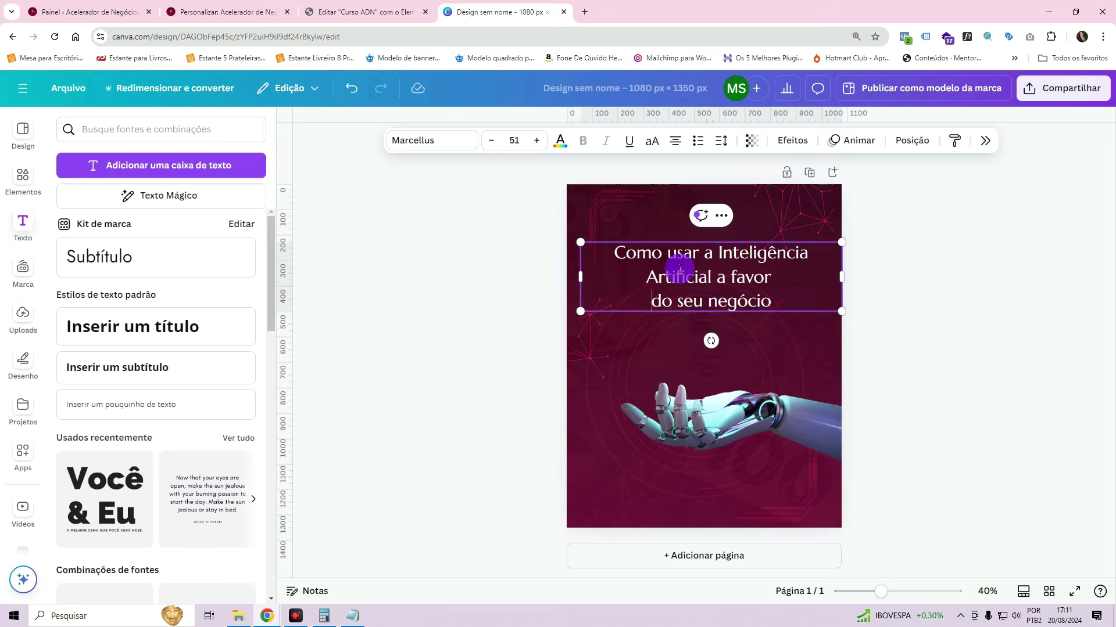
drag(681, 270, 738, 278)
click(582, 141)
click(583, 141)
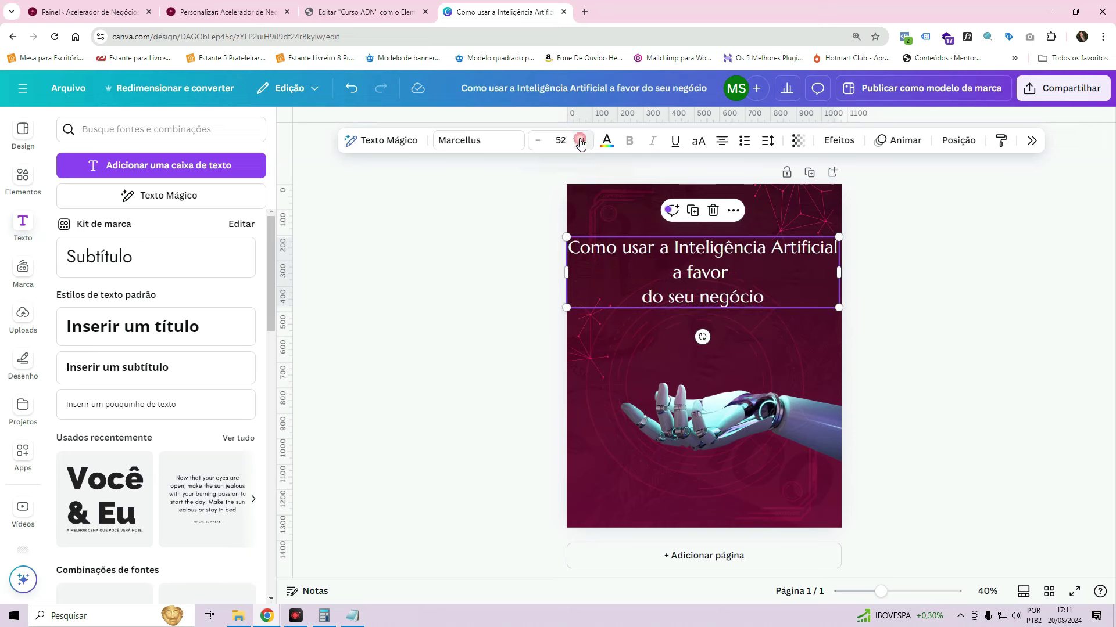
click(749, 306)
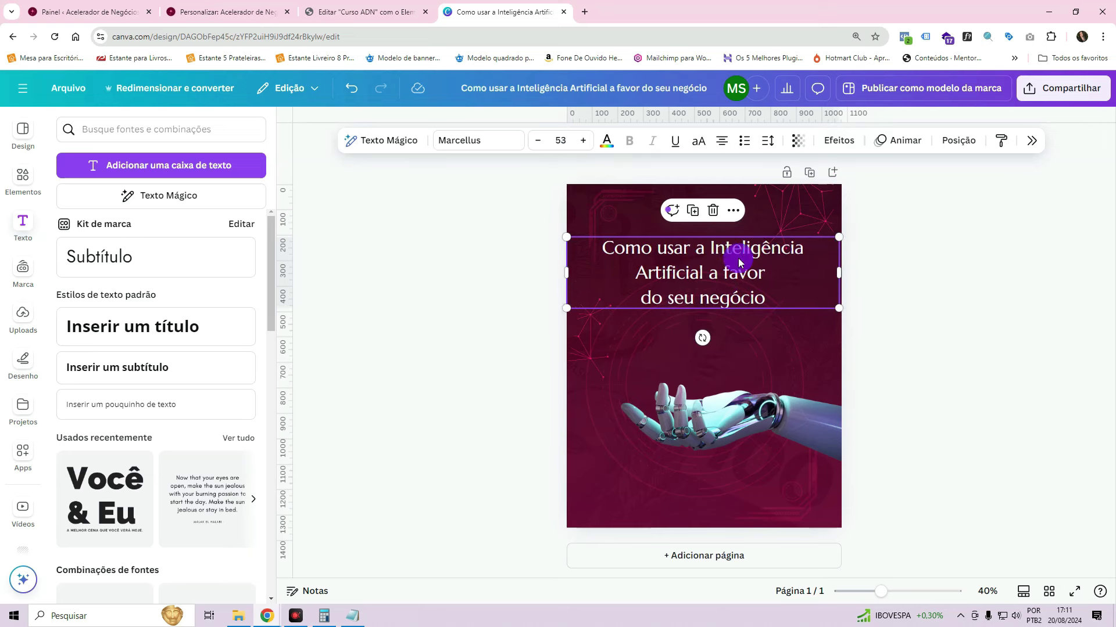
Step: Set the heading in all uppercase and resize its box slightly higher
click(768, 141)
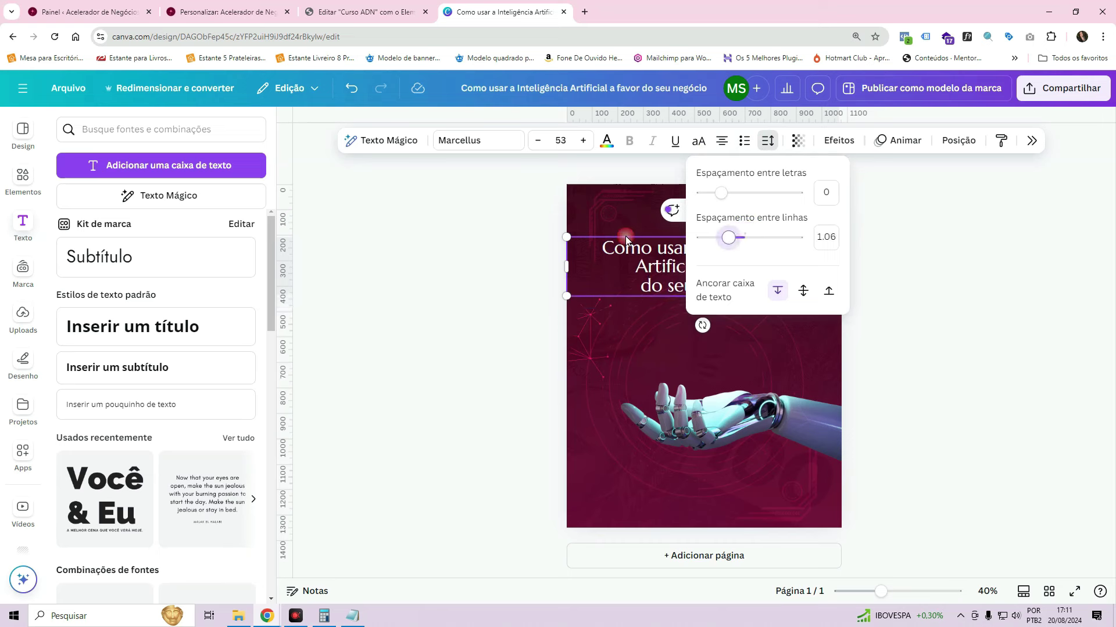
click(695, 139)
click(696, 139)
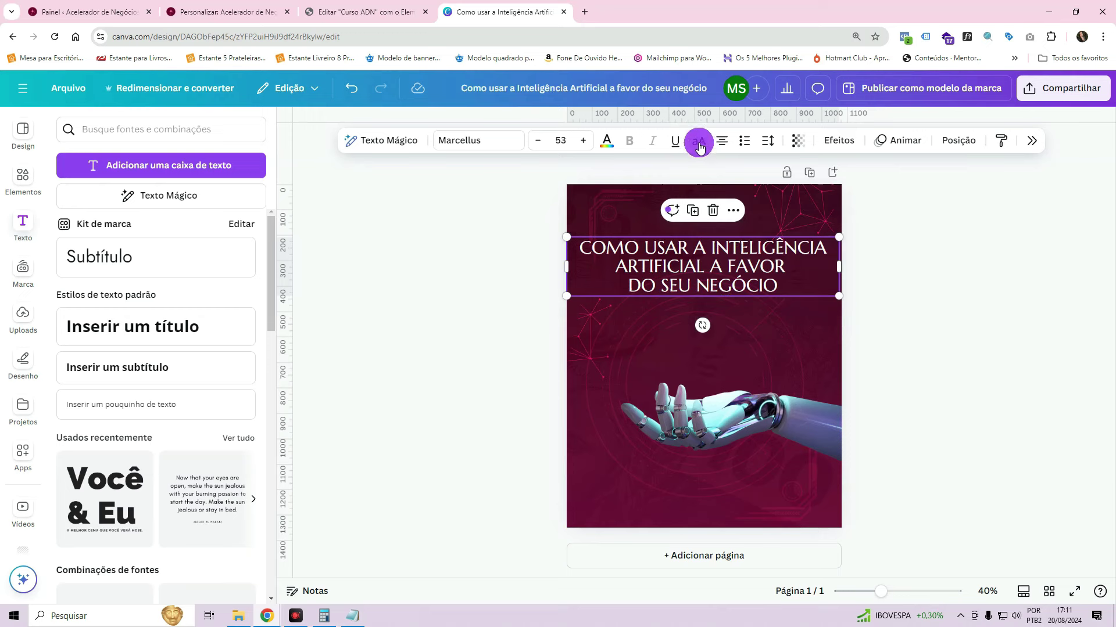
click(698, 142)
click(699, 142)
click(699, 142)
click(699, 143)
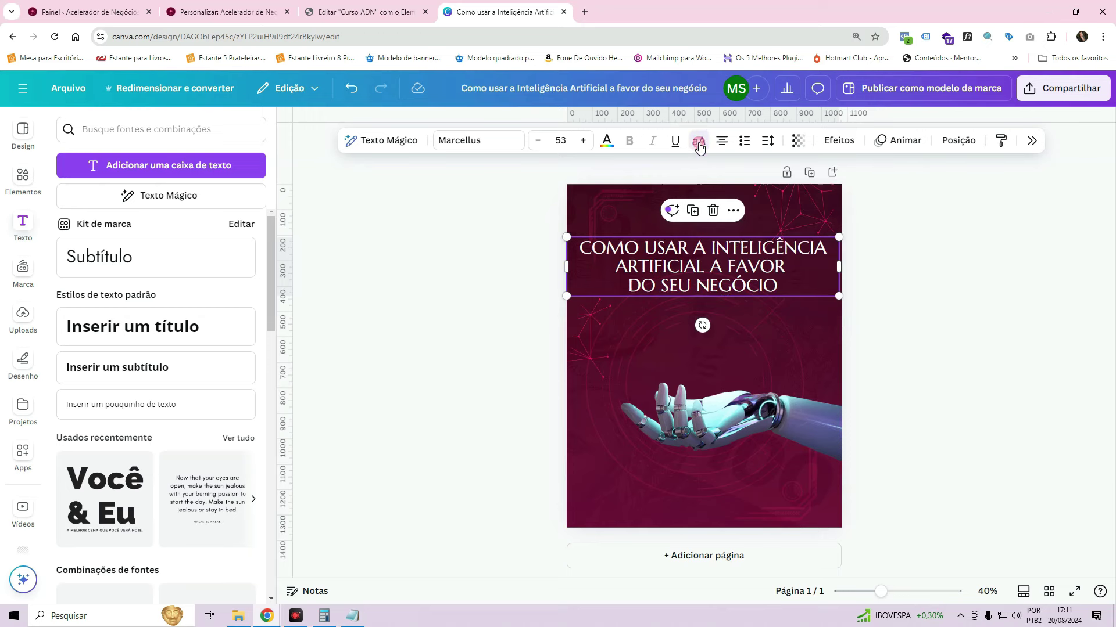
mouse_move(839, 267)
mouse_down()
mouse_move(792, 269)
mouse_move(831, 256)
mouse_up()
click(950, 244)
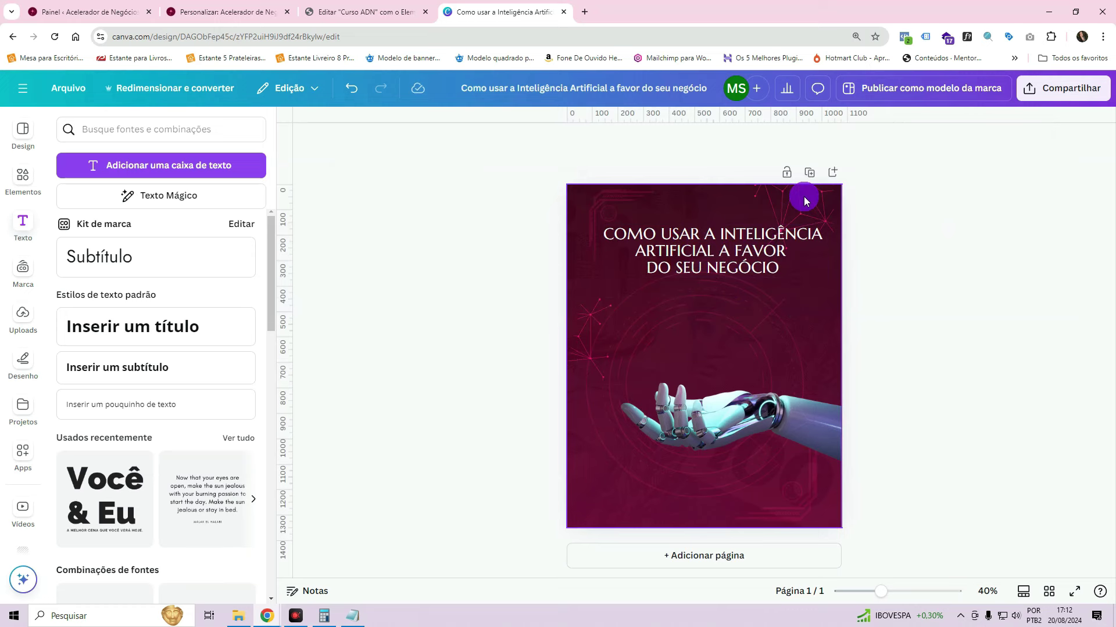
Step: Duplicate the Canva page
click(809, 172)
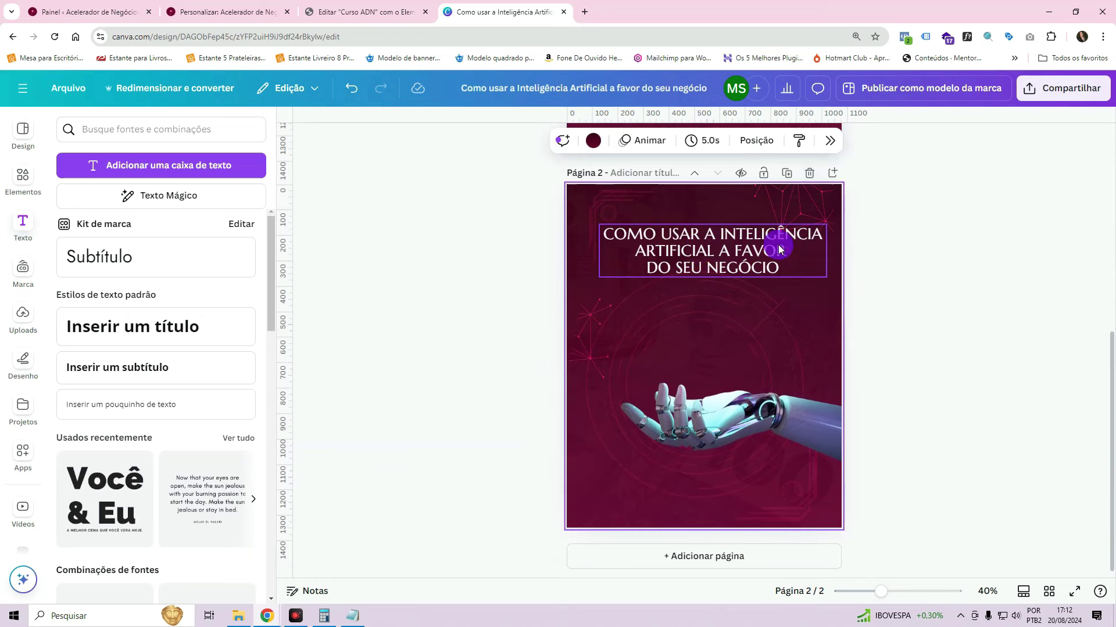
click(615, 400)
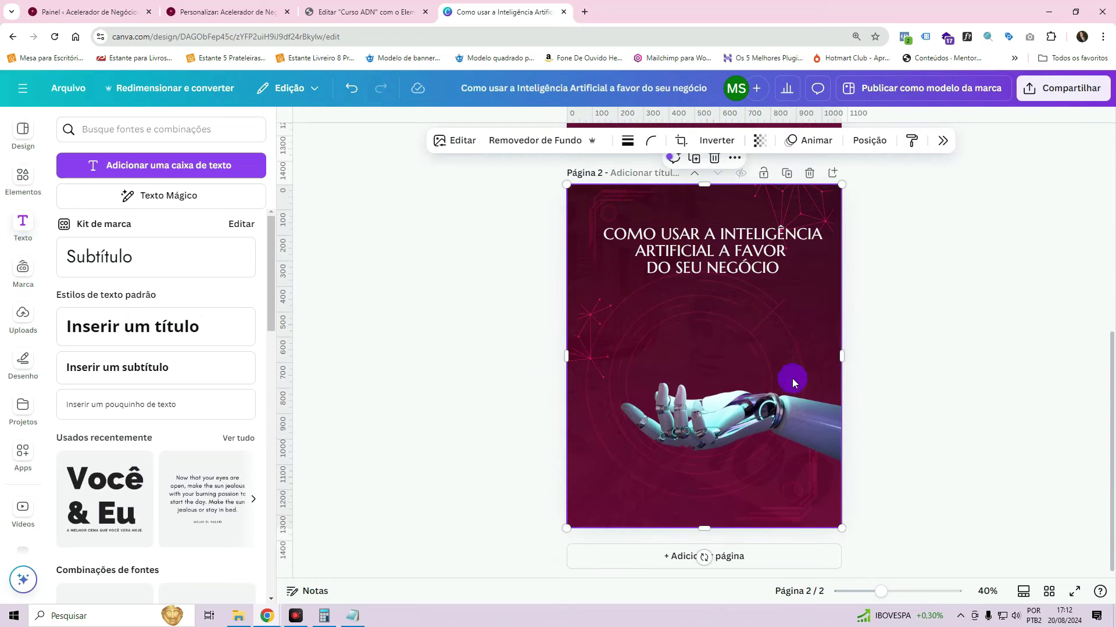
scroll(941, 308, up, 5)
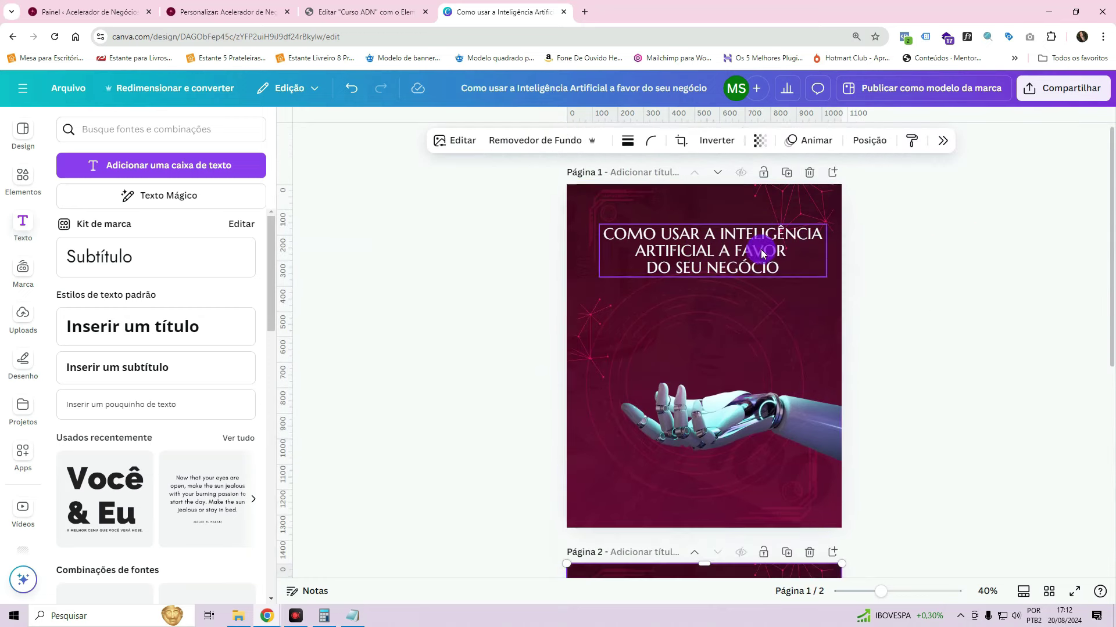
Step: Download both pages as PNG images and close the Canva tab
click(1083, 92)
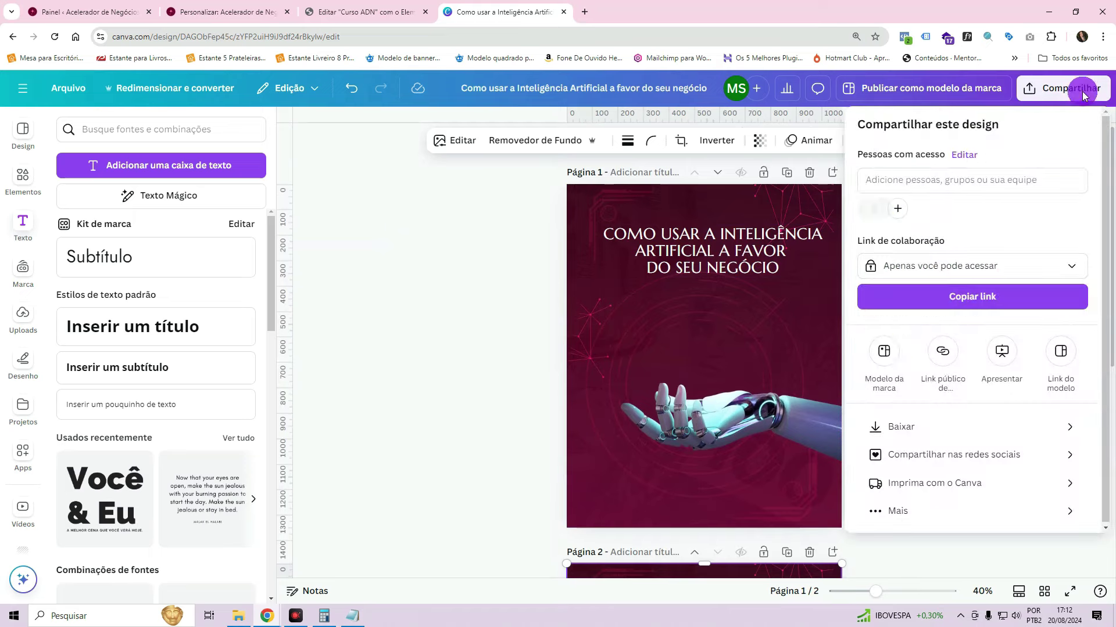
click(887, 426)
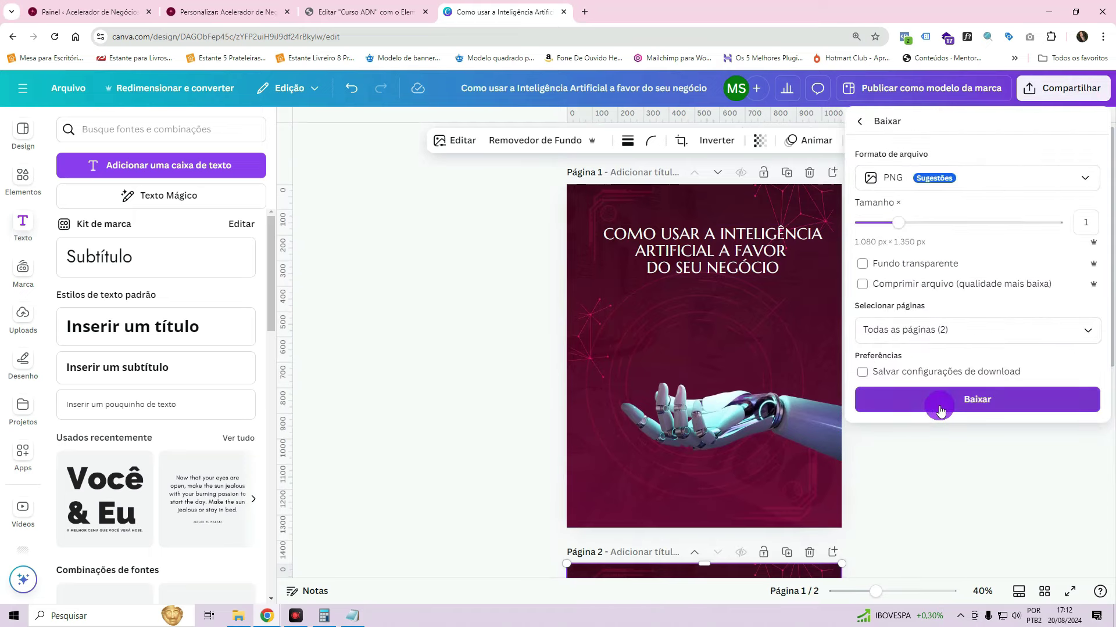
click(909, 411)
click(564, 12)
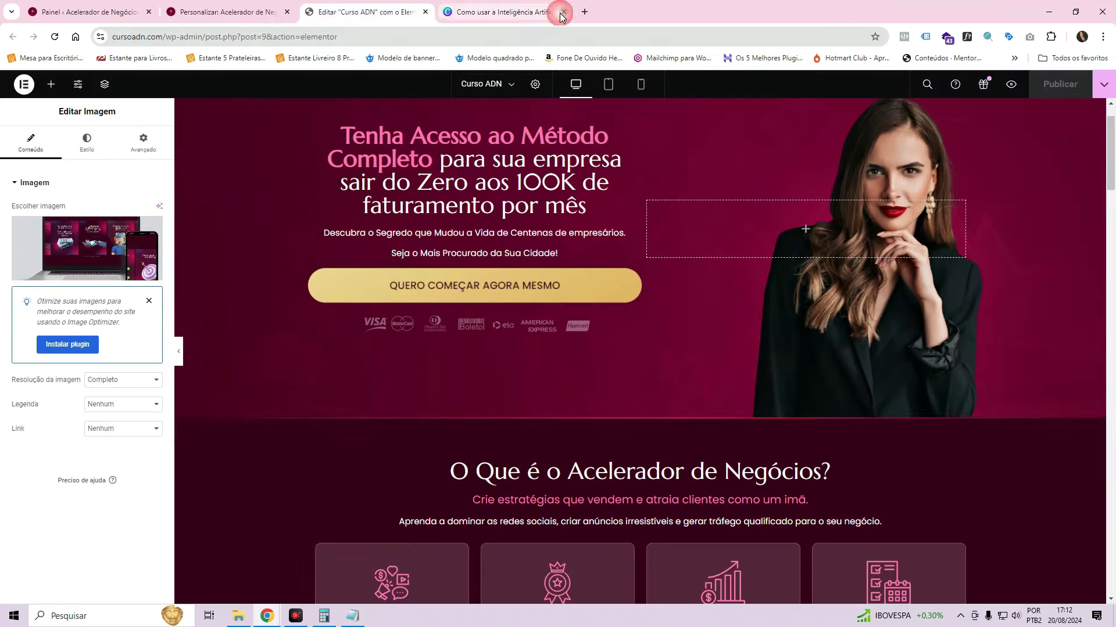
Step: Extract the 'Design sem nome (55)' zip in Downloads into its folder, then return to the browser
click(238, 616)
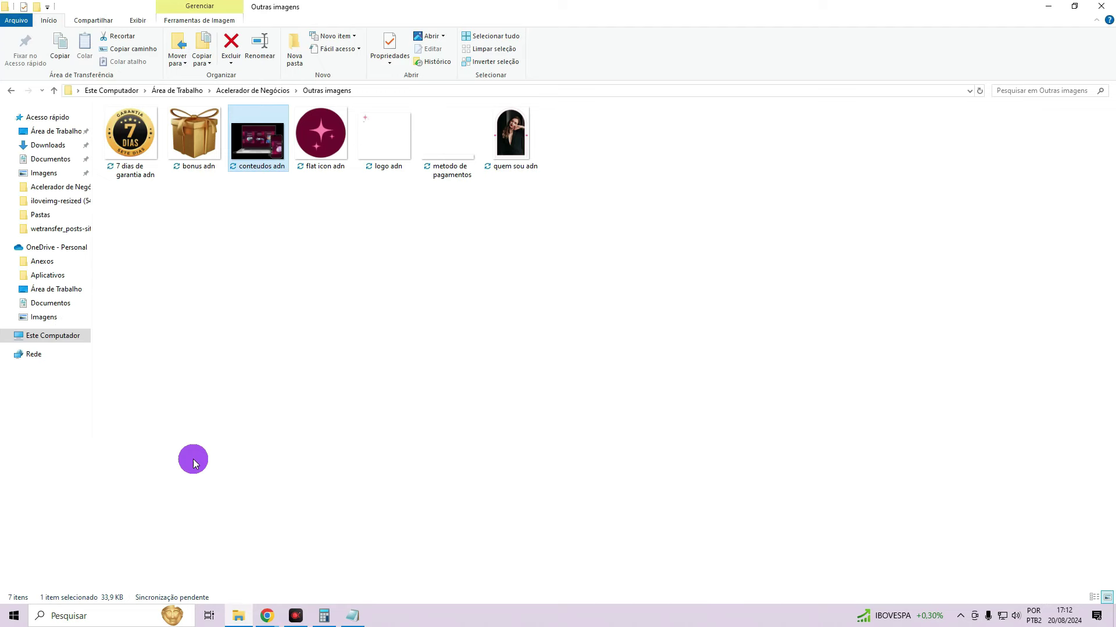
click(52, 146)
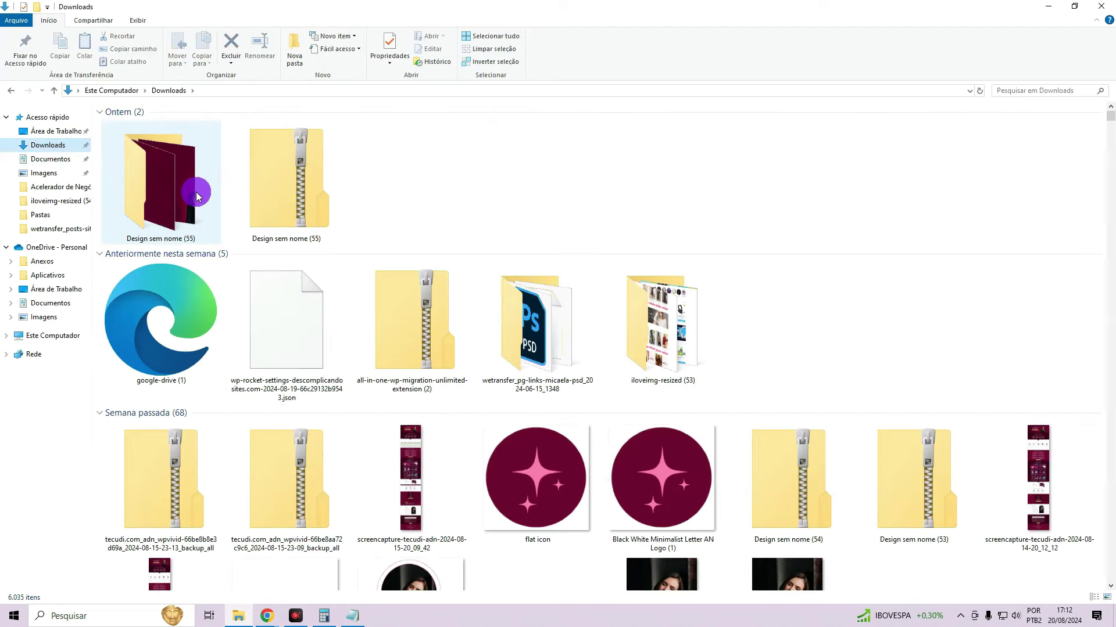
right_click(294, 169)
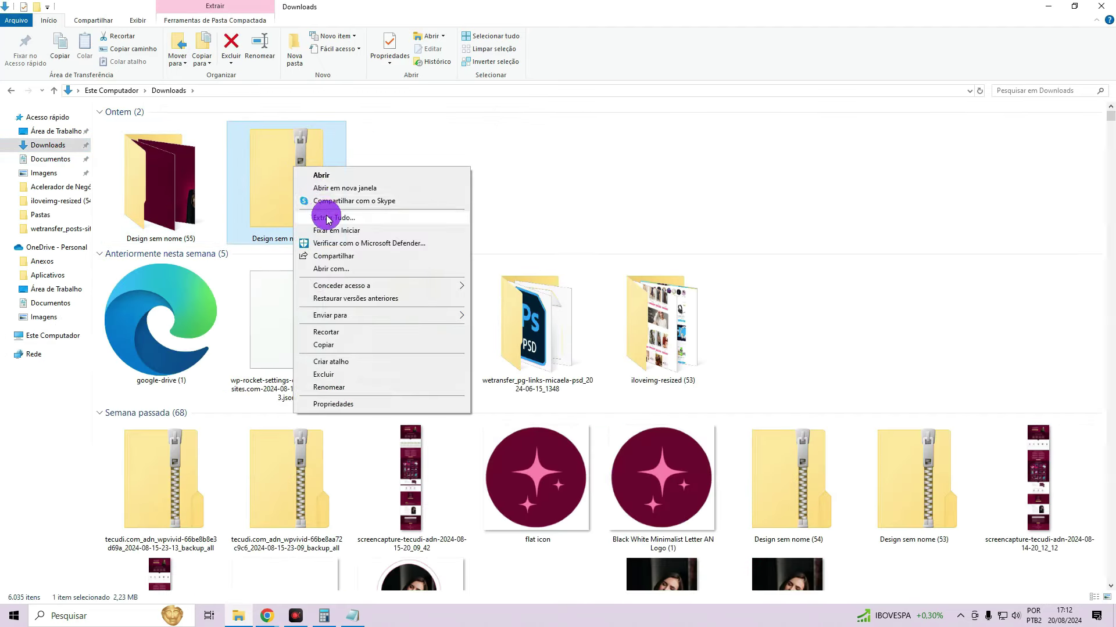
click(329, 217)
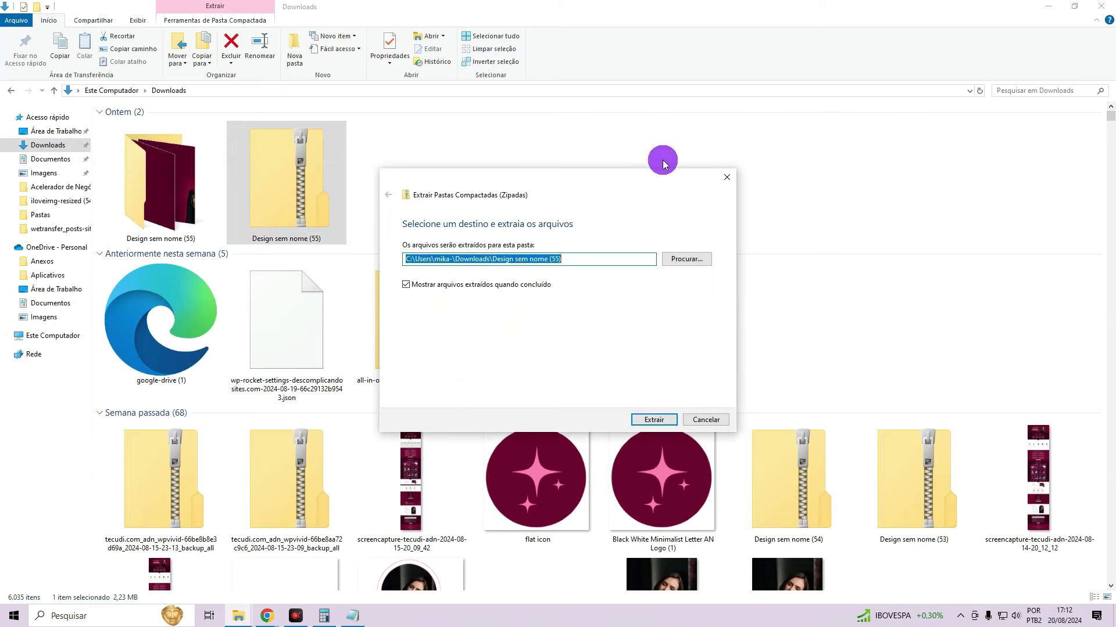
key(Return)
click(225, 169)
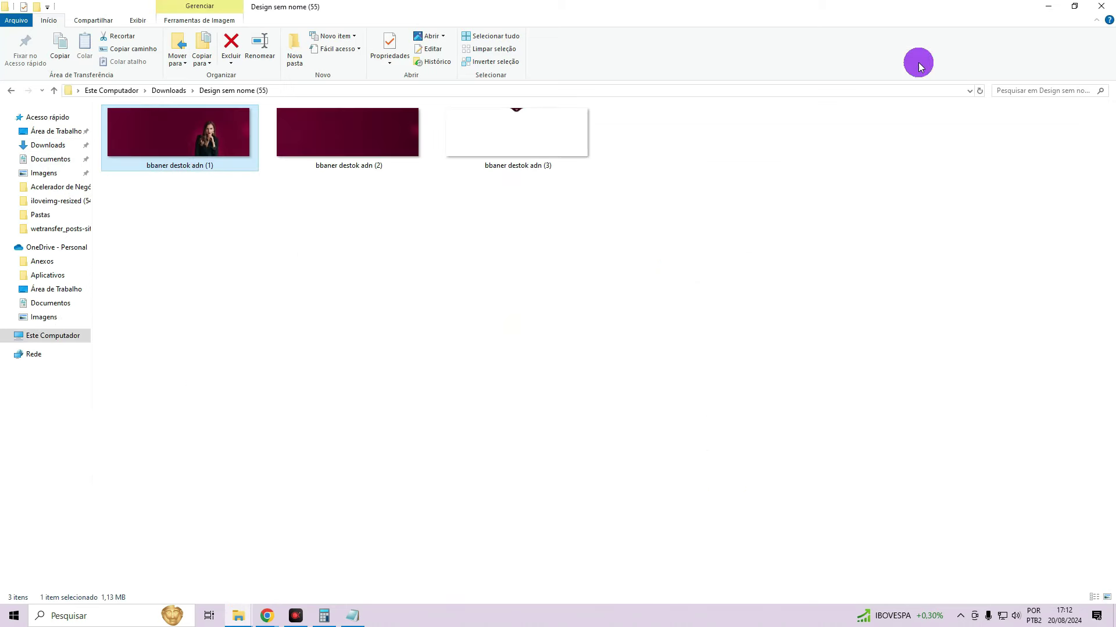
click(264, 616)
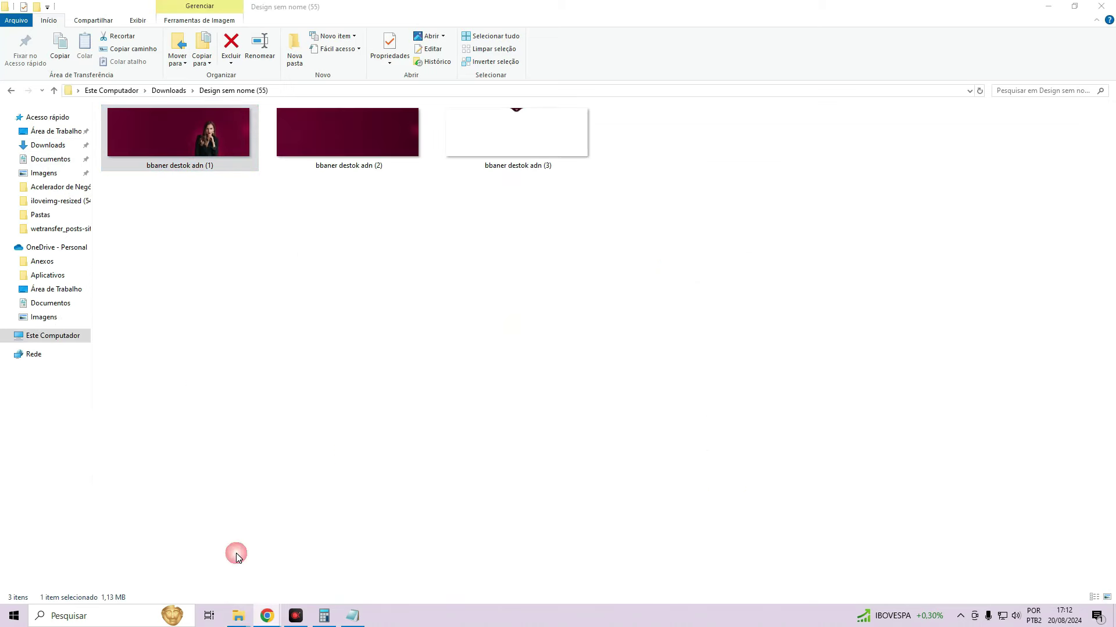
mouse_move(254, 619)
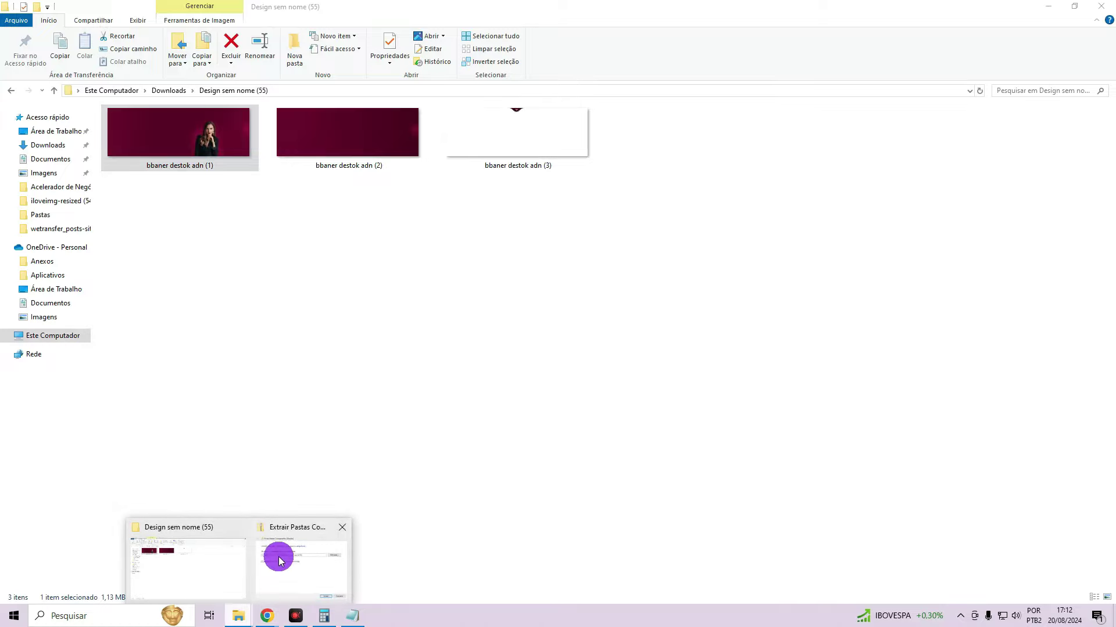
scroll(831, 320, down, 15)
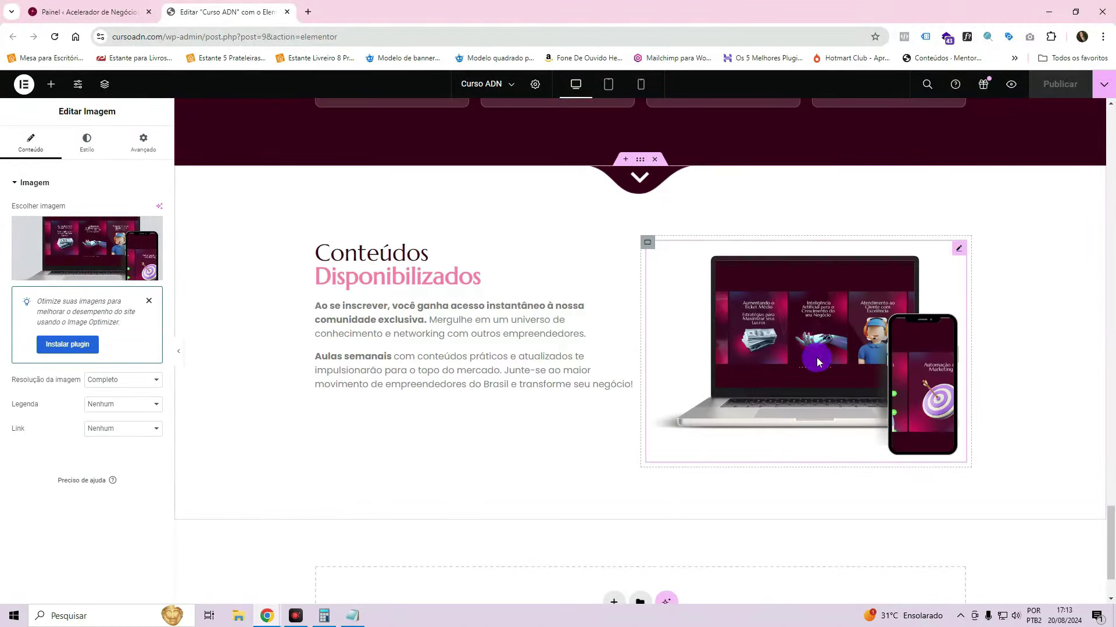
Step: Add a single-row flexbox container below Conteúdos Disponibilizados with the Secundário maroon background
scroll(818, 362, up, 15)
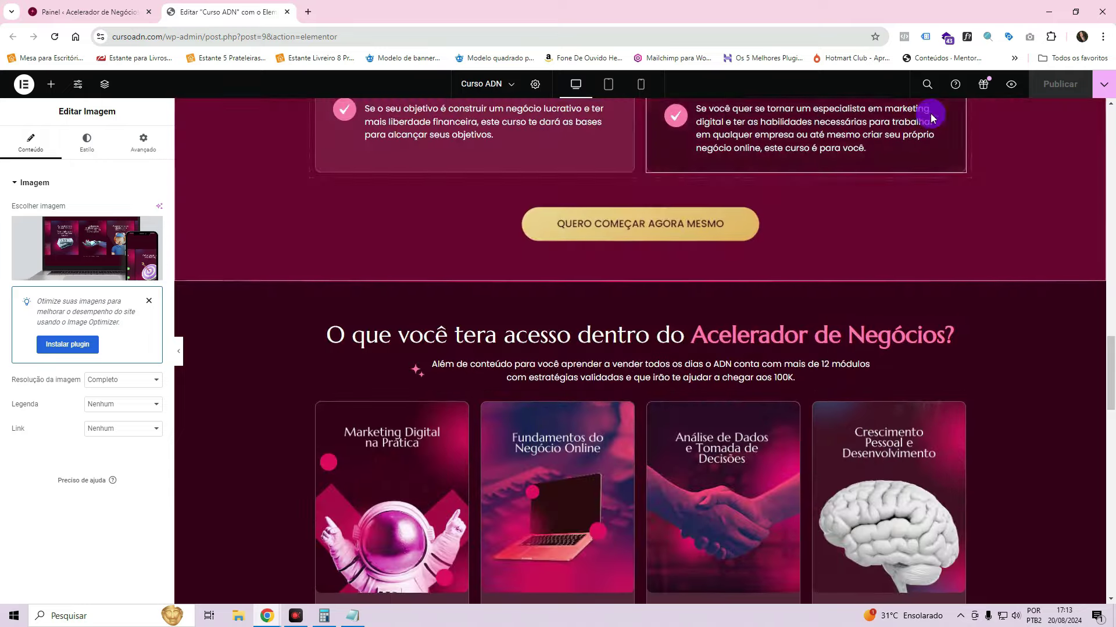
scroll(810, 258, up, 10)
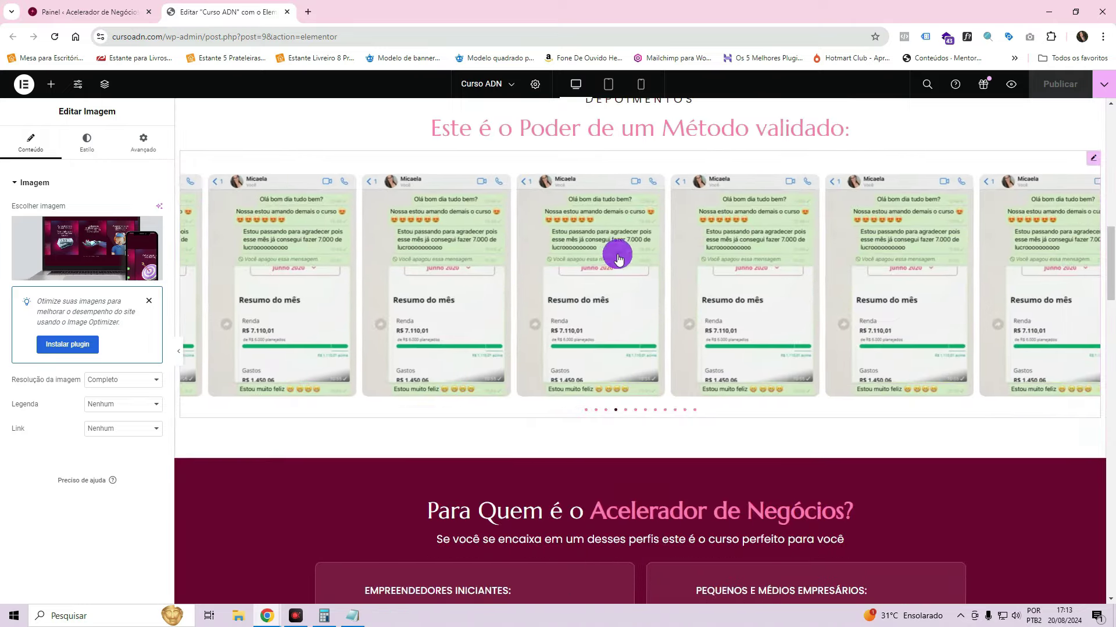
scroll(748, 271, down, 10)
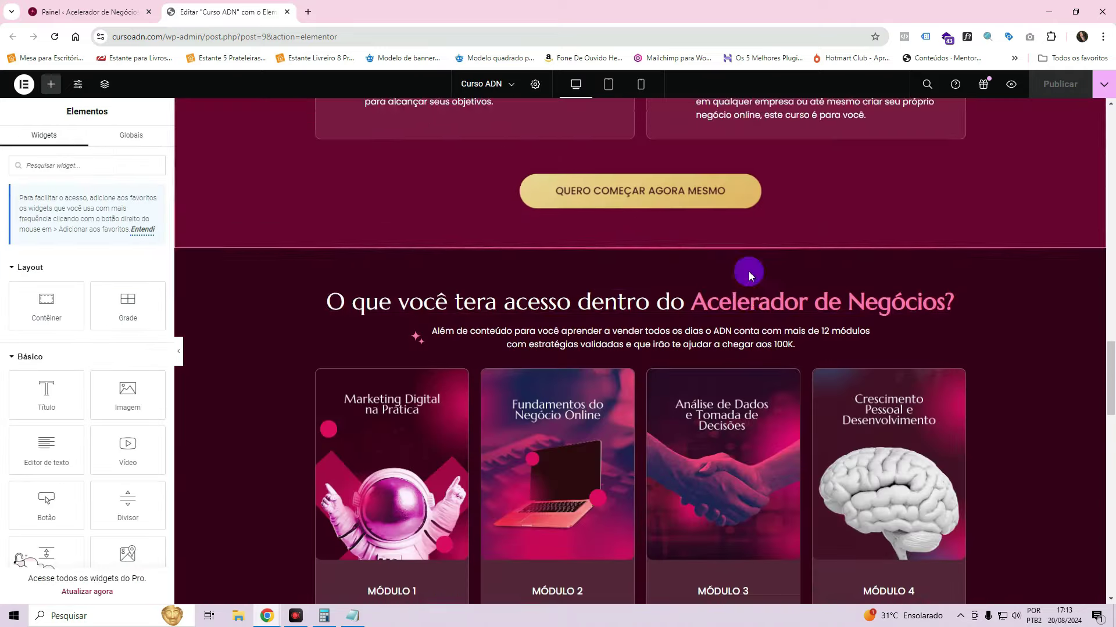
scroll(748, 271, down, 15)
click(617, 504)
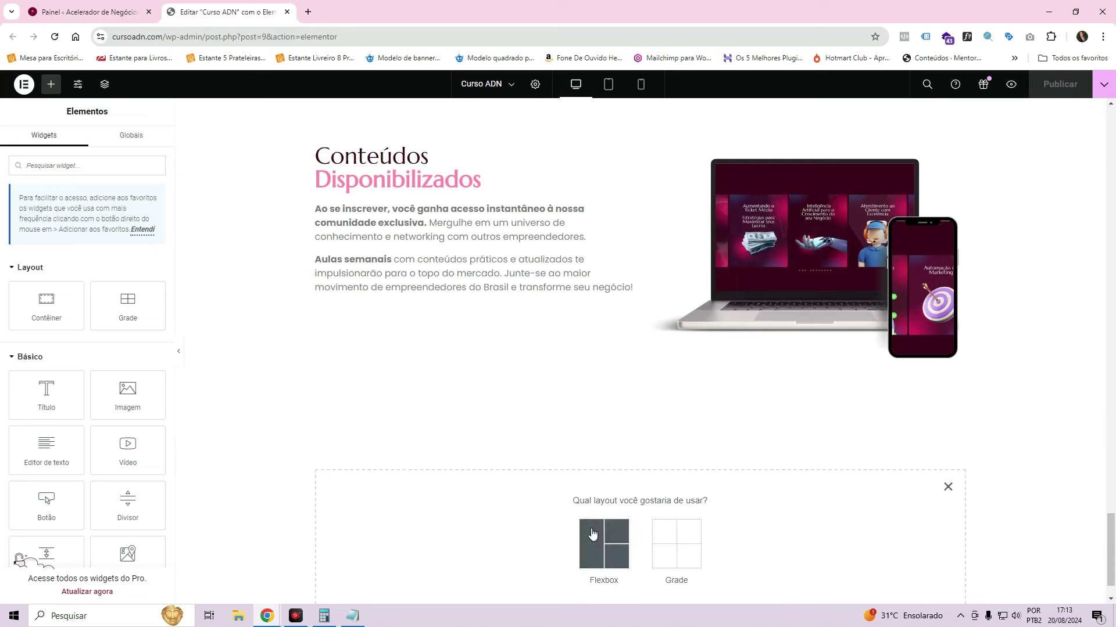
click(592, 534)
click(555, 482)
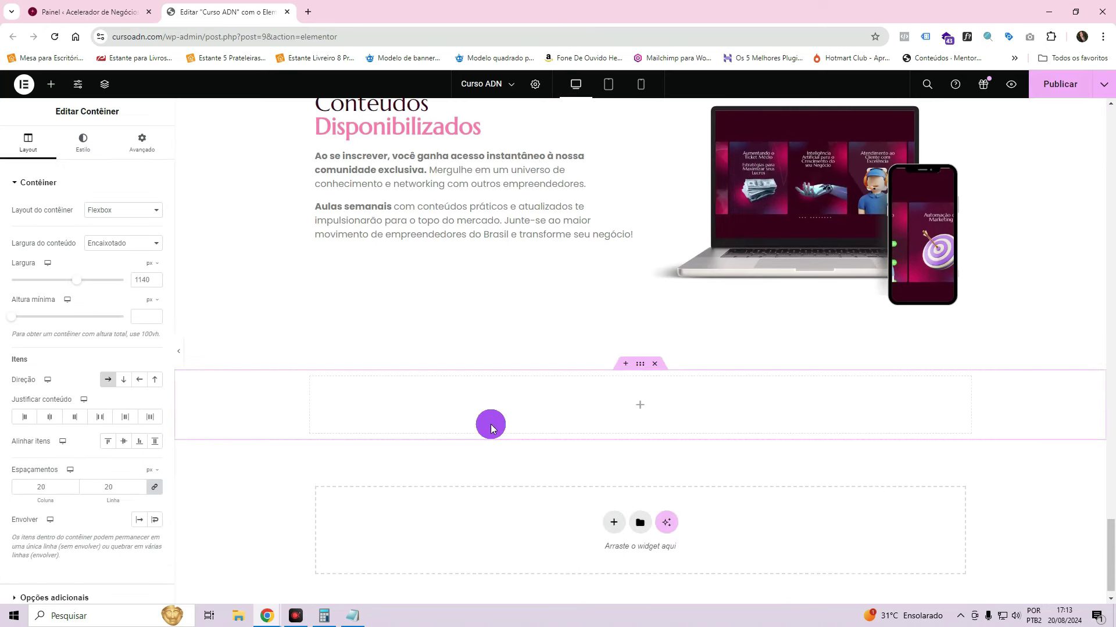
click(71, 144)
click(108, 236)
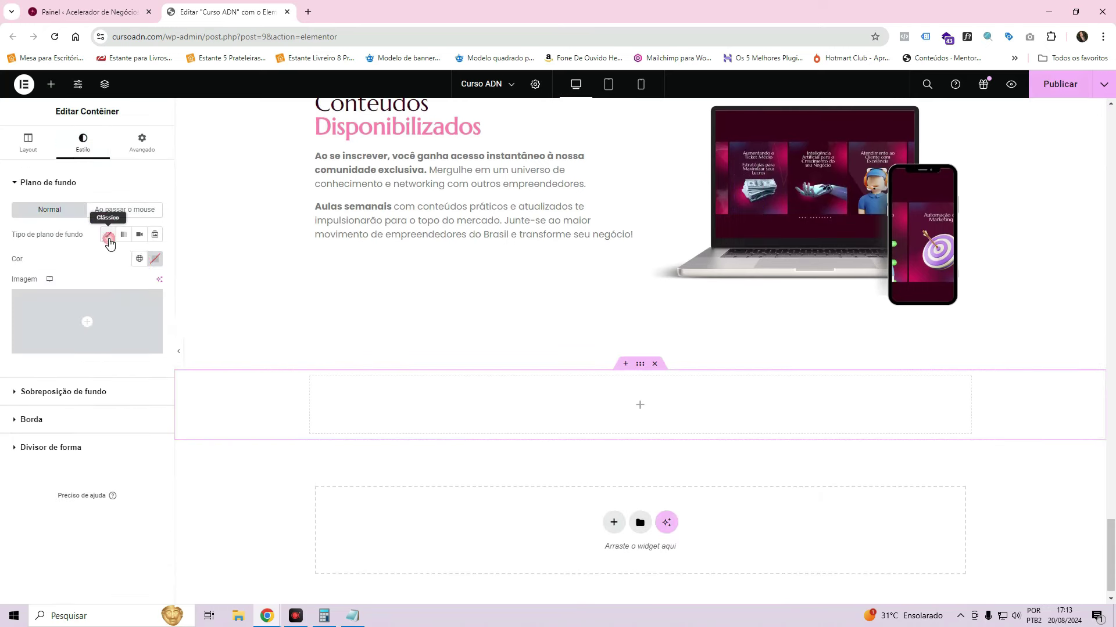
click(139, 263)
click(129, 334)
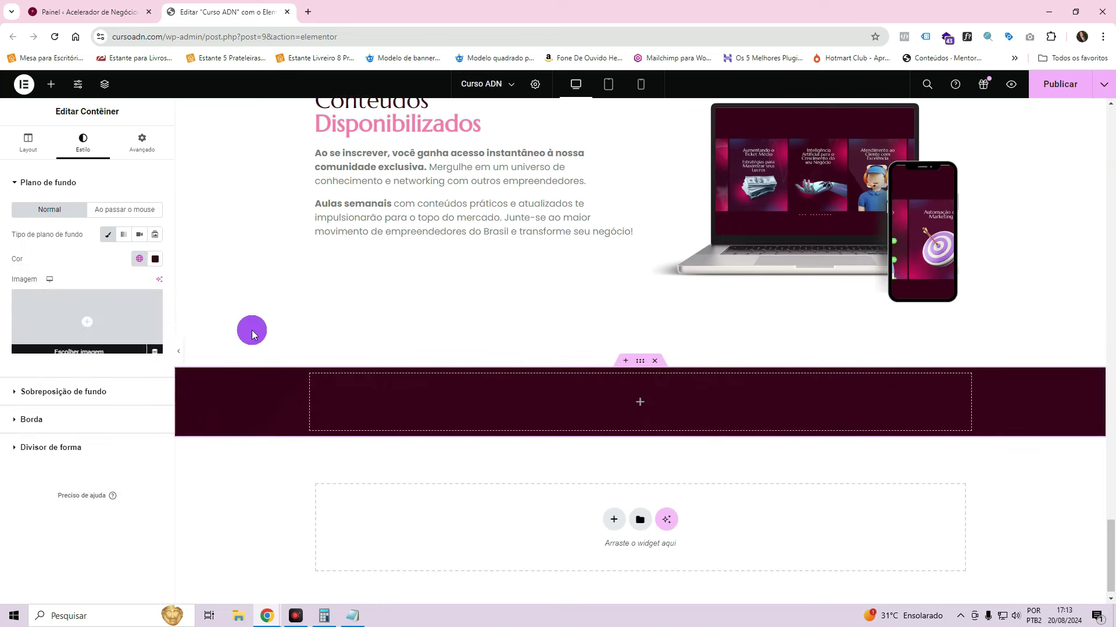
Step: Paste the copied image carousel into the container and set its content width to Largura total
click(430, 409)
right_click(430, 409)
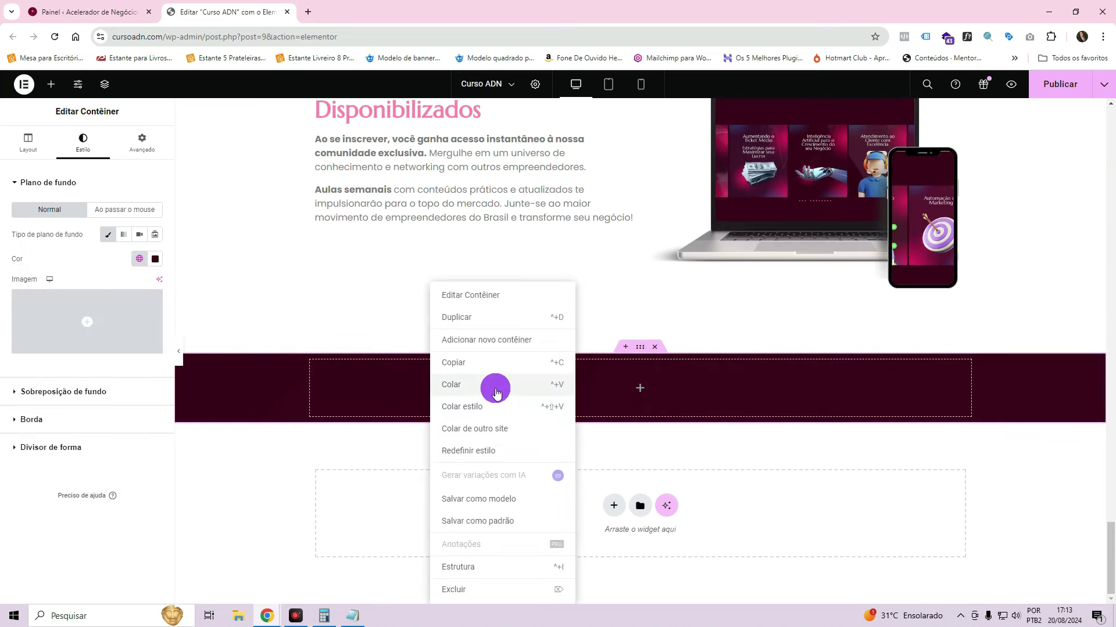
click(496, 389)
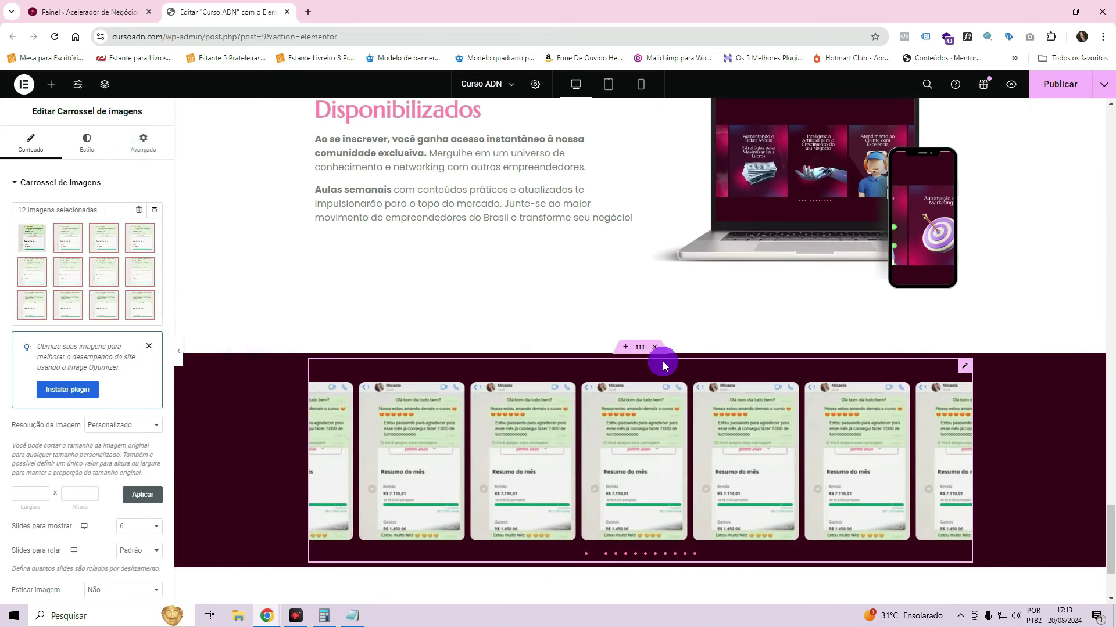
click(645, 349)
click(28, 142)
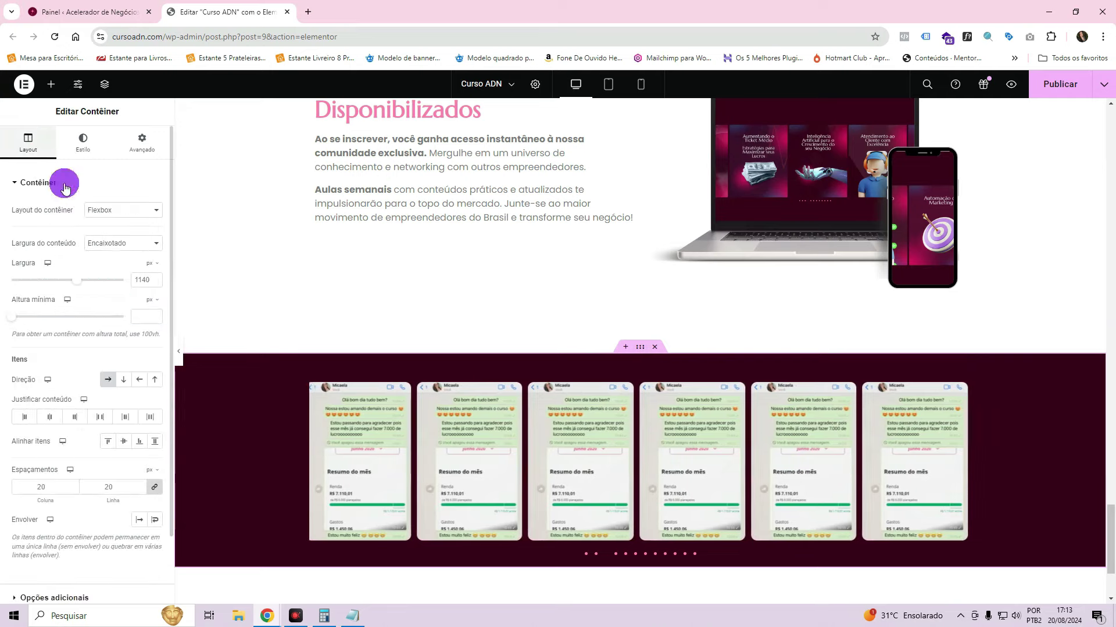
click(123, 243)
click(118, 266)
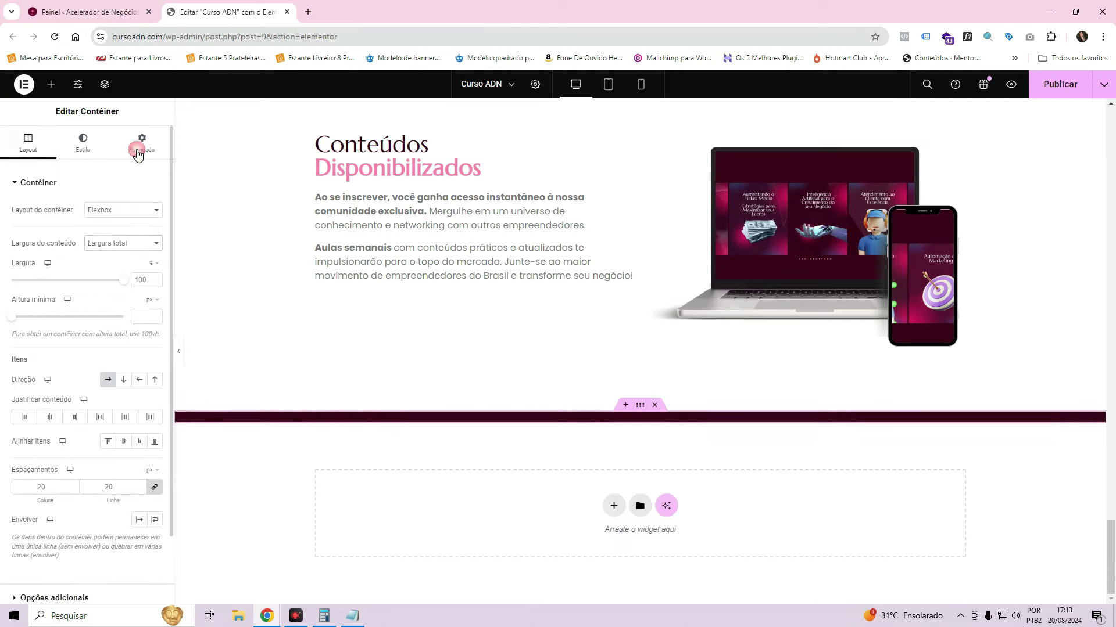
click(137, 154)
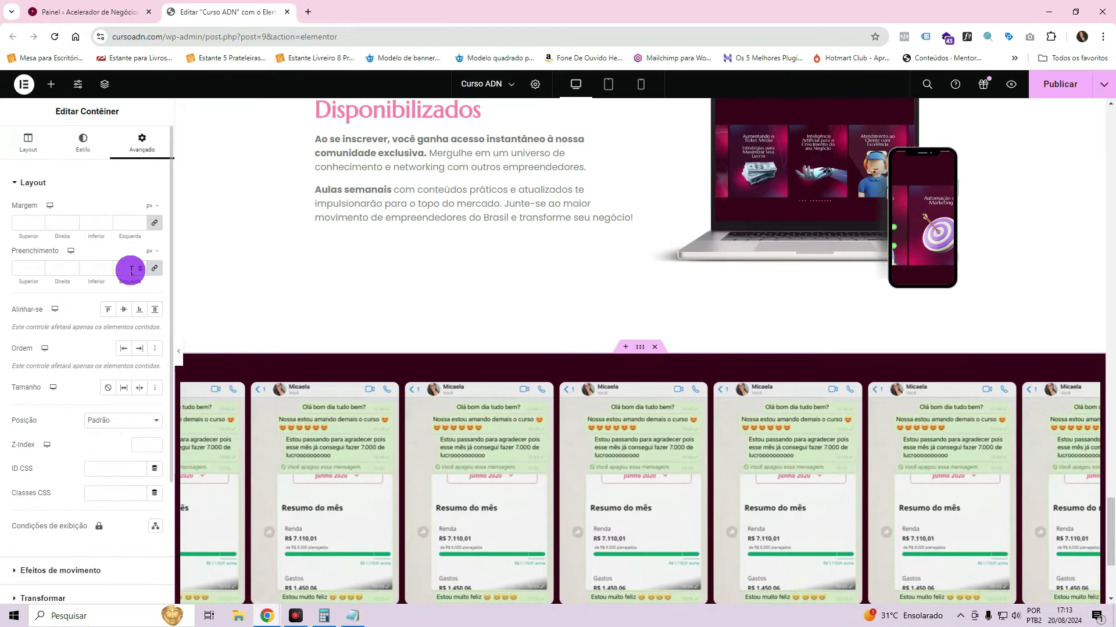
click(34, 151)
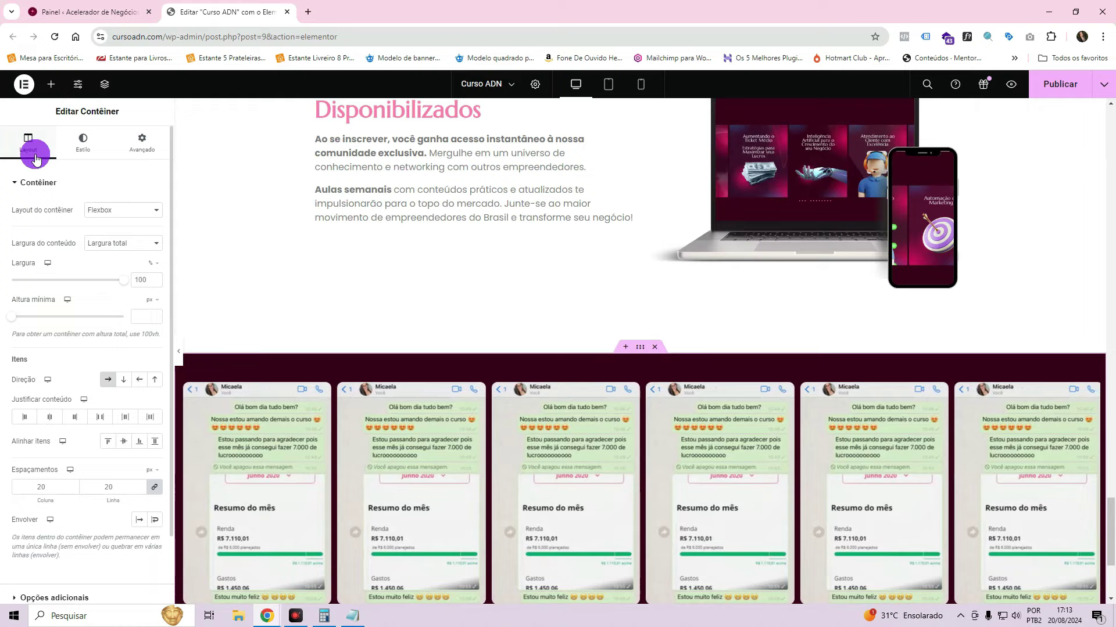
click(432, 443)
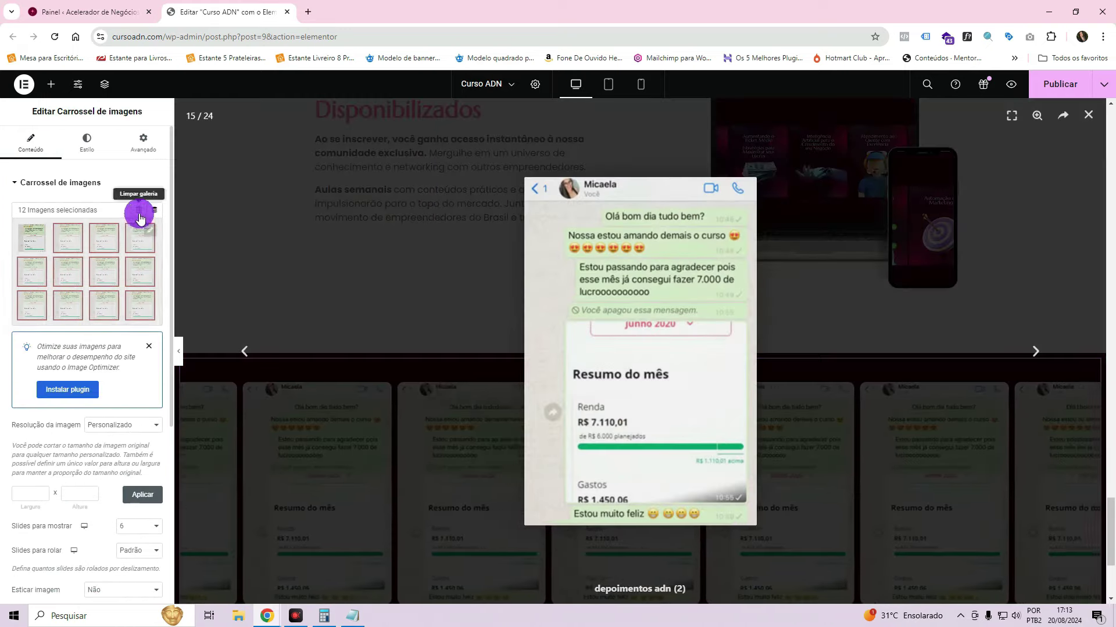
Step: Empty the carousel's gallery of the testimonial screenshots
click(140, 215)
click(645, 368)
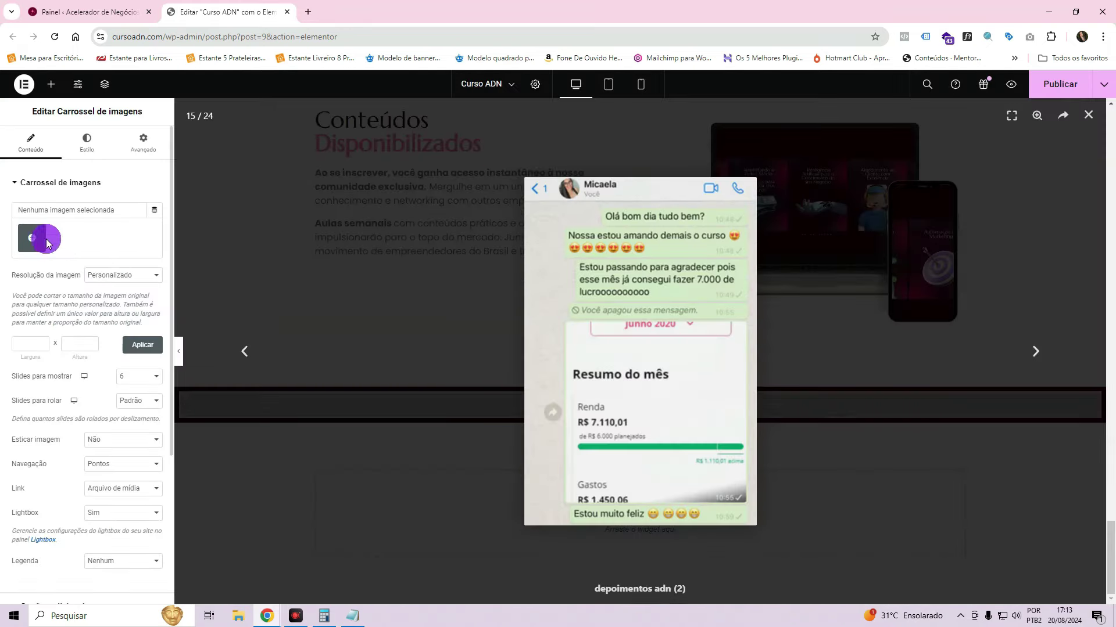
click(46, 239)
Step: Select the twelve module covers, from Fundamentos do Negócio Online to content creation, and insert them as the new gallery
click(438, 308)
click(352, 308)
click(267, 308)
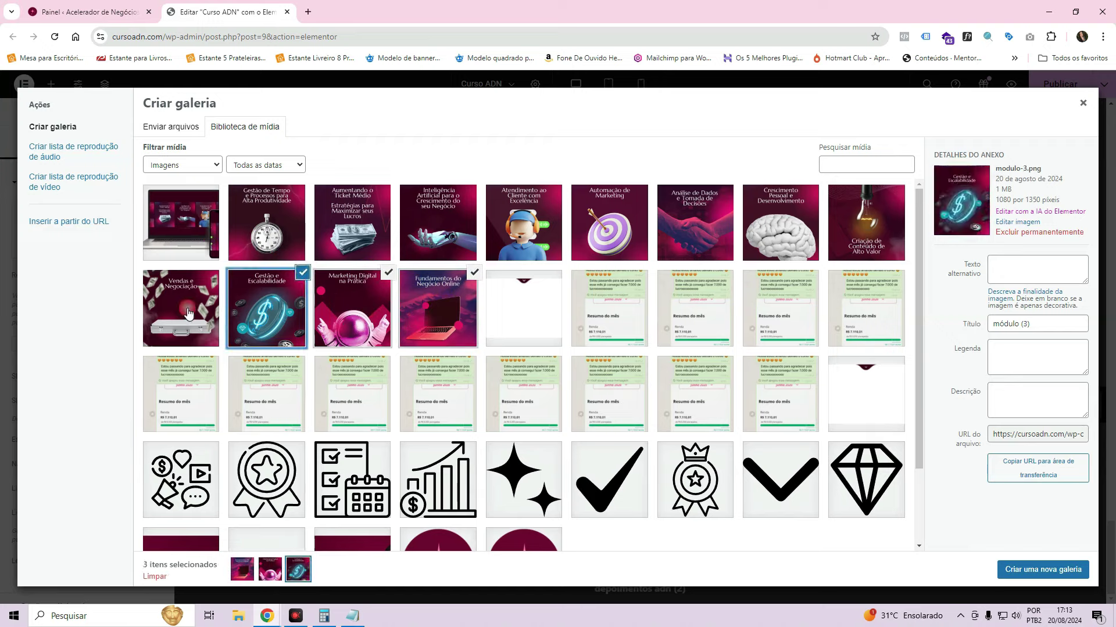
click(188, 313)
click(266, 223)
click(352, 223)
click(438, 223)
click(523, 223)
click(609, 222)
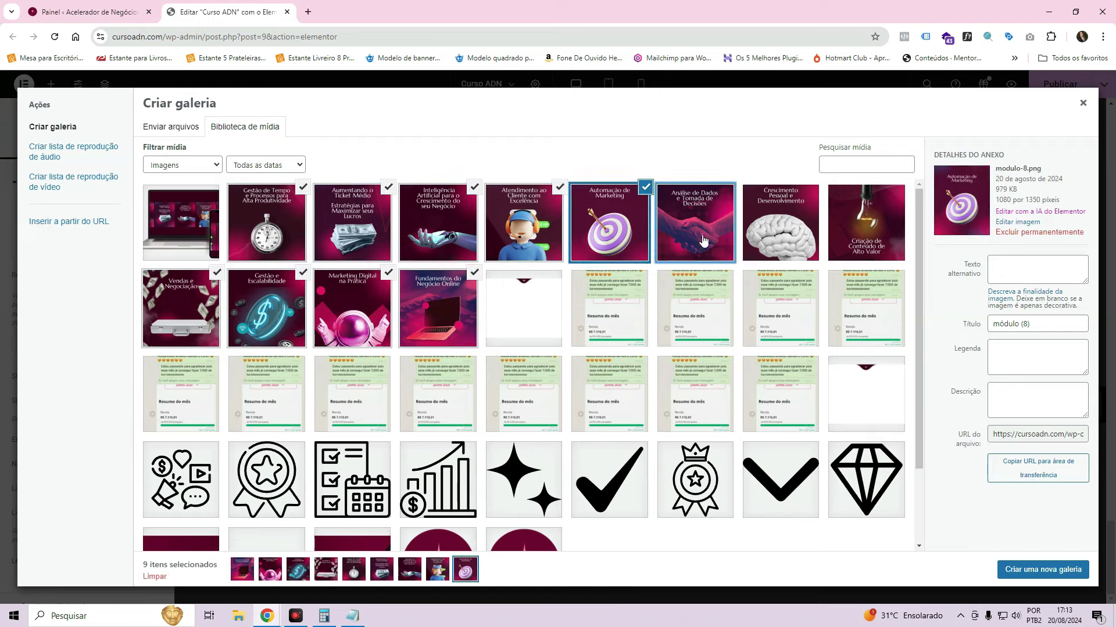
click(703, 240)
click(780, 230)
click(865, 230)
click(1056, 569)
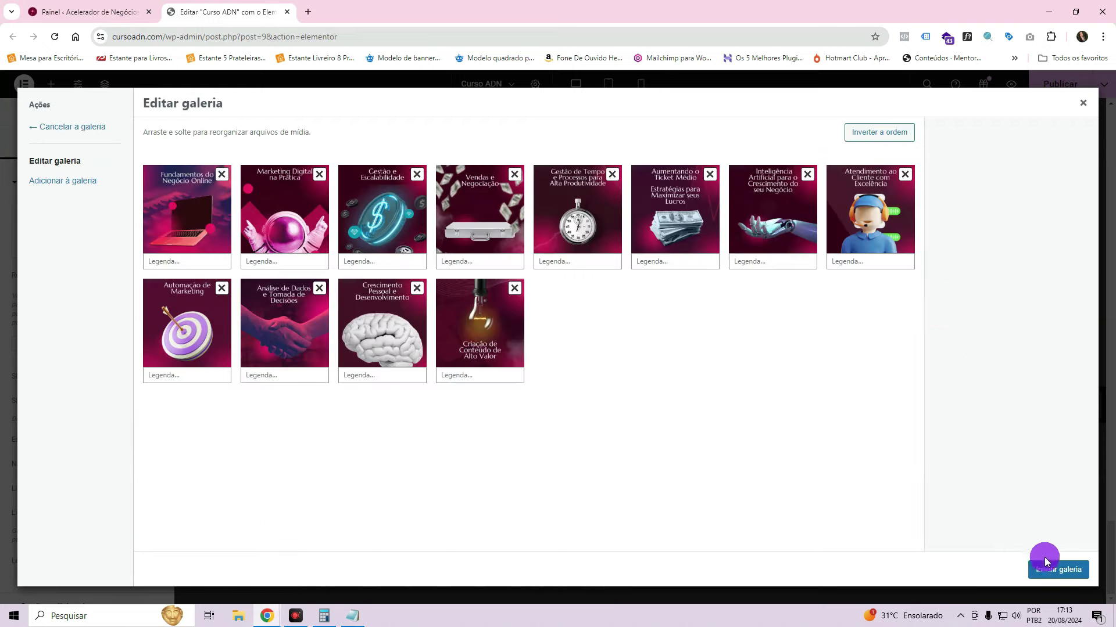
click(1044, 561)
scroll(657, 372, down, 3)
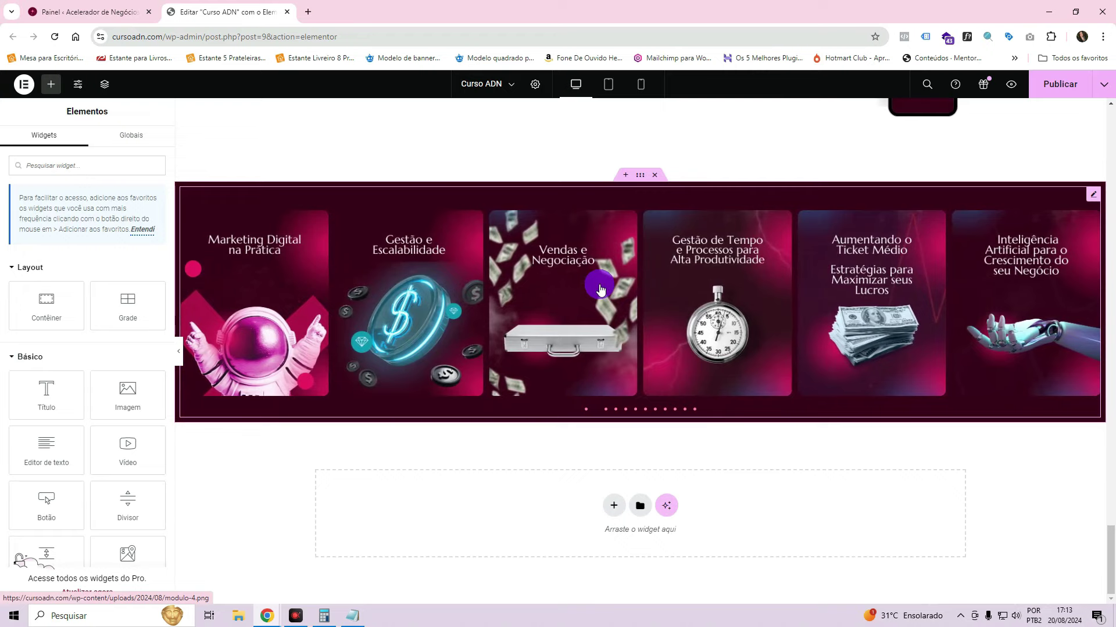
Step: Give the maroon section a minimum height of 759 px with items aligned to centre, and preview it
click(645, 175)
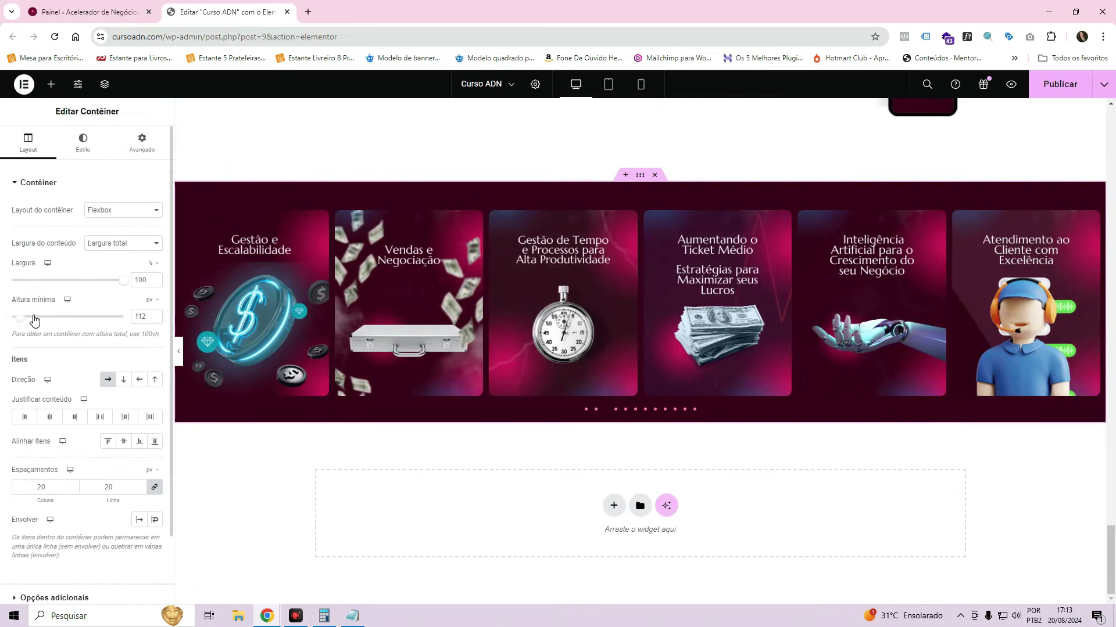
drag(34, 321, 72, 321)
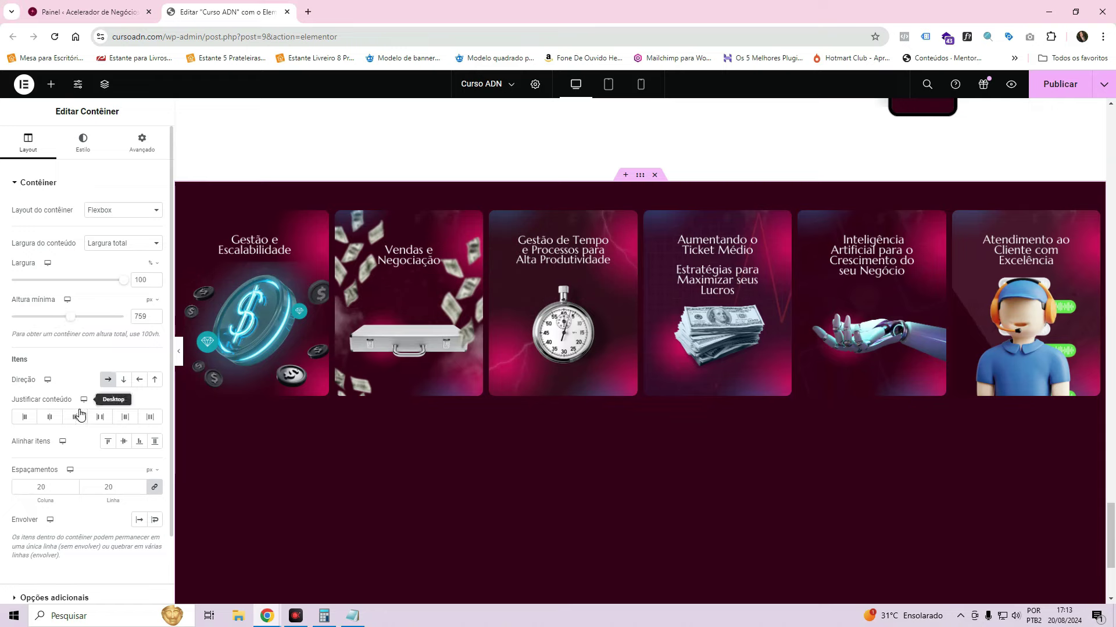
click(119, 445)
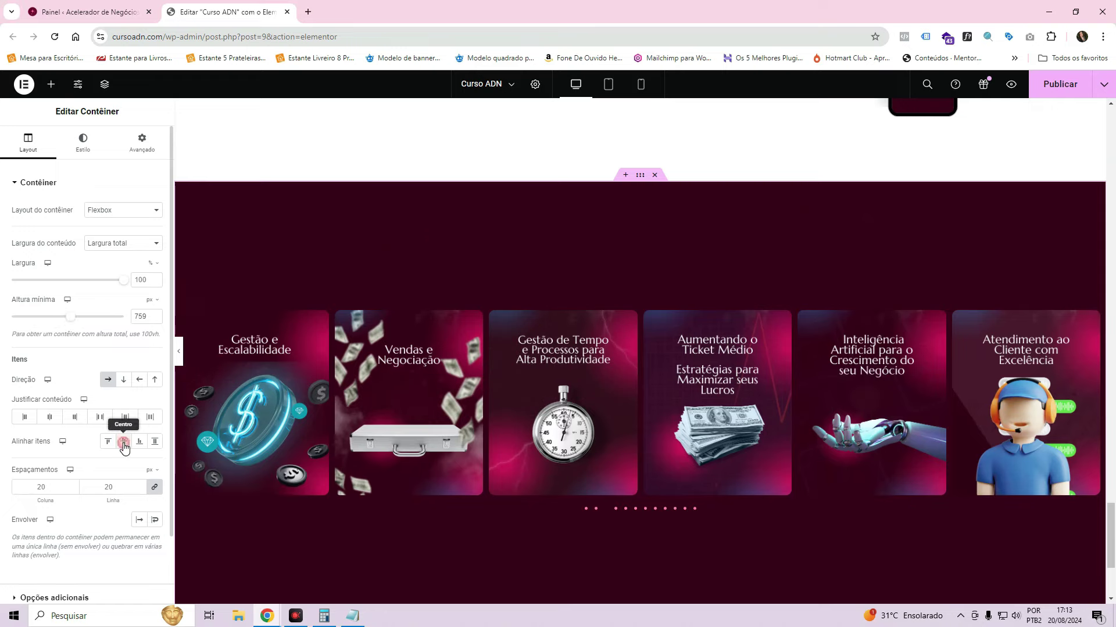
click(178, 351)
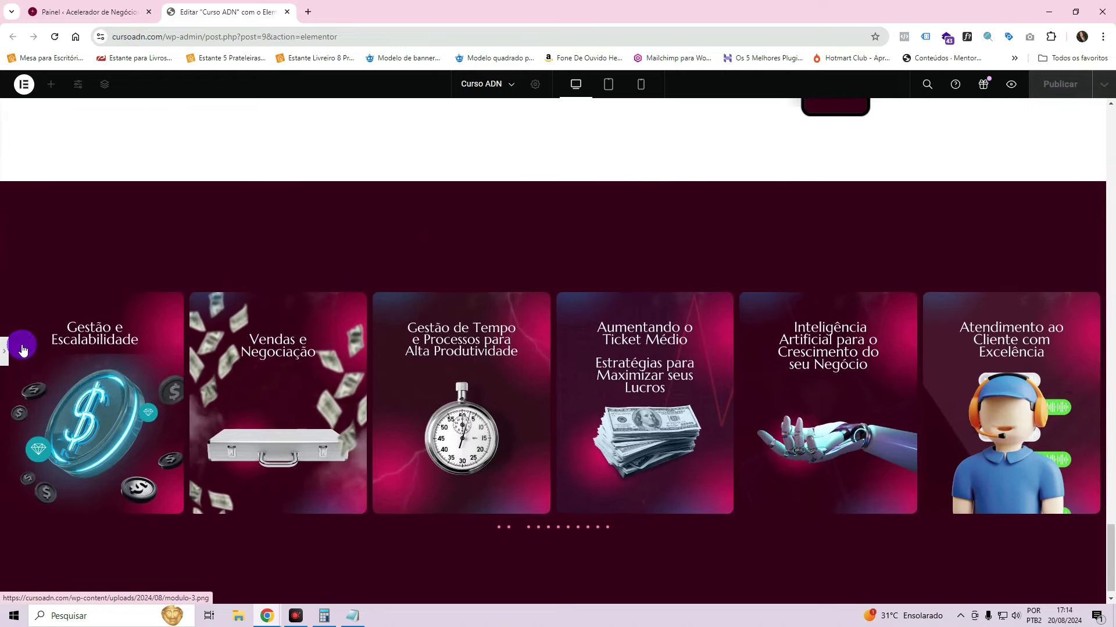
click(6, 350)
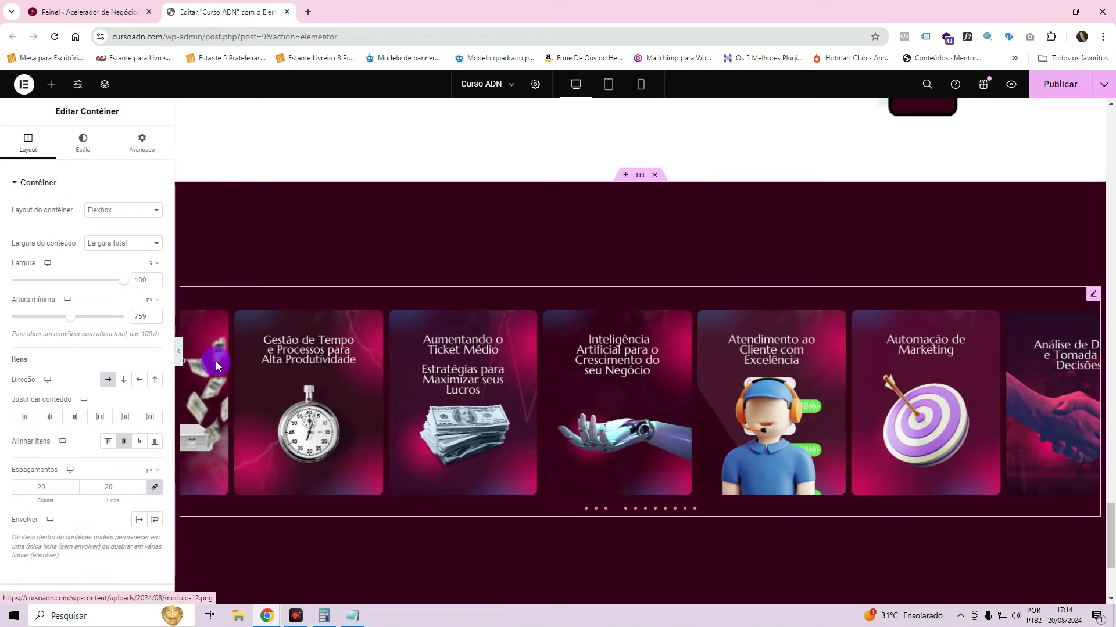
Step: Set the carousel's Slides para mostrar to 5 and preview the result
click(1091, 294)
scroll(105, 482, down, 1)
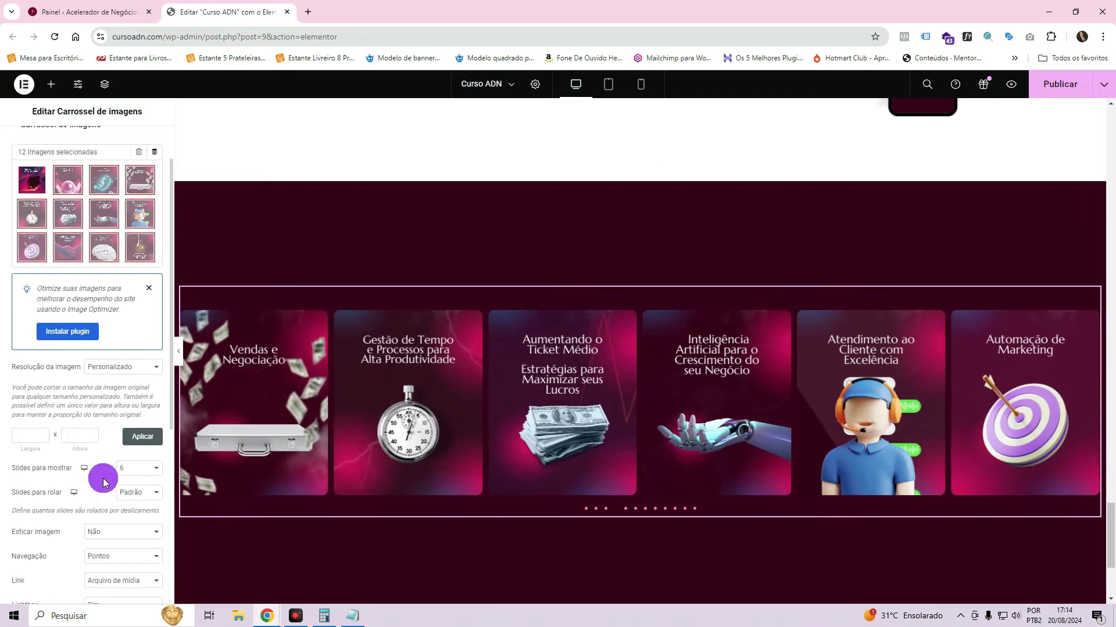
scroll(105, 482, down, 1)
click(139, 410)
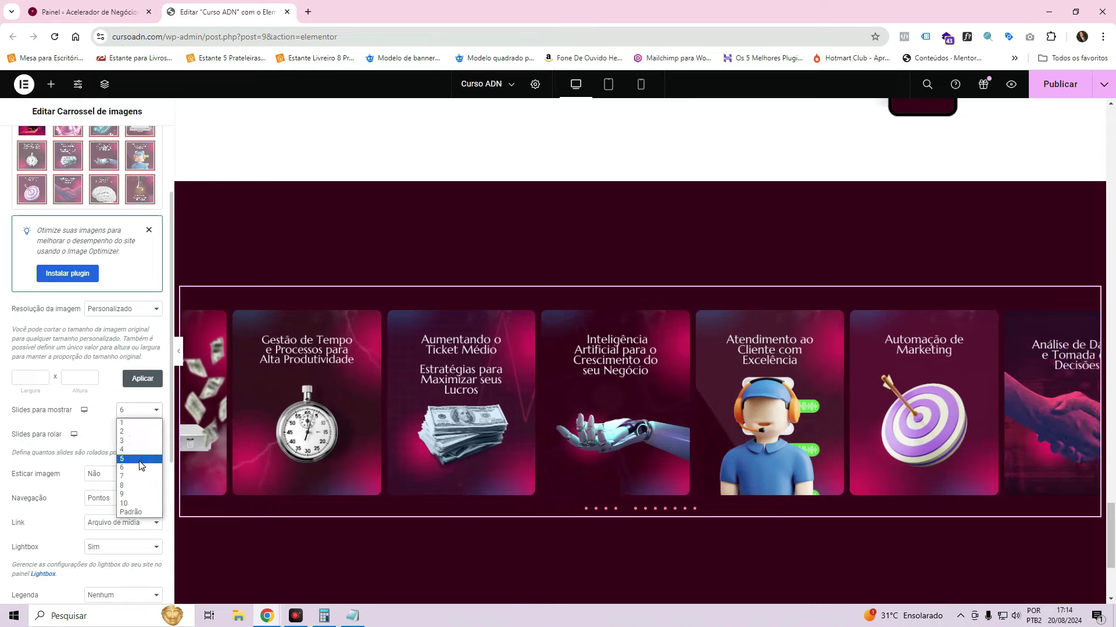
click(139, 460)
click(179, 352)
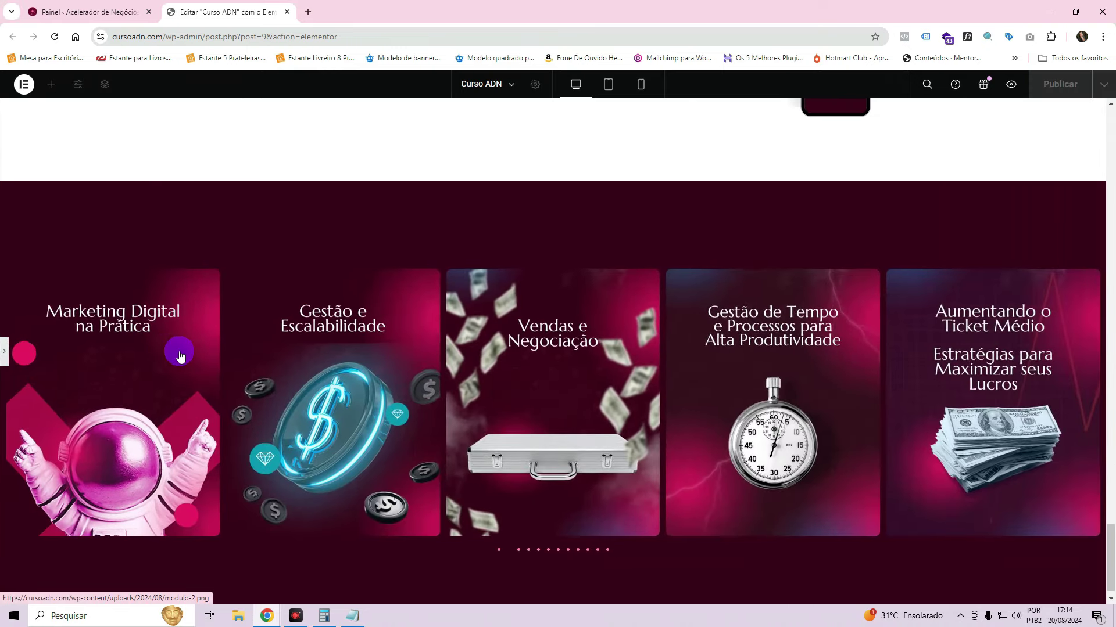
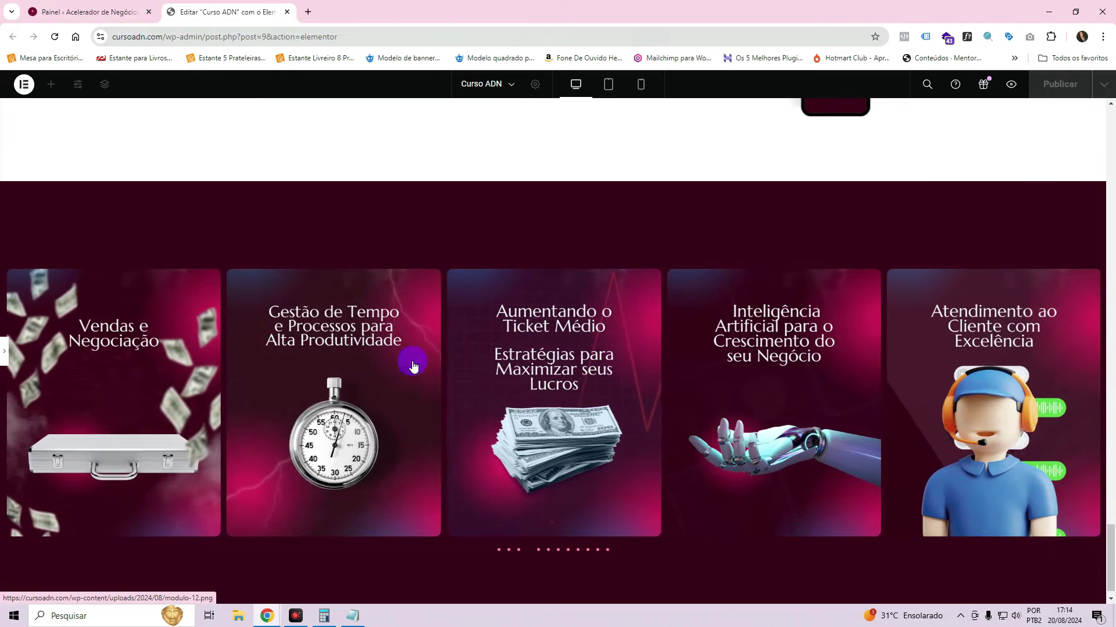
Step: Open the Image Carousel widget's settings, then return to the WordPress dashboard (Painel) tab
scroll(6, 346, down, 1)
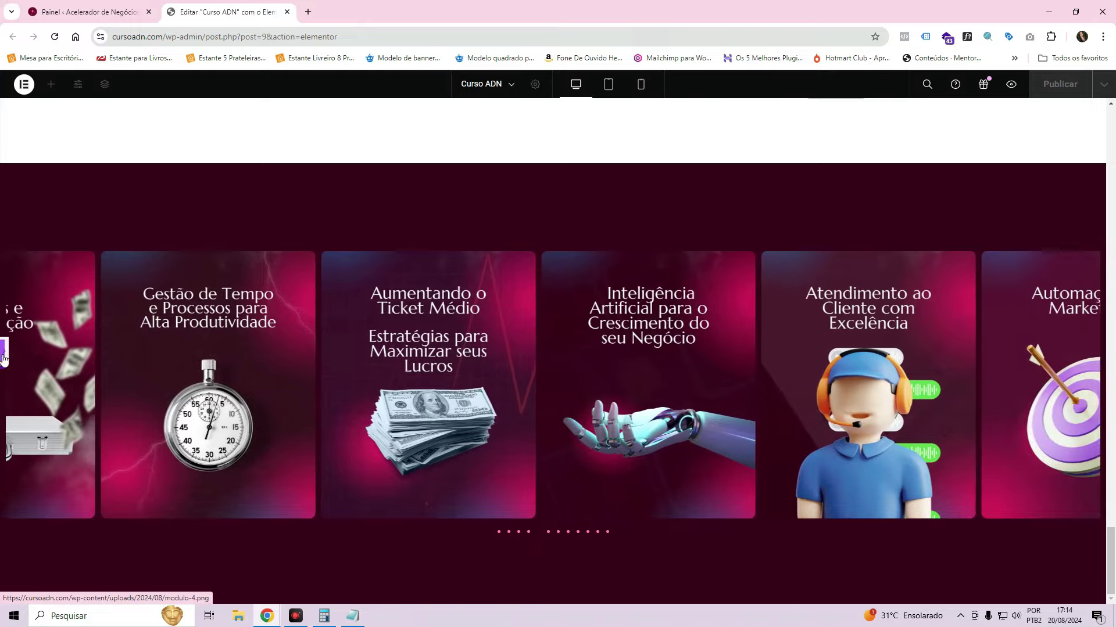
click(4, 347)
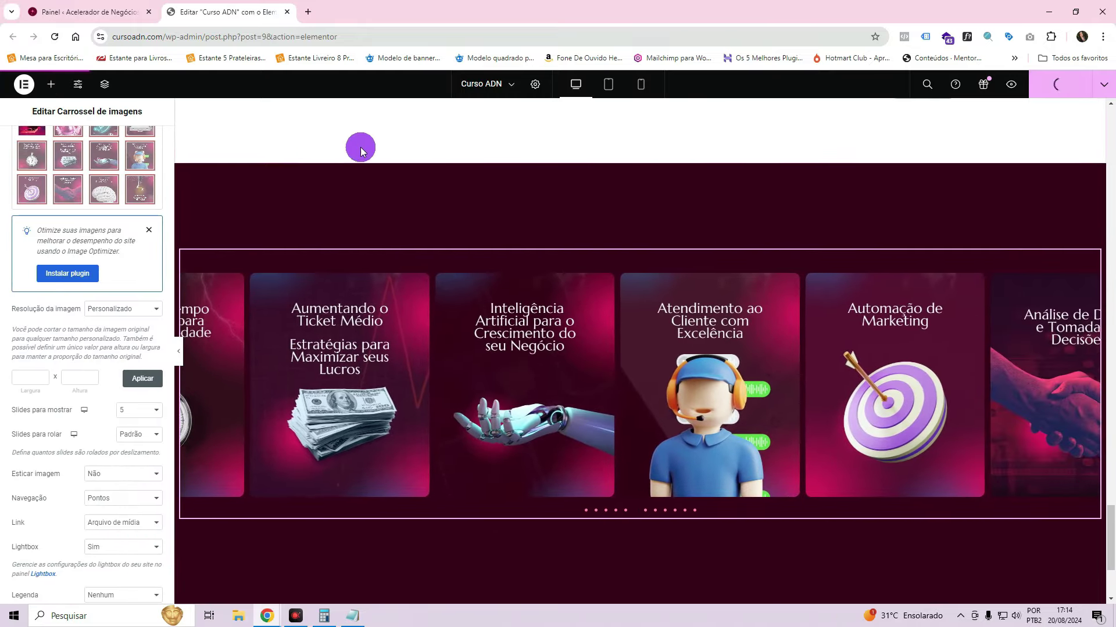
right_click(1086, 259)
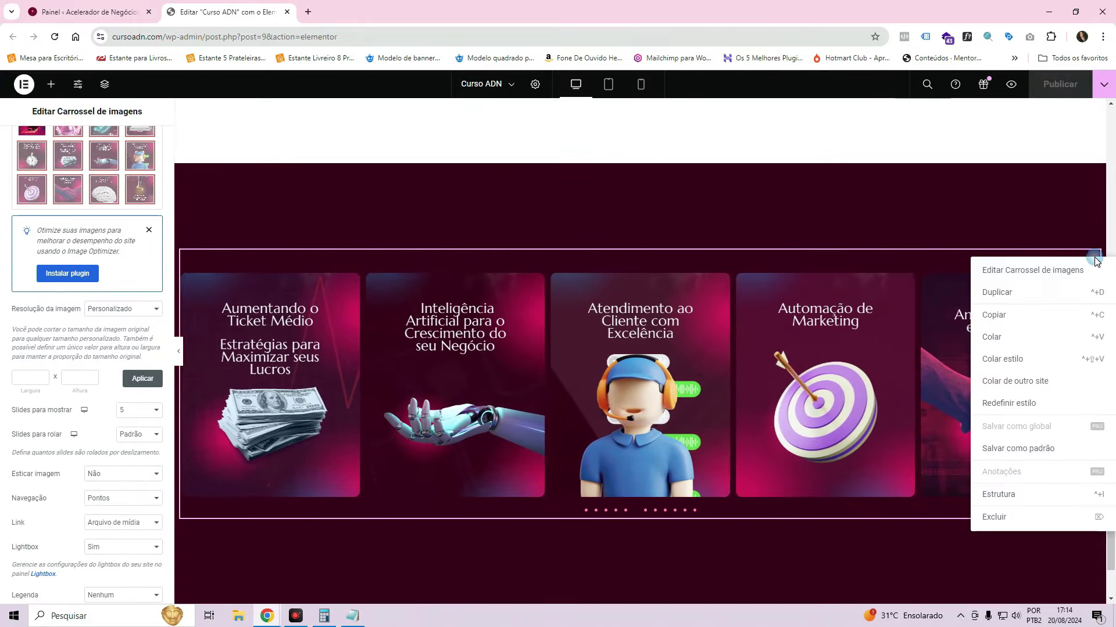
click(1019, 314)
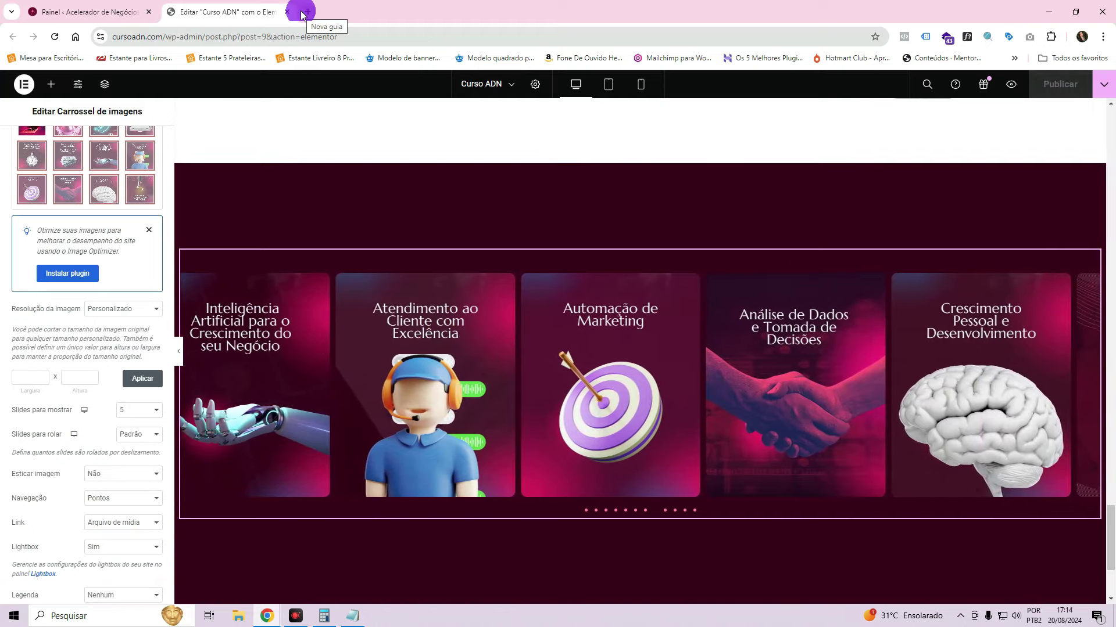
click(93, 11)
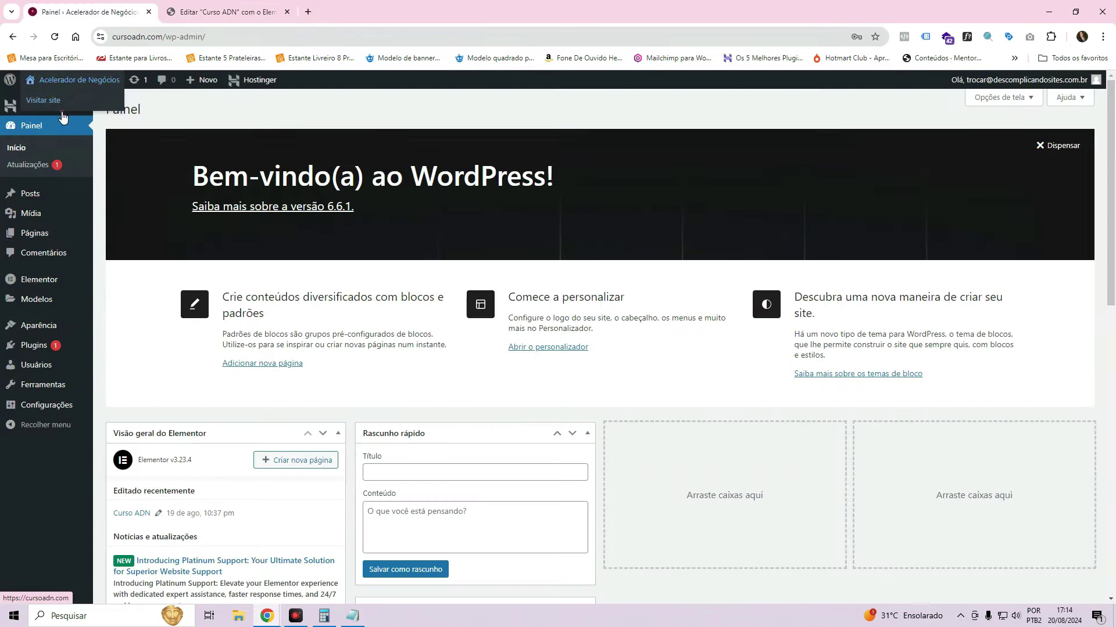
Step: On the live site, capture the module image carousel with Snipping Tool
click(40, 87)
scroll(539, 232, down, 7)
scroll(540, 232, down, 20)
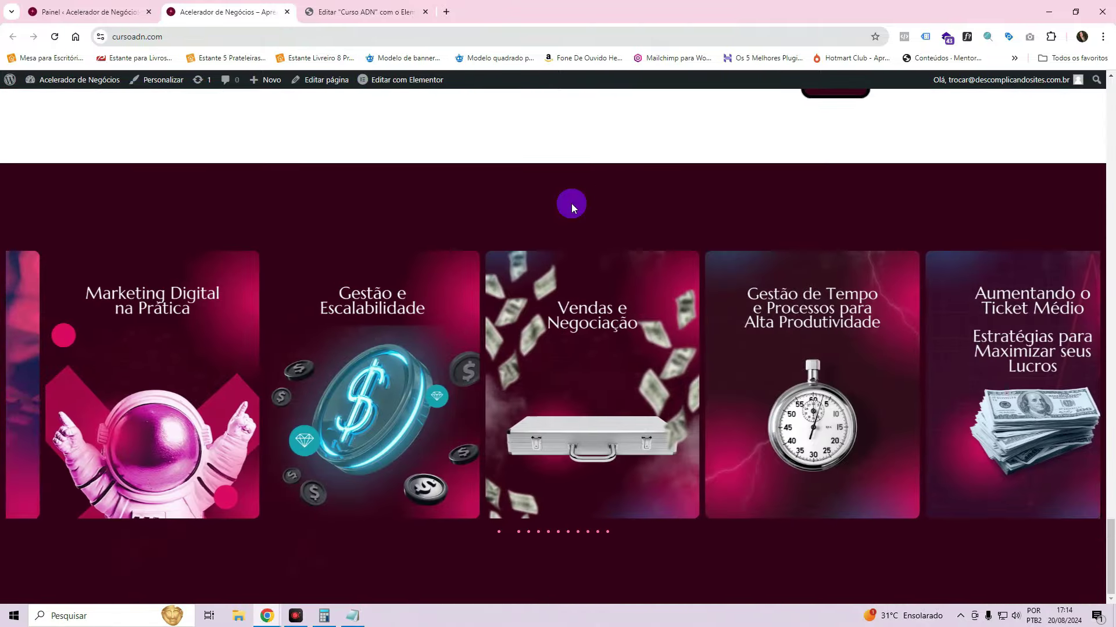
click(58, 616)
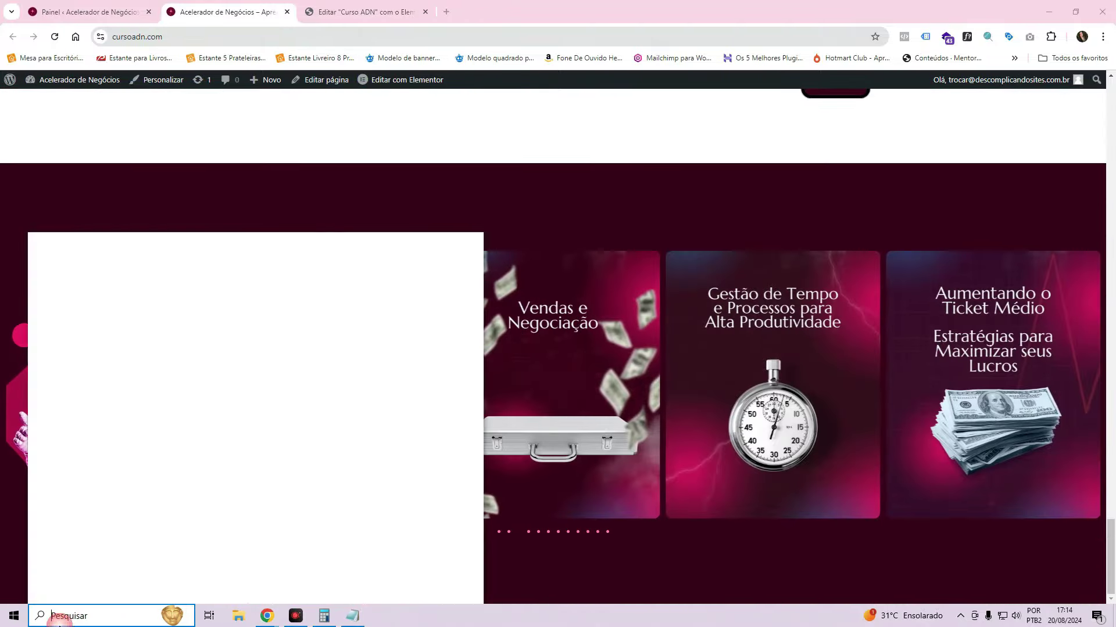
text(cap)
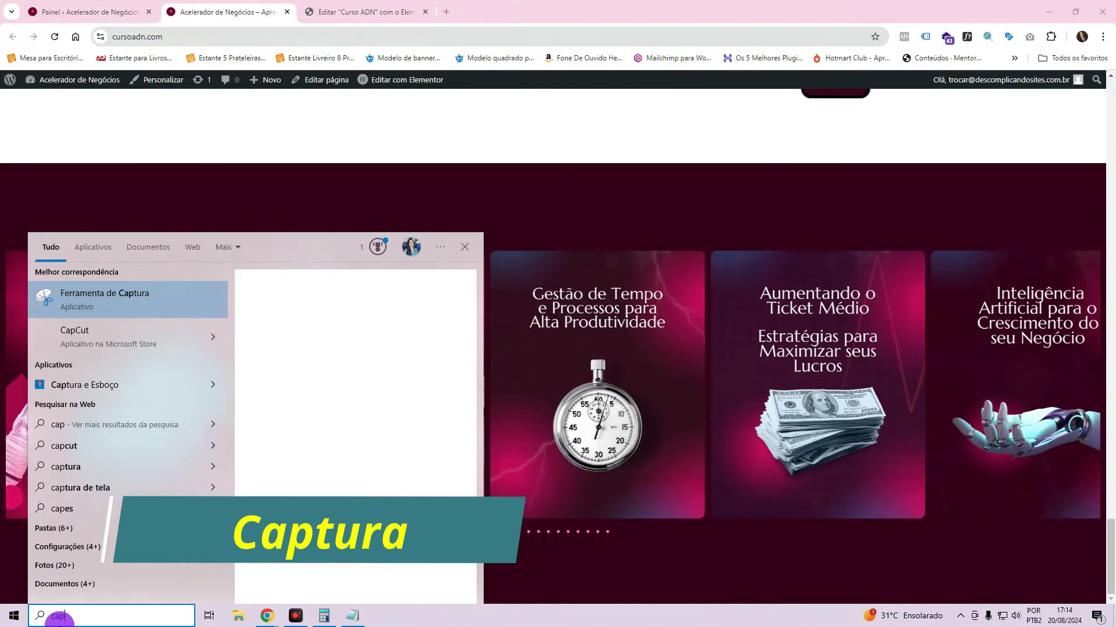
click(56, 292)
click(488, 132)
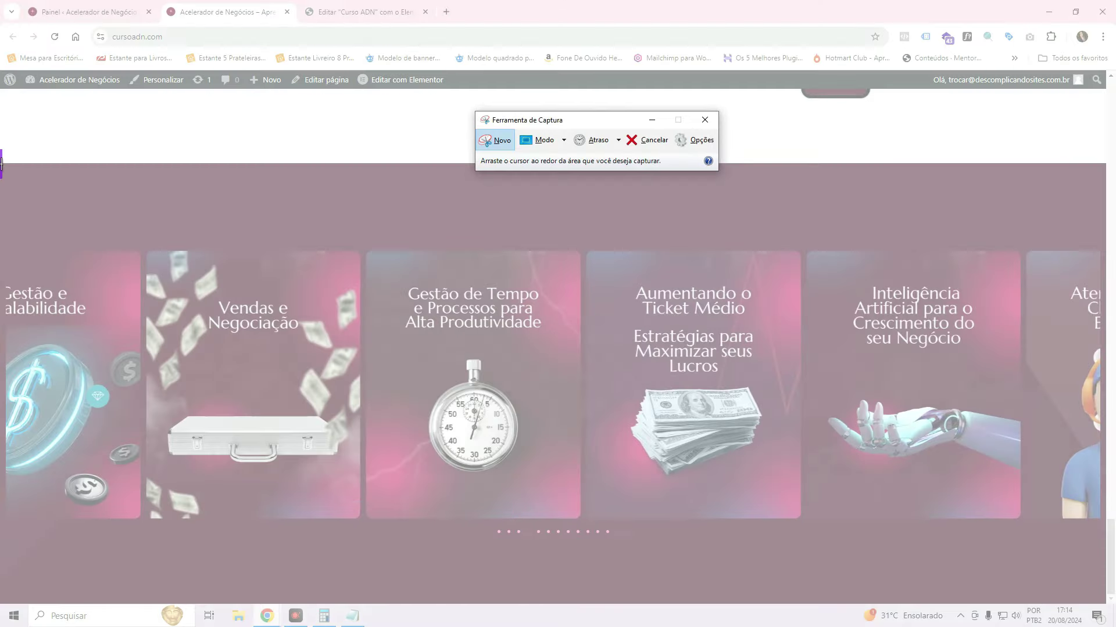
drag(1, 164, 1104, 606)
Step: Save the capture as a PNG on the desktop (Área de Trabalho)
key(ctrl+s)
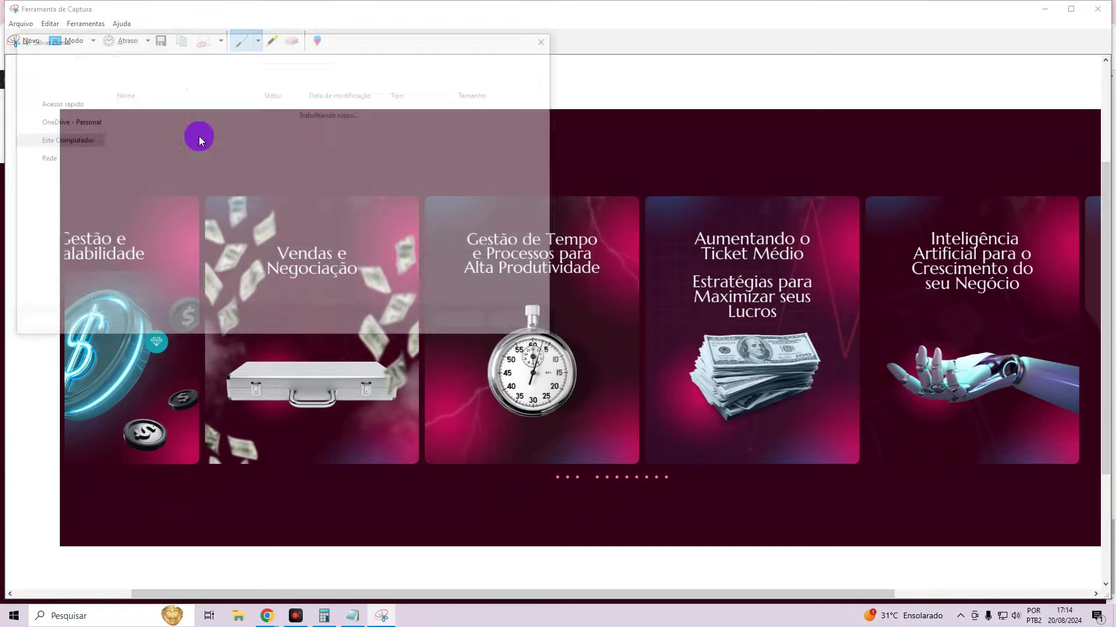
scroll(53, 143, up, 3)
click(56, 102)
double_click(134, 263)
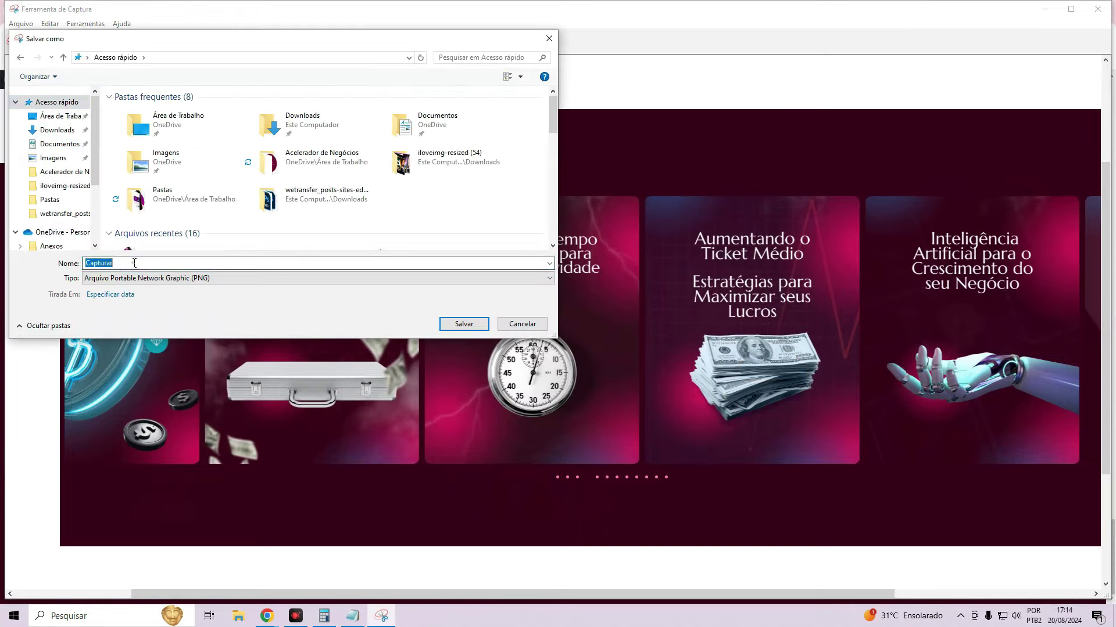
click(464, 323)
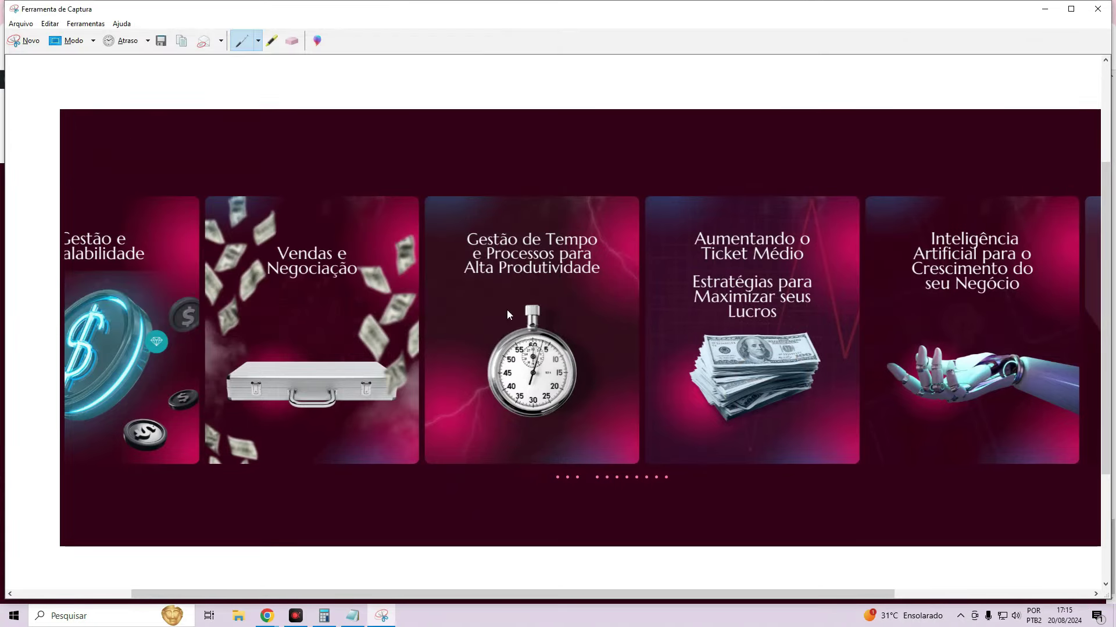
click(1102, 16)
click(363, 12)
Step: Go to canva.com and create a custom-size 1000 × 1000 px design
click(446, 13)
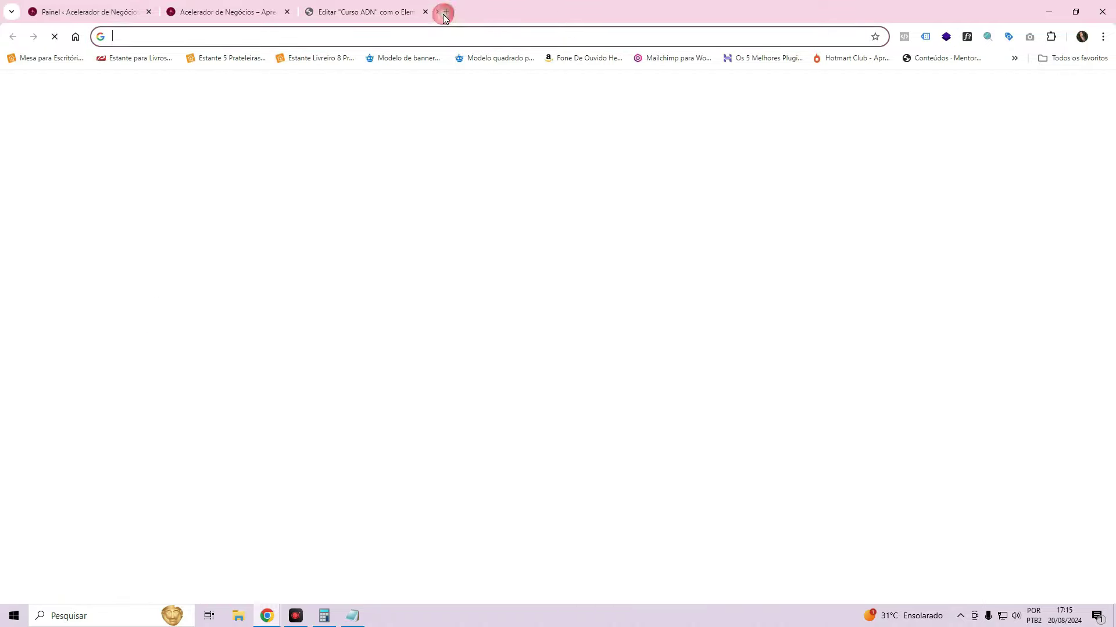
text(canva.com)
key(Return)
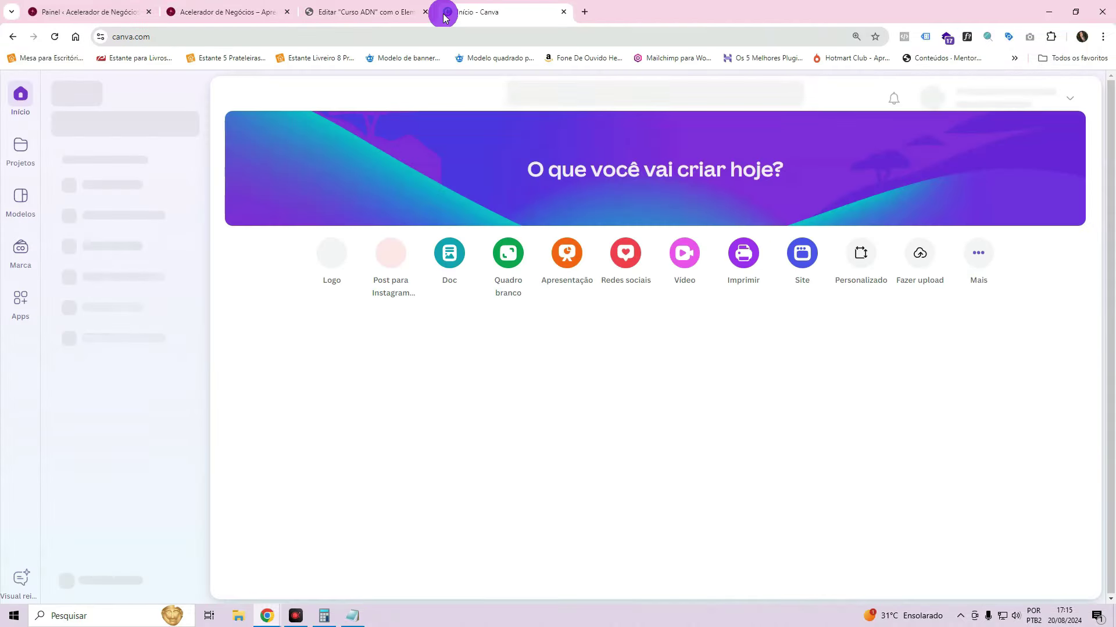
click(117, 124)
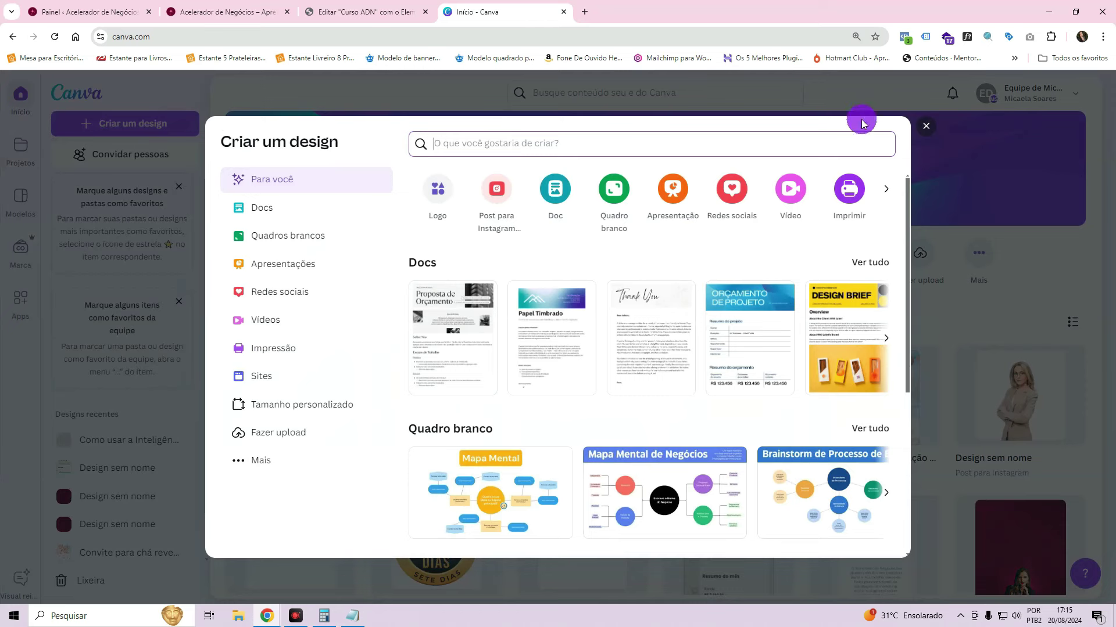
click(324, 406)
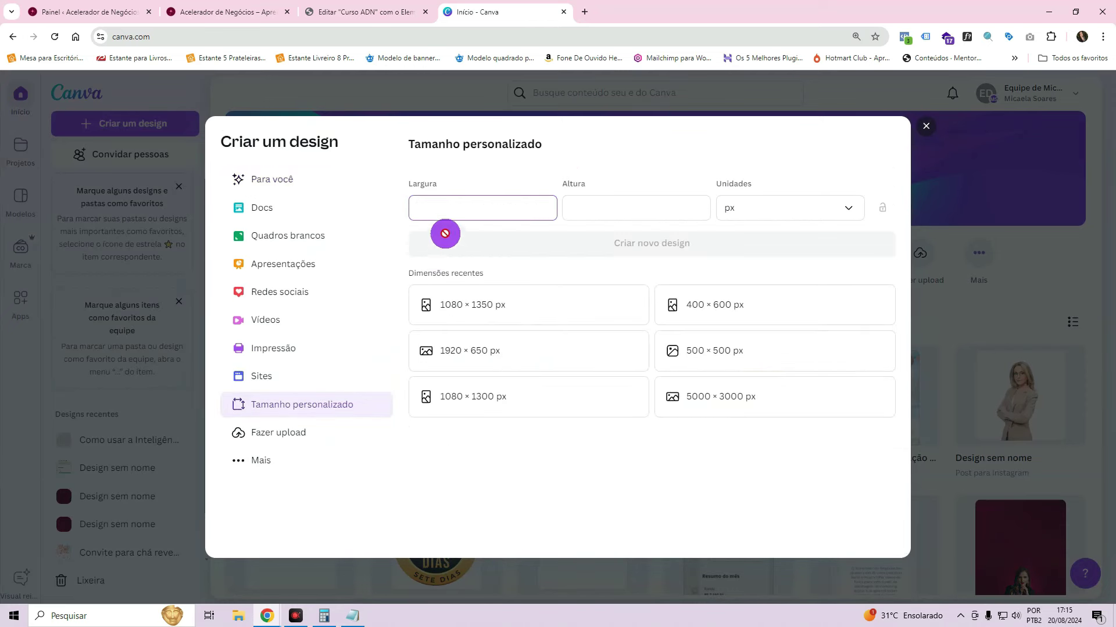
text(100)
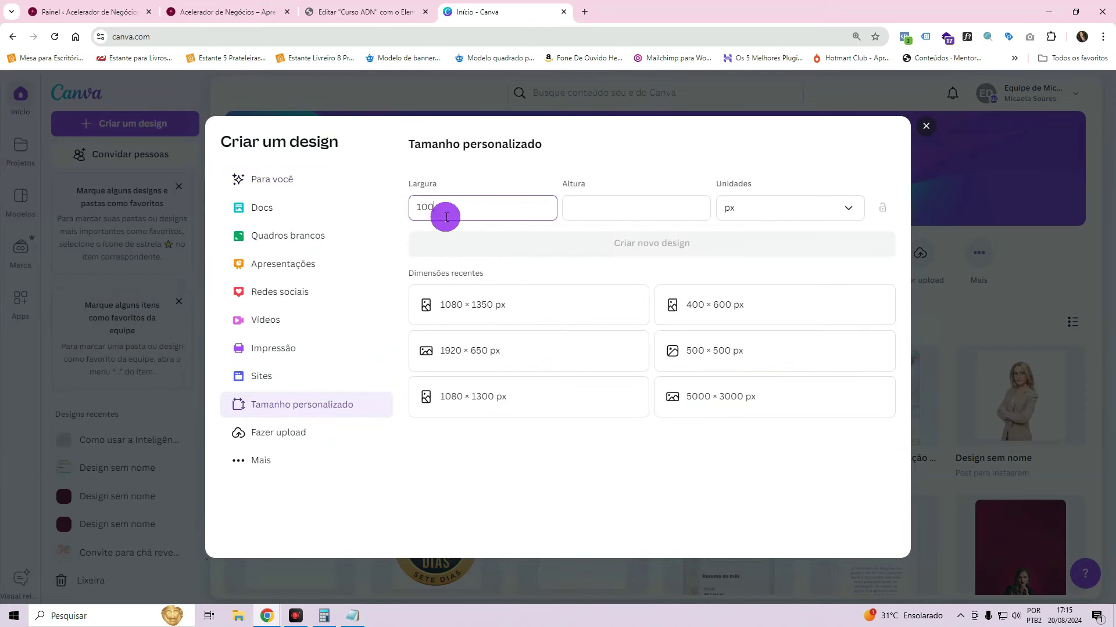
text(0)
click(580, 212)
text(1)
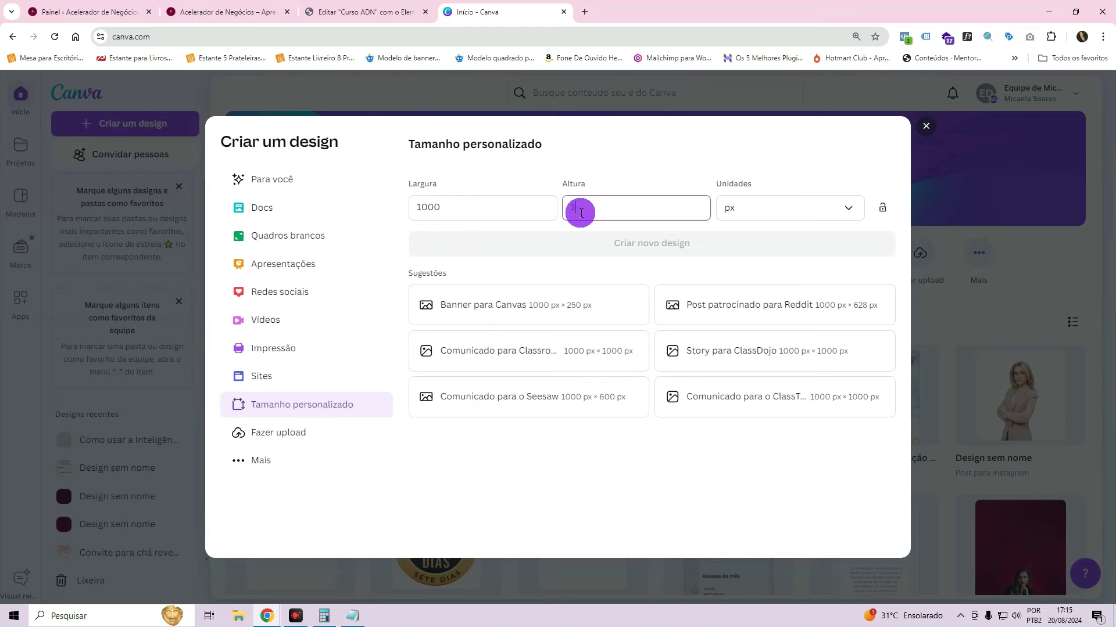
text(000)
click(684, 247)
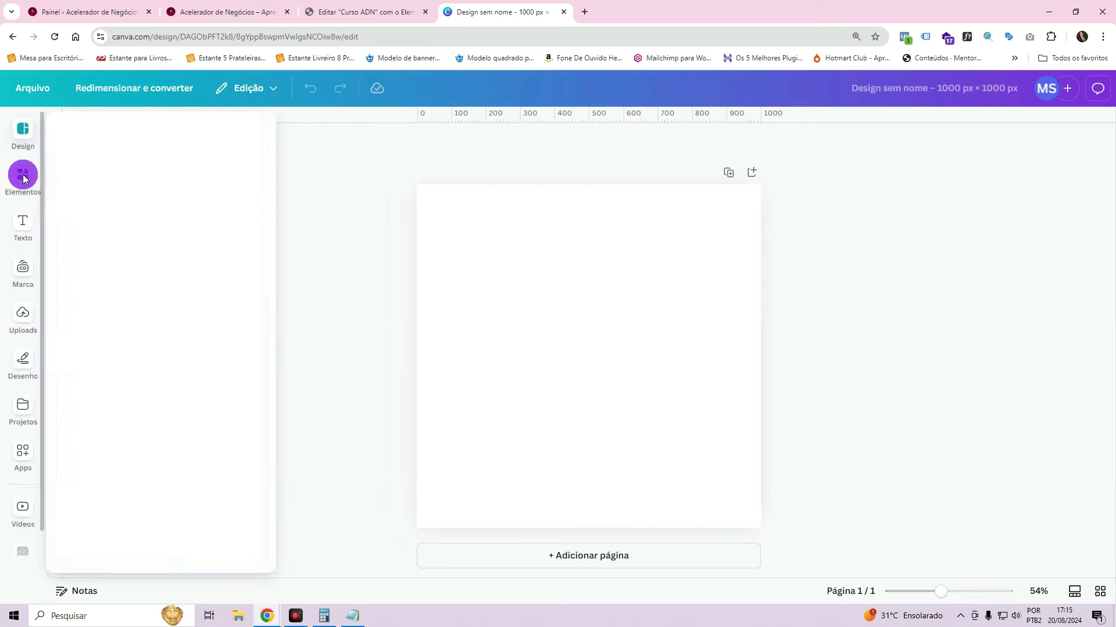
Step: Apply the Website Launch laptop-and-phone template found by searching 'mockup'
click(161, 141)
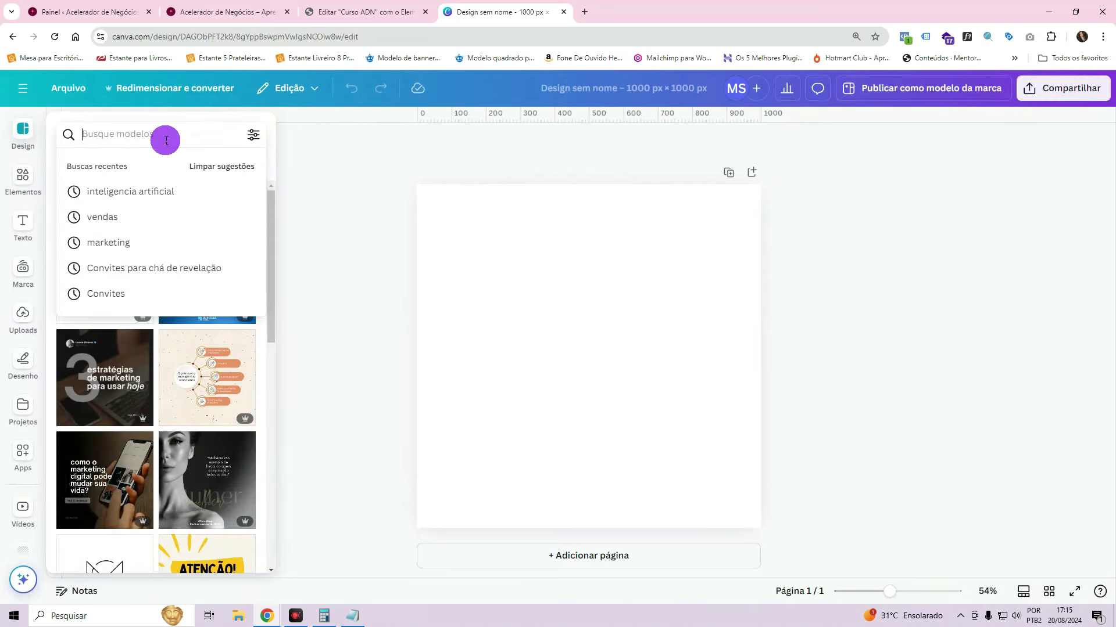
text(mockup)
key(Return)
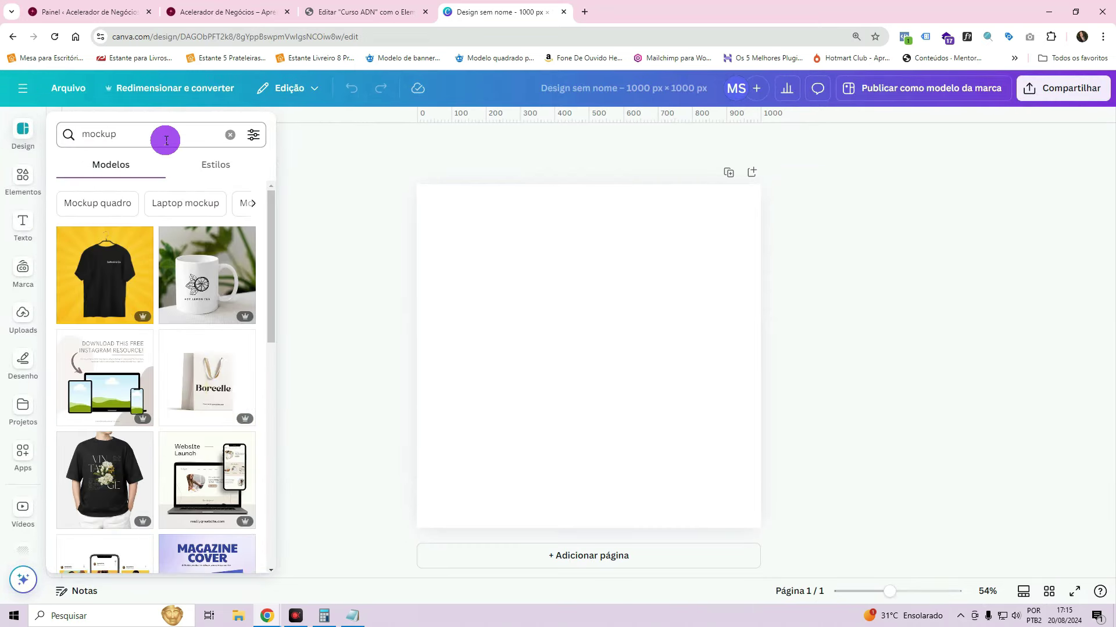
scroll(212, 349, down, 3)
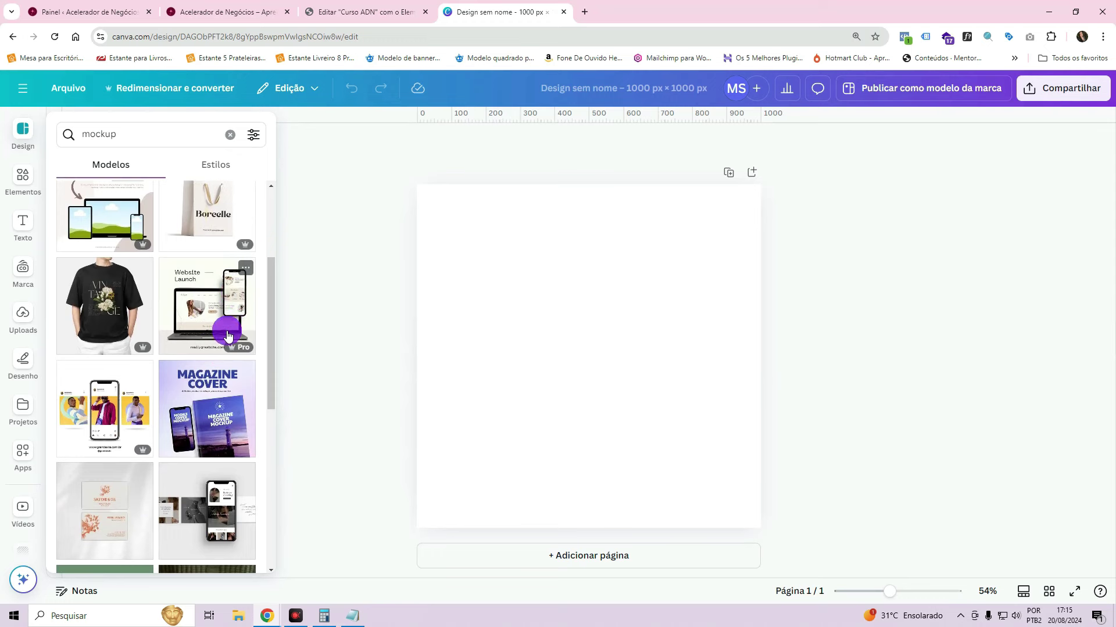
click(228, 336)
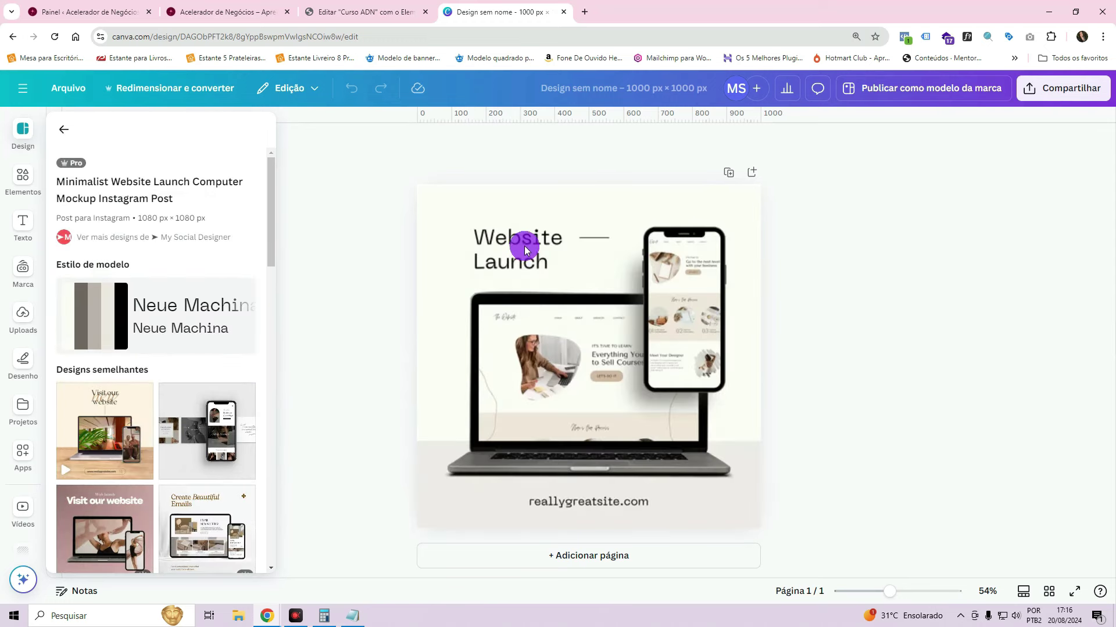
Step: Delete the Website Launch heading, the small line and the web address text
click(524, 250)
click(525, 240)
key(Delete)
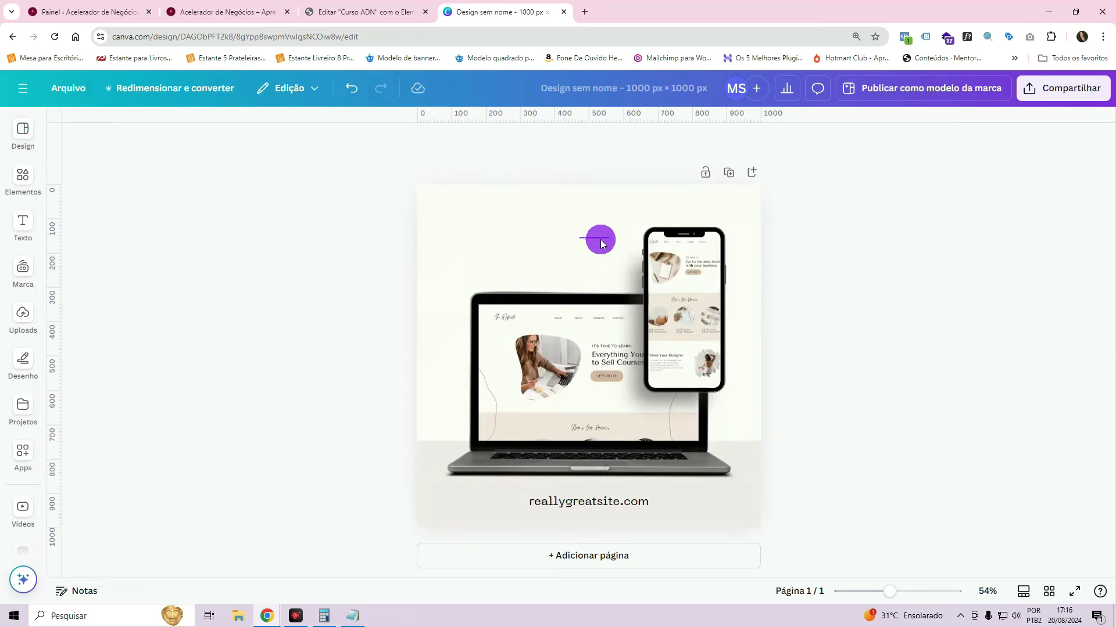
click(600, 240)
key(Delete)
click(662, 517)
key(Delete)
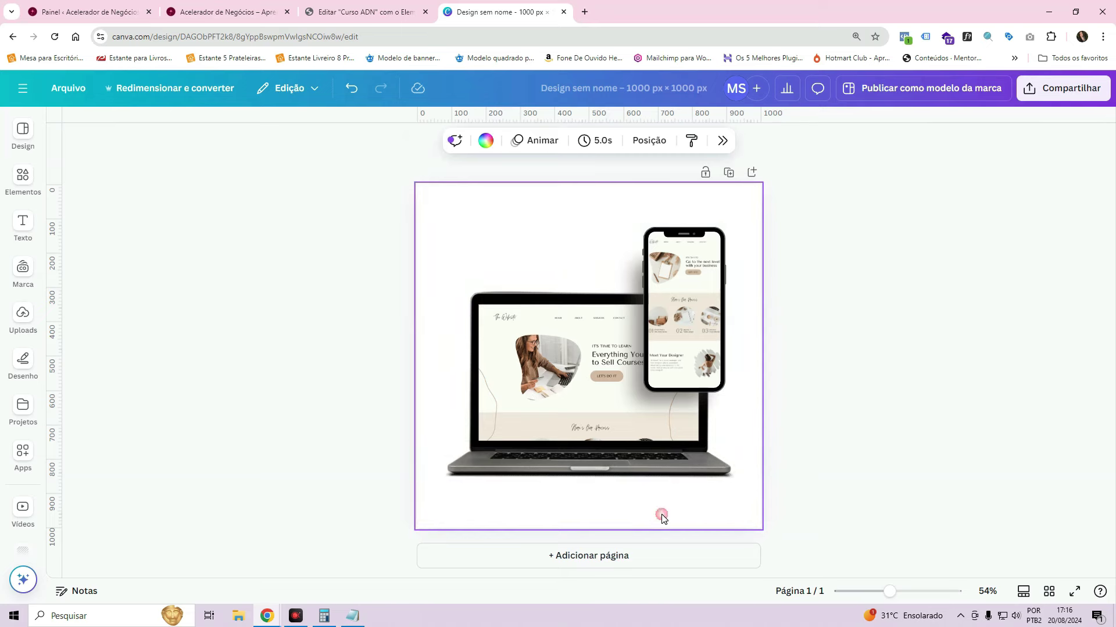
click(811, 290)
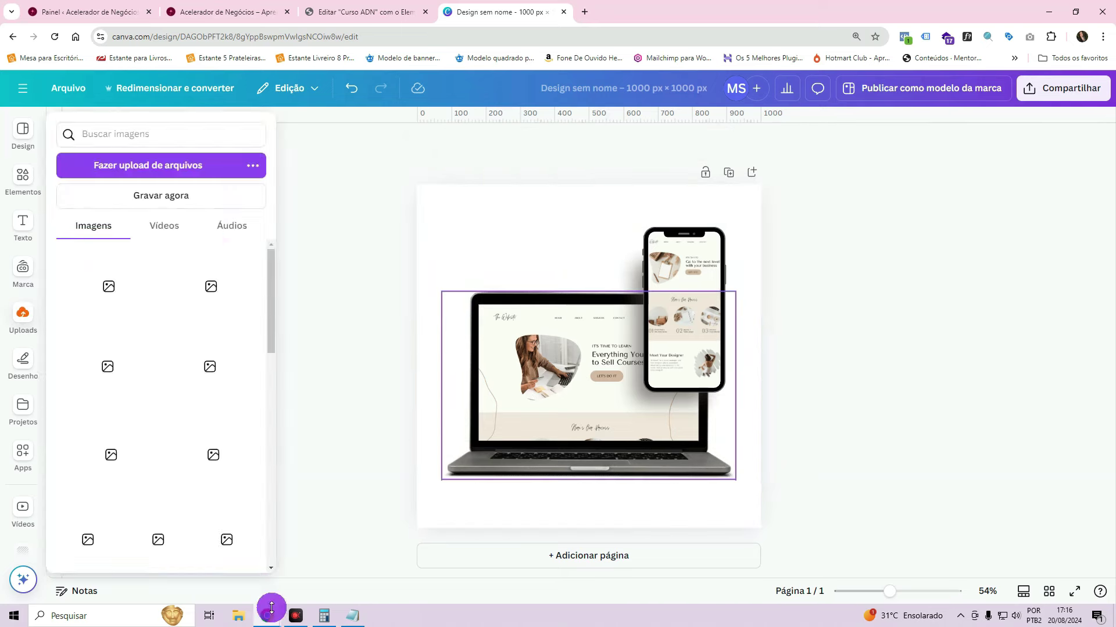
Step: Upload the saved carousel screenshot from the desktop to Canva and add it to the design
click(241, 622)
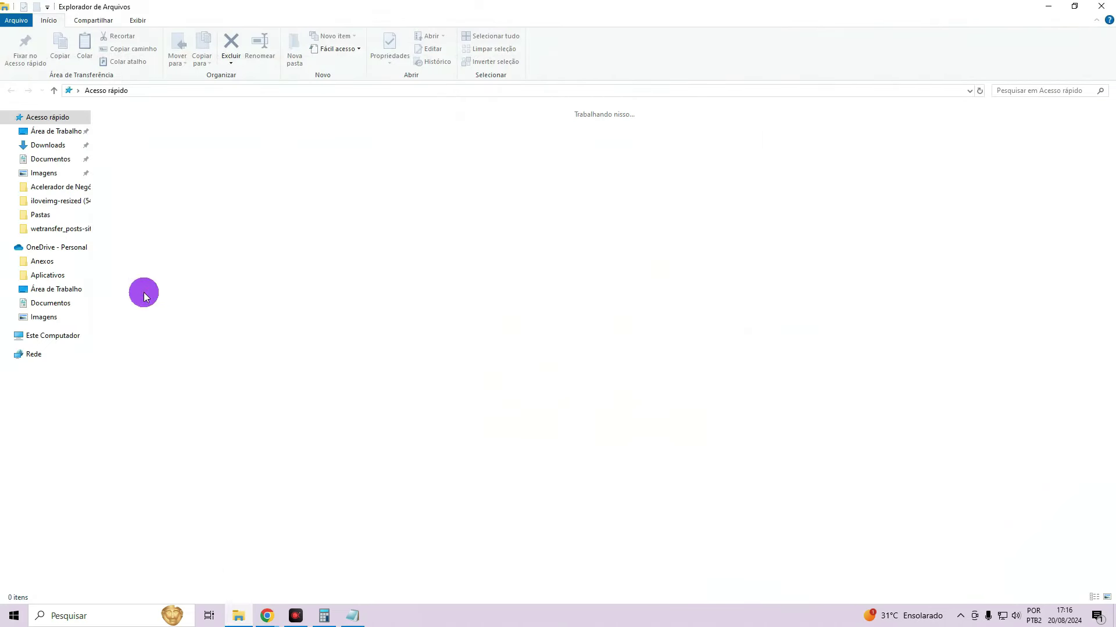
click(45, 146)
click(73, 132)
drag(447, 147, 585, 357)
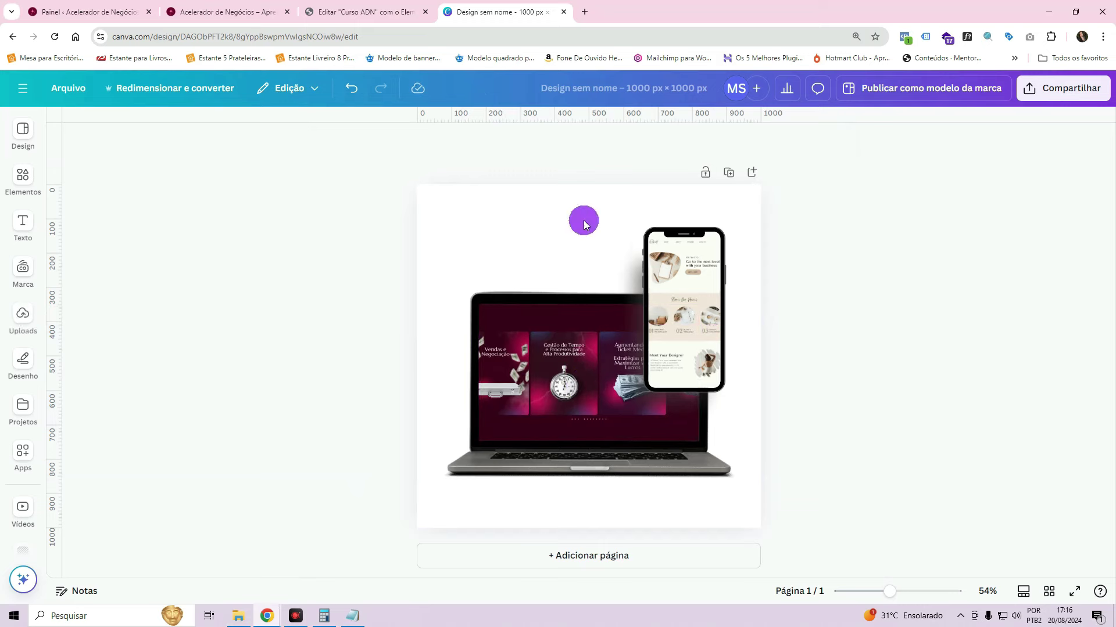
click(577, 241)
click(21, 183)
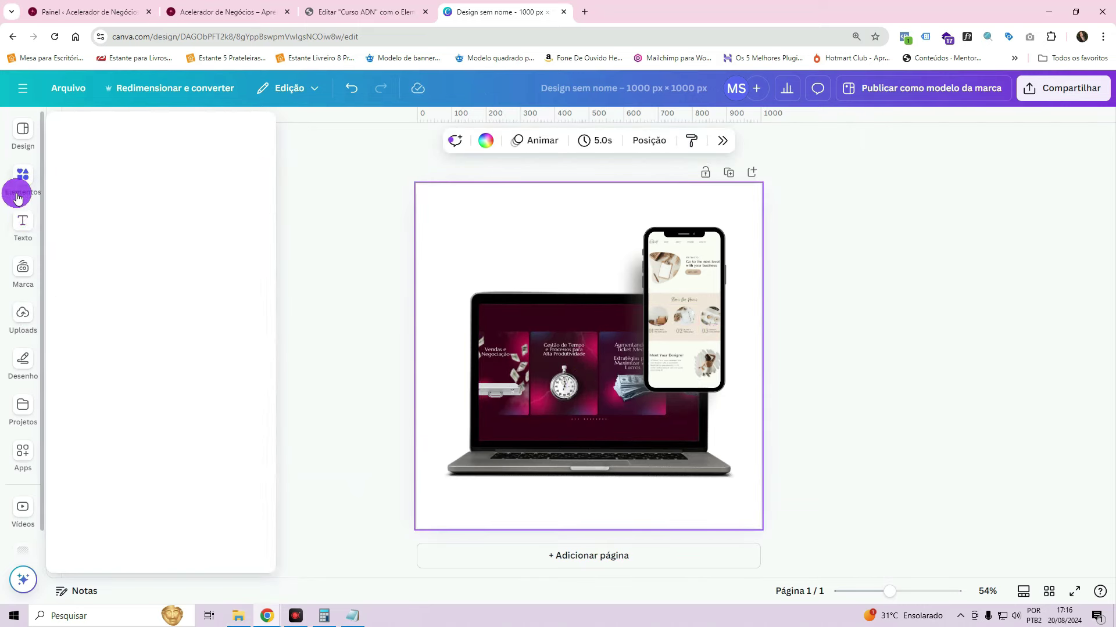
click(21, 300)
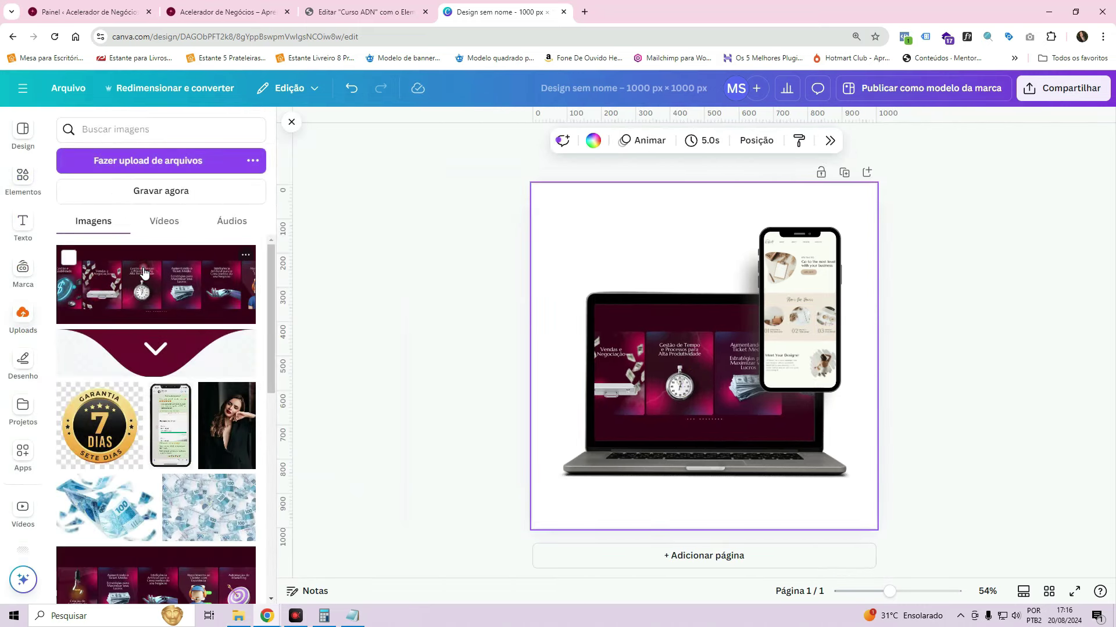
click(134, 272)
Step: Drop the banner strip into the phone screen and crop it to the neon dollar slide
drag(678, 357, 782, 307)
click(969, 272)
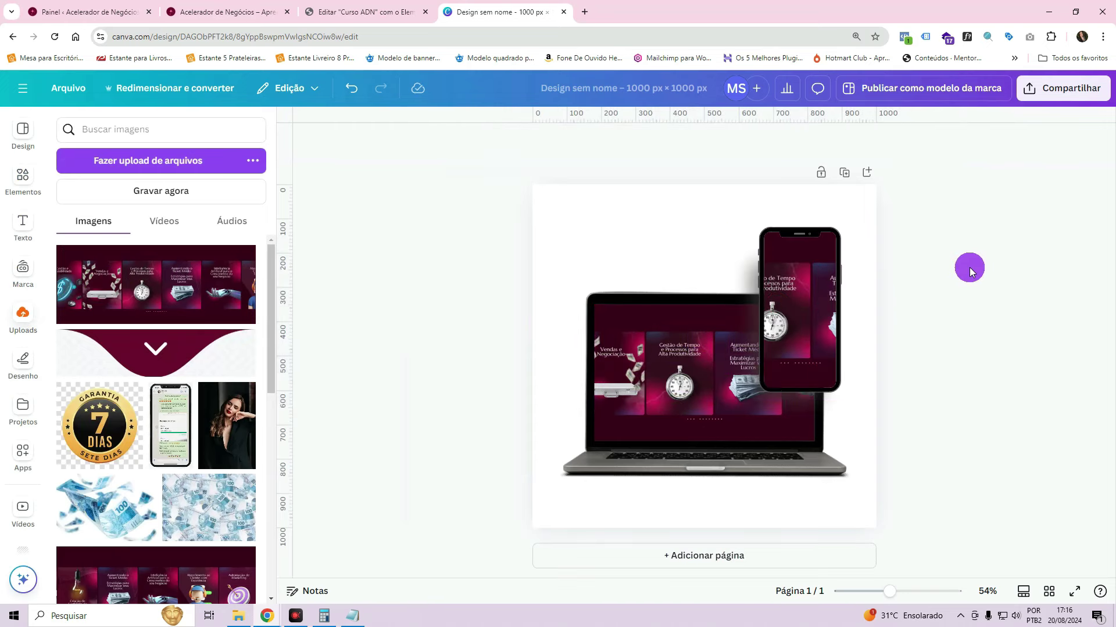
click(812, 294)
double_click(812, 294)
drag(792, 287, 1021, 296)
click(552, 298)
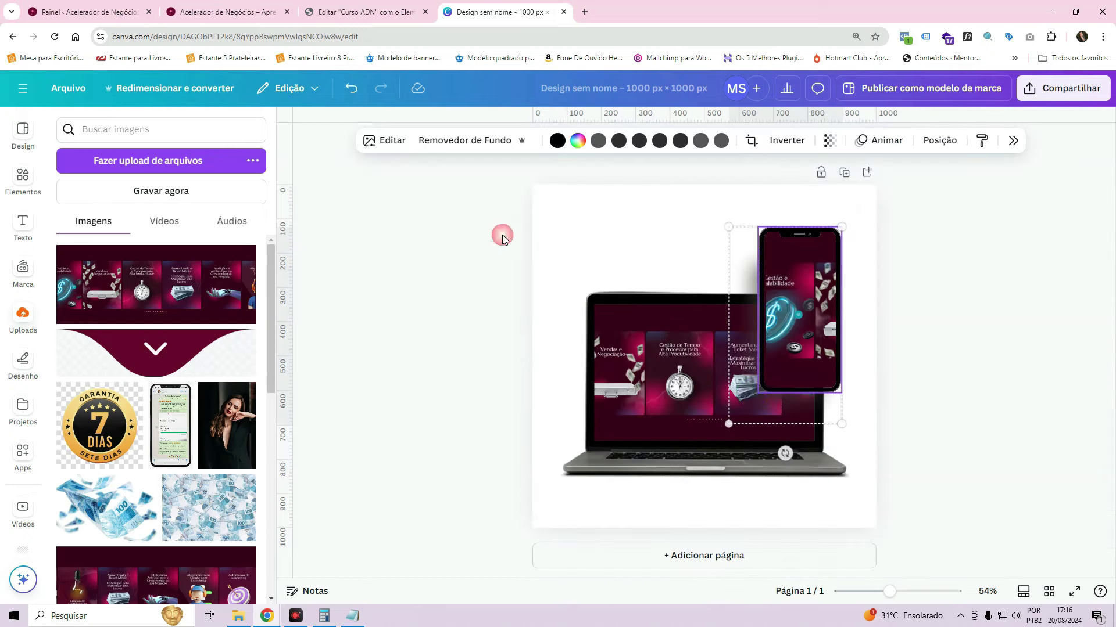
click(506, 339)
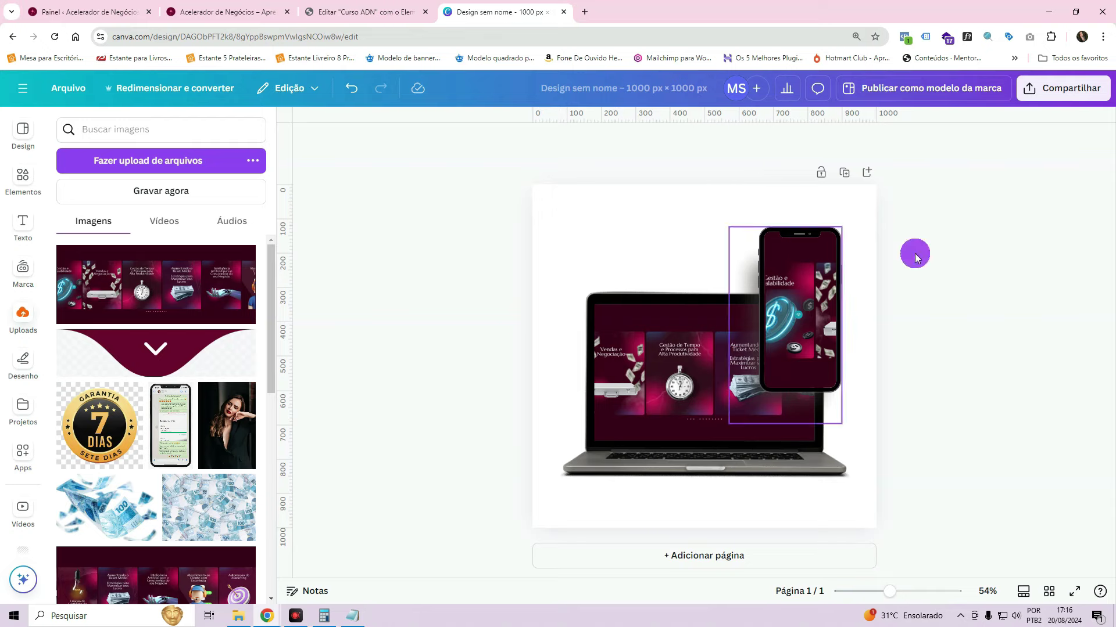
Step: Check the live course site, then come back to the Canva design
click(198, 6)
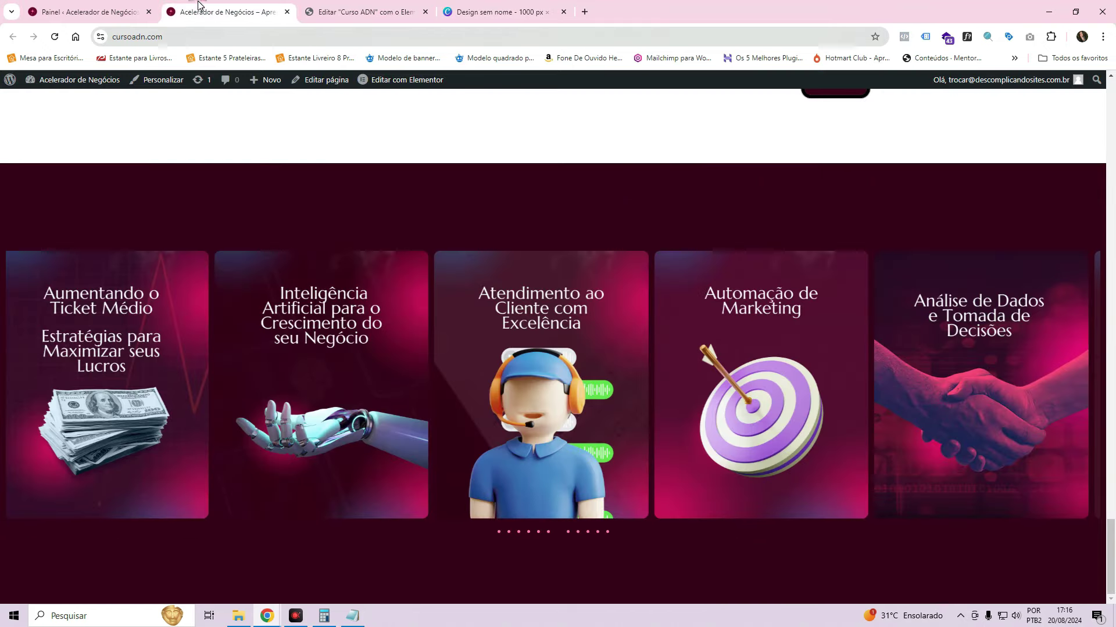
scroll(717, 247, up, 5)
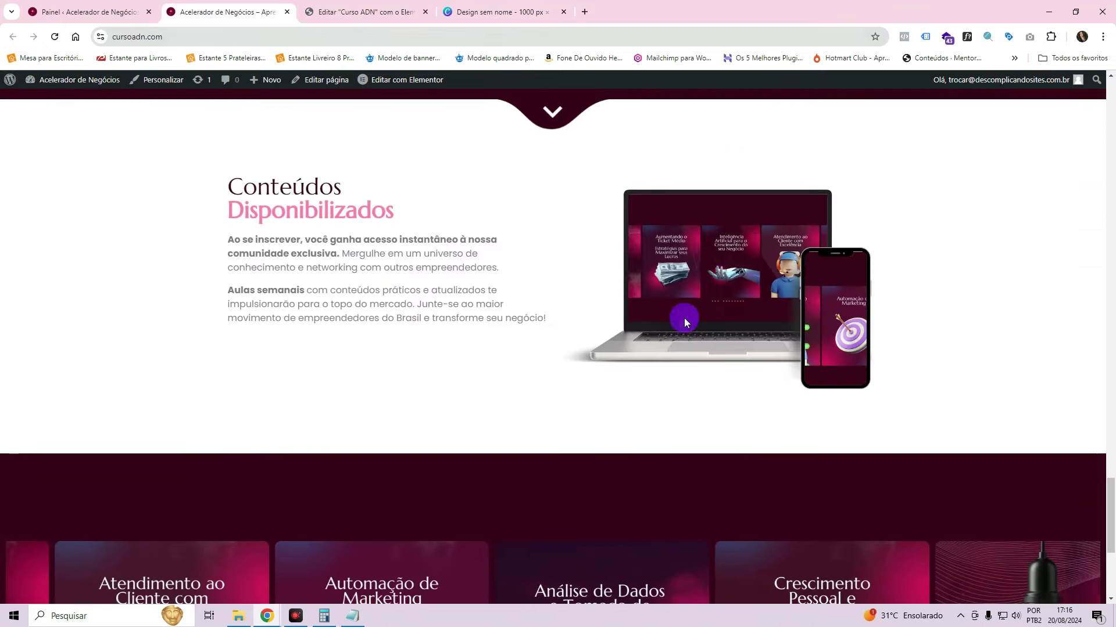
click(497, 11)
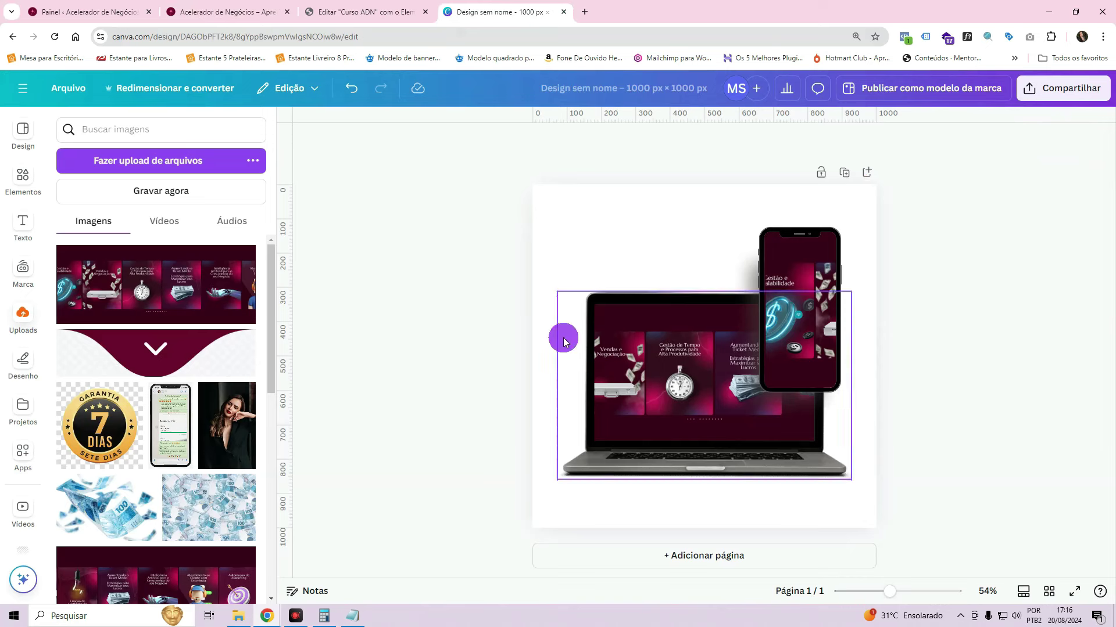
Step: Set Canva's PNG download options with Fundo transparente enabled
click(1059, 81)
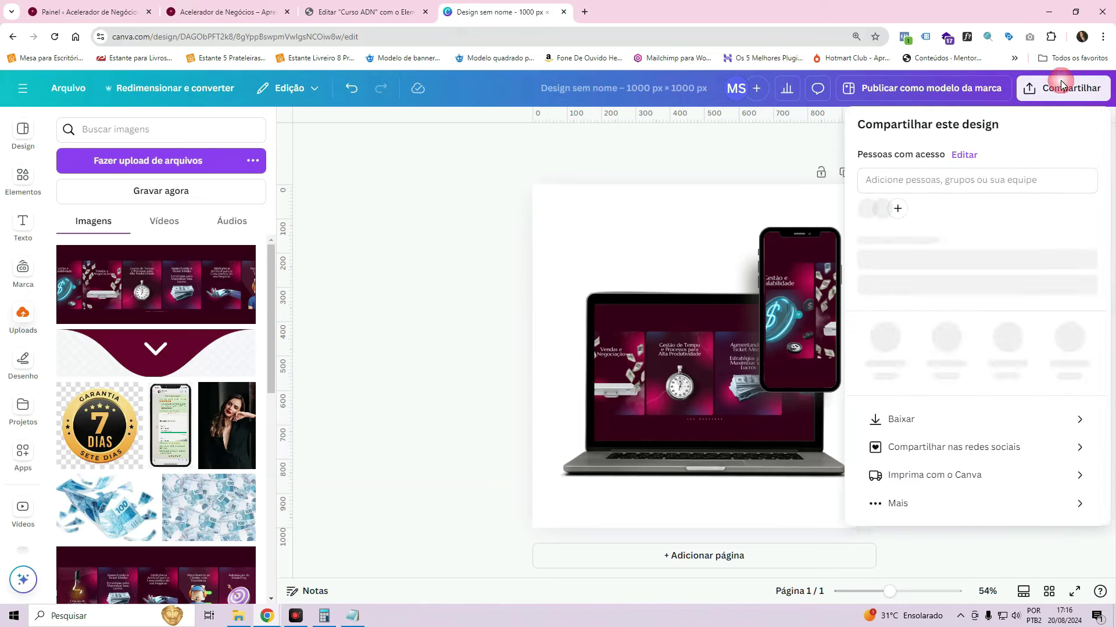
click(874, 426)
click(869, 267)
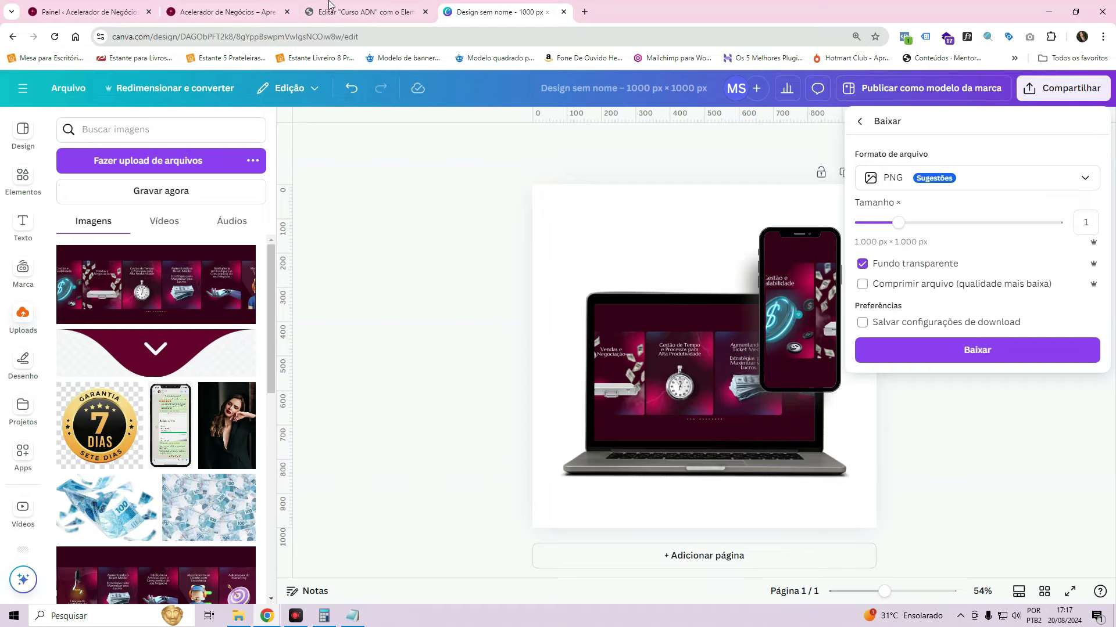
click(355, 5)
Step: Close the Canva tab, delete the image carousel section and publish
scroll(667, 237, up, 10)
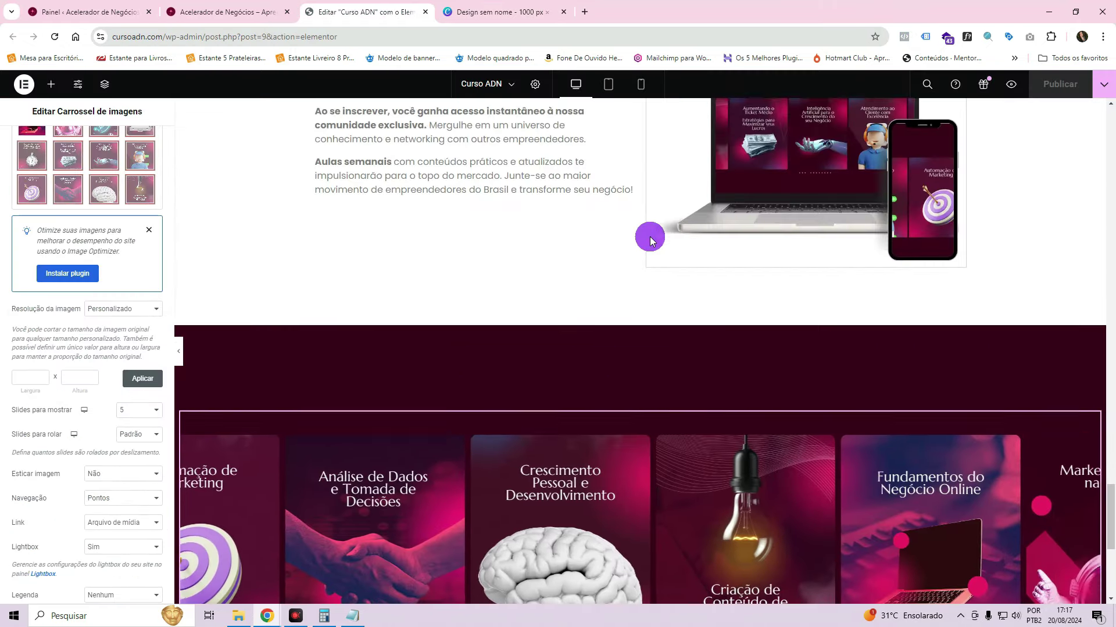
scroll(721, 415, down, 2)
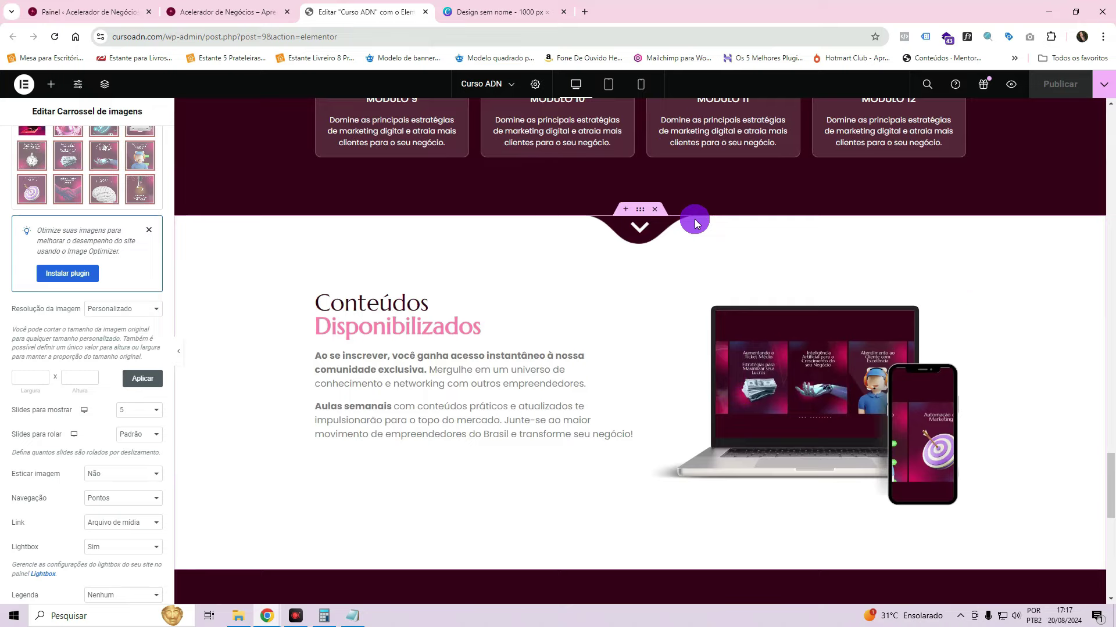
click(511, 13)
click(567, 12)
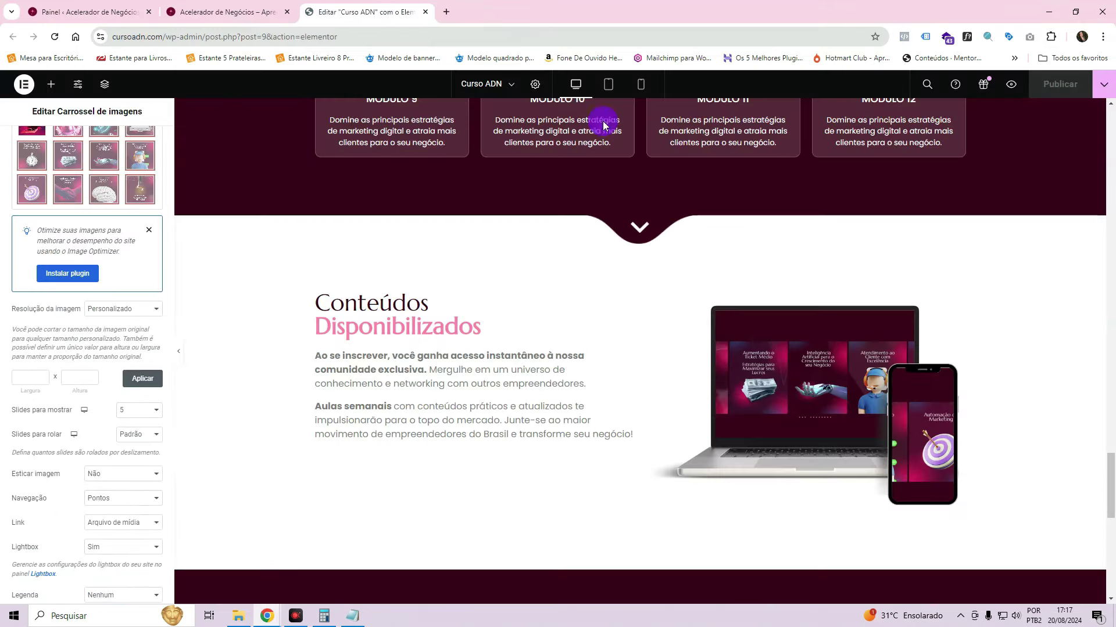
scroll(829, 313, down, 5)
click(655, 273)
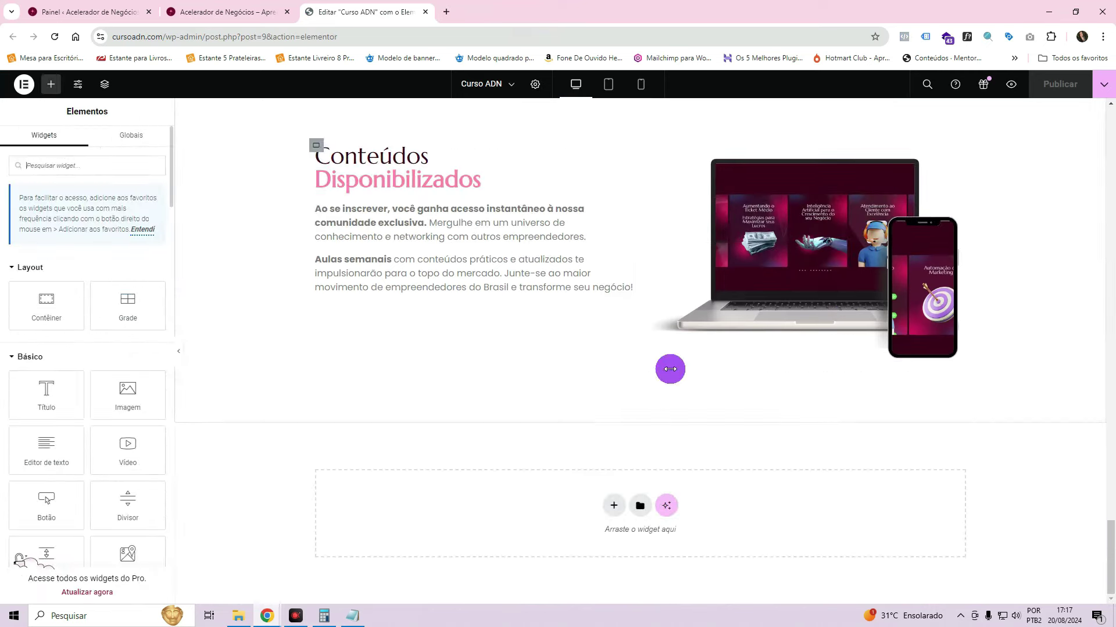
click(1060, 84)
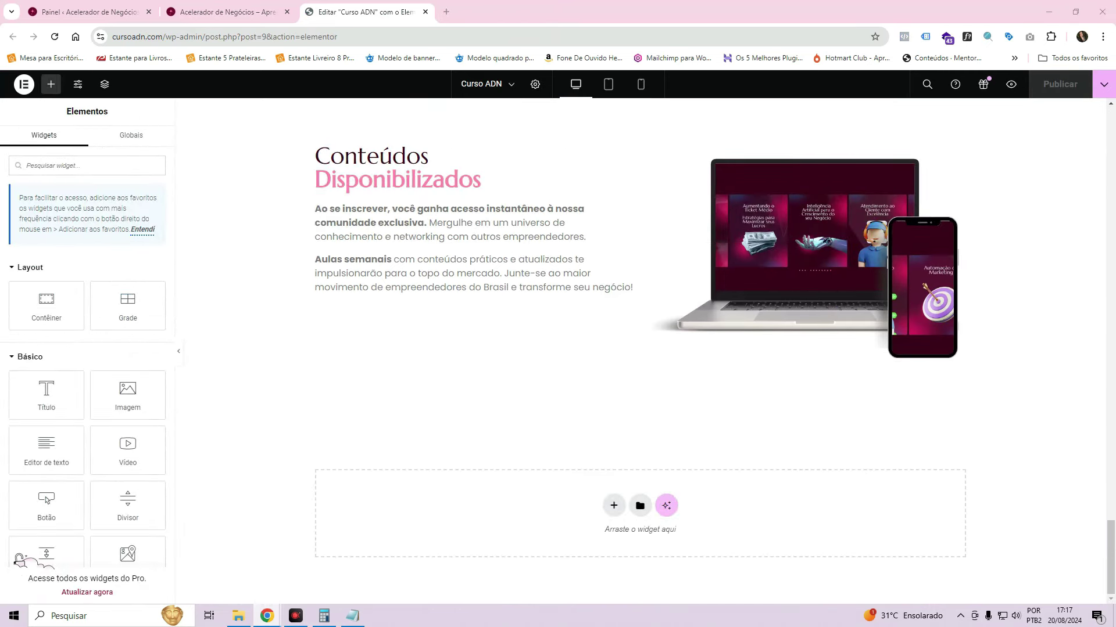
Step: Add a single-column Flexbox container with the Secundário dark wine background
click(612, 503)
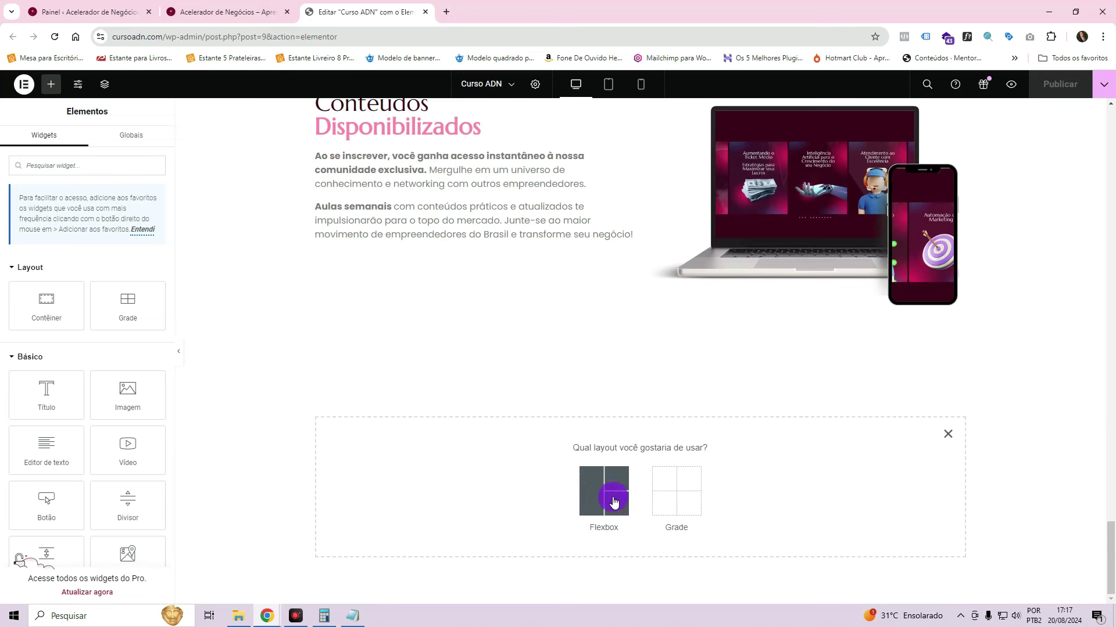
click(613, 498)
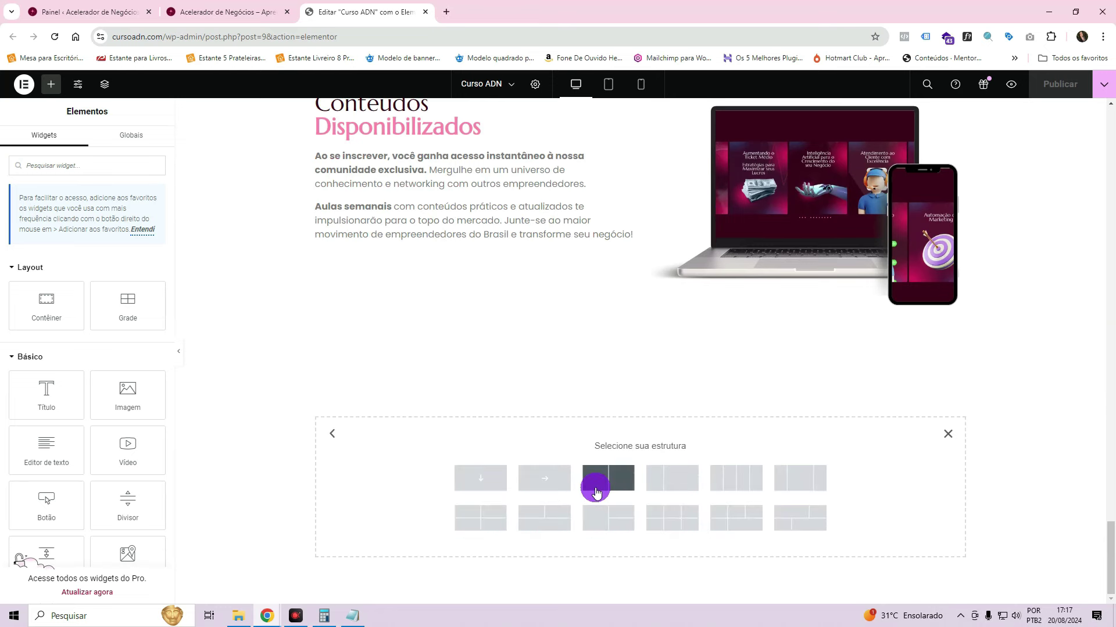
click(495, 487)
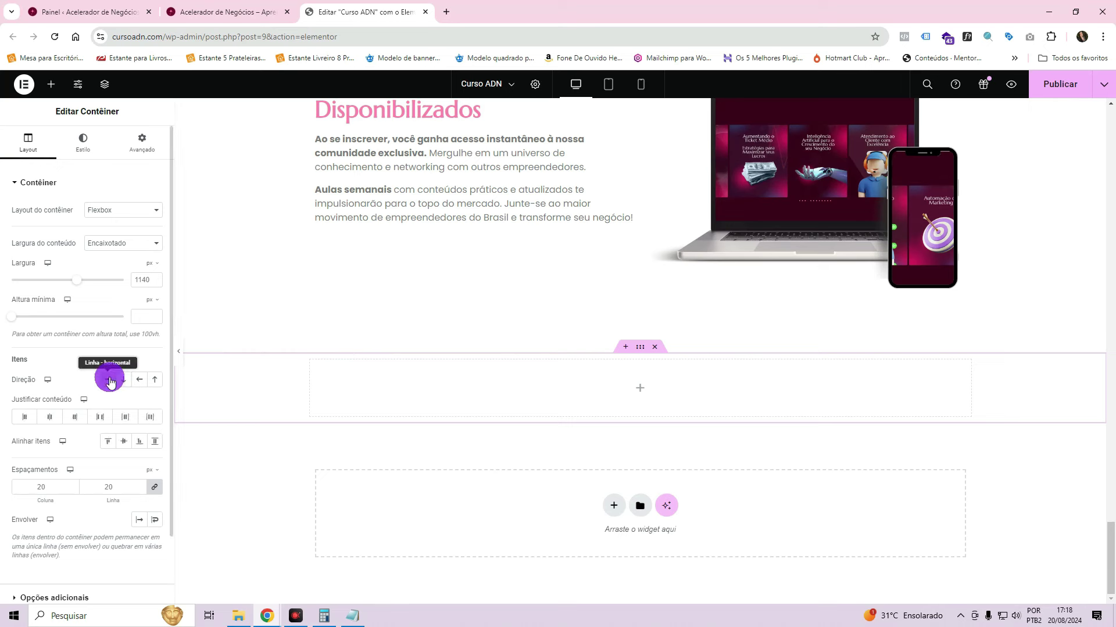
click(97, 152)
click(108, 235)
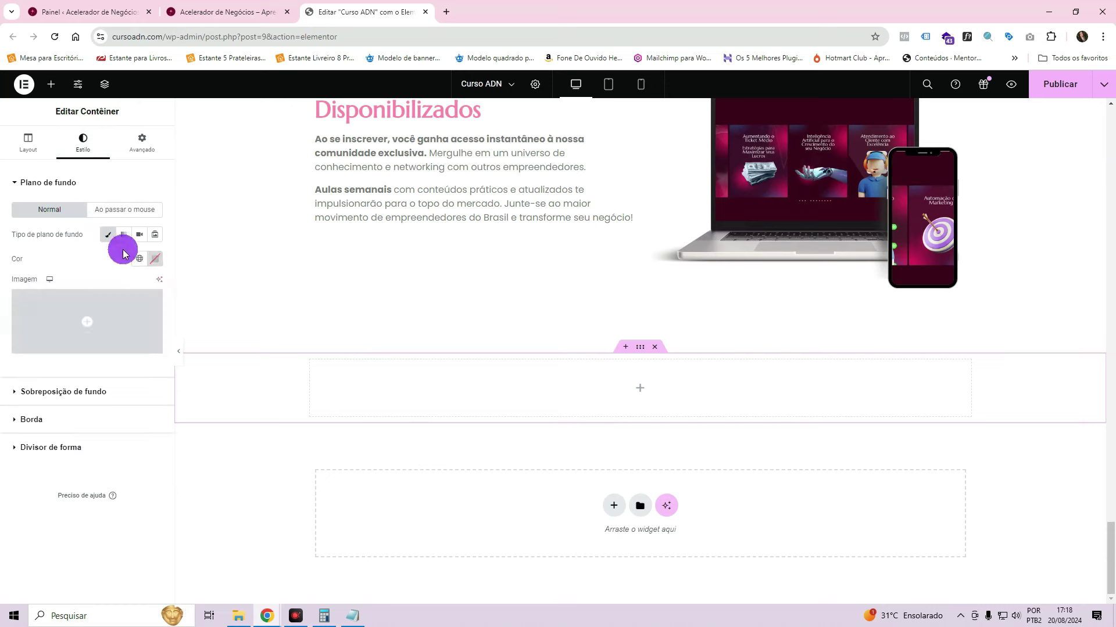
click(140, 258)
click(95, 336)
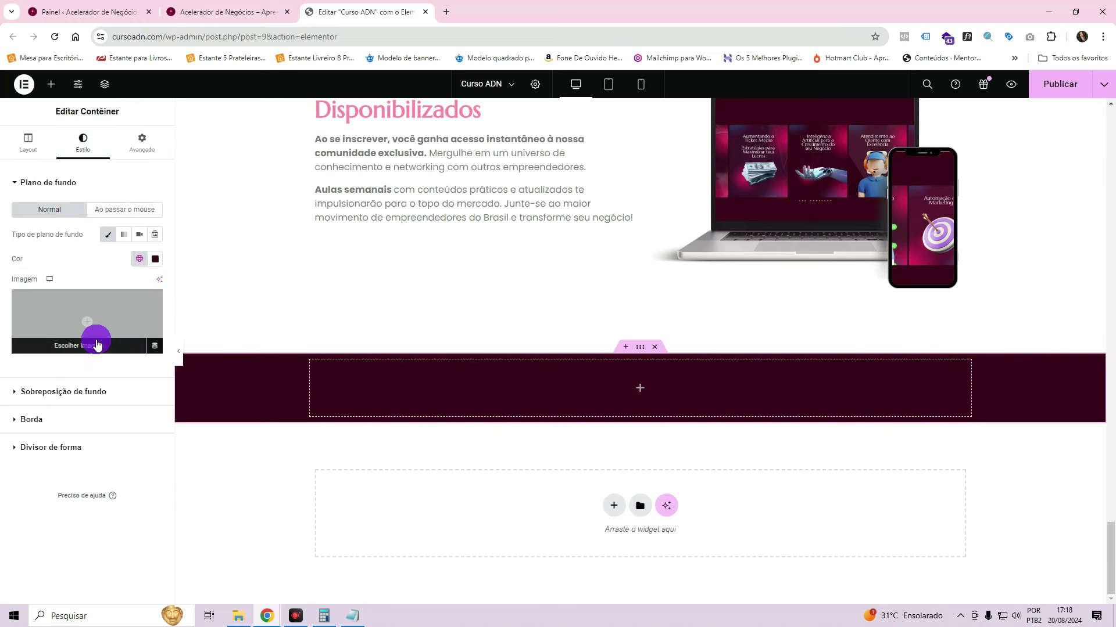
Step: Give the container 40 px padding on all sides
click(141, 146)
click(125, 265)
text(40)
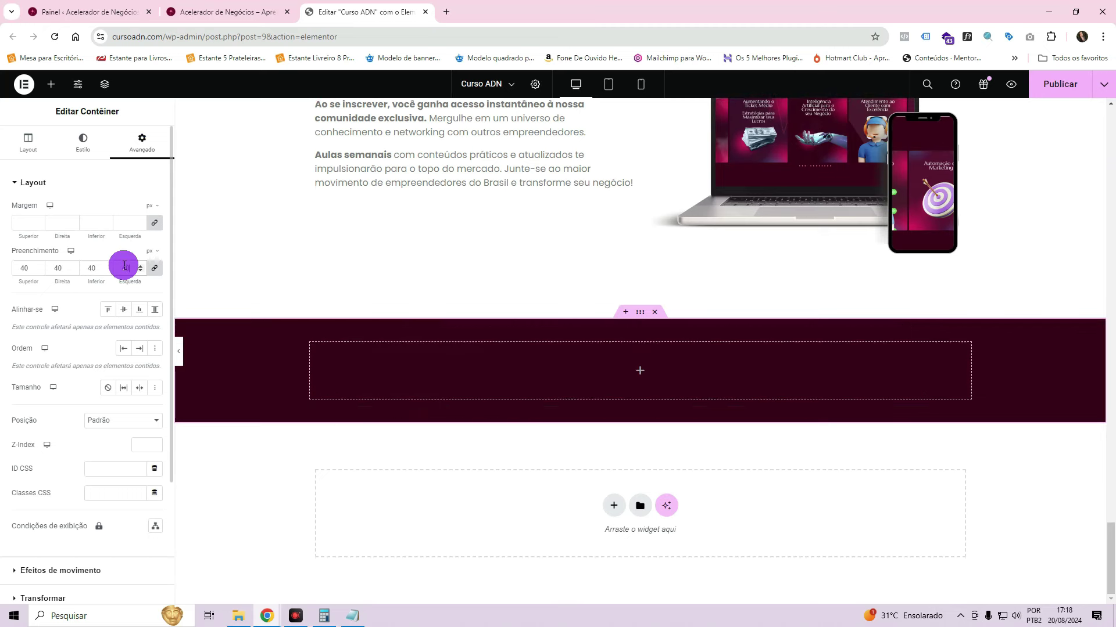
click(54, 86)
Step: Drop a heading into the wine container titled 'Mais confiança . Mais Negócios . Mais Vendas'
drag(52, 394, 566, 401)
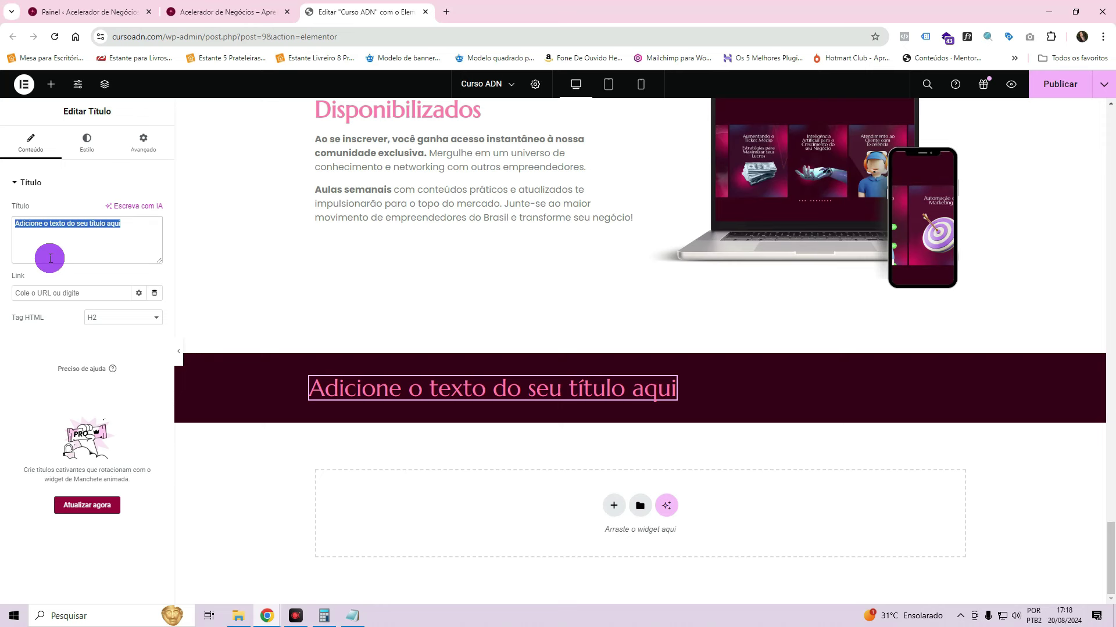
text(m)
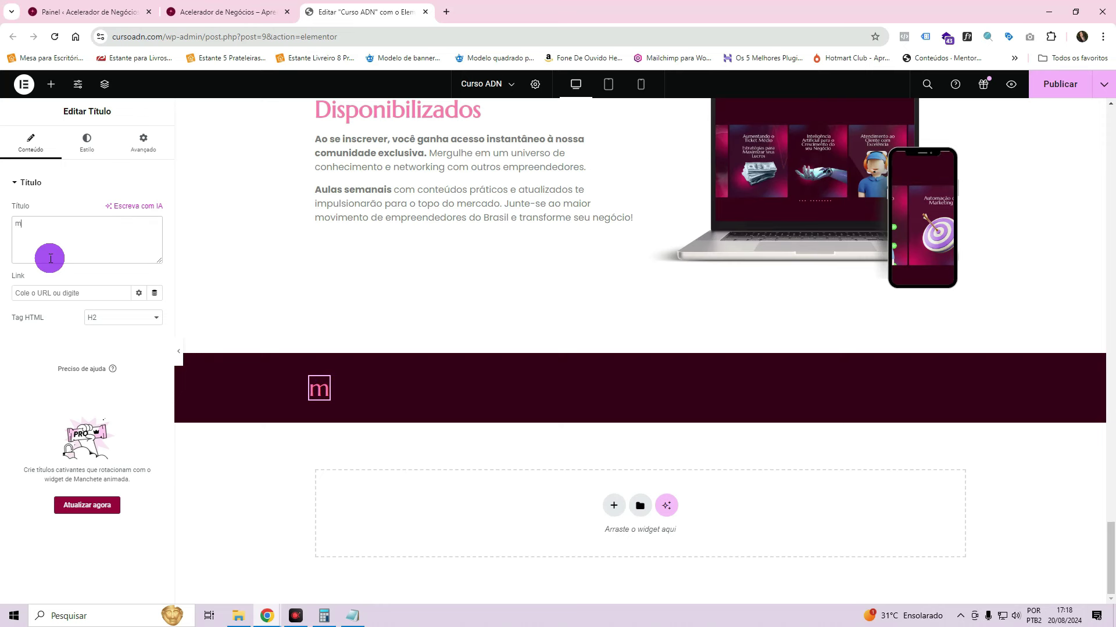
key(BackSpace)
text(mai)
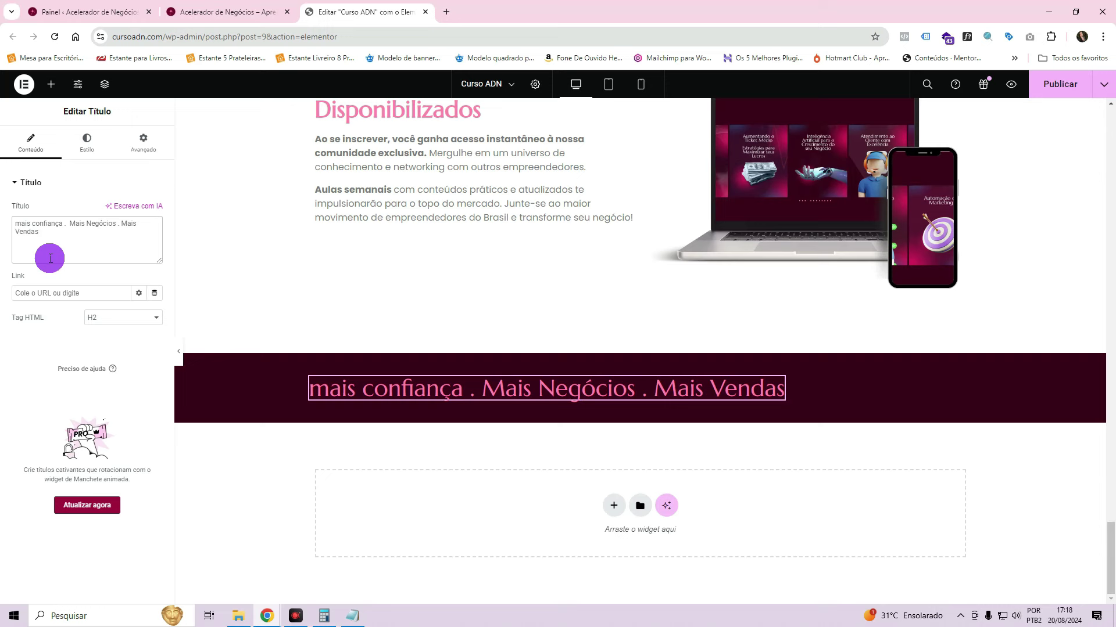
click(14, 219)
key(Delete)
Step: Capitalise the title's first letter and make the heading text white
text(M)
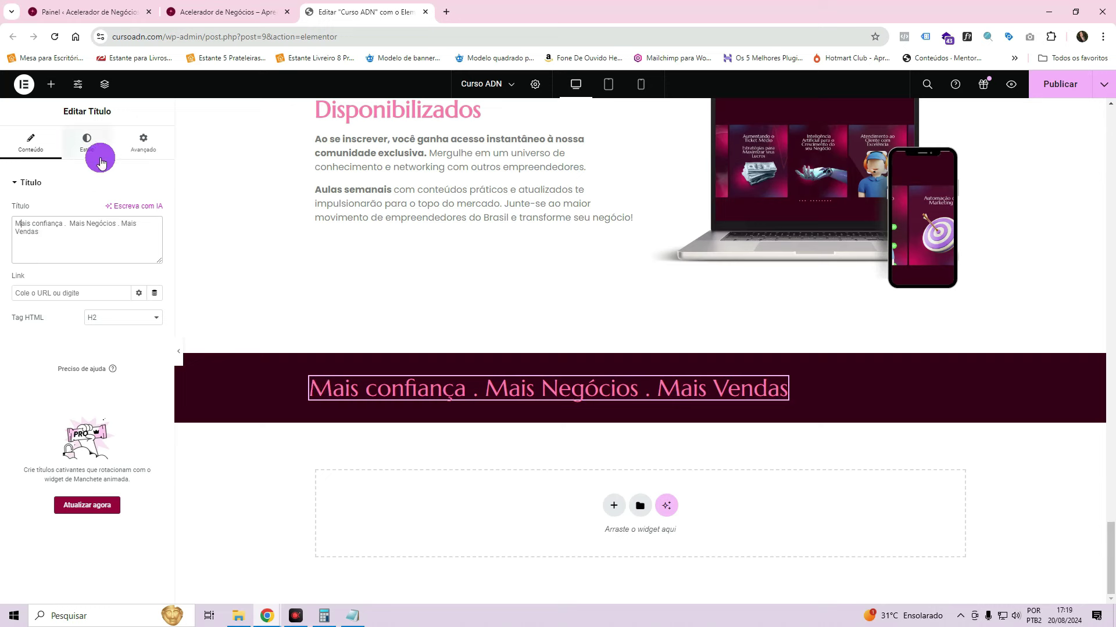
click(93, 148)
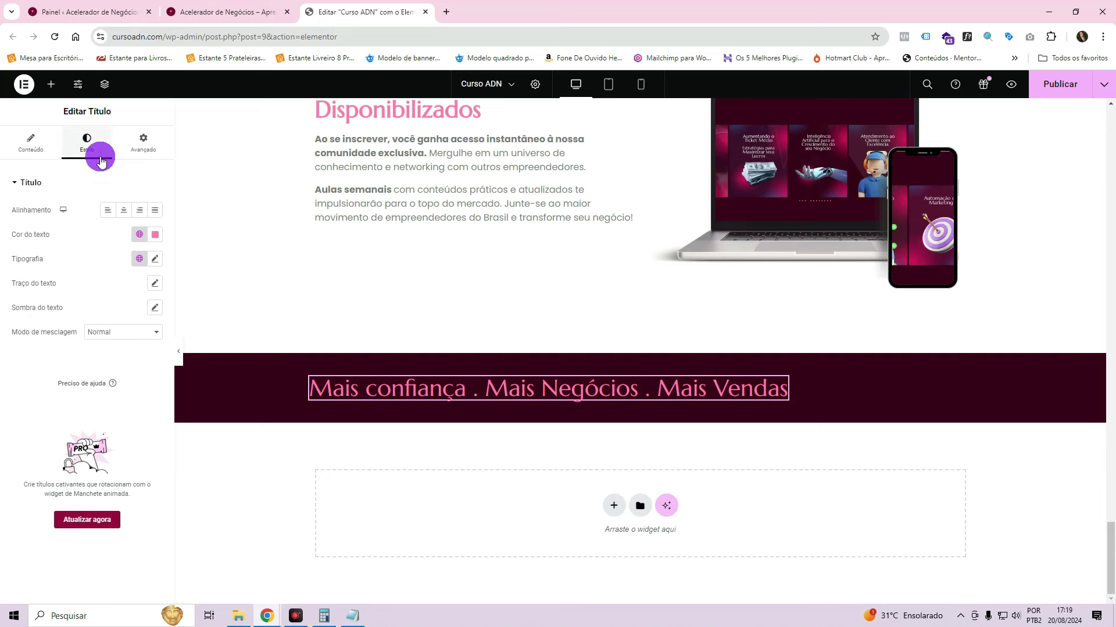
click(155, 259)
click(124, 400)
click(126, 420)
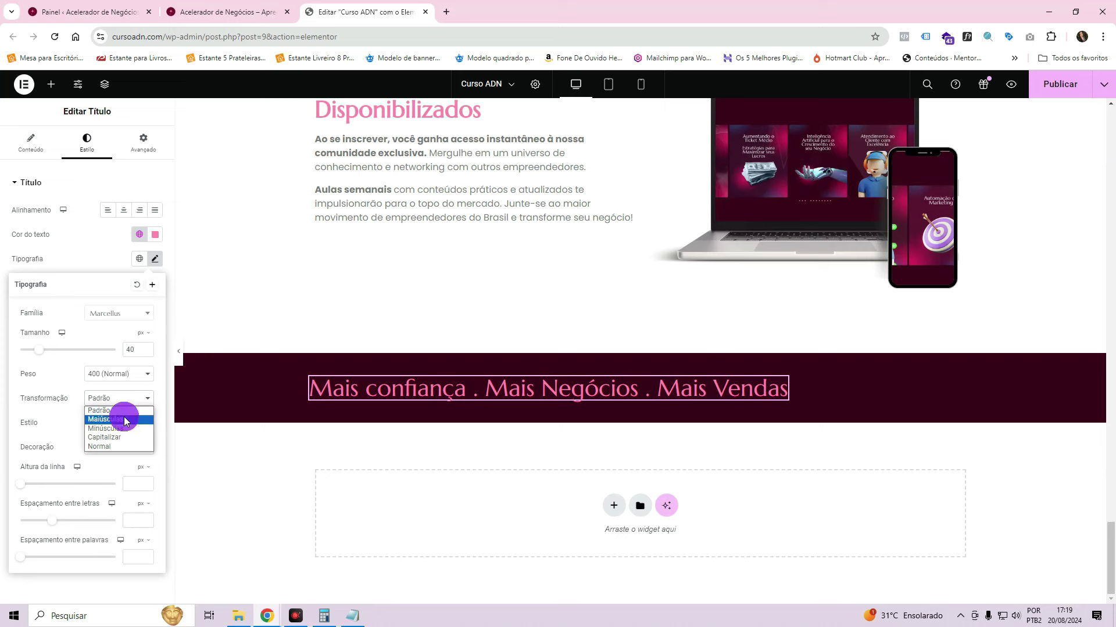
click(127, 420)
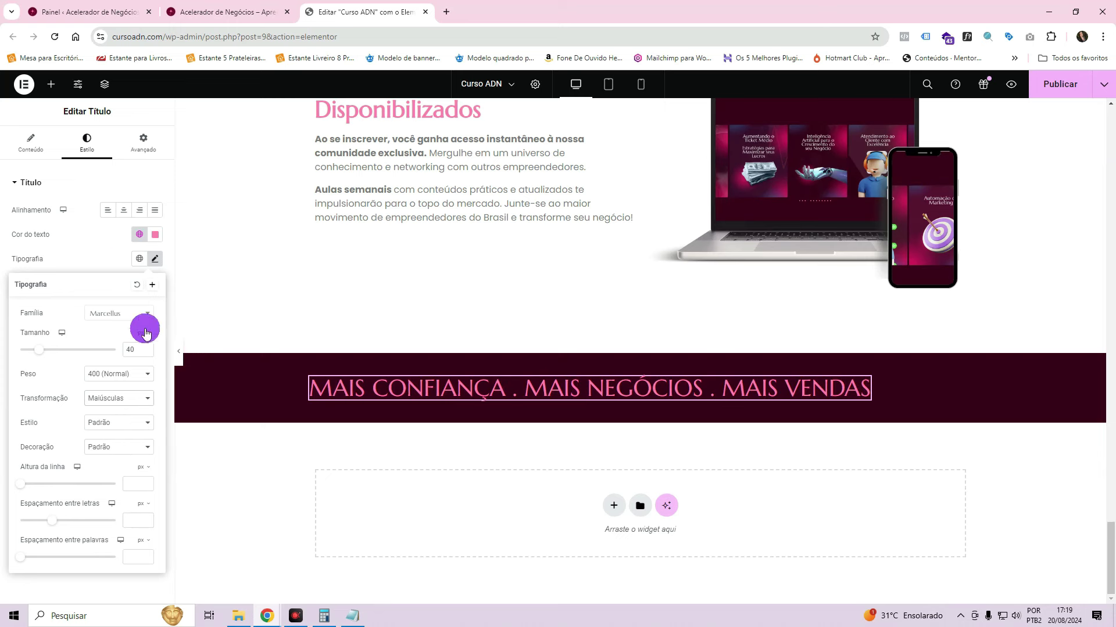
click(120, 259)
click(139, 234)
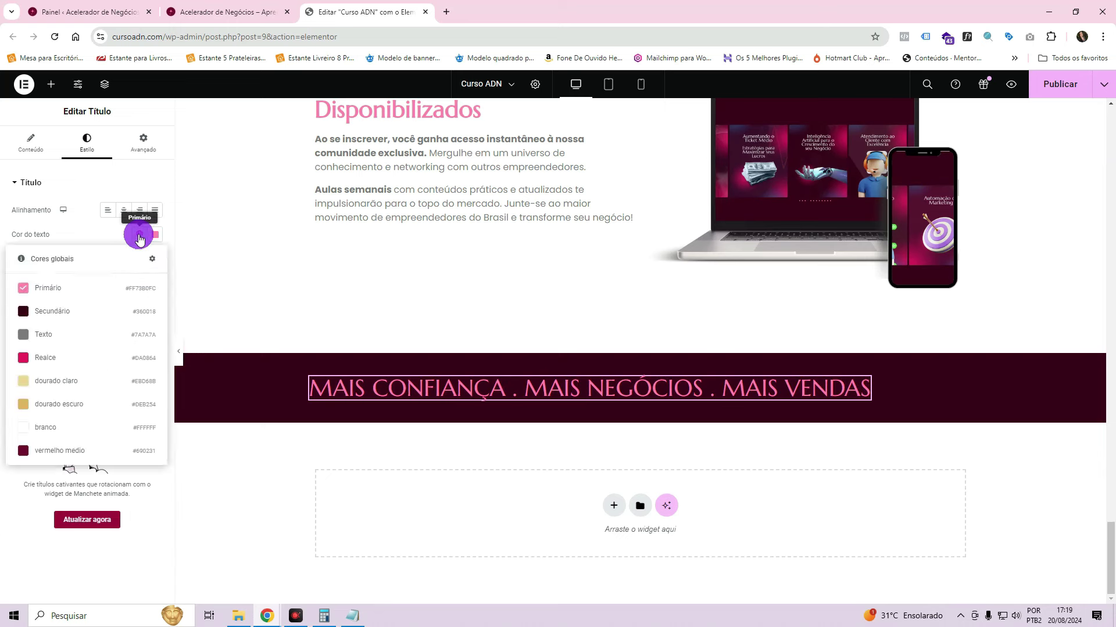
click(112, 427)
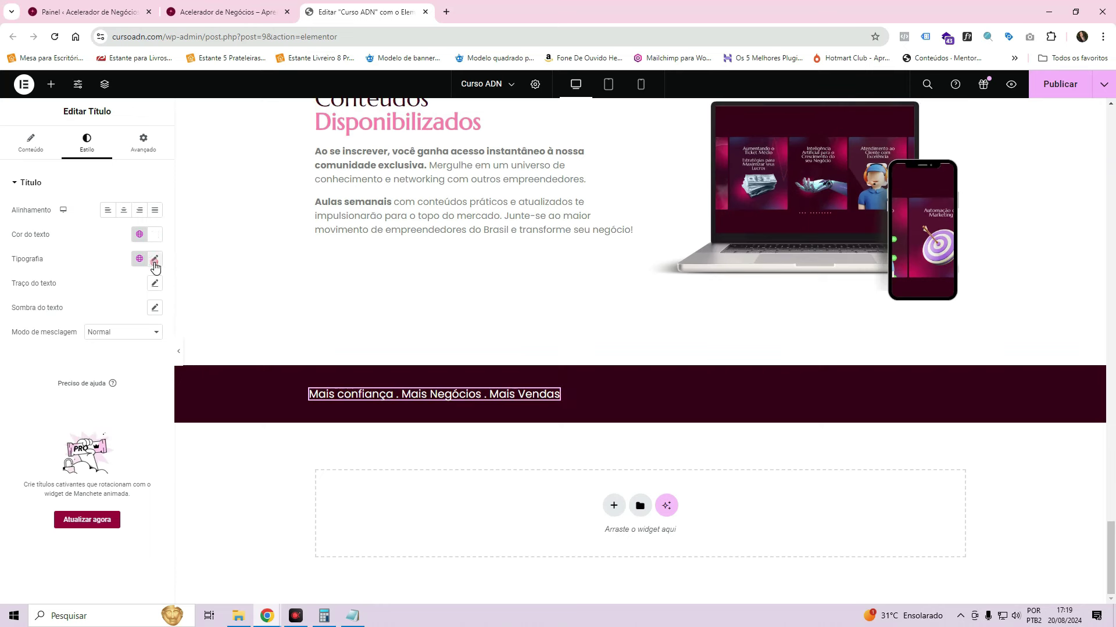
Step: Set the heading to Poppins 17 px, uppercase, with 3.8 px letter spacing
click(155, 263)
click(120, 313)
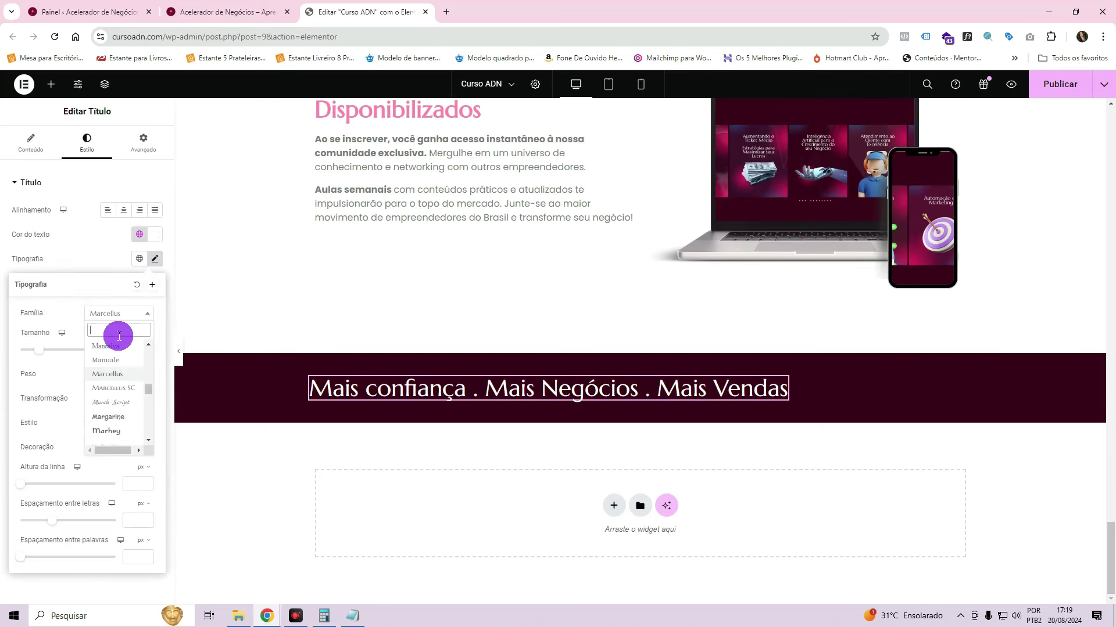
text(popp)
click(131, 347)
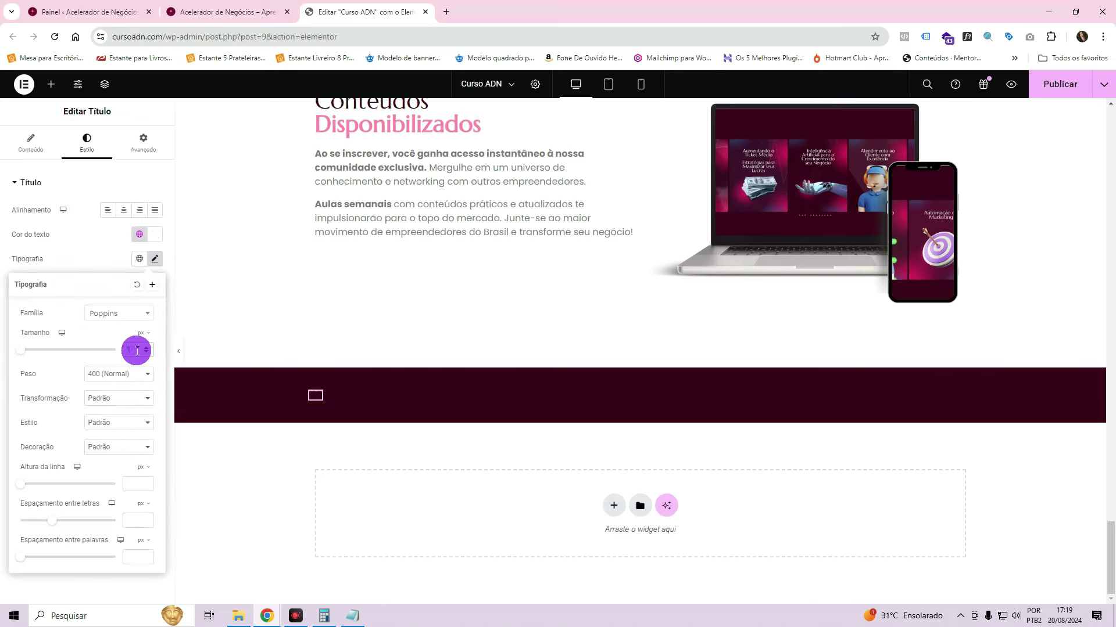
text(17)
click(125, 399)
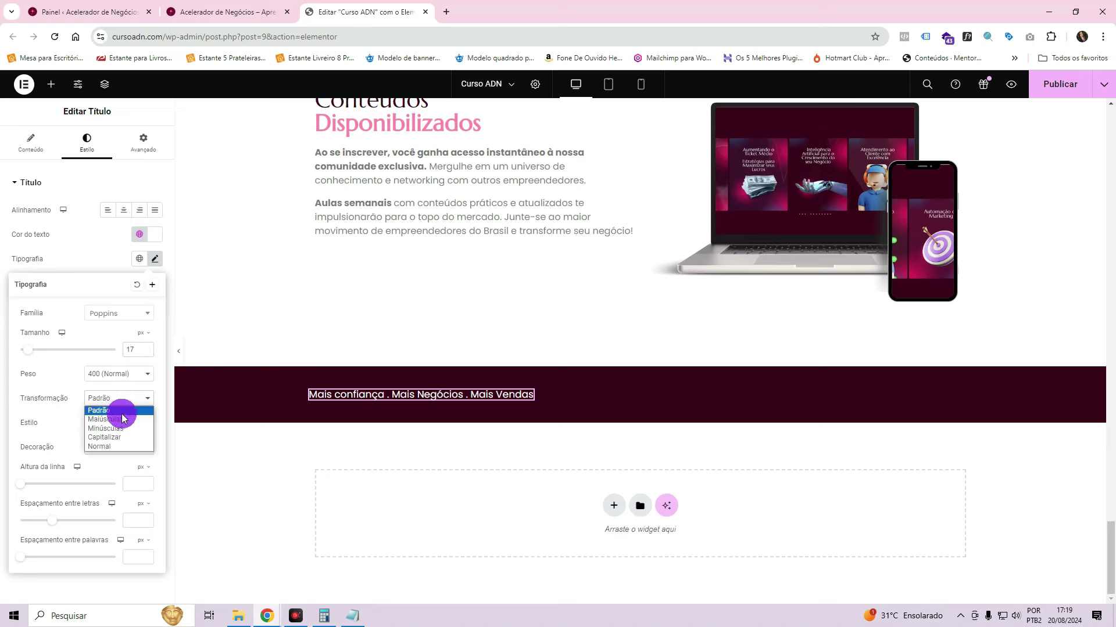
click(122, 414)
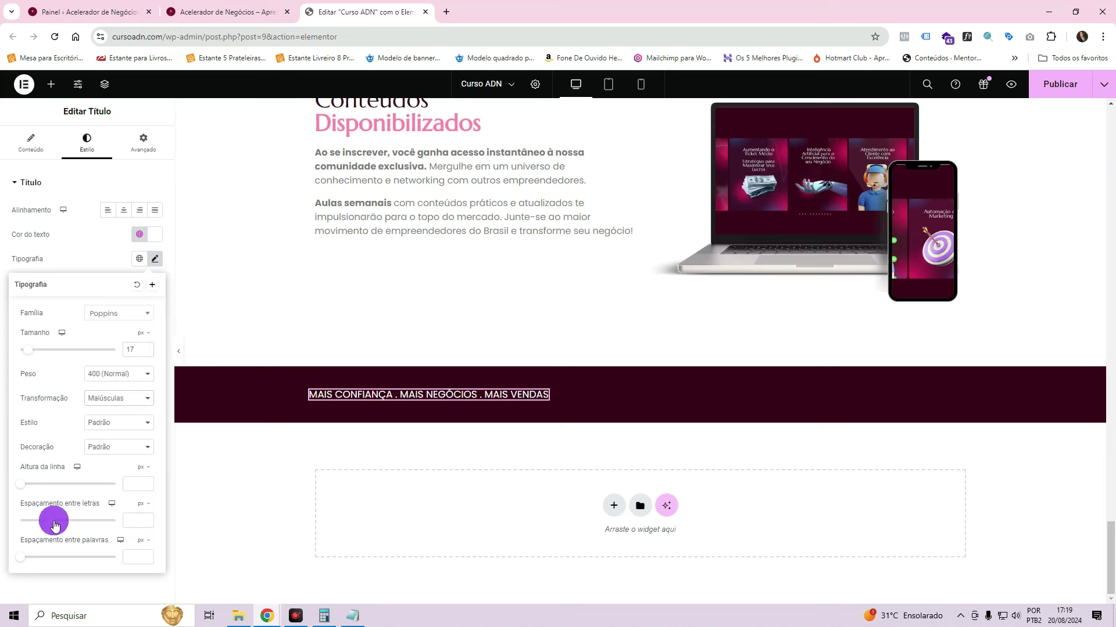
drag(53, 525, 75, 527)
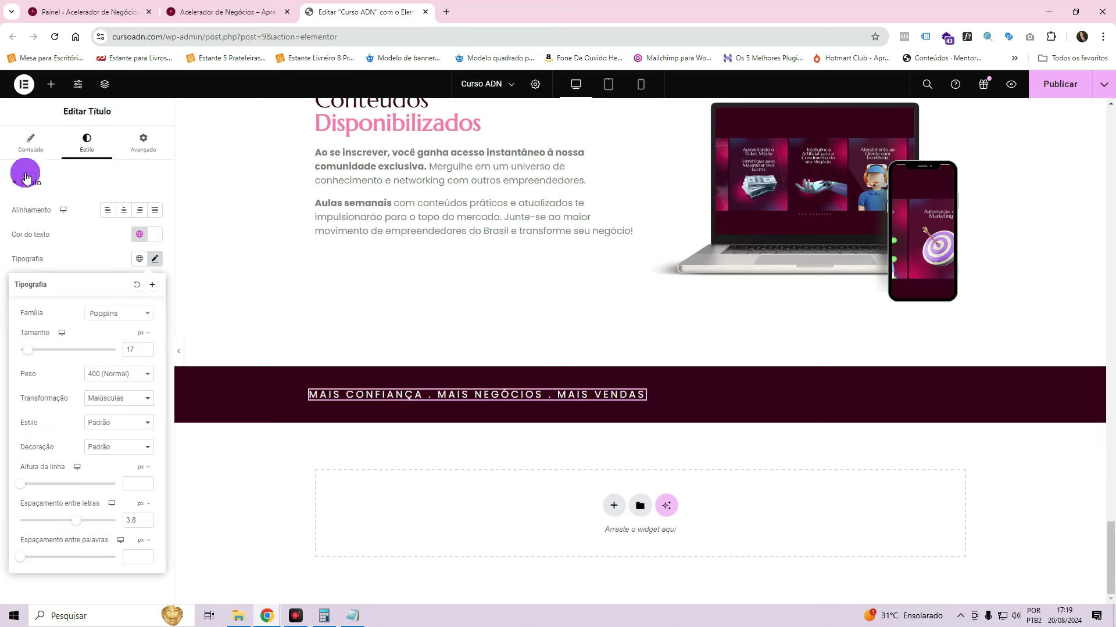
click(31, 143)
drag(87, 241, 28, 224)
Step: Append ' .' to the title, paste several repeats of the phrase, and publish
click(50, 235)
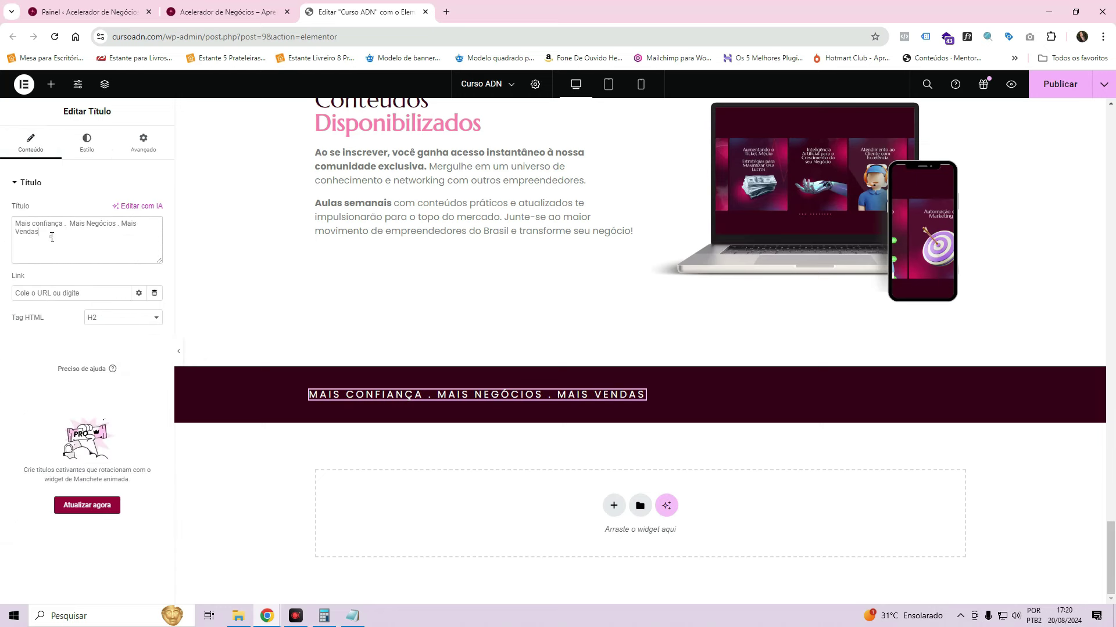
text(.)
triple_click(87, 242)
key(ctrl+c)
click(93, 243)
key(ctrl+v)
key(ctrl+v)
key(ctrl+v)
key(ctrl+v)
key(ctrl+v)
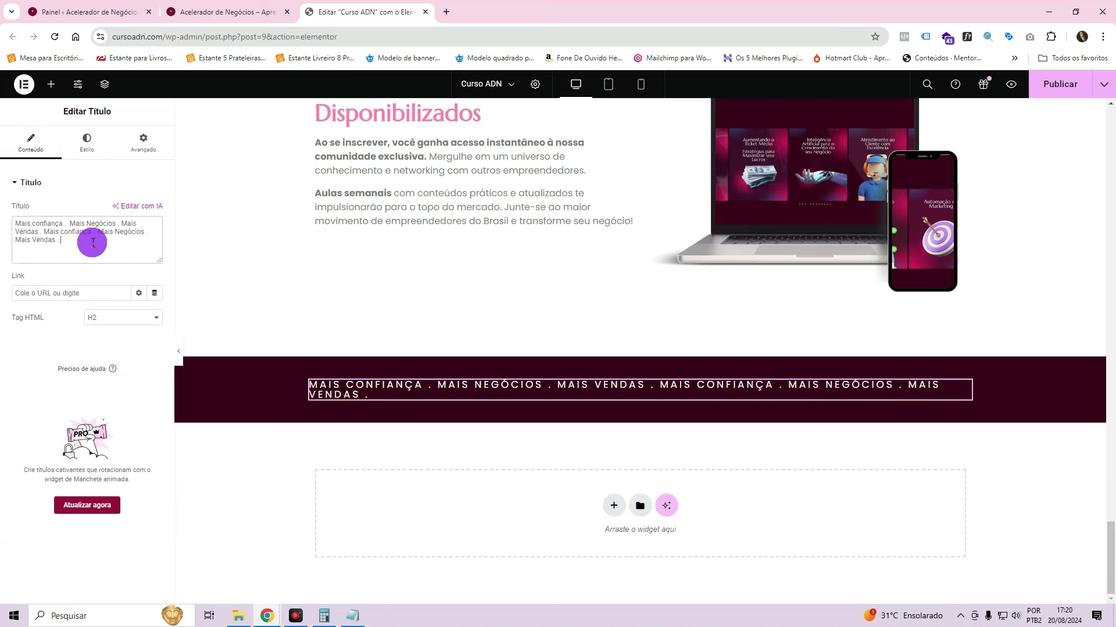
key(ctrl+v)
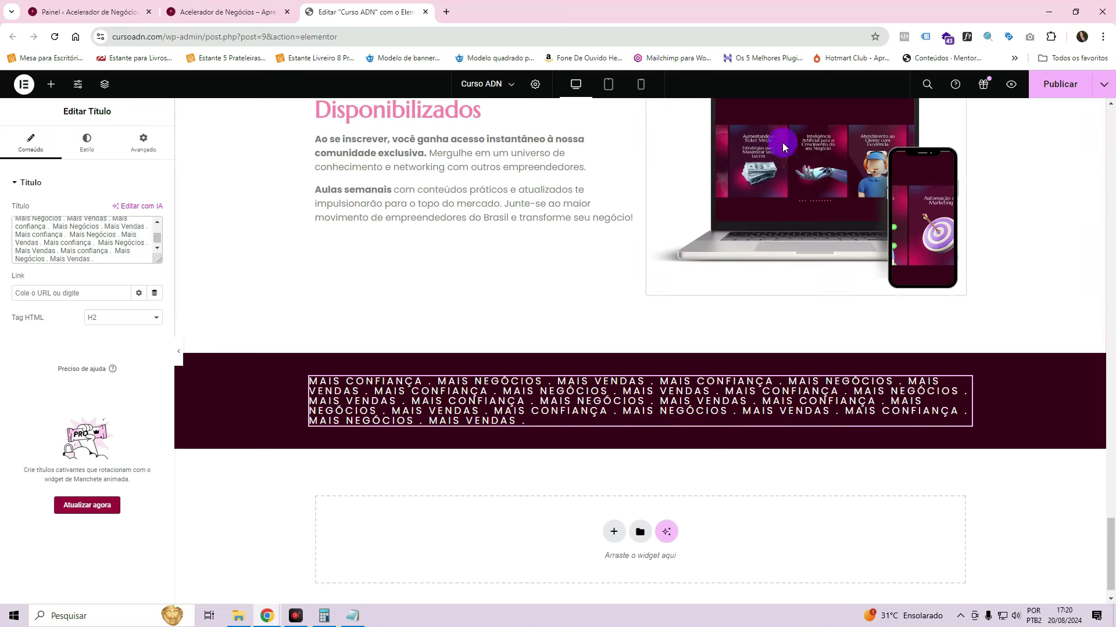
click(1053, 85)
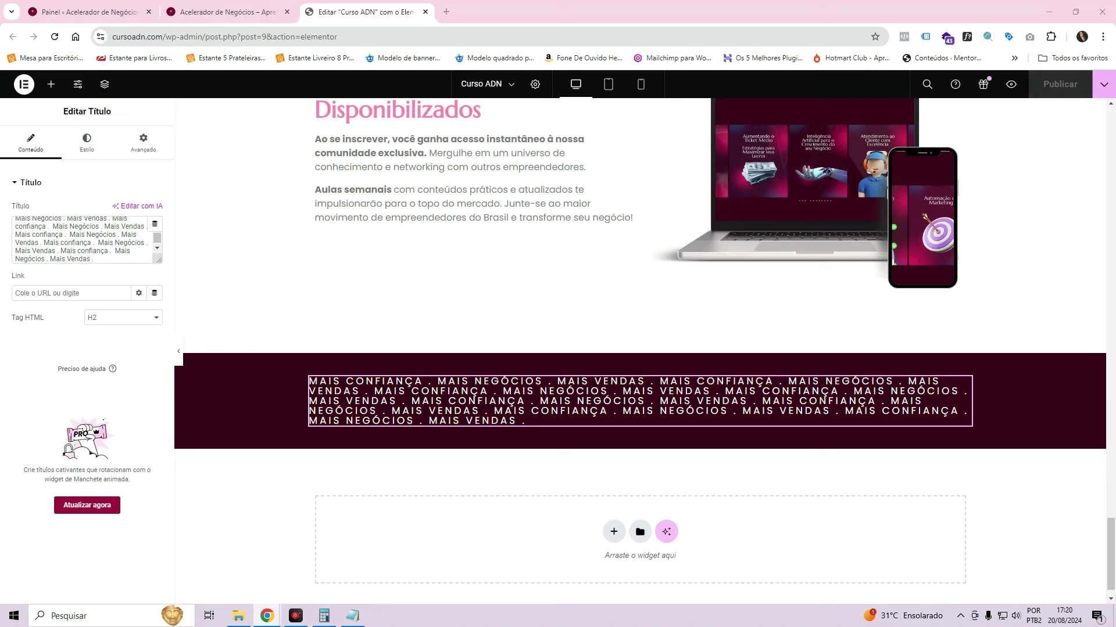
Step: Add CSS classes textoanimado (heading) and textoanimado2 (container), publish, and view the live site
click(144, 140)
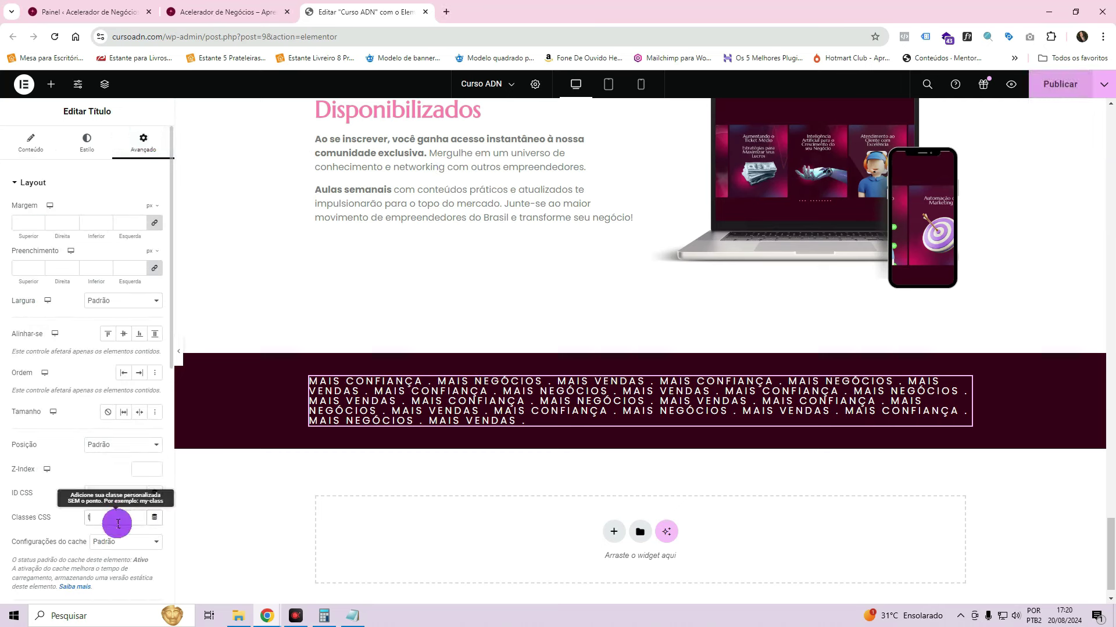
text(textoanimado)
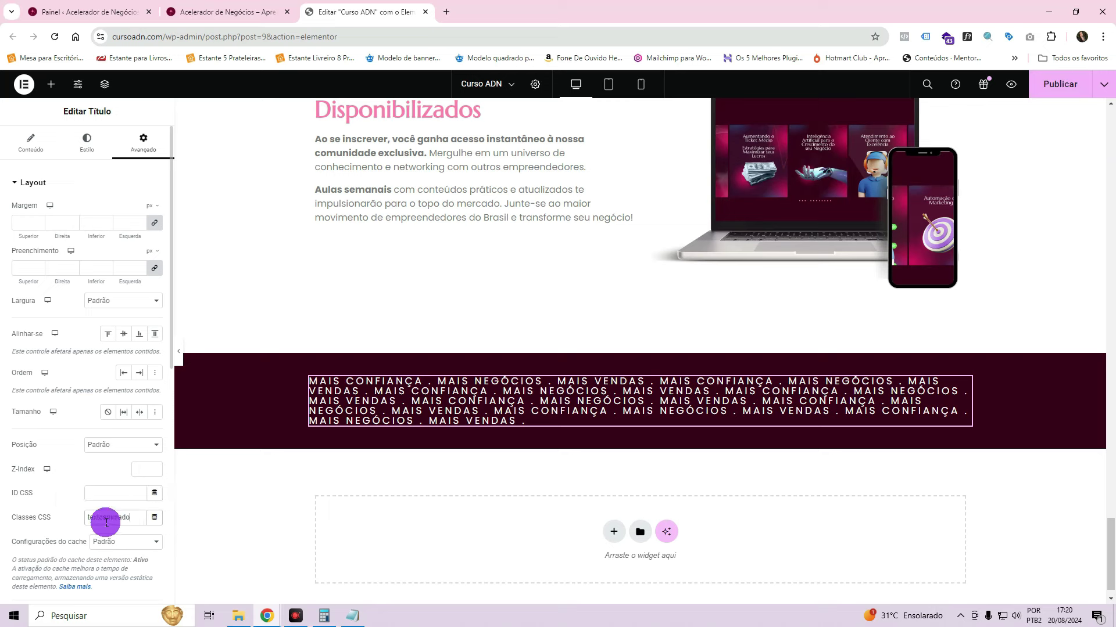
mouse_move(653, 390)
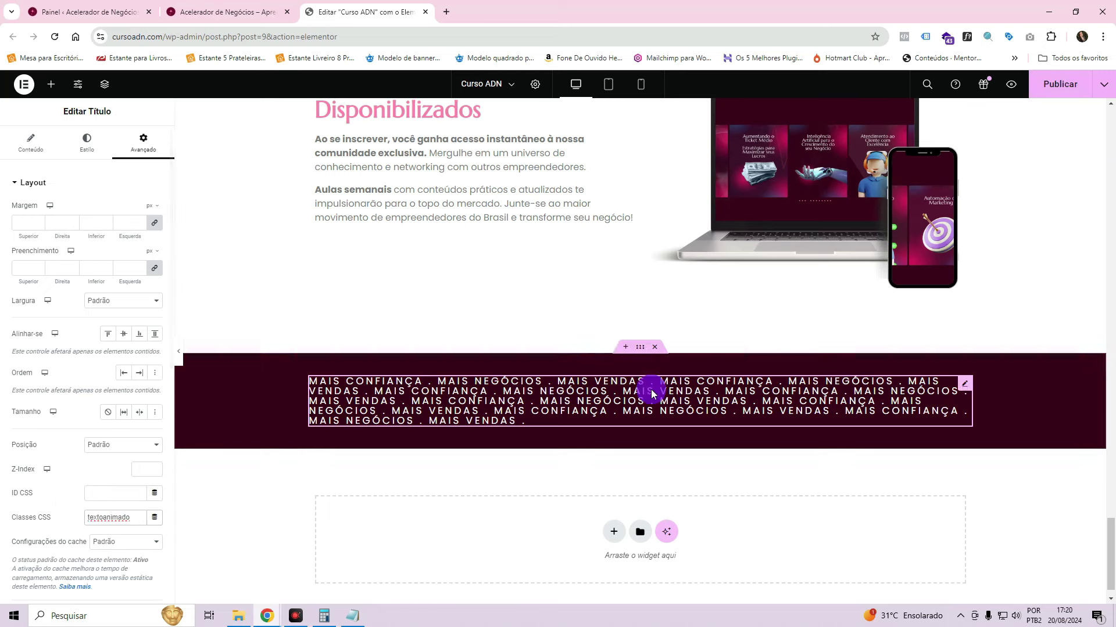
click(639, 348)
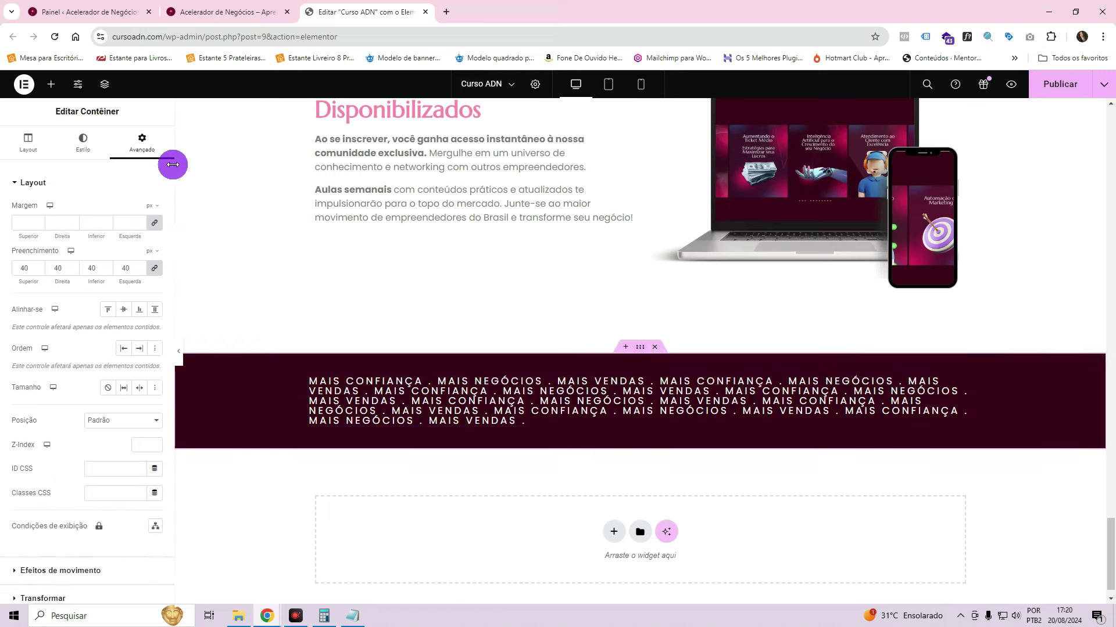
scroll(145, 244, down, 3)
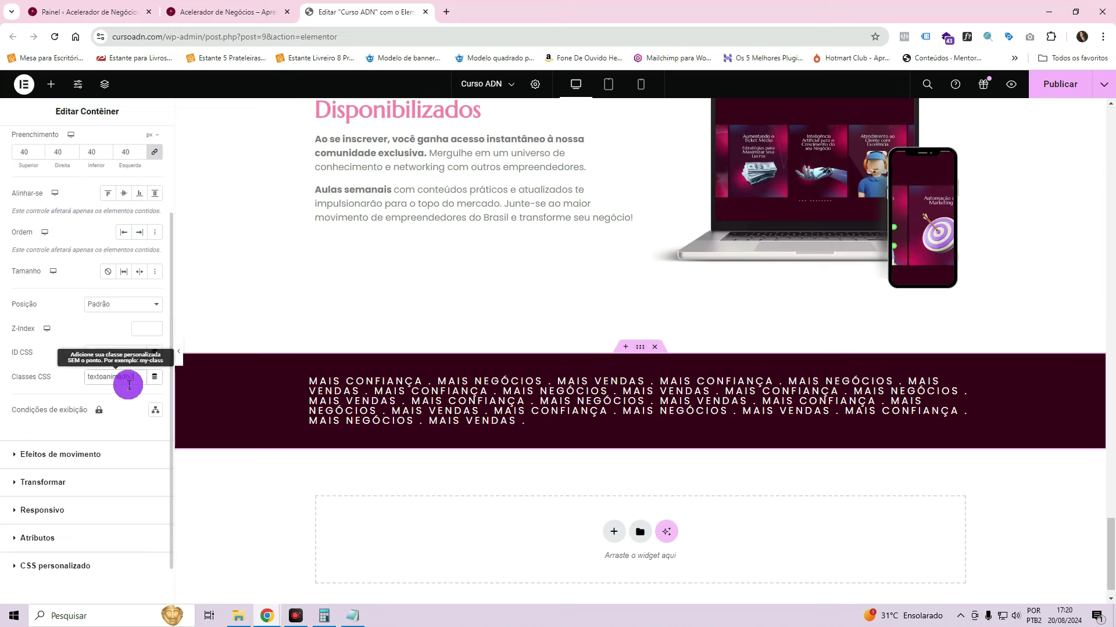
click(1057, 86)
click(224, 11)
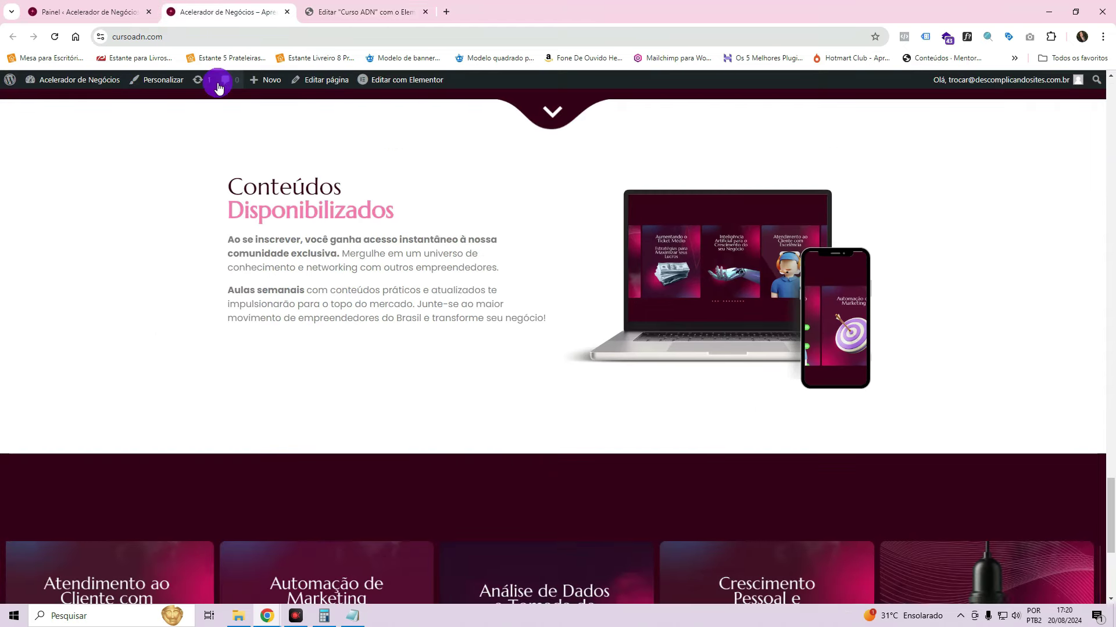
Step: Open the Customizer's Additional CSS and select the .textoanimado carousel rules in the Notepad notes
click(55, 36)
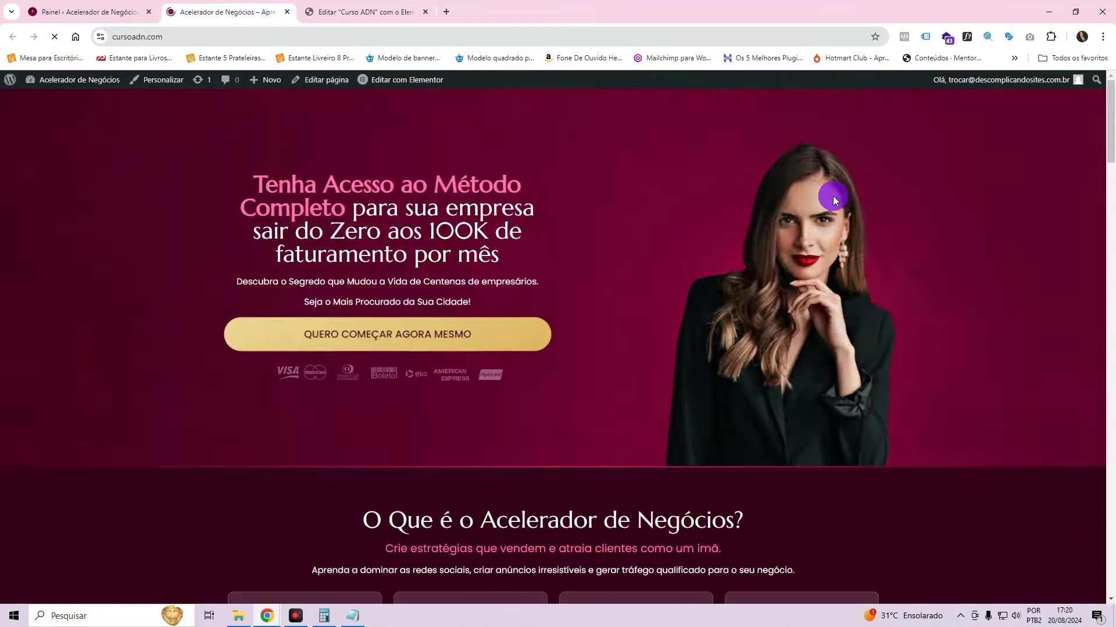
click(163, 80)
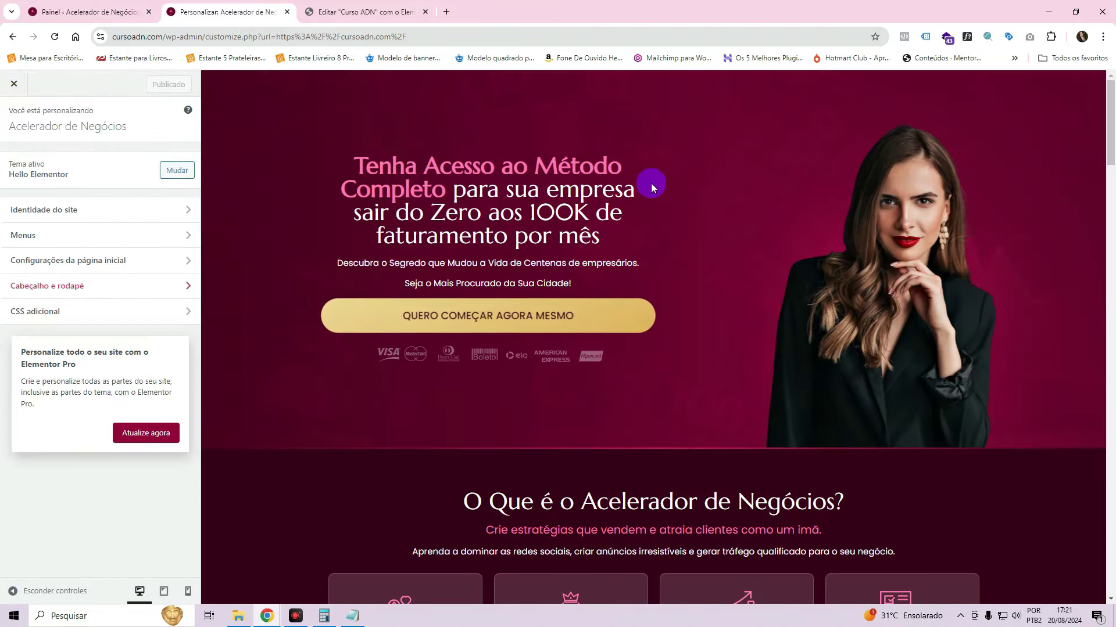
click(99, 312)
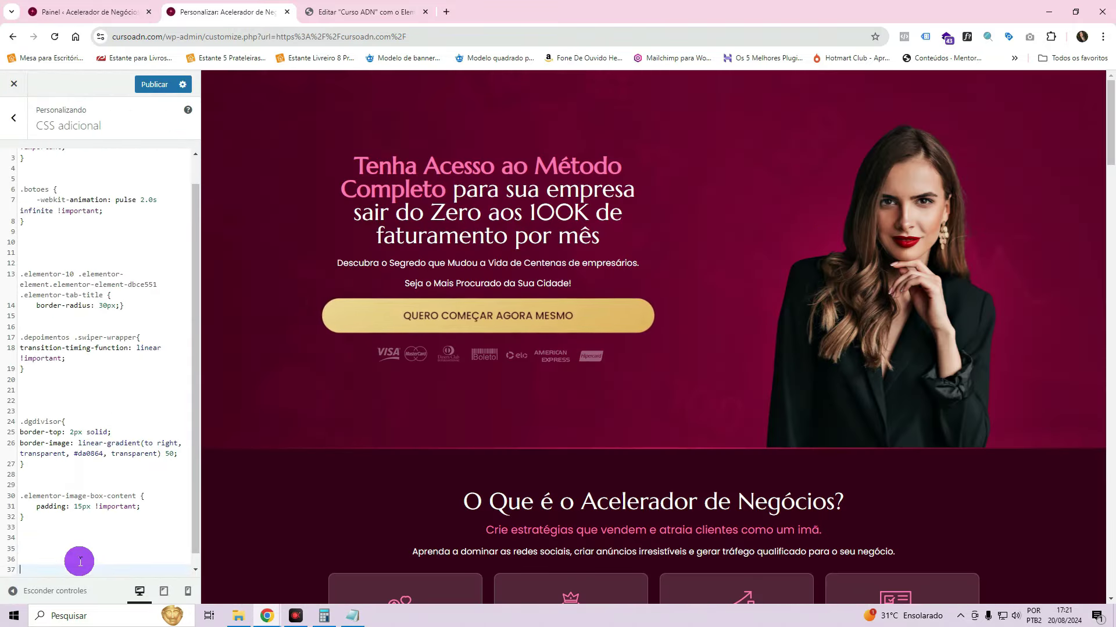
click(352, 616)
scroll(930, 282, down, 10)
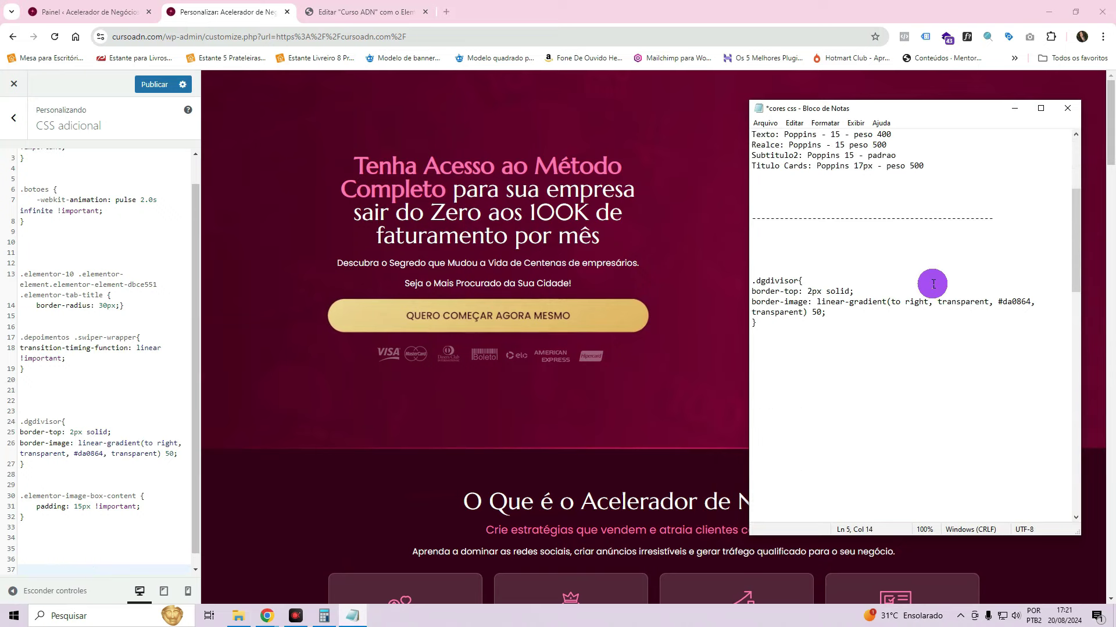
scroll(933, 284, down, 10)
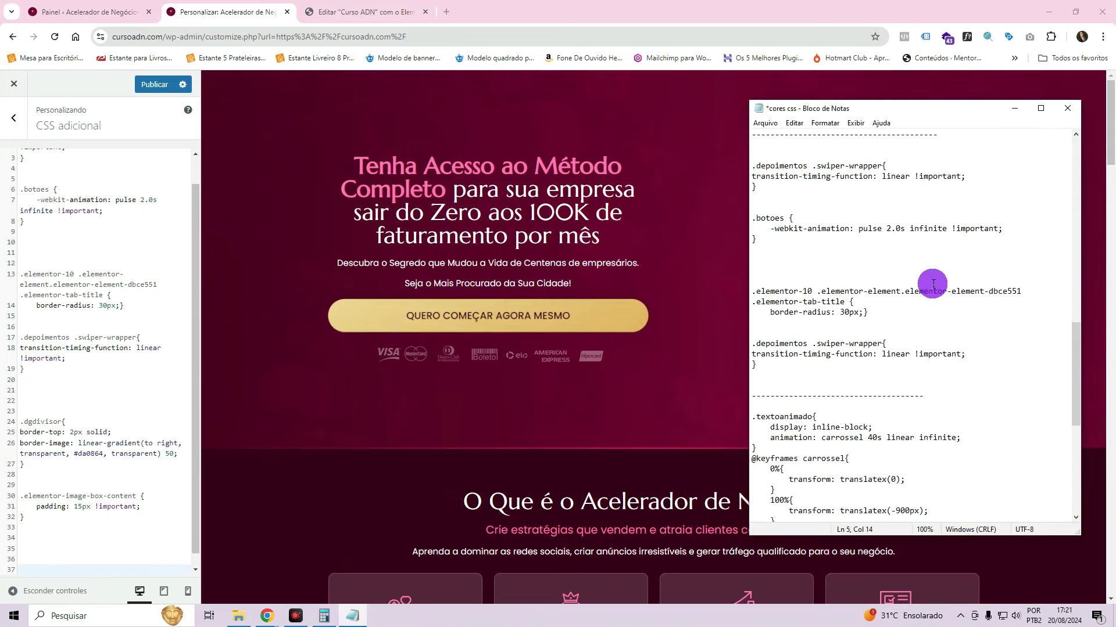
scroll(933, 283, down, 3)
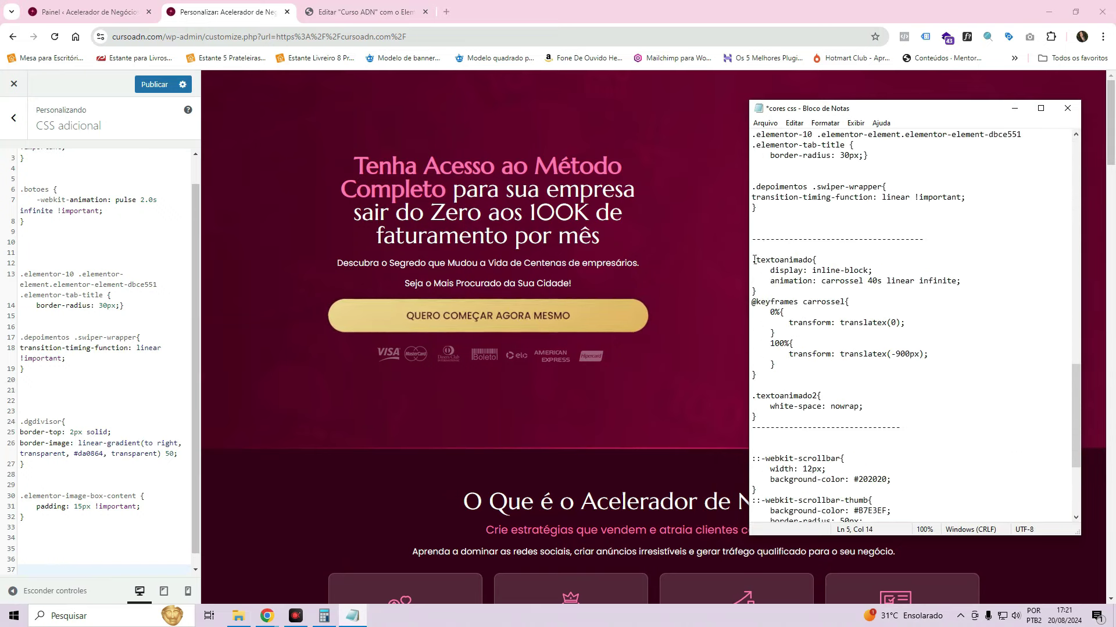
drag(754, 260, 798, 410)
key(ctrl+c)
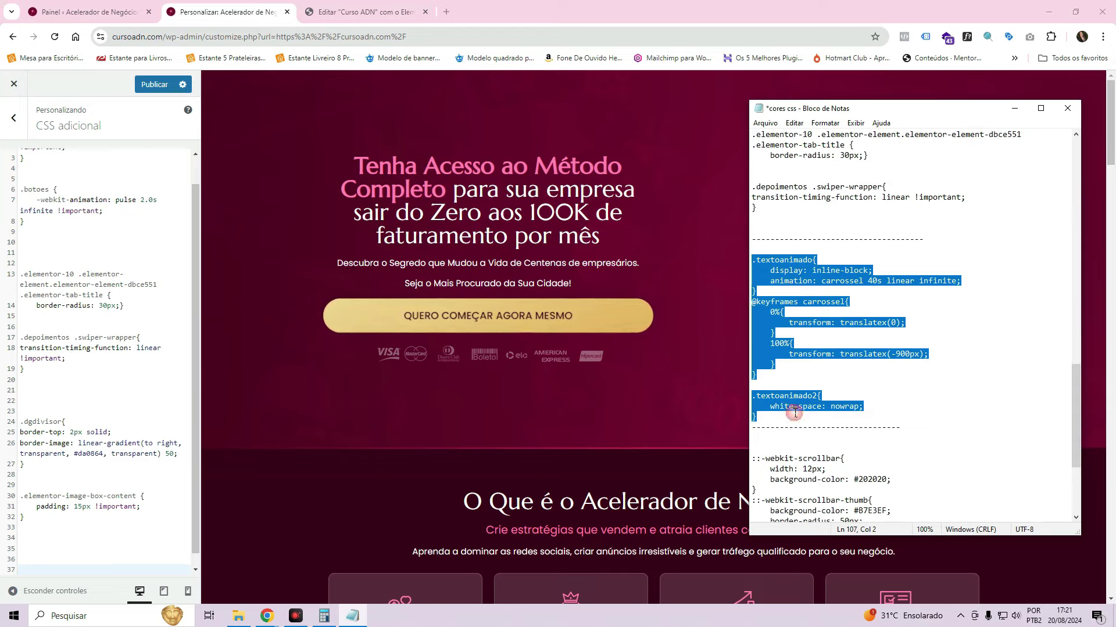
Step: Paste the carousel keyframes at the end of Additional CSS and publish
click(1014, 108)
click(32, 555)
scroll(403, 401, down, 20)
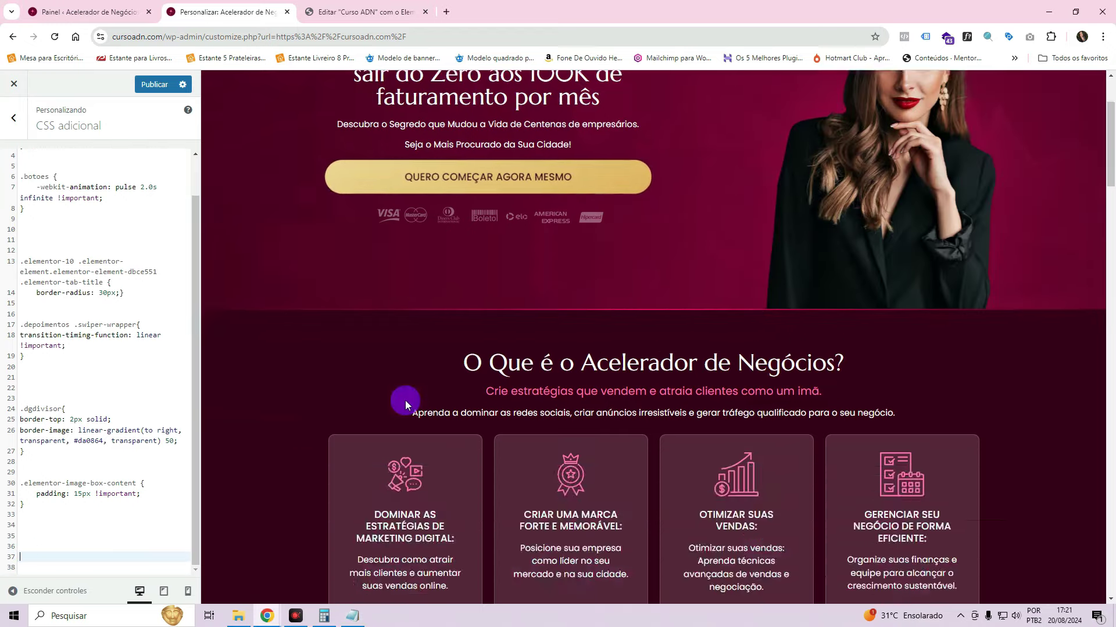
scroll(402, 403, down, 6)
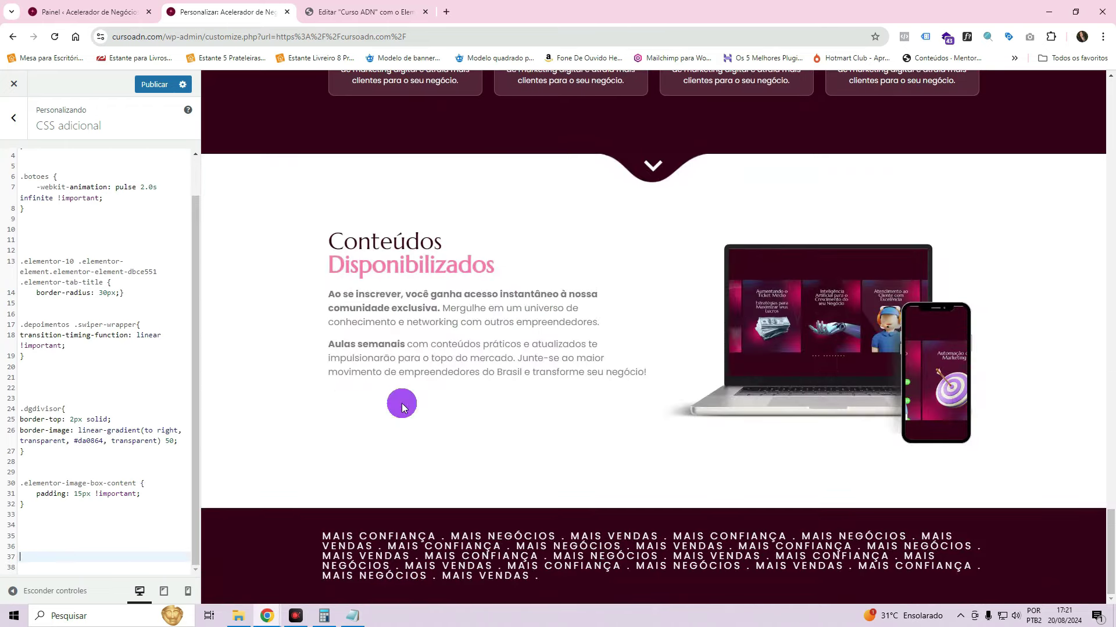
key(ctrl+v)
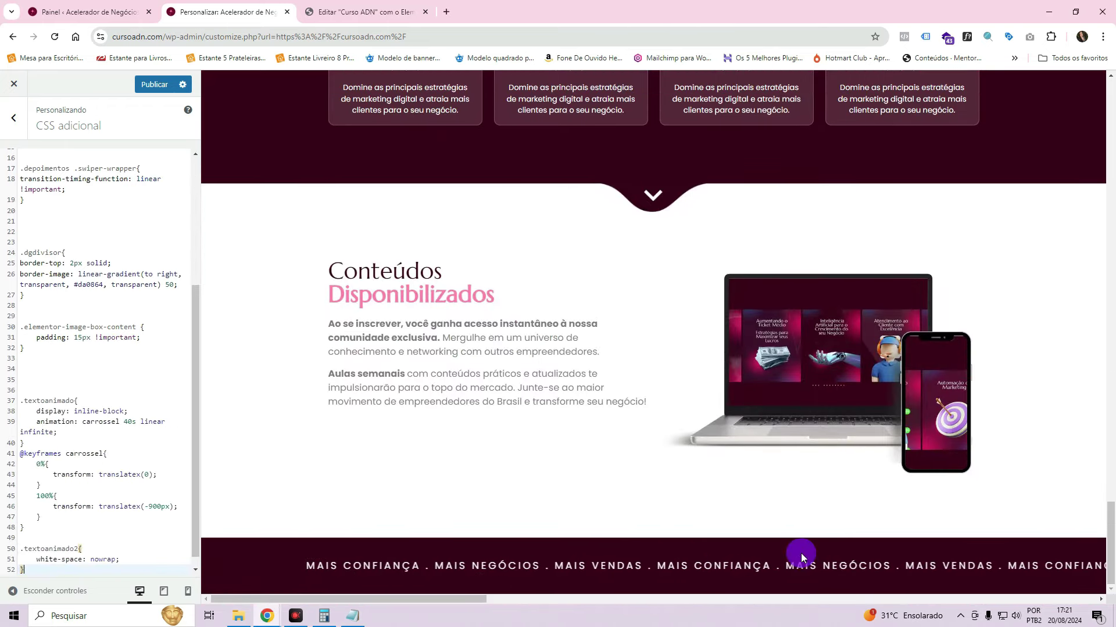
click(160, 86)
click(320, 14)
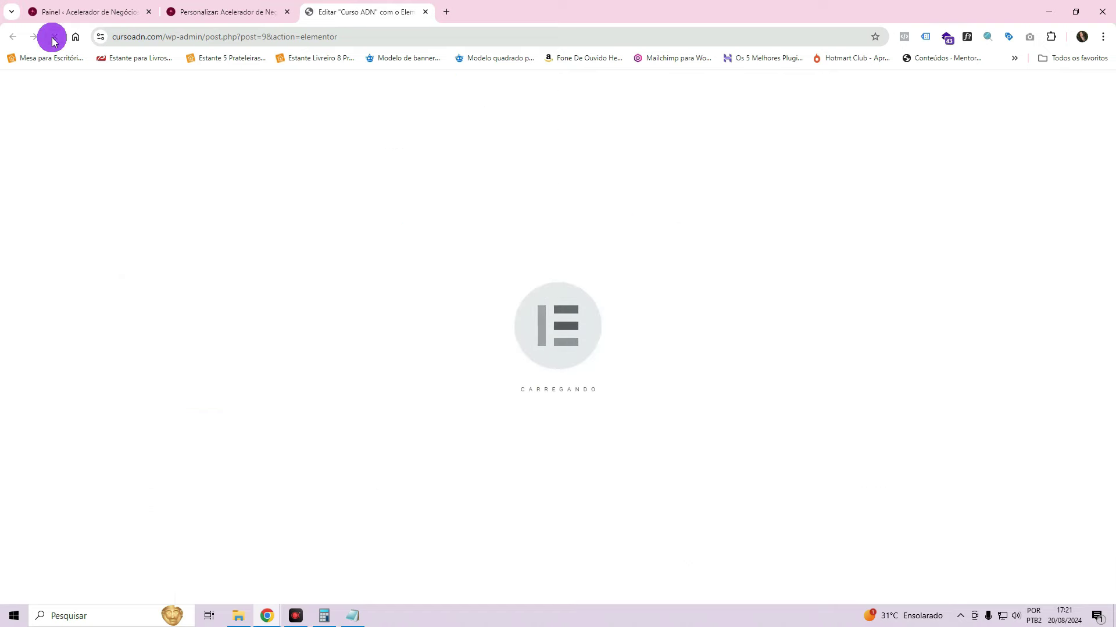
Step: Set the scrolling banner container's overflow to Oculto (hidden)
scroll(678, 229, down, 10)
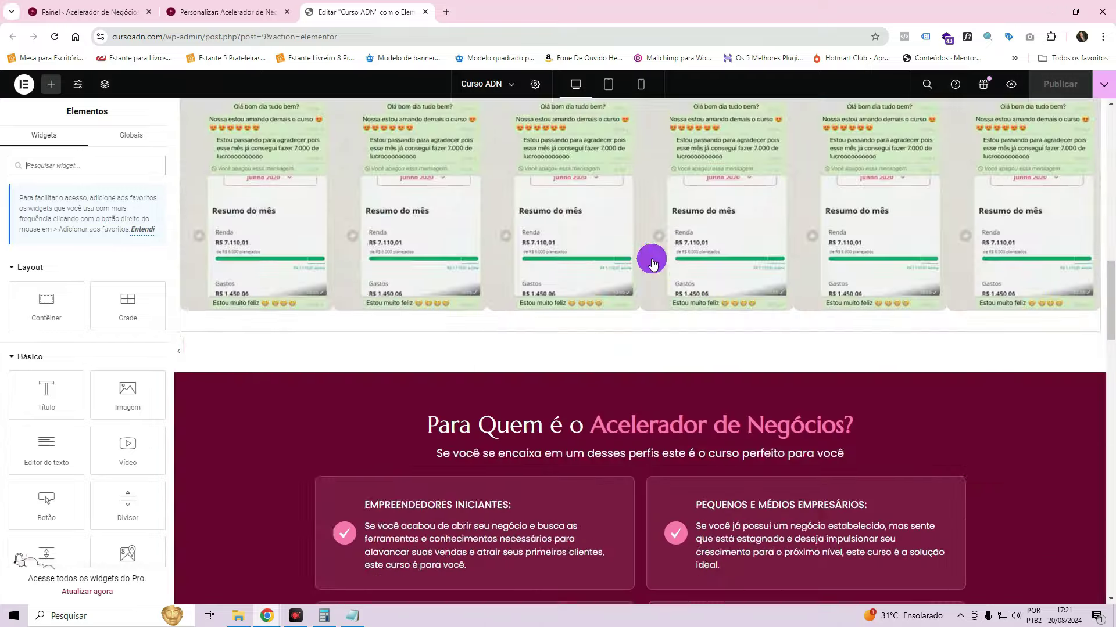
scroll(652, 262, down, 5)
scroll(652, 263, up, 15)
scroll(651, 263, down, 5)
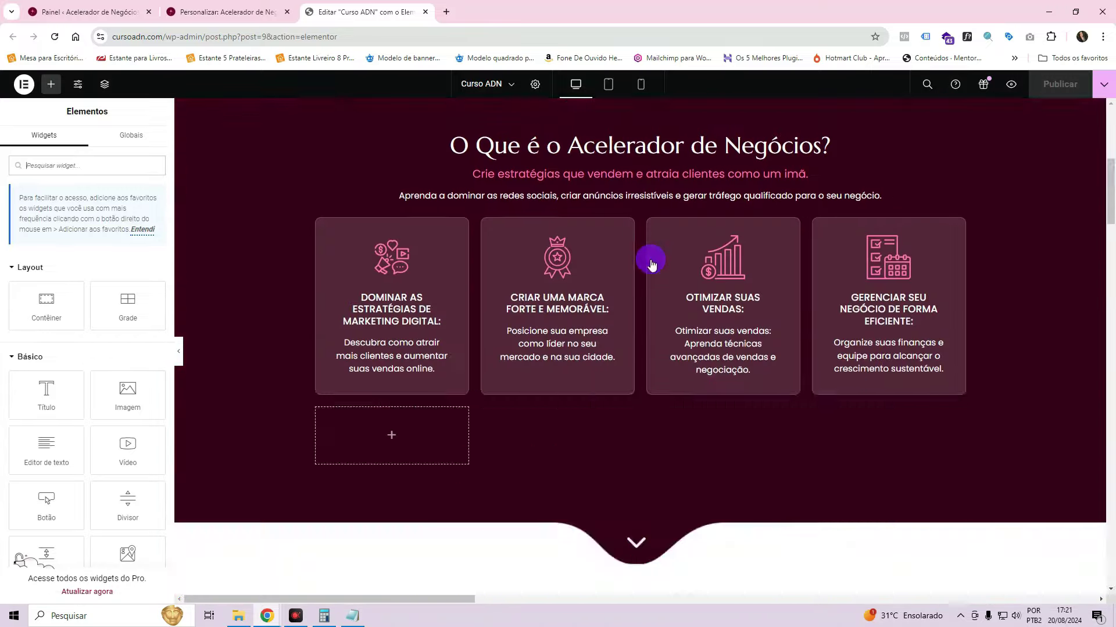
scroll(651, 263, down, 15)
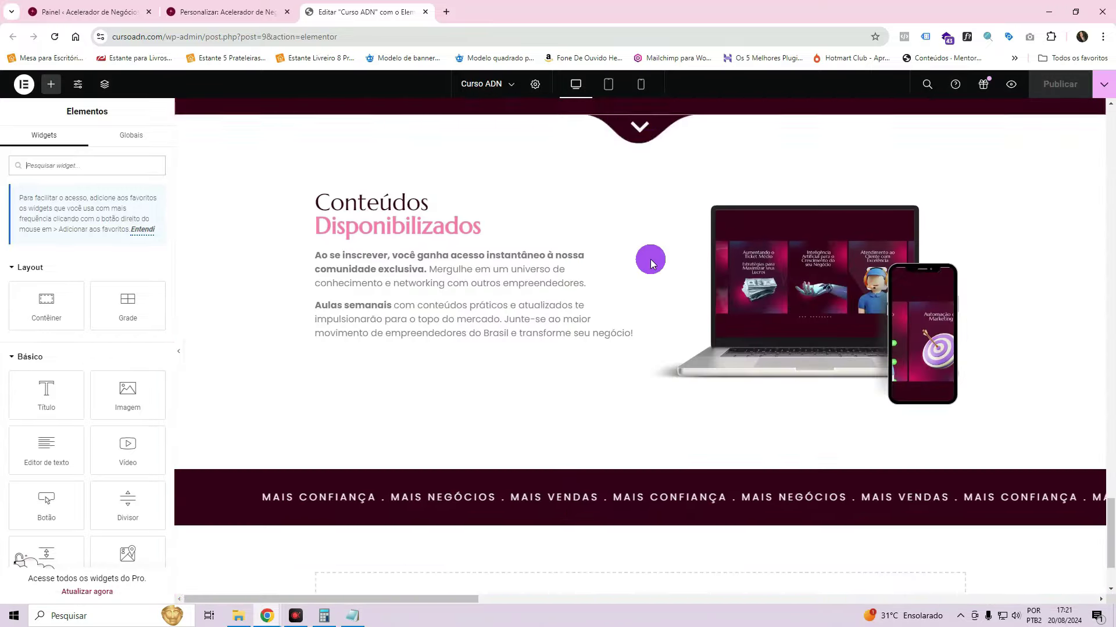
scroll(650, 259, down, 2)
drag(413, 598, 446, 599)
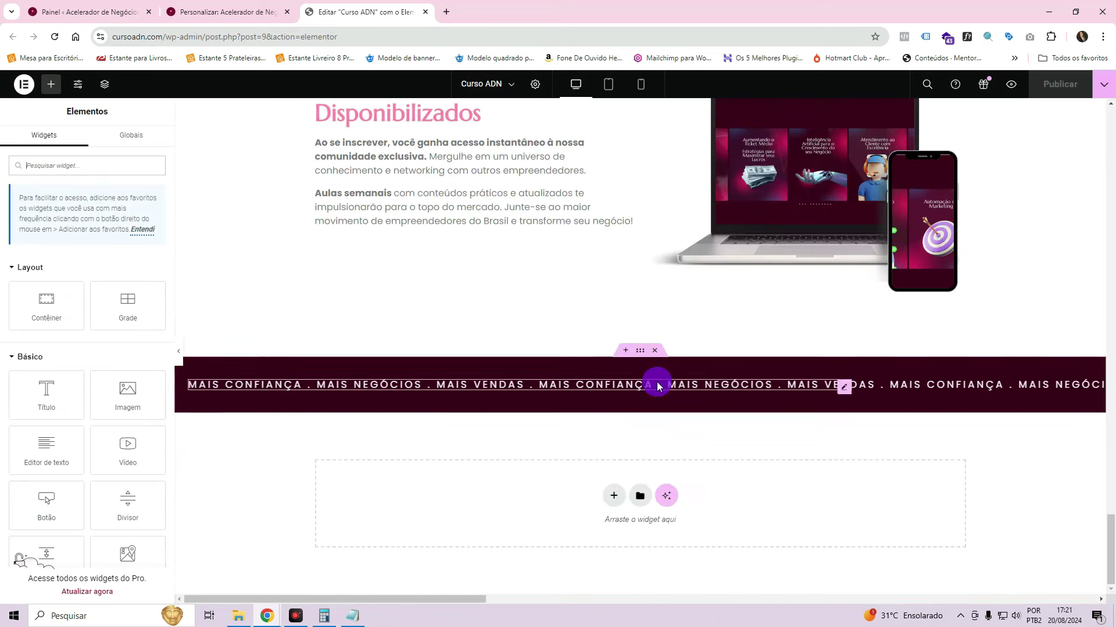
click(640, 353)
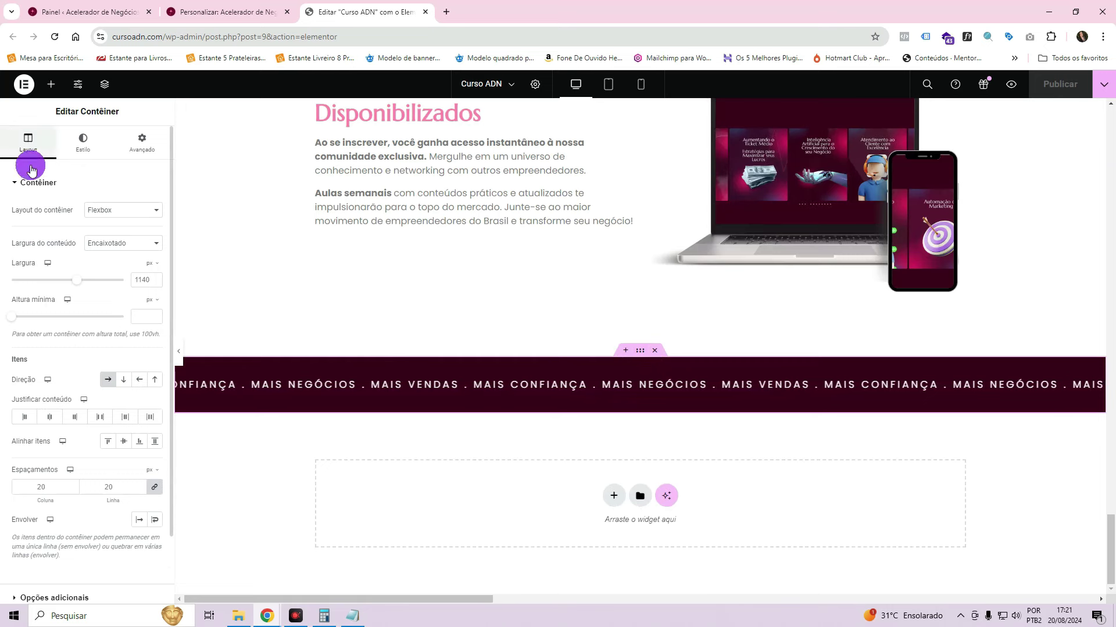
scroll(26, 157, down, 2)
click(68, 523)
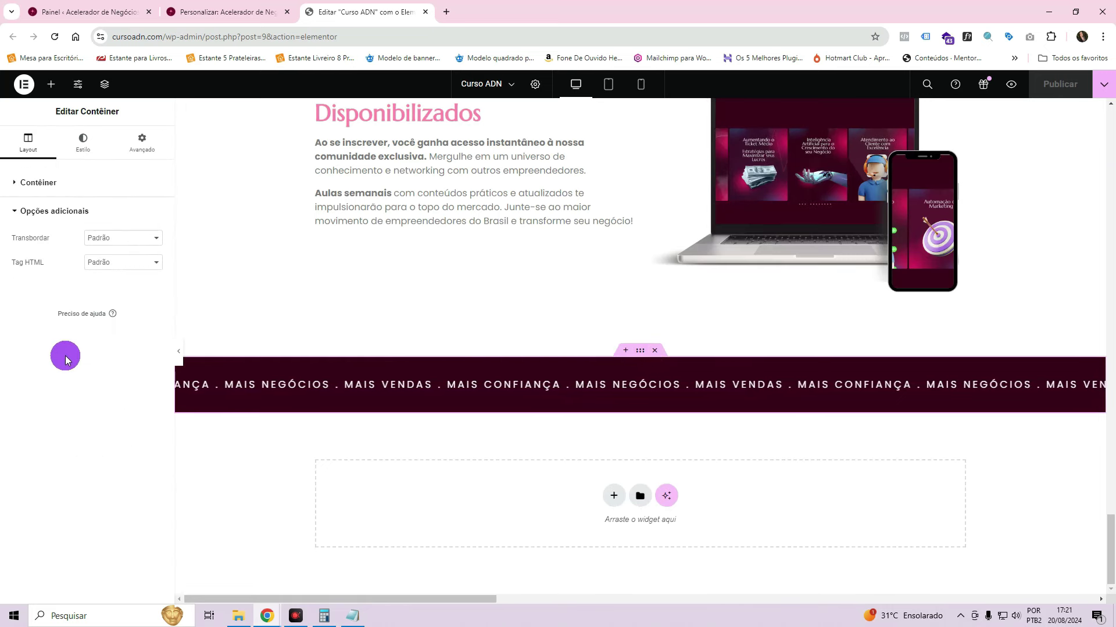
click(100, 239)
click(98, 259)
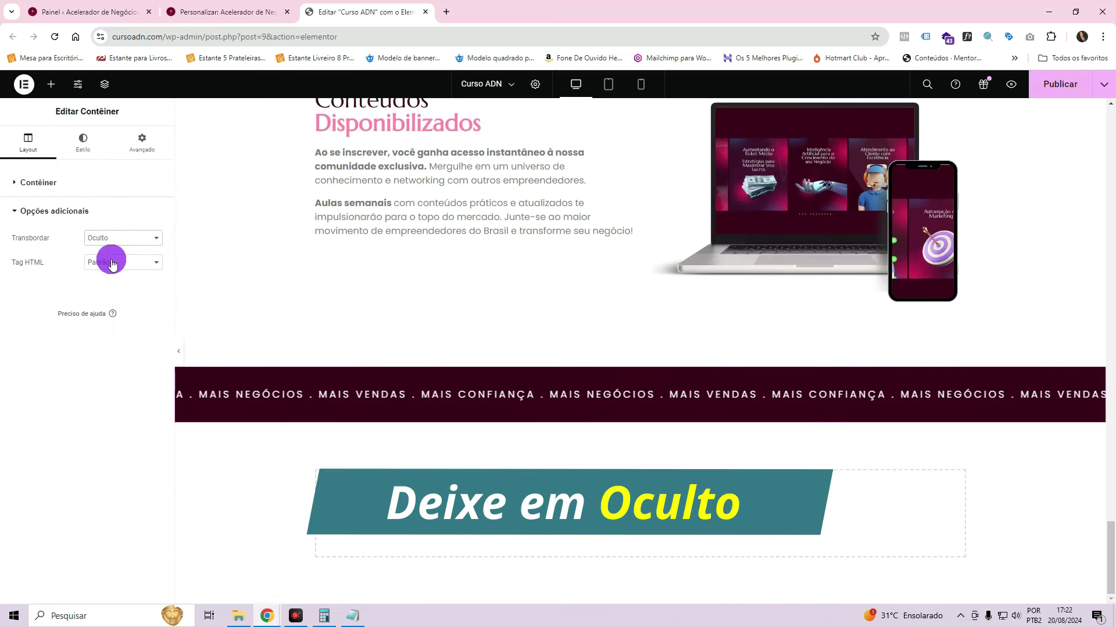
Step: Reduce the marquee heading's font size to 16 and publish the page
click(567, 394)
click(102, 161)
click(156, 260)
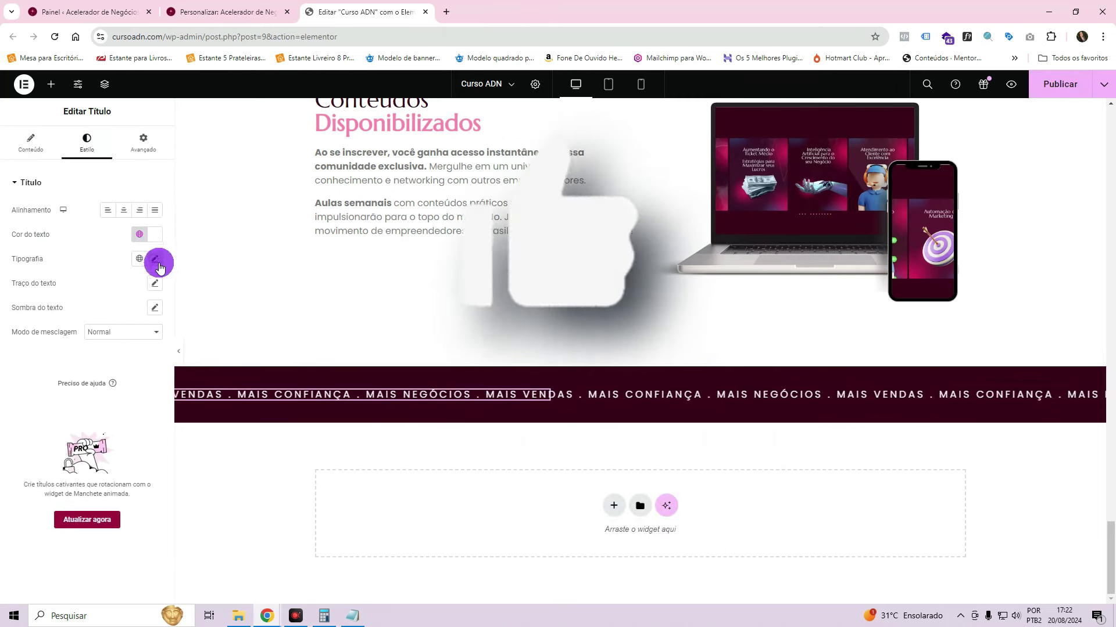
click(147, 353)
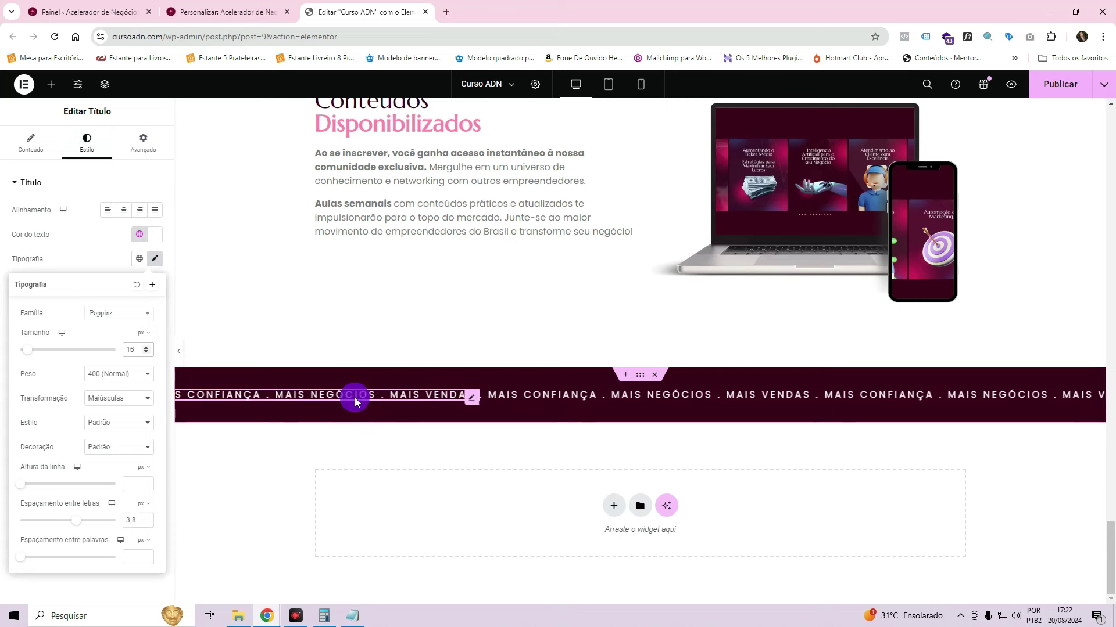
click(106, 259)
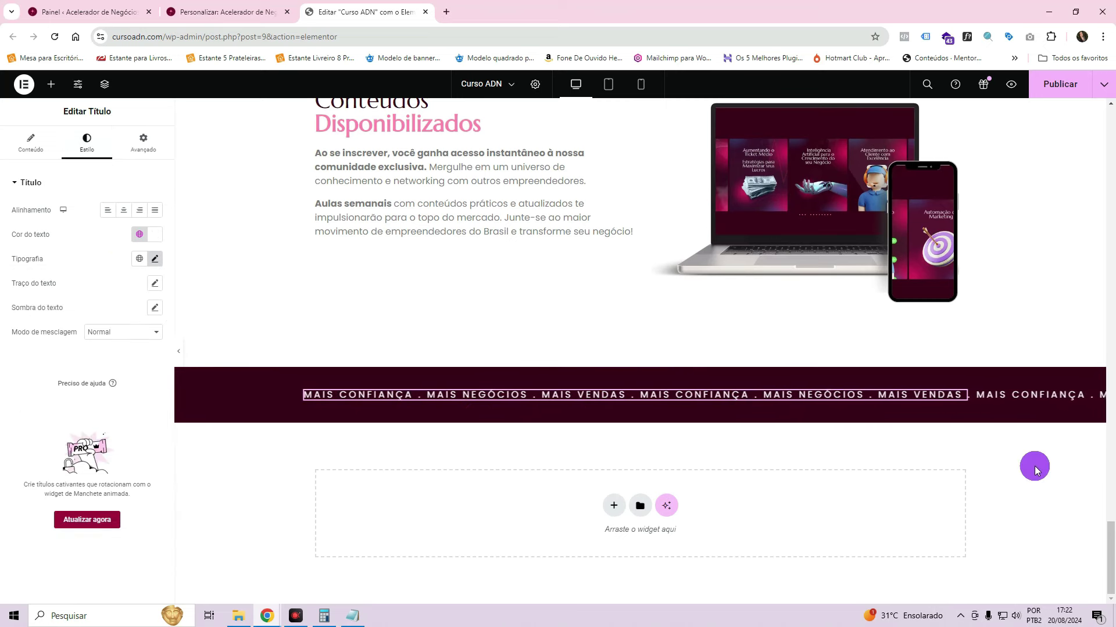
click(1046, 89)
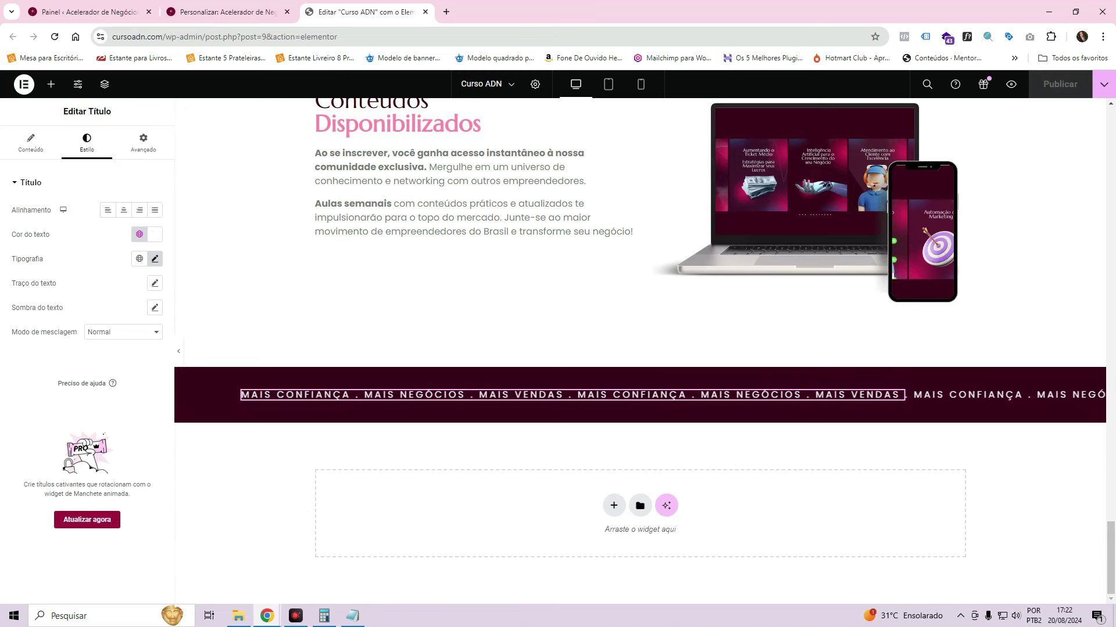
Step: Add a one-column flexbox container with 90 px top/bottom and 50 px side padding
click(613, 506)
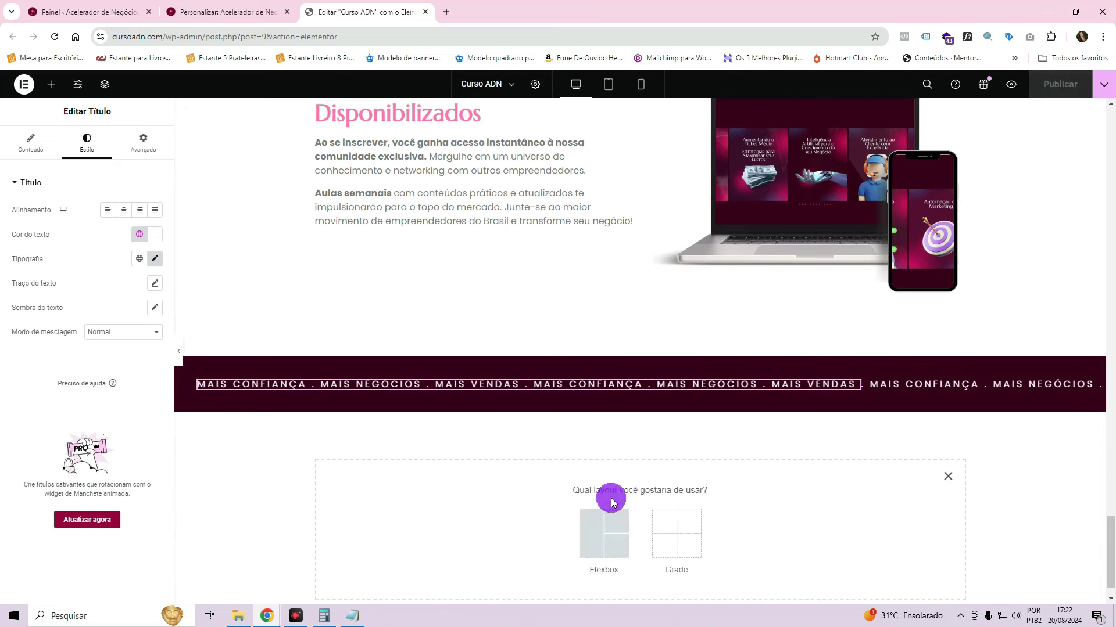
click(594, 480)
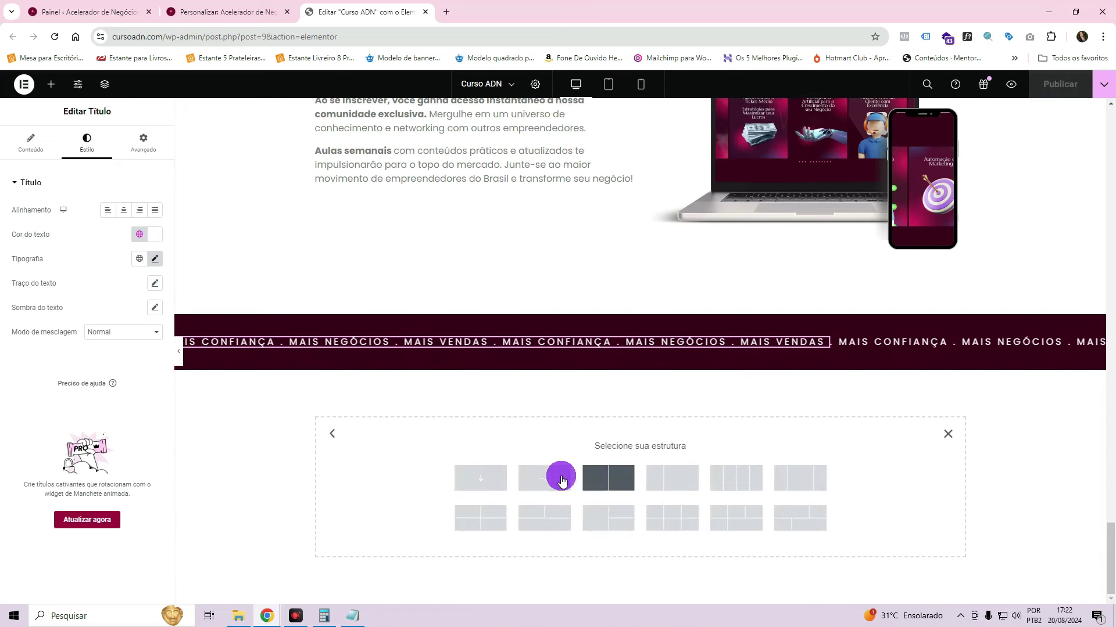
click(471, 479)
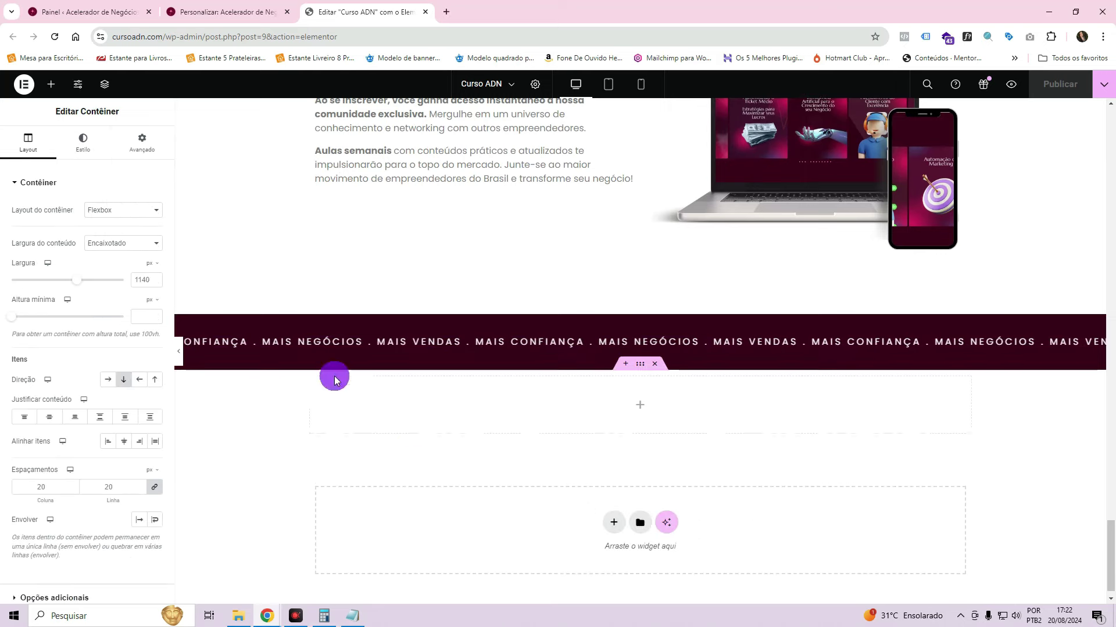
click(141, 143)
click(126, 269)
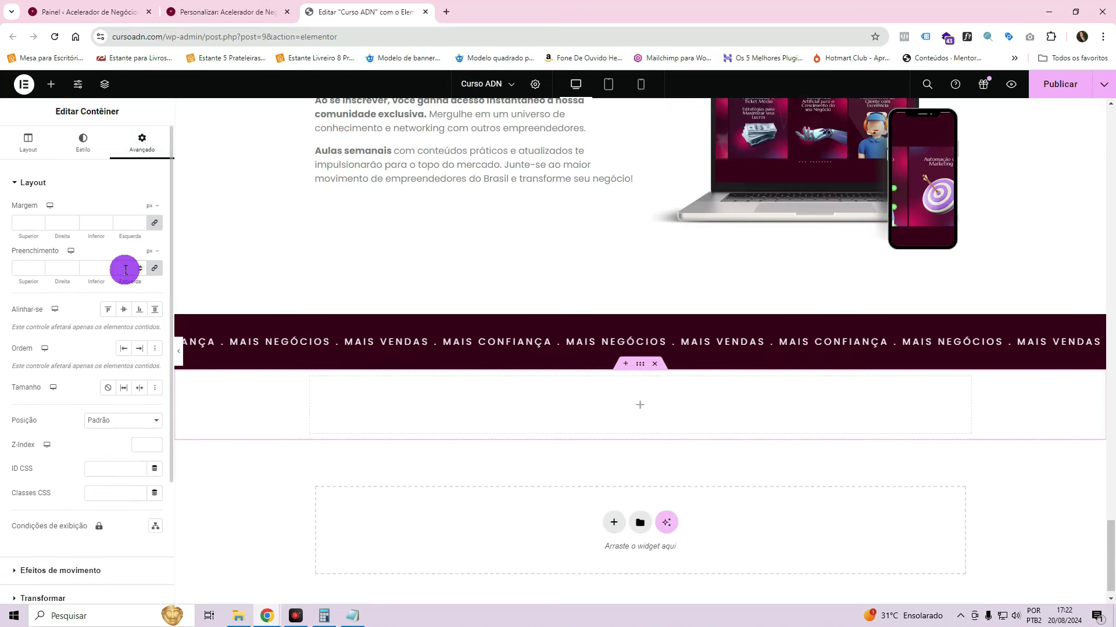
text(50)
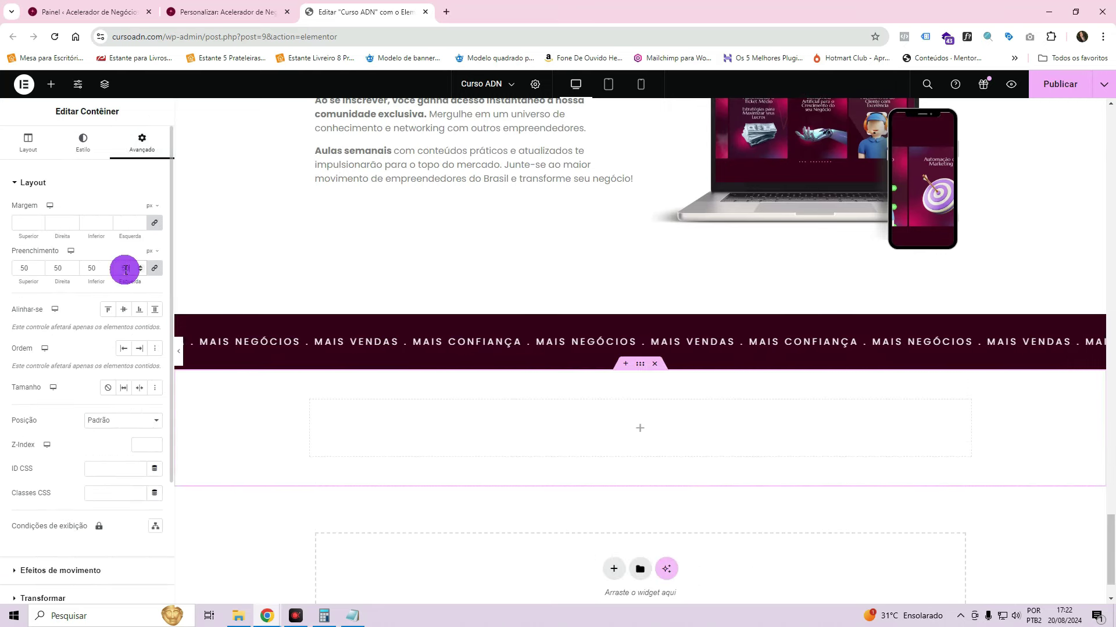
click(154, 269)
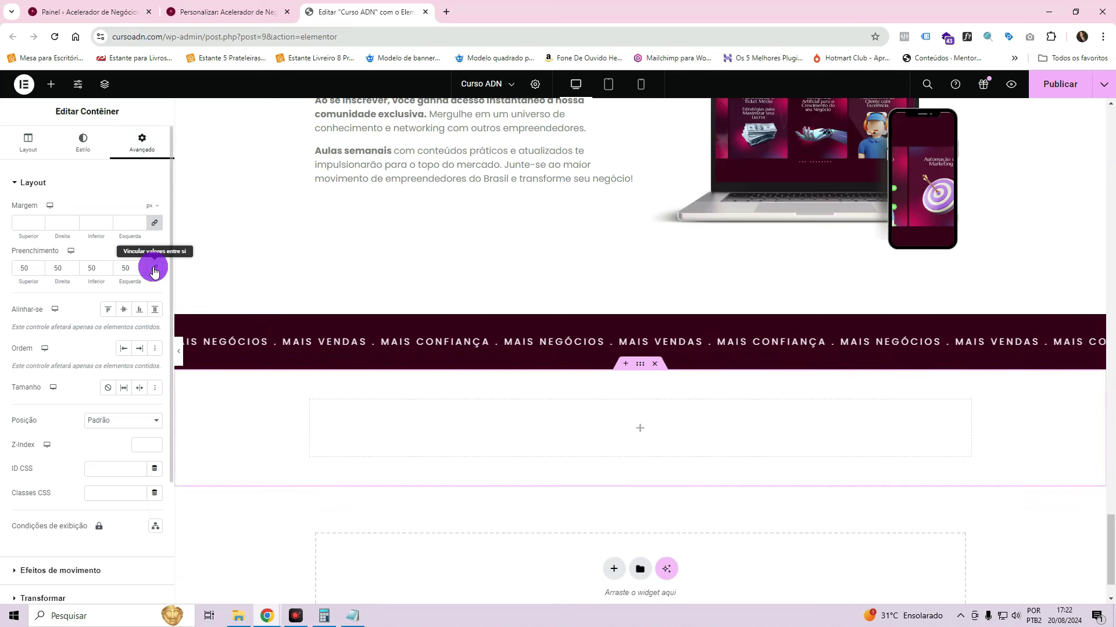
click(33, 268)
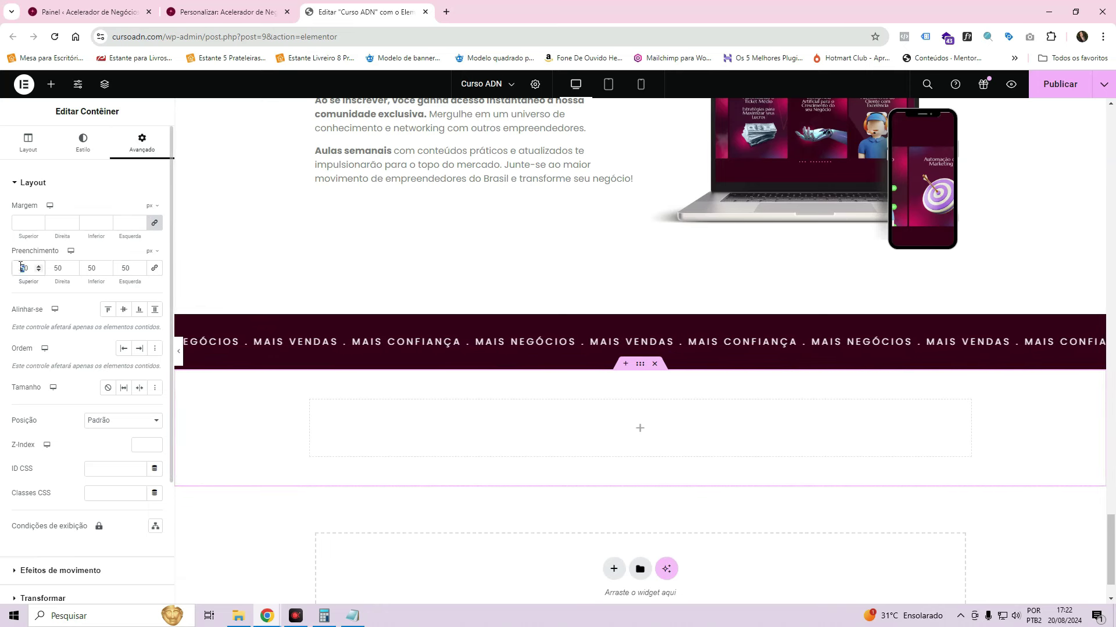
text(90)
click(92, 266)
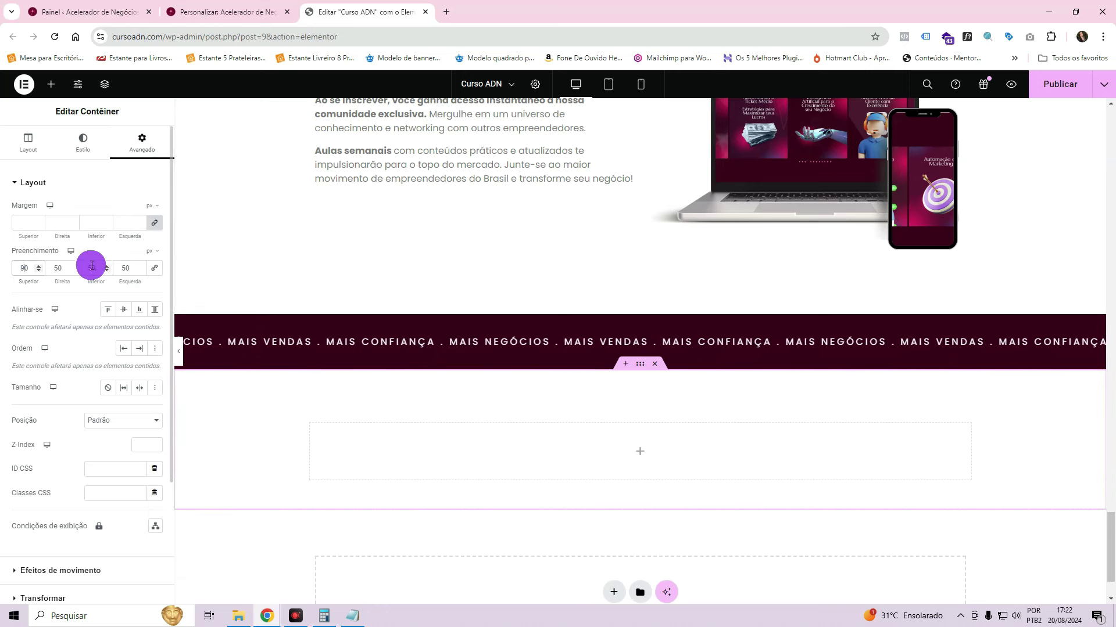
text(90)
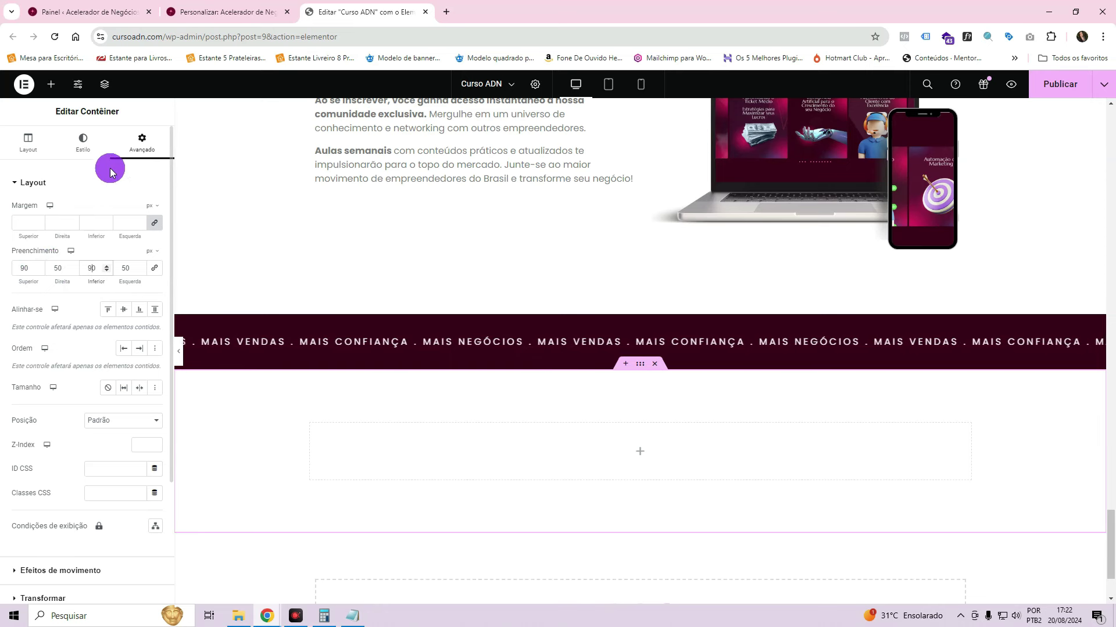
Step: Give the container a light global background colour and drag in a heading widget
click(98, 158)
click(108, 234)
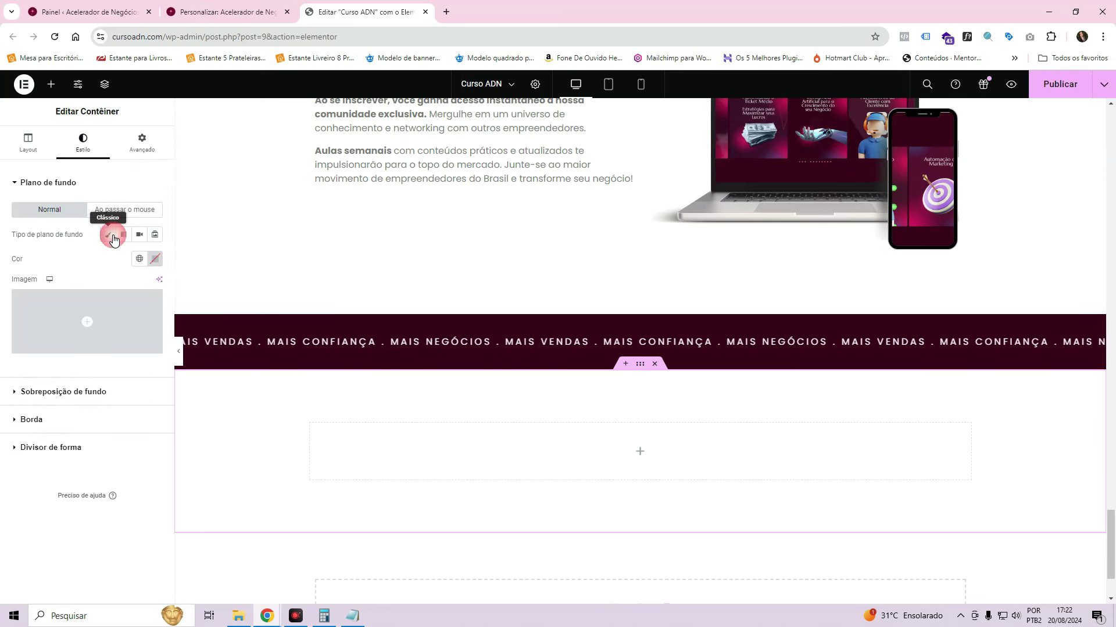
click(152, 264)
click(93, 449)
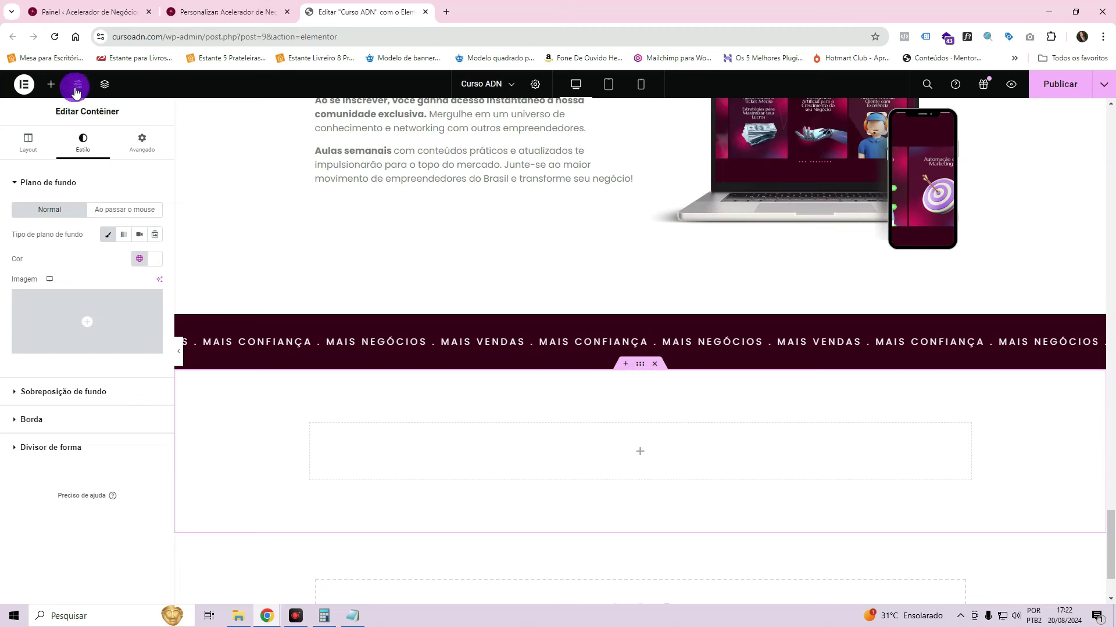
click(51, 84)
drag(107, 420, 651, 455)
Step: Center the new heading and color it with the dark maroon Secundário global colour
click(110, 152)
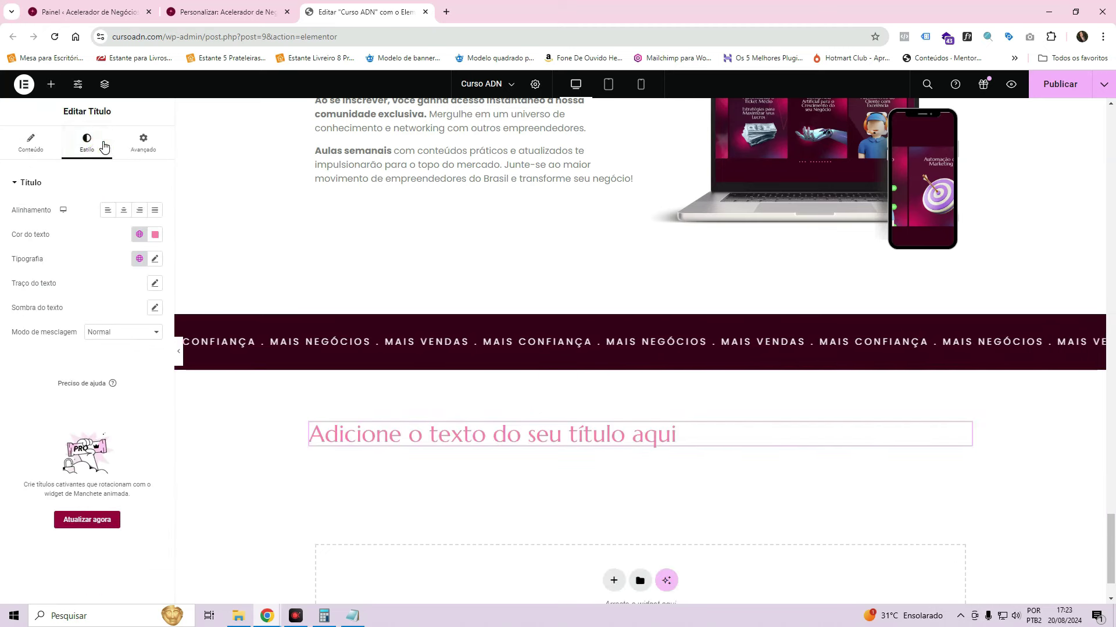
click(124, 210)
click(140, 233)
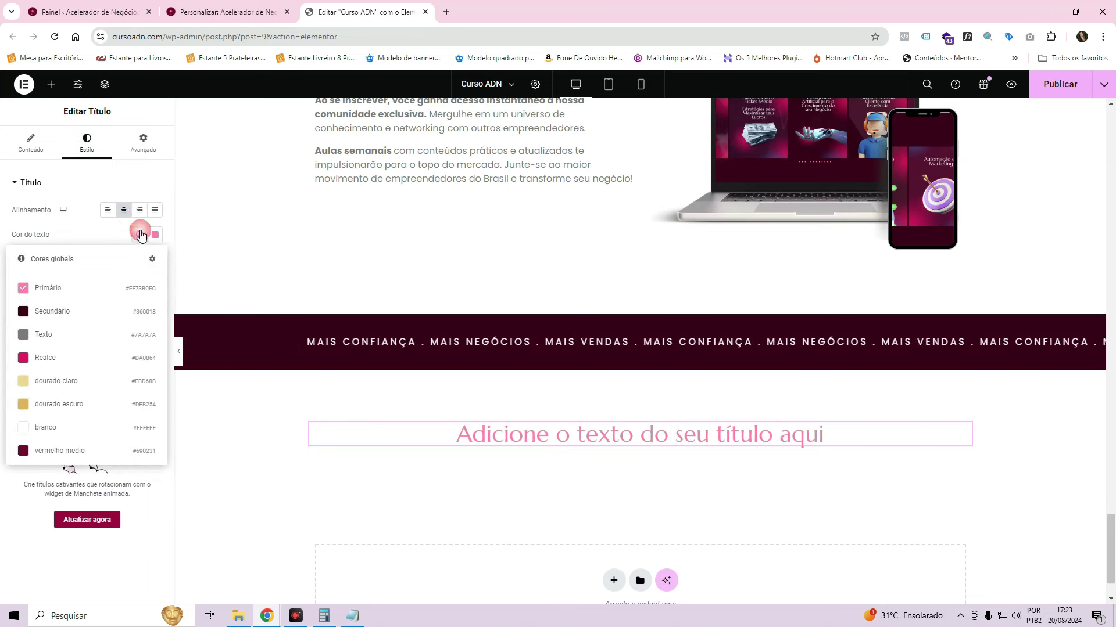
click(125, 312)
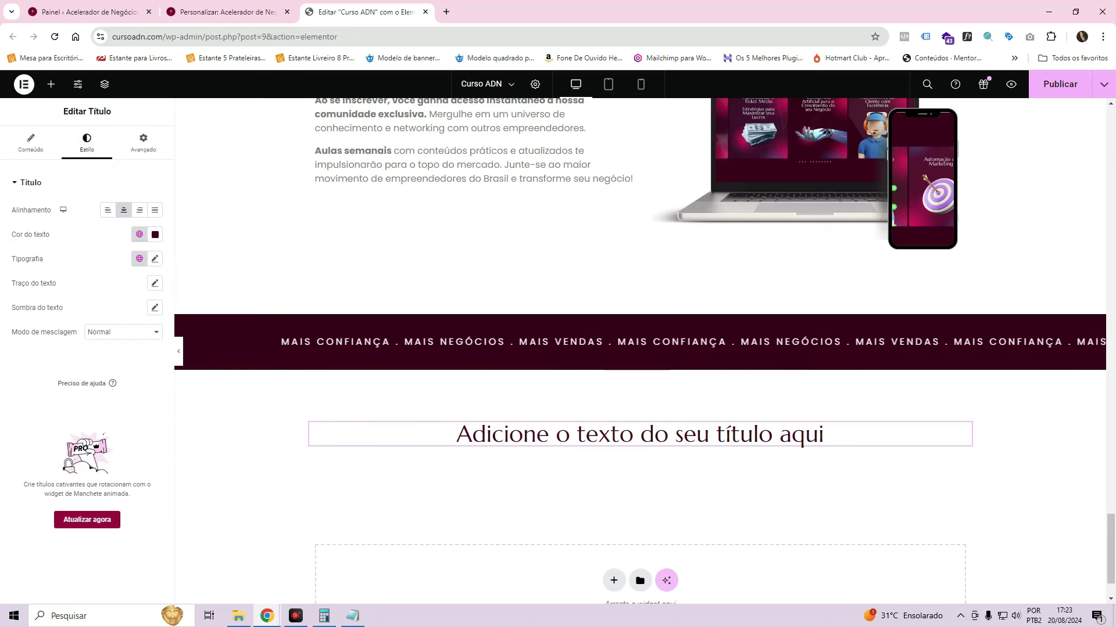
Step: Reuse the two-colour accelerator heading HTML, rewritten with pink part 'à 3 a bônus Exclusivos'
scroll(642, 391, up, 15)
click(705, 365)
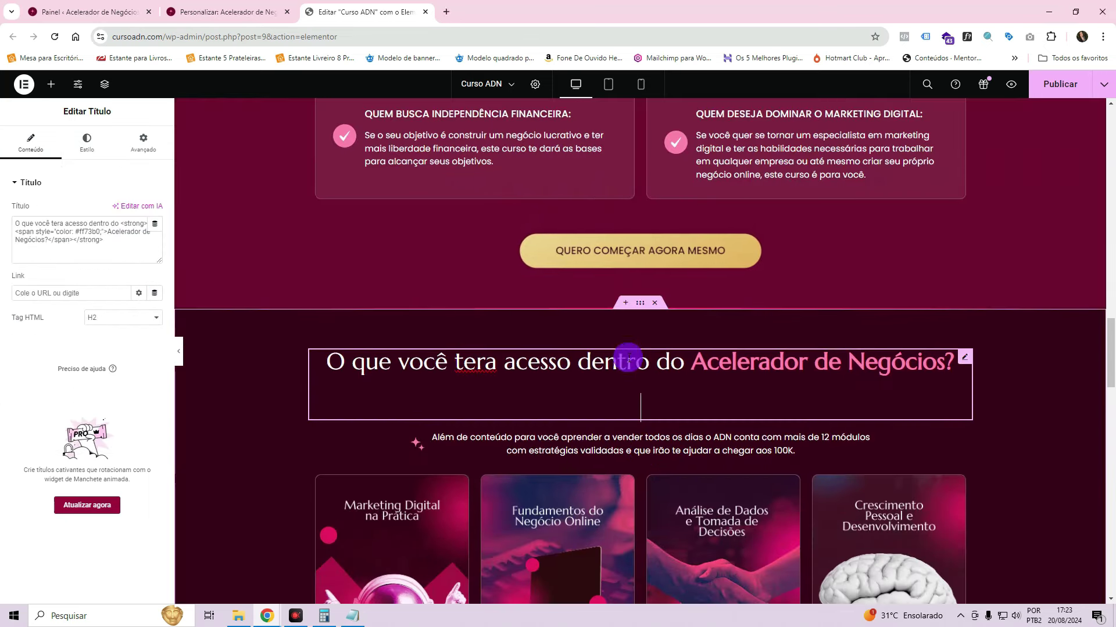
click(149, 248)
drag(149, 248, 0, 203)
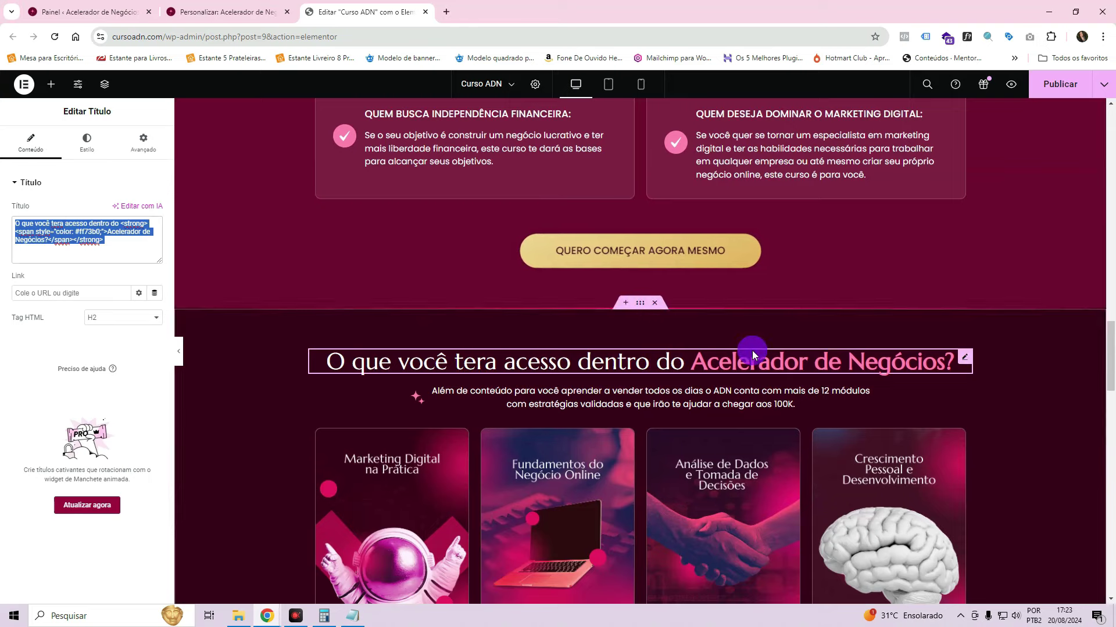
scroll(750, 351, down, 15)
scroll(750, 350, down, 3)
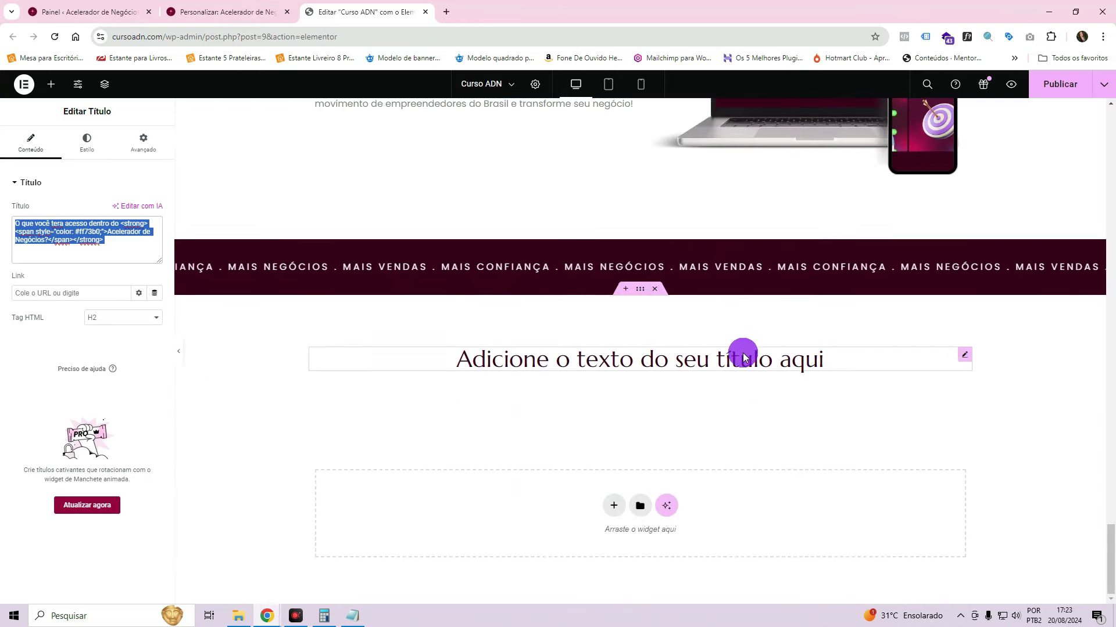
click(737, 356)
click(51, 147)
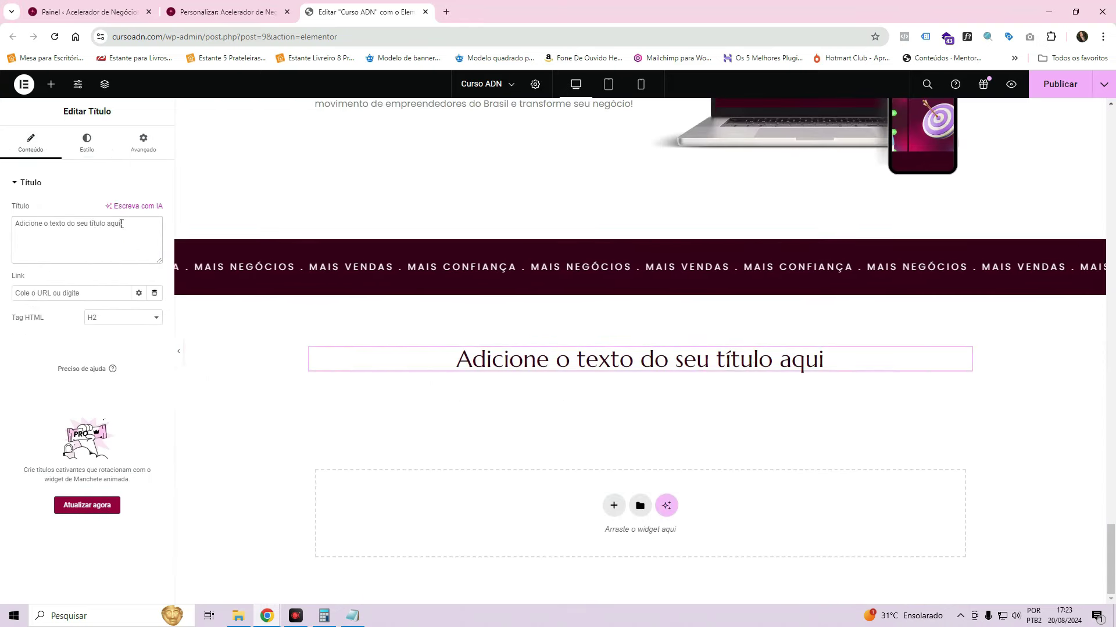
text(O que você tera acesso dentro do <strong> <span style="color: #ff73b0;">Acelerador de Negócios?</span></strong>)
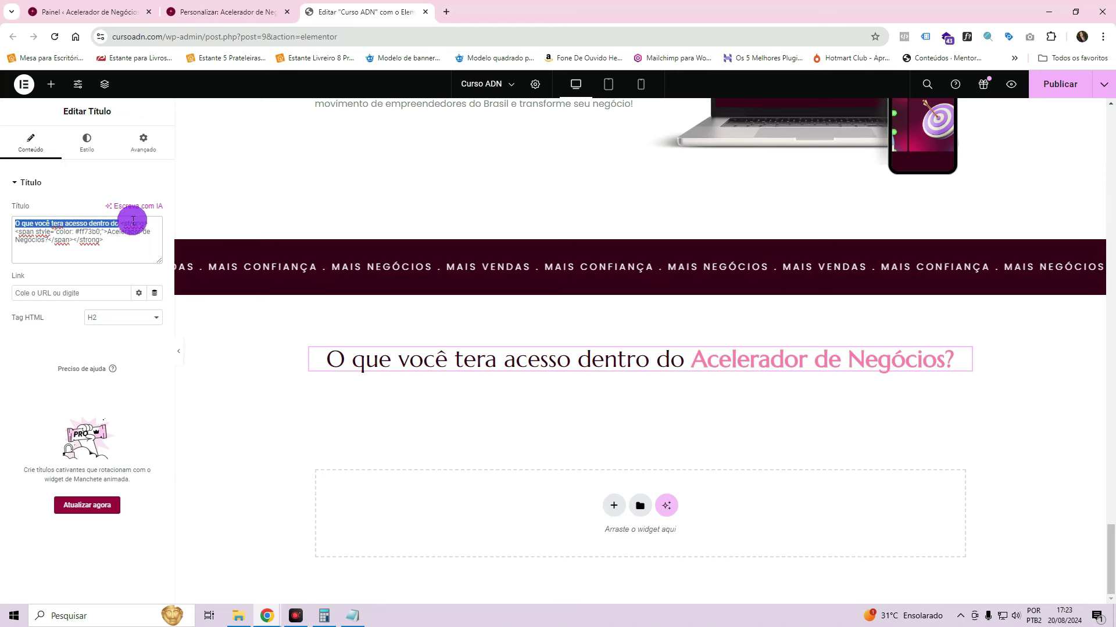
text(Além todo o conteúdo você ainda terá acesso)
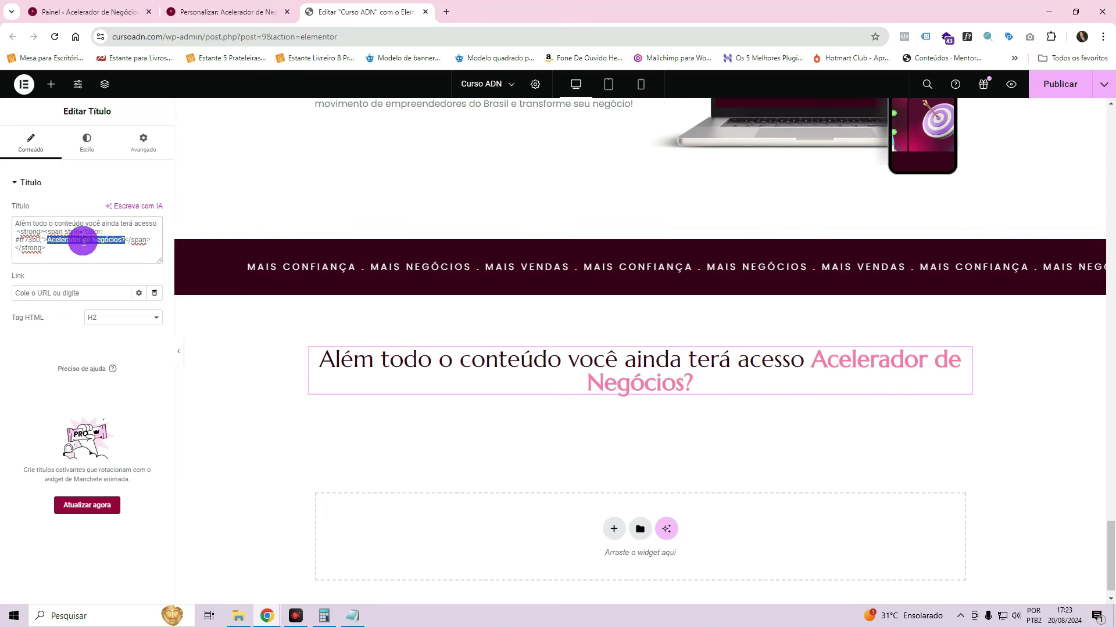
text(à 3 a bônus Exclusivos)
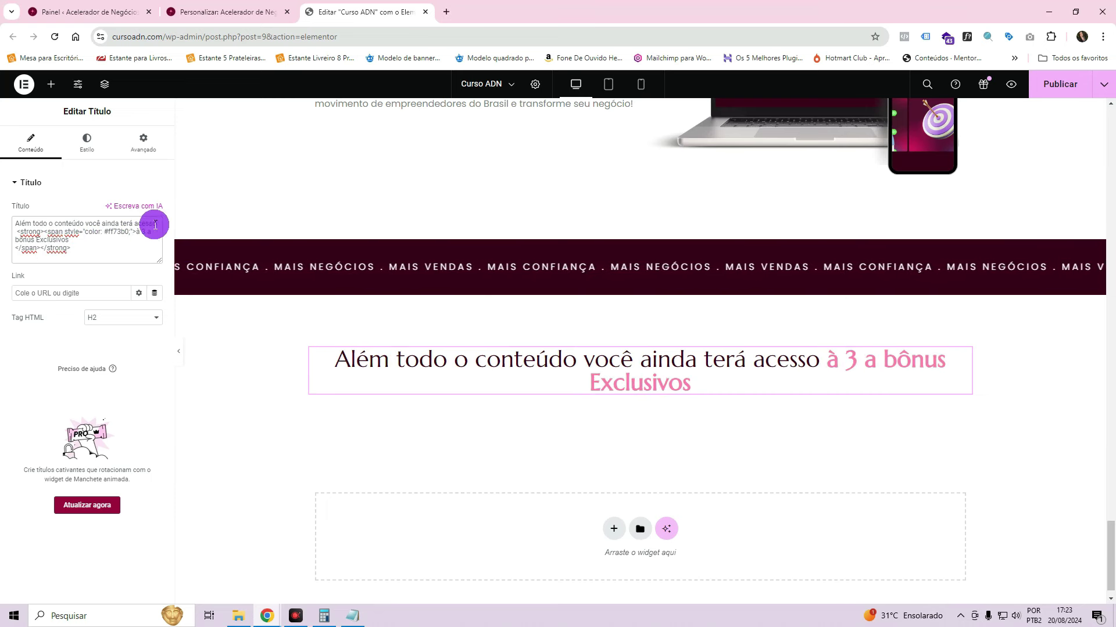
text(<)
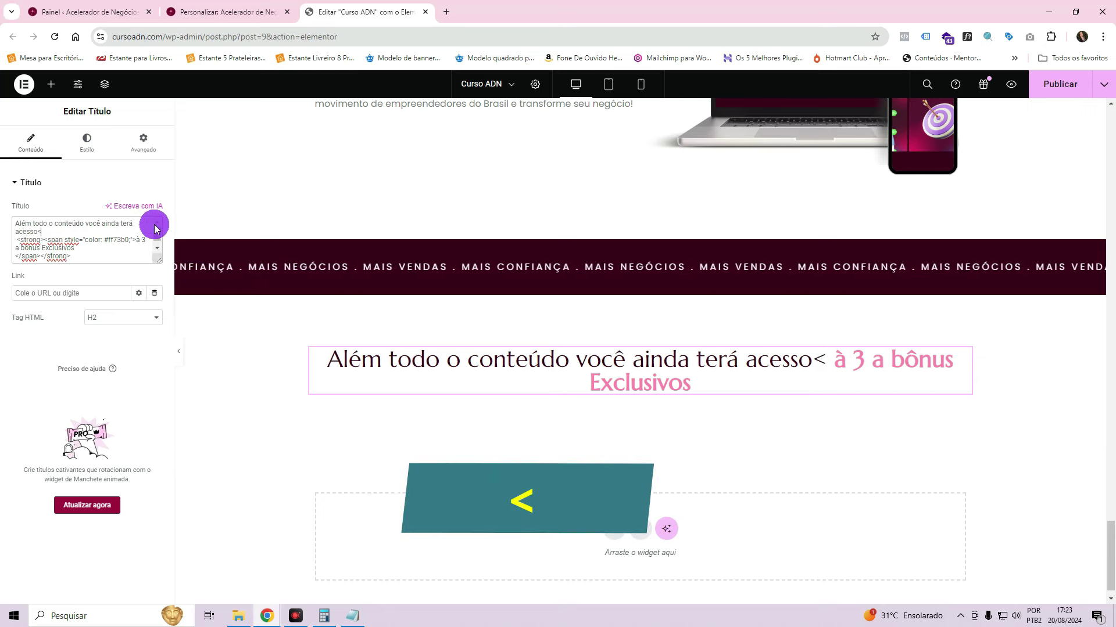
text(>br>)
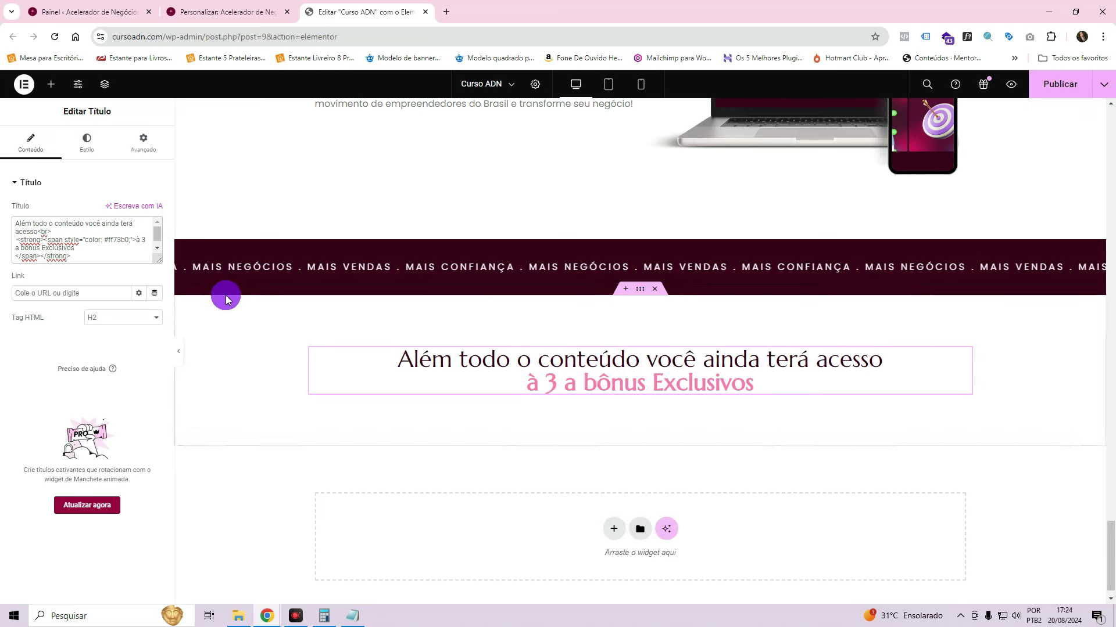
Step: Set the heading's typography text transform to Capitalizar
click(86, 142)
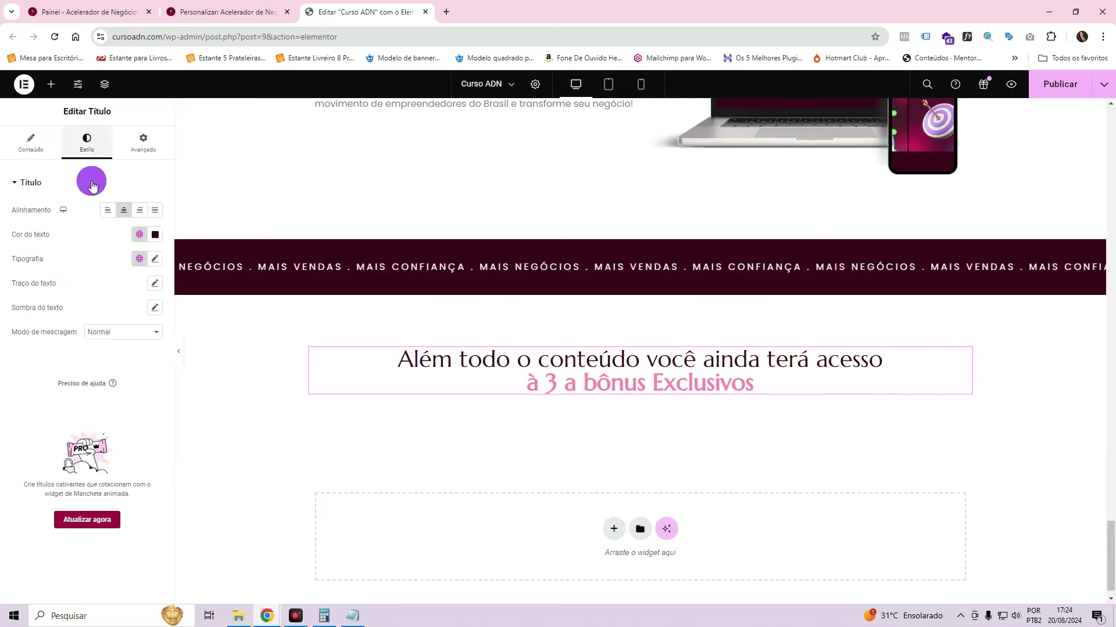
click(155, 261)
click(127, 398)
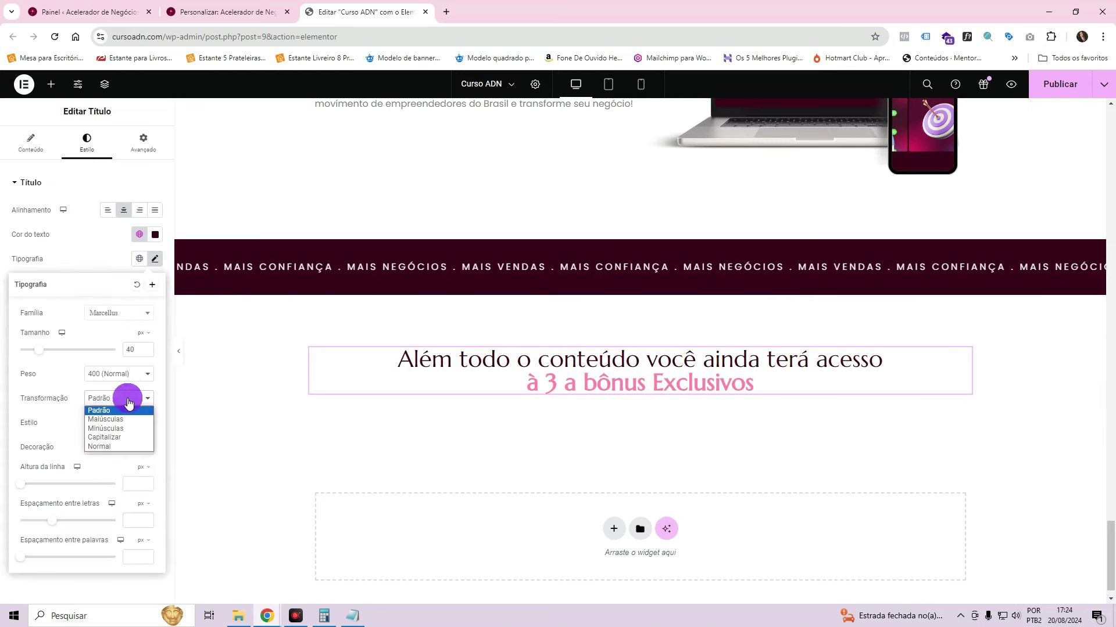
click(130, 439)
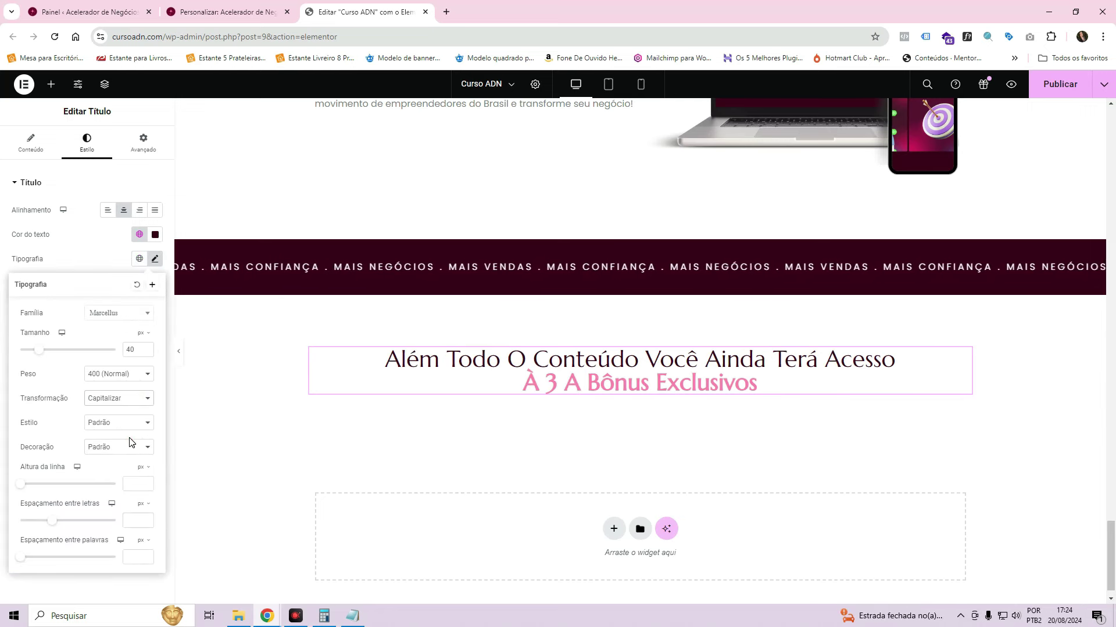
click(102, 249)
click(56, 86)
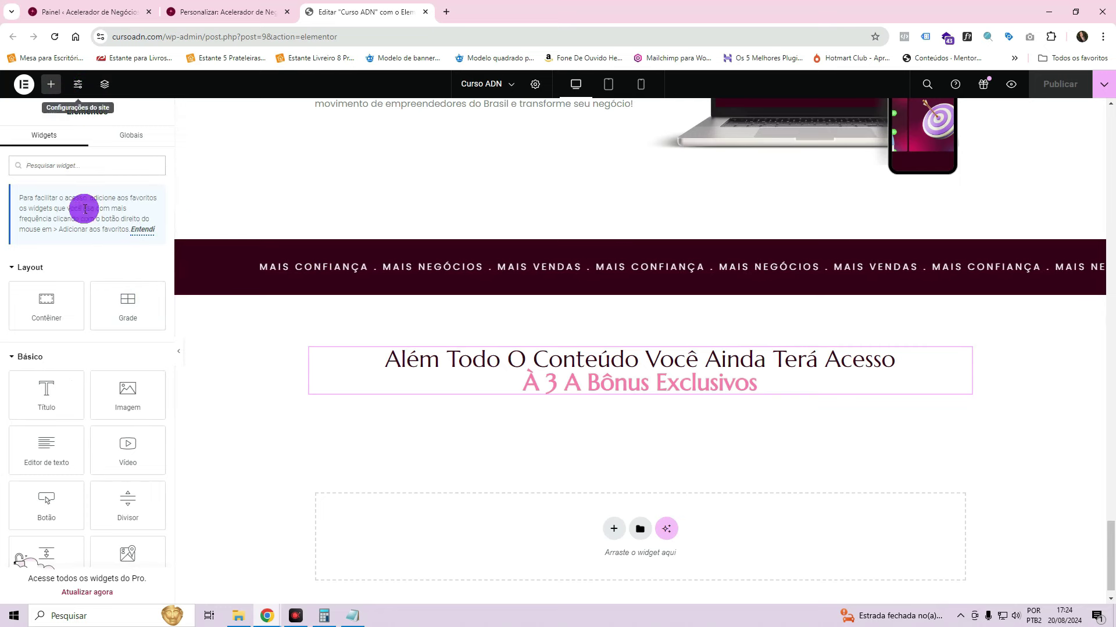
Step: Add a grid layout below the bonus heading
drag(128, 305, 692, 379)
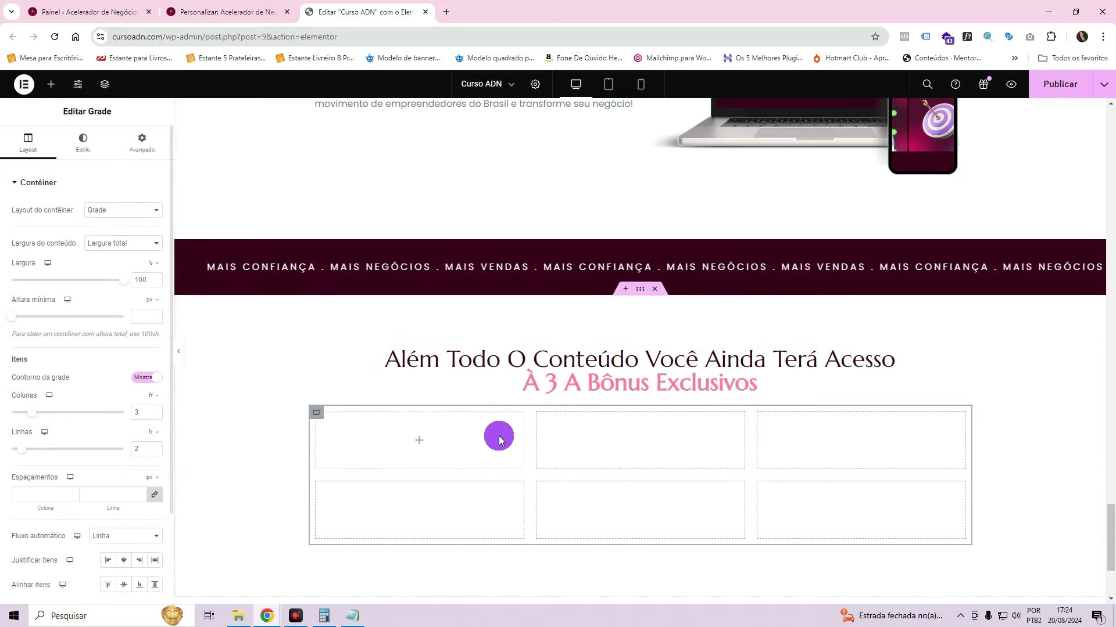
scroll(87, 482, down, 2)
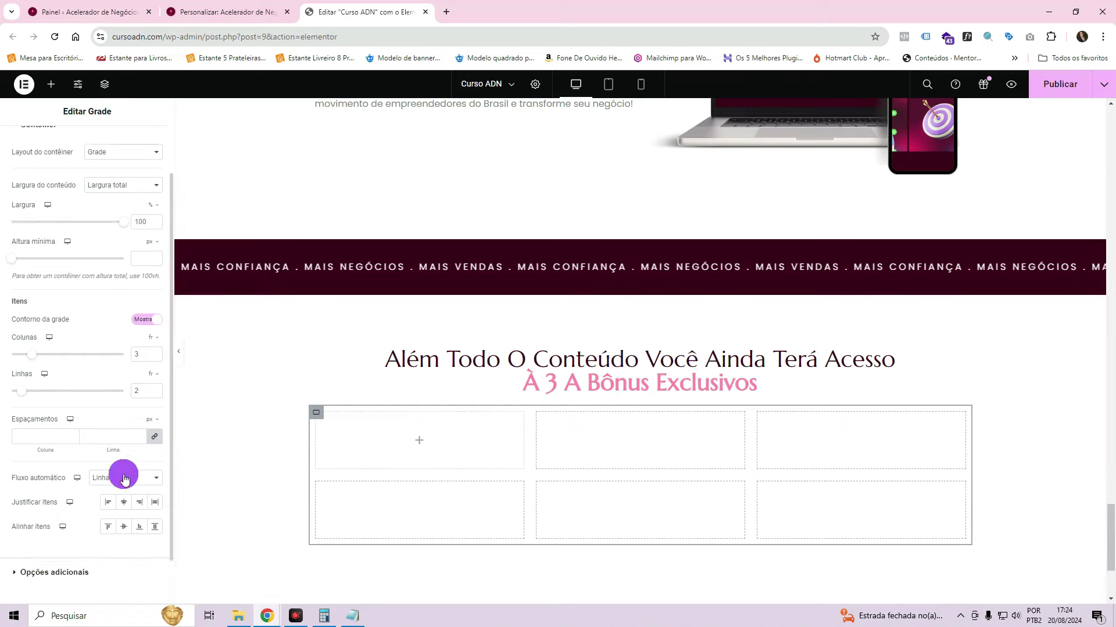
click(57, 85)
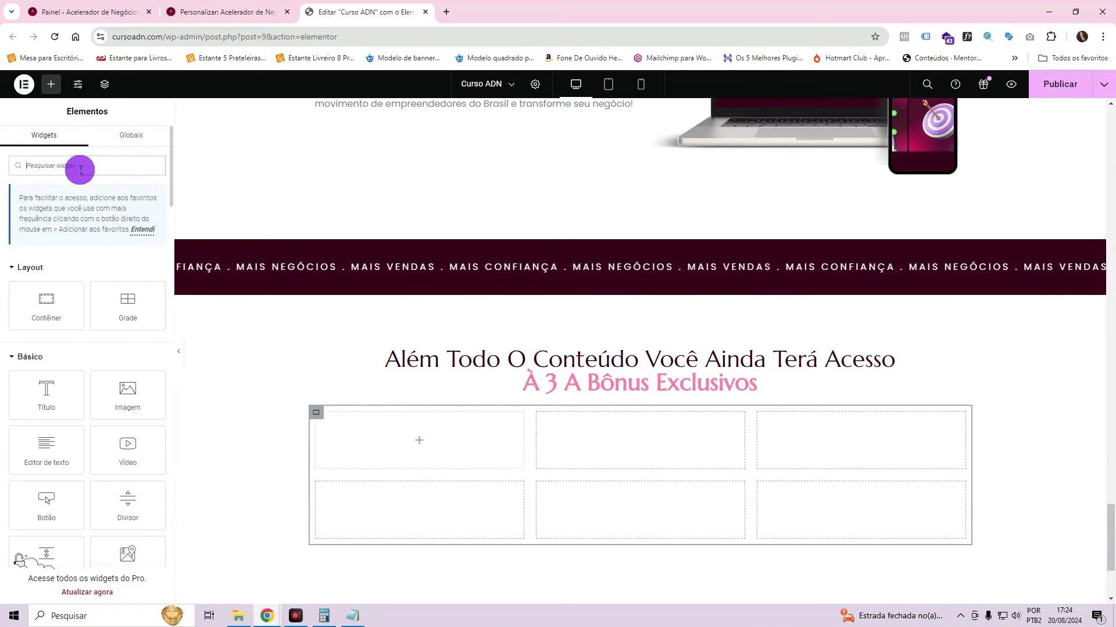
scroll(720, 273, up, 5)
scroll(754, 319, up, 5)
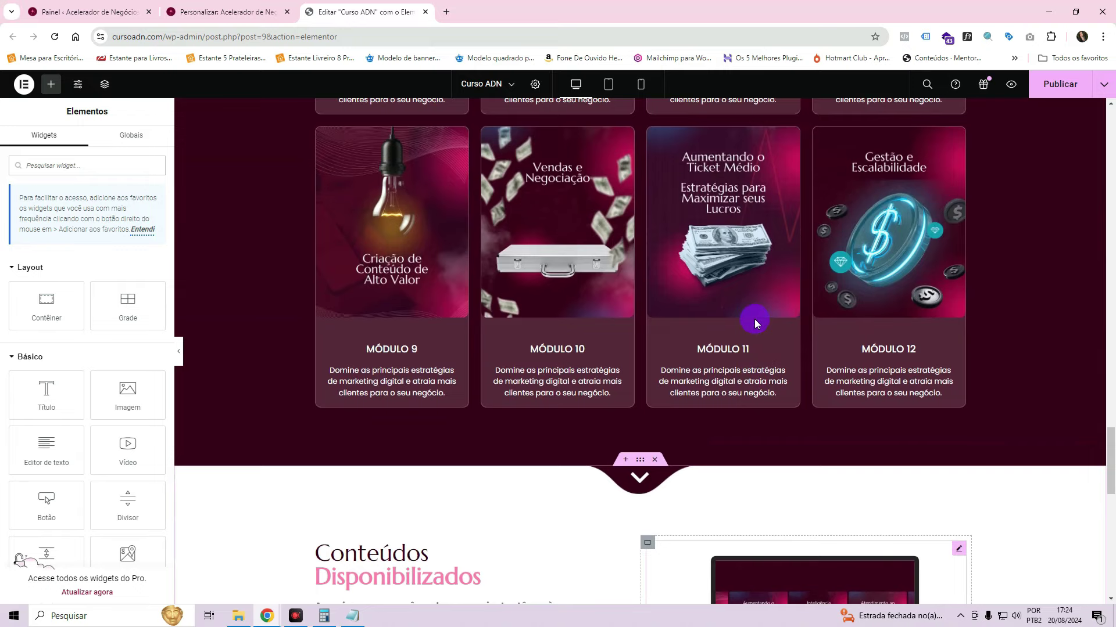
scroll(754, 319, up, 1)
scroll(562, 299, up, 2)
scroll(600, 282, down, 2)
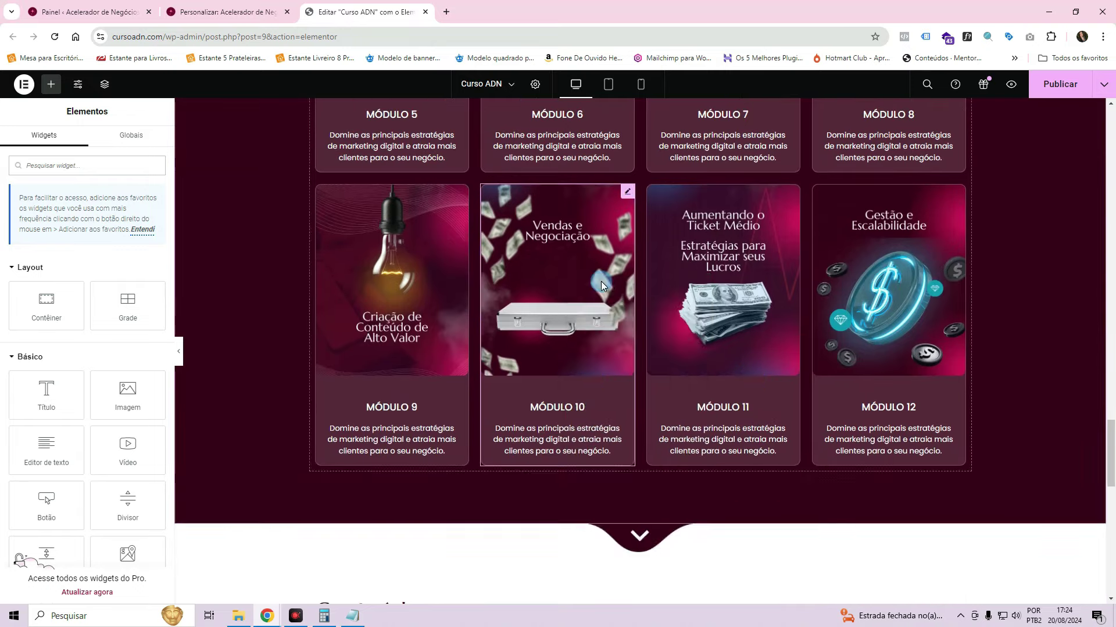
Step: Copy the Módulo 10 image box into the grid and start uploading a replacement image
right_click(575, 277)
click(567, 355)
scroll(562, 346, down, 7)
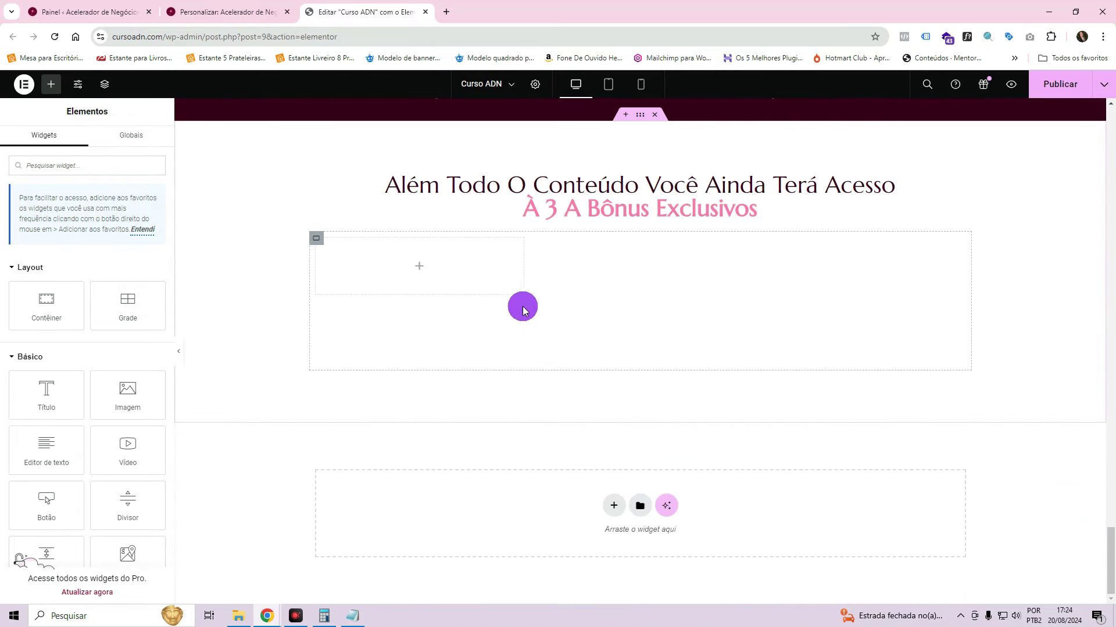
right_click(522, 304)
click(552, 367)
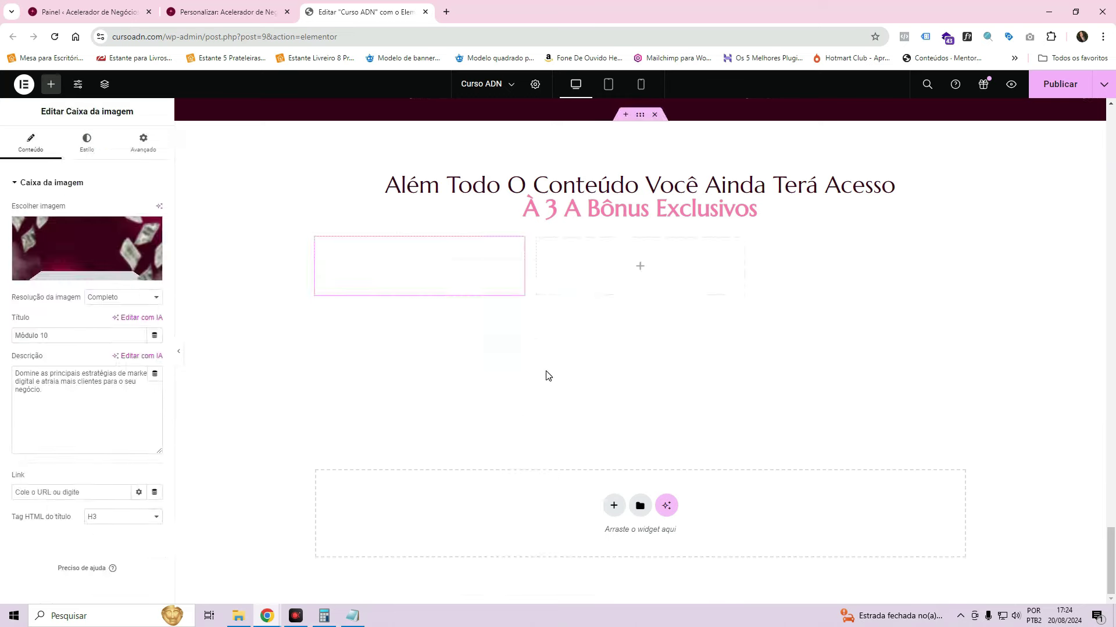
click(67, 249)
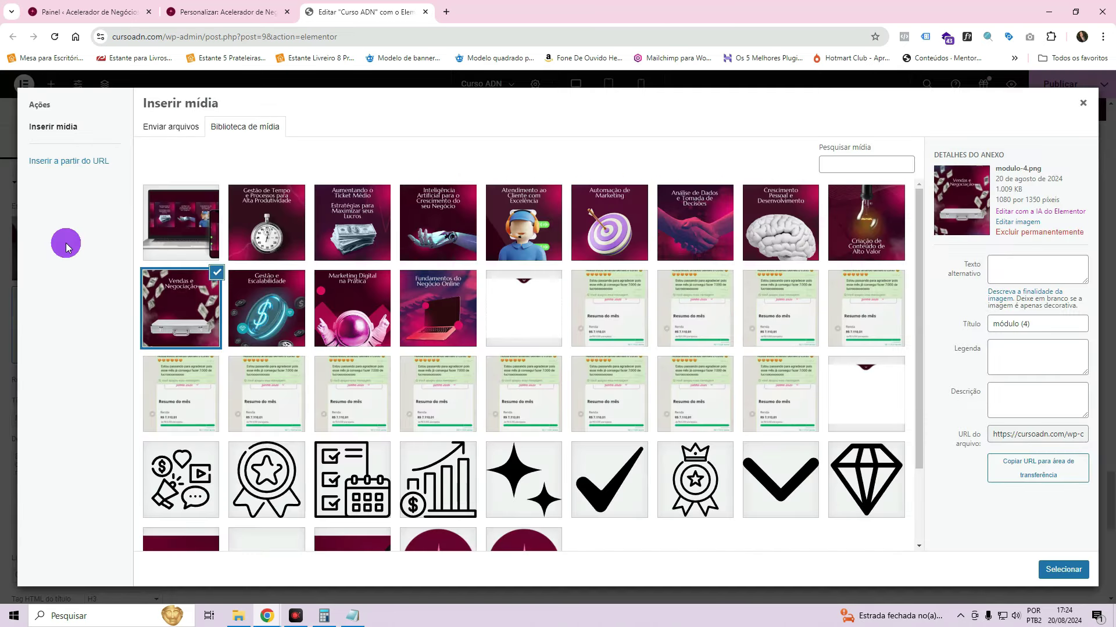
click(175, 126)
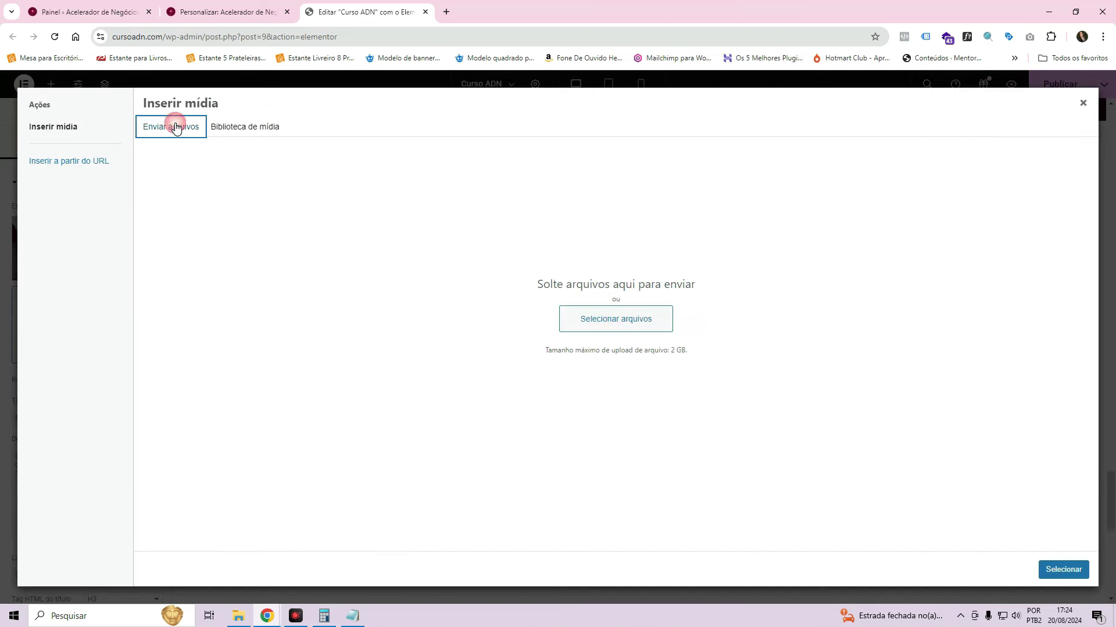
click(240, 616)
Step: Drag the bonus adn image from Acelerador de Negócios > Outras imagens into the upload dialog
double_click(131, 144)
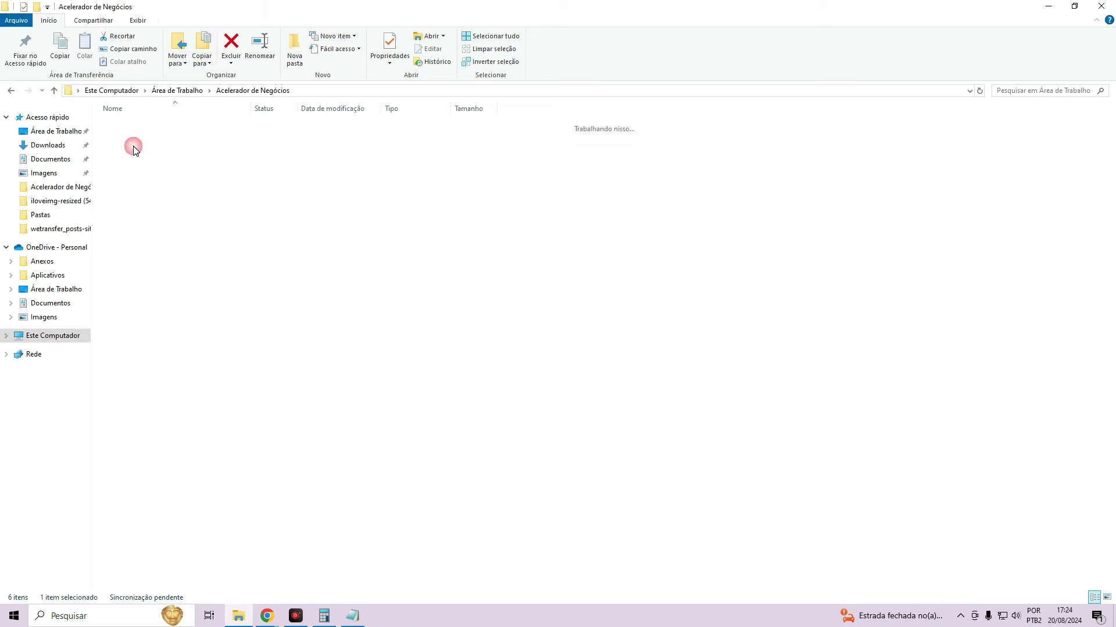
click(163, 189)
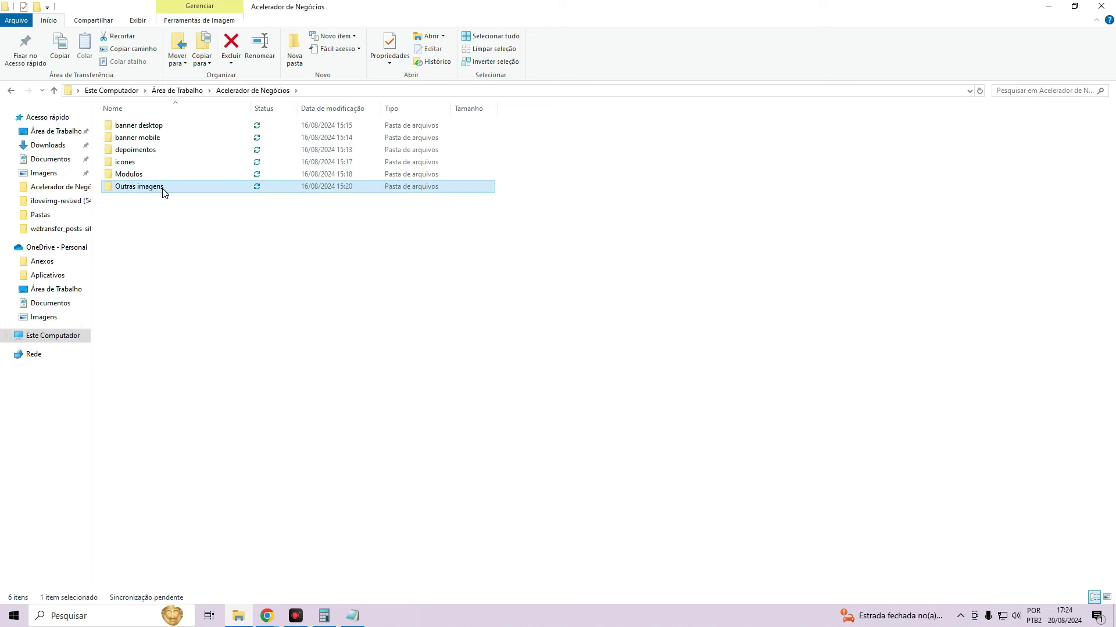
double_click(164, 190)
drag(203, 132, 275, 620)
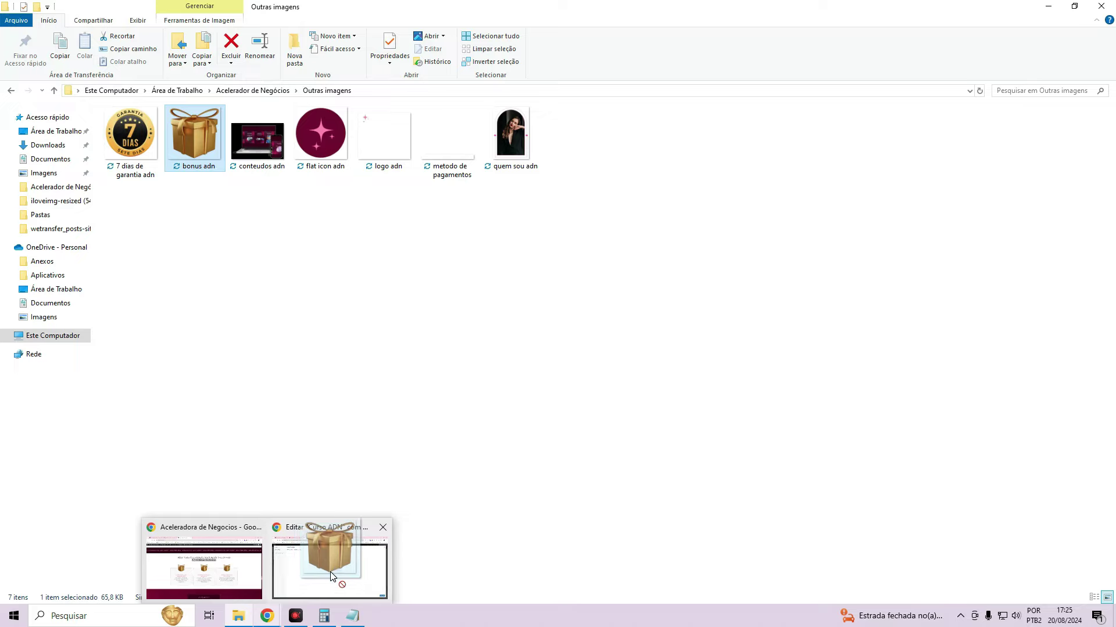
drag(330, 572, 442, 420)
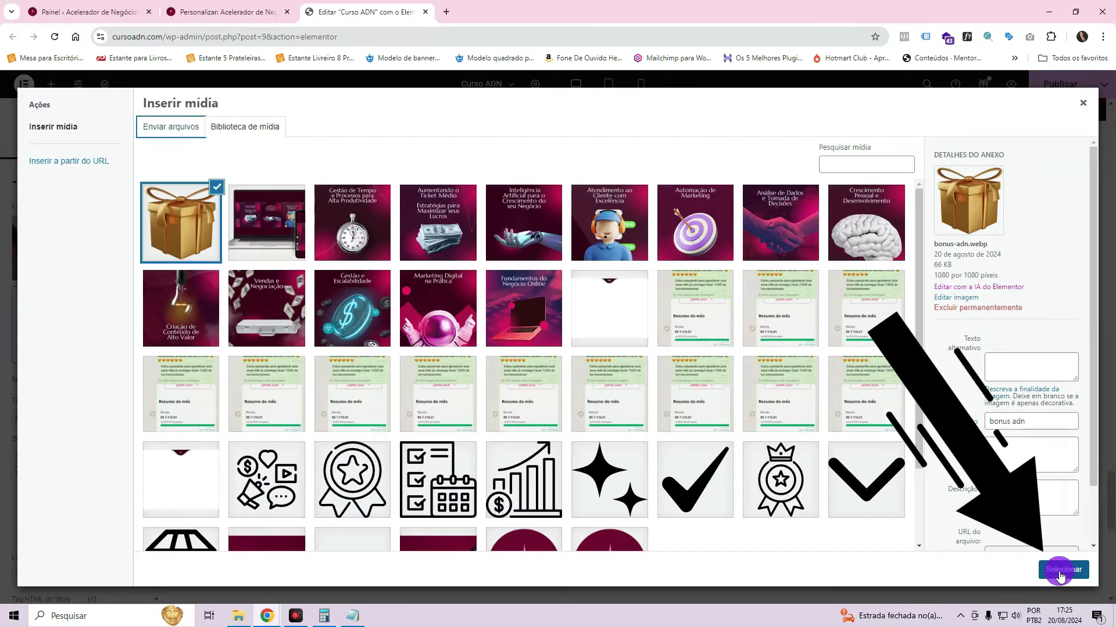
Step: Insert the gift-box image and retitle the card 'Mentoria Individual Personalizada'
click(1059, 572)
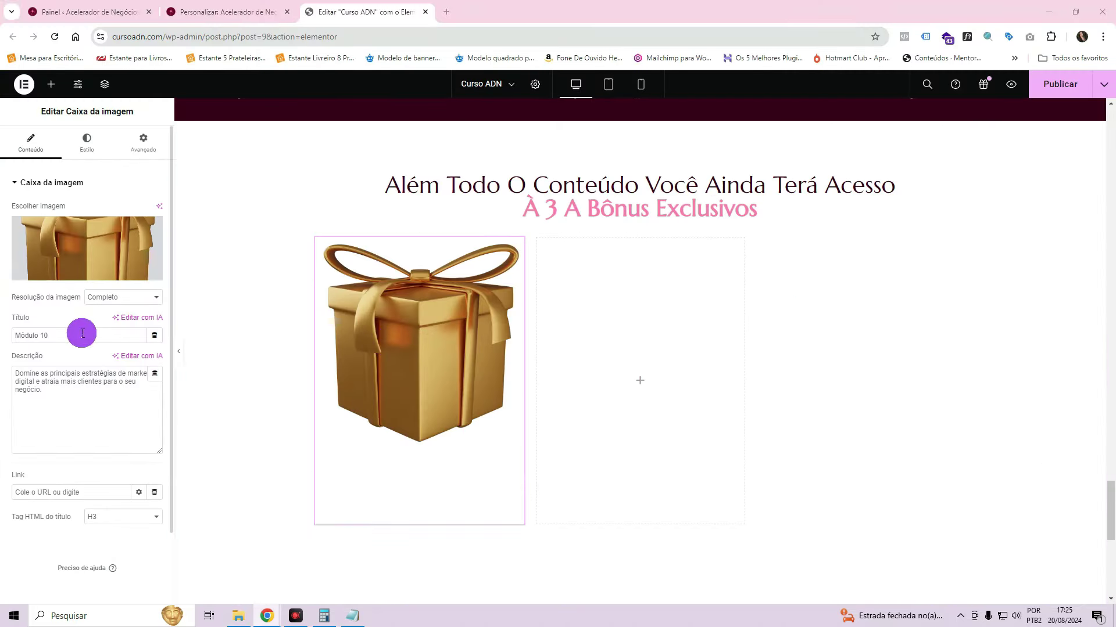
text(Mentoria Individual Personalizada)
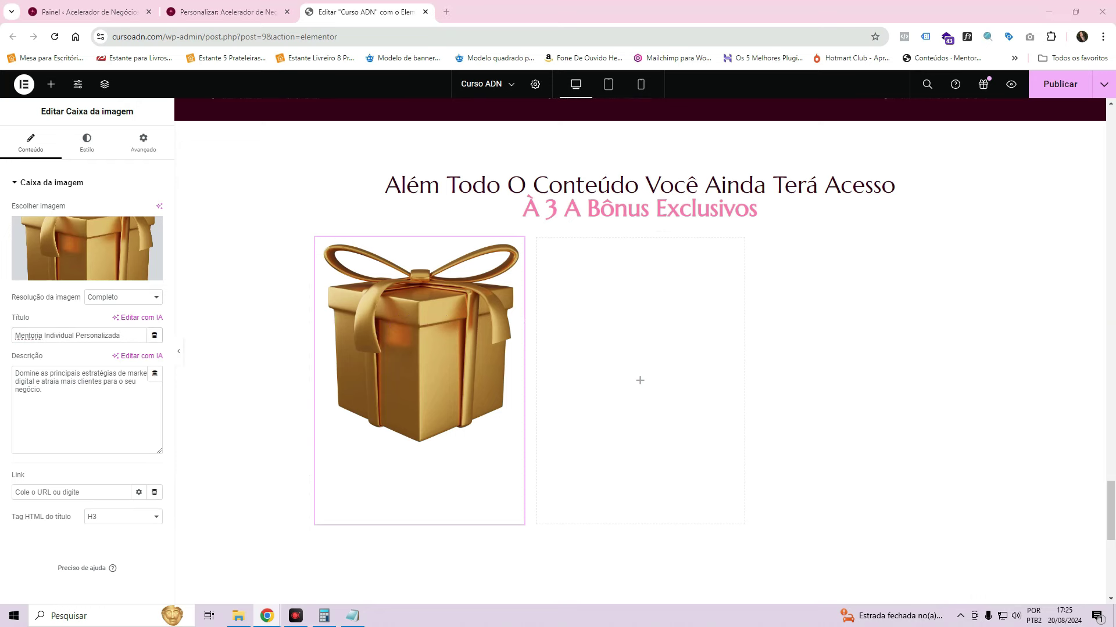
click(316, 333)
Step: Make the title pink Primário with CARDS font, the description grey Texto colour and font
click(96, 154)
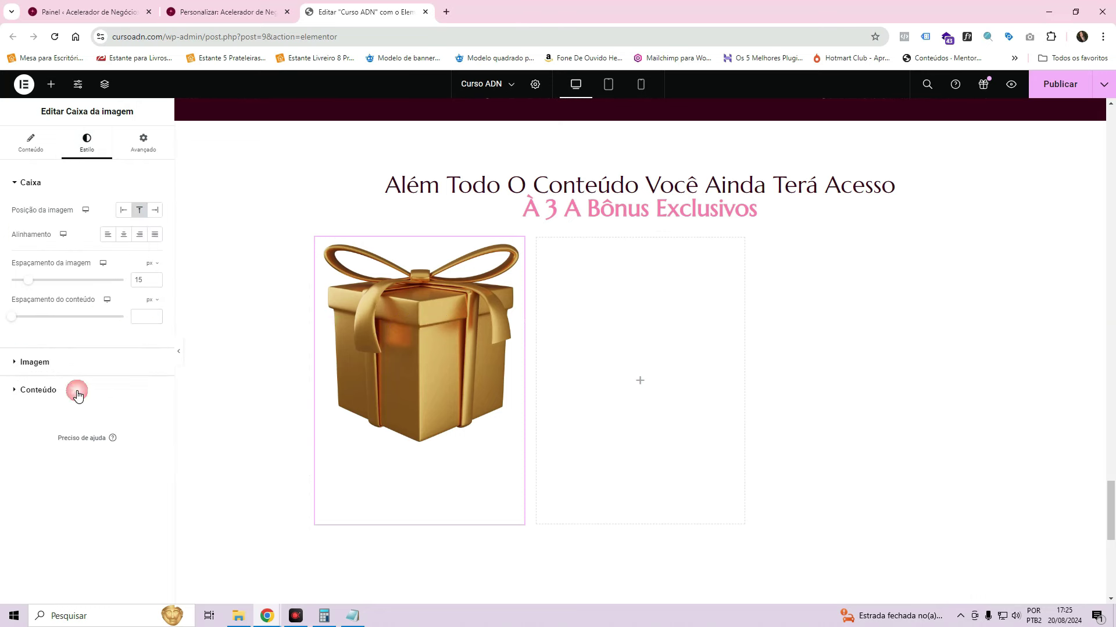
click(78, 394)
click(139, 290)
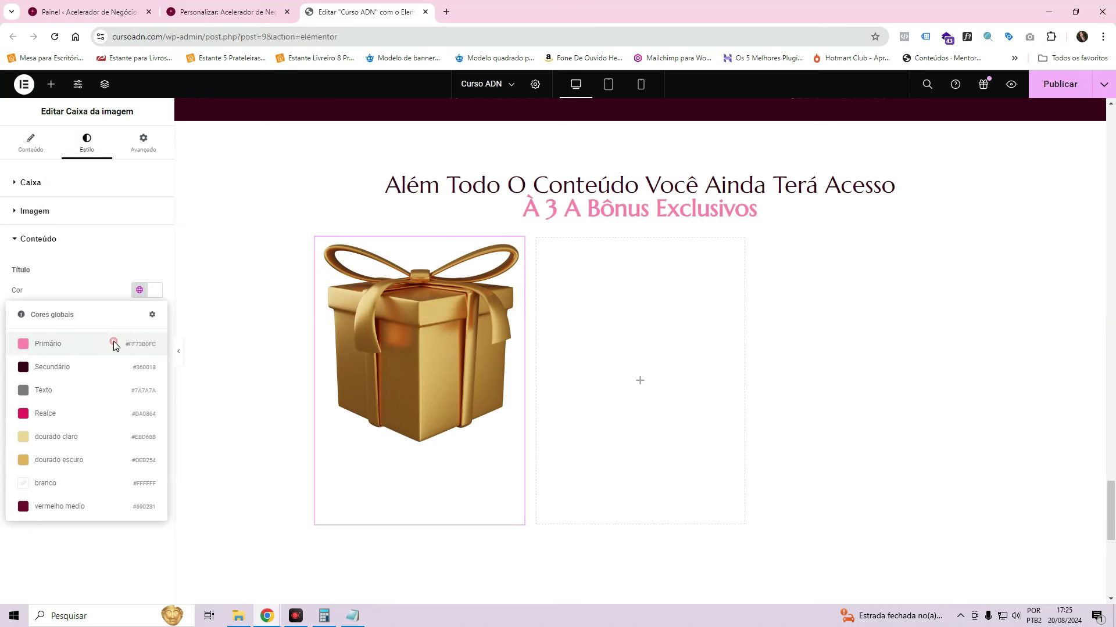
click(114, 344)
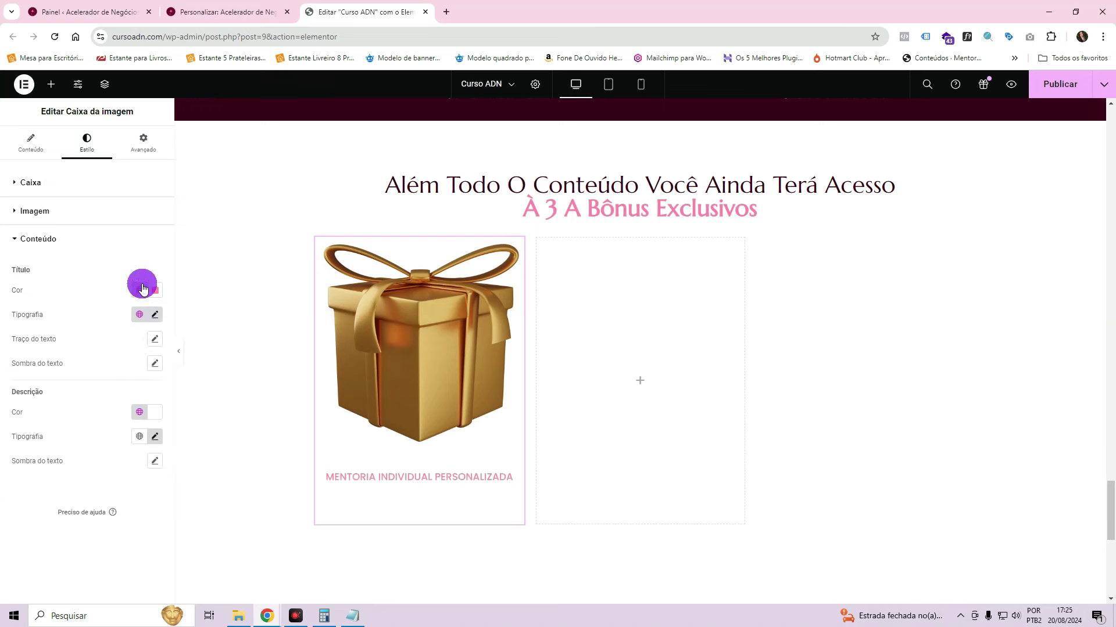
click(140, 412)
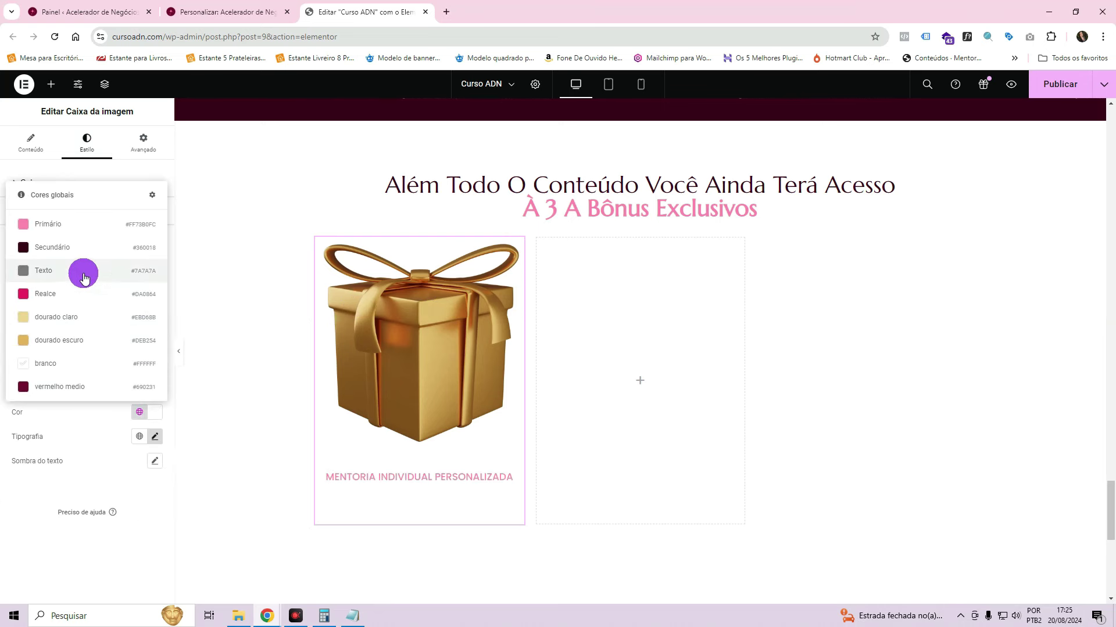
click(44, 271)
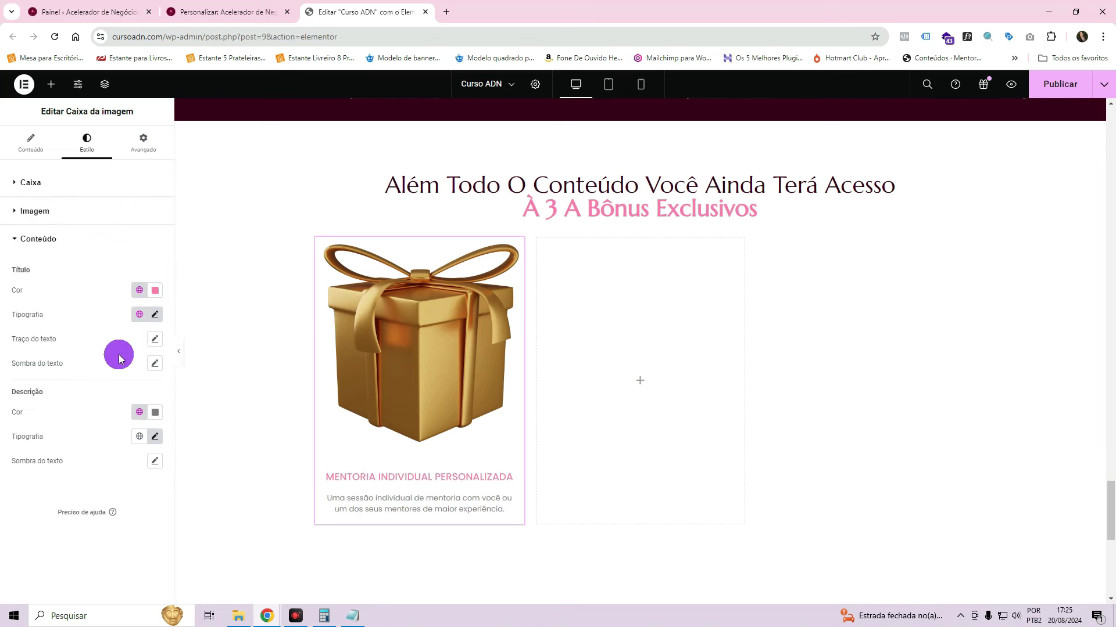
click(140, 436)
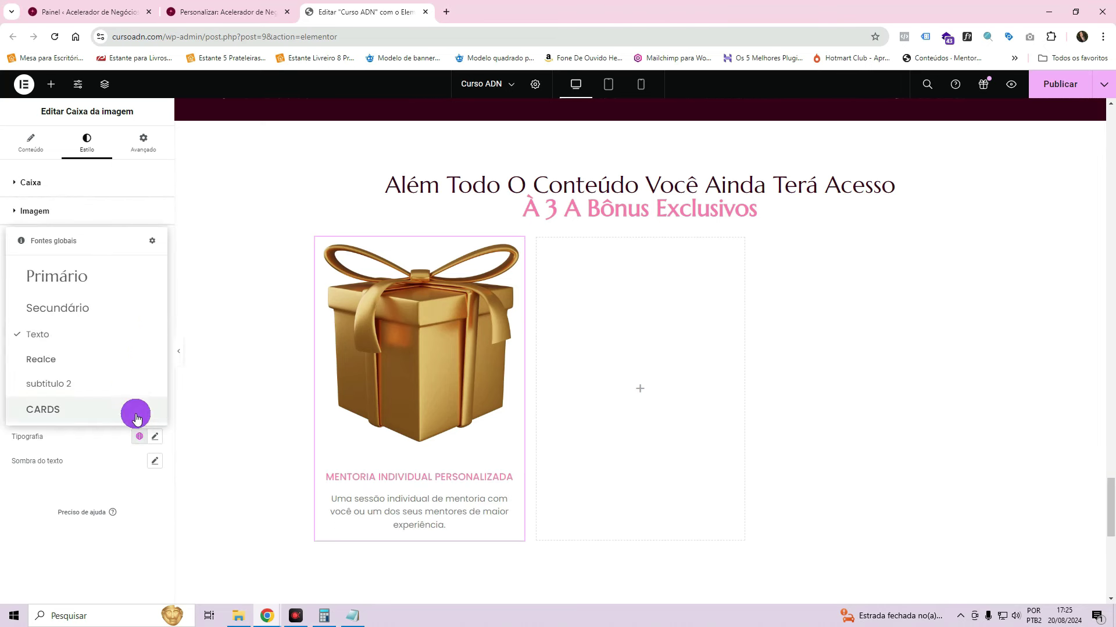
click(111, 345)
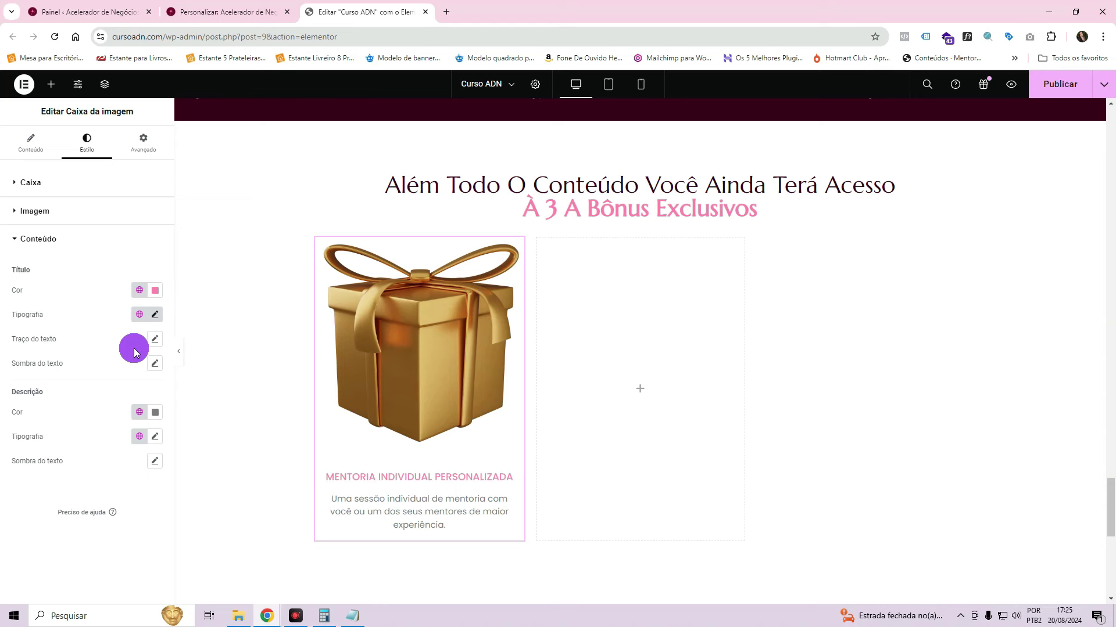
click(140, 315)
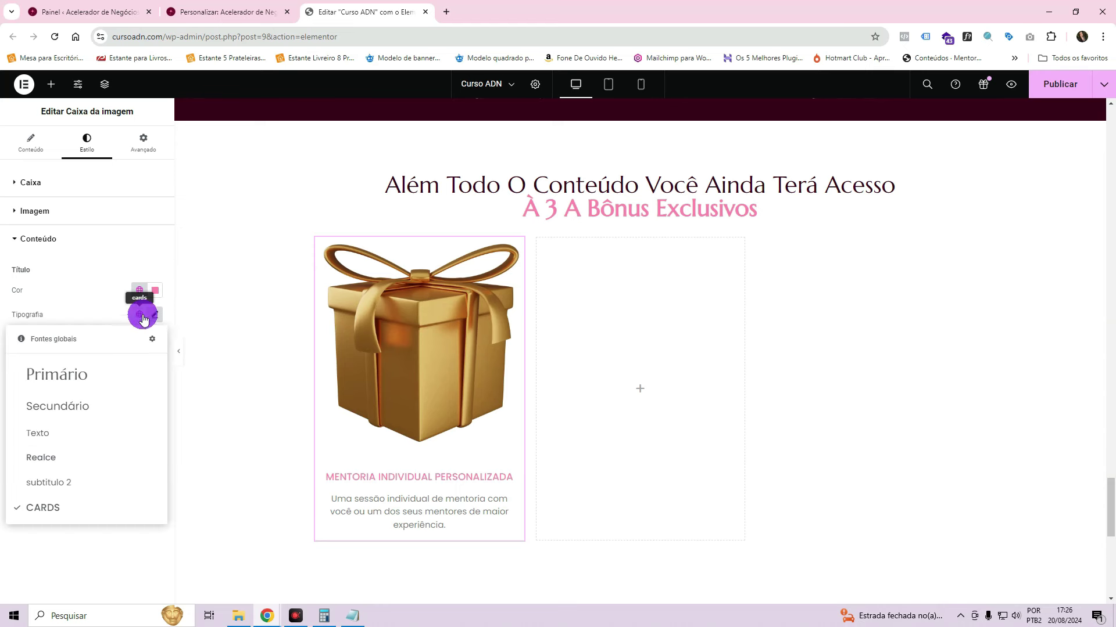
drag(130, 414, 100, 508)
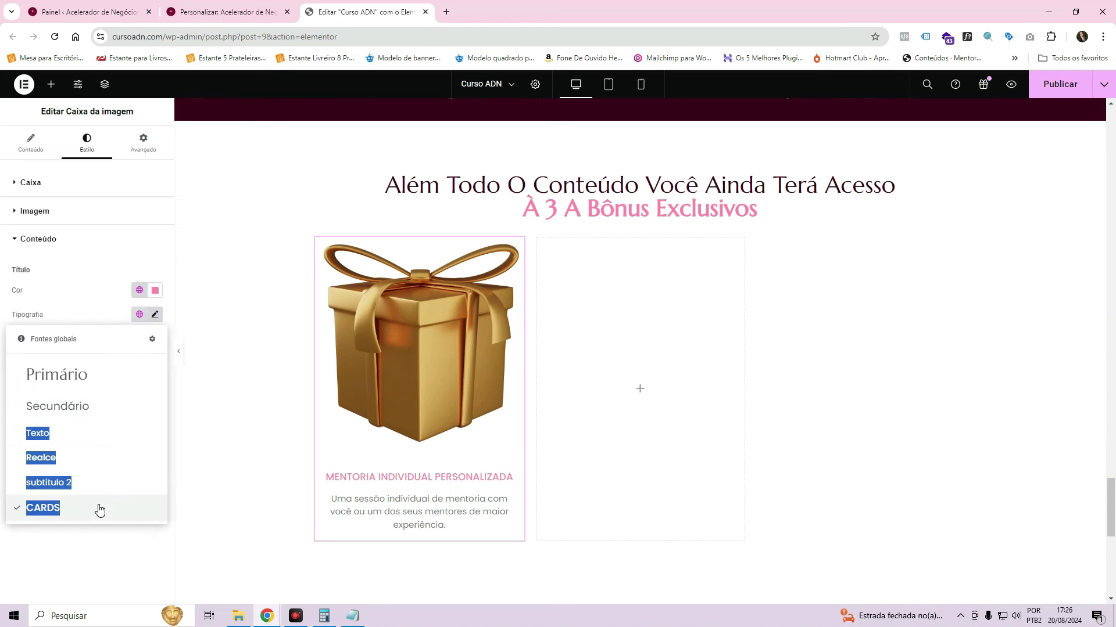
click(99, 509)
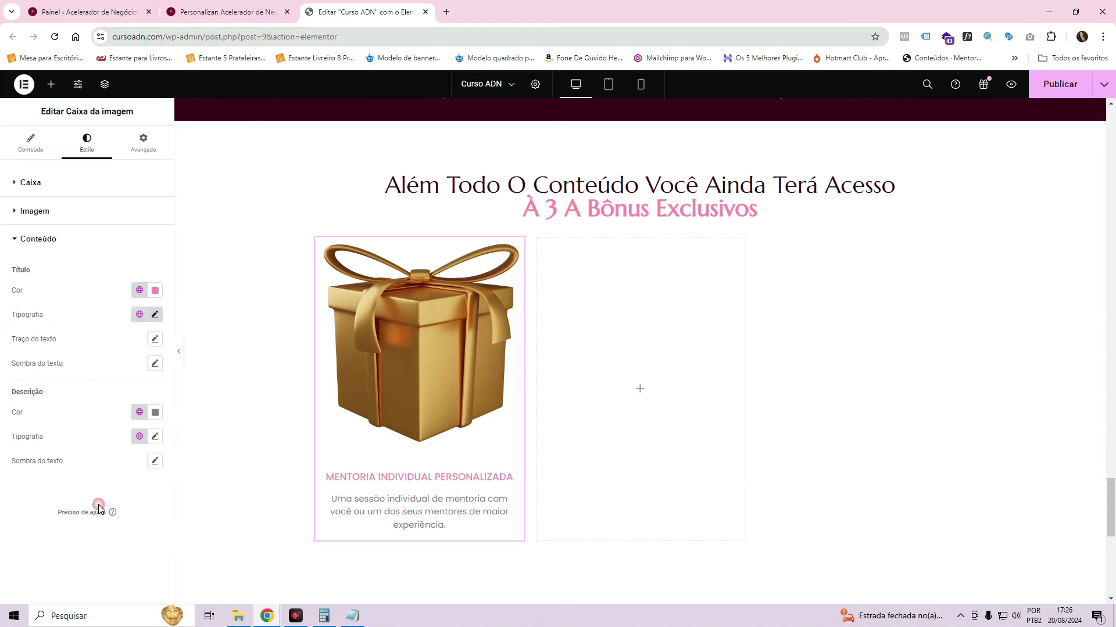
Step: Shrink the gift image to 40% width with 0 spacing below it
click(77, 216)
drag(122, 254, 3, 279)
click(35, 184)
click(31, 282)
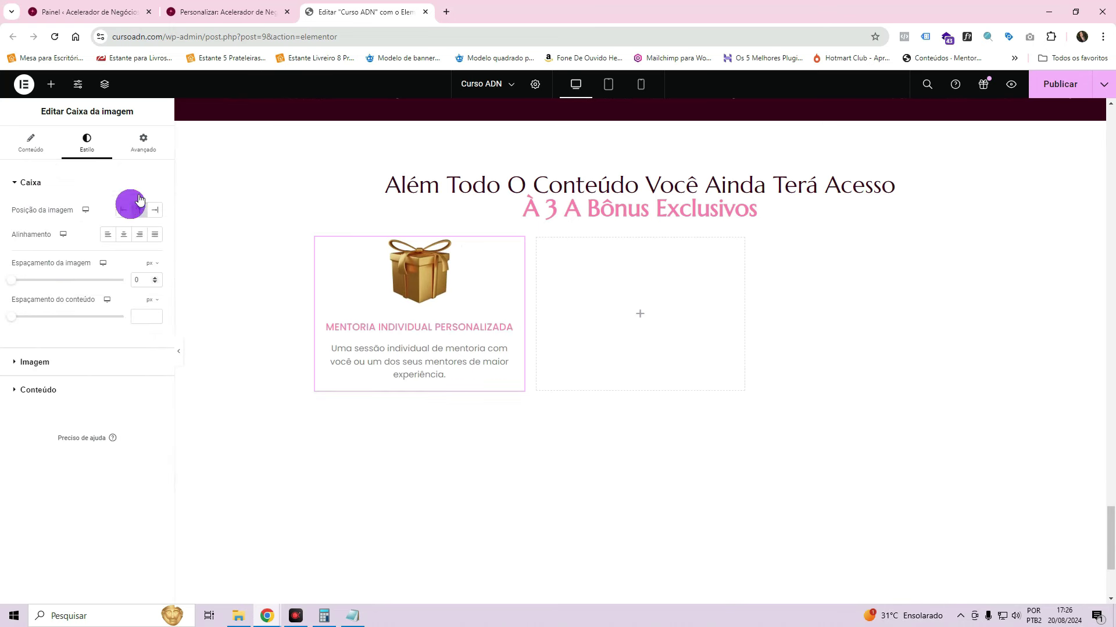
Step: Give the bonus card 30 px padding on every side and a light grey background
click(144, 145)
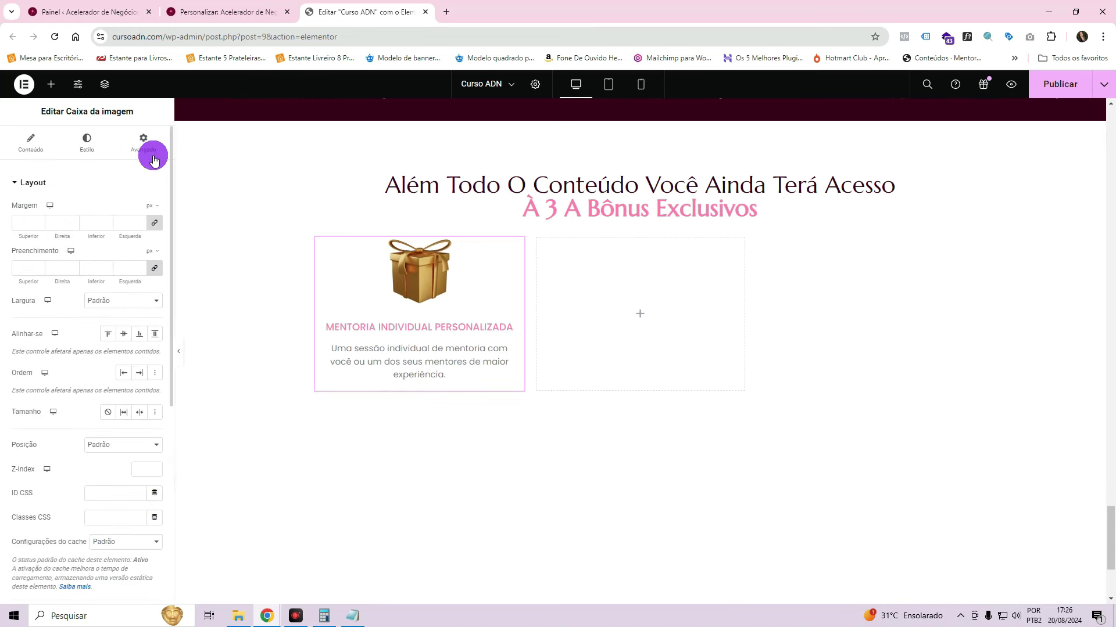
click(140, 265)
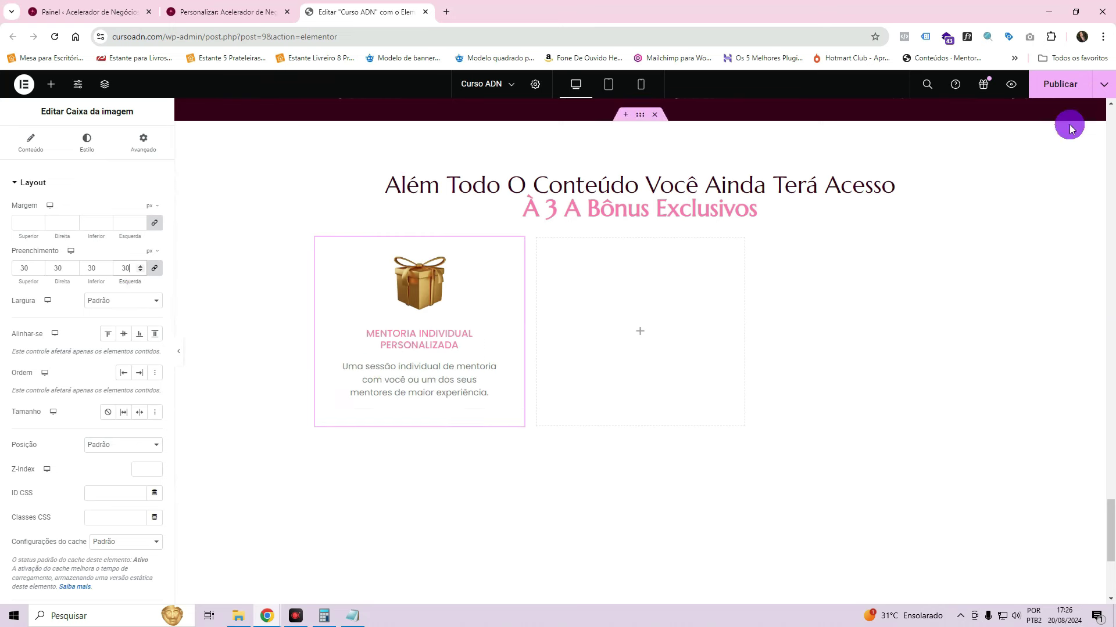
scroll(124, 349, down, 6)
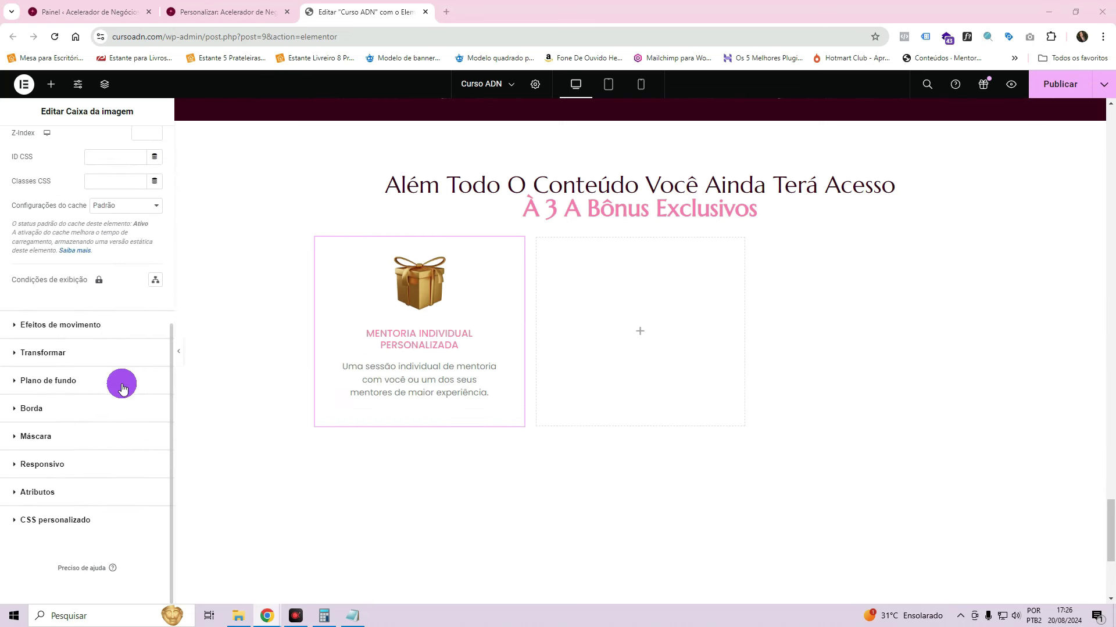
click(122, 389)
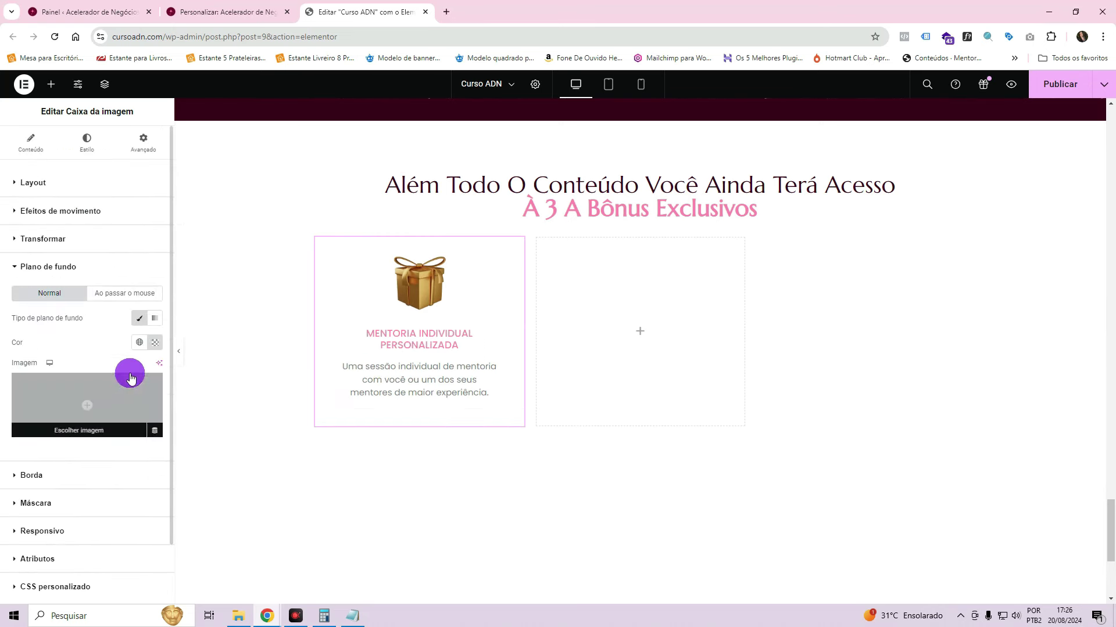
click(152, 343)
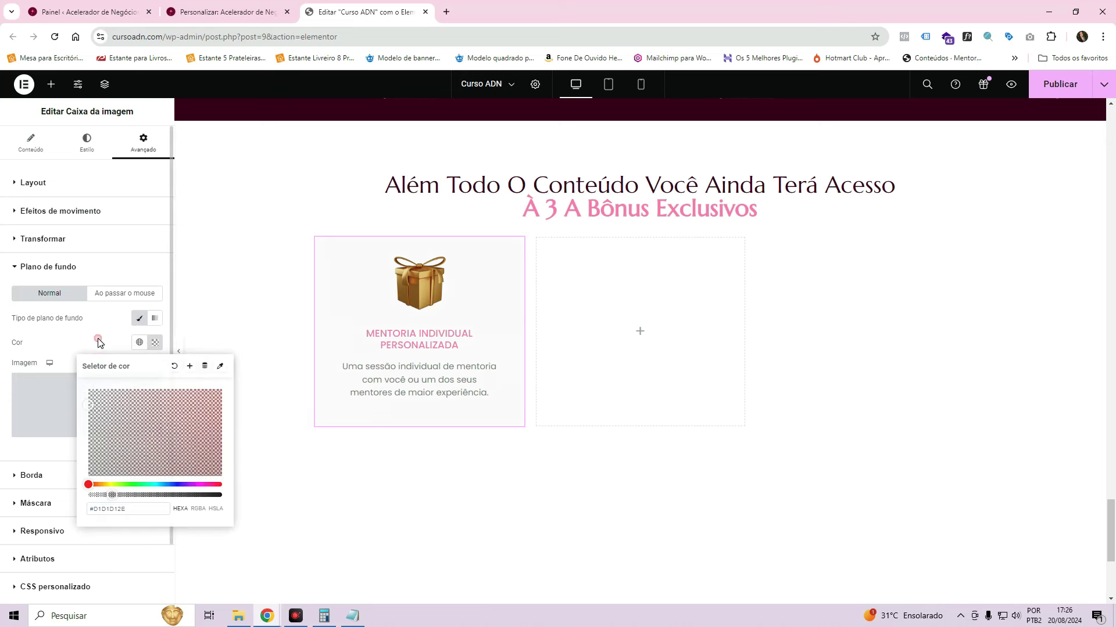
click(173, 347)
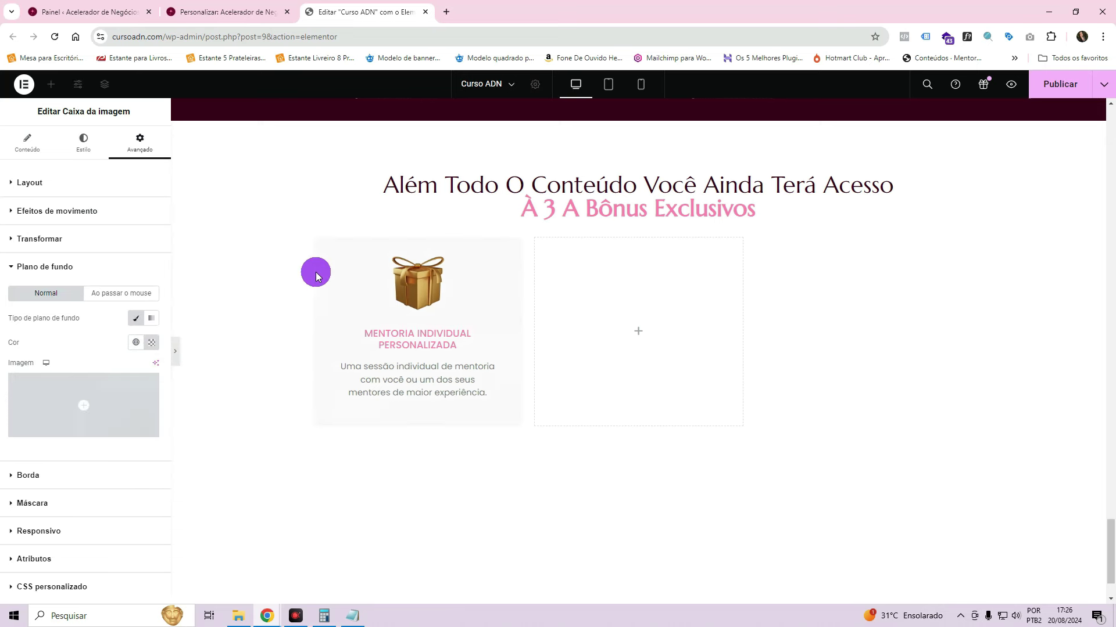
click(180, 352)
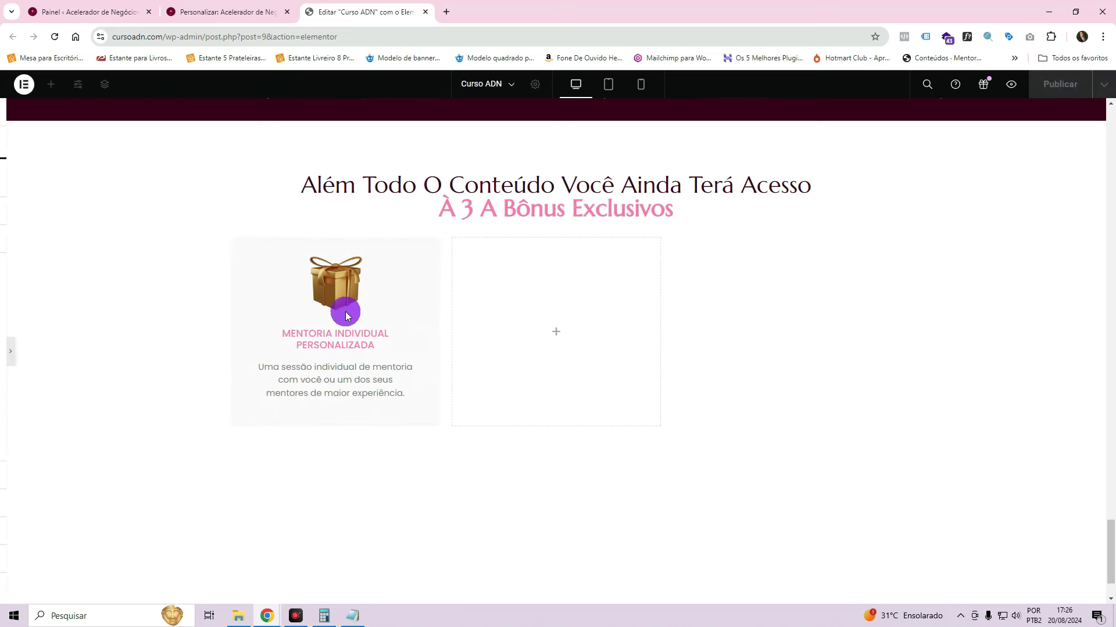
click(4, 349)
Step: Add a 2 px dashed pink Primária border with 10 px rounded corners to the card
click(31, 295)
click(116, 349)
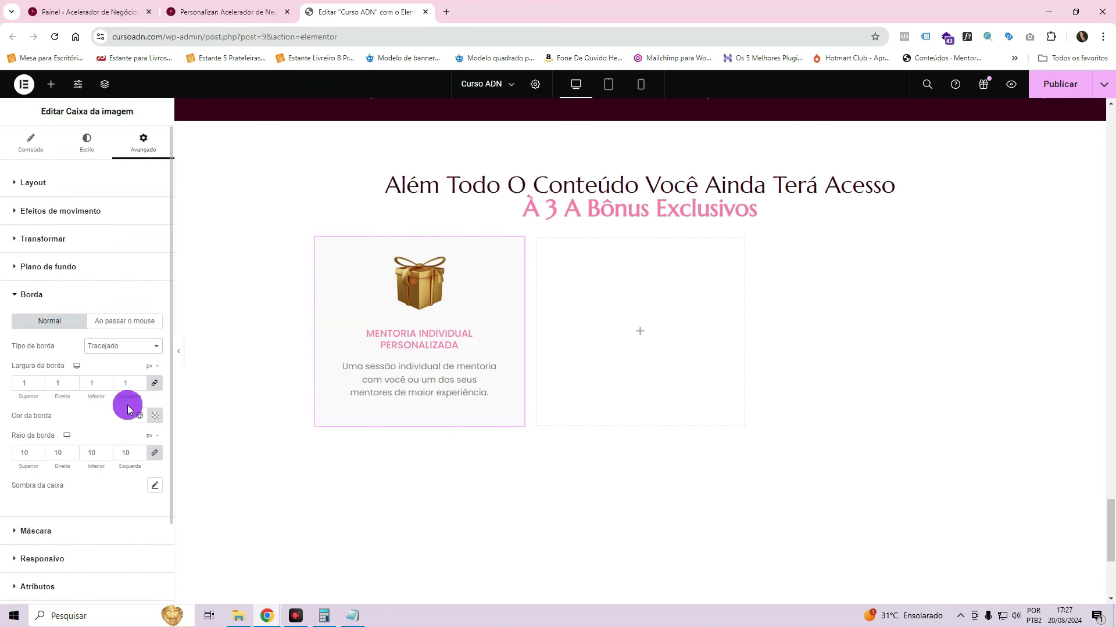
click(138, 415)
click(88, 231)
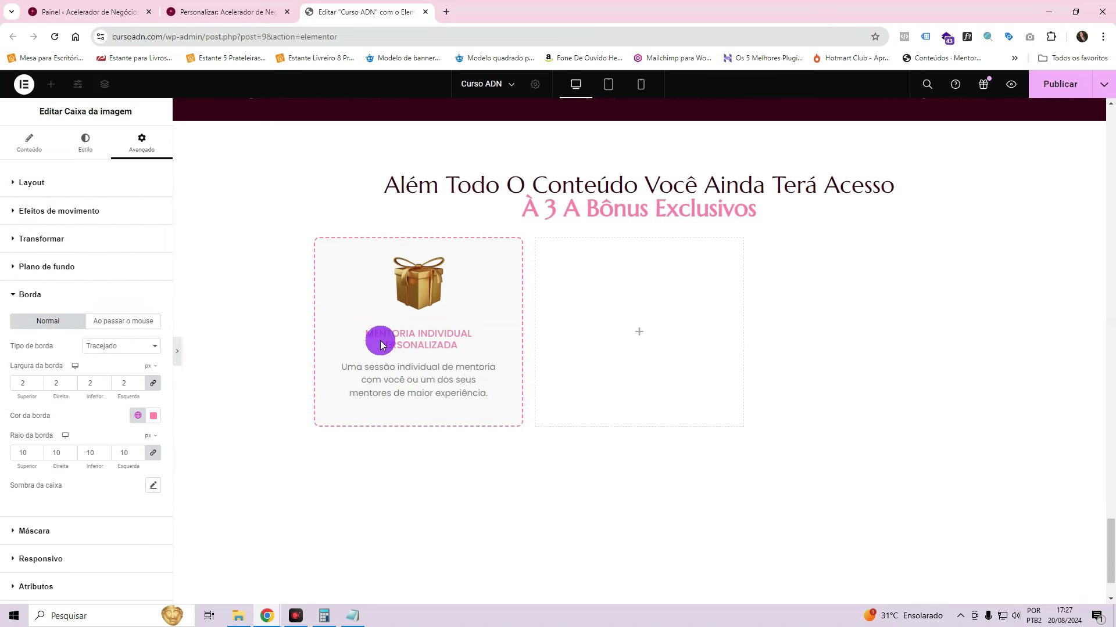
key(ctrl+p)
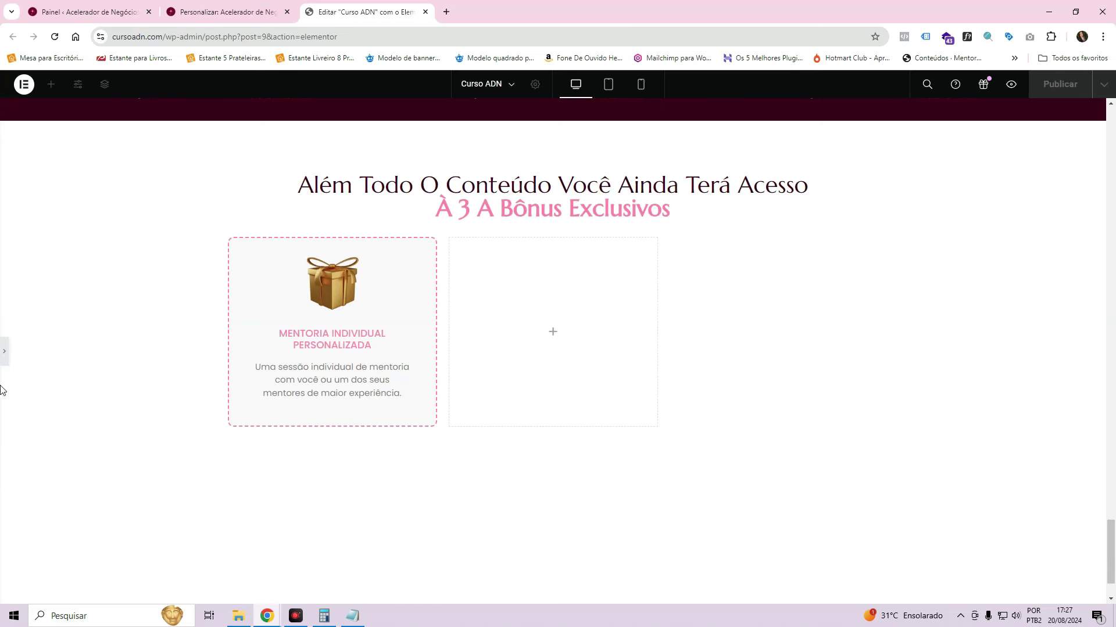
Step: Duplicate the Mentoria Individual Personalizada card twice, making three identical cards
click(3, 351)
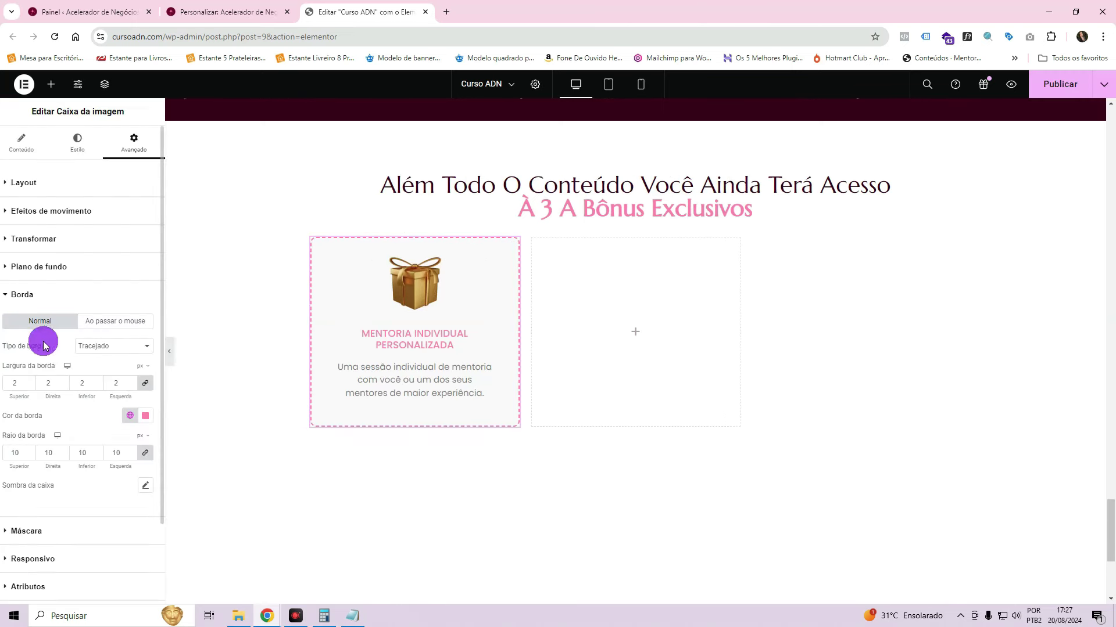
right_click(431, 270)
click(449, 302)
right_click(607, 270)
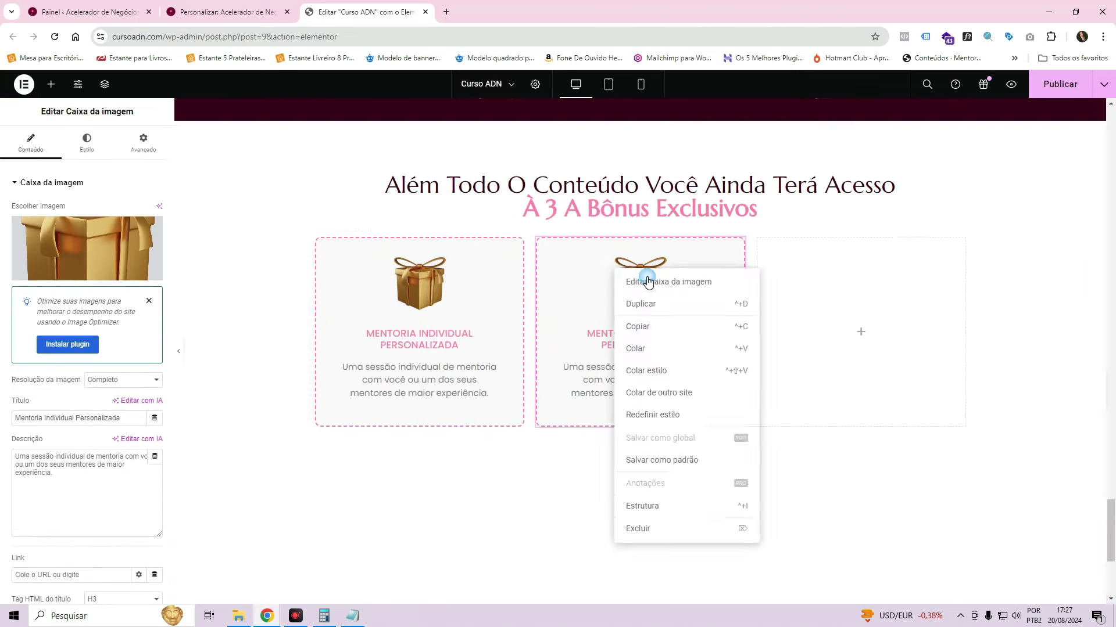
click(634, 306)
Step: Set the grid's rows to 1 so the three cards sit side by side
click(318, 238)
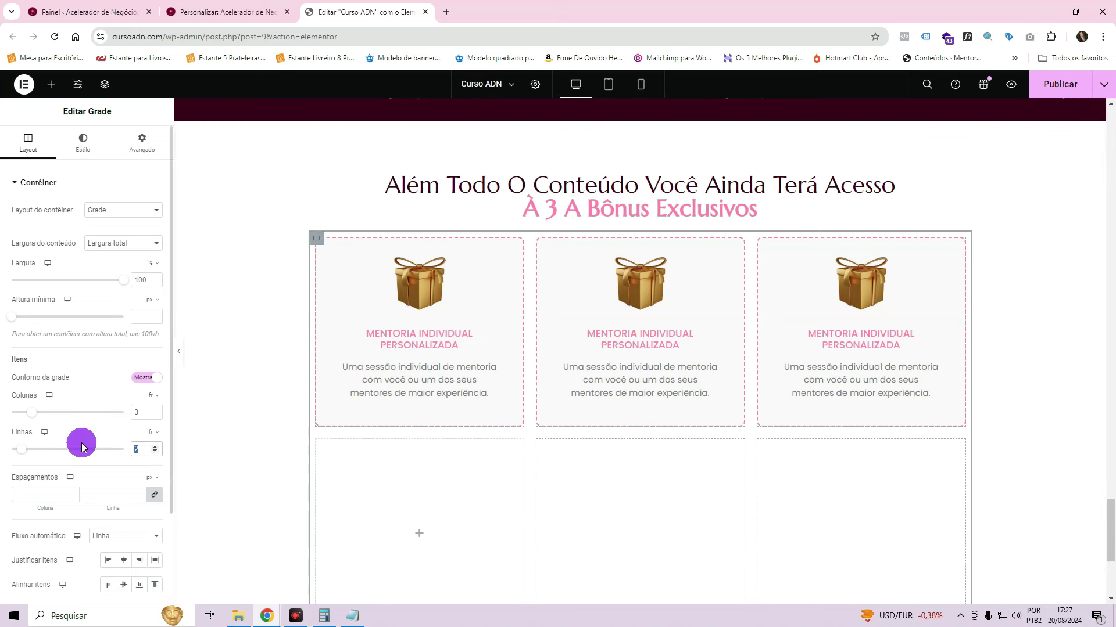
text(1)
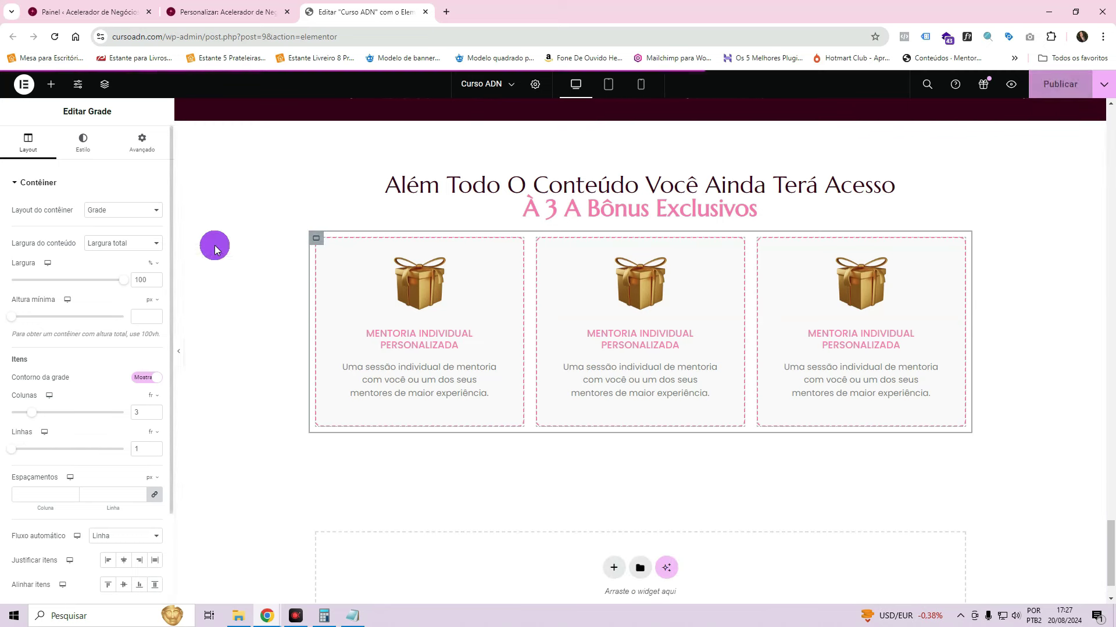
scroll(186, 355, up, 2)
click(186, 354)
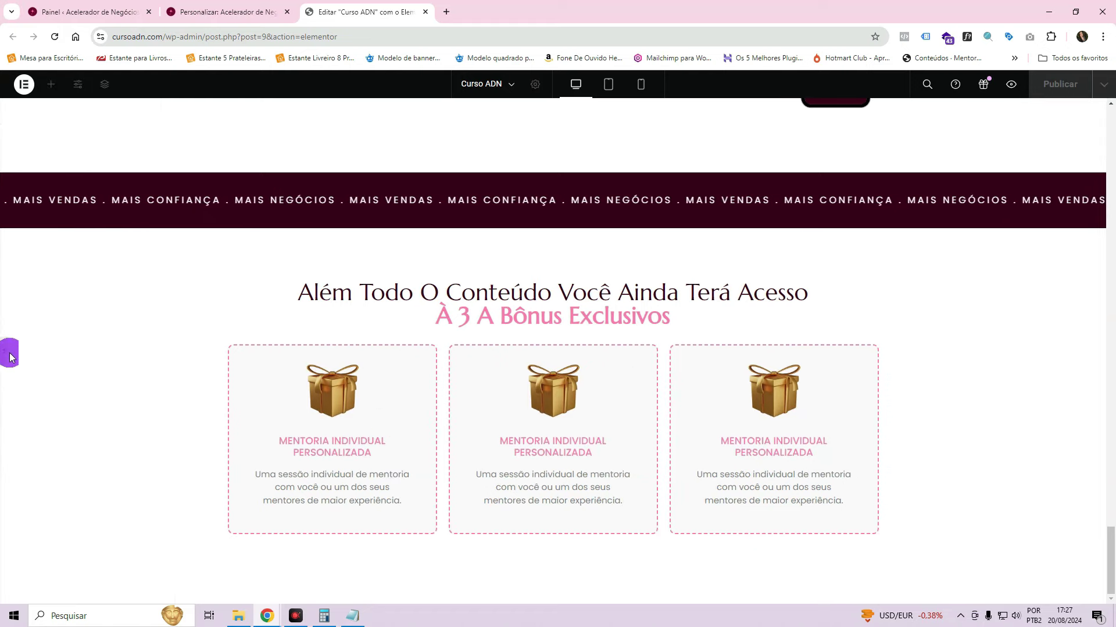
scroll(194, 287, down, 2)
Step: Select and copy the img.attachment-full rule with the -90px top margin from the Notepad CSS notes
click(472, 289)
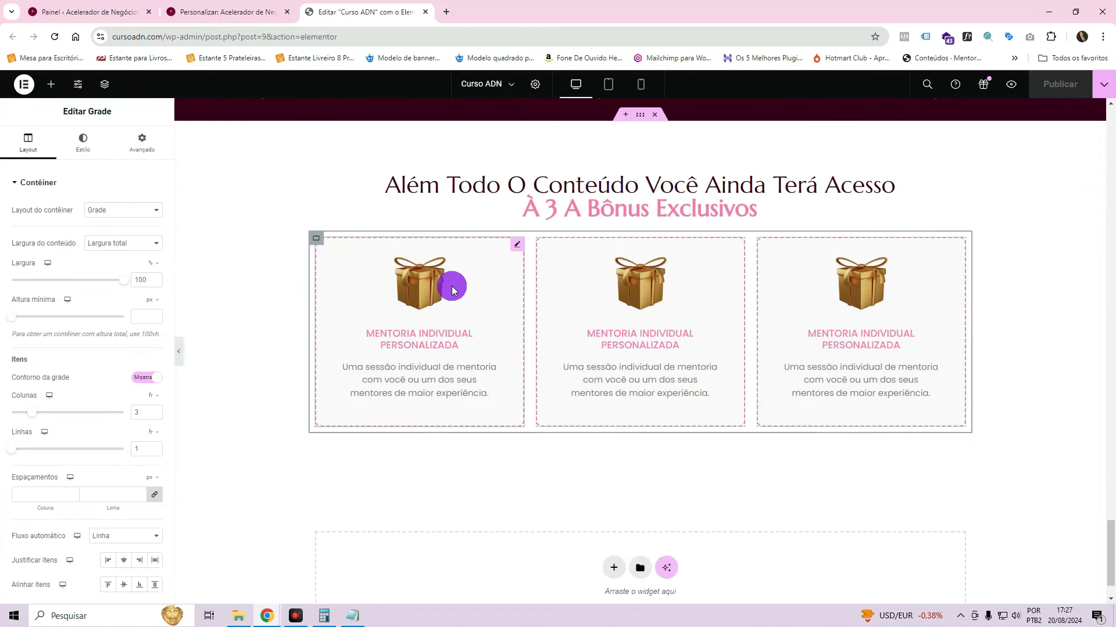
click(352, 617)
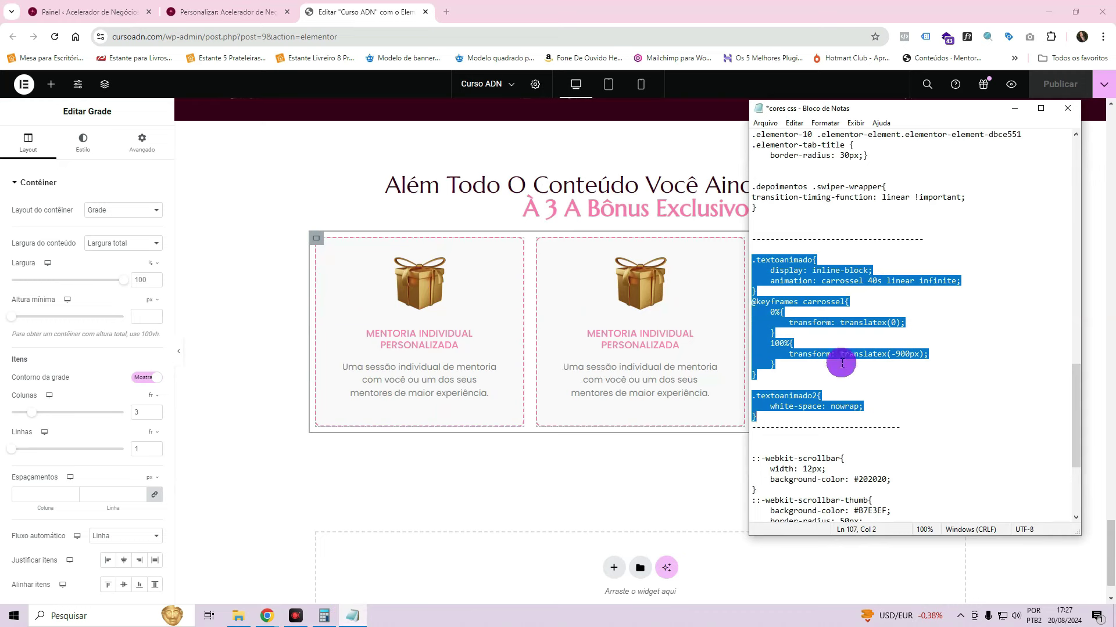
scroll(844, 363, down, 3)
scroll(842, 363, up, 15)
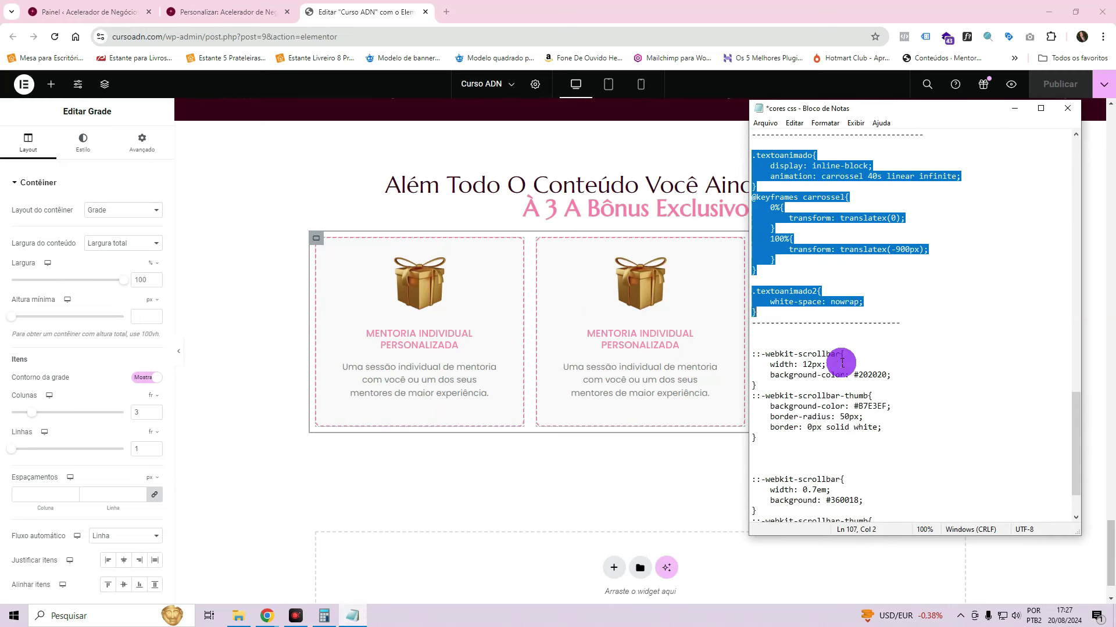
mouse_move(755, 301)
mouse_down()
mouse_move(756, 311)
mouse_move(752, 292)
mouse_up()
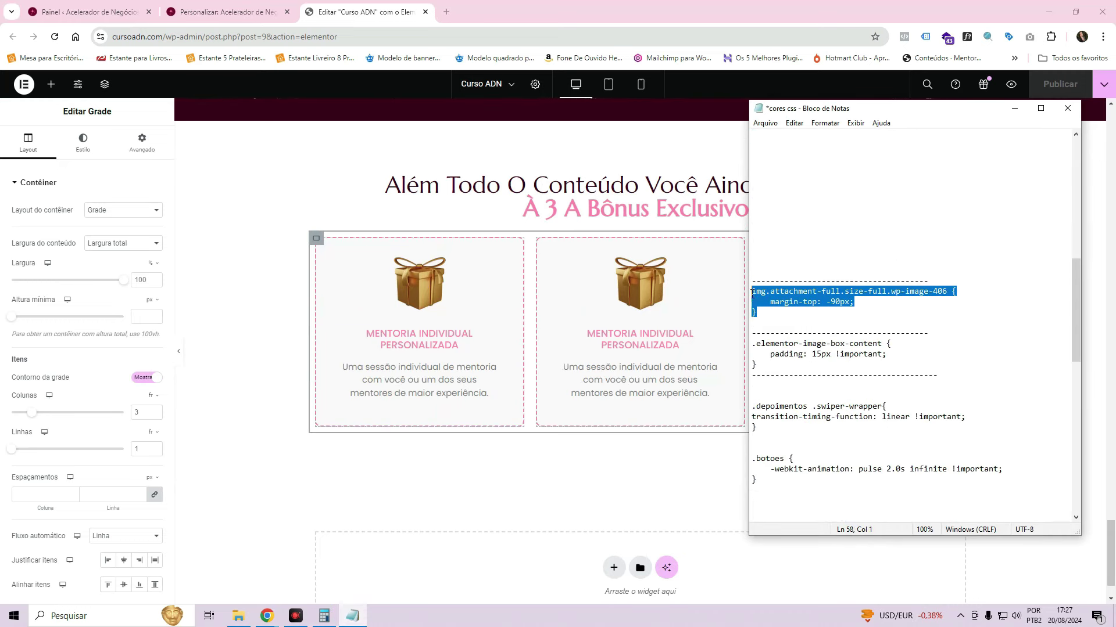
Step: Open the live cursoadn.com homepage in a new tab via Visitar site
click(516, 277)
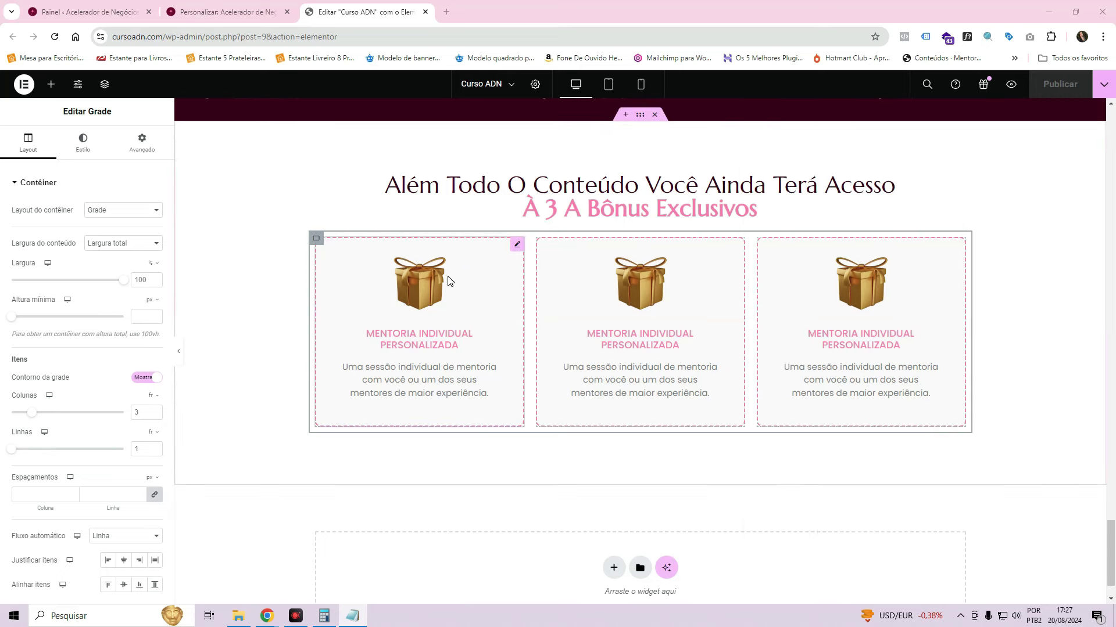
click(448, 274)
click(227, 11)
click(141, 19)
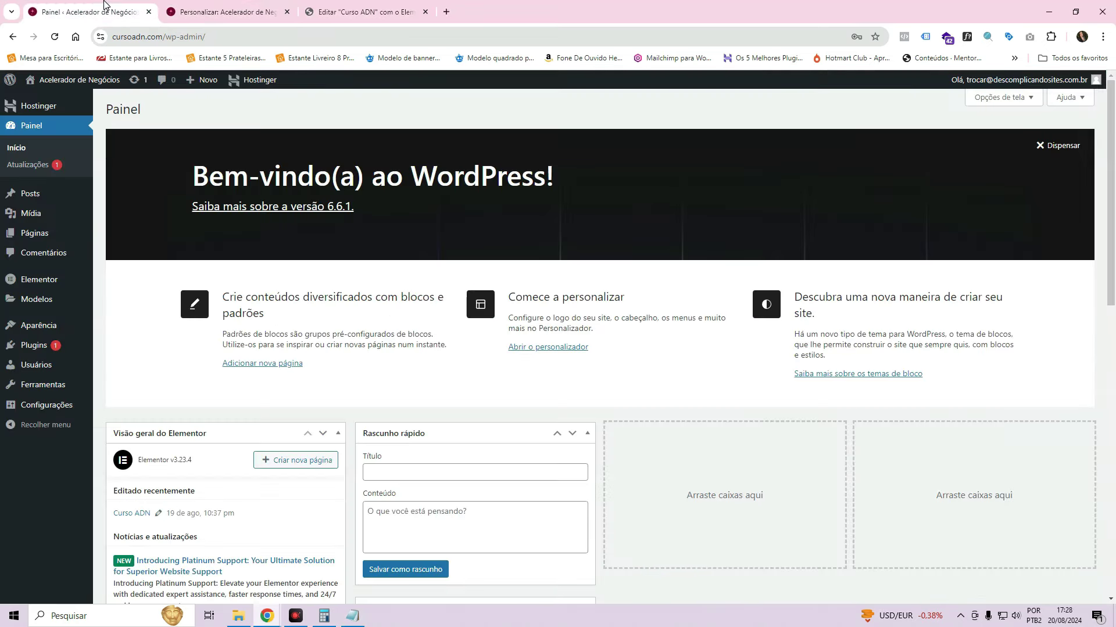
click(188, 8)
click(52, 43)
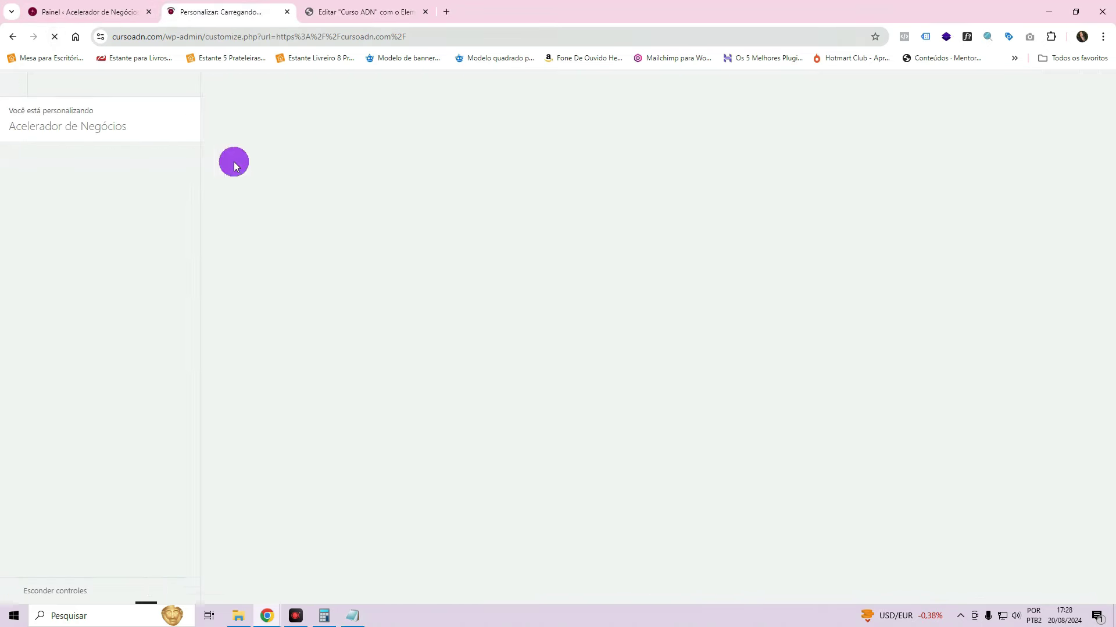
click(87, 12)
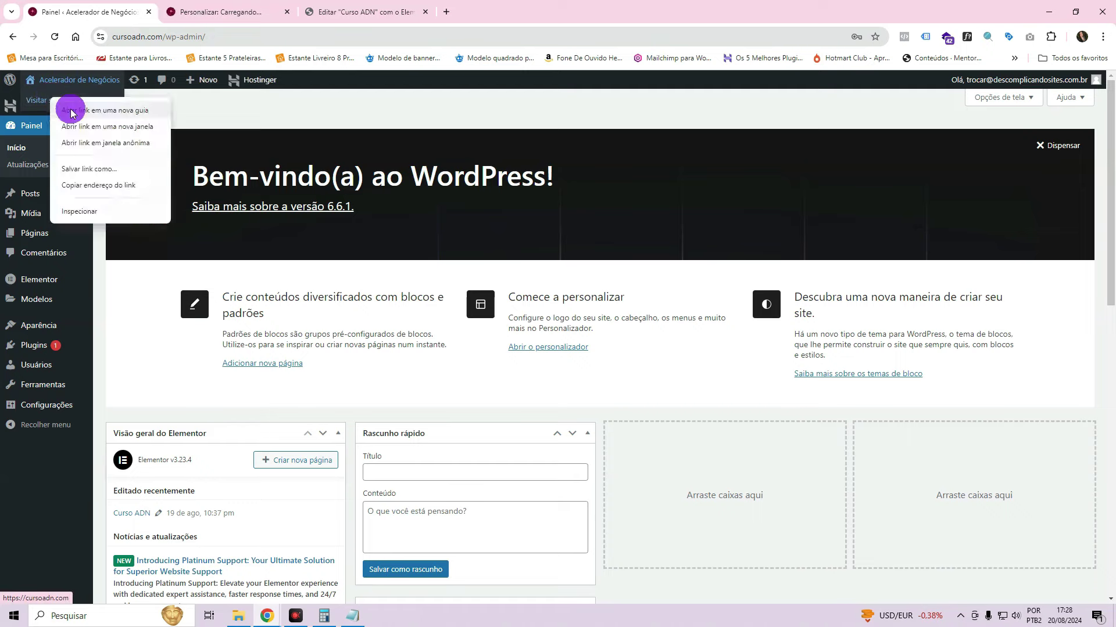
middle_click(58, 100)
click(244, 12)
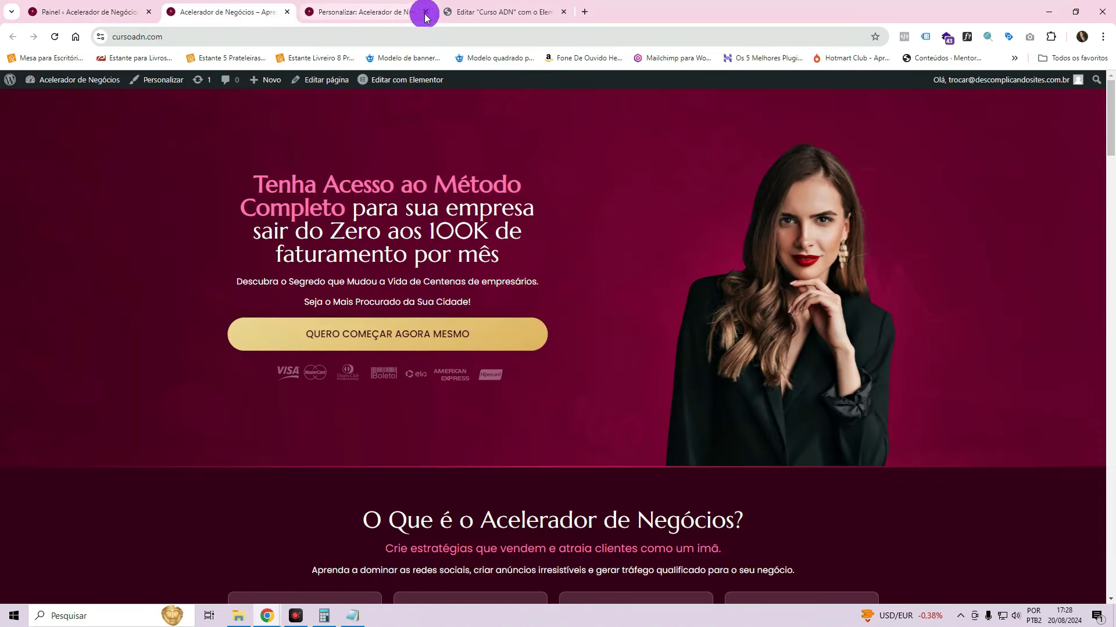
Step: Close the stuck customizer tab and open the WordPress Customizer from the admin bar
click(426, 11)
scroll(207, 137, down, 3)
click(137, 37)
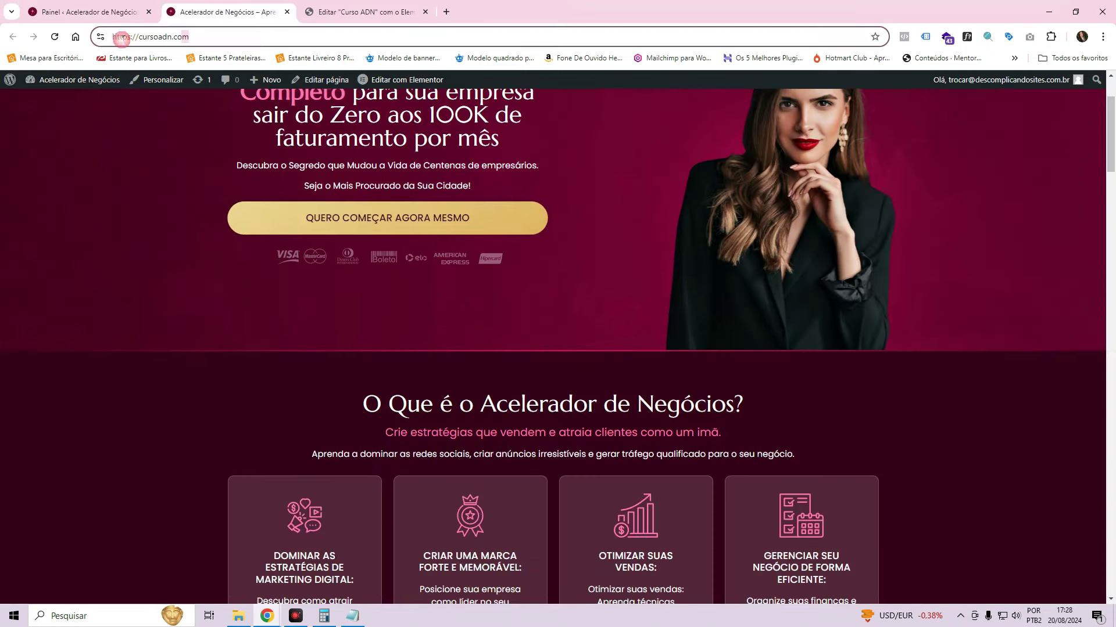
scroll(511, 186, up, 3)
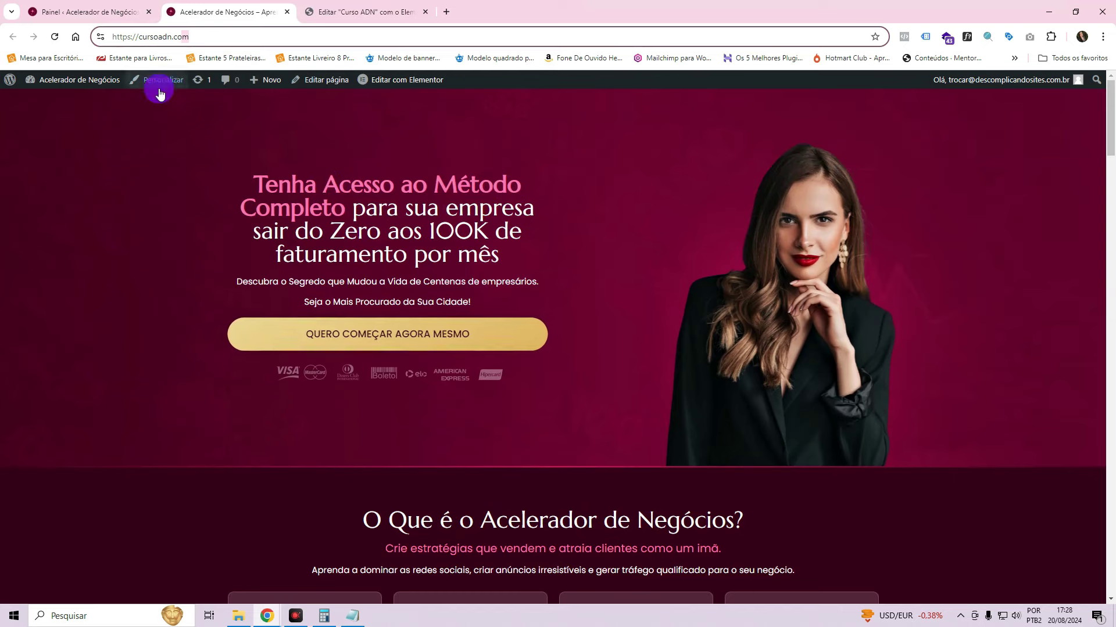
click(163, 80)
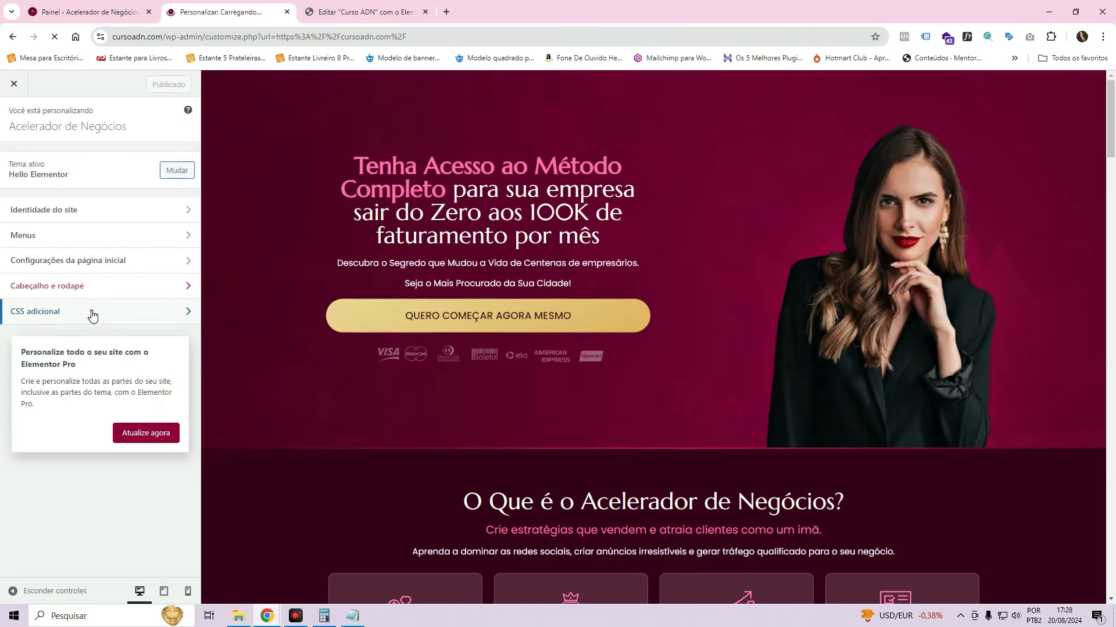
Step: Paste the image 406 margin-top -90px rule at the end of Additional CSS, then inspect the gift image
click(92, 316)
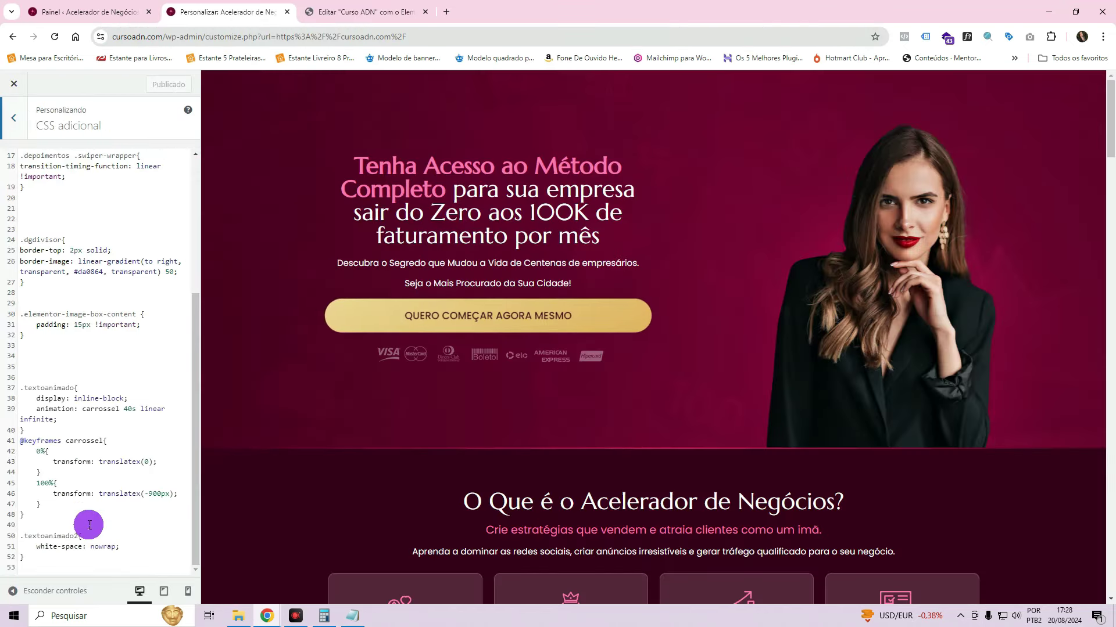
click(84, 558)
key(Return)
key(Return)
key(Return)
key(Return)
key(Return)
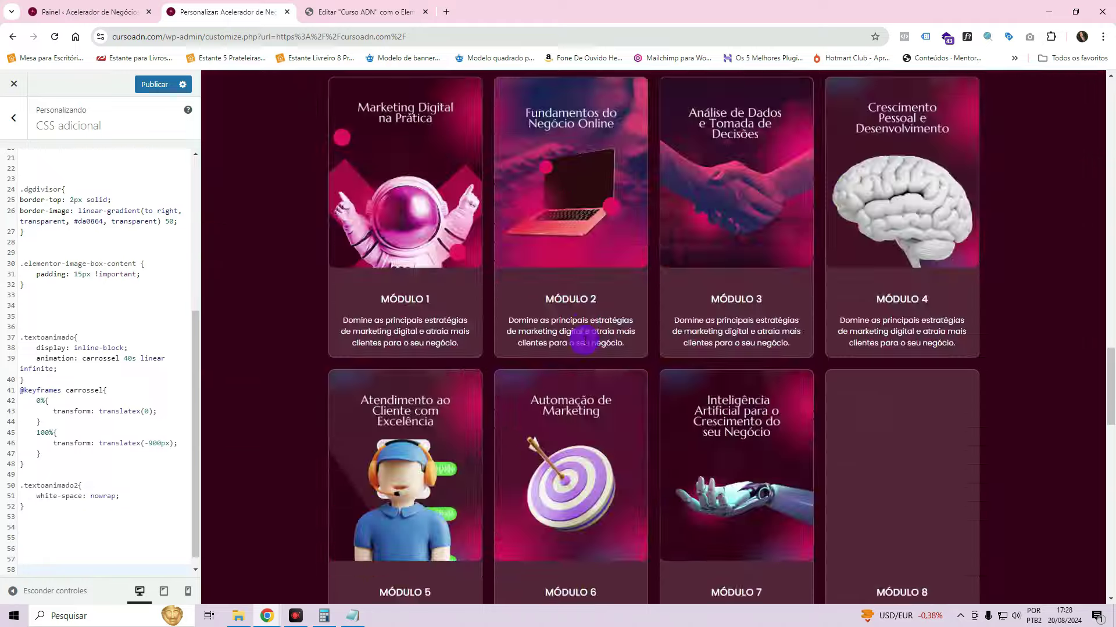
text(img.attachment-full.size-full.wp-image-406 {     margin-top: -90px; })
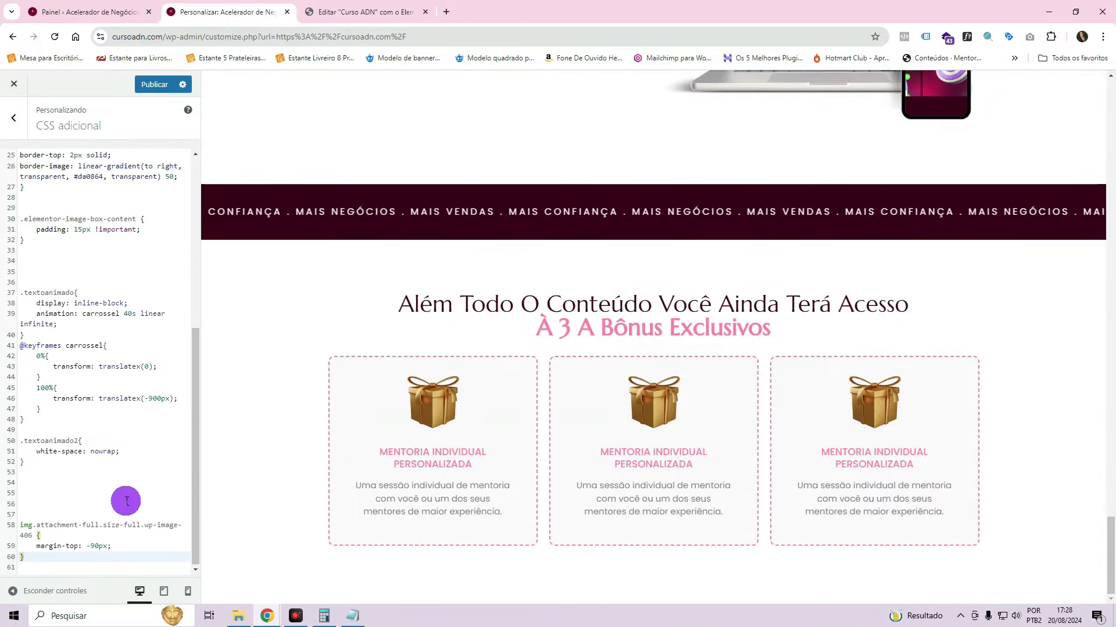
right_click(440, 401)
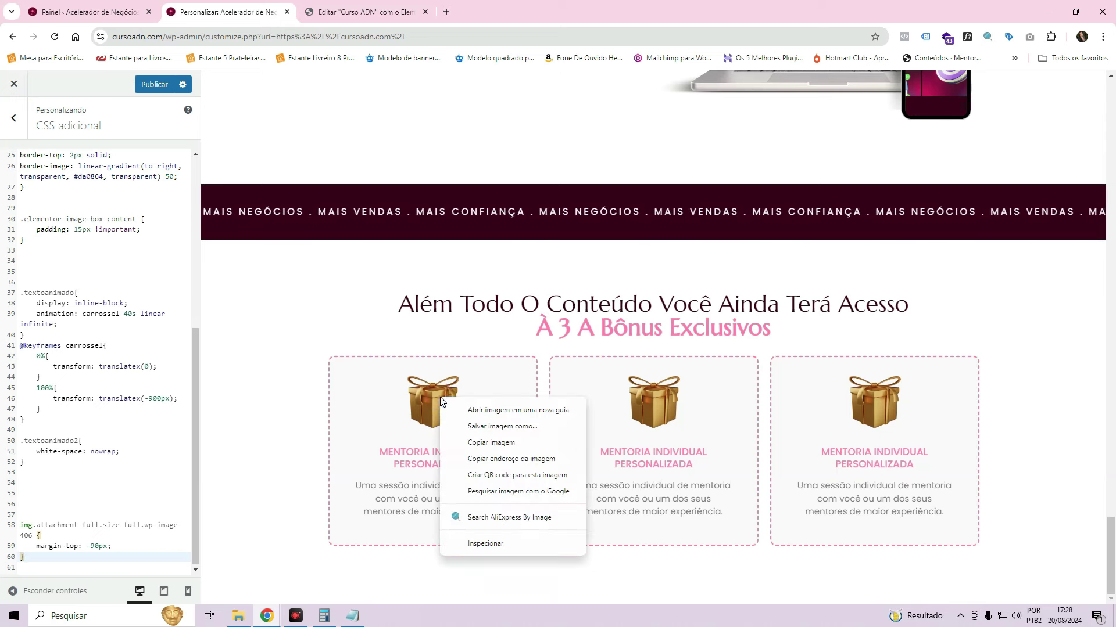
click(488, 545)
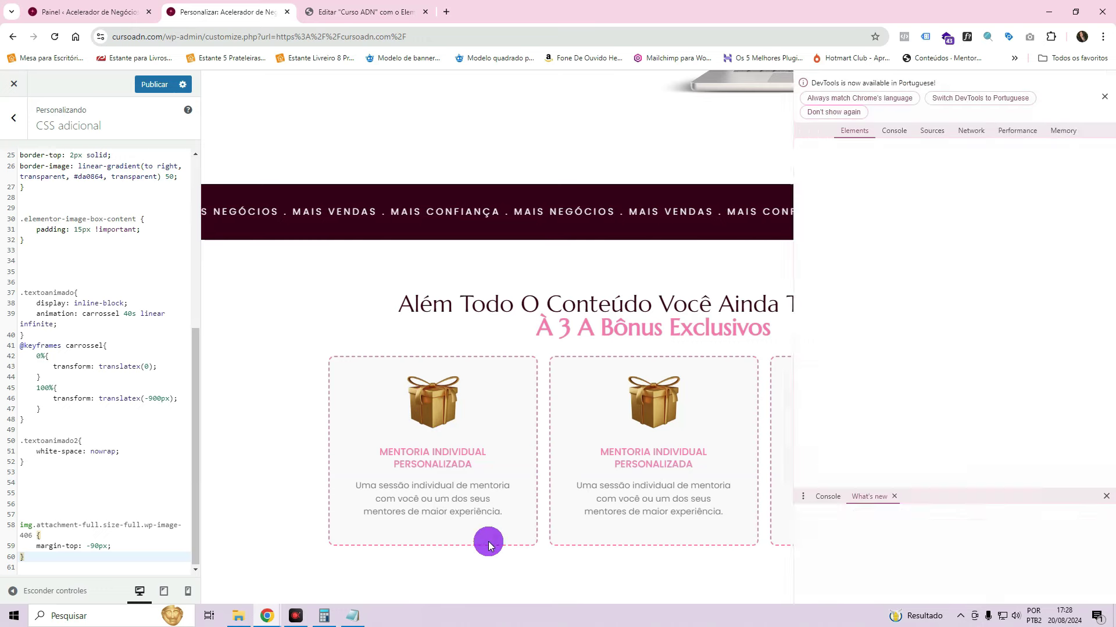
Step: Inspect the first gift image in DevTools to find its wp-image-197 class
right_click(297, 386)
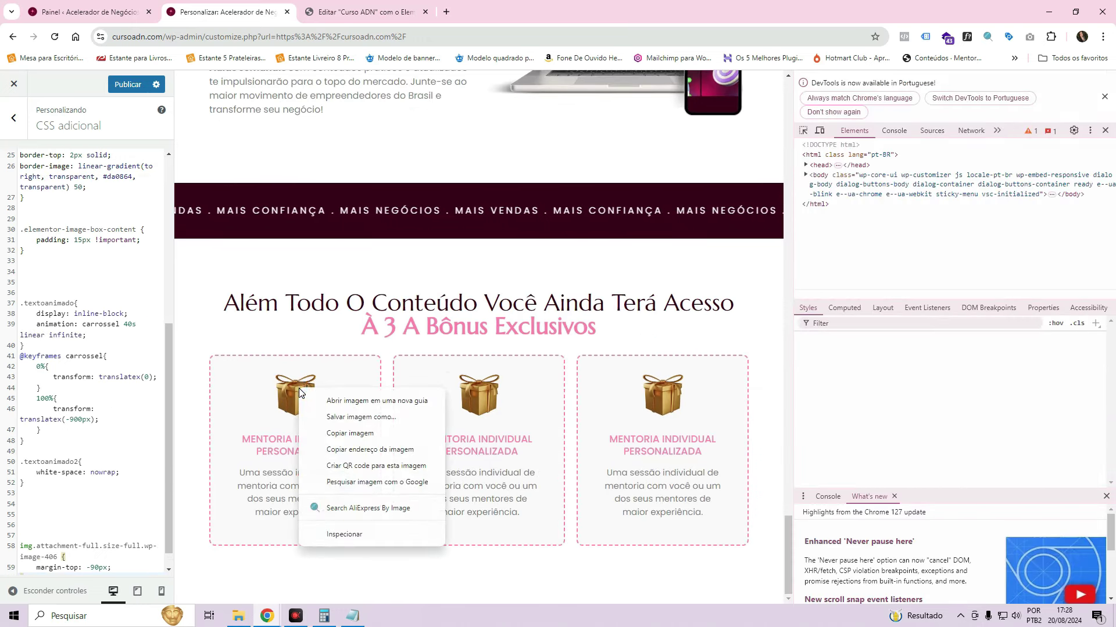
click(347, 536)
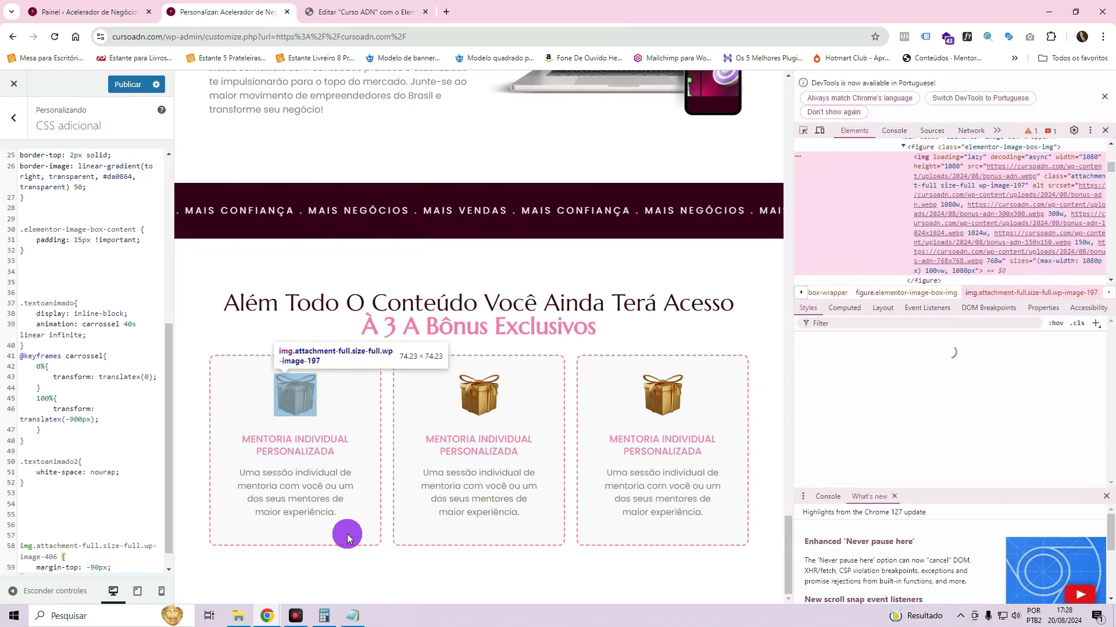
mouse_move(1032, 183)
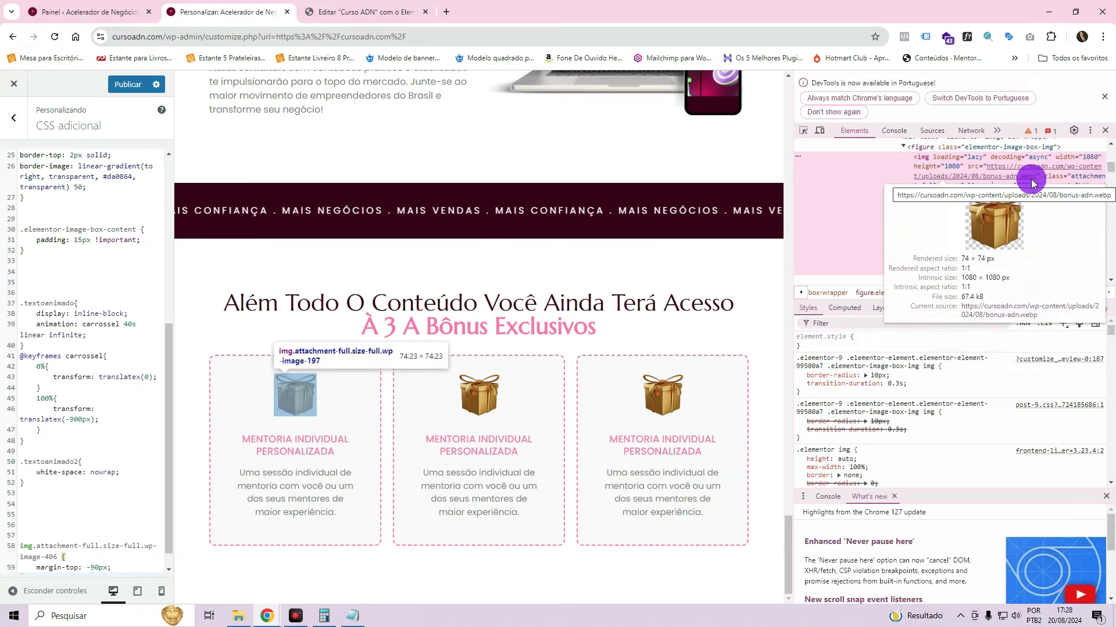
click(1063, 324)
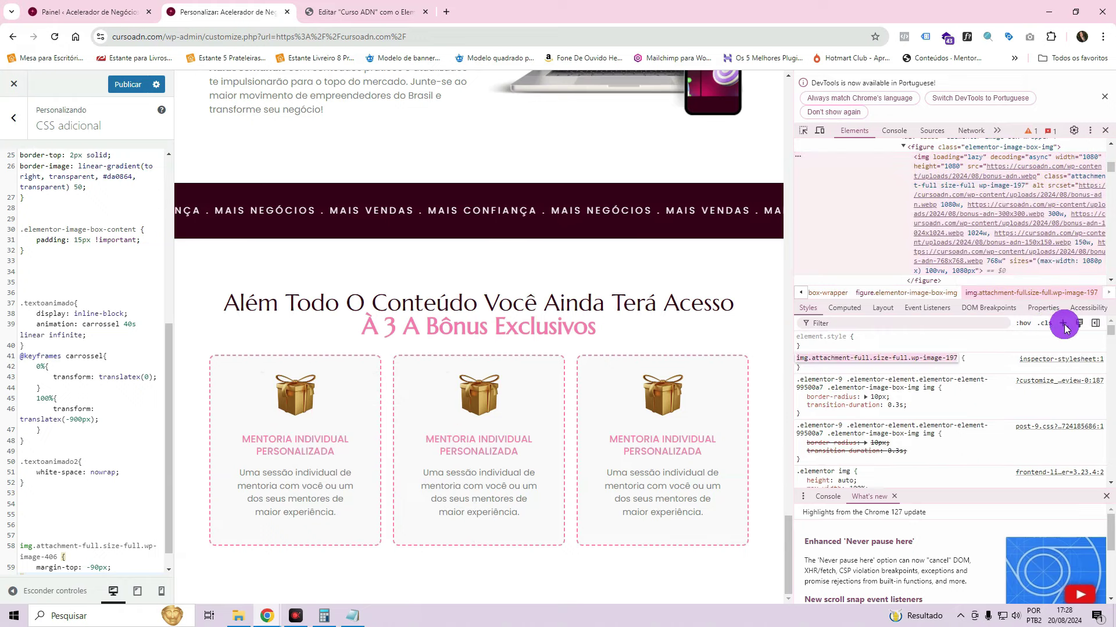
click(1063, 325)
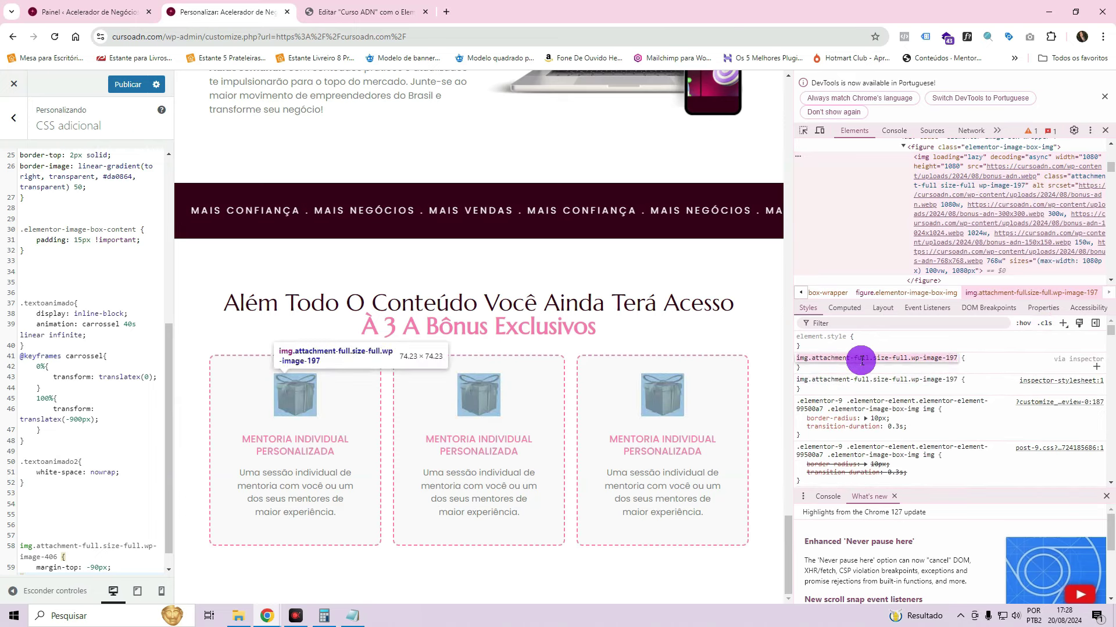
Step: Replace the wp-image-406 selector with wp-image-197 in Additional CSS and publish
drag(57, 557, 32, 548)
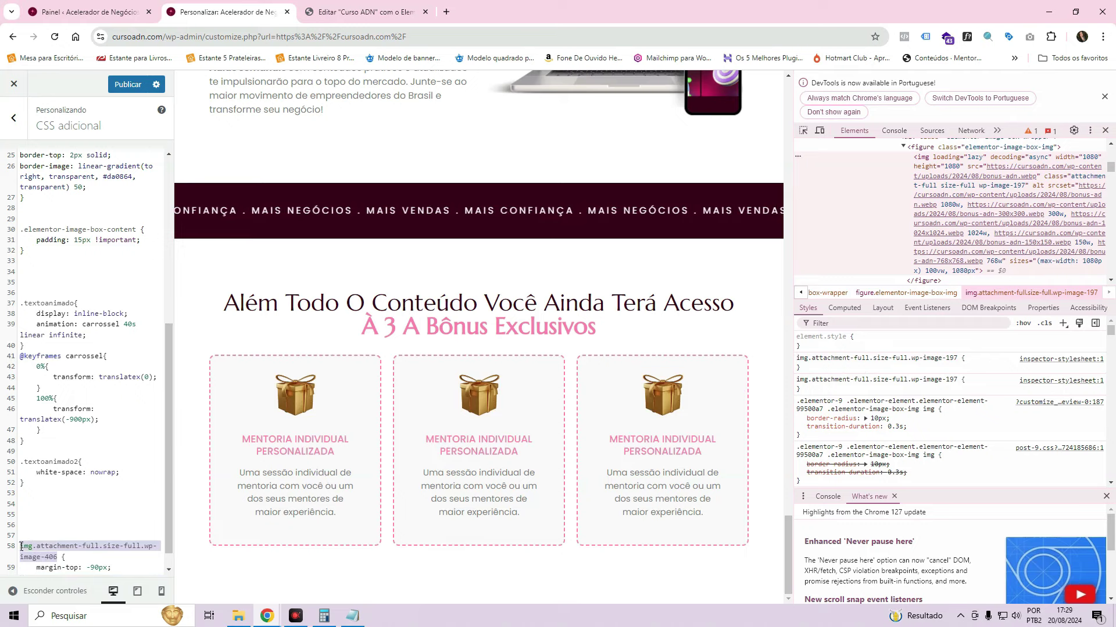
scroll(70, 534, down, 1)
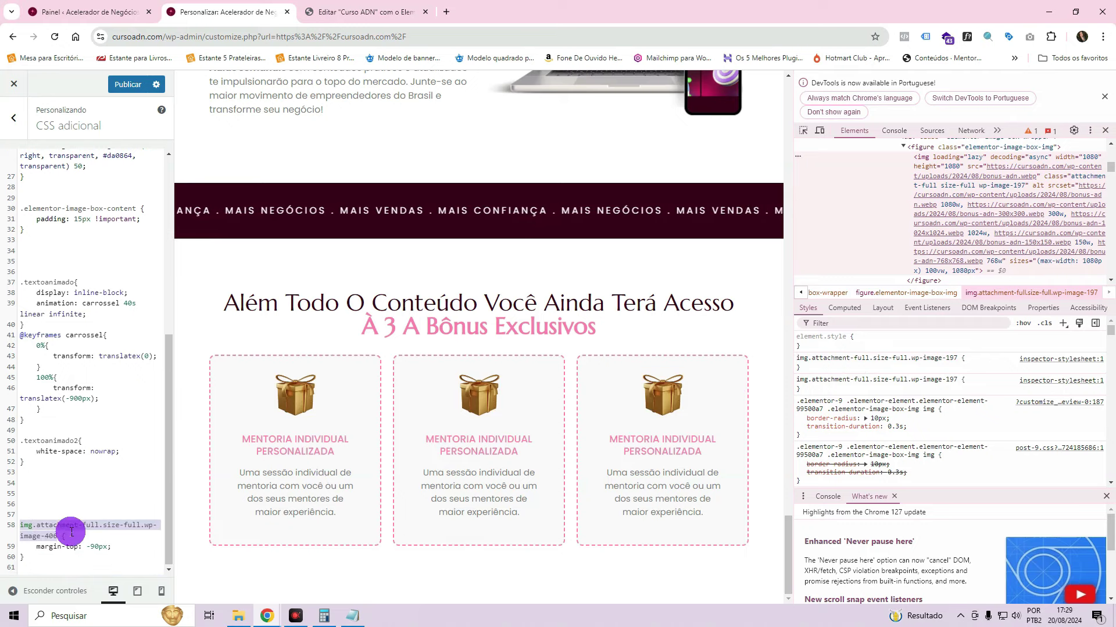
text(img.attachment-full.size-full.wp-image-197)
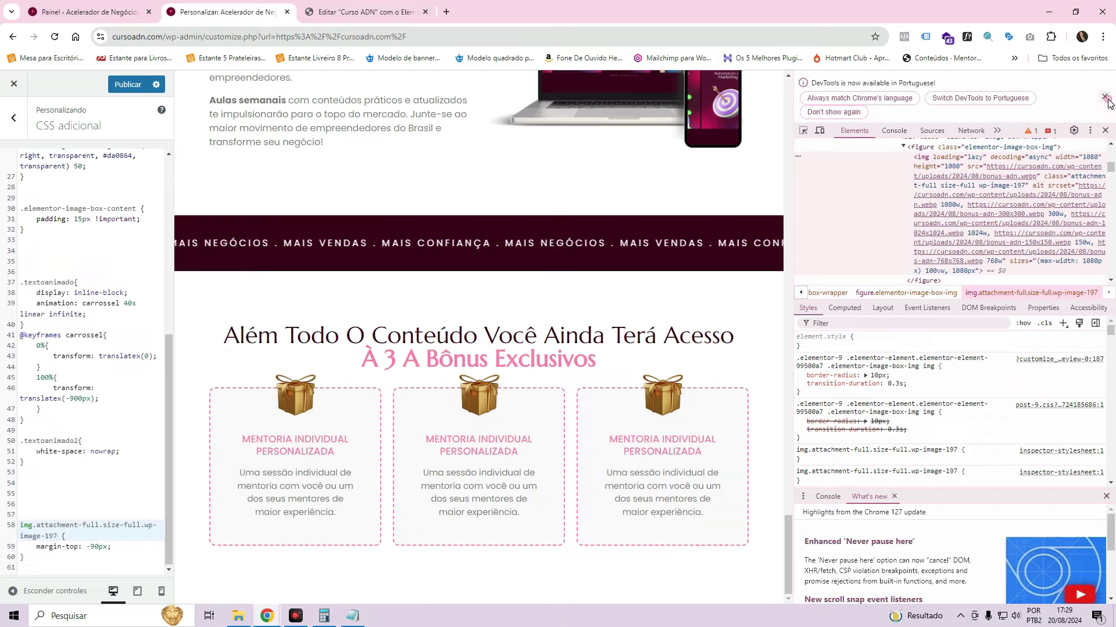
click(1105, 130)
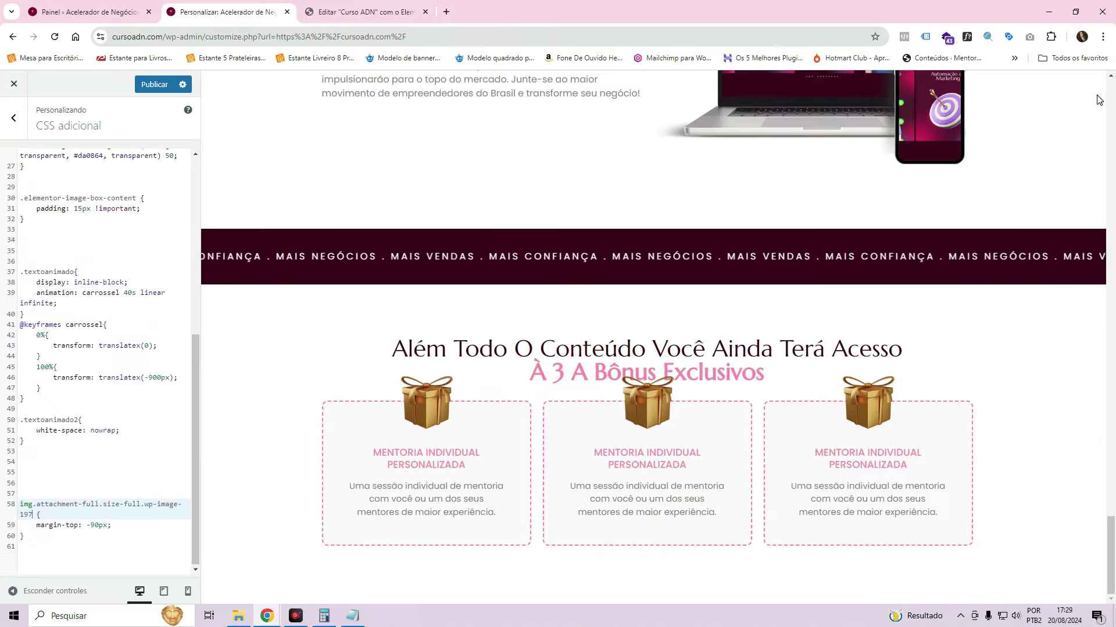
click(158, 87)
Step: Unlink the bonus-card grid's margins and set its top margin to 70 under Avançado
click(360, 11)
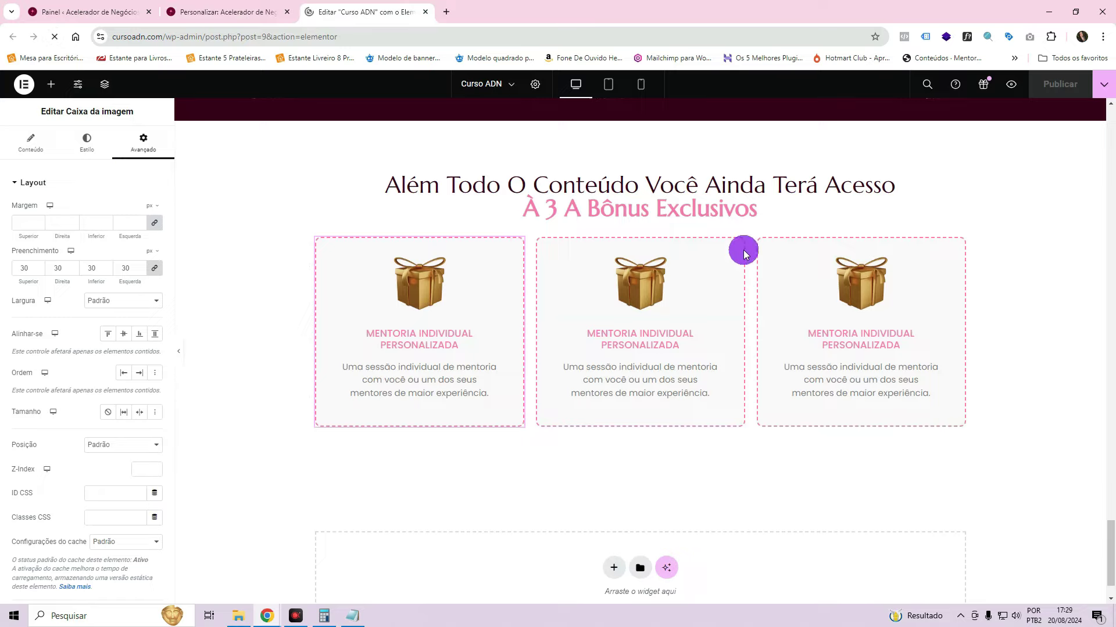
scroll(843, 339, down, 10)
scroll(843, 343, down, 5)
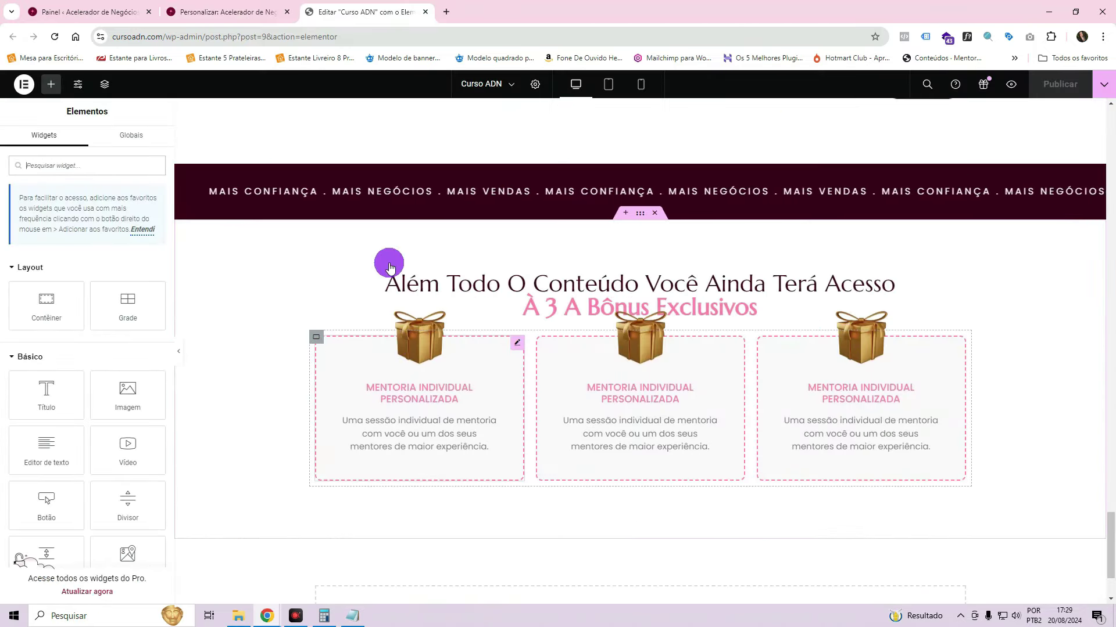
click(316, 337)
click(119, 153)
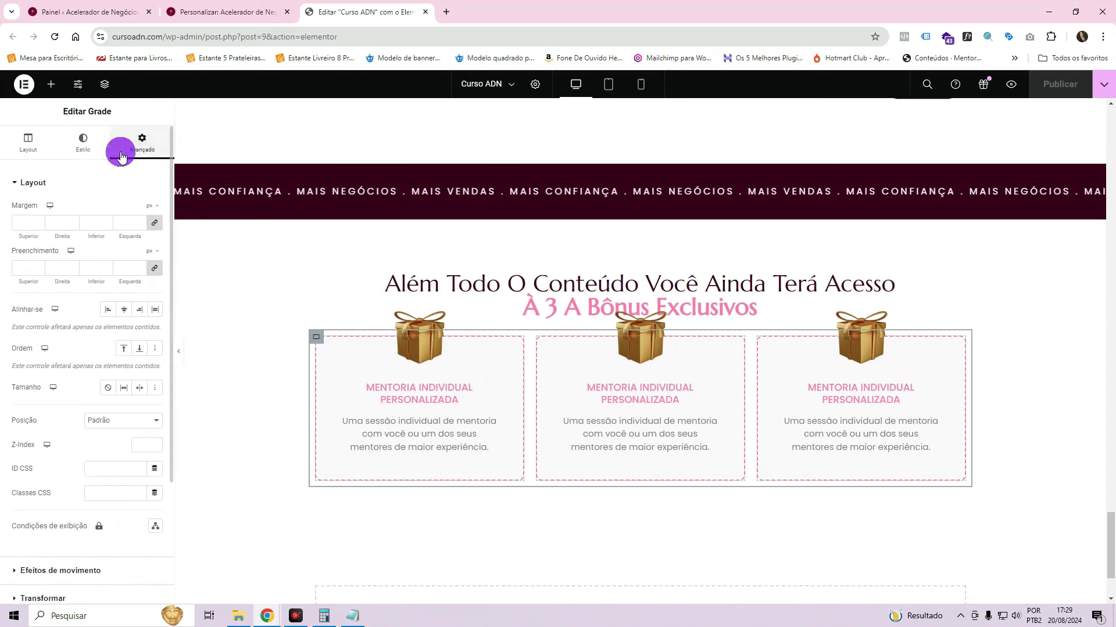
click(155, 224)
click(28, 222)
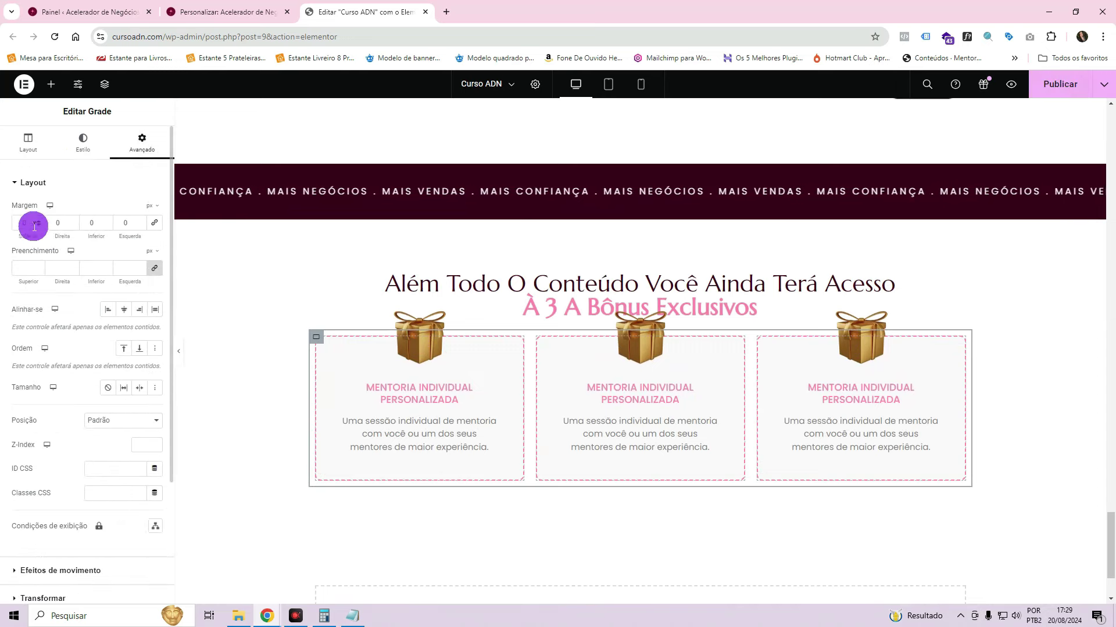
click(164, 221)
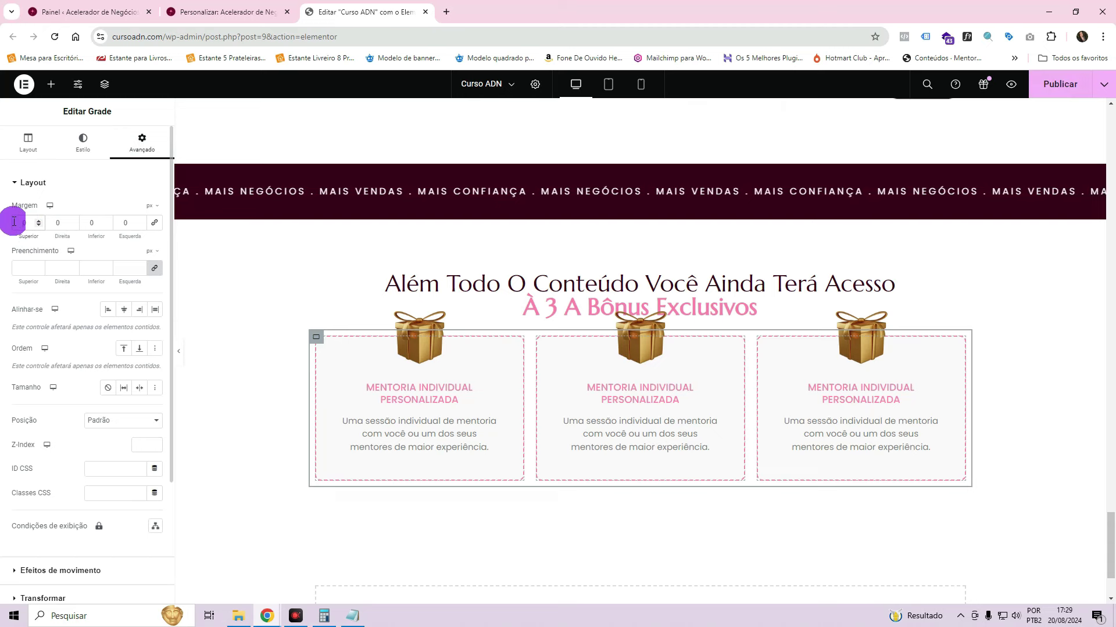
text(70)
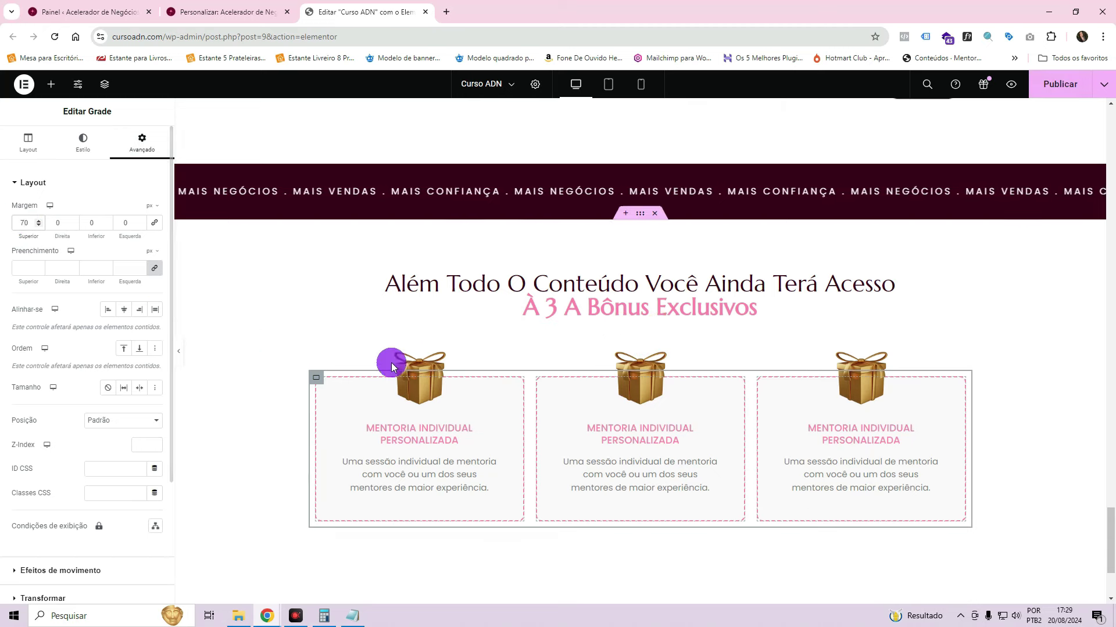
Step: Widen the first bonus card's gift image to about 38% in Estilo > Imagem
click(423, 389)
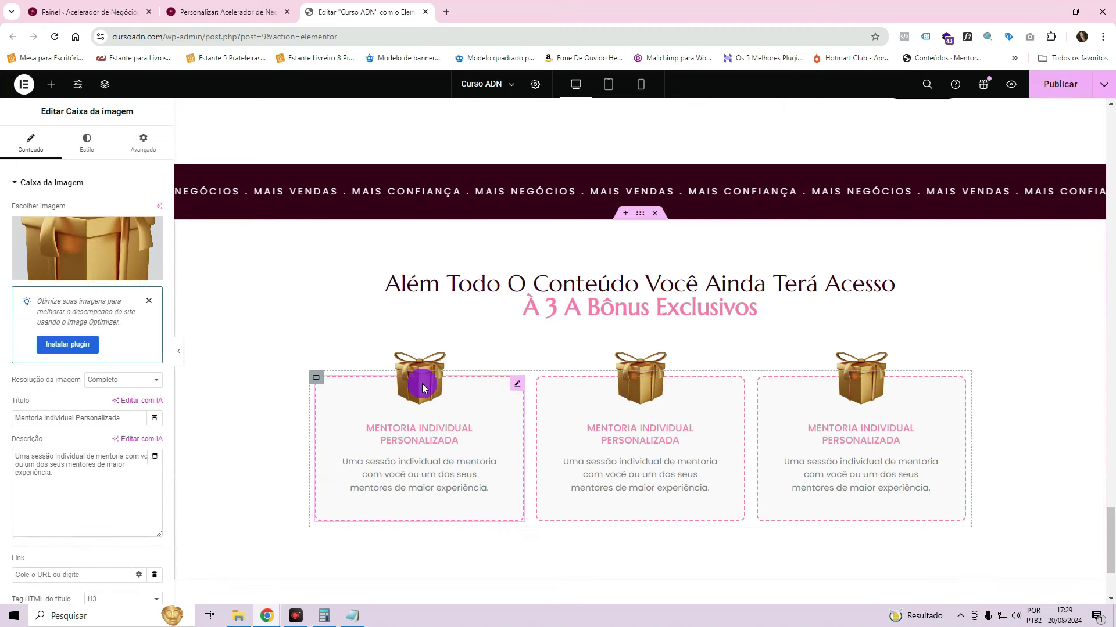
click(101, 143)
click(51, 362)
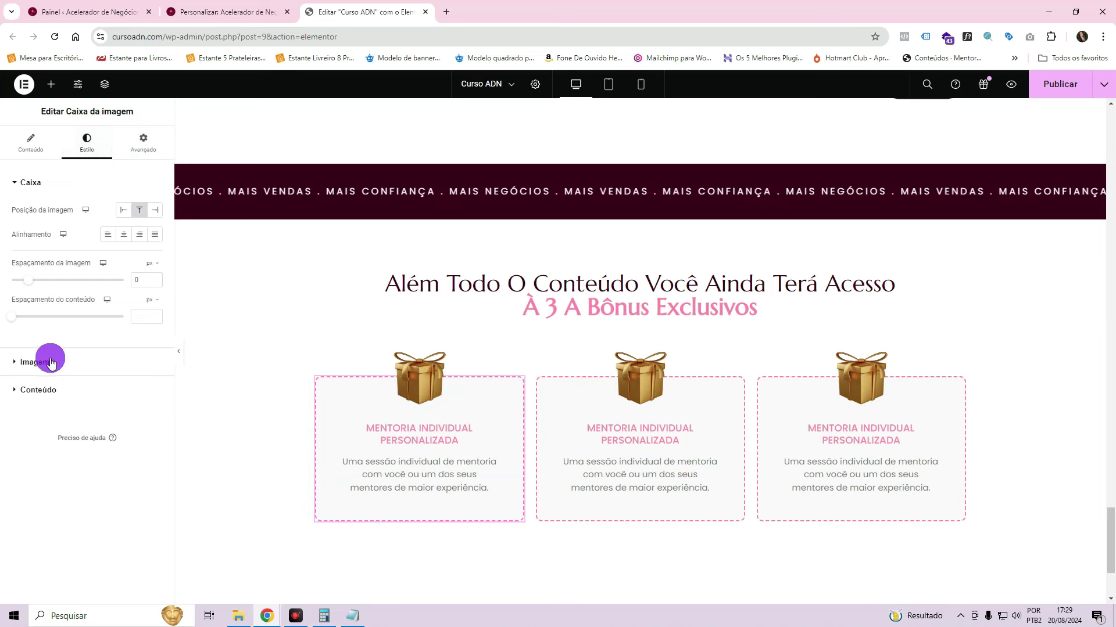
drag(45, 250, 52, 251)
Step: Copy the first card's style, paste it onto the second and third cards, and publish
right_click(433, 394)
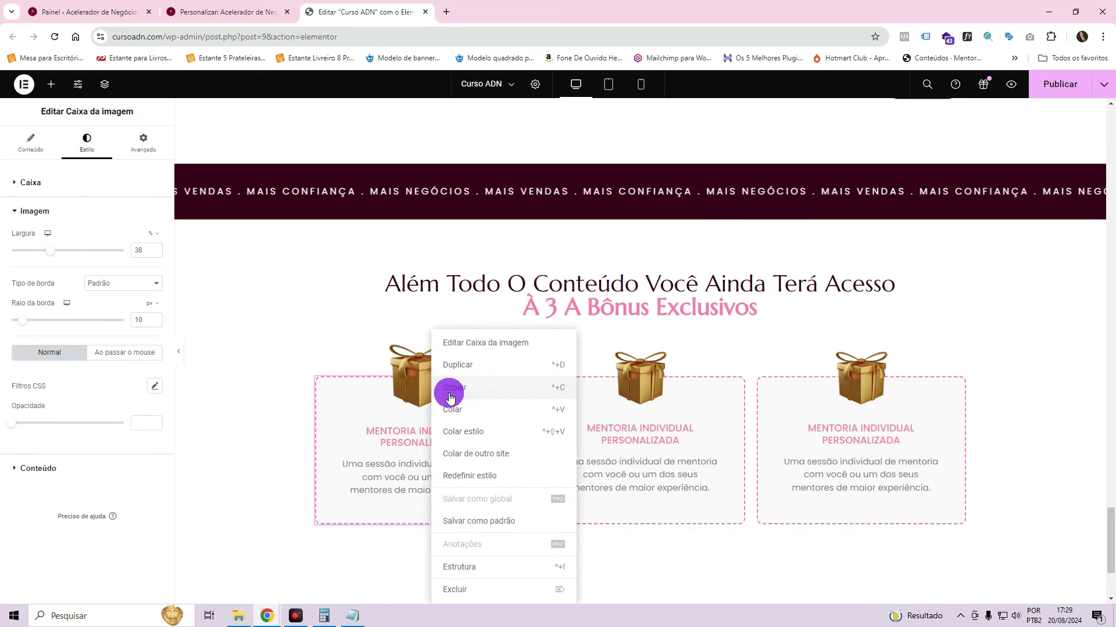
click(450, 397)
right_click(651, 406)
click(684, 437)
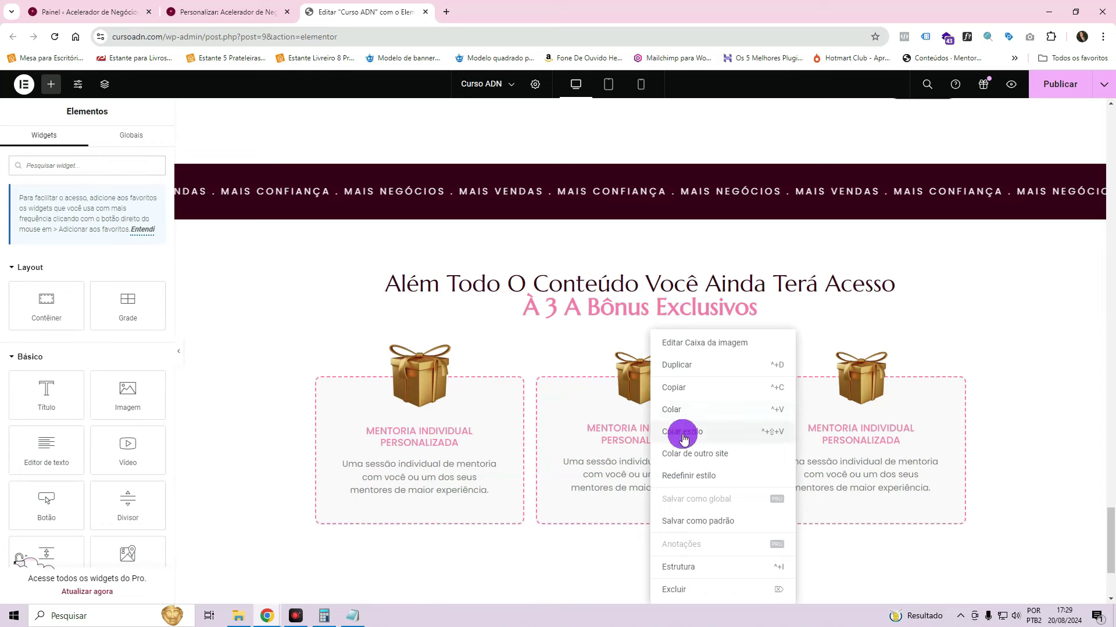
right_click(854, 428)
click(907, 432)
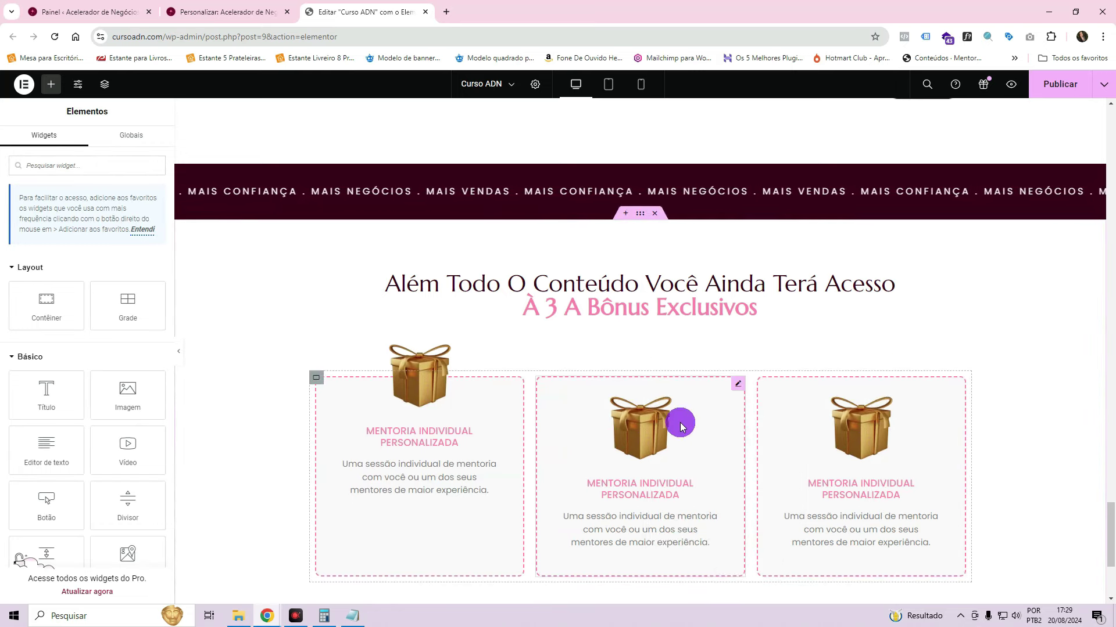
click(1059, 85)
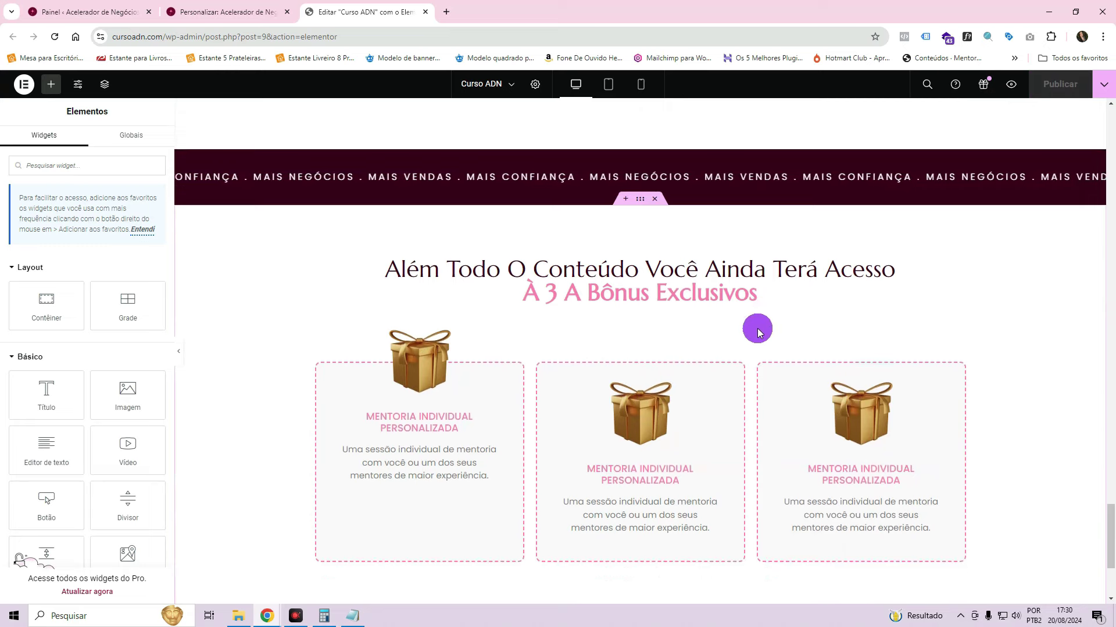
scroll(757, 332, down, 2)
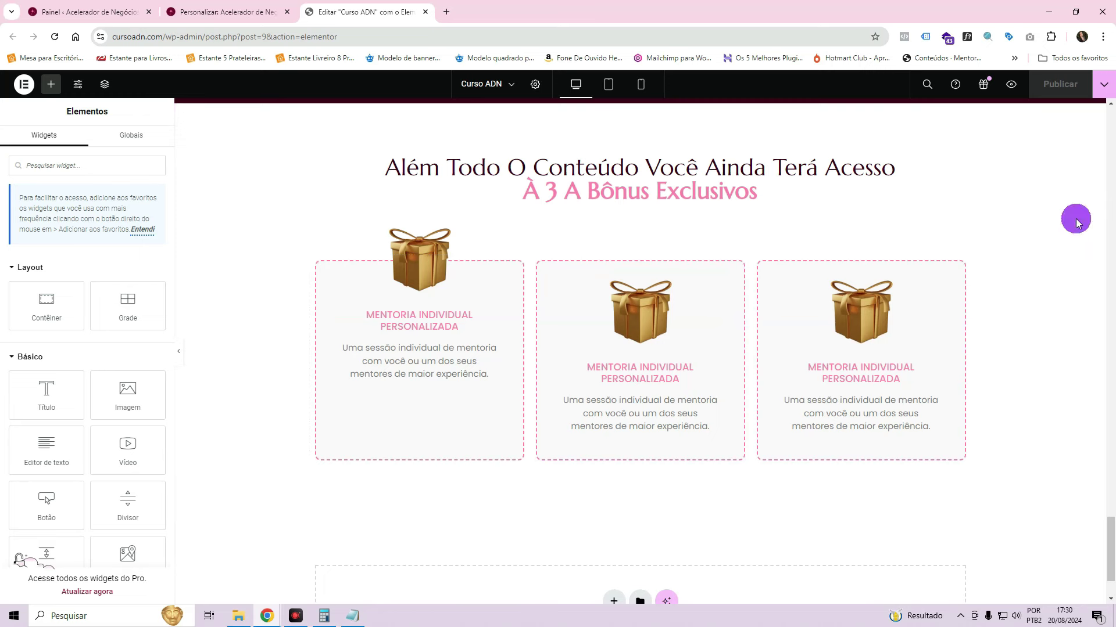
scroll(559, 257, down, 2)
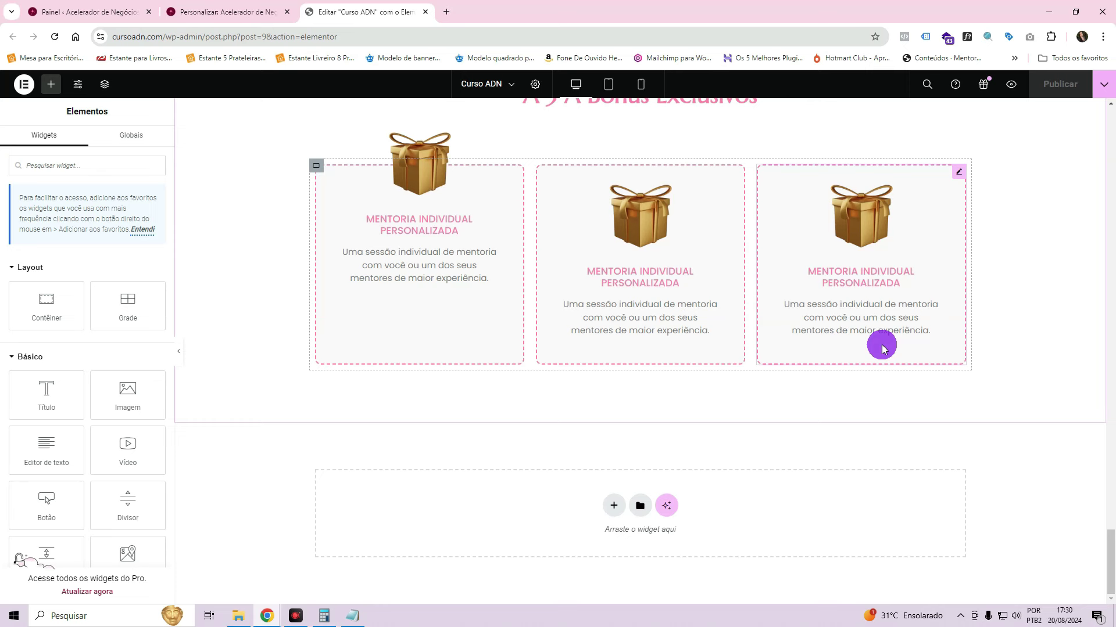
Step: Add a new single flexbox container section below the bonus cards
click(614, 506)
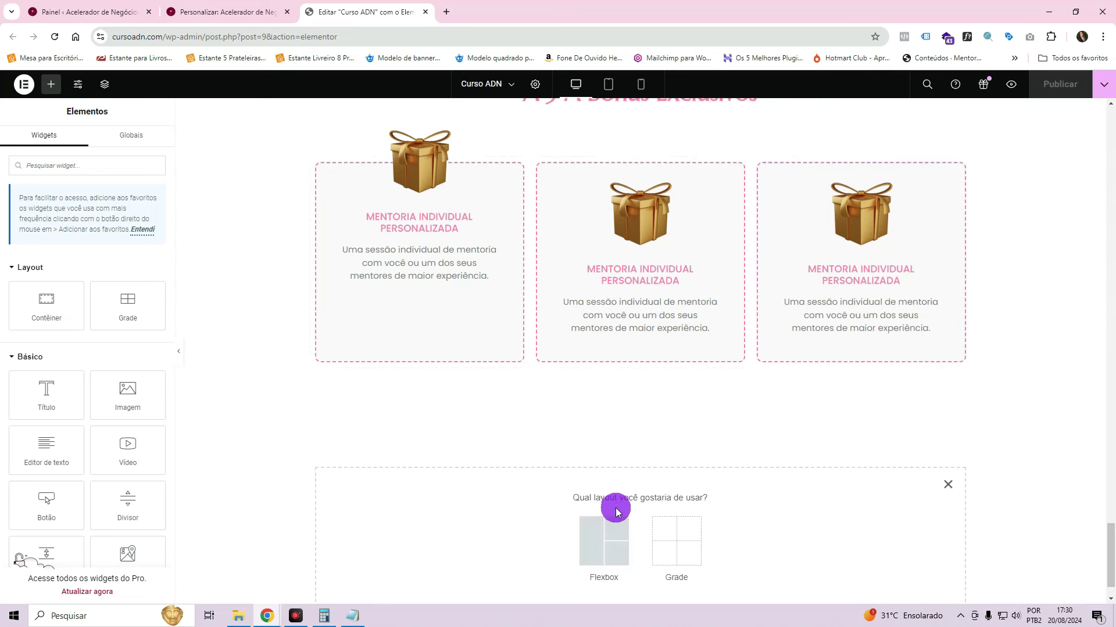
scroll(617, 512, down, 1)
click(616, 485)
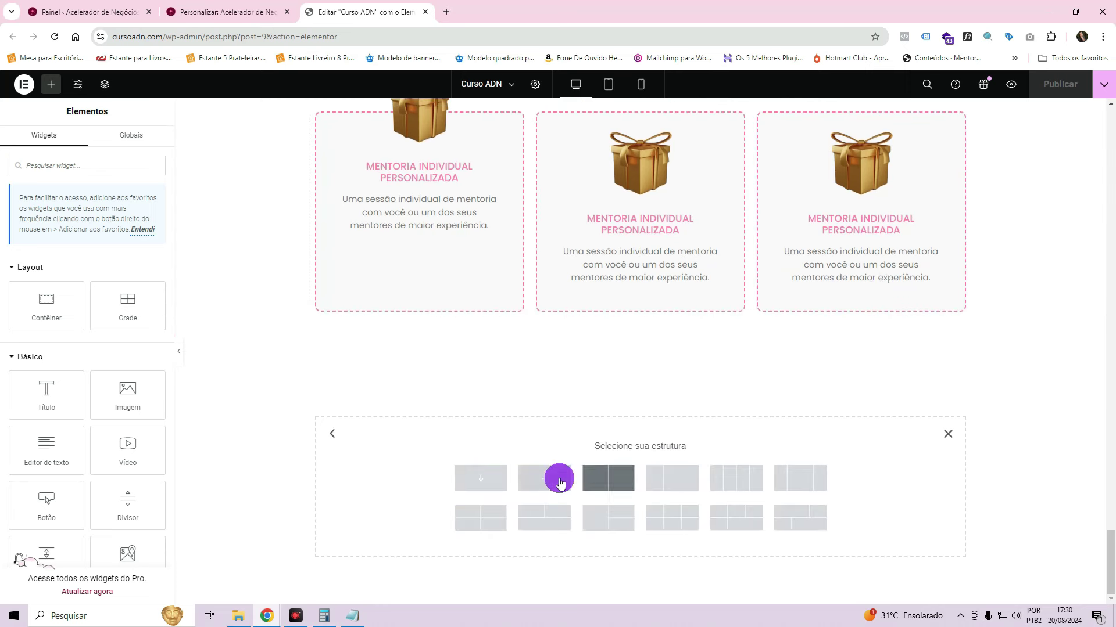
click(486, 469)
Step: Give the new section unlinked padding of 90 top and 90 bottom
click(140, 141)
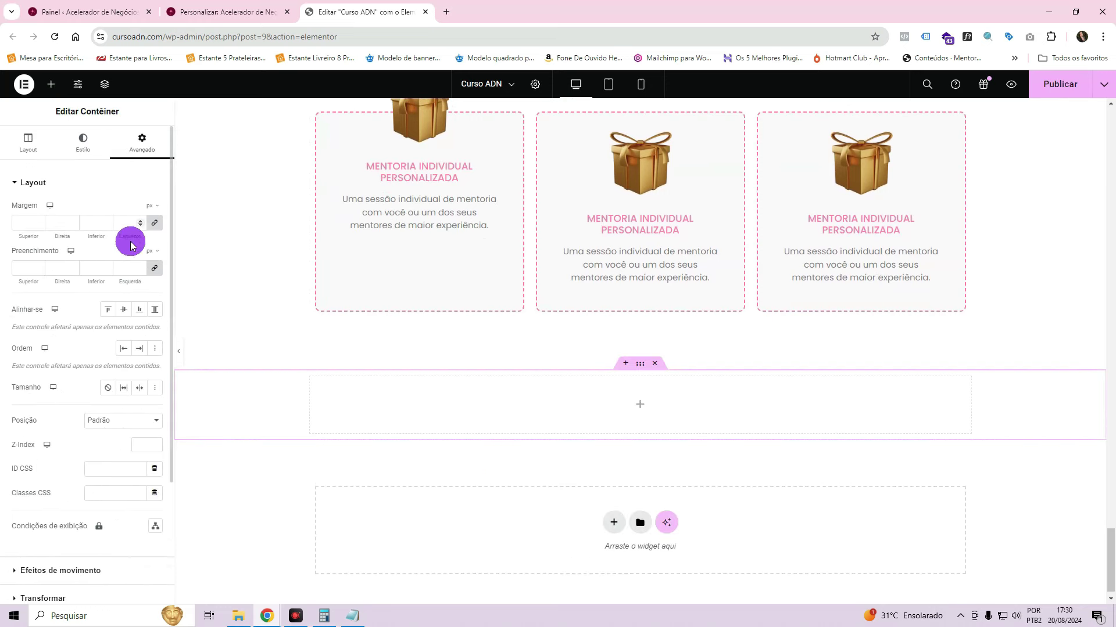
click(129, 265)
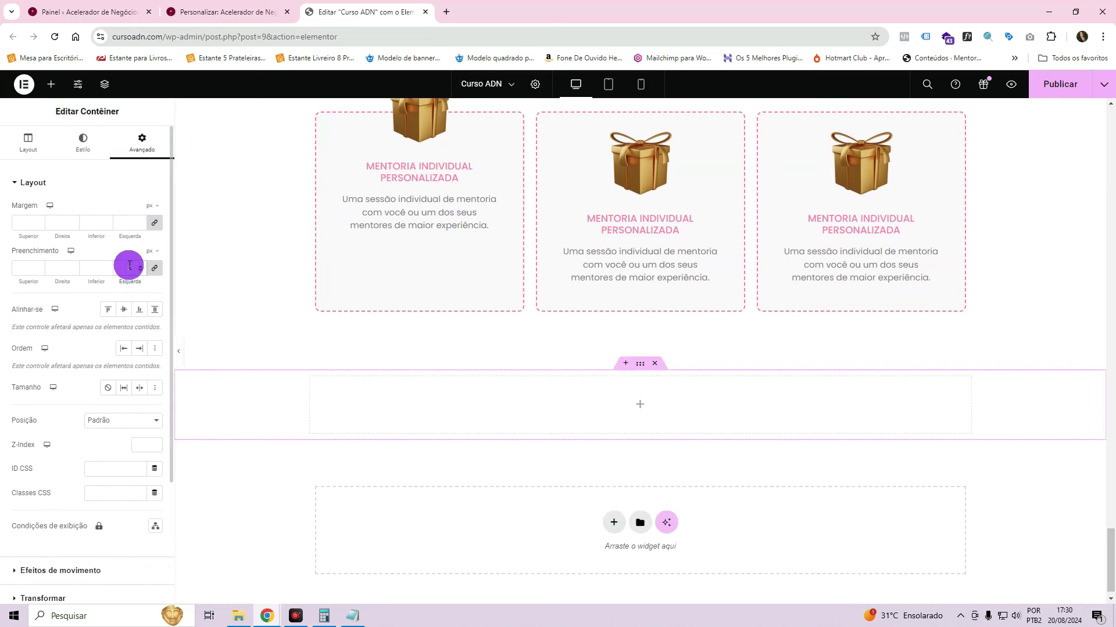
text(50)
click(155, 268)
click(44, 277)
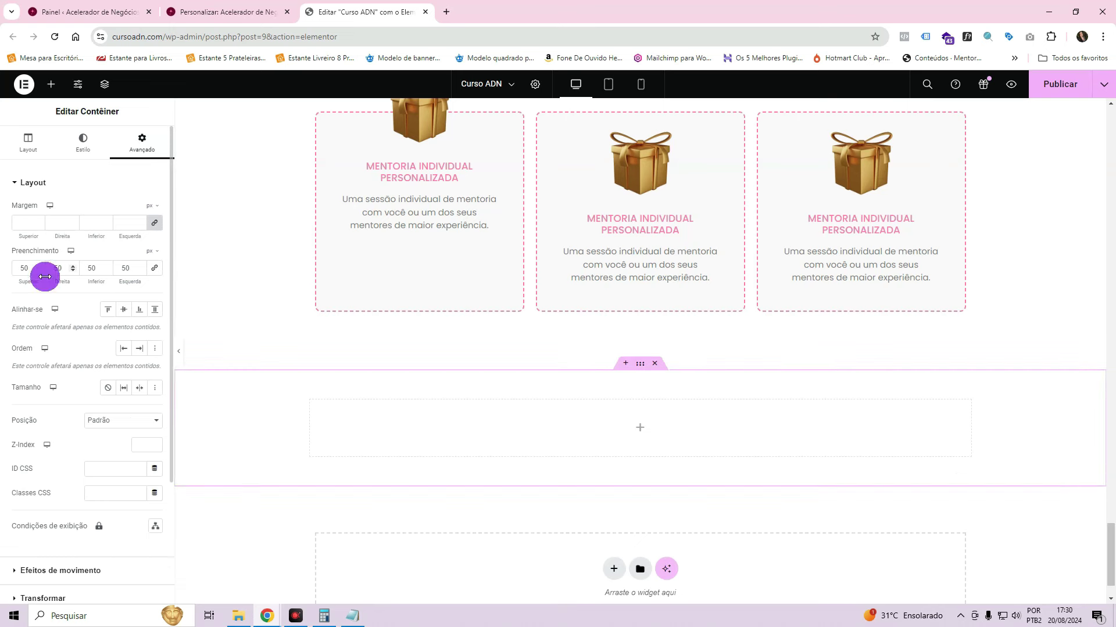
text(90)
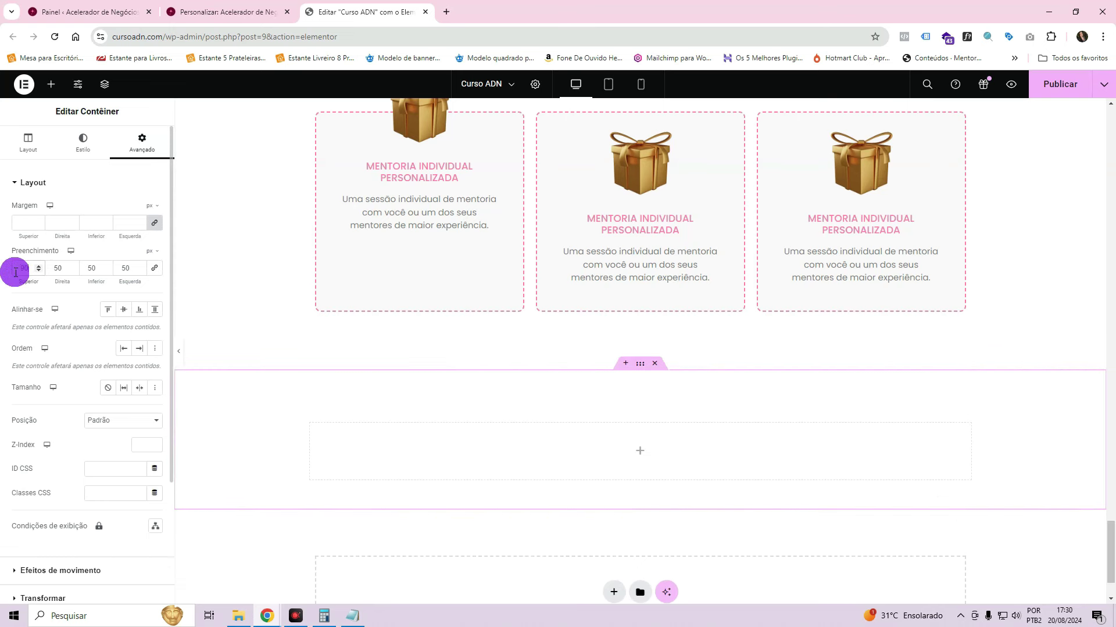
double_click(93, 268)
text(90)
Step: Drop an empty inner container in, then give the section a classic image background
click(57, 86)
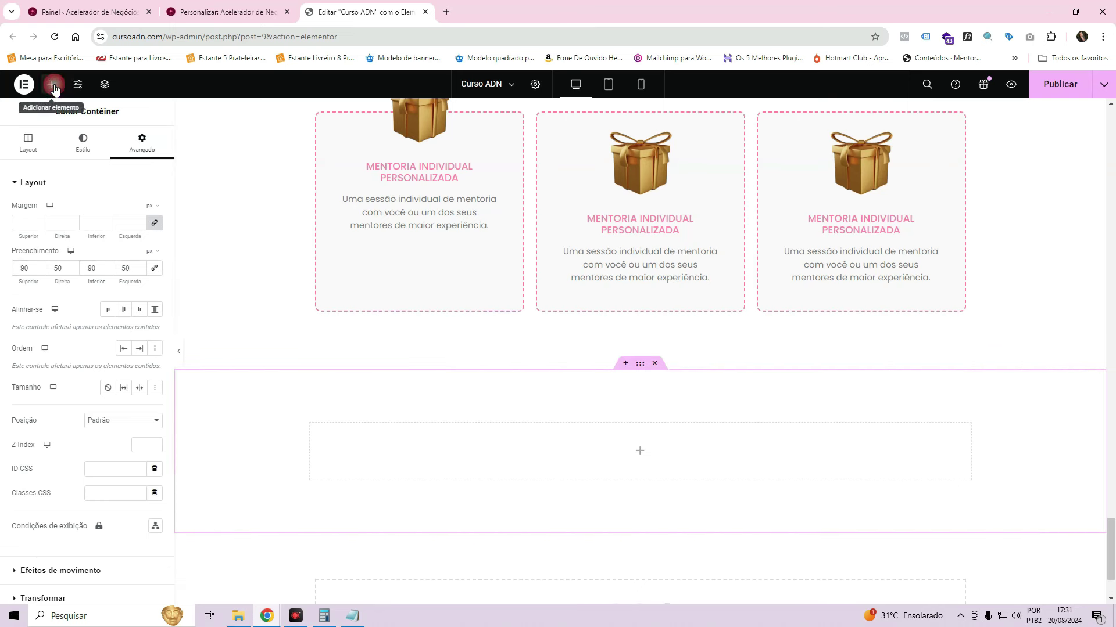
drag(68, 301, 645, 458)
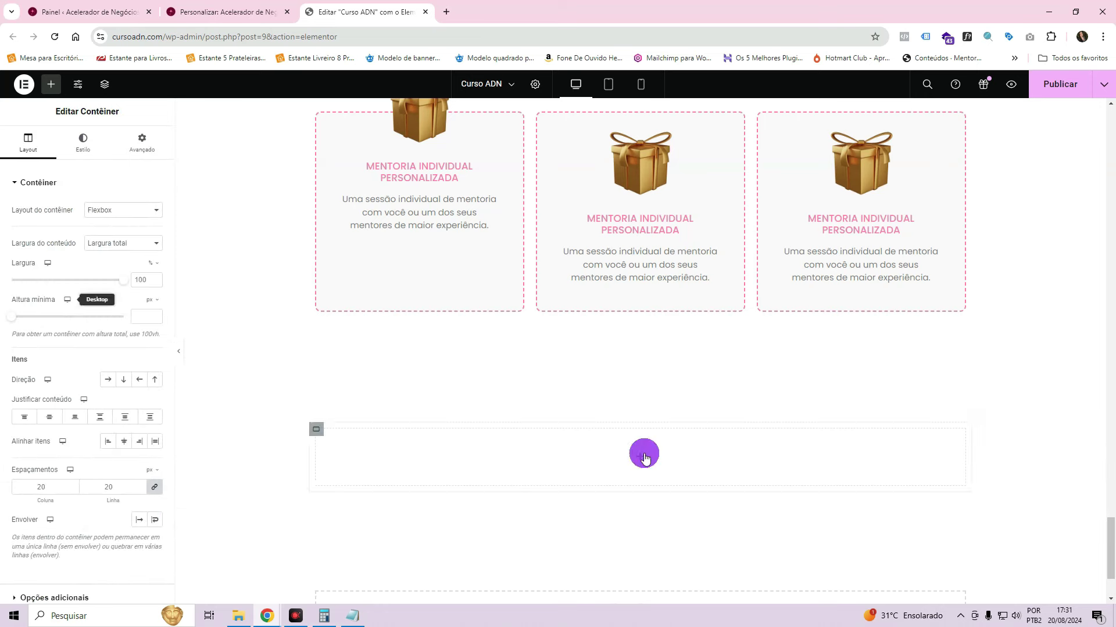
scroll(558, 442, down, 2)
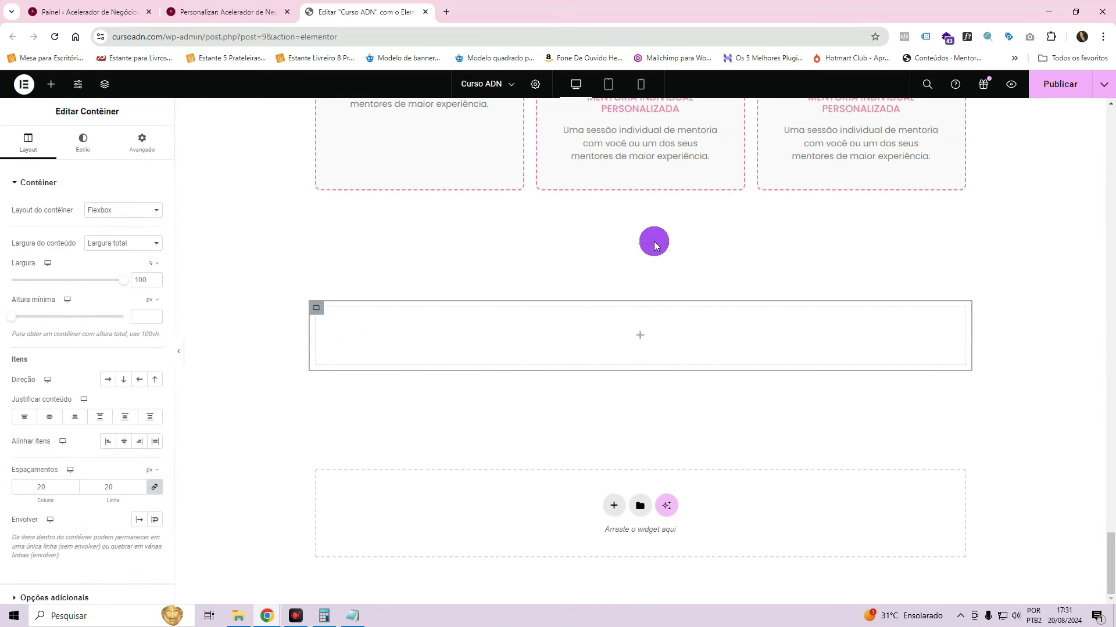
mouse_move(642, 248)
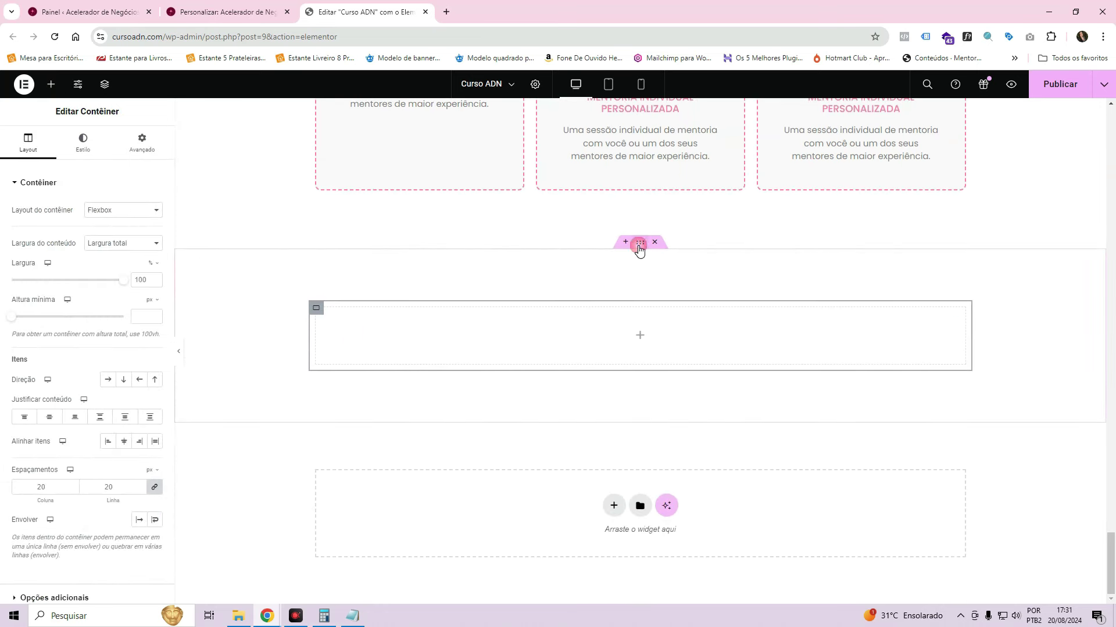
click(639, 249)
click(101, 155)
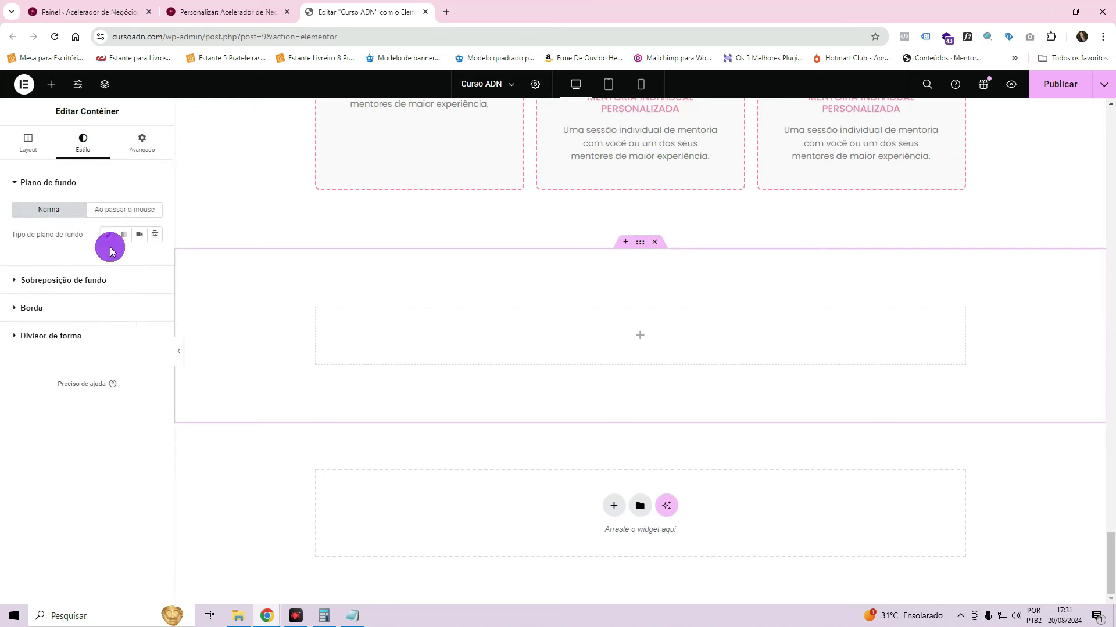
click(110, 234)
click(97, 319)
Step: Select banner-oferta-adn.png in the media library as the section's background image
scroll(620, 321, down, 2)
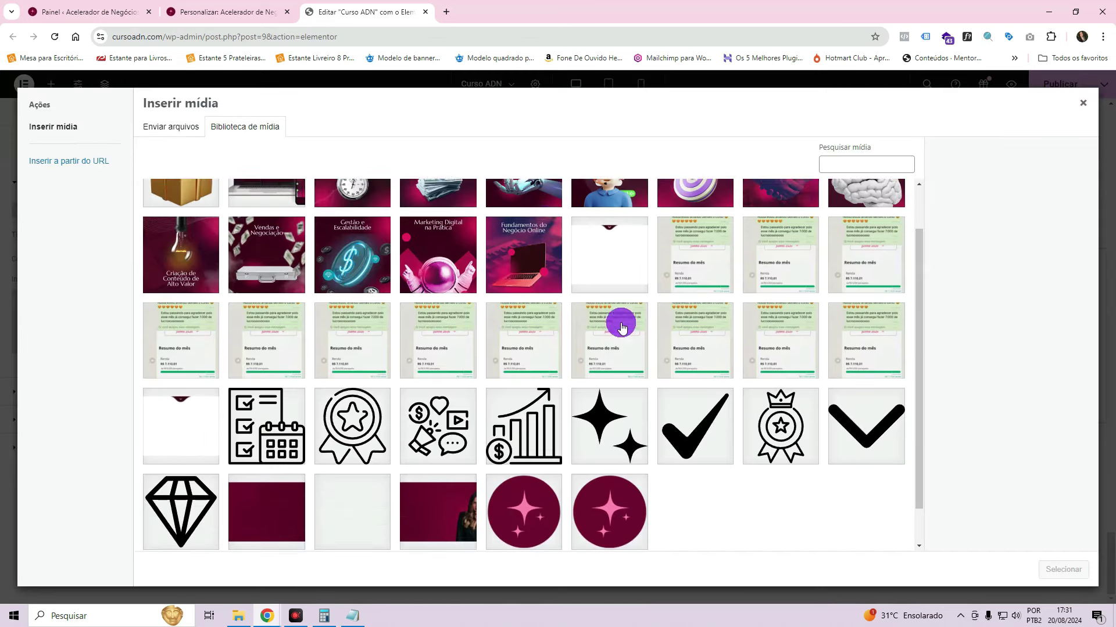
click(256, 482)
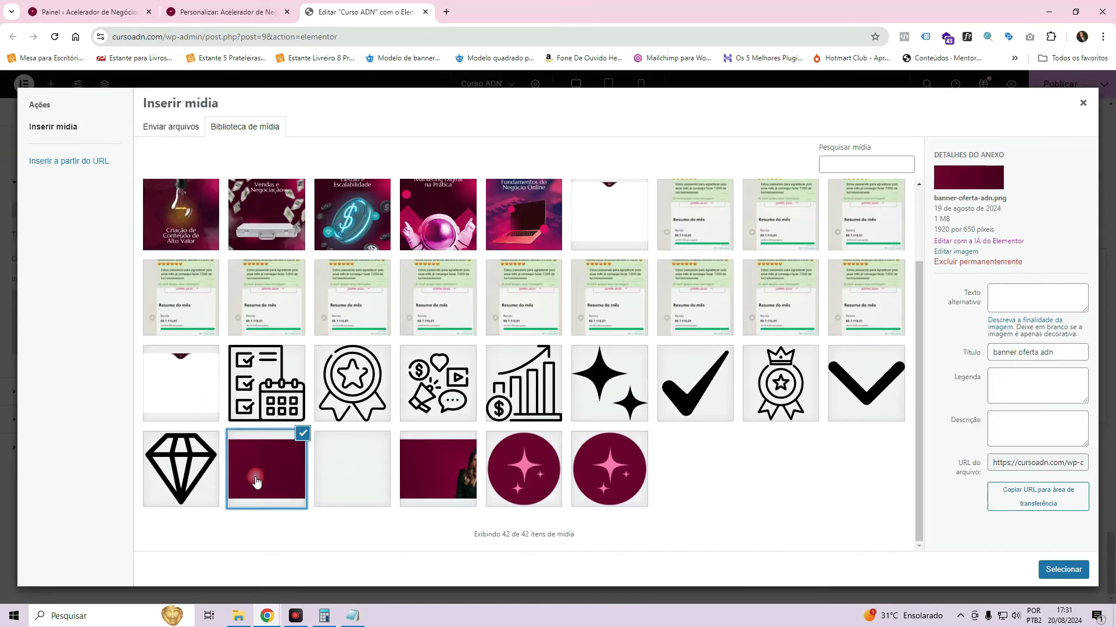
click(1064, 569)
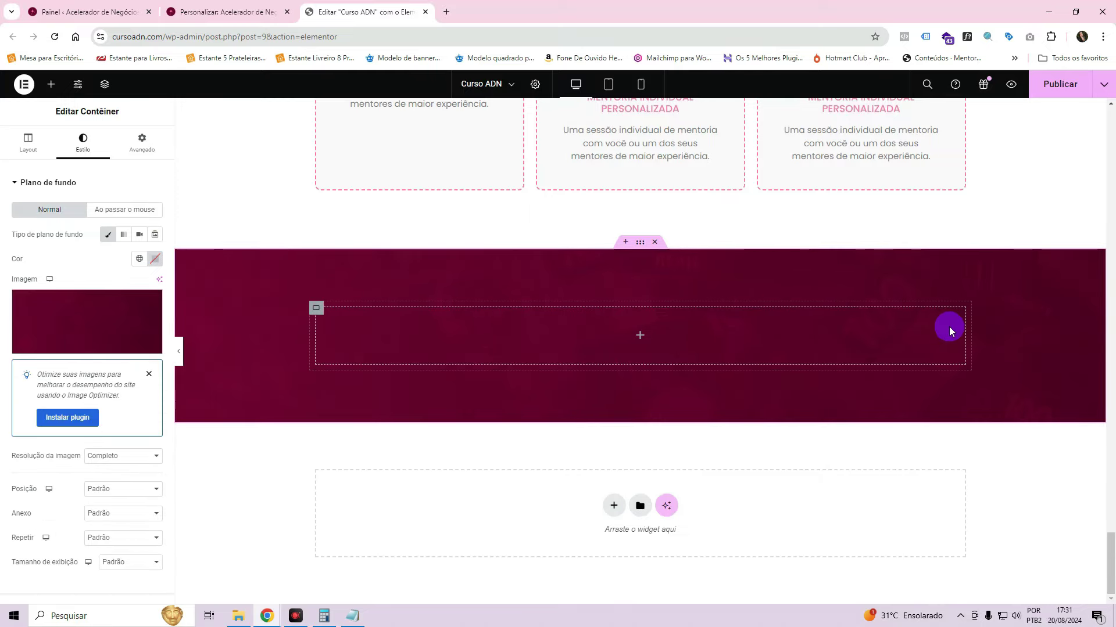
scroll(669, 342, up, 10)
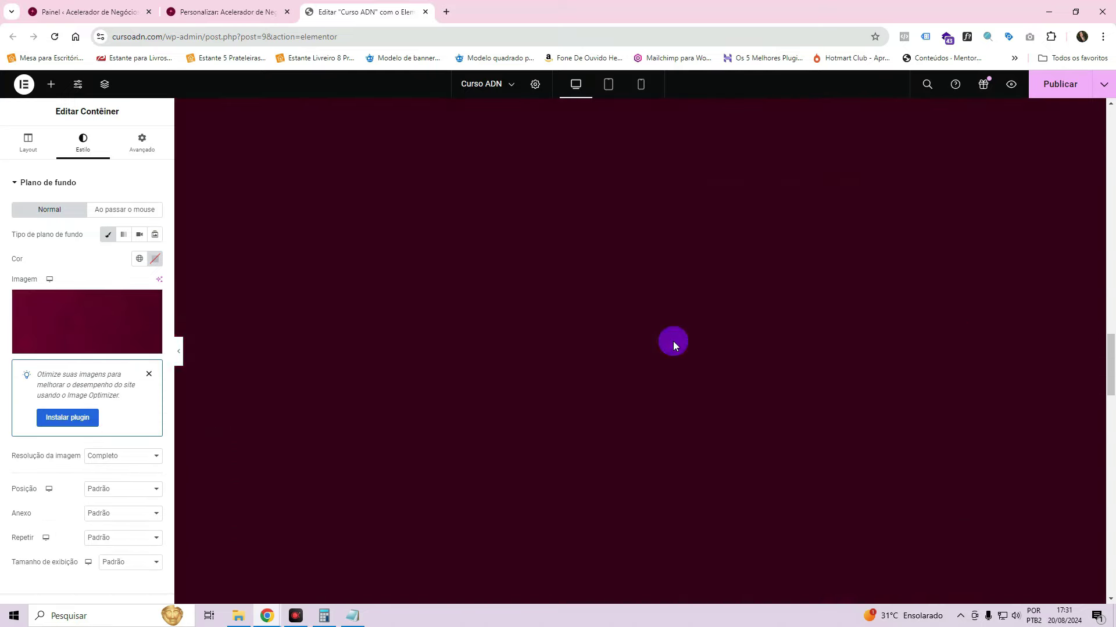
scroll(673, 340, up, 5)
scroll(666, 245, down, 8)
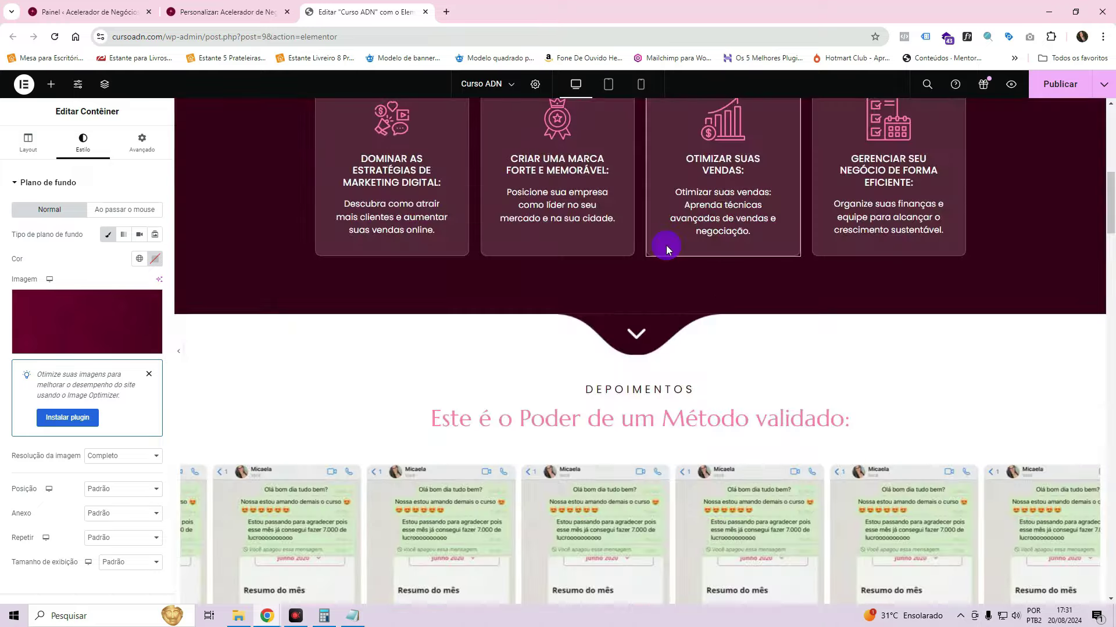
scroll(666, 245, down, 20)
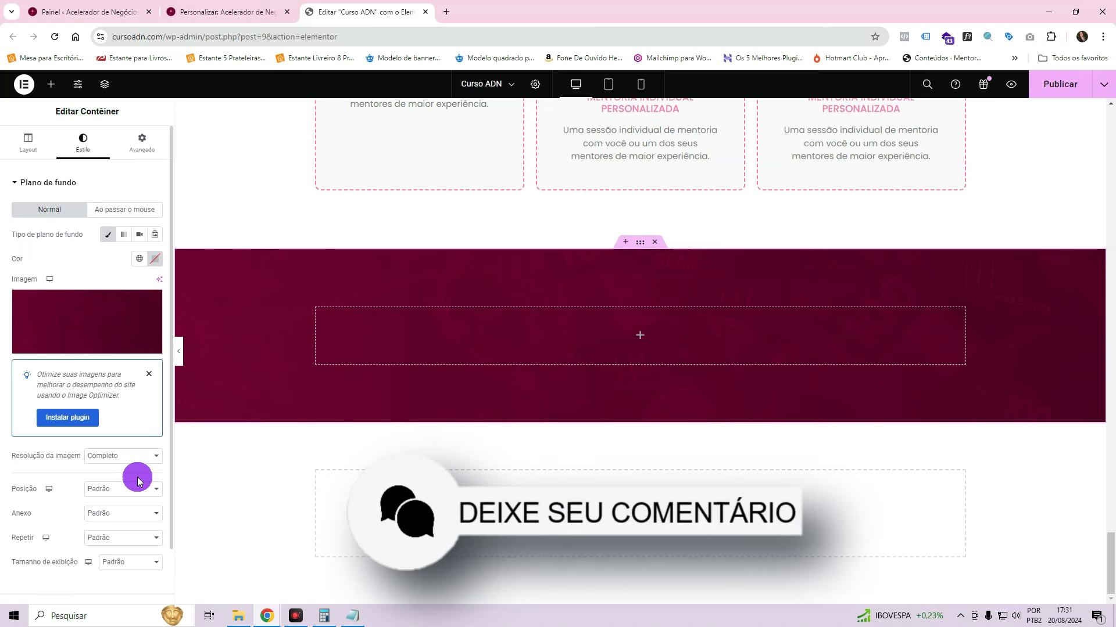
scroll(138, 480, down, 3)
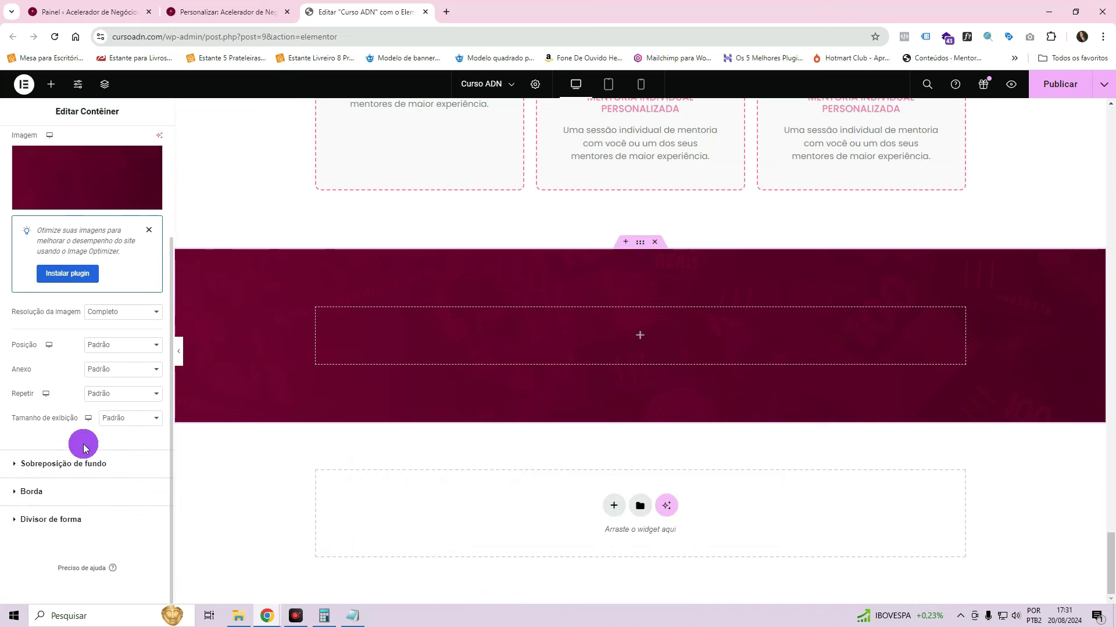
Step: Set the background to Cobertura size, Centro ao centro position and Fixo attachment
click(105, 419)
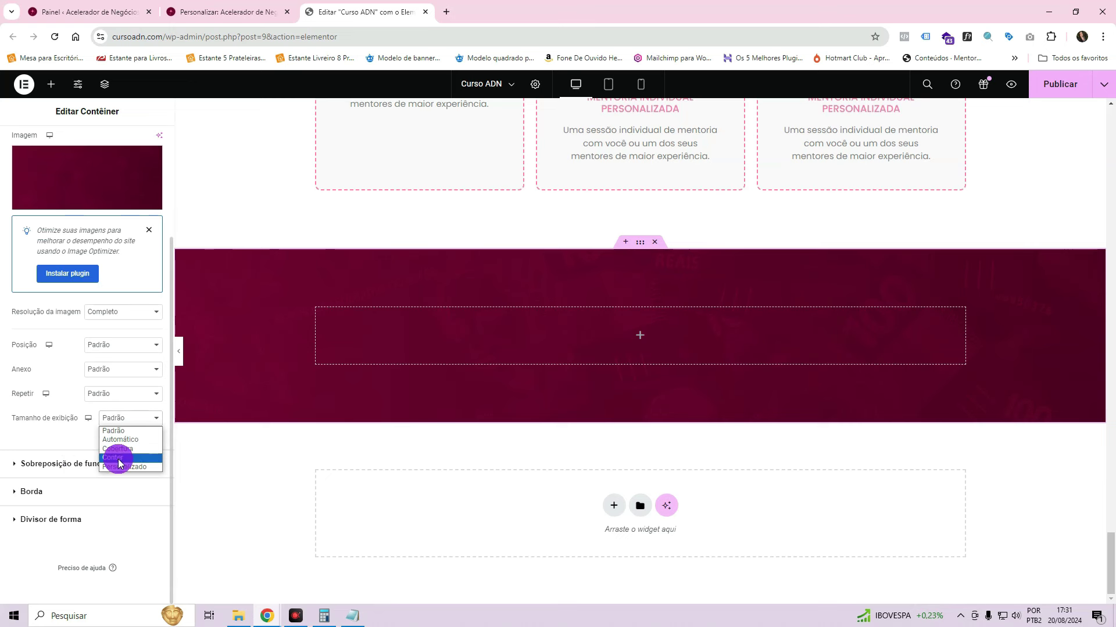
click(116, 448)
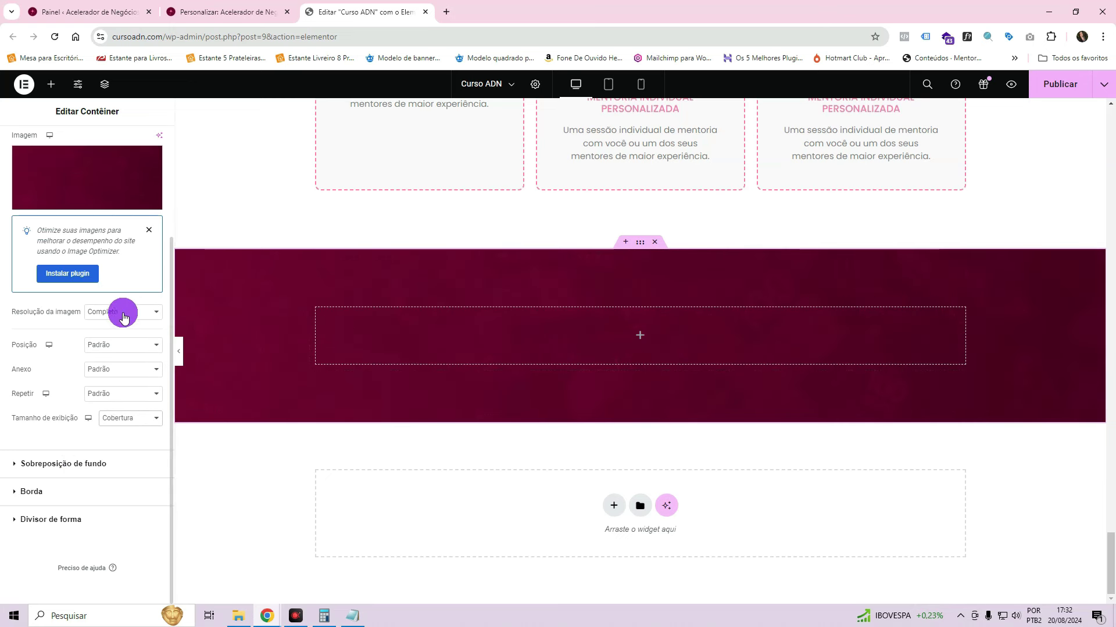
click(130, 344)
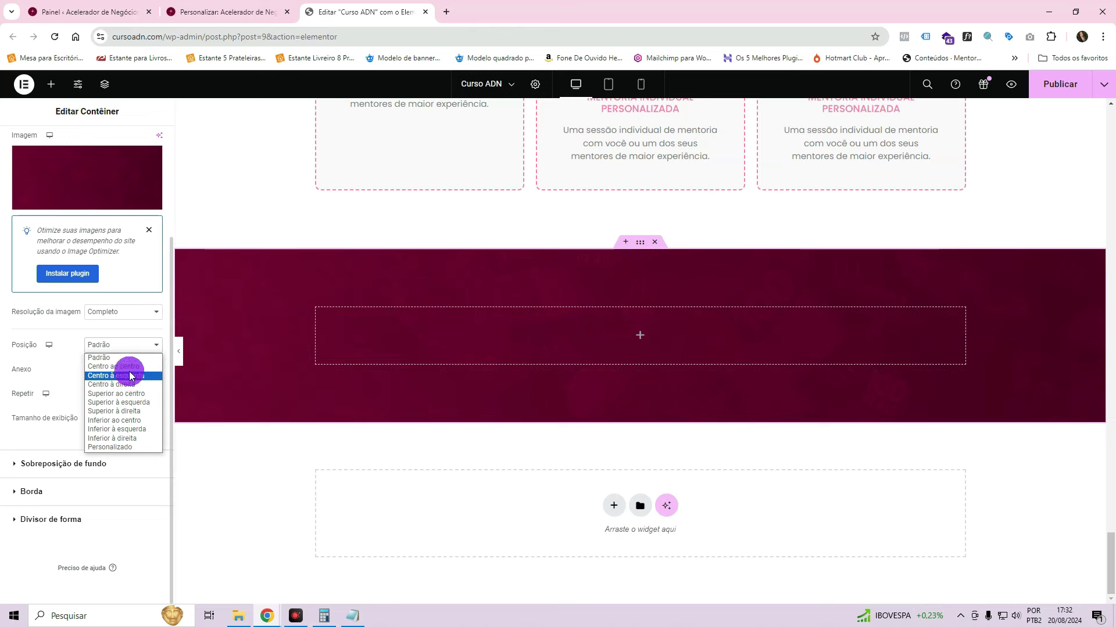
click(129, 367)
click(129, 372)
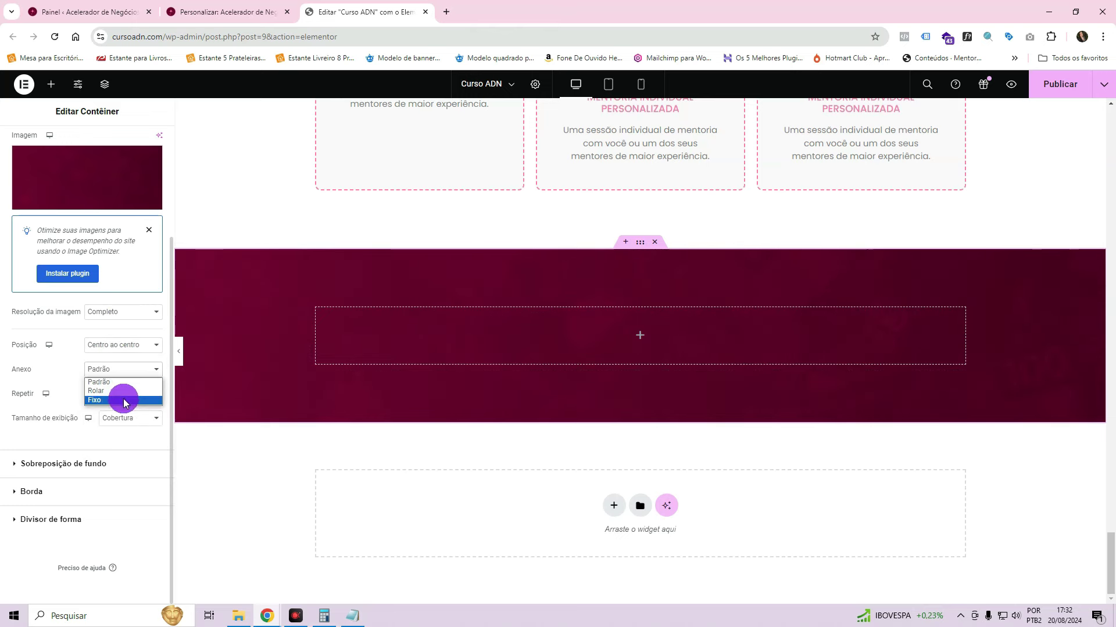
click(124, 397)
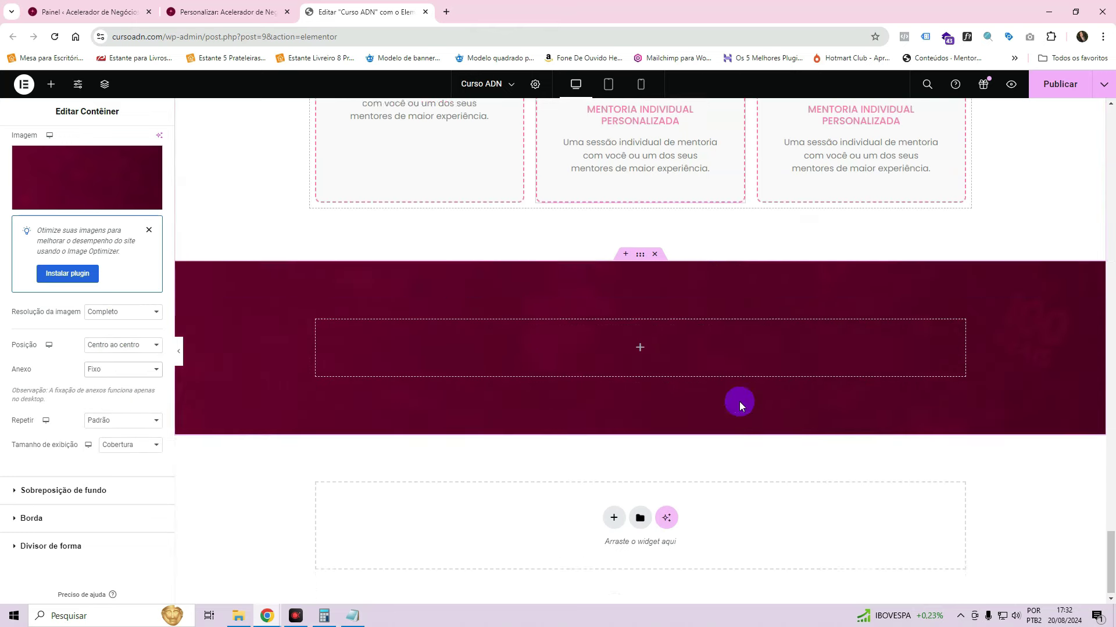
scroll(736, 401, up, 5)
scroll(736, 401, down, 5)
scroll(740, 405, up, 5)
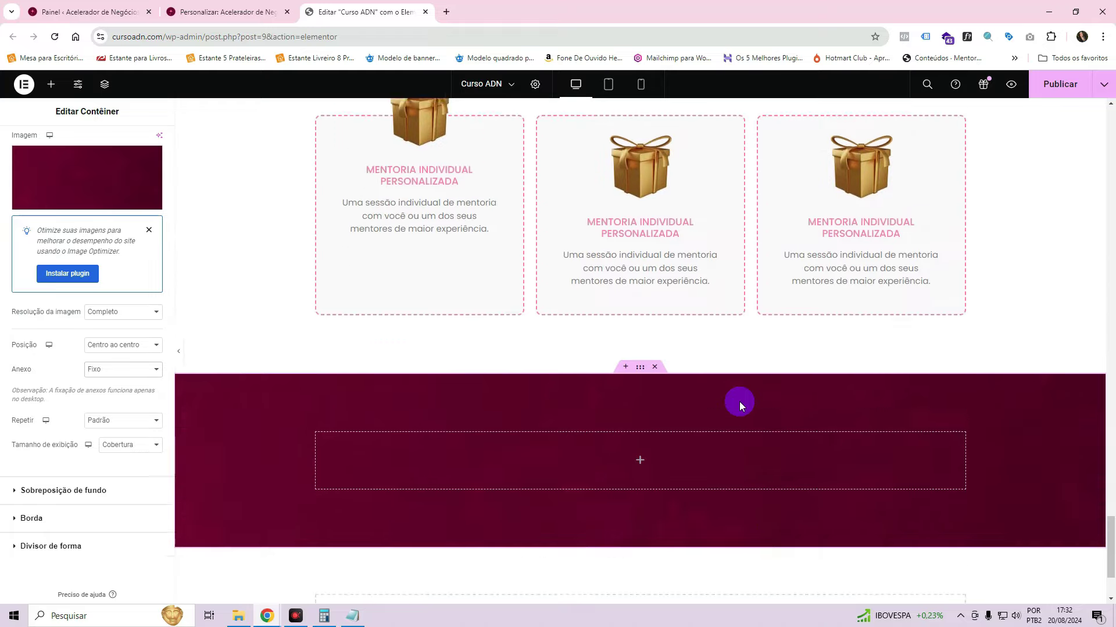
scroll(740, 405, down, 5)
scroll(739, 402, up, 5)
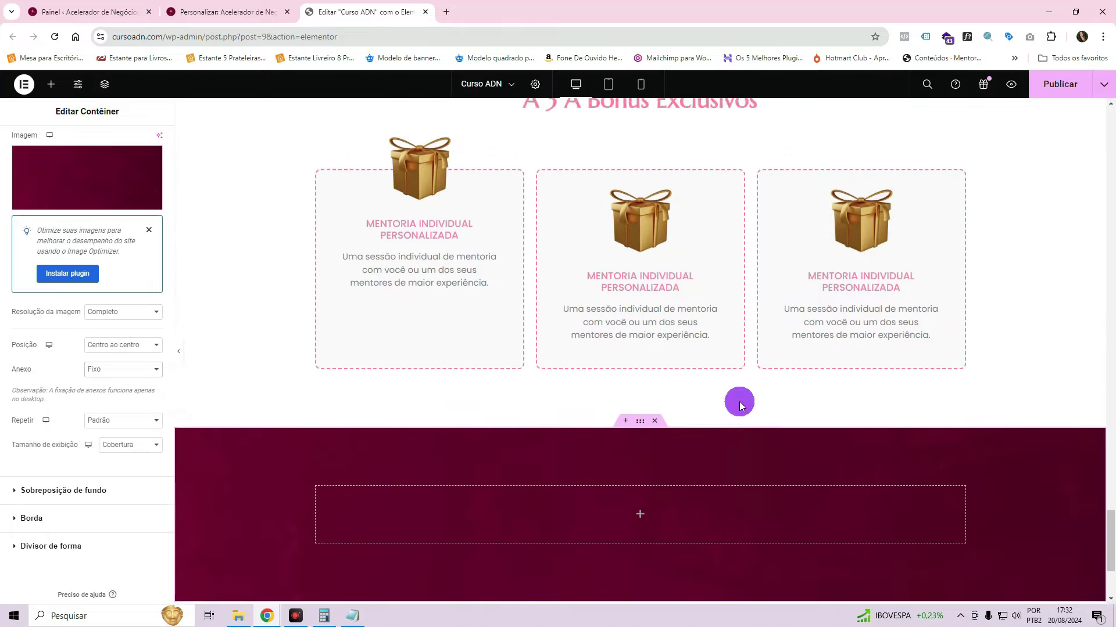
scroll(740, 402, down, 5)
click(316, 309)
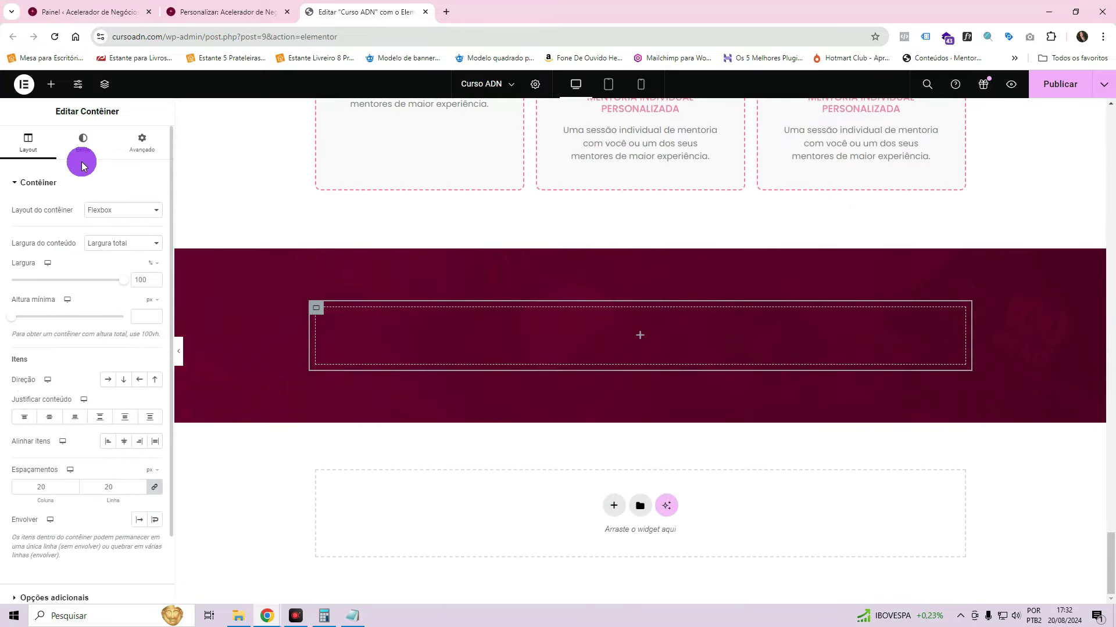
Step: Fill the inner container with the dark global colour as a classic background
click(109, 235)
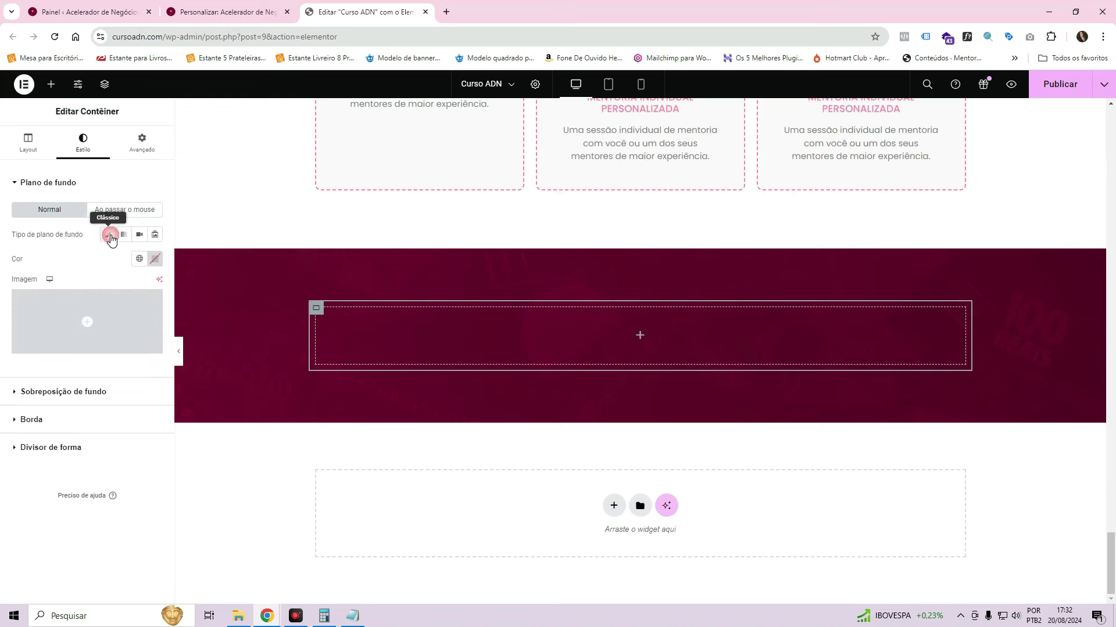
click(138, 260)
click(117, 337)
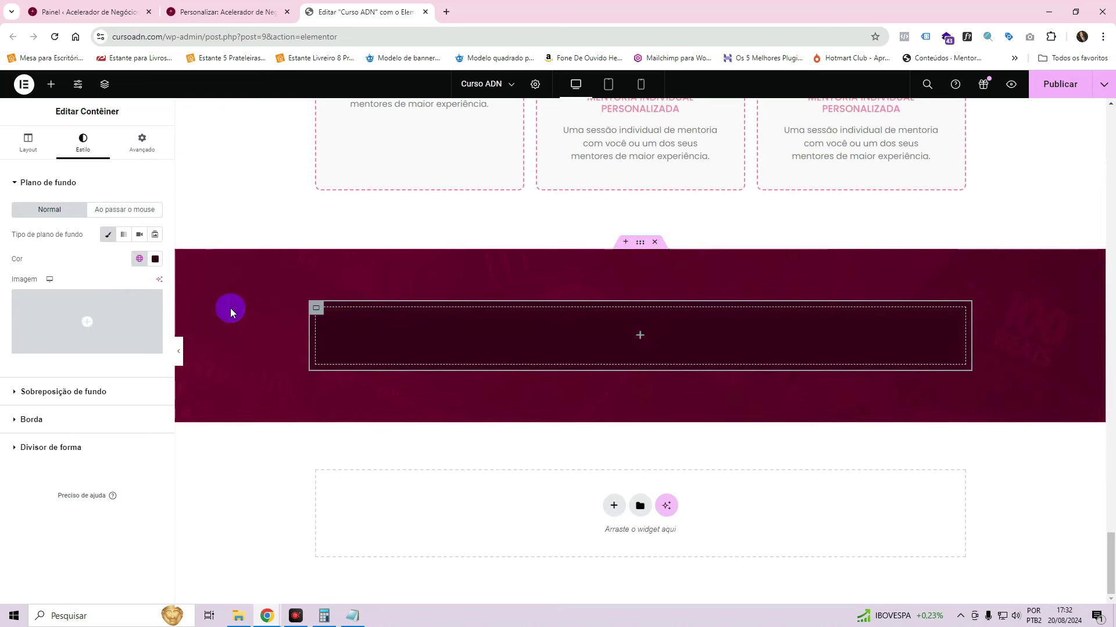
Step: Give the inner container a 1 px solid, nearly transparent white border, then hide the panel
click(72, 419)
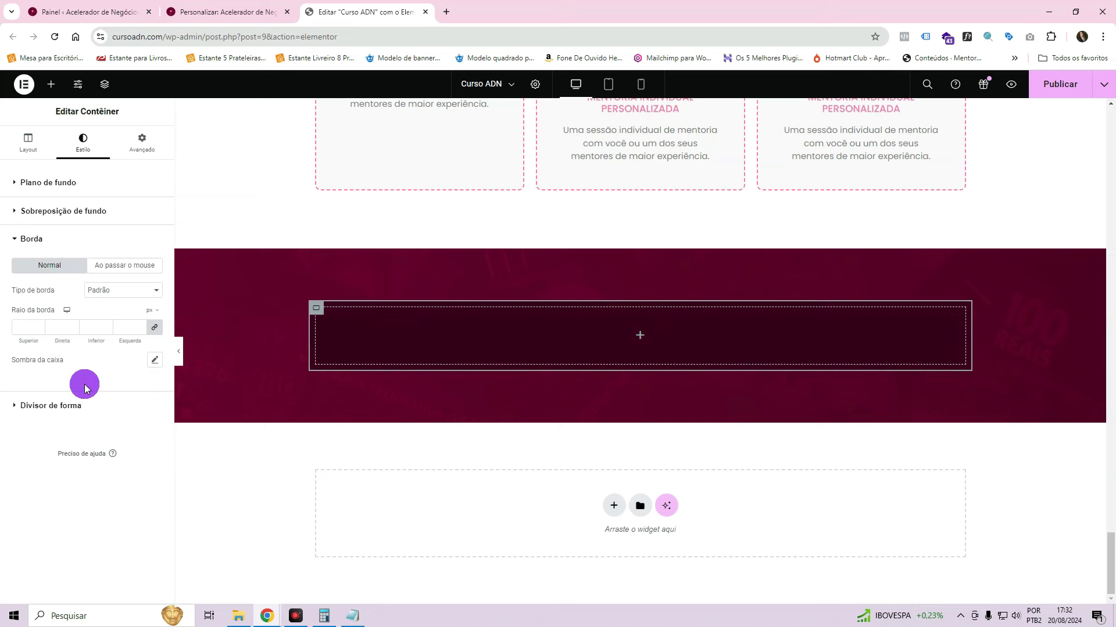
click(122, 291)
click(116, 320)
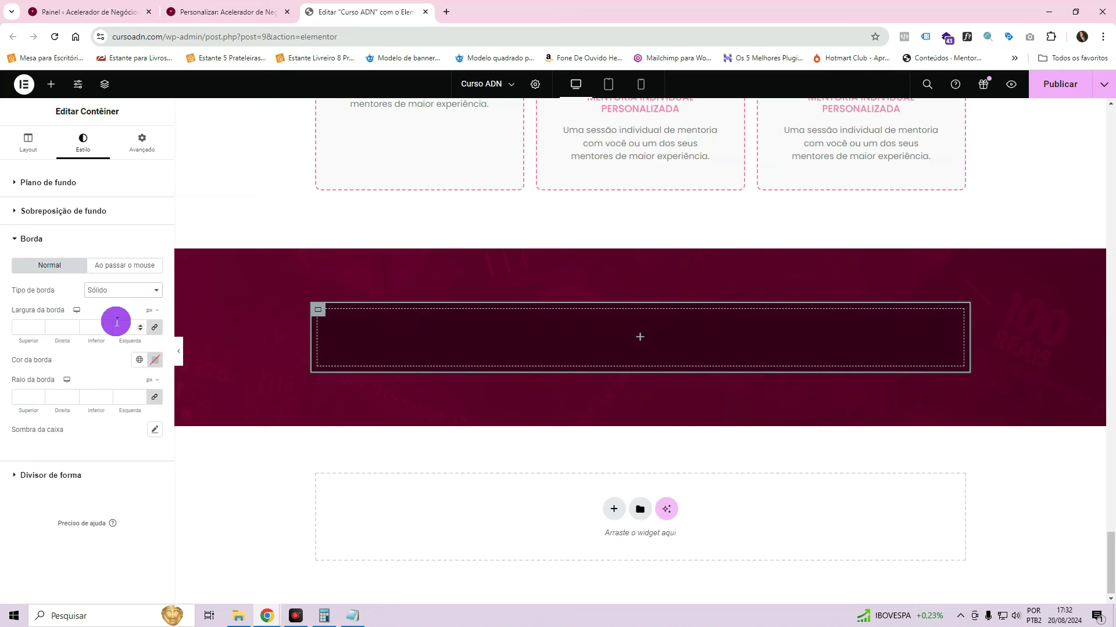
click(122, 326)
text(1)
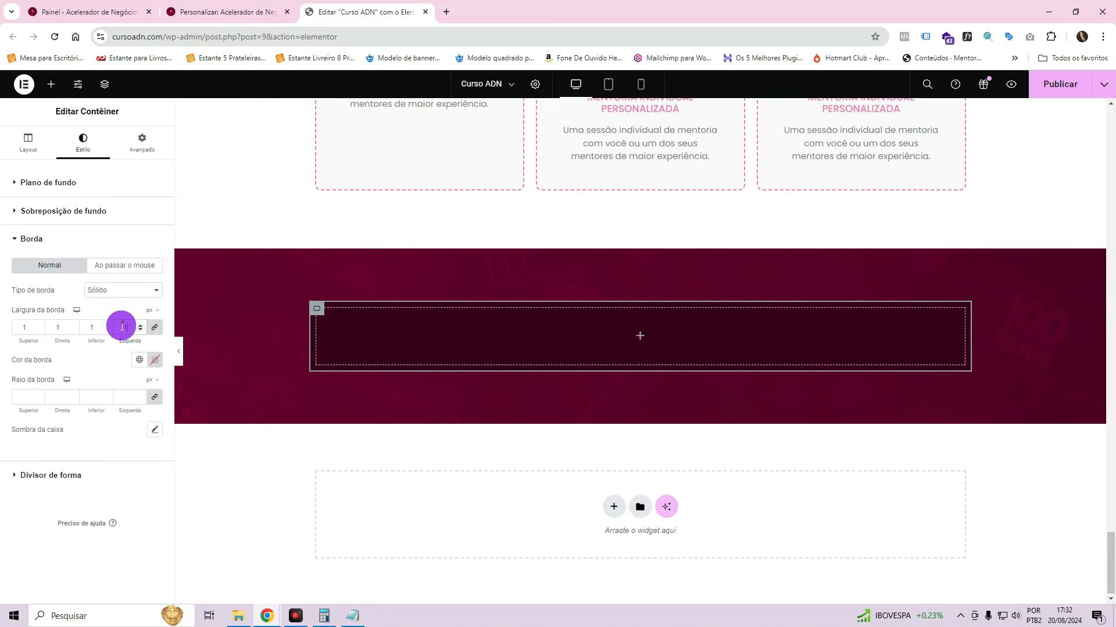
click(139, 359)
click(90, 556)
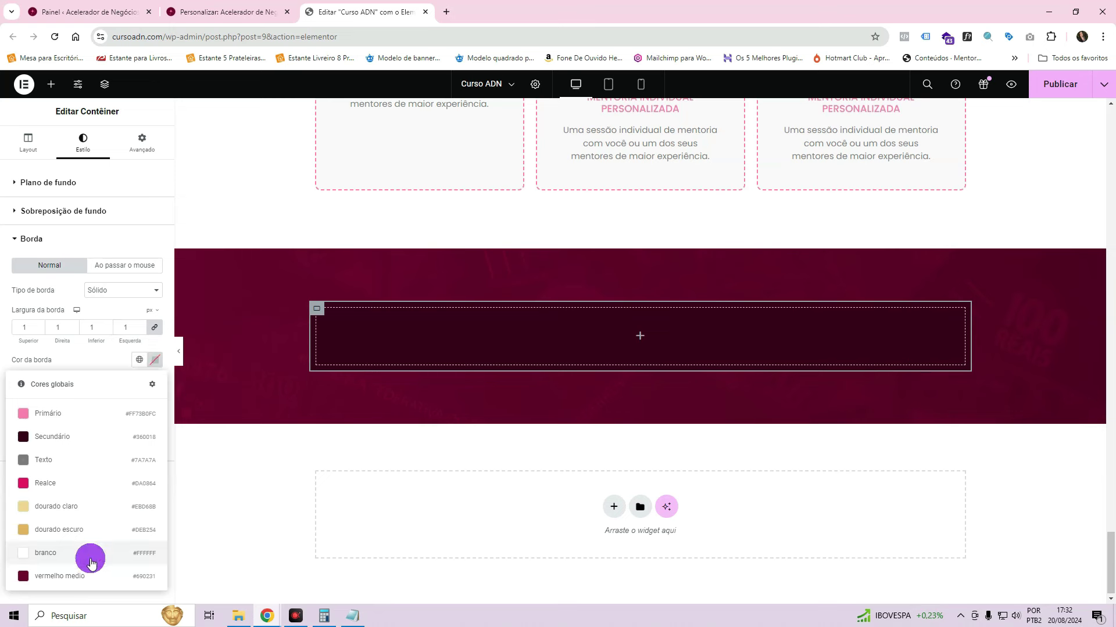
click(154, 361)
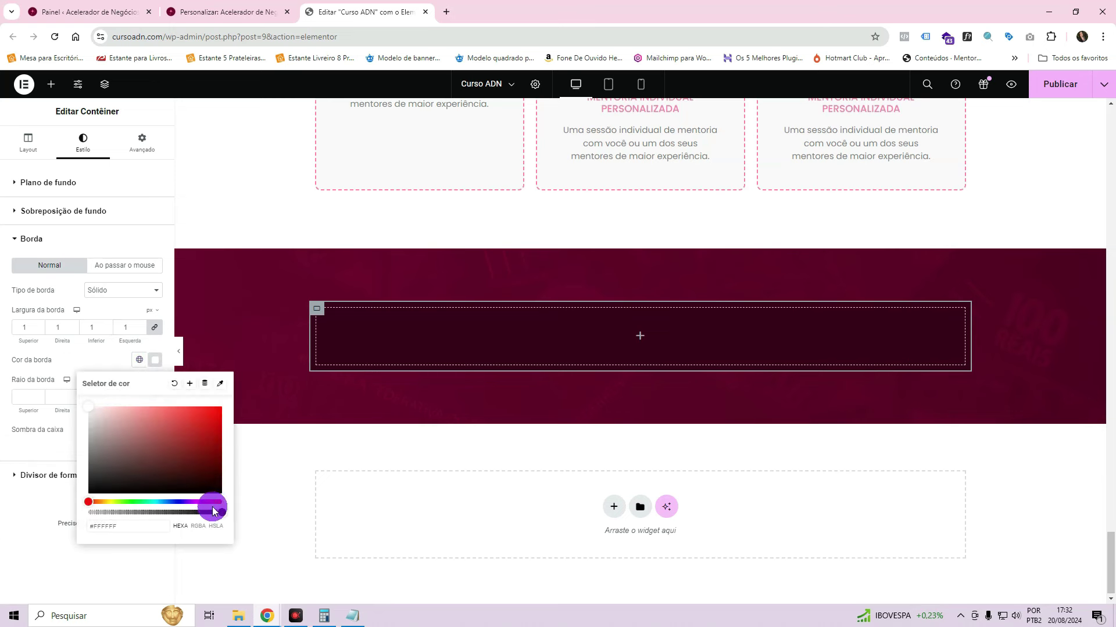
drag(218, 511, 102, 512)
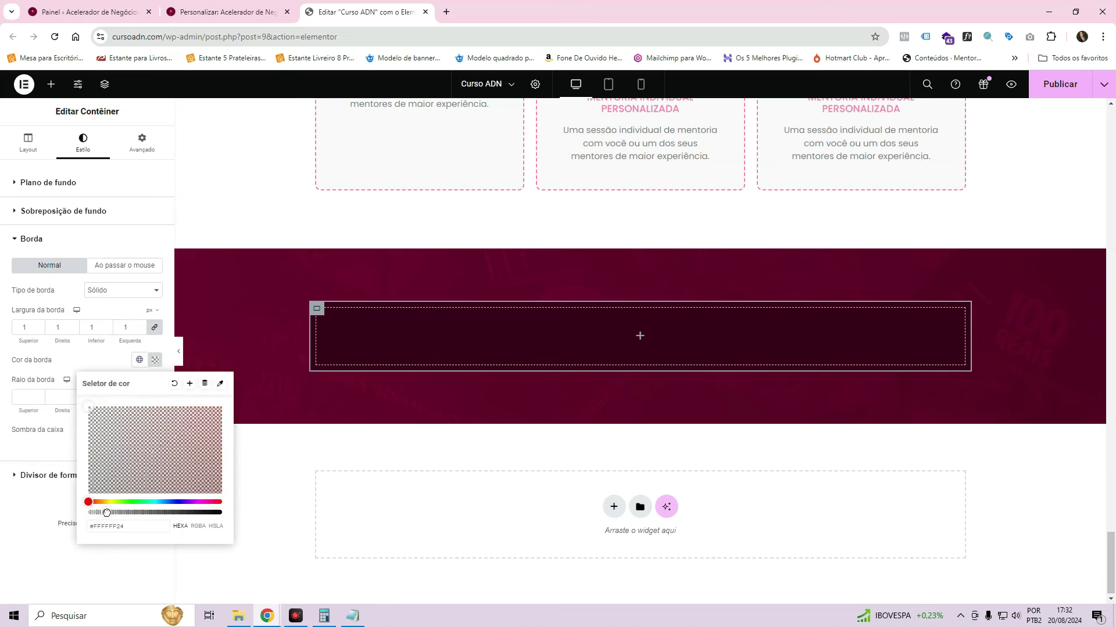
click(175, 353)
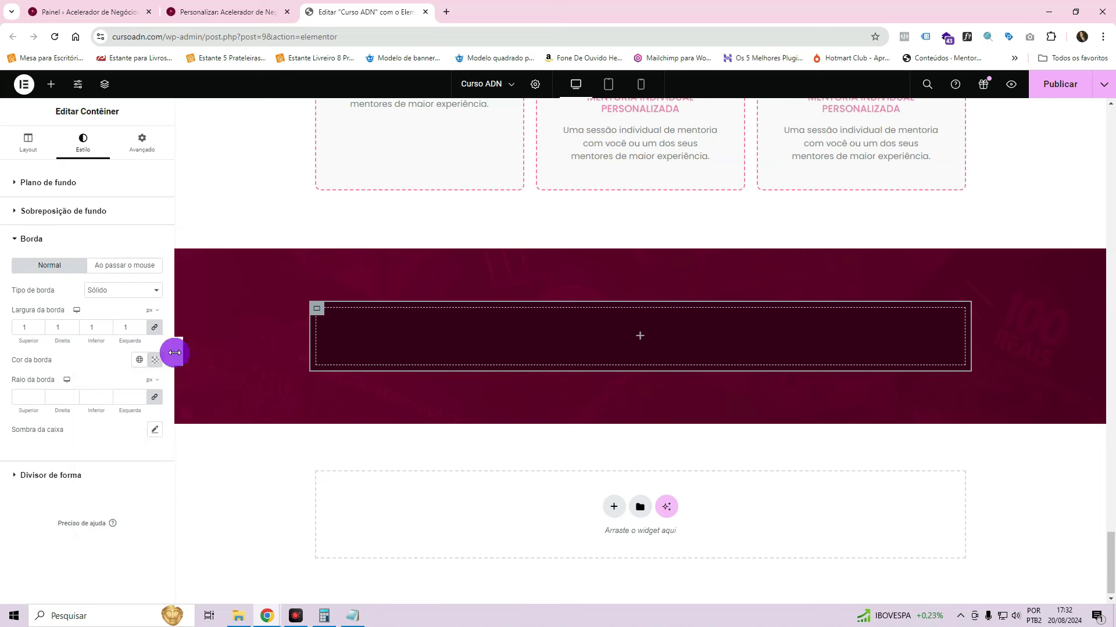
click(179, 356)
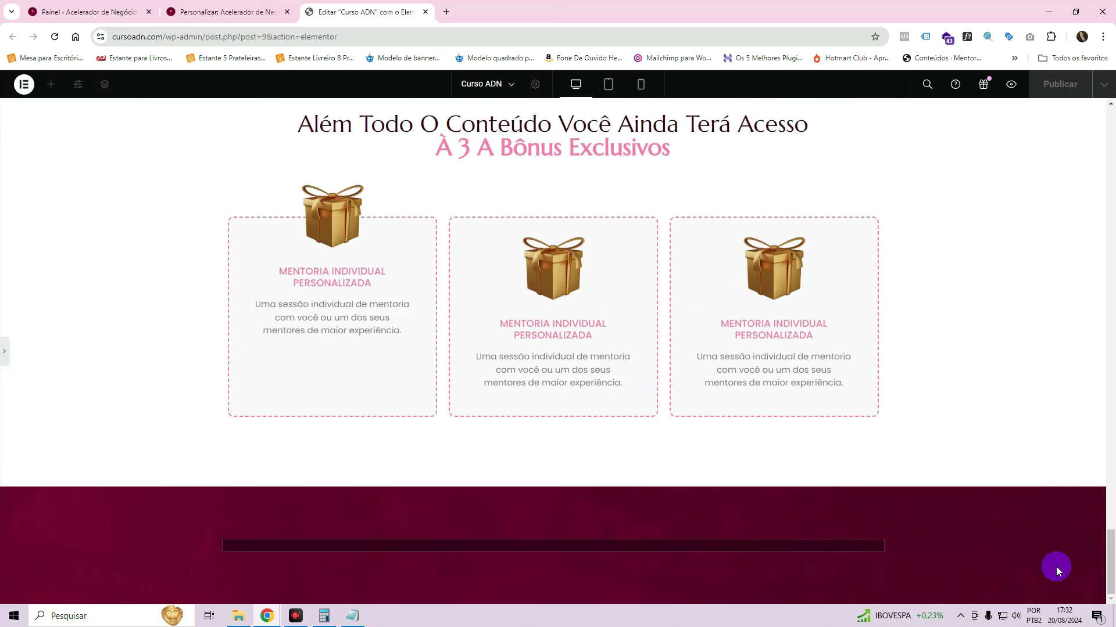
Step: Narrow the dark inner box to 47% width in its layout settings
click(5, 351)
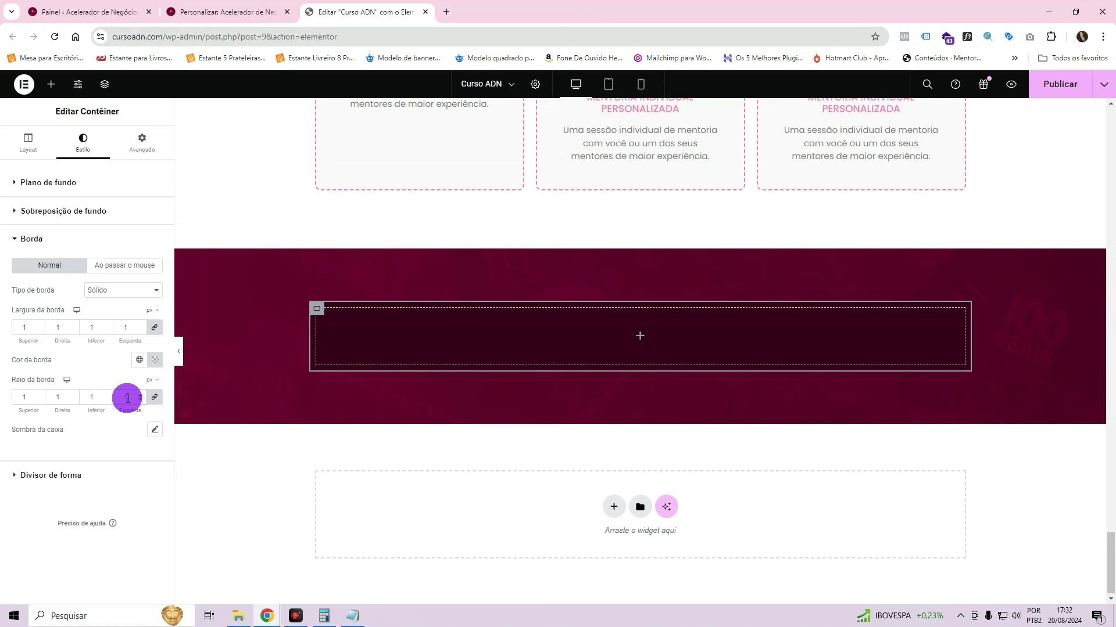
click(347, 316)
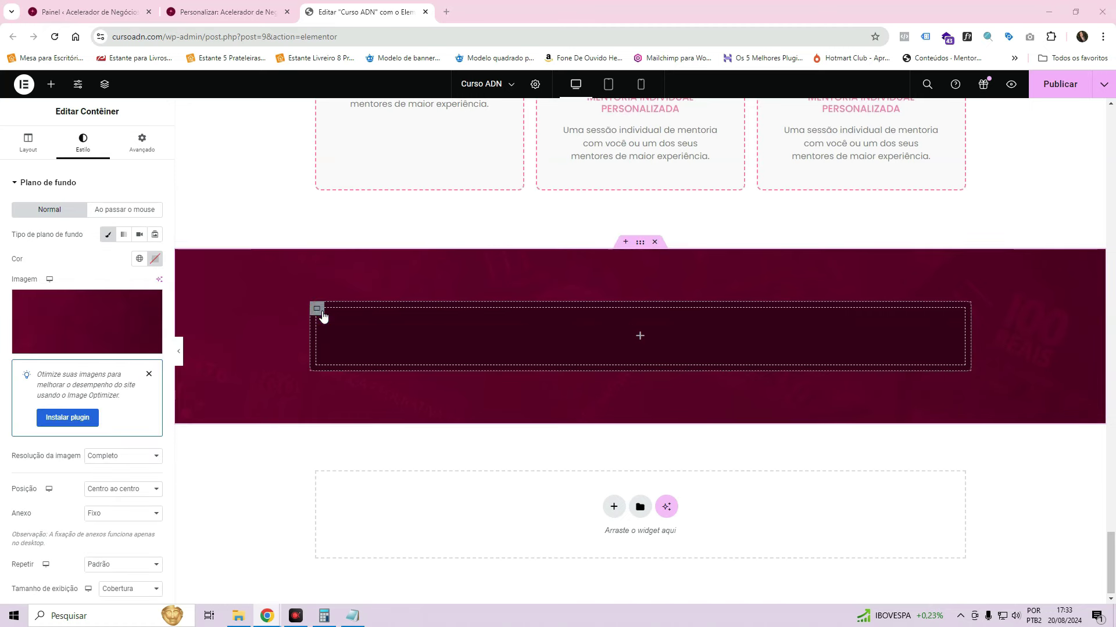
click(324, 316)
click(28, 142)
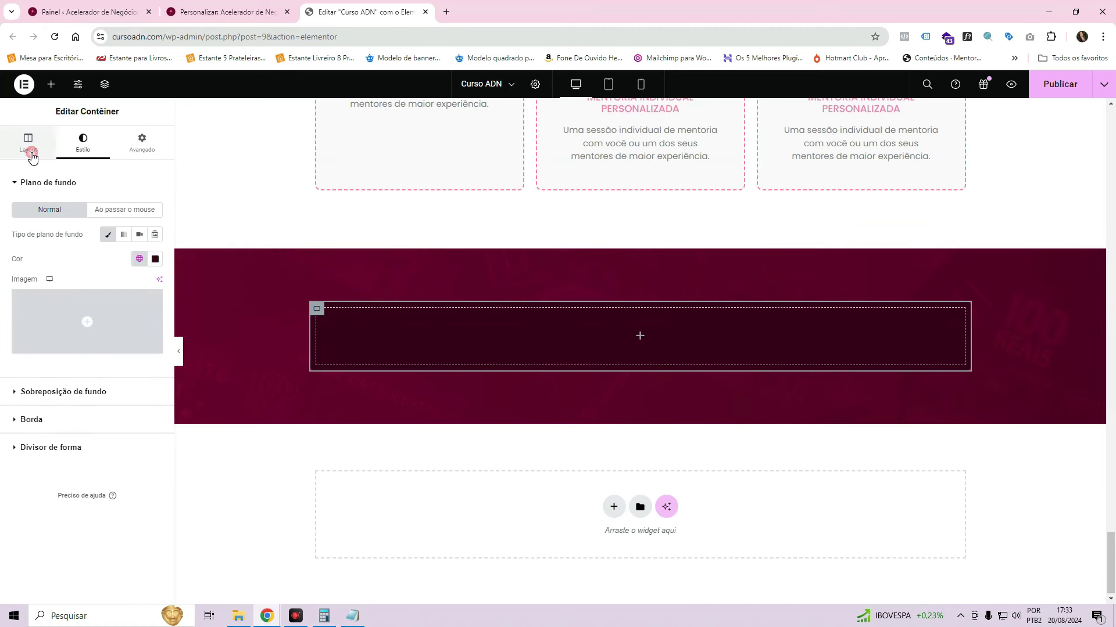
drag(119, 284, 64, 284)
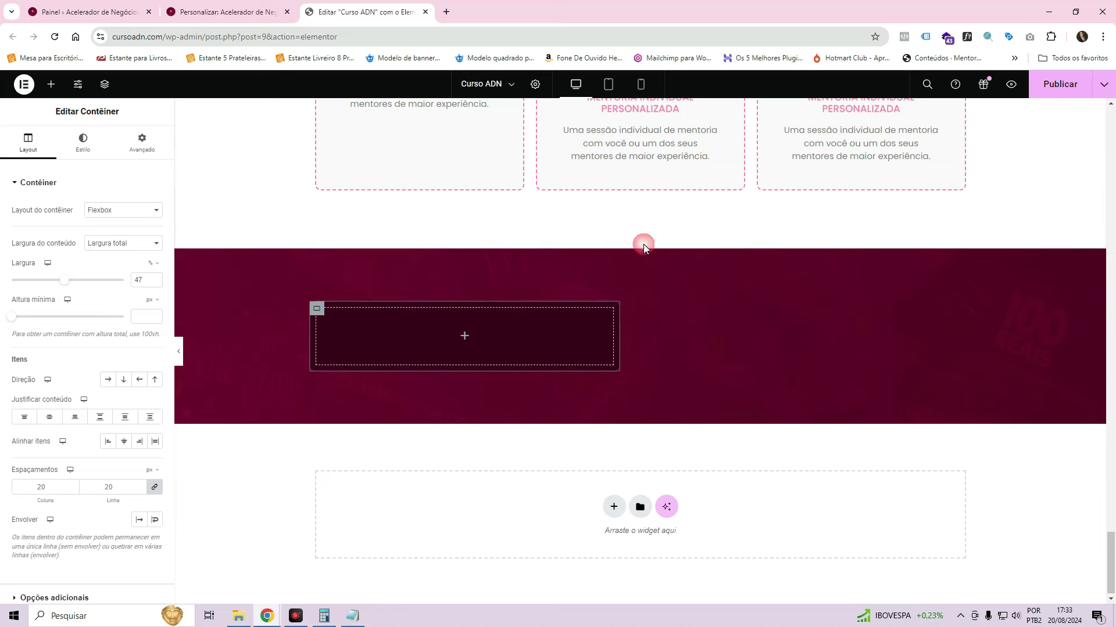
Step: Set the outer wine section's Alinhar itens to Centro to centre the box
click(642, 250)
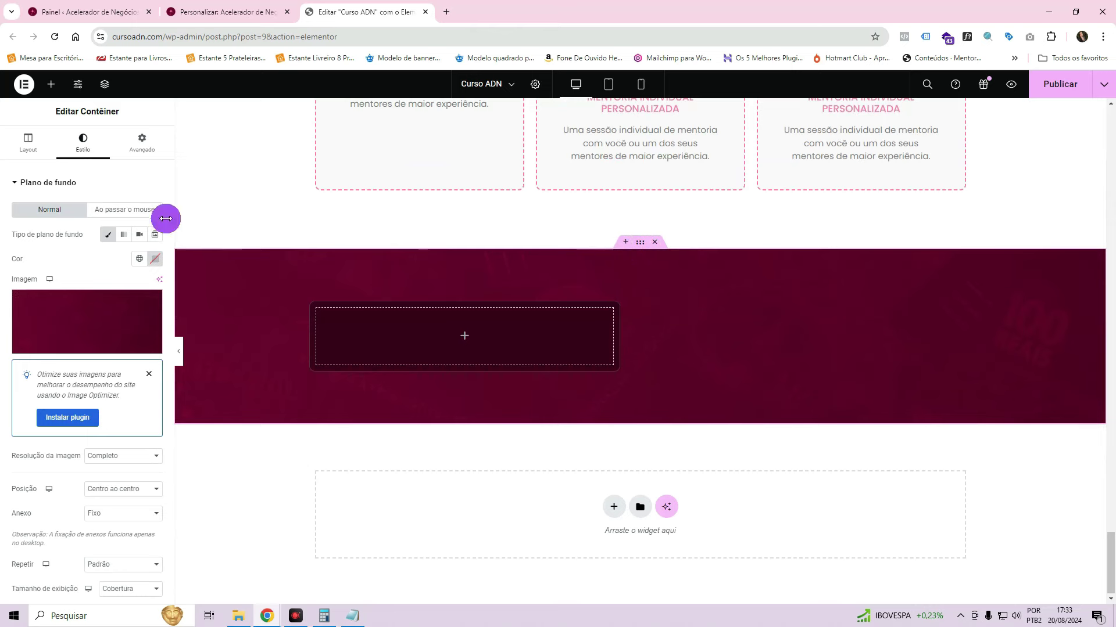
click(41, 145)
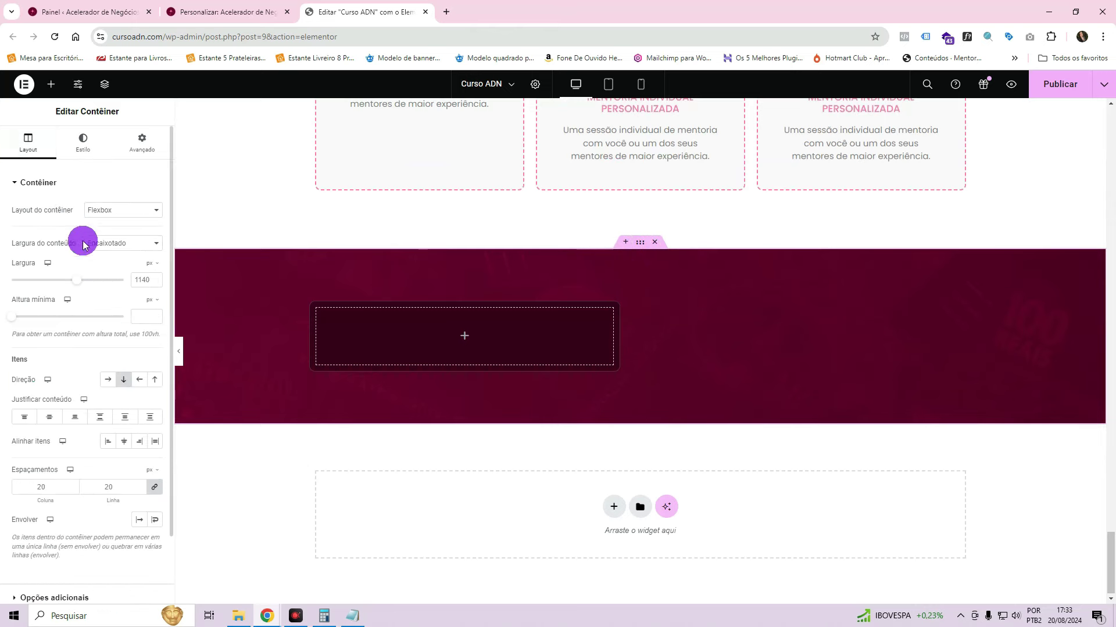
click(127, 444)
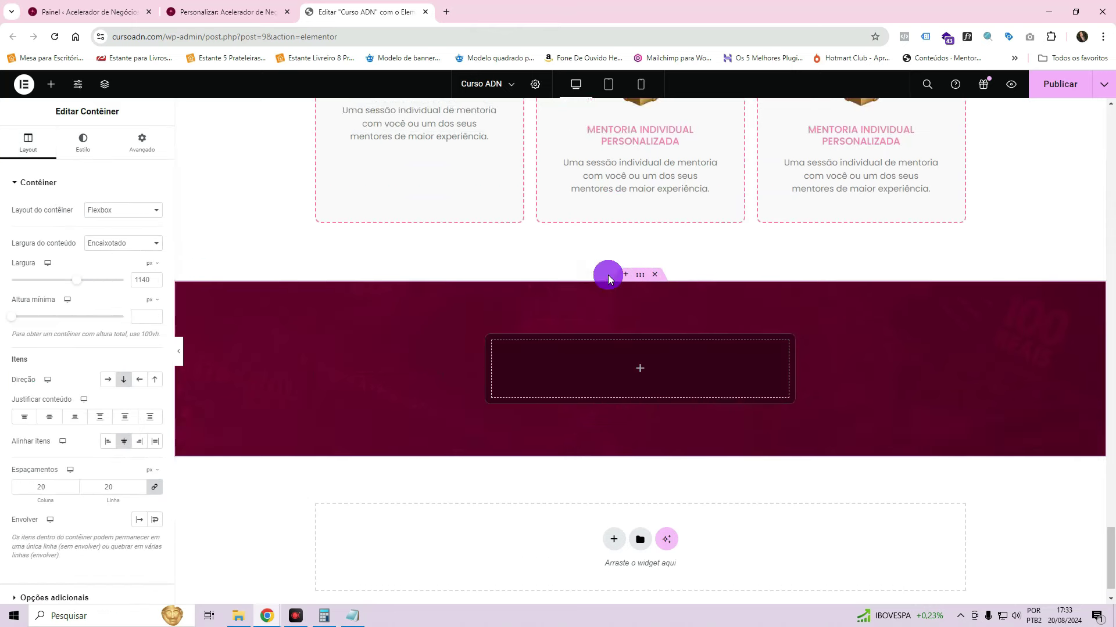
Step: Copy the Para Quem heading into the empty dark box and retitle it INVESTIMENTO
scroll(608, 278, up, 12)
scroll(608, 275, up, 15)
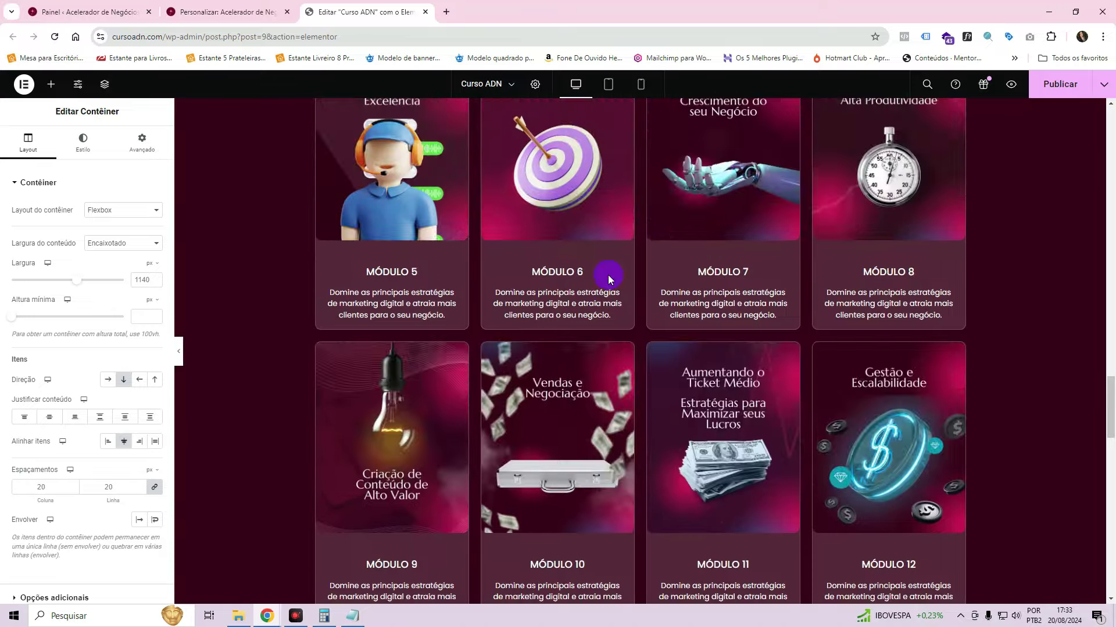
scroll(598, 261, up, 10)
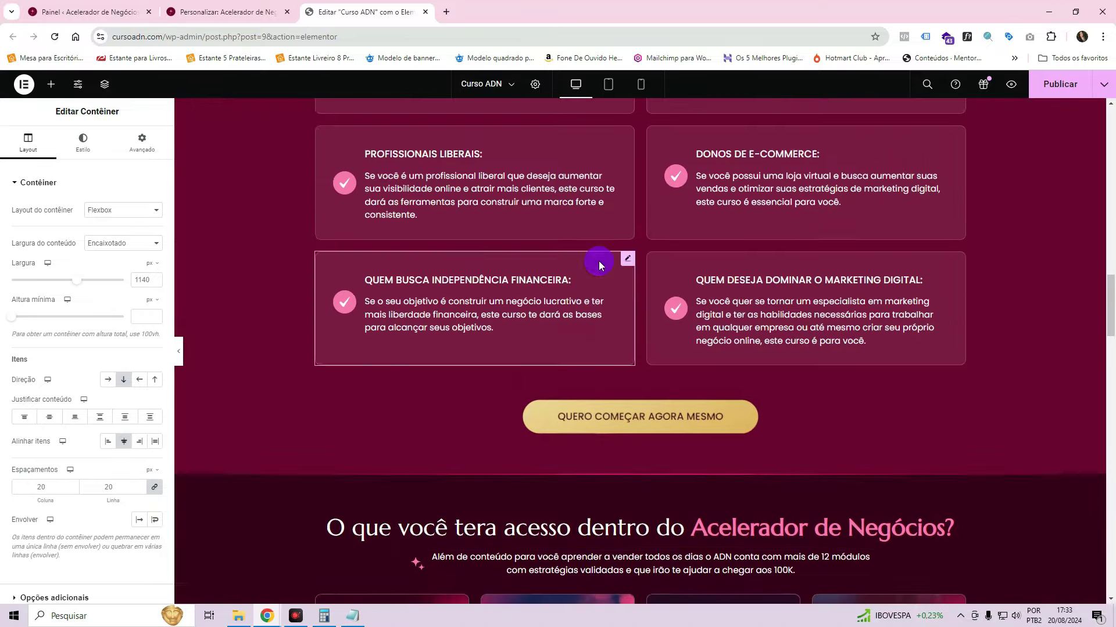
scroll(599, 260, down, 3)
right_click(588, 213)
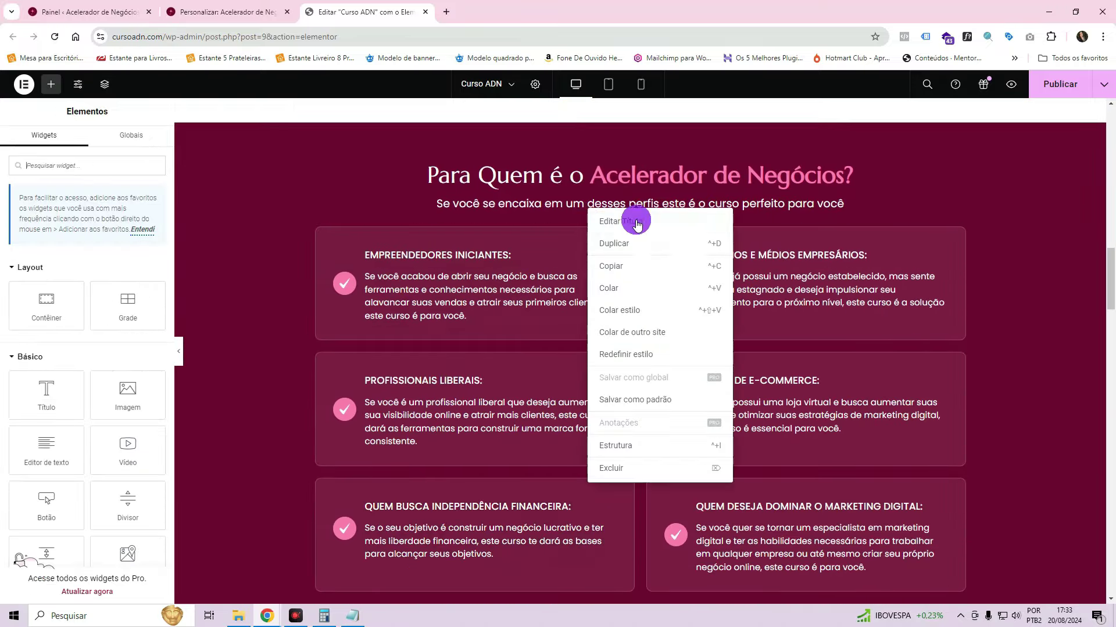
click(652, 259)
scroll(696, 281, down, 10)
scroll(696, 281, down, 15)
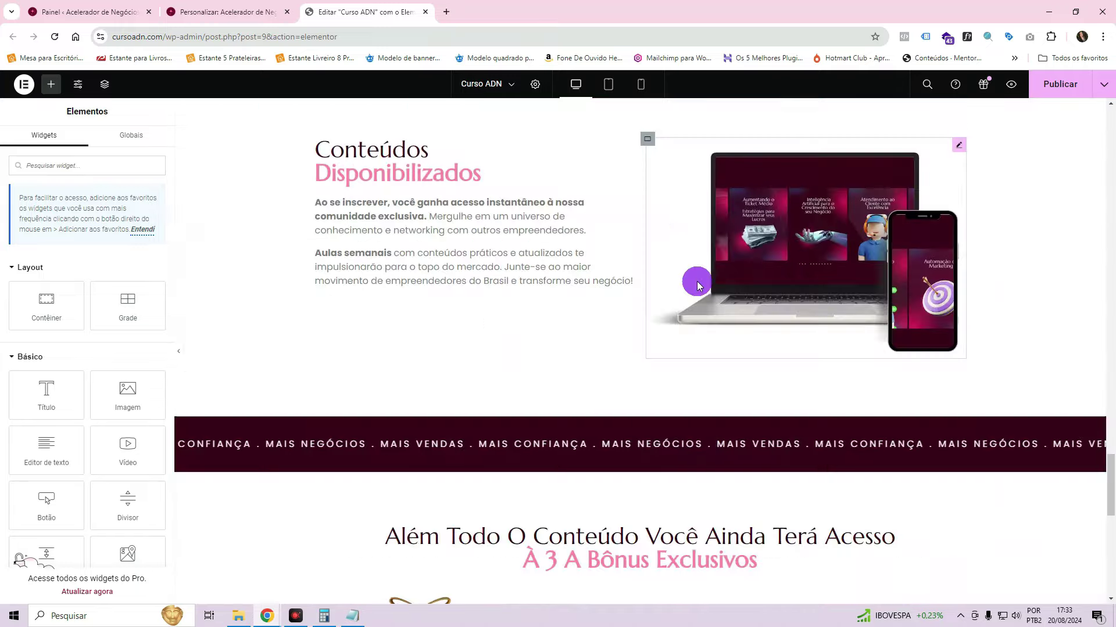
right_click(604, 325)
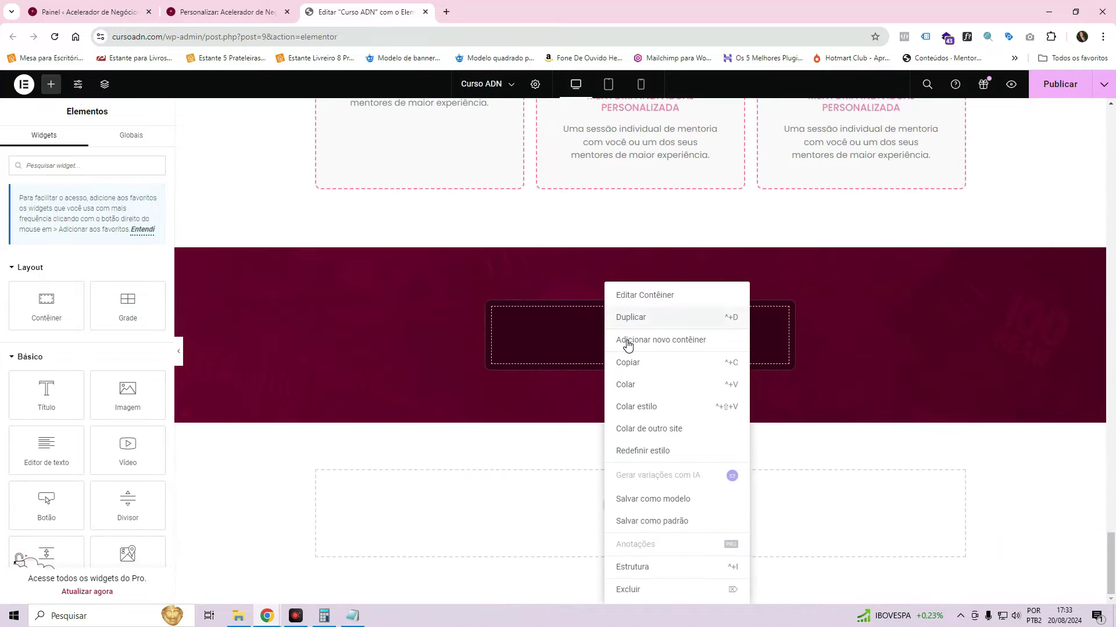
click(678, 383)
text(Investimento)
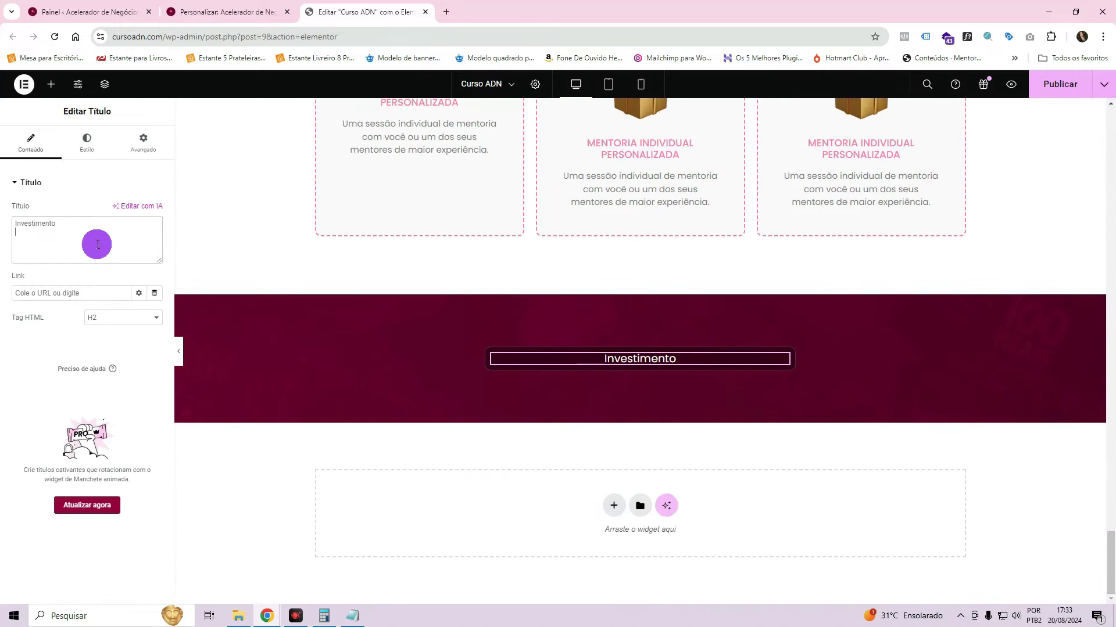
key(ctrl+a)
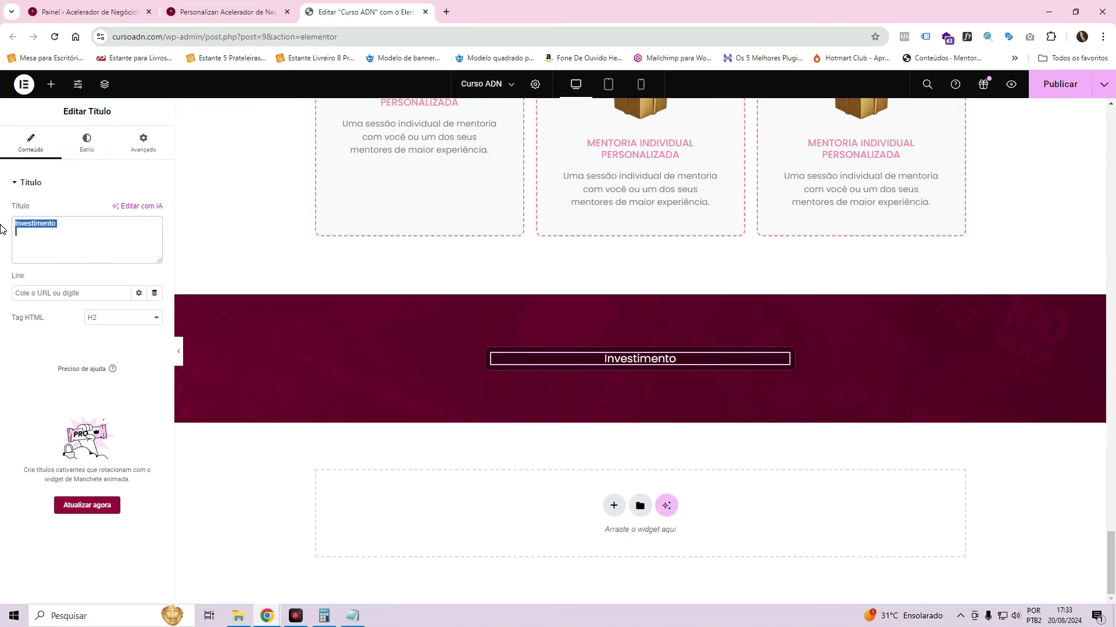
text(INVESTIMENTO)
Step: Give the INVESTIMENTO heading a typography letter spacing of 5.3
click(86, 142)
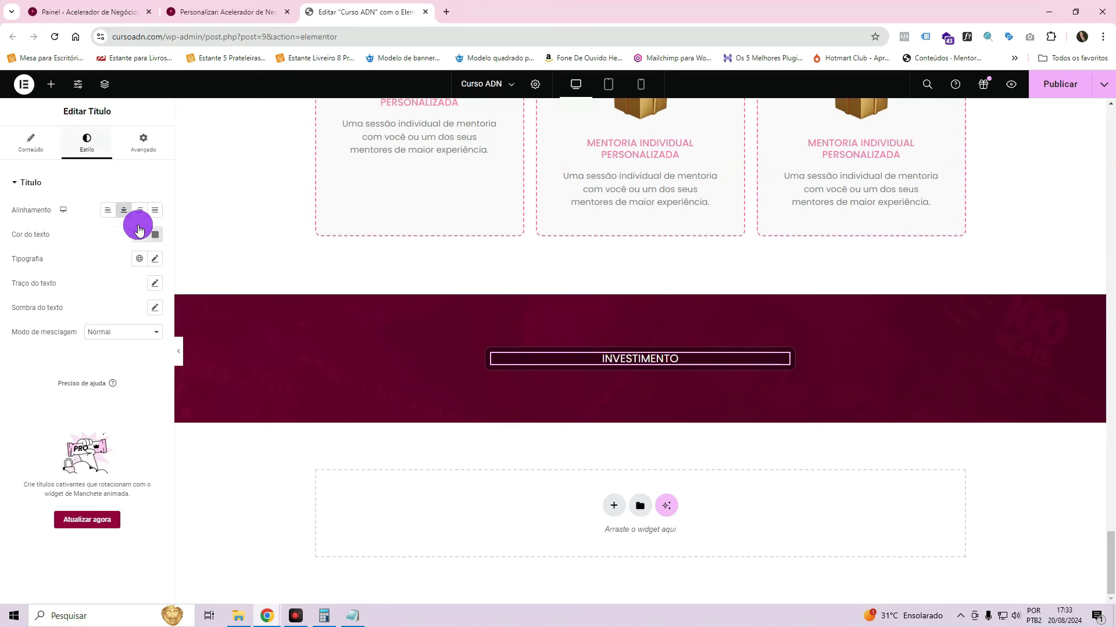
click(158, 259)
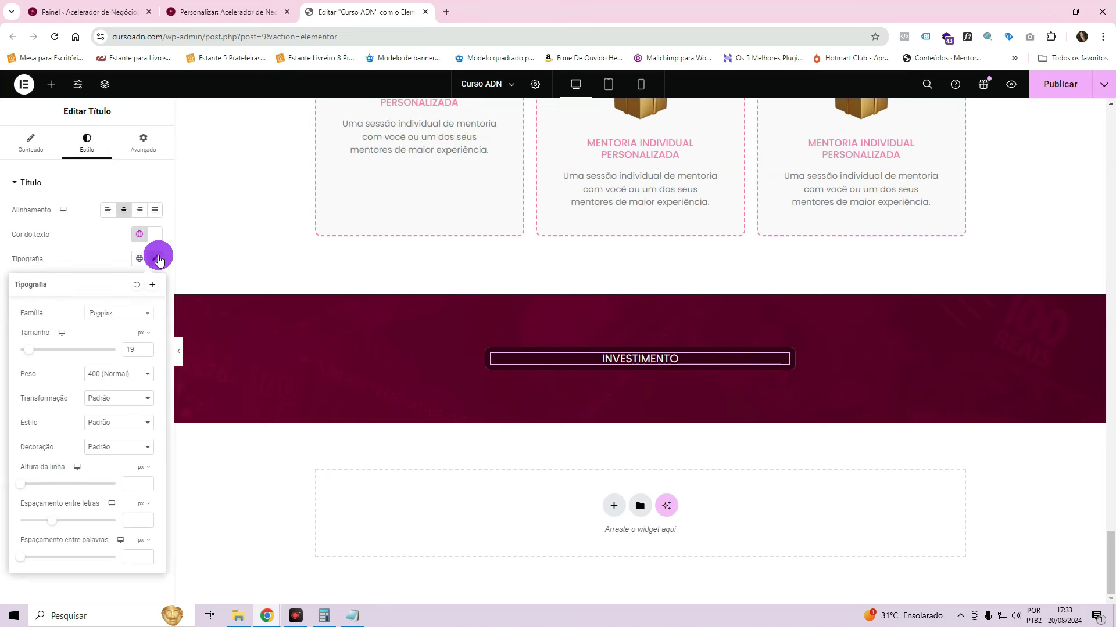
click(56, 523)
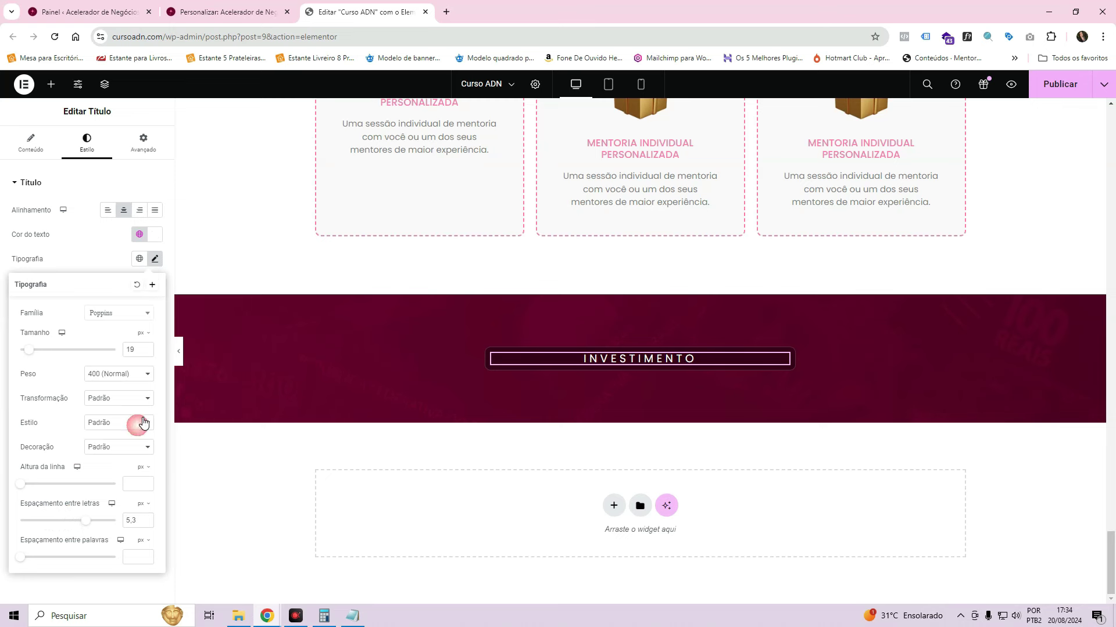
click(139, 349)
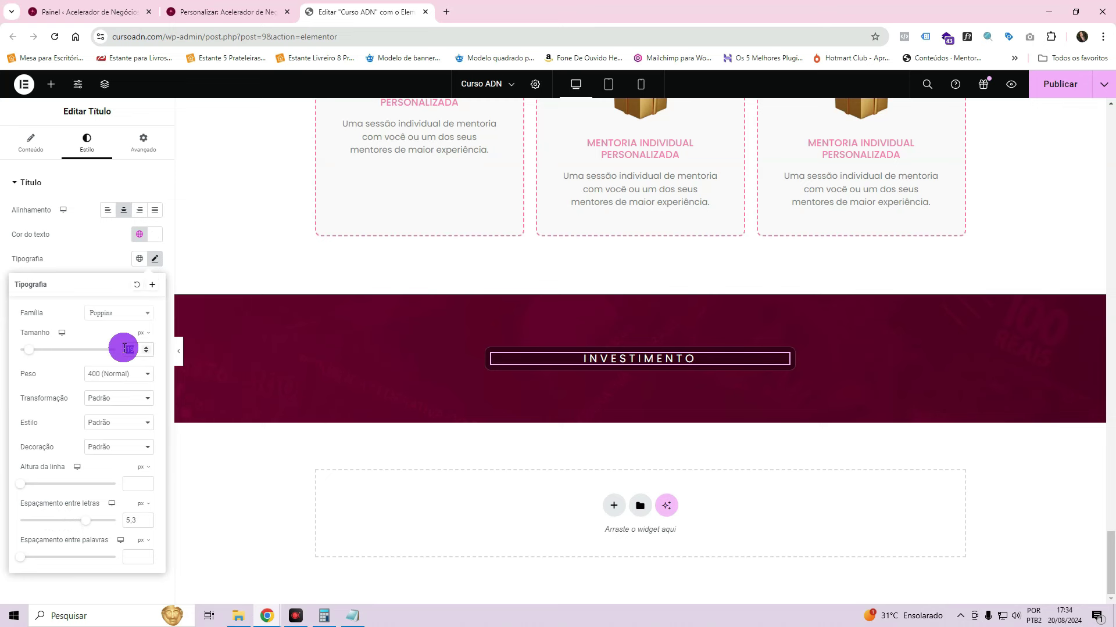
Step: Set the INVESTIMENTO heading's font size to 17 and duplicate the heading
text(17)
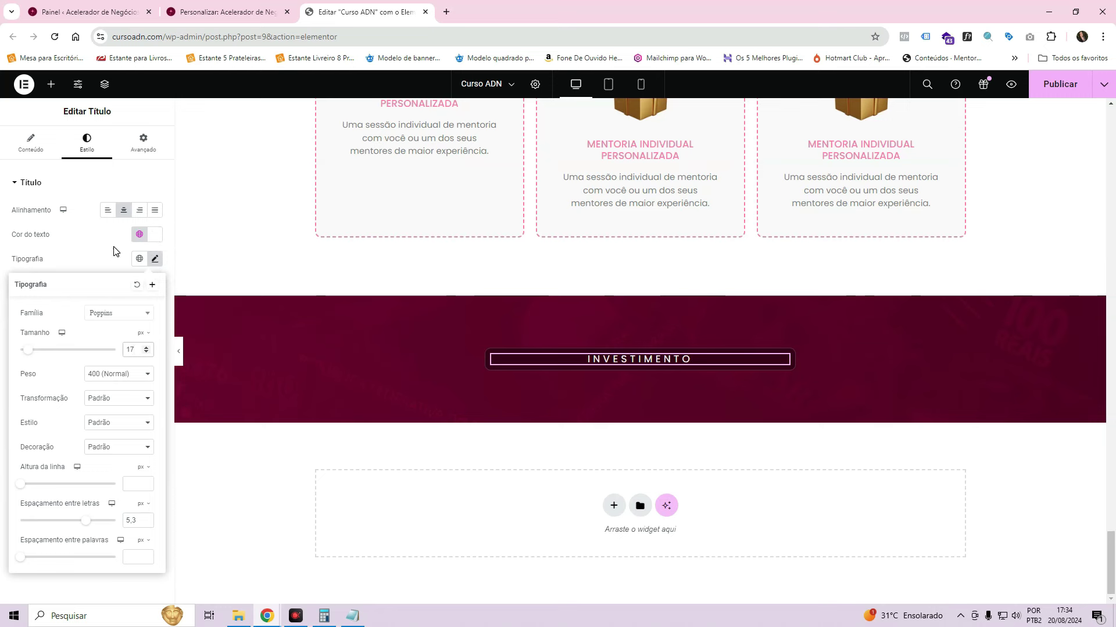
click(112, 248)
click(655, 360)
right_click(655, 360)
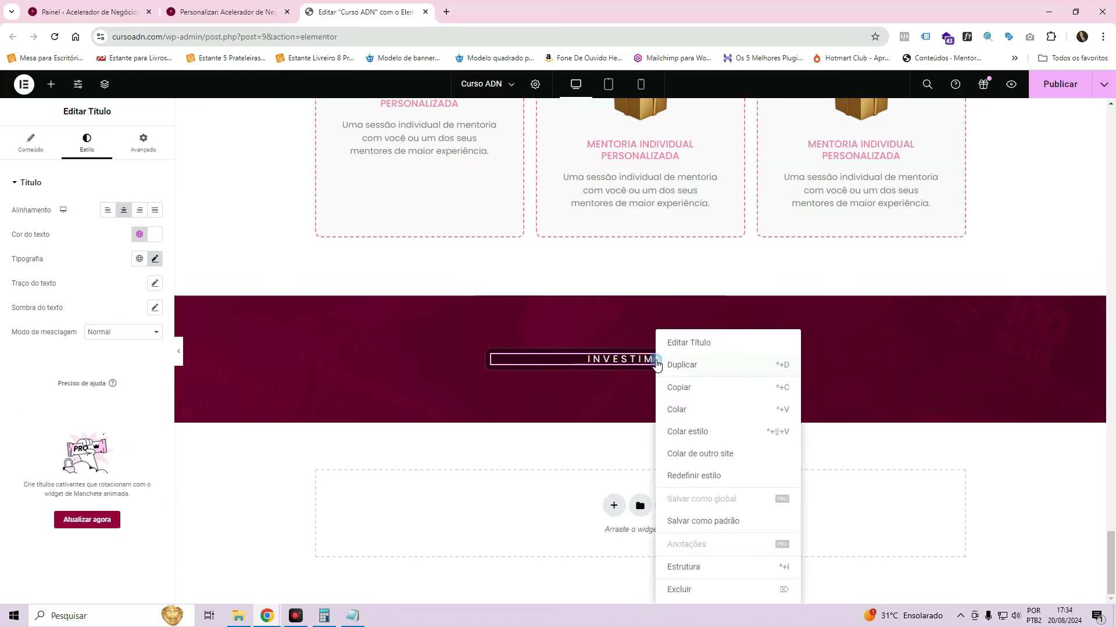
click(672, 364)
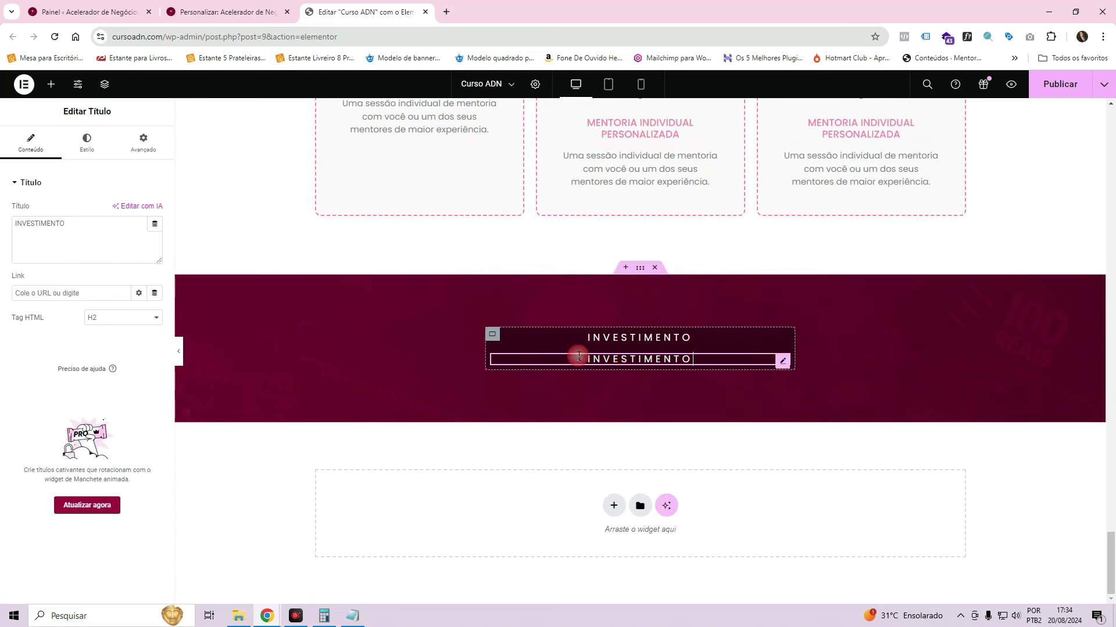
Step: Try the Secundário global font on the copy, then reset its typography to default
click(86, 143)
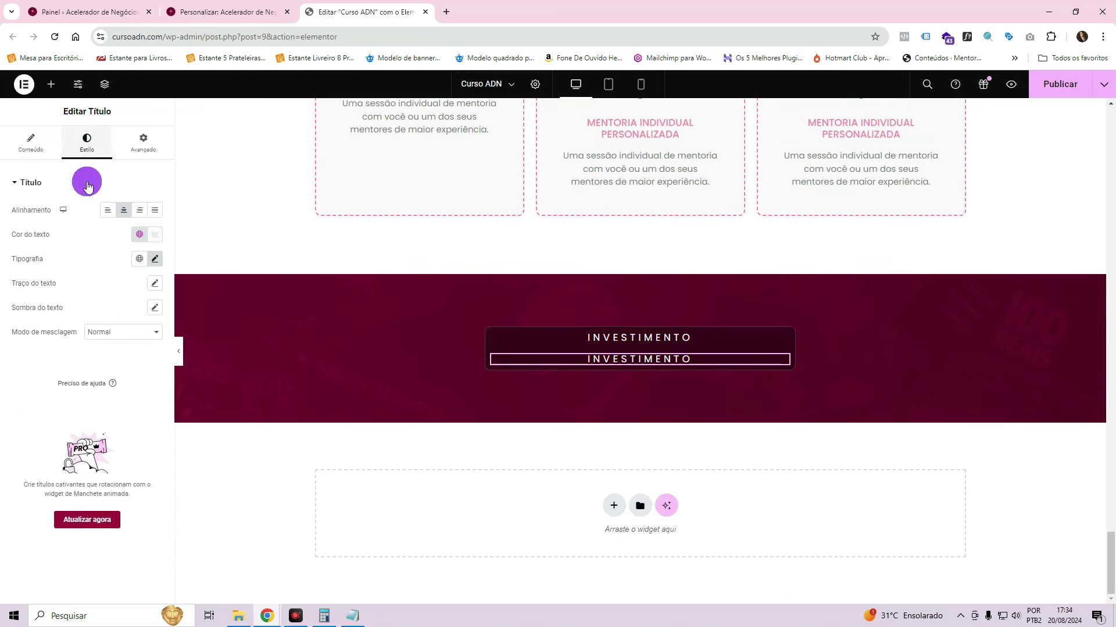
click(140, 260)
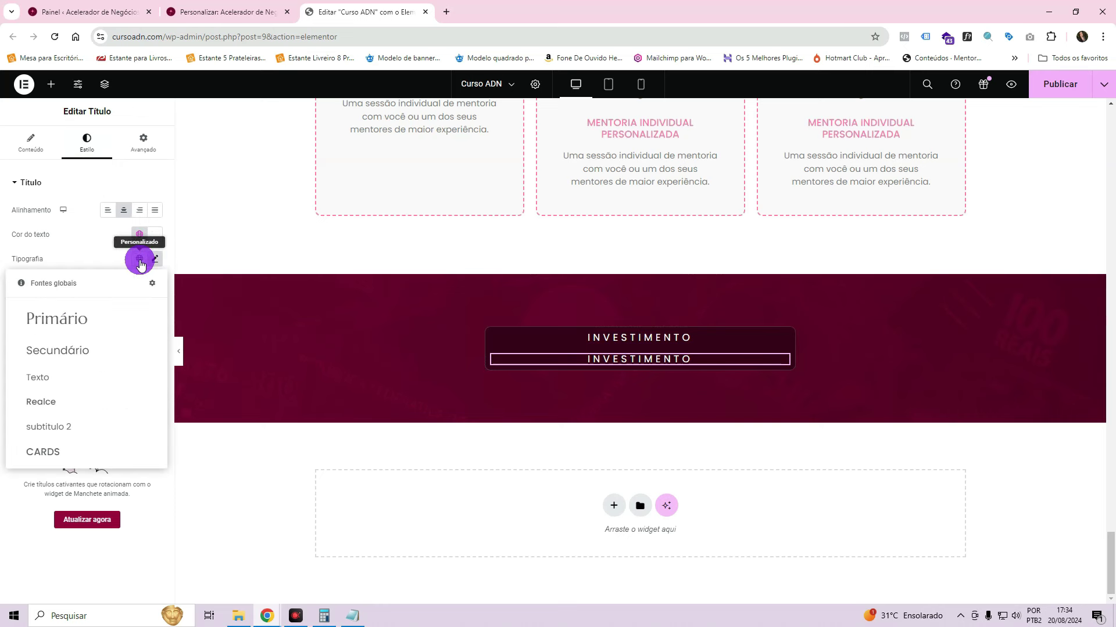
click(107, 347)
click(140, 259)
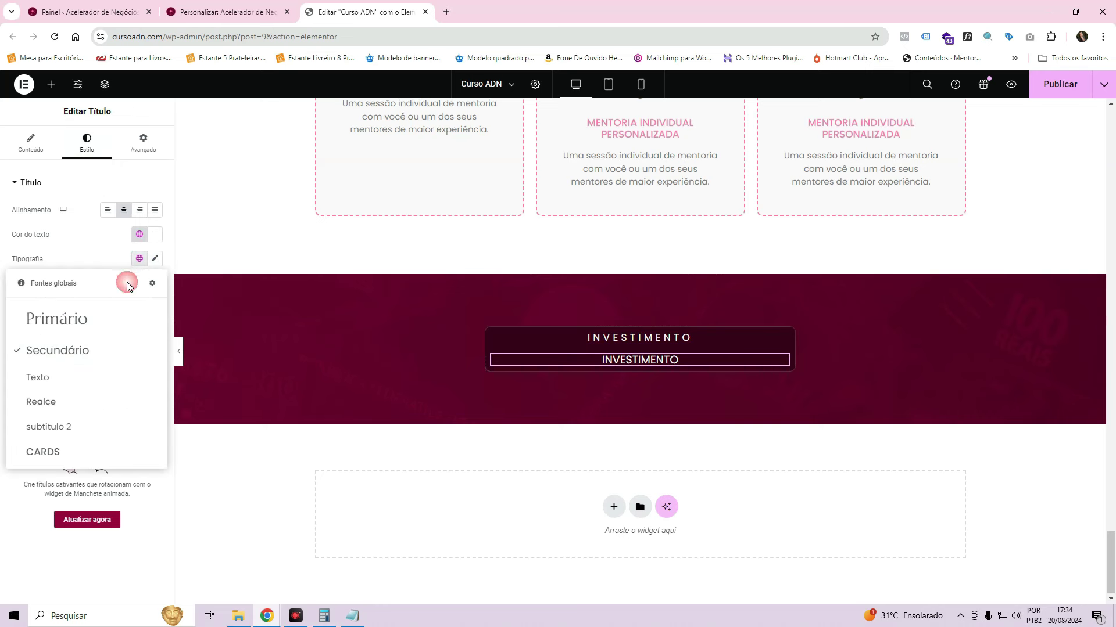
click(108, 350)
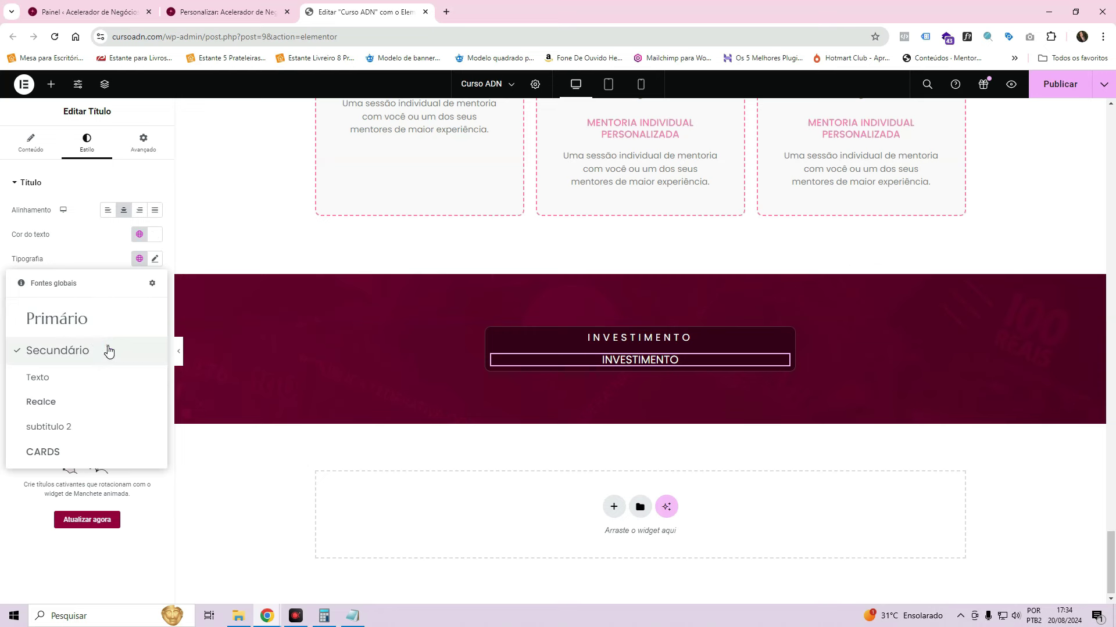
click(155, 259)
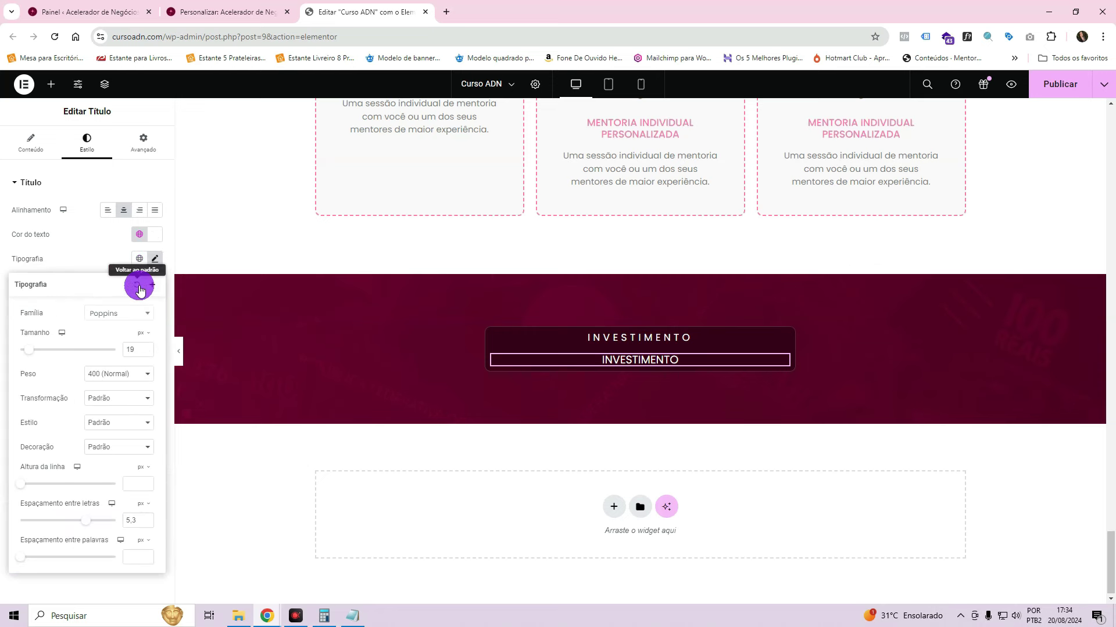
click(138, 286)
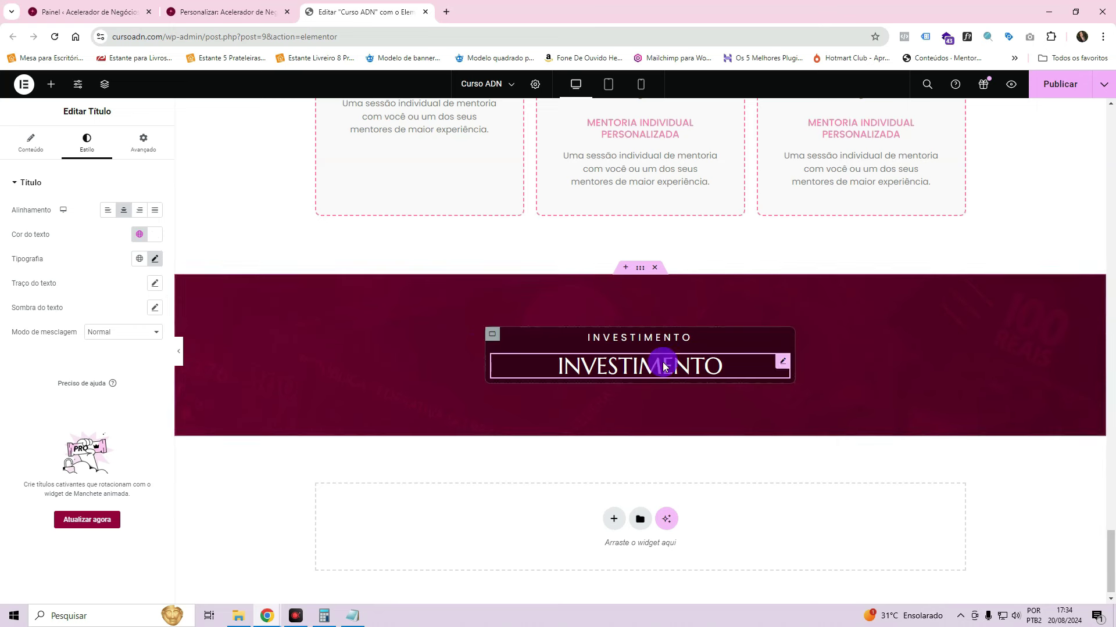
Step: Set the INVESTIMENTO heading's font family to Poppins
click(653, 337)
click(667, 369)
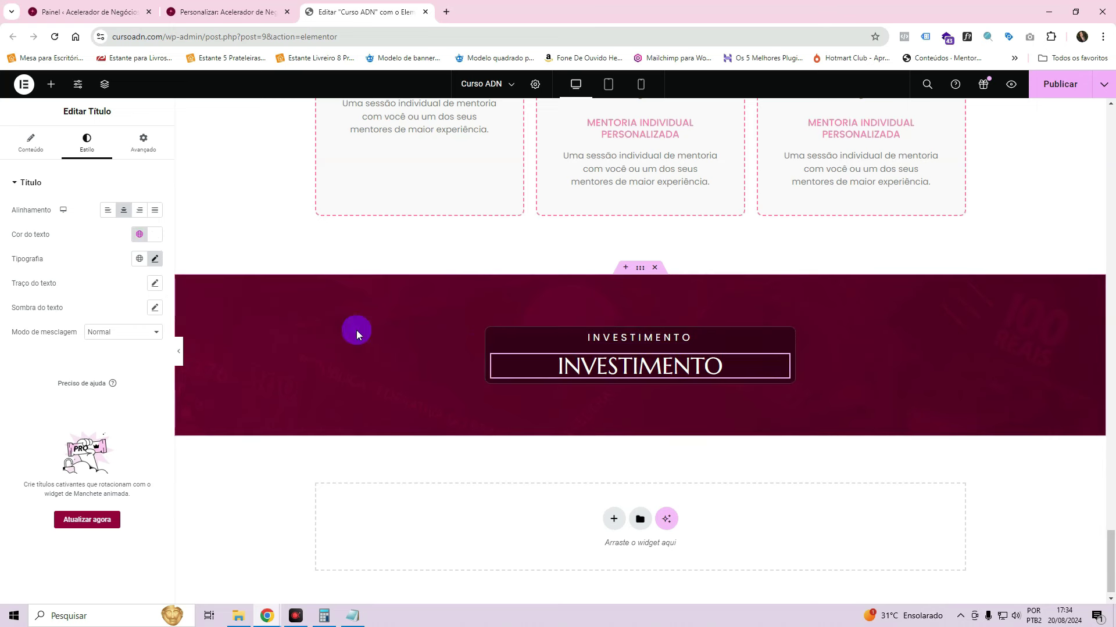
click(156, 259)
click(128, 315)
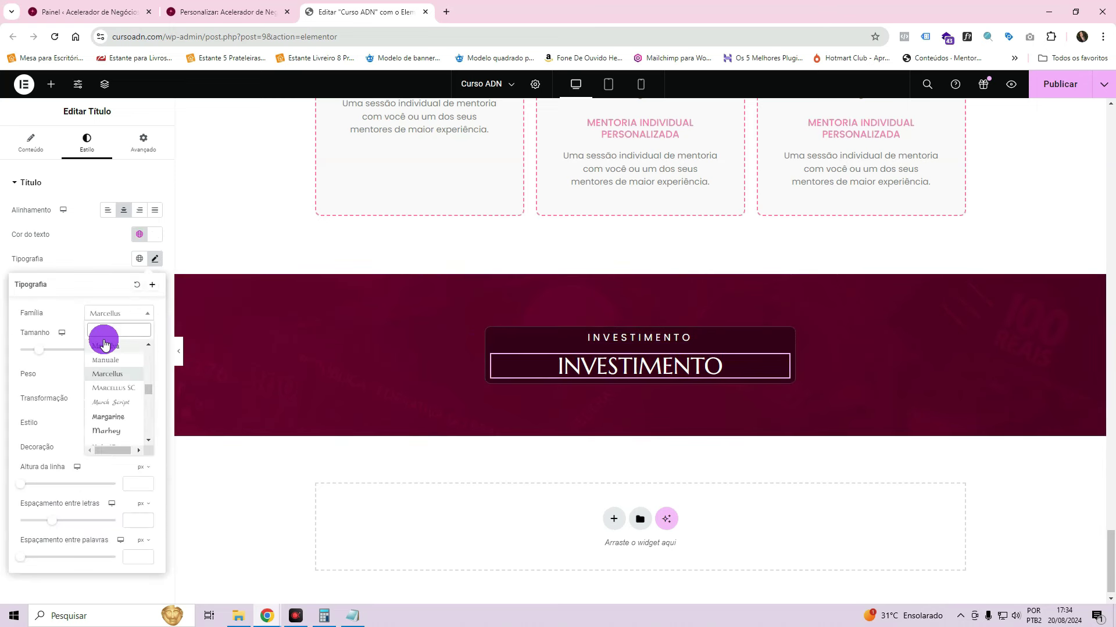
text(POPP)
click(106, 359)
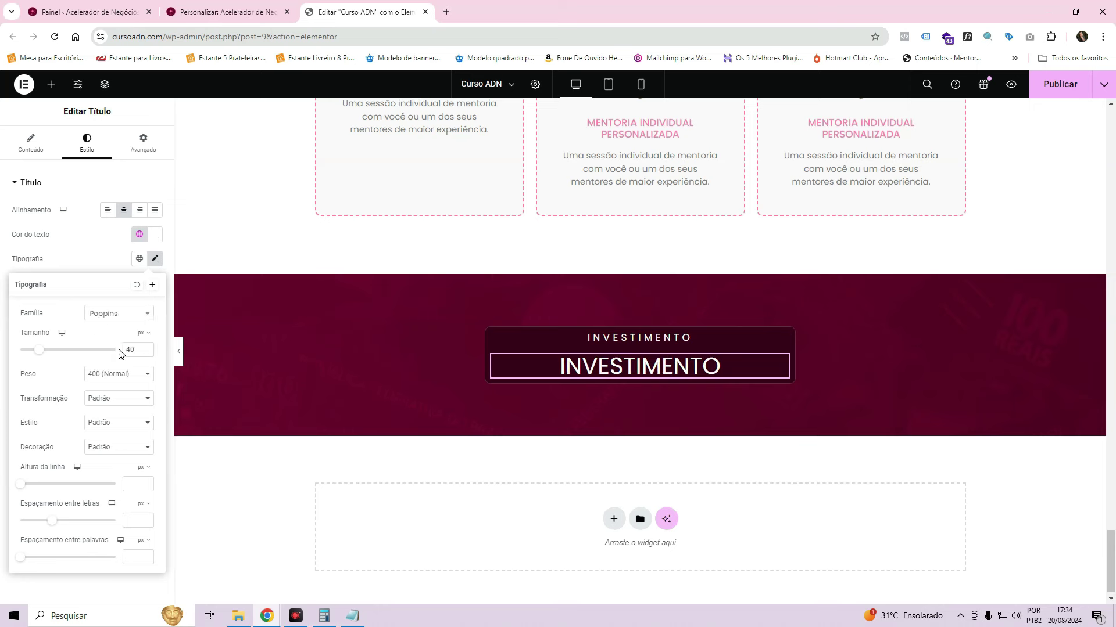
text(19)
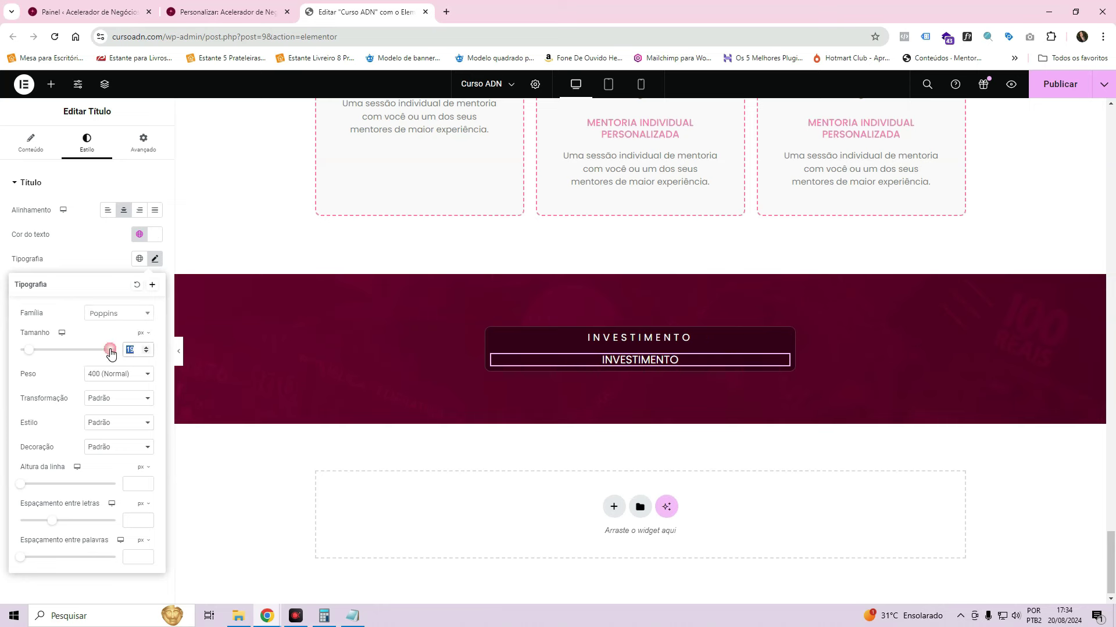
text(20)
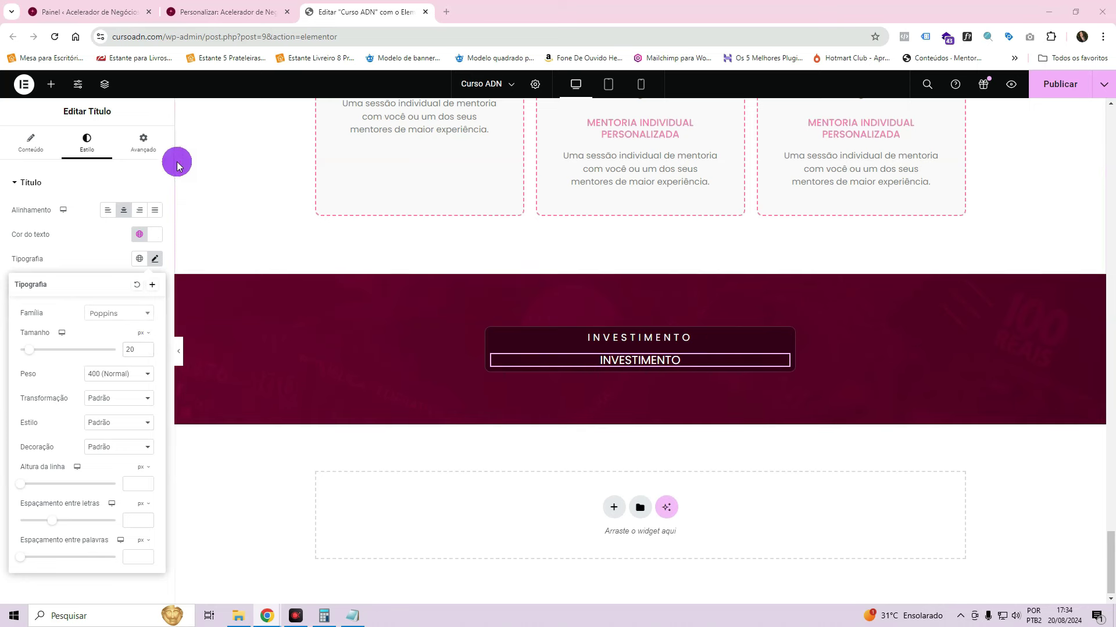
Step: Retitle the copy 'Você levará:' and style it uppercase, size 25, in pink
click(31, 142)
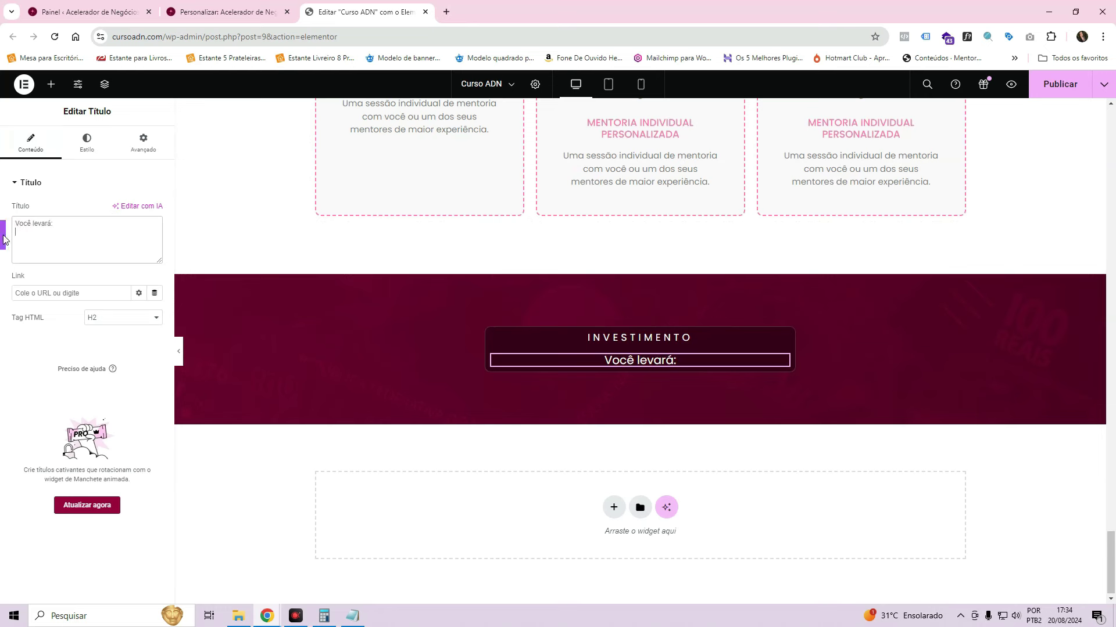
click(90, 145)
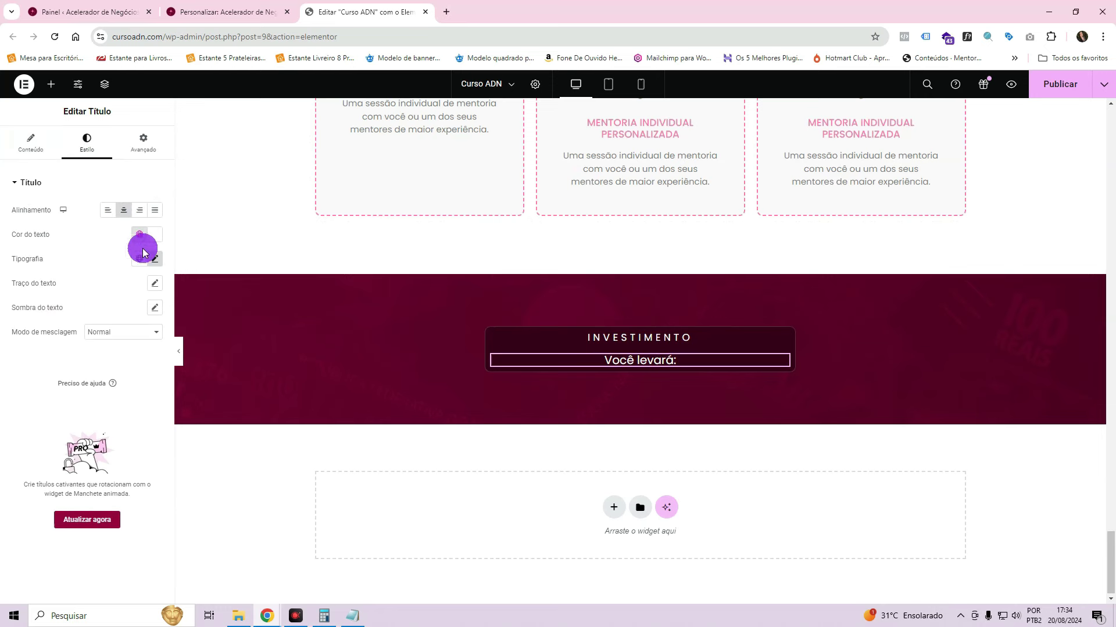
click(155, 259)
click(116, 398)
click(116, 416)
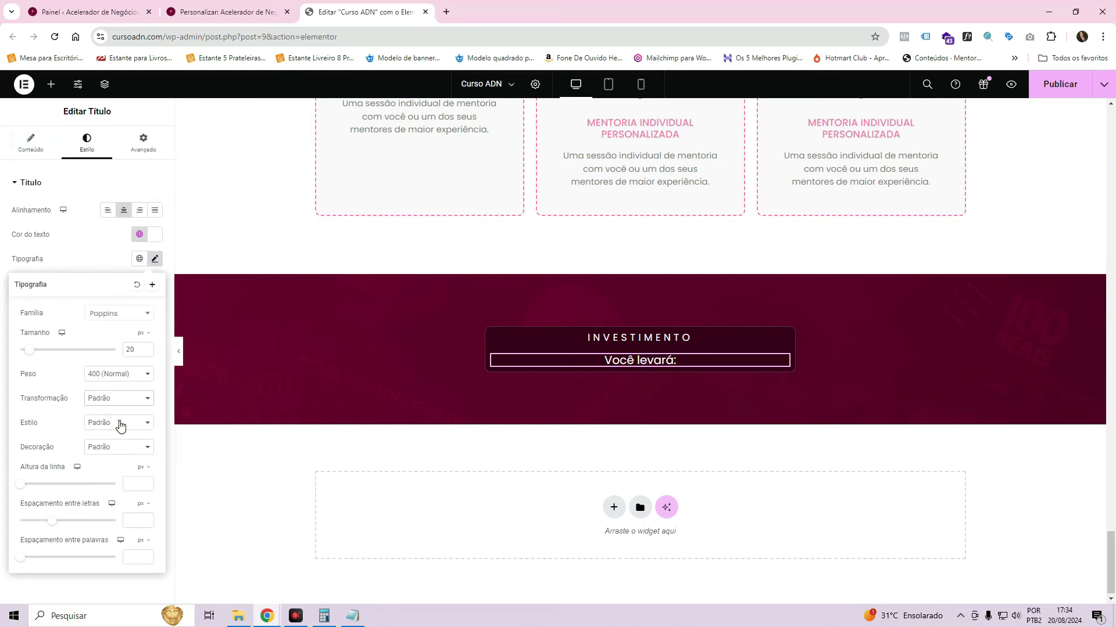
drag(28, 349, 32, 352)
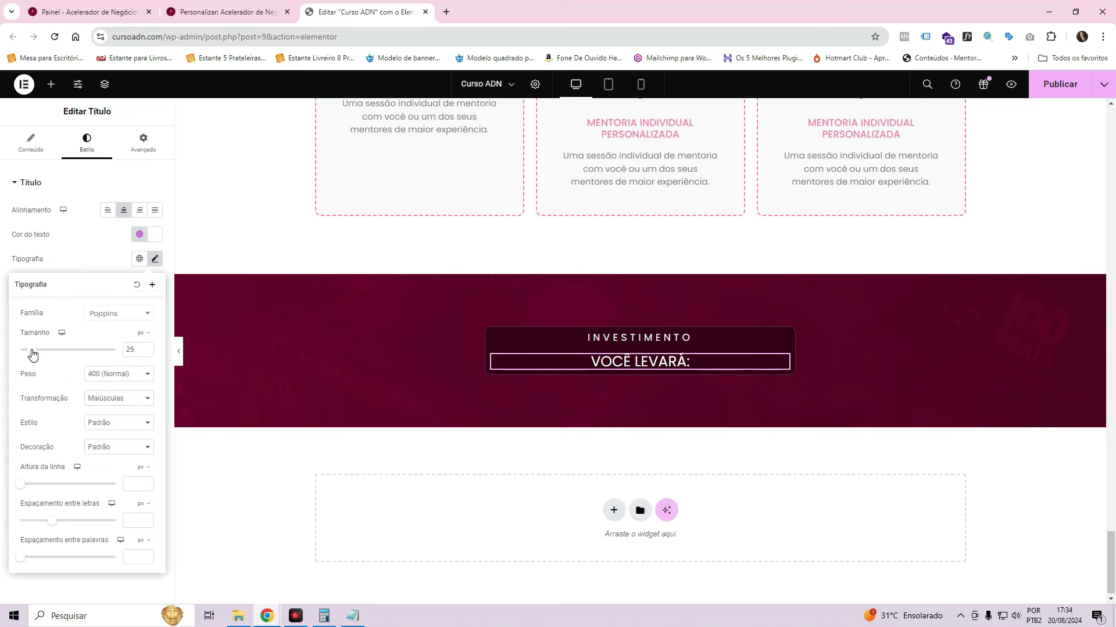
click(138, 235)
click(107, 285)
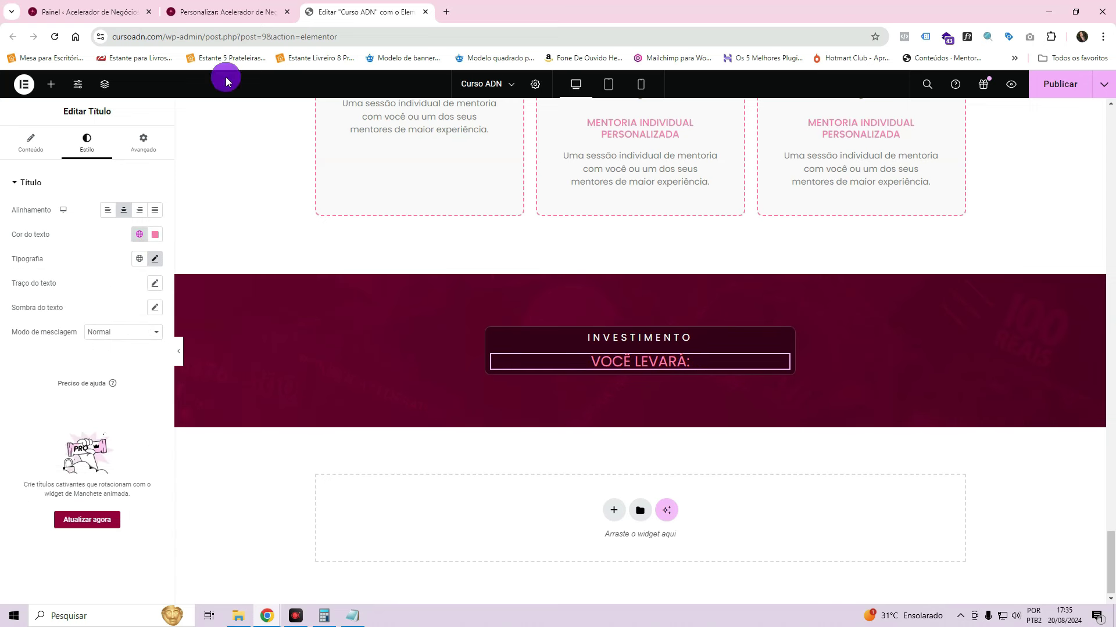
Step: Place an icon list under the subtitle, leaving one item with a check-mark icon
click(51, 86)
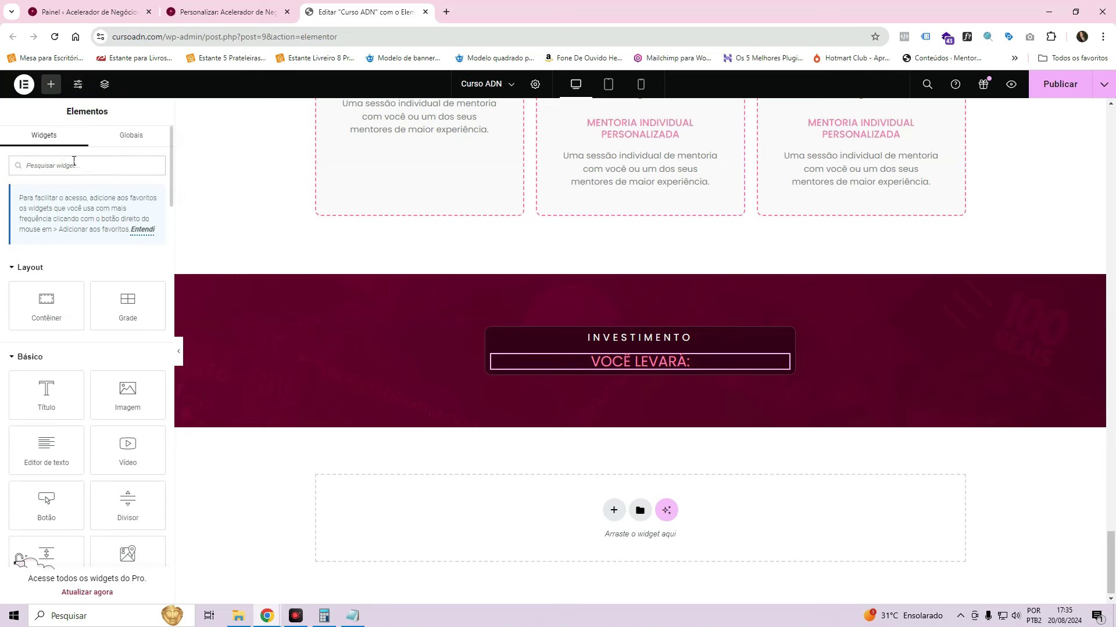
text(LIST)
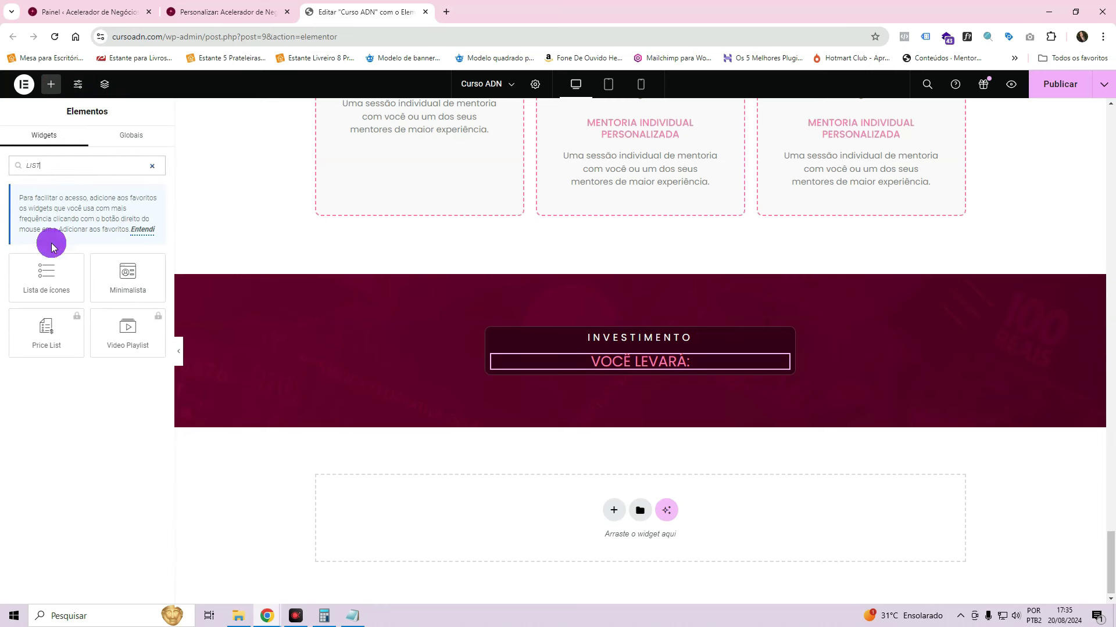
drag(48, 273, 665, 367)
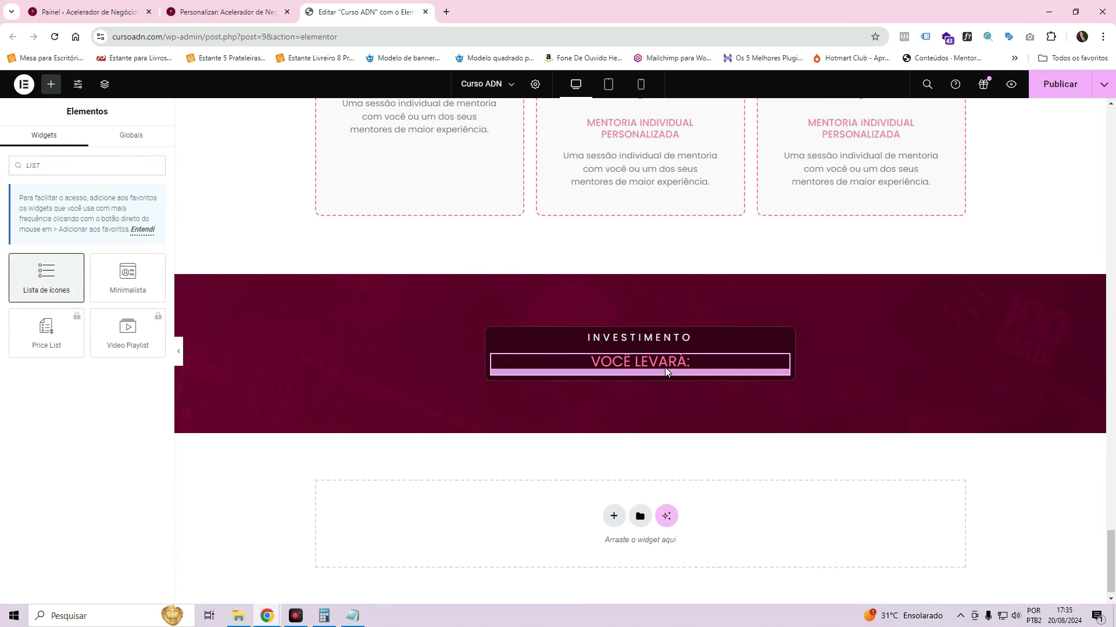
click(151, 252)
click(151, 252)
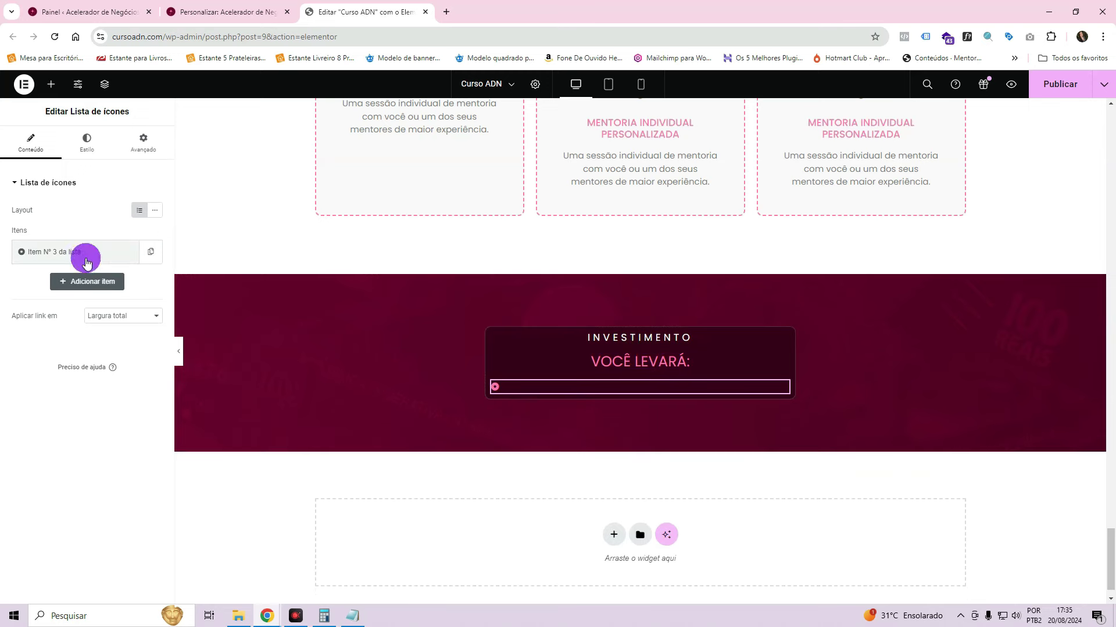
click(82, 252)
click(116, 375)
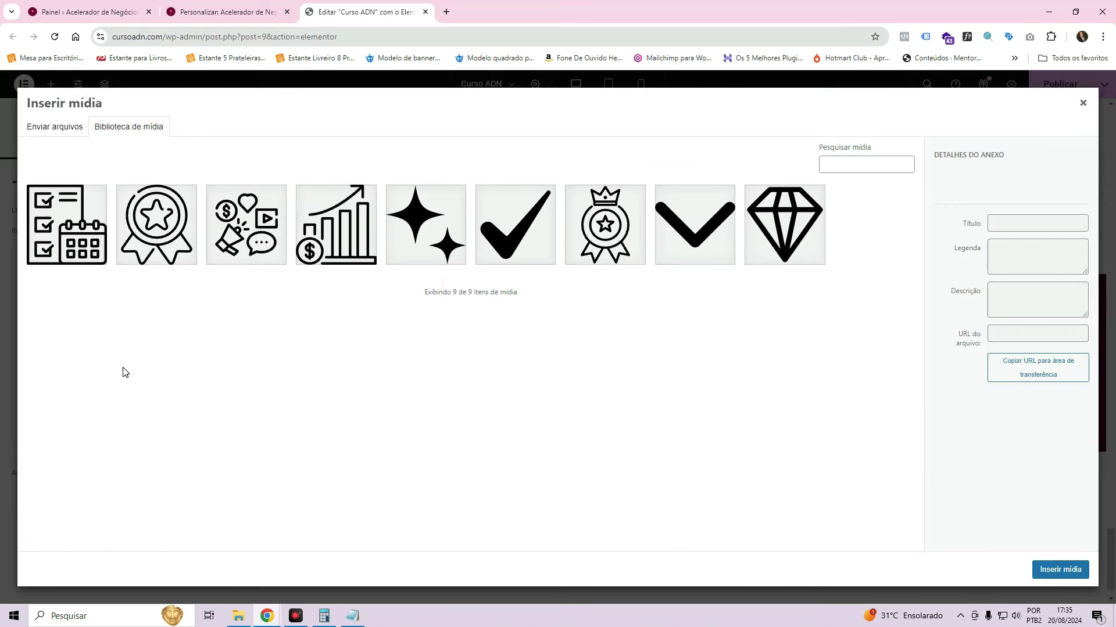
click(511, 238)
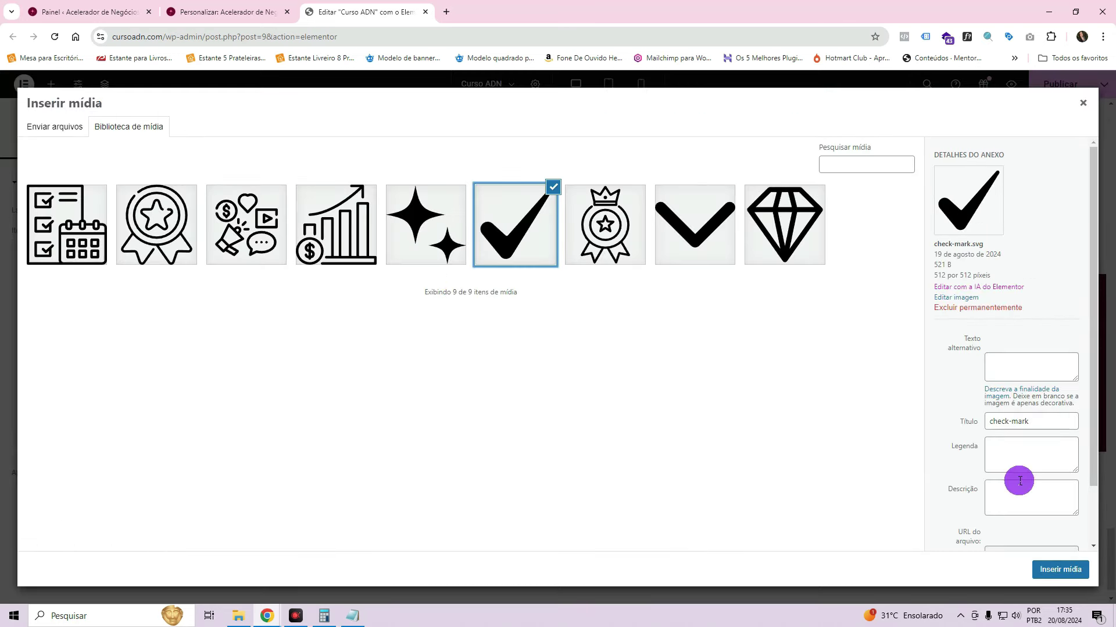
click(1051, 568)
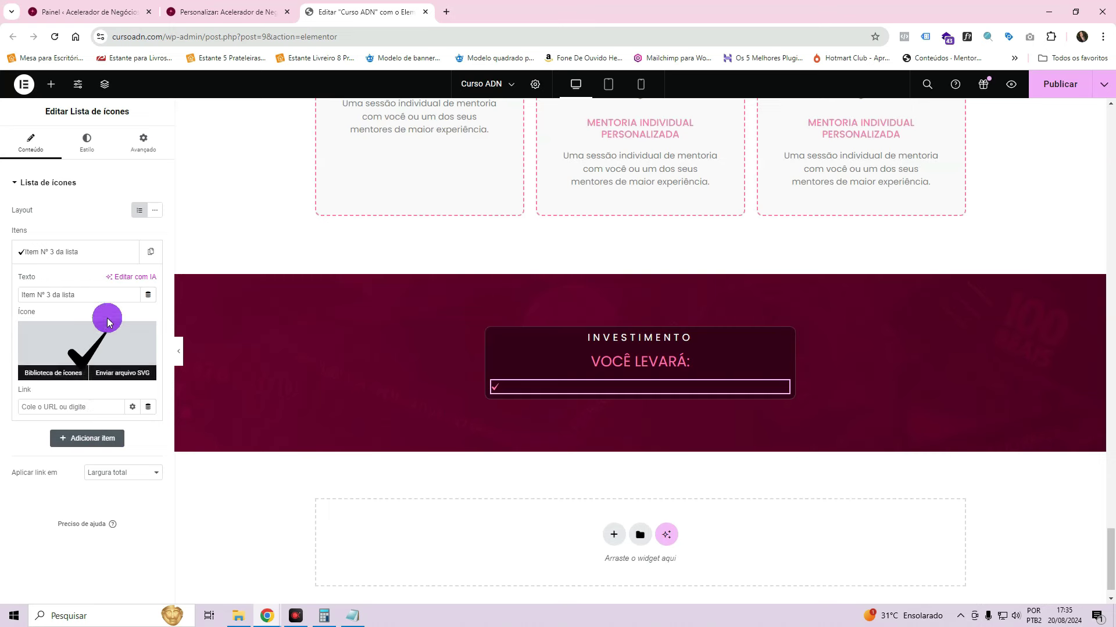
Step: Set the first items to Curso Acelerador de Negócios and Acesso a Grupos de Networking
triple_click(102, 294)
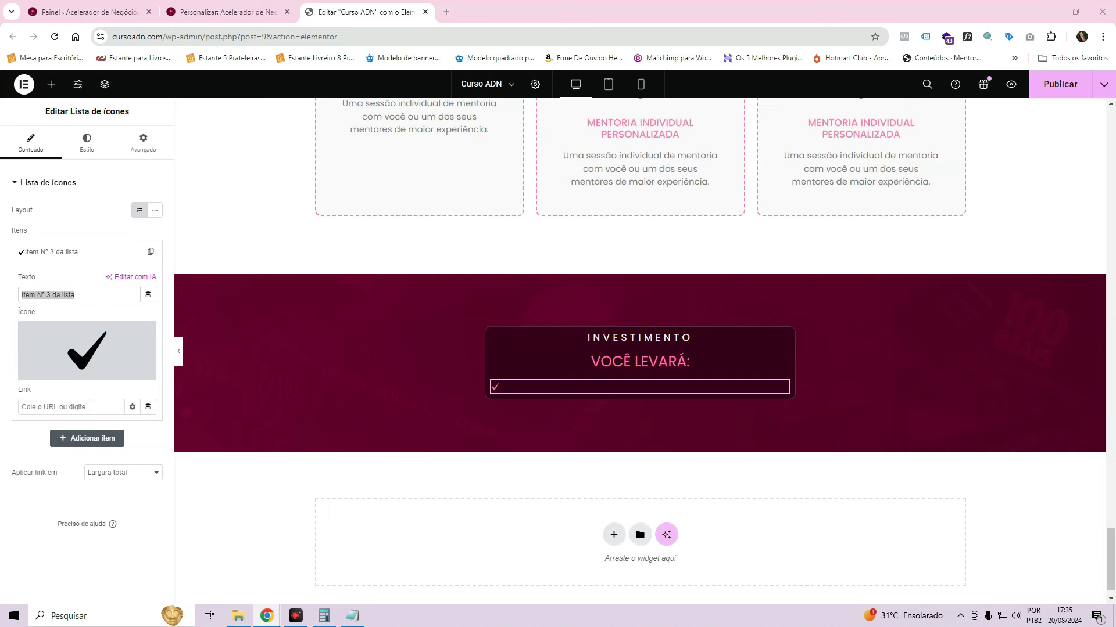
click(100, 295)
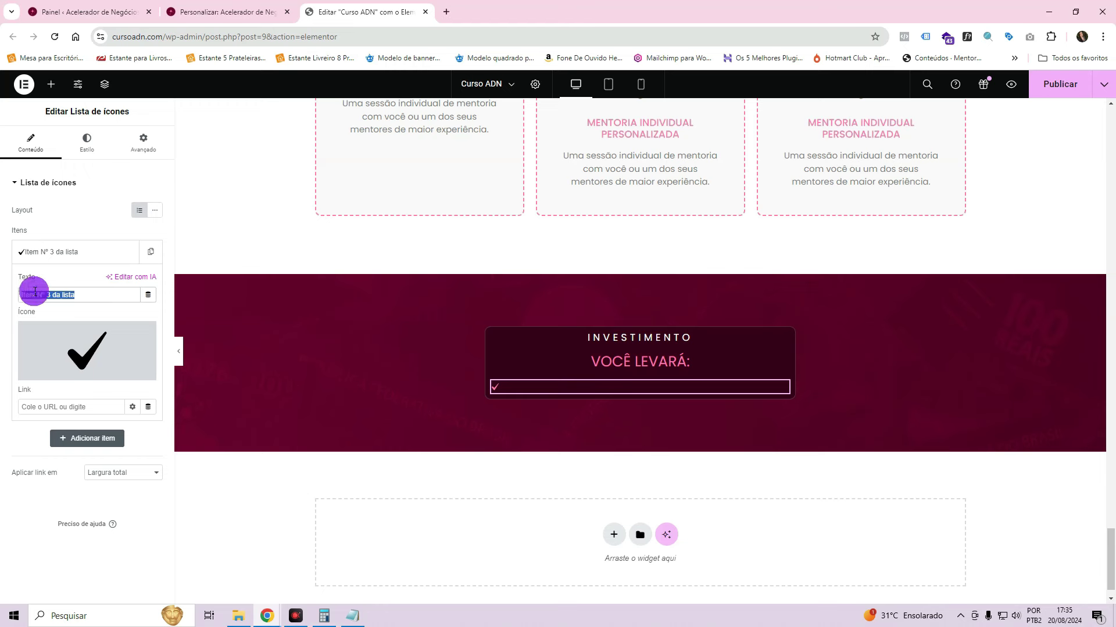
text(Curso Acelerador de Negócios)
click(53, 252)
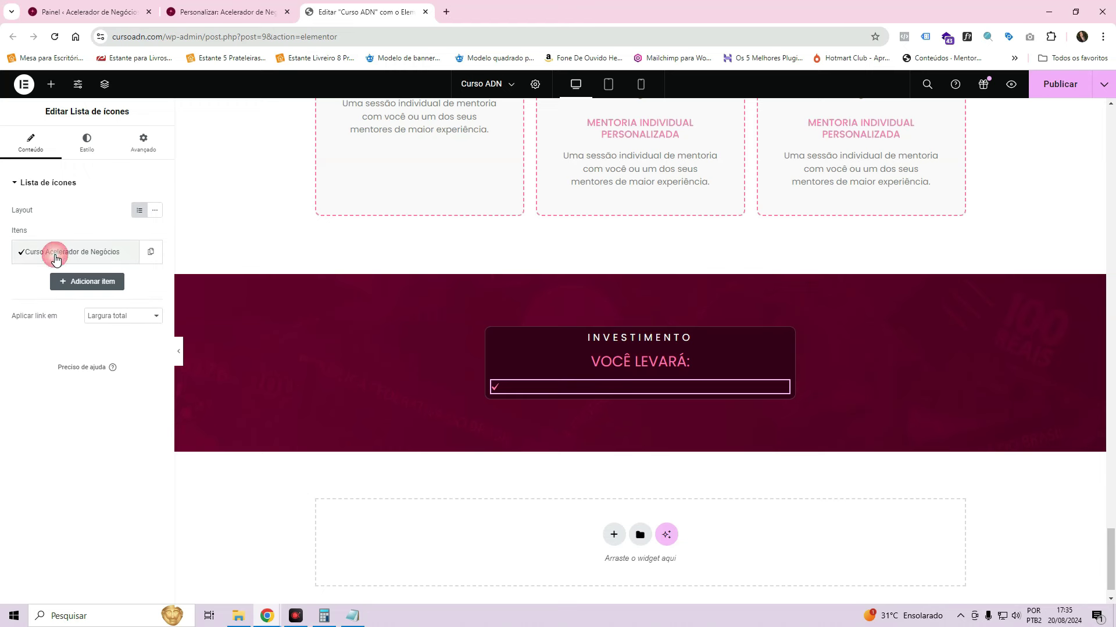
click(153, 258)
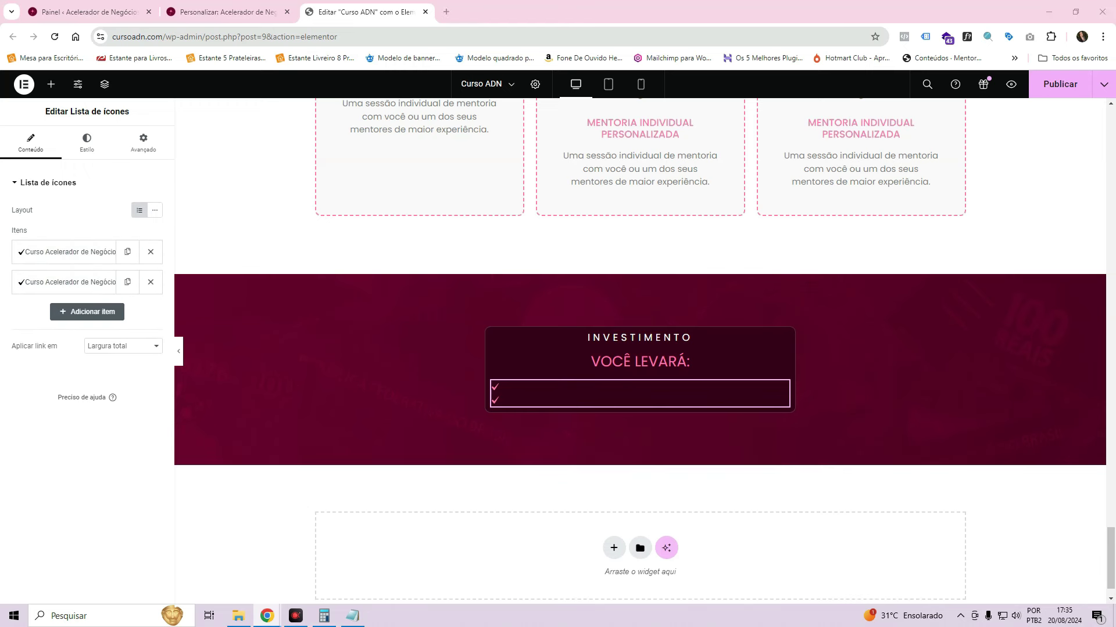
click(90, 283)
text(Acesso a Grupos de Networking)
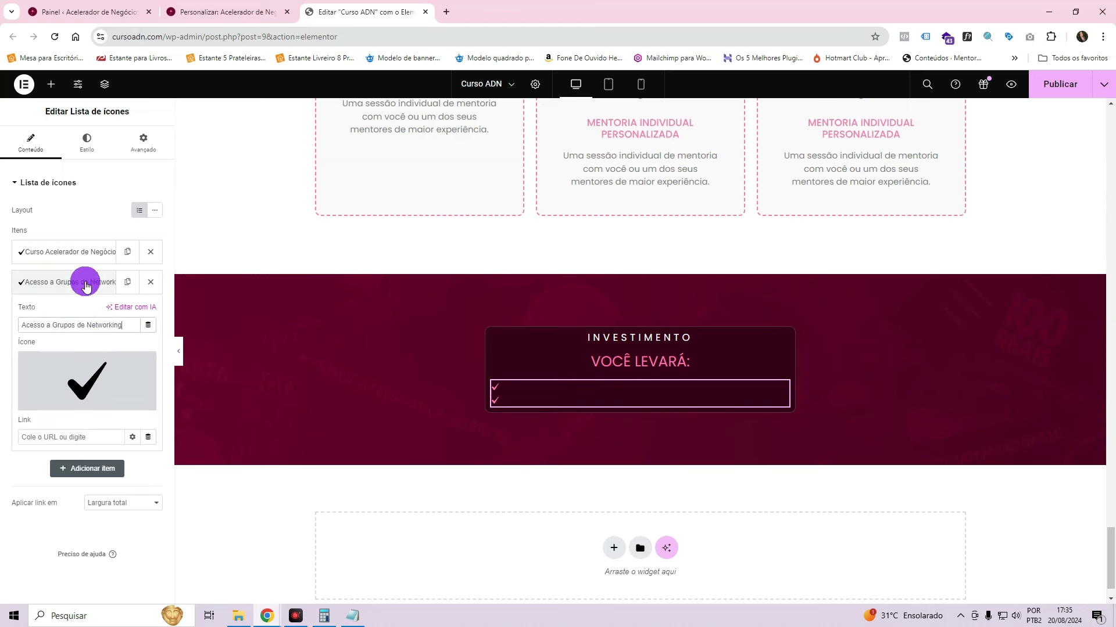
click(85, 281)
click(128, 282)
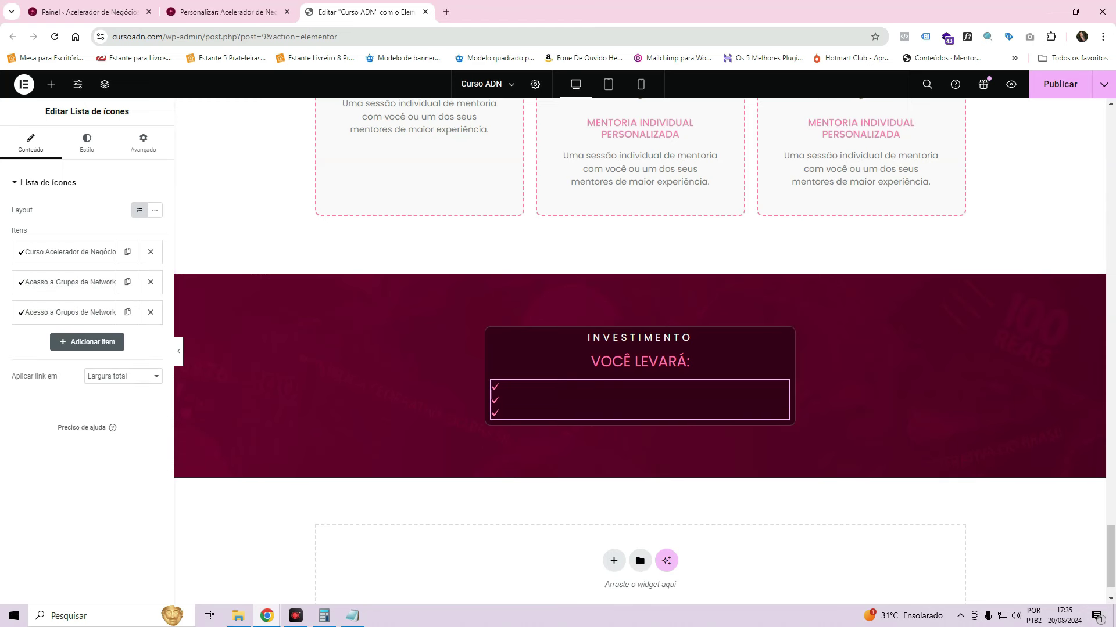
Step: Change the third item to the exclusive-resources benefit and duplicate it as the fourth
click(70, 324)
triple_click(79, 356)
text(Biblioteca de Recursos Exclusivos)
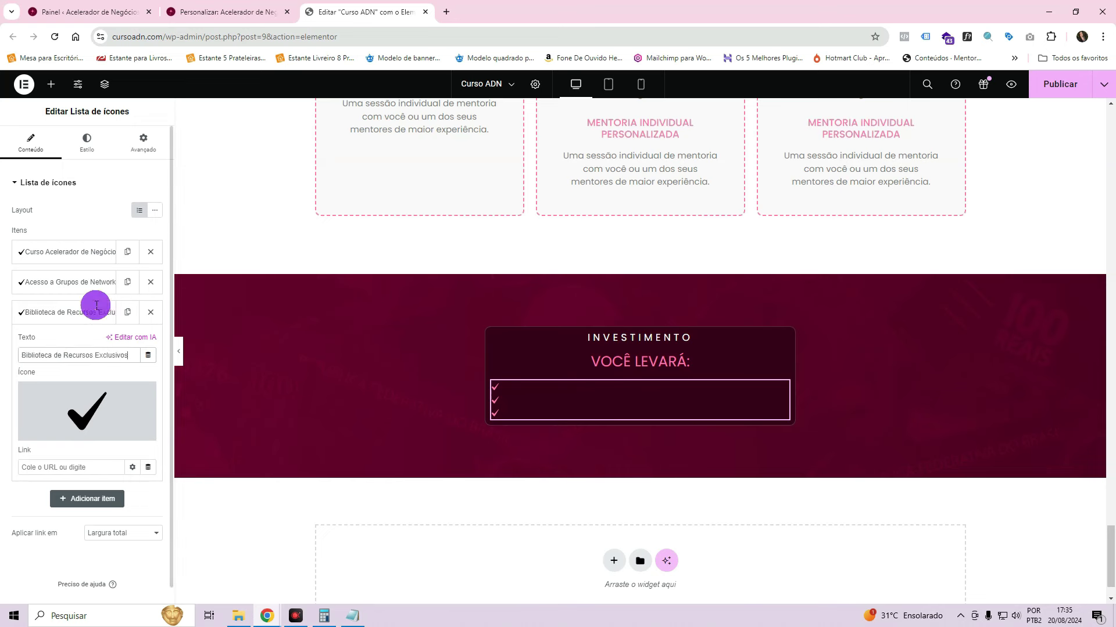
click(93, 308)
click(127, 312)
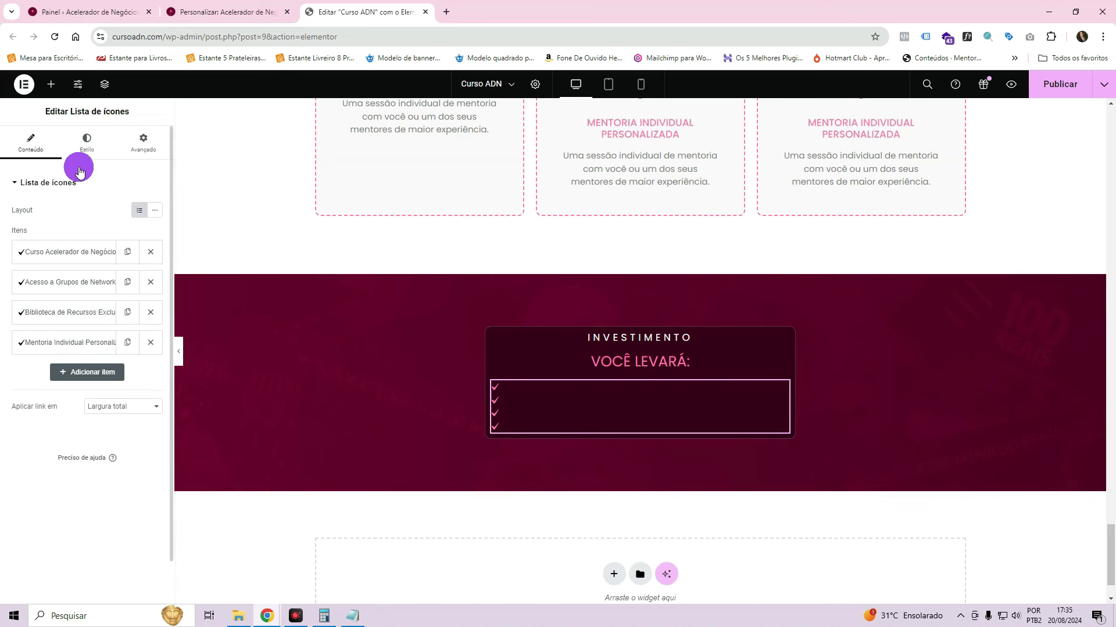
Step: Set the checkmark list's text colour to white and item spacing to 3 px
click(97, 155)
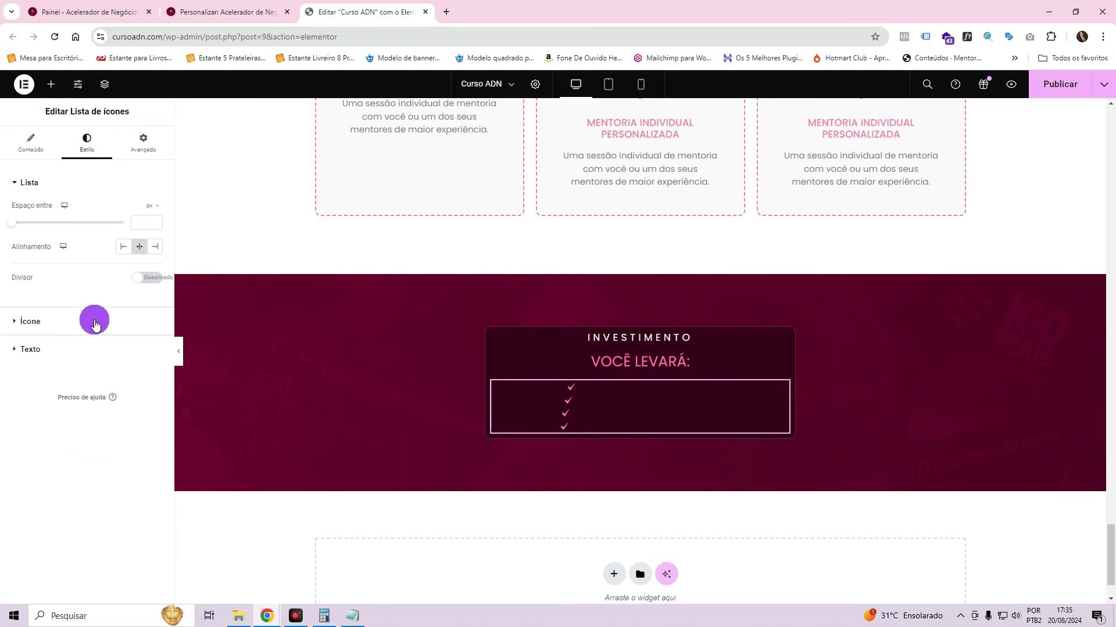
click(93, 353)
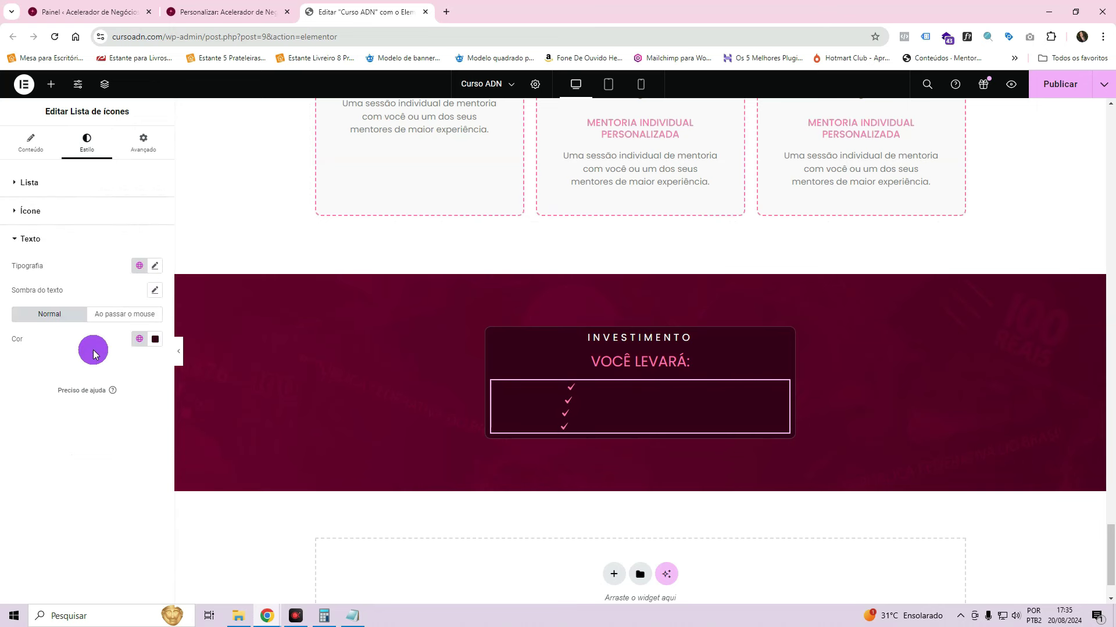
click(139, 339)
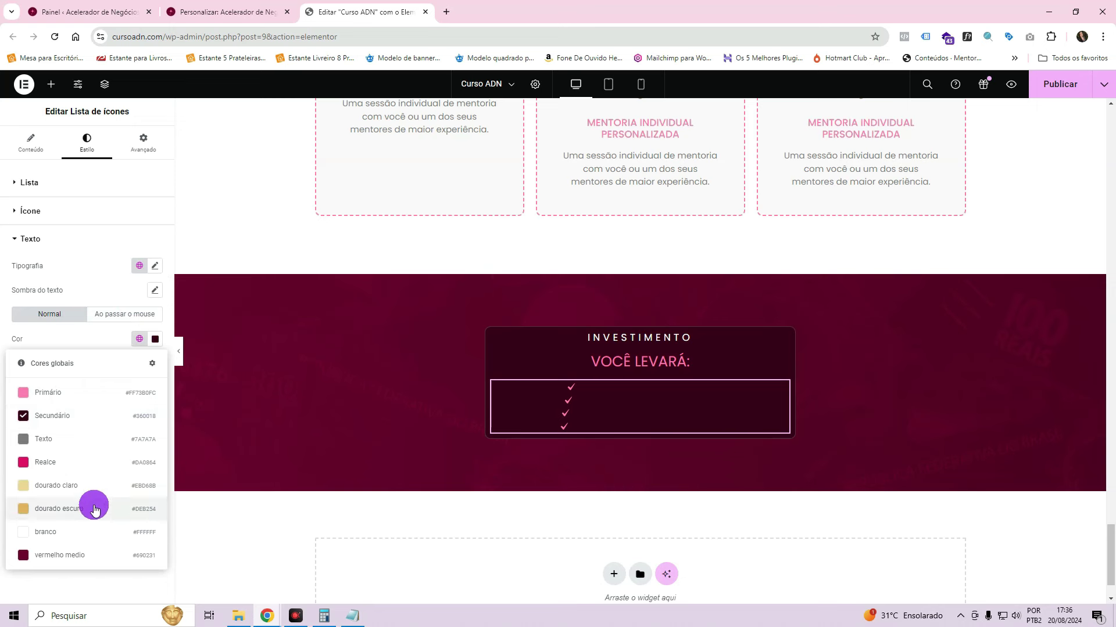
click(93, 530)
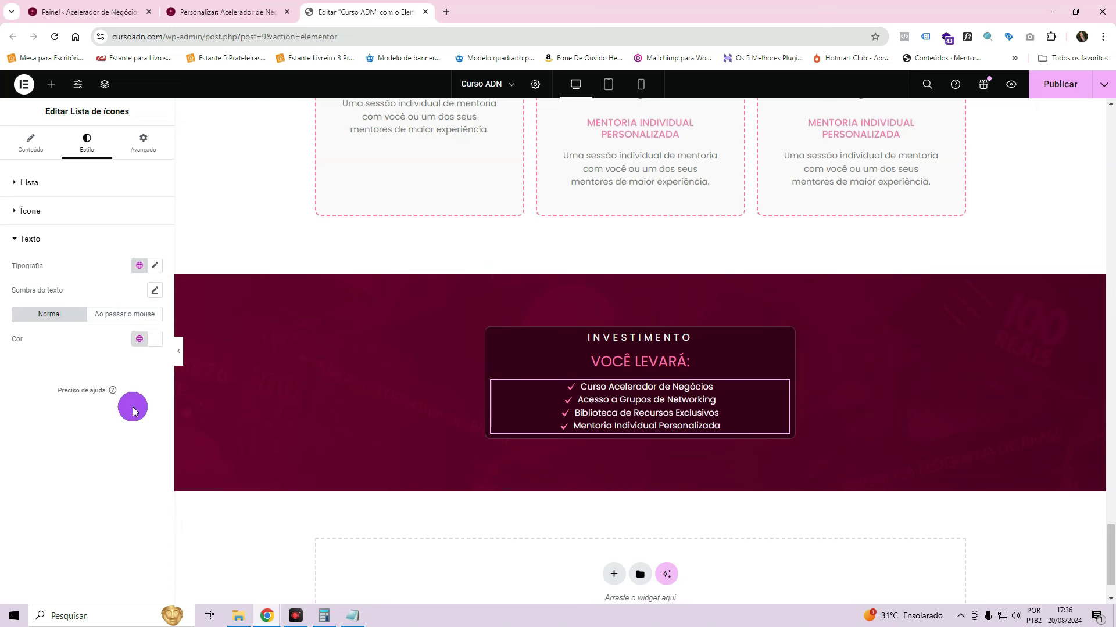
click(48, 182)
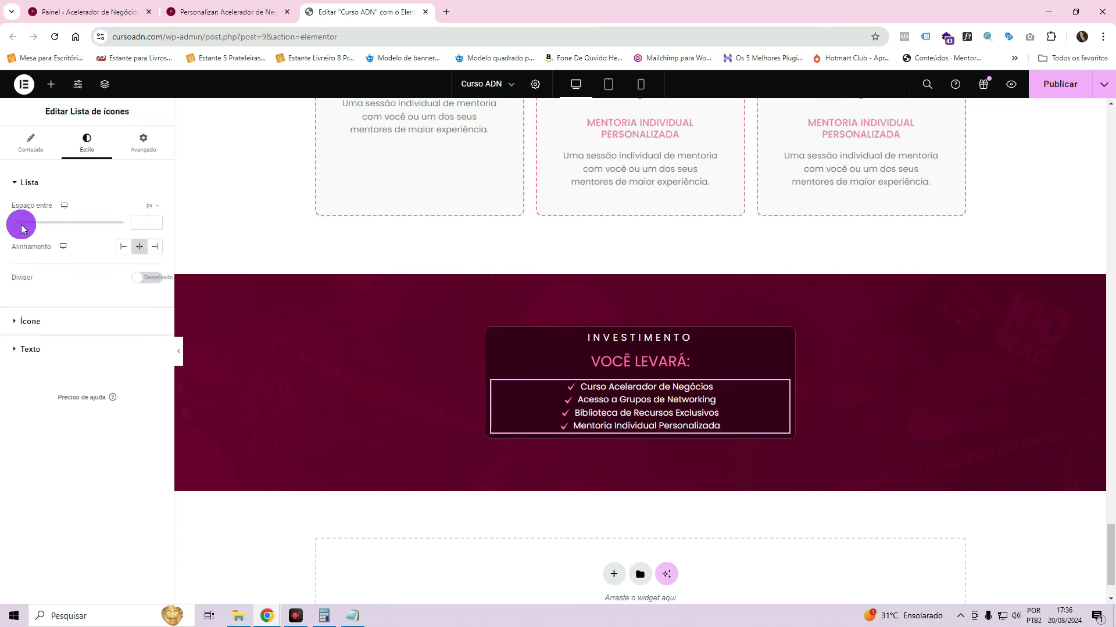
drag(15, 227, 20, 231)
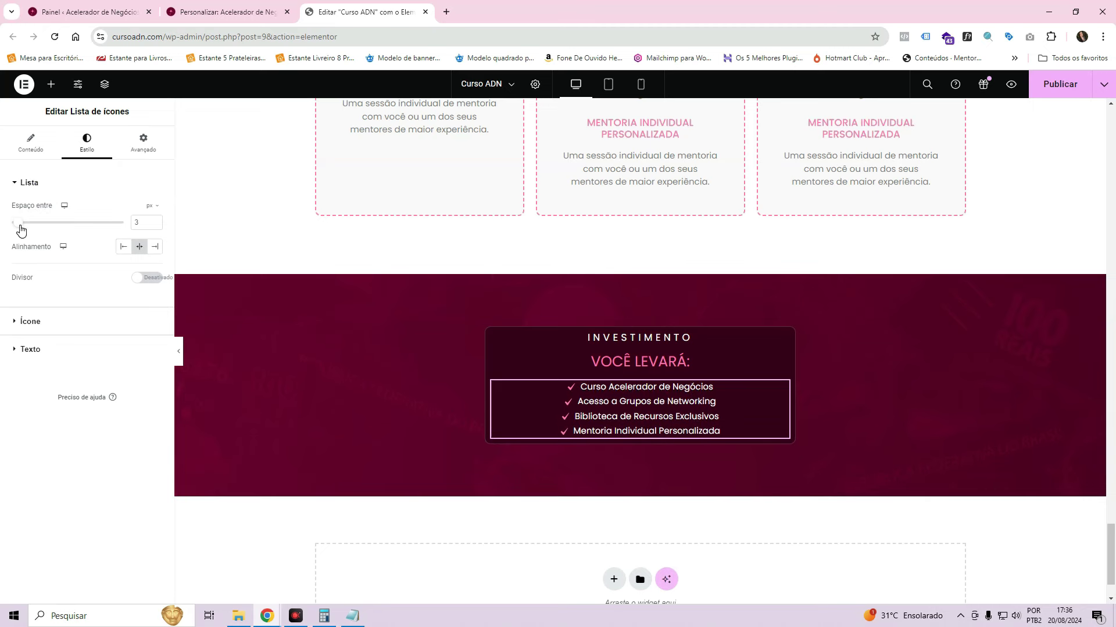
Step: Duplicate the VOCÊ LEVARÁ: heading below the list and change its text to 'de: R$ 1.997,00'
right_click(674, 360)
click(700, 364)
drag(710, 366, 688, 459)
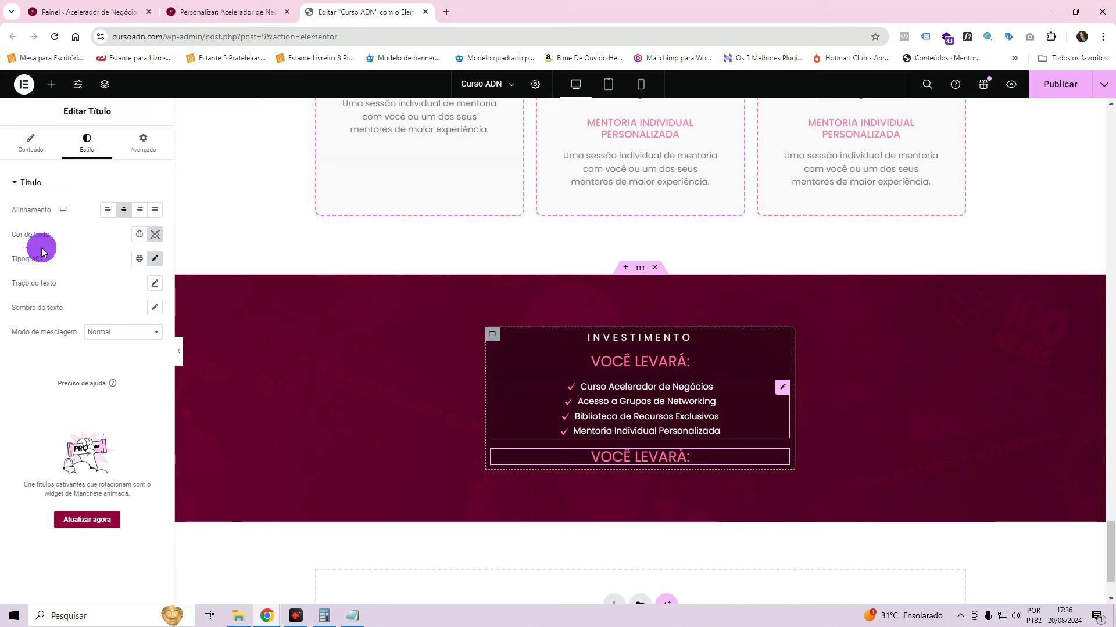
click(30, 154)
drag(81, 237, 1, 218)
text(de: R$ 1.997,00)
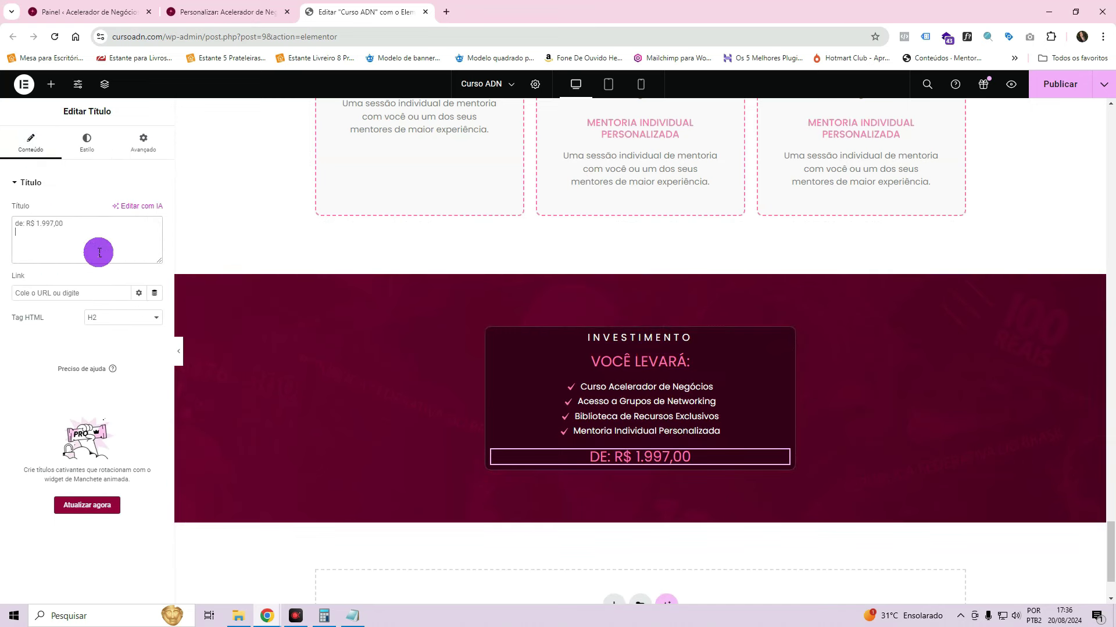
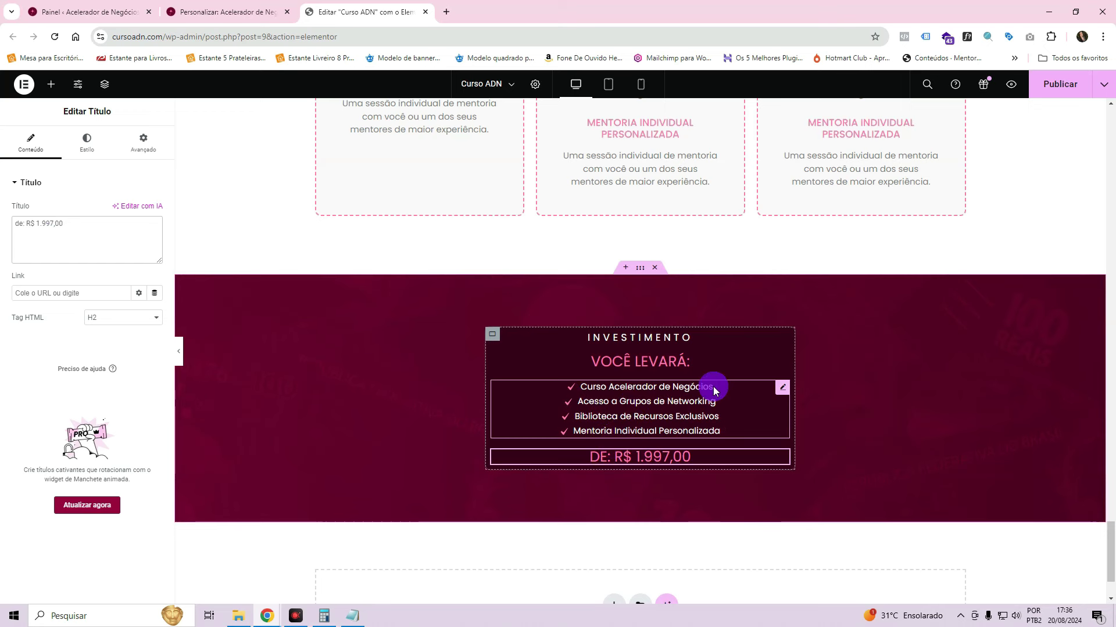
Step: Make the price heading's text colour white with reduced transparency
click(86, 142)
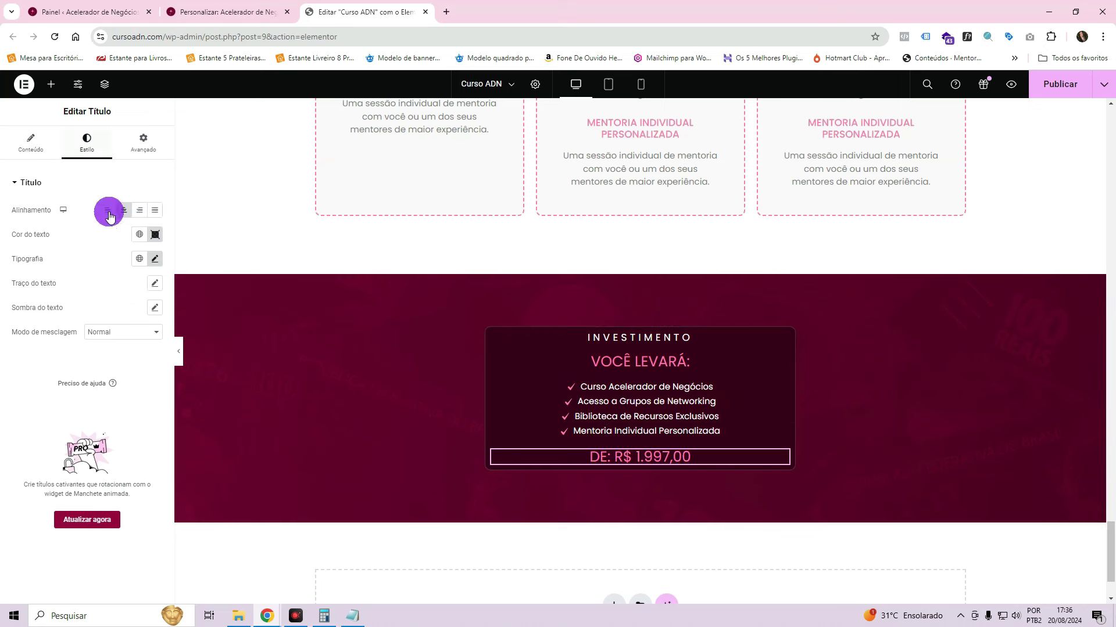
click(140, 235)
click(87, 428)
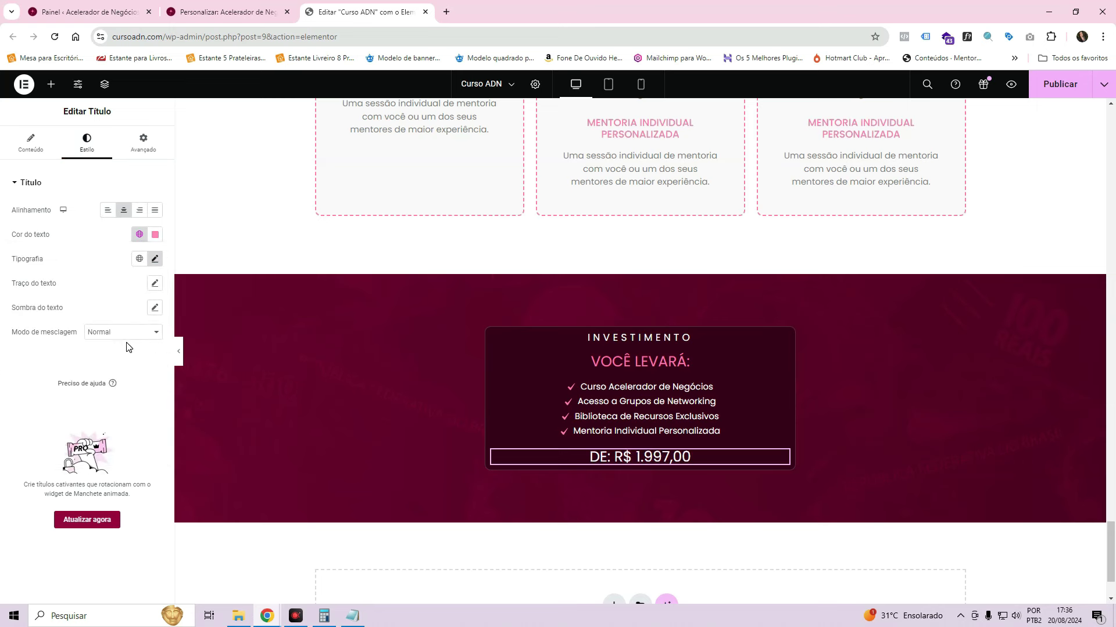
click(155, 238)
click(215, 393)
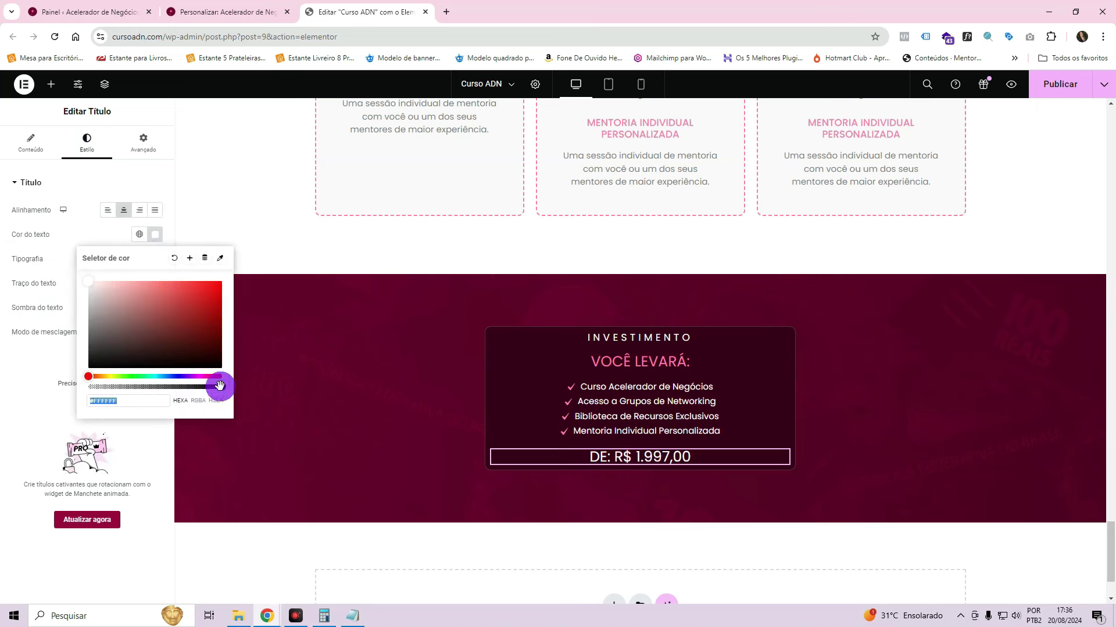
drag(220, 386, 178, 388)
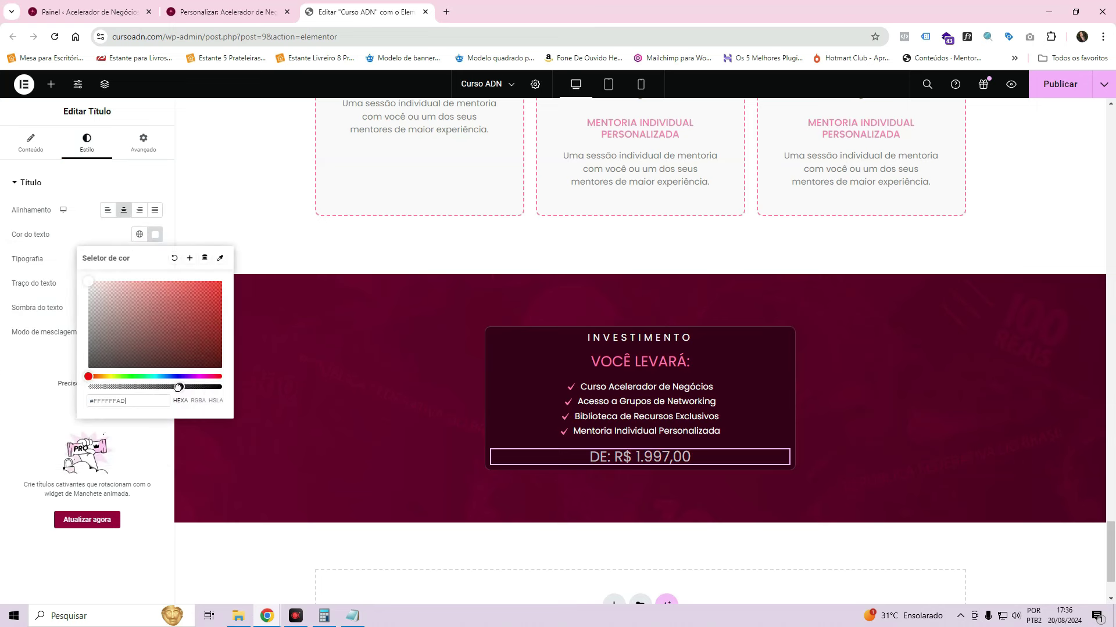
click(102, 239)
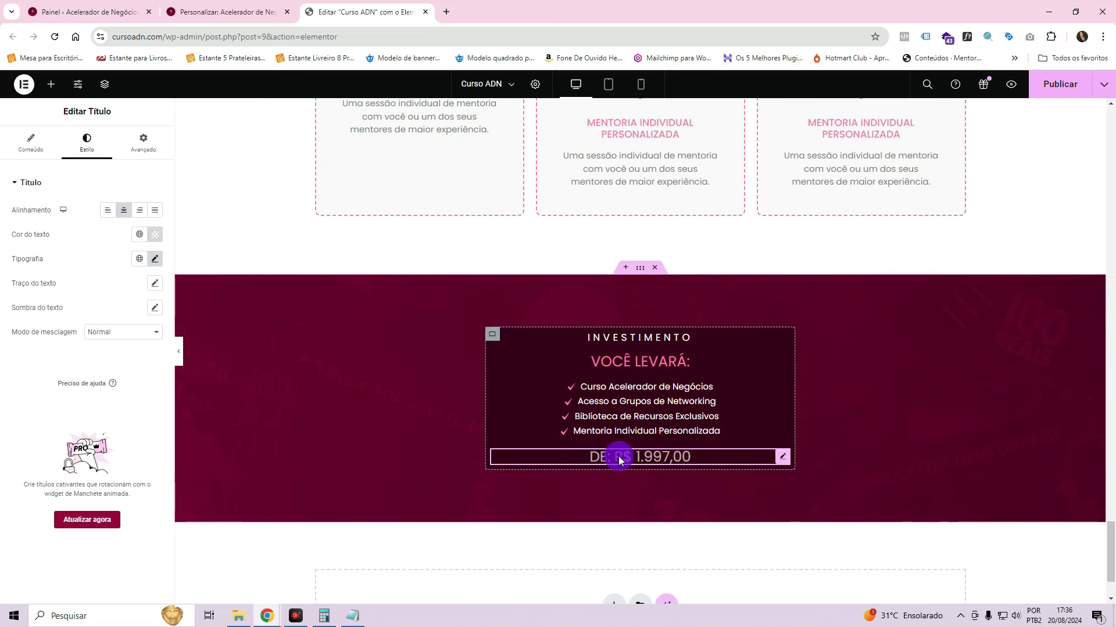
Step: Add a temporary text editor block and replace its placeholder with the heading's price text
click(51, 84)
drag(47, 451, 605, 442)
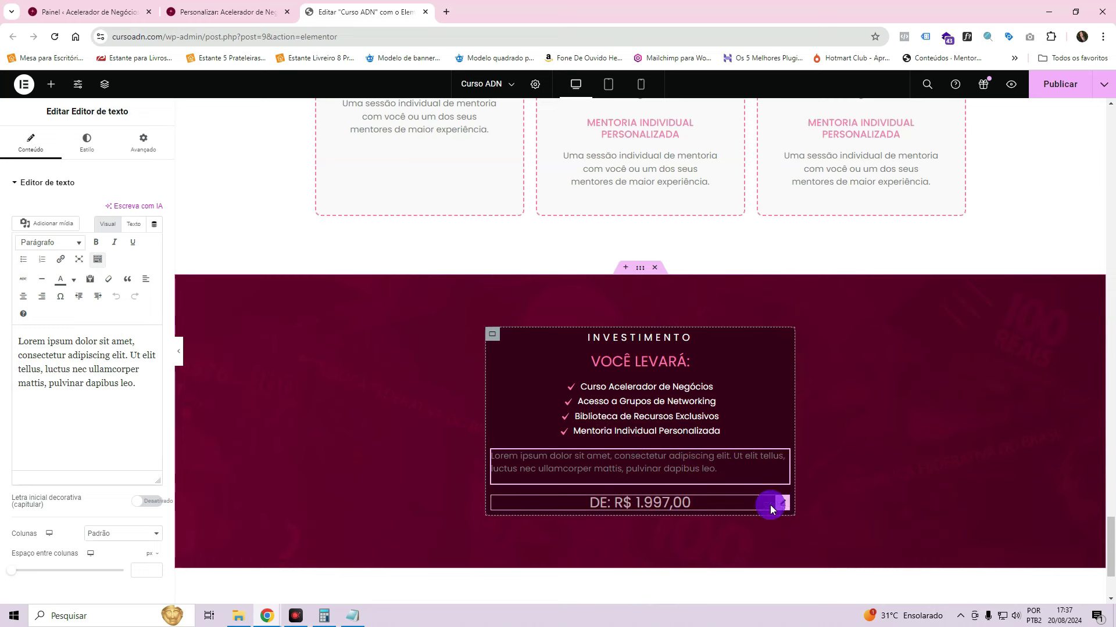
click(769, 504)
click(34, 146)
click(85, 224)
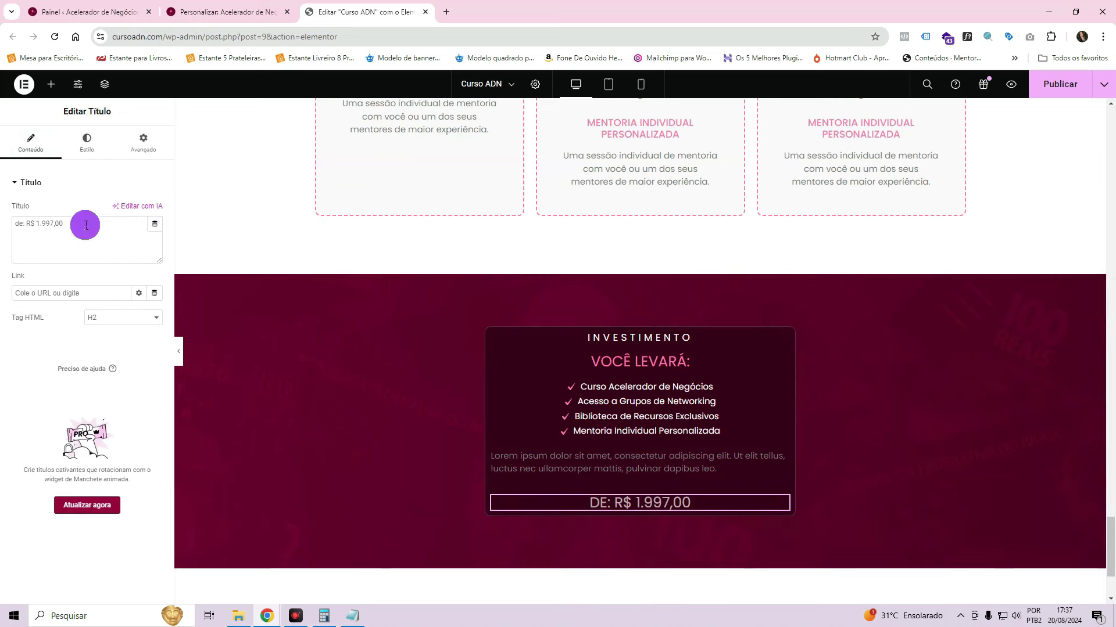
key(ctrl+a)
key(ctrl+c)
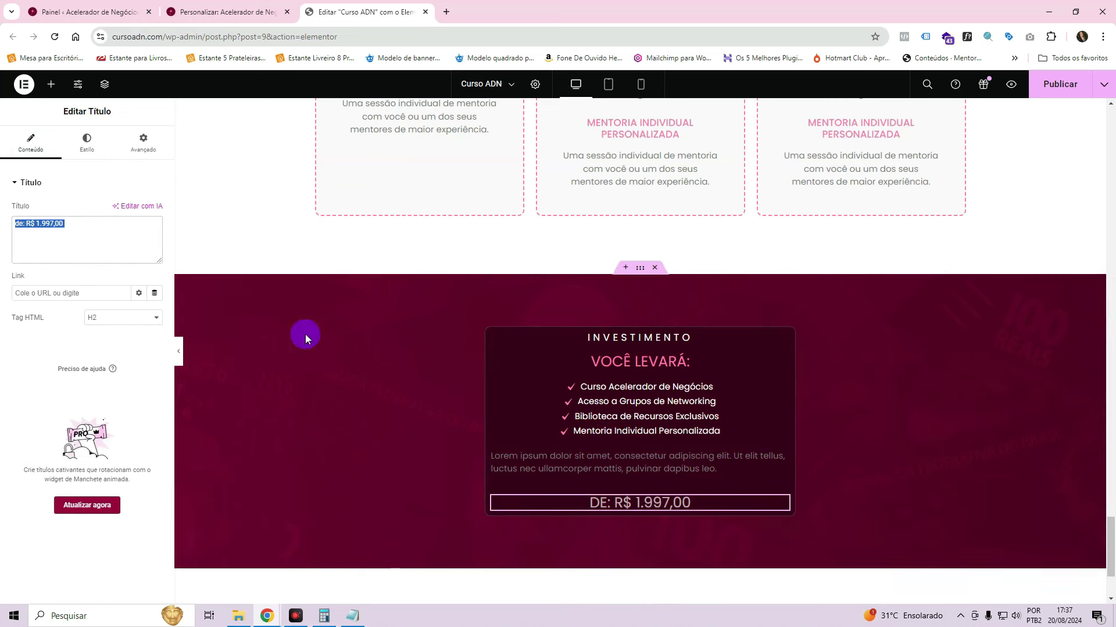
click(581, 454)
click(148, 387)
key(ctrl+a)
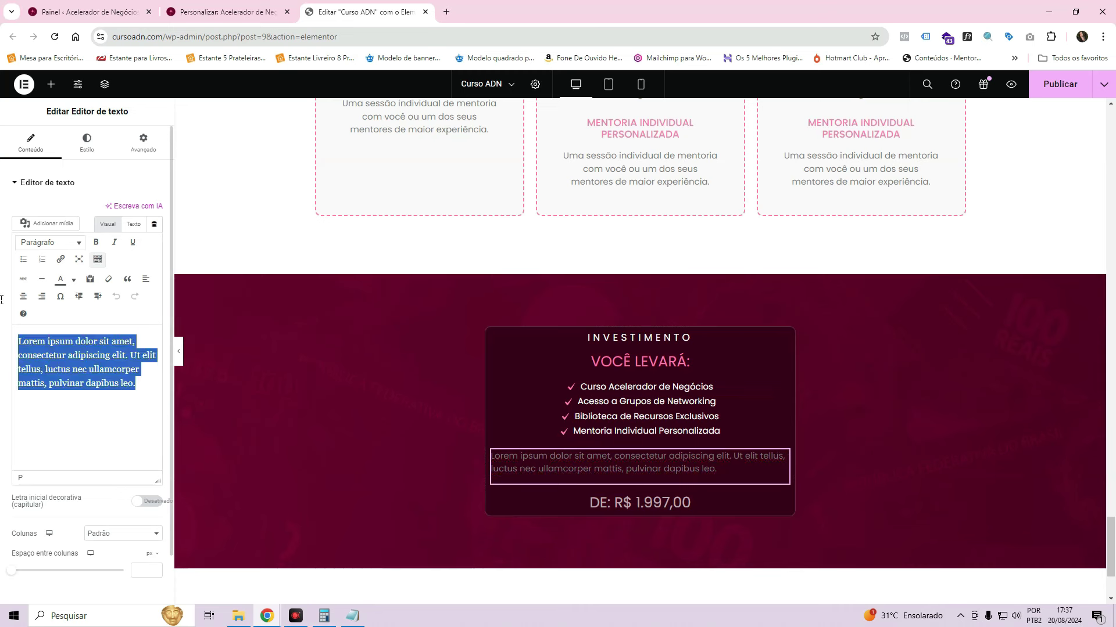
key(ctrl+v)
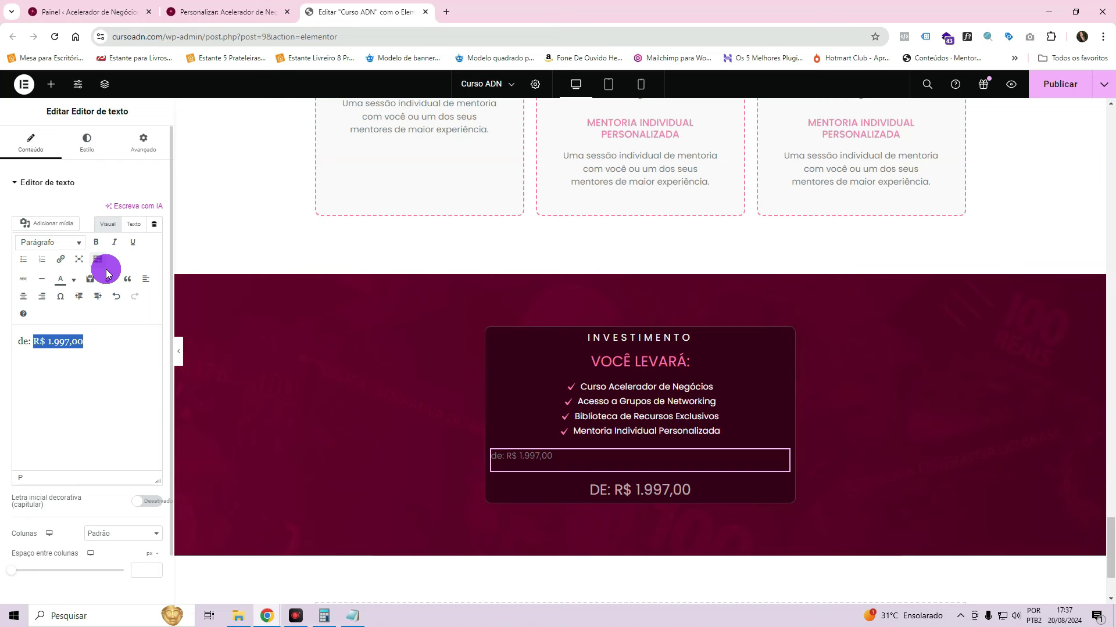
Step: Strike through the old price R$ 1.997,00 and copy the resulting <del> HTML markup
click(24, 280)
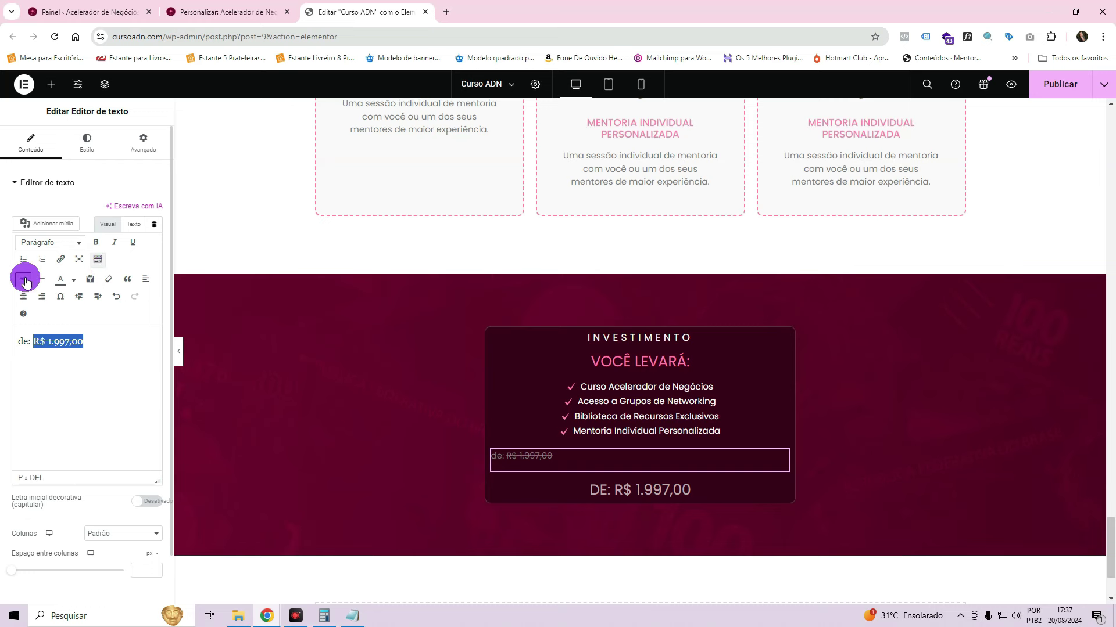
click(127, 225)
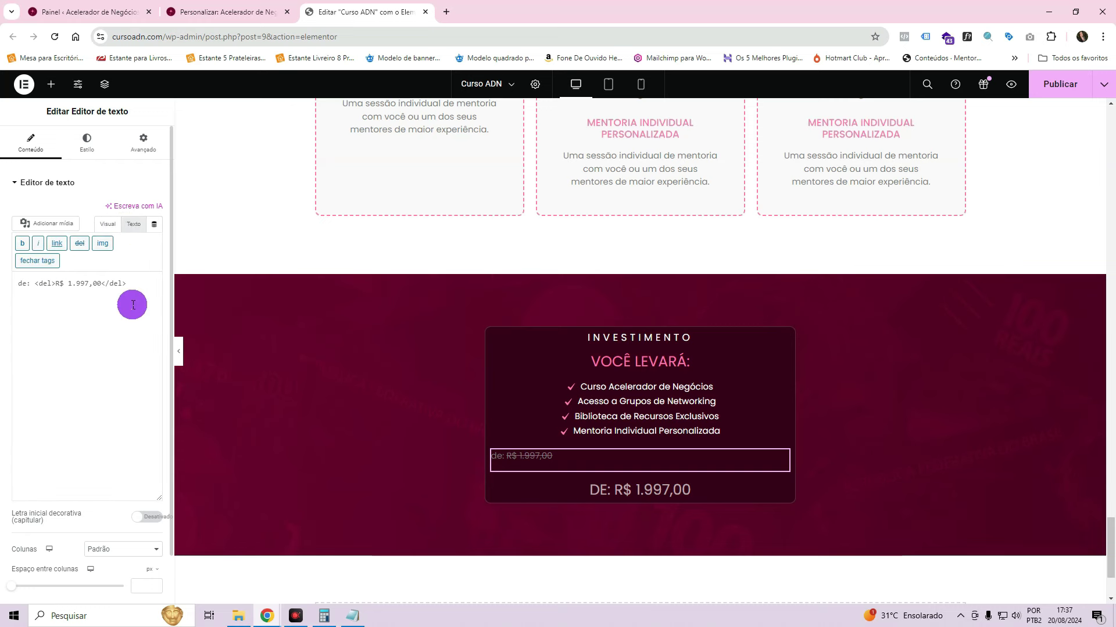
drag(132, 304, 34, 281)
key(ctrl+c)
Step: Put the strikethrough markup into the price heading and delete the temporary text block
click(639, 490)
click(104, 239)
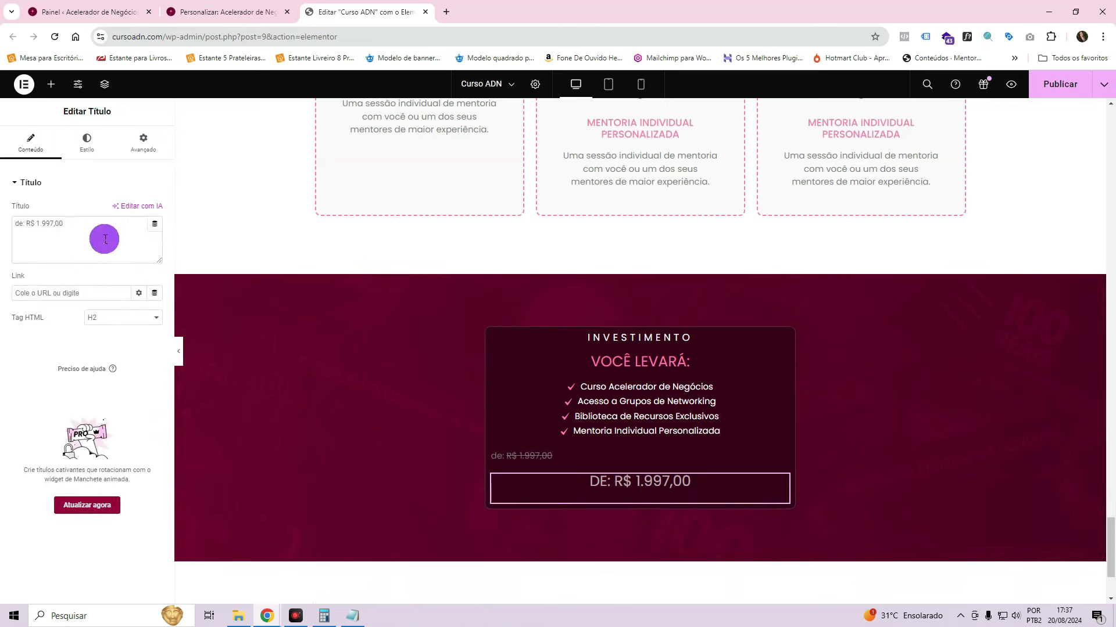
key(ctrl+a)
key(ctrl+v)
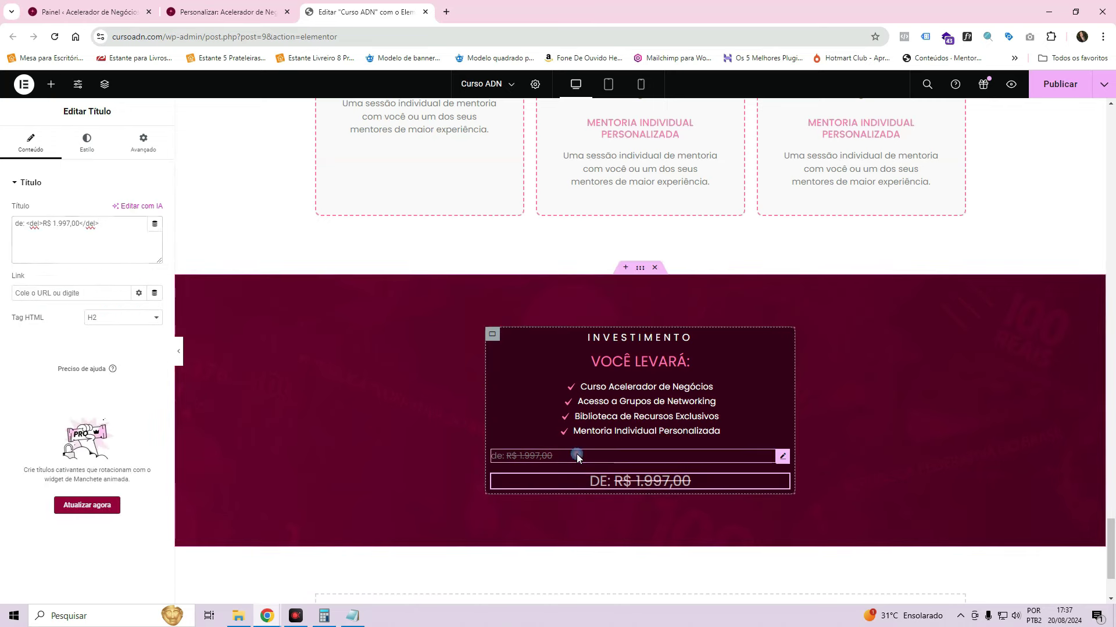
right_click(577, 455)
click(653, 590)
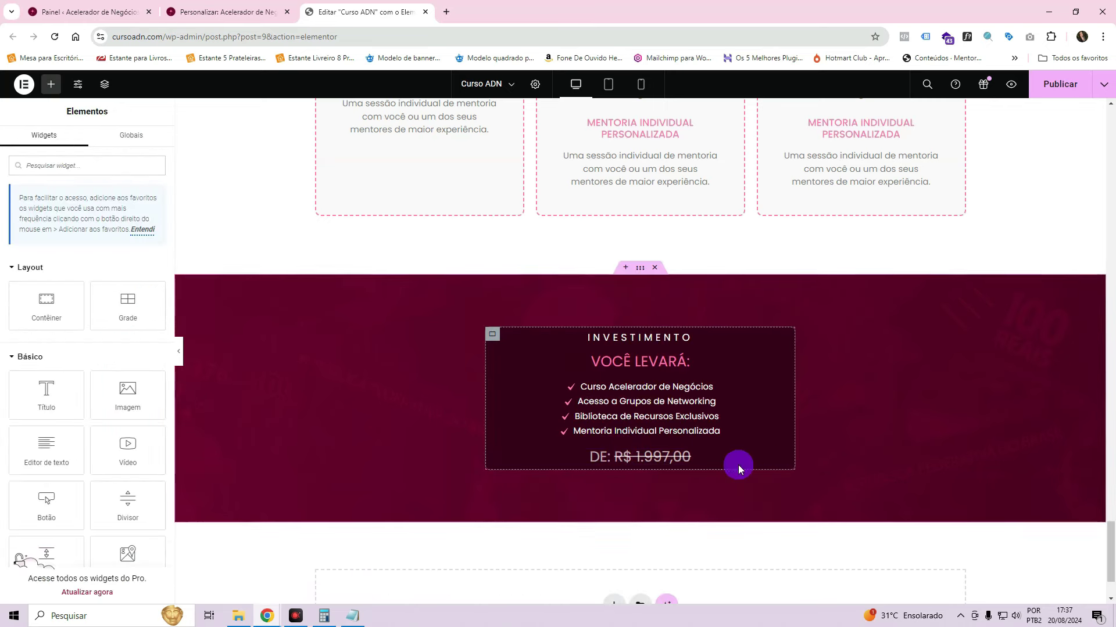
Step: Duplicate the price heading and change the copy's text to 'por apenas:'
click(781, 456)
right_click(709, 456)
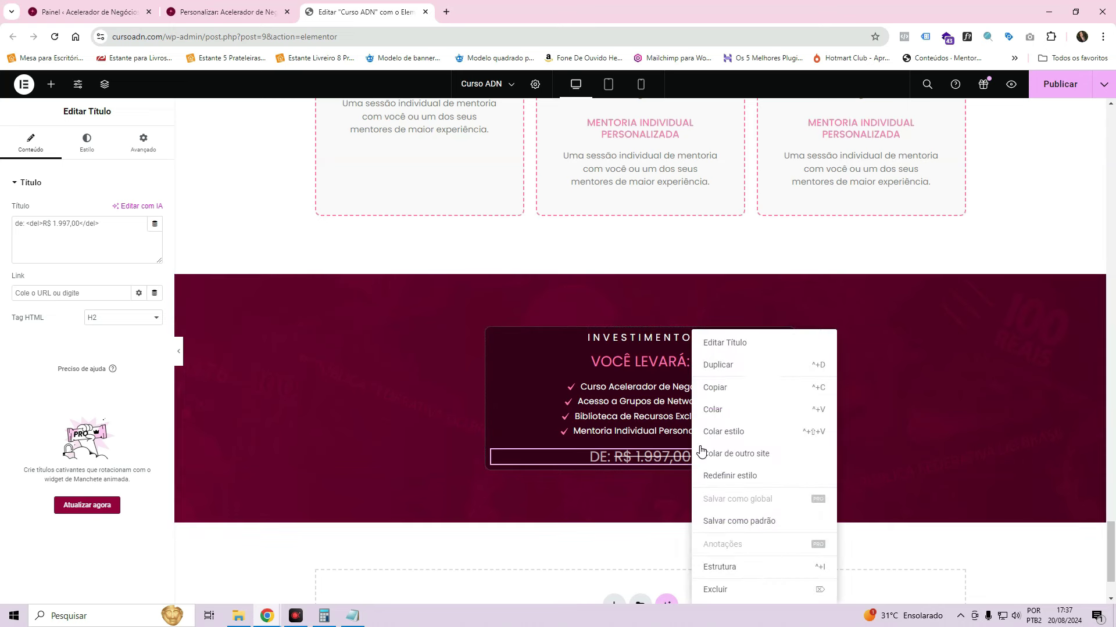
click(741, 366)
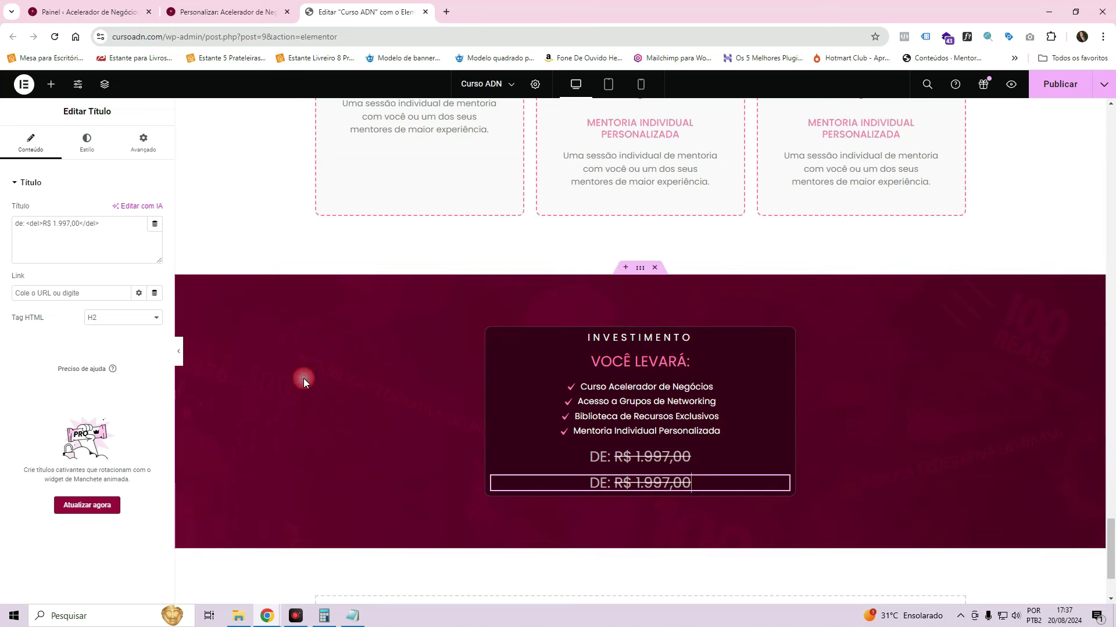
drag(100, 224, 3, 215)
key(ctrl+v)
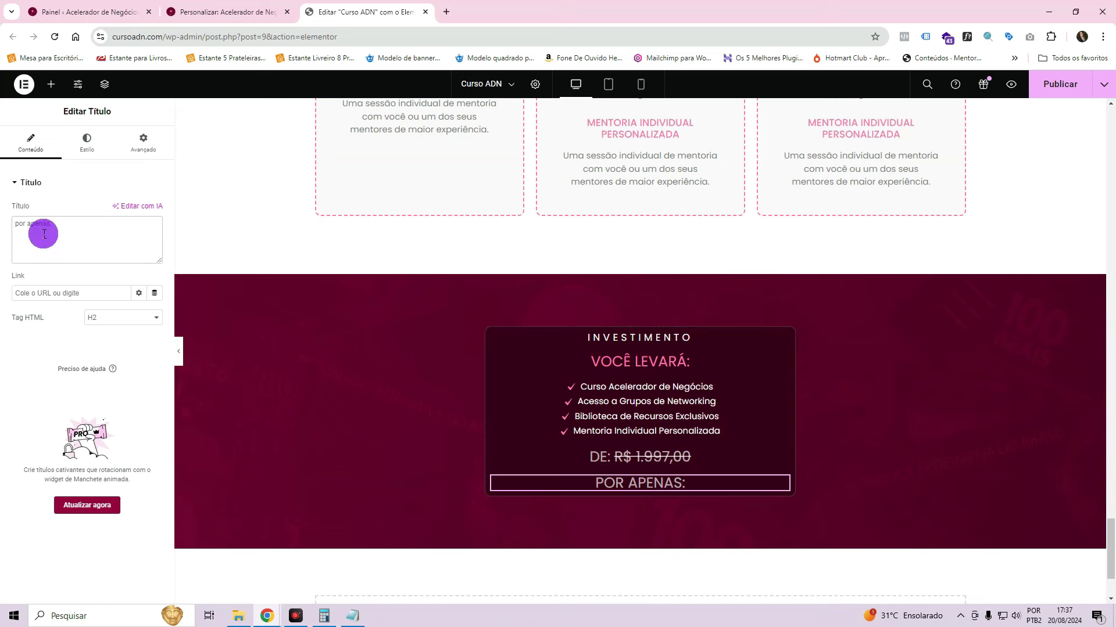
Step: Keep the new heading's weight at 400 and set its transformation to Capitalize
click(85, 143)
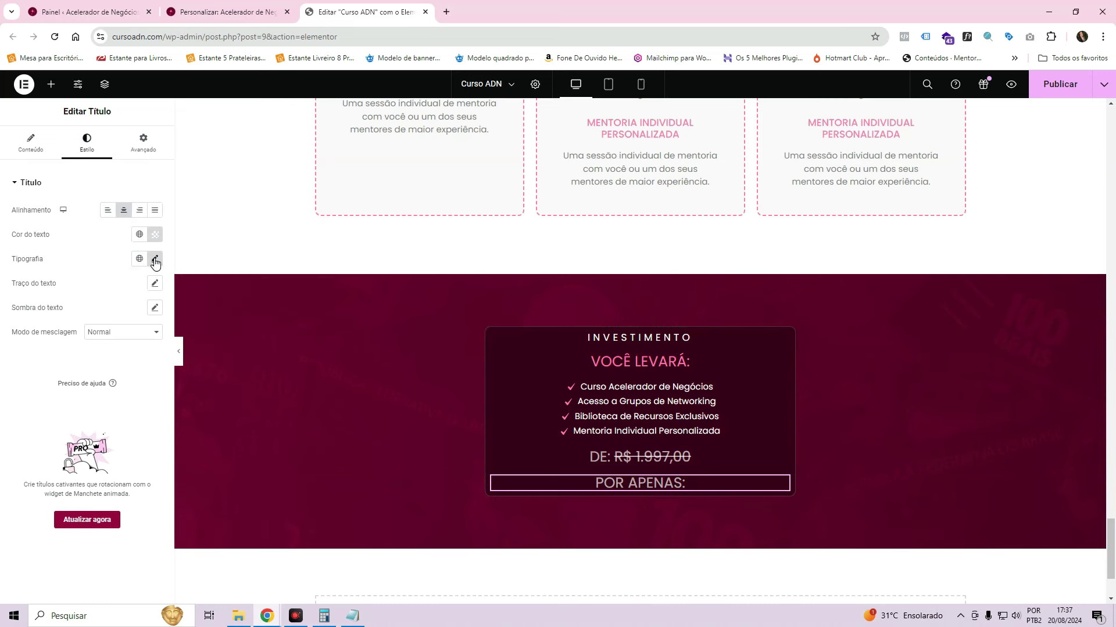
click(154, 261)
click(130, 374)
click(132, 378)
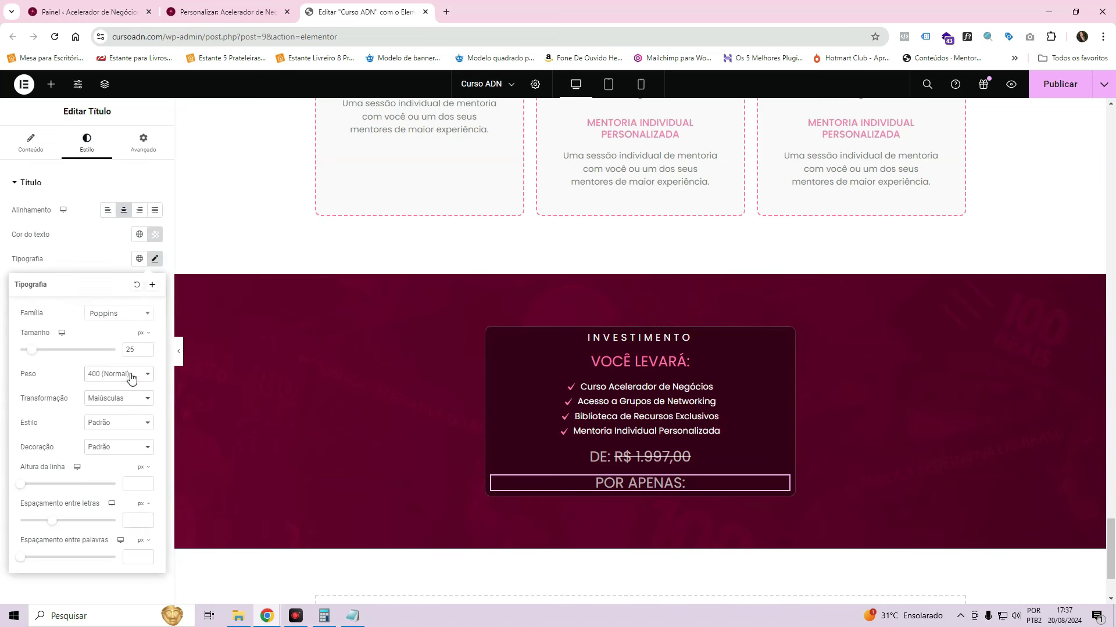
click(135, 400)
click(131, 437)
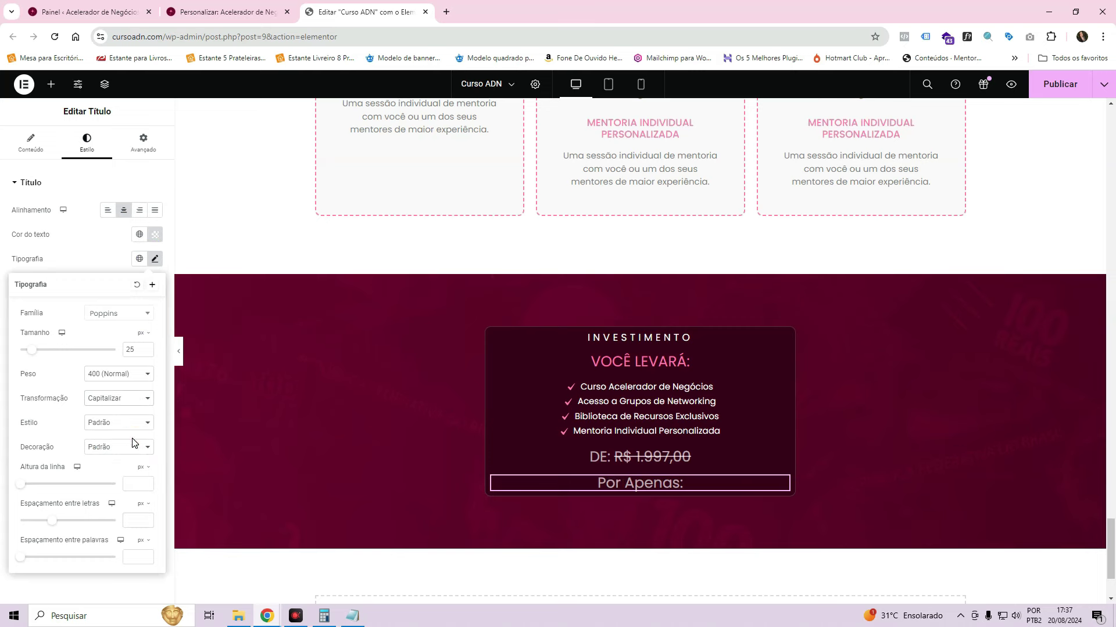
click(118, 258)
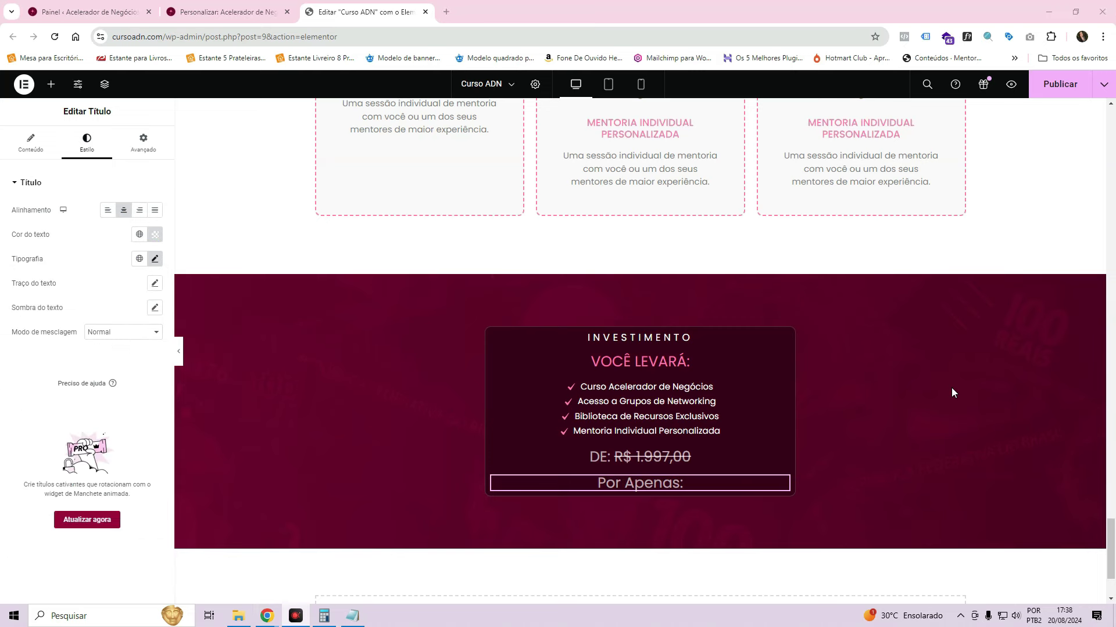
Step: Duplicate the 'Por Apenas:' heading and enter '12 x de<BR>R$ 157,00' as its text
right_click(643, 485)
click(698, 365)
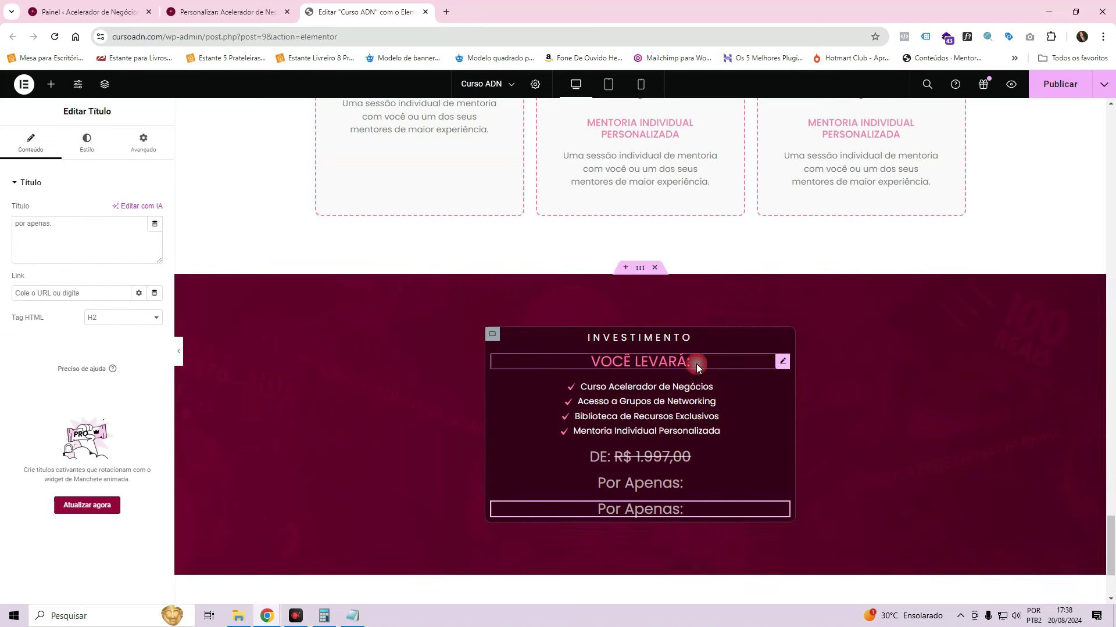
scroll(730, 462, down, 2)
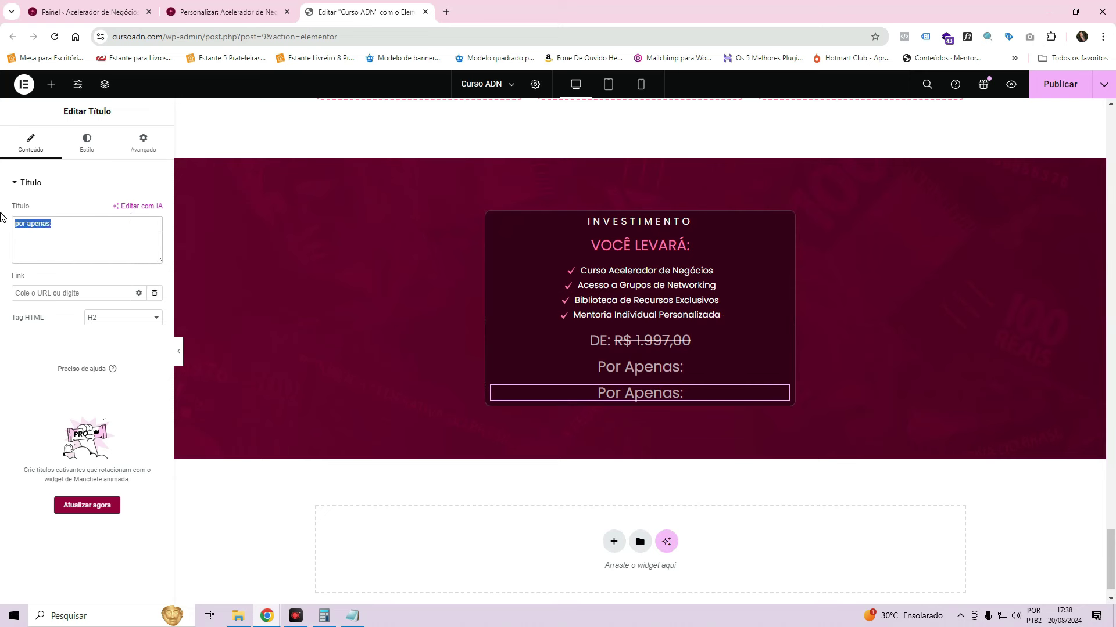
text(12 x de R$ 157,00)
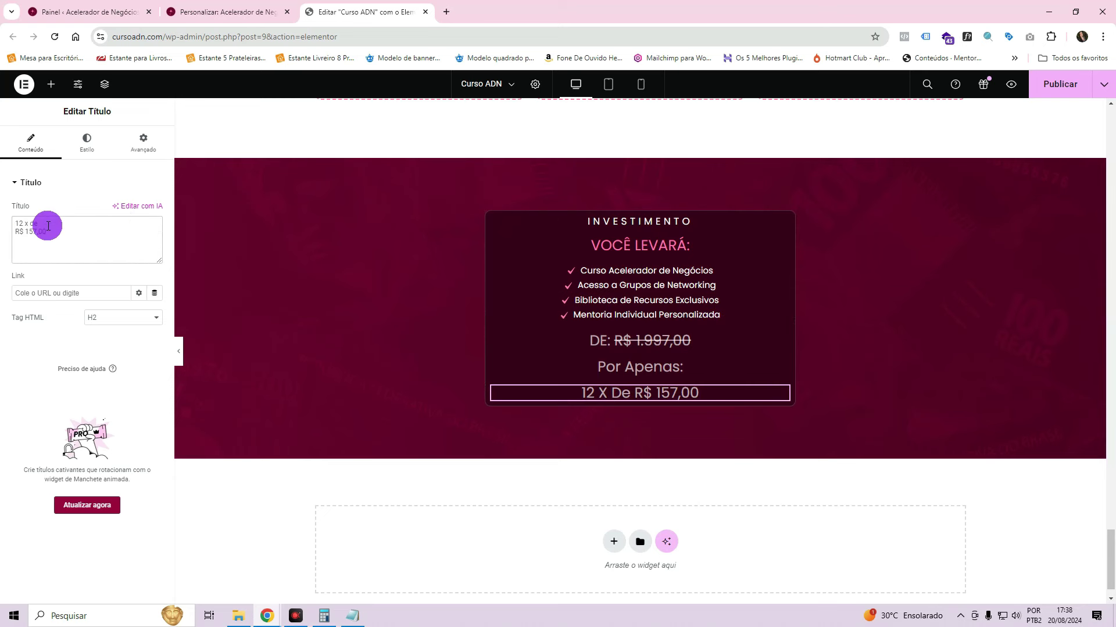
click(48, 226)
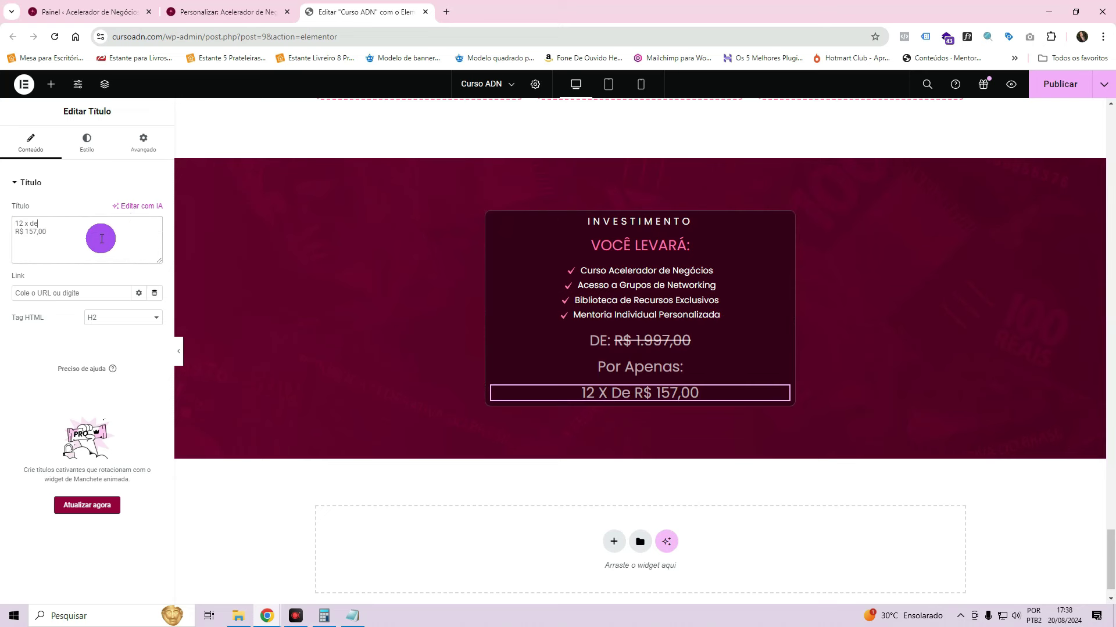
click(56, 223)
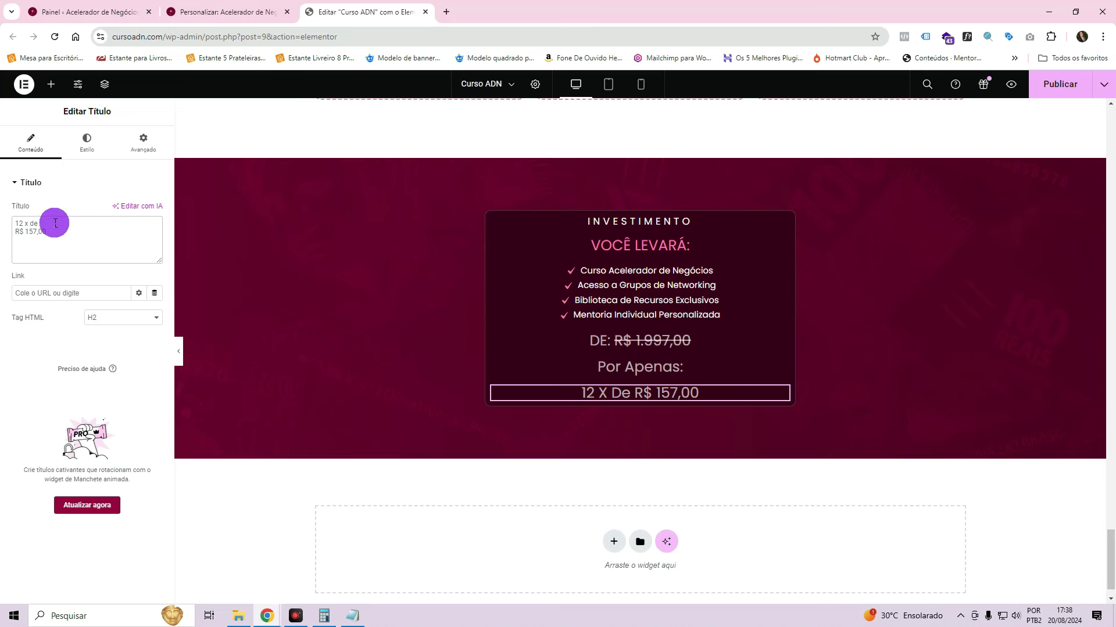
text(<>)
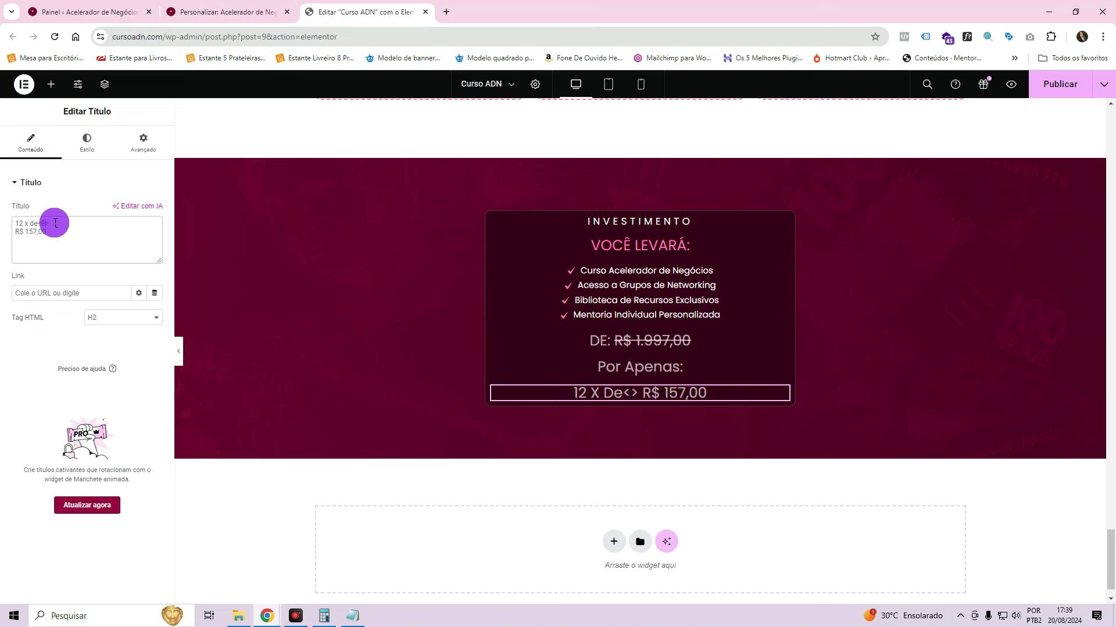
Step: Give the instalment price the pink Primário colour, weight 700, and a size around 65
click(99, 163)
click(140, 234)
click(124, 289)
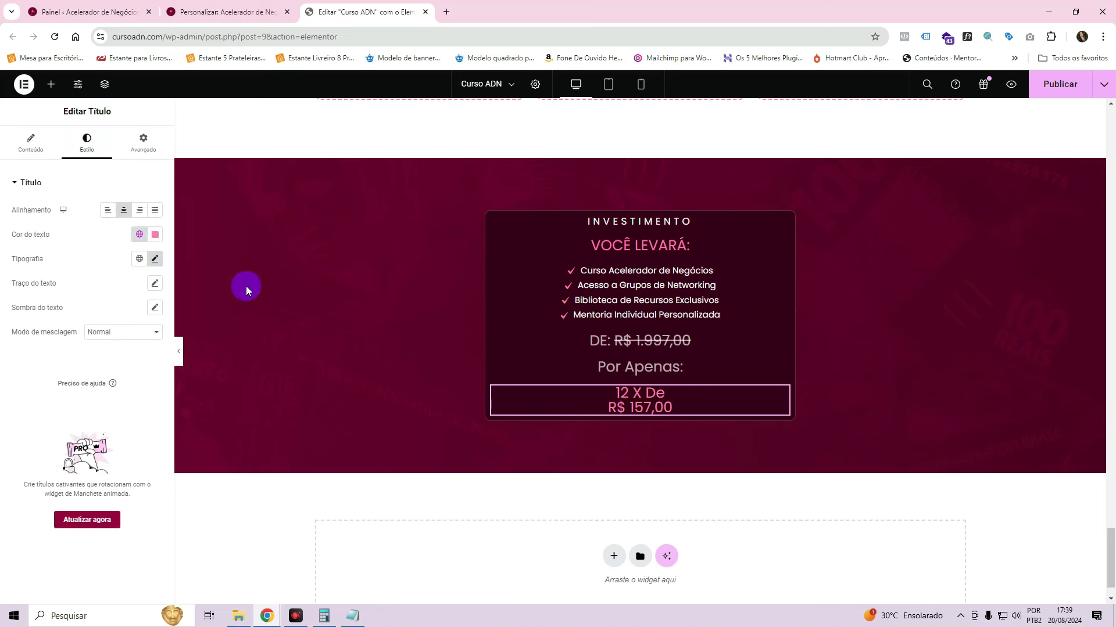
click(155, 259)
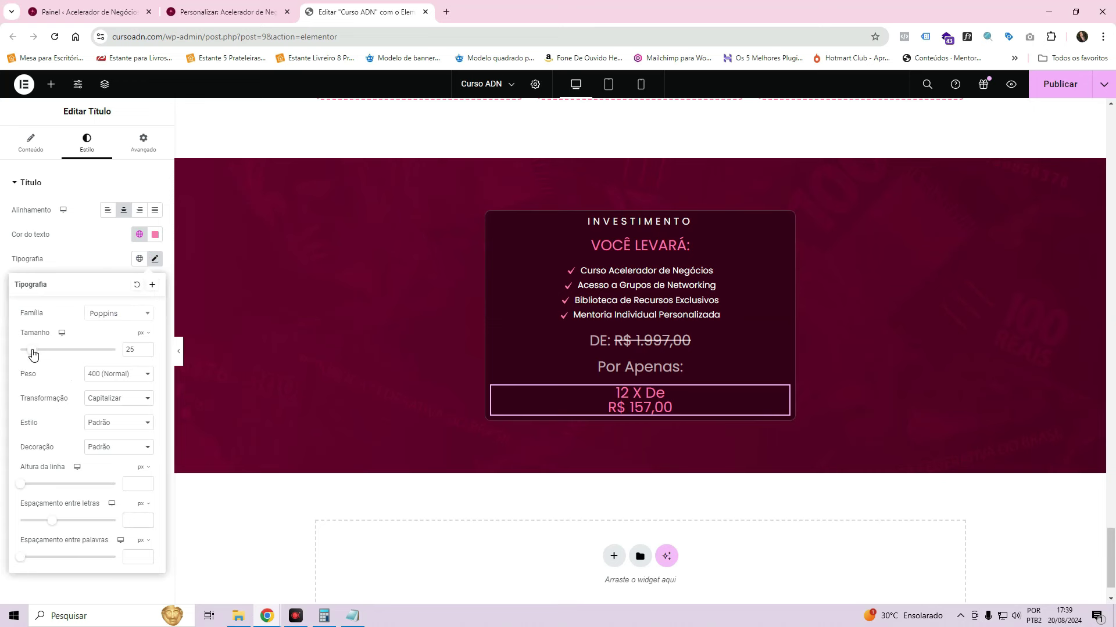
drag(32, 351, 45, 356)
click(116, 374)
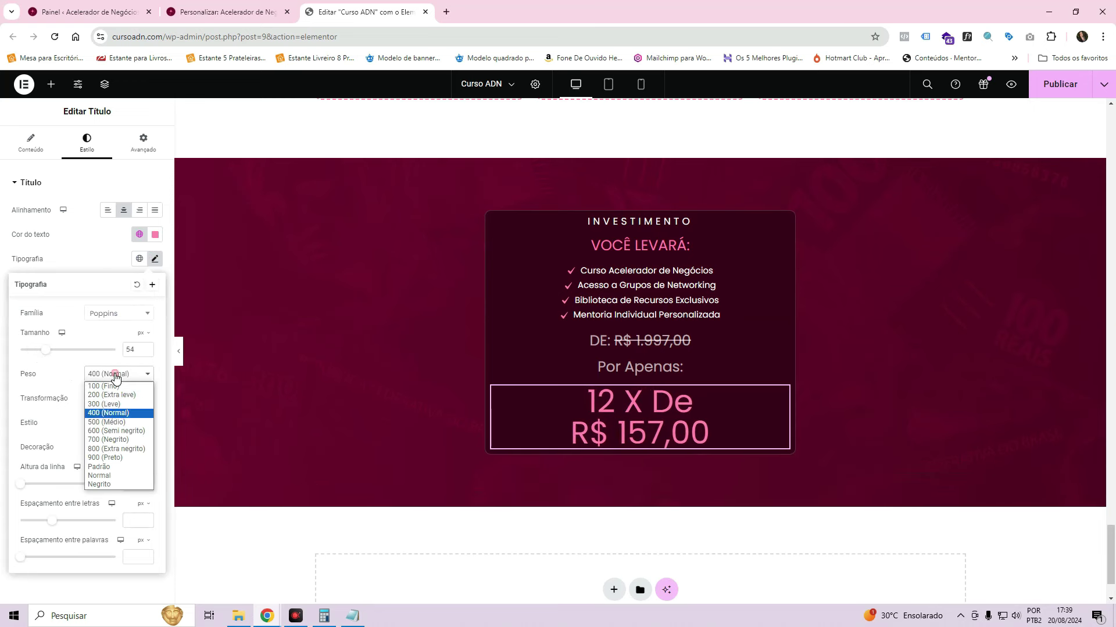
click(115, 441)
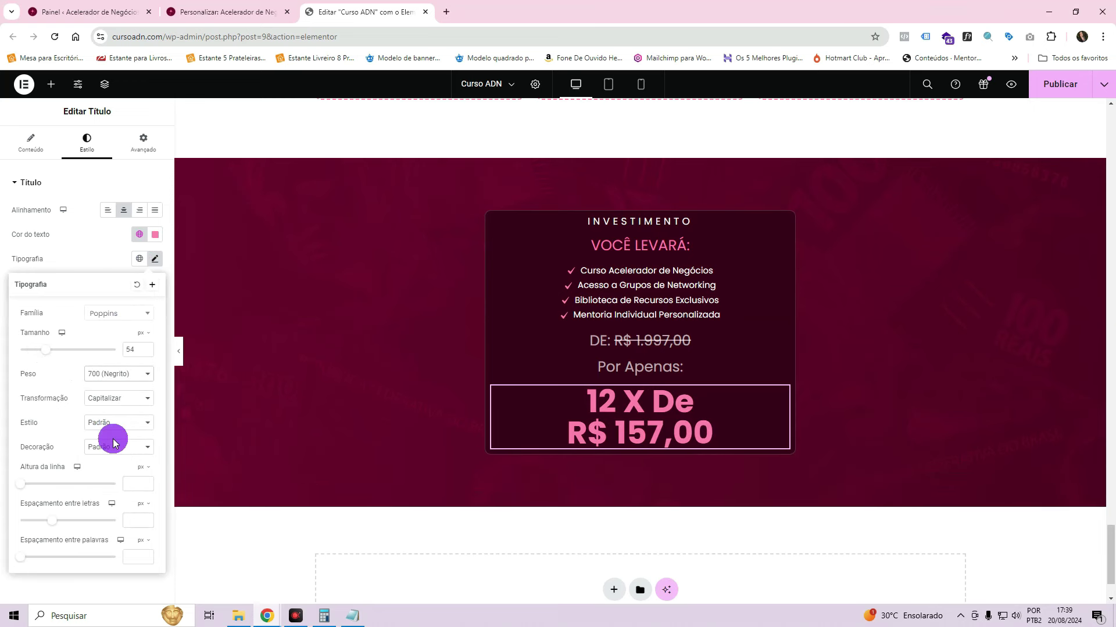
drag(46, 350, 52, 356)
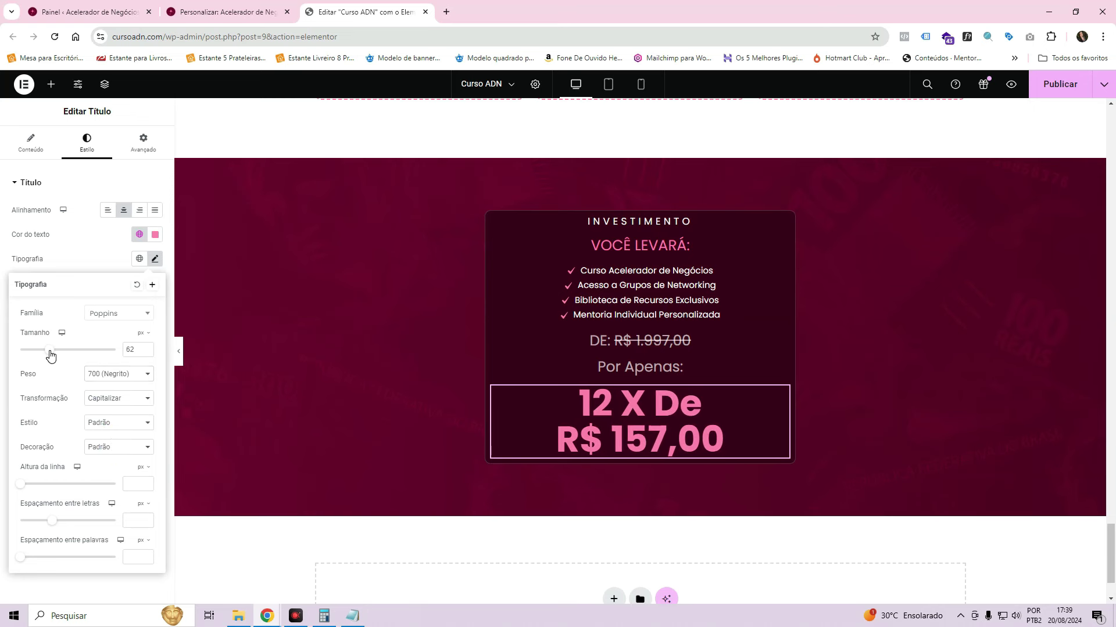
Step: Change the instalment price heading's font family to Montserrat
click(99, 315)
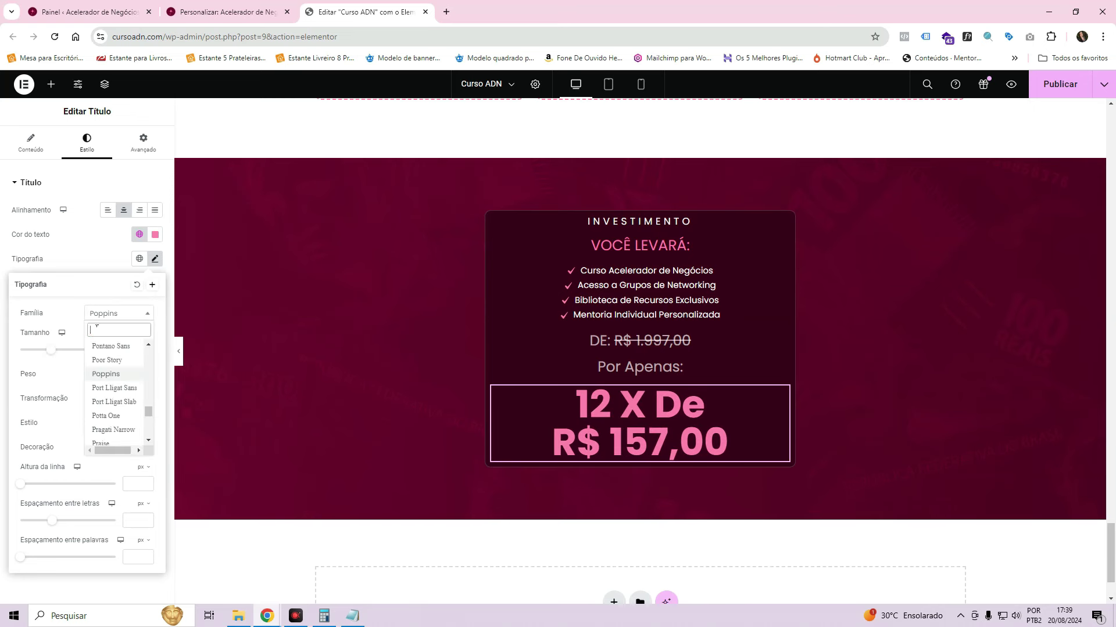
click(97, 330)
text(MONT)
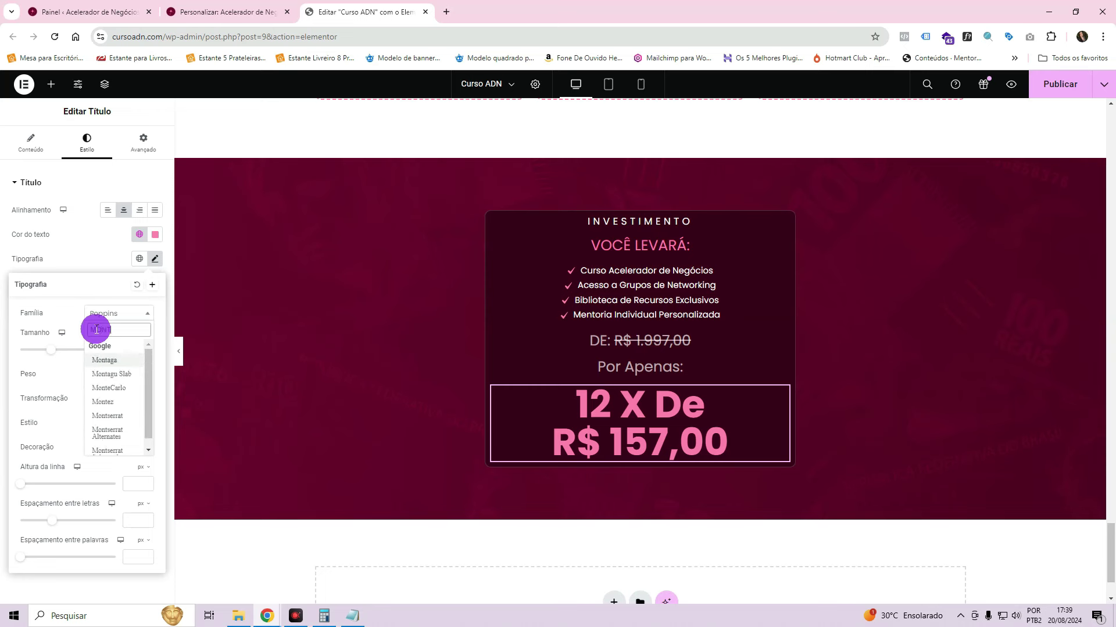
click(125, 417)
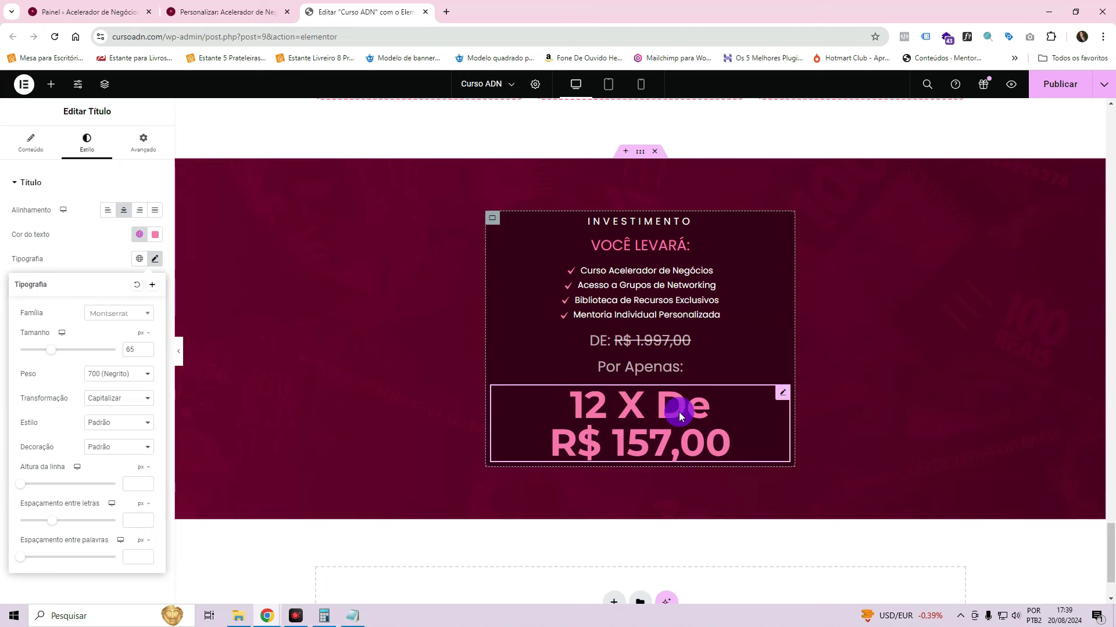
Step: Duplicate 'Por Apenas:', move it below the price, and change its text to 'Ou R$ 1499,00 à vista'
click(85, 242)
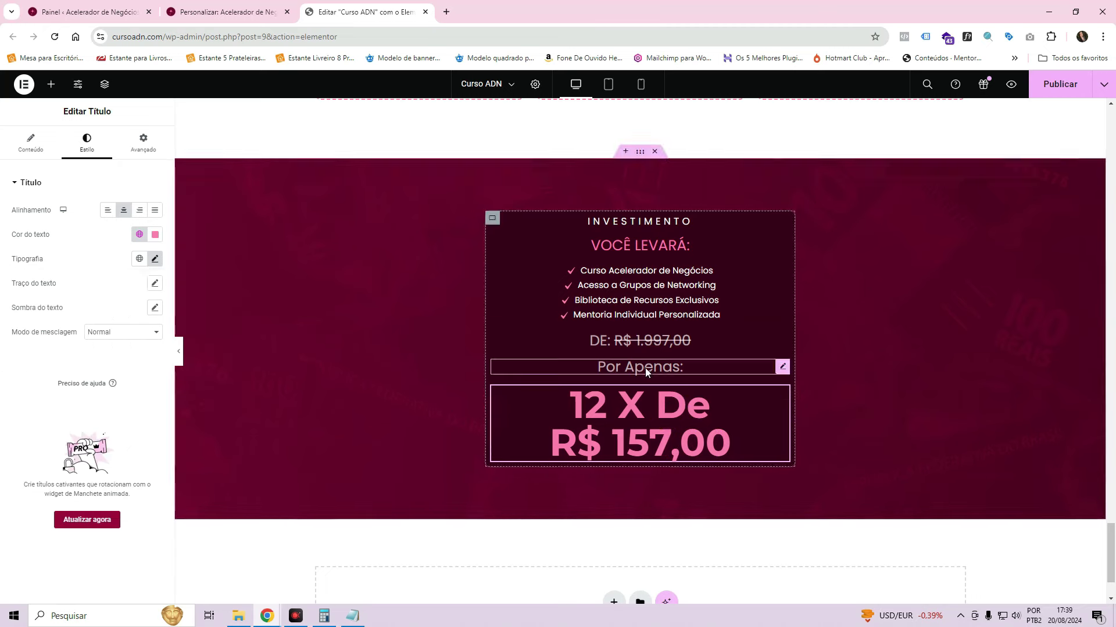
right_click(645, 368)
click(683, 372)
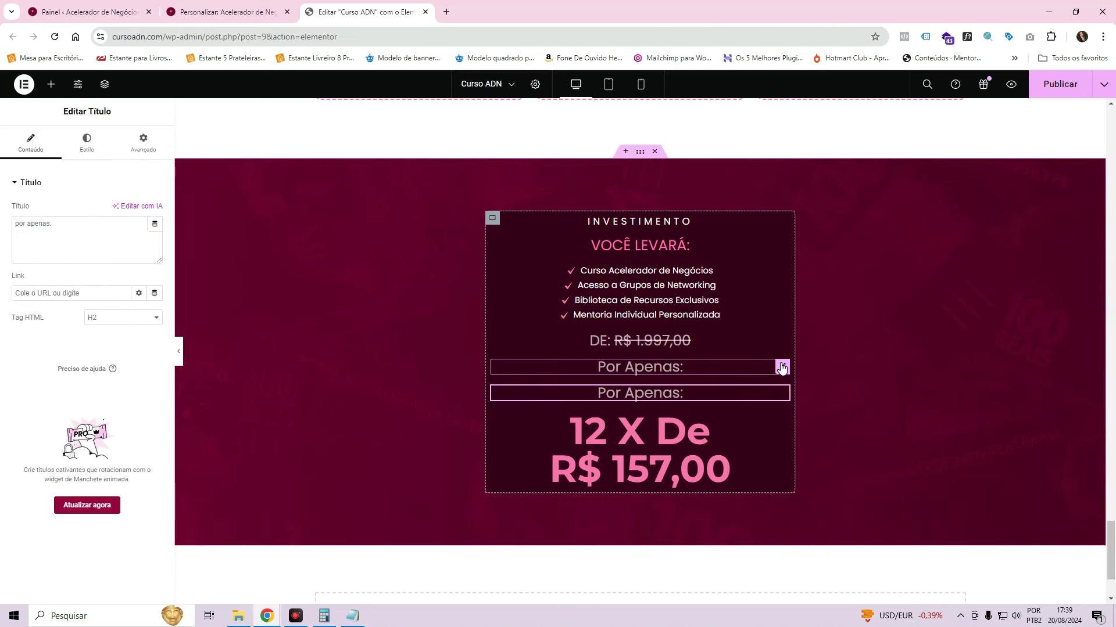
drag(783, 366, 866, 475)
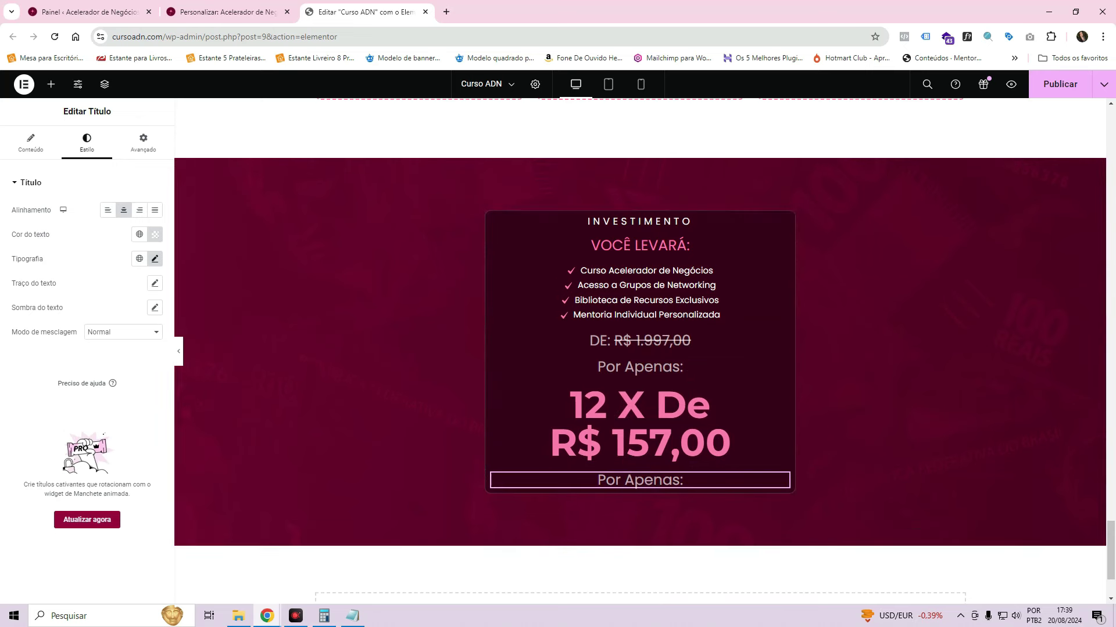
click(26, 153)
text(Ou R$ 1499,00 à vista)
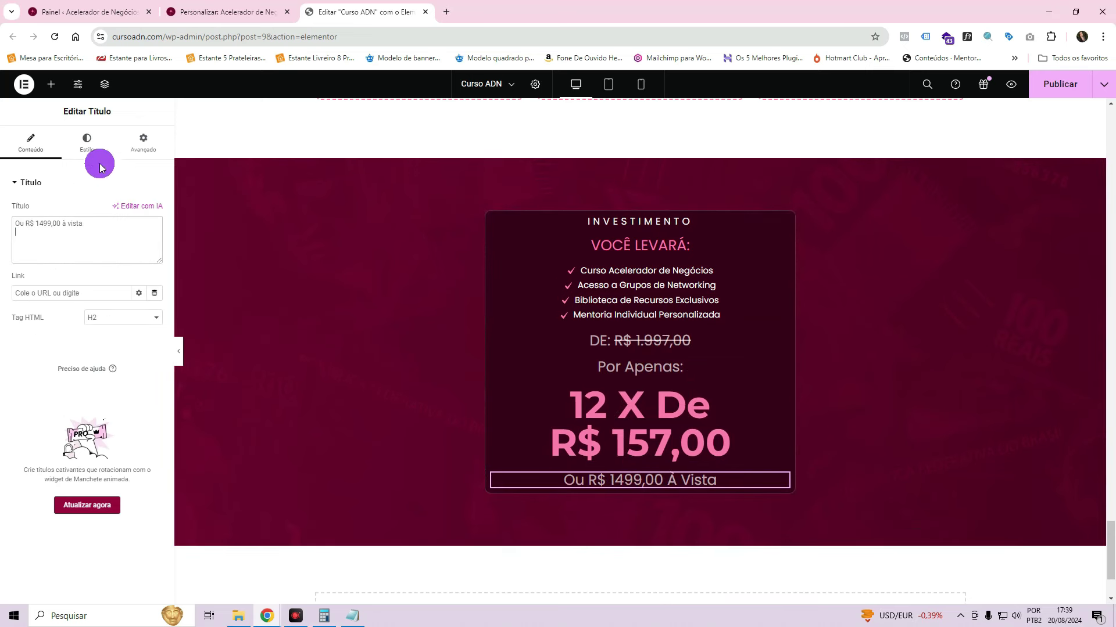
Step: Make the à vista line fully opaque white and uppercase
click(89, 150)
click(155, 234)
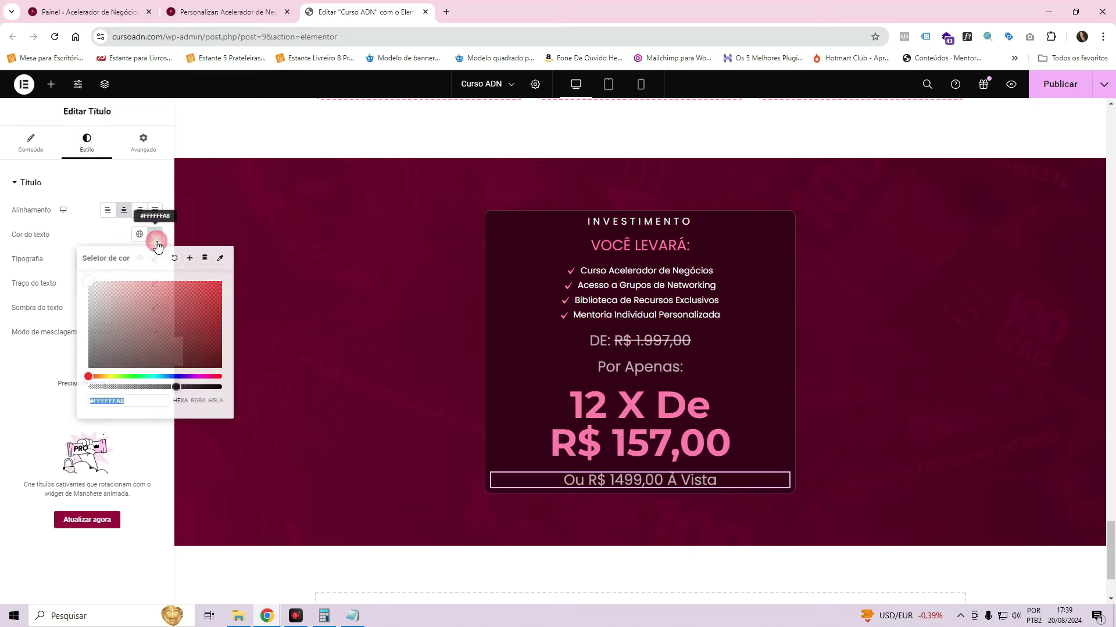
triple_click(140, 396)
drag(176, 387, 130, 456)
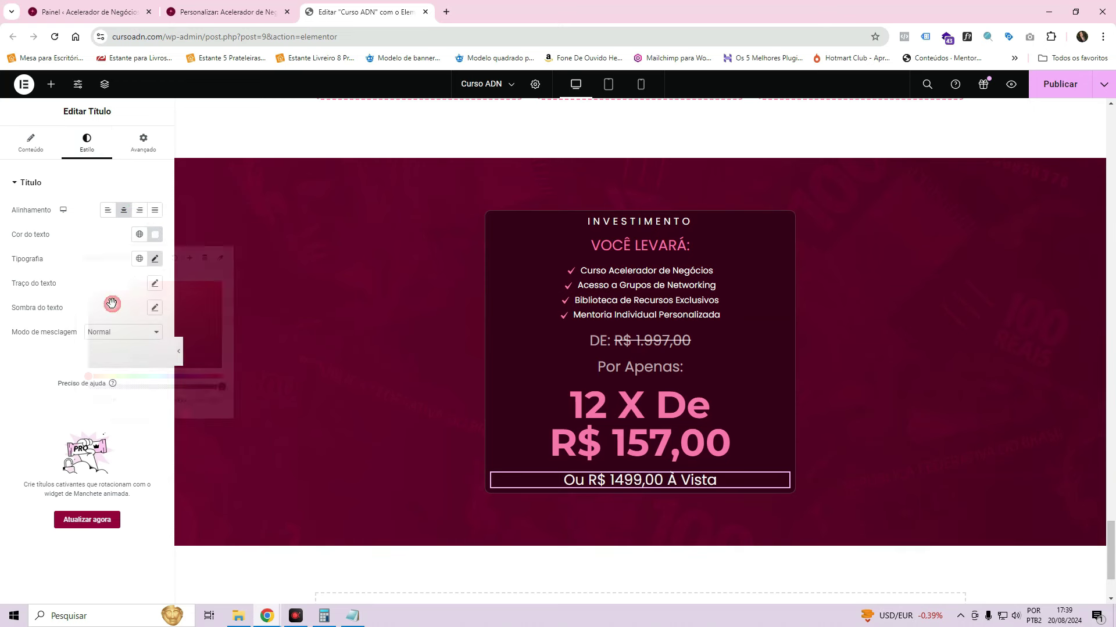
click(152, 260)
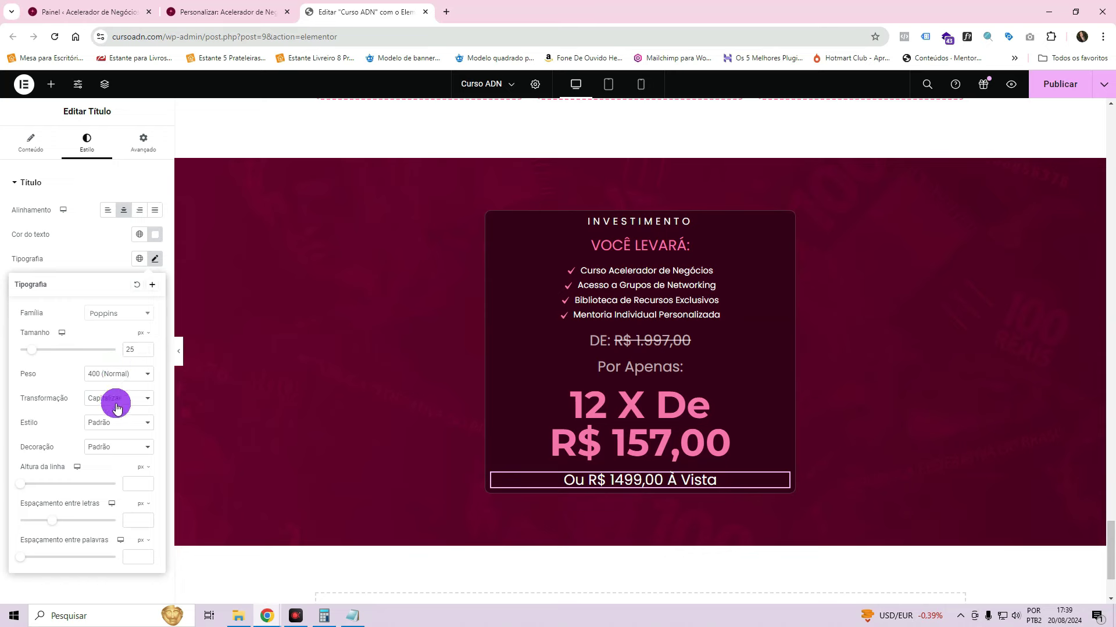
click(116, 398)
click(104, 420)
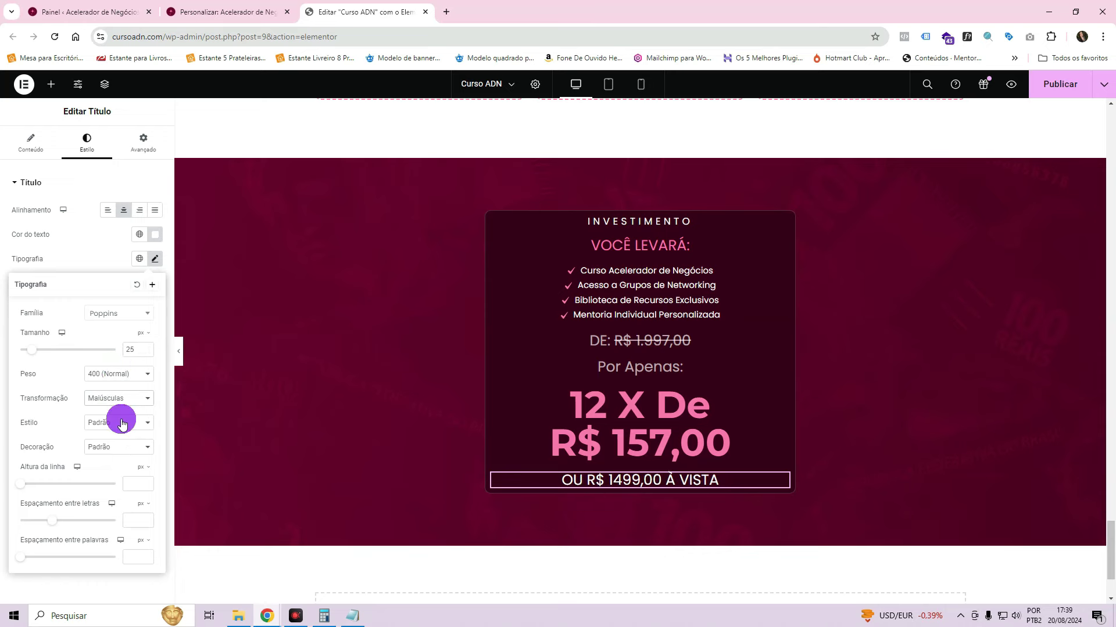
click(104, 241)
scroll(594, 279, up, 6)
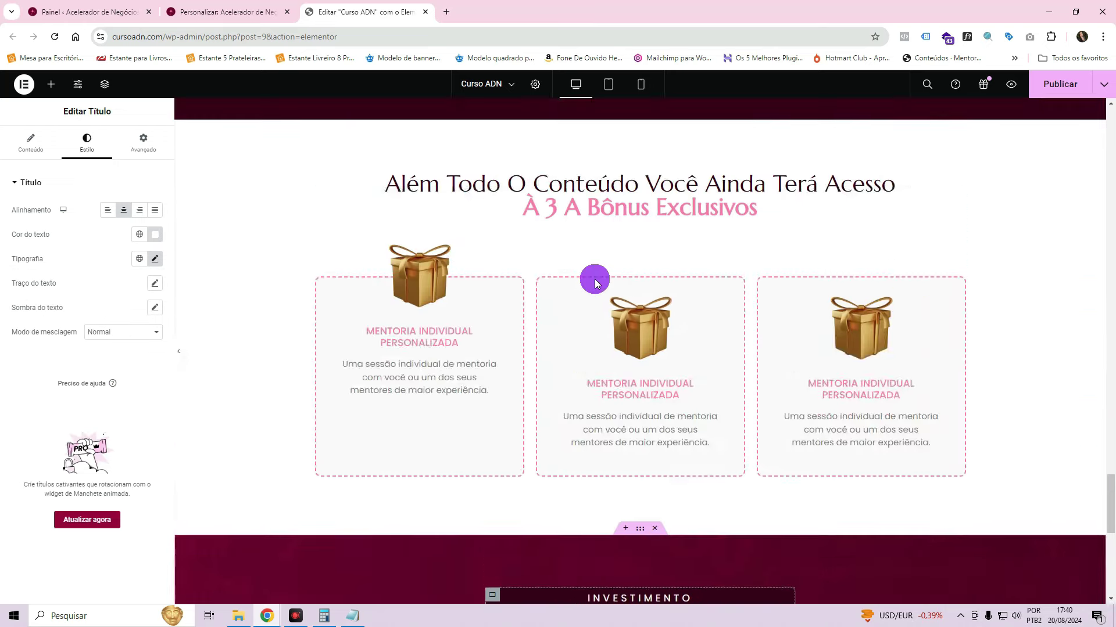
scroll(595, 279, up, 15)
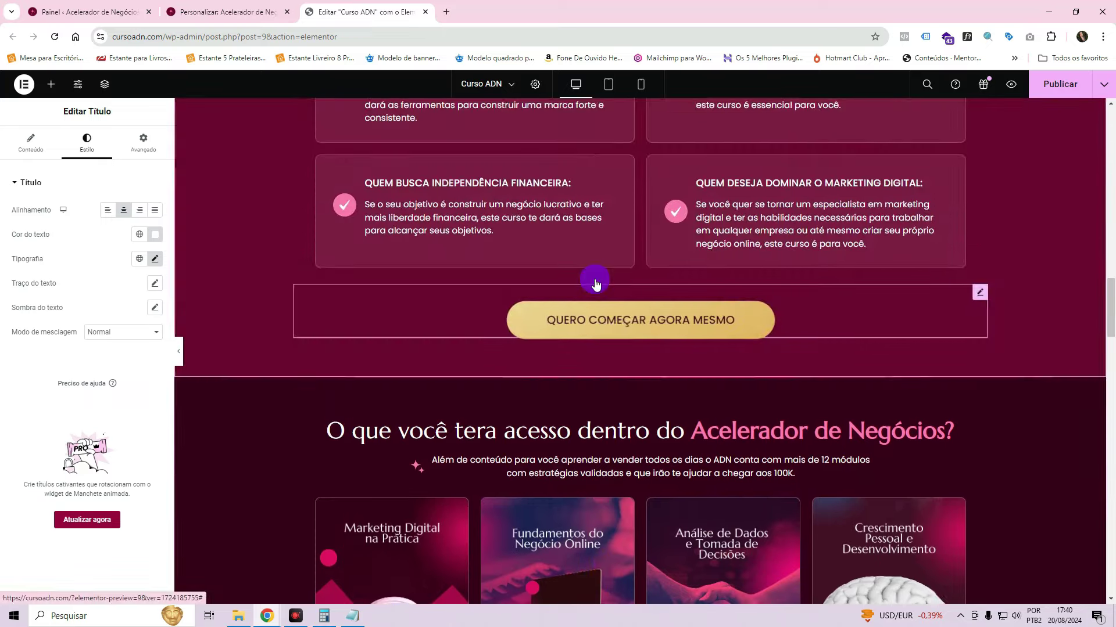
Step: Copy the hero's gold button and paste it below the à vista price line
right_click(616, 319)
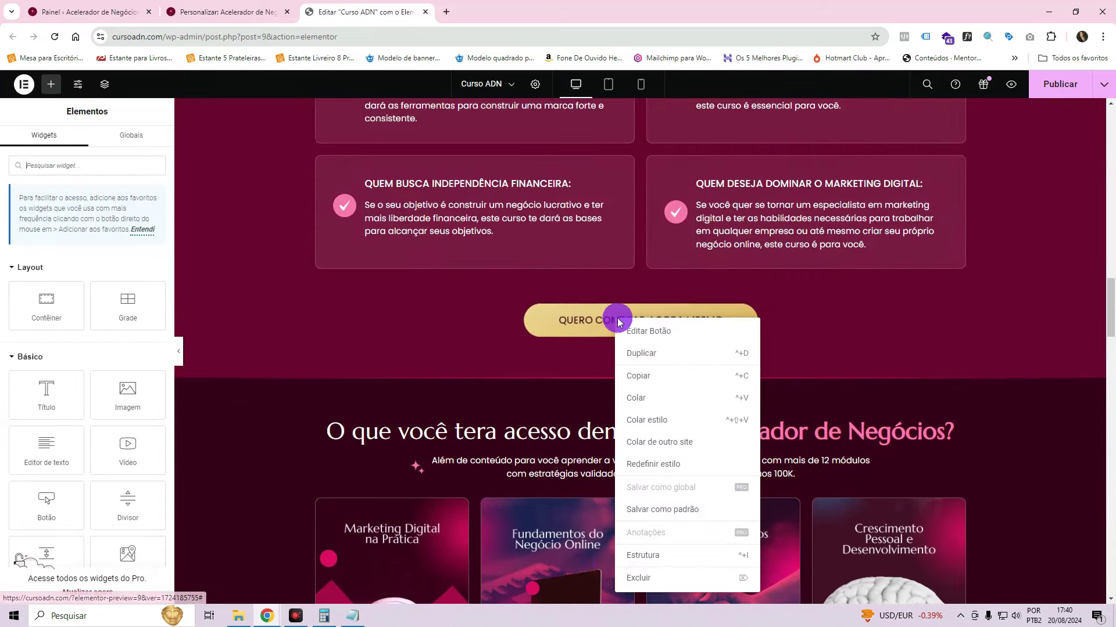
click(670, 379)
scroll(670, 380, up, 10)
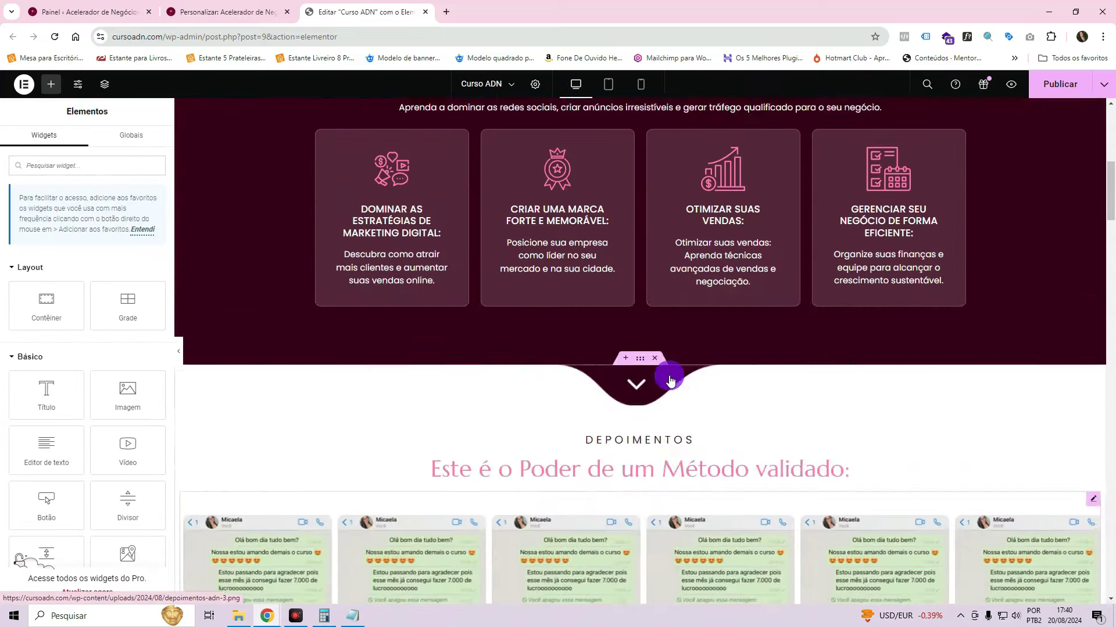
scroll(668, 379, up, 10)
right_click(635, 351)
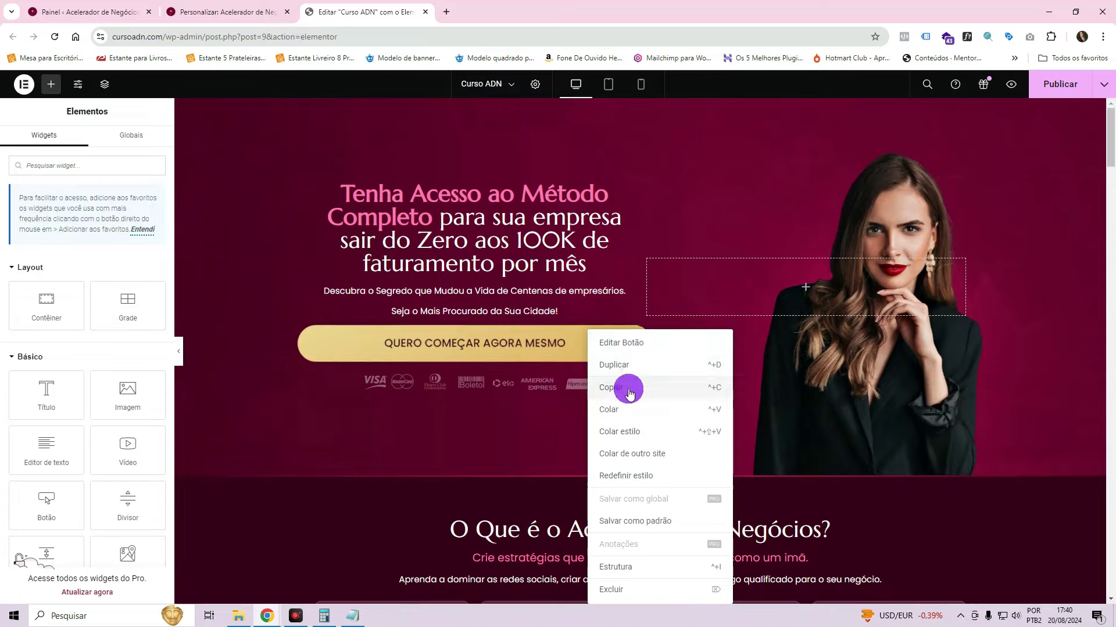
click(629, 390)
scroll(630, 375, down, 20)
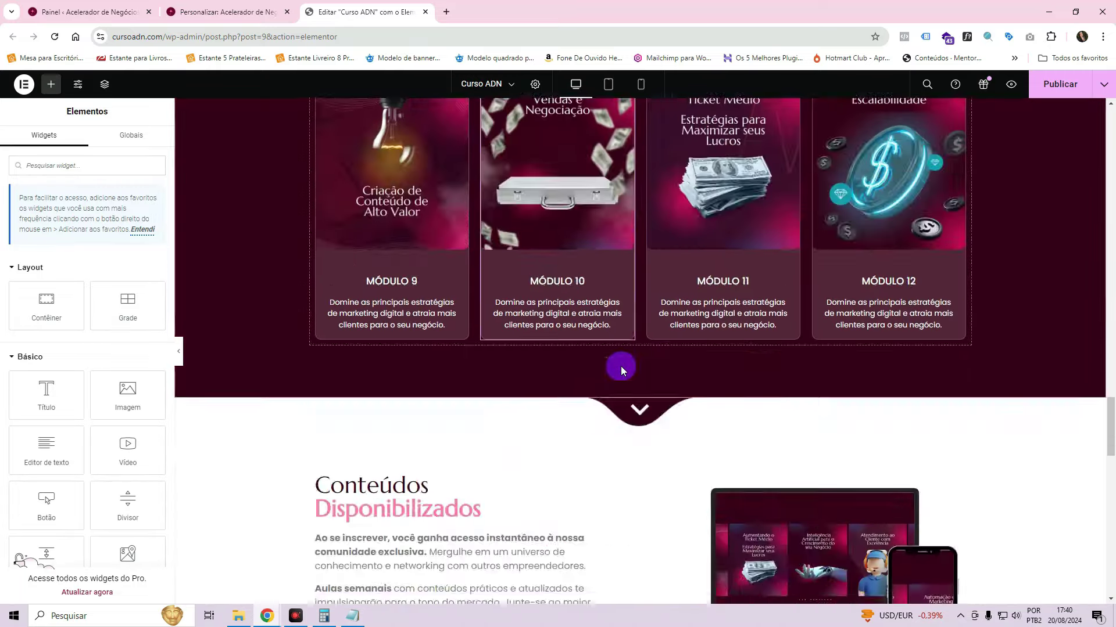
scroll(620, 366, down, 15)
right_click(618, 355)
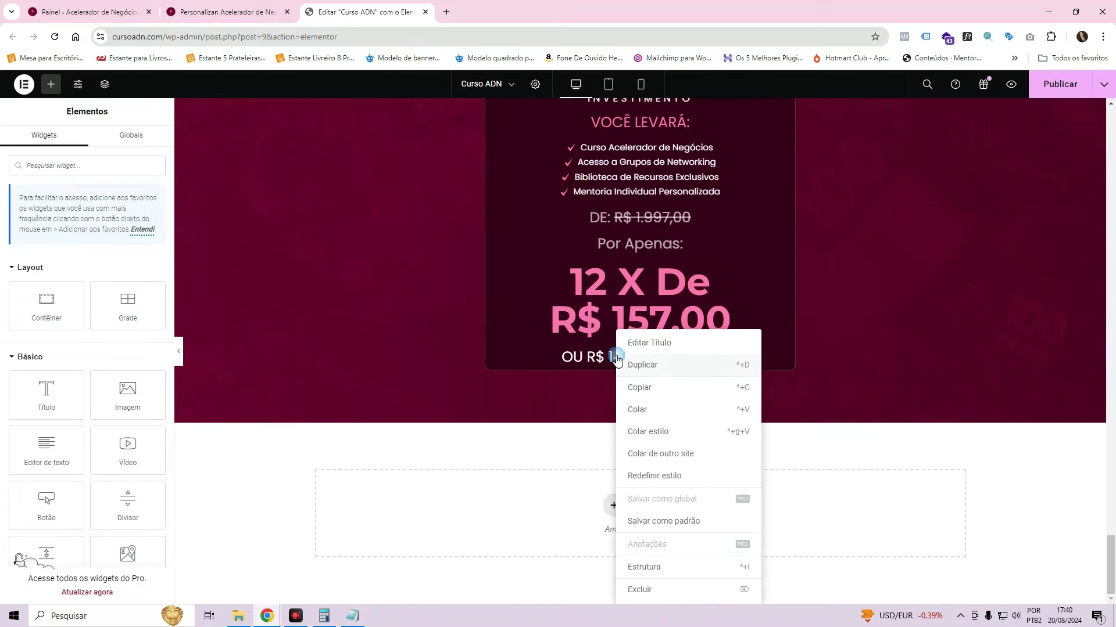
click(700, 411)
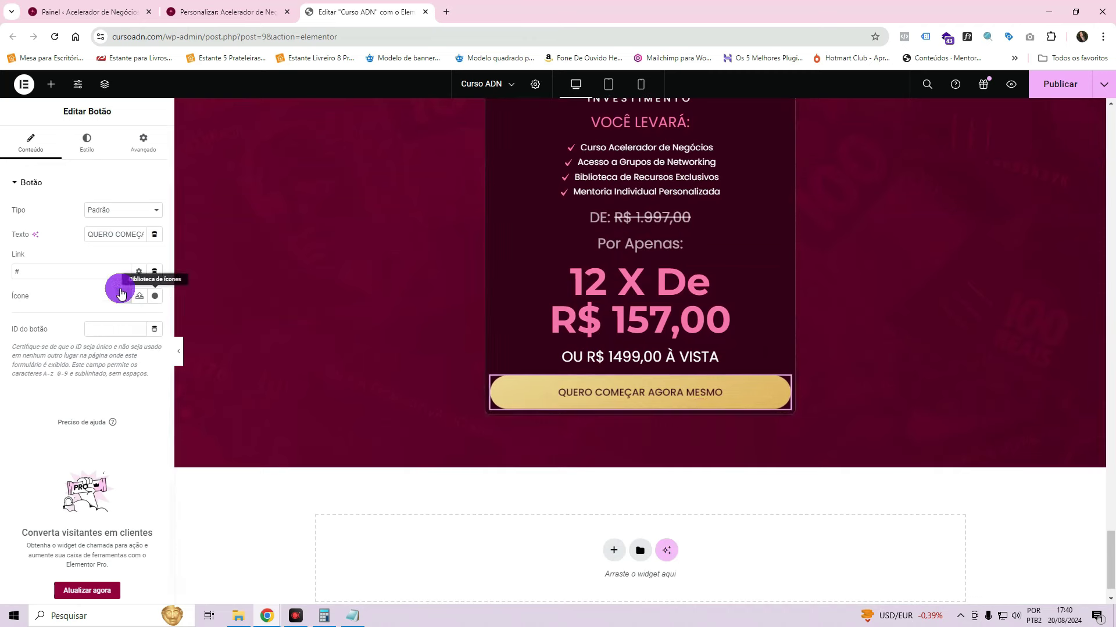
Step: Change the pasted button's label to 'QUERO ACELERAR O MEU NEGÓCIO'
triple_click(116, 235)
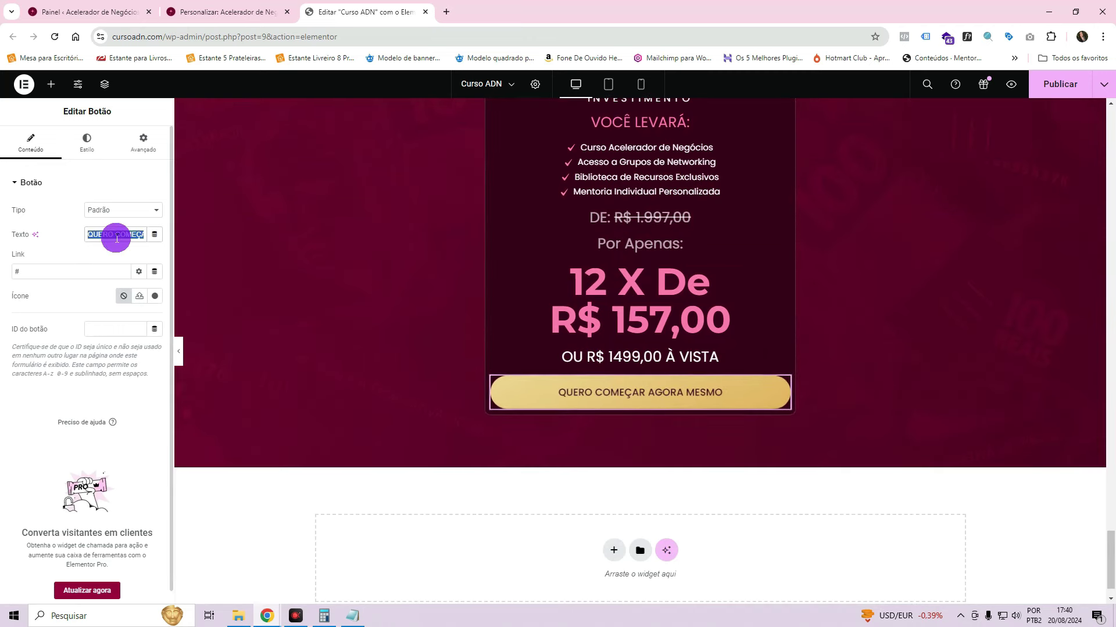
text(que)
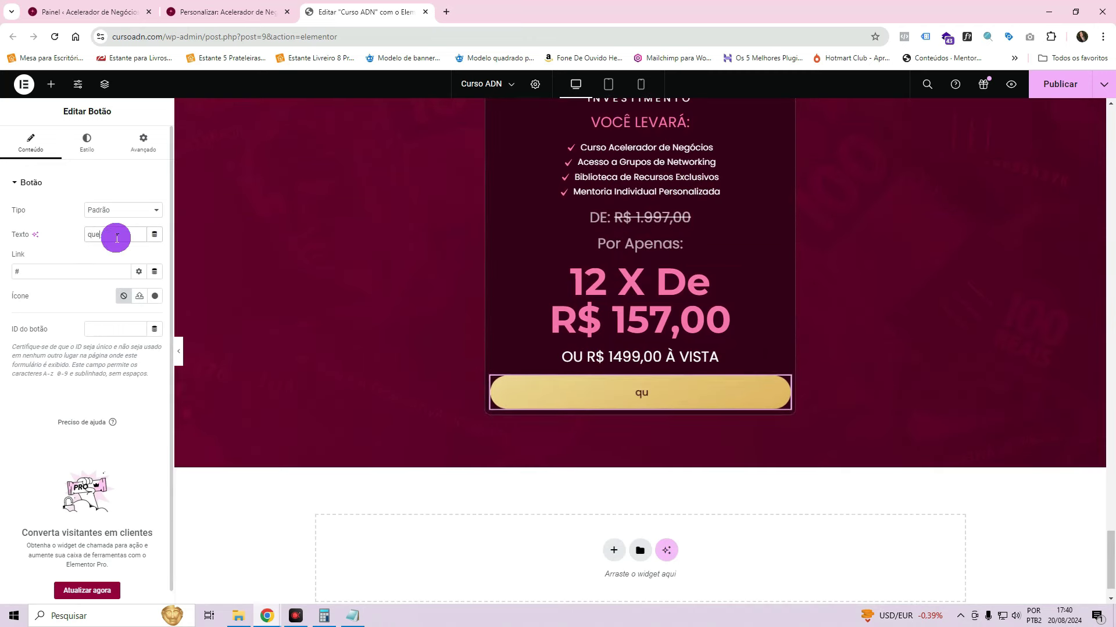
text(ro acelera)
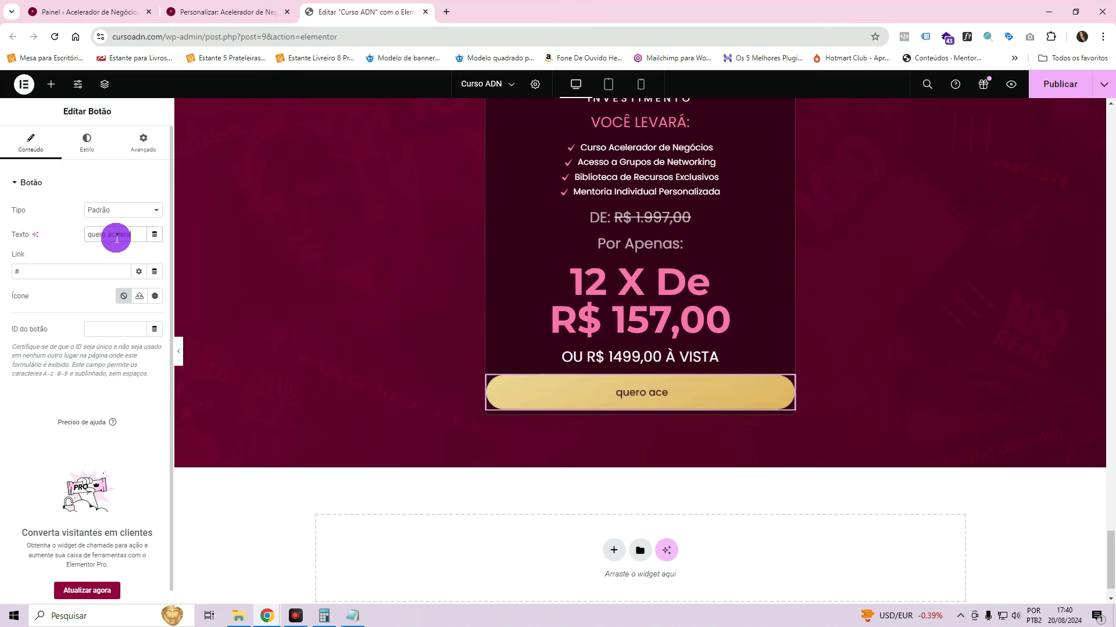
text(r o meu ne)
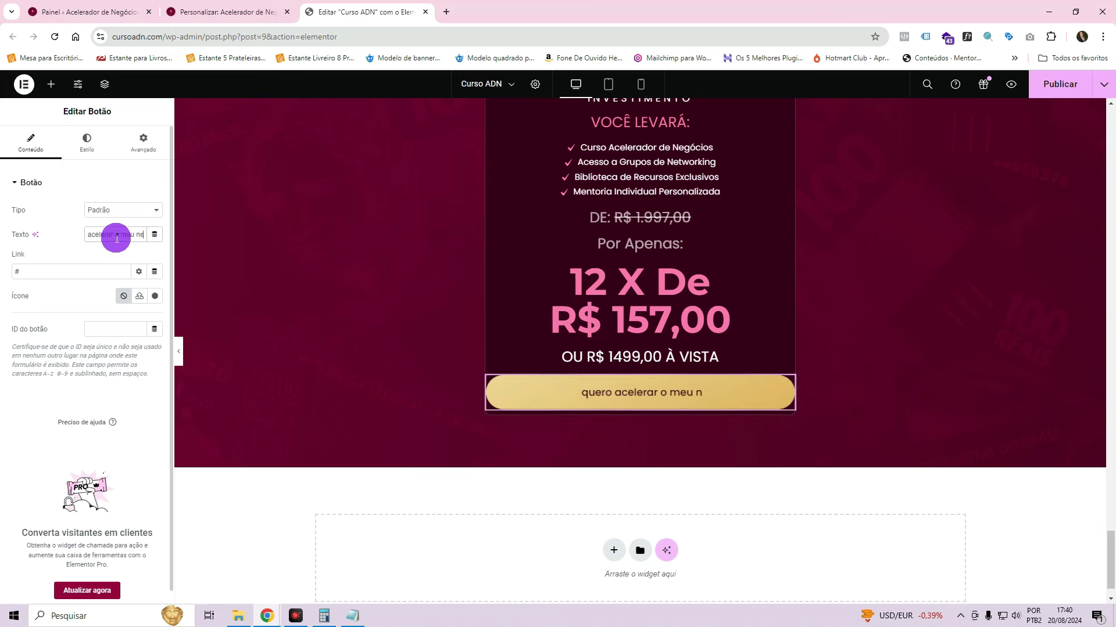
text(gócio)
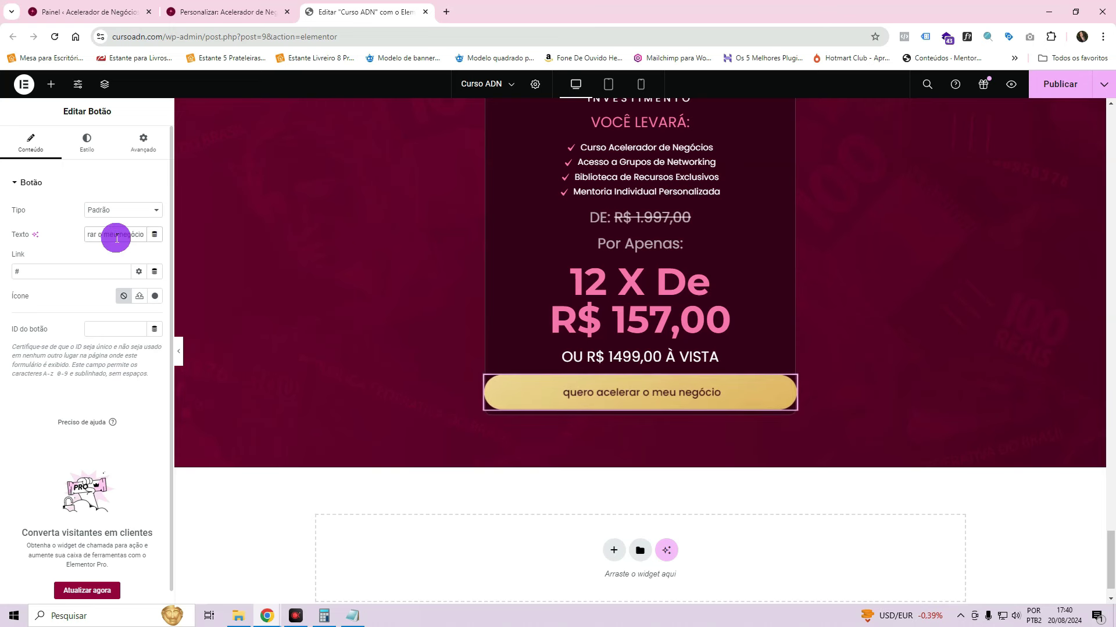
triple_click(118, 230)
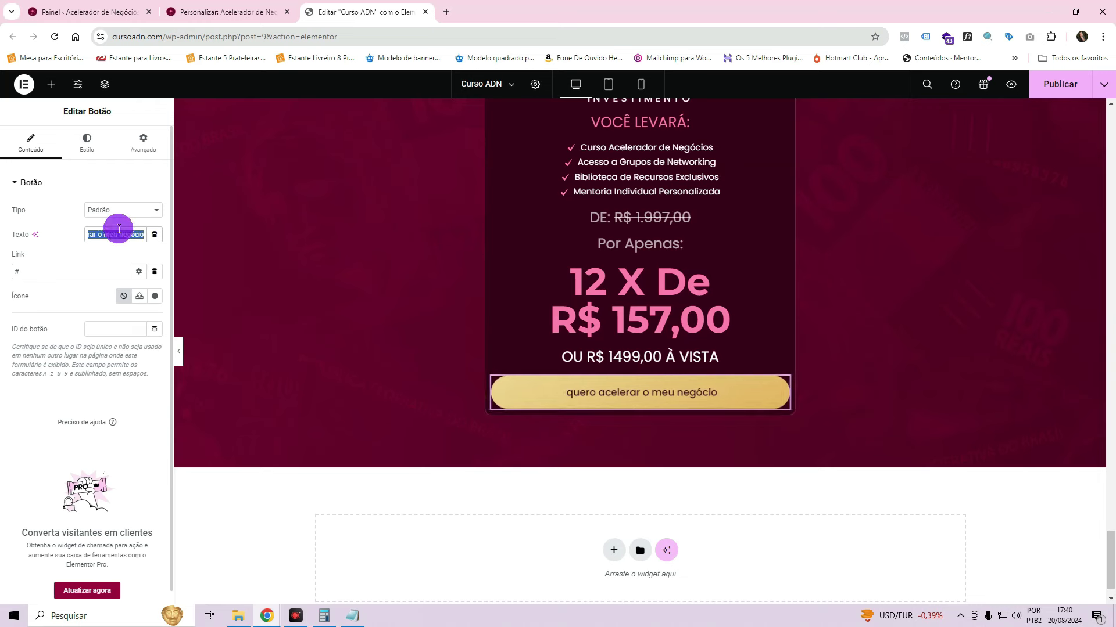
text(QUERO ACELERAR O MEU NEGÓCIO)
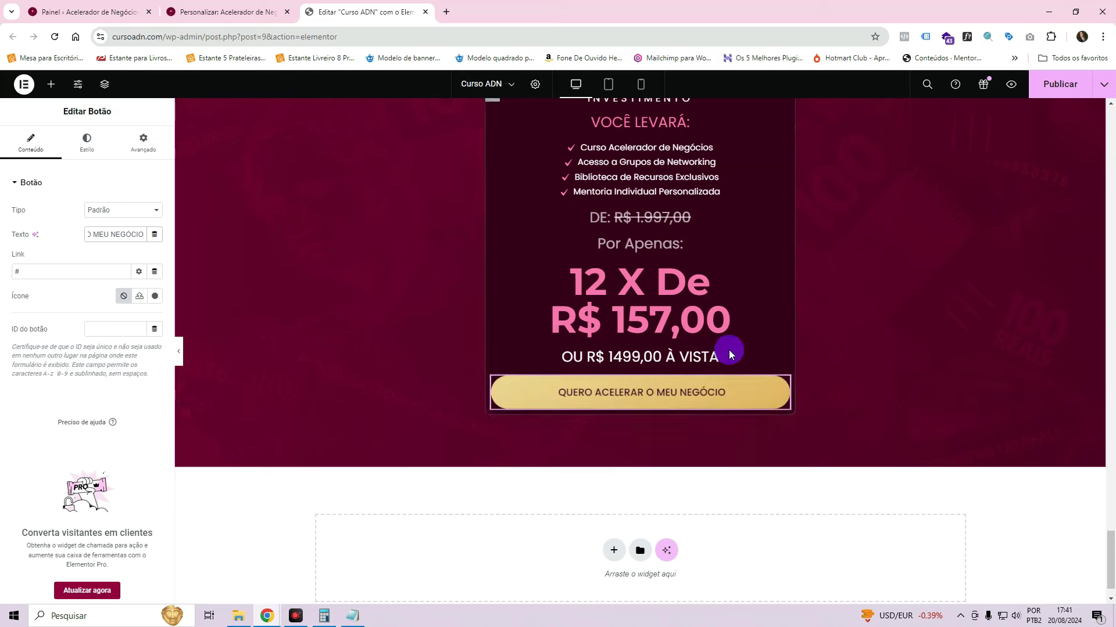
scroll(506, 203, up, 2)
Step: Set the pricing box container's top and bottom padding to 50
click(492, 211)
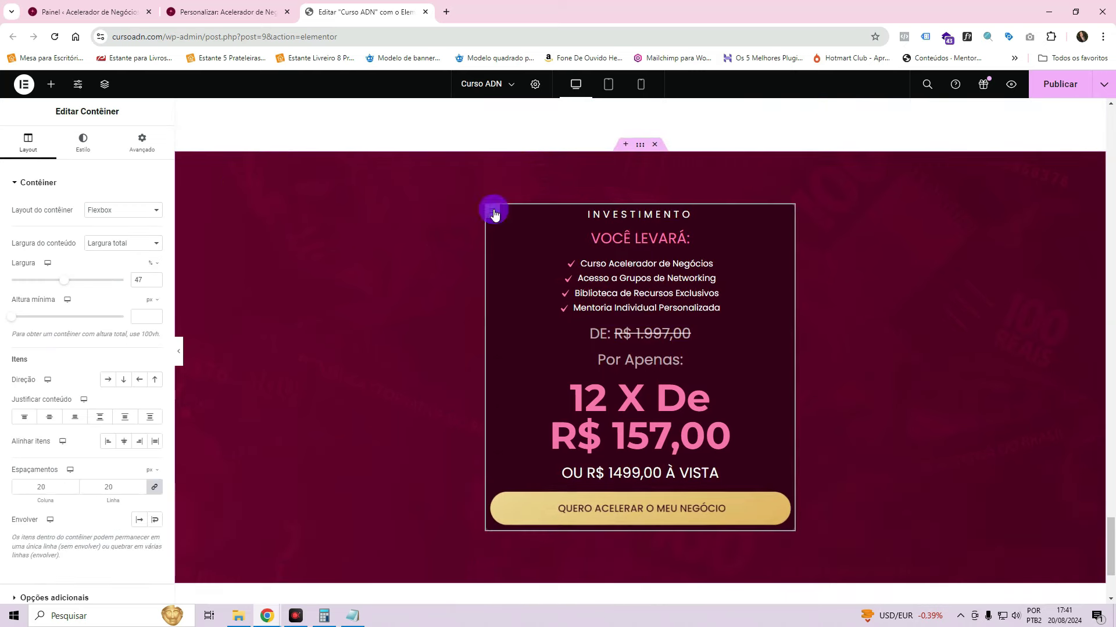
click(135, 160)
click(123, 266)
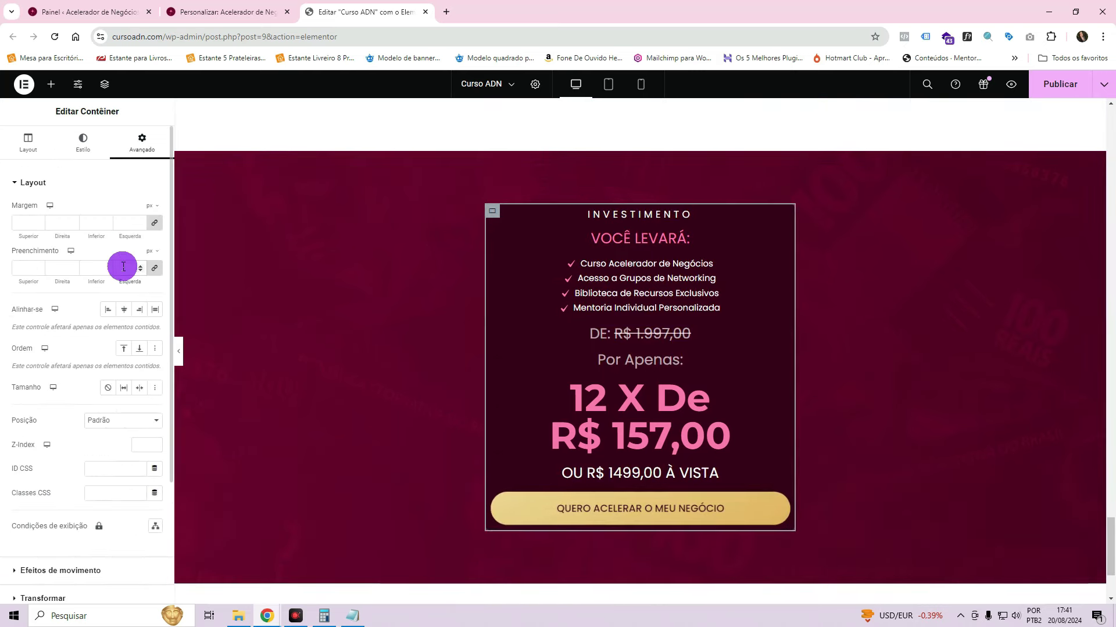
text(30)
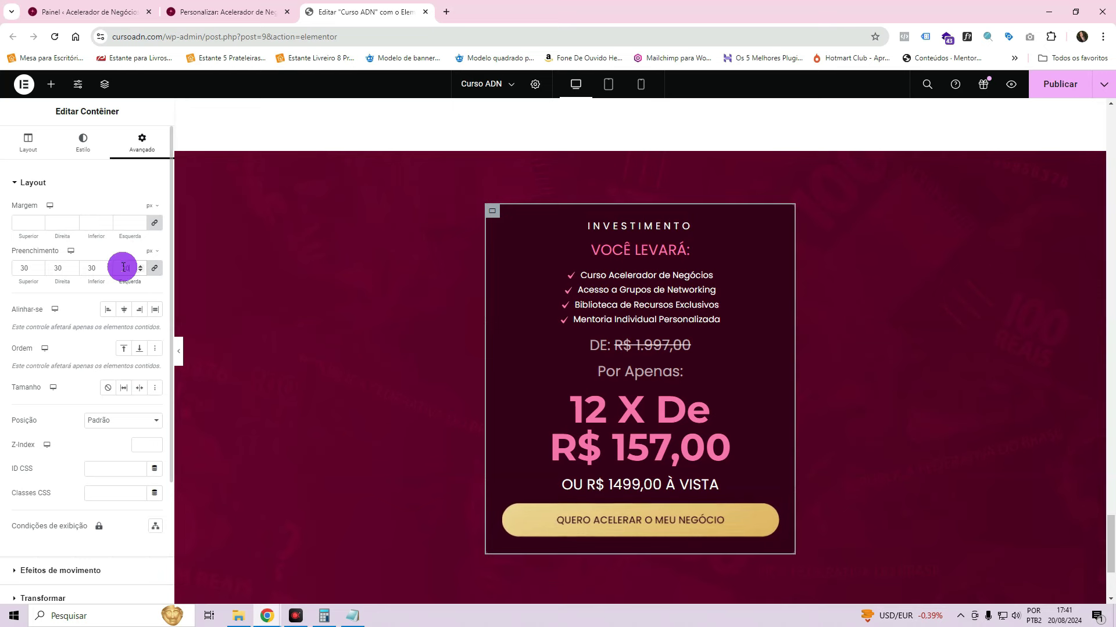
click(31, 267)
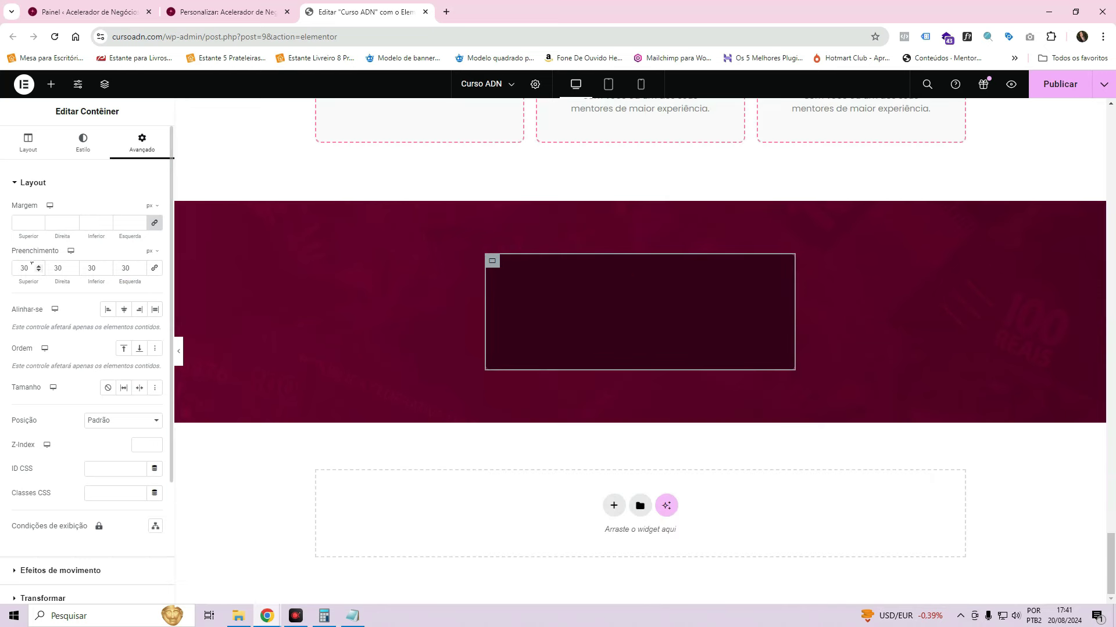
text(50)
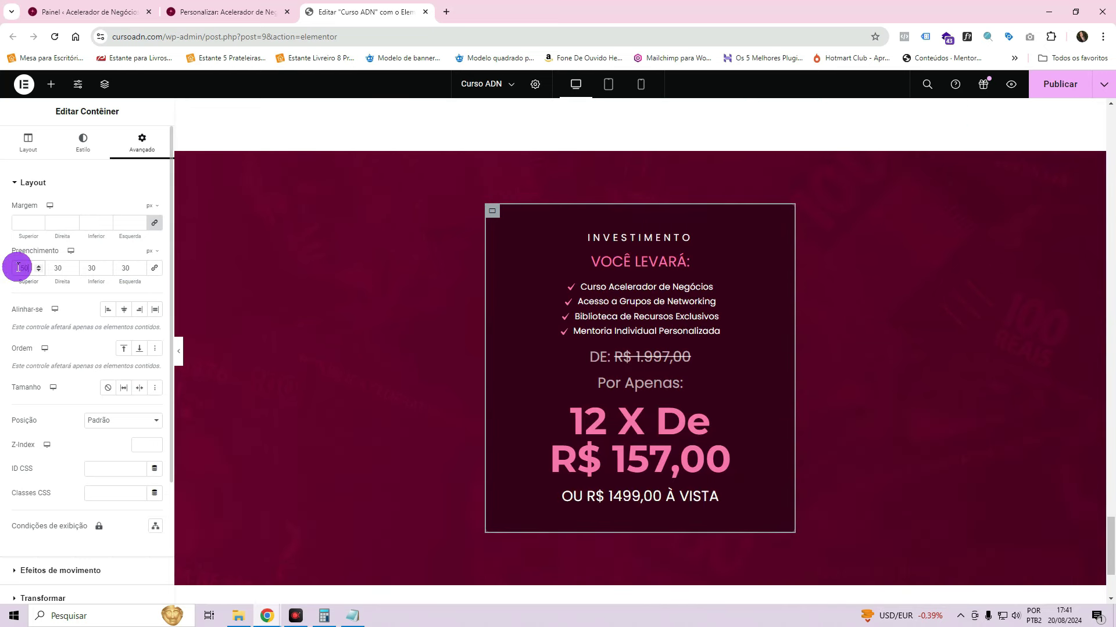
double_click(81, 268)
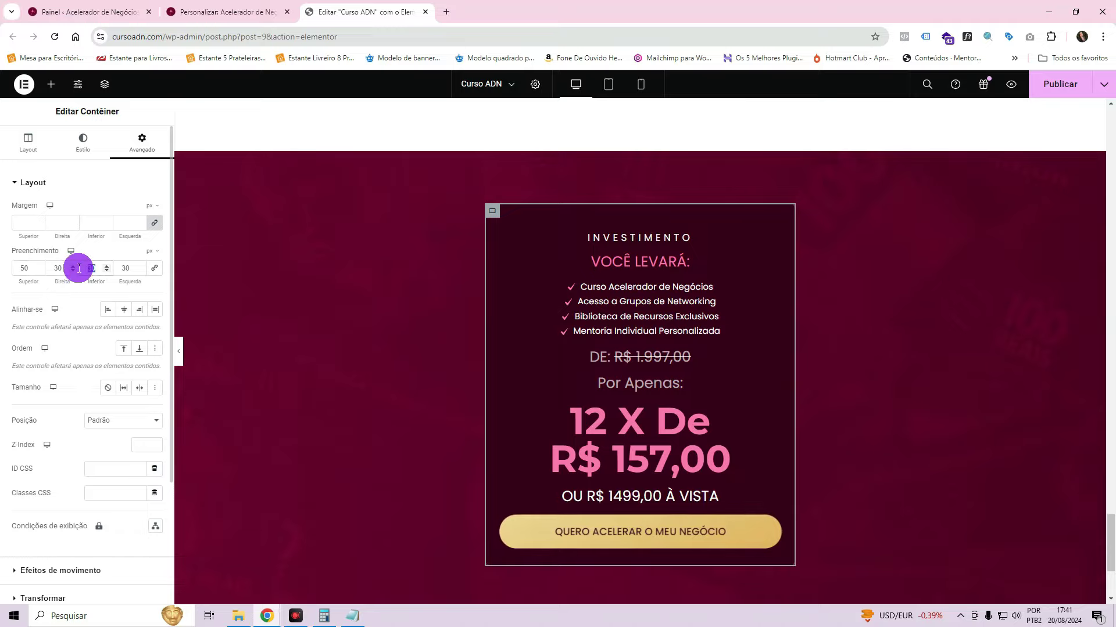
text(50)
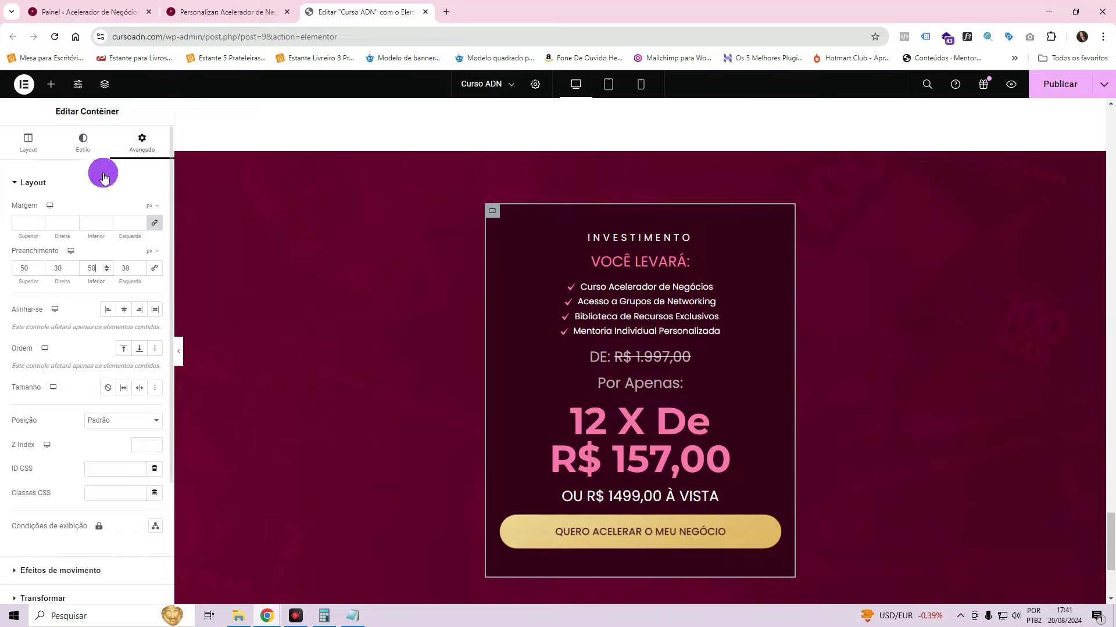
Step: Copy the card logos image from the hero and paste it below the gold button
scroll(759, 319, up, 10)
scroll(758, 319, up, 15)
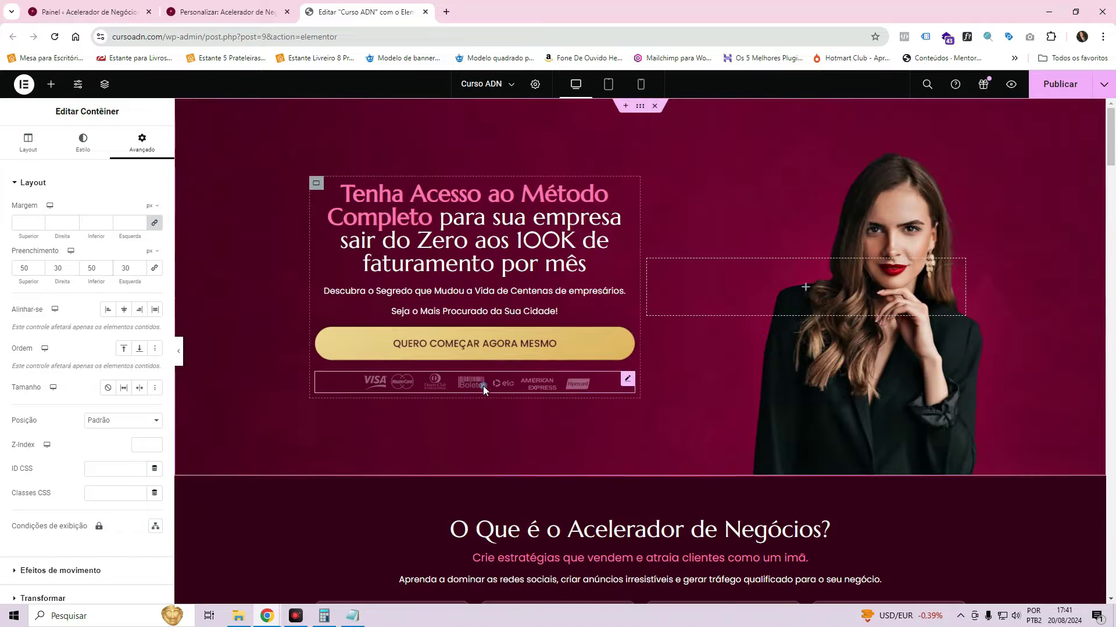
right_click(483, 390)
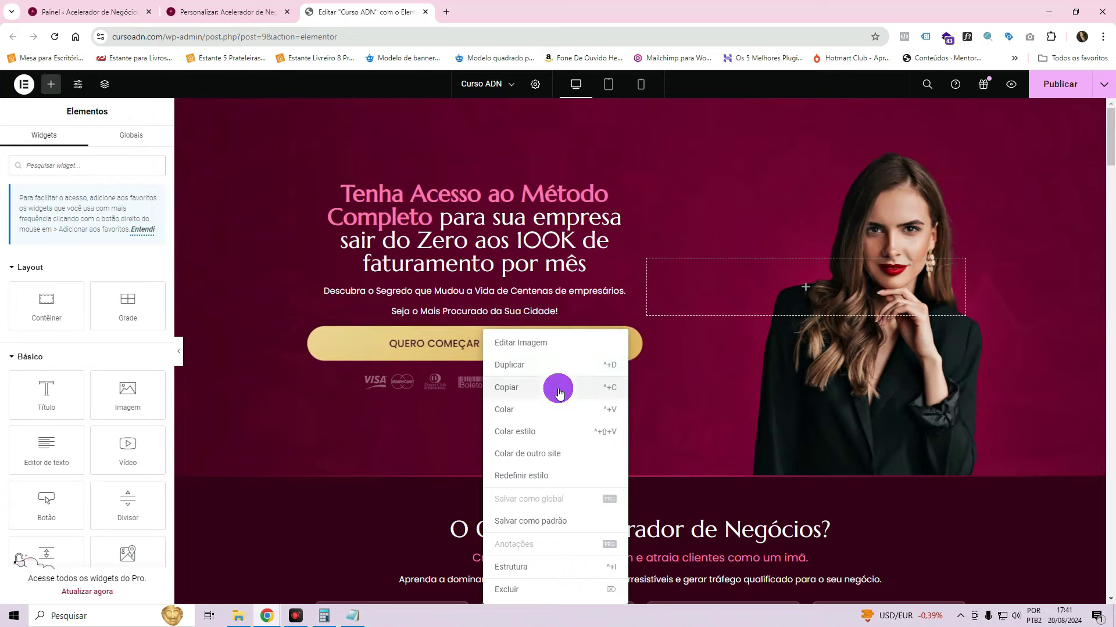
click(558, 386)
scroll(715, 388, down, 10)
scroll(731, 376, down, 5)
right_click(671, 327)
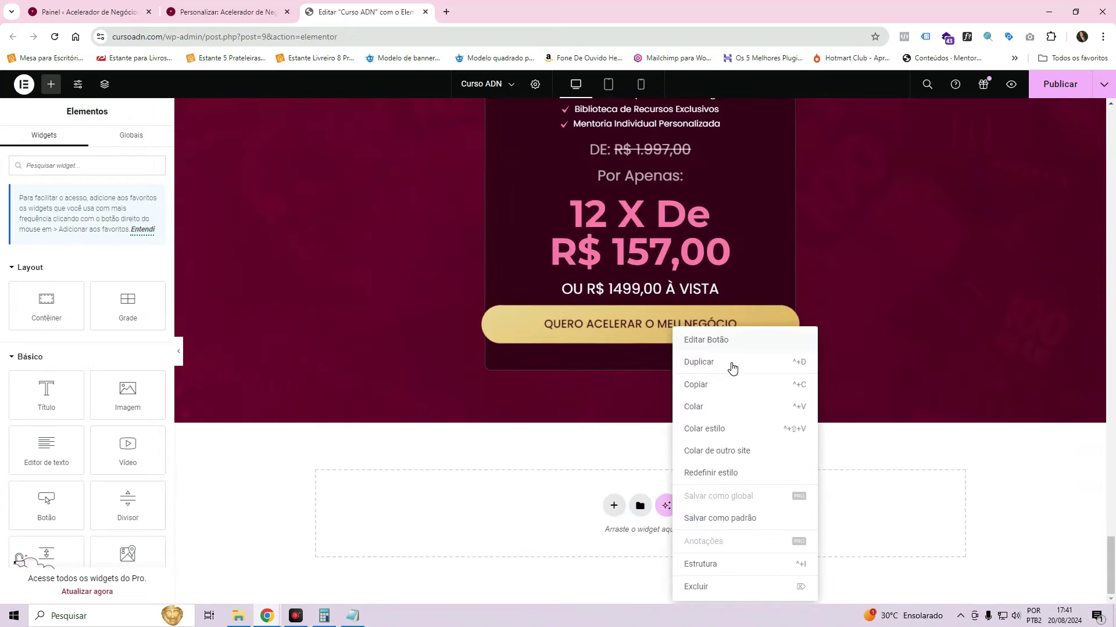
click(760, 404)
scroll(864, 360, up, 3)
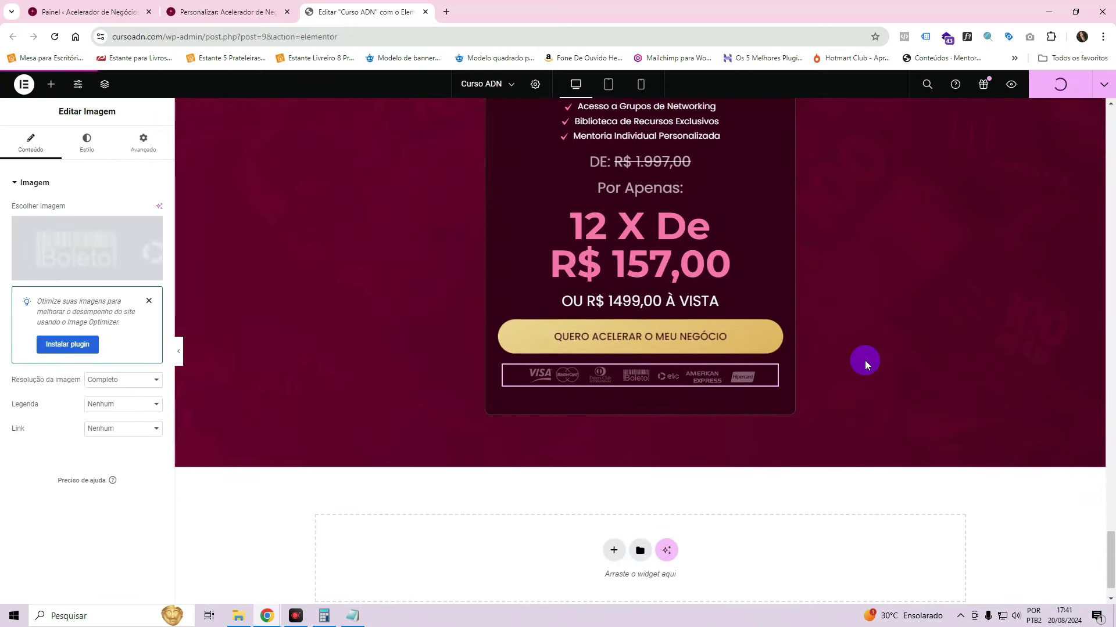
scroll(954, 256, down, 3)
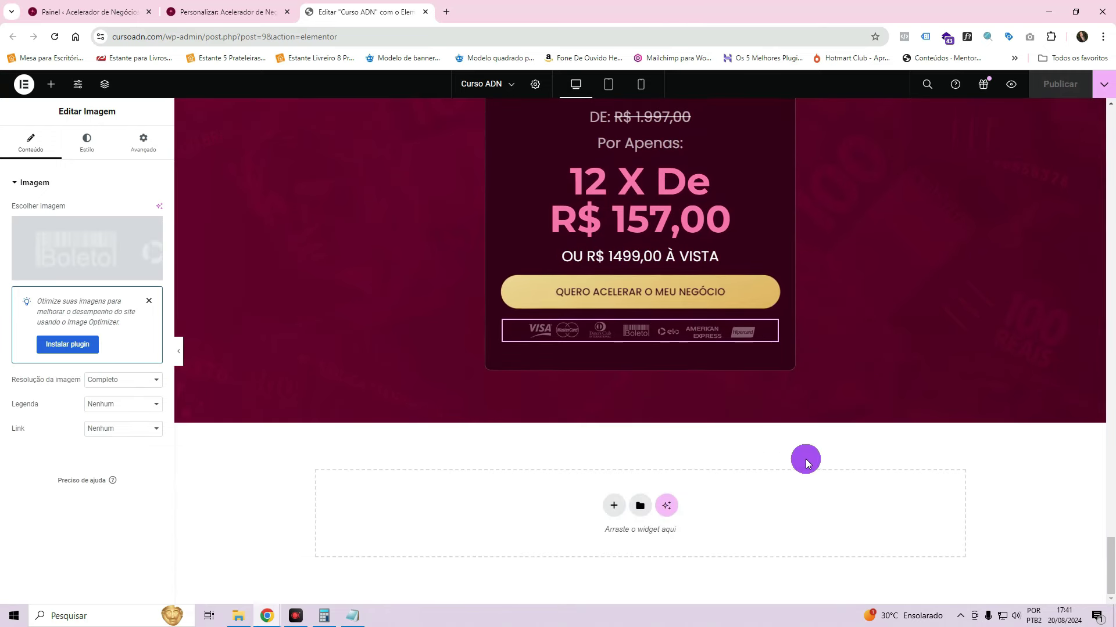
Step: Add a single-column flexbox container with padding 50 and the vermelho medio background
click(613, 505)
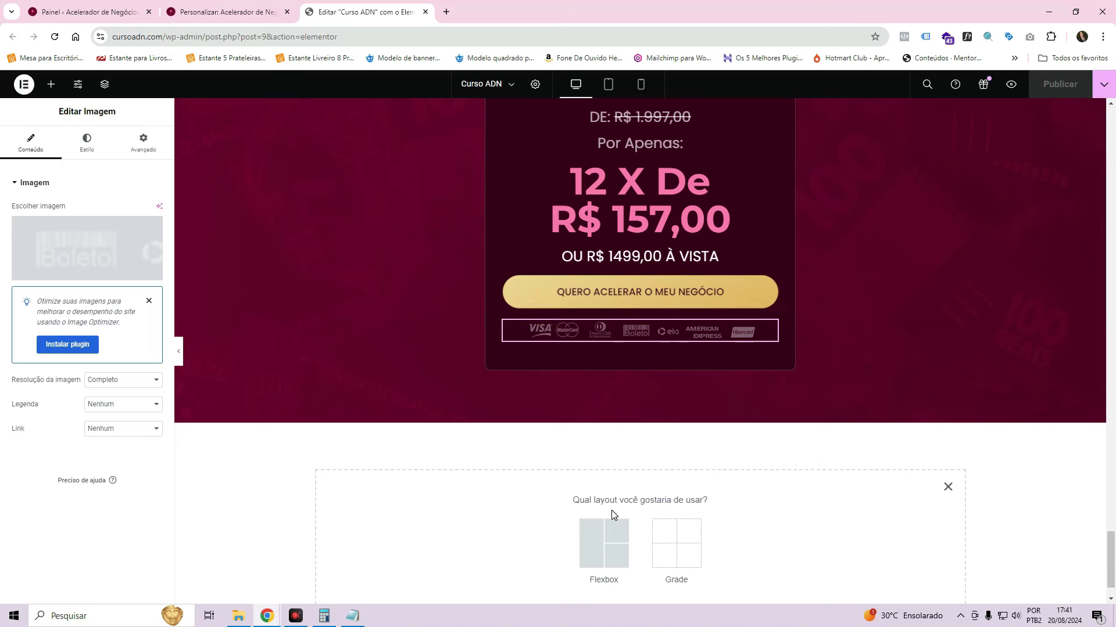
click(601, 540)
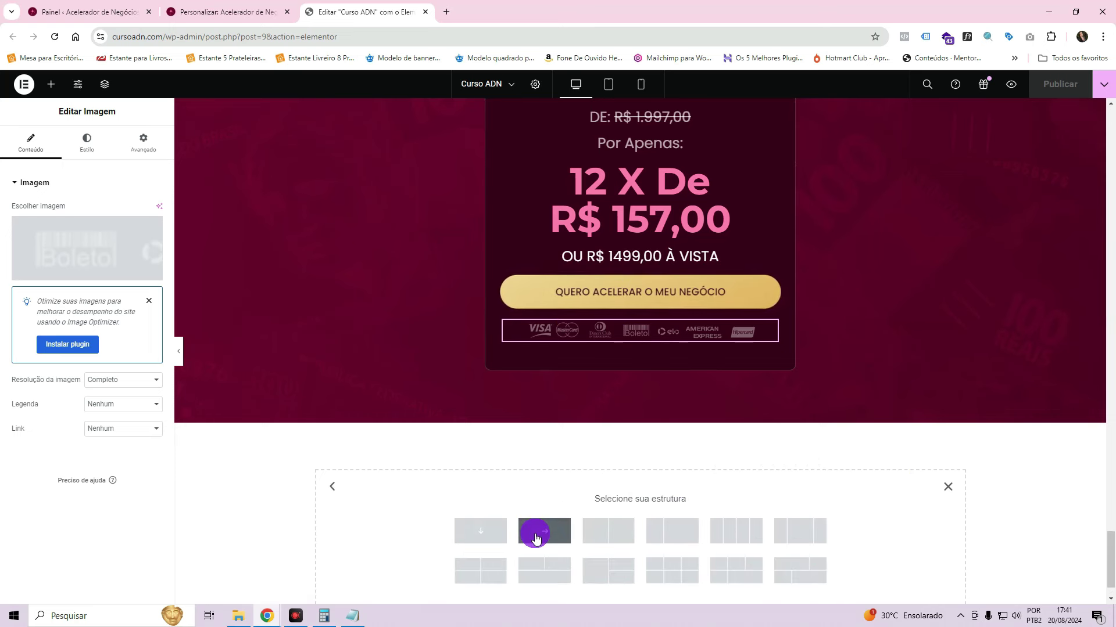
click(482, 534)
click(142, 144)
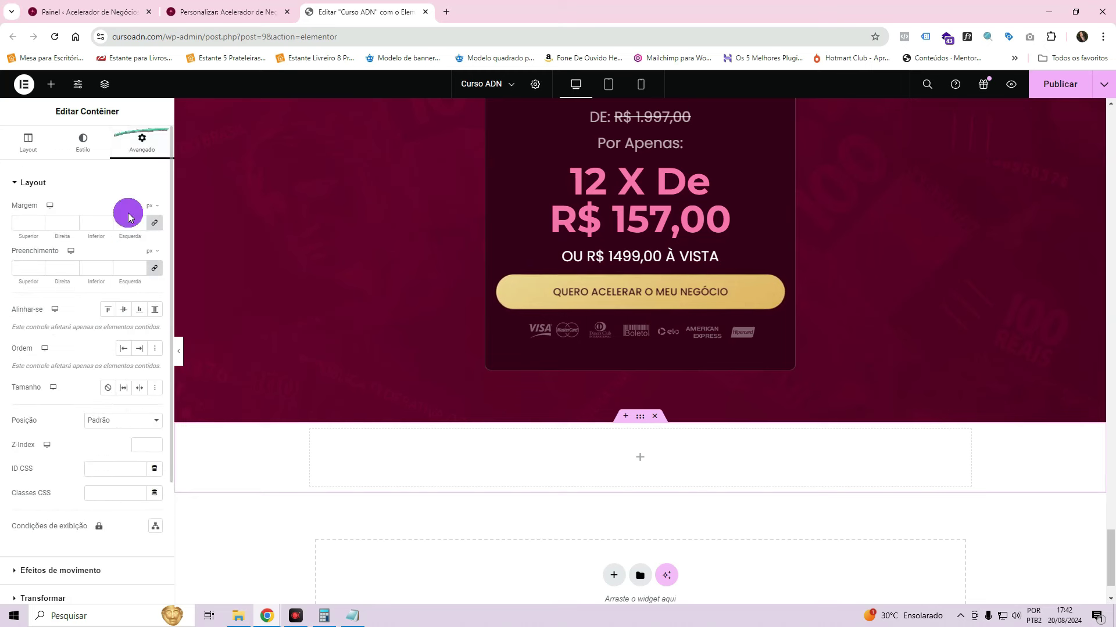
click(133, 268)
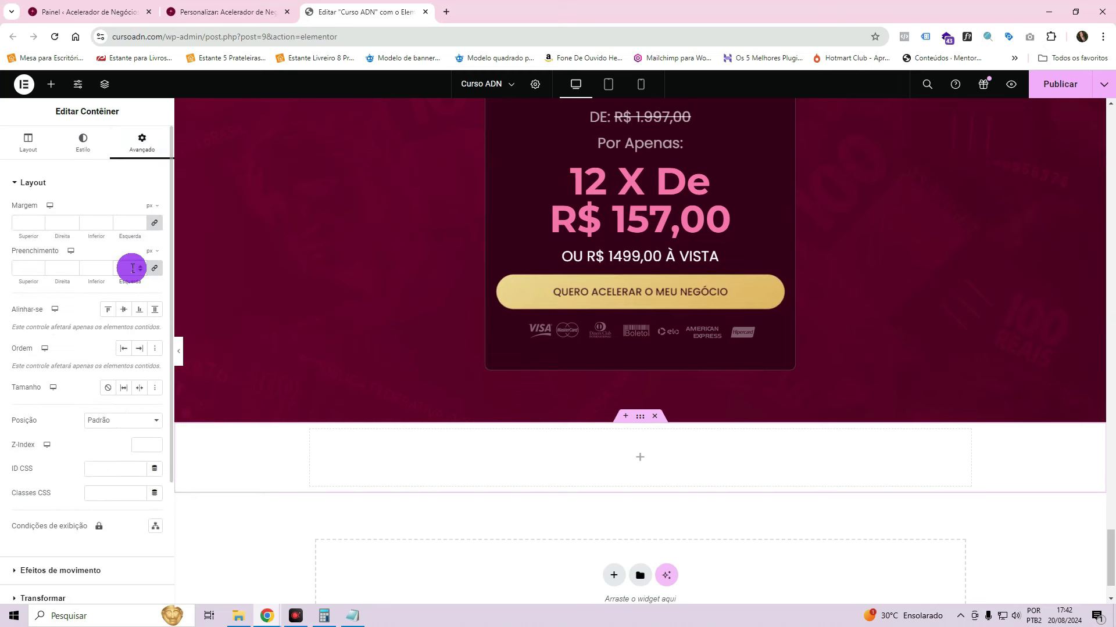
text(50)
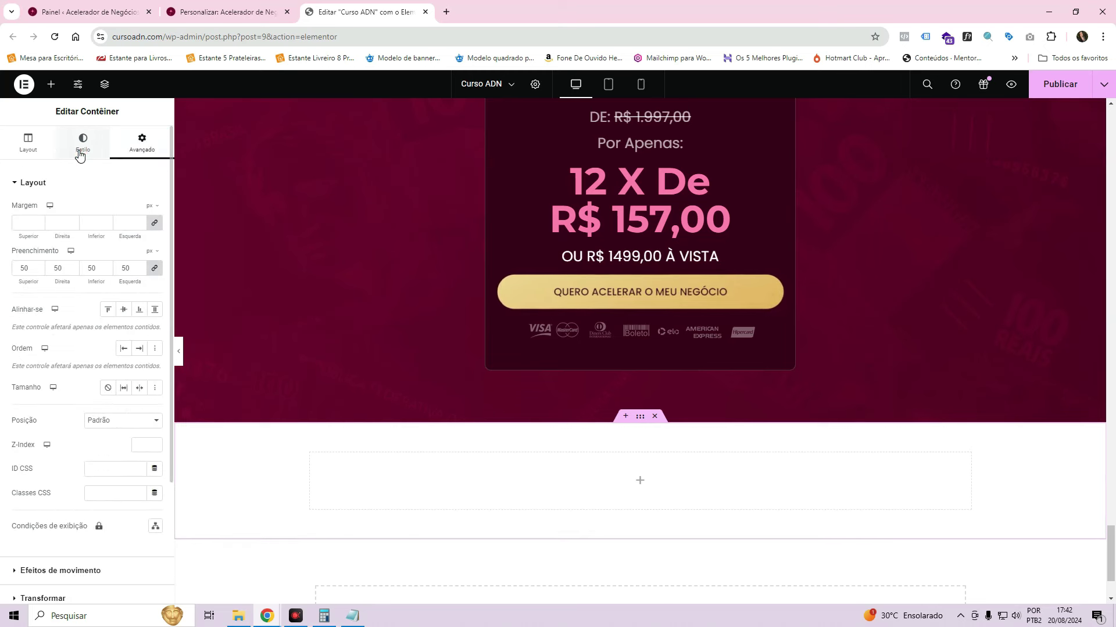
click(80, 152)
click(109, 235)
click(143, 259)
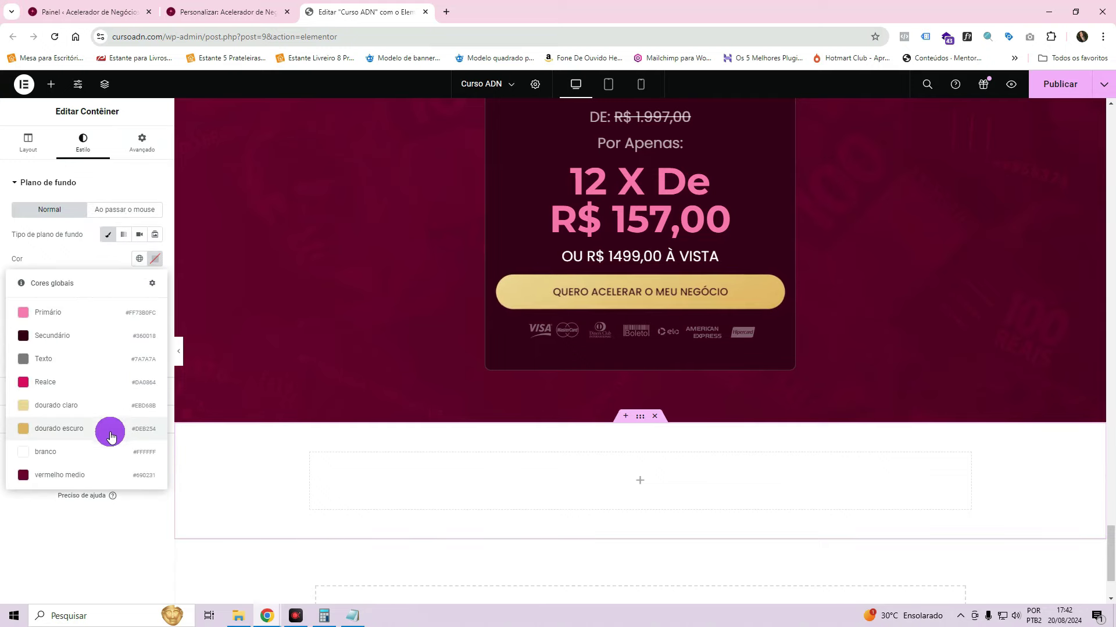
click(105, 473)
Step: Copy the Módulo 5 image box card into the new red container
scroll(470, 314, down, 10)
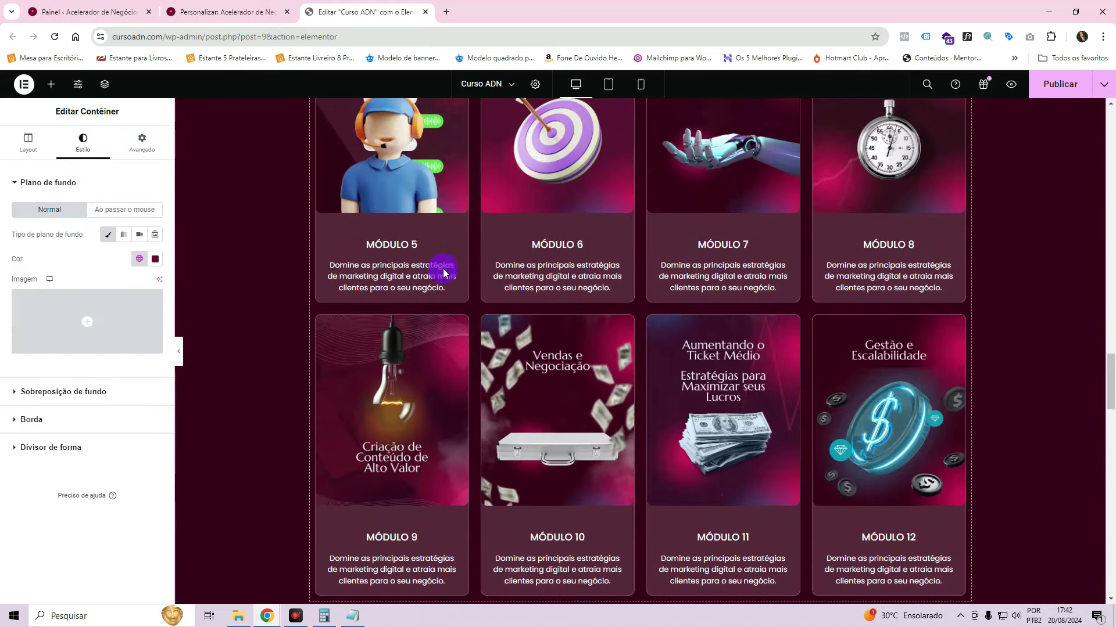
right_click(425, 239)
click(457, 297)
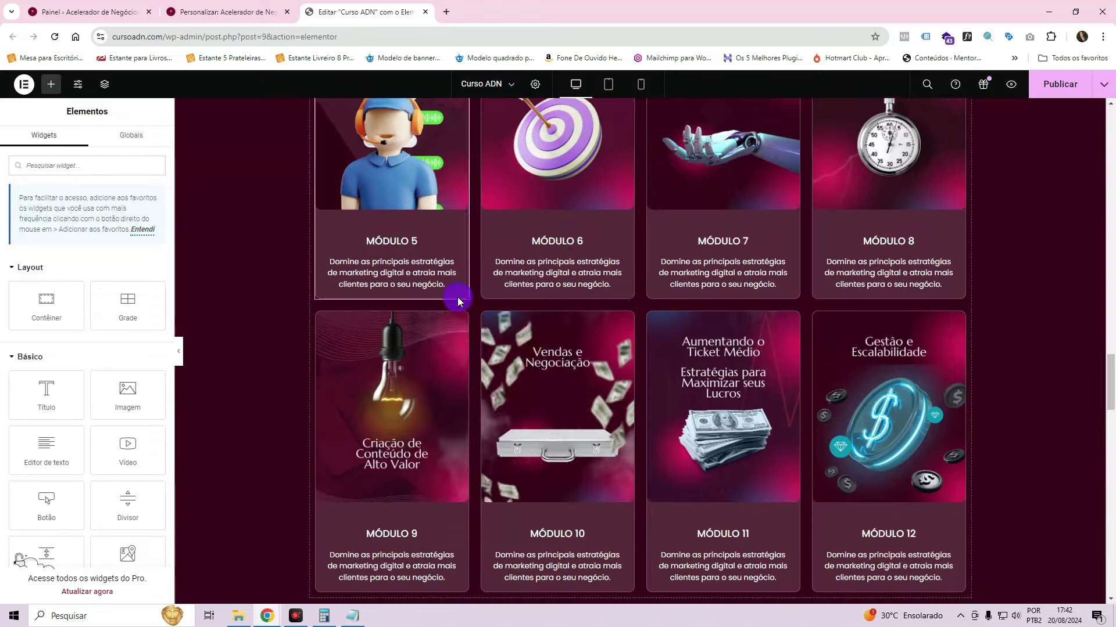
scroll(458, 297, down, 15)
right_click(439, 362)
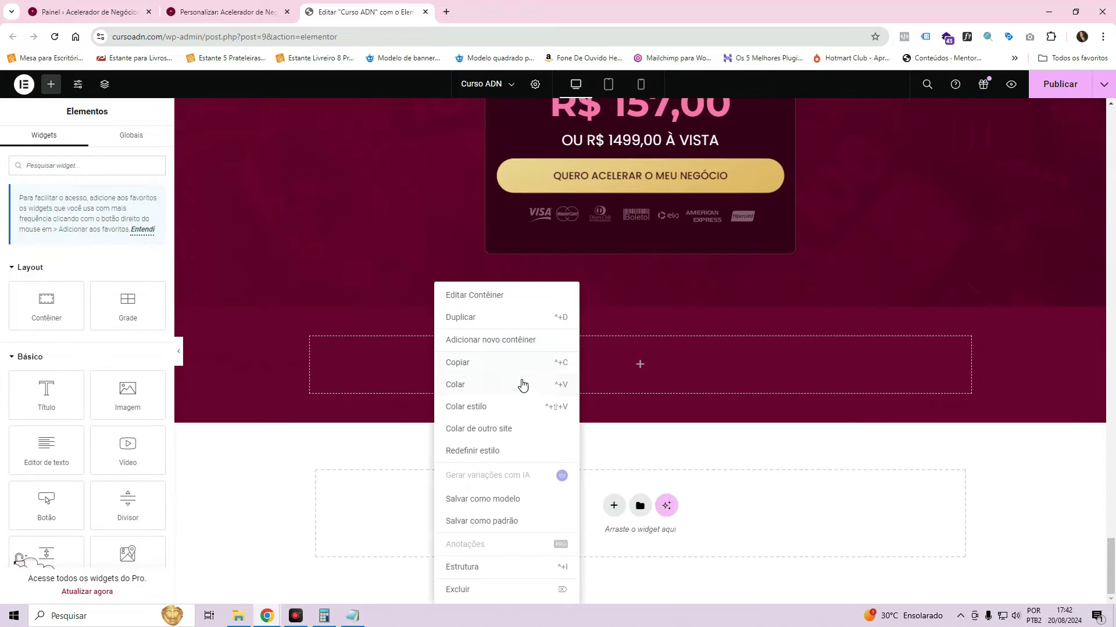
click(540, 391)
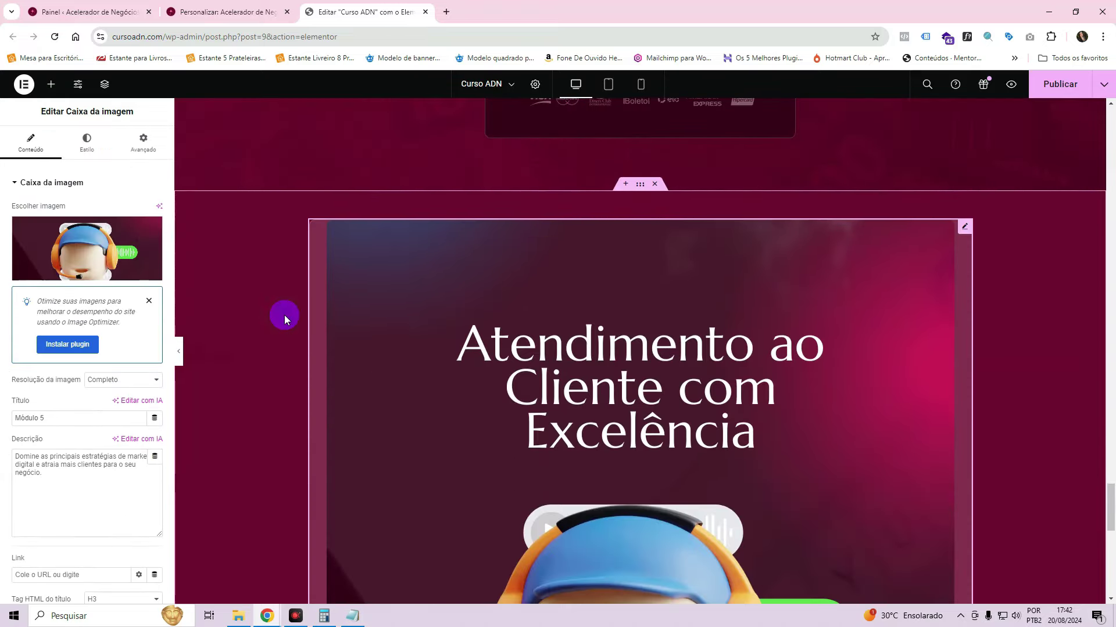
Step: Place the image box's picture left of the text, vertically centred
click(87, 141)
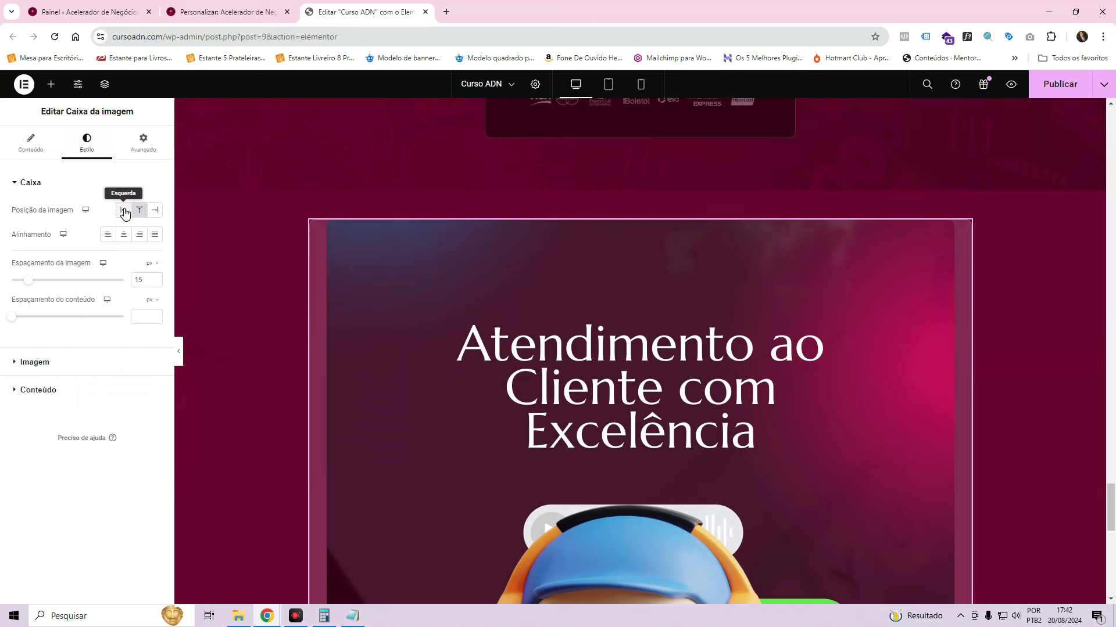
click(123, 211)
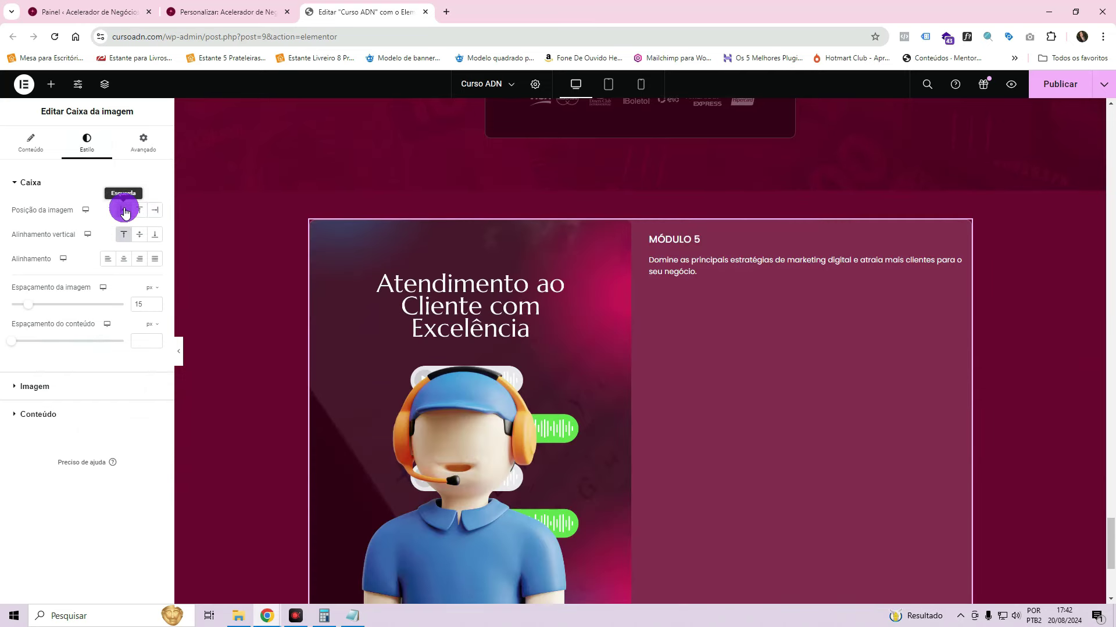
click(140, 234)
Step: Upload the '7 dias de garantia adn' image to replace the card's picture
click(26, 152)
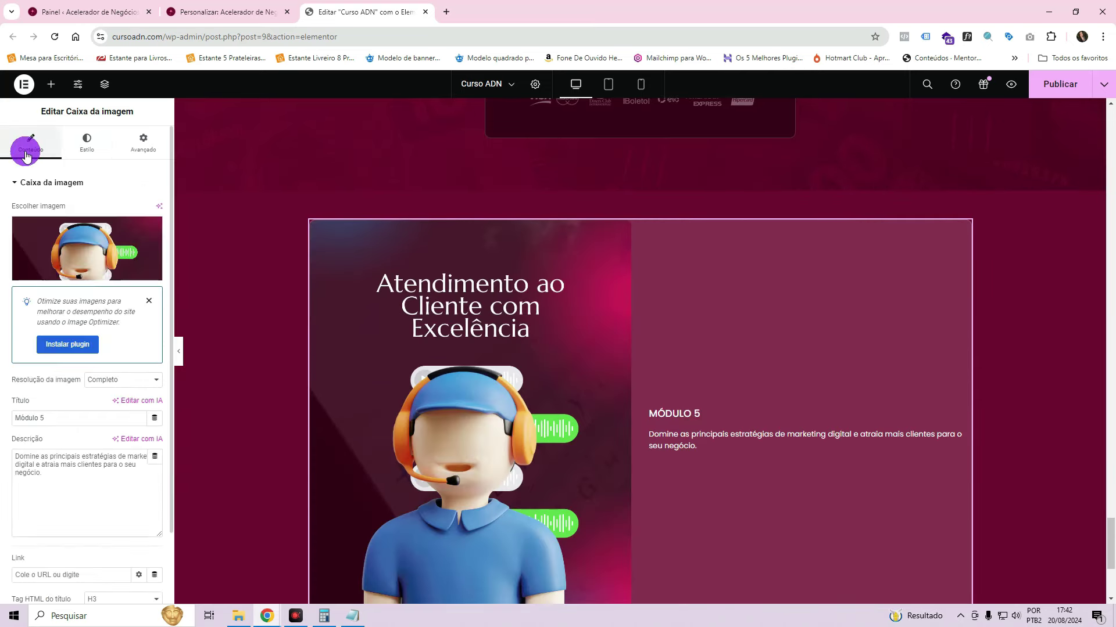
click(81, 247)
click(175, 127)
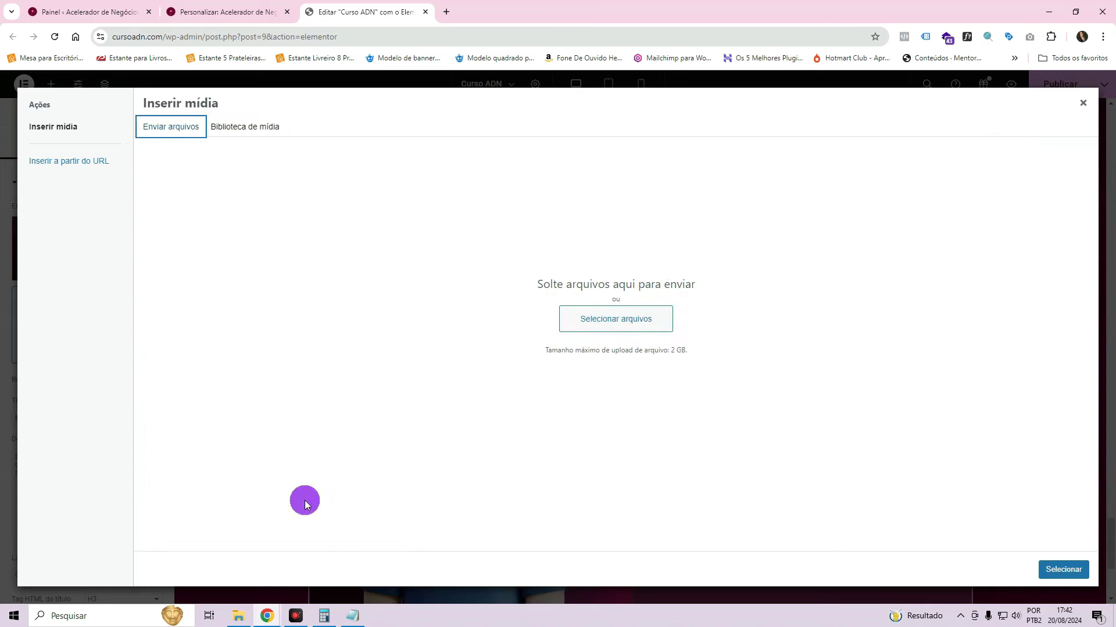
click(238, 616)
click(139, 148)
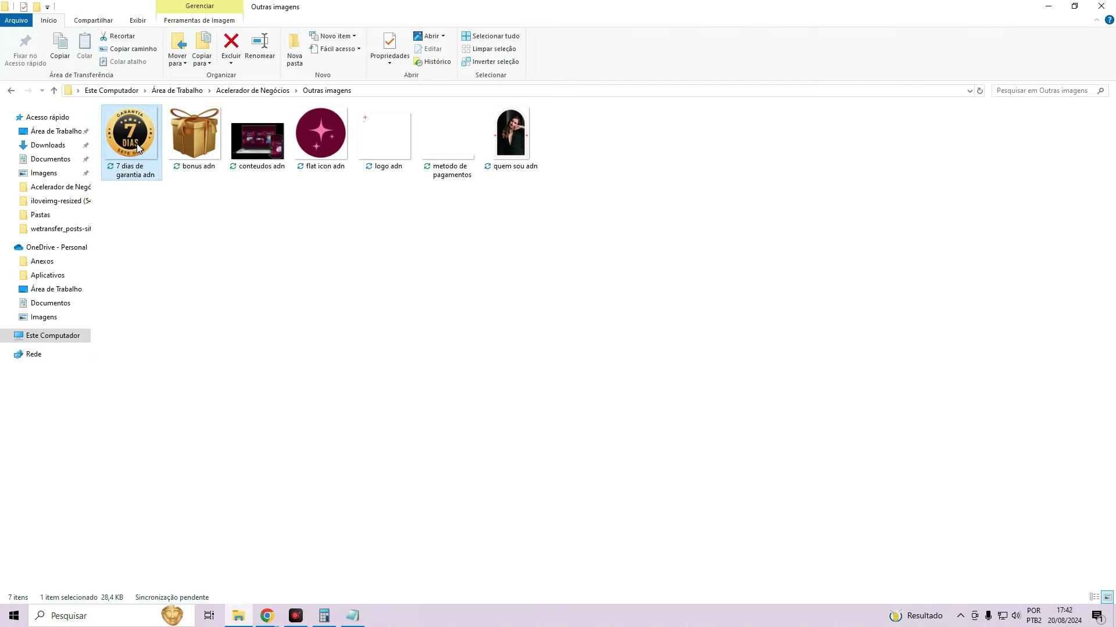
drag(138, 148, 971, 480)
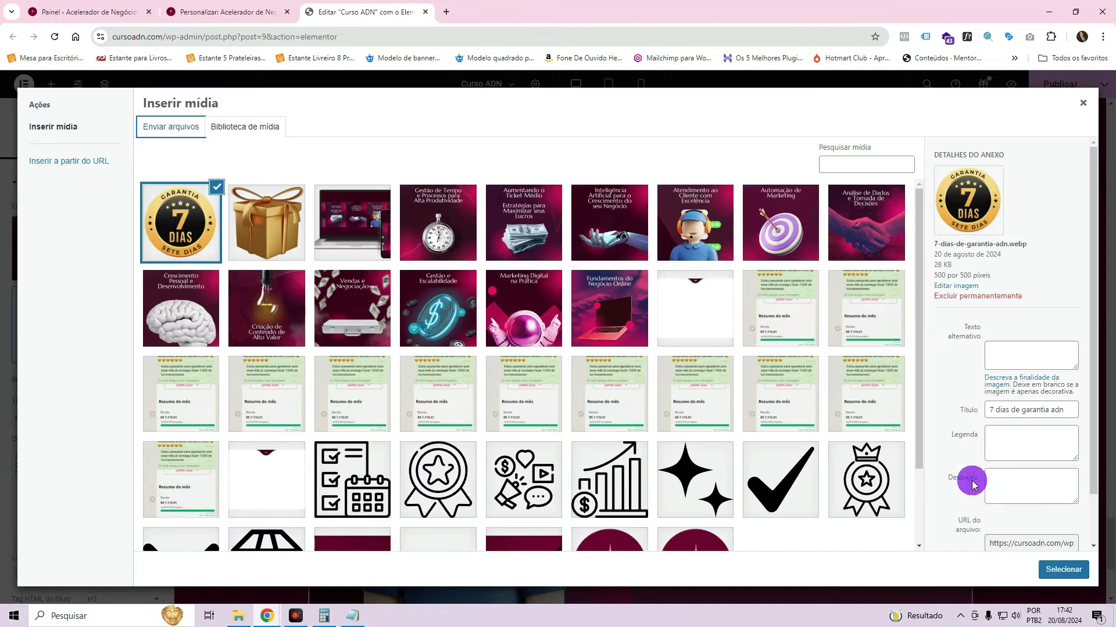
Step: Insert the guarantee seal image and set the card title to 'Experimente por 7 Dias' with the guarantee paragraph
click(1063, 567)
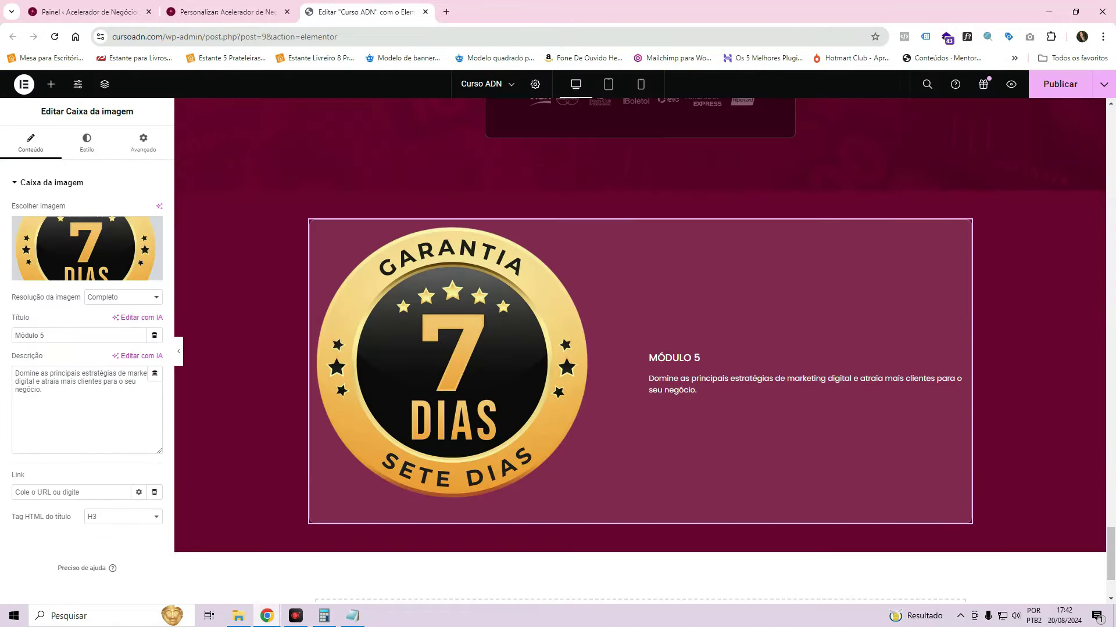
click(117, 329)
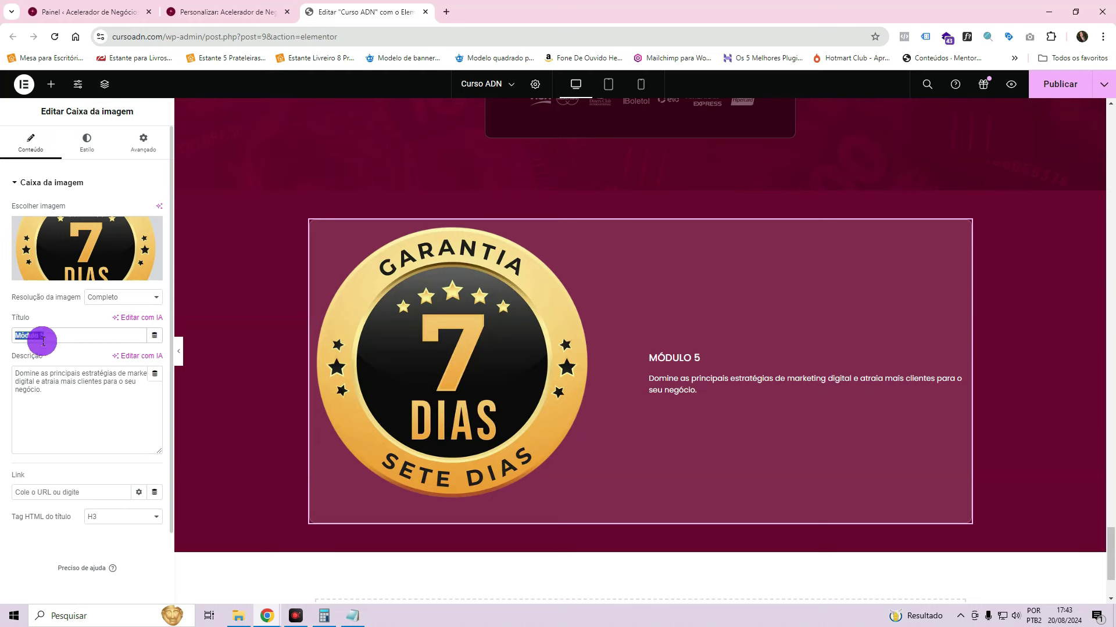
text(Experimente por 7 Dias)
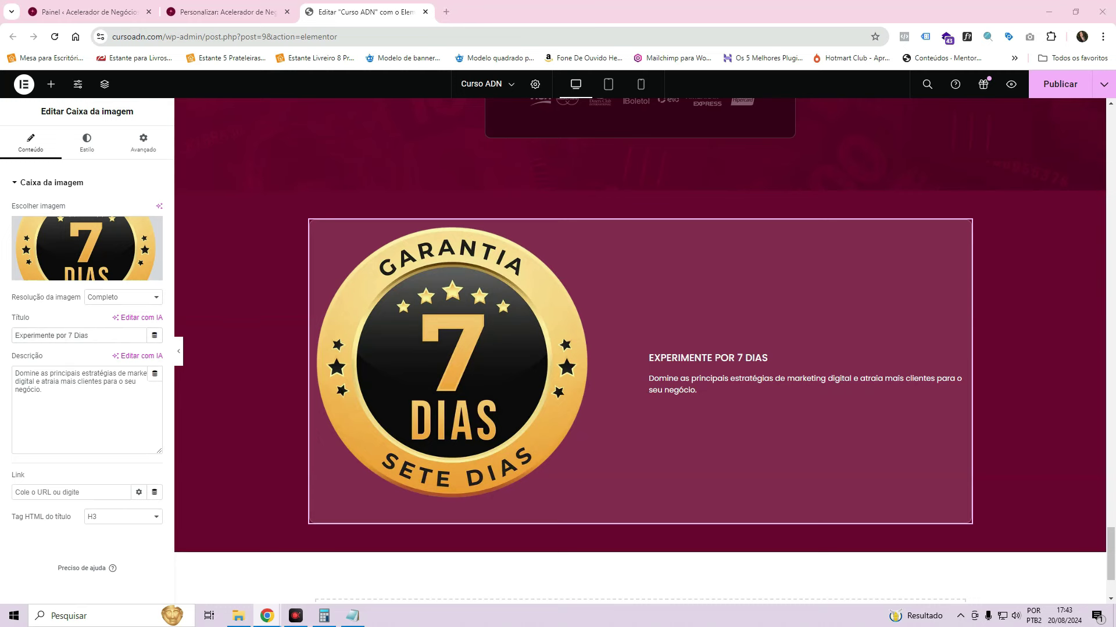
click(100, 436)
key(ctrl+a)
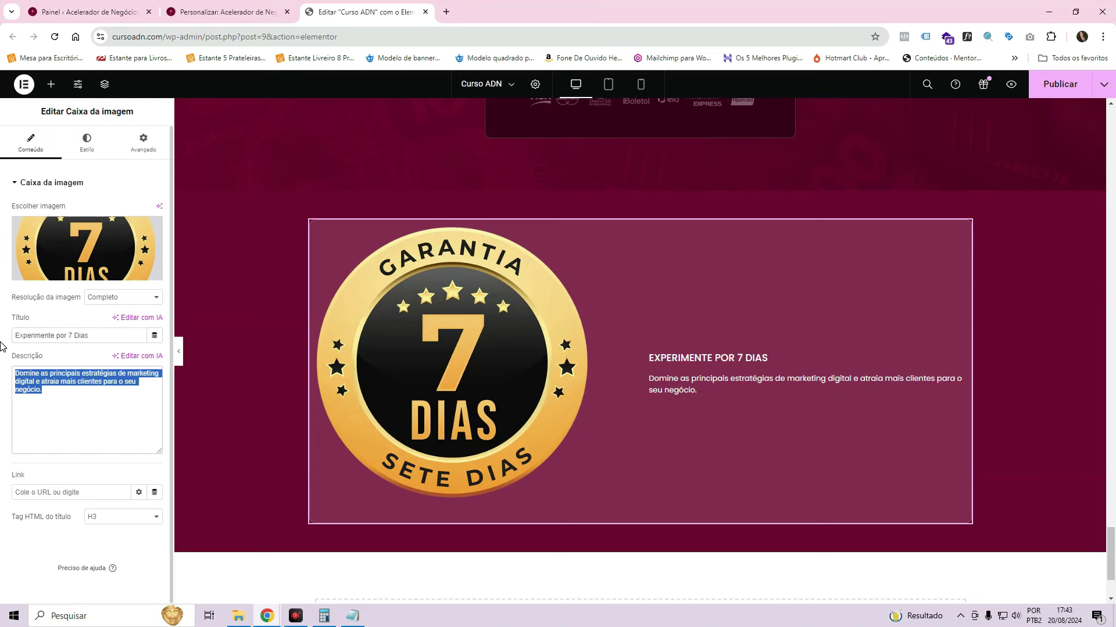
text(Queremos que você tenha a melhor experiência de aprendizado possível. Por isso, oferecemos 7 dias de garantia para que você possa avaliar o curso com calma e decidir se ele é realmente o que você precisa. Aproveite para tirar todas as suas dúvidas e testar as ferramentas e recursos disponíveis.)
click(724, 401)
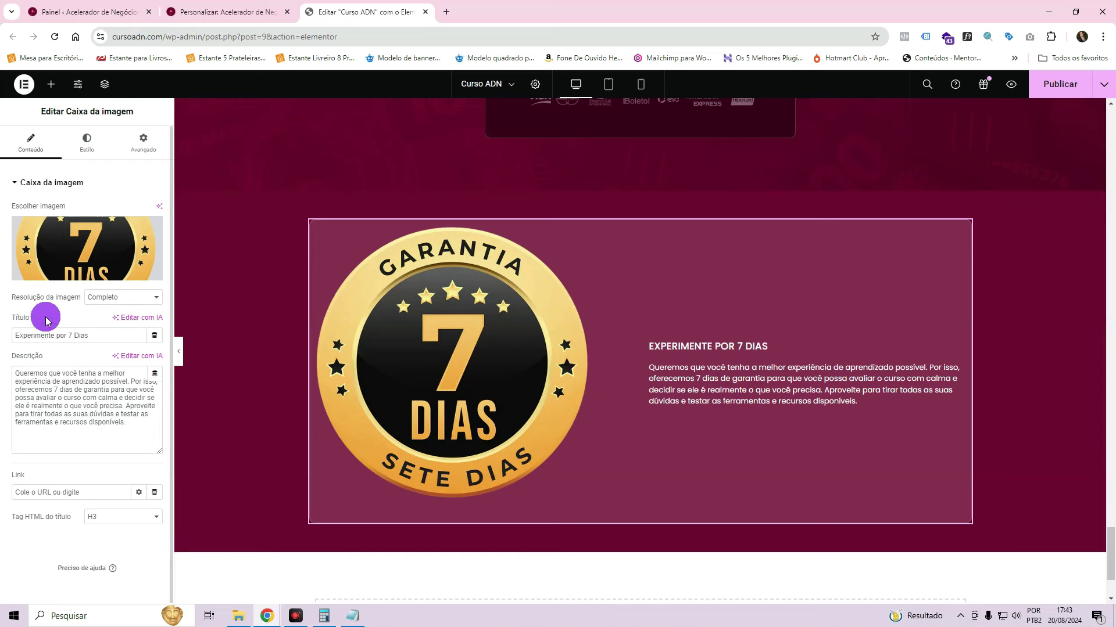
Step: Style the title with Primário typography and pink colour, the description with Texto, and the seal at 28% width
click(85, 145)
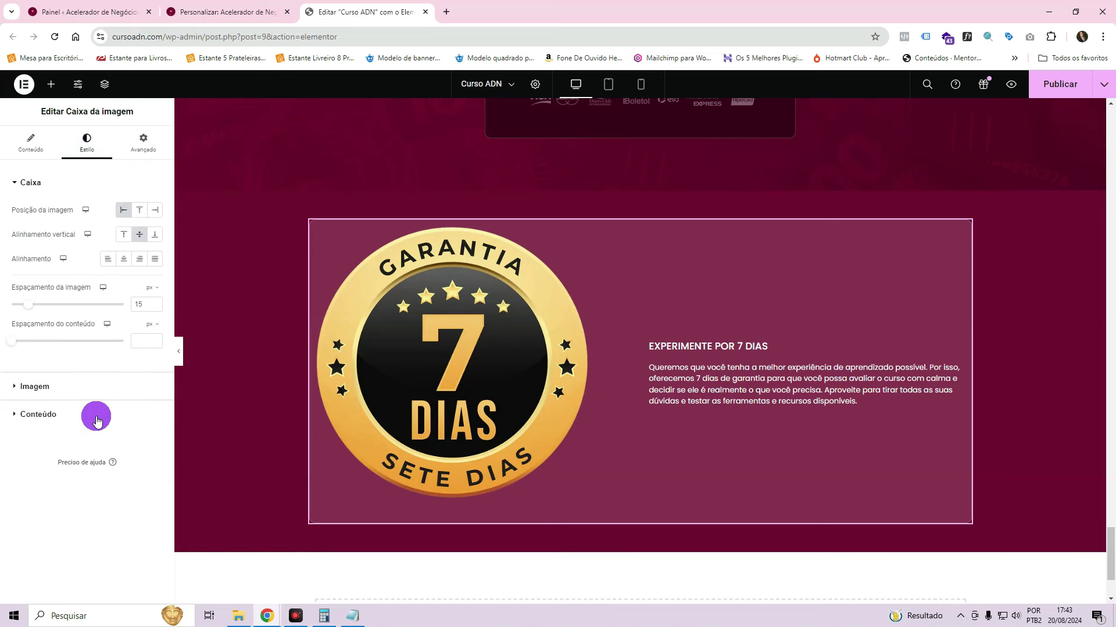
click(97, 416)
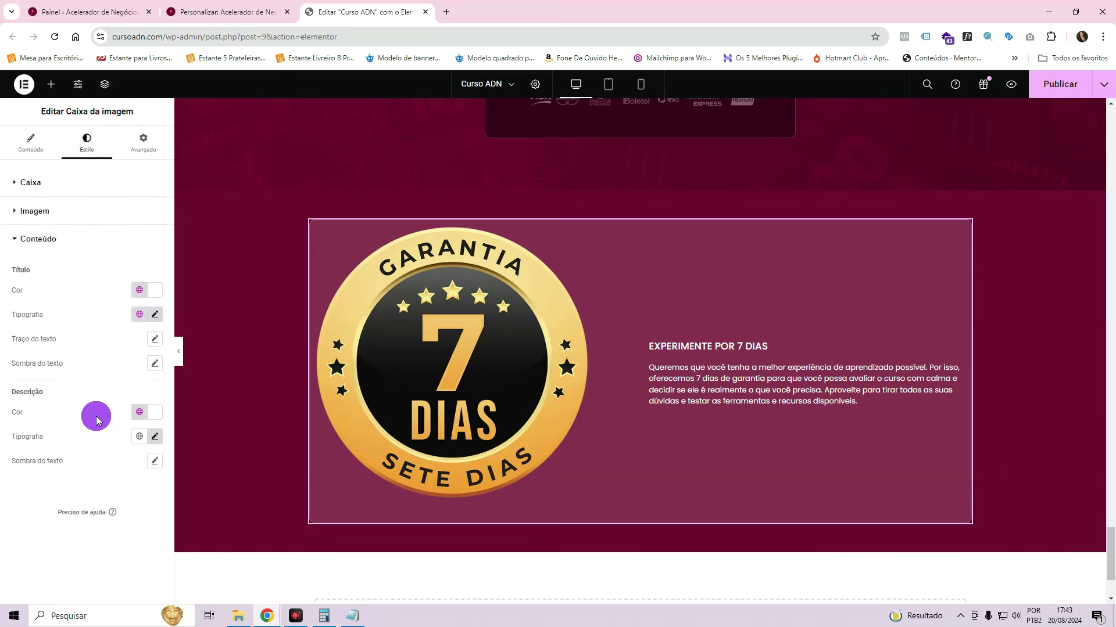
click(140, 315)
click(122, 371)
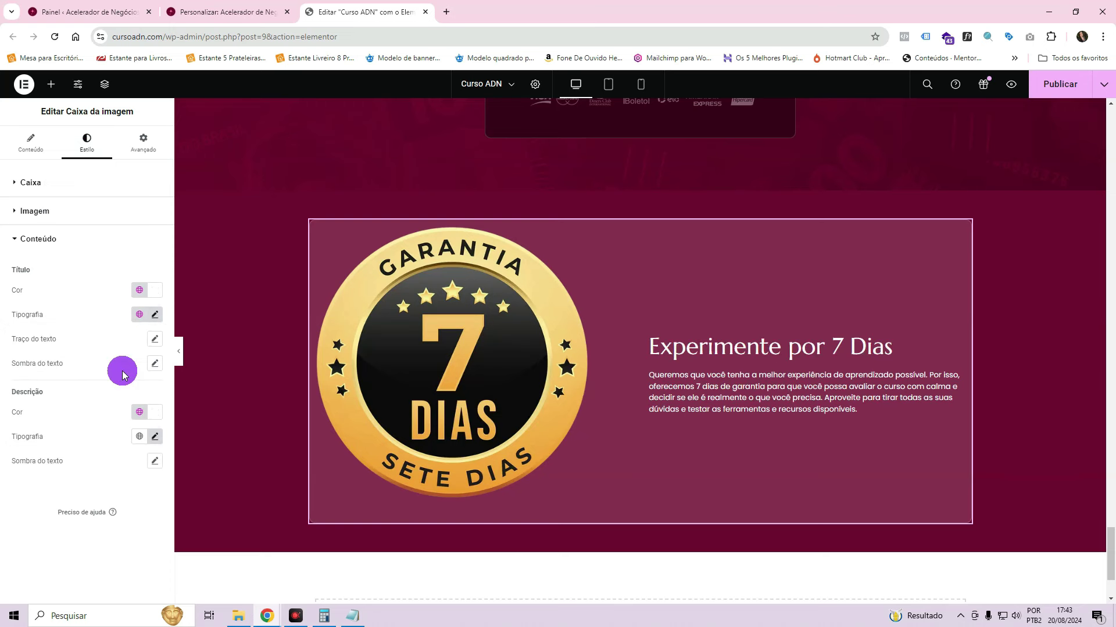
click(139, 290)
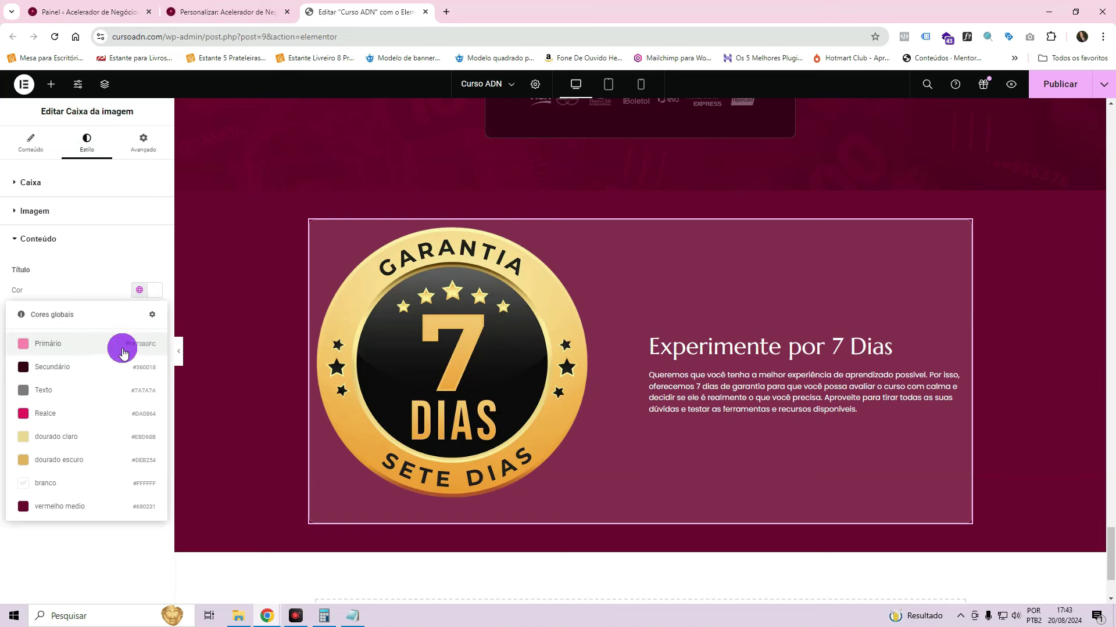
click(123, 350)
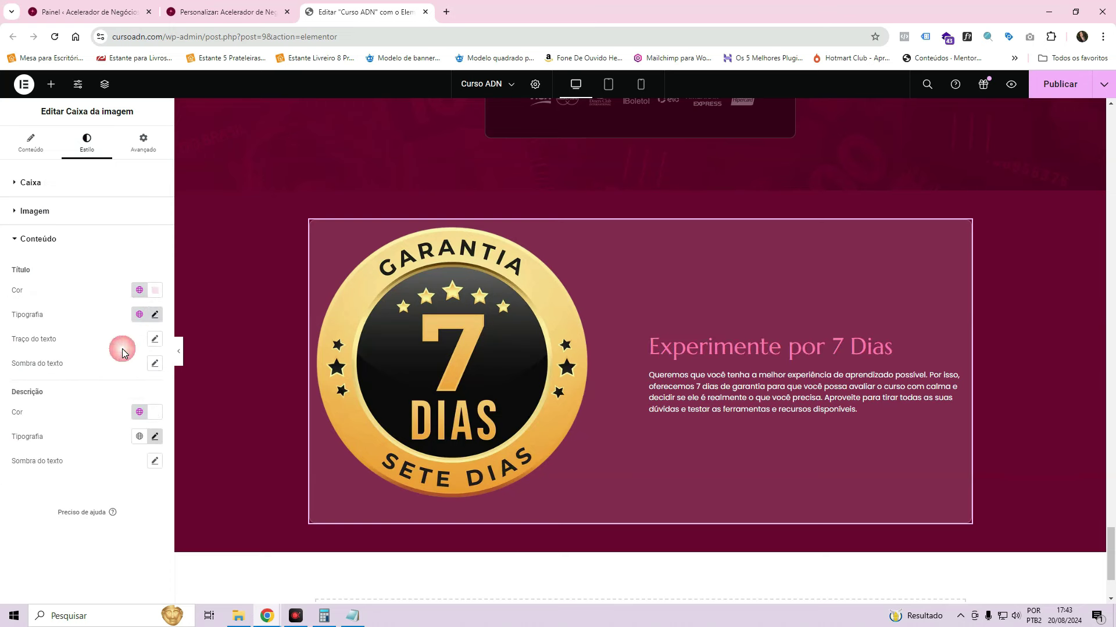
click(139, 436)
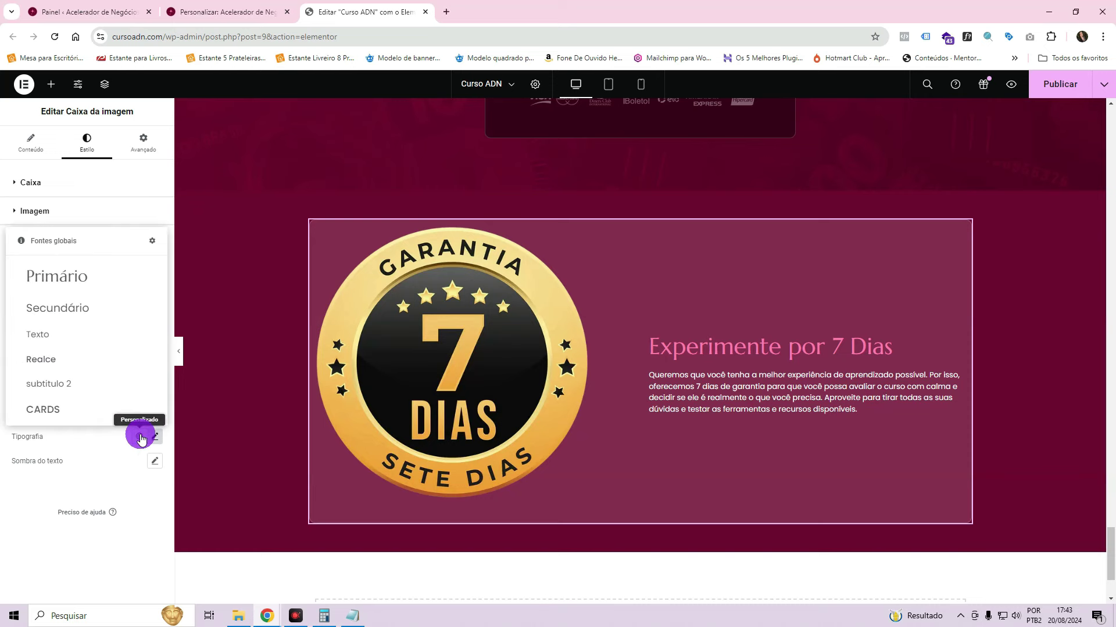
click(105, 344)
click(79, 209)
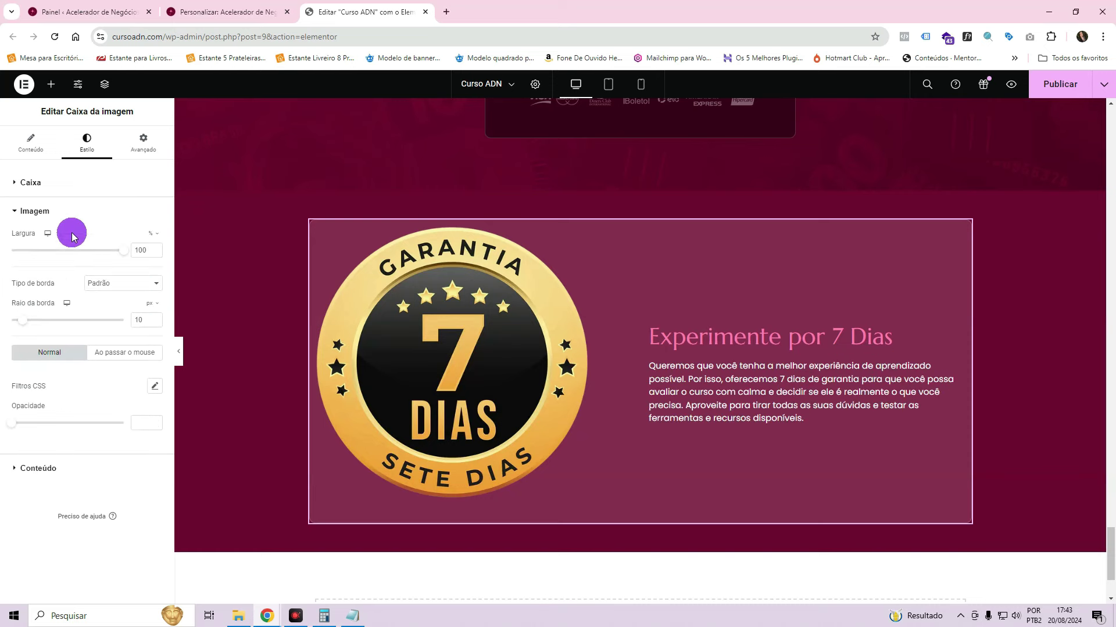
drag(117, 250, 39, 254)
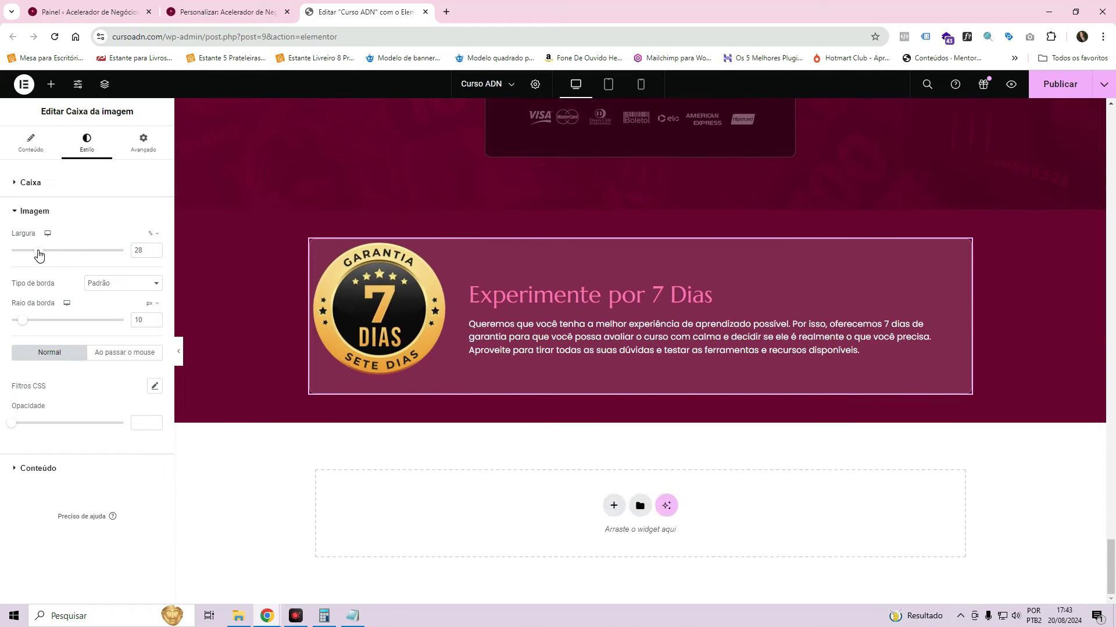
Step: Give the guarantee box a slightly translucent Secundária burgundy background
click(148, 142)
scroll(95, 436, down, 5)
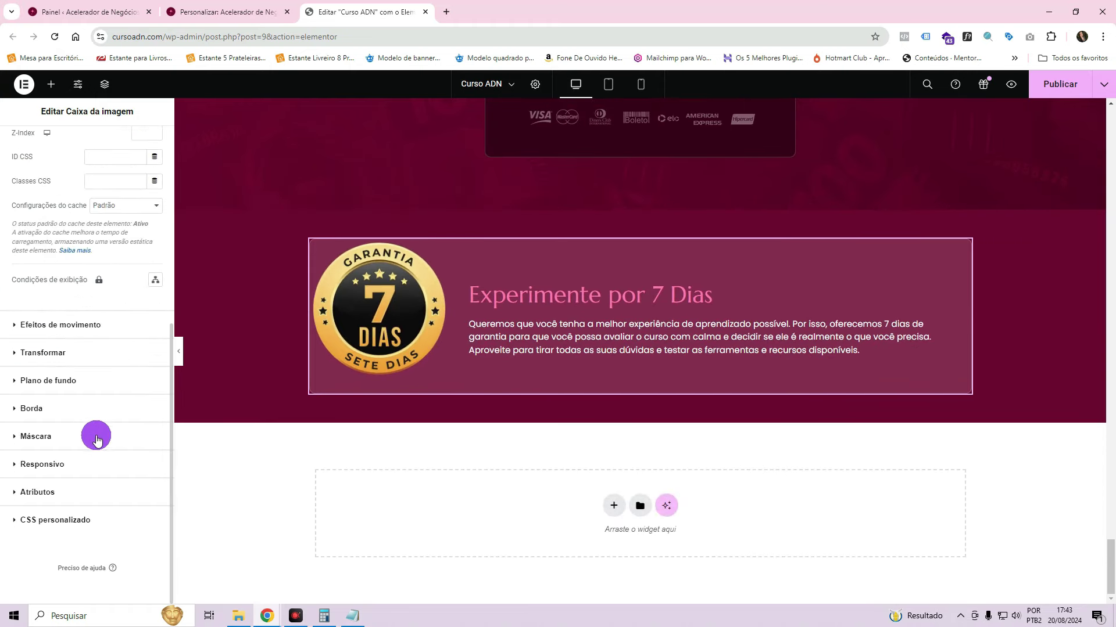
click(85, 384)
click(155, 342)
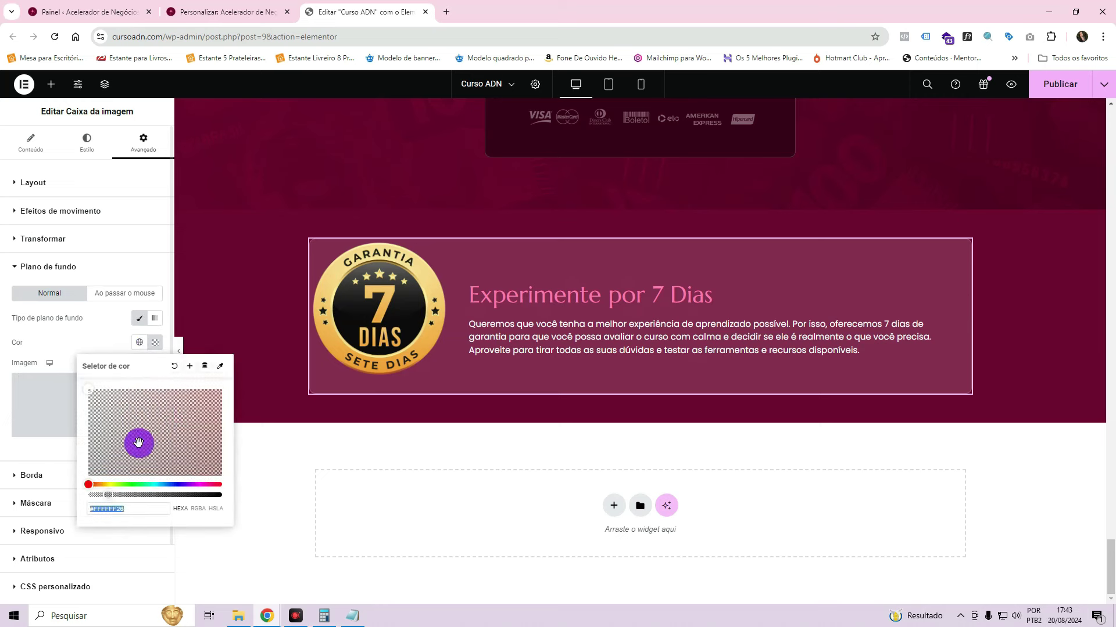
click(106, 495)
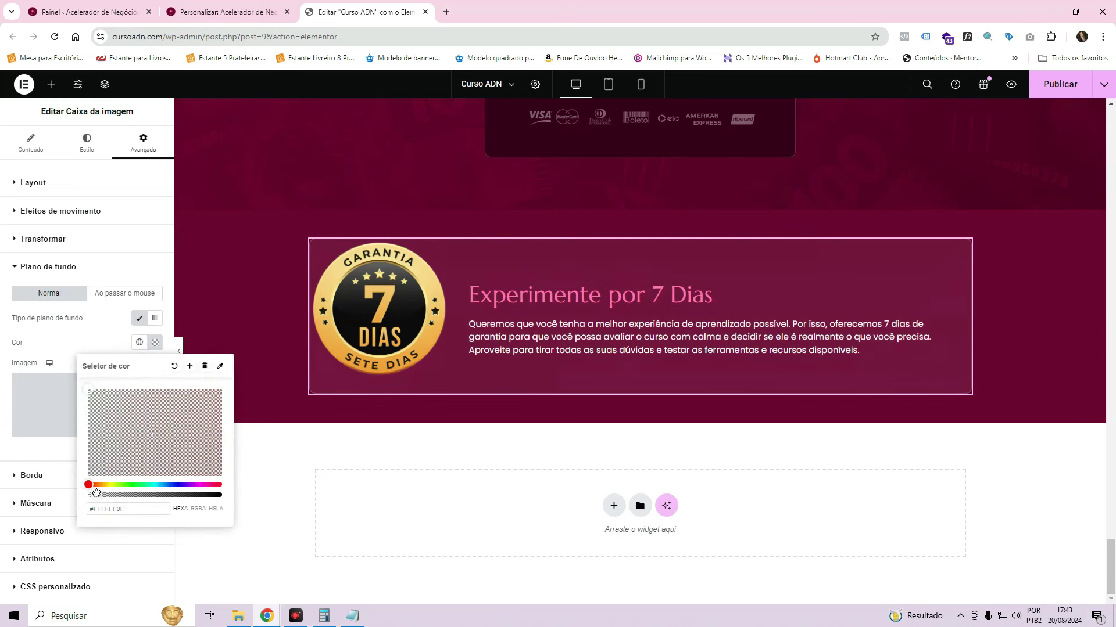
click(179, 351)
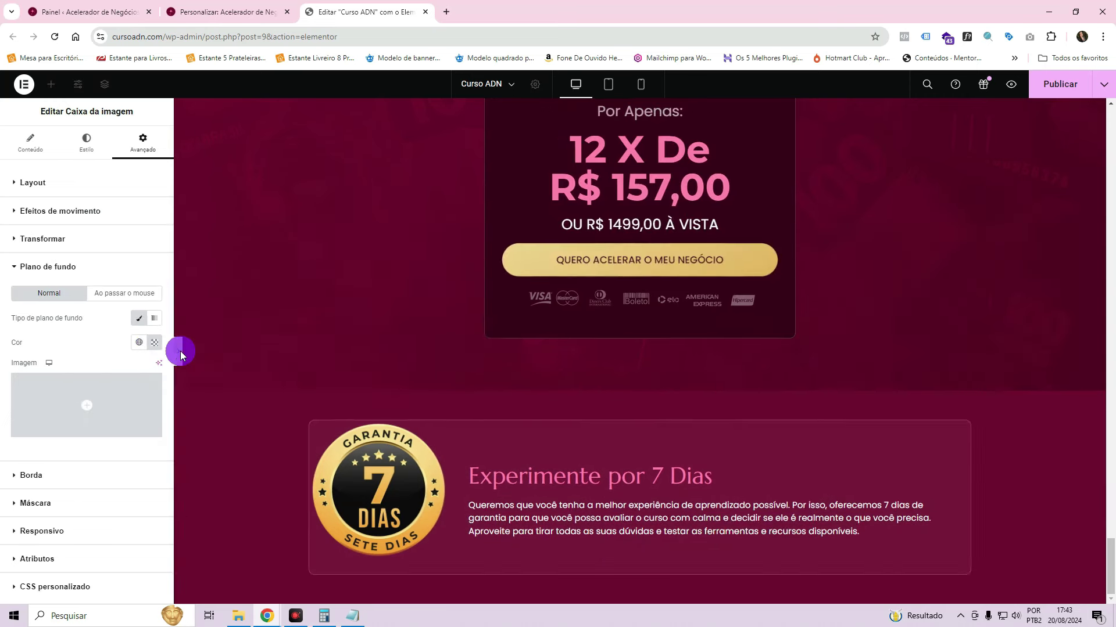
scroll(7, 352, down, 3)
click(6, 351)
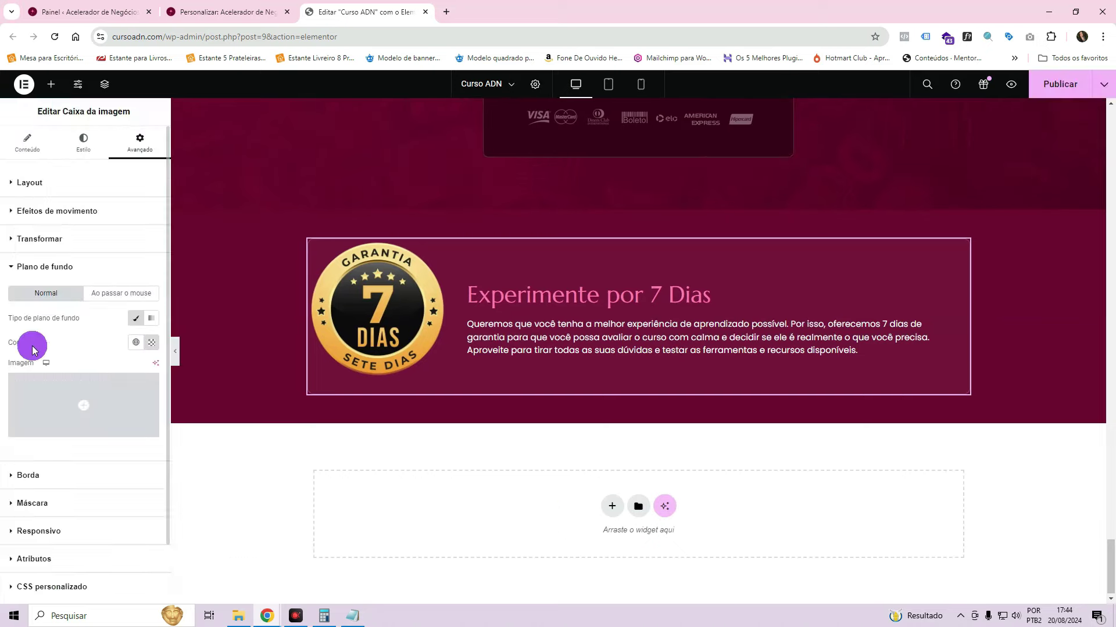
click(144, 343)
click(102, 418)
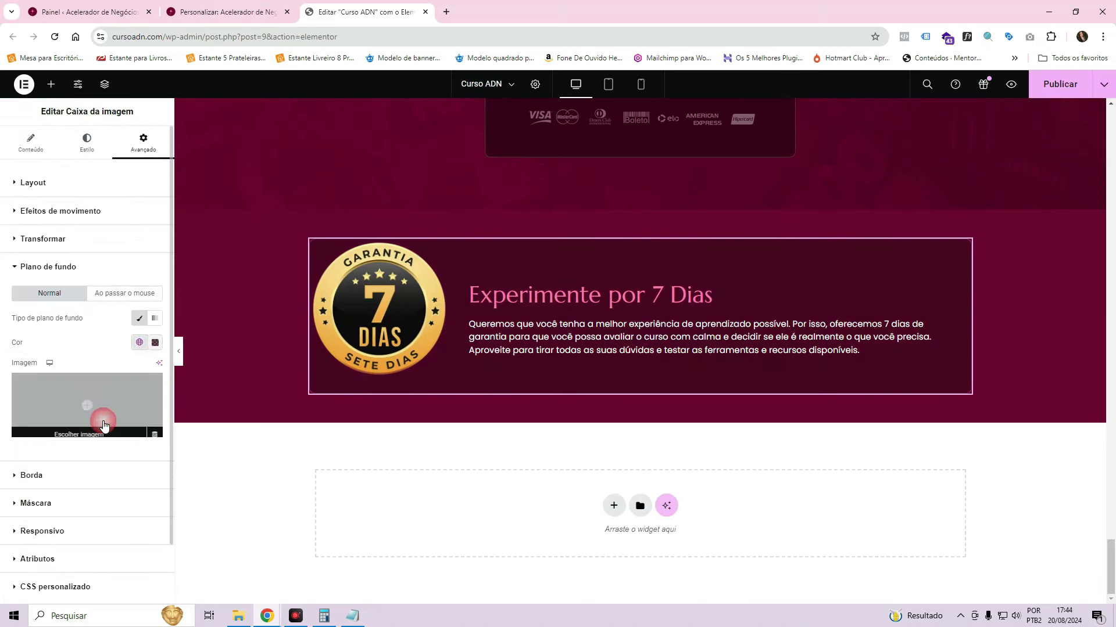
click(155, 343)
drag(190, 495, 167, 495)
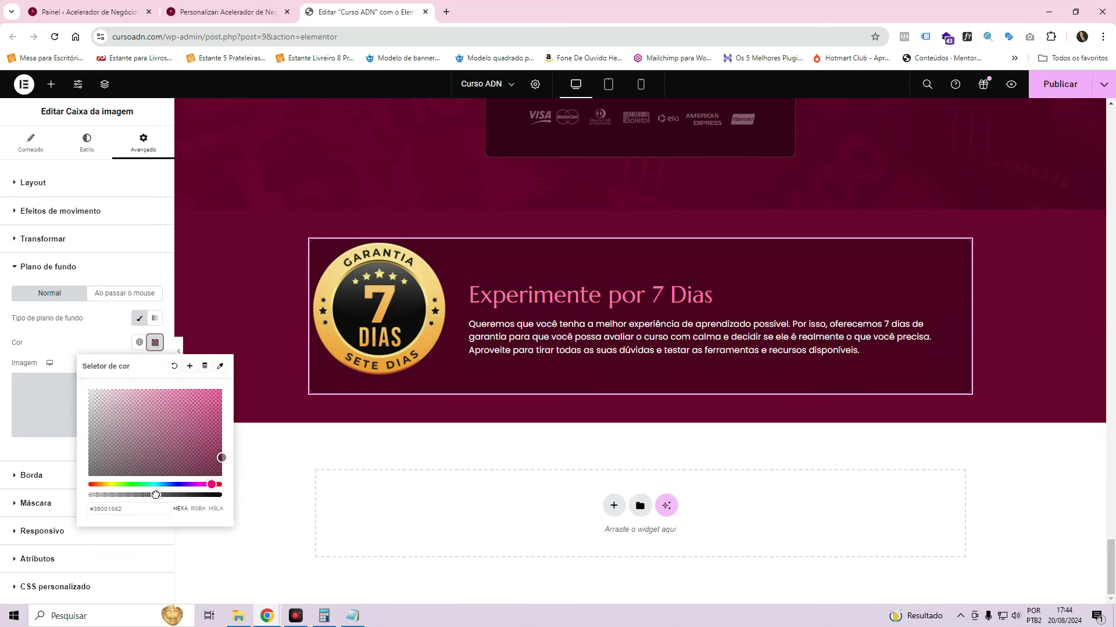
click(152, 344)
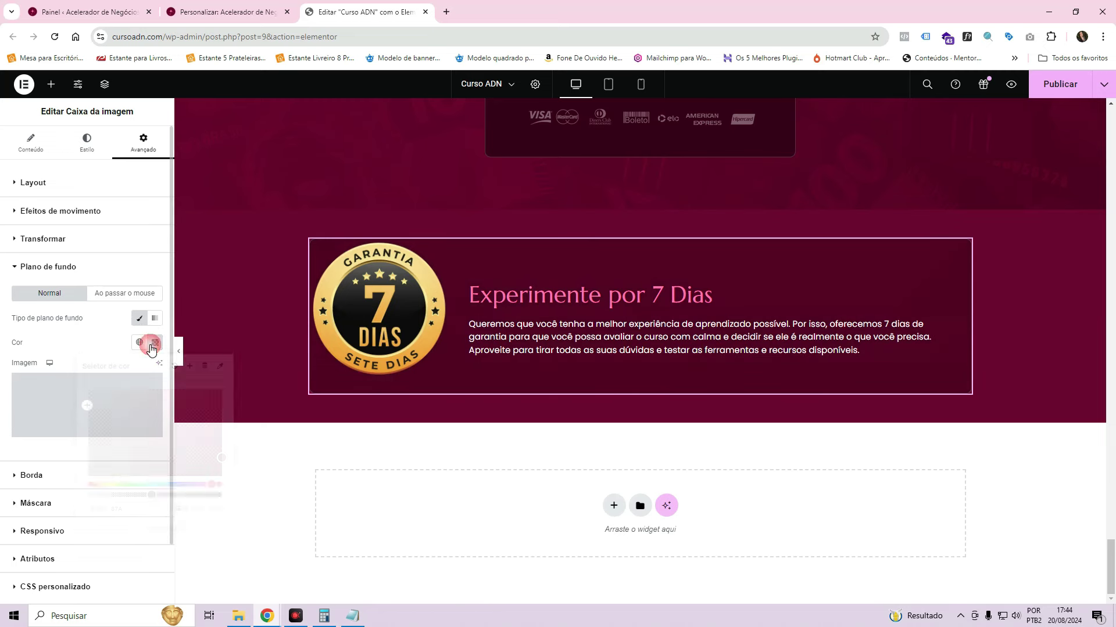
Step: Set the guarantee box padding to 30 px on every side
scroll(174, 353, up, 3)
click(181, 354)
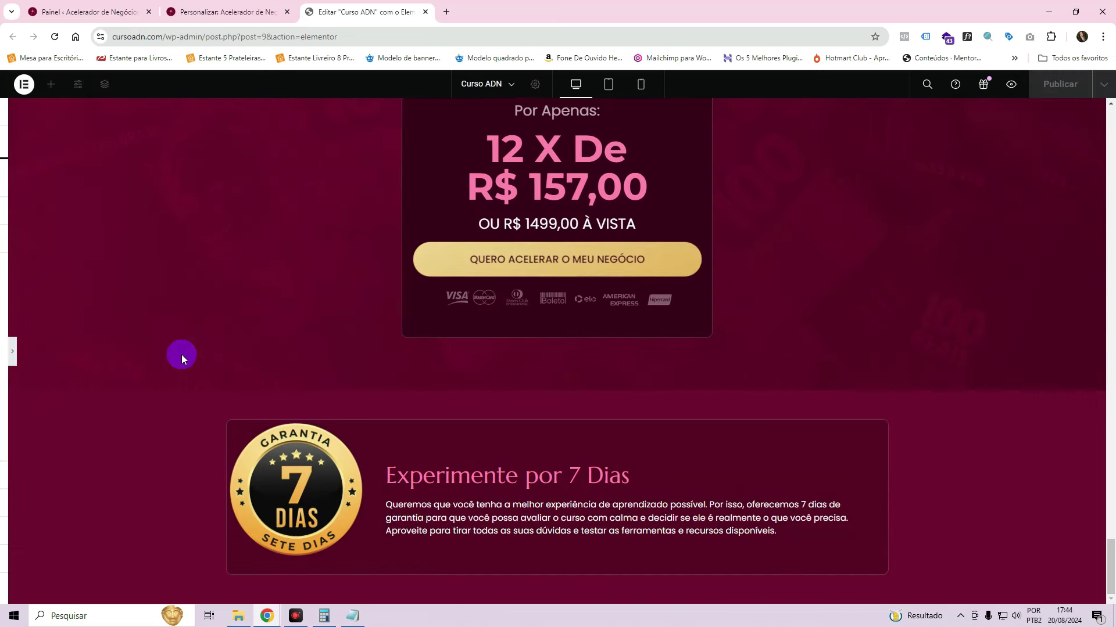
click(7, 347)
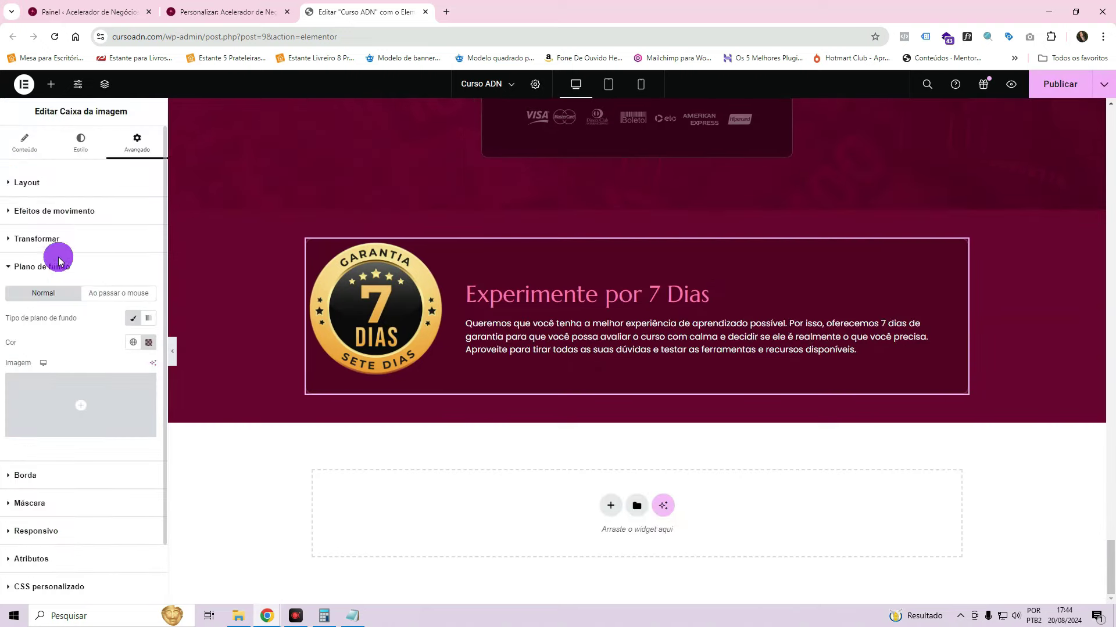
click(124, 183)
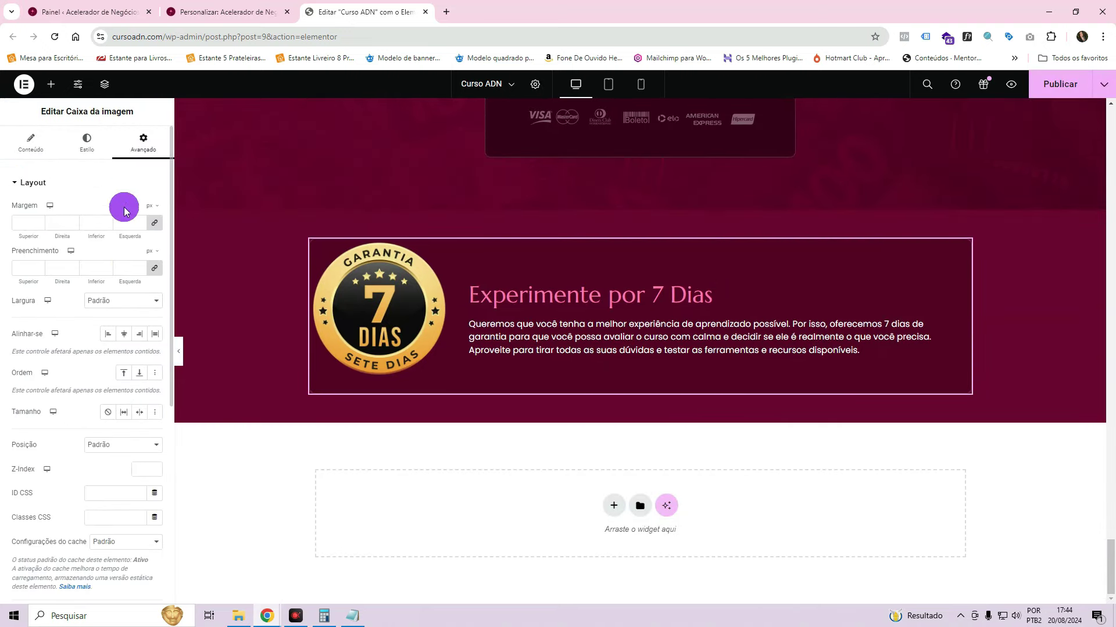
click(129, 267)
text(30)
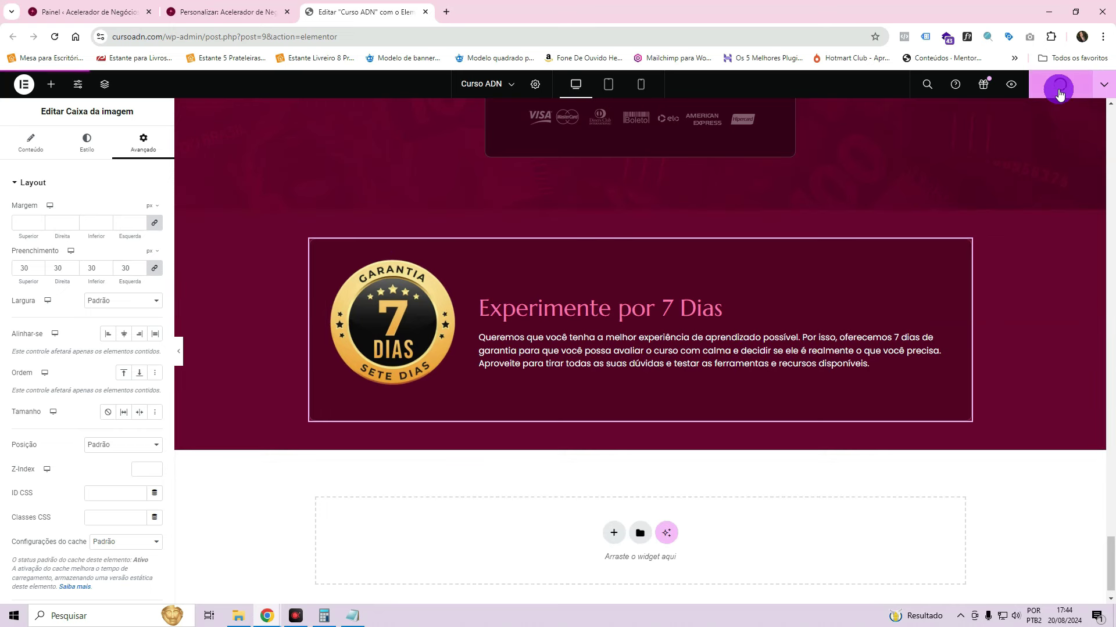
scroll(647, 361, down, 1)
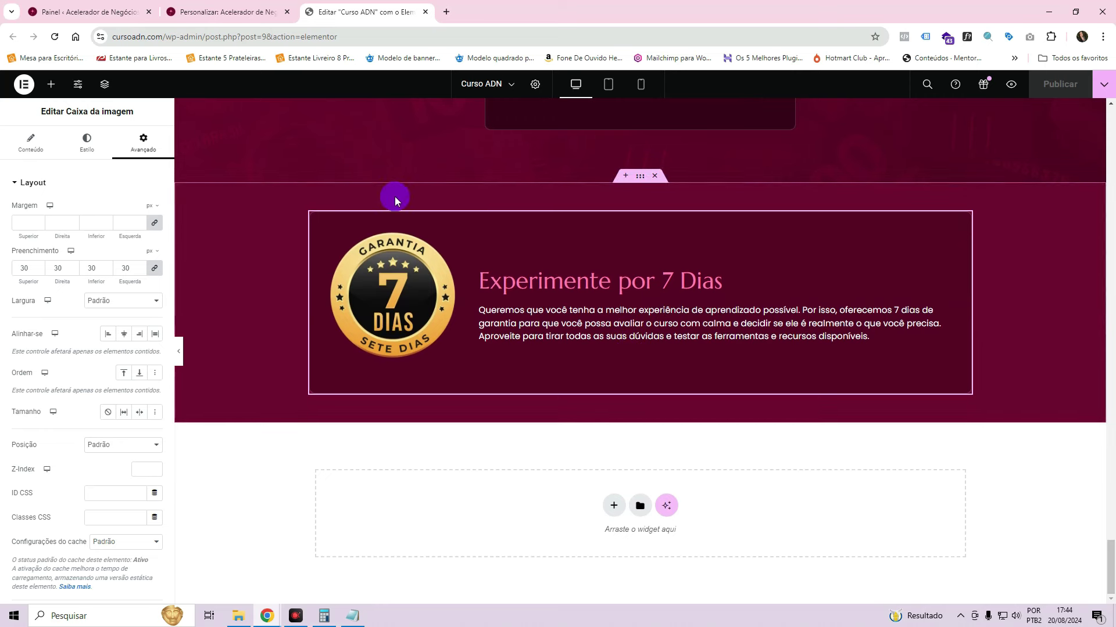
Step: Add a two-column flexbox container with 50 px padding and a global colour background
click(613, 508)
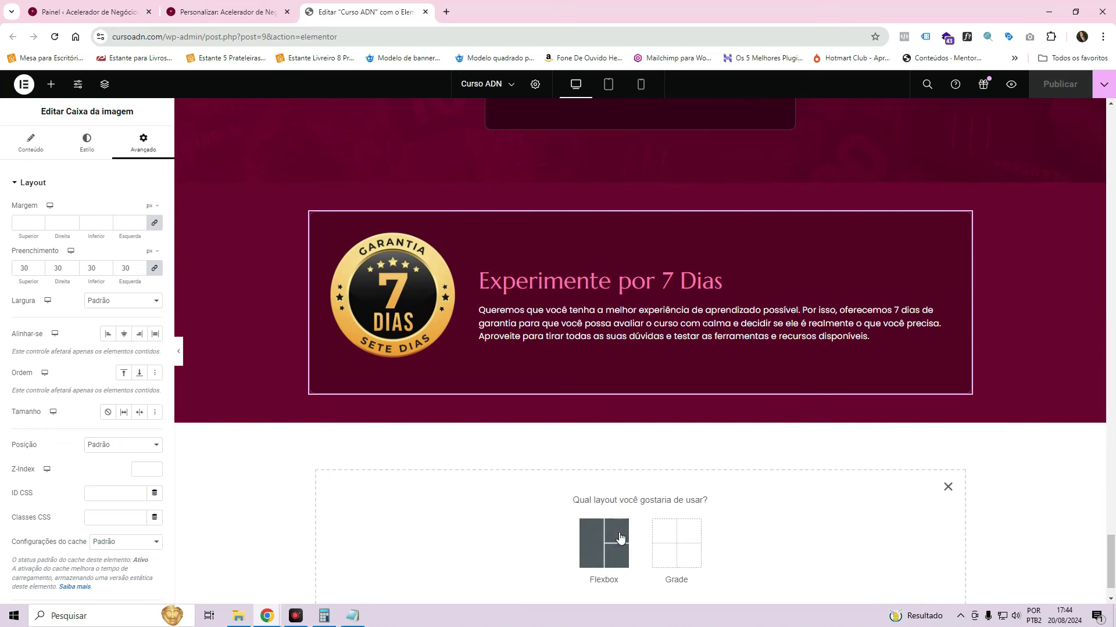
click(610, 517)
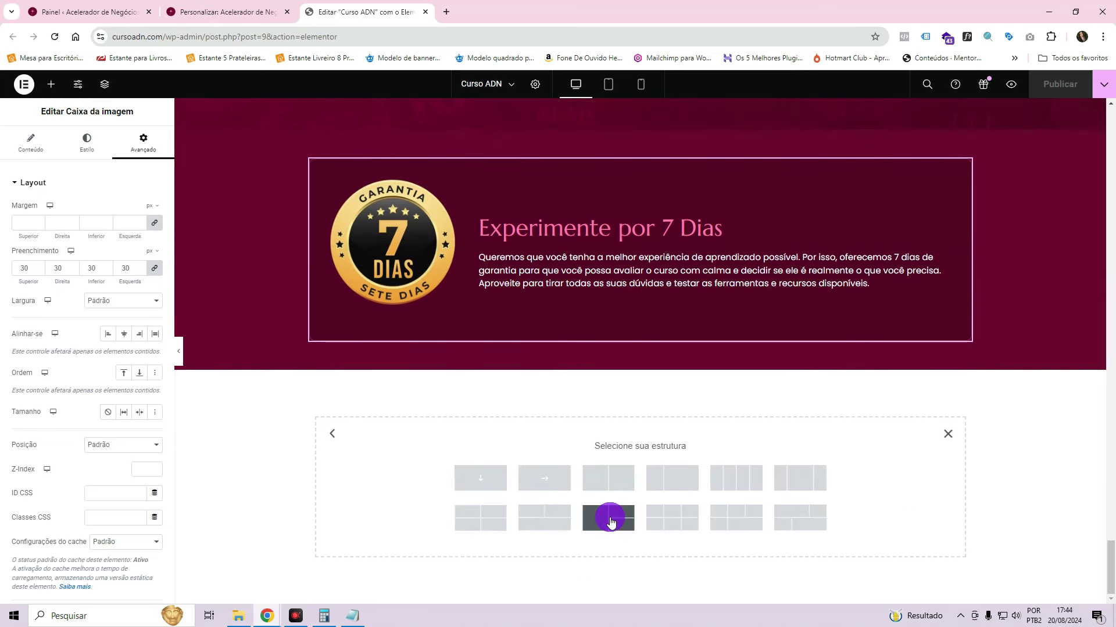
click(607, 477)
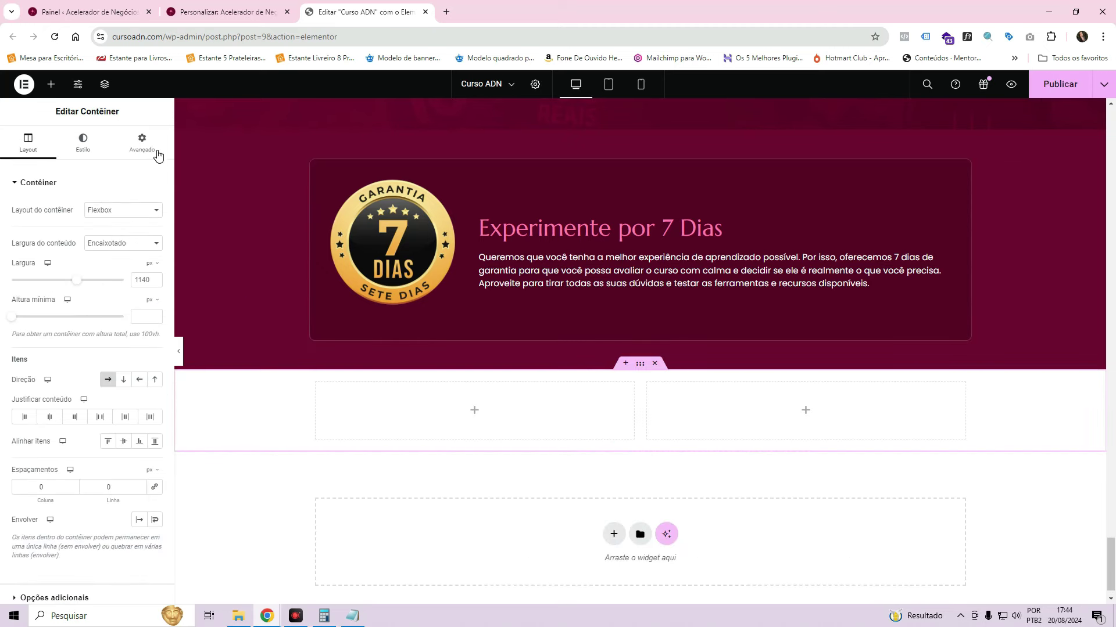
click(142, 142)
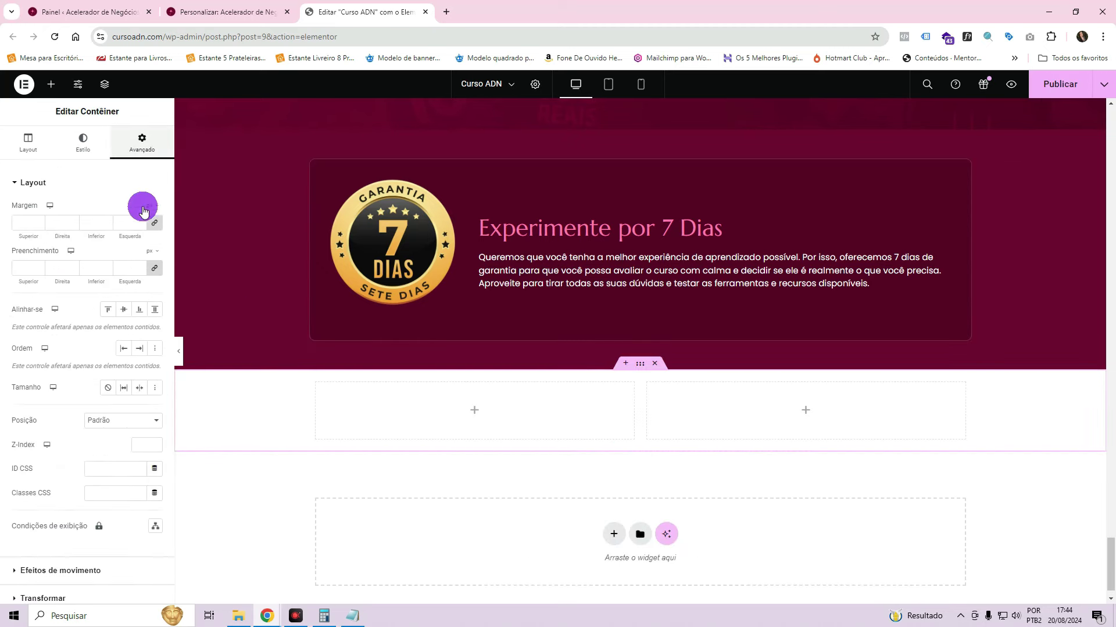
click(128, 268)
text(50)
click(84, 144)
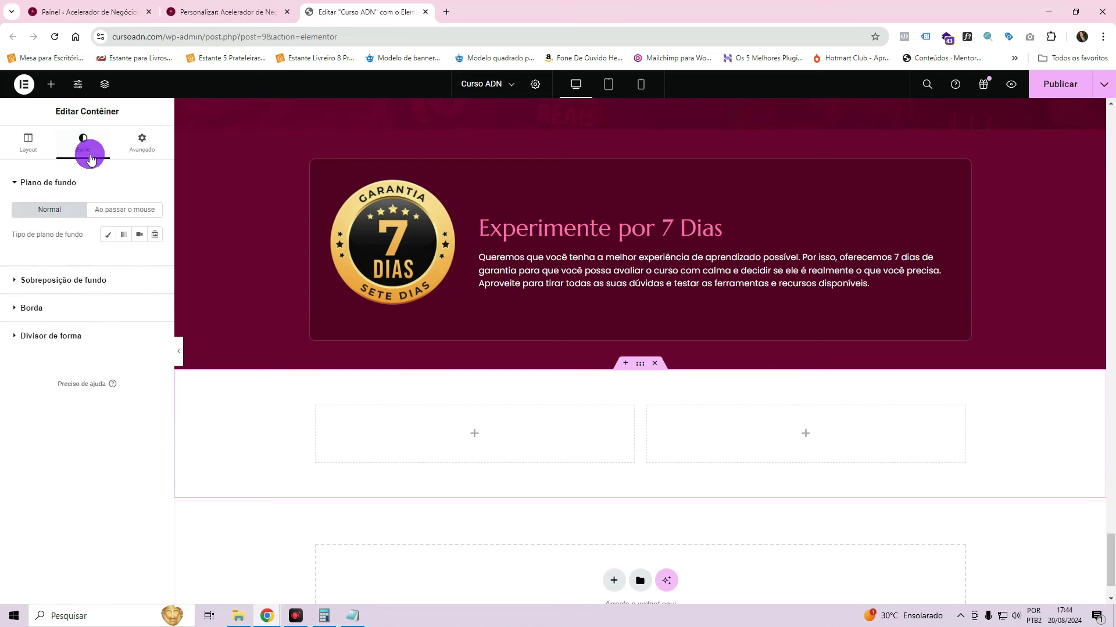
click(108, 235)
click(140, 259)
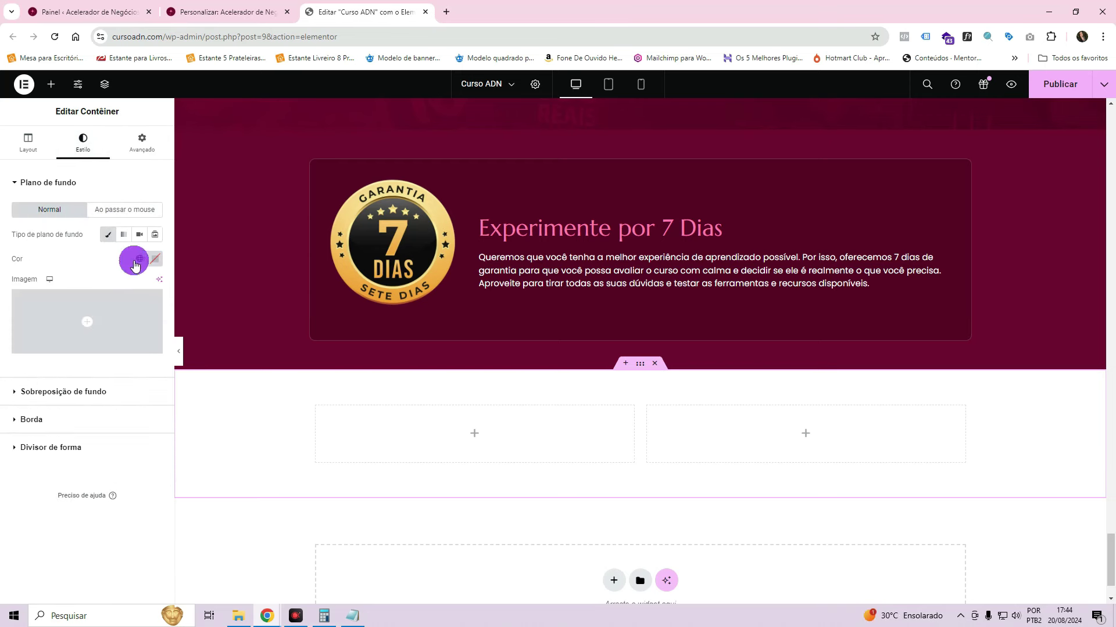
click(94, 447)
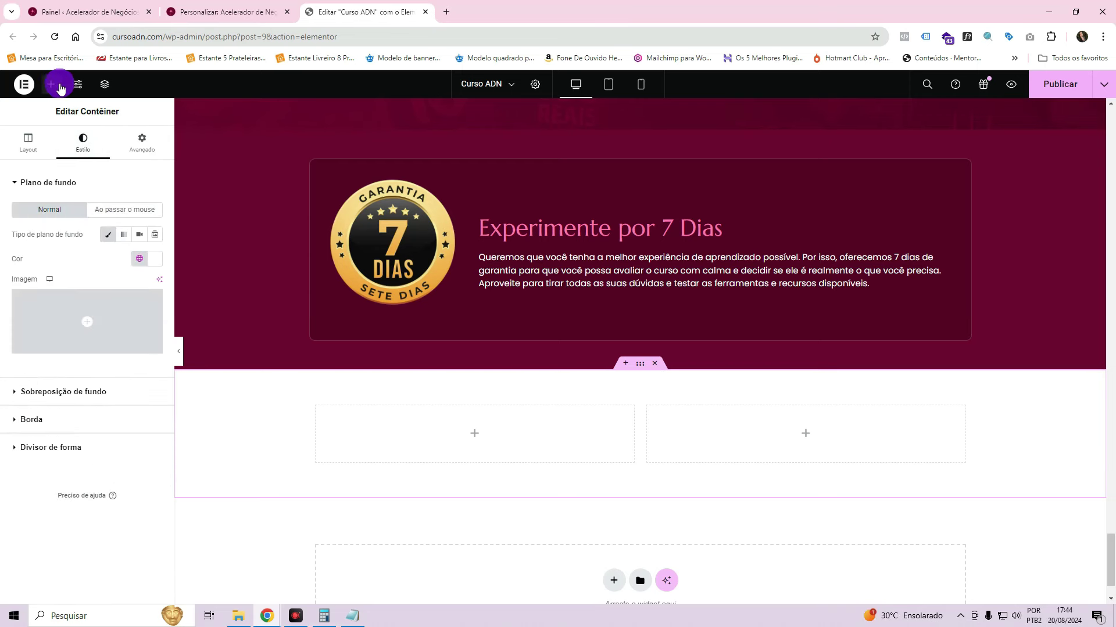
scroll(466, 326, up, 15)
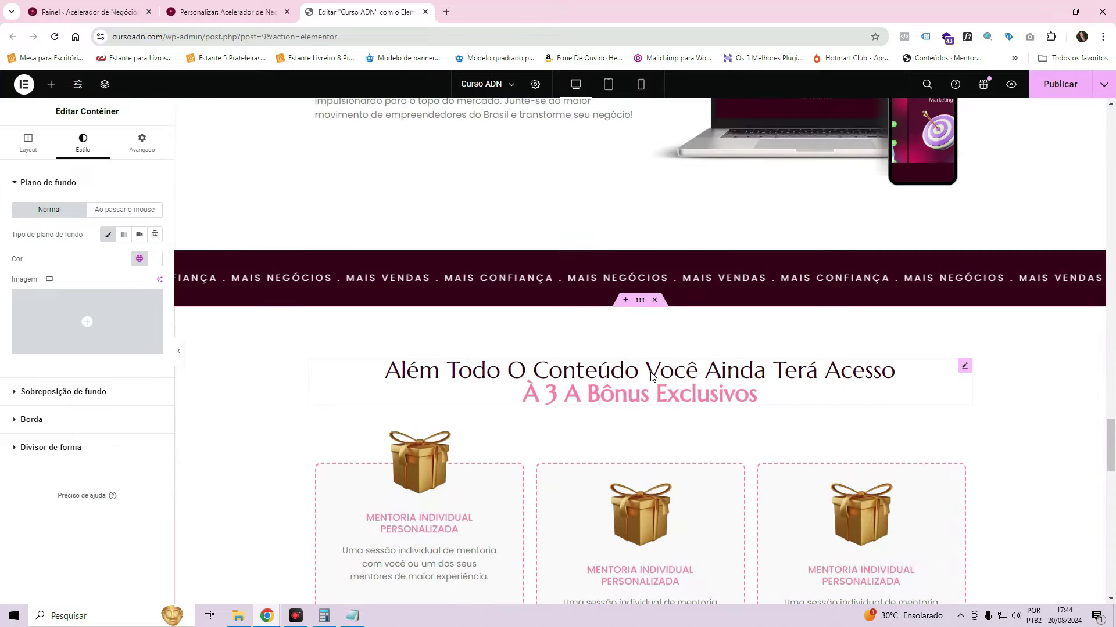
Step: Copy a heading into the left column, left-align it, and change it to 'Quem Será A Sua Mentora?'
right_click(690, 374)
click(709, 388)
scroll(505, 395, down, 20)
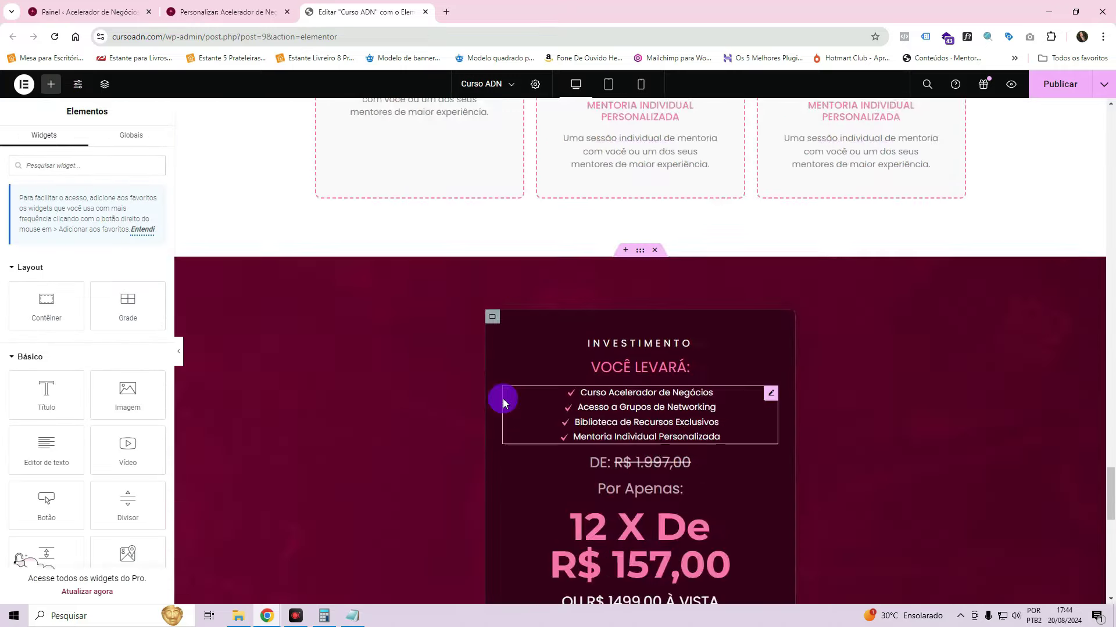
right_click(500, 385)
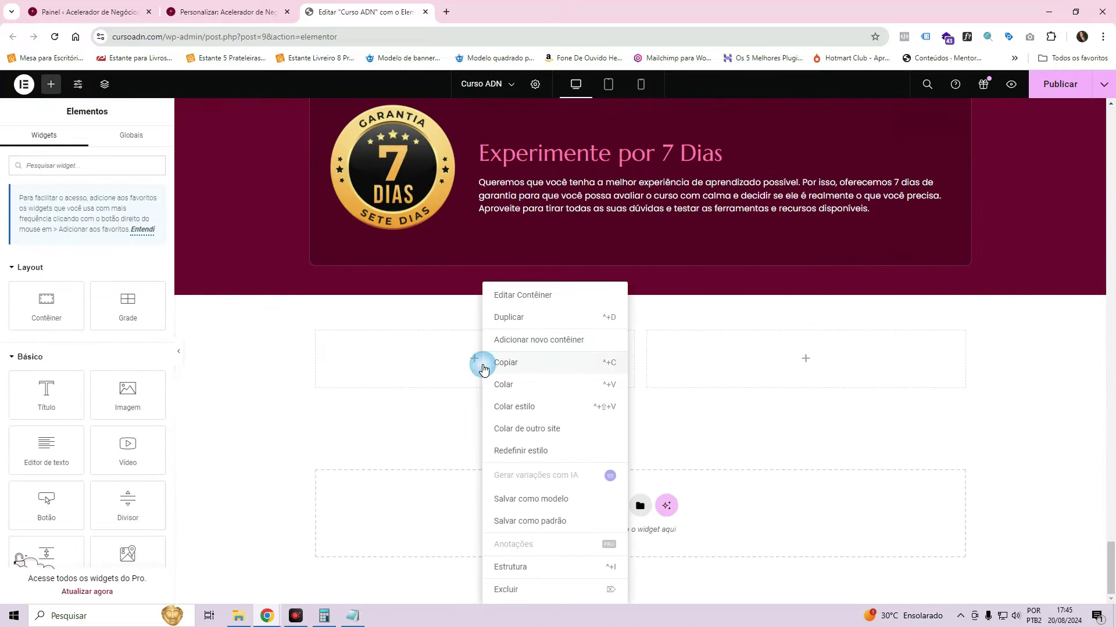
click(550, 384)
click(93, 145)
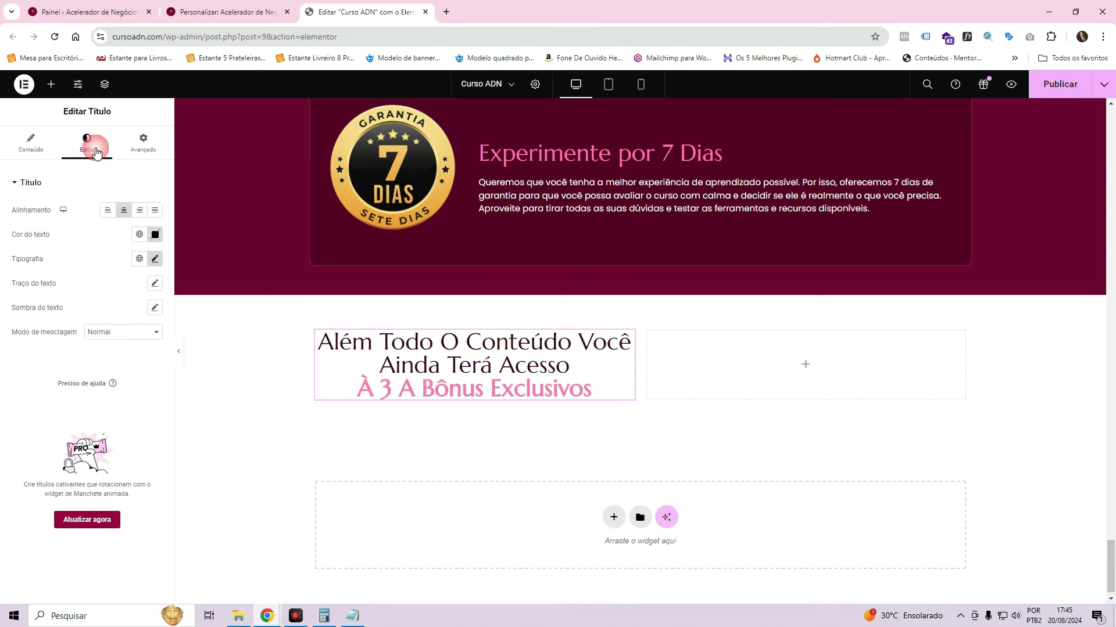
click(109, 211)
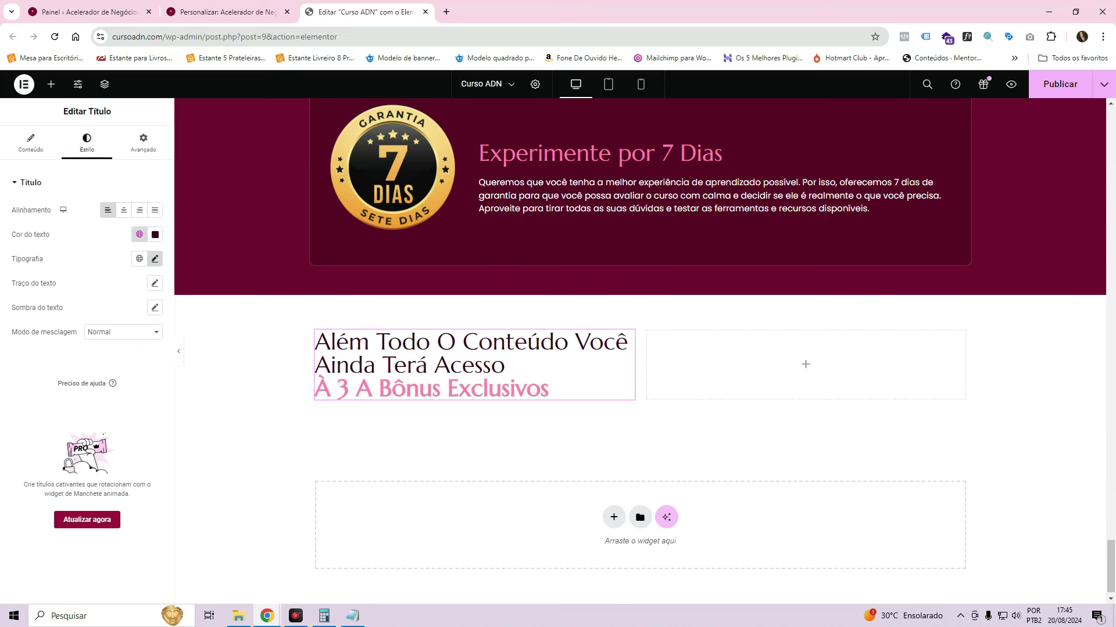
click(39, 138)
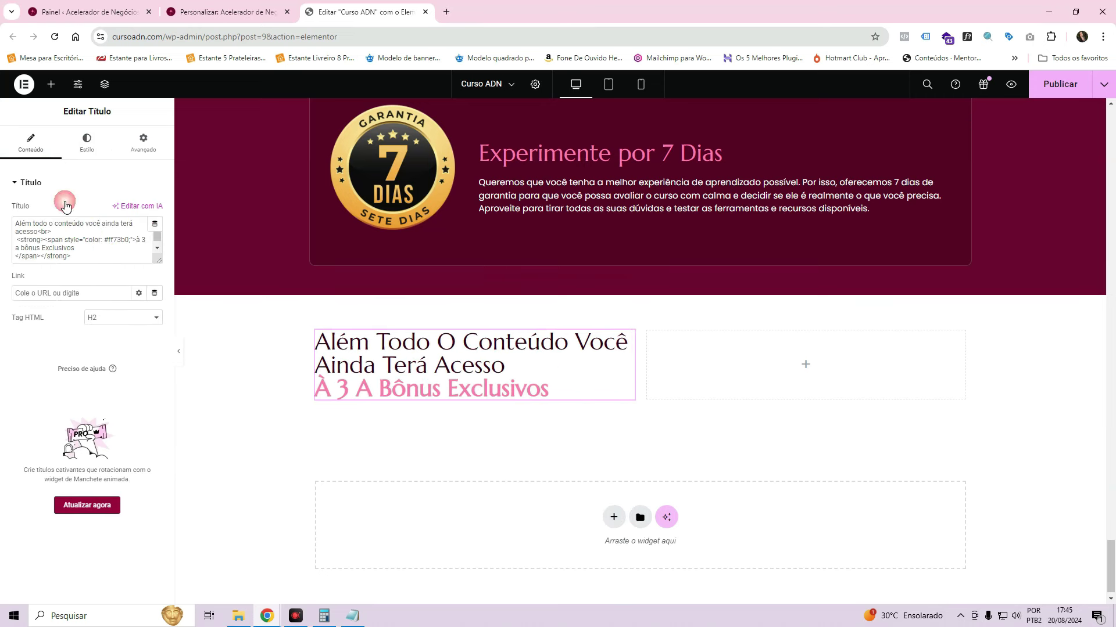
drag(107, 255, 2, 202)
text(Quem Será A sua mentora?)
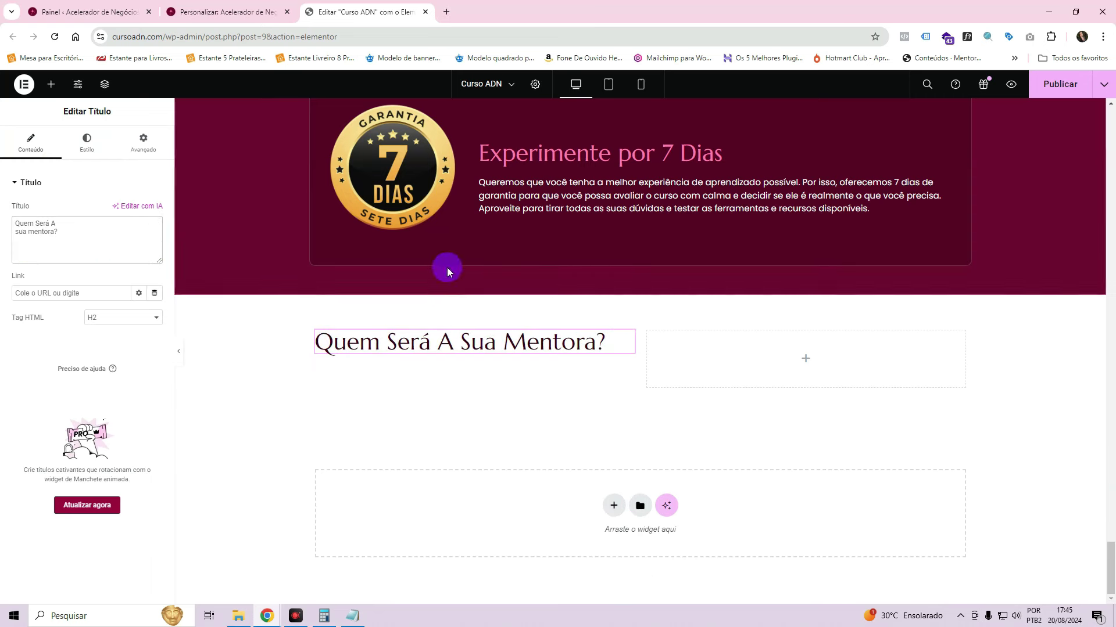
Step: Duplicate the question heading and replace its text with the mentor's name
right_click(469, 338)
click(492, 365)
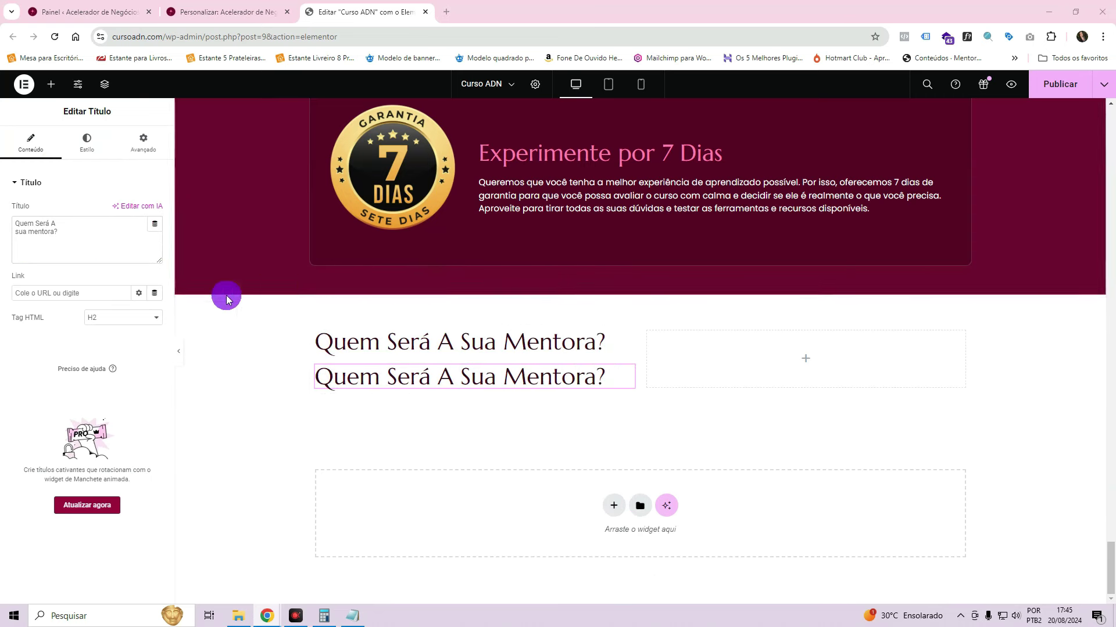
click(87, 250)
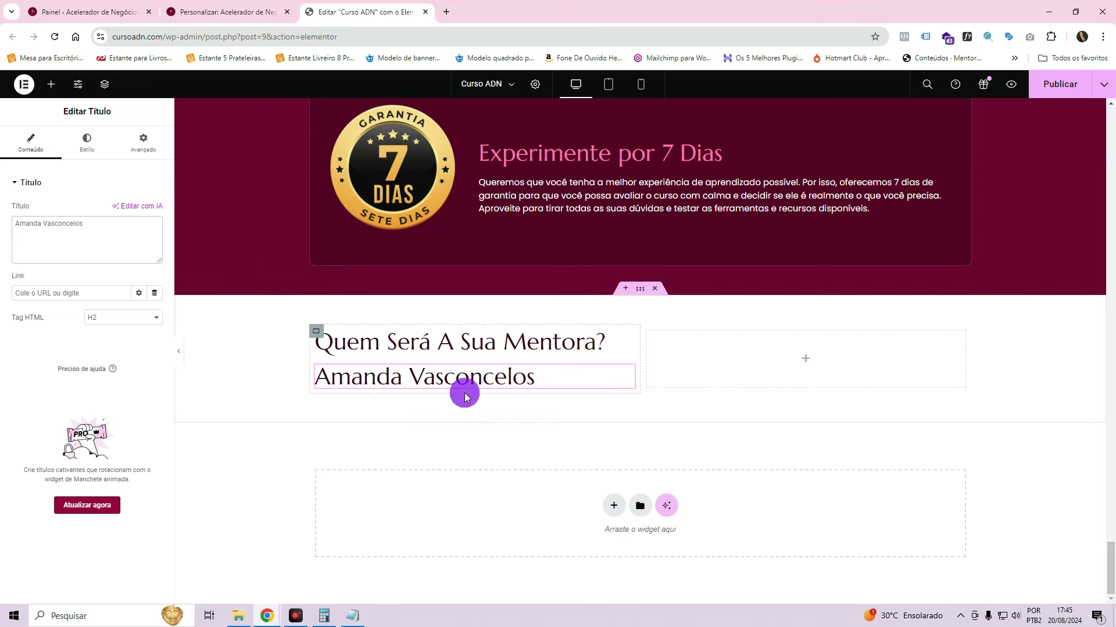
Step: Make the mentor's name heading pink, font weight 600, and size 38
click(87, 146)
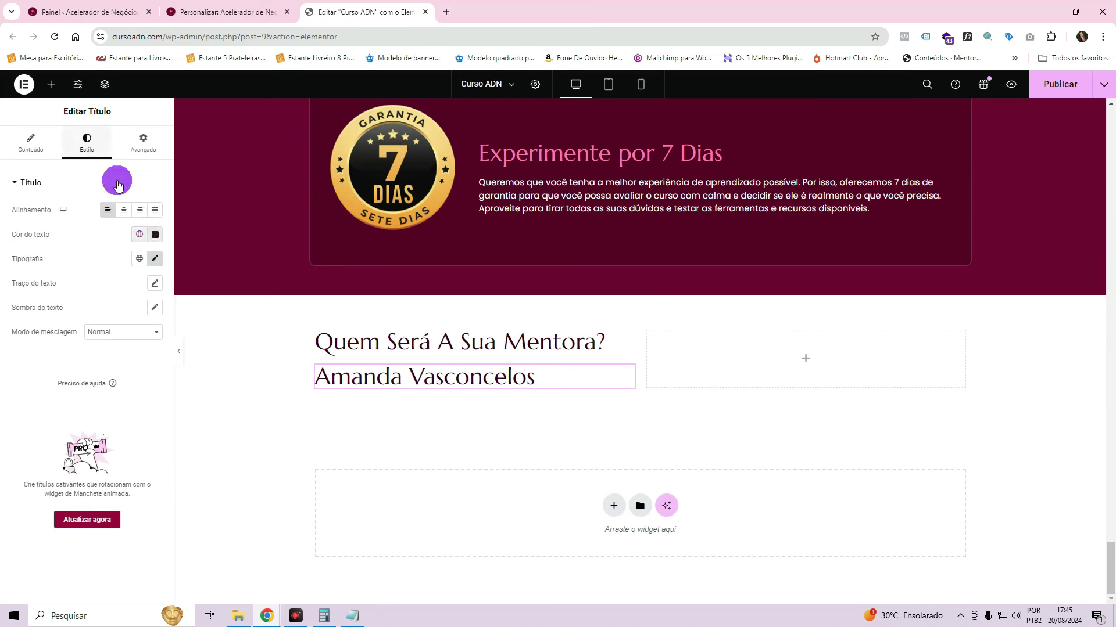
click(139, 234)
click(145, 282)
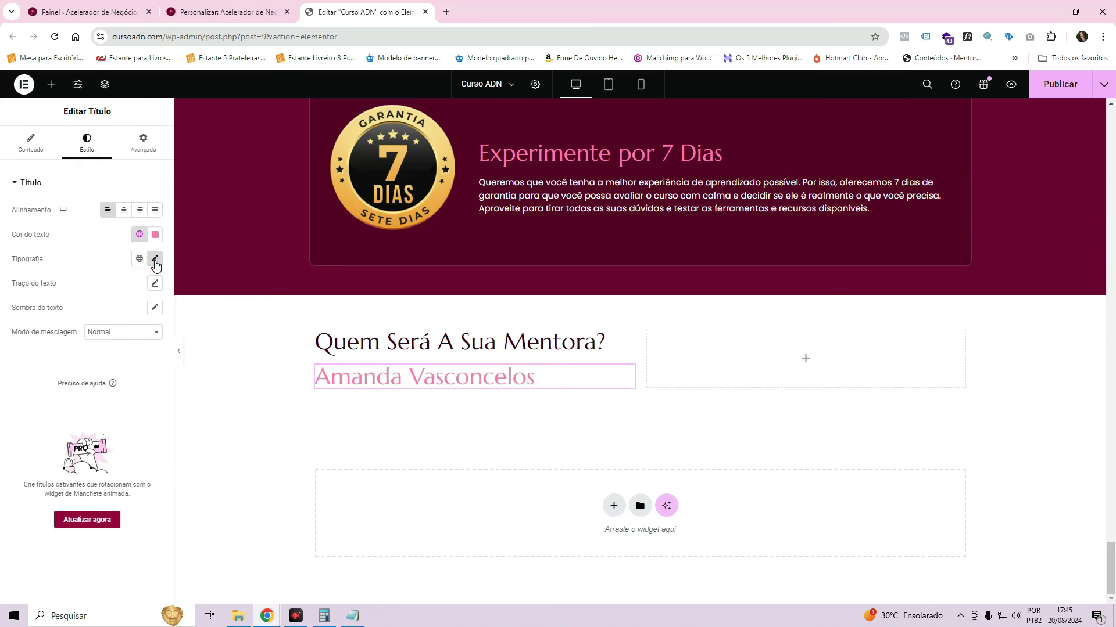
click(155, 260)
click(137, 374)
click(136, 425)
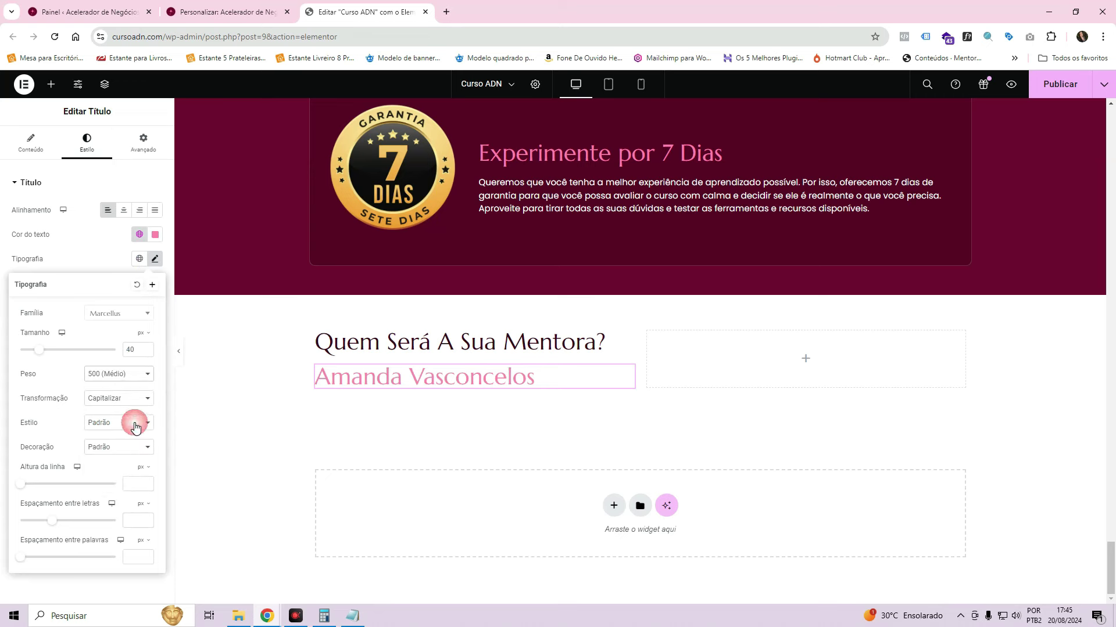
click(125, 372)
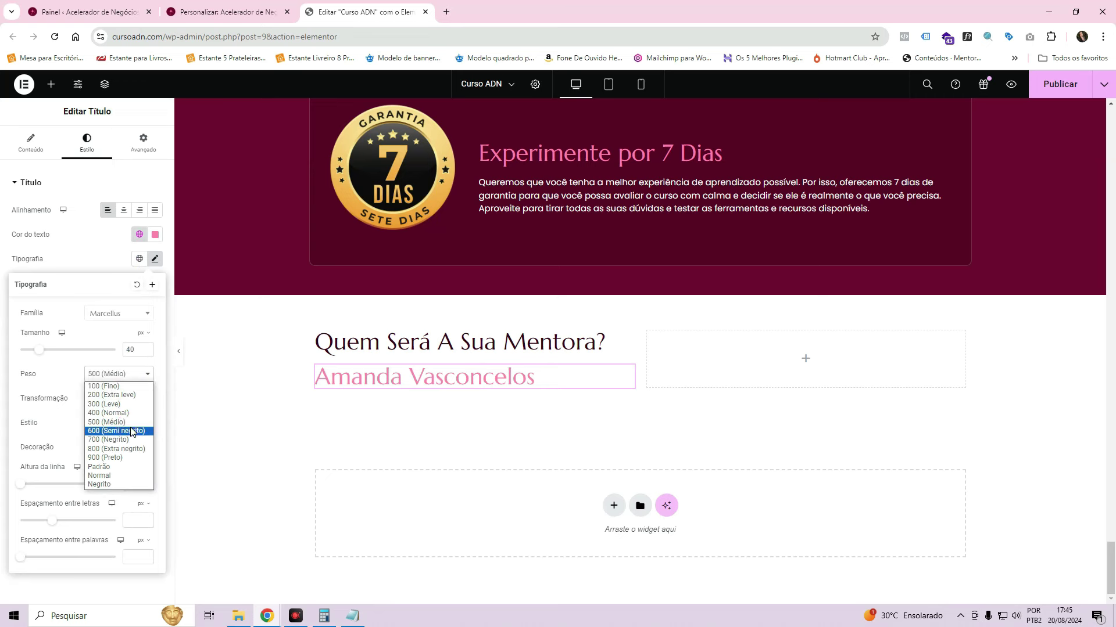
click(132, 432)
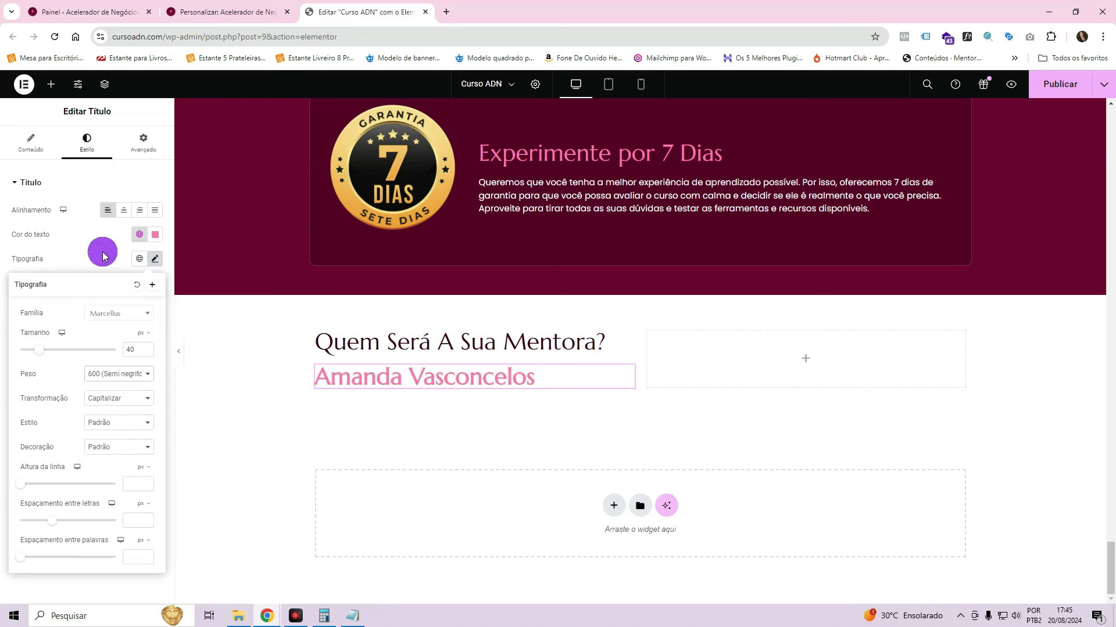
click(147, 353)
click(147, 354)
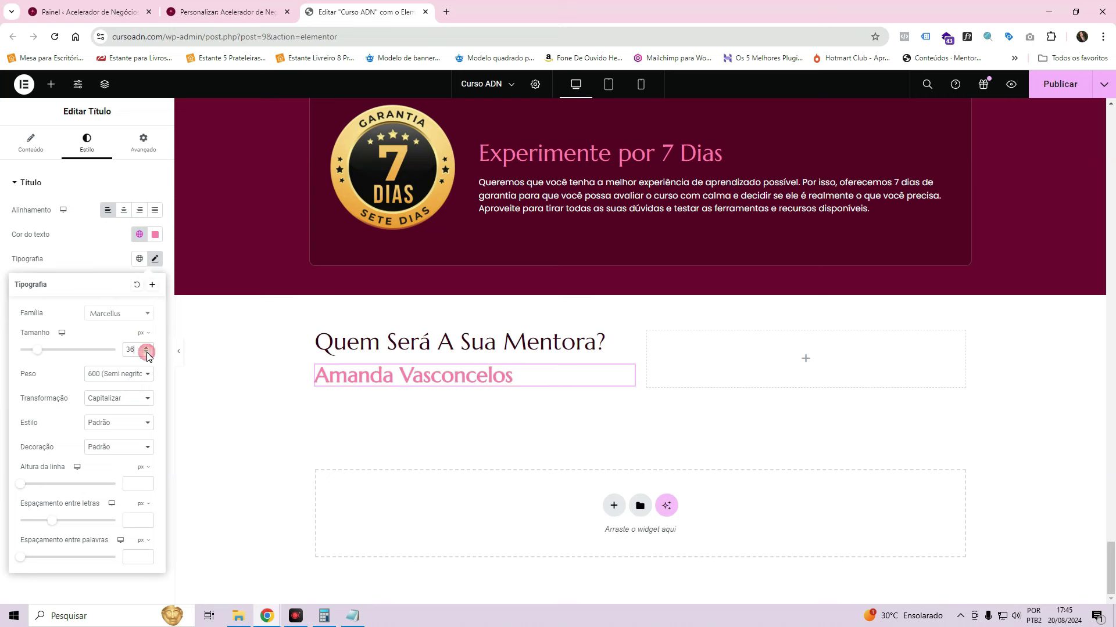
click(113, 270)
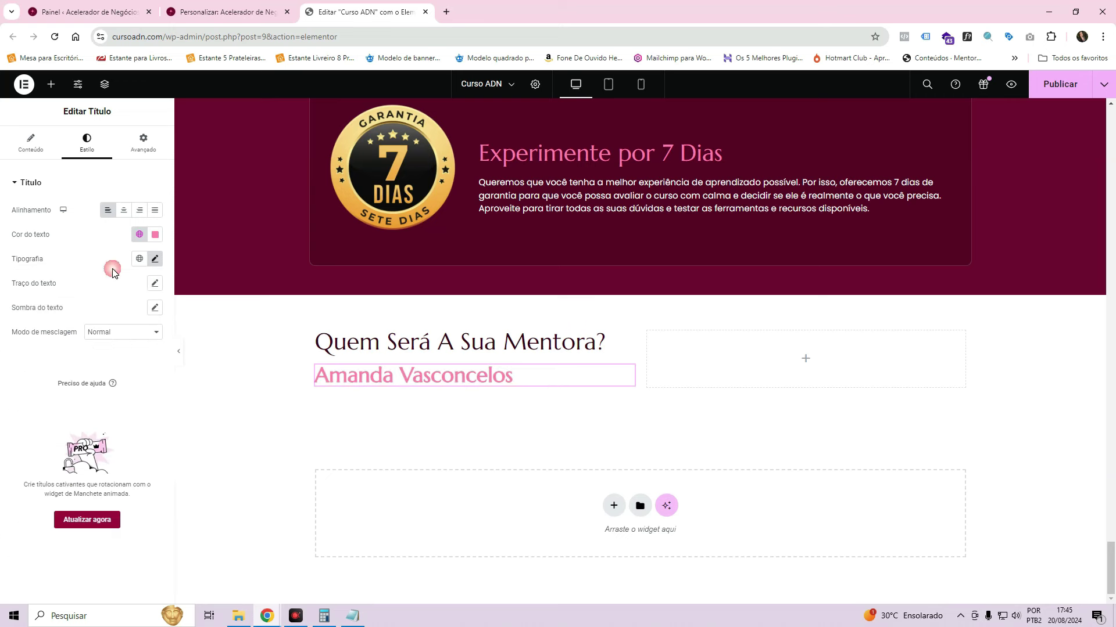
Step: Insert a <br> line break after 'Quem Será A' in the section title
click(483, 340)
click(67, 182)
click(76, 226)
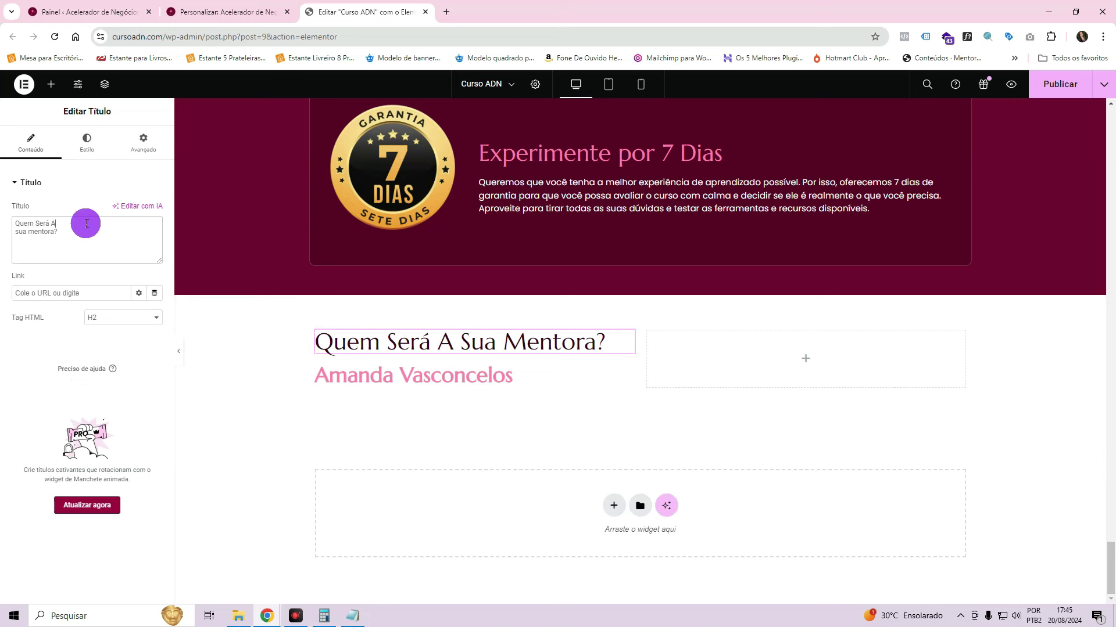
text(<>)
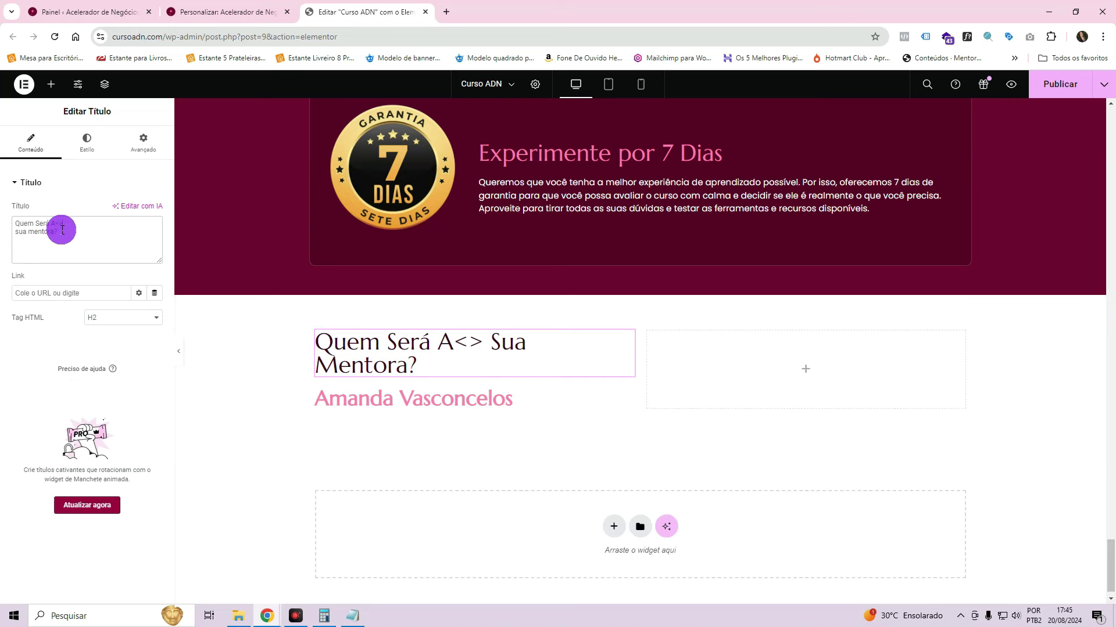
text(BR)
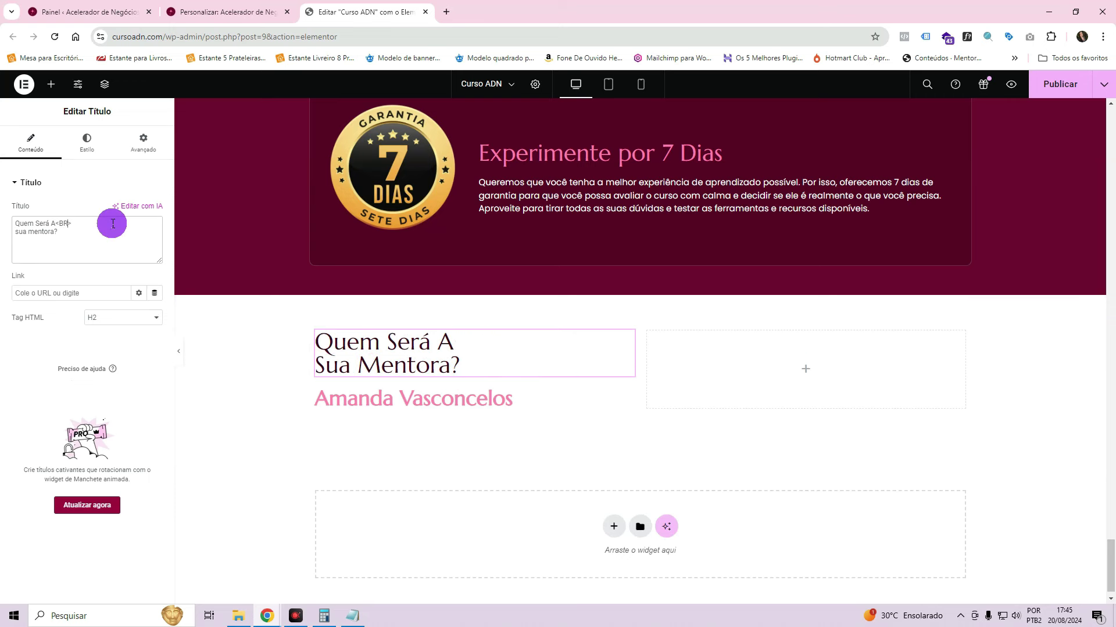
Step: Add a text editor block below the name containing the mentor's four-paragraph bio
click(52, 84)
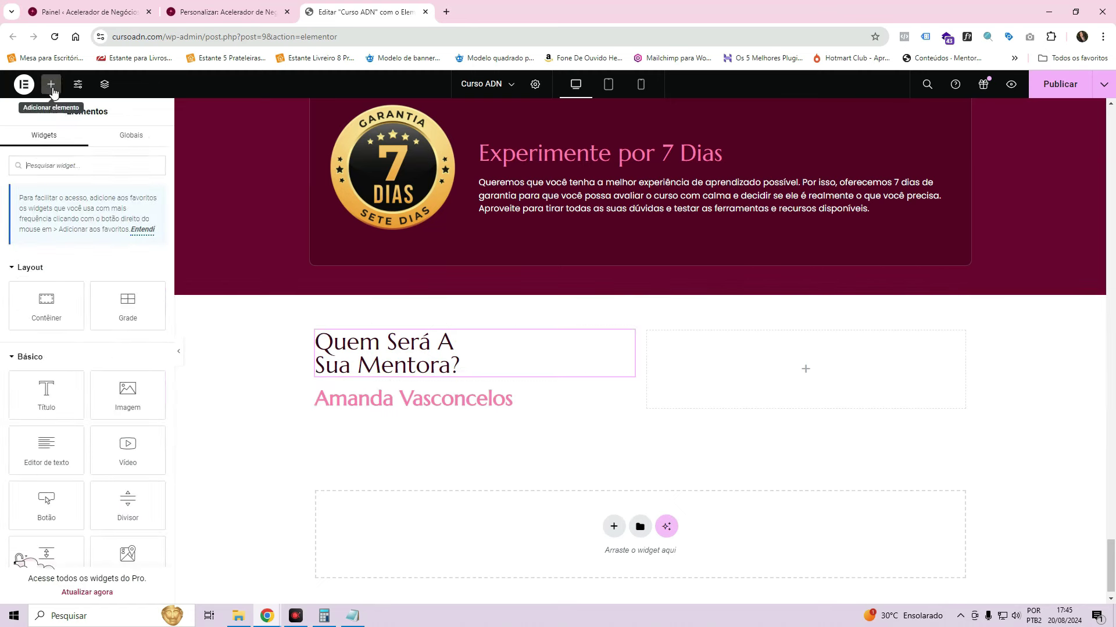
drag(46, 451, 499, 415)
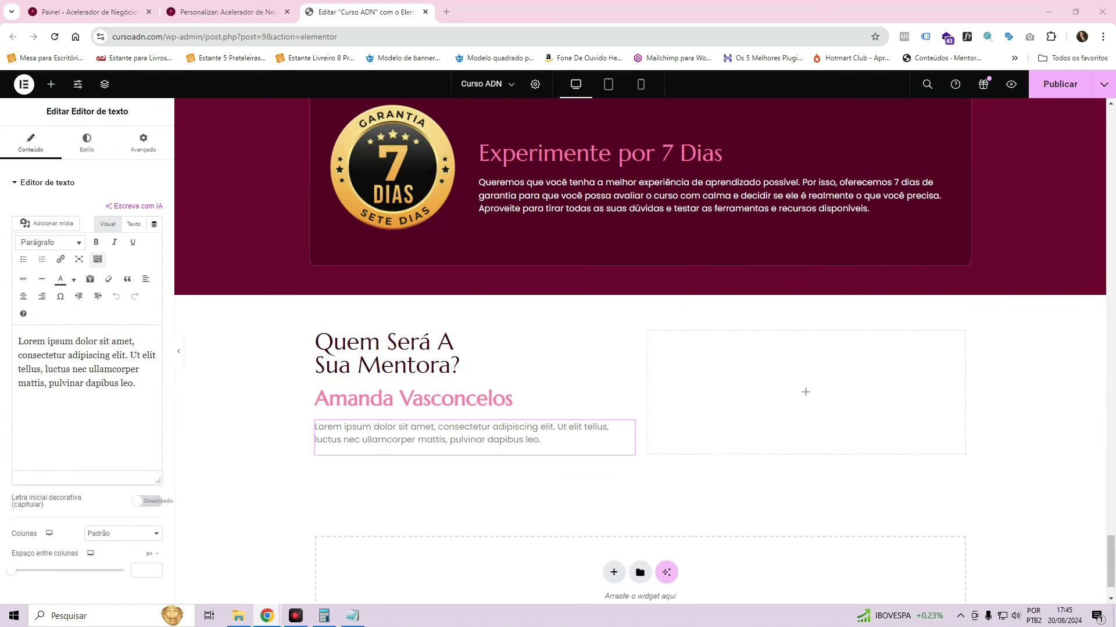
key(ctrl+a)
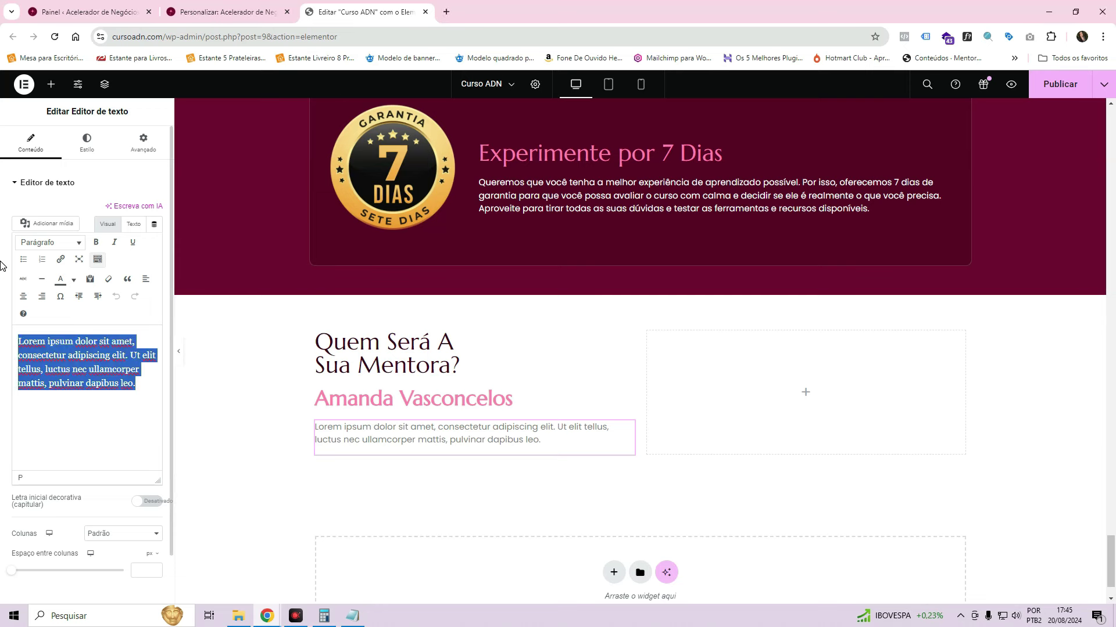
click(1047, 86)
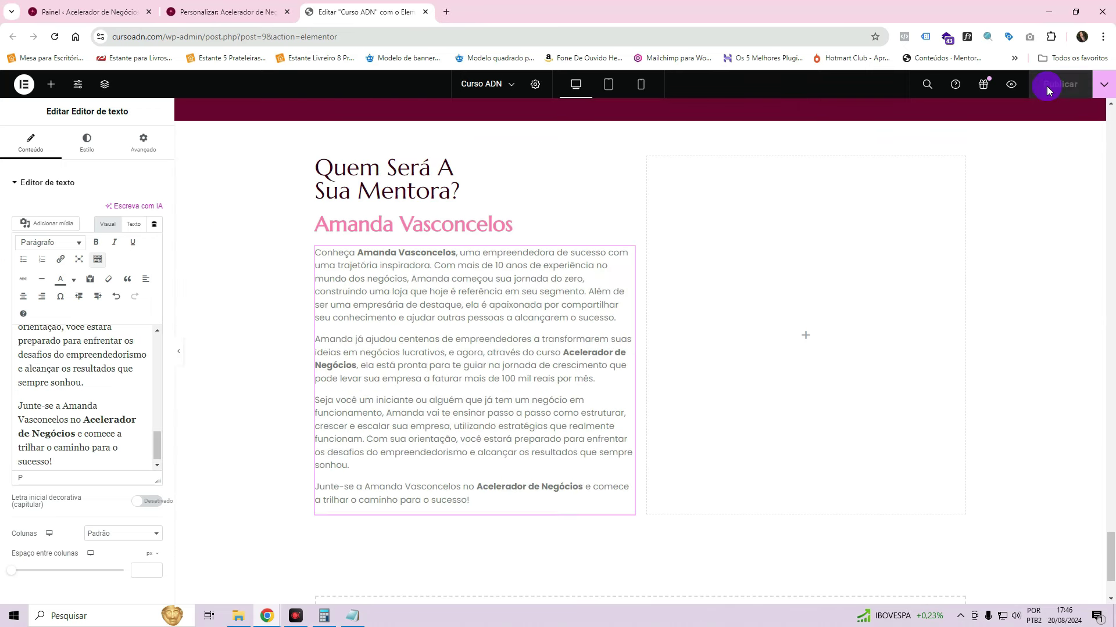
Step: Place an Imagem widget in the right column at Completo resolution and open its media chooser
click(51, 85)
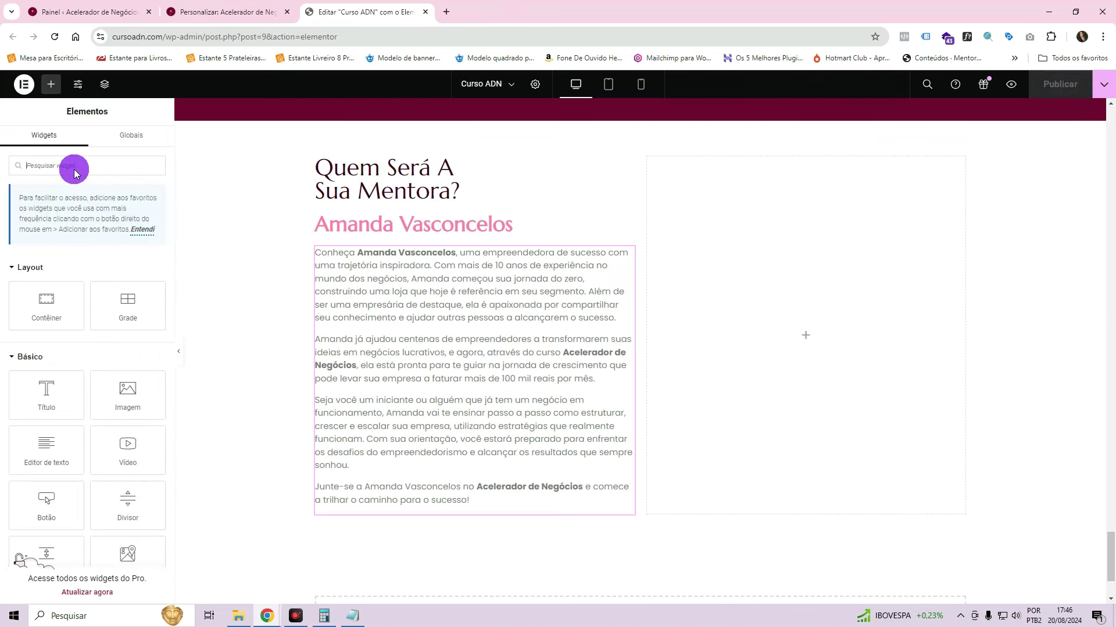
drag(132, 386, 748, 301)
click(95, 297)
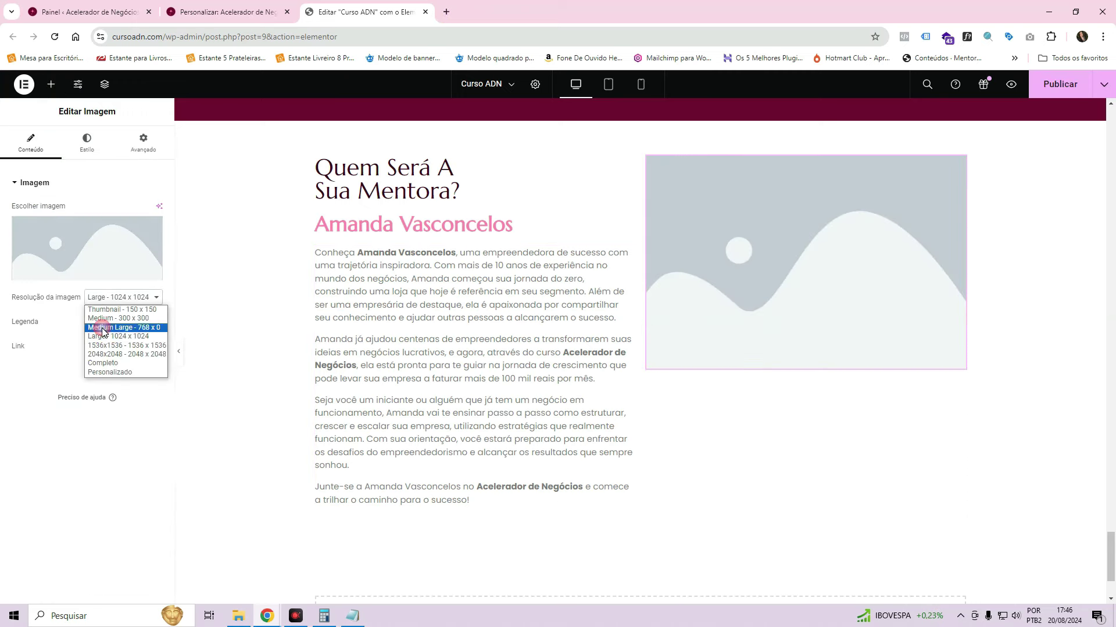
click(107, 357)
click(100, 260)
Step: Drag 'quem sou adn' from the Outras imagens folder into the browser's upload area
click(160, 126)
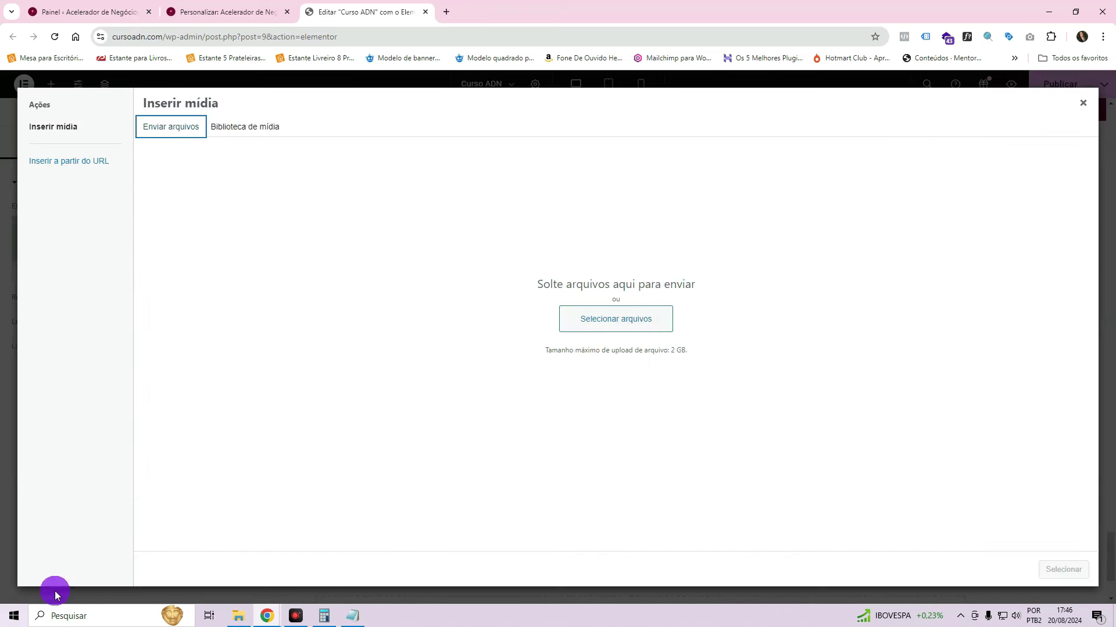
click(236, 617)
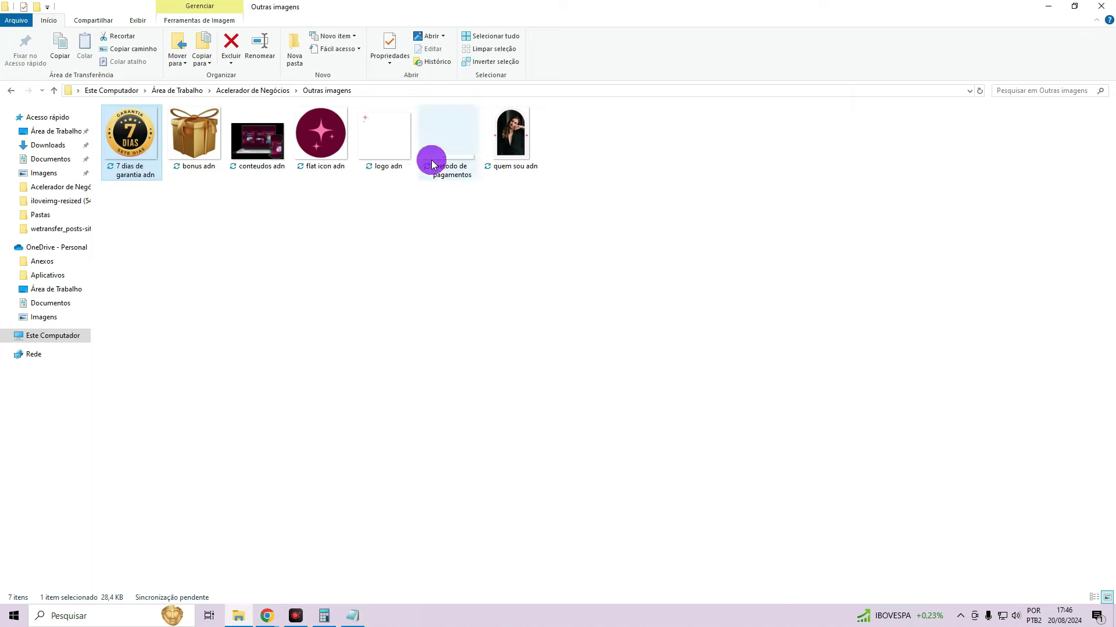
drag(514, 146, 340, 567)
Step: Insert the uploaded mentor portrait and set the container's Alinhar itens to Centro
drag(605, 346, 604, 346)
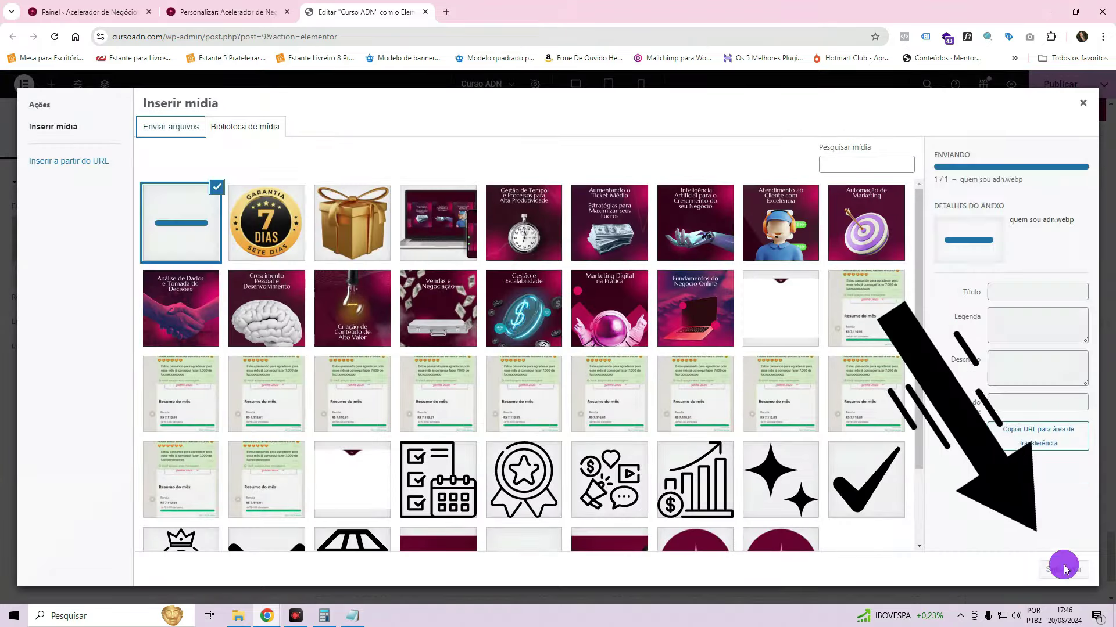
click(1066, 567)
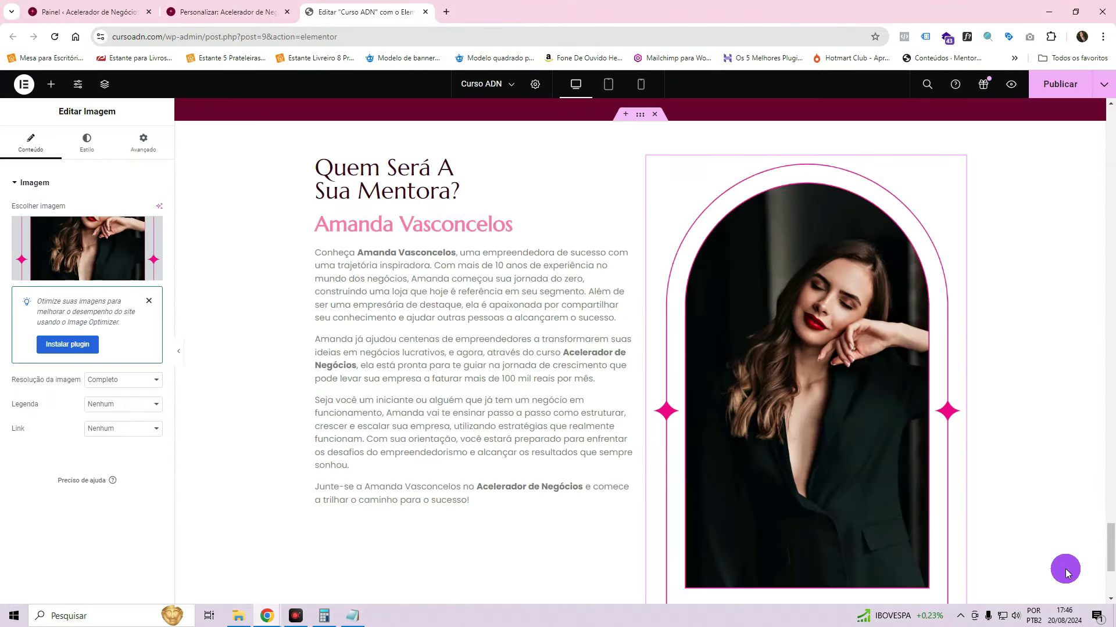
click(640, 113)
click(27, 143)
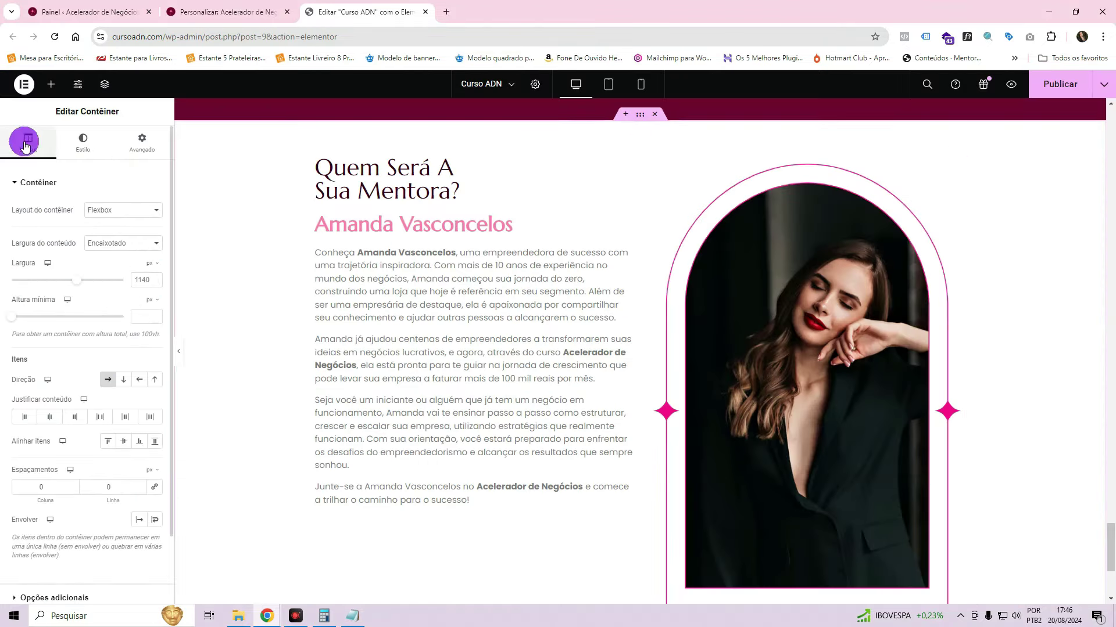
click(120, 442)
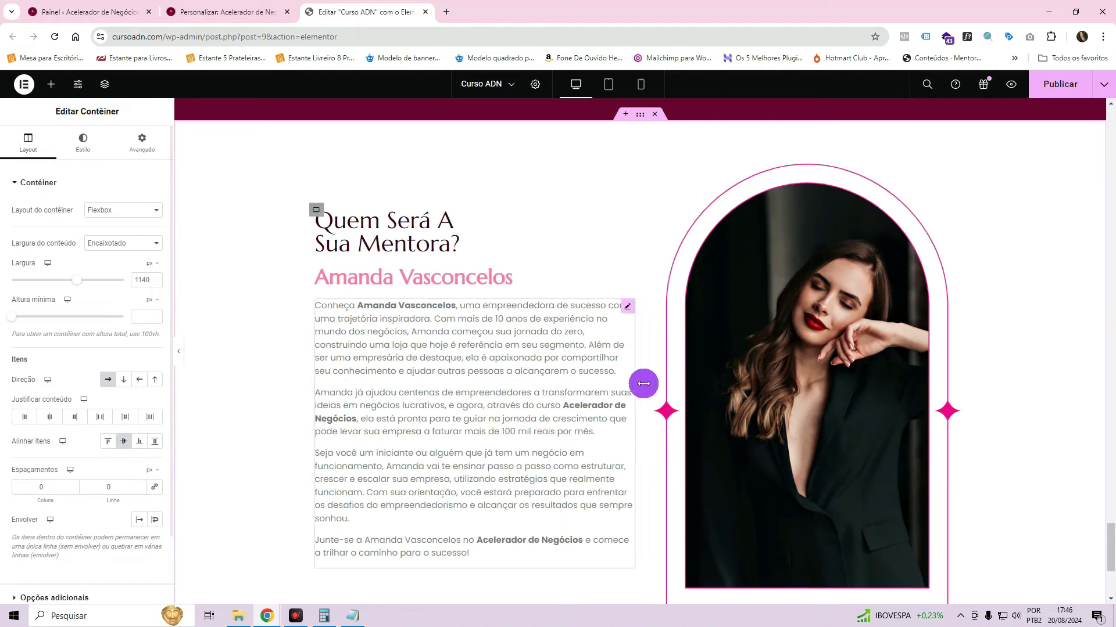
scroll(771, 360, down, 2)
scroll(802, 291, up, 3)
Step: Try shrinking the portrait's Largura, then clear it back to the default width
click(832, 268)
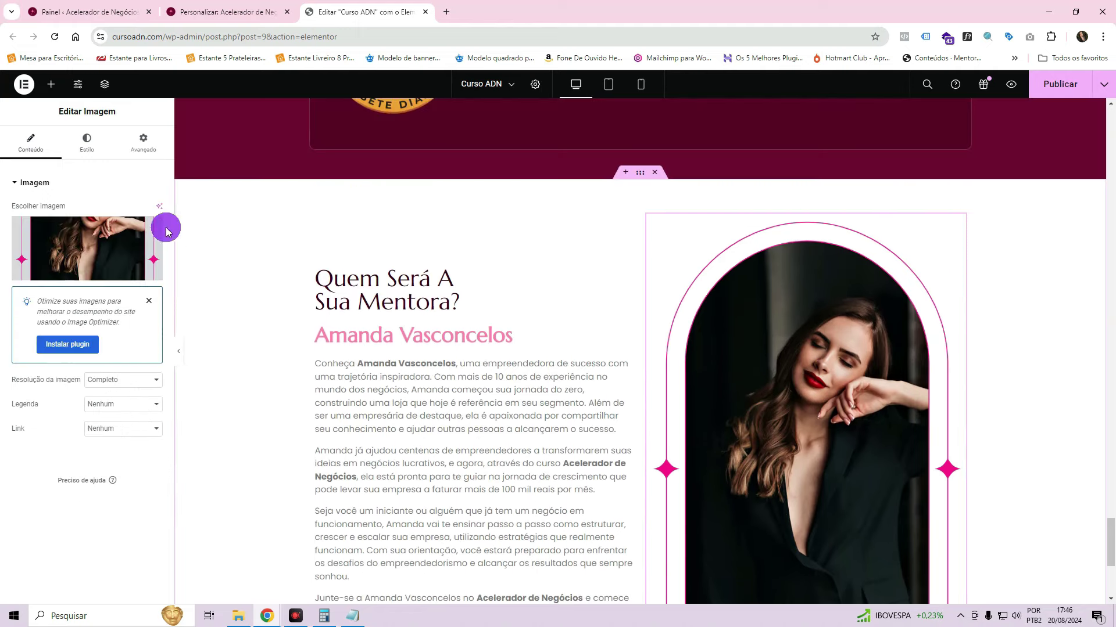
click(86, 141)
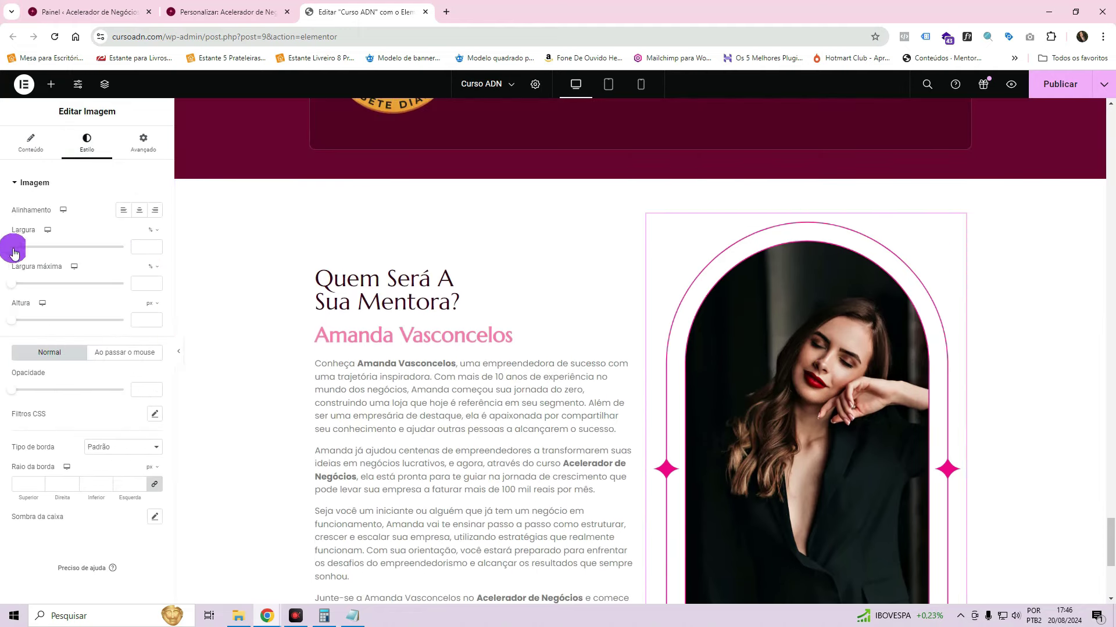
drag(12, 247, 100, 254)
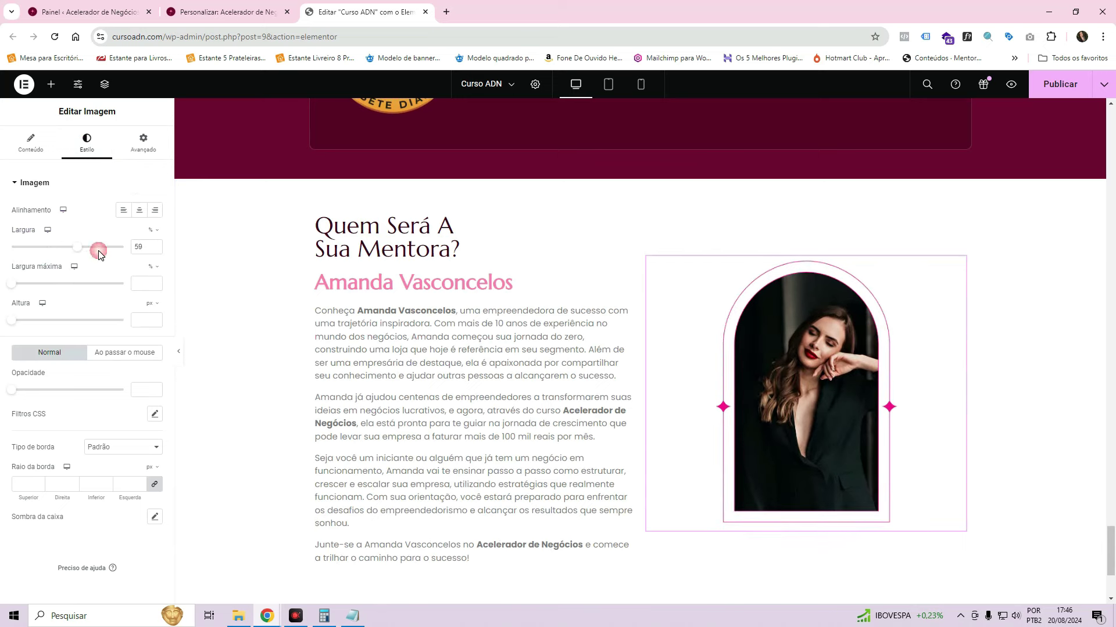
key(BackSpace)
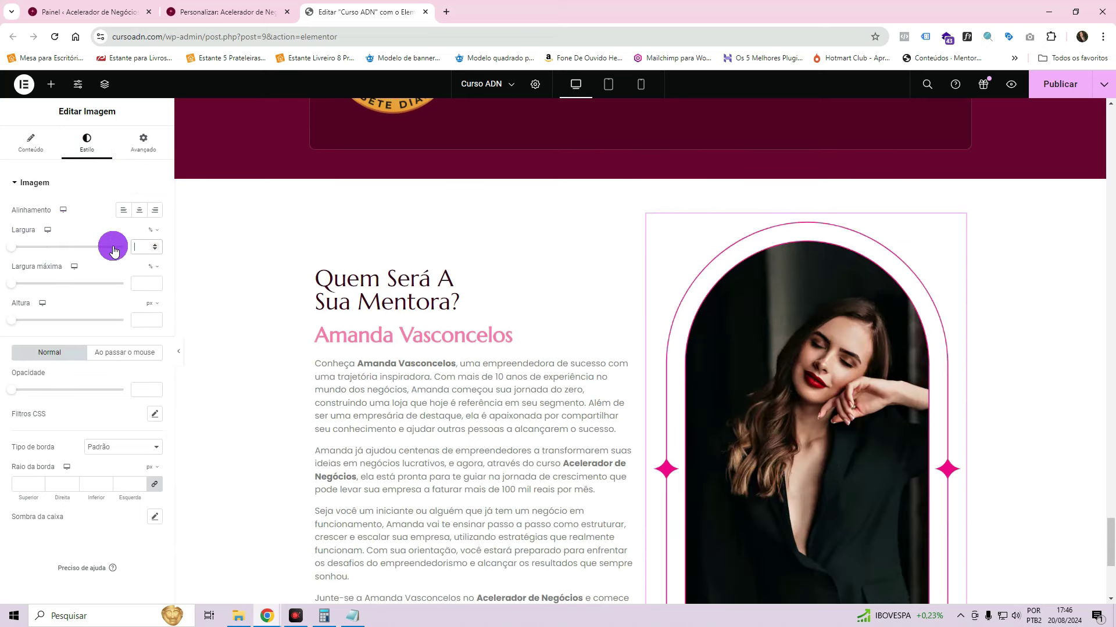
scroll(490, 394, down, 2)
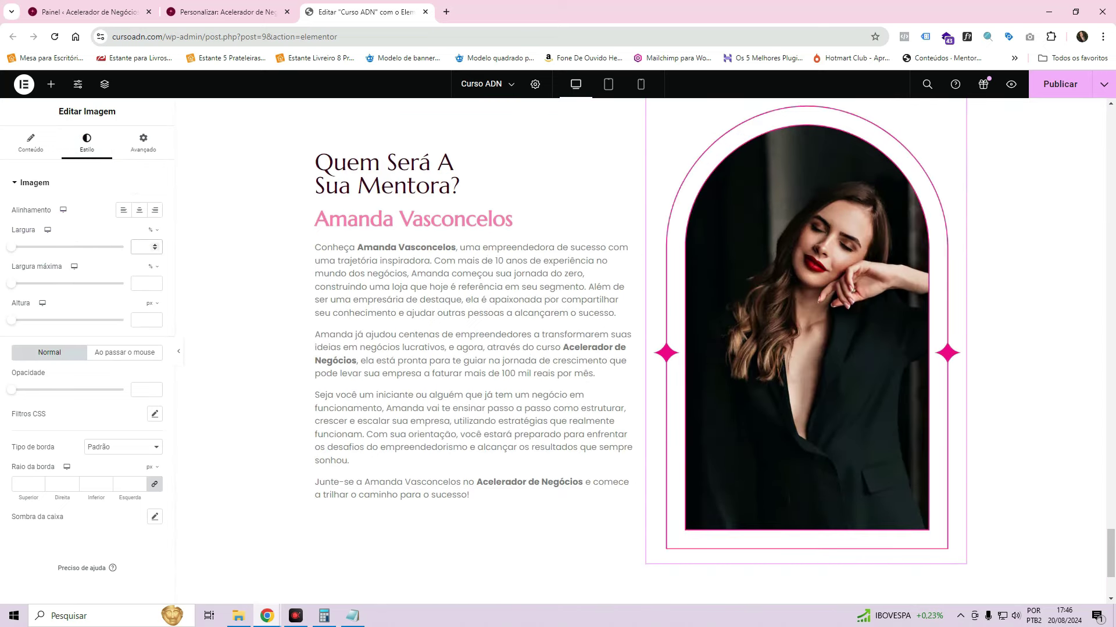
scroll(455, 259, down, 3)
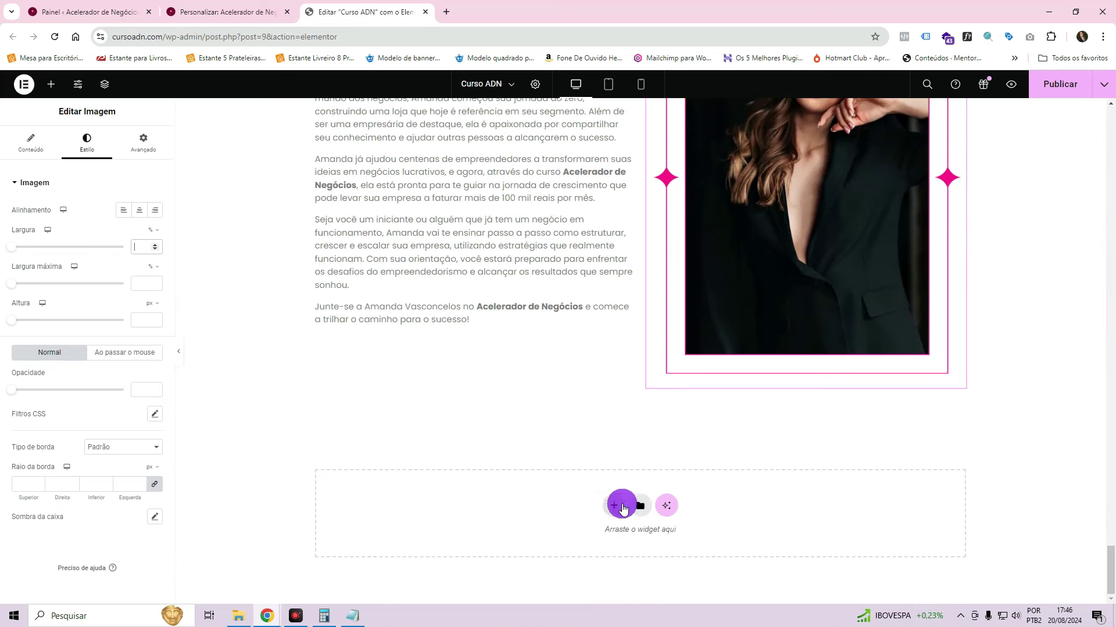
Step: Add a new single-column flexbox container with 50 px padding
click(619, 504)
click(604, 526)
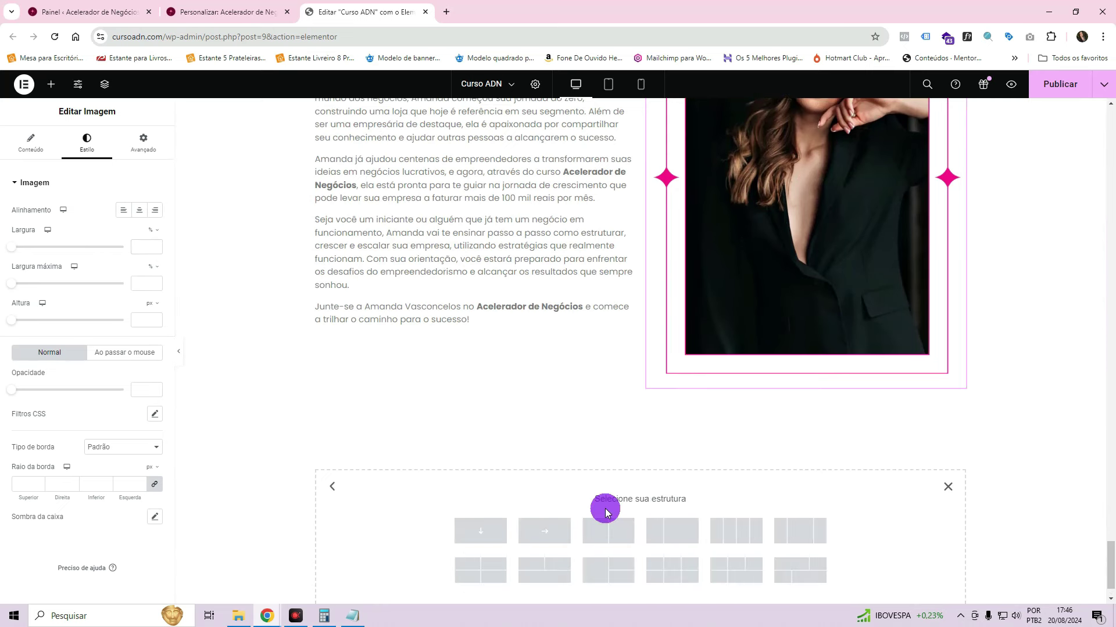
scroll(606, 511, down, 1)
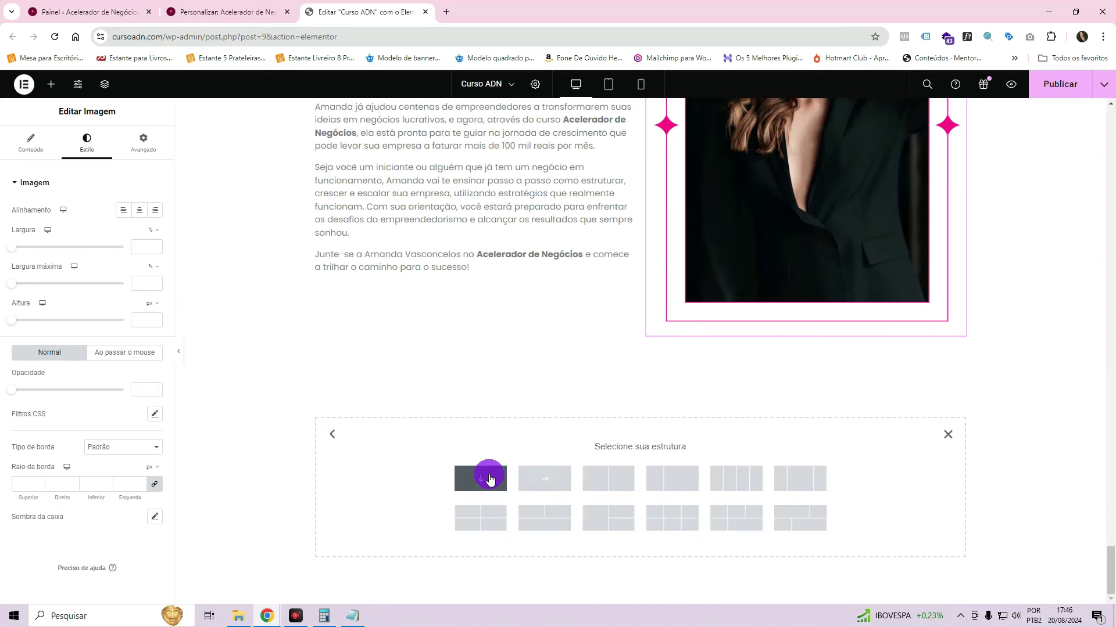
click(489, 478)
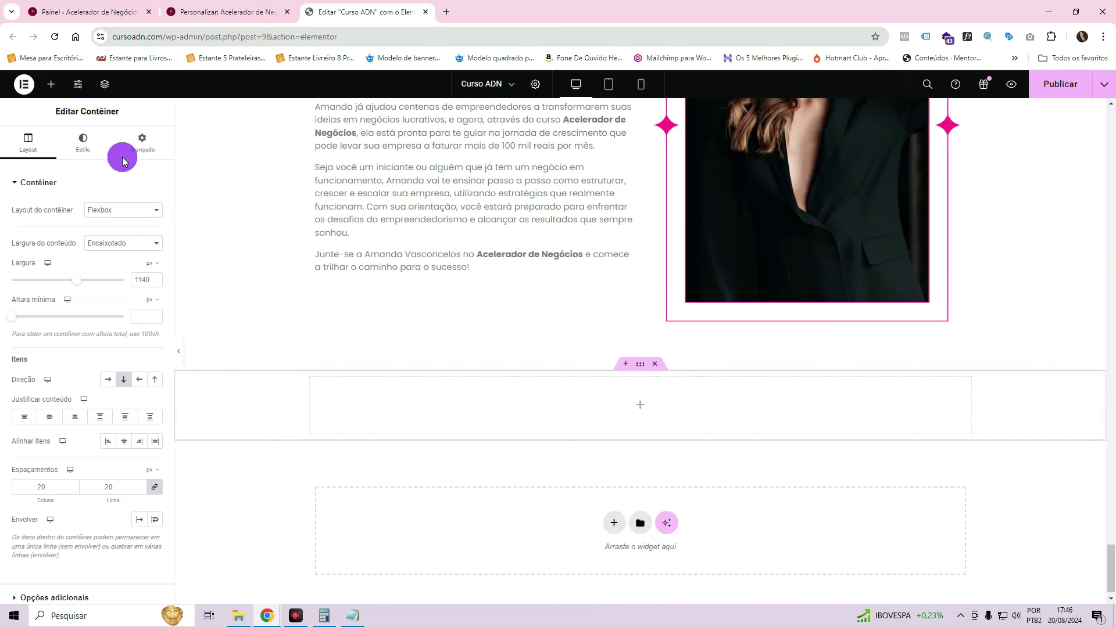
click(139, 145)
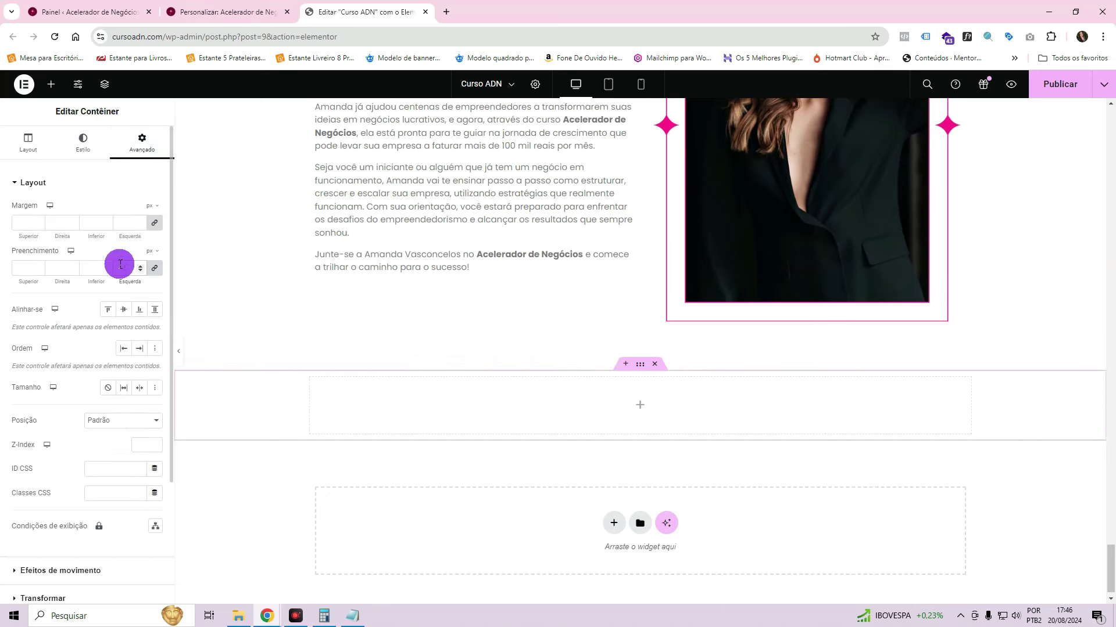
text(50)
Step: Give the section the Secundário dark maroon background and 90 px top and bottom padding
click(103, 148)
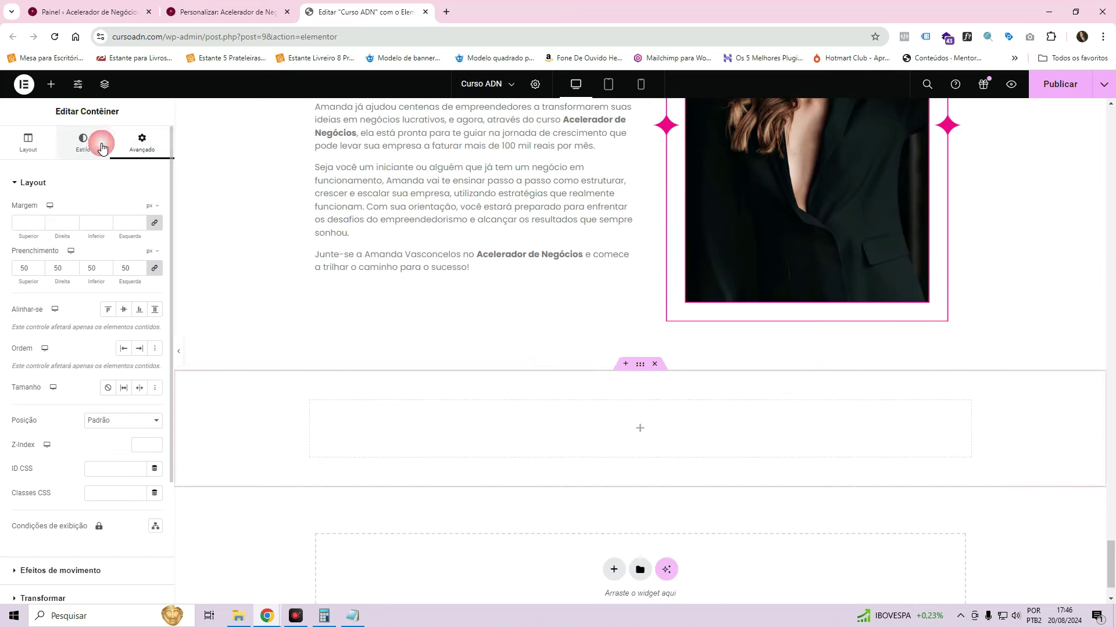
click(108, 235)
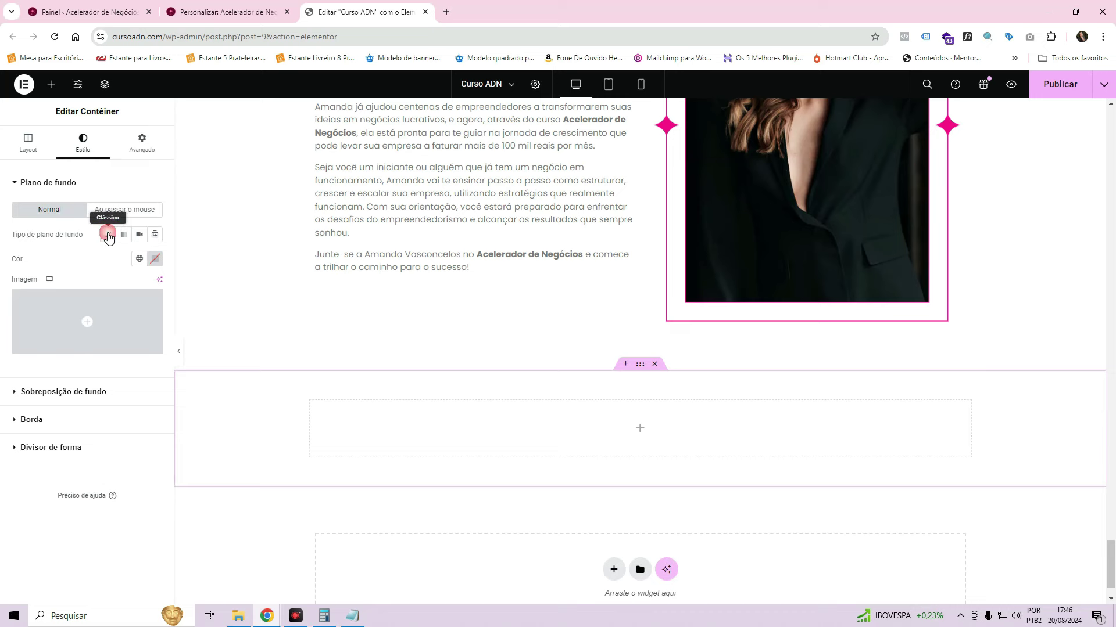
click(139, 260)
click(128, 338)
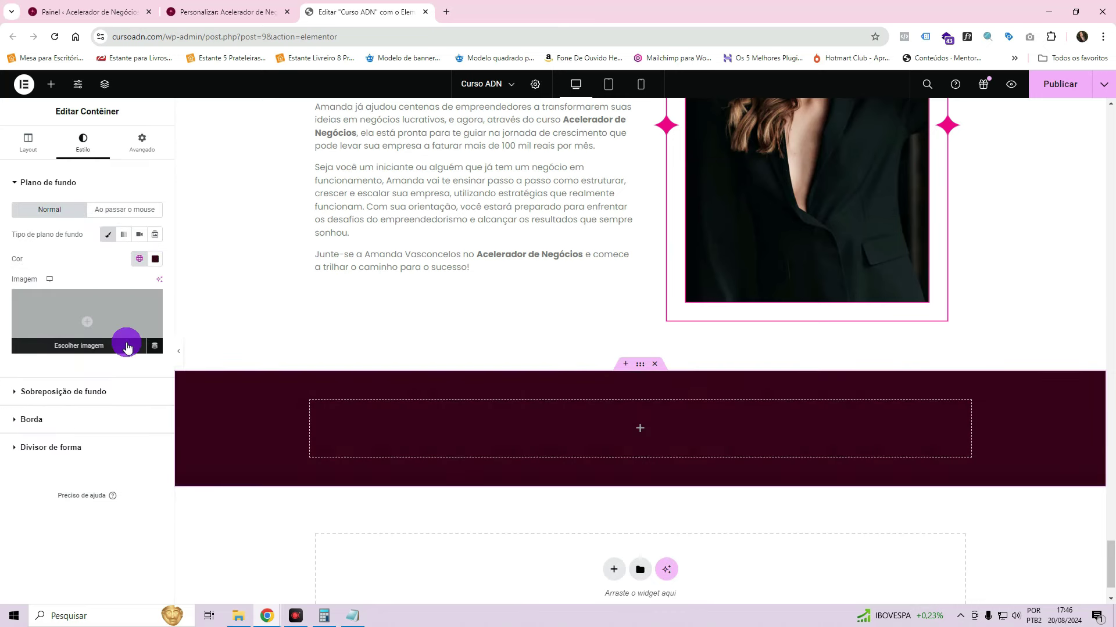
click(149, 150)
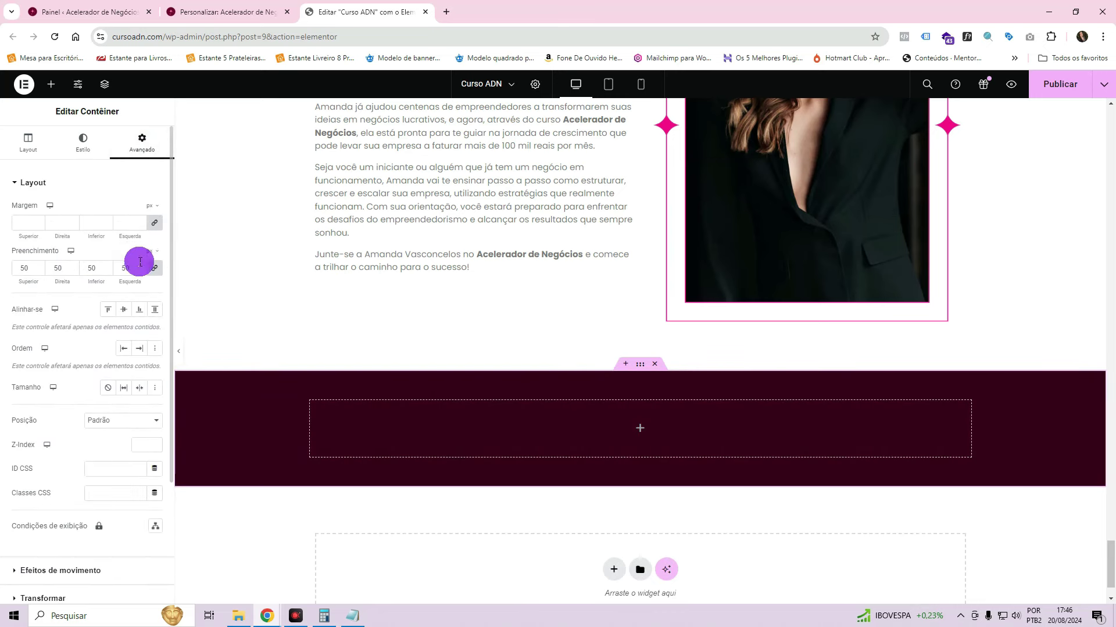
click(151, 271)
click(49, 275)
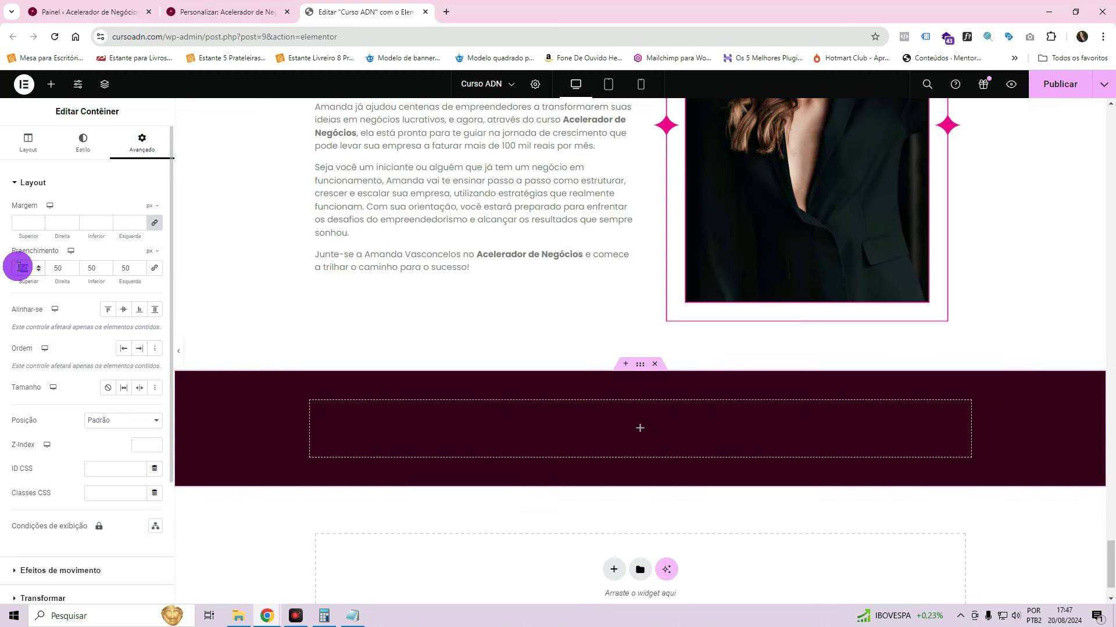
text(50)
text(90)
click(86, 264)
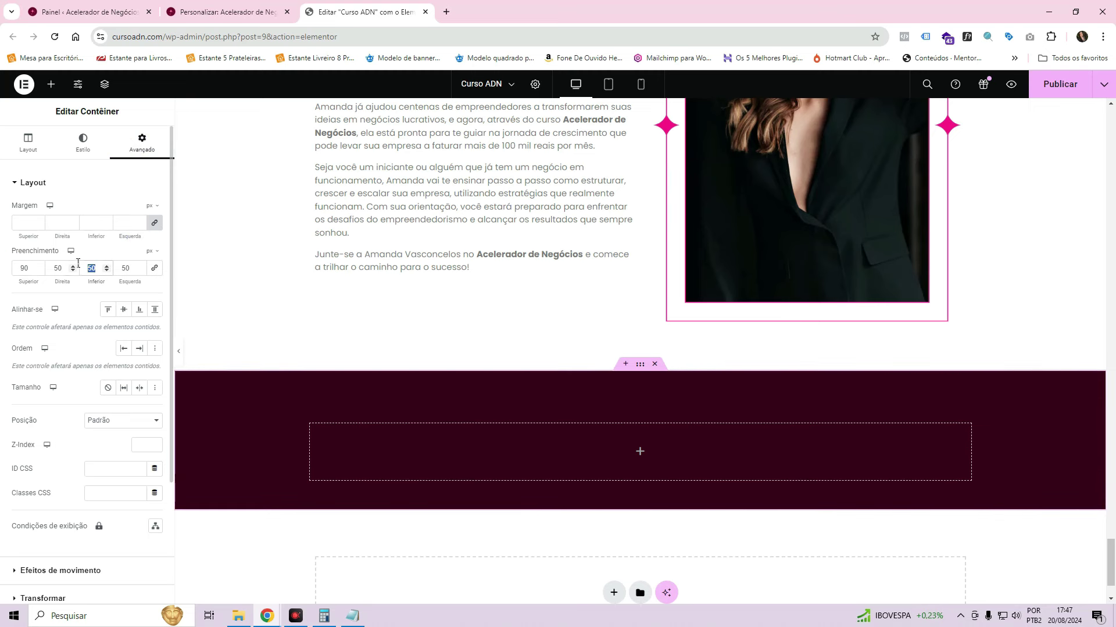
text(90)
Step: Add a centred white heading reading 'Perguntas Frequentes' inside the section
click(53, 85)
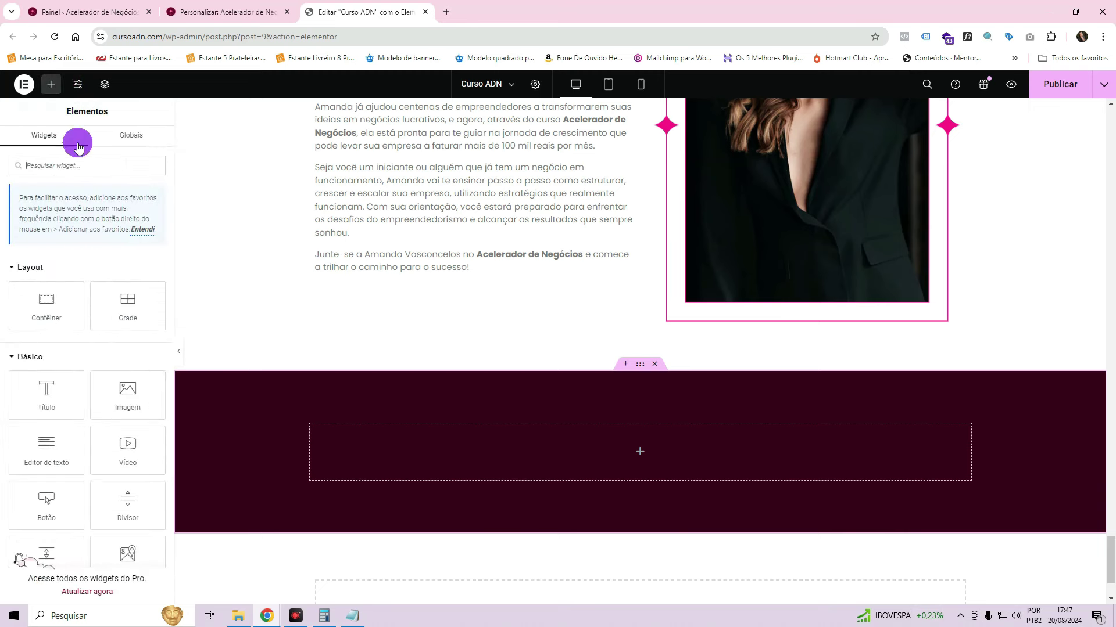
drag(63, 372, 545, 447)
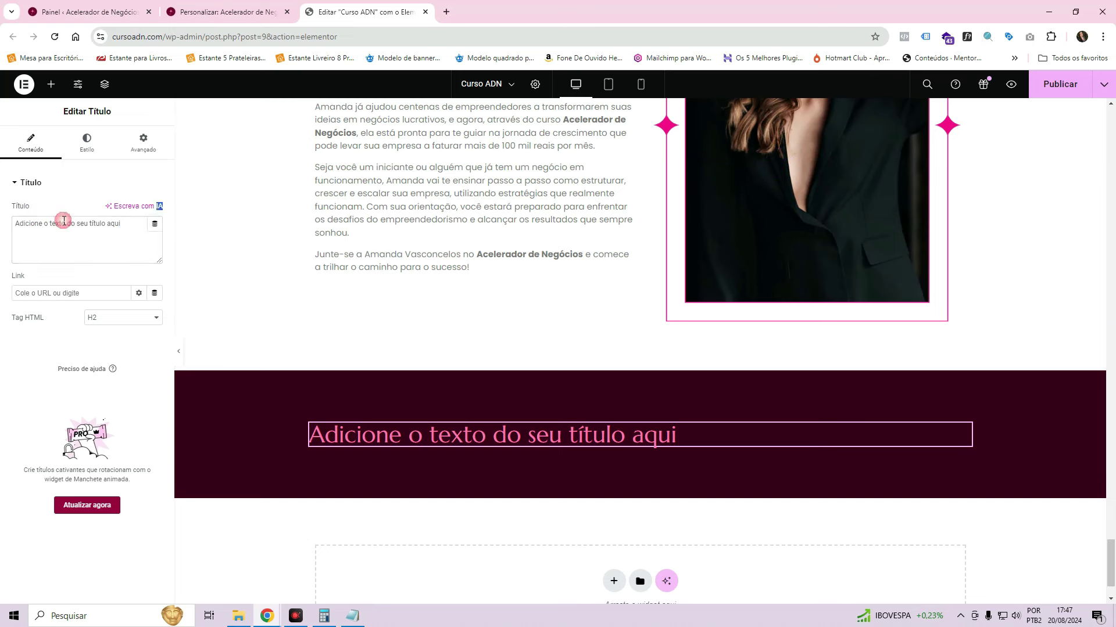
text(Perguntas Frequentes)
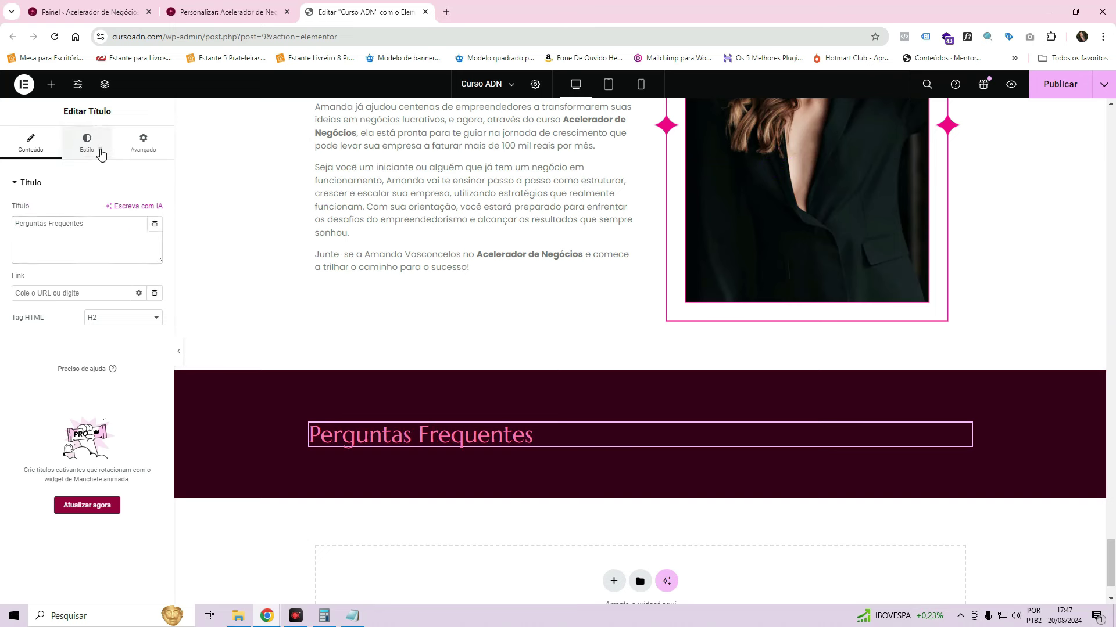
click(87, 142)
click(125, 210)
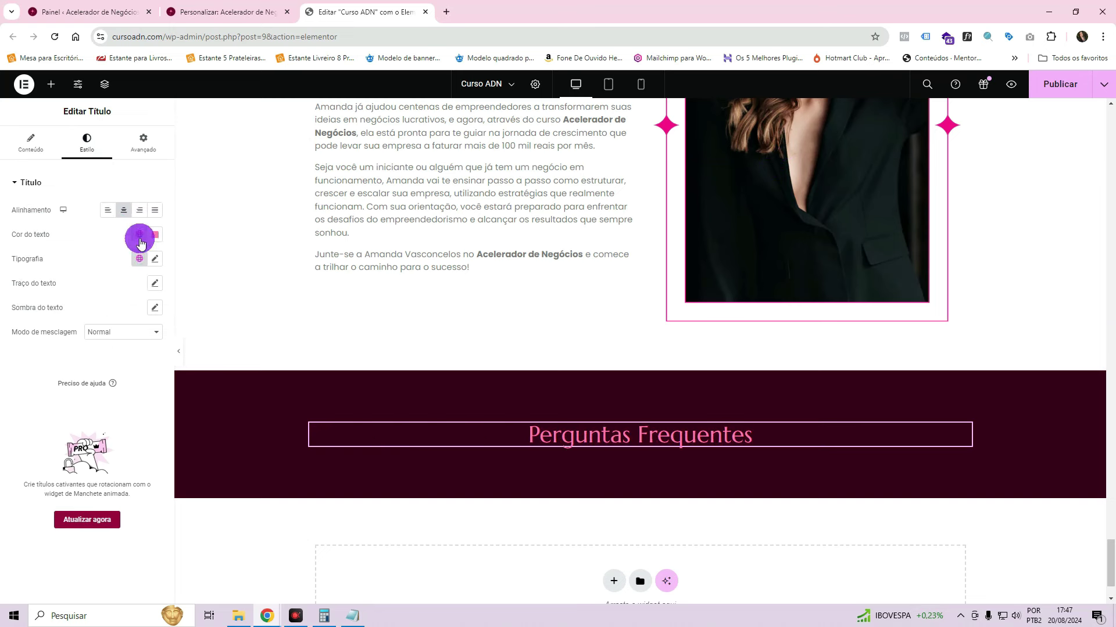
click(139, 234)
click(105, 379)
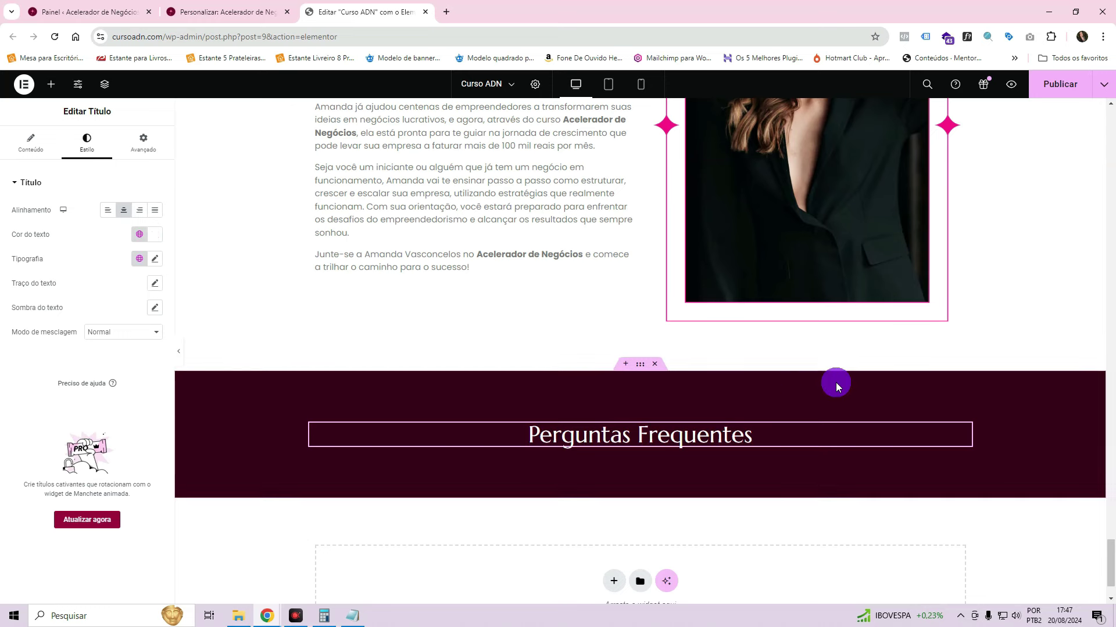
Step: Search 'ACO' and drag the Sanfona accordion widget below the heading, collapsing its first item
click(57, 90)
click(79, 163)
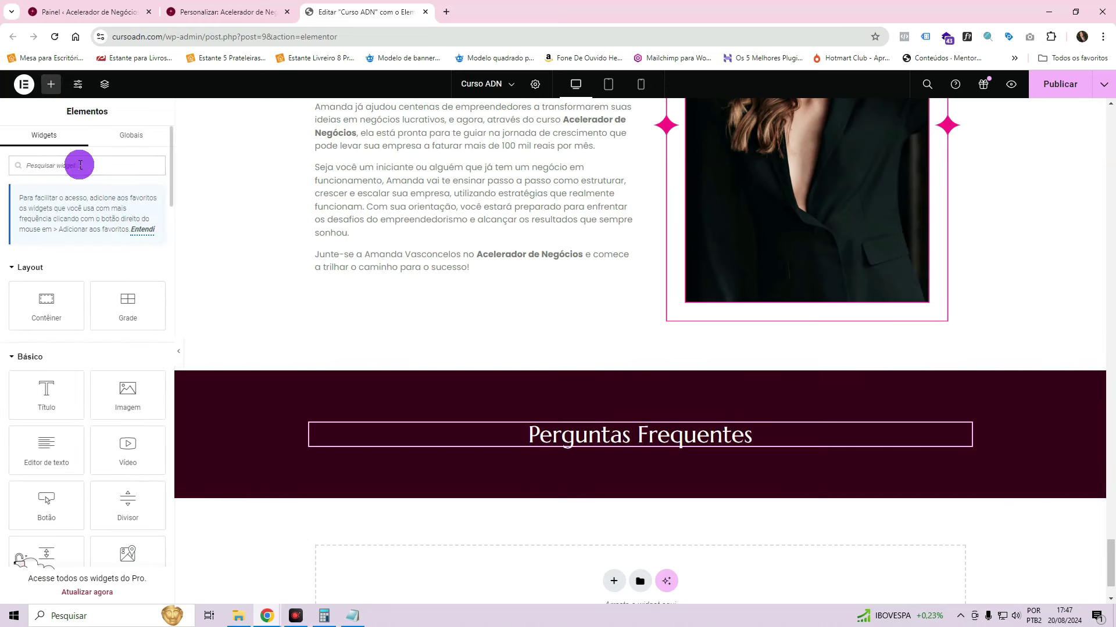
text(ACO)
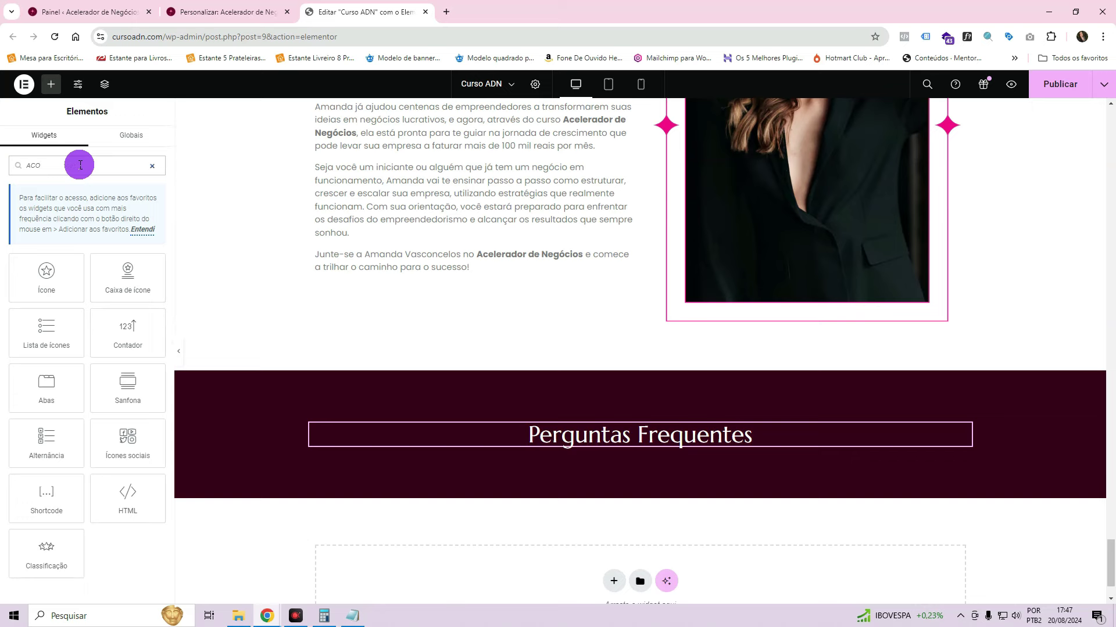
drag(128, 387, 604, 445)
scroll(466, 384, down, 3)
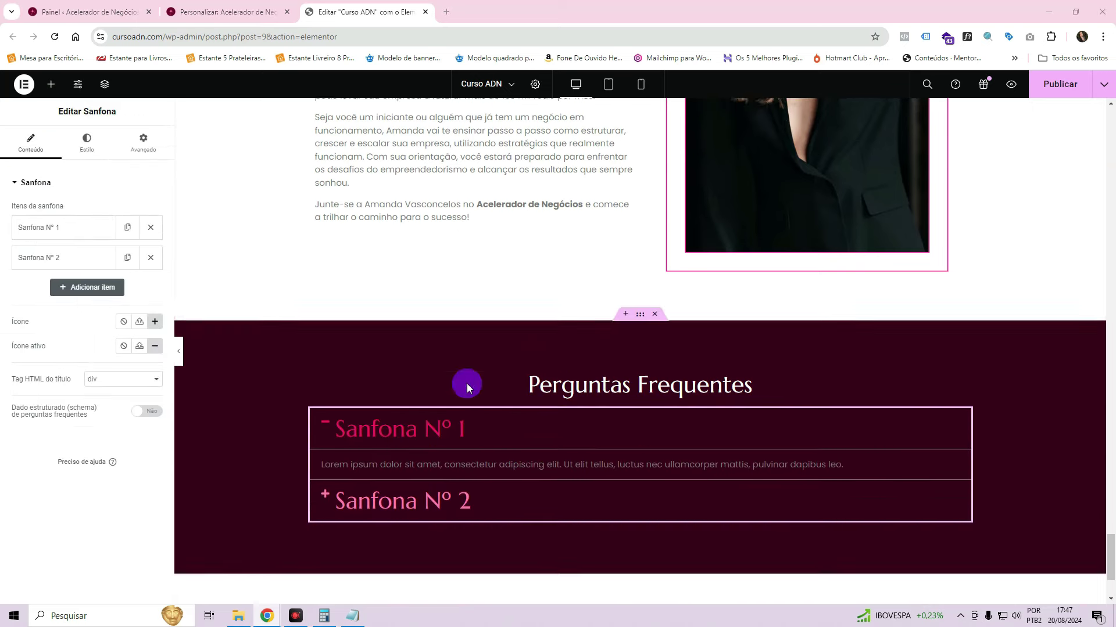
click(440, 305)
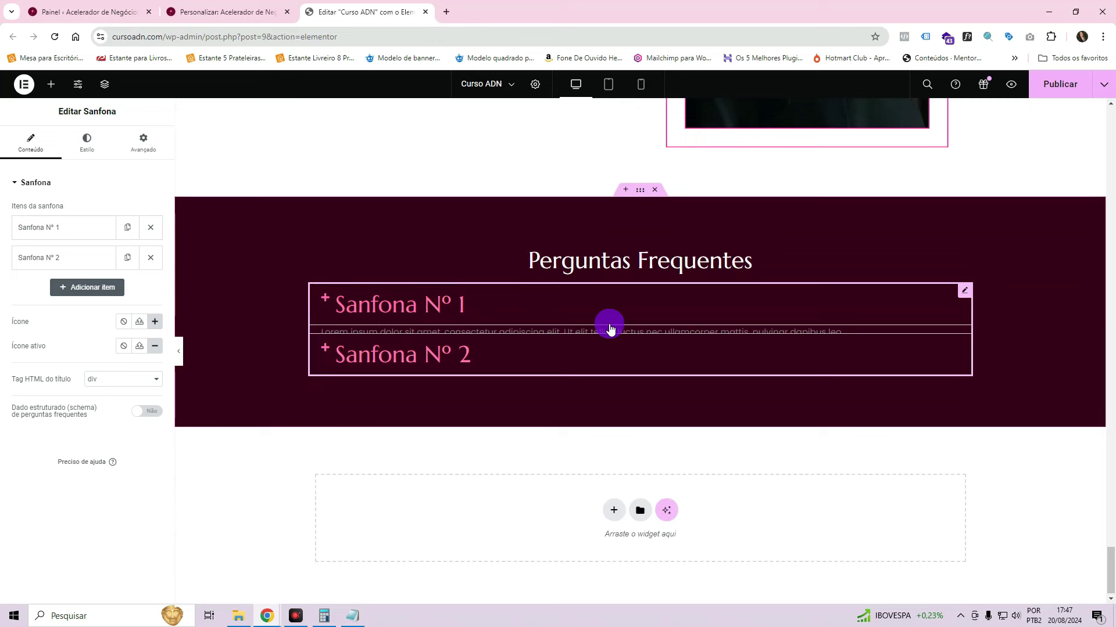
Step: Delete the first placeholder item and turn the remaining one into the course-delivery question and answer
click(447, 309)
click(82, 227)
click(151, 227)
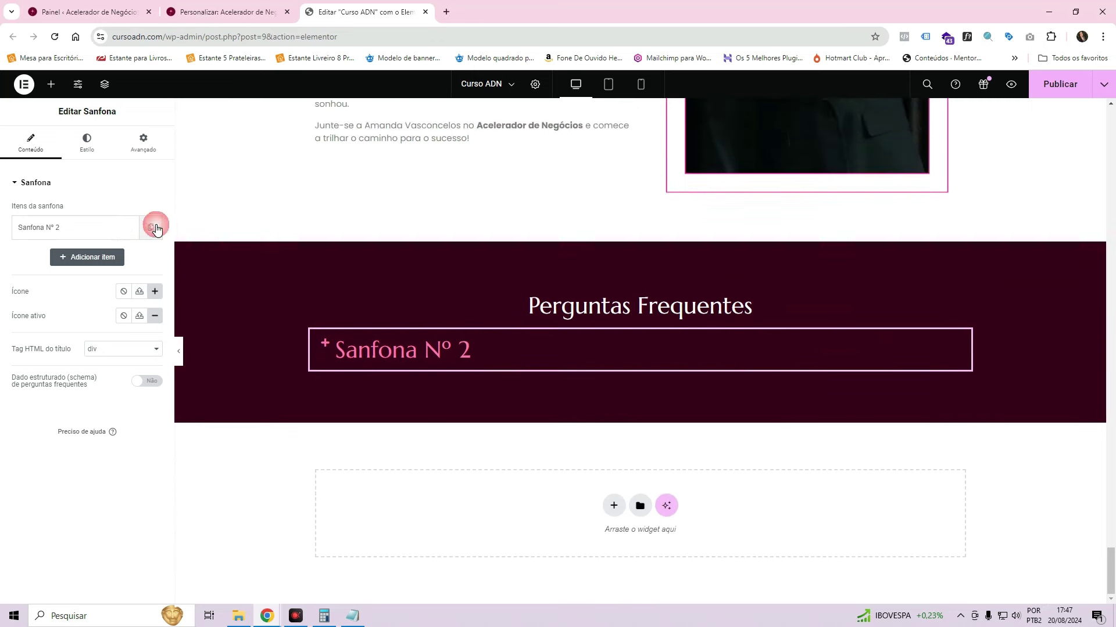
click(106, 229)
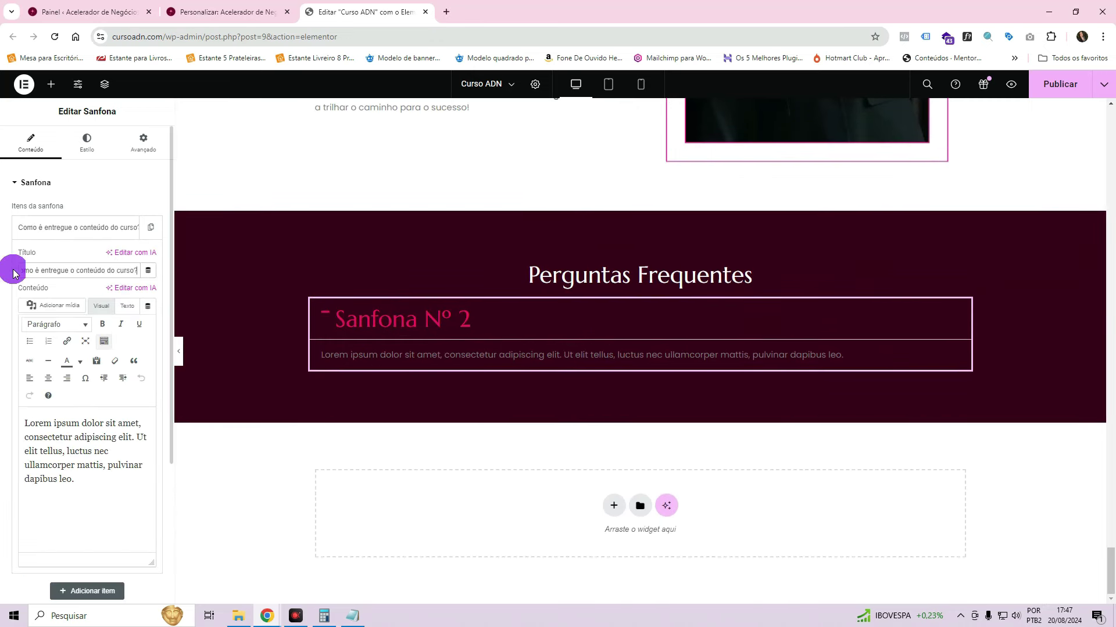
text(Como é entregue o conteúdo do curso?)
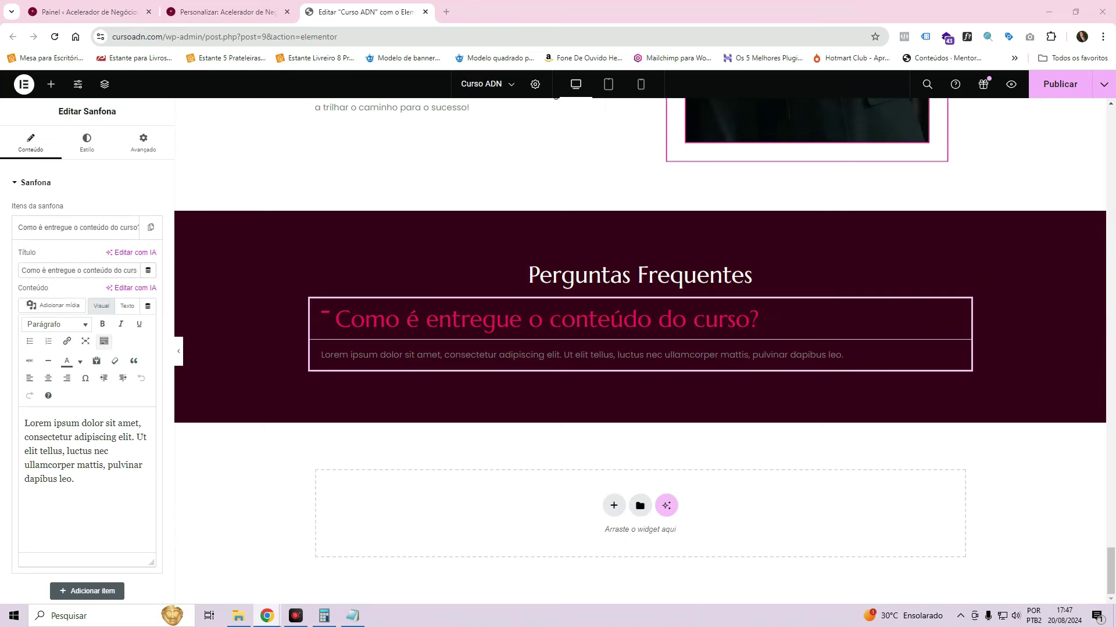
triple_click(107, 480)
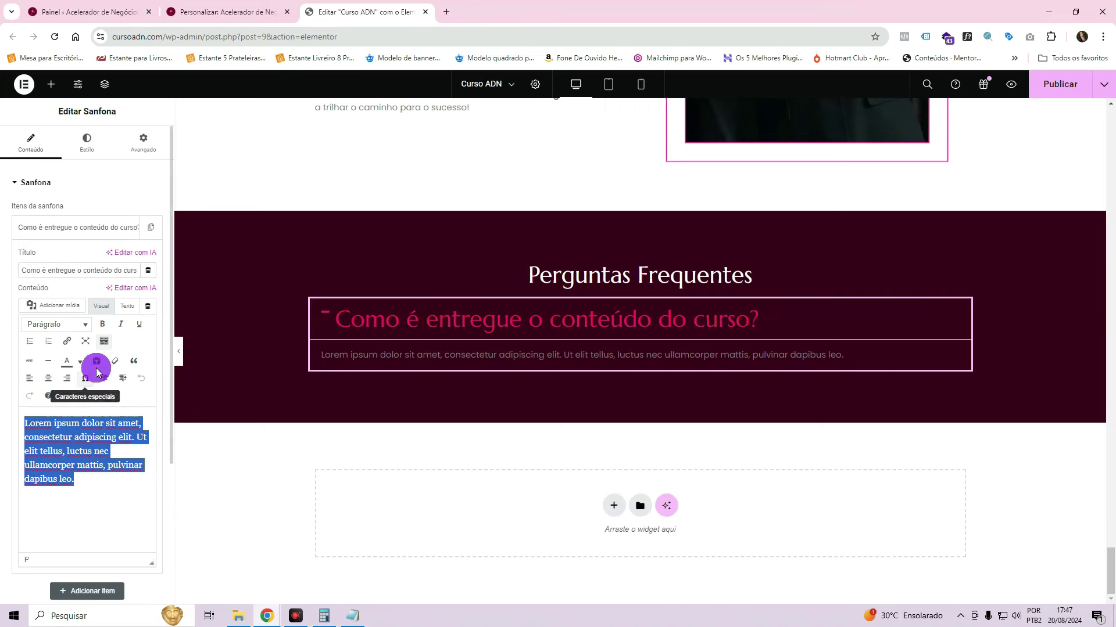
text(Todo o conteúdo é entregue de forma online, por meio de vídeos, materiais didáticos e recursos interativos. Você terá acesso 24 horas por dia, 7 dias por semana, para aprender no seu próprio ritmo.)
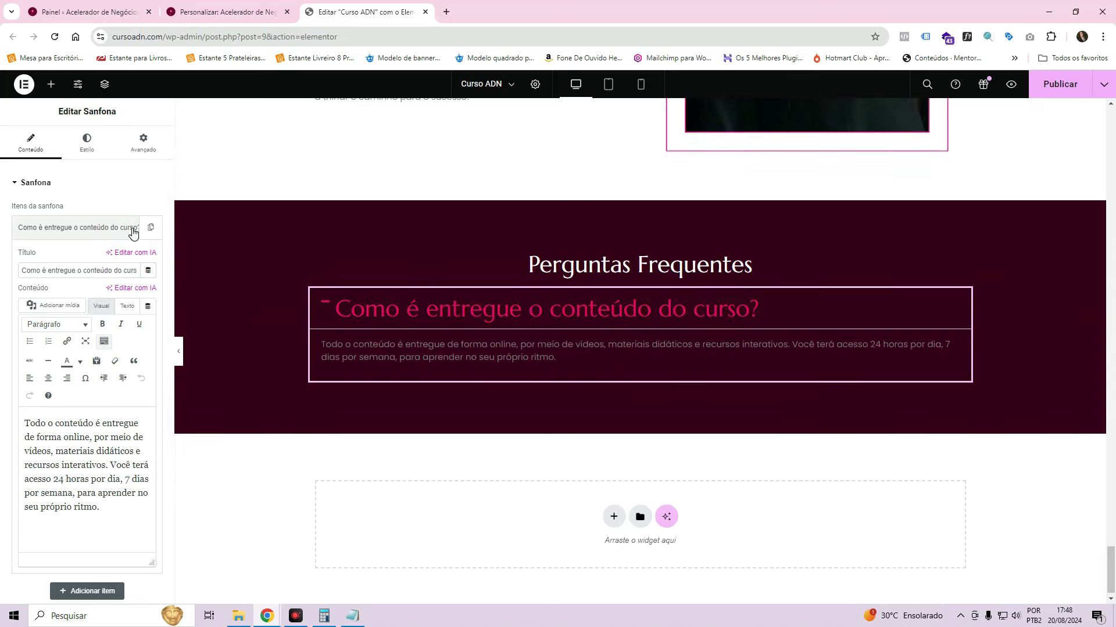
click(132, 233)
Step: Duplicate the question and retitle the copy as the access-duration question, undoing an extra duplicate
click(150, 227)
click(93, 262)
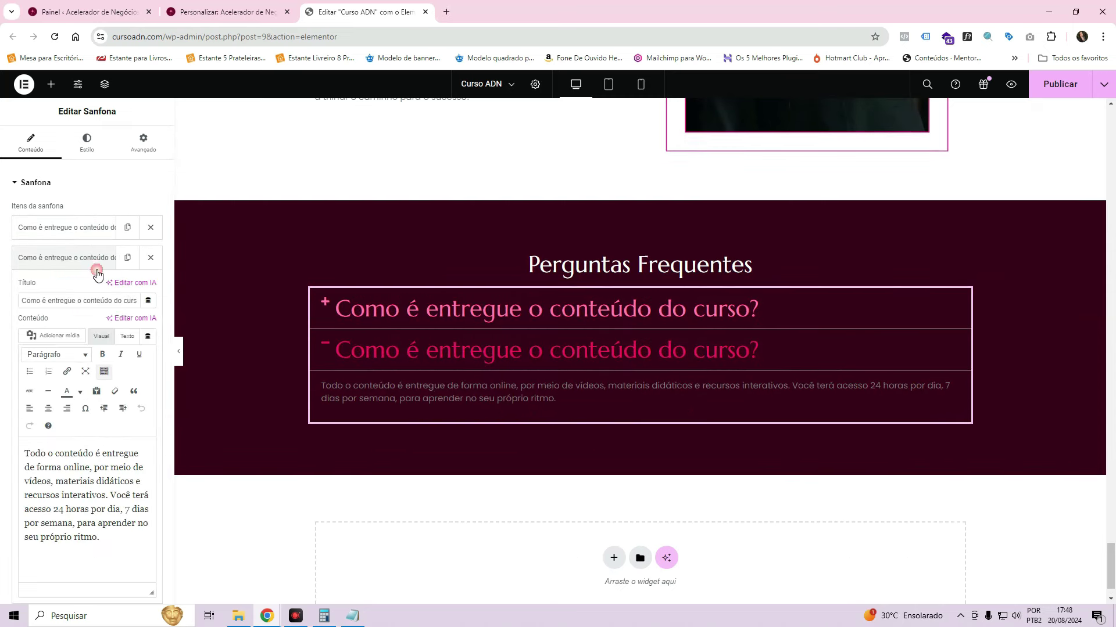
click(134, 258)
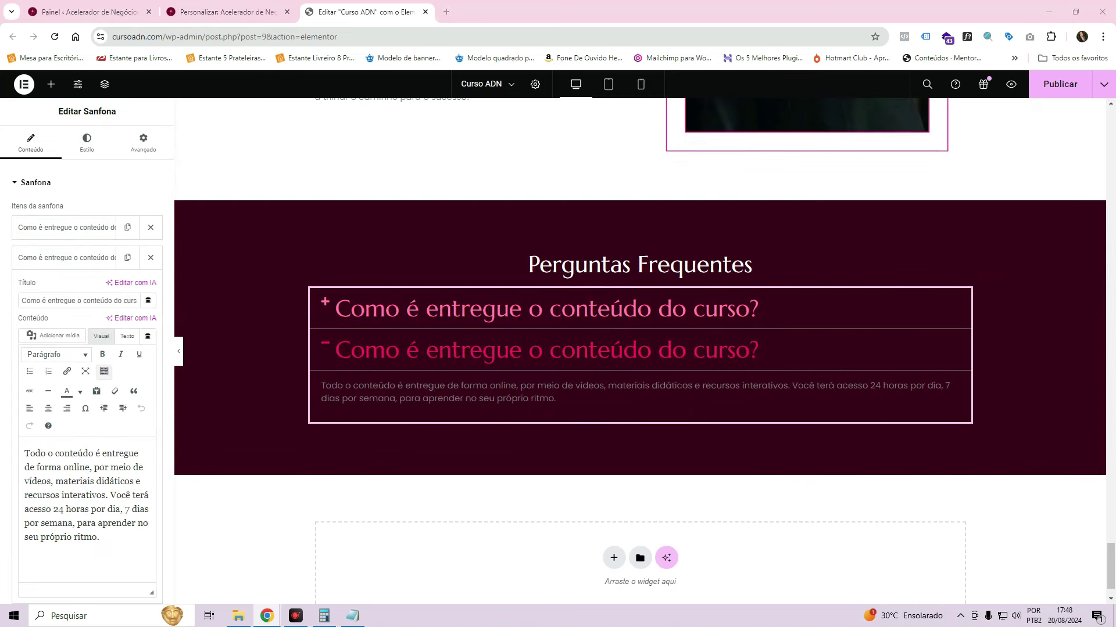
click(78, 301)
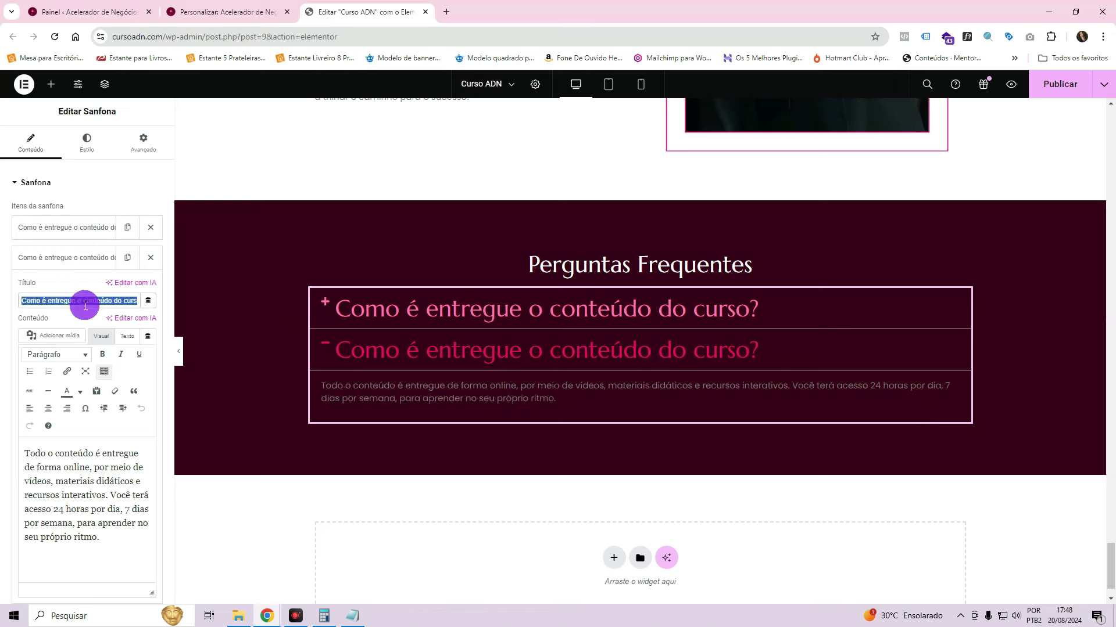
text(Por quanto tempo tenho acesso ao Método Supremo?)
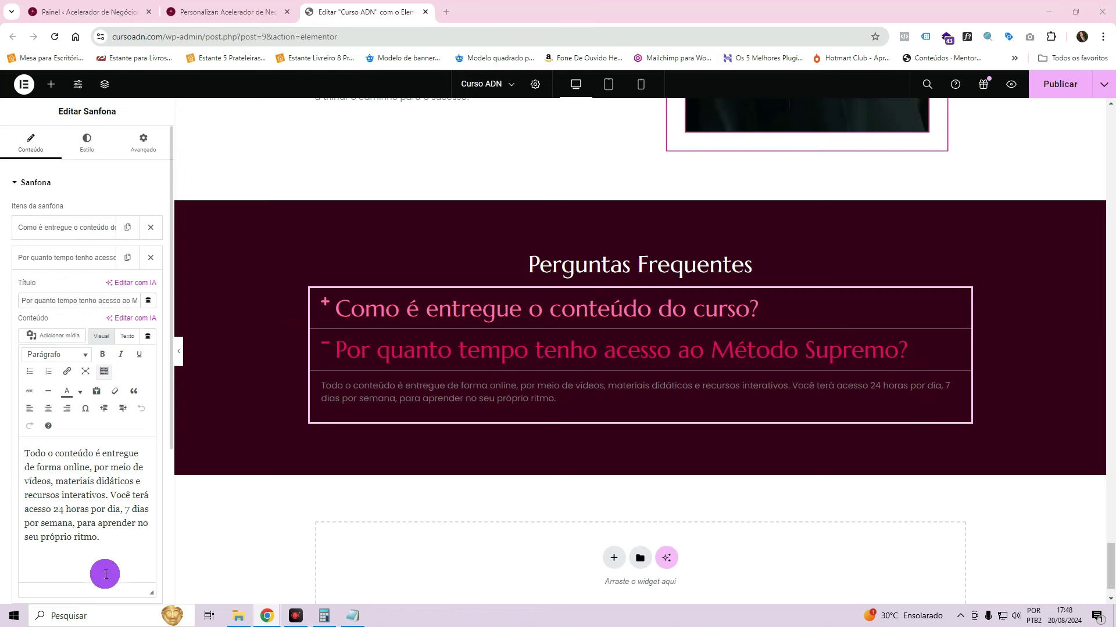
click(128, 257)
key(ctrl+z)
key(ctrl+z)
key(ctrl+z)
key(ctrl+z)
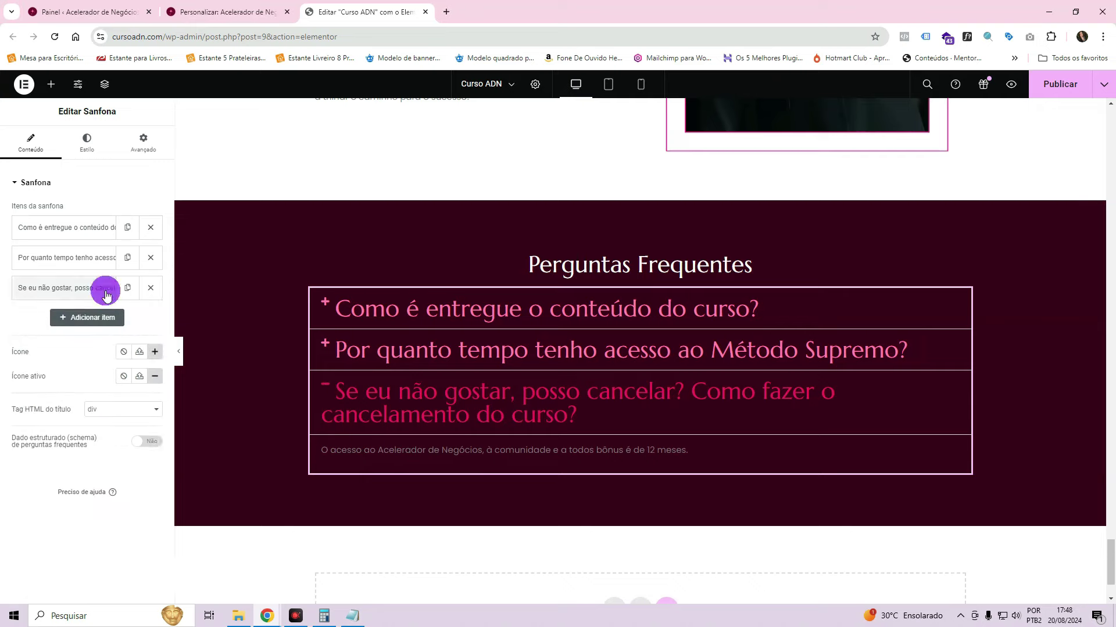
click(88, 149)
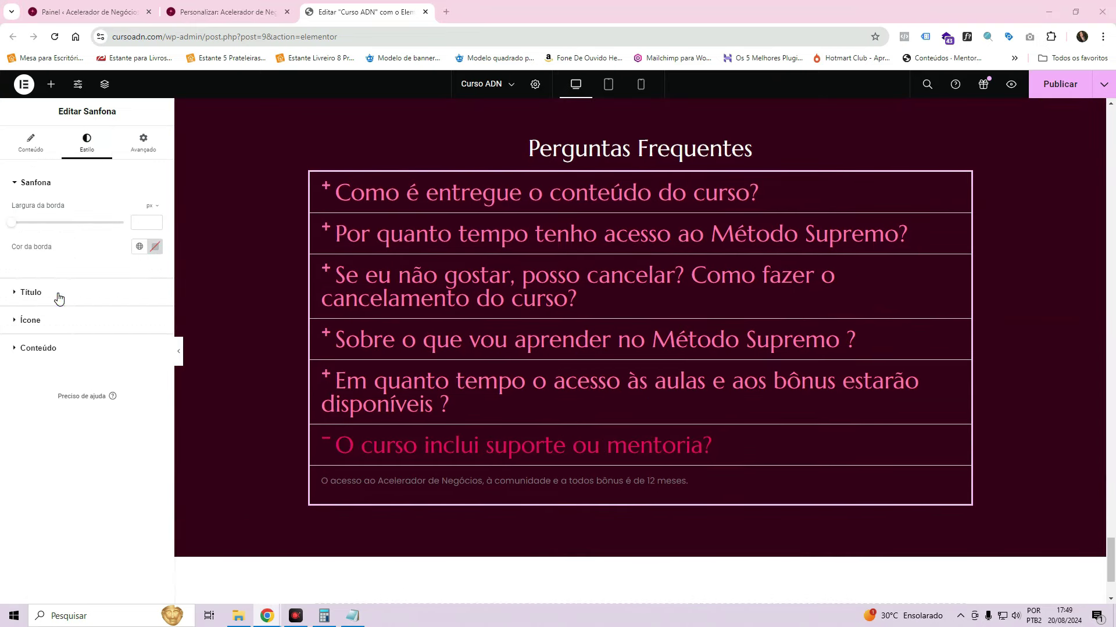
Step: Give the question rows a faint, slightly more transparent background colour
click(58, 292)
click(161, 244)
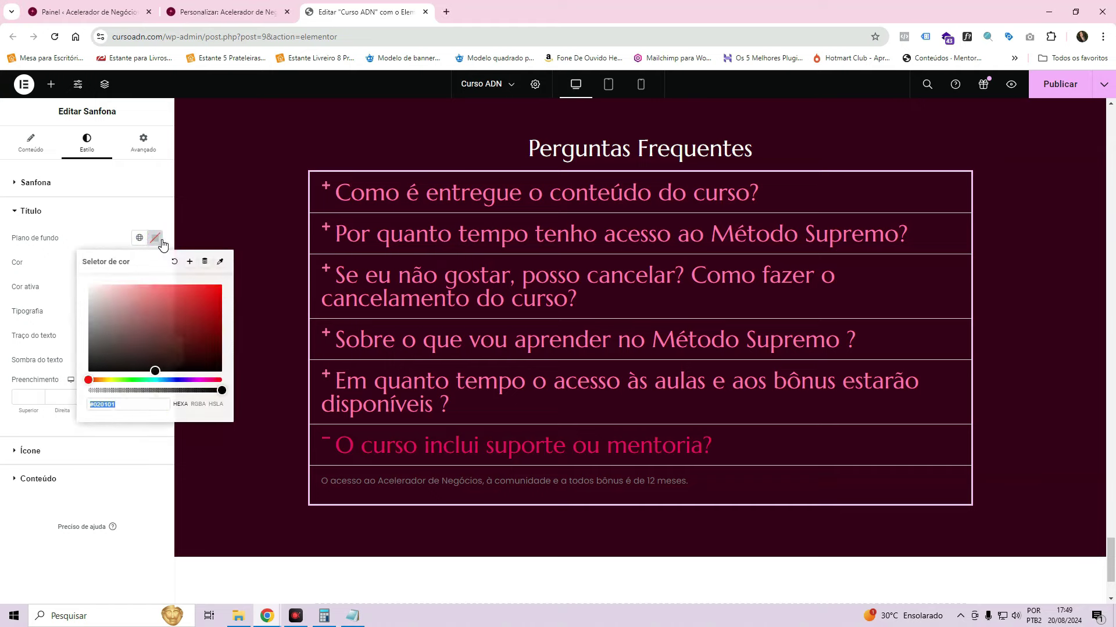
triple_click(138, 407)
key(ctrl+v)
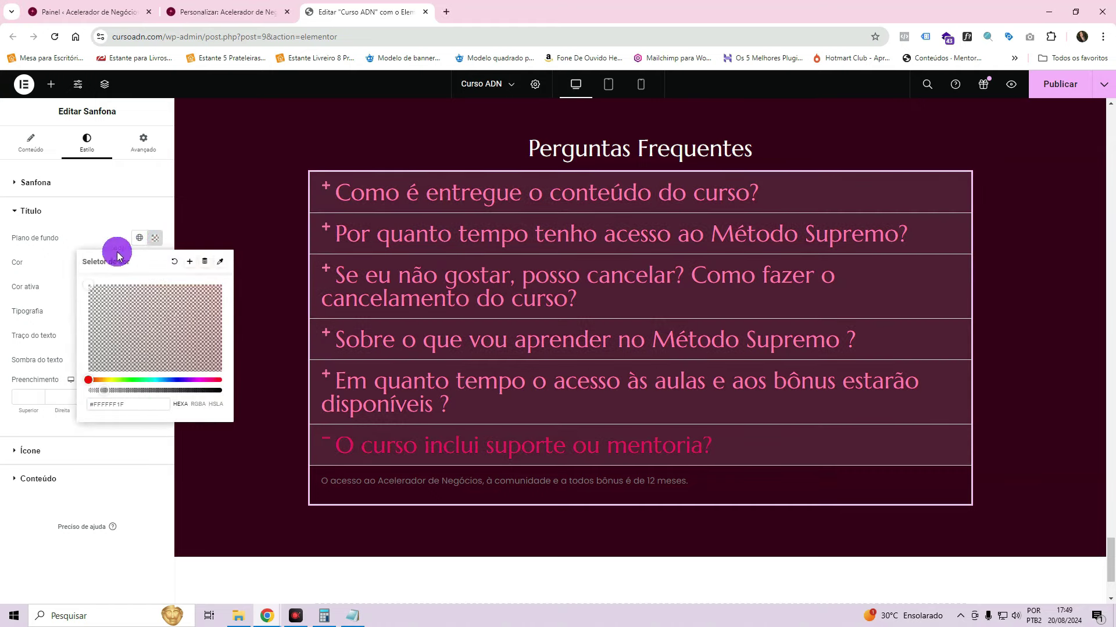
click(93, 216)
click(180, 349)
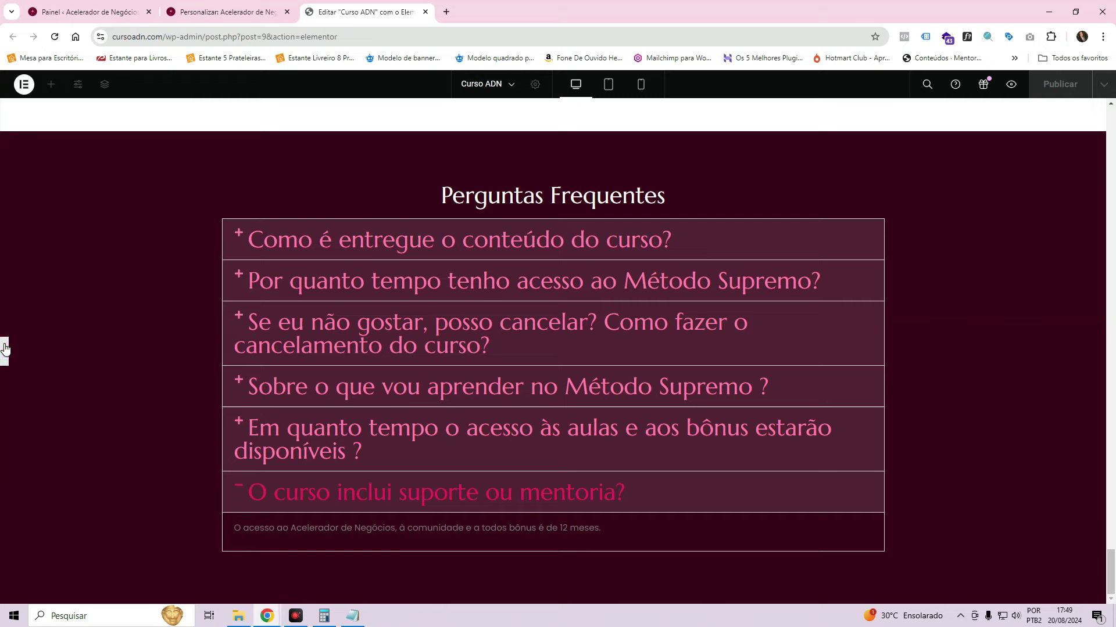
click(4, 349)
click(90, 213)
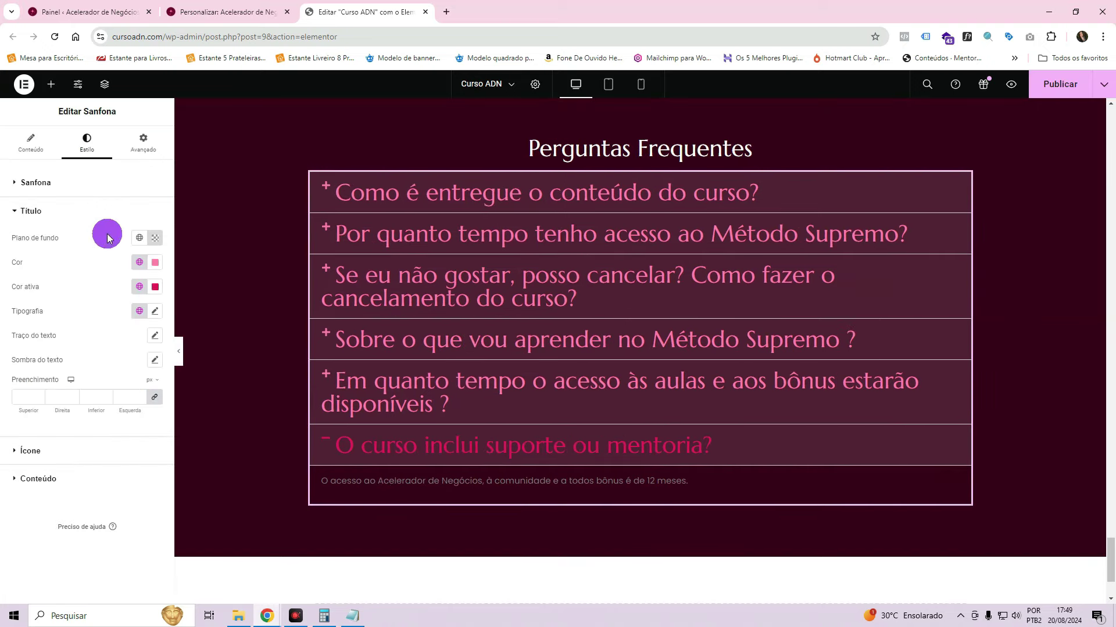
click(147, 246)
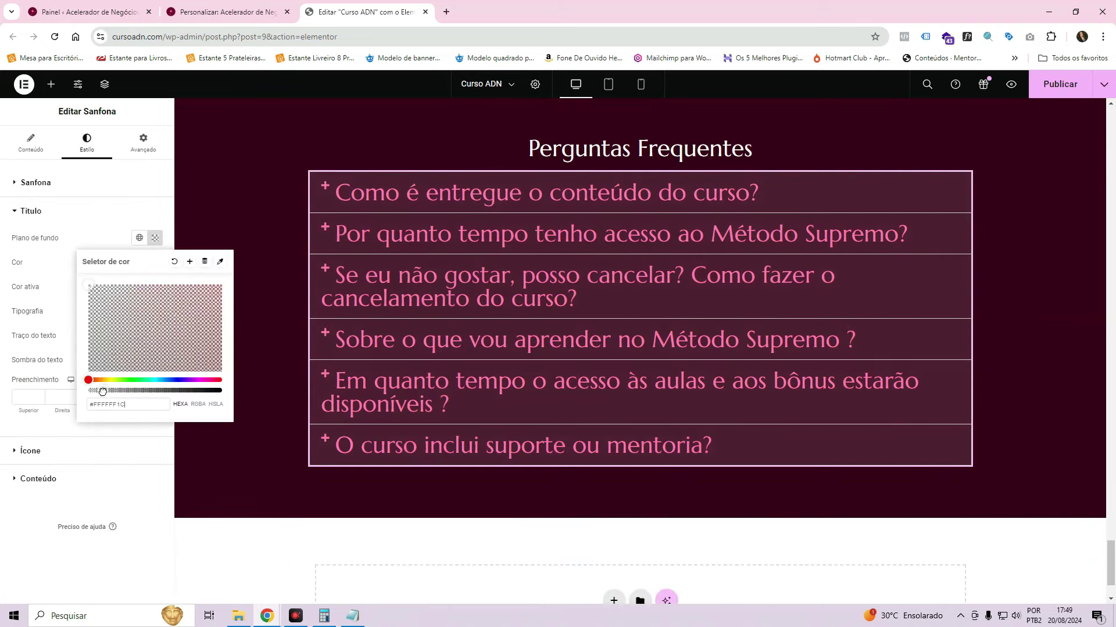
drag(104, 392, 100, 392)
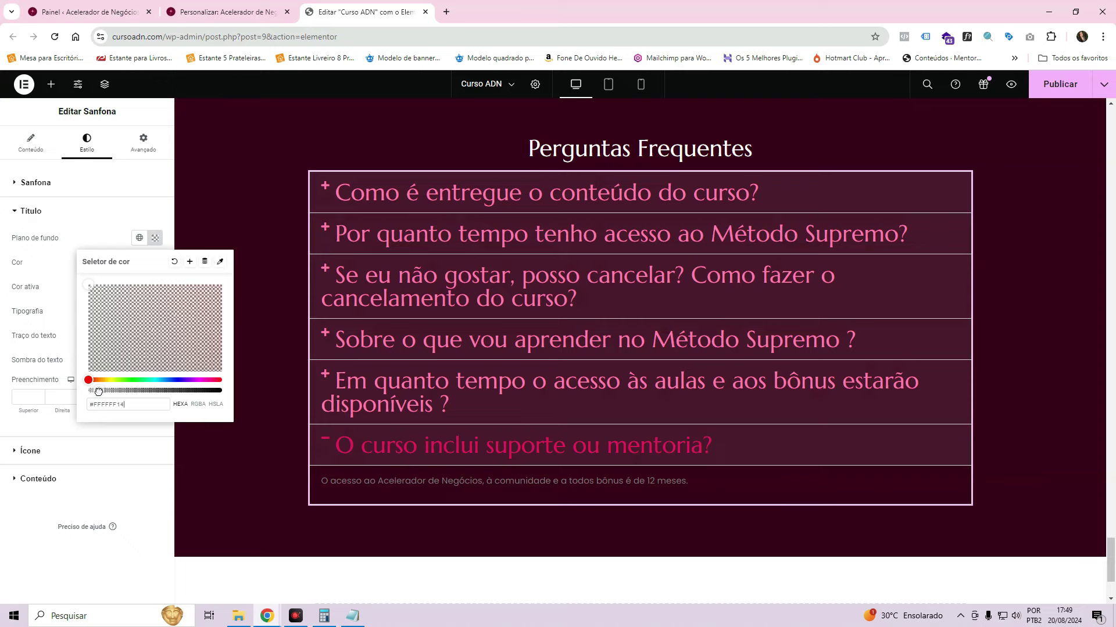
click(178, 349)
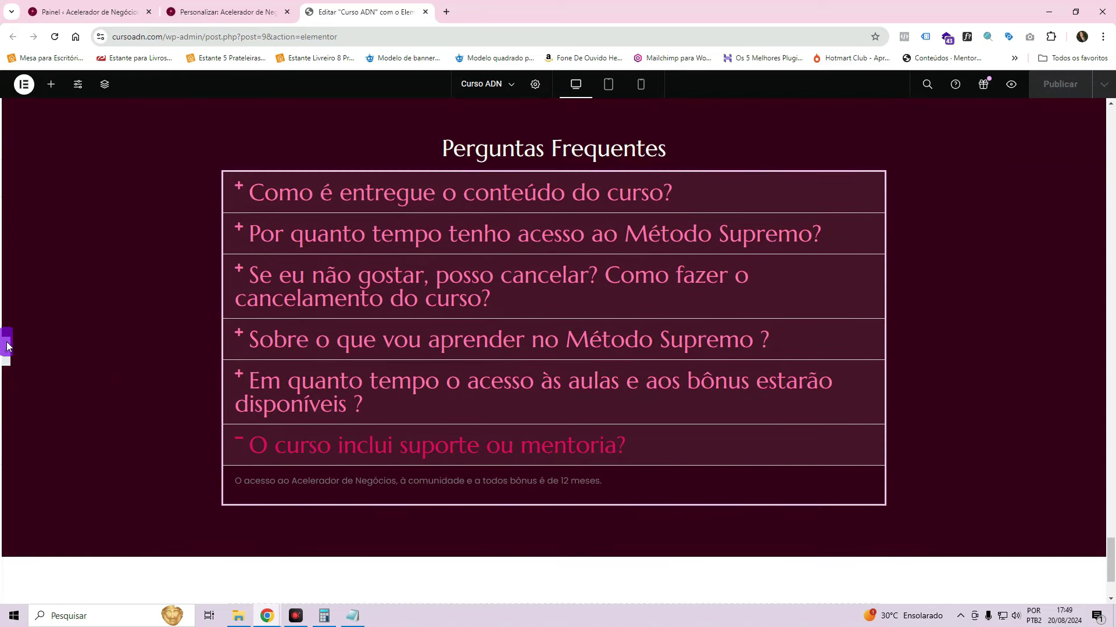
click(7, 347)
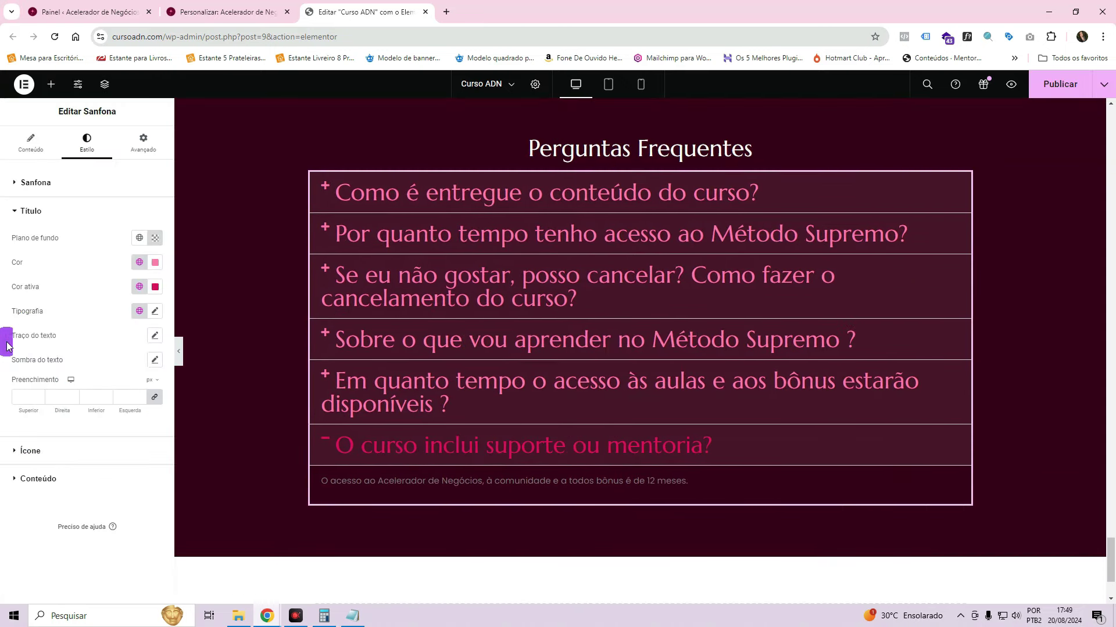
Step: Make question text white, the open question pink, the font Secundário and padding 20
click(140, 263)
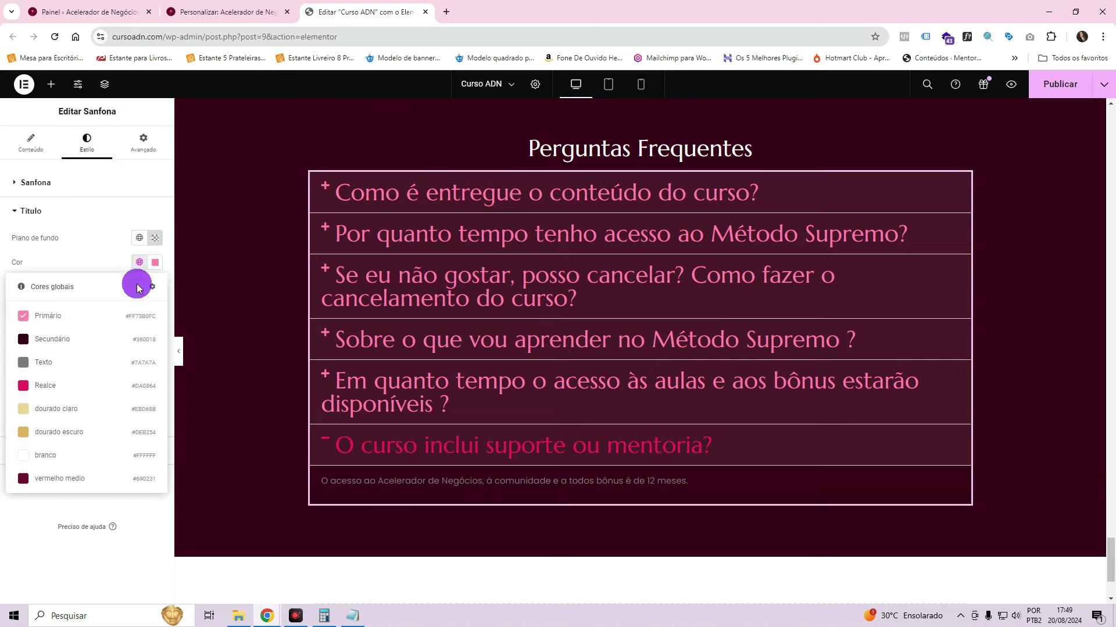
click(105, 455)
click(141, 287)
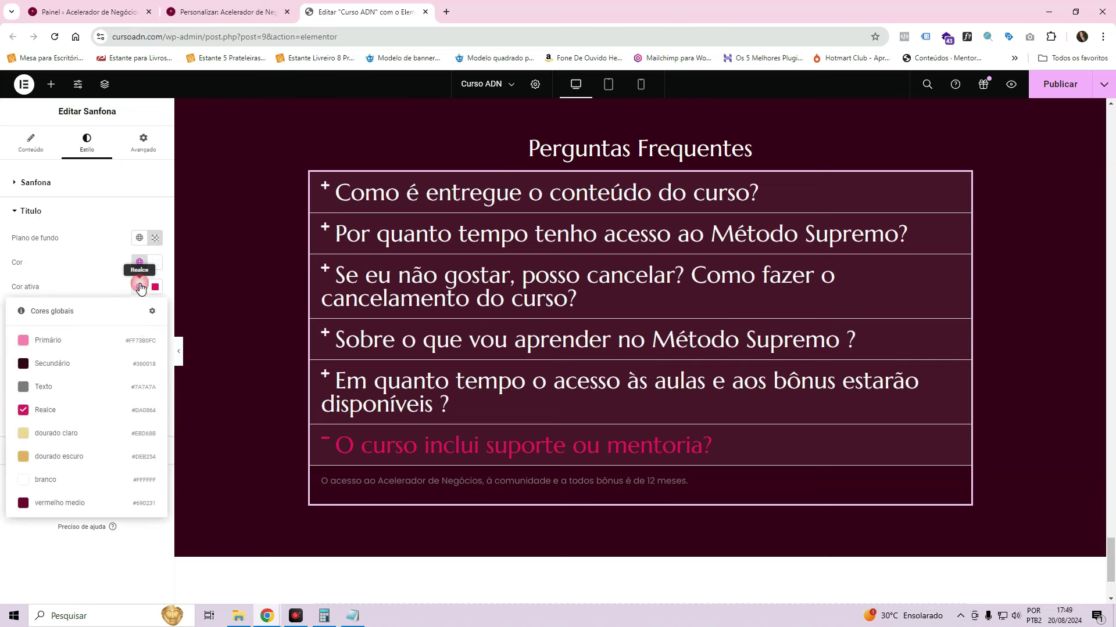
click(130, 336)
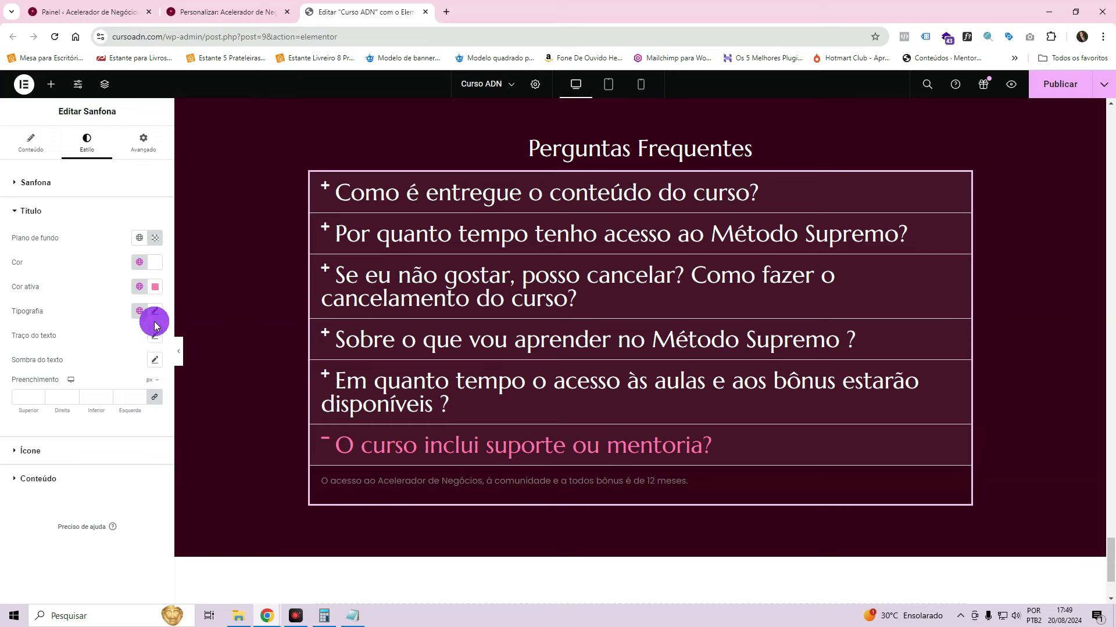
click(139, 311)
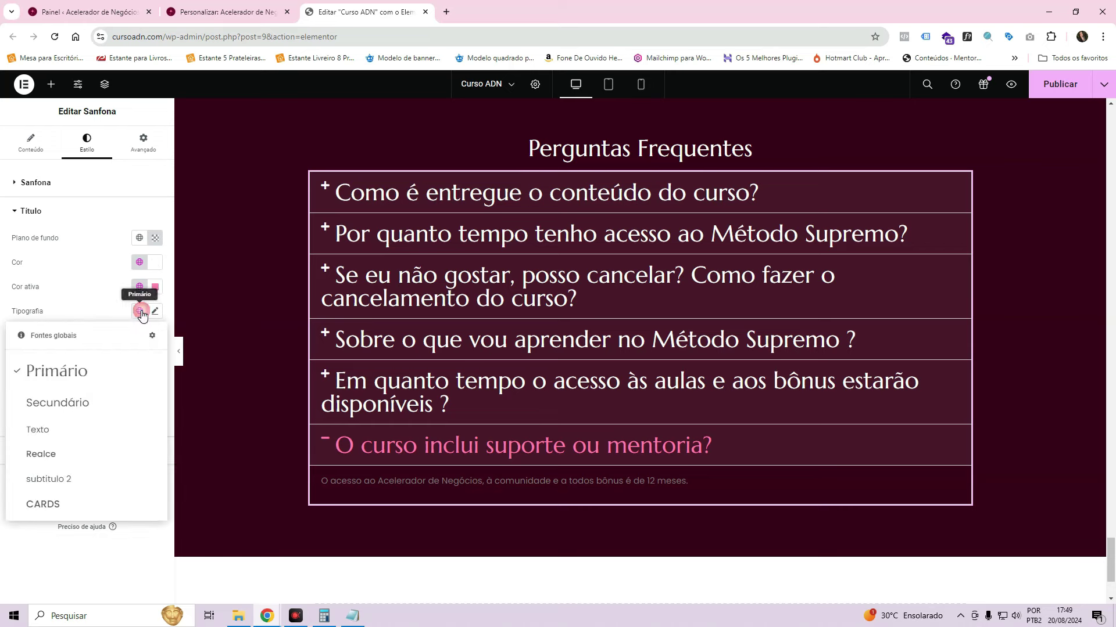
click(123, 410)
click(118, 400)
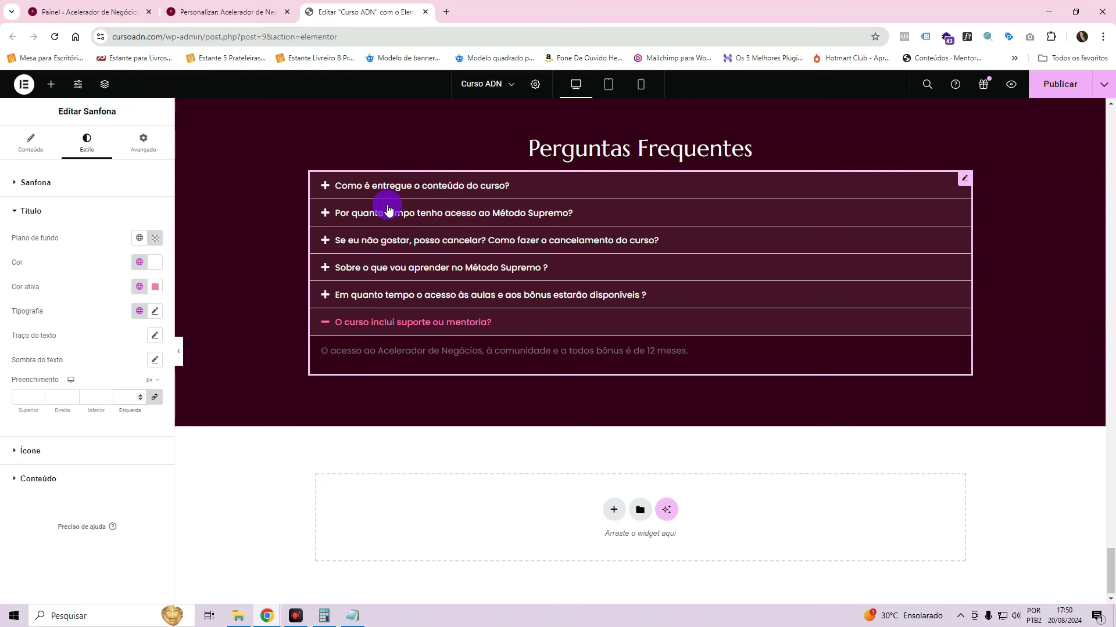
text(20)
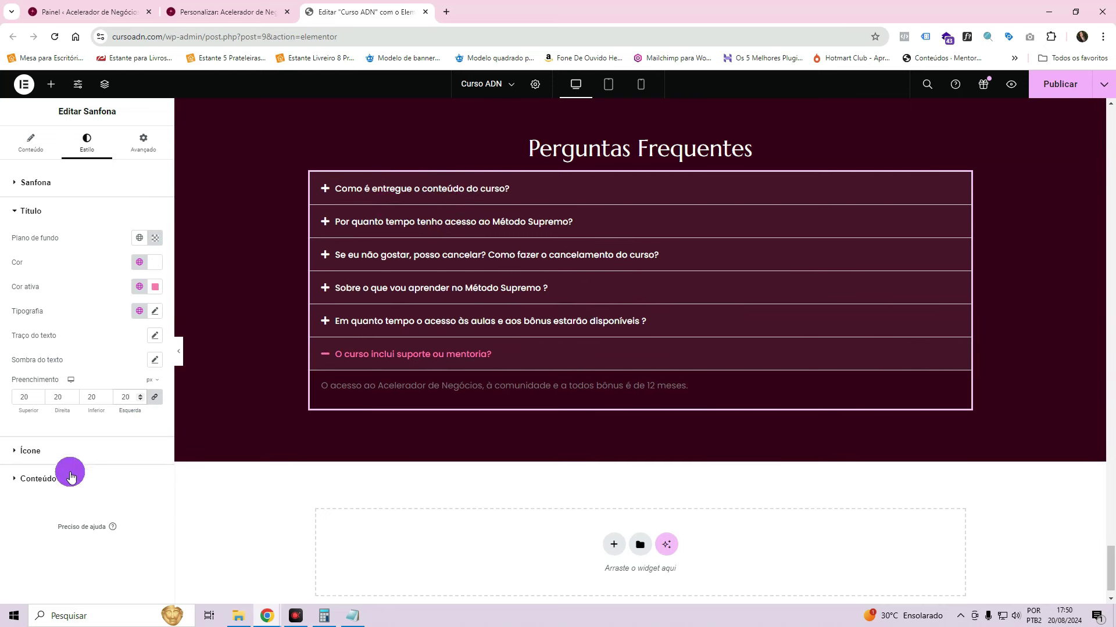
Step: Style the FAQ answers with the white global colour and the global Texto font
click(38, 479)
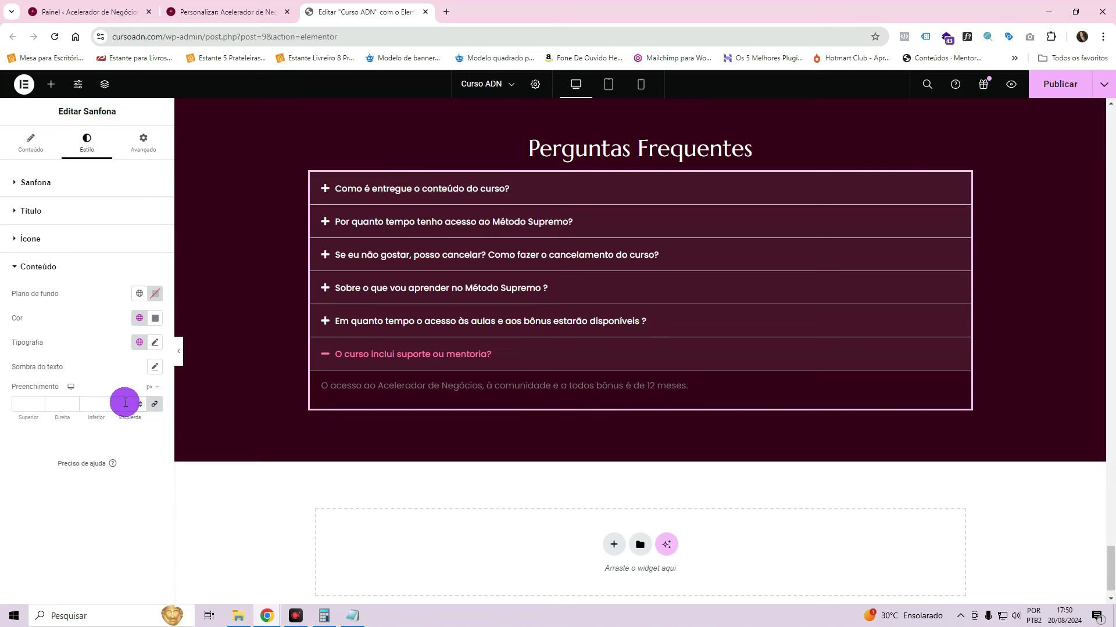
click(140, 317)
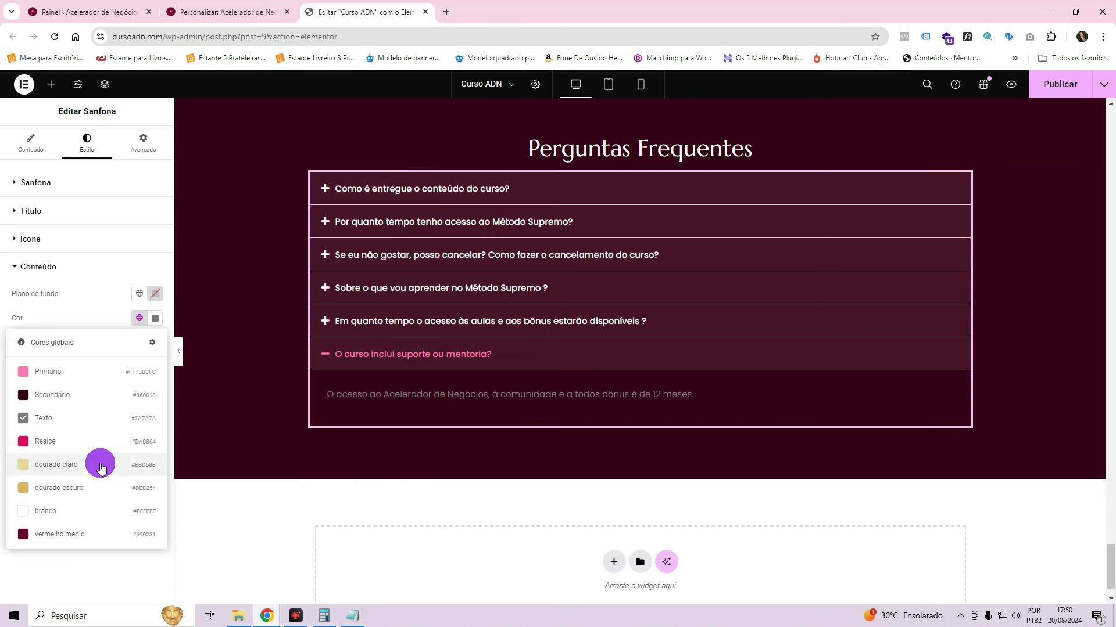
click(92, 510)
click(140, 343)
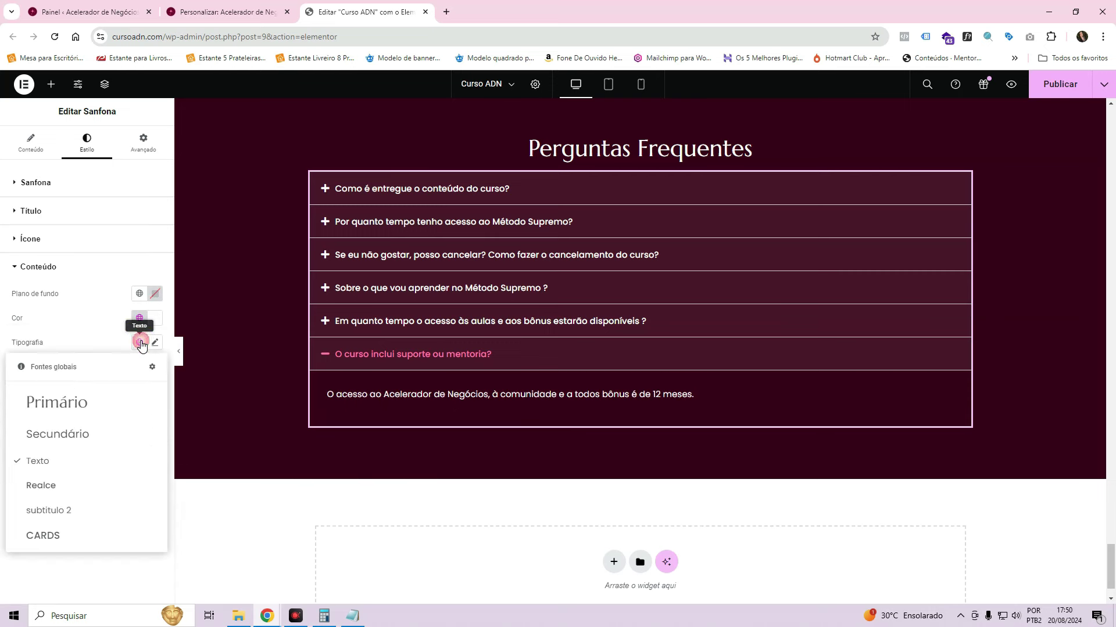
click(91, 460)
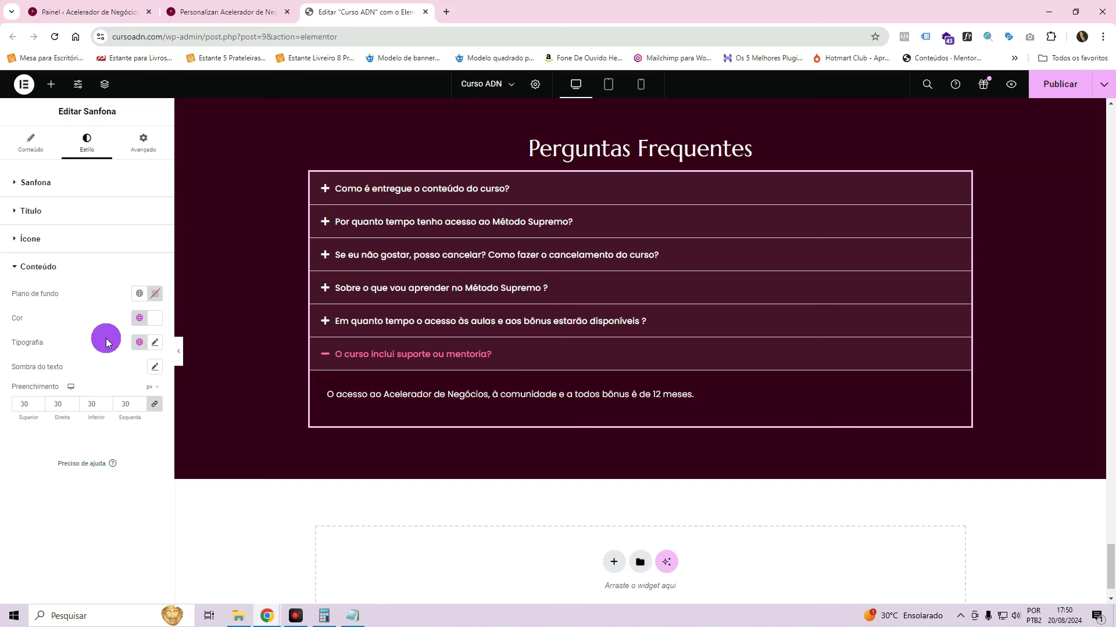
Step: Give the accordion items a 12 px border in the global Secundário colour
click(87, 185)
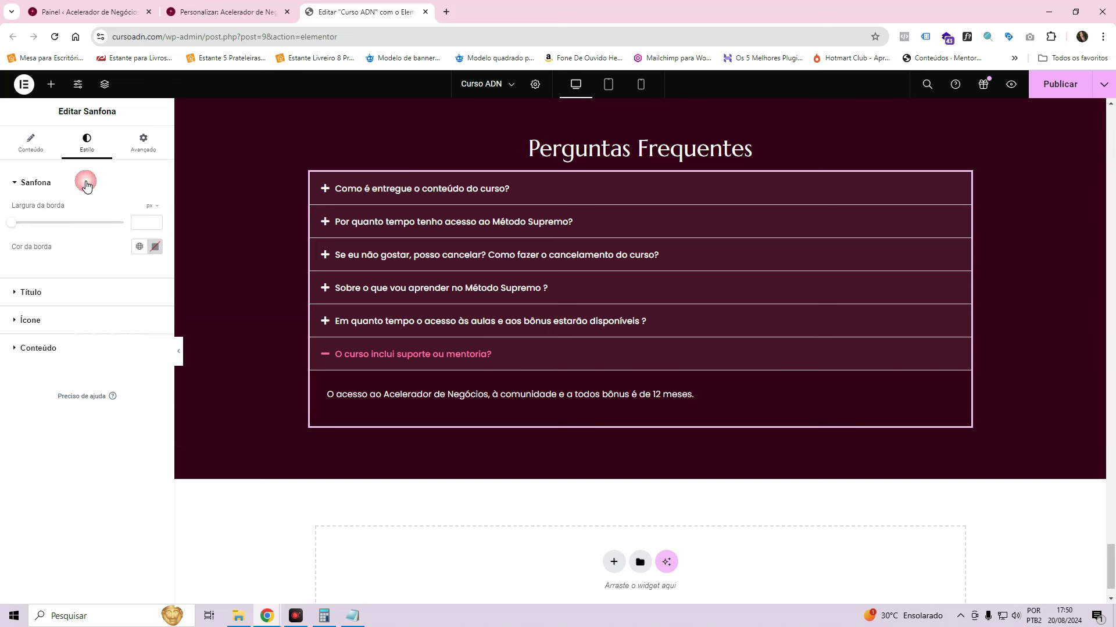
click(139, 247)
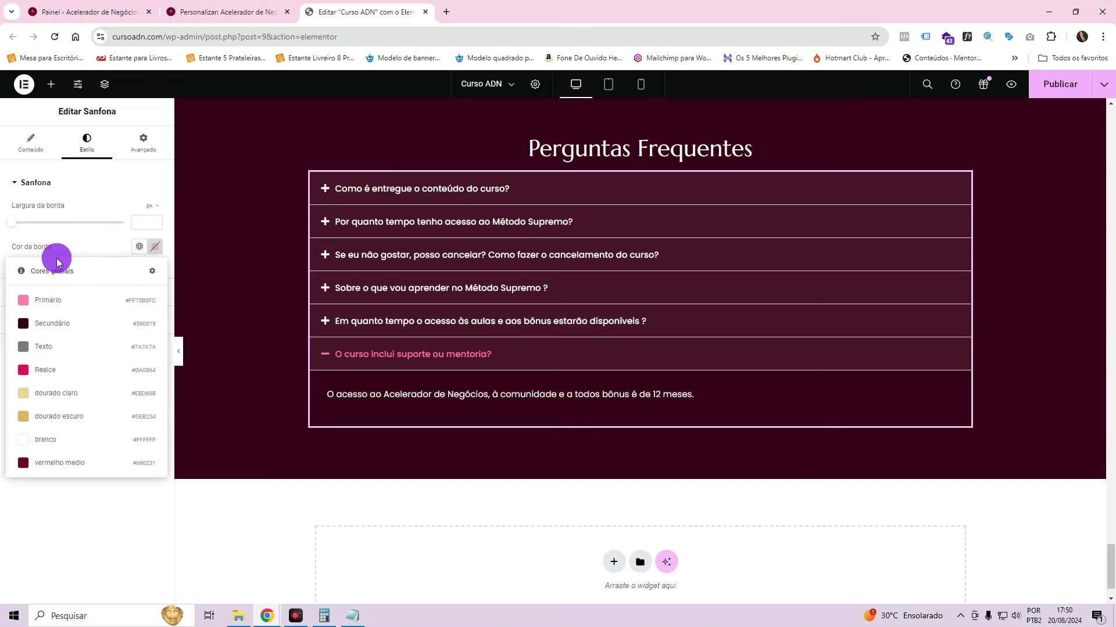
click(68, 327)
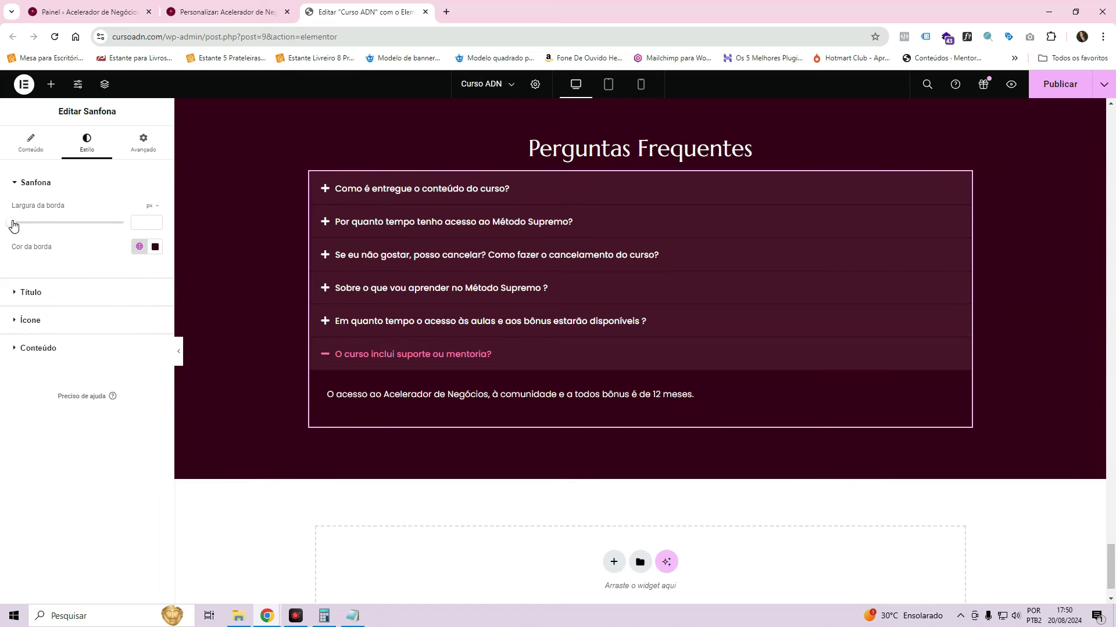
drag(21, 225, 81, 238)
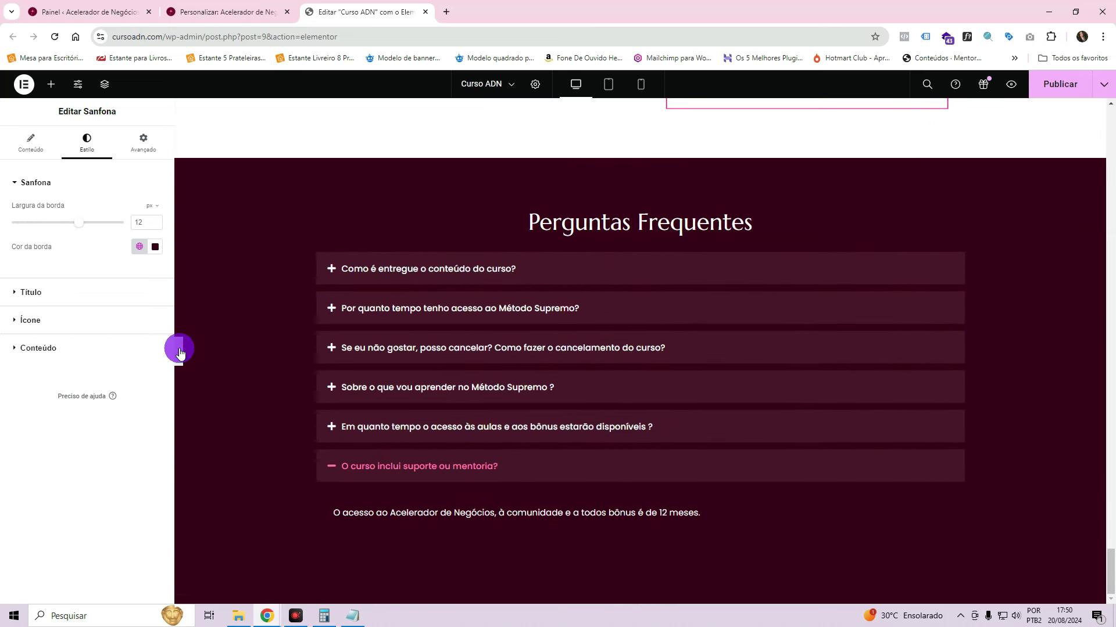
click(180, 353)
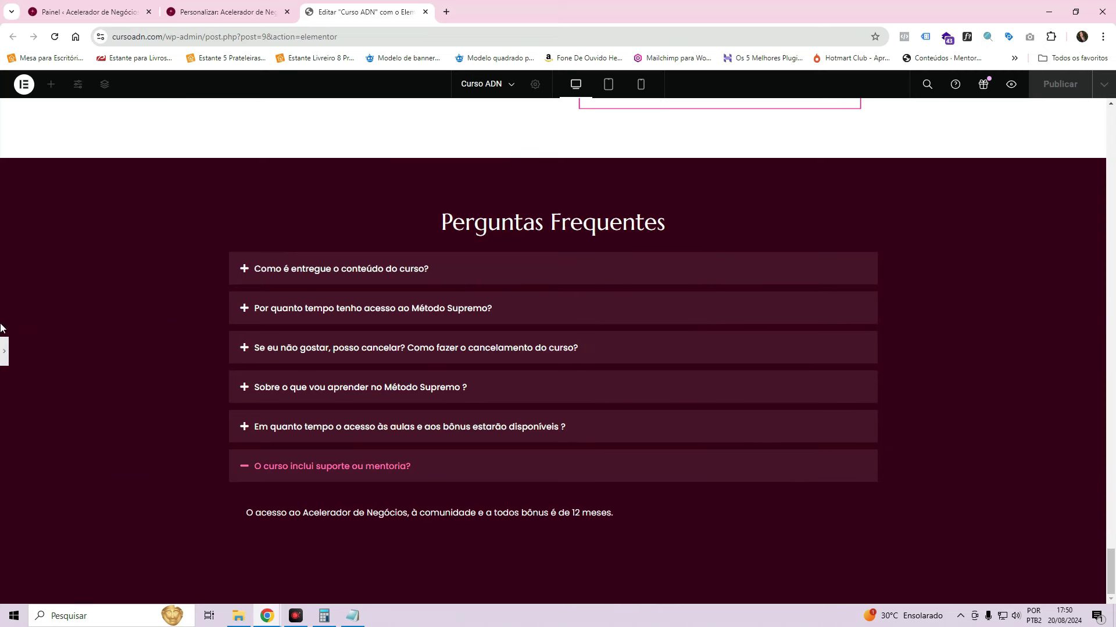
click(6, 356)
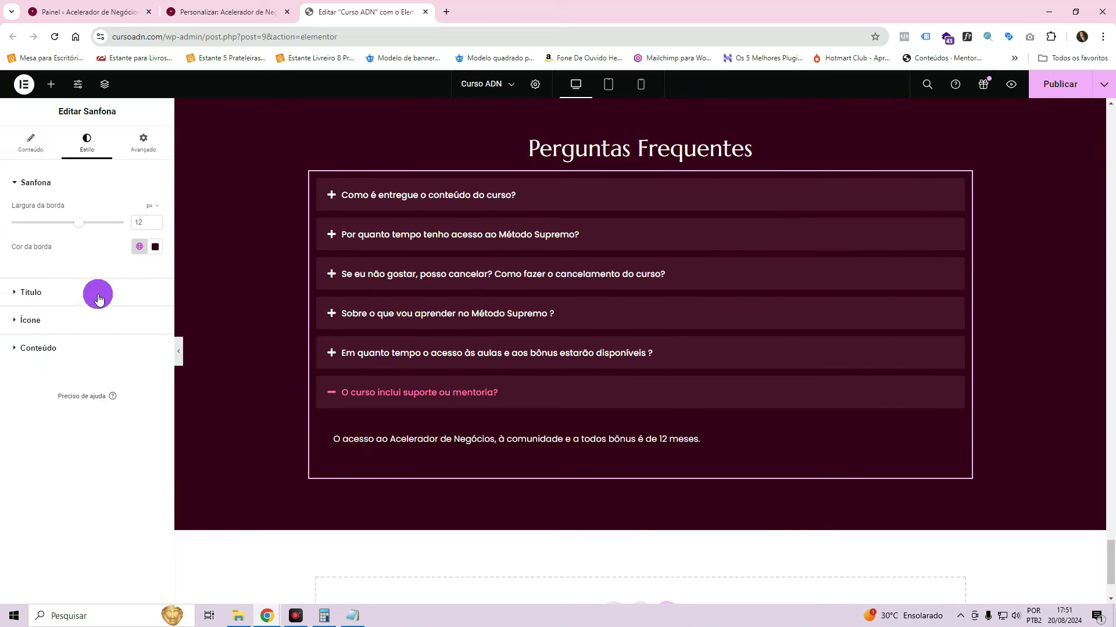
Step: Check the question background colour value and publish the page
click(98, 295)
click(155, 244)
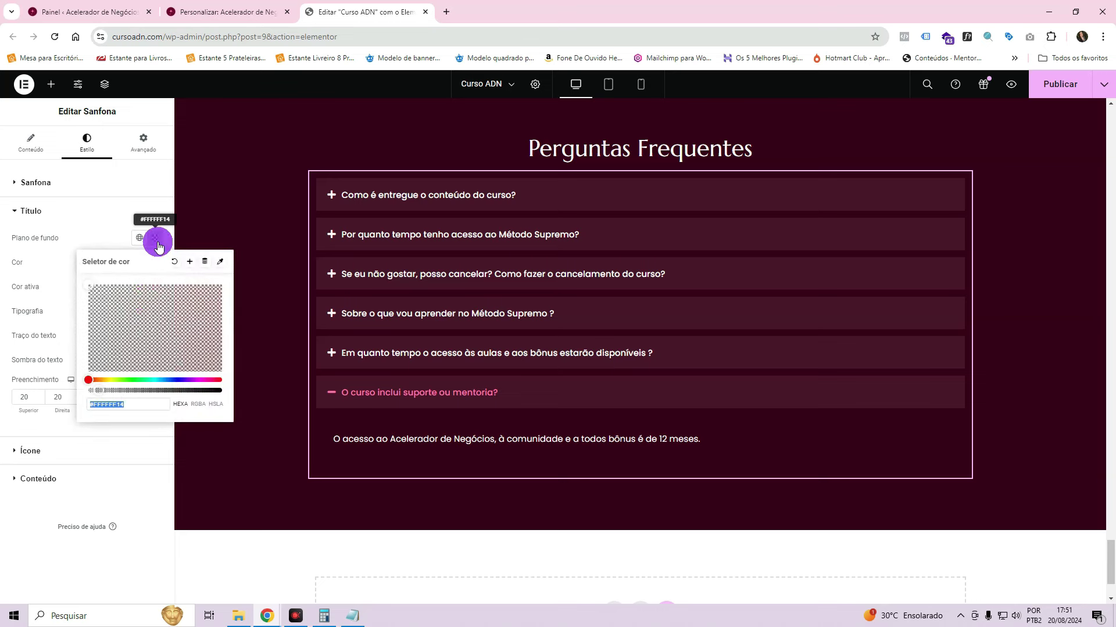
click(97, 244)
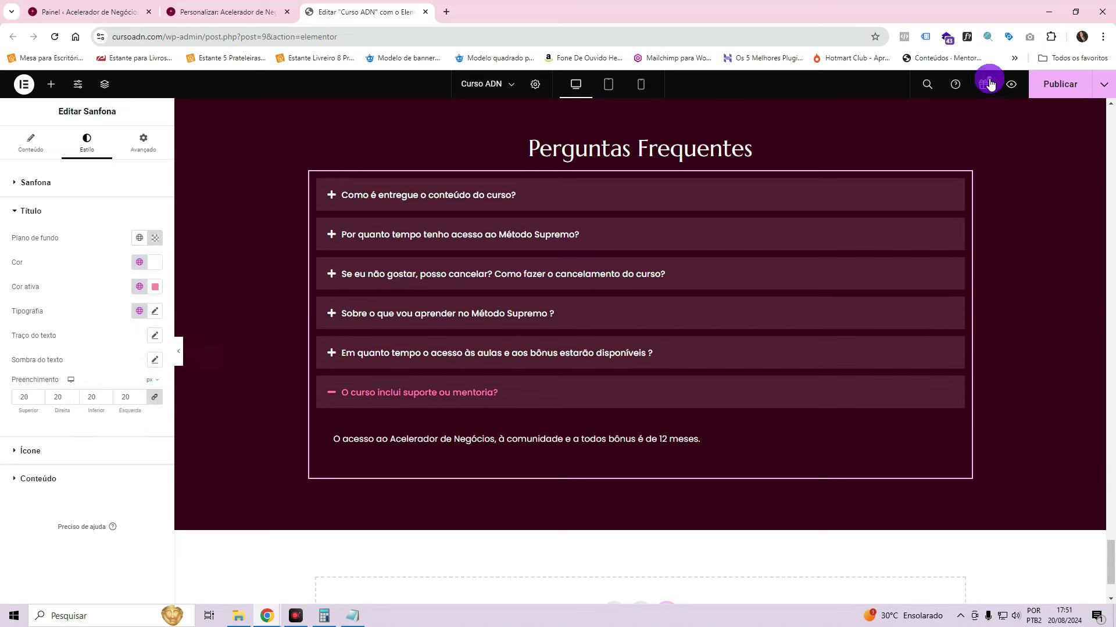
click(1061, 86)
scroll(712, 324, up, 20)
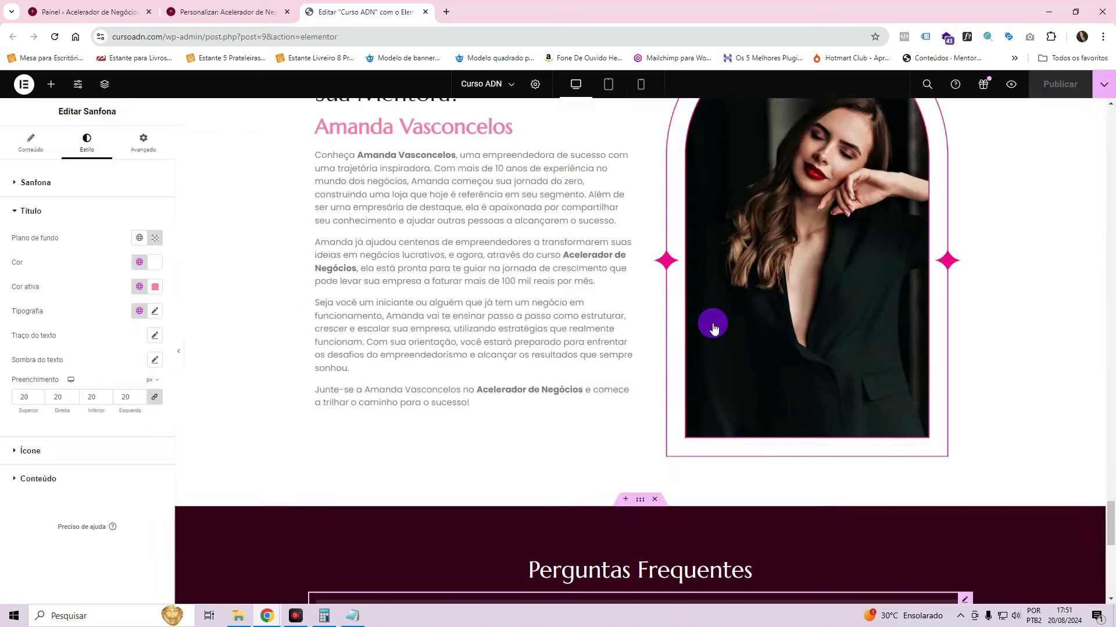
Step: Copy the gold QUERO COMEÇAR AGORA MESMO button and paste it below the FAQ accordion
right_click(657, 397)
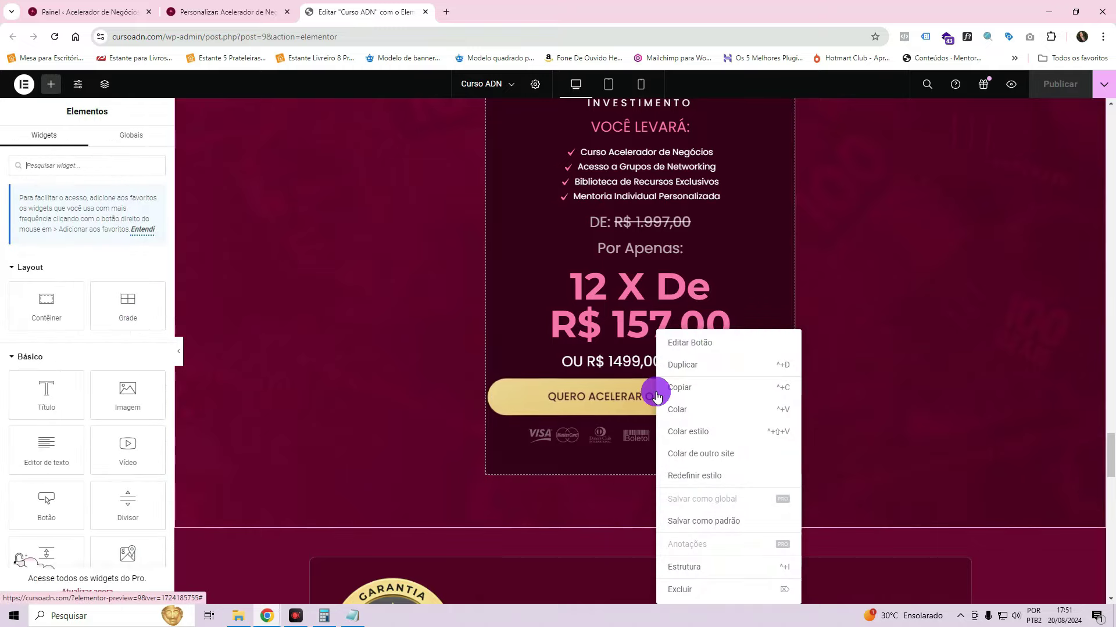
scroll(877, 372, down, 10)
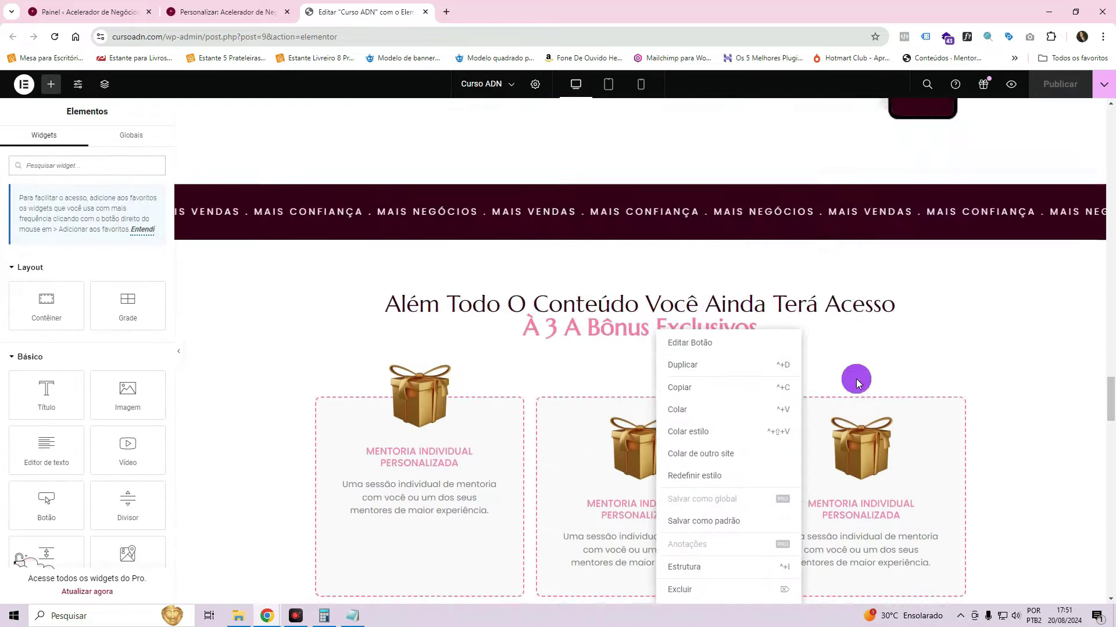
scroll(855, 379, up, 15)
scroll(800, 261, down, 5)
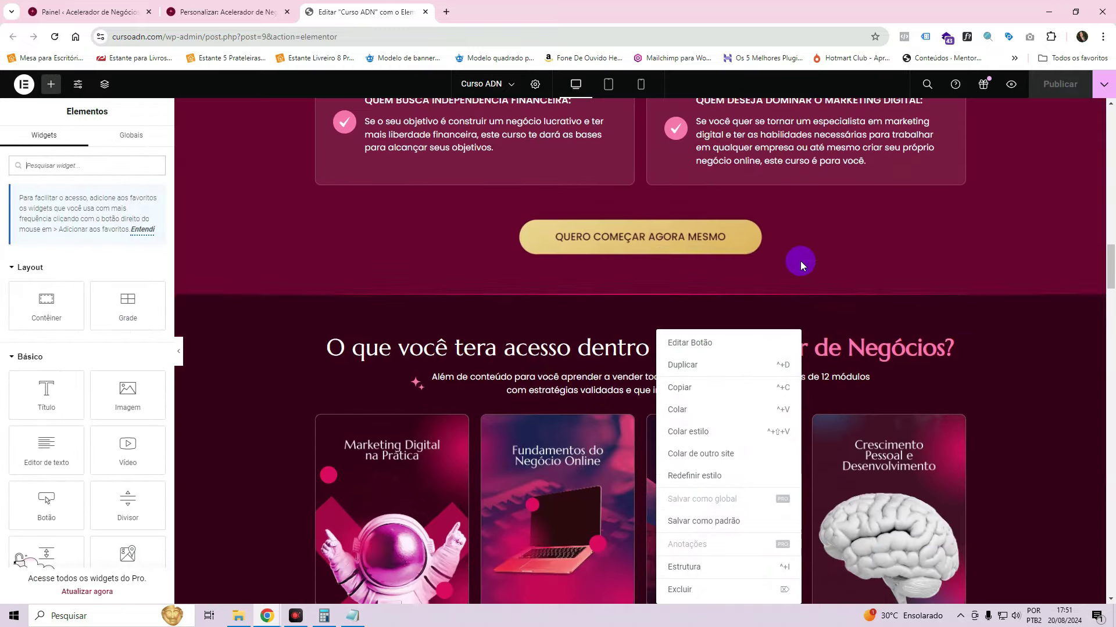
right_click(796, 238)
click(842, 286)
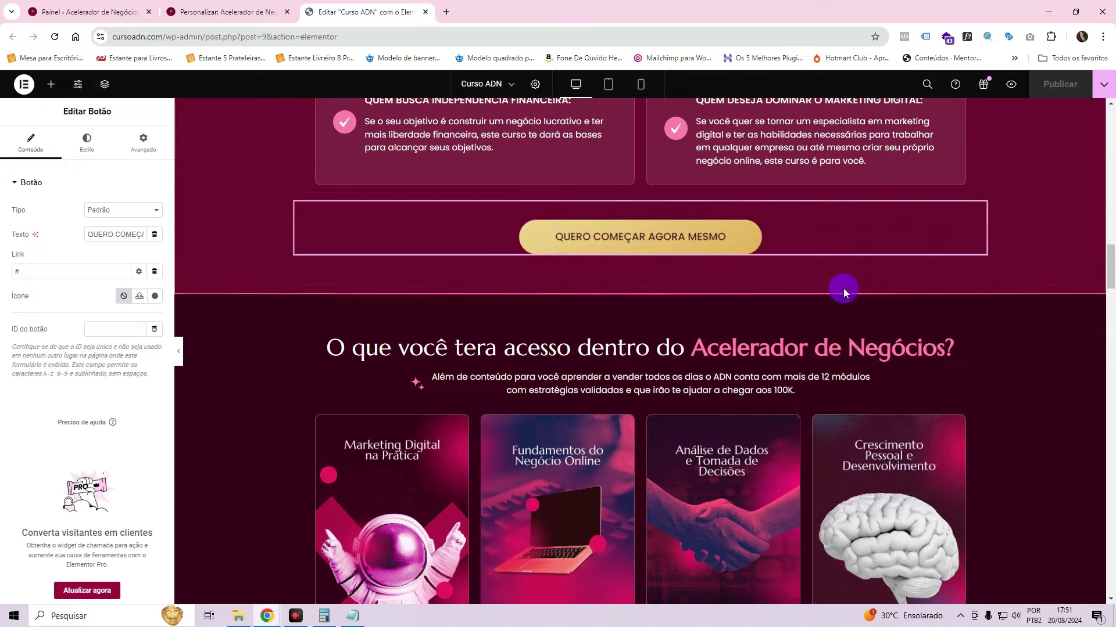
scroll(842, 288, down, 10)
scroll(842, 289, down, 20)
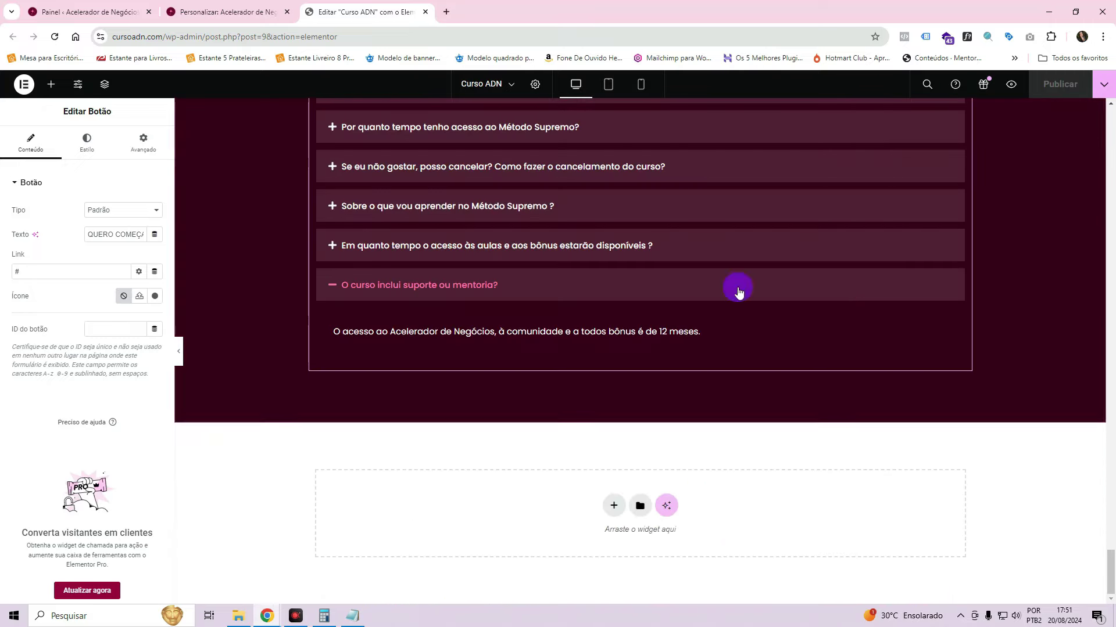
right_click(688, 296)
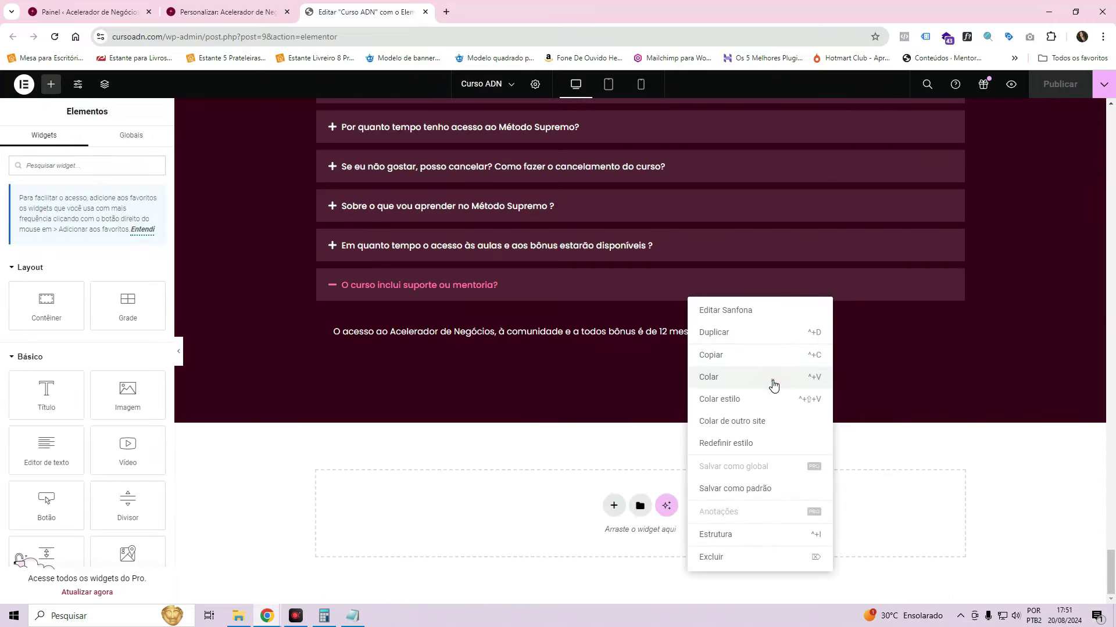
click(773, 380)
Step: Set the pasted button's top margin to 0 and publish the page
click(143, 142)
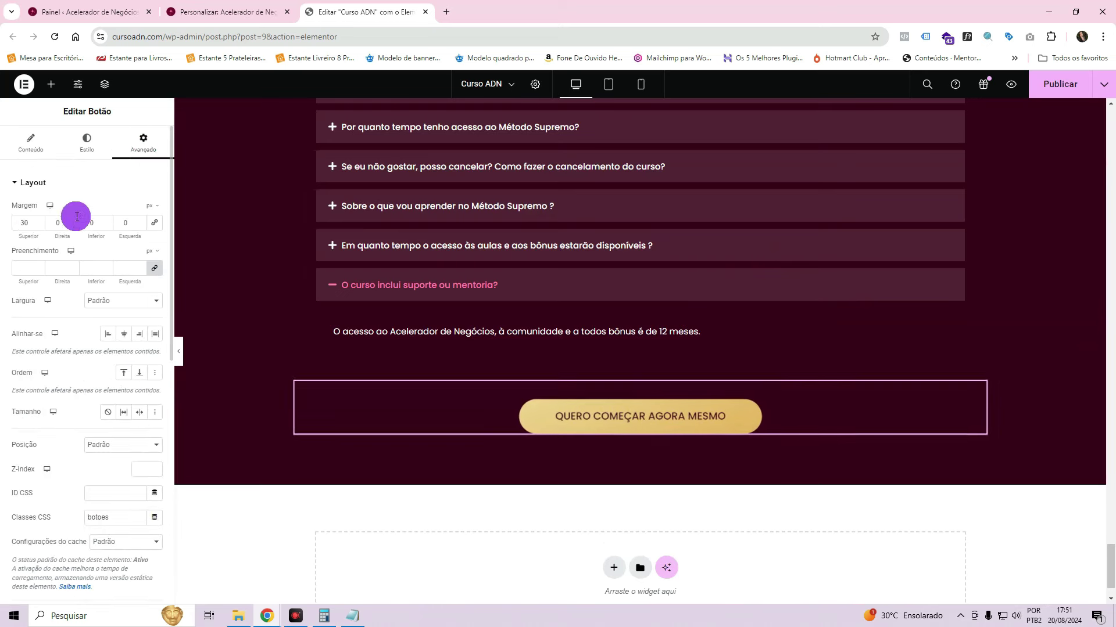
double_click(26, 224)
key(BackSpace)
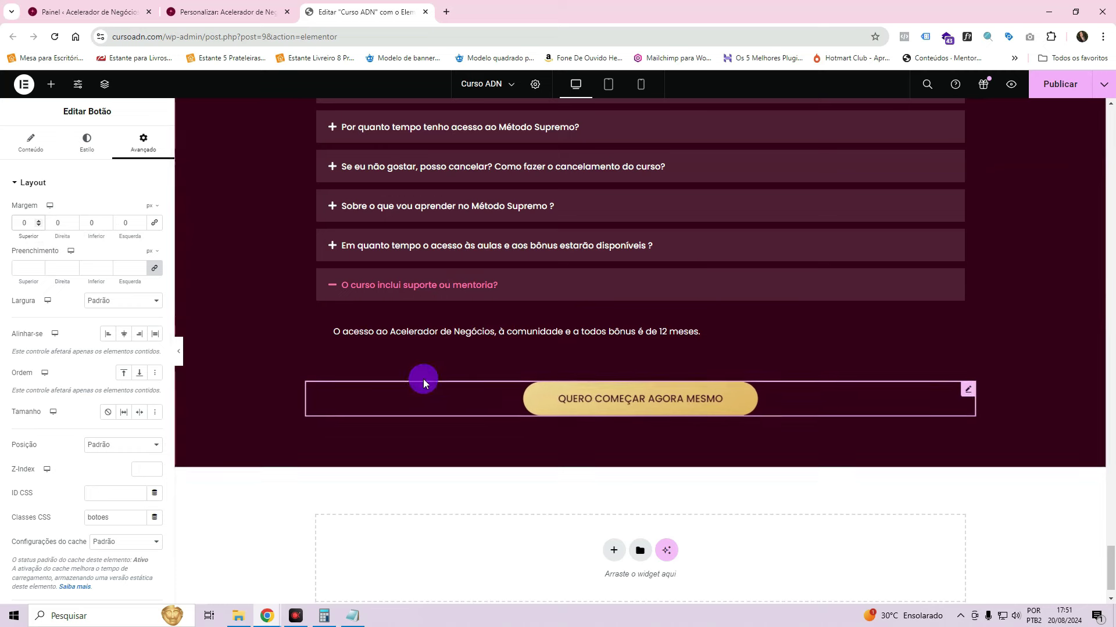
click(1060, 84)
scroll(871, 291, down, 1)
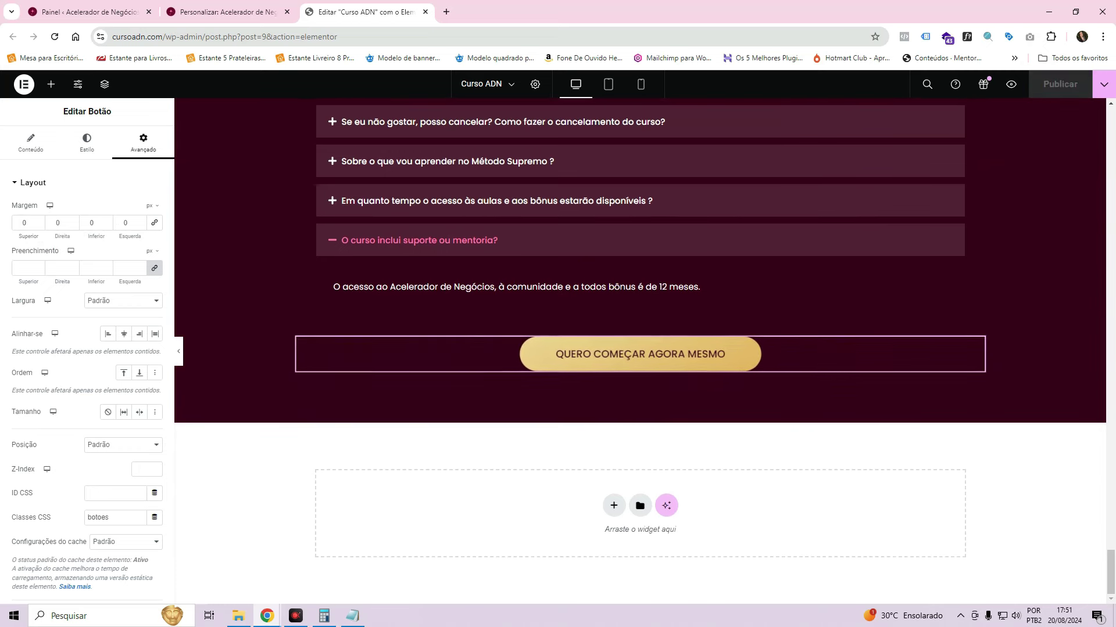
Step: Add a one-column Flexbox container below the FAQ with padding 50/50/90/50
click(615, 506)
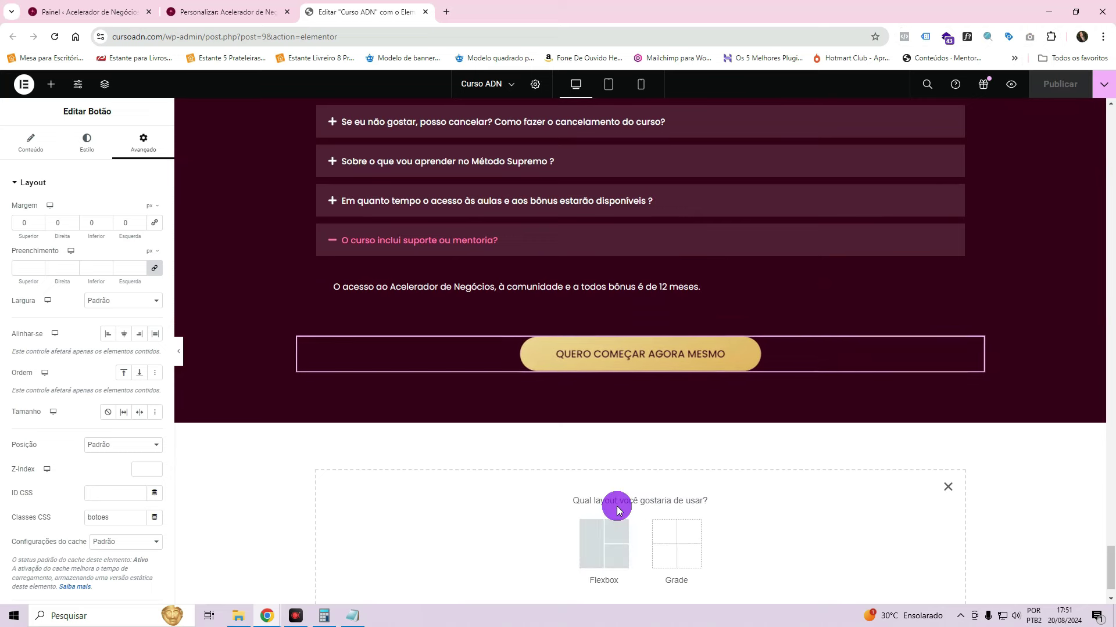
click(603, 474)
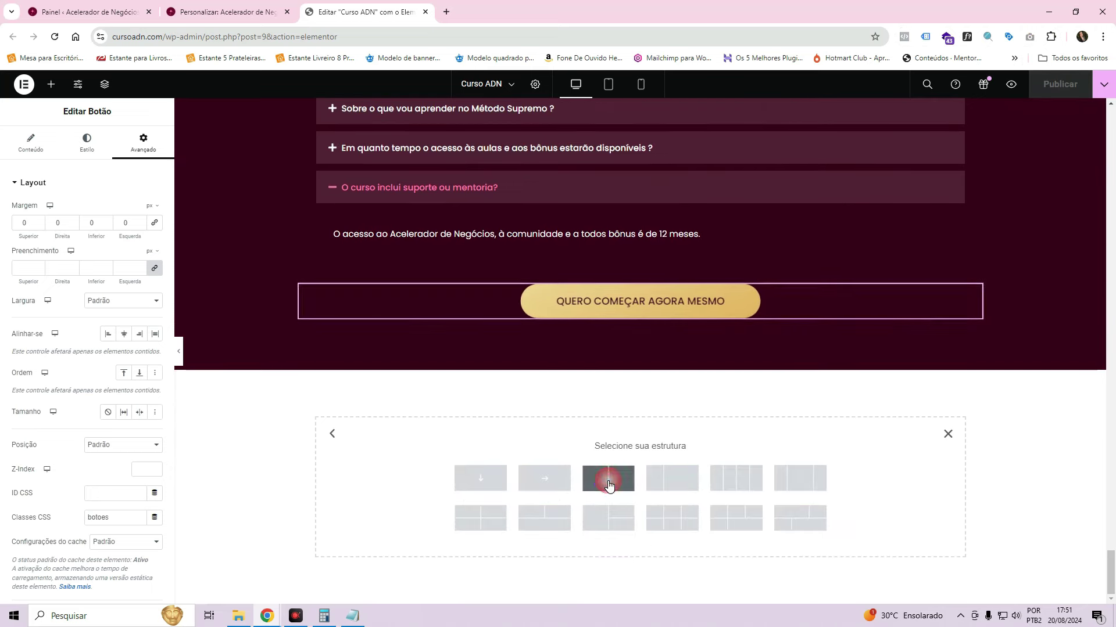
click(487, 479)
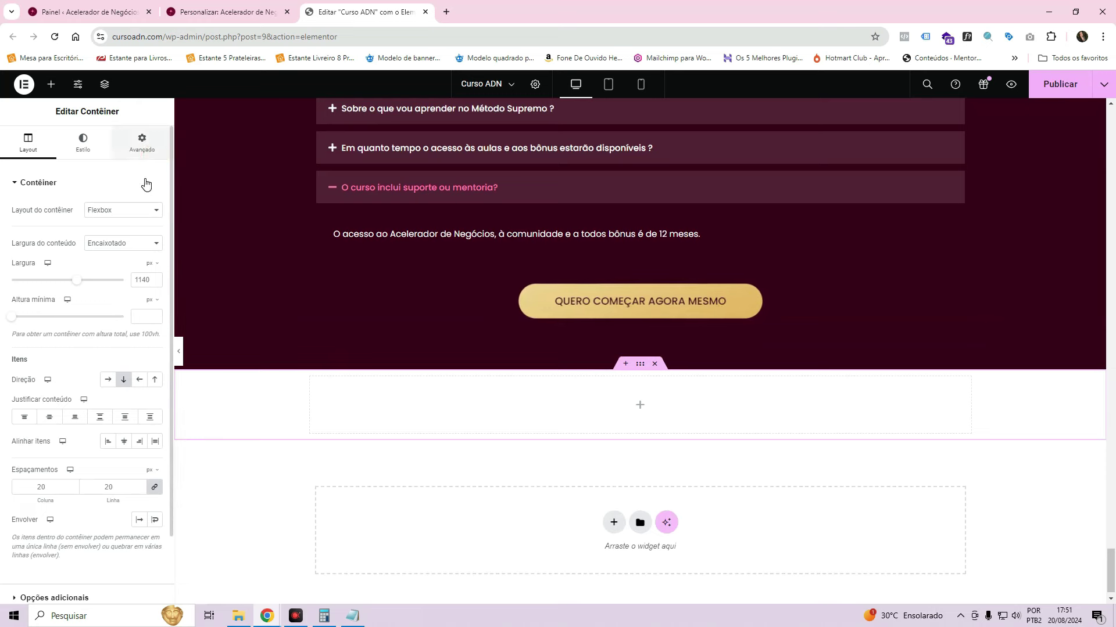
click(142, 142)
click(129, 266)
text(50)
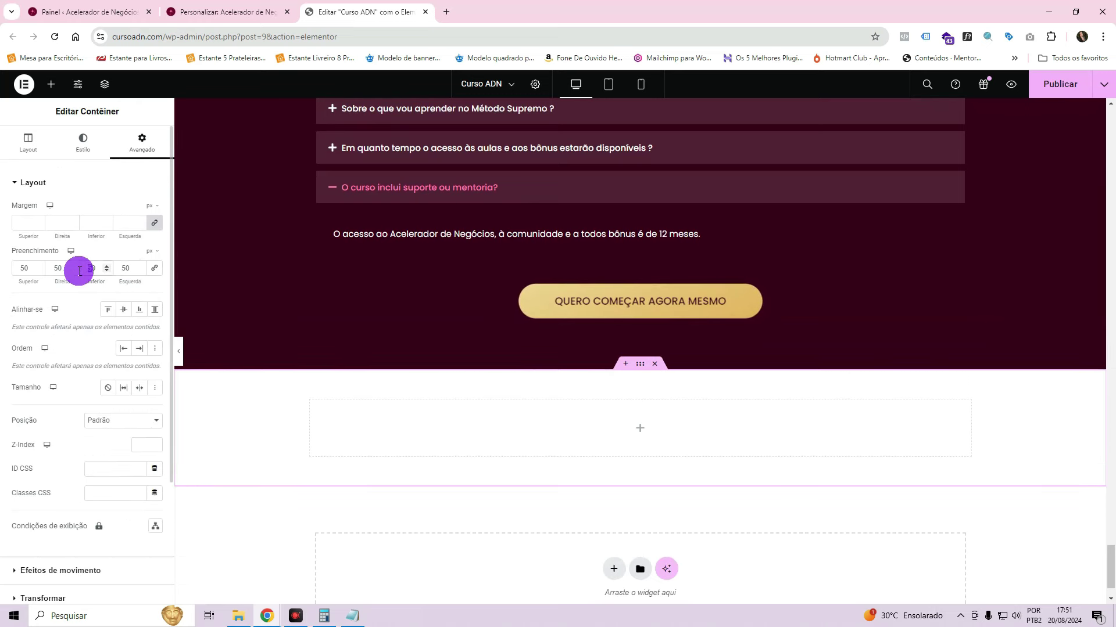
text(90)
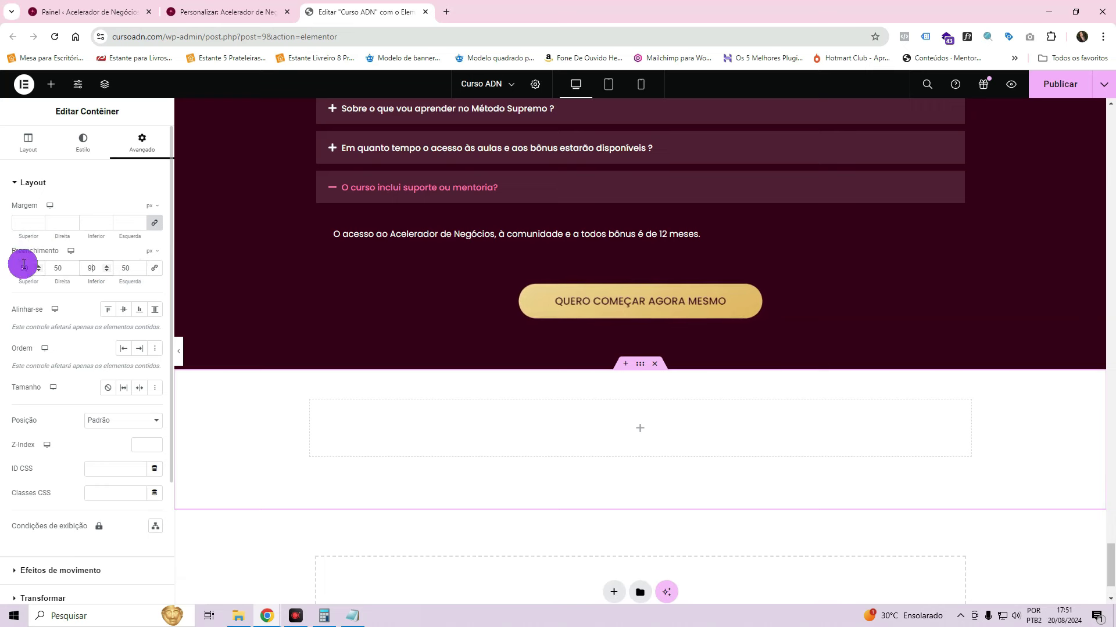
text(90)
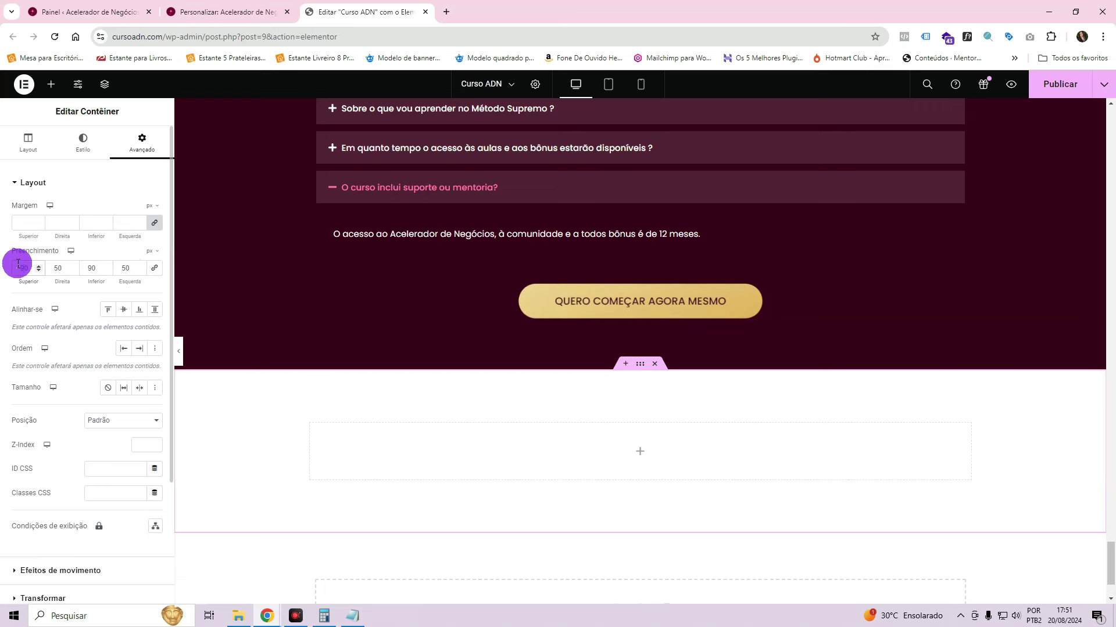
Step: Give the container a classic background in the burgundy 'vermelho medio' global colour
click(86, 142)
click(108, 234)
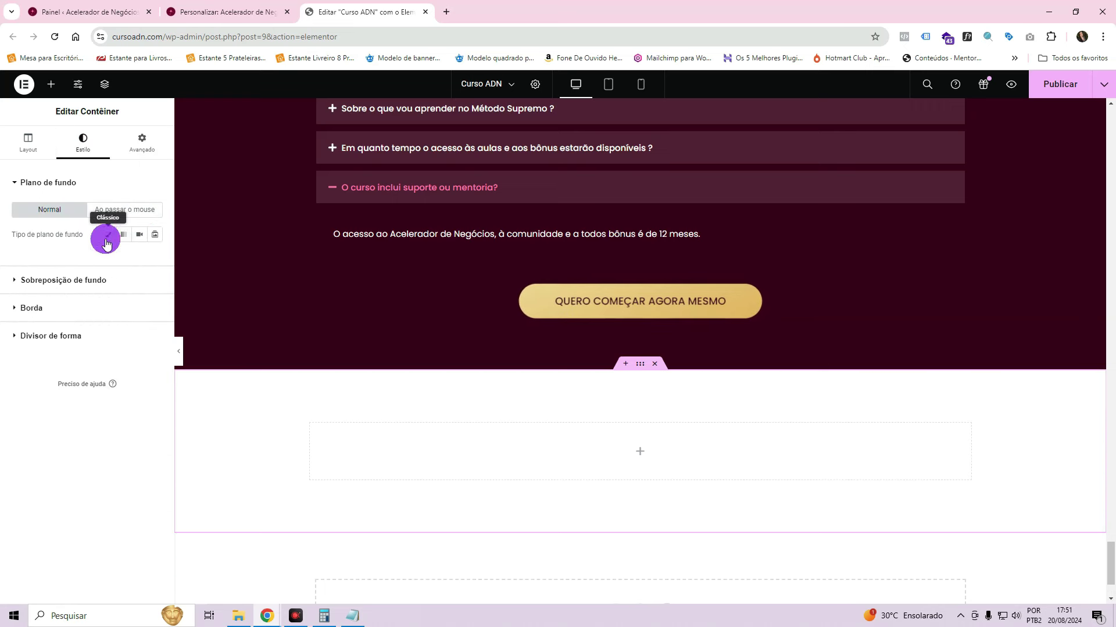
click(137, 260)
click(89, 473)
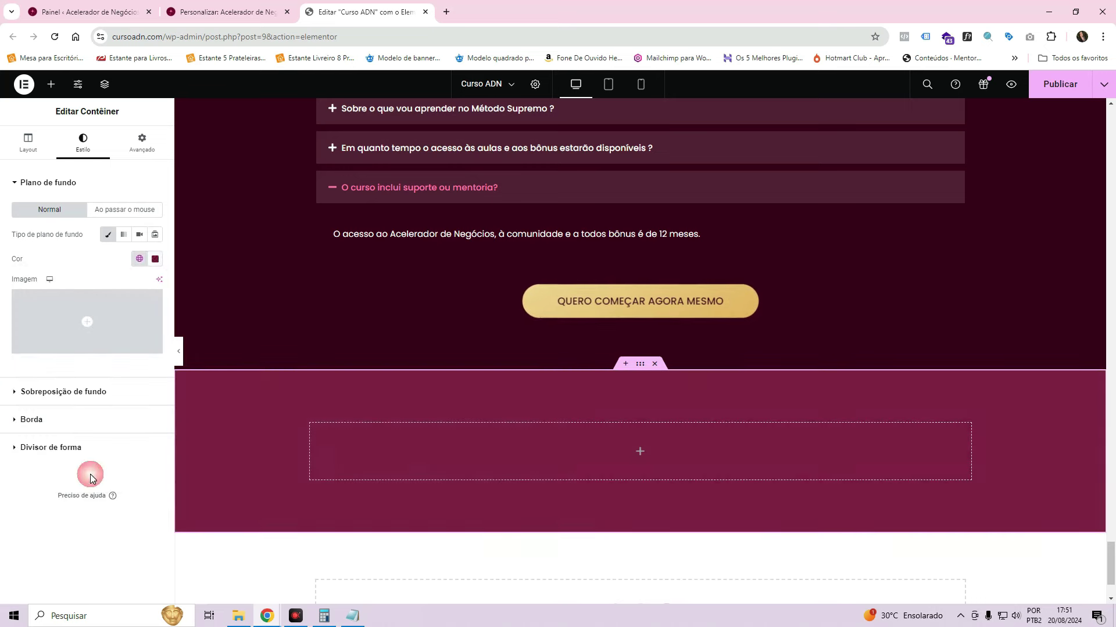
Step: Add a full-resolution Image widget showing the uploaded 'logo adn' file
click(51, 84)
drag(131, 390, 665, 458)
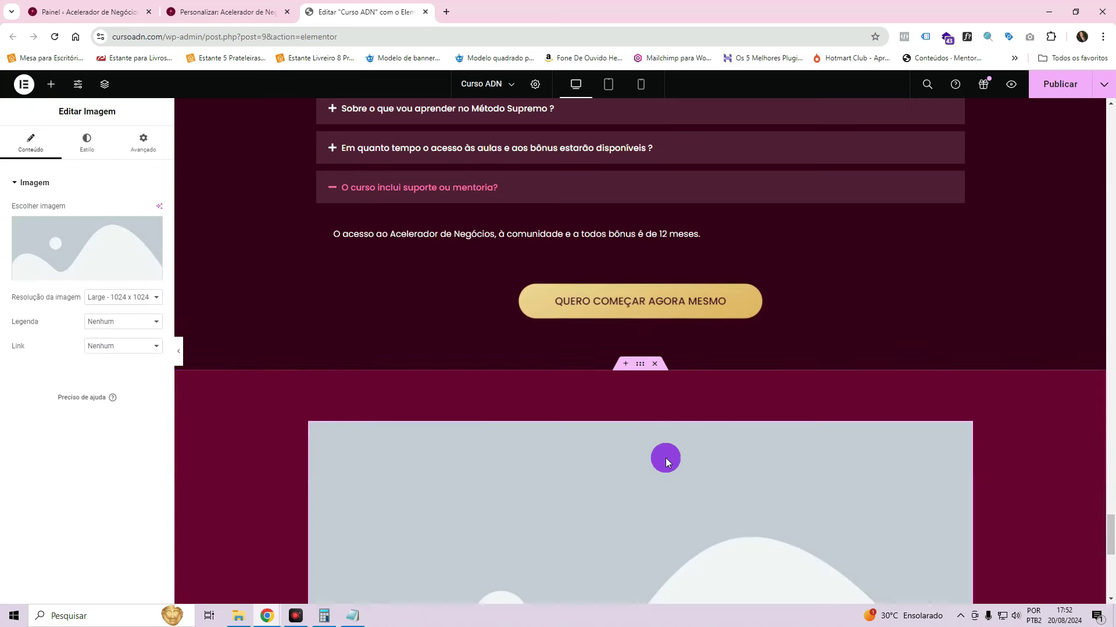
click(119, 297)
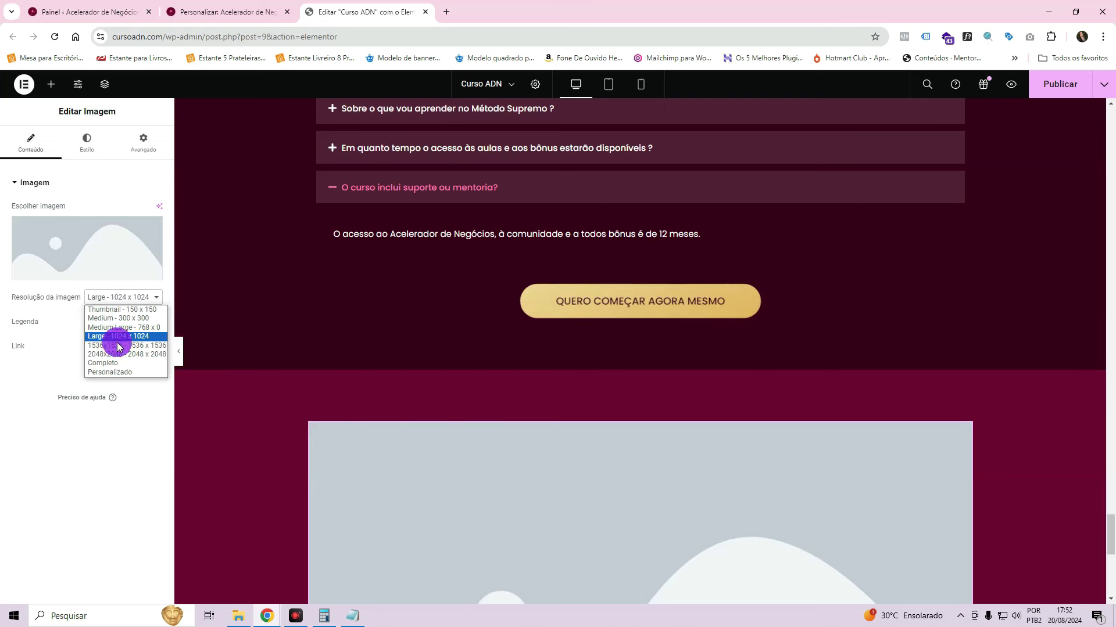
click(129, 368)
click(121, 297)
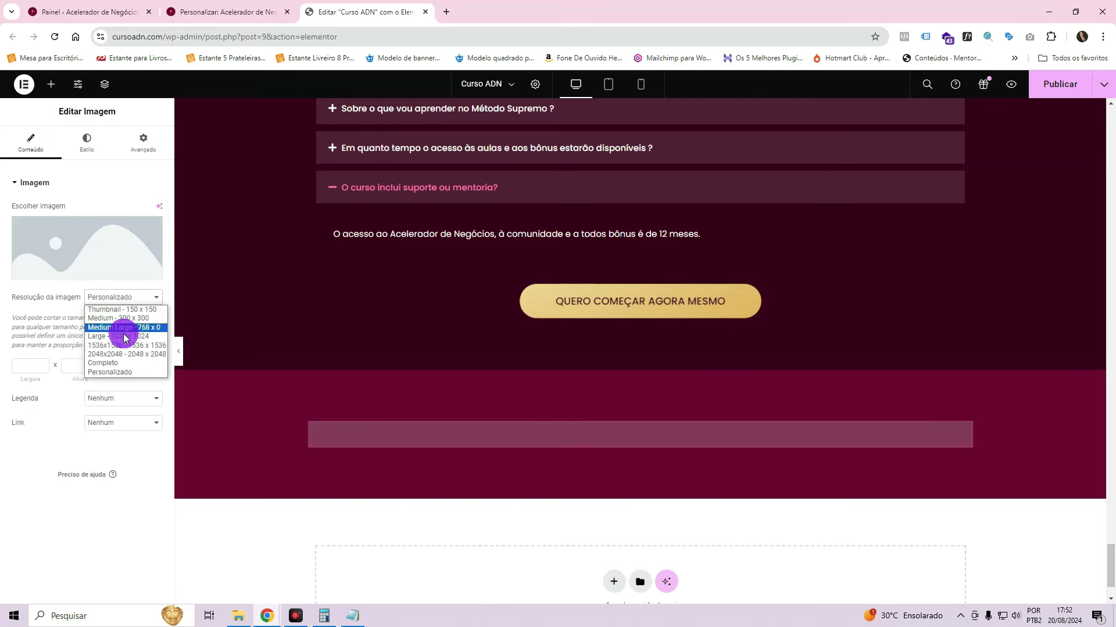
click(124, 363)
click(122, 236)
click(182, 129)
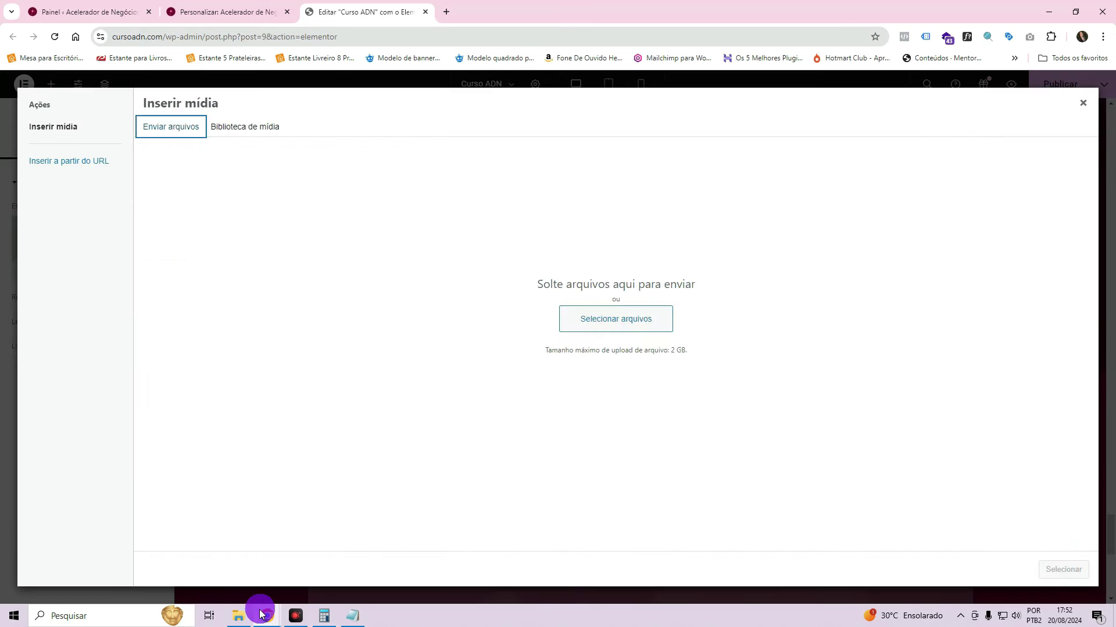
click(240, 617)
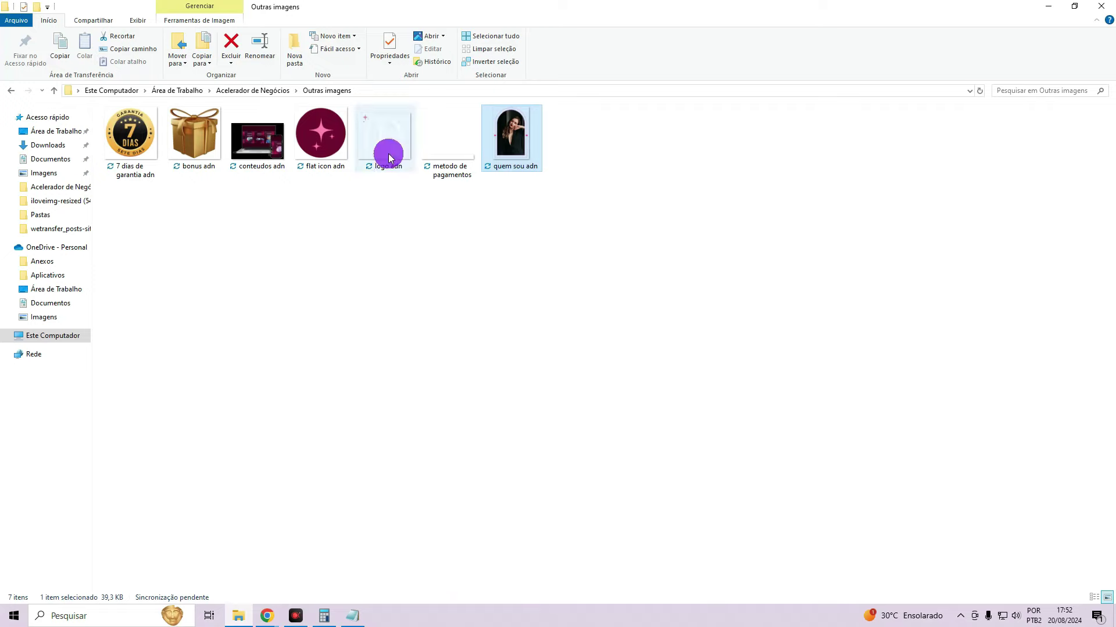
drag(386, 154, 535, 428)
click(1069, 567)
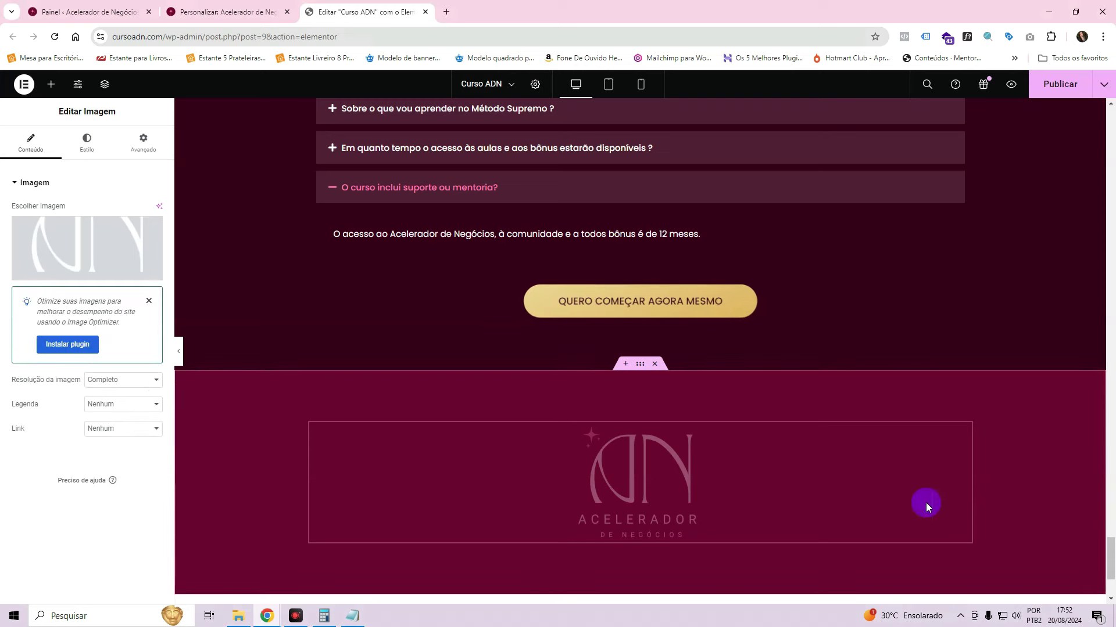
scroll(682, 417, down, 2)
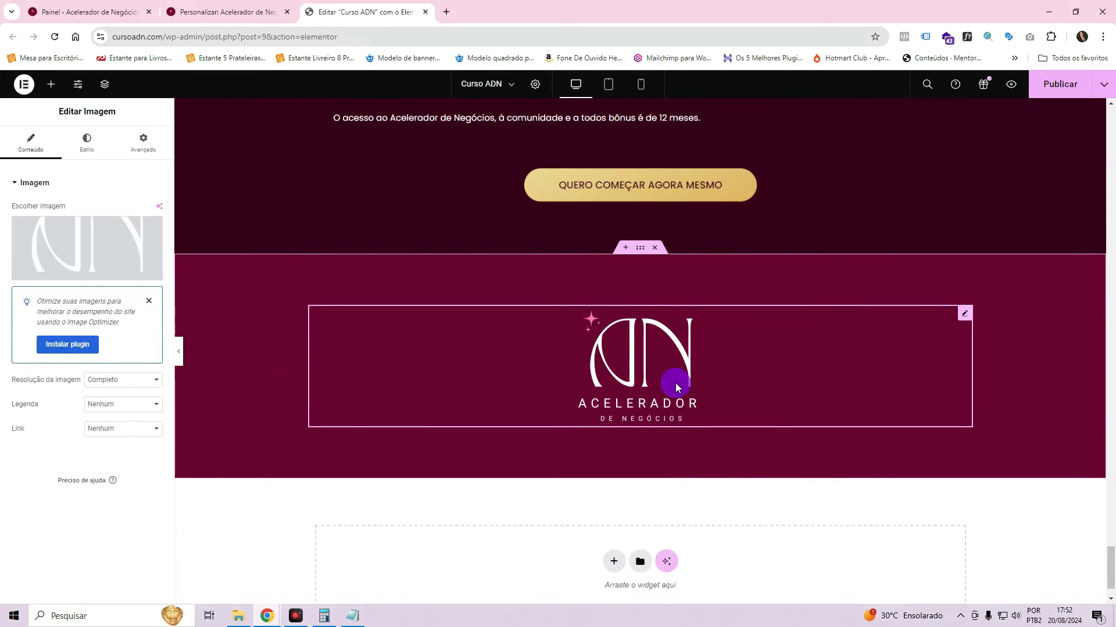
click(97, 428)
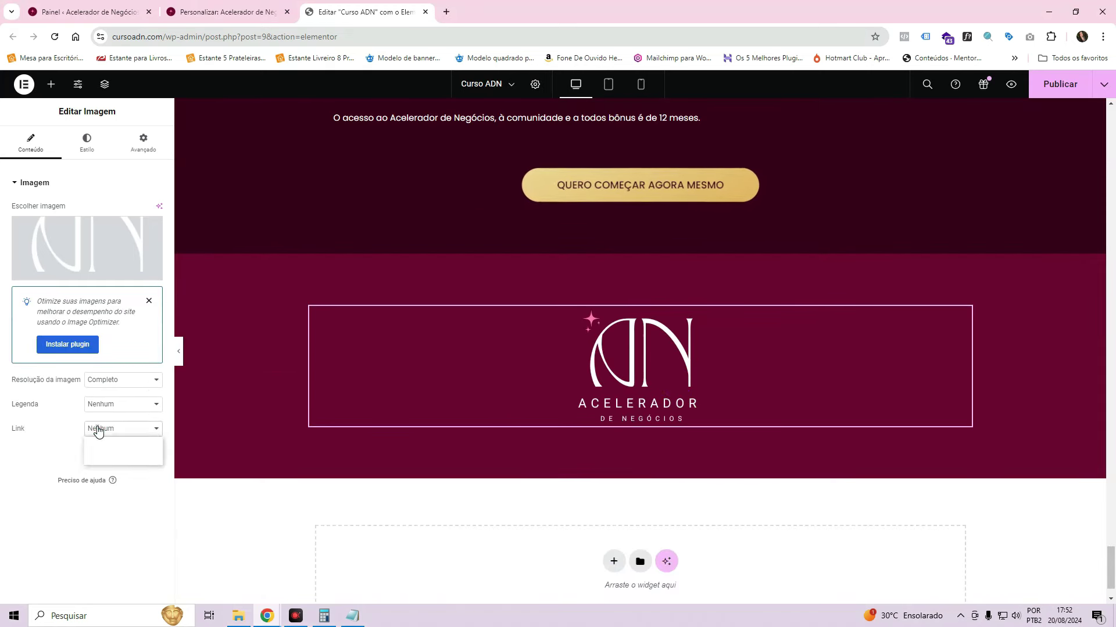
click(119, 461)
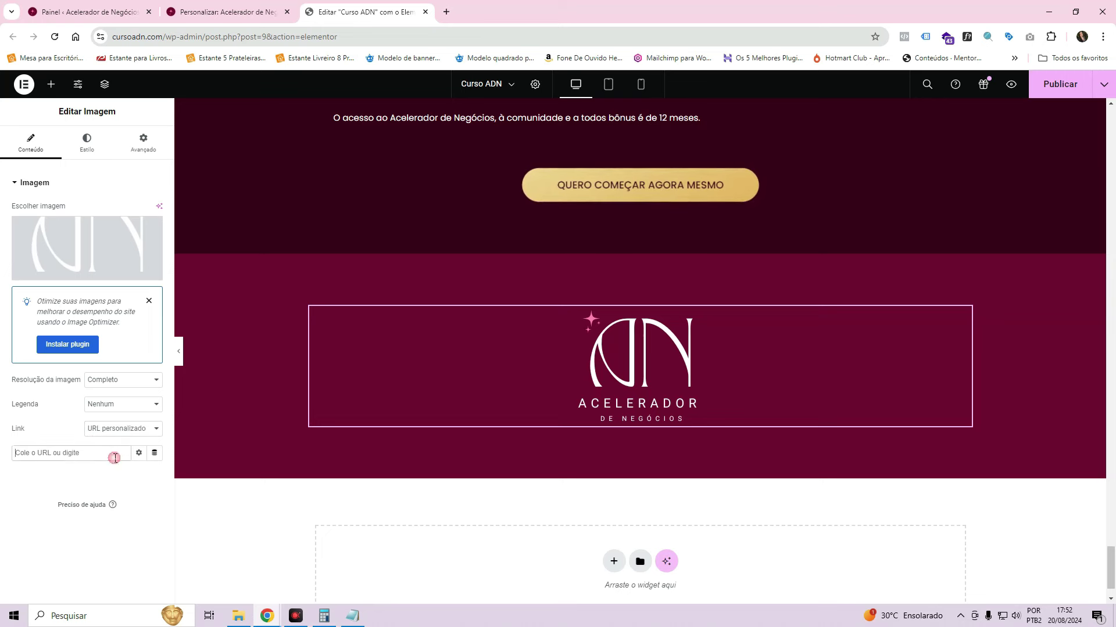
double_click(175, 36)
key(ctrl+c)
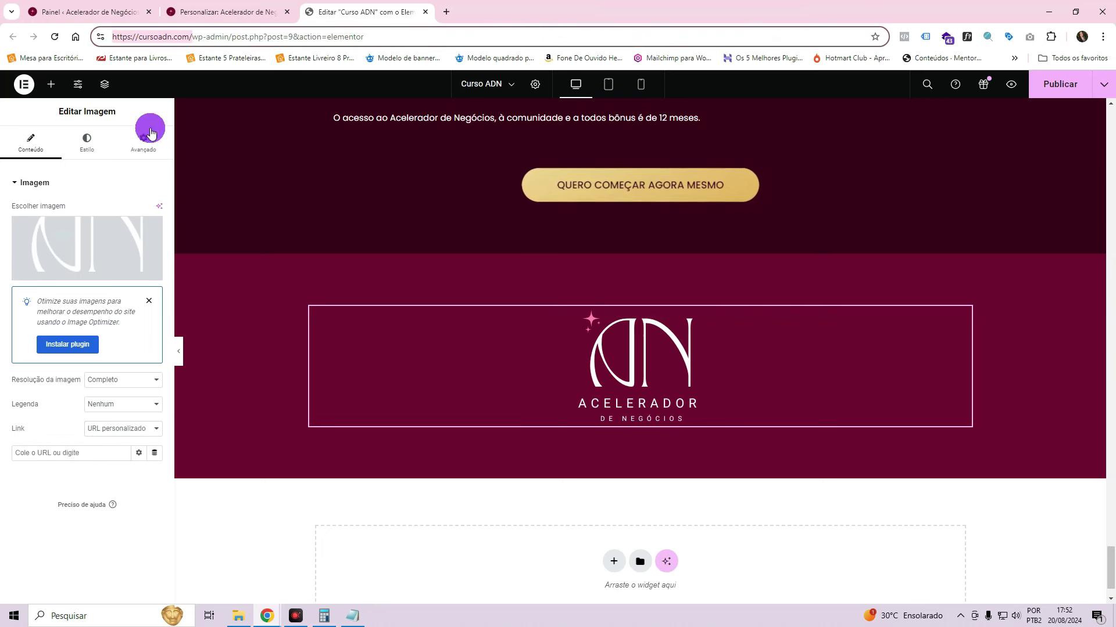
click(82, 452)
key(ctrl+v)
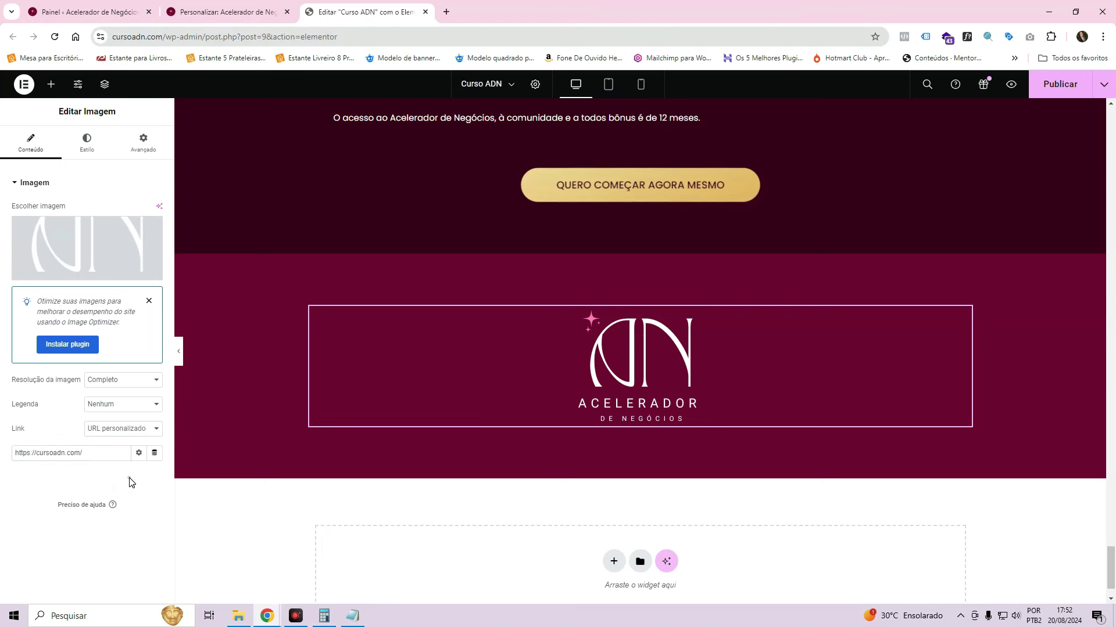
Step: Add a centred, white text block with the AVISO LEGAL notice below the logo
click(51, 84)
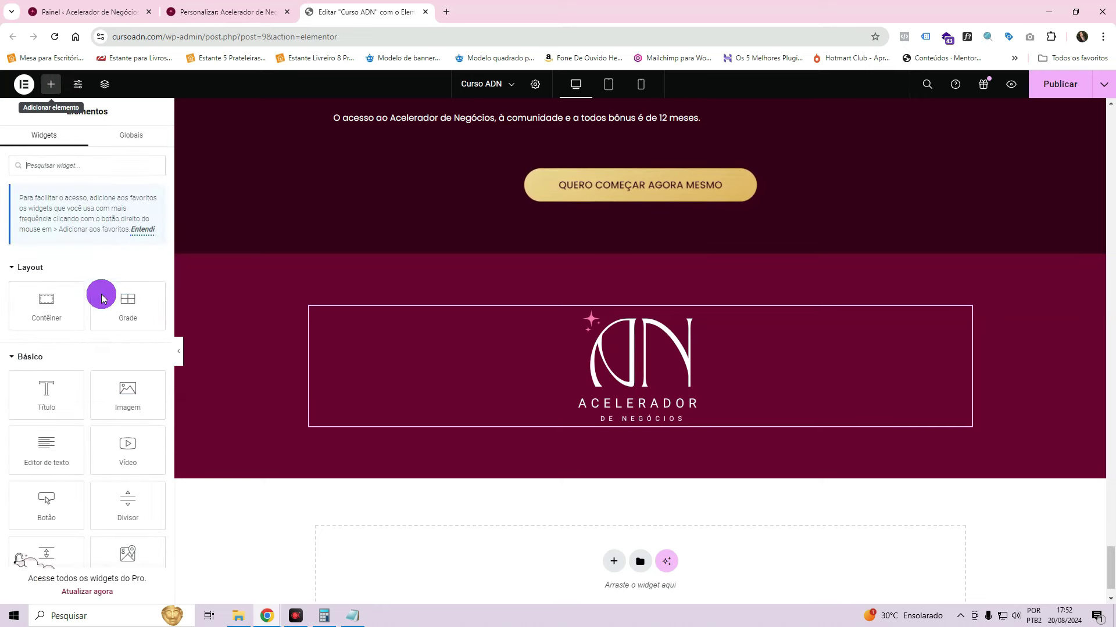
drag(55, 443, 601, 413)
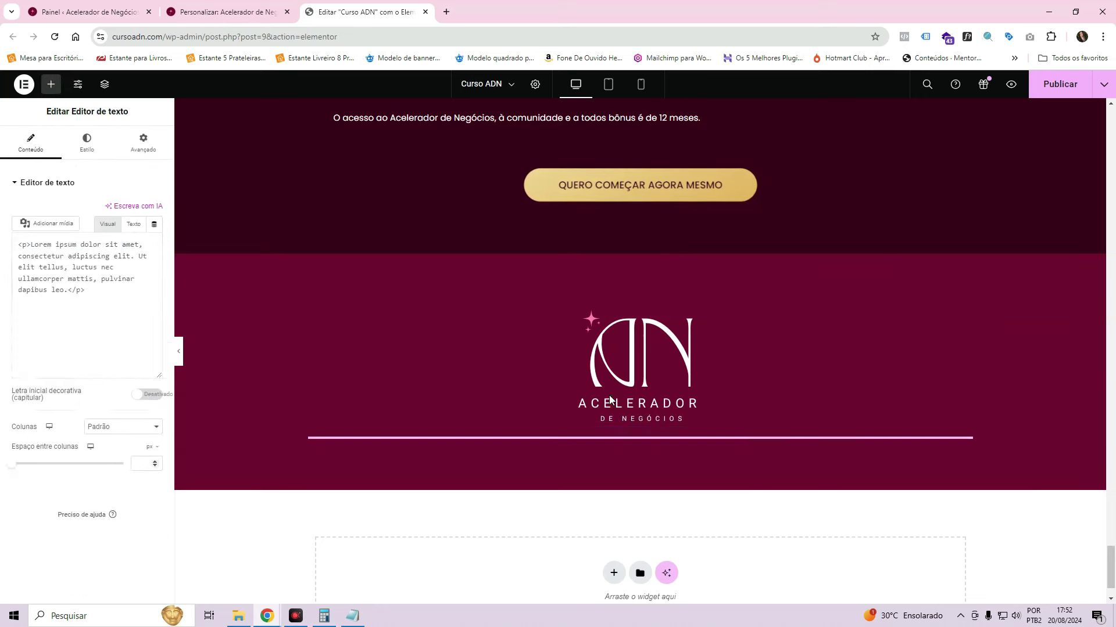
click(109, 373)
key(ctrl+a)
text(AVISO LEGAL: Este produto não garante a obtenção de resultados. Qualquer referência ao desempenho de uma estratégia não deve ser interpretada como uma garantia de resultados. Ao adquirir o conteúdo "Acelerador de Negócios", o usuário aceita expressamente os termos:)
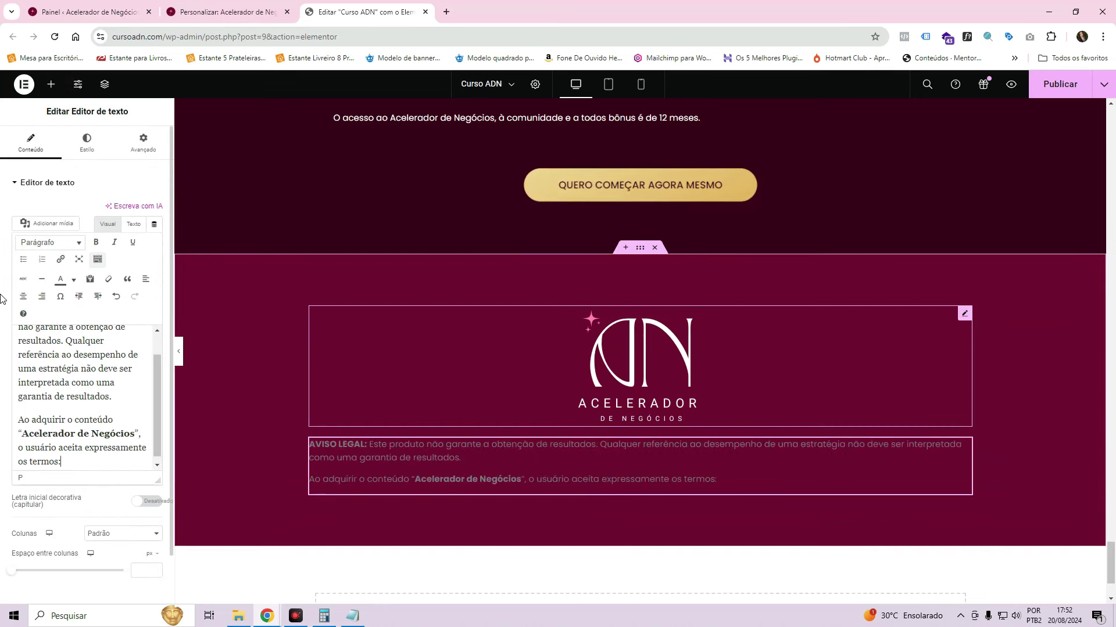
click(87, 142)
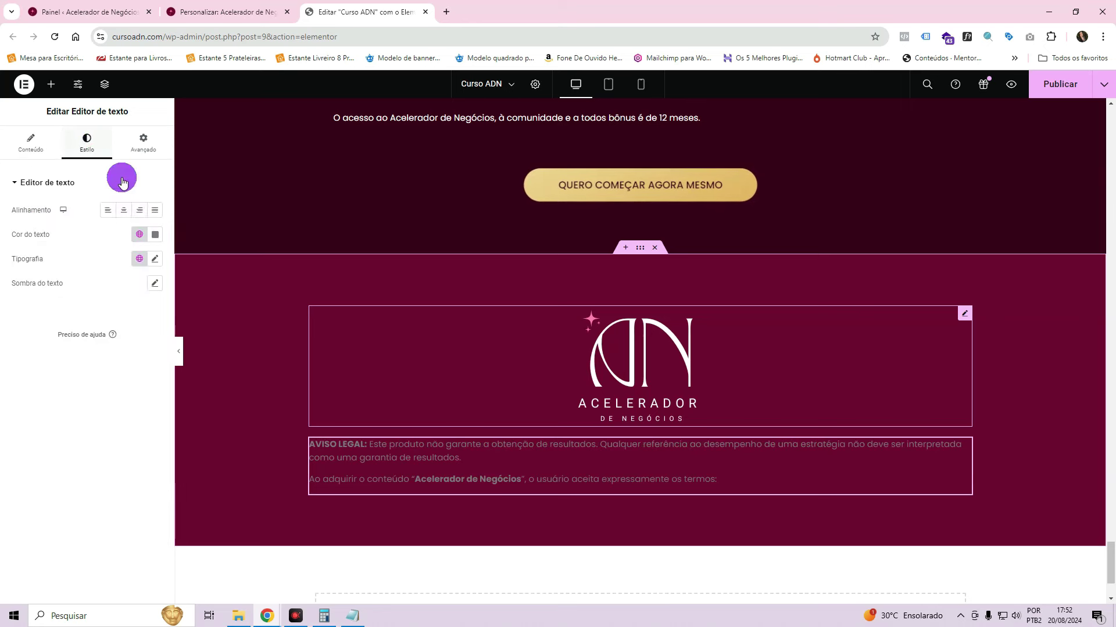
click(127, 210)
click(139, 234)
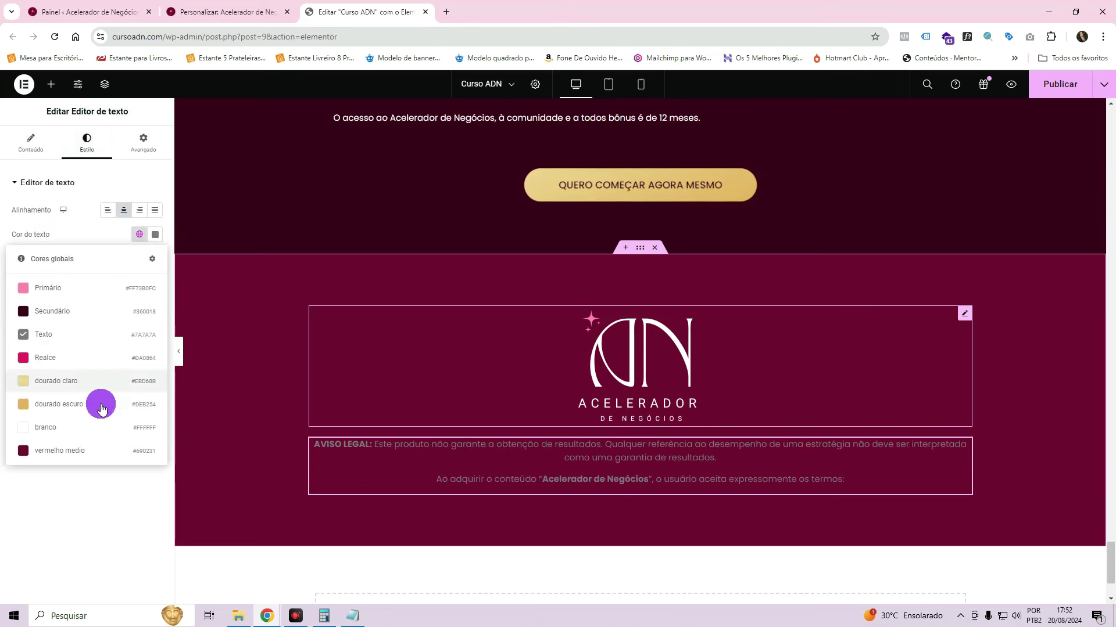
click(96, 428)
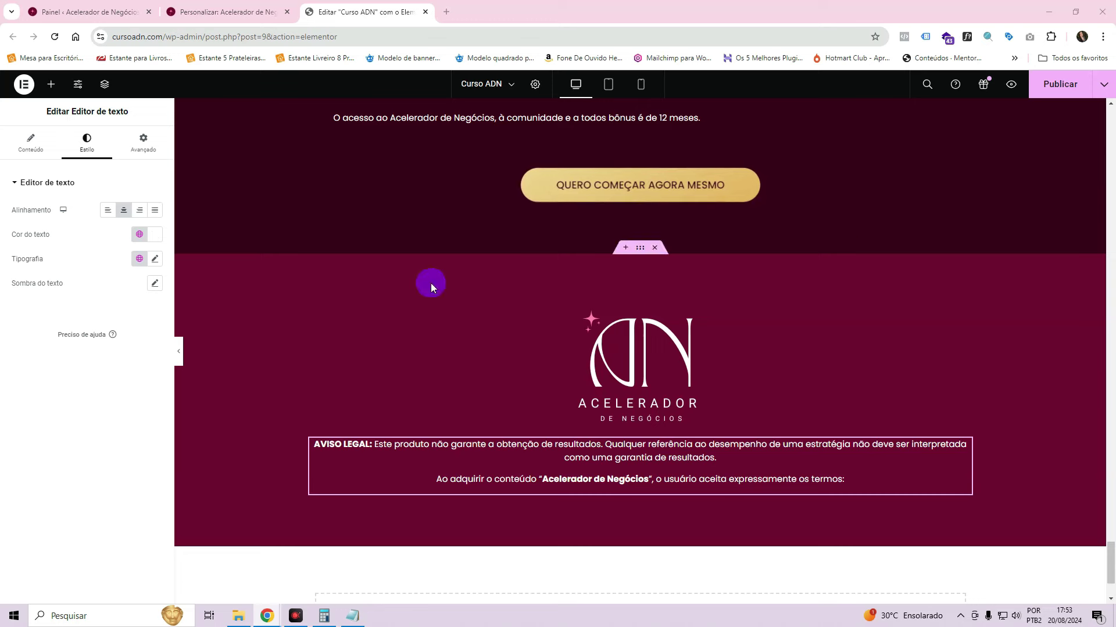
Step: Add the 'TERMOS DE USO E PÓLITICAS DE PRIVACIDADE' heading linked to the privacy policy page
click(52, 85)
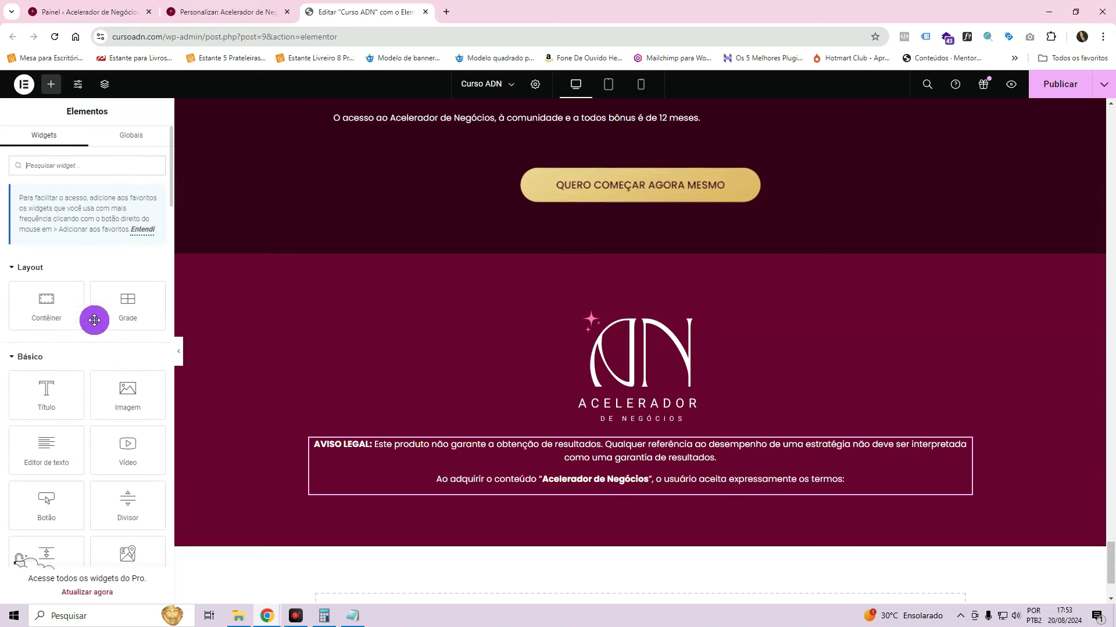
drag(64, 399, 480, 462)
drag(122, 225, 0, 231)
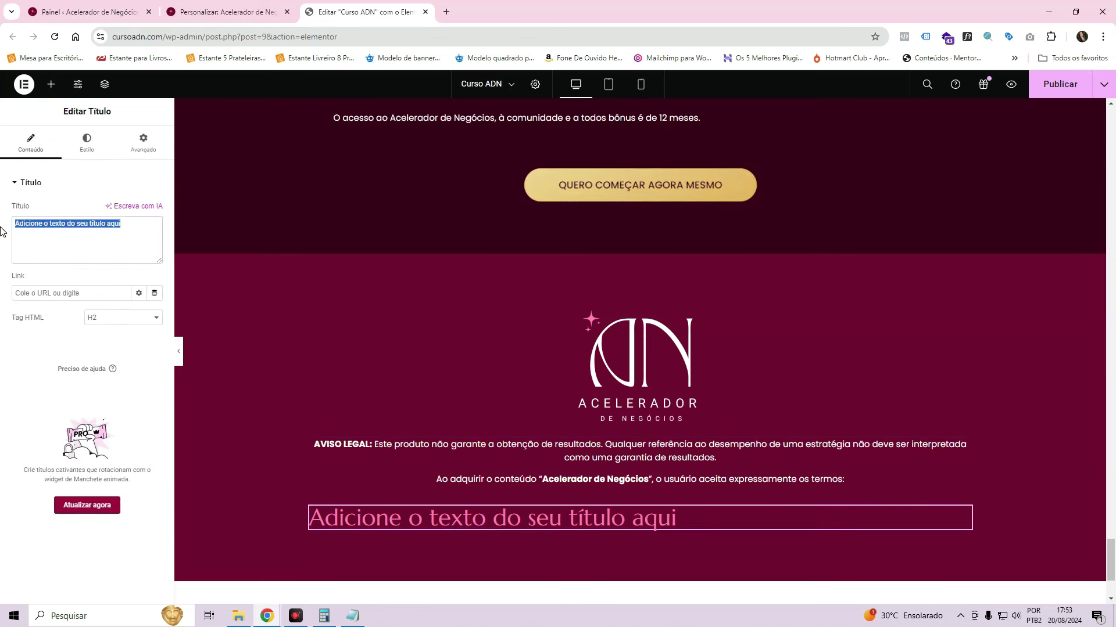
text(TERMOS DE USO E PÓLITICAS DE PRIVACIDADE)
click(110, 293)
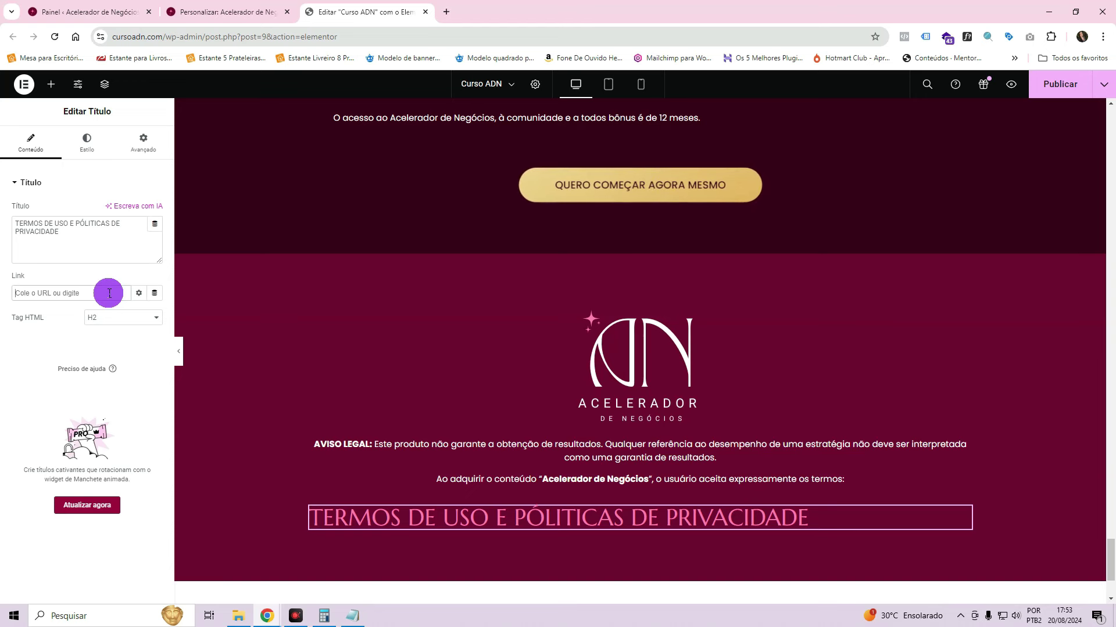
text(POL)
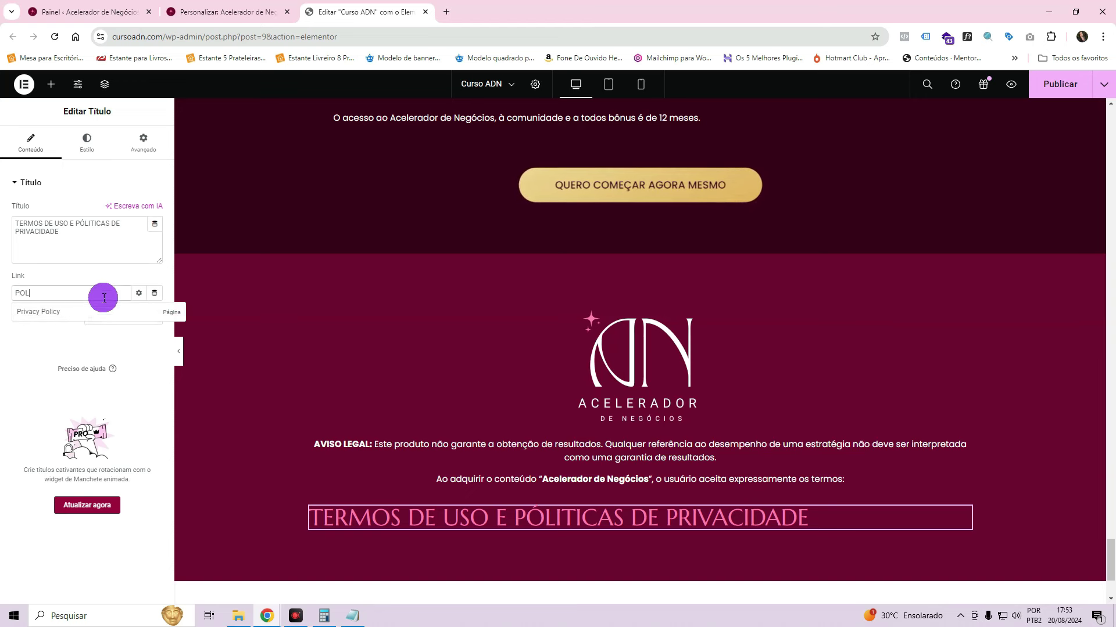
click(70, 316)
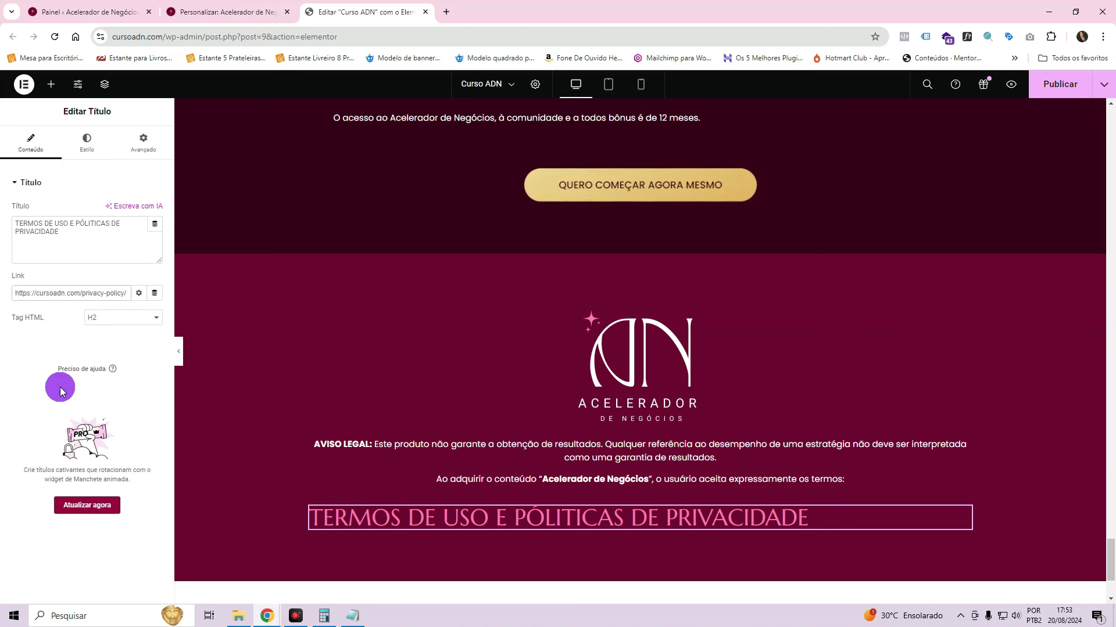
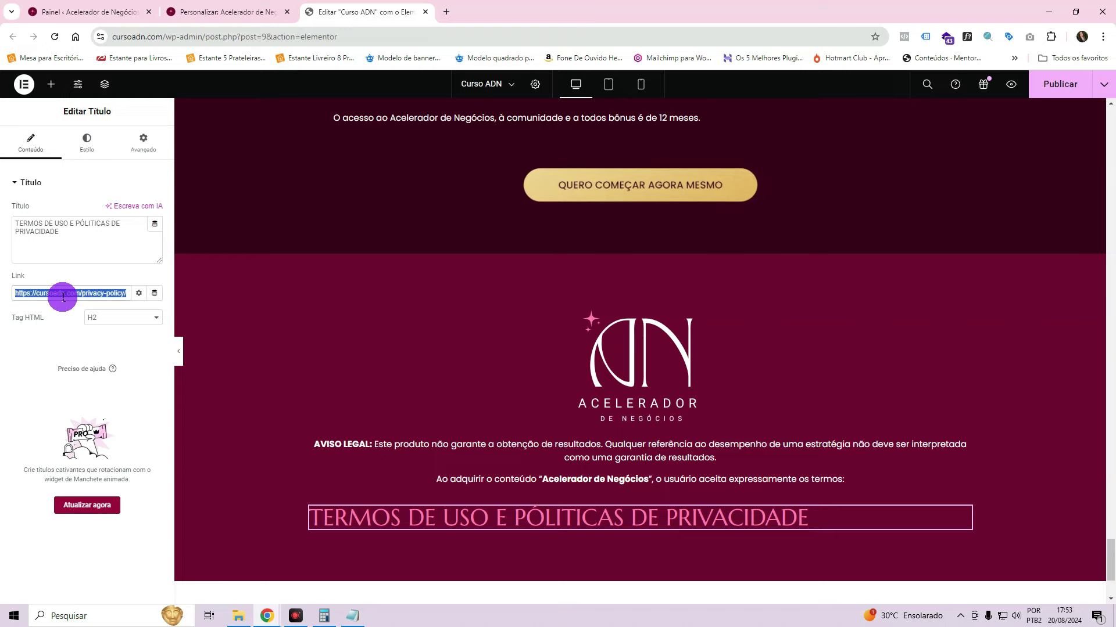
Step: Briefly open the Descomplicando Sites page, accept its cookie notice and close it
click(446, 14)
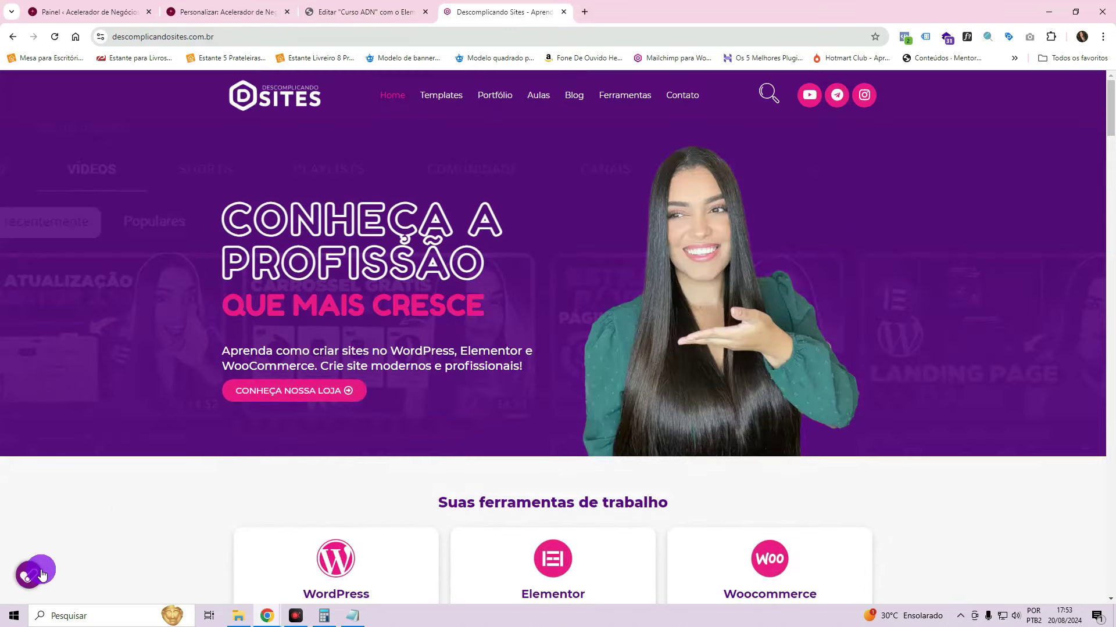
click(214, 540)
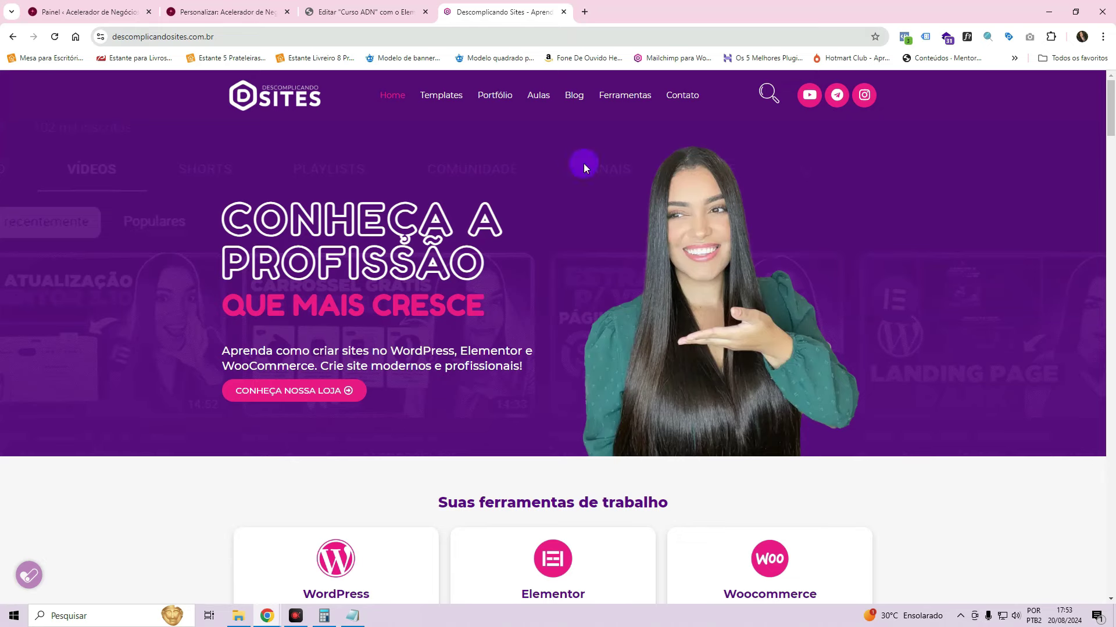
click(563, 12)
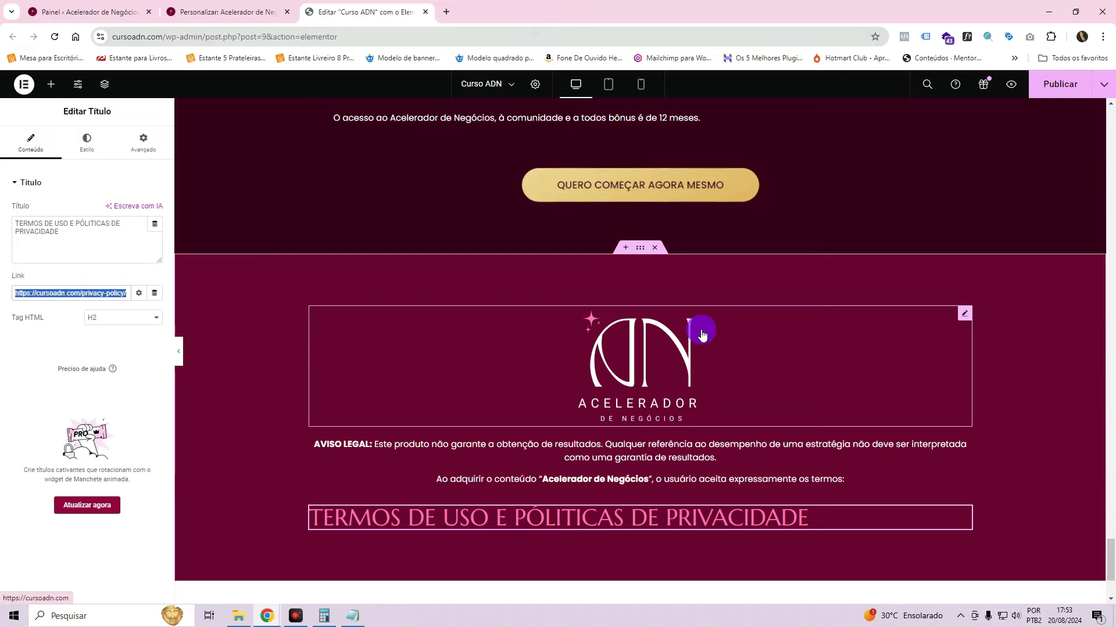
Step: Centre the TERMOS heading and set it to the Secundário global font, italic and underlined
click(90, 143)
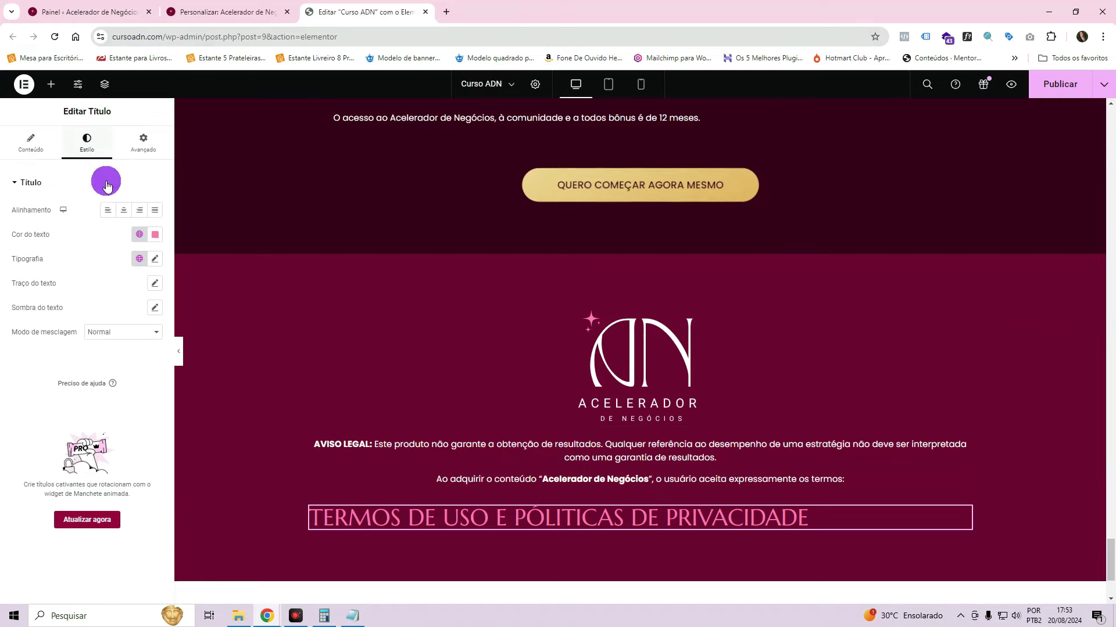
click(123, 210)
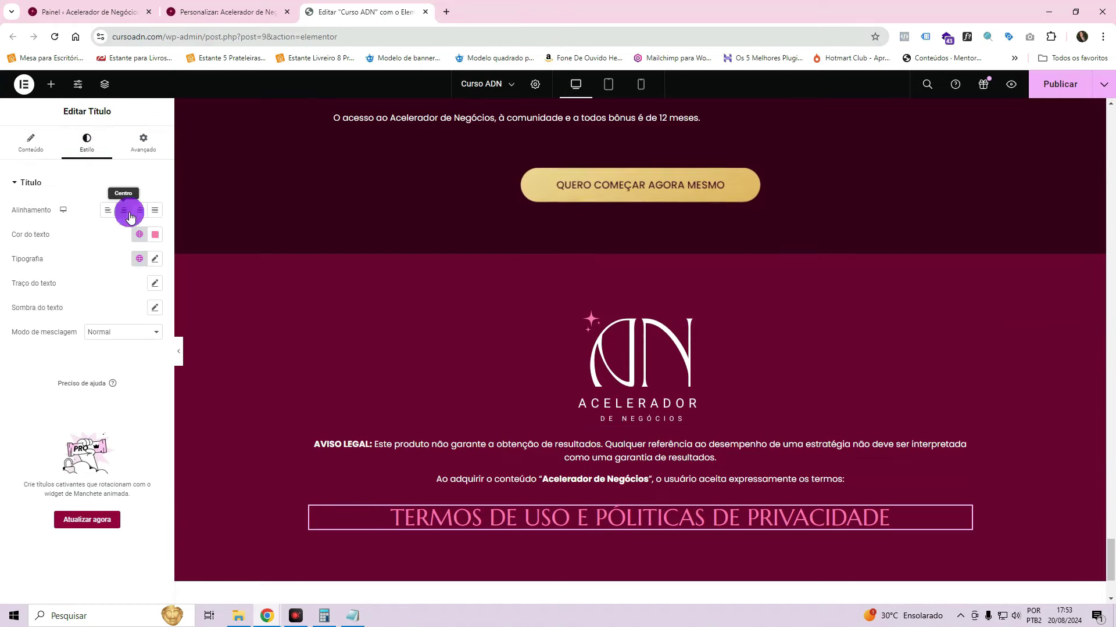
click(139, 260)
click(131, 356)
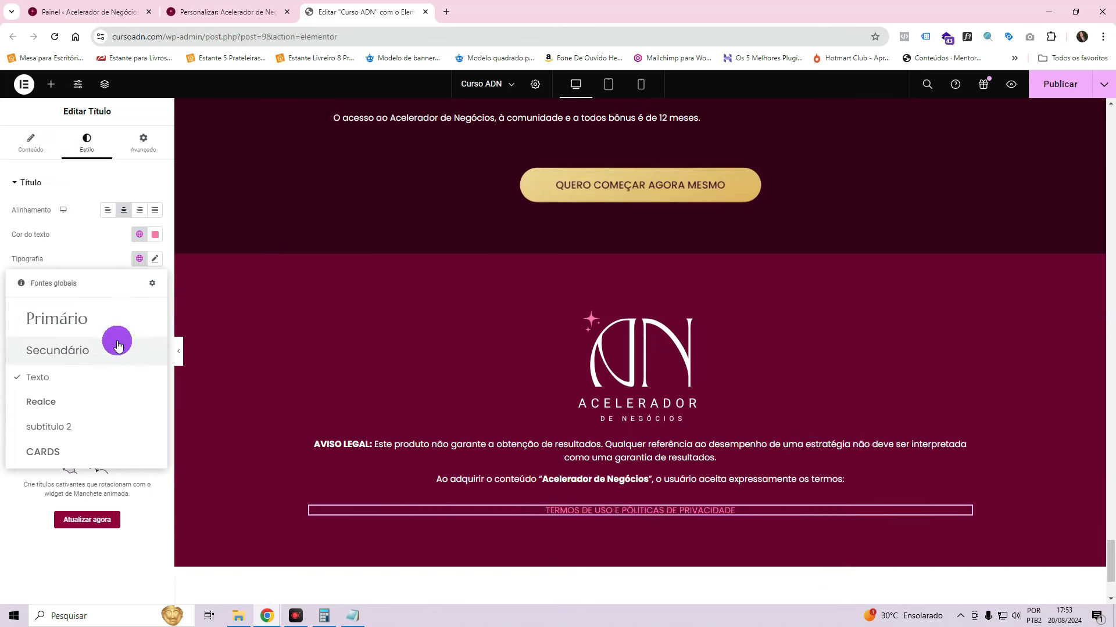
click(154, 259)
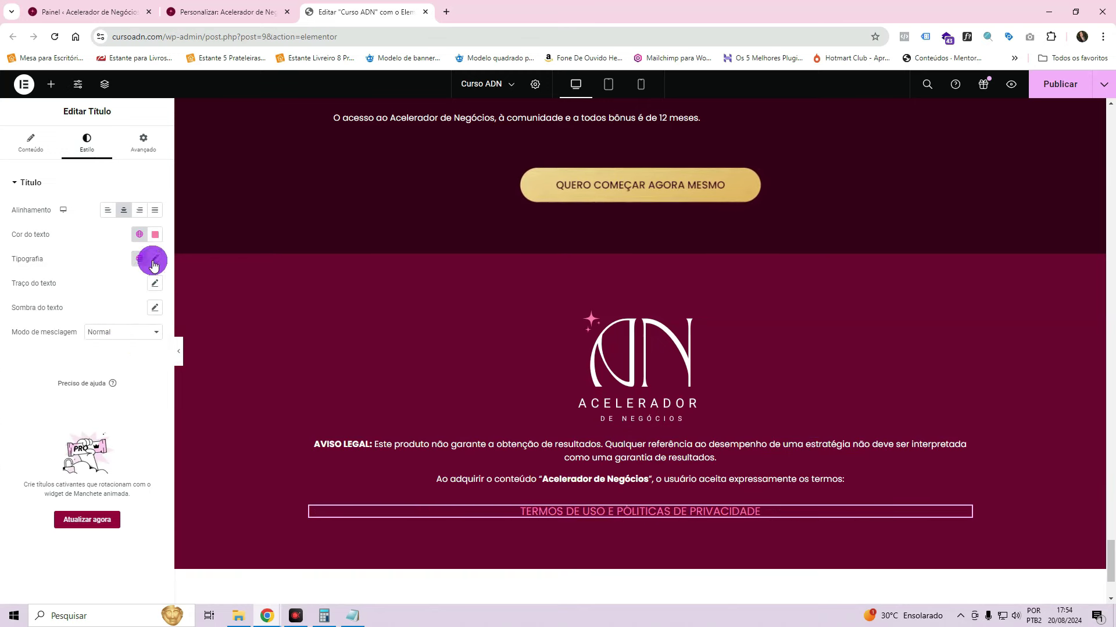
click(116, 423)
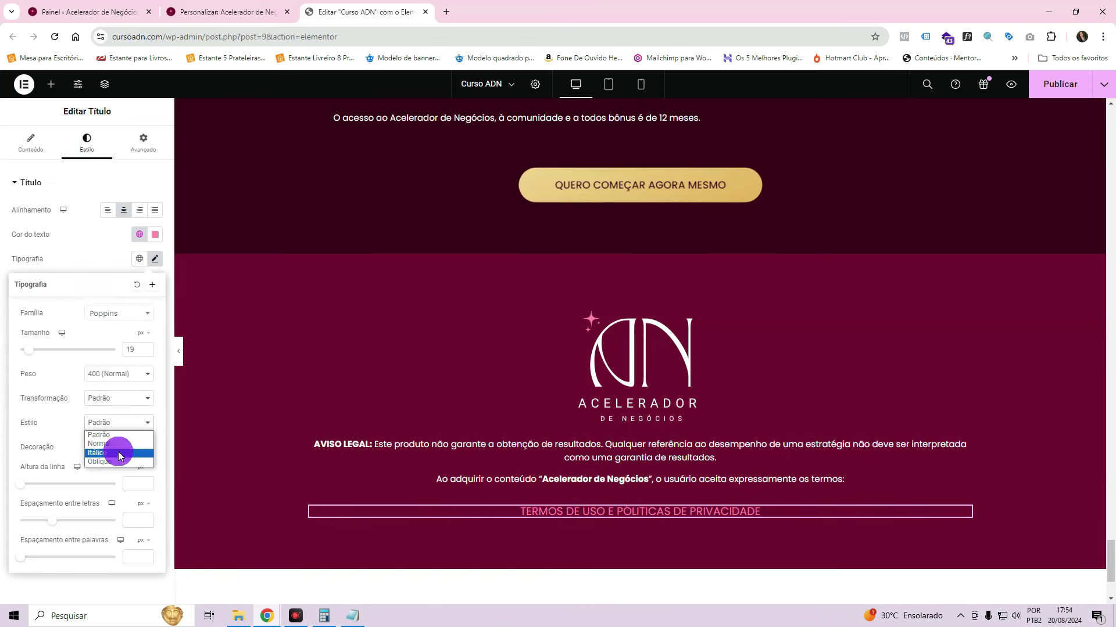
click(116, 451)
click(112, 448)
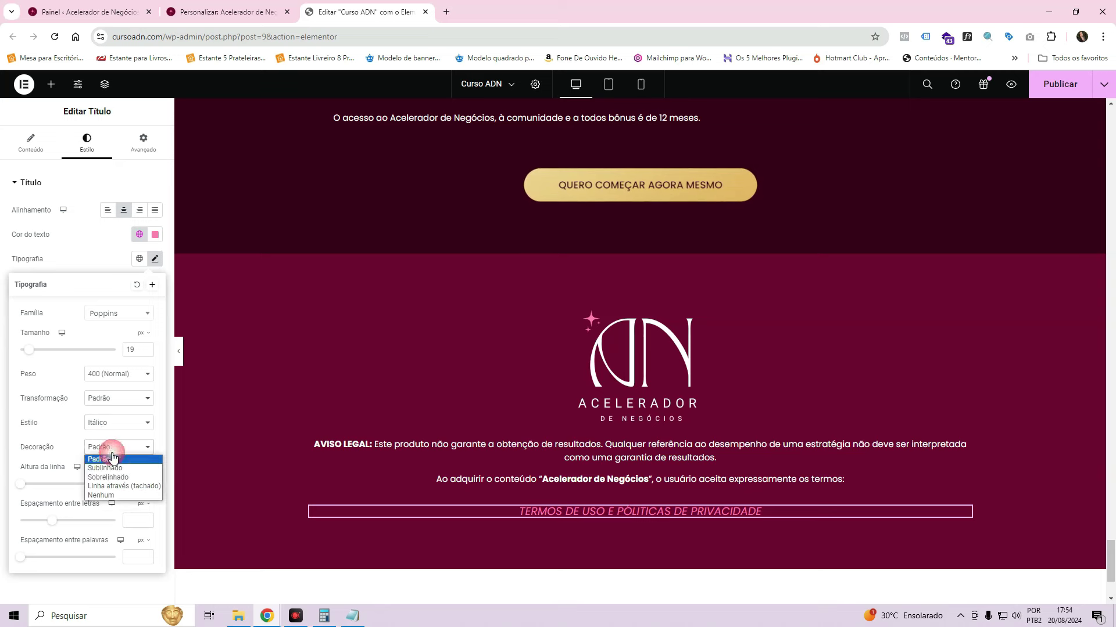
click(115, 465)
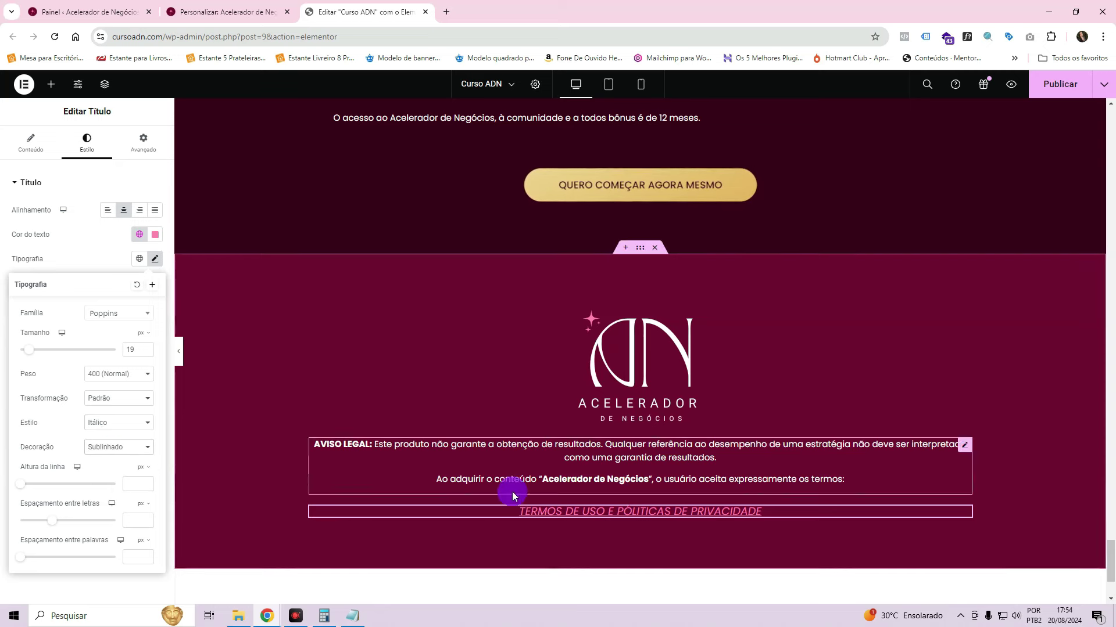
Step: Duplicate the heading and replace its text with the pasted copyright line
right_click(549, 512)
click(588, 370)
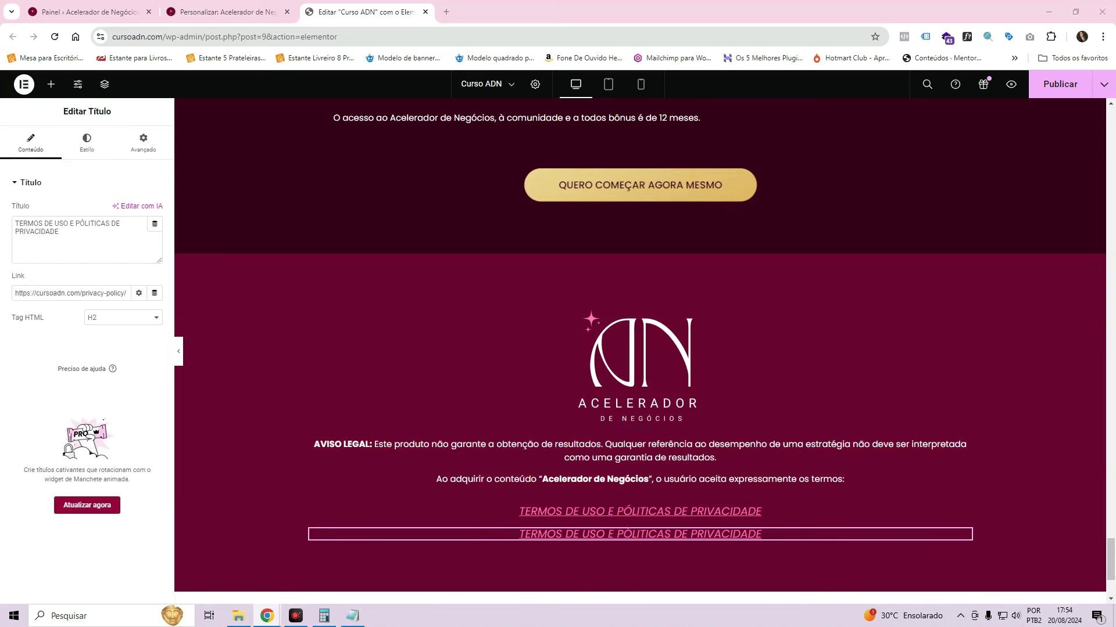
click(112, 258)
key(ctrl+a)
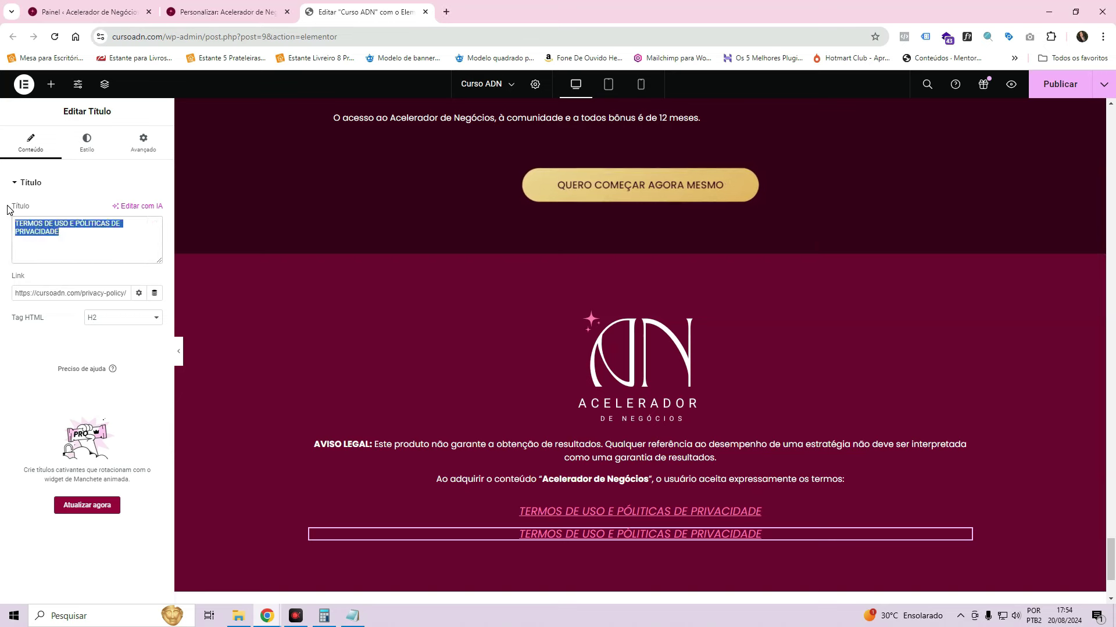
text(© 2024 Acelerador de Negócios - Todos os Direitos reservados)
Step: Make the copyright line white with the subtitulo 2 global font
scroll(282, 284, down, 2)
click(111, 156)
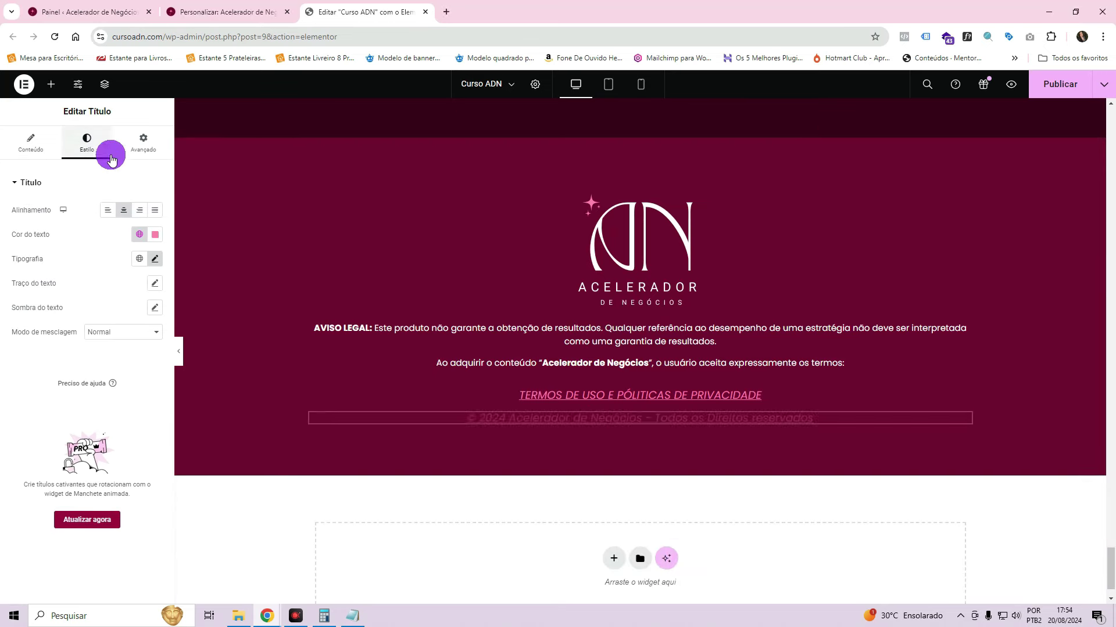
click(139, 234)
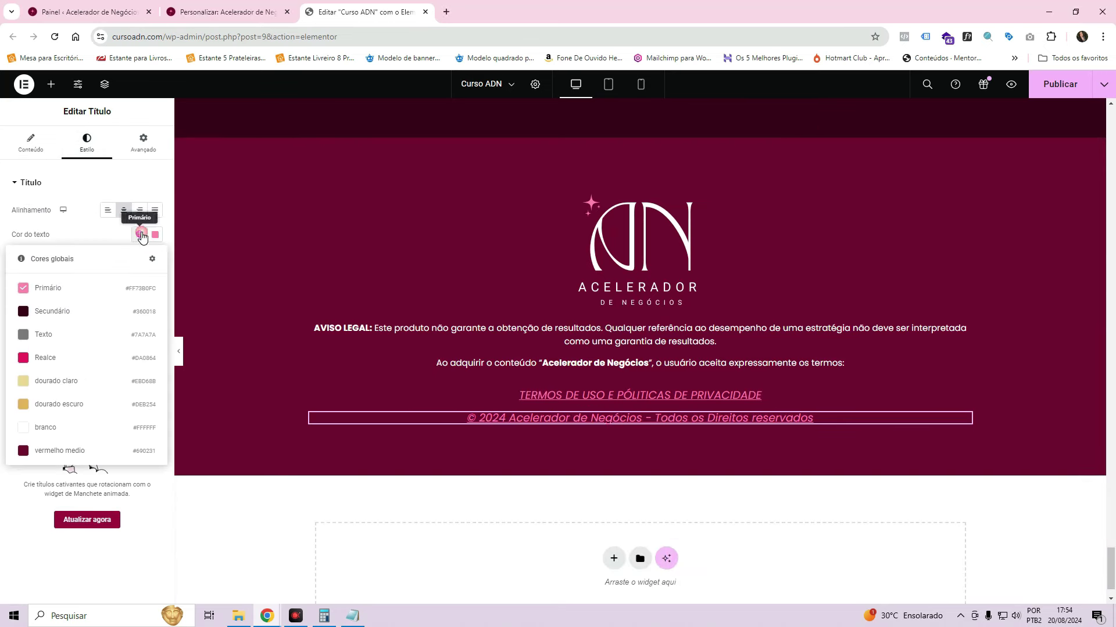
click(105, 429)
click(140, 259)
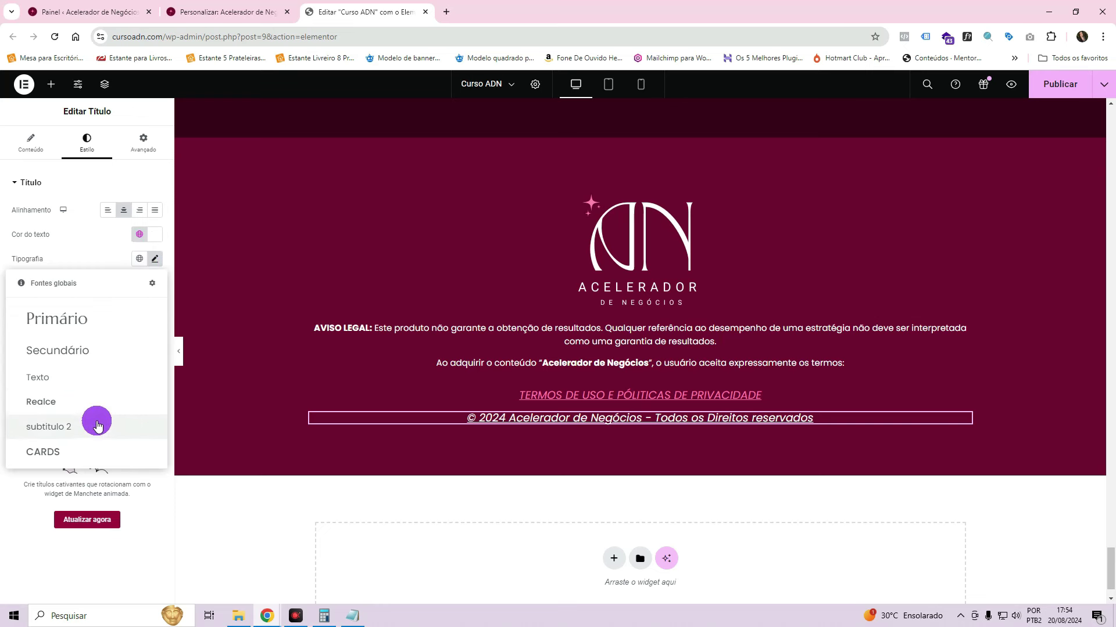
click(98, 428)
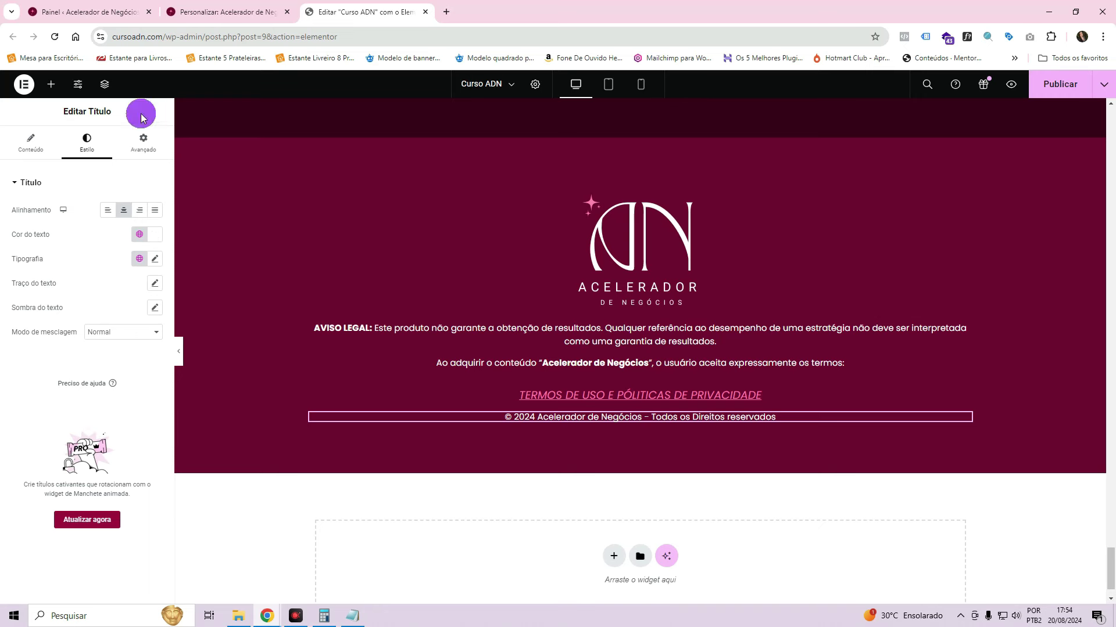
Step: Add an icon box widget below the copyright line
click(51, 85)
click(59, 168)
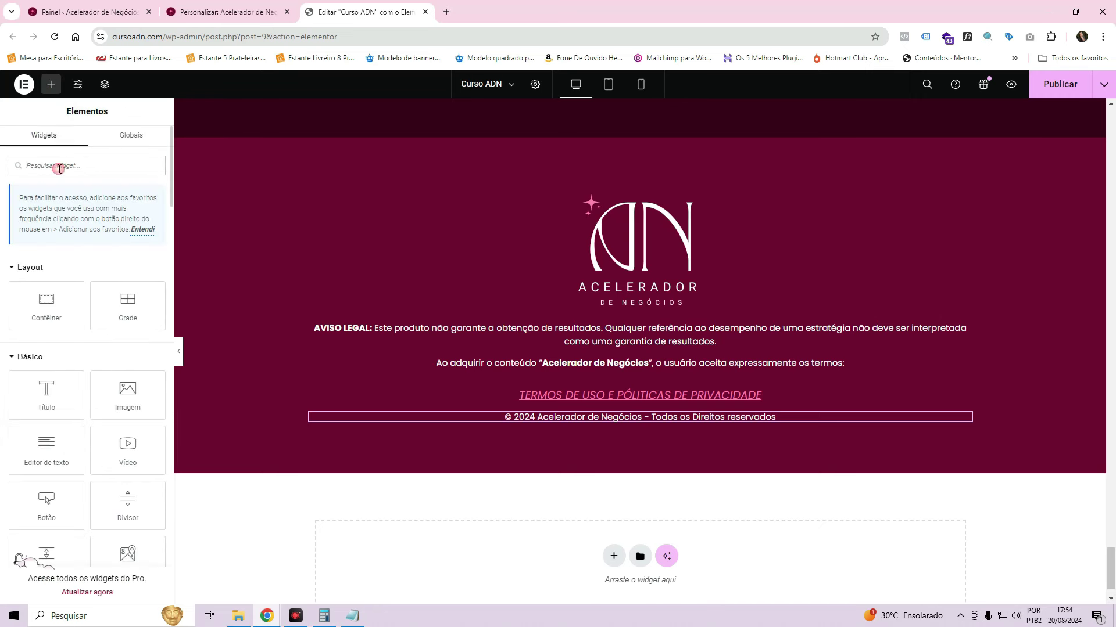
text(ico)
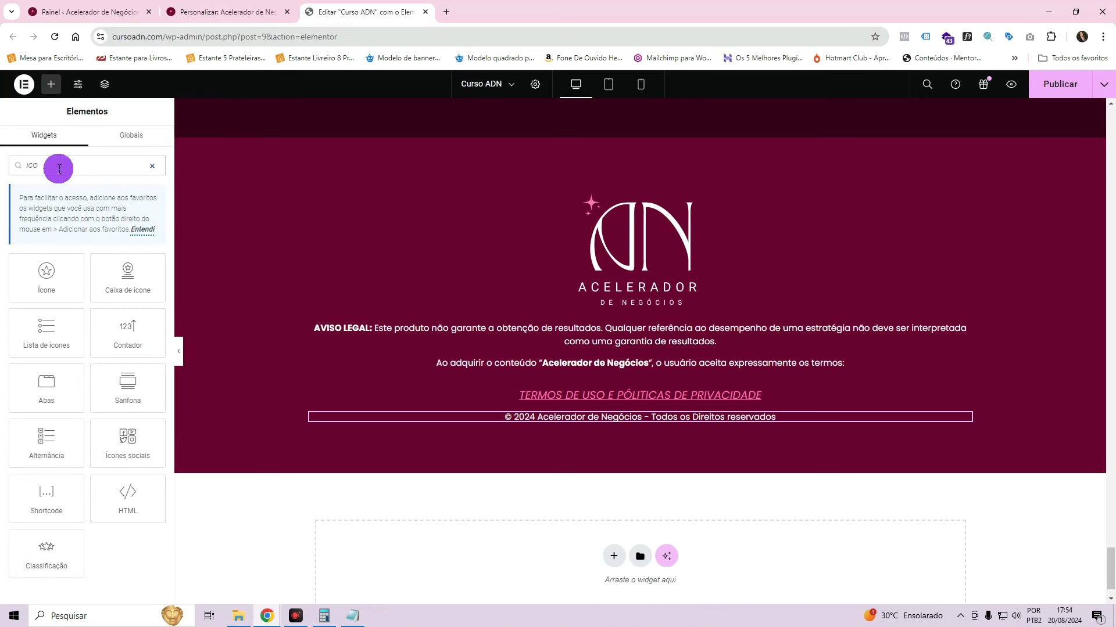
drag(150, 287, 639, 433)
Step: Title the icon box 'VOLTAR AO TOPO', clear its description and set up its back-to-top link
click(118, 359)
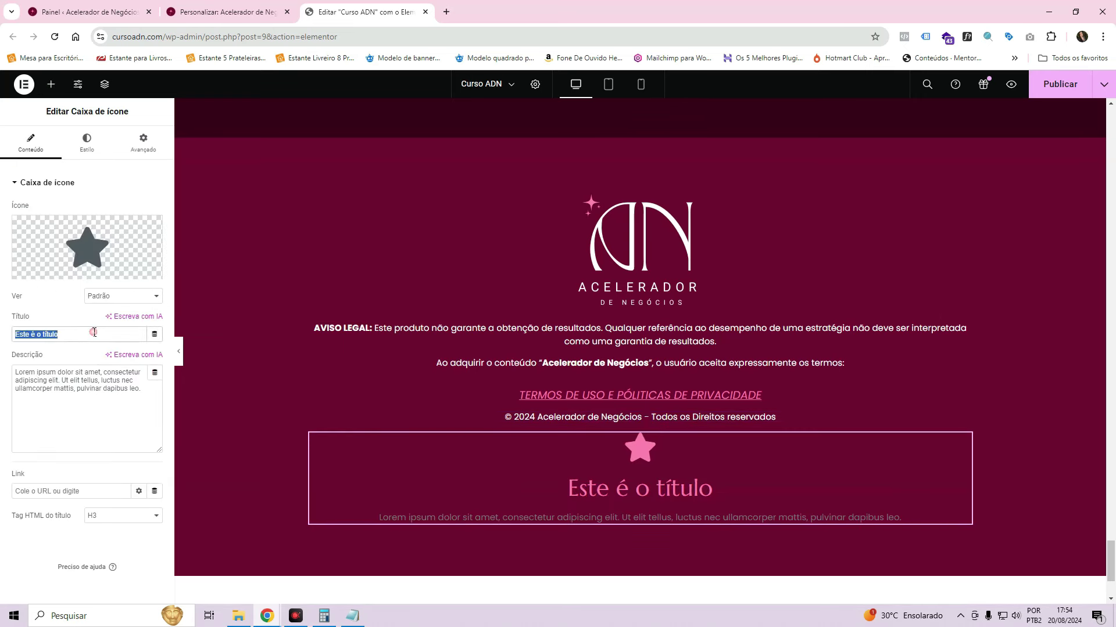
text(vOLT)
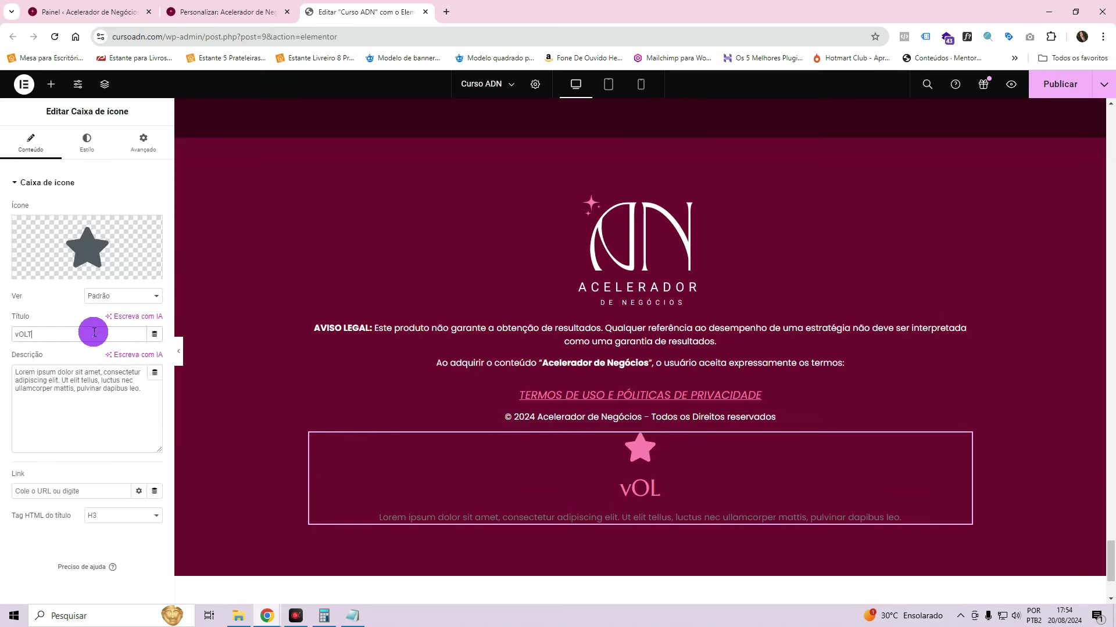
text(AR AO TOPO)
key(Home)
key(Delete)
text(V)
click(142, 406)
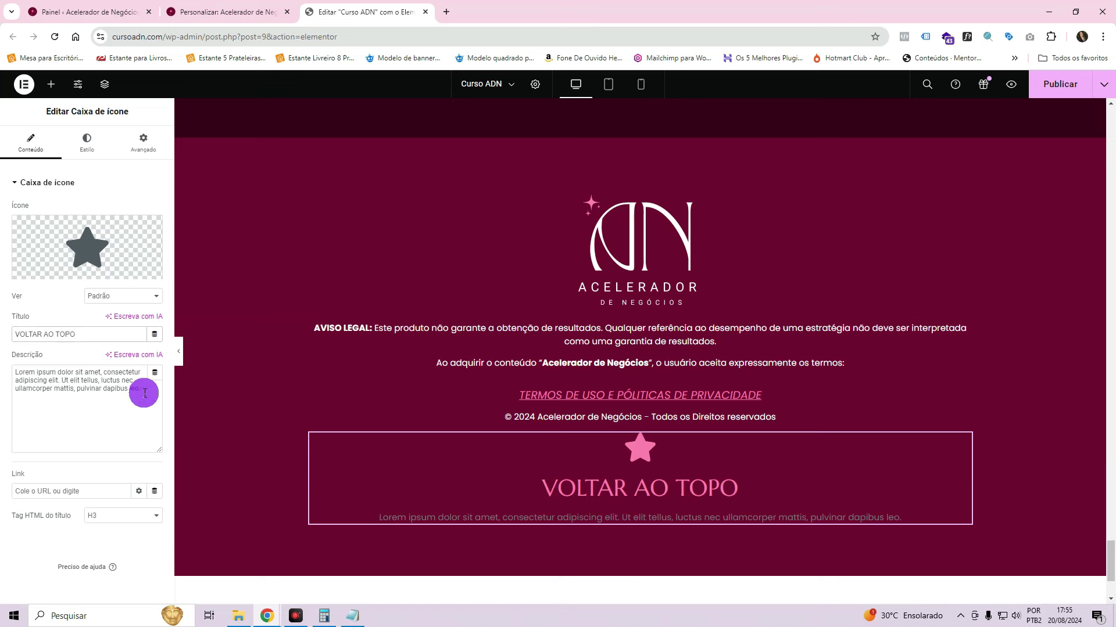
key(ctrl+a)
key(Delete)
click(110, 506)
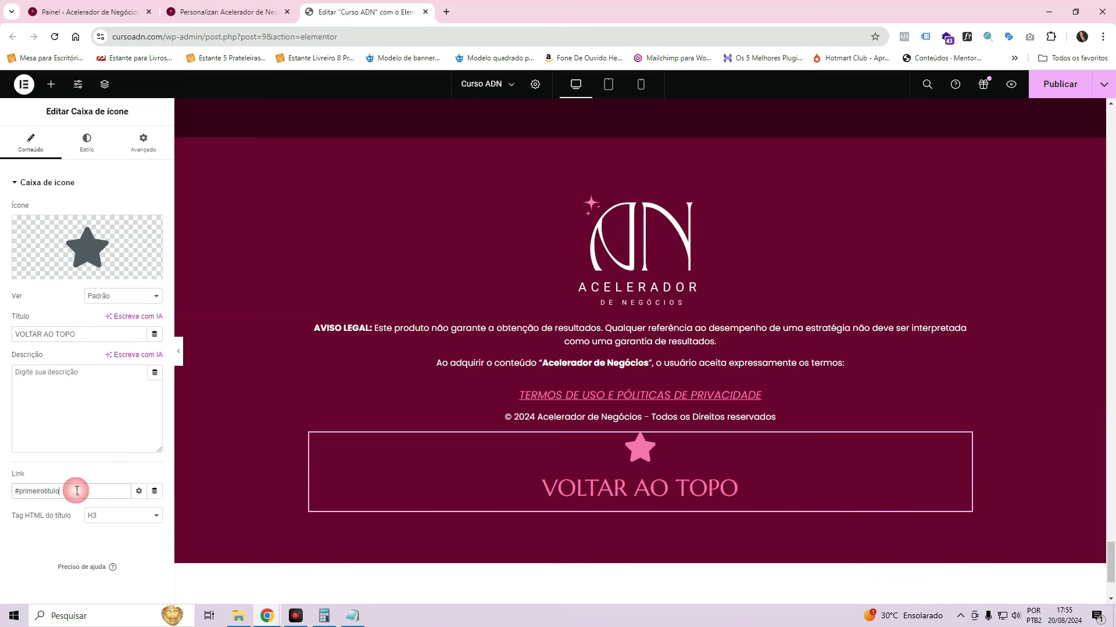
click(26, 493)
key(shift+End)
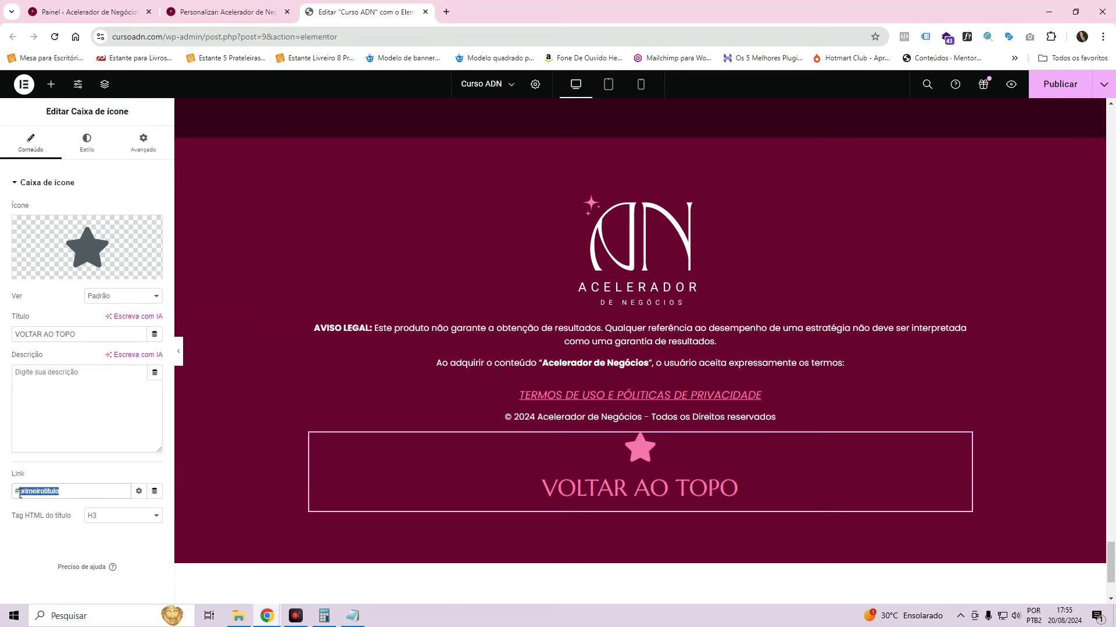
Step: Replace the star with a chevron-up icon stacked inside a pink circle
click(90, 218)
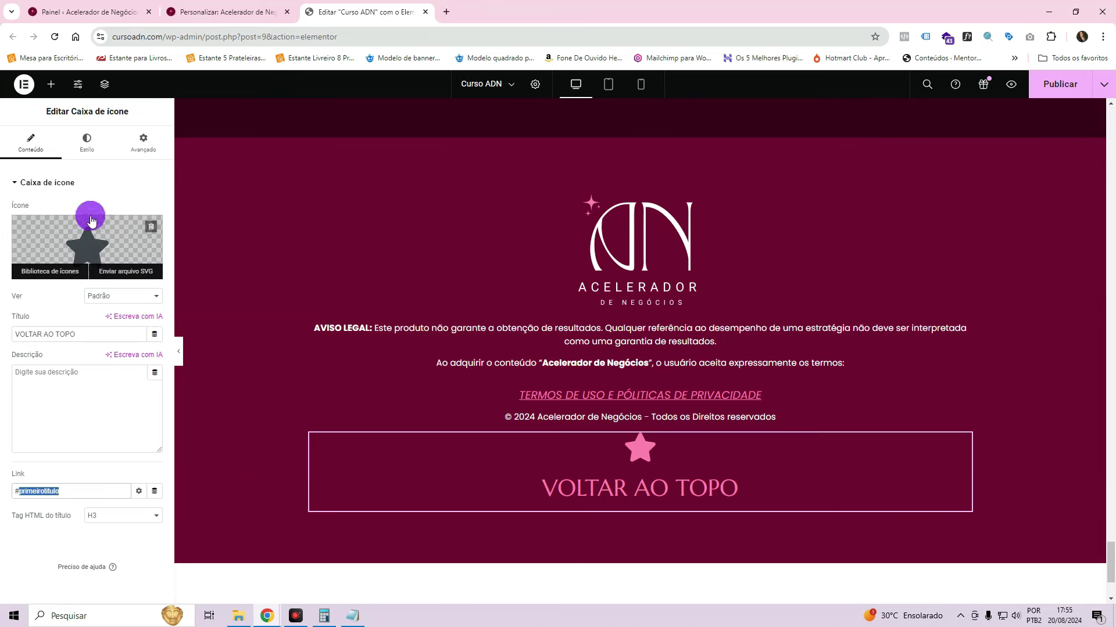
click(568, 154)
text(A)
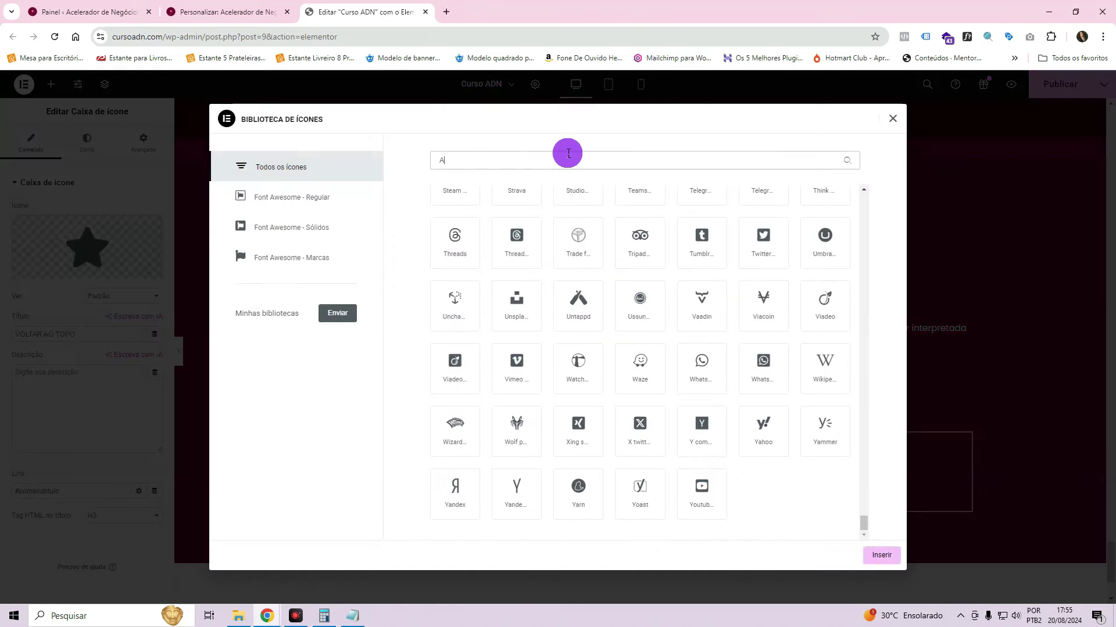
text(RRO)
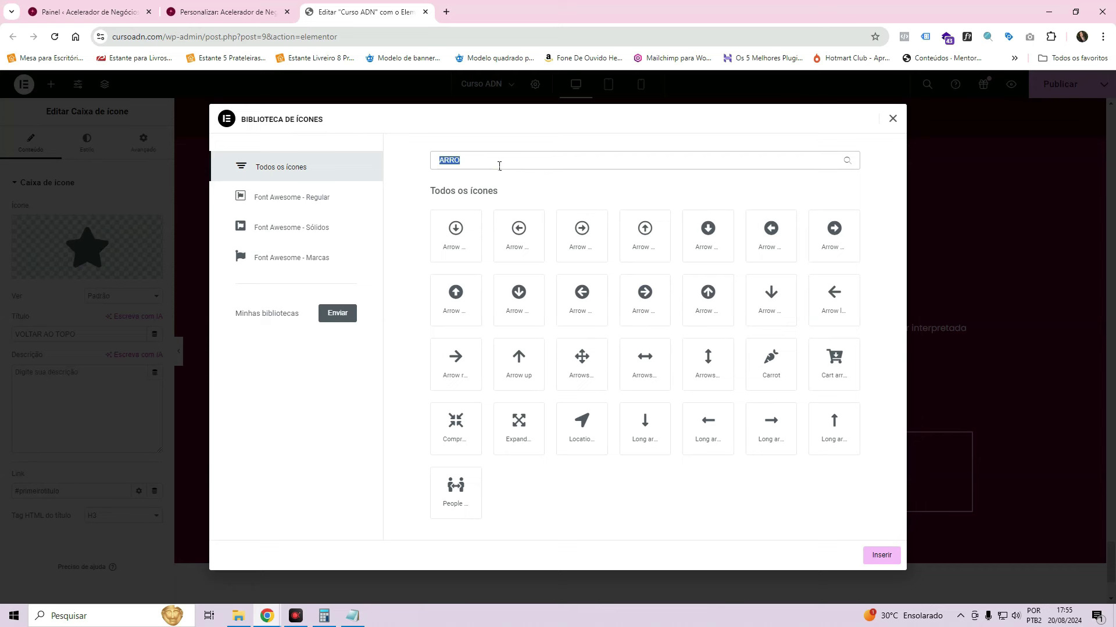
text(UP)
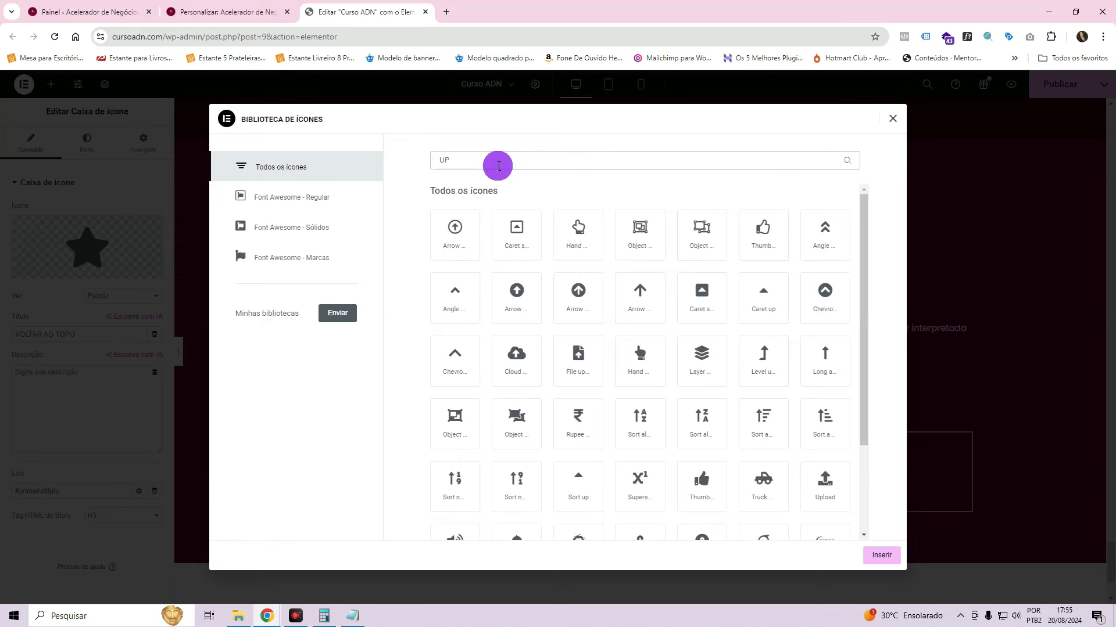
click(824, 289)
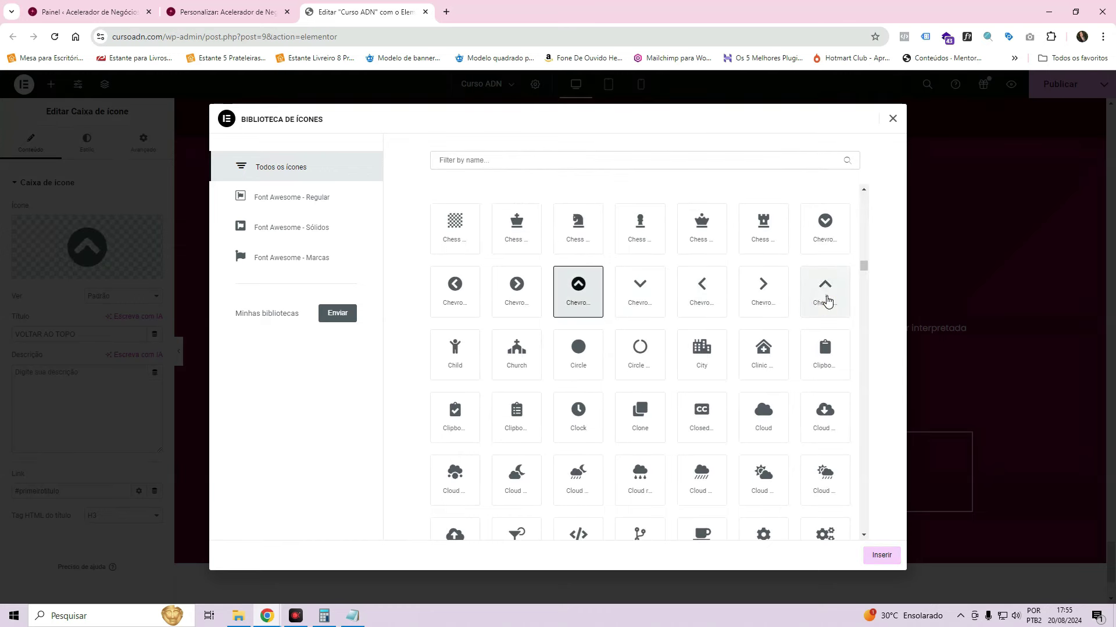
click(828, 301)
click(881, 555)
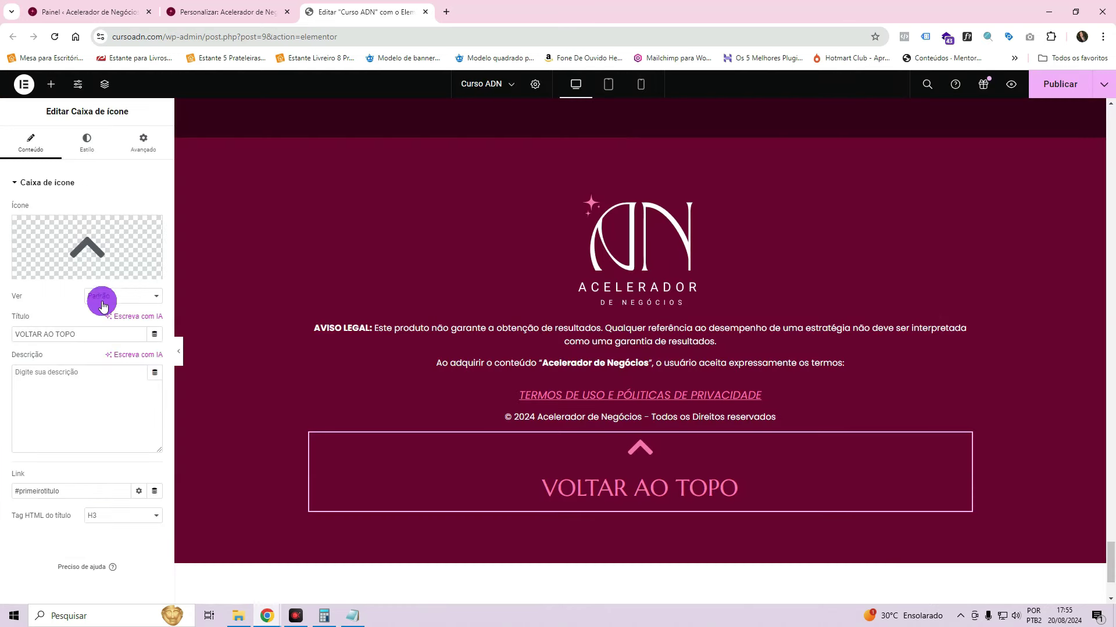
click(103, 302)
click(110, 314)
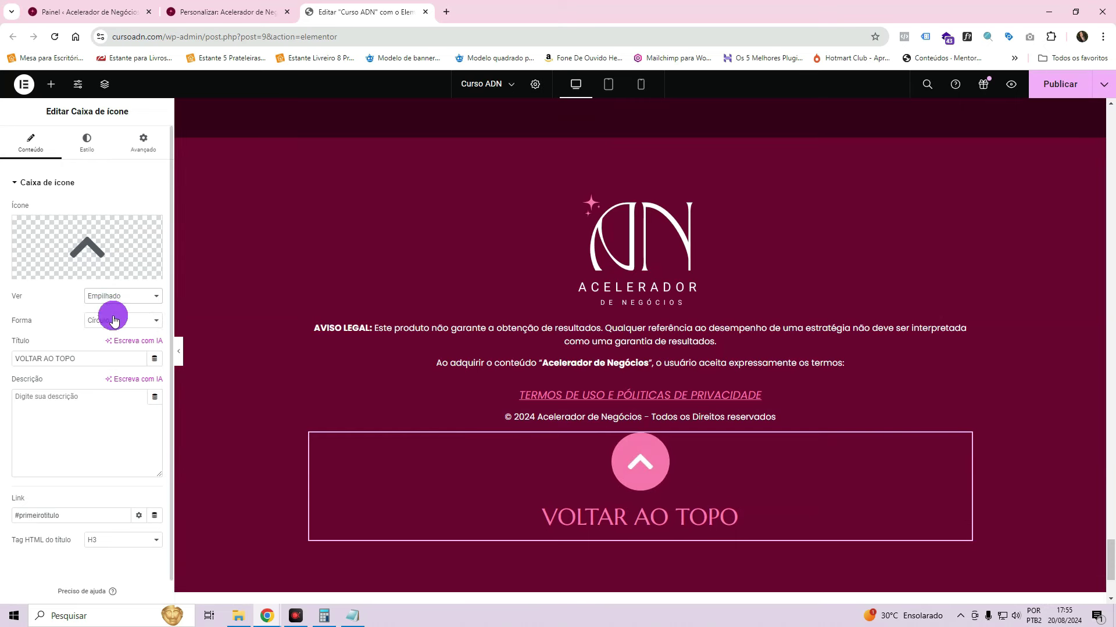
Step: Shrink the arrow icon to about 24 px and set the icon spacing to 0
click(87, 142)
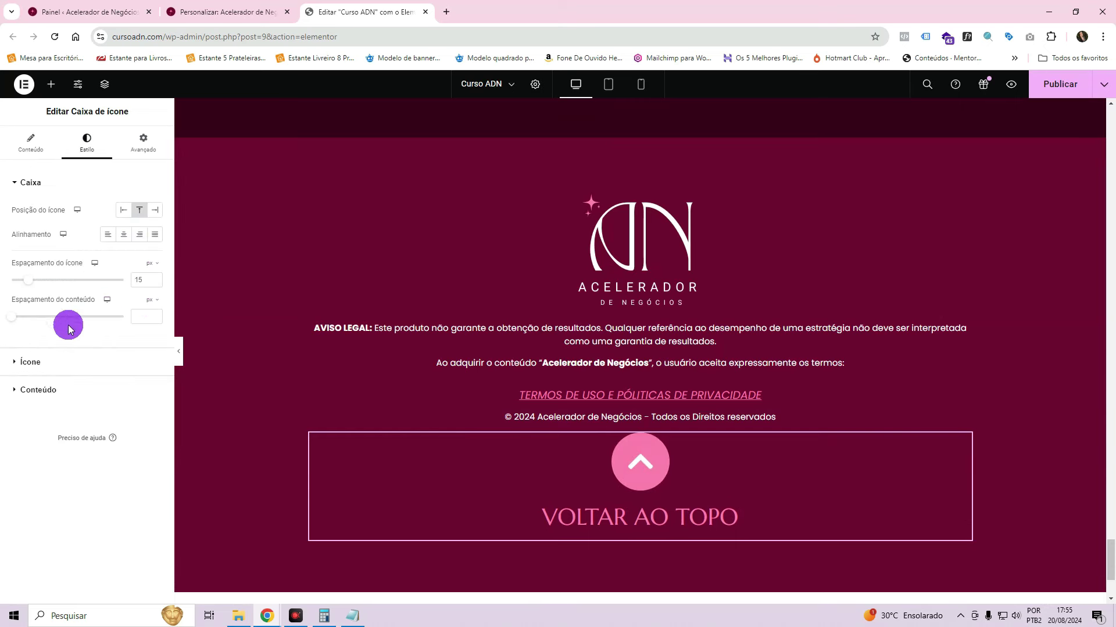
click(41, 365)
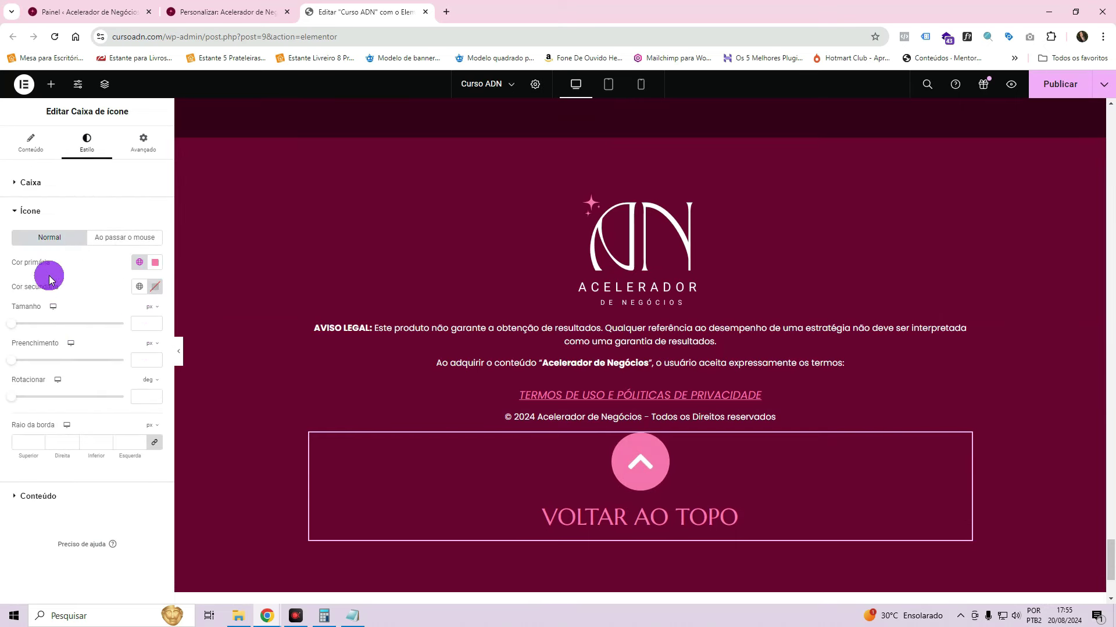
drag(16, 329, 19, 329)
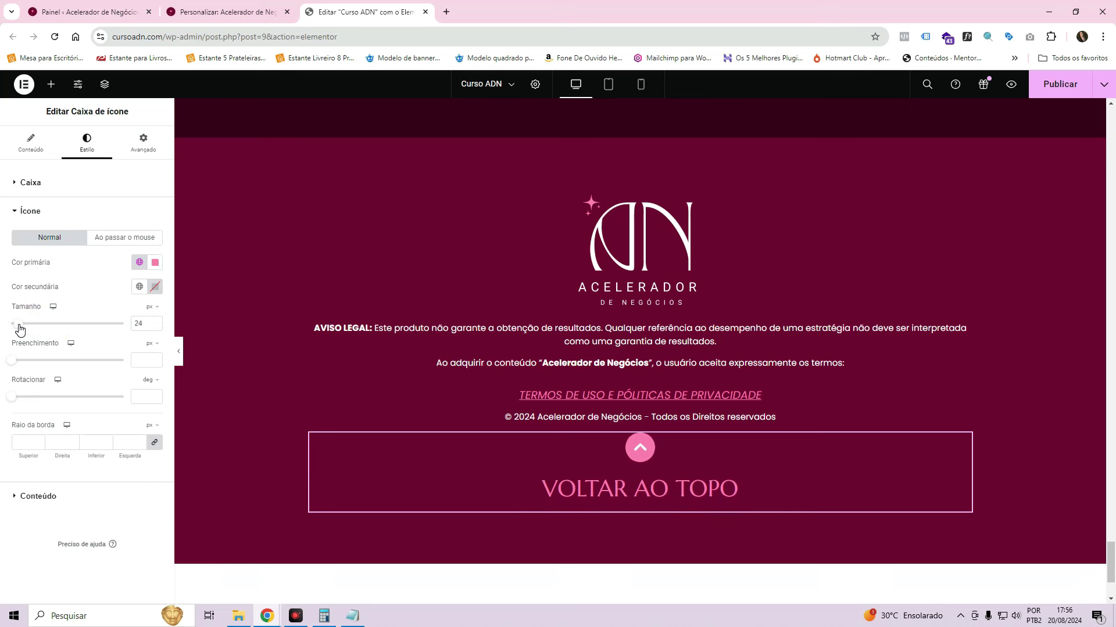
click(46, 184)
drag(34, 285, 3, 279)
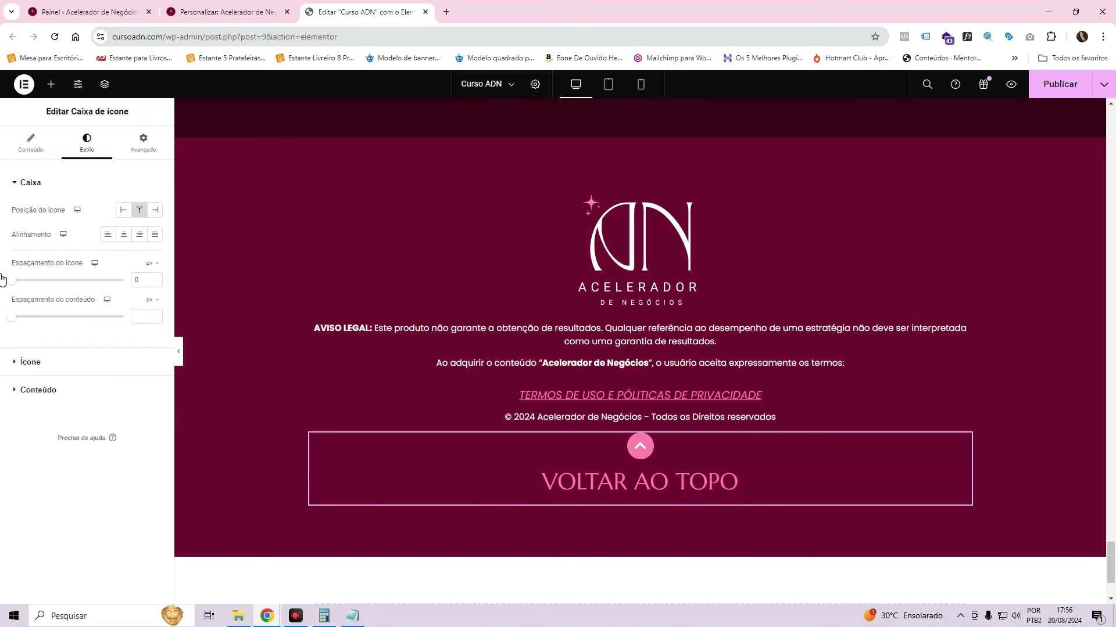
Step: Make the VOLTAR AO TOPO title white in the subtitulo 2 global font
click(65, 388)
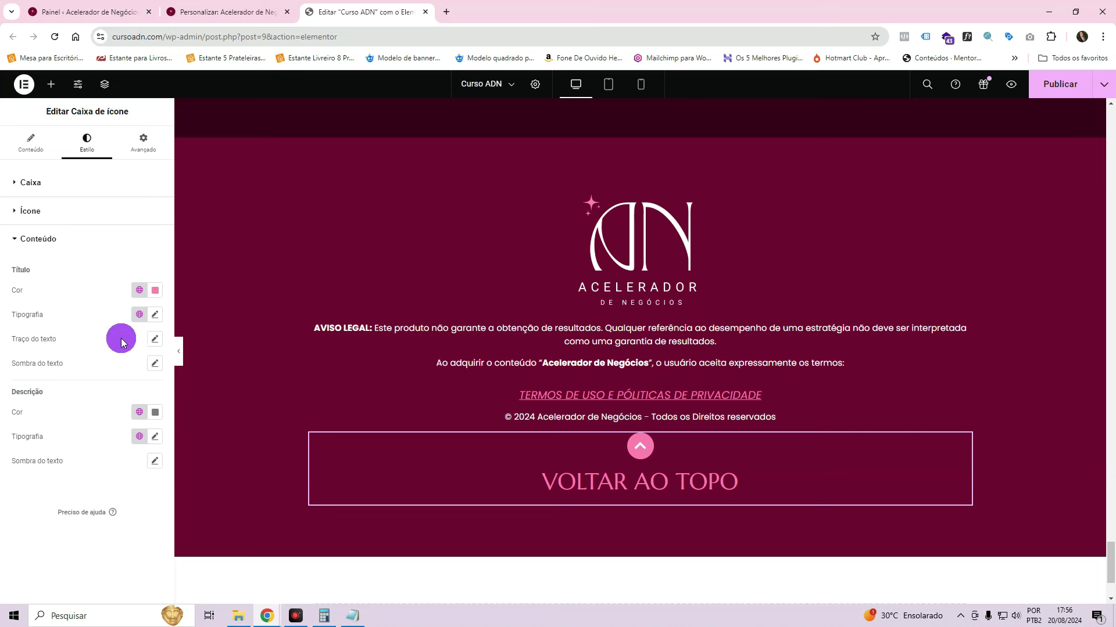
click(140, 291)
click(110, 481)
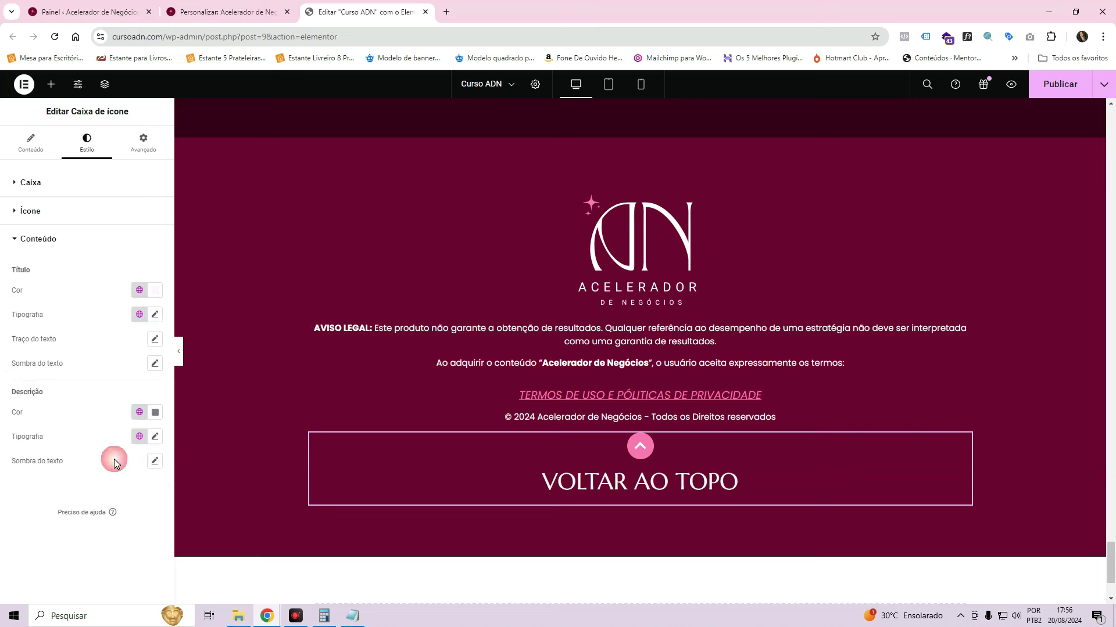
click(139, 314)
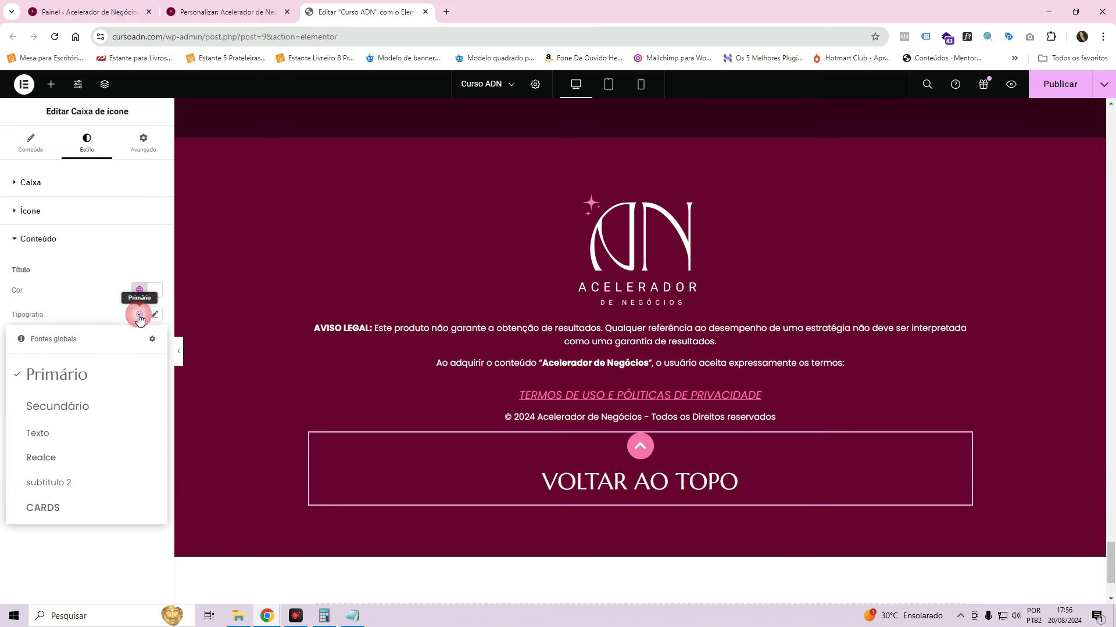
click(117, 483)
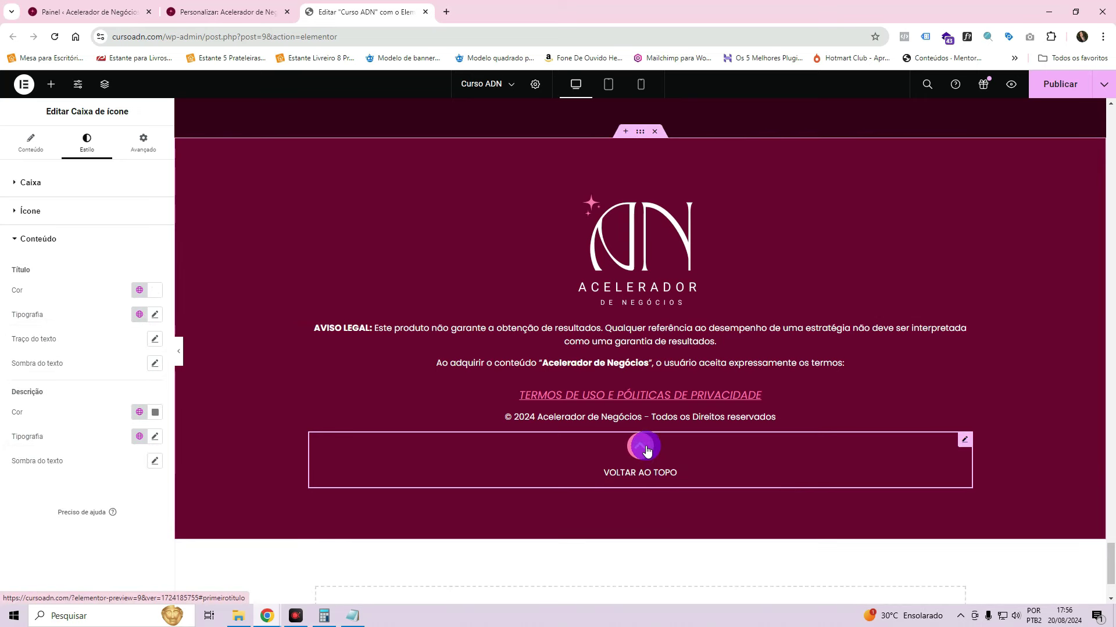
Step: Set the footer ADN logo width to 84% and publish
scroll(647, 450, up, 2)
scroll(647, 451, down, 1)
scroll(647, 450, up, 2)
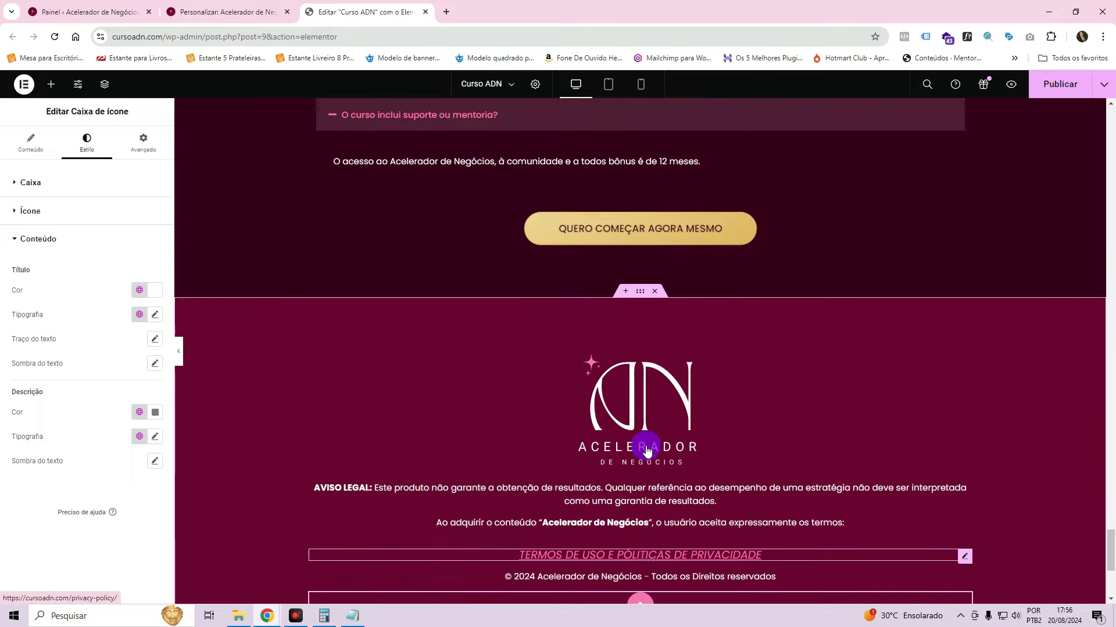
click(639, 399)
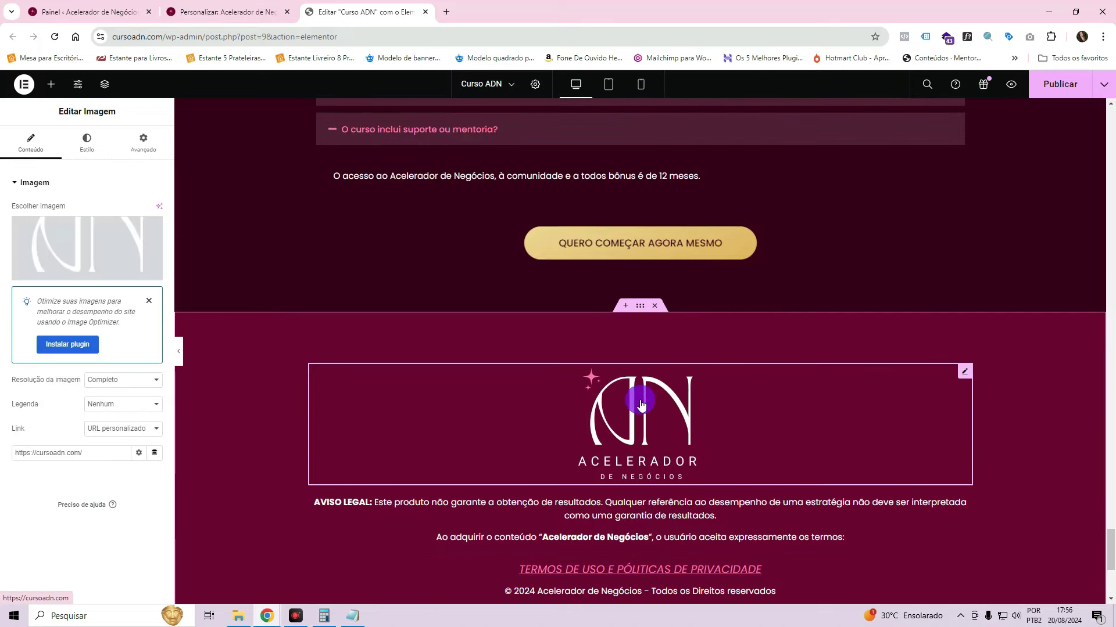
click(93, 144)
drag(22, 250, 116, 277)
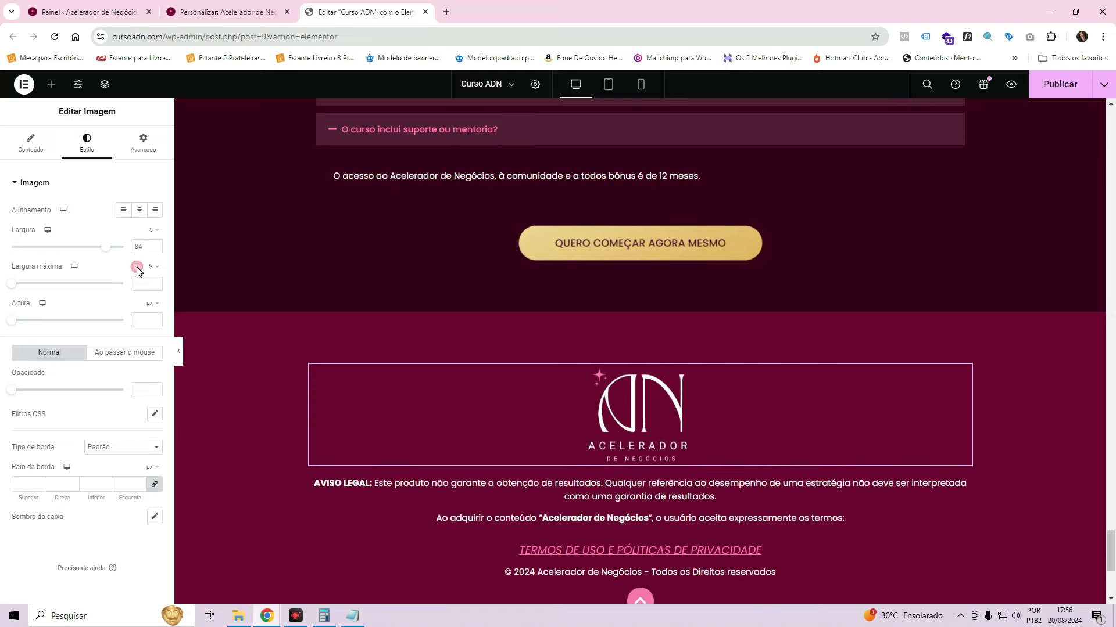
click(1058, 86)
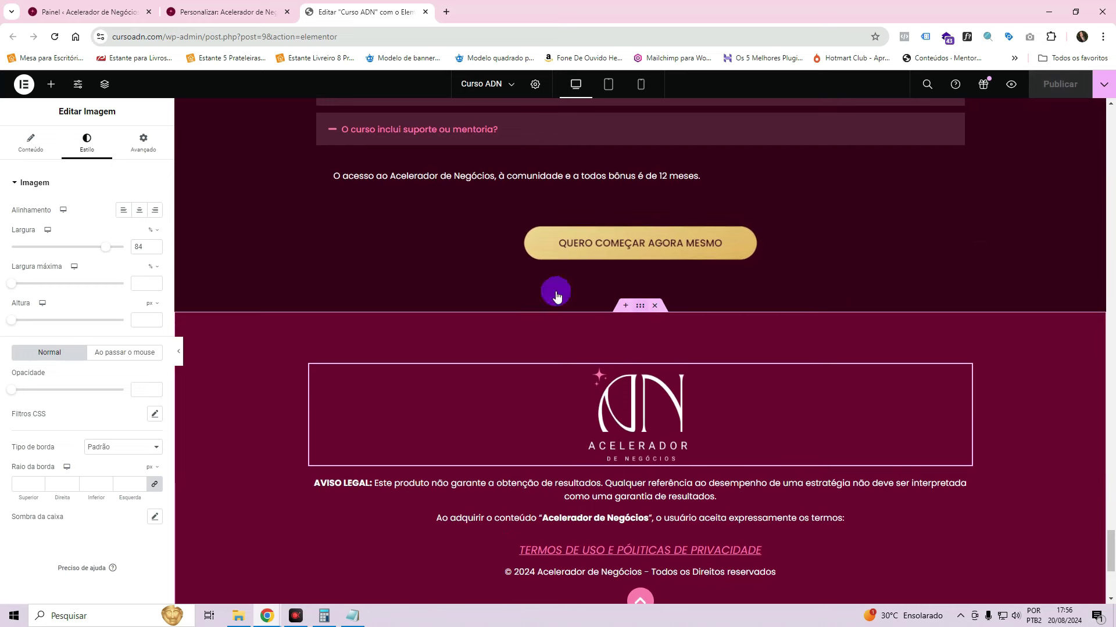
Step: Give the footer container the CSS class 'dgdivisor'
click(556, 297)
click(143, 142)
scroll(127, 296, down, 5)
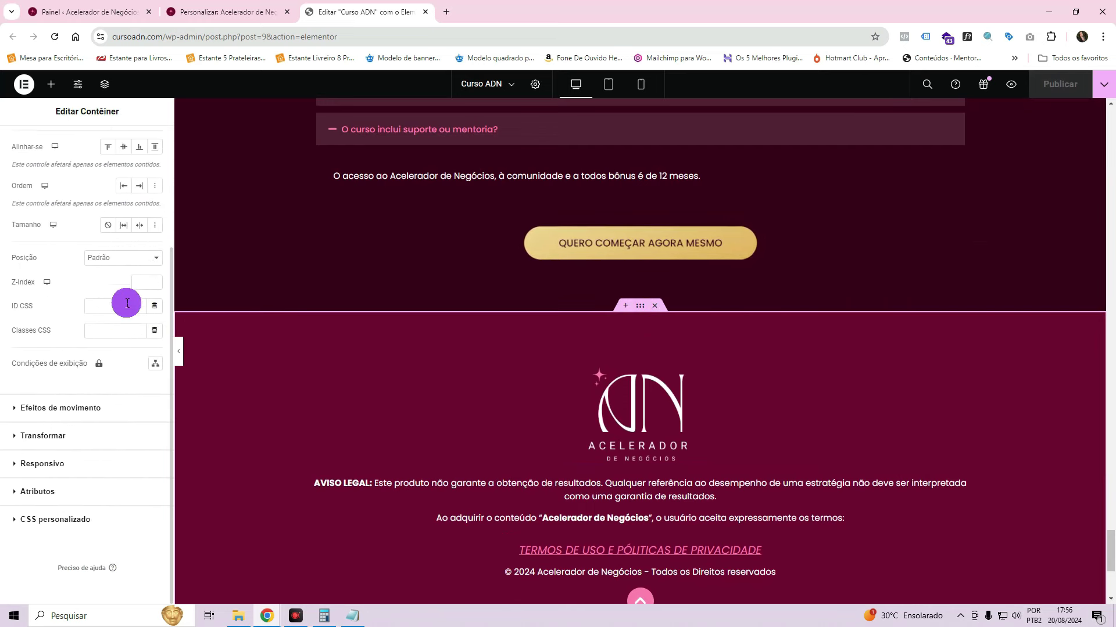
click(123, 330)
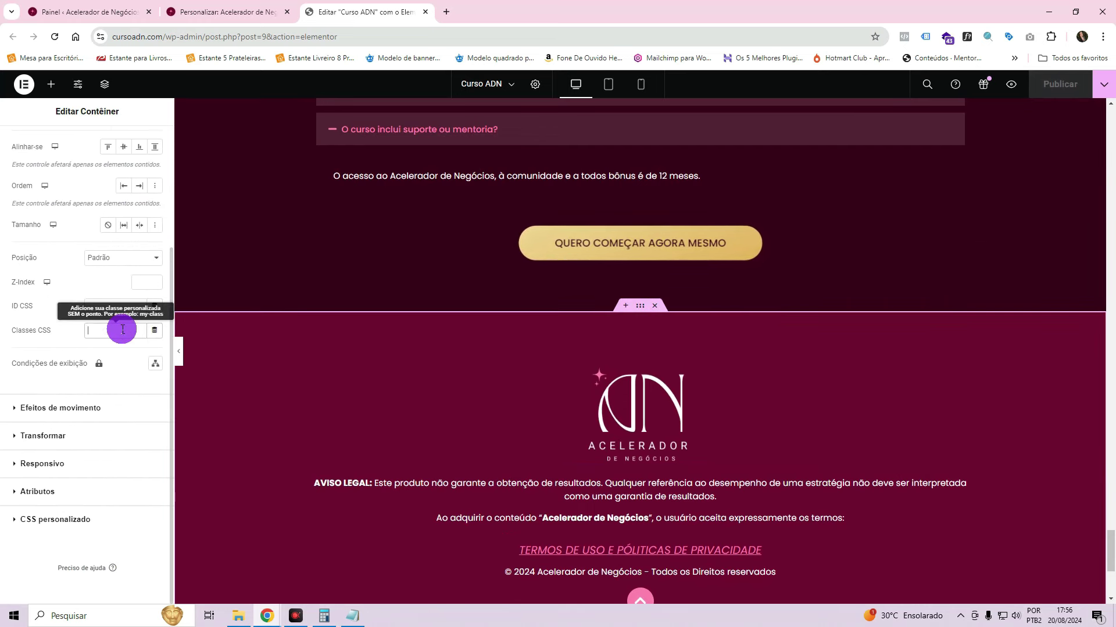
text(DG)
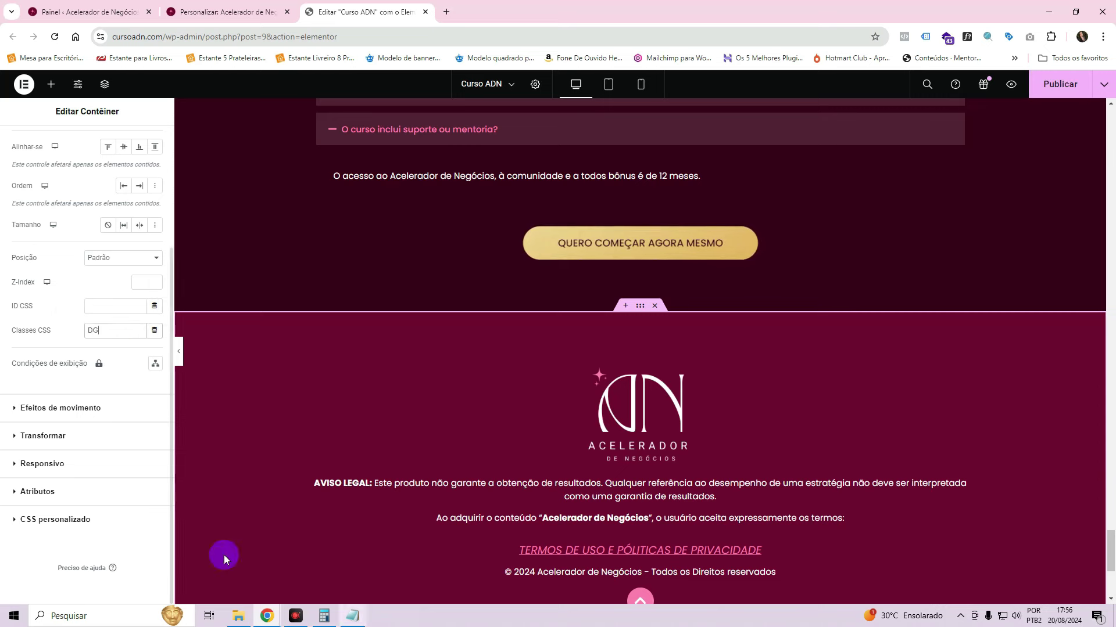
click(353, 616)
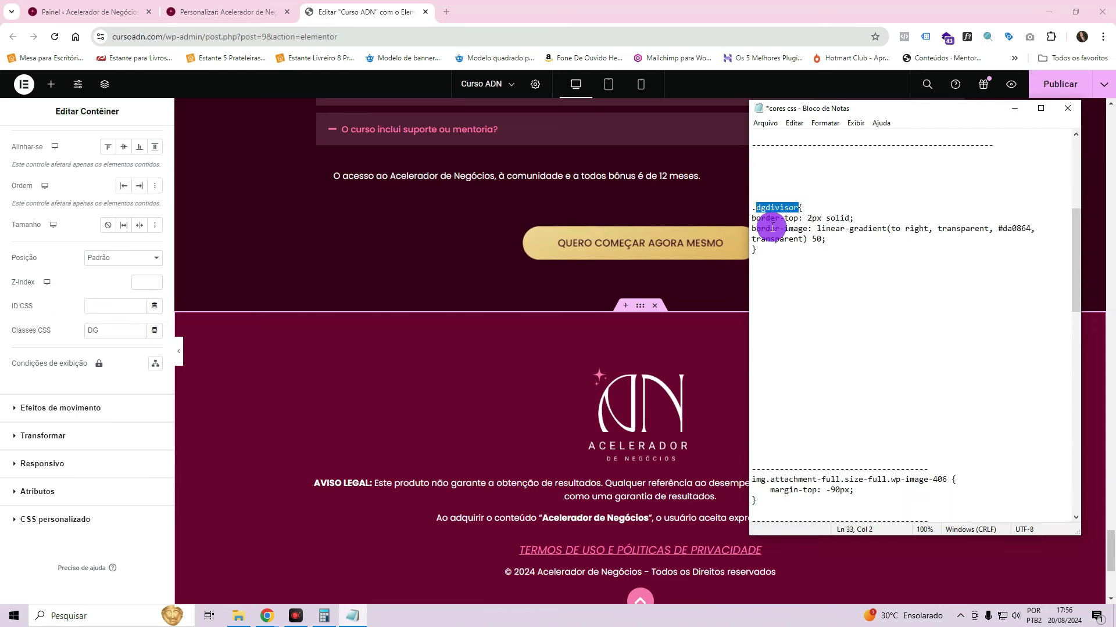
drag(134, 330, 80, 333)
text(dgdivisor)
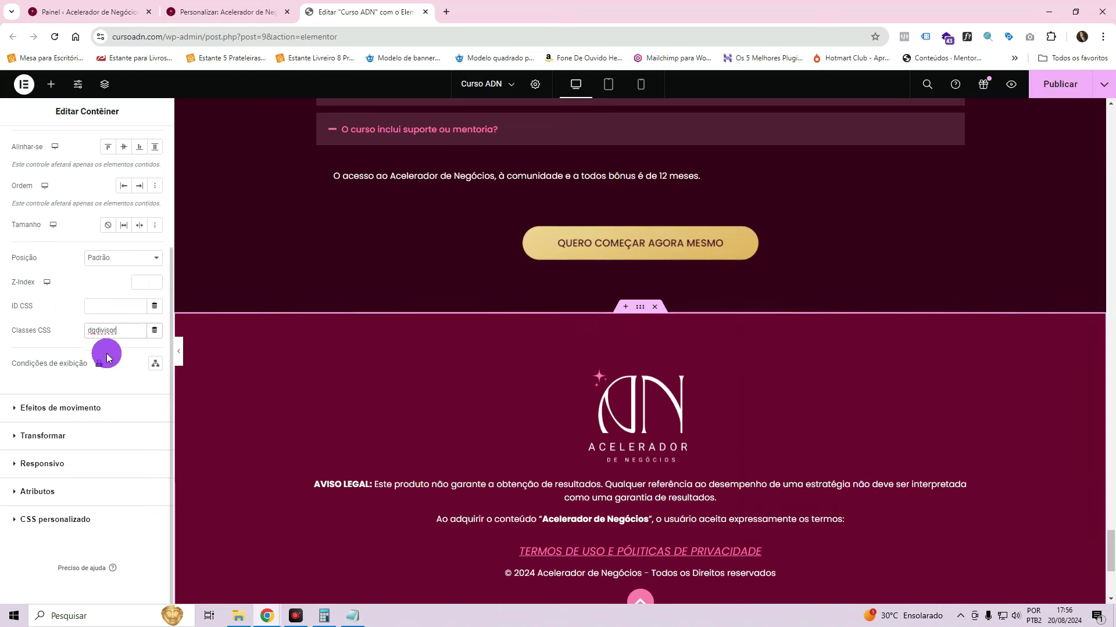
click(183, 352)
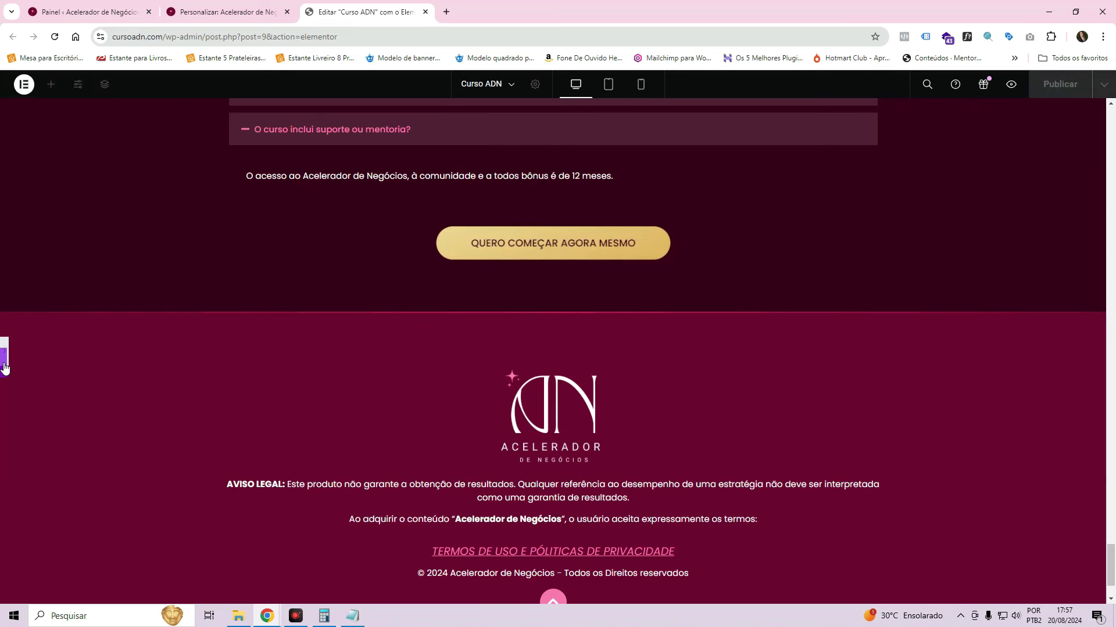
click(869, 362)
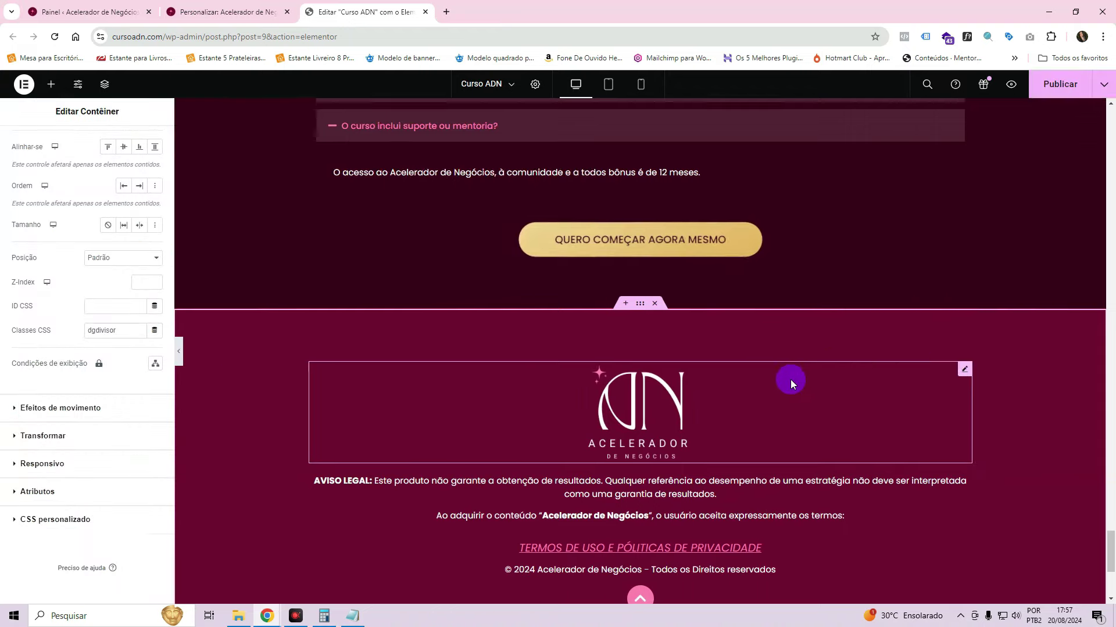
Step: Paste 'primeirotitulo' into the hero container's CSS classes, publish, and open the preview
scroll(790, 379, down, 5)
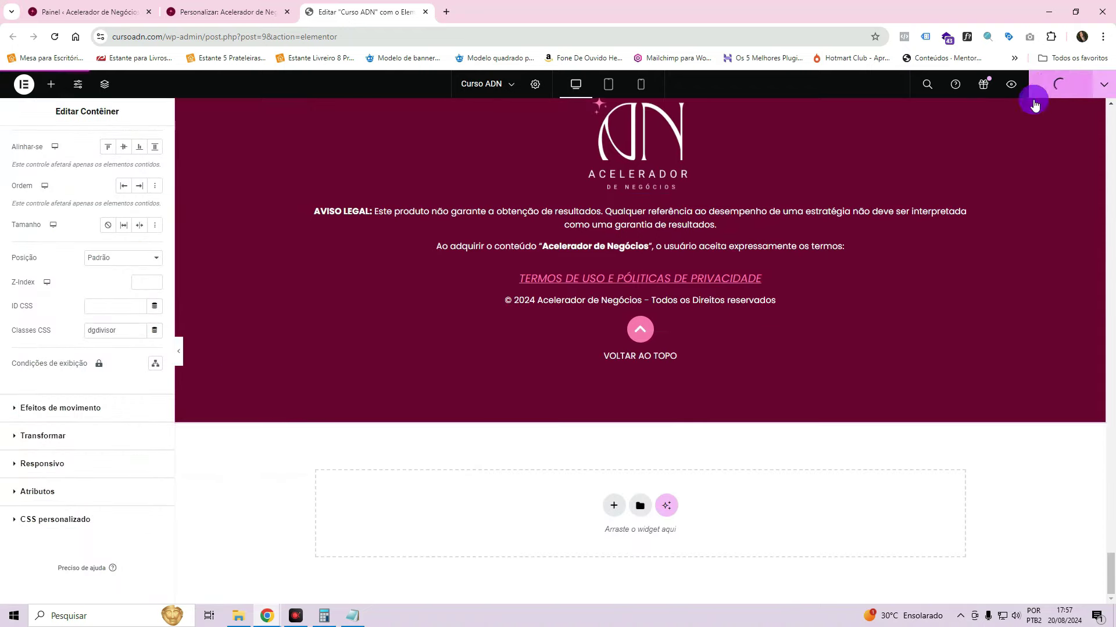
click(650, 345)
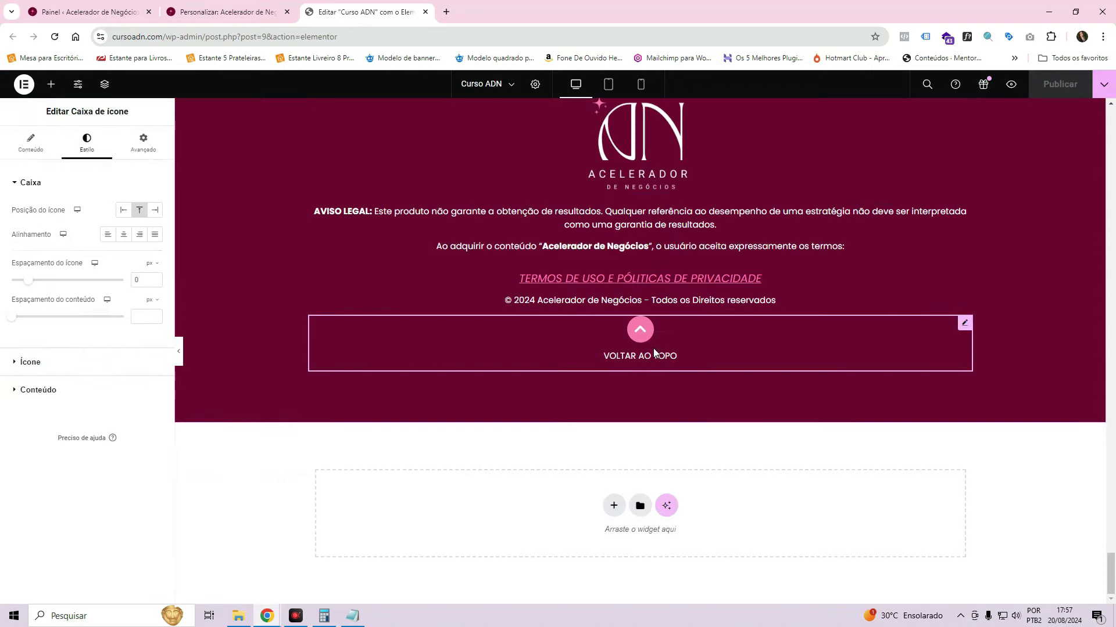
scroll(799, 378, up, 10)
scroll(798, 378, up, 15)
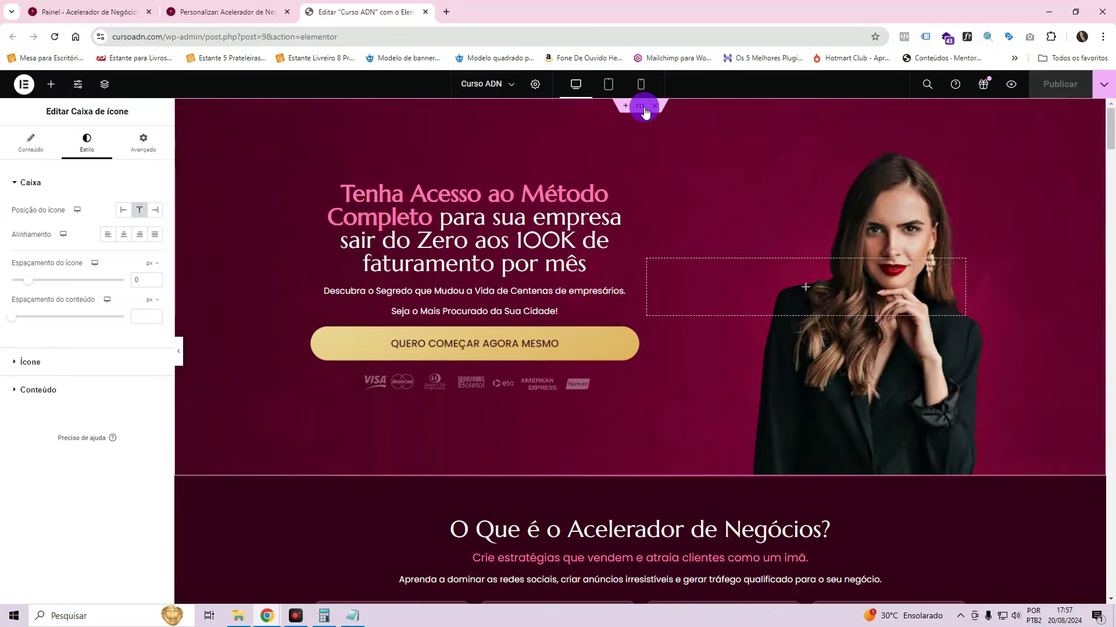
click(645, 112)
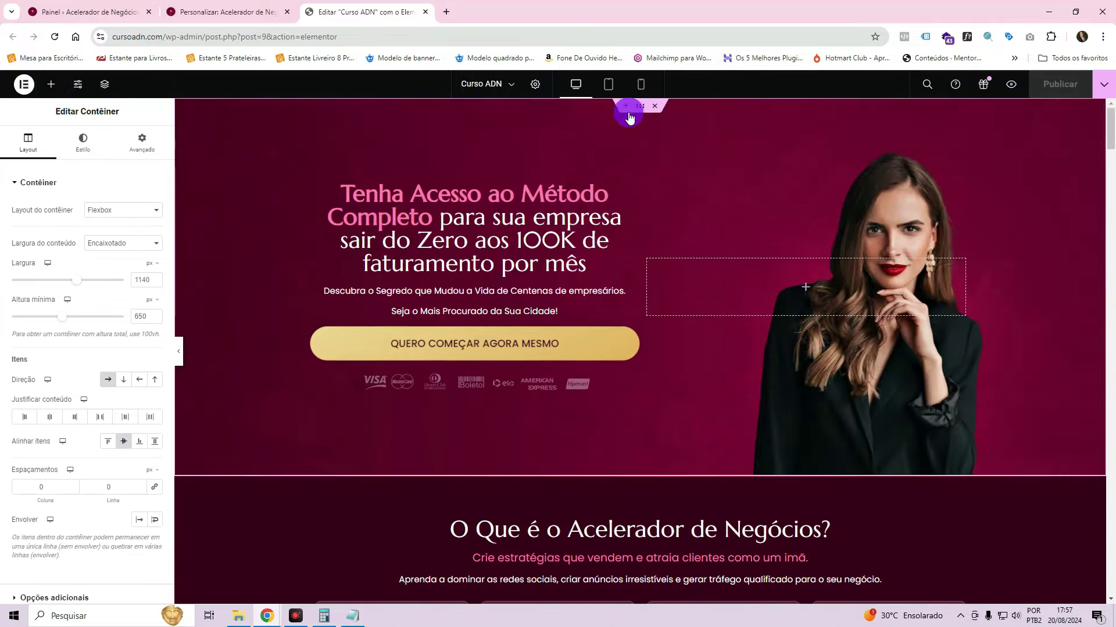
click(145, 141)
scroll(105, 452, down, 1)
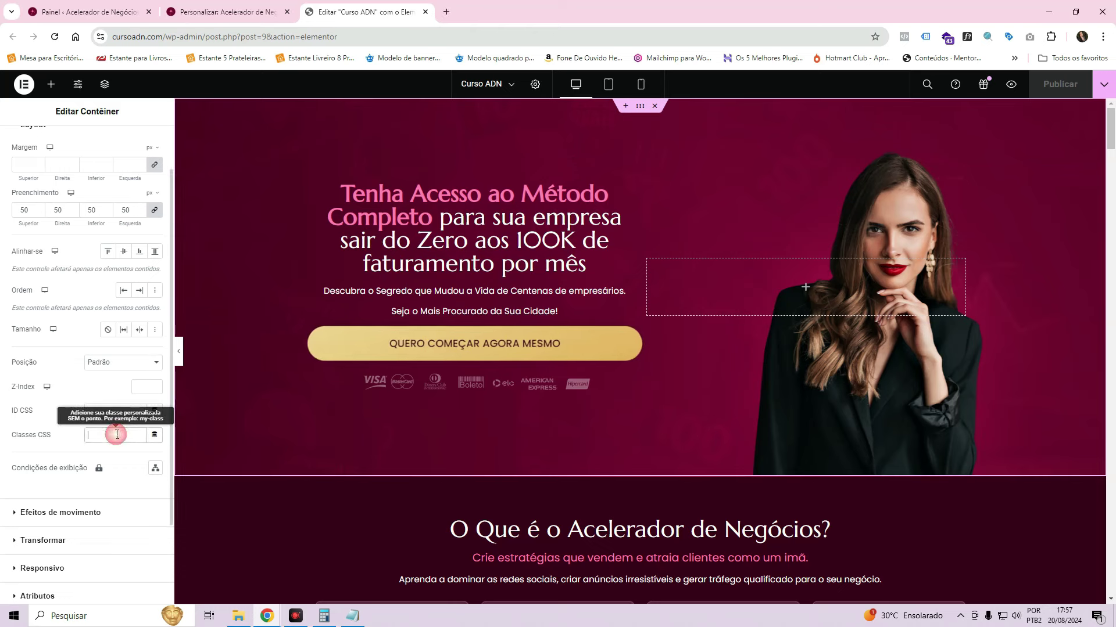
text(primeirotitulo)
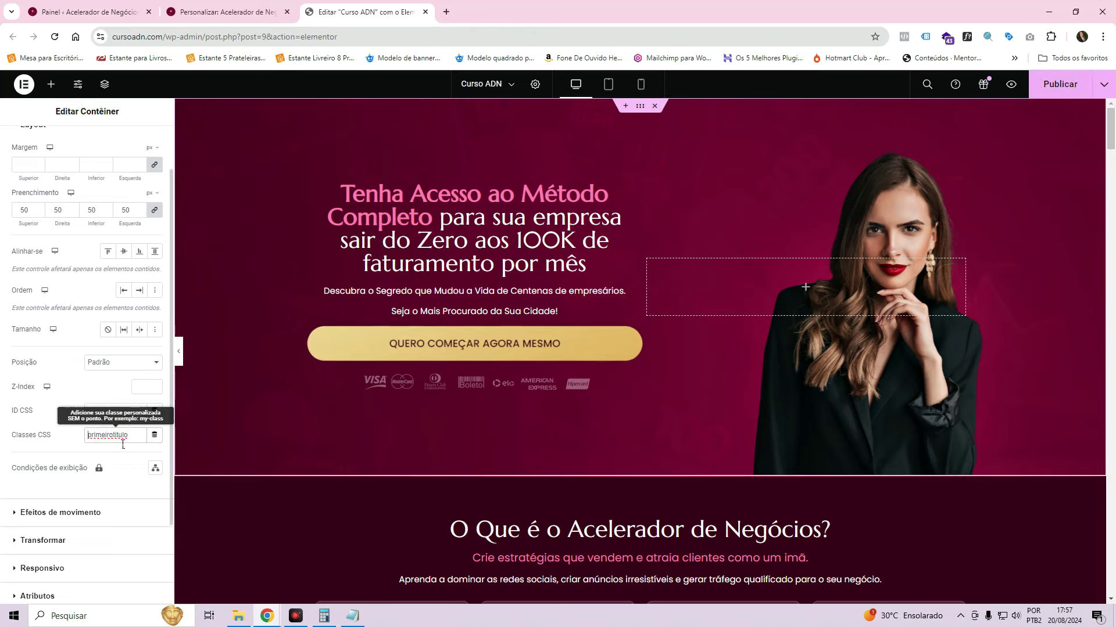
click(134, 436)
click(1047, 86)
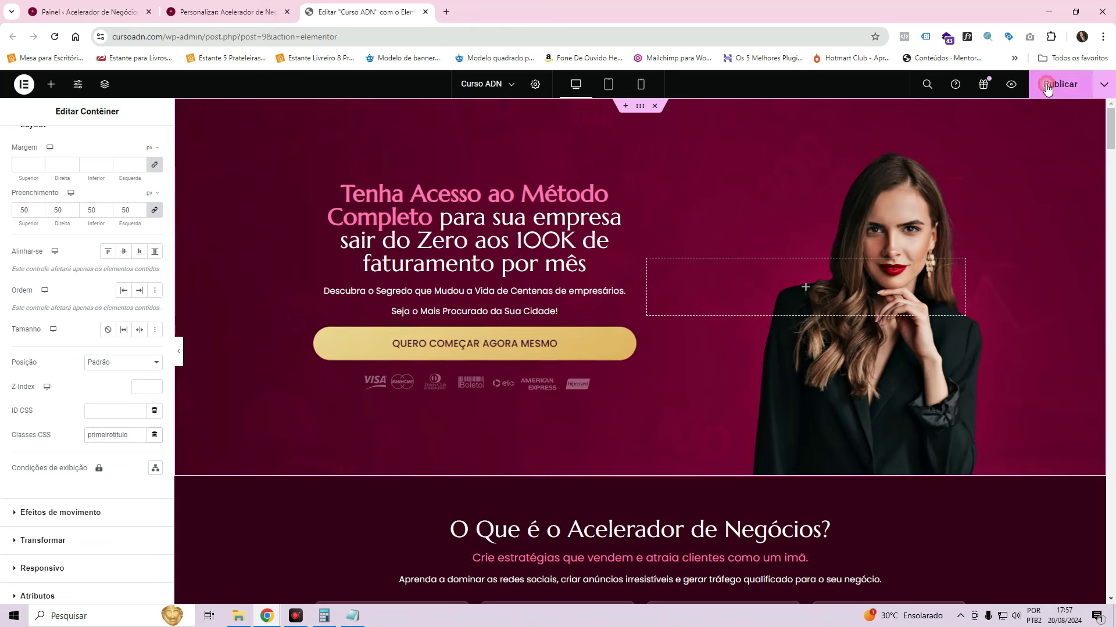
click(1009, 87)
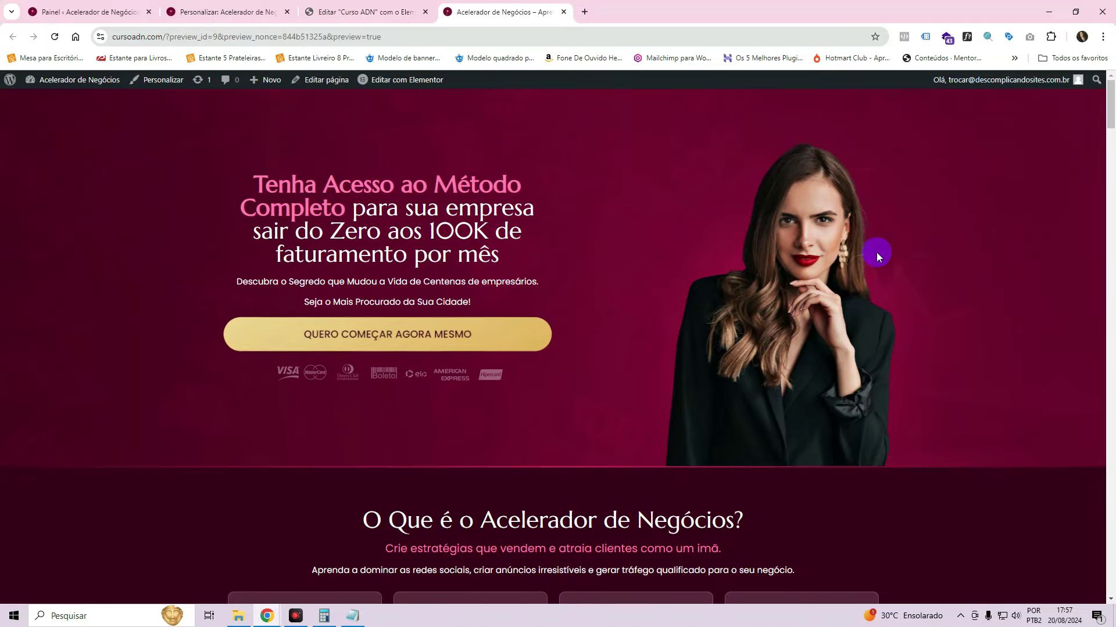
Step: Scroll through the live preview to view the hero and the four feature cards
scroll(916, 263, down, 5)
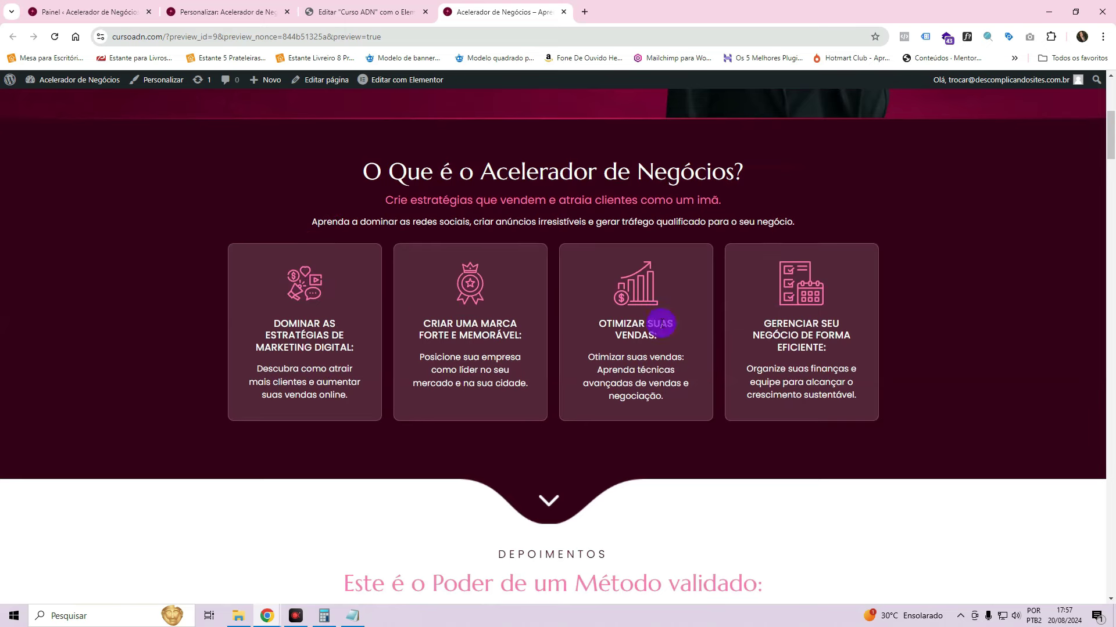
scroll(505, 340, up, 2)
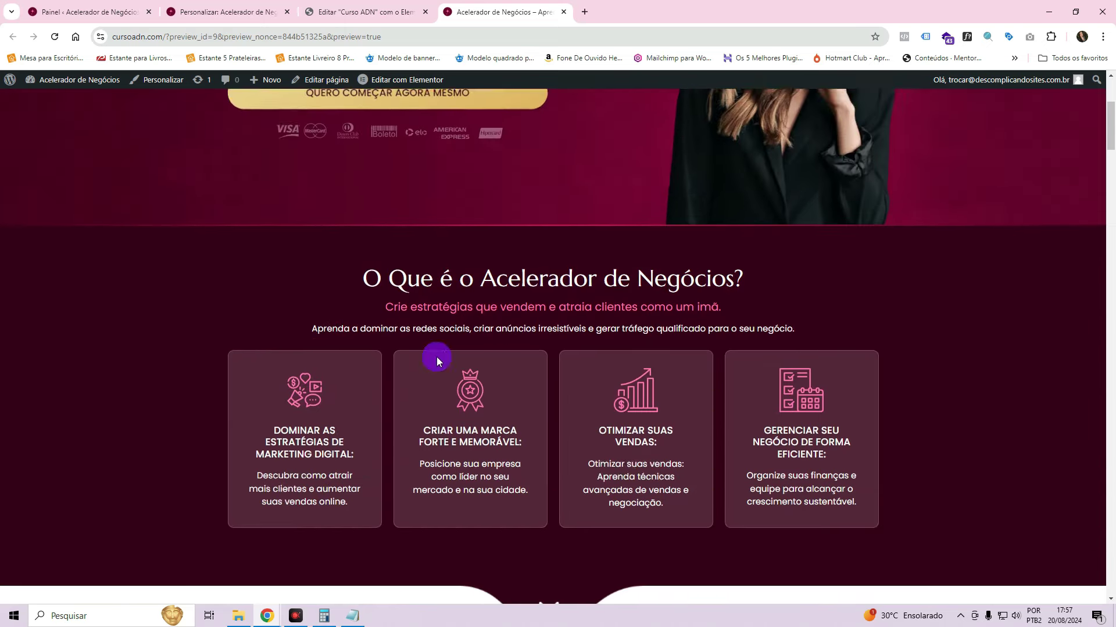
scroll(437, 357, down, 2)
Step: Give the first feature card a classic #360018 hover background with reduced opacity
click(349, 12)
scroll(672, 305, down, 1)
click(424, 277)
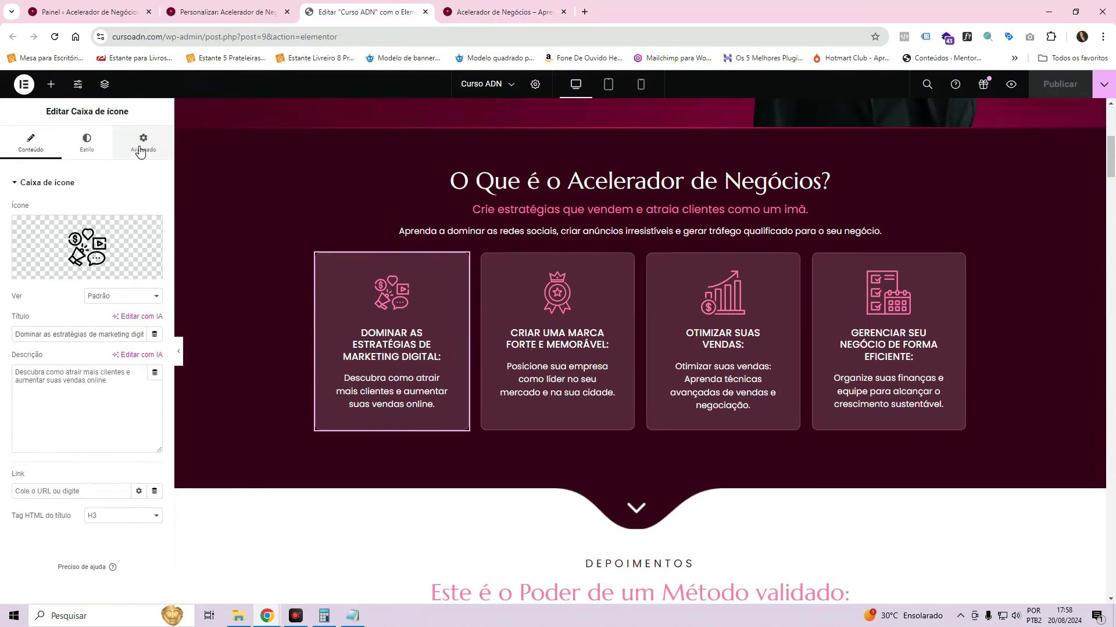
scroll(96, 389, down, 3)
scroll(75, 273, up, 4)
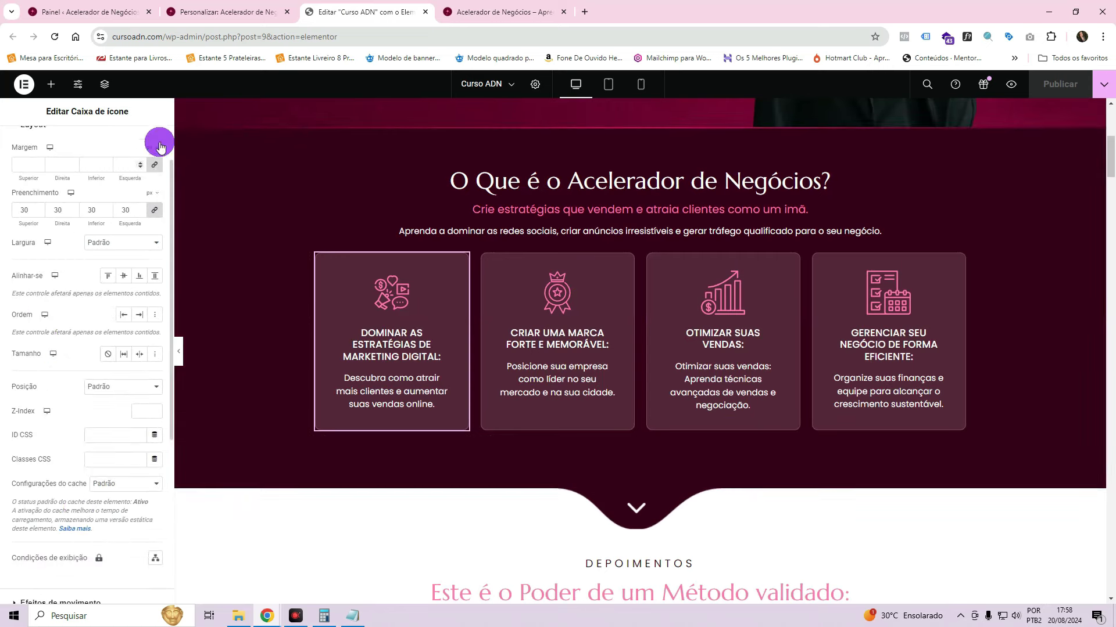
scroll(107, 326, down, 5)
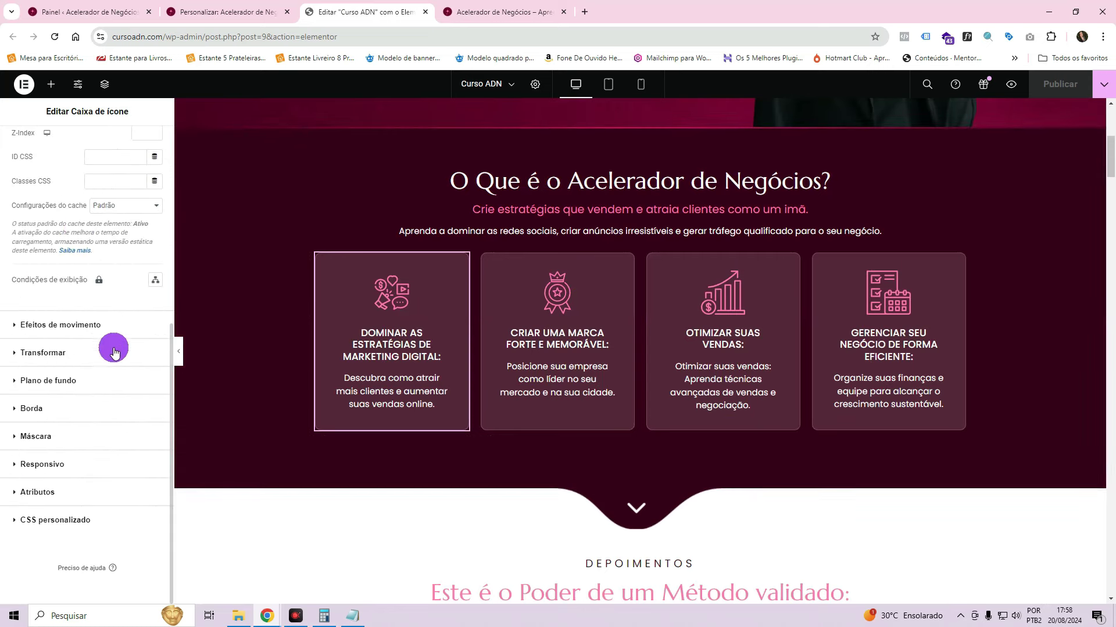
click(96, 383)
click(132, 226)
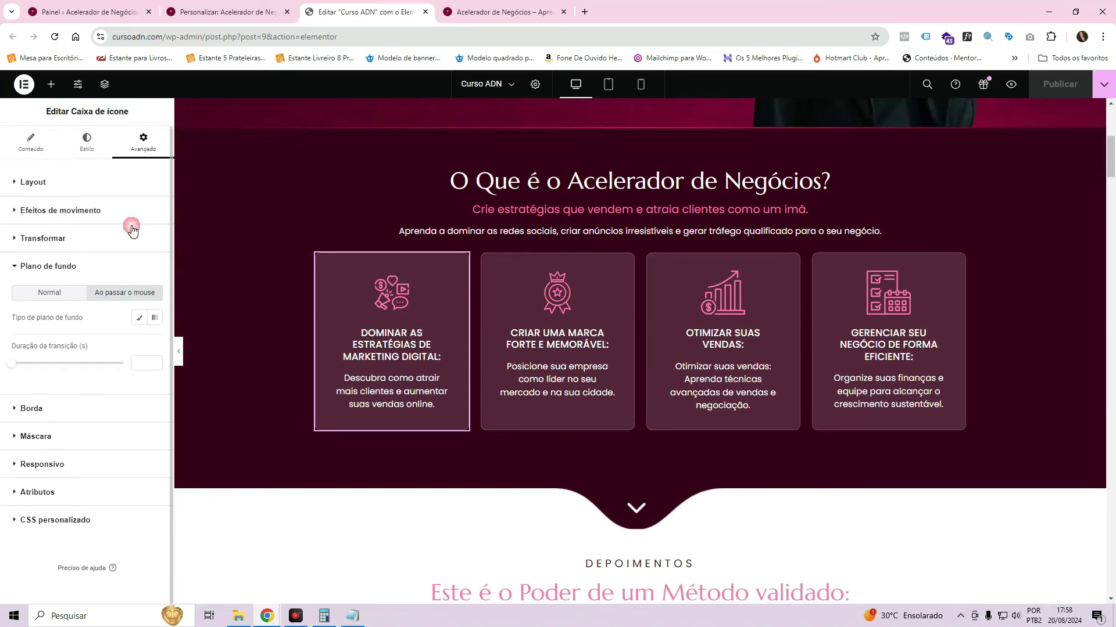
click(139, 317)
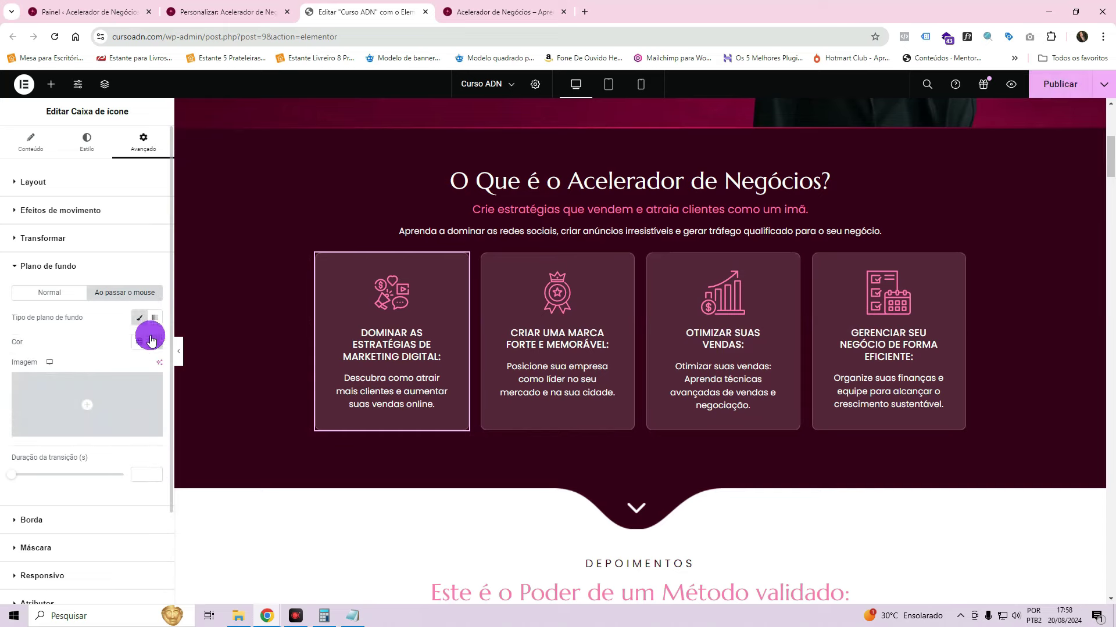
click(142, 342)
click(104, 407)
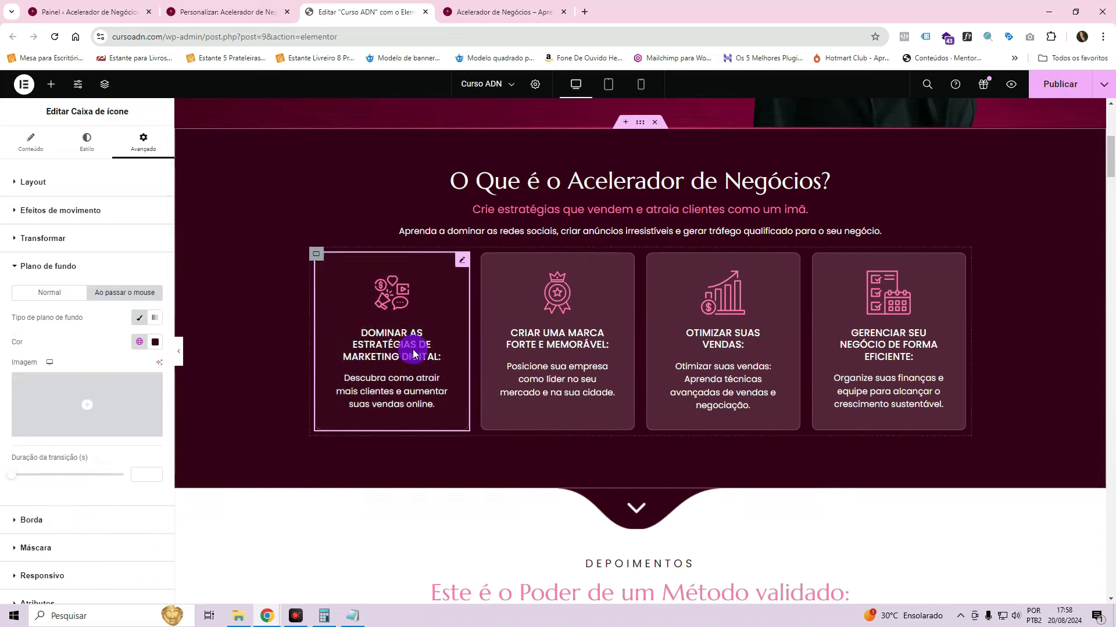
click(155, 342)
click(205, 482)
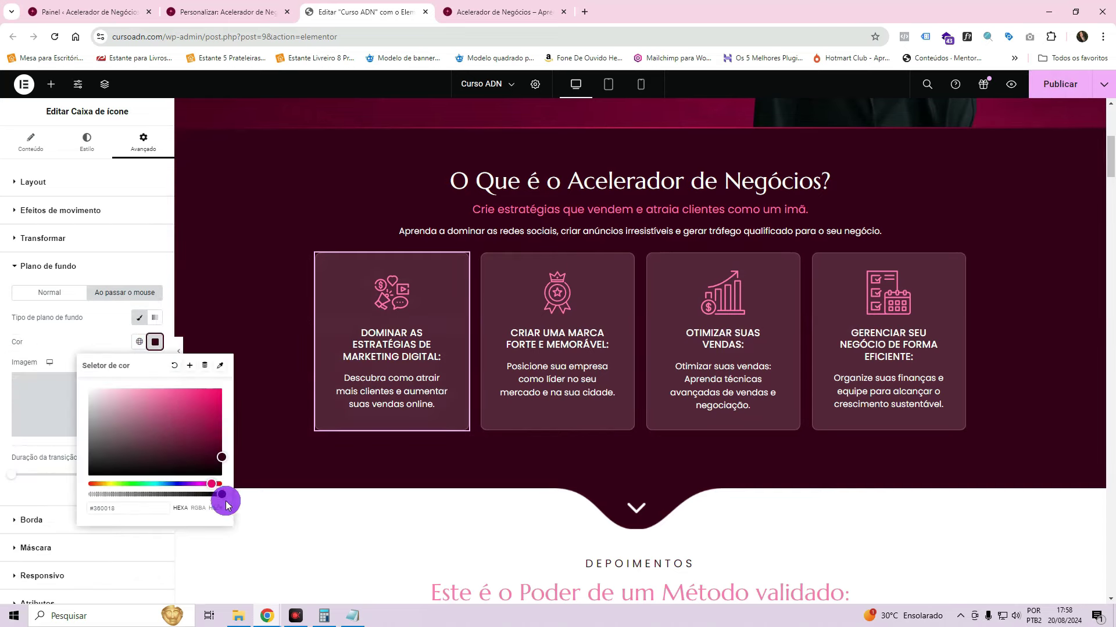
drag(210, 492, 186, 493)
Step: Copy the first card's style, paste it onto the other three cards, and publish
right_click(365, 306)
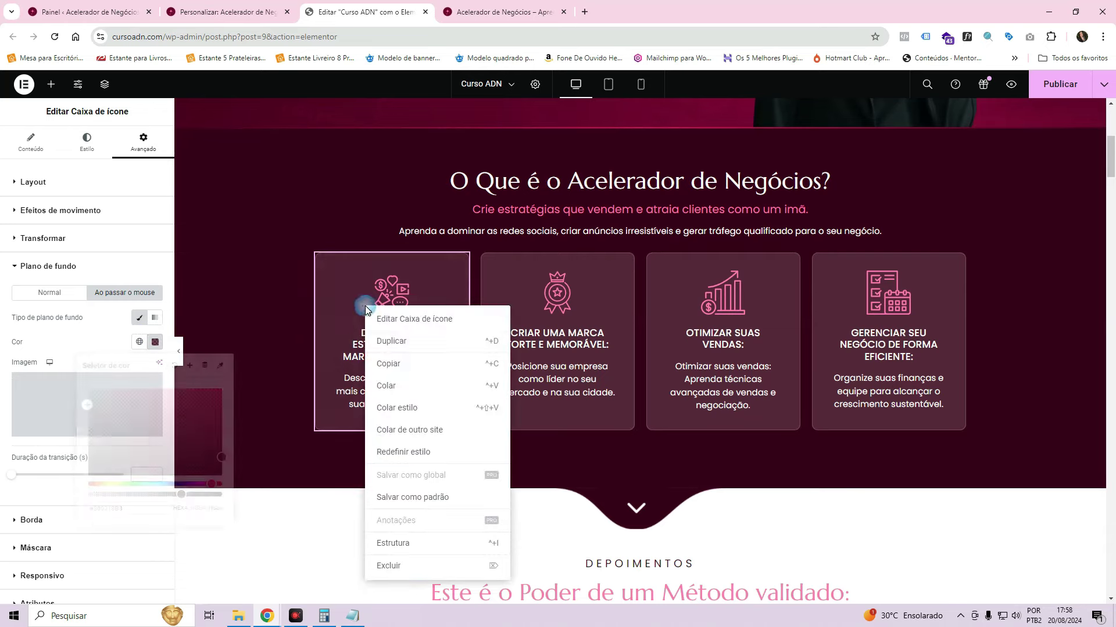
click(430, 356)
right_click(532, 302)
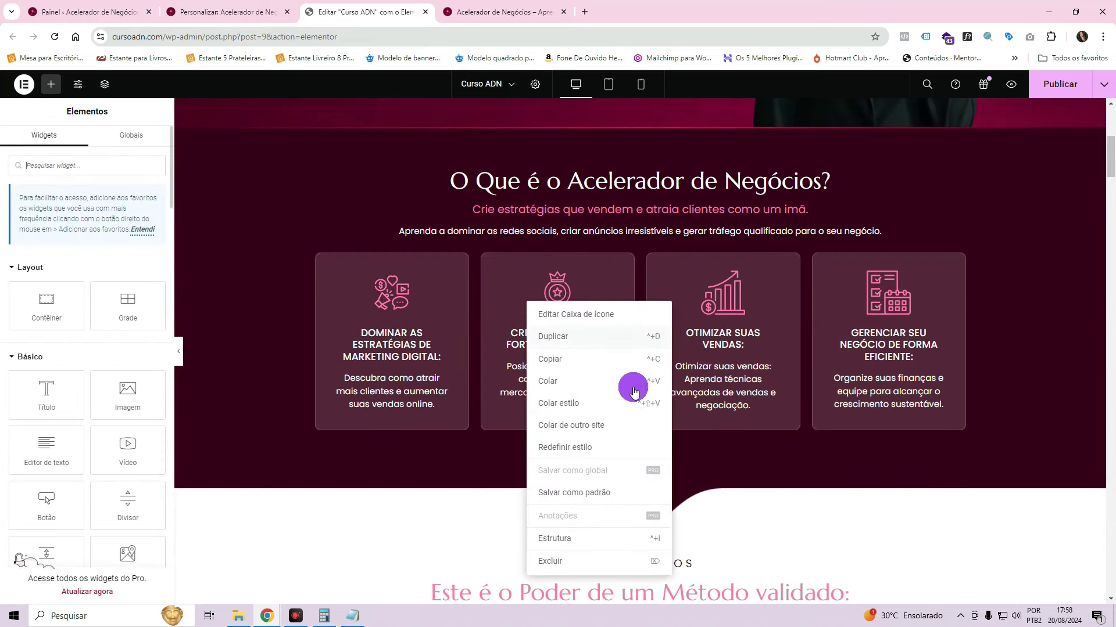
click(635, 405)
right_click(733, 332)
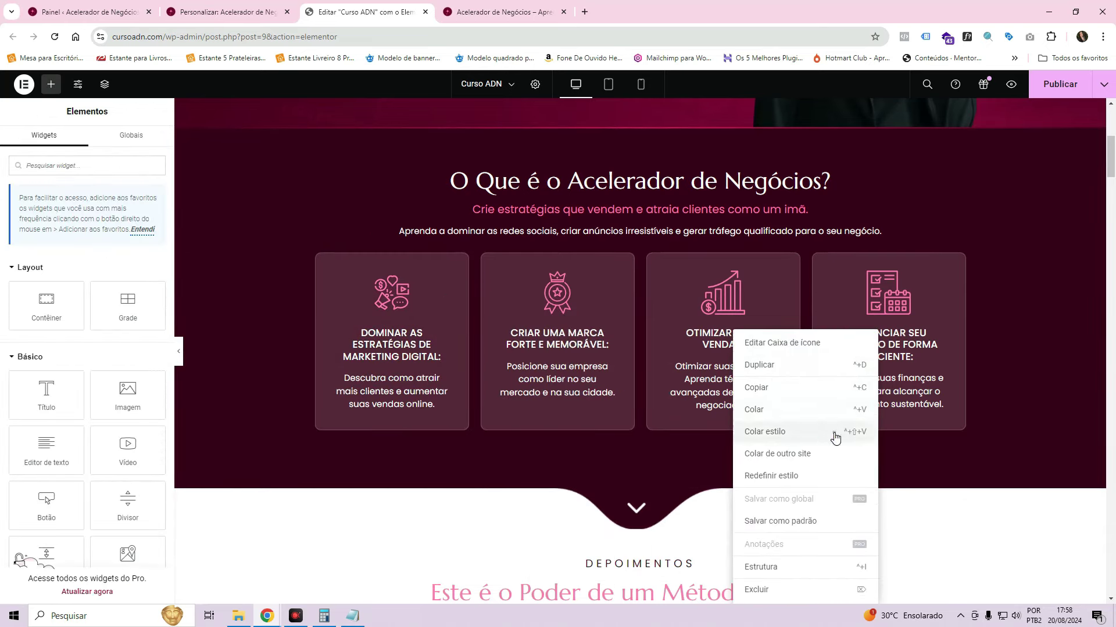
click(835, 437)
right_click(877, 330)
click(937, 429)
click(1060, 86)
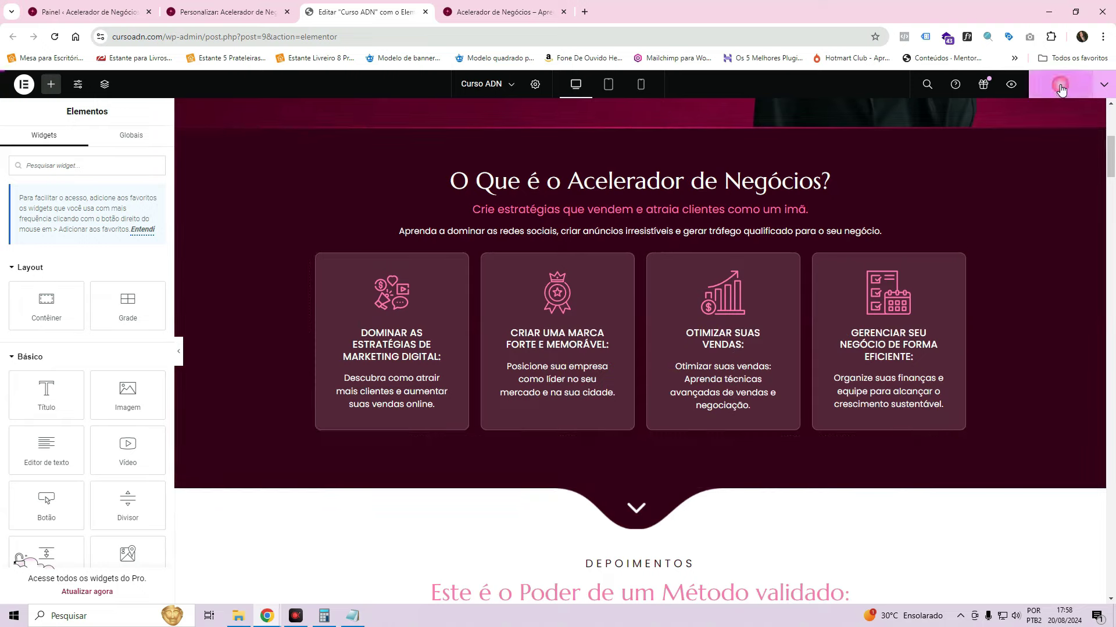
Step: Check the feature cards in the live preview, then return to the editor
click(509, 12)
scroll(719, 305, down, 3)
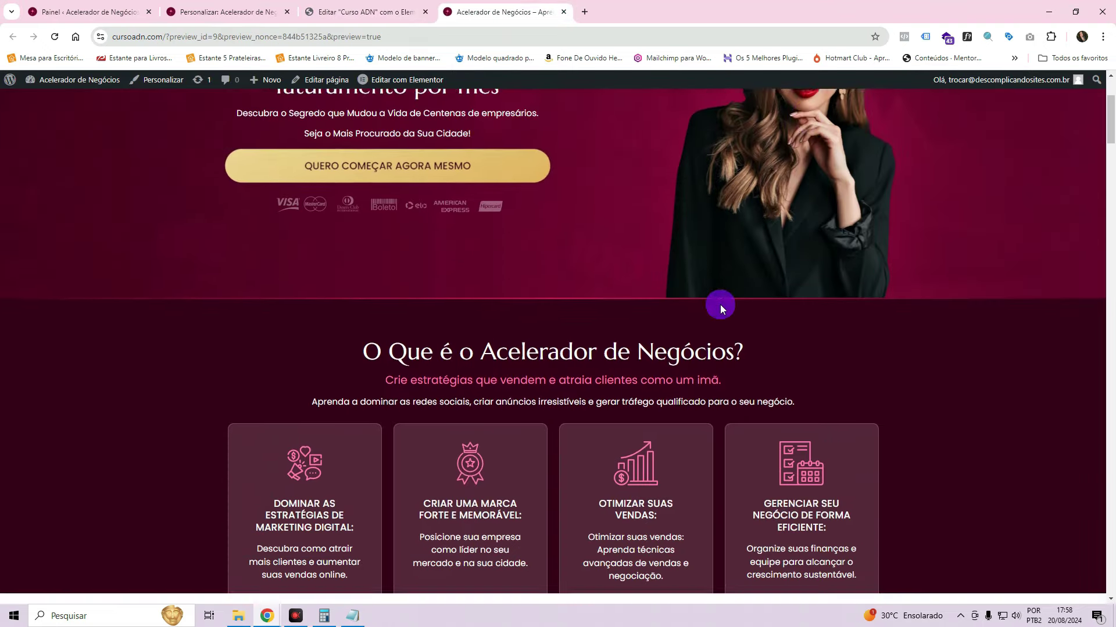
scroll(720, 304, down, 3)
scroll(267, 322, down, 5)
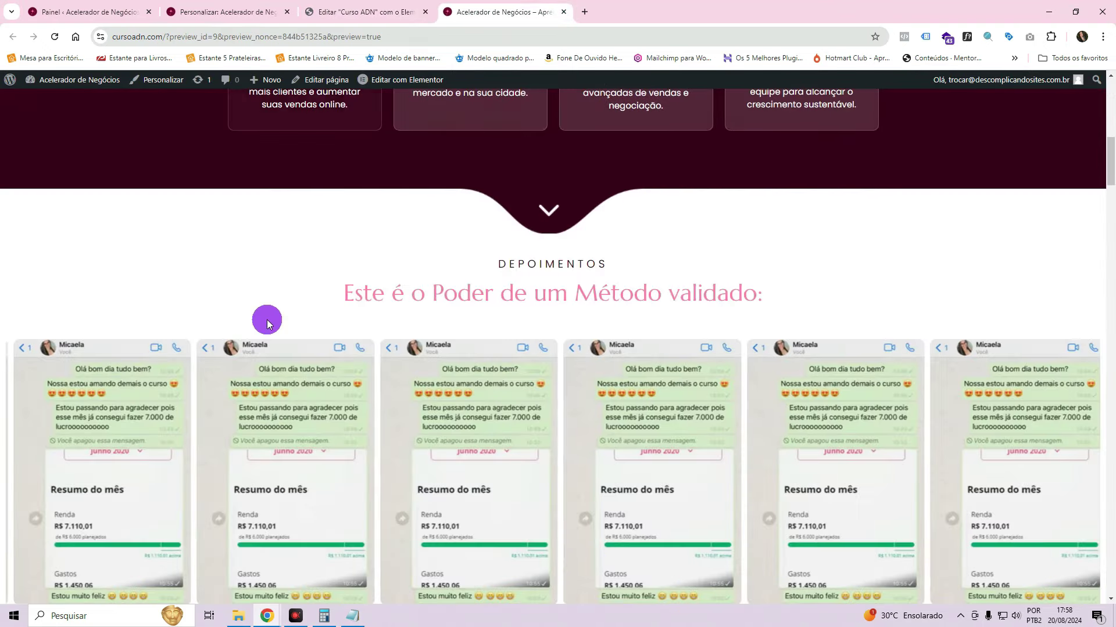
scroll(1021, 239, down, 10)
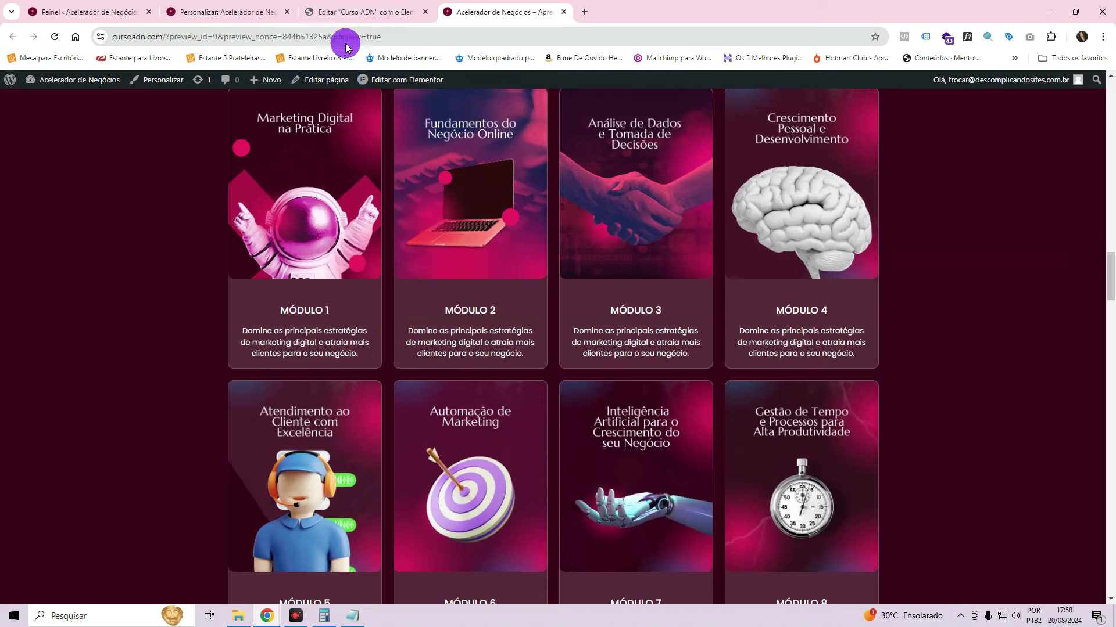
click(349, 12)
scroll(612, 325, down, 5)
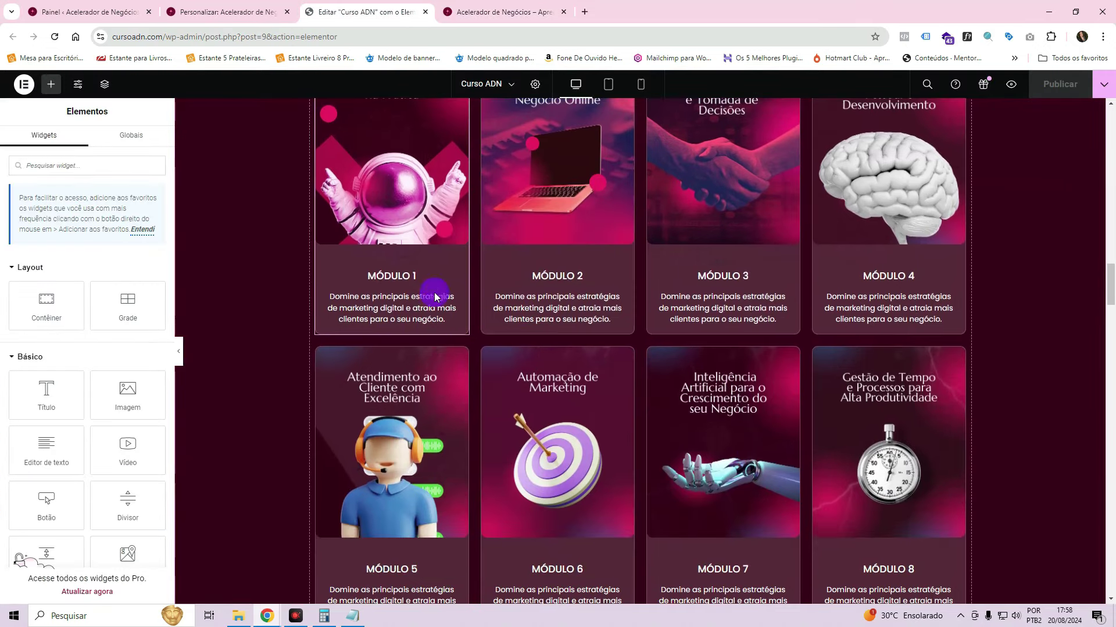
Step: Give the MÓDULO 1 card a classic dark #360018 hover background made translucent
click(434, 297)
click(152, 138)
scroll(85, 376, down, 5)
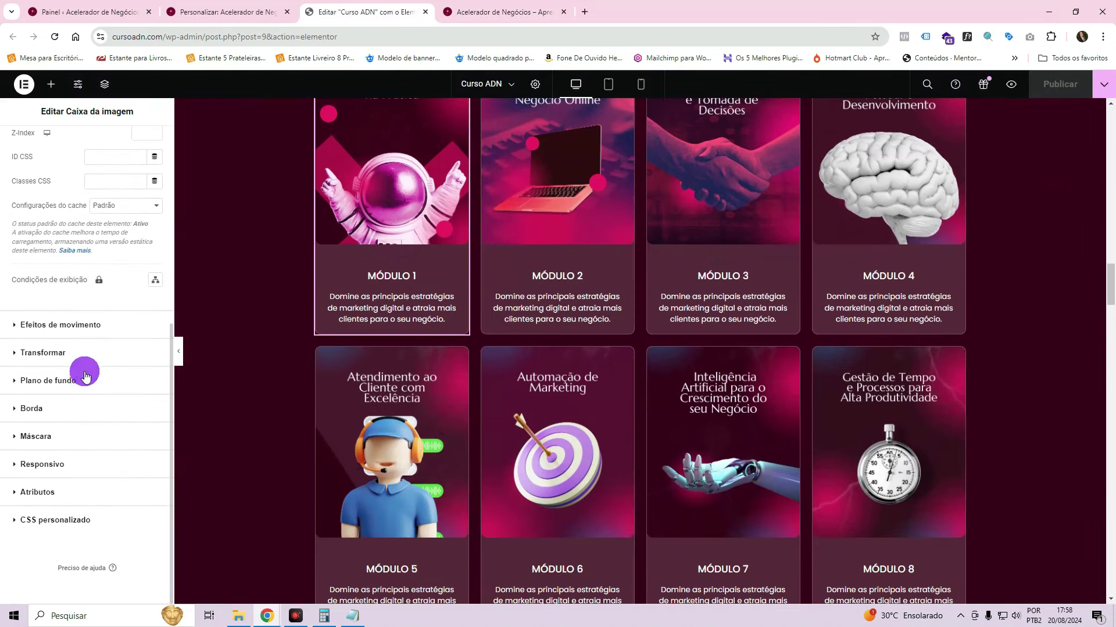
click(96, 381)
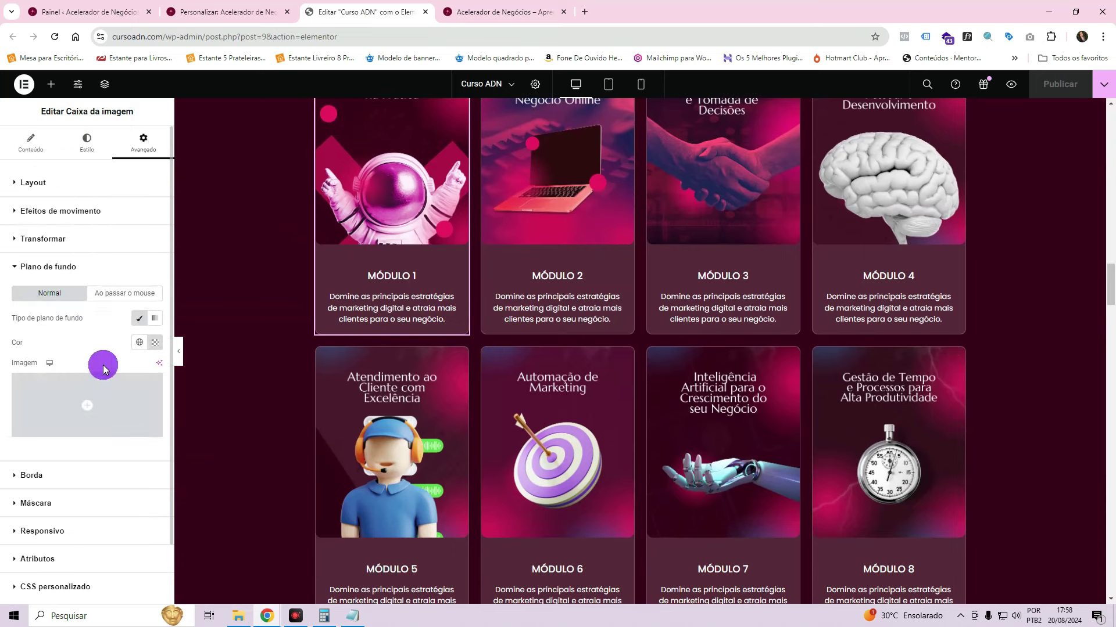
click(132, 293)
click(143, 324)
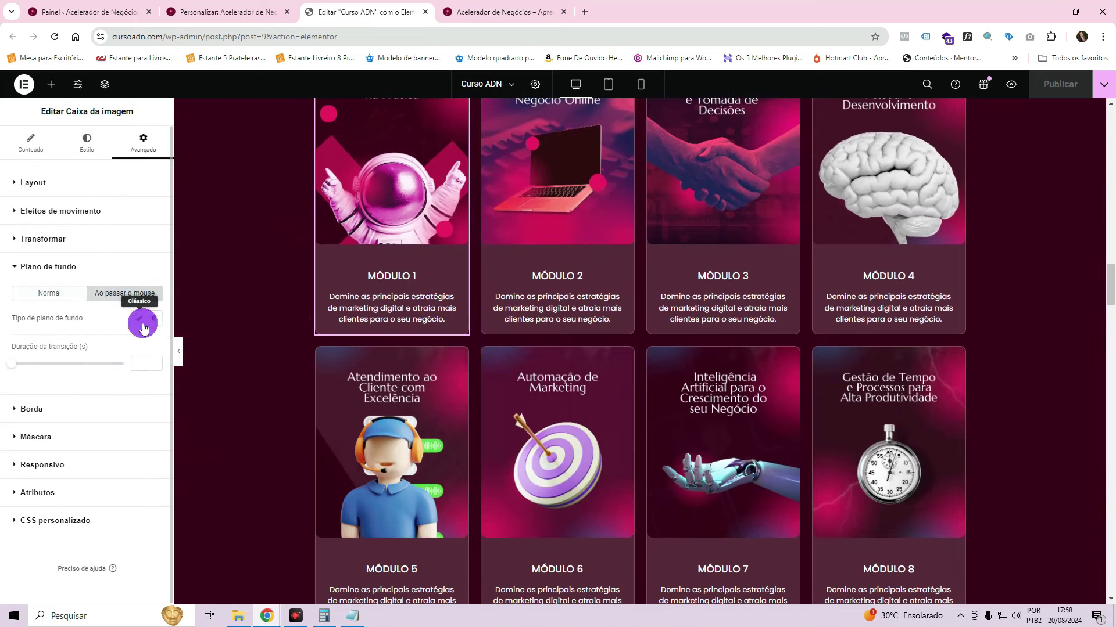
click(139, 342)
click(130, 412)
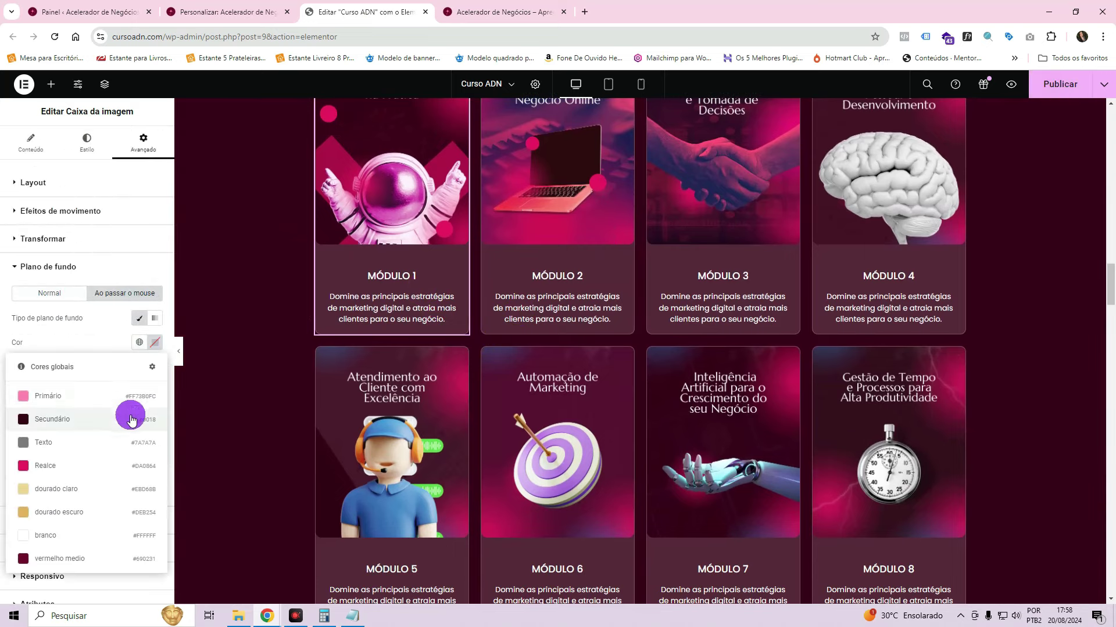
click(154, 352)
click(163, 431)
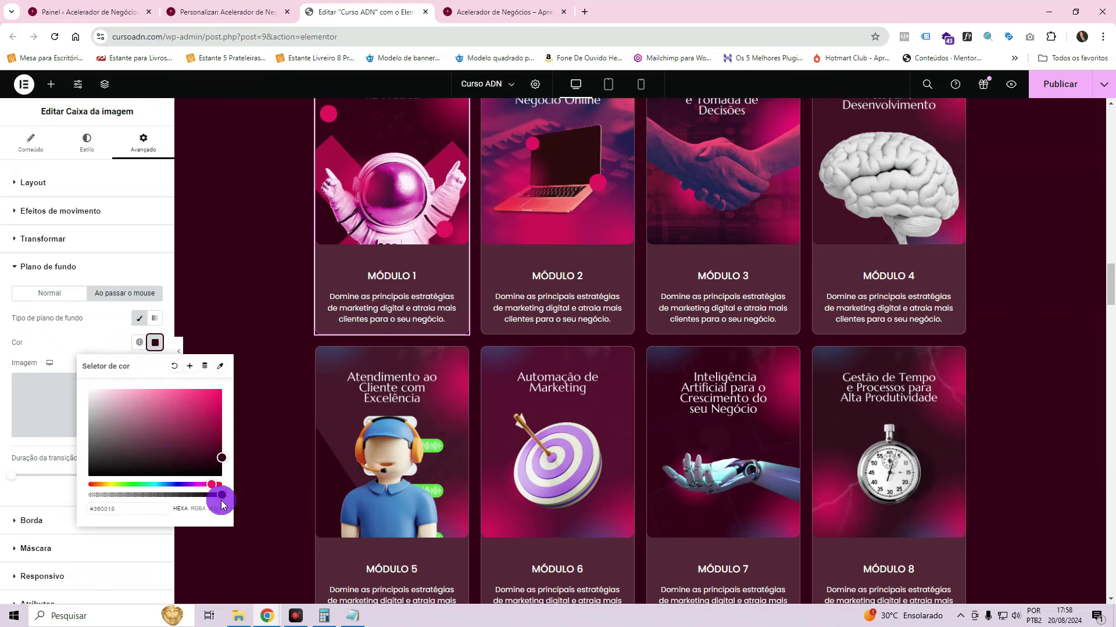
drag(195, 495, 179, 494)
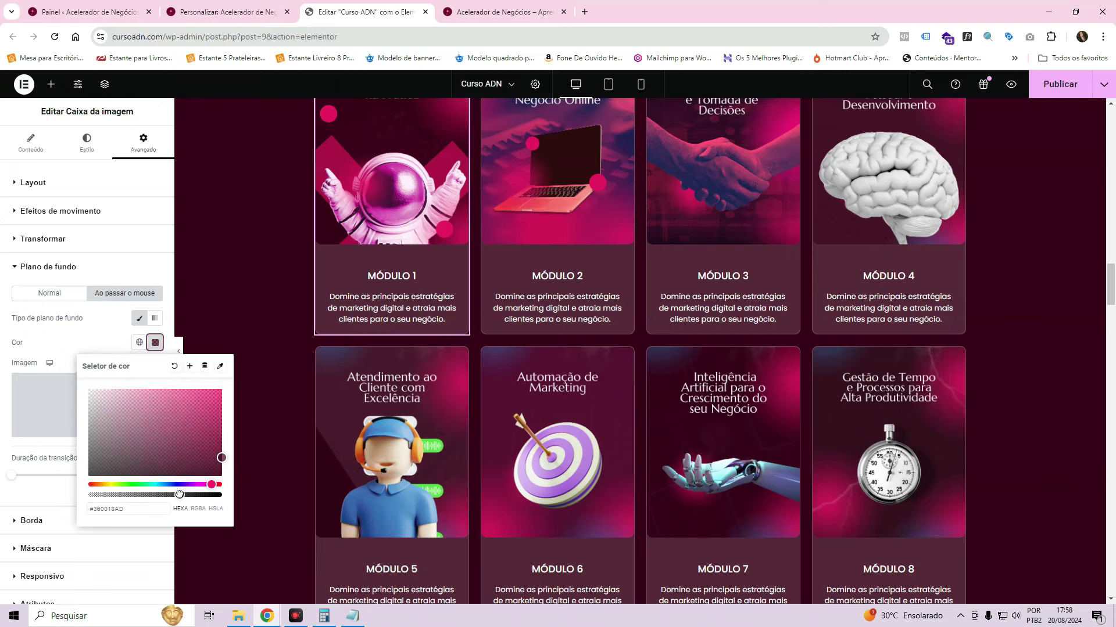
Step: Paste MÓDULO 1's style onto MÓDULOs 2–4, publish, and view the live preview
right_click(329, 254)
click(488, 298)
right_click(552, 284)
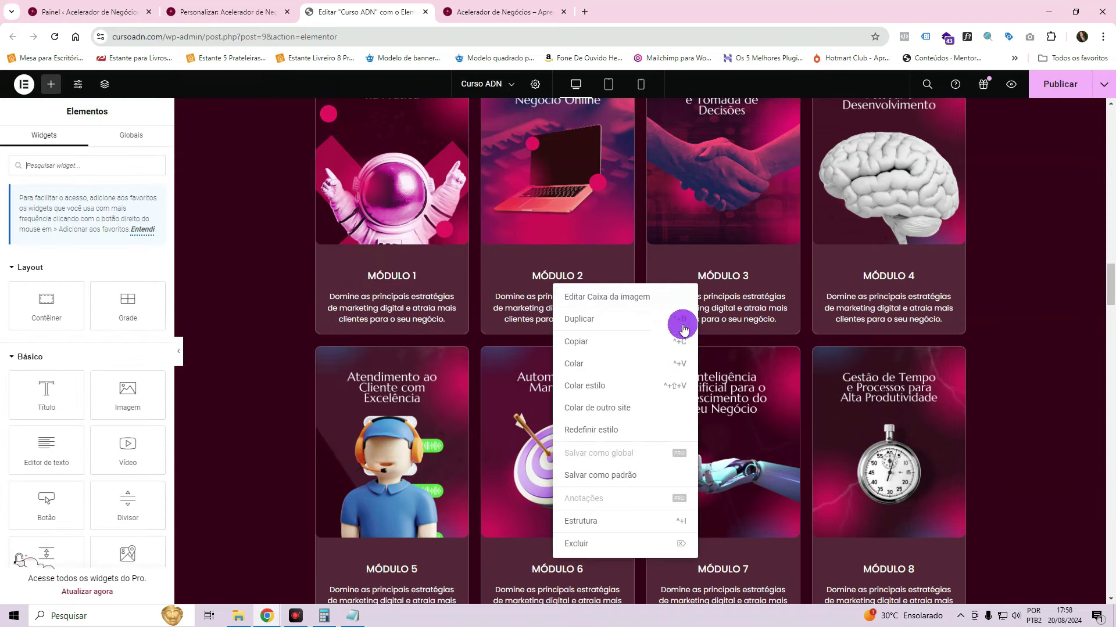
click(680, 385)
right_click(747, 283)
click(778, 386)
right_click(875, 285)
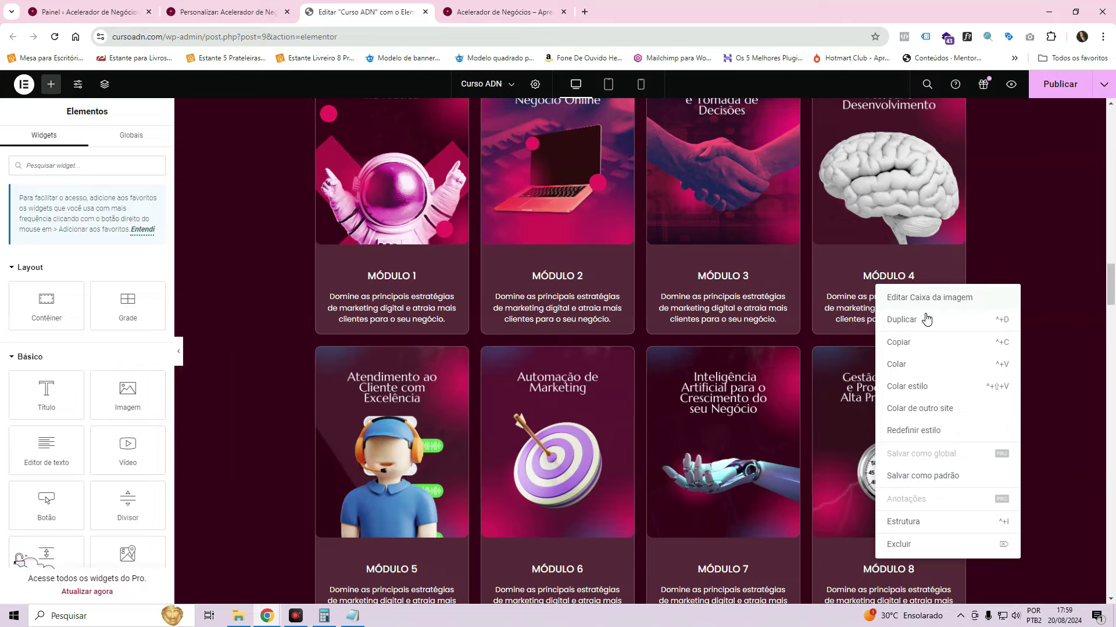
click(951, 395)
scroll(884, 311, down, 8)
click(1052, 90)
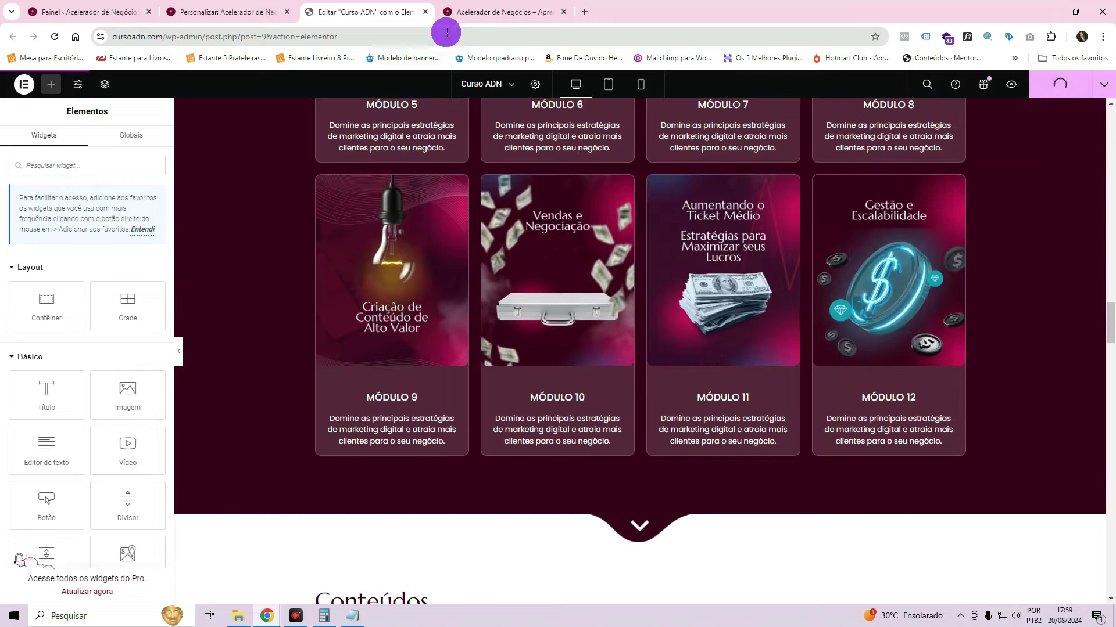
click(459, 12)
Step: Reload the preview, scroll down to the footer and test the back-to-top link
key(F5)
scroll(727, 235, down, 2)
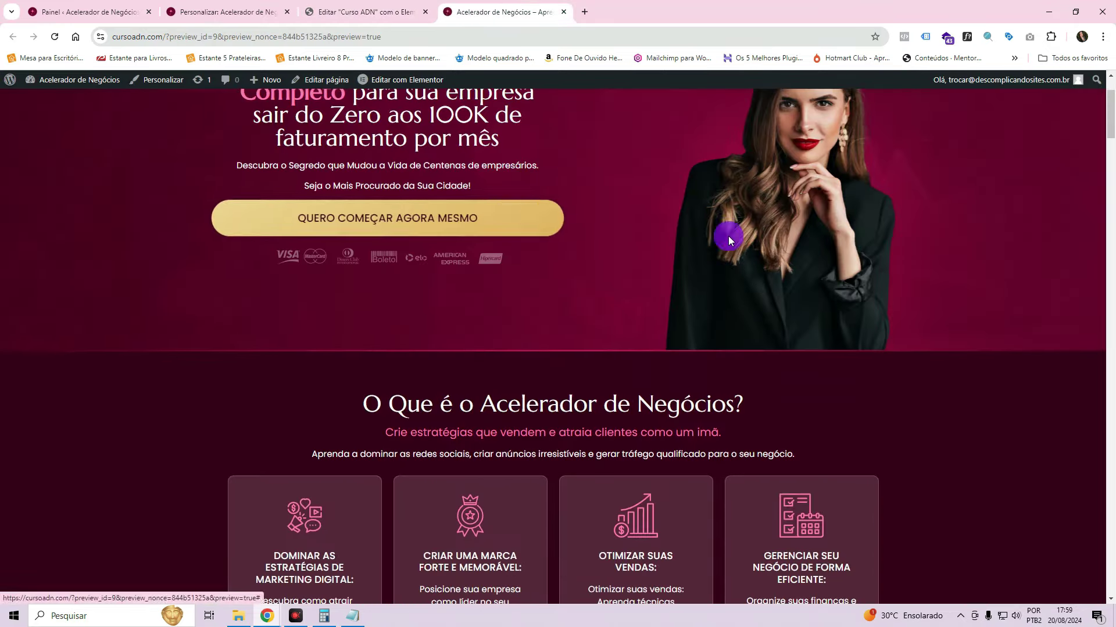
scroll(730, 240, down, 20)
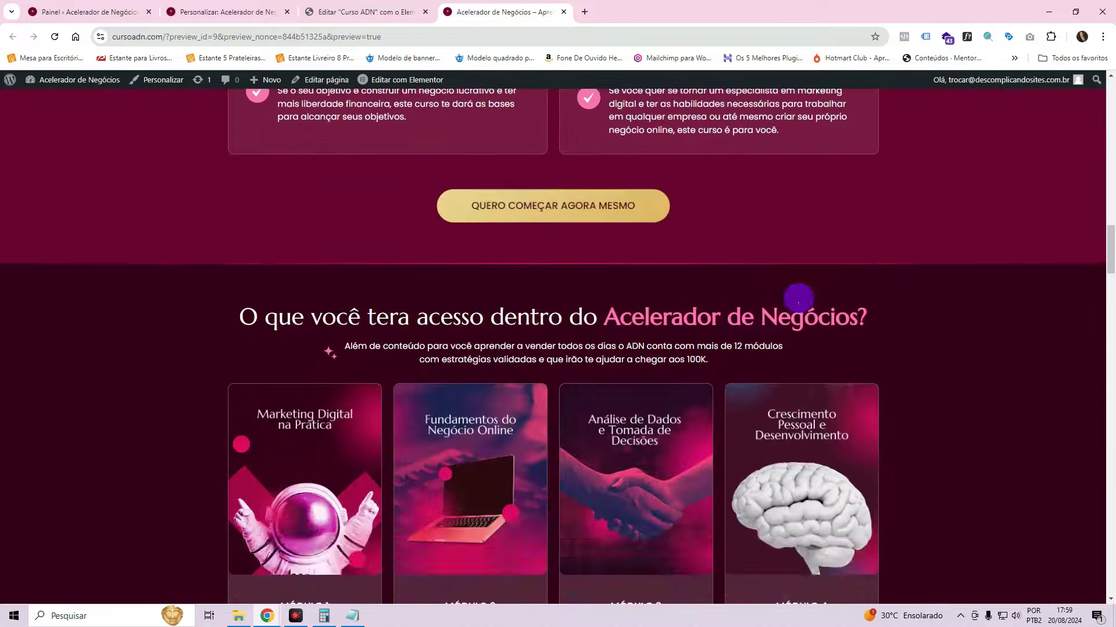
scroll(904, 311, down, 15)
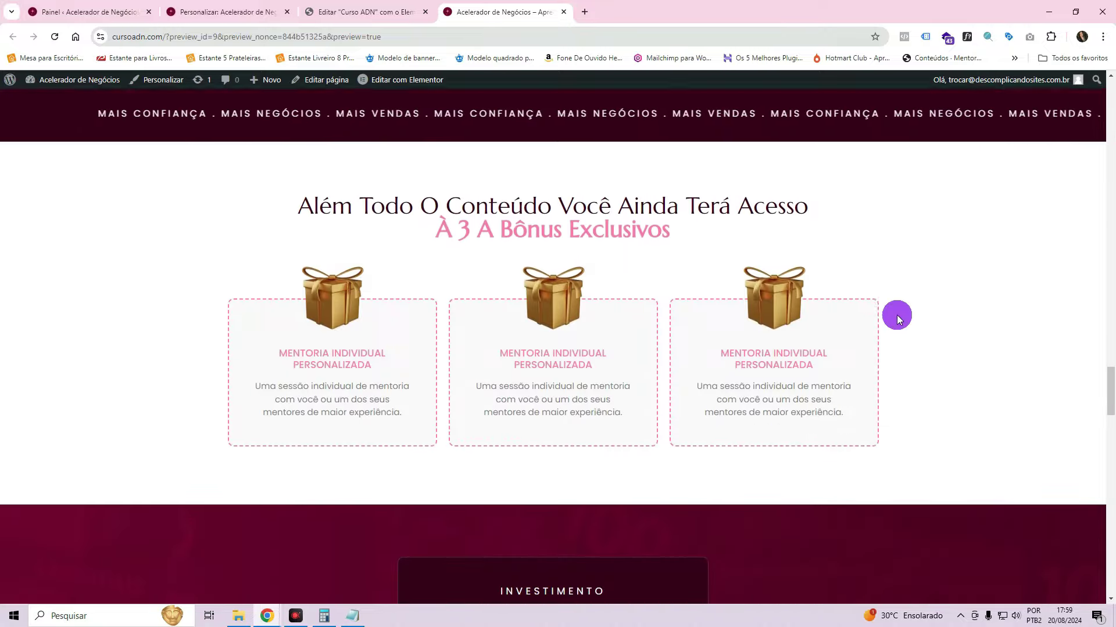
scroll(897, 315, down, 15)
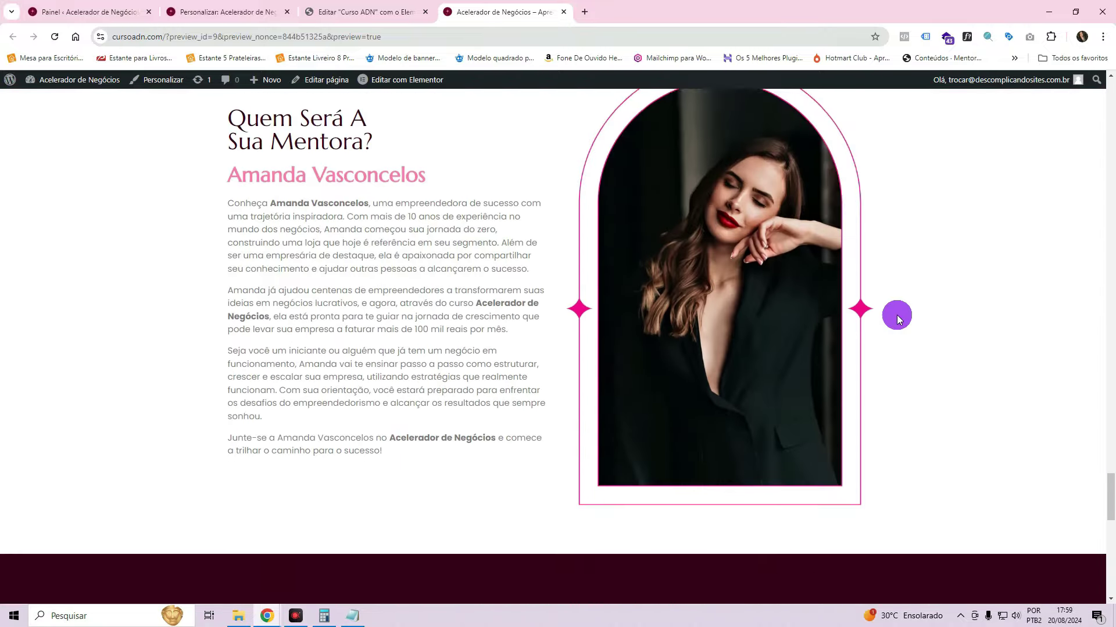
scroll(897, 315, down, 15)
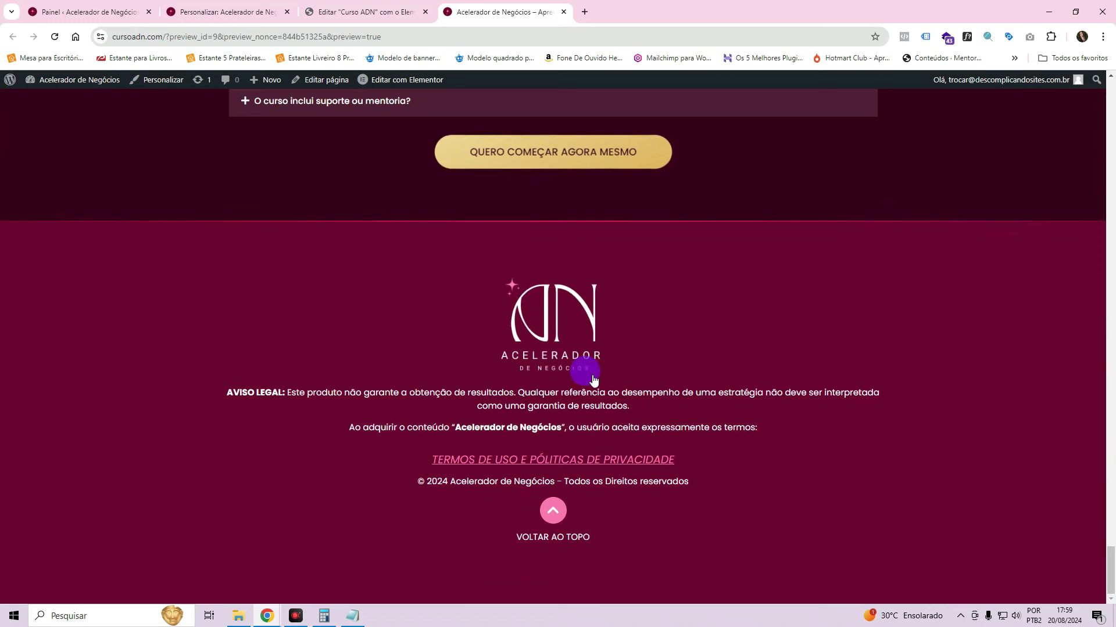
click(554, 512)
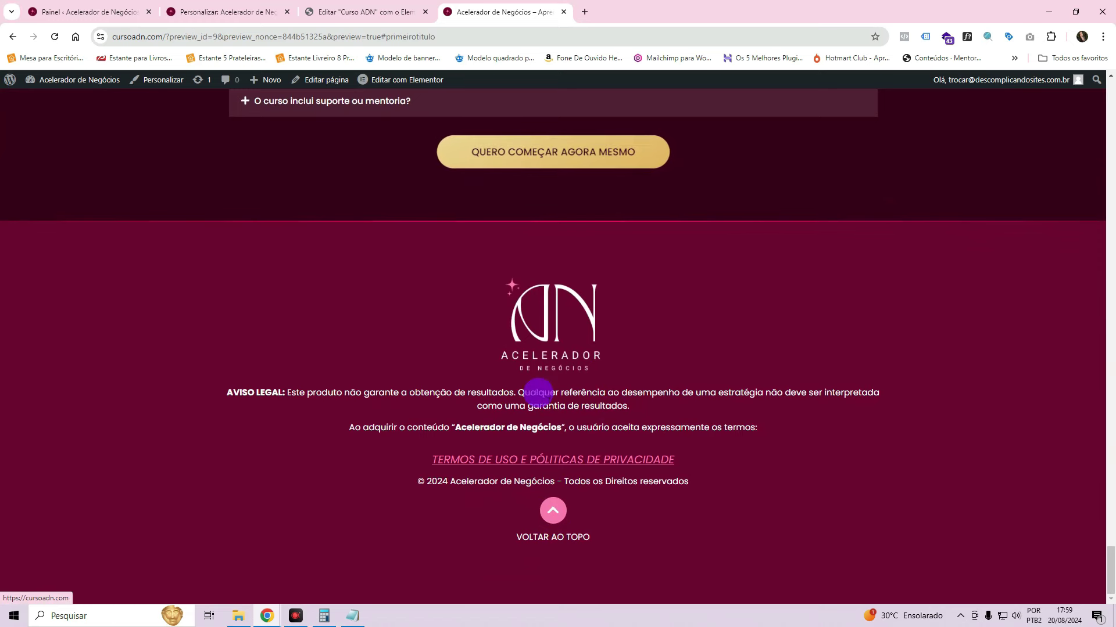
Step: Strip the preview parameters to load the live home page, scroll it, then return to Elementor
drag(167, 36, 468, 36)
key(BackSpace)
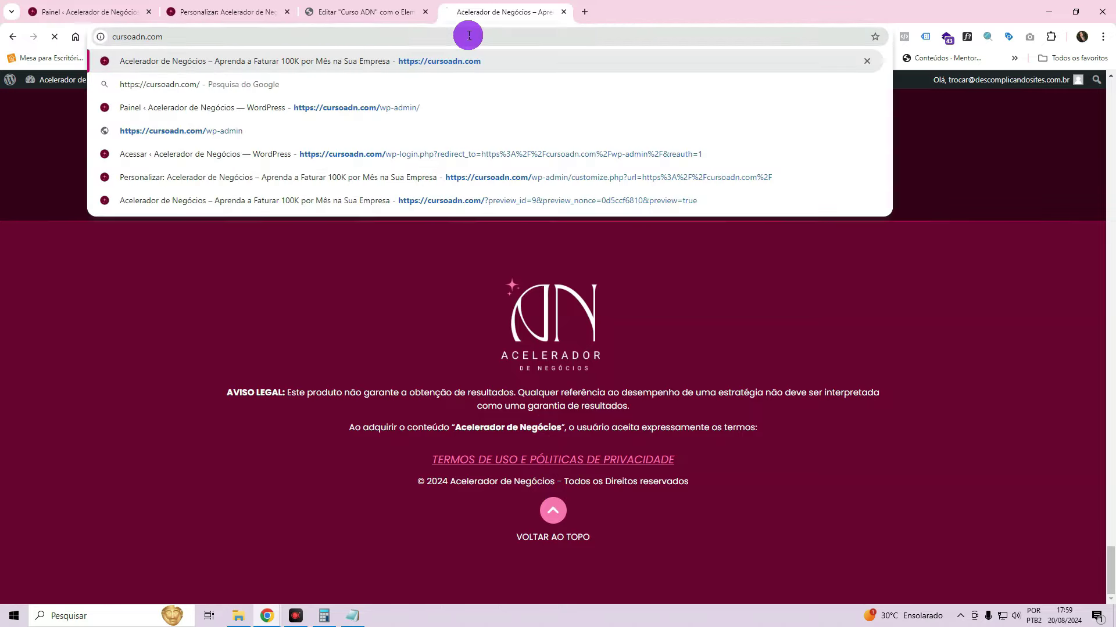
key(Return)
scroll(575, 149, down, 8)
scroll(576, 149, down, 20)
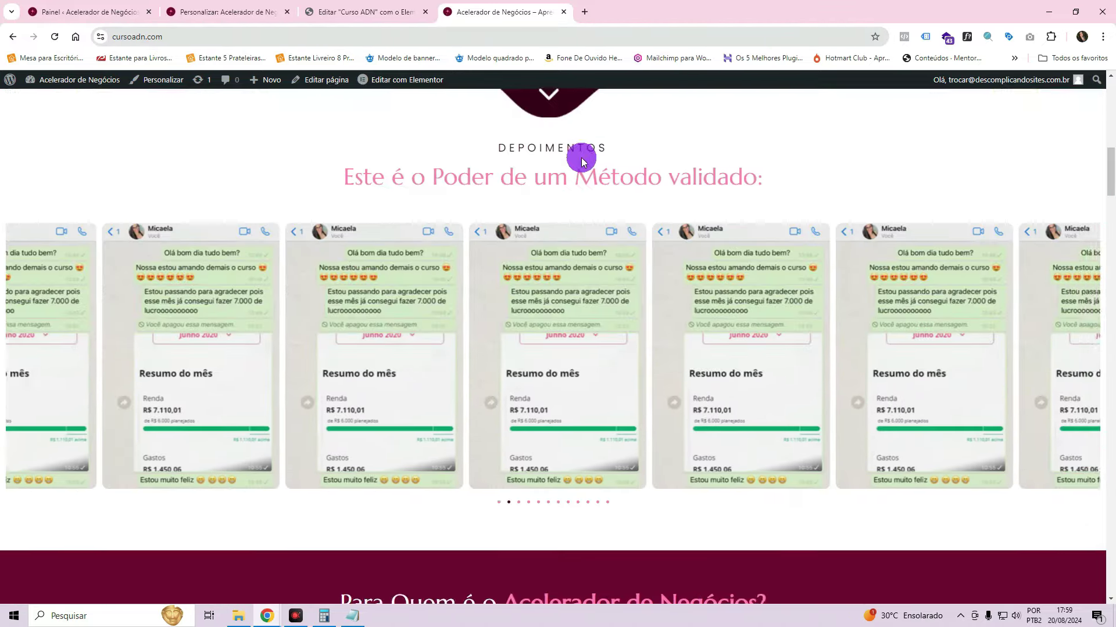
scroll(612, 180, down, 20)
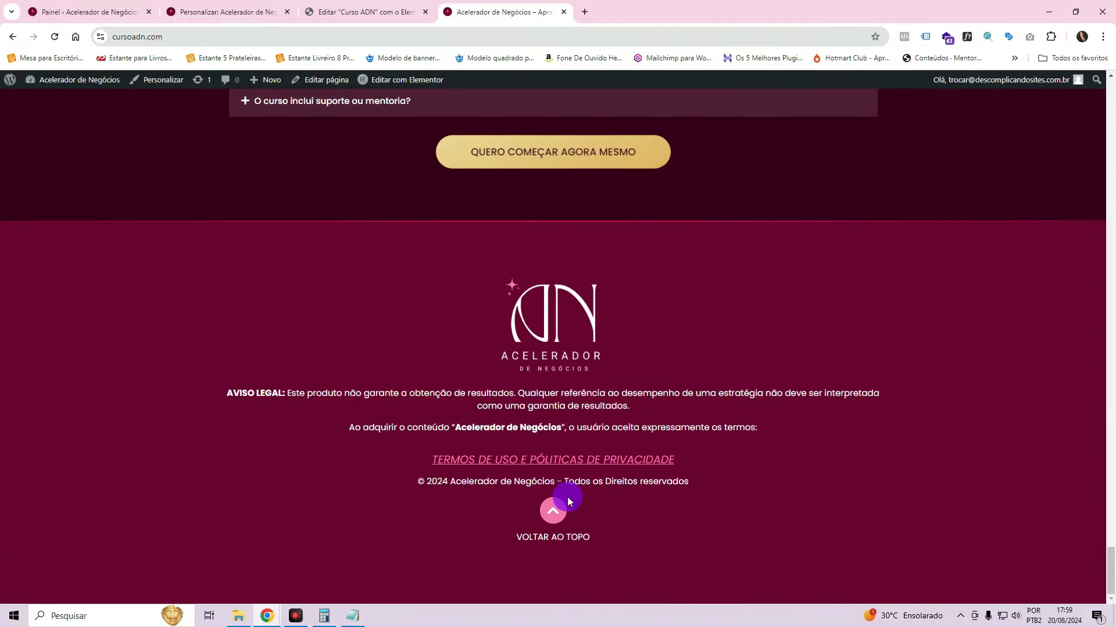
key(ctrl+shift+Tab)
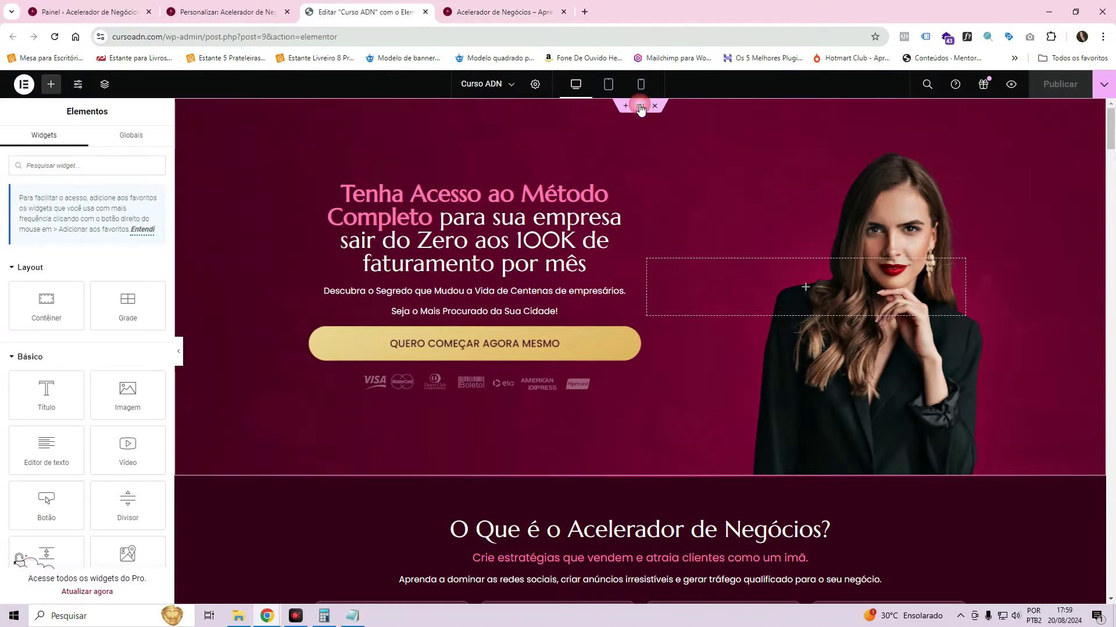
Step: Move 'primeirotitulo' from the hero container's CSS Classes field into its CSS ID field
click(641, 107)
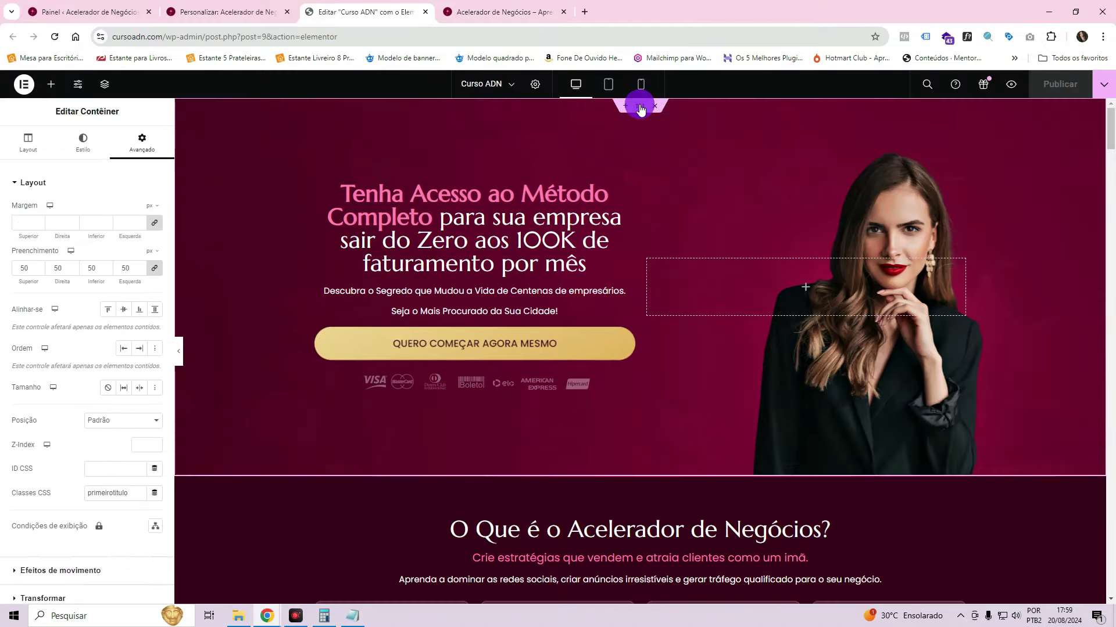
double_click(134, 495)
key(ctrl+x)
click(104, 468)
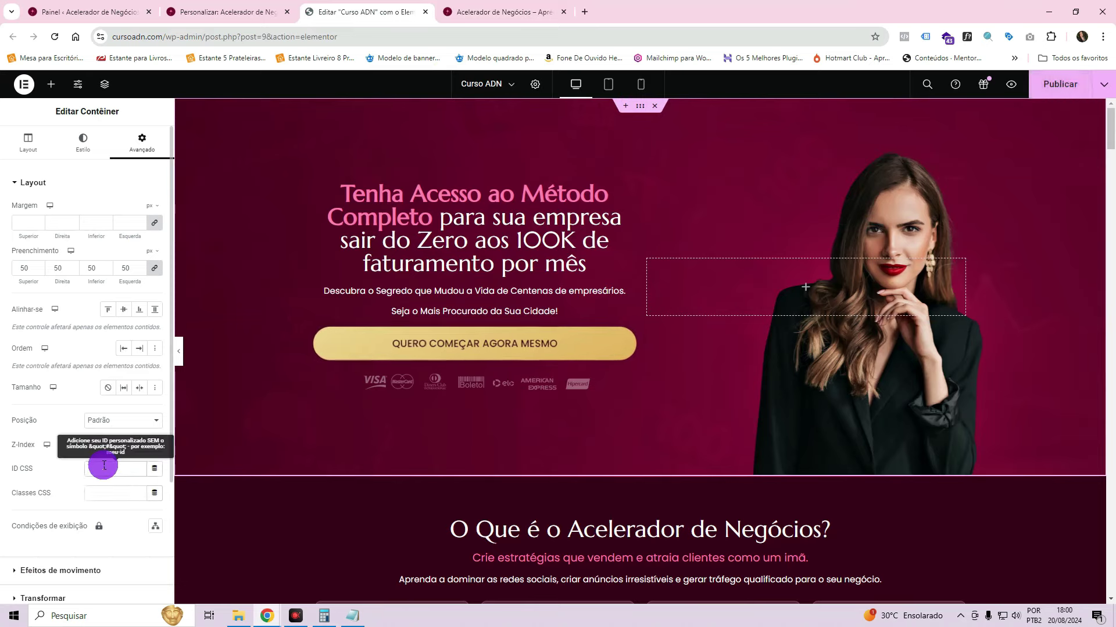
key(ctrl+v)
Step: Publish the change and check the back-to-top jump in the preview
click(1059, 84)
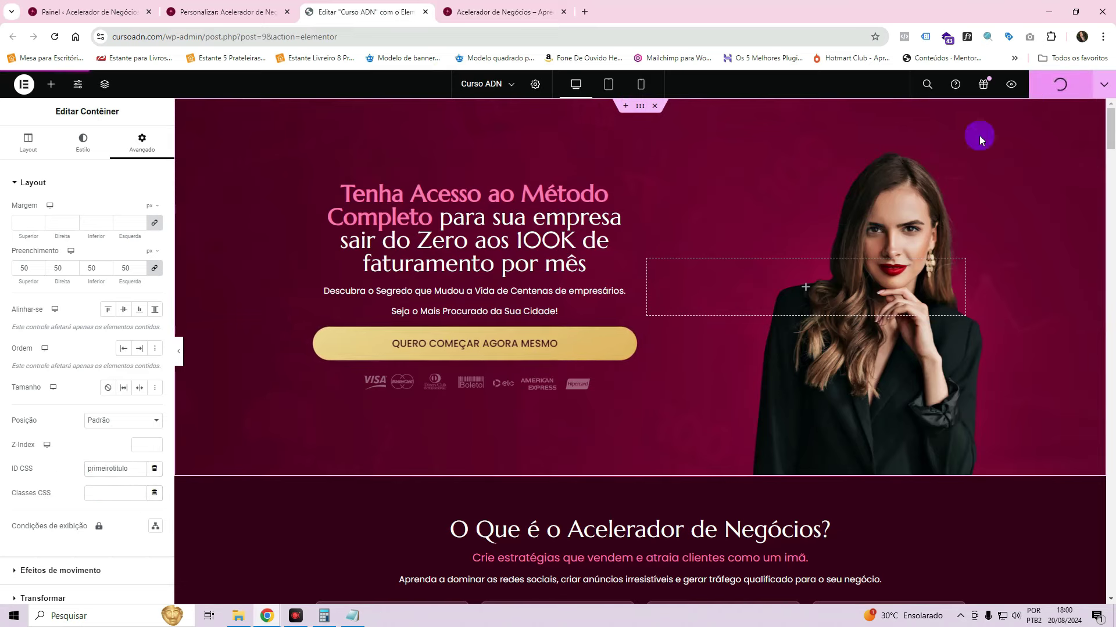
click(485, 12)
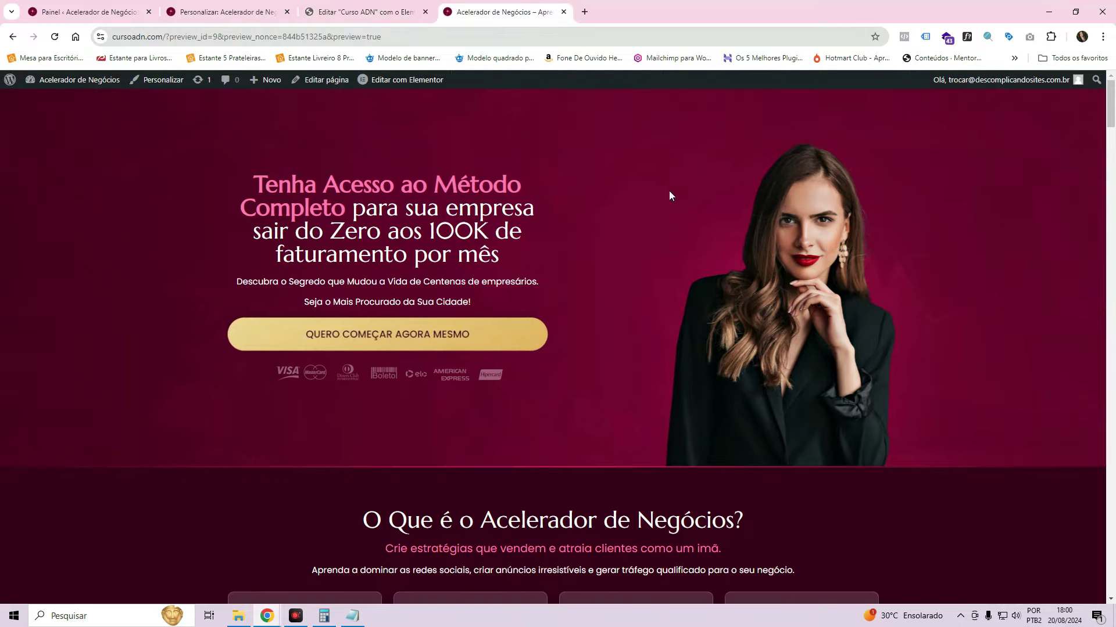
scroll(937, 220, down, 20)
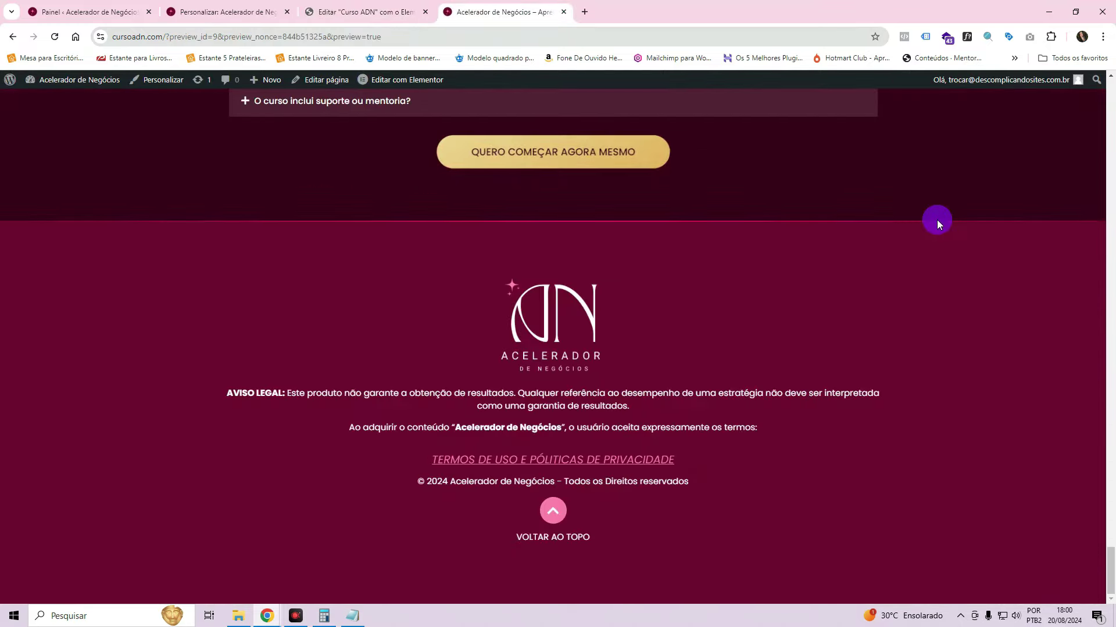
click(559, 512)
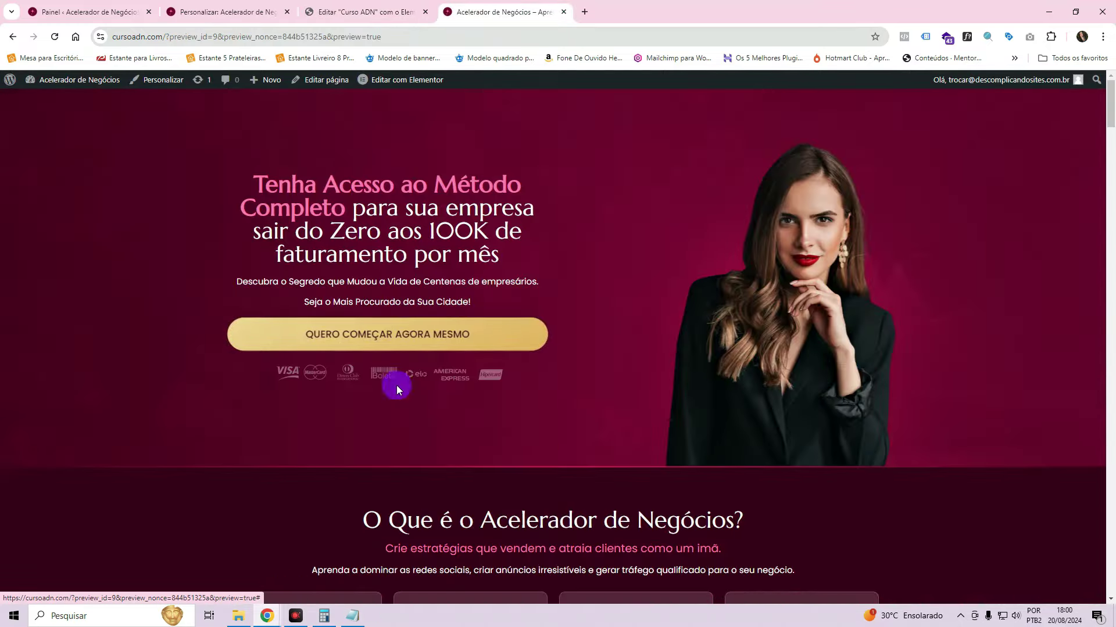
click(366, 12)
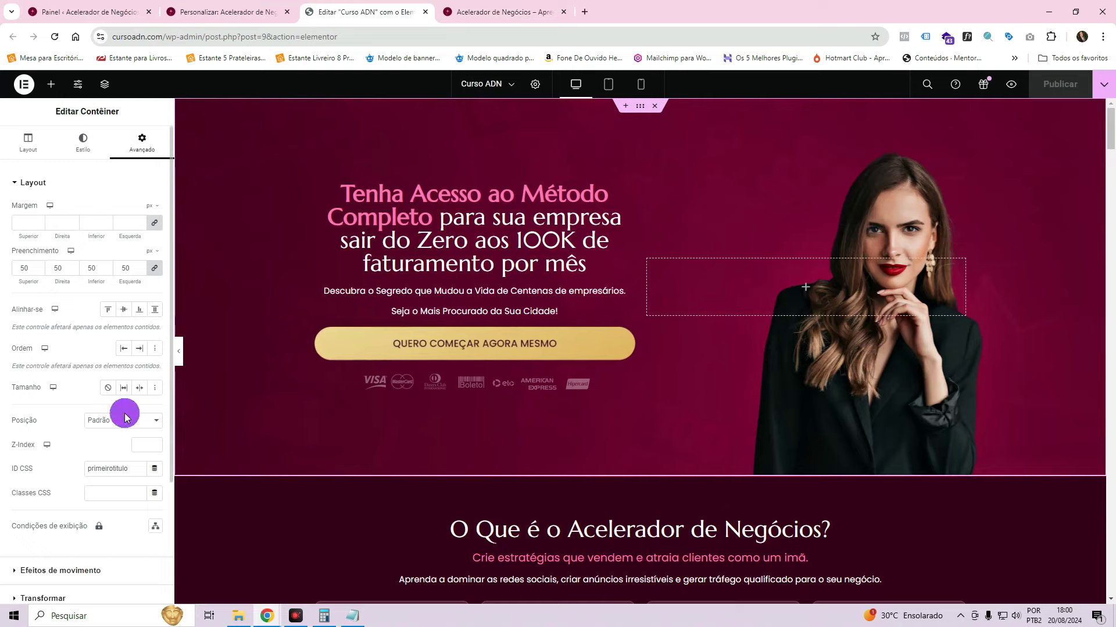
drag(131, 466, 18, 468)
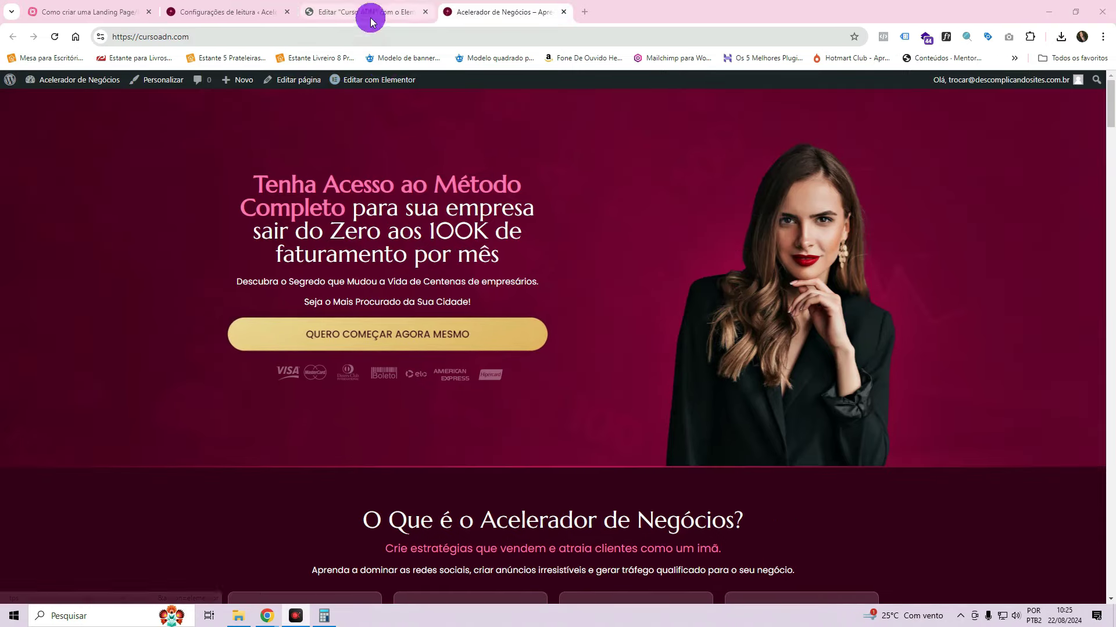
click(366, 12)
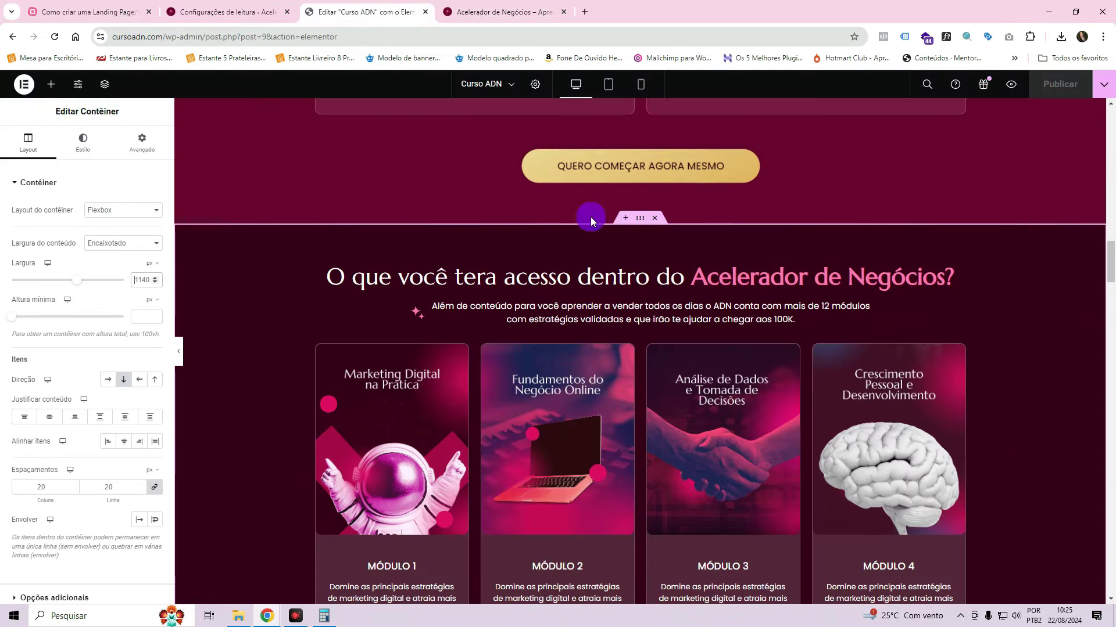
Step: Set the module cards section container width to 76%
scroll(621, 216, down, 1)
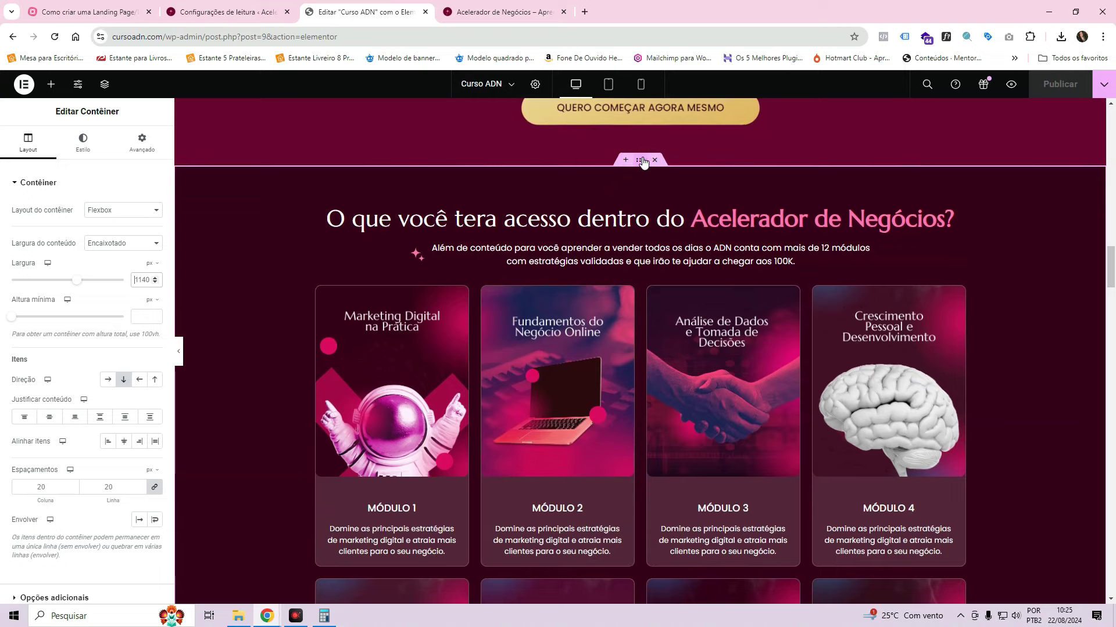
scroll(800, 210, down, 1)
scroll(779, 219, up, 1)
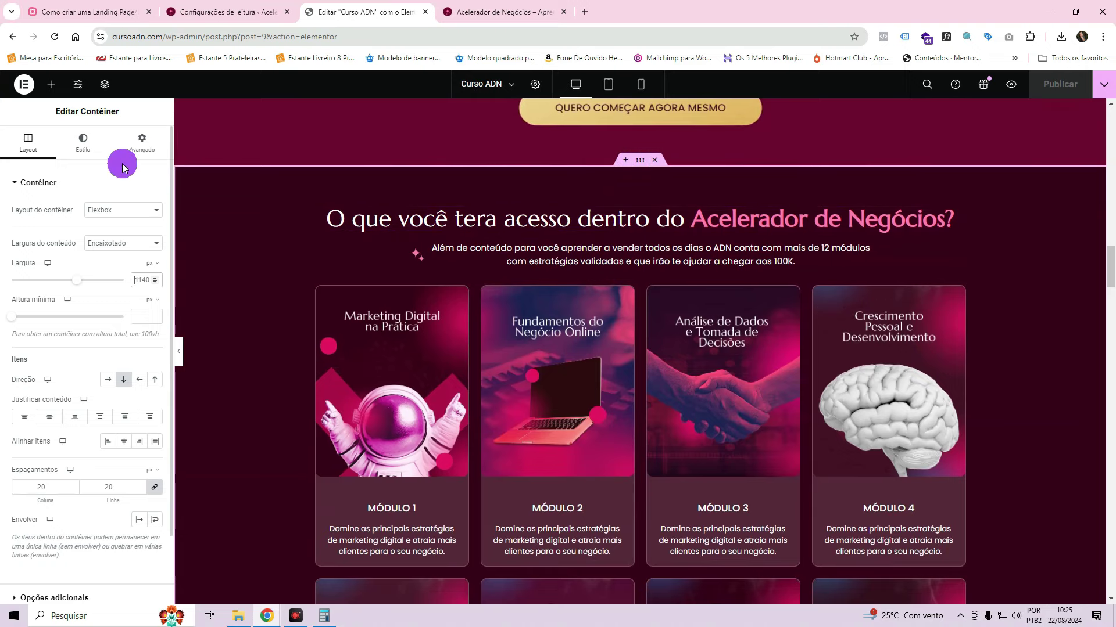
scroll(444, 300, down, 2)
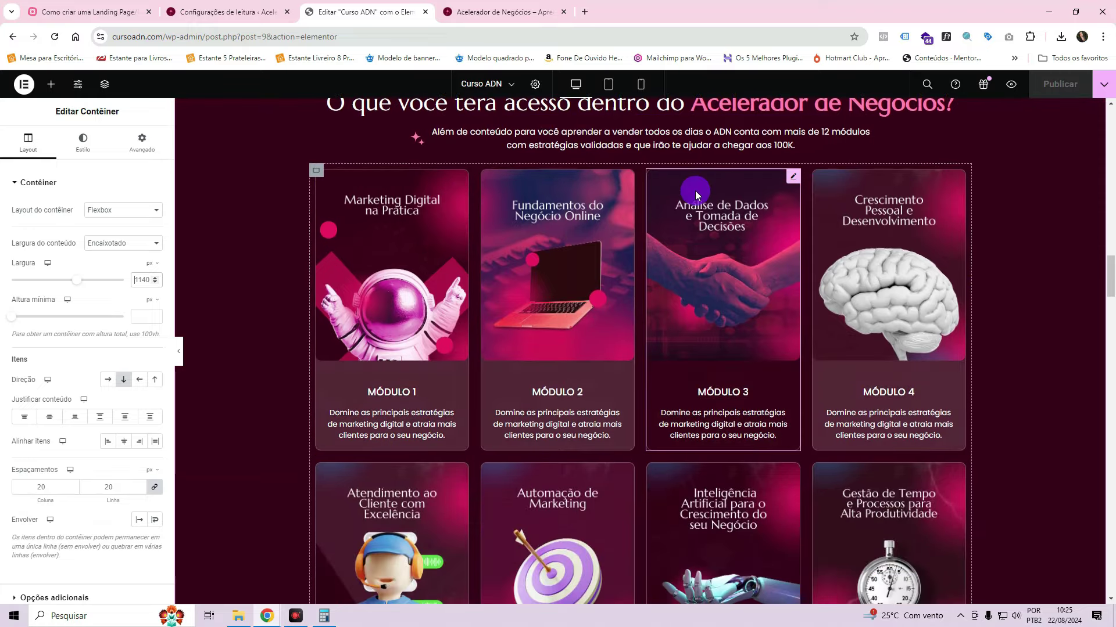
scroll(696, 198, up, 2)
scroll(482, 323, down, 2)
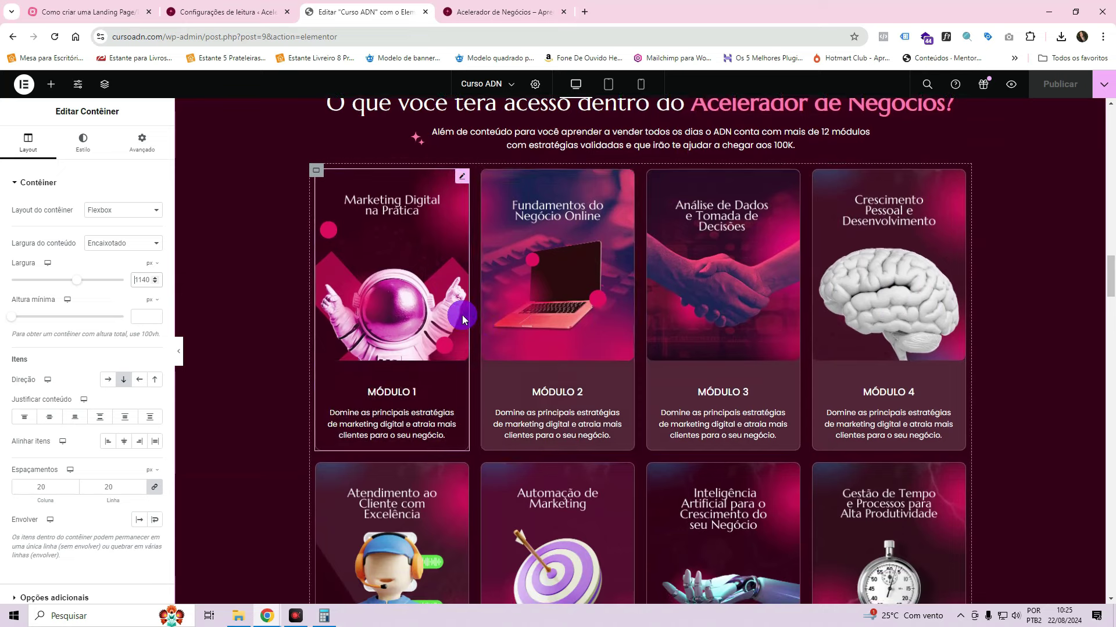
scroll(486, 340, up, 2)
scroll(482, 337, down, 1)
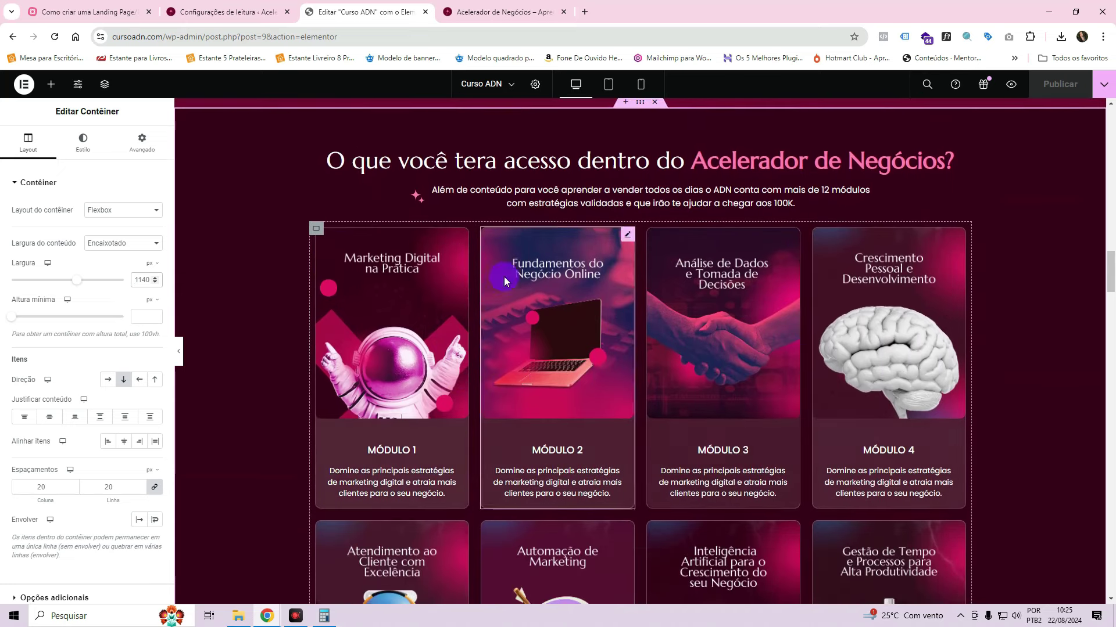
scroll(653, 167, up, 1)
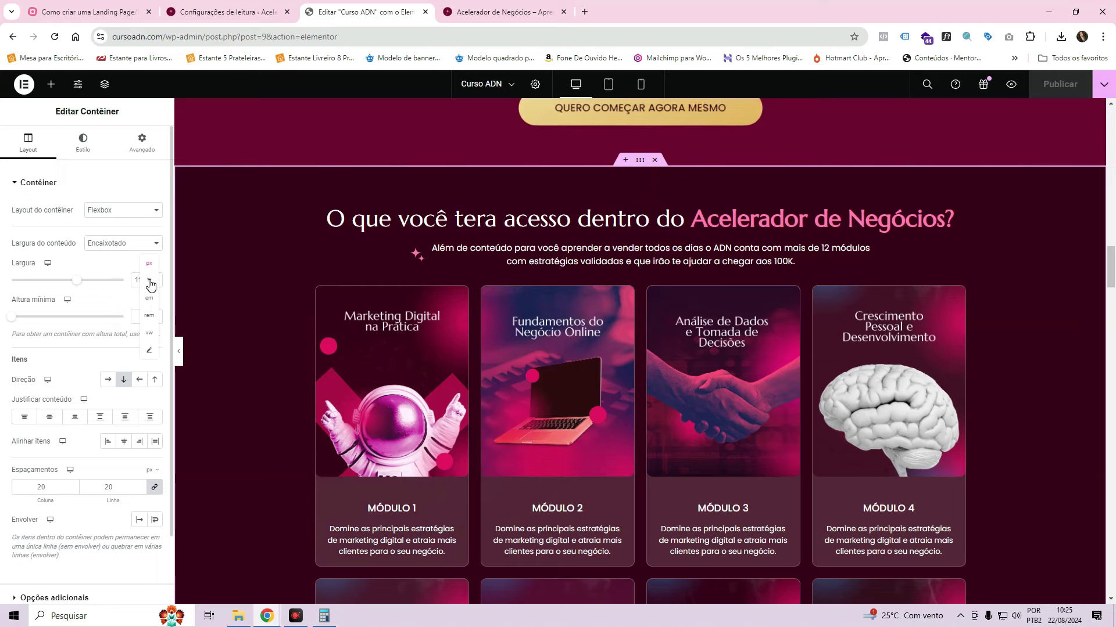
click(149, 281)
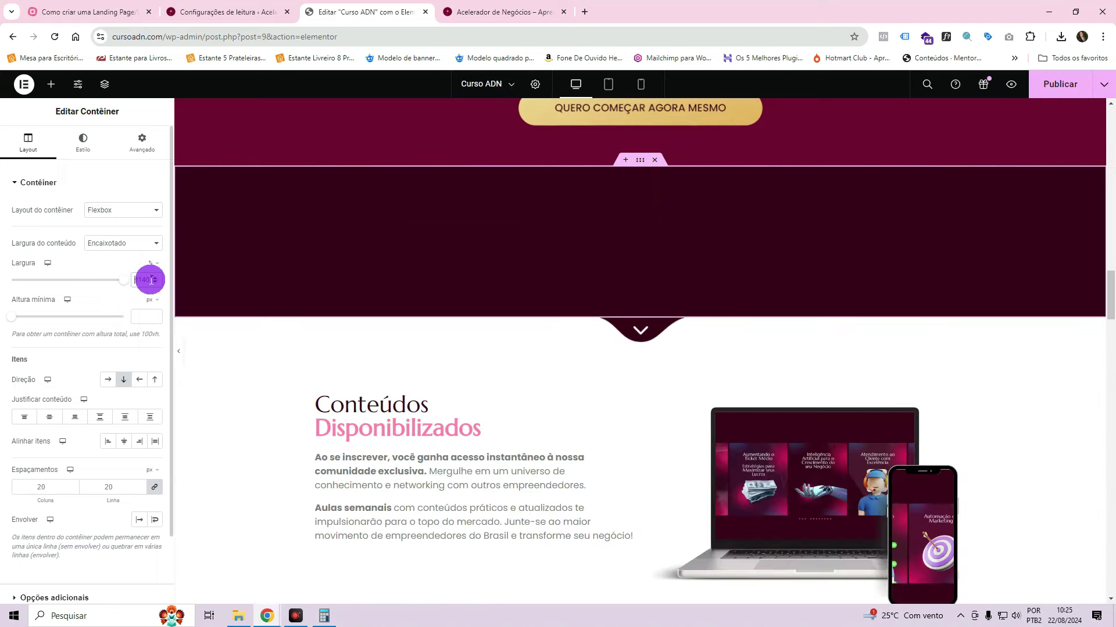
click(150, 280)
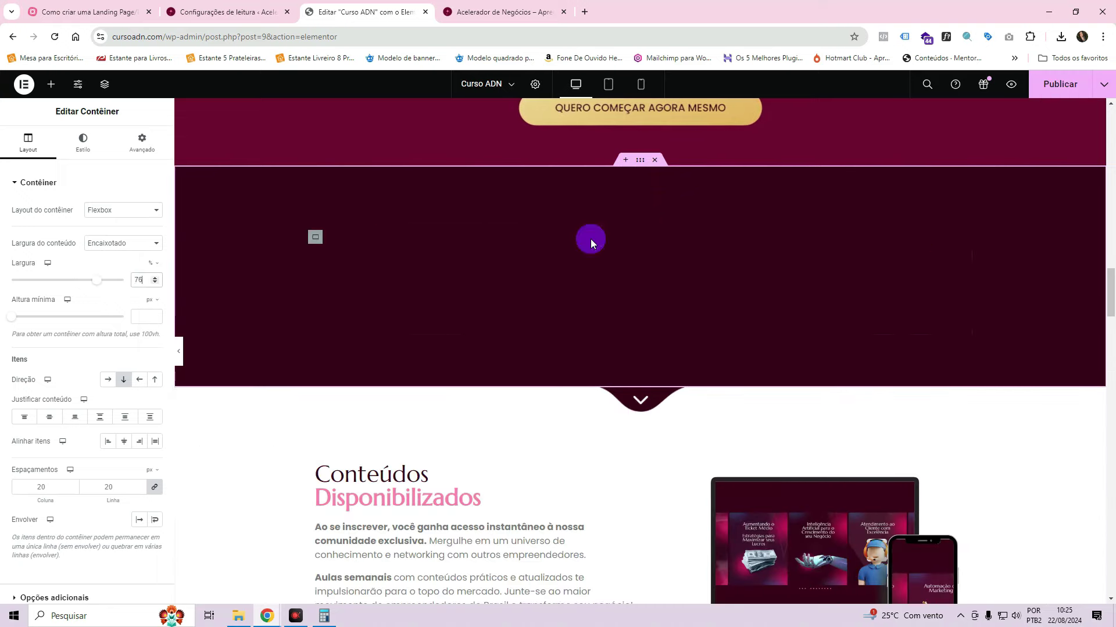
text(76)
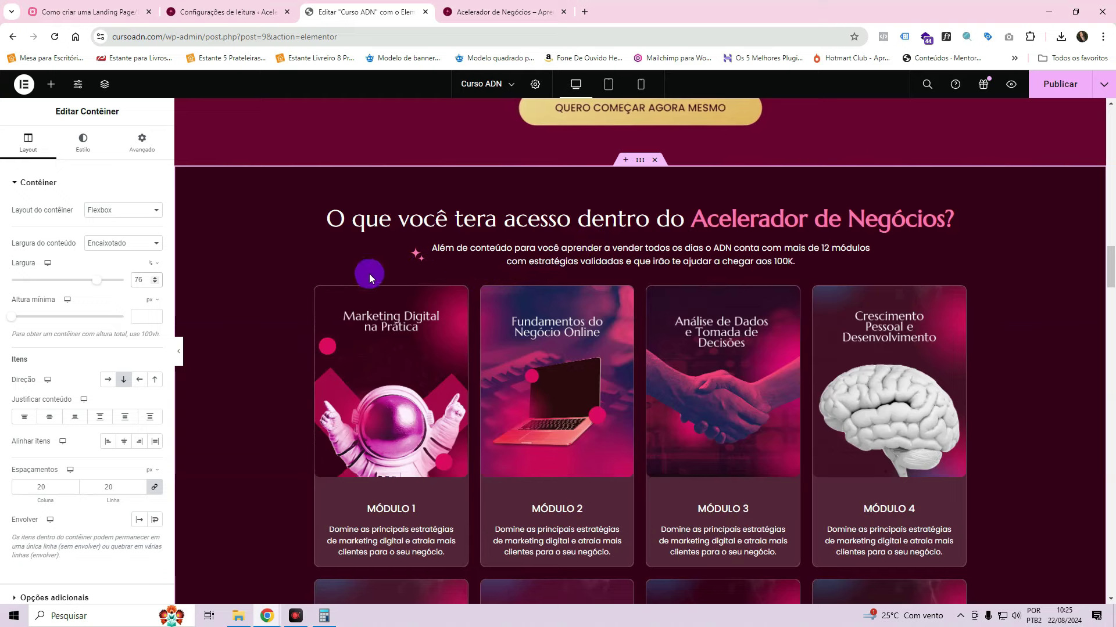
Step: Give the inner card grid gaps of 10 px between columns and 15 px between rows
scroll(660, 245, down, 2)
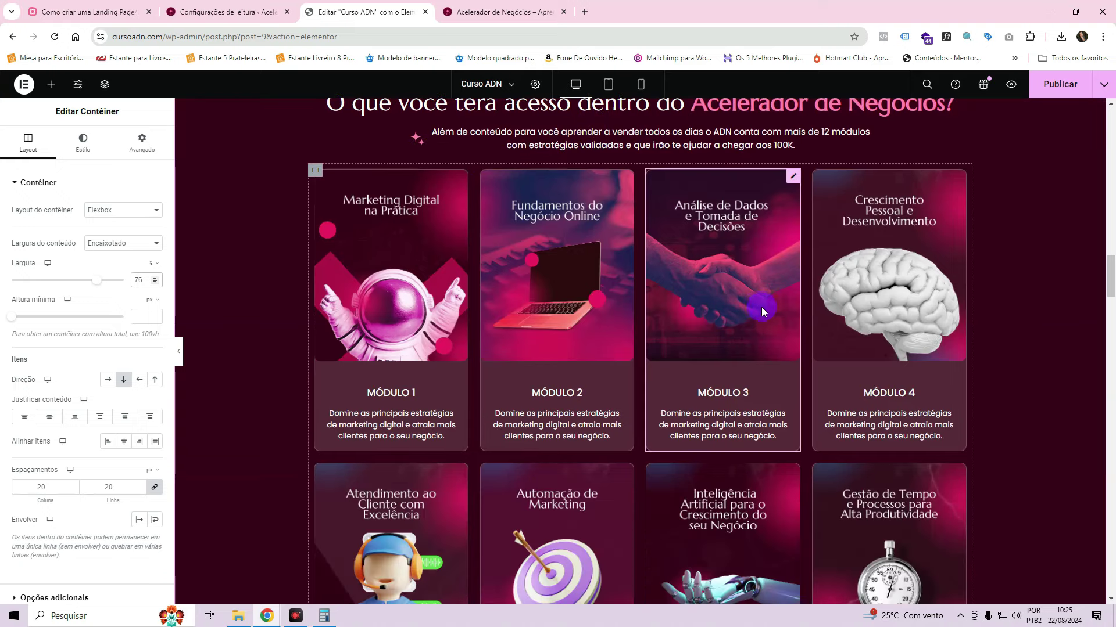
click(315, 172)
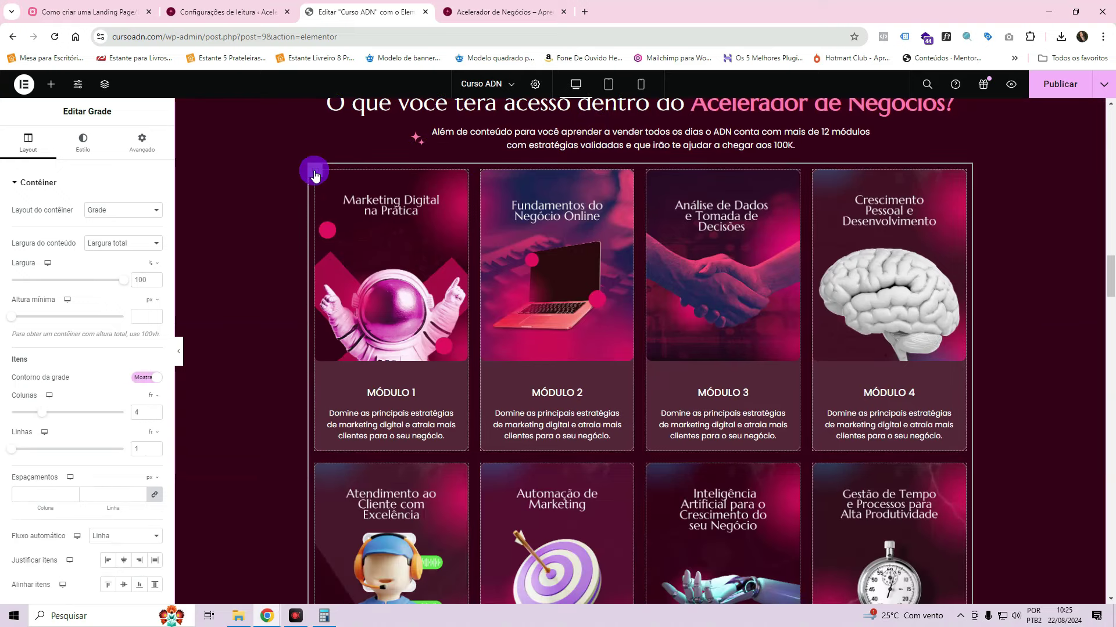
scroll(87, 407, down, 2)
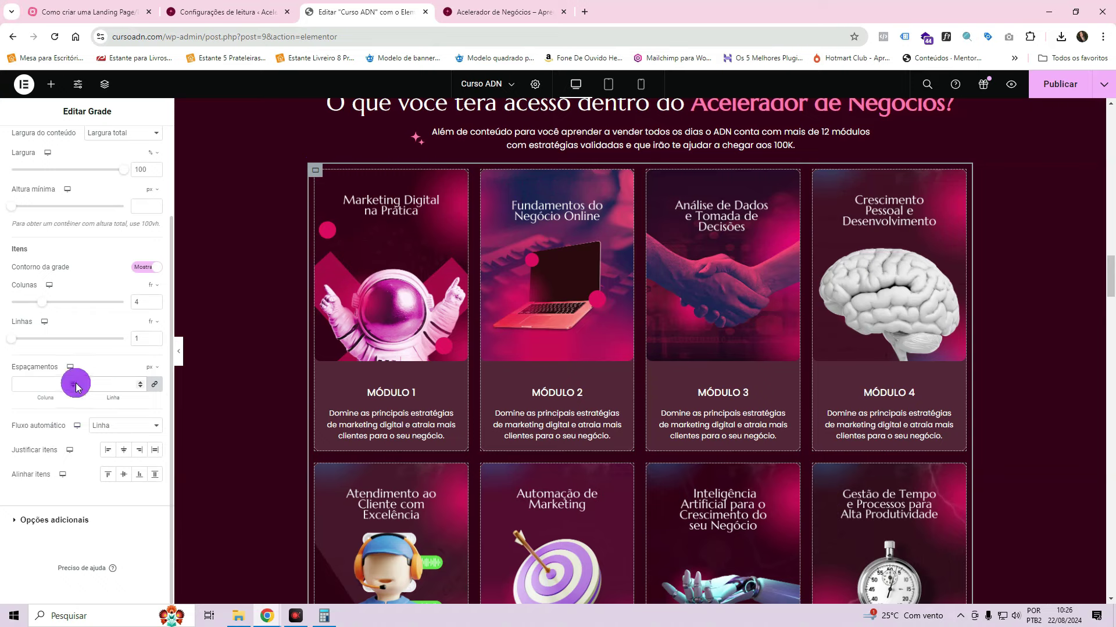
click(105, 385)
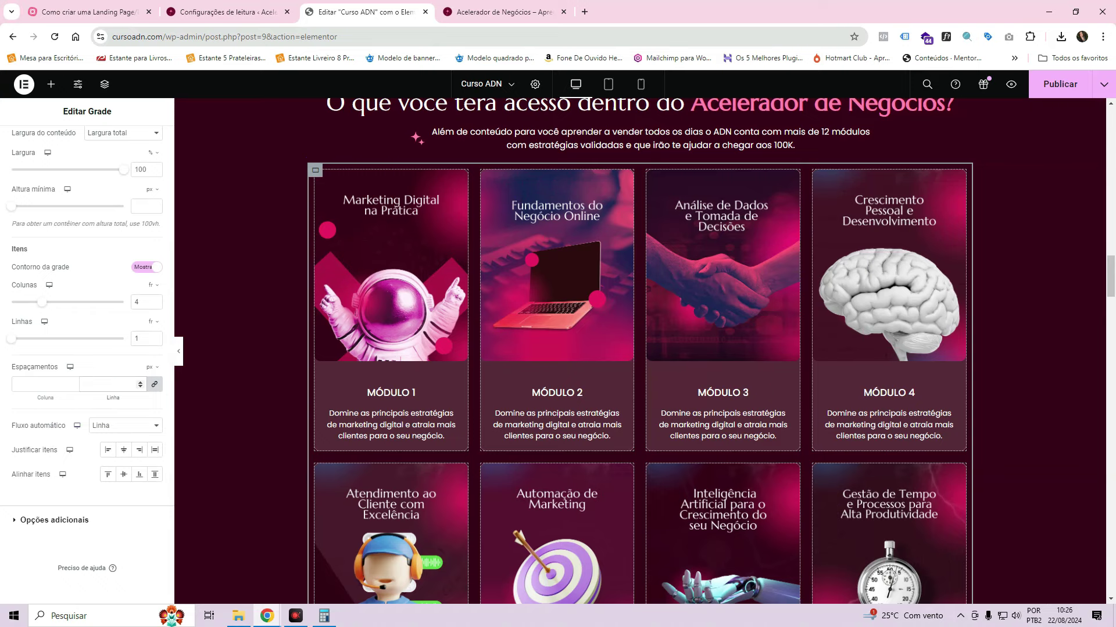
click(130, 385)
text(10)
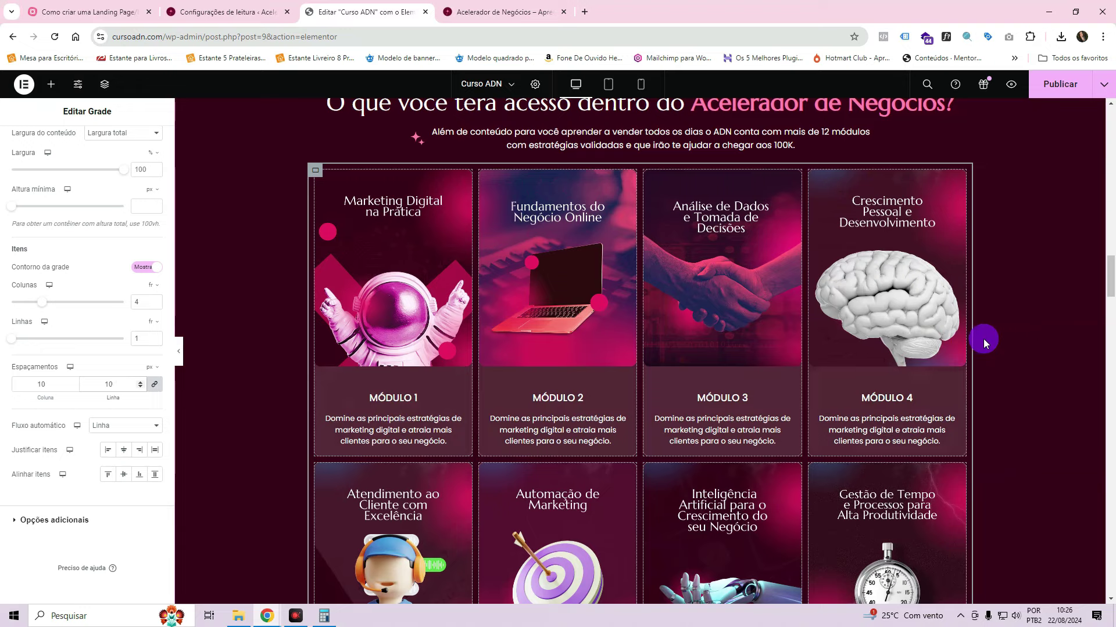
click(103, 406)
scroll(101, 383, up, 2)
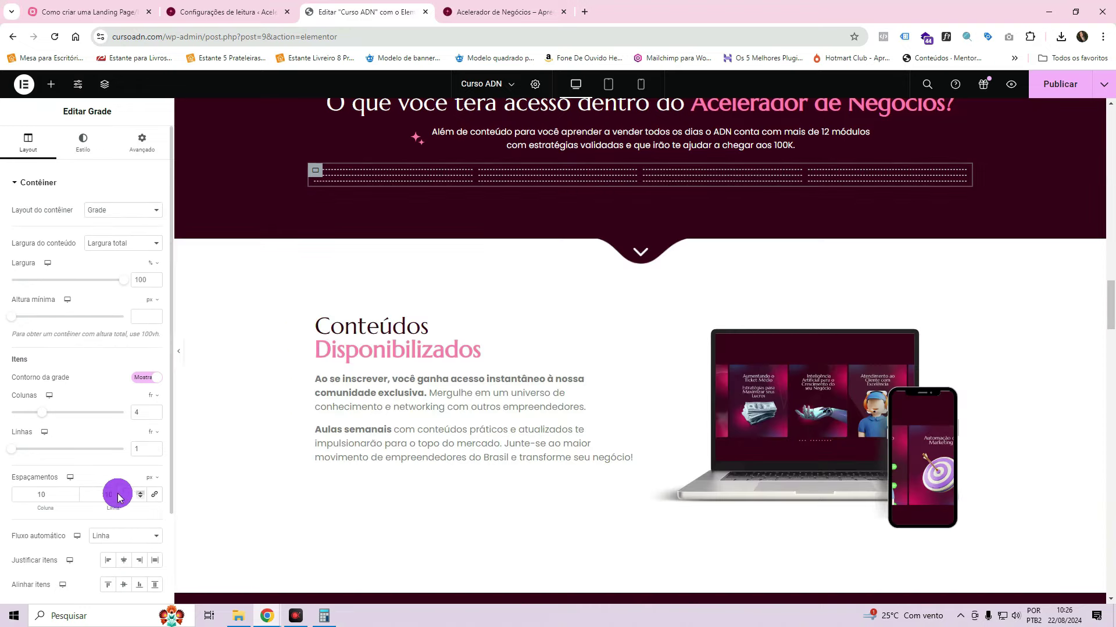
click(117, 493)
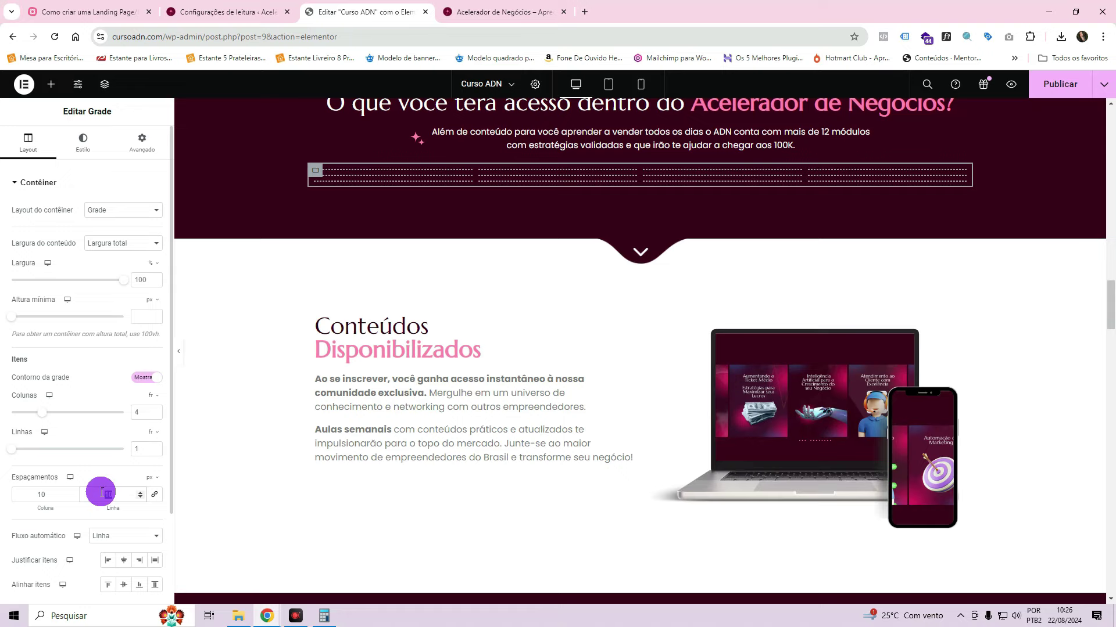
text(15)
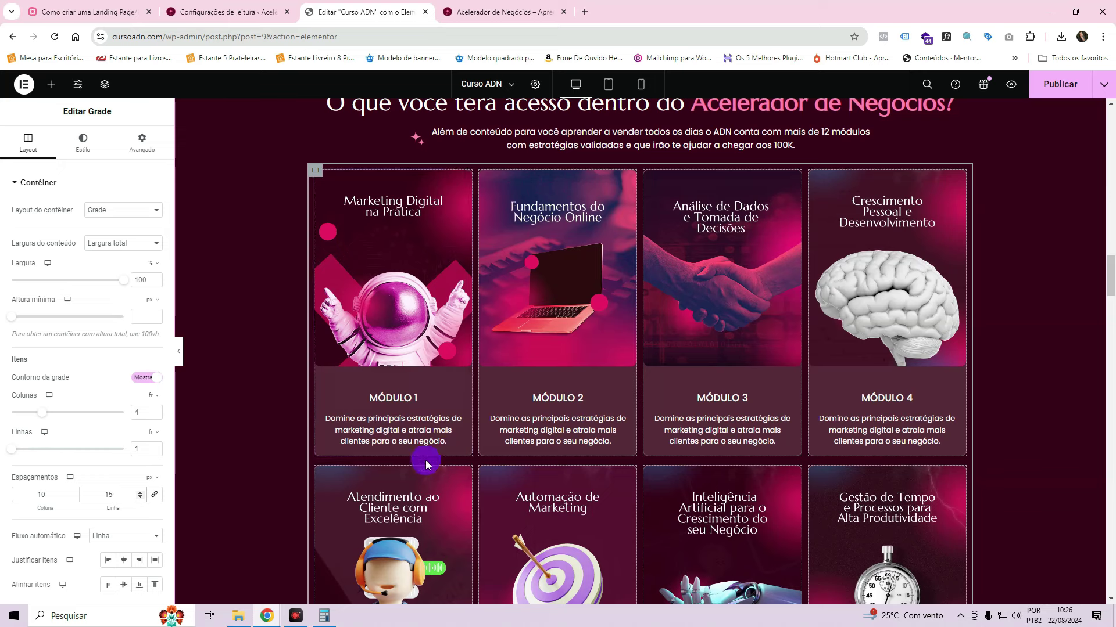
click(83, 143)
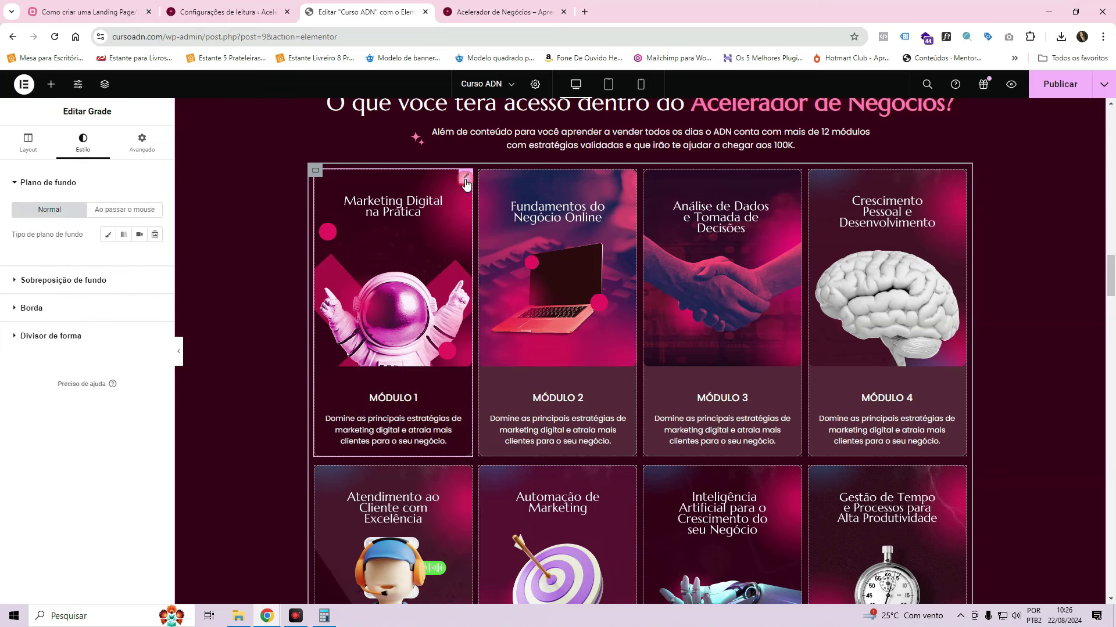
Step: Set Módulo 1's image spacing to 0 and copy the card
click(465, 179)
click(70, 147)
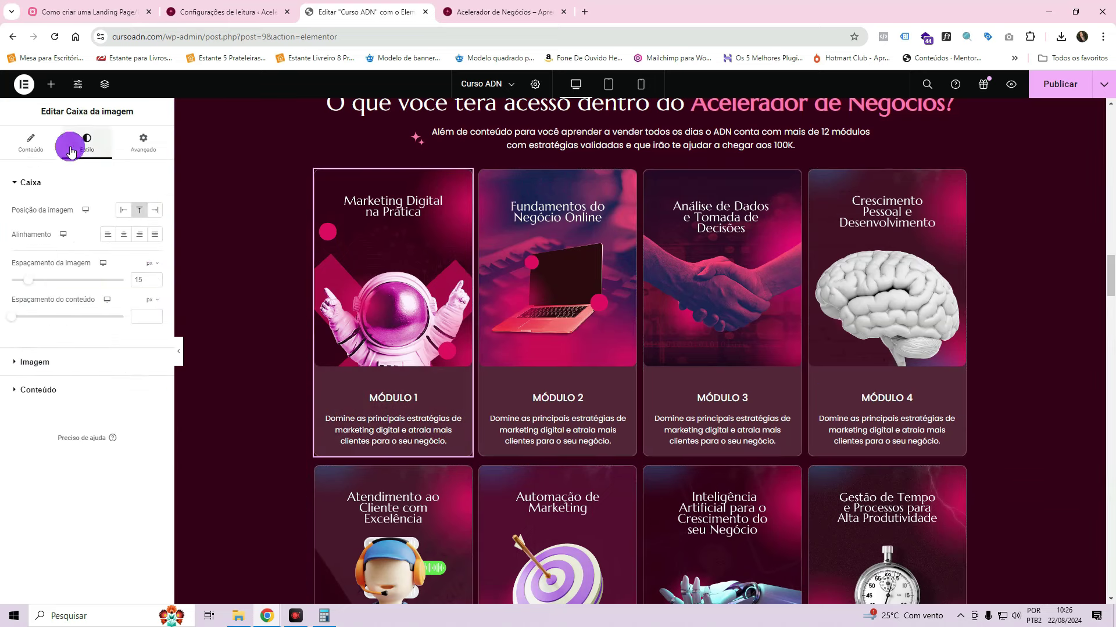
drag(32, 283, 7, 280)
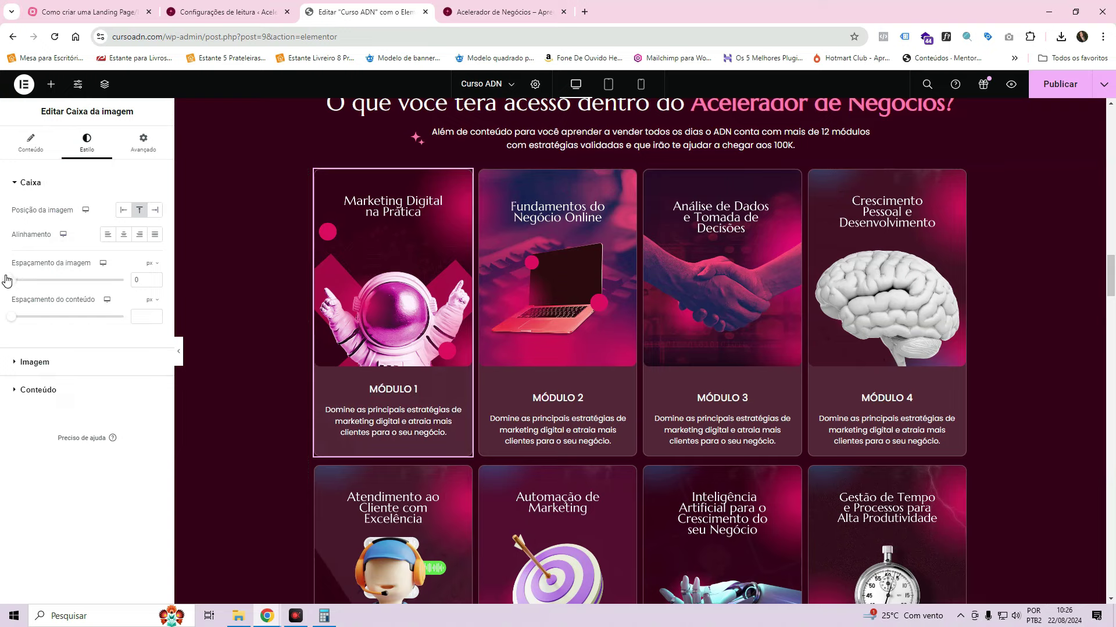
right_click(430, 295)
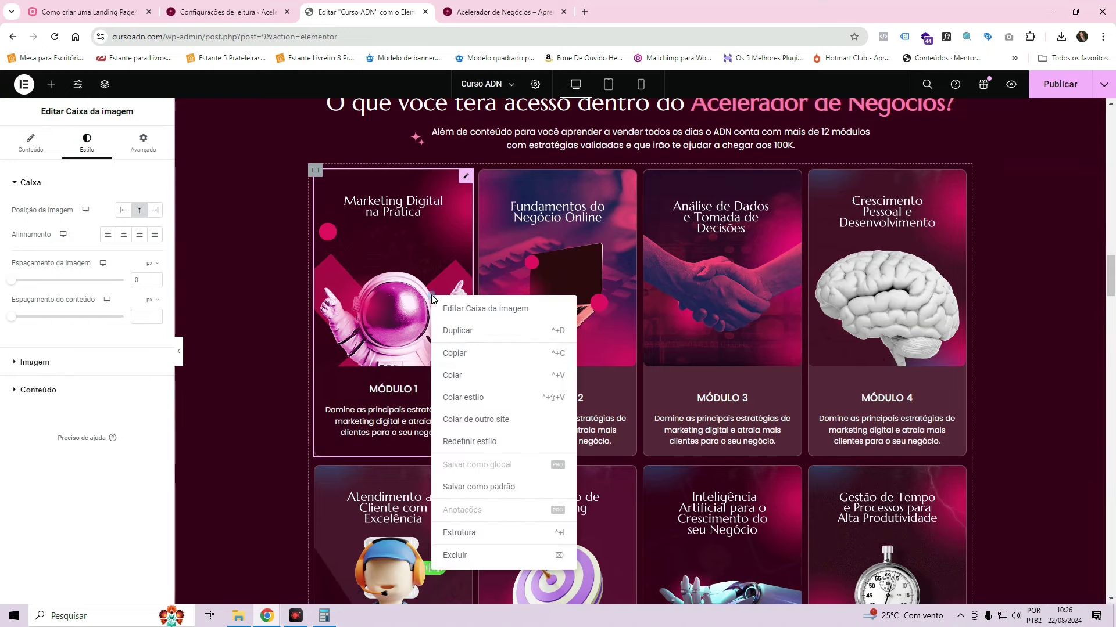
click(481, 352)
Step: Paste Módulo 1's style onto the other module cards, including Módulo 2 and Módulo 4
right_click(574, 325)
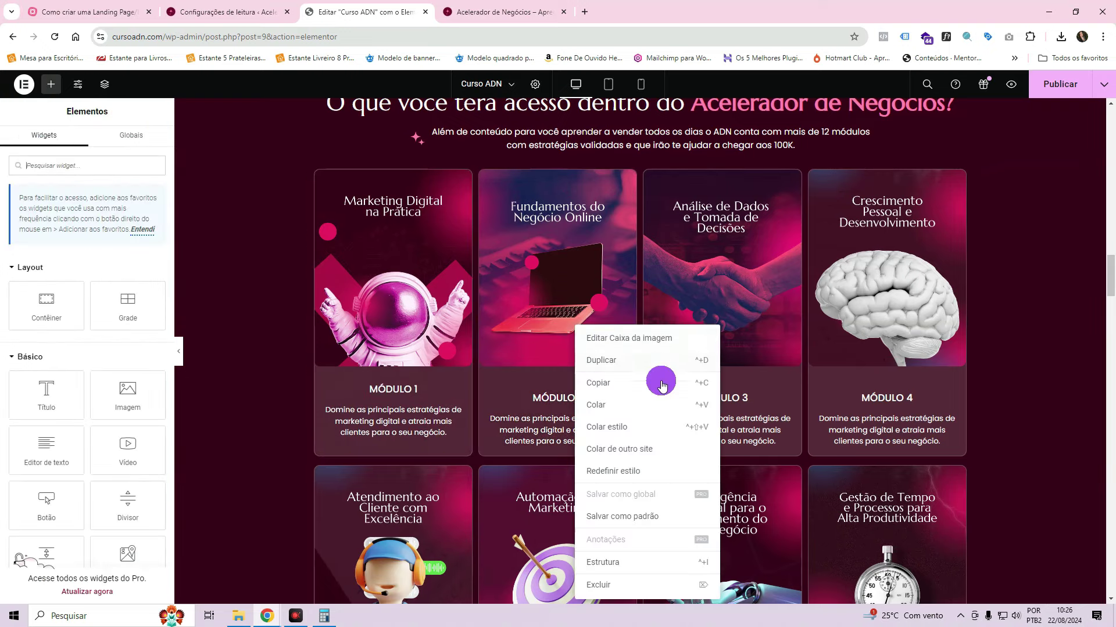
click(672, 427)
right_click(710, 375)
right_click(849, 331)
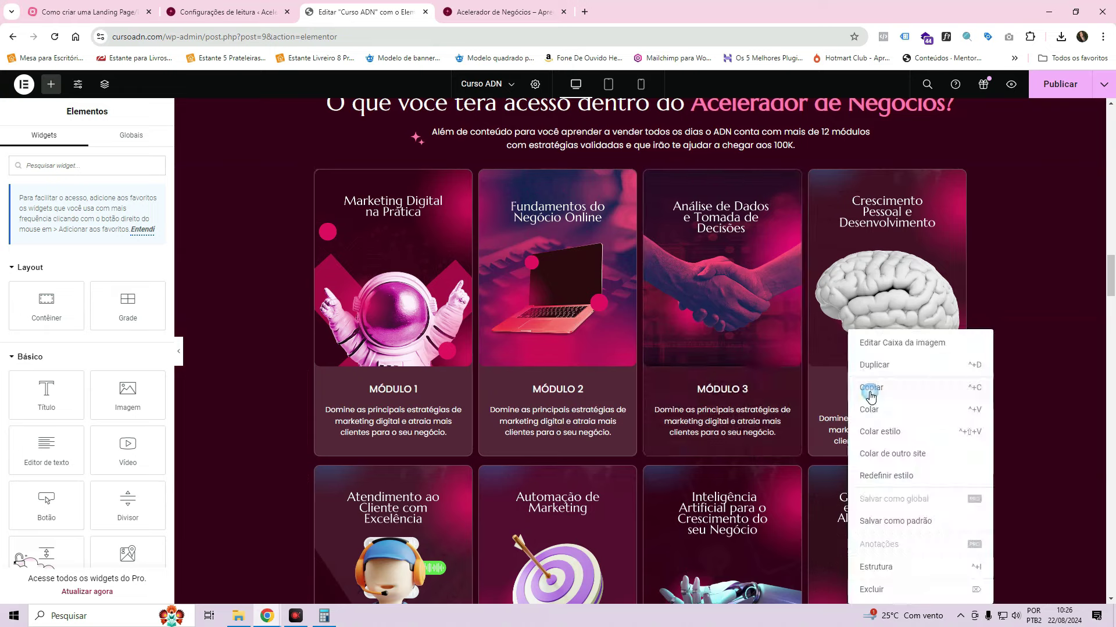
click(860, 433)
scroll(645, 405, down, 4)
right_click(394, 328)
scroll(393, 328, down, 5)
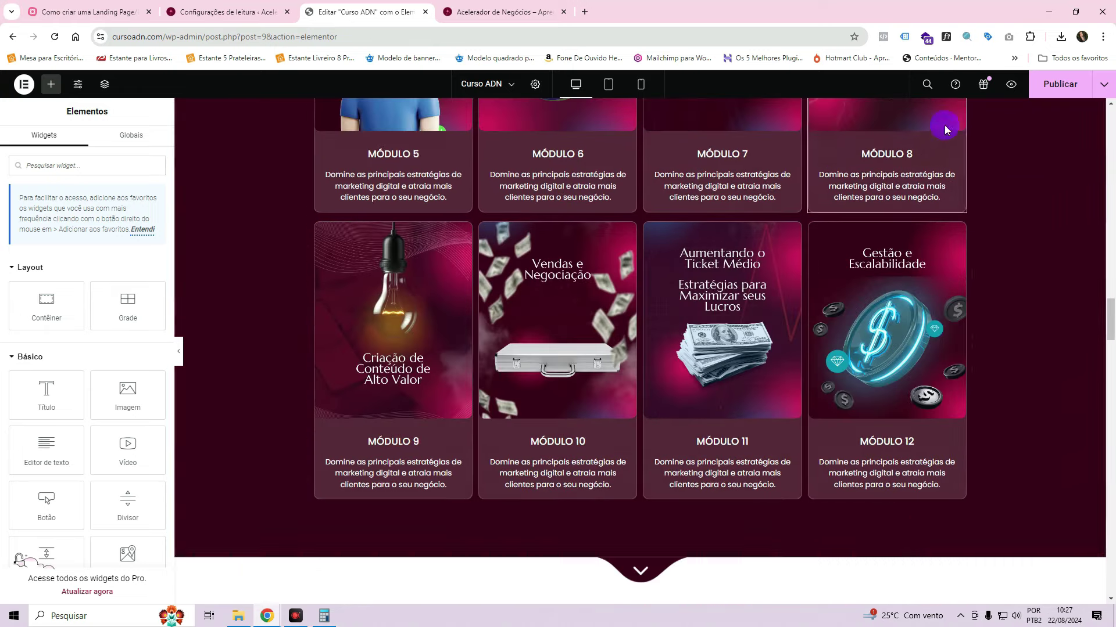
scroll(755, 371, up, 1)
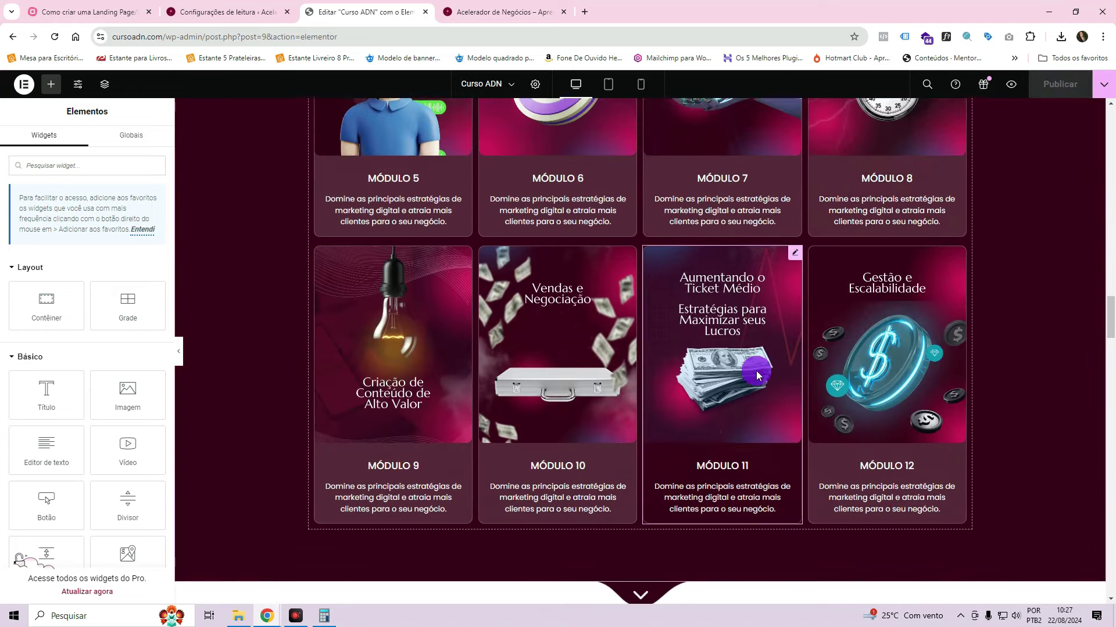
click(500, 11)
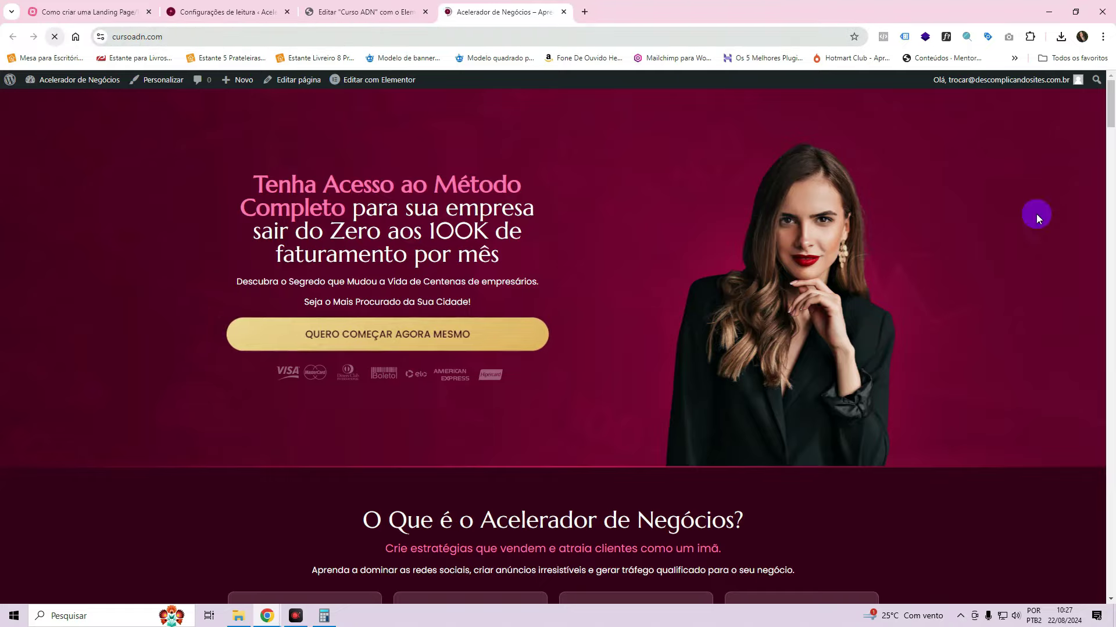
Step: Scroll the live site down to the modules grid, then go back to the Elementor editor
scroll(1036, 213, down, 15)
scroll(1015, 223, down, 14)
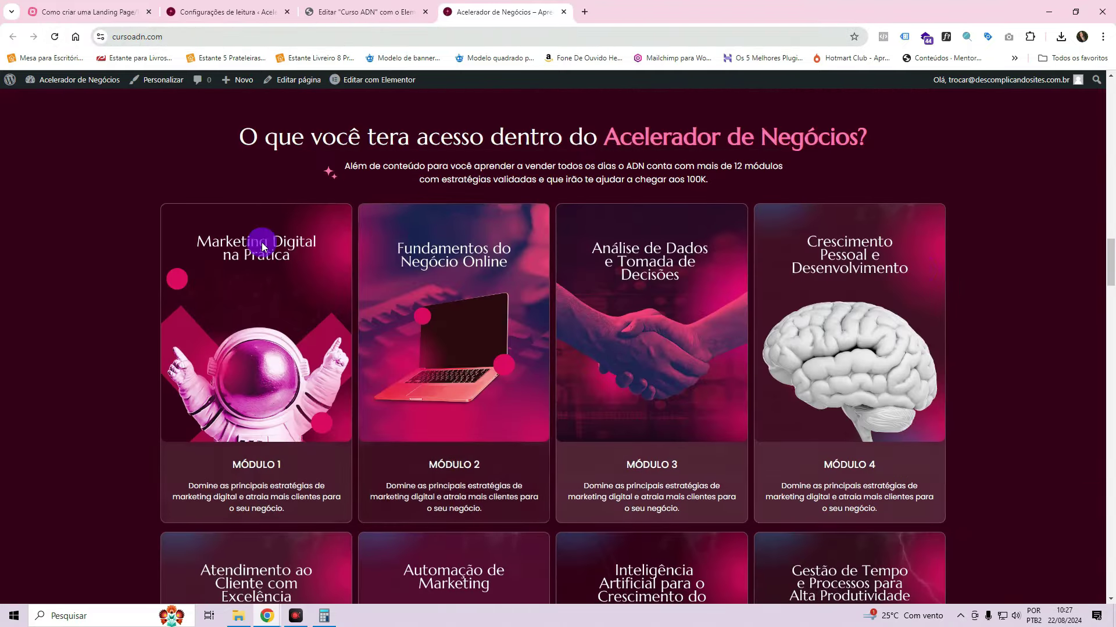
click(369, 12)
scroll(889, 366, down, 13)
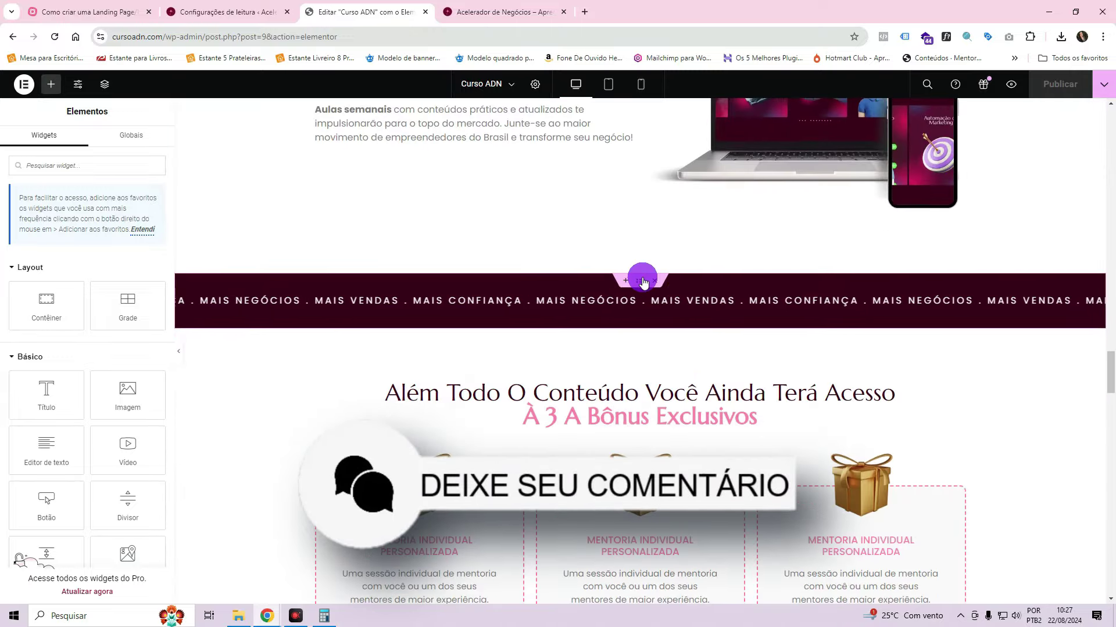
Step: Switch the marquee container's content width to Boxed and back to Full Width, then publish
click(639, 282)
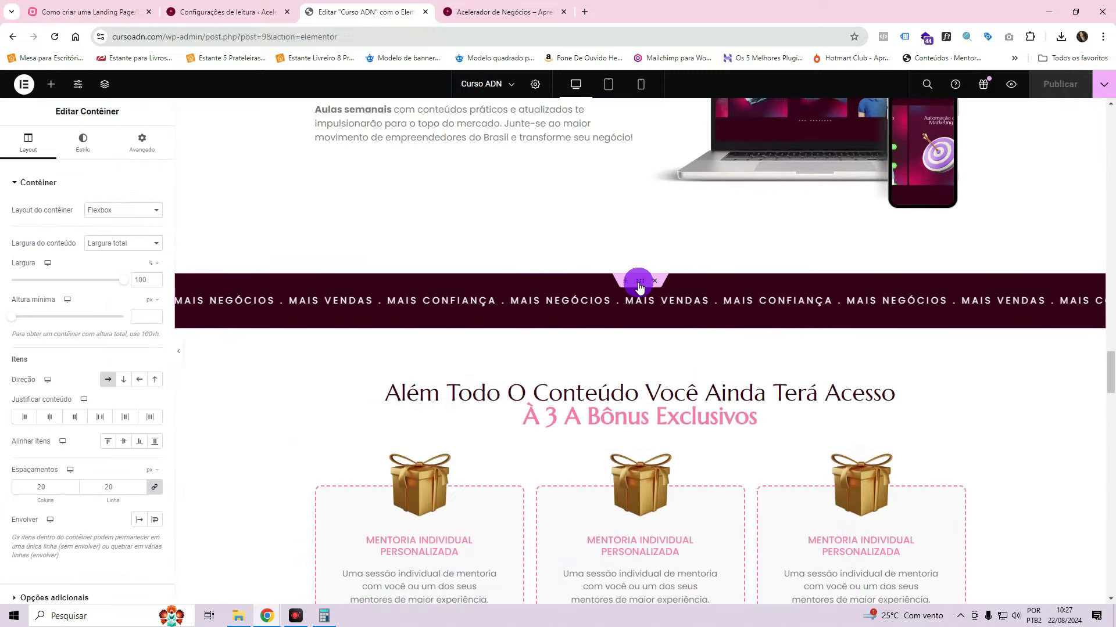
click(117, 243)
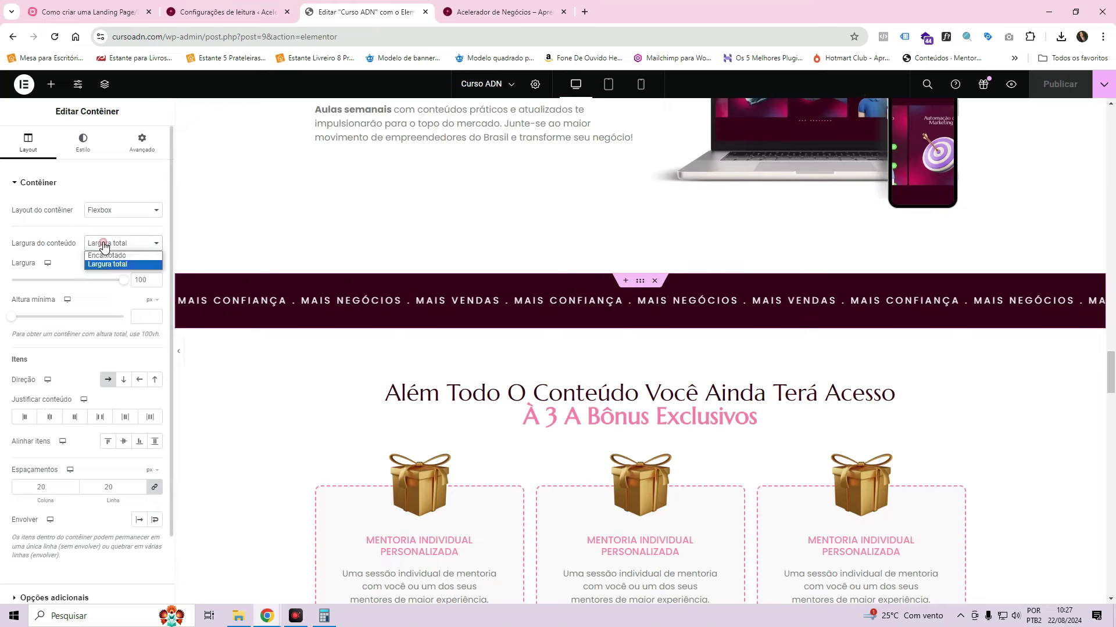
click(114, 258)
click(110, 243)
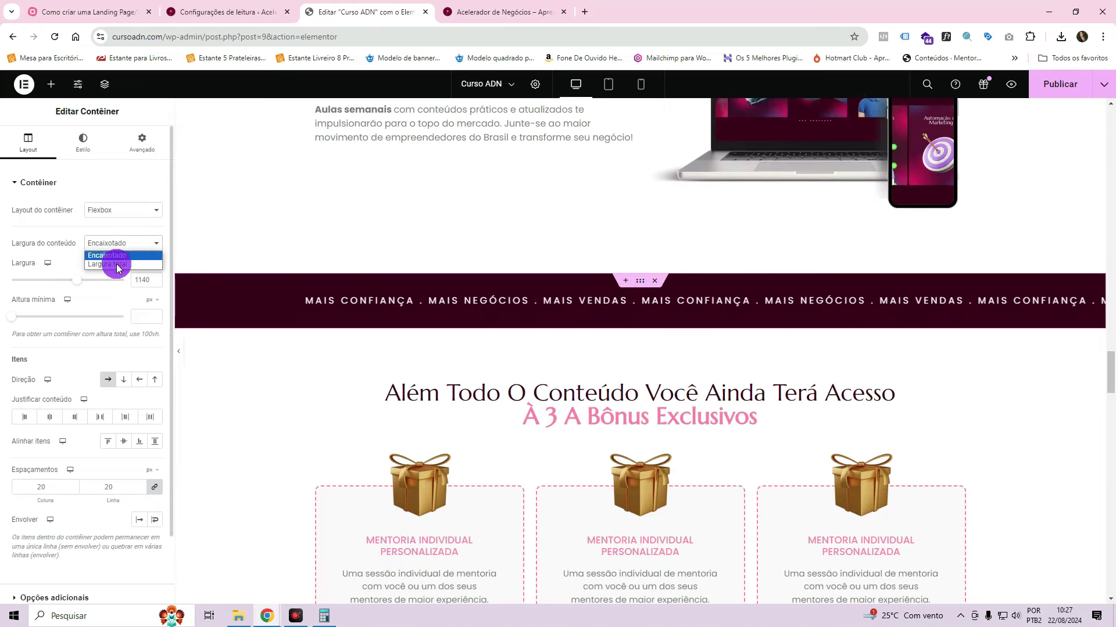
click(117, 265)
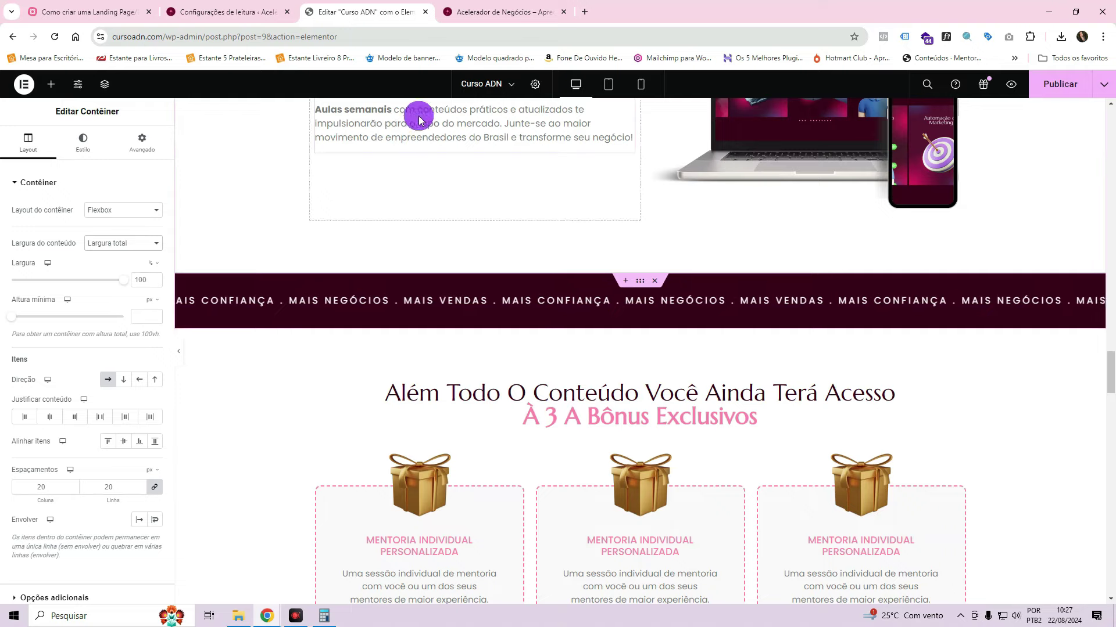
click(1062, 86)
scroll(605, 334, down, 15)
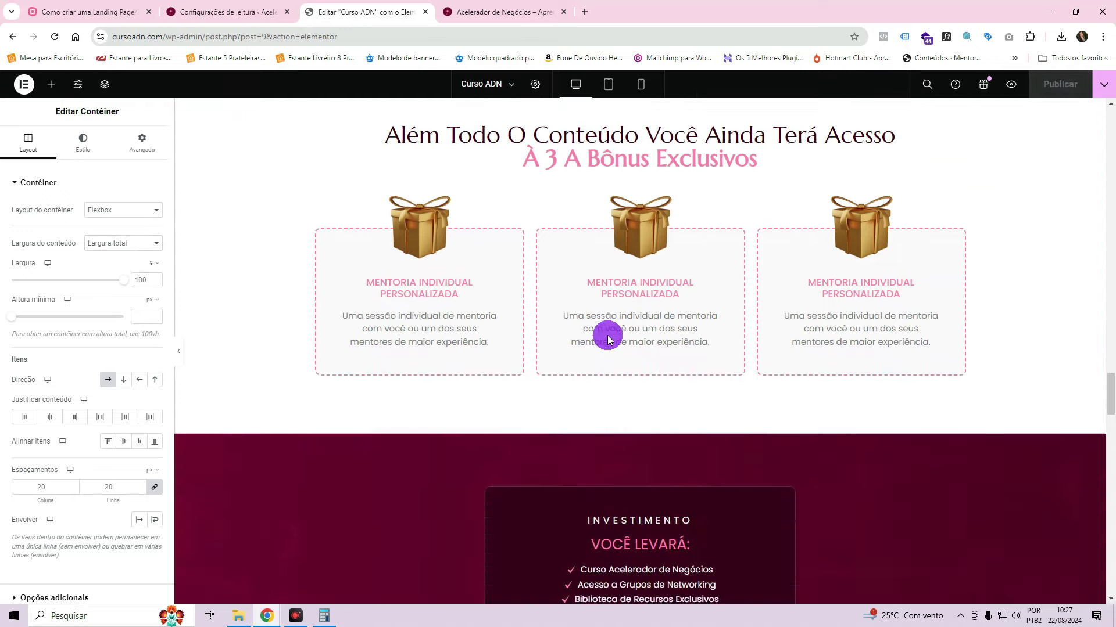
click(100, 13)
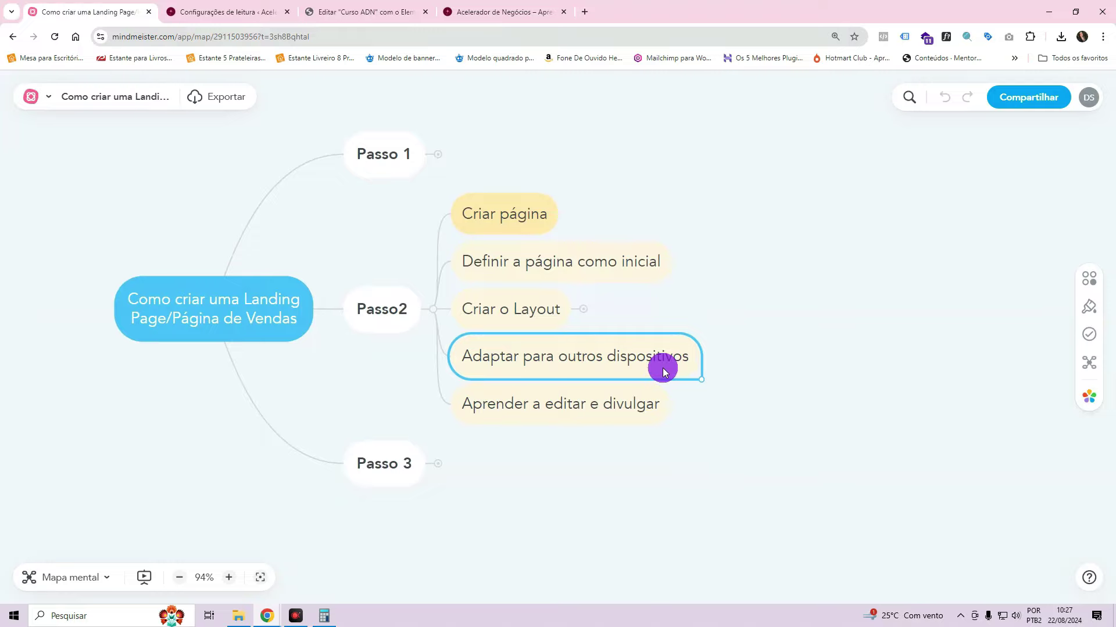
Step: Scroll through the live site's hero and module sections, then return to Elementor
click(501, 12)
scroll(693, 285, up, 7)
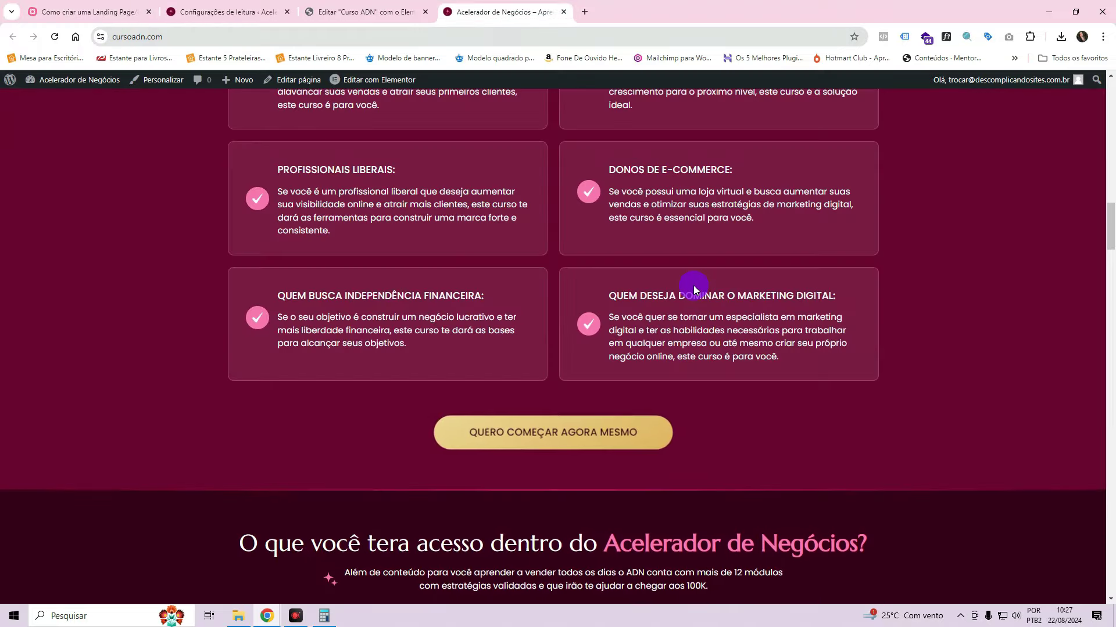
scroll(694, 289, down, 7)
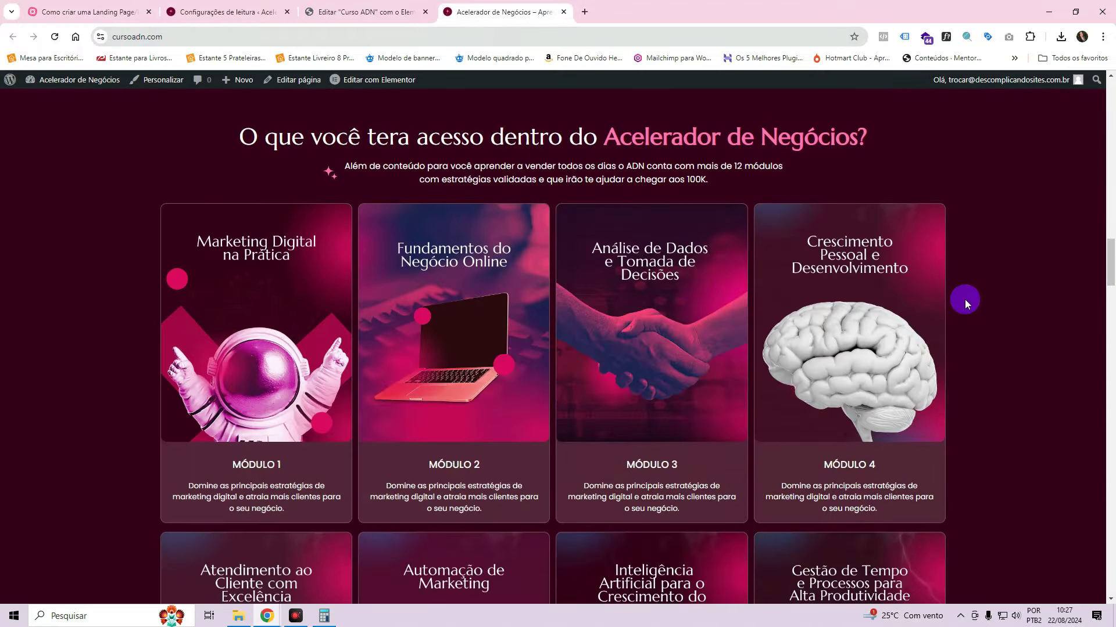
scroll(964, 298, up, 15)
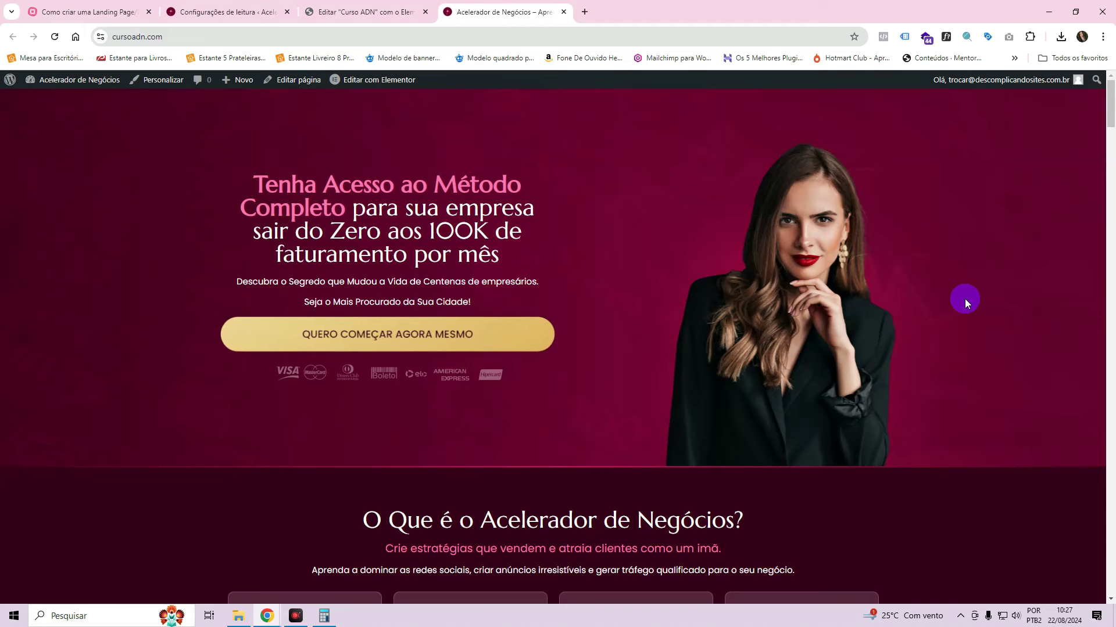
scroll(758, 238, down, 7)
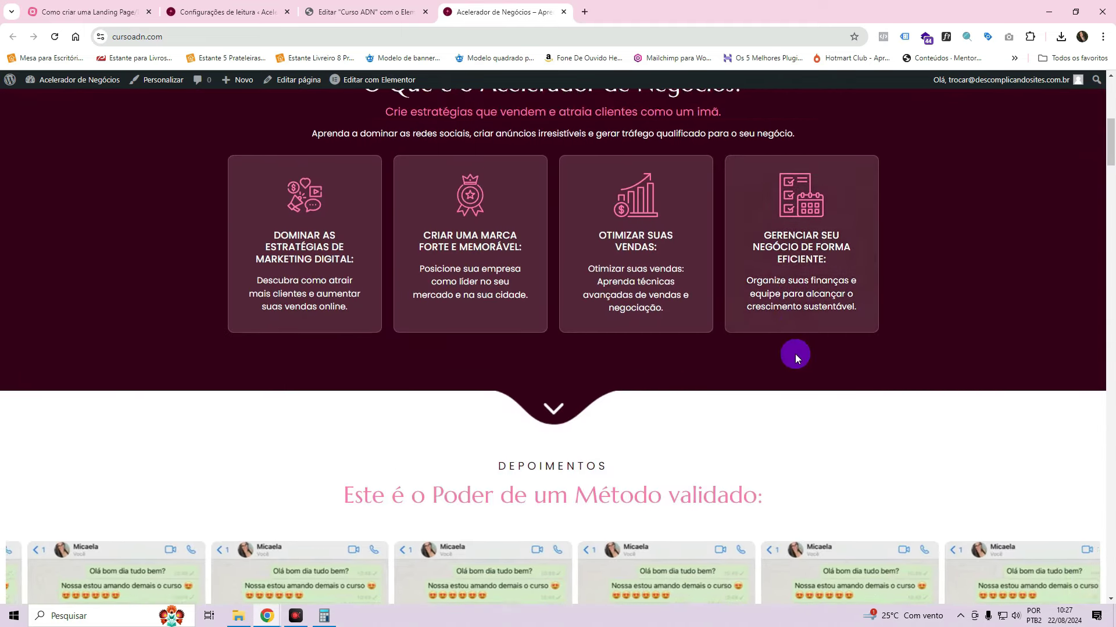
scroll(795, 355, up, 2)
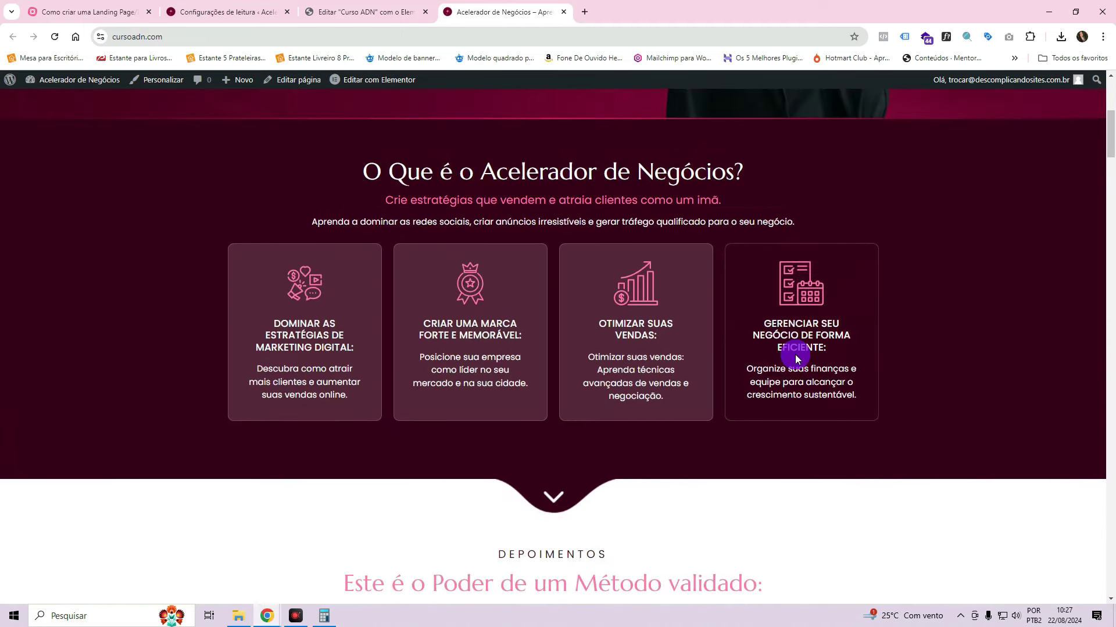
click(383, 4)
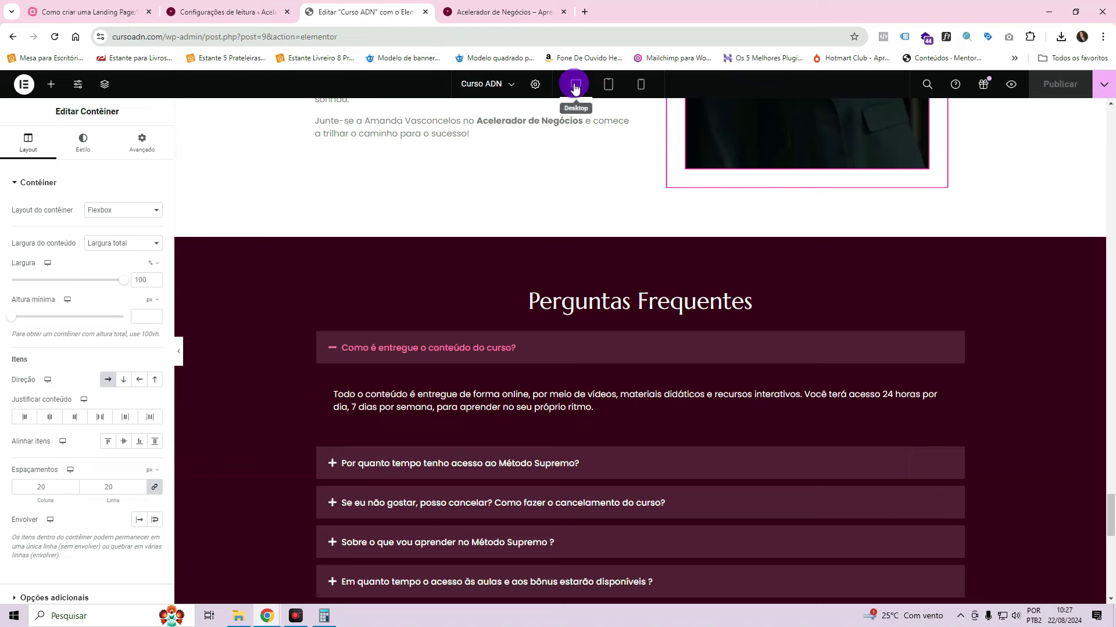
Step: Compare tablet and mobile previews, select the hero container, and settle on tablet view
click(605, 86)
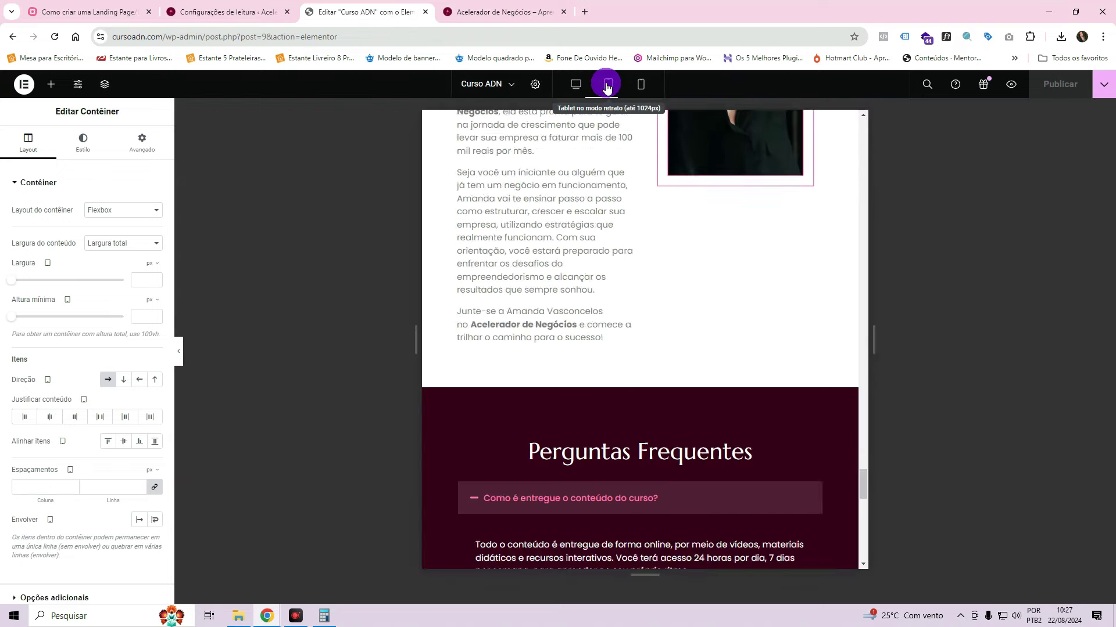
scroll(627, 295, up, 20)
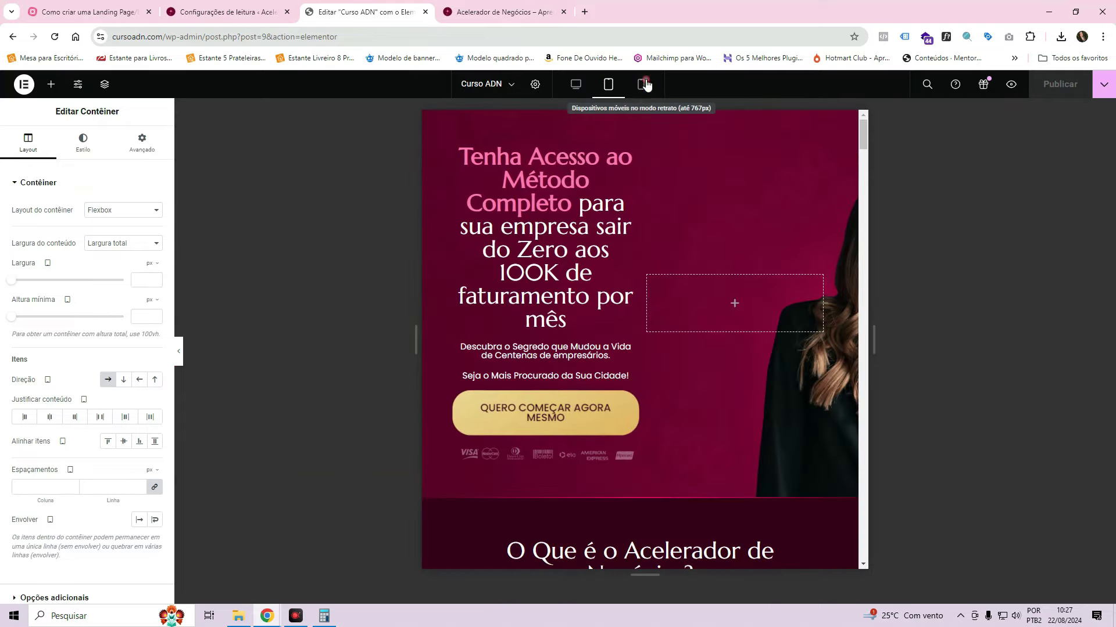
click(645, 85)
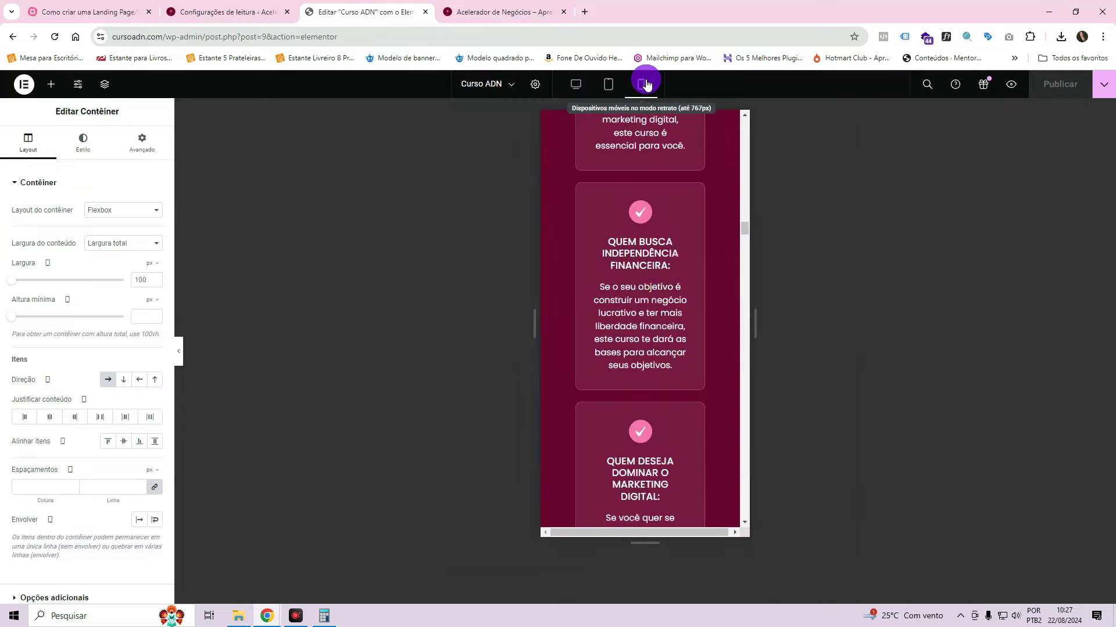
click(607, 86)
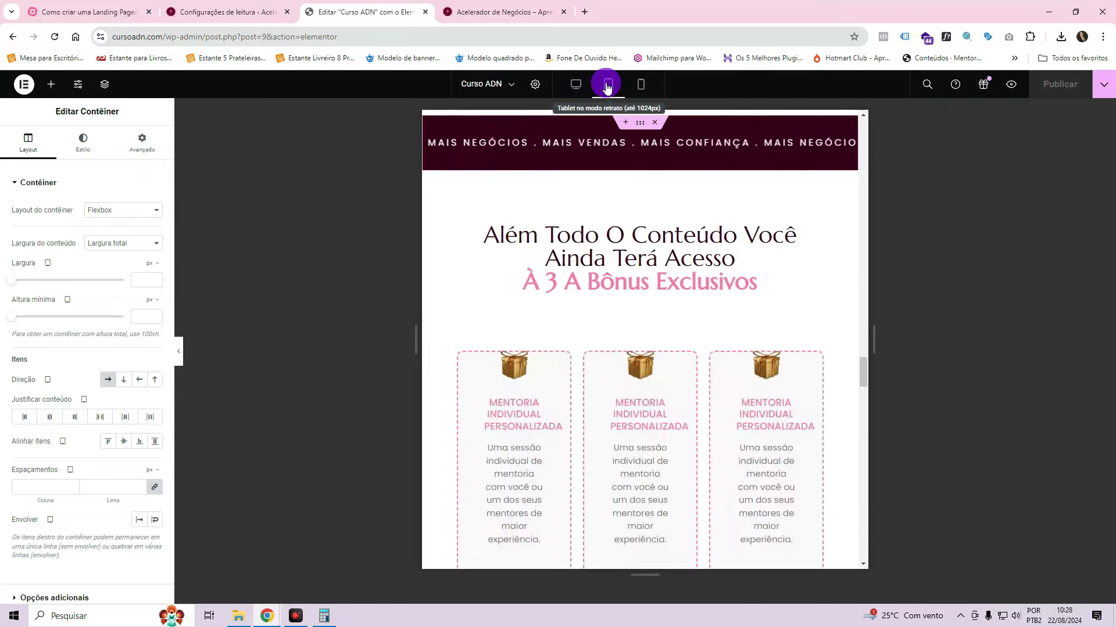
scroll(681, 277, up, 8)
scroll(683, 278, up, 15)
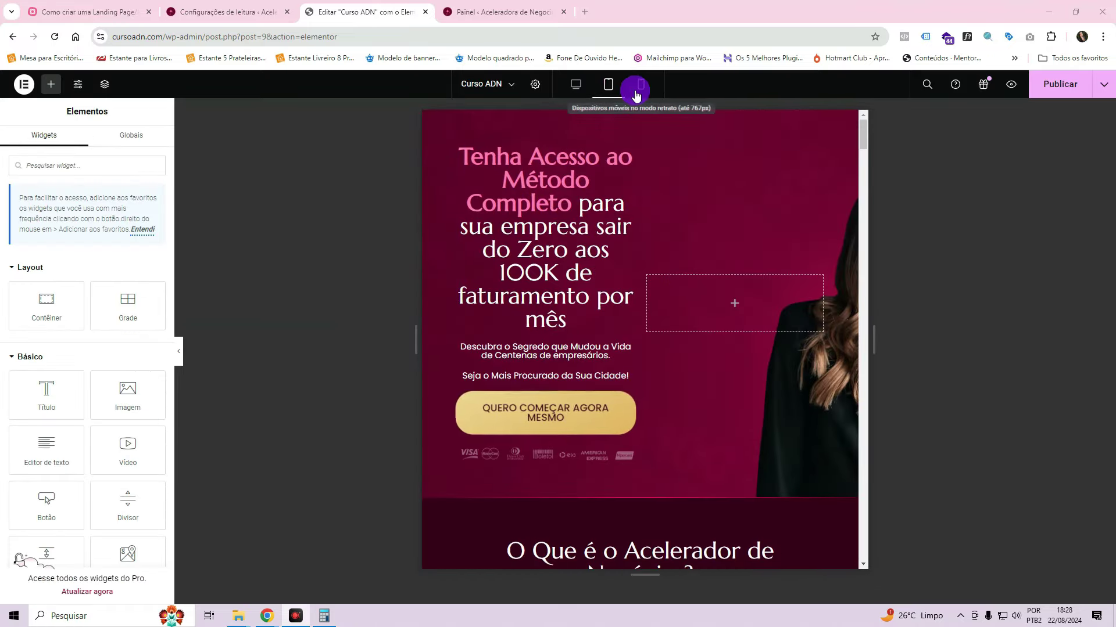
click(639, 86)
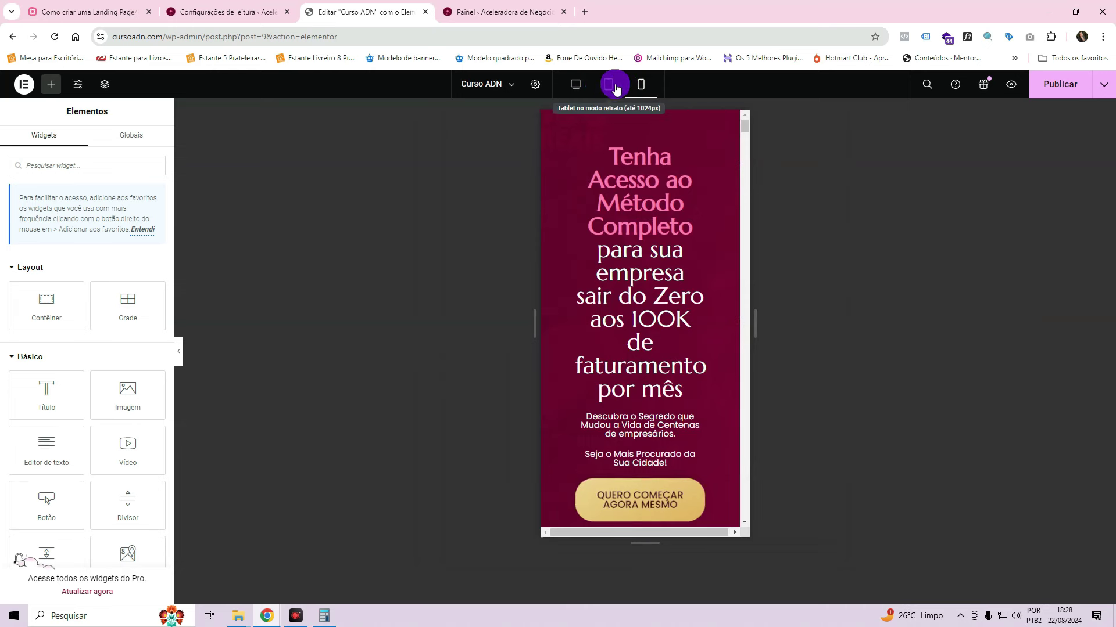
click(607, 87)
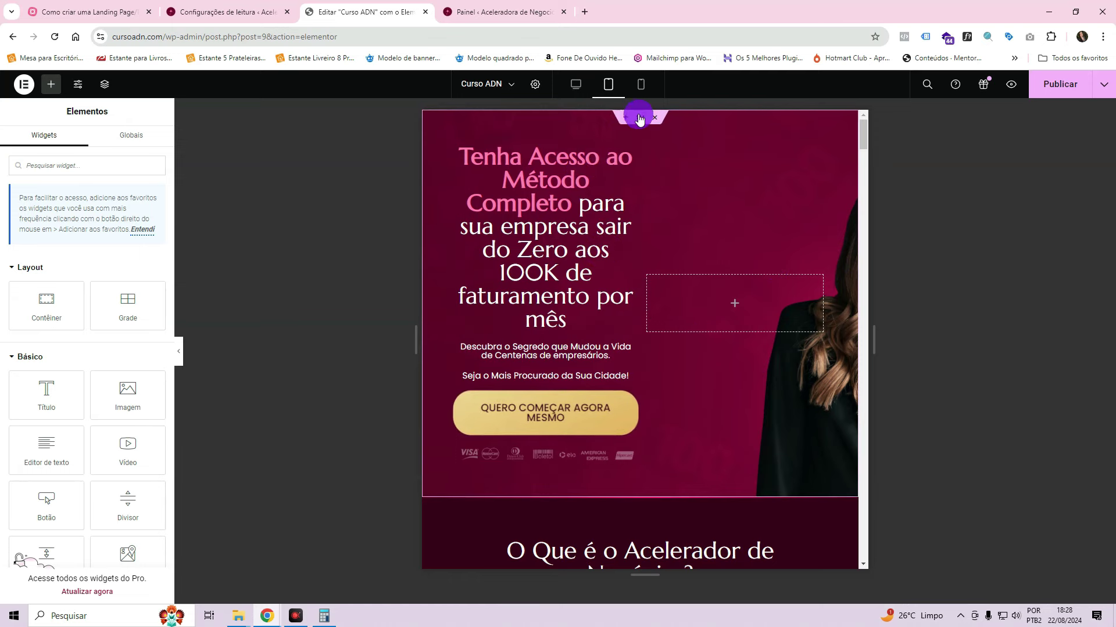
click(423, 353)
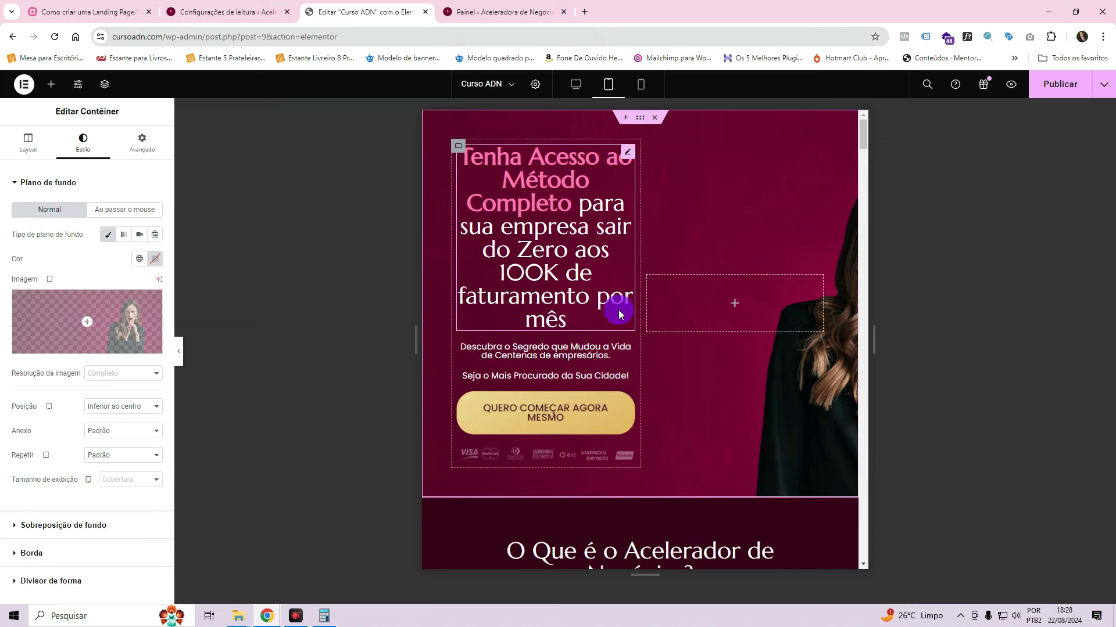
click(574, 93)
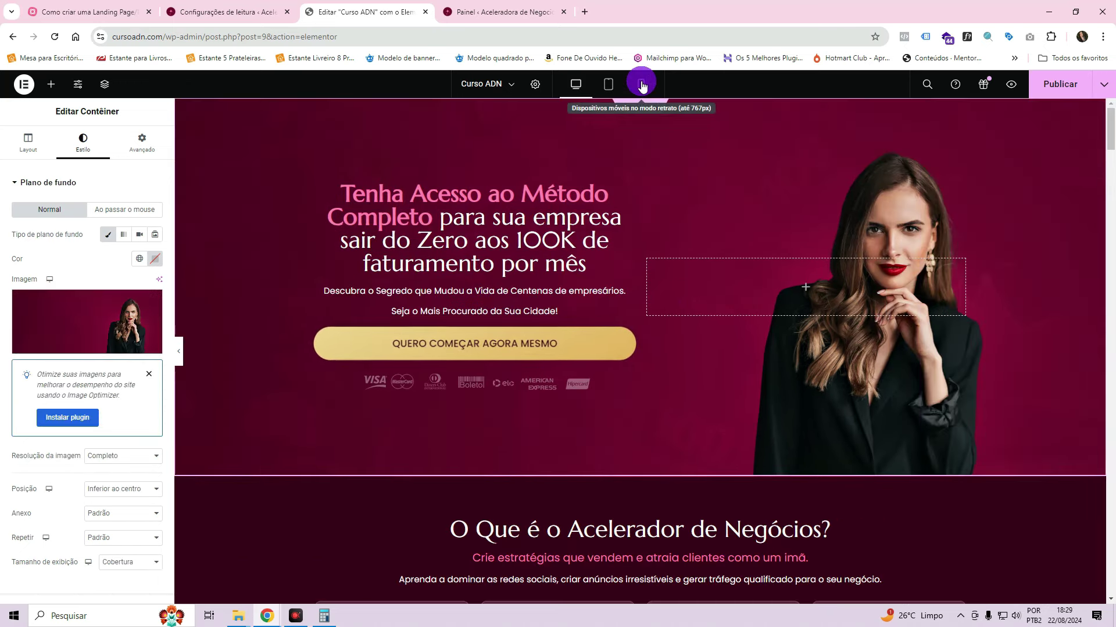
click(608, 84)
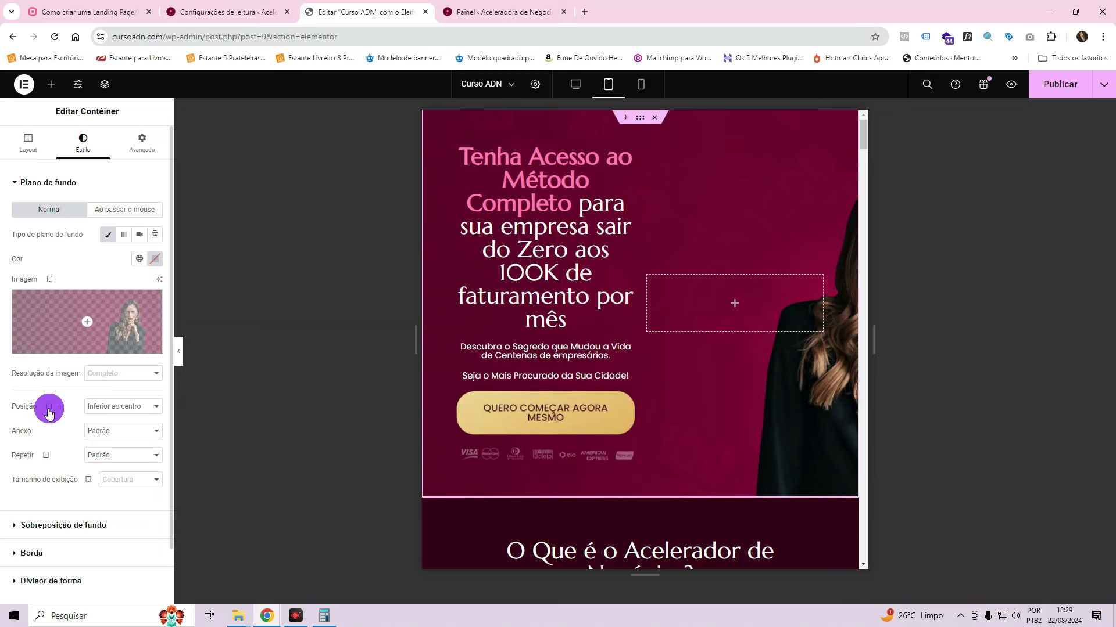
Step: Try Superior à direita and Superior ao centro, then set the tablet background position to Inferior à esquerda
click(655, 117)
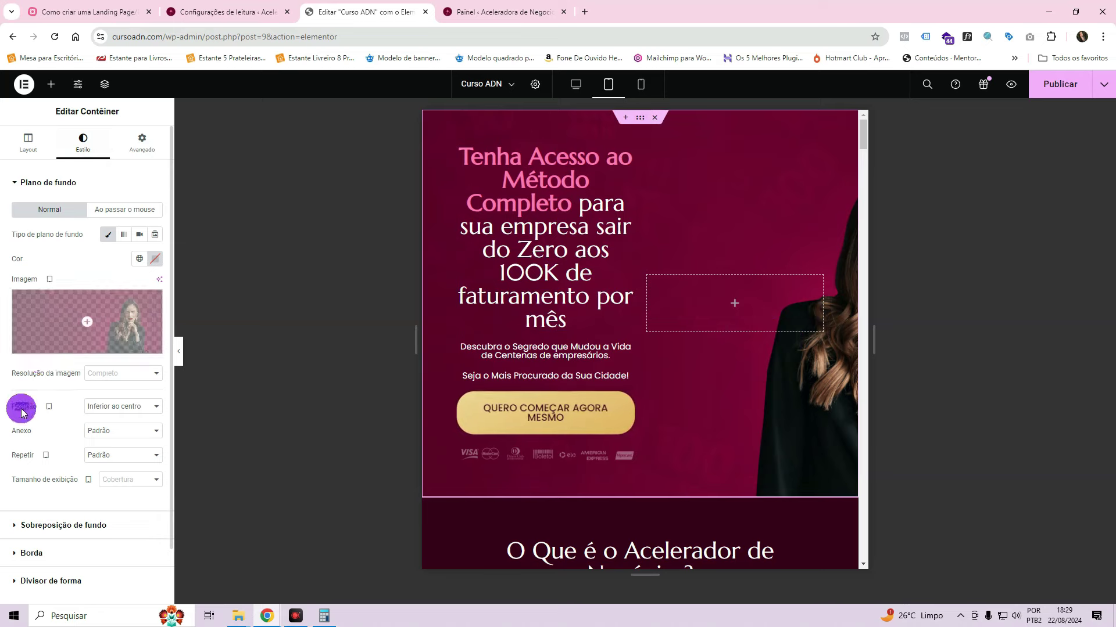
click(127, 407)
click(127, 477)
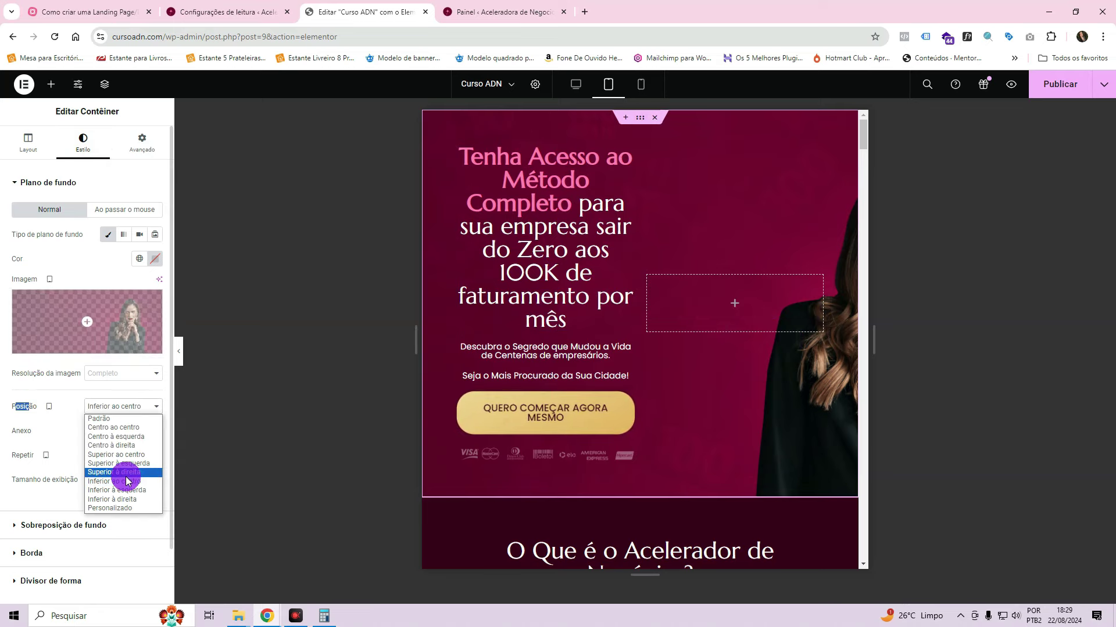
click(117, 407)
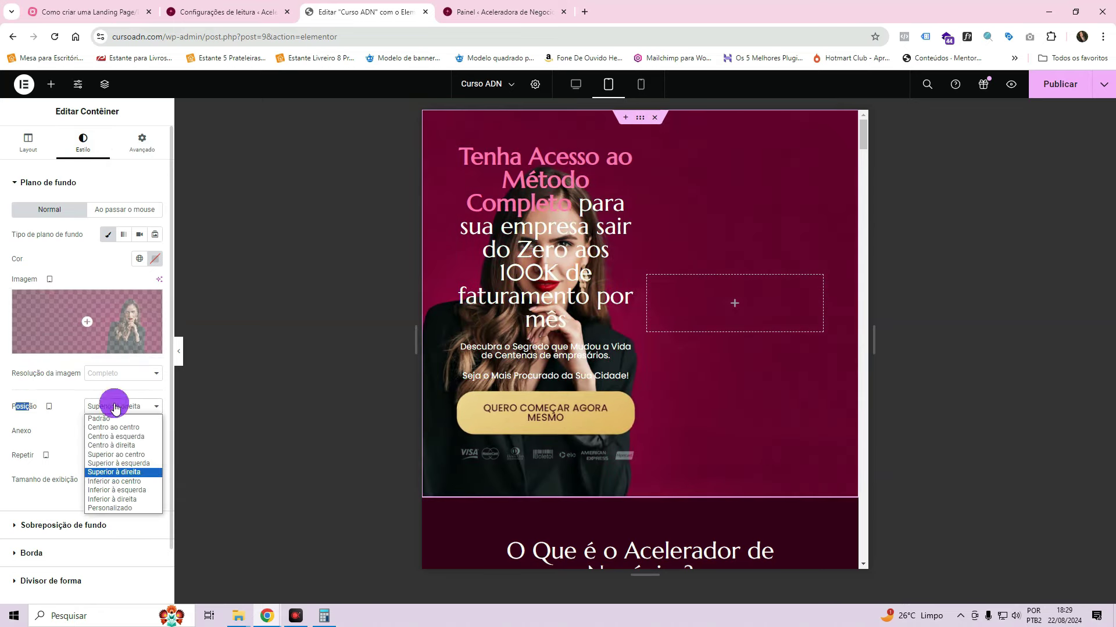
click(127, 456)
click(119, 490)
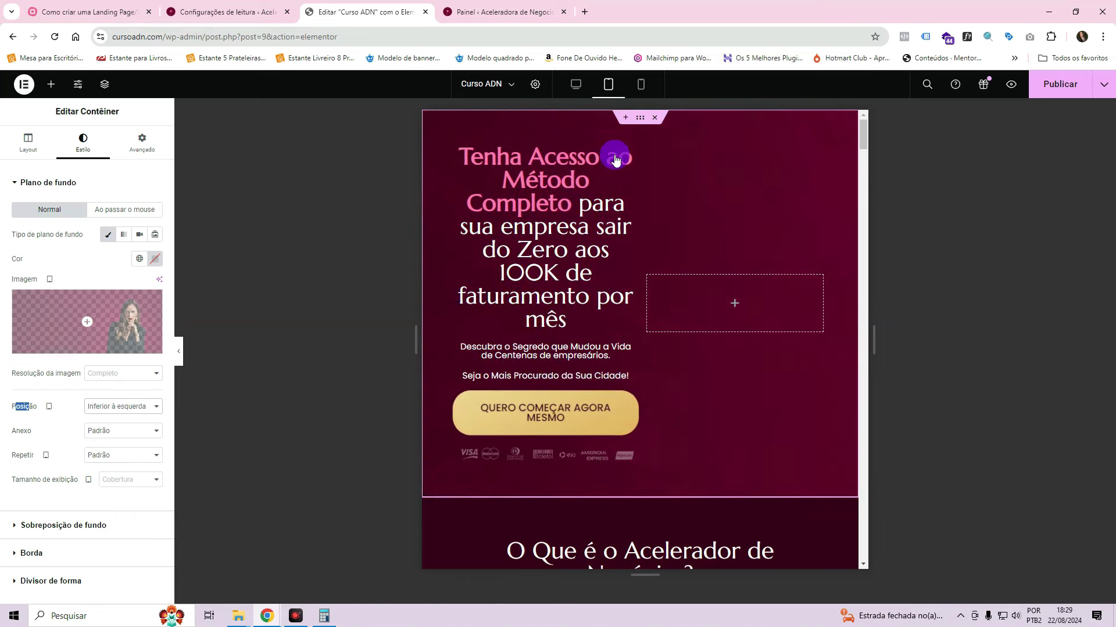
Step: Go to canva.com and create a custom-size 1200 × 600 px design
click(584, 13)
text(canva.com)
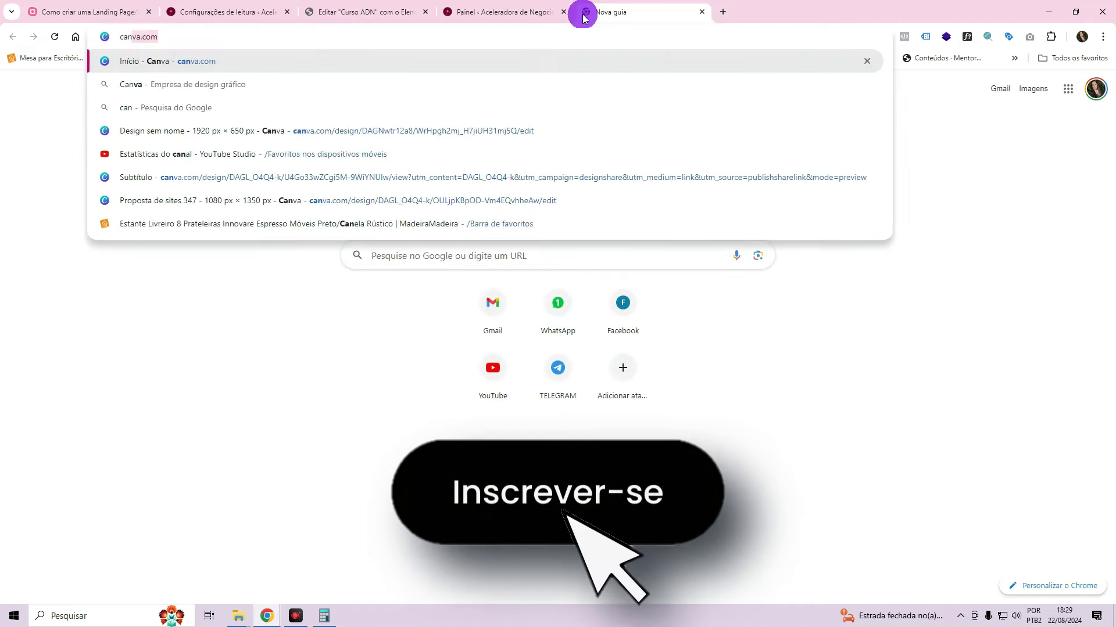
key(Return)
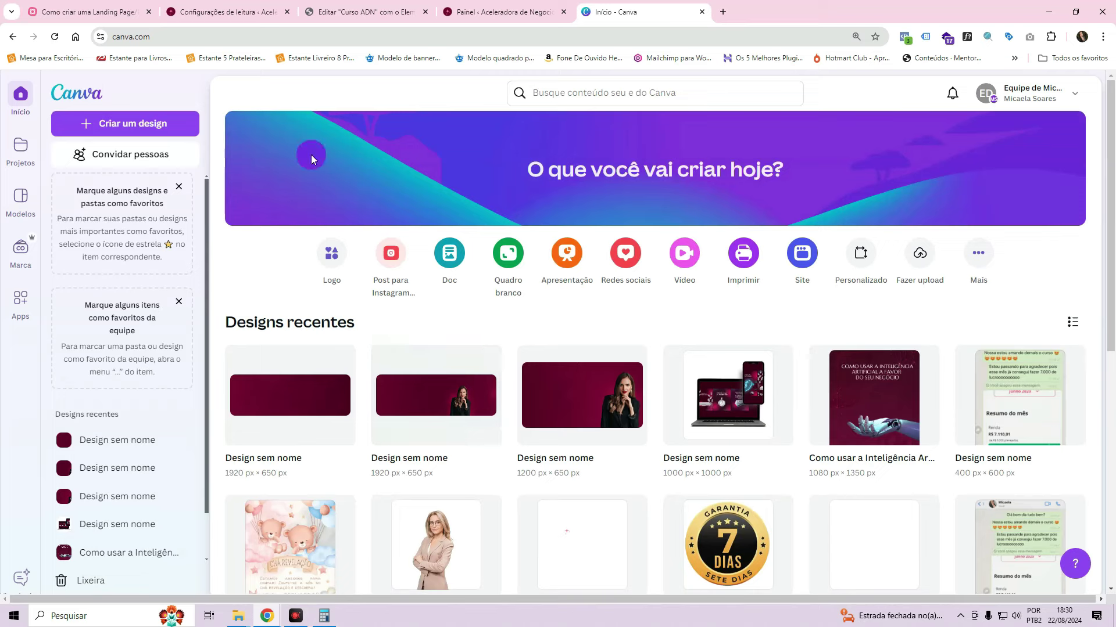
click(163, 124)
click(302, 403)
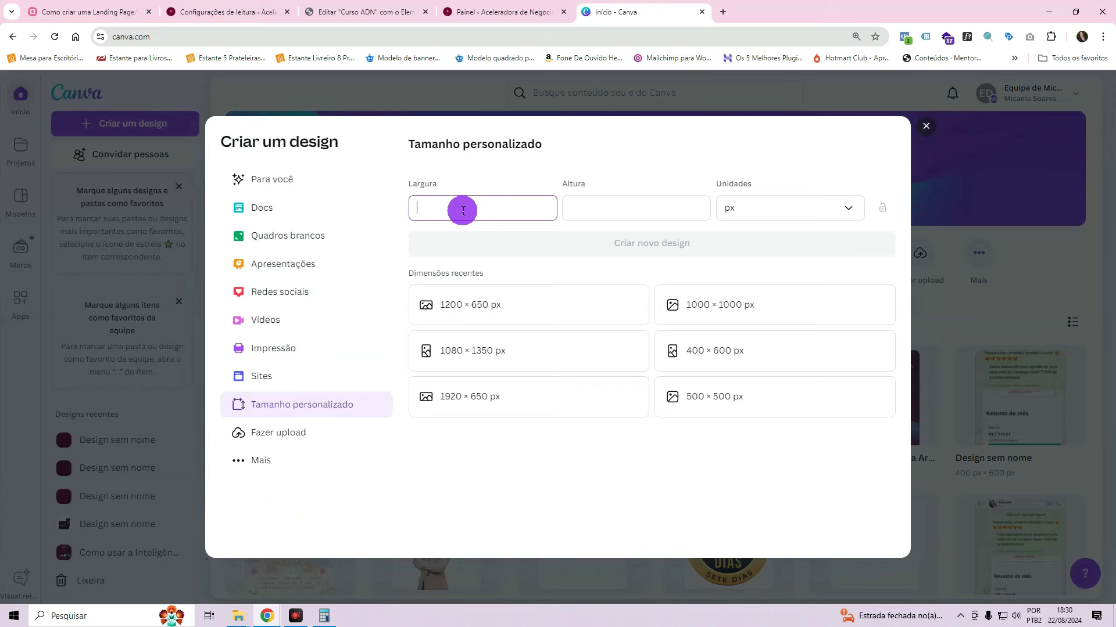
click(612, 216)
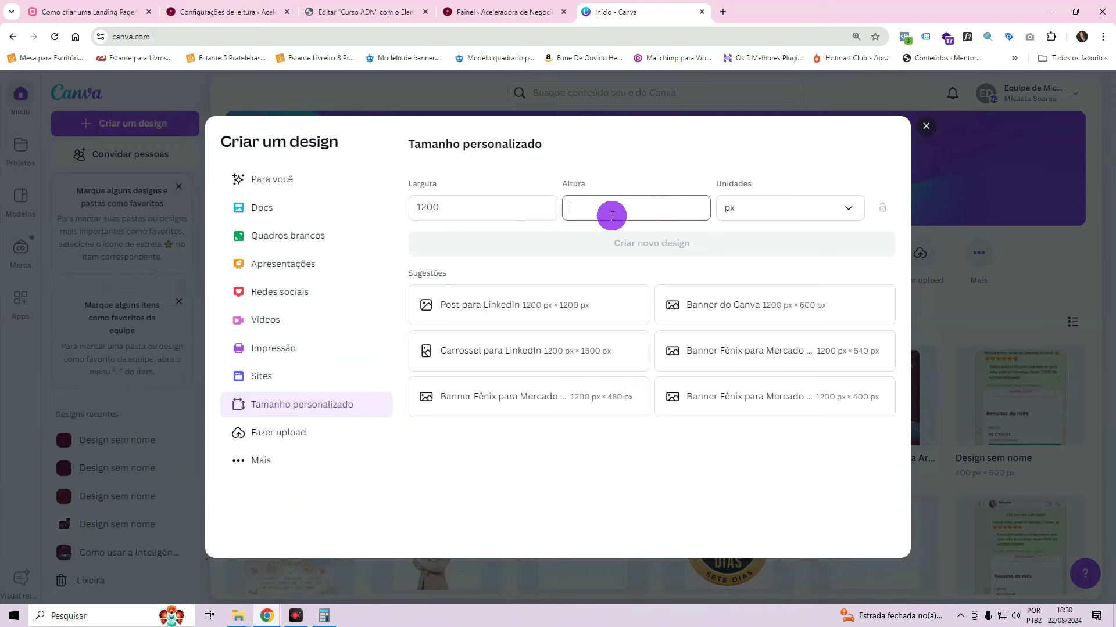
text(600)
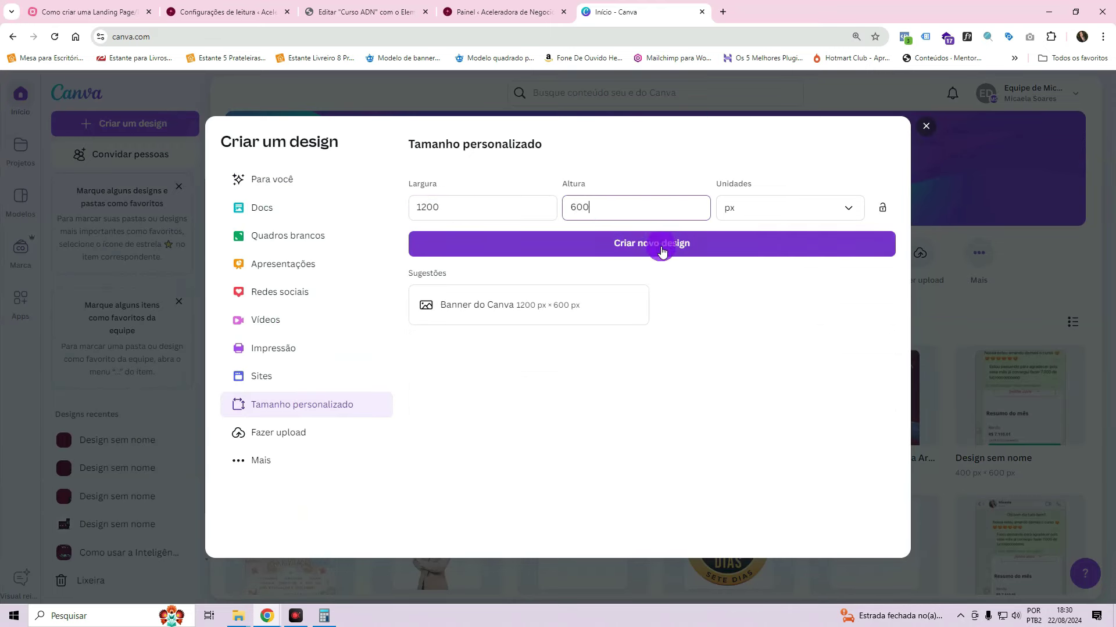
click(660, 246)
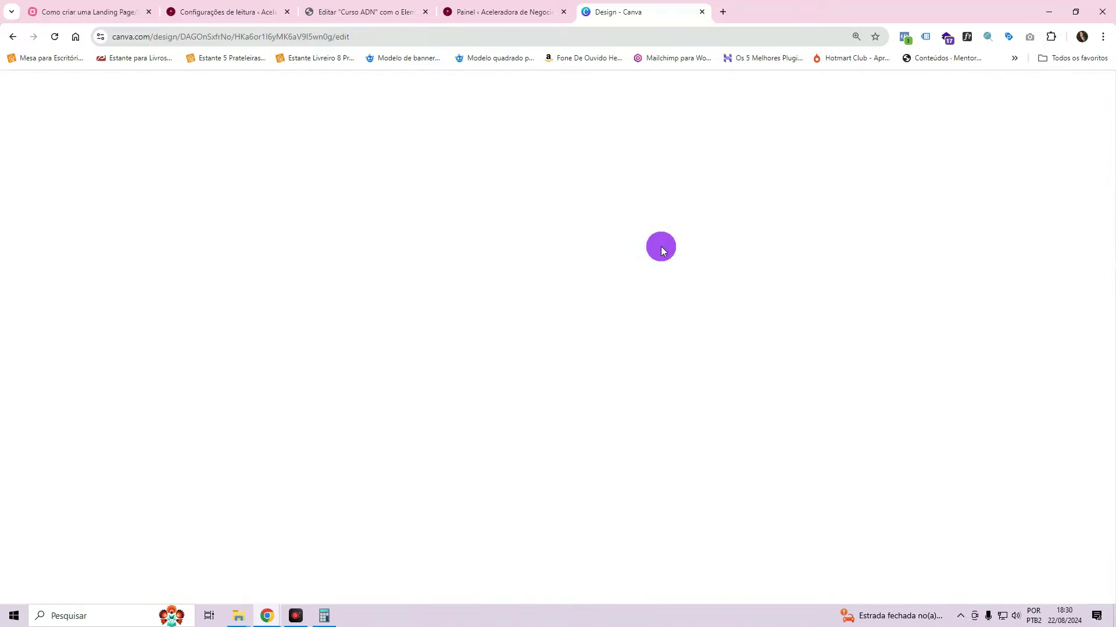
Step: Drag 'banner 1 adn' from Acelerador de Negócios > banner desktop into the Canva design in Chrome
mouse_move(249, 623)
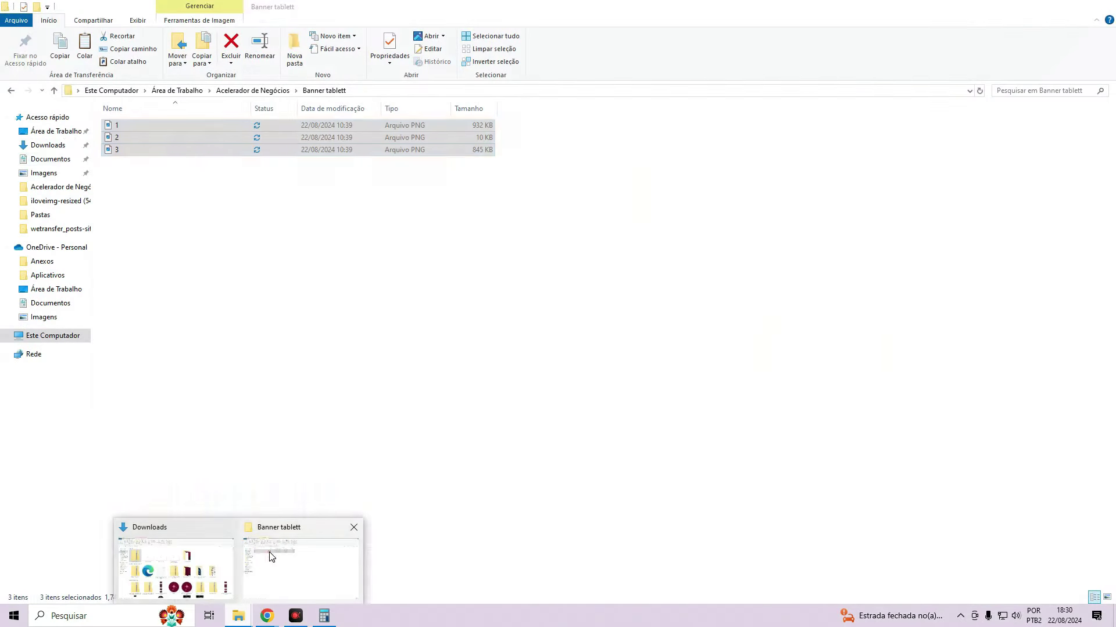
click(279, 567)
click(51, 135)
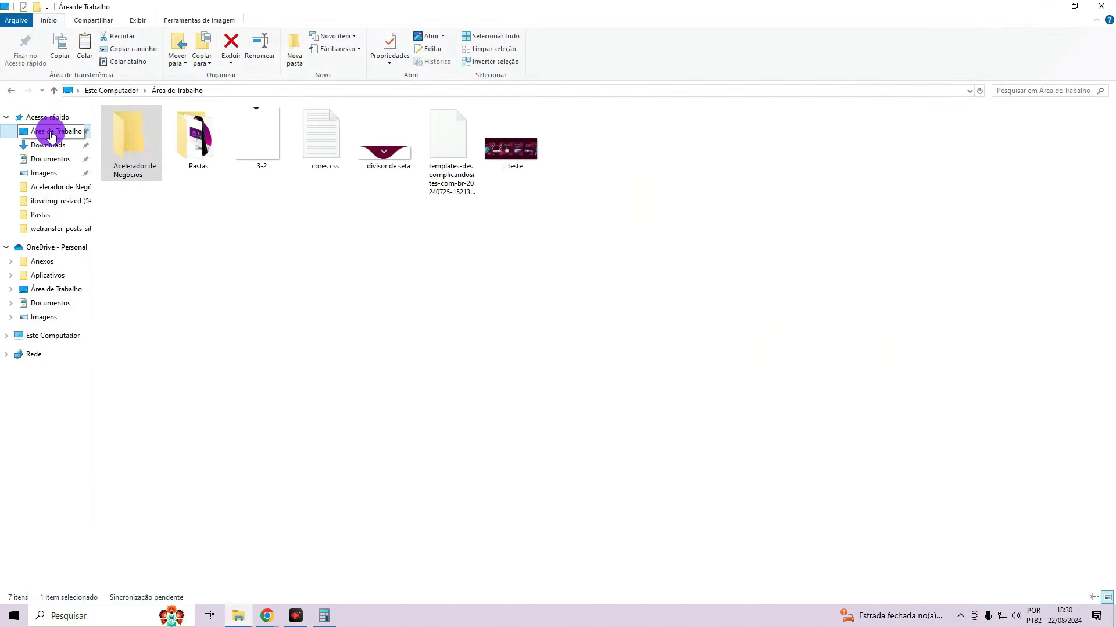
double_click(118, 145)
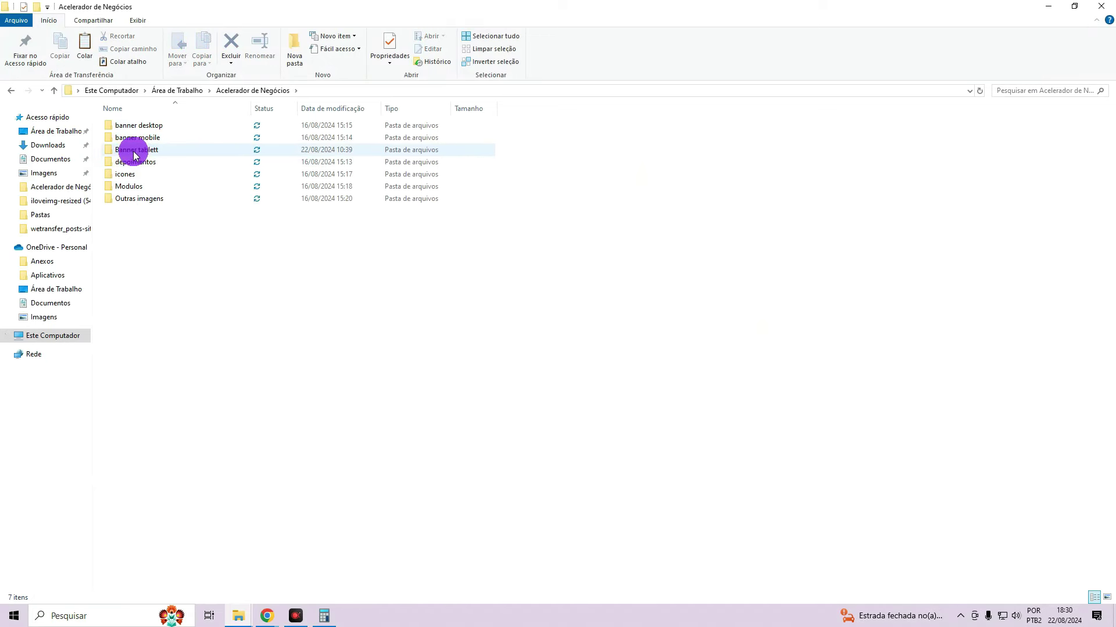
mouse_move(138, 157)
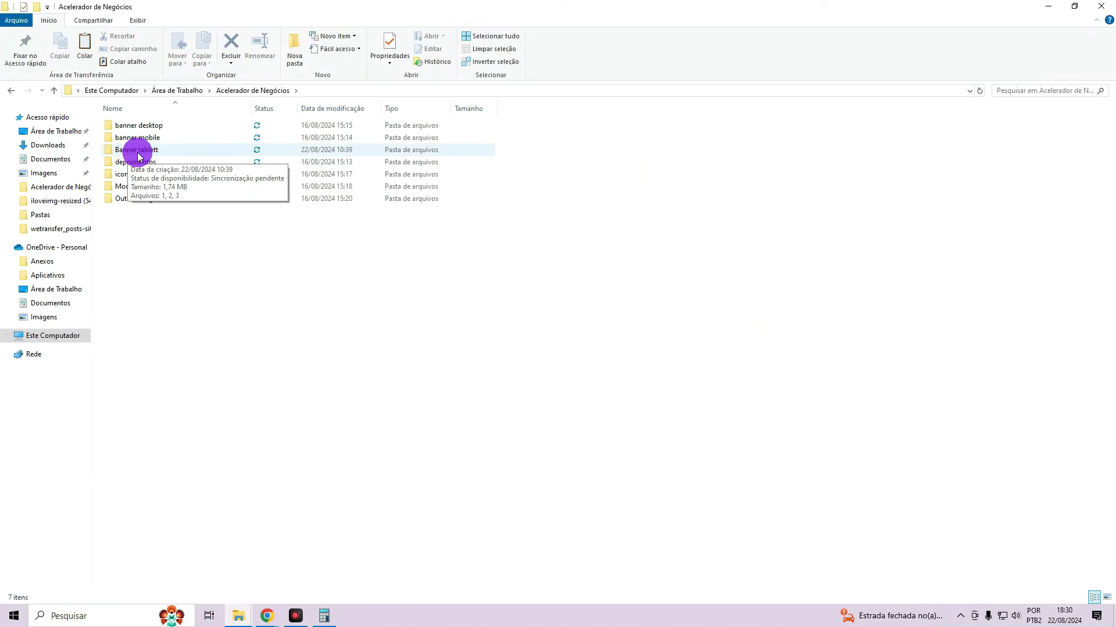
double_click(138, 125)
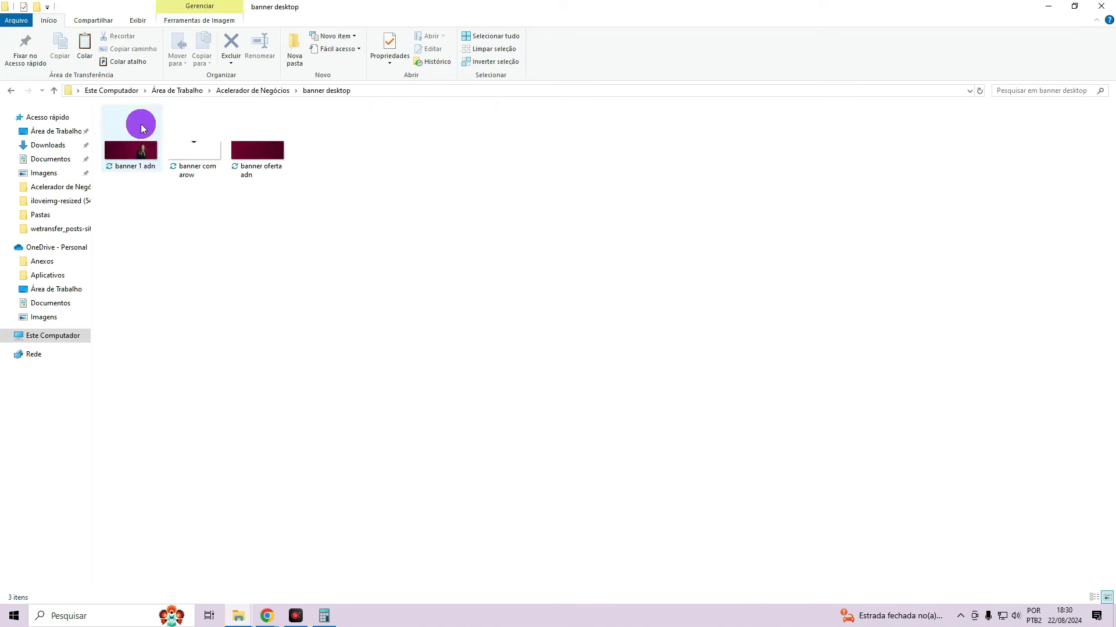
drag(151, 169, 485, 373)
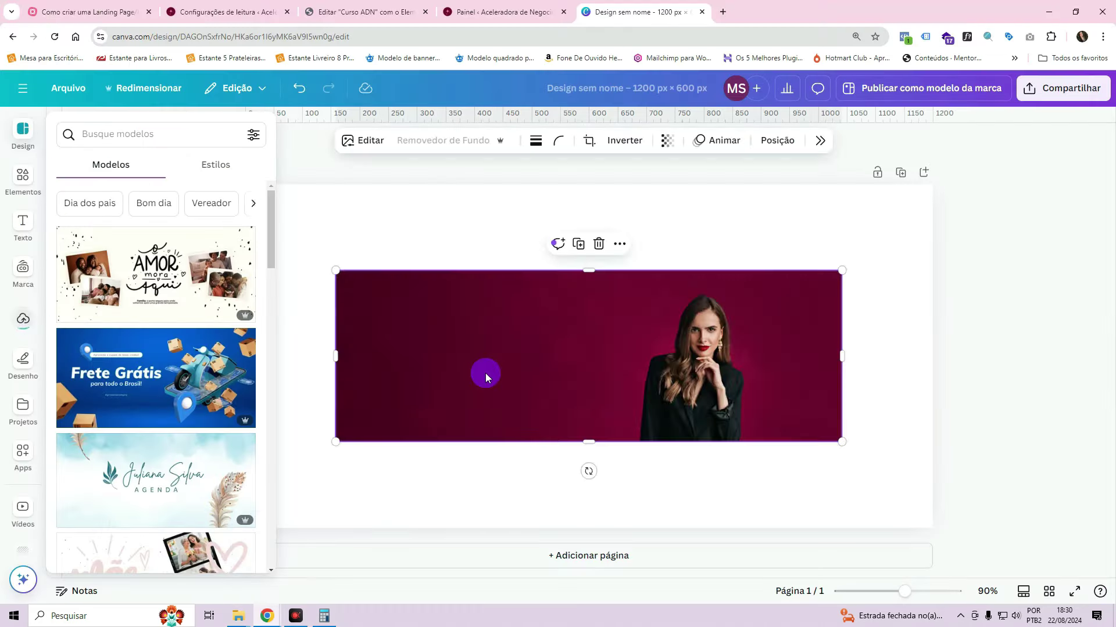
Step: Set the dropped banner photo as the page background with Definir imagem como plano de fundo
right_click(583, 319)
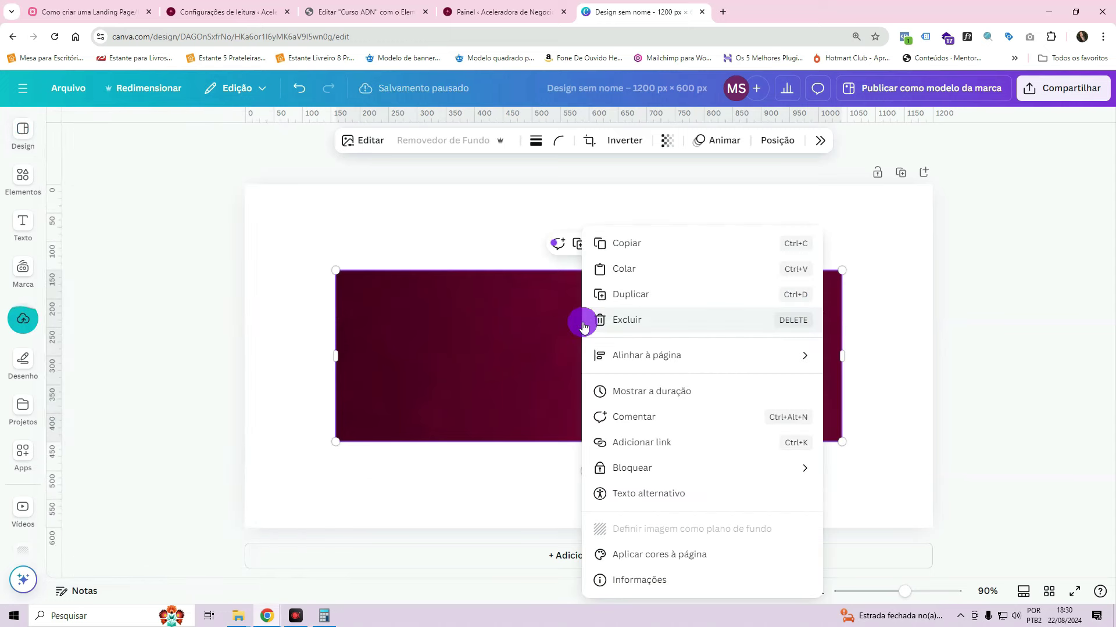
click(985, 233)
click(599, 296)
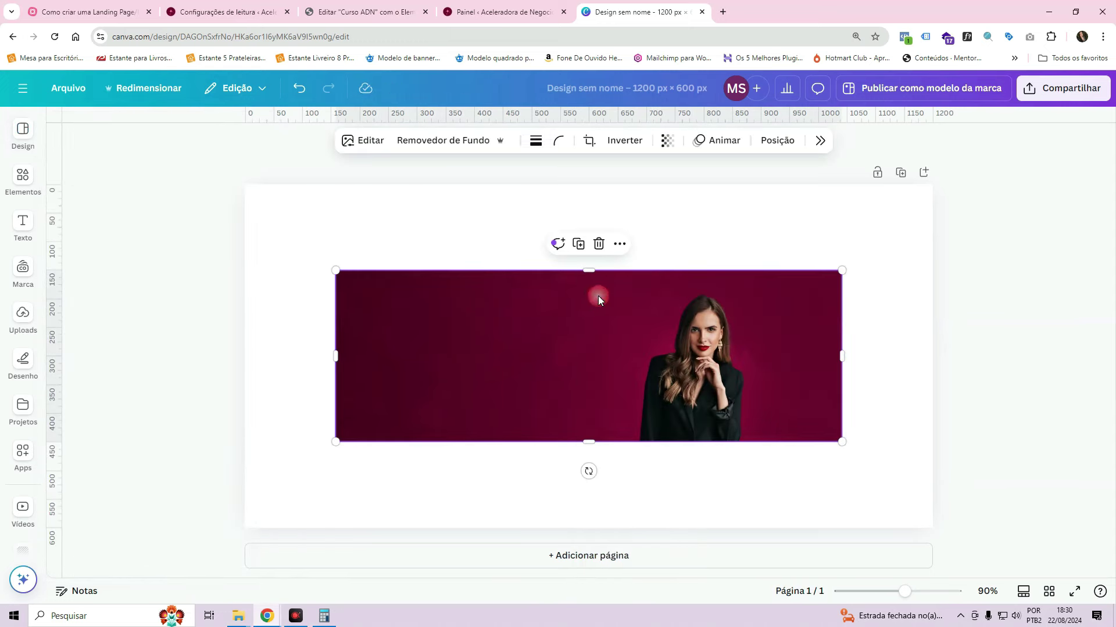
right_click(543, 309)
click(689, 532)
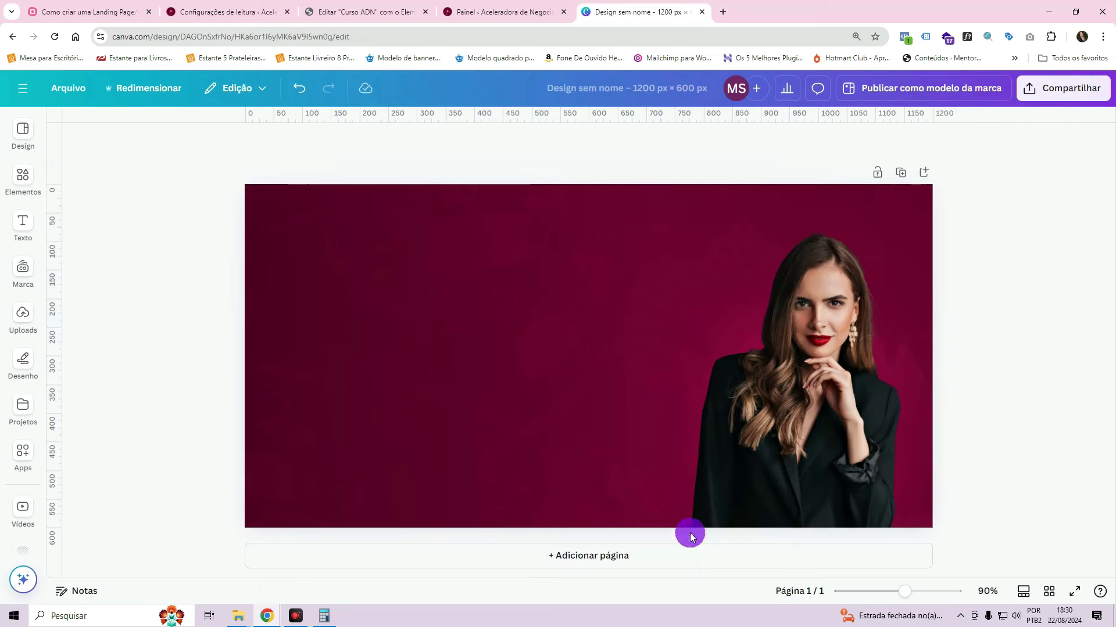
Step: Crop the background so the woman sits at the right edge, then add a blank second page
click(545, 266)
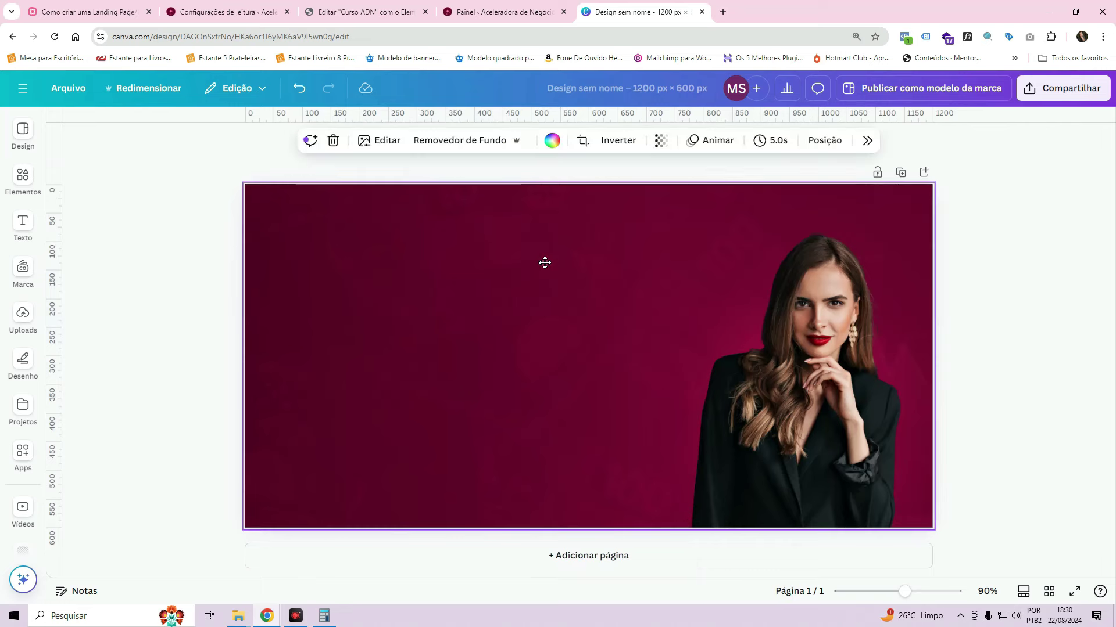
double_click(543, 263)
drag(424, 264, 356, 260)
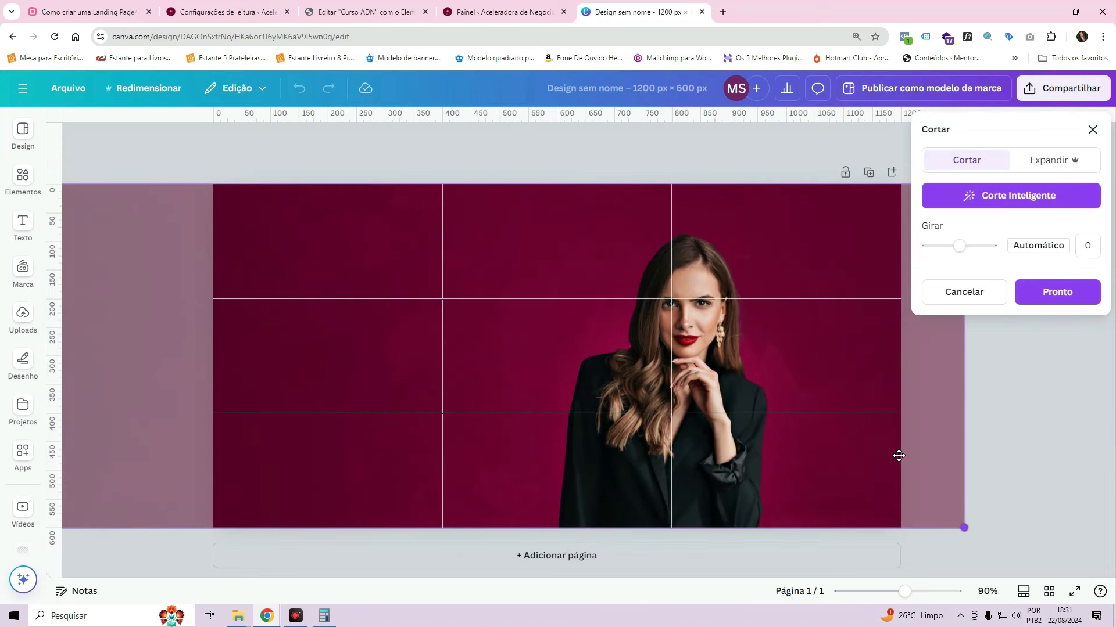
drag(767, 430, 657, 381)
drag(780, 388, 696, 393)
drag(966, 415, 959, 414)
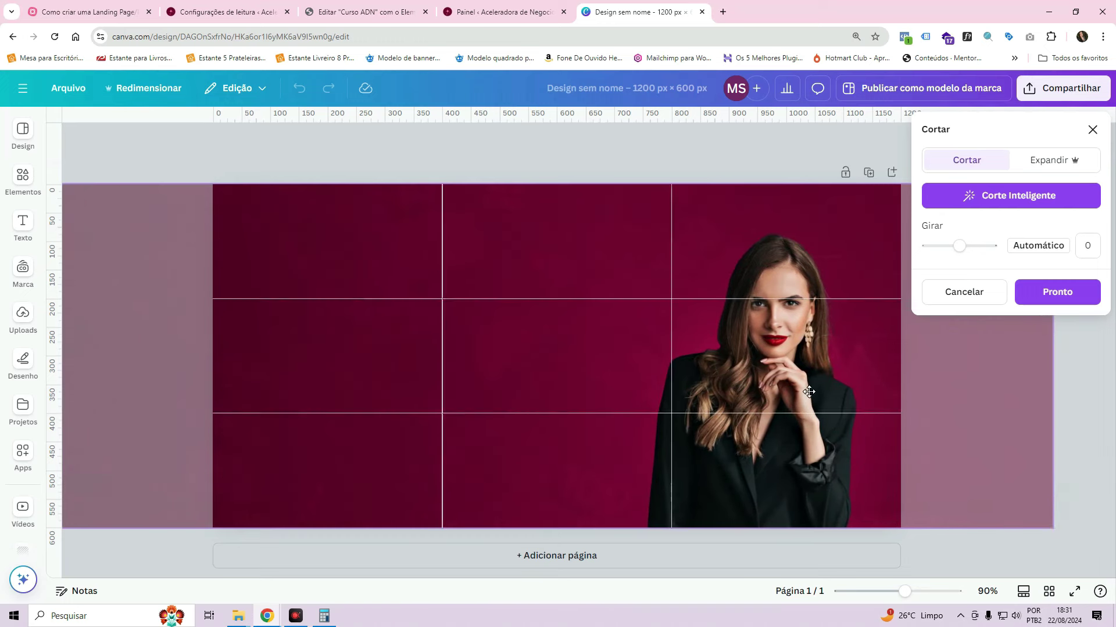
click(1095, 409)
click(943, 334)
click(563, 554)
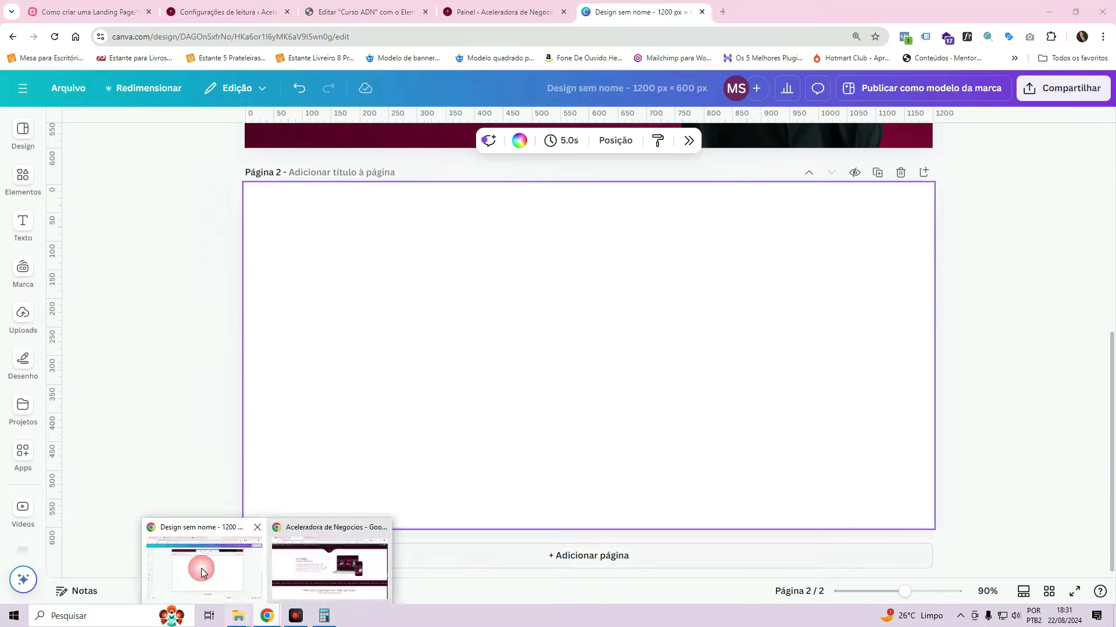
Step: Paste the maroon arrow-tab image onto page 2, make it the background, and add a third page
click(243, 620)
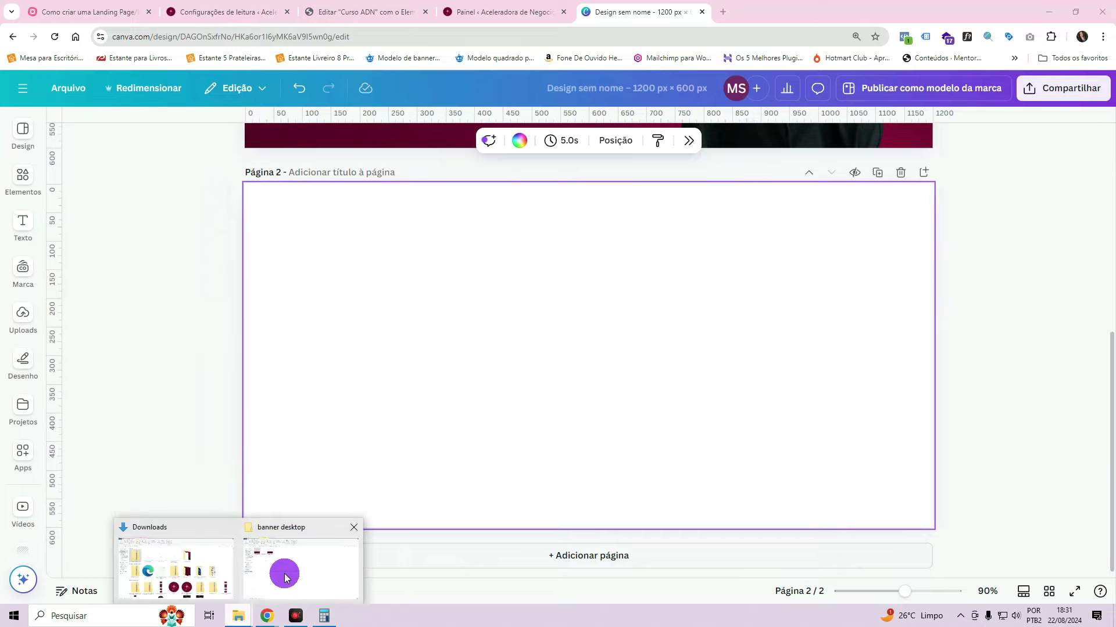
mouse_move(324, 543)
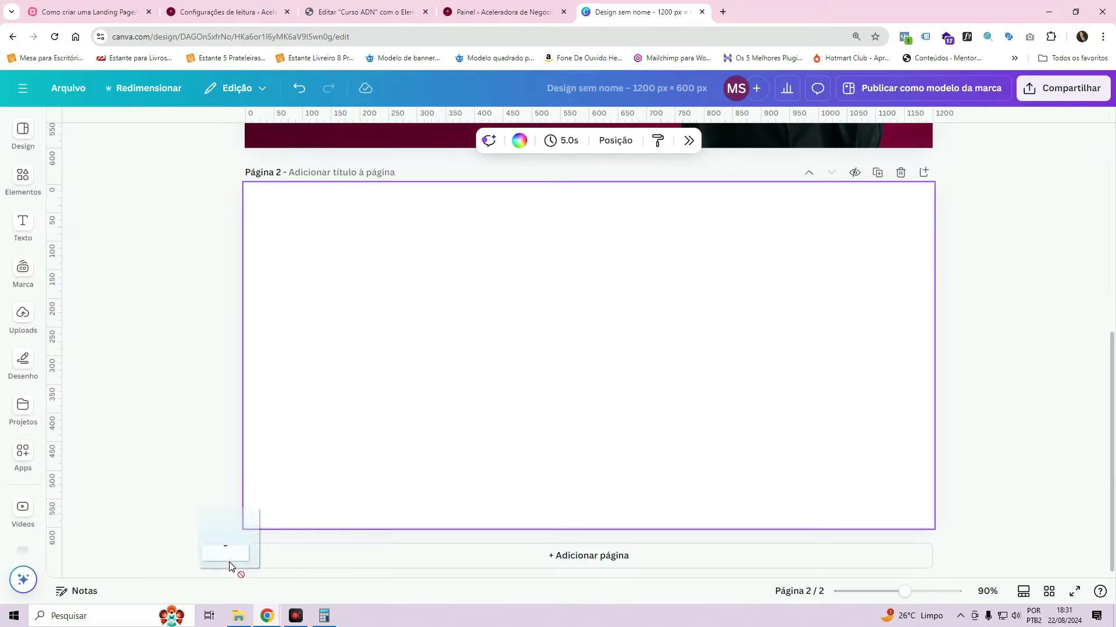
key(ctrl+v)
right_click(526, 348)
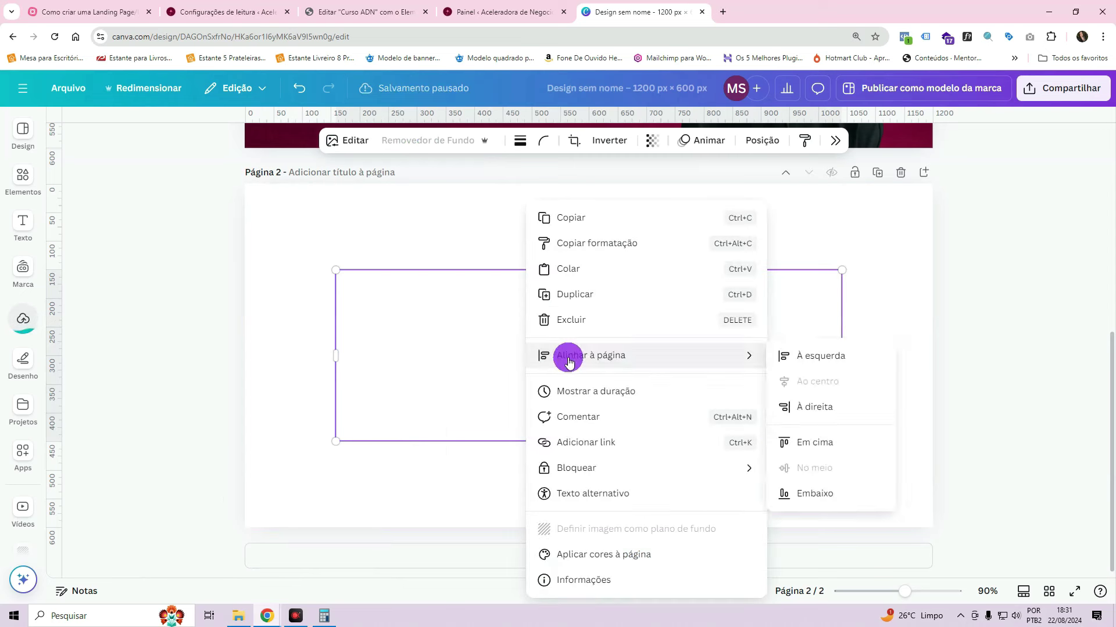
click(975, 290)
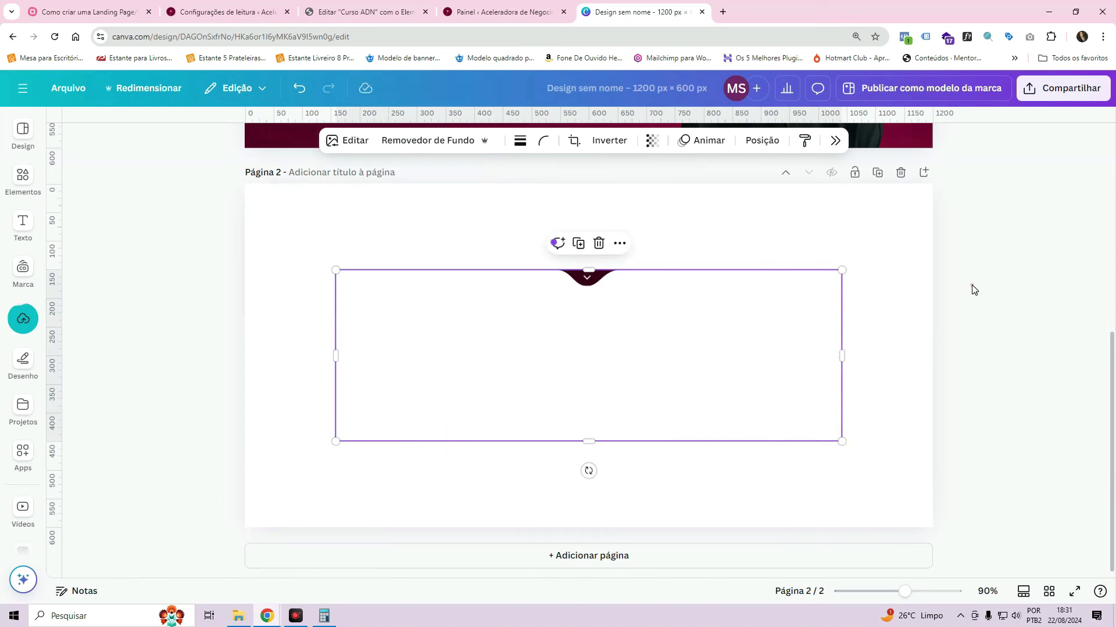
right_click(738, 314)
click(839, 528)
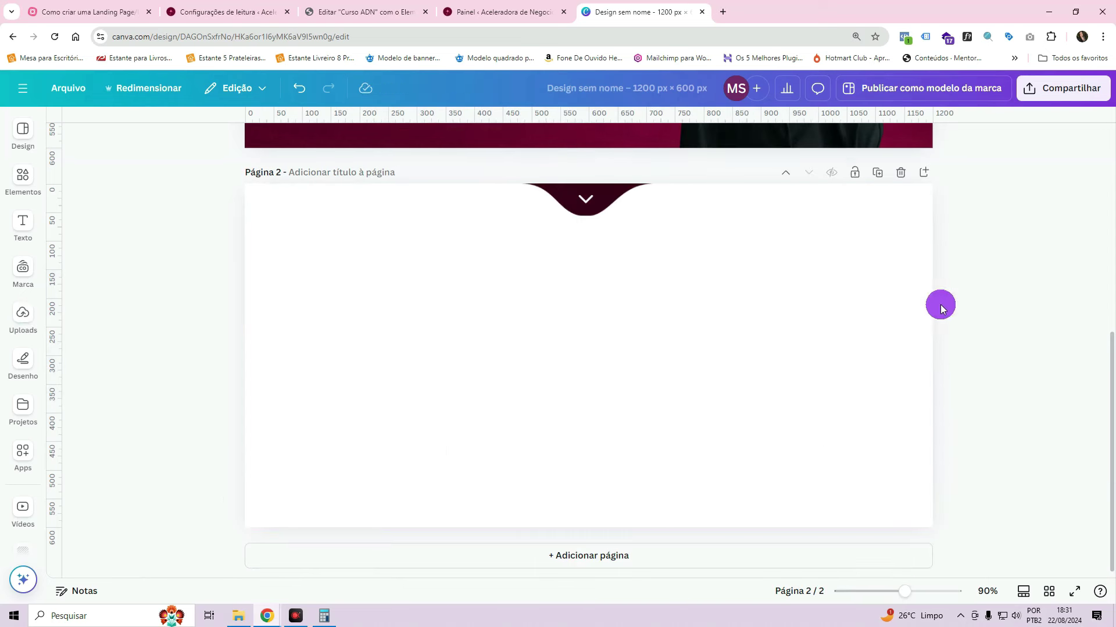
click(605, 559)
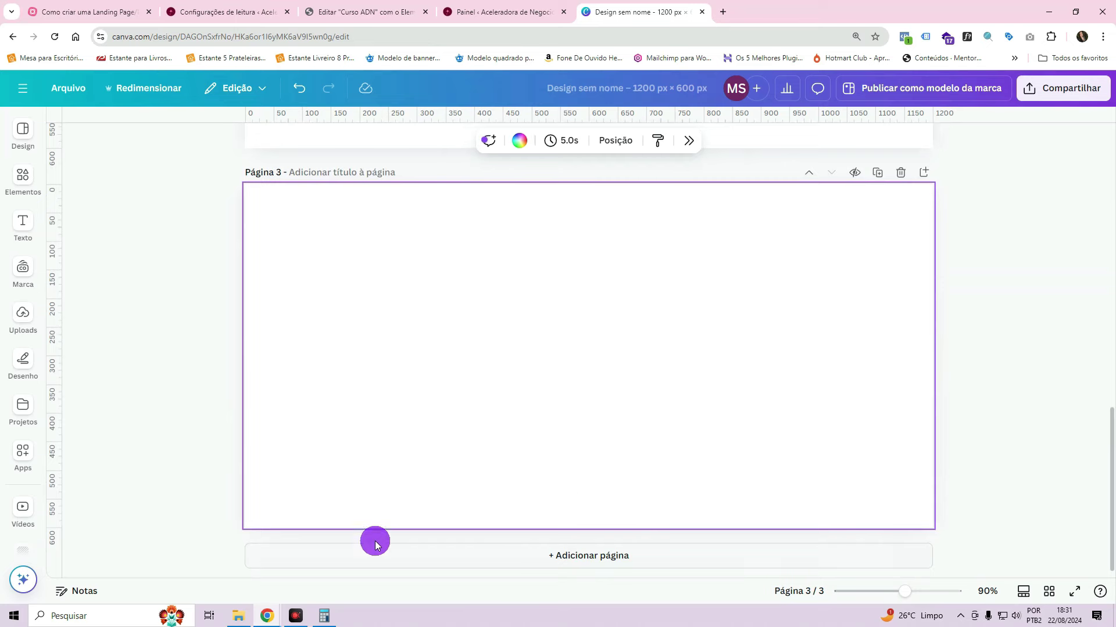
Step: Place 'banner oferta adn' on page 3 and set it as the page background
click(240, 616)
drag(281, 156, 695, 319)
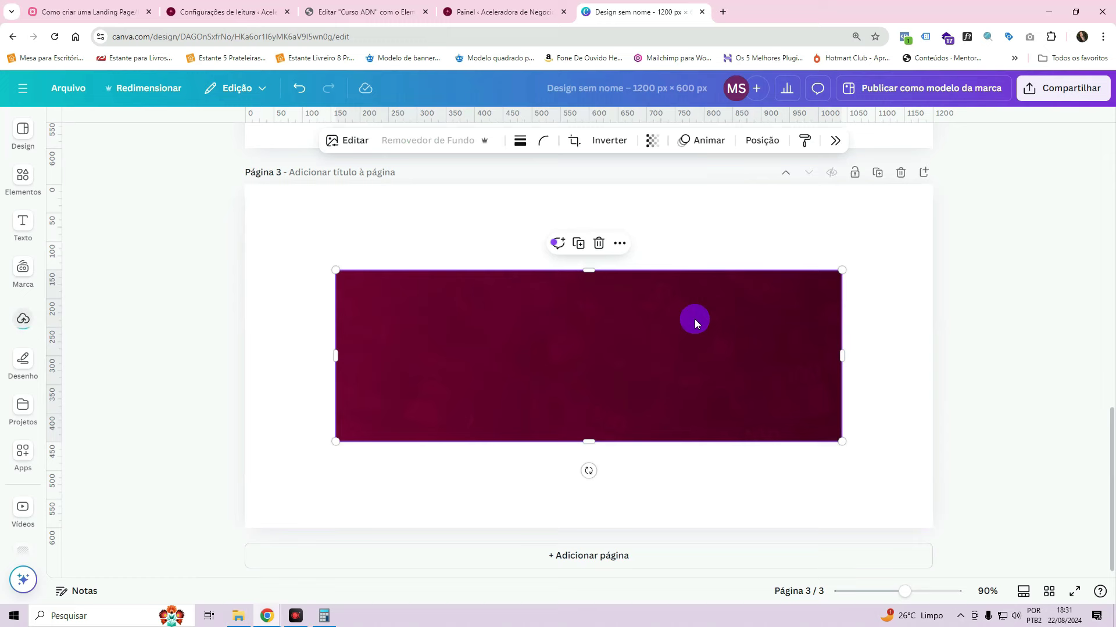
right_click(721, 304)
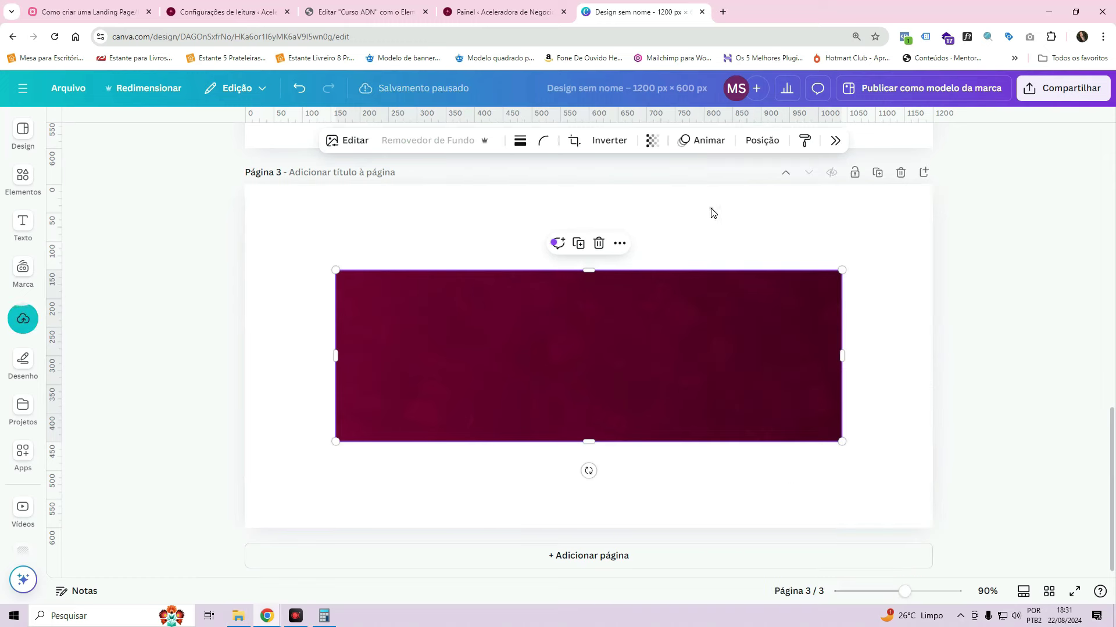
right_click(698, 319)
click(795, 527)
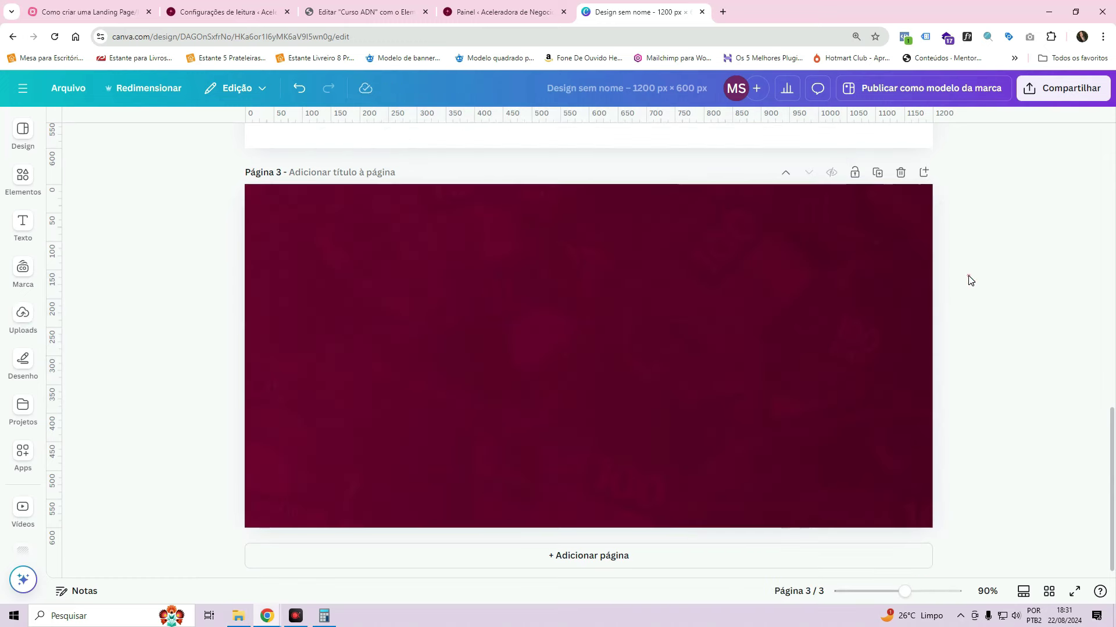
Step: Download all three pages as PNG via Share > Download
scroll(969, 280, up, 12)
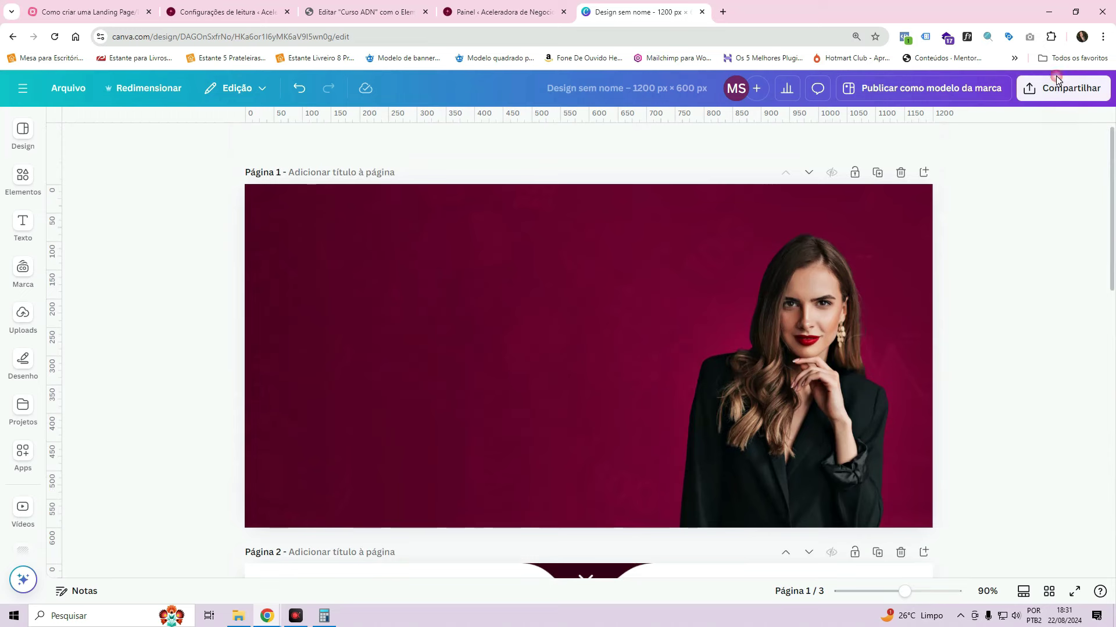
click(1055, 78)
click(923, 429)
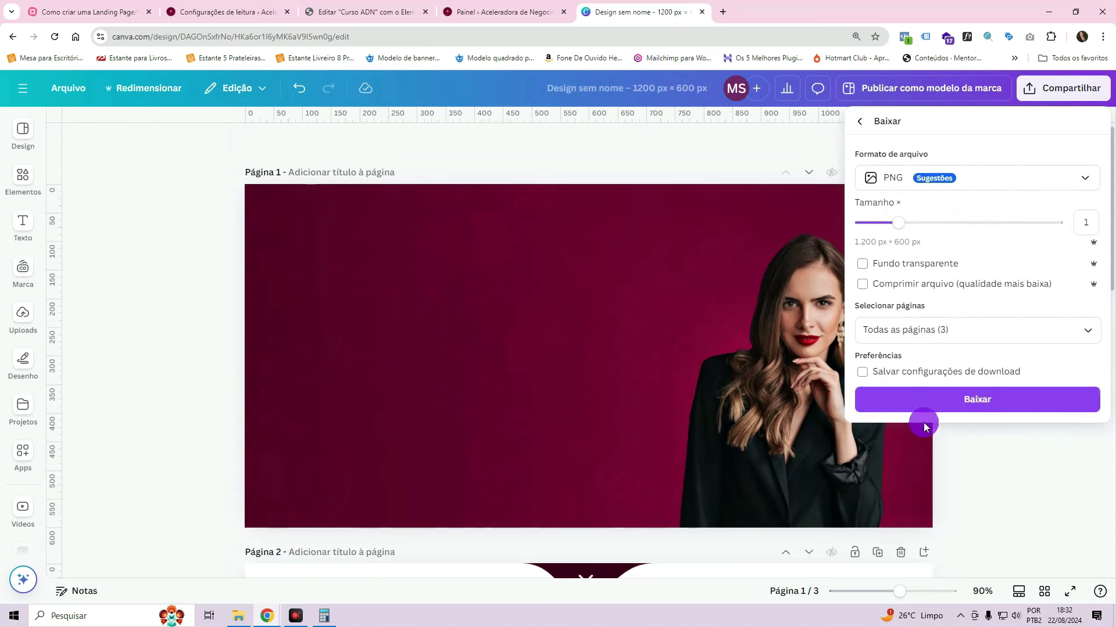
click(921, 399)
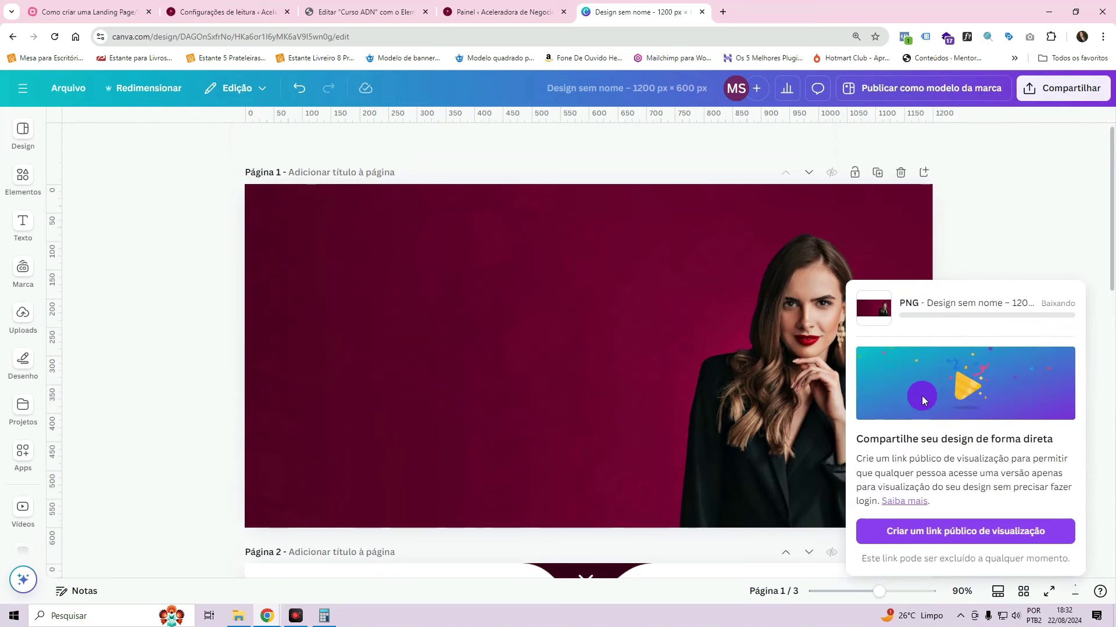
Step: Extract the 'Design sem nome (56)' zip in Downloads, then close the Canva tab
click(238, 616)
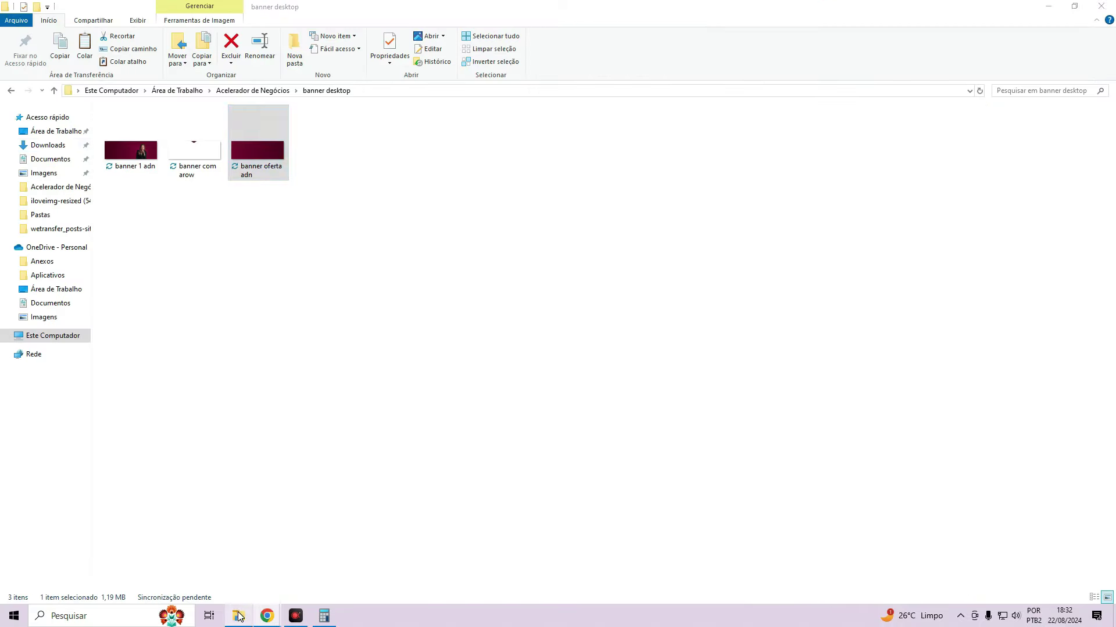
click(55, 145)
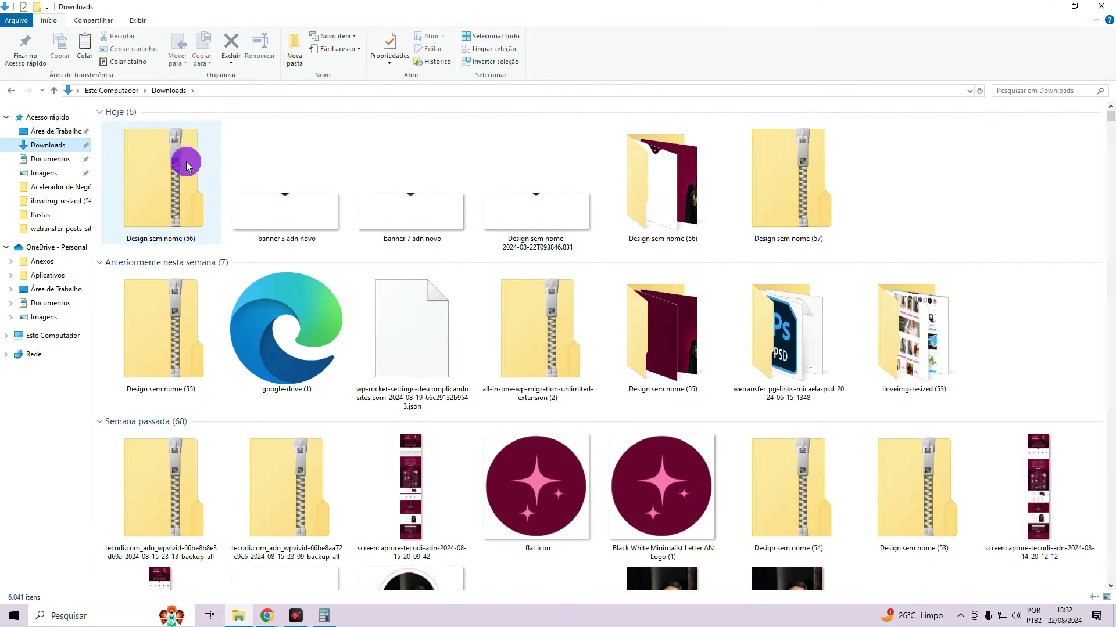
click(156, 163)
right_click(152, 161)
click(188, 212)
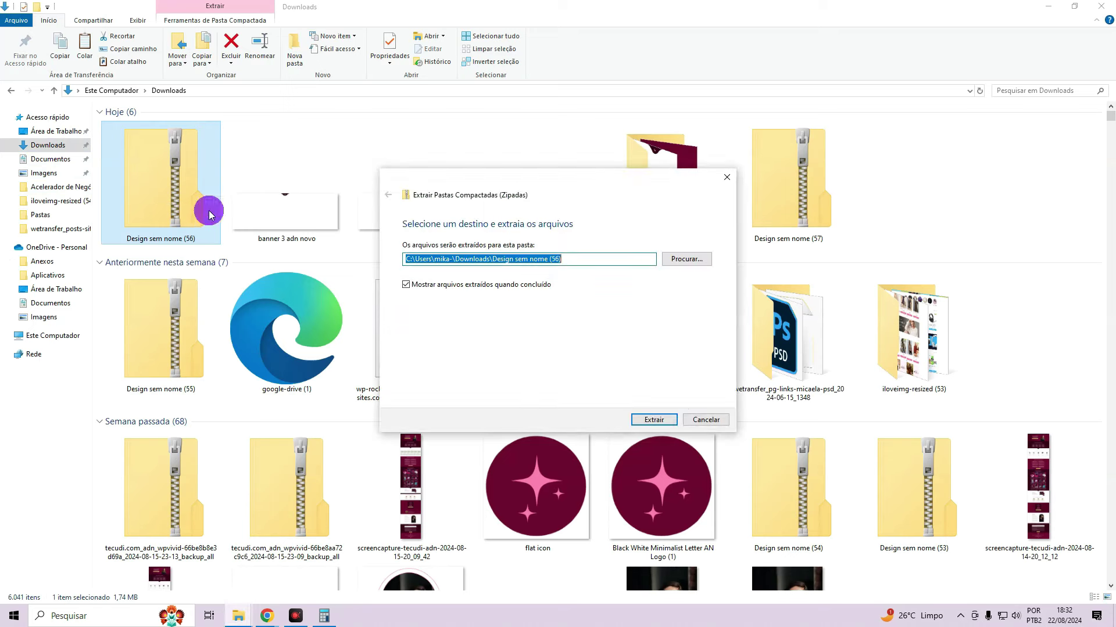
click(693, 417)
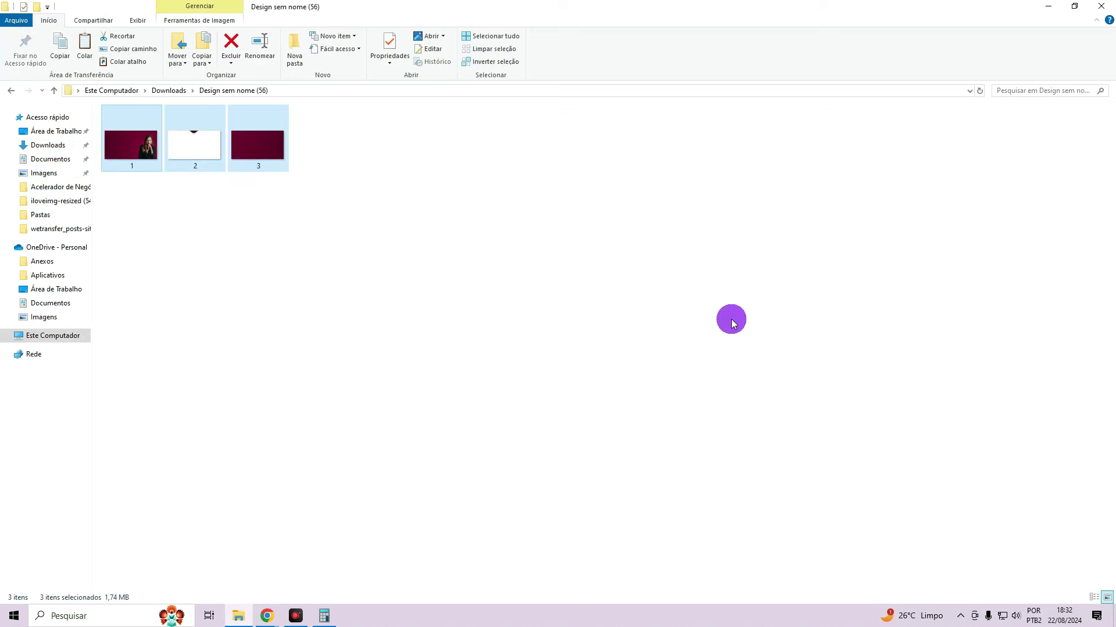
click(271, 615)
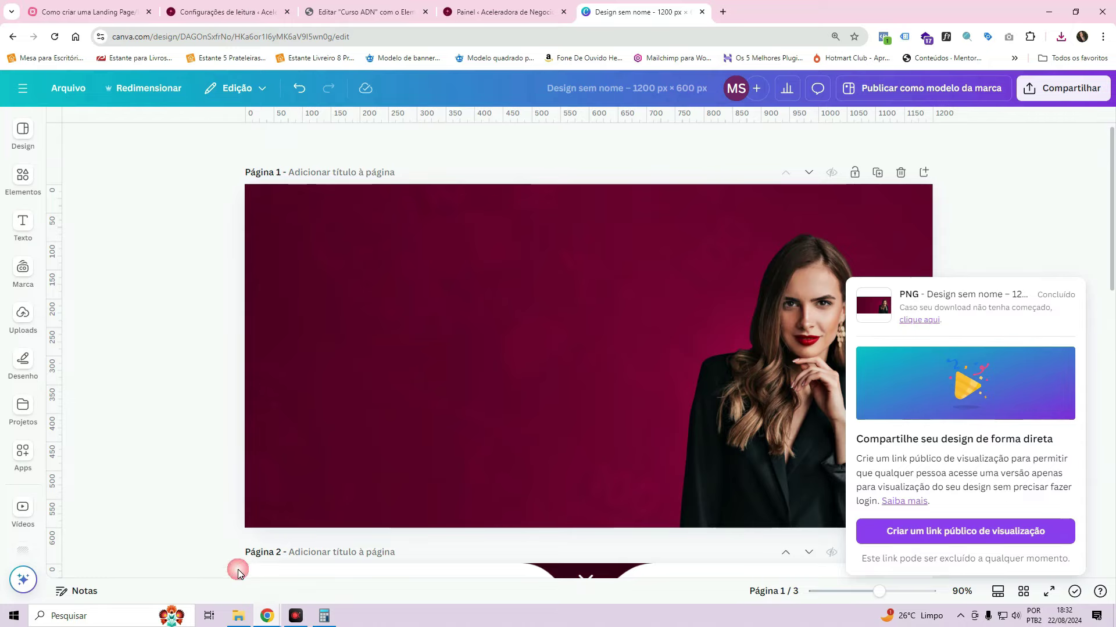
click(702, 12)
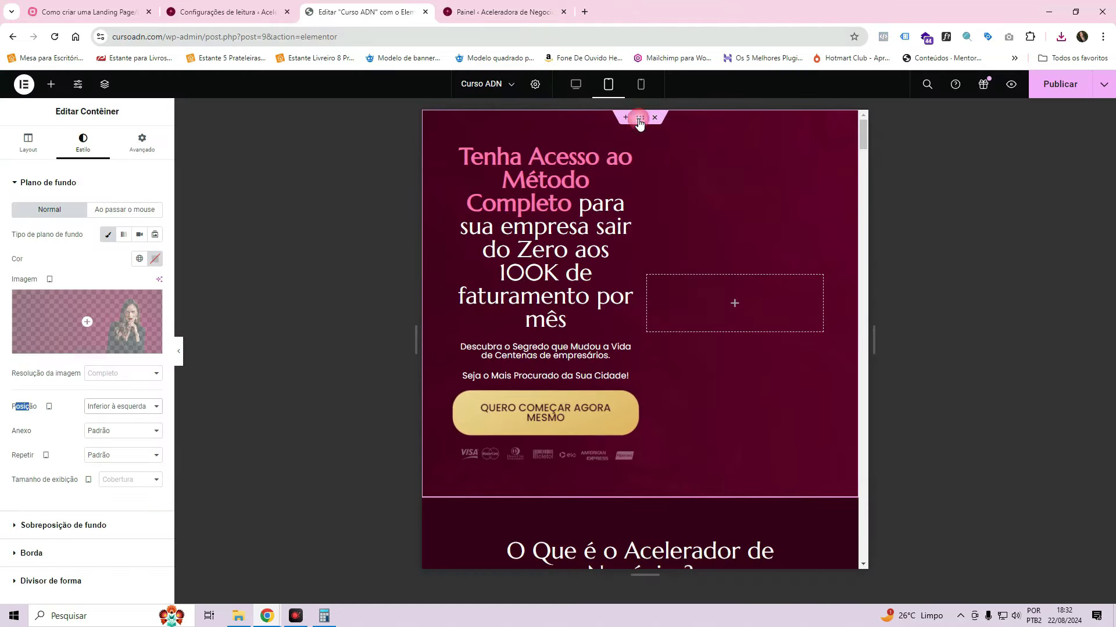
Step: Upload the three Banner tablett images and select 1.png as the hero's tablet background
click(76, 319)
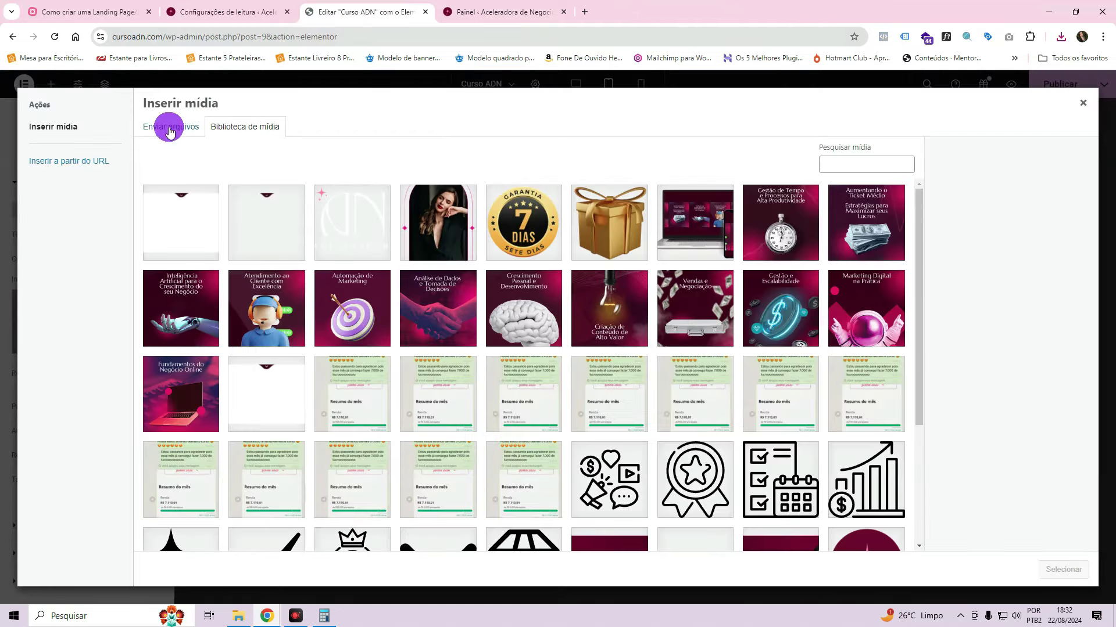
click(170, 130)
click(240, 619)
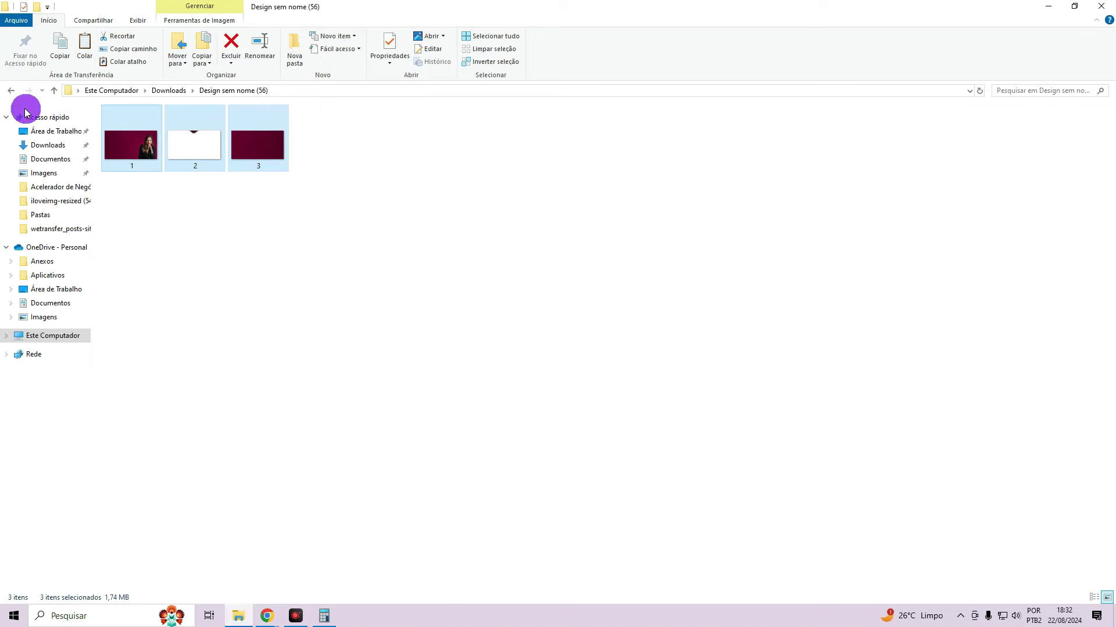
click(11, 91)
click(70, 131)
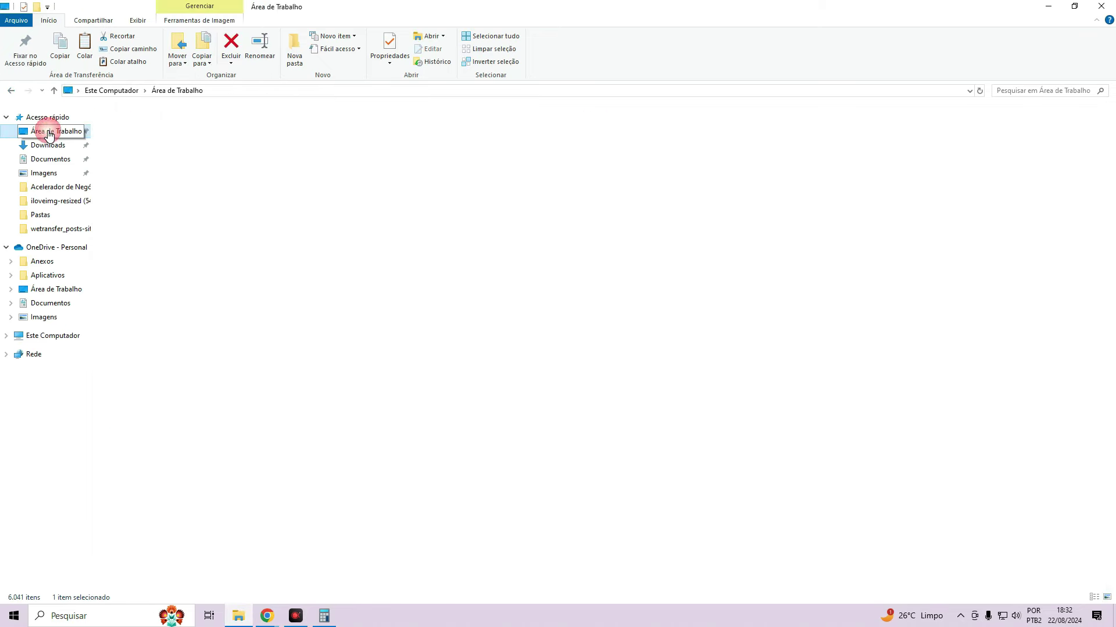
double_click(108, 153)
double_click(149, 152)
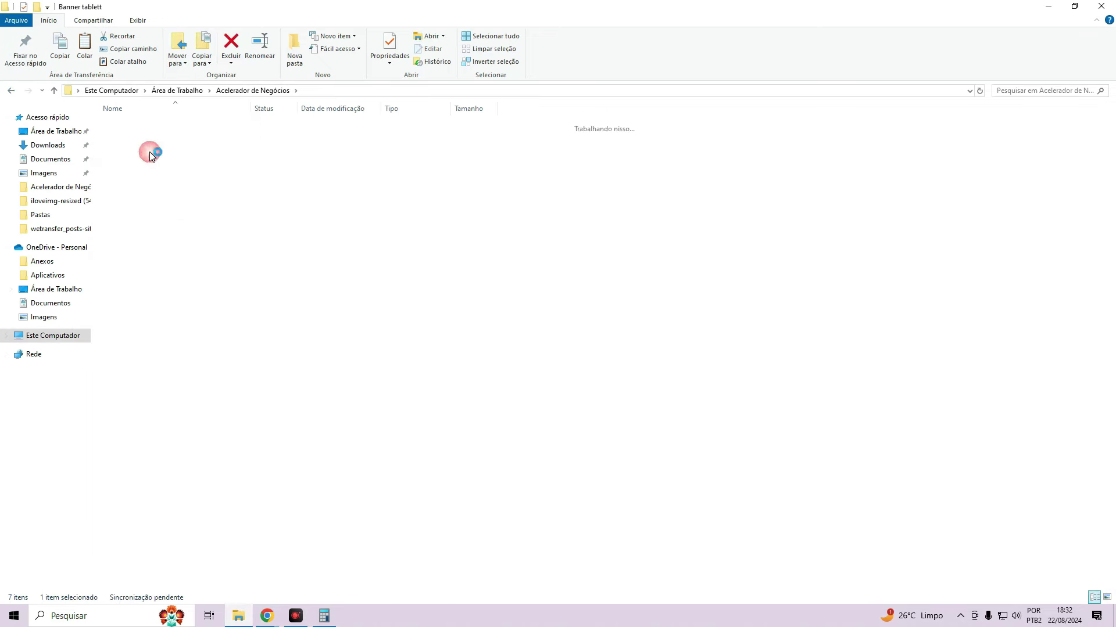
drag(310, 179, 373, 234)
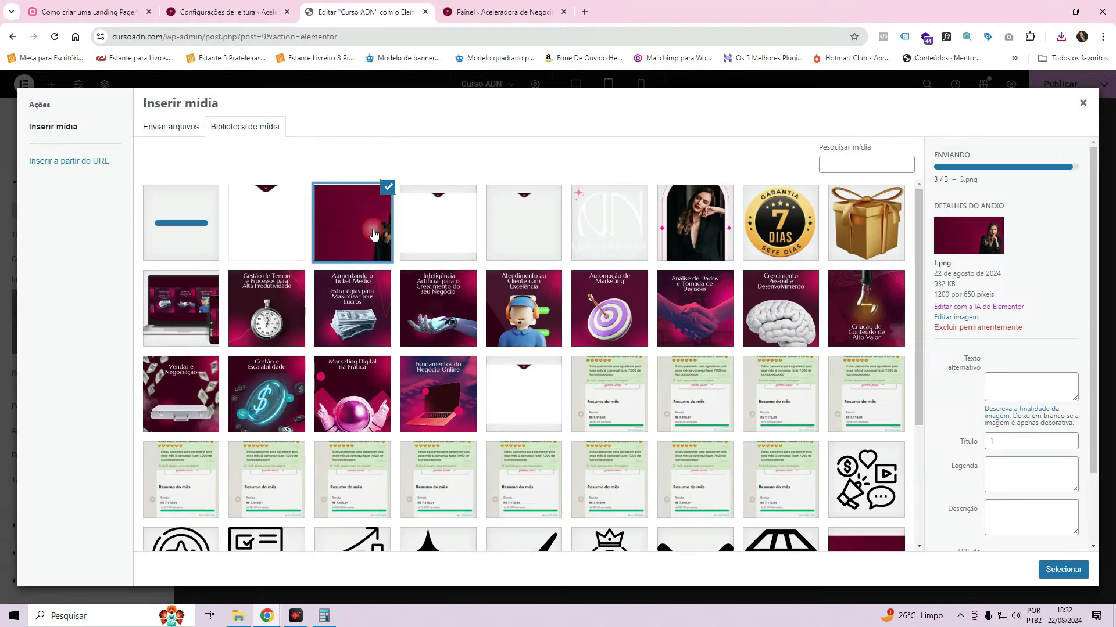
click(1070, 569)
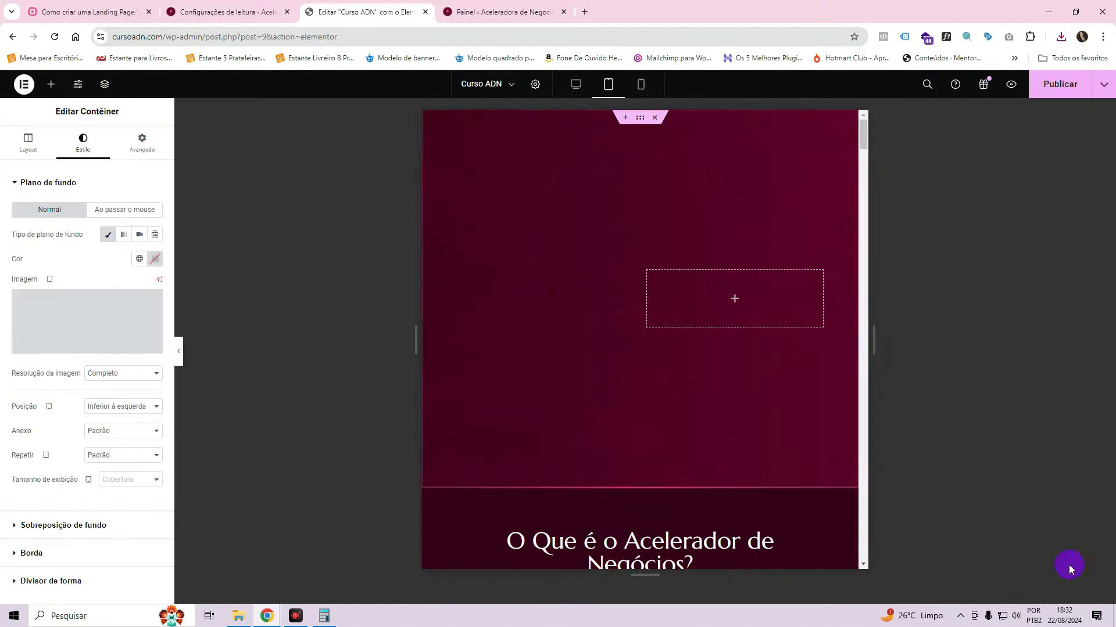
Step: Anchor the hero background image to the bottom right
click(138, 407)
click(23, 410)
click(122, 489)
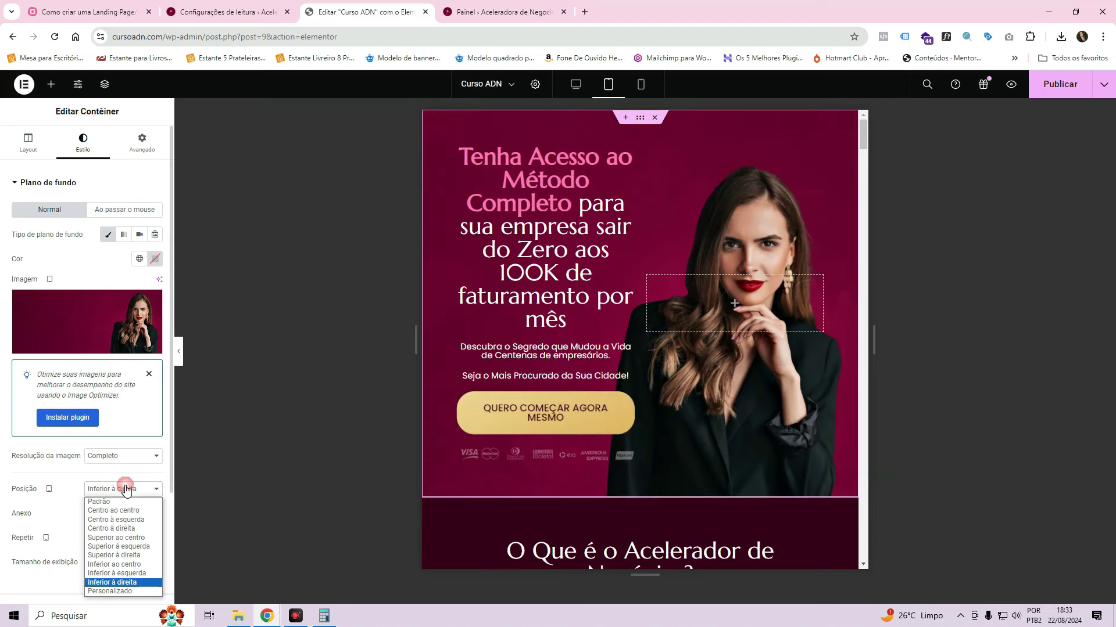
click(129, 584)
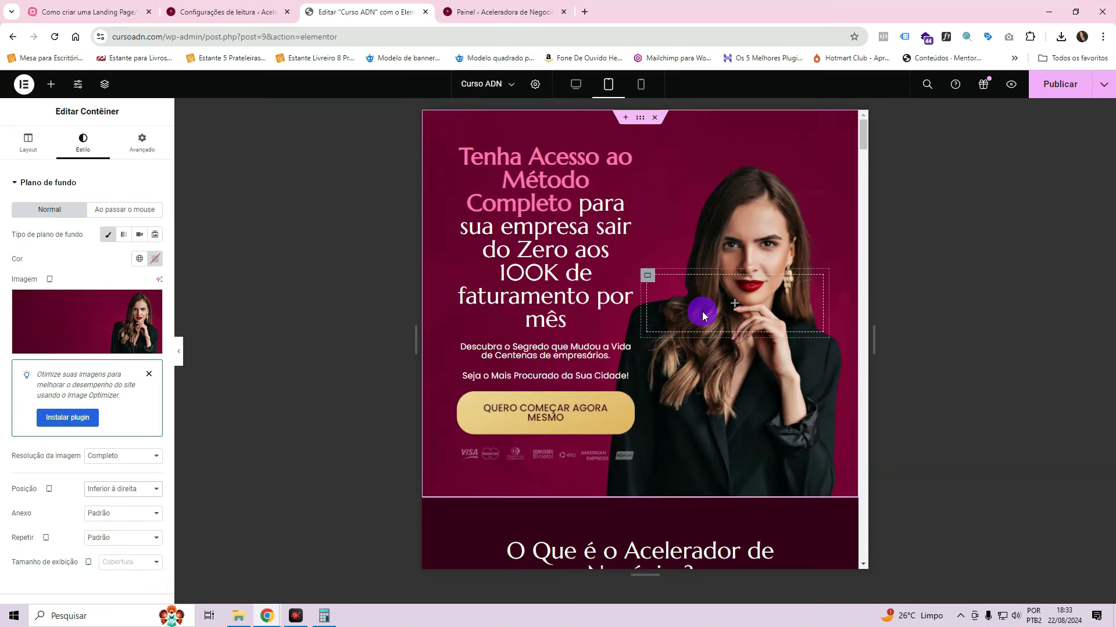
Step: Switch the hero text column's width unit to percent and widen it to about 89%
click(520, 248)
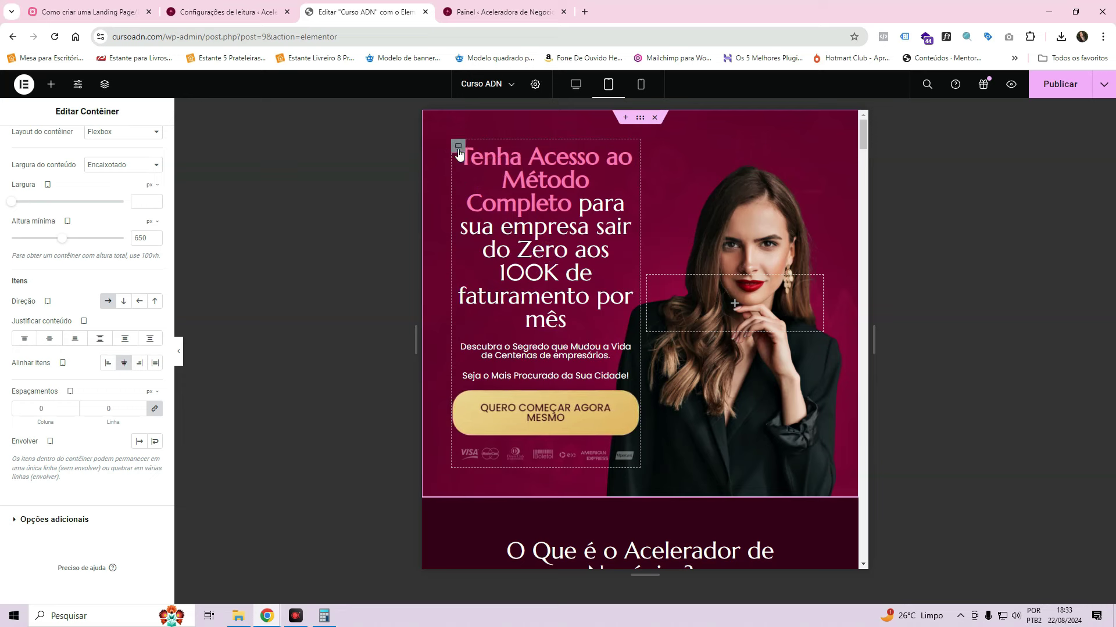
click(459, 149)
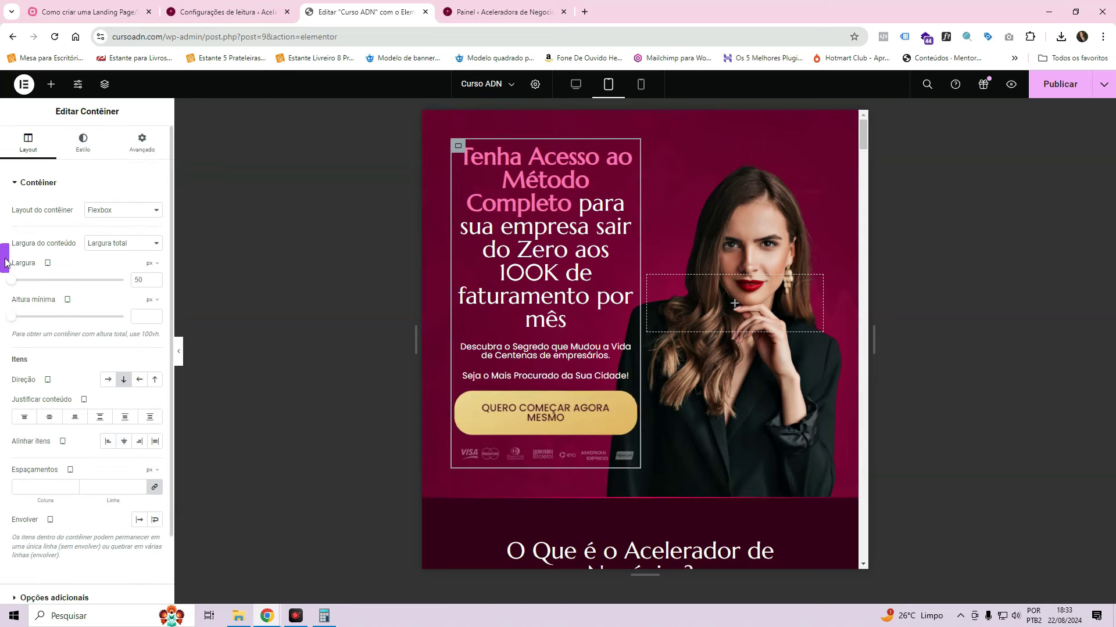
click(153, 265)
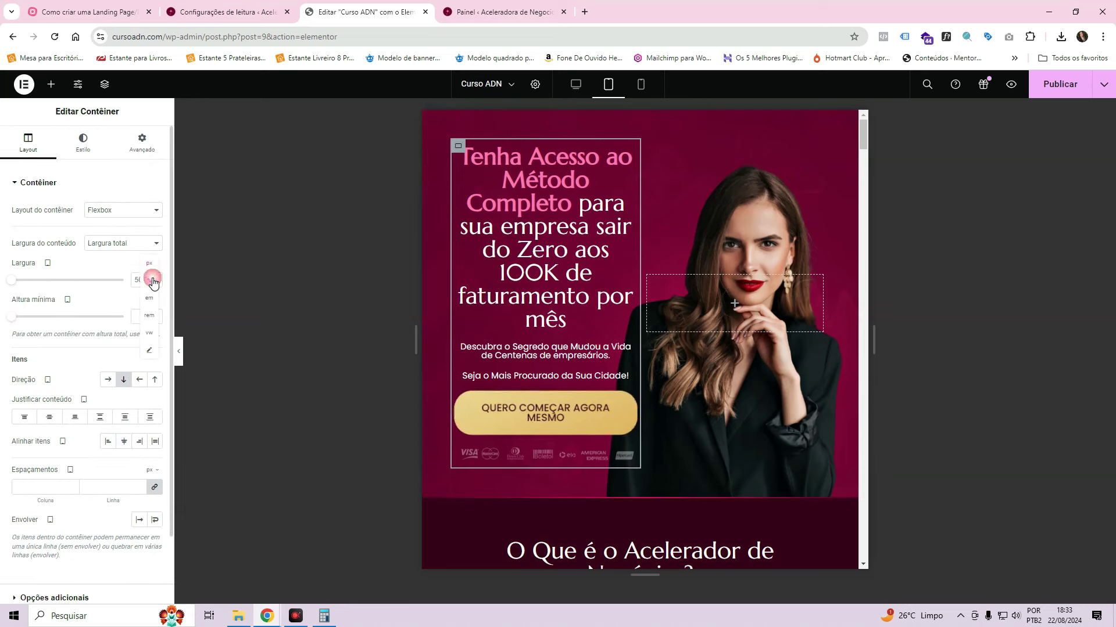
click(150, 280)
click(54, 288)
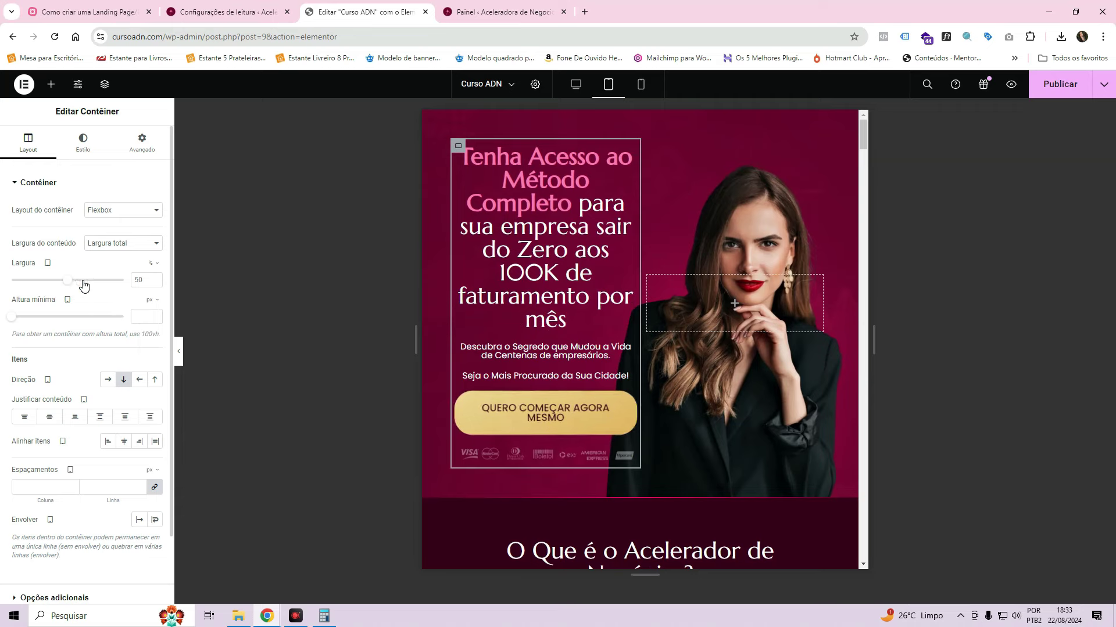
drag(83, 285, 119, 282)
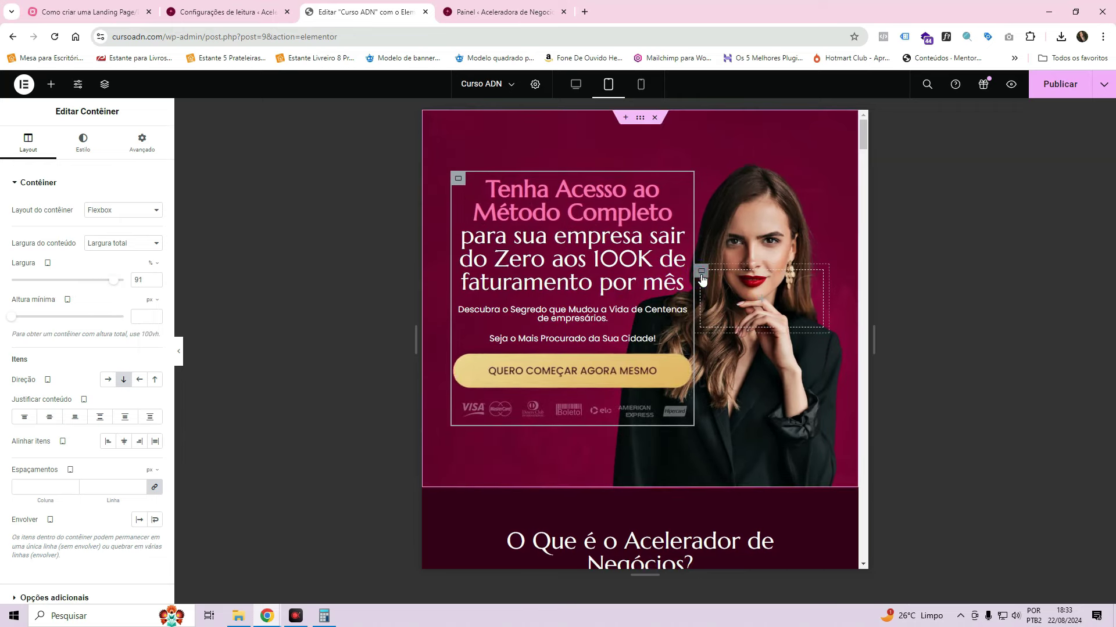
Step: Narrow the empty side container to about 22% and the text column so it clears the photo
click(701, 276)
click(148, 265)
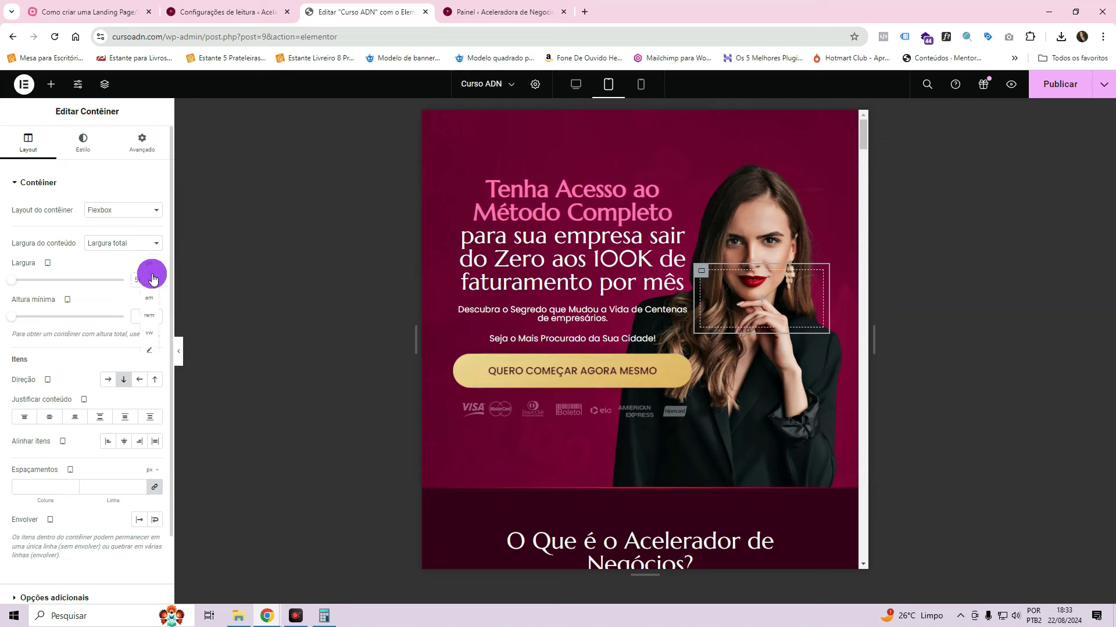
click(151, 281)
drag(65, 284, 38, 281)
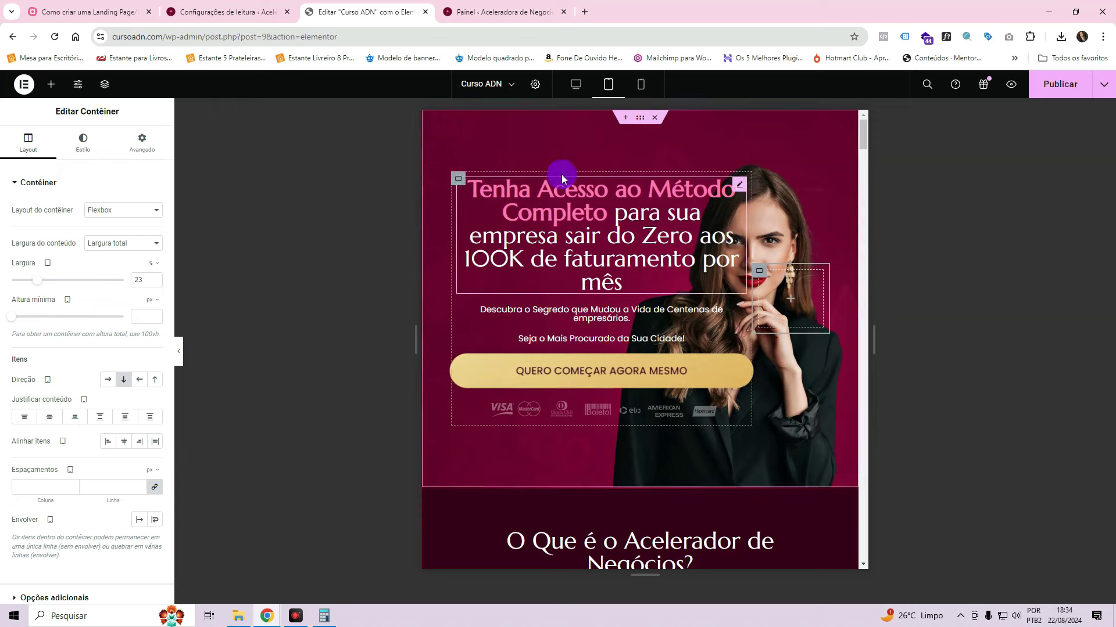
click(459, 180)
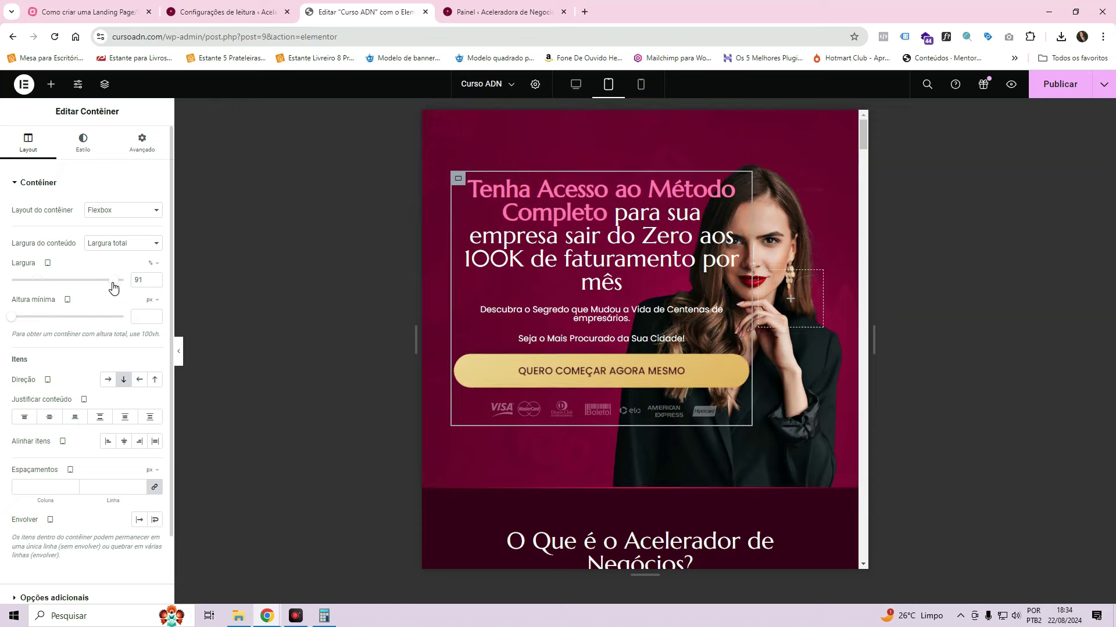
drag(104, 282, 85, 285)
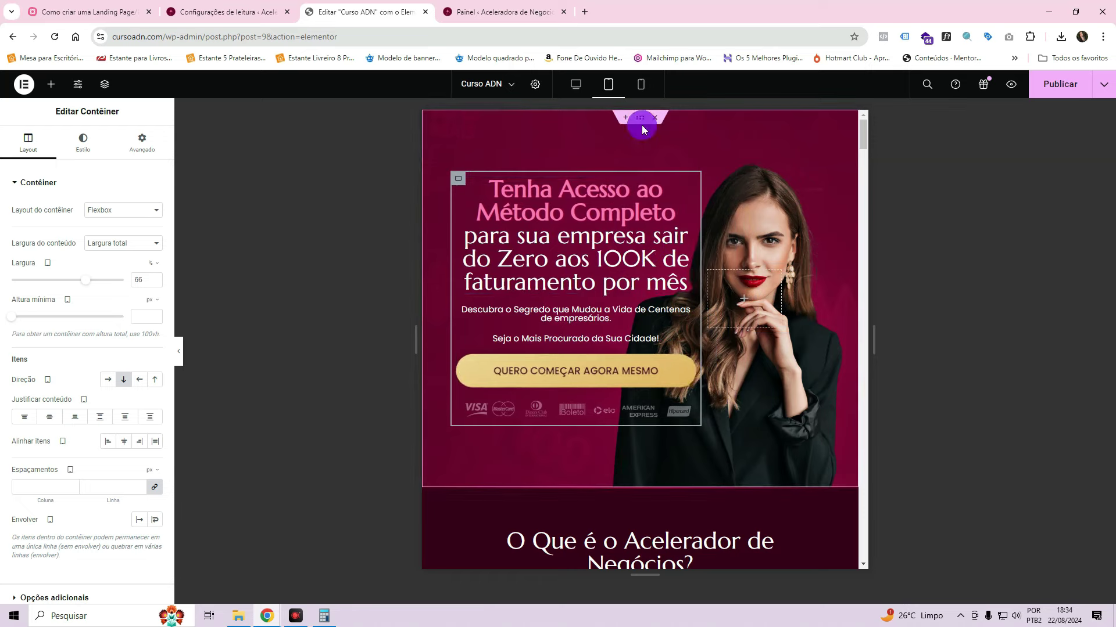
Step: Reduce the hero section's Altura mínima to 375 px and preview the result
click(641, 119)
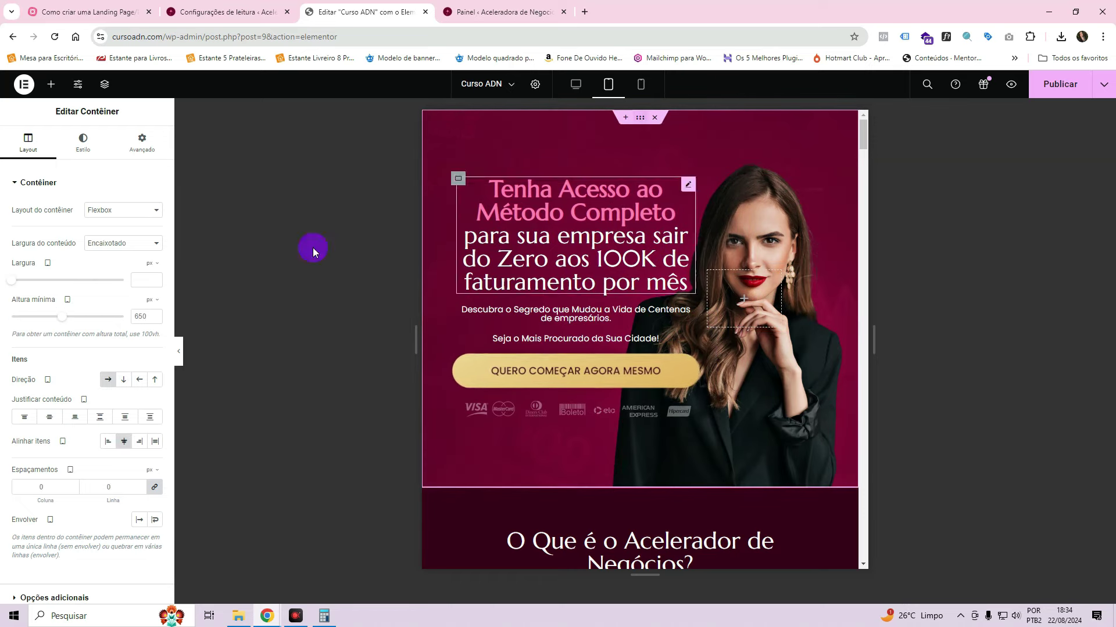
drag(64, 322, 51, 319)
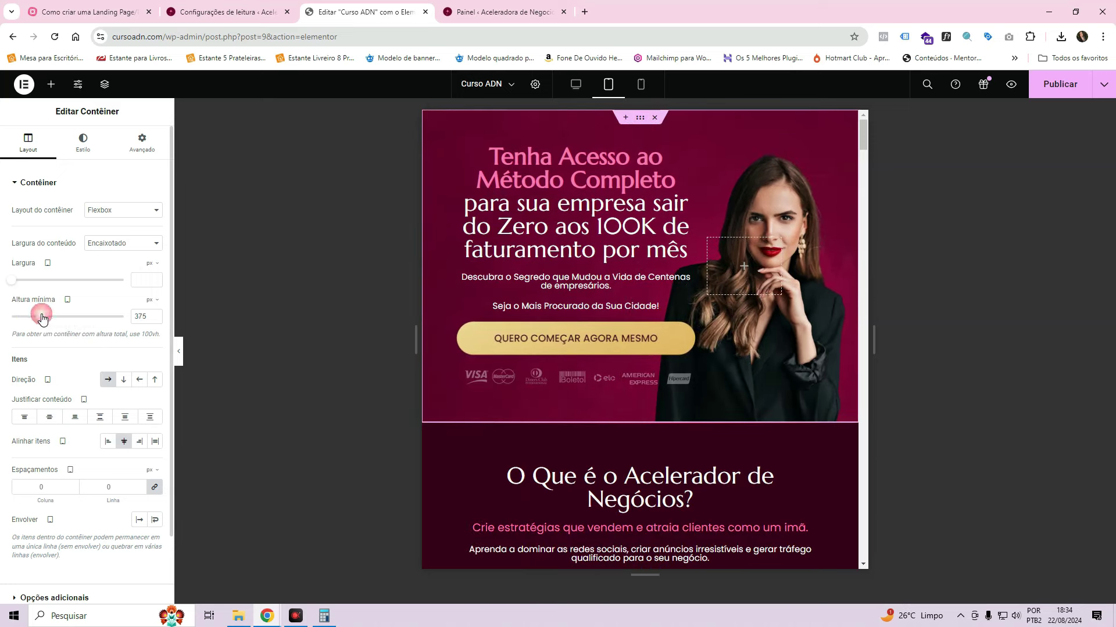
click(179, 354)
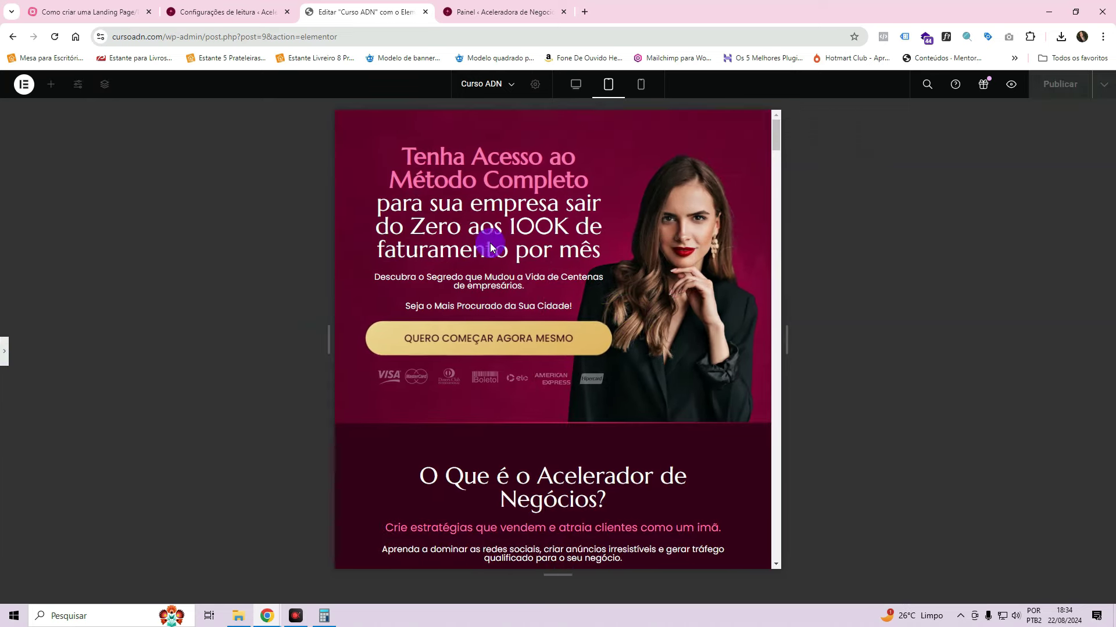
click(5, 349)
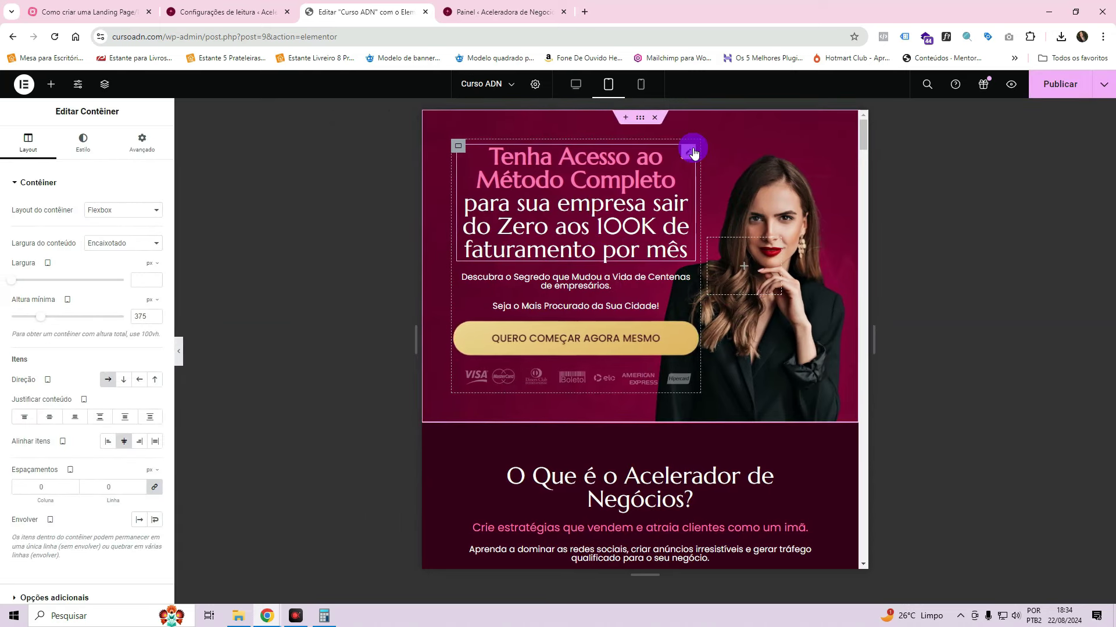
Step: Change the hero headline's Estilo > Tipografia Tamanho from 40 to 35 and preview it
click(692, 151)
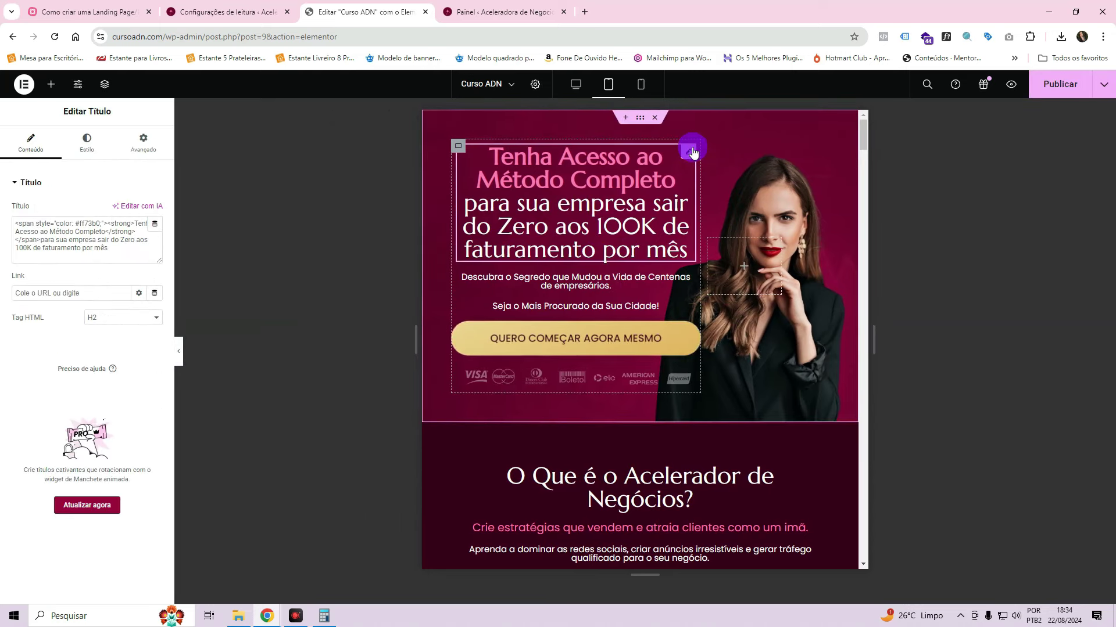
click(89, 147)
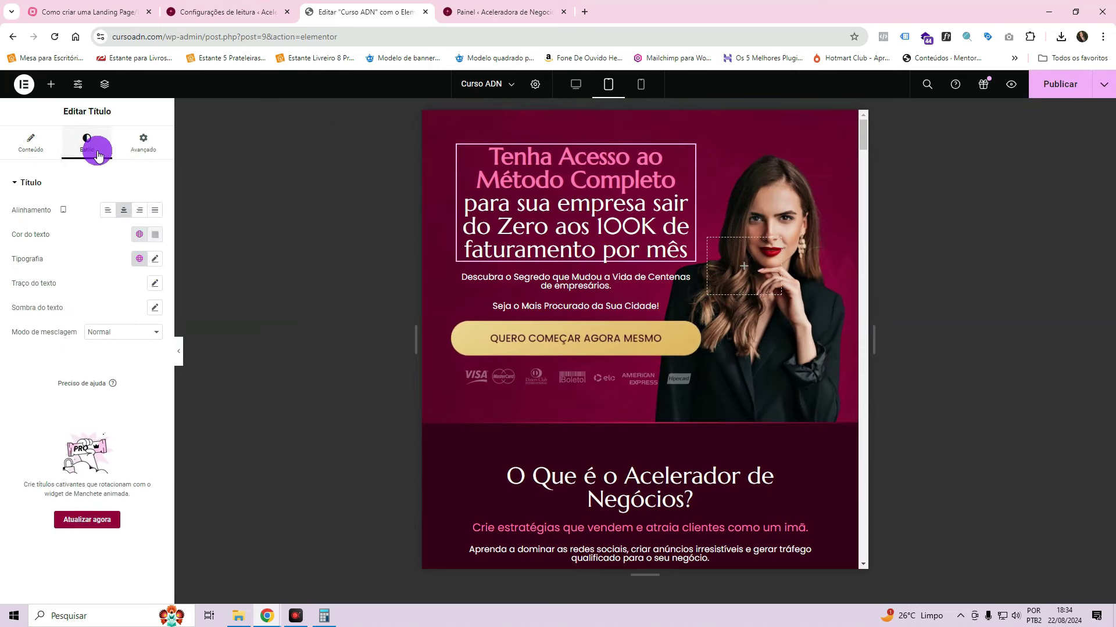
click(154, 259)
double_click(133, 349)
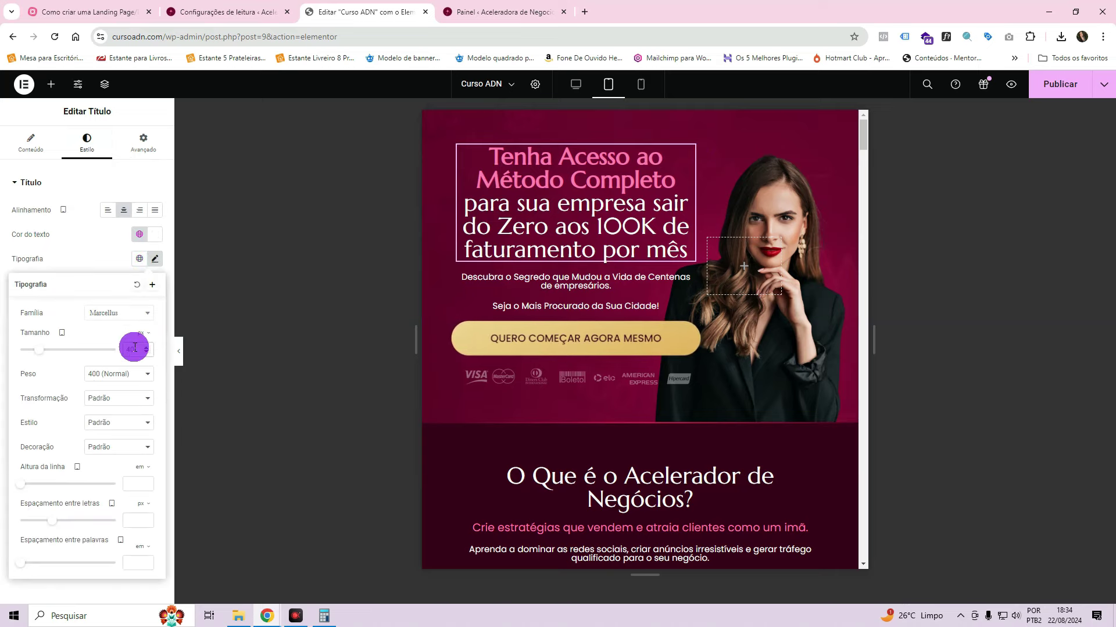
text(35)
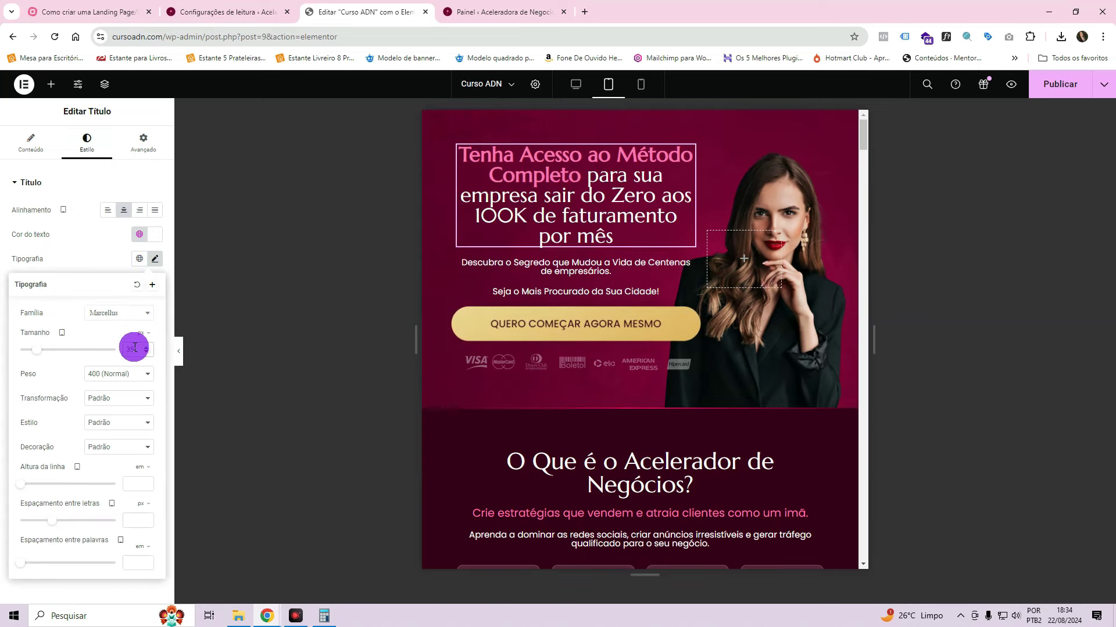
click(178, 352)
click(5, 342)
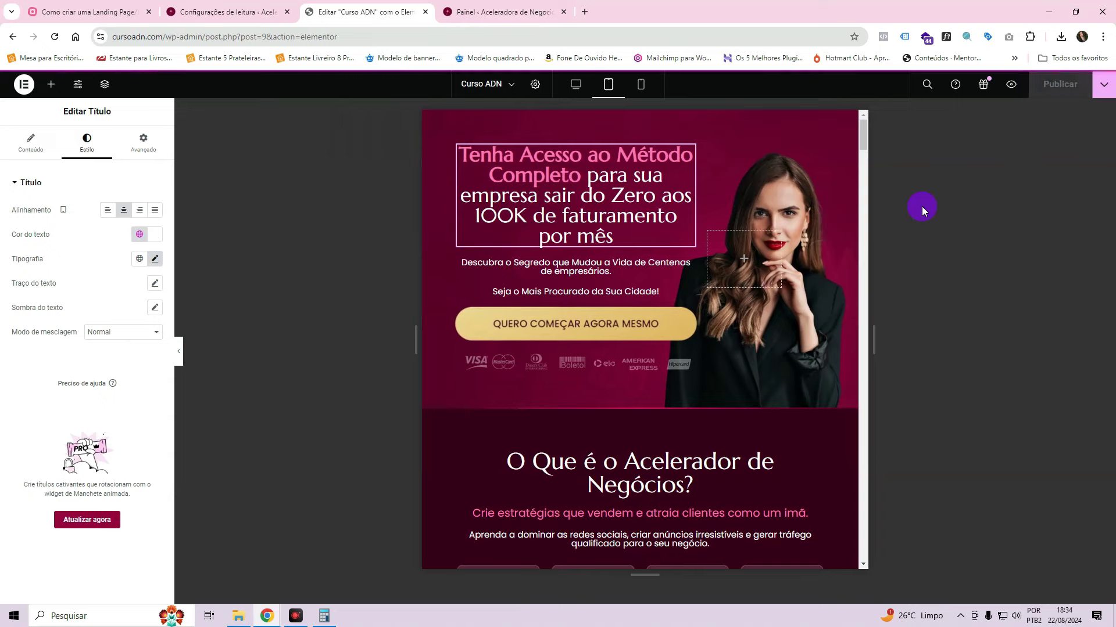
Step: Open Elementor's Site Settings
scroll(672, 373, down, 4)
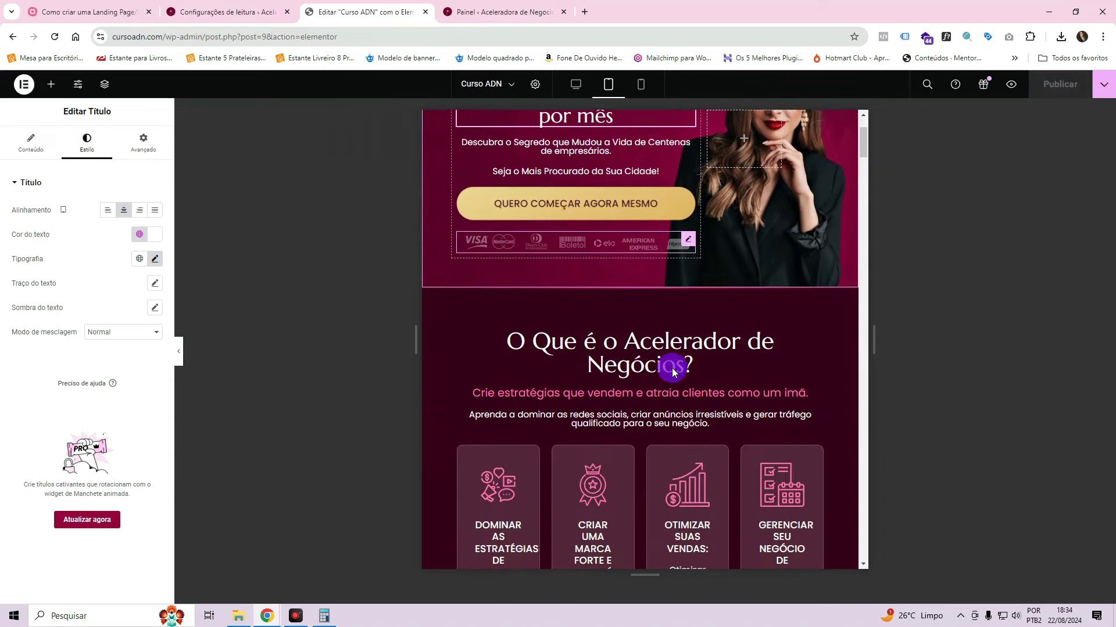
scroll(661, 318, down, 4)
scroll(661, 318, up, 8)
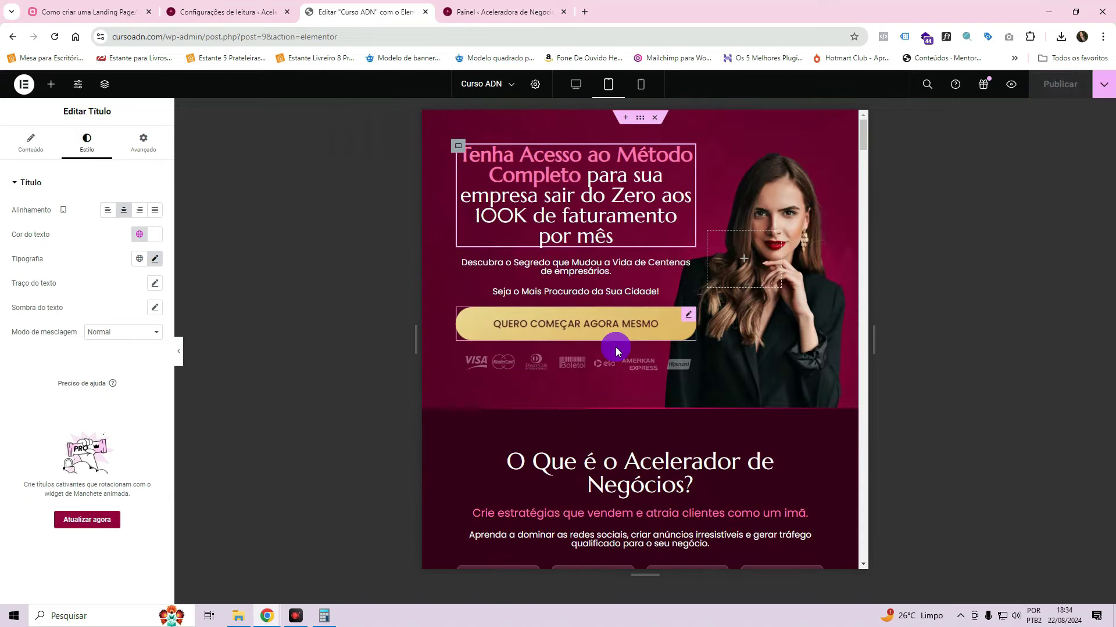
click(78, 84)
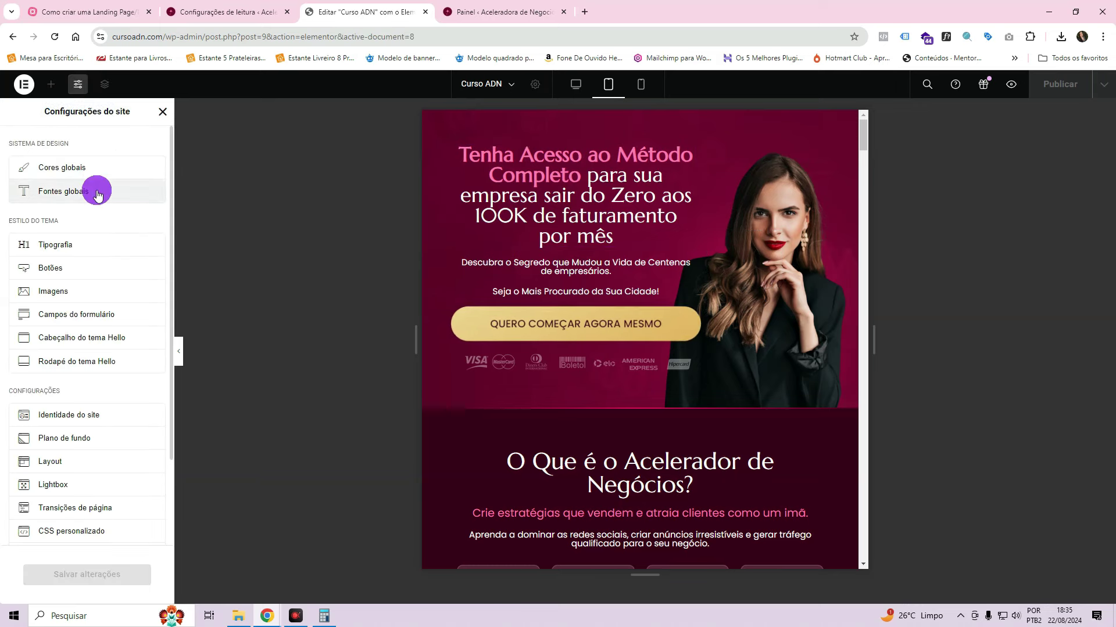
Step: Adjust the Primário global font size for tablet in Fontes globais
click(97, 195)
click(155, 246)
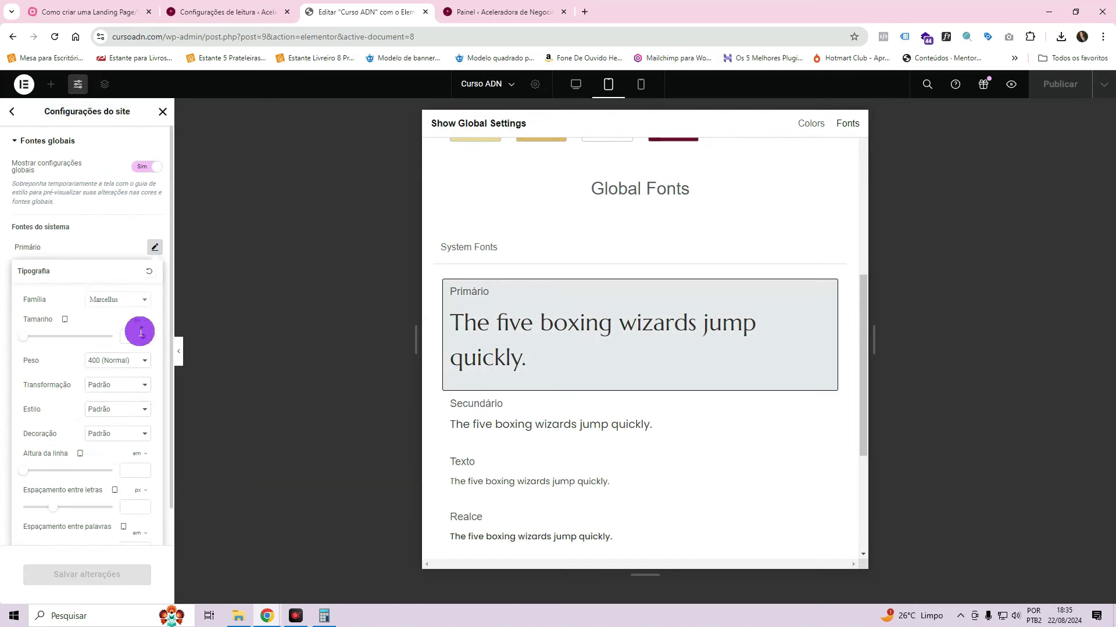
click(140, 334)
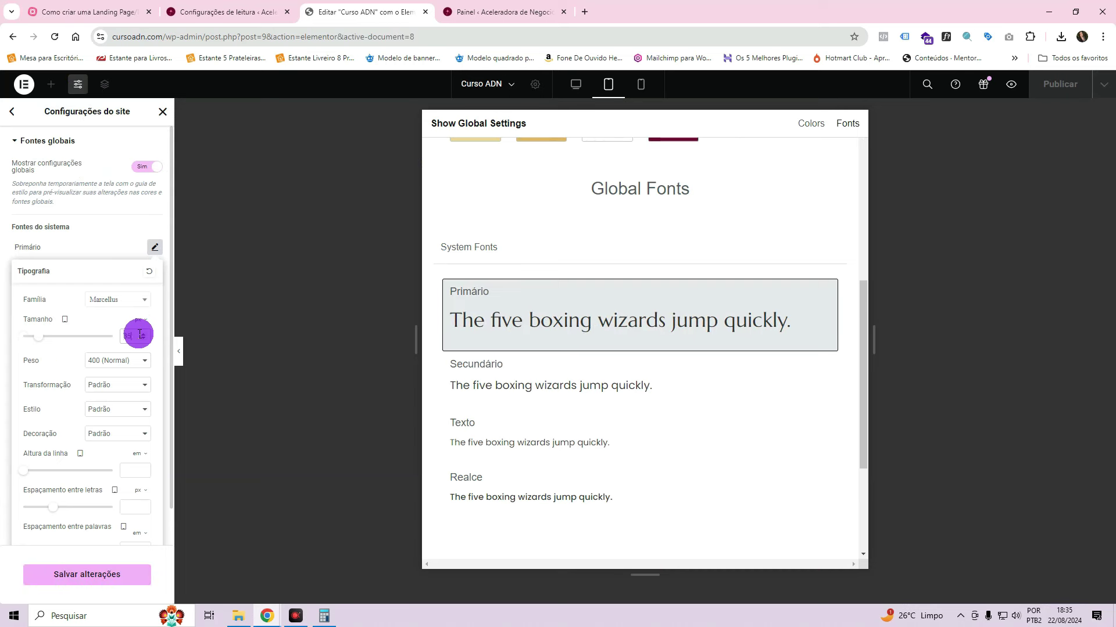
click(126, 258)
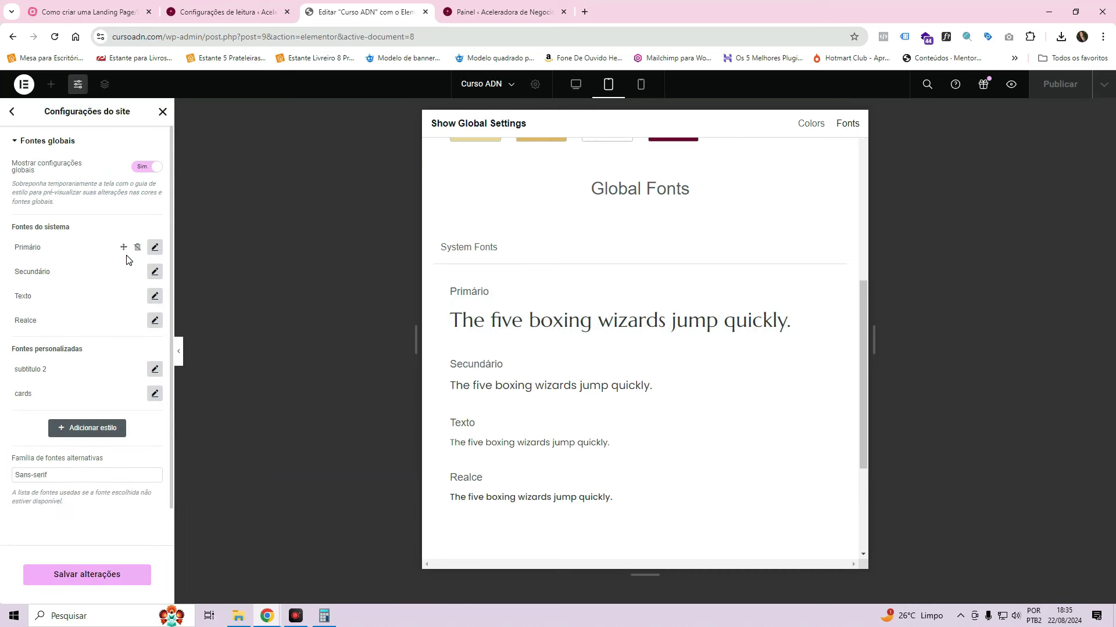
Step: Set Primário to 32 px on mobile, save the changes, and return to the page editor
click(641, 85)
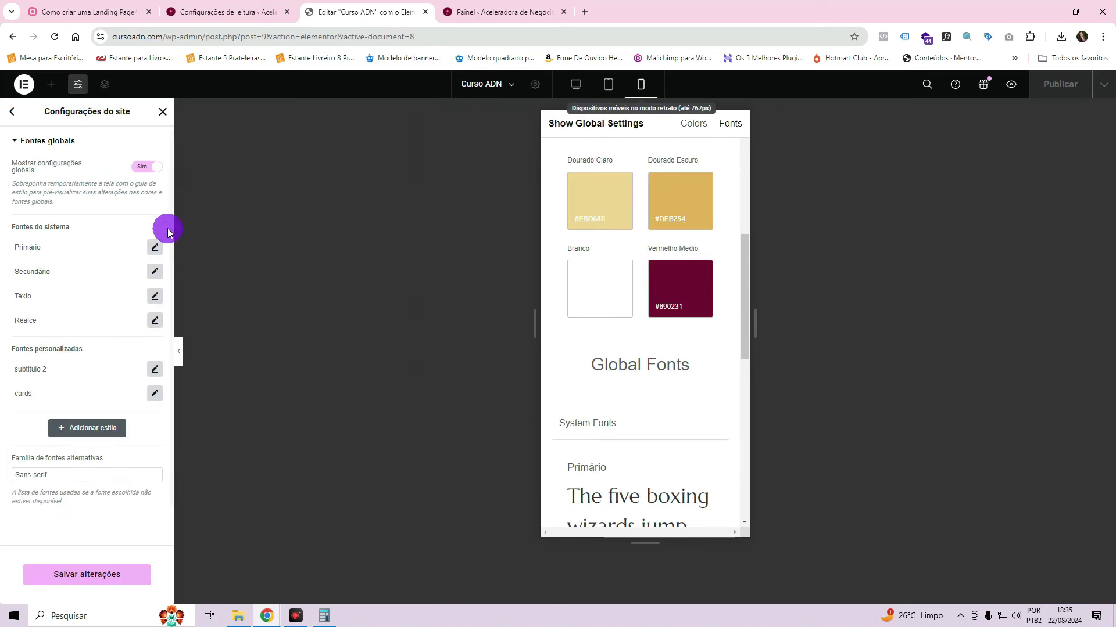
click(155, 248)
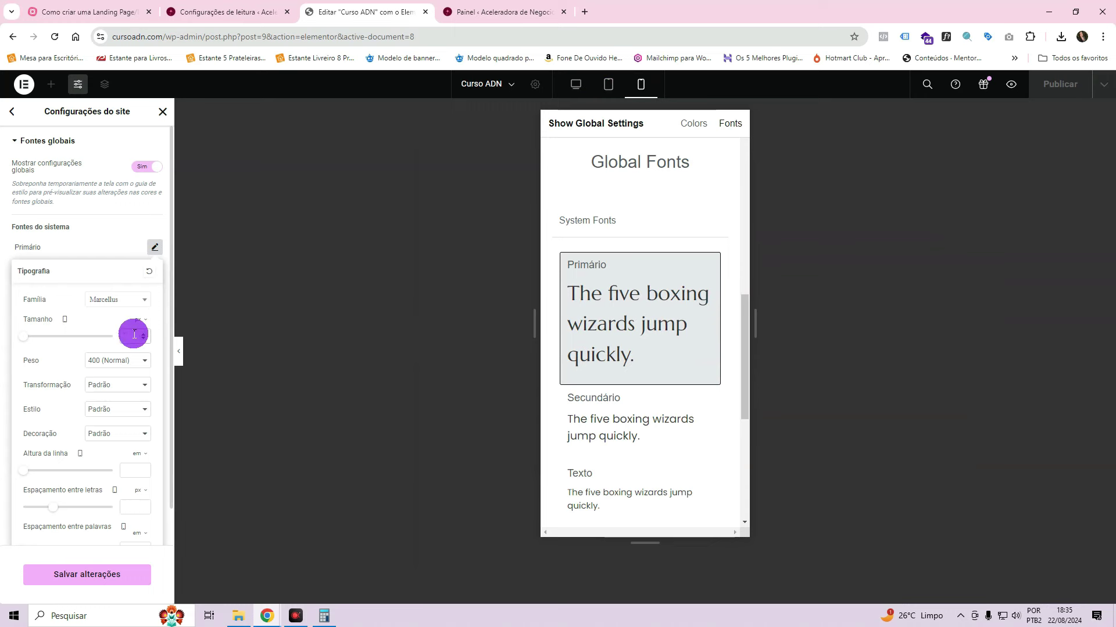
click(135, 335)
text(32)
click(500, 151)
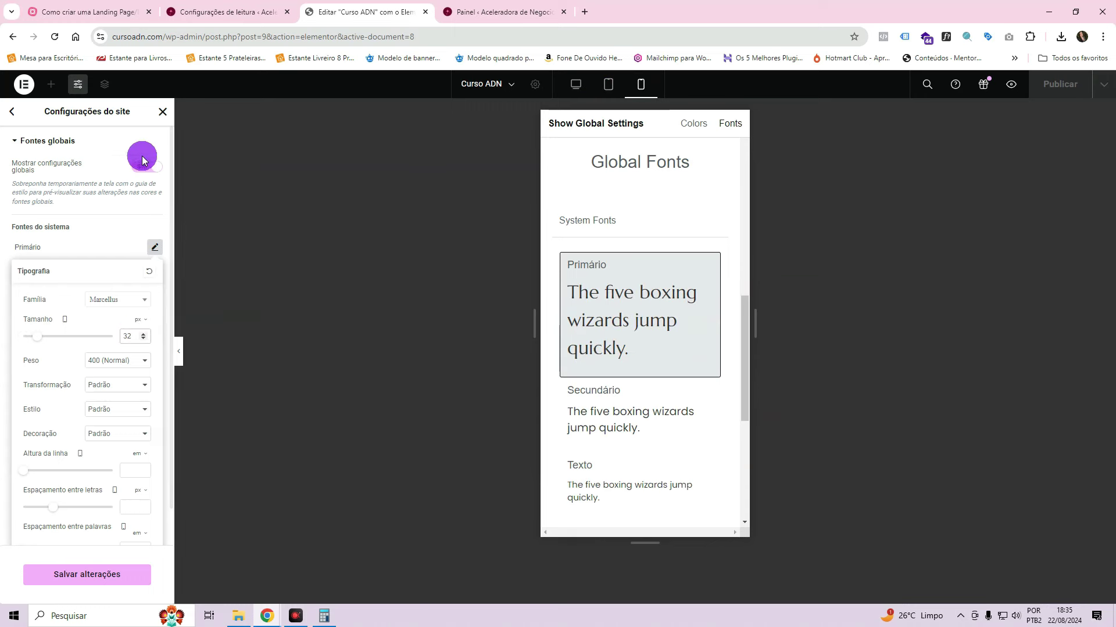
click(88, 574)
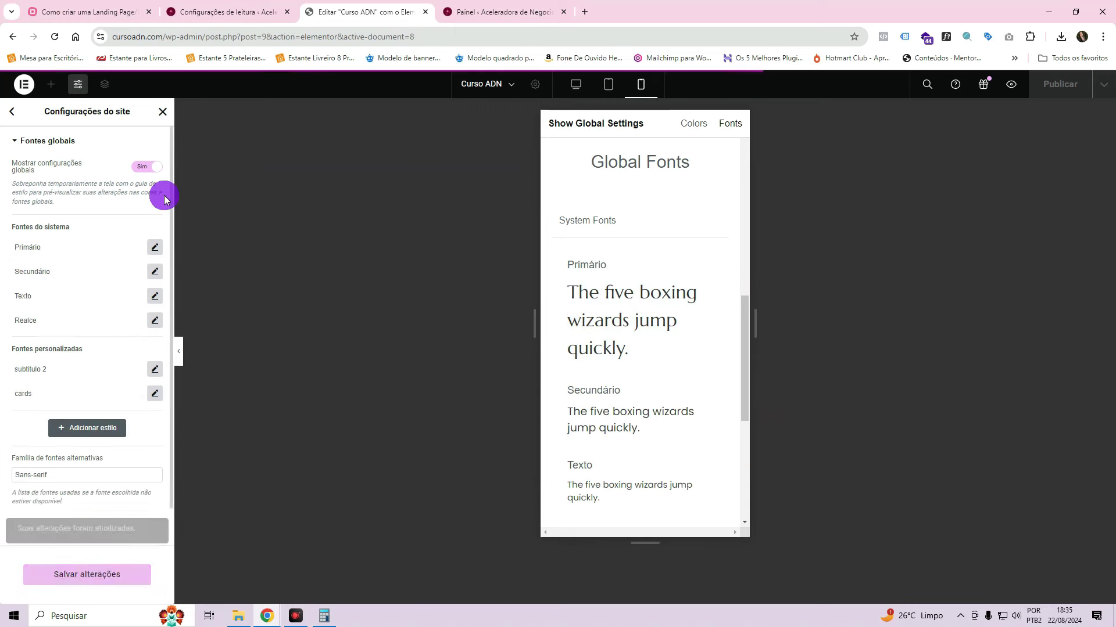
click(163, 111)
click(637, 228)
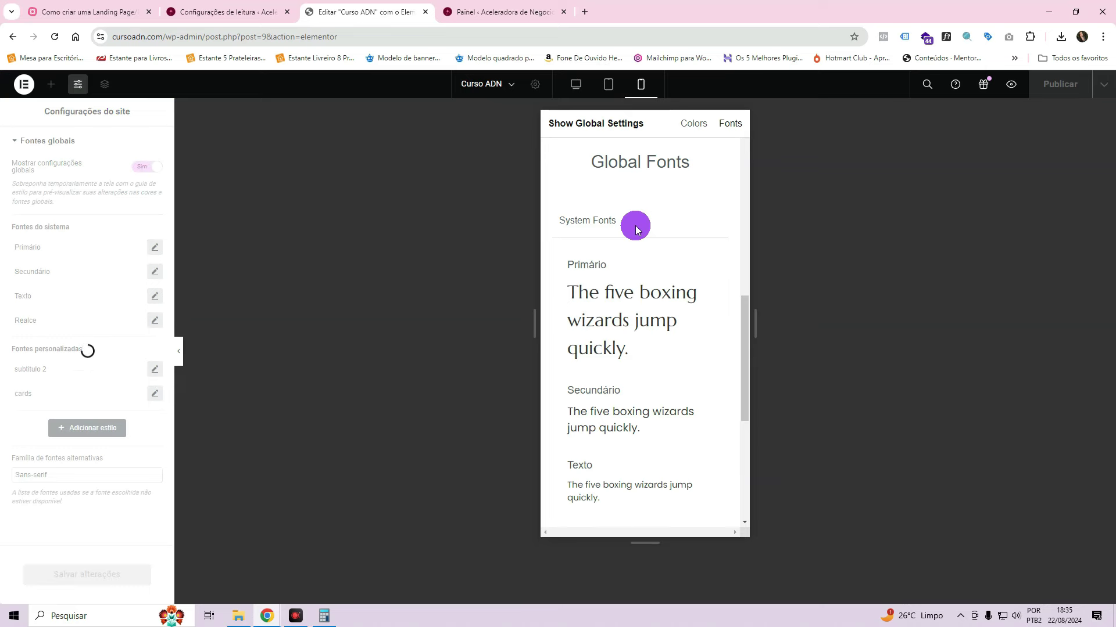
Step: Switch back to tablet view and enter 40 in the hero container's Avançado spacing
click(609, 87)
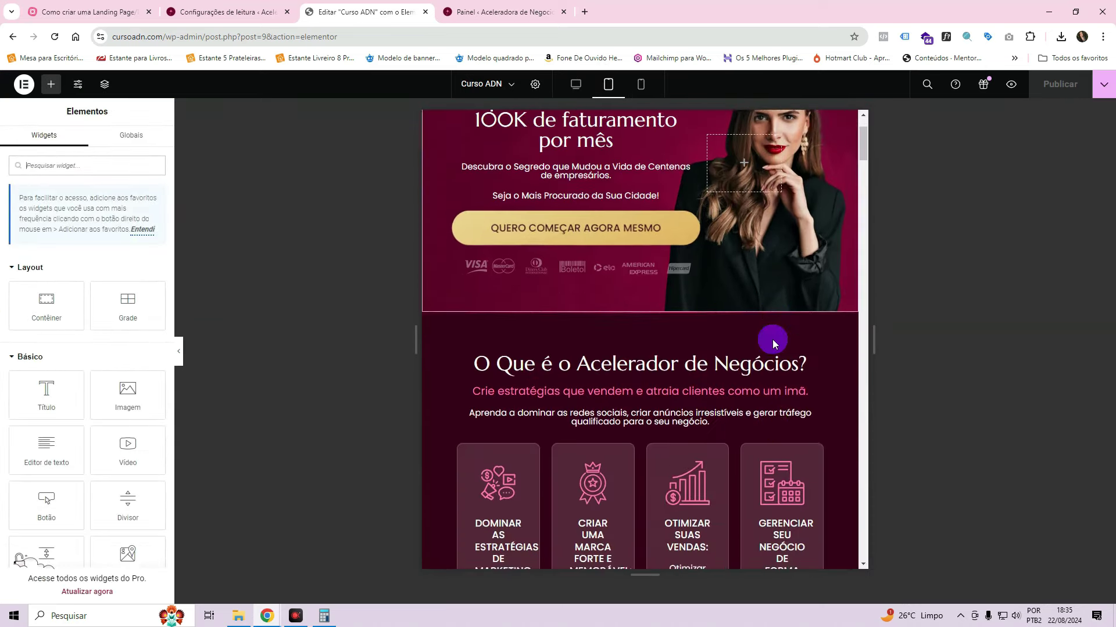
scroll(772, 342, down, 2)
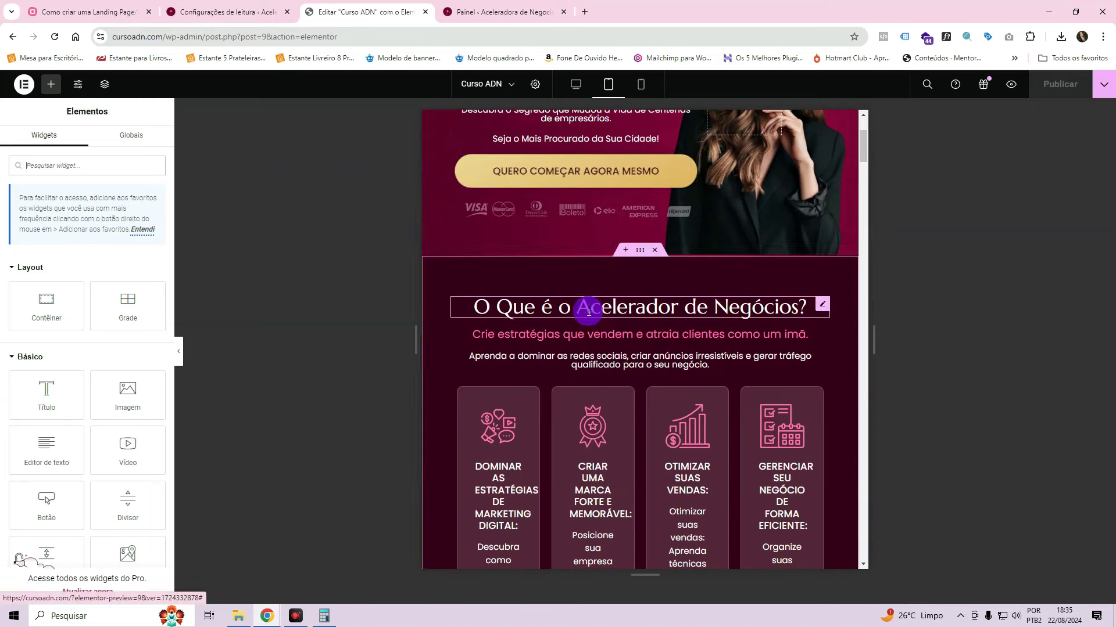
scroll(729, 322, down, 10)
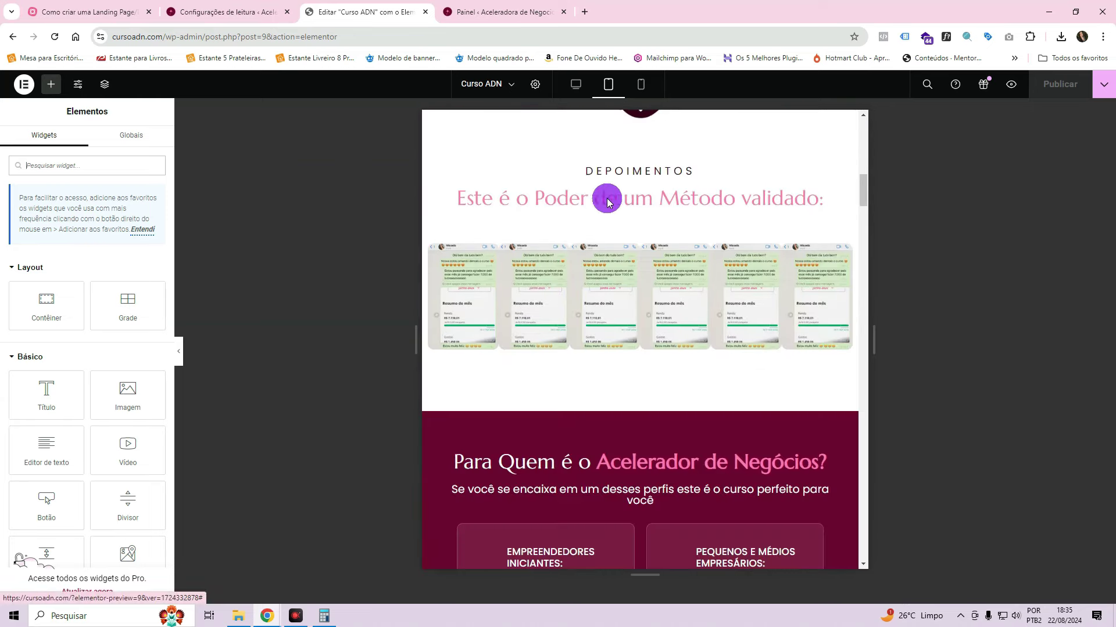
scroll(690, 326, down, 4)
scroll(731, 287, up, 10)
scroll(731, 287, up, 5)
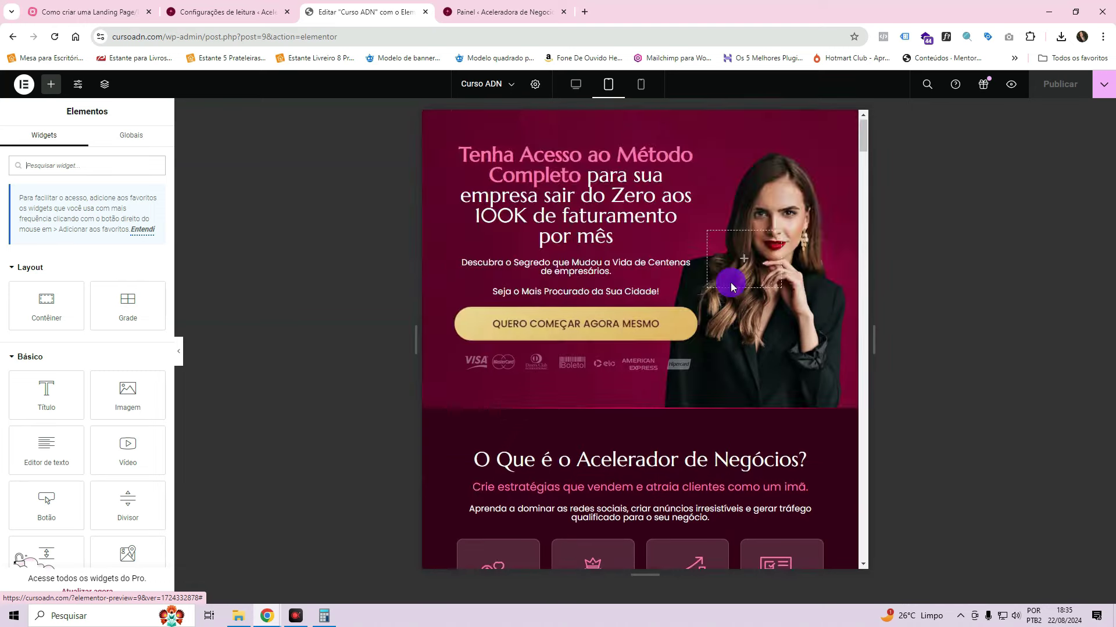
scroll(628, 253, down, 5)
scroll(657, 234, up, 5)
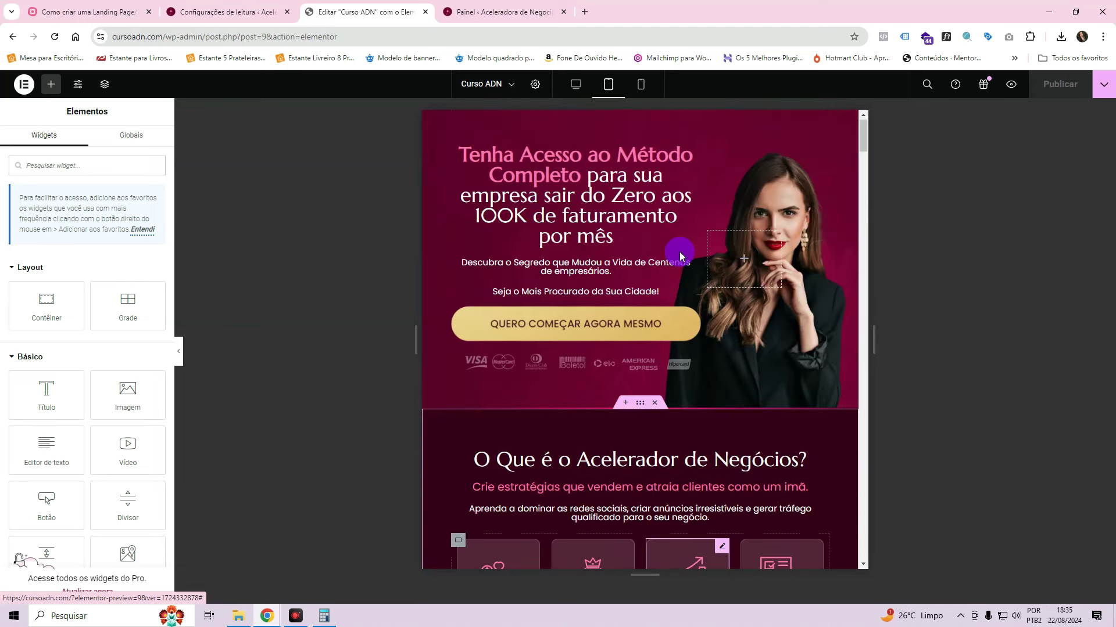
click(642, 121)
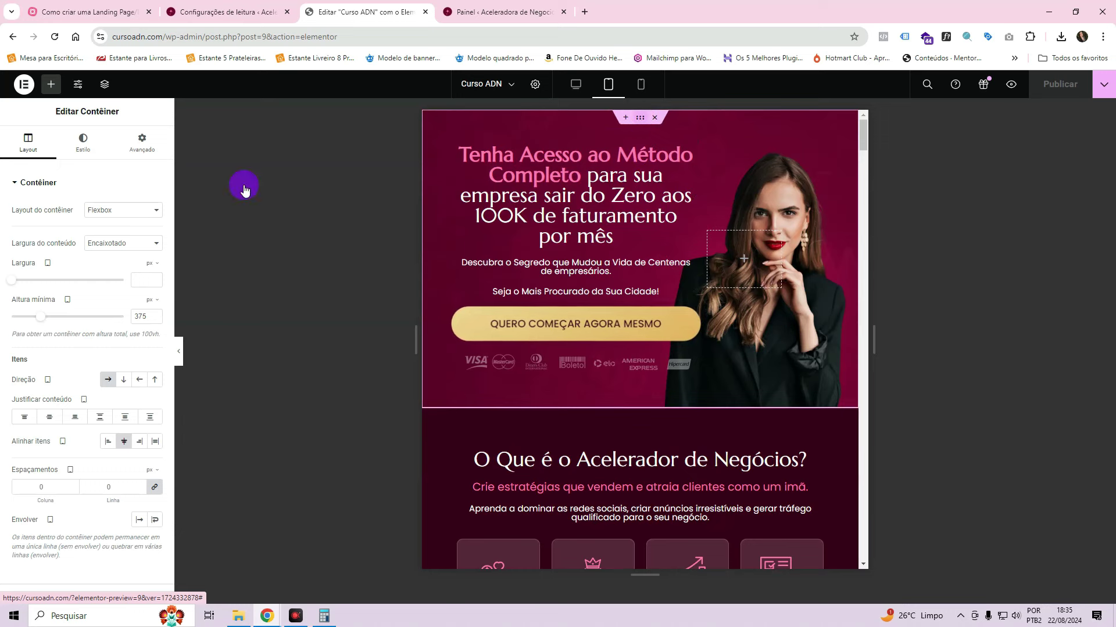
click(152, 150)
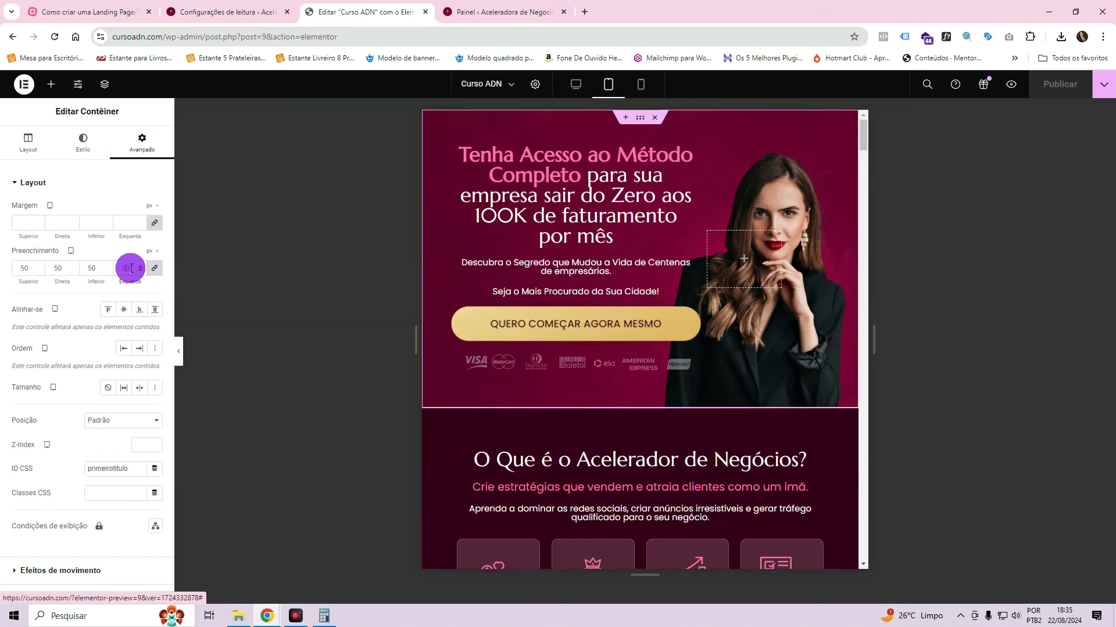
text(40)
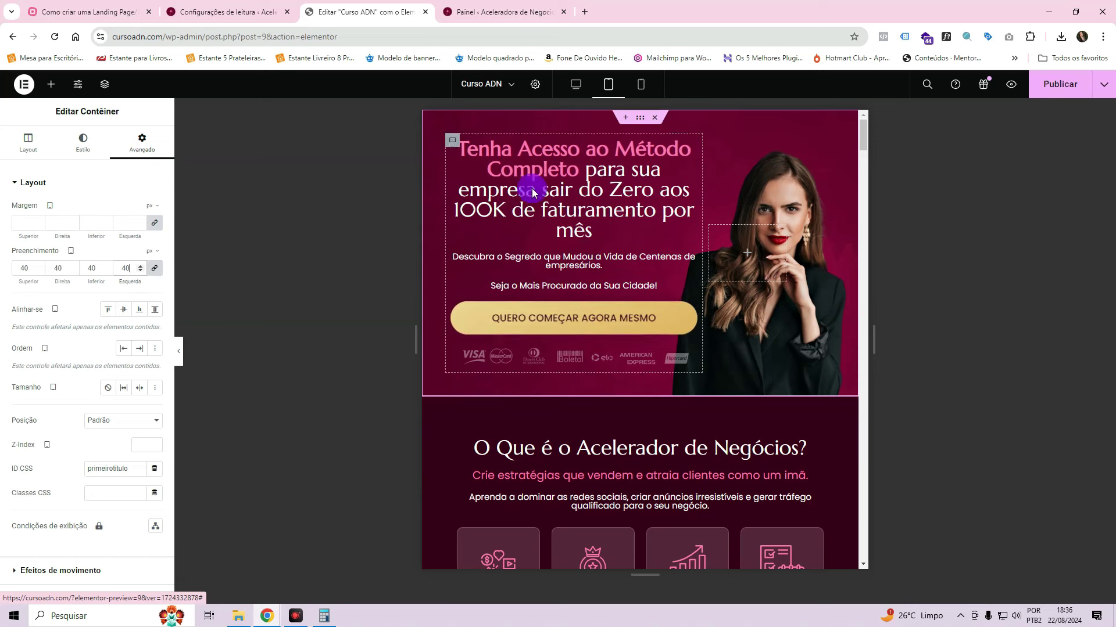
Step: Narrow the hero's inner text container to 62% width
click(451, 141)
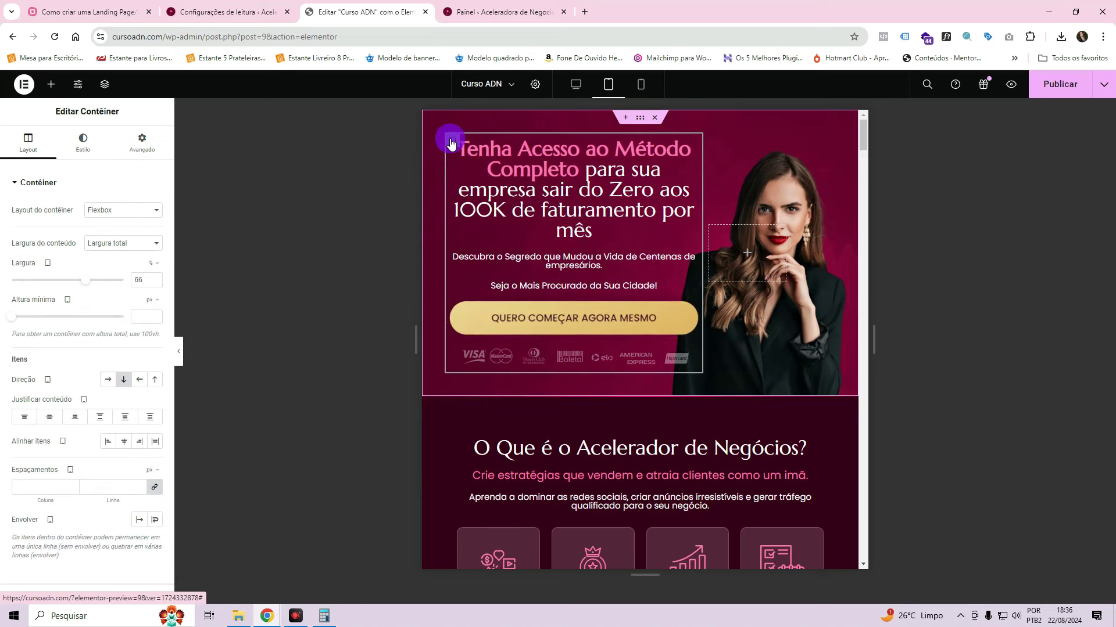
click(86, 281)
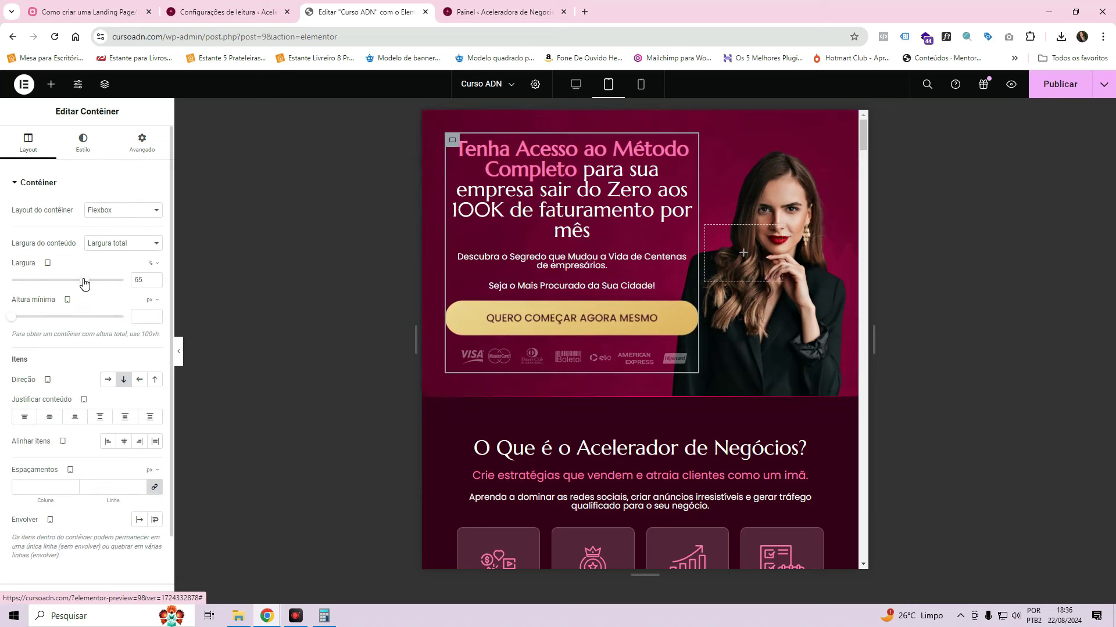
drag(86, 282, 81, 281)
click(482, 212)
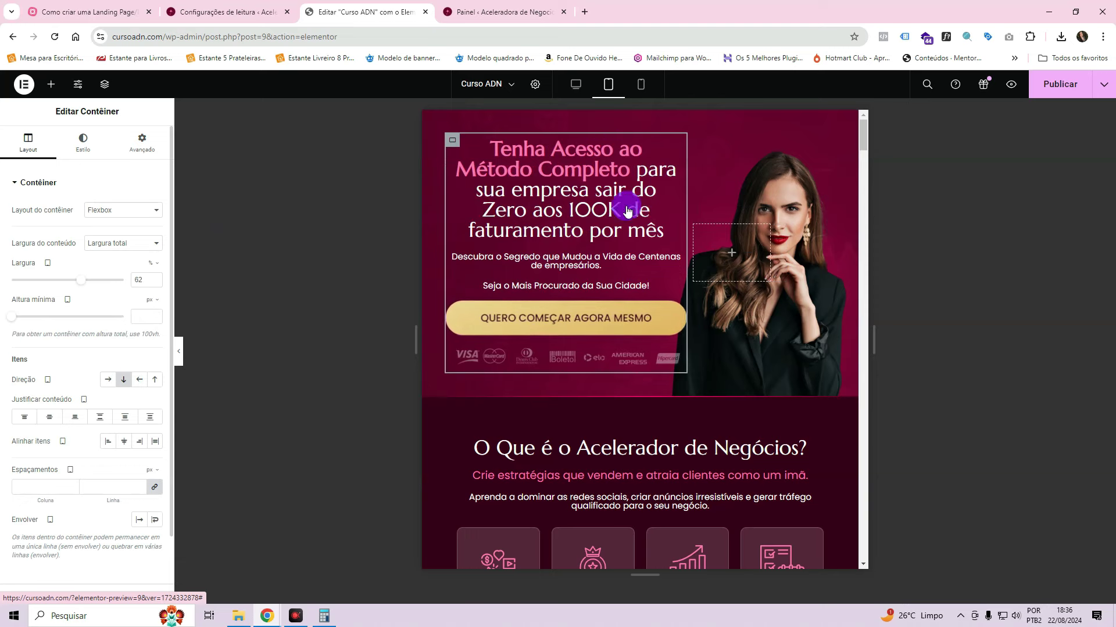
Step: Give the 'O Que é o Acelerador de Negócios?' section 40 padding on all sides
scroll(725, 336, down, 4)
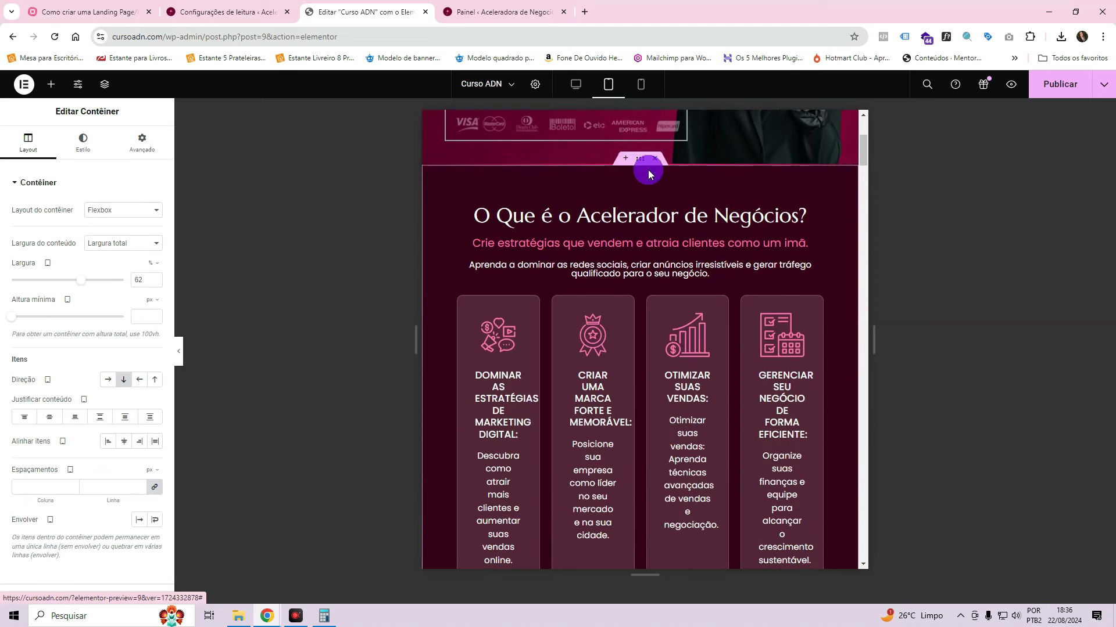
click(641, 165)
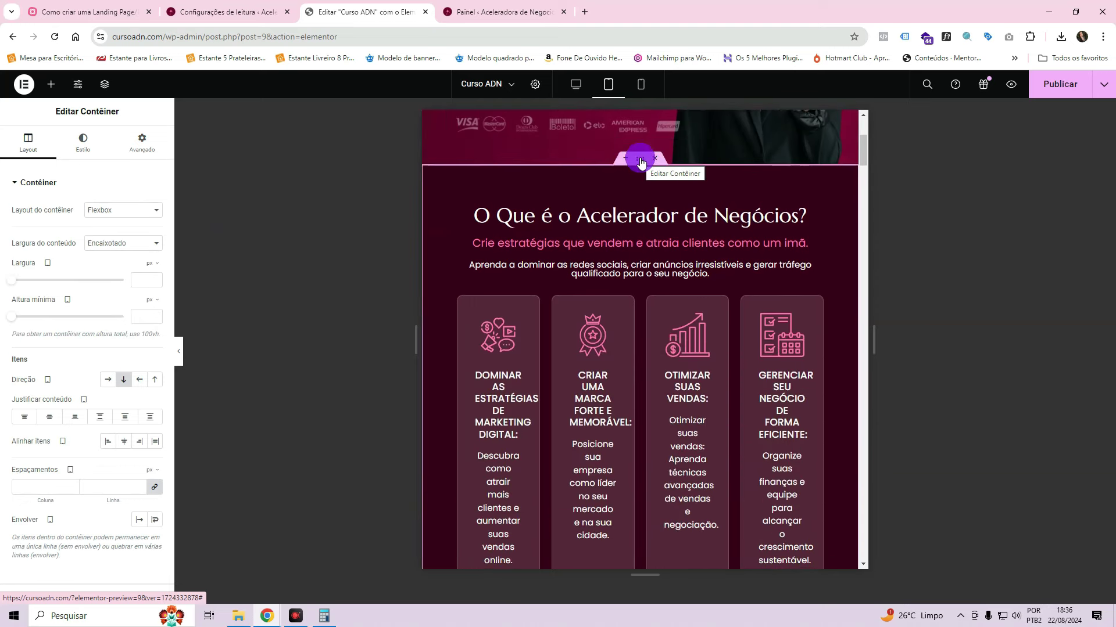
click(161, 144)
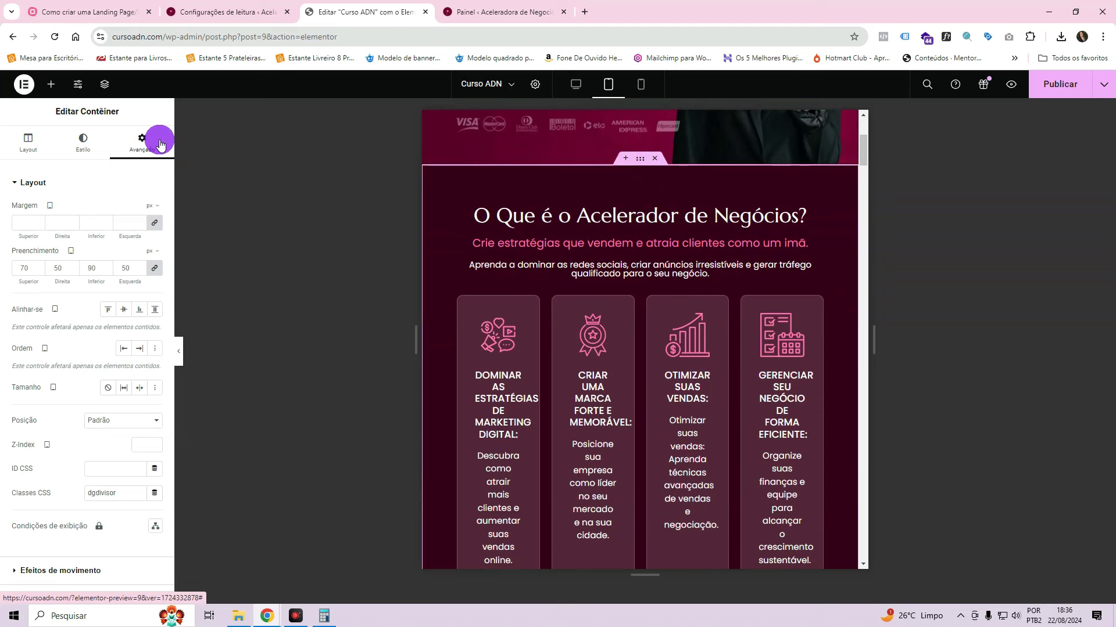
click(128, 268)
text(40)
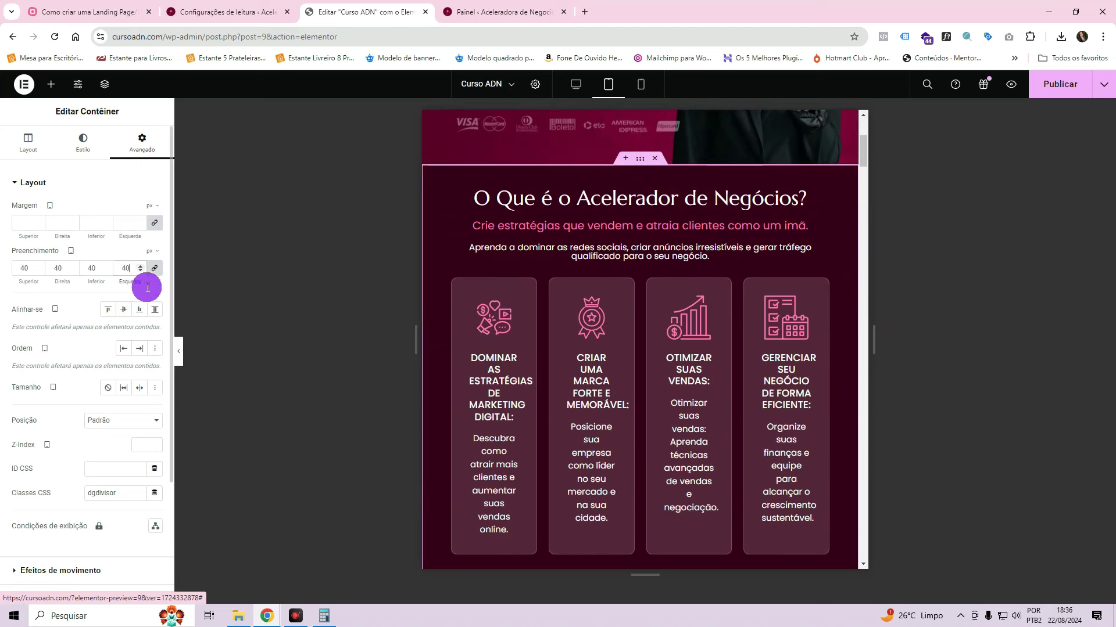
scroll(687, 301, down, 1)
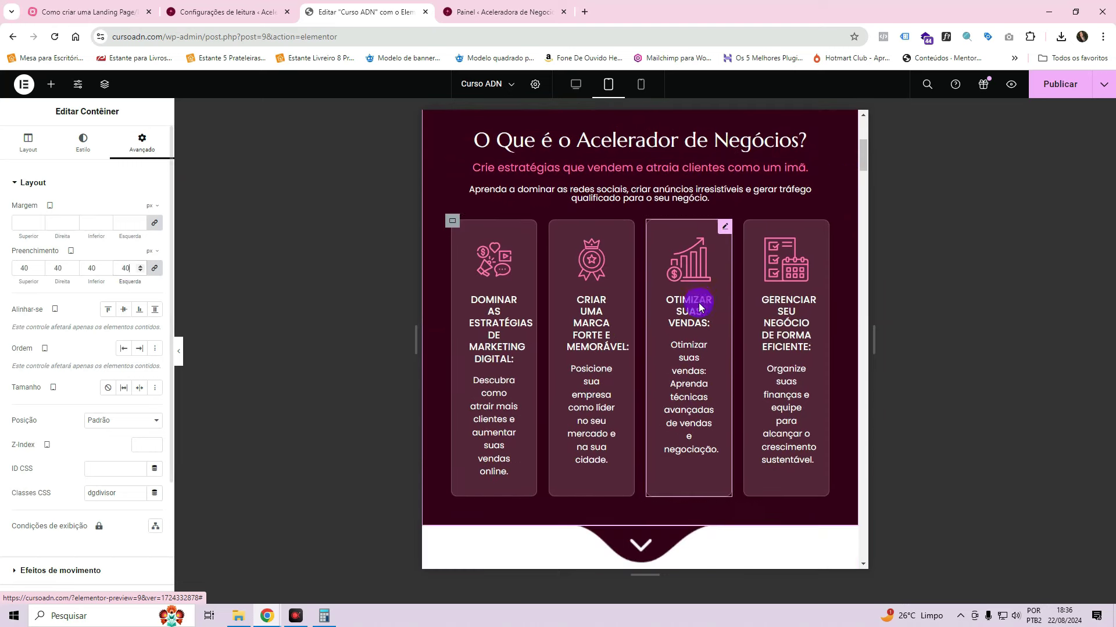
Step: Set the four-card feature grid to 2 columns and 2 rows on tablet
click(452, 223)
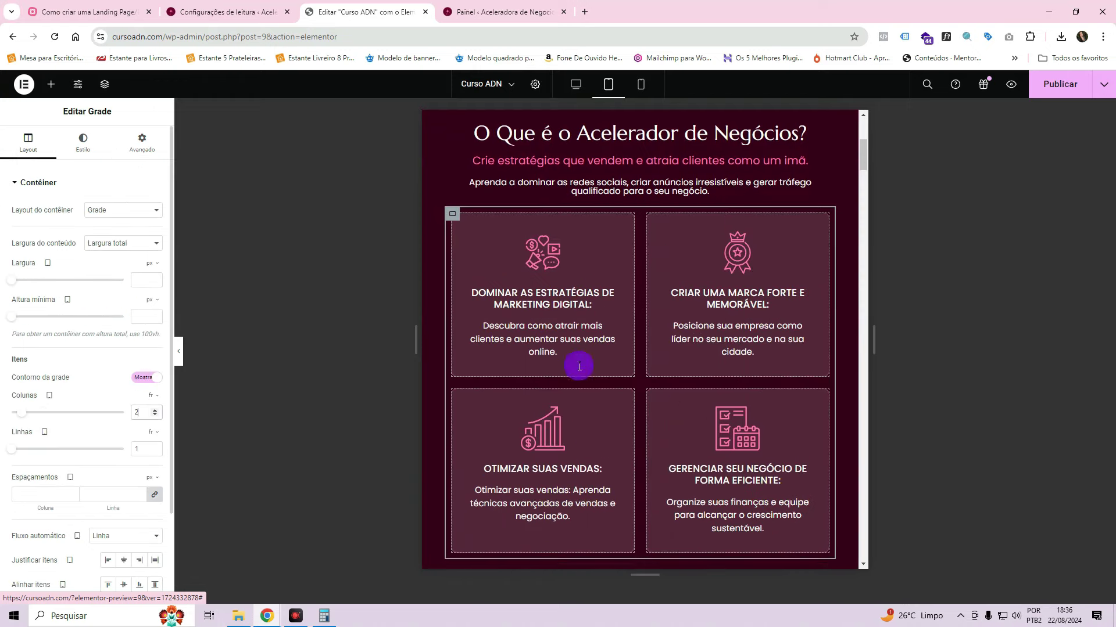
scroll(535, 371, down, 3)
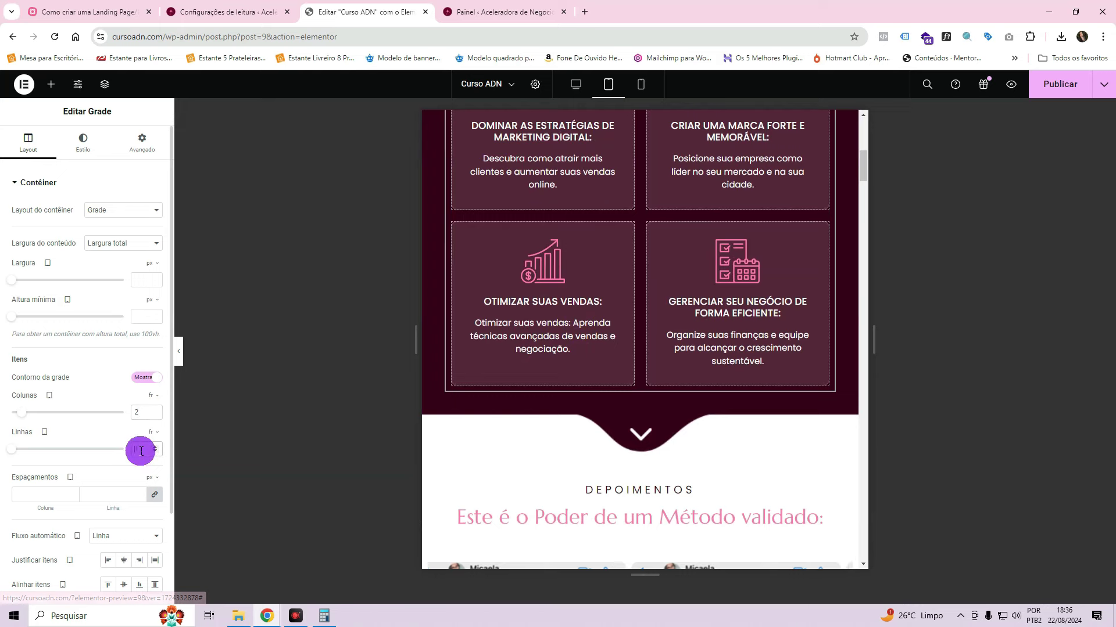
scroll(814, 368, up, 5)
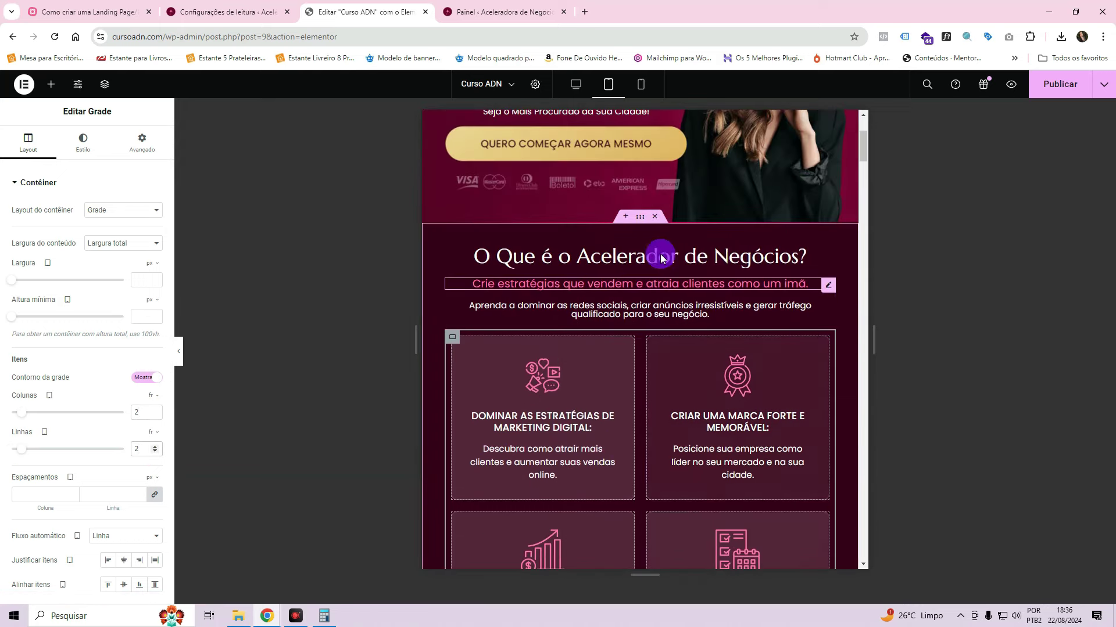
scroll(644, 267, down, 8)
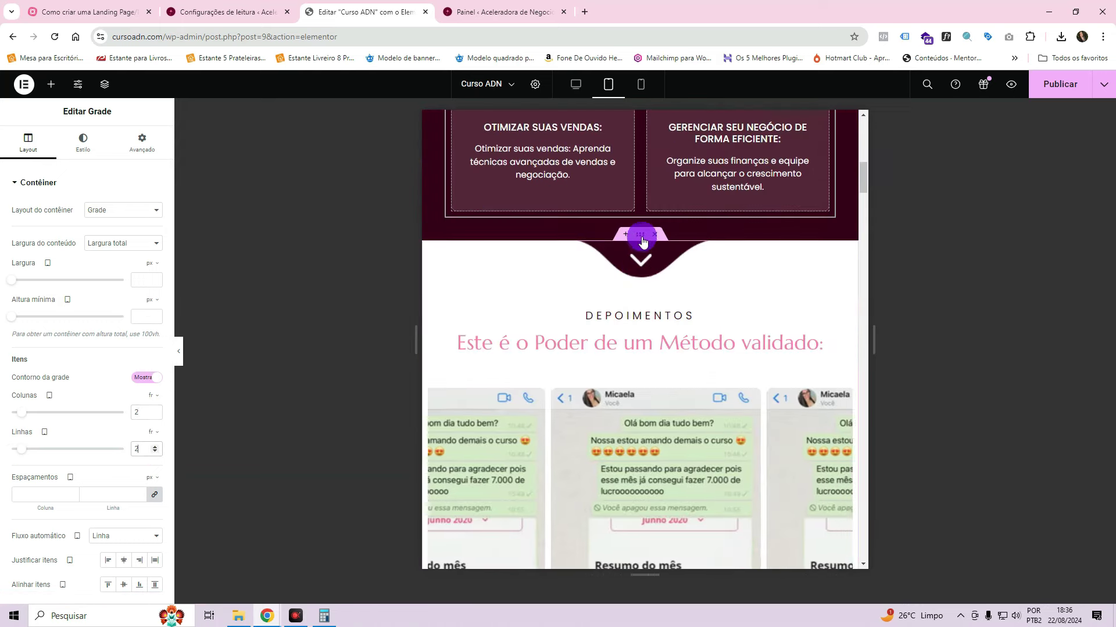
Step: Select the Depoimentos container and bring up its Avançado spacing settings
click(641, 237)
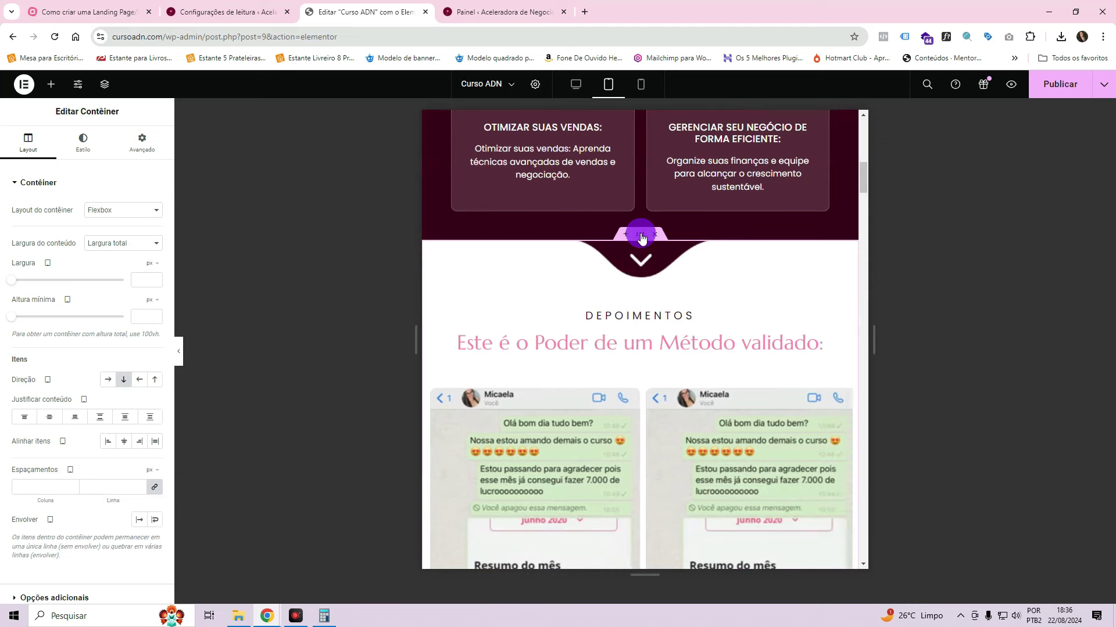
click(141, 153)
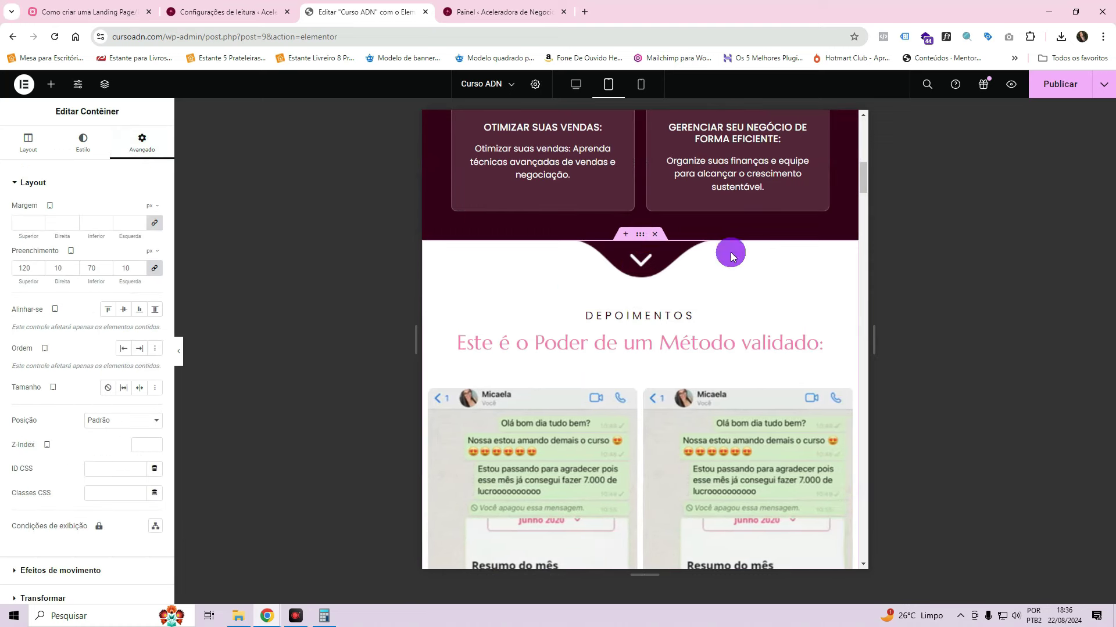
scroll(756, 349, down, 1)
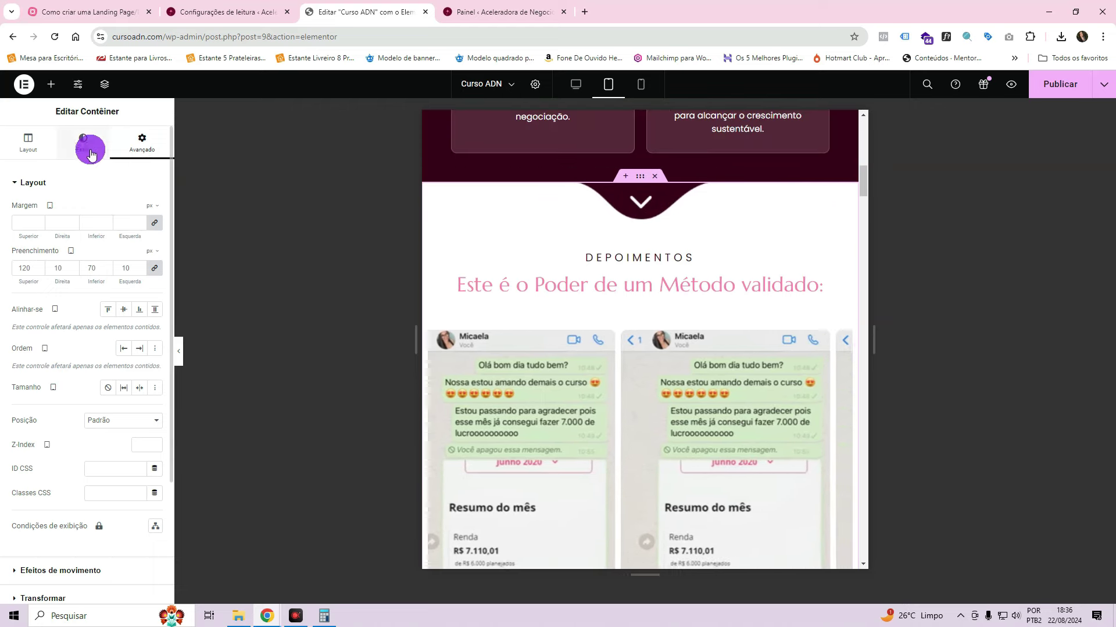
Step: Apply the second media-library image as the Depoimentos background, then publish the Curso ADN page
click(90, 150)
click(96, 312)
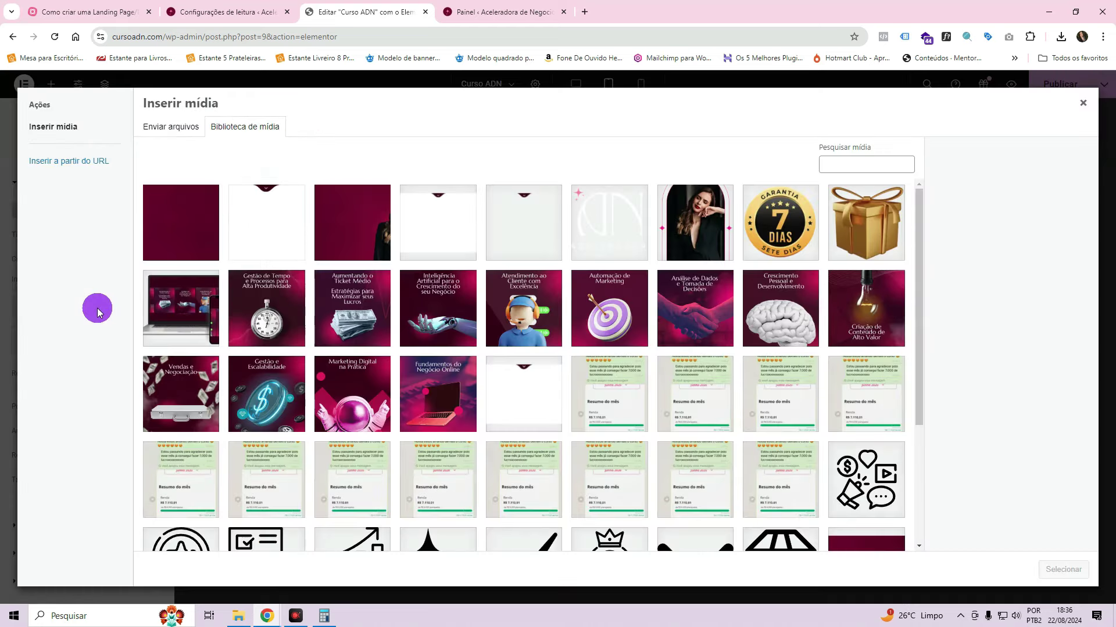
click(279, 205)
click(1071, 571)
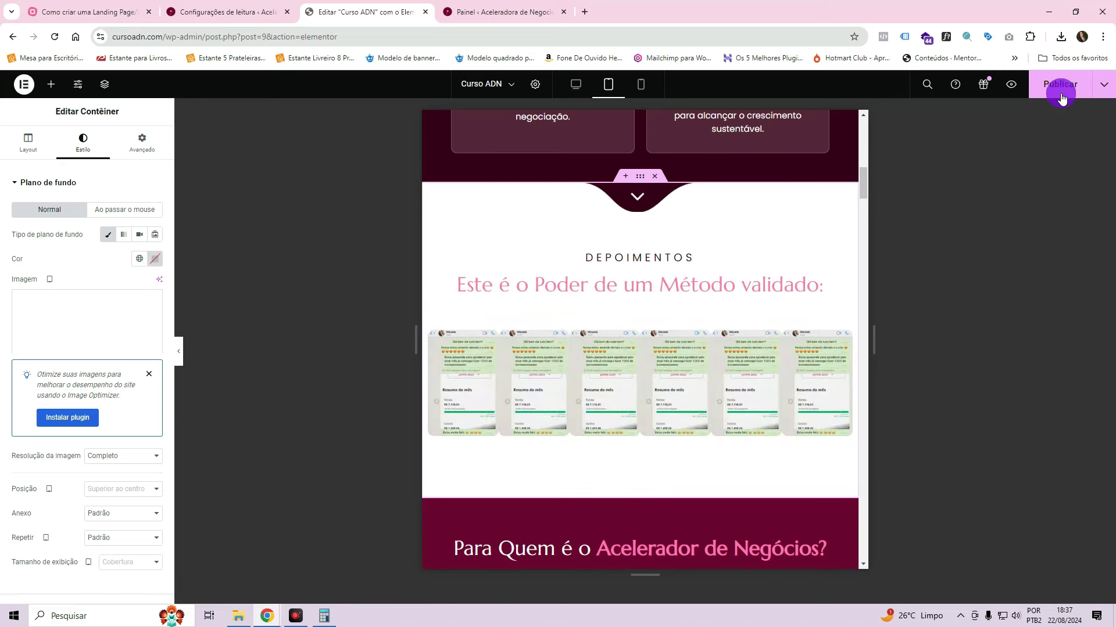
click(1061, 93)
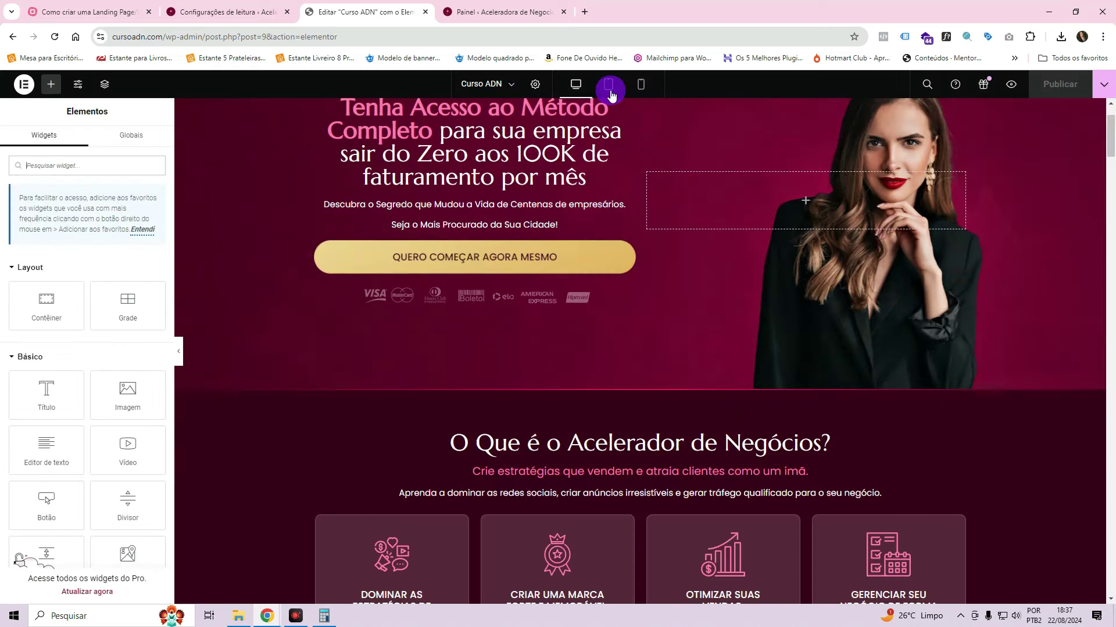
Step: In tablet view, set the testimonial image carousel's Slides para mostrar to 3
click(610, 91)
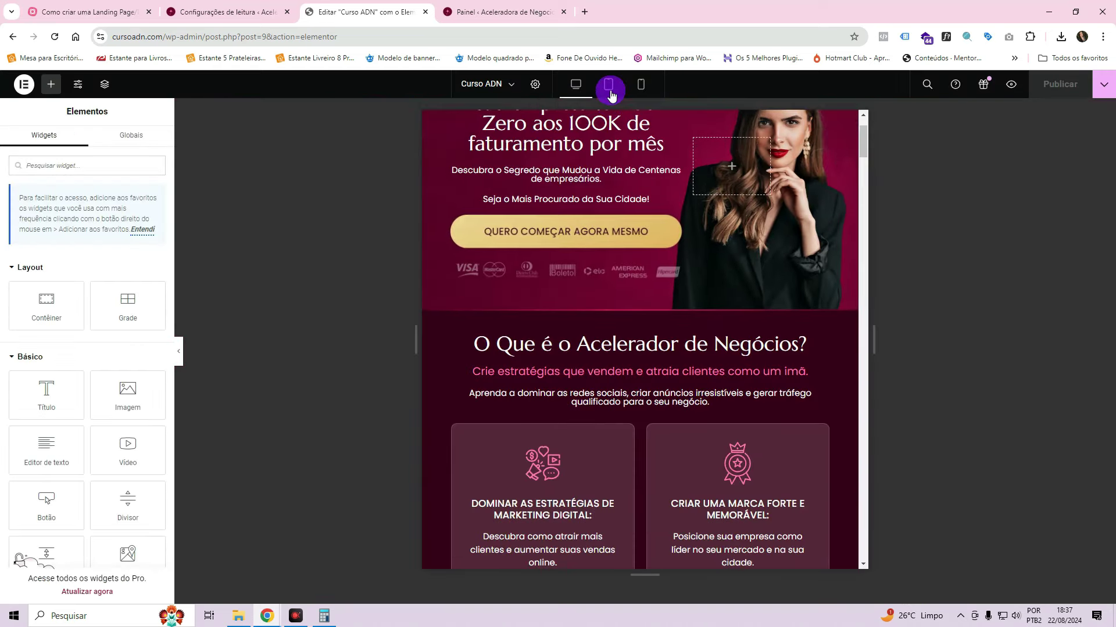
scroll(713, 238, down, 10)
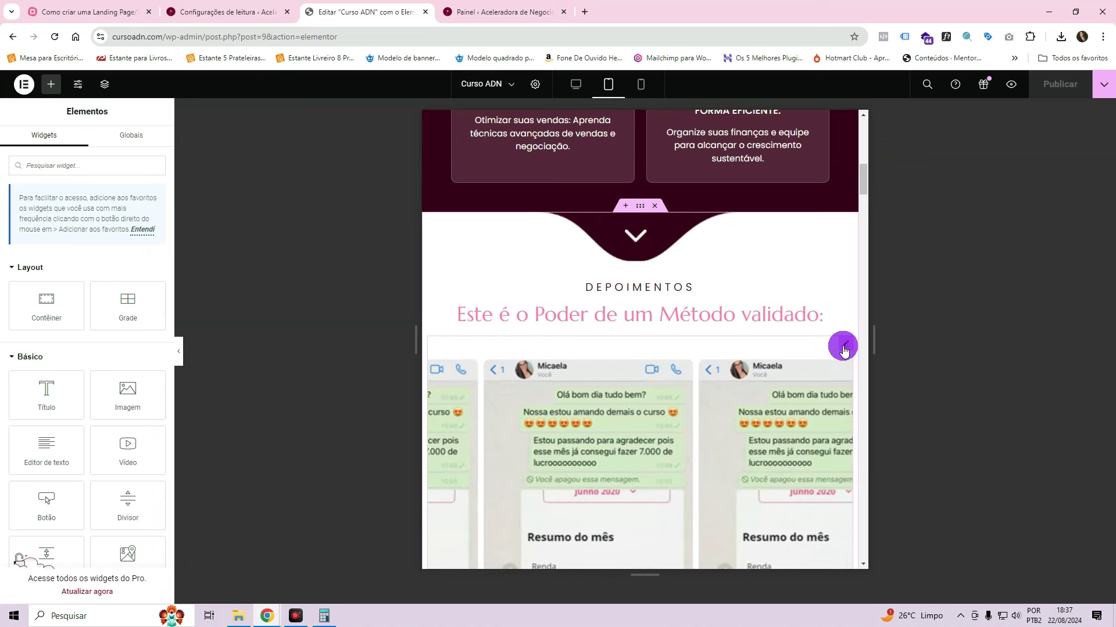
click(844, 350)
scroll(68, 443, down, 3)
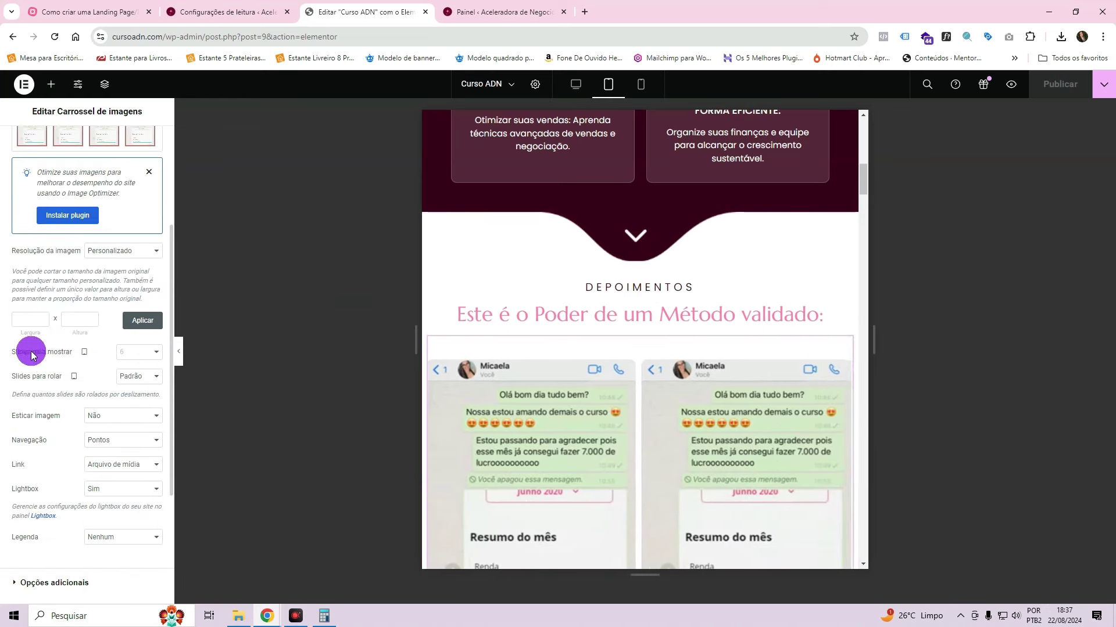
click(143, 352)
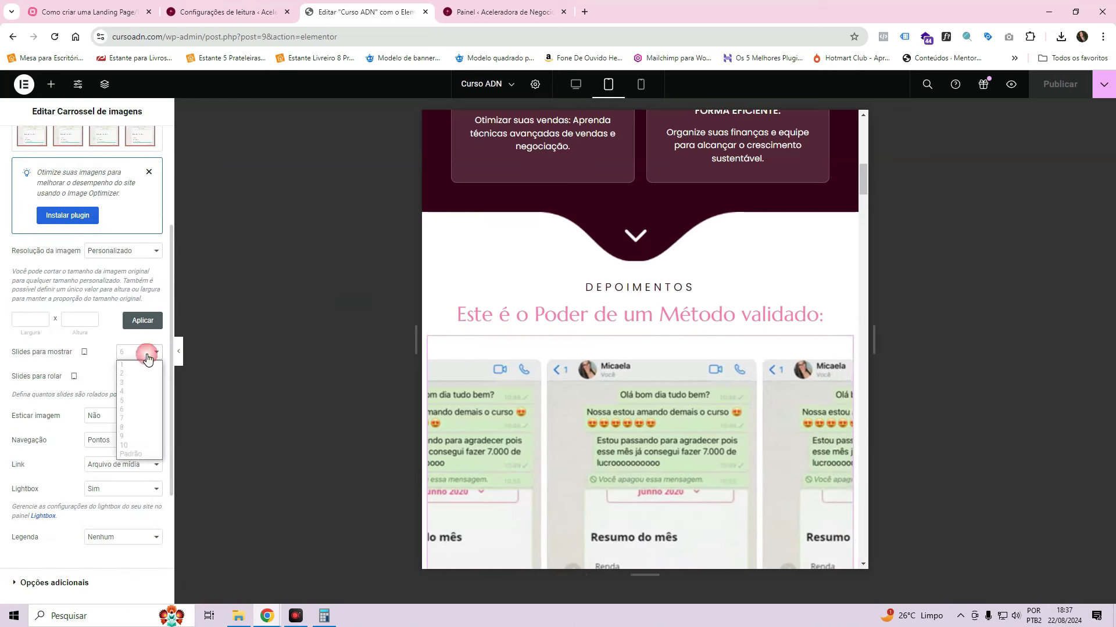
click(146, 384)
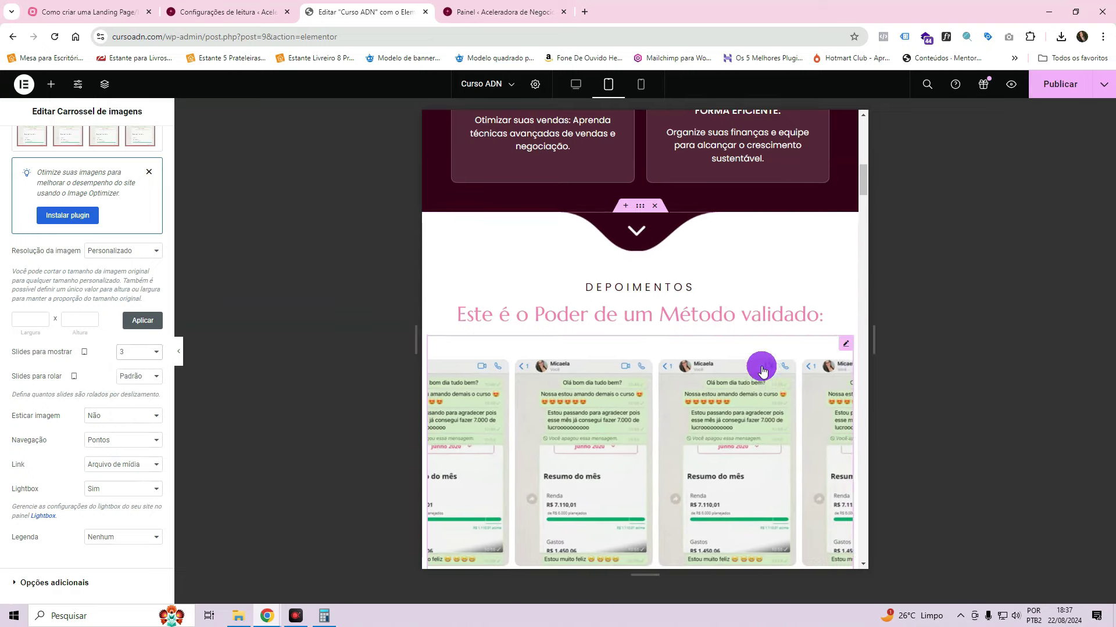
scroll(762, 370, down, 5)
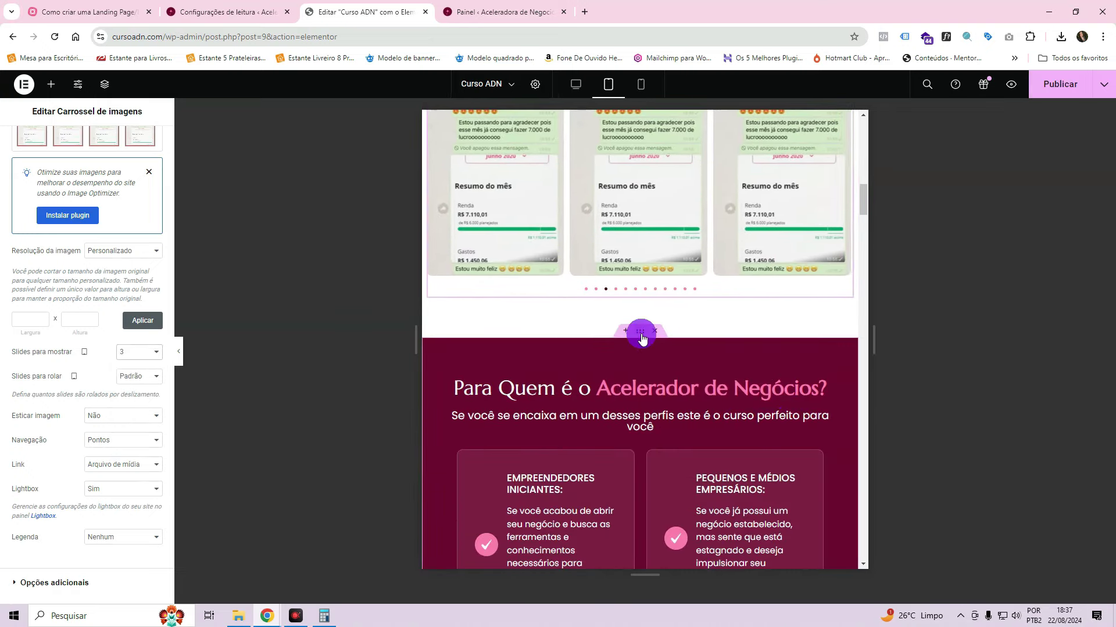
Step: Set the 'Para Quem é' section's Preenchimento to 40 on every side
click(641, 336)
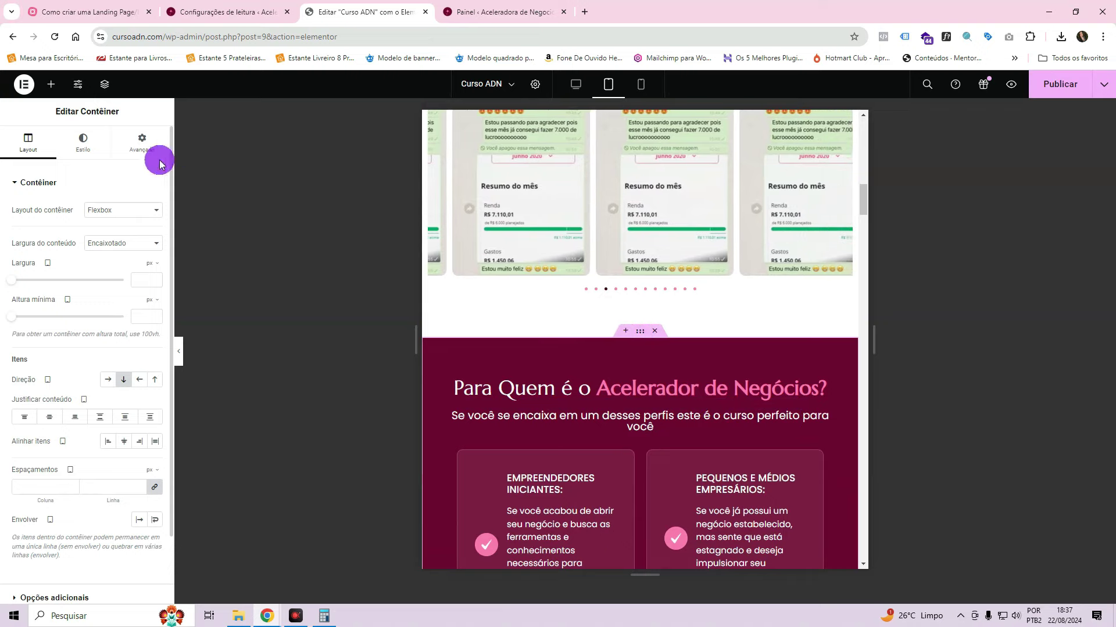
click(142, 145)
click(132, 267)
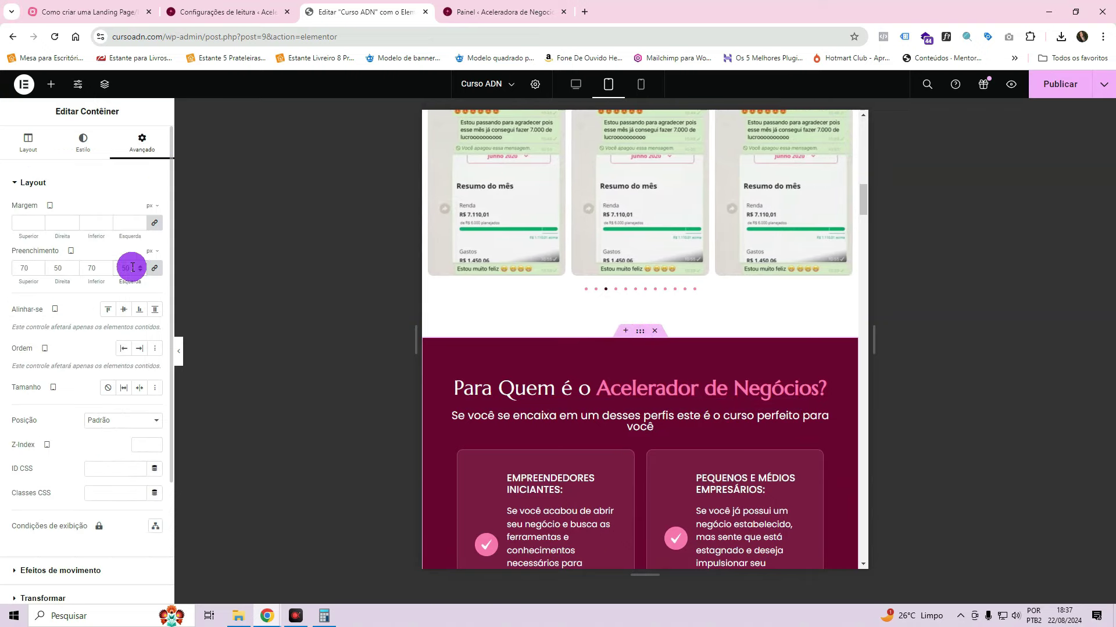
text(40)
scroll(626, 413, down, 4)
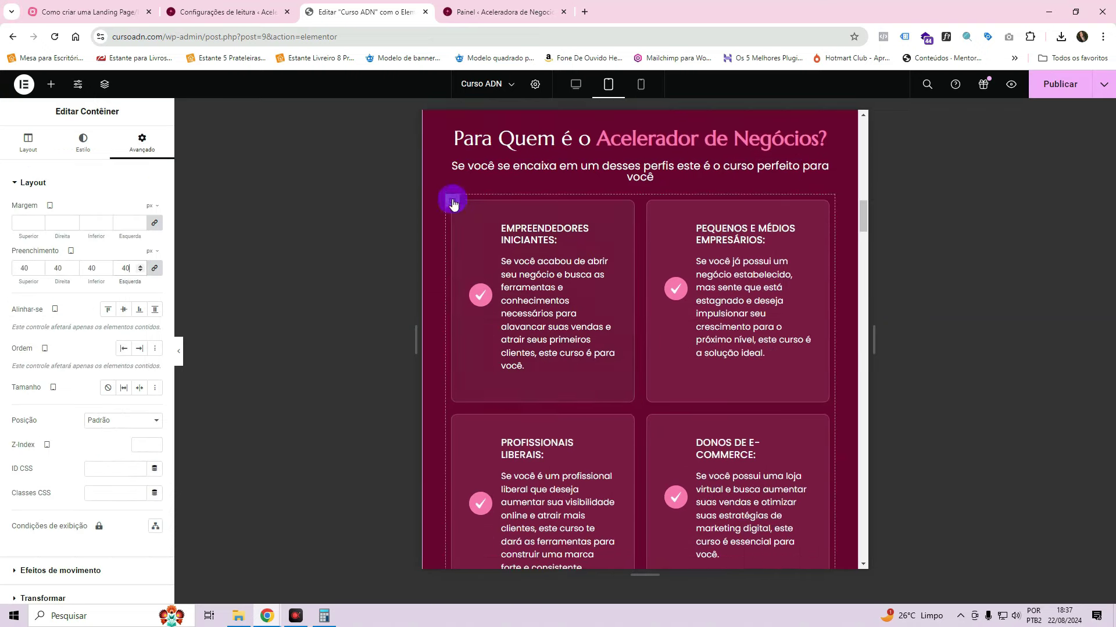
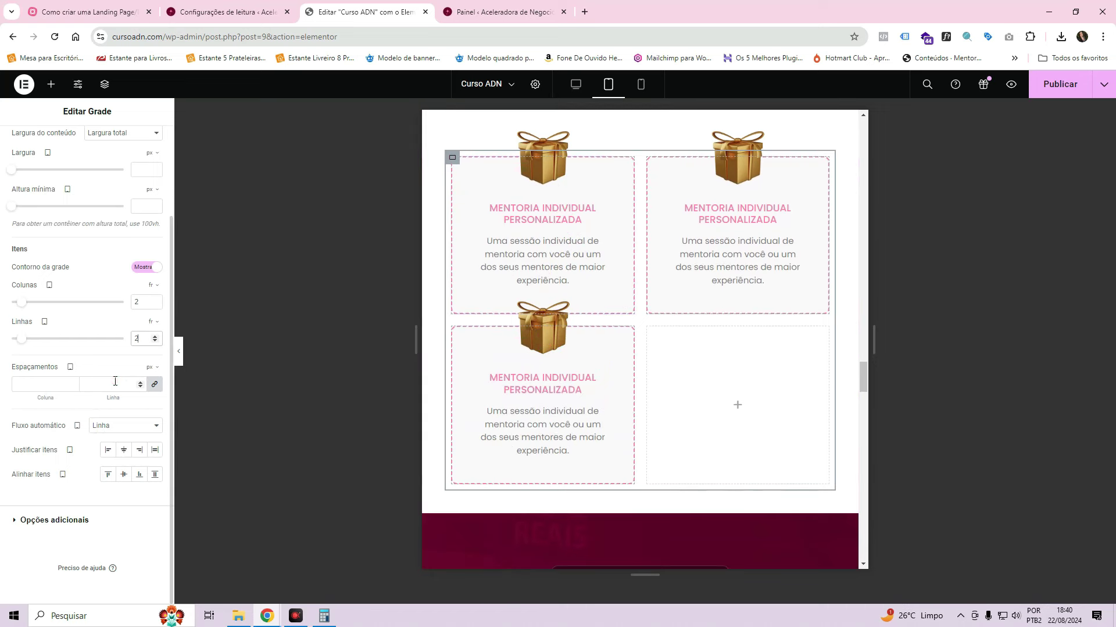
Step: Set the gift-card grid gaps to 20 px for columns and 60 px for rows
text(20)
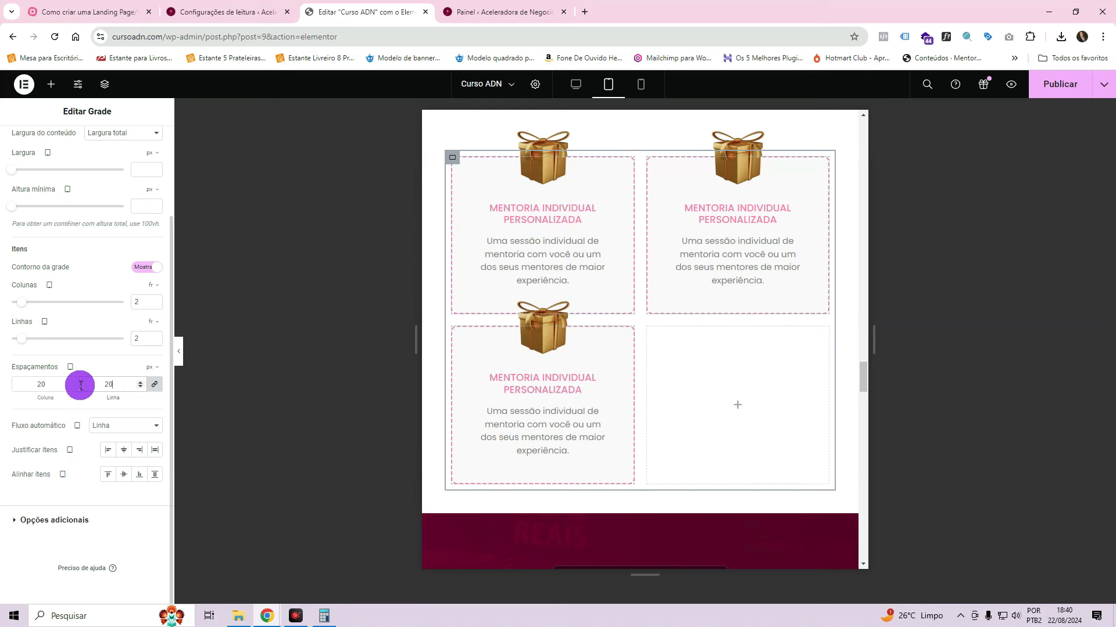
click(156, 387)
click(123, 384)
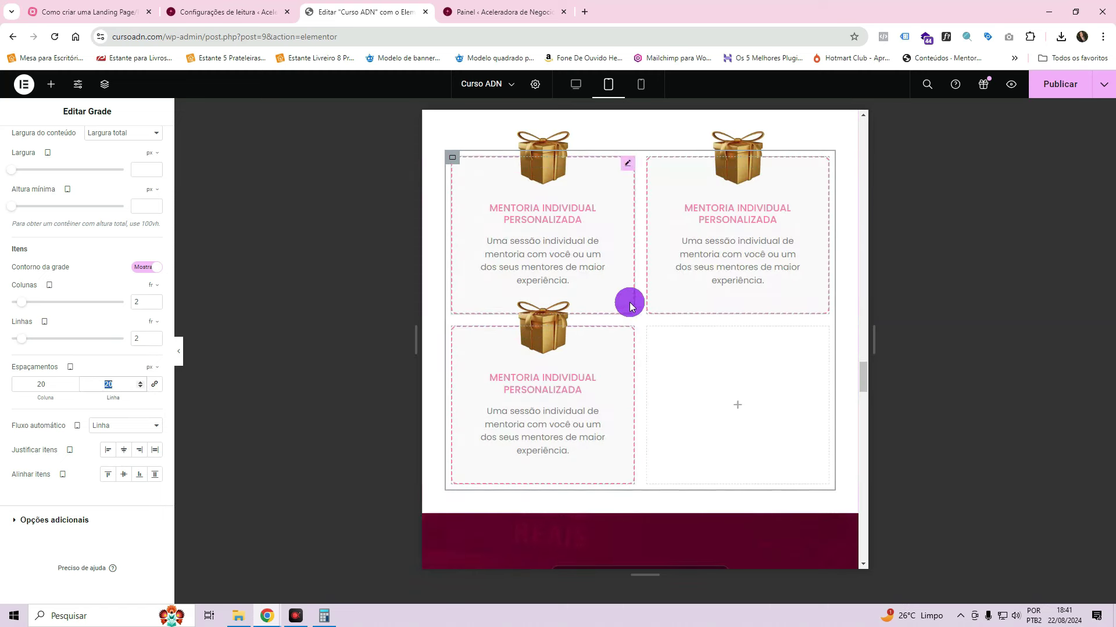
text(60)
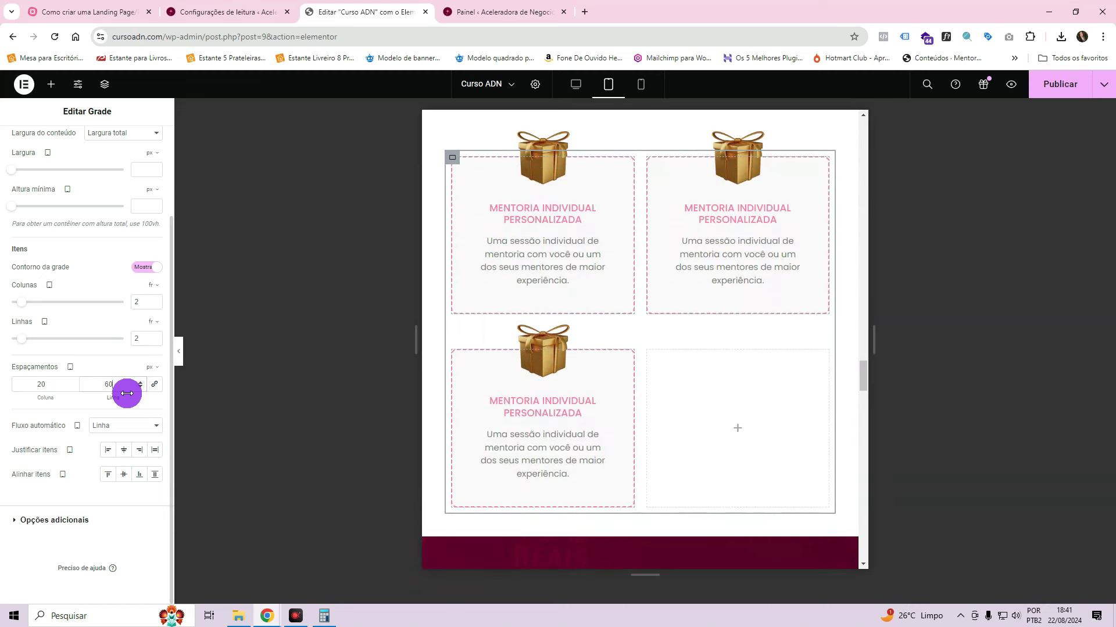
scroll(715, 359, down, 8)
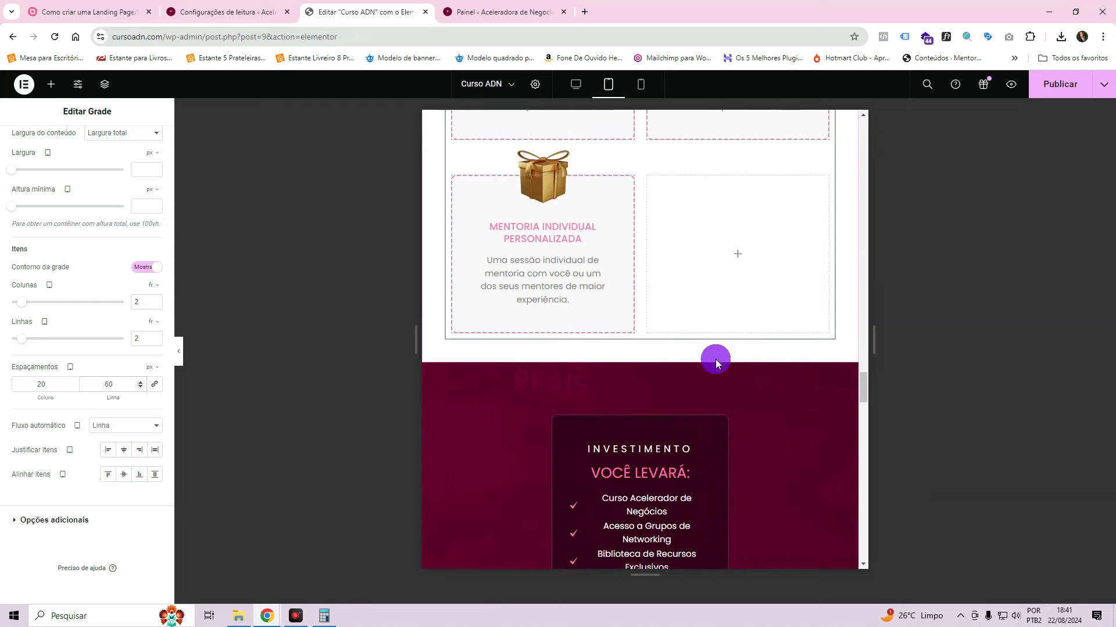
scroll(716, 360, up, 4)
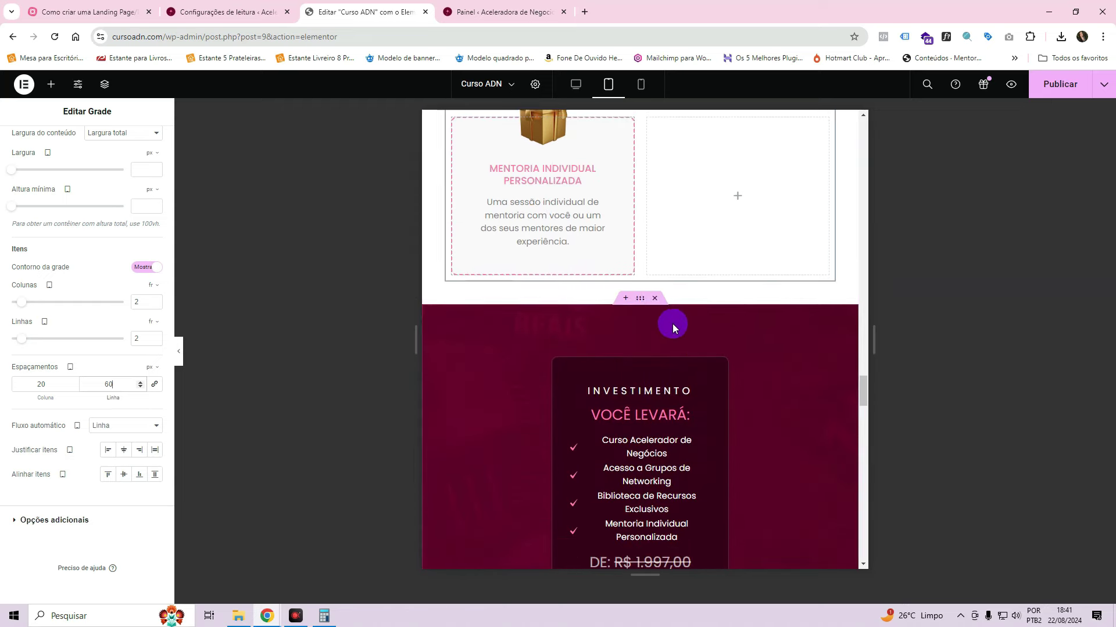
Step: Give the Investimento section a background image from the media library
click(642, 300)
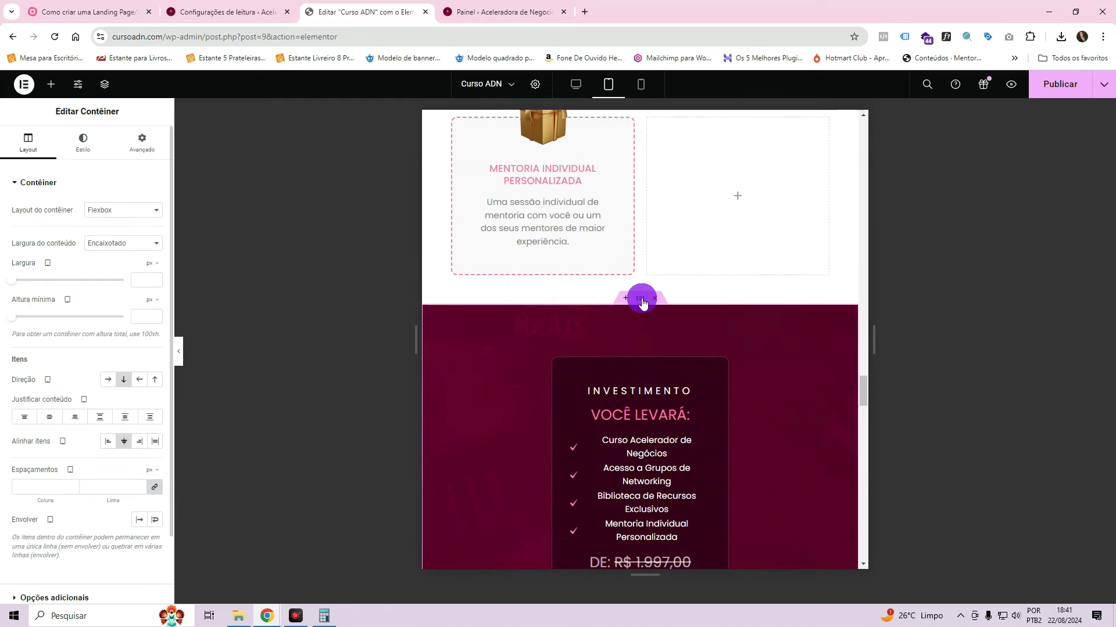
click(96, 173)
click(94, 269)
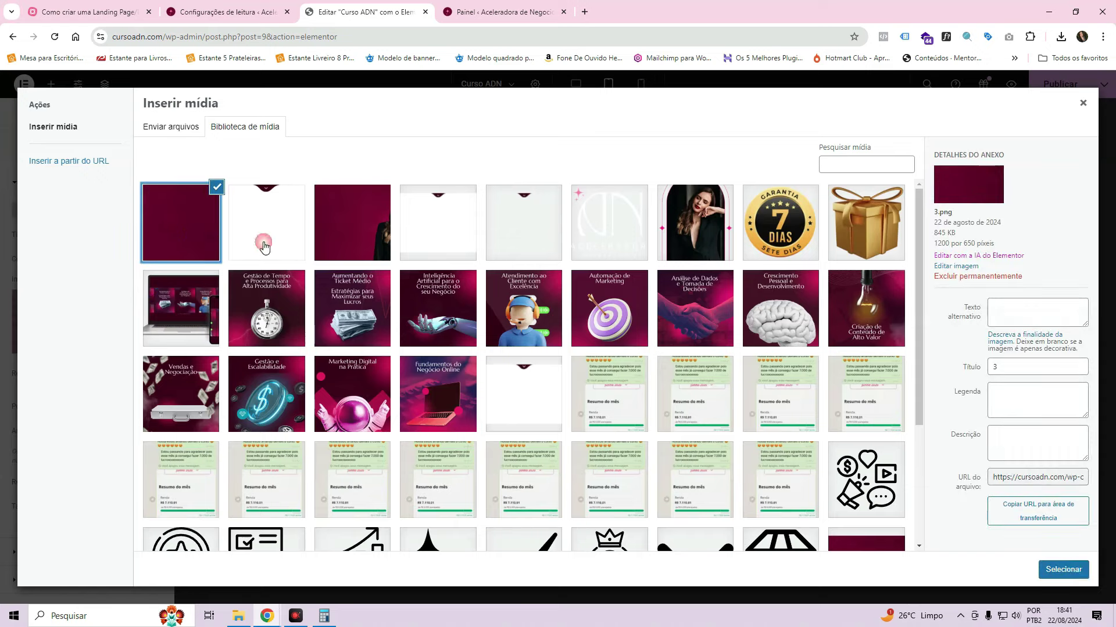
click(1085, 570)
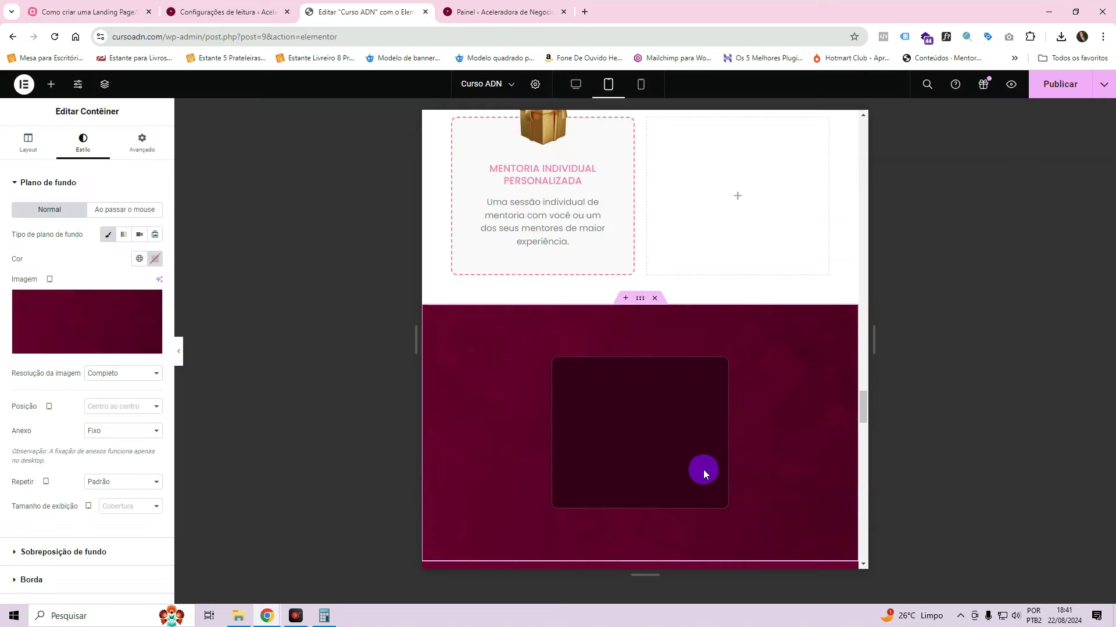
scroll(702, 466, down, 3)
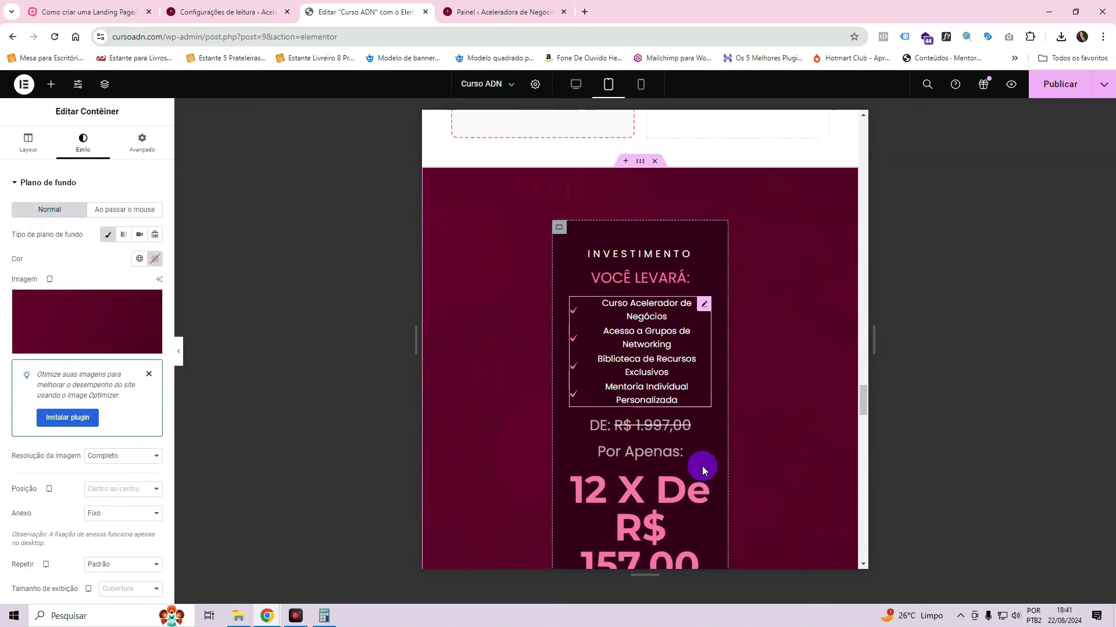
scroll(702, 466, up, 2)
Step: Set the Investimento section's padding to 40 and widen its inner pricing box to 551 px
click(142, 144)
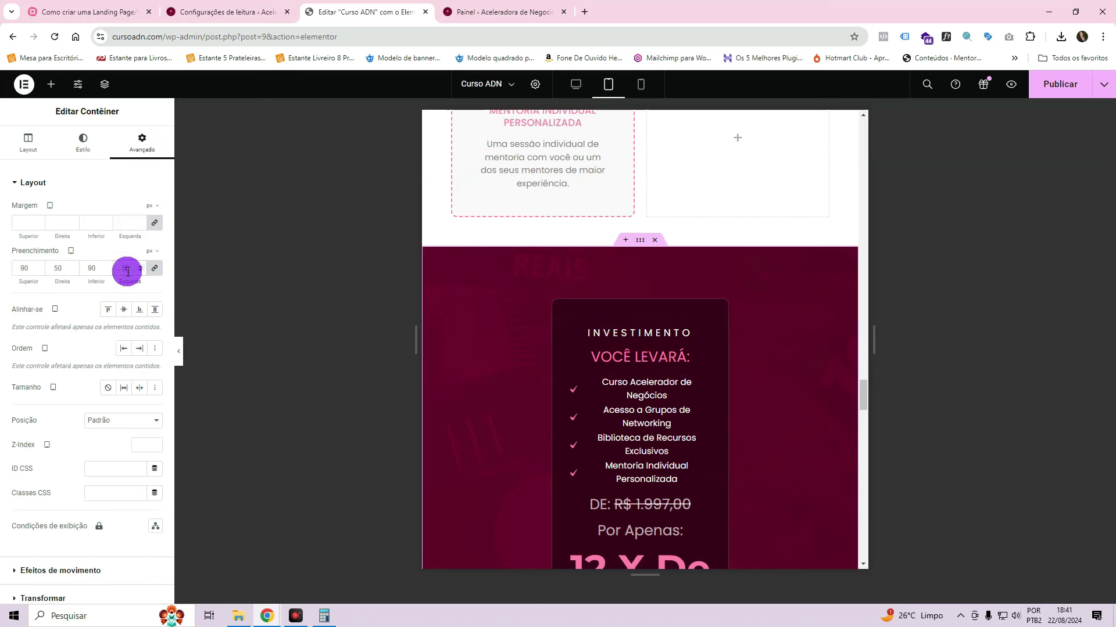
text(40)
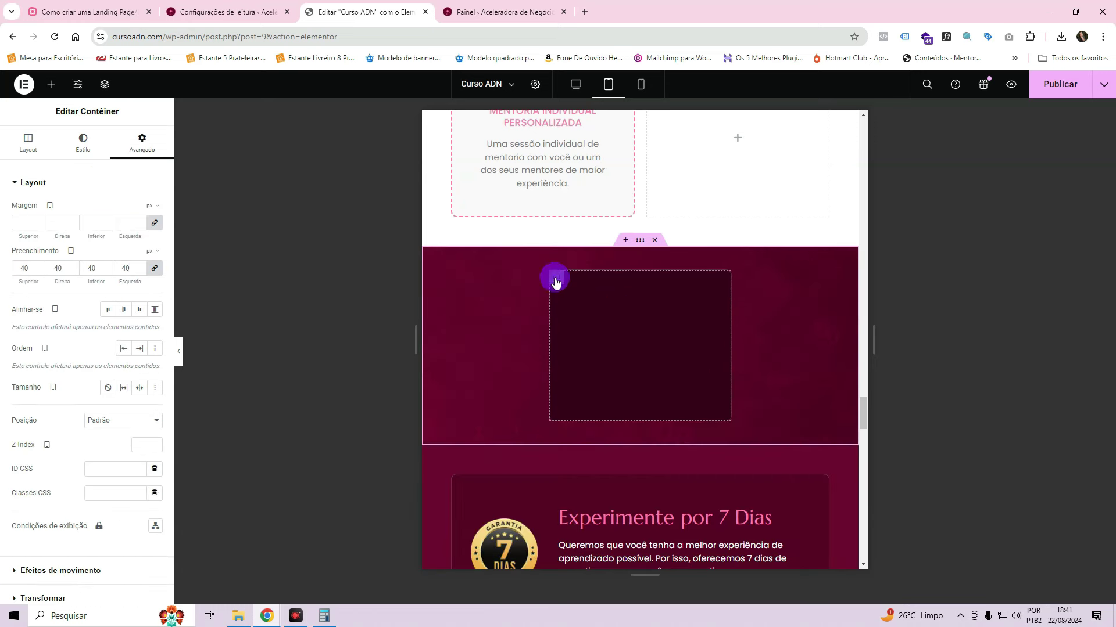
click(556, 280)
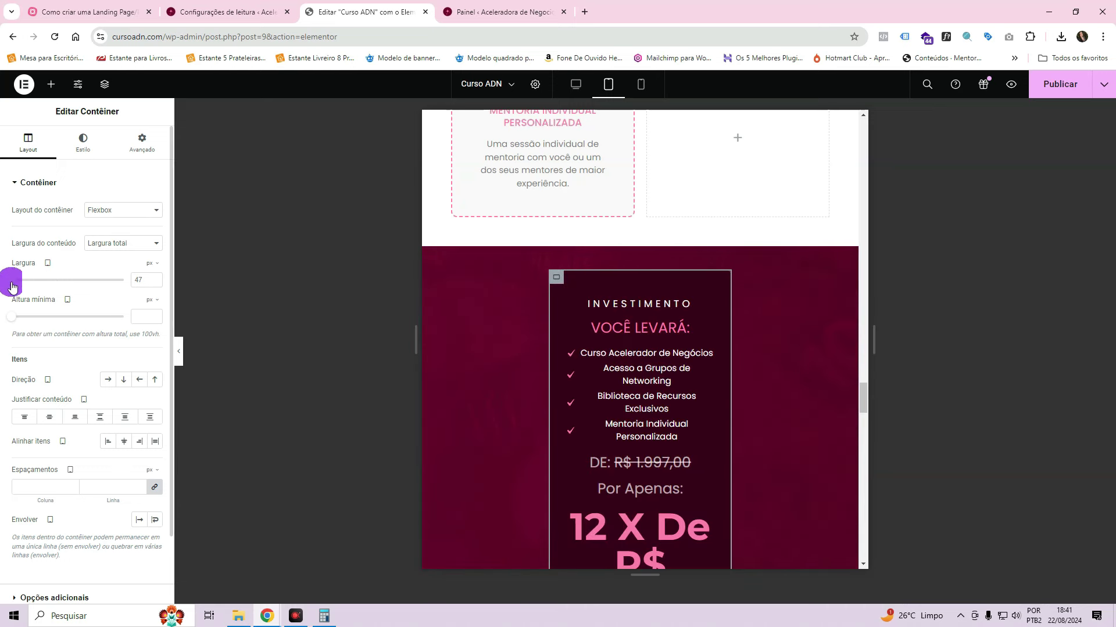
drag(21, 284, 18, 283)
scroll(648, 331, up, 3)
scroll(647, 331, down, 6)
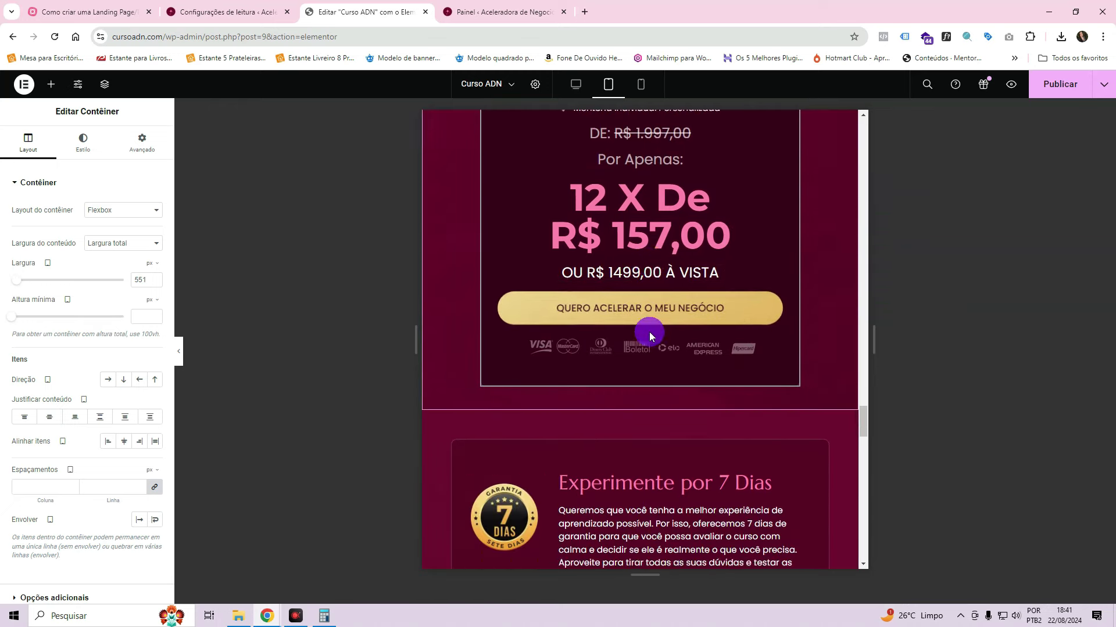
scroll(693, 332, down, 3)
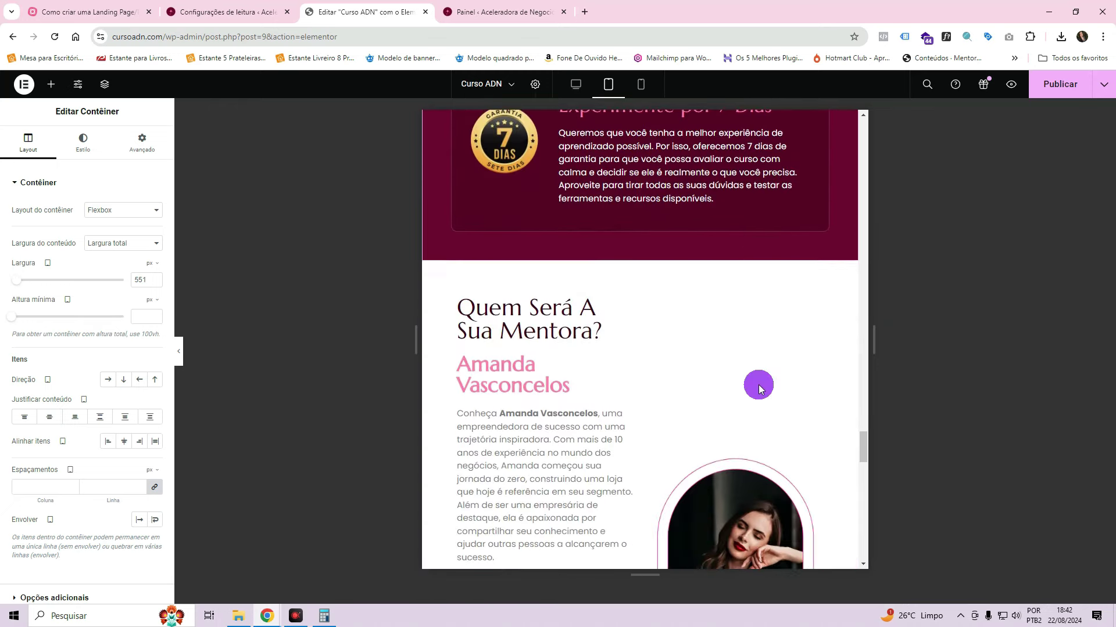
click(640, 231)
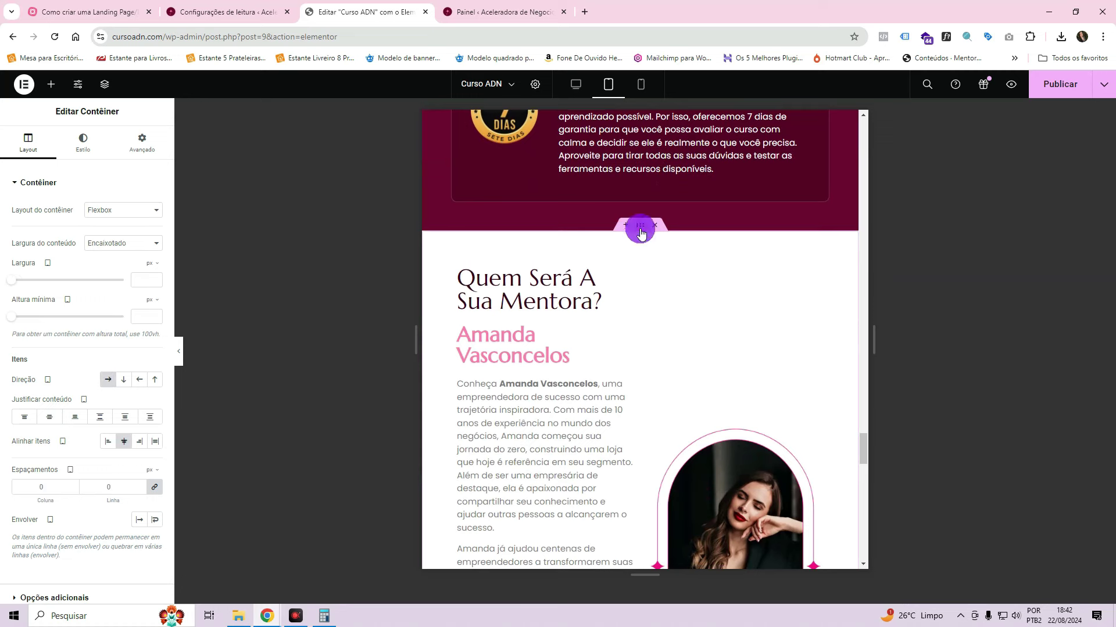
Step: Set the mentor section's padding to 40 and its direction to Column
click(153, 141)
text(40)
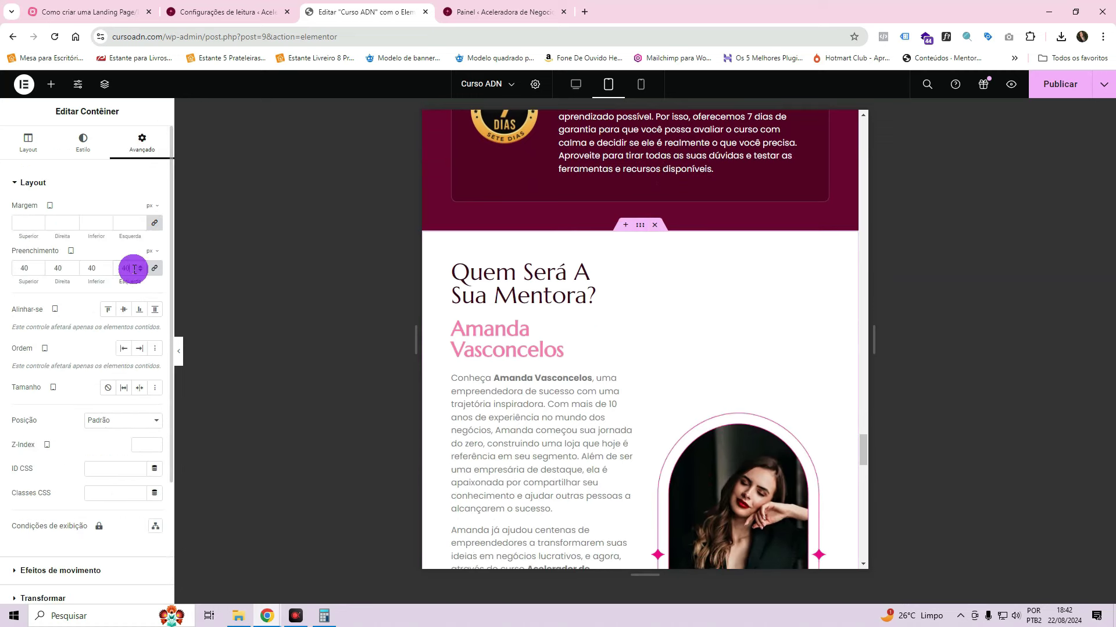
scroll(643, 343, down, 2)
click(33, 154)
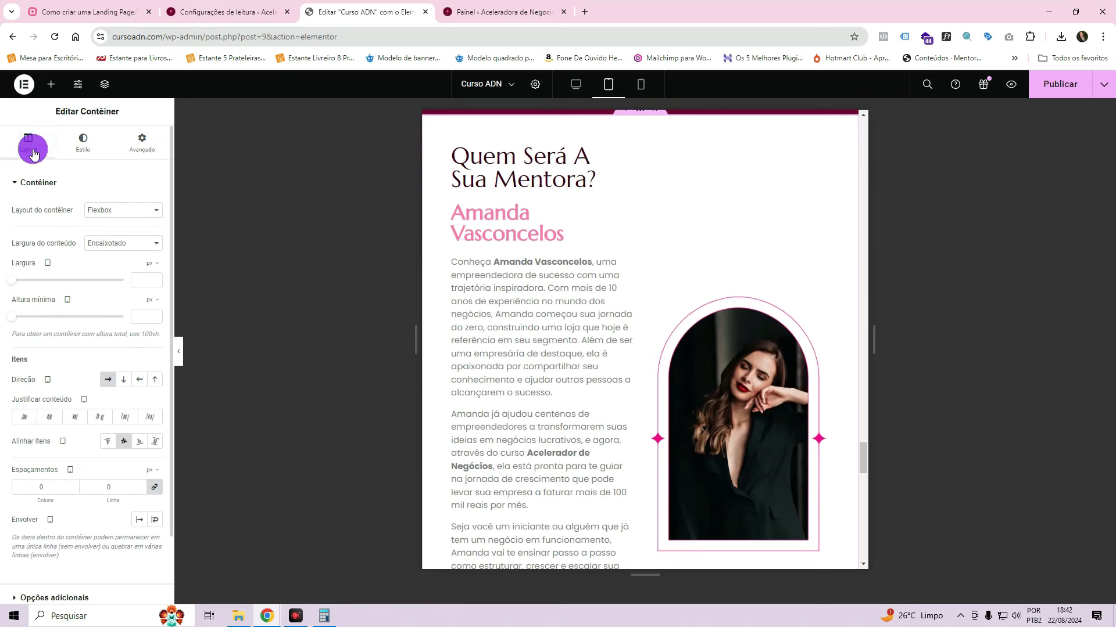
scroll(100, 353, down, 2)
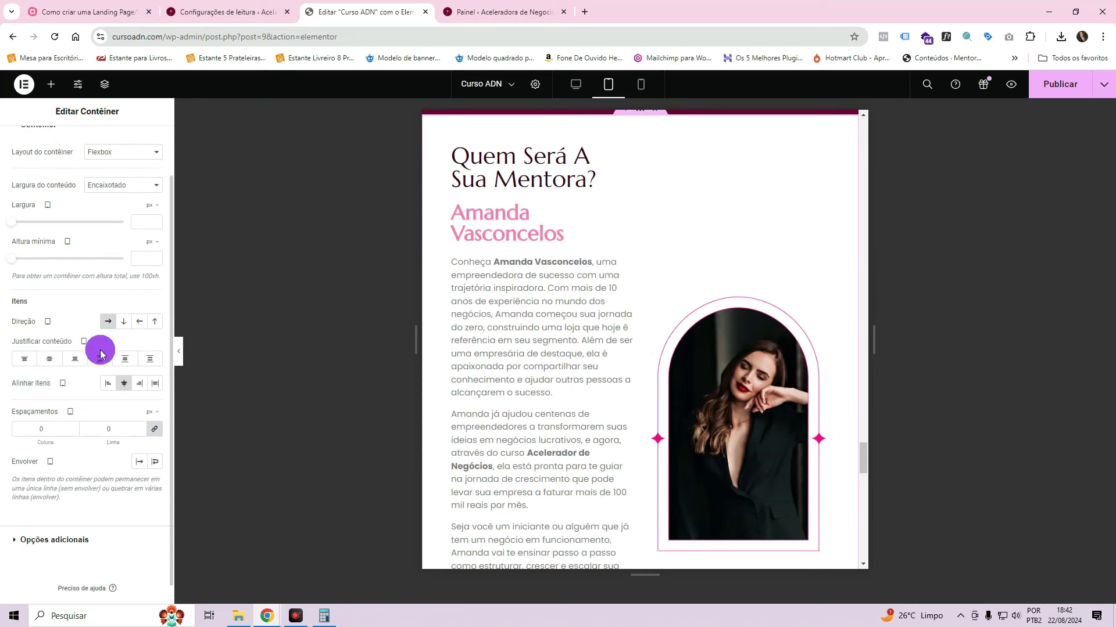
click(126, 323)
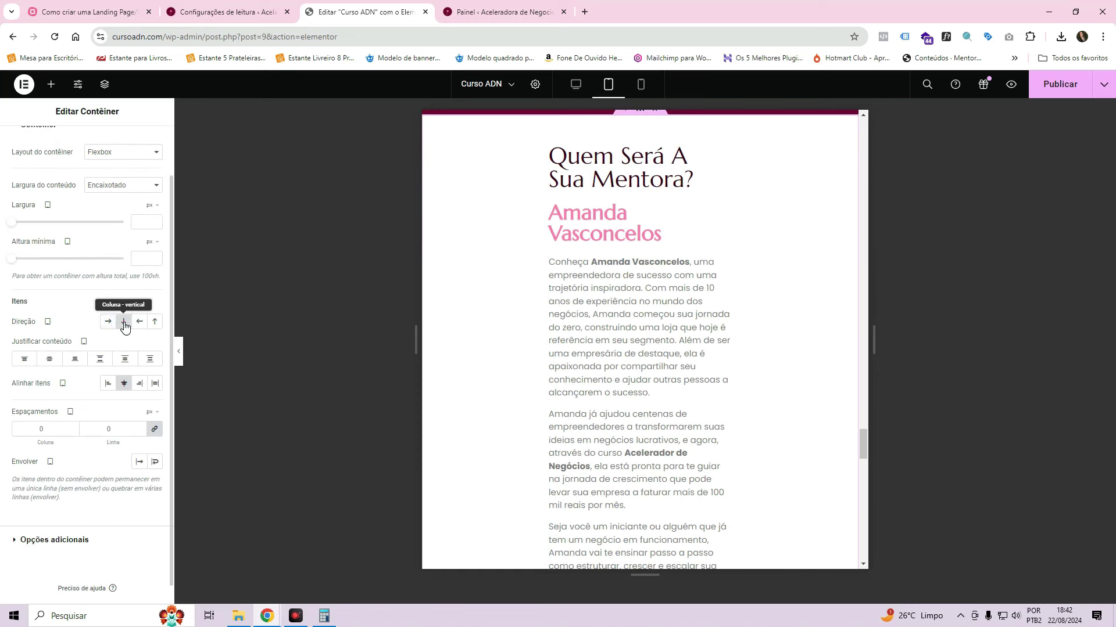
Step: Make the mentor text container 100% wide
click(547, 148)
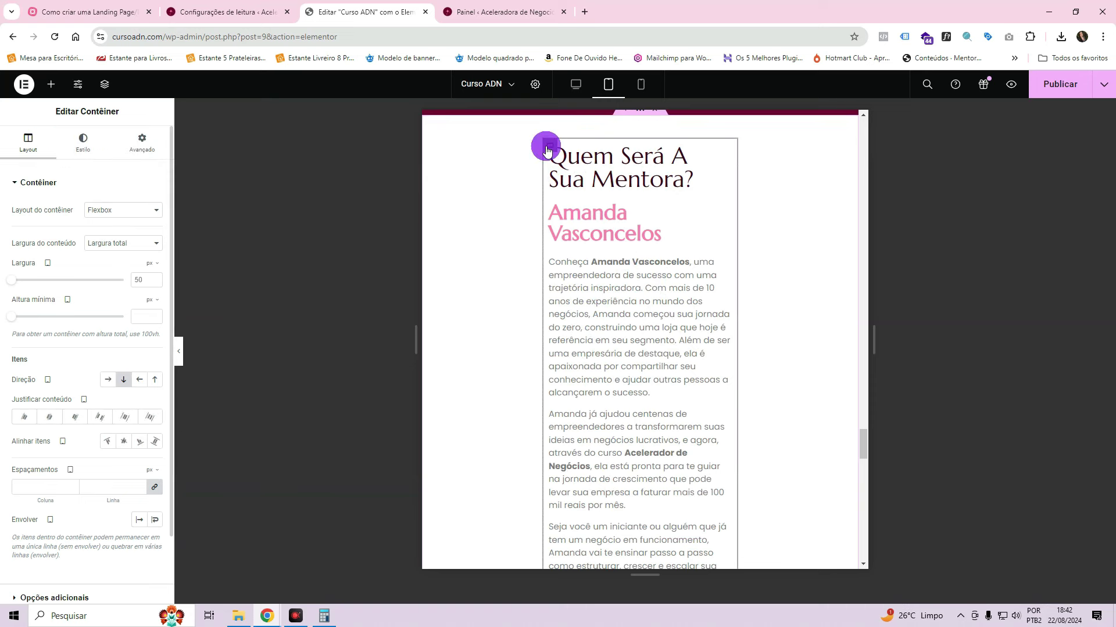
click(149, 263)
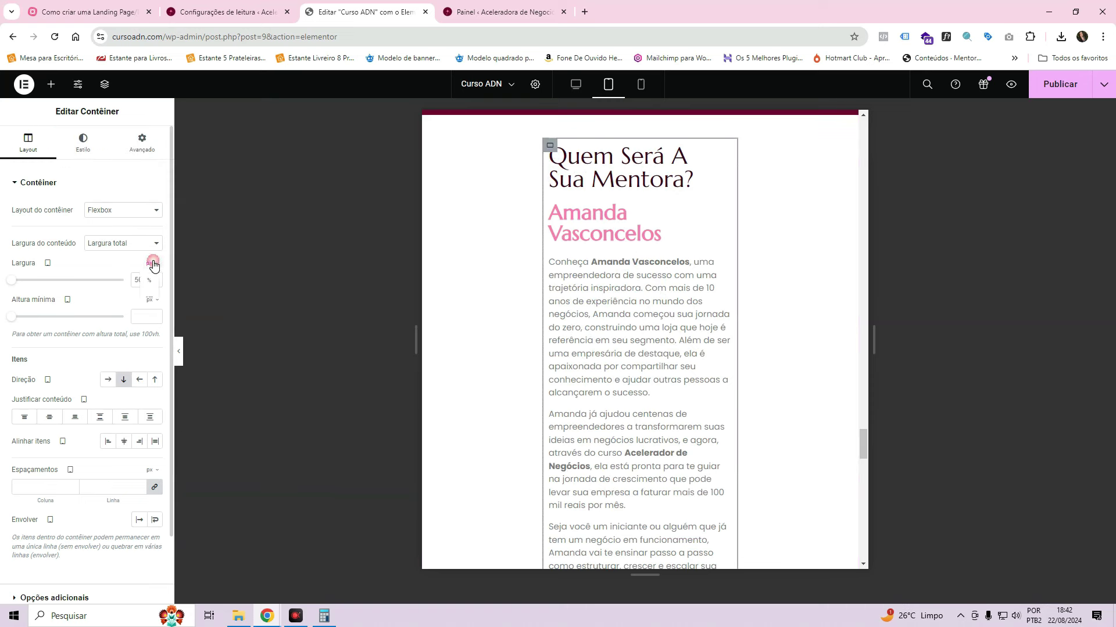
click(149, 280)
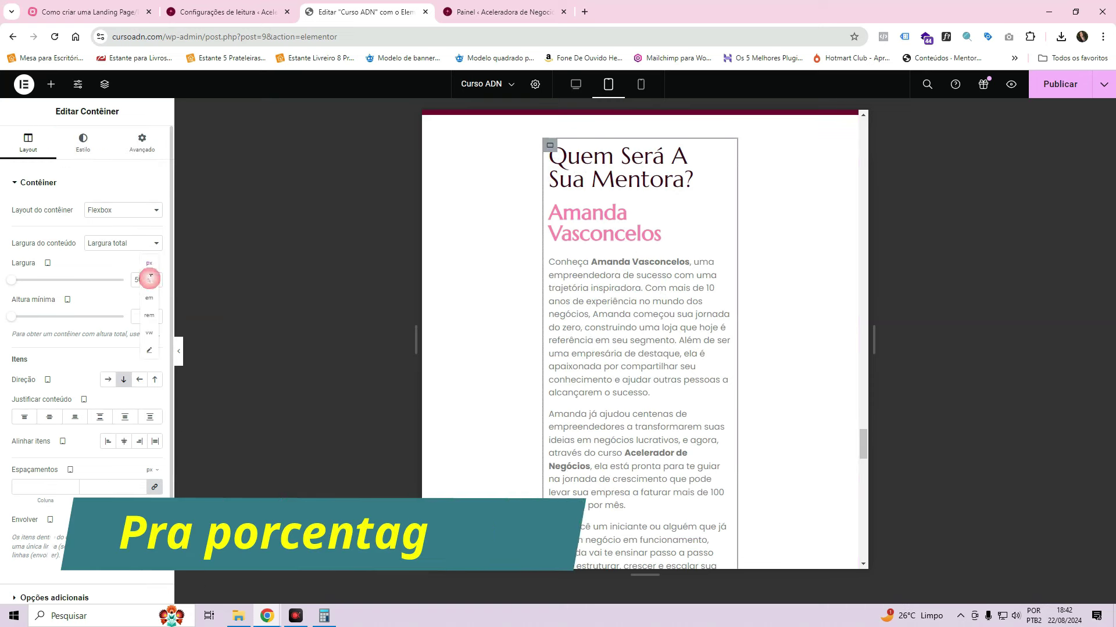
double_click(142, 283)
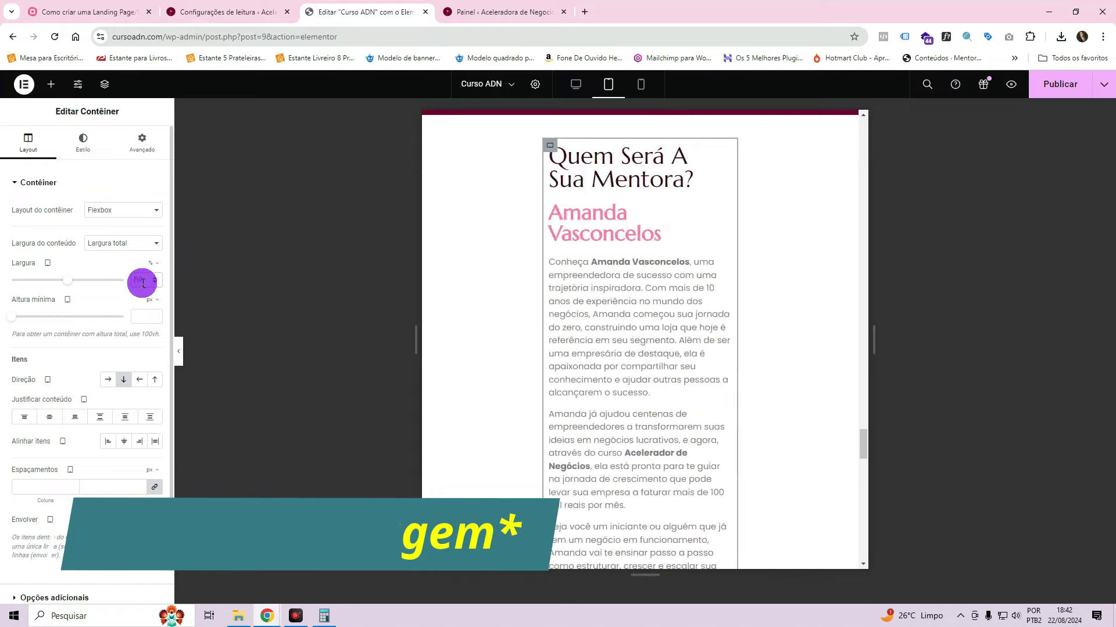
text(100)
scroll(617, 361, down, 5)
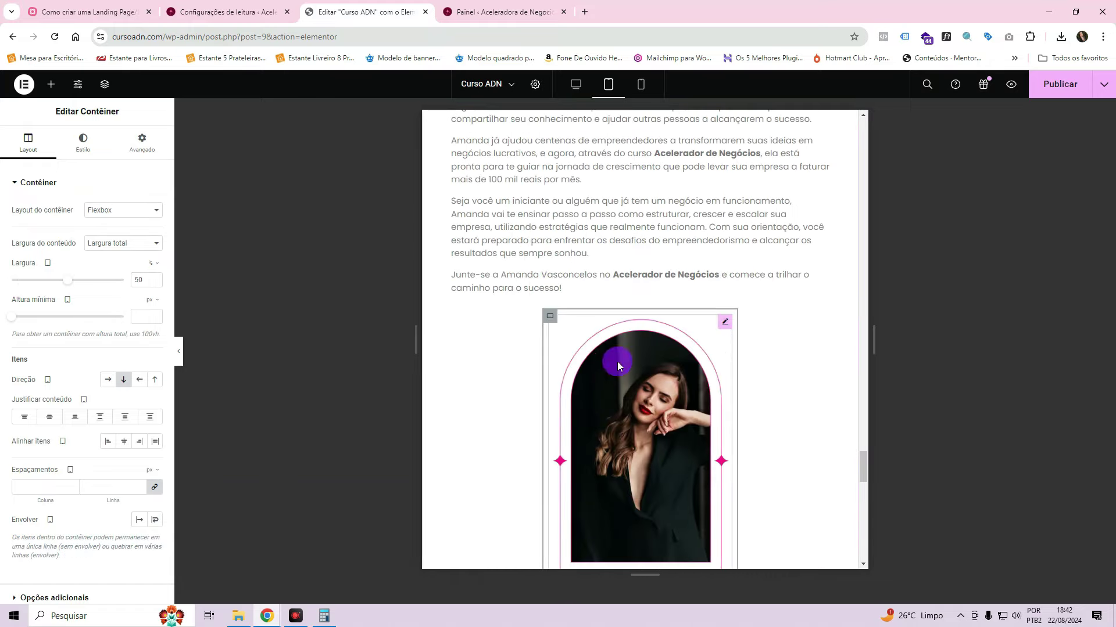
click(617, 362)
scroll(758, 373, up, 3)
scroll(756, 371, up, 4)
scroll(755, 371, down, 12)
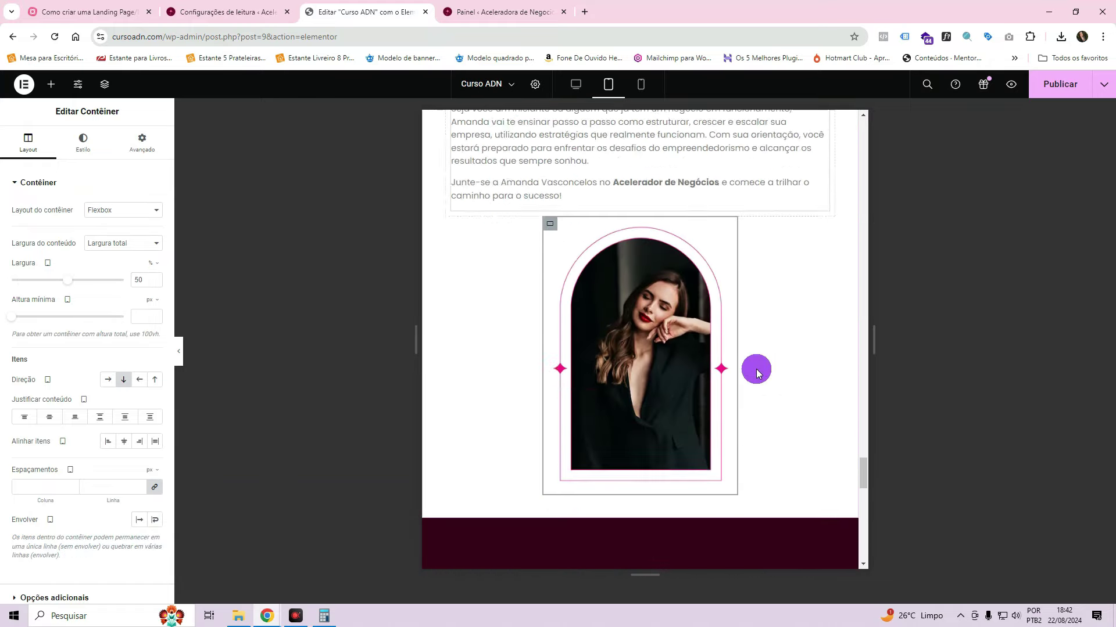
Step: Set the FAQ and footer sections' padding to 40 on all sides
click(133, 143)
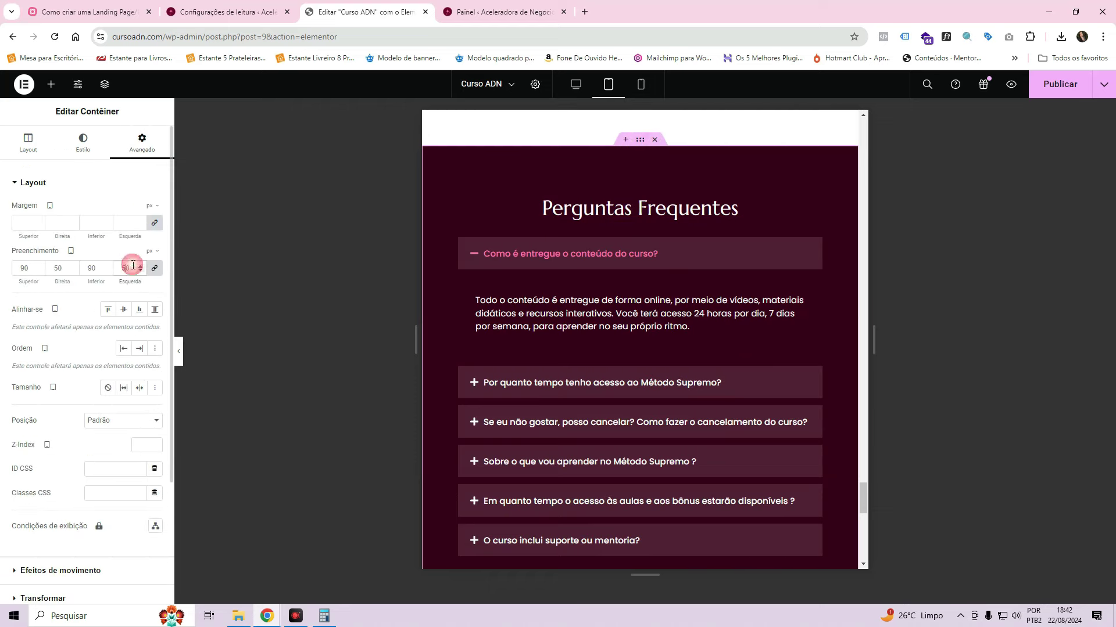
text(40)
scroll(598, 349, down, 8)
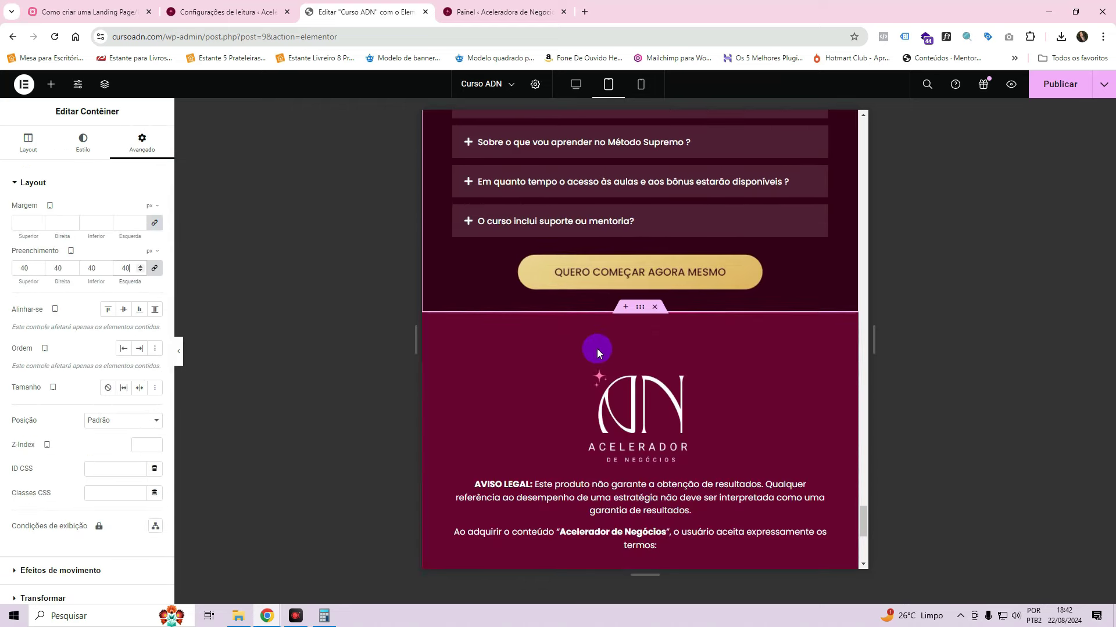
scroll(650, 325, down, 2)
scroll(645, 291, up, 3)
drag(640, 250, 642, 260)
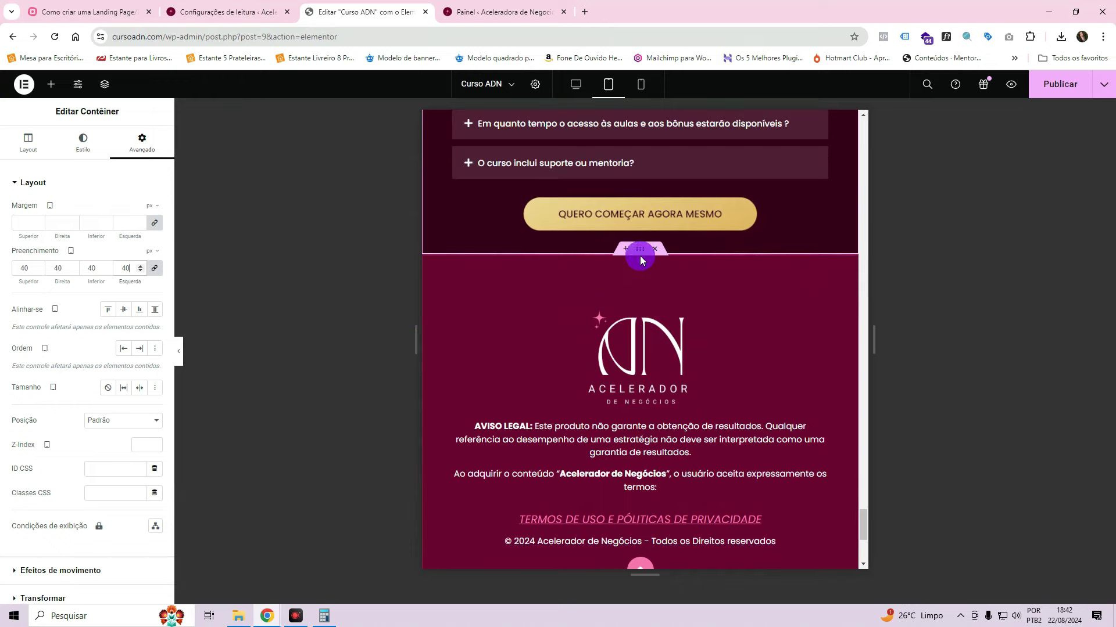
click(142, 143)
click(127, 271)
text(40)
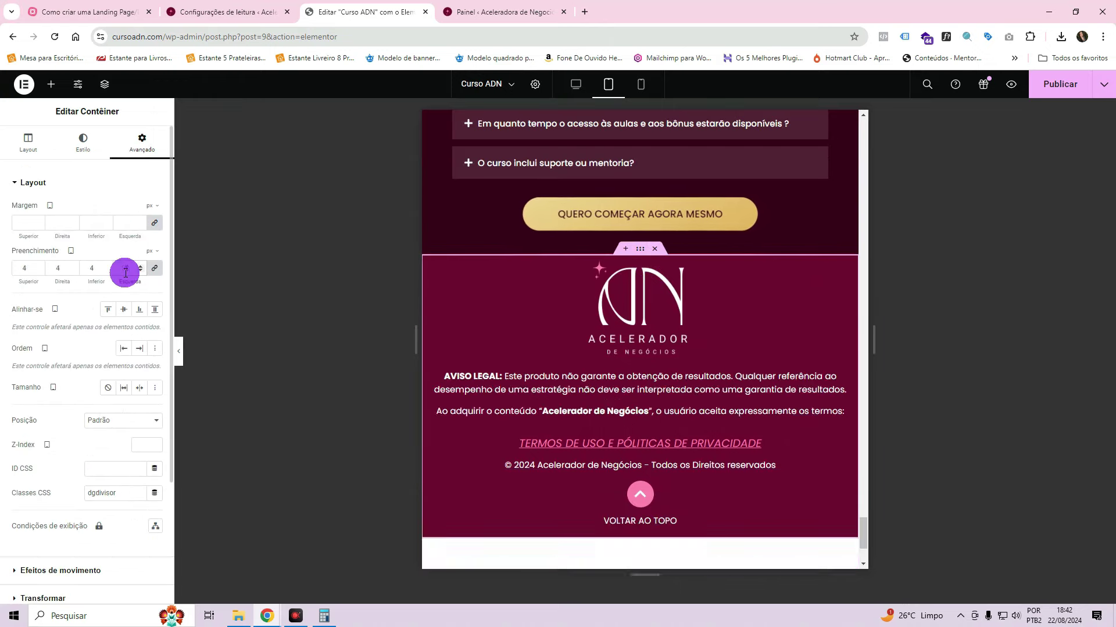
Step: Publish the page and scroll back up to the hero banner
click(1041, 100)
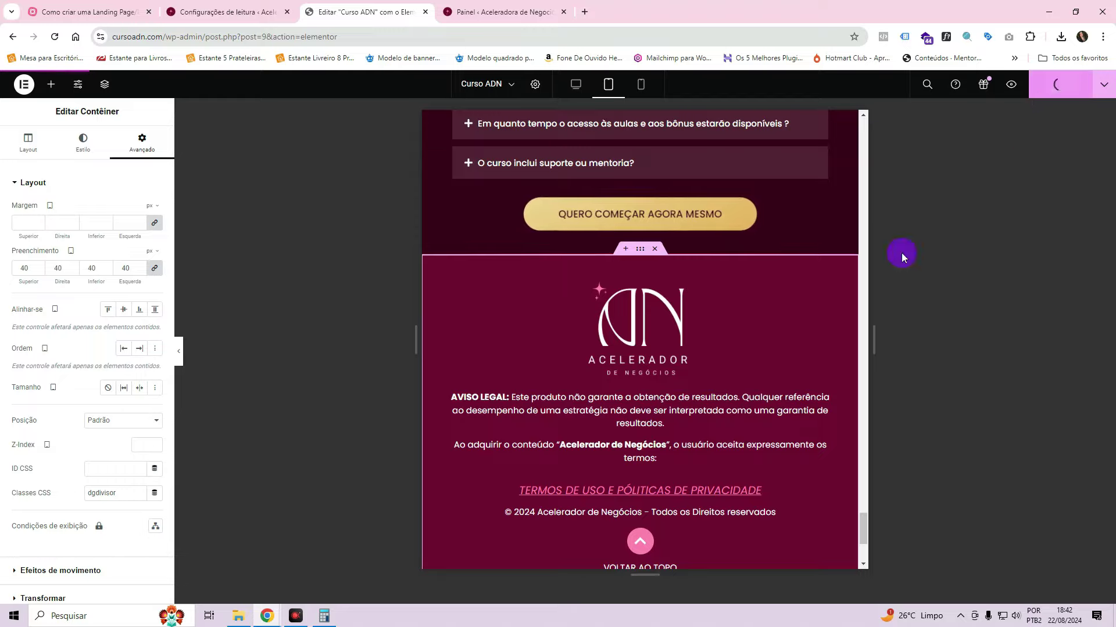
scroll(686, 375, up, 15)
scroll(685, 371, up, 20)
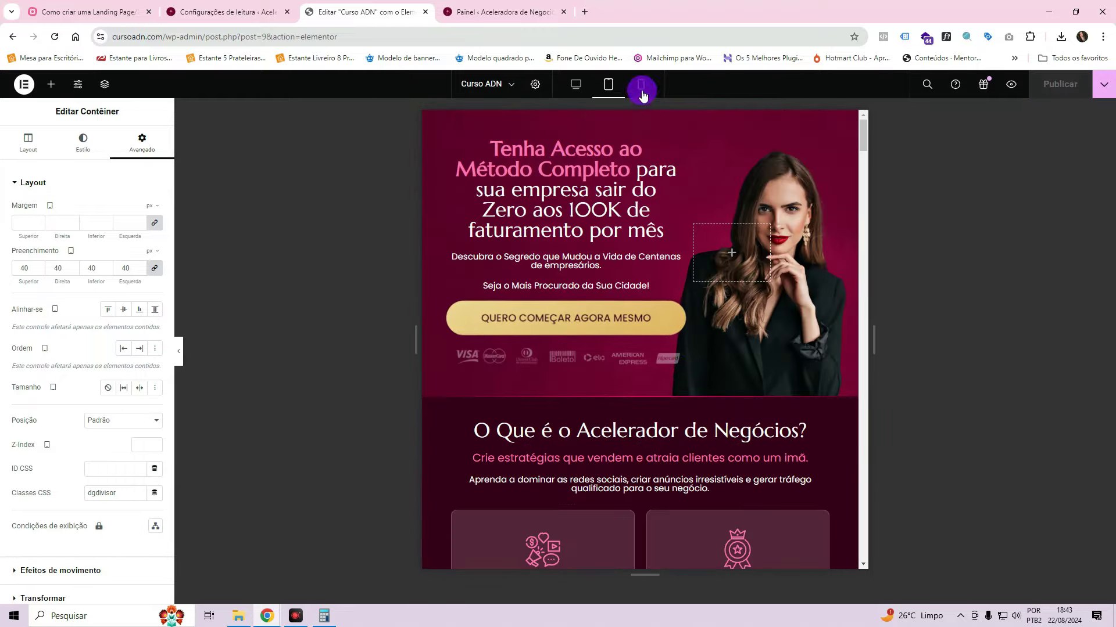
Step: Preview the landing page at mobile width, then open a new Chrome tab
click(641, 84)
scroll(724, 241, down, 10)
scroll(723, 238, down, 15)
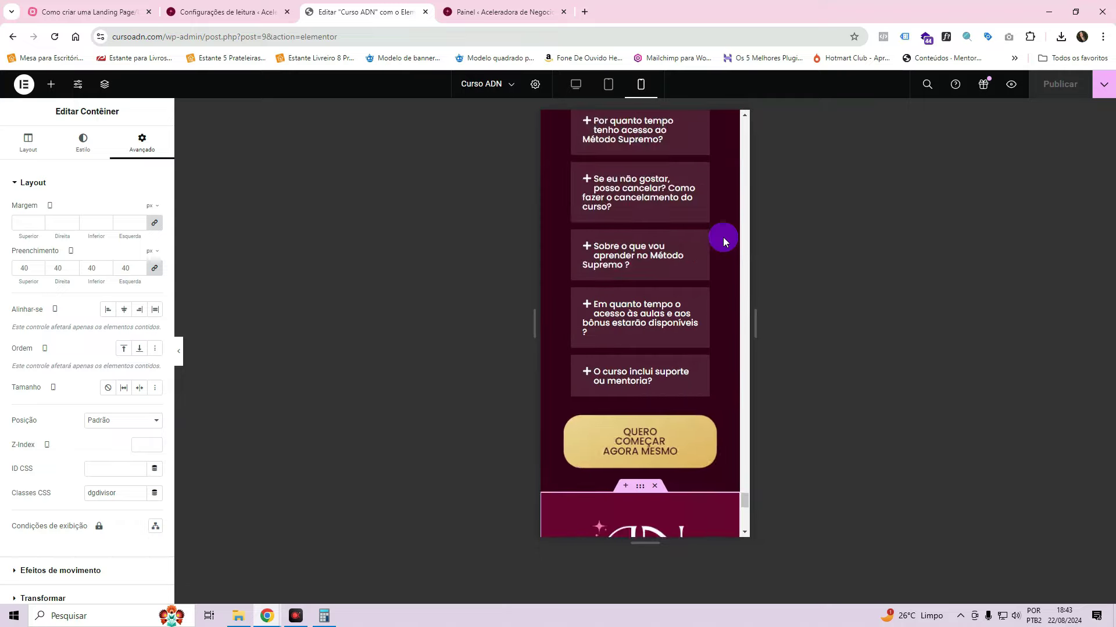
scroll(703, 374, up, 15)
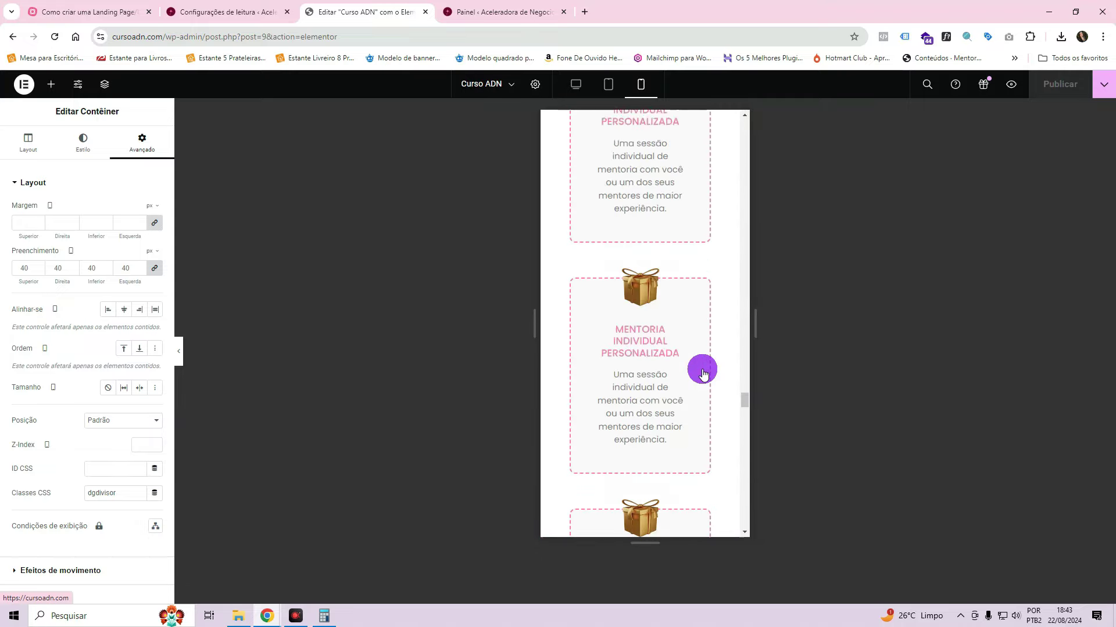
scroll(703, 373, up, 15)
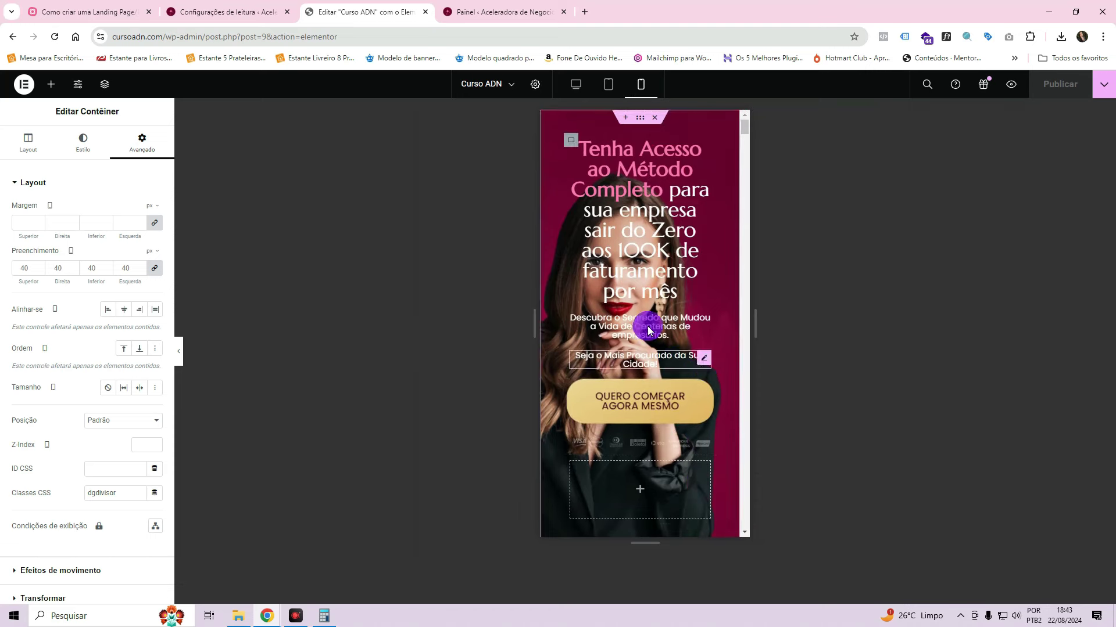
click(585, 12)
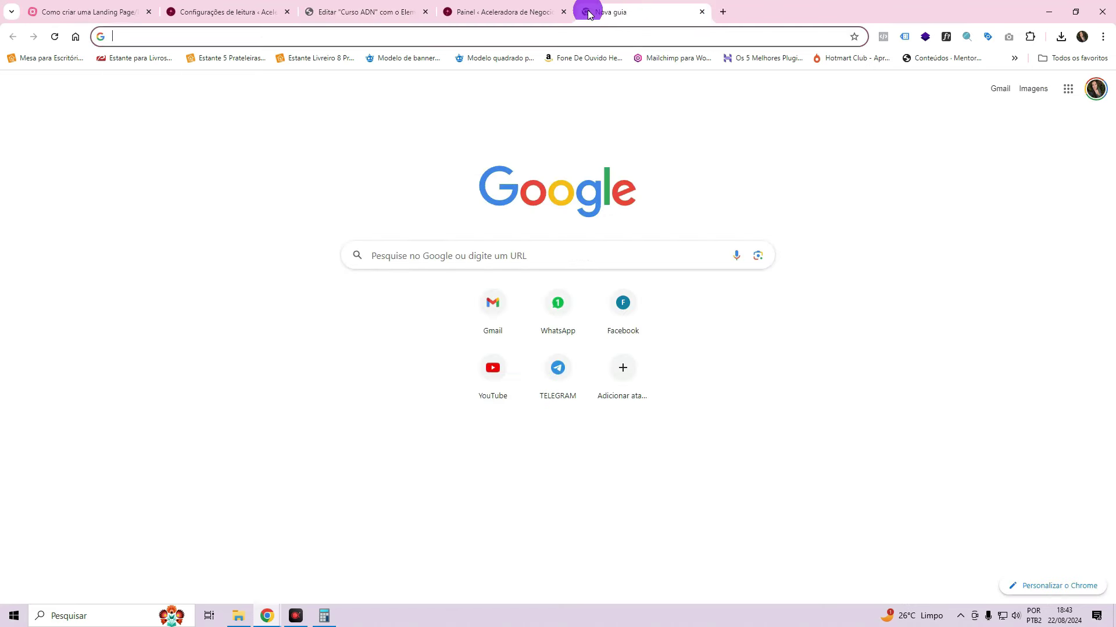
Step: Go to canva.com and open the 1920 × 650 maroon banner from recent designs
text(canva.com)
key(Return)
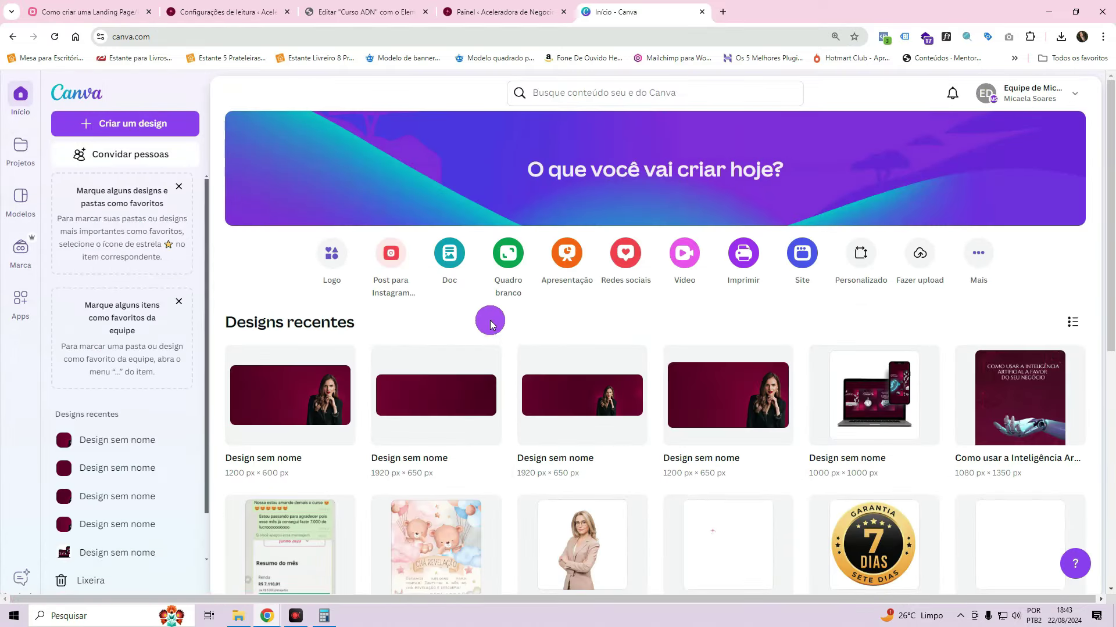
scroll(510, 390, down, 1)
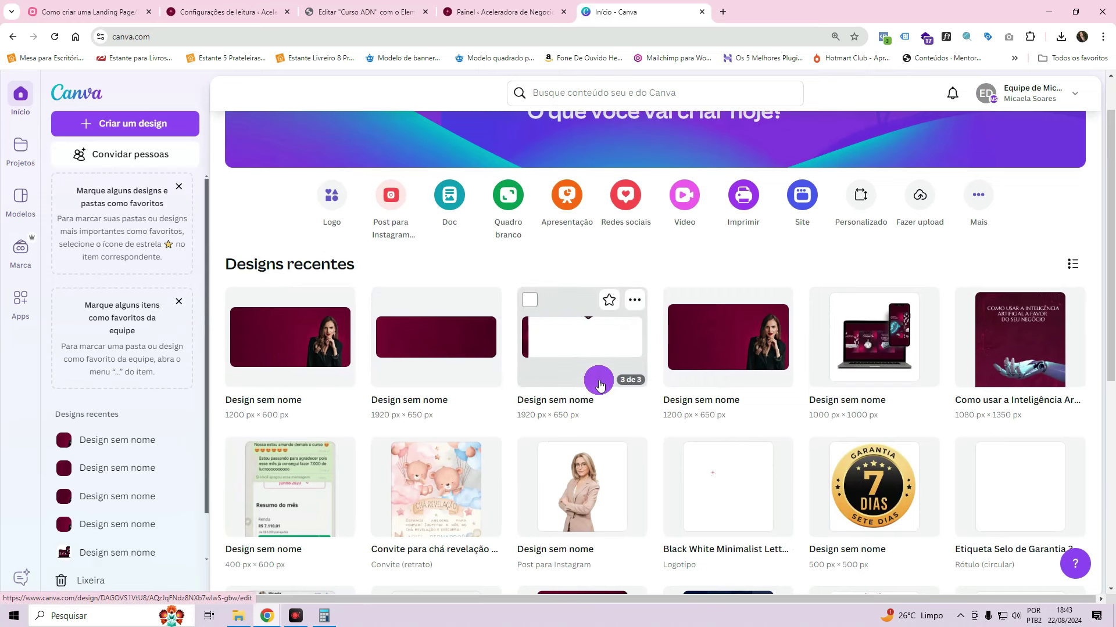
click(588, 349)
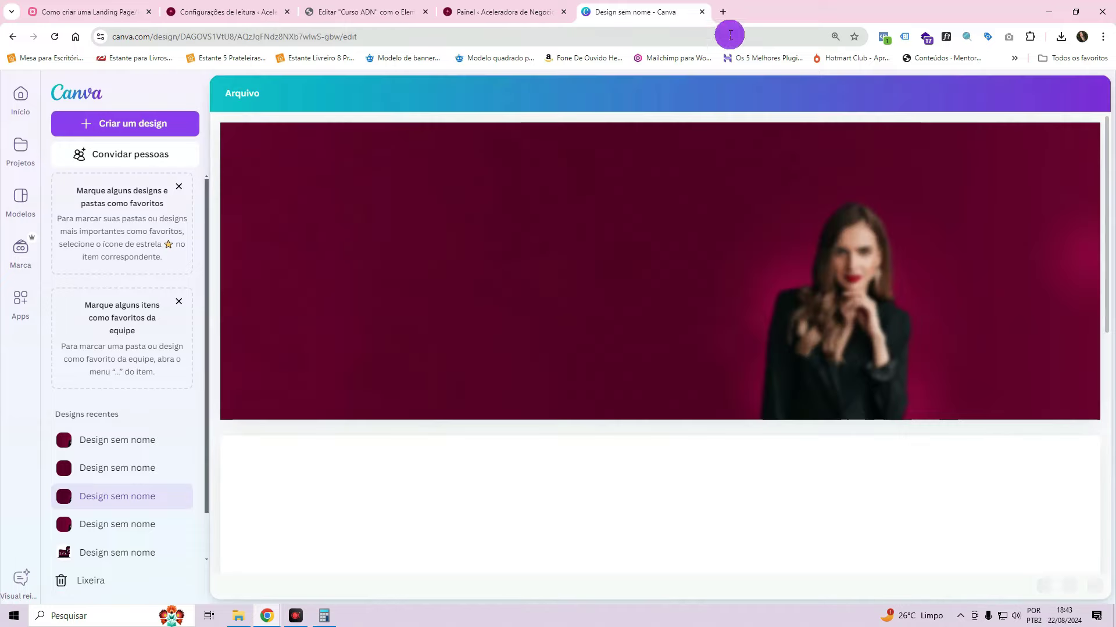
Step: Load the Canva home page in another new tab
click(724, 12)
text(canva)
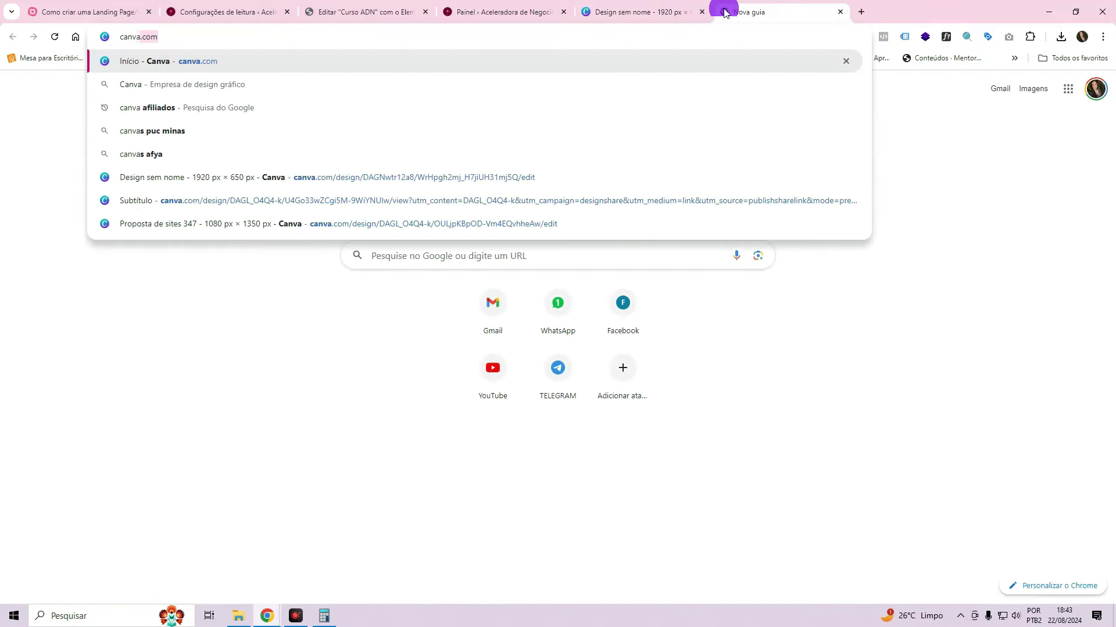
key(Return)
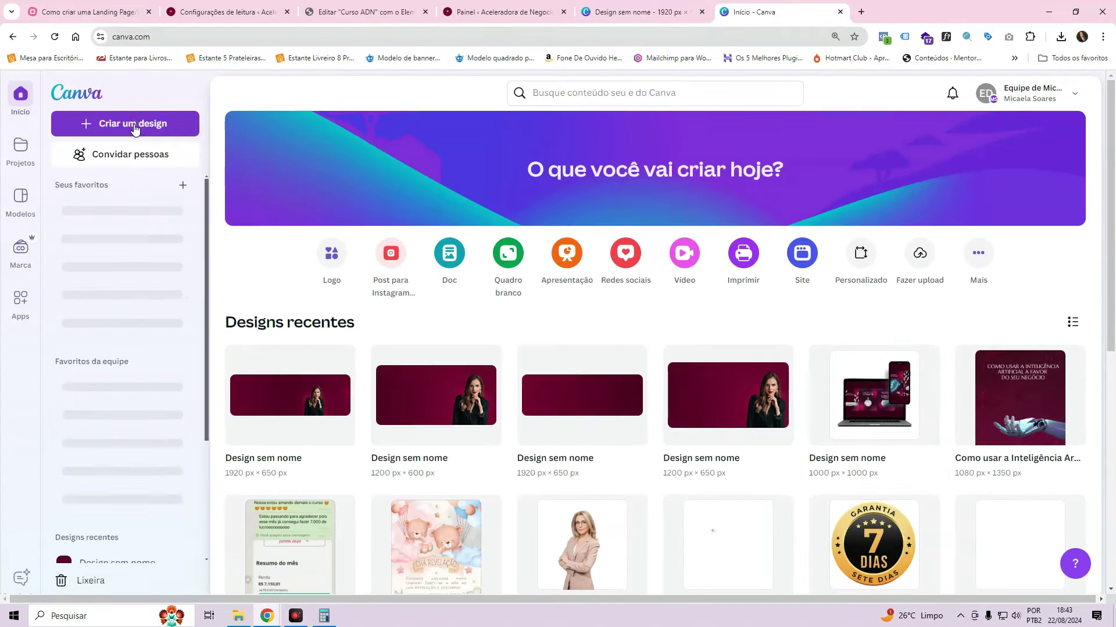
Step: Create a new custom-size Canva design of 1080 × 1300 px
click(134, 124)
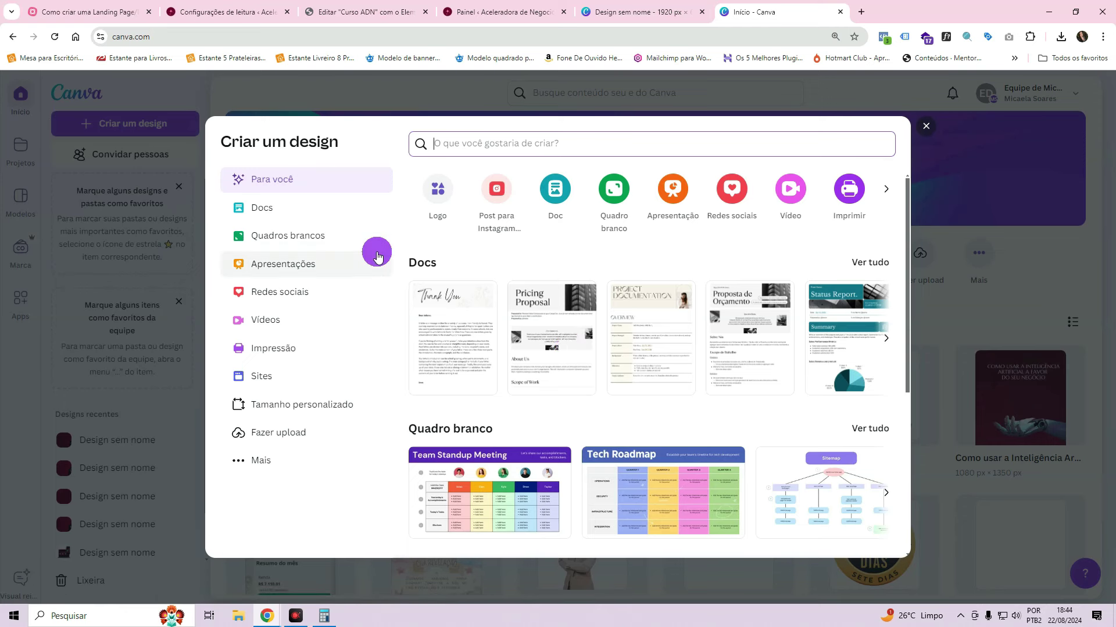
click(317, 410)
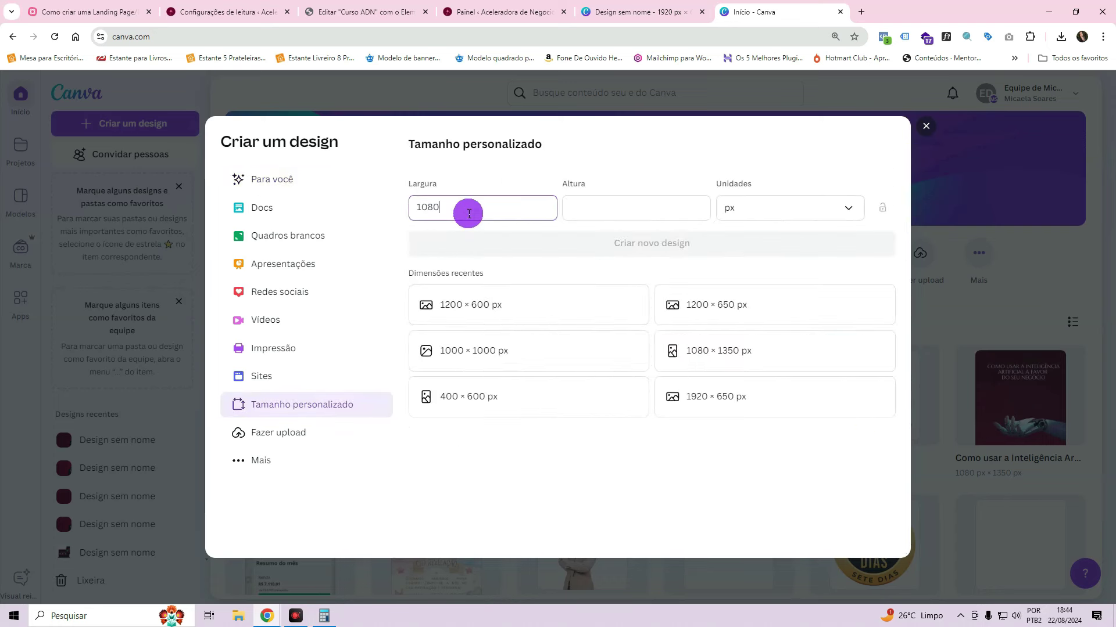
click(590, 204)
text(1300)
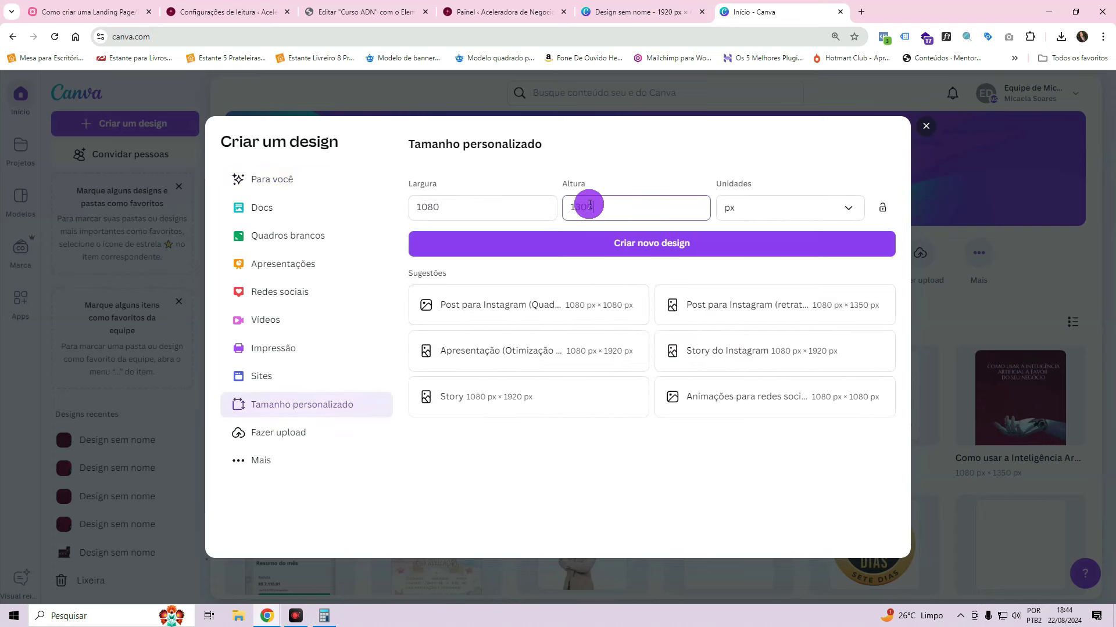
click(622, 250)
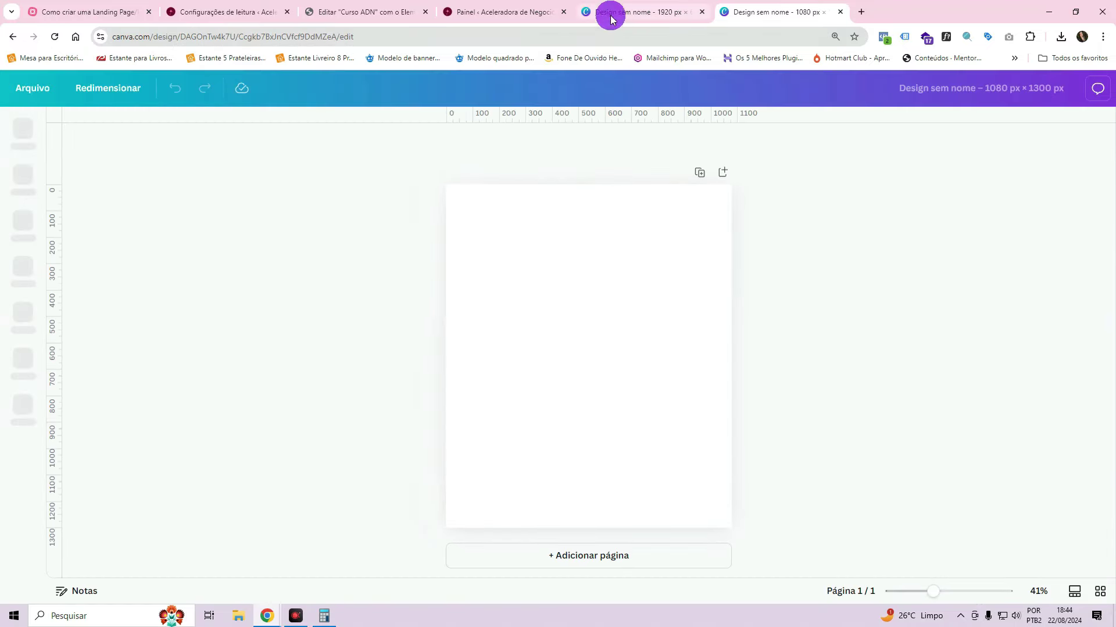
Step: Copy a small element from the banner's page 2 into the new 1080 × 1300 design
click(611, 14)
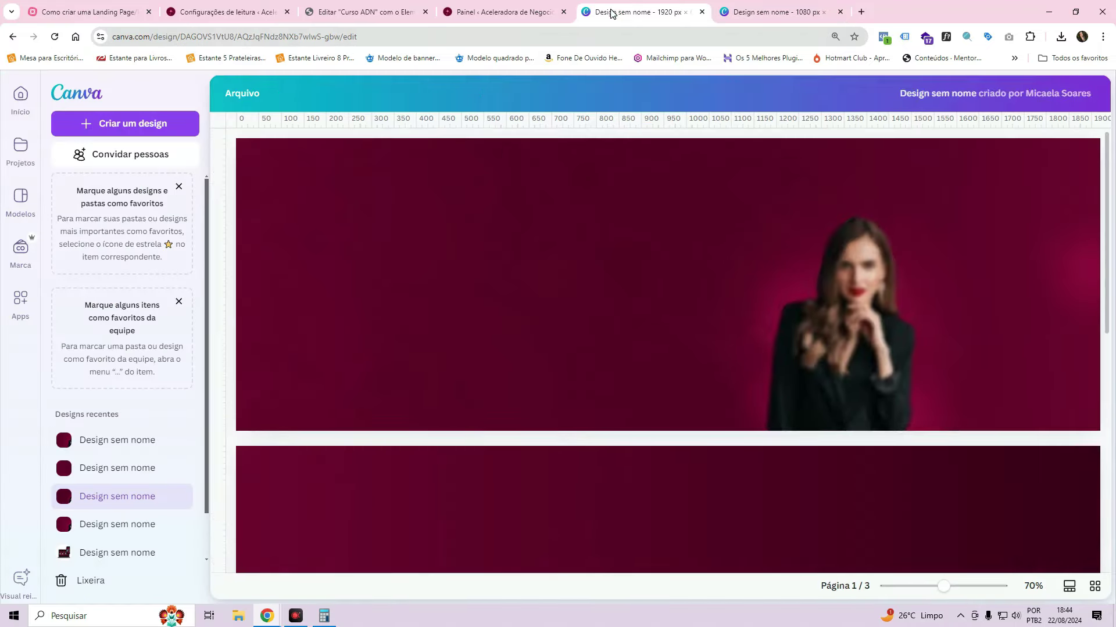
scroll(747, 321, down, 3)
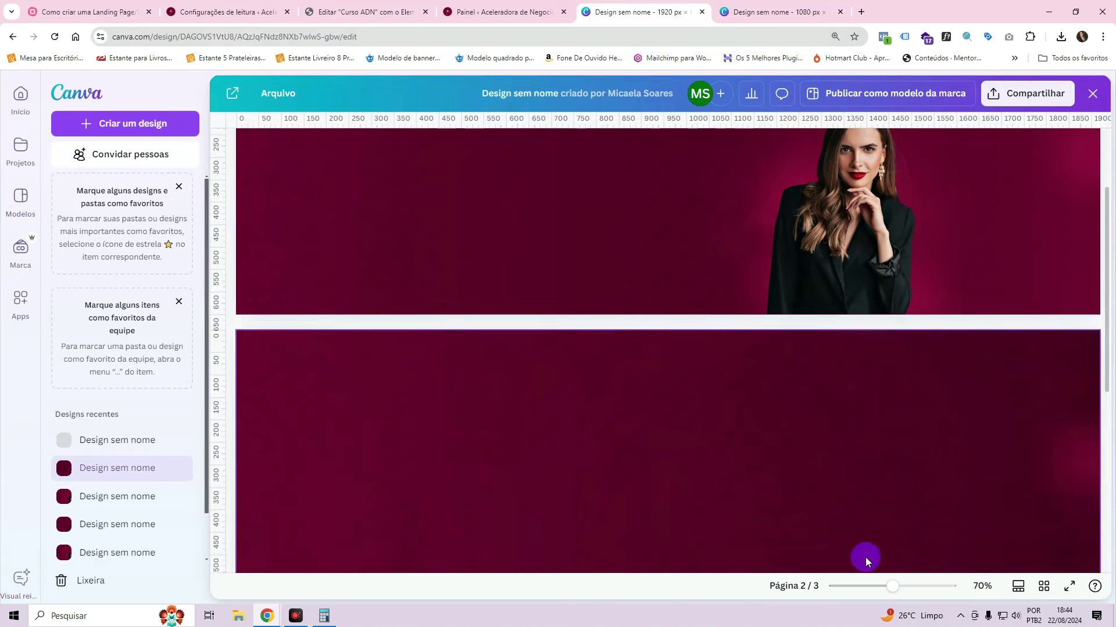
drag(891, 586, 875, 586)
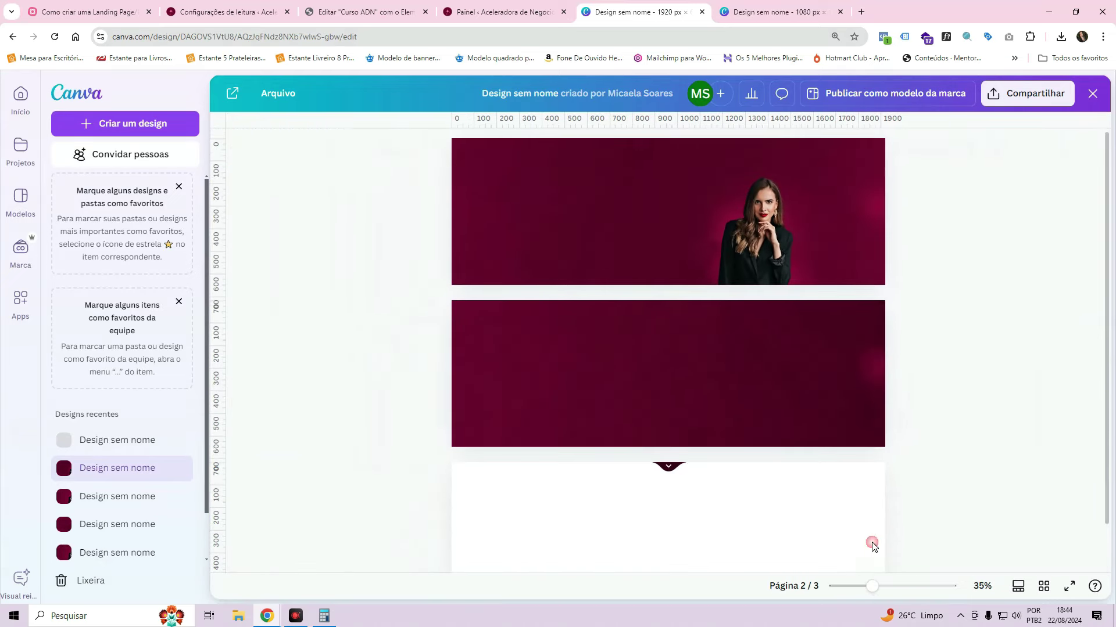
drag(831, 442, 346, 301)
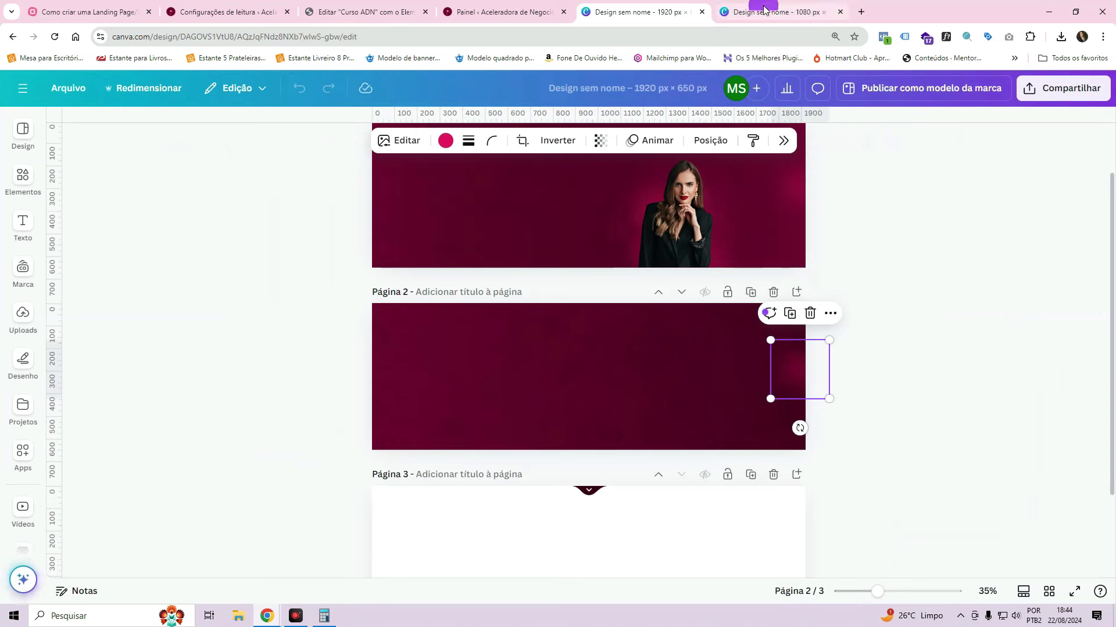
click(763, 9)
key(ctrl+v)
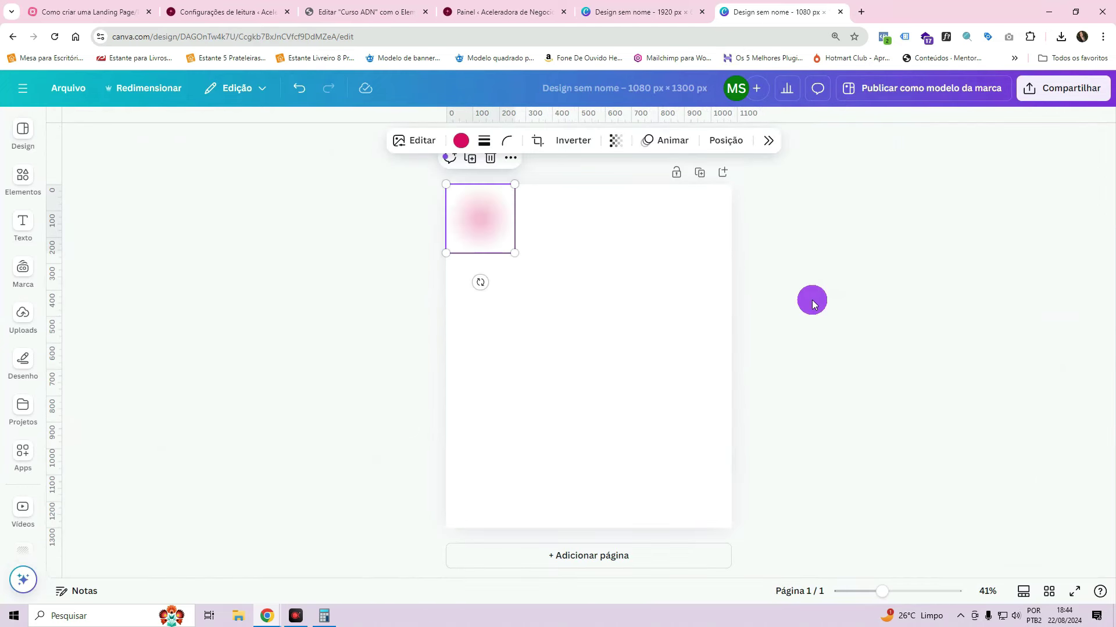
Step: Copy page 2's maroon background image into the 1080 × 1300 design
click(633, 9)
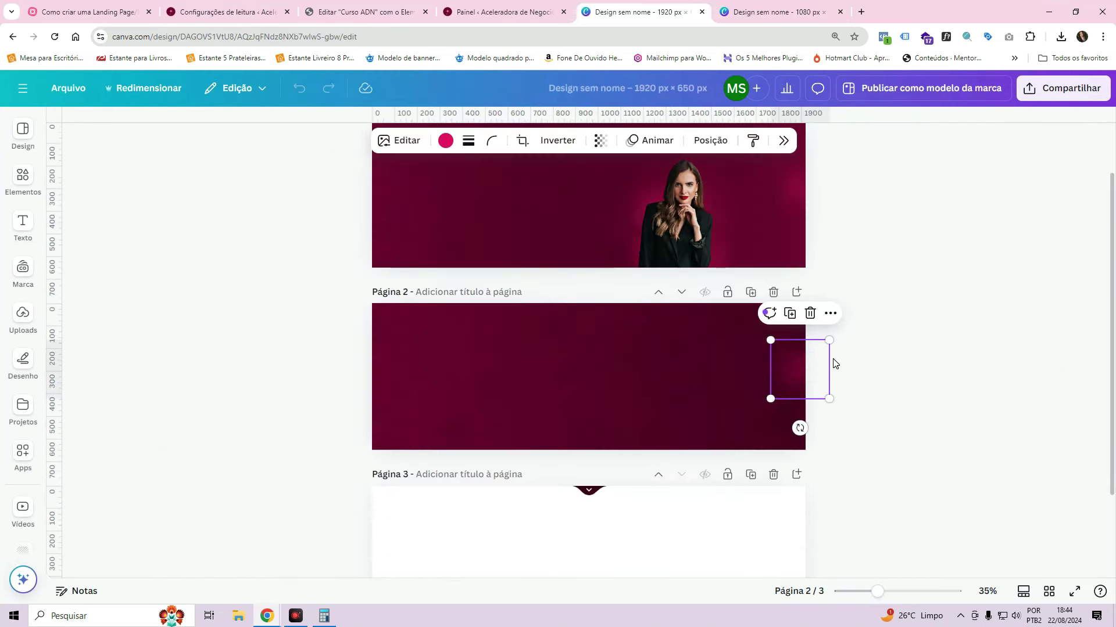
drag(808, 372, 811, 326)
key(Escape)
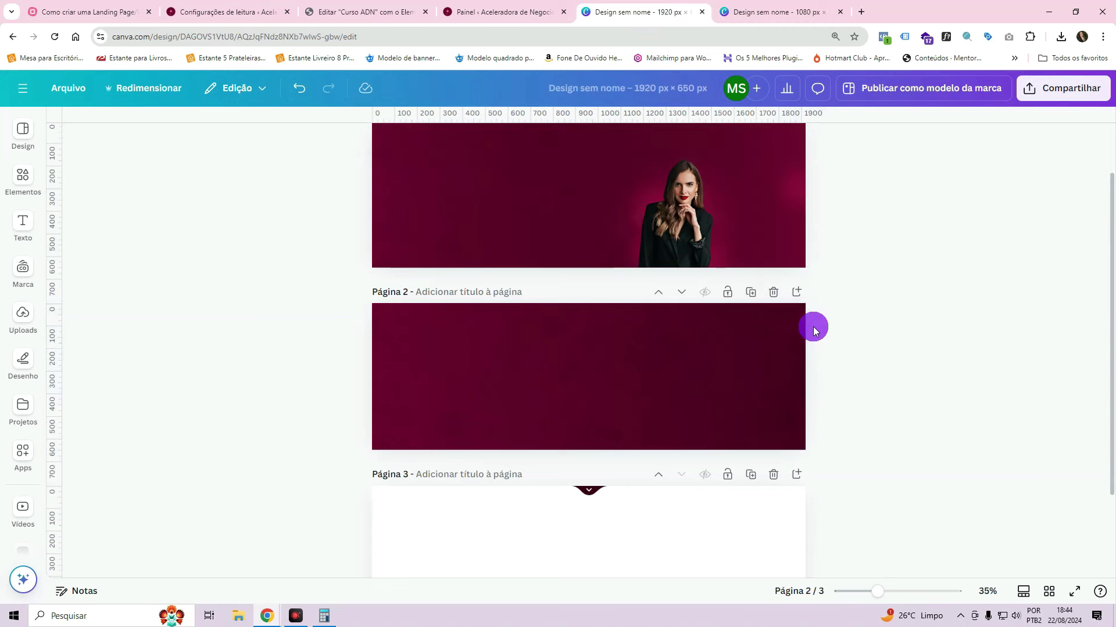
click(855, 403)
drag(884, 436, 358, 322)
click(454, 346)
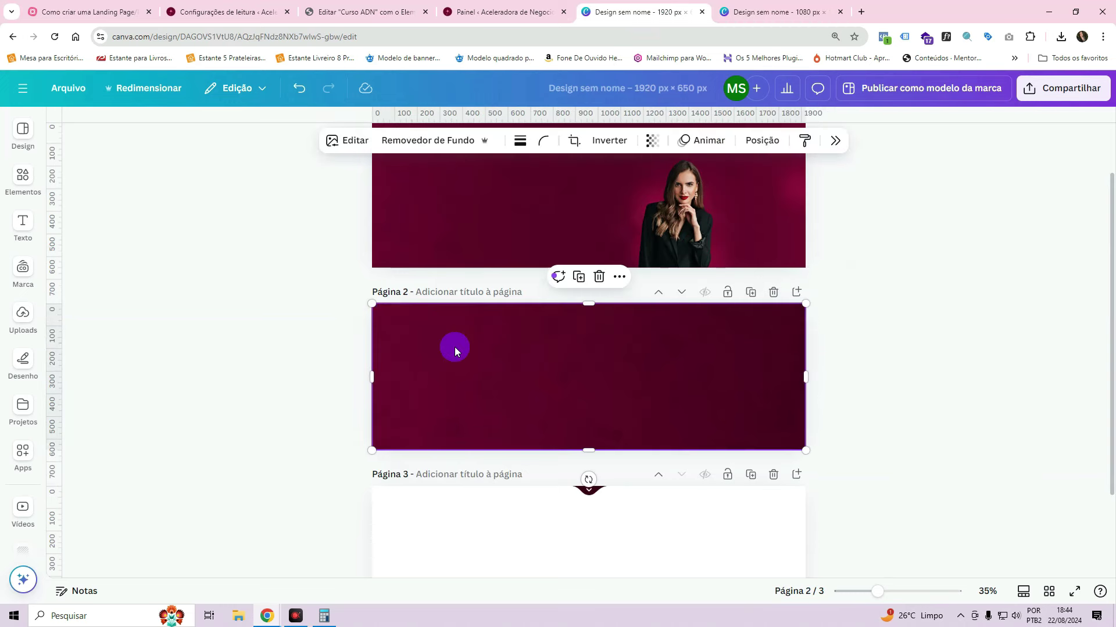
click(776, 12)
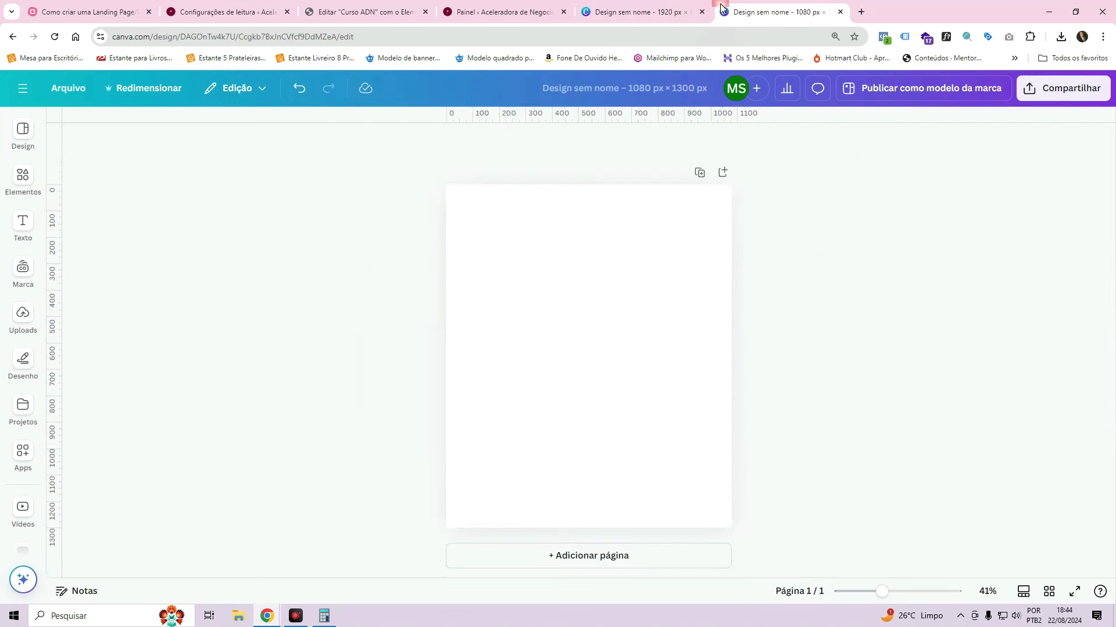
click(529, 353)
key(ctrl+v)
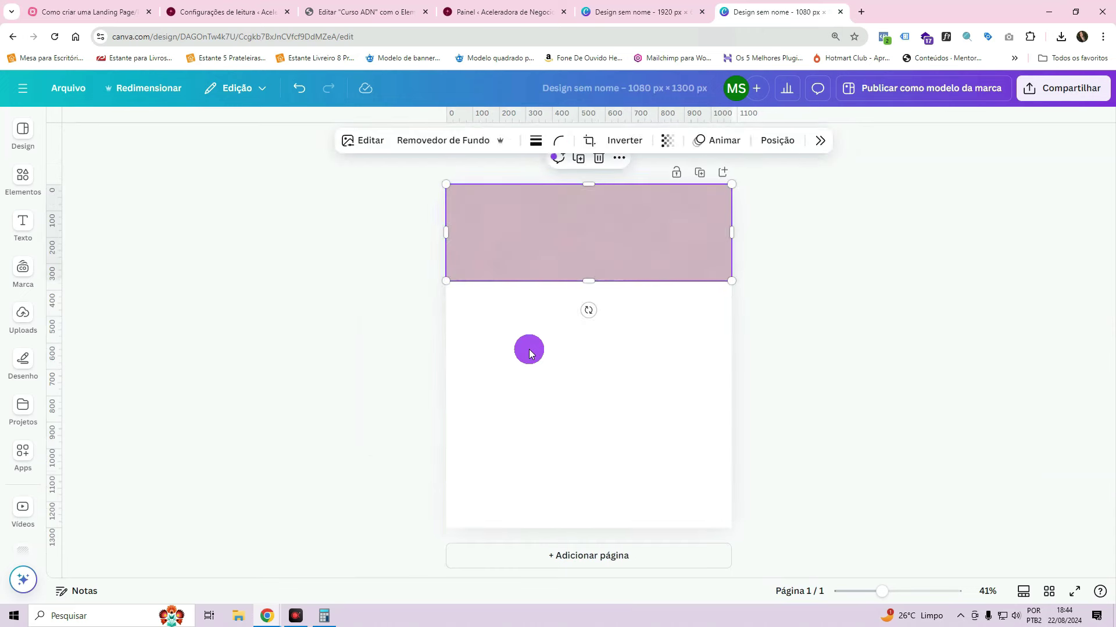
Step: Stretch the pasted background image to fill the whole 1080 × 1300 page
click(633, 12)
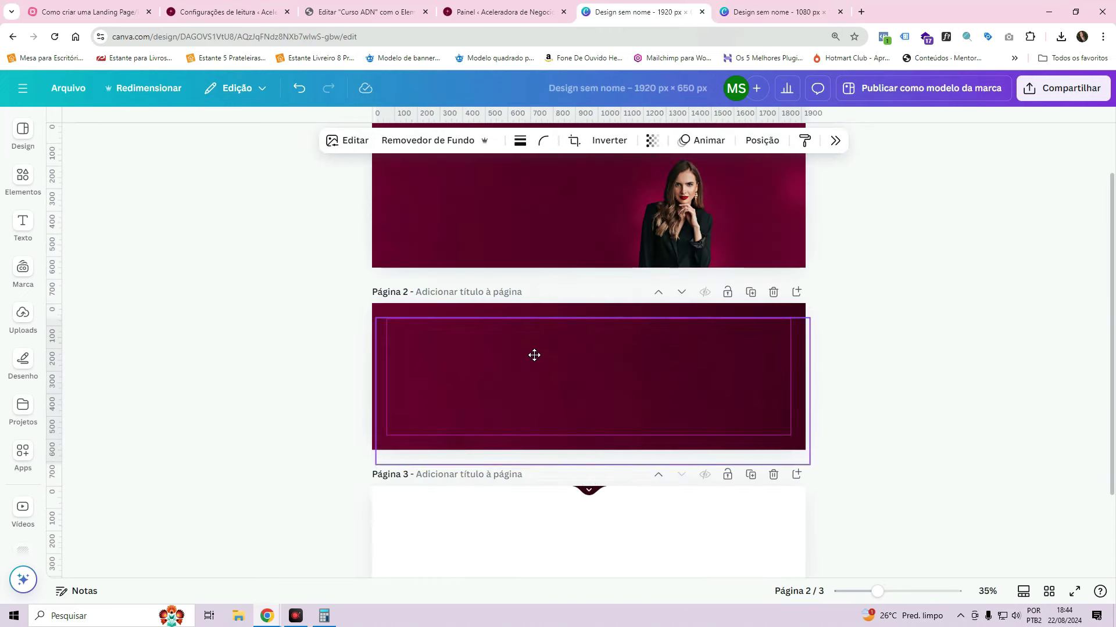
drag(533, 356, 533, 380)
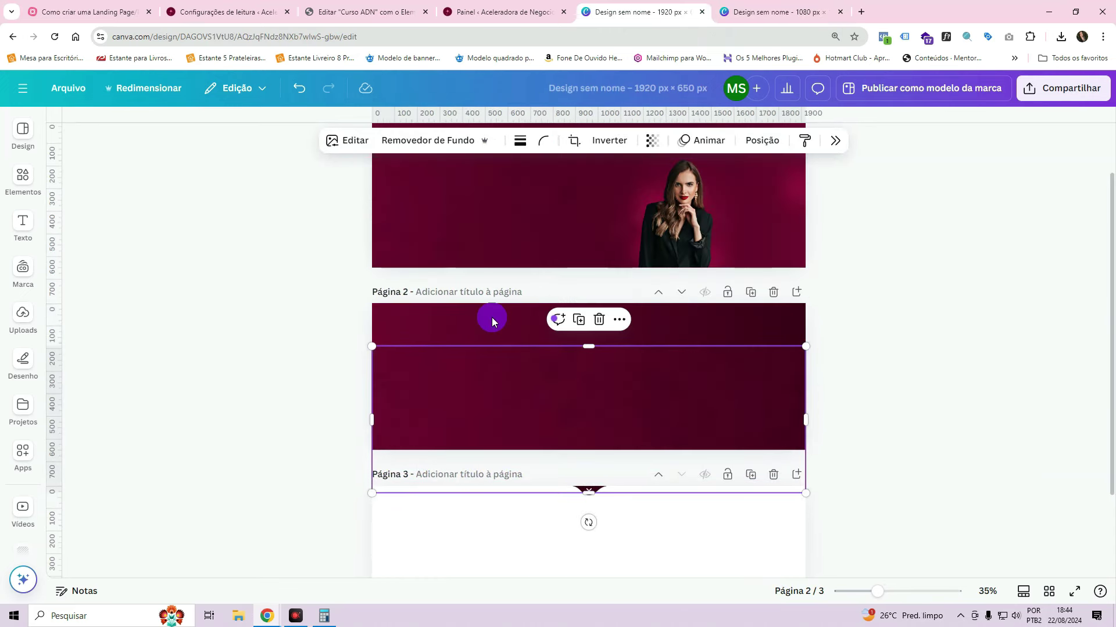
click(491, 316)
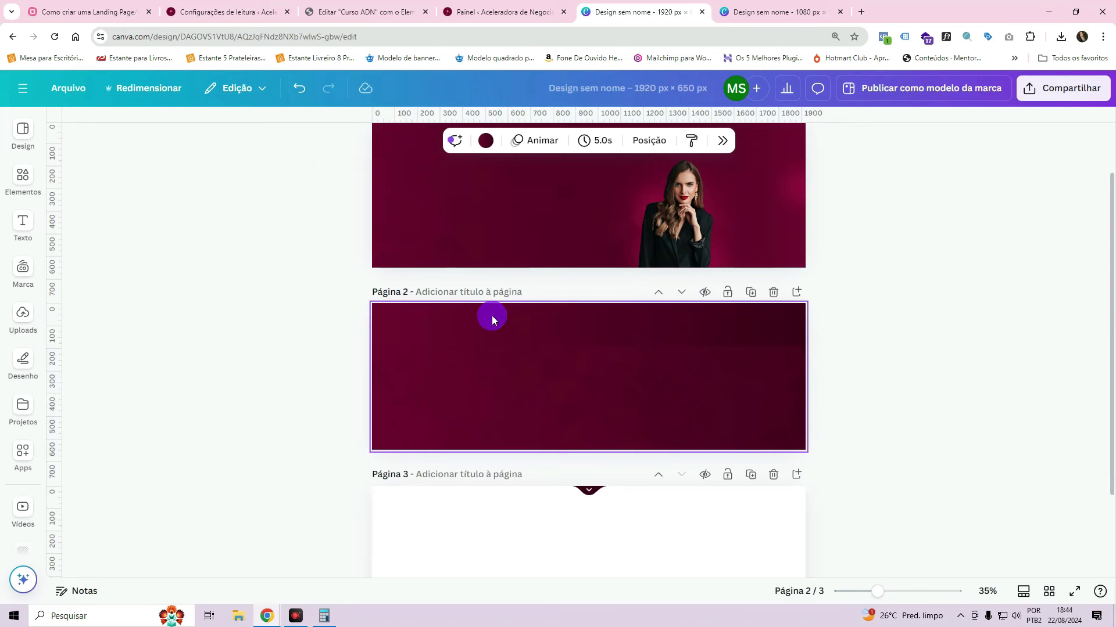
click(776, 11)
click(556, 366)
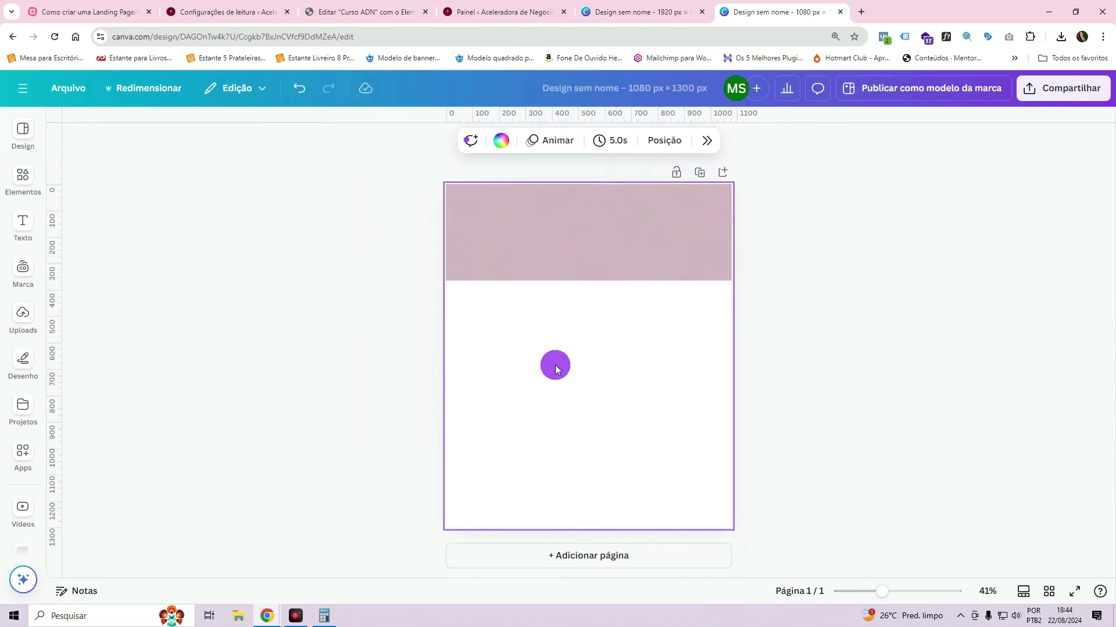
click(589, 277)
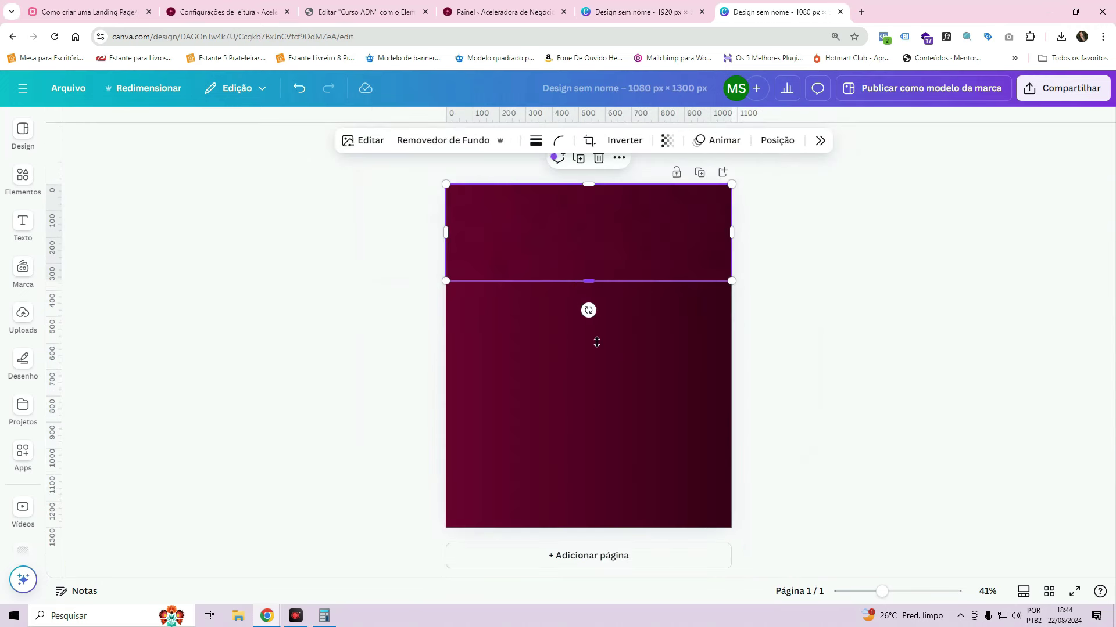
drag(597, 342, 621, 526)
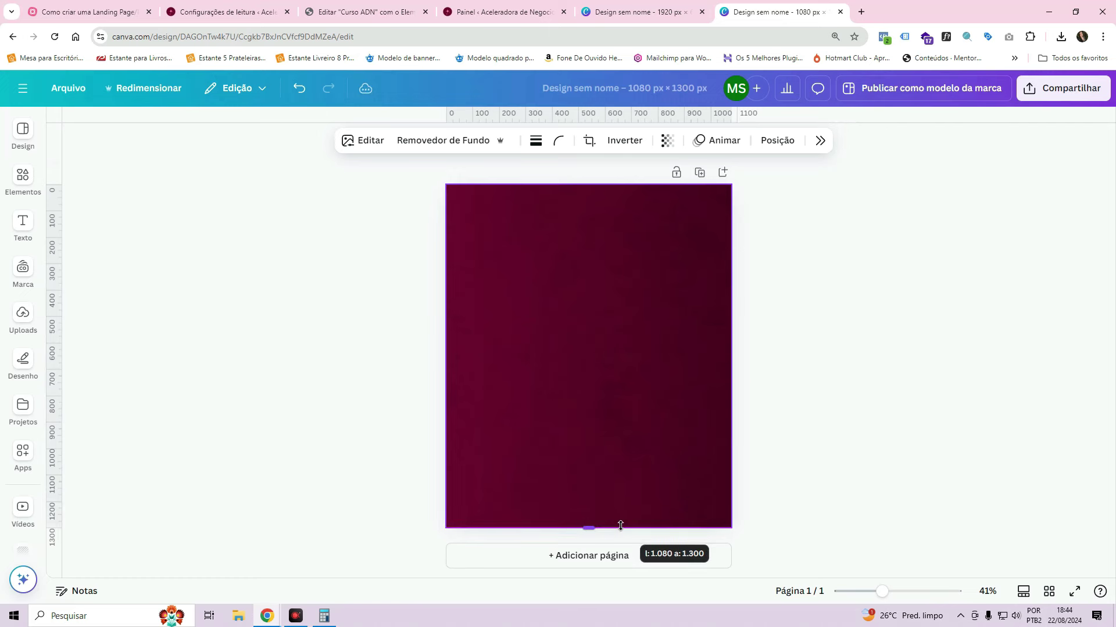
click(807, 343)
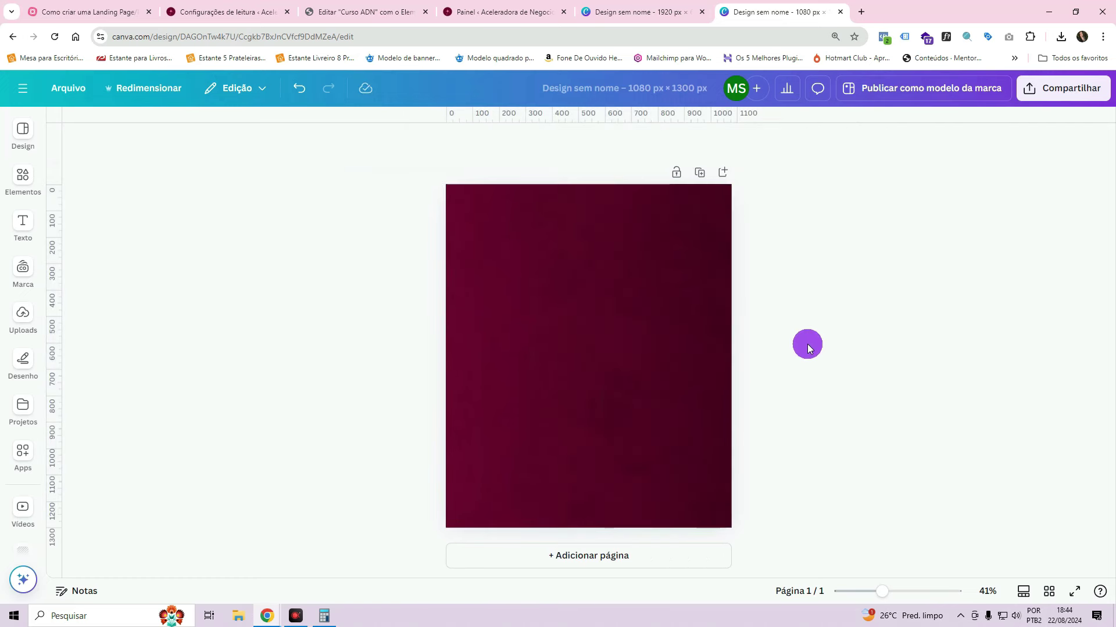
click(642, 7)
scroll(864, 331, up, 1)
drag(864, 331, 370, 200)
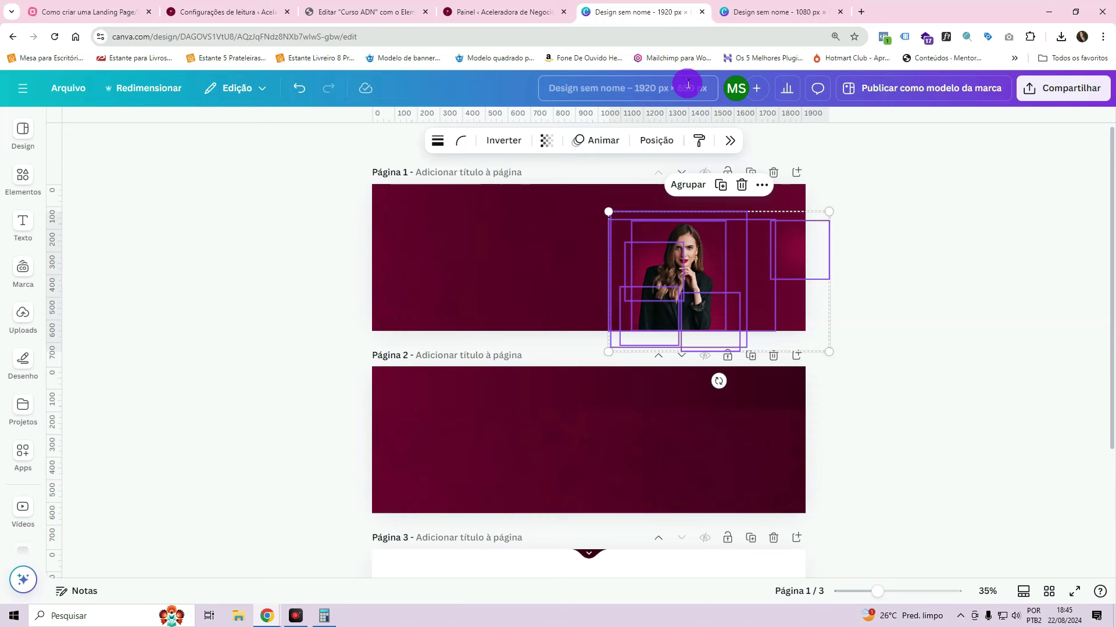
Step: Paste the woman's photo group onto page 2, then undo the paste
click(772, 12)
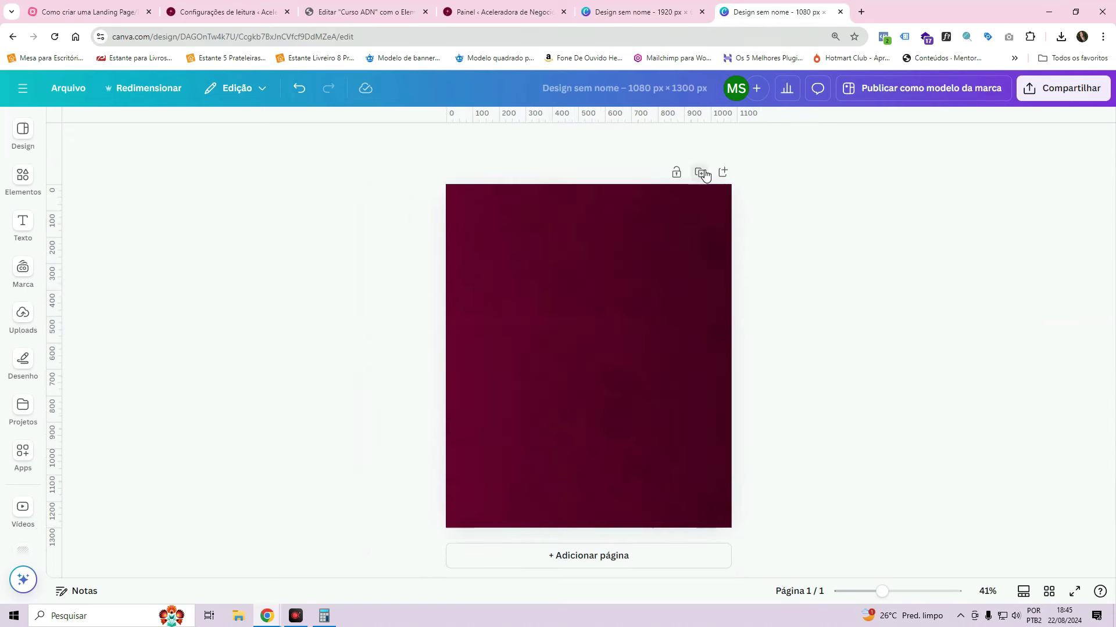
click(630, 340)
key(Escape)
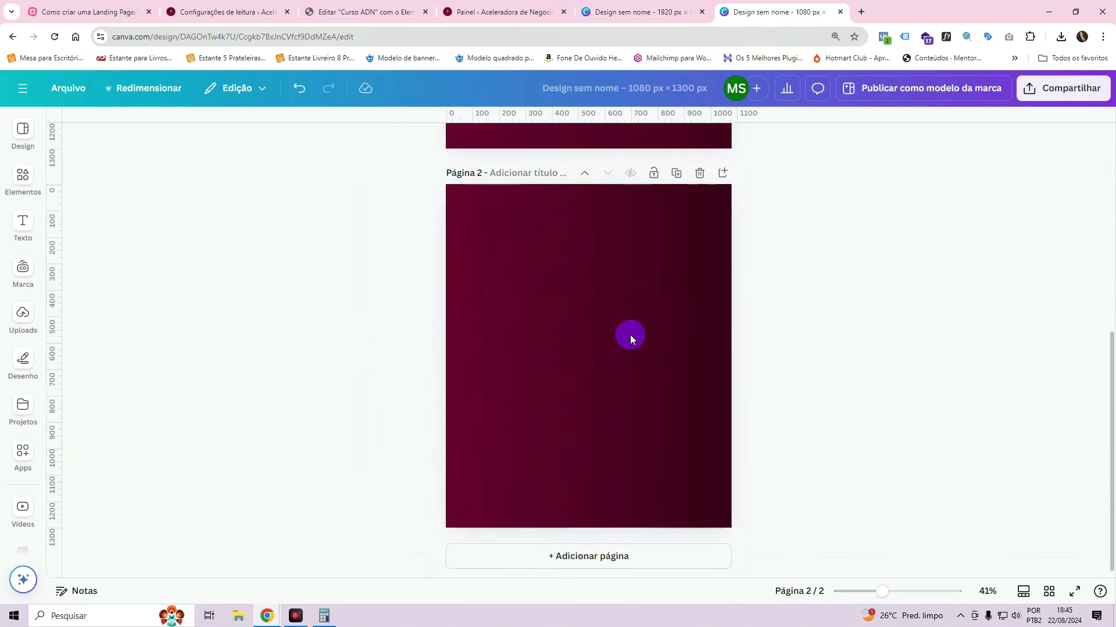
key(ctrl+v)
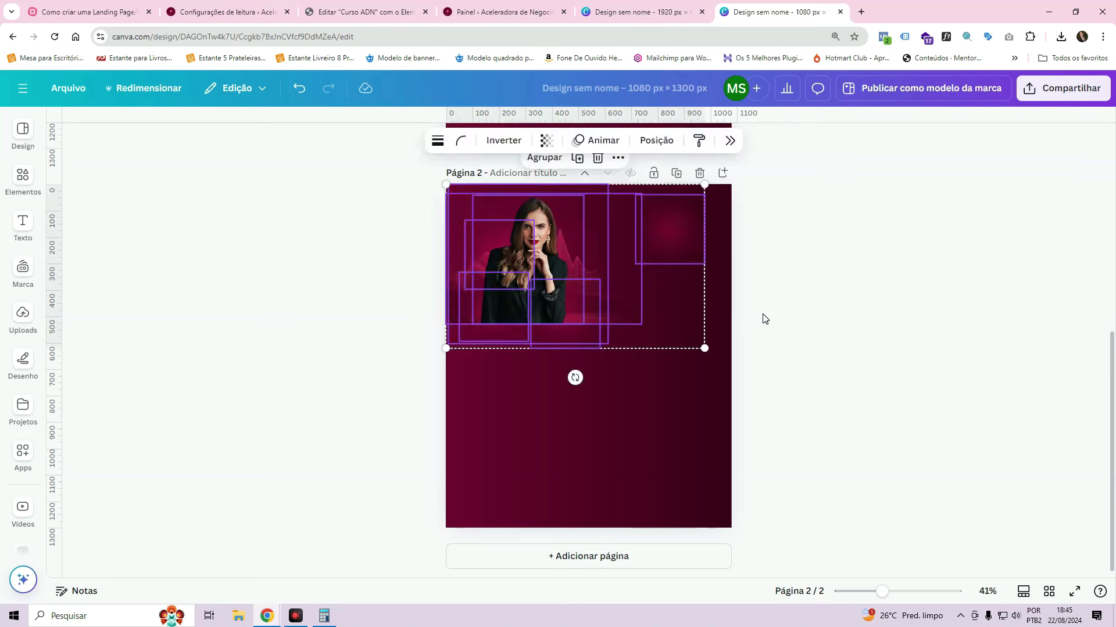
key(Escape)
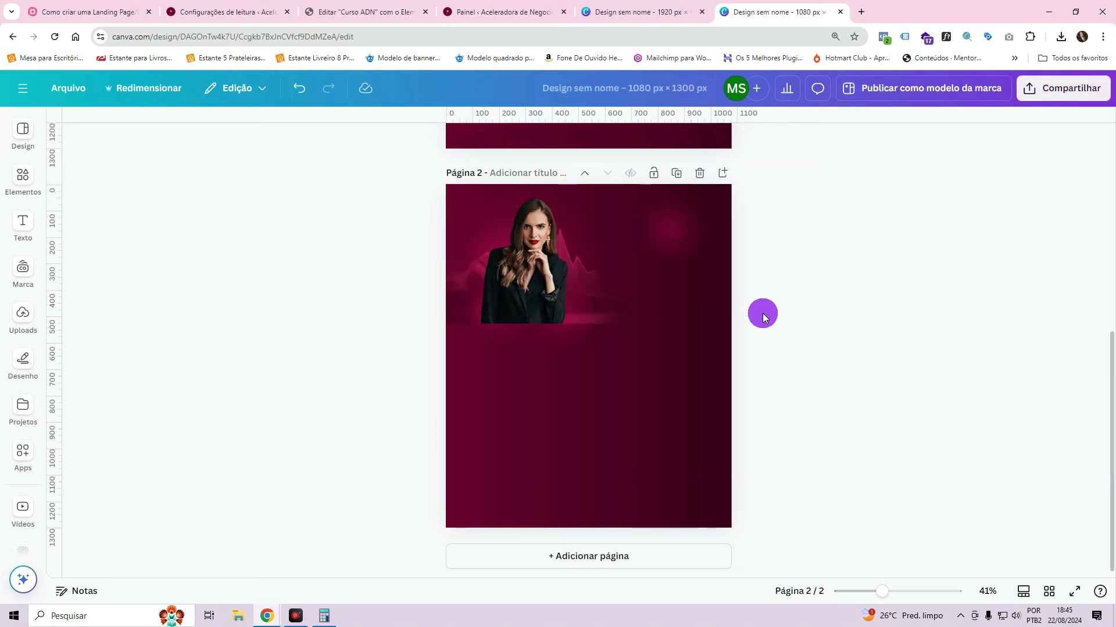
key(ctrl+z)
Step: Paste the woman's photo group onto page 2, shrink it and move it down
click(668, 12)
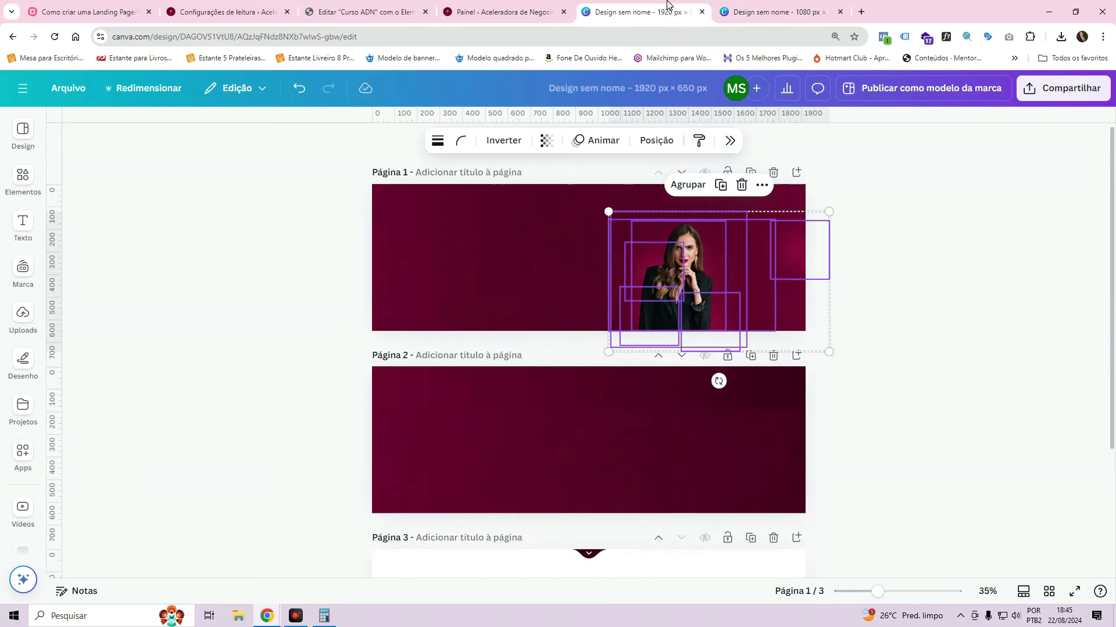
click(776, 12)
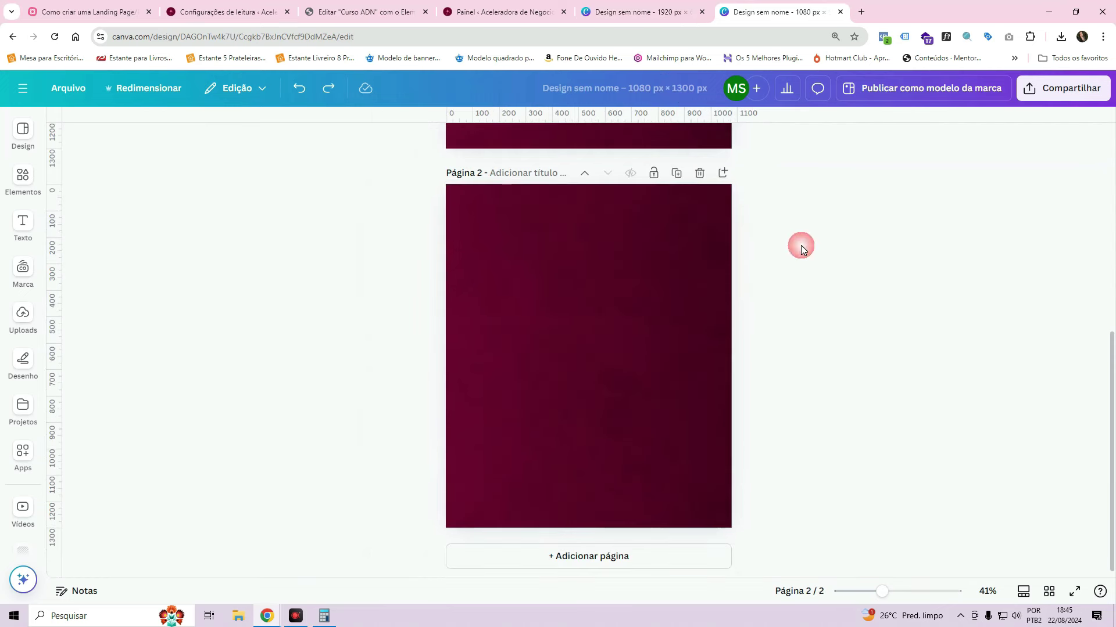
key(ctrl+v)
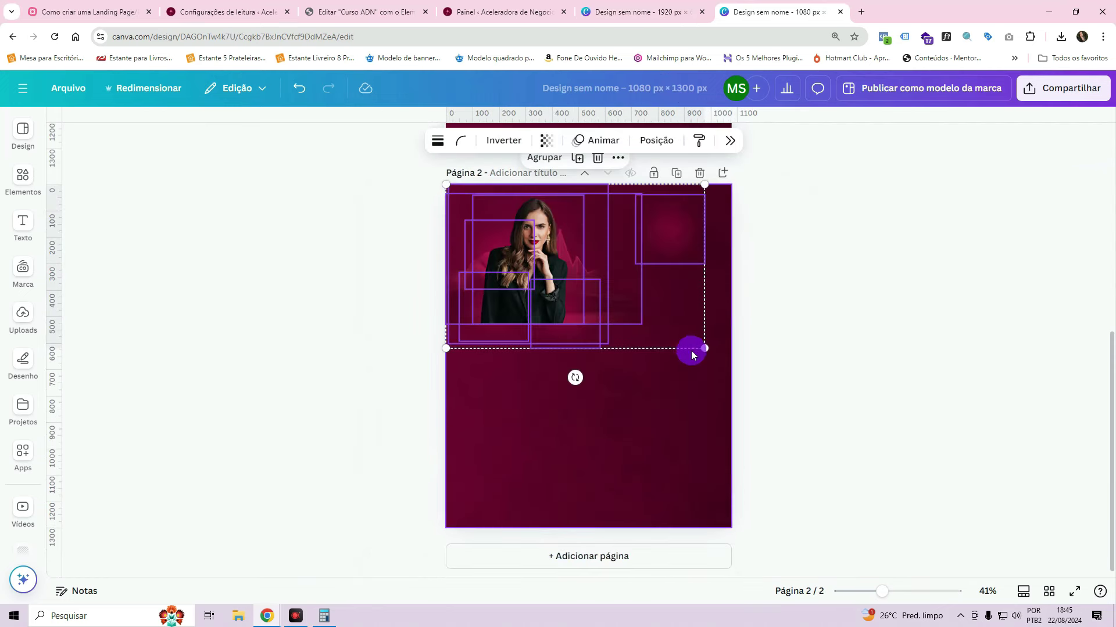
click(814, 281)
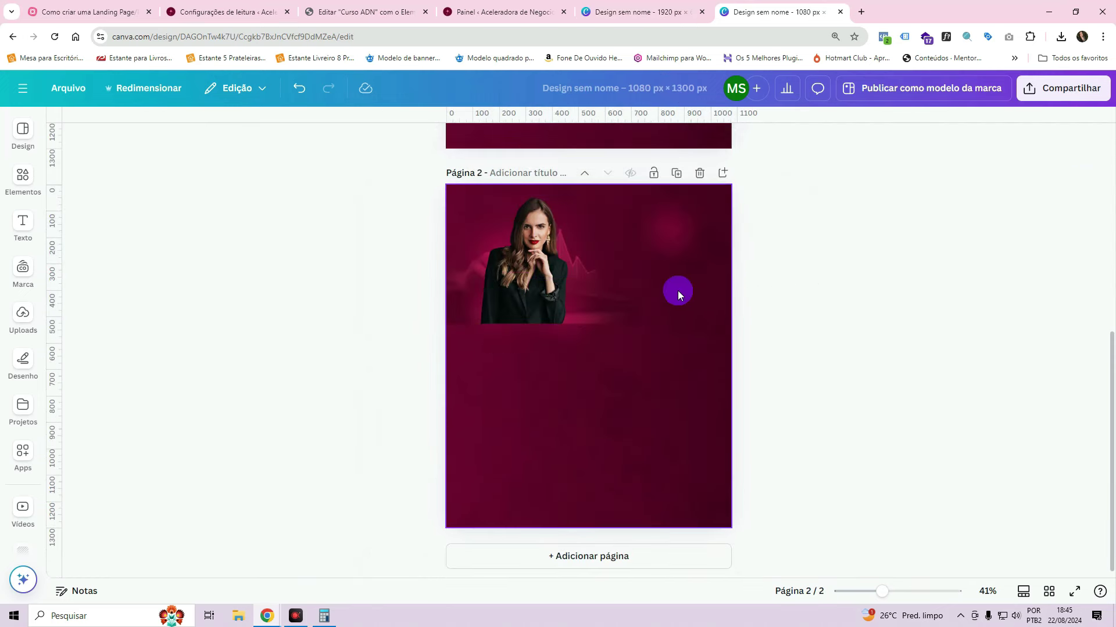
drag(790, 328, 465, 204)
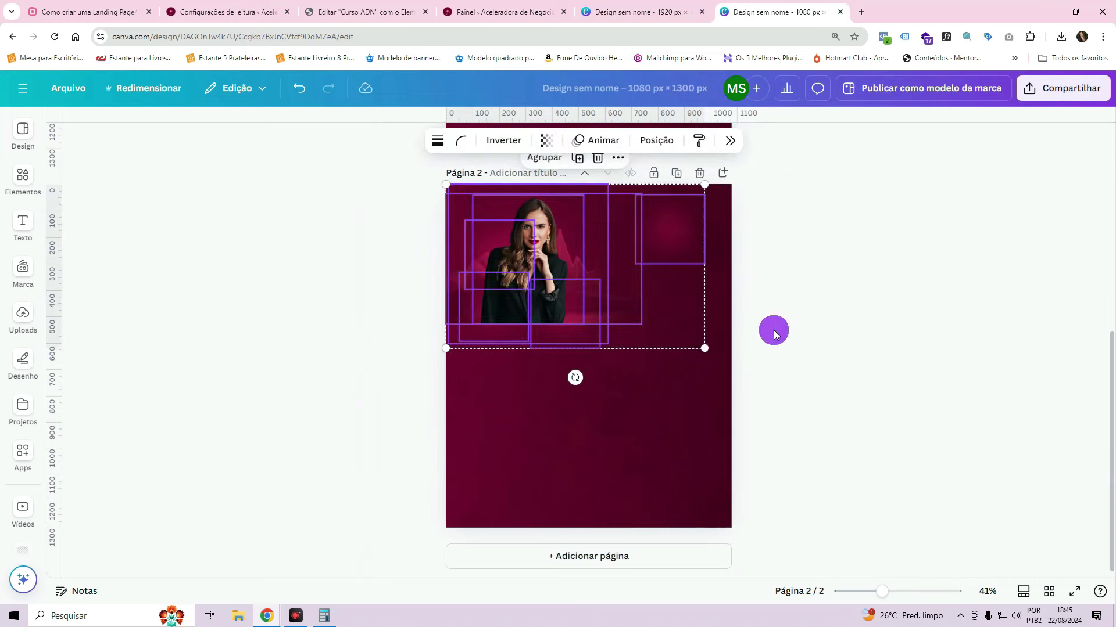
drag(859, 434, 825, 414)
drag(593, 287, 628, 439)
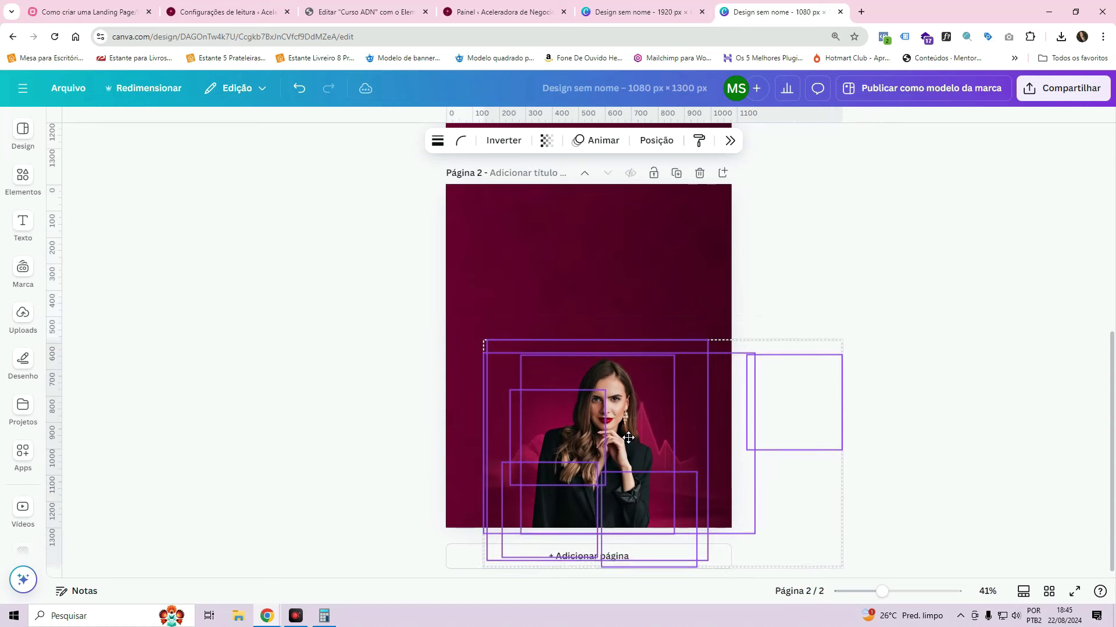
click(877, 284)
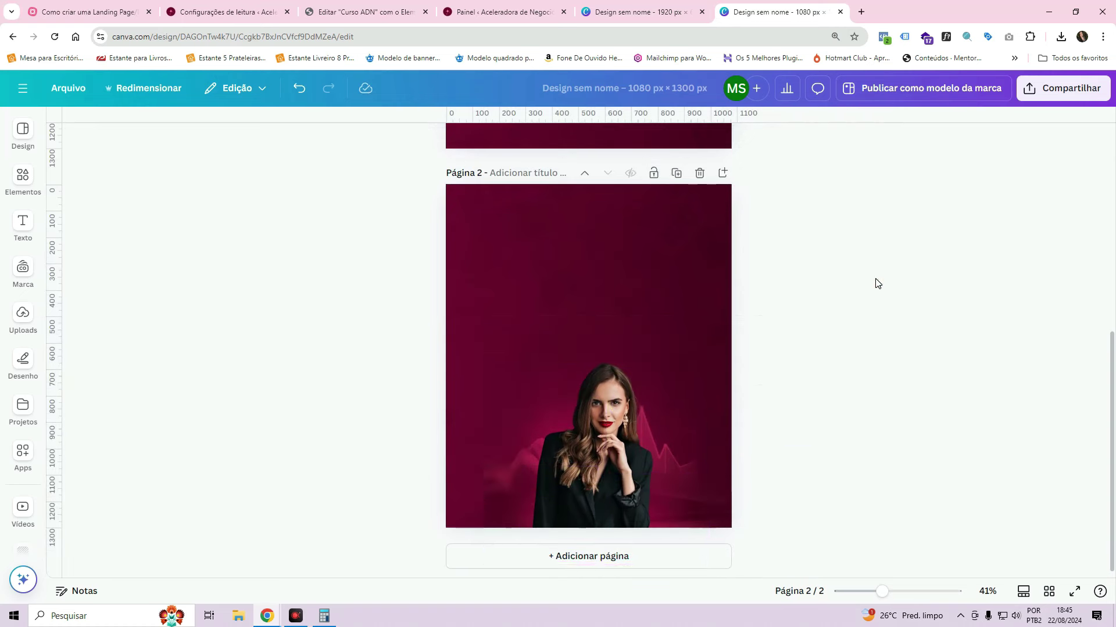
Step: Shrink the woman's photo and place it at the bottom centre of page 2
click(499, 470)
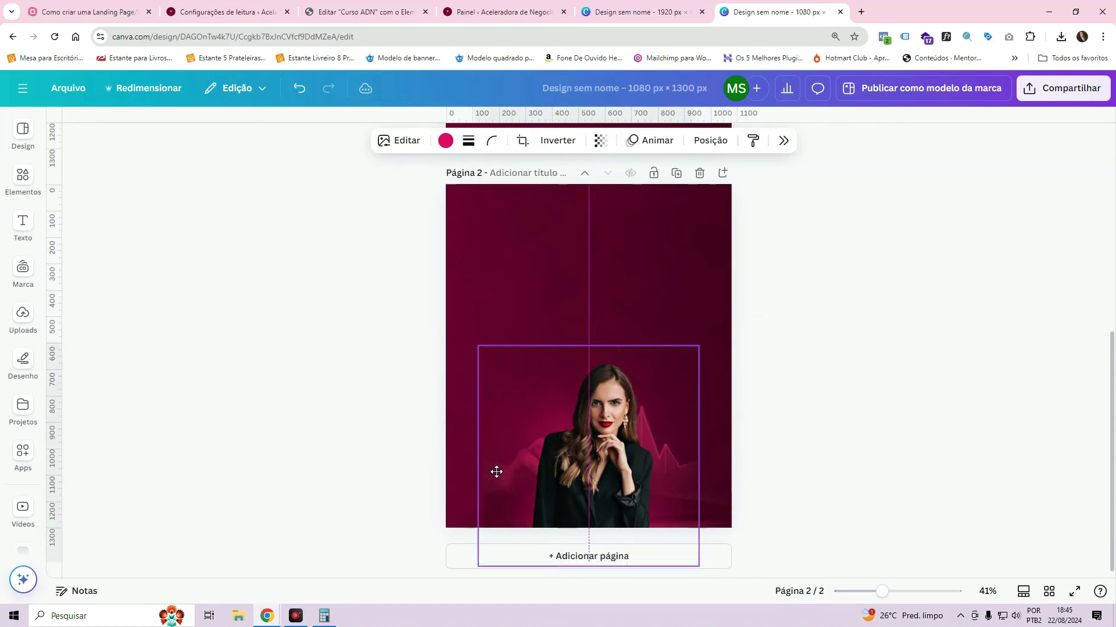
click(489, 477)
drag(478, 476, 577, 465)
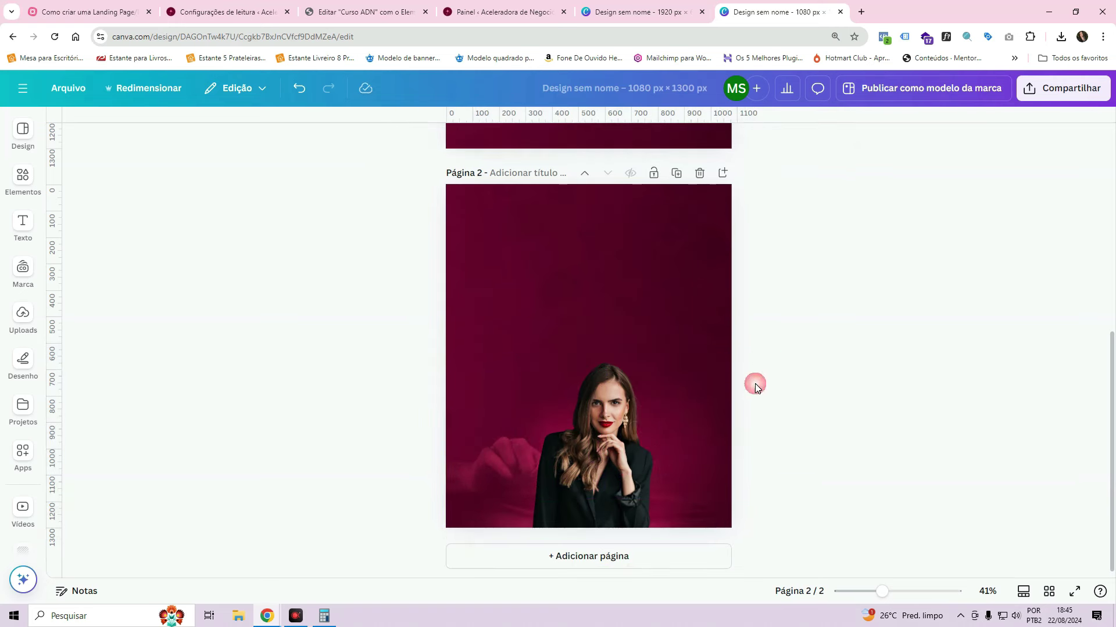
drag(538, 371, 556, 400)
drag(624, 448, 602, 444)
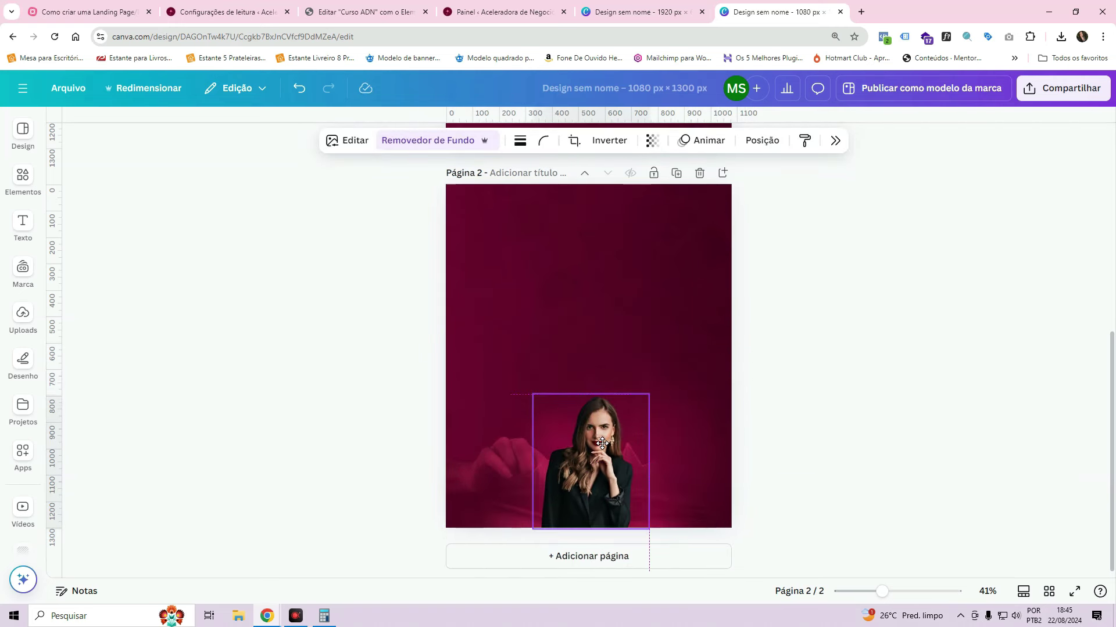
click(854, 388)
Step: Compare against the Elementor page editor, then return to the 1080 × 1300 design
click(505, 11)
click(639, 12)
click(394, 5)
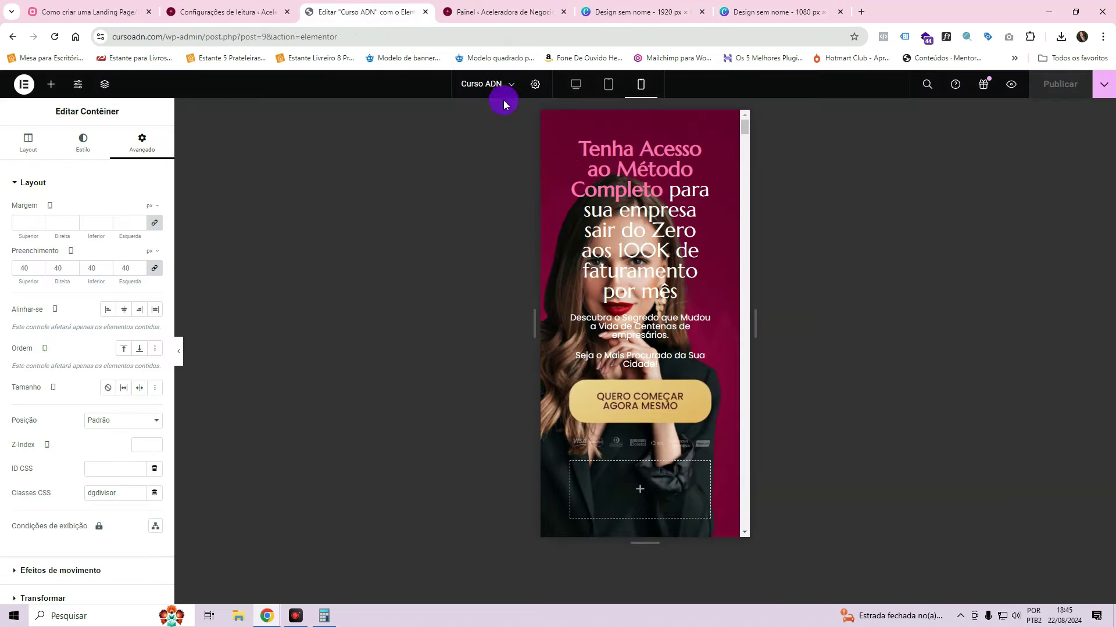
scroll(630, 297, down, 3)
scroll(639, 320, up, 3)
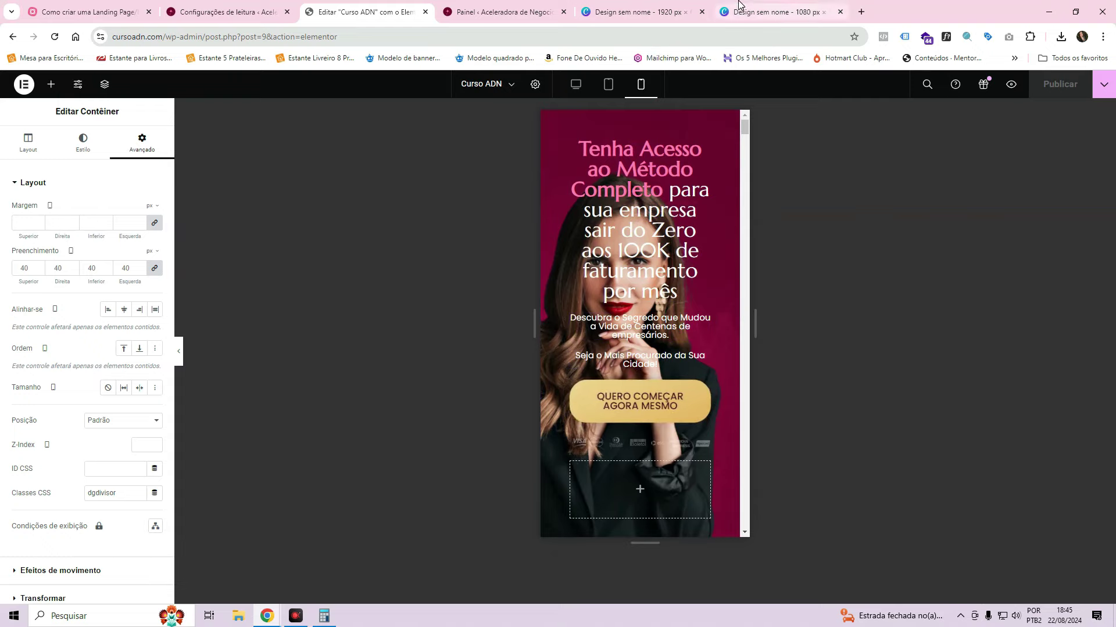
click(773, 12)
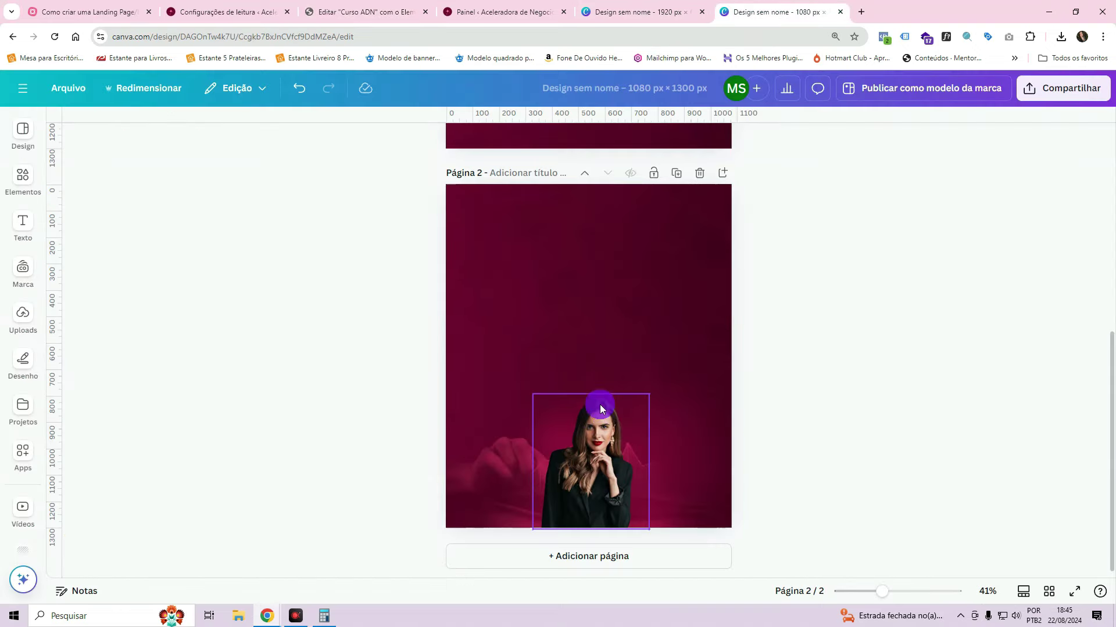
Step: Resize and reposition the woman's photo on page 2
click(581, 446)
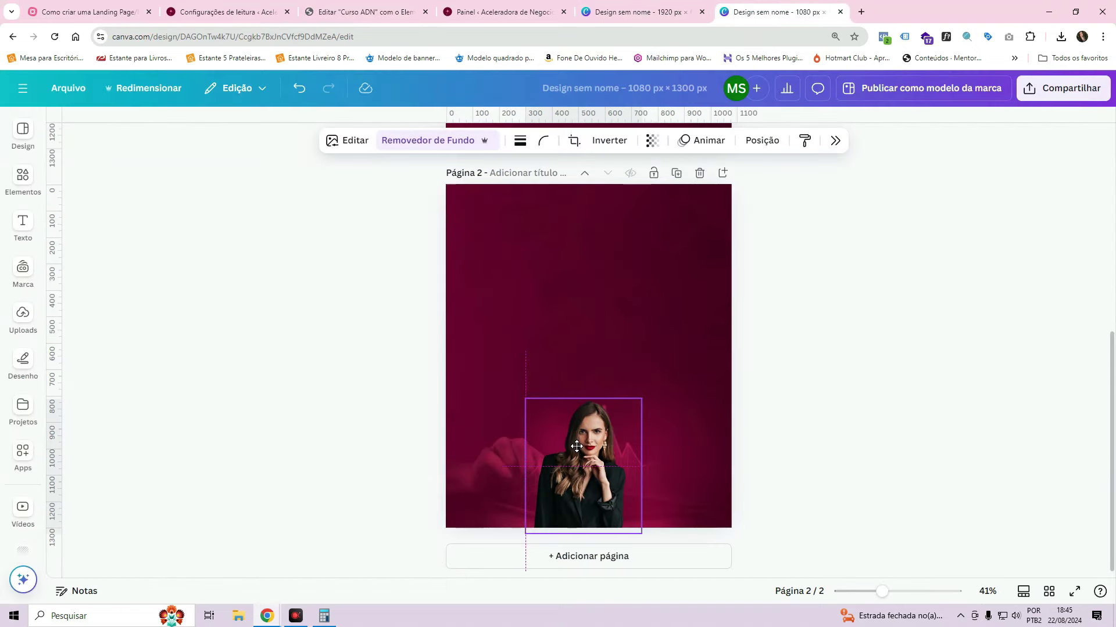
key(Escape)
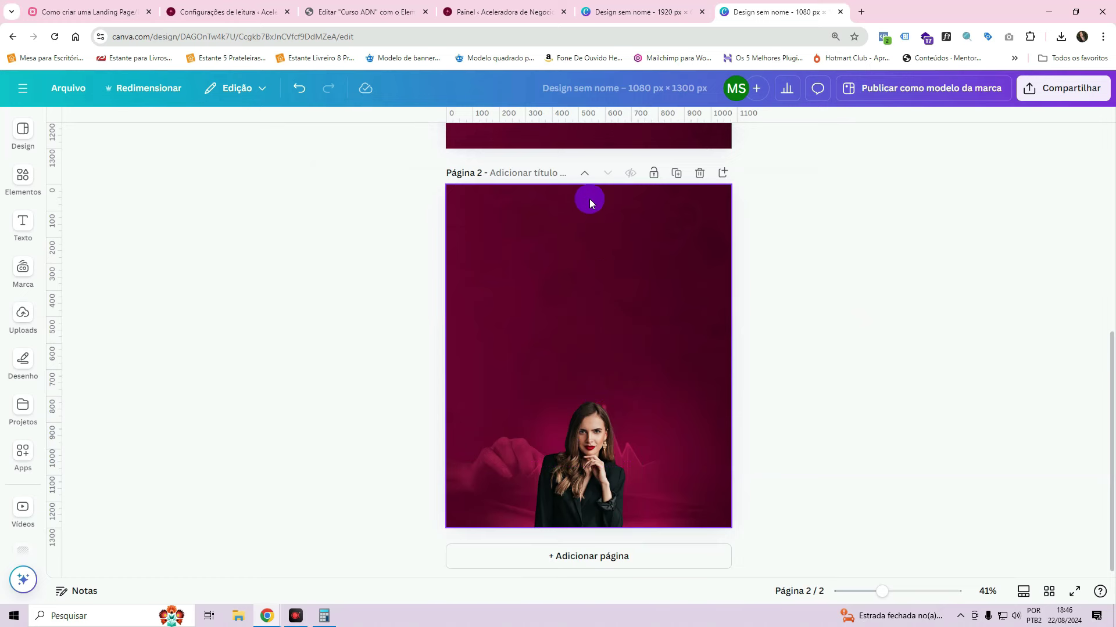
click(593, 459)
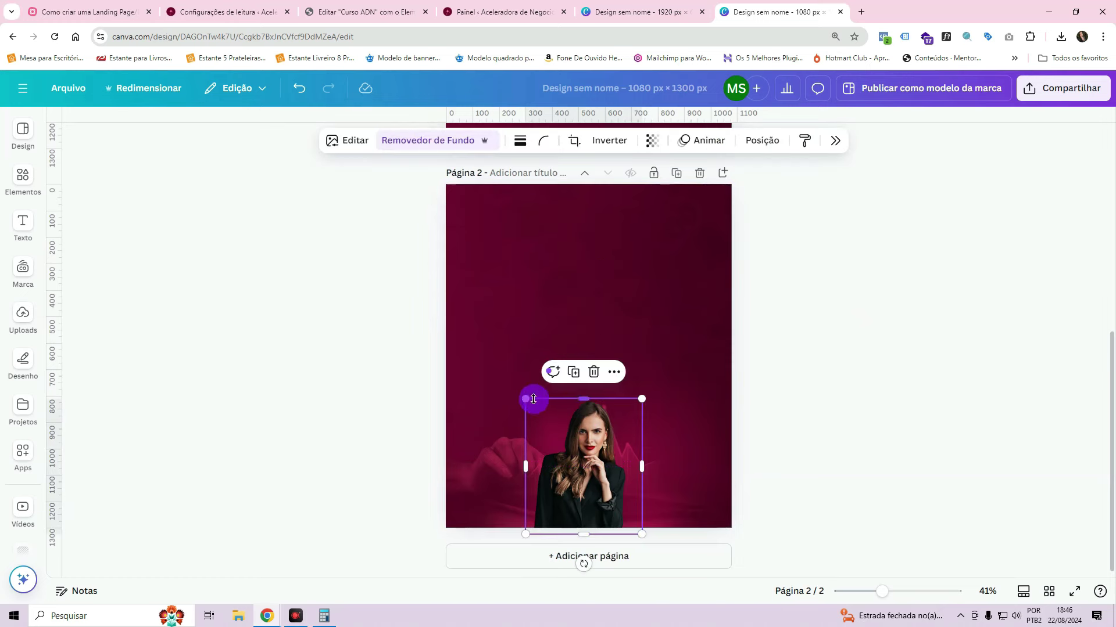
drag(506, 383, 376, 284)
drag(507, 359, 611, 344)
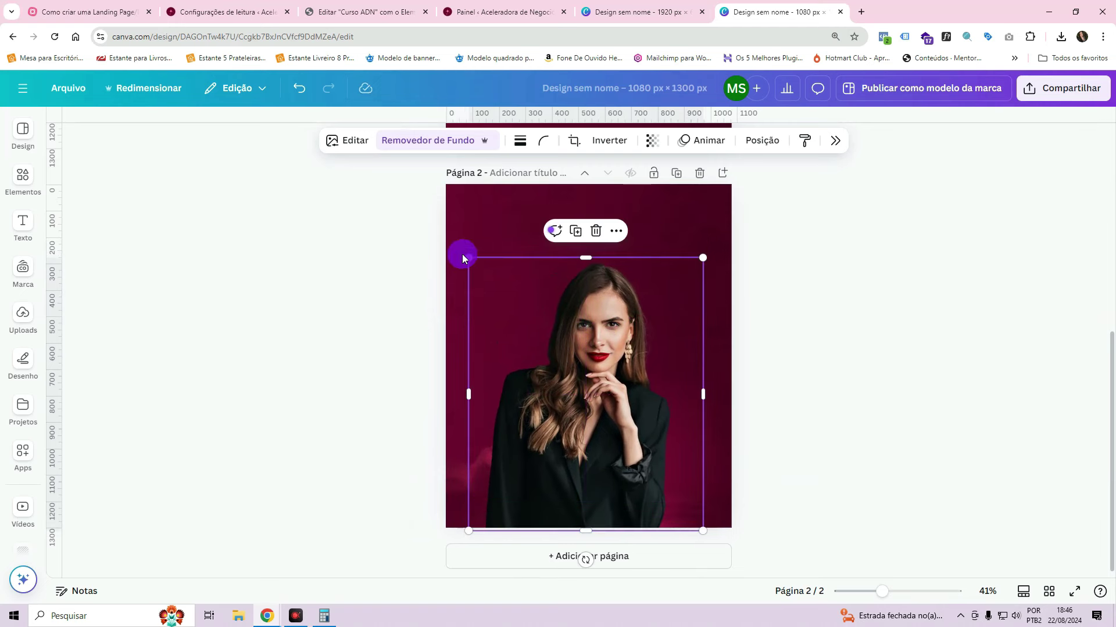
drag(465, 258, 606, 411)
drag(668, 446, 606, 448)
drag(538, 407, 506, 384)
drag(562, 433, 577, 430)
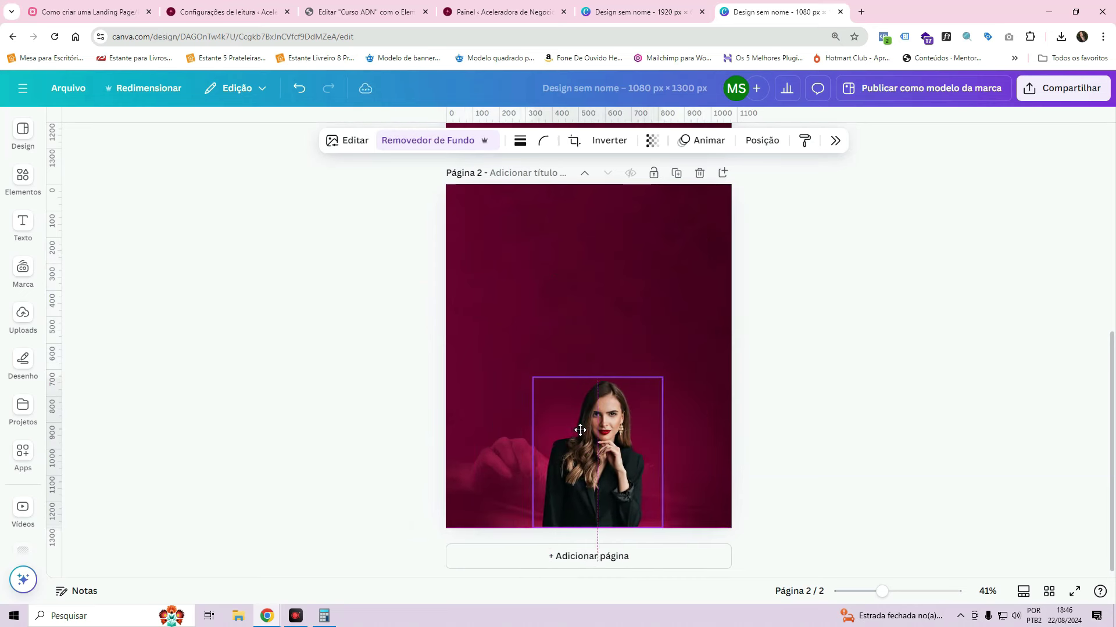
click(808, 368)
Step: Set the pink backdrop's transparency to 34 and add a third page
click(496, 477)
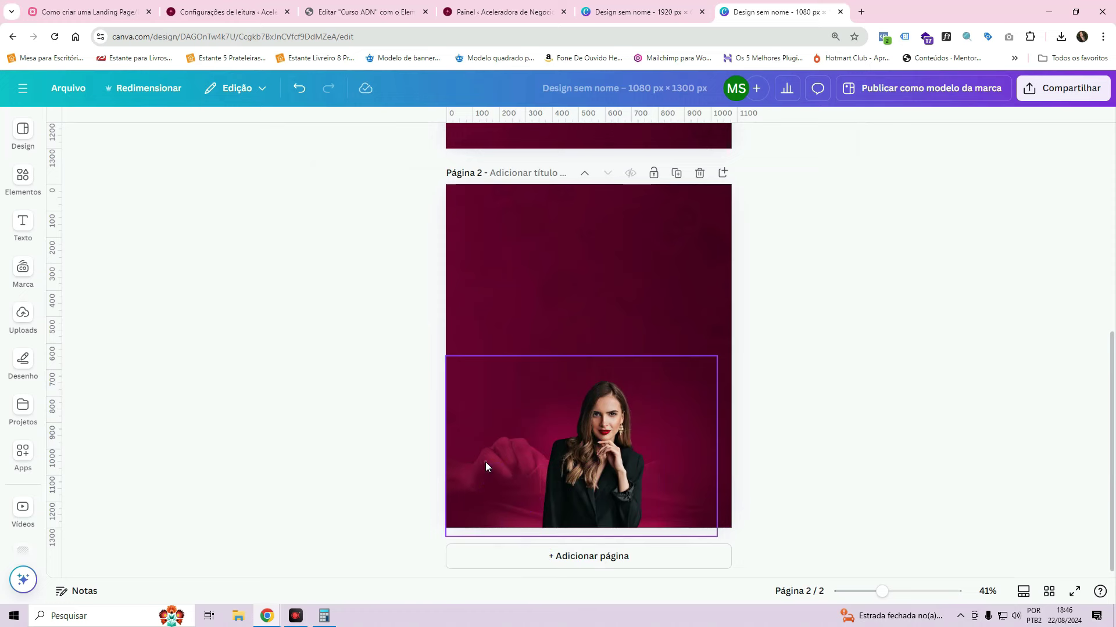
click(485, 462)
click(658, 143)
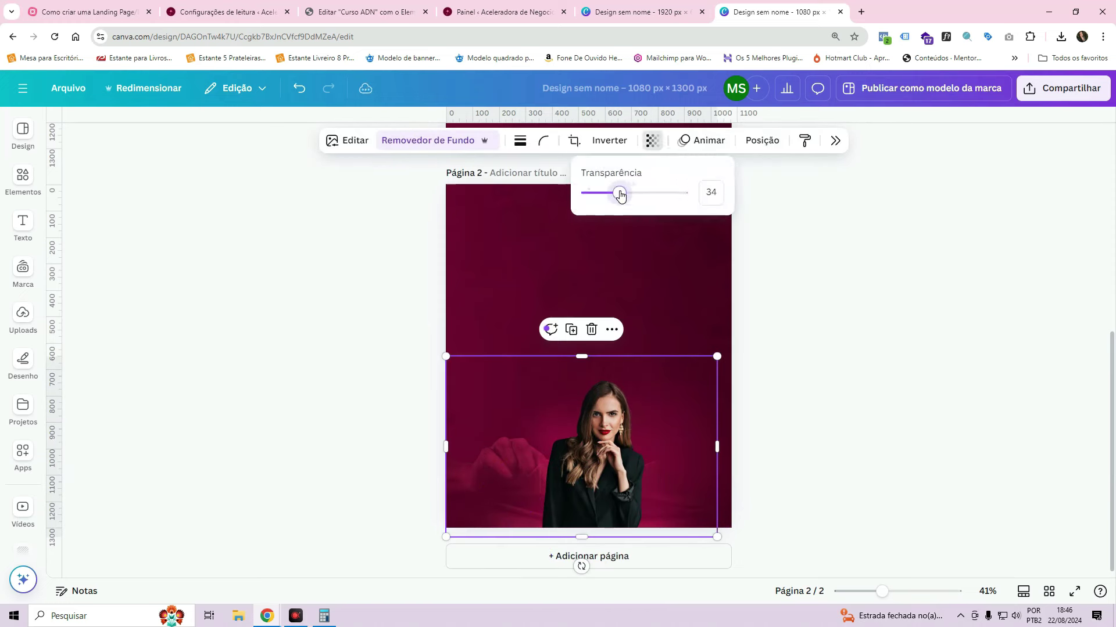
click(720, 413)
click(672, 561)
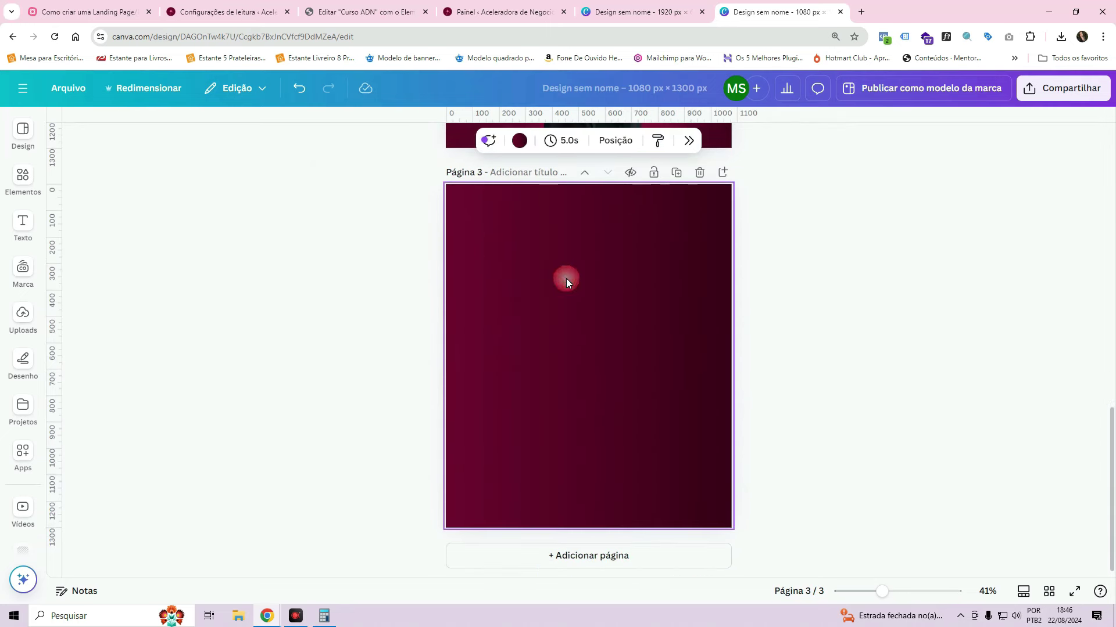
Step: Remove page 3's dark red background and place the small dark red element on page 3
key(Delete)
click(668, 13)
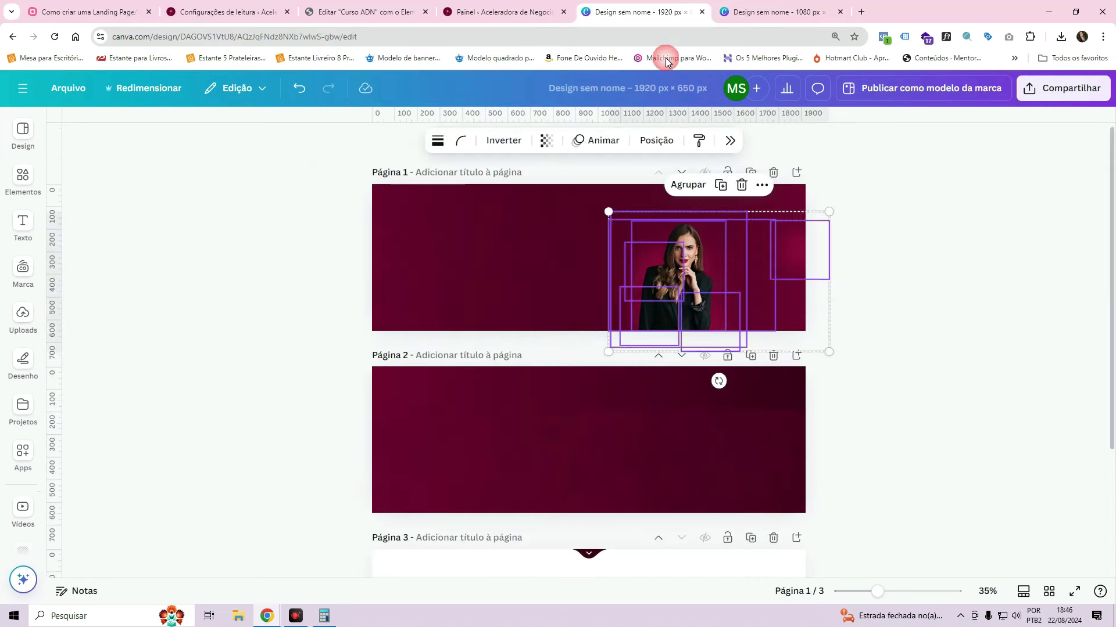
scroll(650, 430, down, 3)
drag(566, 374, 635, 381)
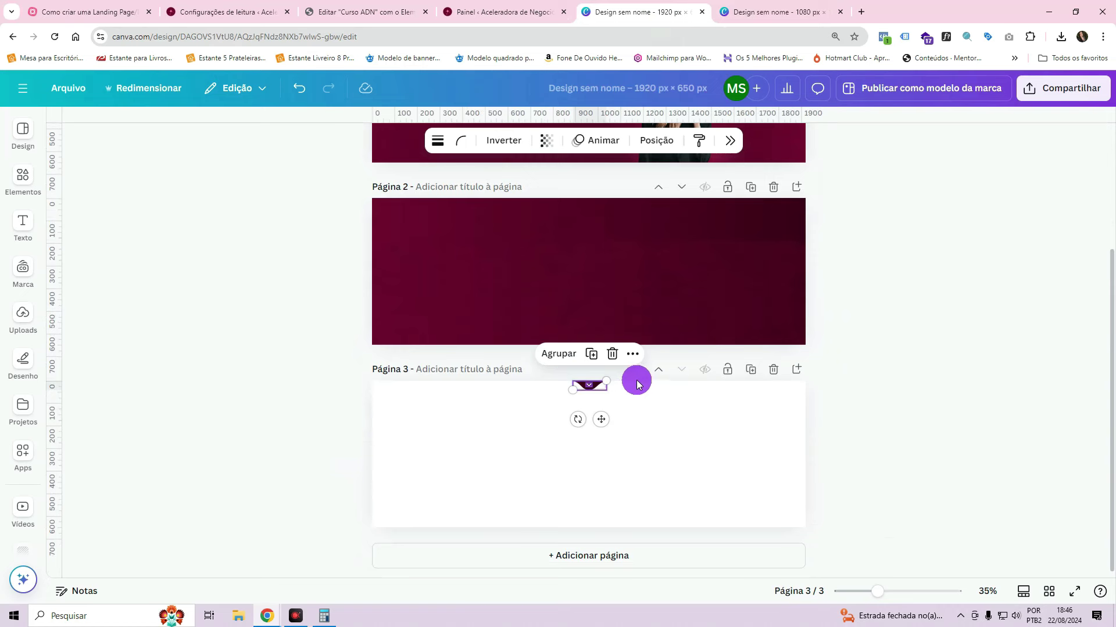
Step: Paste the purple shape onto page 3 of the 1080 × 1300 design and centre it horizontally
click(773, 12)
click(675, 370)
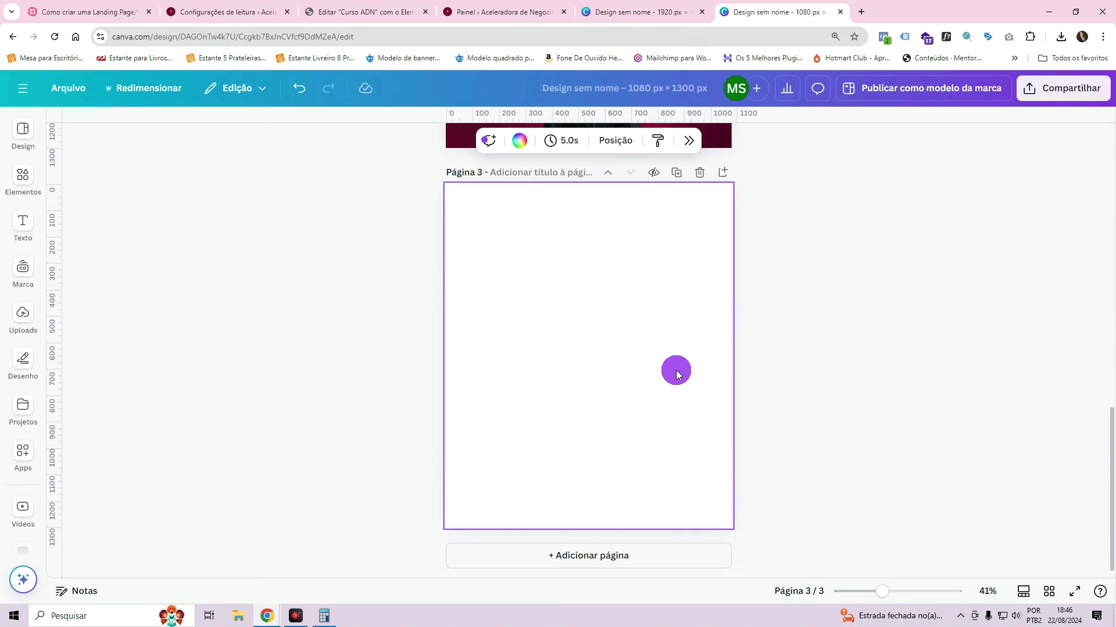
key(ctrl+v)
drag(726, 217, 606, 223)
click(843, 297)
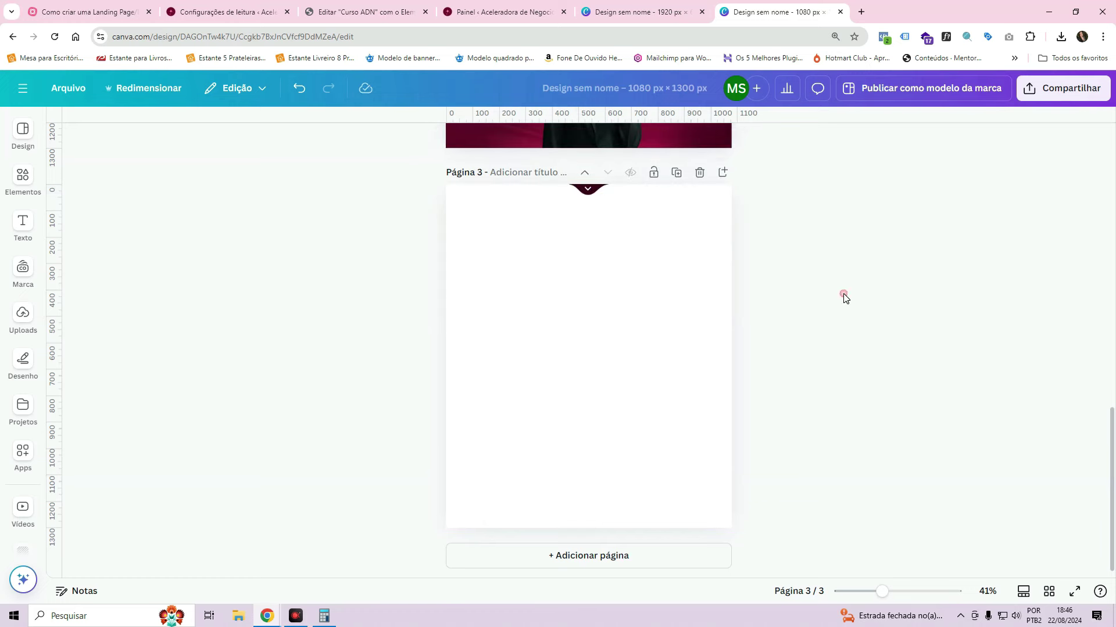
Step: Open the Compartilhar > Baixar download settings, then close both Canva design tabs
scroll(887, 362, up, 10)
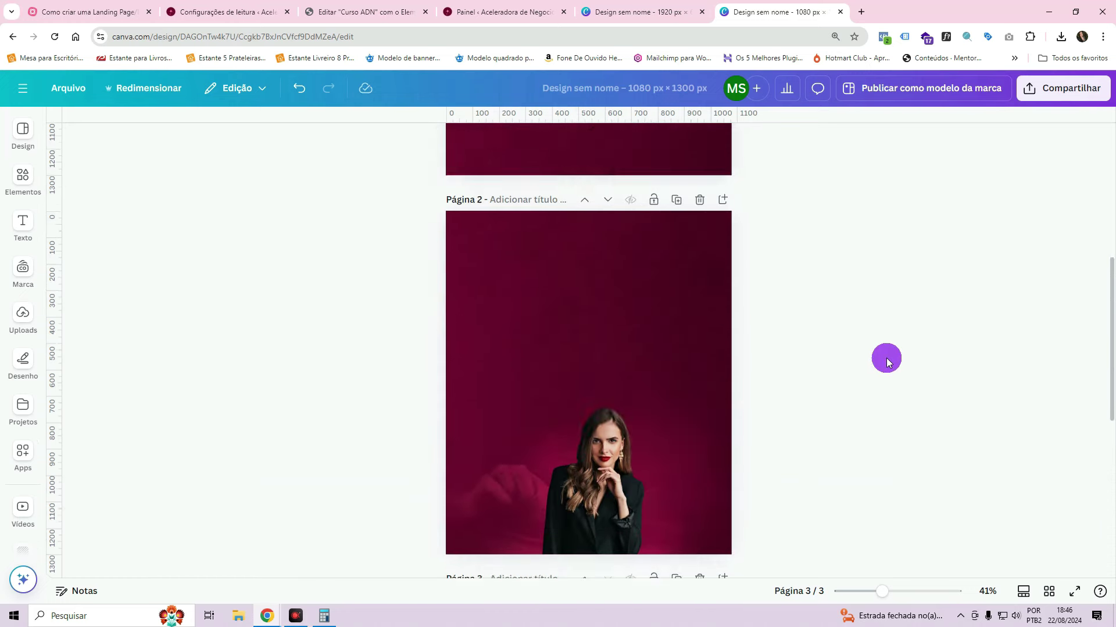
click(1049, 88)
click(966, 424)
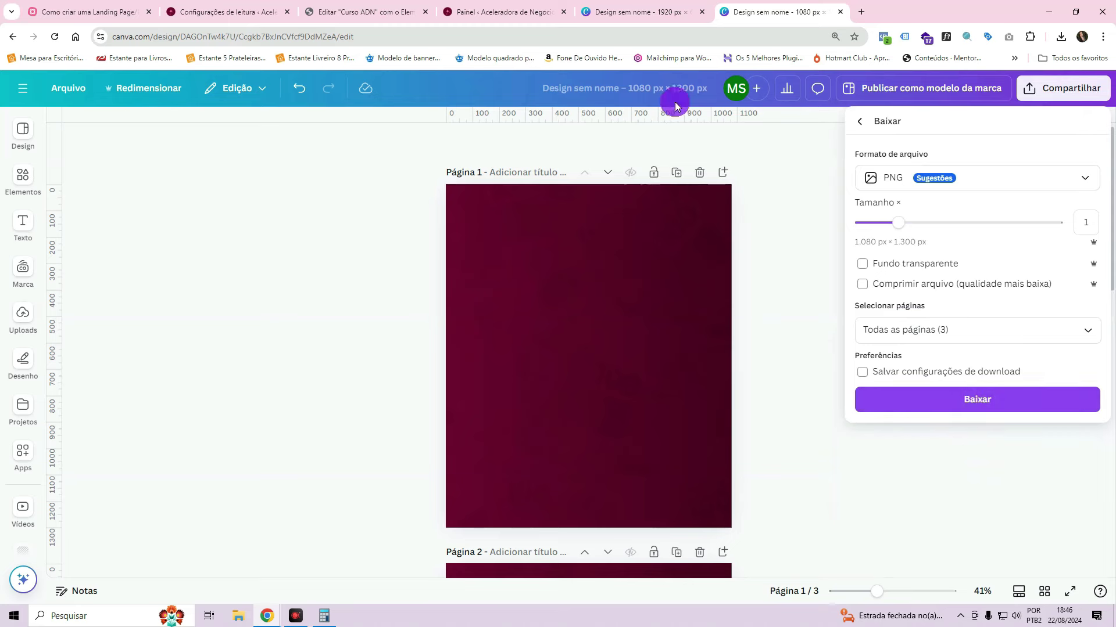
click(839, 13)
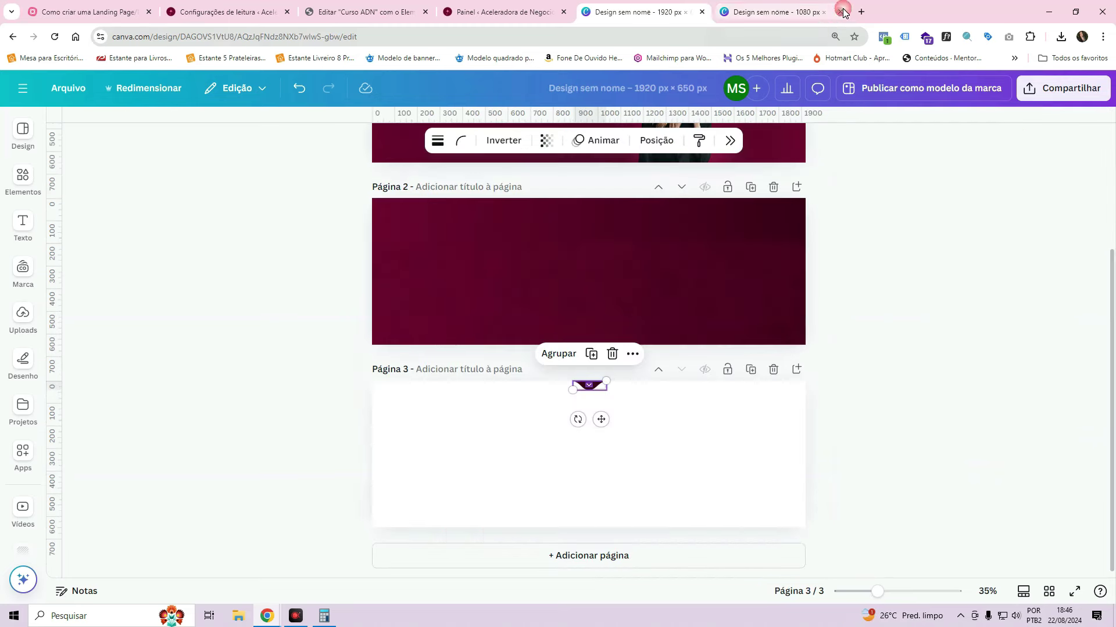
click(702, 12)
Step: Back in Elementor, set the hero container's Preenchimento to 20 and unlink the padding values
click(416, 8)
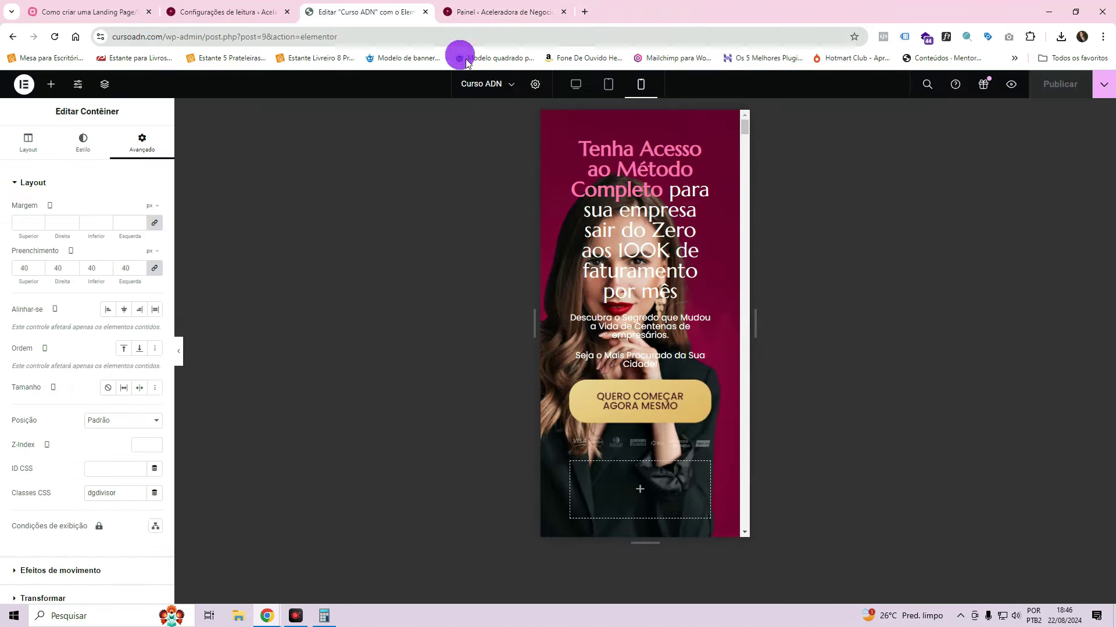
click(642, 119)
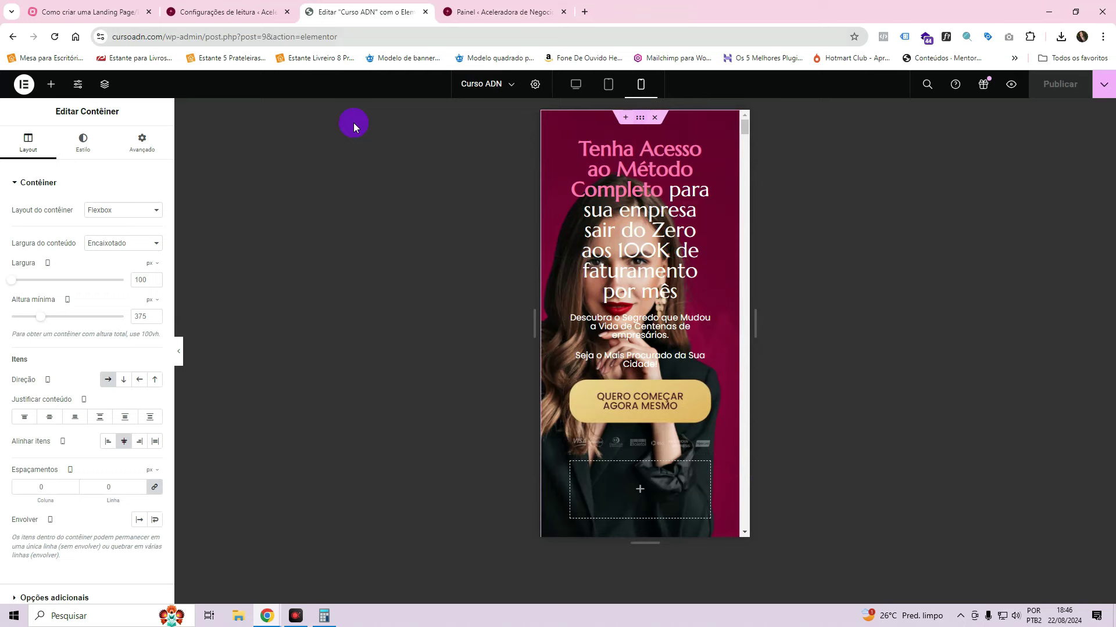
click(142, 143)
double_click(132, 269)
text(20)
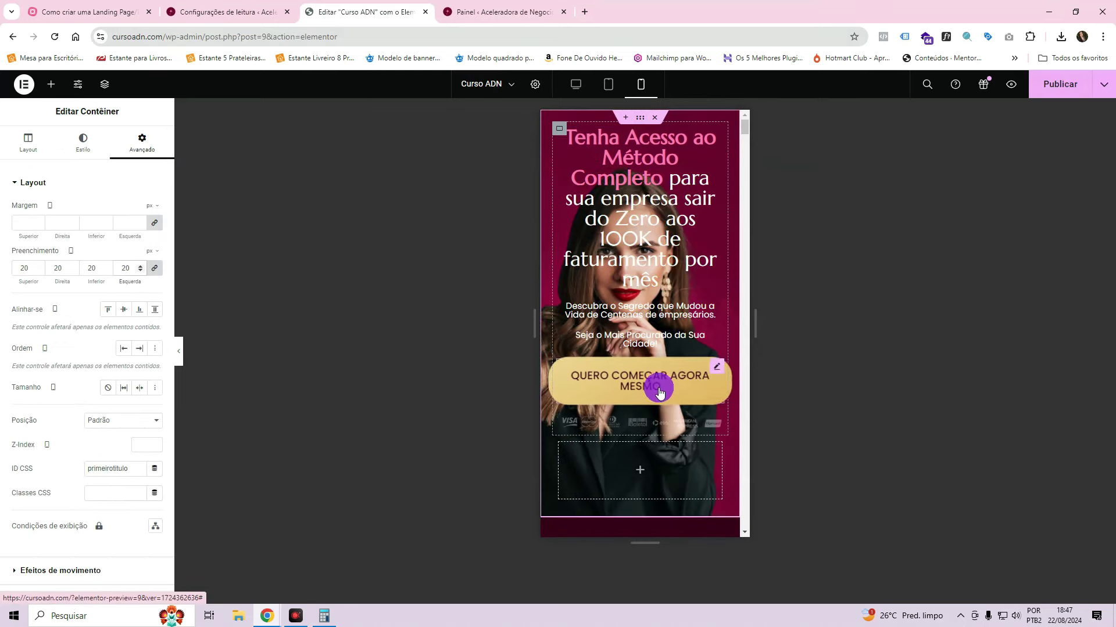
click(153, 270)
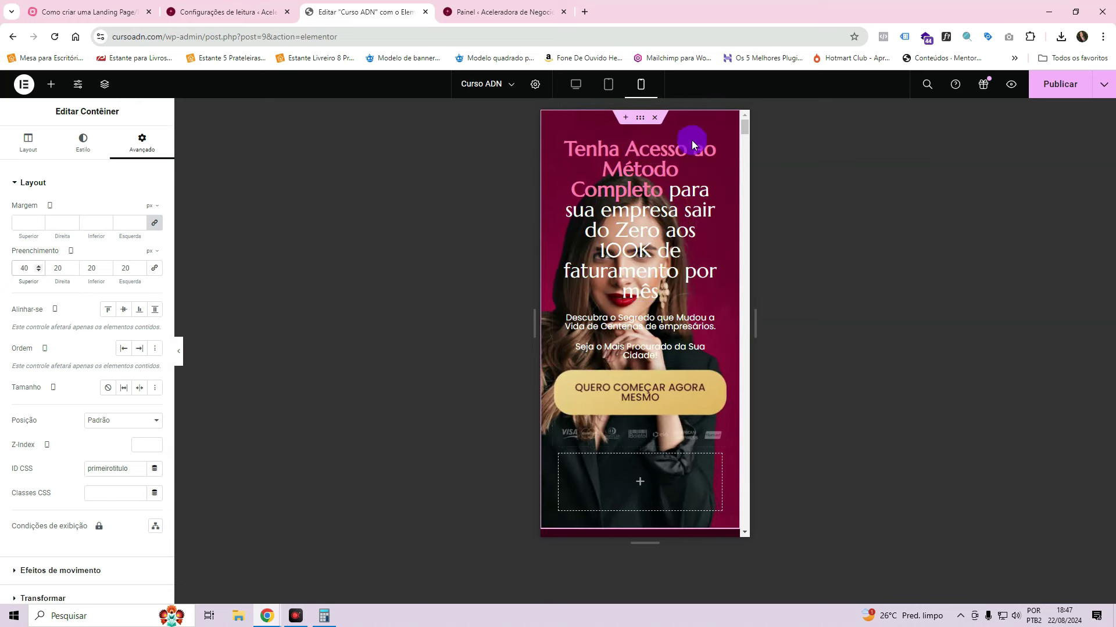
click(87, 141)
Step: Upload the three banner mobile images from the Acelerador de Negócios folder and select one as background
click(112, 304)
click(174, 129)
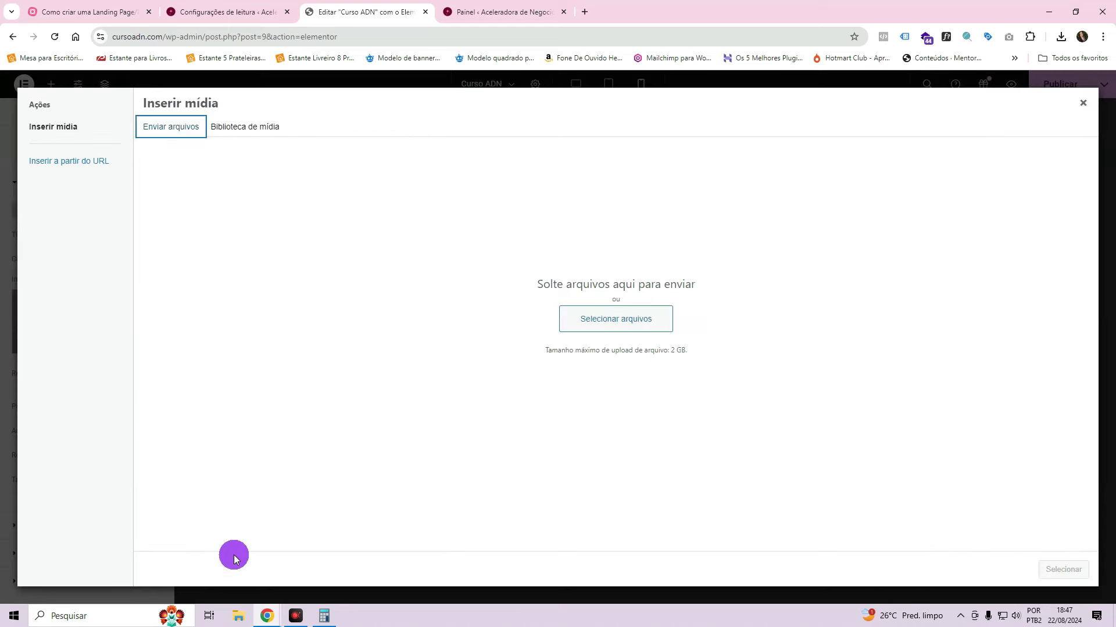
key(super+e)
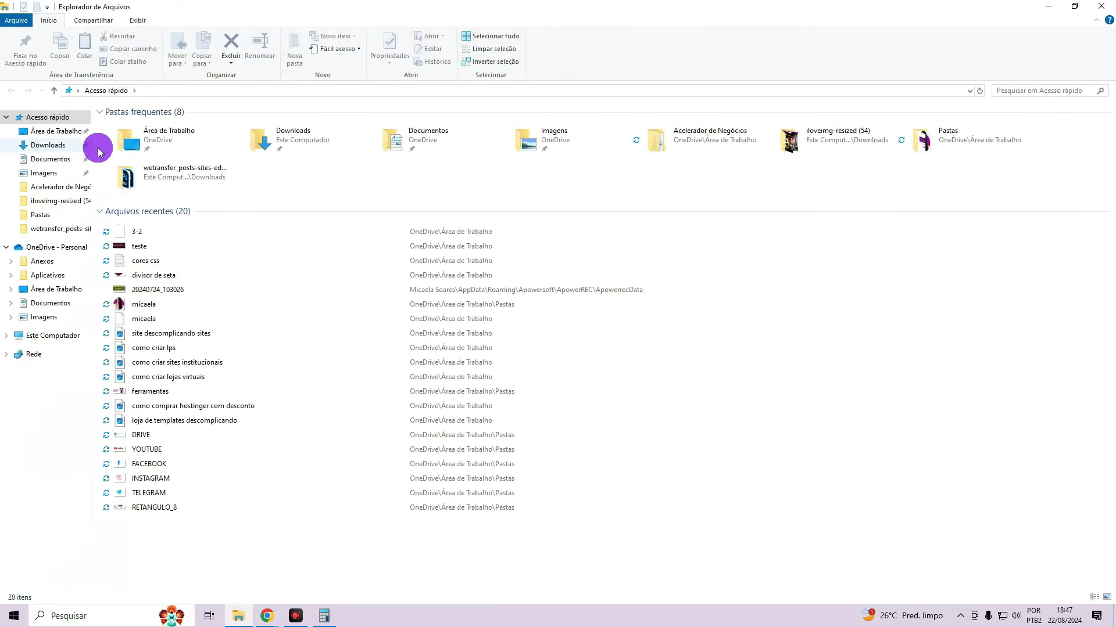
double_click(739, 142)
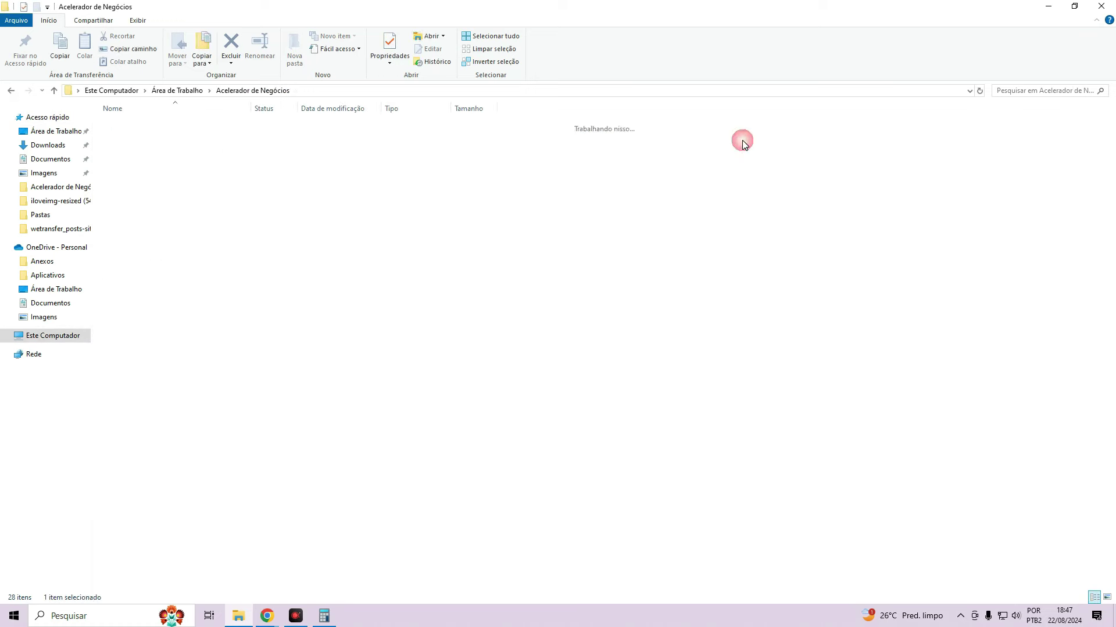
click(155, 145)
drag(356, 175, 856, 502)
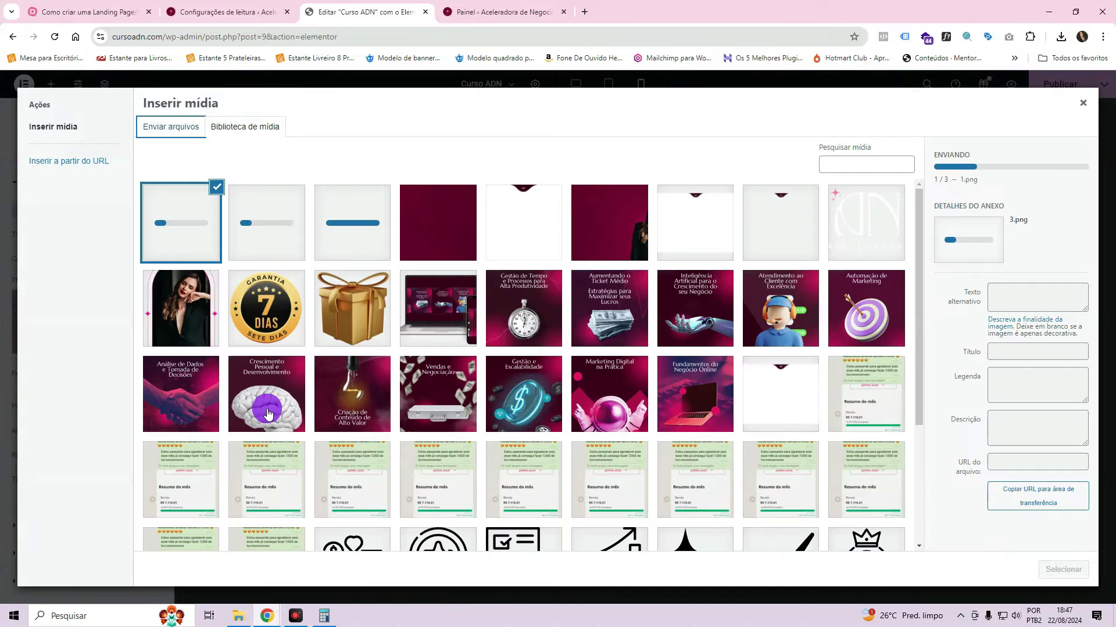
click(1063, 566)
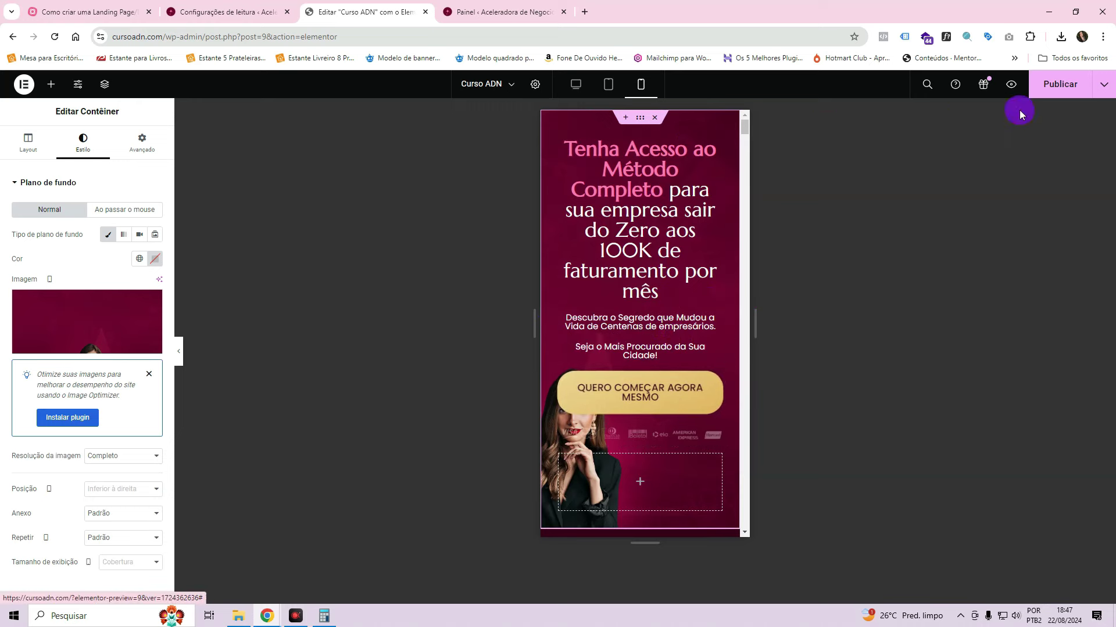
Step: Publish the page, then set the mobile hero background position to Inferior ao centro
click(1053, 97)
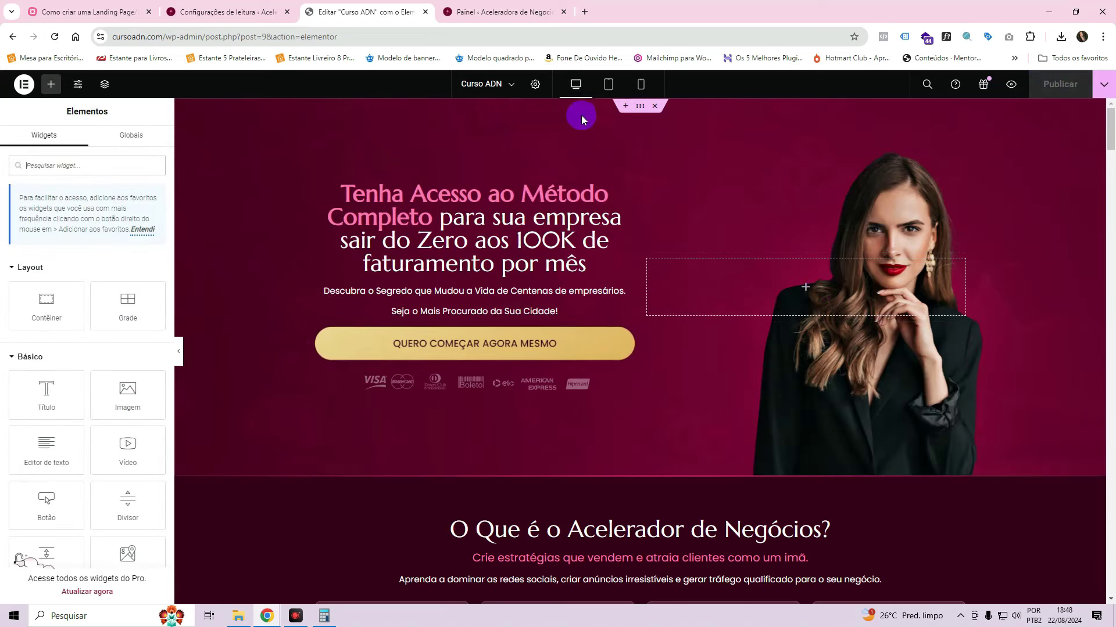
click(642, 85)
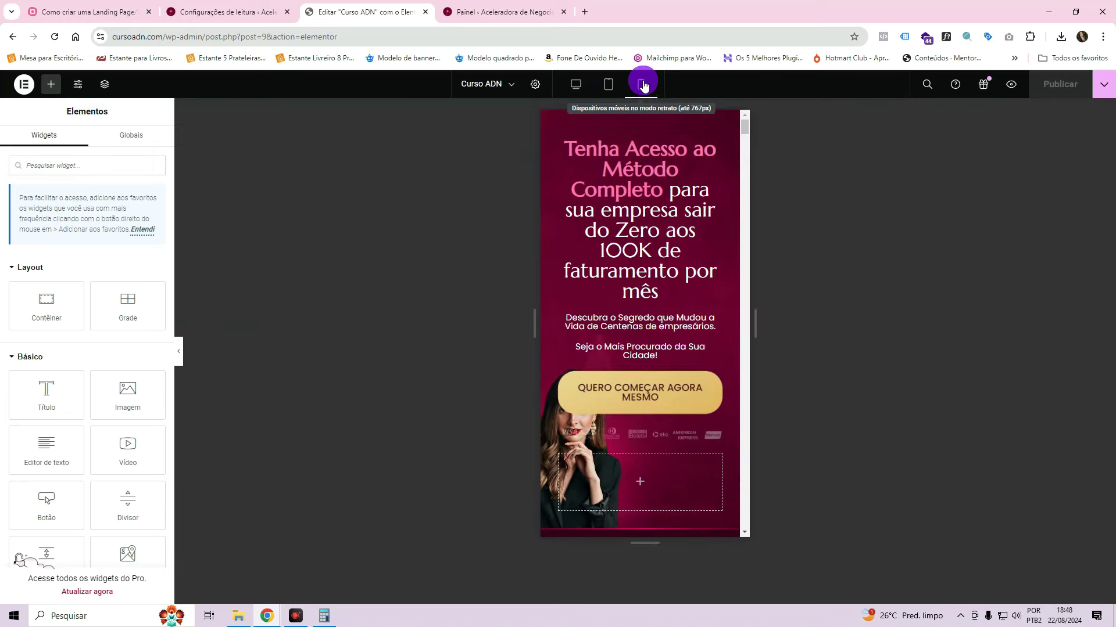
click(640, 117)
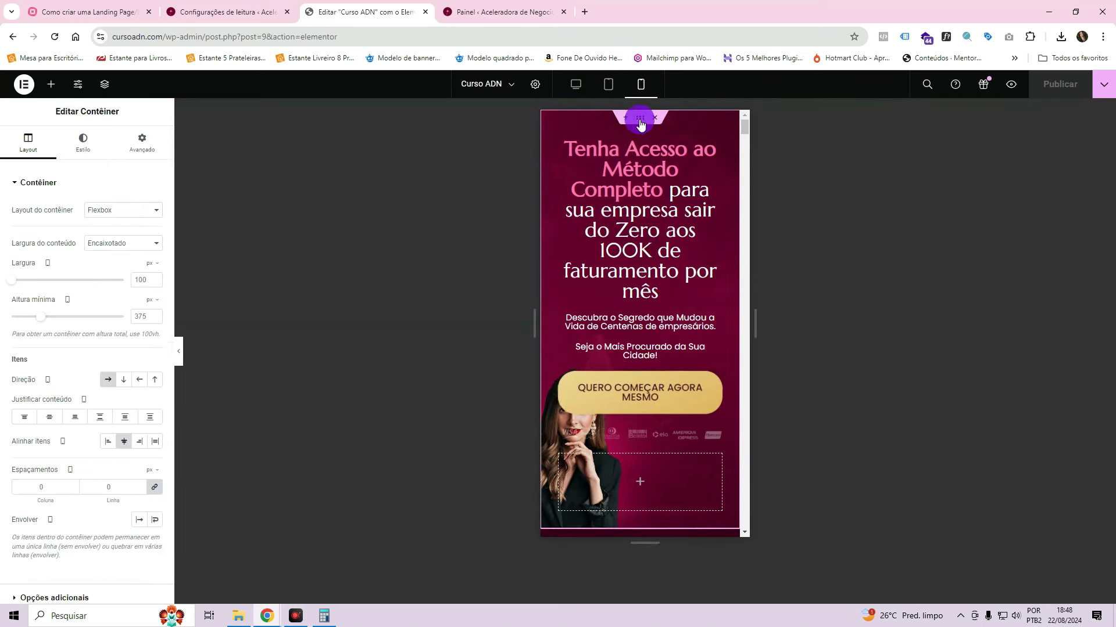
click(99, 161)
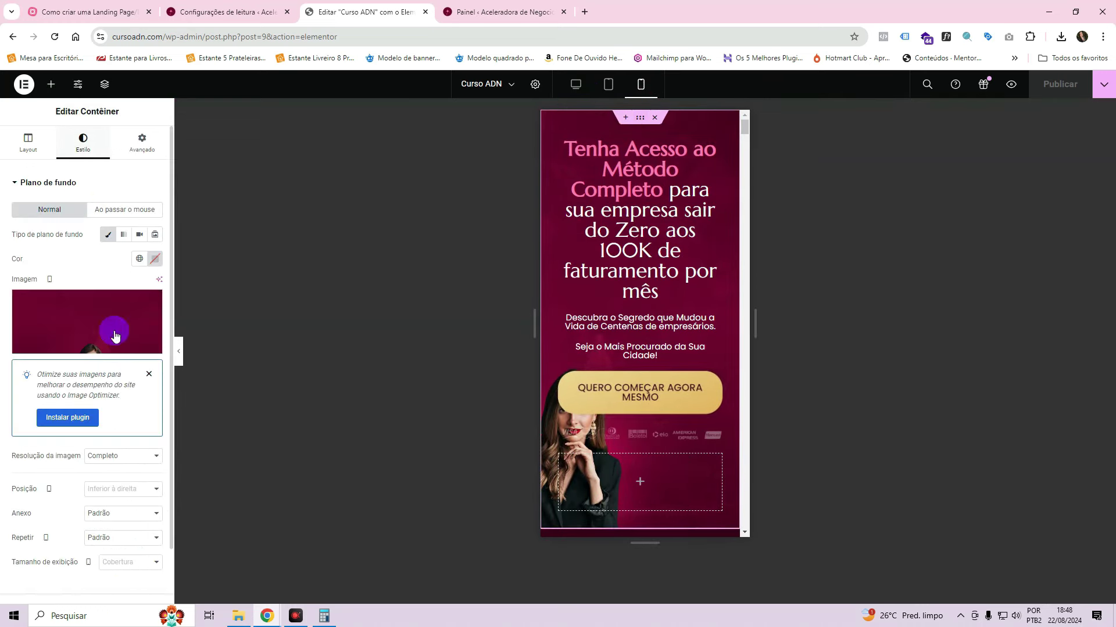
scroll(110, 407, down, 2)
click(111, 375)
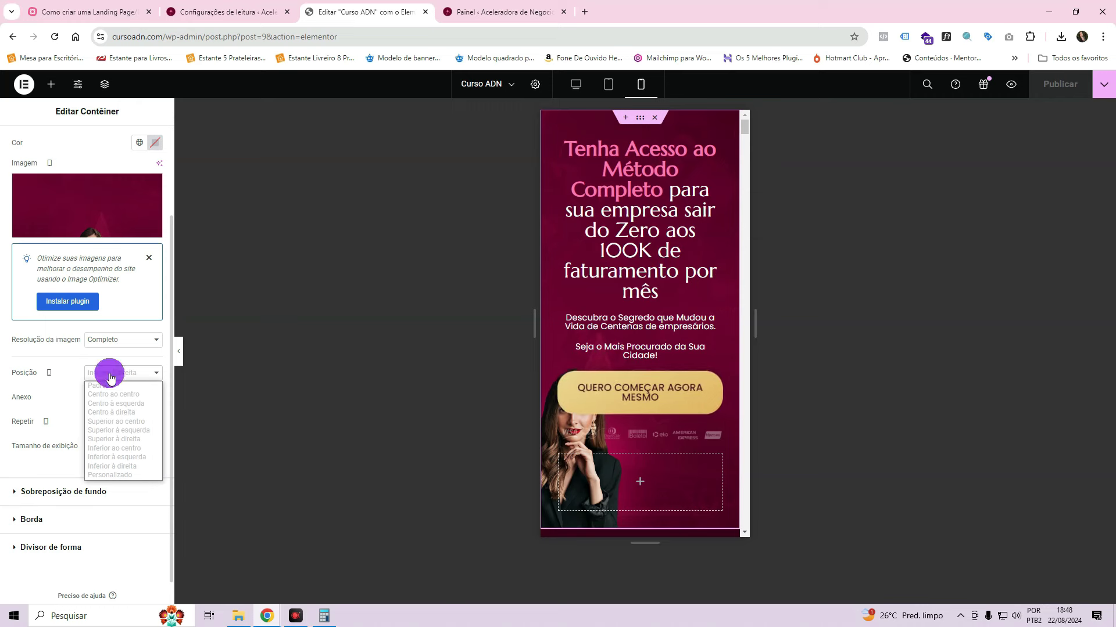
click(141, 449)
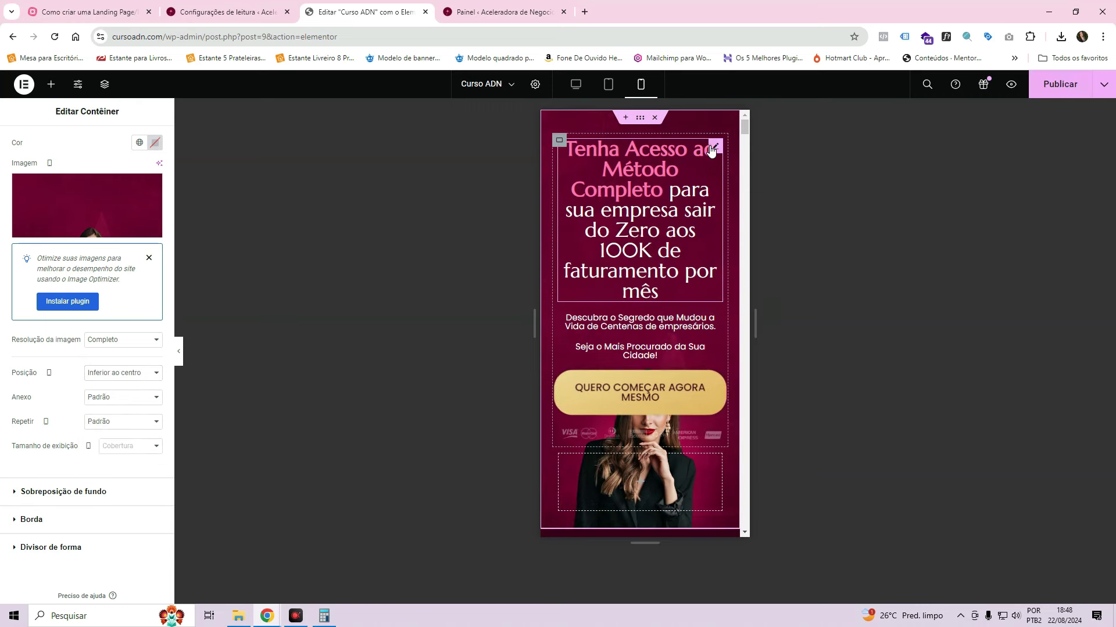
click(714, 147)
click(105, 142)
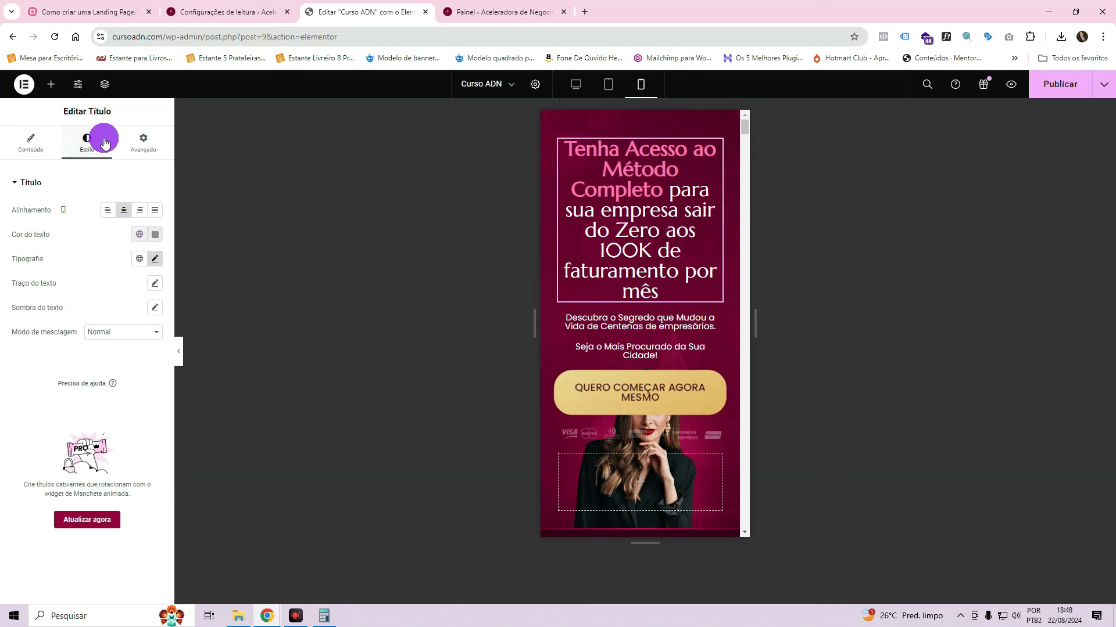
Step: Lower the hero headline's mobile Tipografia size from 35 to 29 px
click(156, 261)
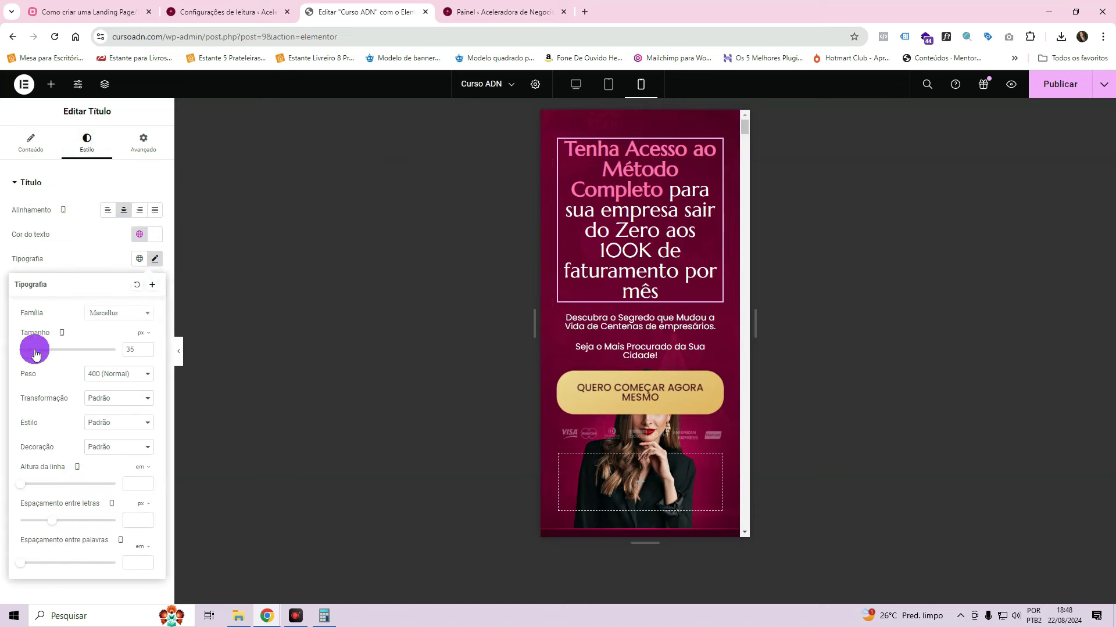
drag(35, 353, 33, 350)
double_click(124, 349)
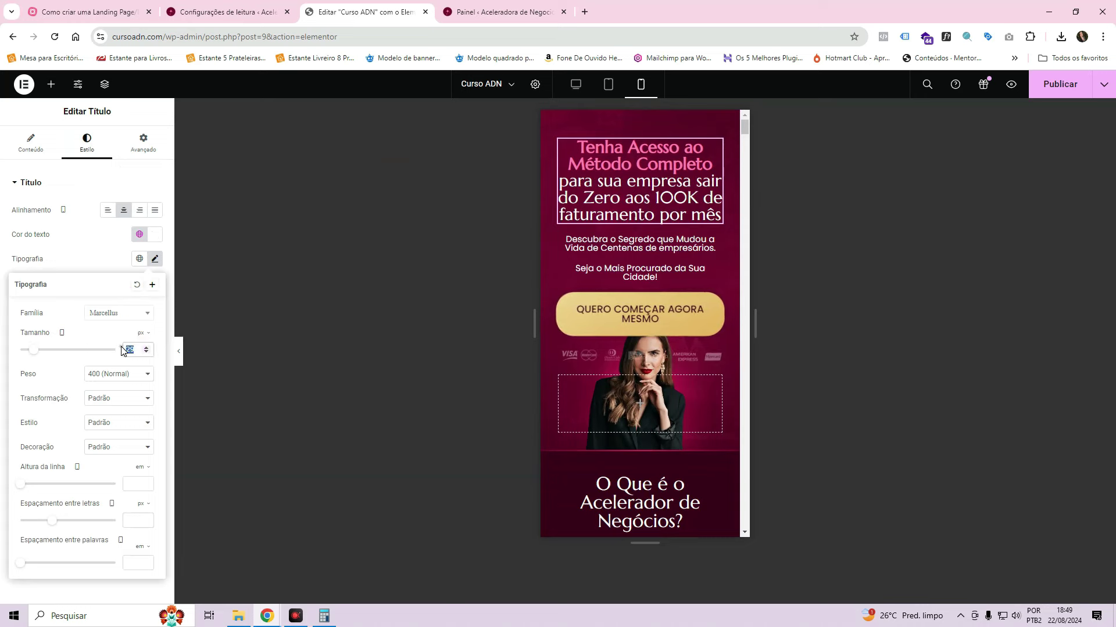
text(32)
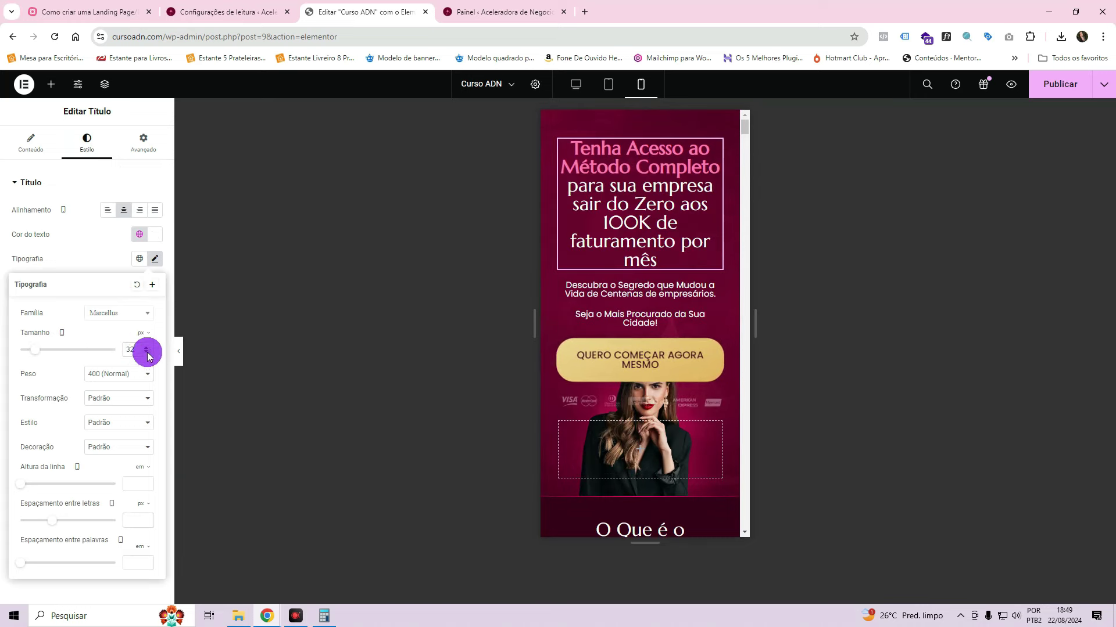
click(146, 353)
click(147, 353)
click(147, 353)
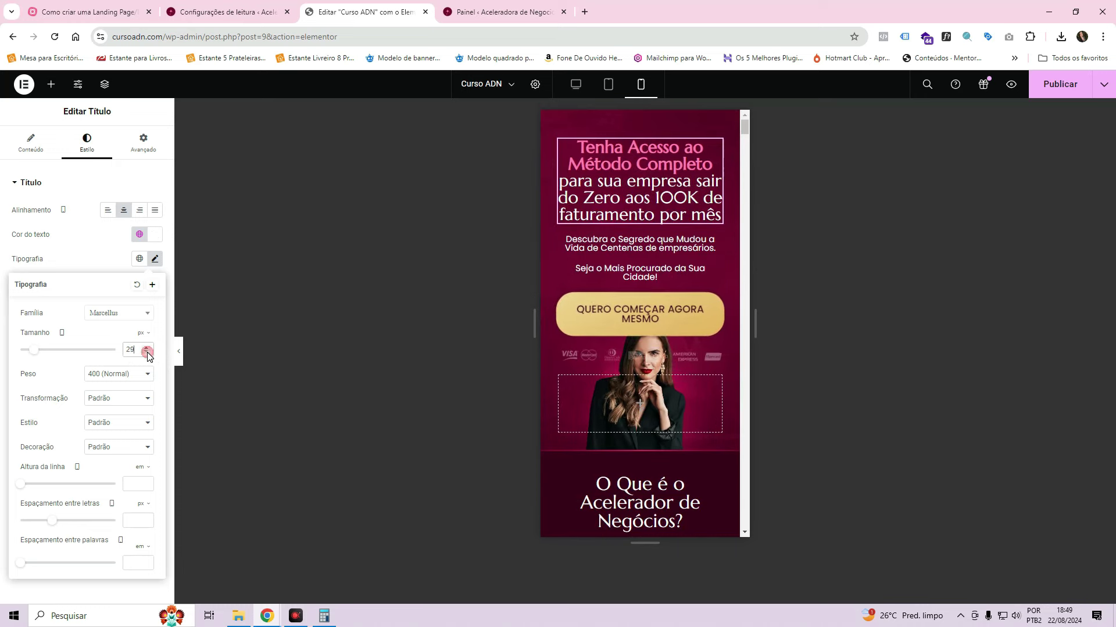
click(118, 264)
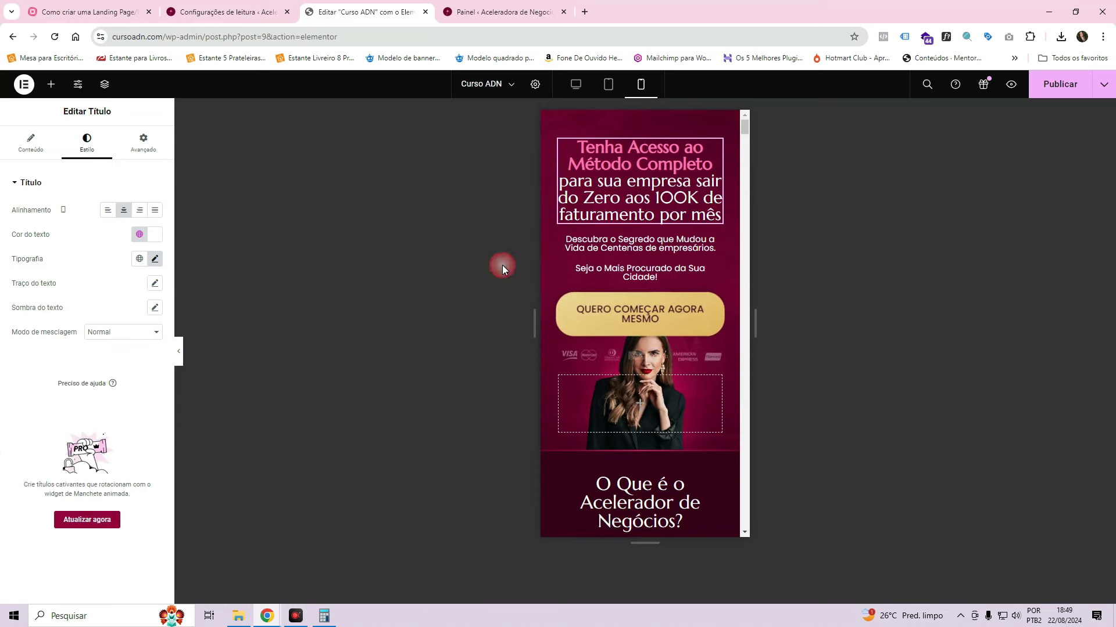
Step: Reduce the QUERO COMEÇAR AGORA MESMO button's font size two steps so it fits one line
click(717, 302)
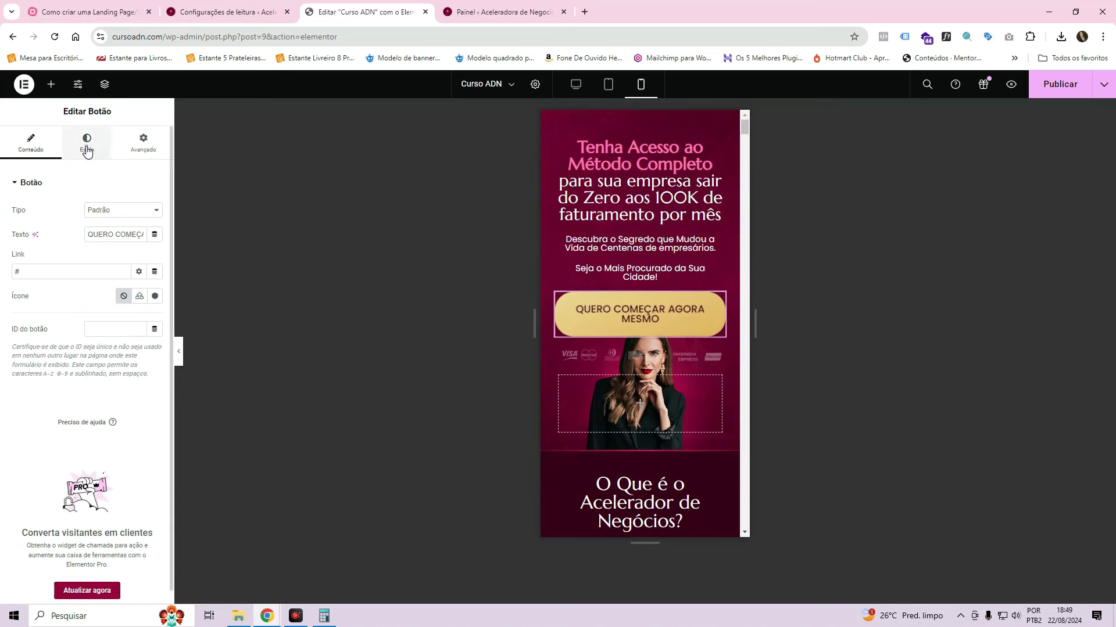
click(118, 233)
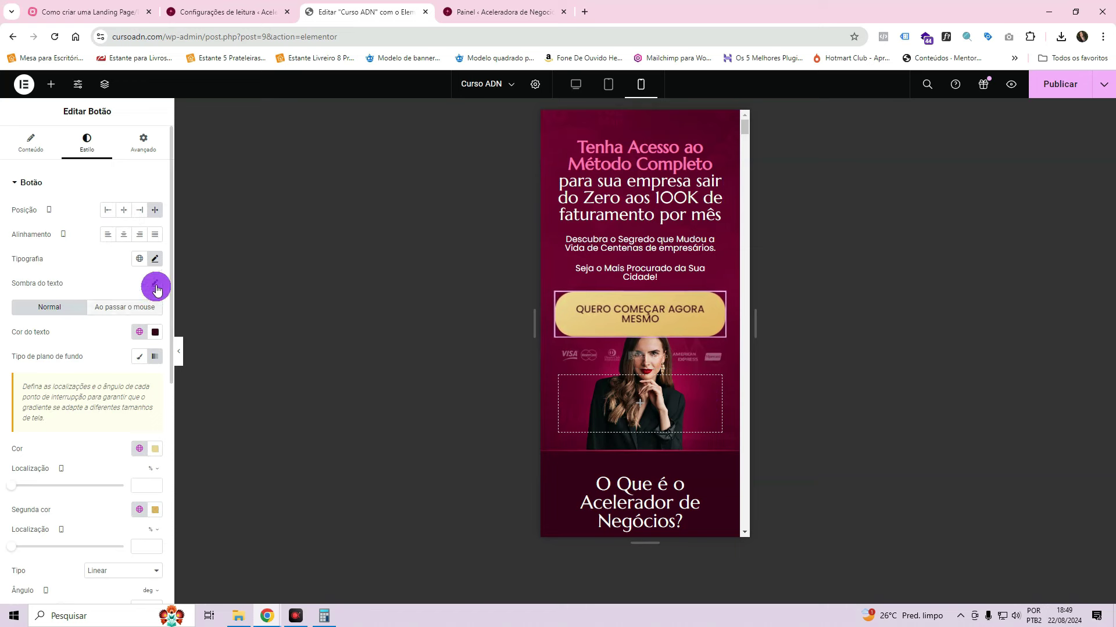
click(155, 259)
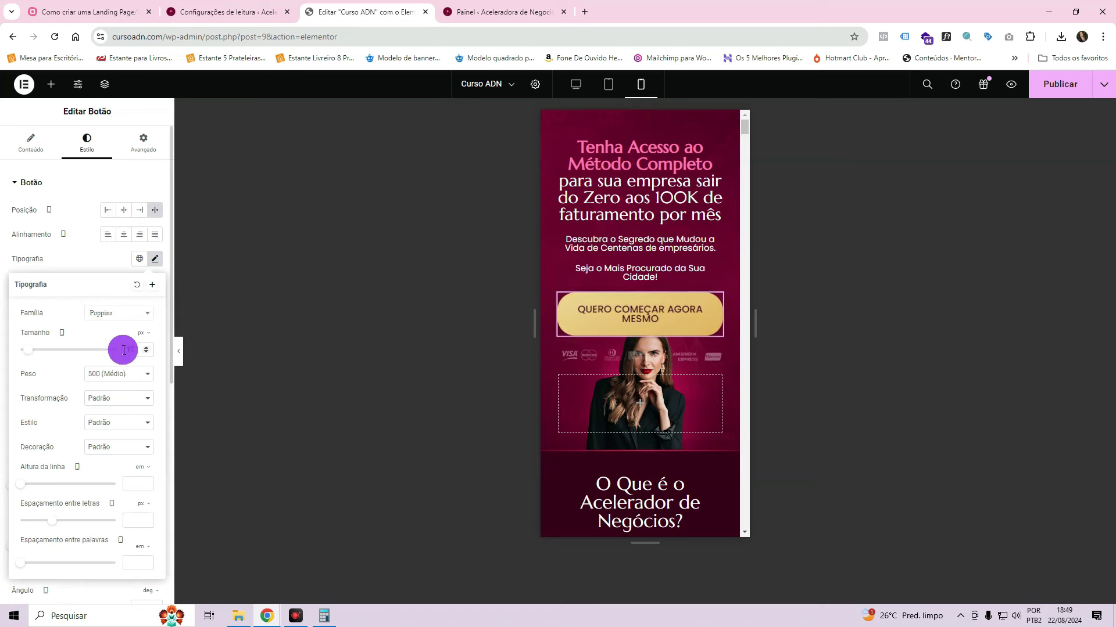
scroll(132, 348, up, 1)
scroll(132, 348, down, 1)
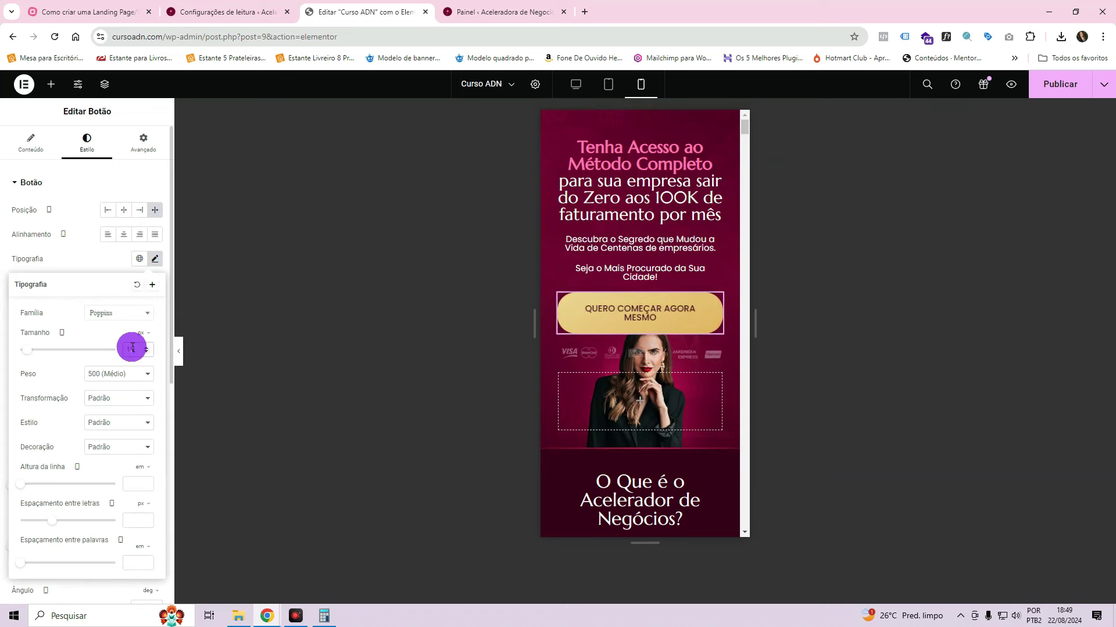
click(147, 352)
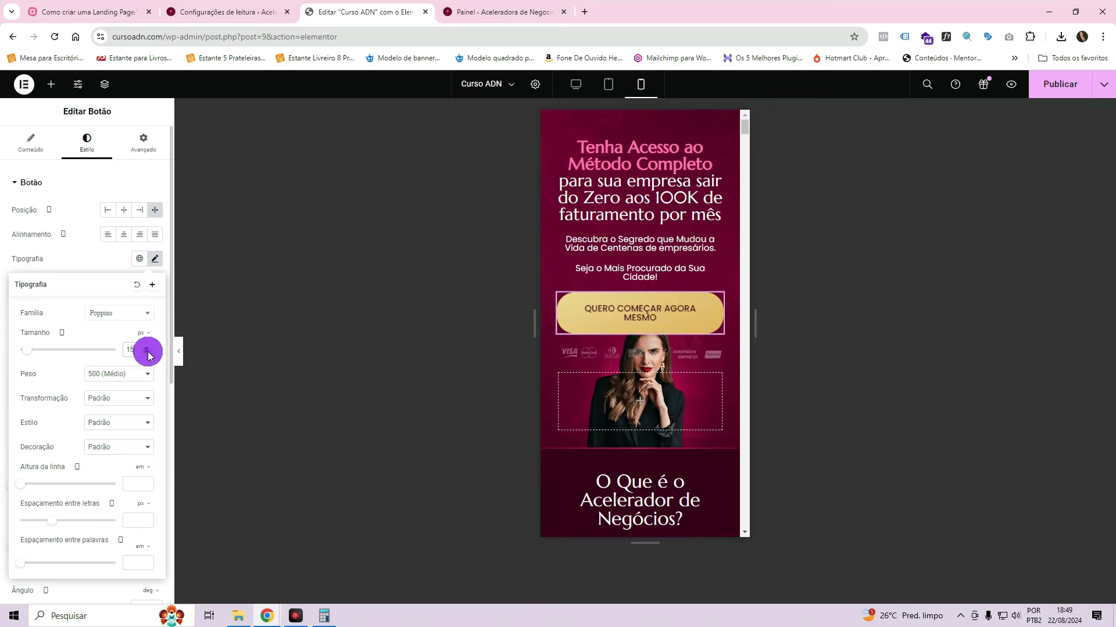
click(93, 256)
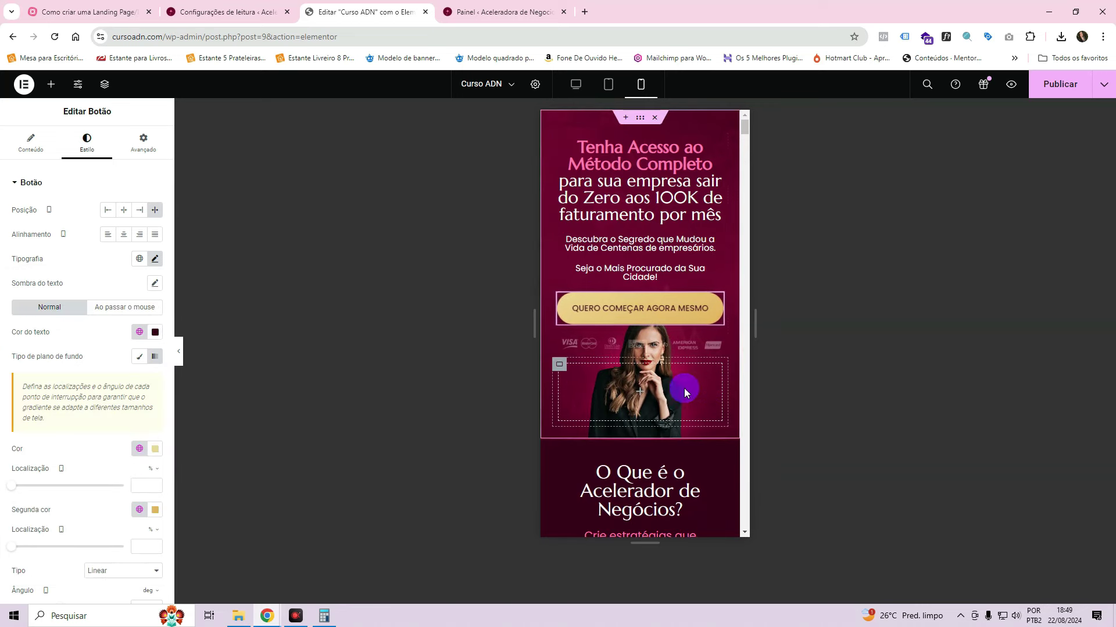
click(622, 125)
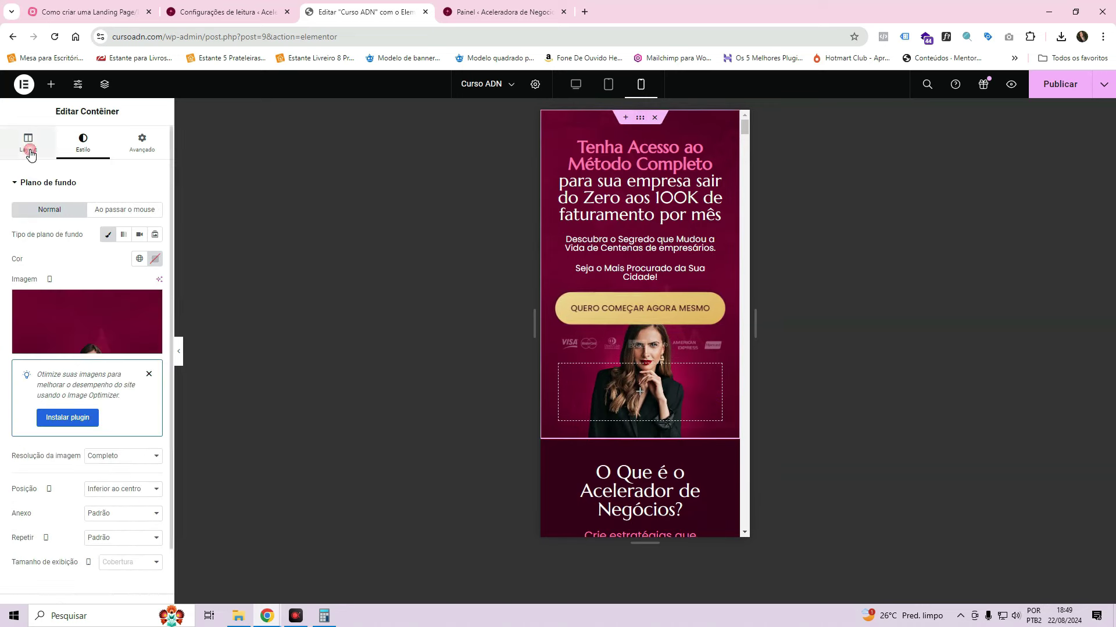
Step: Set the hero container's minimum height to 747 and the headline font size to 34 px
click(28, 142)
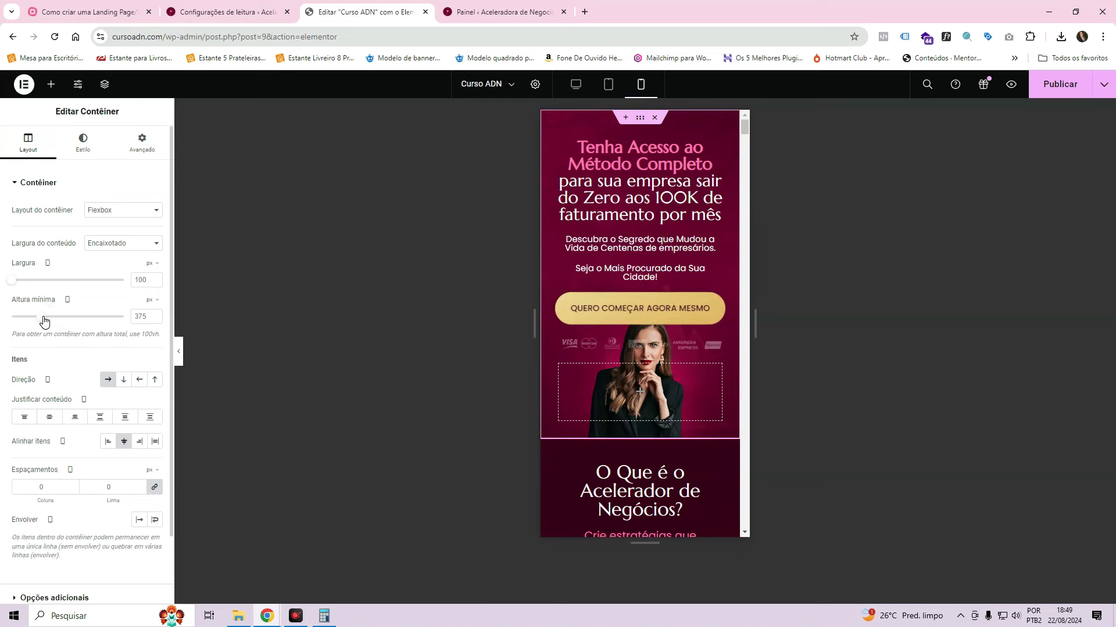
drag(52, 321, 70, 322)
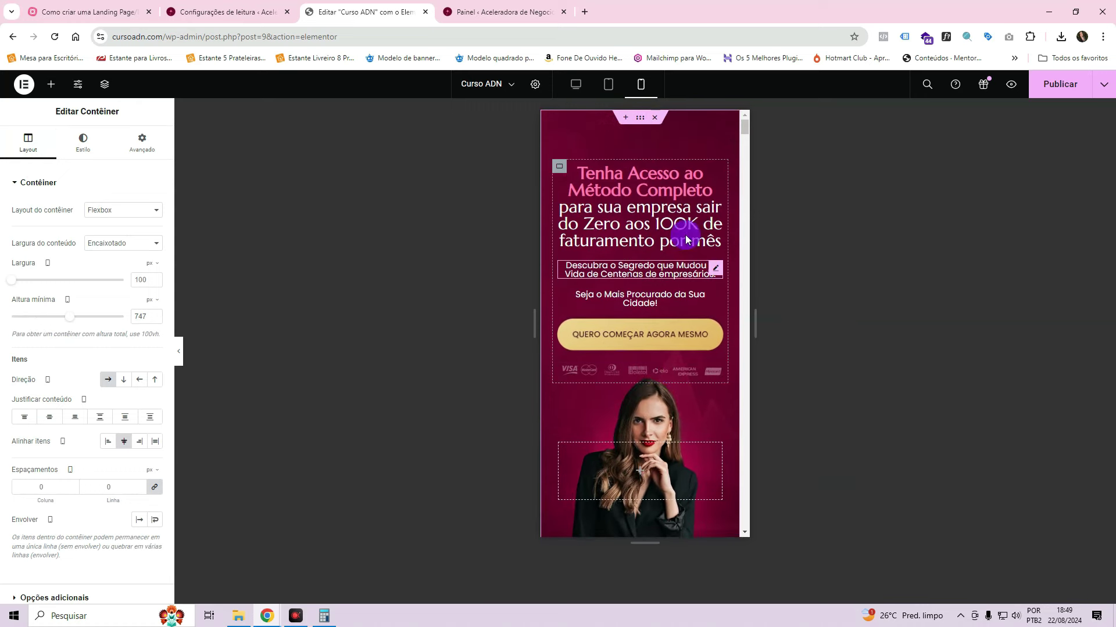
click(717, 173)
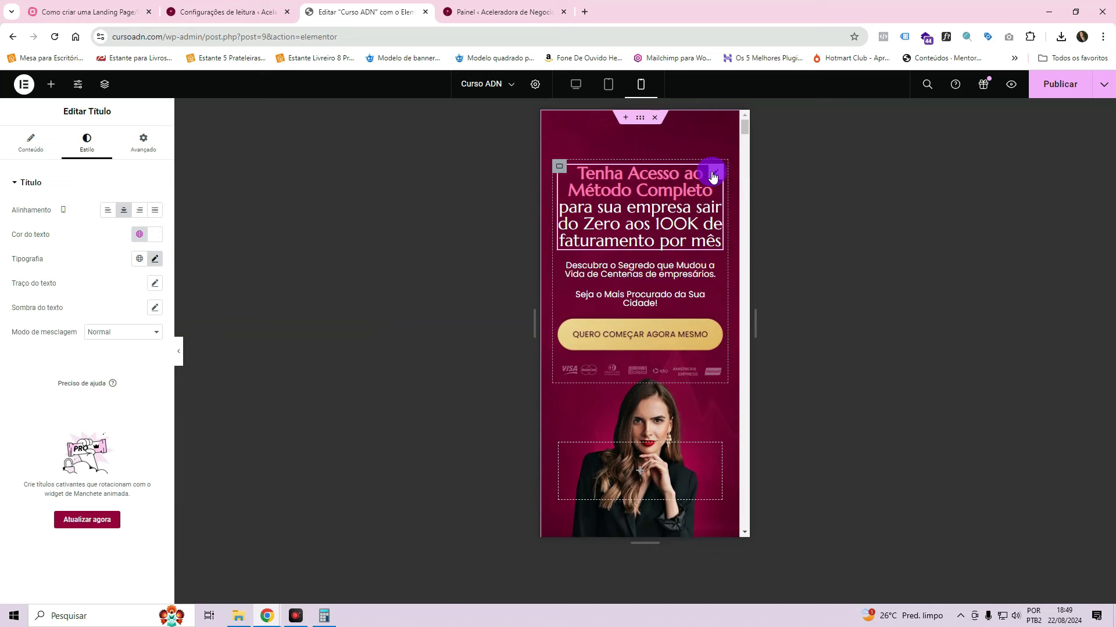
click(153, 259)
mouse_move(140, 354)
mouse_down()
mouse_move(129, 351)
mouse_move(139, 349)
mouse_up()
text(30)
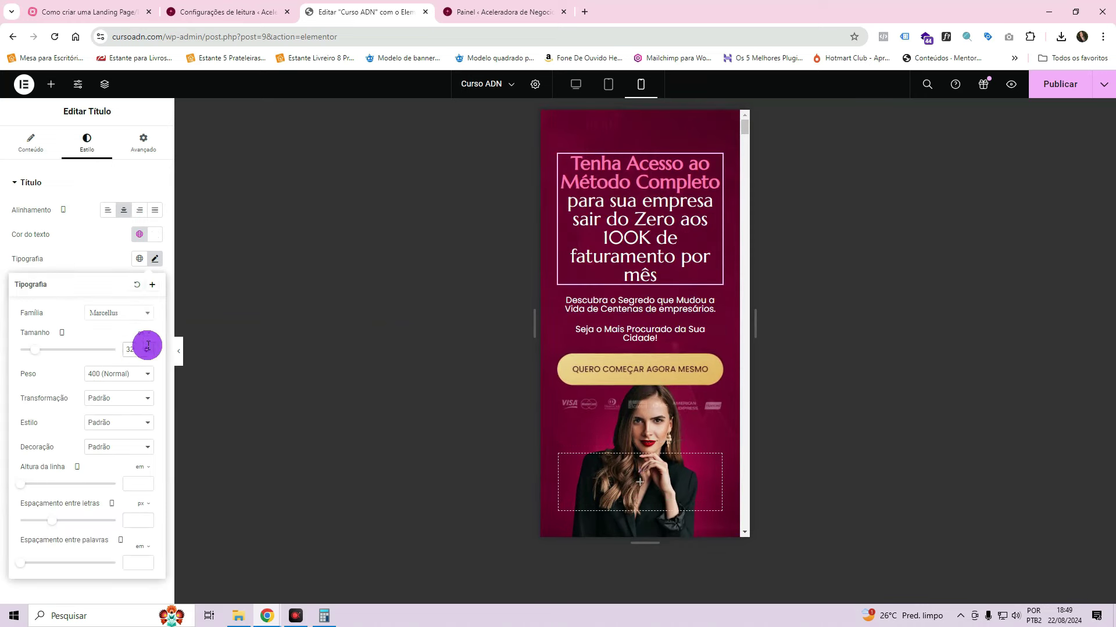
click(148, 347)
click(148, 347)
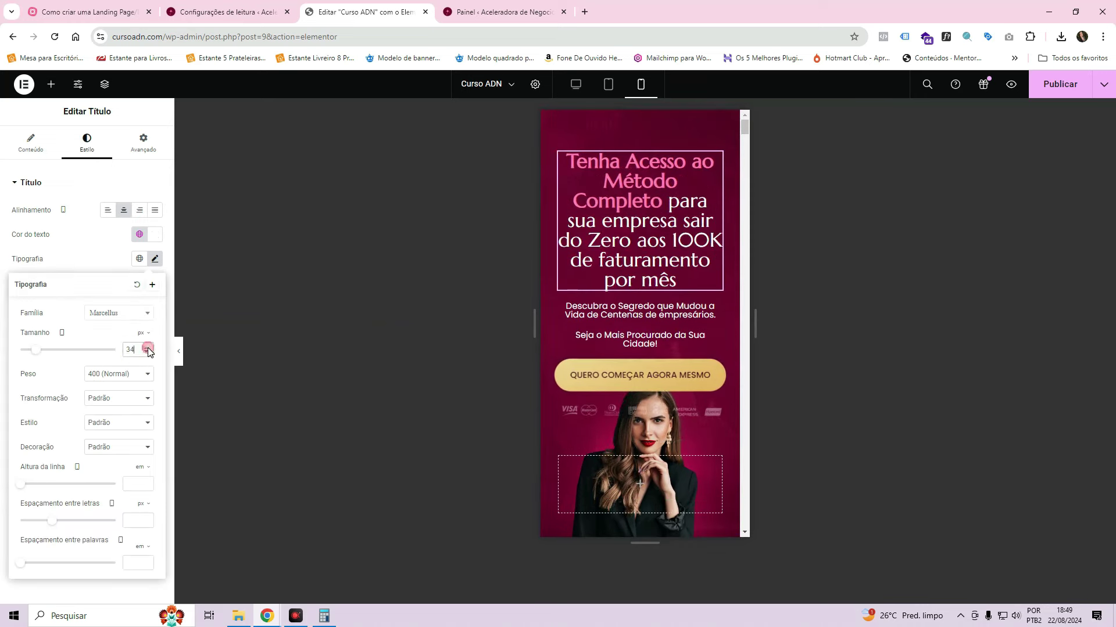
click(84, 221)
scroll(703, 332, down, 3)
scroll(701, 332, up, 3)
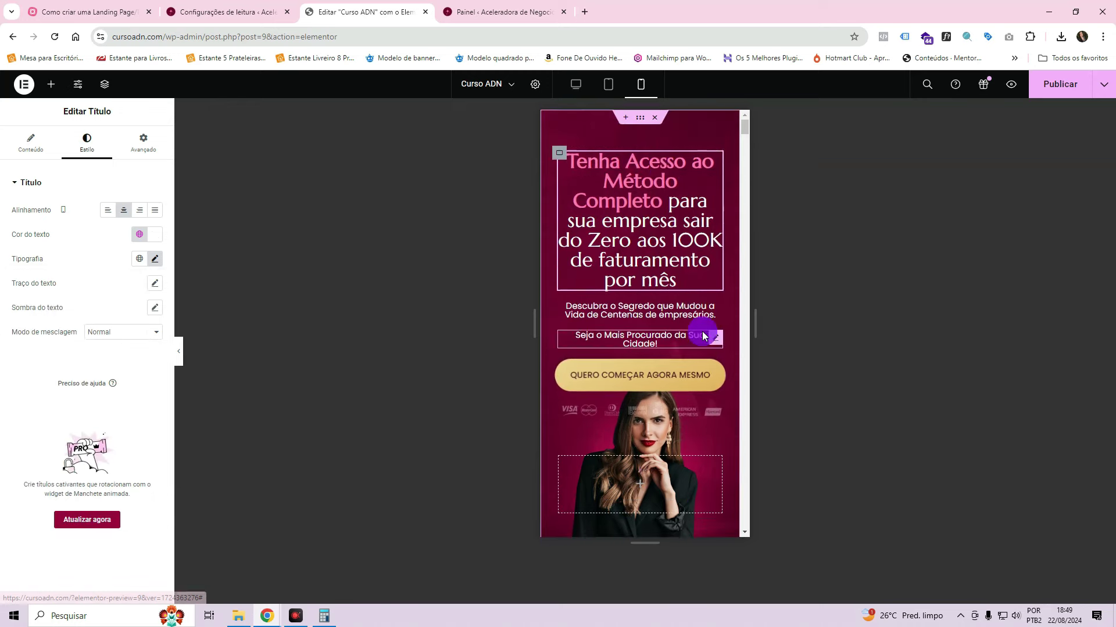
Step: Stack the hero contents in a centred column, justified to the start
click(641, 119)
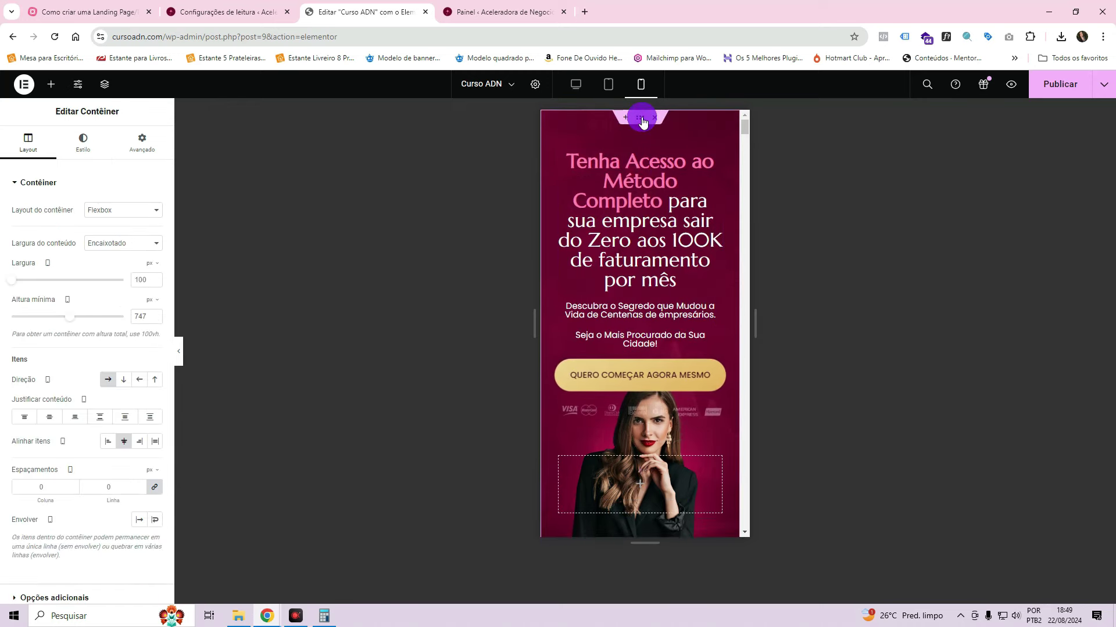
click(25, 419)
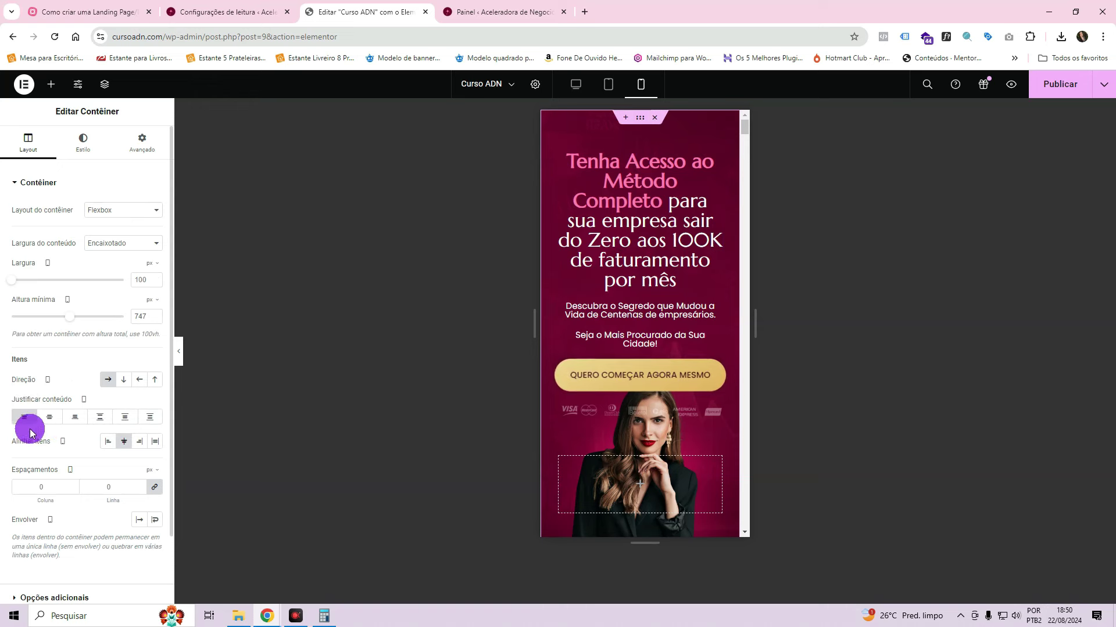
click(158, 459)
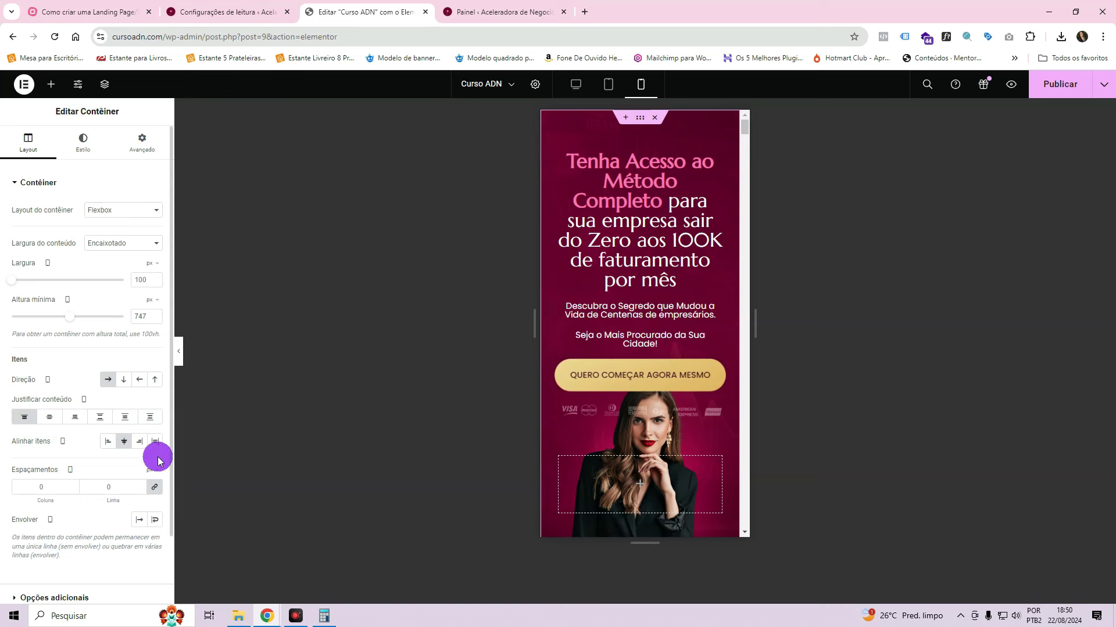
click(27, 418)
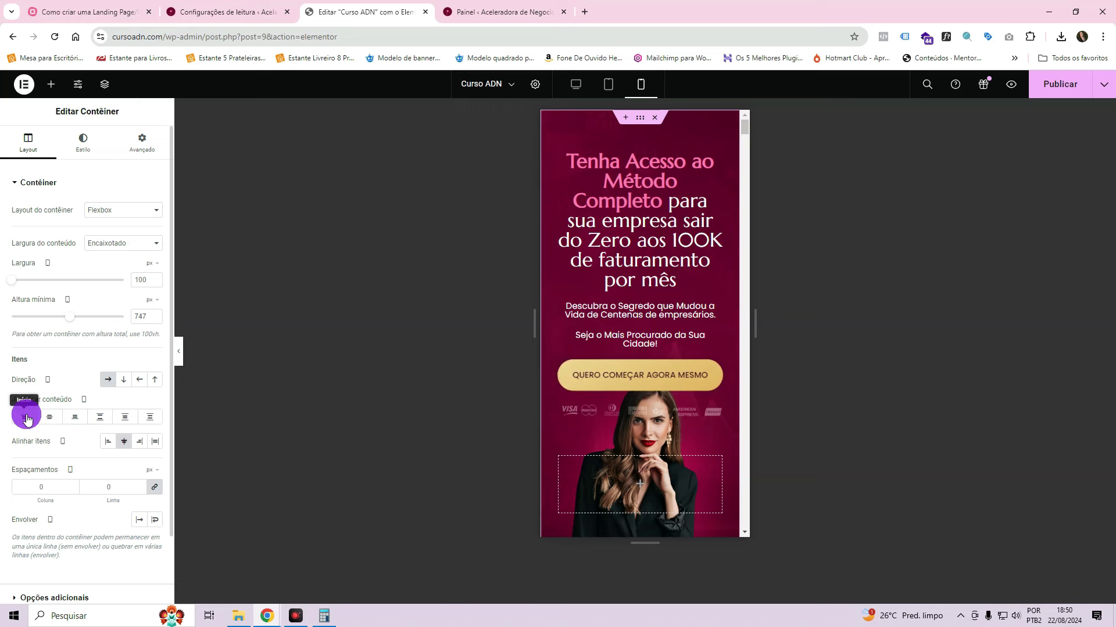
click(121, 396)
click(124, 382)
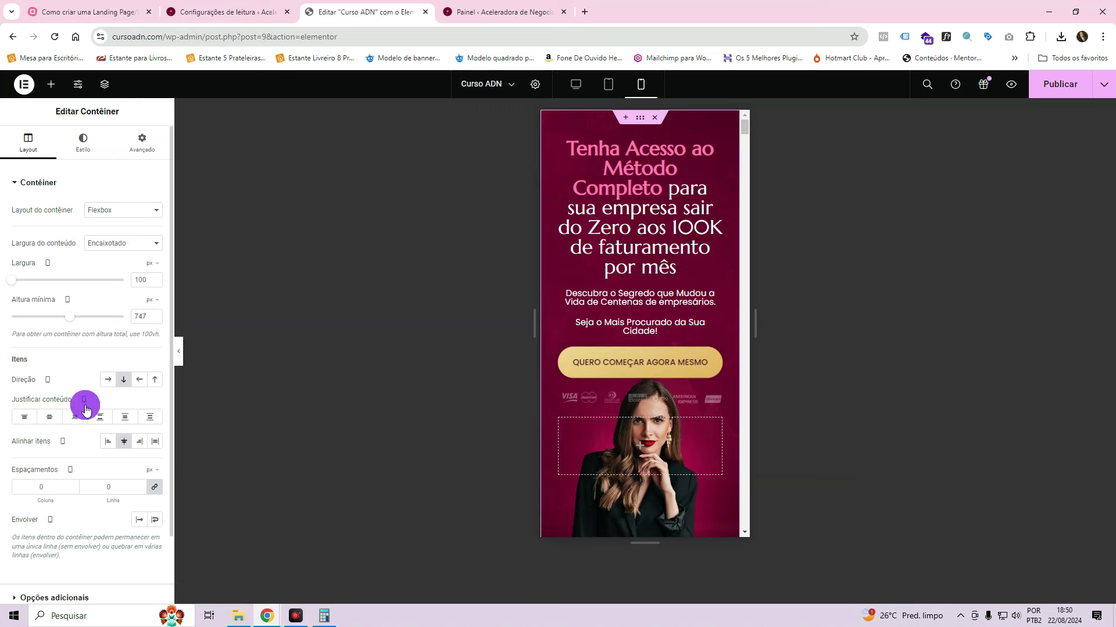
click(28, 420)
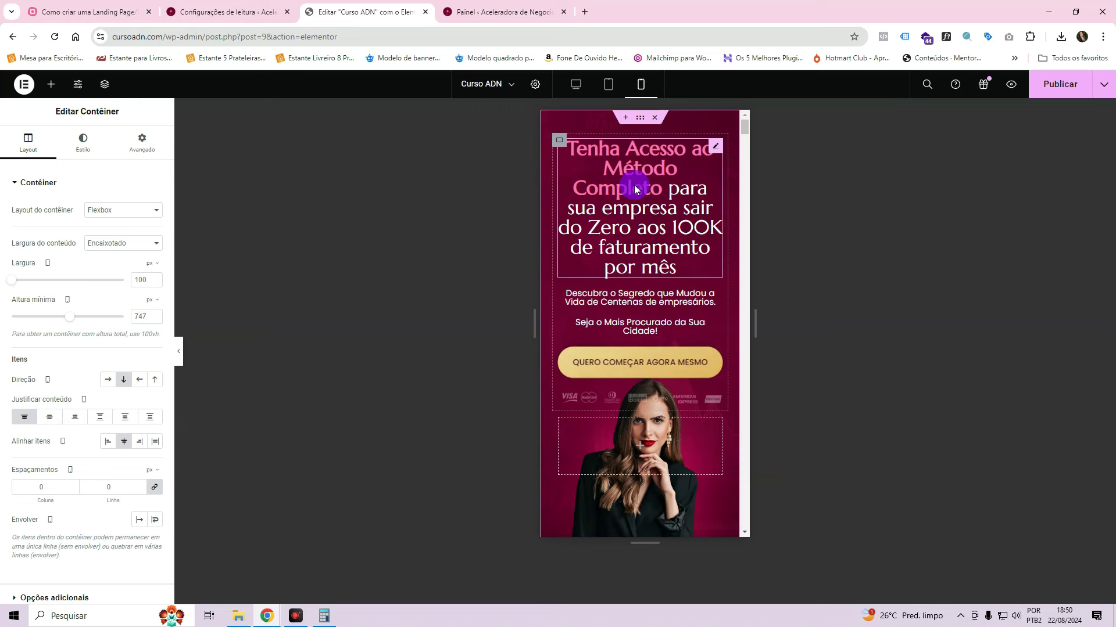
Step: Raise the hero container's minimum height to 829
scroll(713, 371, down, 1)
scroll(713, 372, up, 1)
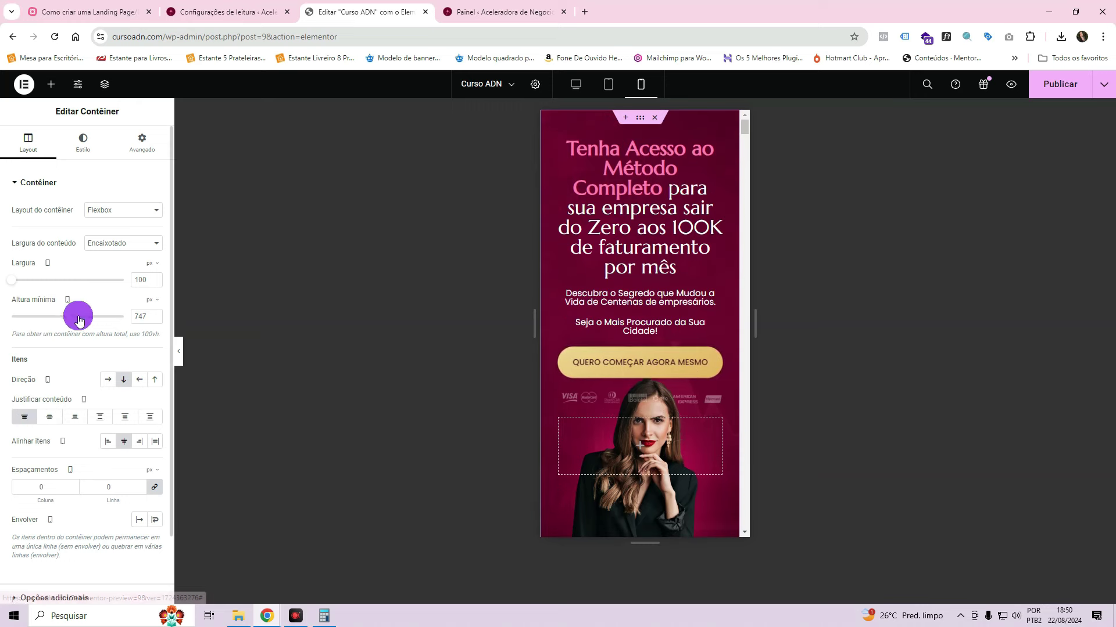
drag(78, 315, 79, 319)
scroll(686, 395, down, 2)
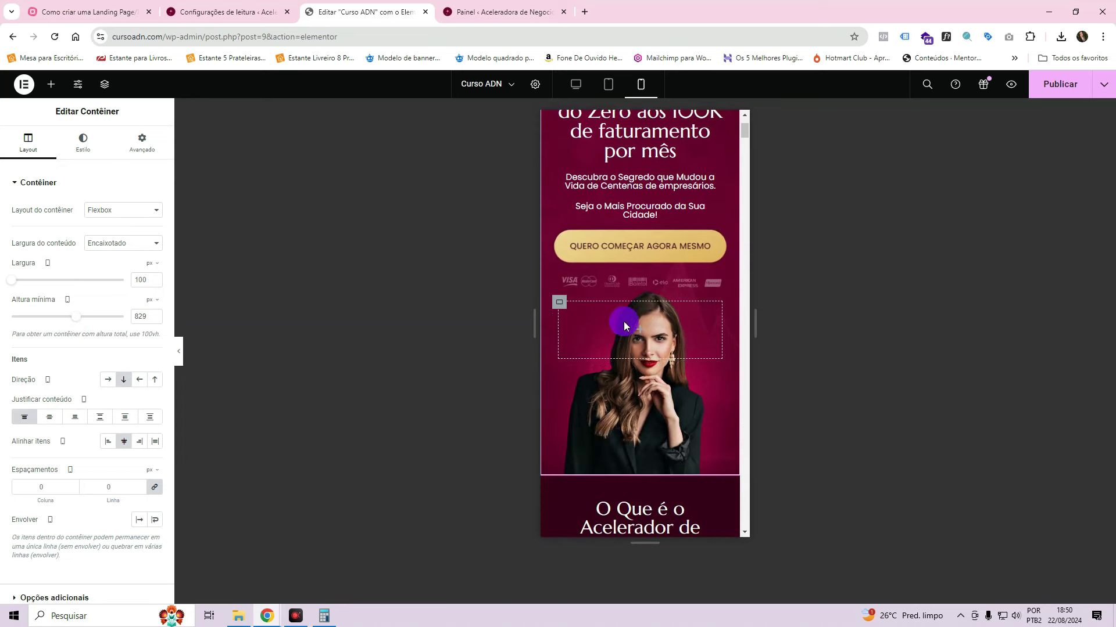
scroll(646, 350, up, 2)
scroll(650, 350, down, 9)
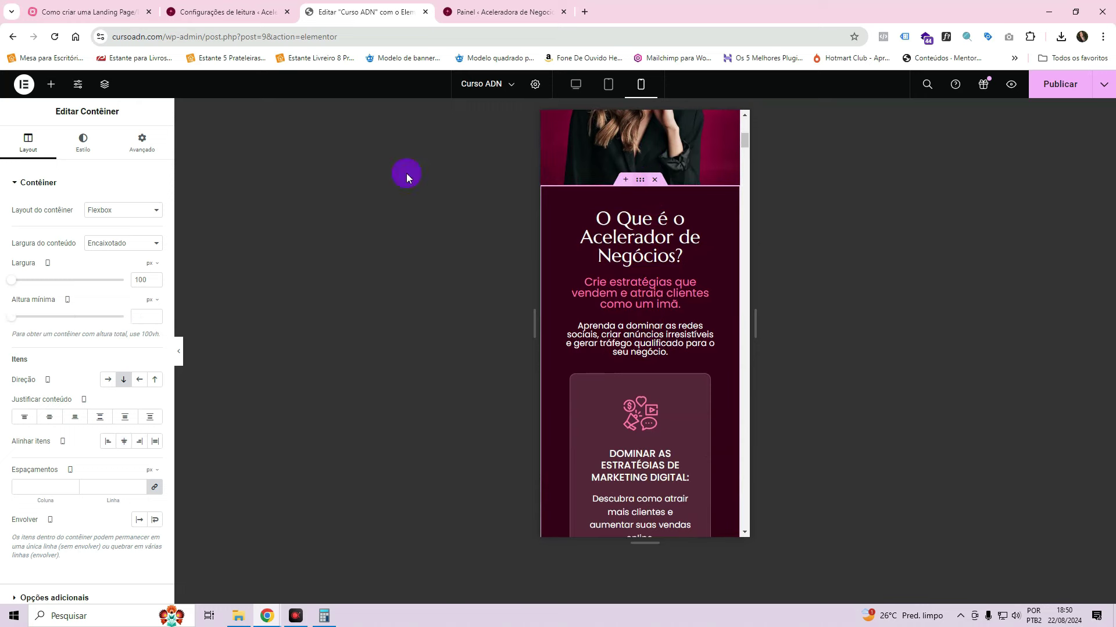
Step: Set the 'O Que é o Acelerador' section's padding to 20
click(147, 142)
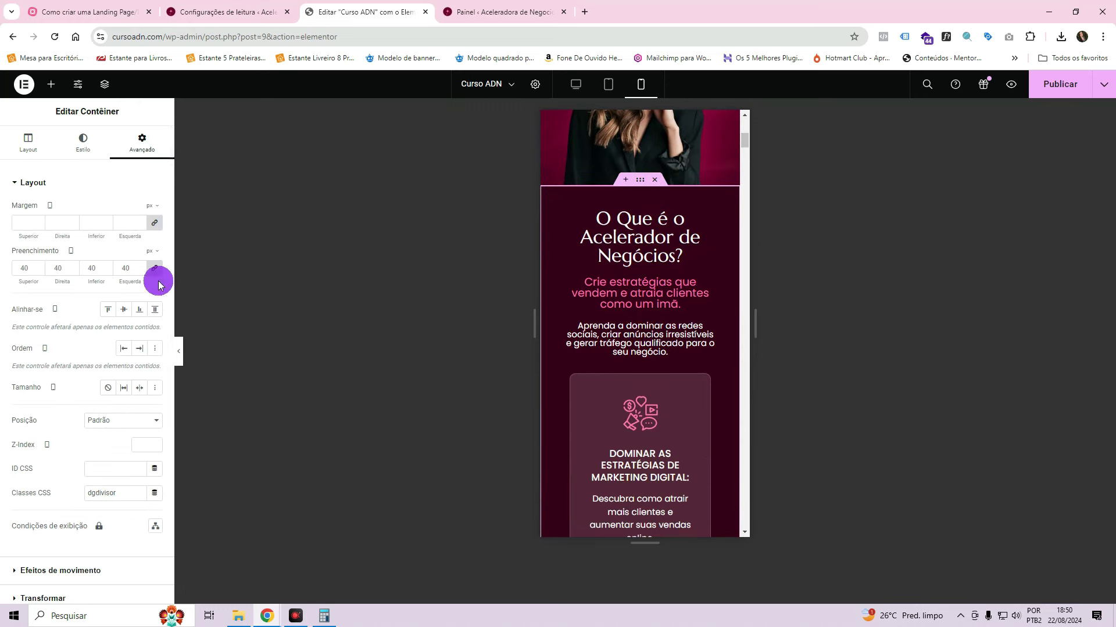
text(20)
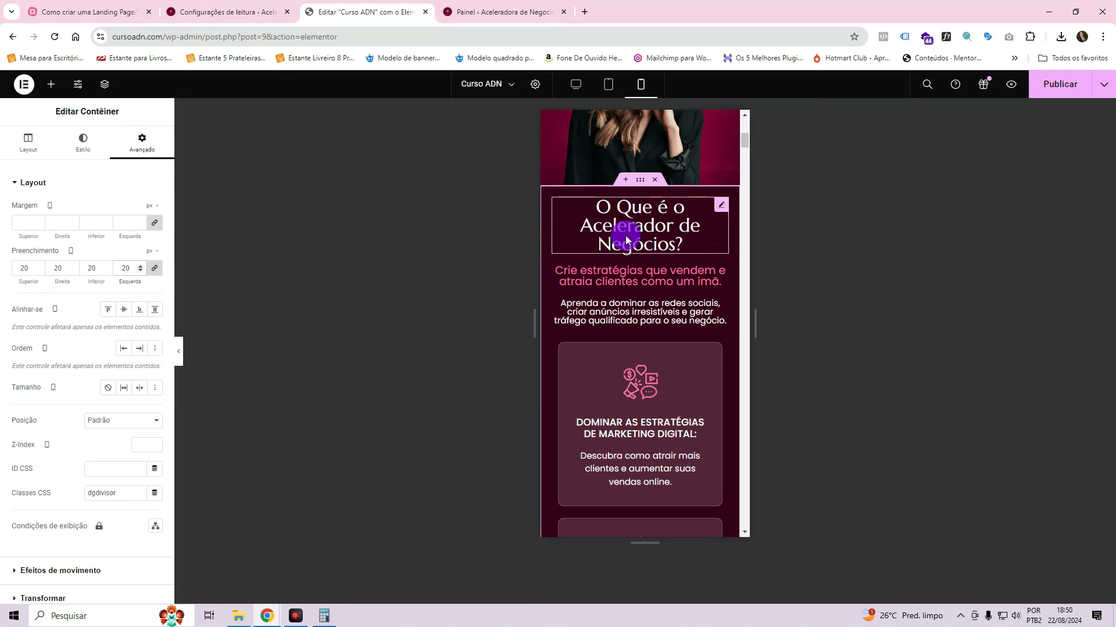
scroll(676, 344, down, 10)
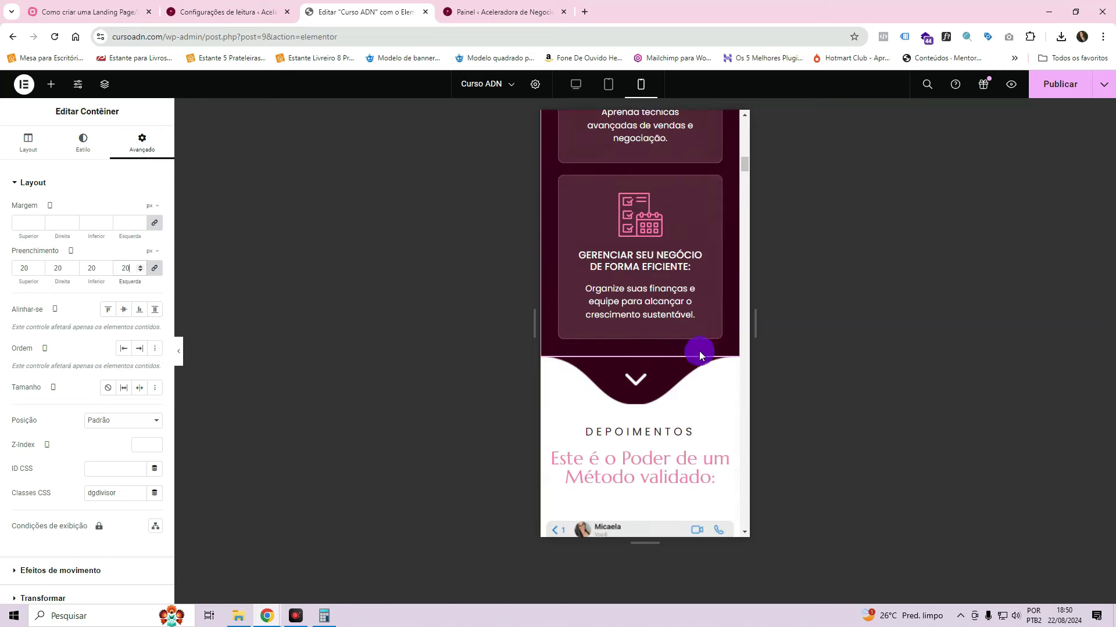
scroll(674, 304, down, 1)
Step: Set the Depoimentos container's padding to 20 and pick a new background image
click(640, 176)
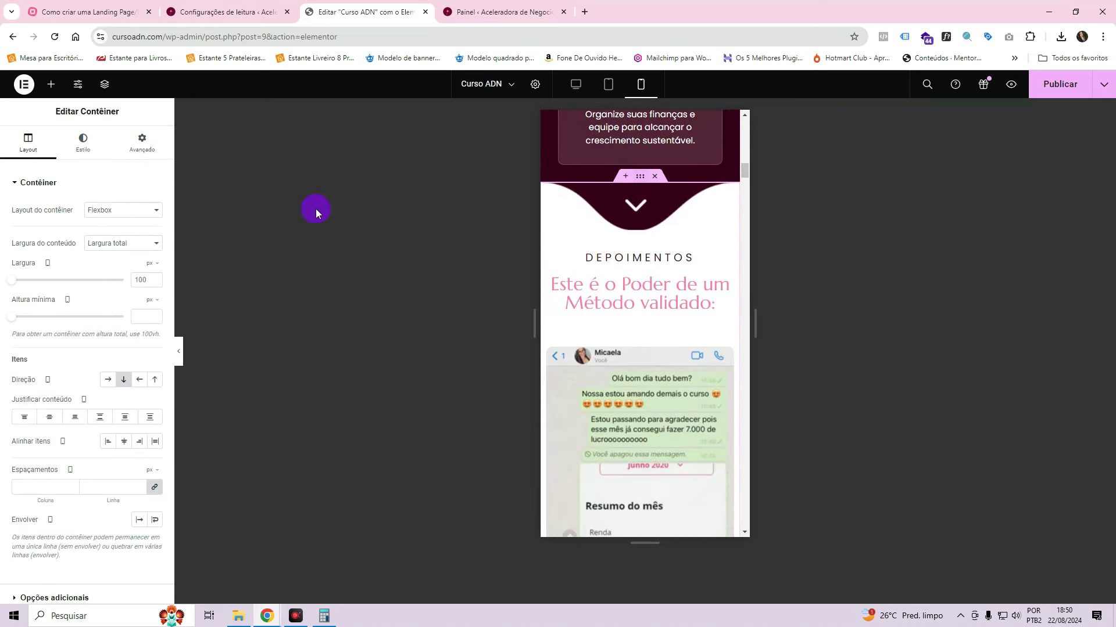
click(142, 145)
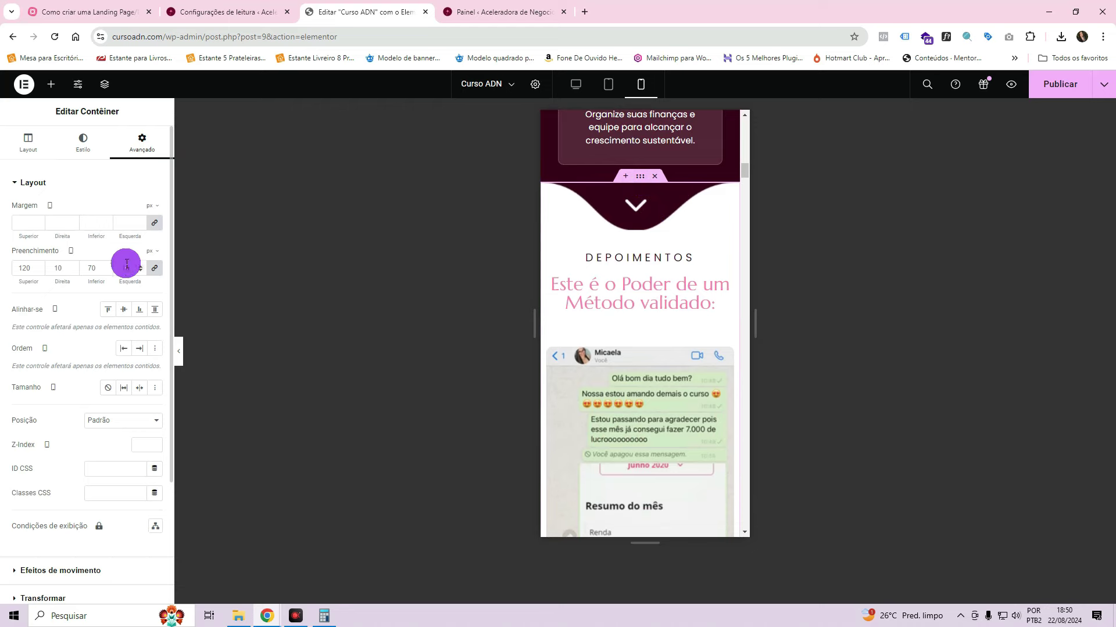
text(20)
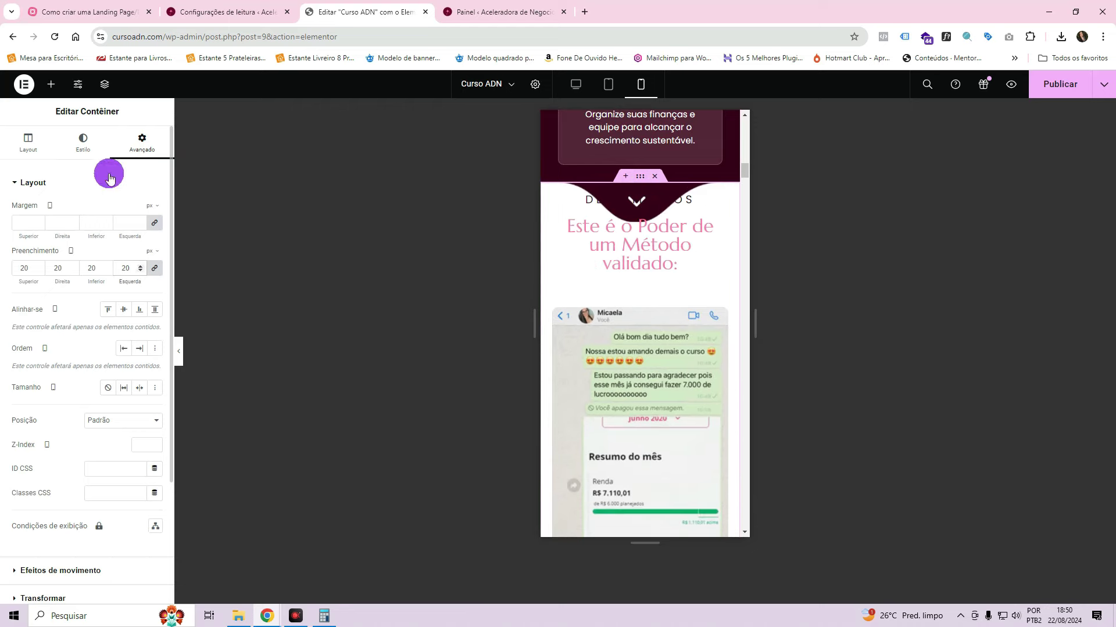
click(90, 148)
click(90, 314)
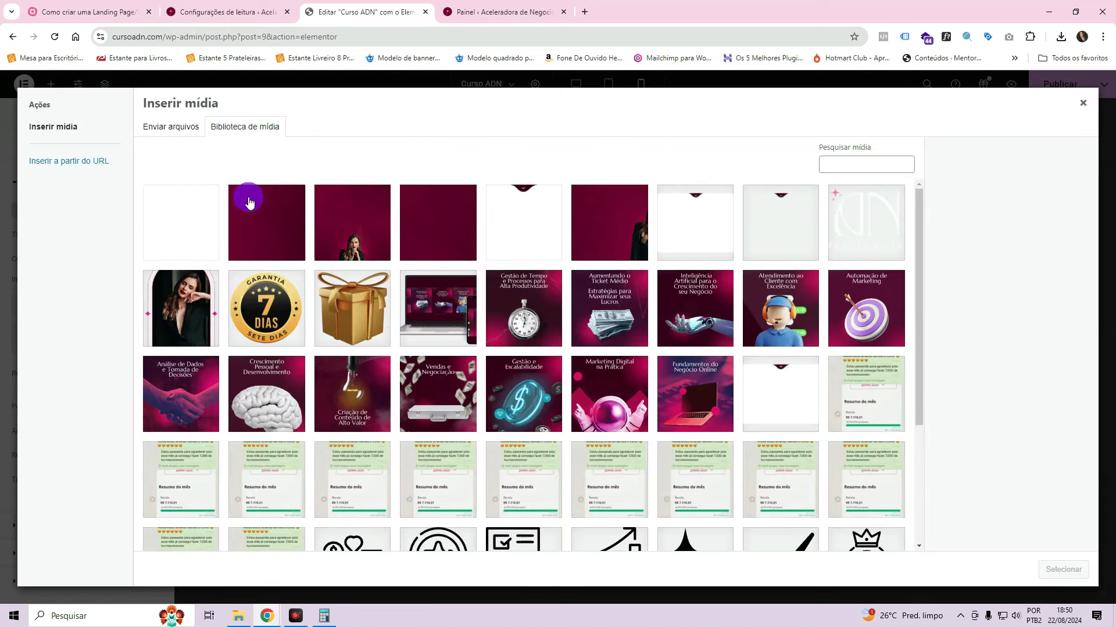
Step: Apply the plain white background image and set the Para Quem section's padding to 20
click(193, 216)
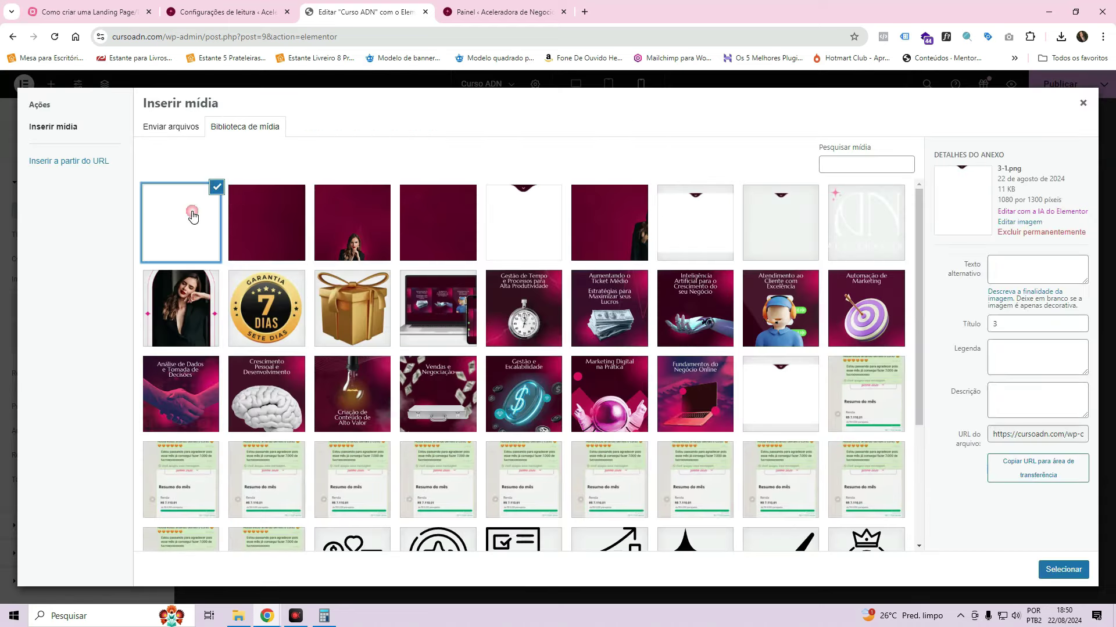
click(1064, 570)
click(645, 251)
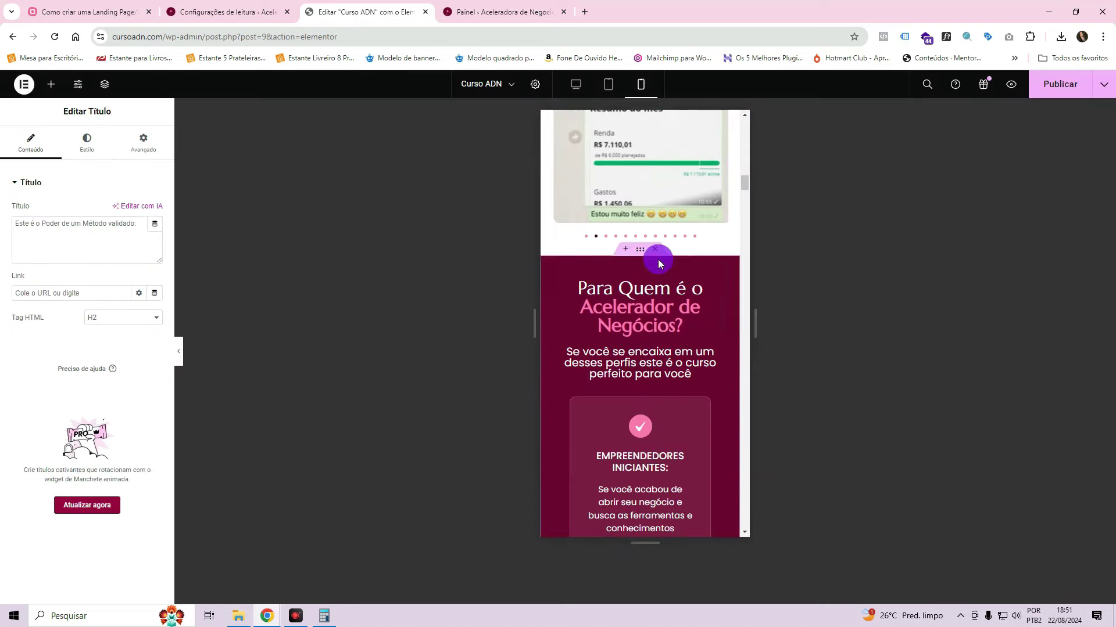
click(641, 250)
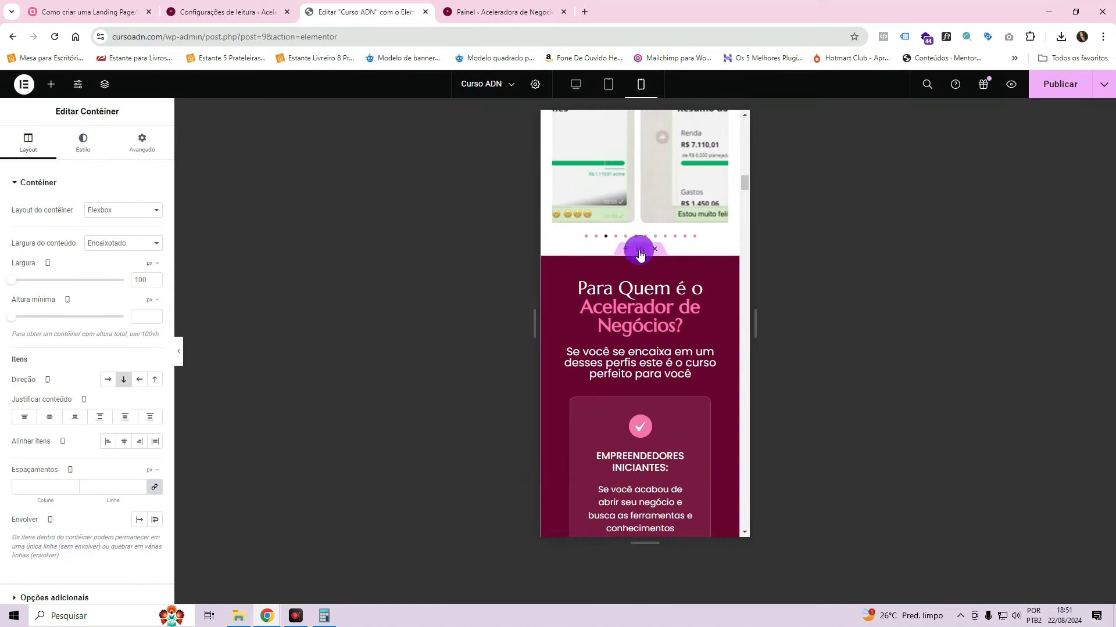
click(143, 144)
click(132, 267)
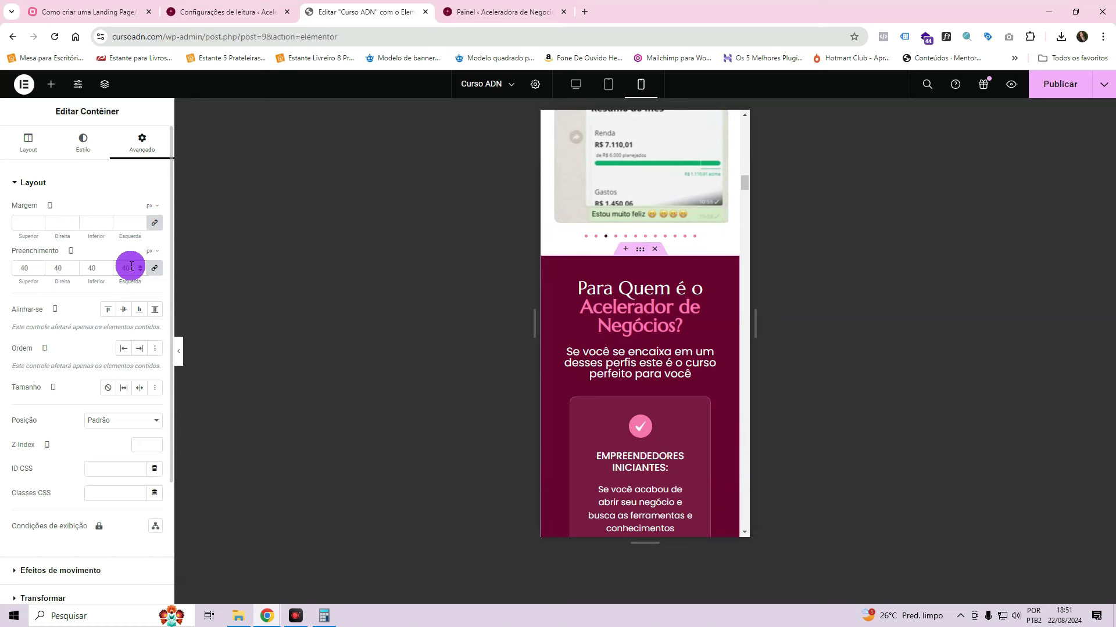
text(20)
scroll(702, 391, down, 10)
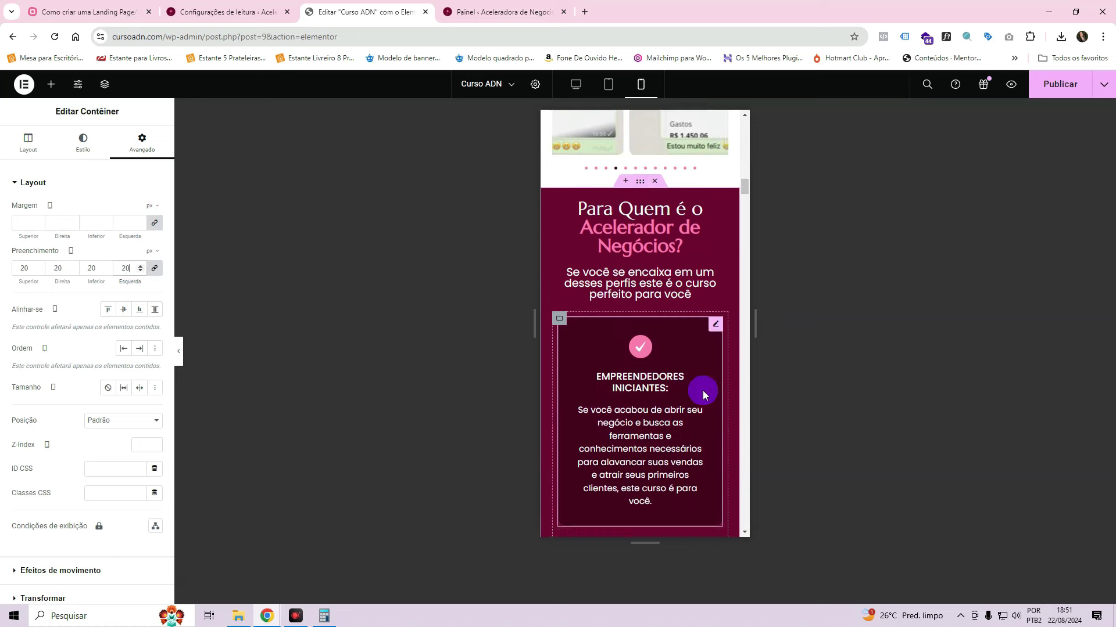
scroll(731, 360, up, 10)
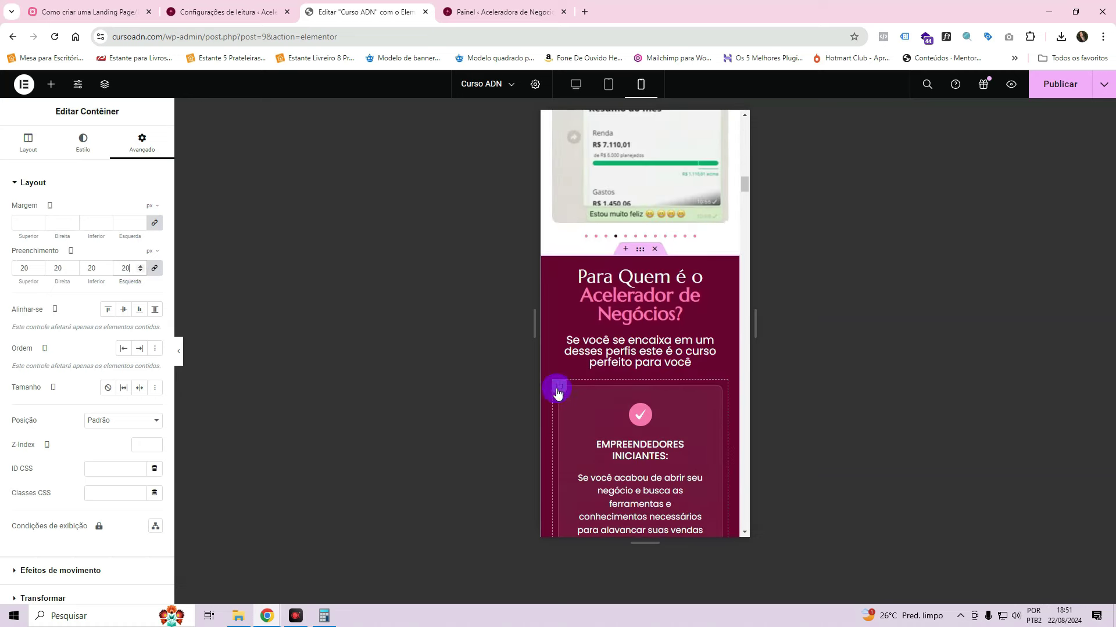
Step: Set the audience card grid to 1 column after briefly trying 11
click(558, 389)
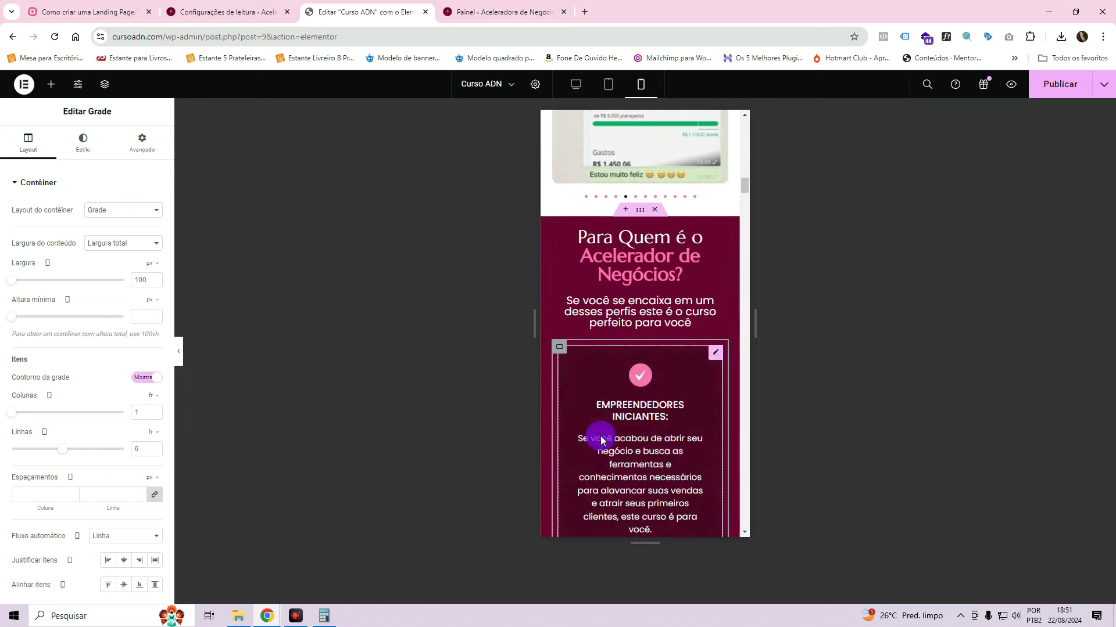
scroll(601, 436, down, 10)
scroll(601, 440, up, 10)
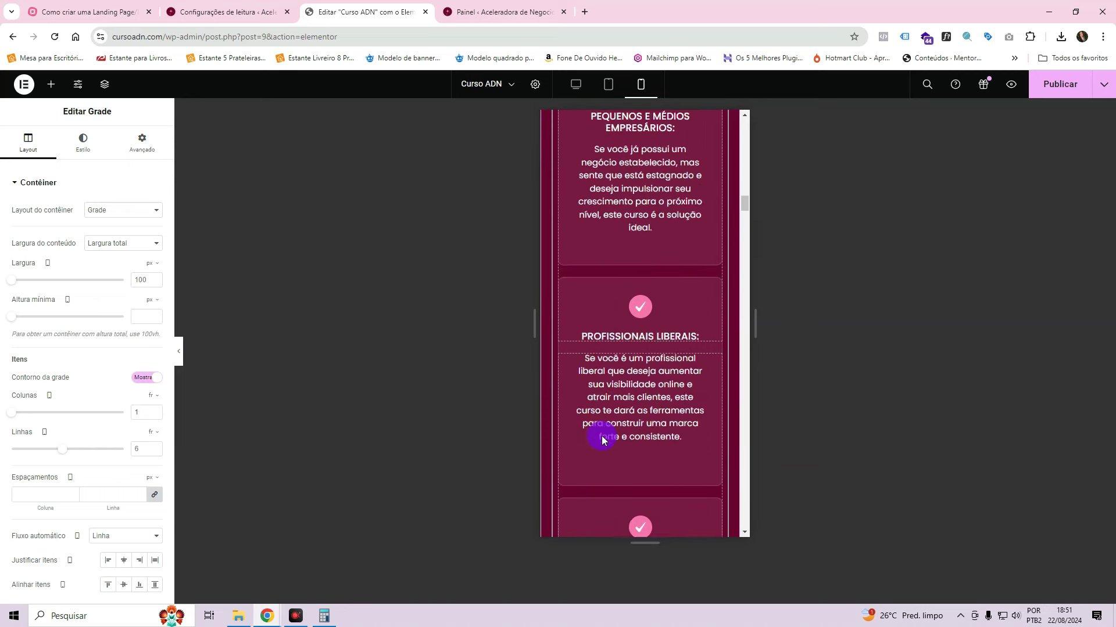
scroll(661, 337, down, 12)
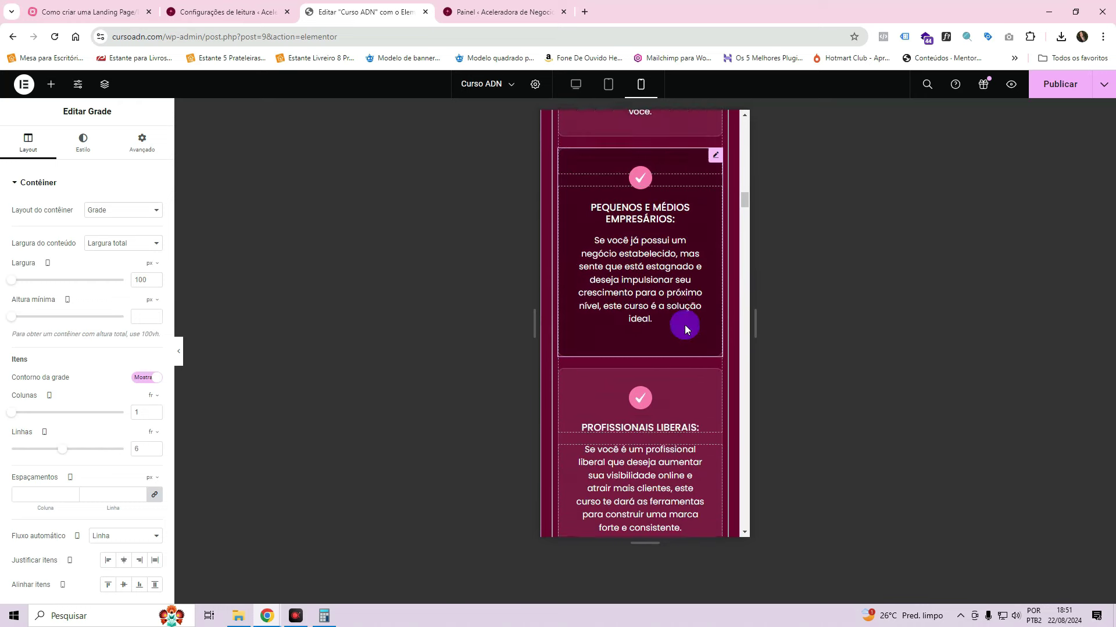
scroll(703, 369, down, 6)
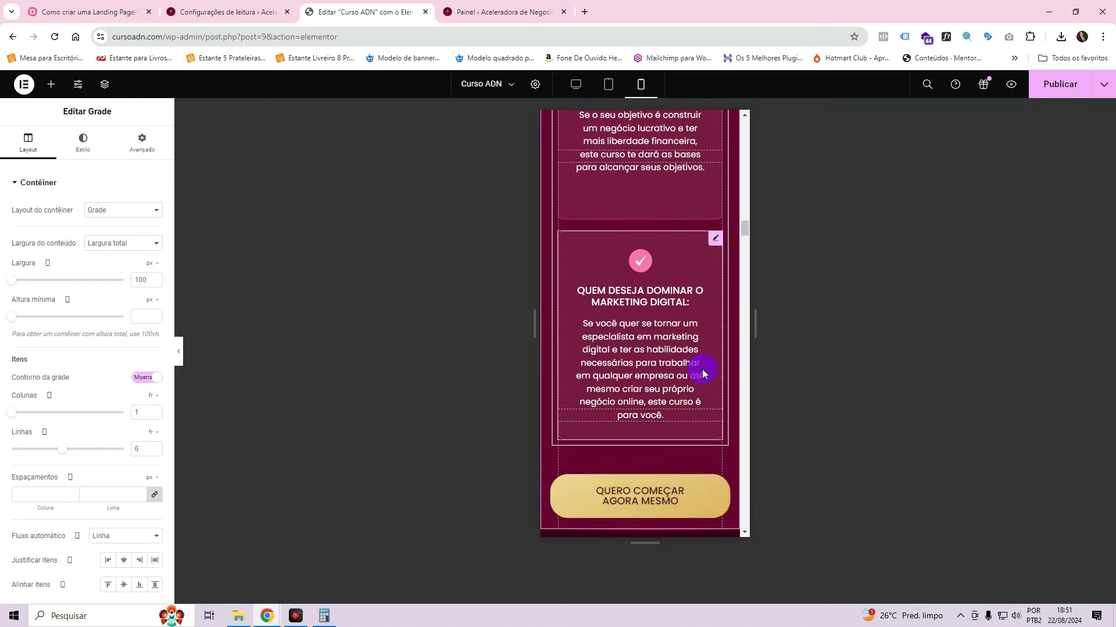
text(11)
click(146, 448)
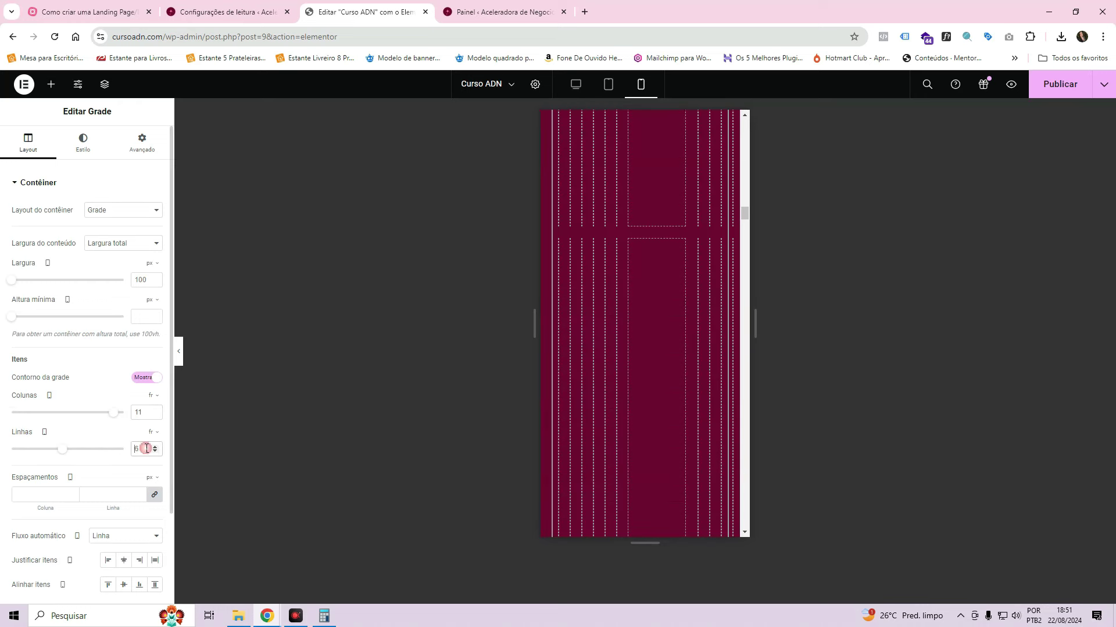
text(1)
click(145, 445)
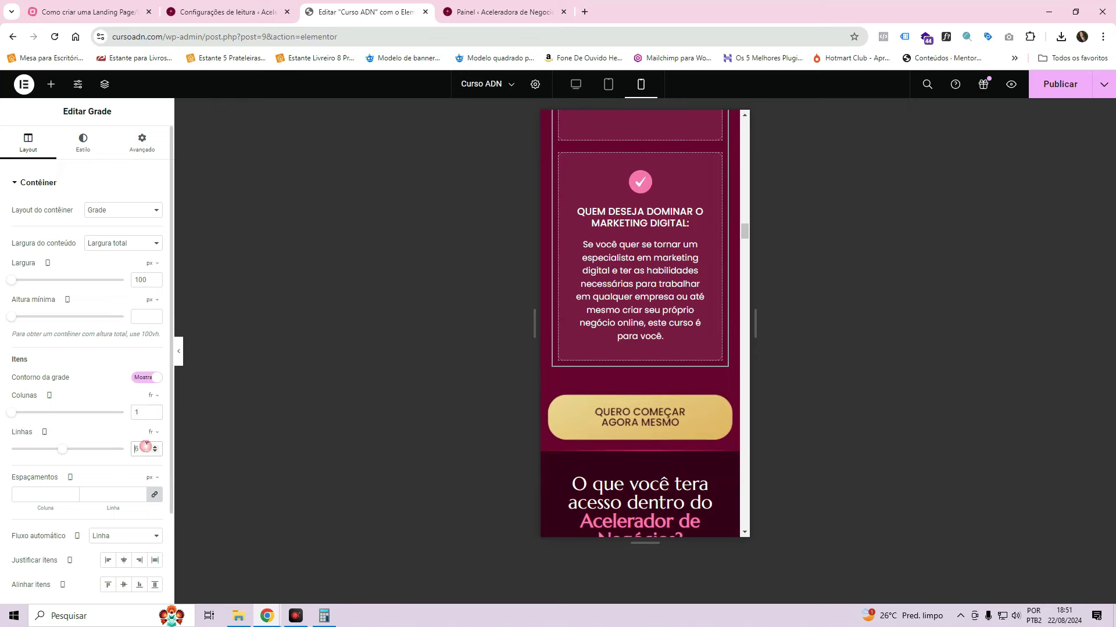
click(146, 447)
scroll(709, 331, down, 3)
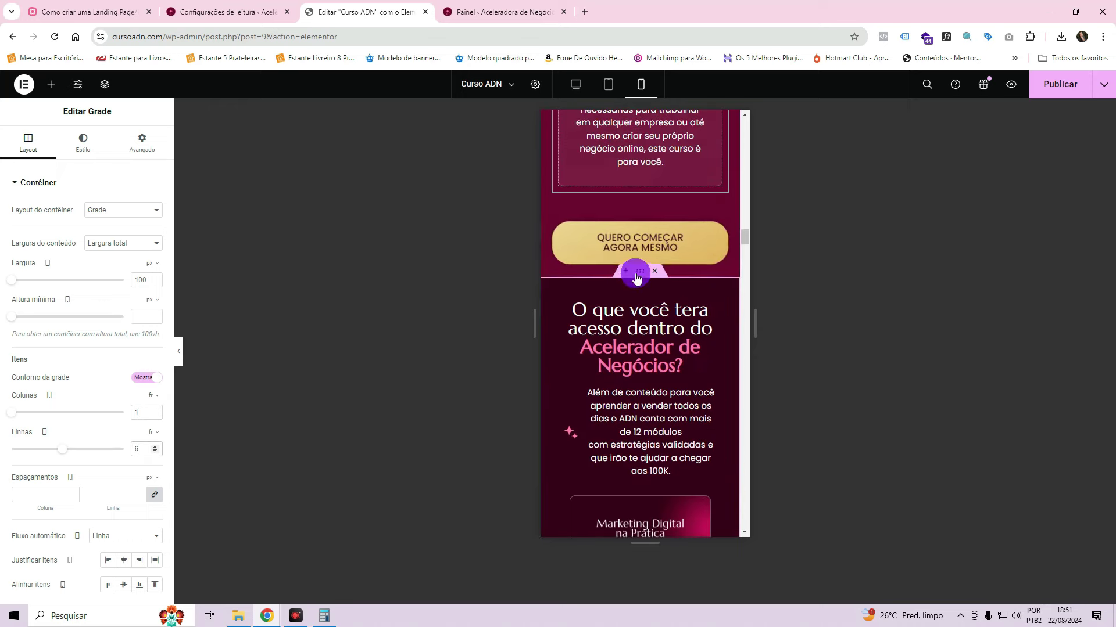
Step: Set the 'O que você tera' section padding to 20
click(727, 326)
click(141, 145)
click(135, 269)
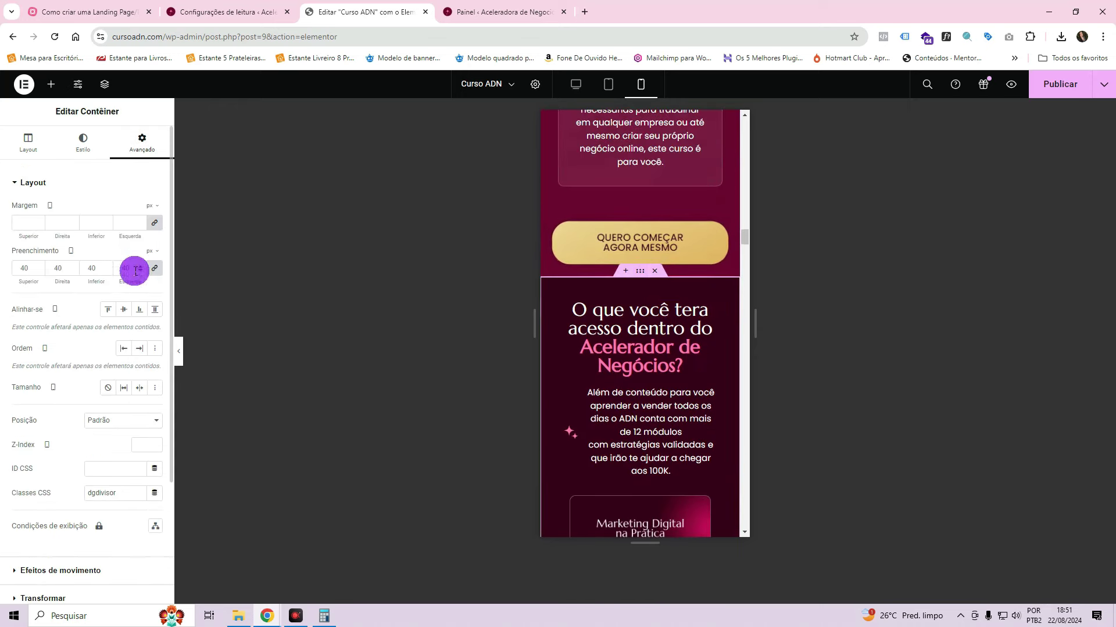
click(135, 271)
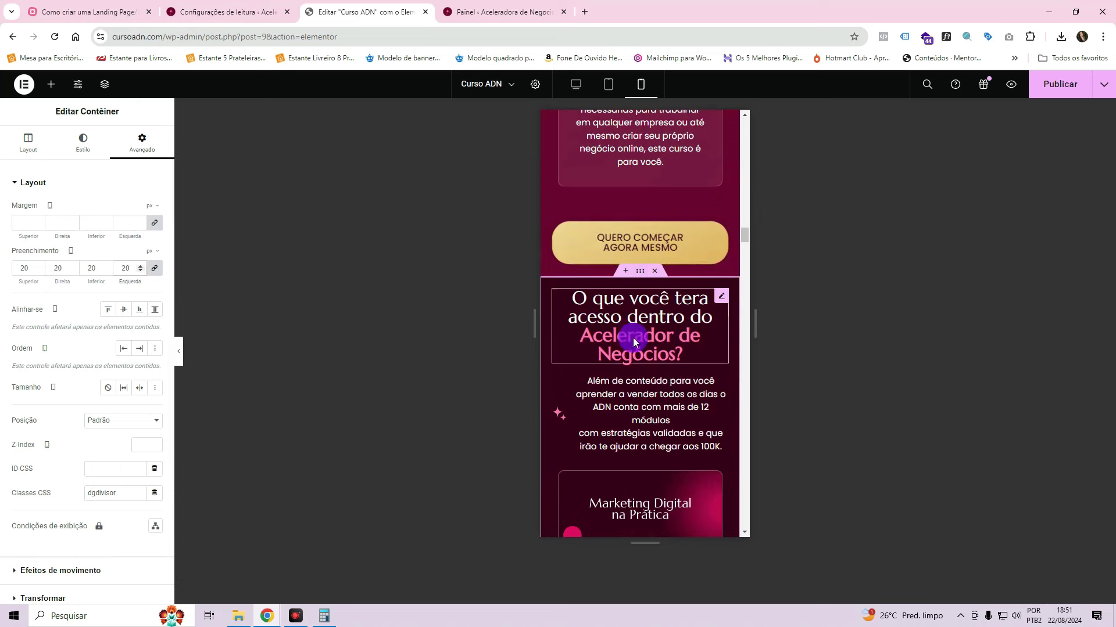
Step: Show the module card grid in 2 columns with 0 padding
scroll(567, 333, down, 6)
click(555, 349)
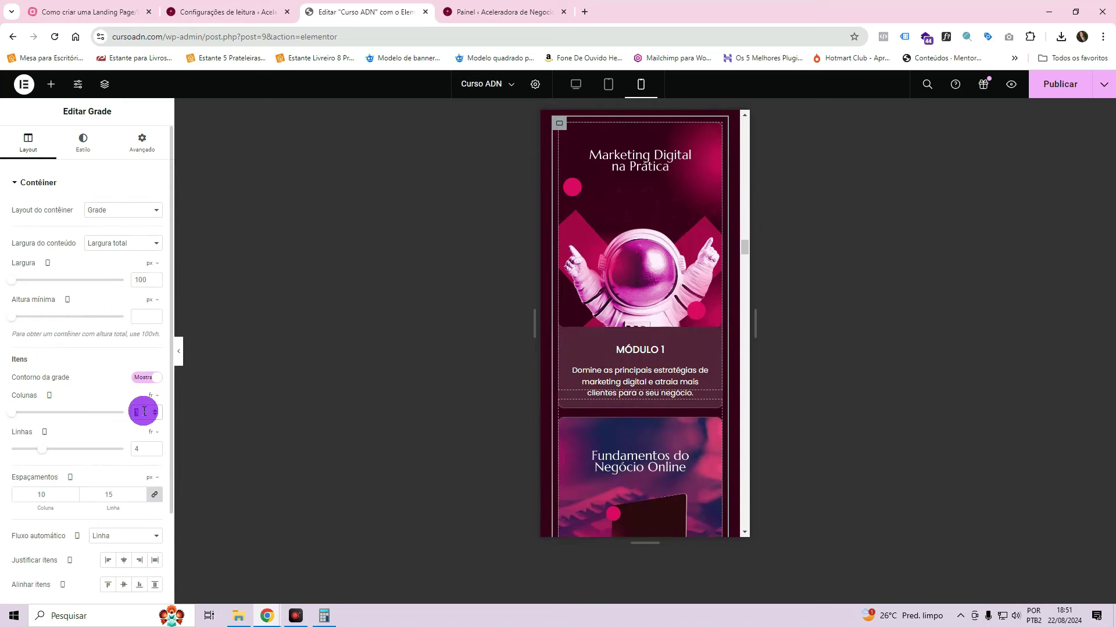
text(2)
scroll(661, 301, up, 2)
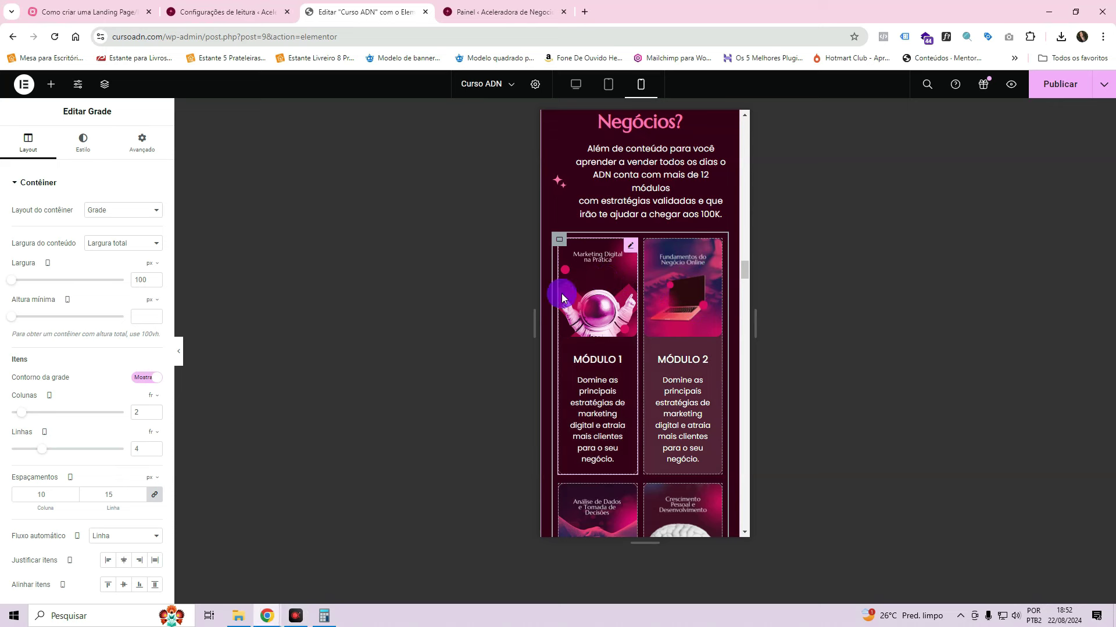
click(141, 144)
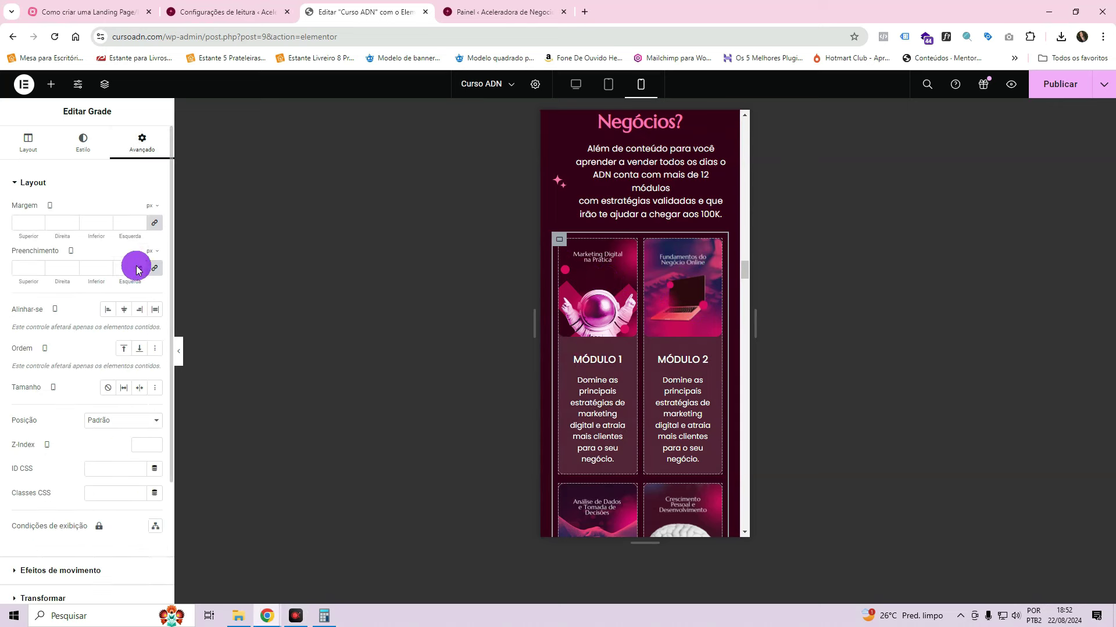
click(130, 267)
text(0)
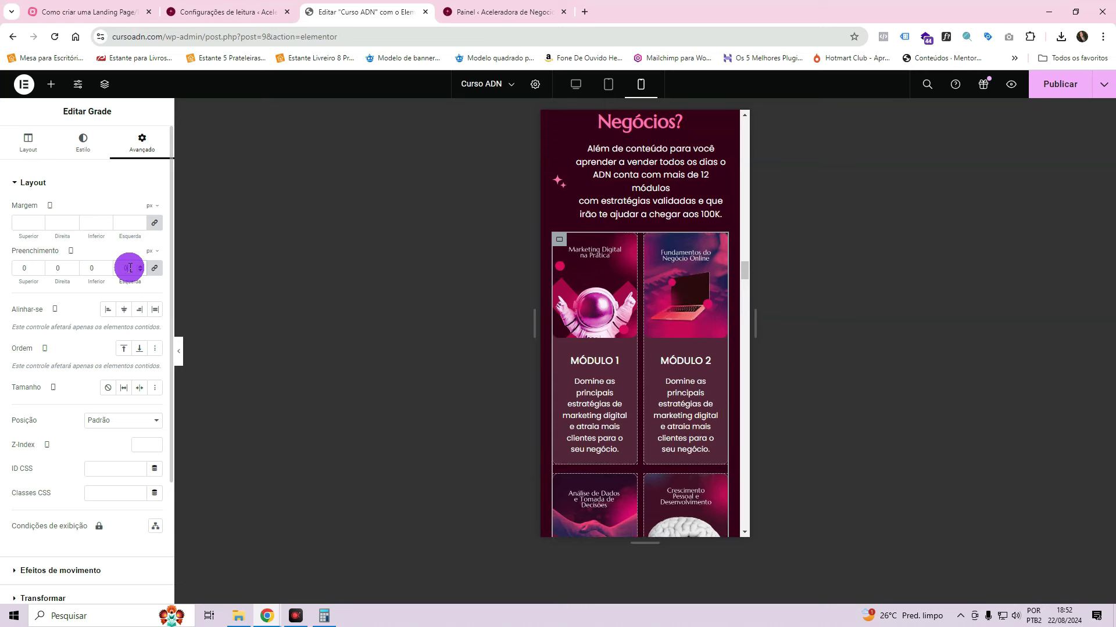
Step: Unlink the module grid's gaps and set them to 5 and 10 px
click(10, 138)
scroll(90, 393, down, 1)
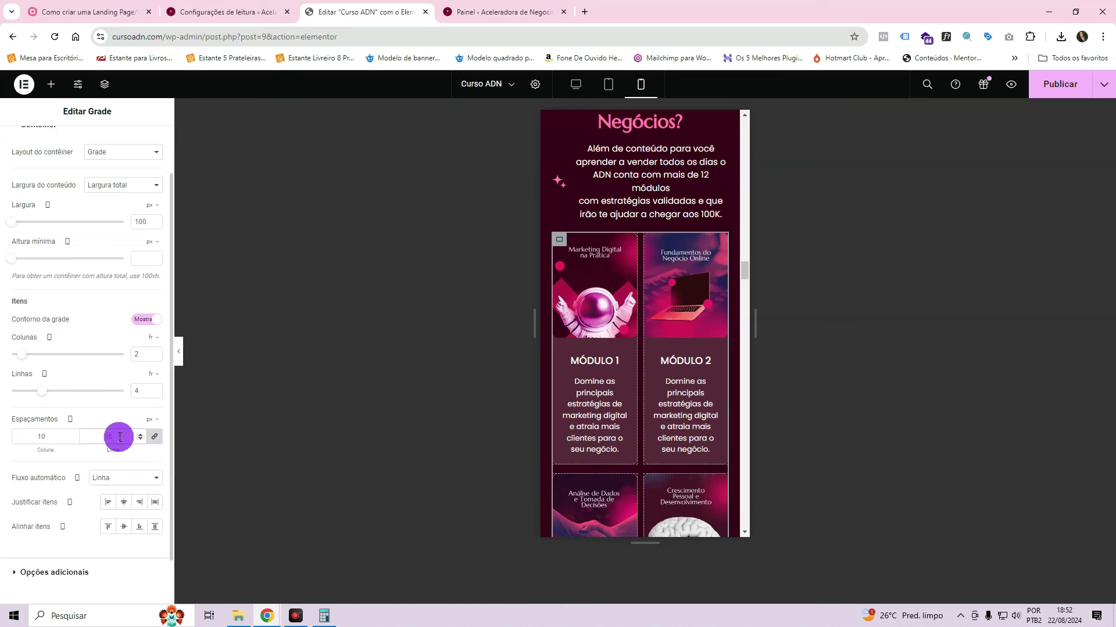
text(5)
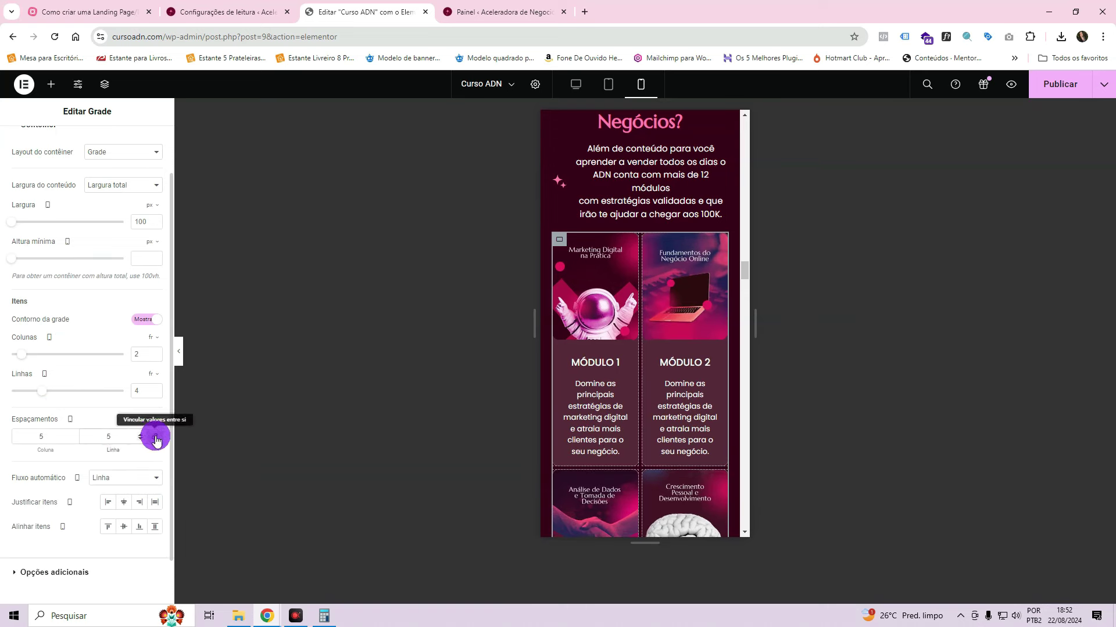
click(155, 438)
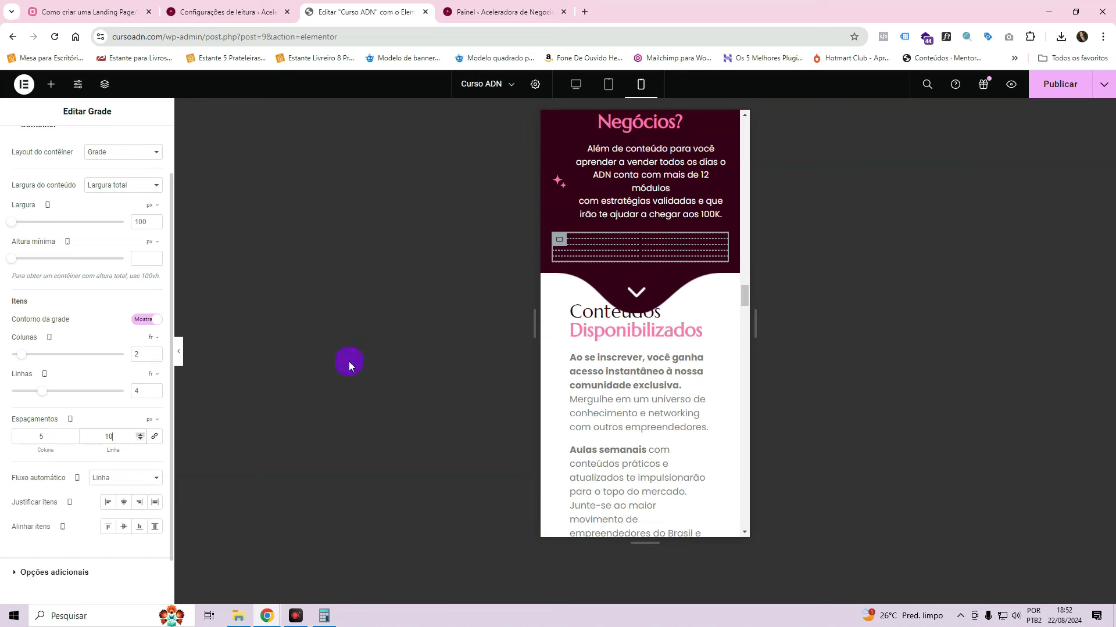
scroll(712, 349, down, 2)
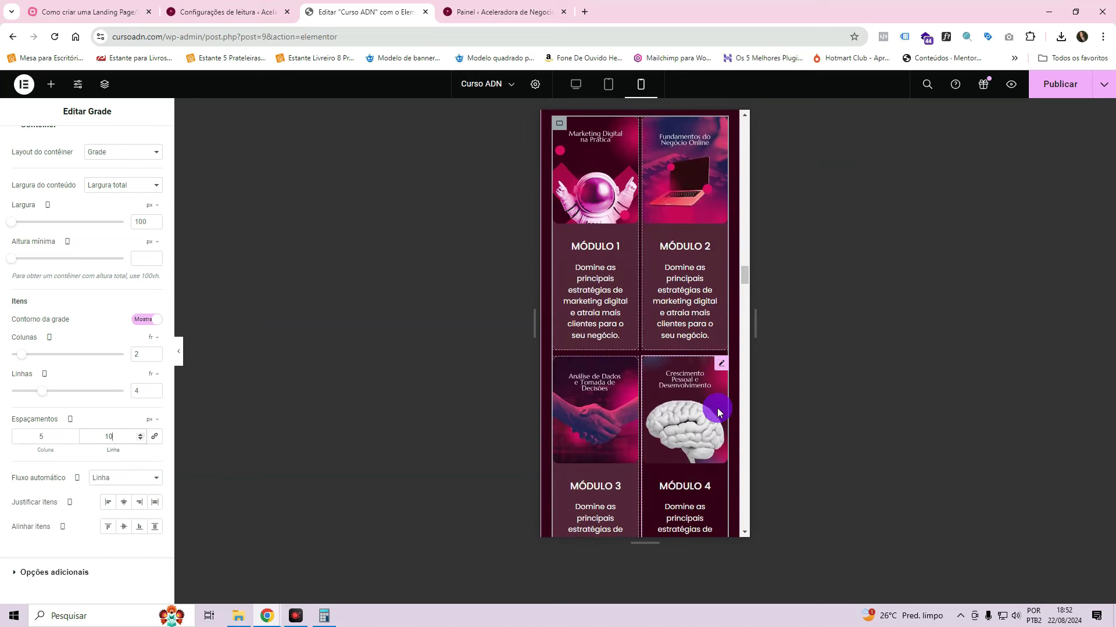
scroll(717, 410, up, 4)
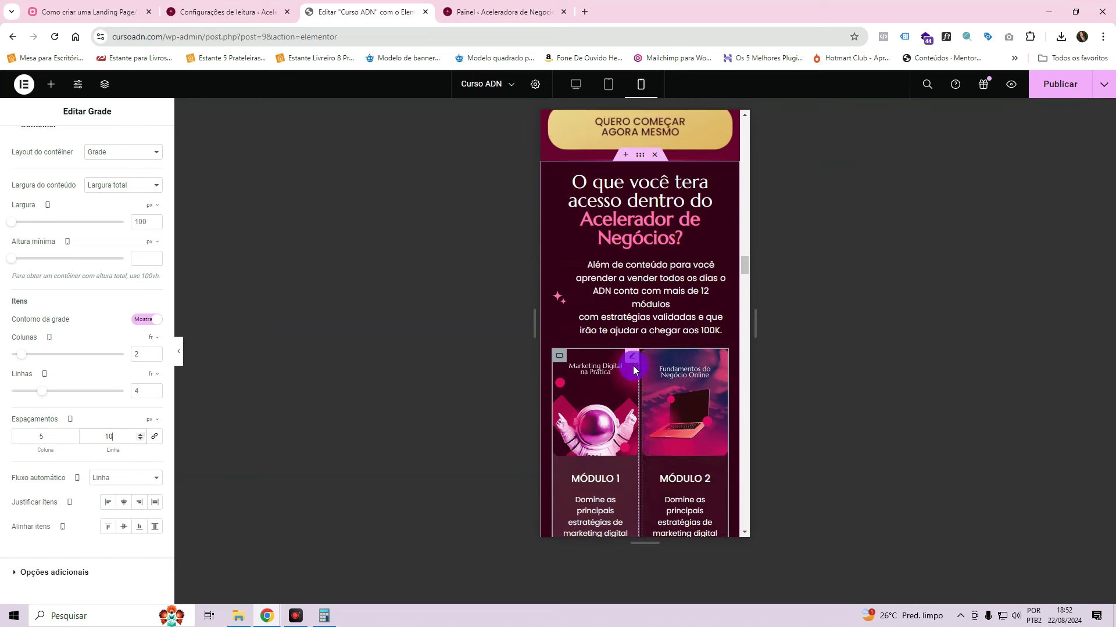
scroll(699, 352, down, 2)
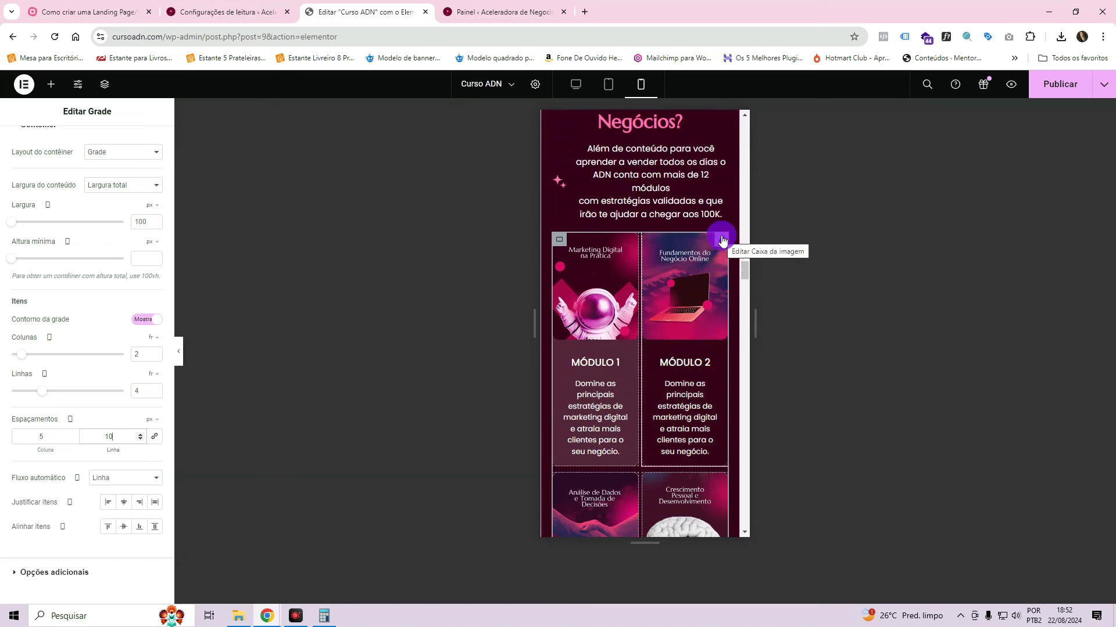
Step: Set the Módulo 1 image box padding to 0
click(632, 240)
click(161, 135)
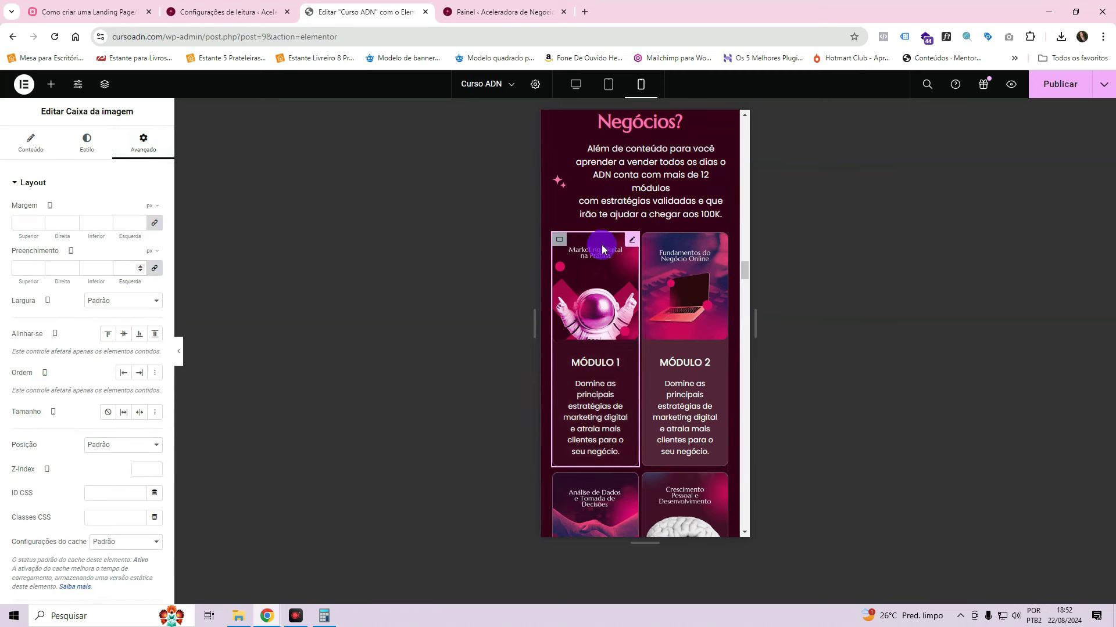
click(151, 287)
text(10)
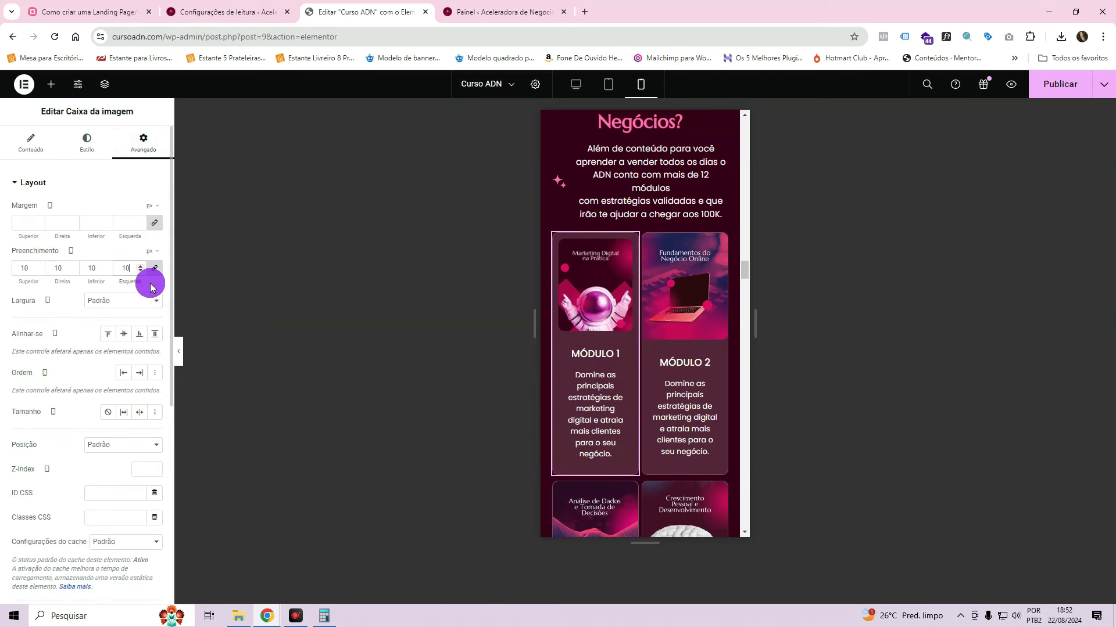
key(BackSpace)
key(BackSpace)
text(0)
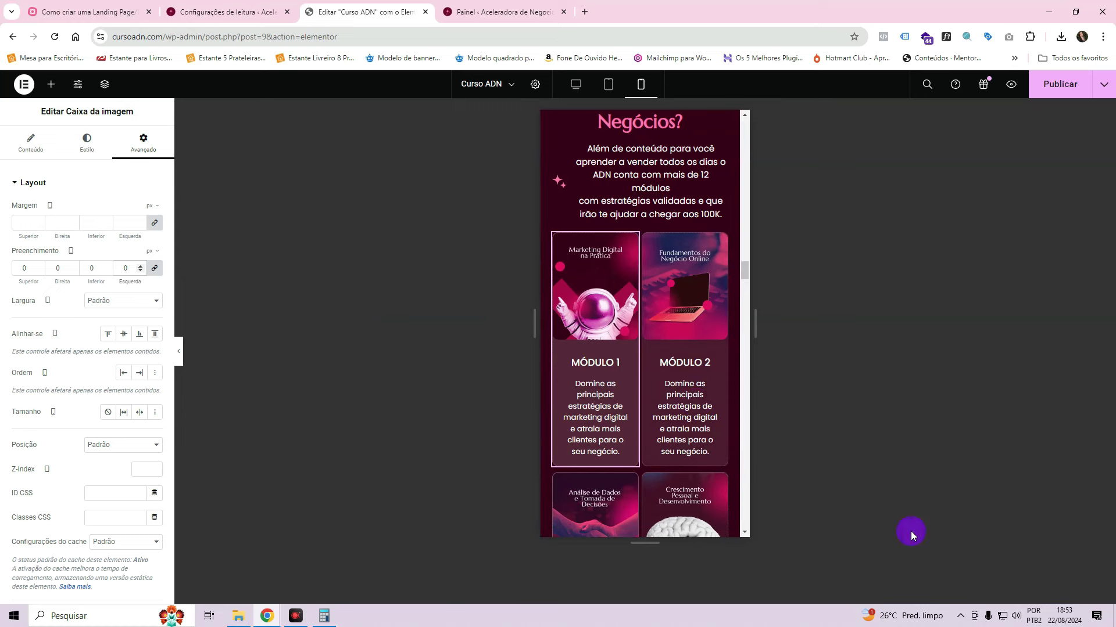
click(631, 449)
scroll(703, 428, down, 15)
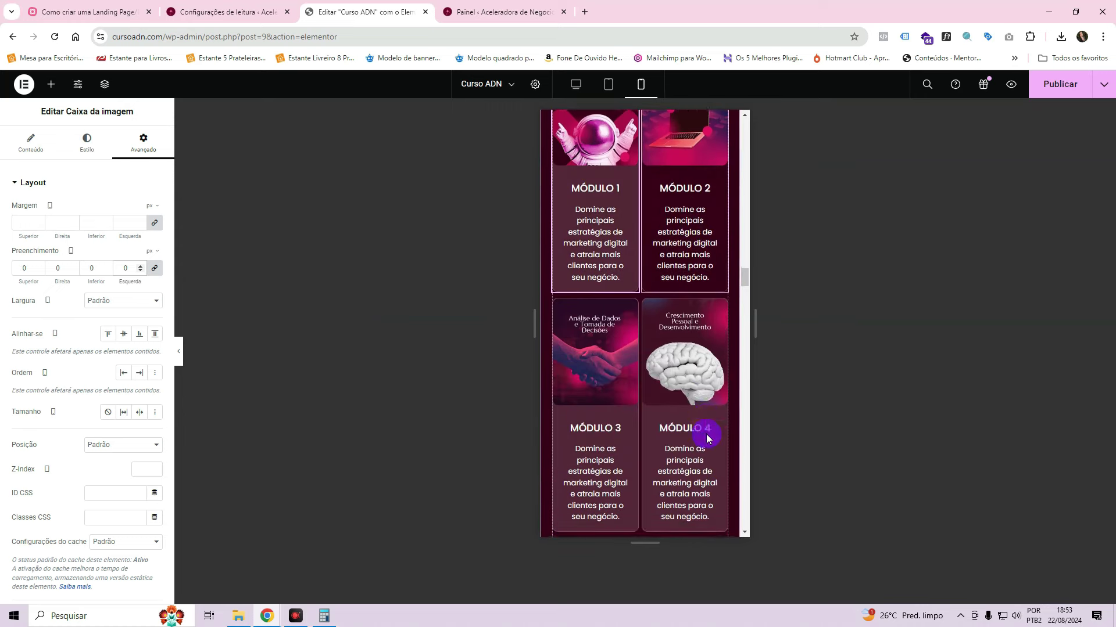
scroll(681, 415, down, 8)
scroll(639, 281, up, 1)
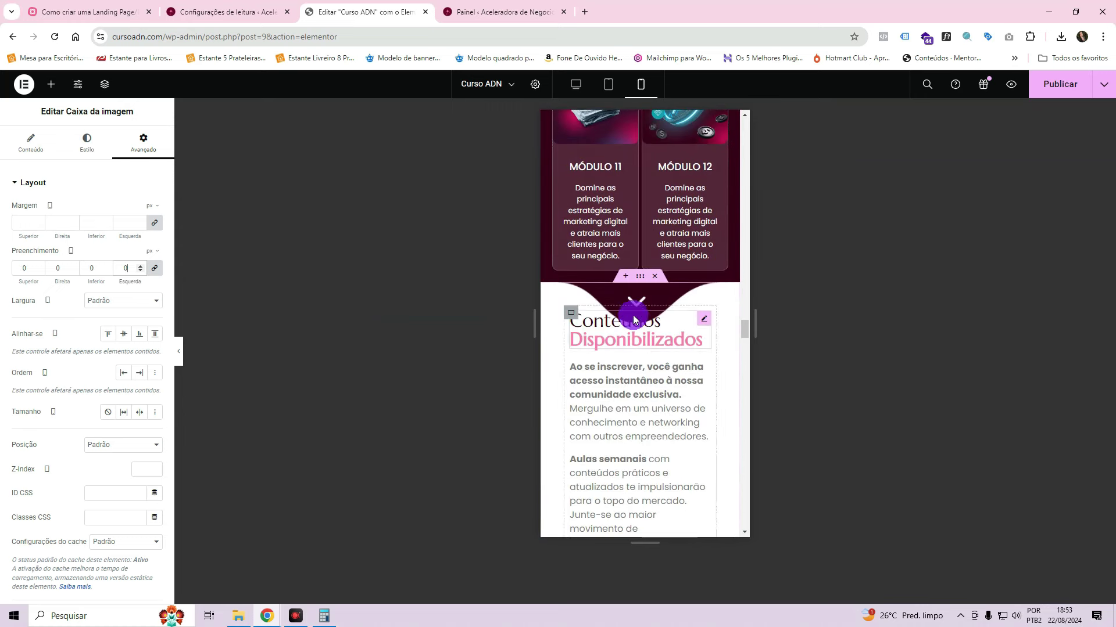
Step: Give the Conteúdos Disponibilizados section 20 padding, then unlink it and set the top to 60
click(639, 280)
click(142, 142)
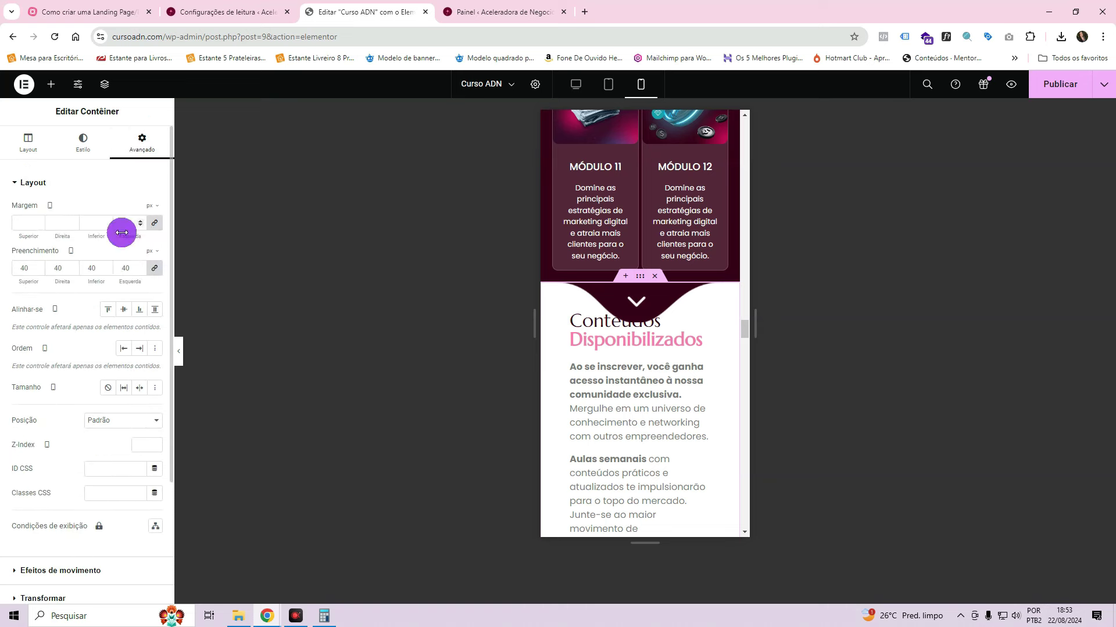
double_click(127, 266)
text(20)
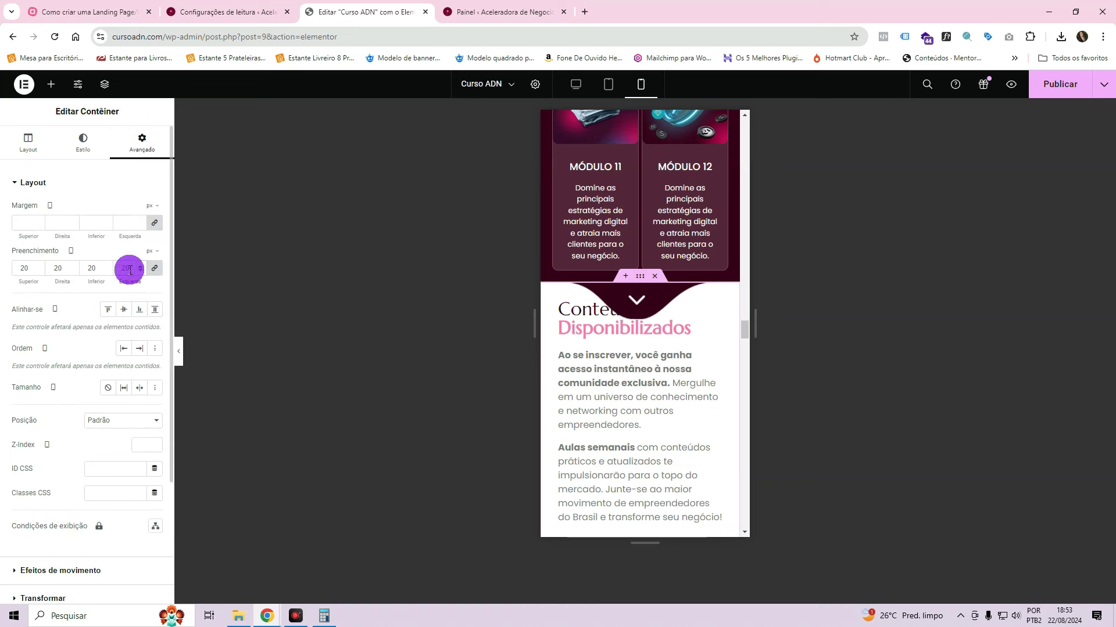
click(144, 272)
click(23, 267)
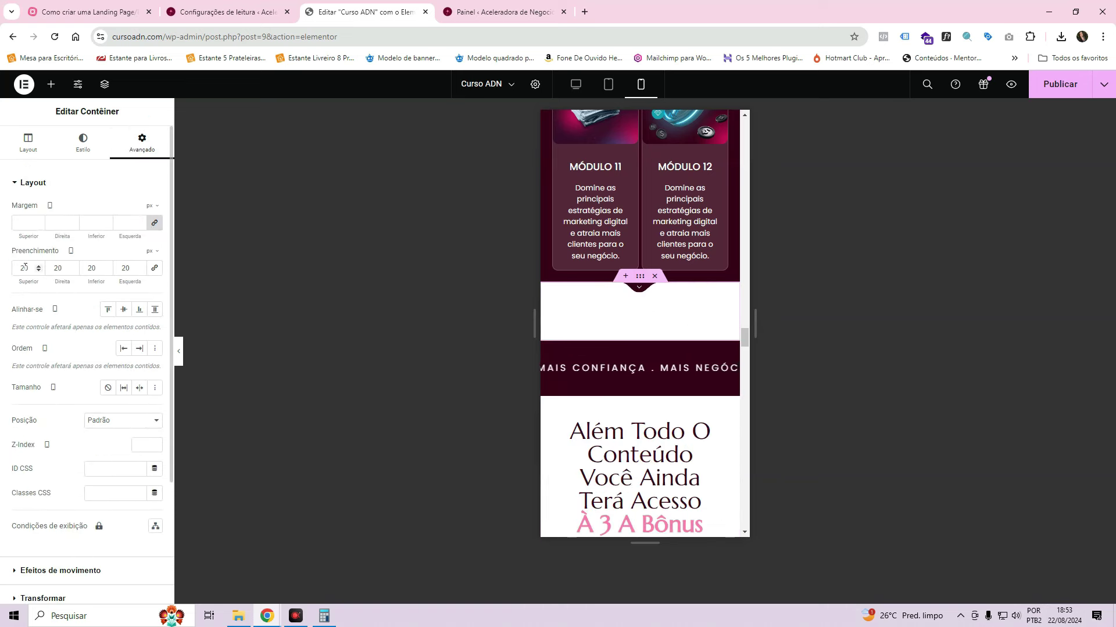
double_click(14, 264)
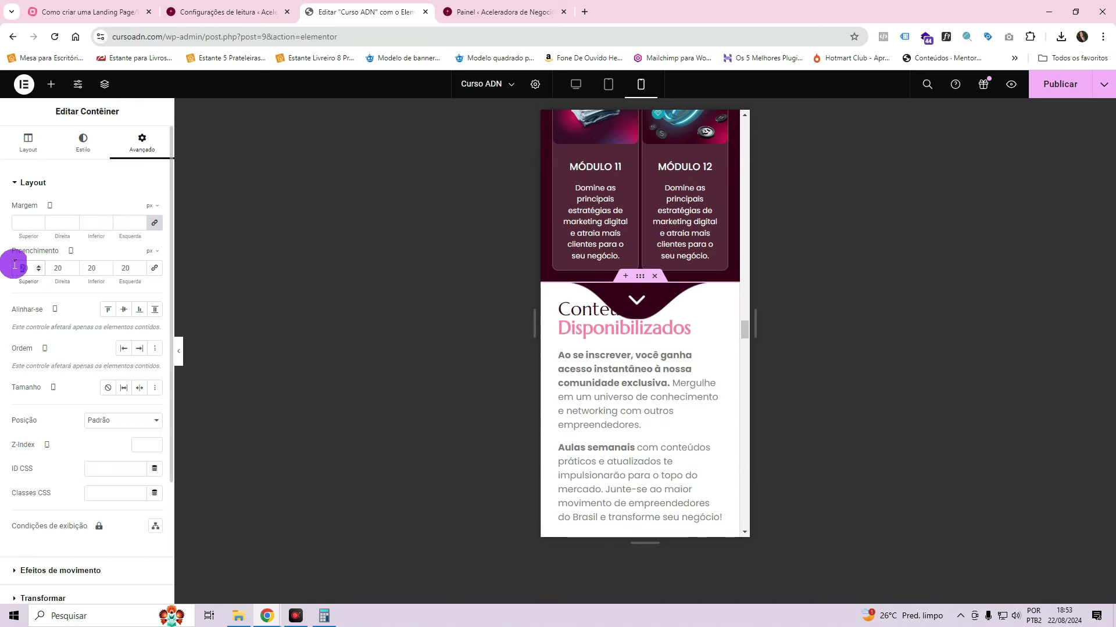
text(60)
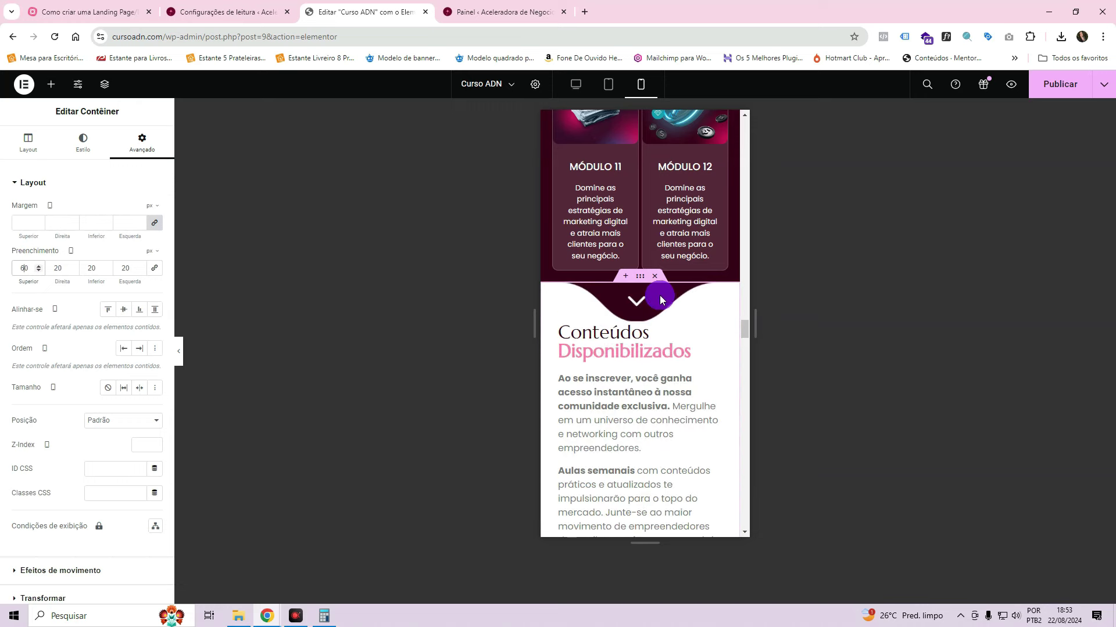
Step: Use 3-1.png from the media library as the section background and publish
click(82, 145)
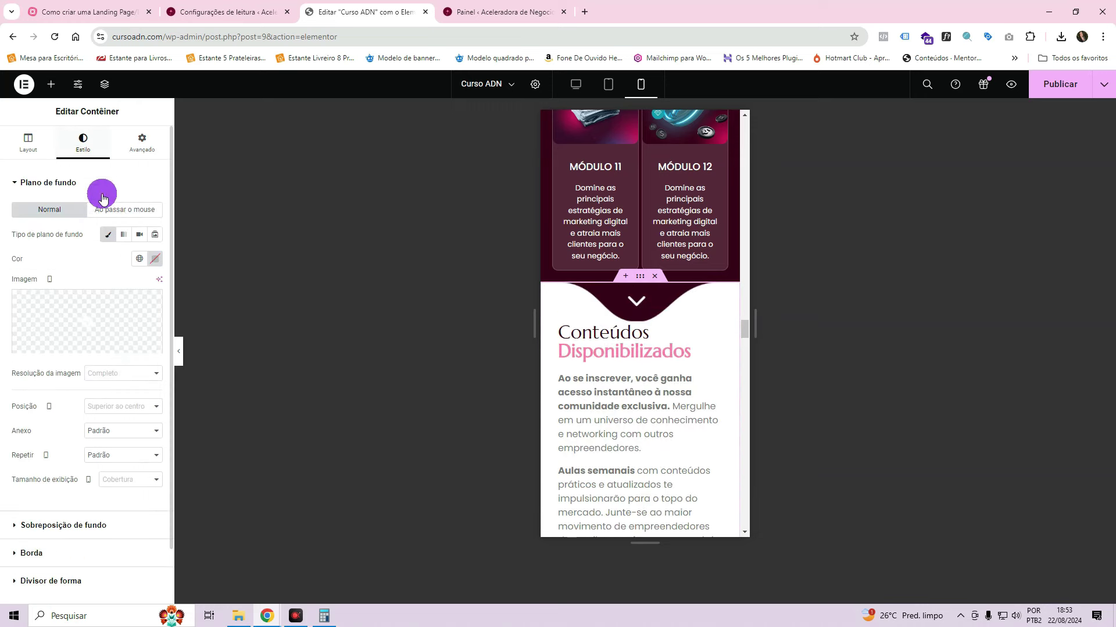
click(96, 307)
click(167, 217)
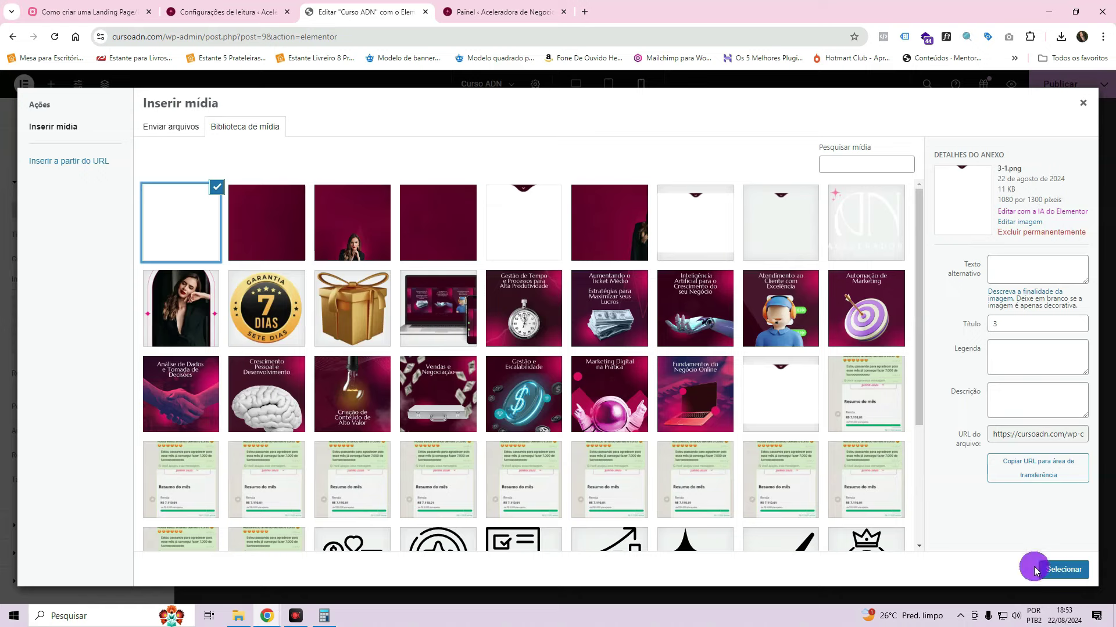
click(1063, 570)
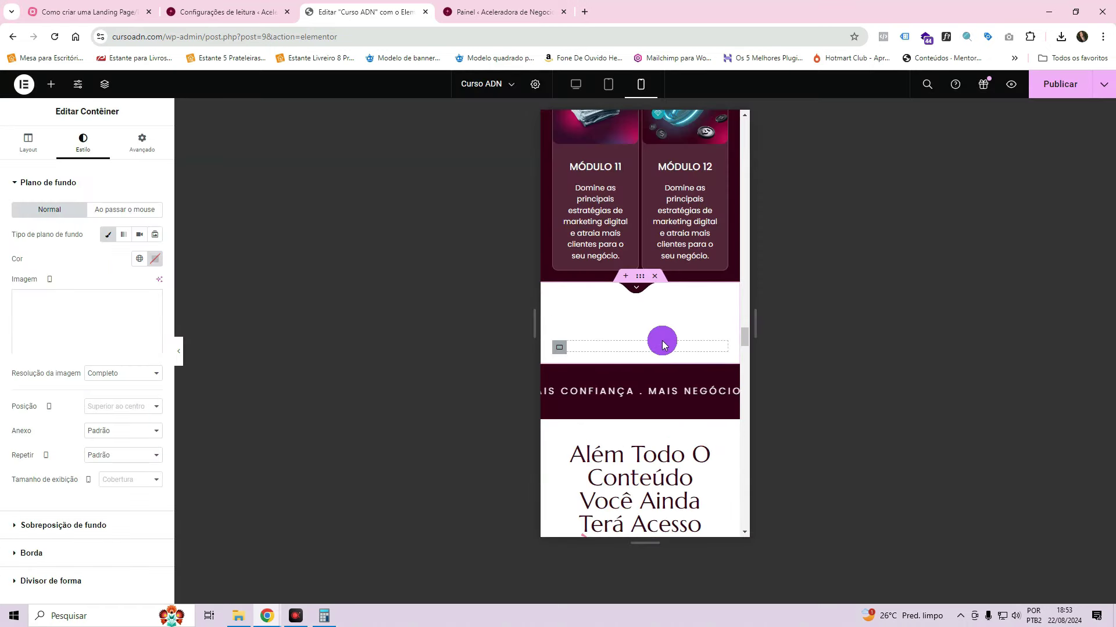
click(1061, 83)
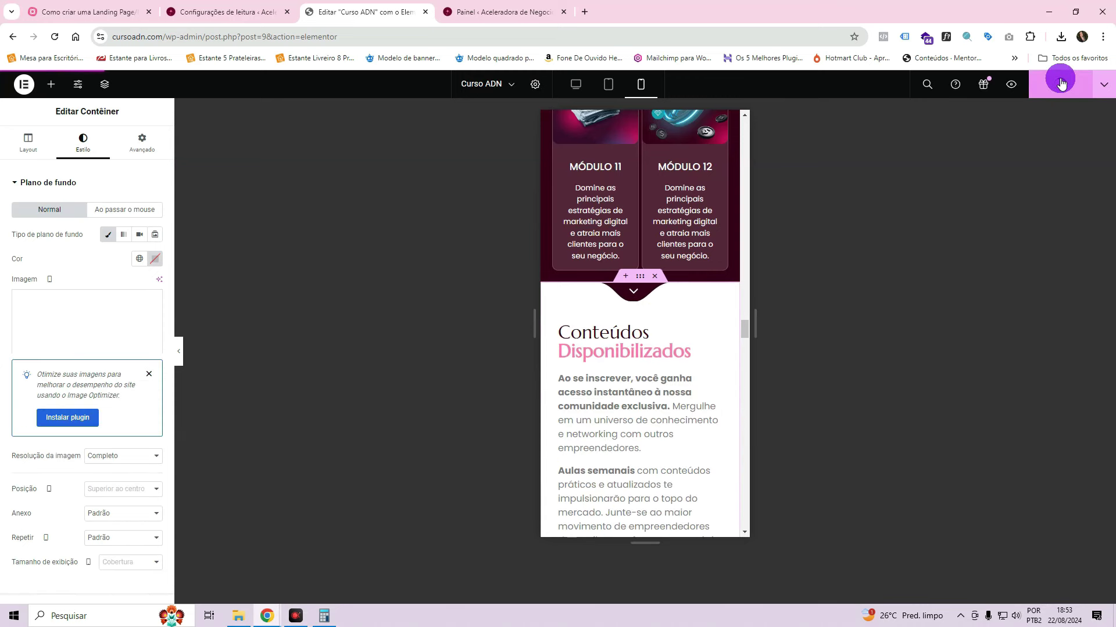
Step: Set the bonus section container's padding to 20 on all sides
scroll(610, 386, down, 5)
scroll(610, 386, down, 5)
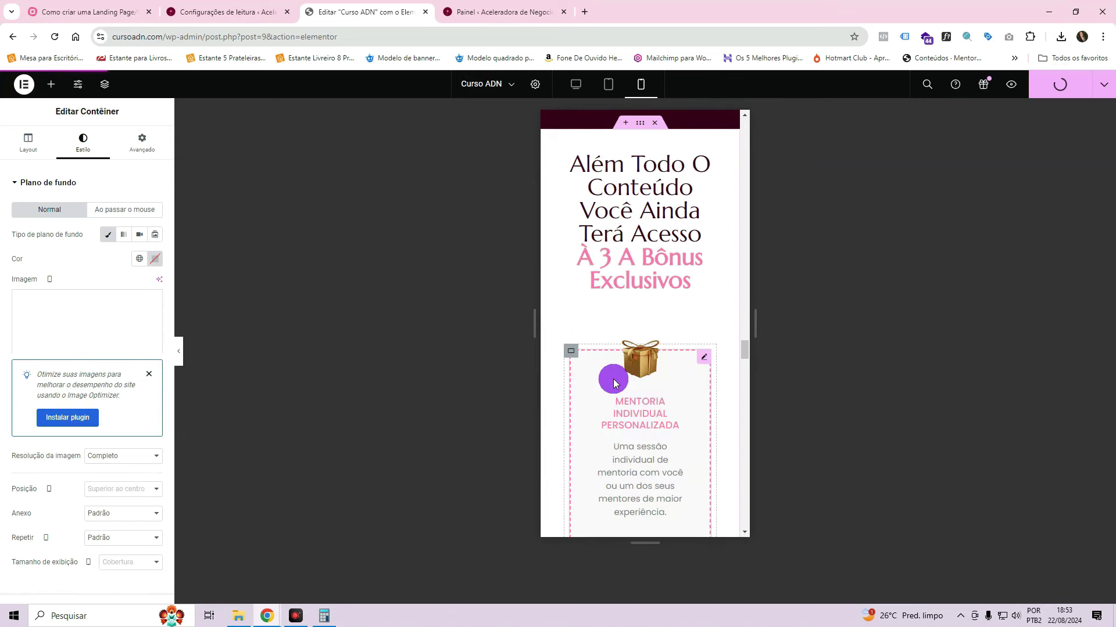
click(621, 136)
click(140, 143)
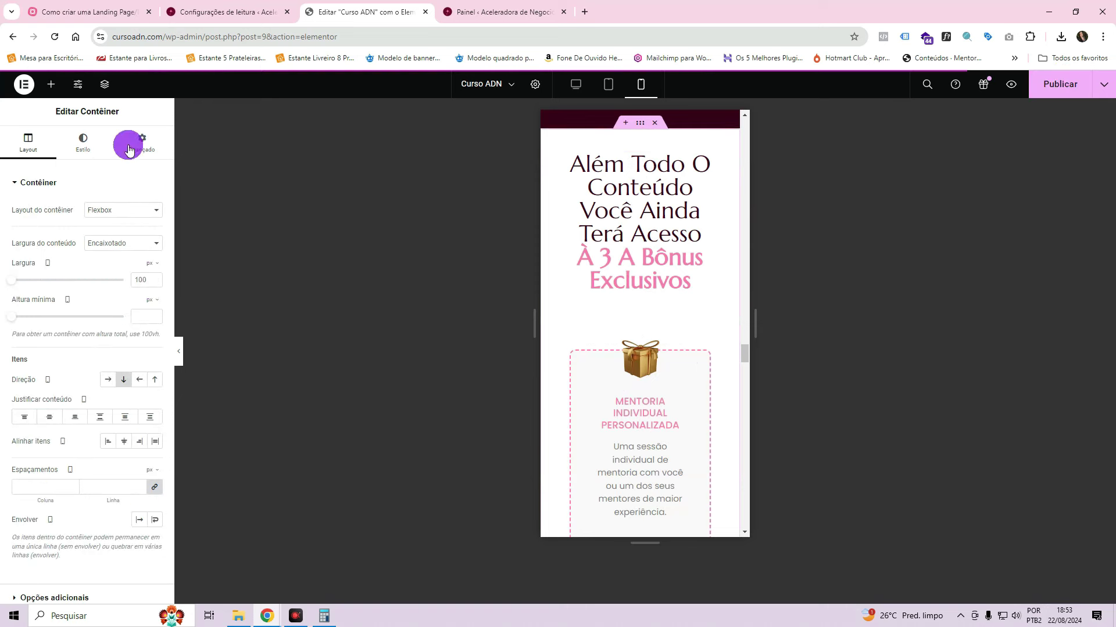
double_click(125, 266)
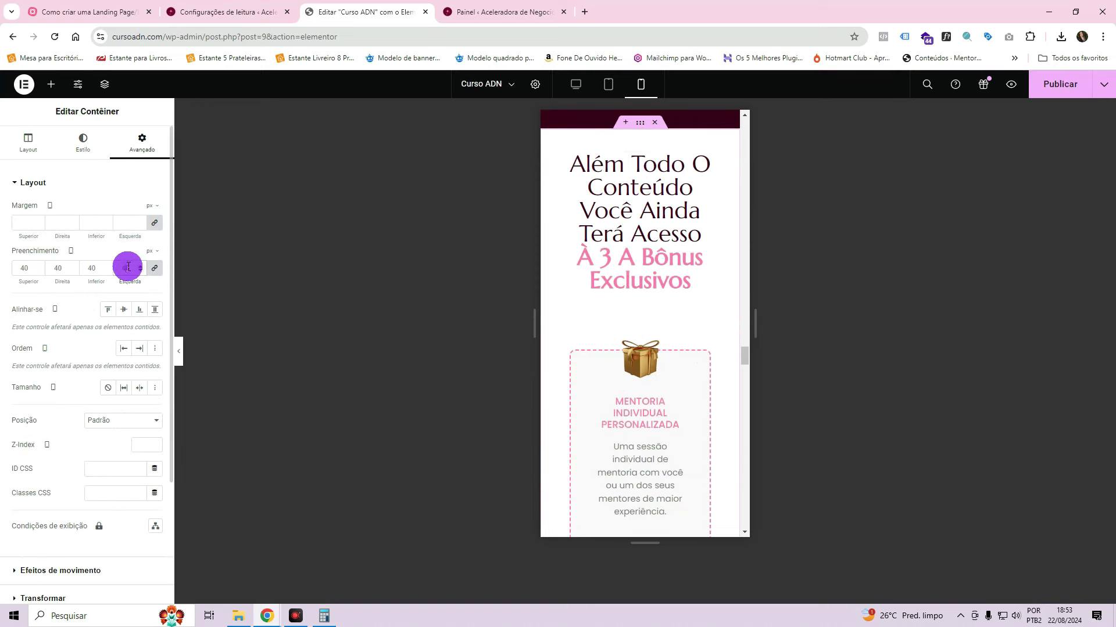
text(20)
click(740, 254)
scroll(639, 262, down, 3)
Step: Lay the bonus card grid out as 1 column by 3 rows and select the Investimento section
click(559, 168)
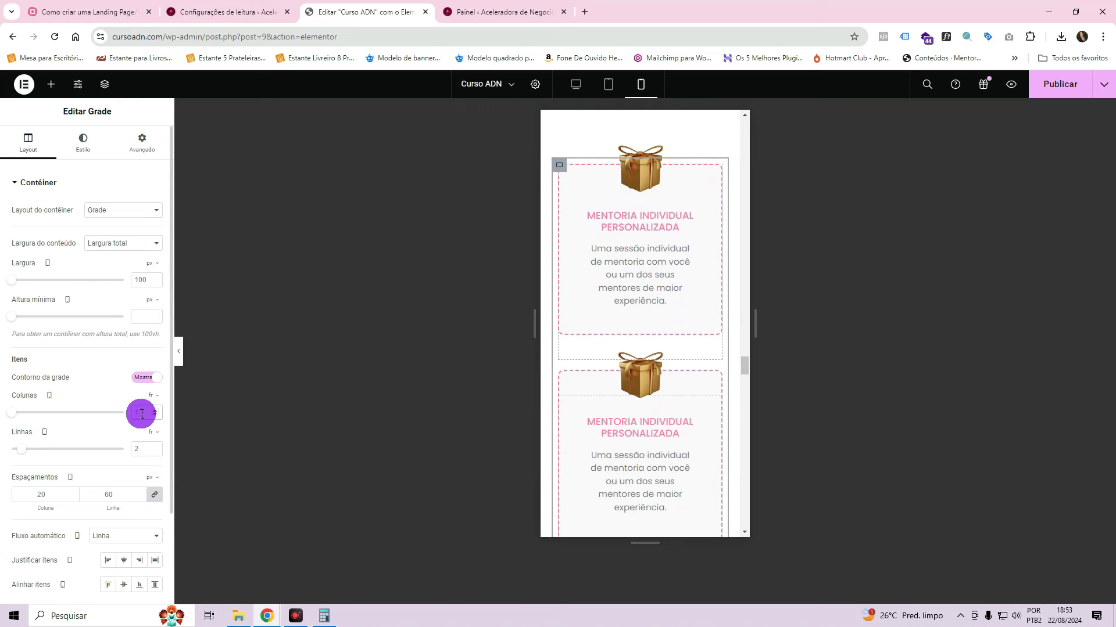
text(1)
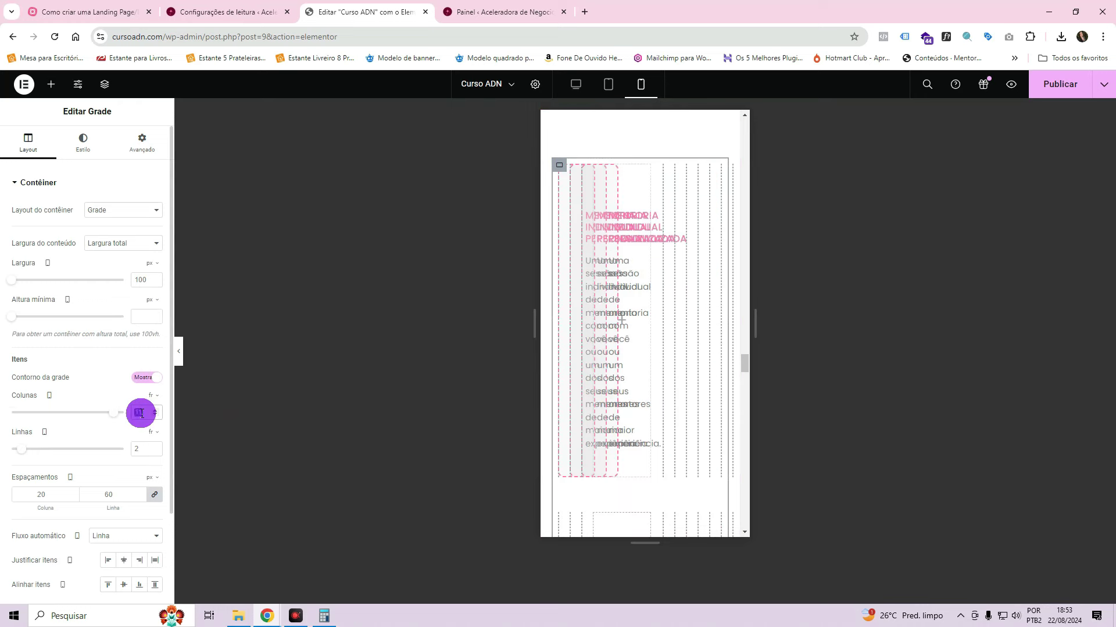
text(1)
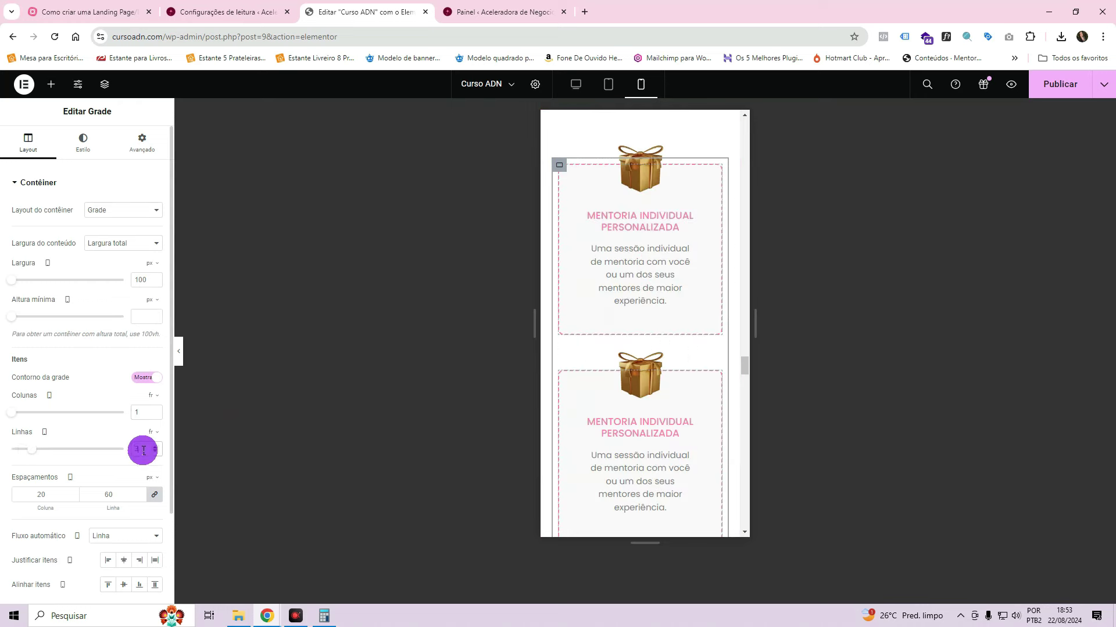
scroll(680, 304, down, 5)
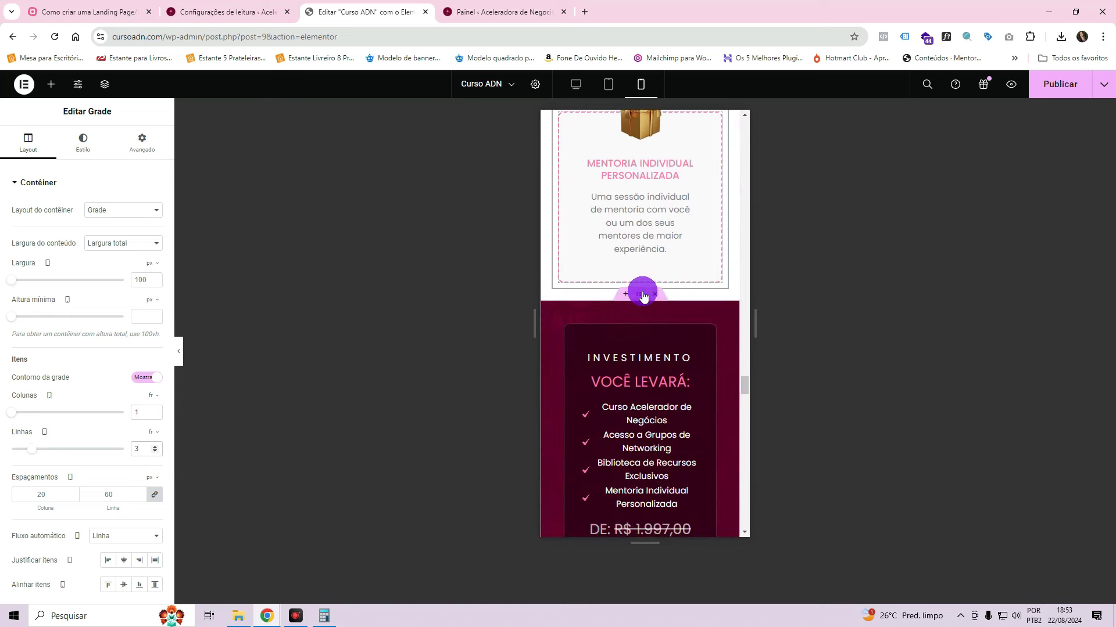
click(642, 295)
click(141, 142)
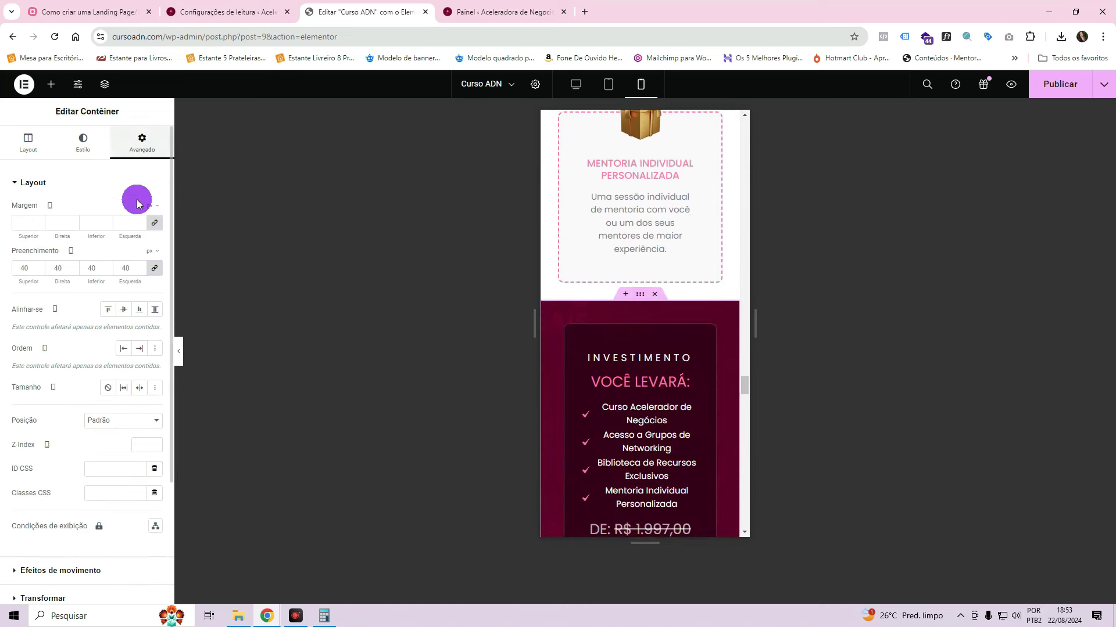
Step: Set the Investimento section padding to 20, with top and bottom at 40
text(20)
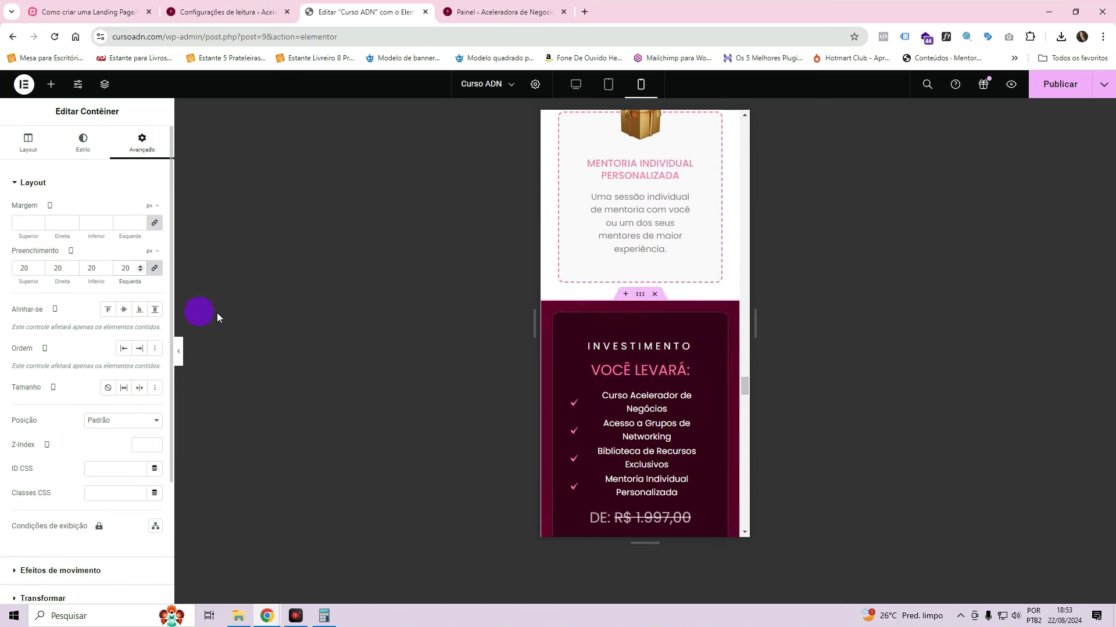
scroll(587, 326, down, 1)
click(24, 267)
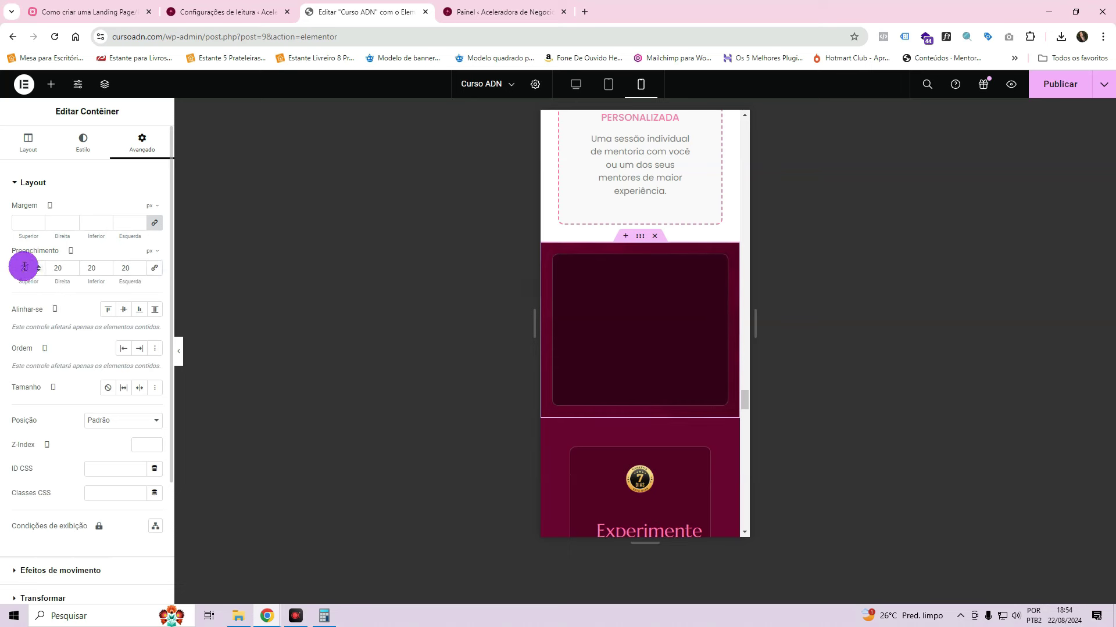
text(40)
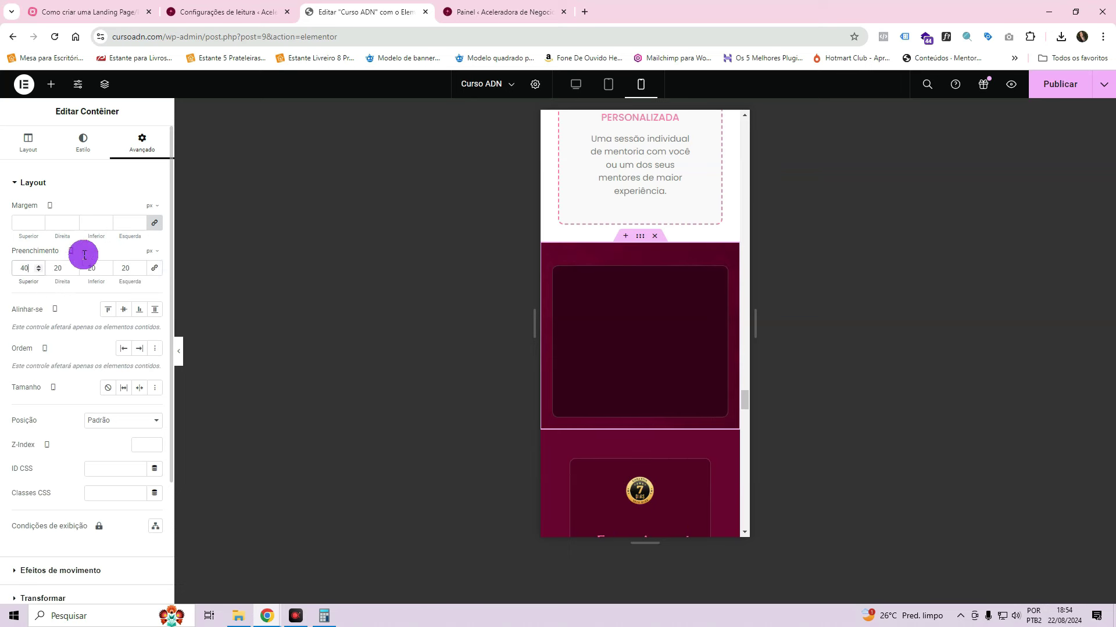
text(40)
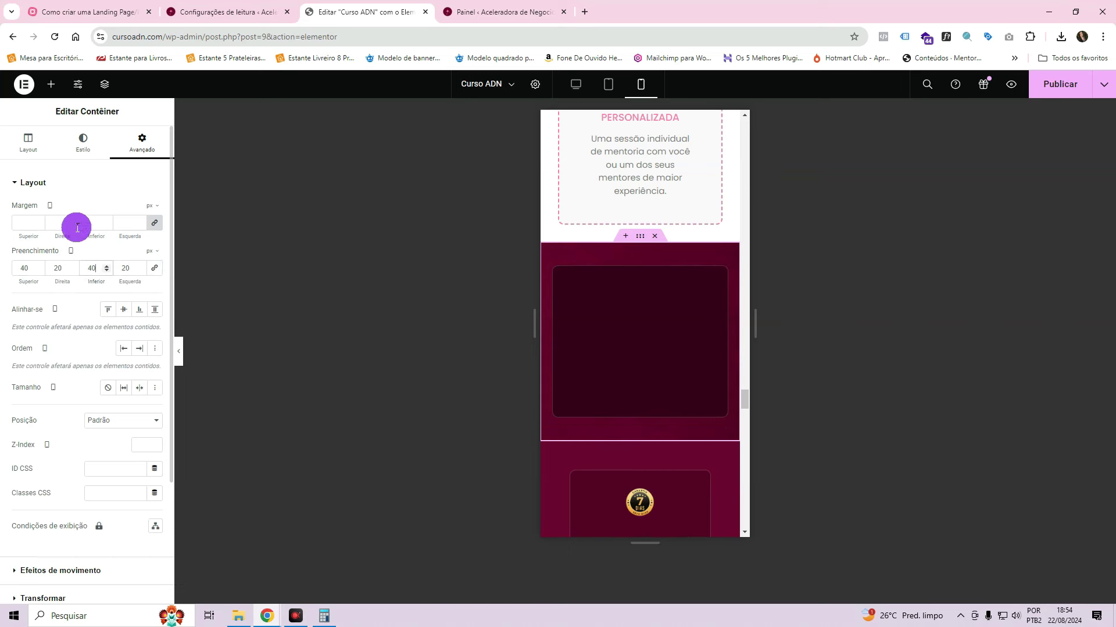
Step: Use the dark 2-1.png image as the Investimento background and publish the page
click(81, 144)
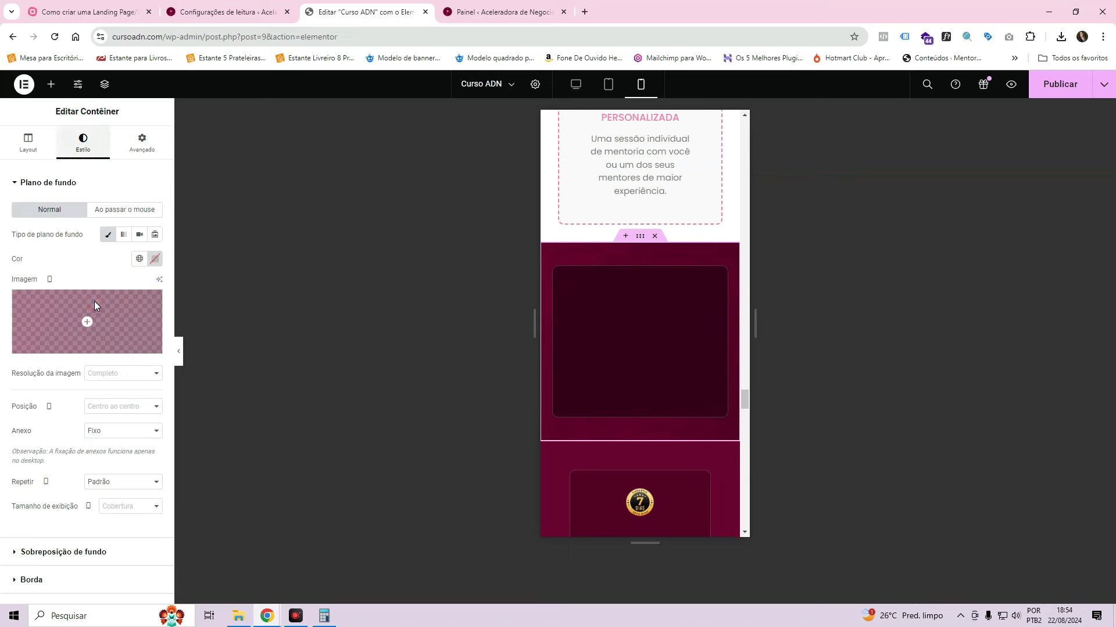
click(94, 301)
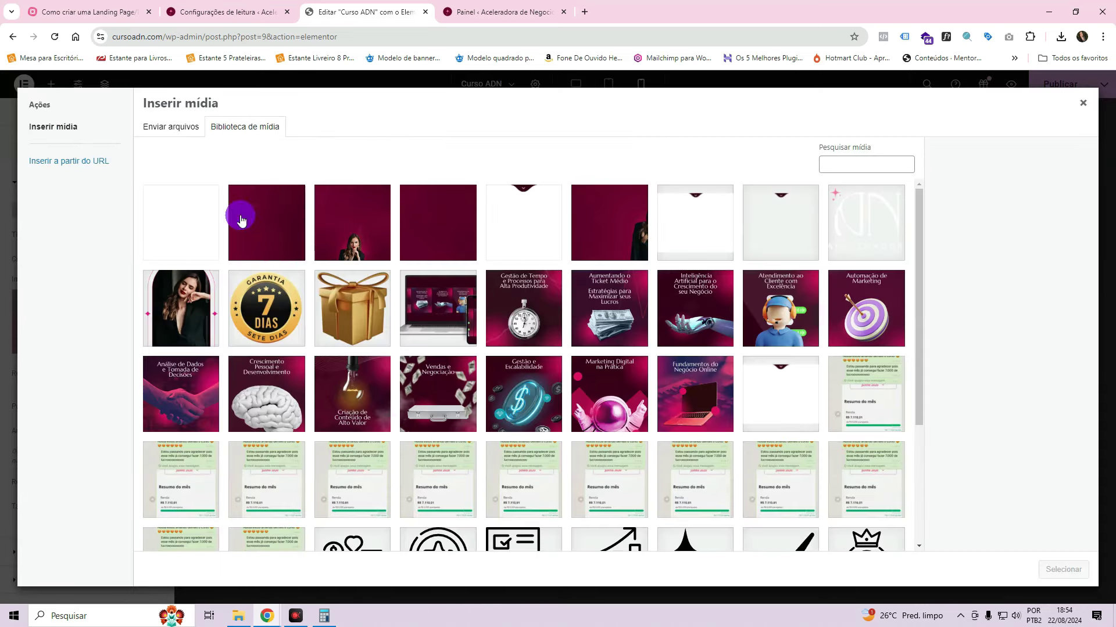
click(239, 215)
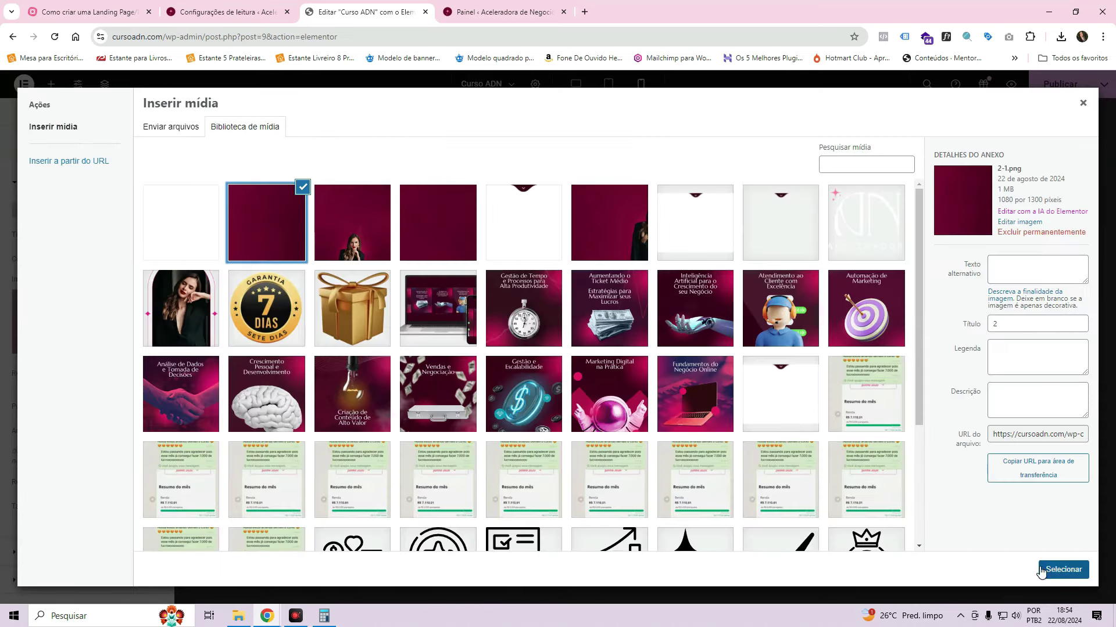
click(1063, 569)
click(1067, 85)
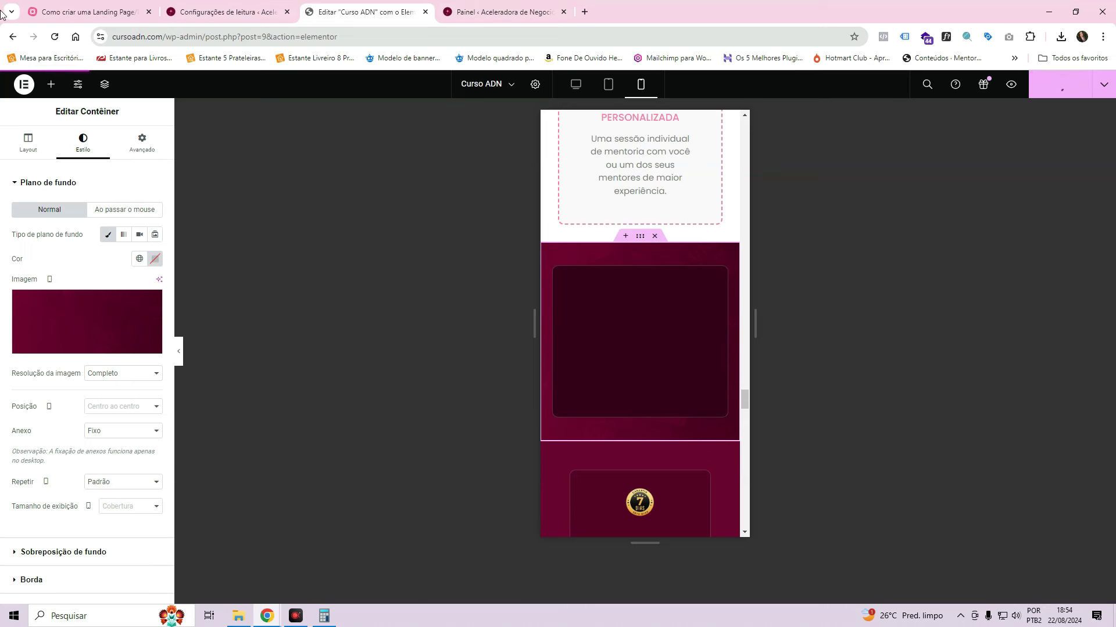
click(53, 38)
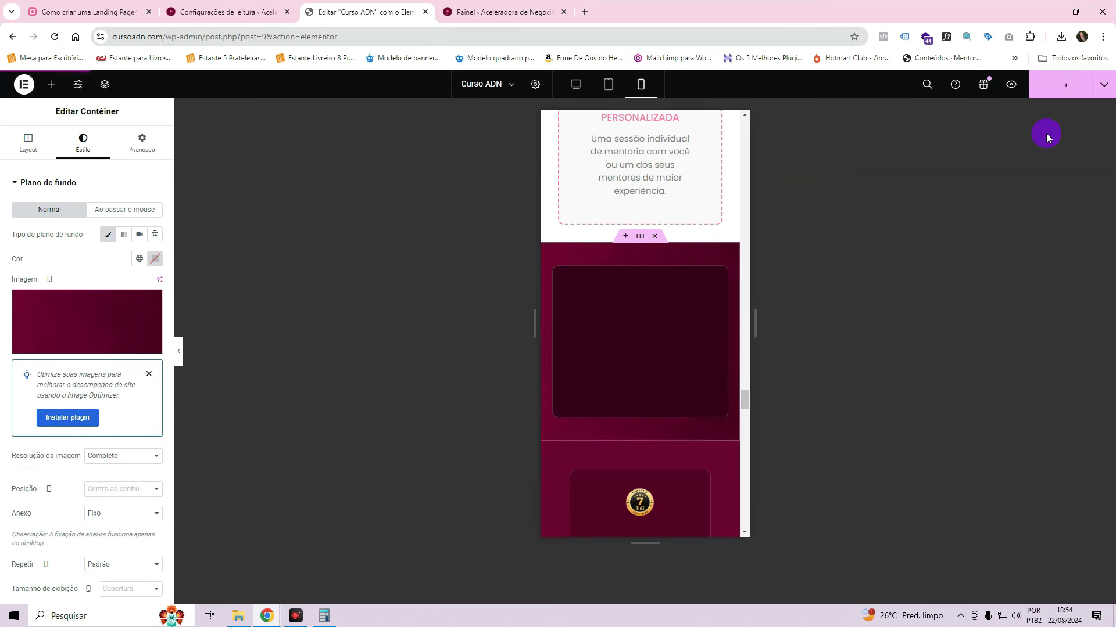
click(1068, 93)
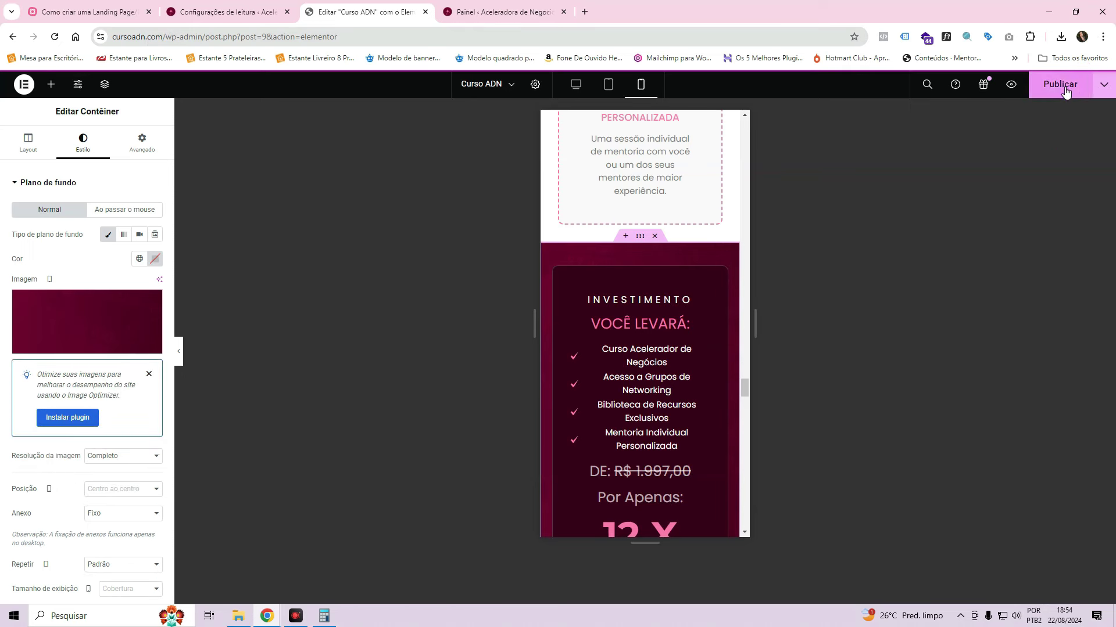
click(1065, 91)
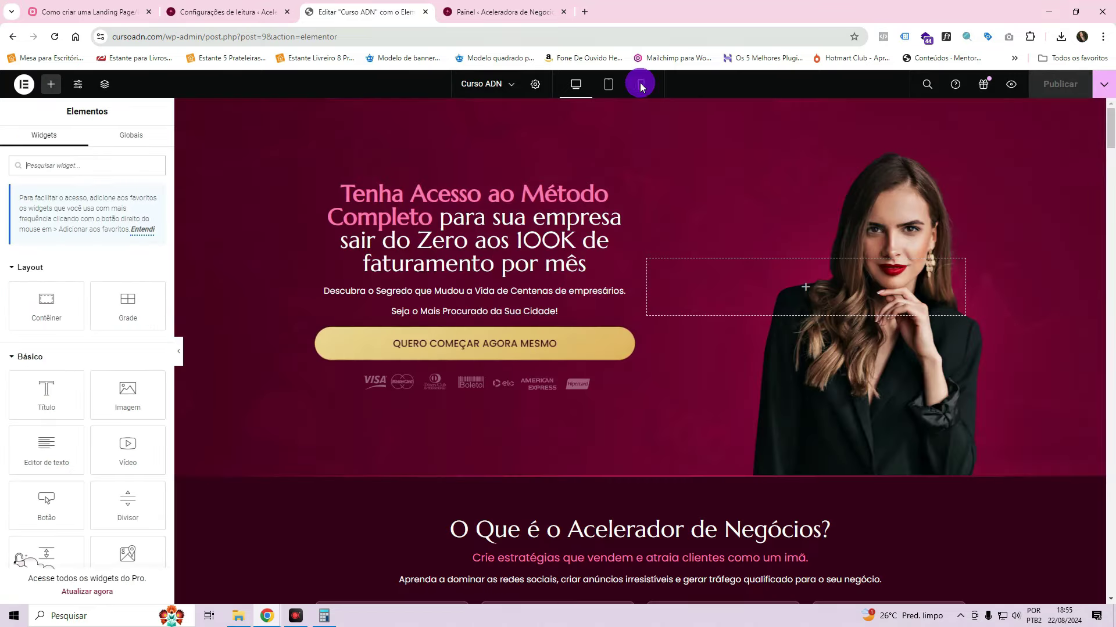
Step: Switch the preview to mobile and select the inner Investimento box
click(641, 84)
scroll(674, 219, down, 10)
scroll(674, 218, down, 15)
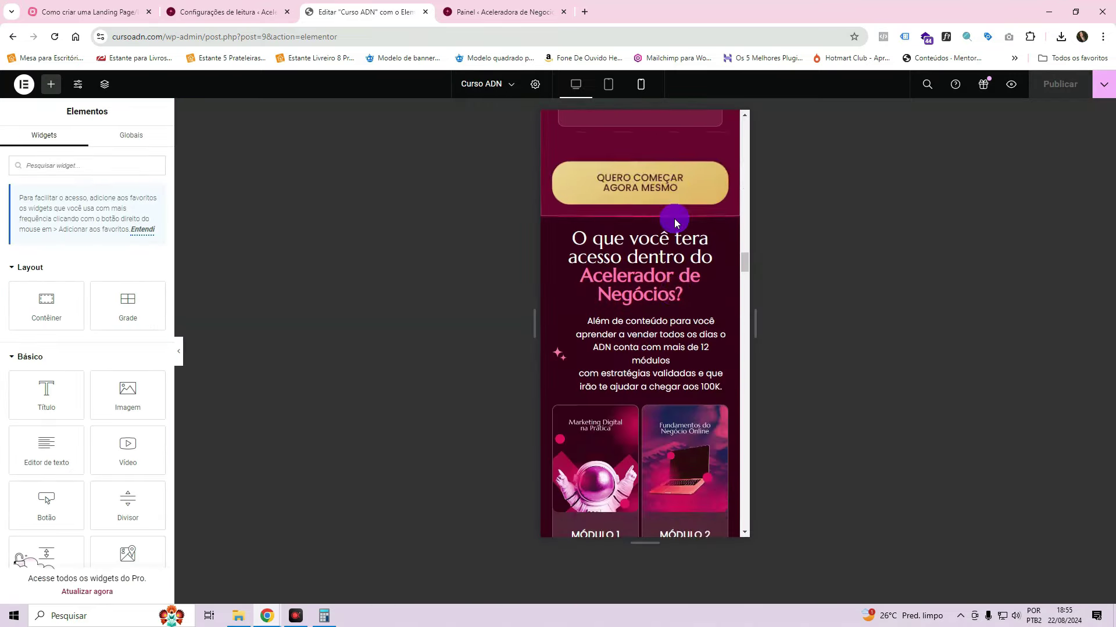
scroll(674, 219, down, 10)
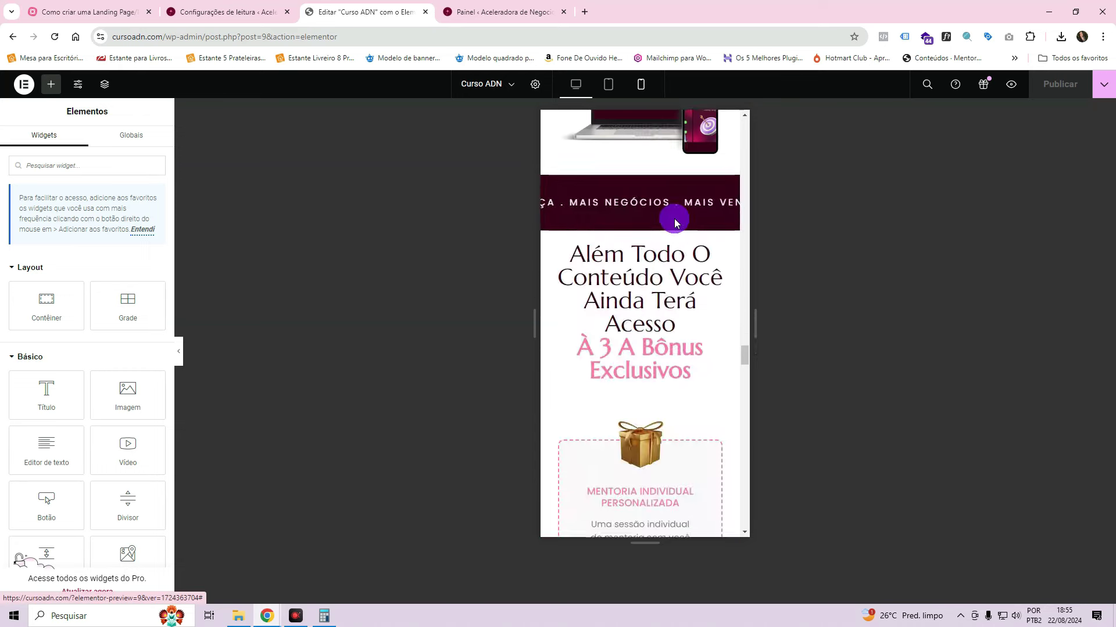
scroll(673, 219, up, 6)
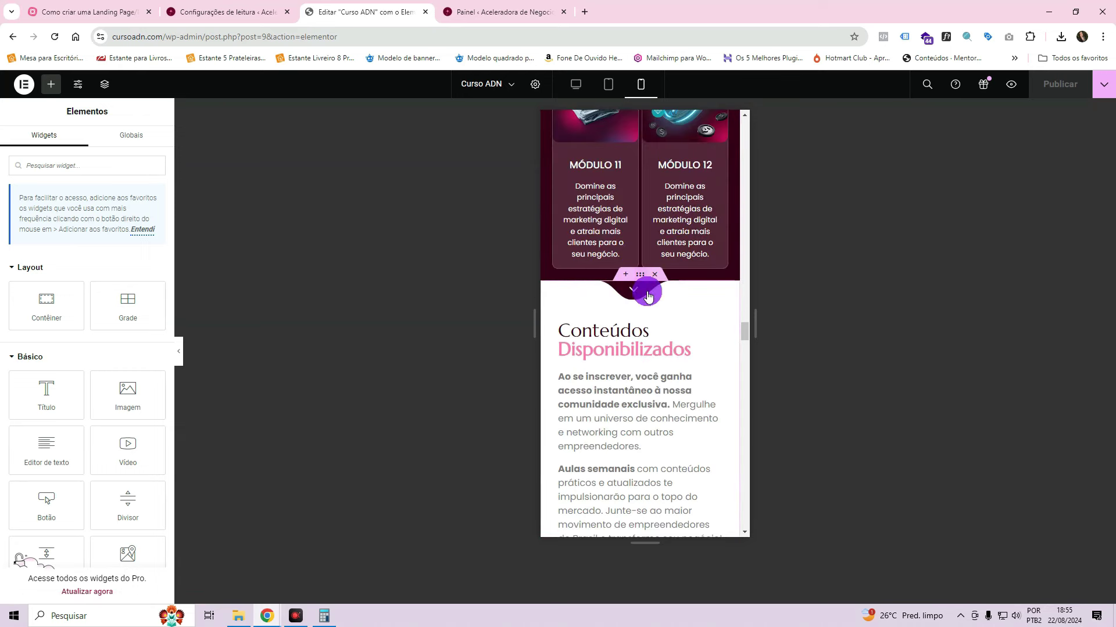
click(648, 295)
scroll(639, 293, down, 5)
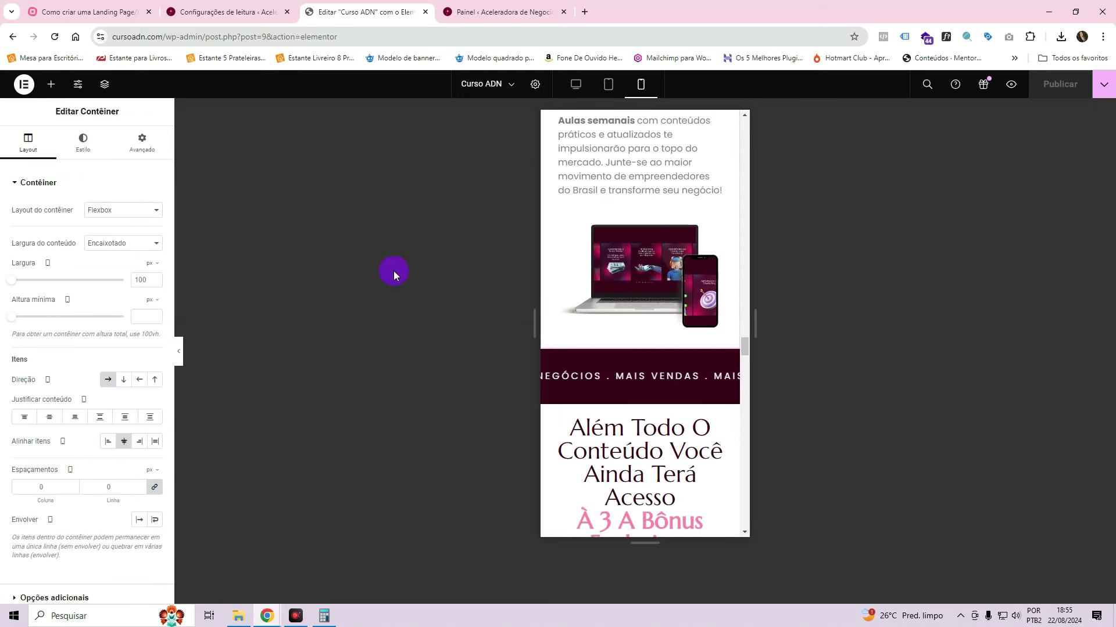
scroll(623, 364, down, 5)
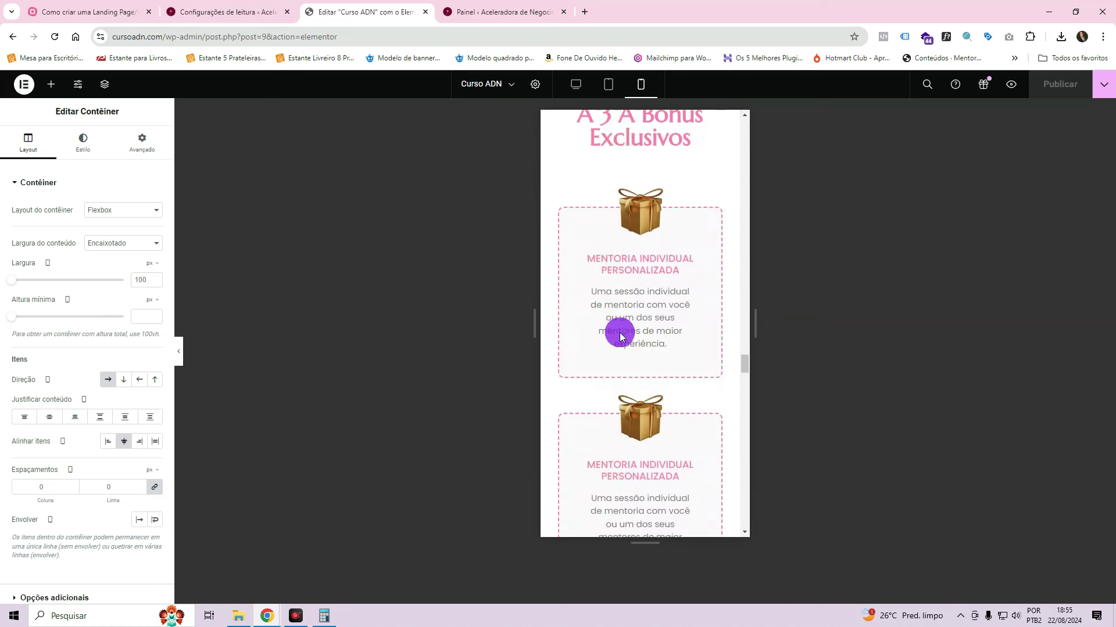
scroll(619, 332, up, 3)
scroll(619, 332, down, 10)
scroll(620, 336, up, 1)
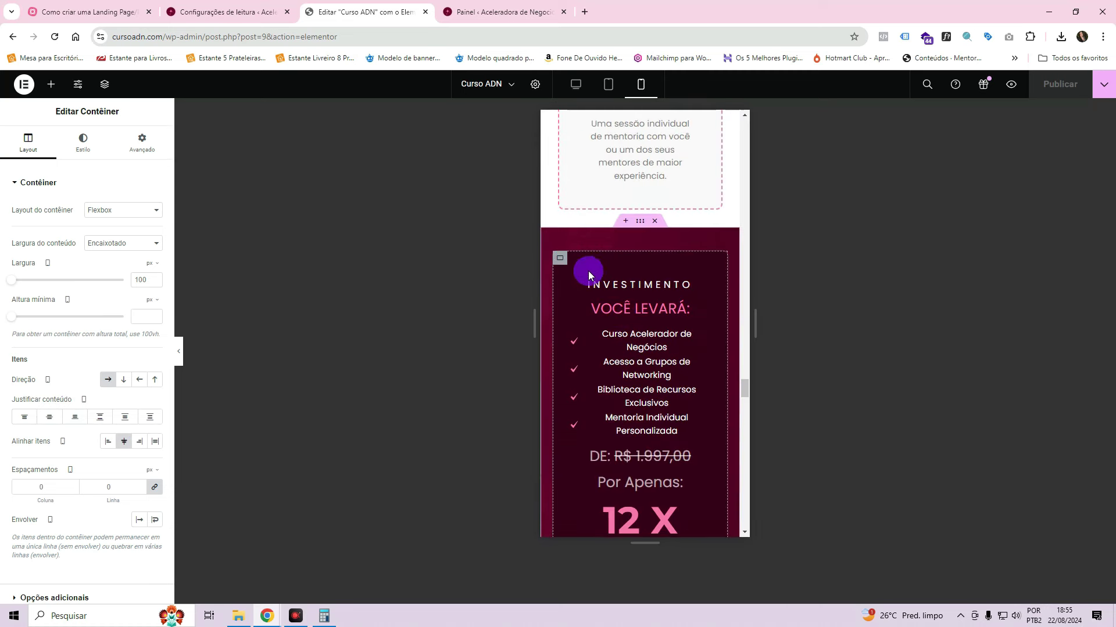
click(560, 258)
scroll(614, 314, down, 4)
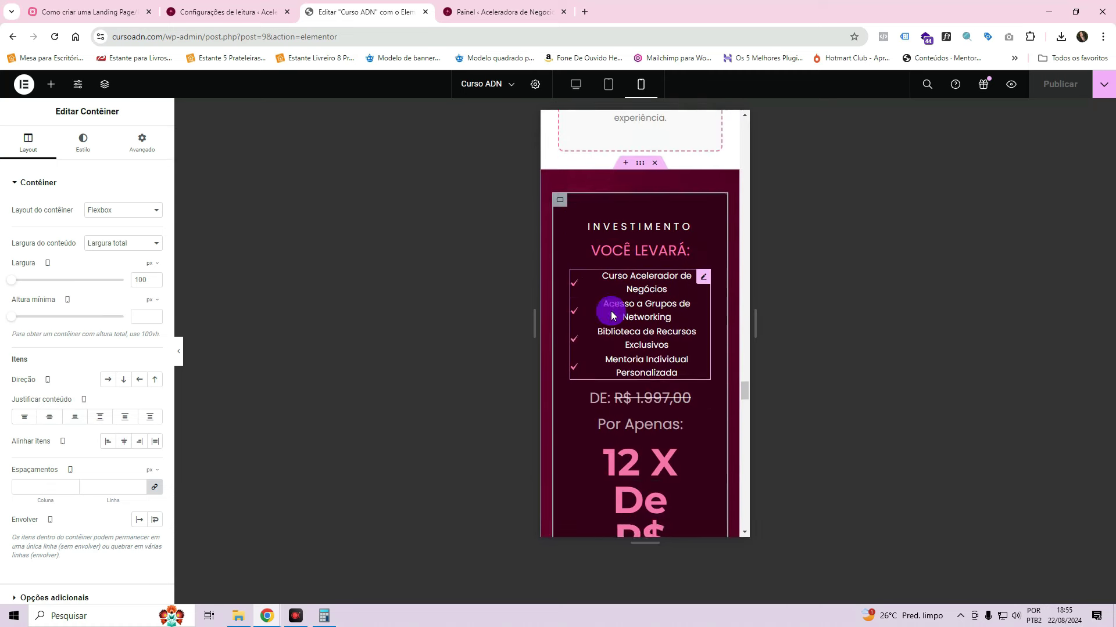
Step: Shrink the '12 X De R$ 157,00' price heading from 65 to 46
click(705, 272)
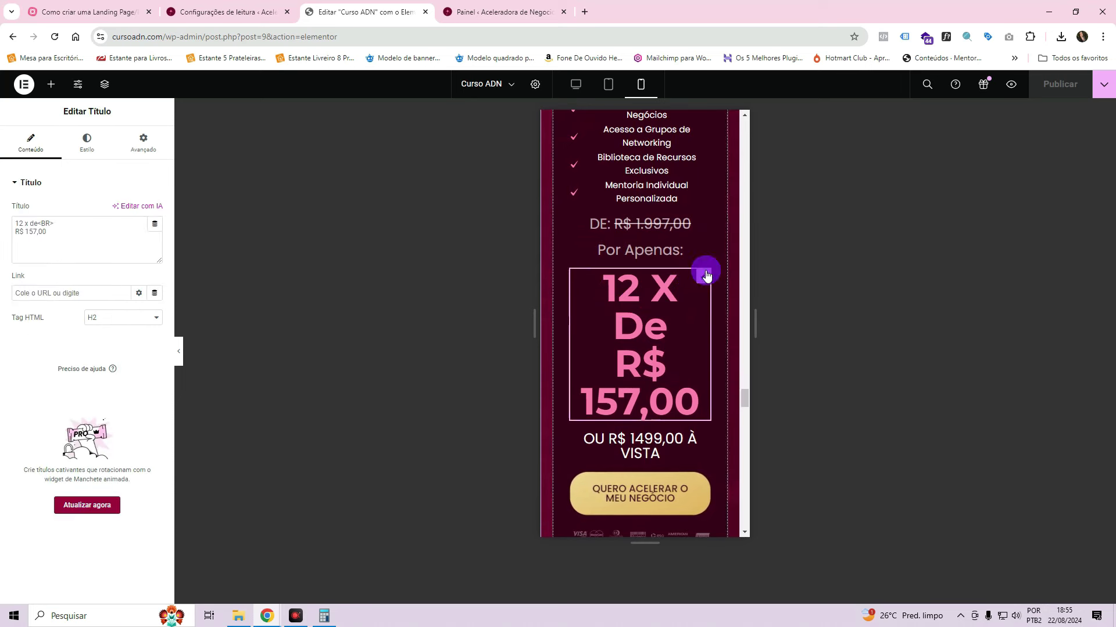
click(85, 144)
click(148, 241)
click(155, 259)
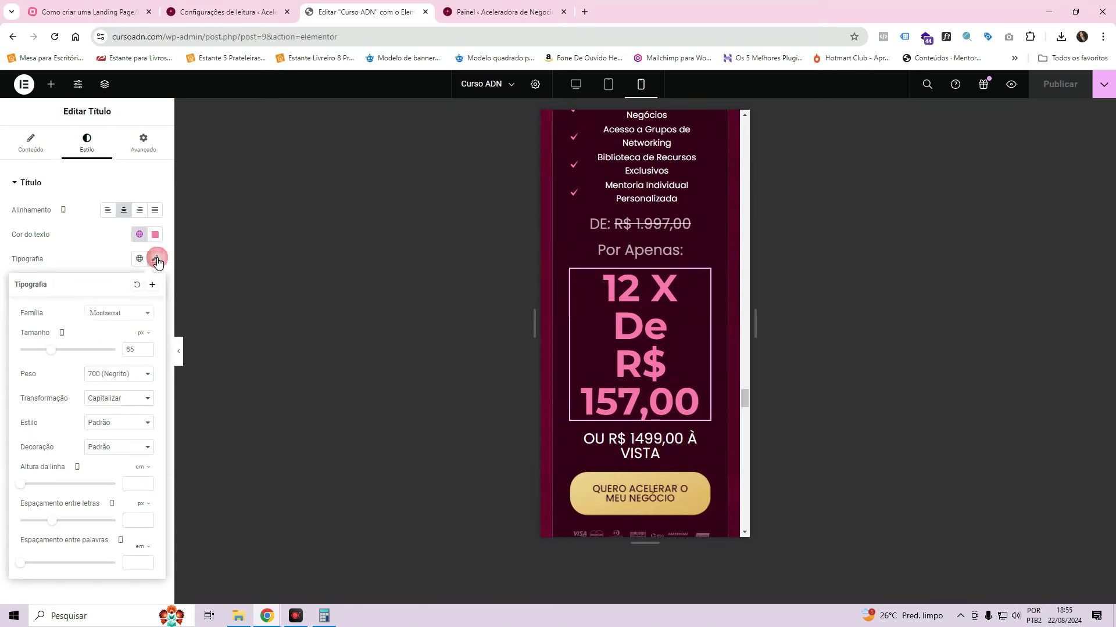
click(37, 353)
drag(50, 352, 41, 349)
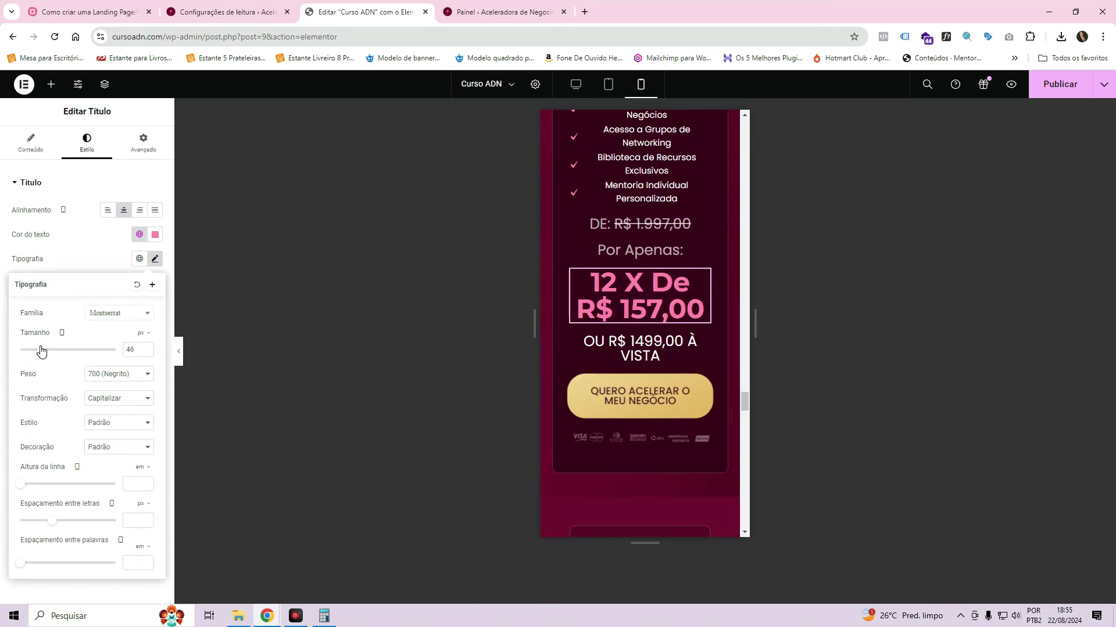
Step: Reduce the 'Ou R$ 1499,00 à vista' text size from 25 to 21
click(696, 335)
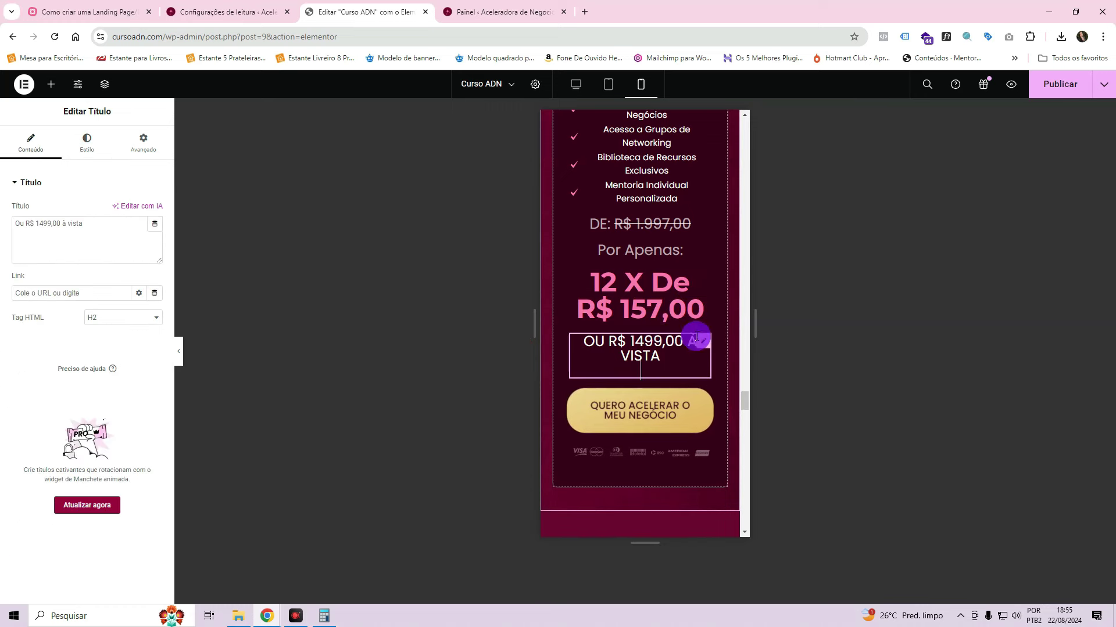
click(80, 147)
click(155, 259)
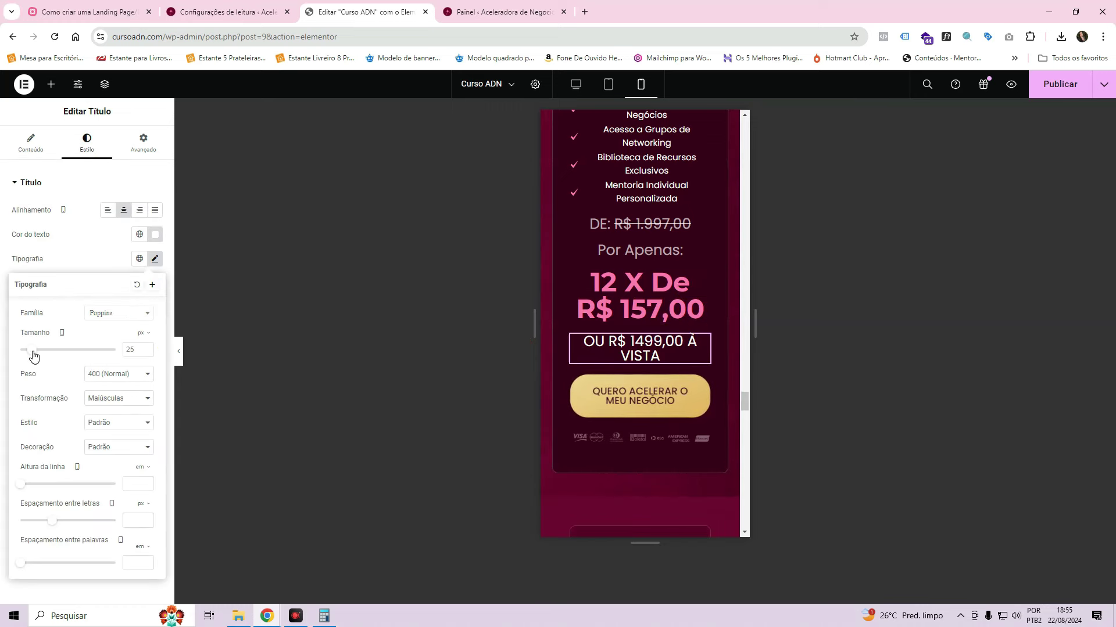
drag(32, 351, 29, 352)
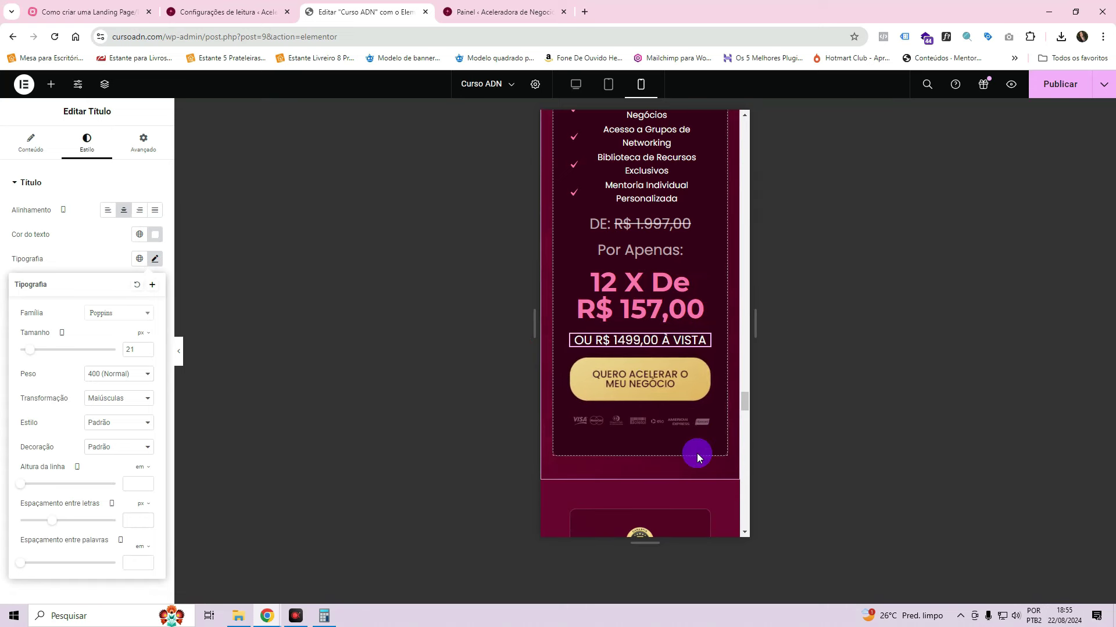
Step: Set the investment box container's padding to 20
scroll(696, 454, up, 3)
click(559, 200)
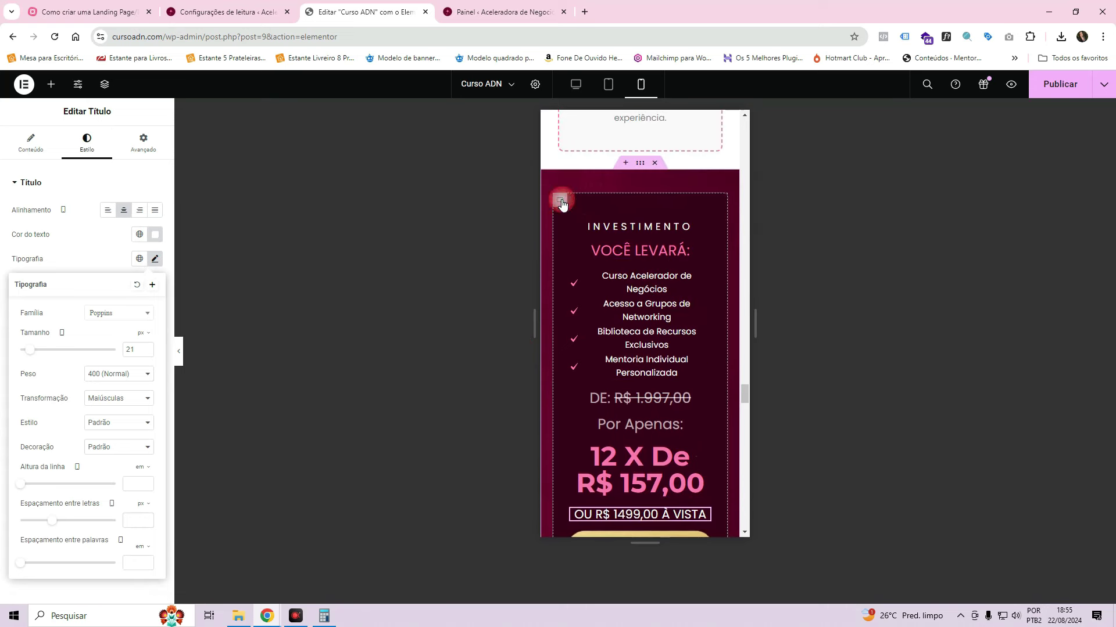
click(142, 142)
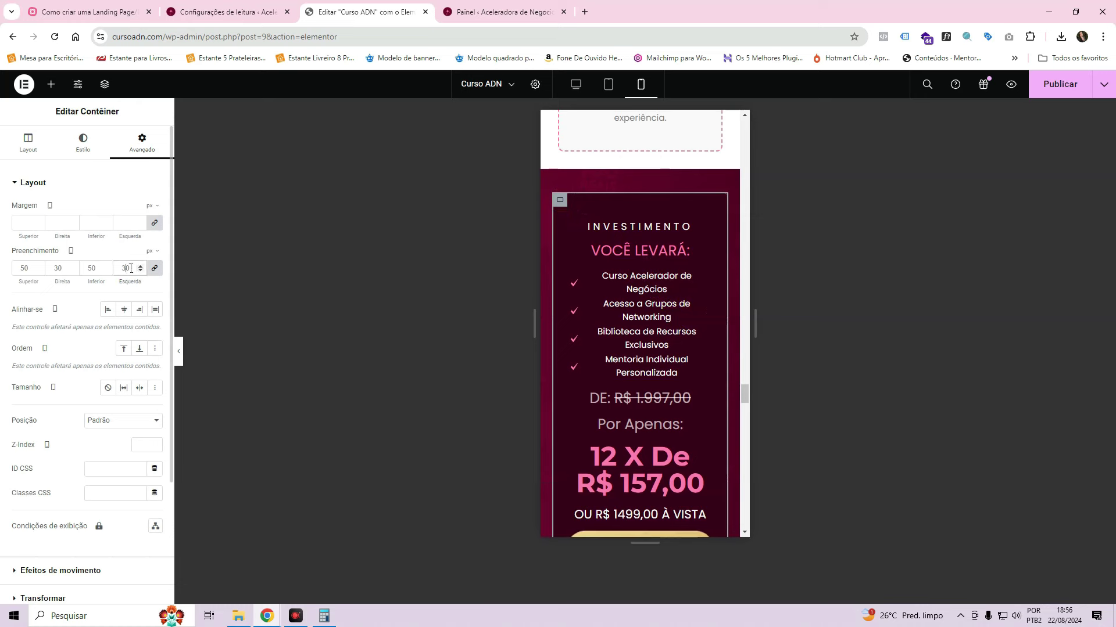
text(20)
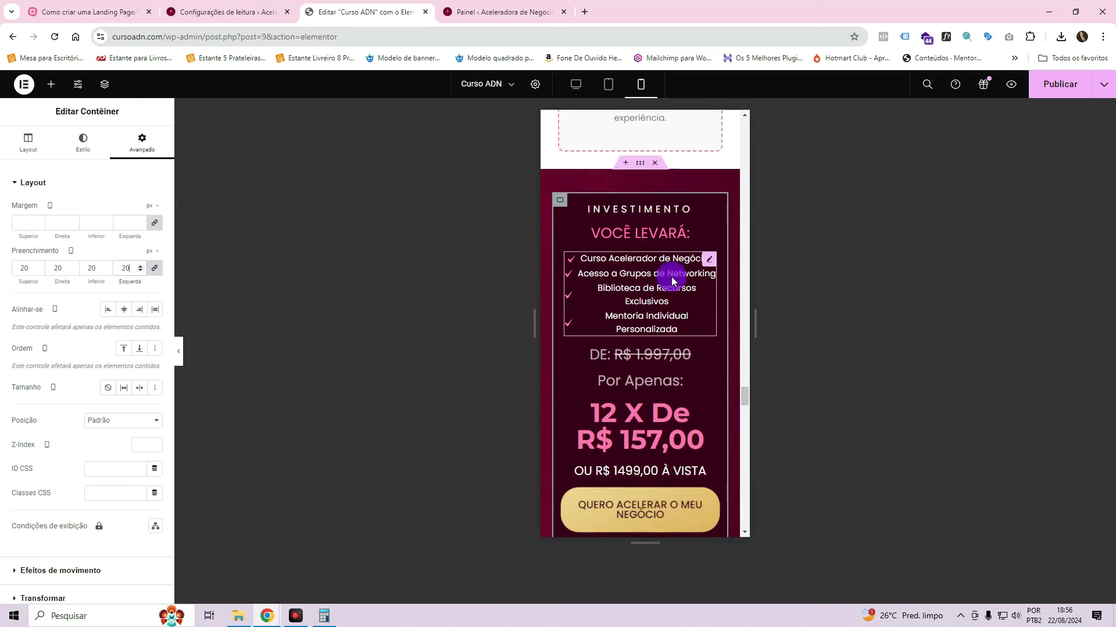
scroll(705, 291, down, 8)
Step: Set padding 20 on the guarantee section's outer container and the 7 Dias image box
click(638, 184)
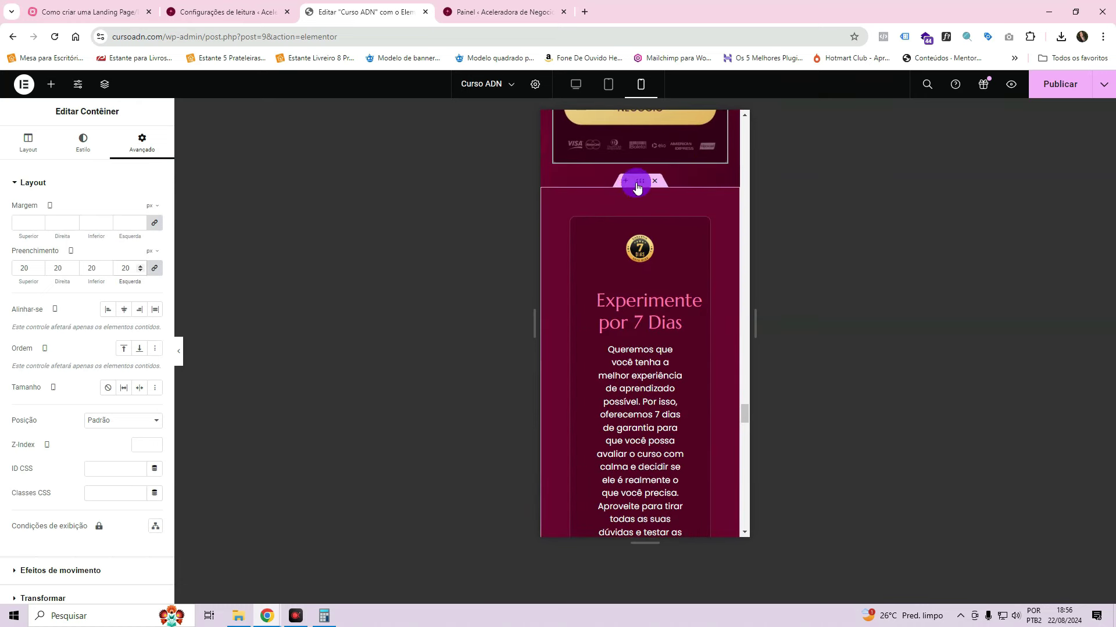
click(142, 142)
click(134, 227)
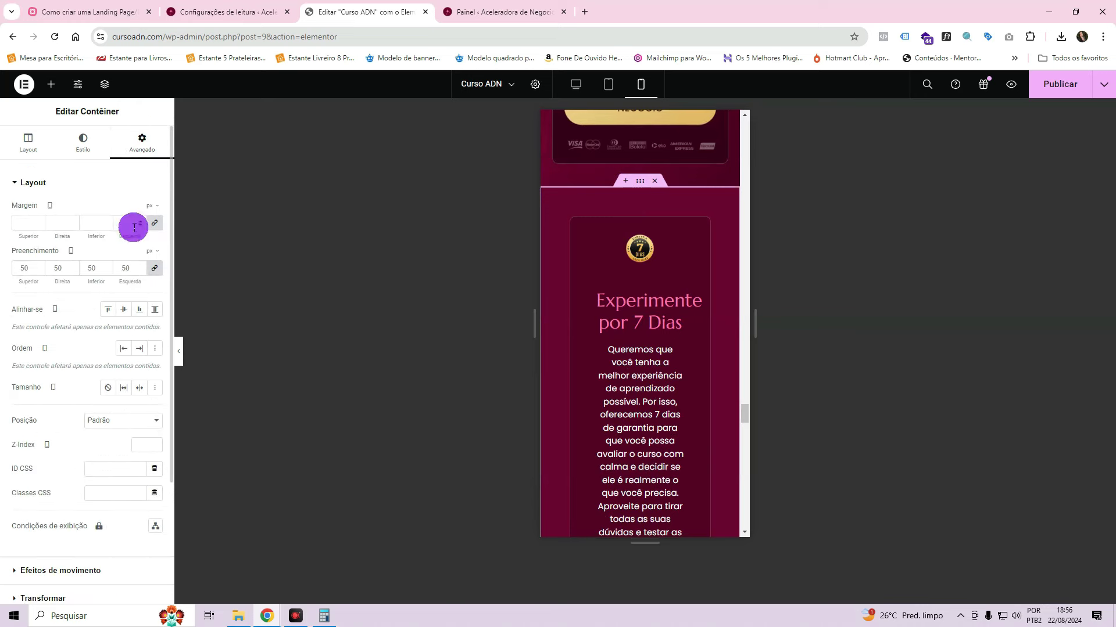
text(20)
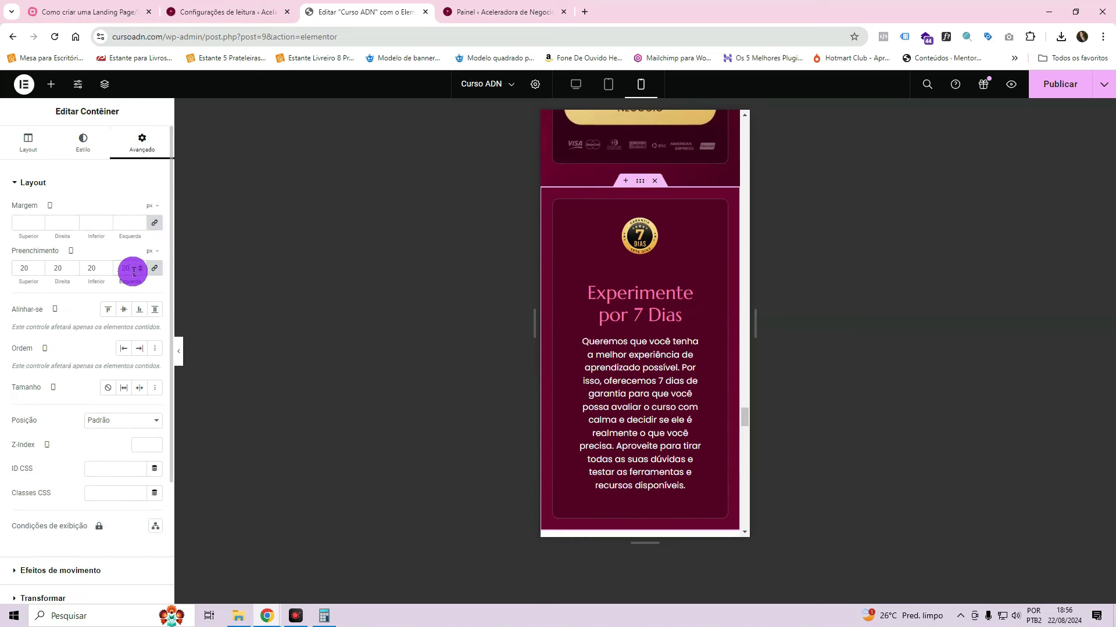
click(656, 234)
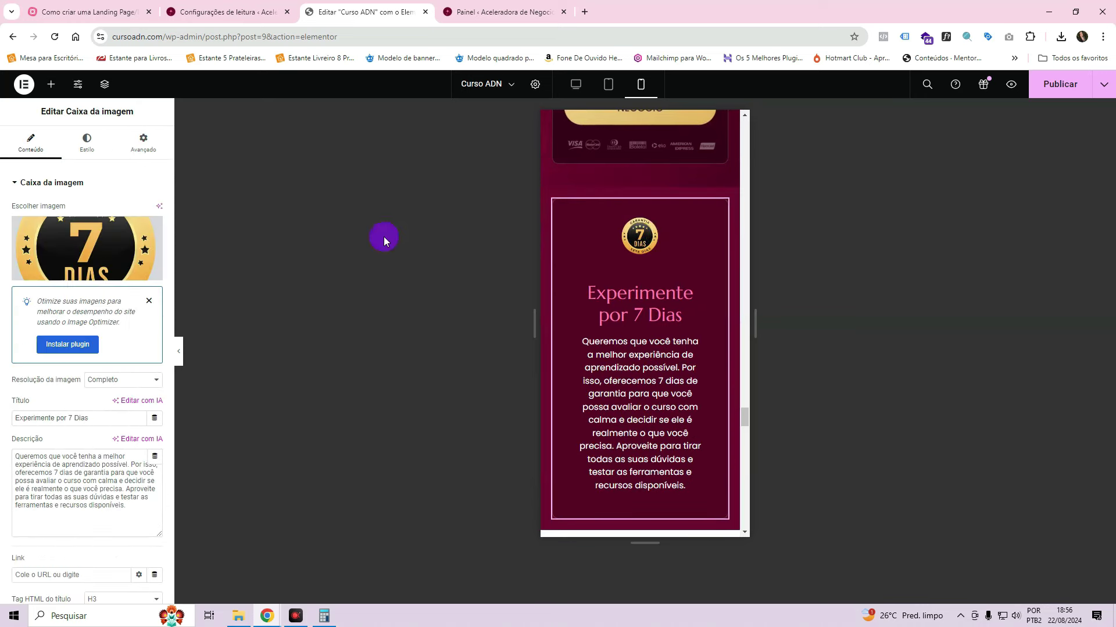
click(137, 138)
click(130, 219)
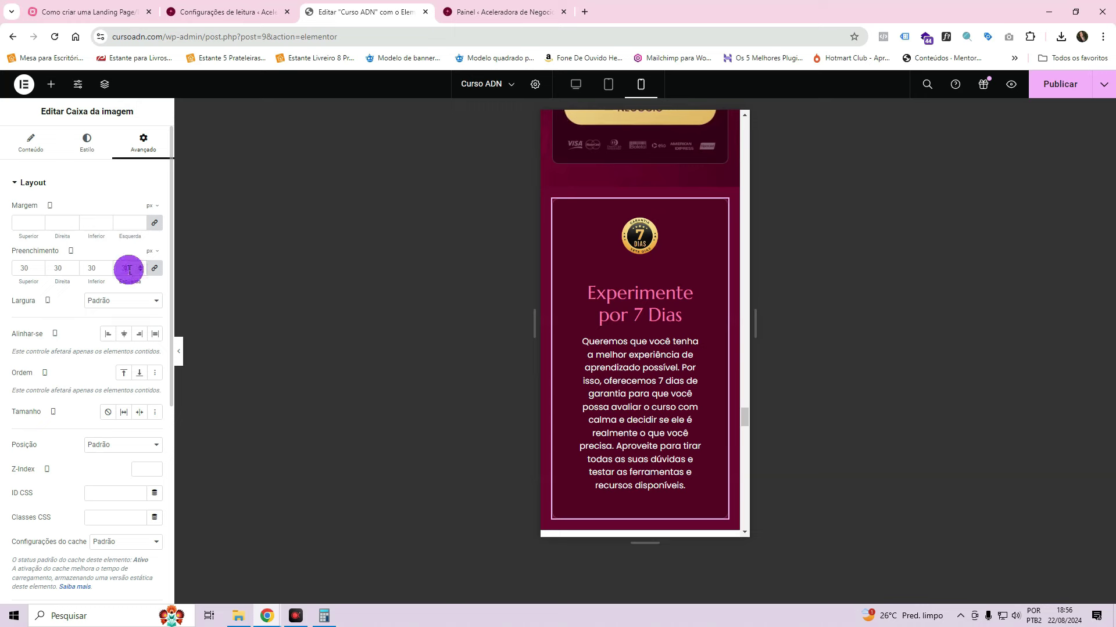
text(20)
Step: Enlarge the 7-day badge from 28% to 55% width and set its image spacing to 0
click(93, 143)
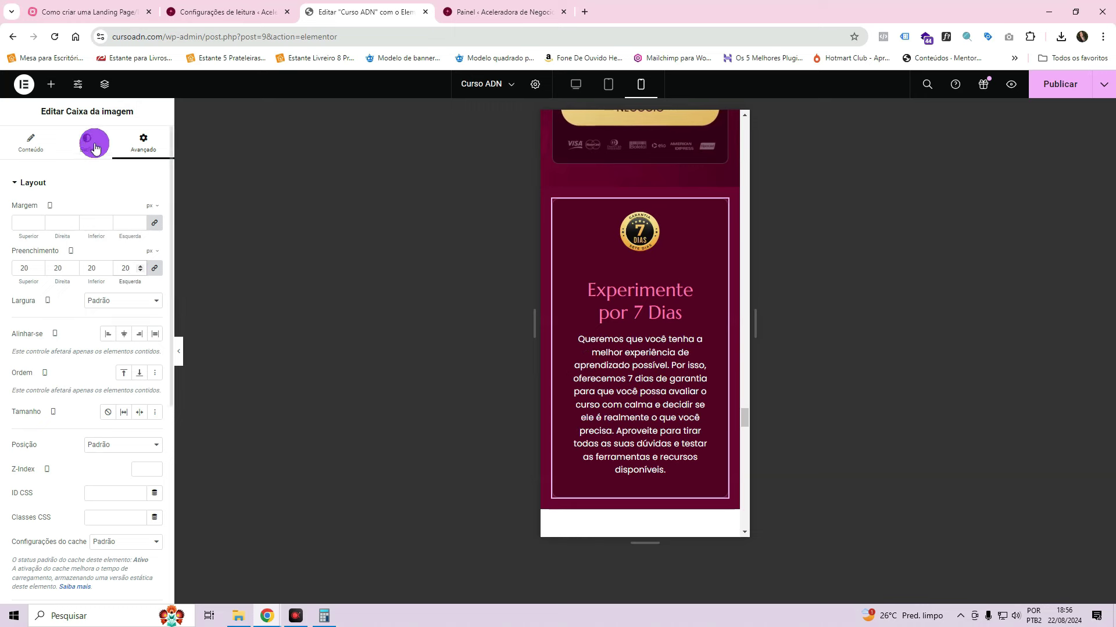
click(77, 358)
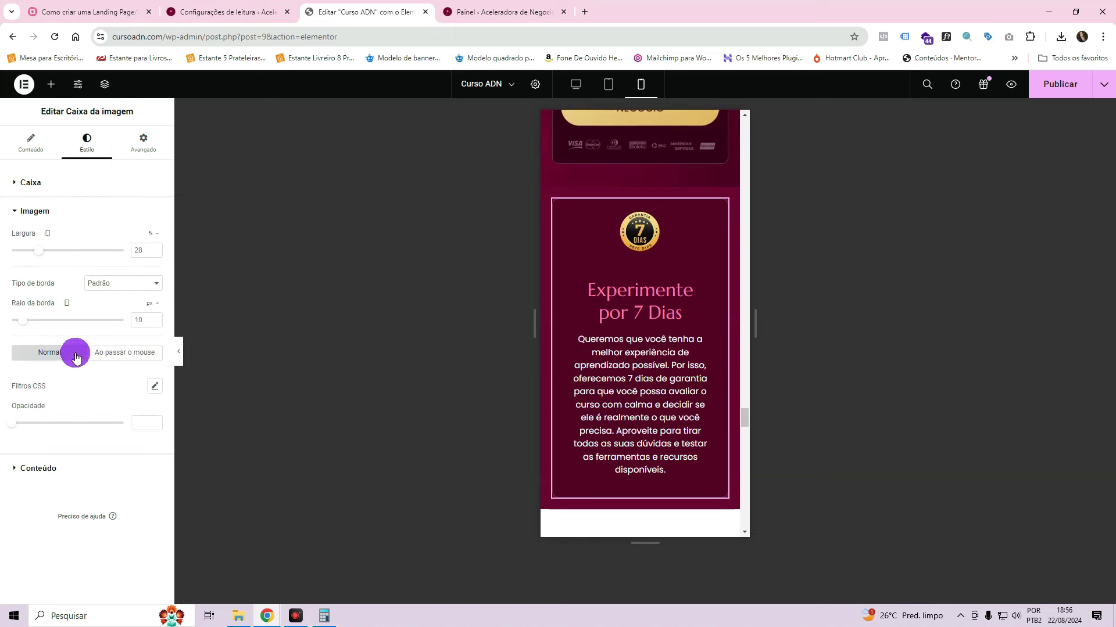
drag(50, 251, 70, 254)
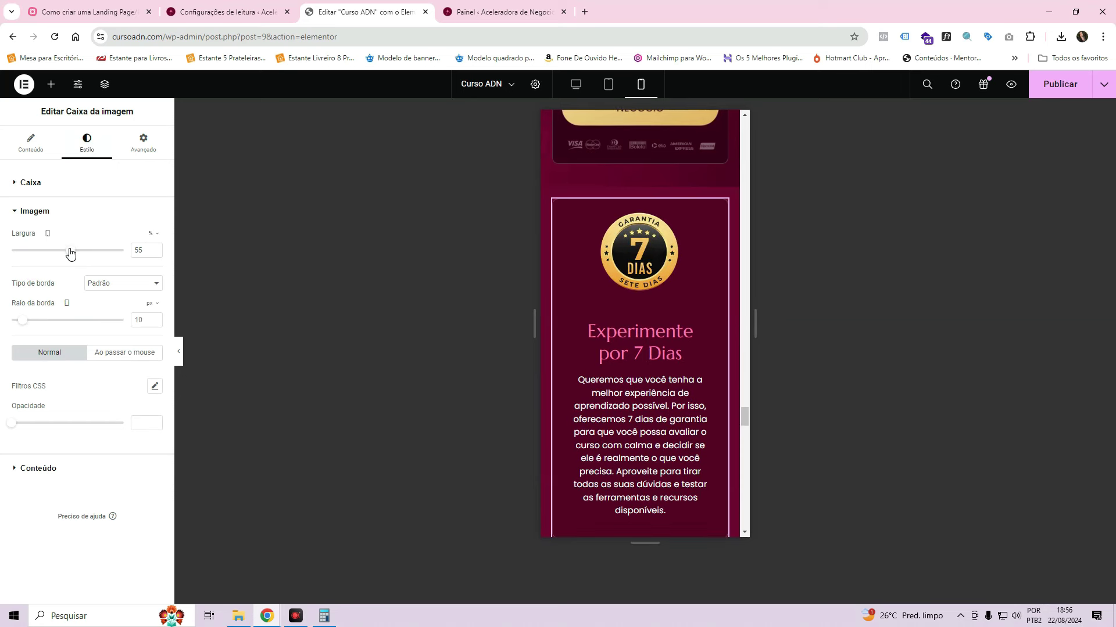
click(28, 459)
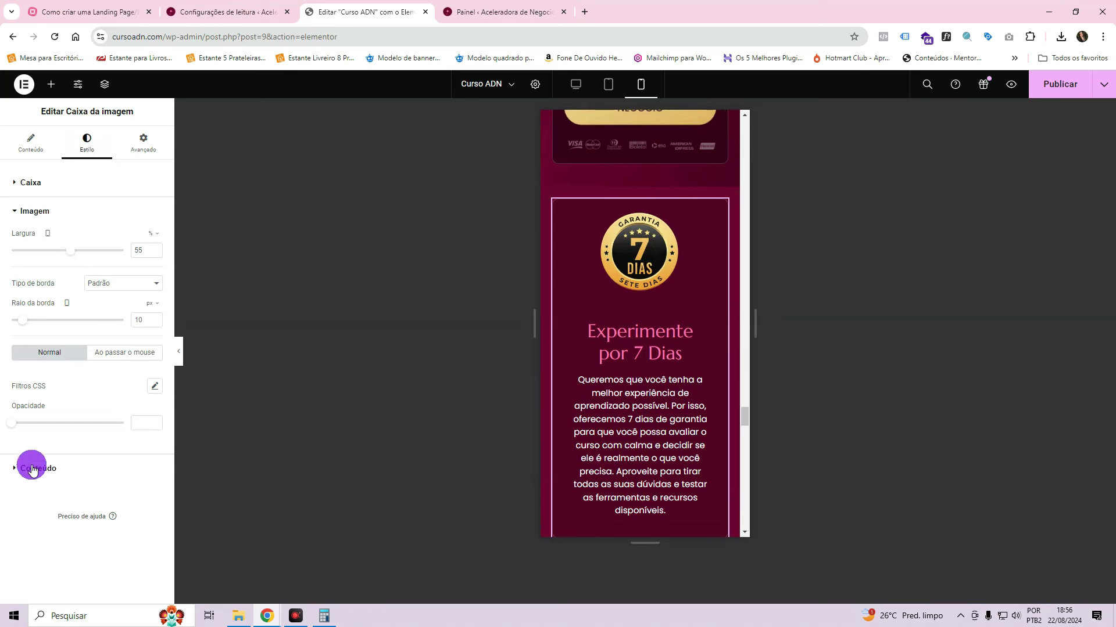
click(33, 469)
click(64, 178)
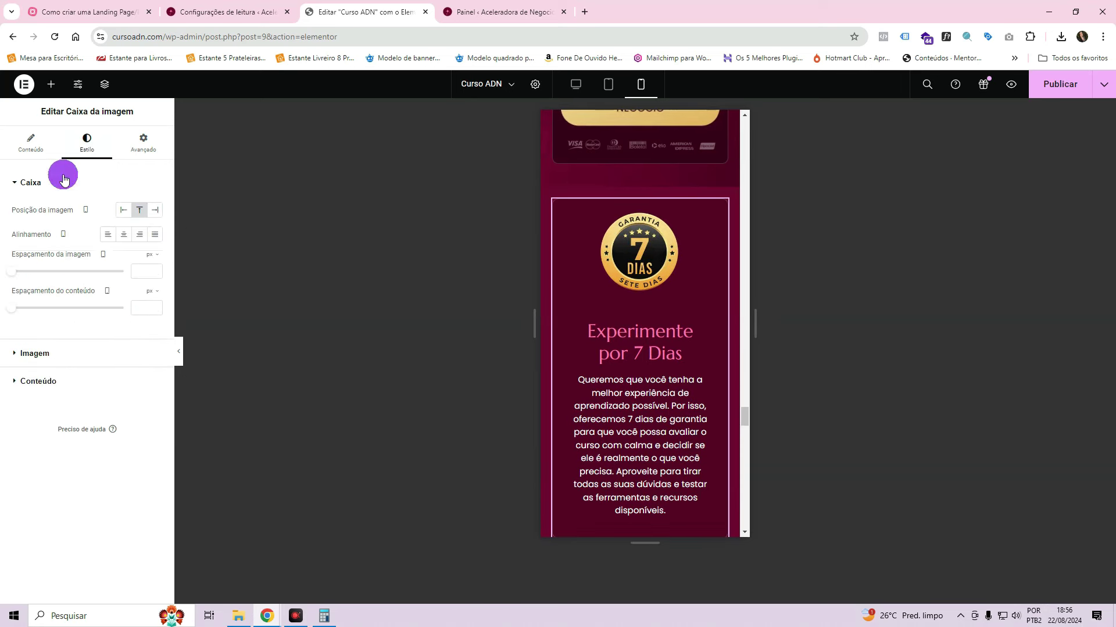
click(13, 272)
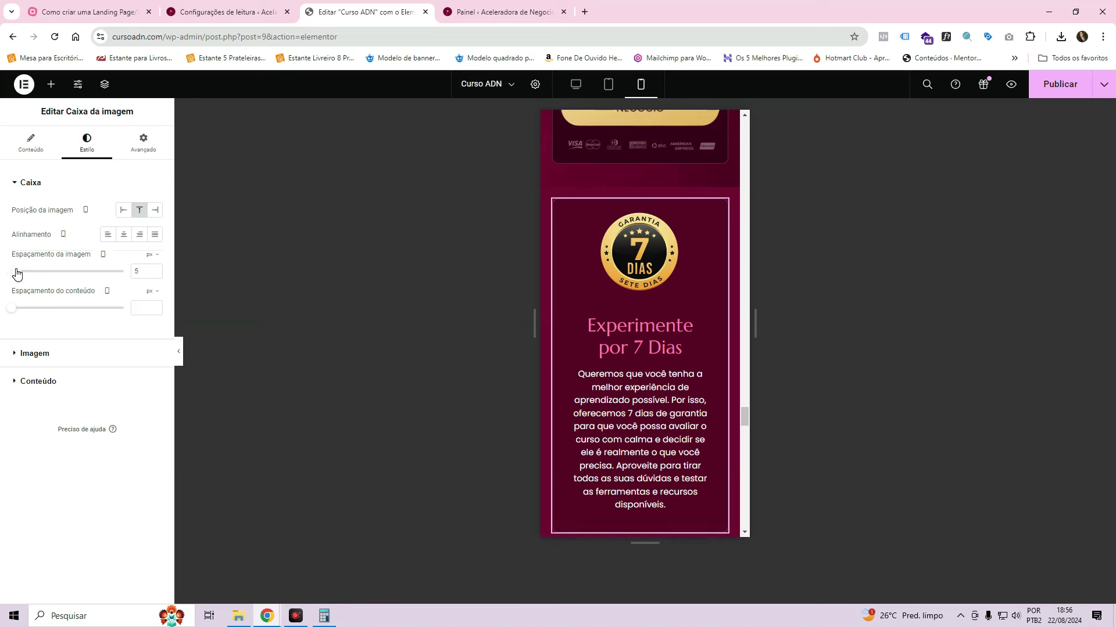
Step: Set the mentor section's padding to 20
scroll(605, 293, down, 5)
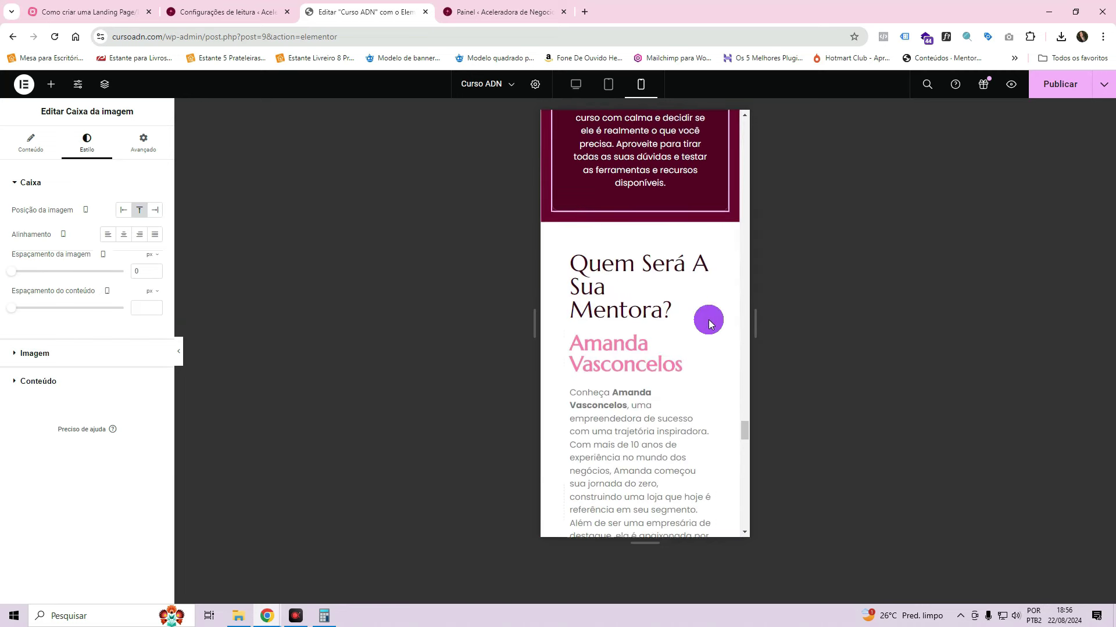
click(641, 187)
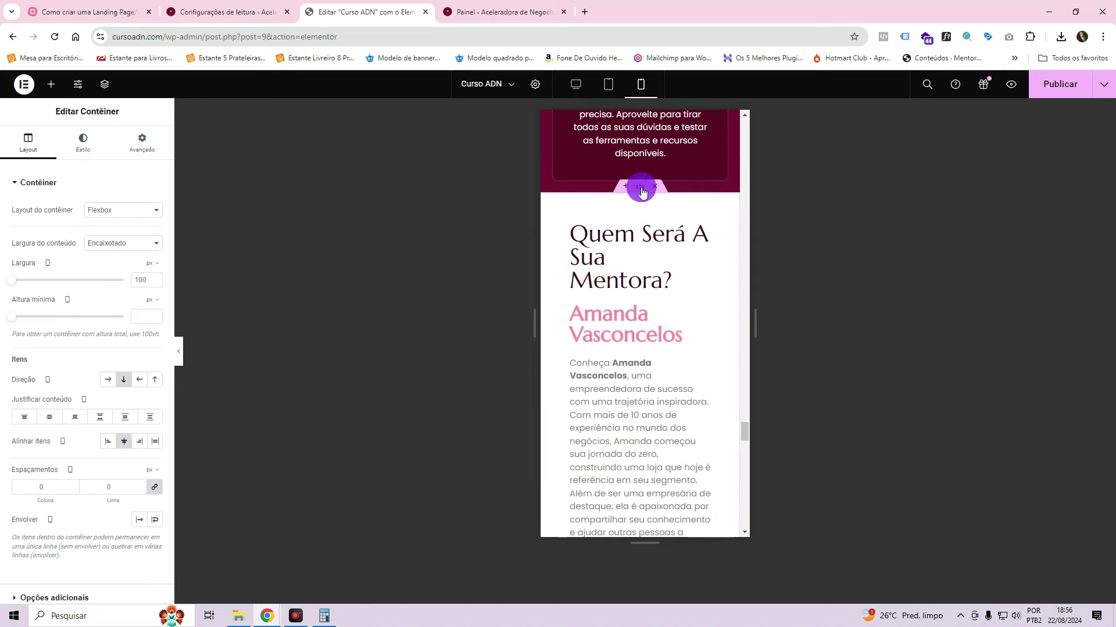
click(147, 143)
text(20)
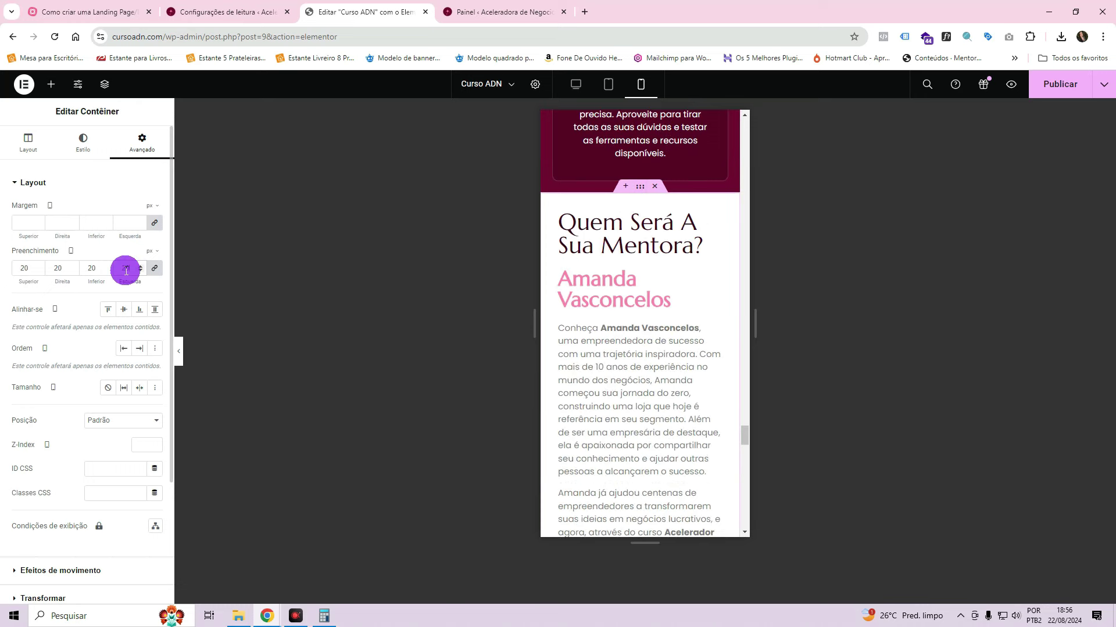
Step: Set the Perguntas Frequentes section's padding to 20
scroll(697, 273, down, 10)
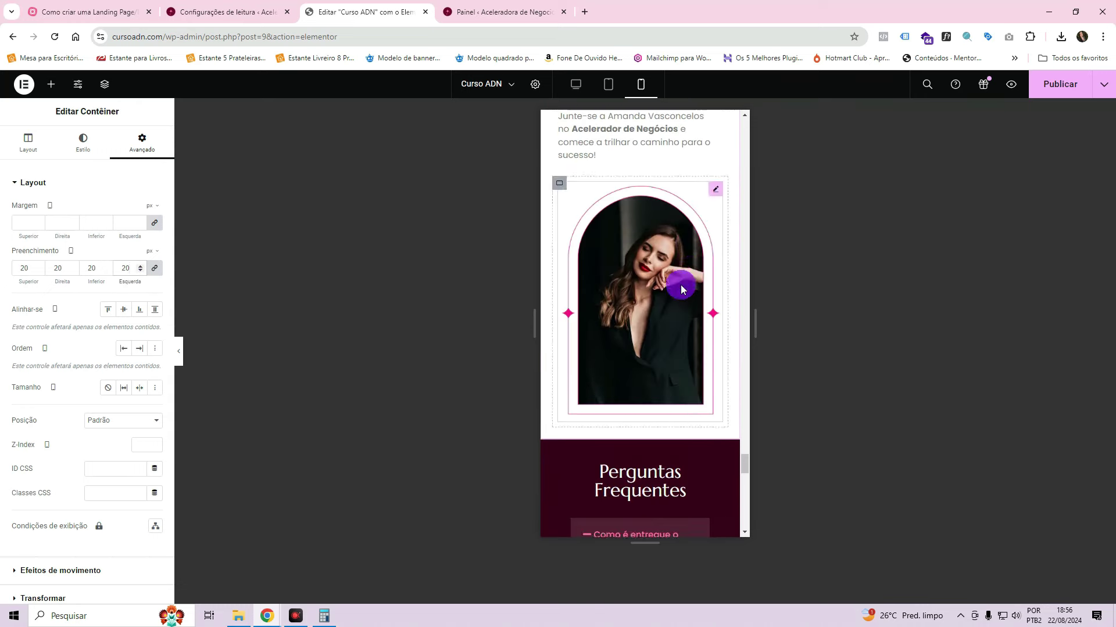
click(639, 202)
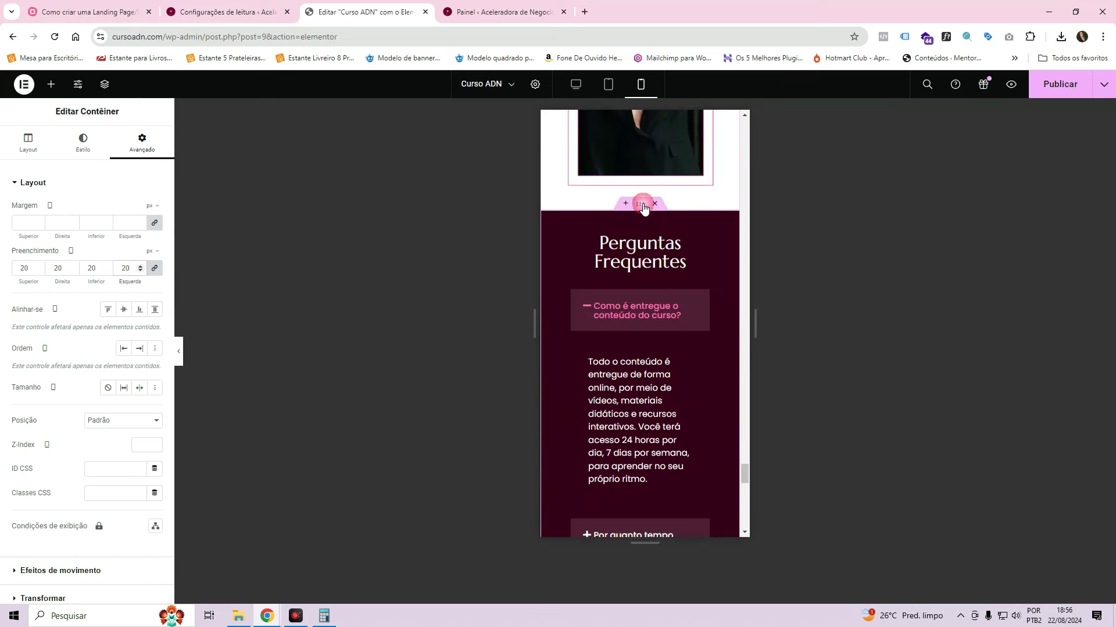
click(145, 158)
click(131, 267)
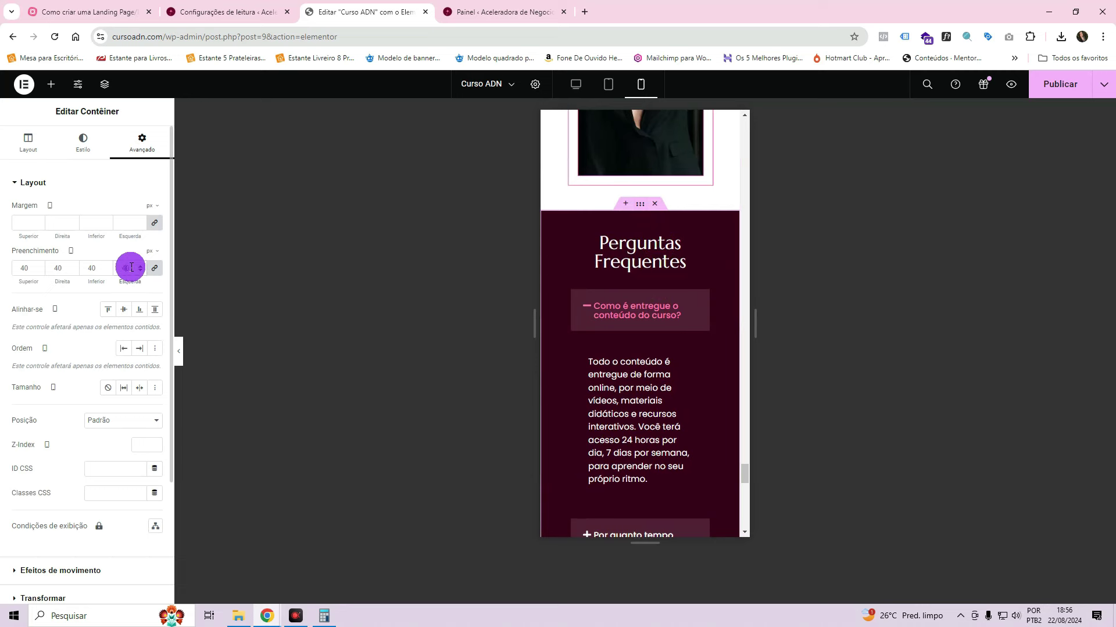
text(20)
Step: Set the footer section's padding to 20
scroll(686, 312, down, 10)
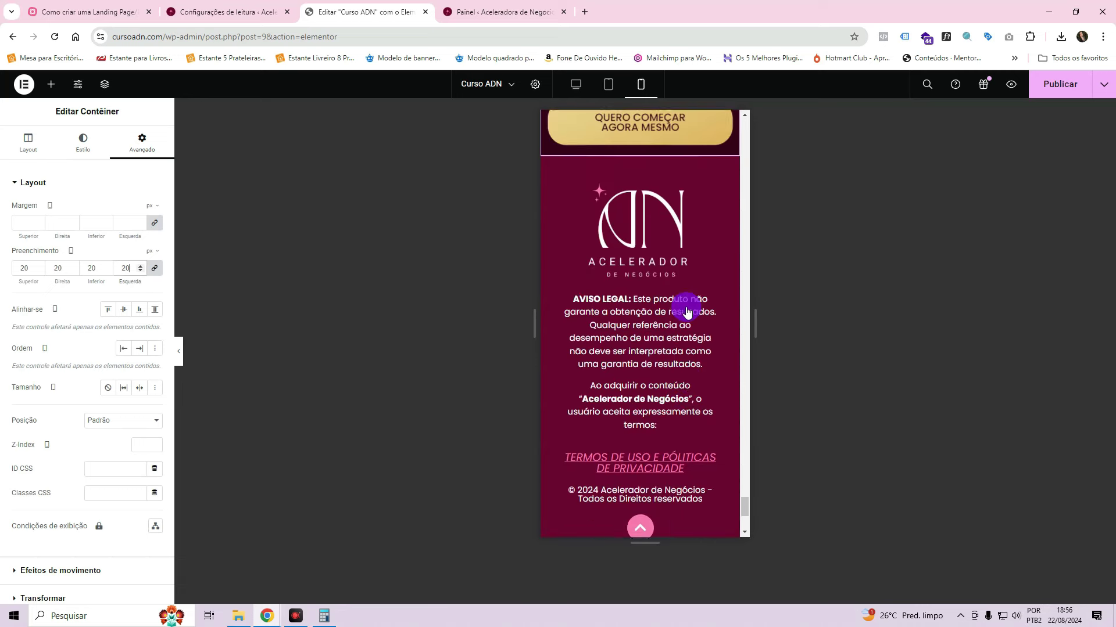
scroll(668, 309, up, 3)
click(640, 294)
click(125, 157)
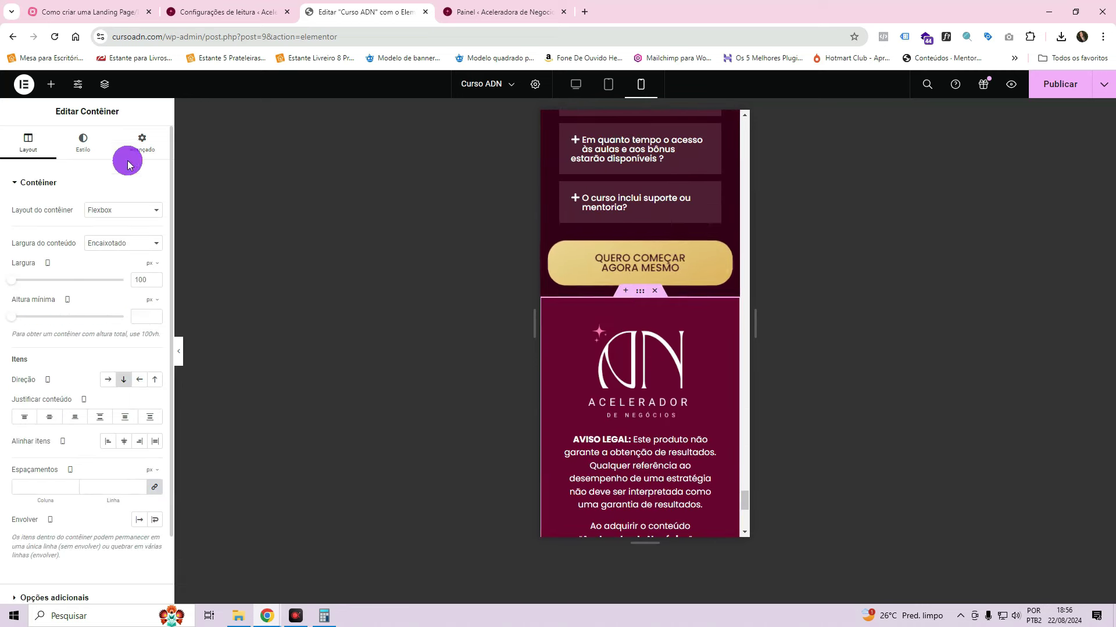
click(125, 267)
text(20)
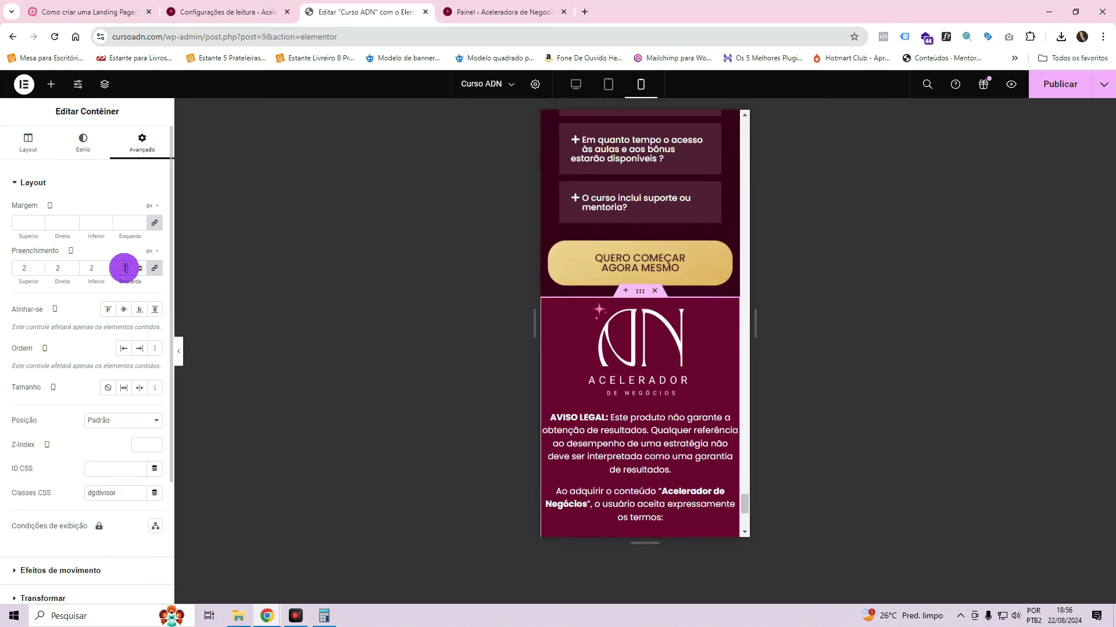
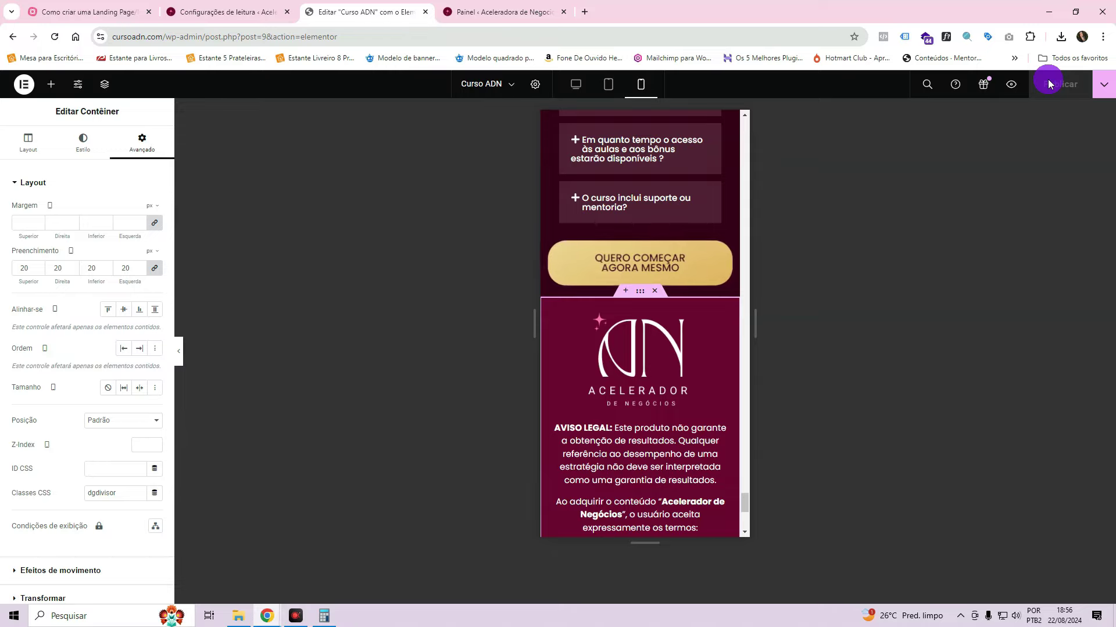
Step: Switch the canvas to desktop view and scroll from pricing back up to the hero
click(575, 87)
scroll(691, 222, up, 10)
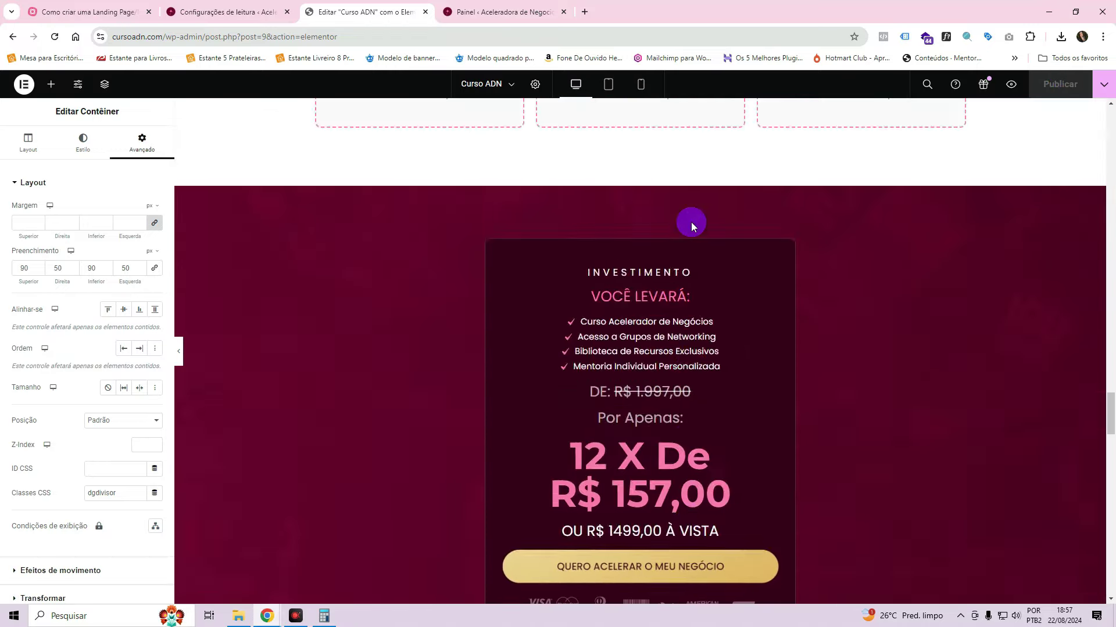
scroll(691, 222, up, 15)
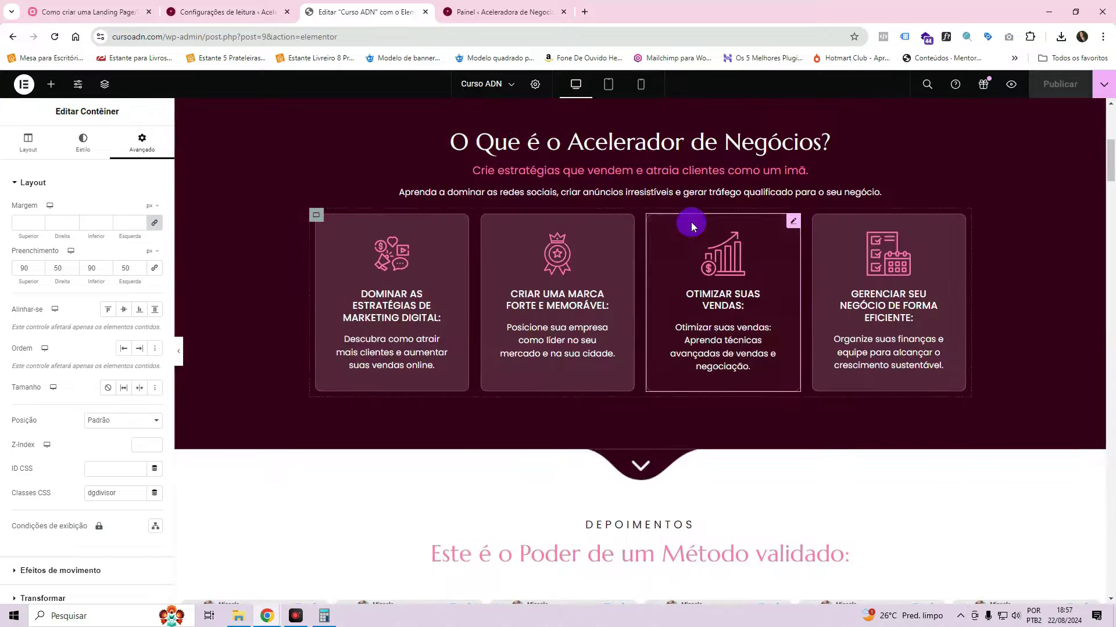
scroll(691, 222, up, 5)
click(500, 11)
Step: Browse the tecudi.com/adn/ reference page in a new tab, then close it and return to the editor
click(583, 12)
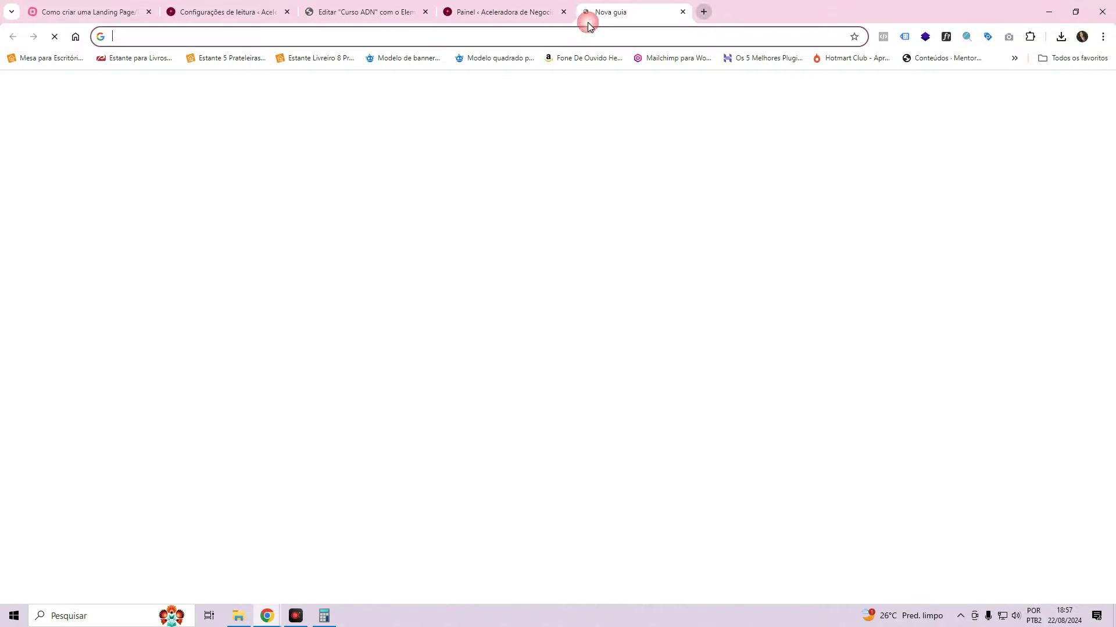
text(tec)
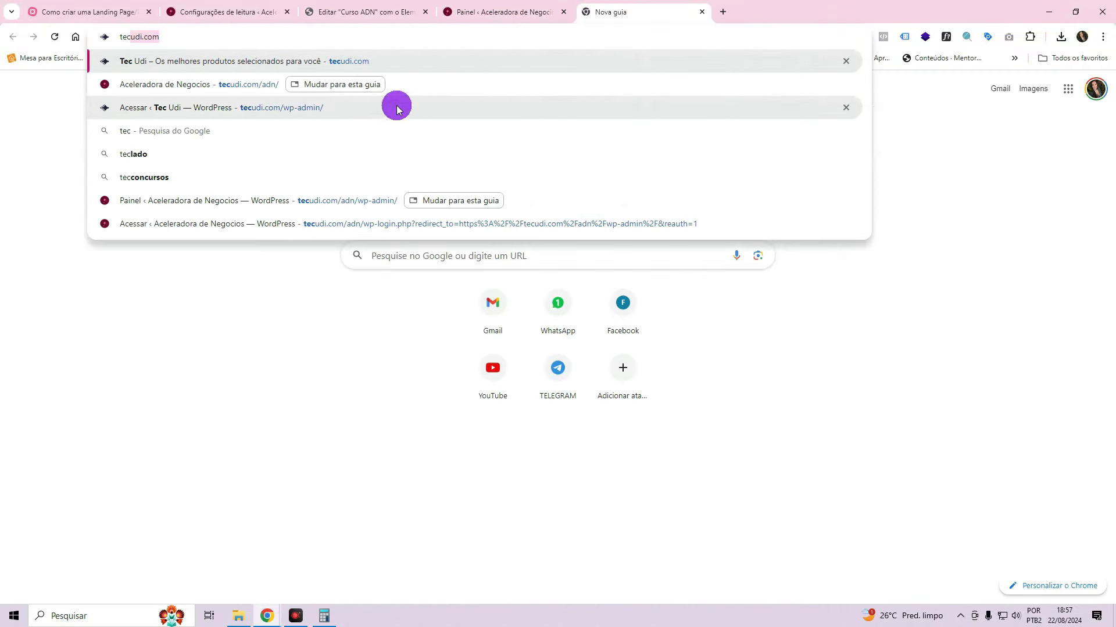
click(394, 87)
scroll(384, 239, down, 10)
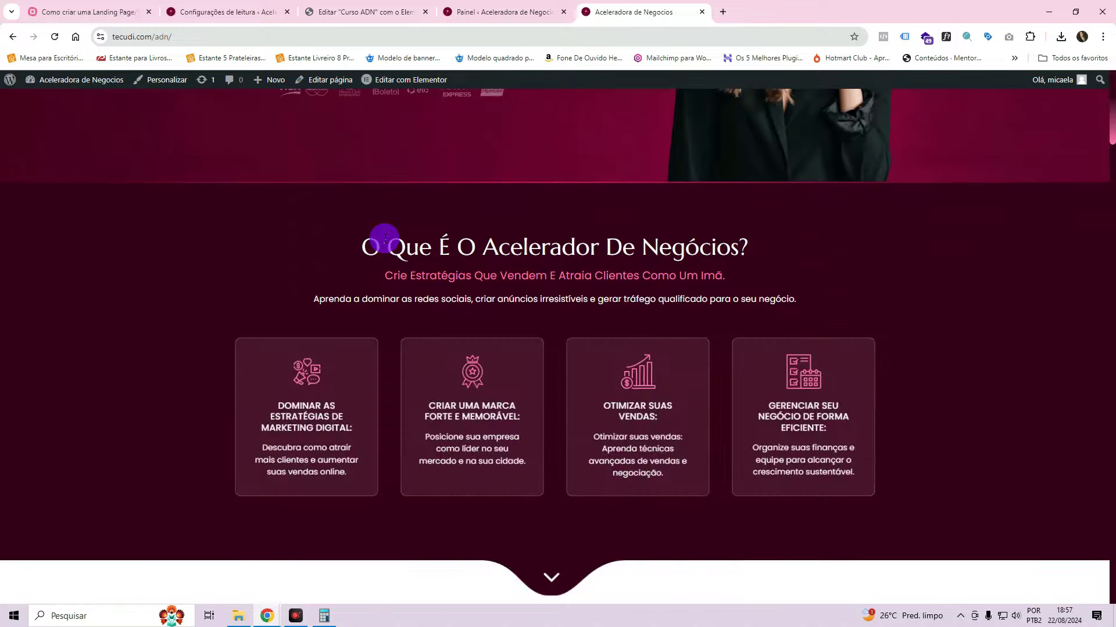
scroll(384, 238, down, 10)
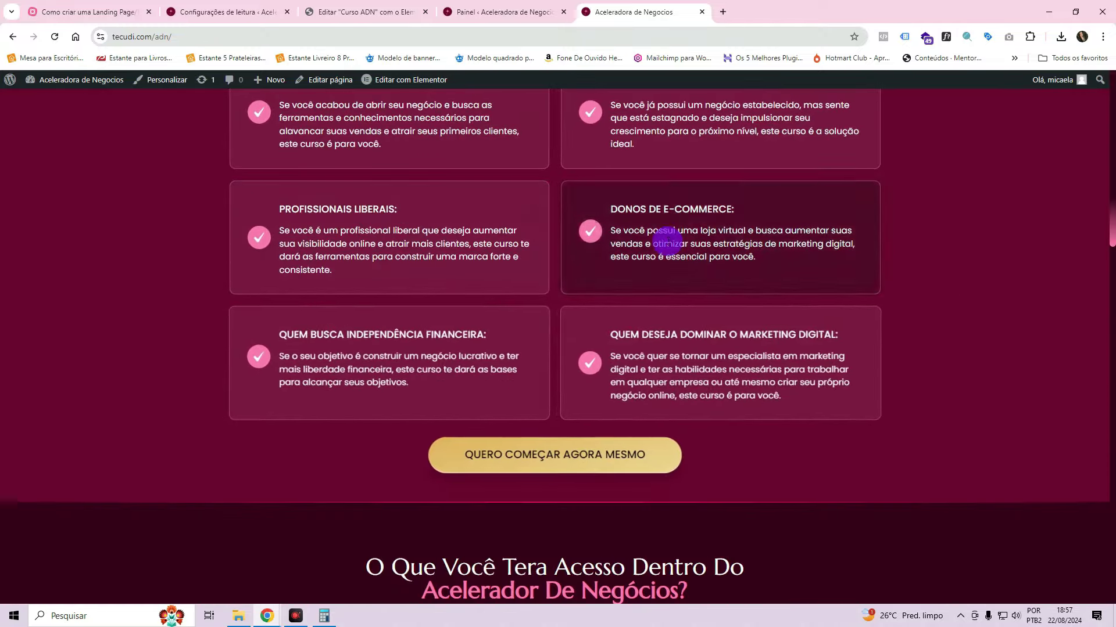
scroll(997, 260, down, 8)
scroll(997, 261, down, 10)
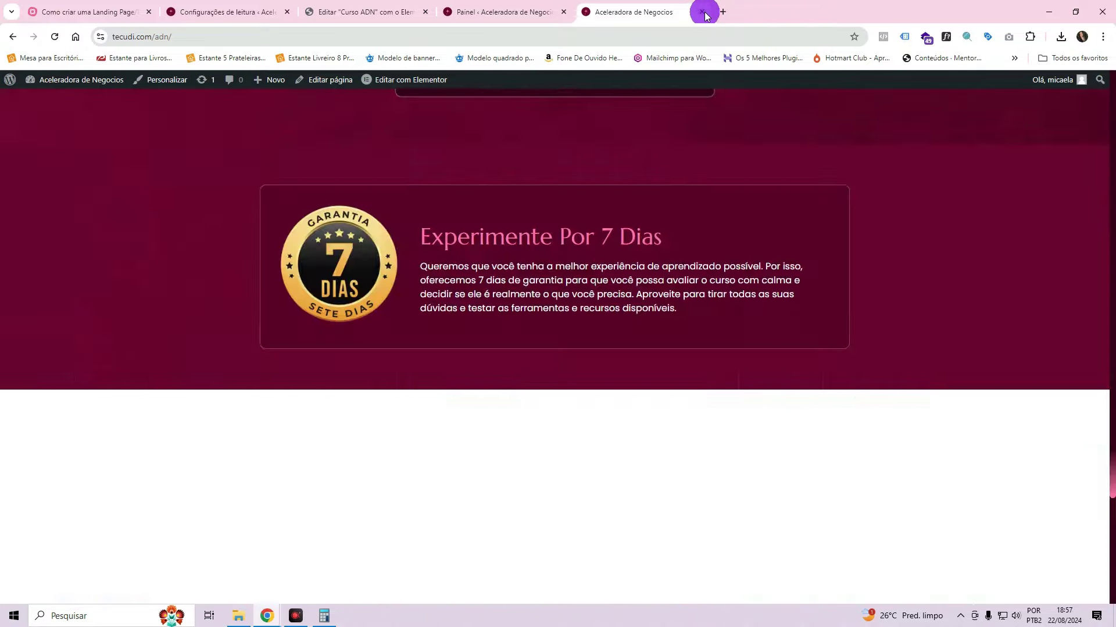
click(701, 11)
key(ctrl+shift+Tab)
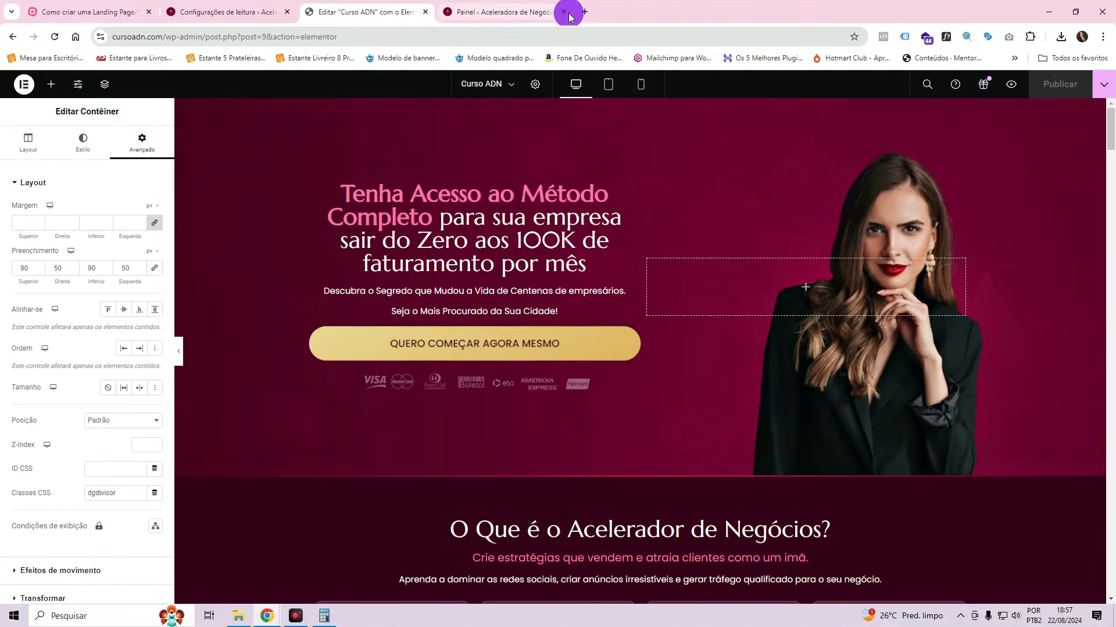
Step: Give the gold QUERO COMEÇAR AGORA MESMO button a Pulse entrance animation
click(563, 12)
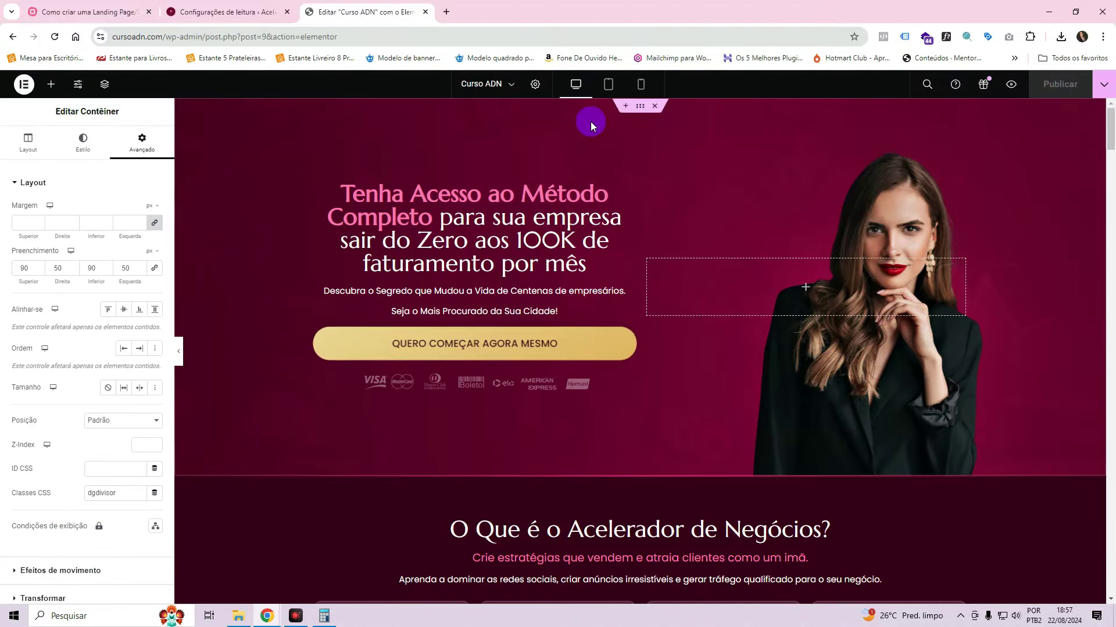
click(639, 112)
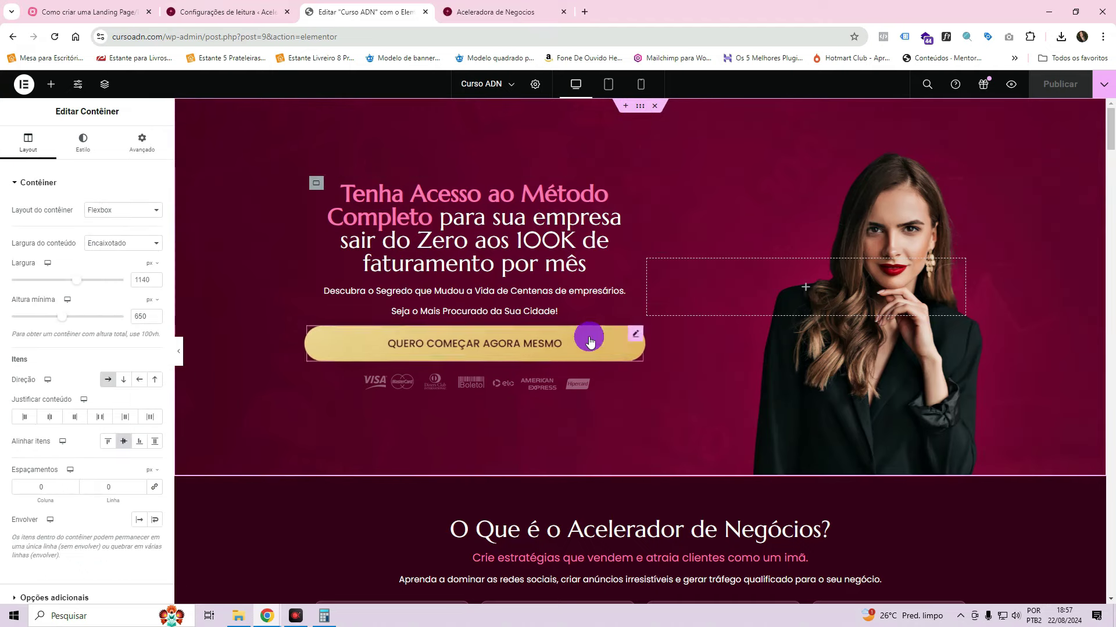
click(632, 338)
click(144, 155)
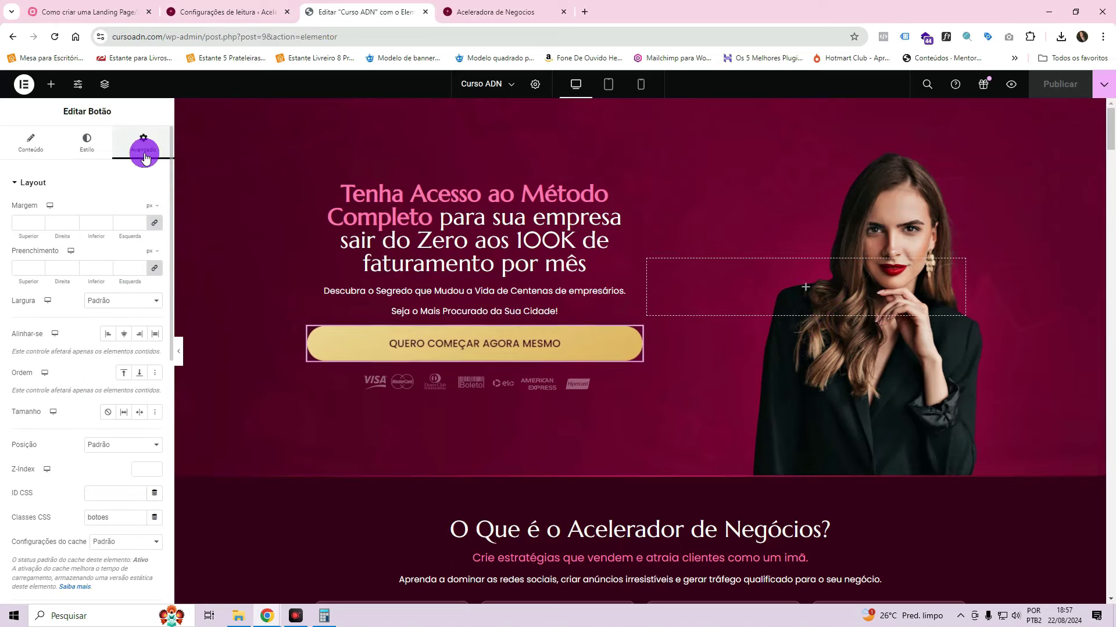
scroll(70, 407, down, 2)
scroll(71, 406, down, 3)
click(69, 370)
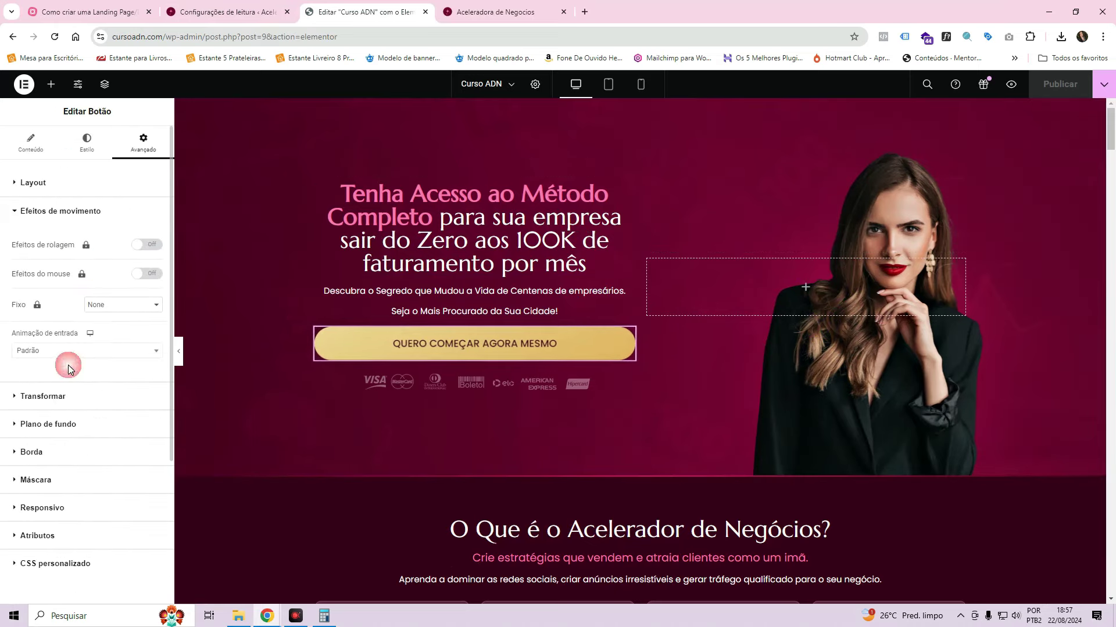
click(97, 351)
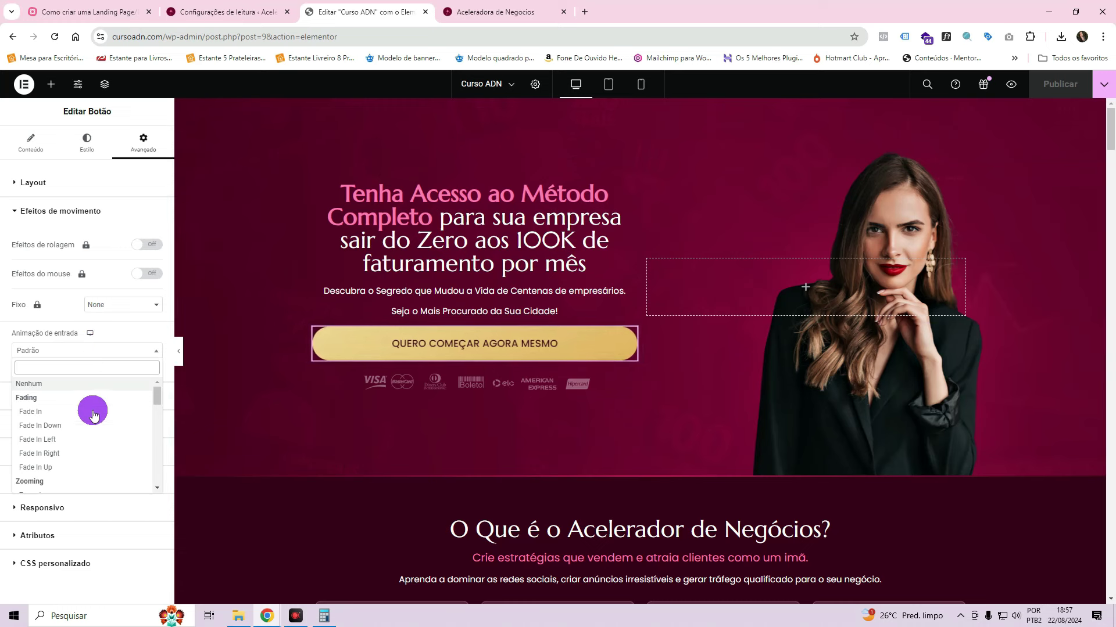
scroll(91, 424, down, 3)
scroll(91, 430, down, 5)
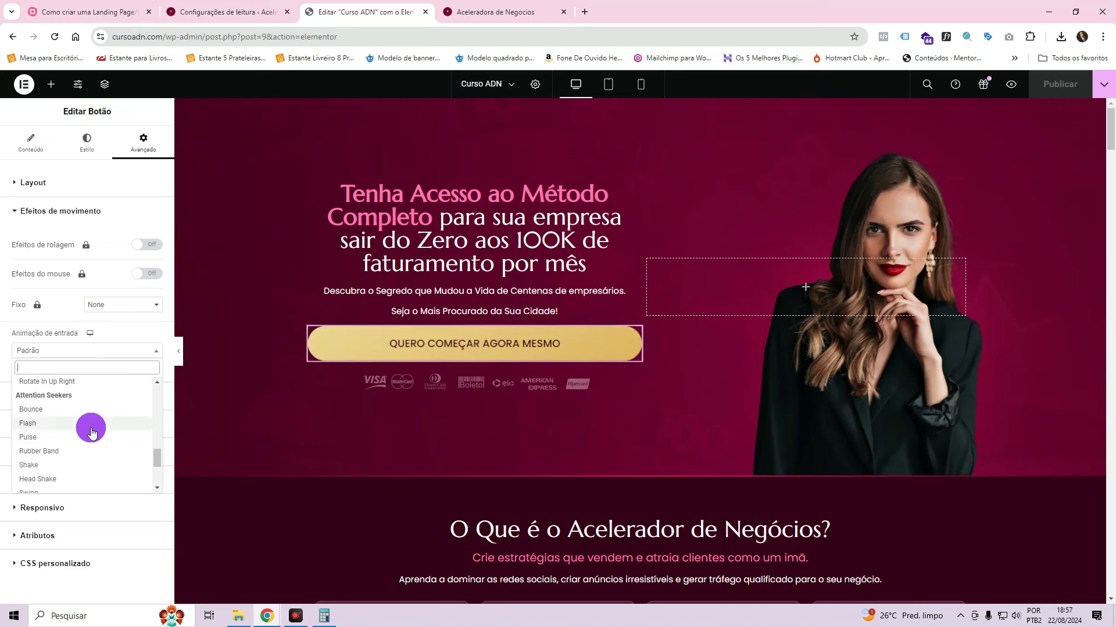
click(92, 441)
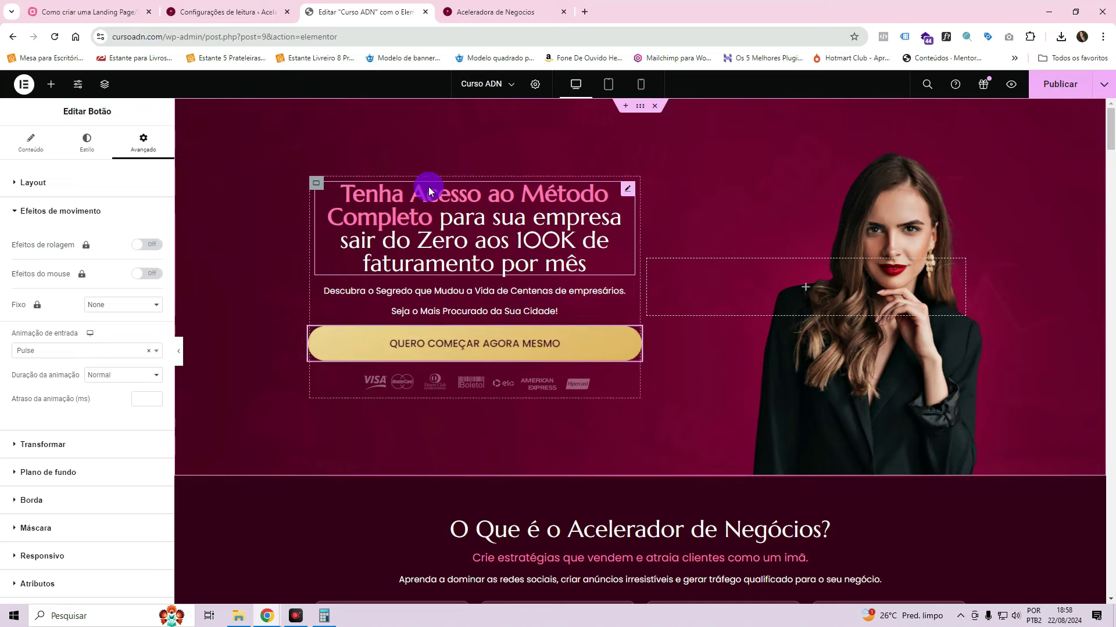
Step: Give the hero text container a Fade In entrance animation with Lento duration
click(316, 185)
click(154, 139)
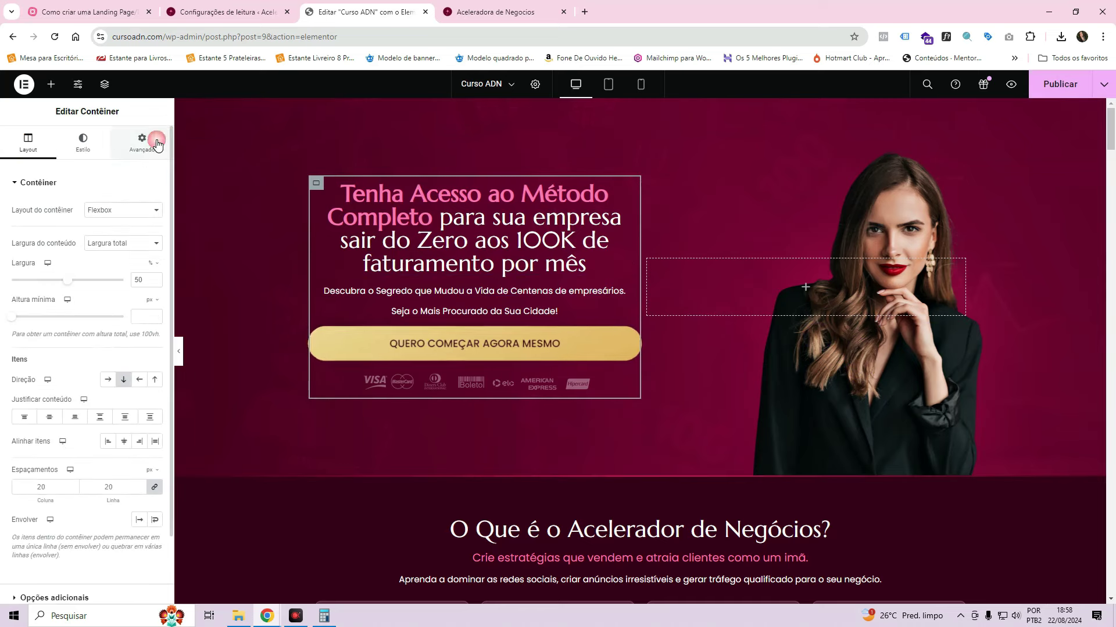
scroll(123, 395, down, 3)
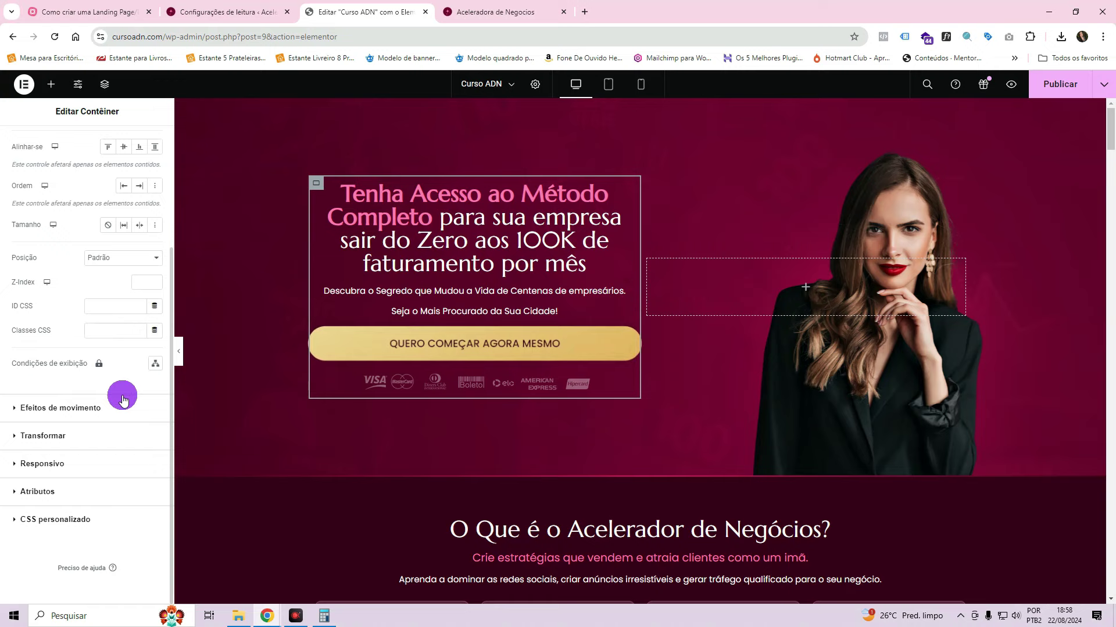
click(86, 409)
click(89, 351)
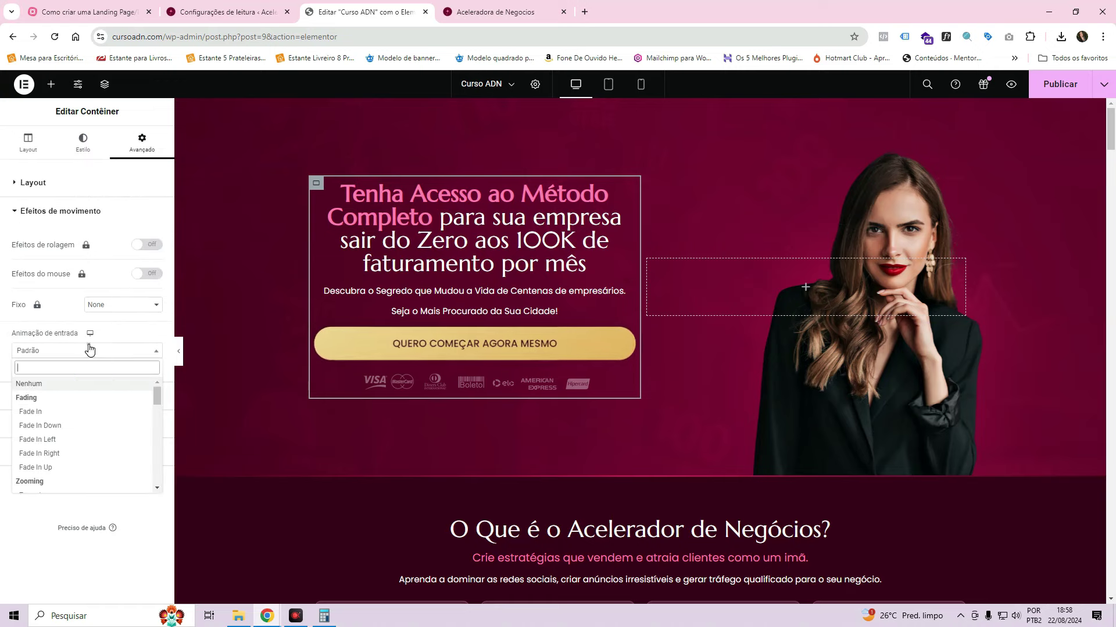
click(86, 412)
click(121, 377)
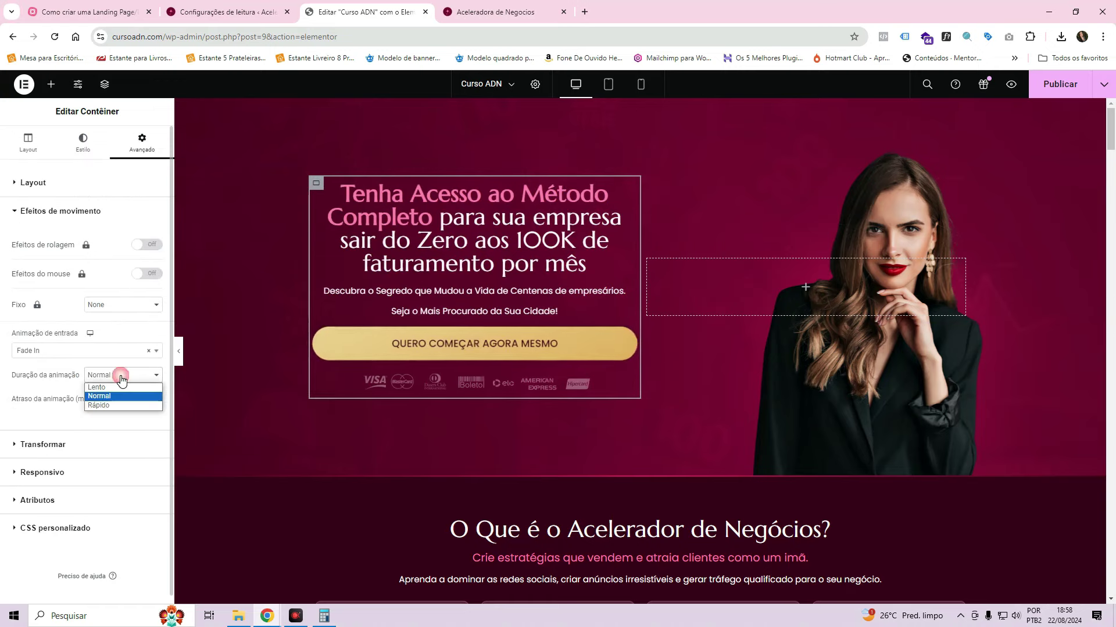
click(110, 388)
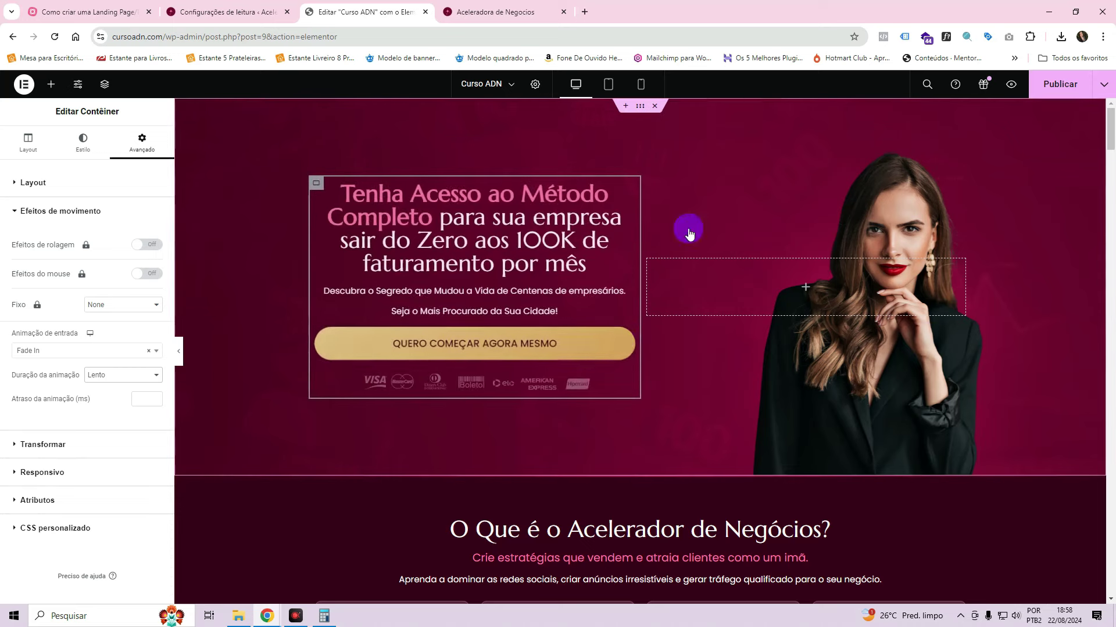
Step: Publish the page, reload the preview to watch the animations, and return to the editor
click(1075, 103)
click(1014, 86)
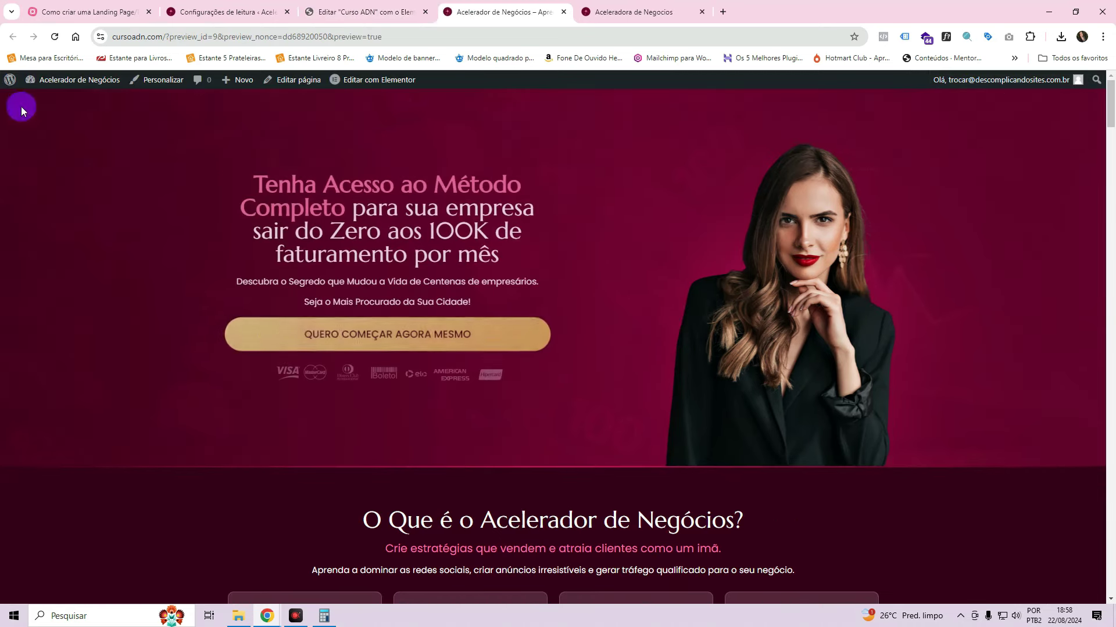
click(54, 37)
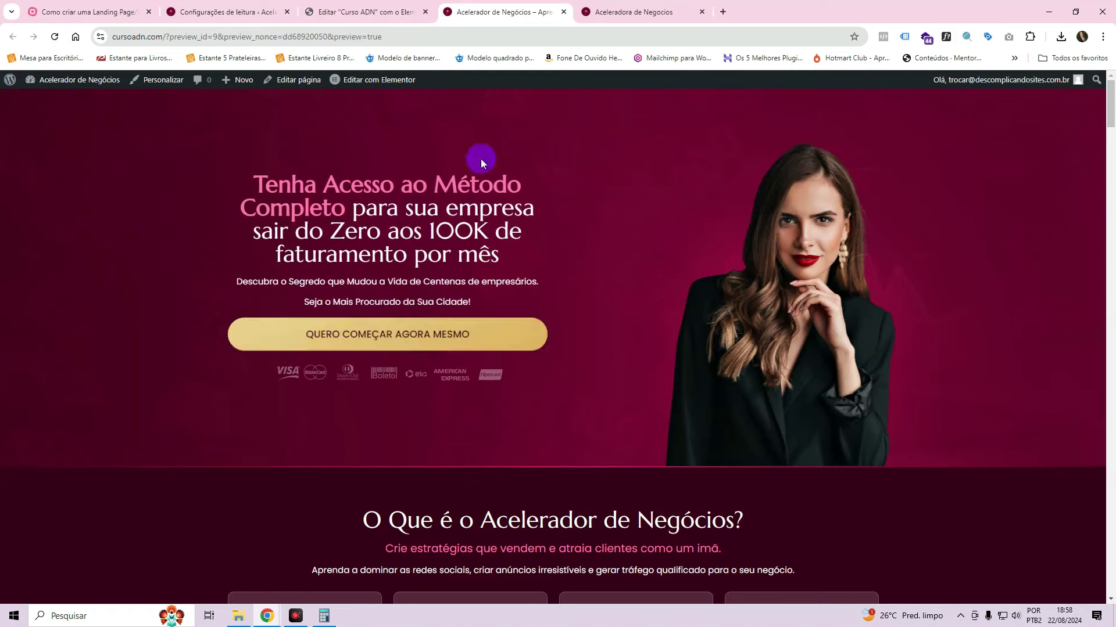
scroll(812, 218, down, 6)
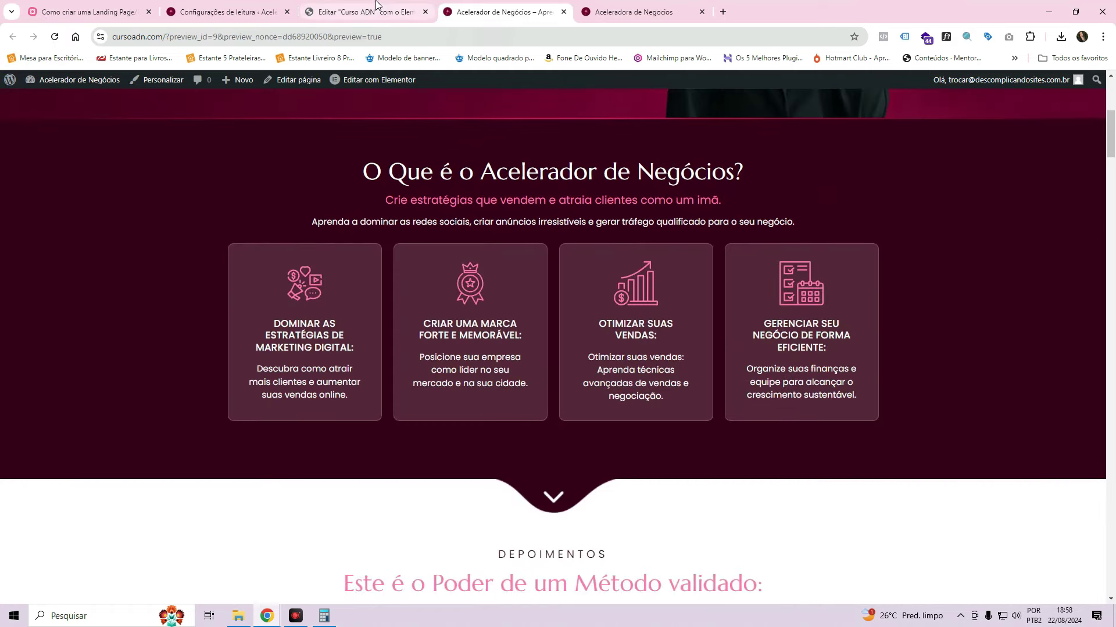
click(368, 12)
scroll(571, 239, down, 5)
Step: Give the 'O Que é o Acelerador de Negócios?' heading a Fade In entrance animation
click(470, 239)
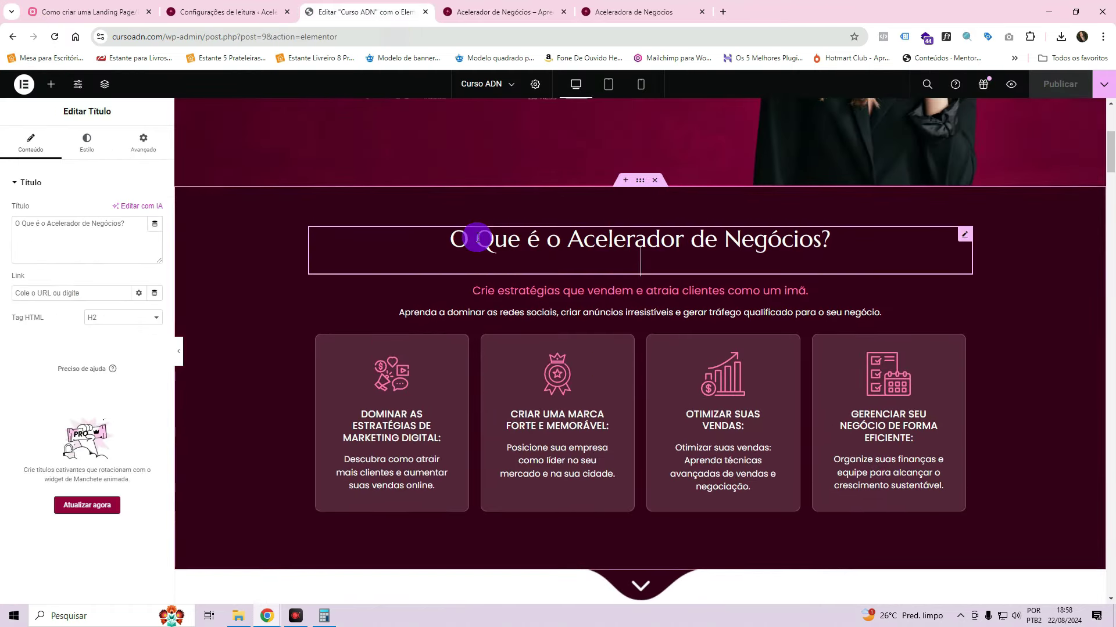
click(166, 154)
scroll(135, 314, down, 5)
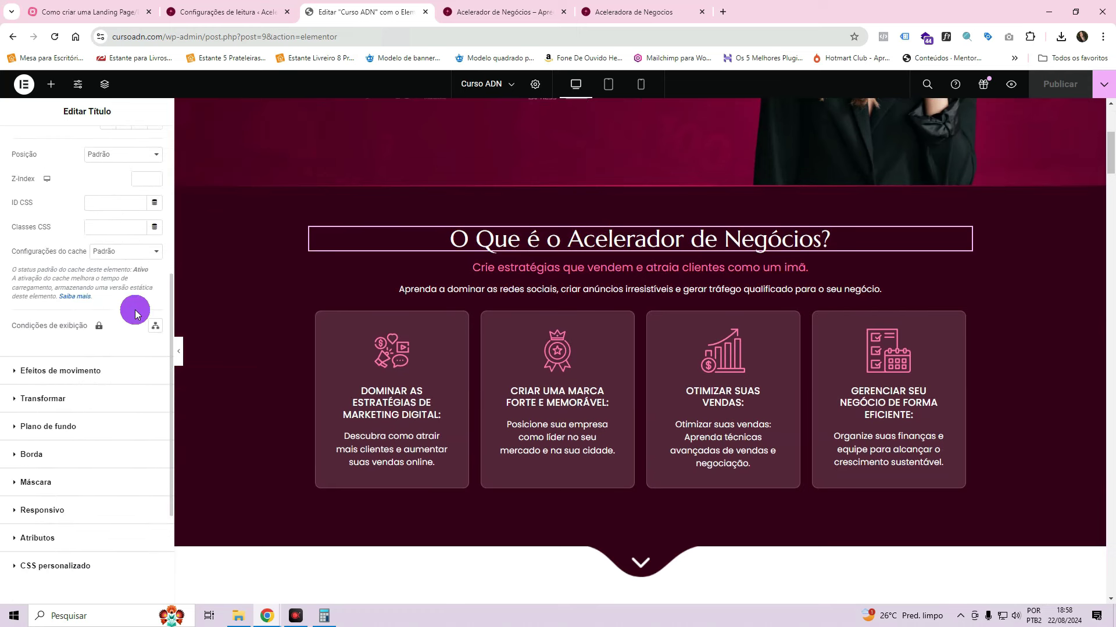
click(64, 374)
click(70, 354)
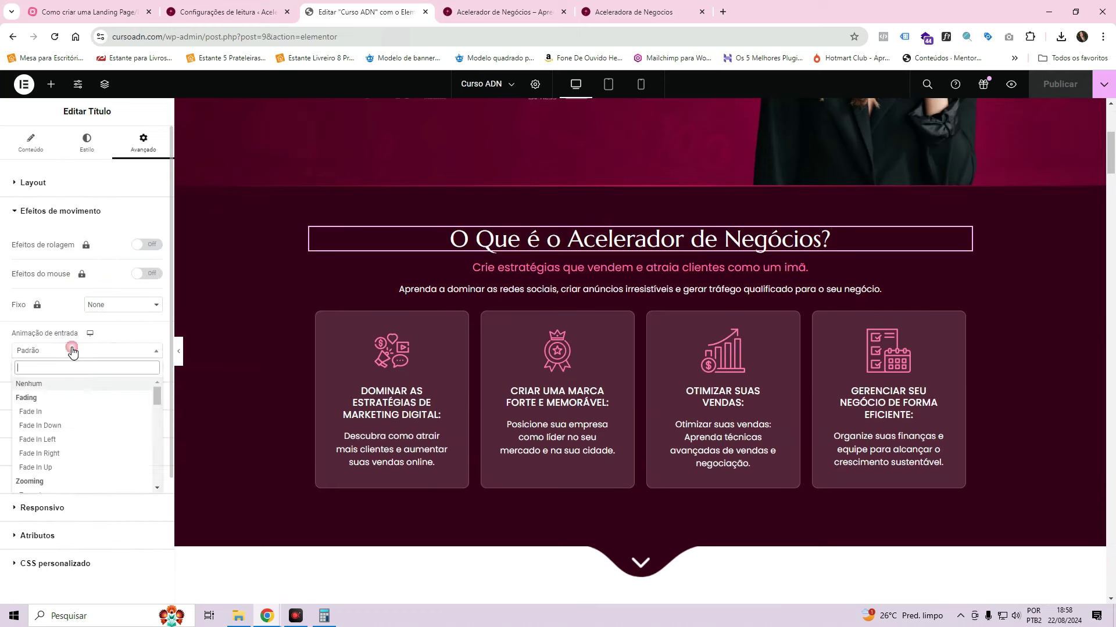
scroll(64, 418, down, 5)
scroll(58, 434, up, 5)
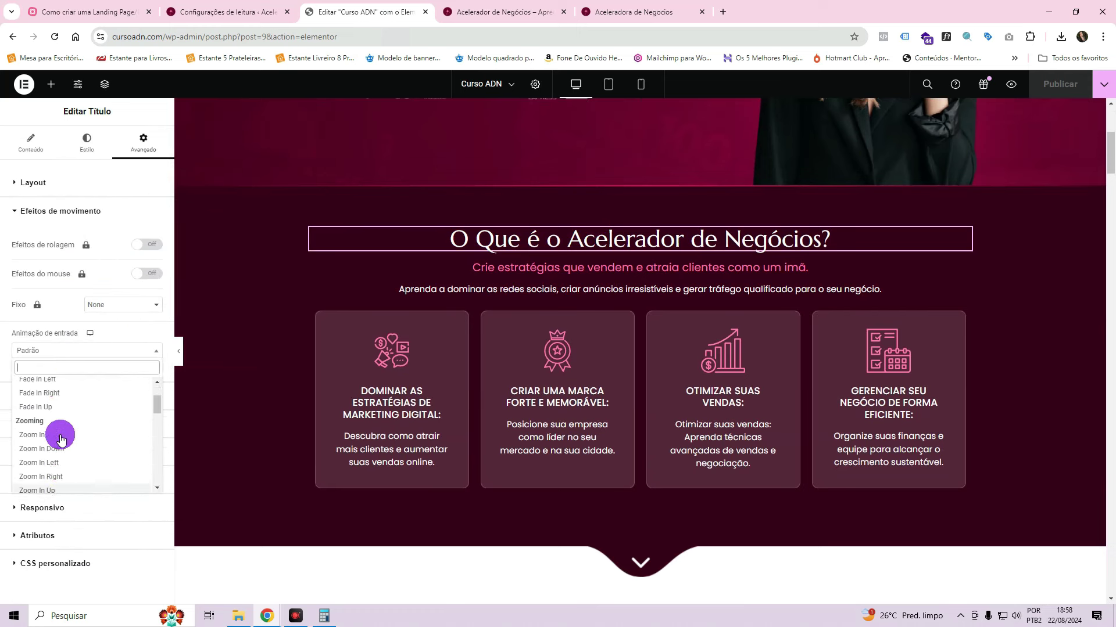
click(58, 405)
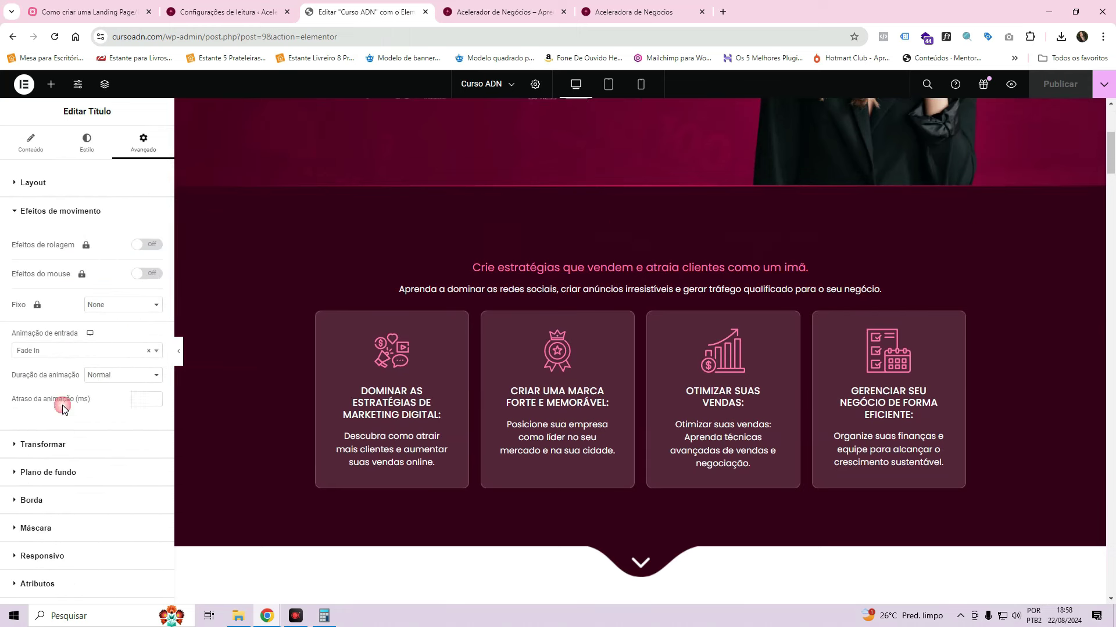
click(529, 268)
click(149, 145)
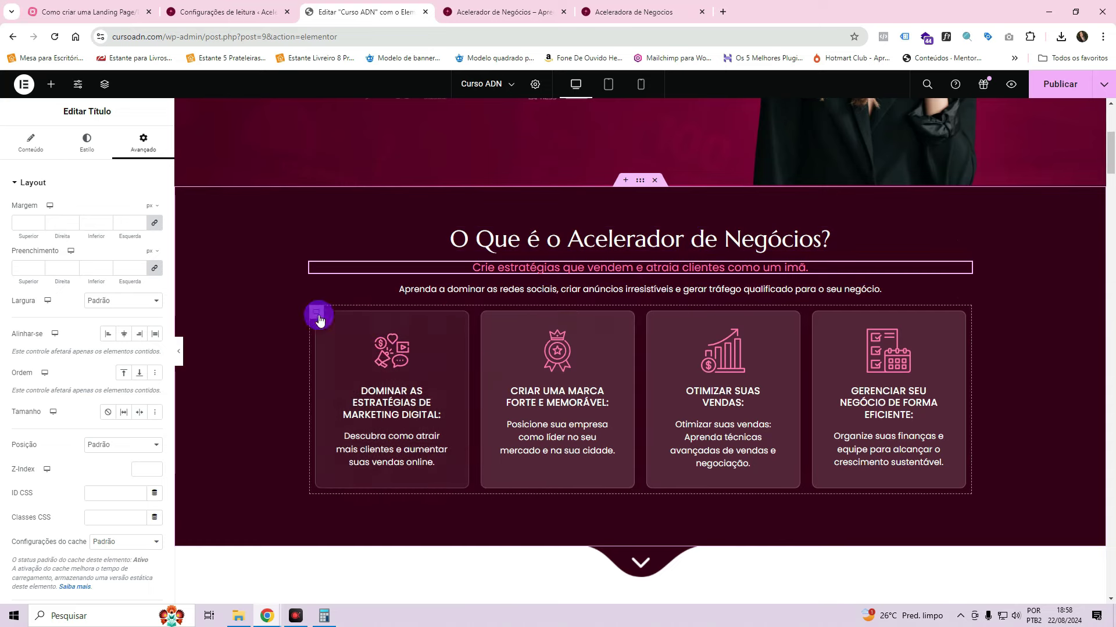
Step: Give the first feature card a Pulse entrance animation with Lento duration
click(316, 312)
click(390, 333)
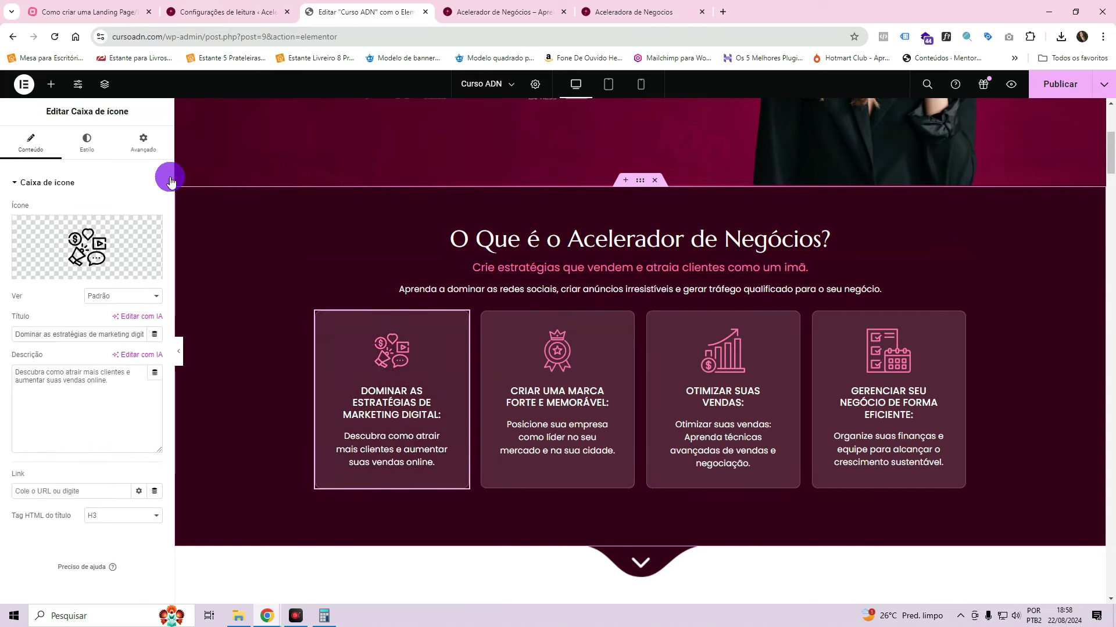
click(143, 142)
scroll(115, 281, down, 5)
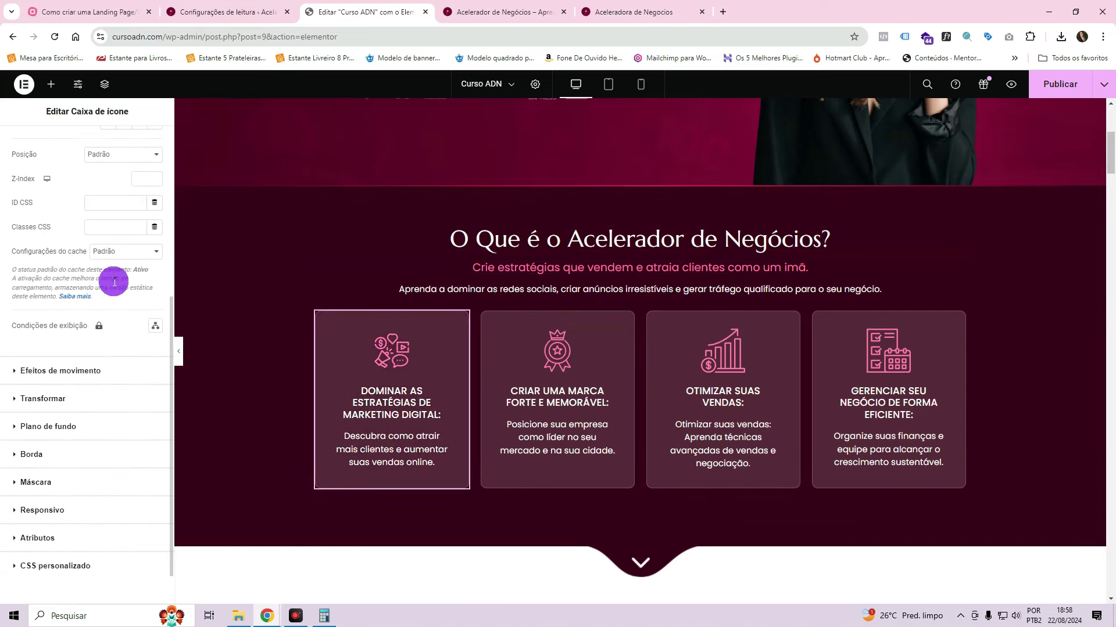
click(117, 378)
click(105, 355)
scroll(94, 422, down, 6)
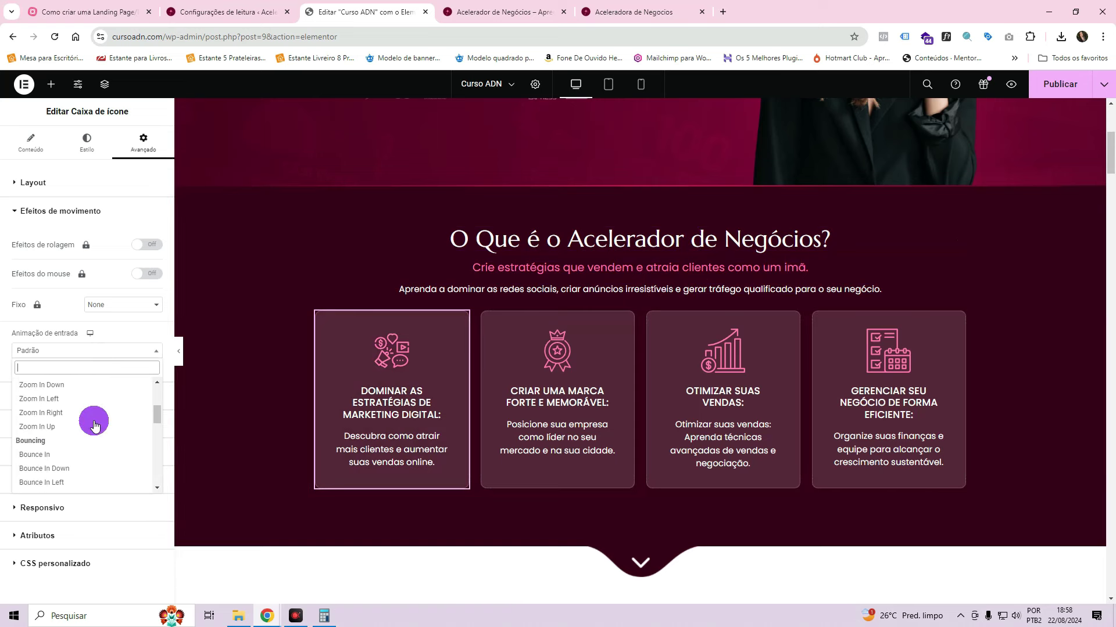
scroll(95, 425, down, 4)
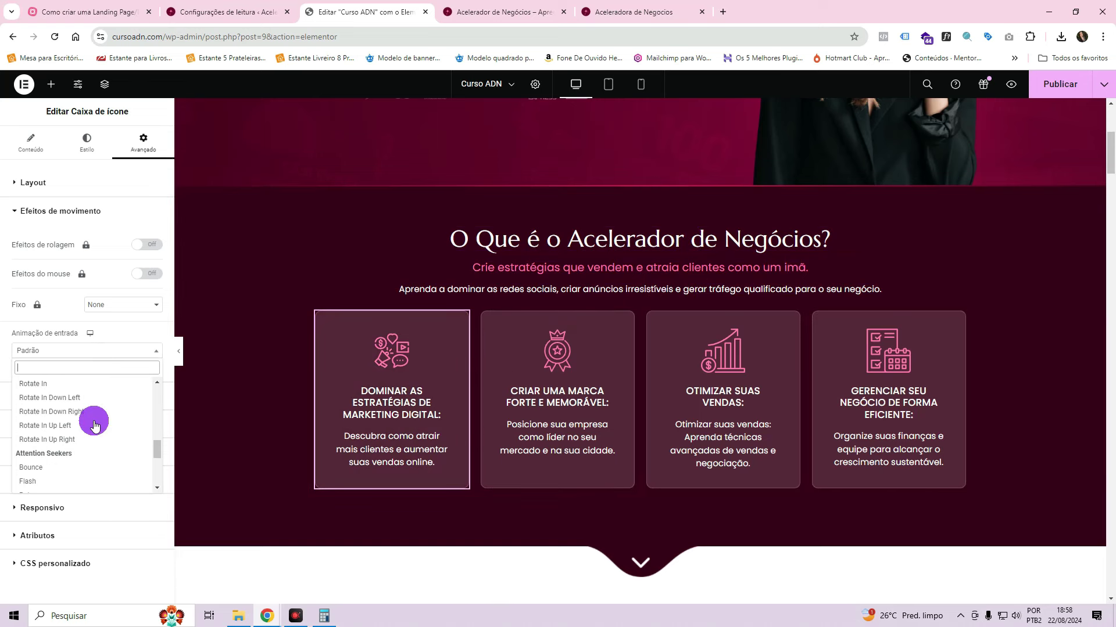
text(pl)
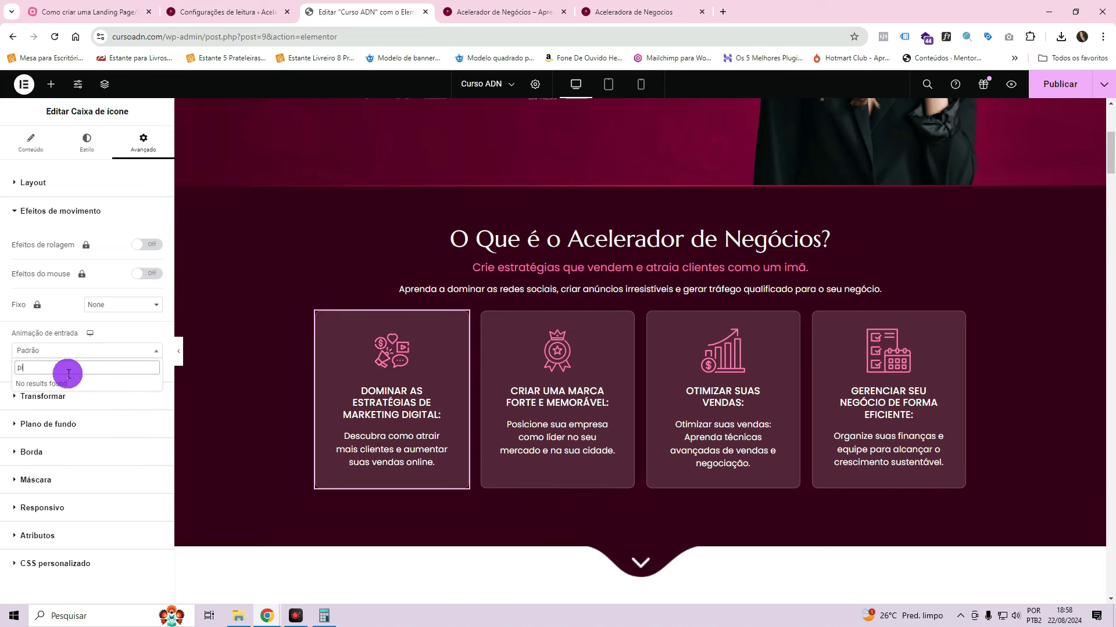
key(BackSpace)
text(u)
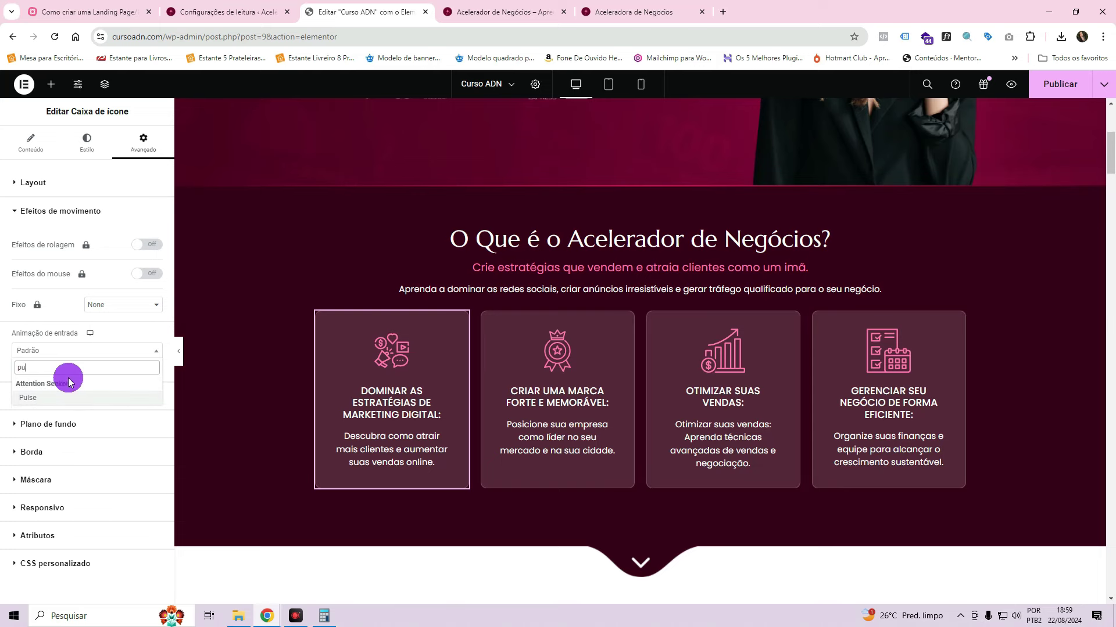
click(66, 398)
click(125, 375)
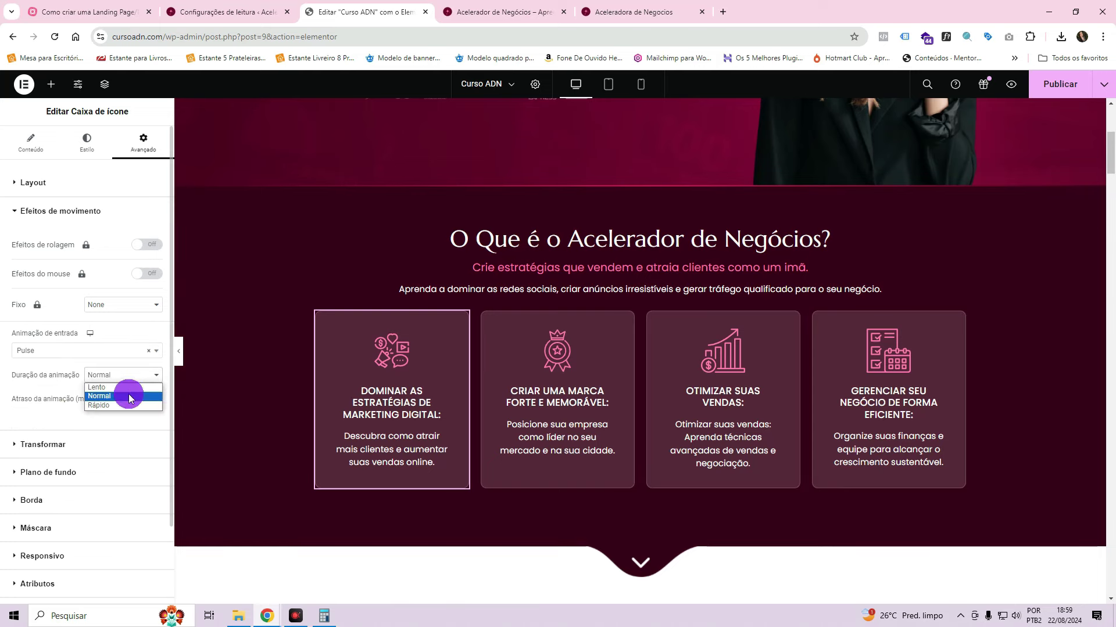
click(124, 388)
Step: Copy the first card and paste its style onto the second, third and fourth cards
right_click(424, 348)
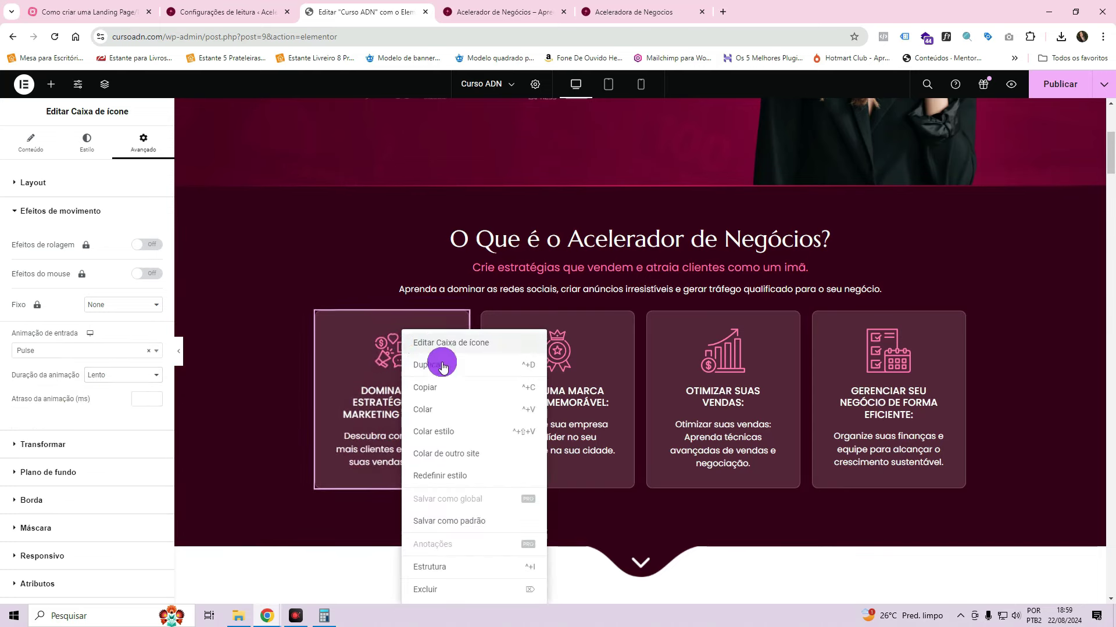
click(471, 385)
right_click(570, 386)
click(638, 389)
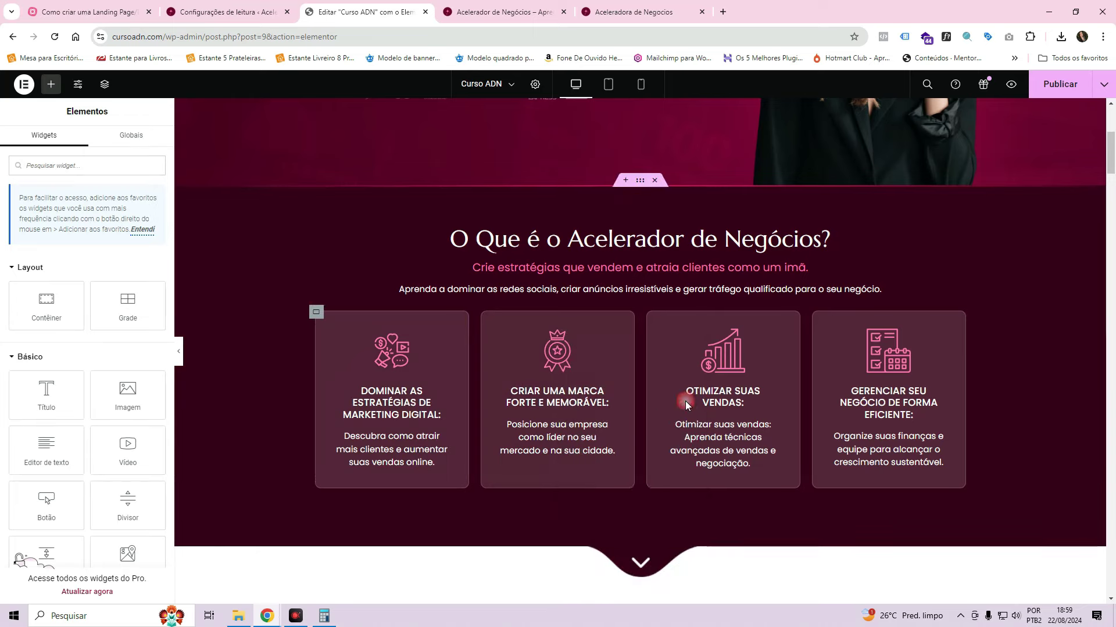
right_click(715, 404)
click(773, 431)
right_click(892, 401)
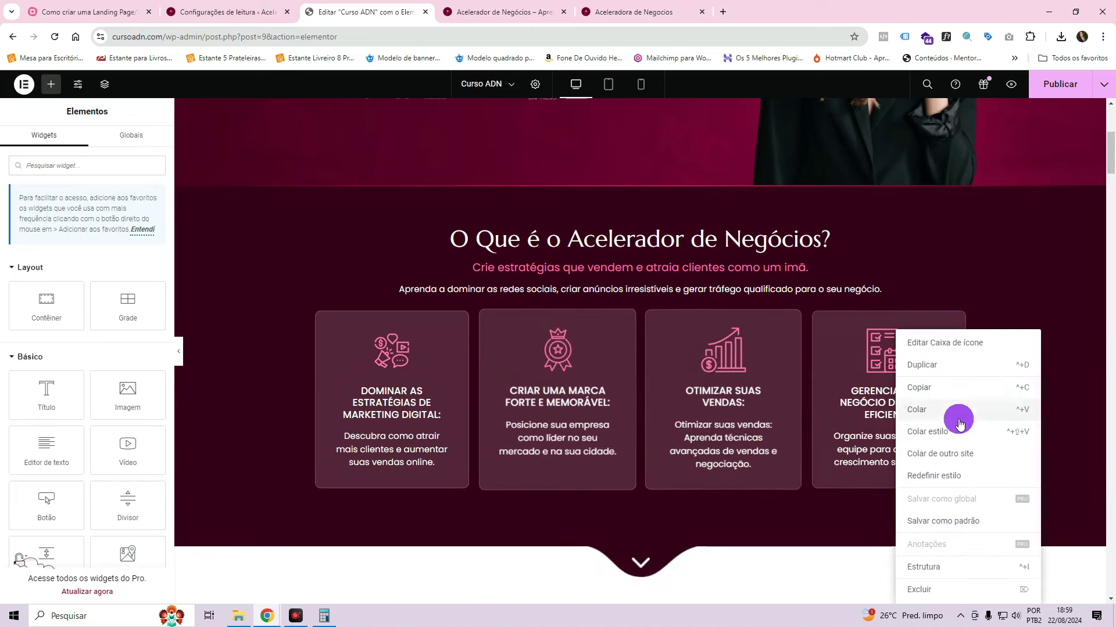
click(963, 433)
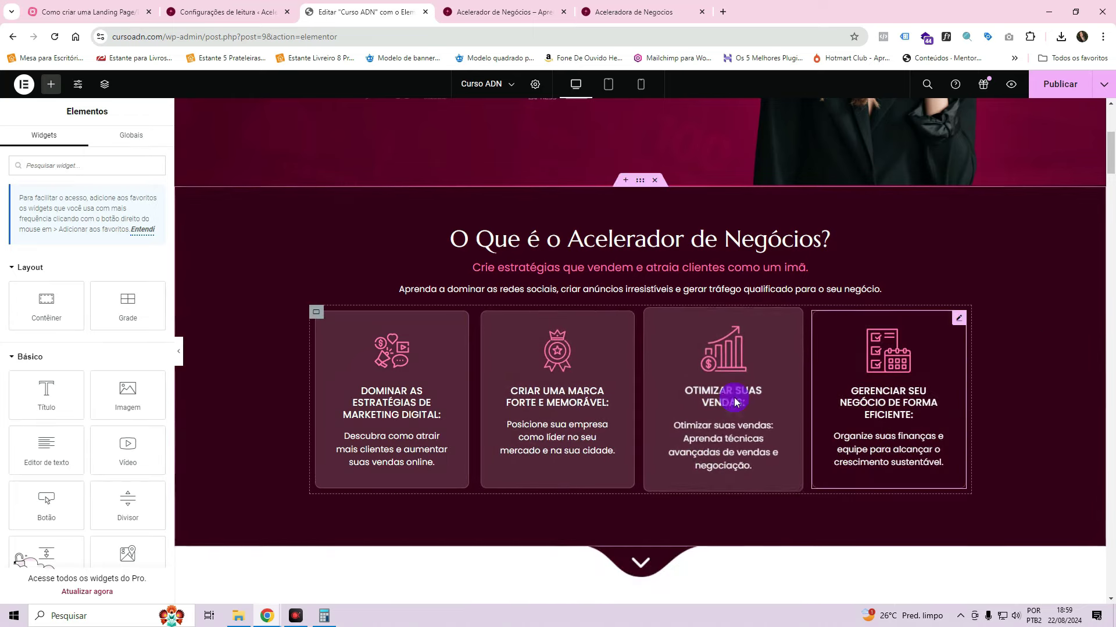
Step: Publish the changes and scroll through the page preview
click(1058, 83)
click(514, 17)
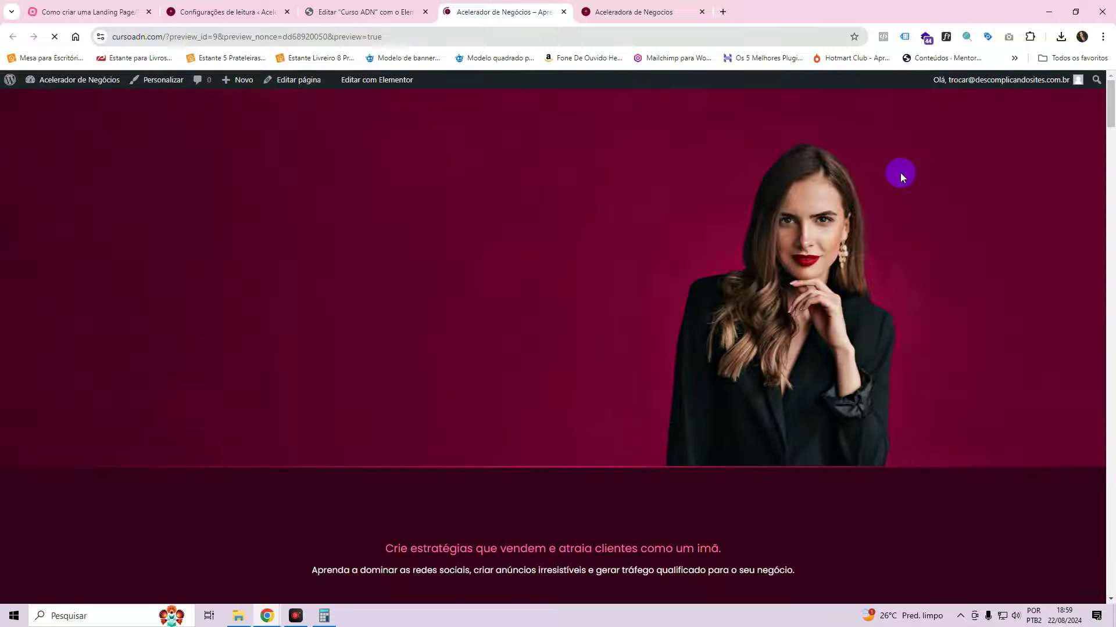
scroll(900, 173, down, 2)
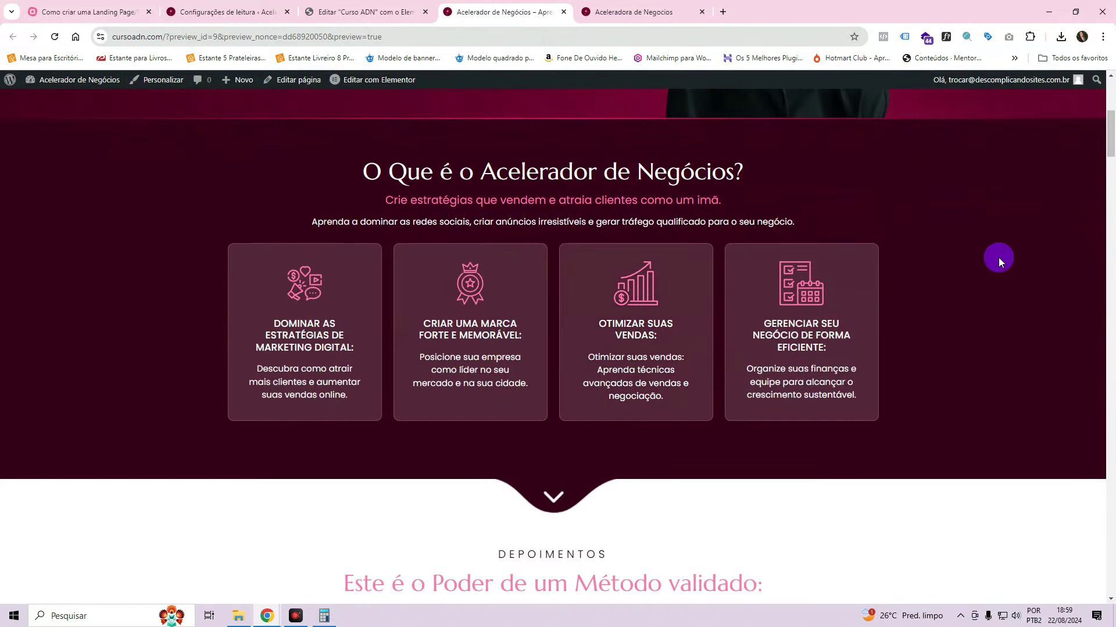
scroll(668, 244, down, 6)
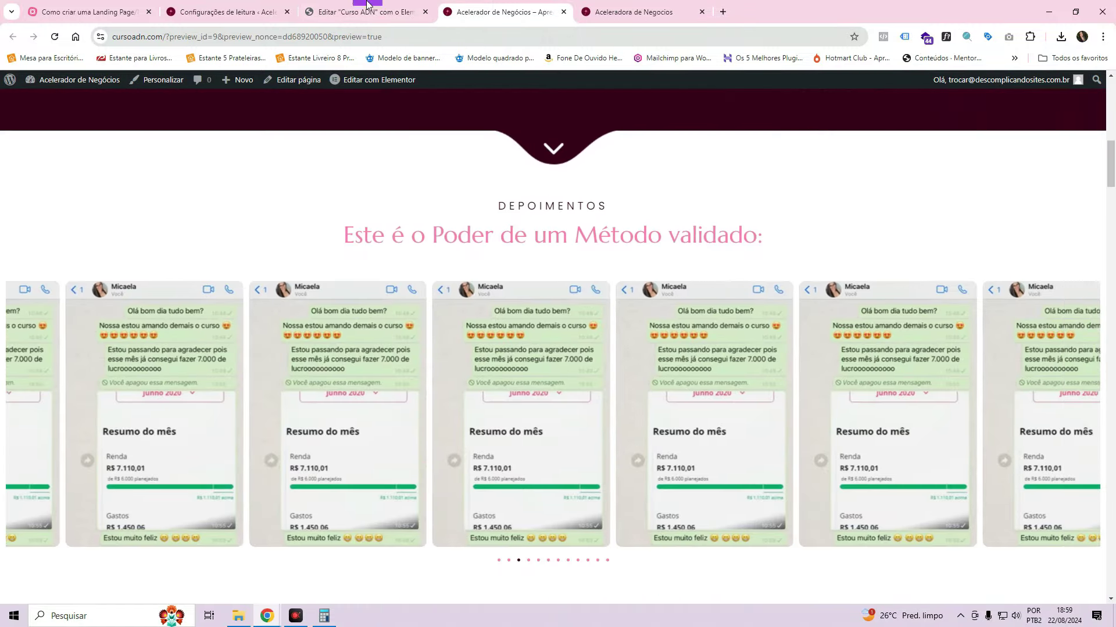
Step: Give the DEPOIMENTOS heading a Fade In entrance animation with Lento duration
click(366, 11)
scroll(593, 232, down, 5)
scroll(658, 283, down, 2)
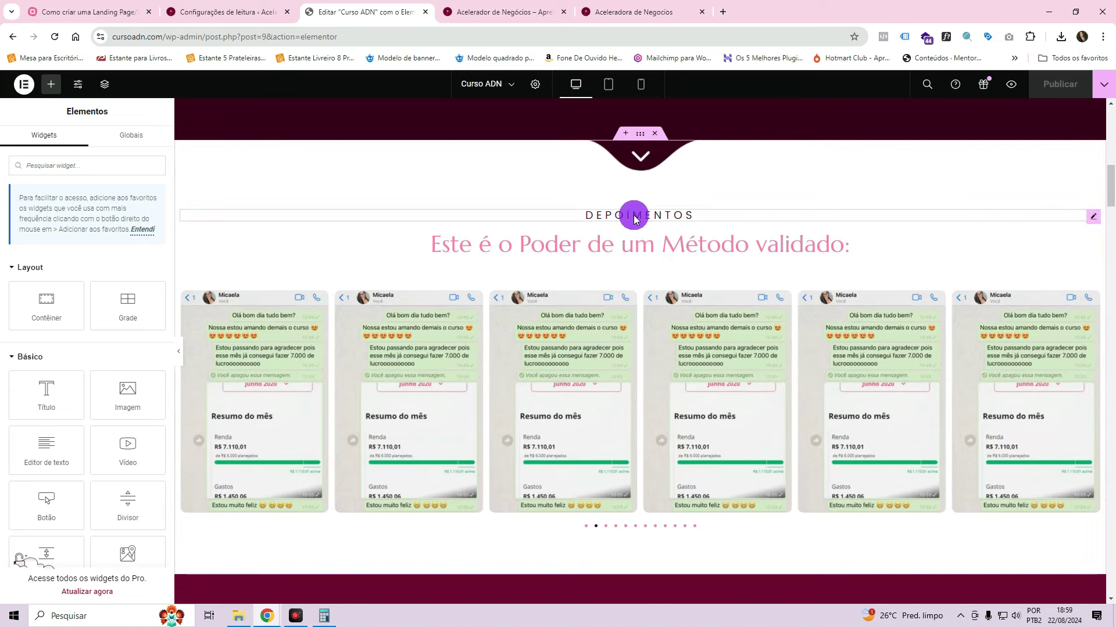
click(635, 219)
click(145, 152)
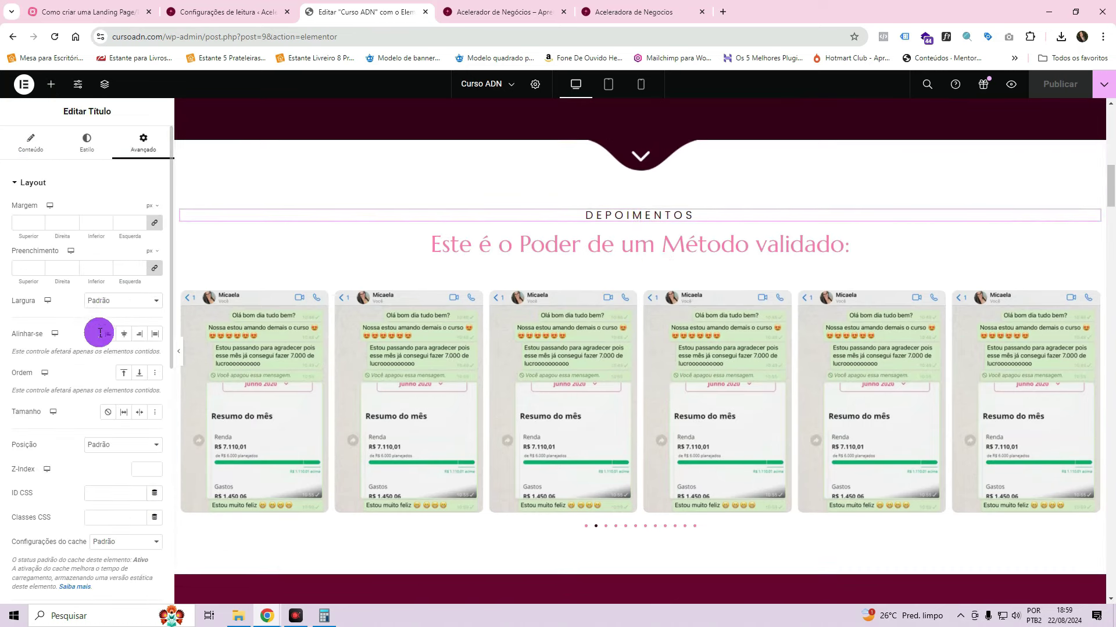
scroll(99, 334, down, 3)
click(63, 488)
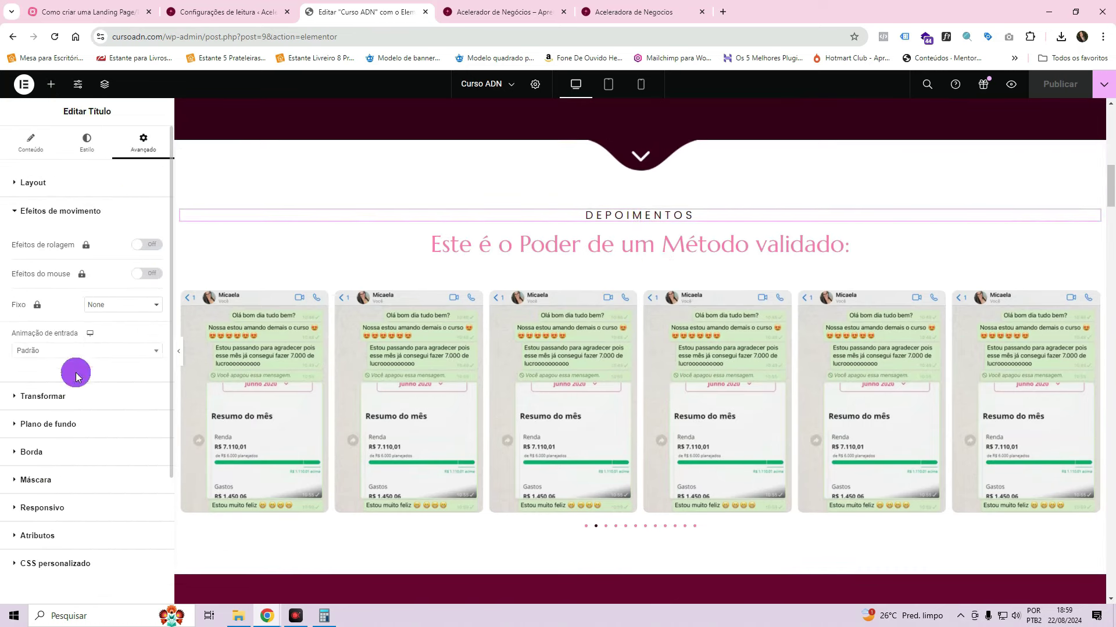
click(71, 352)
click(67, 412)
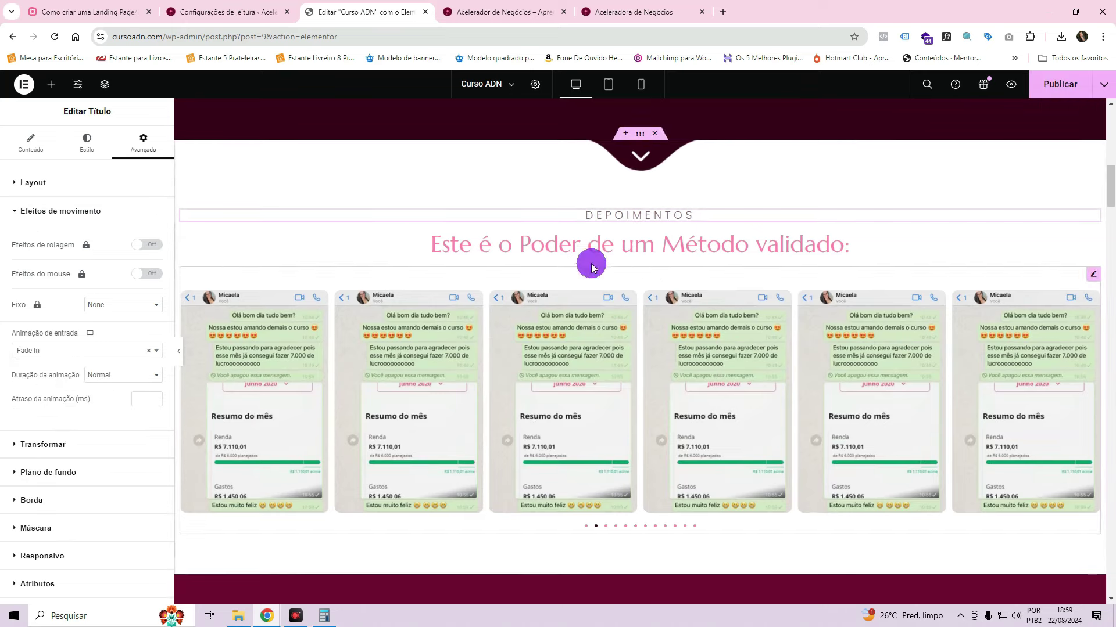
click(109, 377)
click(111, 388)
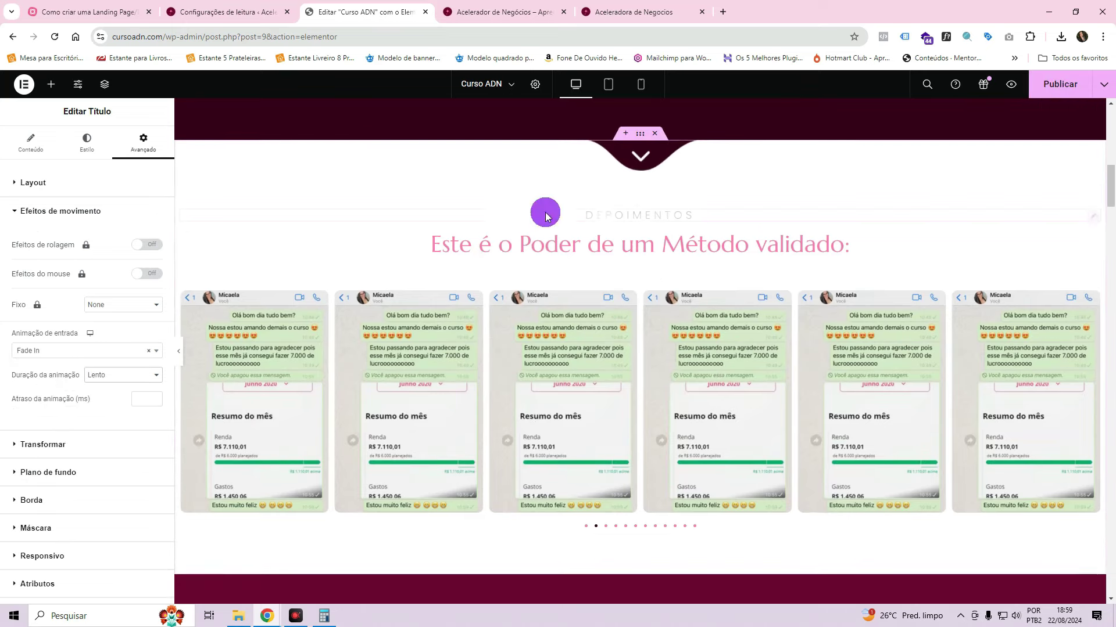
Step: Give the 'Este é o Poder de um Método validado:' heading a slow Fade In
click(581, 244)
click(143, 143)
scroll(85, 488, down, 2)
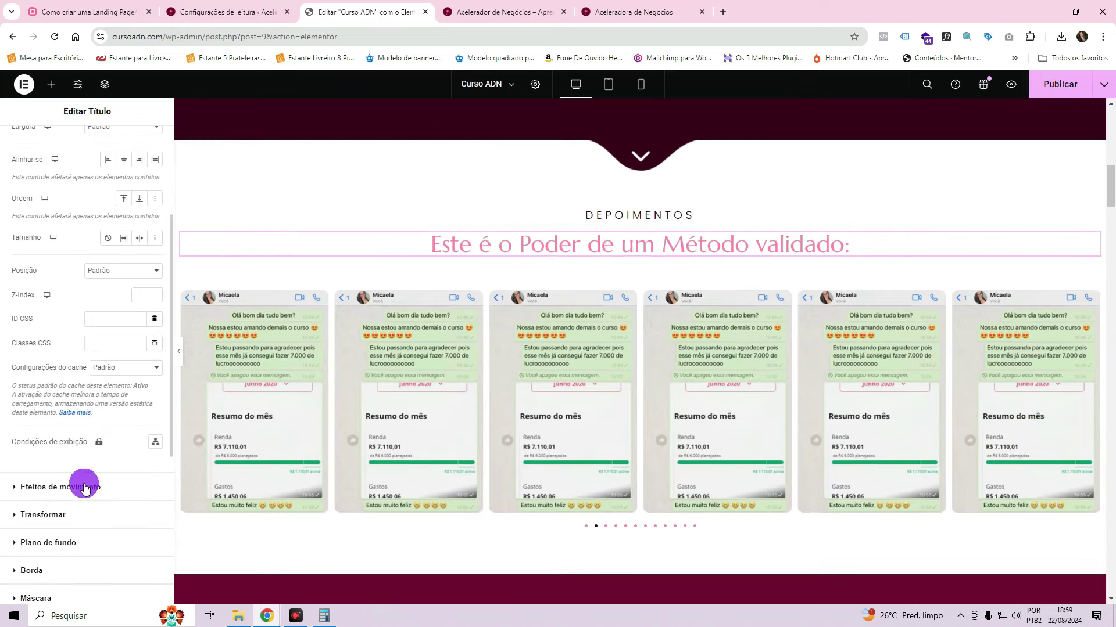
click(64, 494)
click(82, 351)
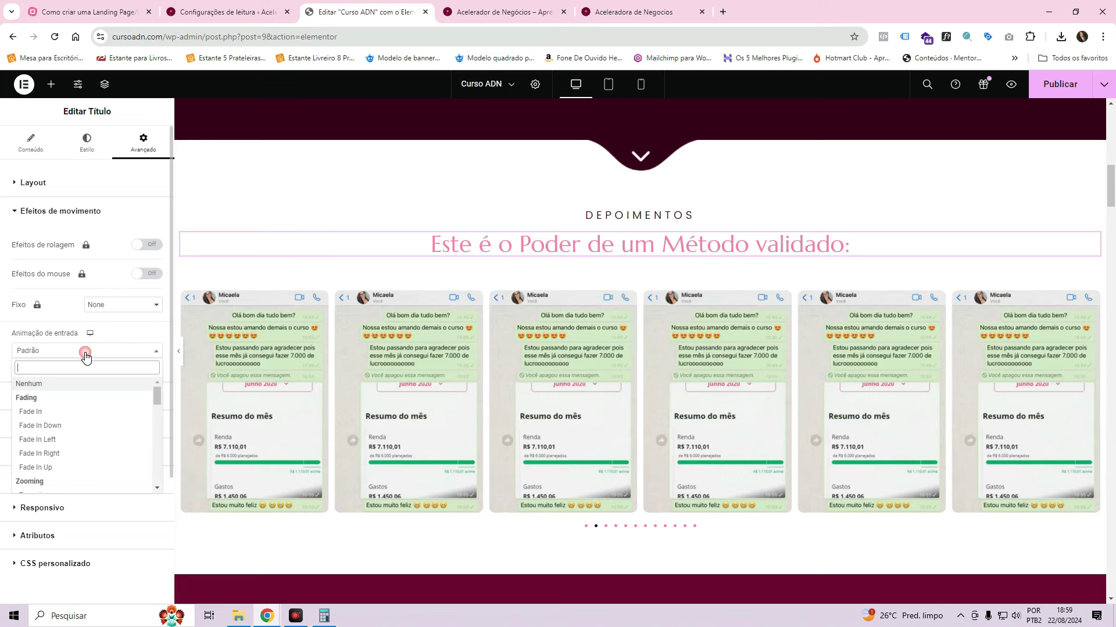
click(92, 411)
click(121, 379)
click(122, 388)
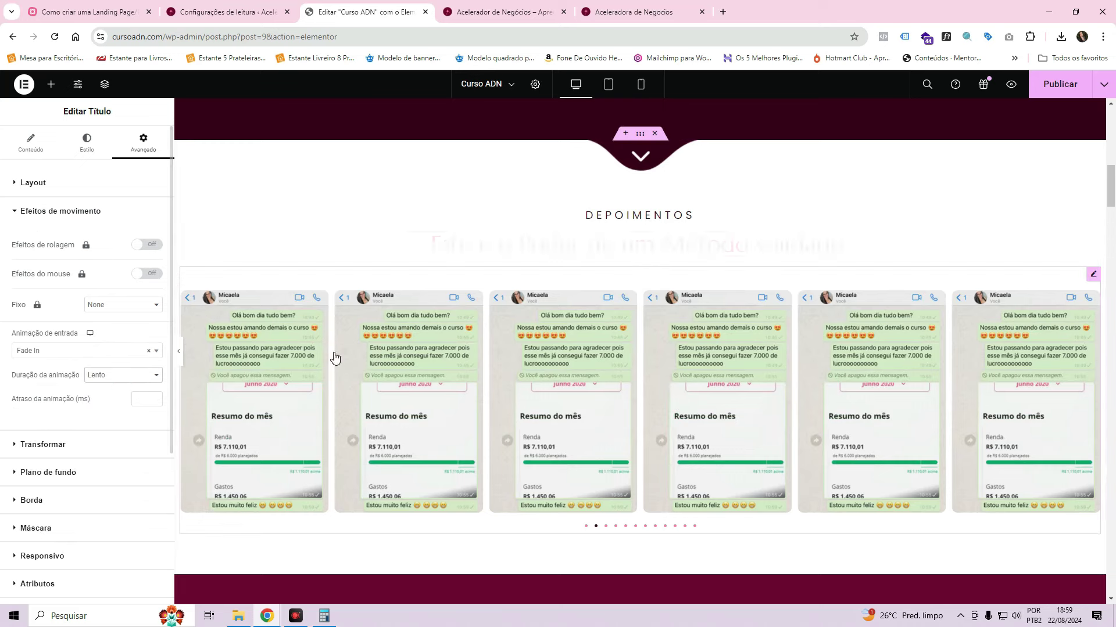
Step: Give the testimonial carousel a Fade In entrance animation and publish the page
click(661, 285)
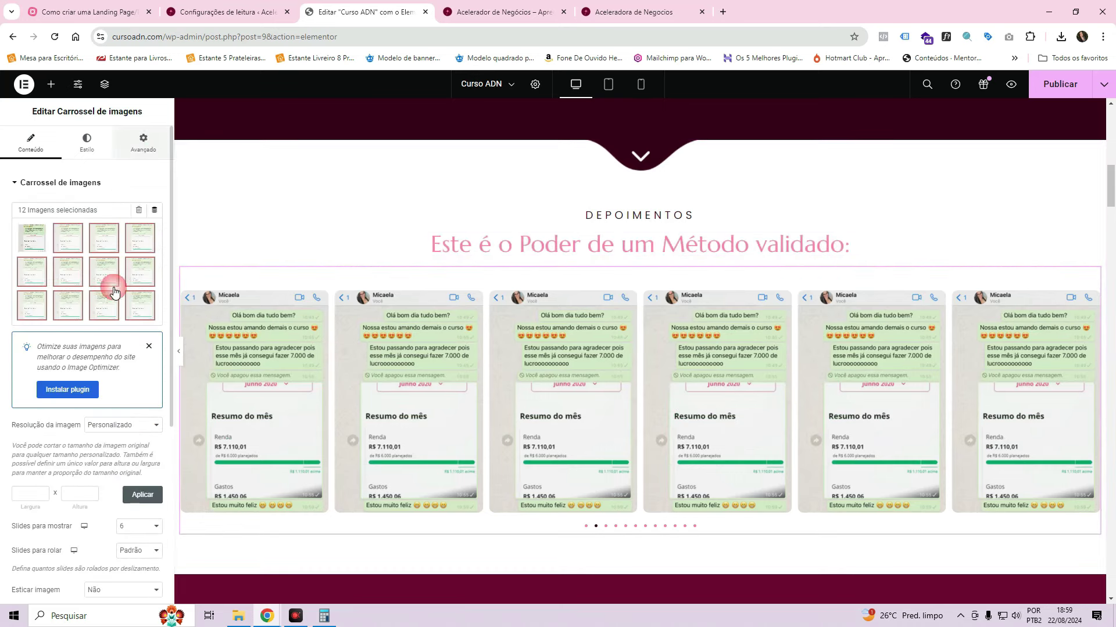
click(82, 428)
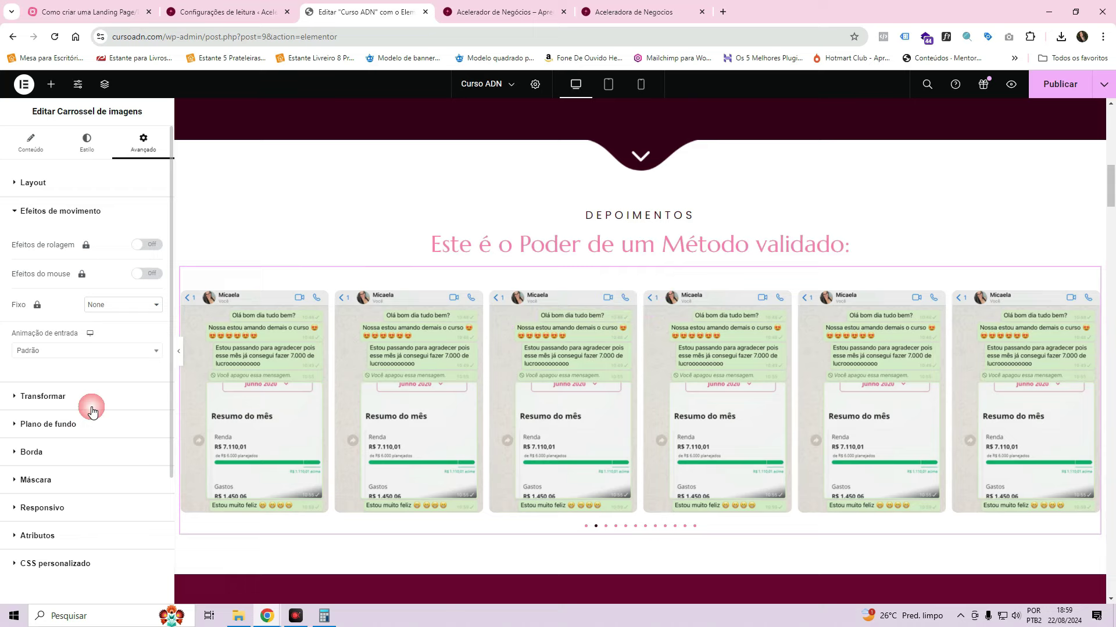
click(96, 306)
click(90, 361)
click(80, 413)
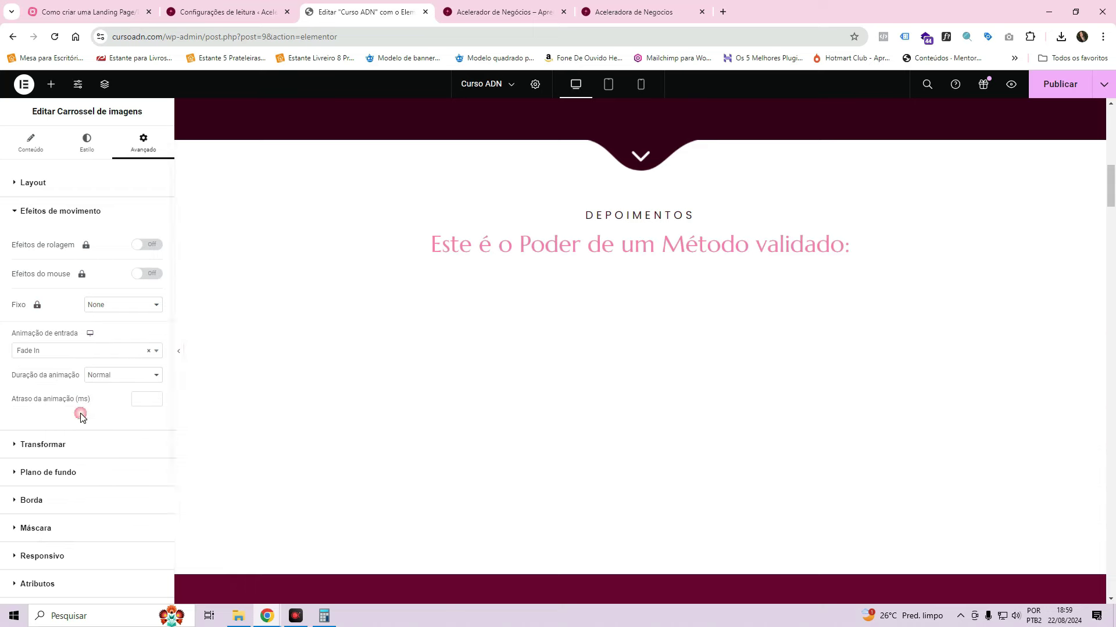
click(1073, 88)
Step: Reload the preview twice to watch the new animations, then go back to the editor's testimonials
click(504, 11)
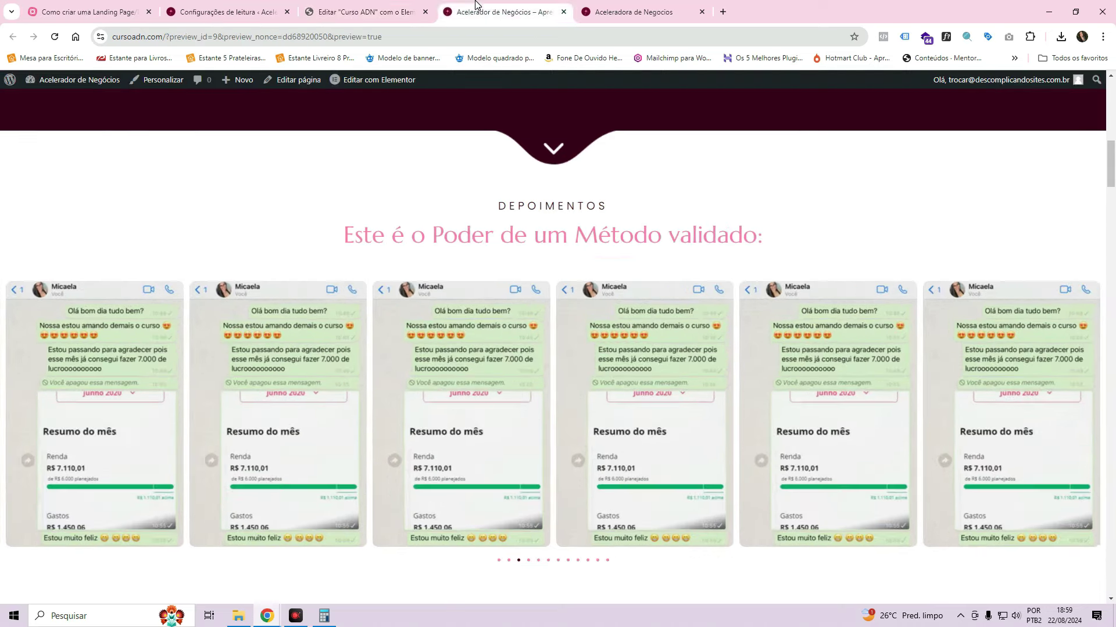
key(F5)
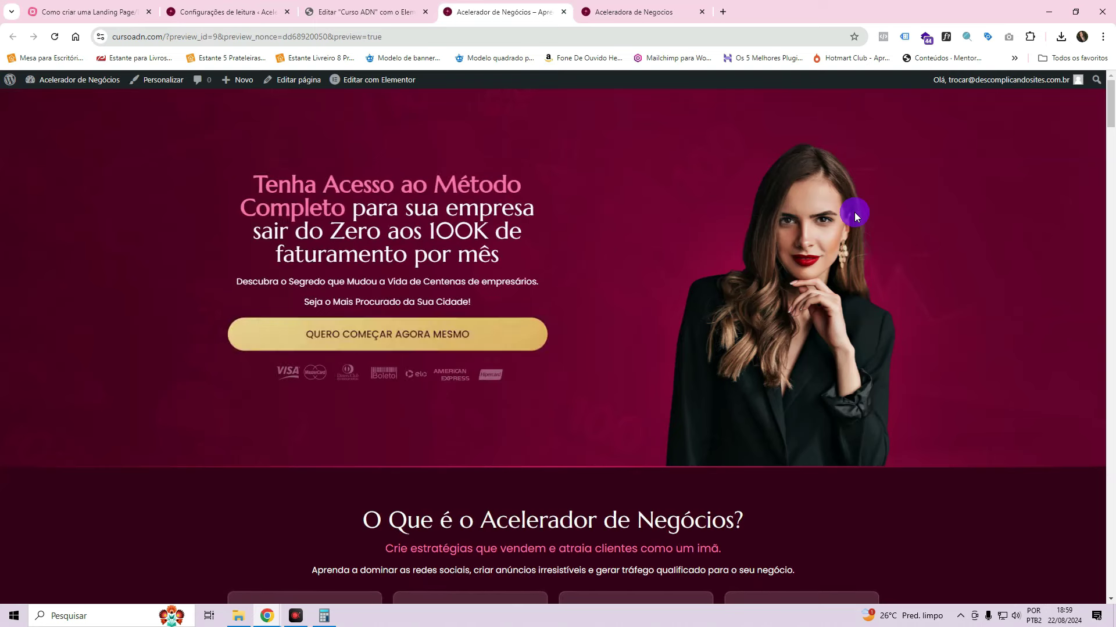
scroll(854, 212, down, 5)
scroll(801, 233, up, 5)
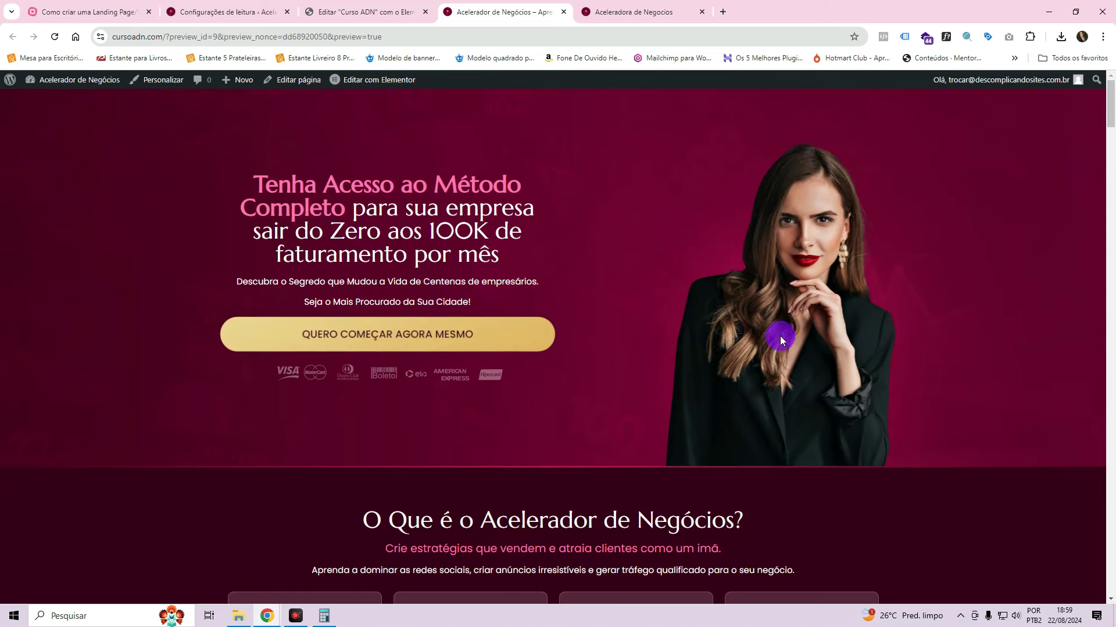
scroll(924, 369, down, 5)
scroll(925, 368, up, 5)
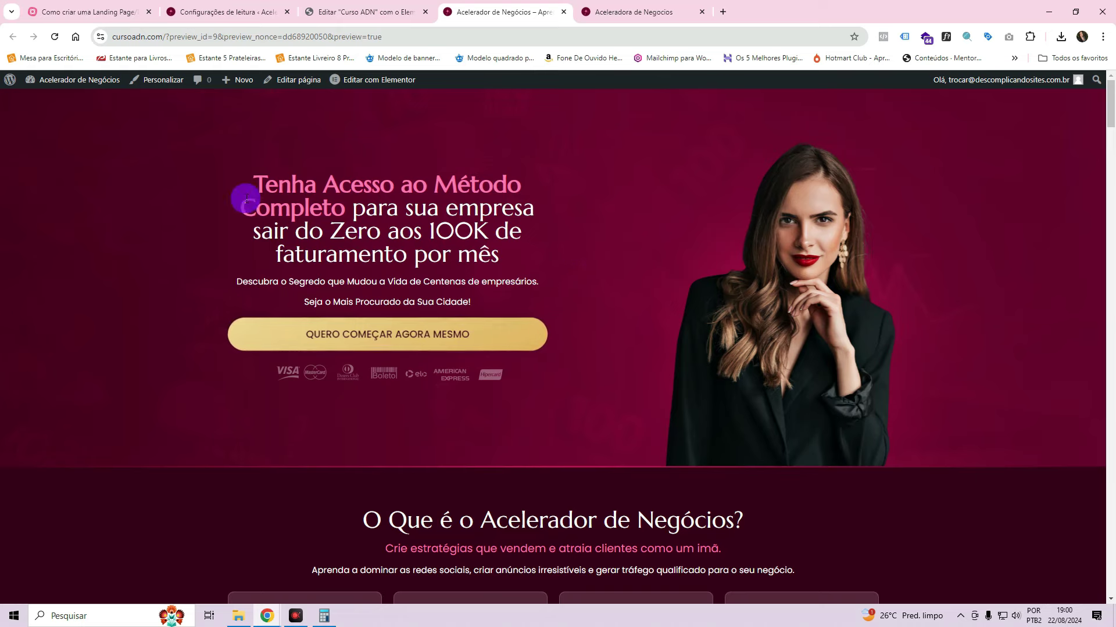
click(55, 38)
scroll(852, 326, down, 5)
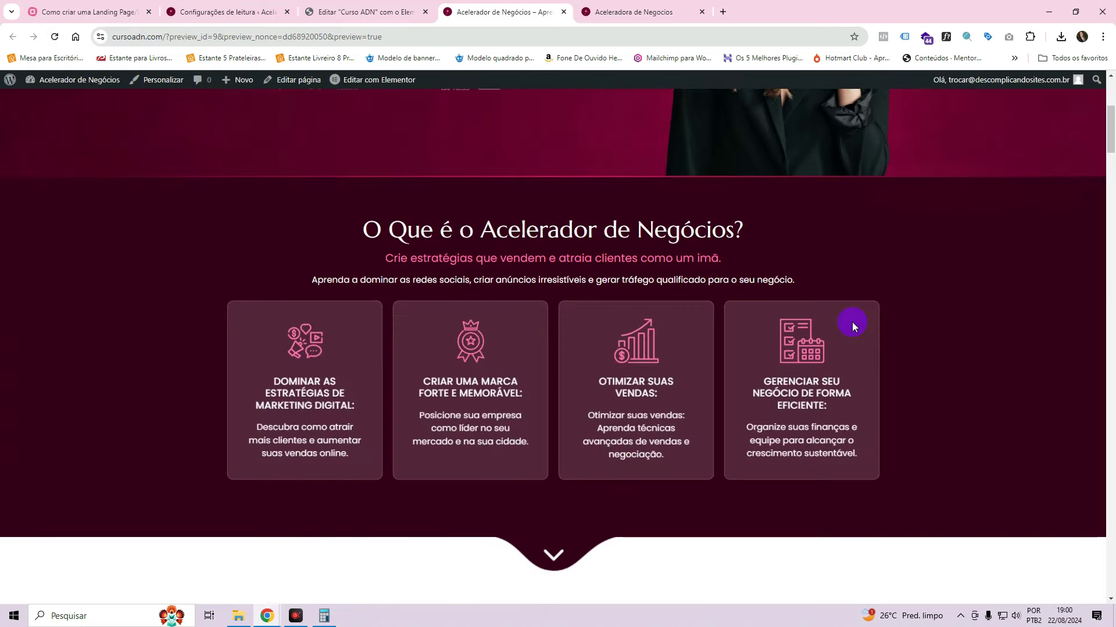
scroll(852, 326, down, 15)
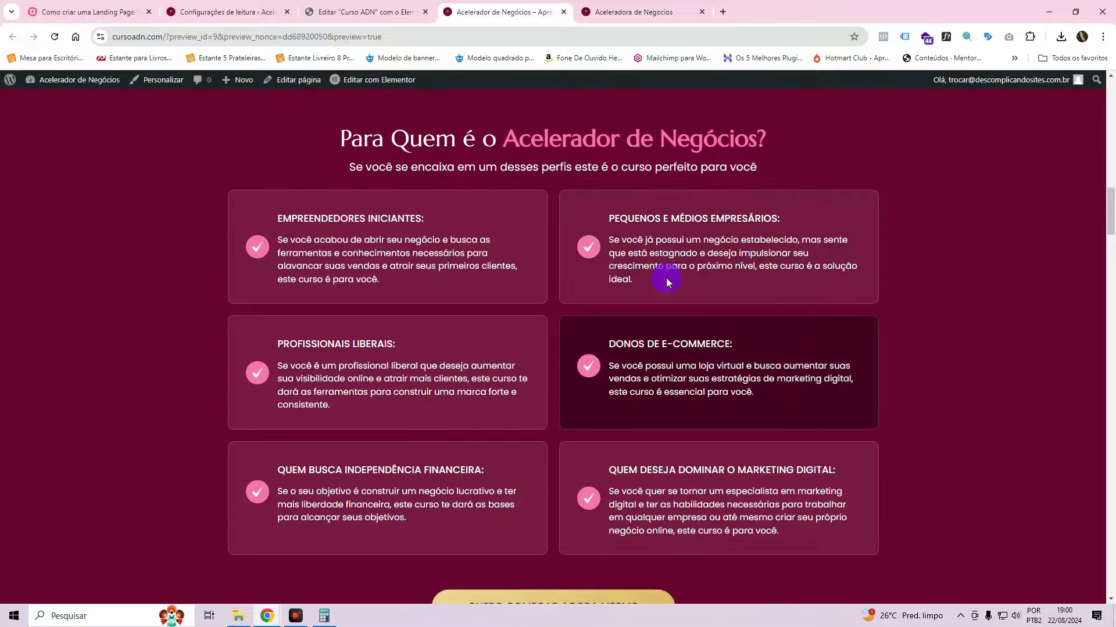
key(ctrl+shift+Tab)
scroll(674, 251, down, 3)
Step: Give the 'Para Quem é o Acelerador de Negócios?' heading a slow Fade In entrance animation
scroll(675, 252, up, 5)
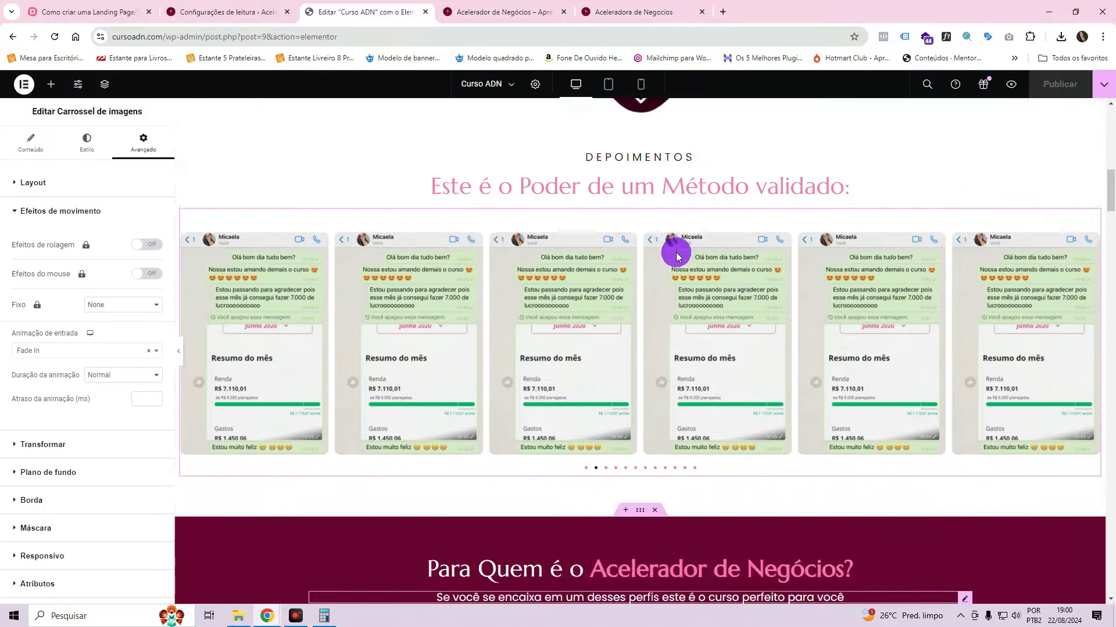
scroll(675, 252, up, 4)
scroll(674, 255, down, 10)
click(667, 230)
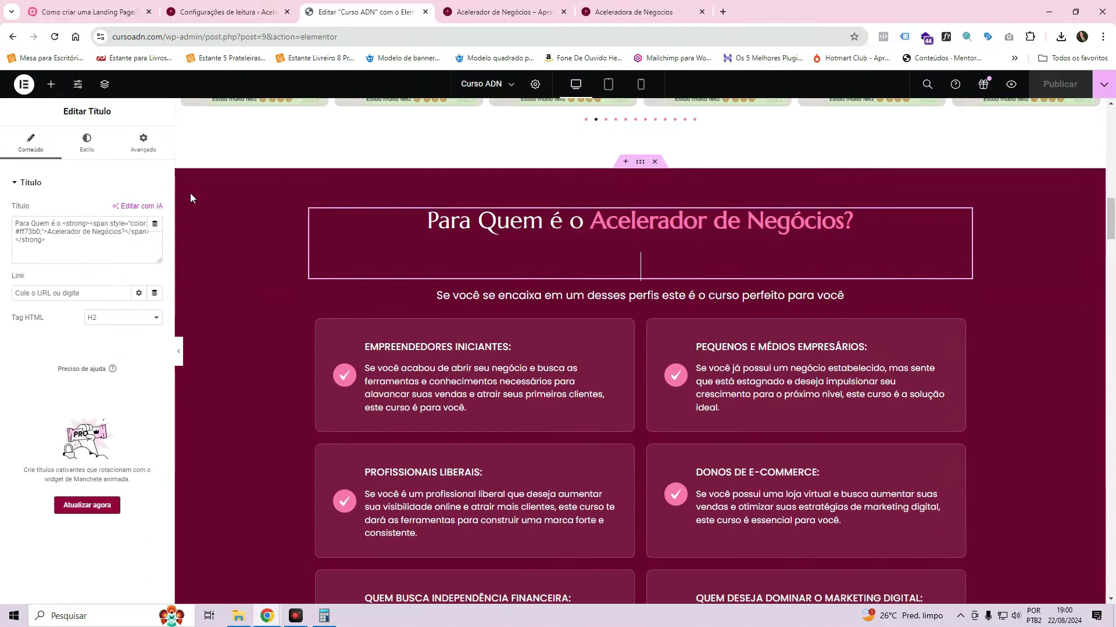
click(143, 142)
scroll(107, 348, down, 5)
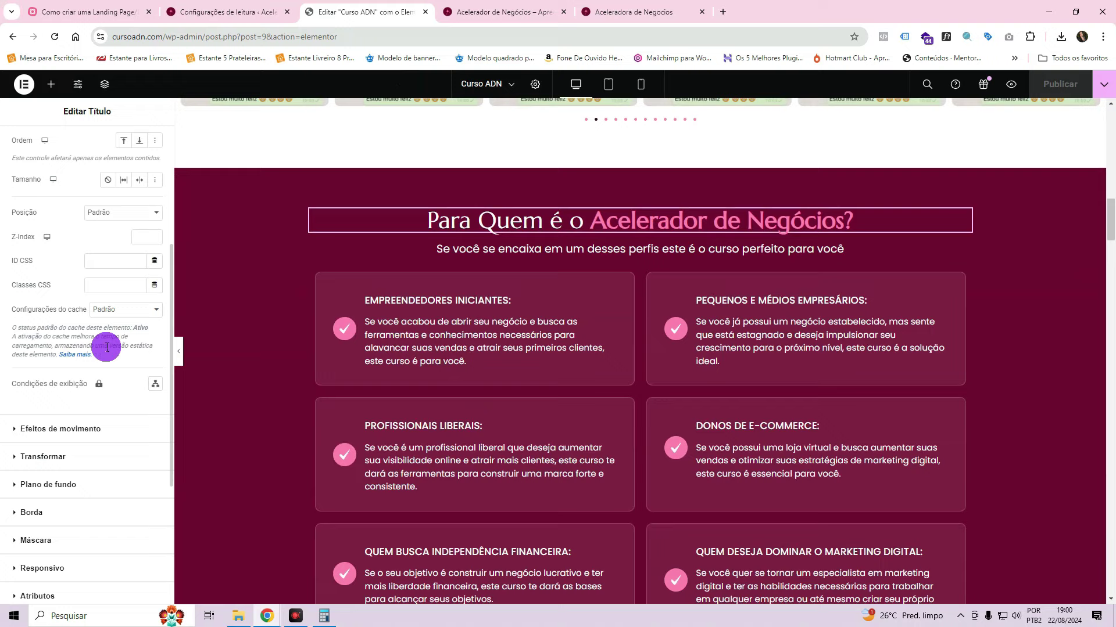
click(79, 428)
click(98, 357)
click(85, 413)
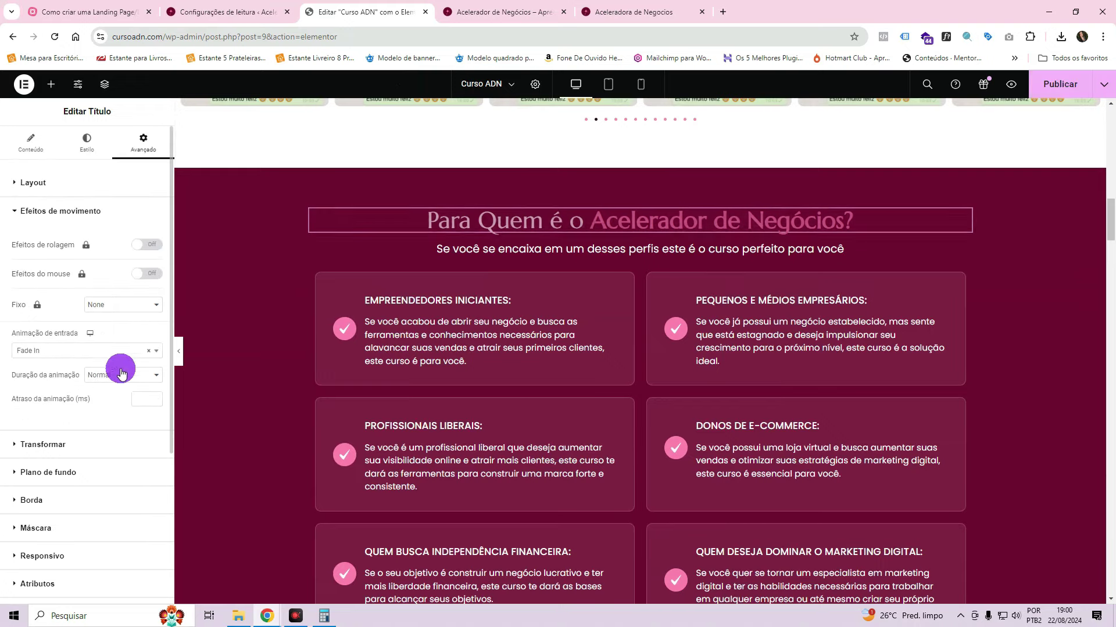
click(123, 387)
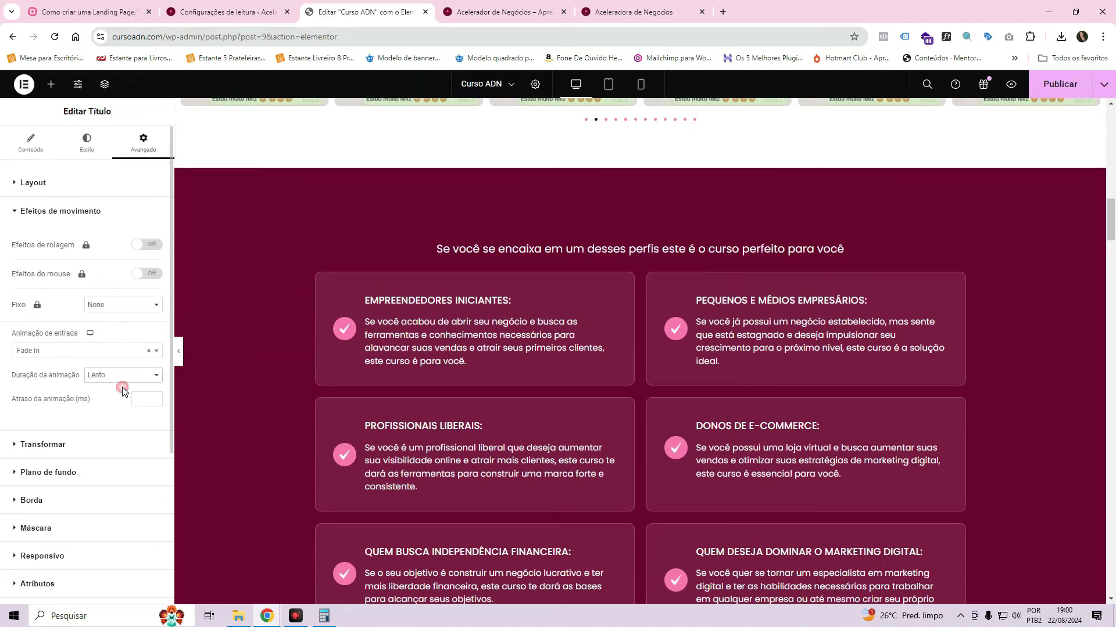
Step: Give the Empreendedores Iniciantes card a slow Pulse entrance animation
scroll(623, 301, down, 1)
click(609, 232)
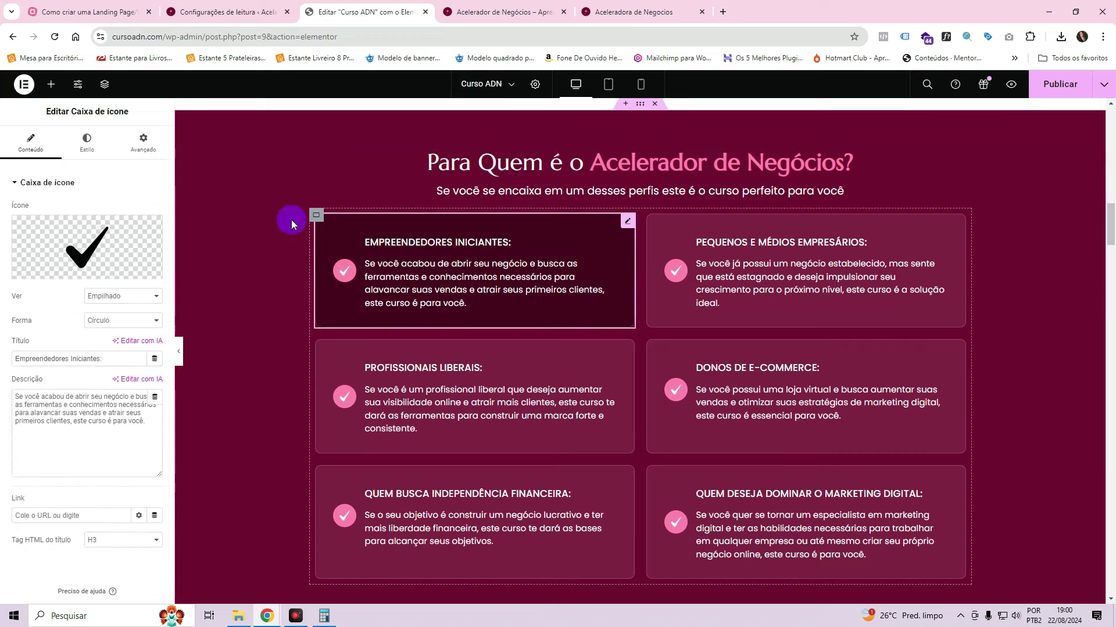
click(139, 140)
scroll(87, 290, down, 1)
click(108, 354)
scroll(96, 406, down, 3)
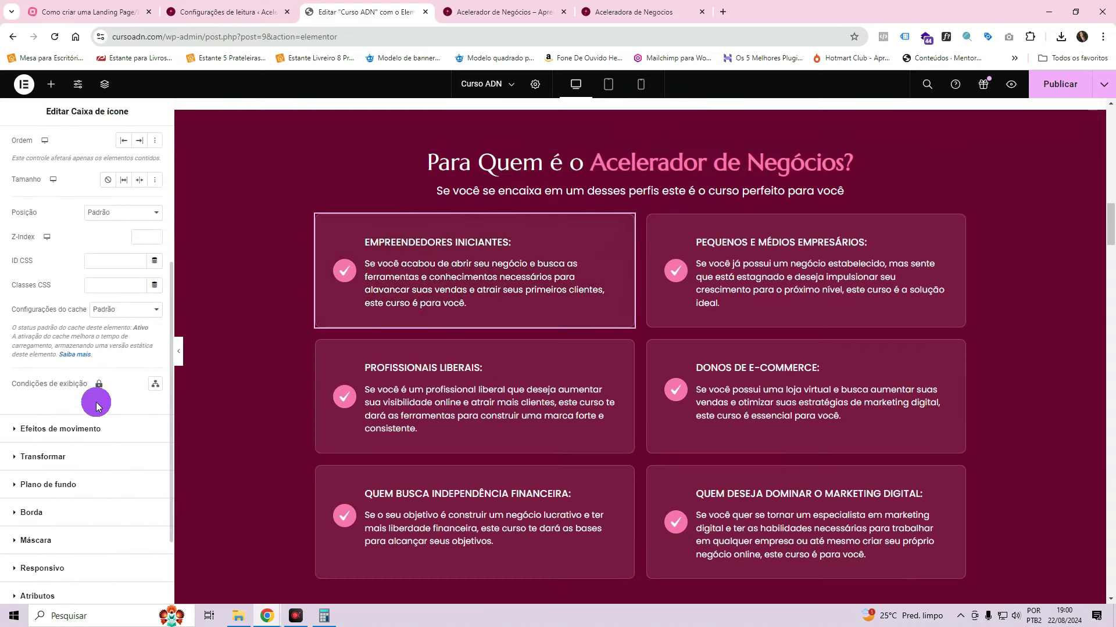
click(74, 432)
click(69, 351)
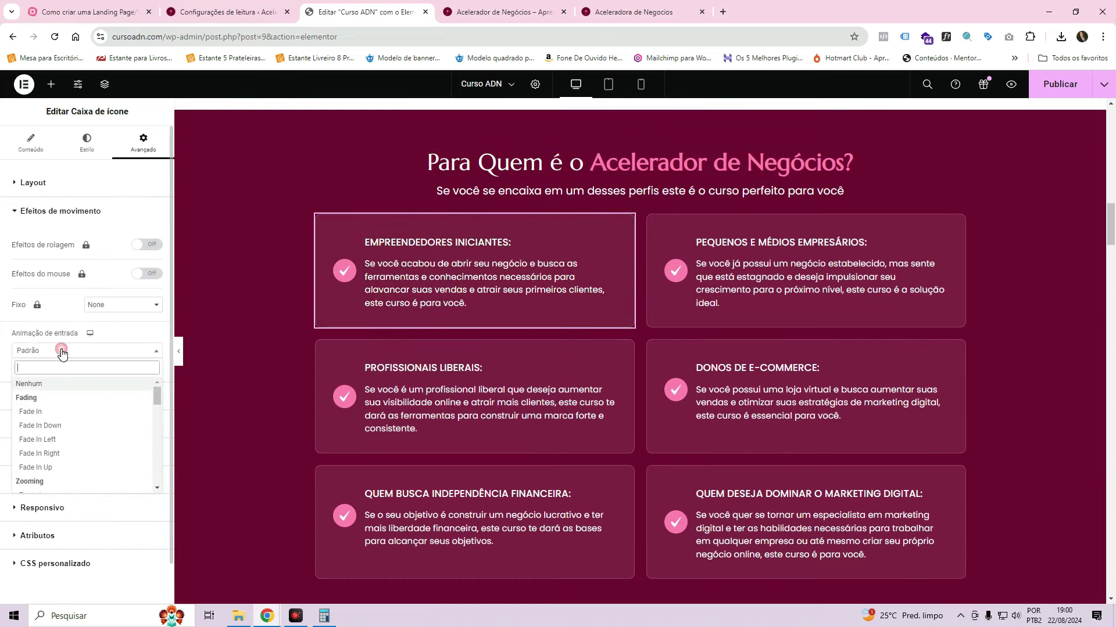
scroll(67, 430, down, 3)
scroll(66, 442, up, 5)
click(50, 436)
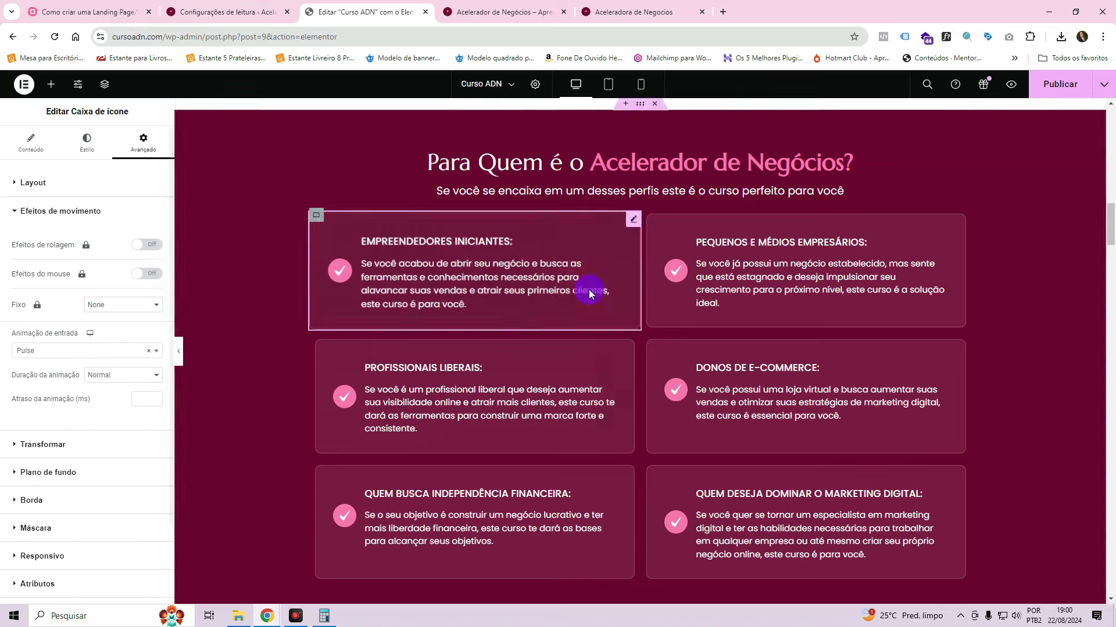
right_click(581, 258)
click(101, 375)
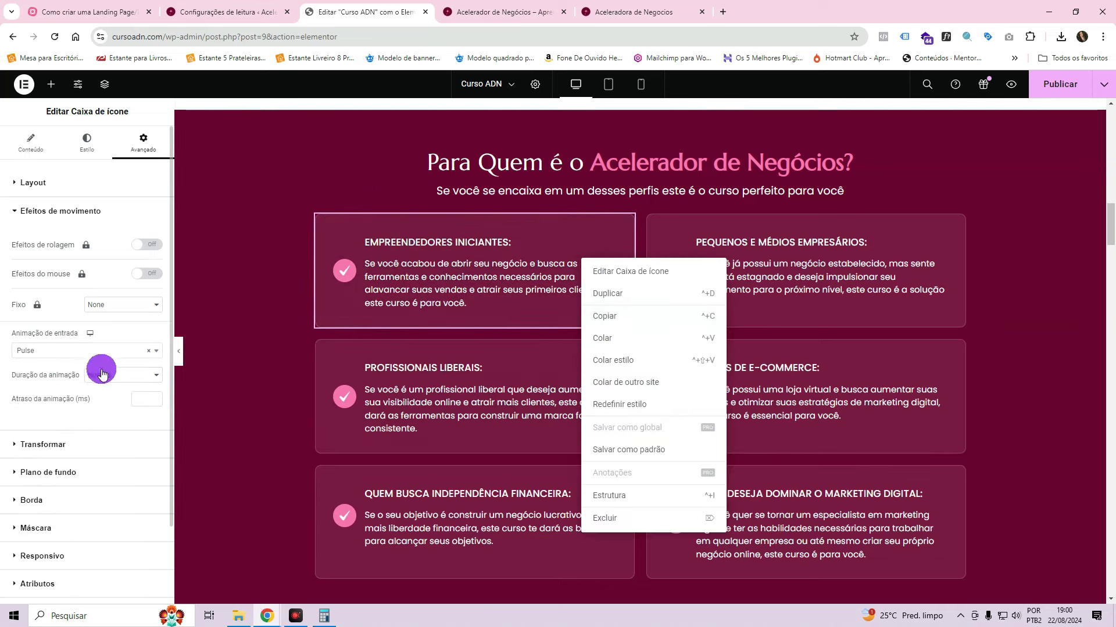
click(96, 387)
Step: Copy the first card's style and paste it onto the Pequenos, Donos, Profissionais, Quem Busca and Quem Deseja cards
right_click(597, 276)
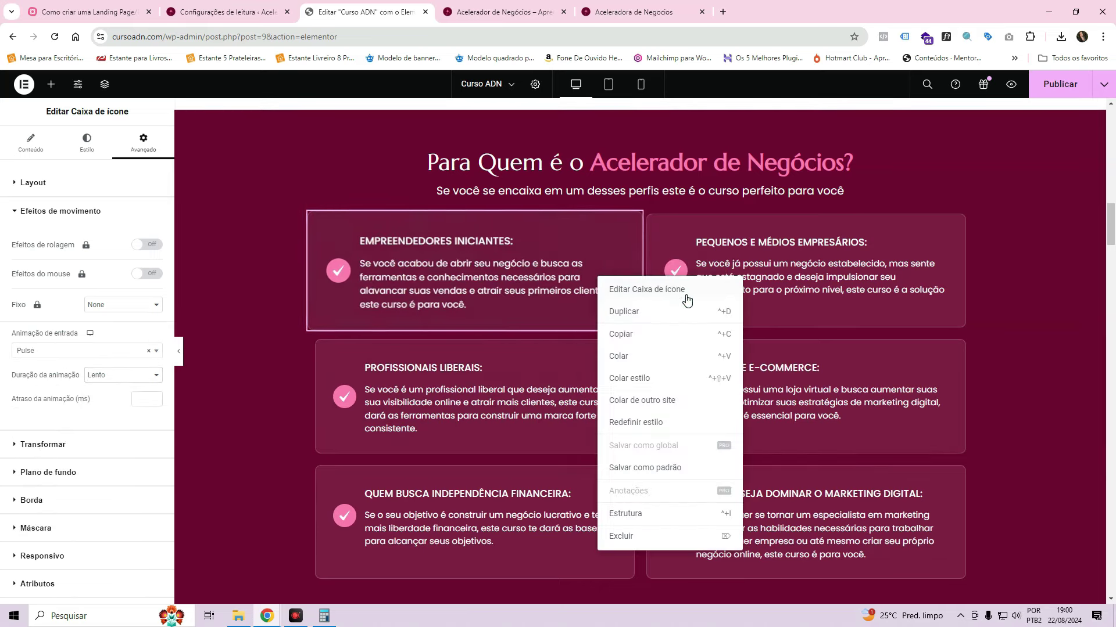
right_click(768, 257)
click(848, 352)
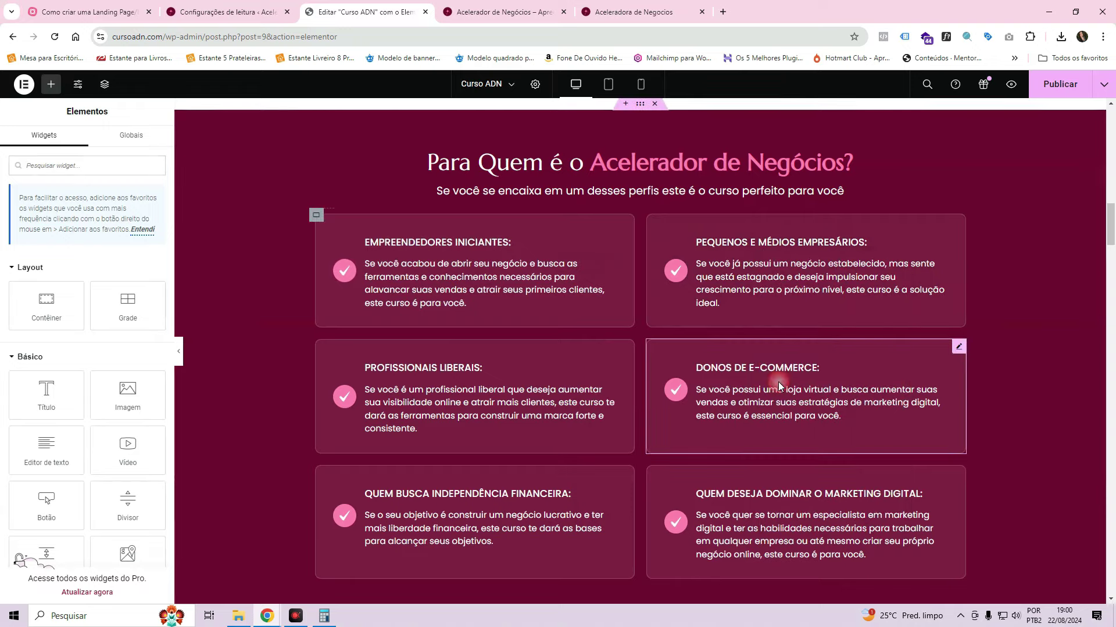
right_click(778, 381)
click(858, 433)
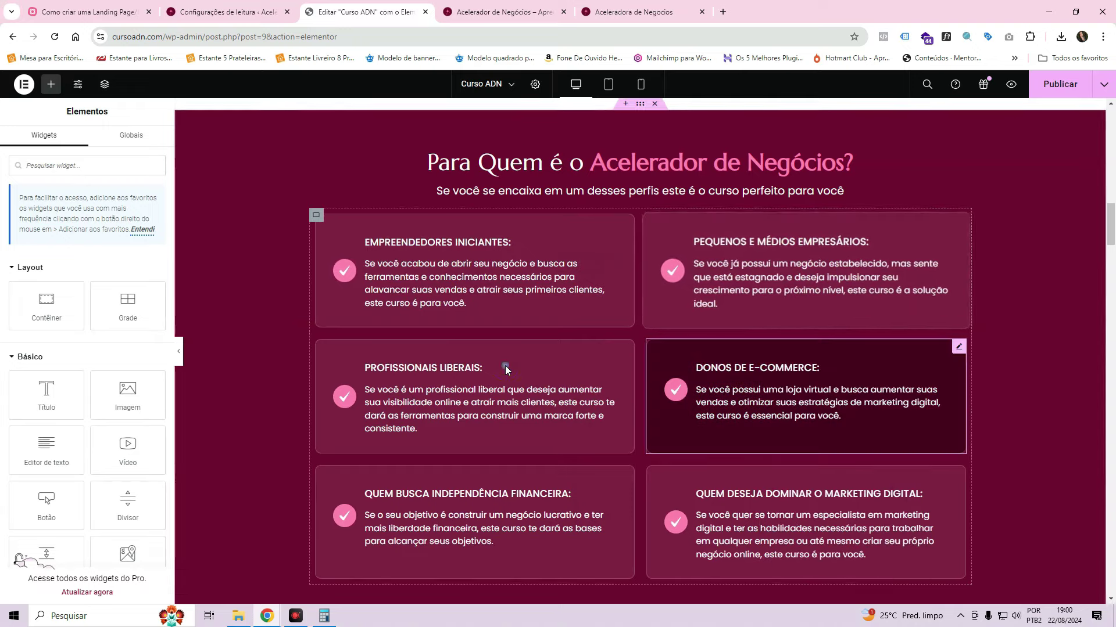
right_click(510, 400)
click(595, 442)
scroll(581, 430, down, 3)
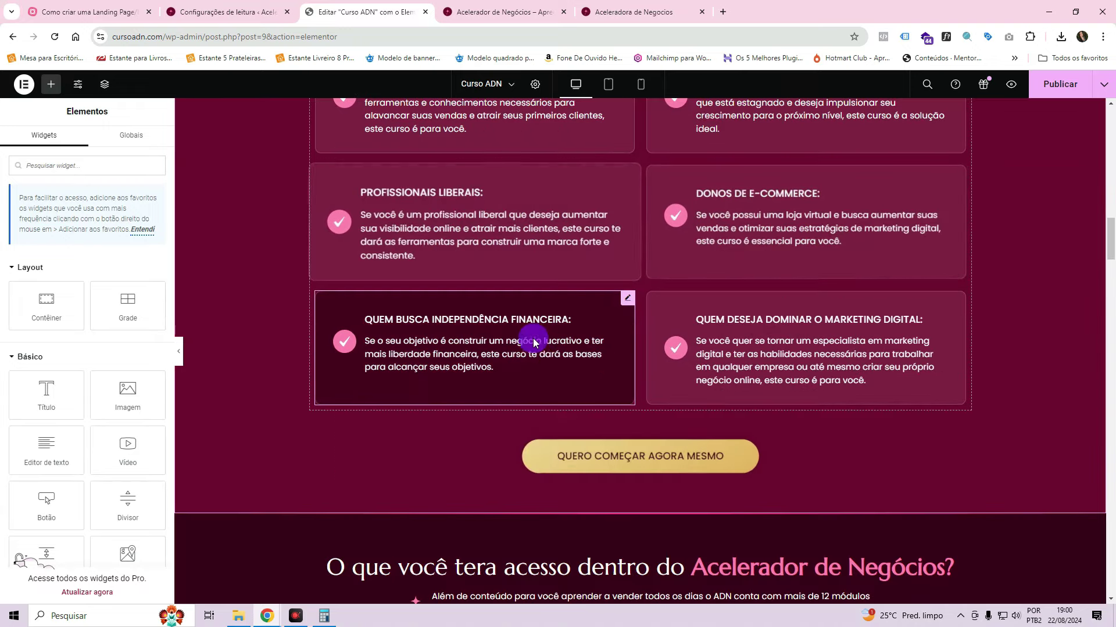
right_click(532, 338)
click(607, 433)
right_click(727, 357)
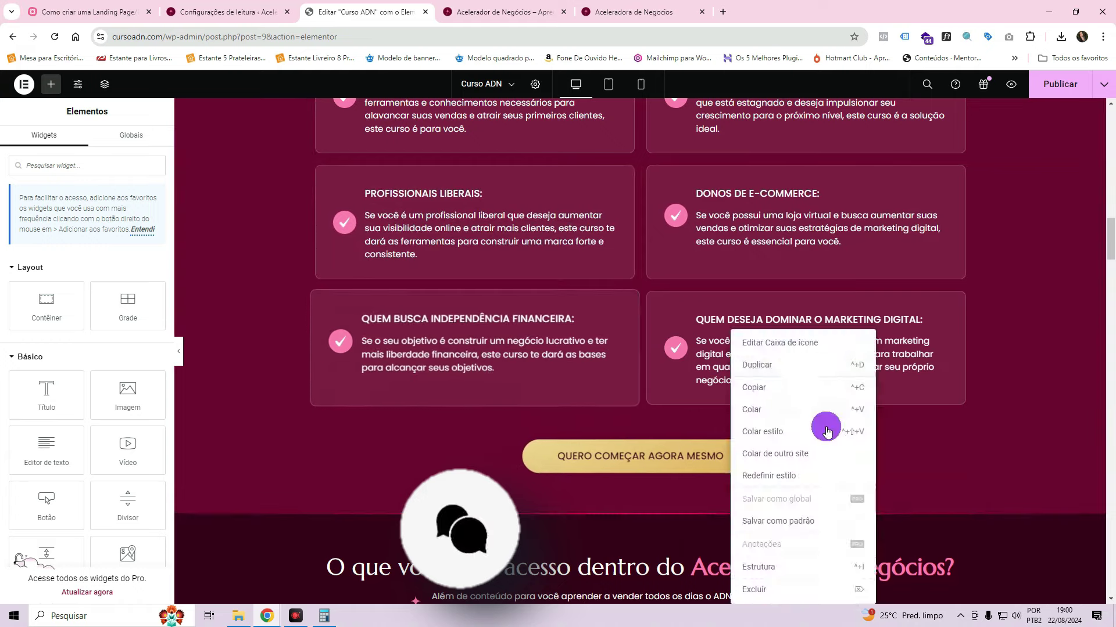
click(819, 431)
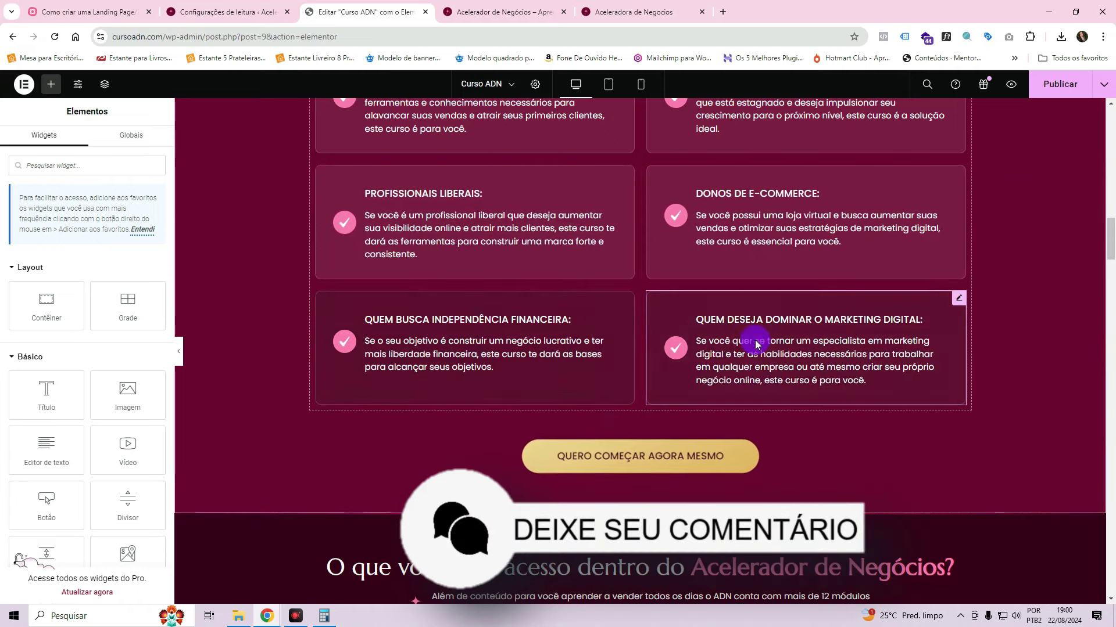
scroll(844, 268, down, 5)
Step: Bring up the motion effects settings of the QUERO COMEÇAR AGORA MESMO button
click(428, 161)
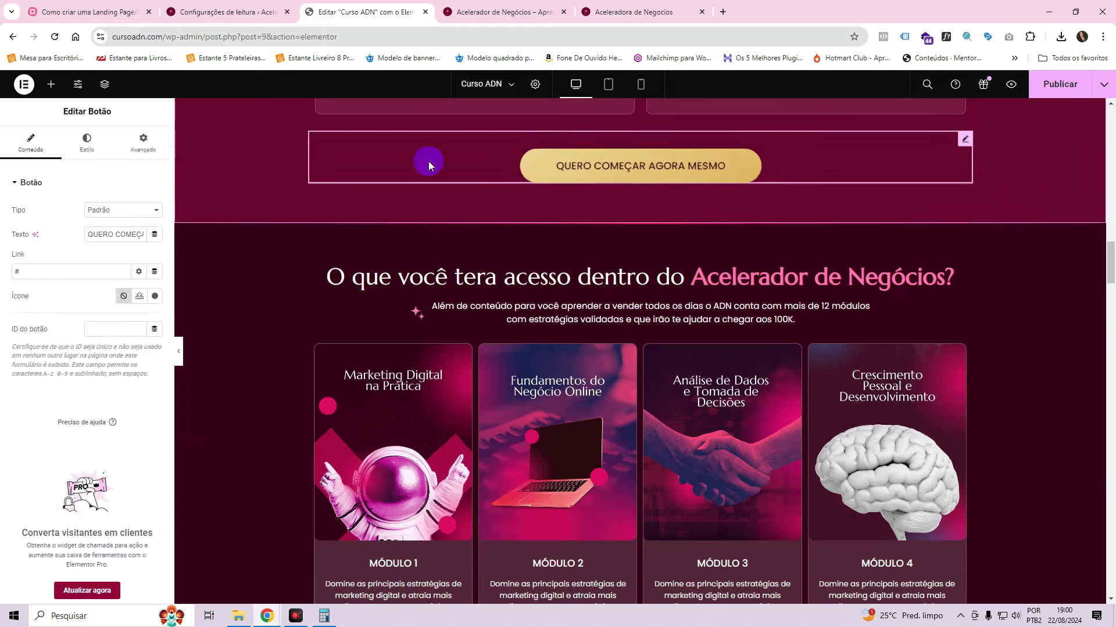
click(151, 145)
scroll(95, 403, down, 5)
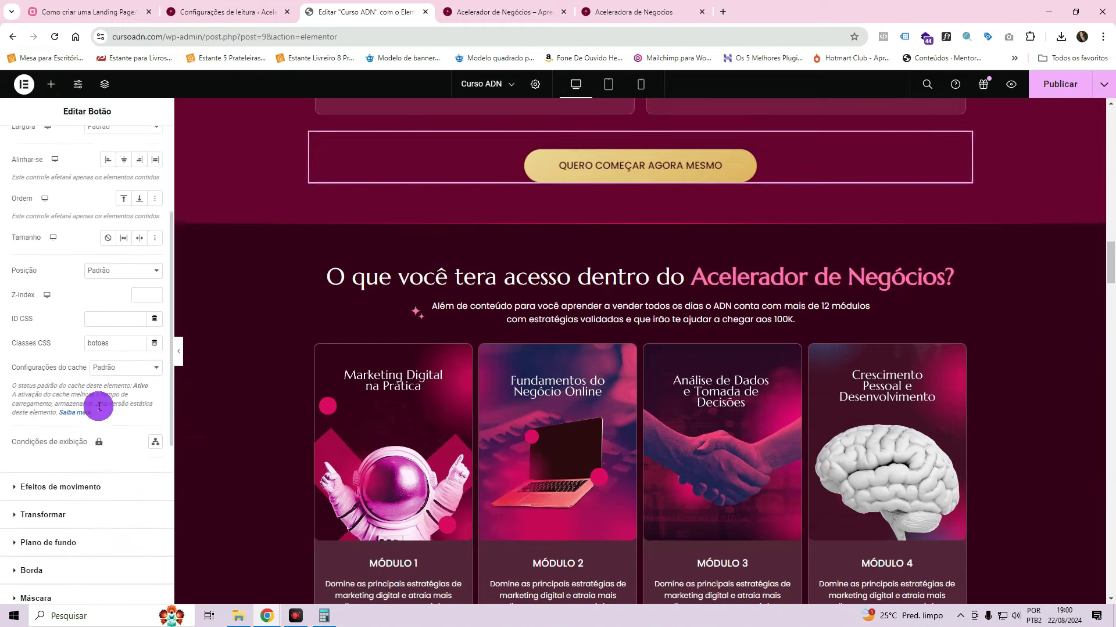
click(77, 429)
scroll(940, 271, down, 6)
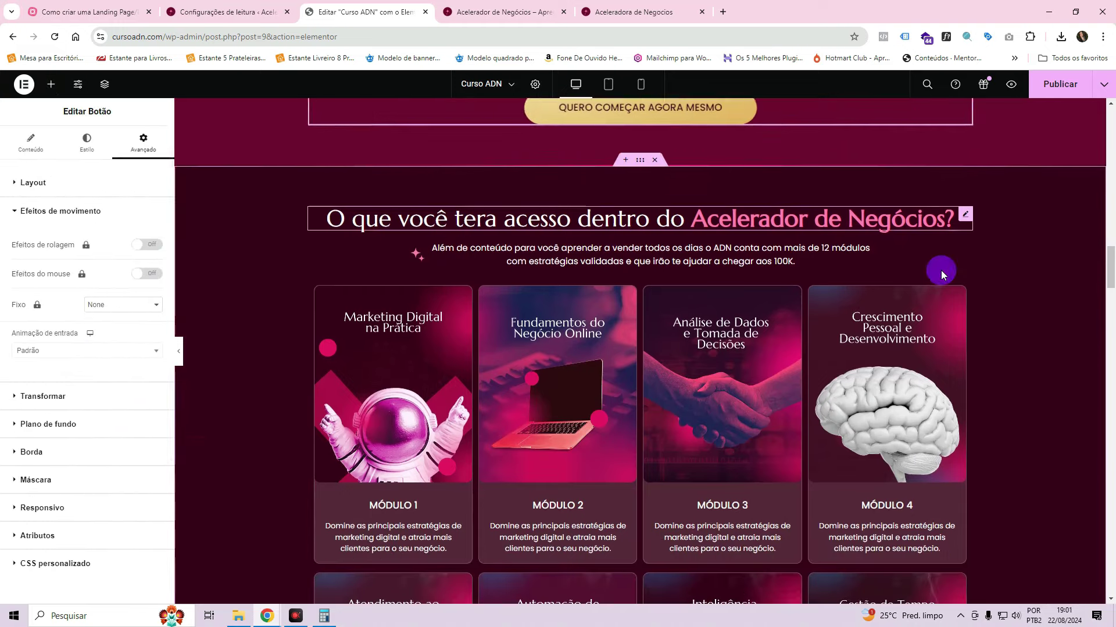
scroll(860, 316, down, 10)
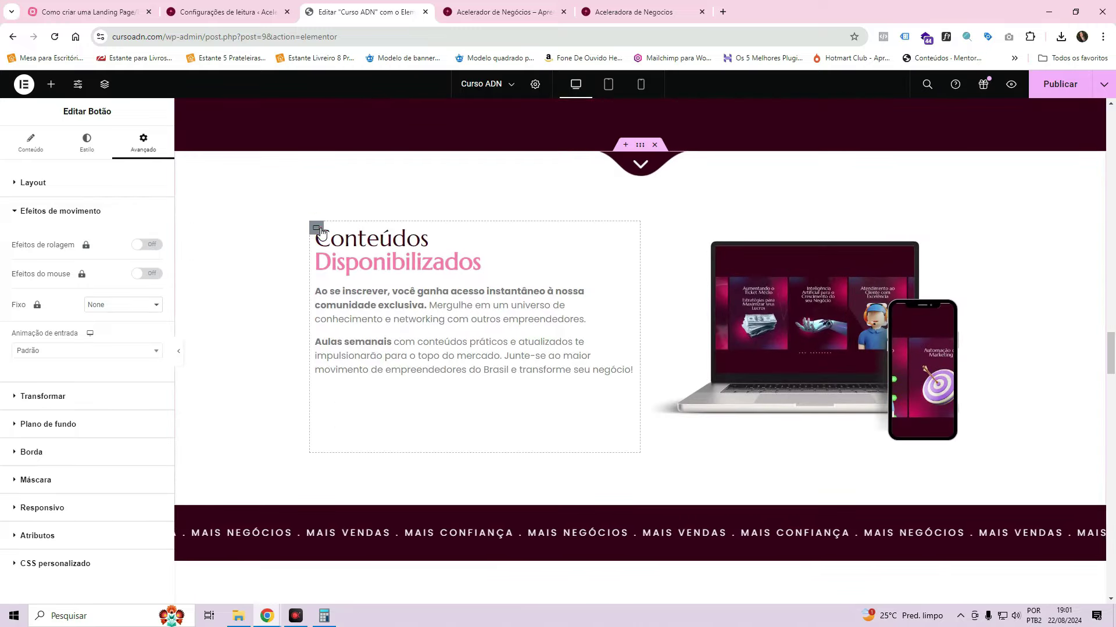
Step: Give the Conteúdos Disponibilizados text container a slow Fade In entrance animation
click(317, 228)
click(143, 148)
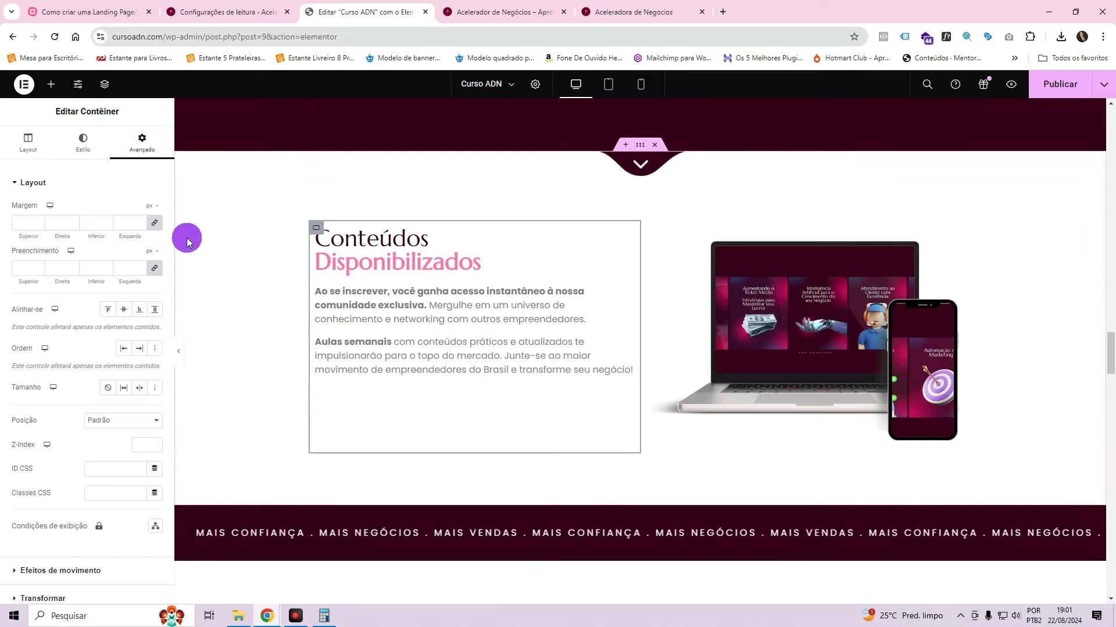
scroll(127, 267, down, 3)
click(117, 408)
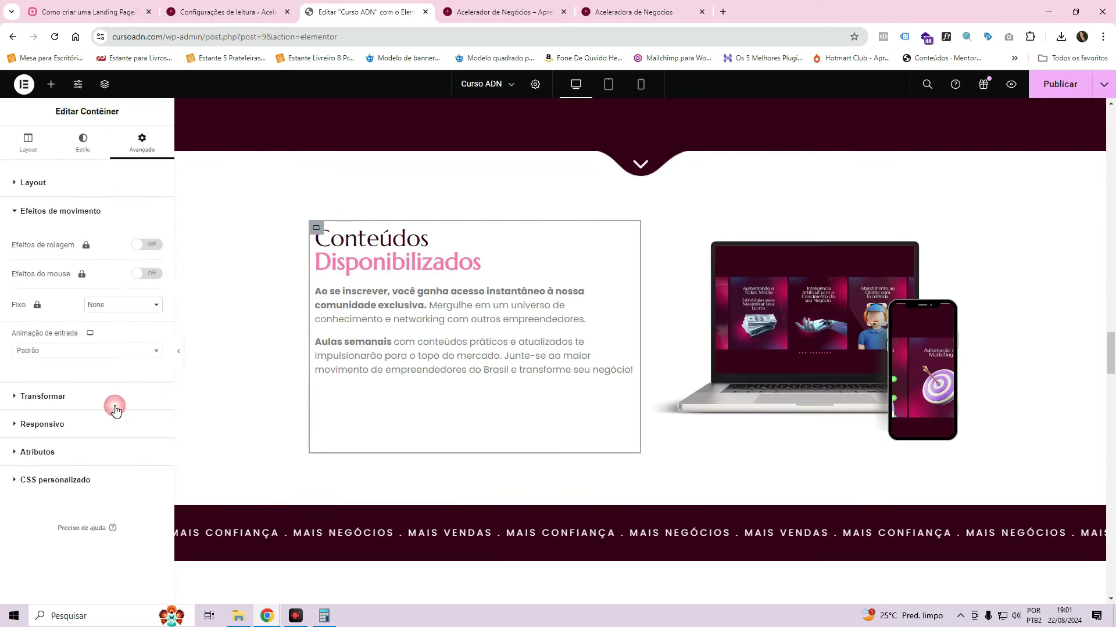
click(89, 351)
scroll(87, 401, down, 2)
scroll(87, 401, up, 2)
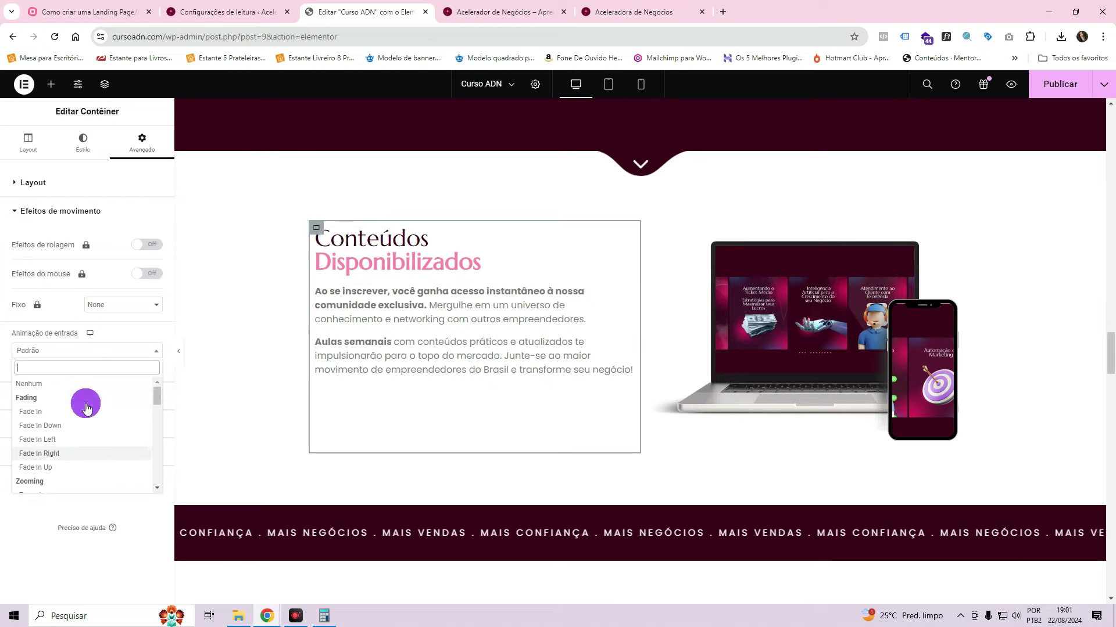
click(79, 417)
click(130, 375)
click(104, 386)
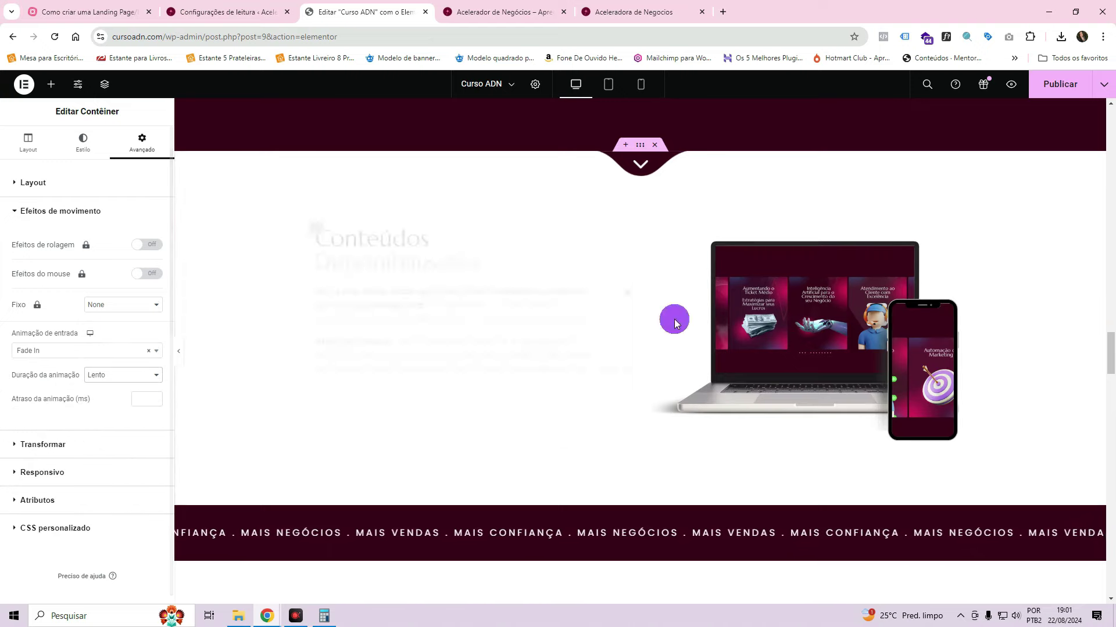
Step: Make the laptop and phone mockup image Fade In, then switch to the tecudi.com reference tab
click(674, 247)
click(143, 141)
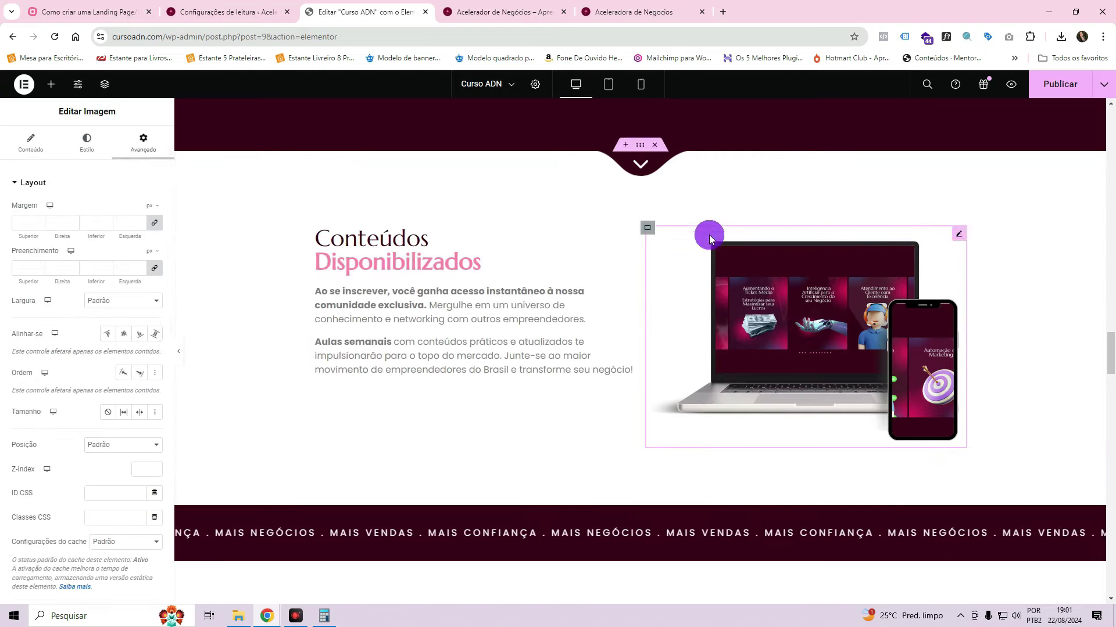
scroll(53, 334, down, 5)
click(66, 325)
click(67, 350)
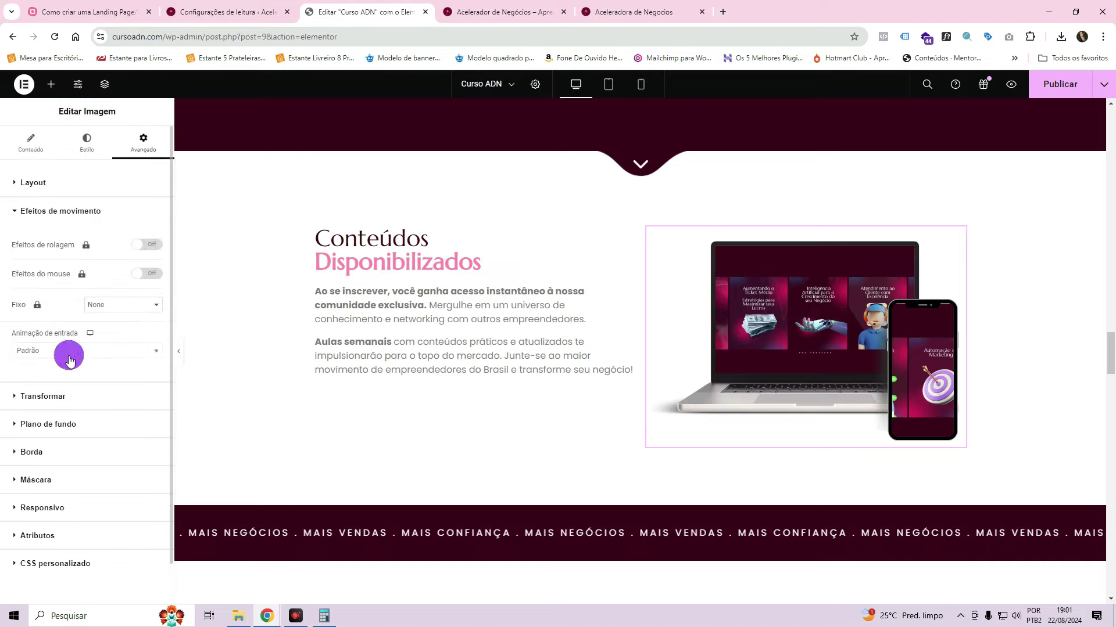
click(70, 414)
scroll(722, 295, down, 6)
scroll(722, 294, down, 5)
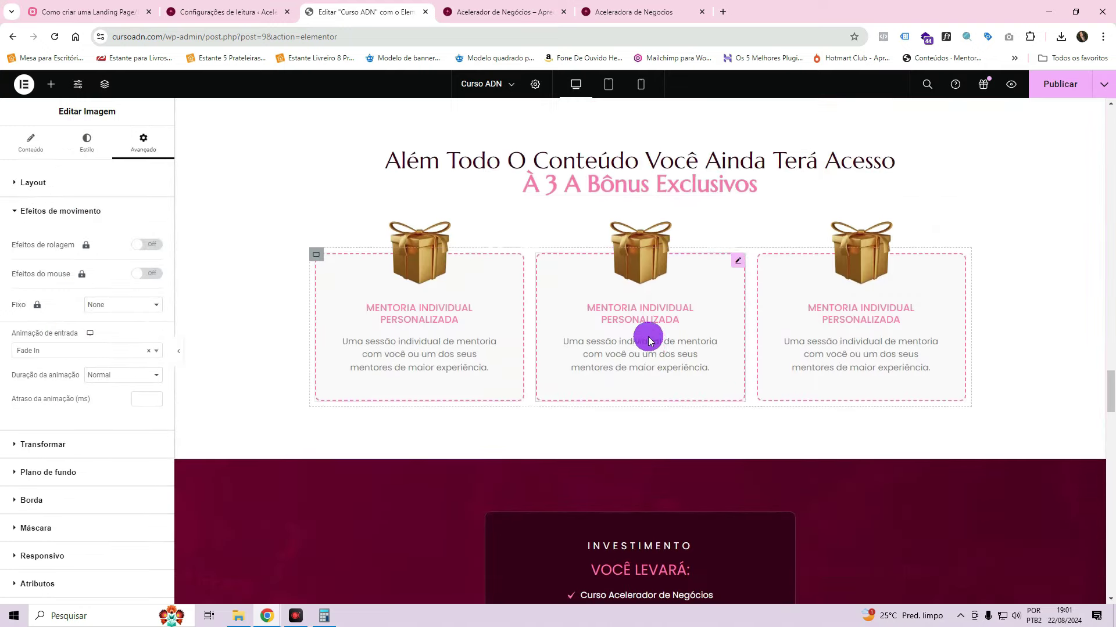
scroll(655, 302, up, 2)
scroll(656, 302, down, 4)
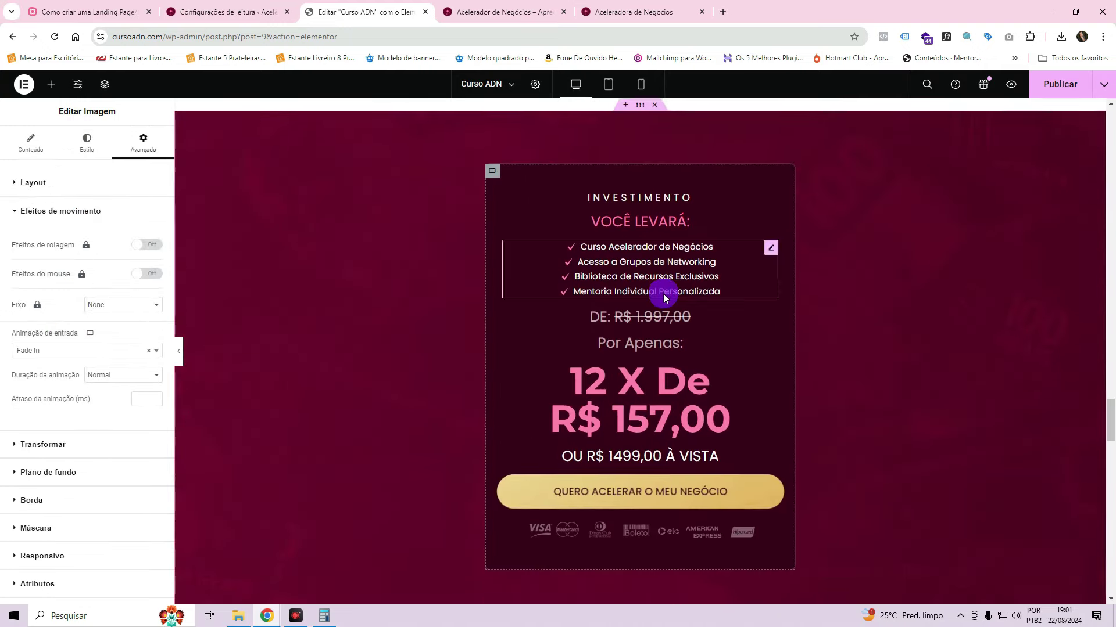
key(ctrl+5)
scroll(627, 281, down, 5)
Step: Scroll tecudi.com/adn down to the 7-day guarantee, then go back to the Editar Curso ADN editor
scroll(627, 281, down, 3)
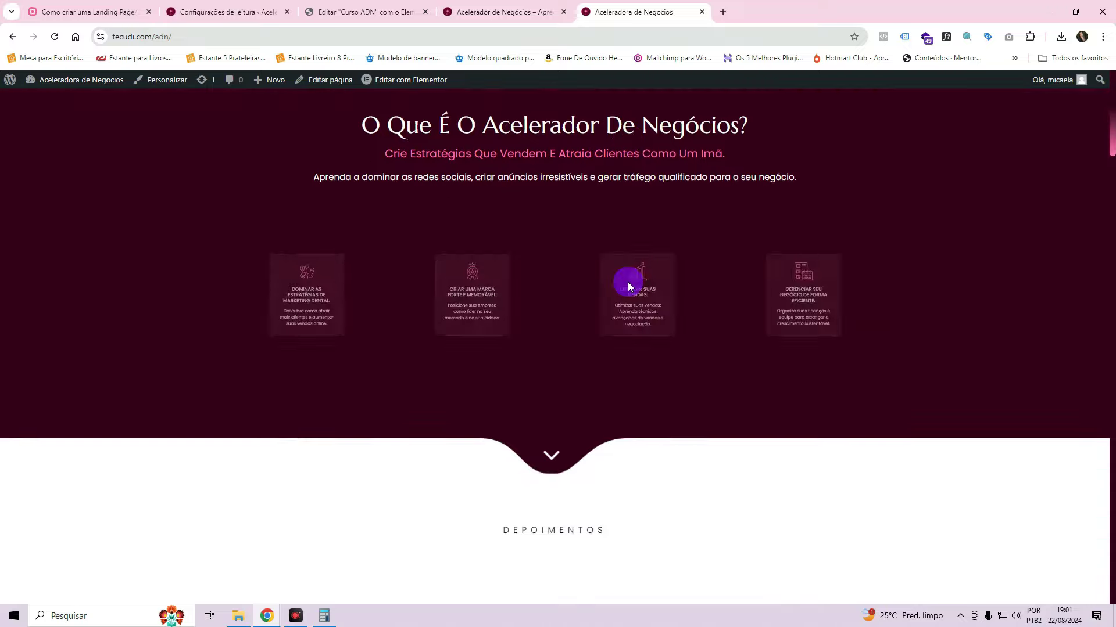
scroll(943, 301, down, 3)
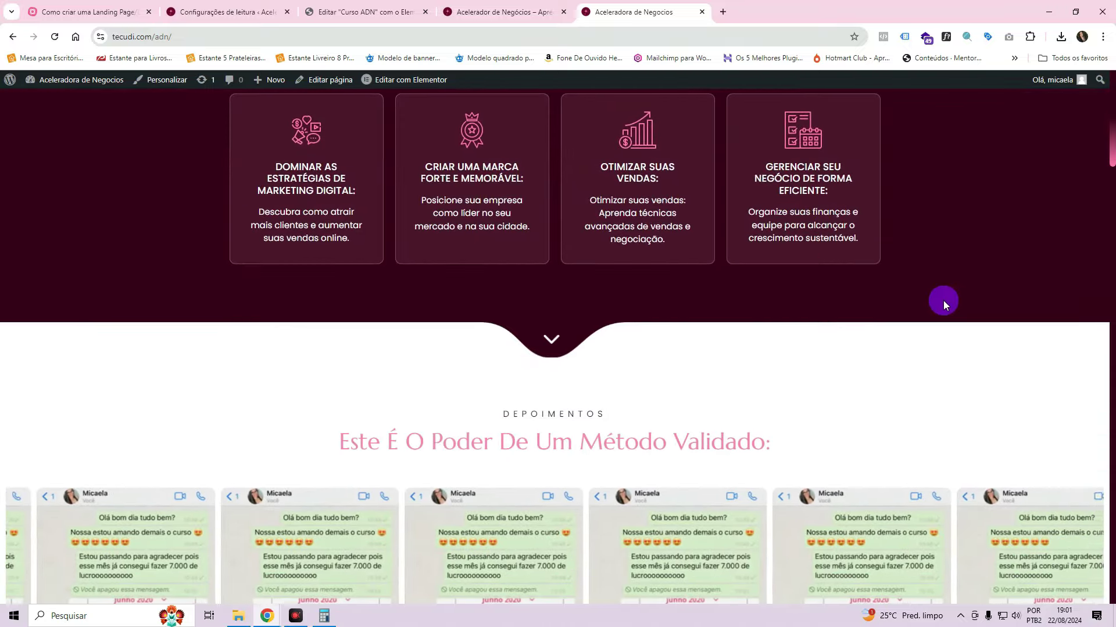
scroll(943, 301, down, 15)
scroll(943, 301, down, 20)
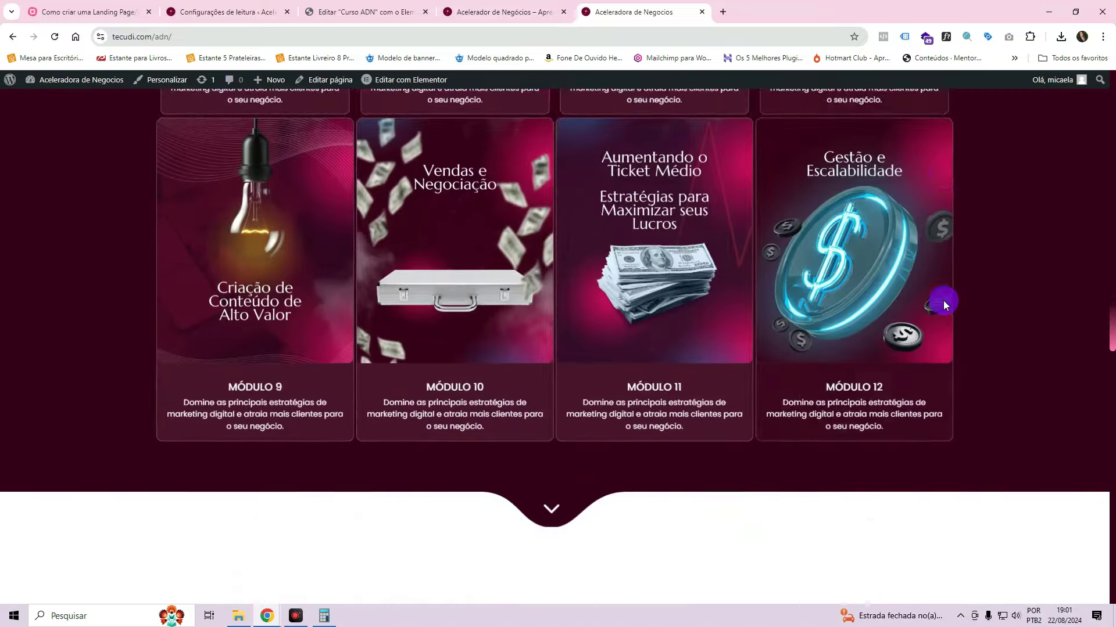
scroll(515, 288, down, 10)
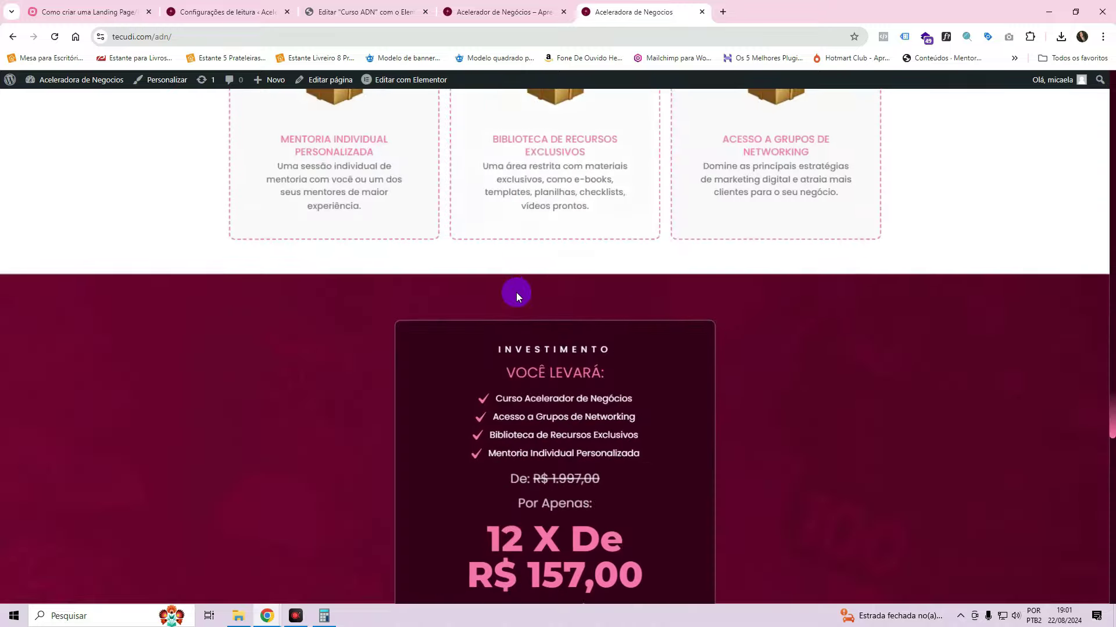
scroll(559, 314, down, 10)
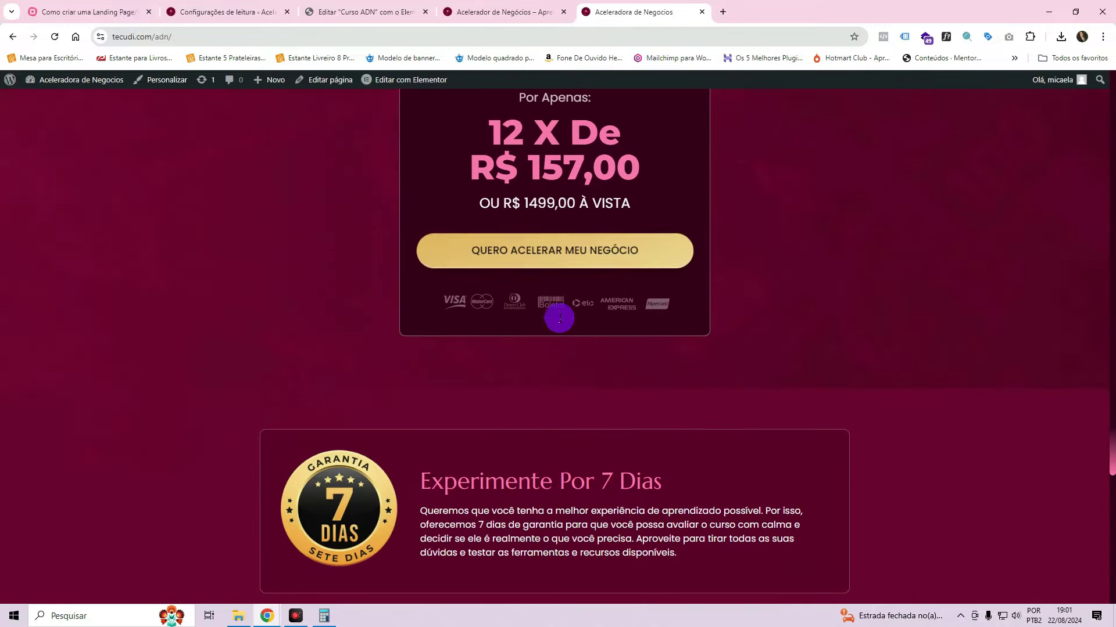
click(372, 12)
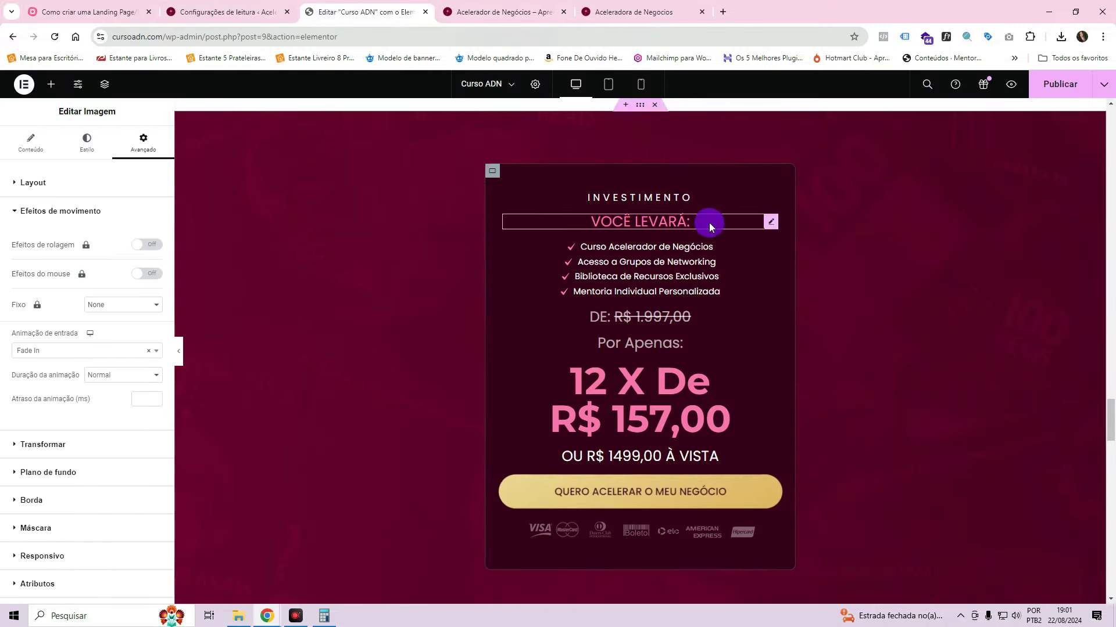
Step: Set the Investimento price box container's entrance animation to Pulse
click(494, 173)
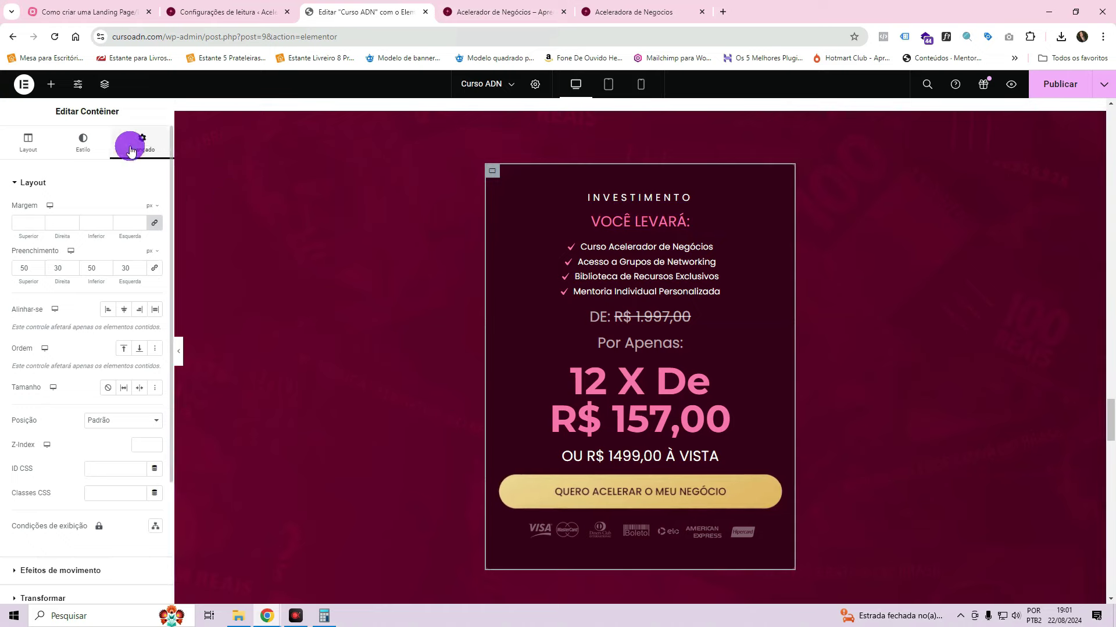
scroll(119, 294, down, 5)
click(113, 411)
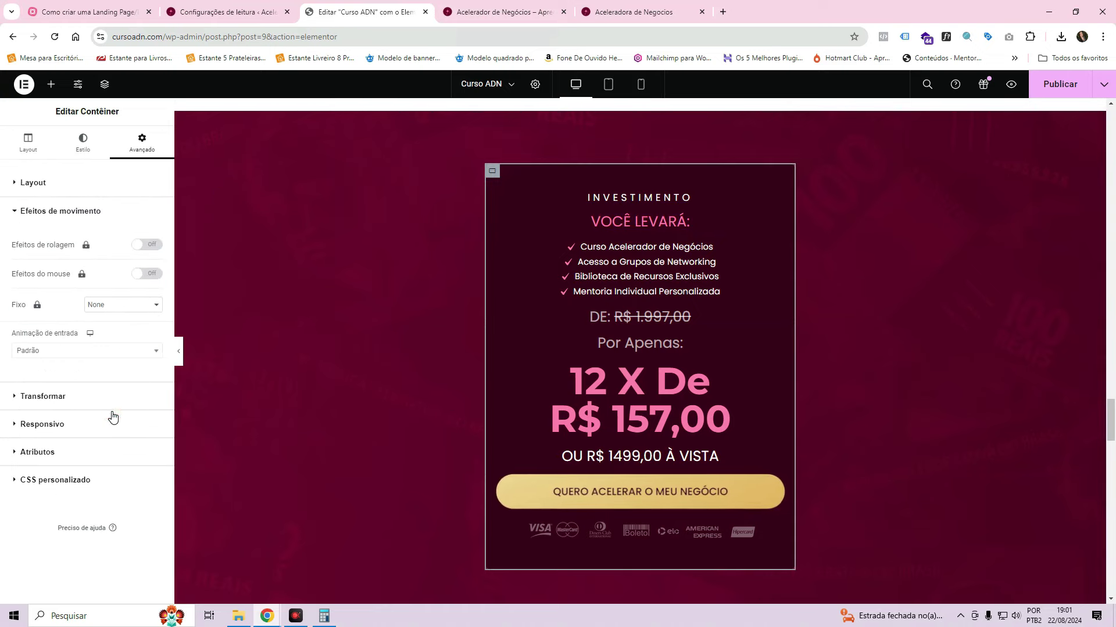
click(79, 359)
scroll(75, 424, down, 10)
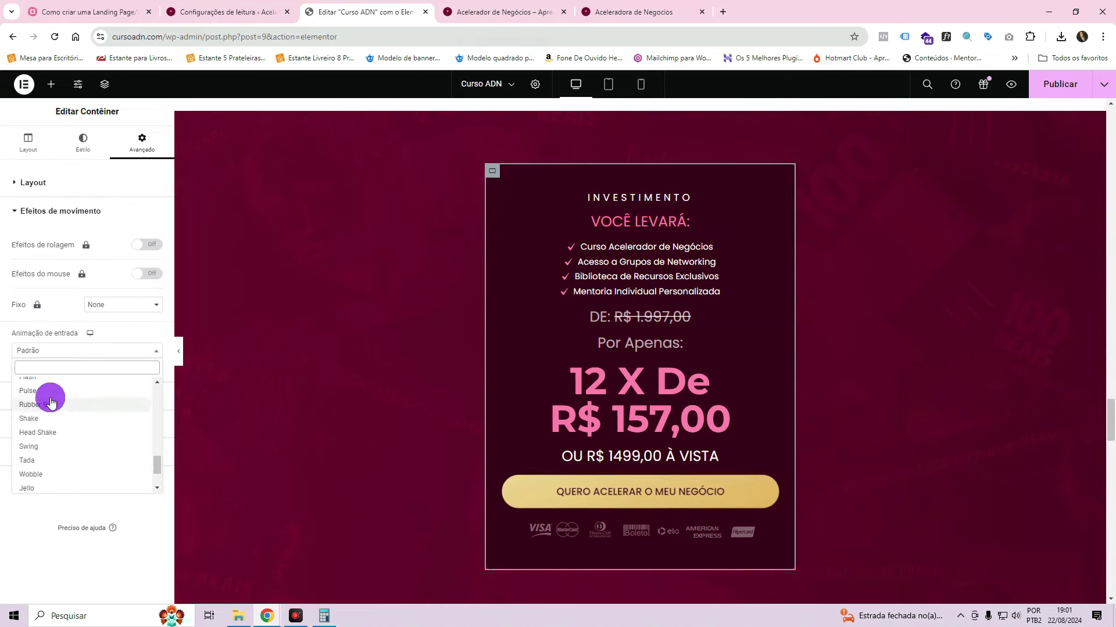
click(47, 392)
scroll(918, 322, down, 4)
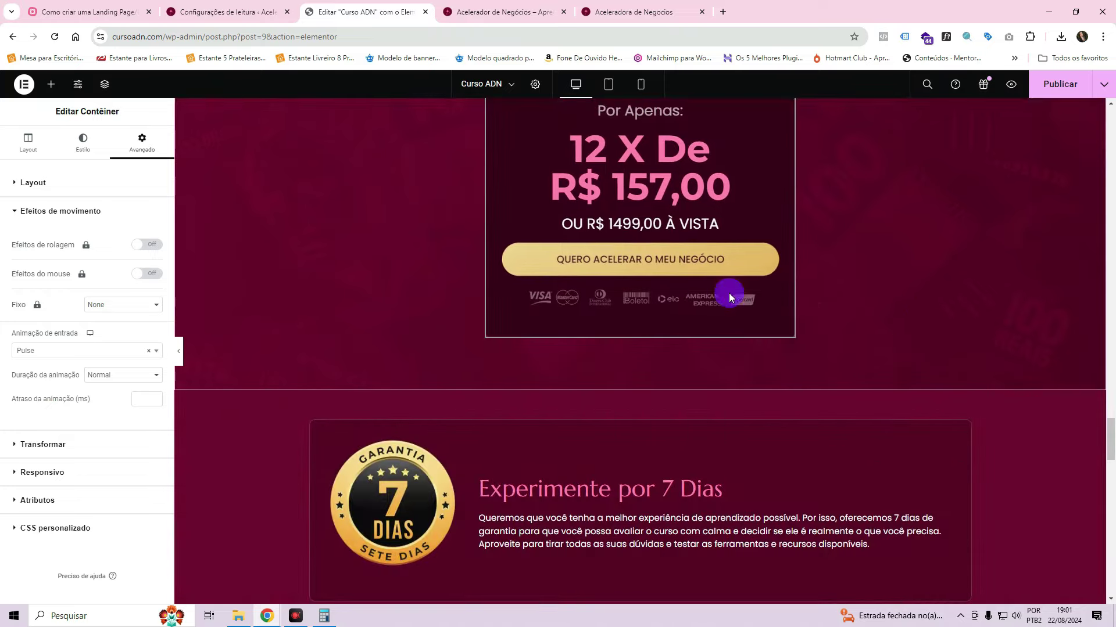
scroll(913, 294, down, 6)
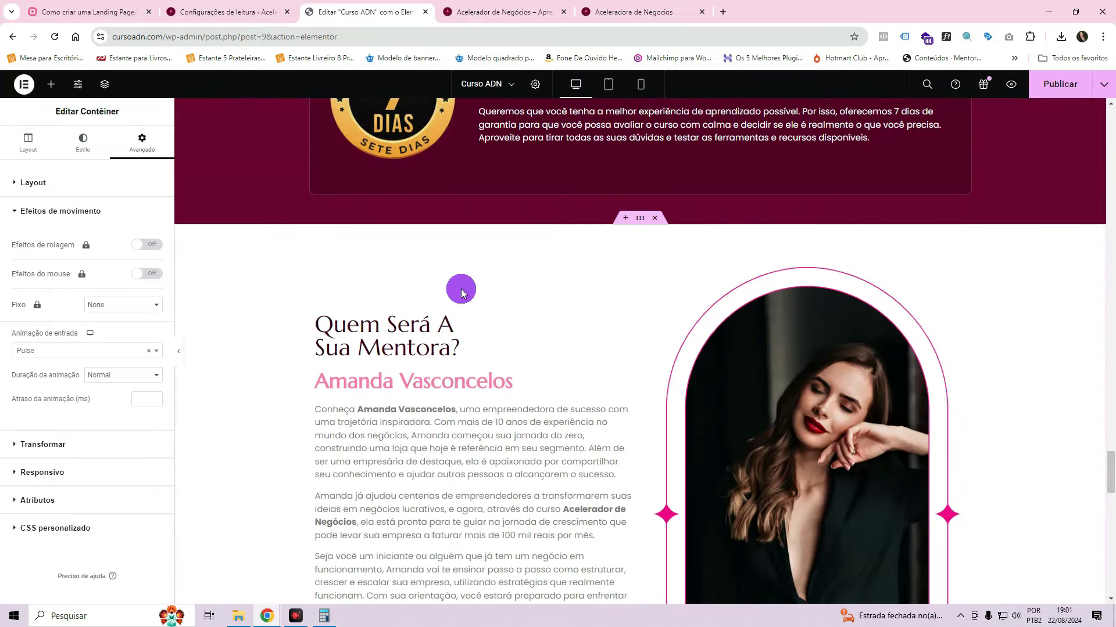
scroll(461, 290, up, 3)
Step: Select the 7-day guarantee box for editing
click(784, 208)
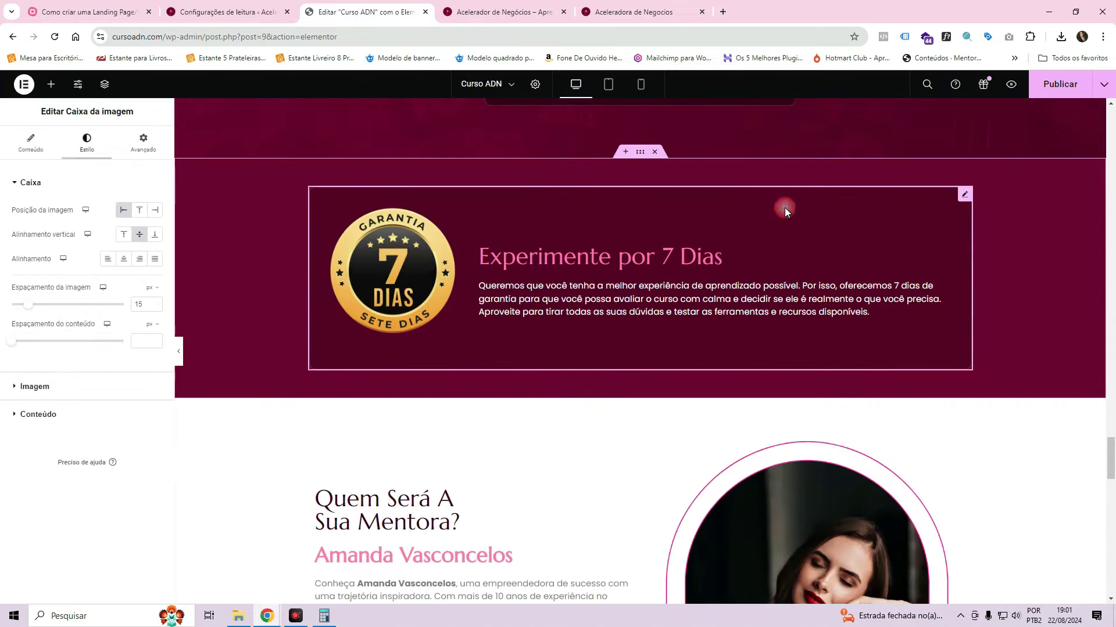
scroll(438, 302, down, 8)
scroll(397, 362, down, 16)
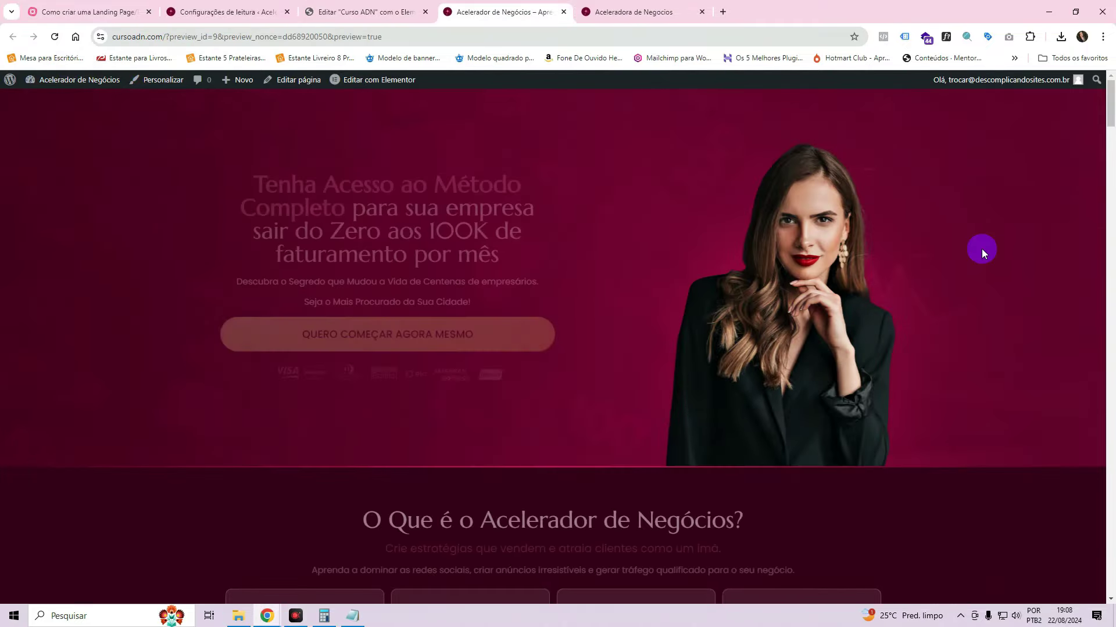
Step: Scroll through the Curso ADN page preview to check the new animations
scroll(981, 249, down, 15)
scroll(981, 249, down, 7)
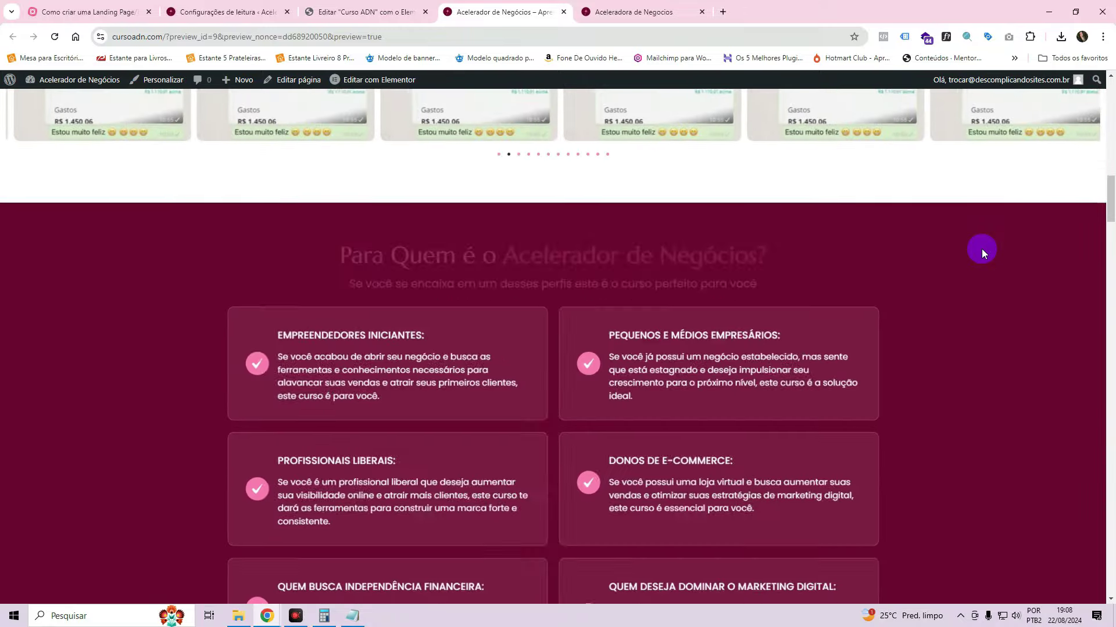
scroll(982, 248, down, 6)
scroll(981, 248, down, 6)
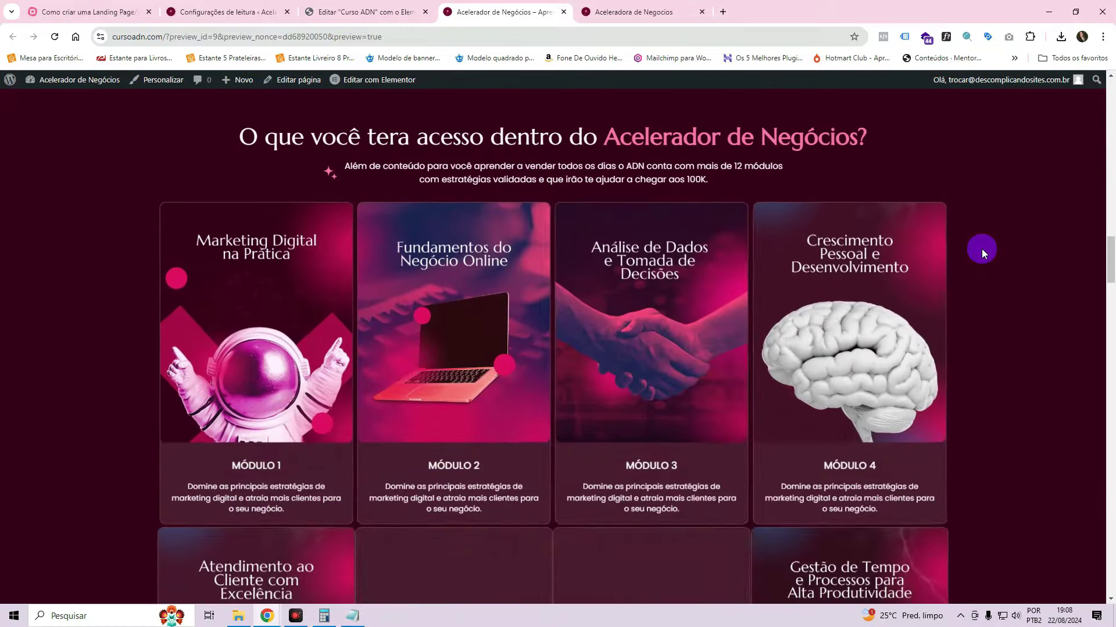
scroll(982, 248, down, 10)
scroll(981, 251, down, 20)
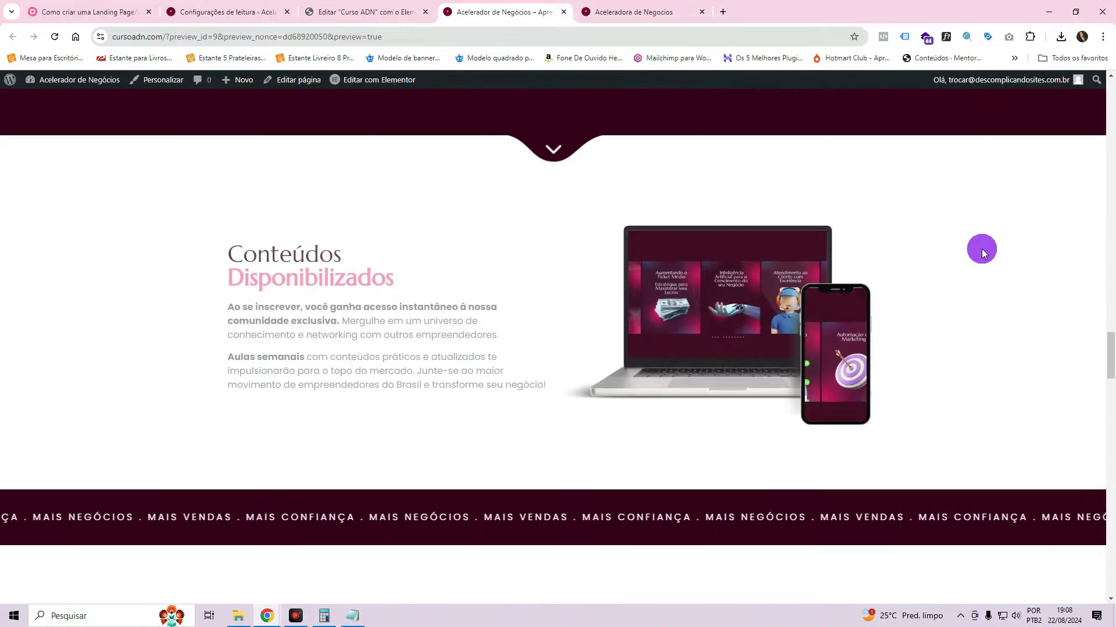
scroll(981, 249, down, 14)
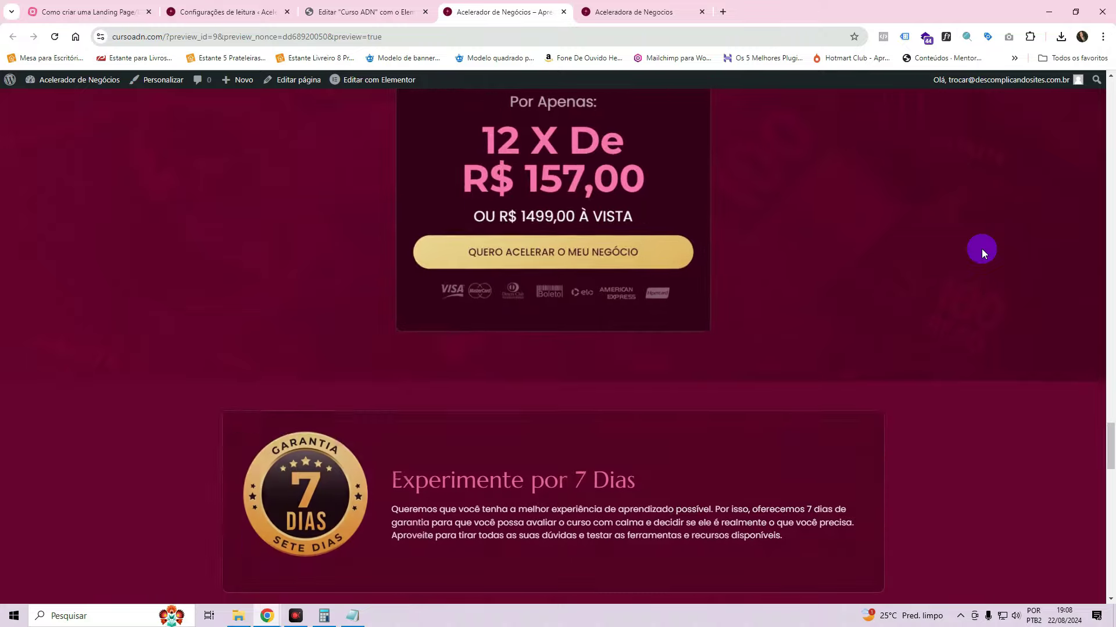
scroll(981, 249, down, 12)
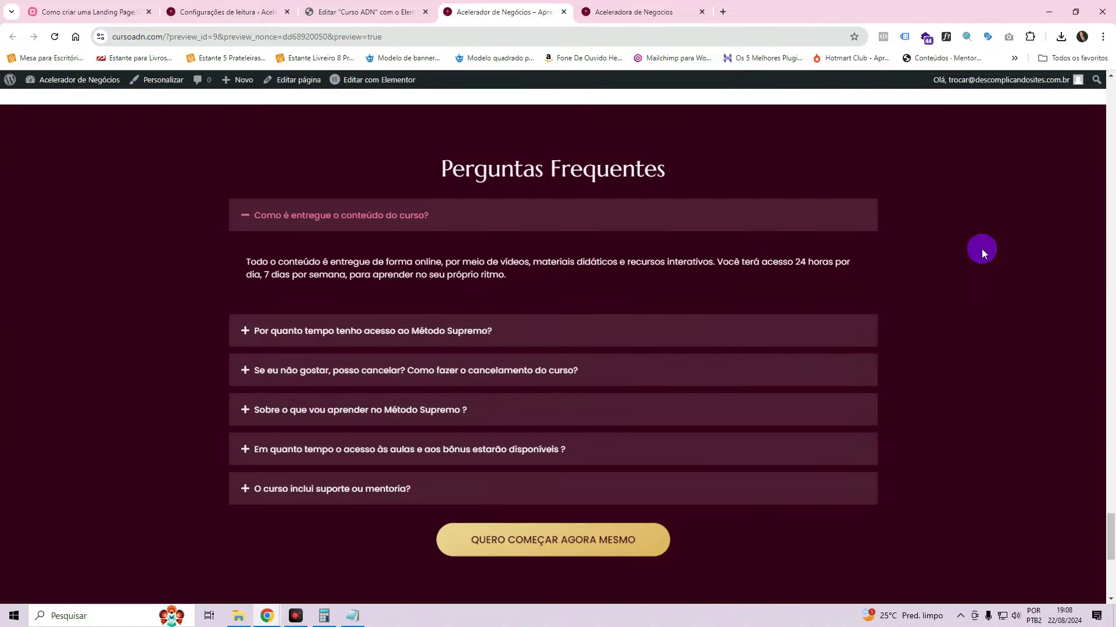
scroll(981, 248, up, 20)
scroll(981, 253, up, 18)
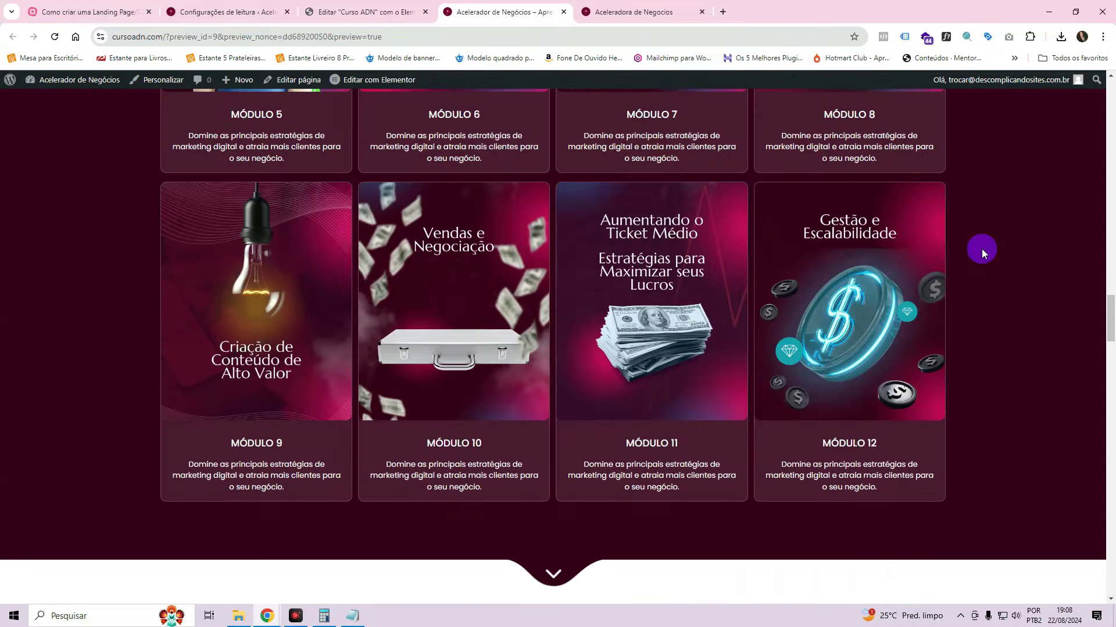
Step: Compare against tecudi.com/adn, then close that reference tab and return to the preview
click(665, 8)
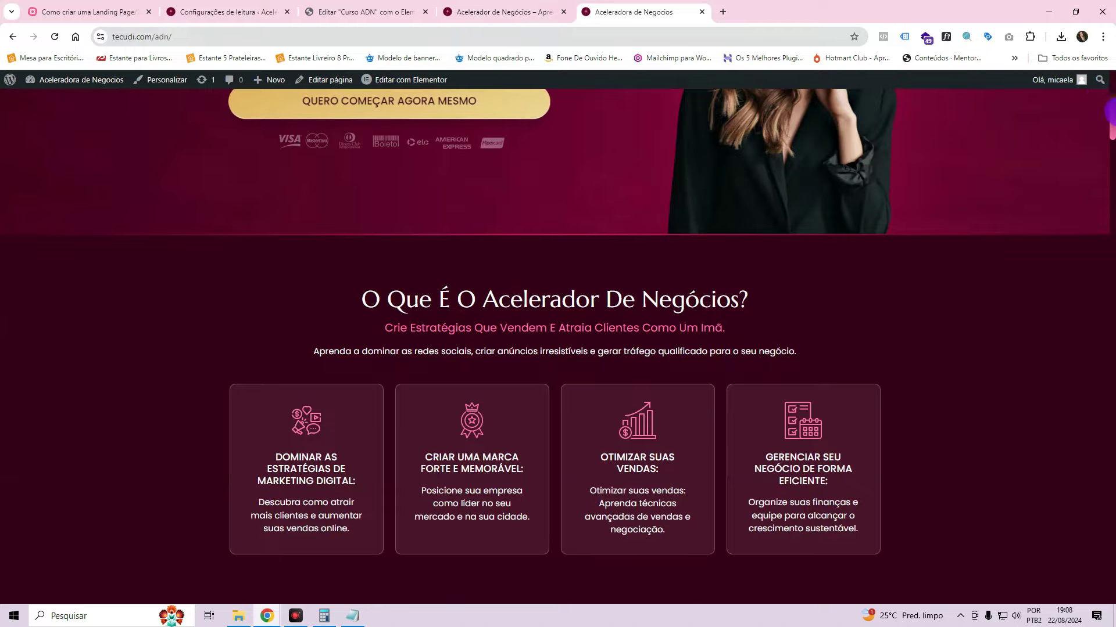
drag(1112, 108, 1068, 65)
click(510, 6)
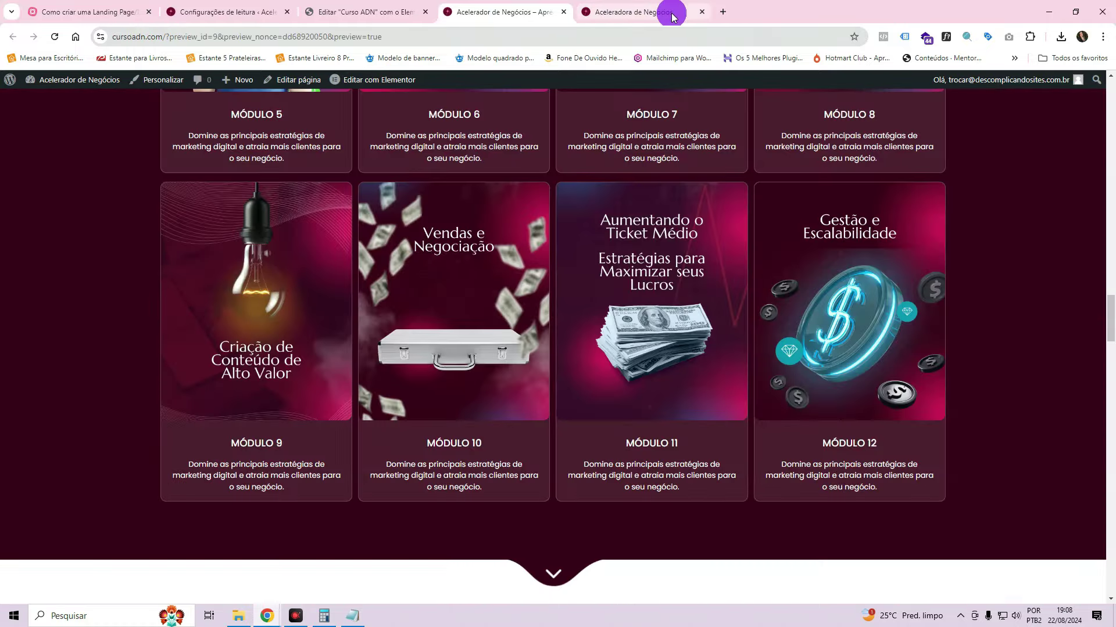
scroll(1075, 139, up, 20)
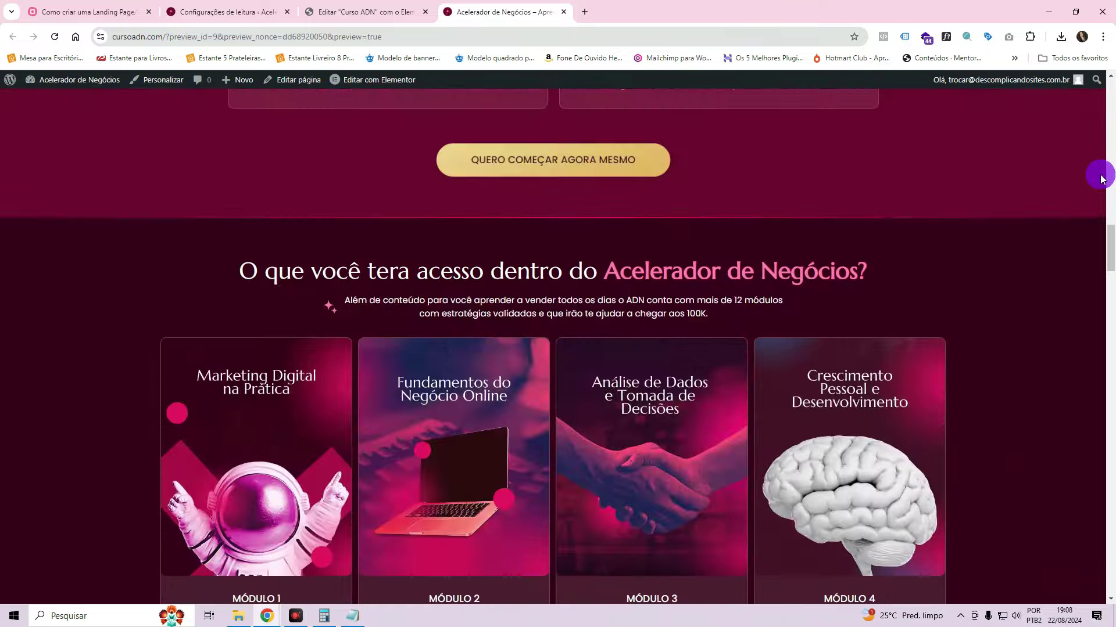
scroll(1100, 179, down, 20)
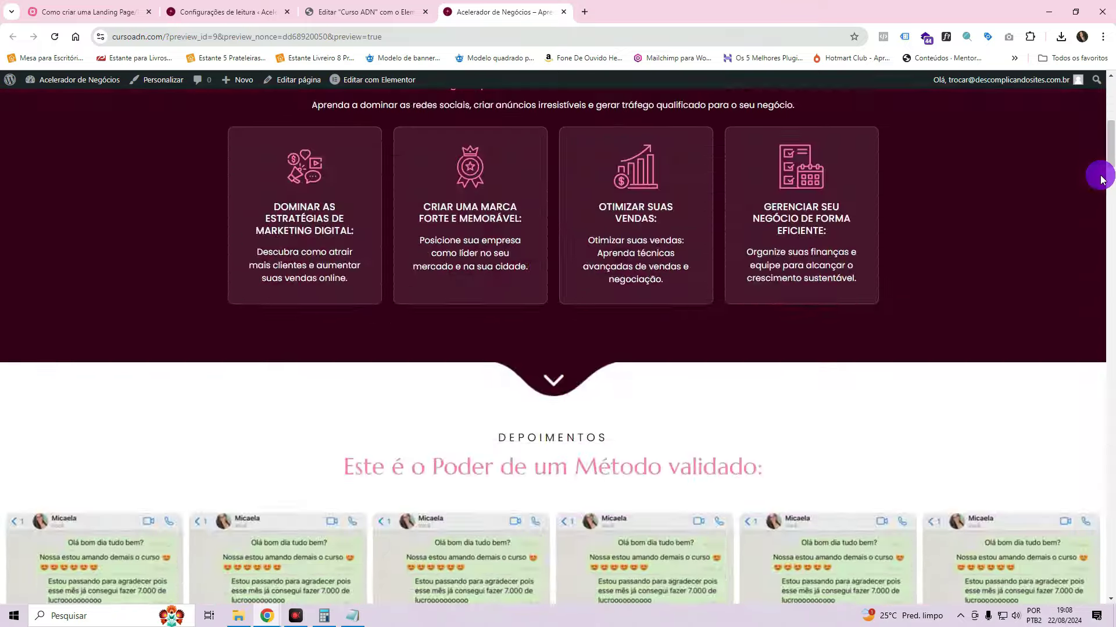
scroll(1101, 179, up, 7)
scroll(1101, 179, up, 15)
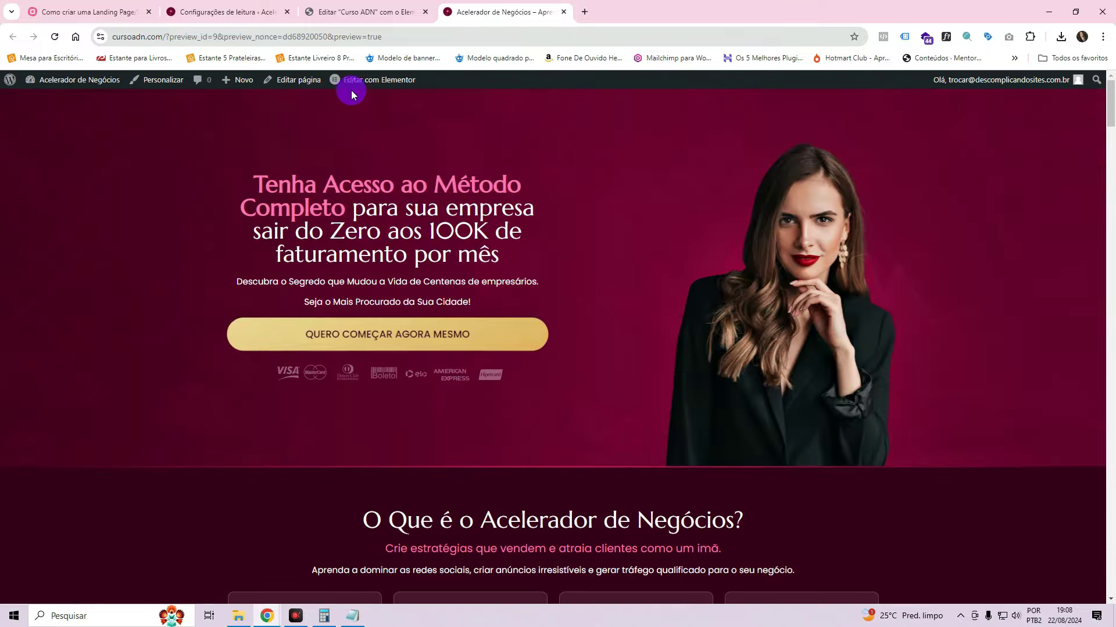
Step: Open the Customizer's Additional CSS and add empty lines after the existing rules
click(153, 86)
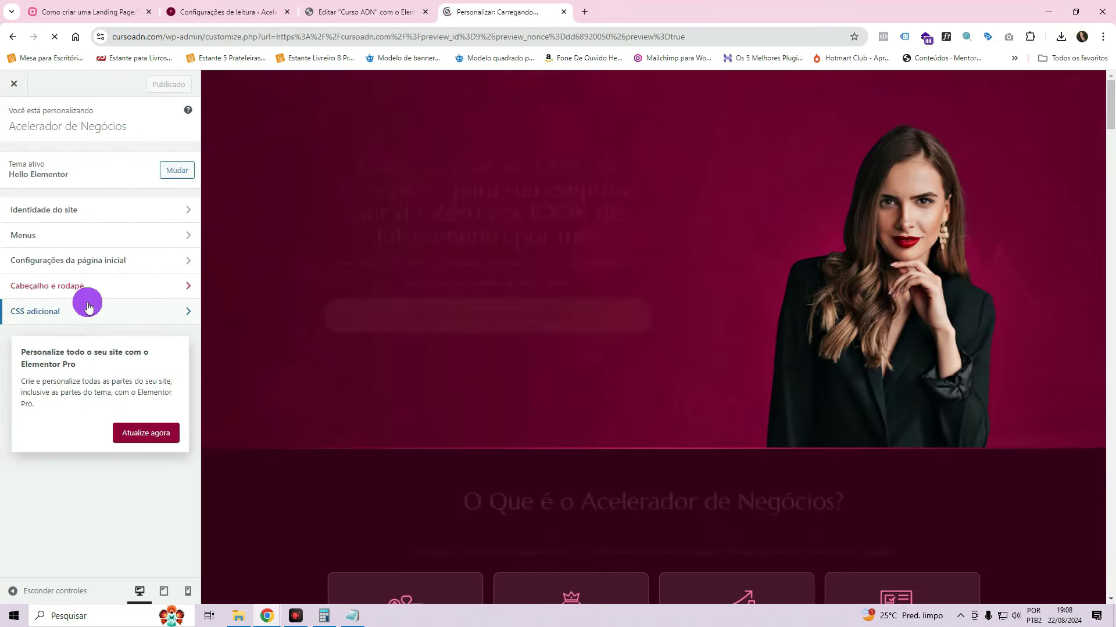
click(92, 311)
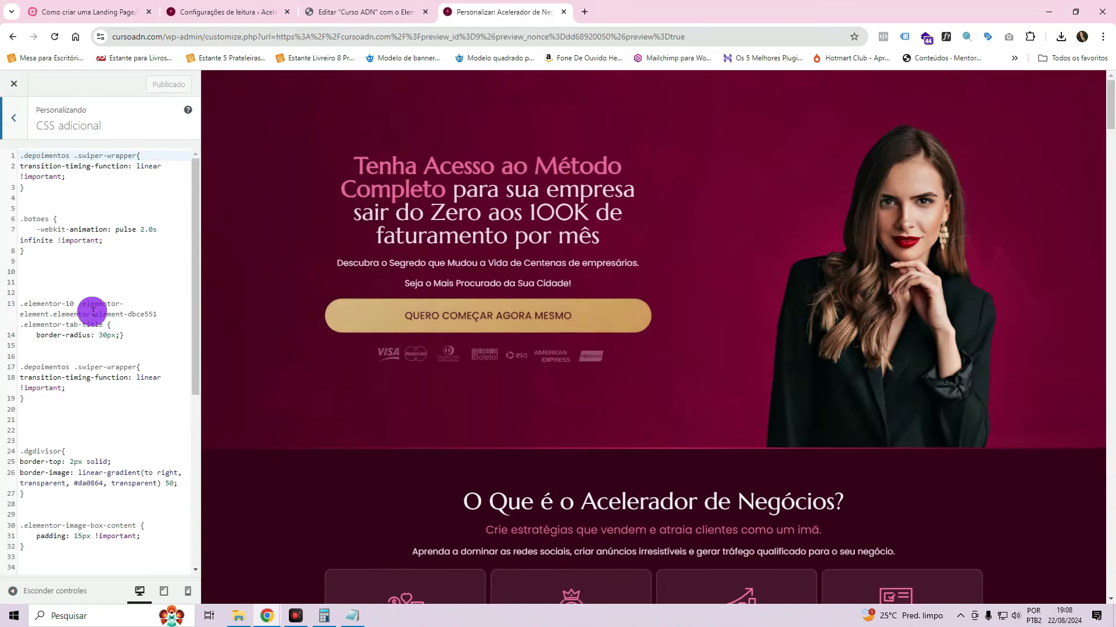
scroll(93, 312, down, 5)
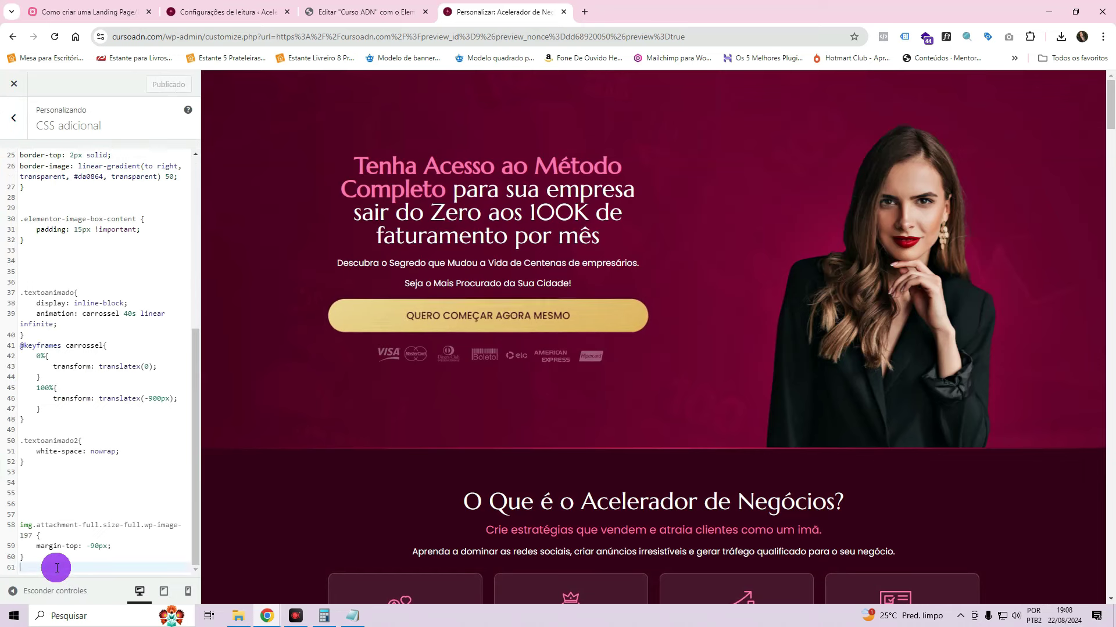
key(Return)
key(Return)
key(Return)
key(Return)
key(Return)
key(Return)
key(Return)
key(Return)
key(Return)
key(Return)
key(Return)
click(47, 527)
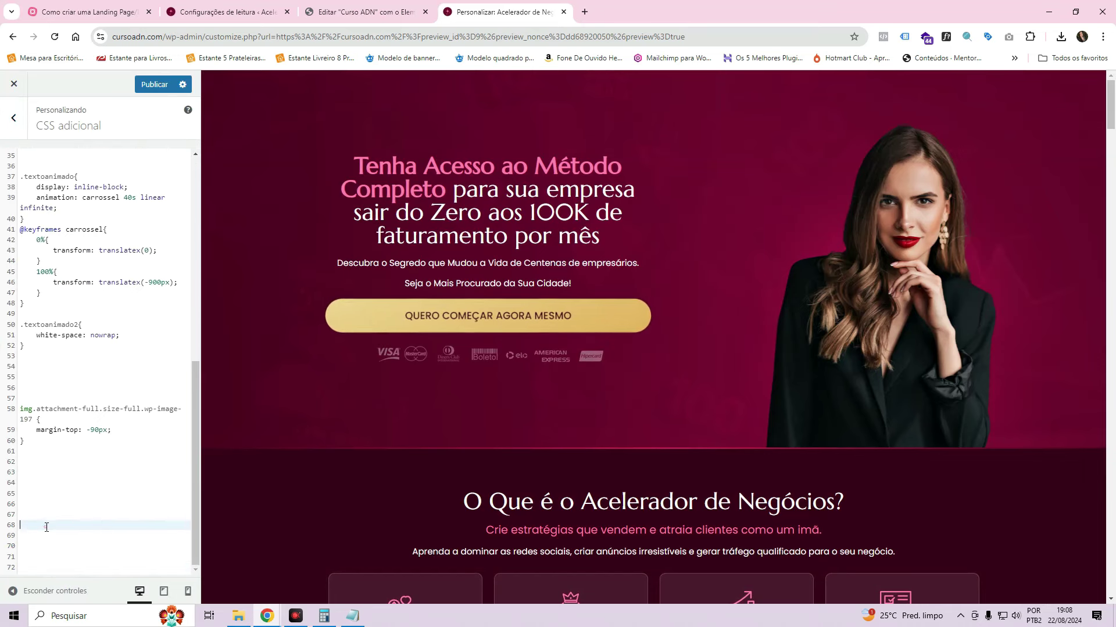
Step: Paste the saved scrollbar CSS rules from the notes into Additional CSS
click(319, 617)
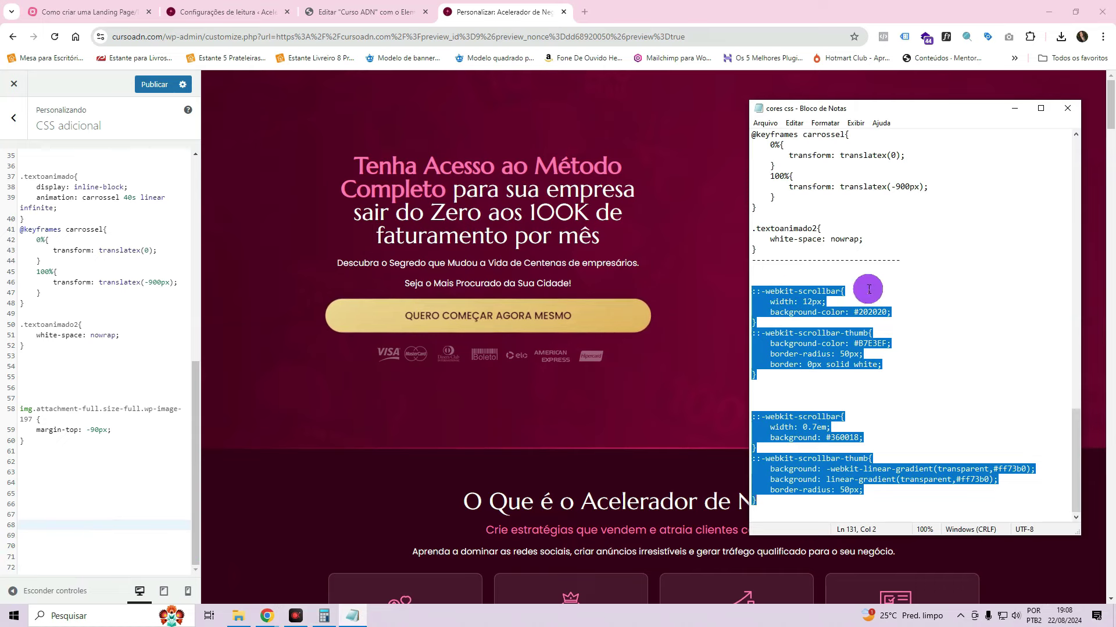
click(72, 494)
text(::-webkit-scrollbar{     width: 12px;     background-color: #202020; } ::-webkit-scrollbar-thumb{     background-color: #B7E3EF;     border-radius: 50px;     border: 0px solid white; }    ::-webkit-scrollbar{     width: 0.7em;     background: #360018; } ::-webkit-scrollbar-thumb{     background: -webkit-linear-gradient(transparent,#ff73b0);     background: linear-gradient(transparent,#ff73b0);     border-radius: 50px; })
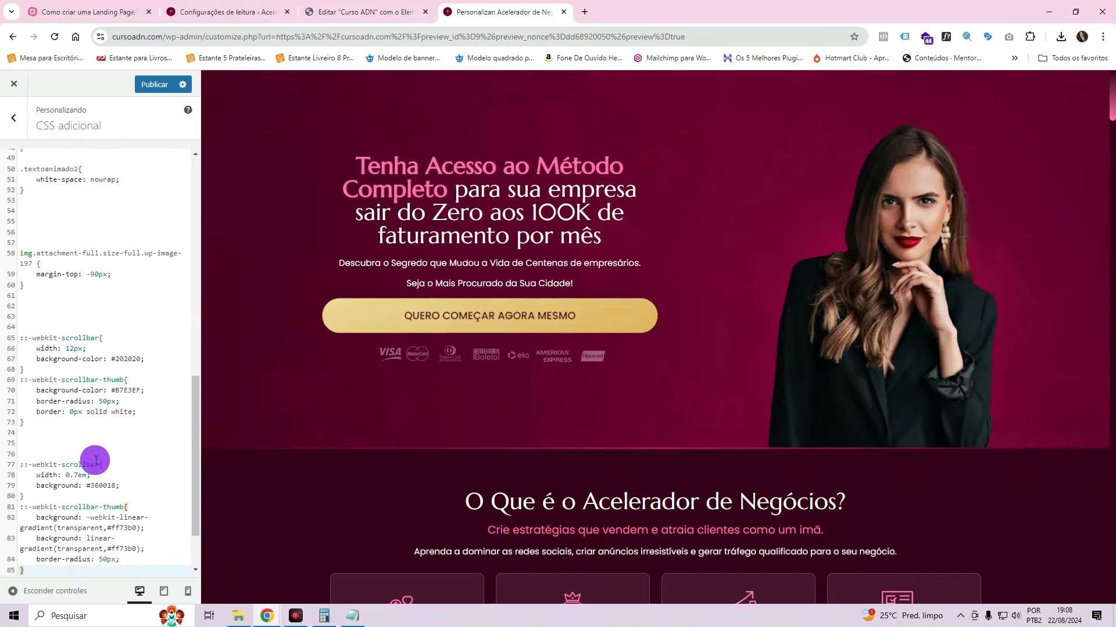
scroll(96, 460, down, 2)
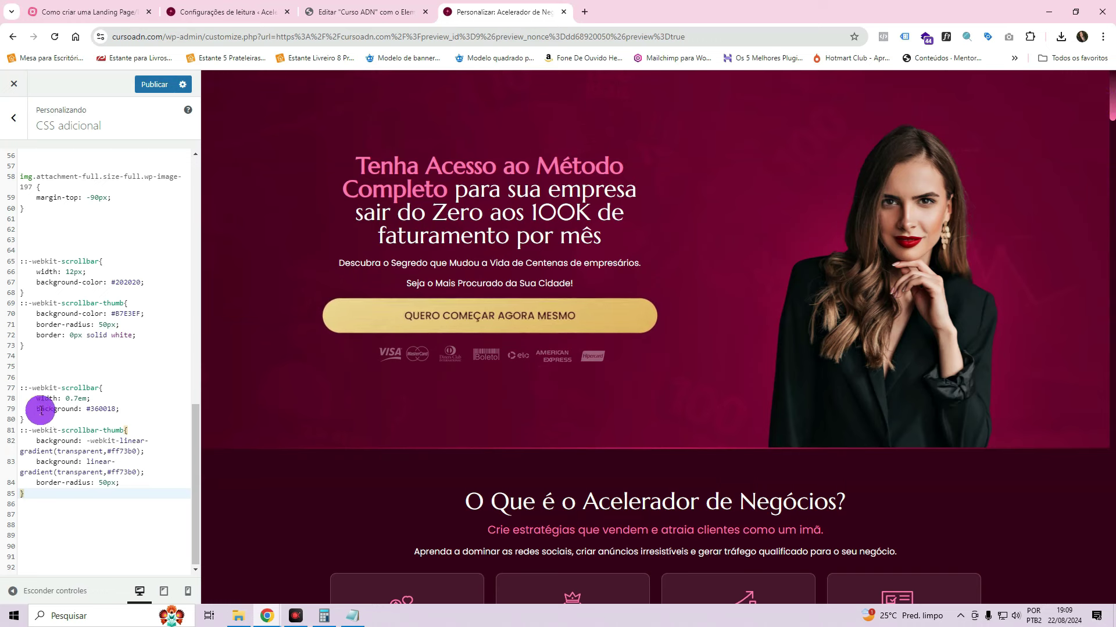
Step: Edit the track colour and set the scrollbar thumb gradient colours on lines 82–83 to #ff73b0
click(116, 408)
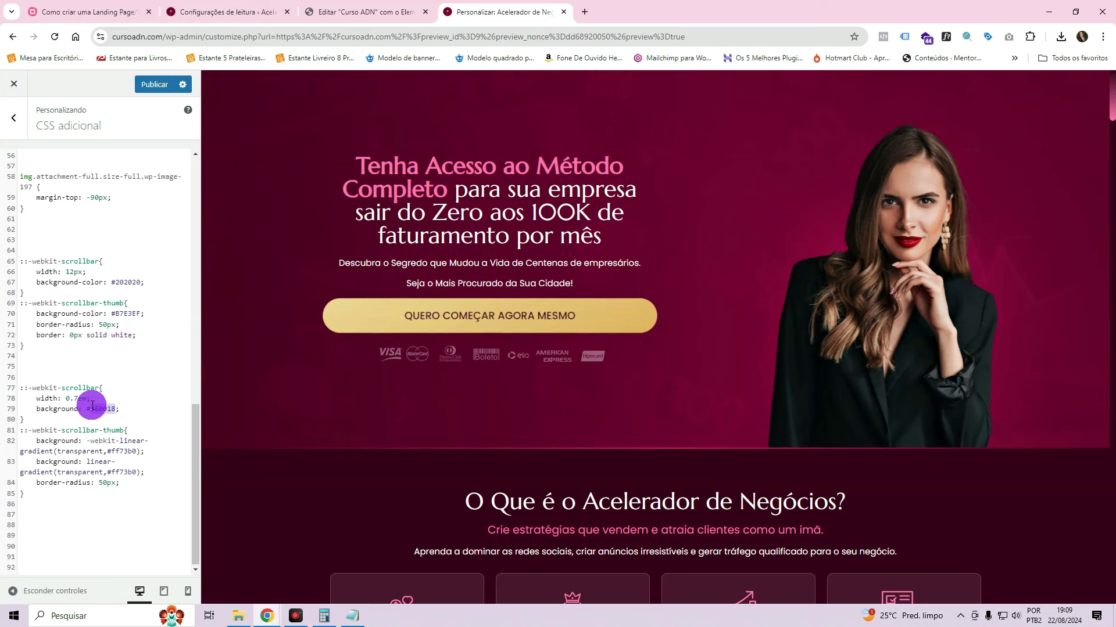
text(000000)
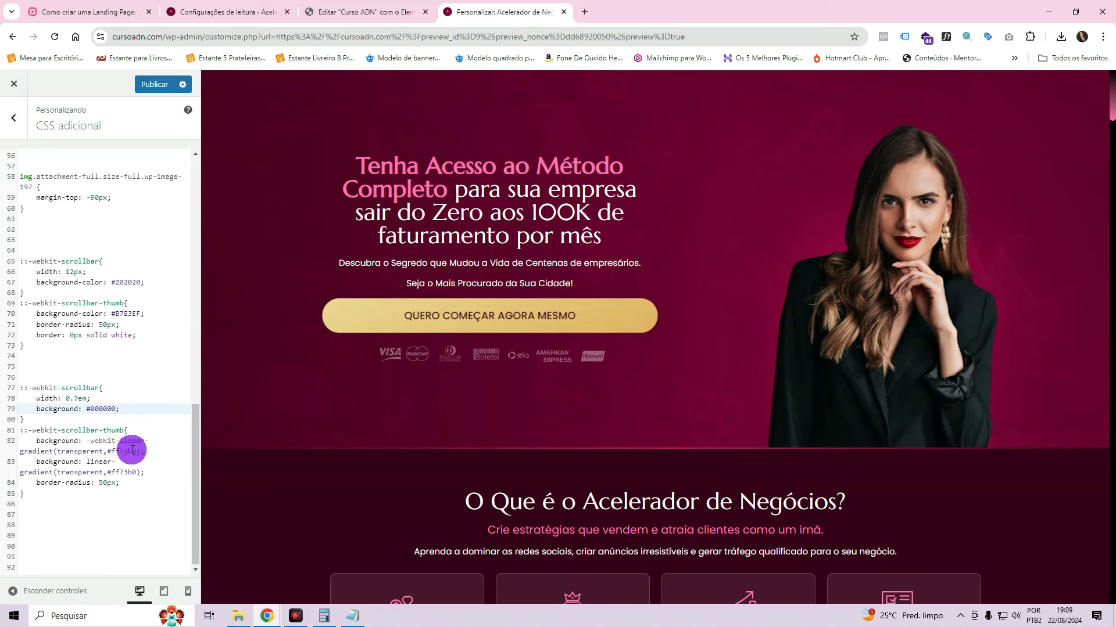
drag(137, 450, 126, 451)
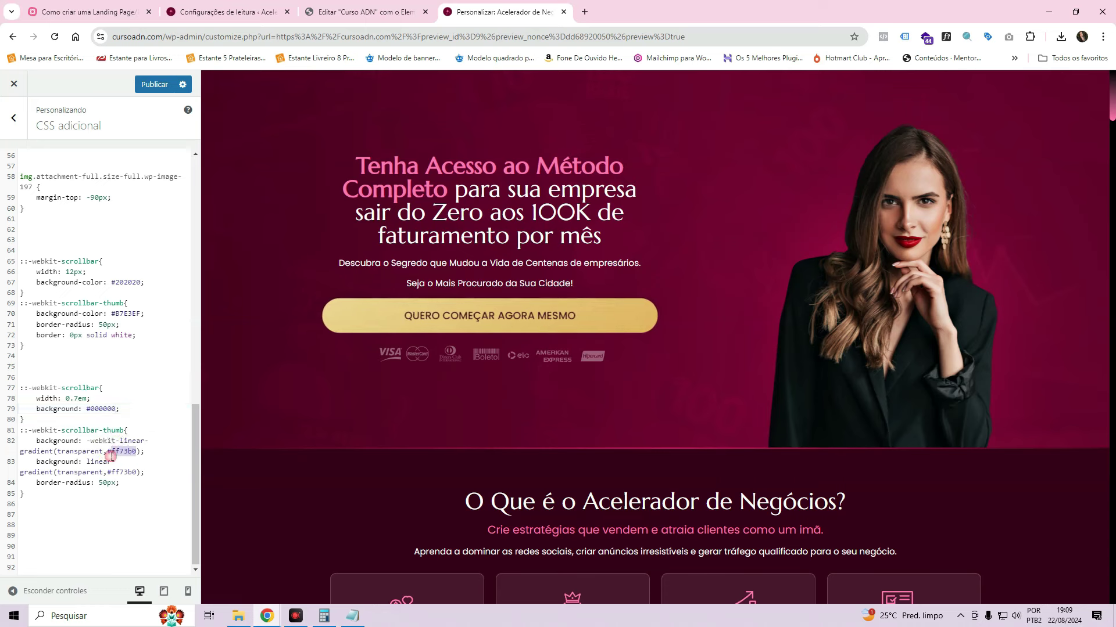
click(349, 617)
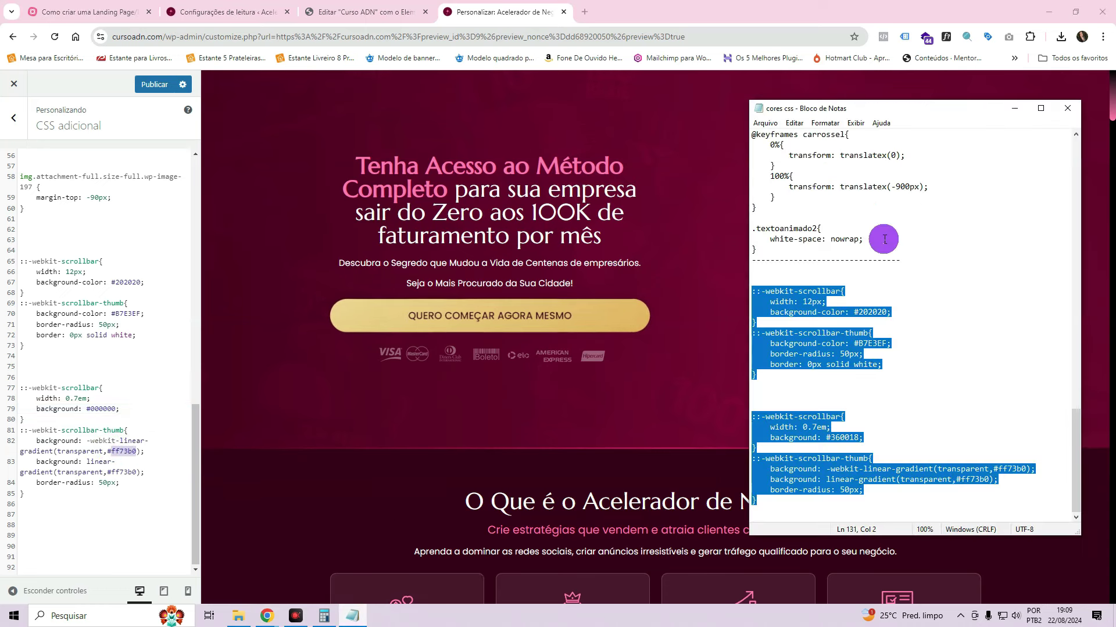
scroll(861, 258, up, 20)
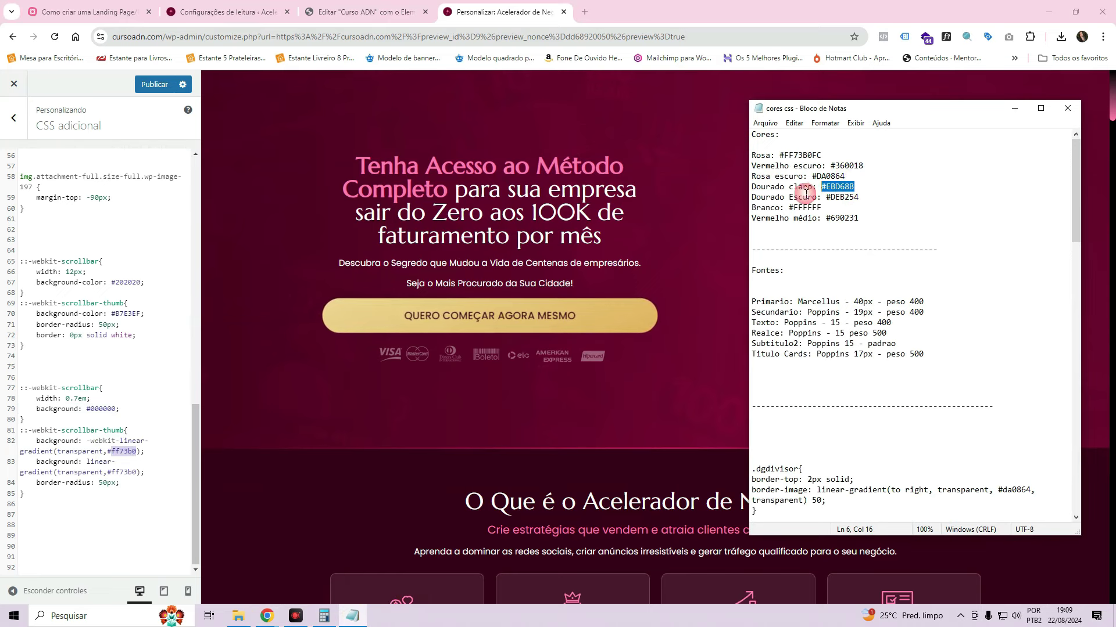
double_click(114, 452)
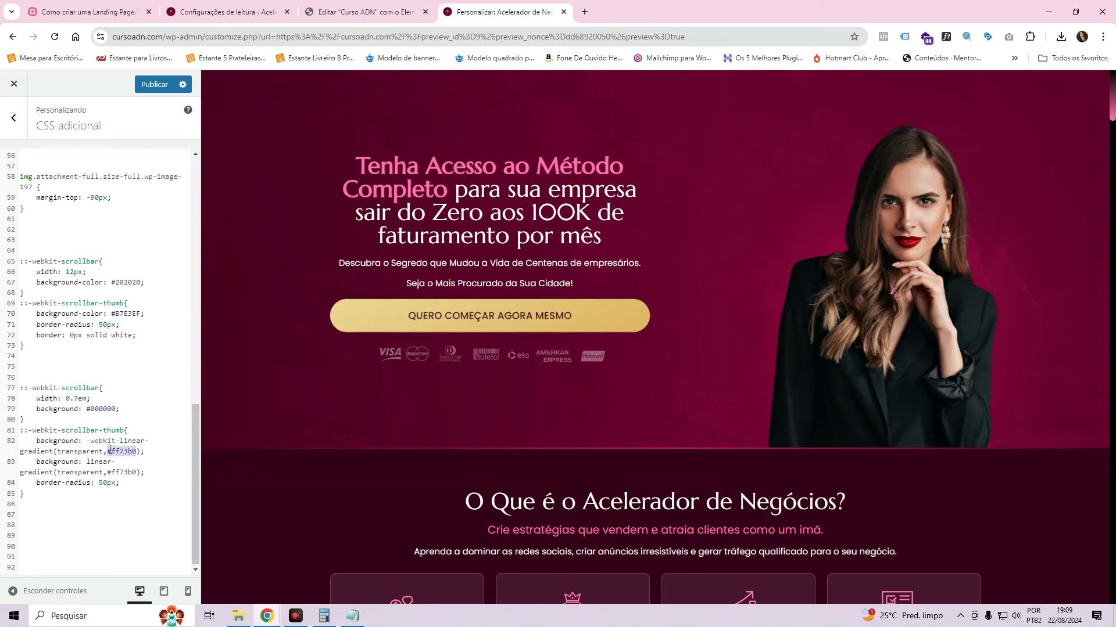
text(#EBD68B)
key(alt+Tab)
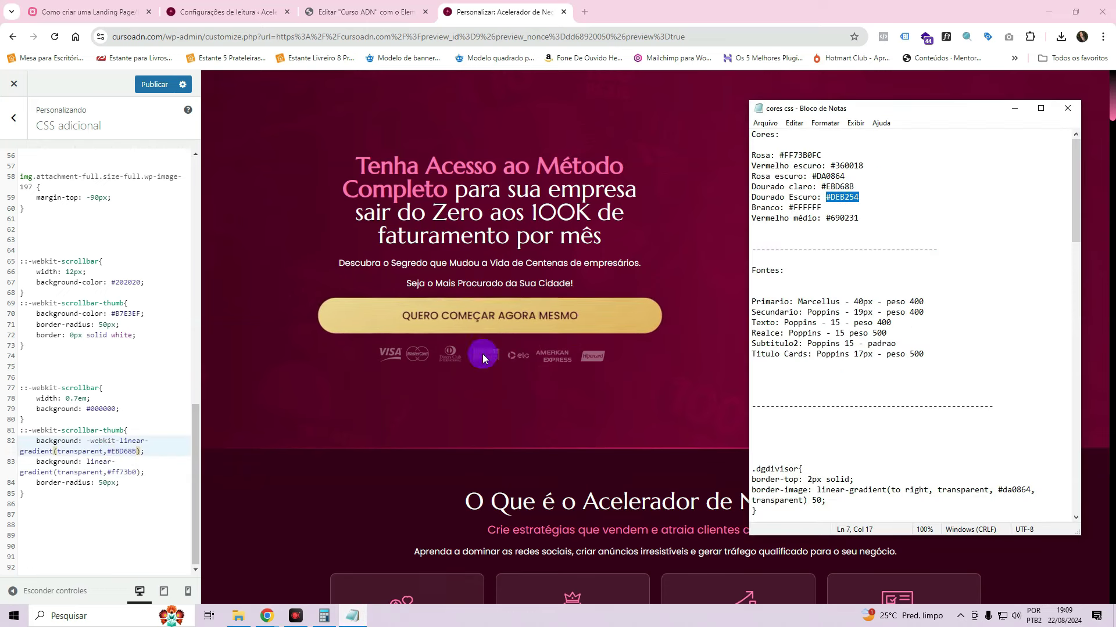
drag(135, 473, 109, 472)
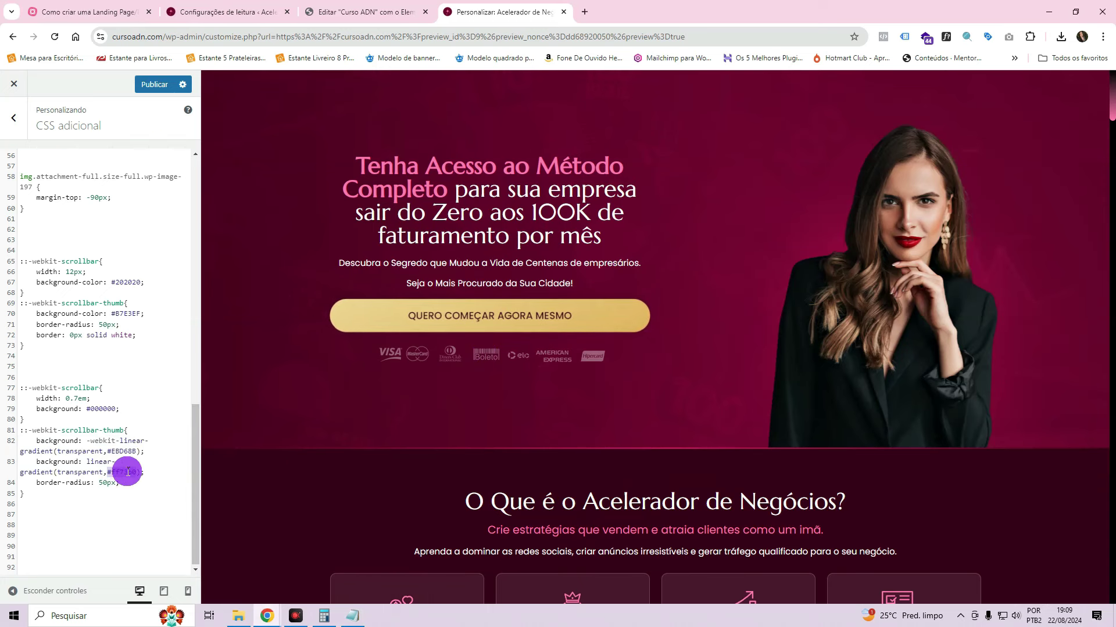
text(DE8254)
click(150, 497)
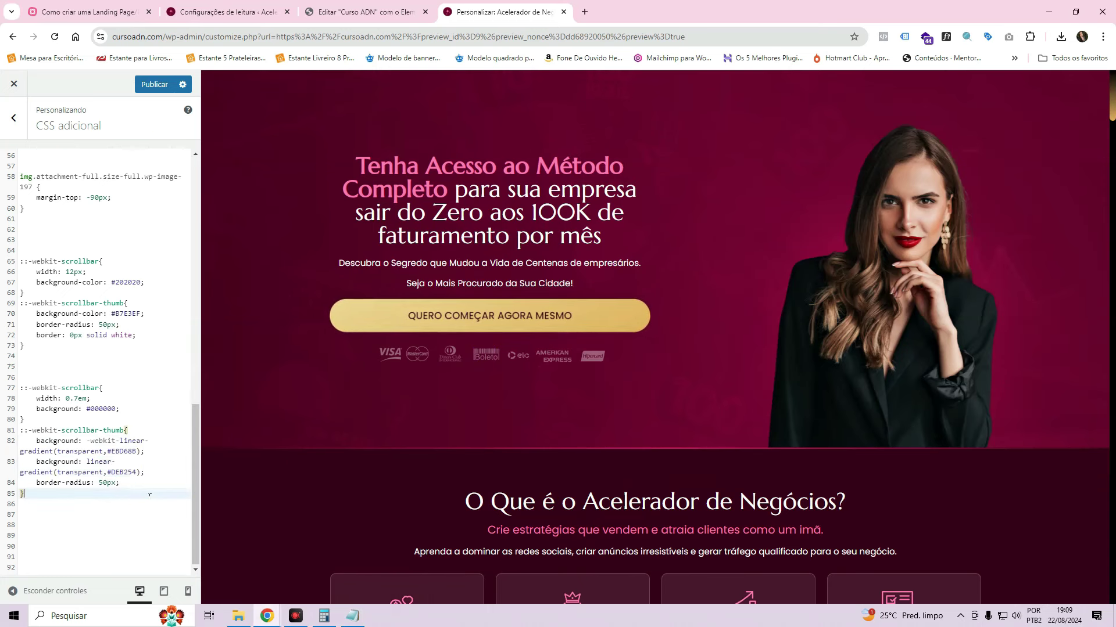
Step: Restore the scrollbar track background to #360018
scroll(1038, 188, down, 10)
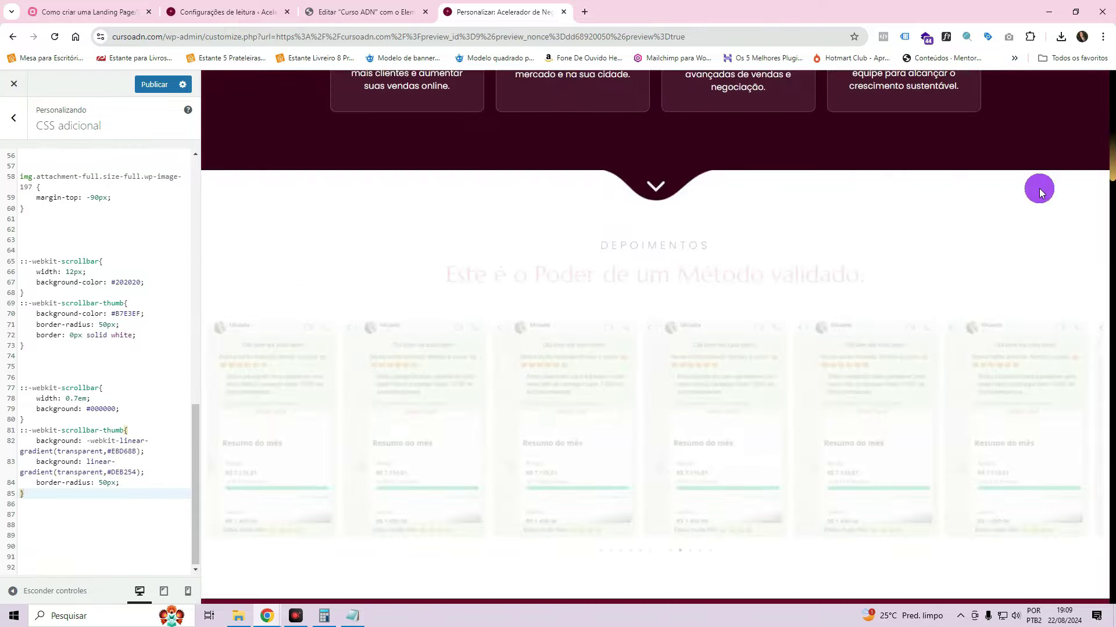
scroll(1034, 188, up, 10)
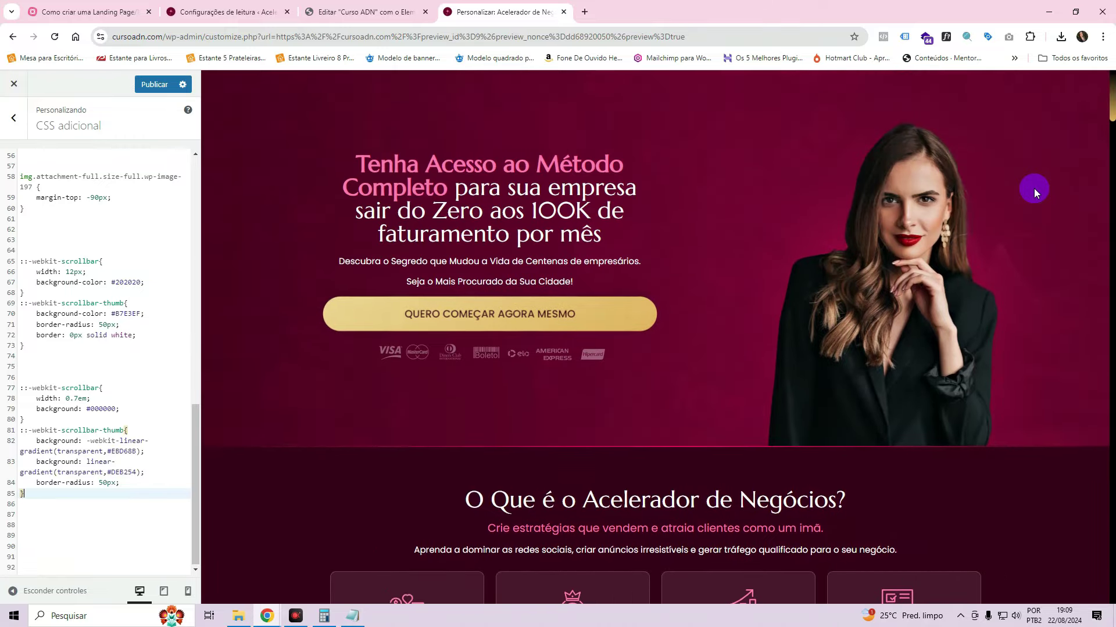
click(172, 391)
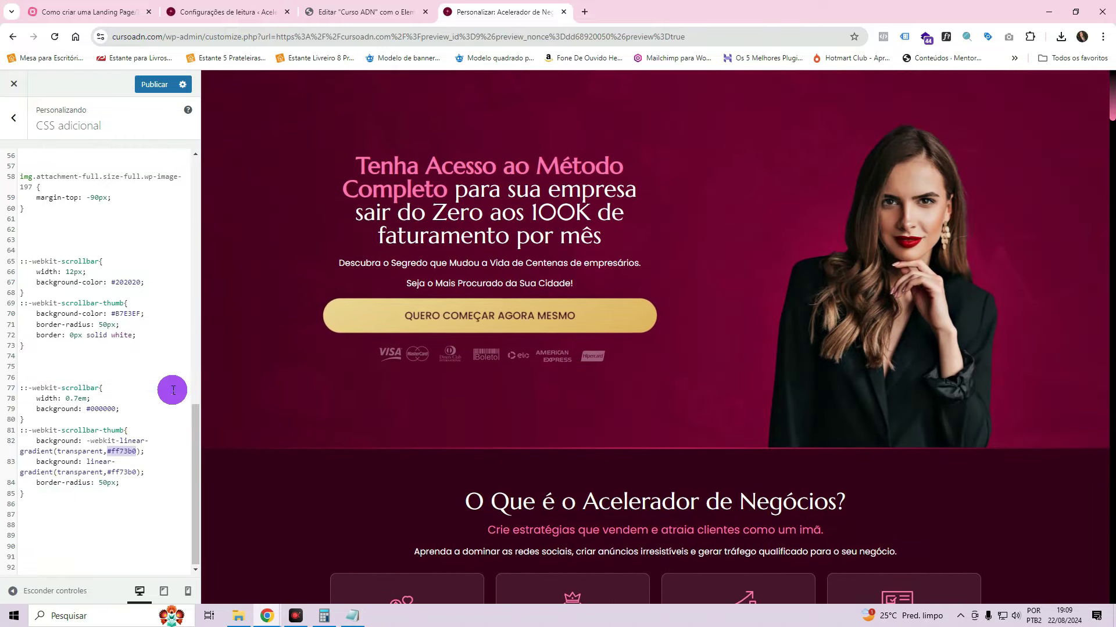
key(ctrl+z)
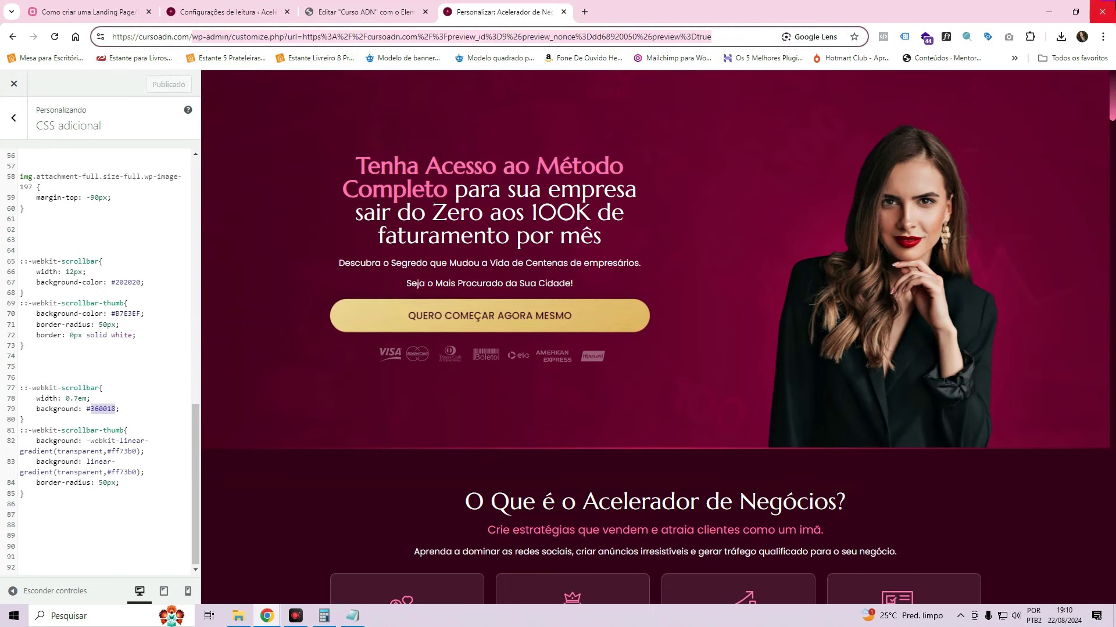
Step: Load the live cursoadn.com site
key(ctrl+l)
text(cursoadn.com)
key(Return)
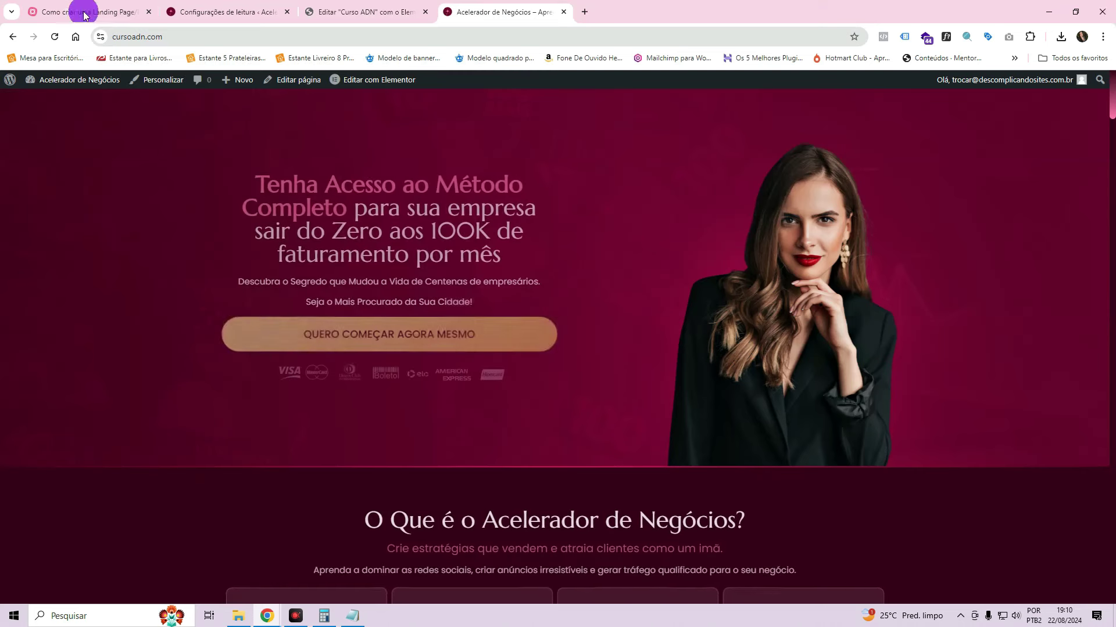
Step: Check the Aprender a editar e divulgar step in the mind map, then close the live site and editor tabs
click(74, 3)
click(636, 413)
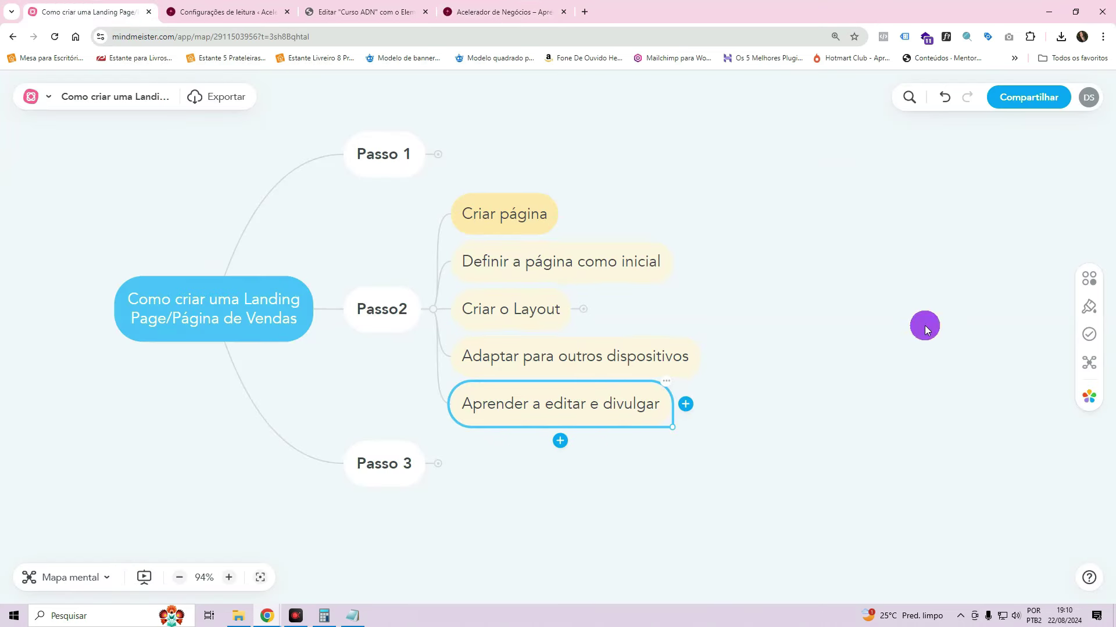
click(511, 11)
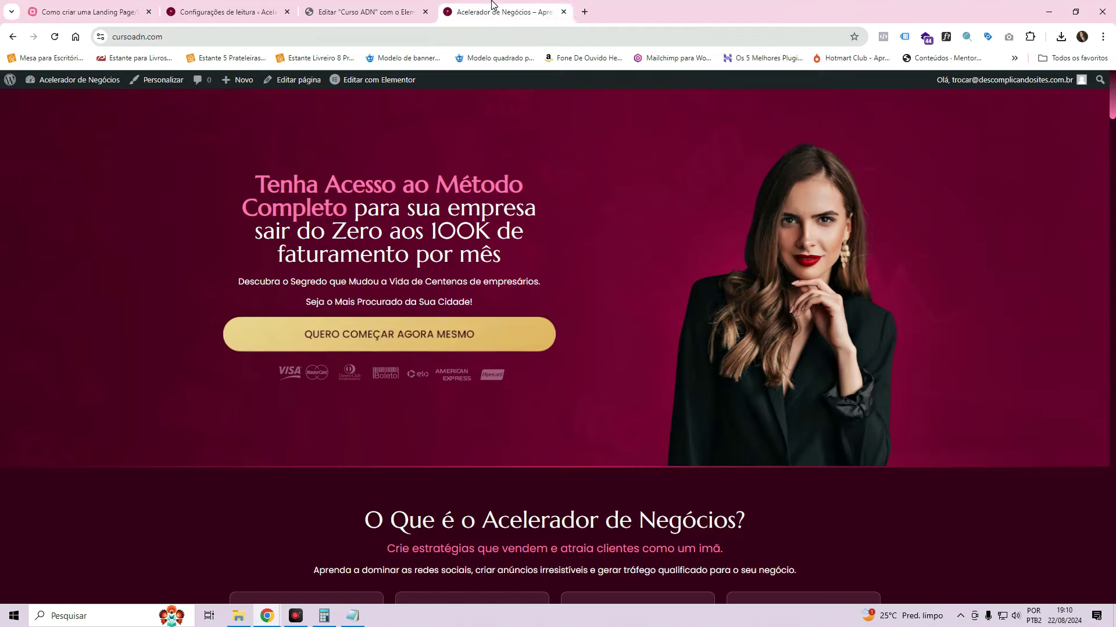
click(563, 12)
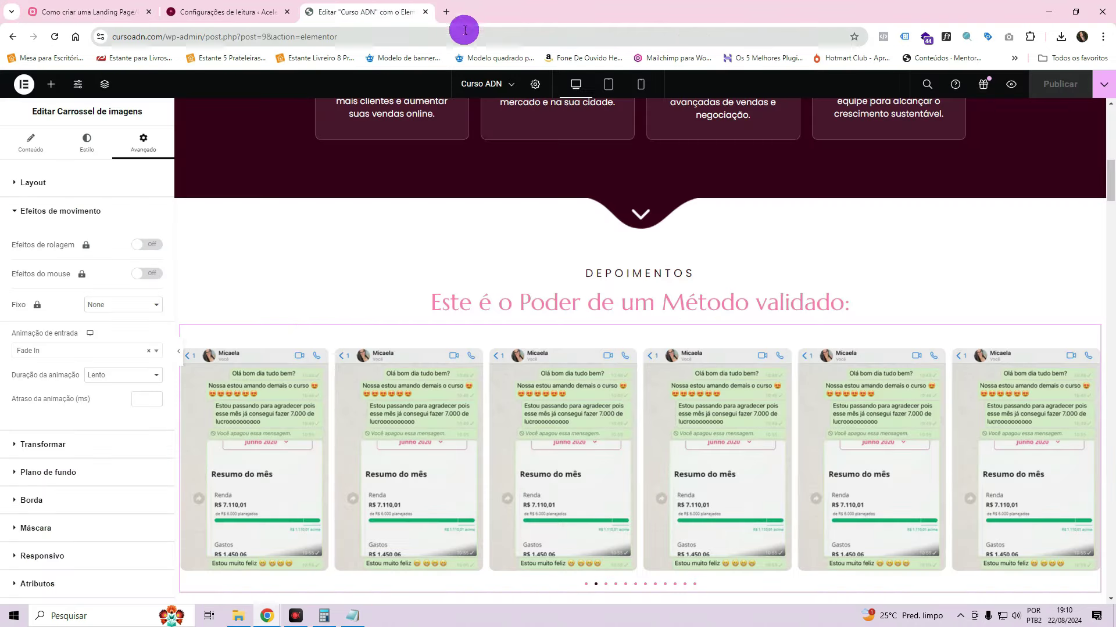
click(425, 12)
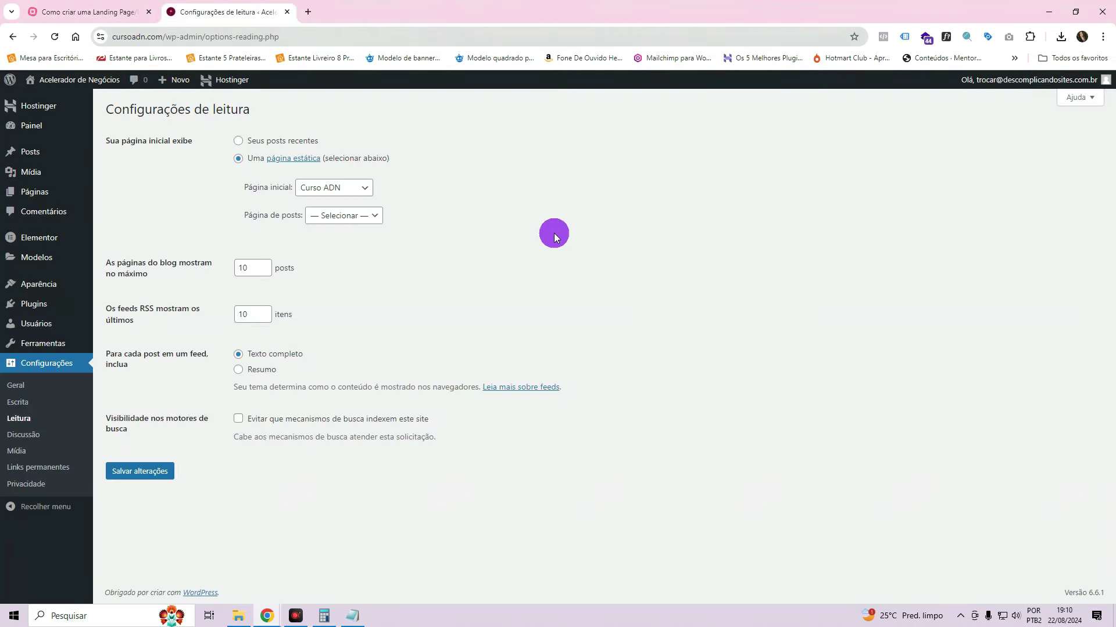
Step: Reopen the live site and the Elementor editor in new tabs from the admin bar
mouse_move(32, 79)
right_click(43, 103)
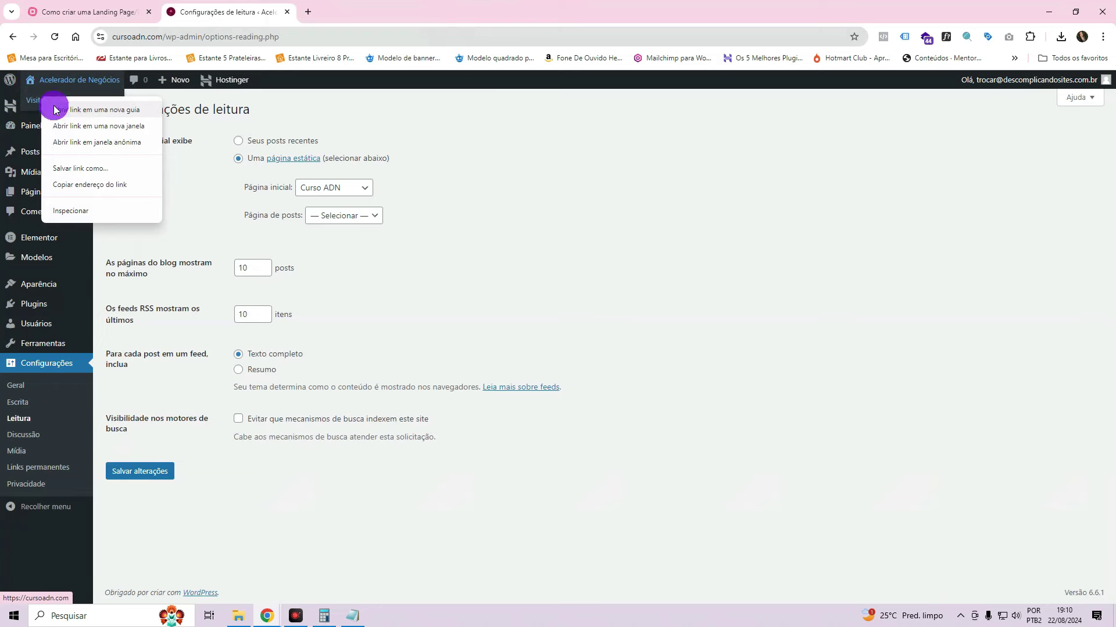
click(55, 110)
click(349, 12)
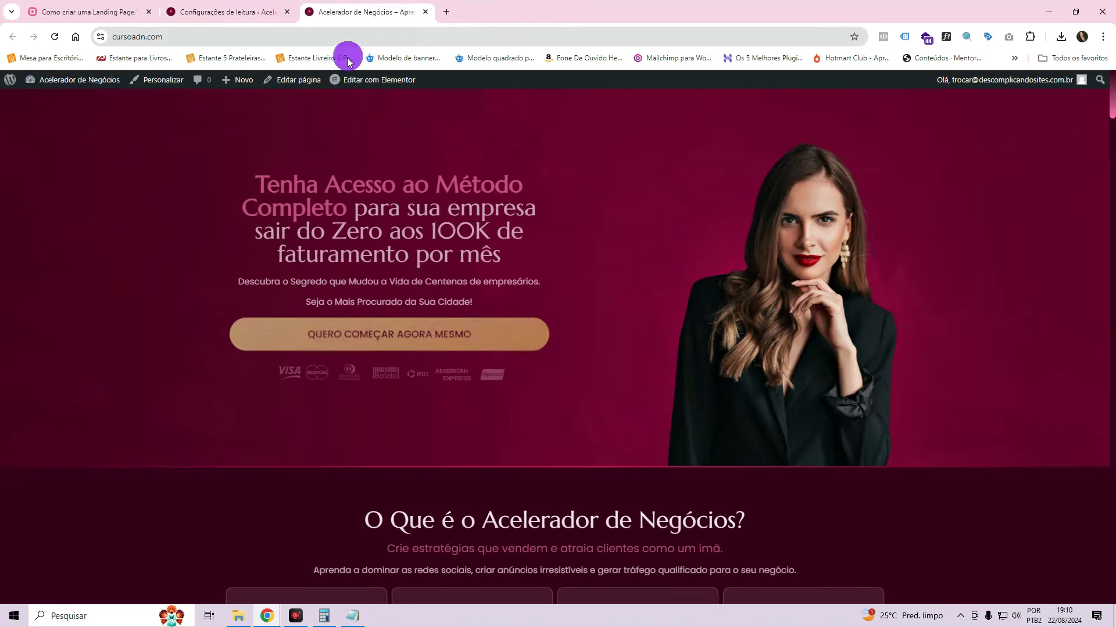
right_click(345, 79)
click(421, 95)
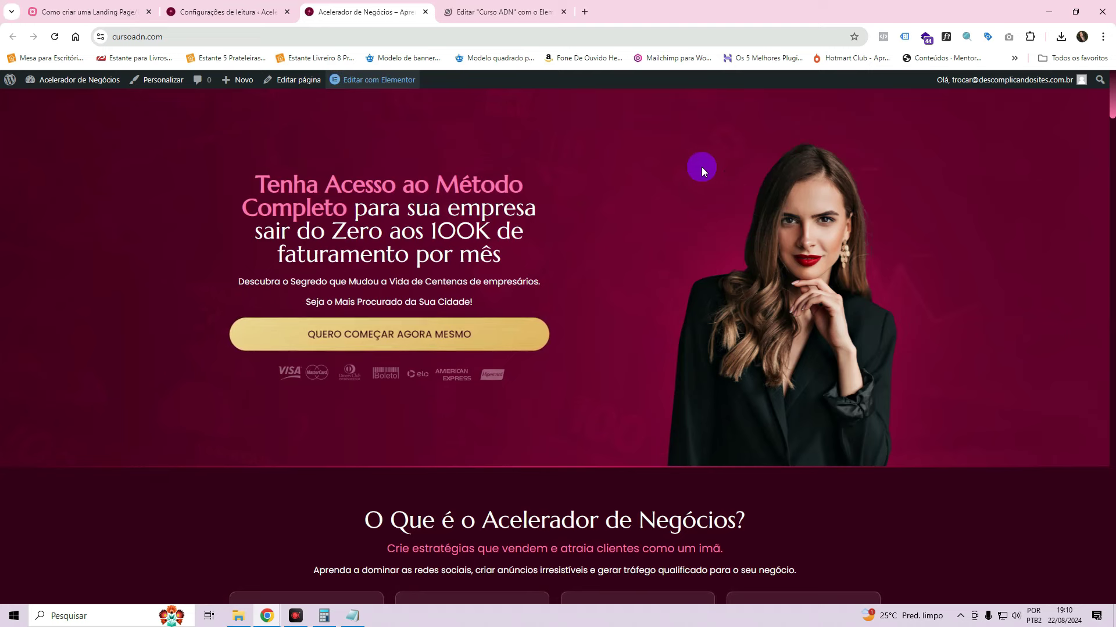
click(480, 4)
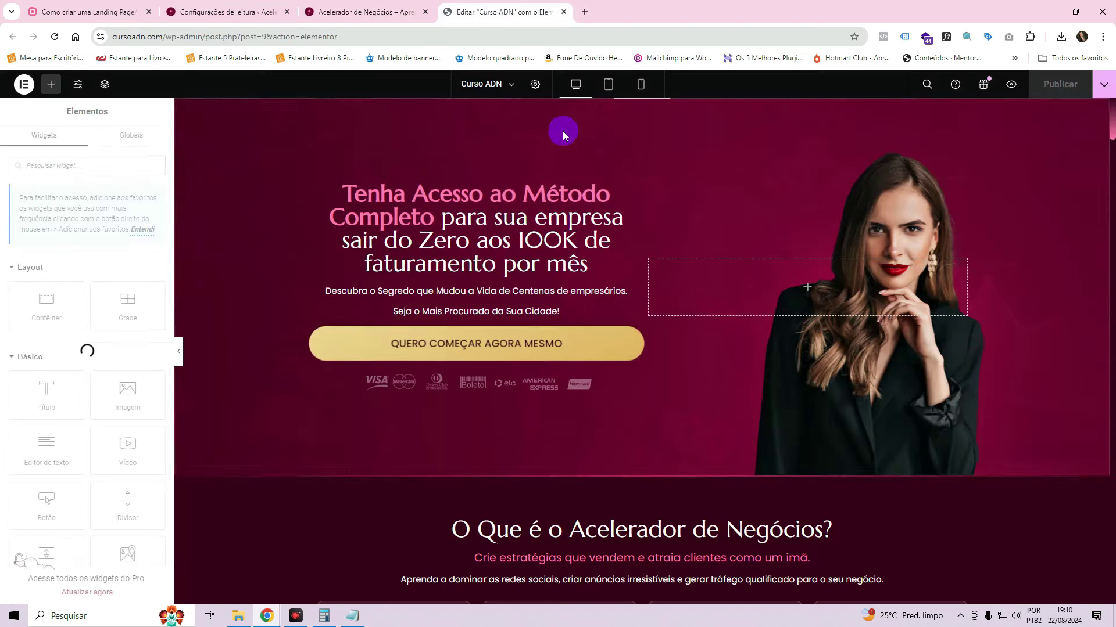
Step: Open the page preview, try its address without the query string, then return to the preview
click(1013, 85)
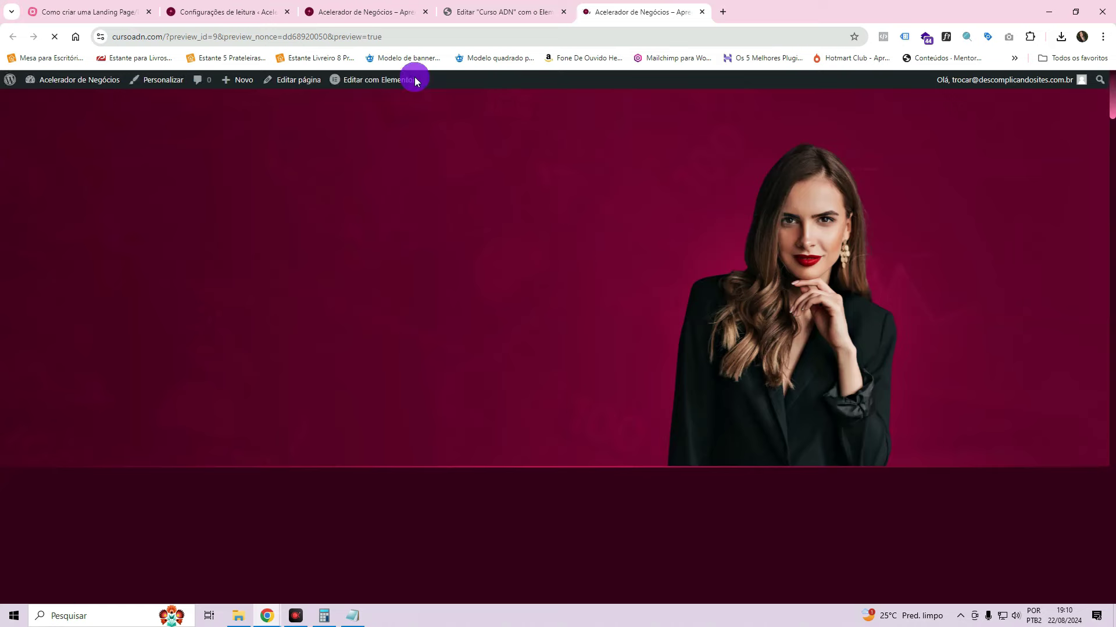
click(403, 37)
click(403, 38)
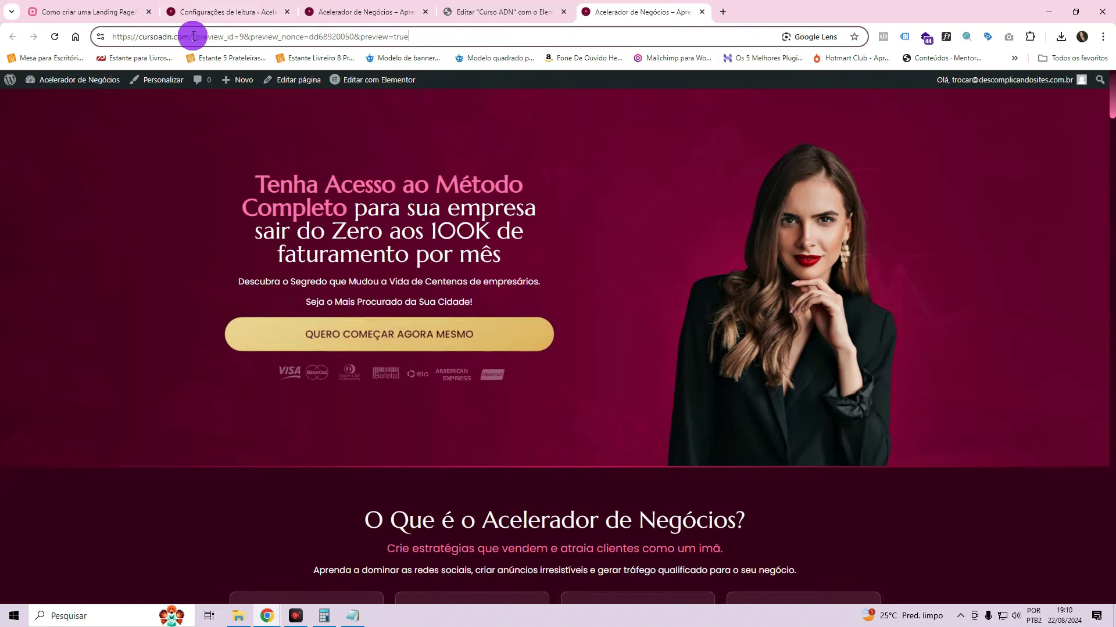
drag(193, 36, 610, 75)
key(BackSpace)
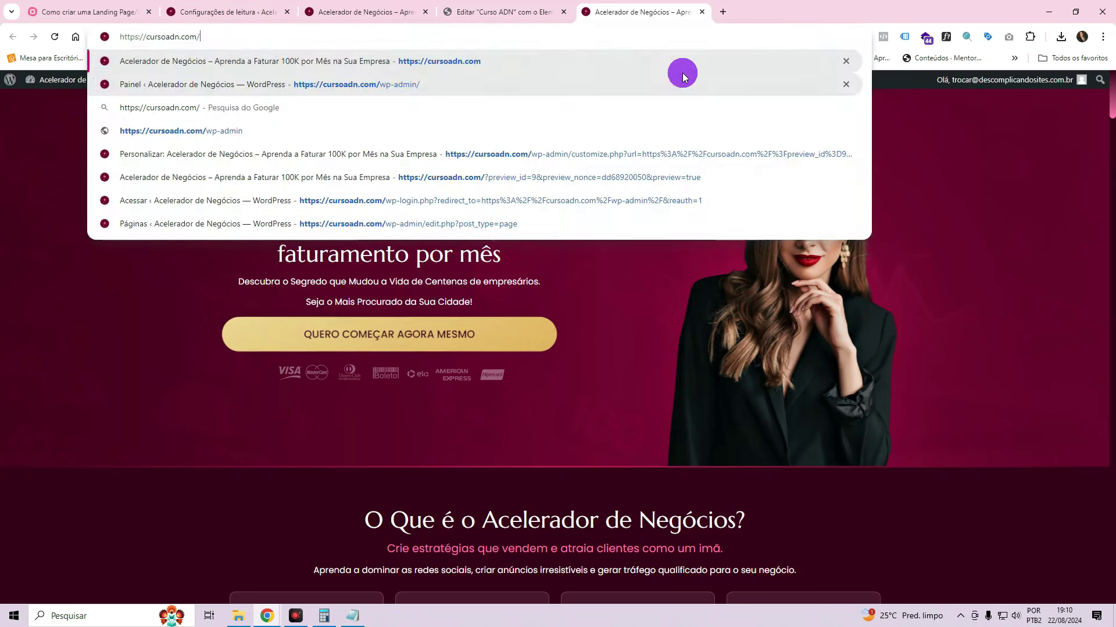
click(683, 72)
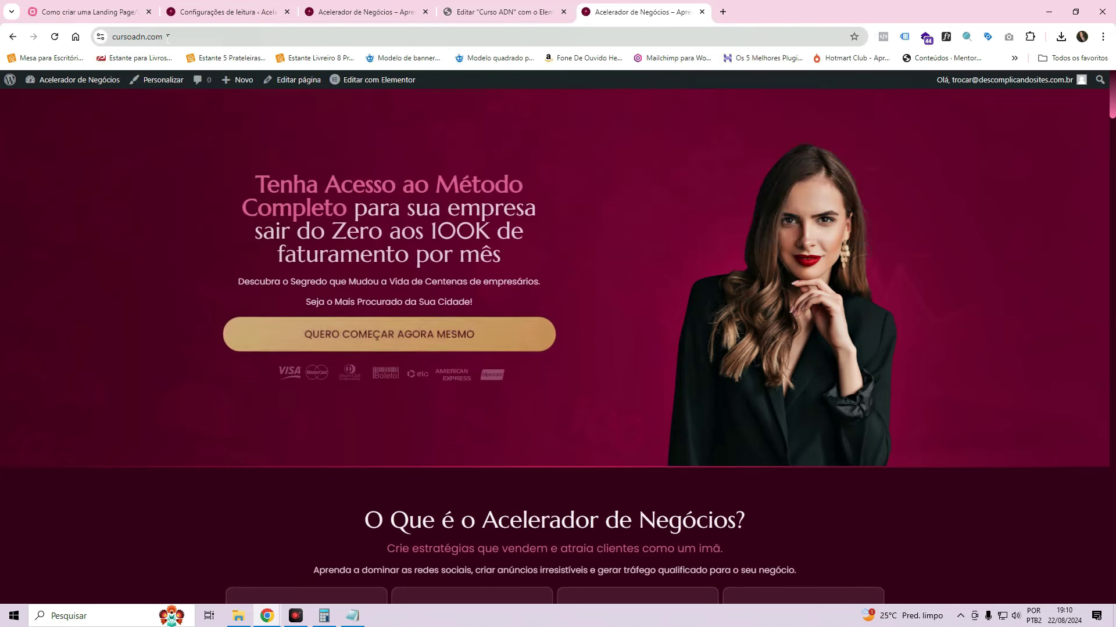
click(456, 165)
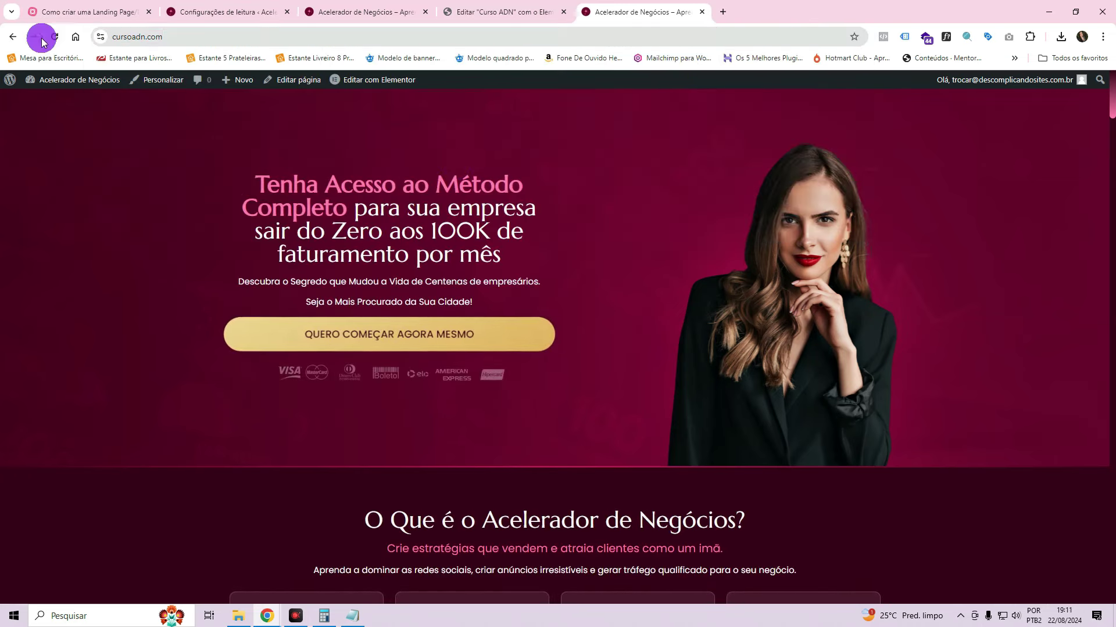
click(15, 37)
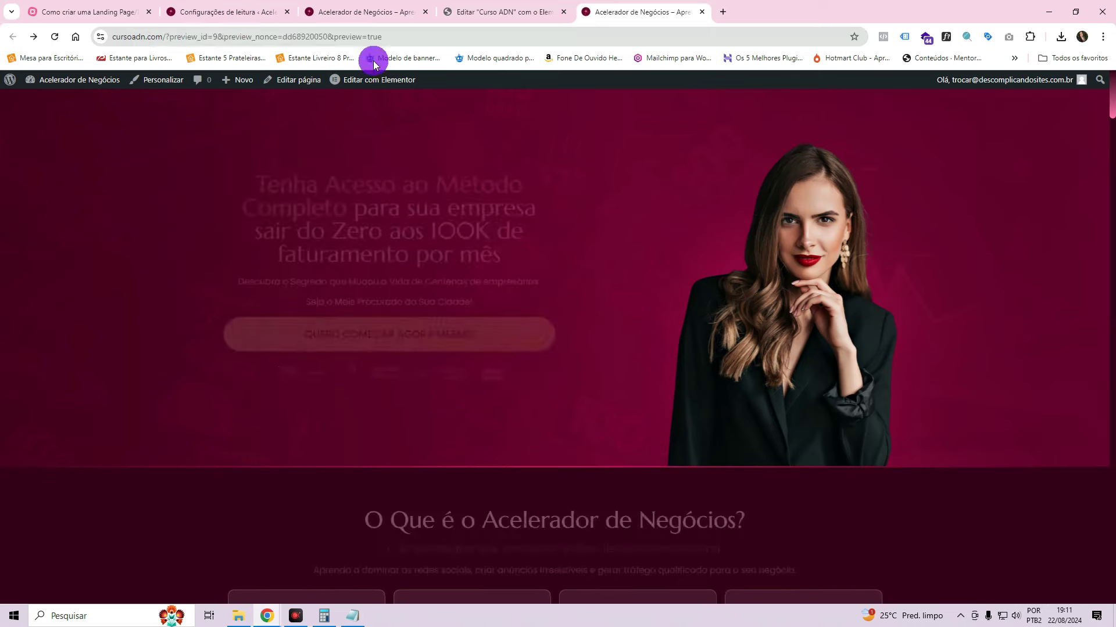
Step: Test the copied preview URL in a private window, which shows a no-permission error to logged-out visitors
click(435, 37)
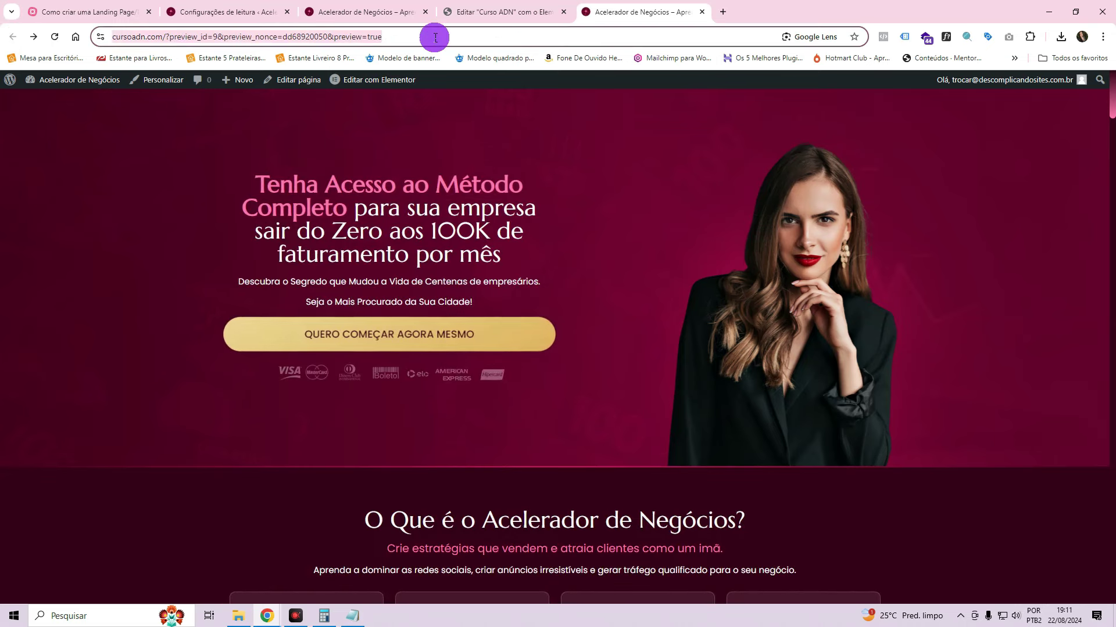
key(ctrl+c)
key(ctrl+shift+n)
key(ctrl+v)
key(Return)
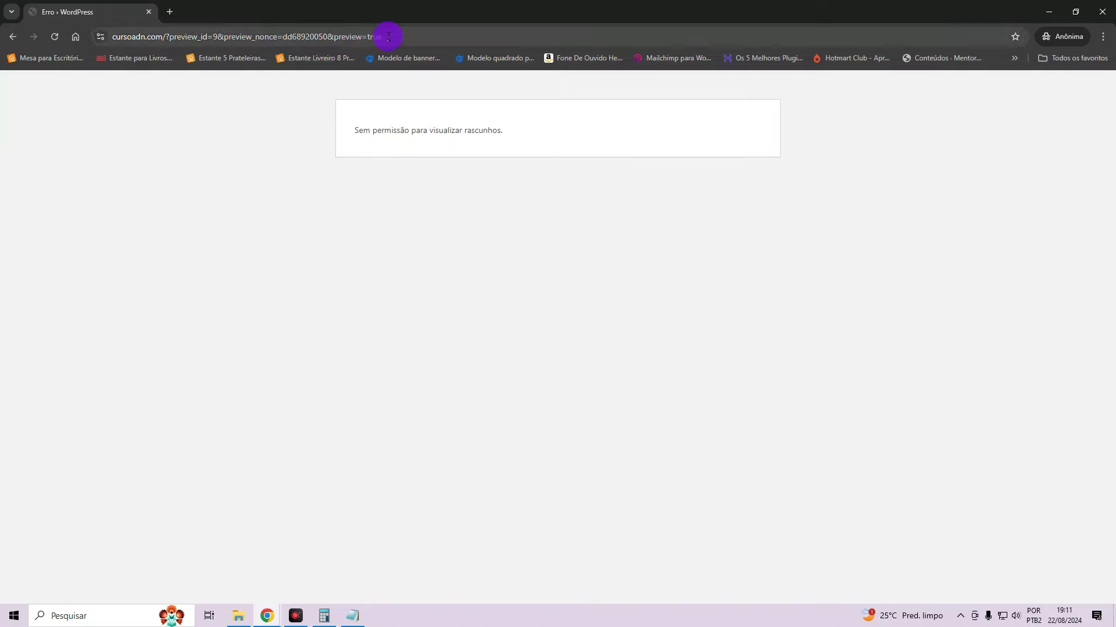
drag(387, 35, 111, 28)
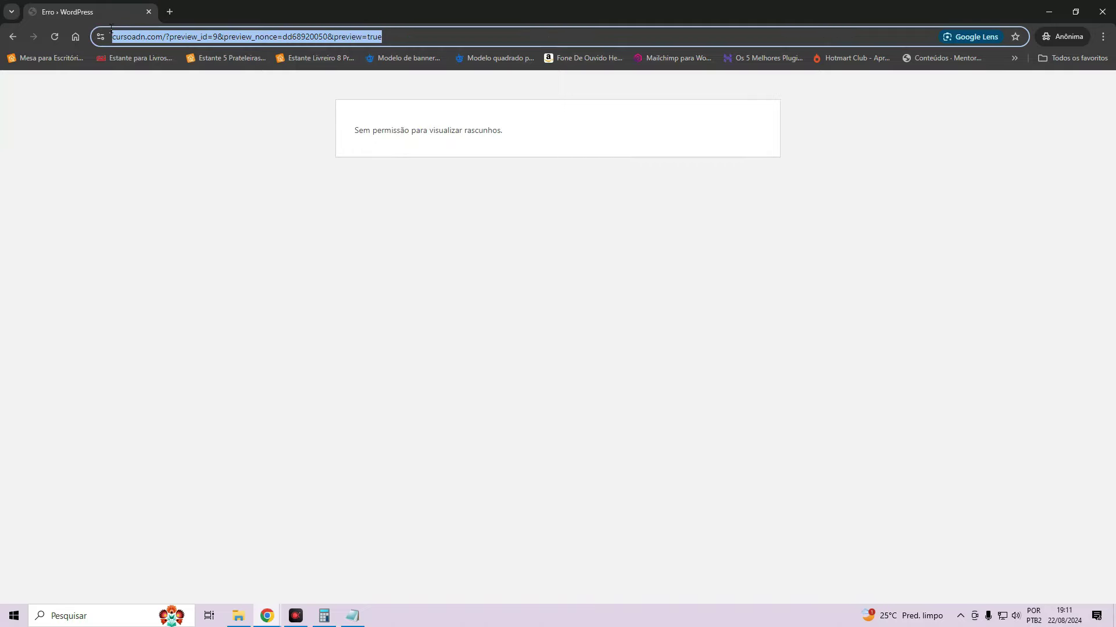
click(150, 12)
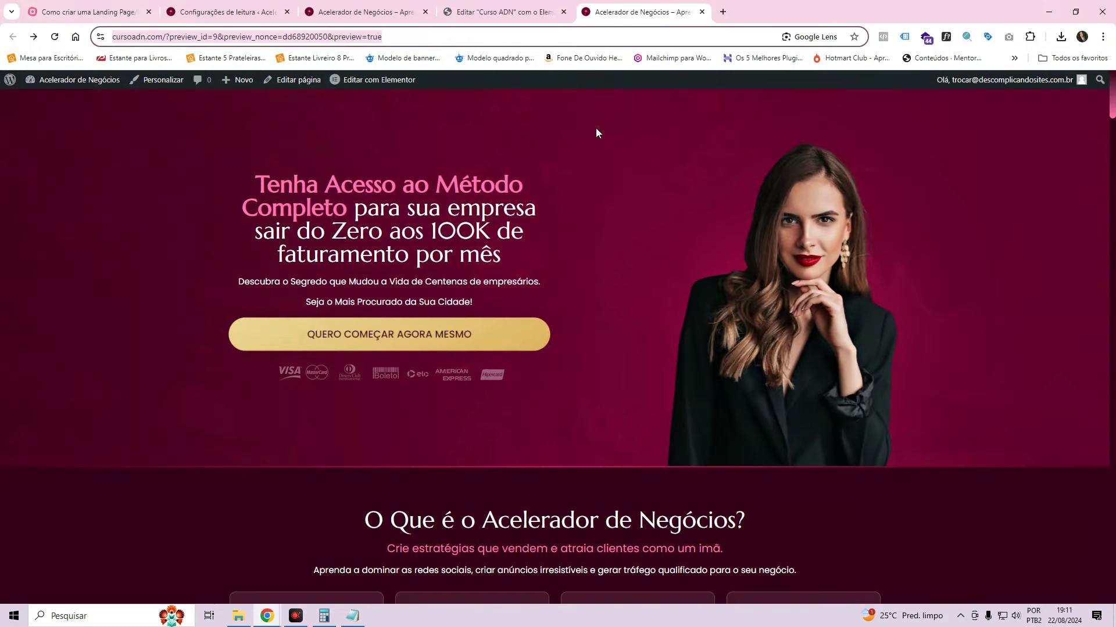
Step: Strip the preview query from the address and reload the plain cursoadn.com homepage
click(236, 32)
drag(193, 36, 379, 36)
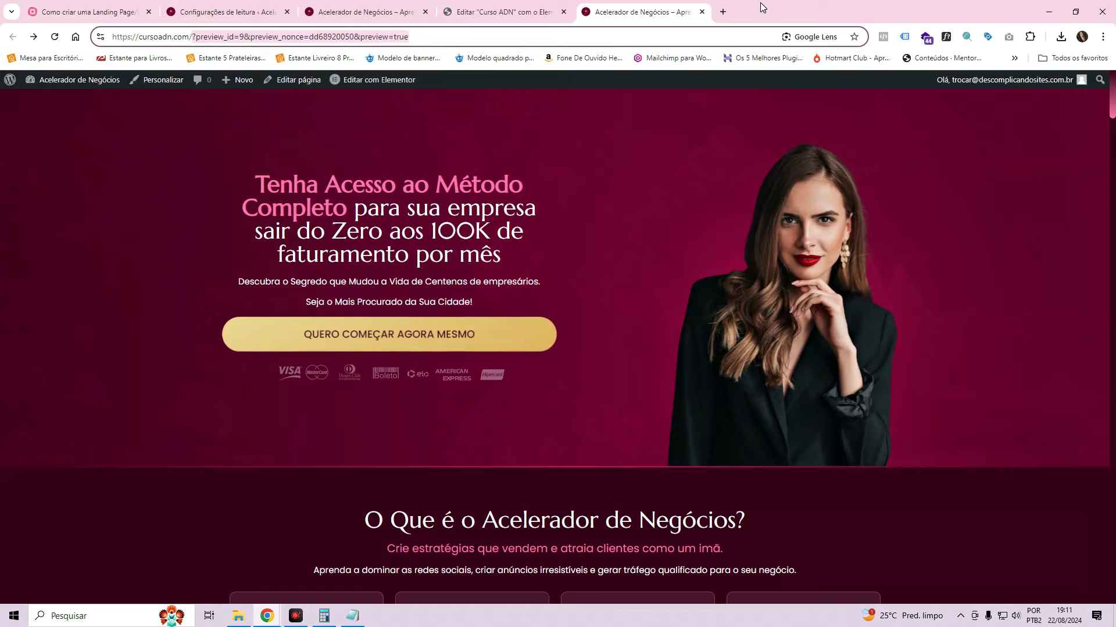
key(BackSpace)
key(Return)
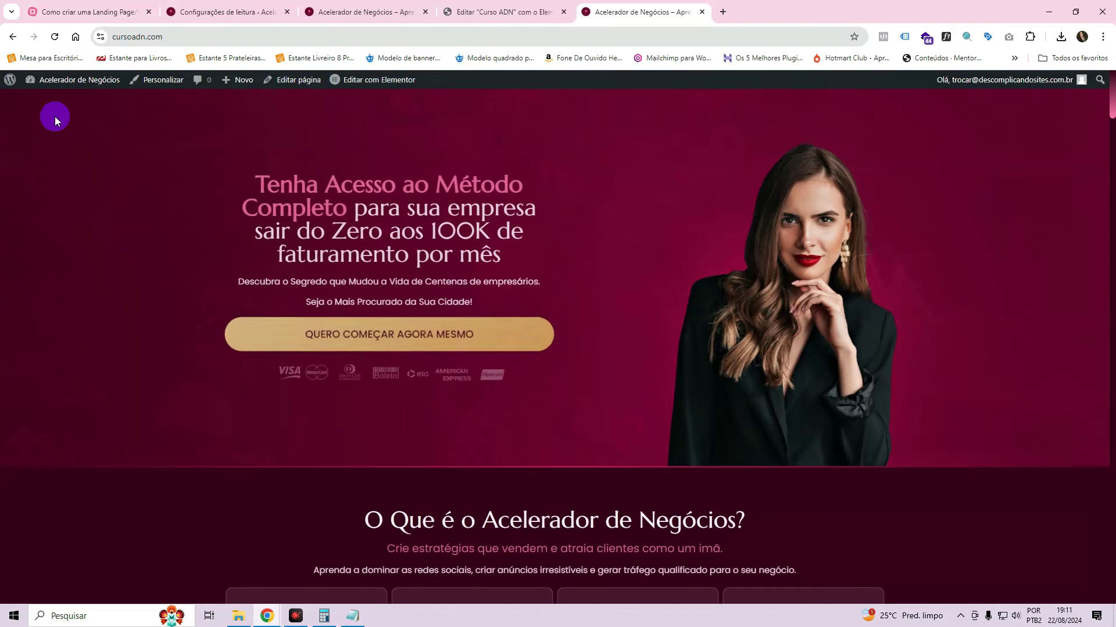
Step: In Reading settings, make the homepage a static page set to Curso ADN
mouse_move(58, 81)
click(45, 102)
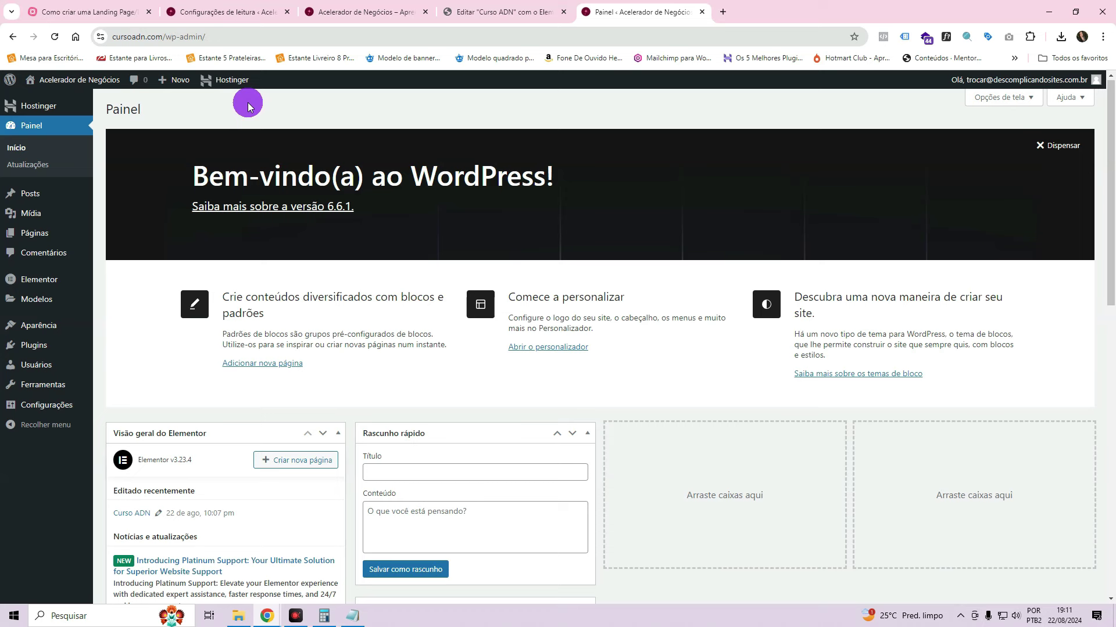
mouse_move(73, 414)
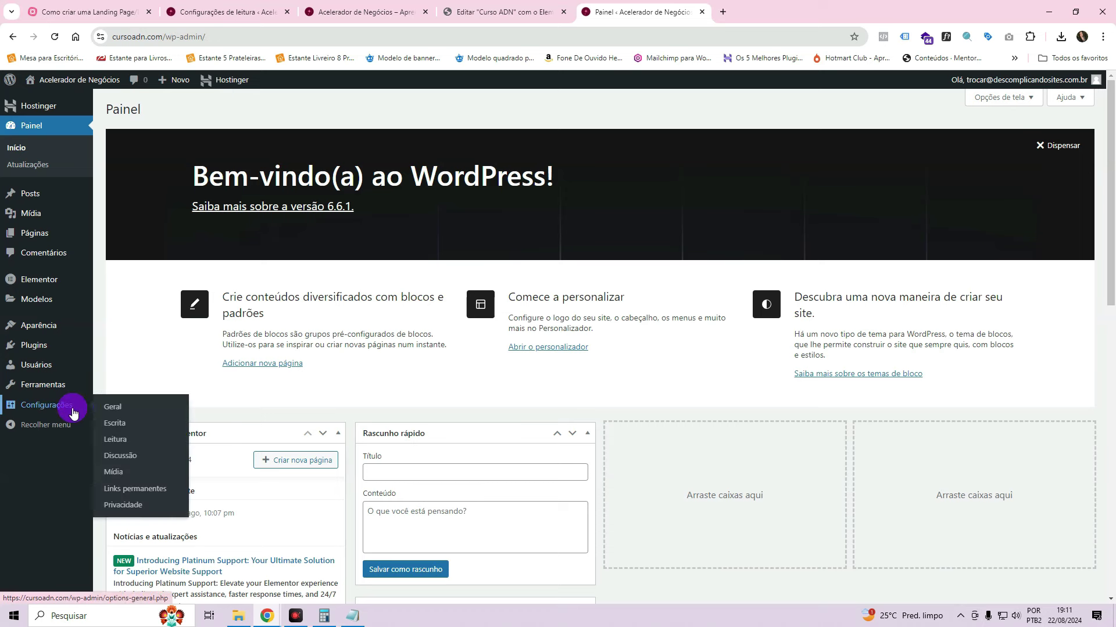
click(127, 442)
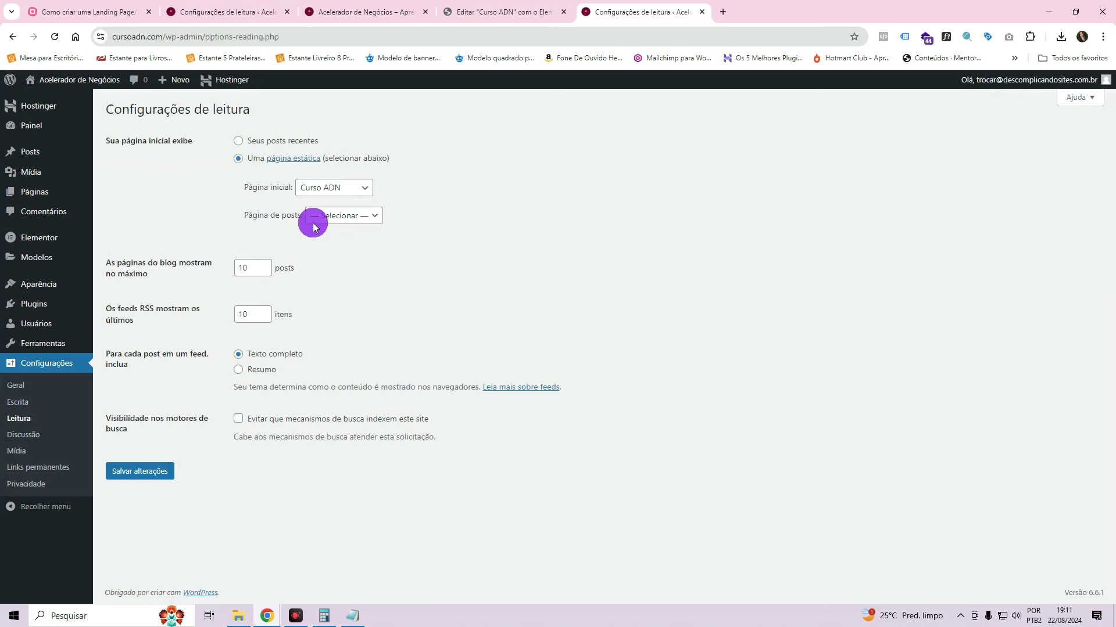
click(239, 158)
click(326, 185)
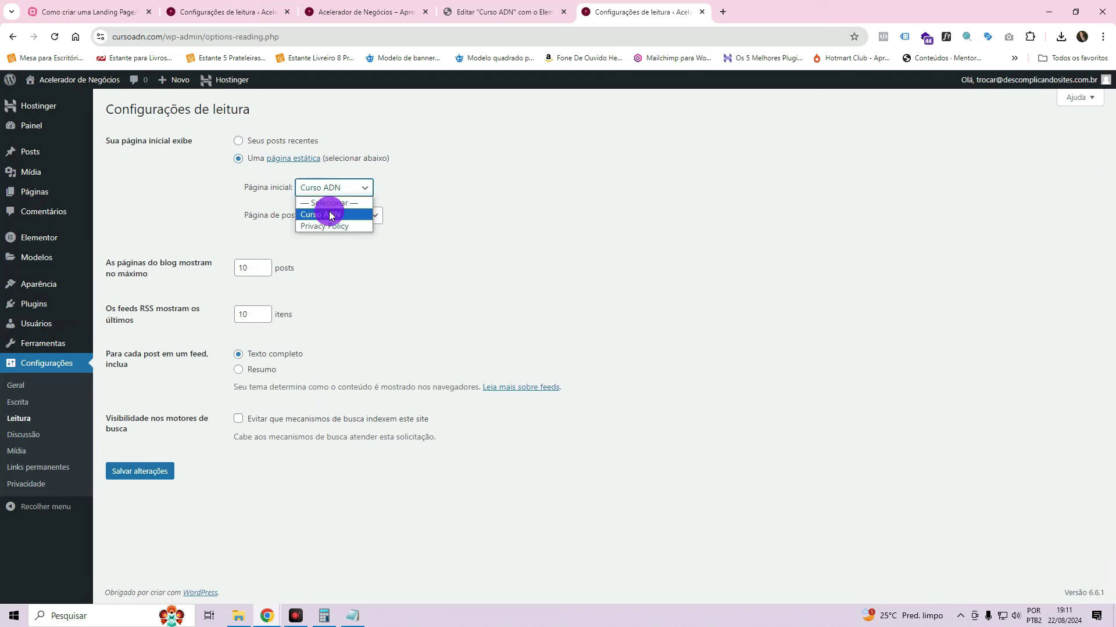
click(329, 215)
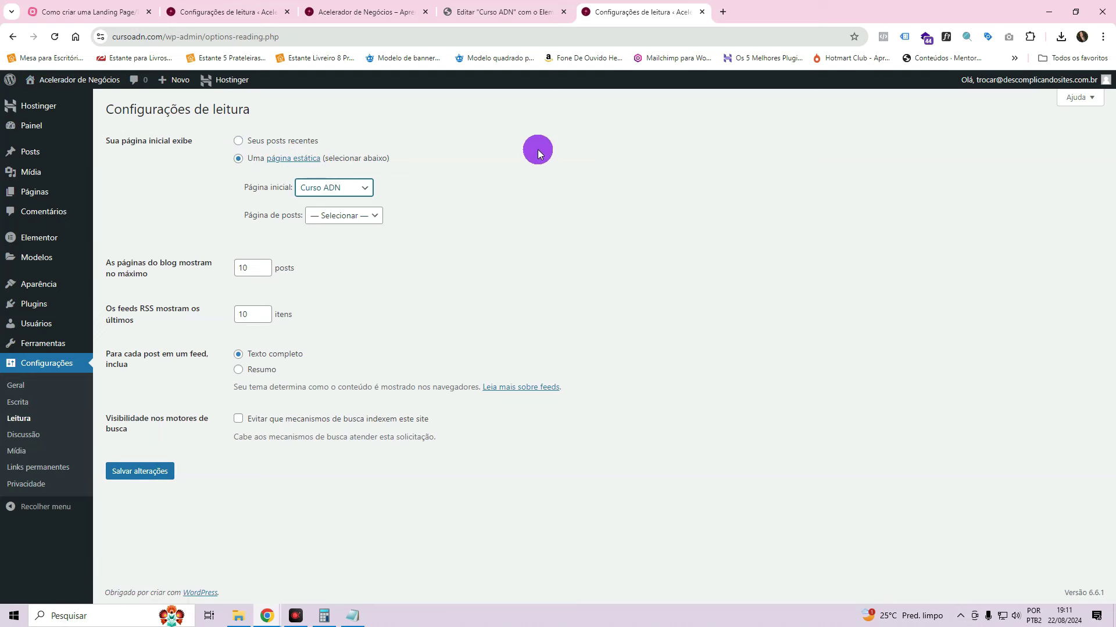
Step: View the live homepage in a new tab, close it, and go to Páginas
mouse_move(64, 78)
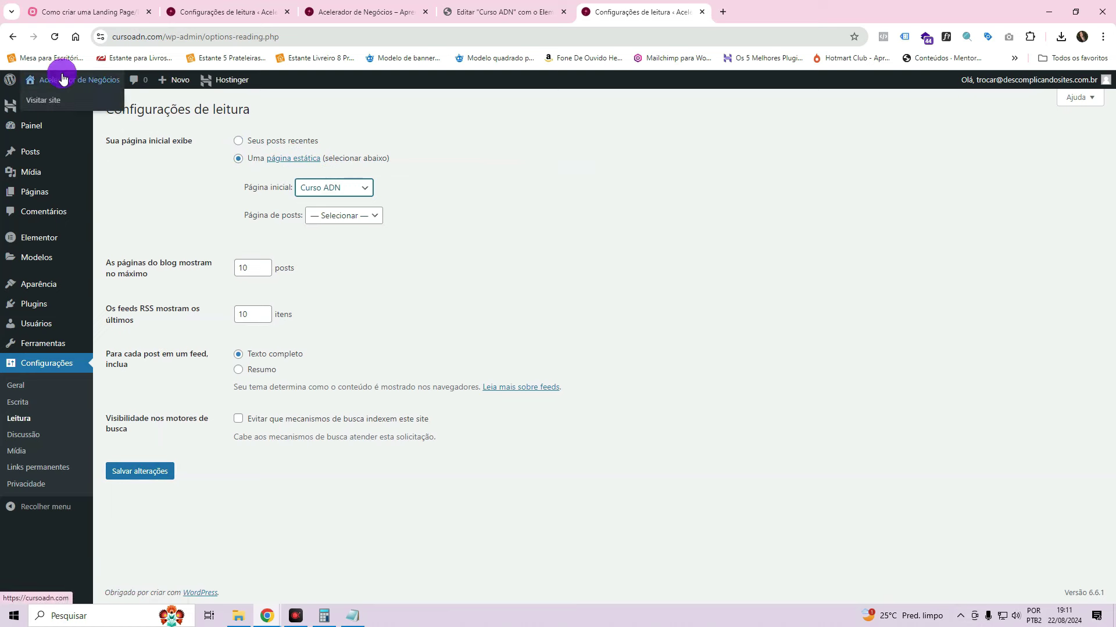
right_click(57, 112)
click(79, 114)
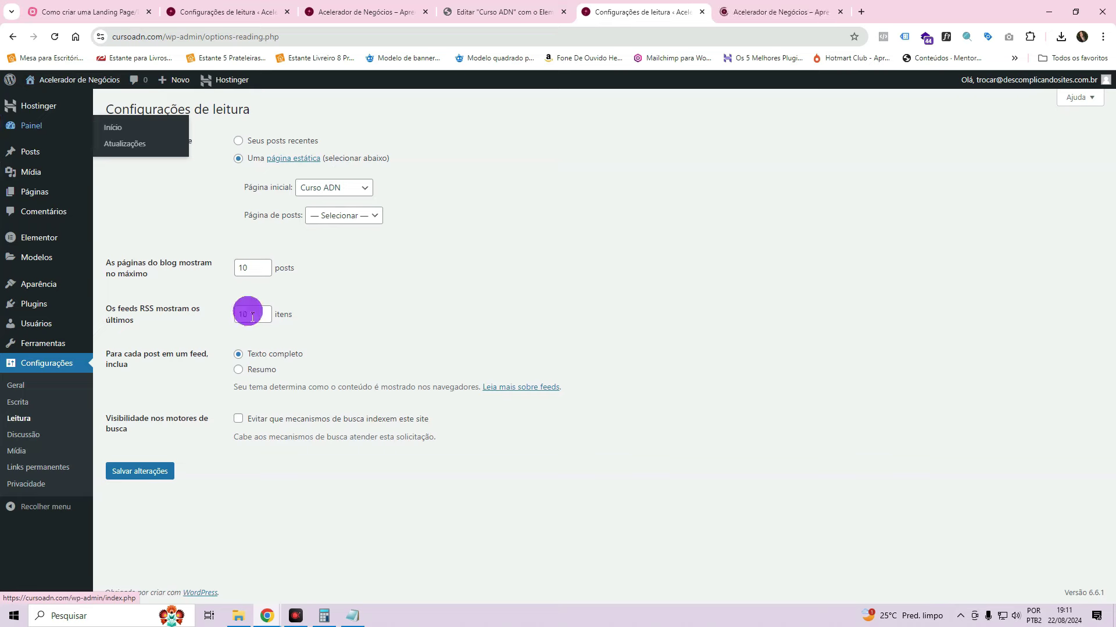
mouse_move(44, 86)
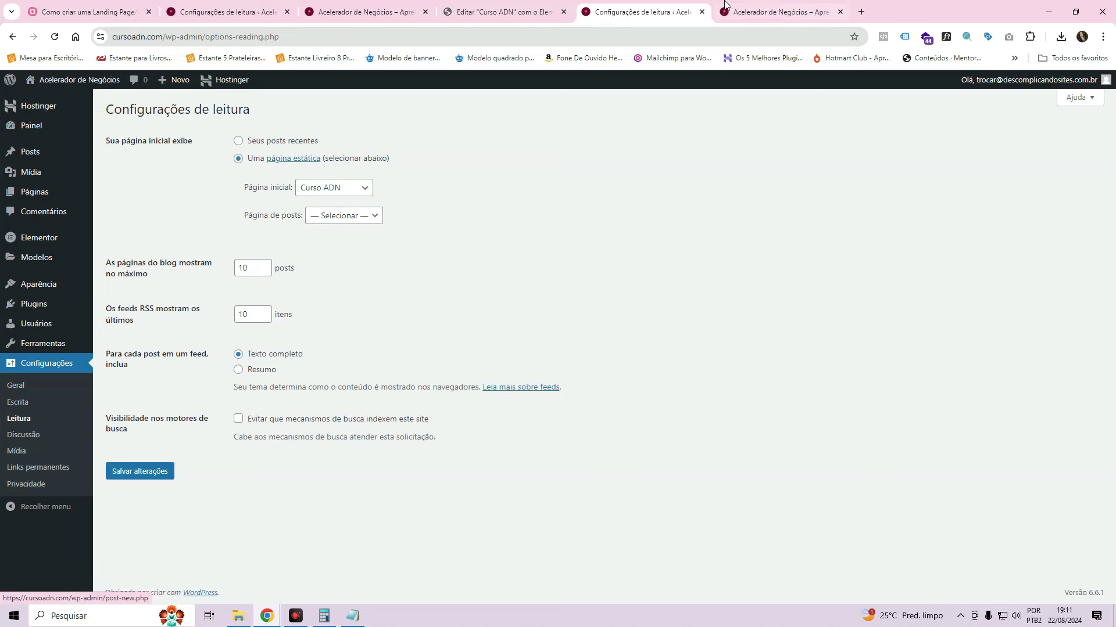
click(756, 12)
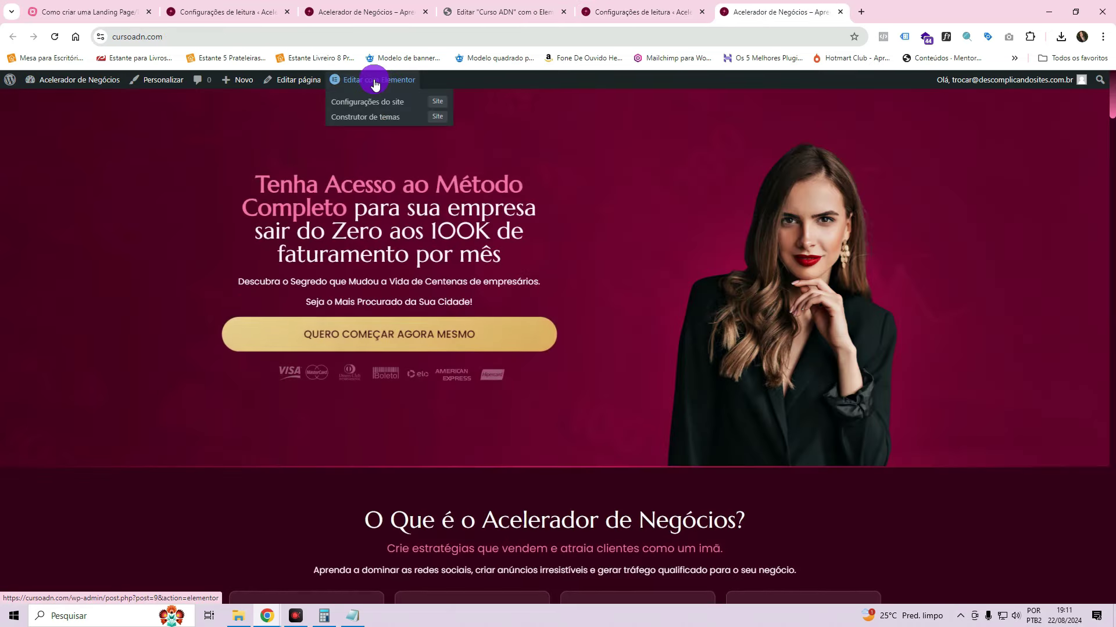
click(841, 12)
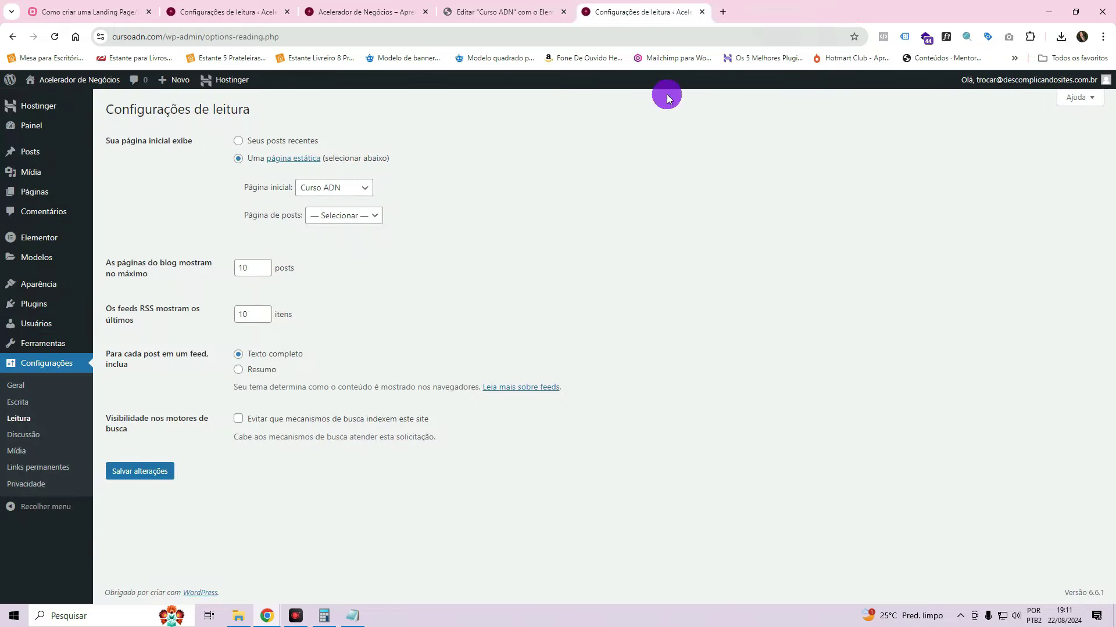
click(104, 191)
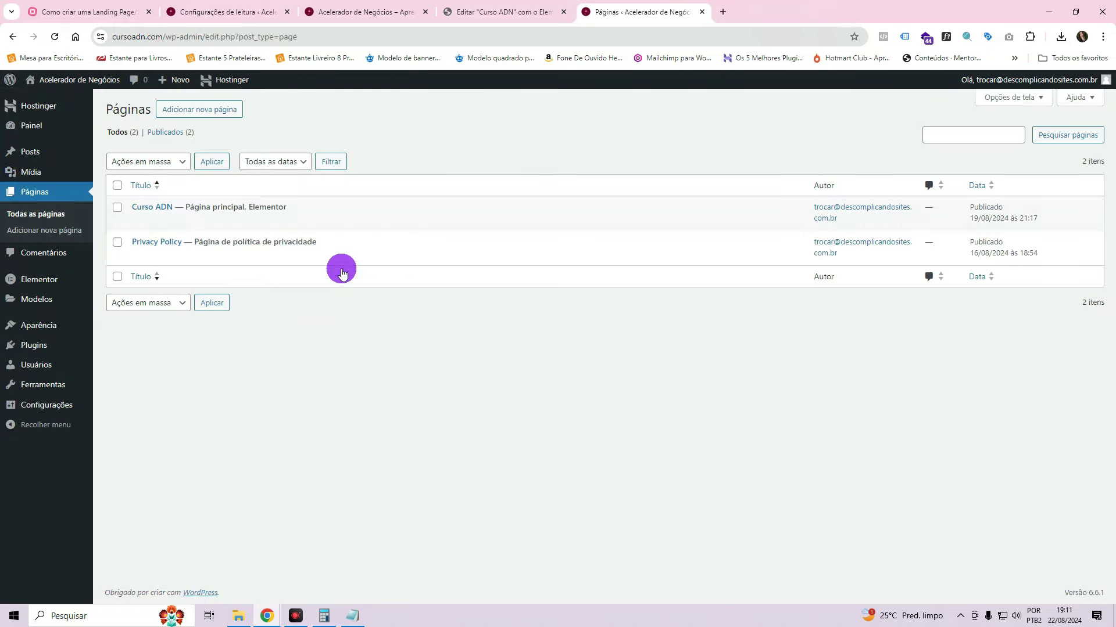
Step: Visit the live cursoadn.com site and open Curso ADN's Elementor editor in a background tab
mouse_move(149, 212)
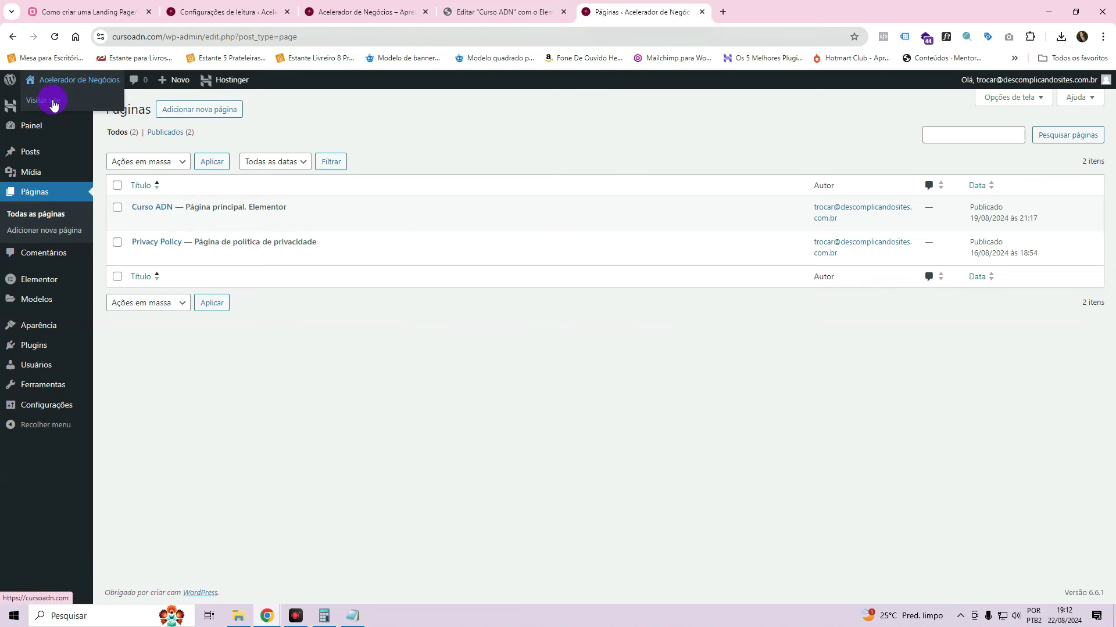
click(53, 108)
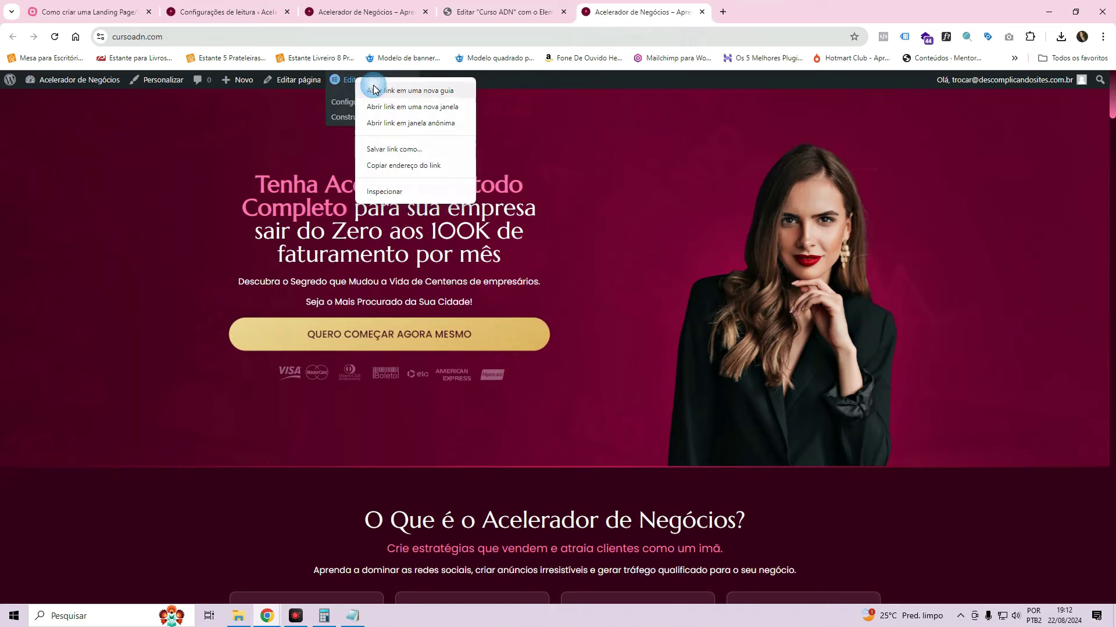
middle_click(380, 81)
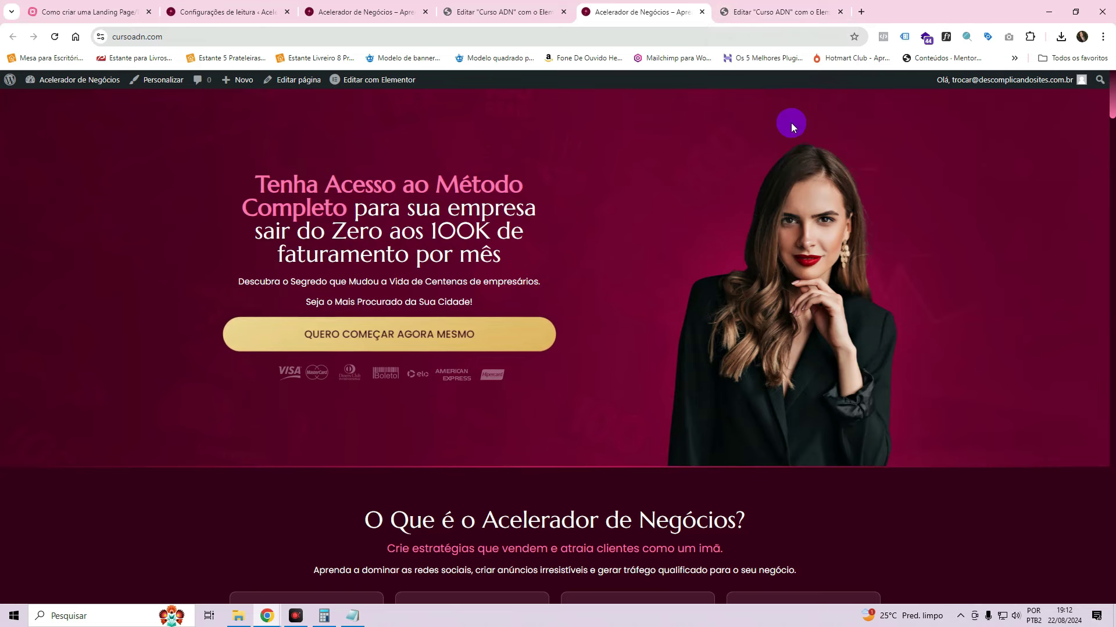
Step: Select the hero call-to-action button in the Curso ADN editor and focus its Link field
click(790, 12)
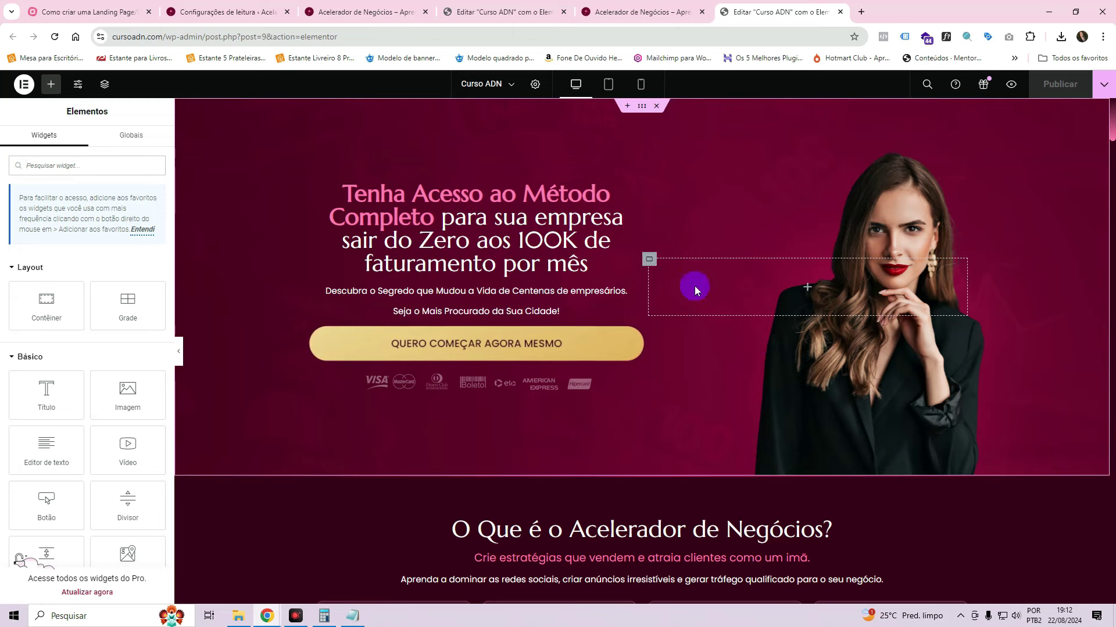
click(639, 335)
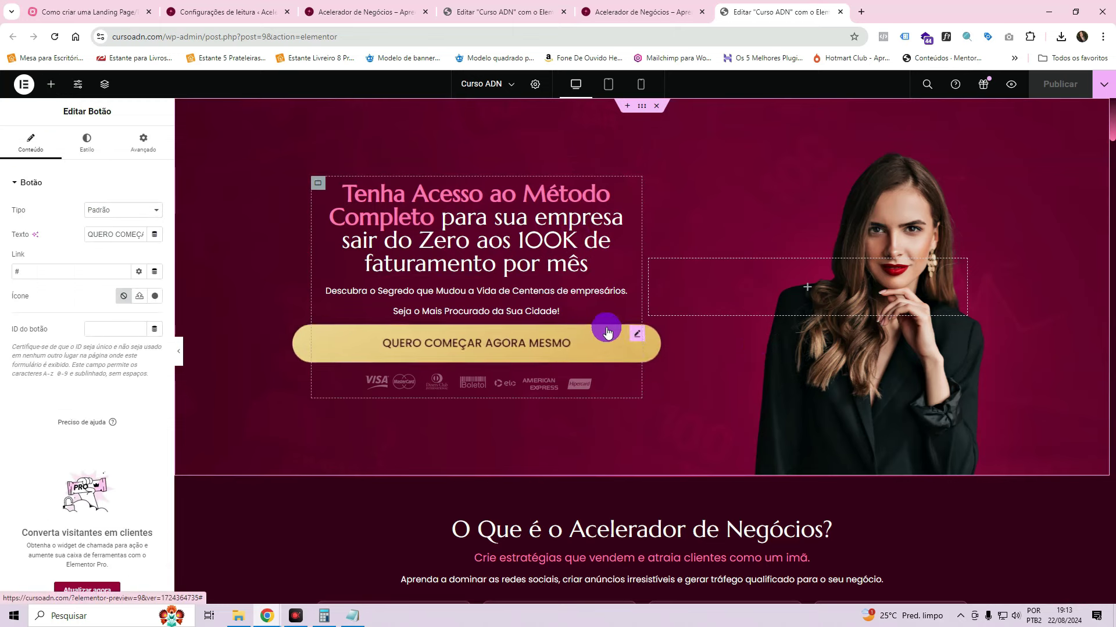
click(41, 266)
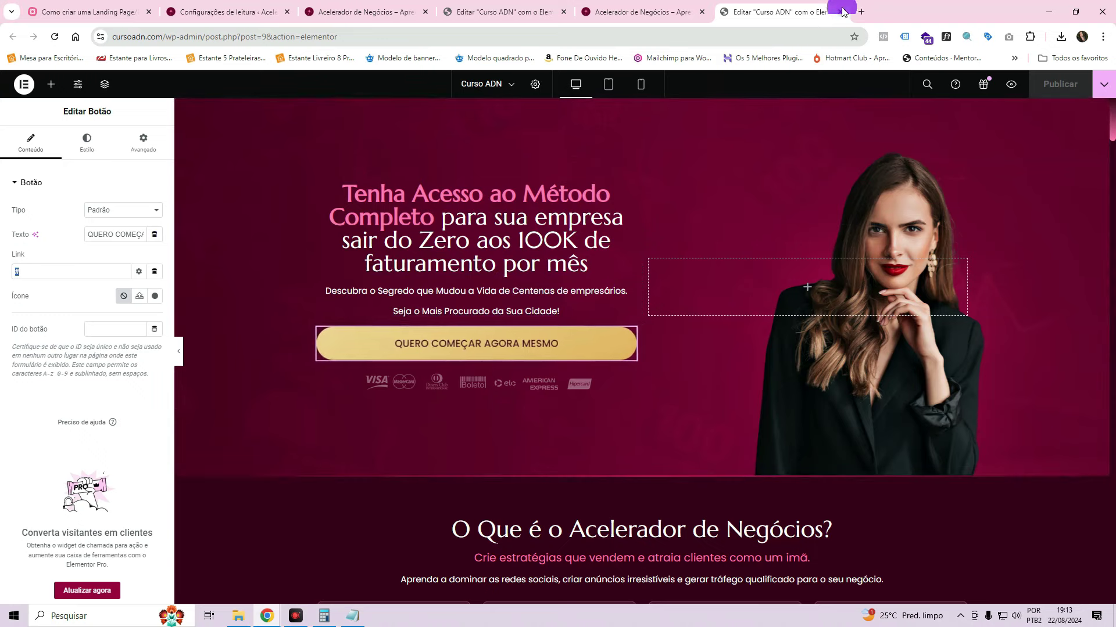
Step: Load templates.descomplicandosites.com.br in a new browser tab
click(864, 13)
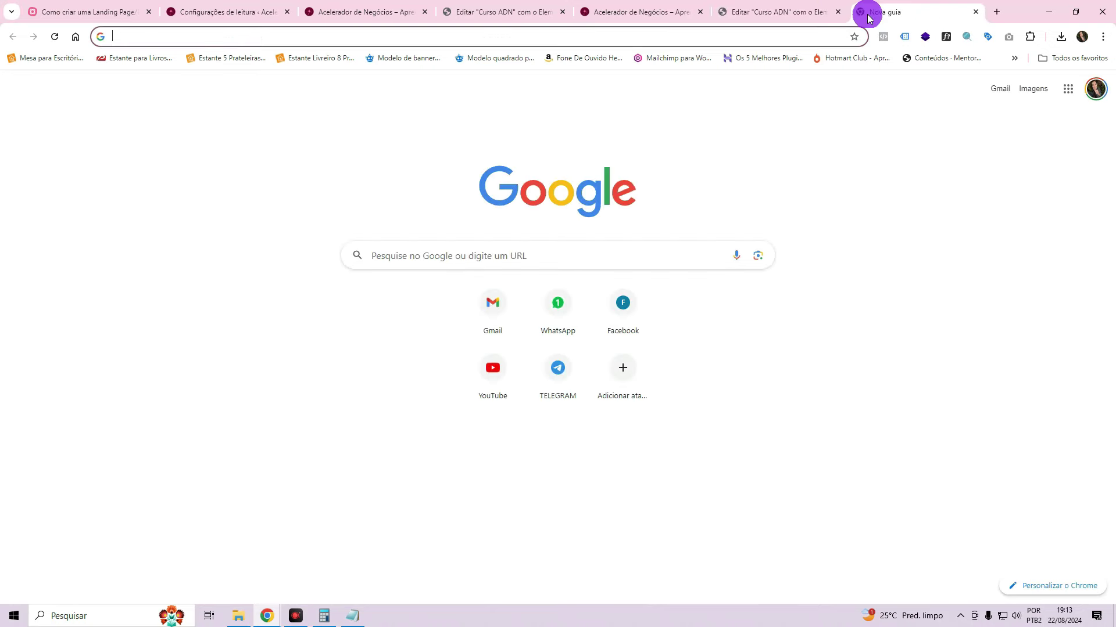
text(templates.descomplicandosites.com.br)
key(Return)
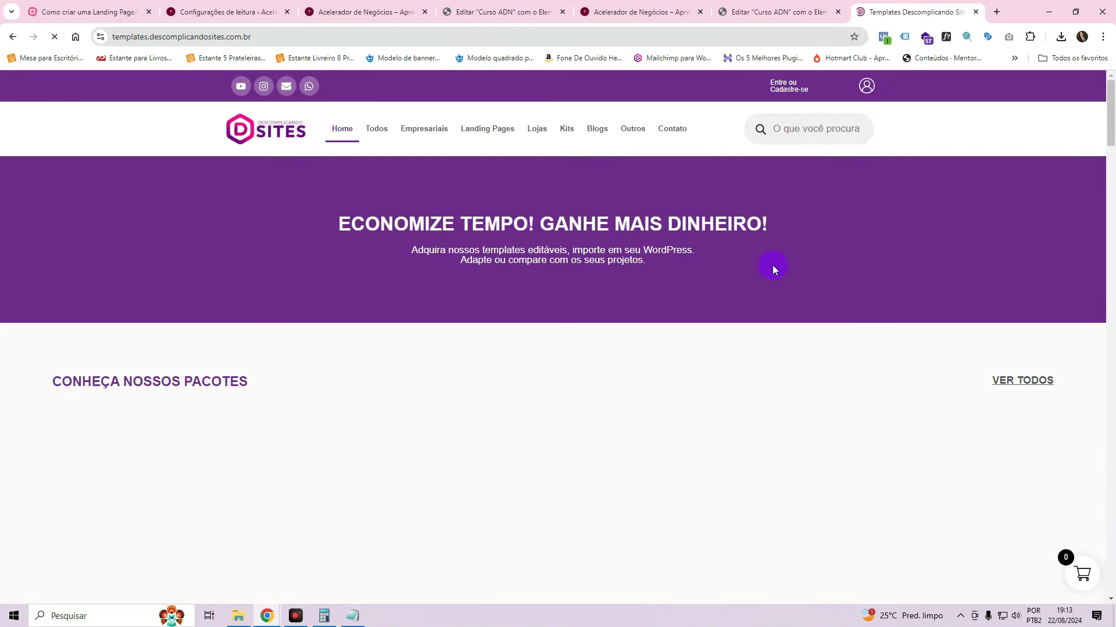
Step: Scroll through the store's template packs and pricing, then go back to the Curso ADN editor
scroll(773, 268, down, 7)
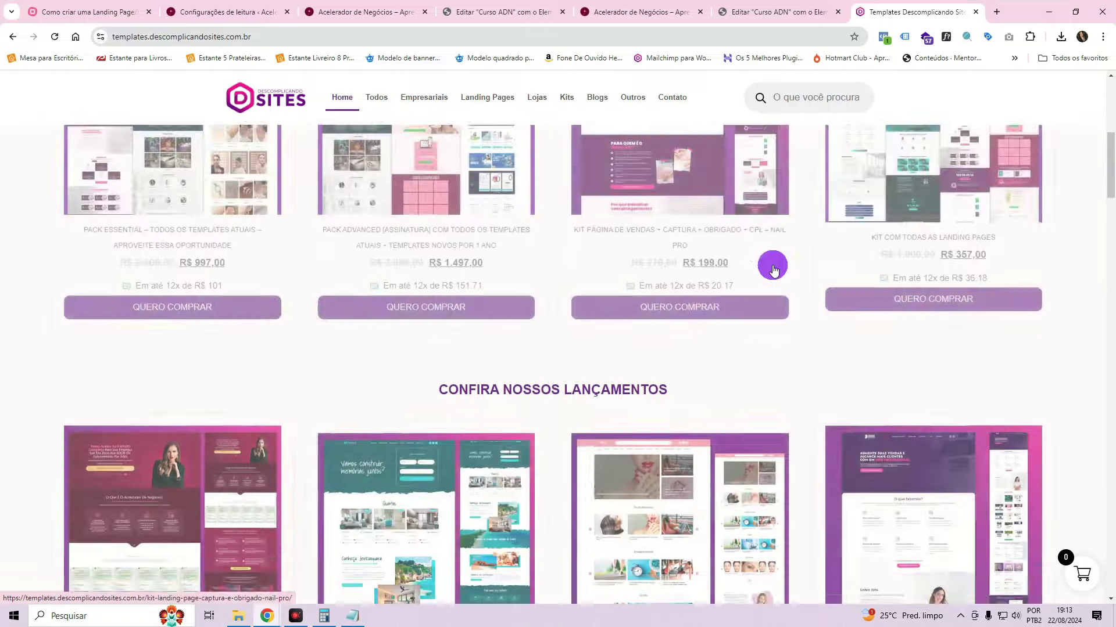
scroll(773, 269, down, 20)
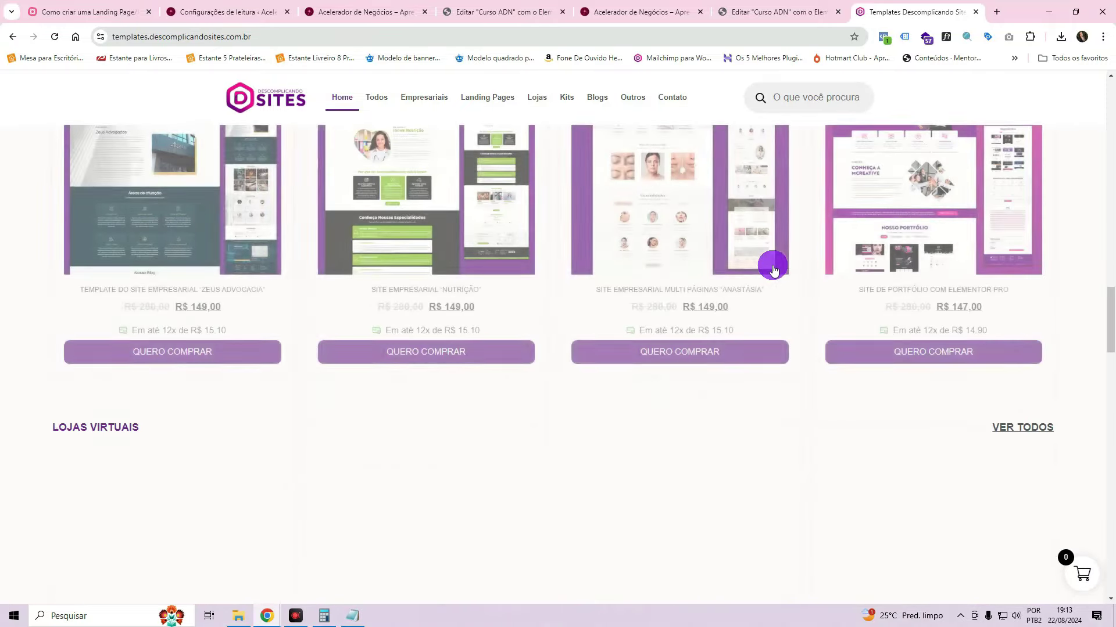
scroll(774, 269, down, 20)
scroll(773, 268, up, 6)
scroll(774, 269, down, 5)
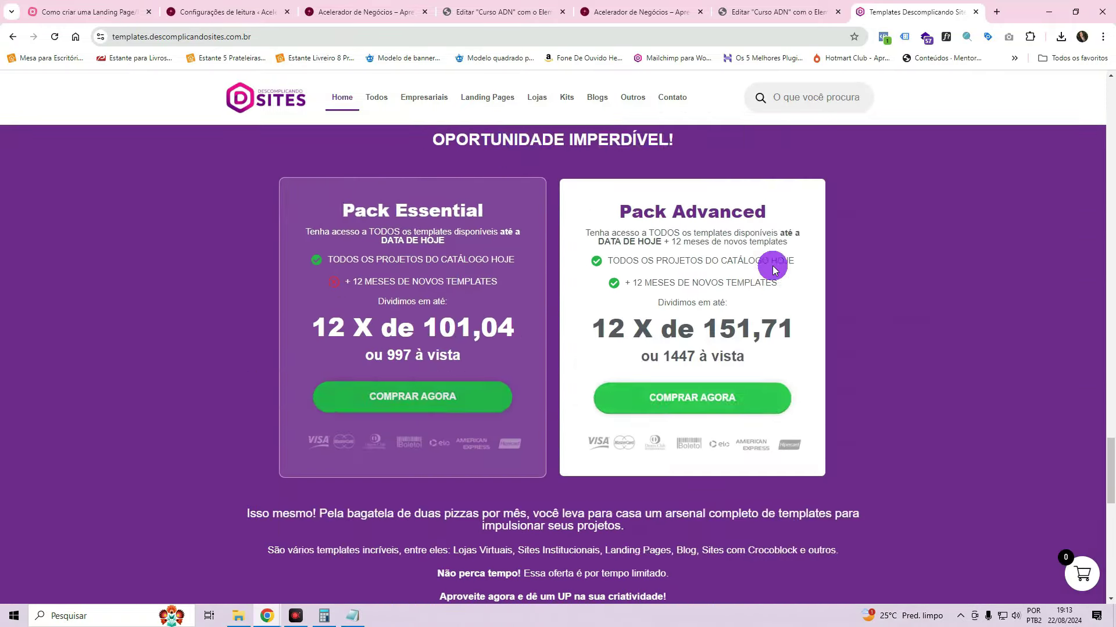
scroll(773, 269, down, 14)
scroll(772, 269, up, 6)
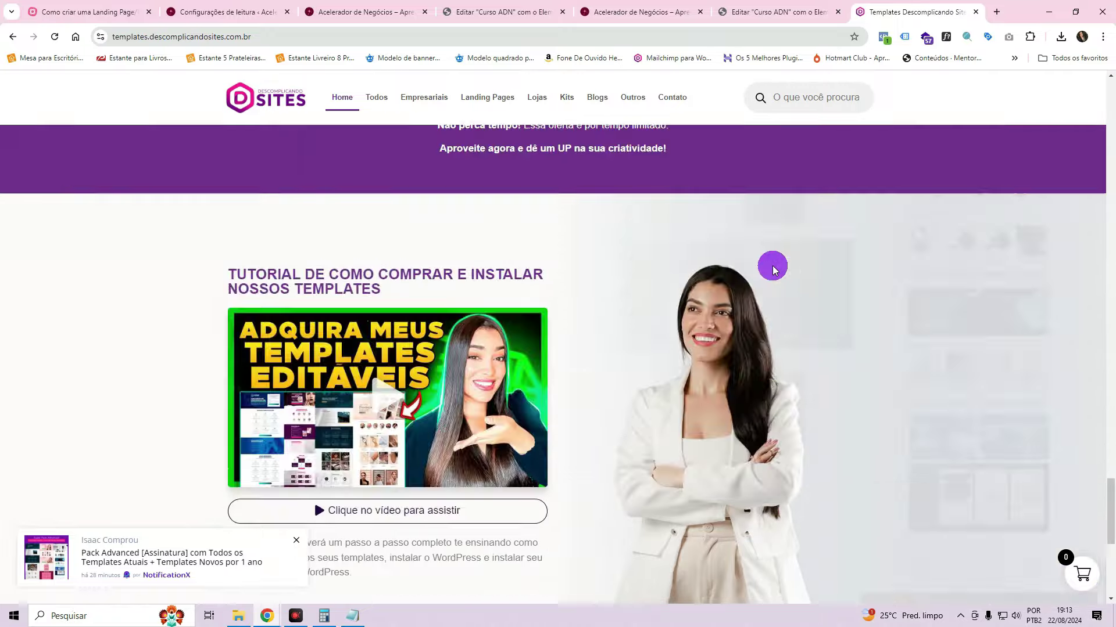
scroll(773, 268, up, 15)
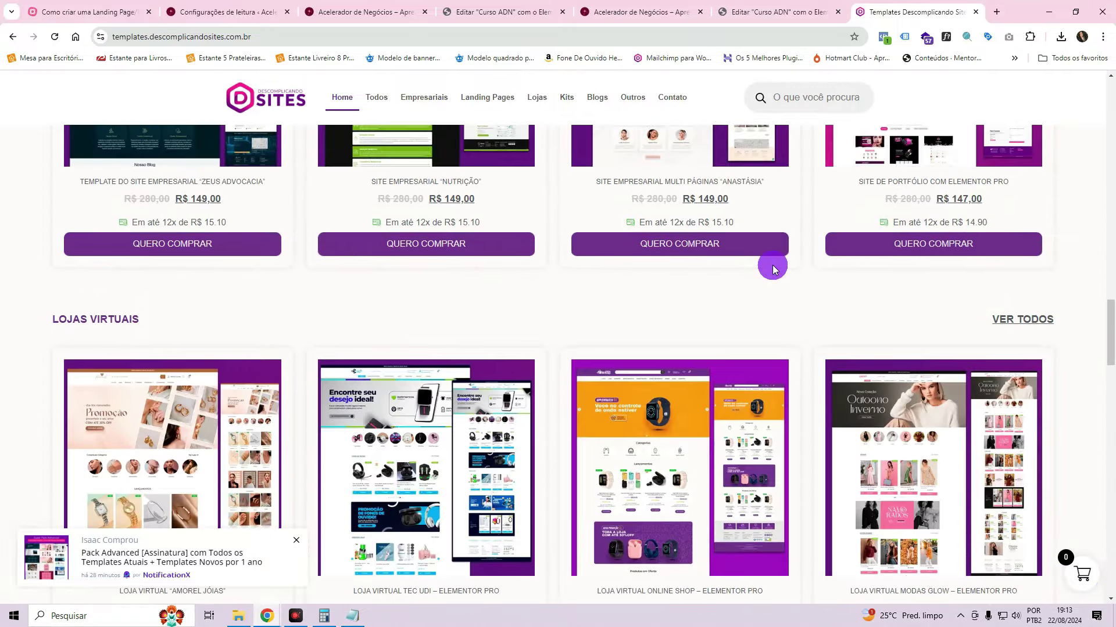
scroll(772, 265, up, 8)
key(ctrl+shift+Tab)
key(ctrl+shift+Tab)
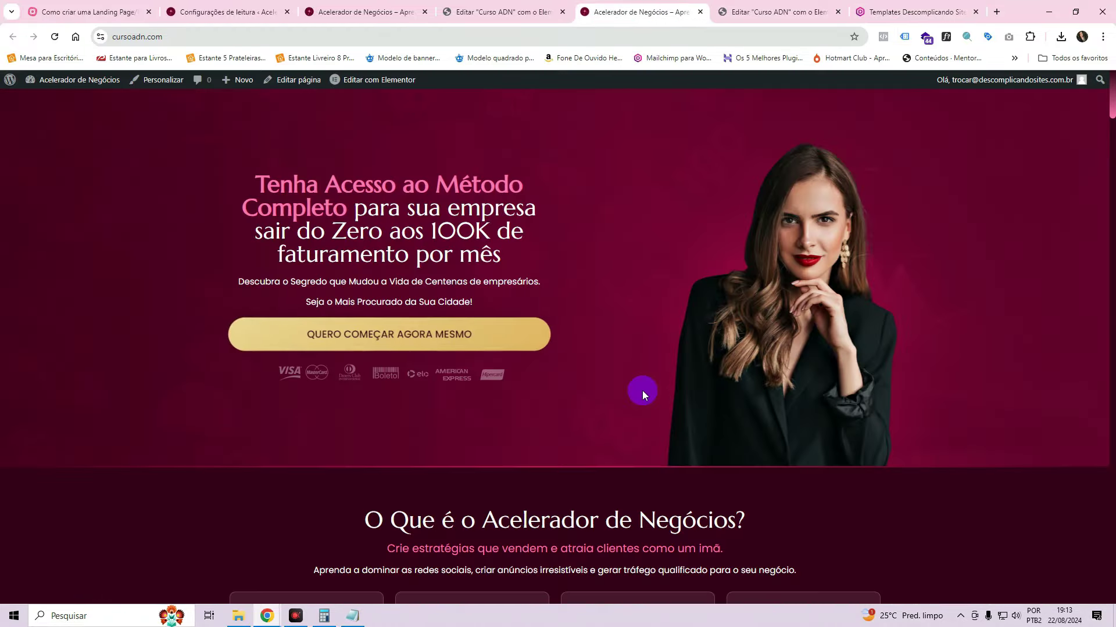
scroll(930, 244, down, 5)
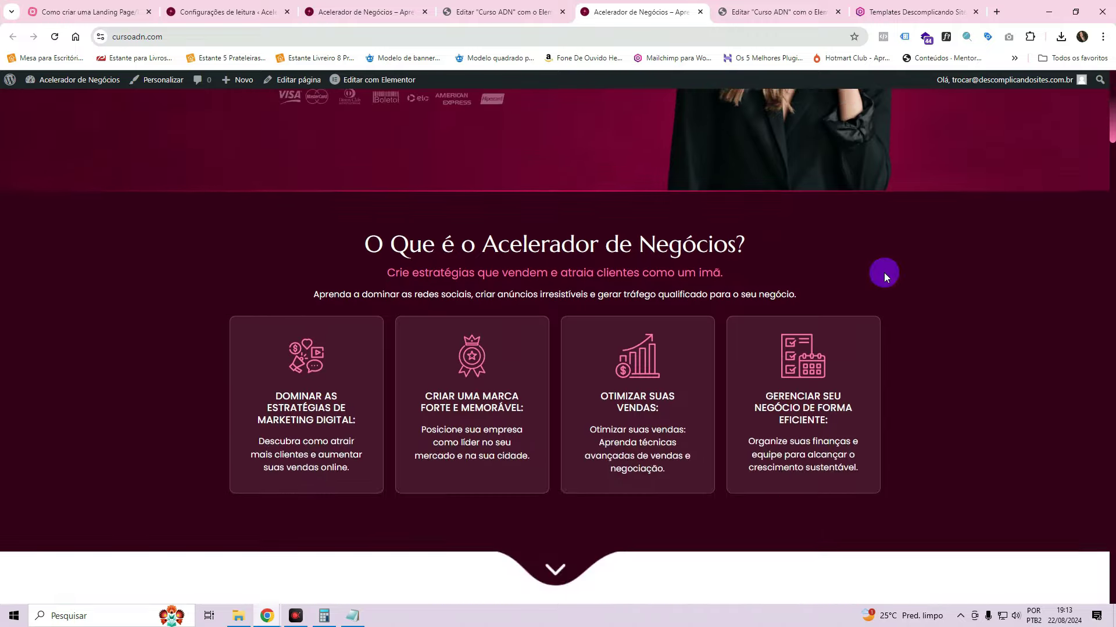
key(ctrl+shift+Tab)
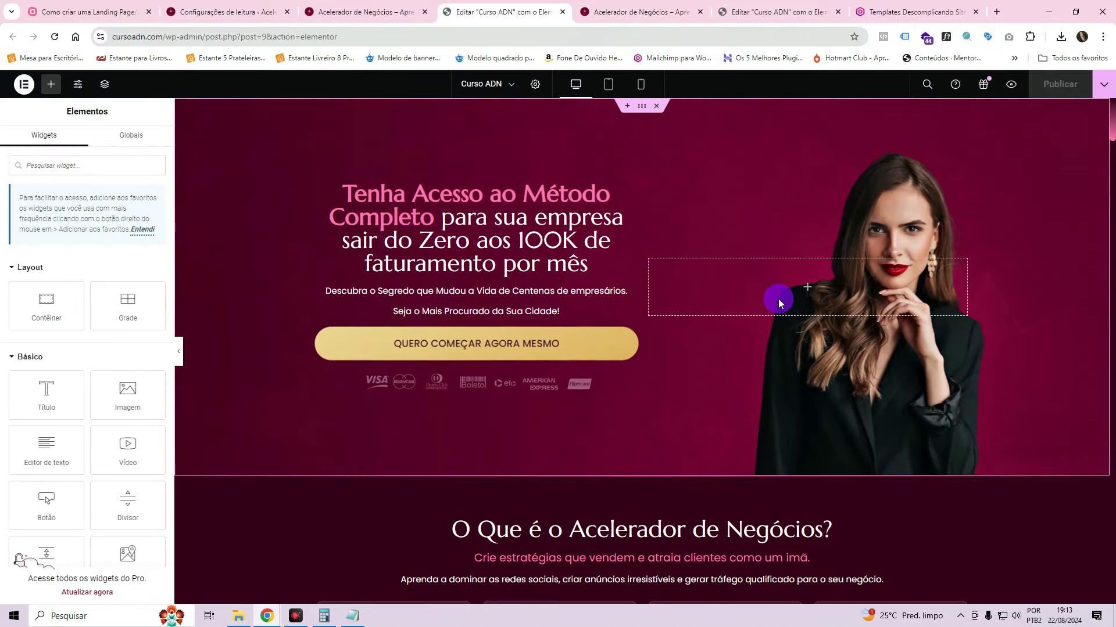
Step: Select the text of the hero heading and its subtitle in the editor
click(530, 217)
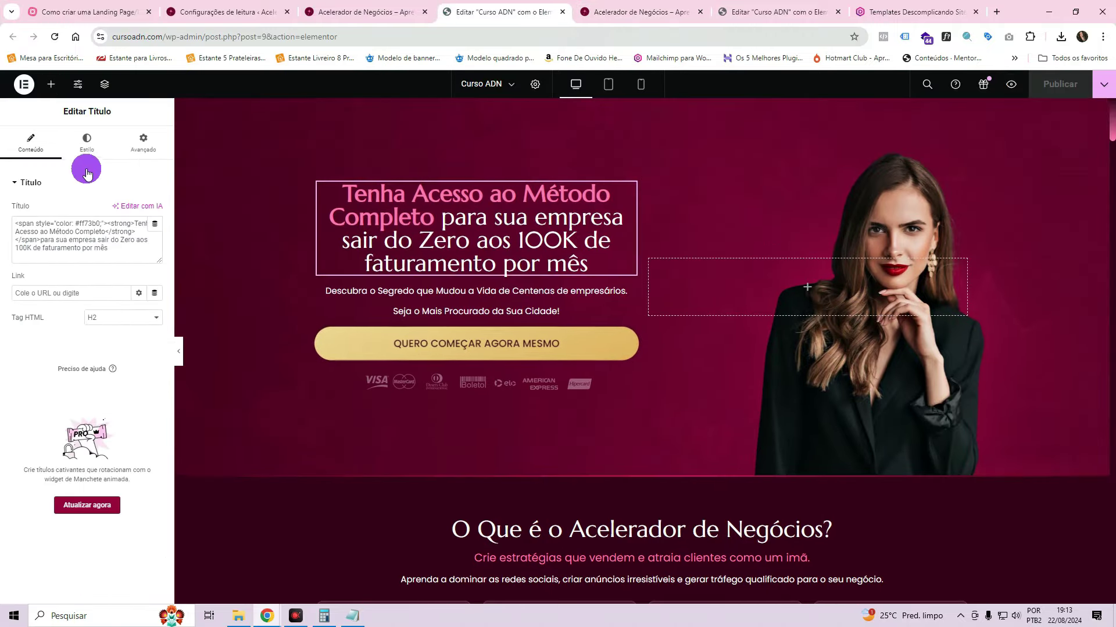
click(112, 242)
key(ctrl+a)
click(577, 291)
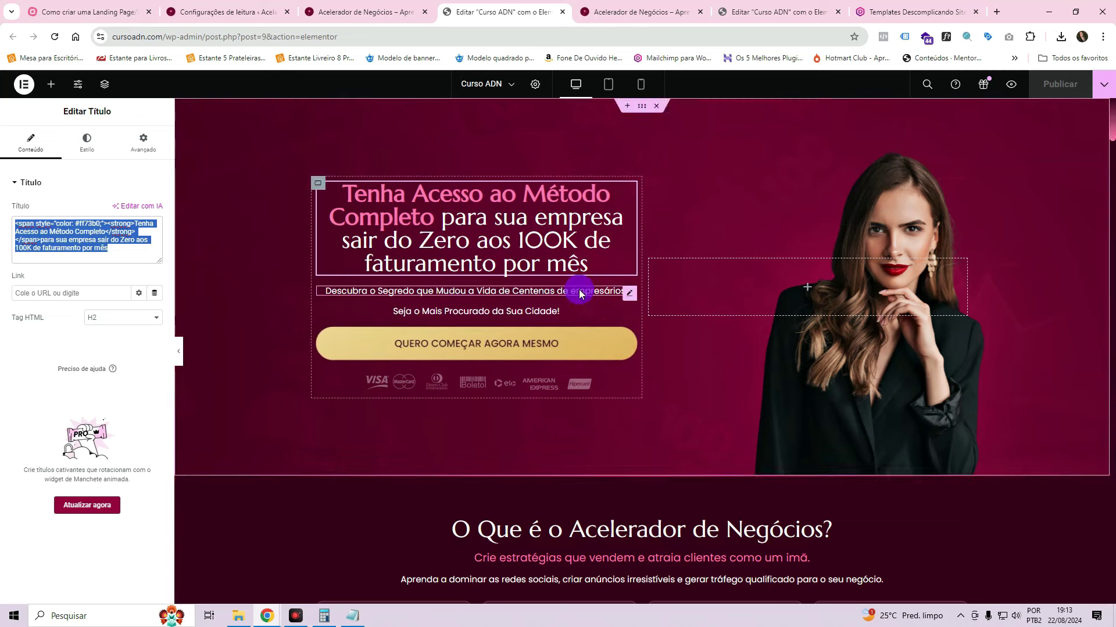
drag(99, 232, 4, 223)
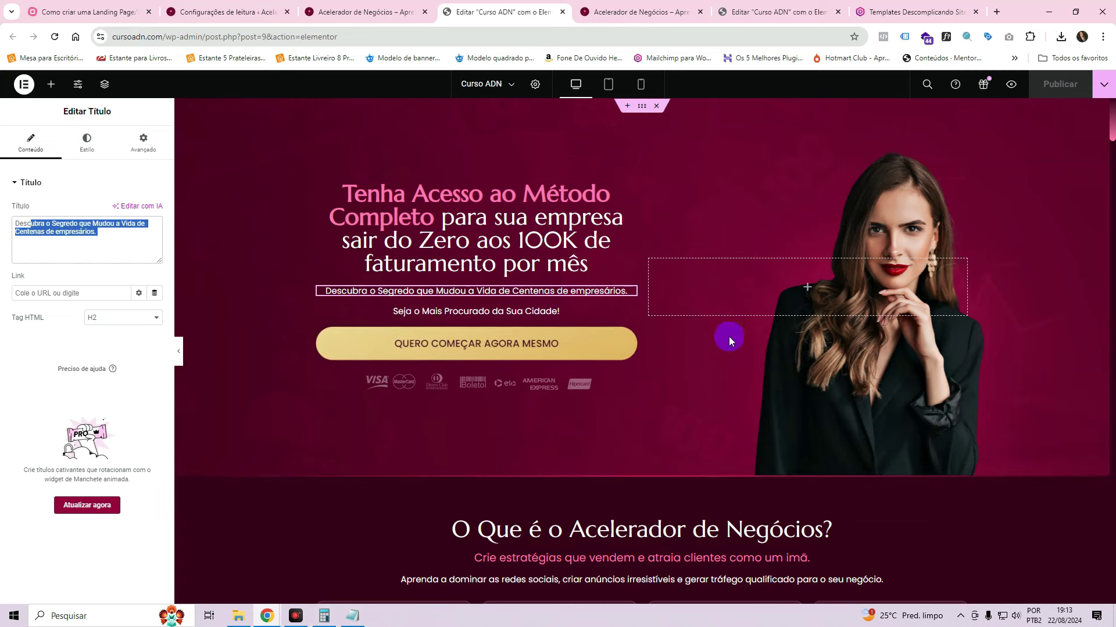
Step: Copy the Acelerador de Negócios product page URL (R$ 149,00) from the store and close that tab
click(601, 14)
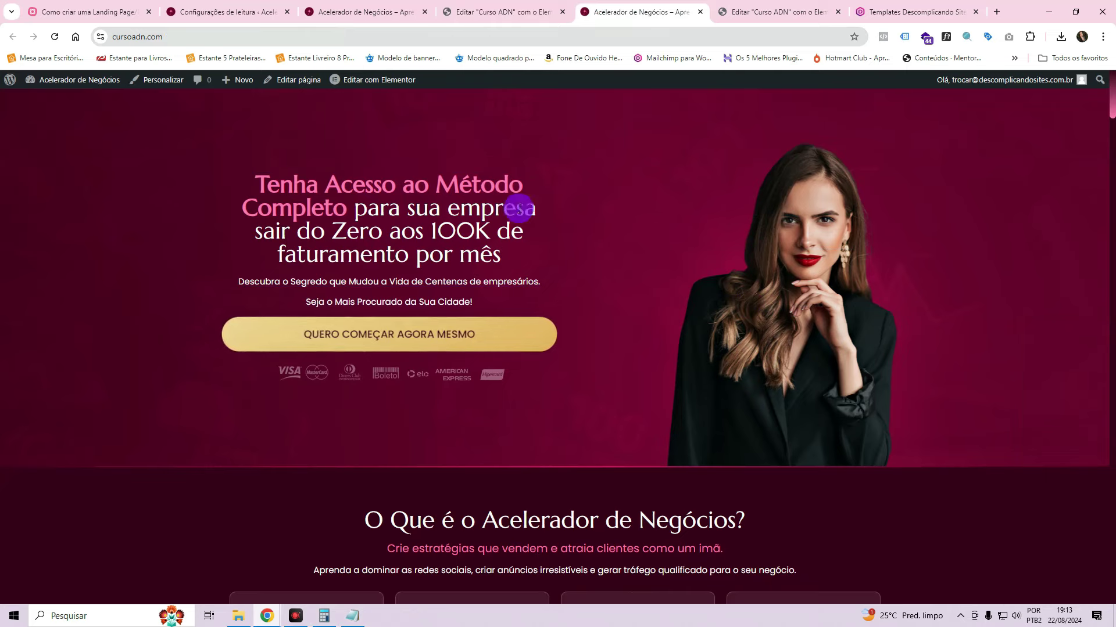
click(866, 6)
scroll(436, 298, up, 4)
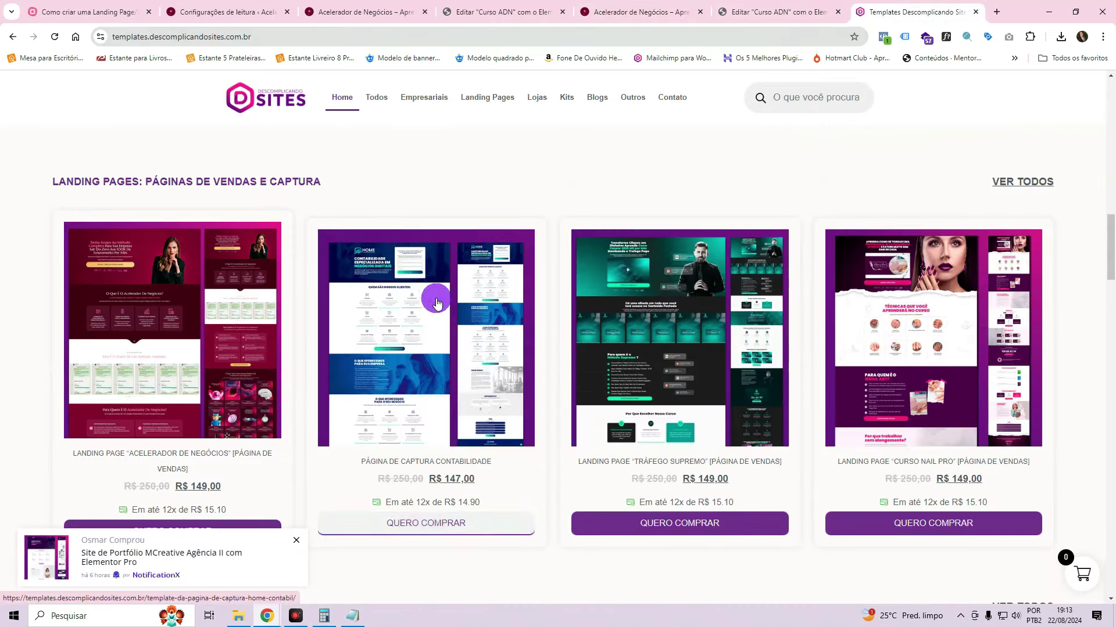
click(195, 279)
click(376, 36)
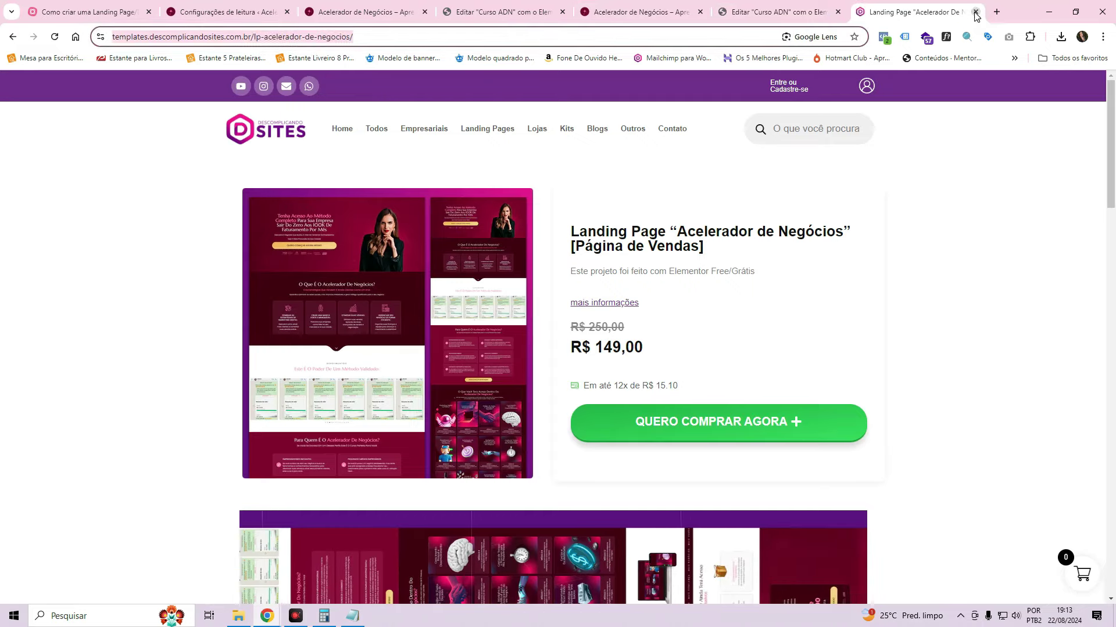
key(ctrl+w)
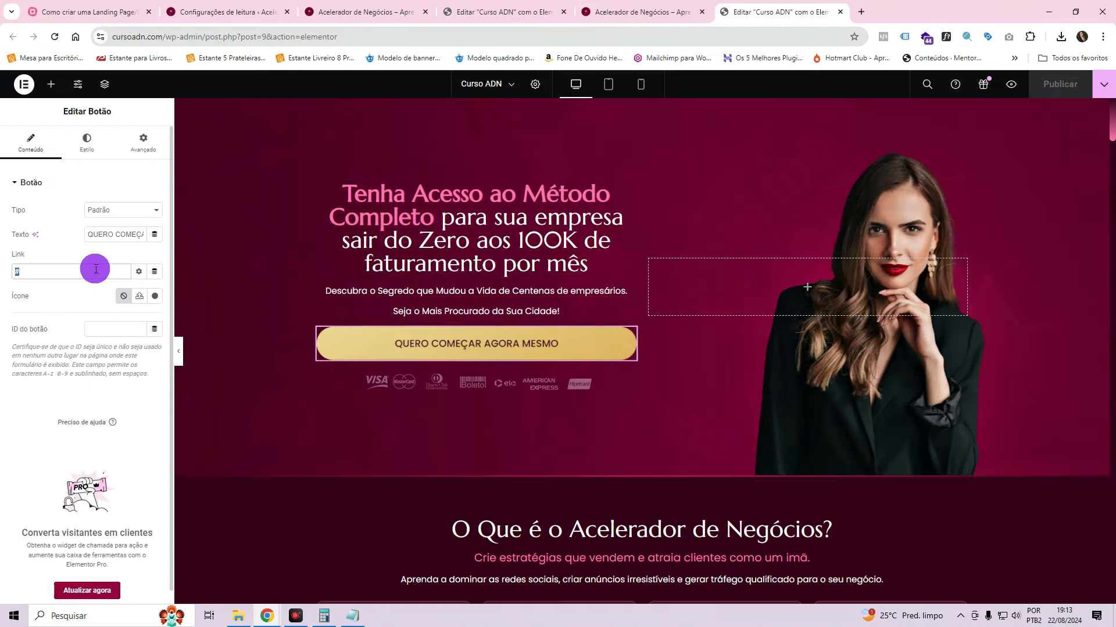
Step: Paste the product page URL as the link of the hero and lower call-to-action buttons
key(ctrl+v)
scroll(545, 351, down, 20)
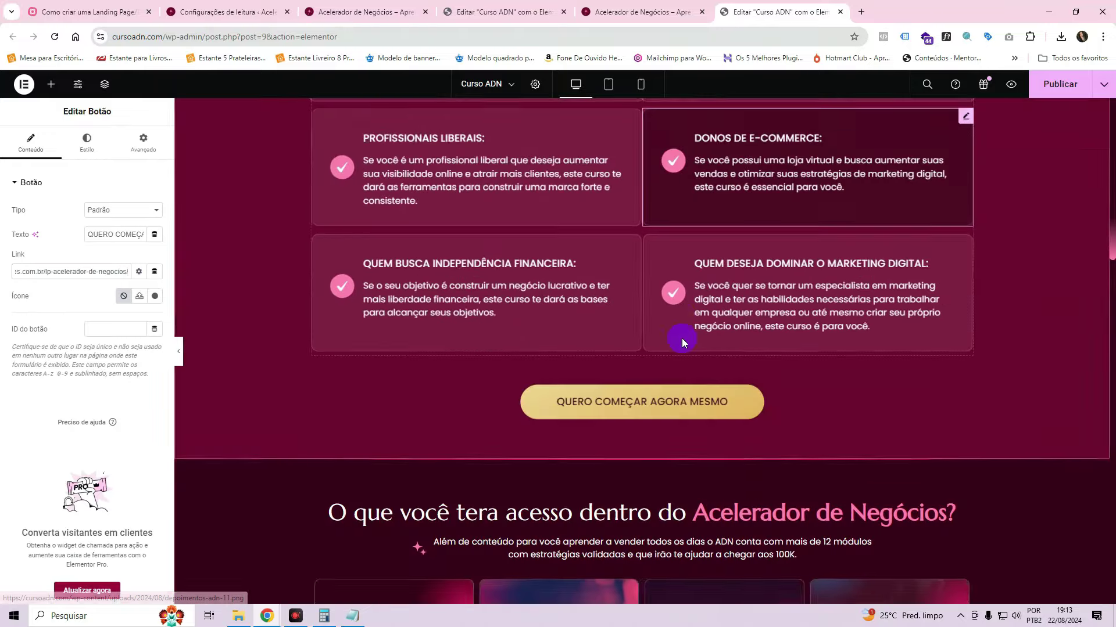
scroll(682, 338, down, 3)
click(779, 235)
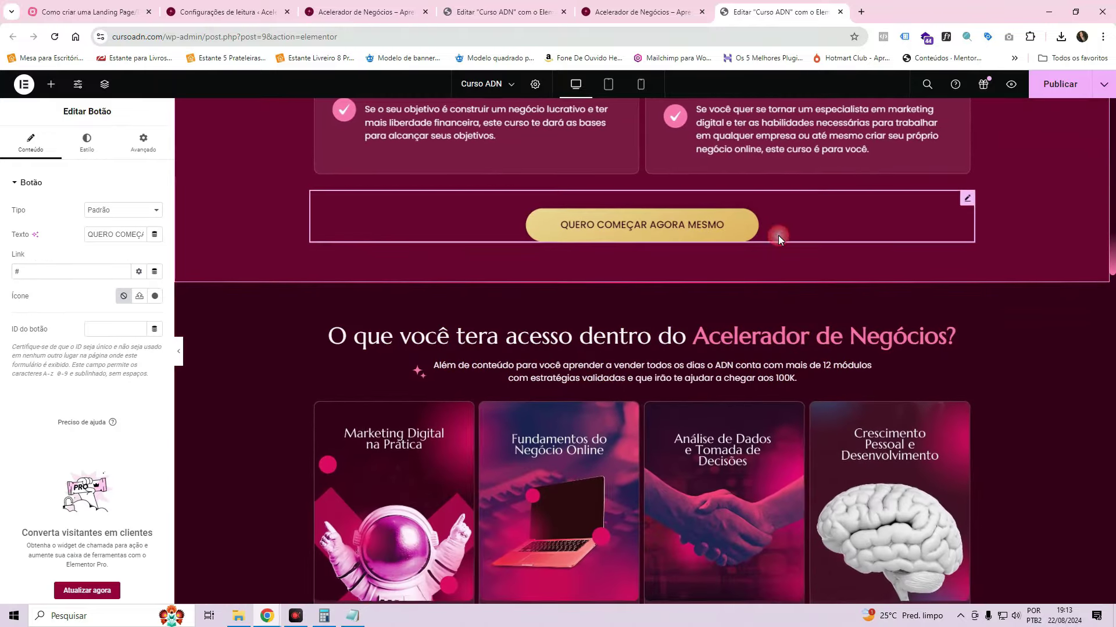
drag(95, 273, 0, 267)
key(ctrl+v)
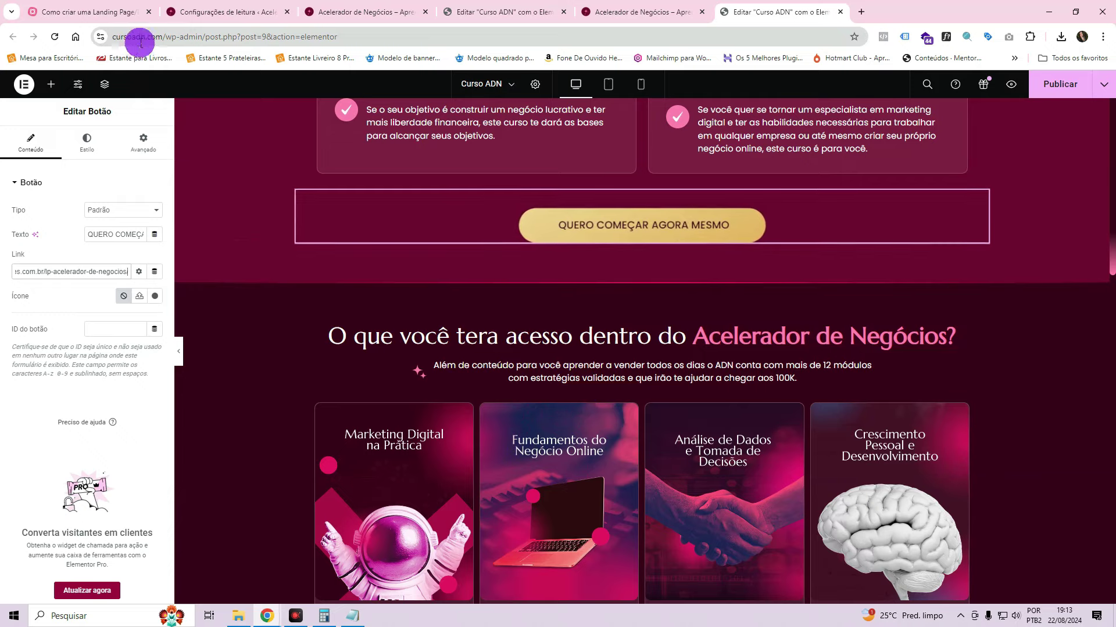
Step: Link the QUERO ACELERAR O MEU NEGÓCIO and QUERO COMEÇAR AGORA MESMO buttons to the product page
scroll(772, 283, down, 4)
scroll(772, 283, down, 20)
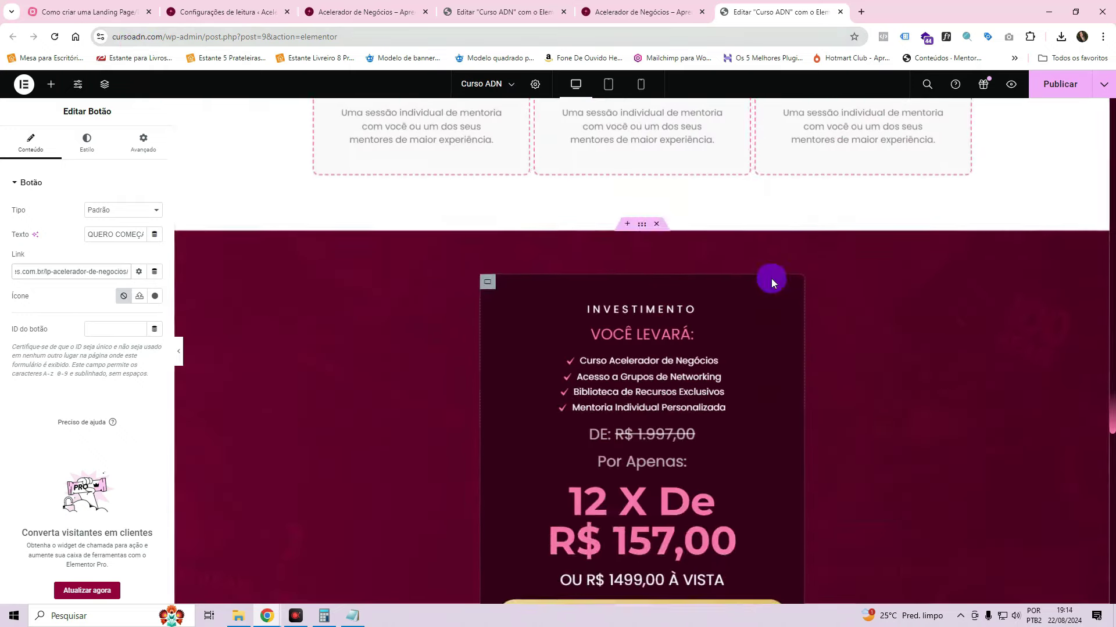
scroll(773, 273, down, 6)
click(774, 263)
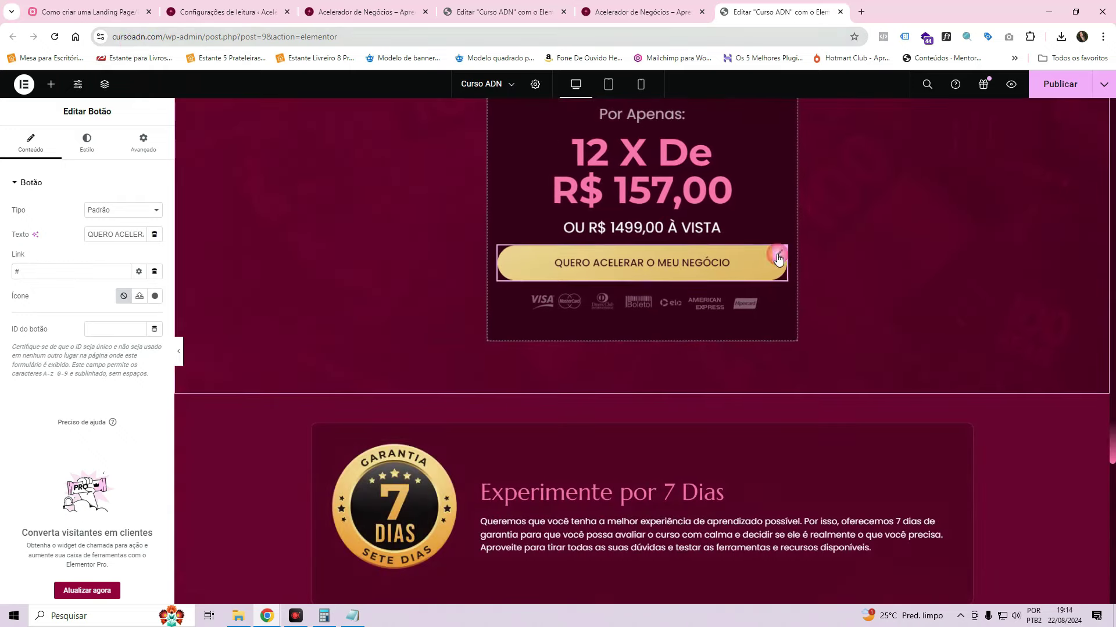
drag(72, 273, 0, 264)
text(https://aceleradordenegocios.com.br/lp-acelerador-de-negocios/)
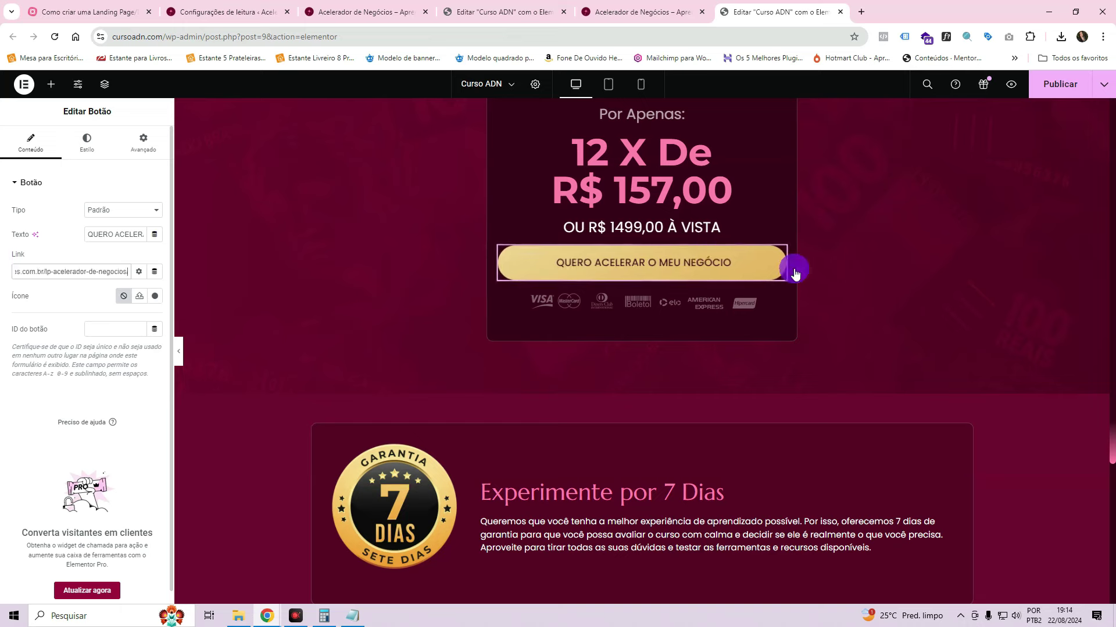
scroll(814, 286, down, 20)
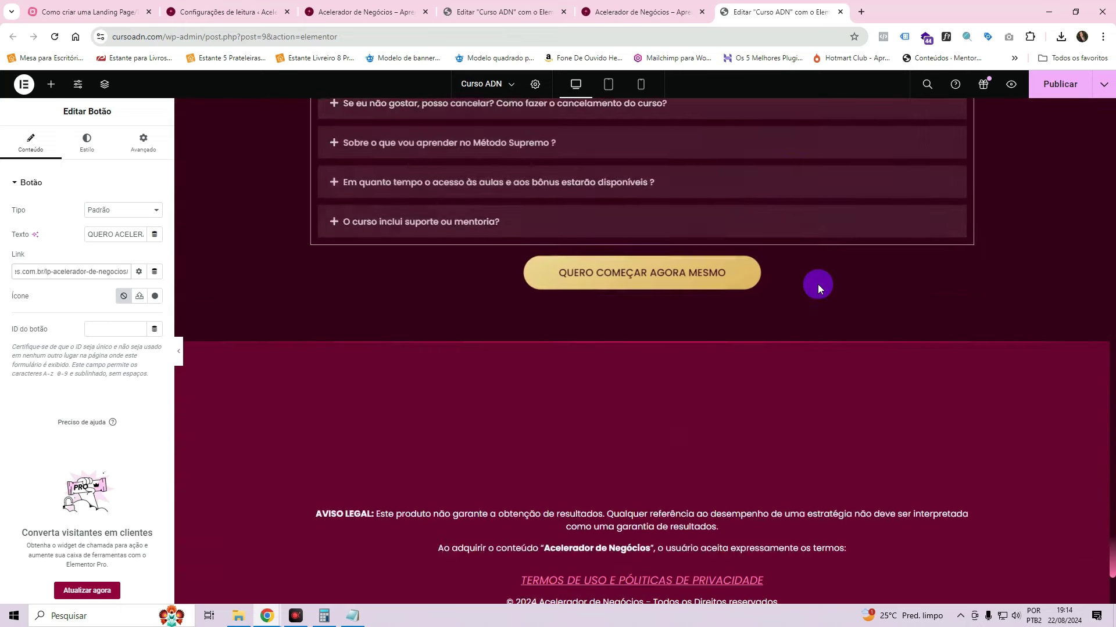
scroll(817, 284, down, 3)
click(789, 139)
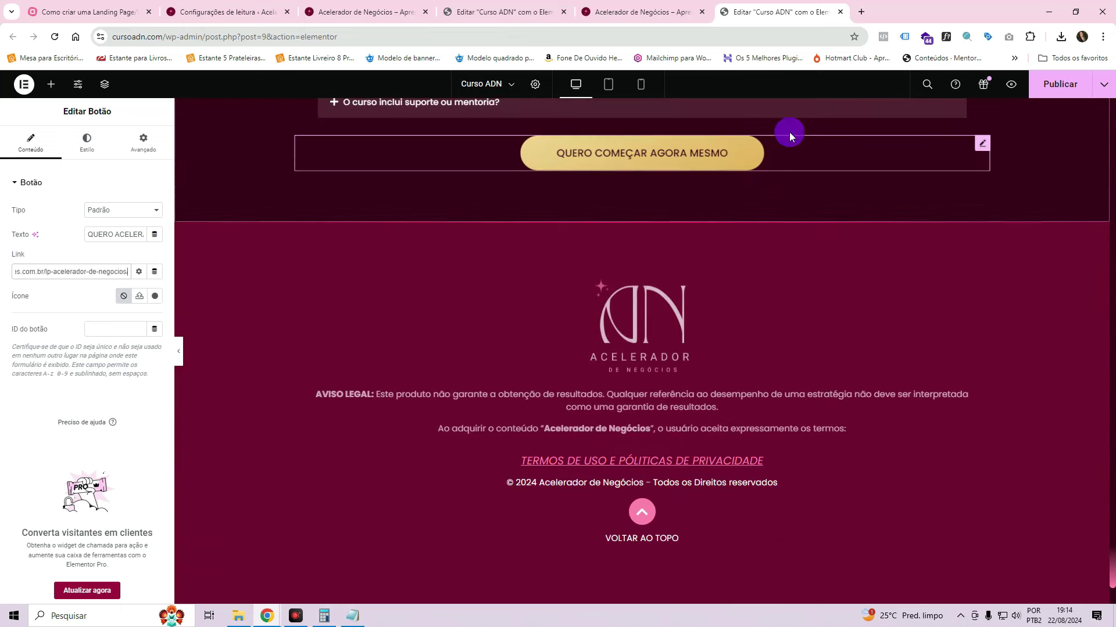
click(14, 273)
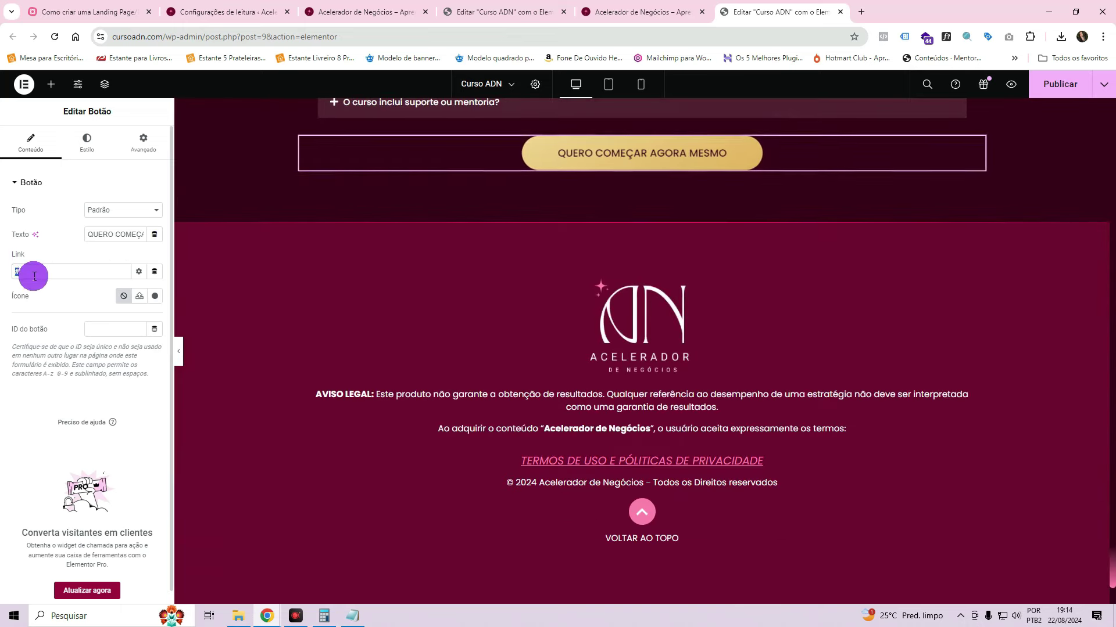
key(ctrl+v)
Step: Publish the landing page and check the live tab before returning to the mind map
click(1060, 86)
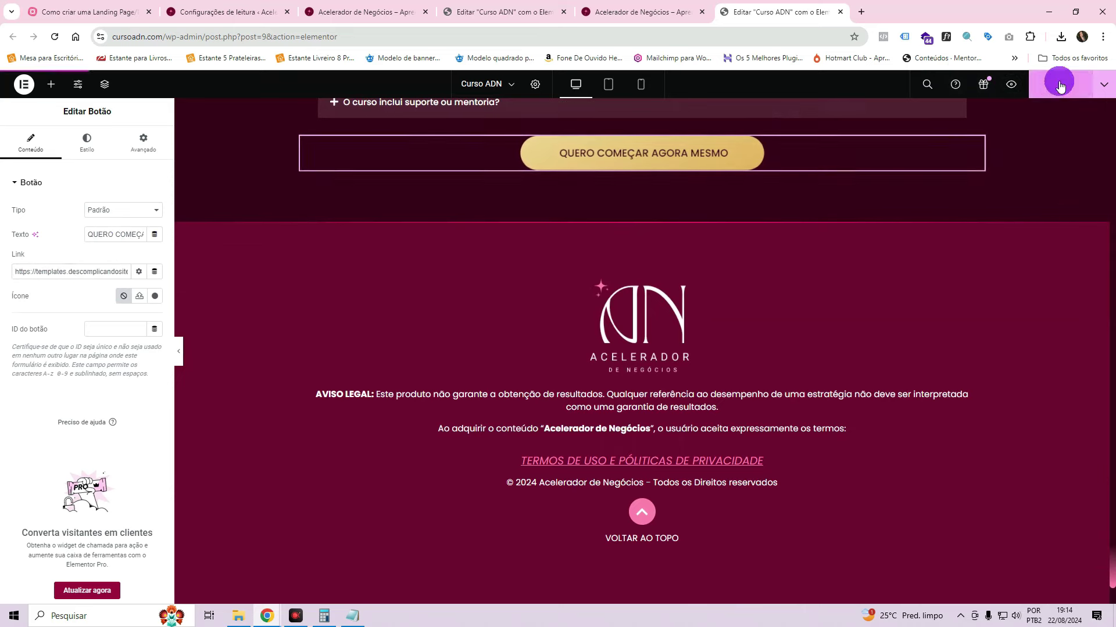
key(ctrl+shift+Tab)
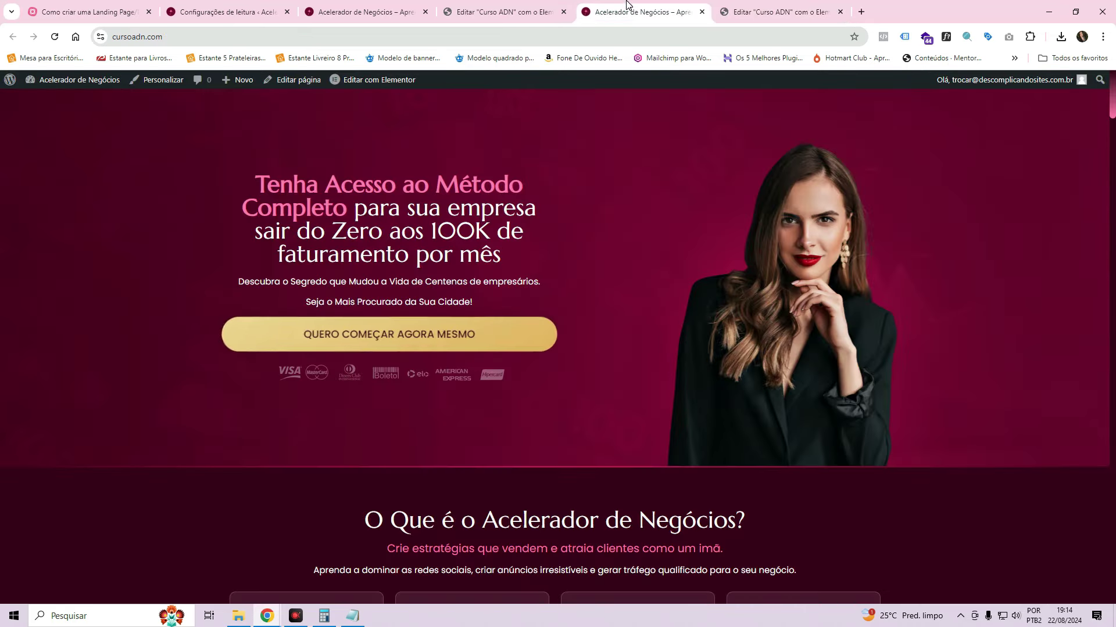
key(ctrl+Tab)
key(ctrl+shift+Tab)
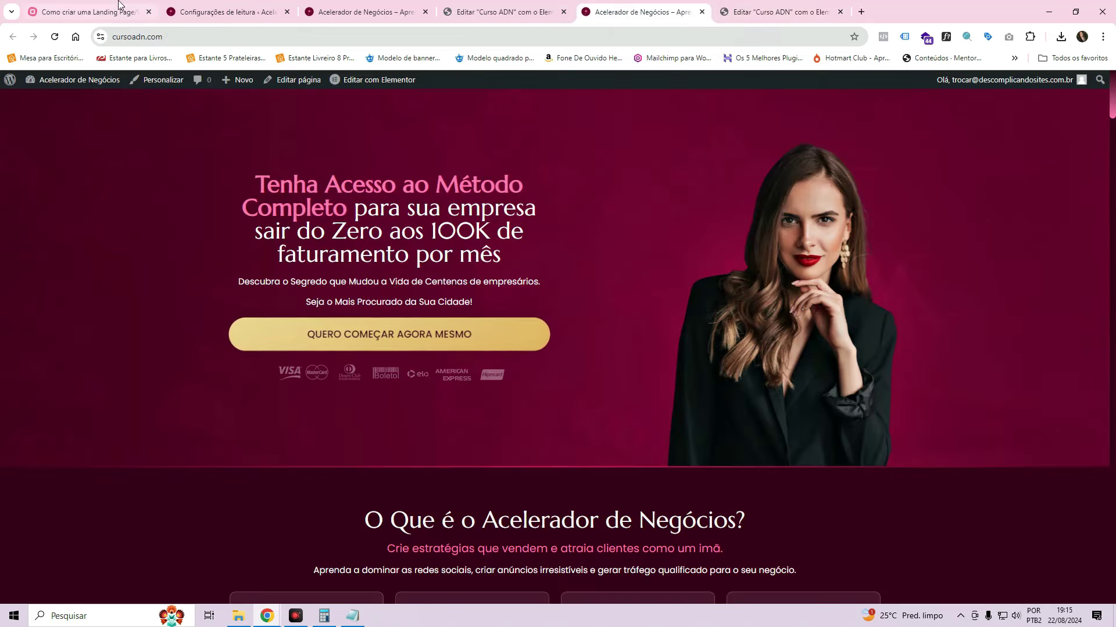
click(119, 9)
Step: Collapse Passo2, expand Passo 3, and glance at the live Acelerador de Negócios page
click(432, 314)
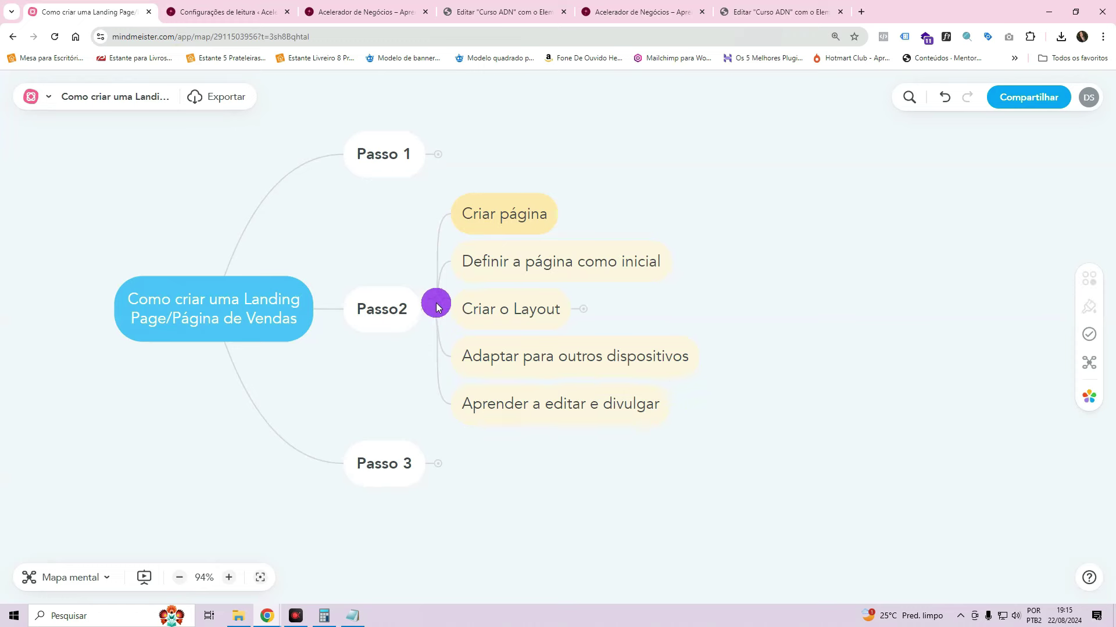
click(441, 372)
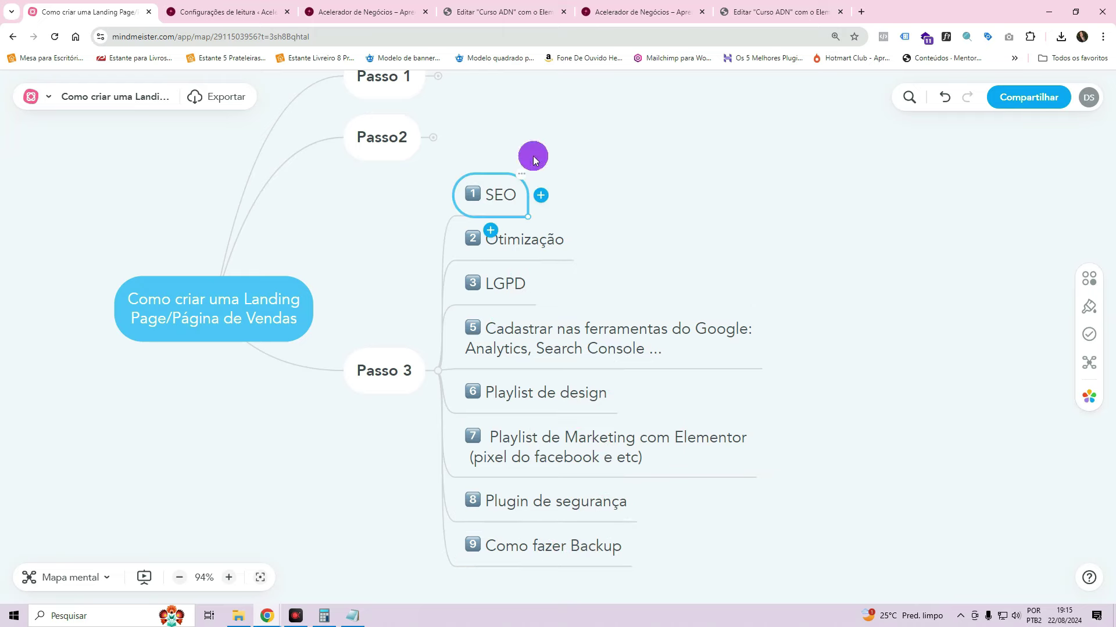
click(642, 12)
scroll(716, 199, down, 5)
scroll(716, 200, up, 5)
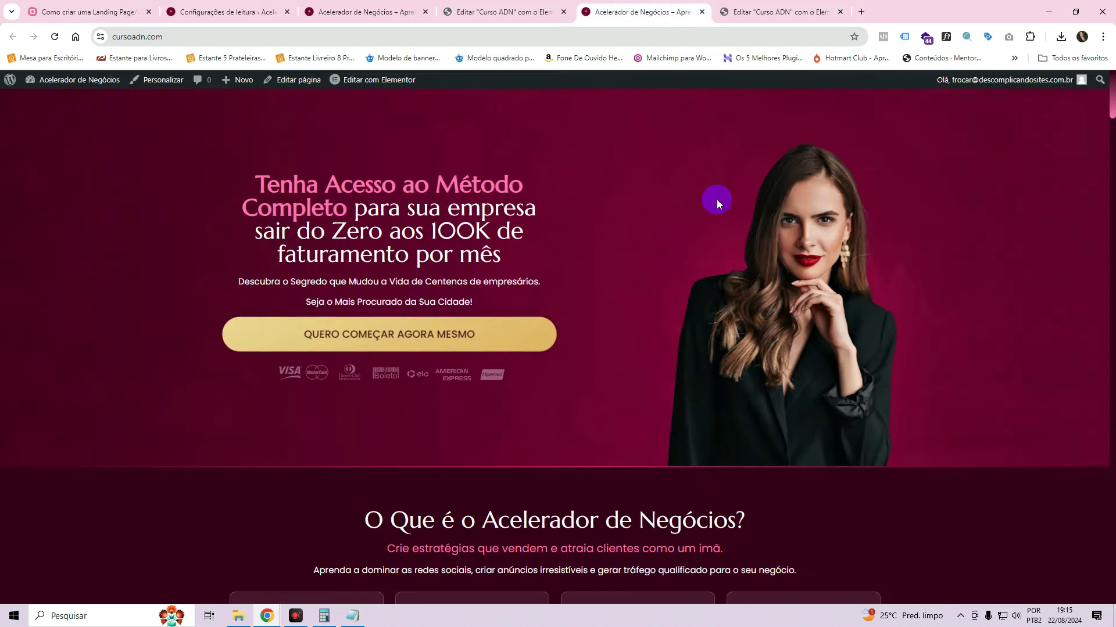
click(87, 12)
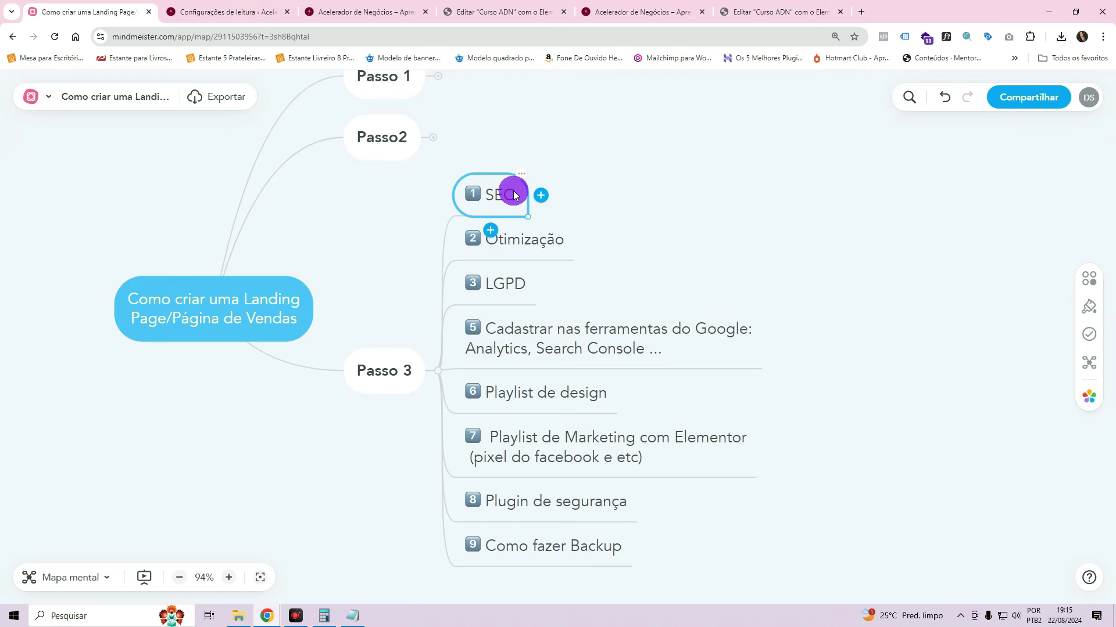
Step: Go through the SEO, Otimização and LGPD topics, then open the WooCommerce store tutorial video
click(535, 252)
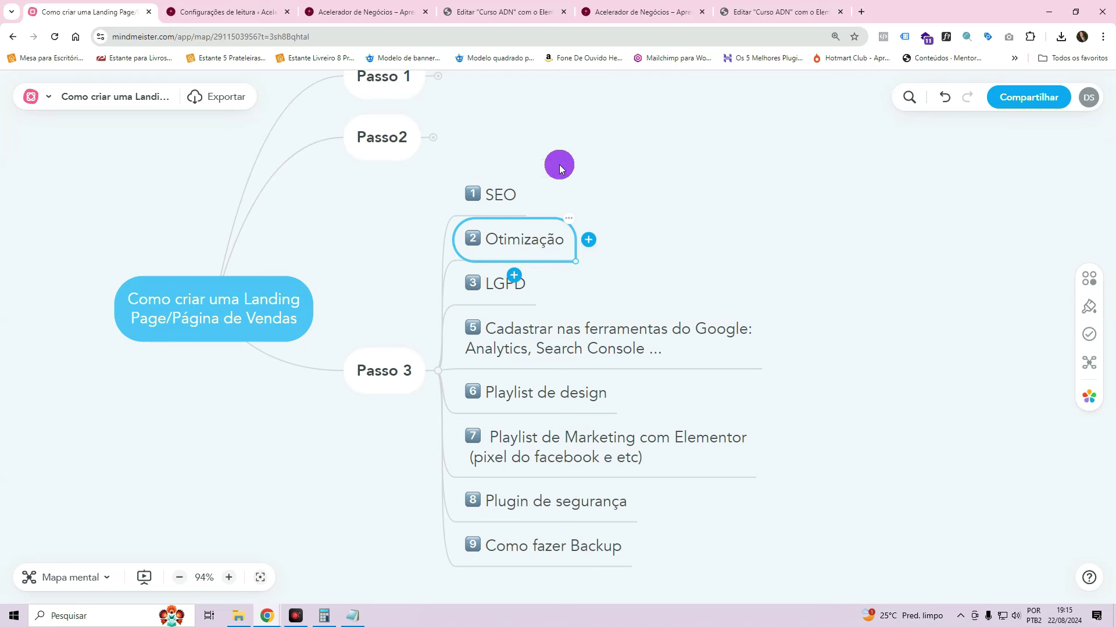
click(508, 195)
click(523, 240)
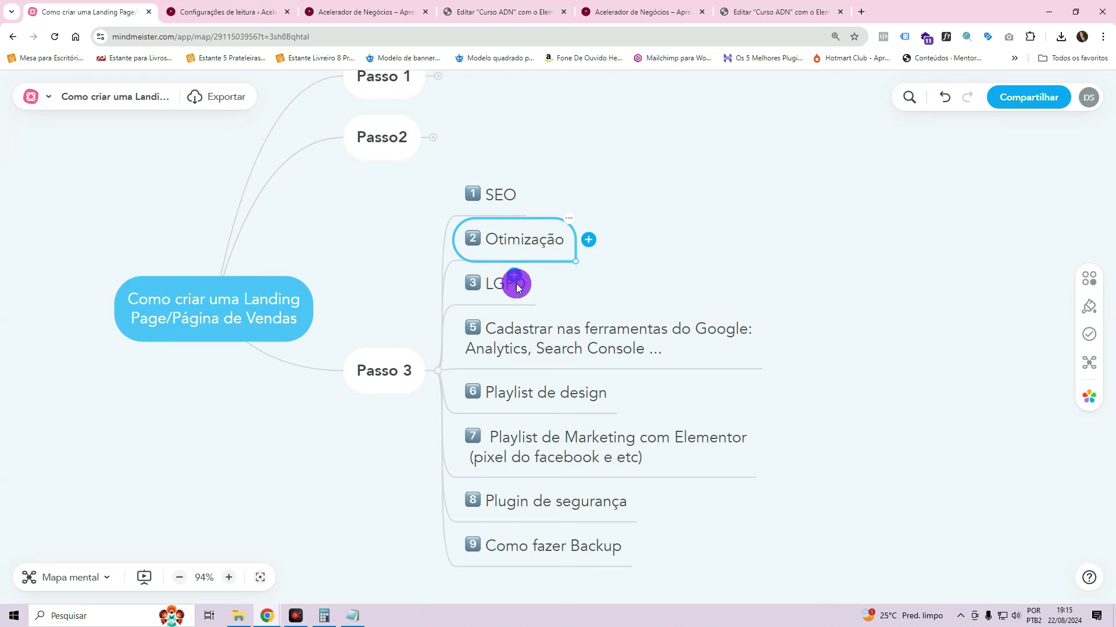
click(507, 285)
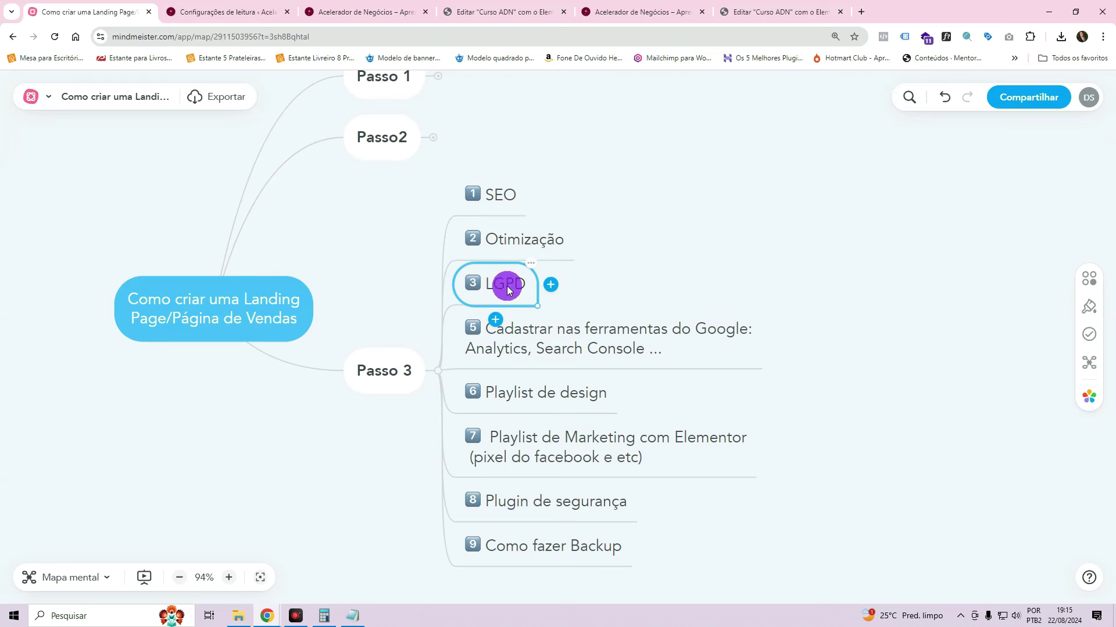
click(861, 13)
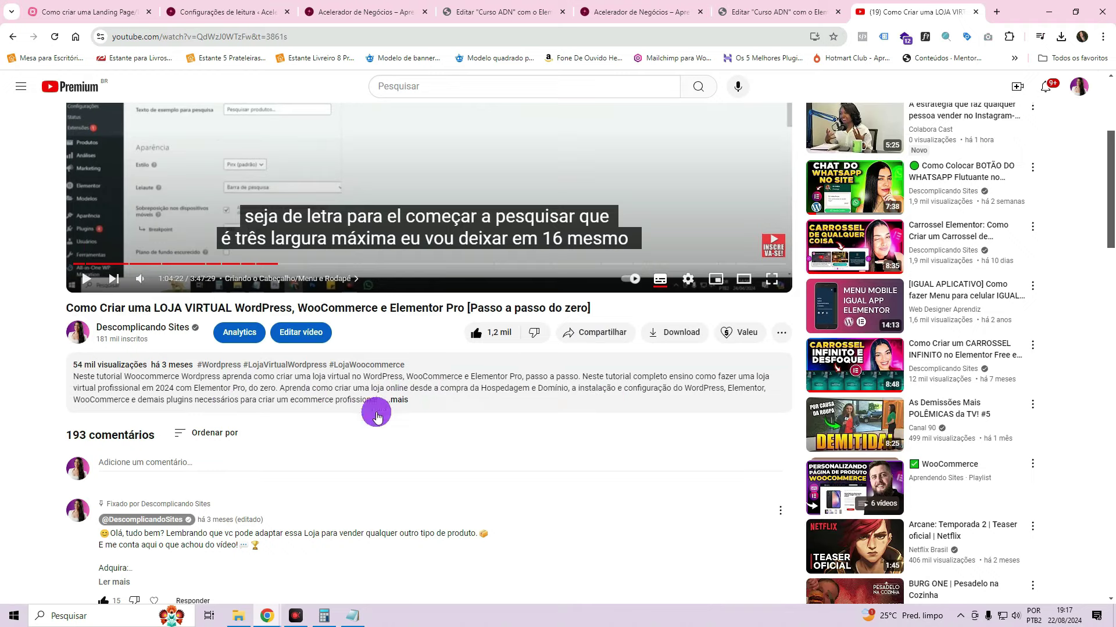
Step: Expand the description, highlighting Material de Apoio, the Hostinger coupon and hosting chapter, then close the tab
click(400, 401)
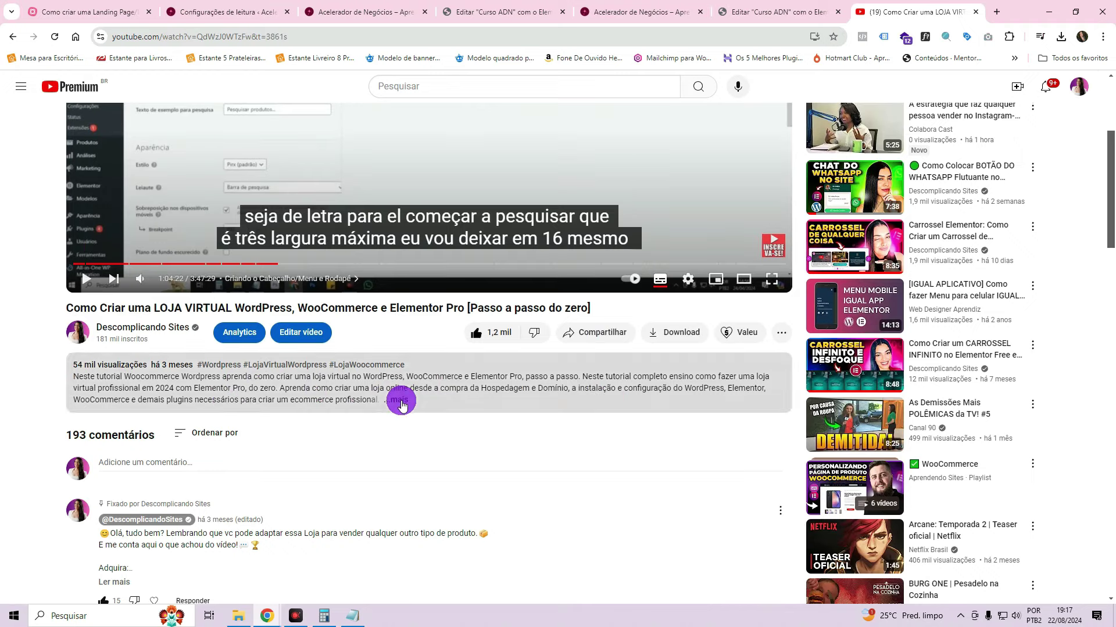
scroll(401, 405, down, 3)
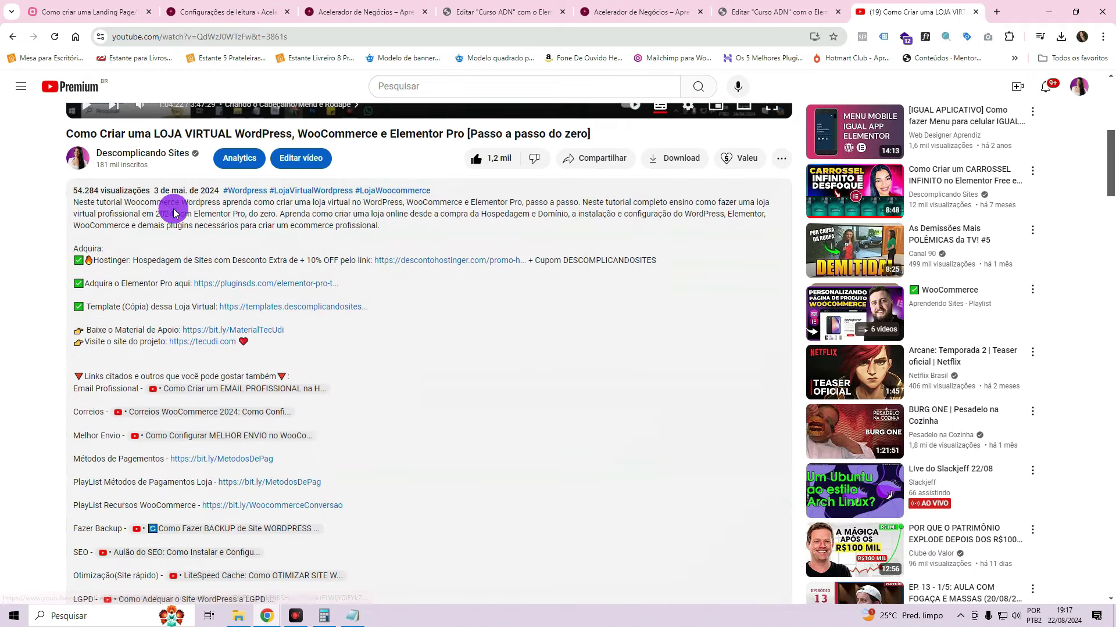
scroll(224, 414, down, 1)
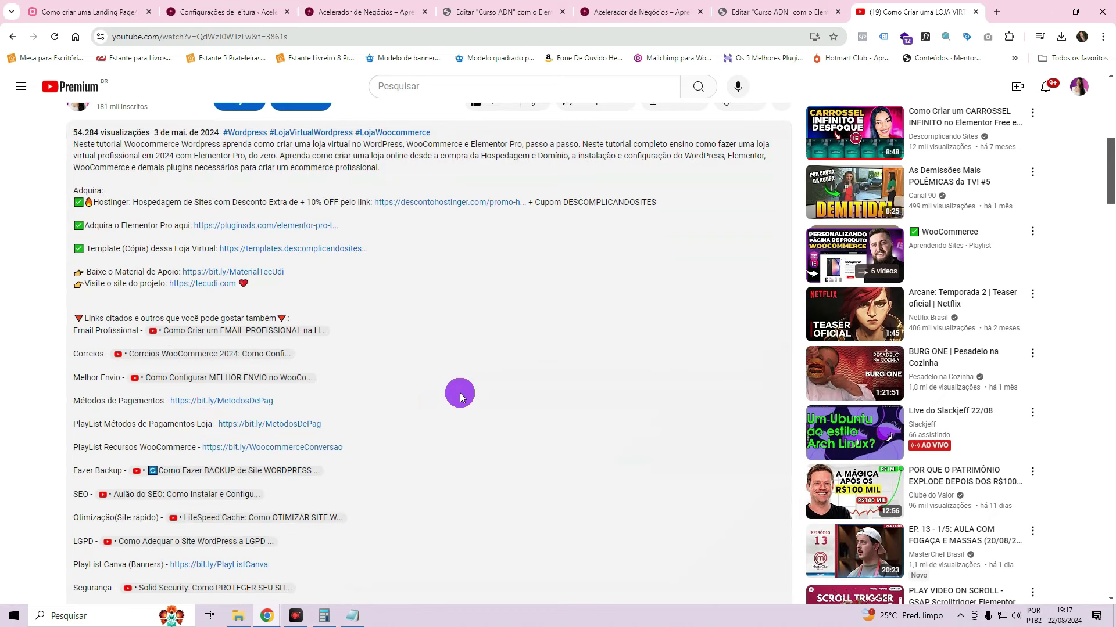
scroll(459, 397, up, 1)
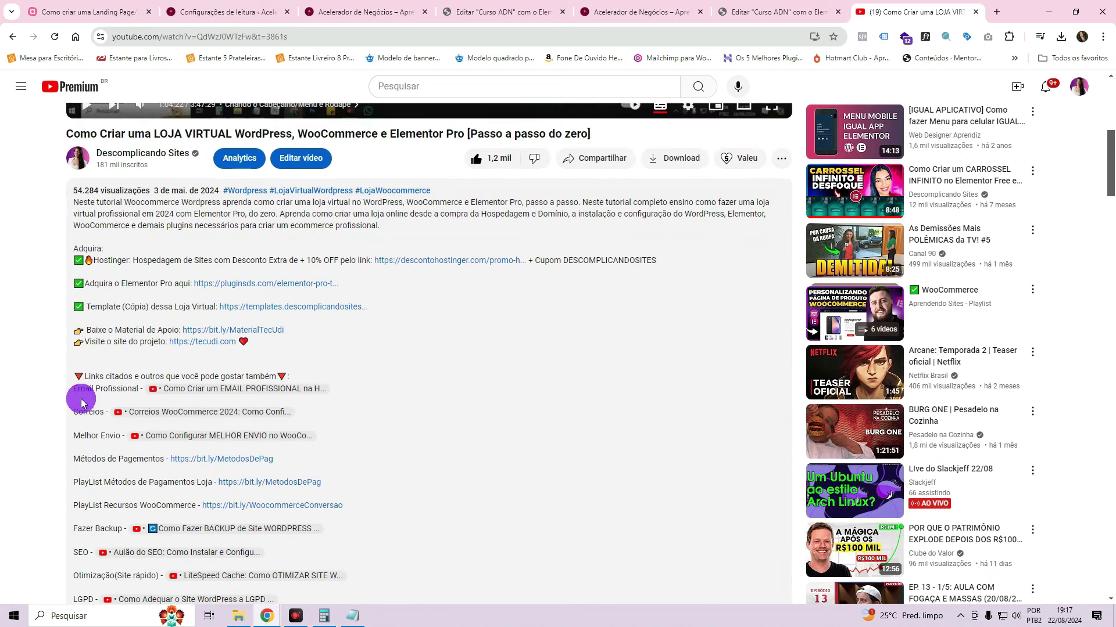
drag(103, 329, 74, 330)
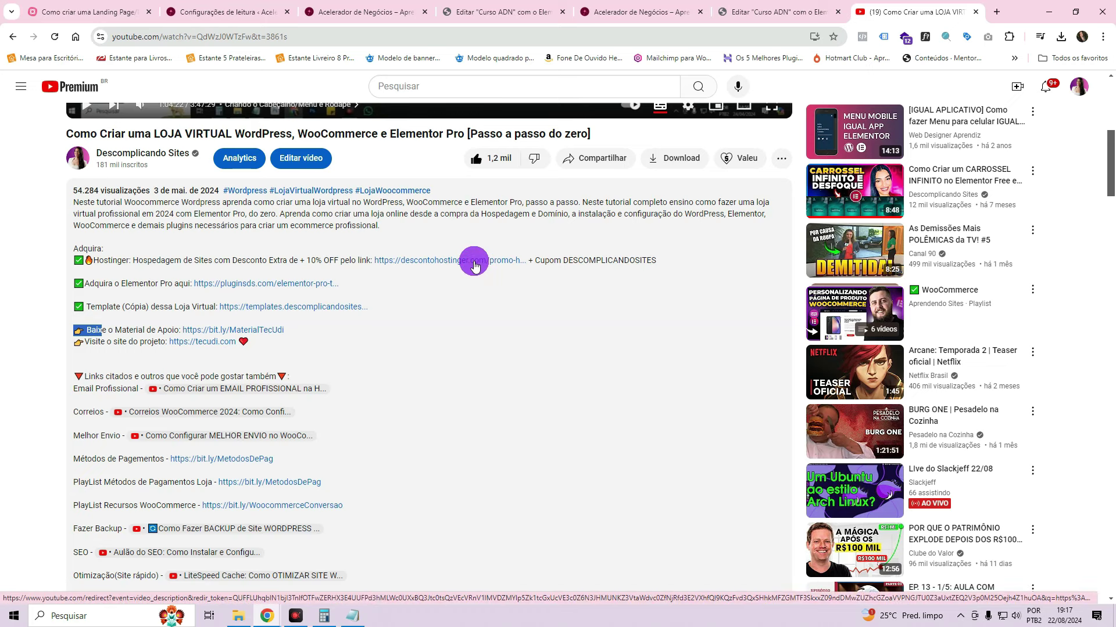
drag(564, 261, 662, 261)
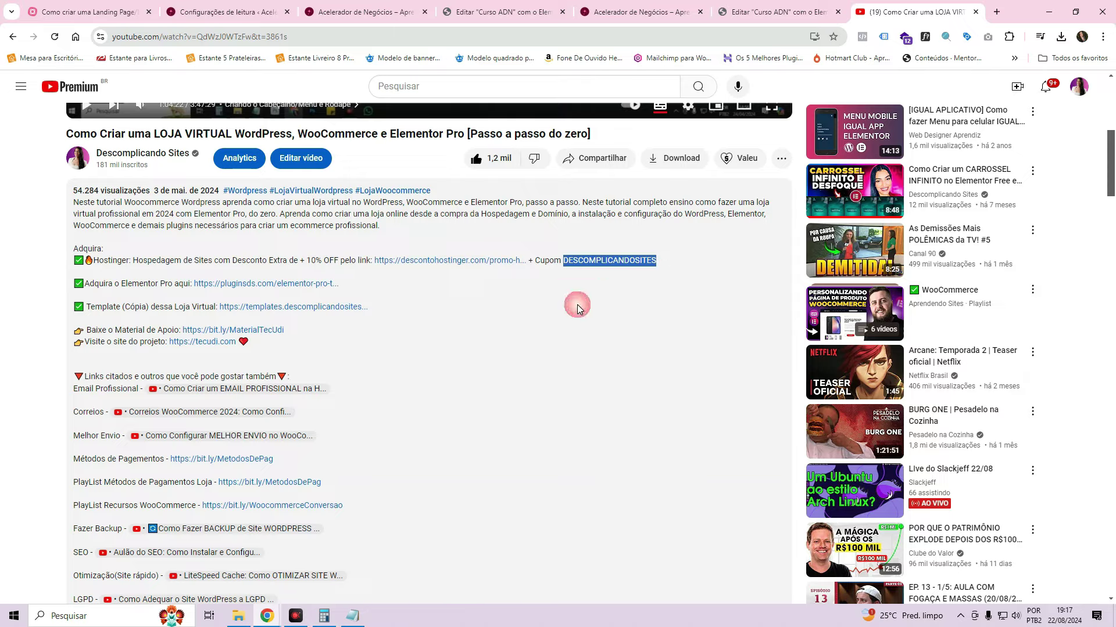
scroll(576, 307, down, 10)
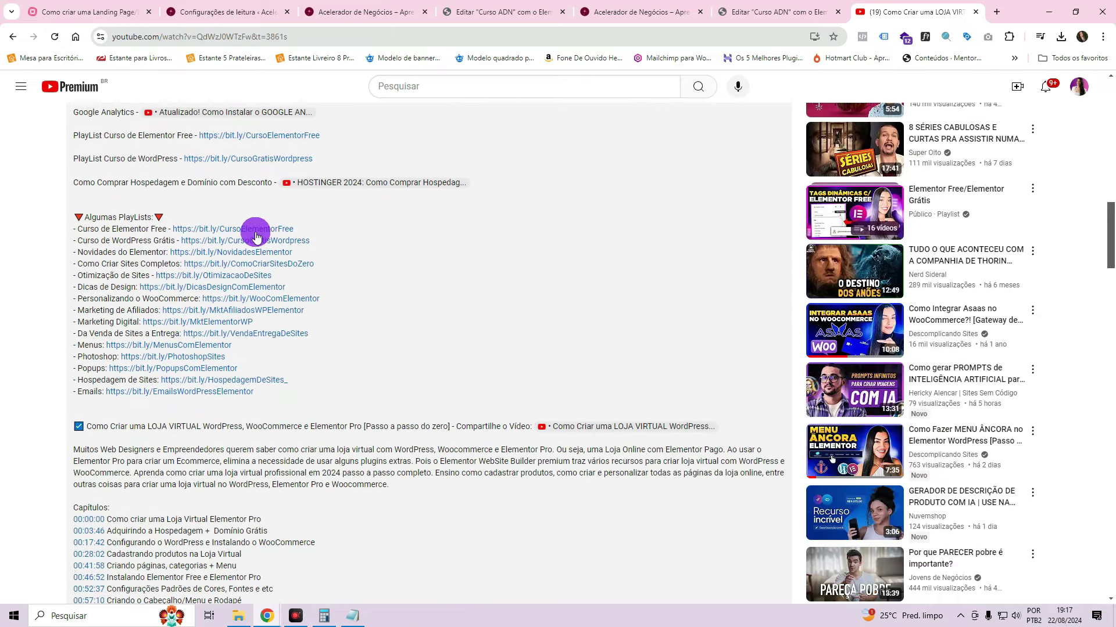
scroll(186, 442, down, 3)
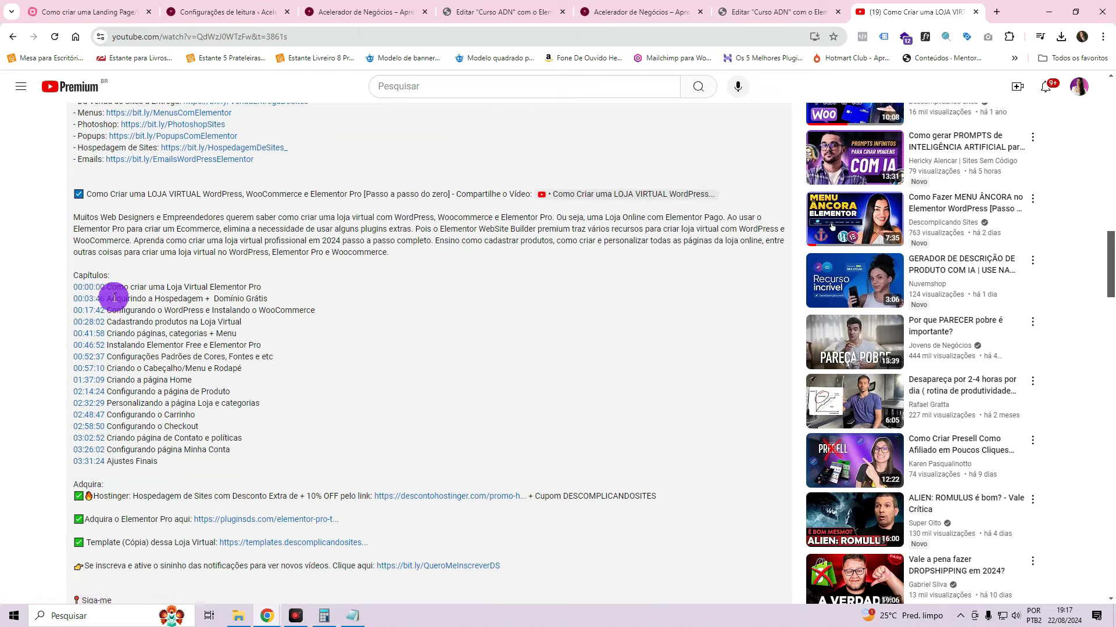
drag(114, 298, 265, 299)
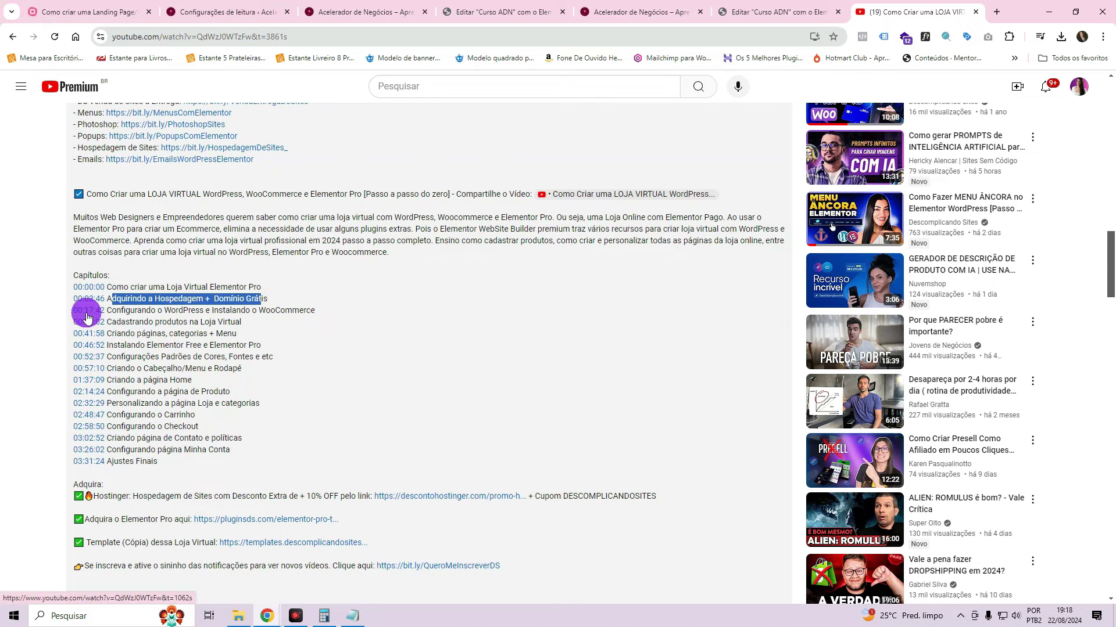
scroll(368, 343, down, 2)
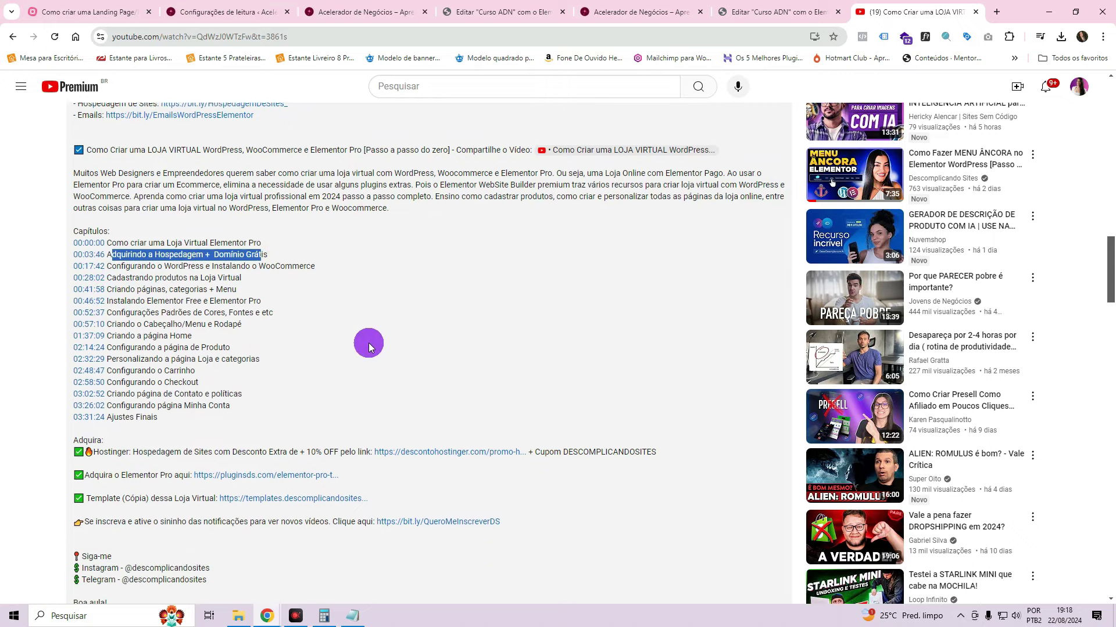
scroll(368, 346, up, 6)
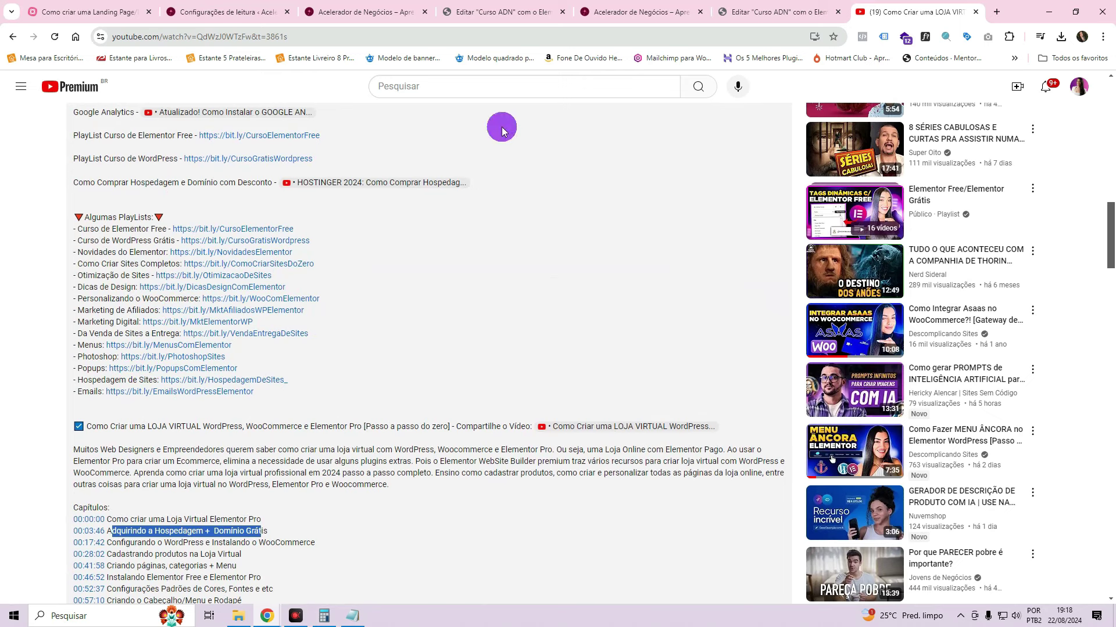
click(975, 12)
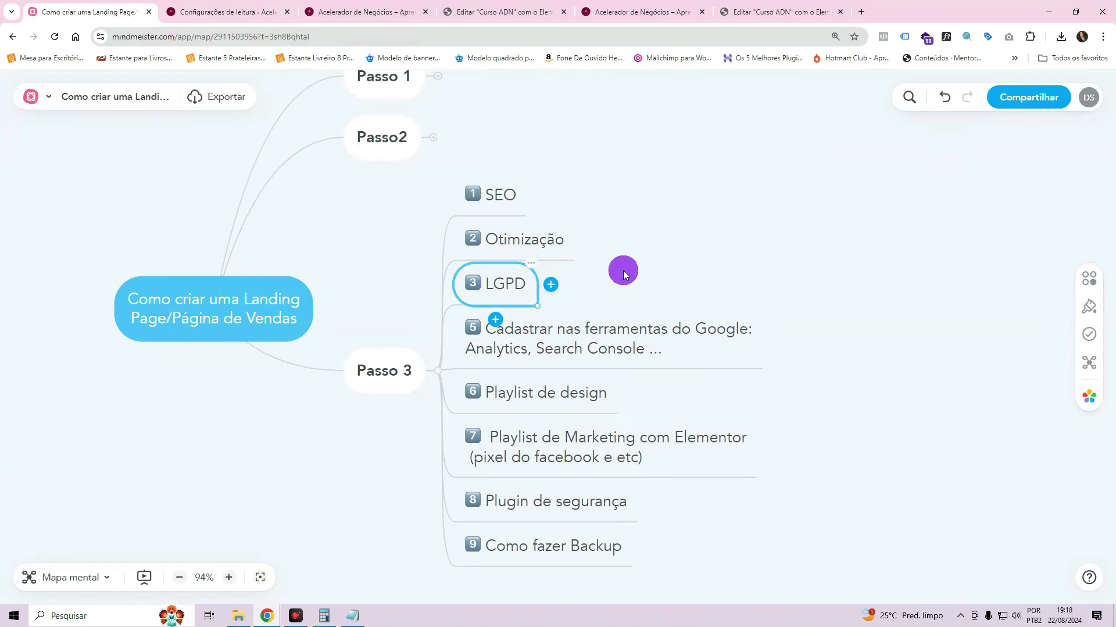
Step: Accept the cookie notice on the Descomplicando Sites homepage and return to the mind map
click(754, 10)
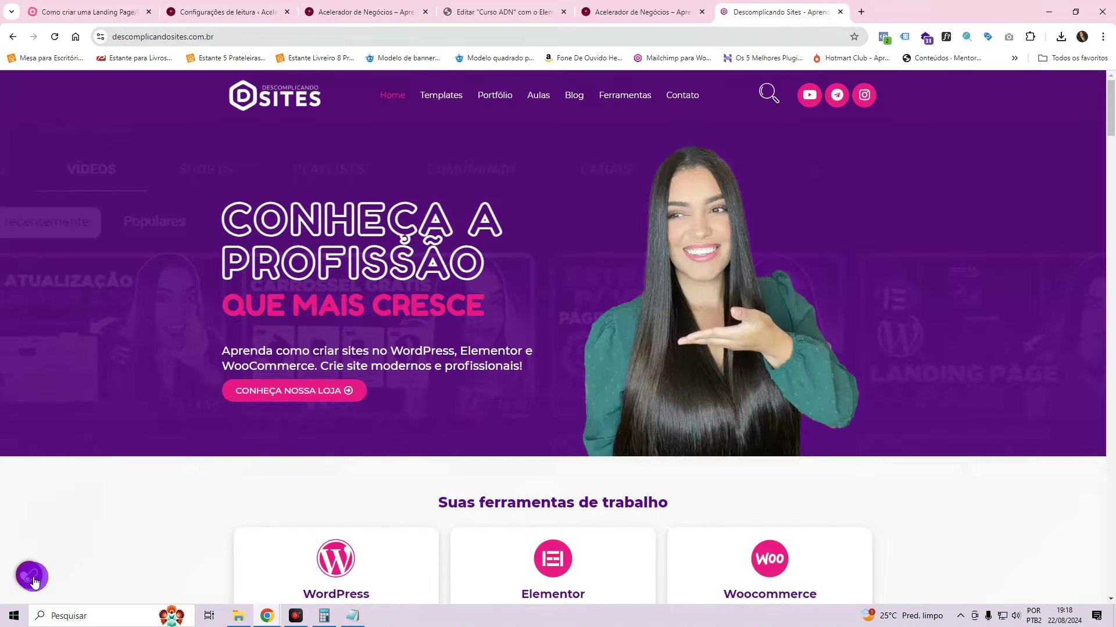
click(29, 575)
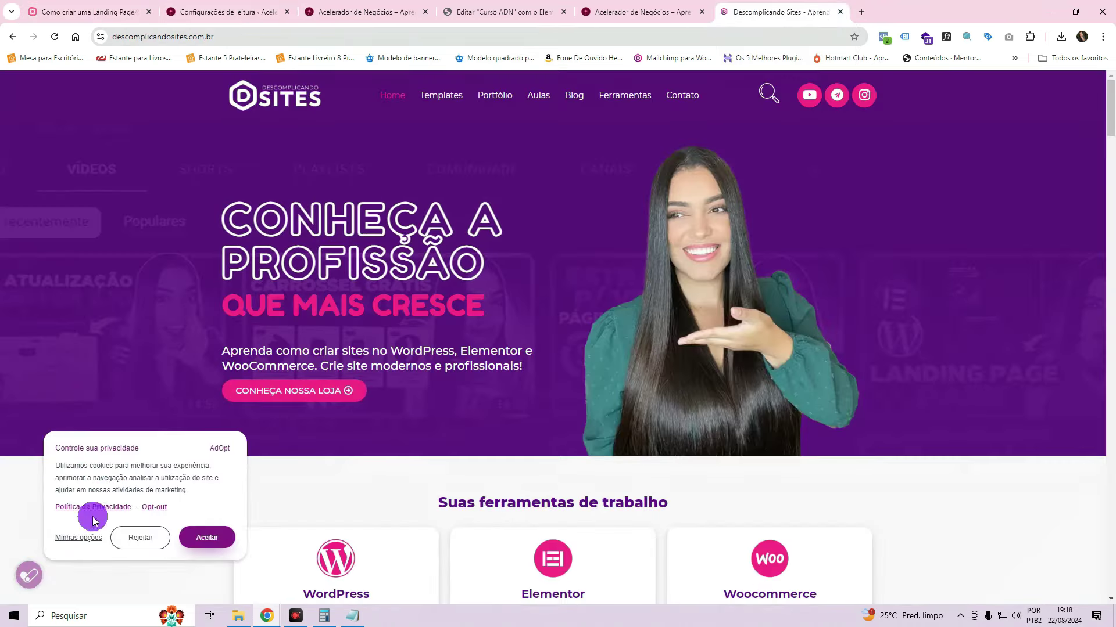
click(204, 535)
click(124, 18)
Step: Select Cadastrar nas ferramentas do Google and Playlist de design, then load heliopsi.com in another tab
click(624, 349)
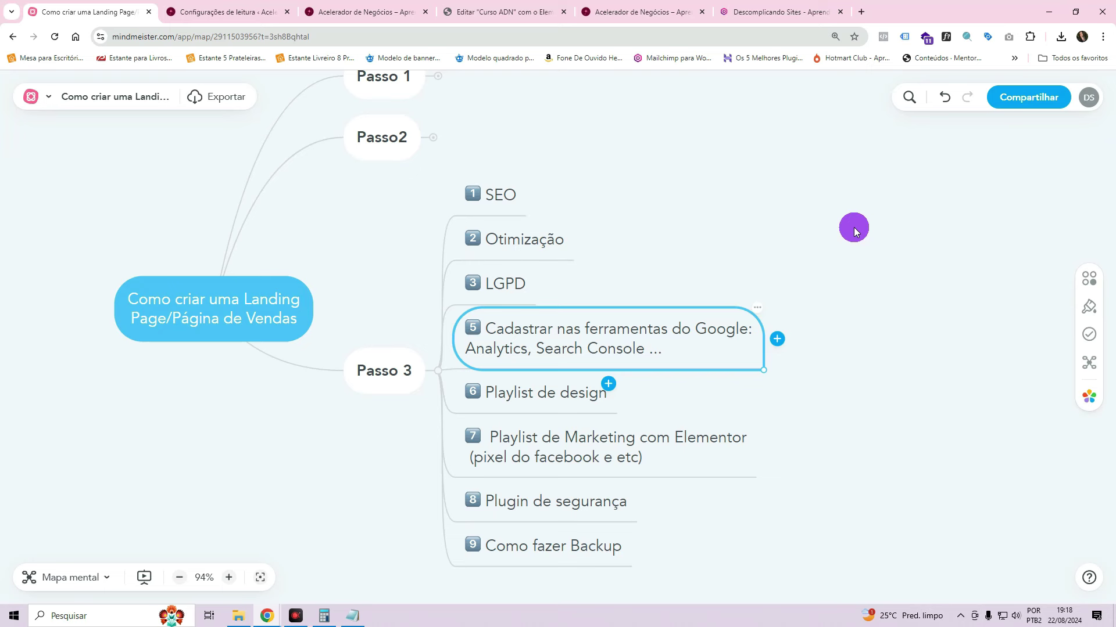
click(525, 403)
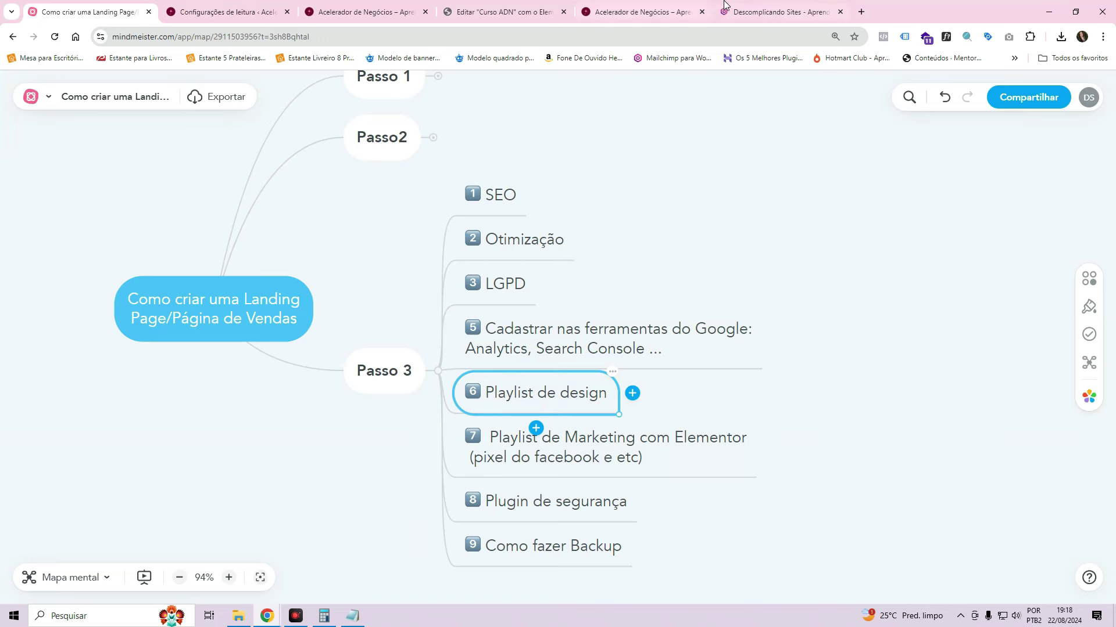
click(773, 11)
text(heliopsi.com)
key(Return)
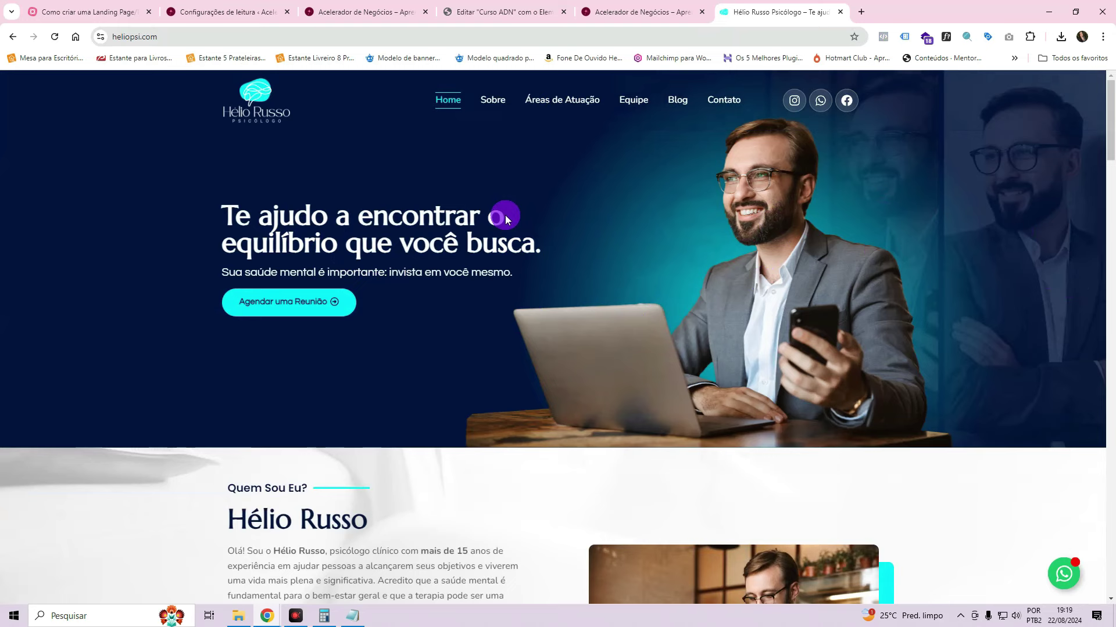
Step: Review the MindMeister Passo 3 nodes Playlist de Marketing, Plugin de segurança and Como fazer Backup, then return to the live page
click(842, 13)
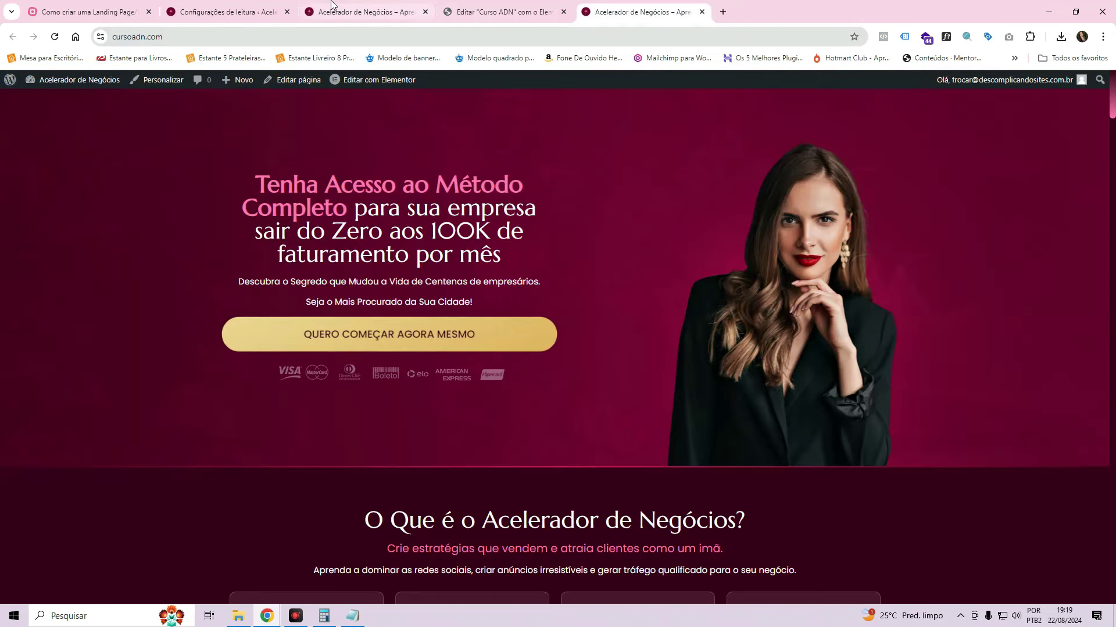
click(90, 12)
click(720, 348)
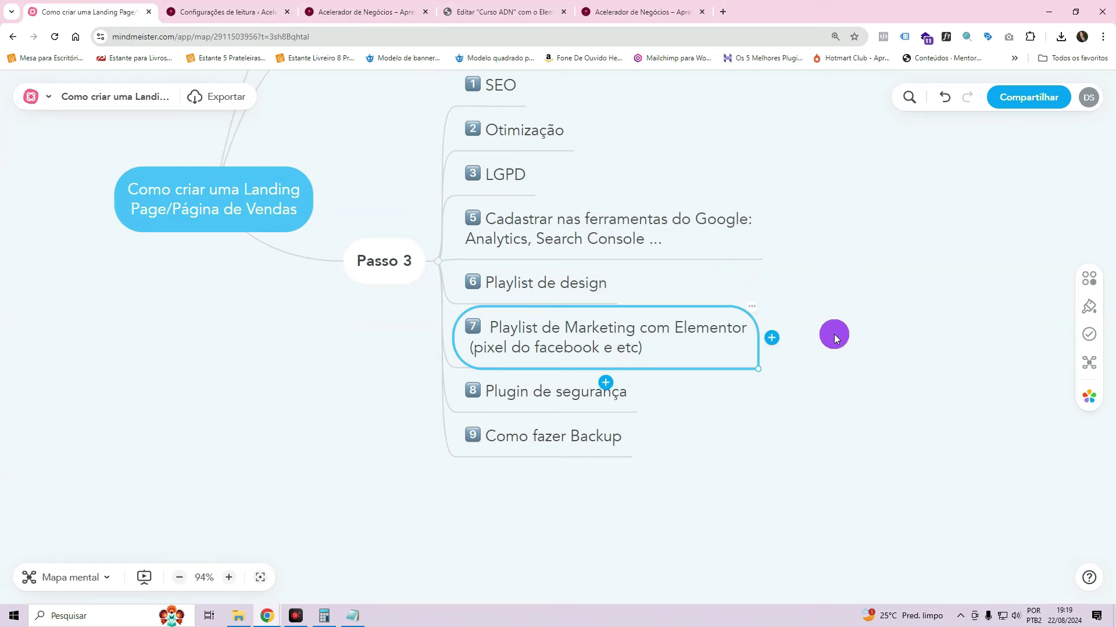
click(542, 391)
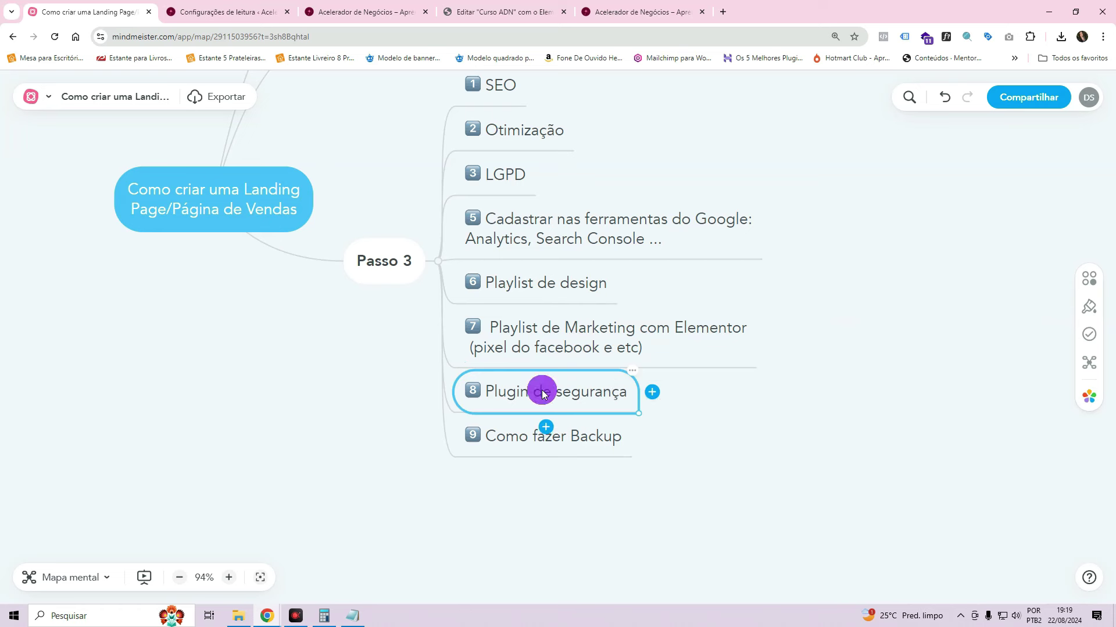
click(581, 440)
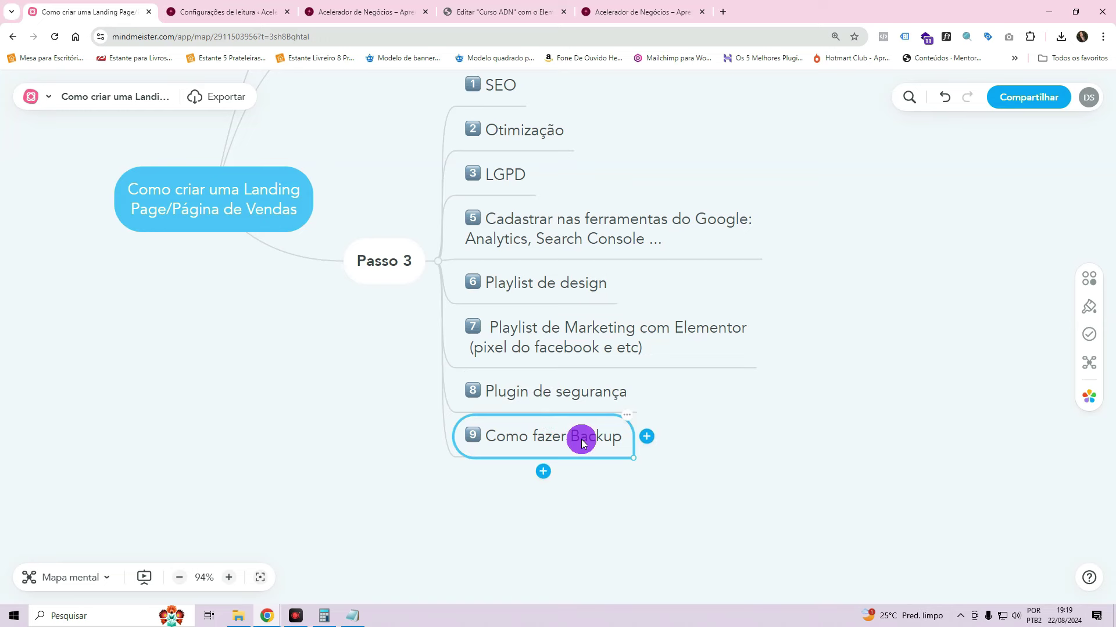
click(645, 12)
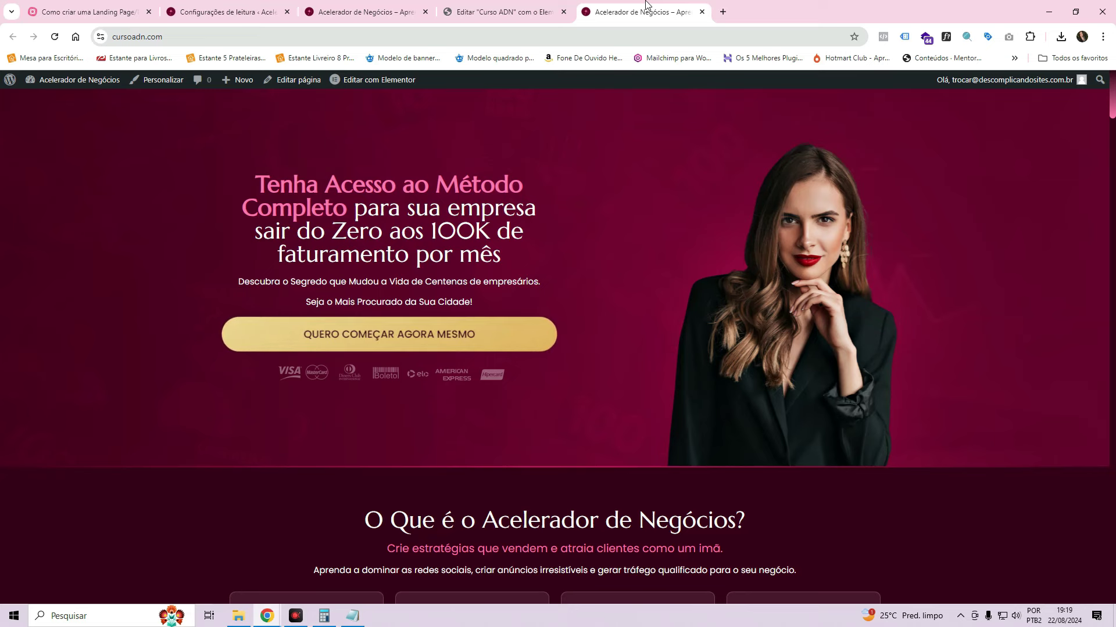
scroll(866, 232, down, 5)
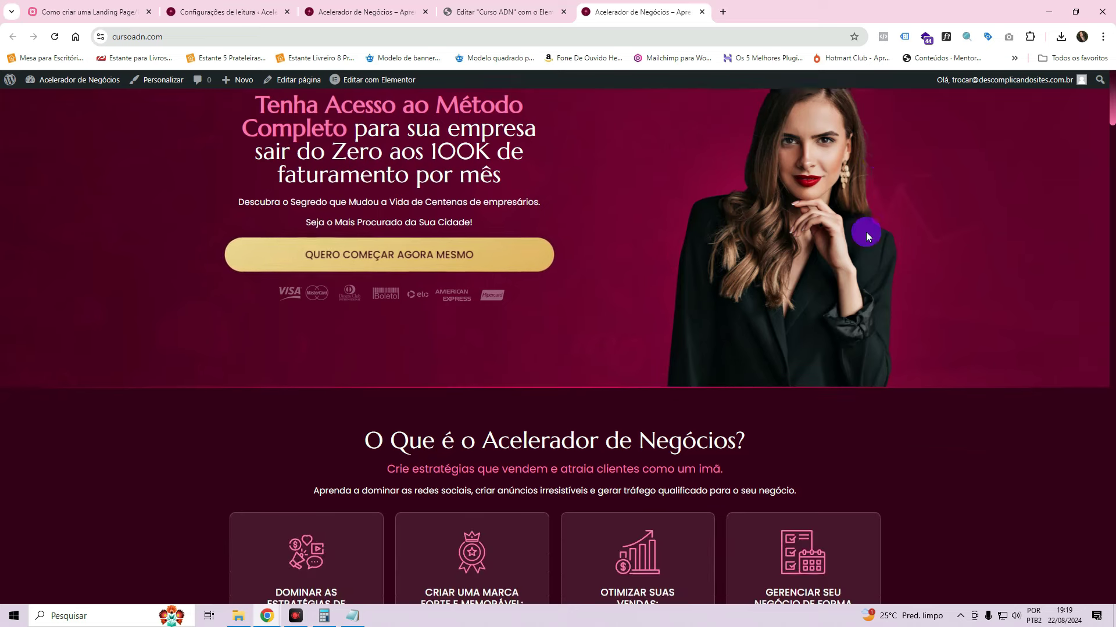
scroll(975, 319, down, 5)
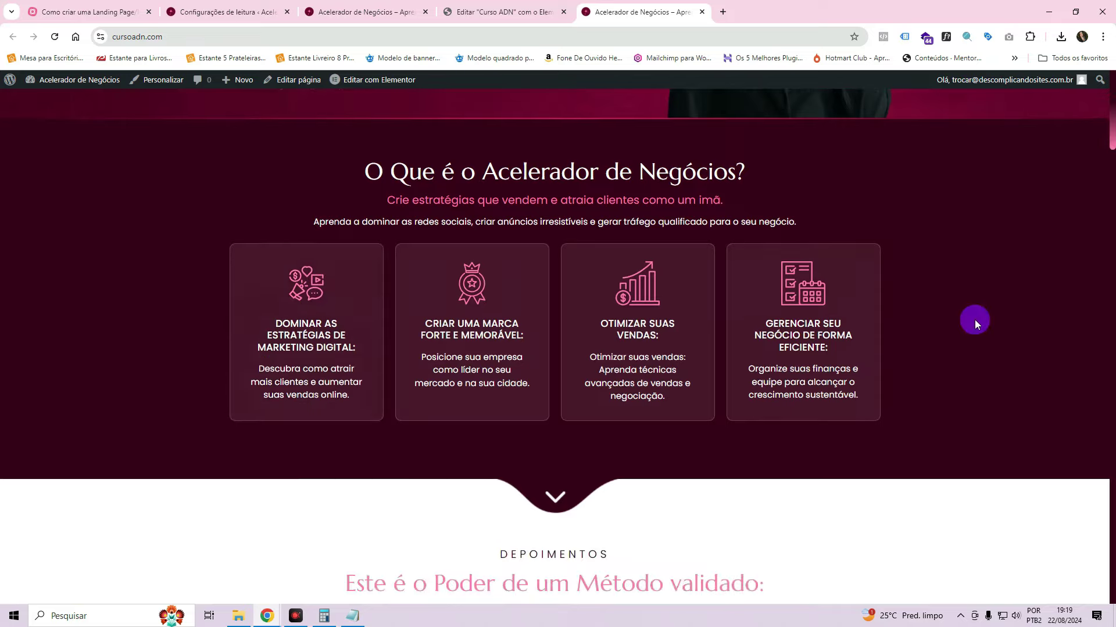
scroll(974, 319, up, 4)
scroll(974, 319, up, 4)
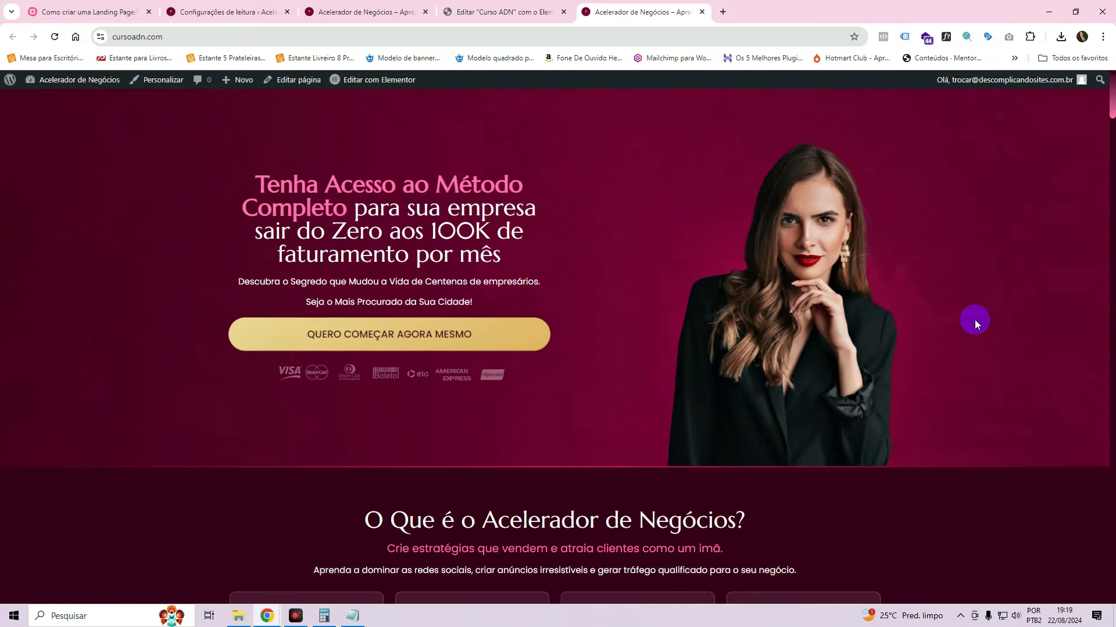
scroll(974, 320, down, 4)
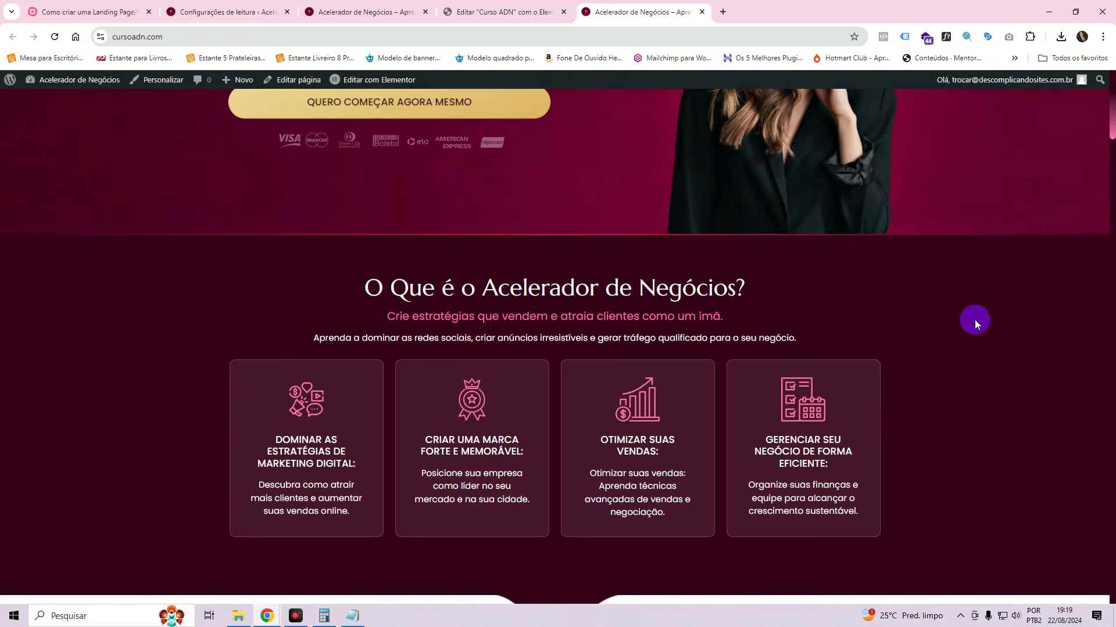
scroll(974, 319, down, 3)
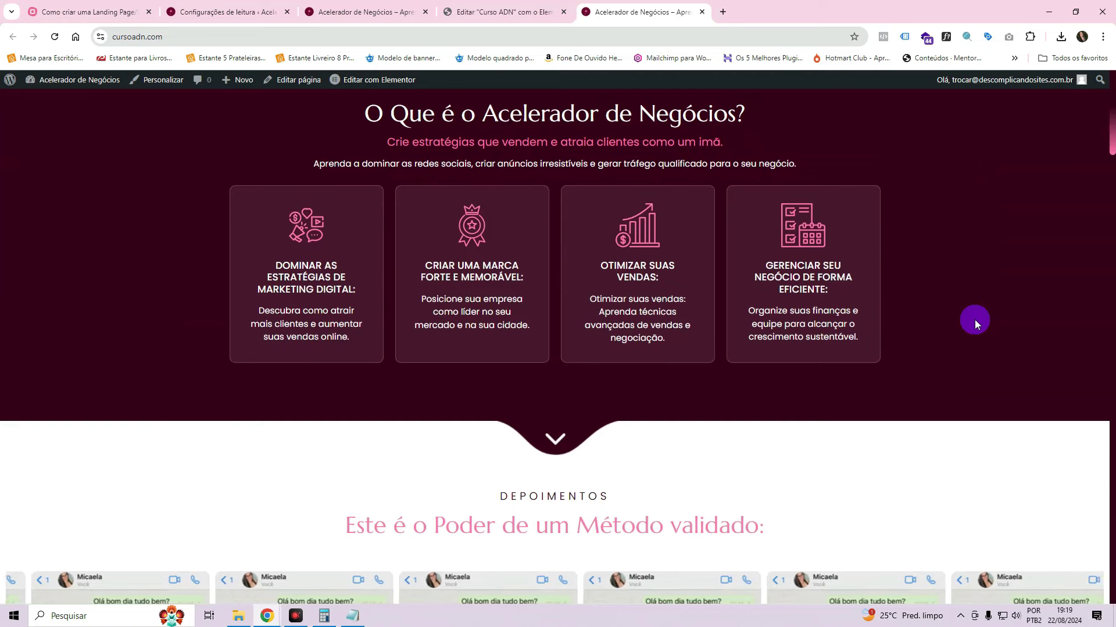
scroll(974, 320, down, 1)
scroll(974, 319, up, 6)
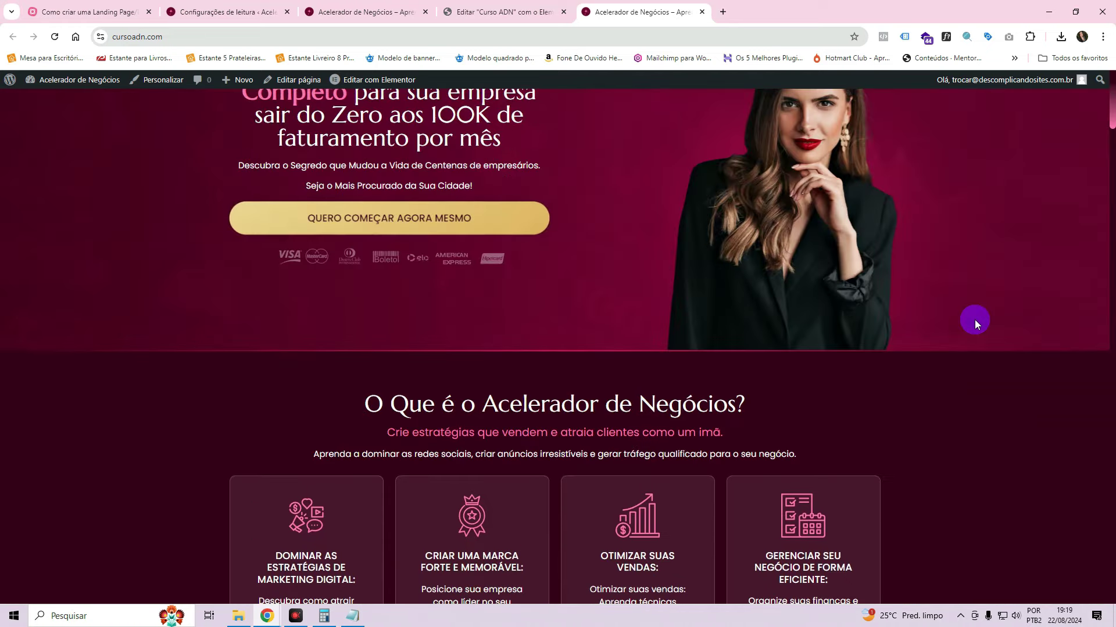
scroll(974, 319, down, 6)
scroll(975, 319, down, 8)
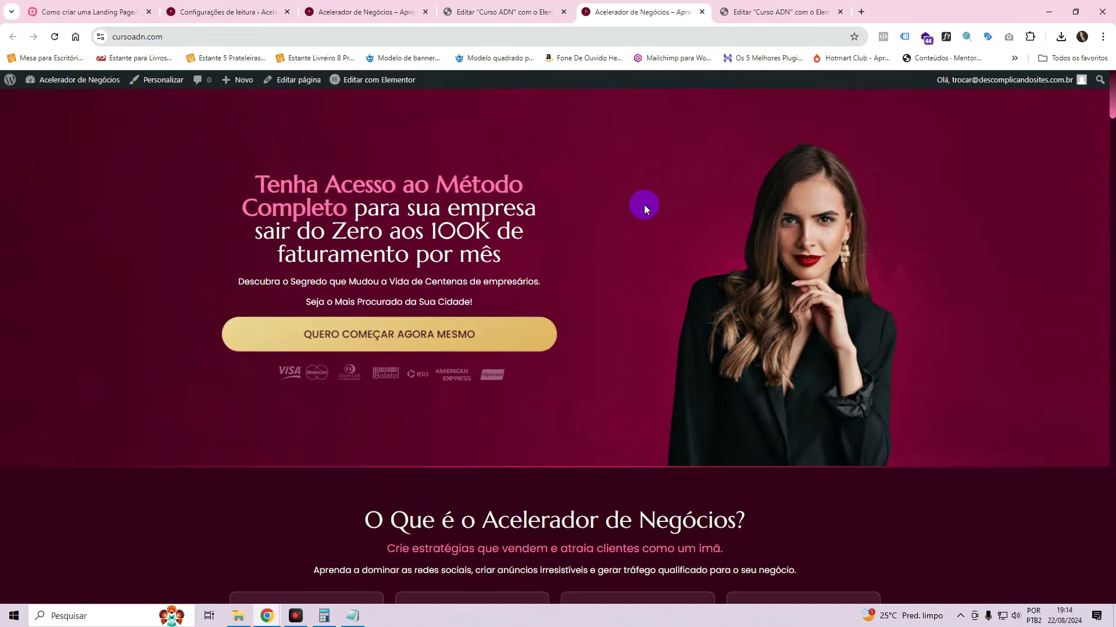
click(55, 37)
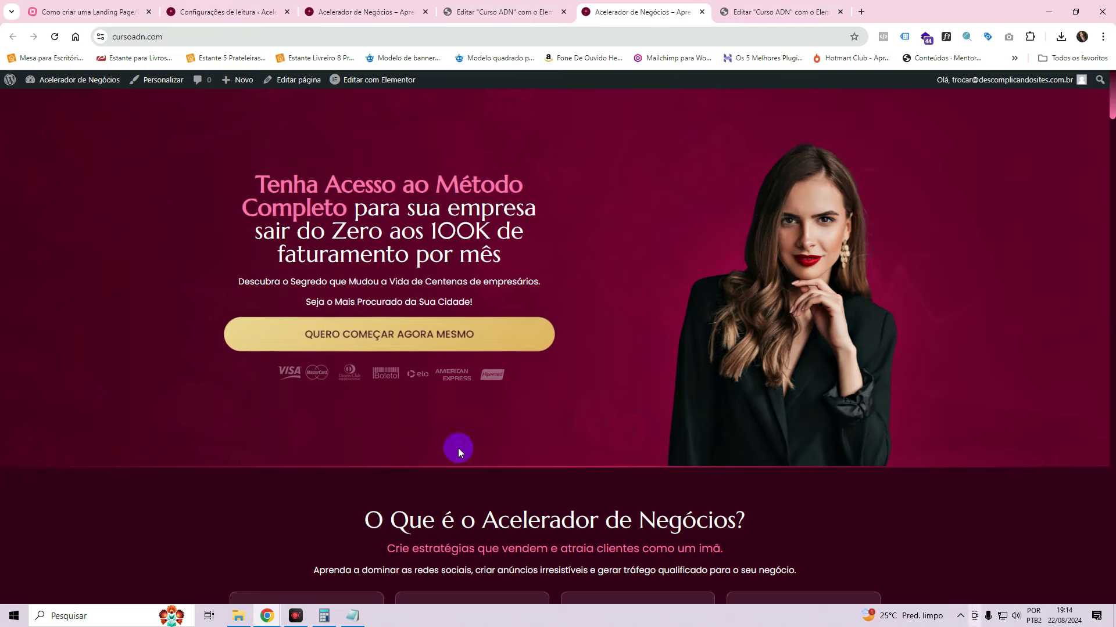
click(54, 37)
scroll(927, 218, down, 7)
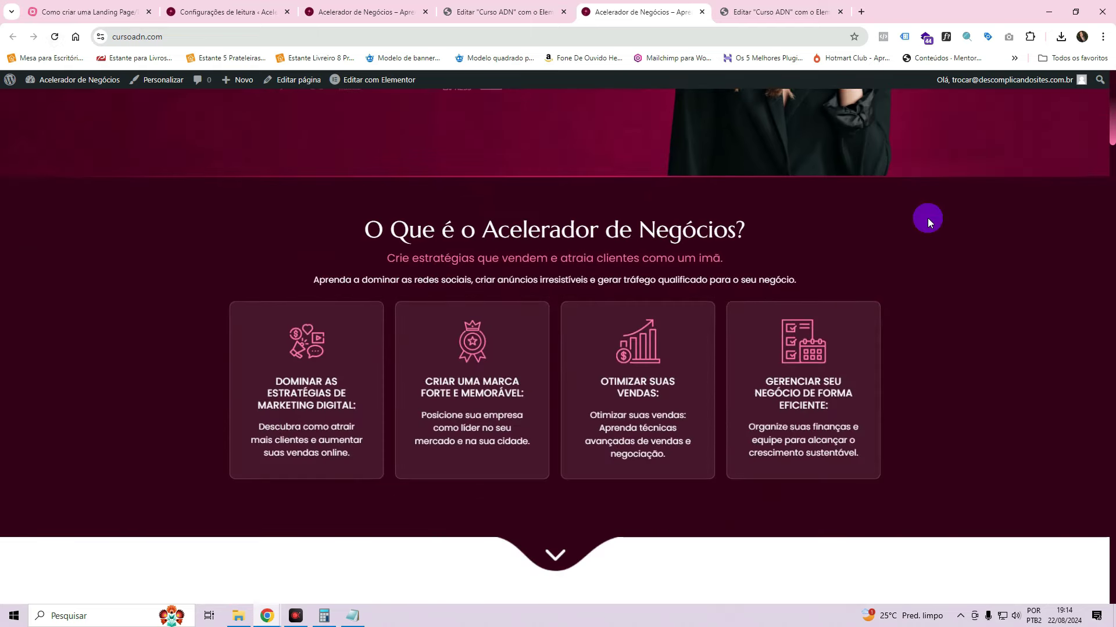
scroll(262, 286, down, 5)
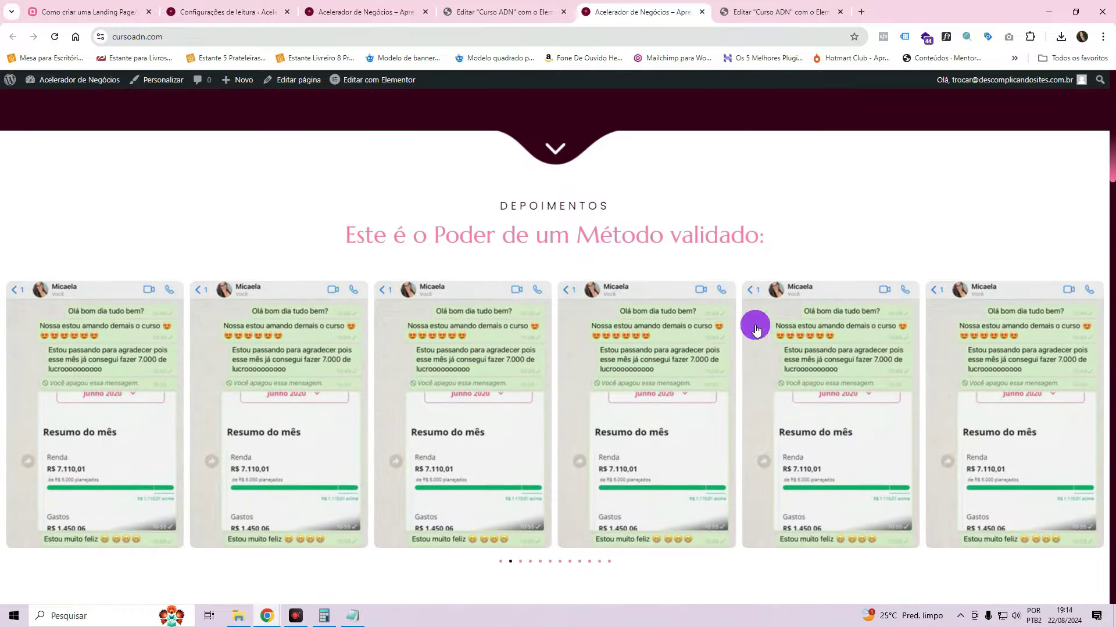
scroll(889, 269, down, 1)
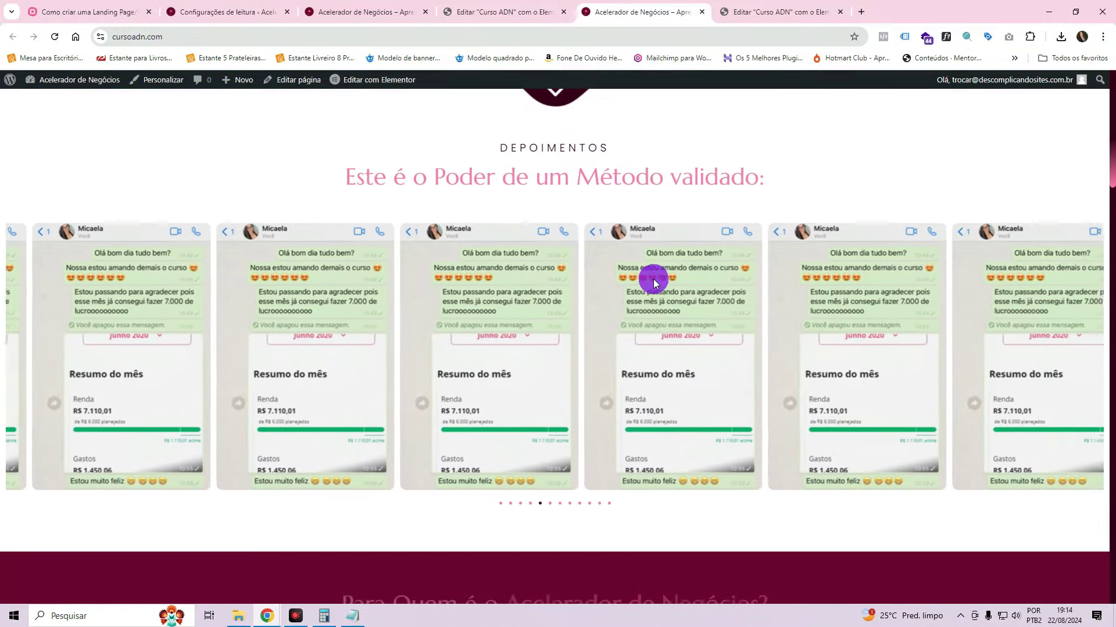
scroll(683, 324, down, 1)
click(802, 382)
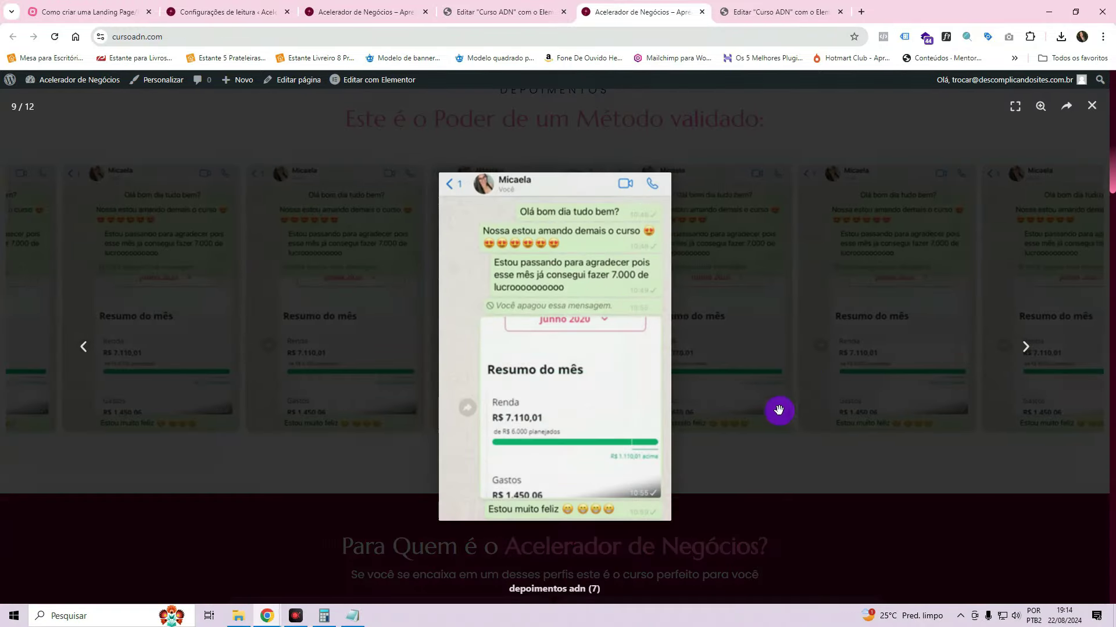
click(1025, 347)
click(1025, 348)
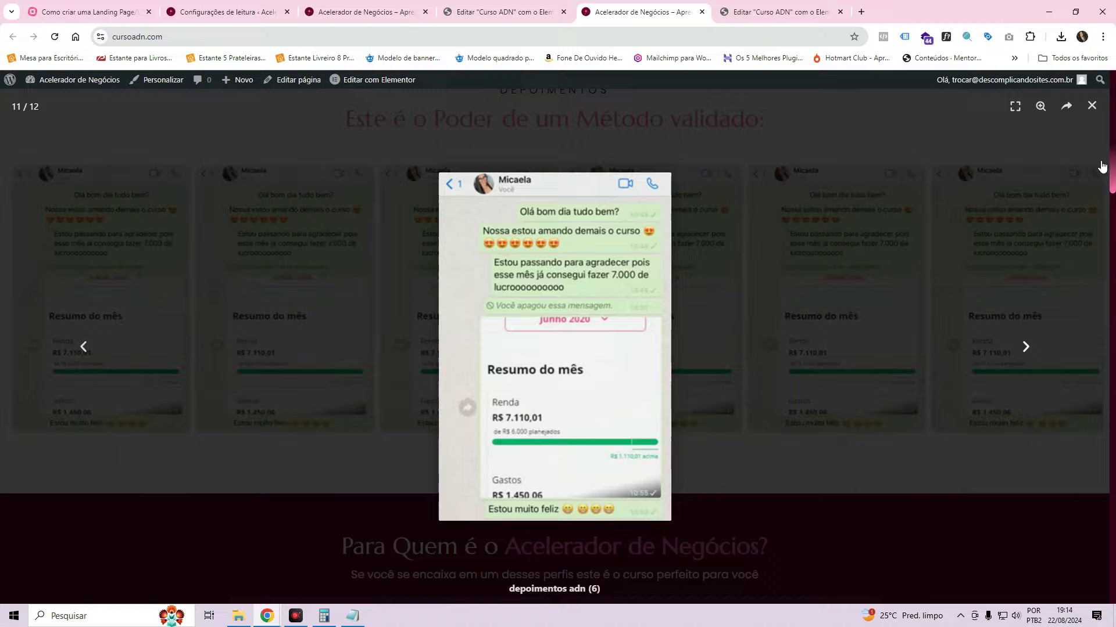
click(1091, 105)
scroll(688, 338, down, 6)
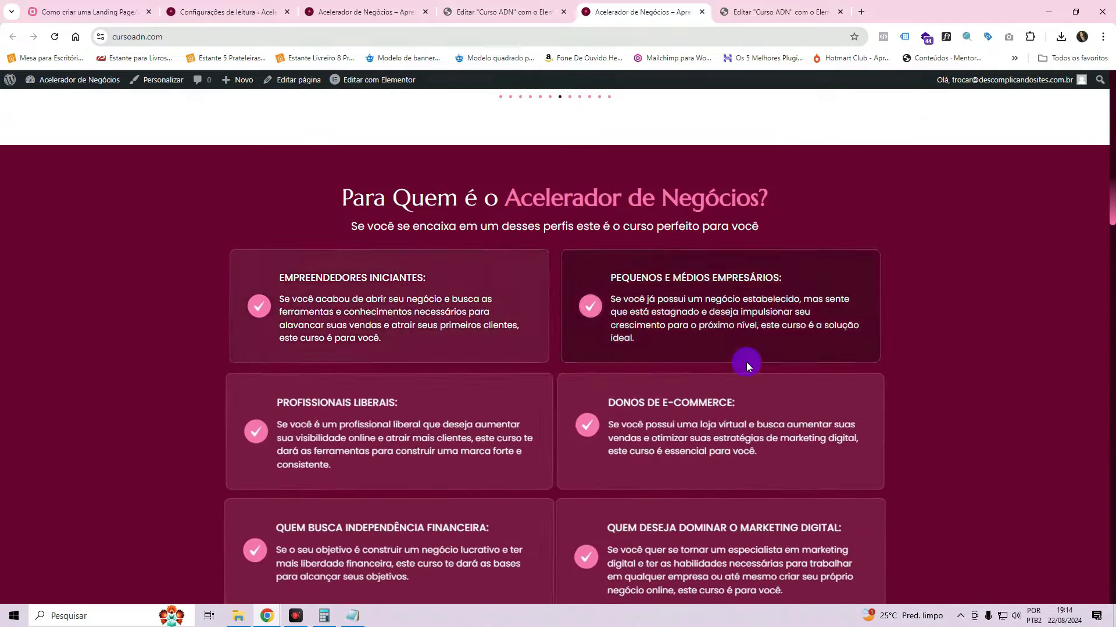
scroll(744, 360, down, 12)
scroll(949, 336, down, 15)
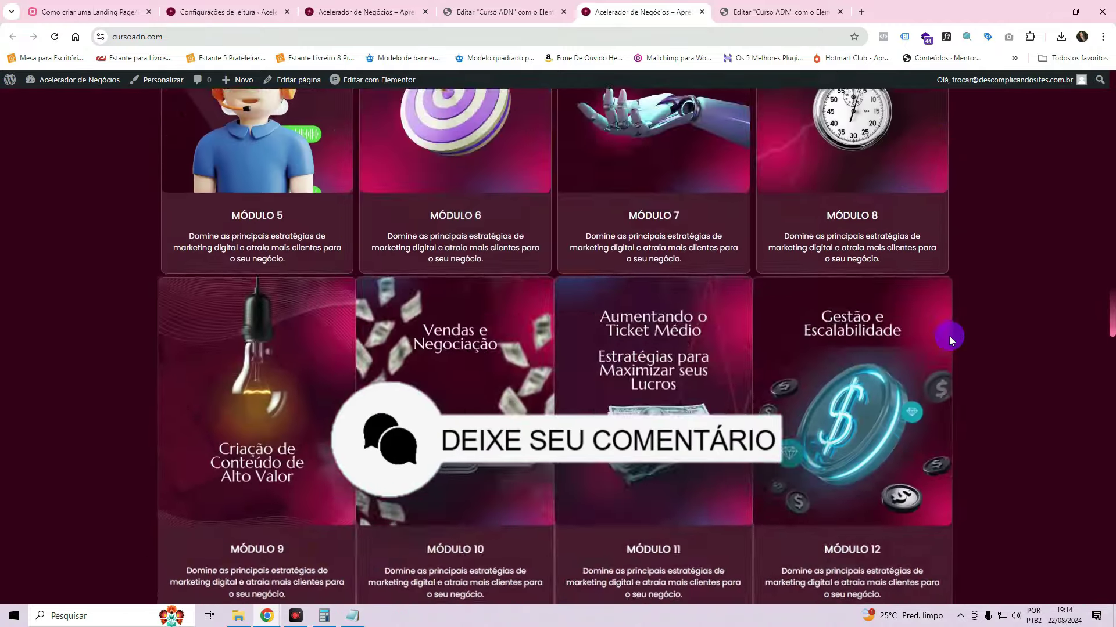
scroll(878, 340, down, 2)
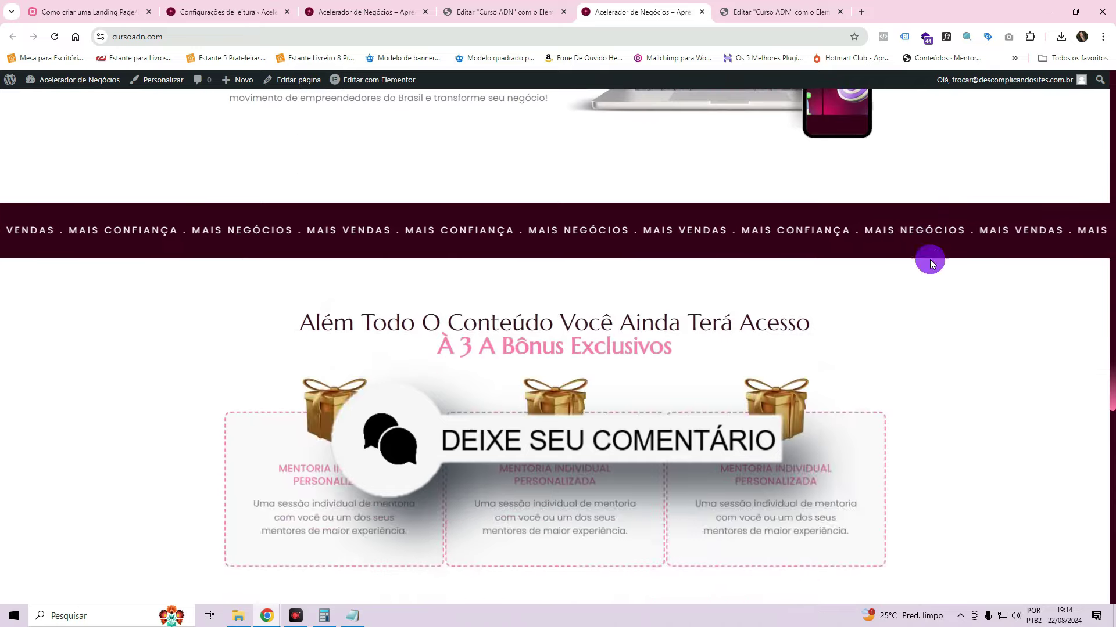
scroll(969, 297, down, 10)
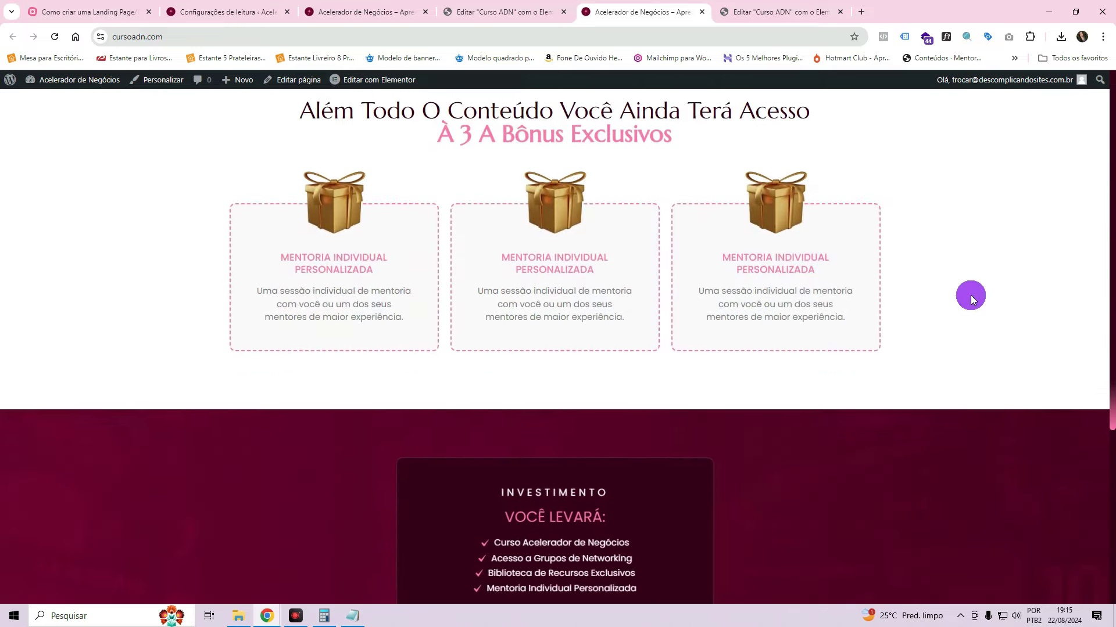
scroll(578, 483, down, 14)
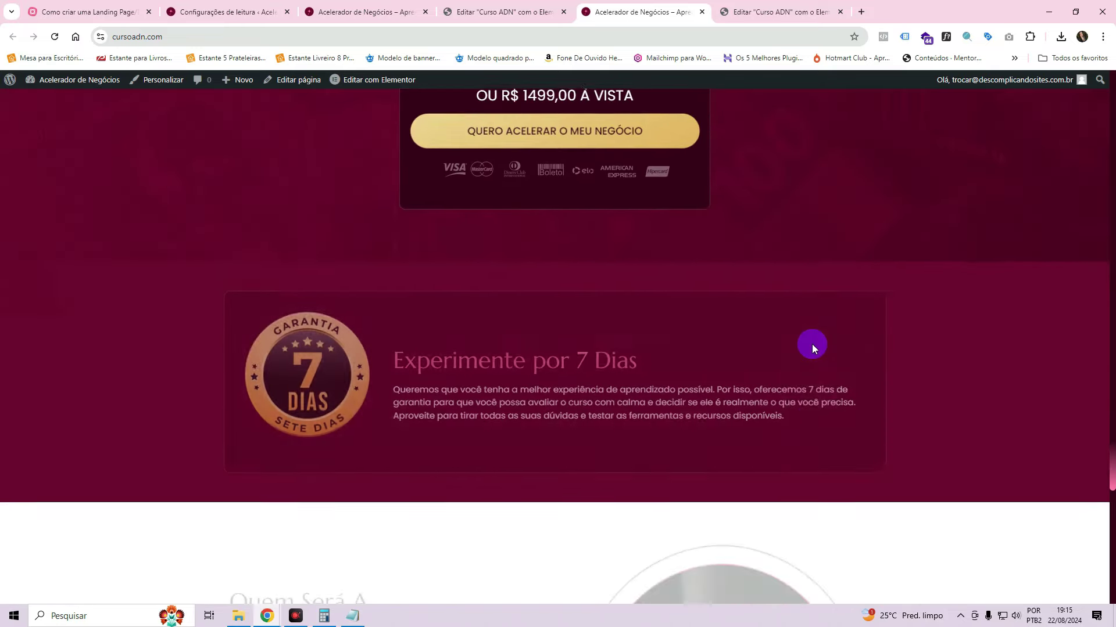
scroll(295, 251, down, 13)
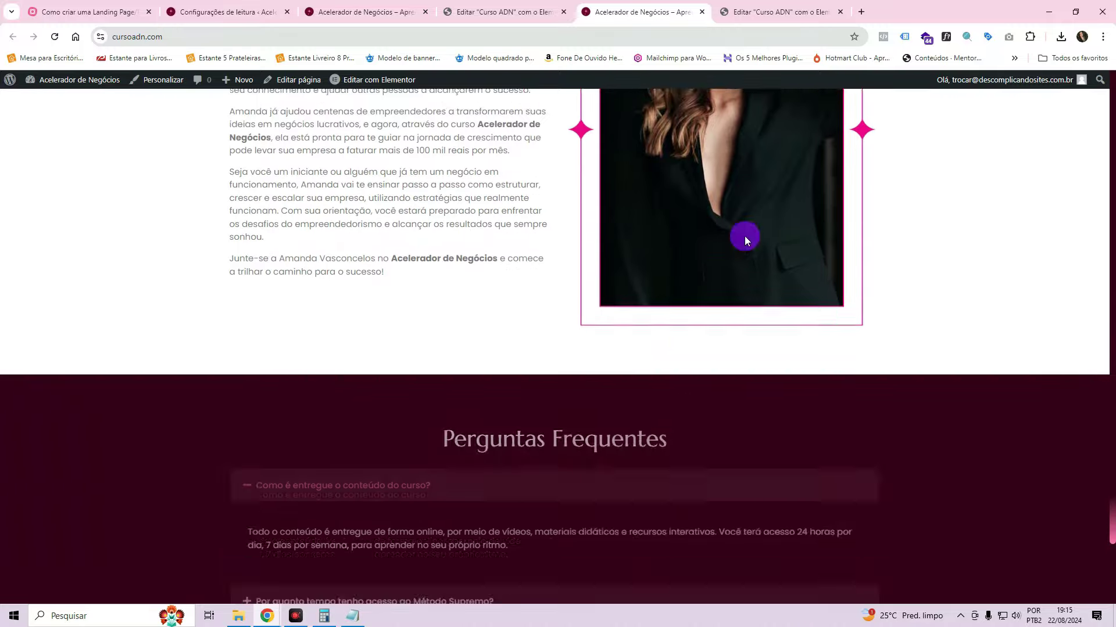
scroll(823, 284, down, 2)
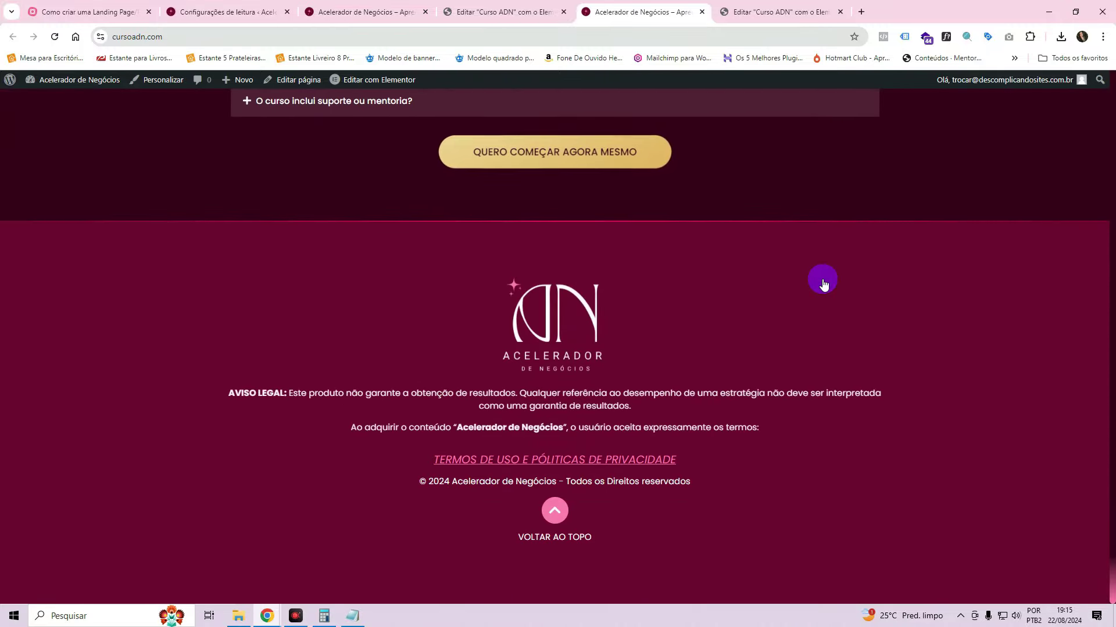
click(560, 524)
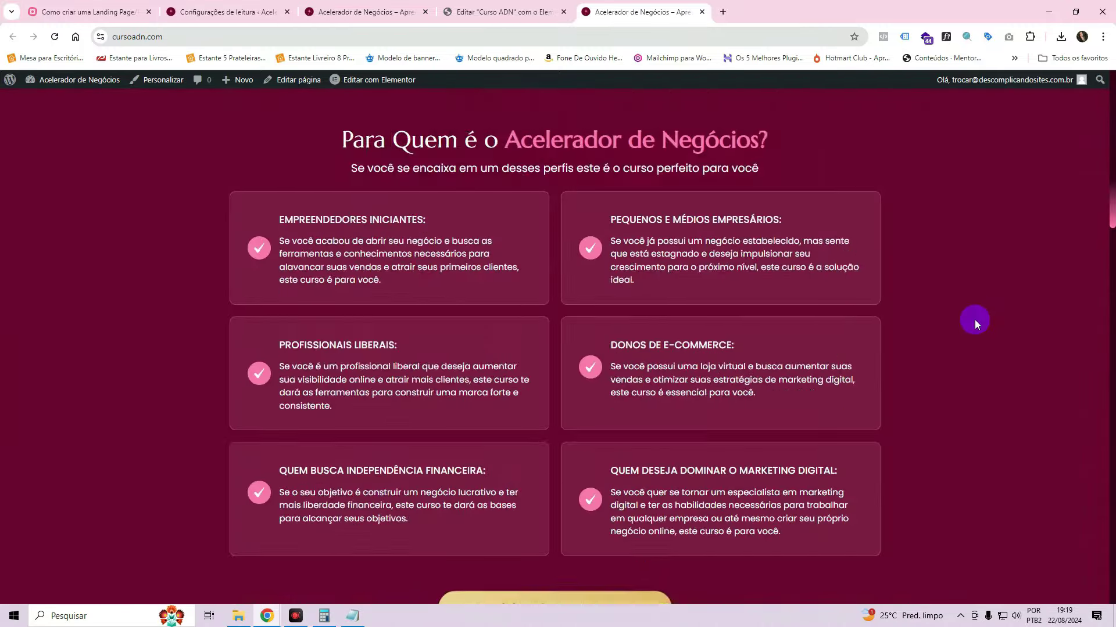
scroll(974, 319, down, 9)
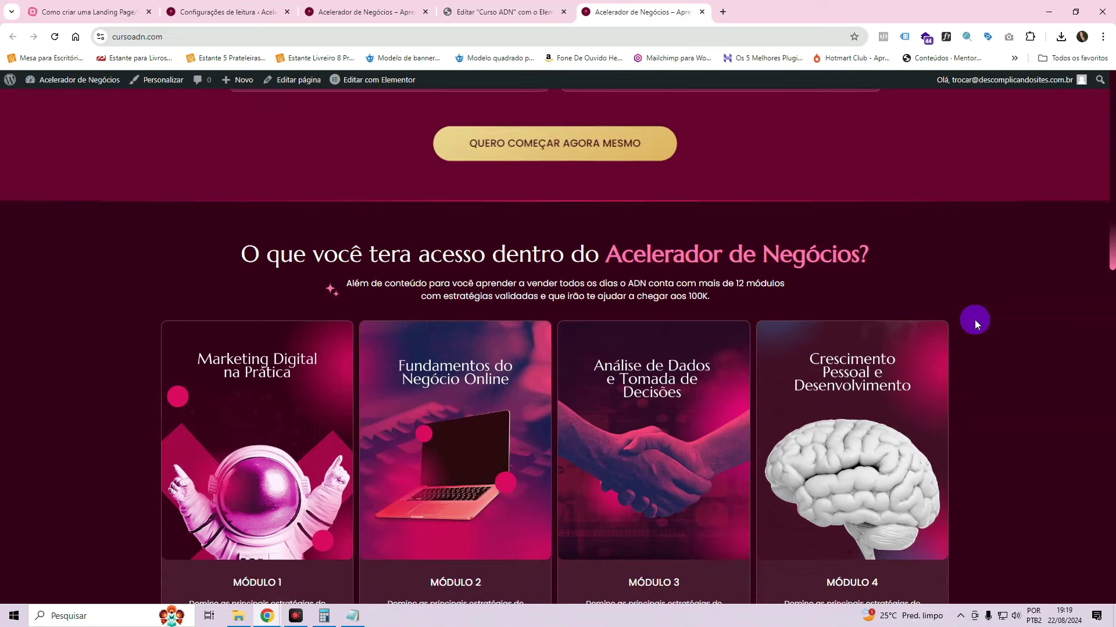
scroll(975, 319, down, 14)
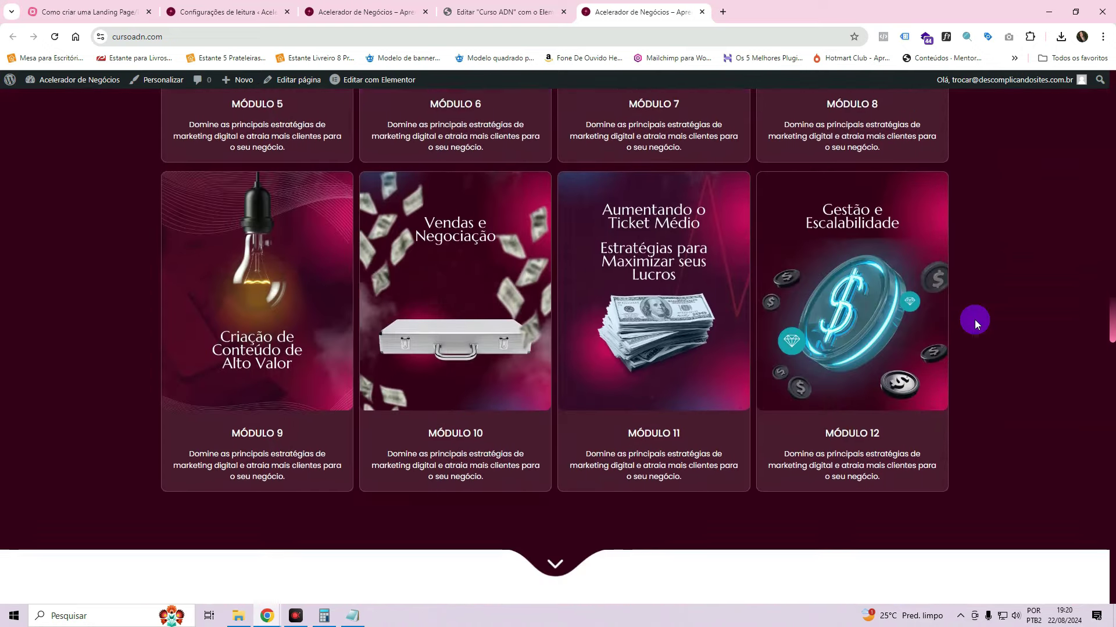
scroll(975, 319, down, 12)
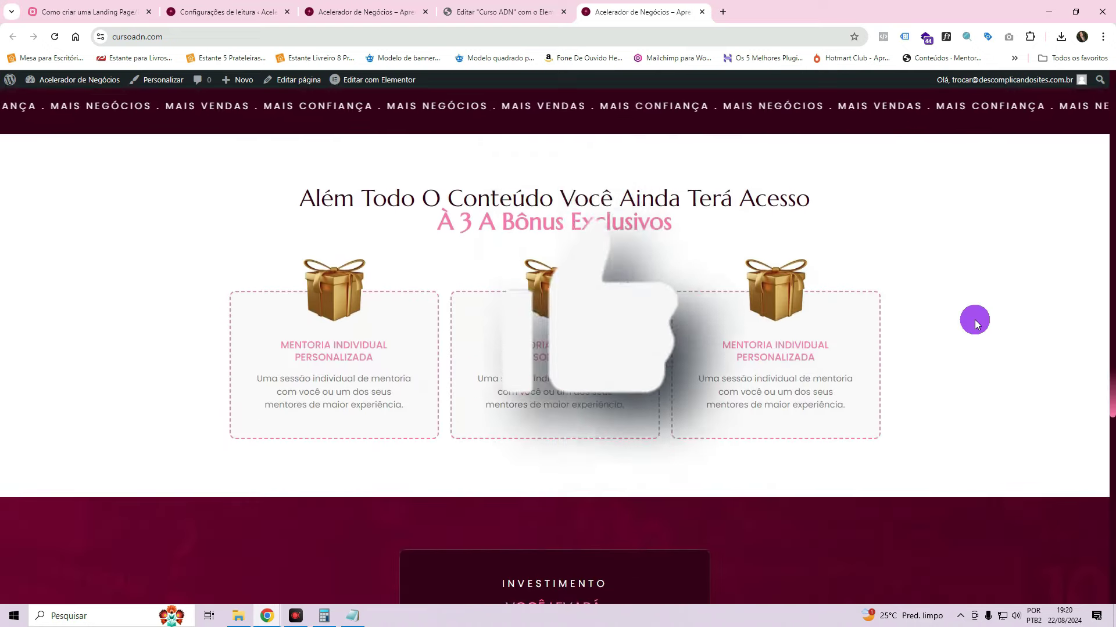
scroll(975, 323, down, 14)
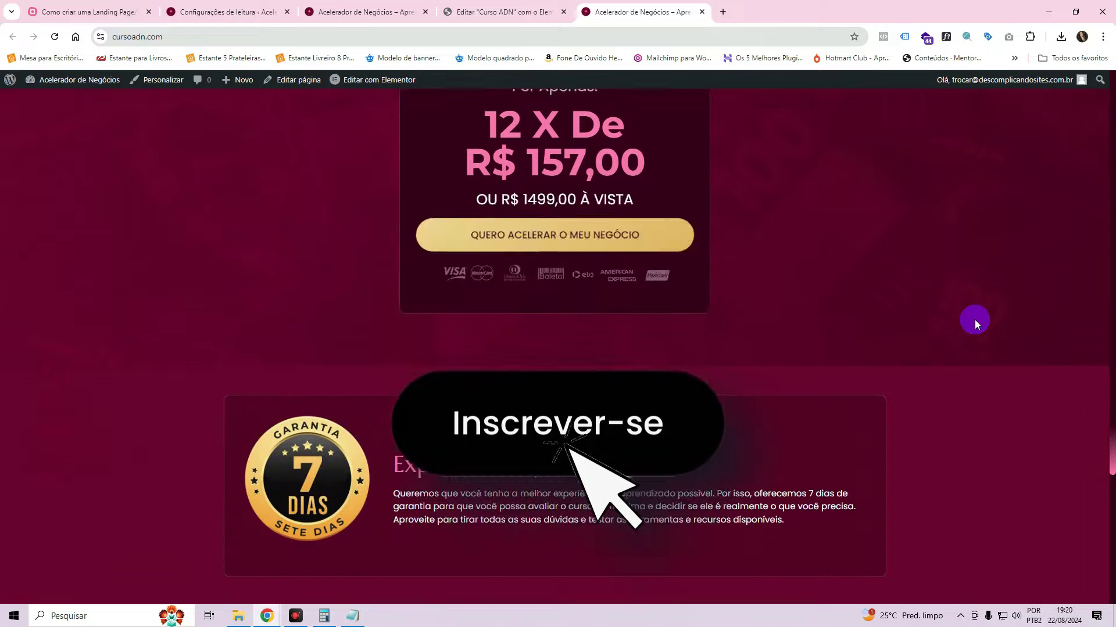